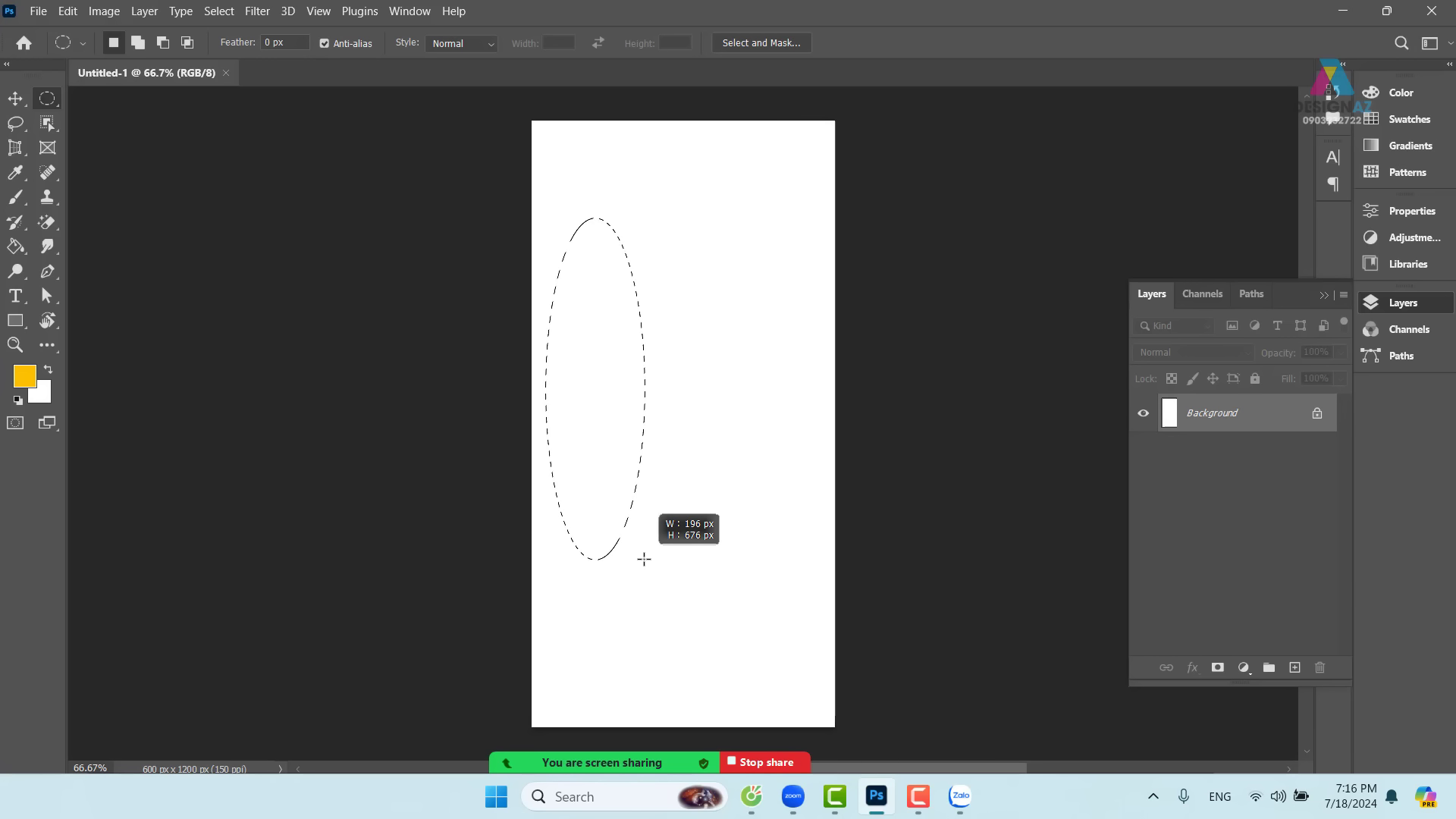
# - Draw a circular selection in the upper half of the blank page, almost as wide as the page
pyautogui.click(644, 559)
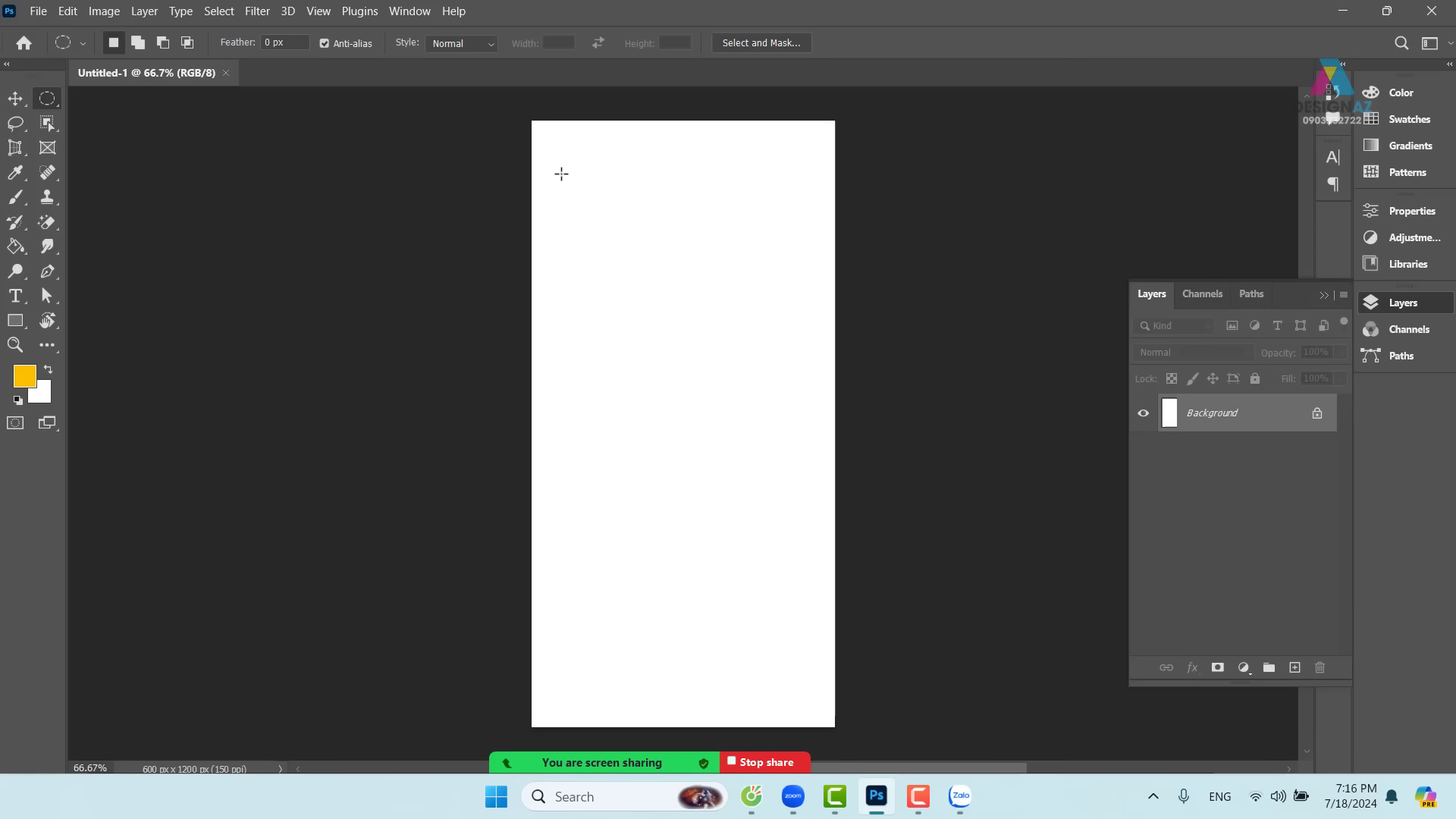
pyautogui.moveTo(561, 174); pyautogui.dragTo(825, 466)
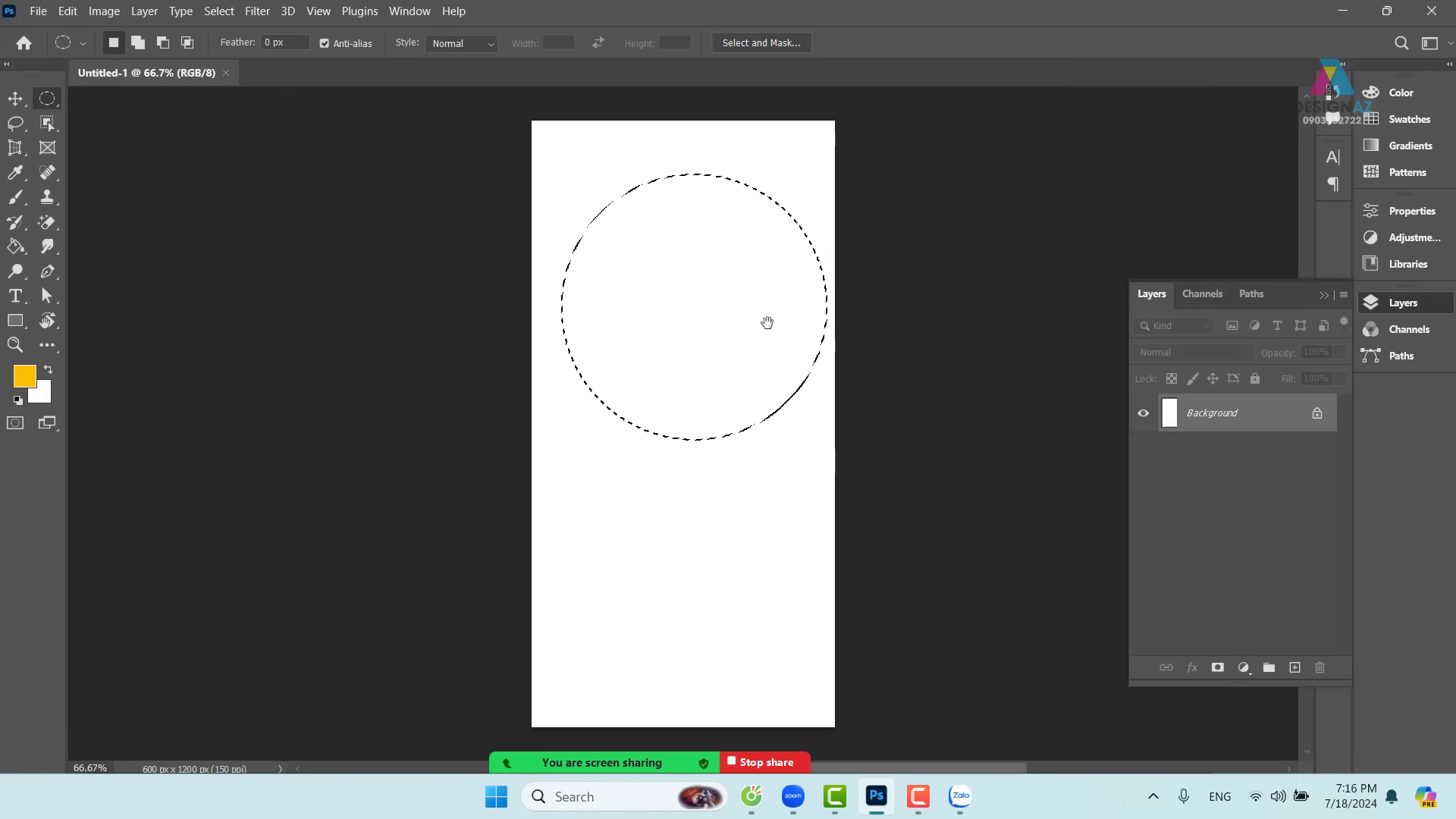
pyautogui.moveTo(767, 321); pyautogui.dragTo(649, 426)
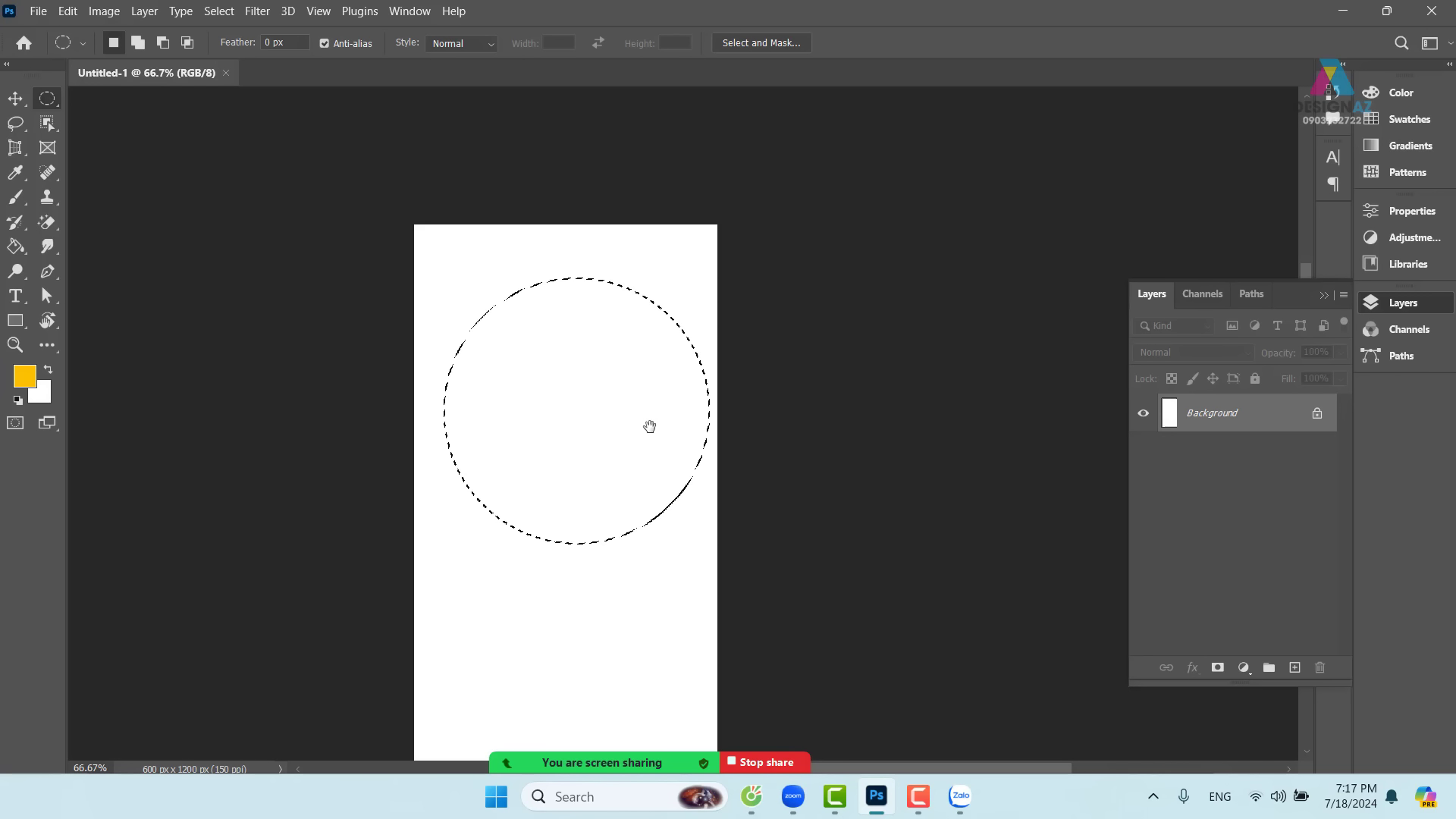
# - Transform the circular selection, enlarging it proportionally to about 152% so it extends past the page's upper edge and both sides
pyautogui.rightClick(625, 407)
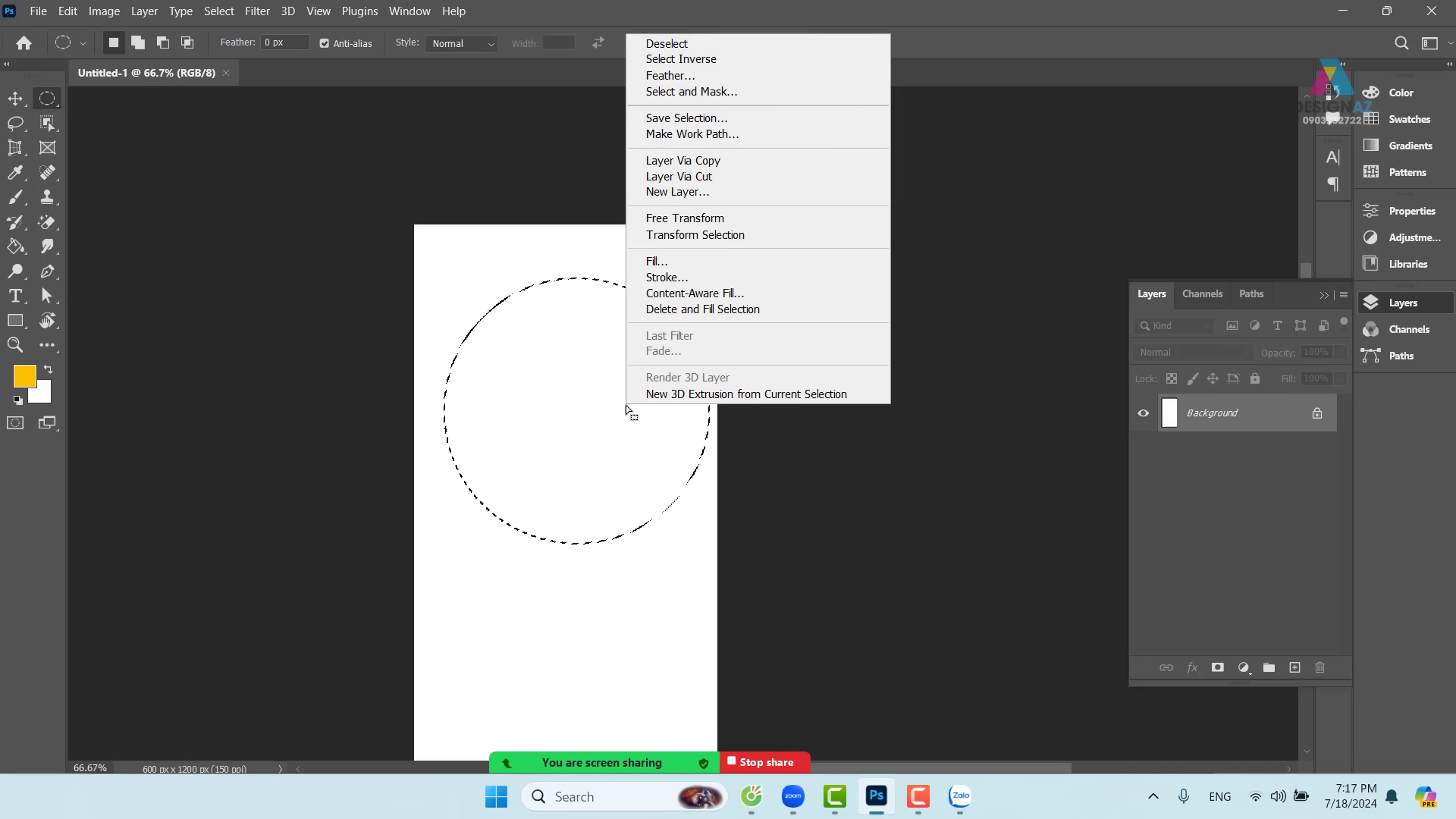
pyautogui.click(722, 239)
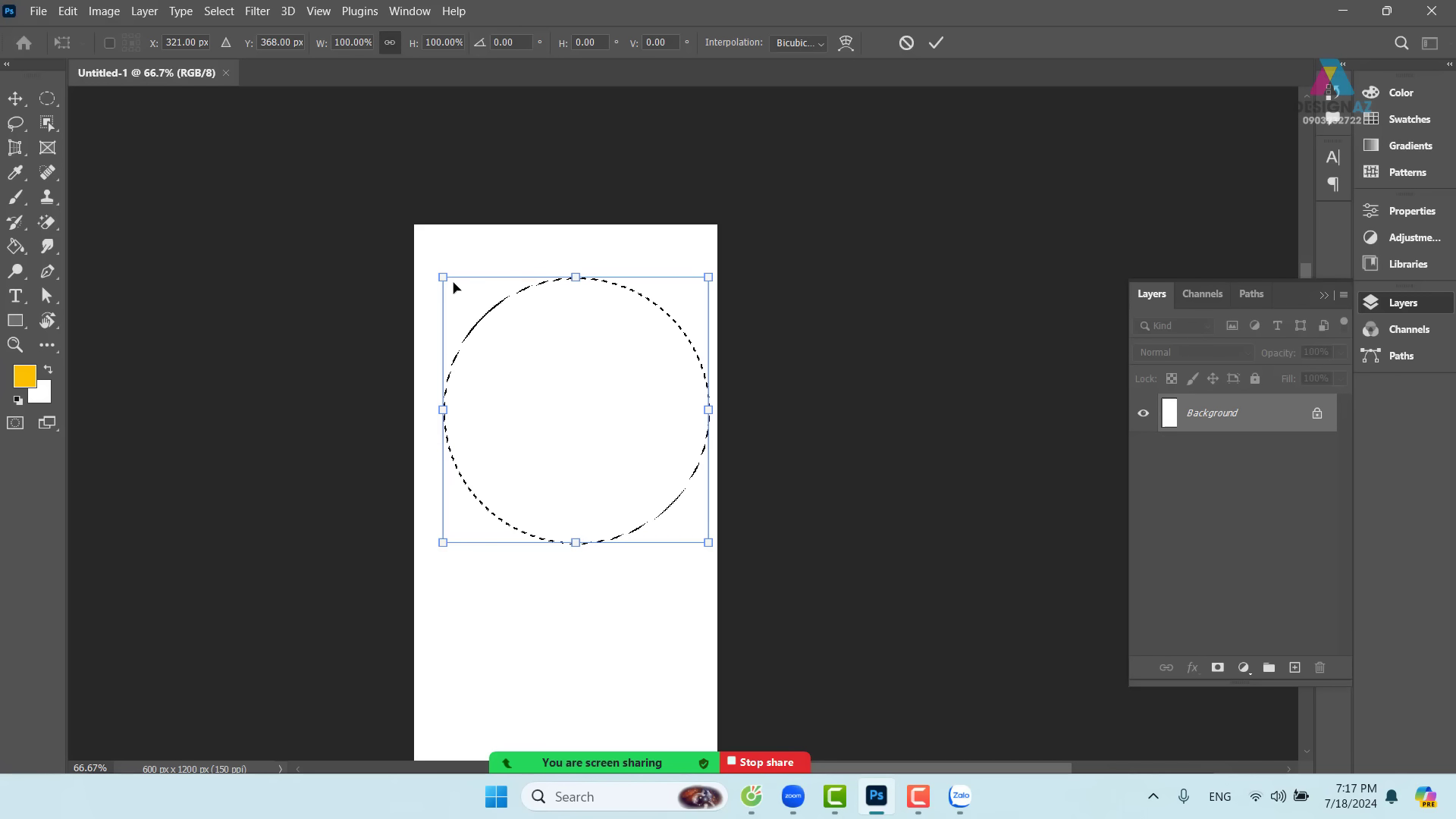
pyautogui.moveTo(445, 280); pyautogui.dragTo(382, 217)
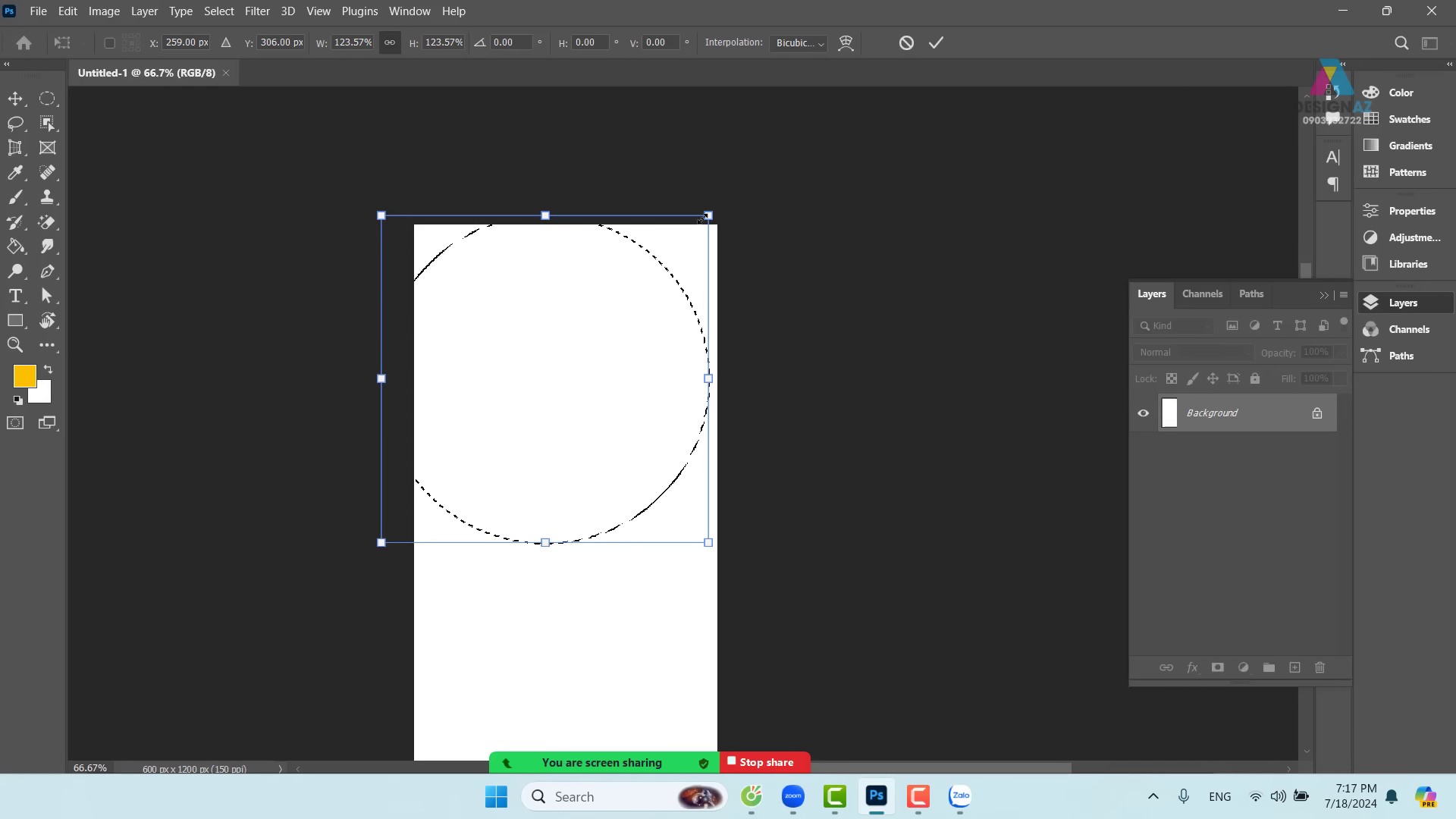
pyautogui.moveTo(709, 215); pyautogui.dragTo(749, 175)
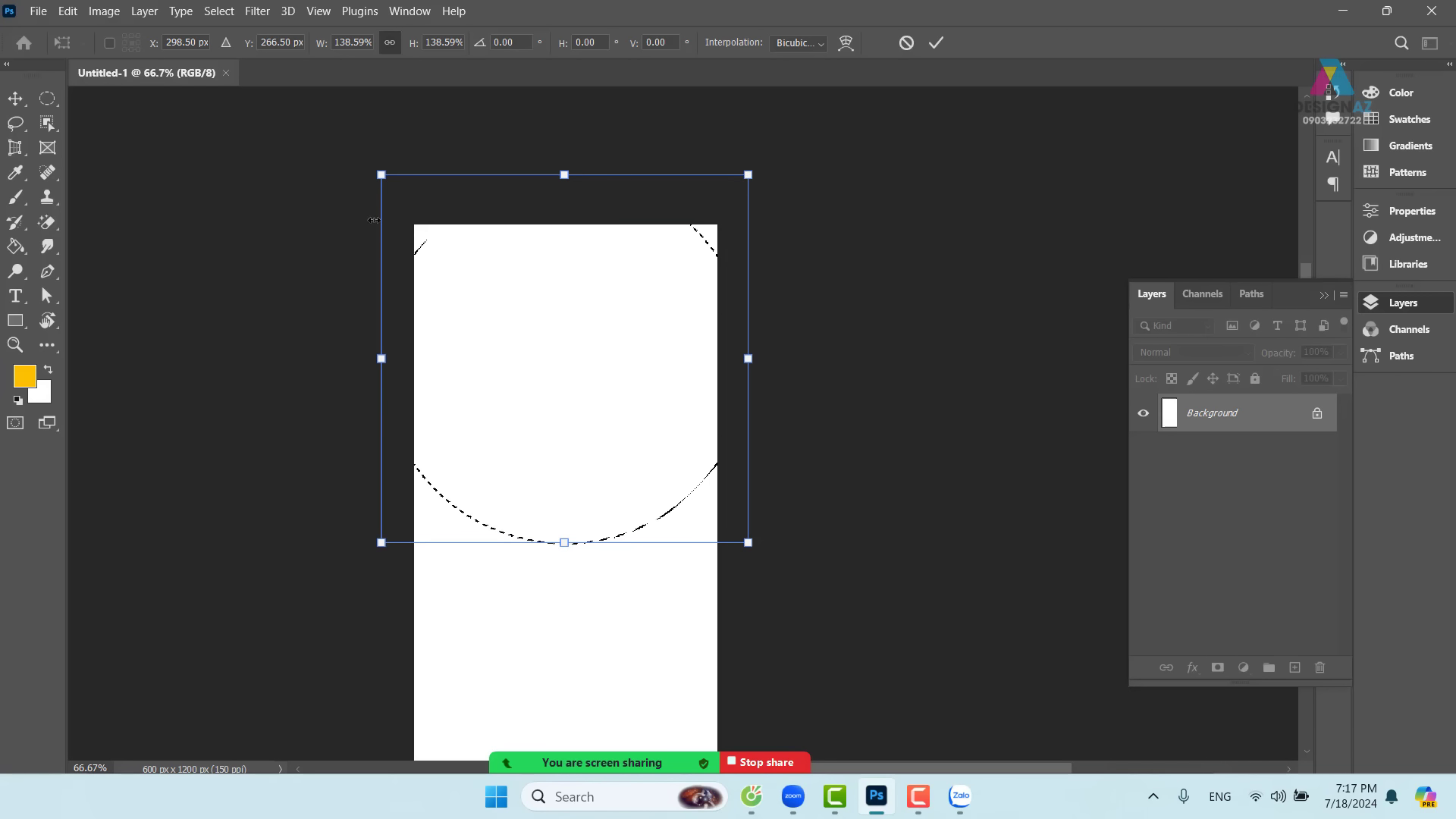
pyautogui.moveTo(381, 175); pyautogui.dragTo(361, 157)
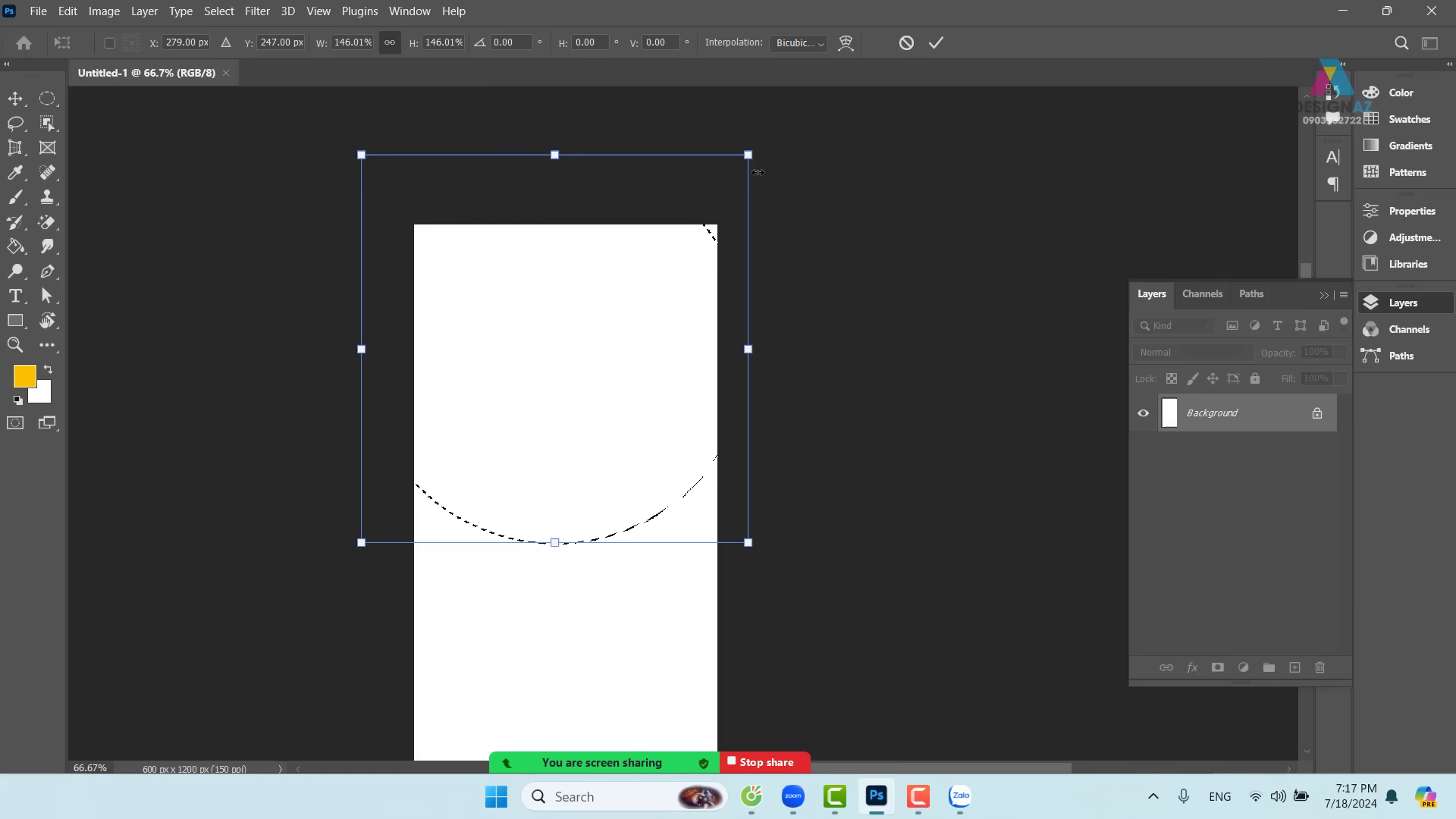
pyautogui.moveTo(749, 155); pyautogui.dragTo(768, 138)
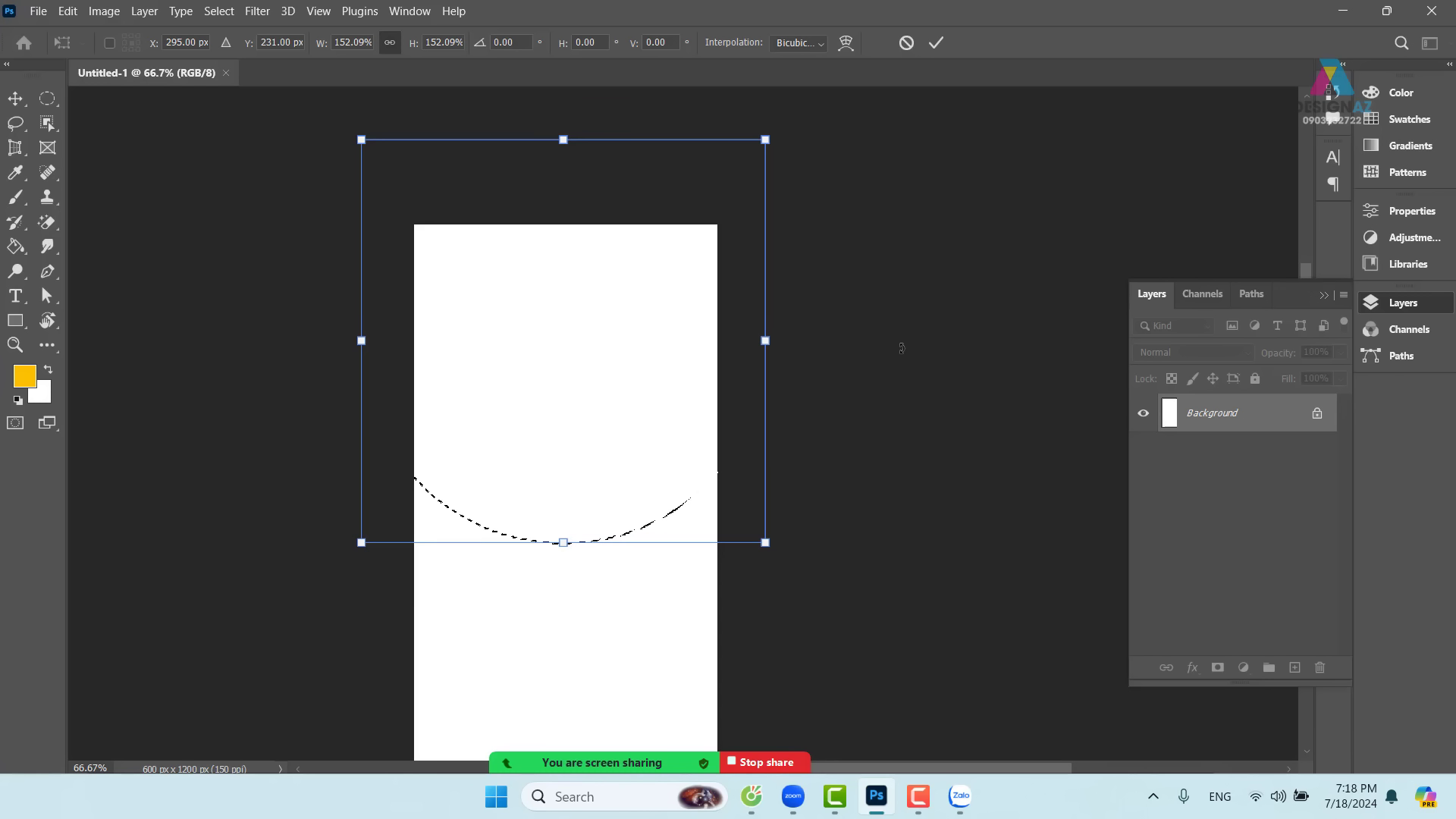
pyautogui.press('Return')
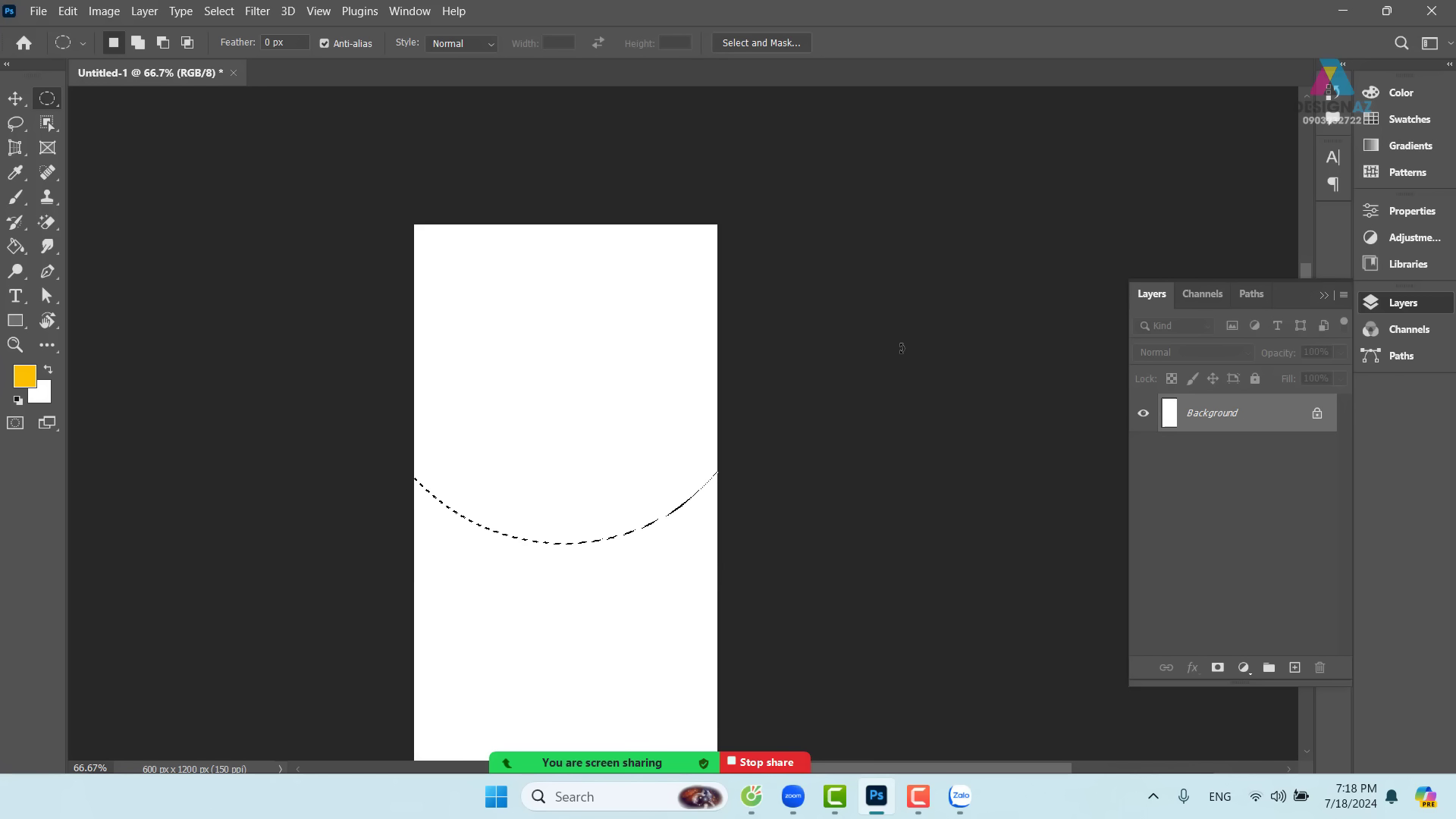
# - Fill the selected area with the yellow foreground colour on a new layer and deselect
pyautogui.click(1295, 669)
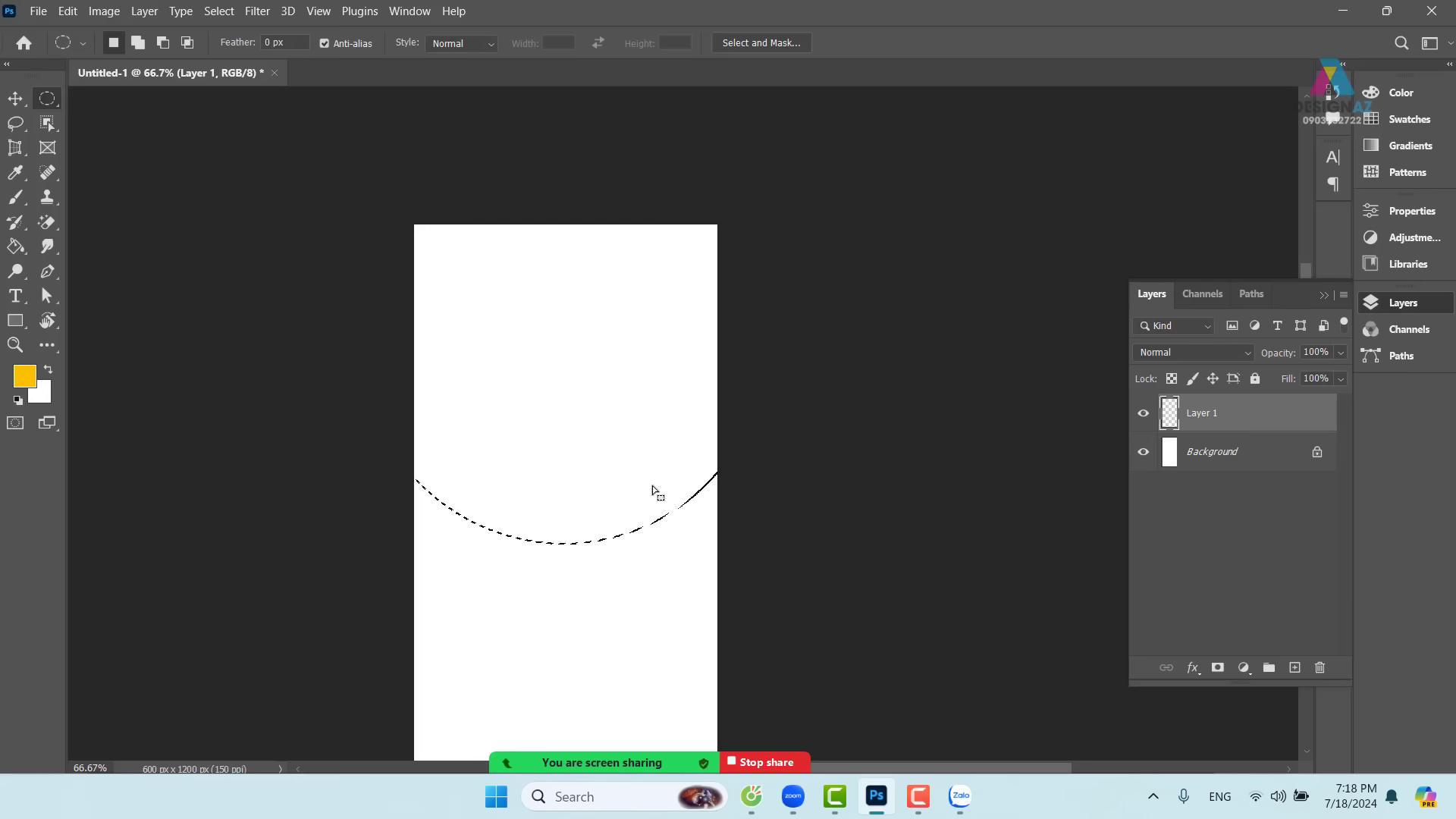
pyautogui.hotkey('alt', 'BackSpace')
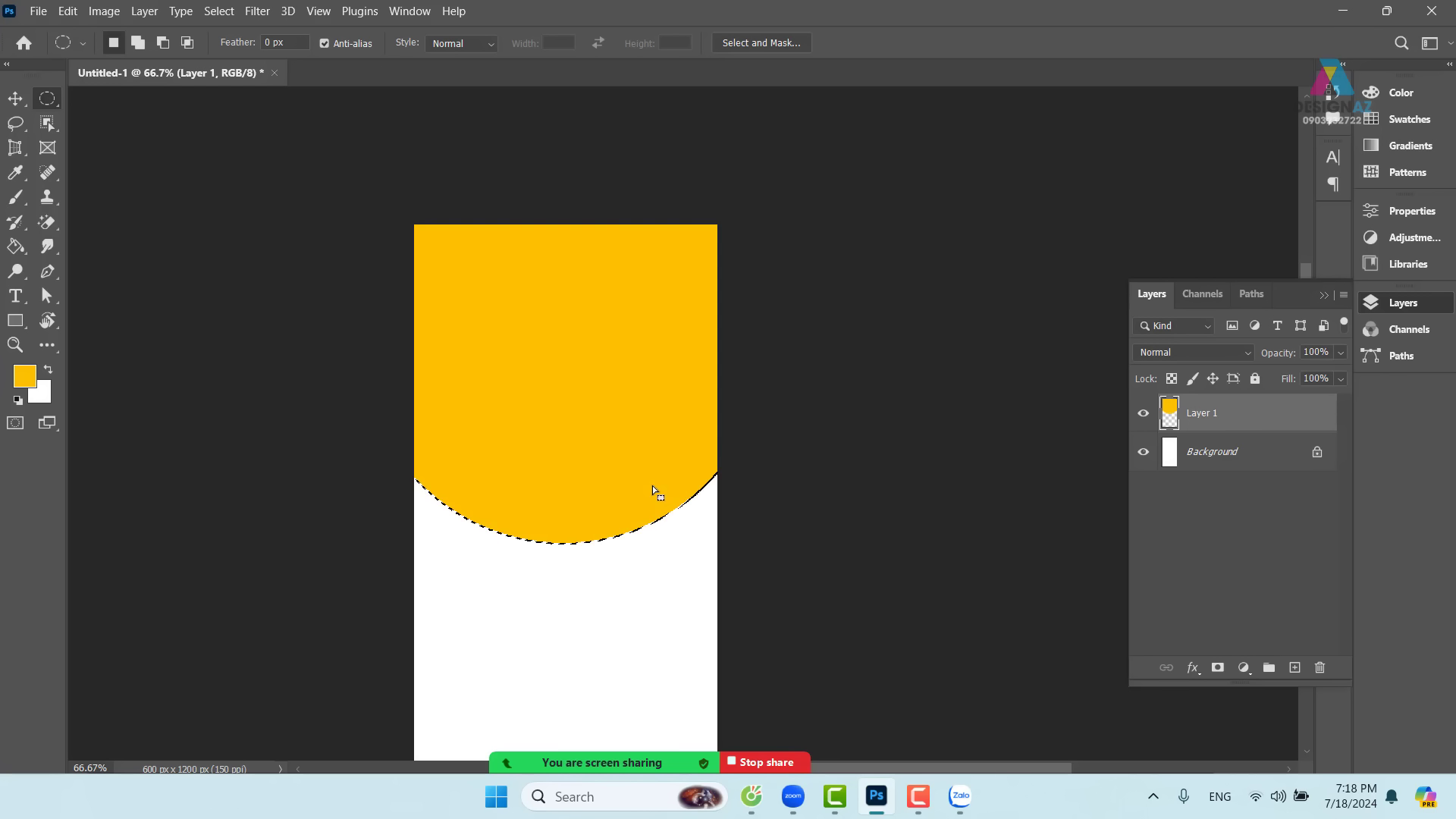
pyautogui.hotkey('ctrl', 'd')
# - Draw a second circular selection about 897 px across, with its lower arc slightly below the yellow shape's curved edge
pyautogui.moveTo(624, 501); pyautogui.dragTo(709, 429)
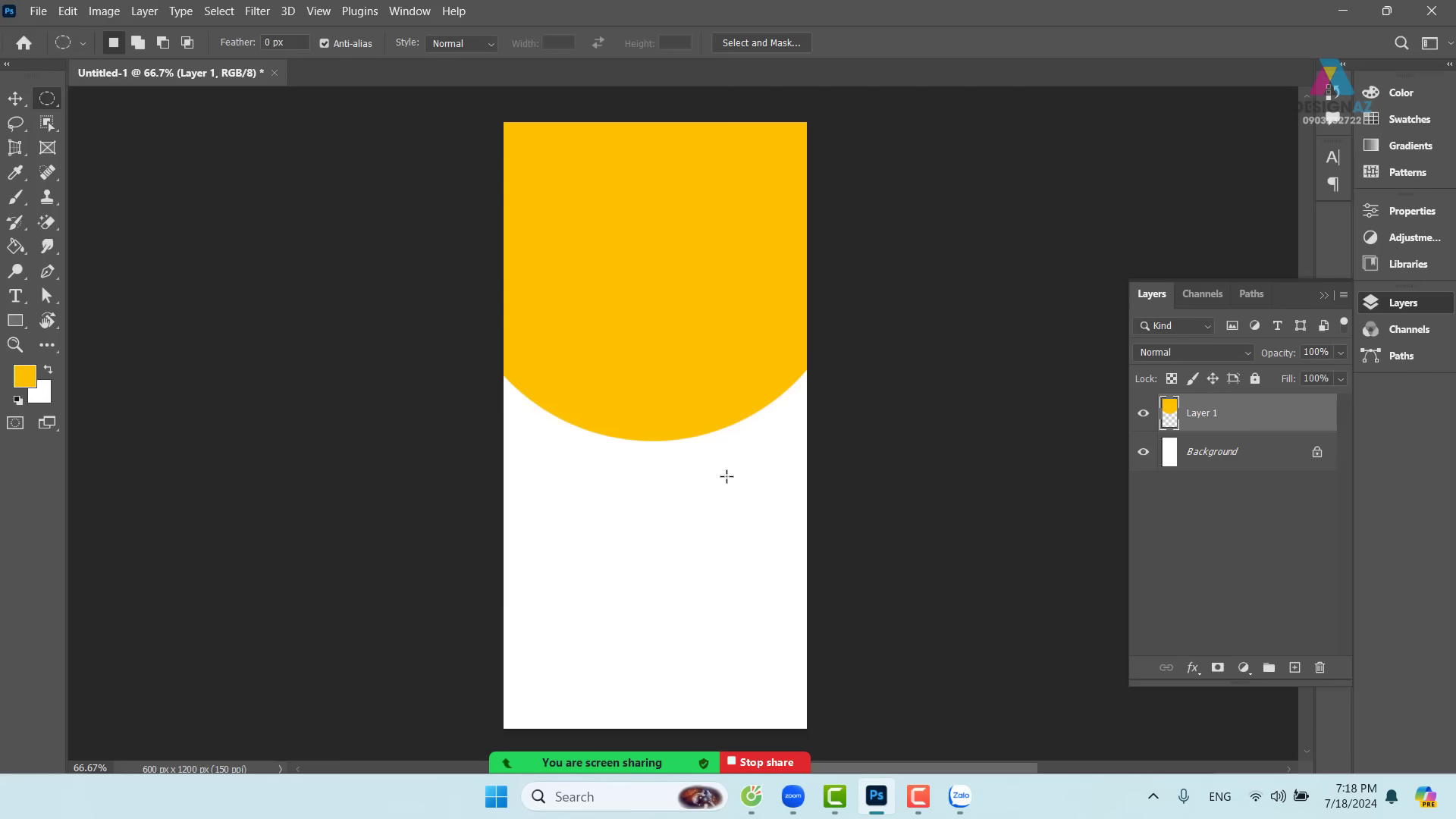
pyautogui.moveTo(699, 411)
pyautogui.mouseDown()
pyautogui.moveTo(670, 442)
pyautogui.moveTo(673, 415)
pyautogui.mouseUp()
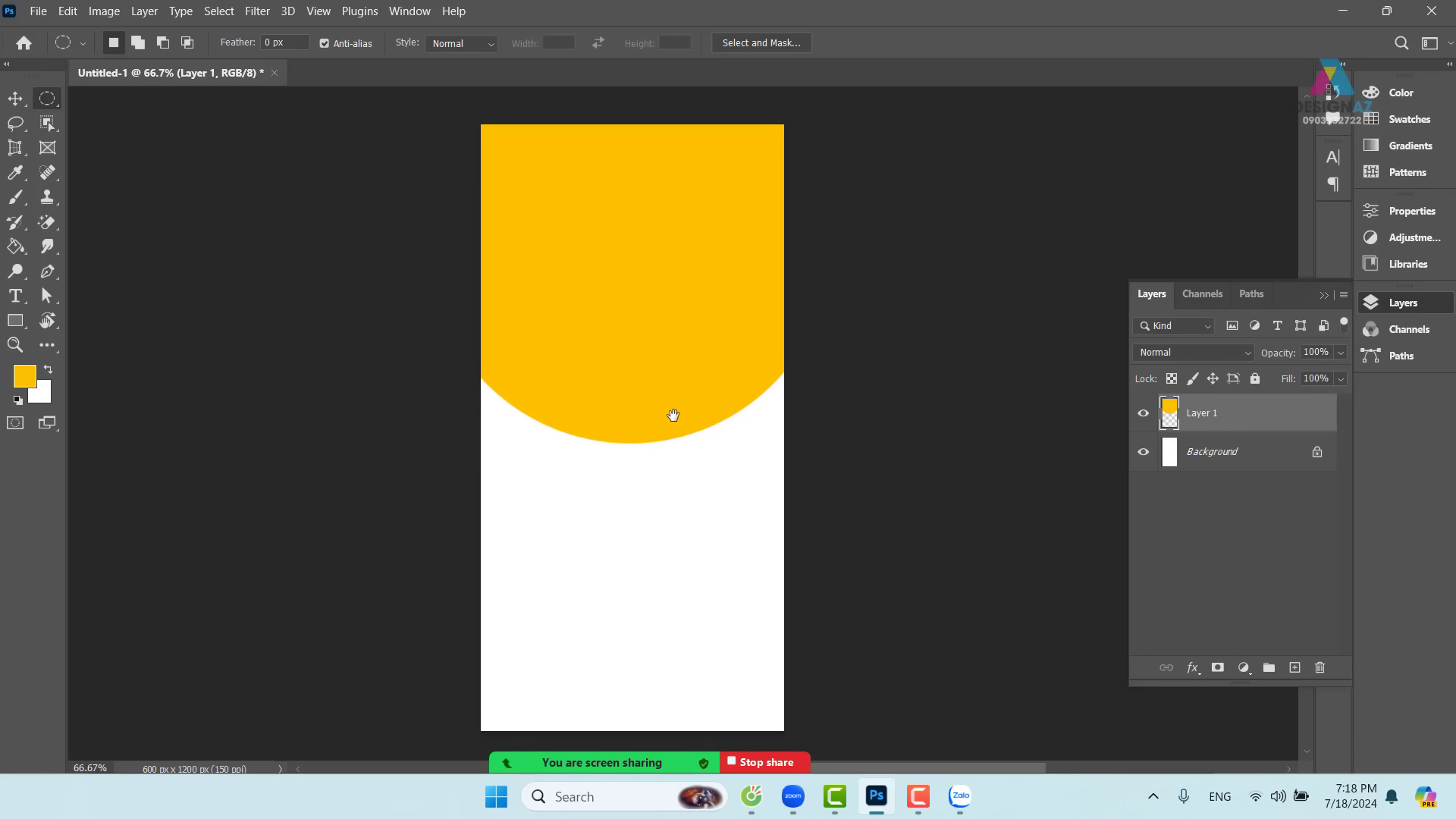
pyautogui.moveTo(673, 345); pyautogui.dragTo(669, 396)
pyautogui.hotkey('ctrl', '-')
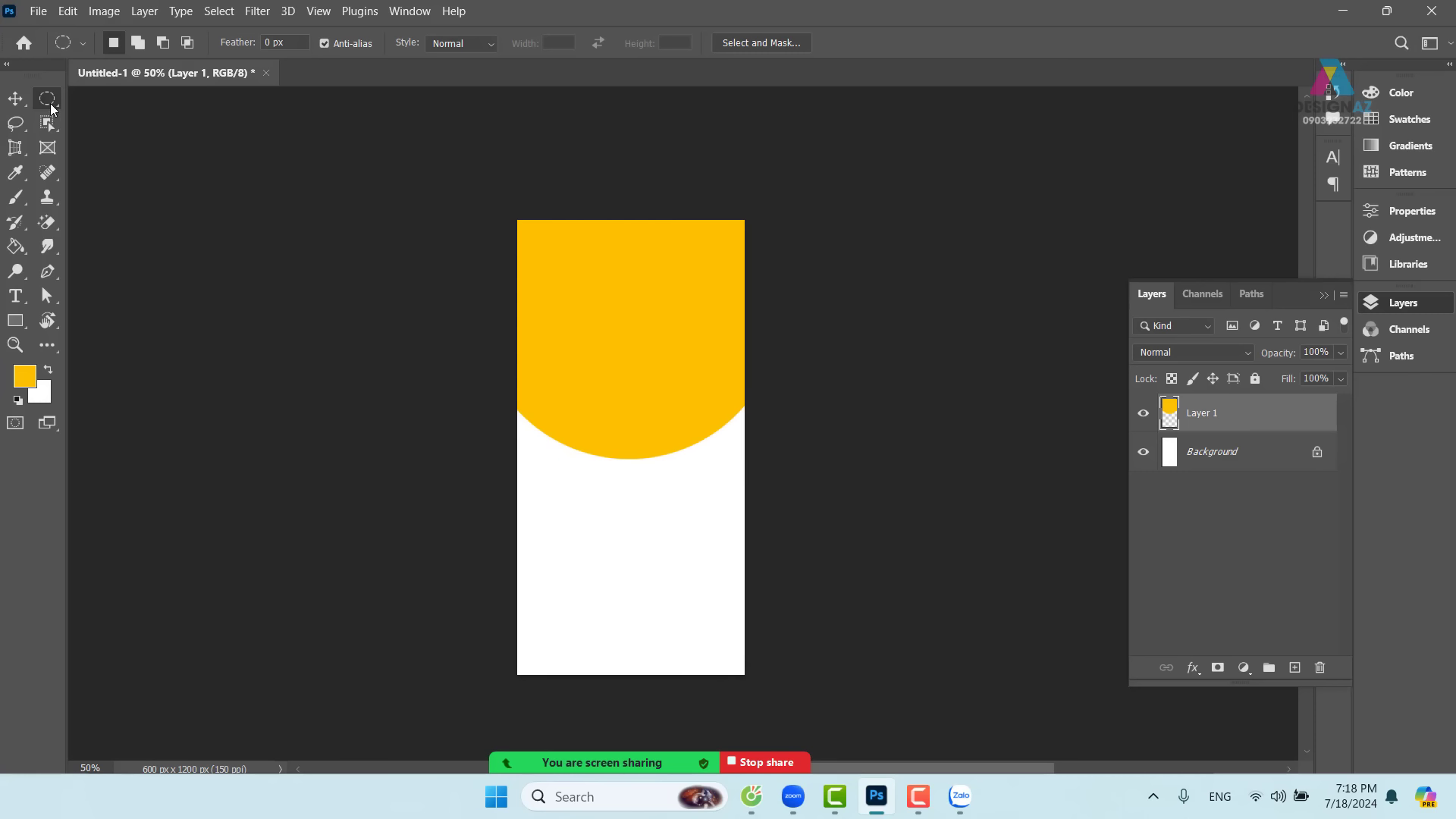
pyautogui.moveTo(453, 161); pyautogui.dragTo(856, 501)
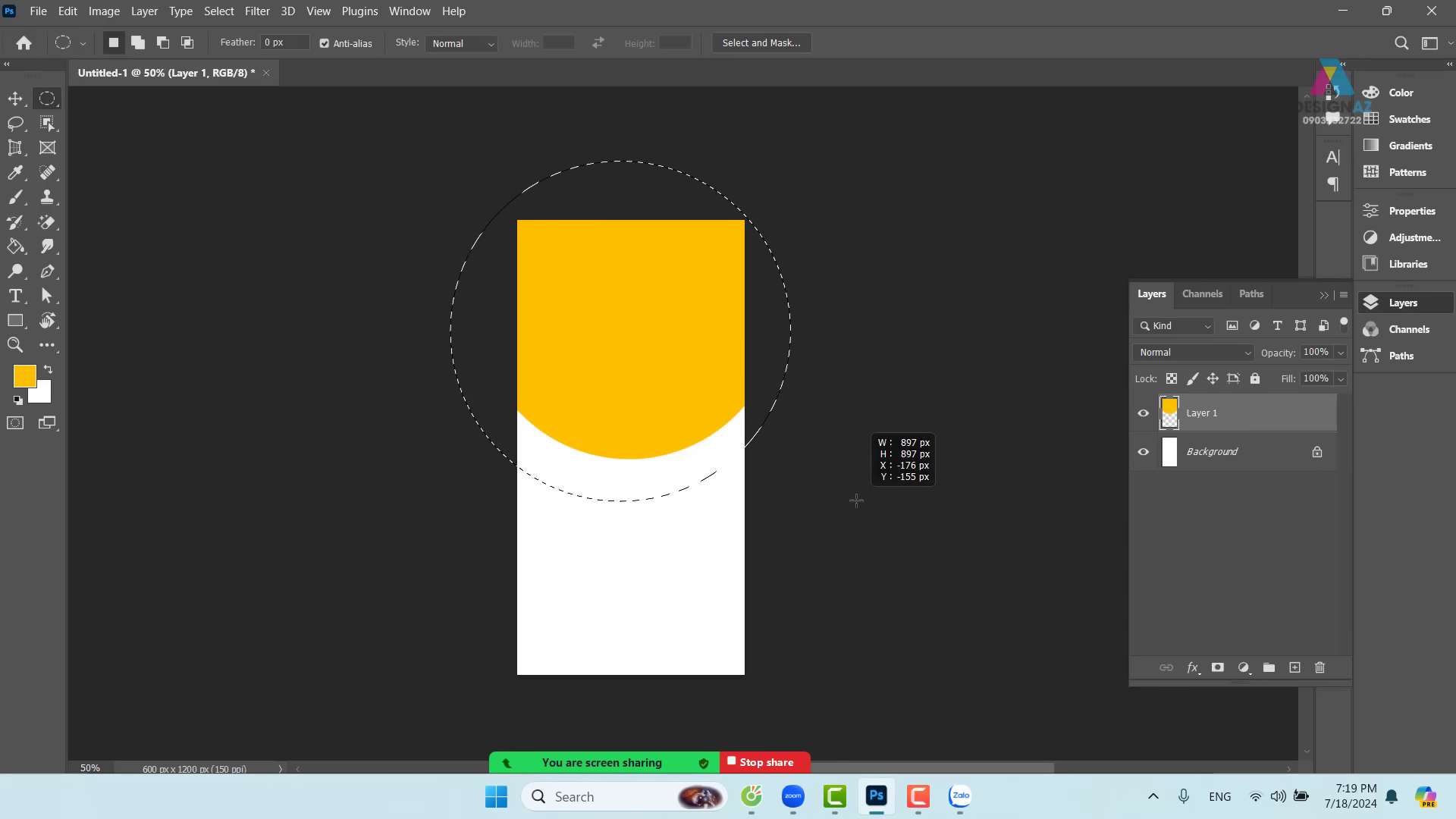
pyautogui.moveTo(856, 501); pyautogui.dragTo(843, 468)
pyautogui.press('space')
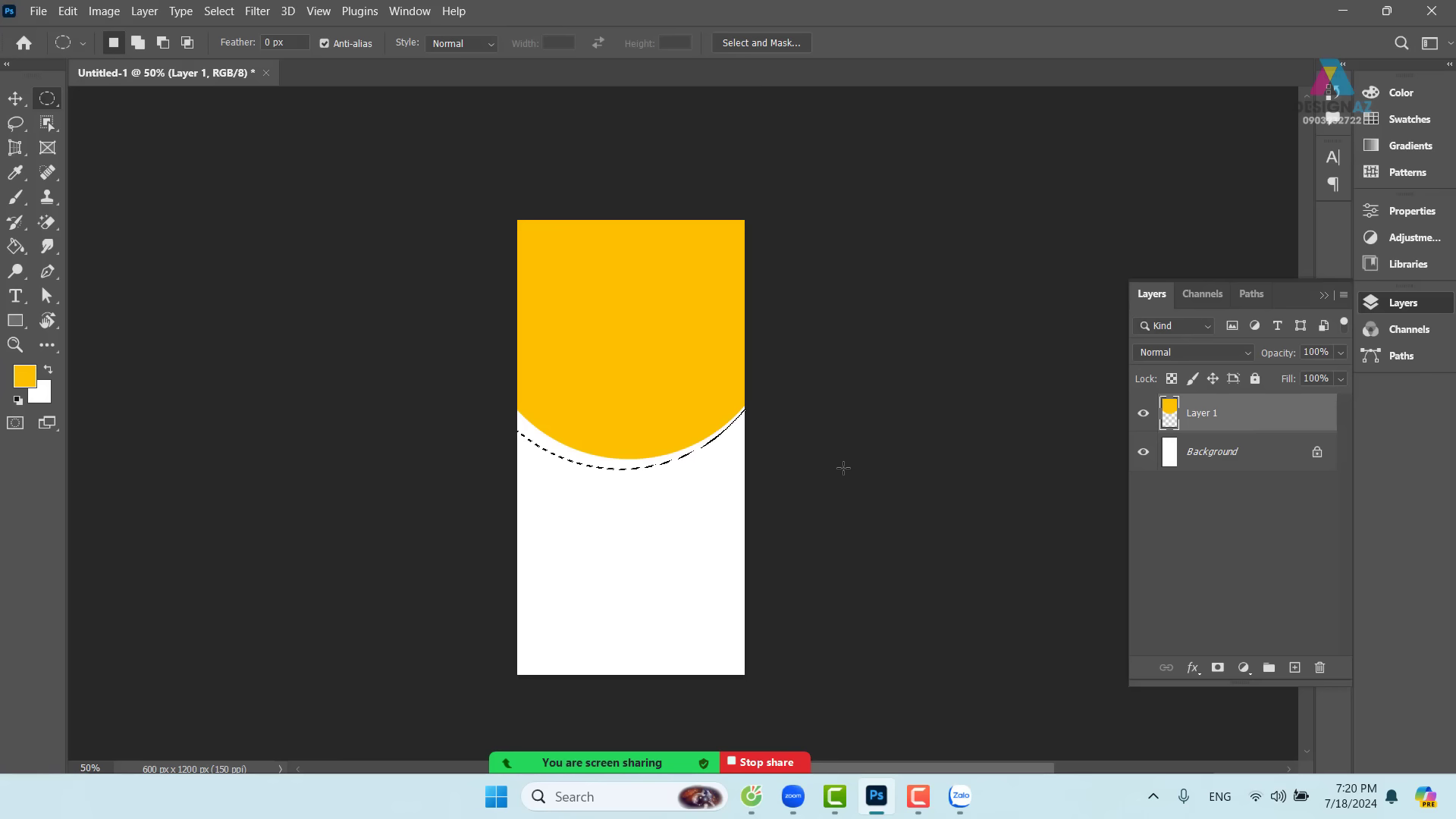
pyautogui.hotkey('ctrl', '+')
pyautogui.hotkey('ctrl', '+')
pyautogui.hotkey('ctrl', '+')
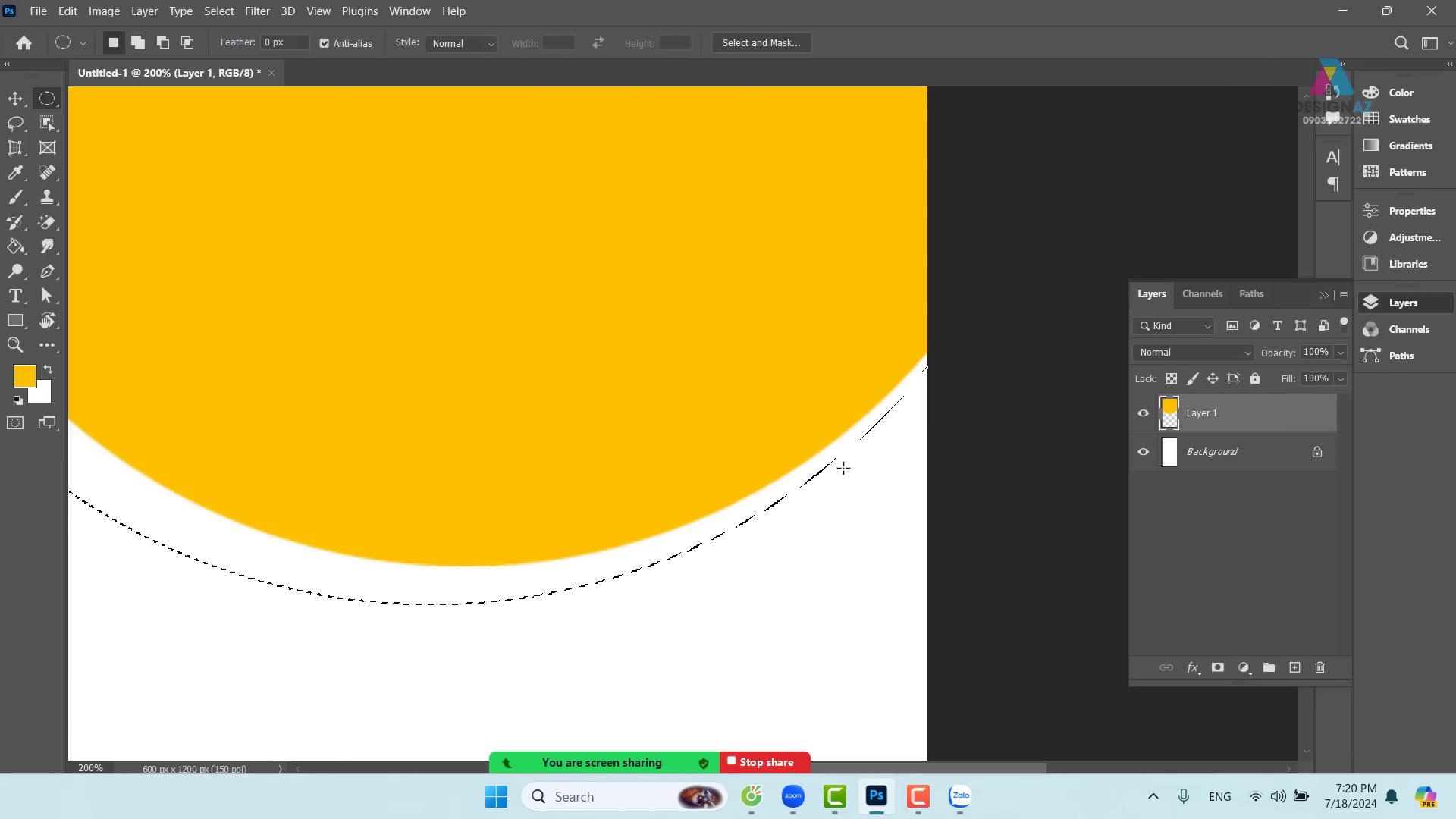
pyautogui.hotkey('ctrl', '-')
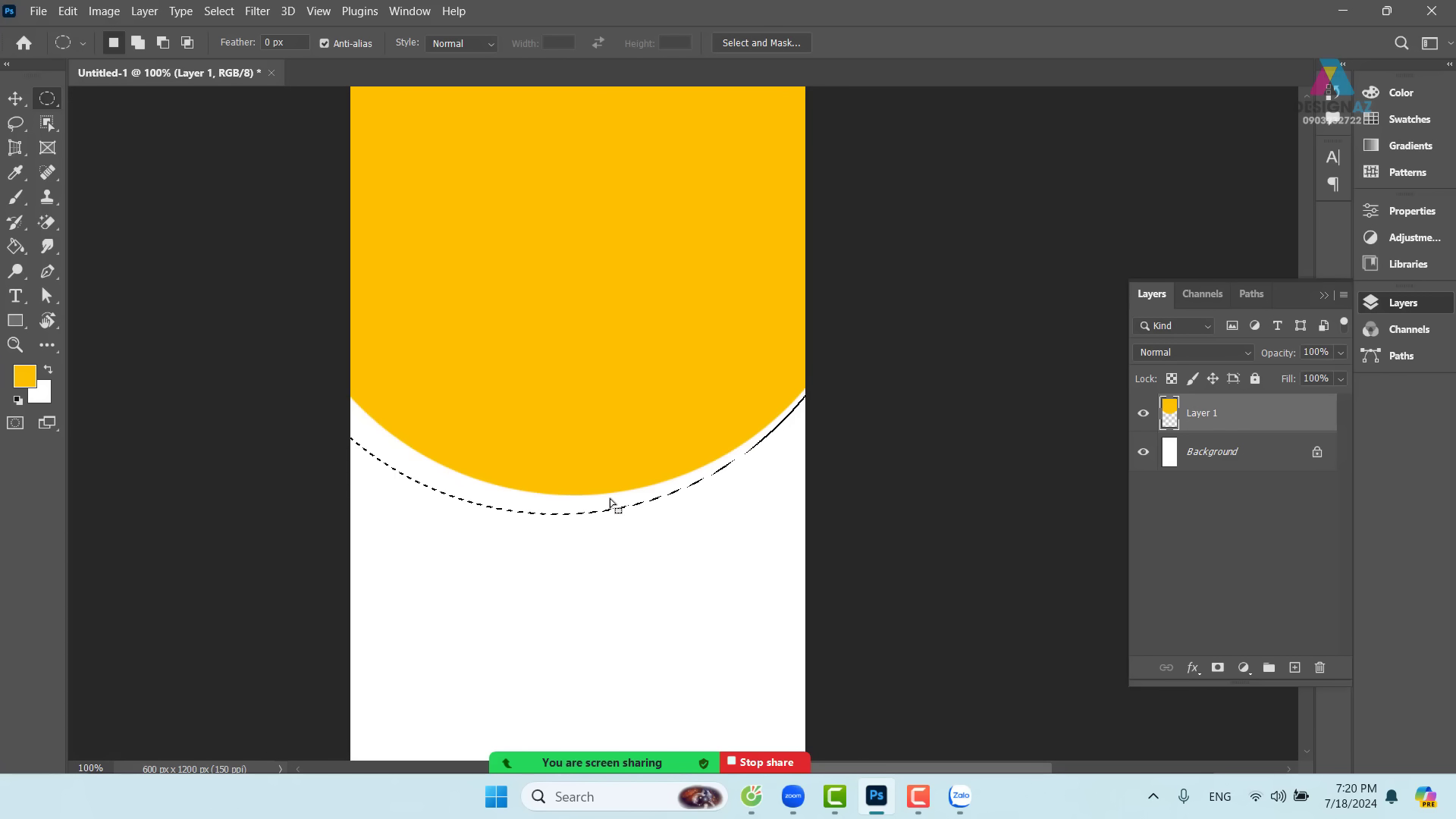
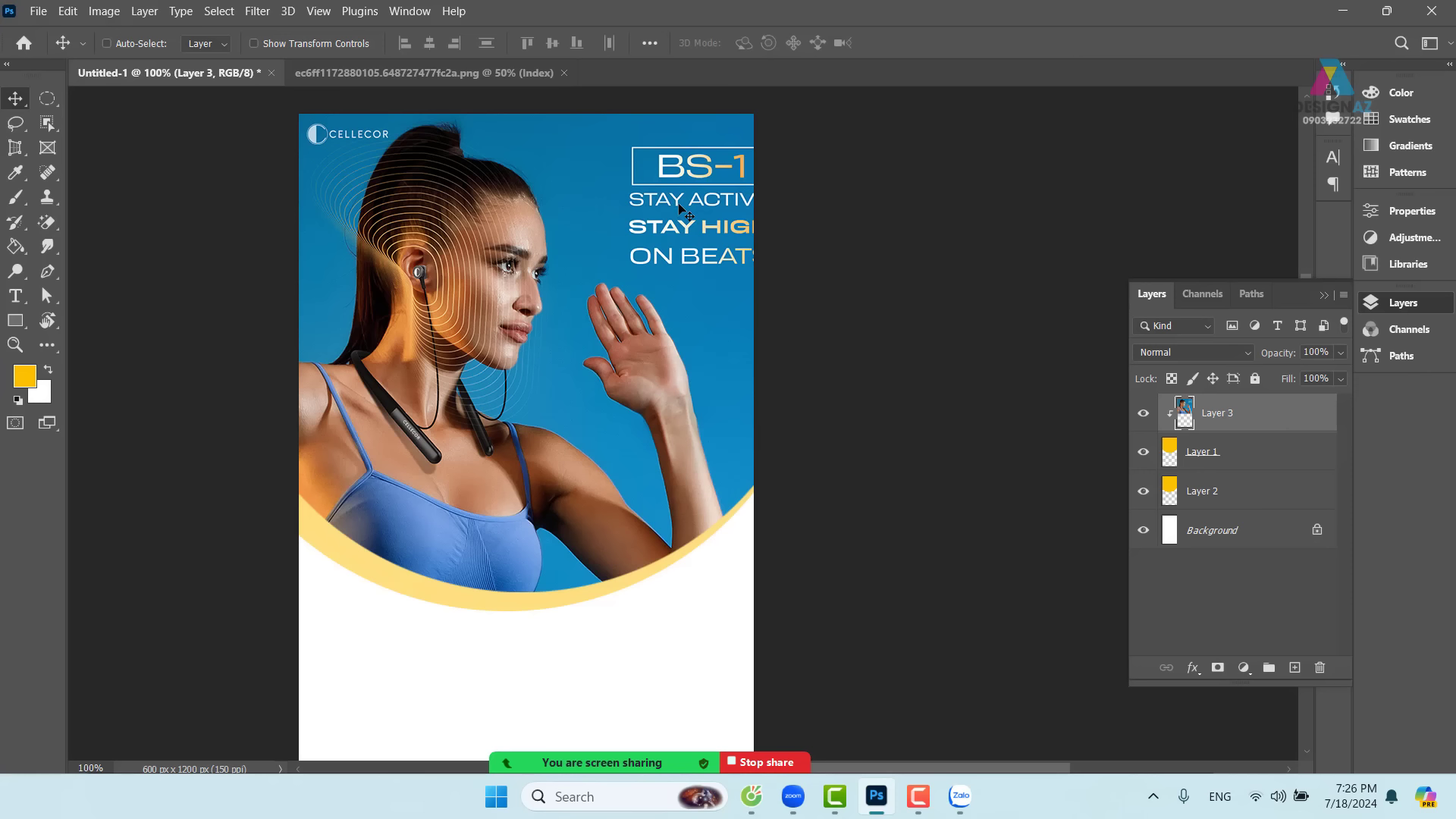
# - Delete the clipped photo layer from the design and clear the selection in the open PNG photo document
pyautogui.press('Delete')
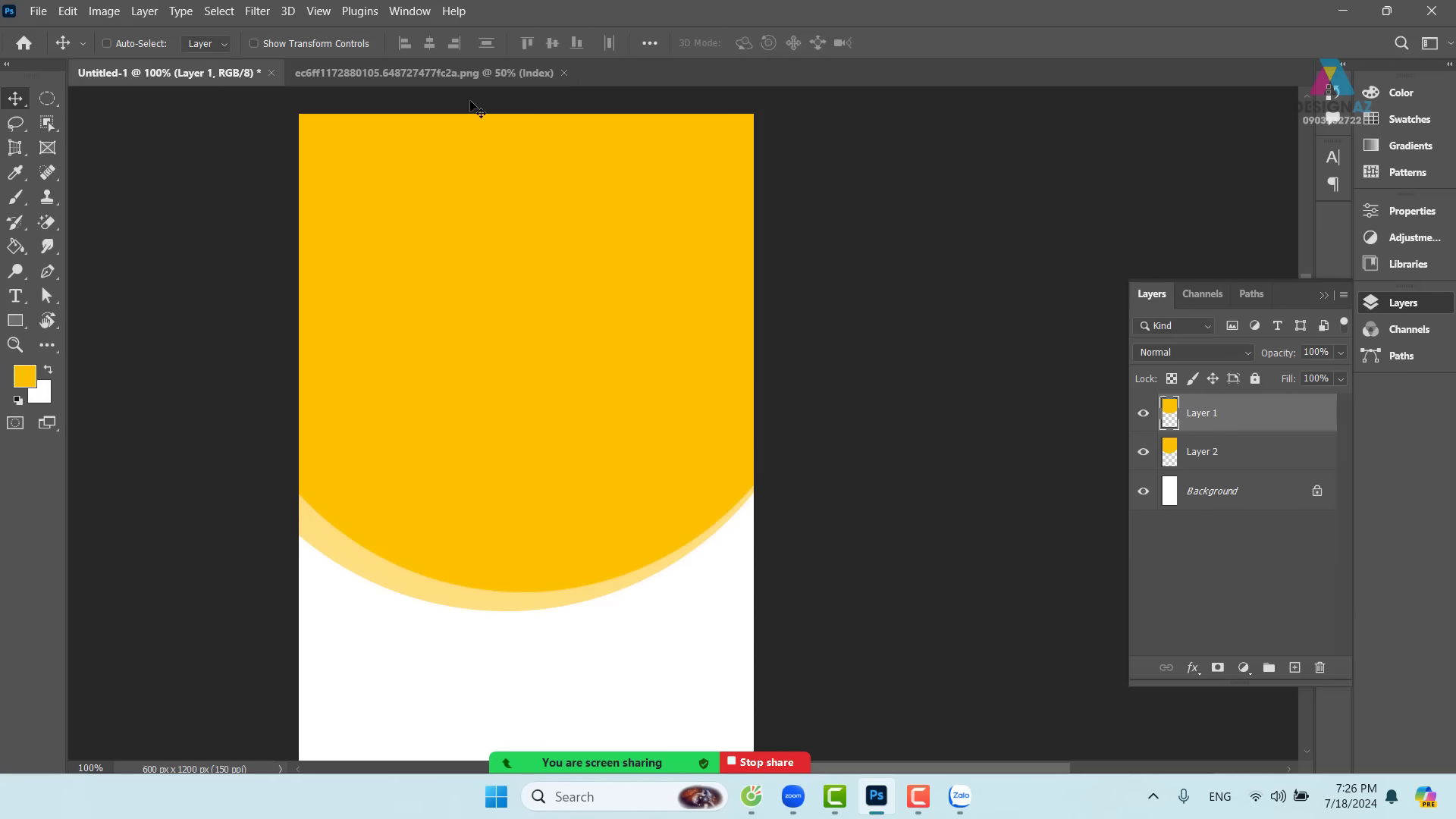
pyautogui.click(444, 69)
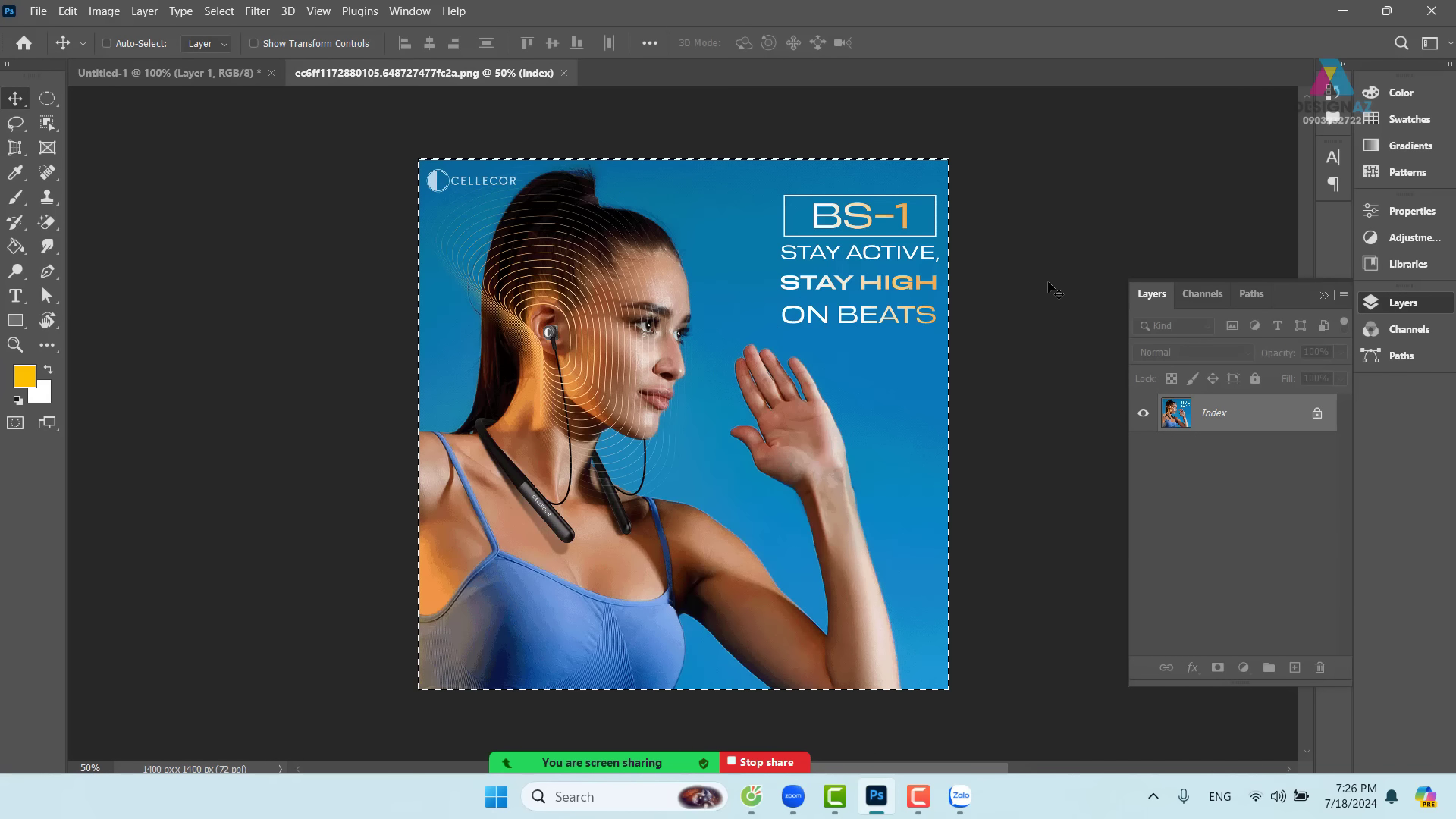
pyautogui.hotkey('ctrl', 'c')
pyautogui.hotkey('ctrl', 'd')
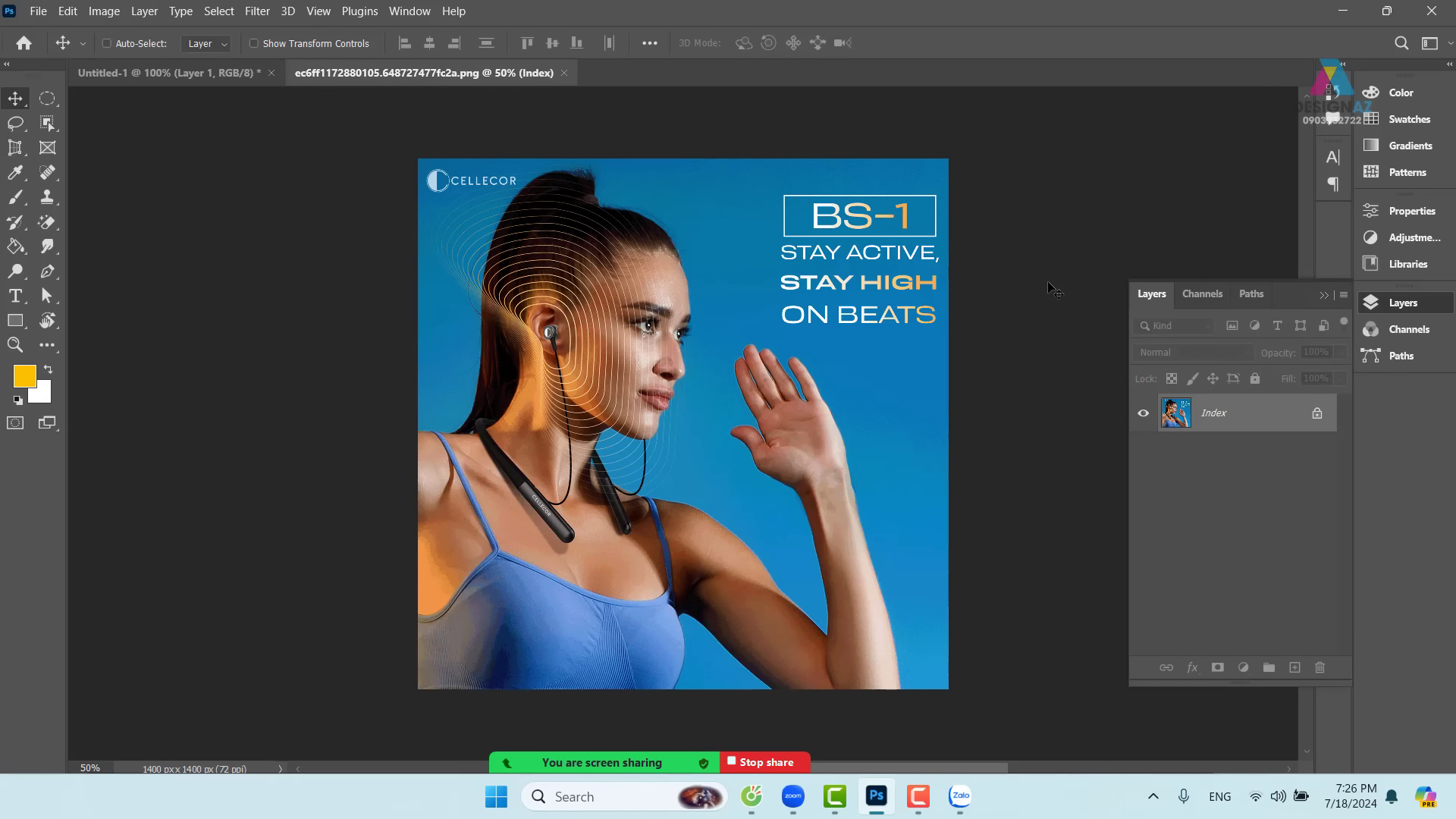
pyautogui.hscroll(2, 852, 412)
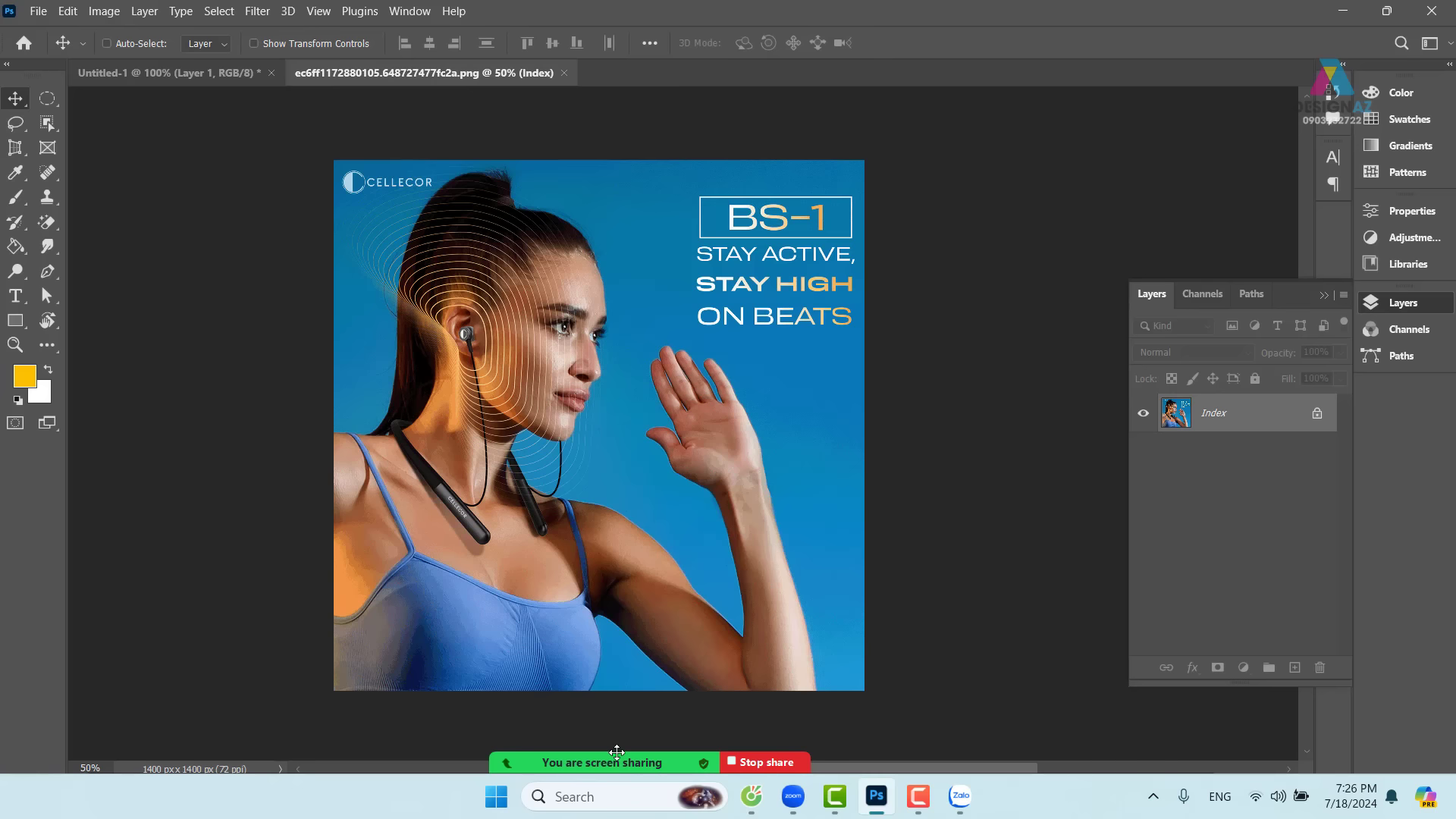
# - Mute all participants in the Zoom meeting and minimise the participants window
pyautogui.moveTo(455, 759)
pyautogui.click(393, 756)
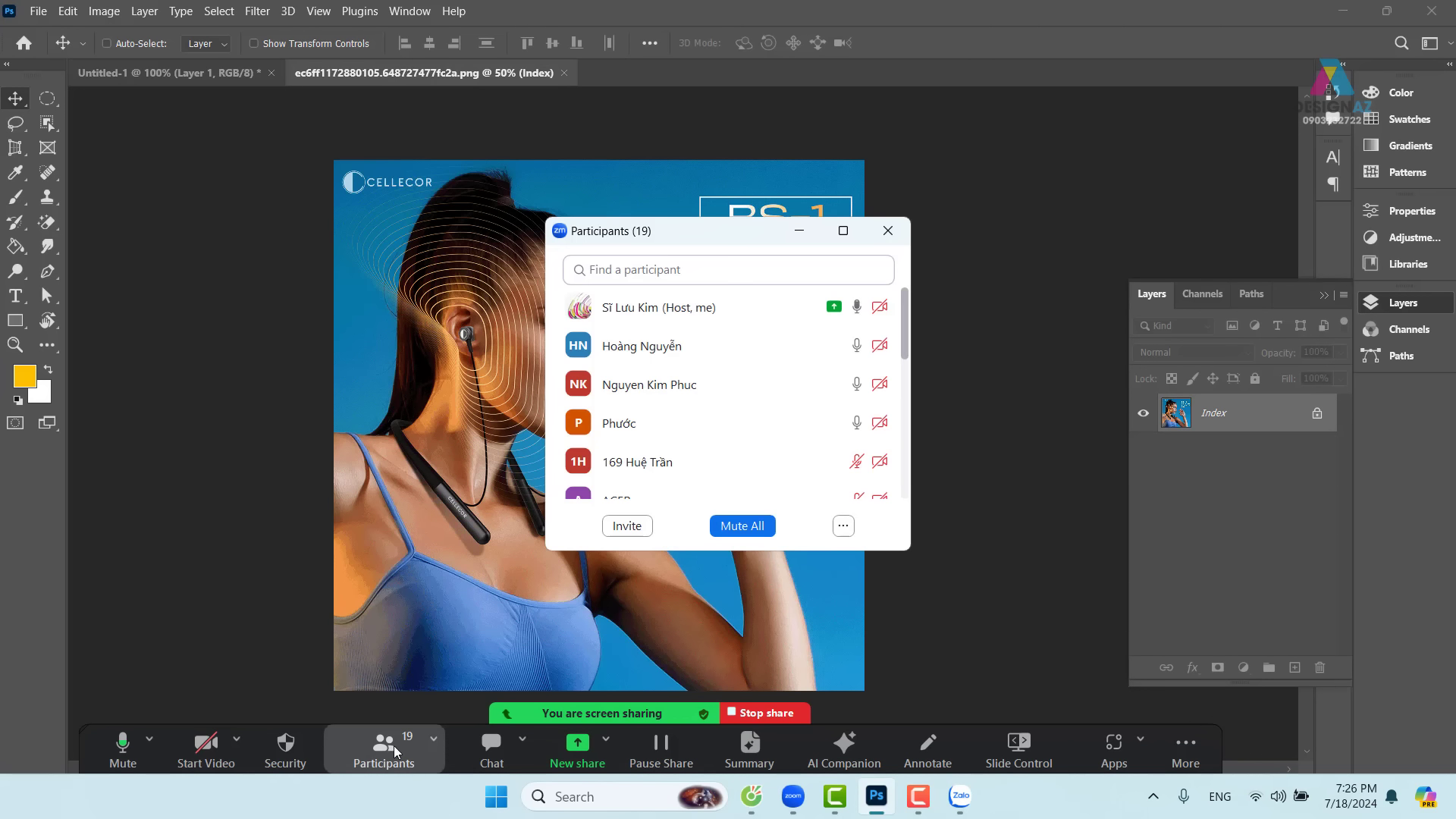
pyautogui.click(741, 526)
pyautogui.click(834, 446)
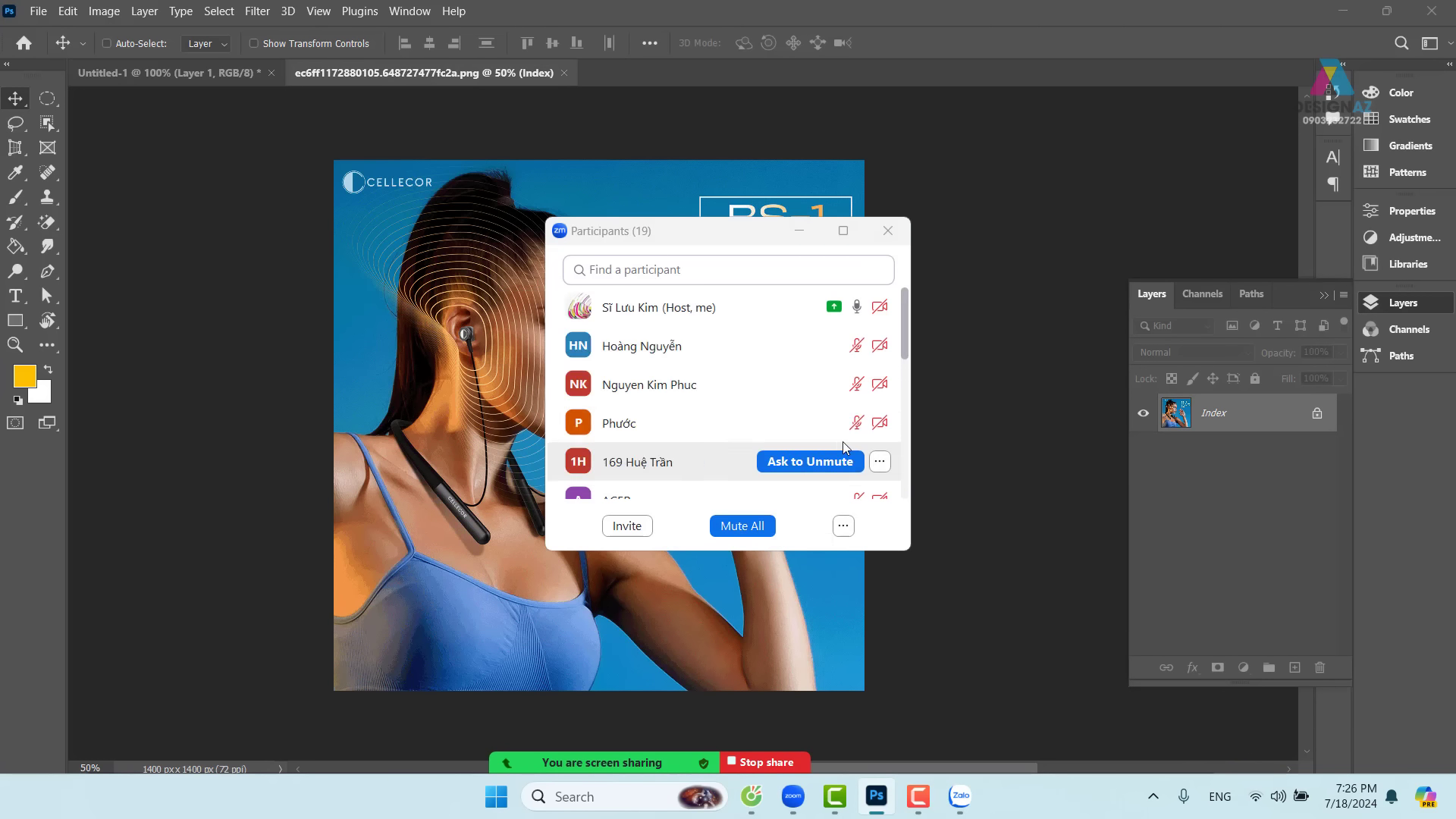
pyautogui.click(800, 233)
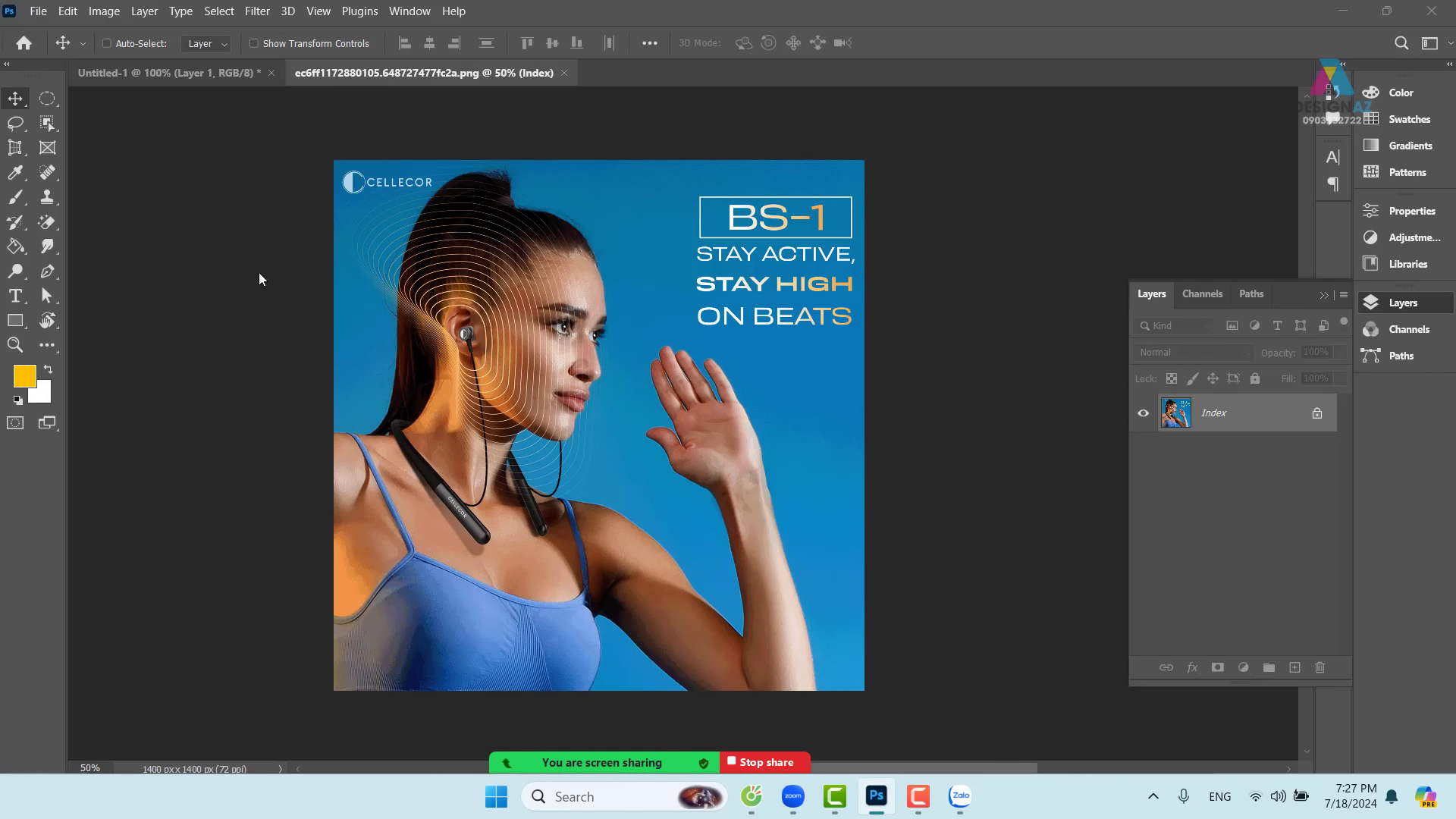
# - Convert the photo document to RGB Color mode and unlock its Background layer
pyautogui.click(107, 14)
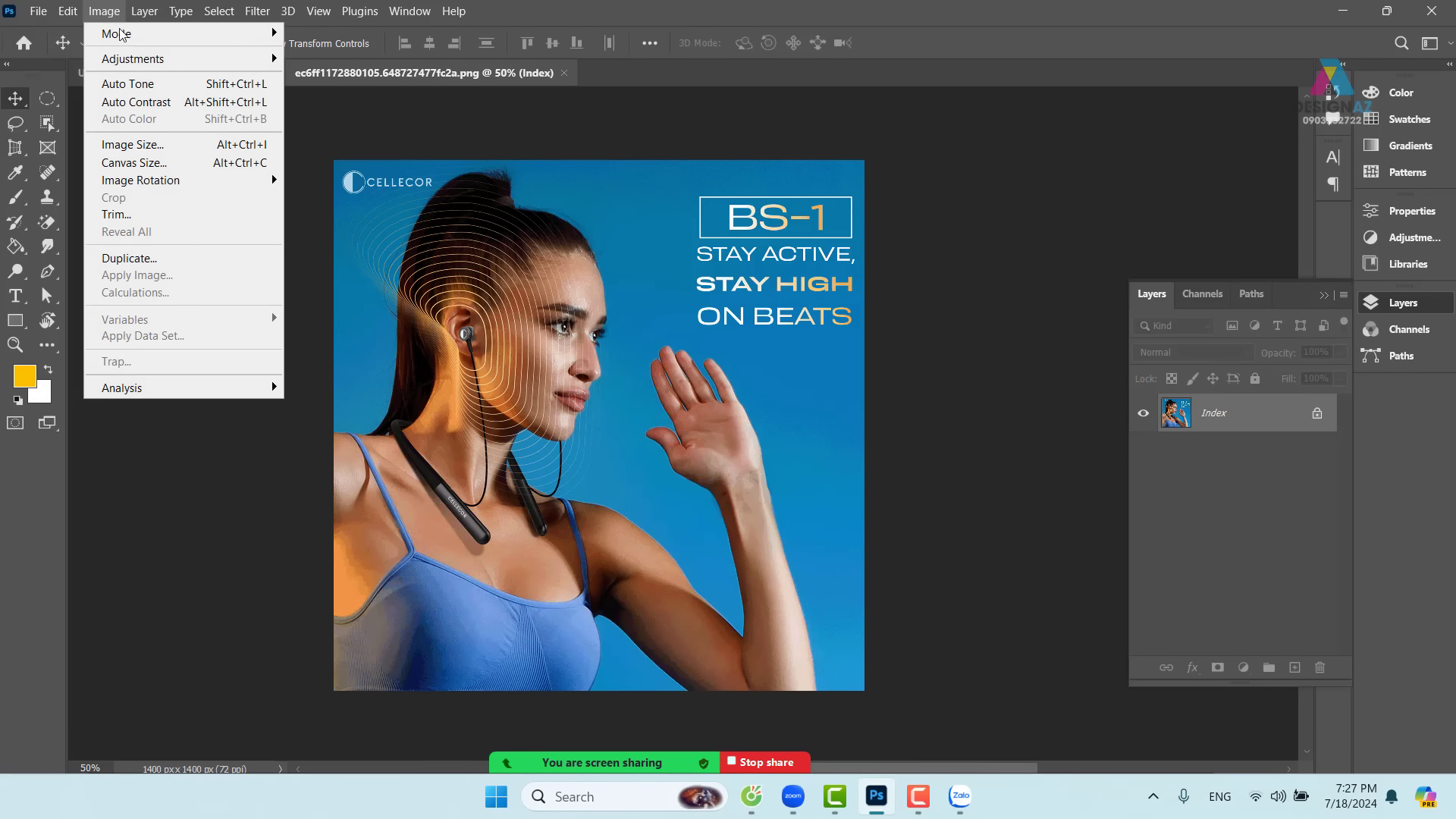
pyautogui.moveTo(146, 35)
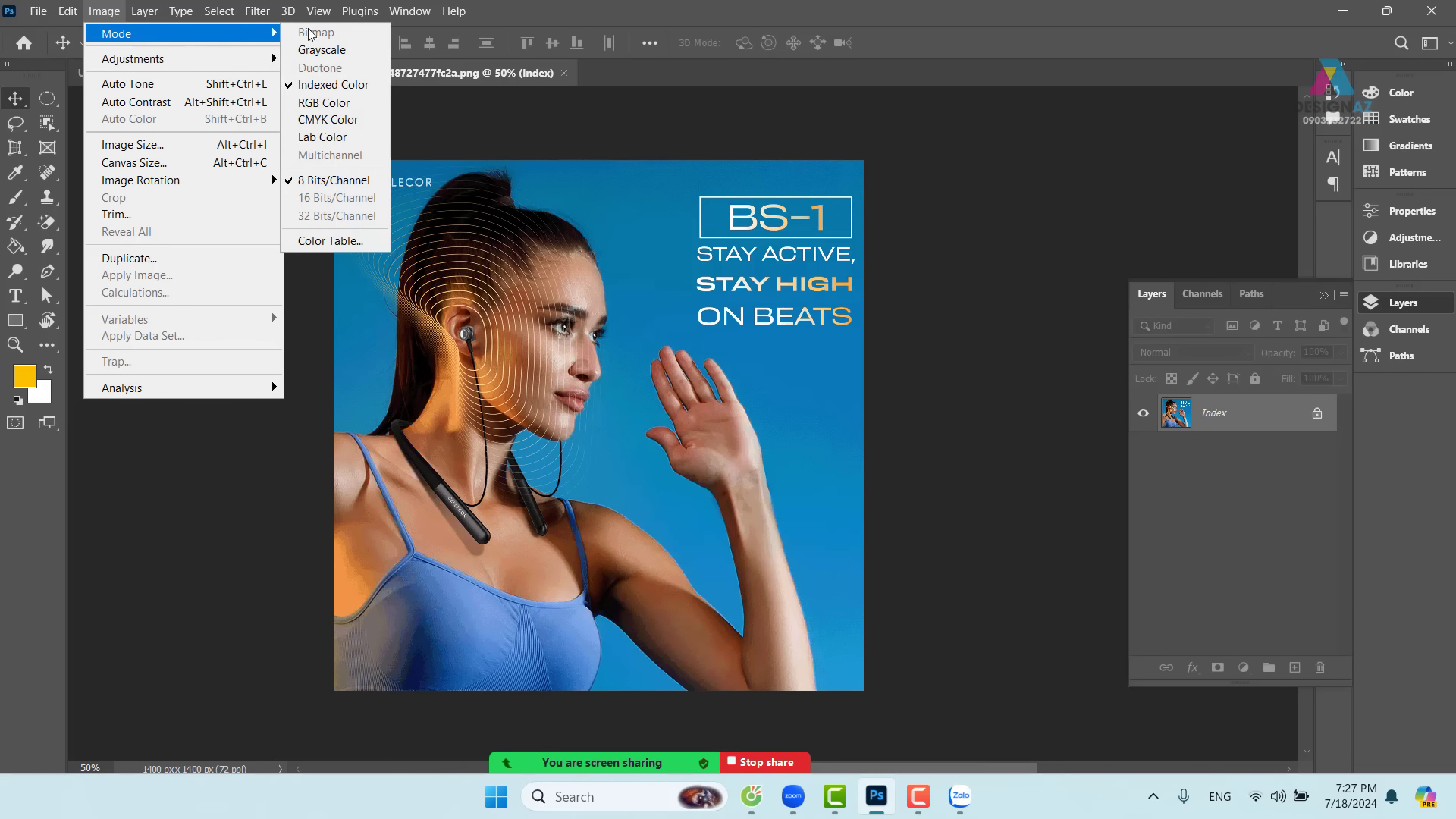
pyautogui.click(370, 107)
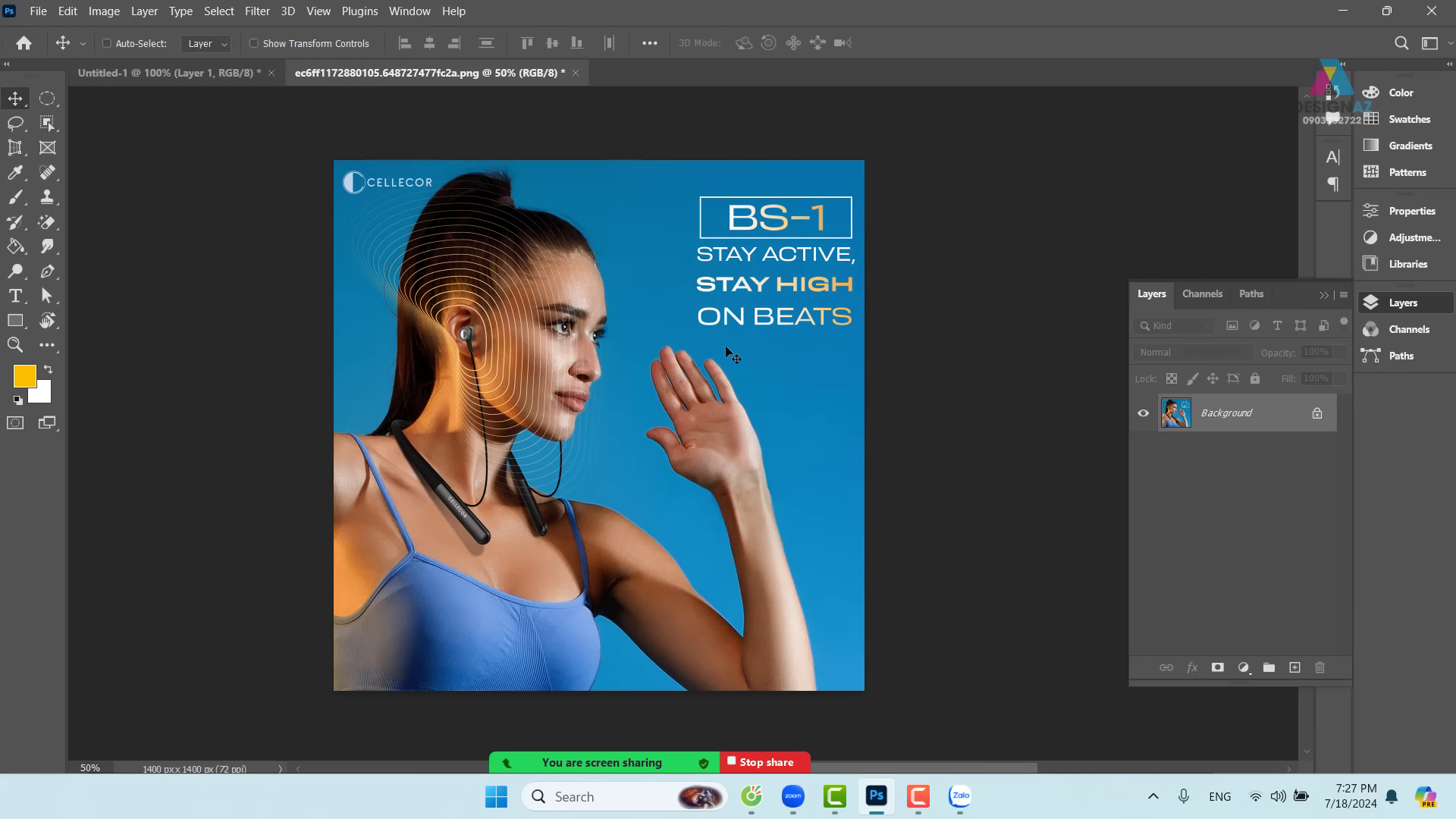
pyautogui.click(1317, 416)
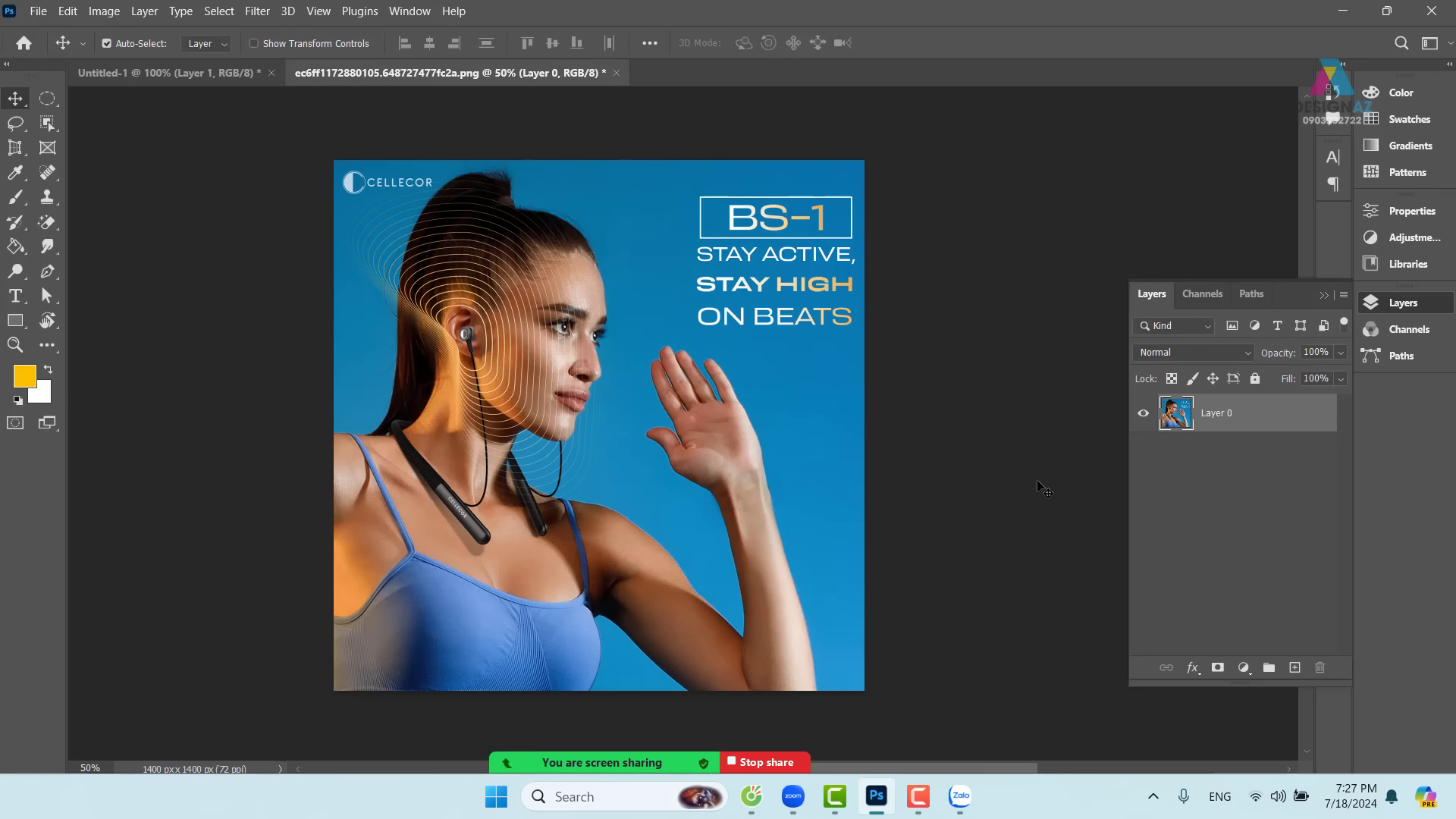
# - Draw a rectangular selection around the BS-1 heading and its three slogan lines in the photo
pyautogui.hotkey('ctrl', '+')
pyautogui.hotkey('ctrl', '+')
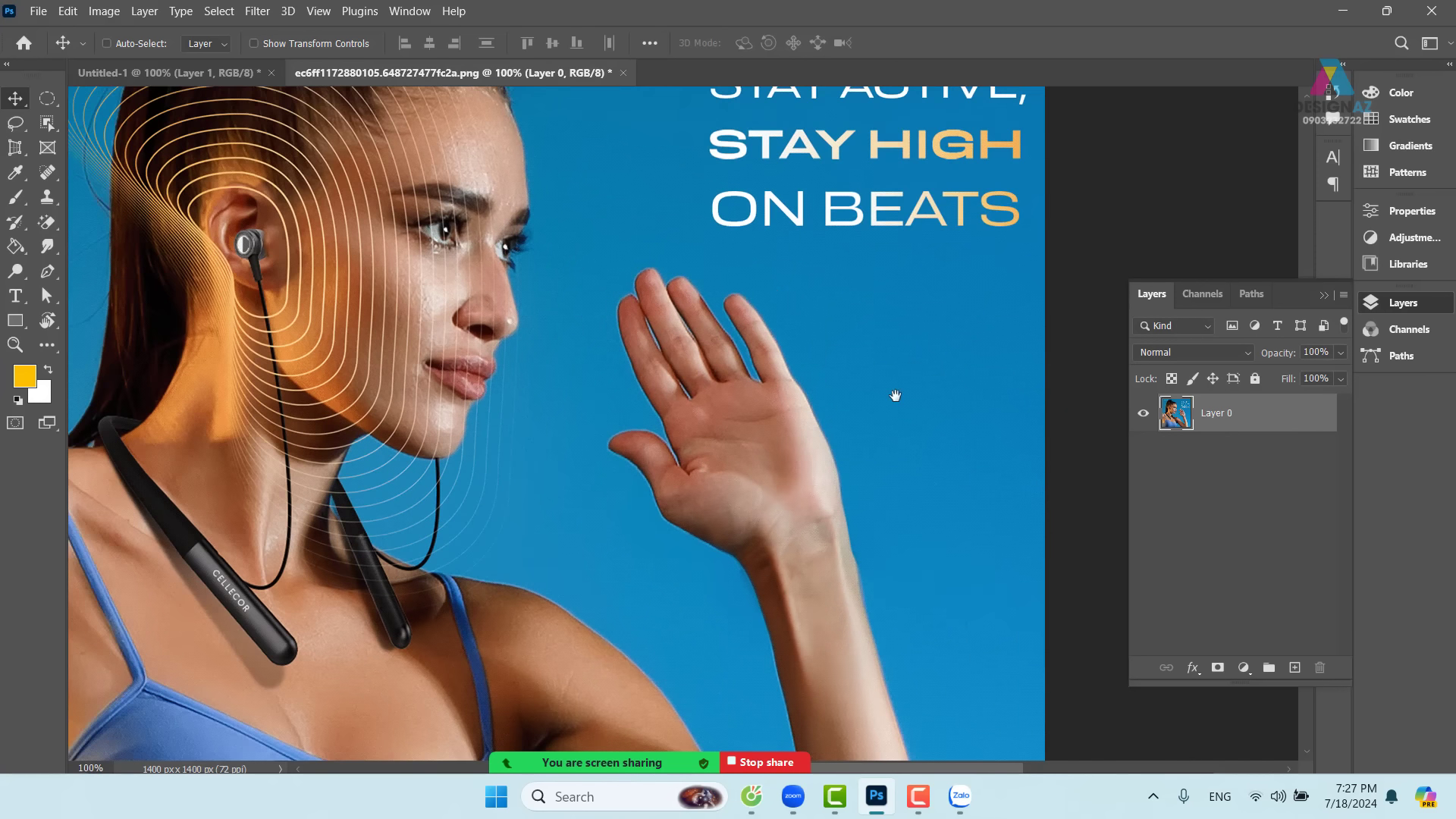
pyautogui.moveTo(894, 397); pyautogui.dragTo(642, 462)
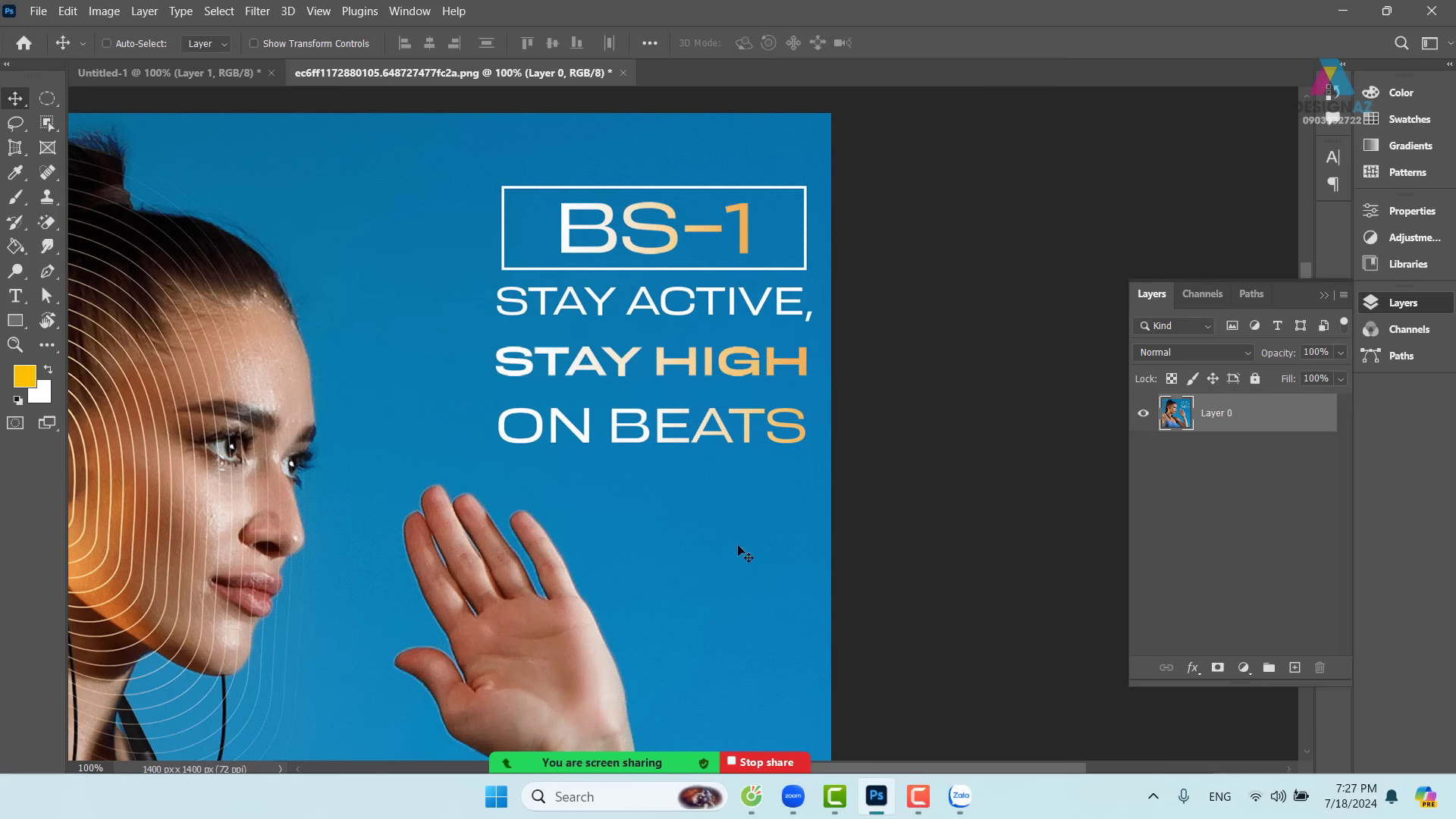
pyautogui.rightClick(52, 100)
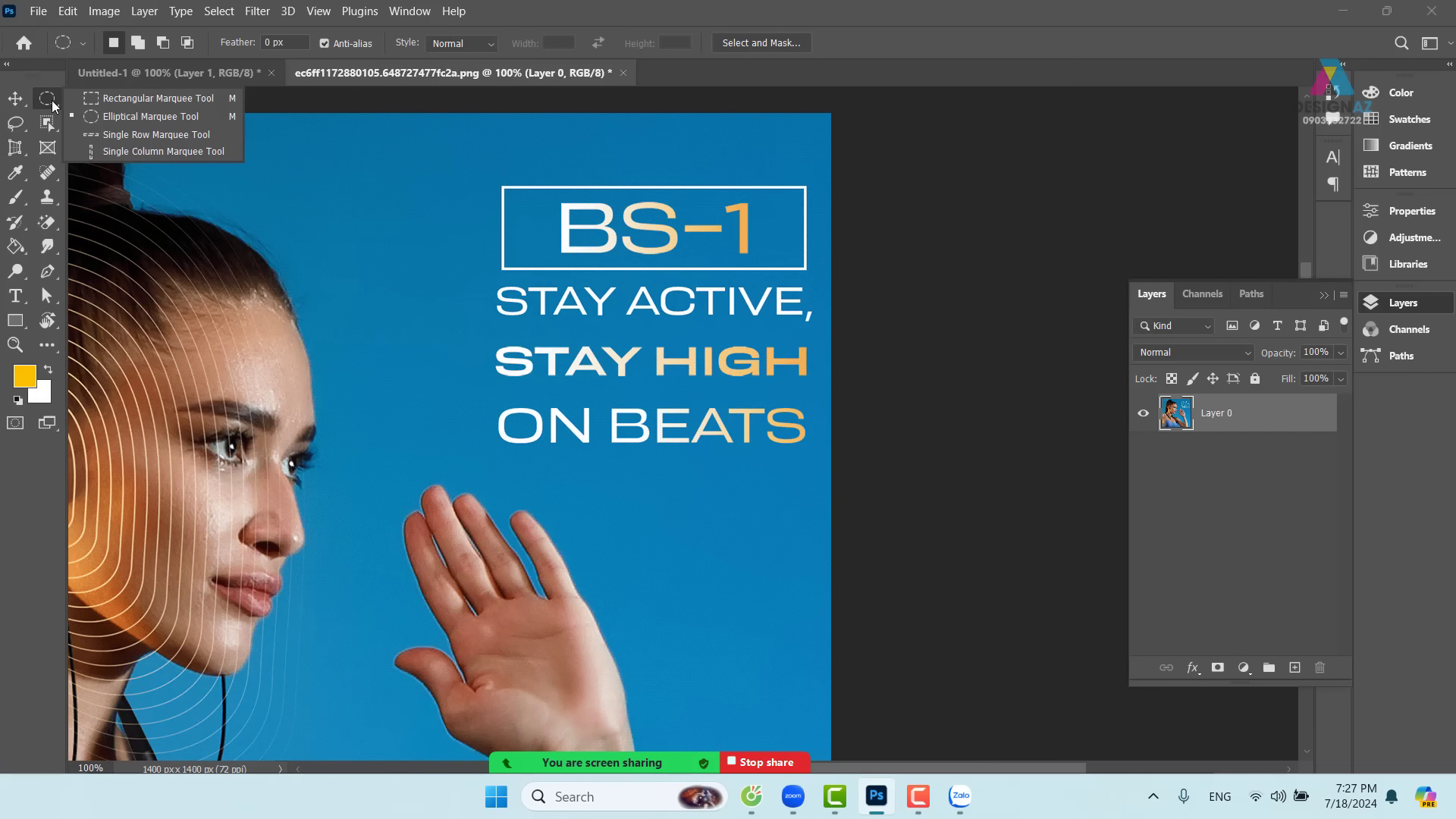
pyautogui.click(89, 100)
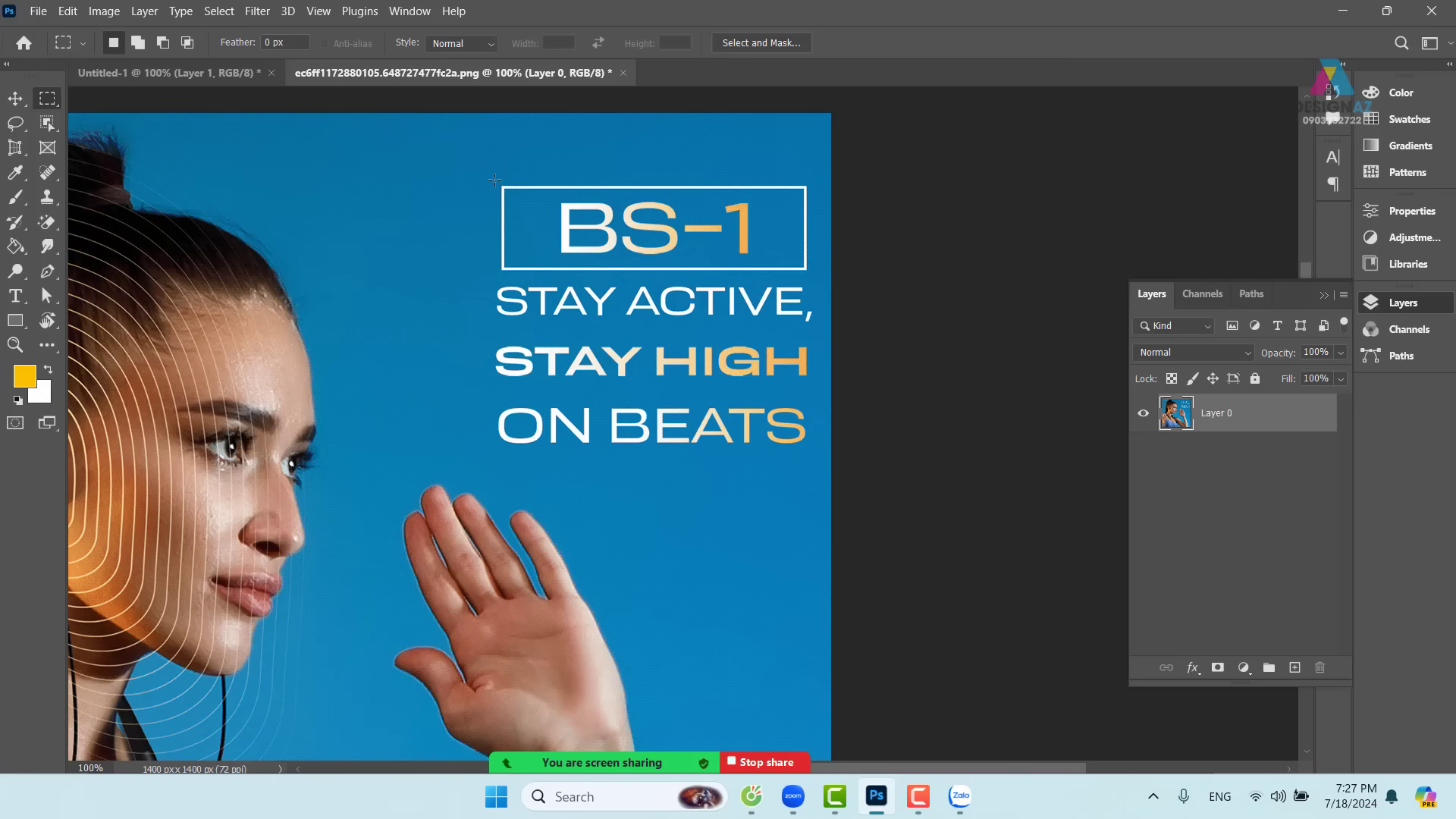
pyautogui.moveTo(494, 180); pyautogui.dragTo(822, 467)
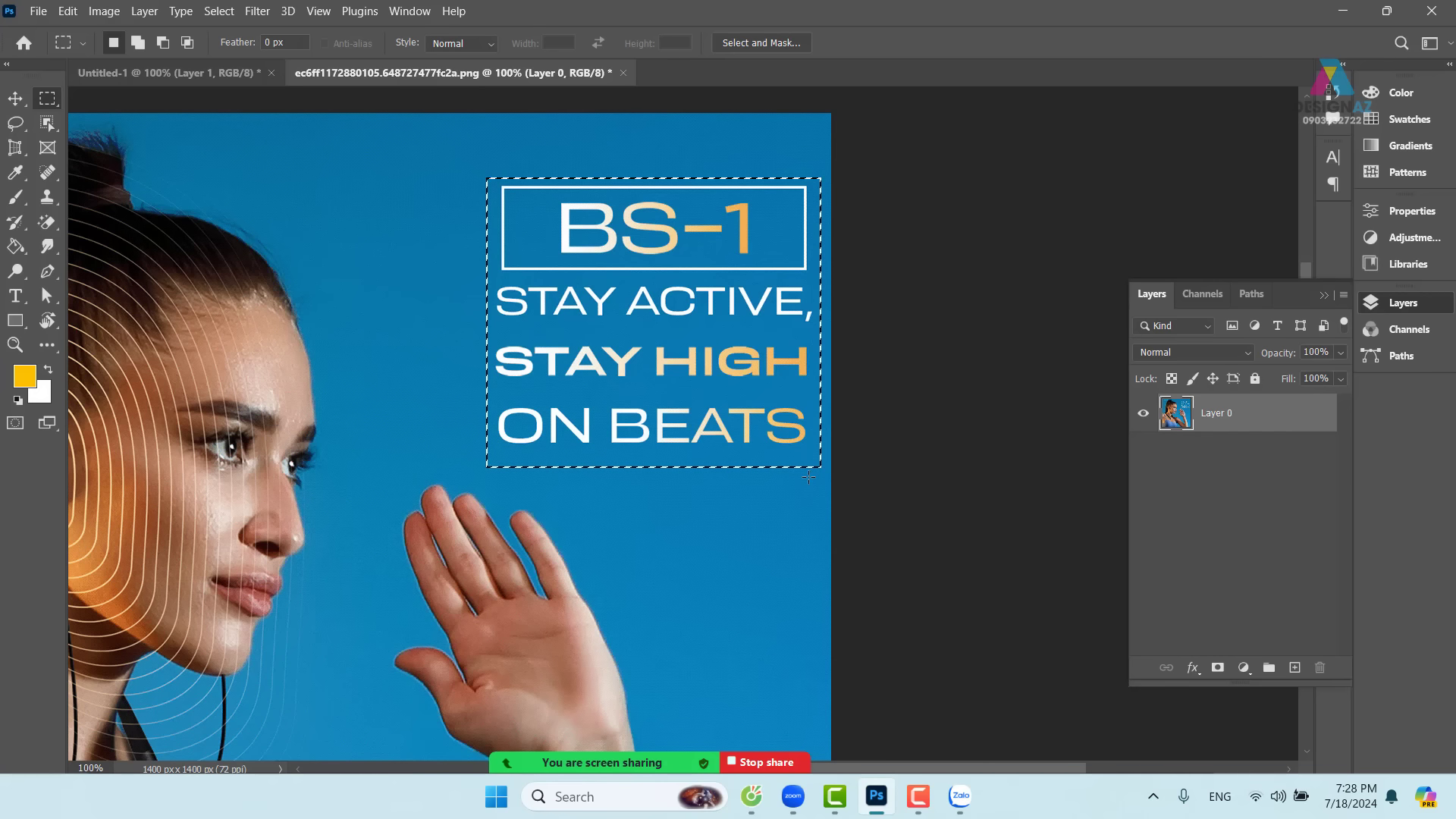
# - Remove the selected text with a Content-Aware fill at 100% opacity in Normal mode and clear the selection
pyautogui.click(107, 12)
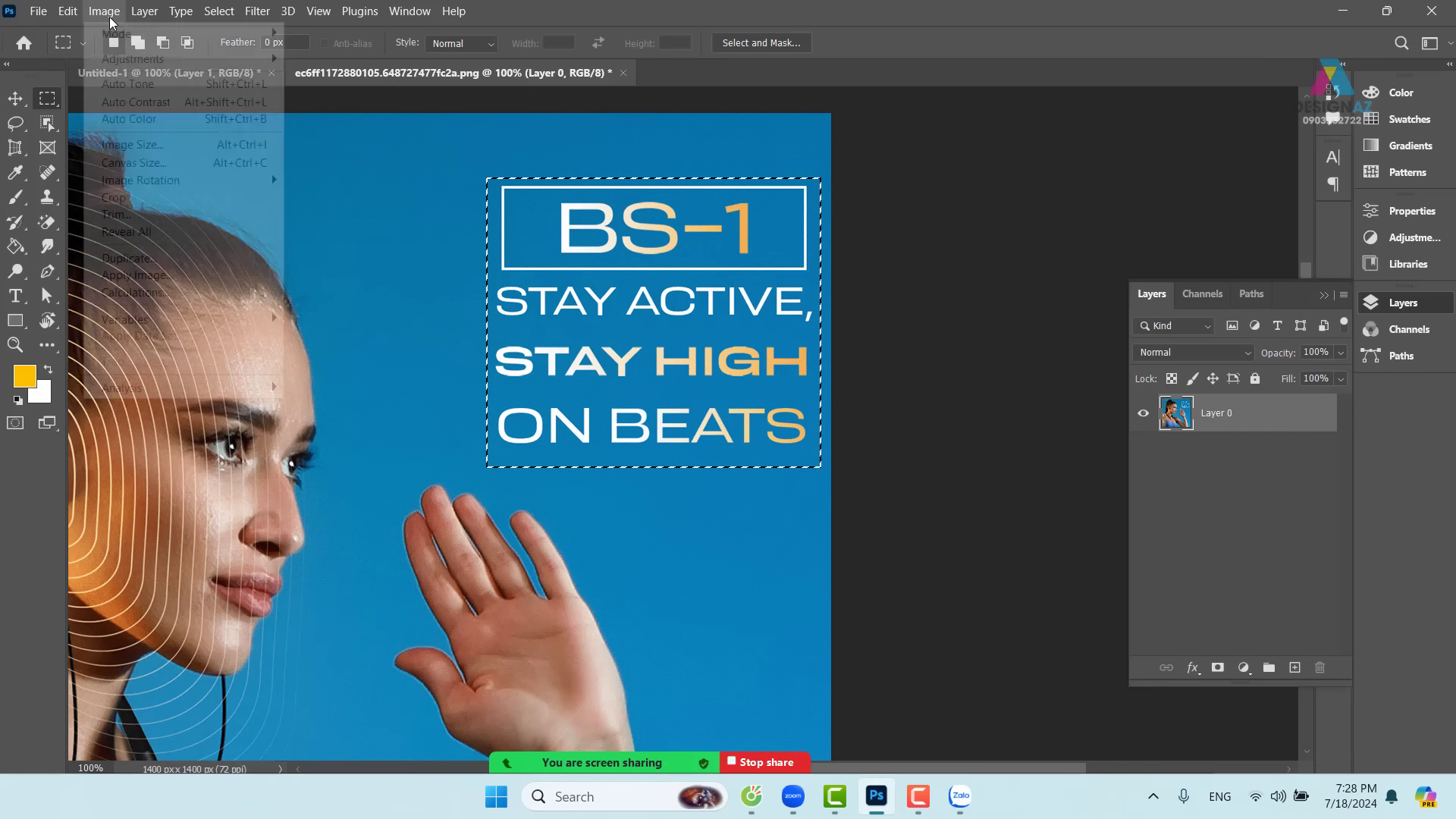
pyautogui.click(67, 12)
pyautogui.click(68, 12)
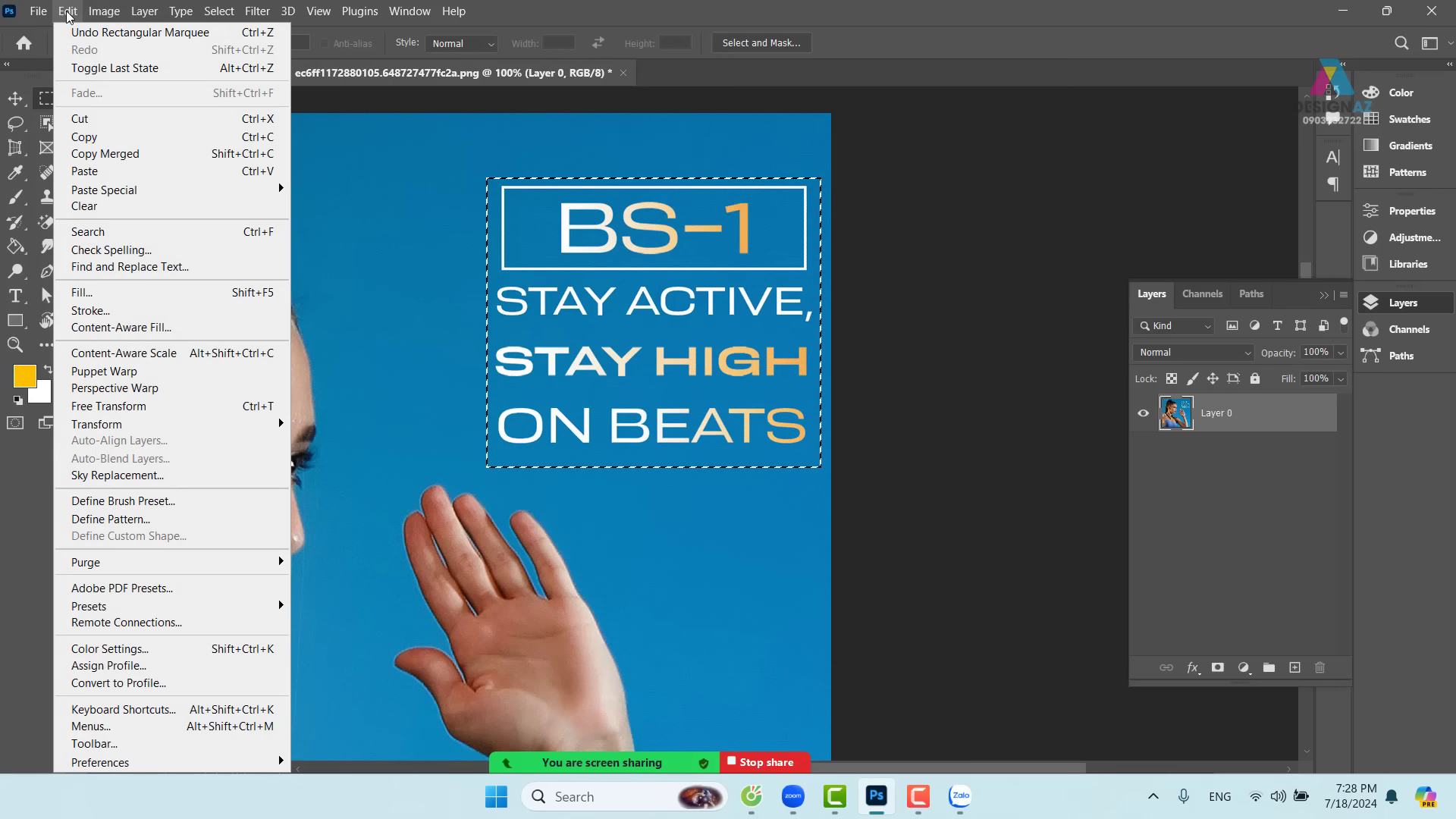
pyautogui.click(157, 289)
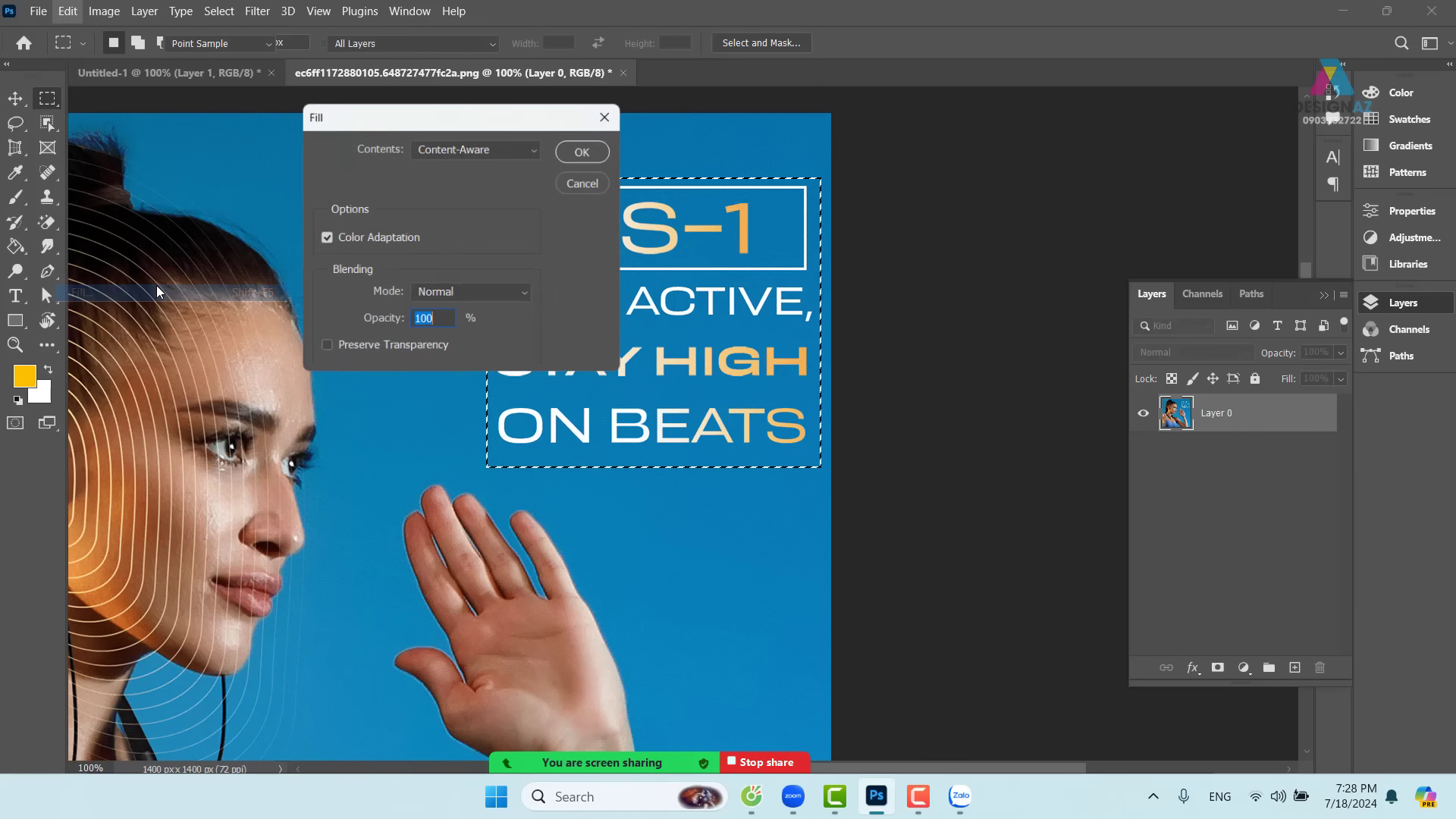
pyautogui.moveTo(463, 113); pyautogui.dragTo(332, 98)
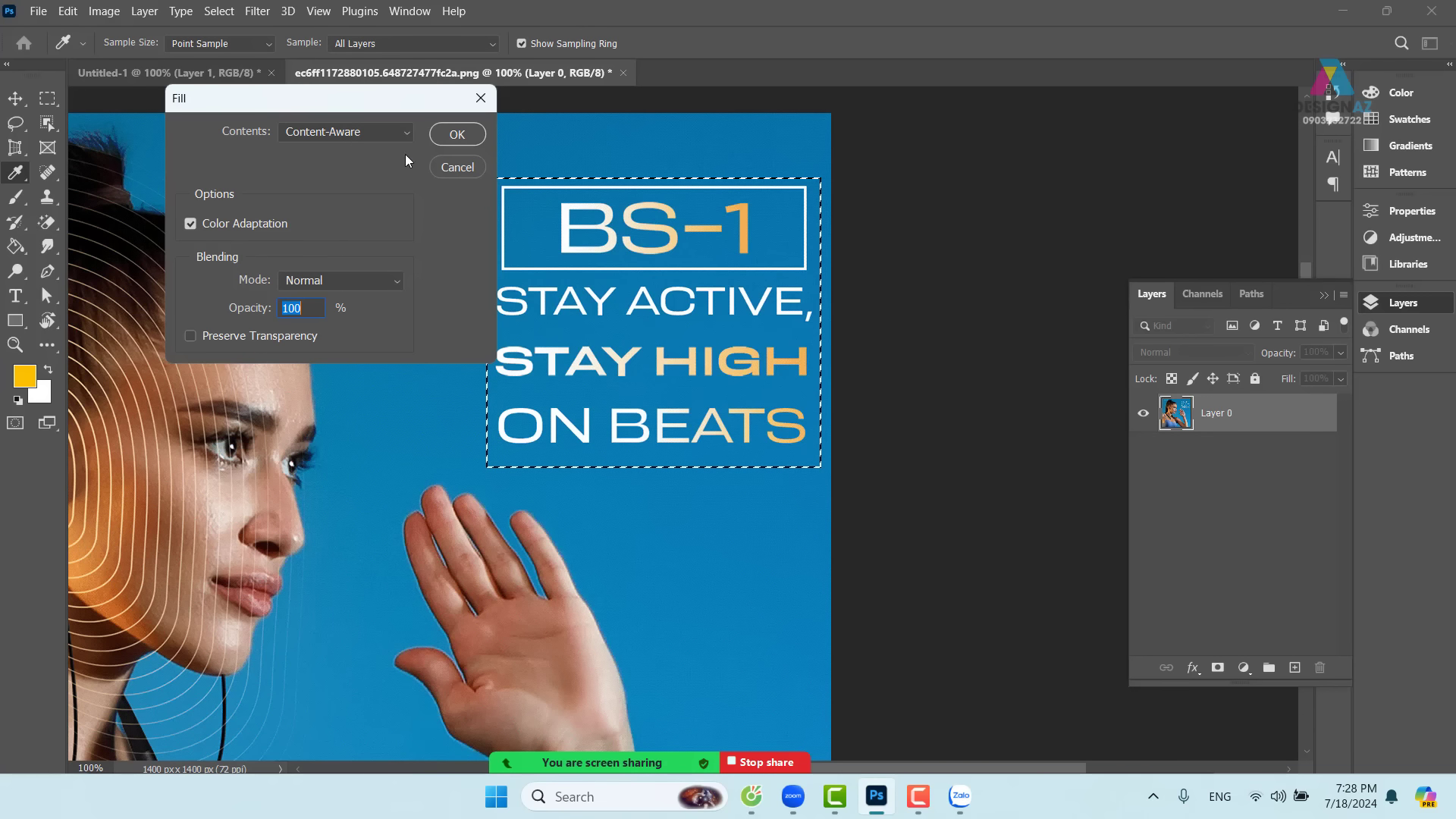
pyautogui.click(458, 135)
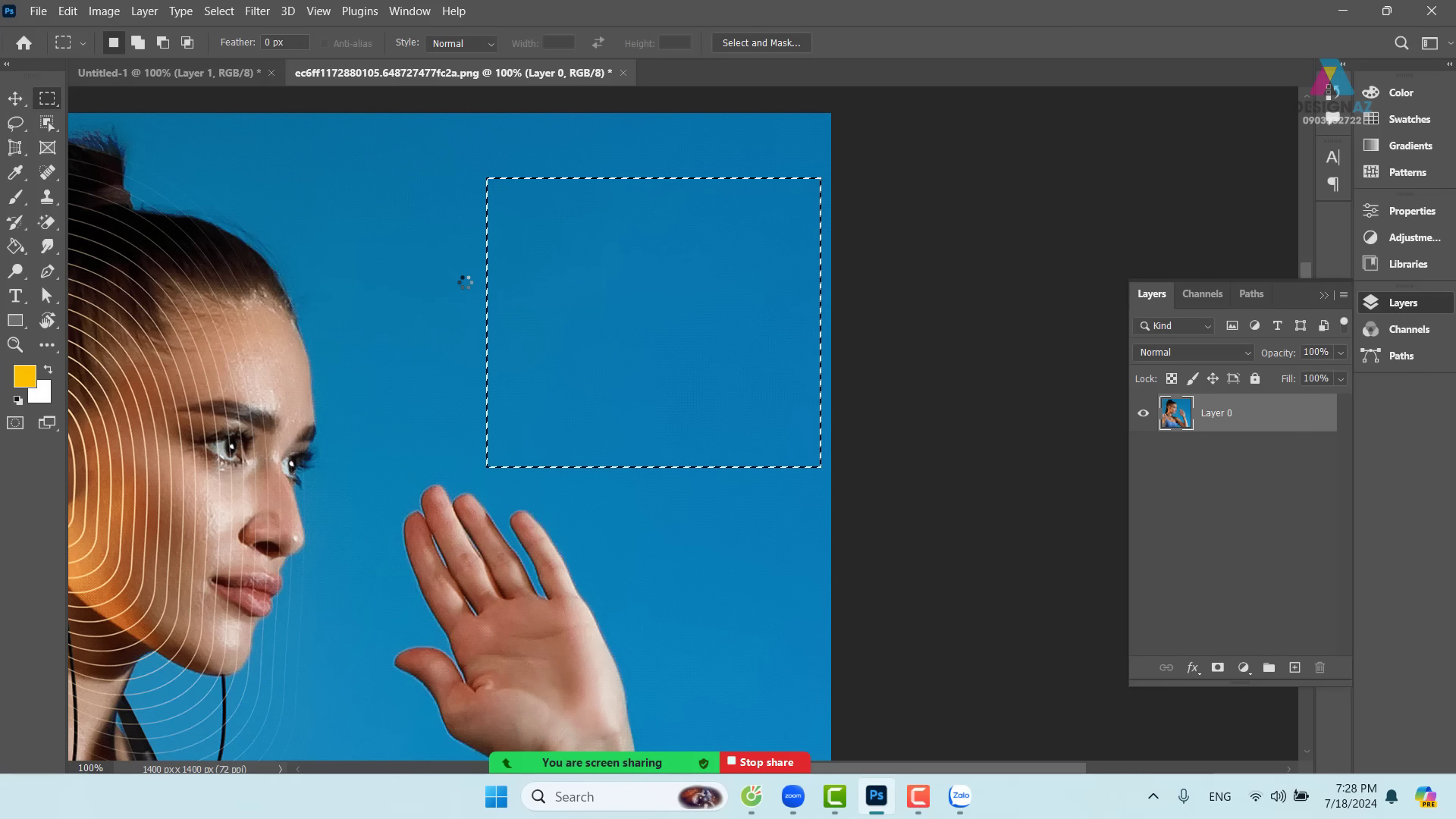
pyautogui.hotkey('ctrl', 'd')
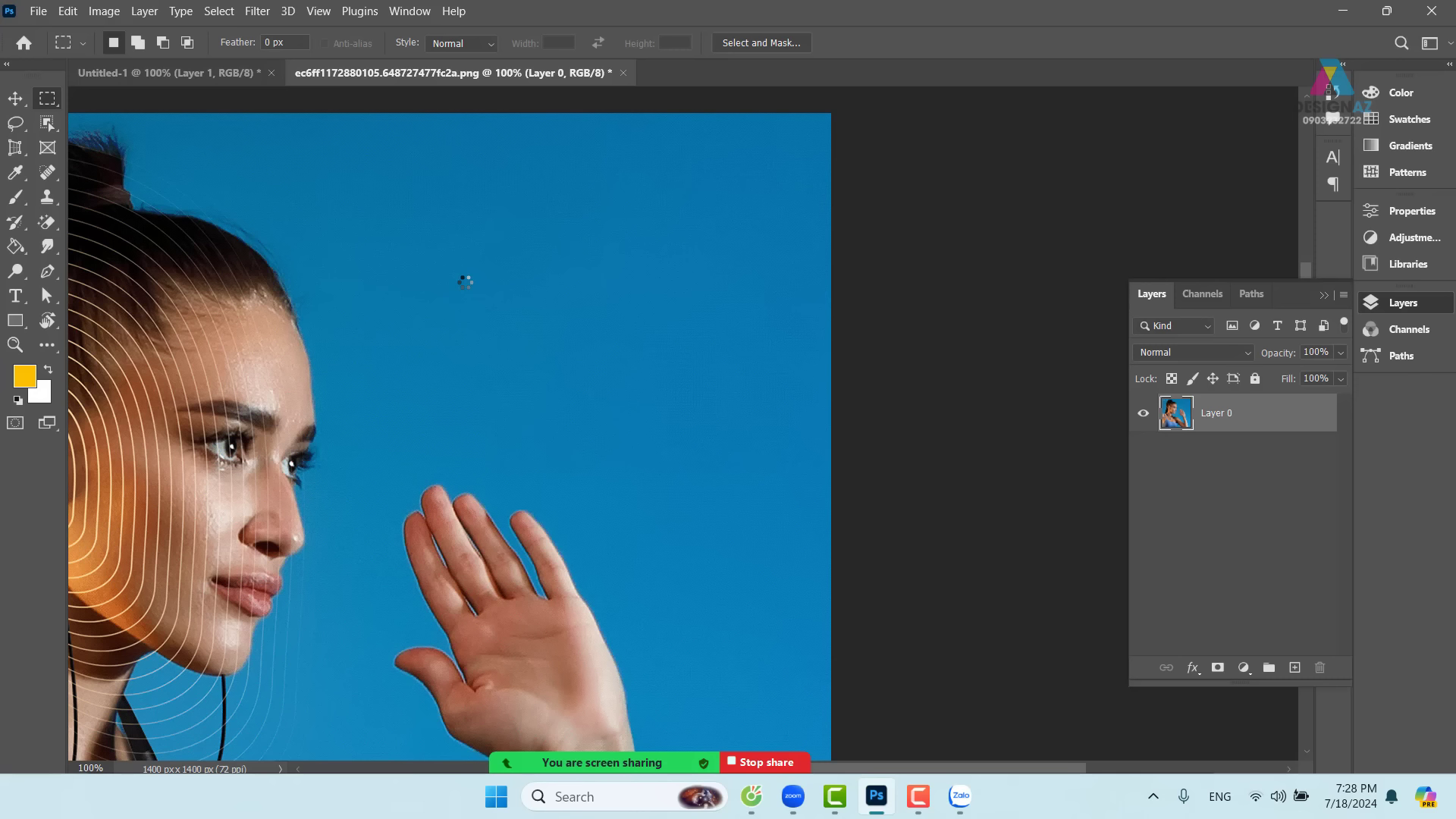
# - Save the retouched photo and return to the Untitled-1 banner document
pyautogui.hotkey('ctrl', '-')
pyautogui.hotkey('ctrl', '-')
pyautogui.hotkey('ctrl', '-')
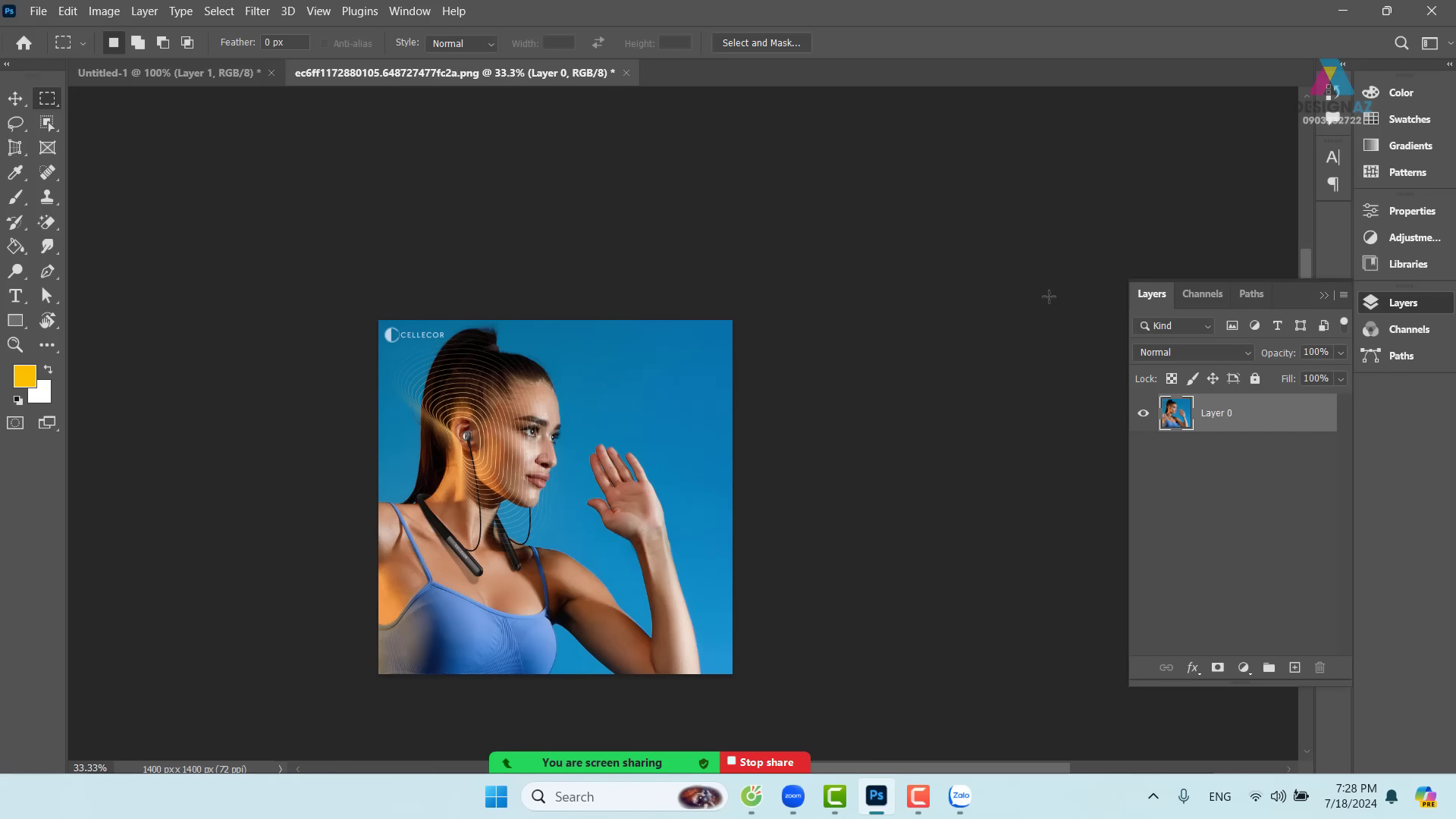
pyautogui.hotkey('ctrl', '+')
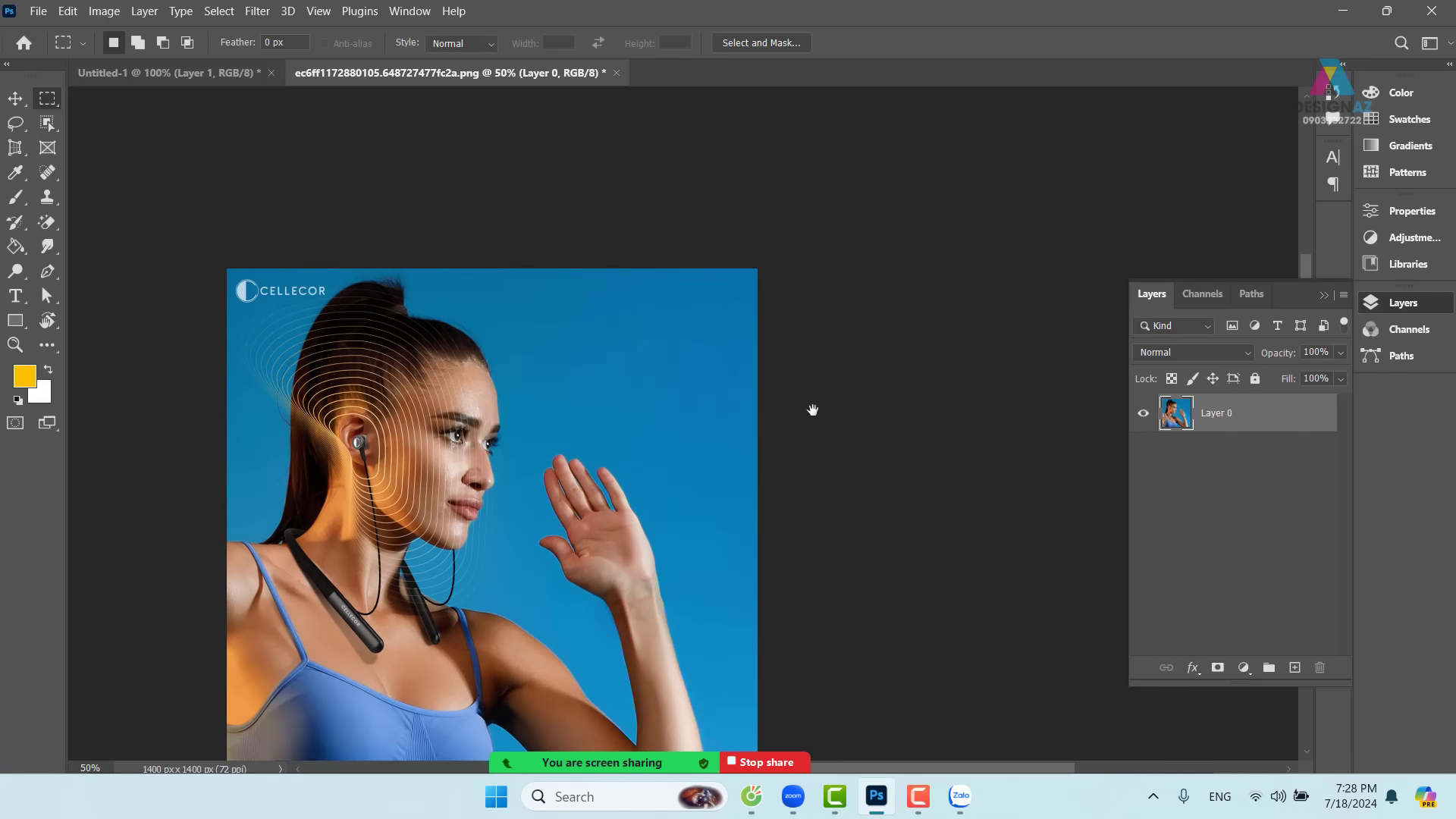
pyautogui.moveTo(606, 480); pyautogui.dragTo(753, 300)
pyautogui.hotkey('ctrl', '+')
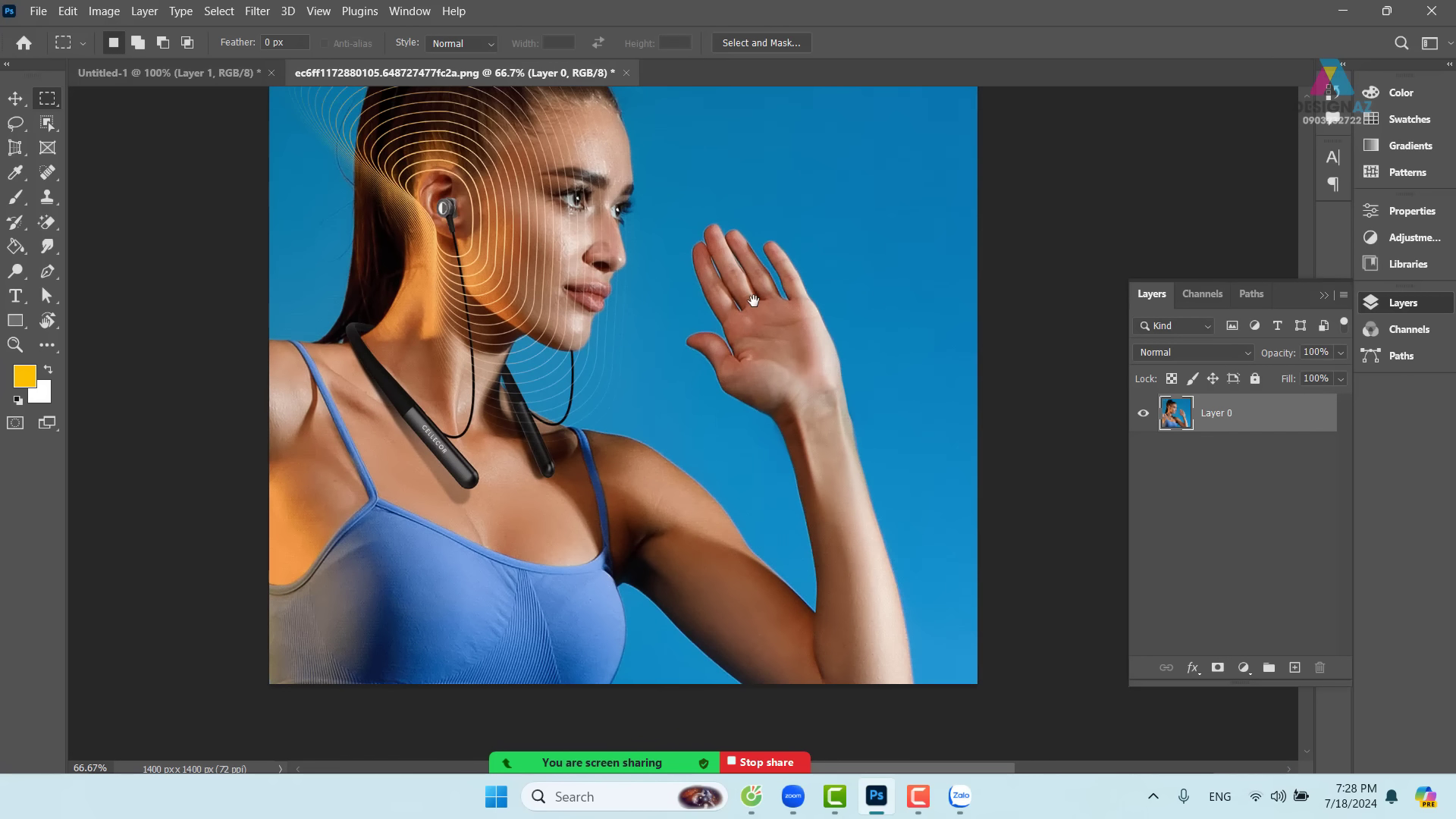
pyautogui.moveTo(619, 348); pyautogui.dragTo(618, 438)
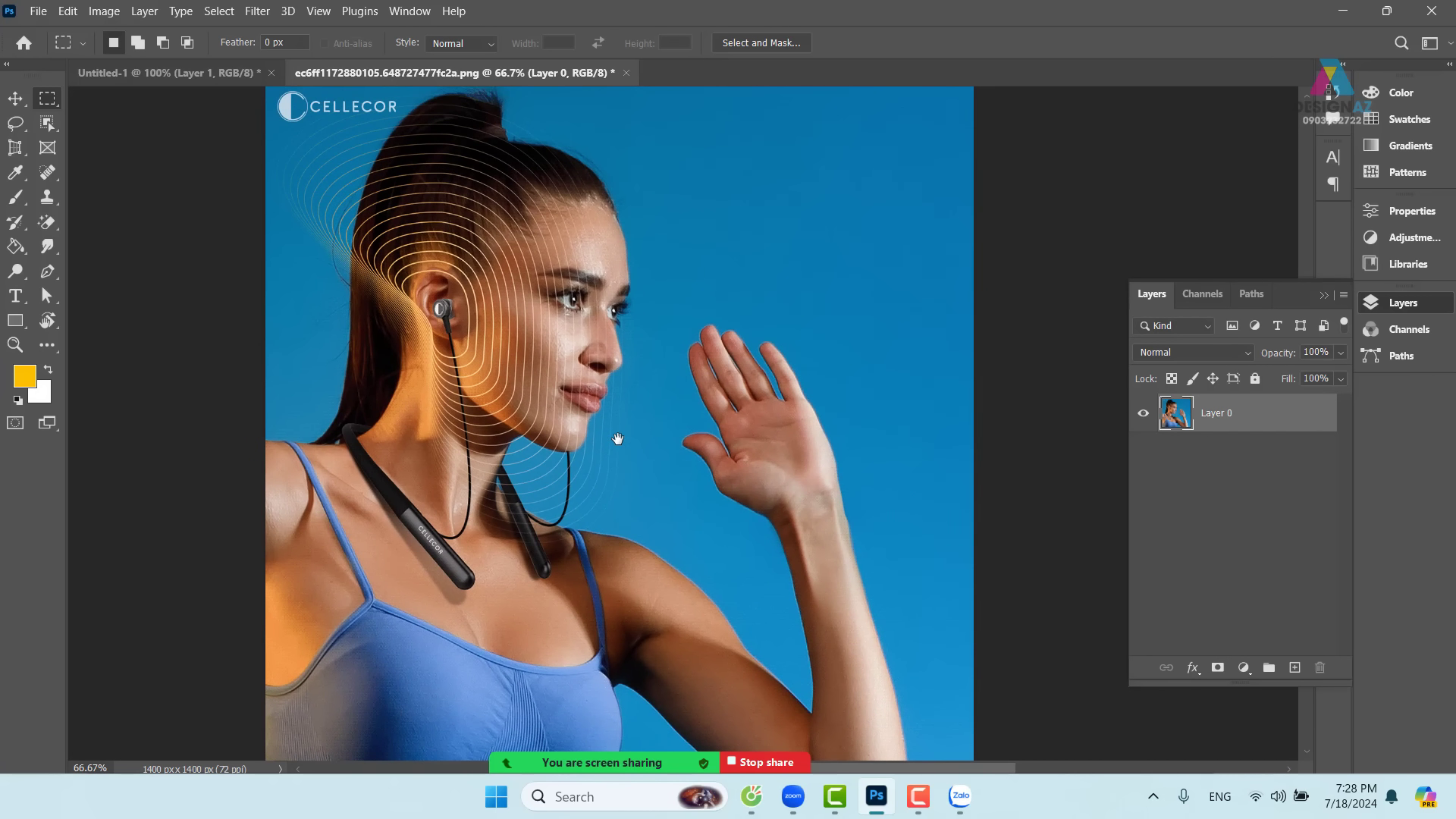
pyautogui.hotkey('ctrl', 's')
pyautogui.click(185, 70)
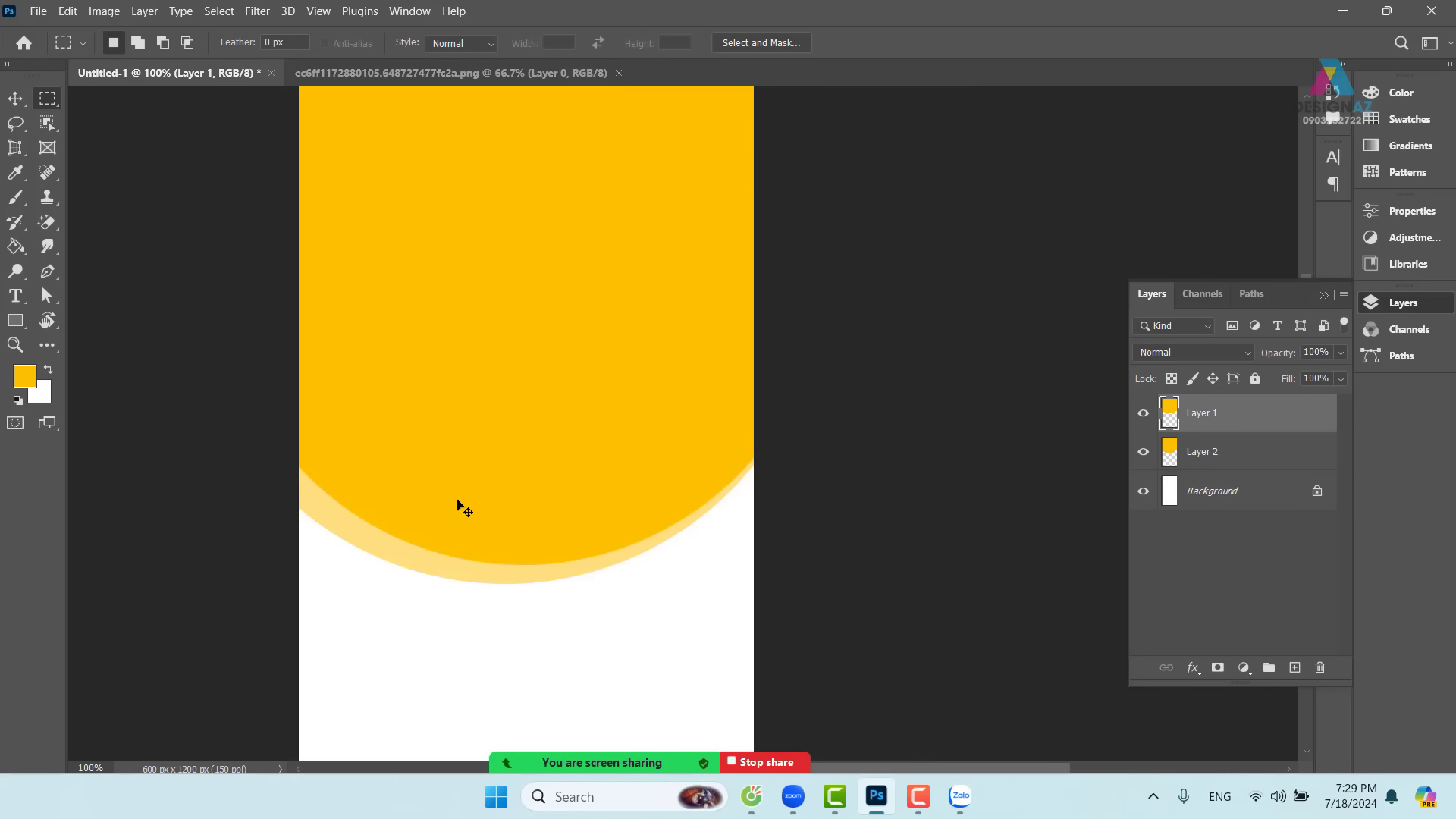
# - Draw a third circular selection with its lower arc slightly below the pale yellow shape's curved edge
pyautogui.hotkey('ctrl', '-')
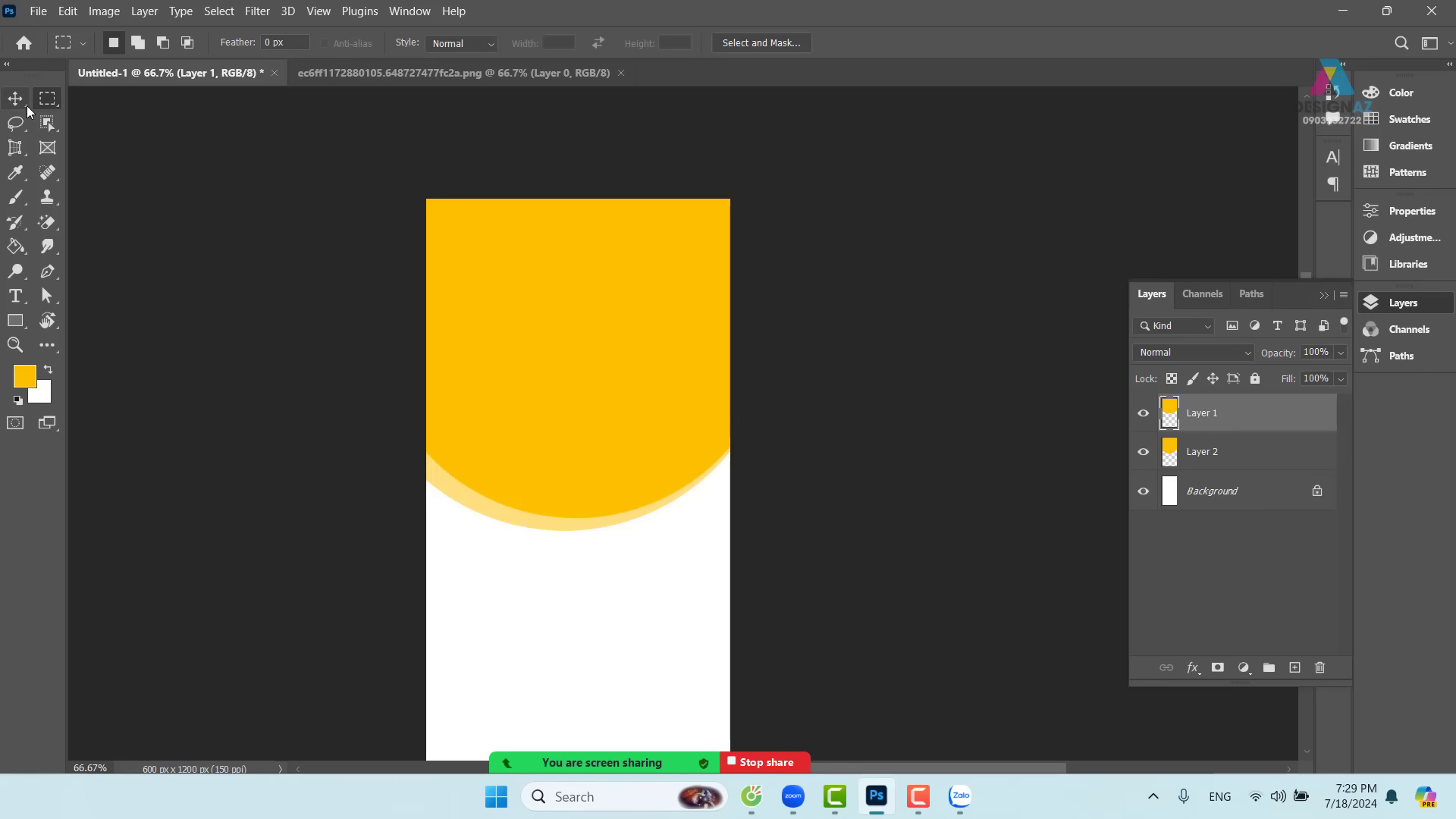
pyautogui.rightClick(55, 98)
pyautogui.click(95, 115)
pyautogui.hotkey('ctrl', '-')
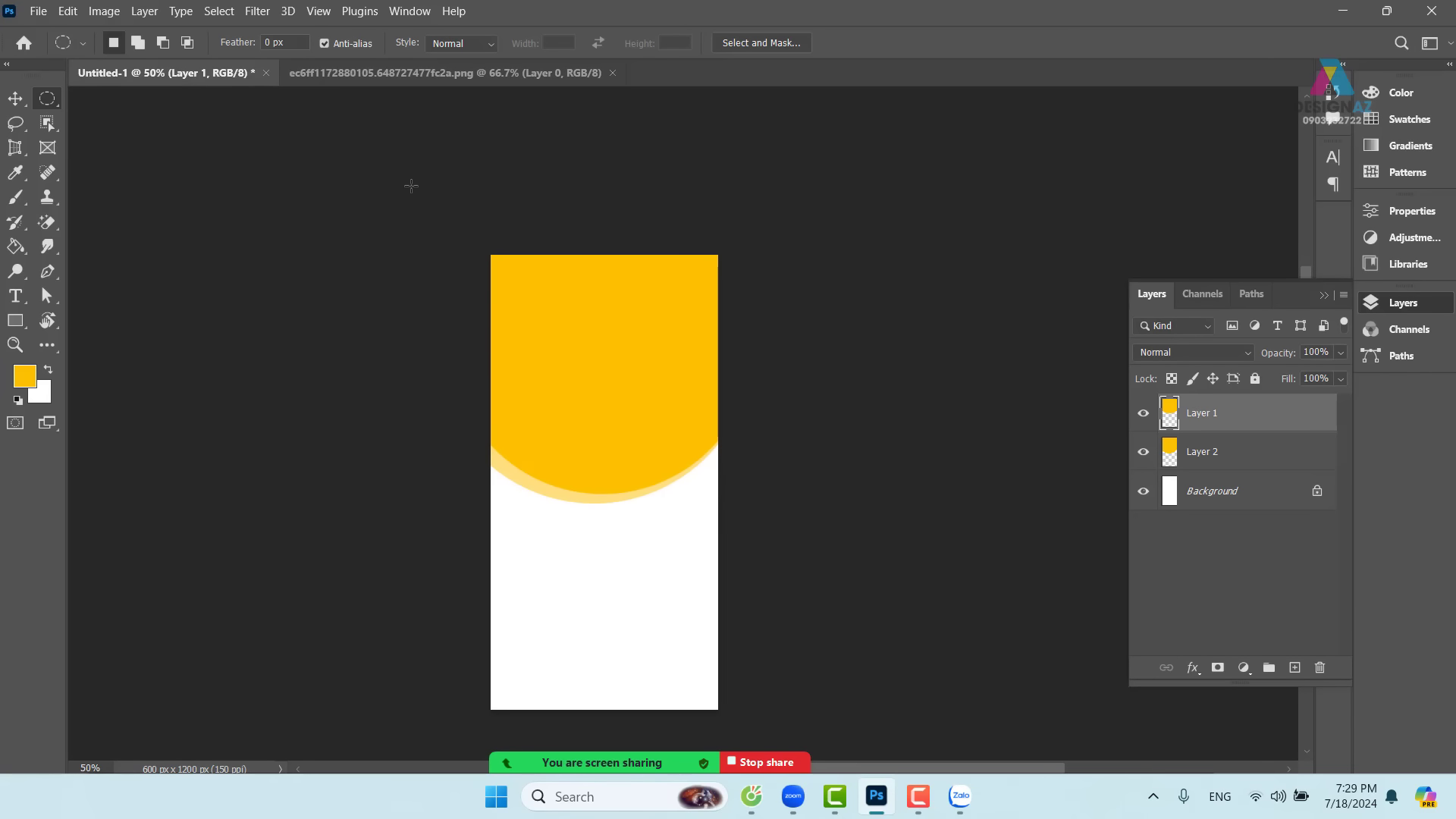
pyautogui.moveTo(410, 184); pyautogui.dragTo(742, 500)
pyautogui.moveTo(750, 513); pyautogui.dragTo(765, 513)
pyautogui.hotkey('ctrl', '1')
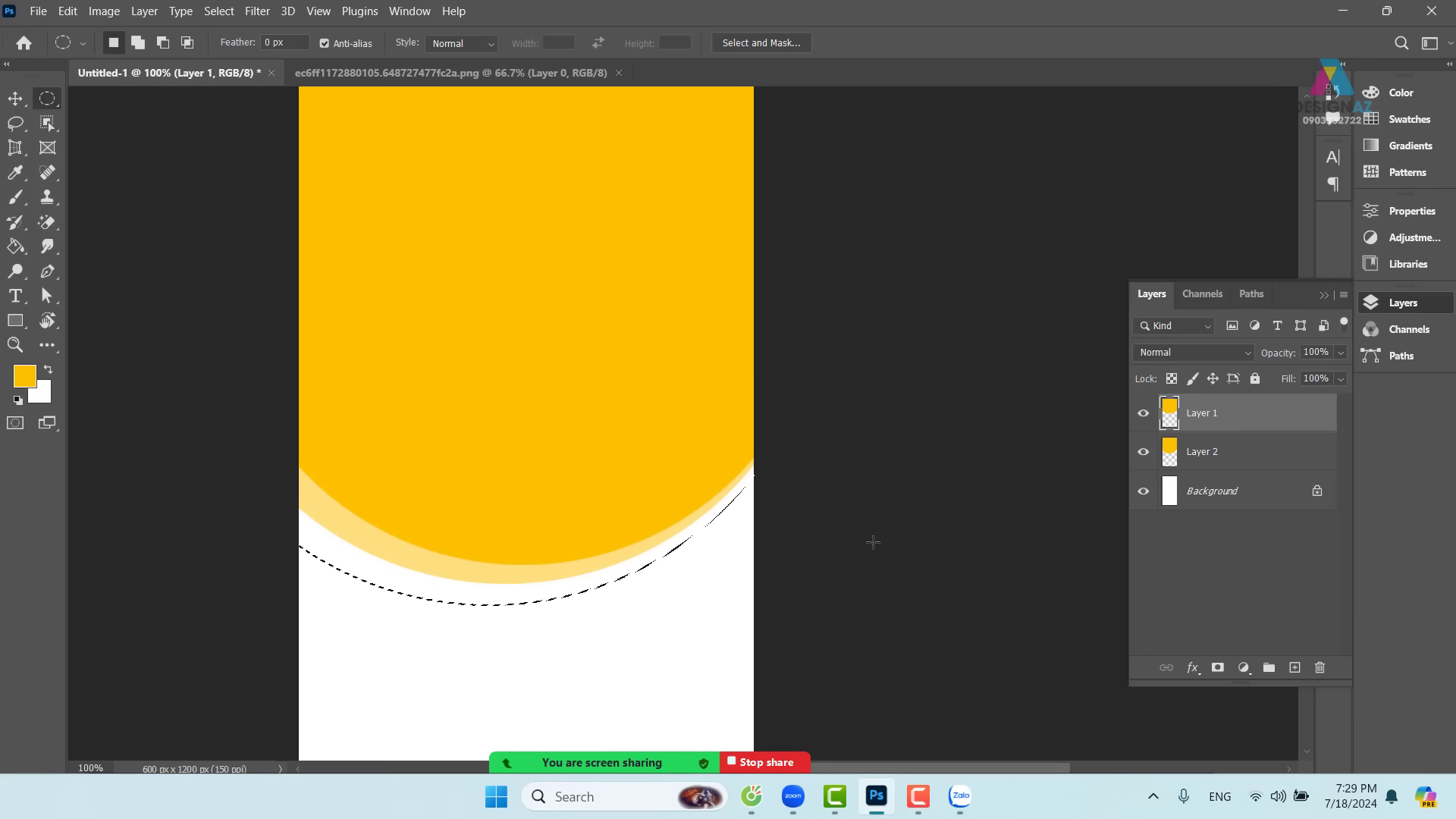
pyautogui.hscroll(-2, 692, 595)
pyautogui.scroll(-2, 692, 594)
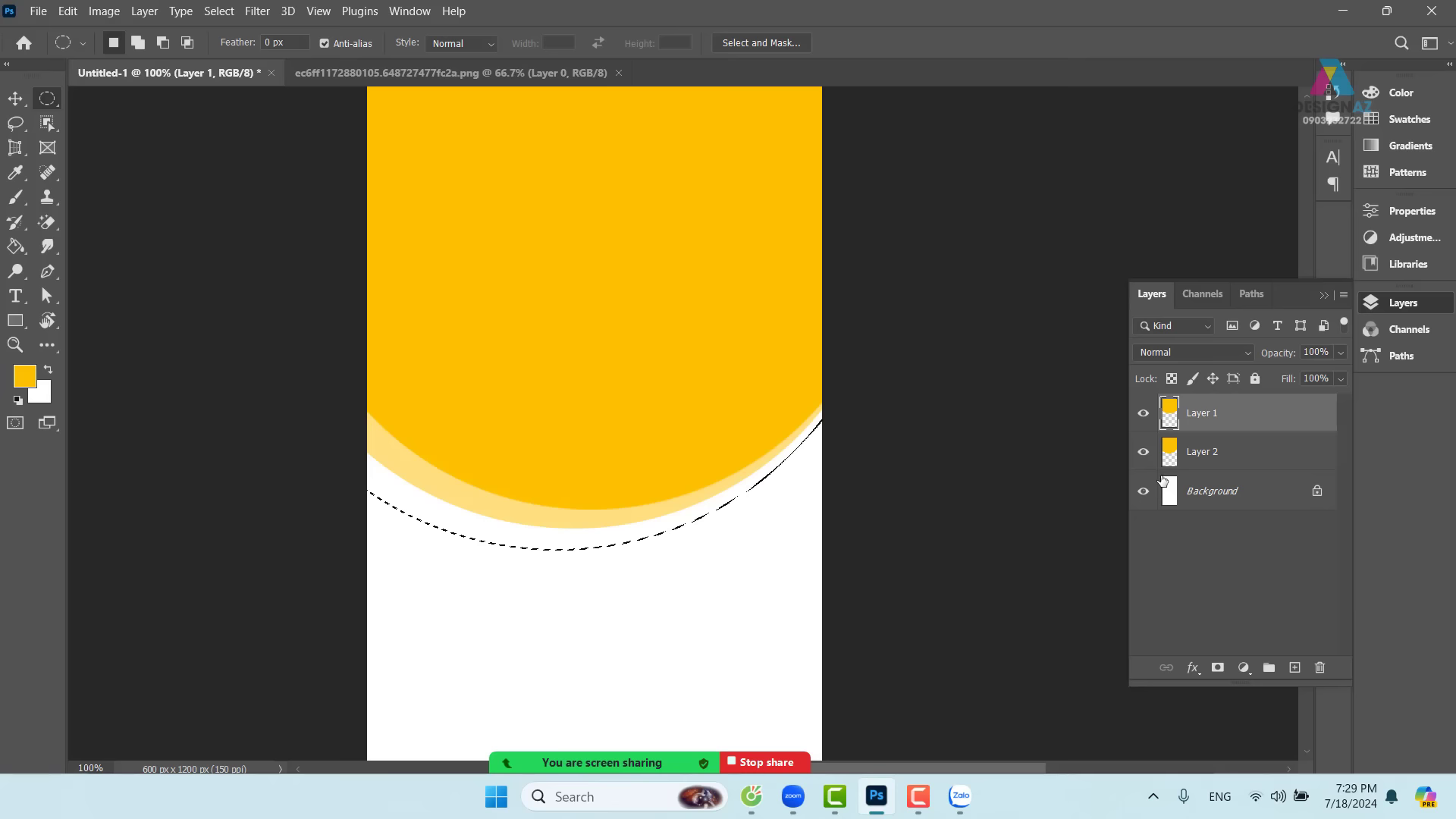
# - Add a new layer directly above the Background, fill the circular selection on it with the yellow foreground colour, and deselect
pyautogui.click(1264, 455)
pyautogui.click(1294, 668)
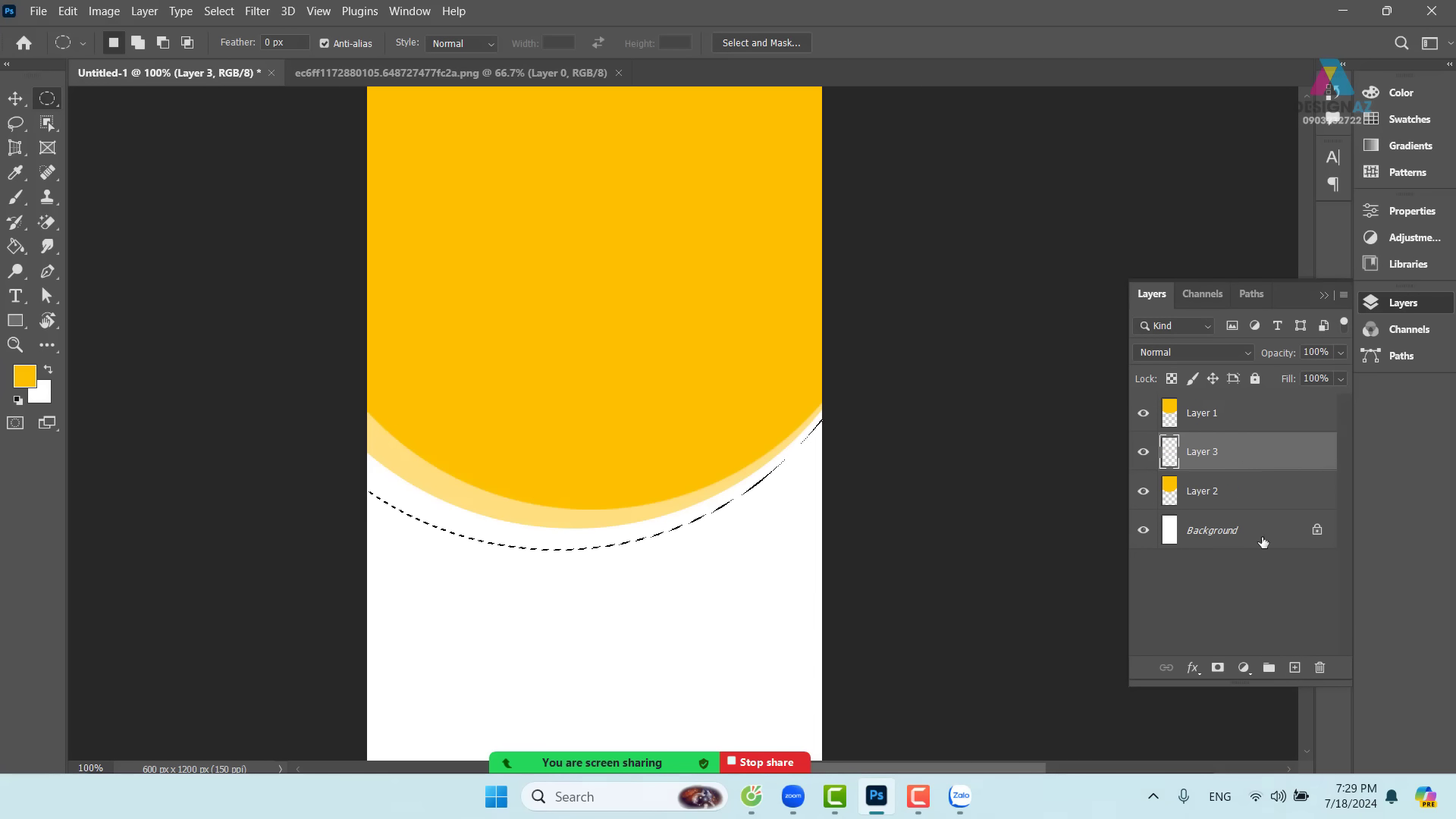
pyautogui.moveTo(1235, 465); pyautogui.dragTo(1244, 518)
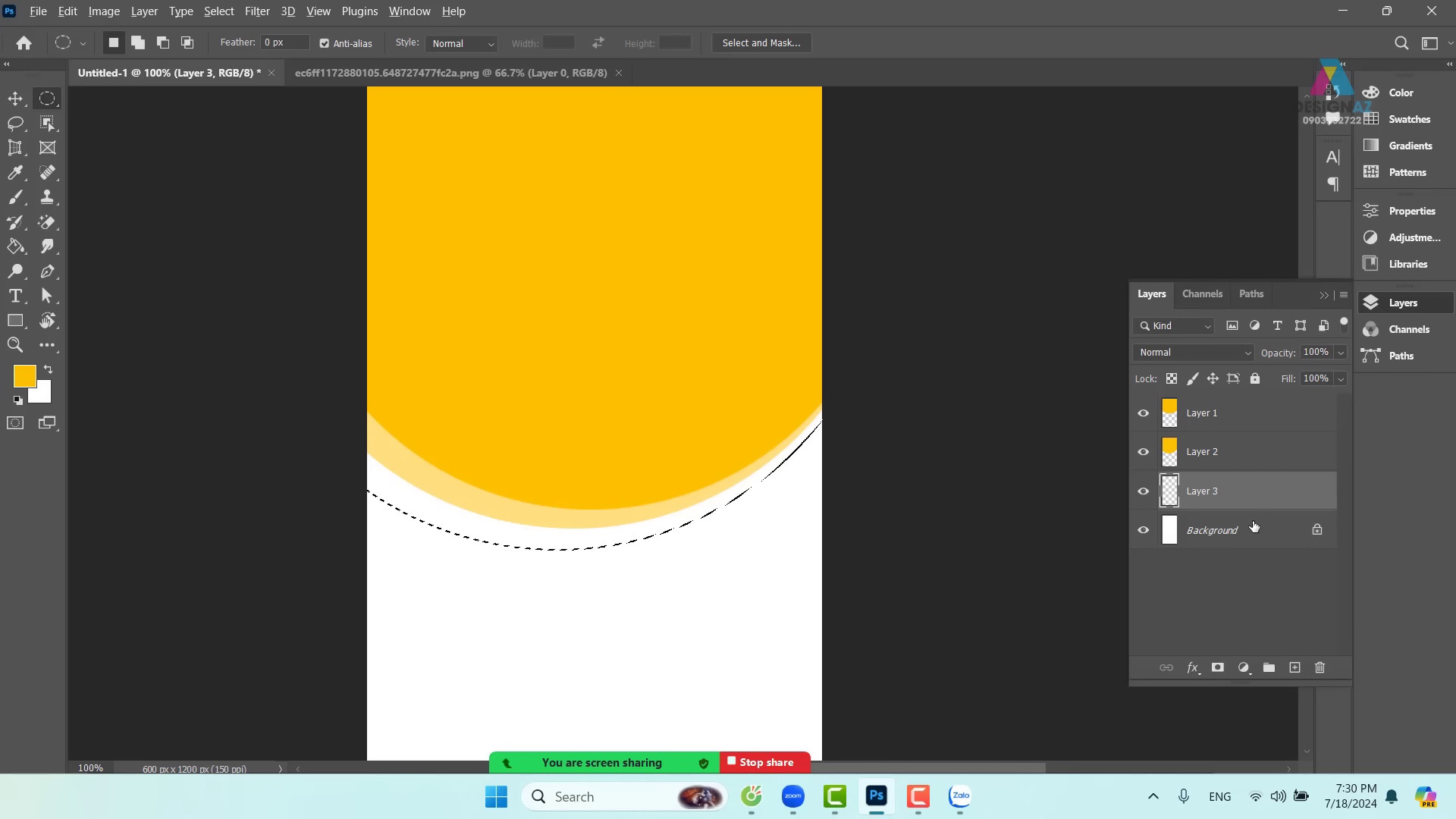
pyautogui.hotkey('alt', 'Delete')
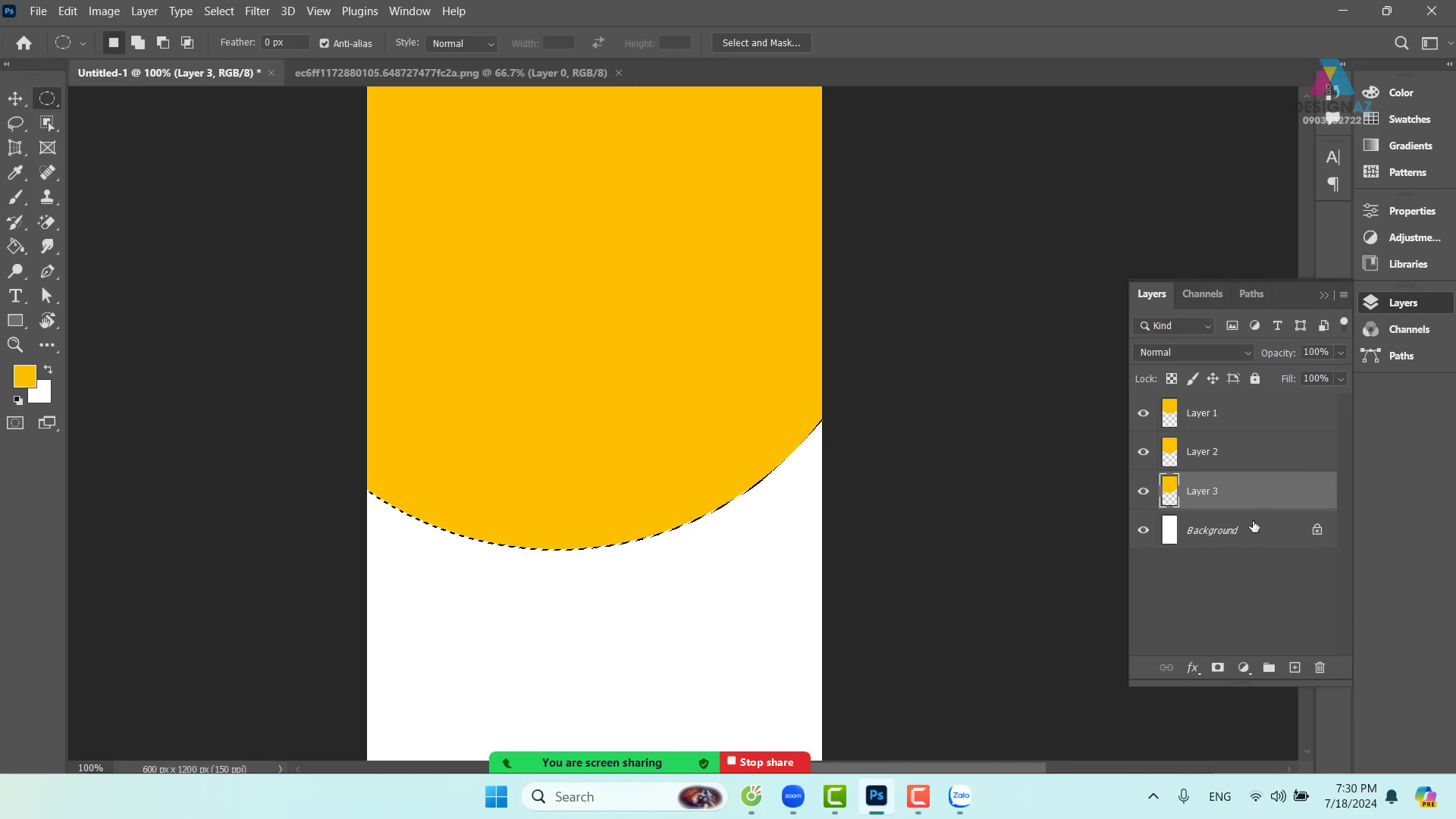
pyautogui.hotkey('ctrl', 'd')
pyautogui.click(1227, 443)
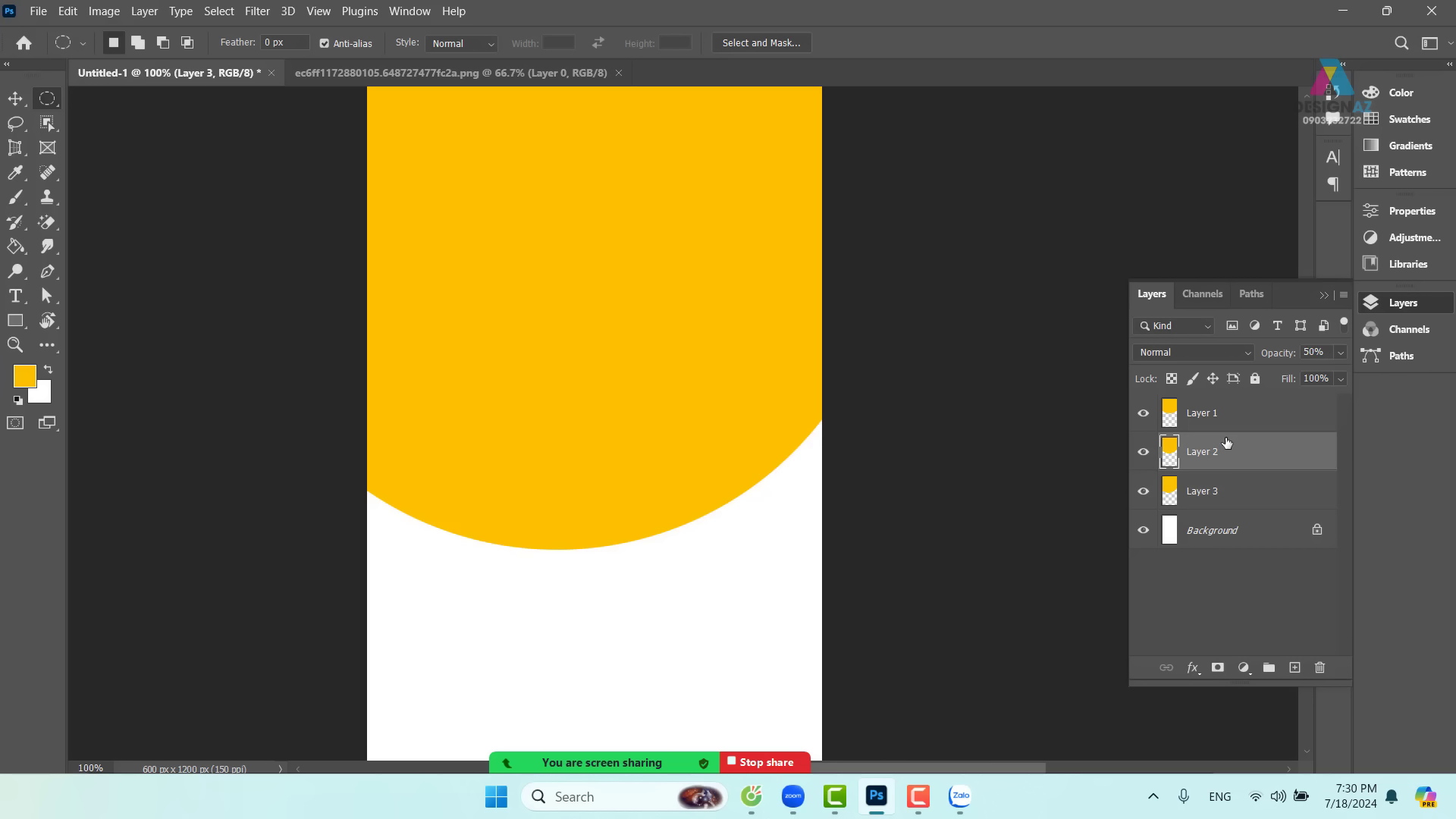
pyautogui.click(1255, 489)
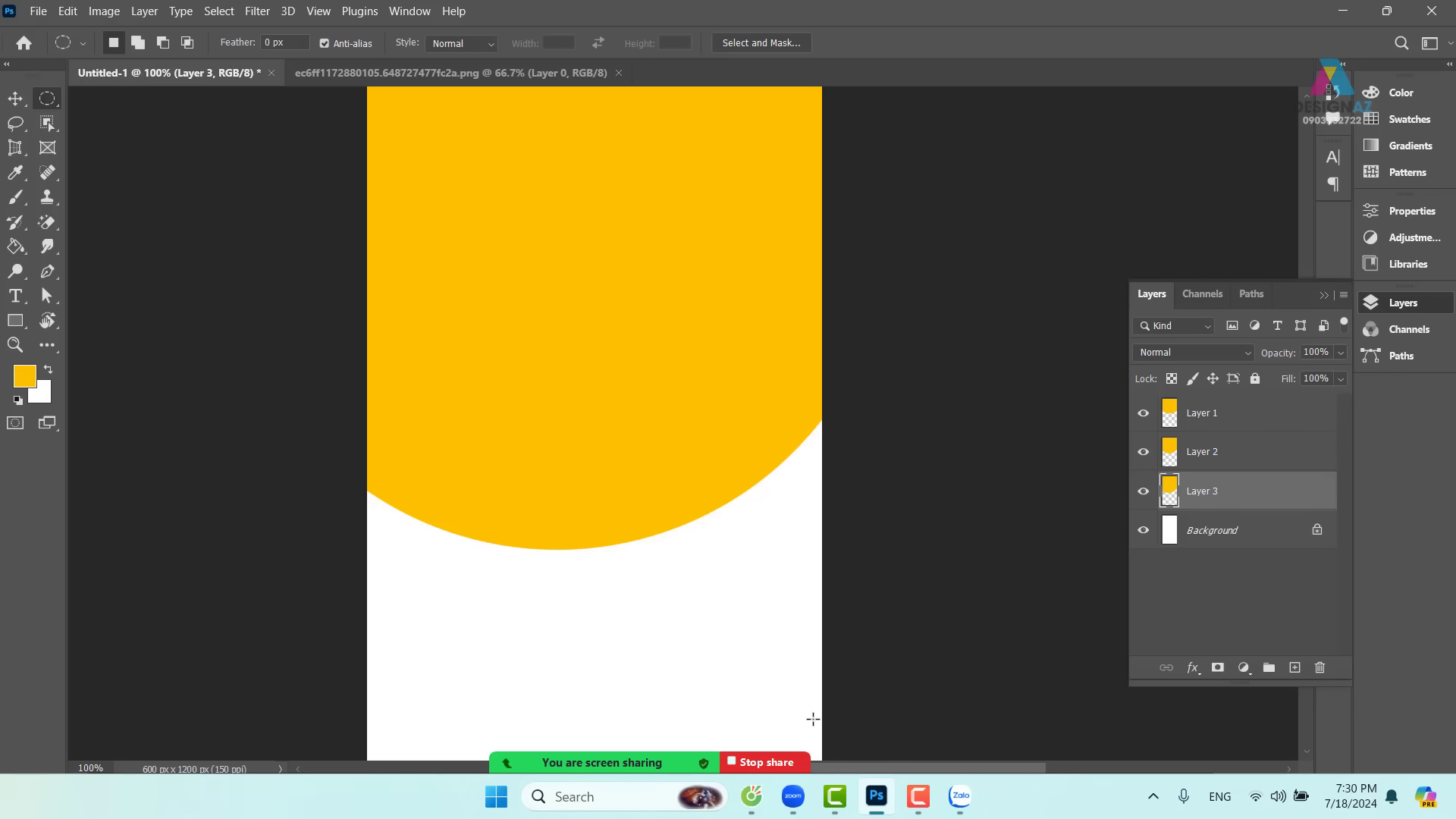
# - Mute all participants in the Zoom meeting again and minimise the participants window
pyautogui.click(402, 745)
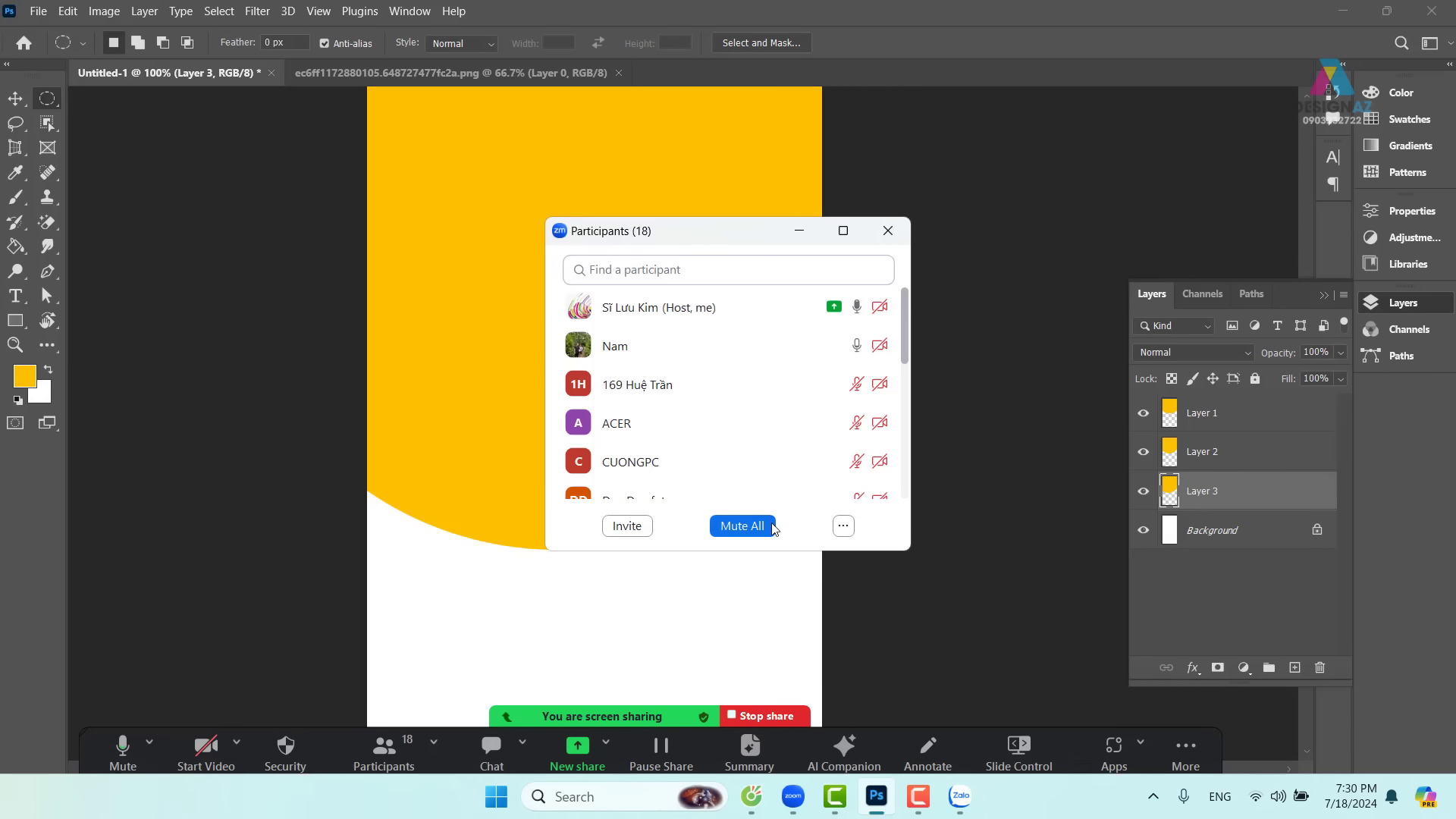
pyautogui.click(742, 526)
pyautogui.click(835, 443)
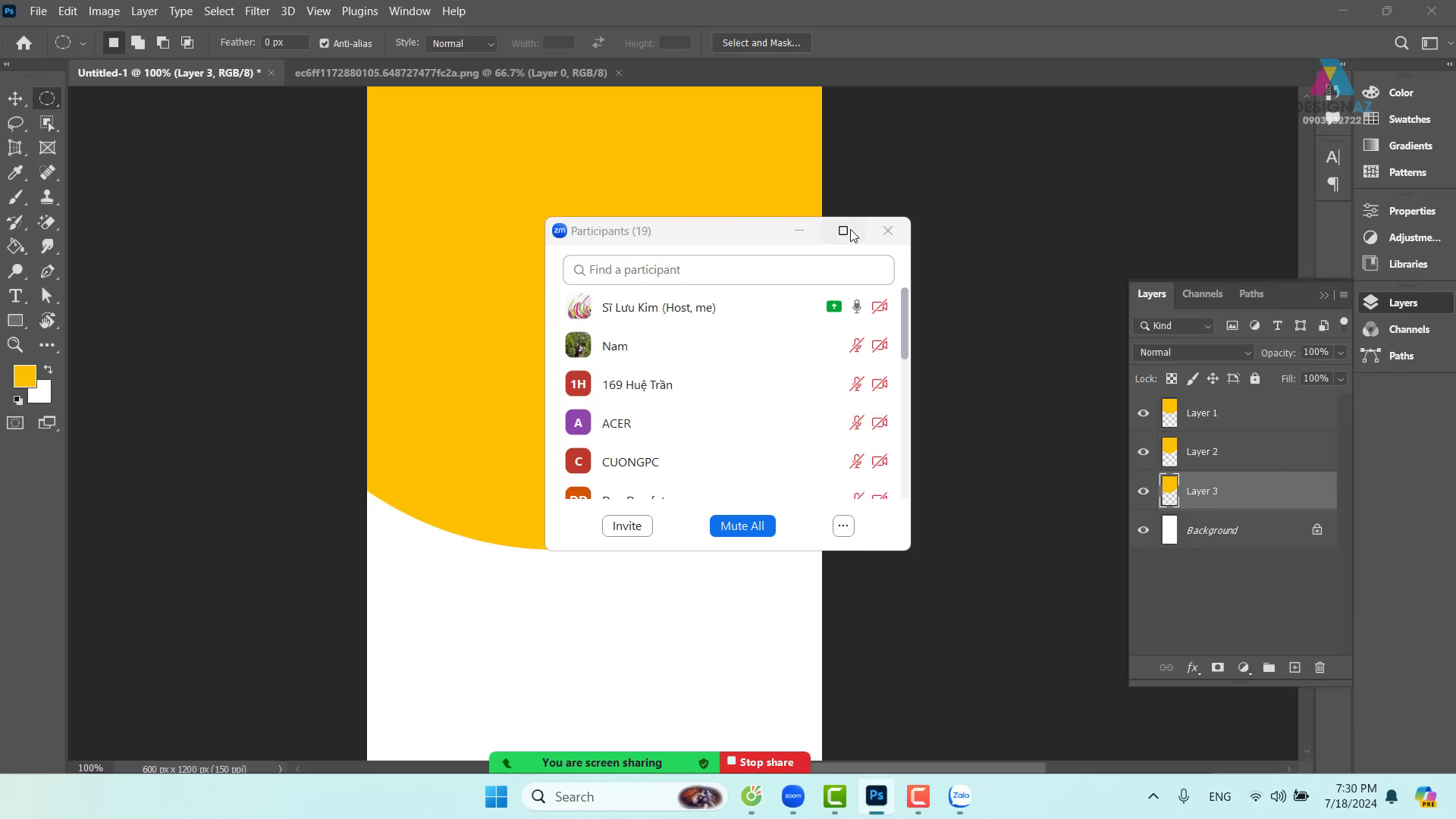
pyautogui.click(798, 232)
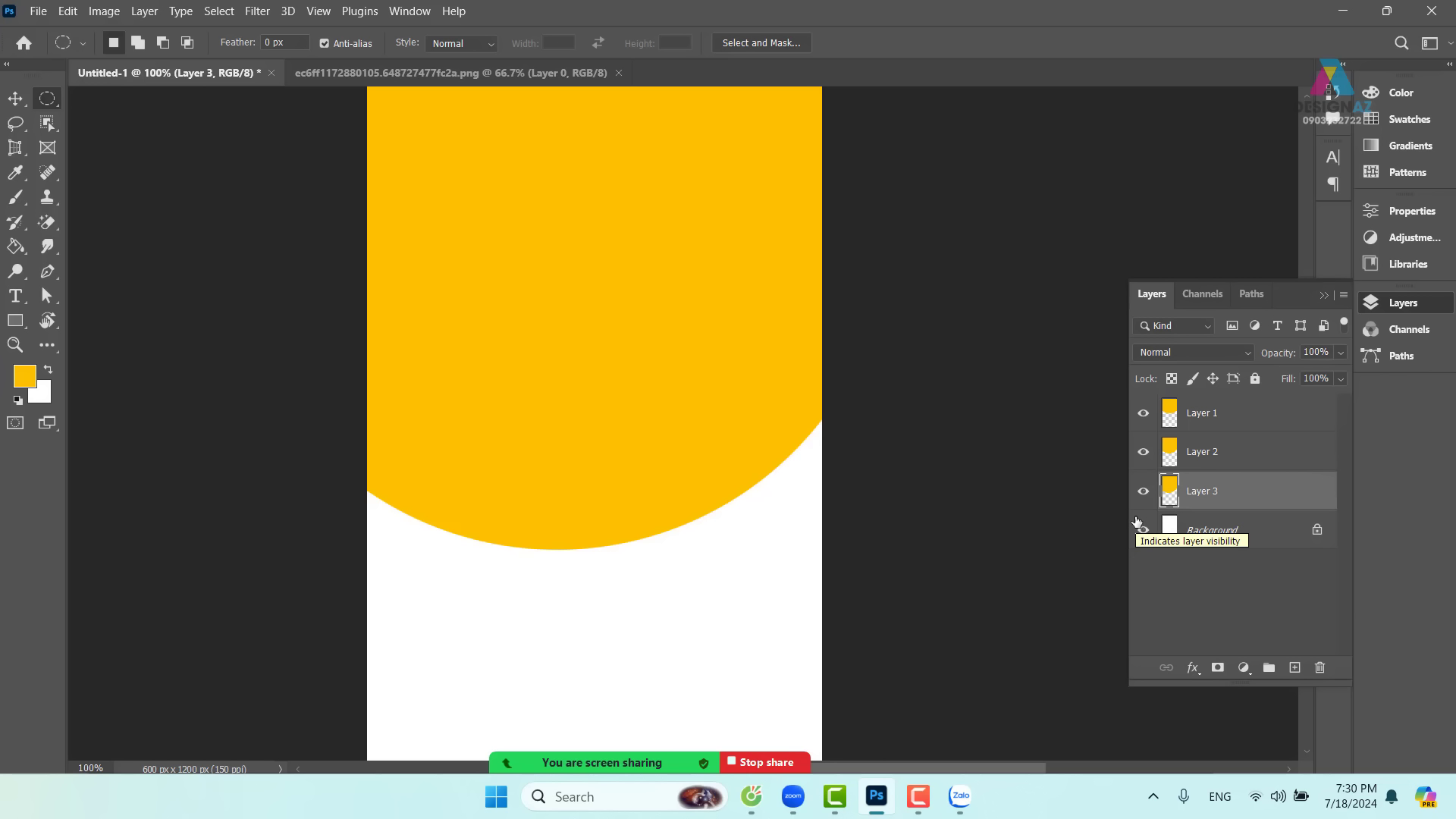
# - Set the opacity of Layer 3, the lowest yellow shape, to 30% and activate the Move tool
pyautogui.press('3')
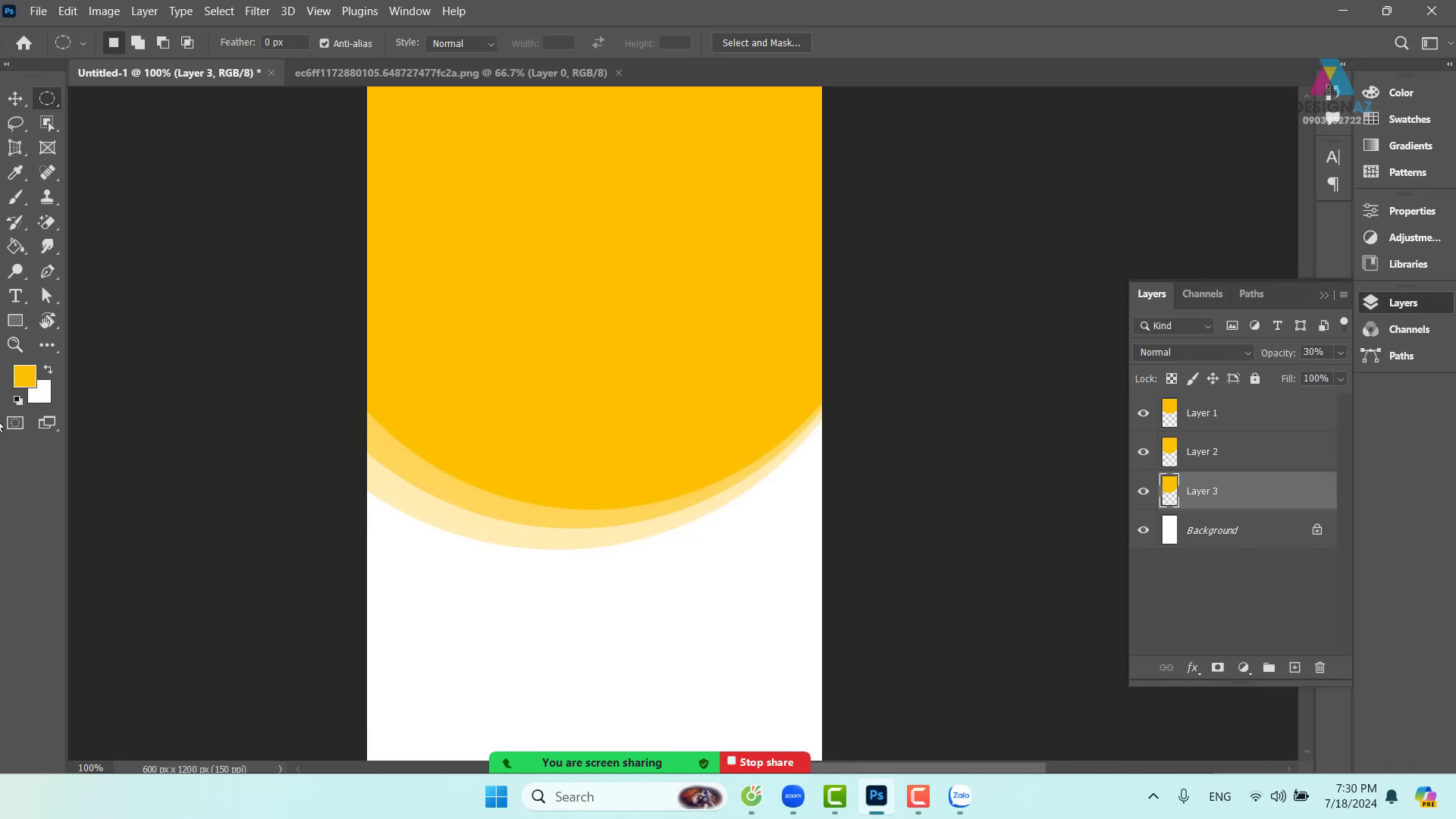
pyautogui.press('v')
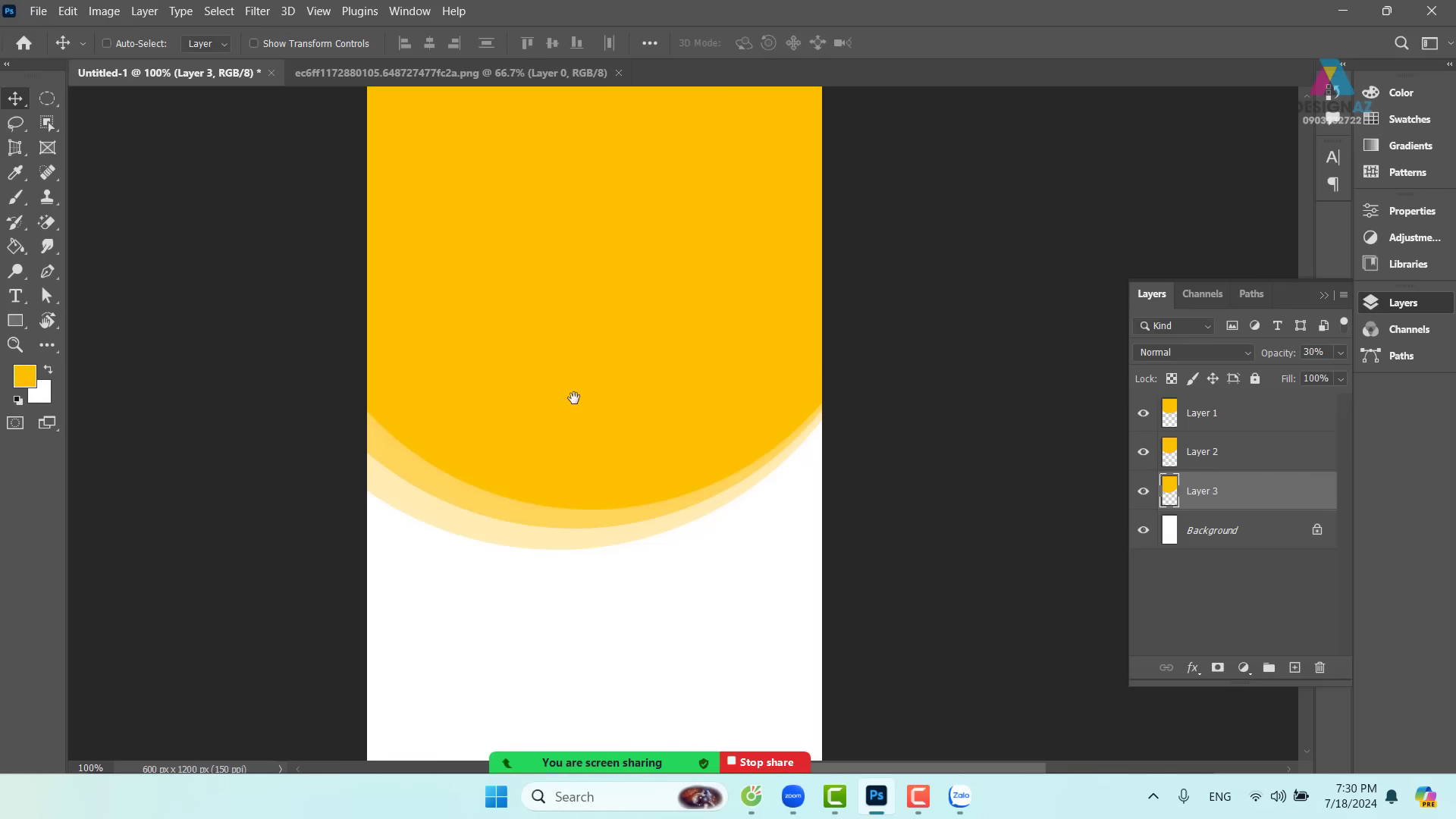
pyautogui.moveTo(572, 397); pyautogui.dragTo(559, 458)
# - Go through the banner's layers and leave Layer 1, the topmost yellow shape, selected
pyautogui.rightClick(687, 343)
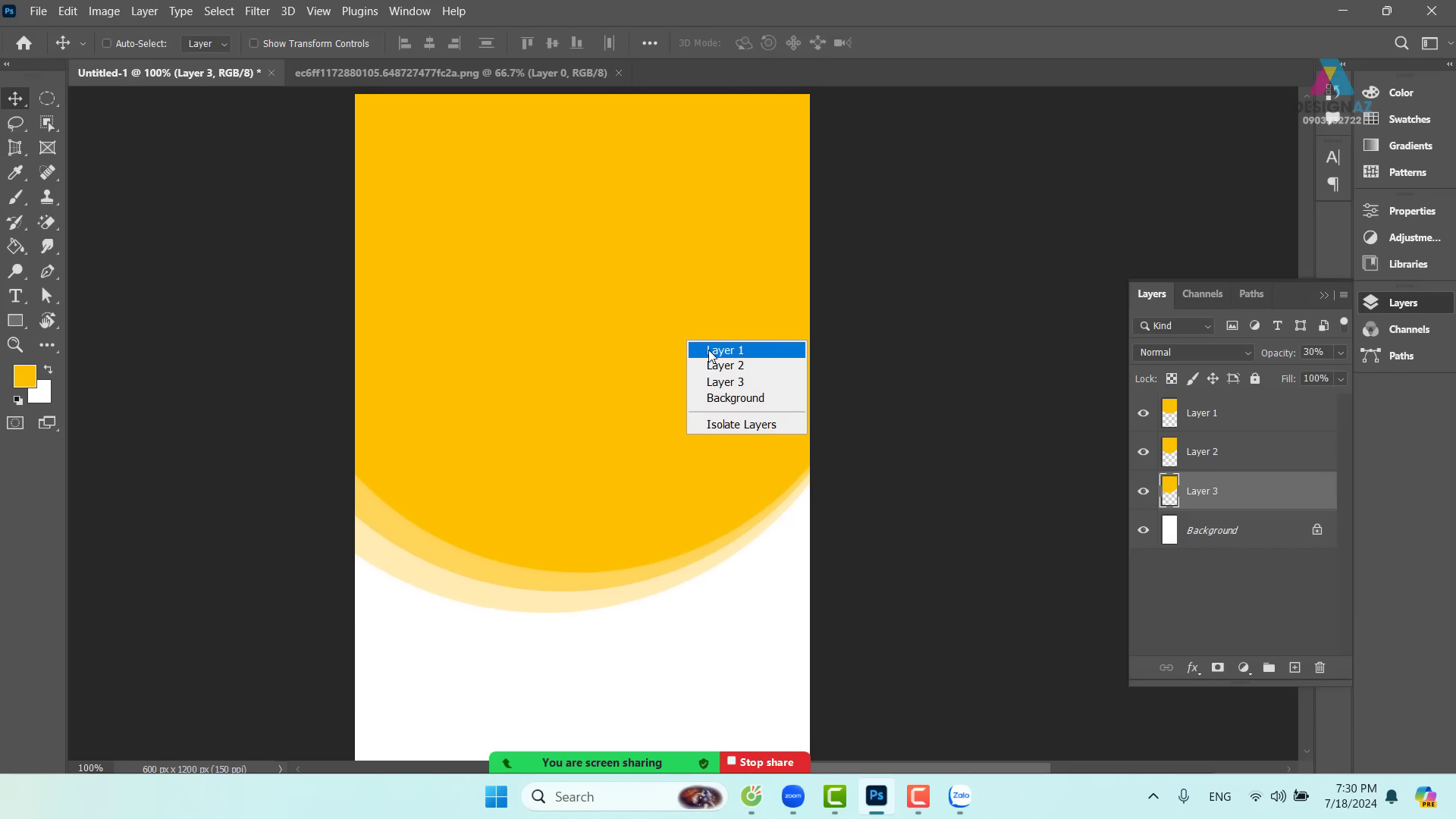
pyautogui.click(709, 351)
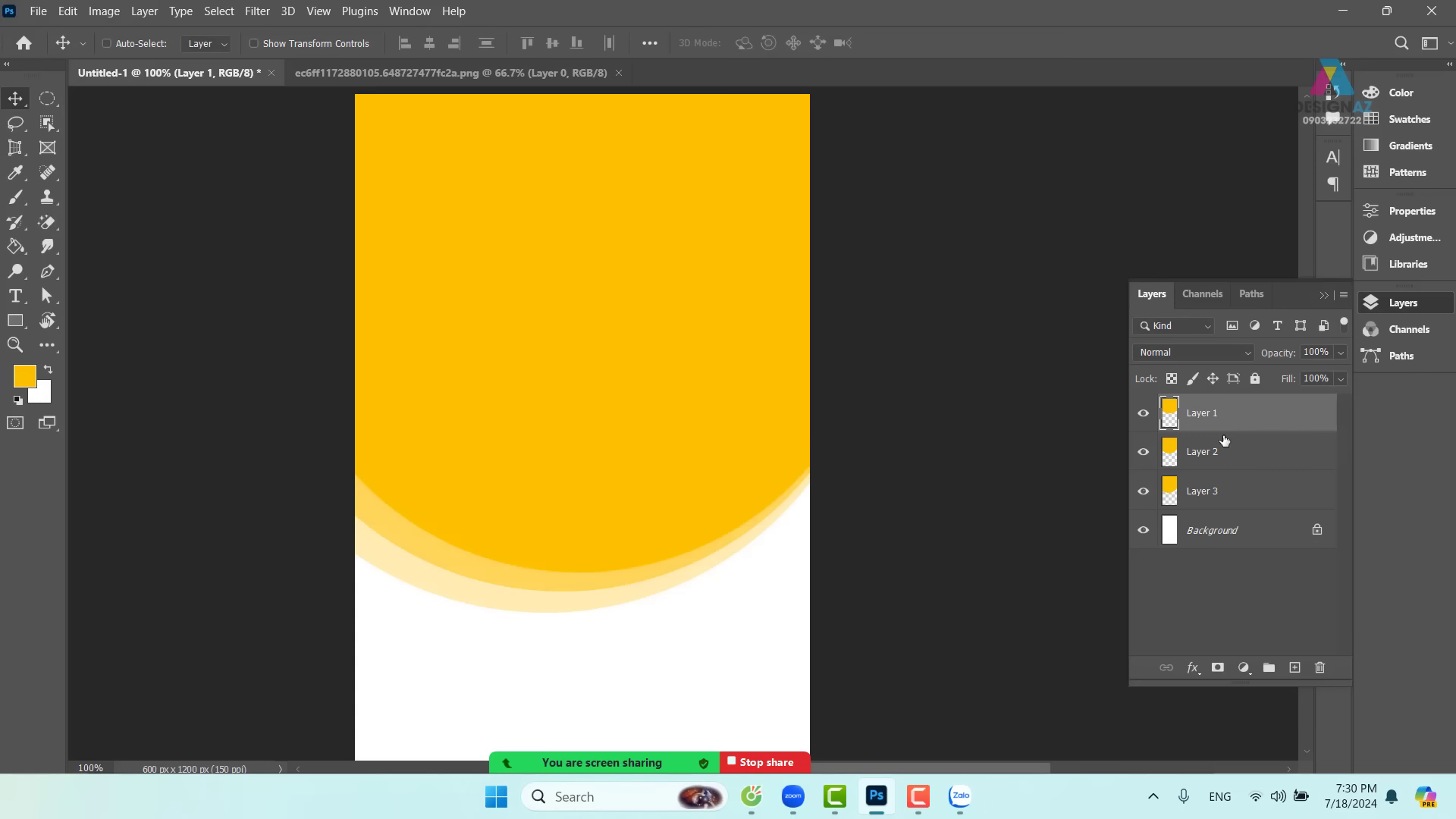
pyautogui.click(1222, 532)
pyautogui.click(1229, 493)
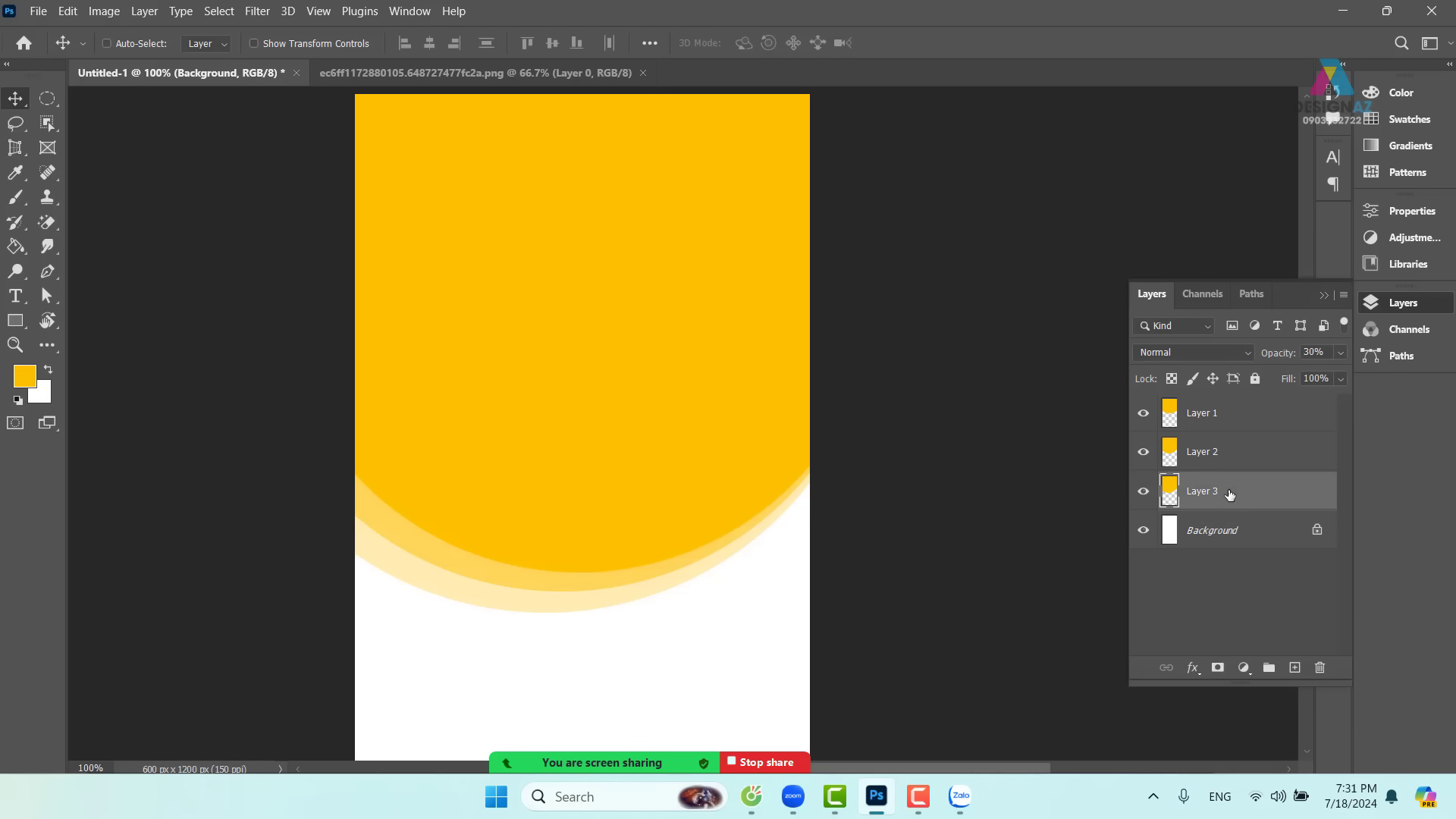
pyautogui.click(1279, 465)
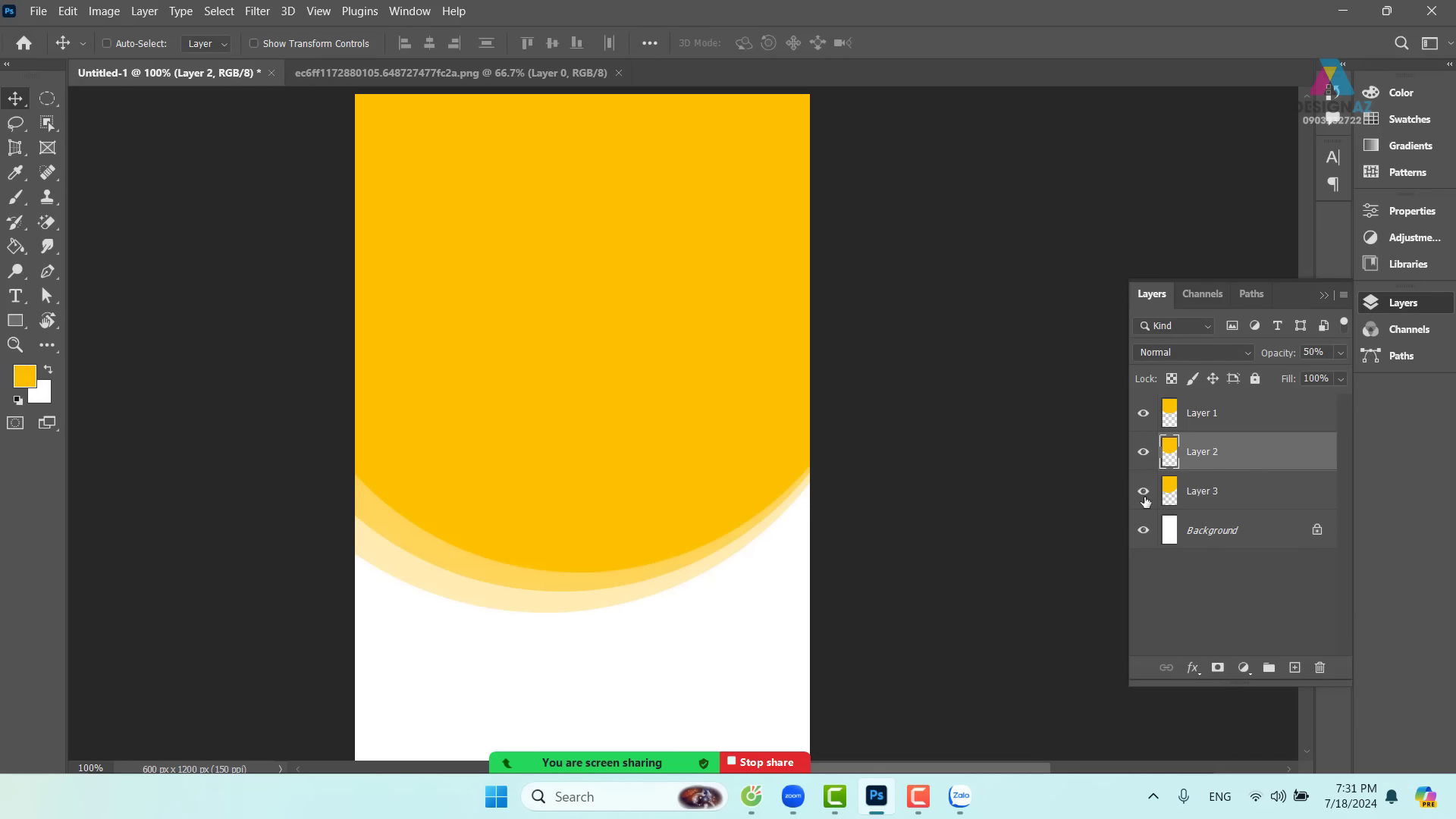
pyautogui.click(1214, 417)
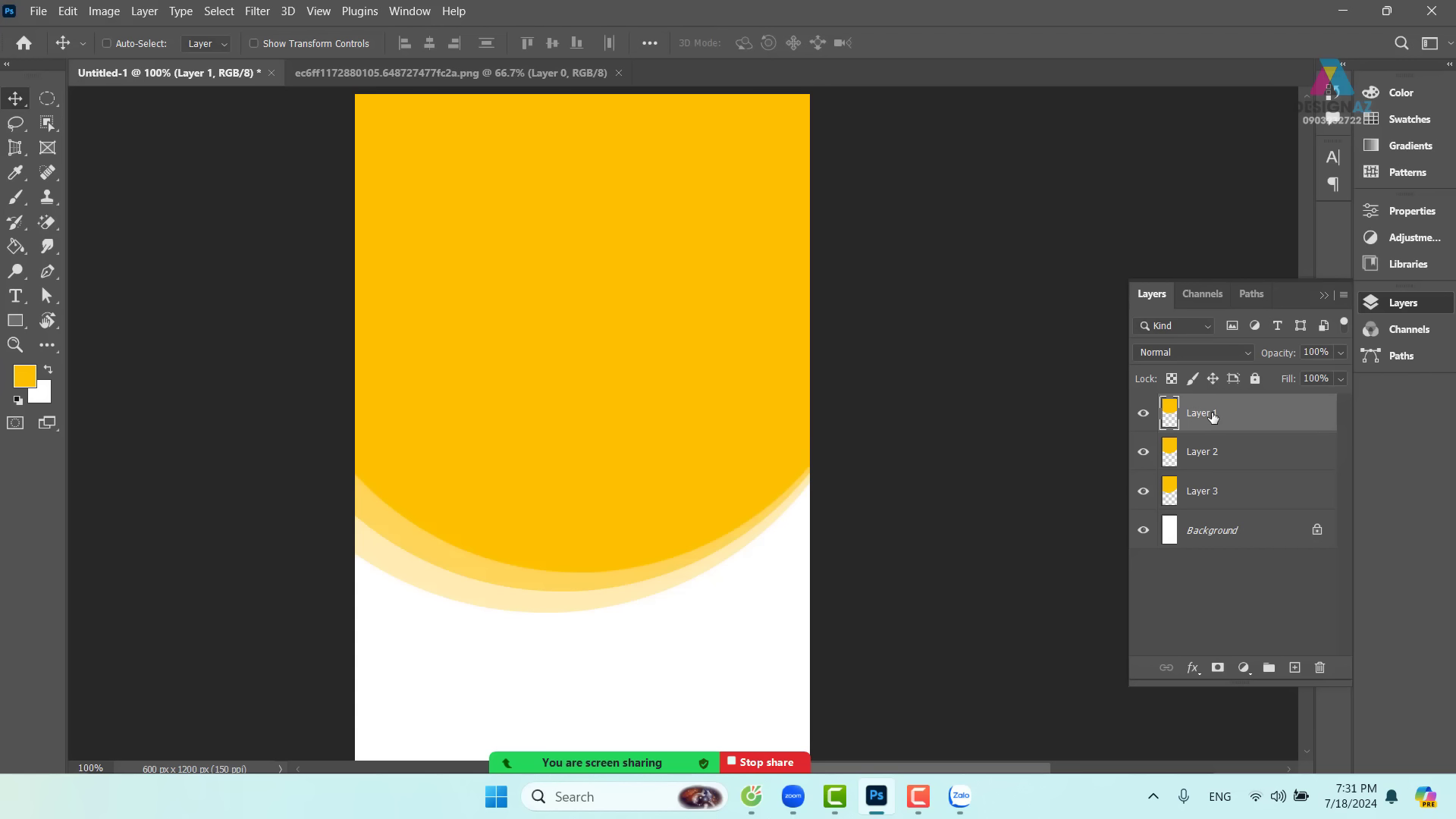
# - Rename Layer 1, the topmost yellow shape, as "khung anh"
pyautogui.doubleClick(1209, 414)
pyautogui.press('BackSpace')
pyautogui.write('khung anh')
pyautogui.press('Return')
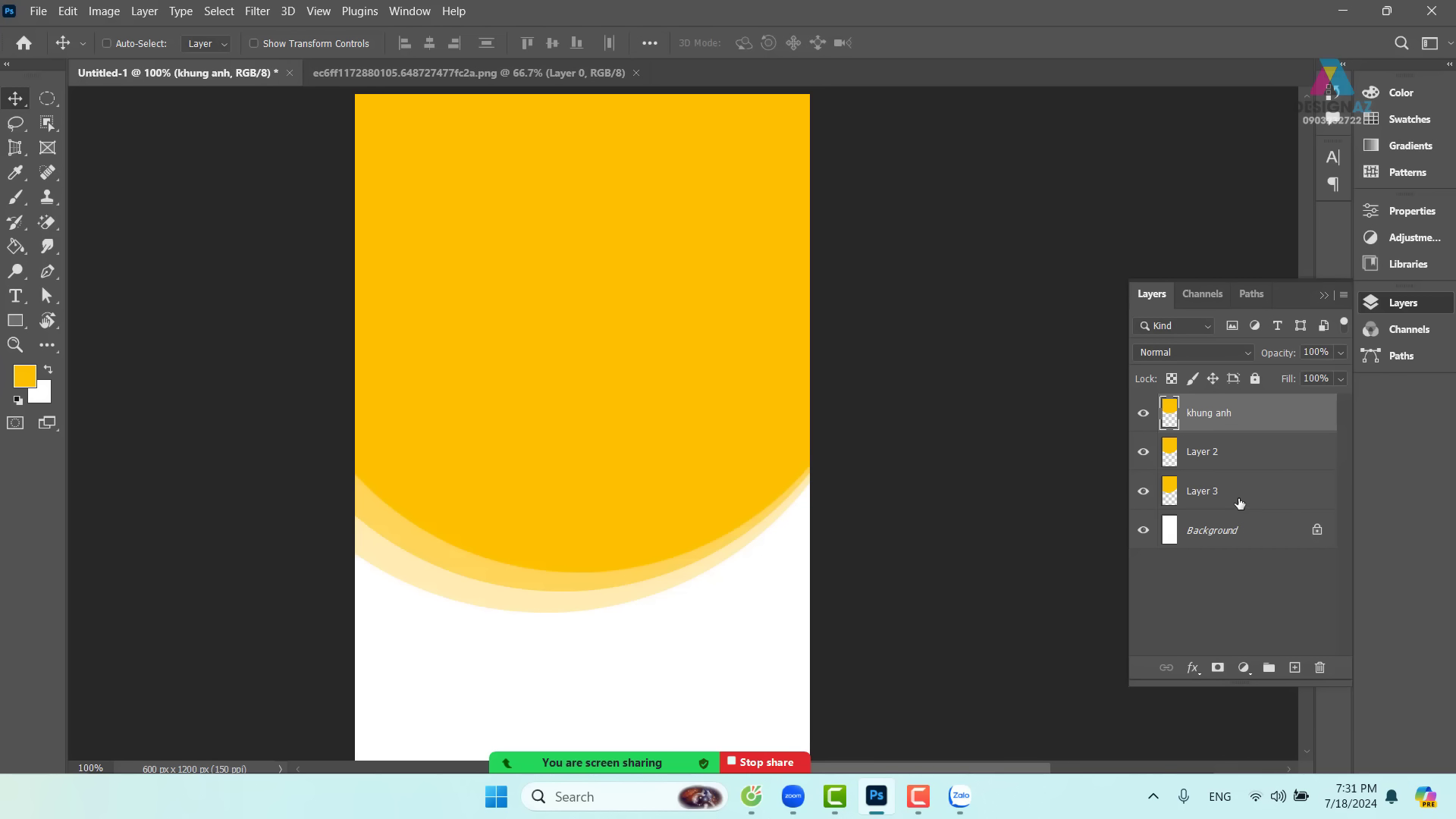
# - Copy the whole Cellecor photo and paste it into the banner as a new layer directly above the khung anh layer
pyautogui.click(543, 74)
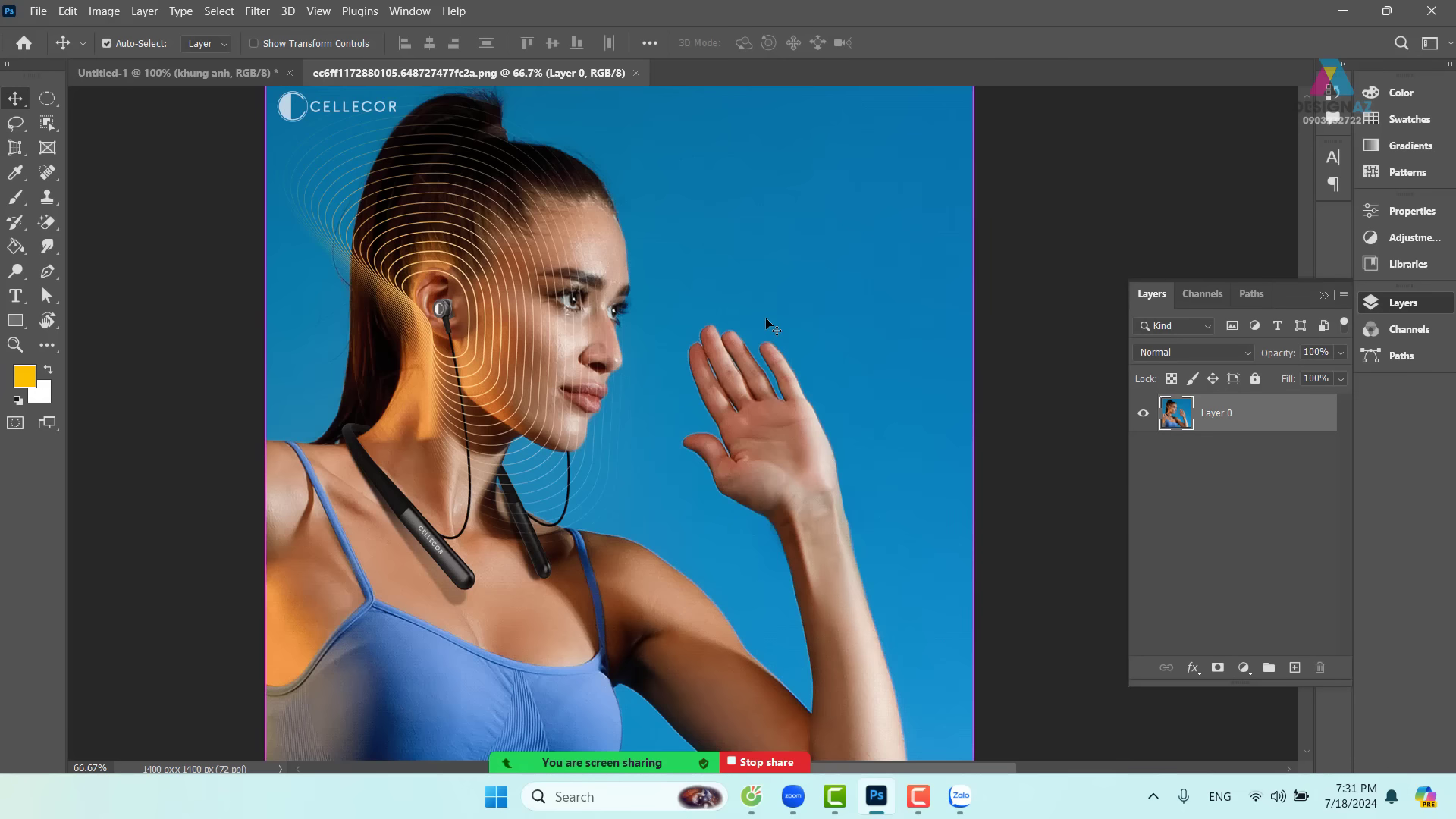
pyautogui.hotkey('ctrl', '-')
pyautogui.hotkey('ctrl', 'a')
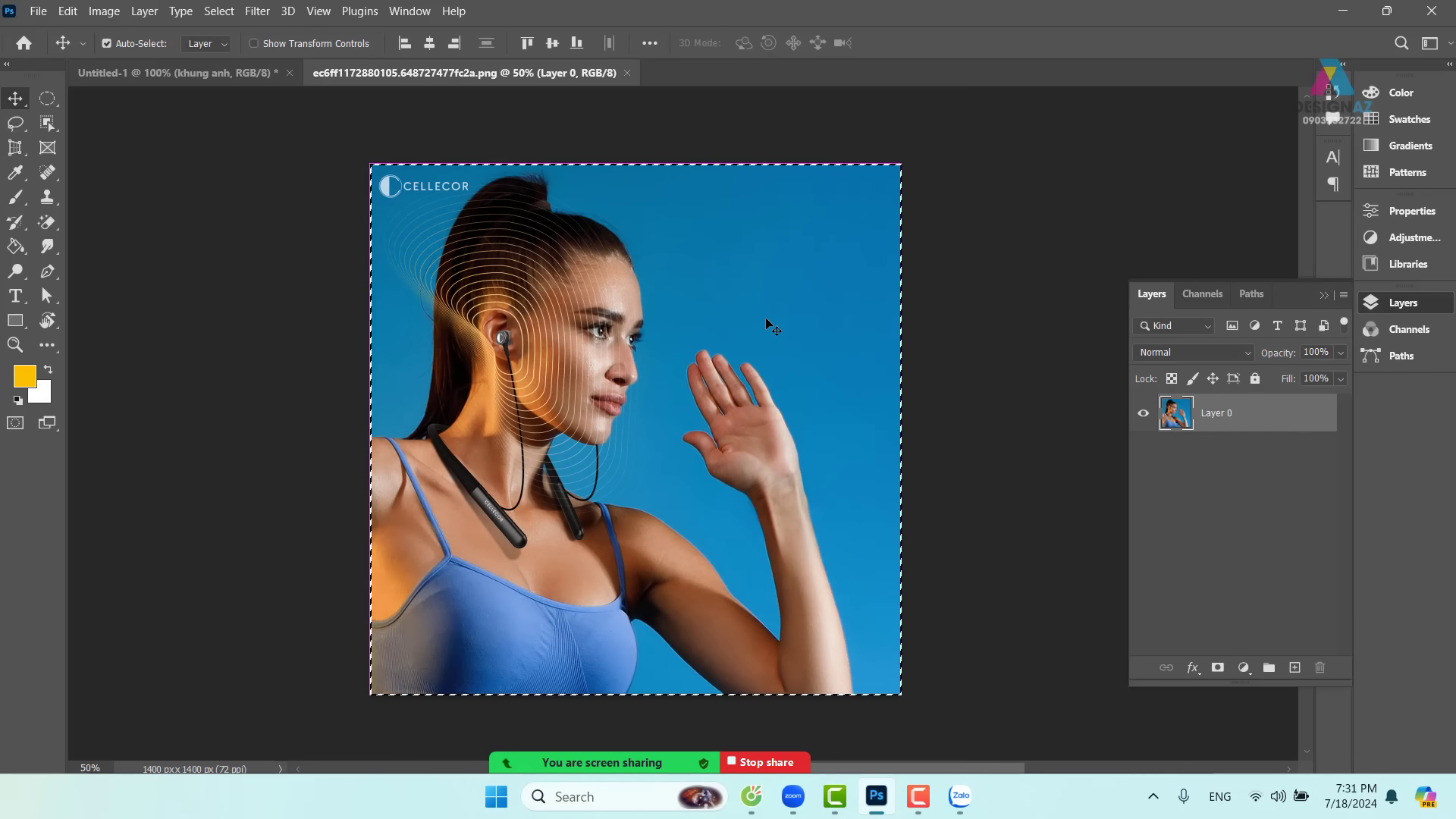
pyautogui.click(169, 73)
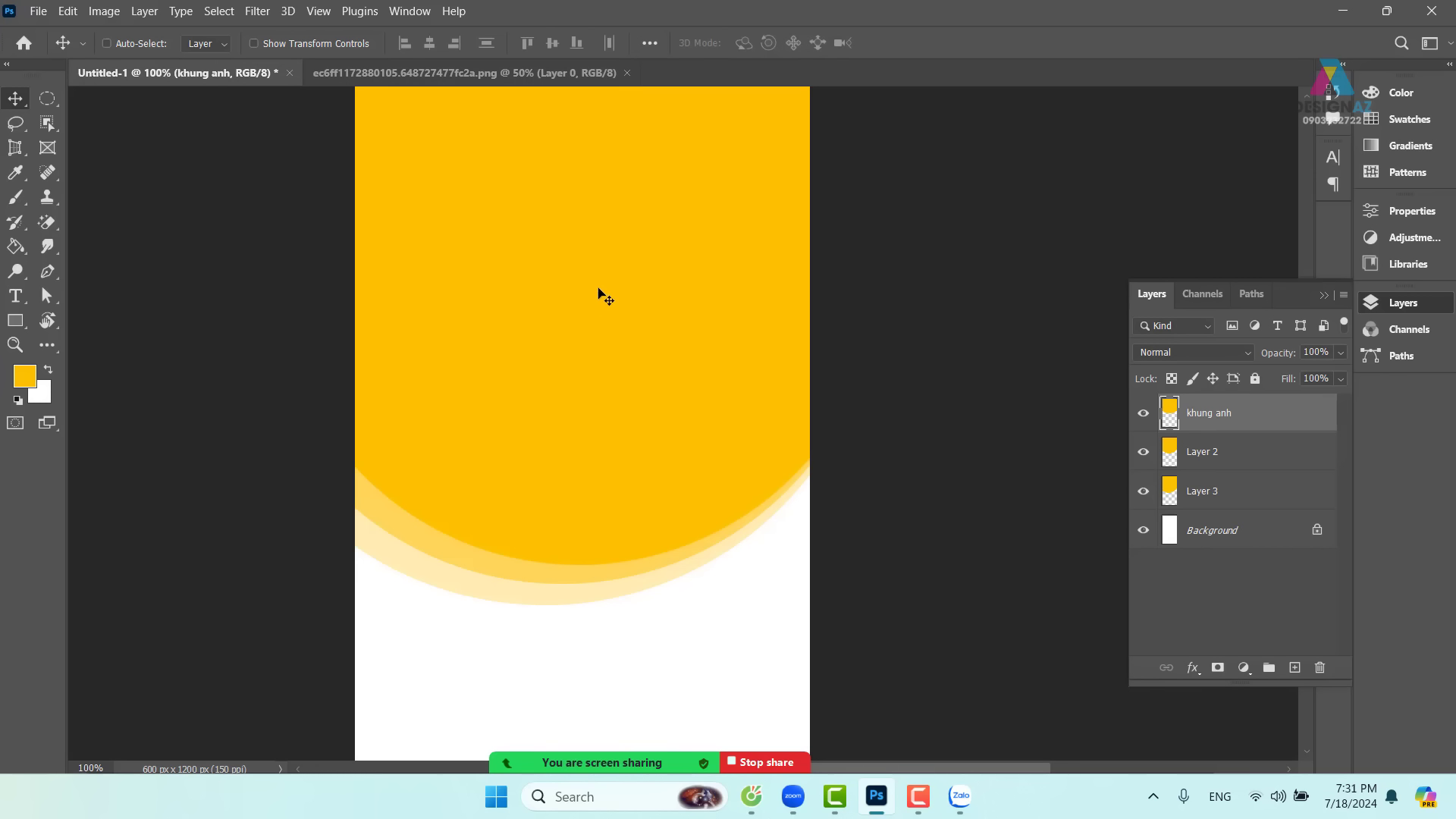
pyautogui.rightClick(603, 294)
pyautogui.click(629, 299)
pyautogui.hotkey('ctrl', 'v')
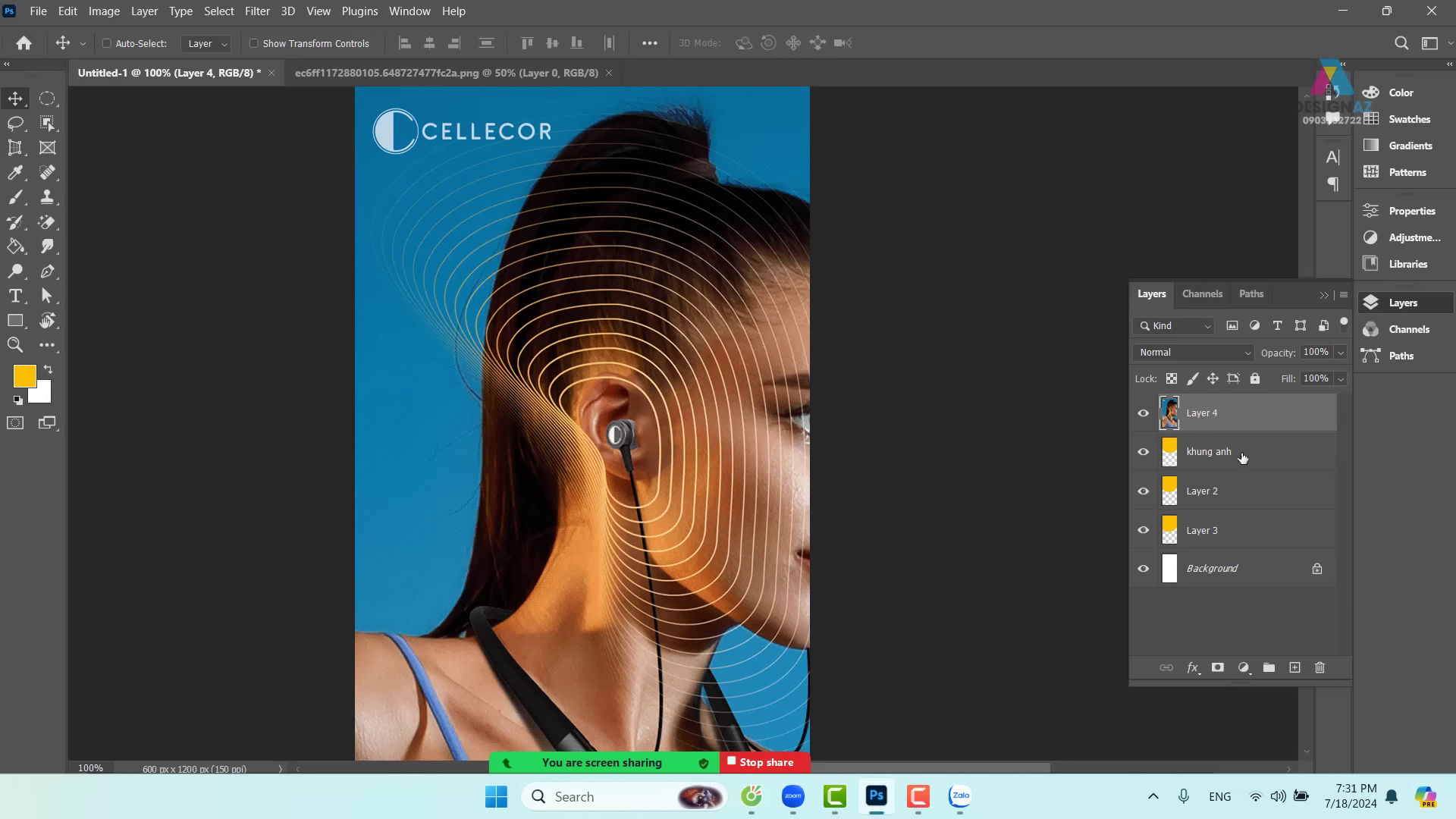
# - Scale the pasted photo proportionally to 46% and place it flush with the banner's top-left corner, covering its full width
pyautogui.hotkey('ctrl', '-')
pyautogui.hotkey('ctrl', '-')
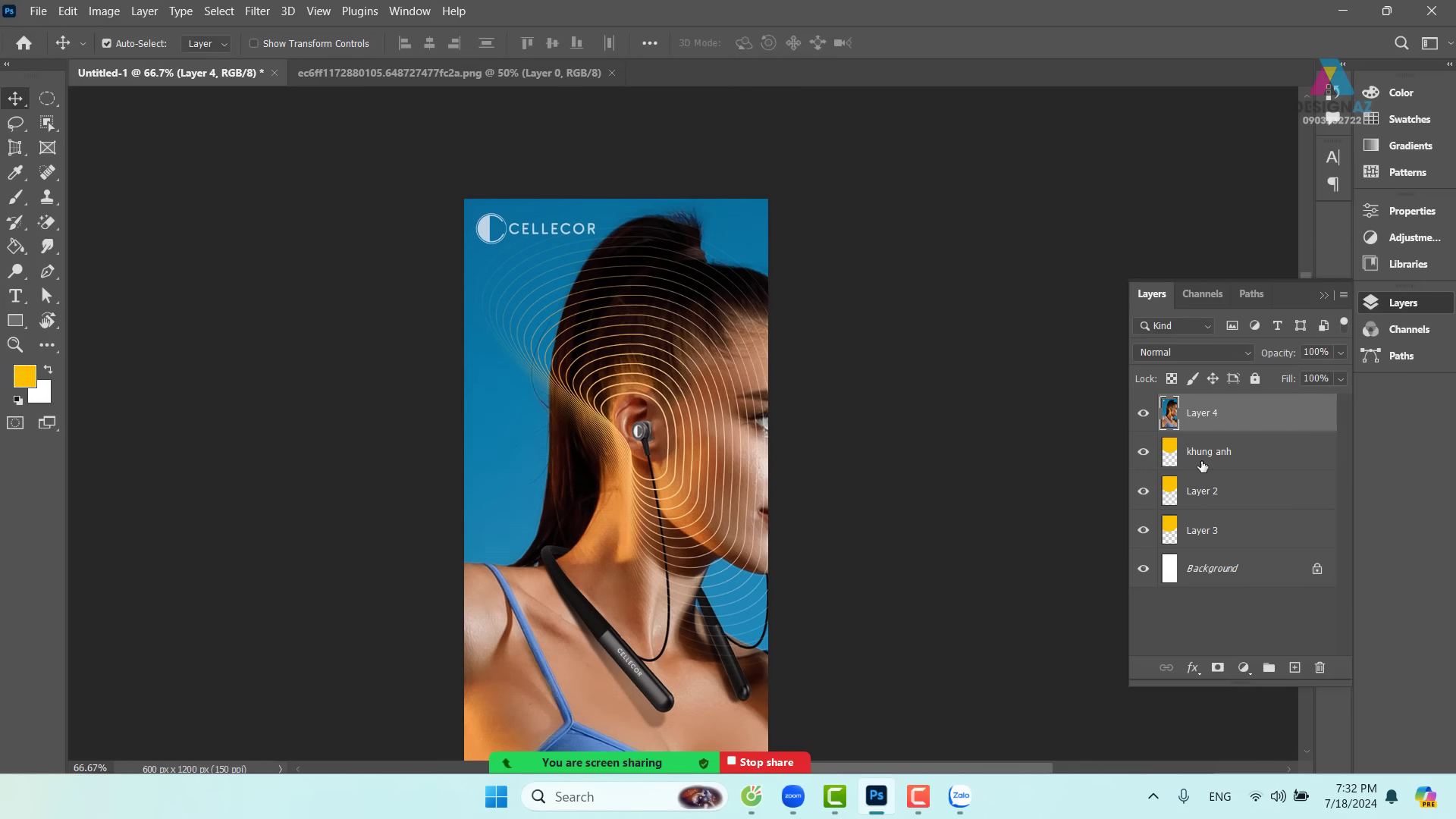
pyautogui.hotkey('ctrl', 't')
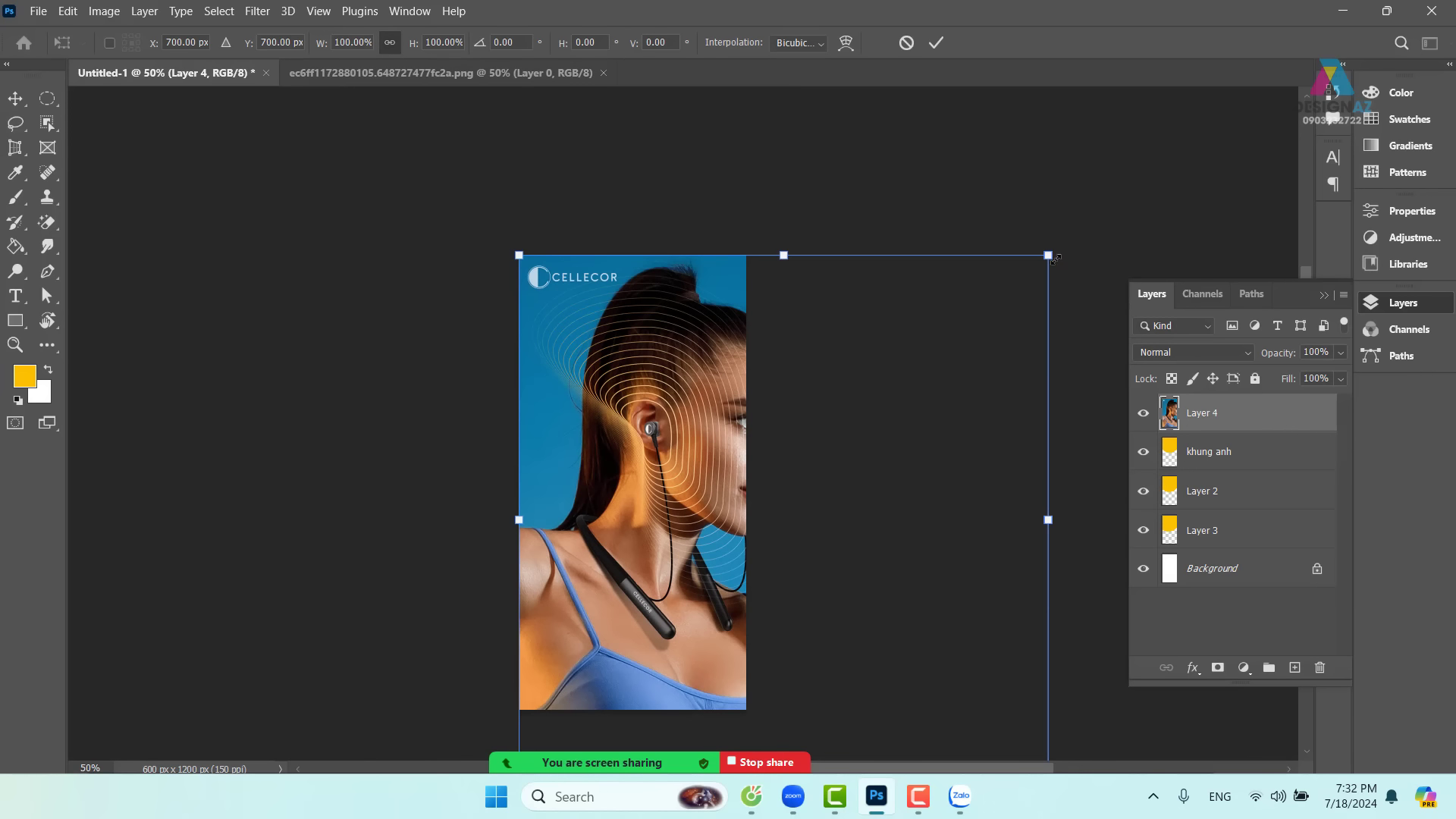
pyautogui.moveTo(1055, 259); pyautogui.dragTo(722, 526)
pyautogui.moveTo(674, 599); pyautogui.dragTo(654, 320)
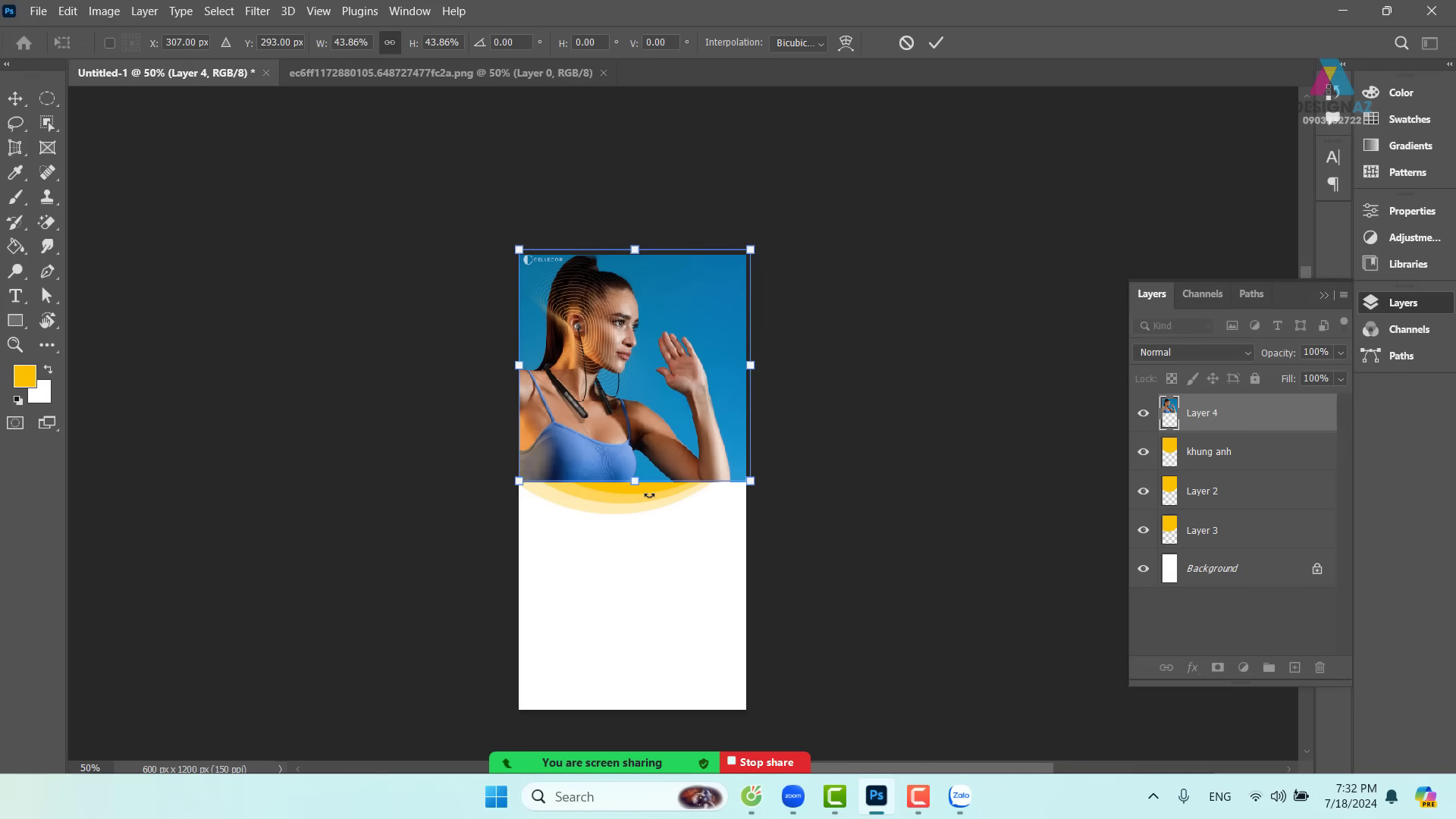
pyautogui.moveTo(750, 481); pyautogui.dragTo(766, 489)
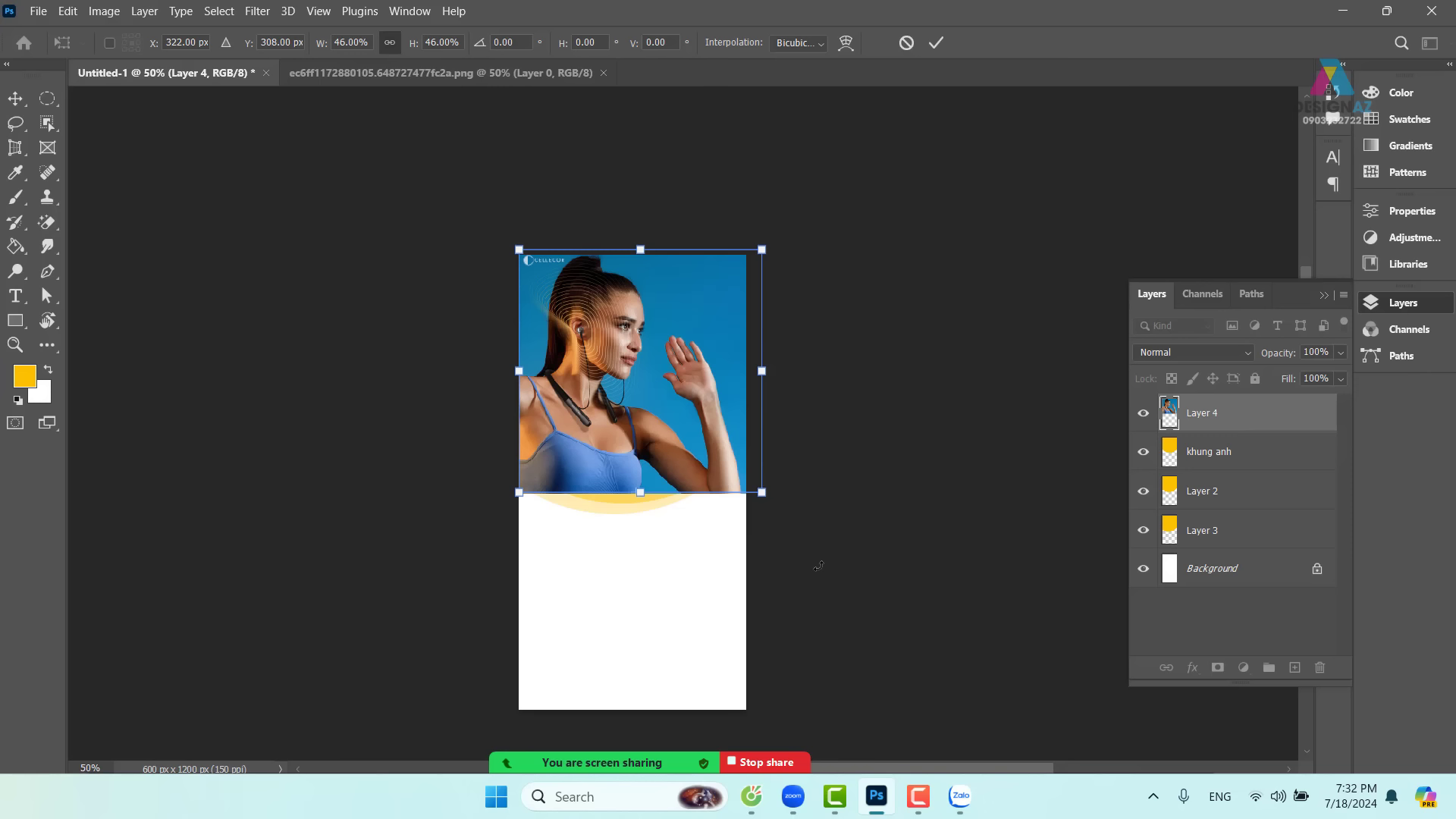
pyautogui.moveTo(718, 402); pyautogui.dragTo(719, 407)
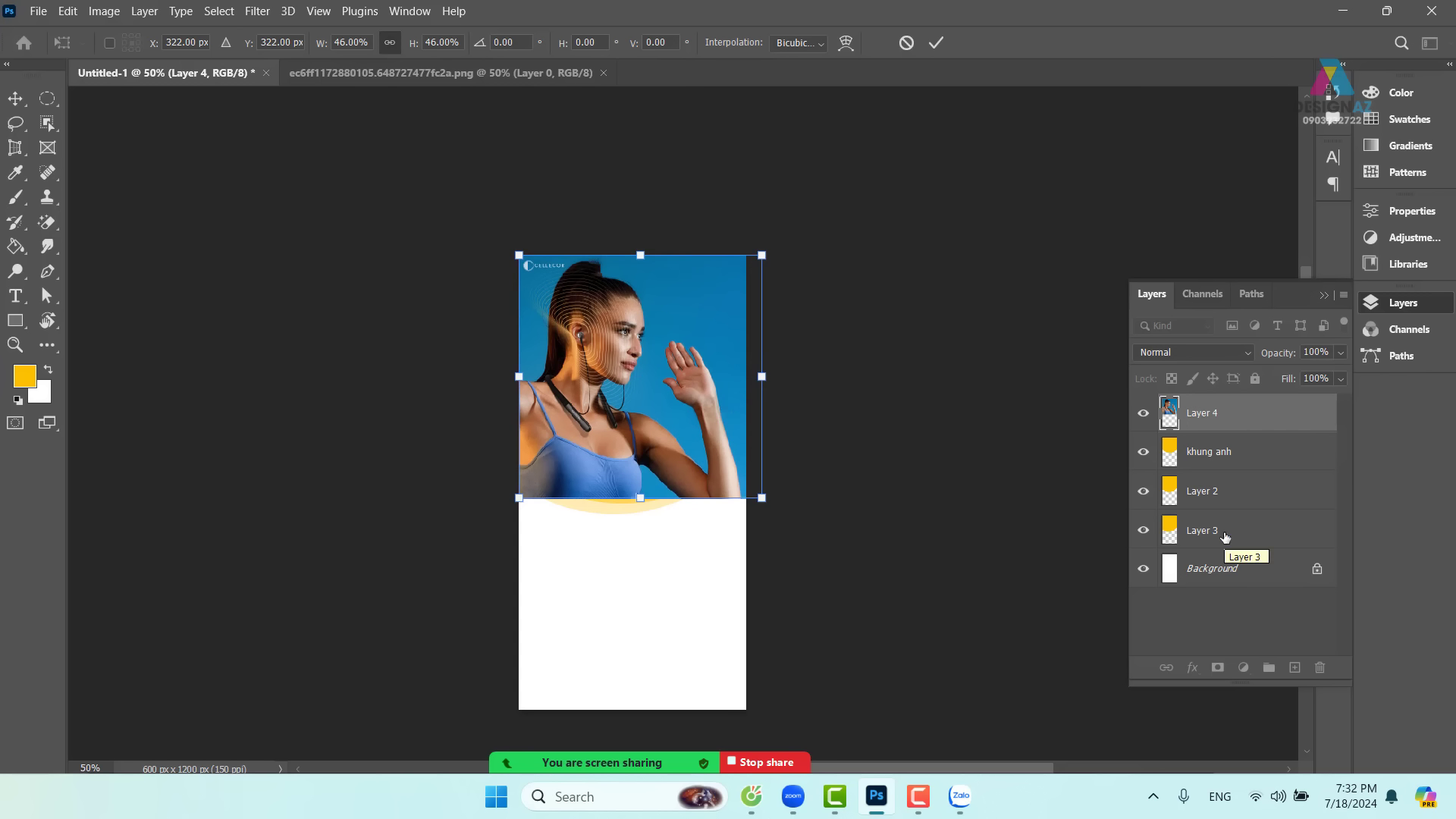
pyautogui.hotkey('ctrl', '+')
pyautogui.hotkey('ctrl', '+')
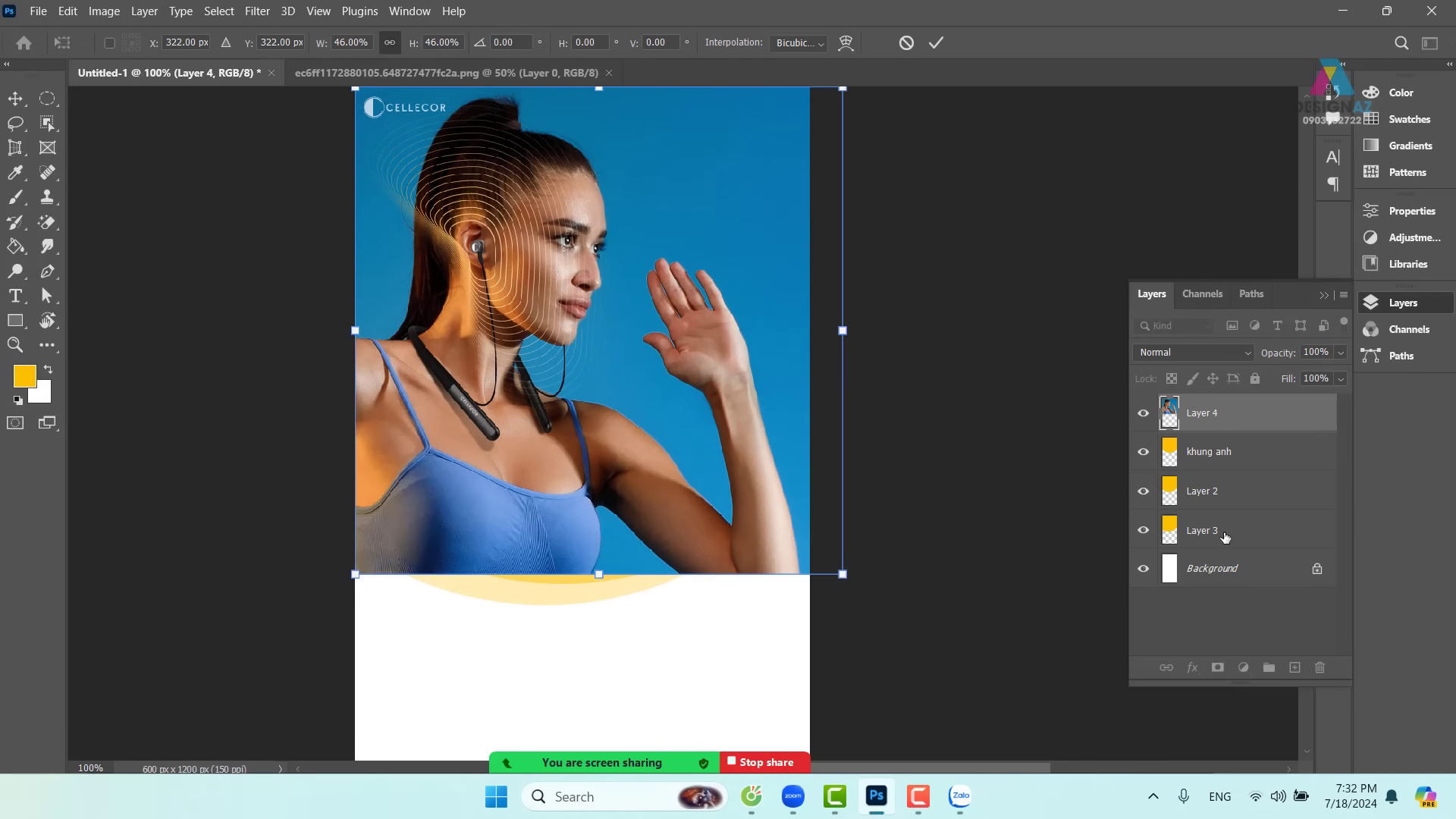
pyautogui.press('Return')
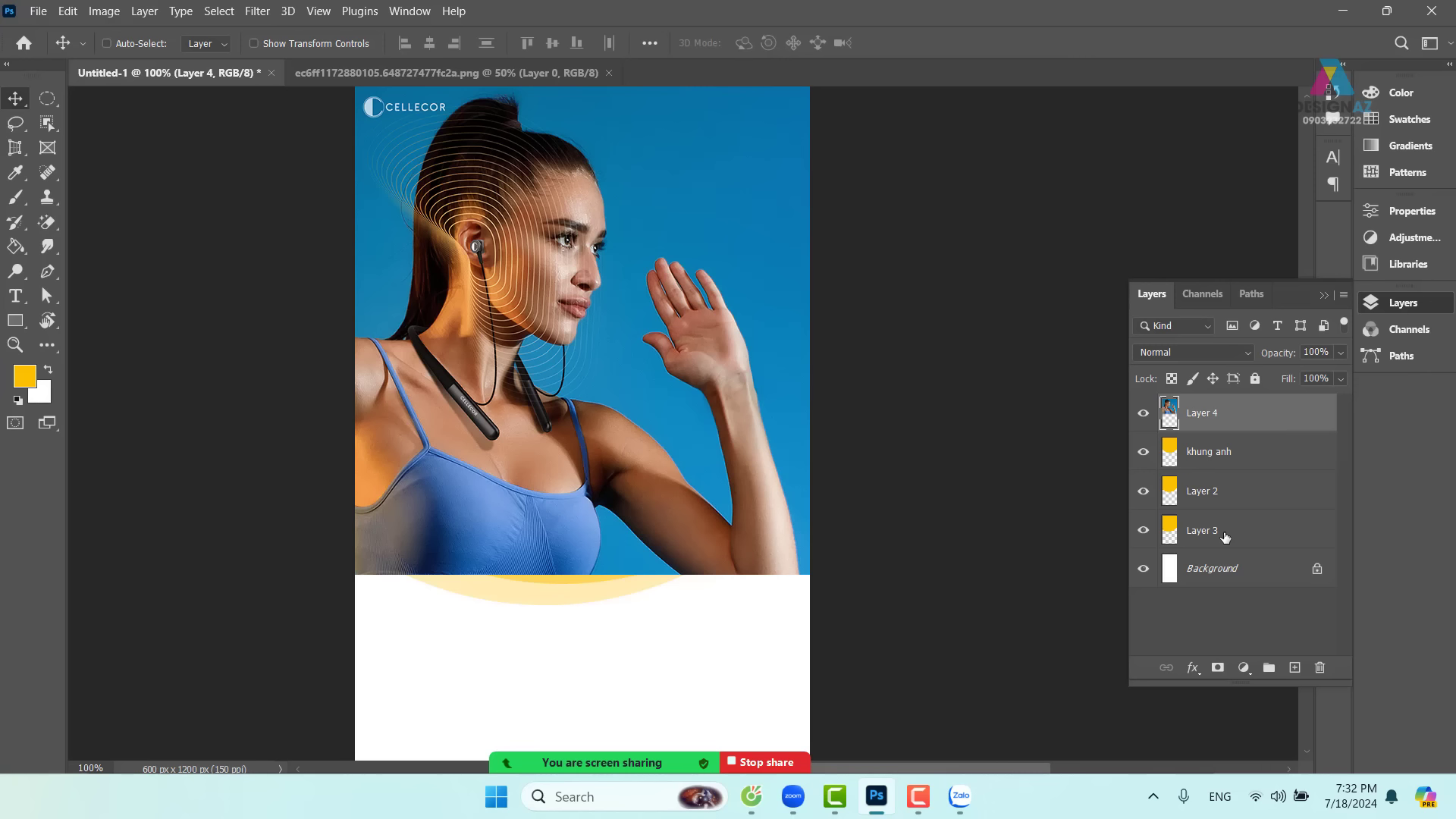
# - Clip the photo layer to the khung anh shape as a clipping mask
pyautogui.hotkey('ctrl', 'alt', 'g')
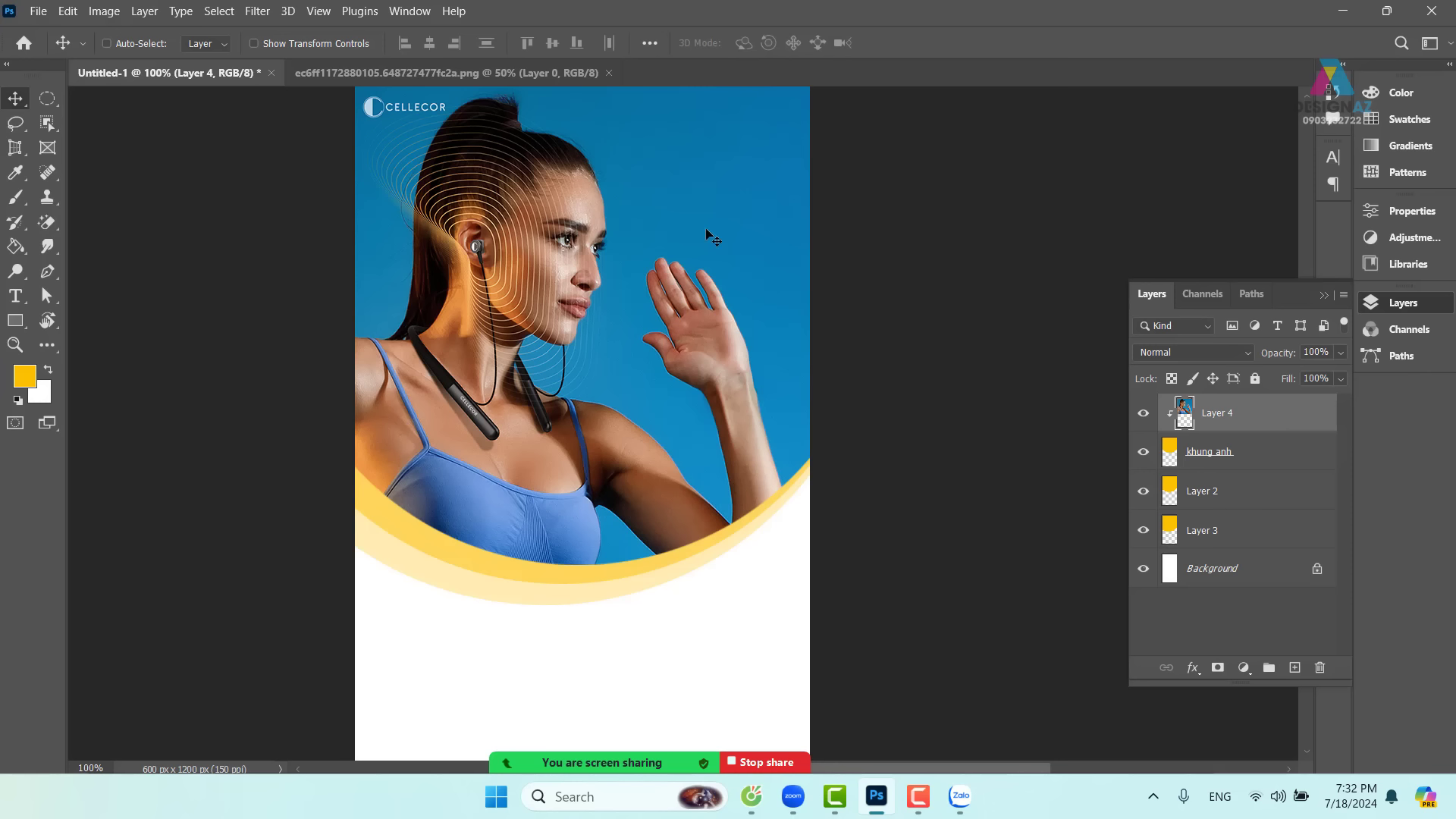
pyautogui.moveTo(632, 296); pyautogui.dragTo(713, 328)
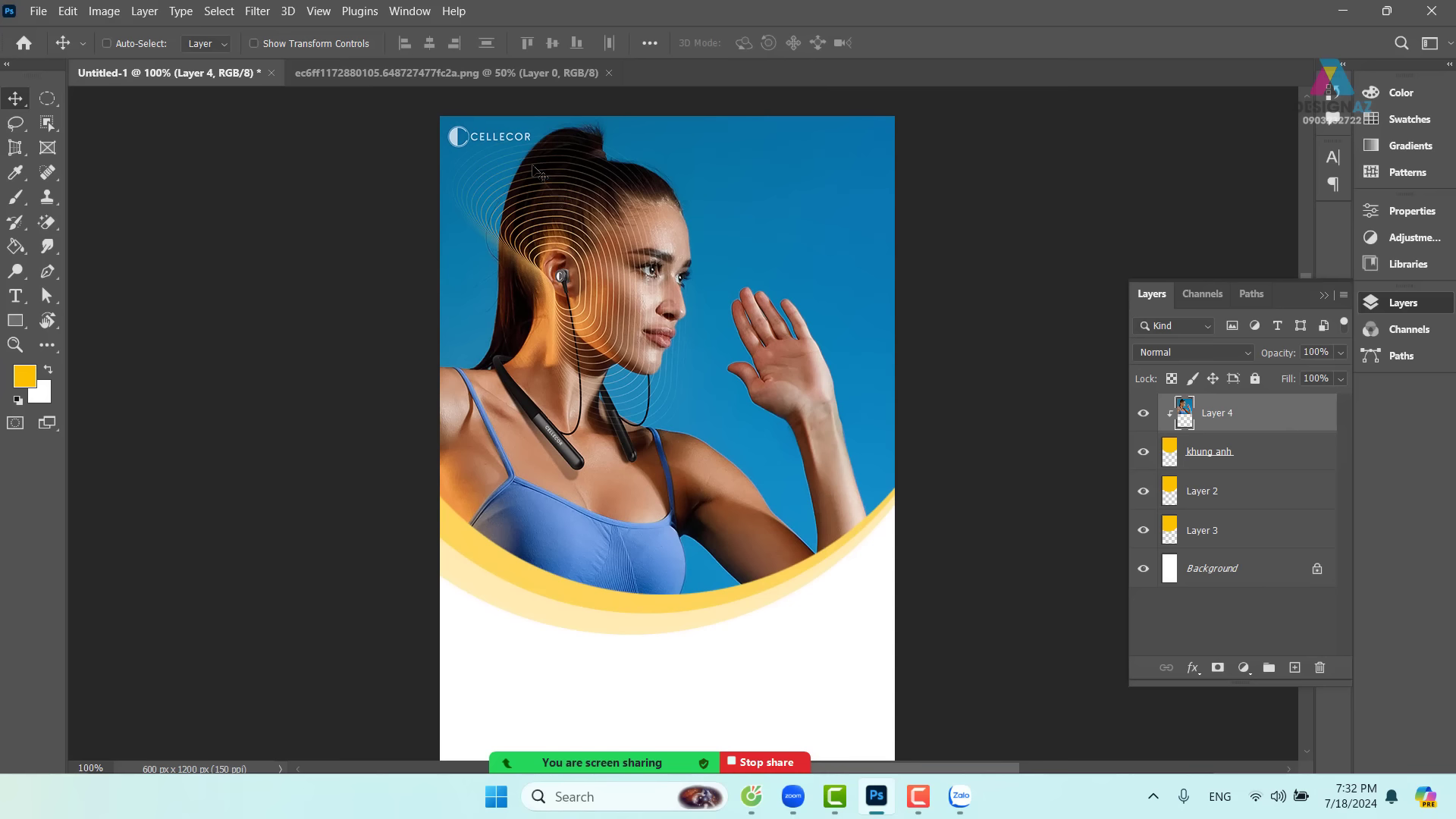
pyautogui.scroll(-5, 682, 424)
pyautogui.hscroll(2, 683, 425)
pyautogui.scroll(3, 649, 413)
pyautogui.hscroll(1, 648, 413)
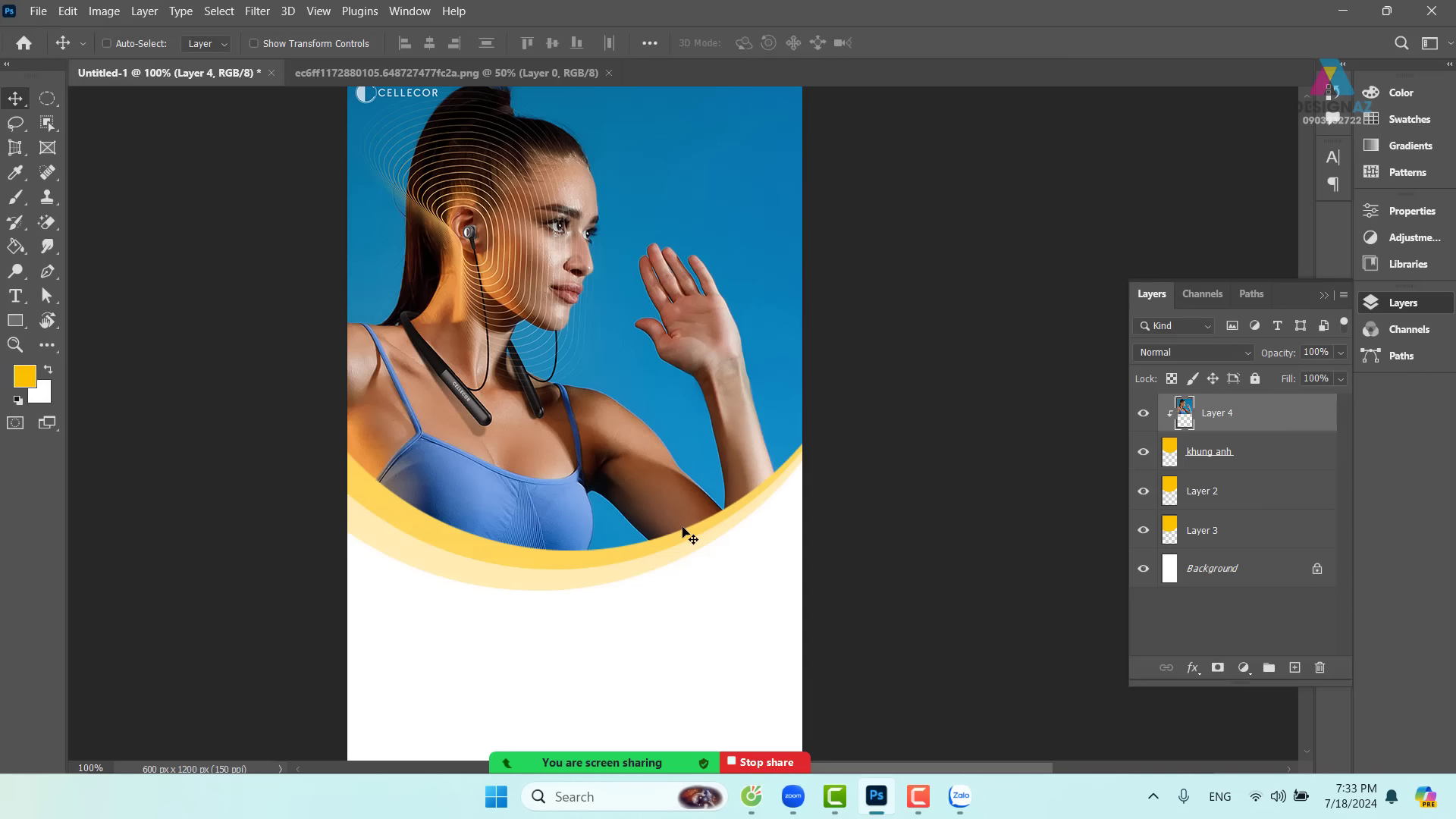
pyautogui.moveTo(688, 530); pyautogui.dragTo(635, 522)
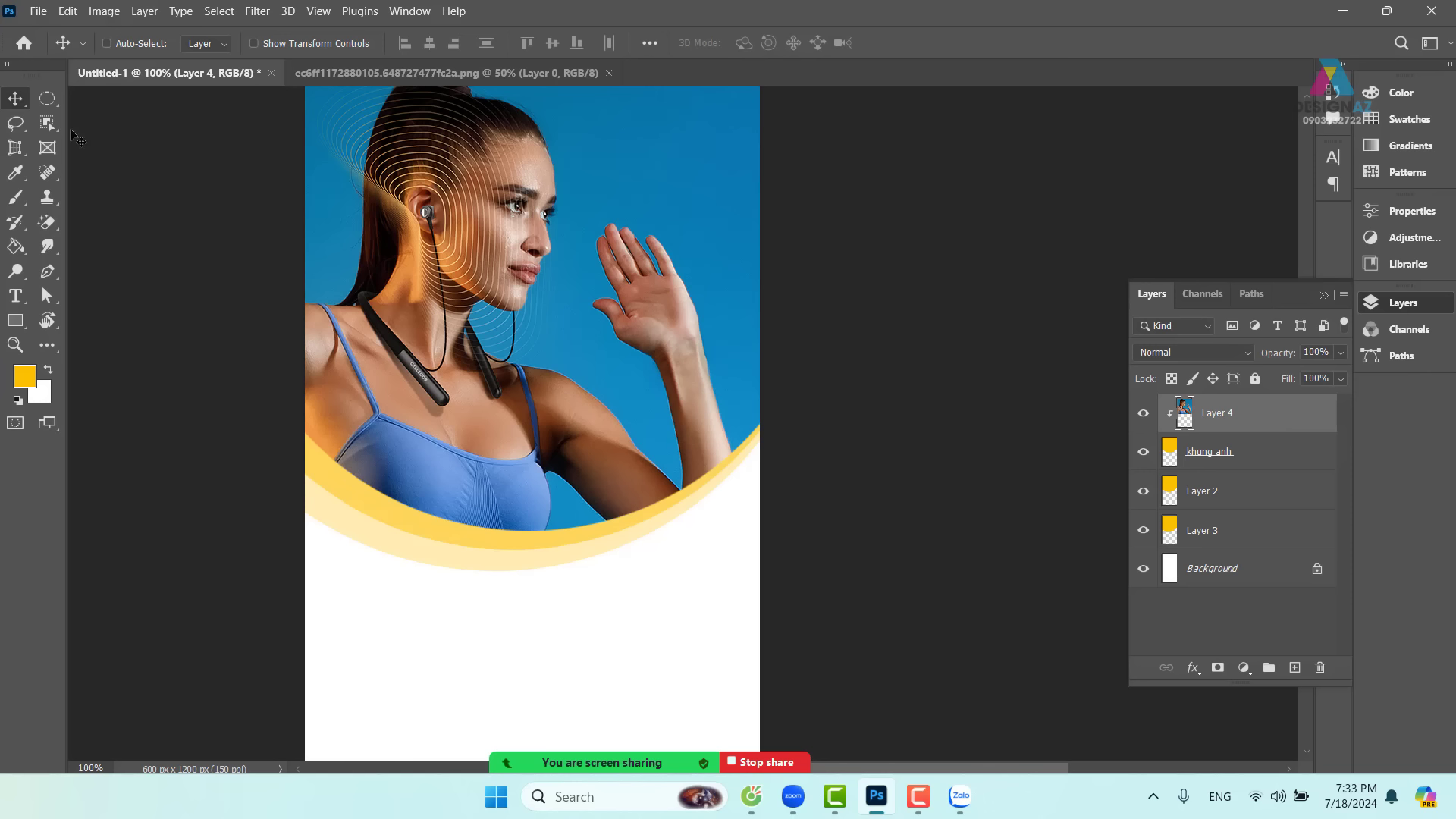
# - Activate the Elliptical Marquee tool and close the separate Cellecor photo document
pyautogui.click(48, 96)
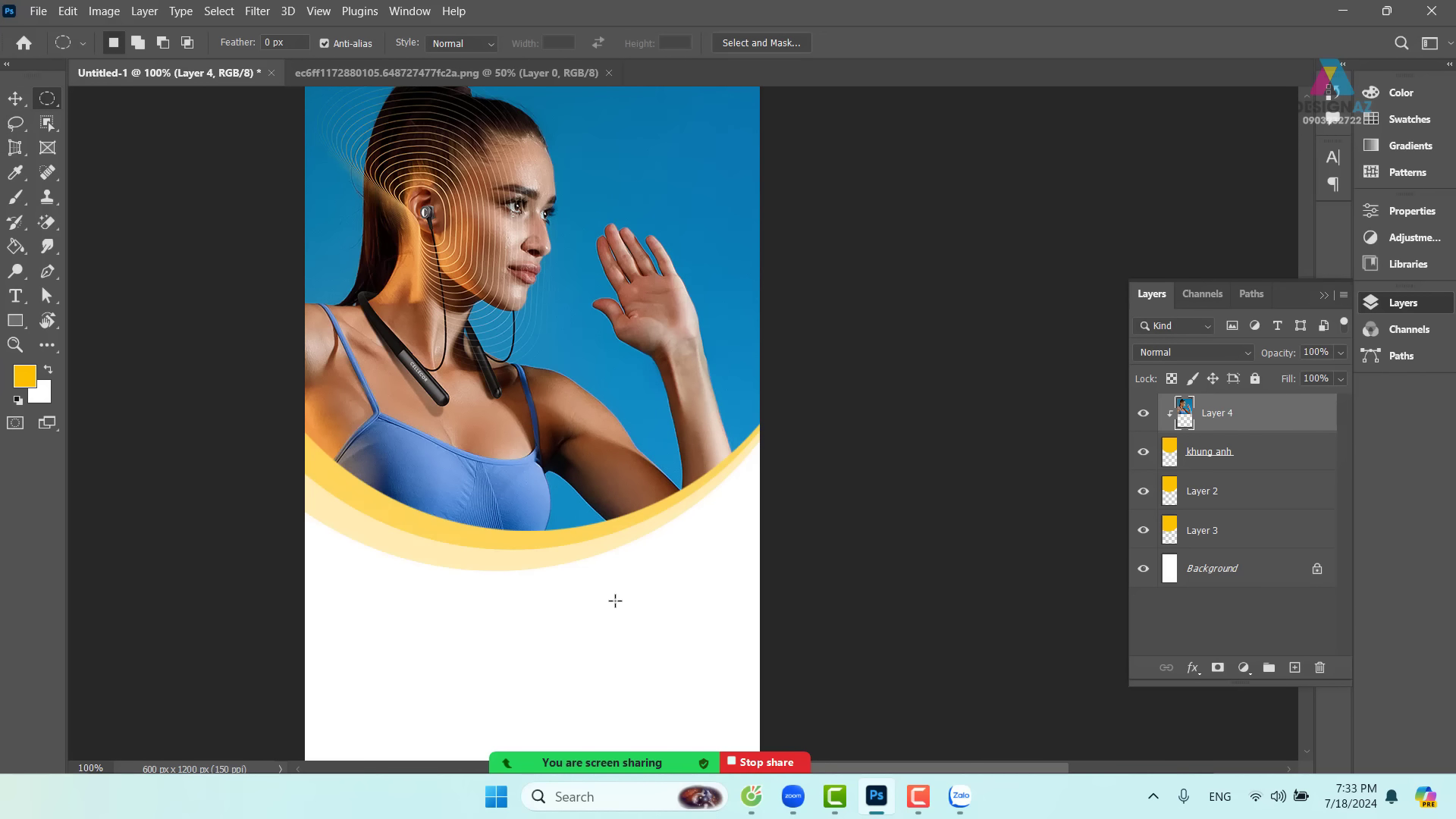
pyautogui.click(461, 74)
pyautogui.click(608, 72)
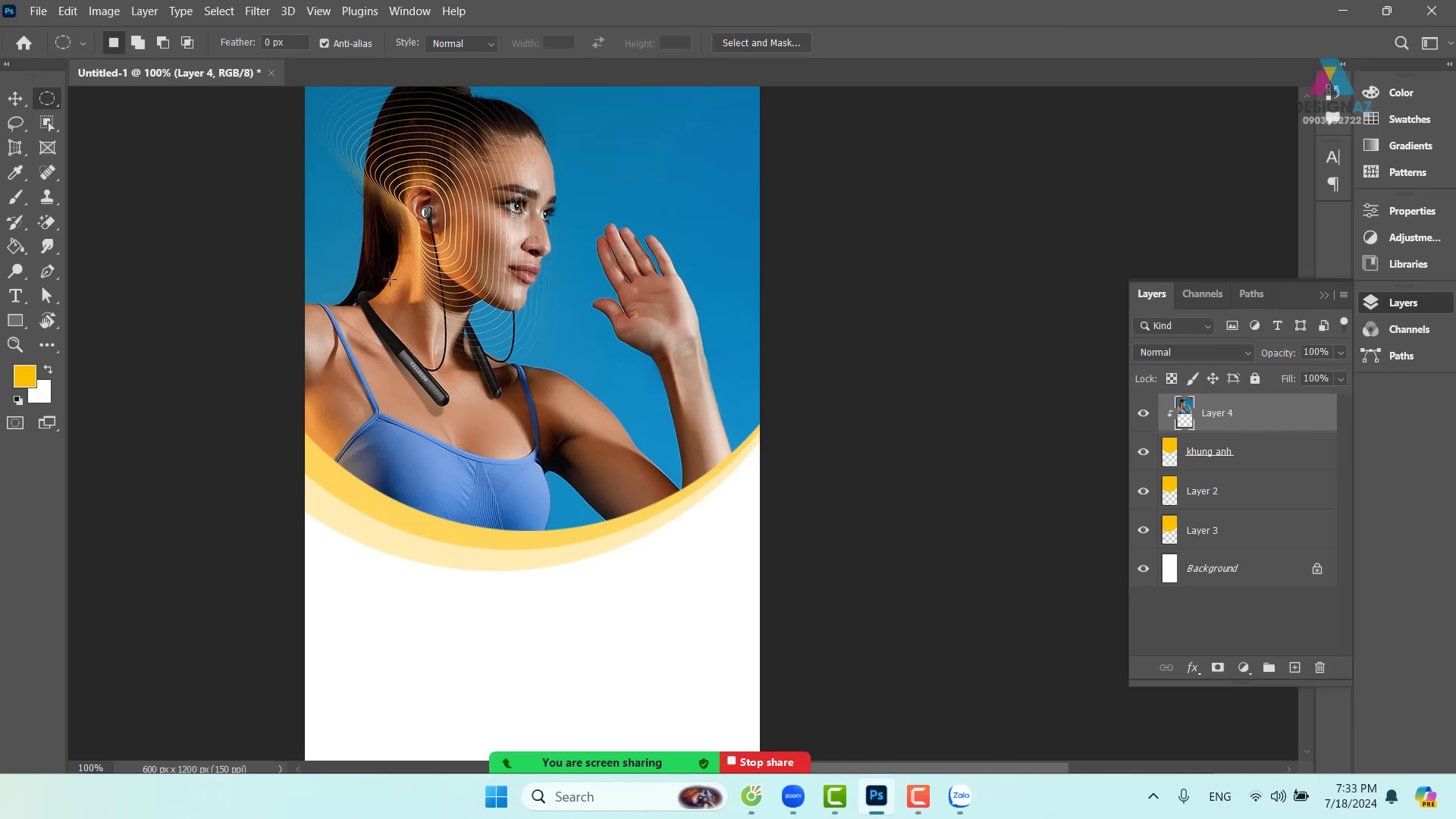
# - Open the Soenix, yellow iQOO and white iQOO earbud images from the HP-E142BN Hybrid ANC True Wireless Earbuds folder, and return to the banner
pyautogui.hotkey('ctrl', 'o')
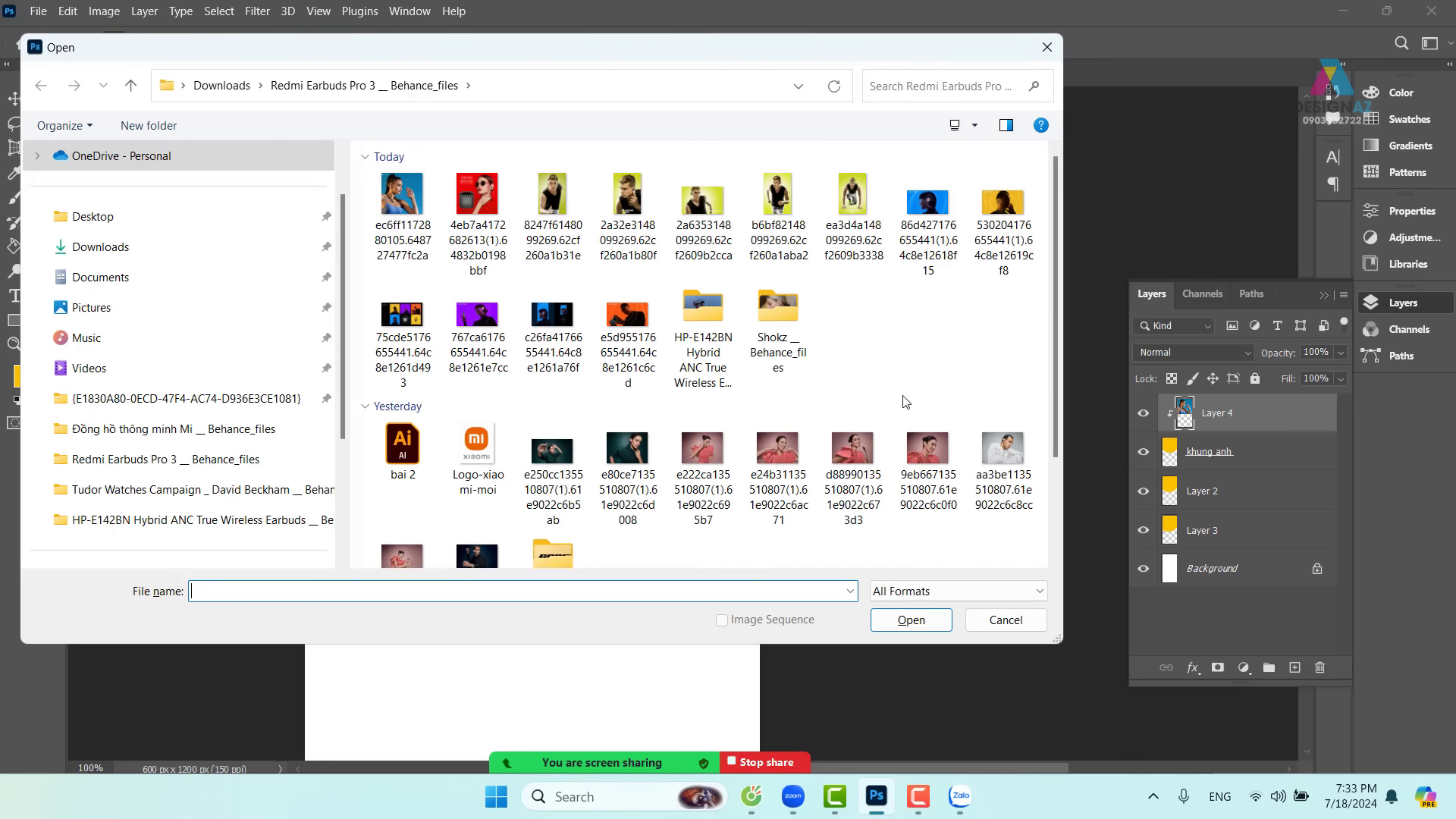
pyautogui.doubleClick(713, 317)
pyautogui.click(975, 127)
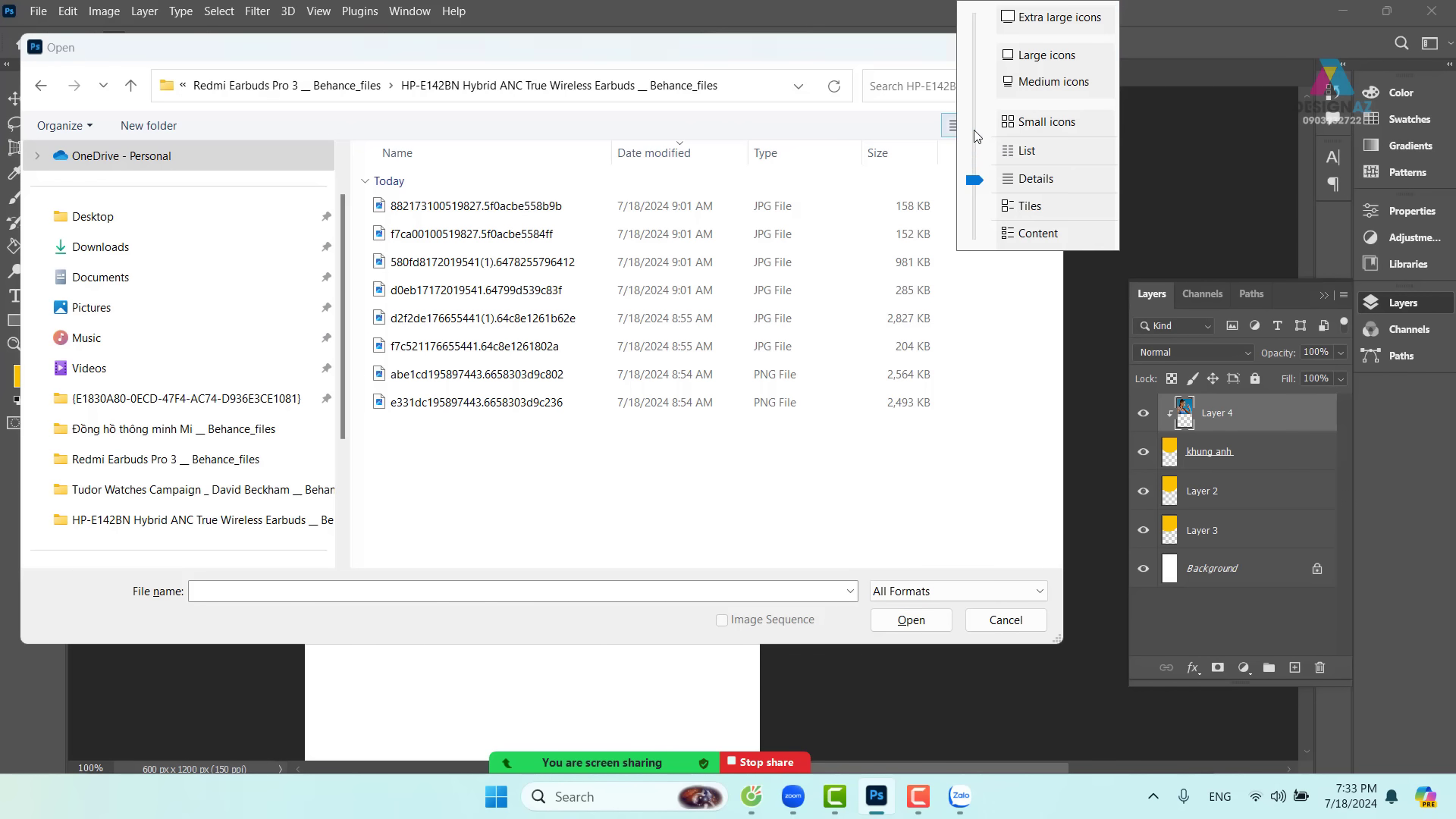
pyautogui.click(1055, 57)
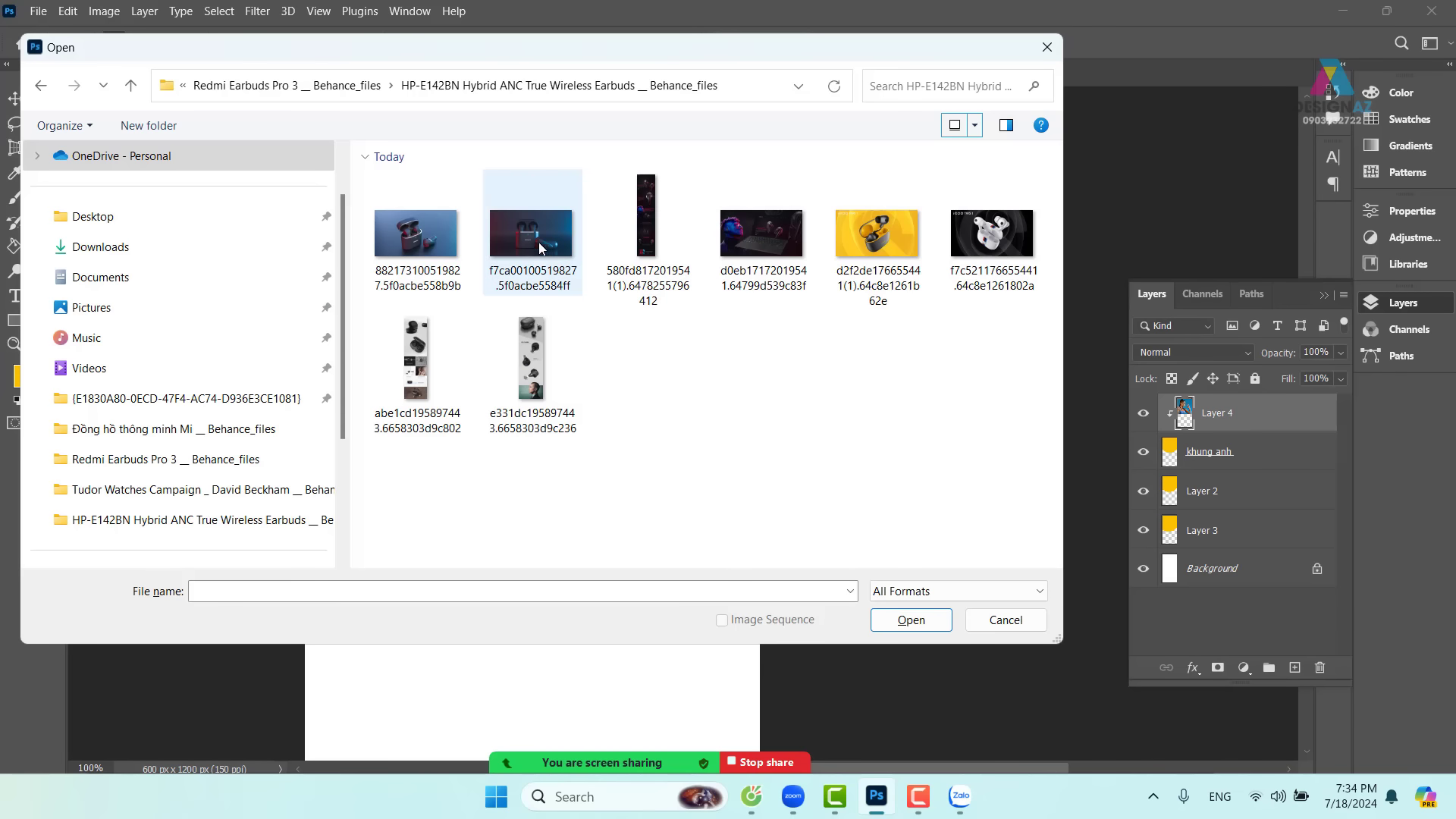
pyautogui.click(414, 241)
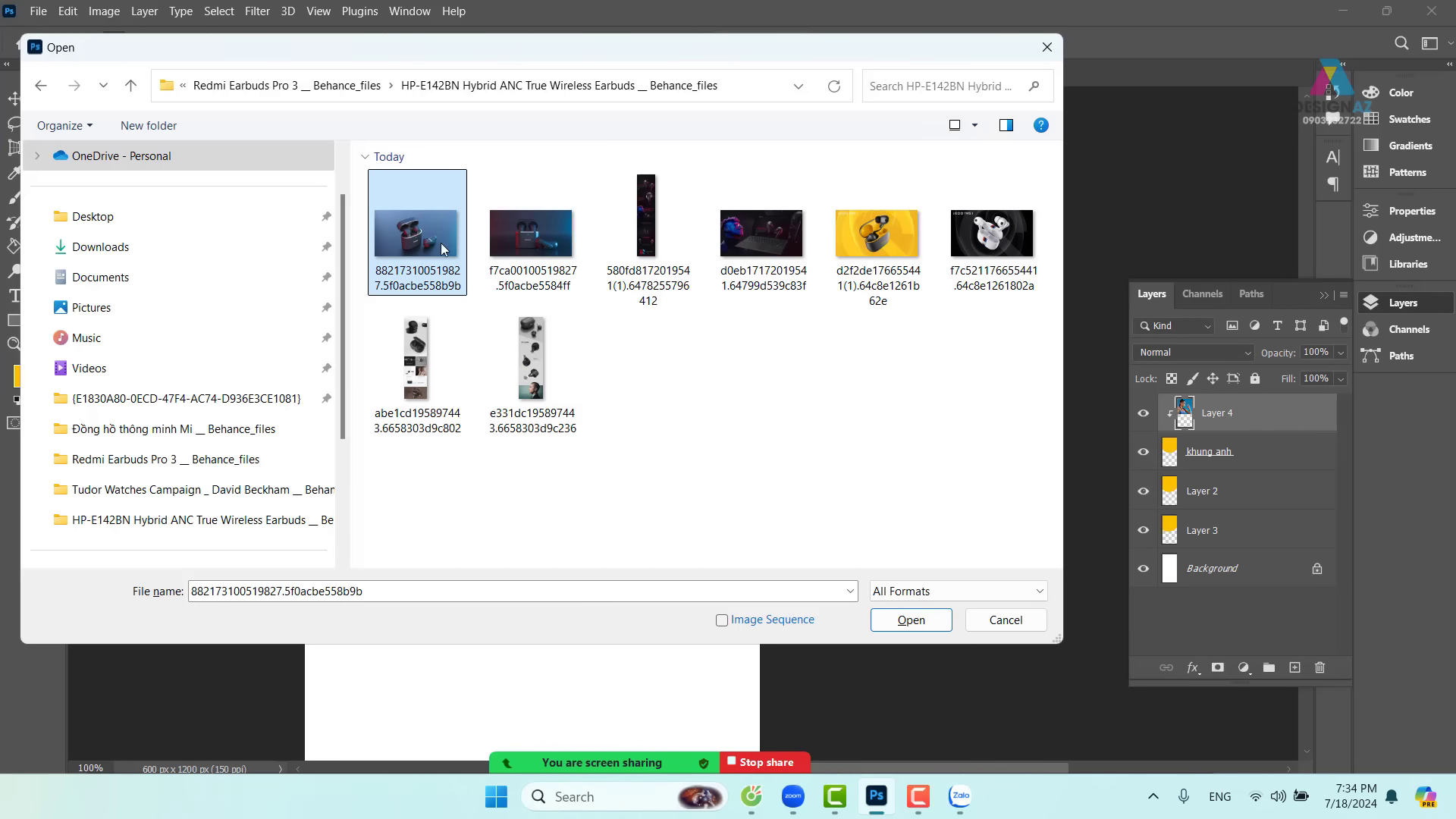
pyautogui.keyDown('ctrl'); pyautogui.click(892, 239); pyautogui.keyUp('ctrl')
pyautogui.keyDown('ctrl'); pyautogui.click(1009, 251); pyautogui.keyUp('ctrl')
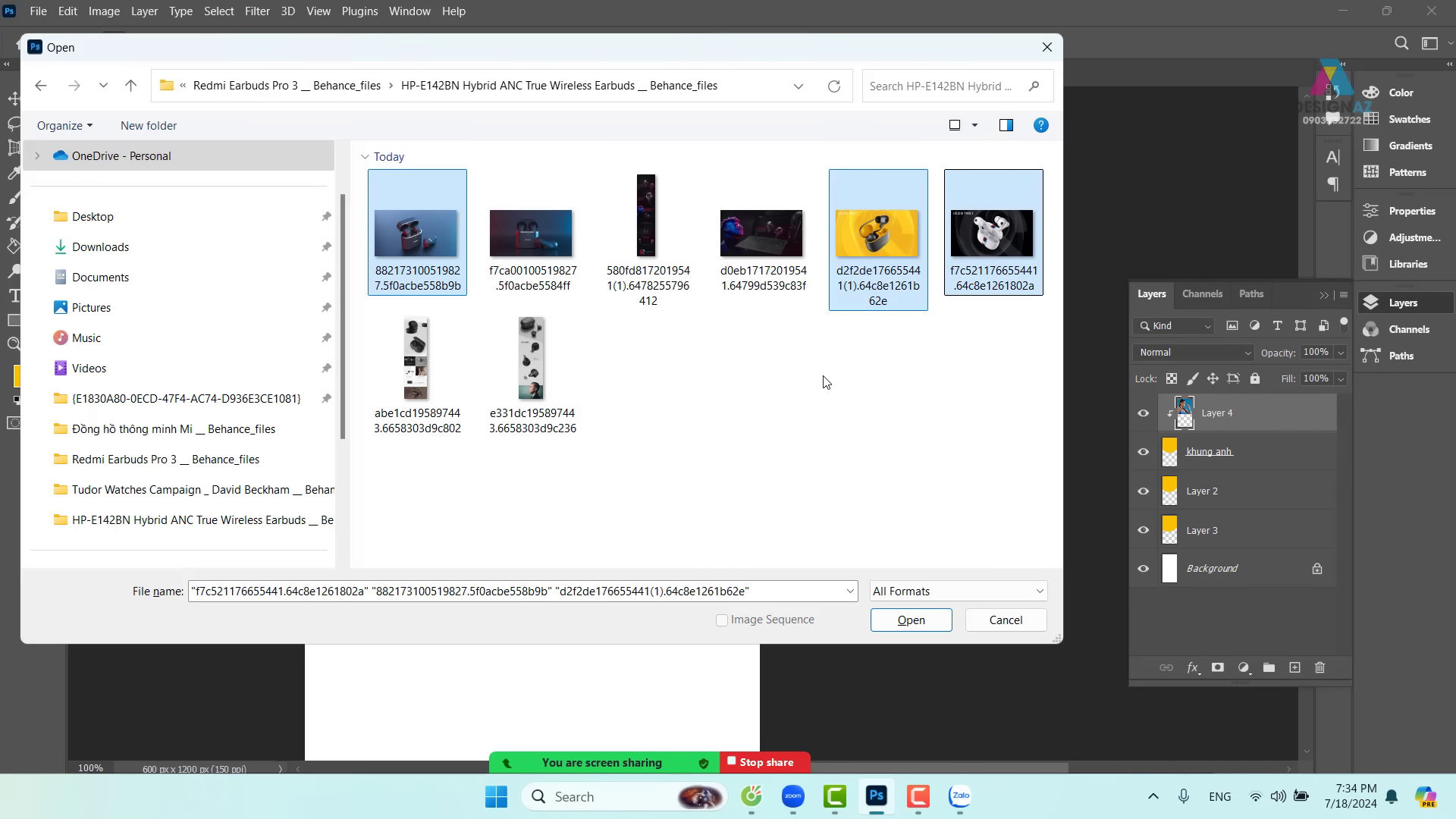
pyautogui.click(911, 620)
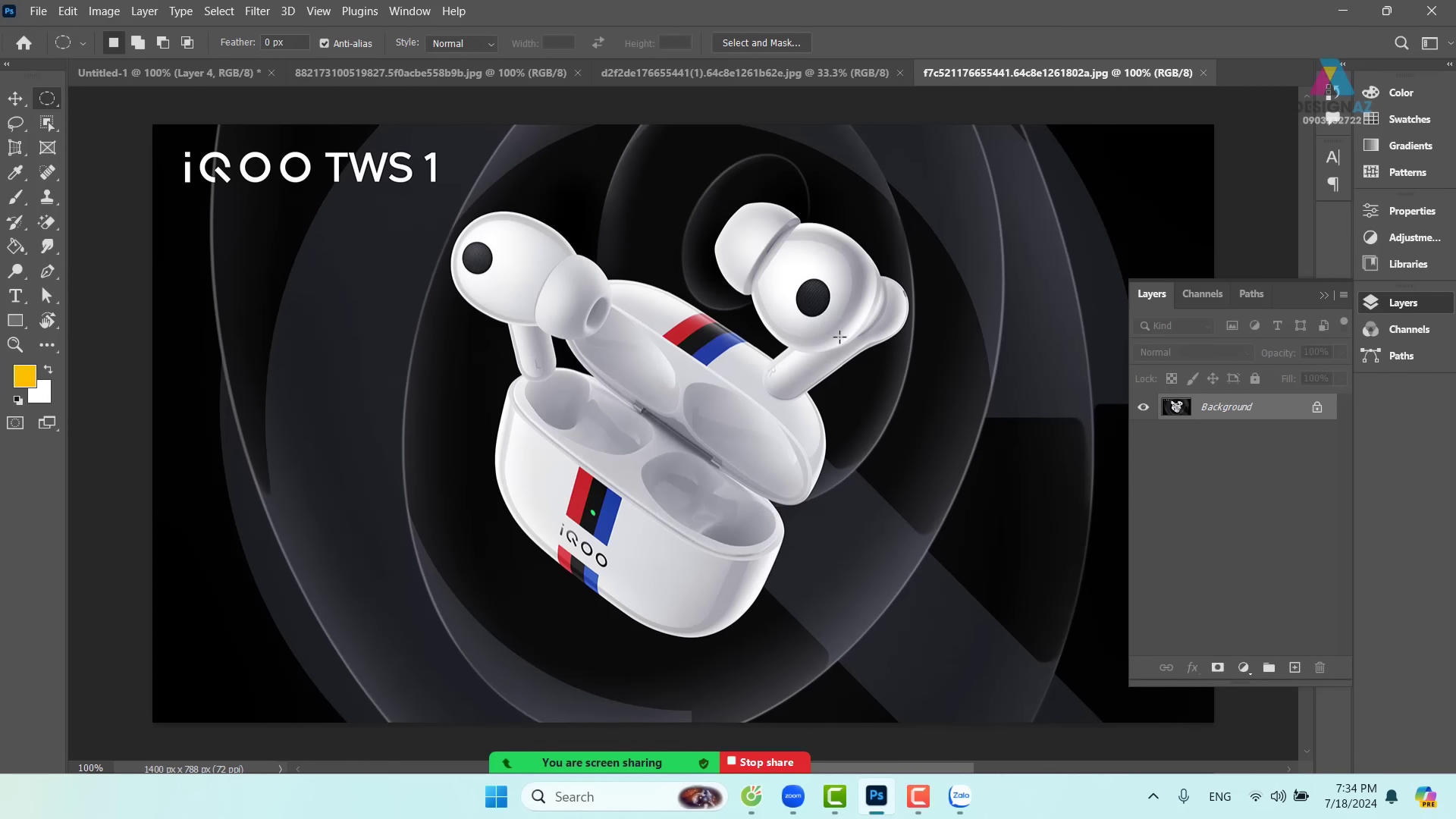
pyautogui.click(800, 74)
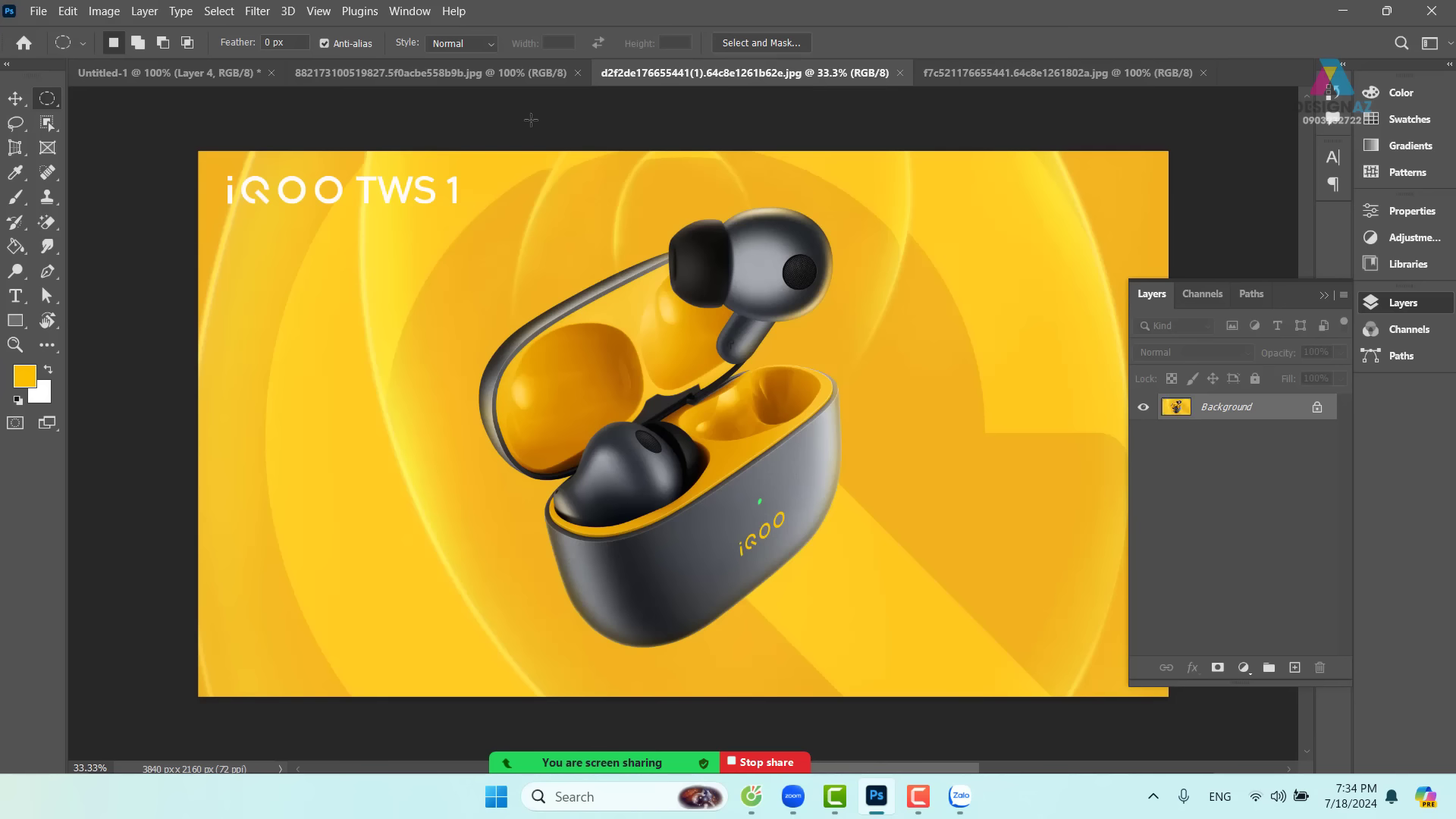
pyautogui.click(471, 65)
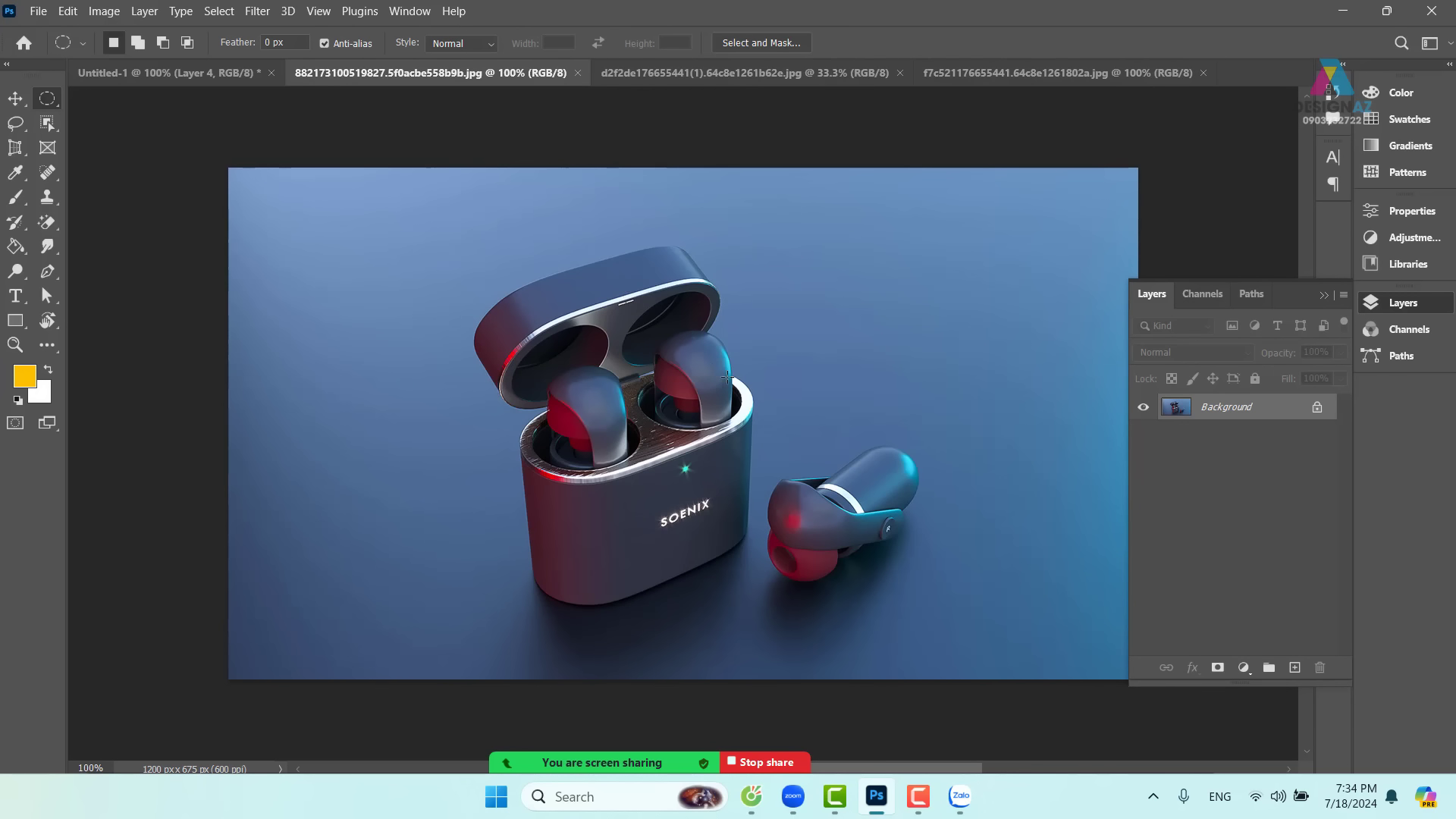
pyautogui.click(157, 73)
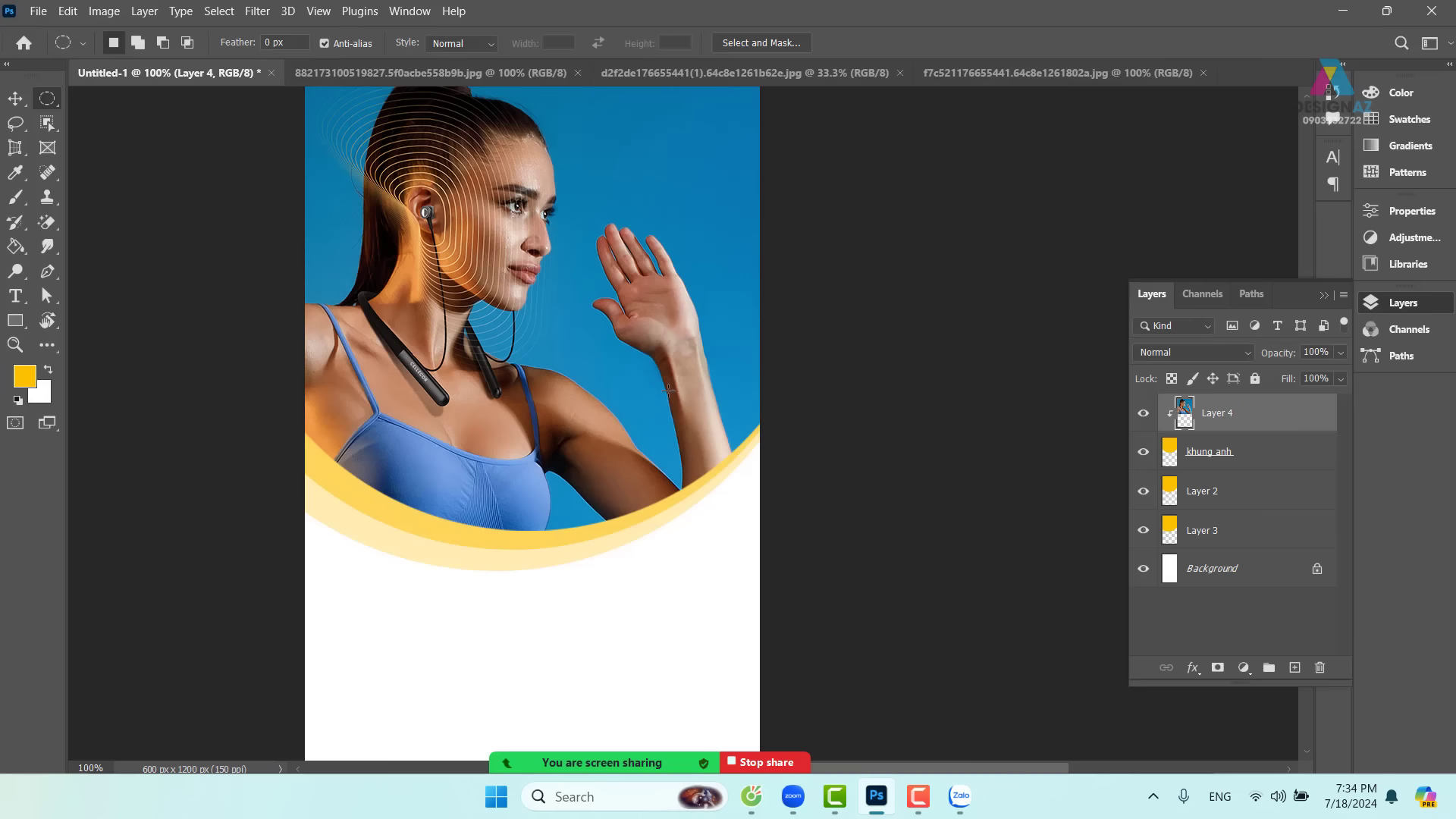
# - Draw a small circular selection over the middle of the photo's curved lower edge, fill it with yellow on a new top layer, and deselect
pyautogui.moveTo(512, 484); pyautogui.dragTo(522, 425)
pyautogui.rightClick(53, 102)
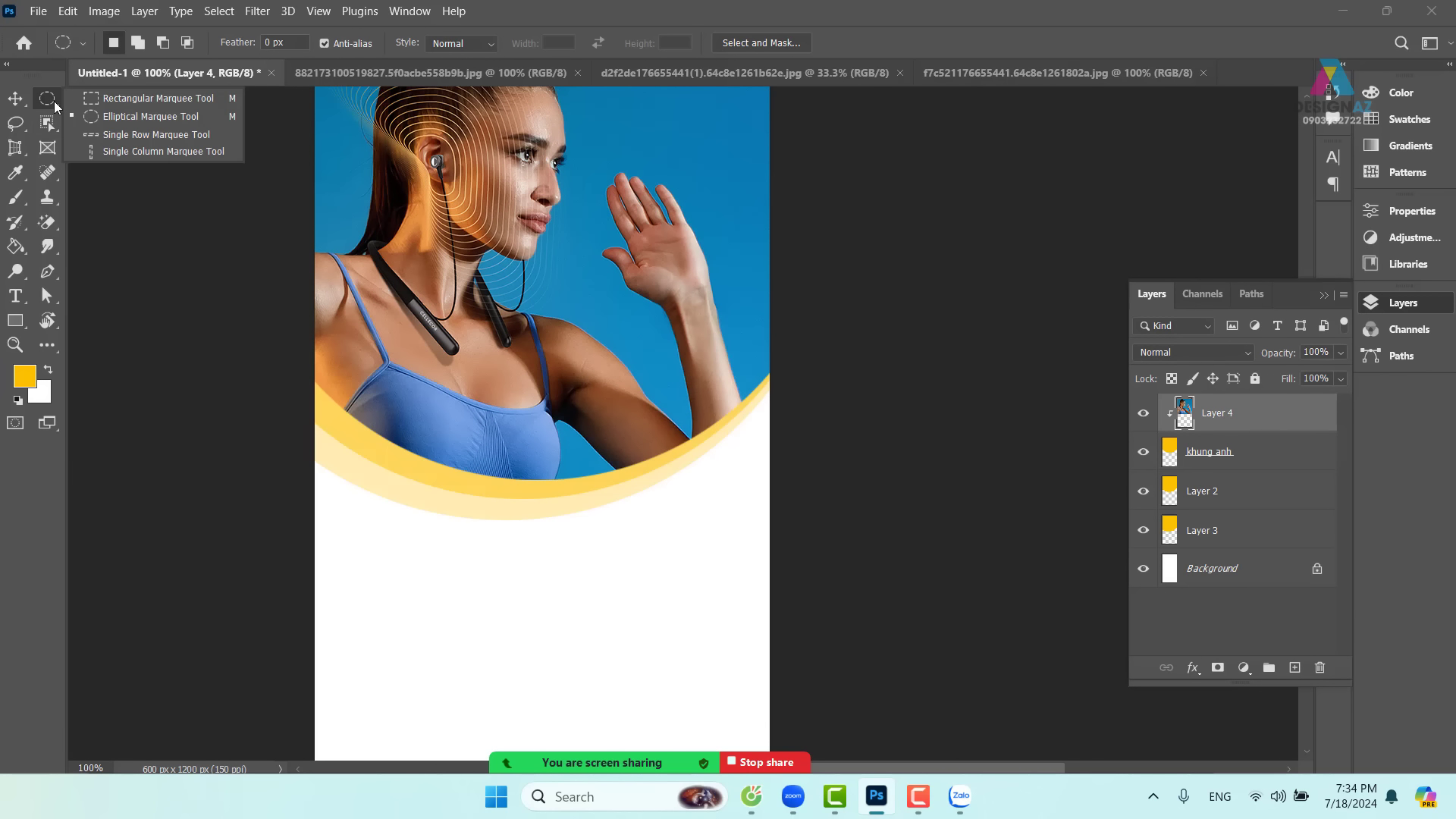
pyautogui.click(95, 113)
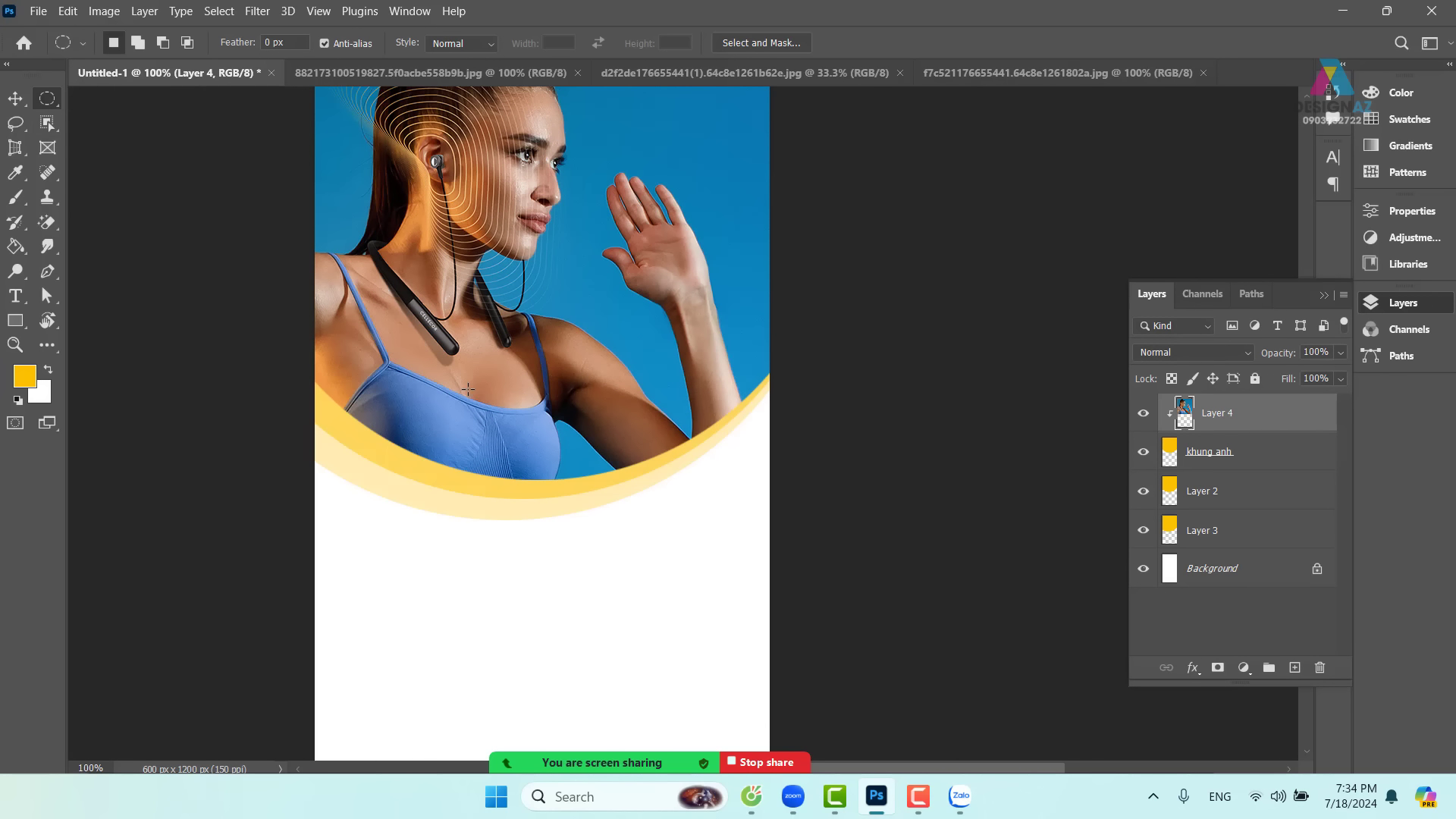
pyautogui.moveTo(467, 419); pyautogui.dragTo(620, 576)
pyautogui.click(1293, 668)
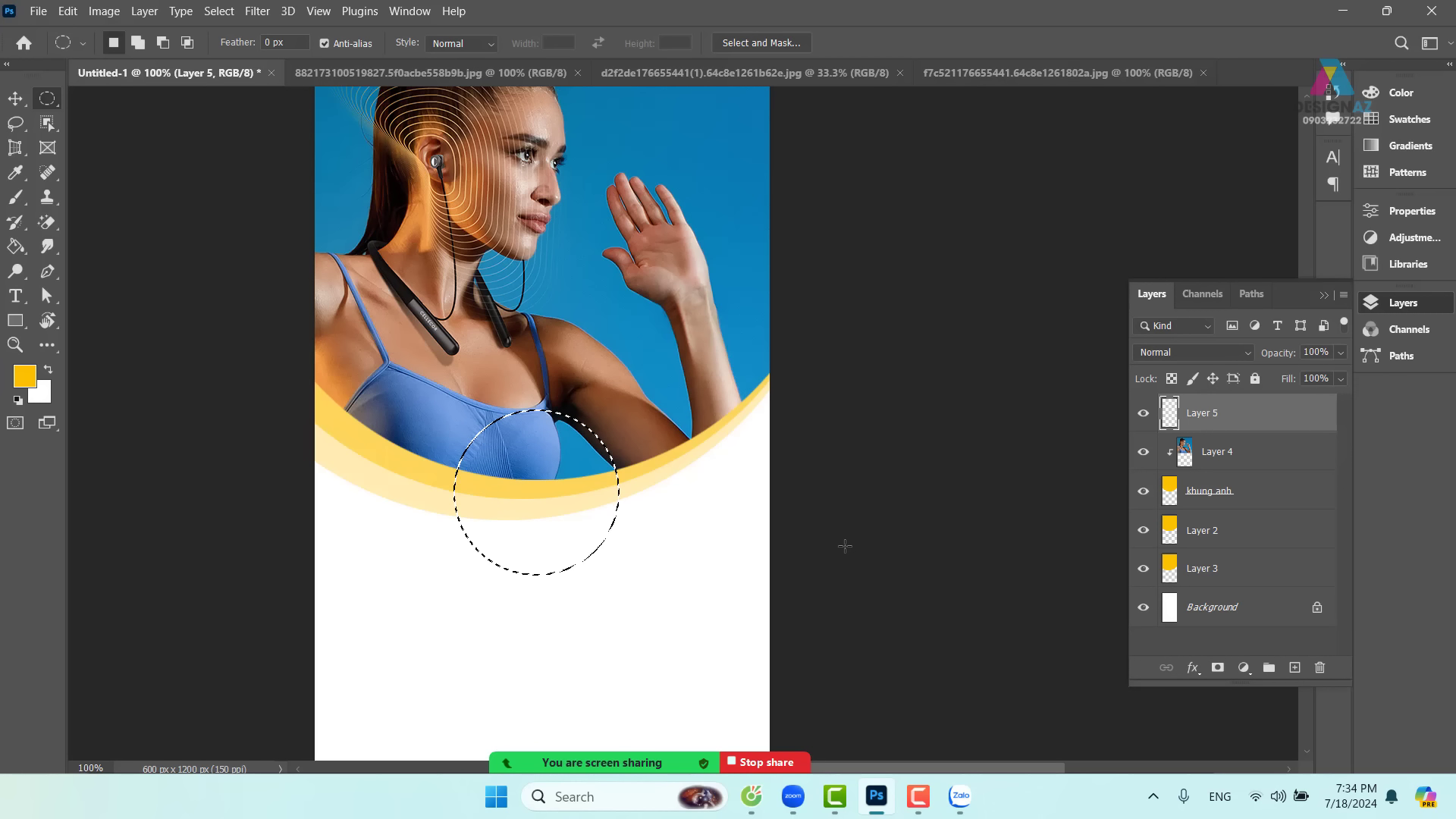
pyautogui.hotkey('alt', 'BackSpace')
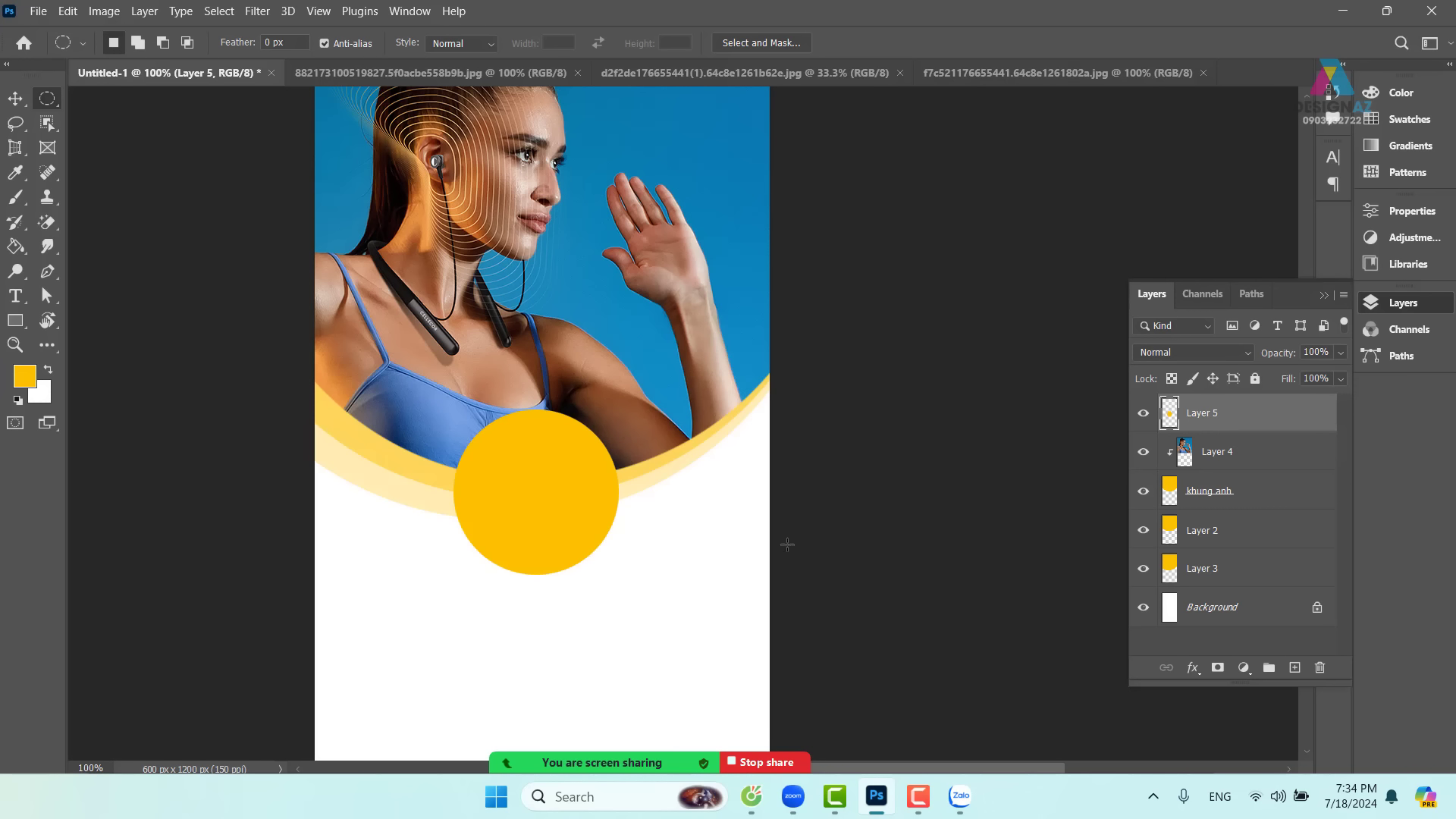
pyautogui.moveTo(640, 416); pyautogui.dragTo(649, 464)
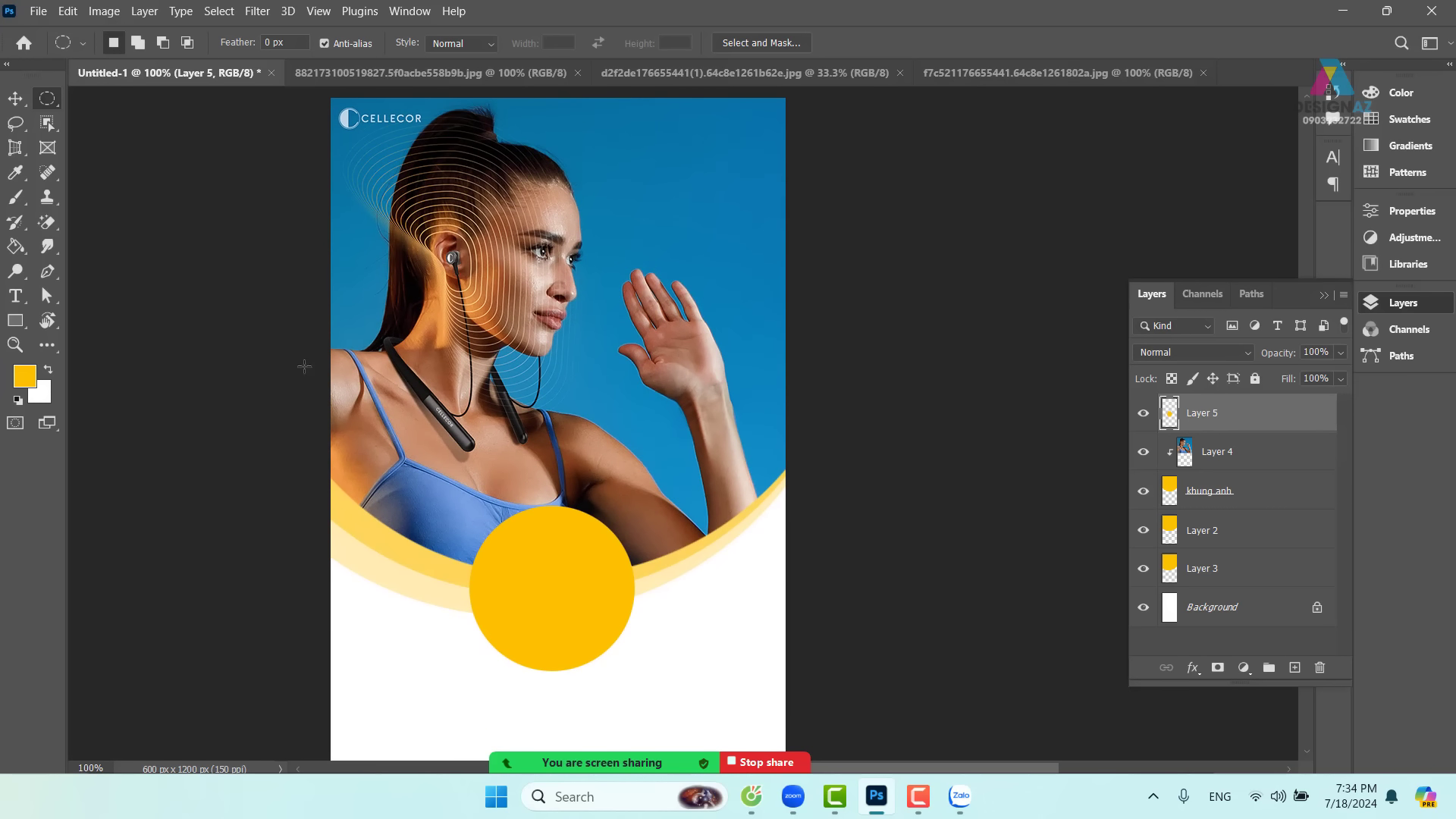
# - Set the opacity of the small yellow circle's layer to 80% and duplicate the layer
pyautogui.click(15, 98)
pyautogui.moveTo(755, 452); pyautogui.dragTo(770, 329)
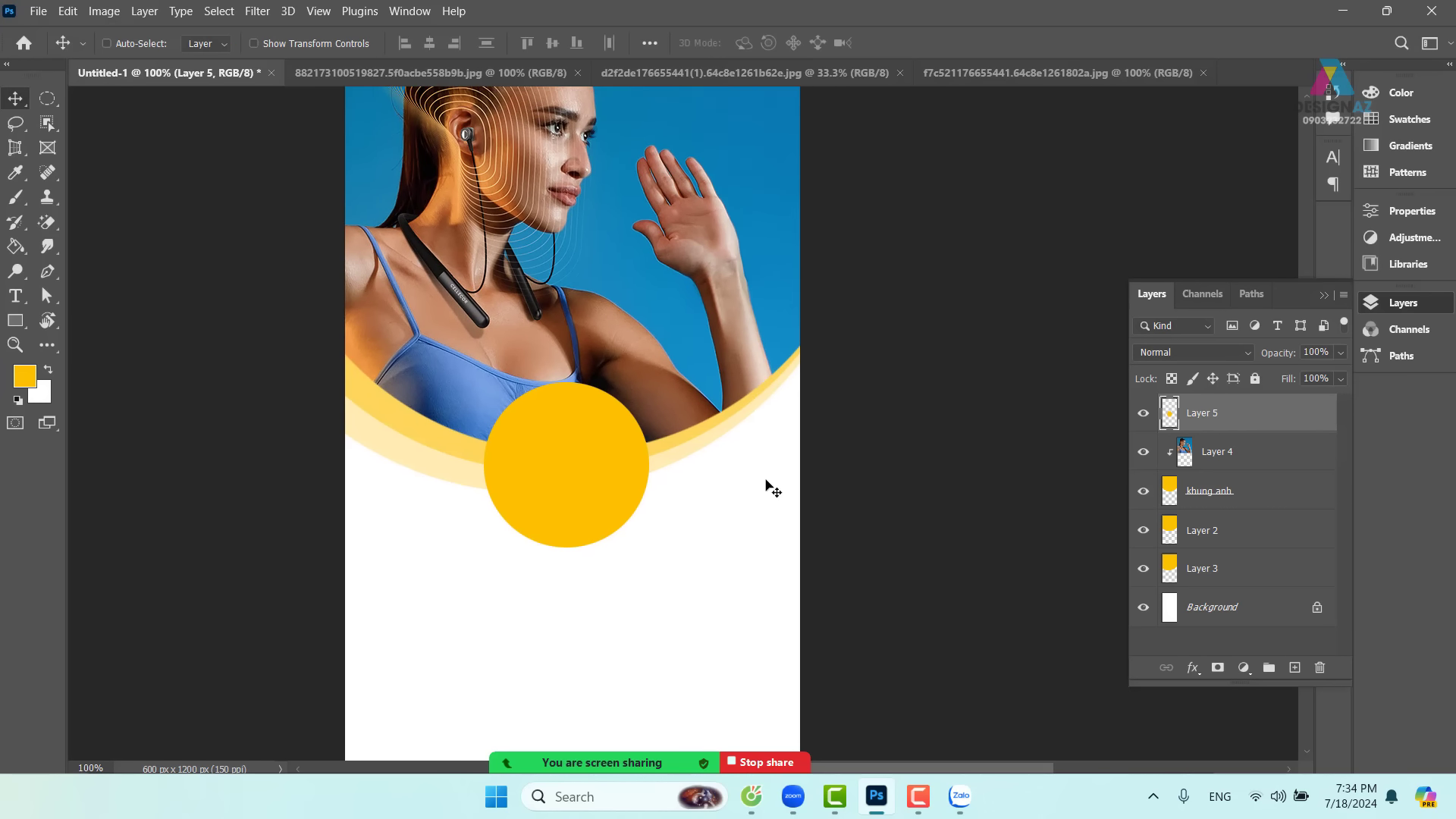
pyautogui.rightClick(604, 429)
pyautogui.click(634, 439)
pyautogui.press('8')
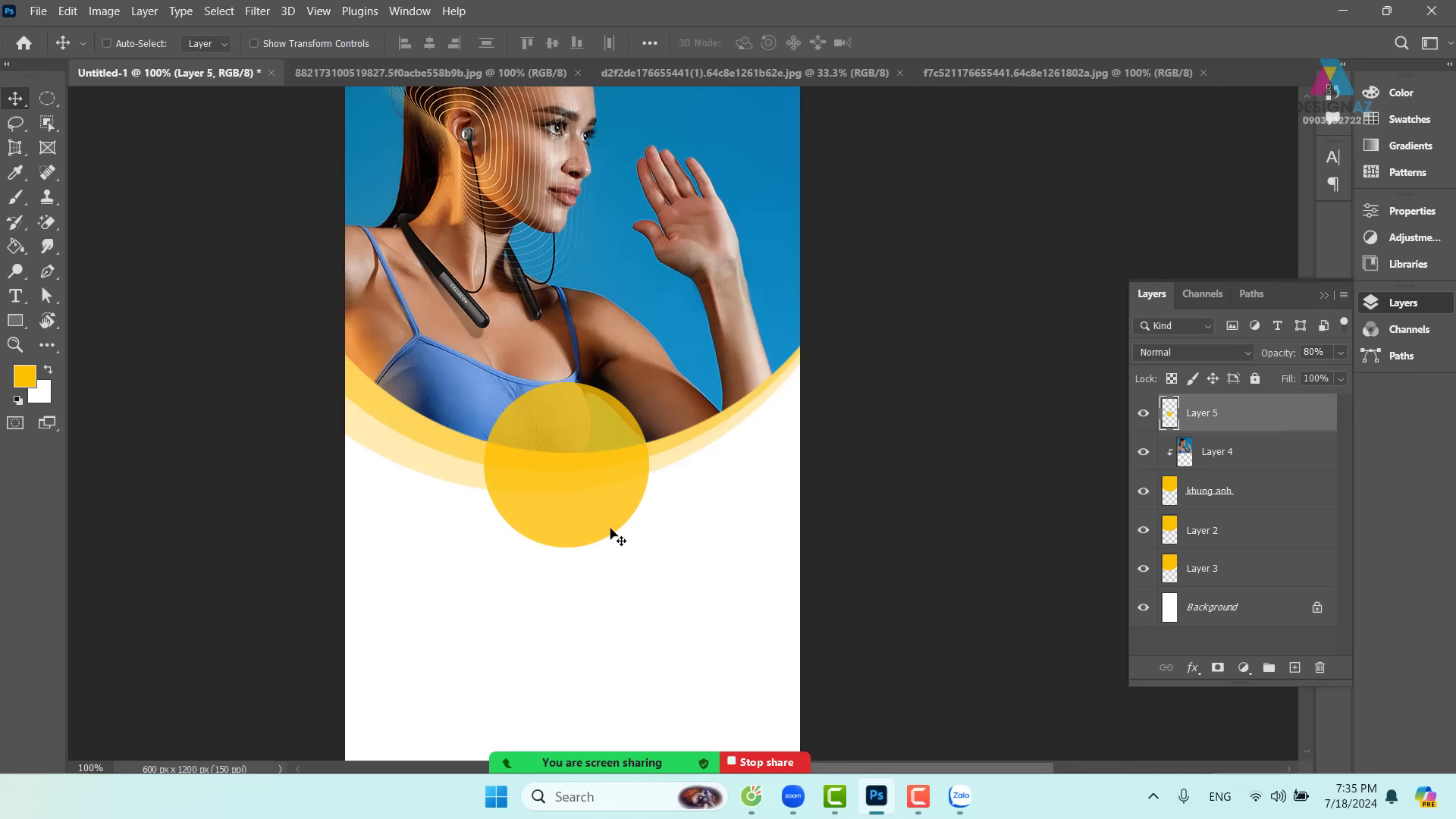
pyautogui.hotkey('ctrl', 'j')
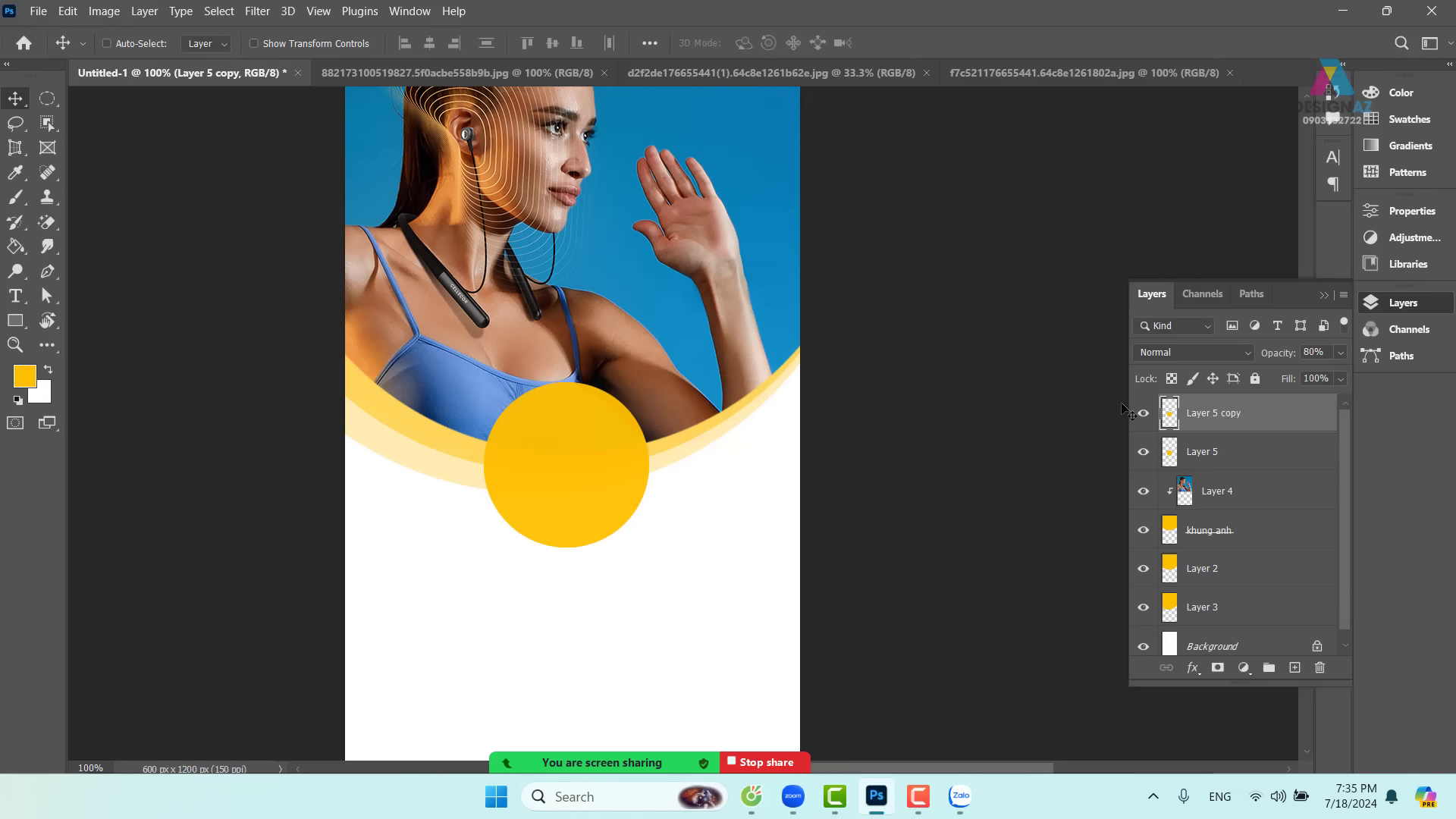
# - Set the duplicated circle layer's opacity to 100% and scale it down to about 91% around its centre
pyautogui.click(1340, 352)
pyautogui.moveTo(1323, 378); pyautogui.dragTo(1354, 379)
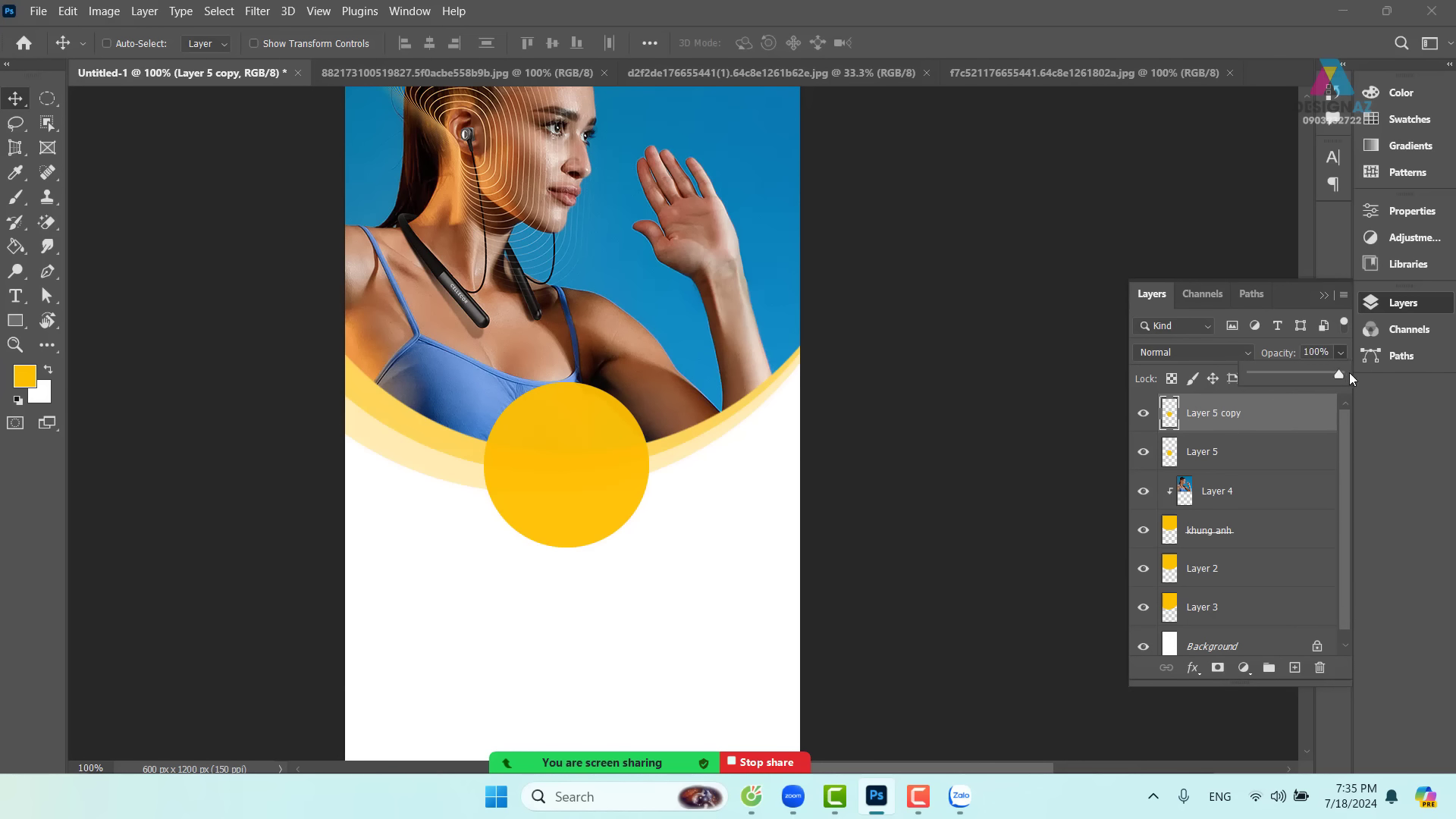
pyautogui.click(602, 463)
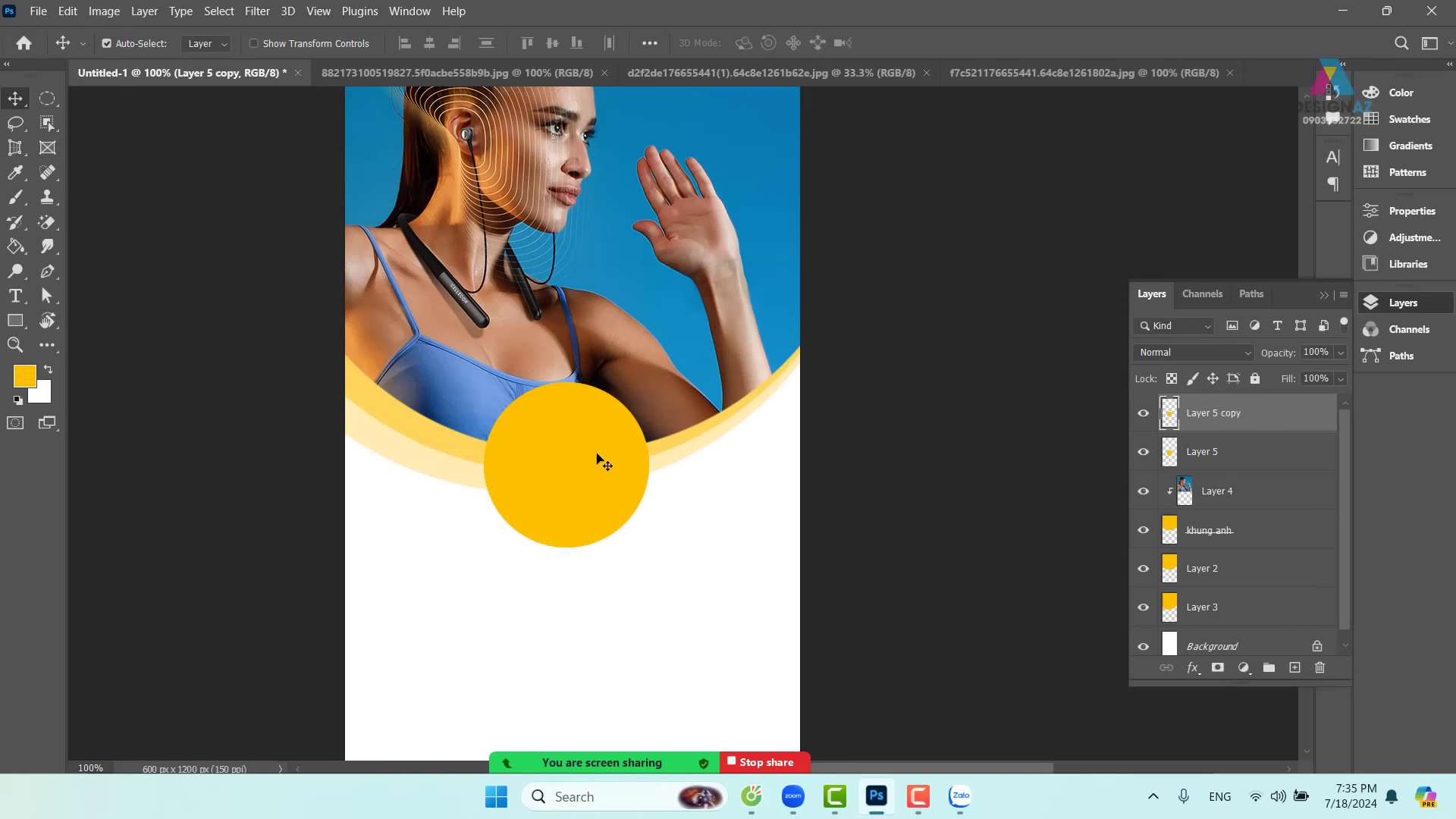
pyautogui.hotkey('ctrl', 't')
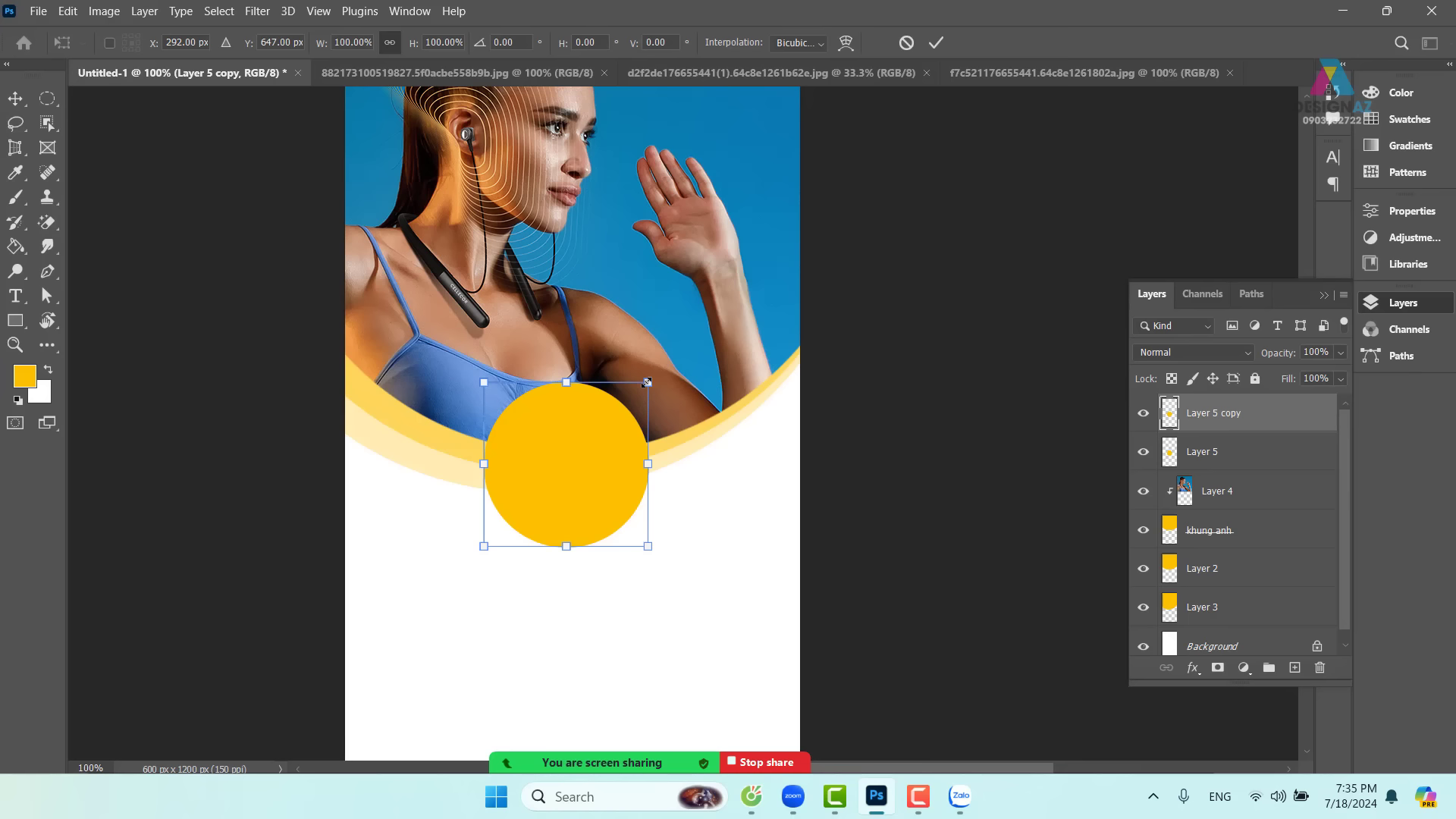
pyautogui.moveTo(647, 382); pyautogui.dragTo(635, 387)
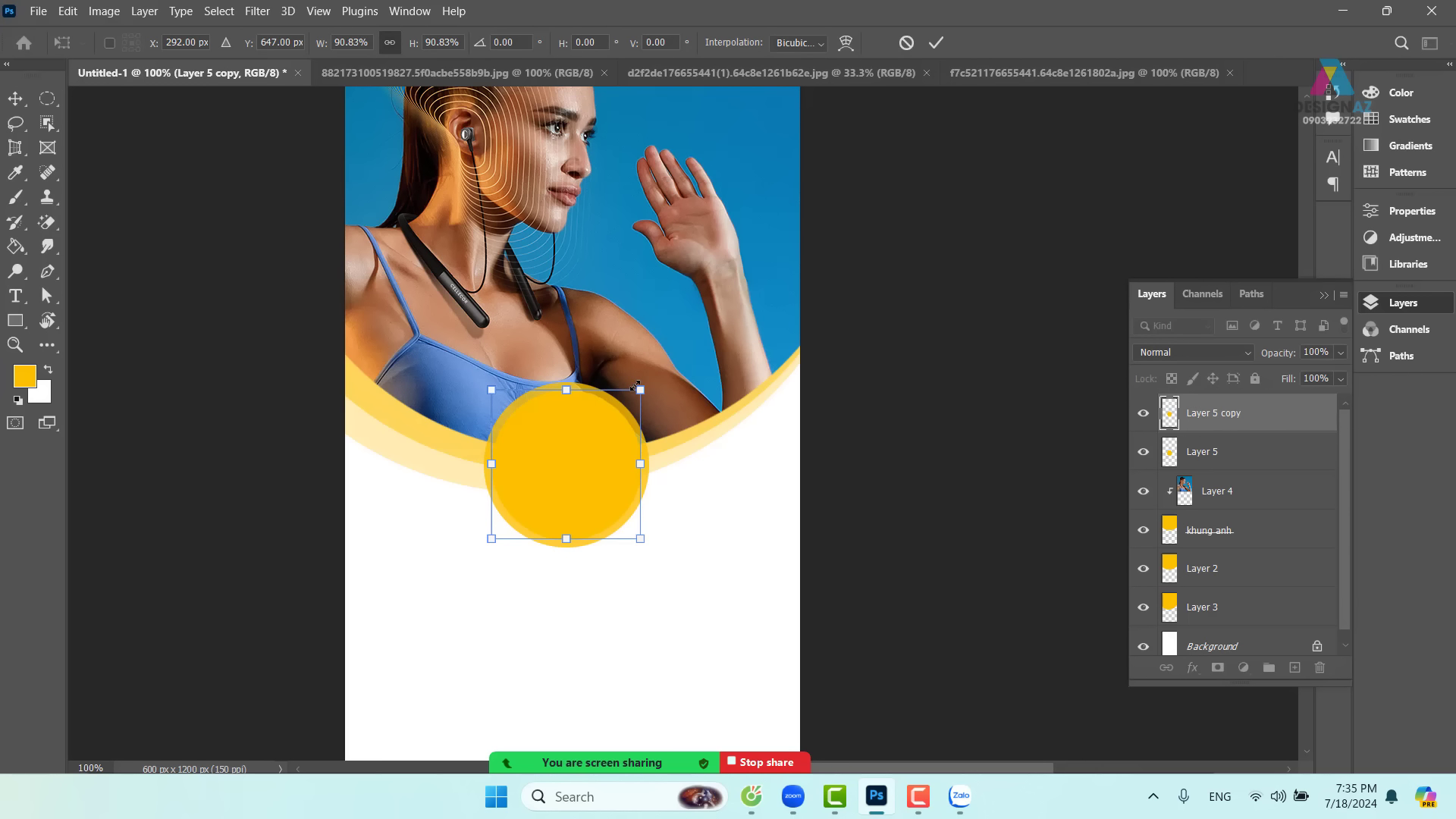
pyautogui.press('Return')
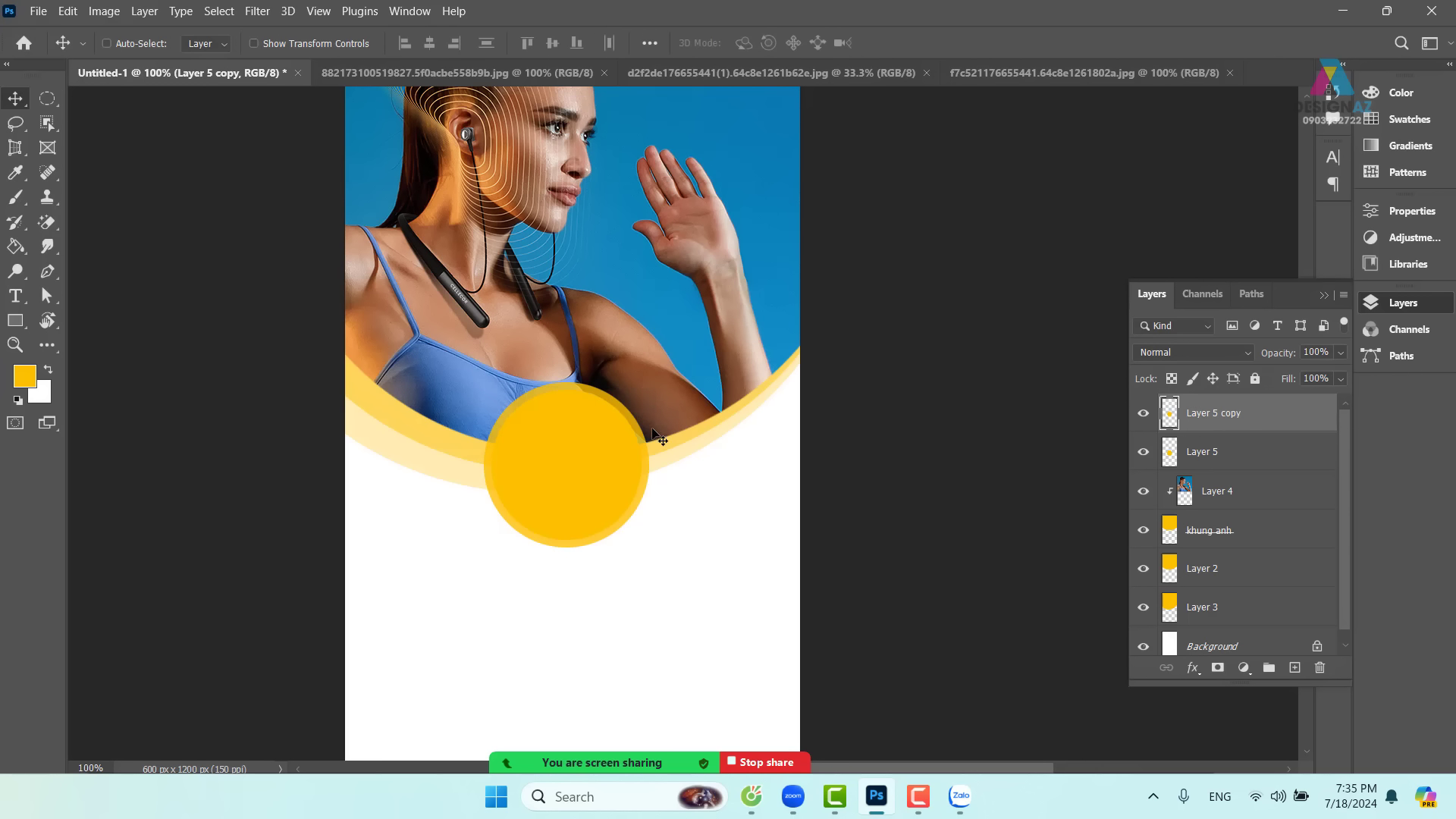
# - Move both yellow circles together slightly lower and centre them on the banner, and select only the inner circle's layer, Layer 5 copy
pyautogui.rightClick(639, 430)
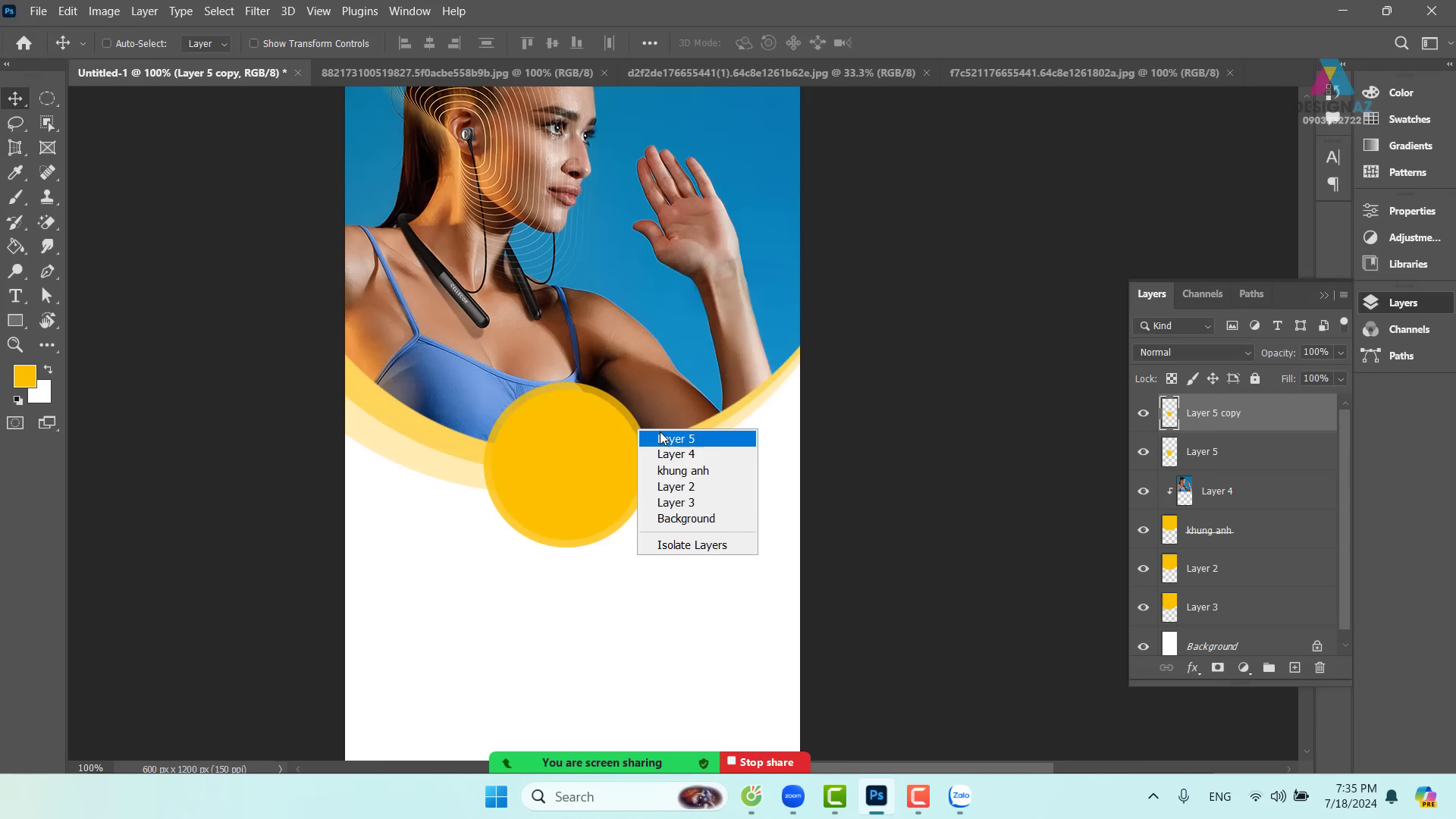
pyautogui.click(661, 438)
pyautogui.rightClick(606, 434)
pyautogui.keyDown('shift'); pyautogui.click(628, 441); pyautogui.keyUp('shift')
pyautogui.moveTo(599, 449); pyautogui.dragTo(593, 459)
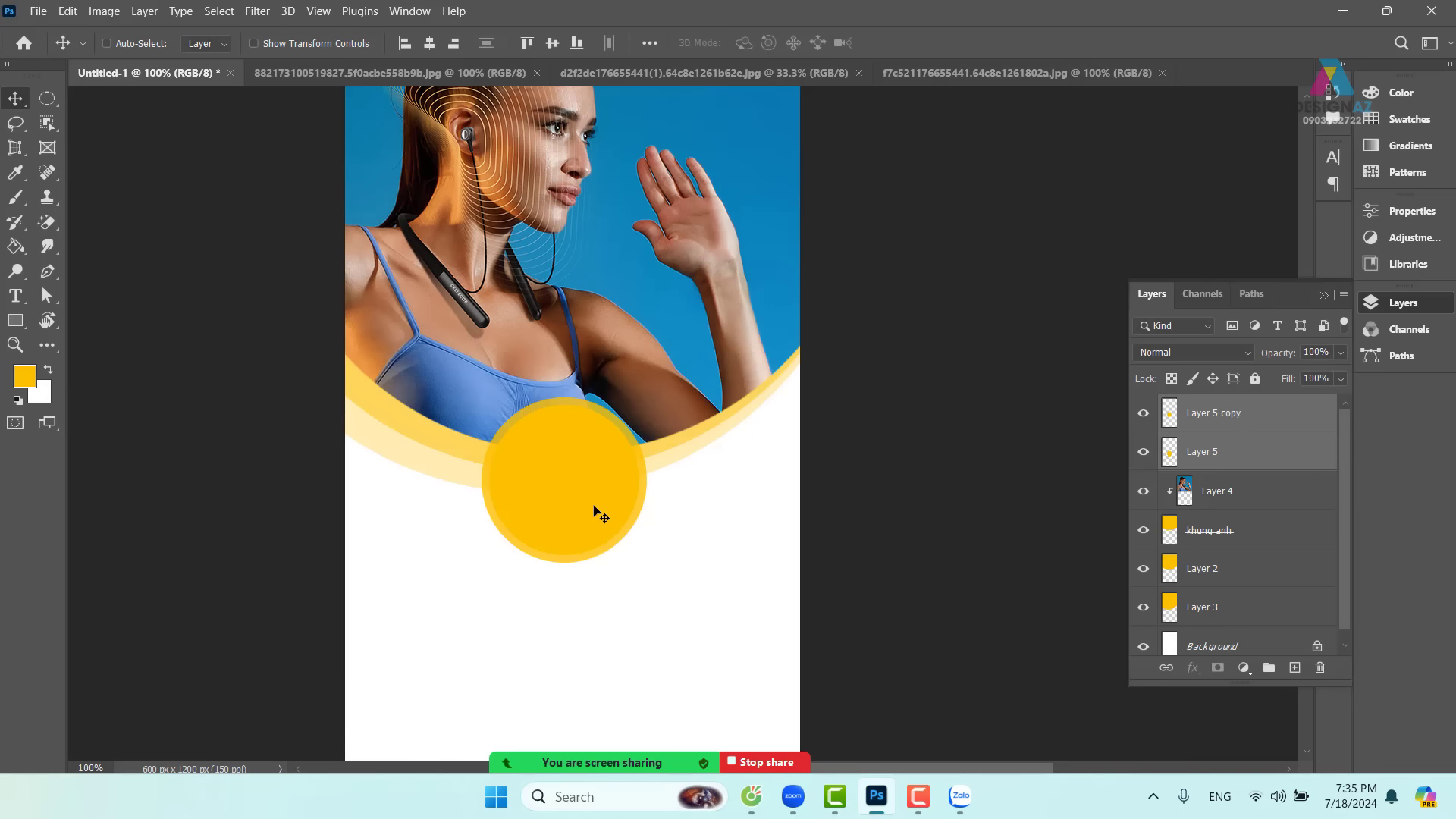
pyautogui.moveTo(592, 510)
pyautogui.mouseDown()
pyautogui.moveTo(611, 496)
pyautogui.moveTo(604, 518)
pyautogui.mouseUp()
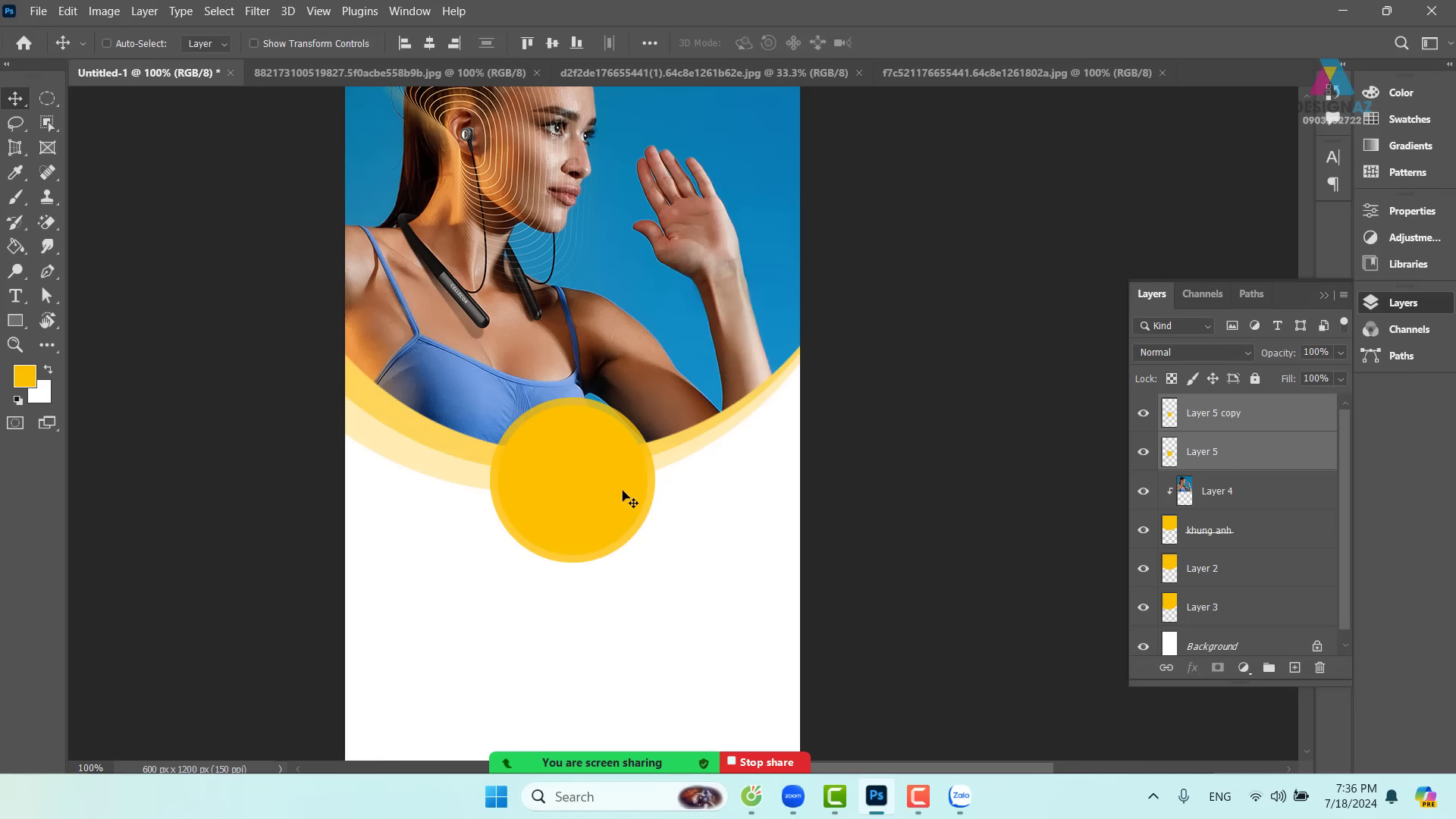
pyautogui.rightClick(628, 460)
pyautogui.click(637, 463)
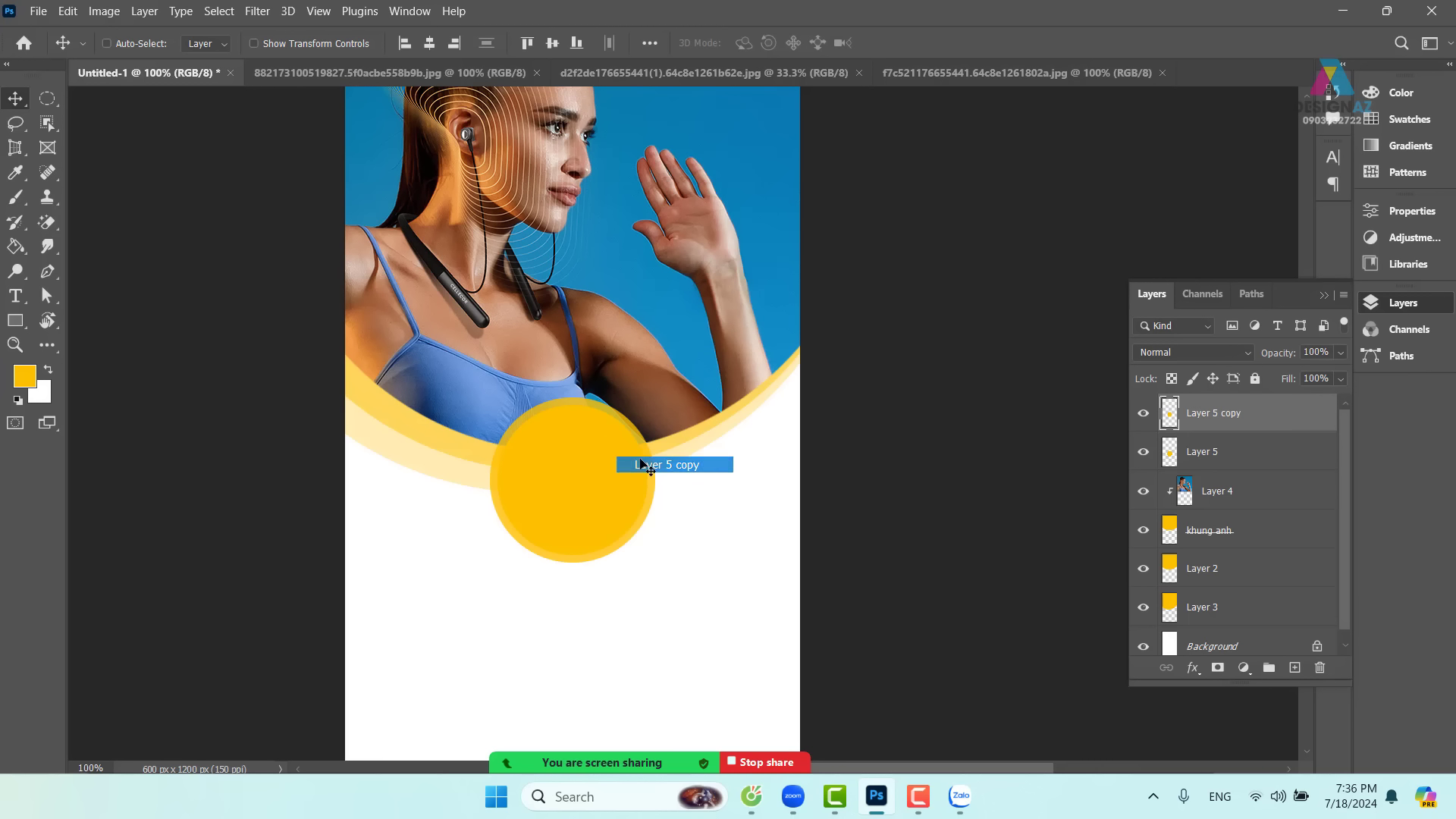
# - Compare the Soenix, yellow iQOO and white iQOO earbud images, and close the white iQOO document
pyautogui.click(810, 79)
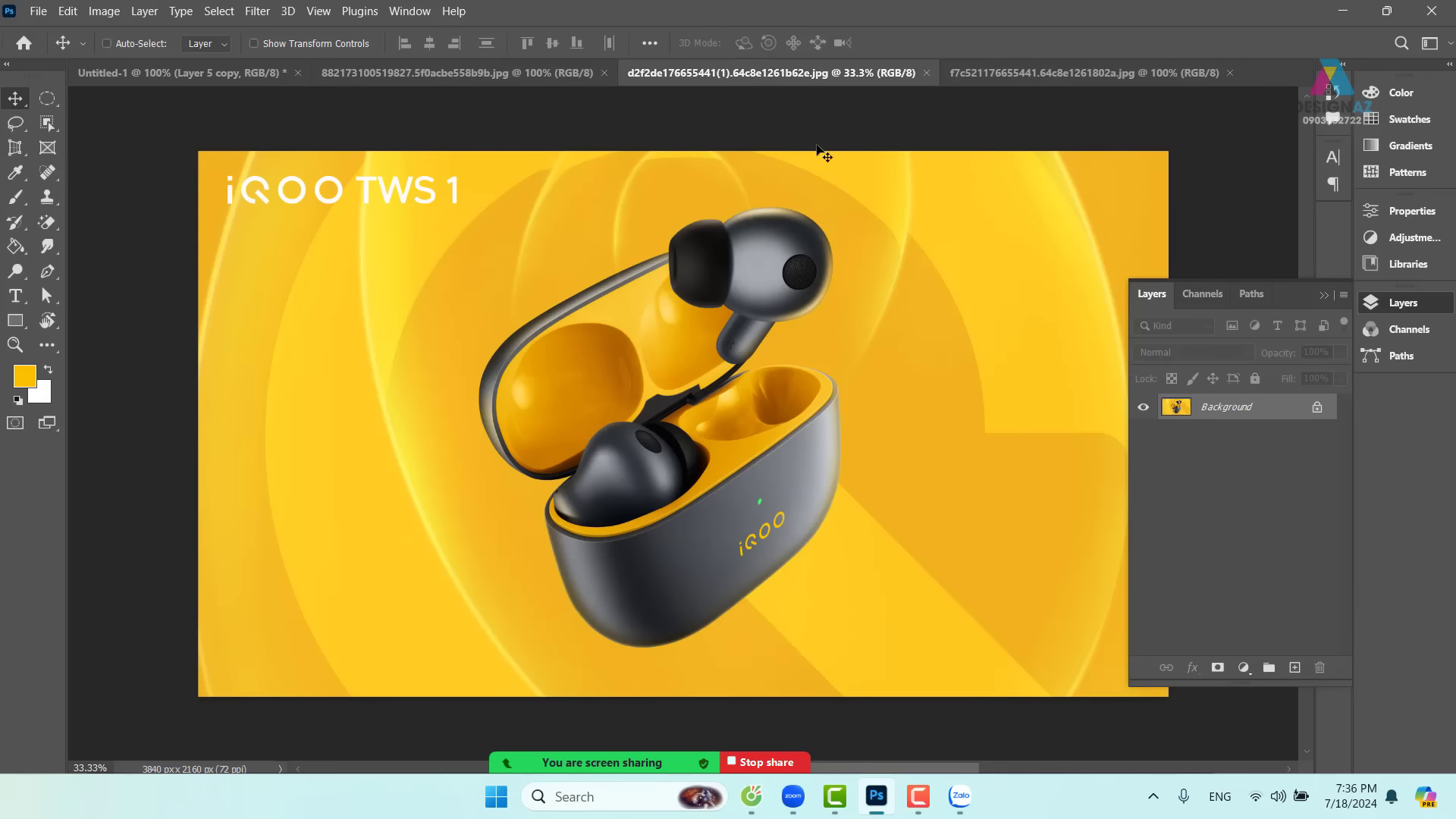
pyautogui.click(536, 79)
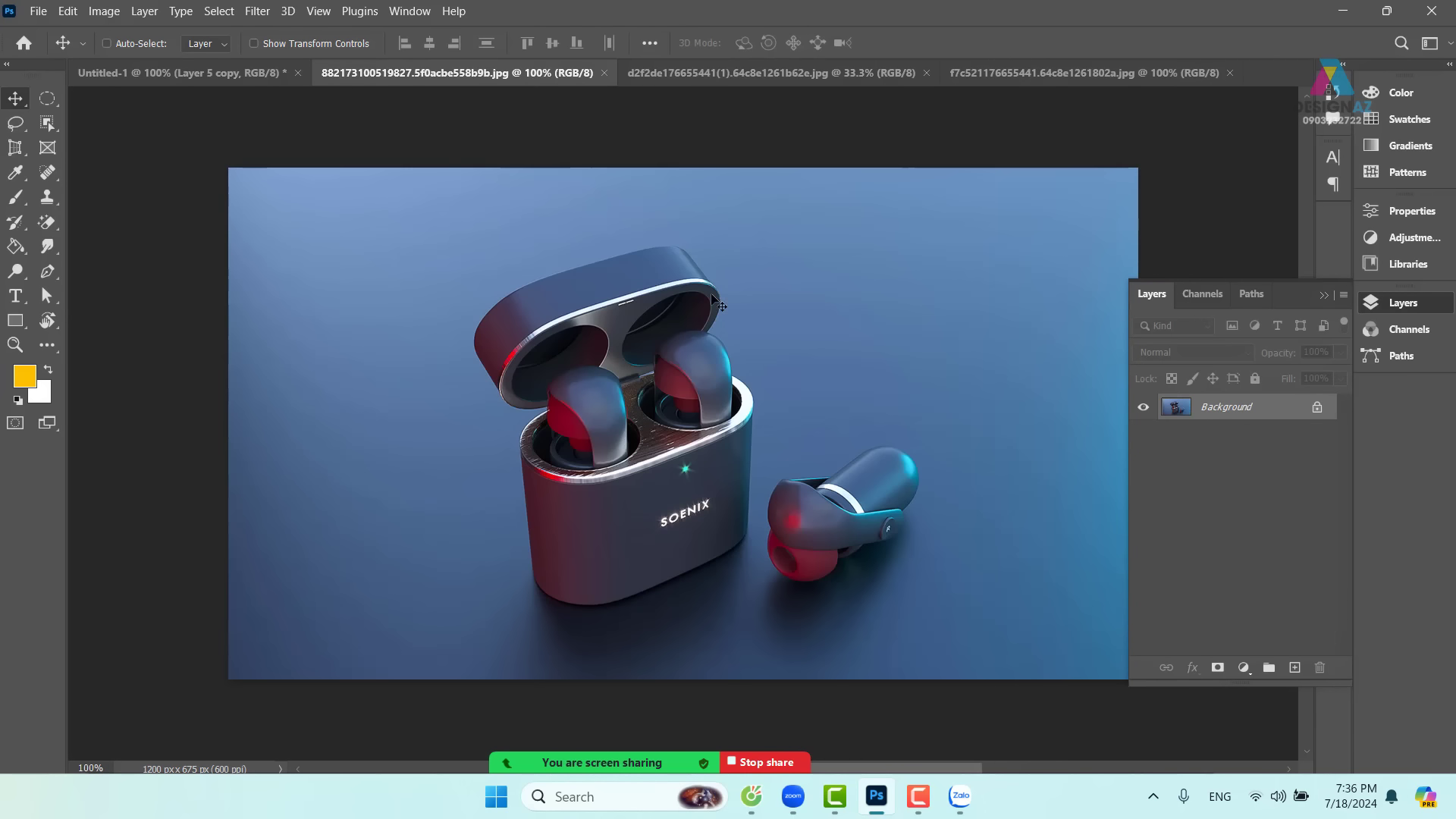
pyautogui.click(1072, 72)
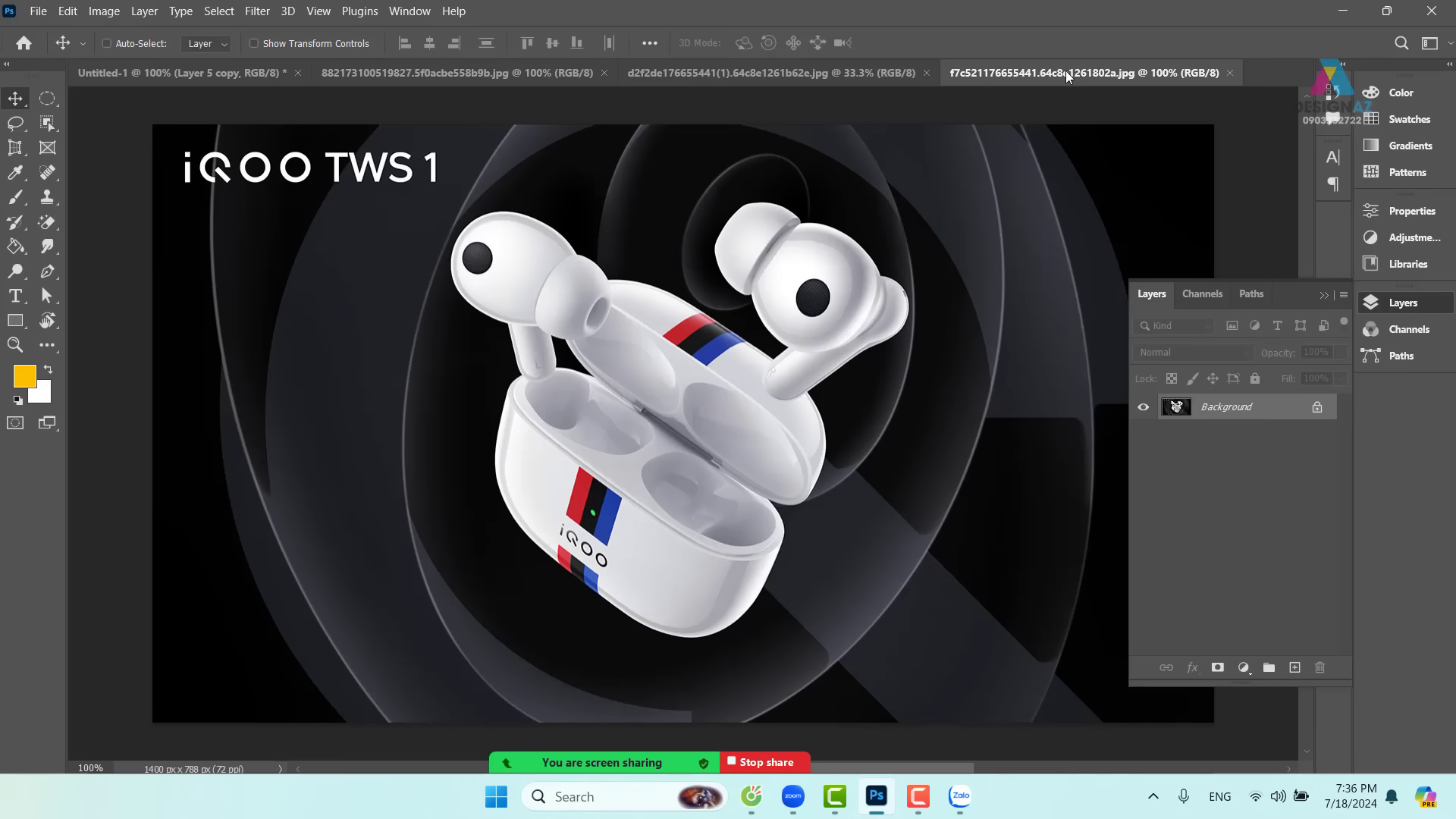
pyautogui.click(794, 73)
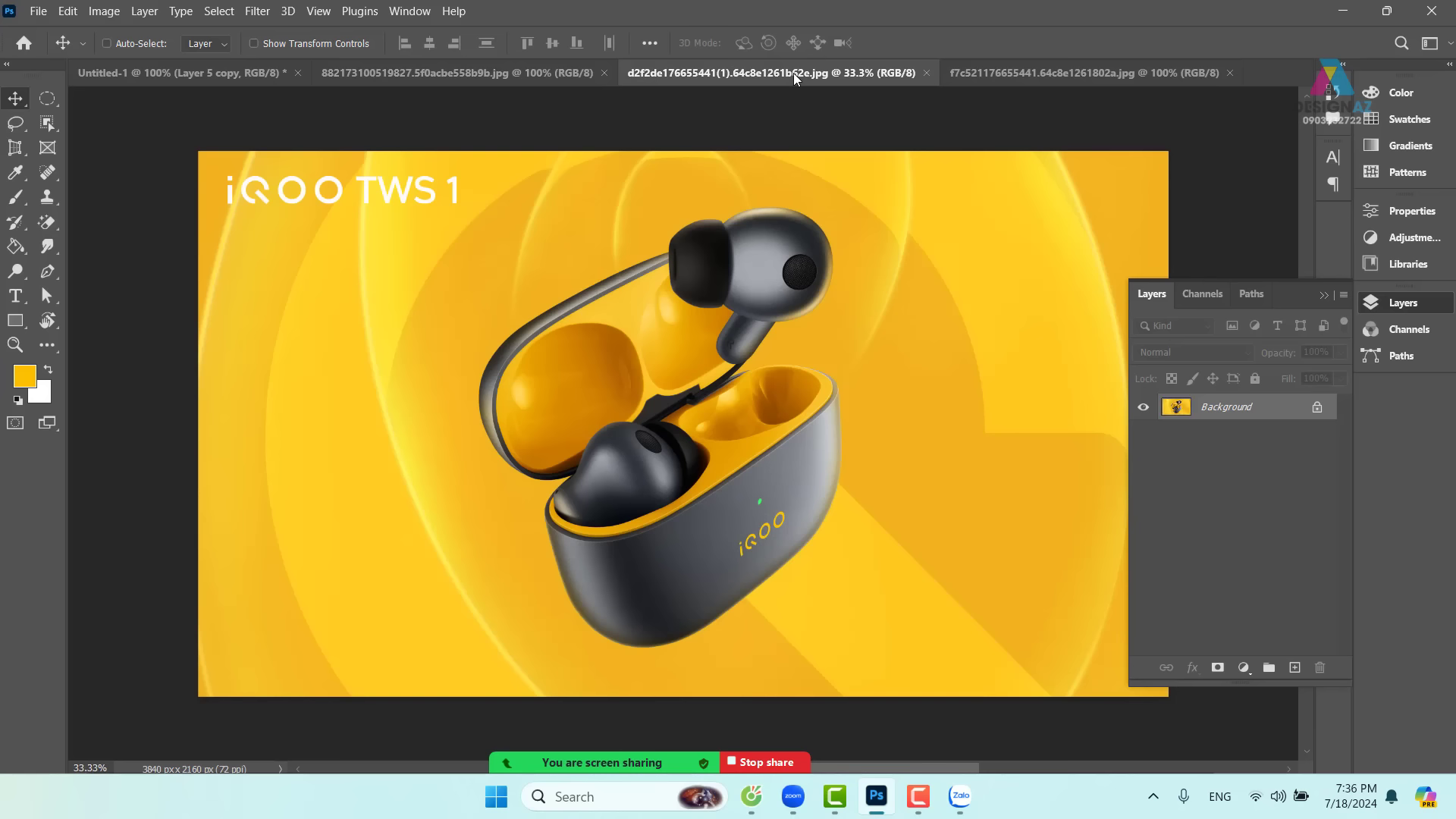
pyautogui.click(526, 71)
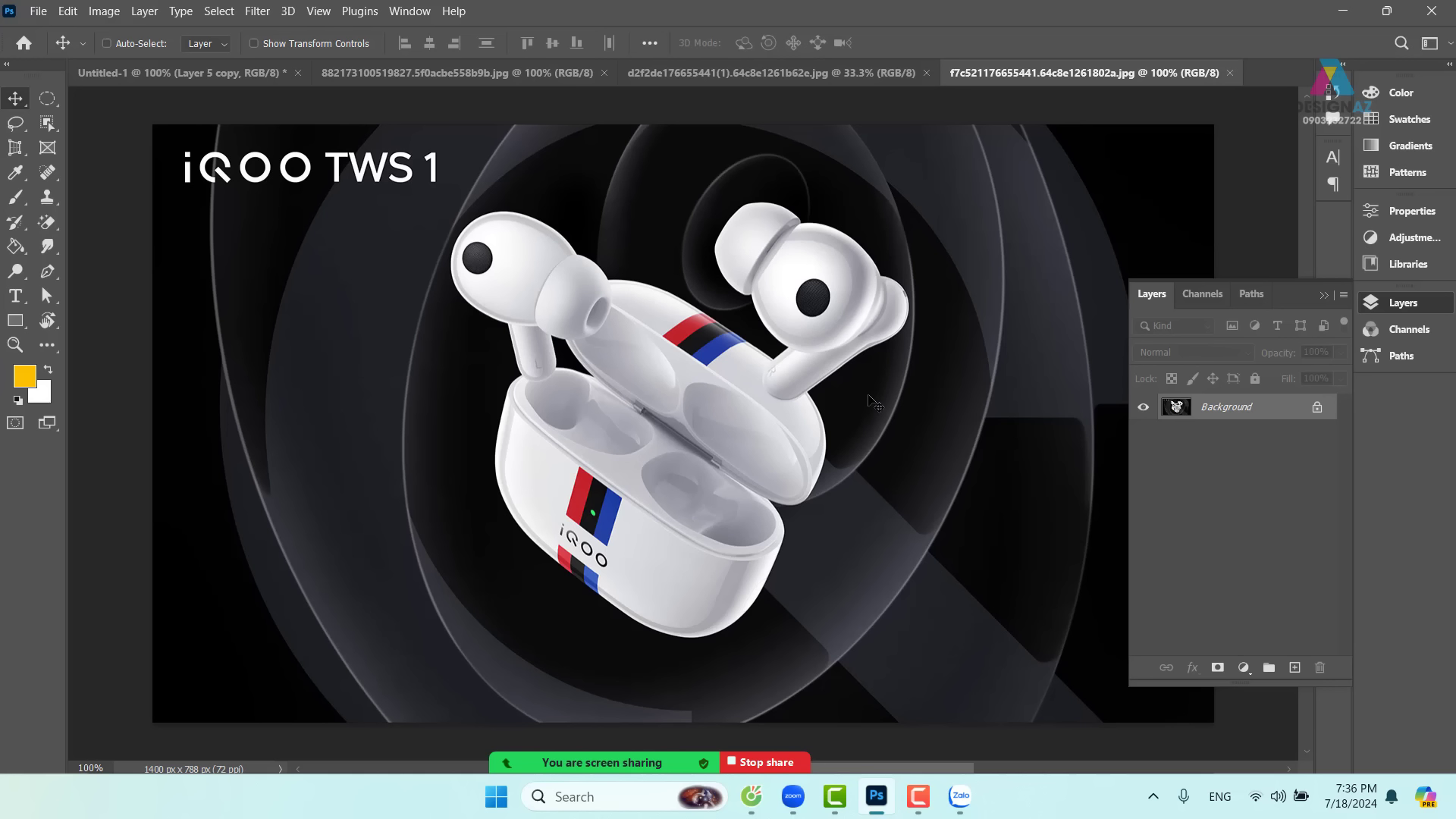
pyautogui.click(1229, 72)
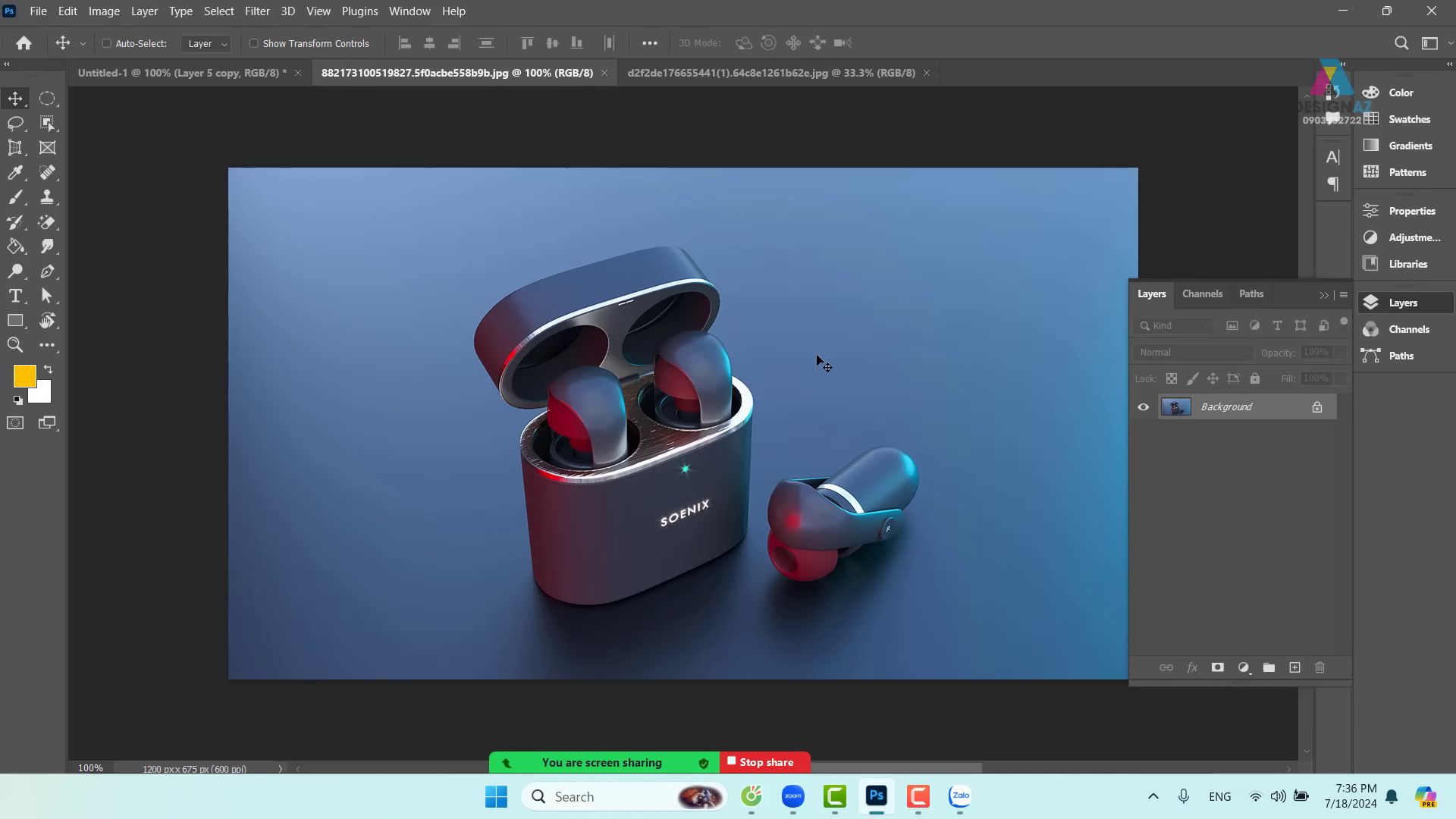
pyautogui.hotkey('ctrl', 'o')
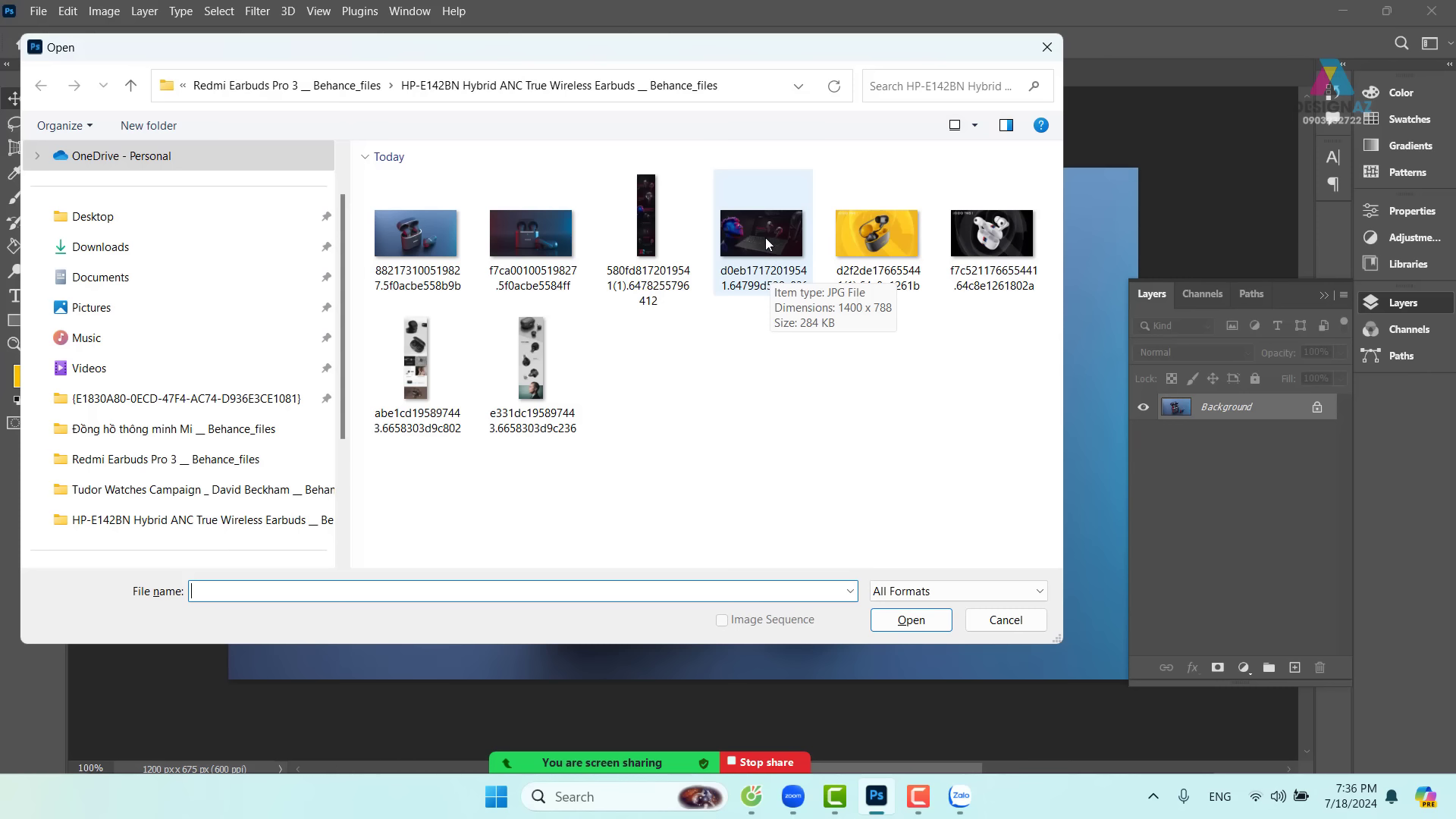
pyautogui.click(651, 225)
pyautogui.click(919, 621)
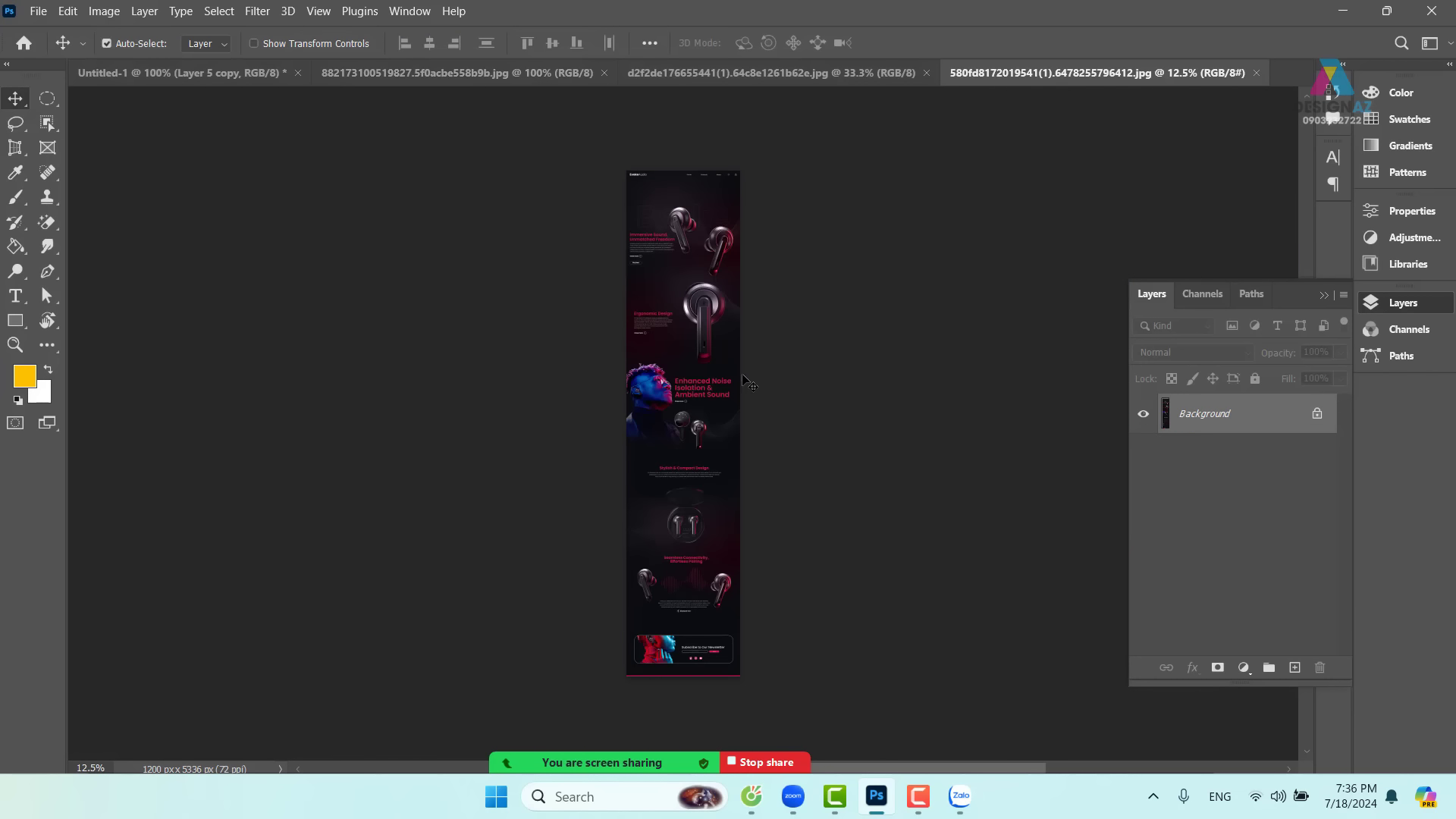
# - Examine the tall image's earbud sections up close, including the open round charging case, and return to the yellow iQOO image
pyautogui.hotkey('ctrl', '+')
pyautogui.hotkey('ctrl', '+')
pyautogui.hotkey('ctrl', '+')
pyautogui.hotkey('ctrl', '+')
pyautogui.hotkey('ctrl', '+')
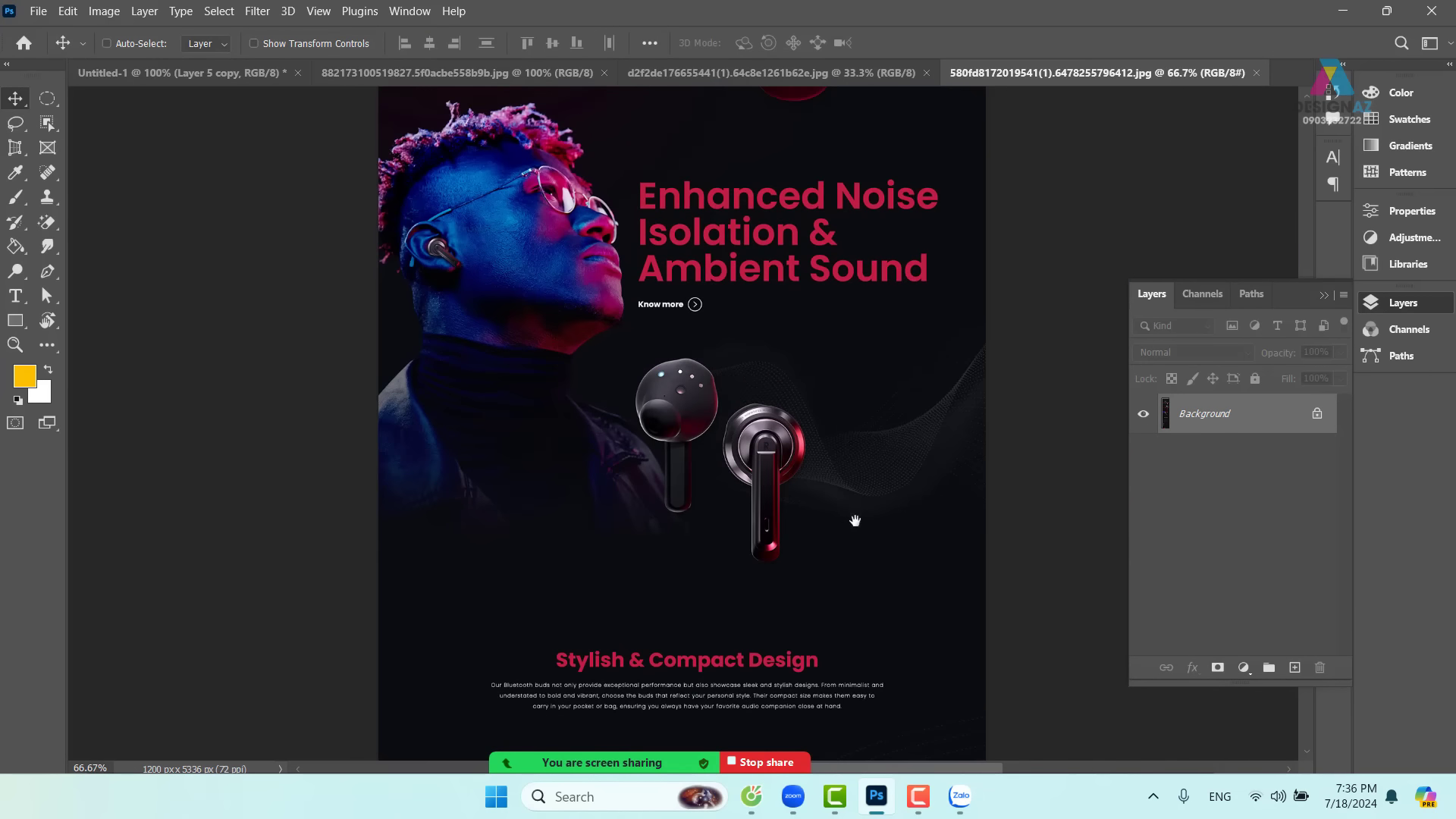
pyautogui.moveTo(855, 521); pyautogui.dragTo(776, 185)
pyautogui.scroll(-3, 749, 291)
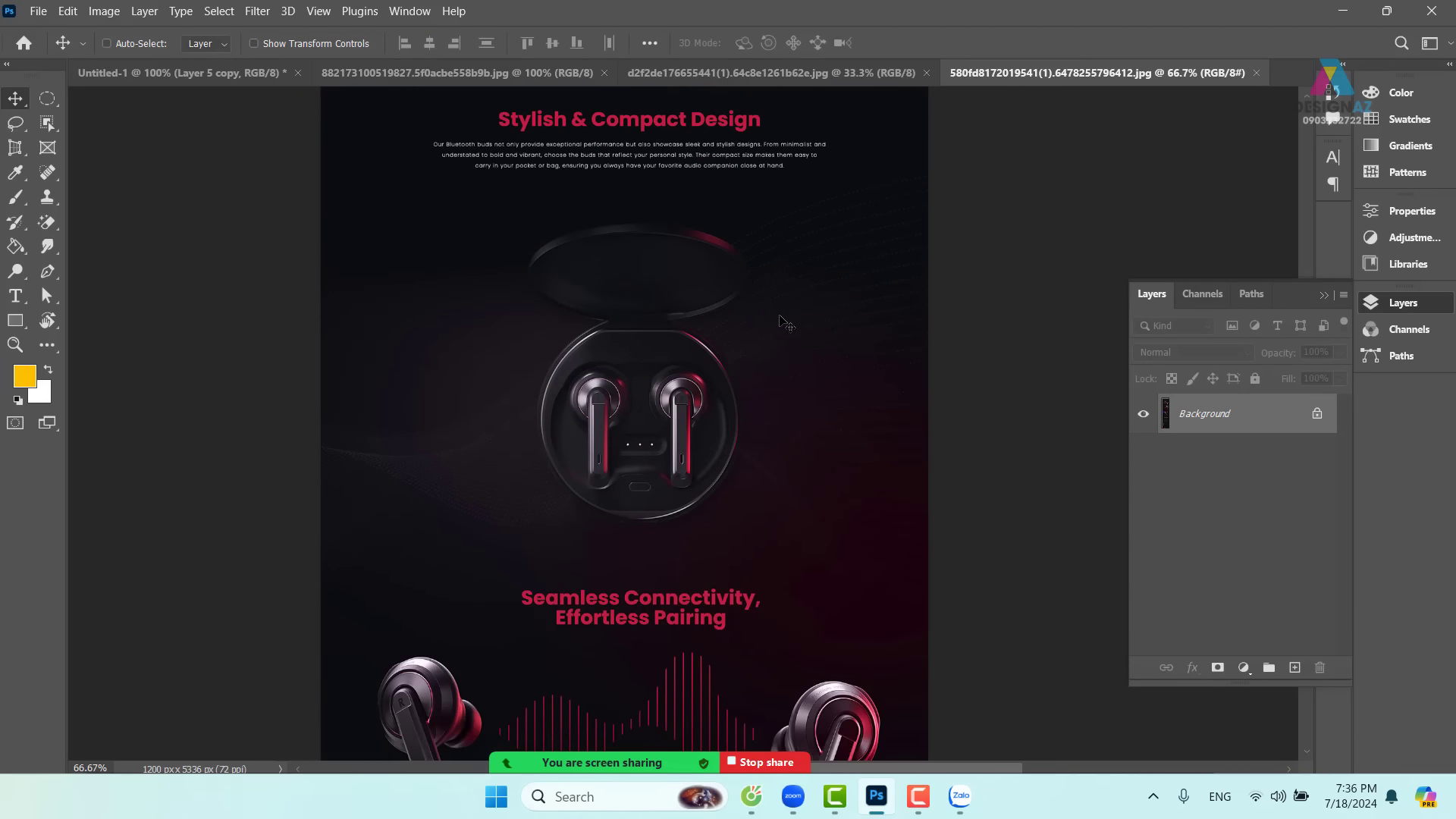
pyautogui.hotkey('ctrl', '+')
pyautogui.scroll(3, 822, 419)
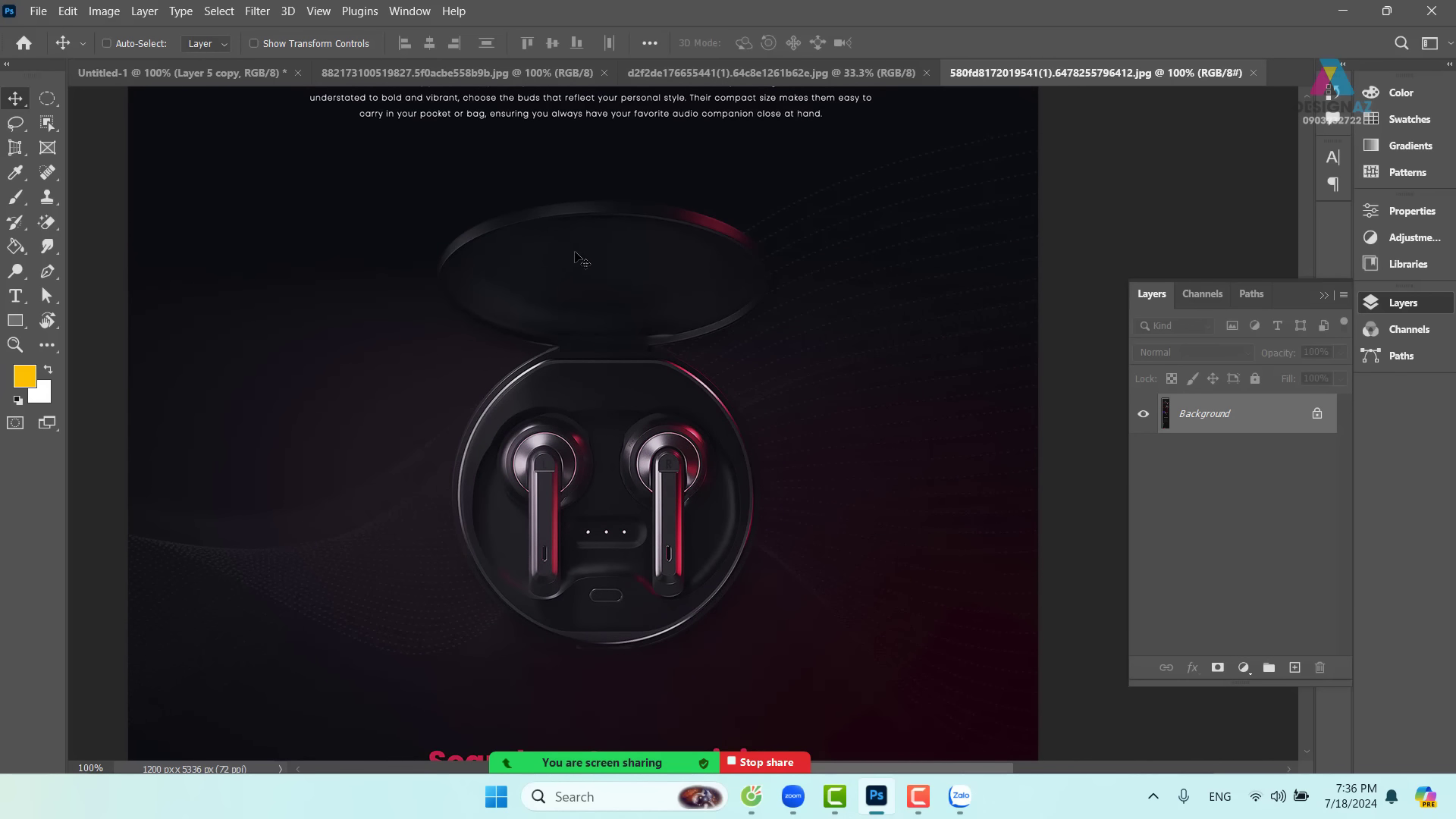
pyautogui.click(816, 73)
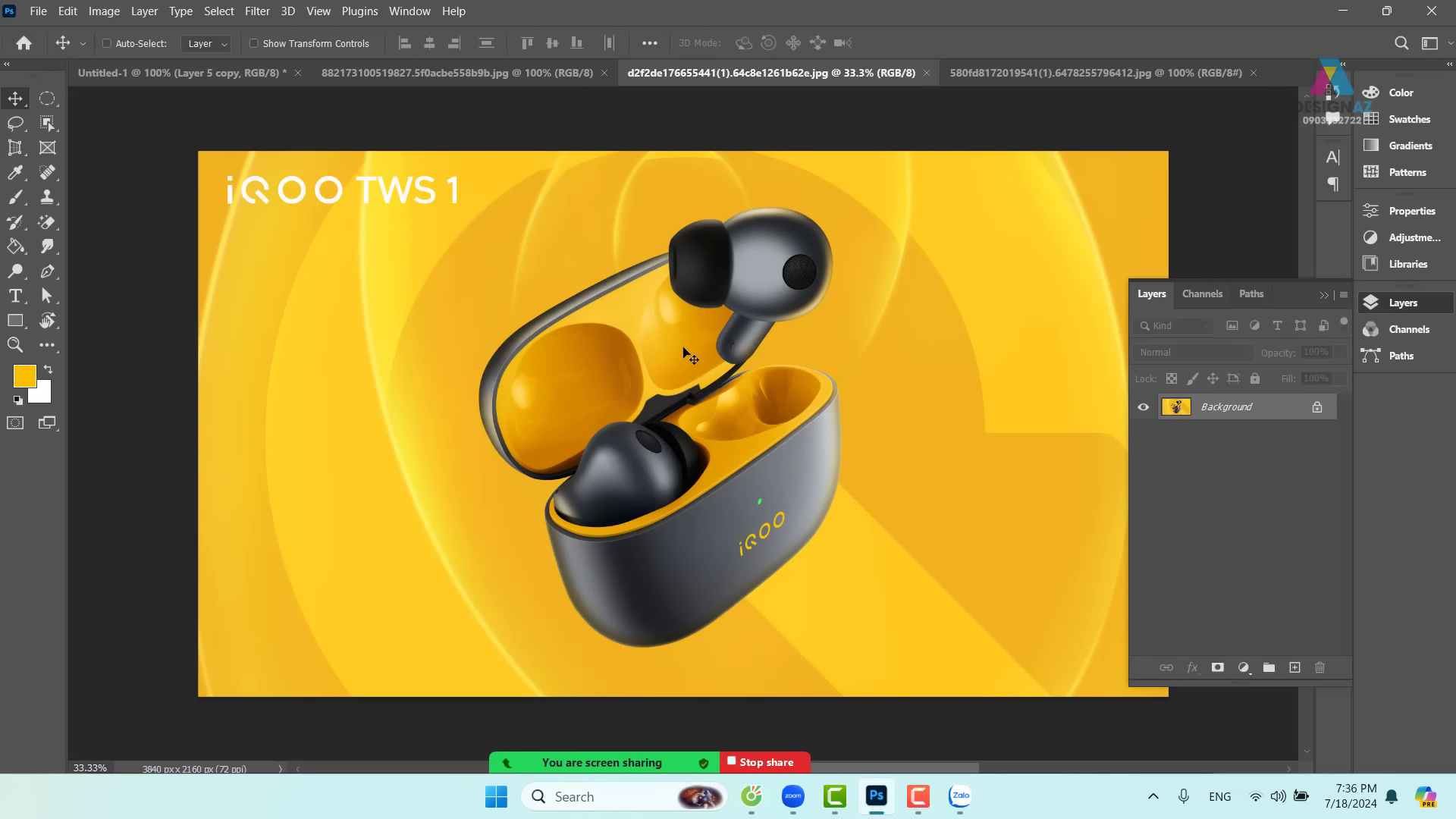
pyautogui.press('m')
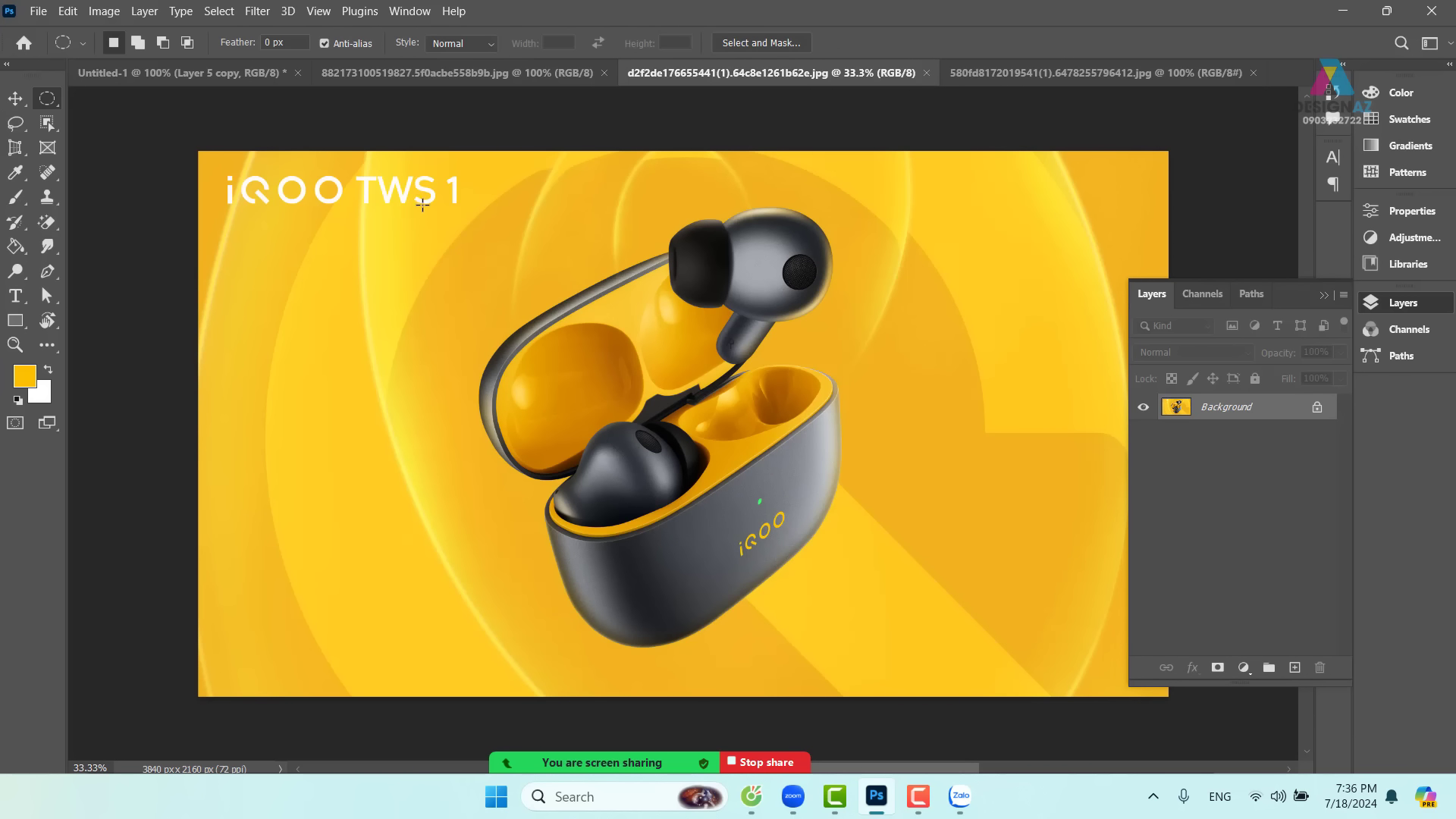
pyautogui.moveTo(423, 203); pyautogui.dragTo(939, 647)
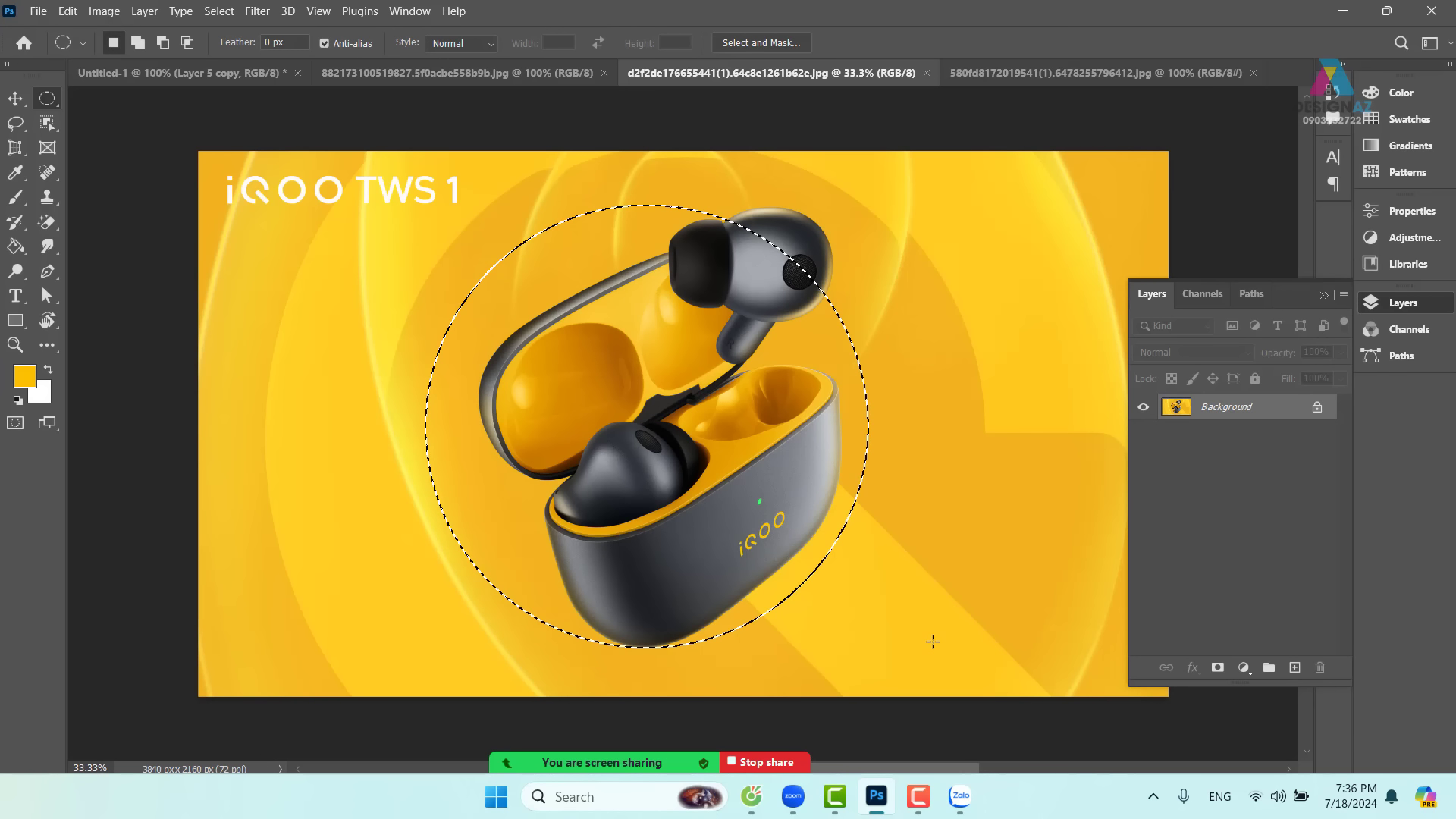
pyautogui.hotkey('ctrl', 'd')
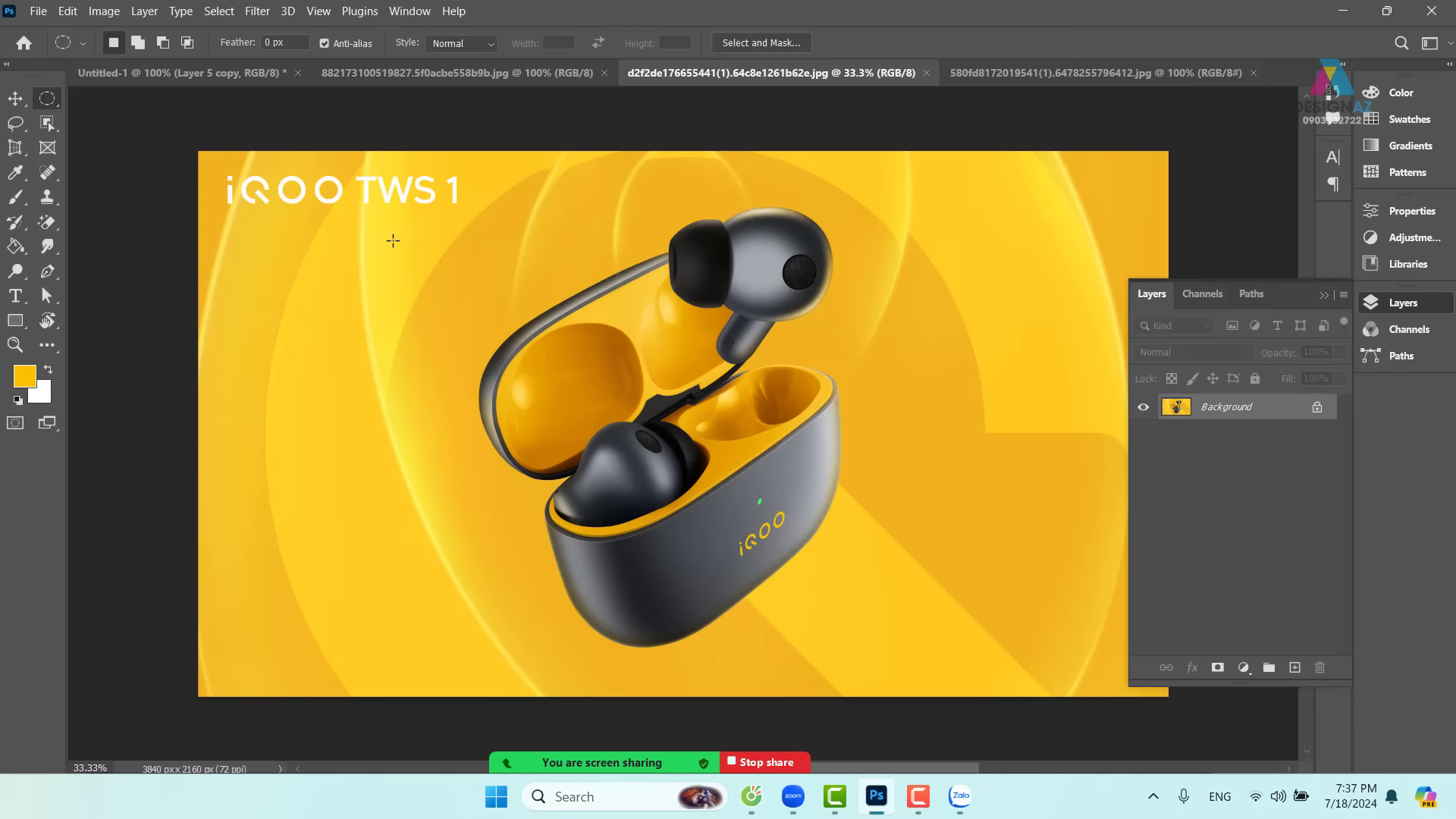
# - Make a rectangular selection around the "iQOO TWS 1" text, remove it with a Content-Aware fill at 100% opacity, and deselect
pyautogui.rightClick(54, 103)
pyautogui.click(96, 103)
pyautogui.moveTo(218, 167); pyautogui.dragTo(467, 214)
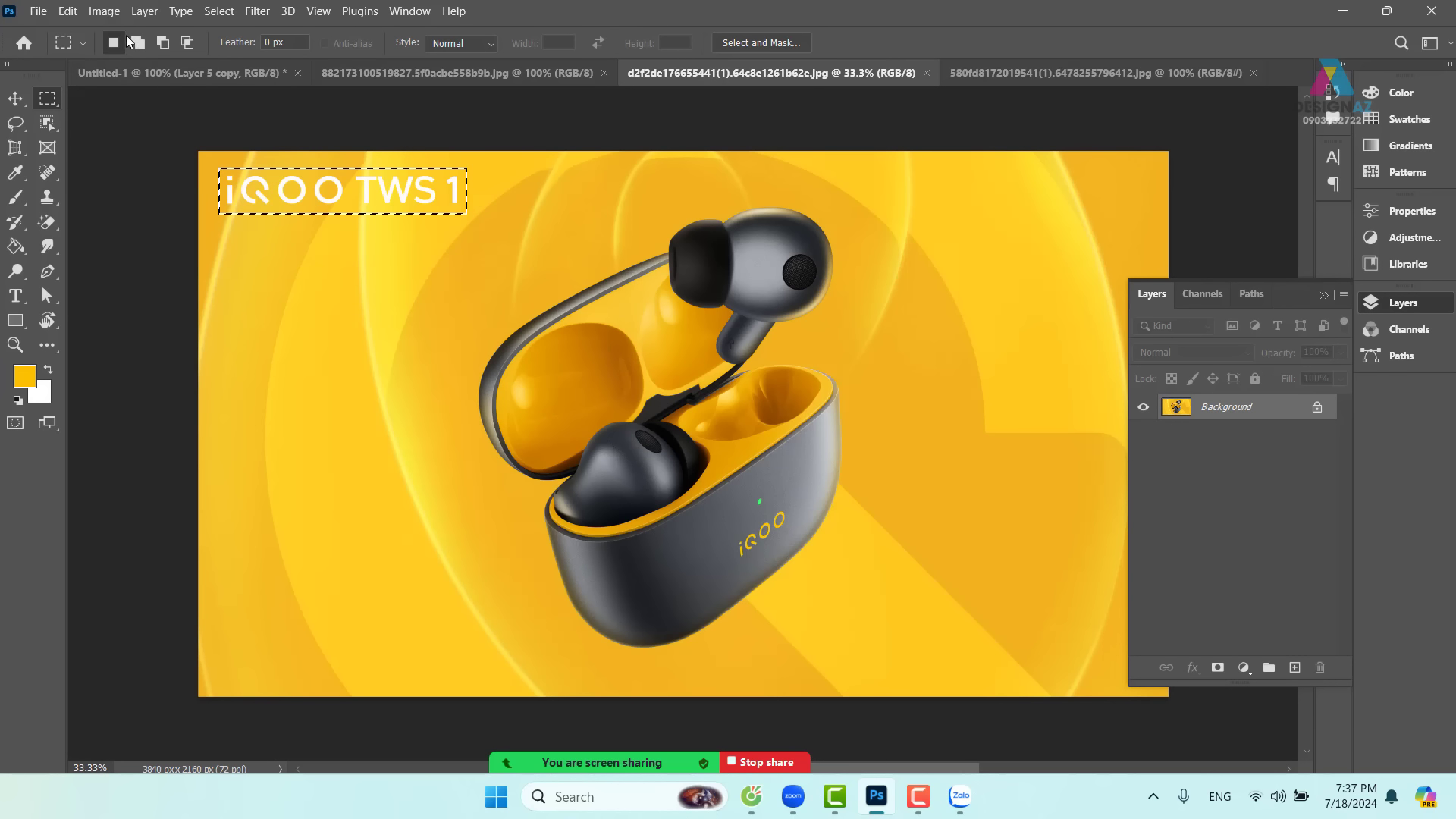
pyautogui.click(68, 11)
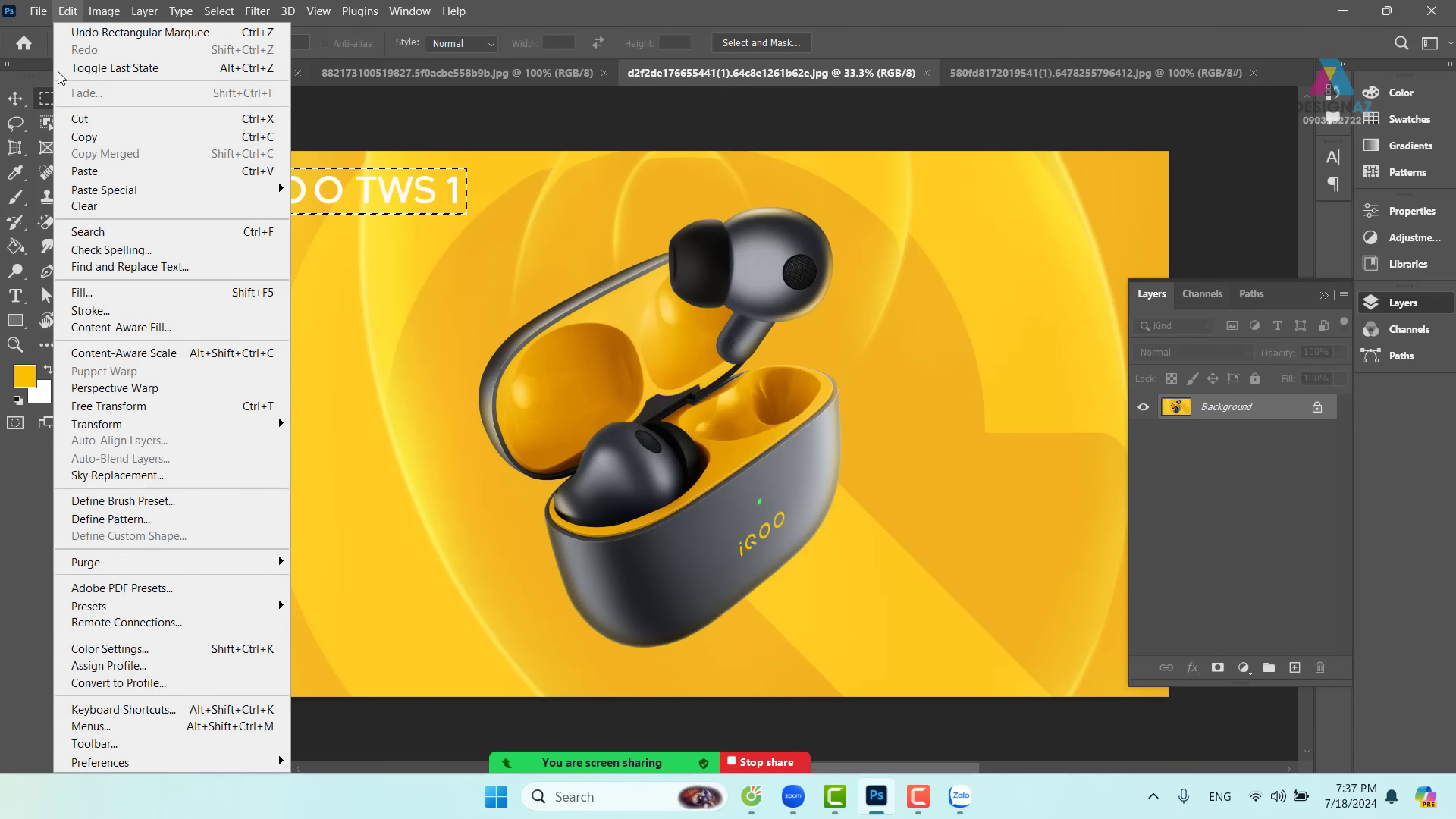
pyautogui.click(119, 293)
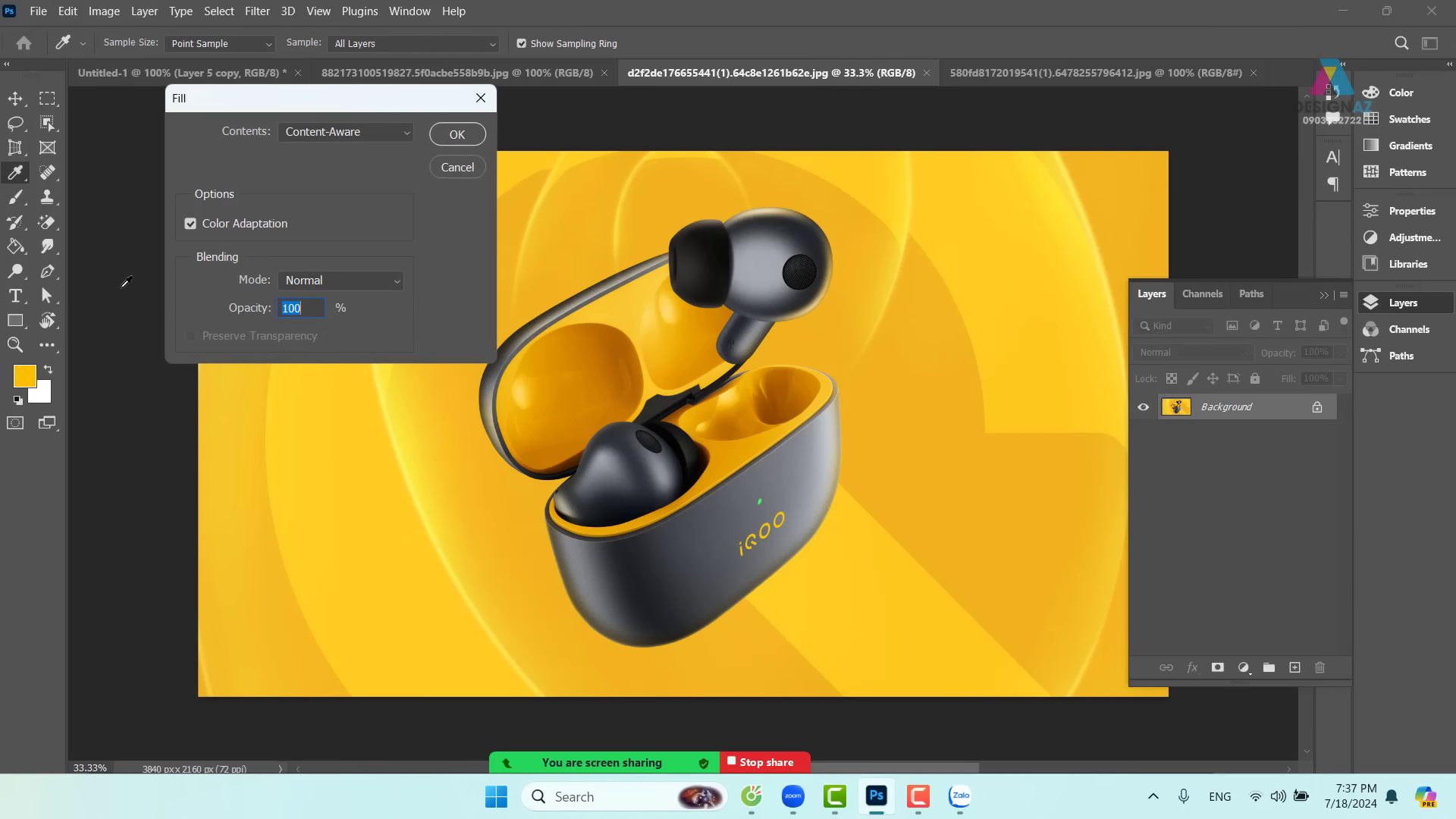
pyautogui.click(453, 137)
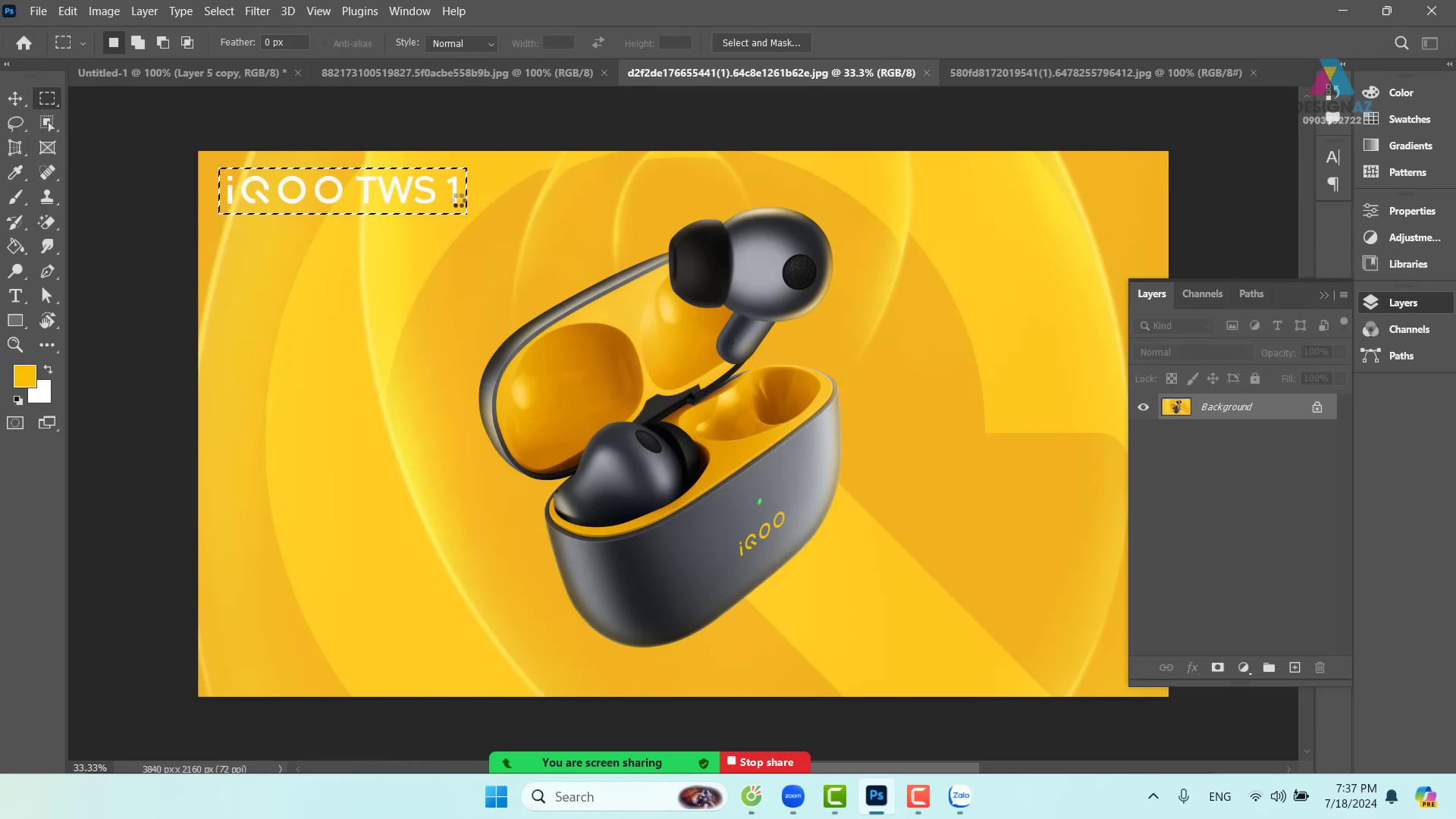
pyautogui.hotkey('ctrl', 'd')
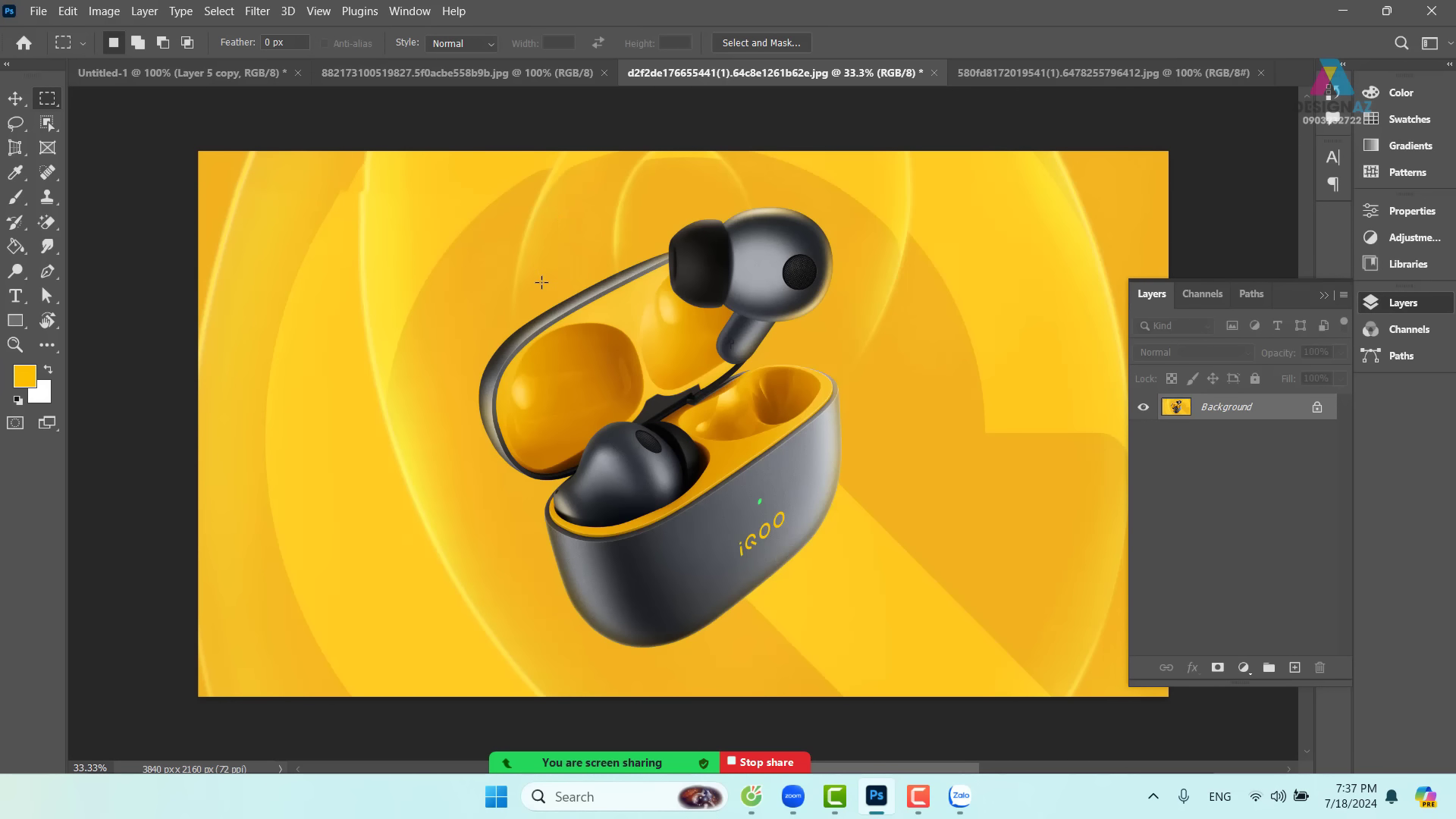
# - Select a full-height square area centred on the yellow iQOO earbuds and their case, and cut it out of the image
pyautogui.moveTo(396, 151); pyautogui.dragTo(954, 723)
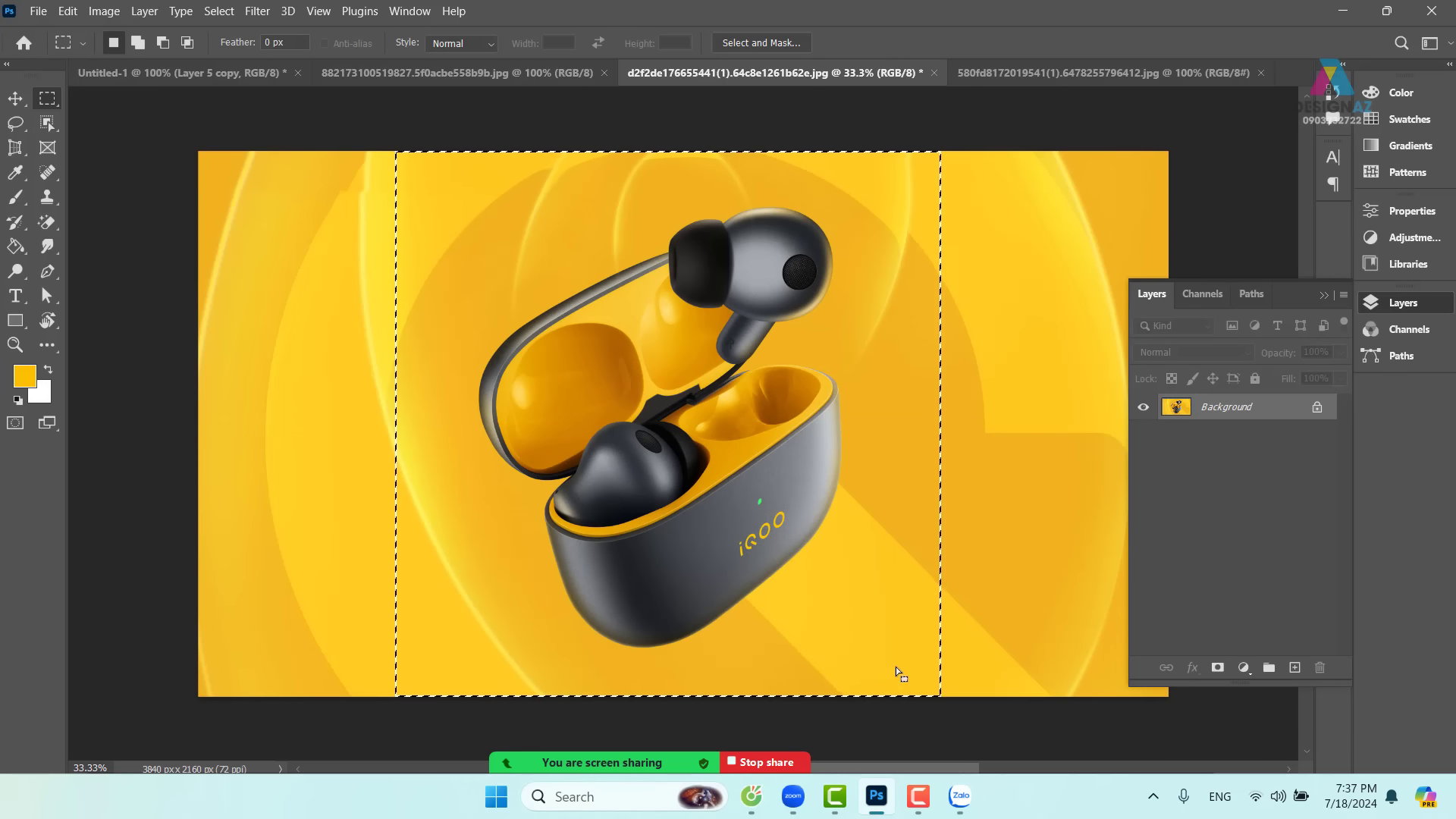
pyautogui.moveTo(831, 603); pyautogui.dragTo(831, 607)
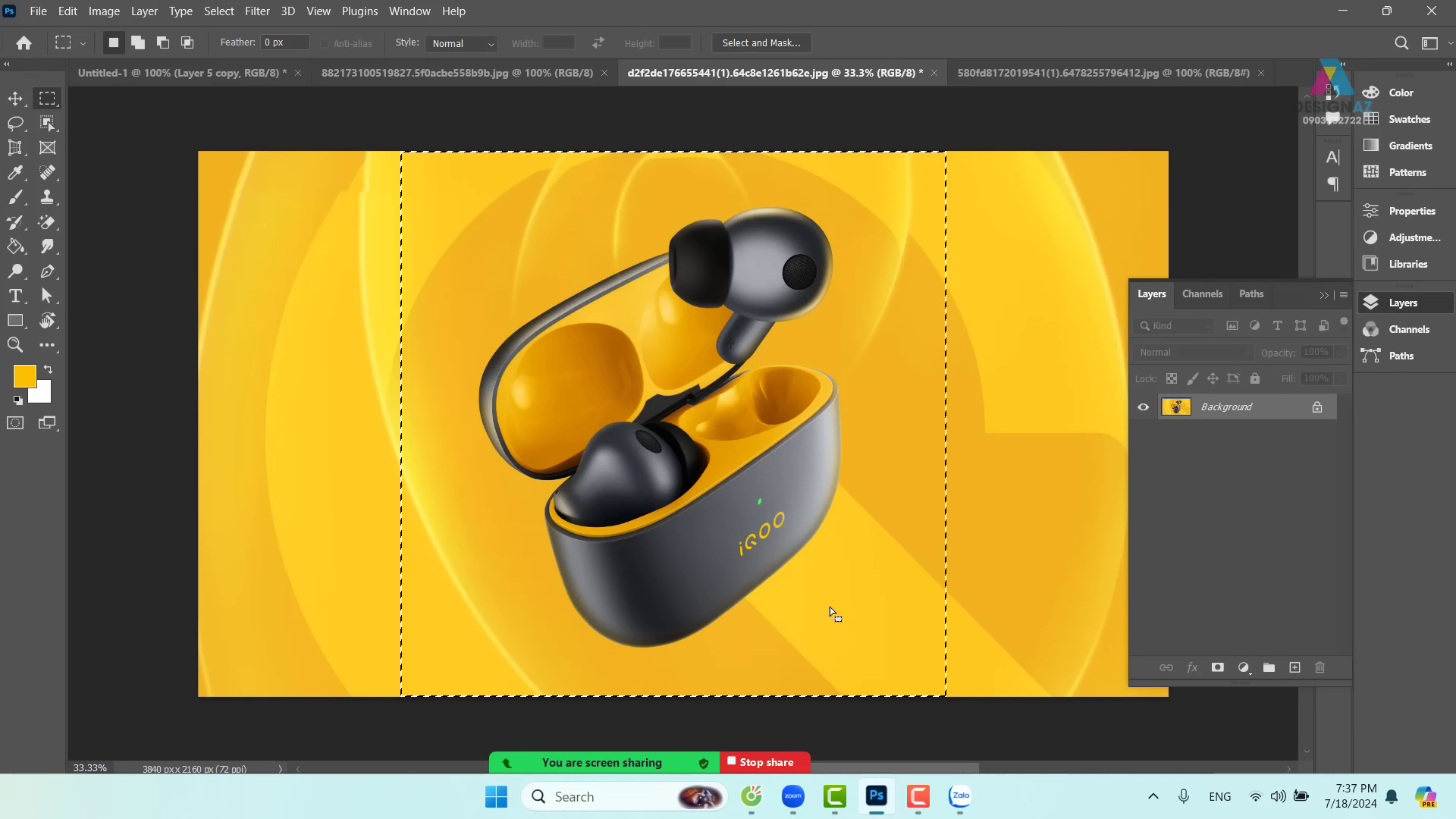
pyautogui.hotkey('ctrl', 'BackSpace')
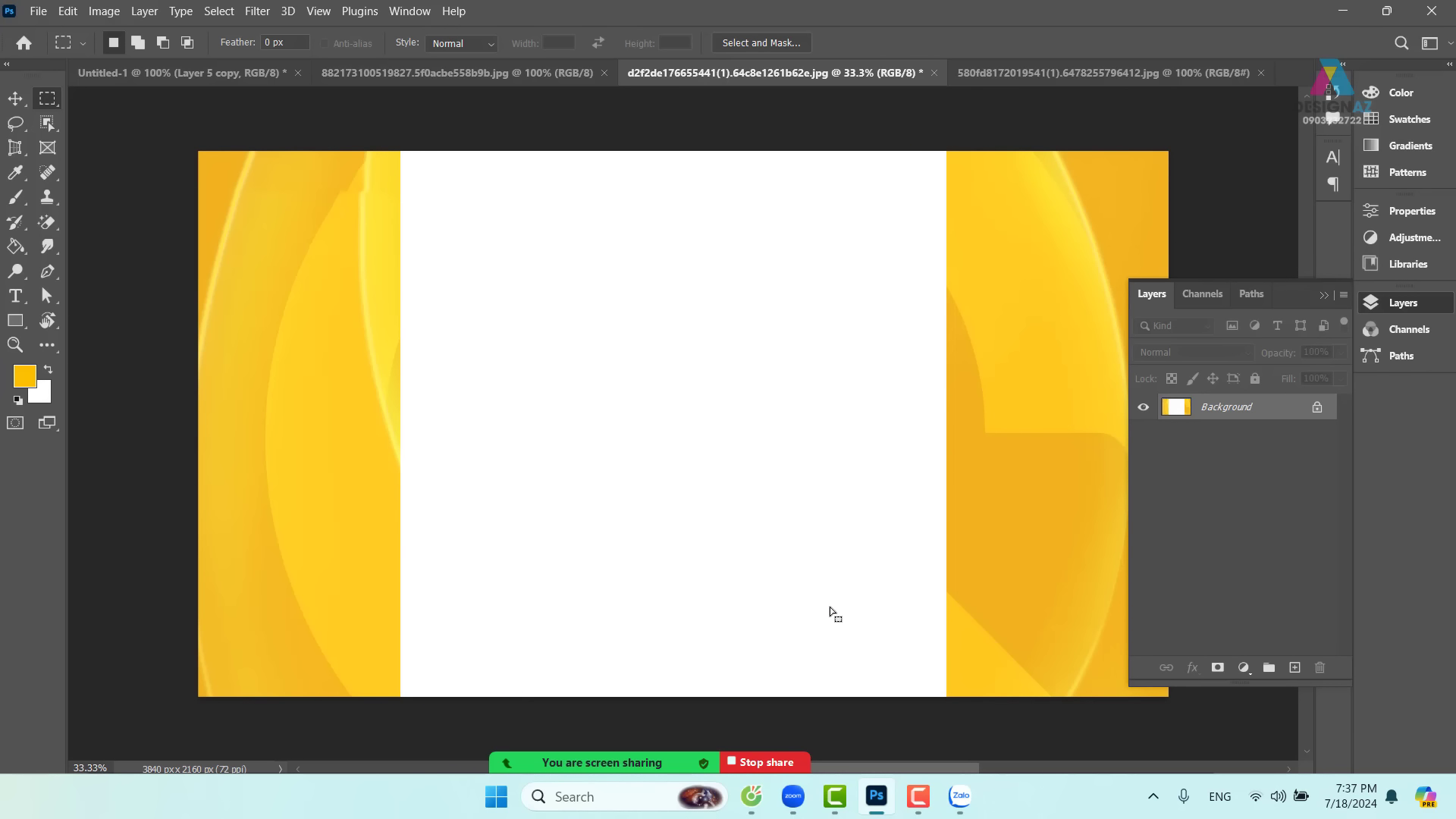
# - Close the yellow iQOO document without saving, return to the banner and activate the Move tool
pyautogui.click(937, 75)
pyautogui.click(780, 328)
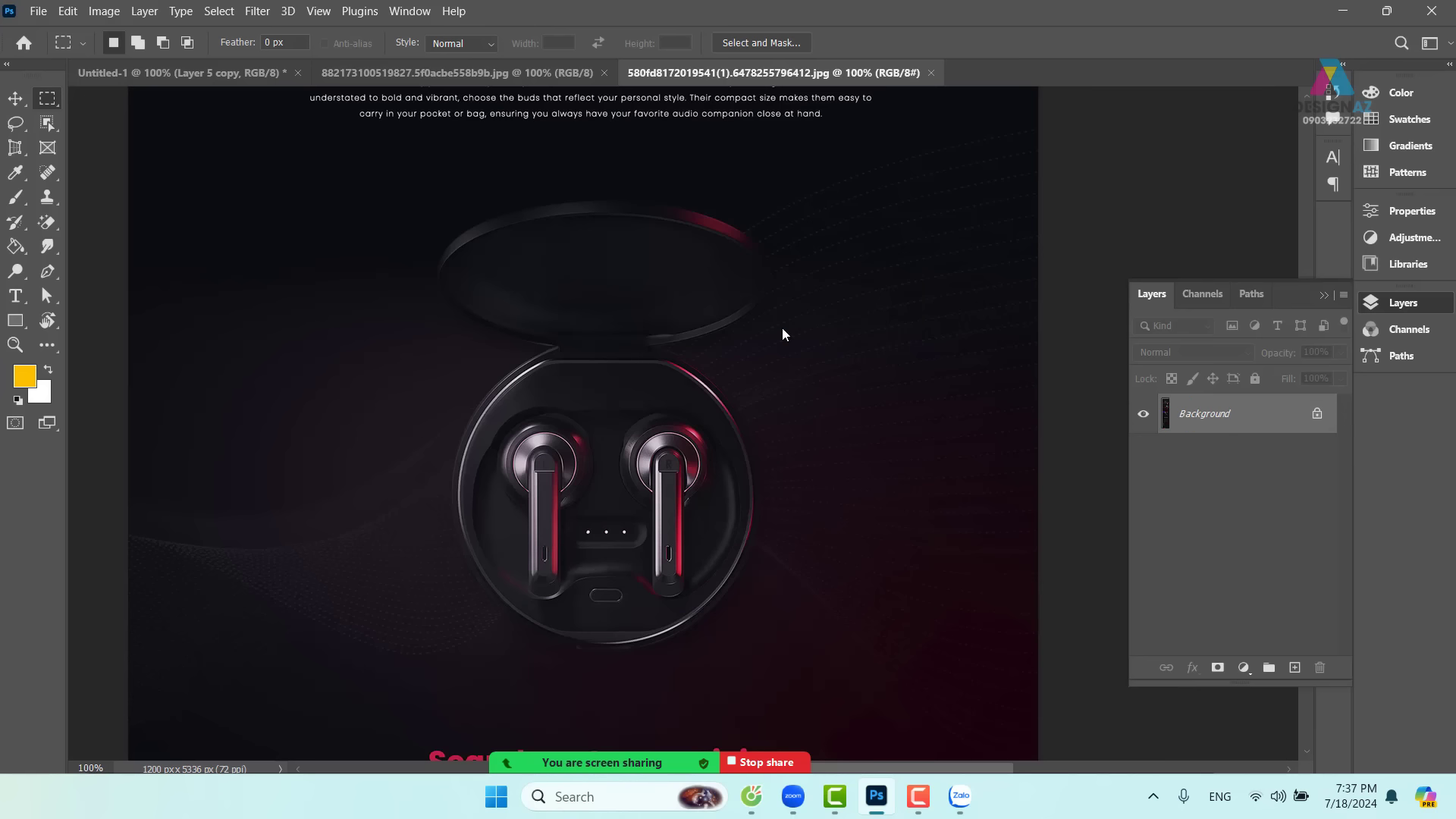
pyautogui.click(205, 72)
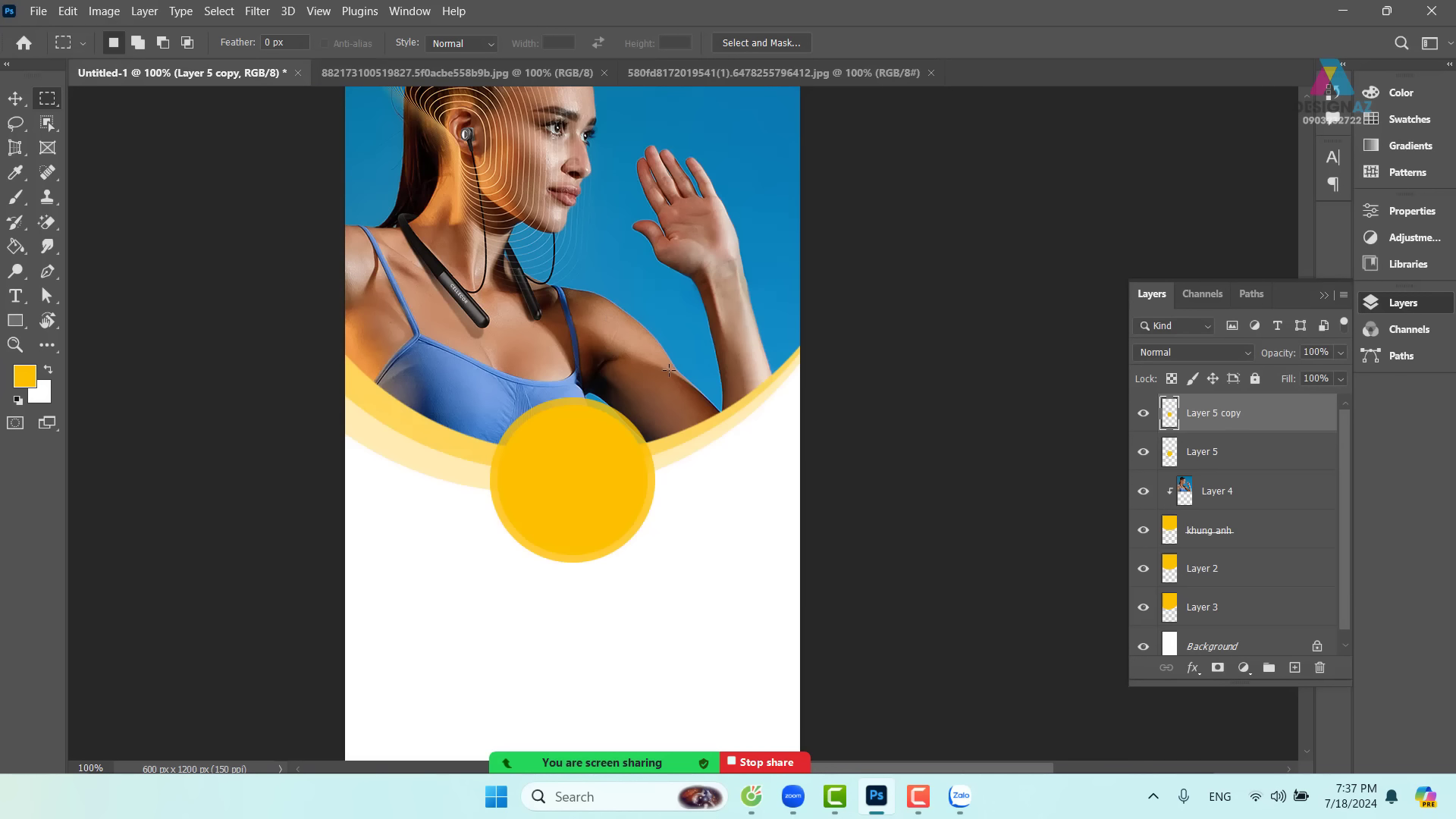
pyautogui.click(15, 98)
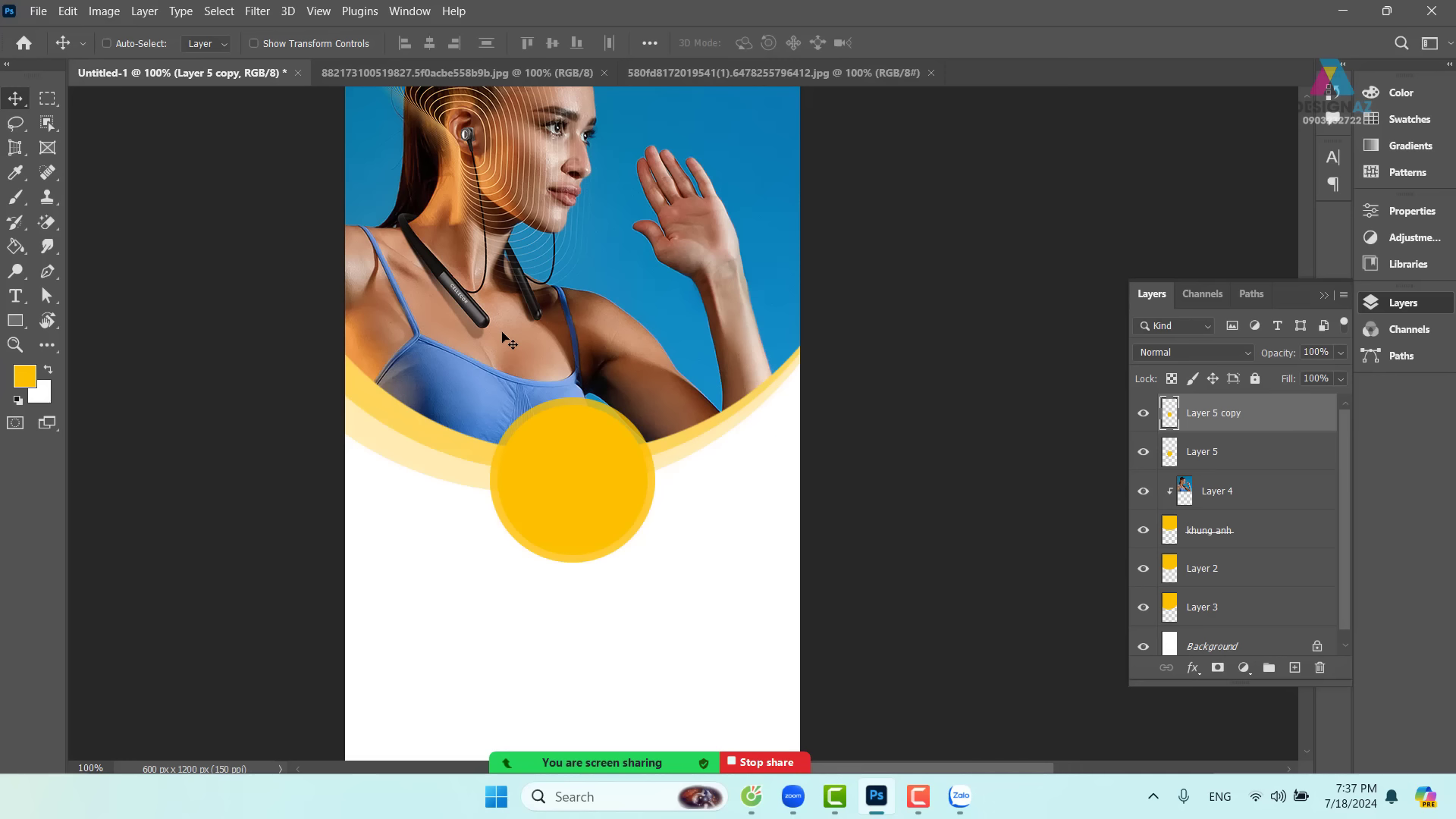
# - Paste the cut iQOO earbuds image directly above the inner yellow circle (Layer 5 copy) and clip it to that circle
pyautogui.rightClick(590, 463)
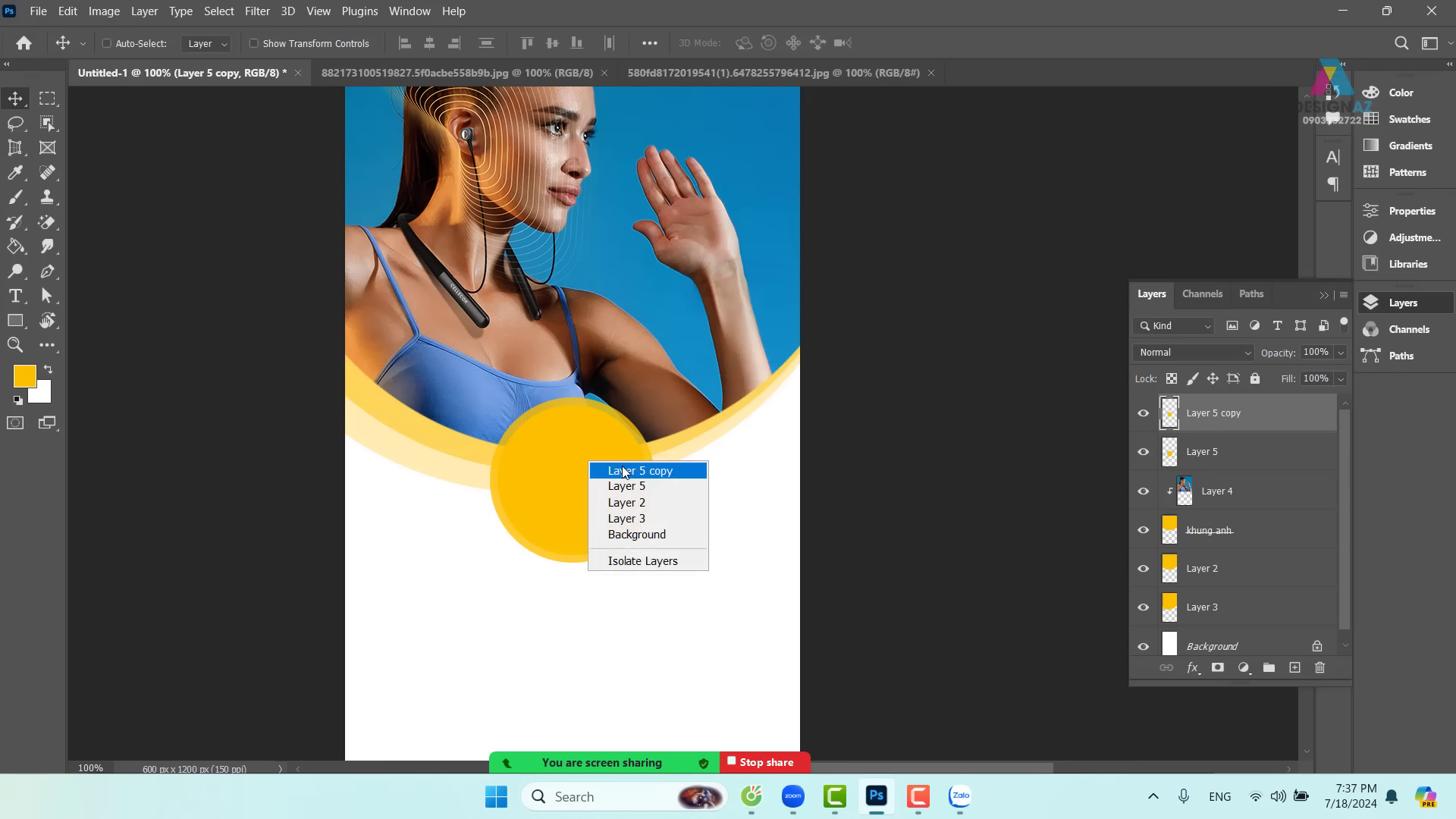
pyautogui.click(623, 470)
pyautogui.press('ctrl')
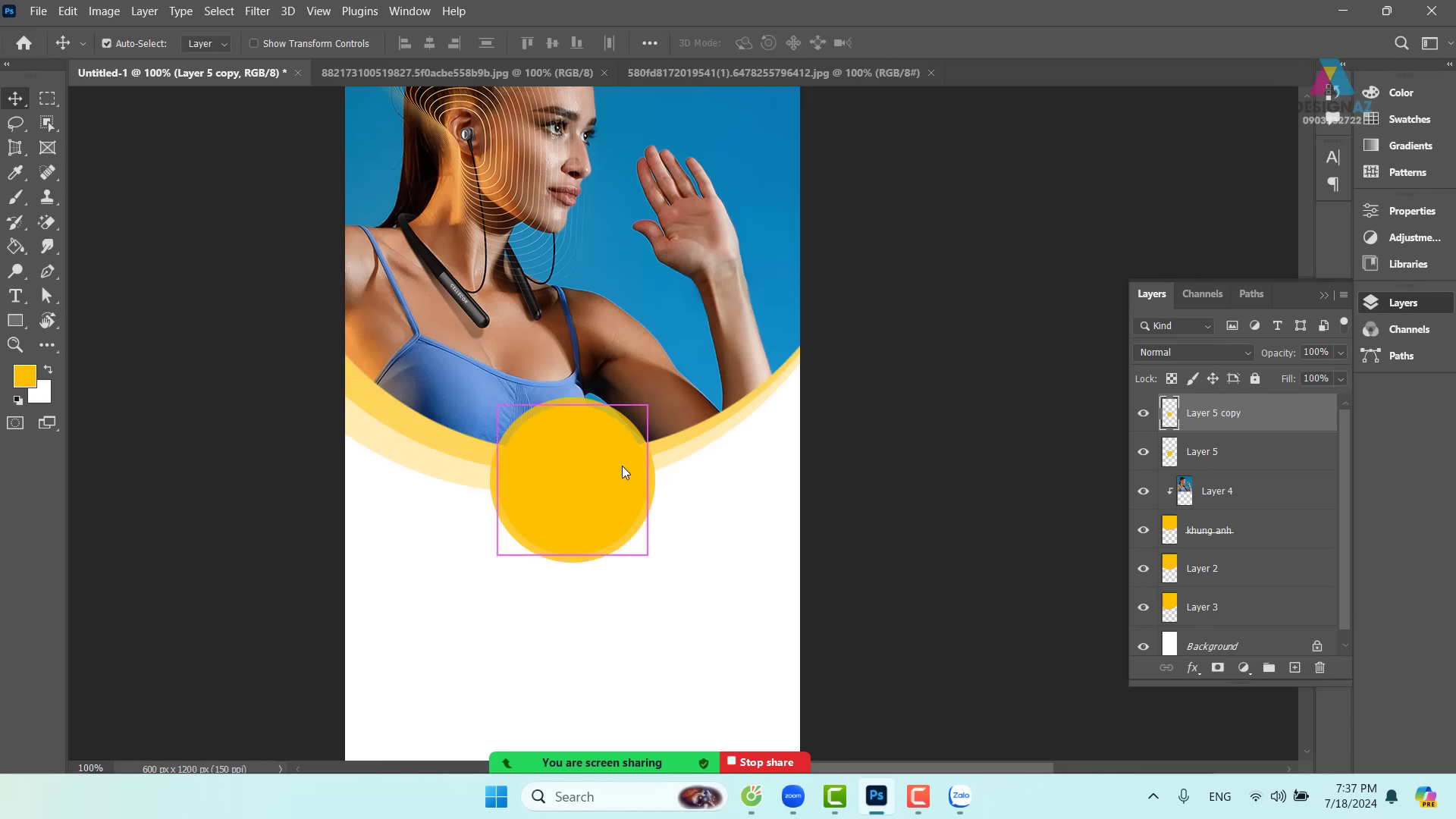
pyautogui.hotkey('ctrl', 'v')
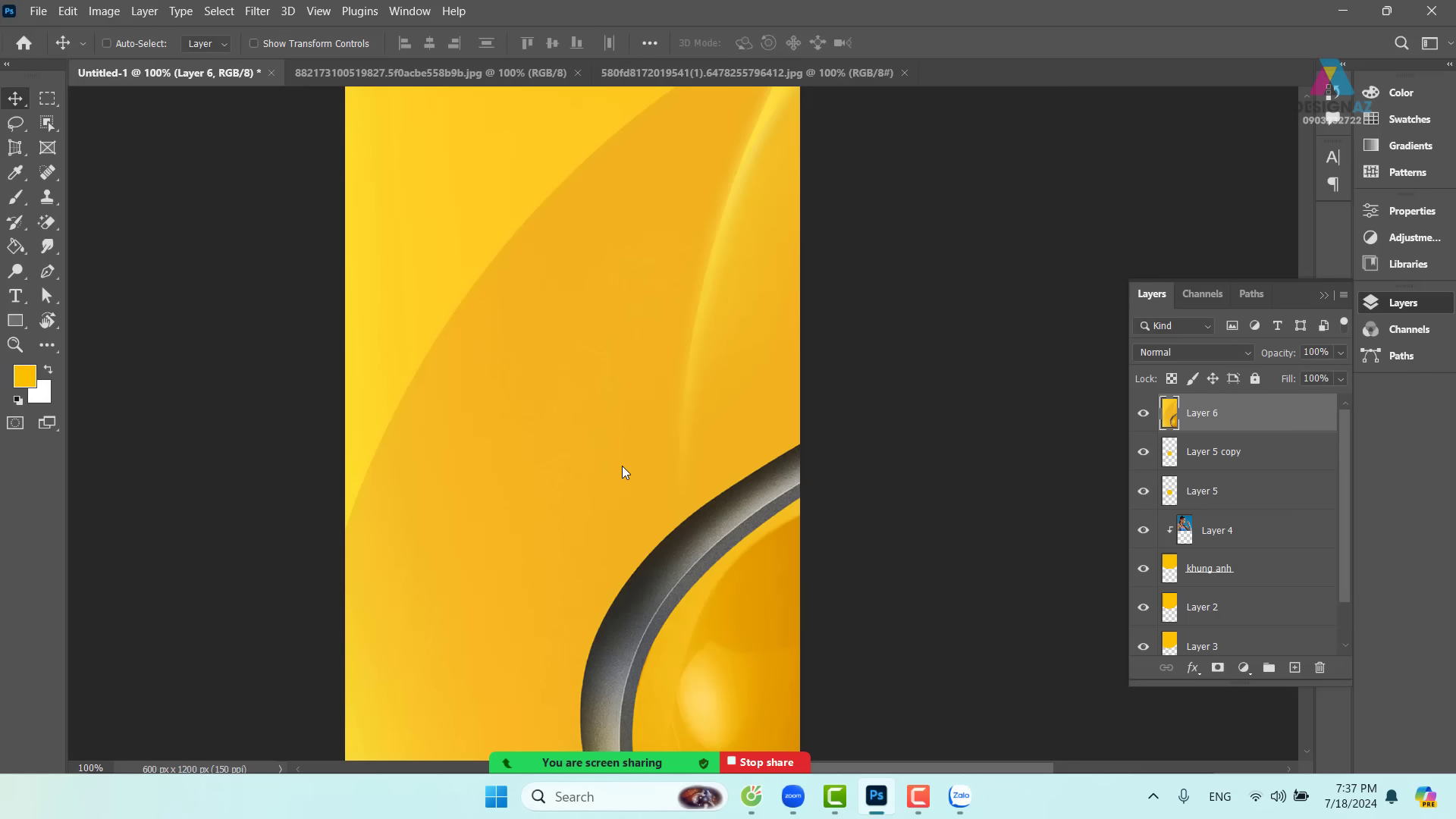
pyautogui.hotkey('ctrl', 'alt', 'g')
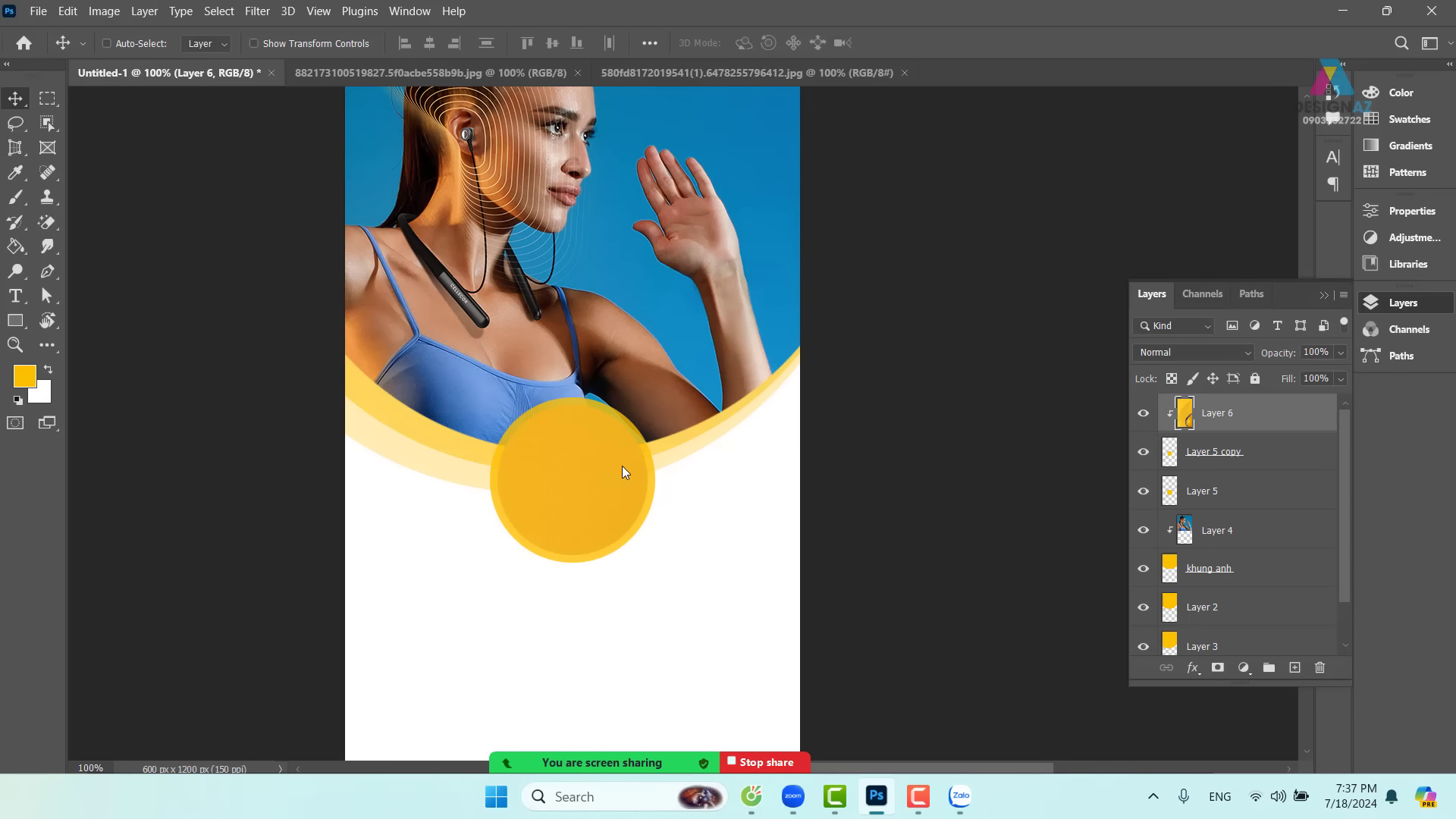
# - Move the clipped earbuds image over the circle and scale it down proportionally to about 13.66%
pyautogui.moveTo(595, 492); pyautogui.dragTo(448, 381)
pyautogui.hotkey('ctrl', '-')
pyautogui.hotkey('ctrl', '-')
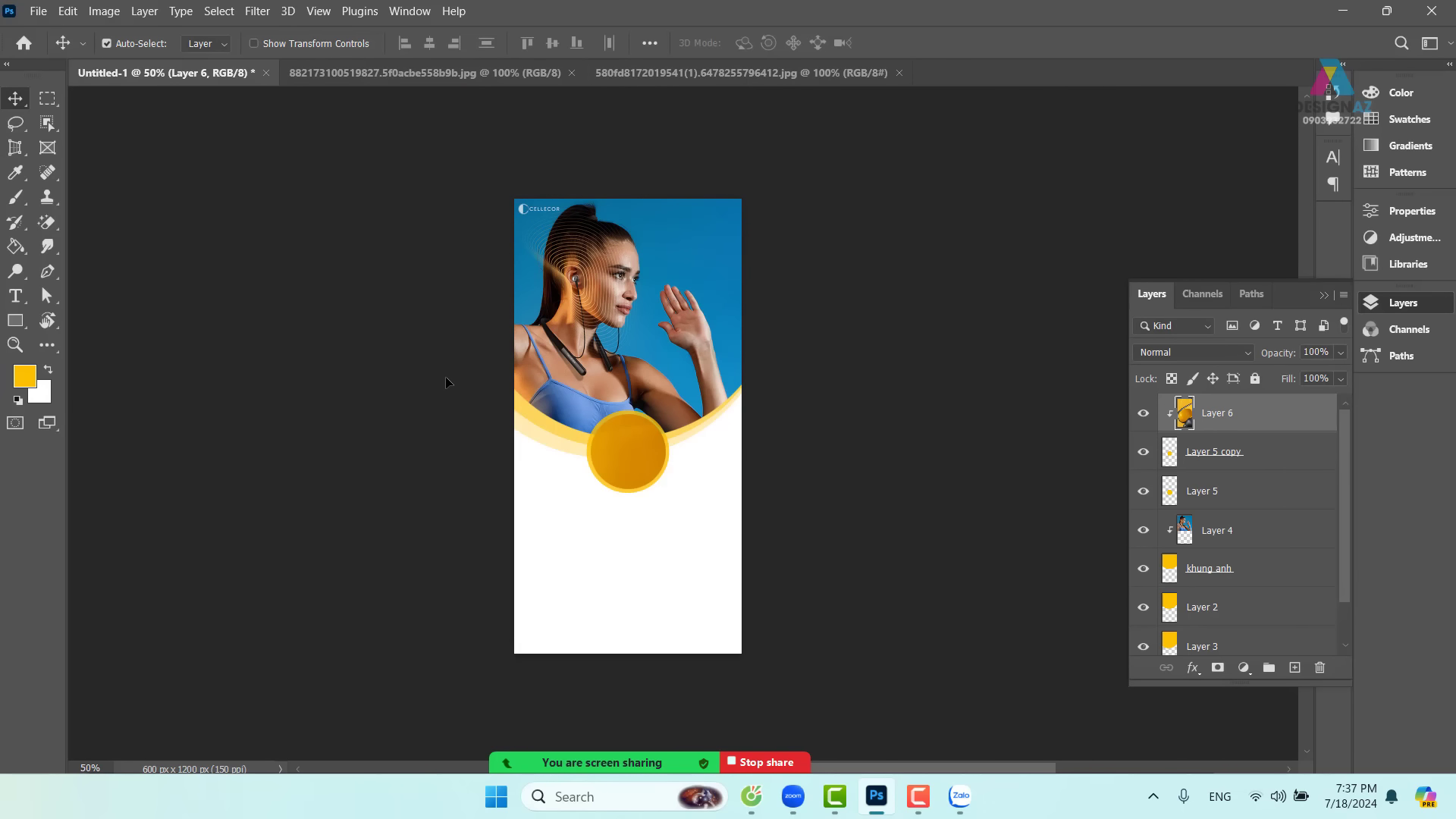
pyautogui.hotkey('ctrl', 't')
pyautogui.moveTo(1202, 96); pyautogui.dragTo(747, 531)
pyautogui.moveTo(652, 602); pyautogui.dragTo(721, 300)
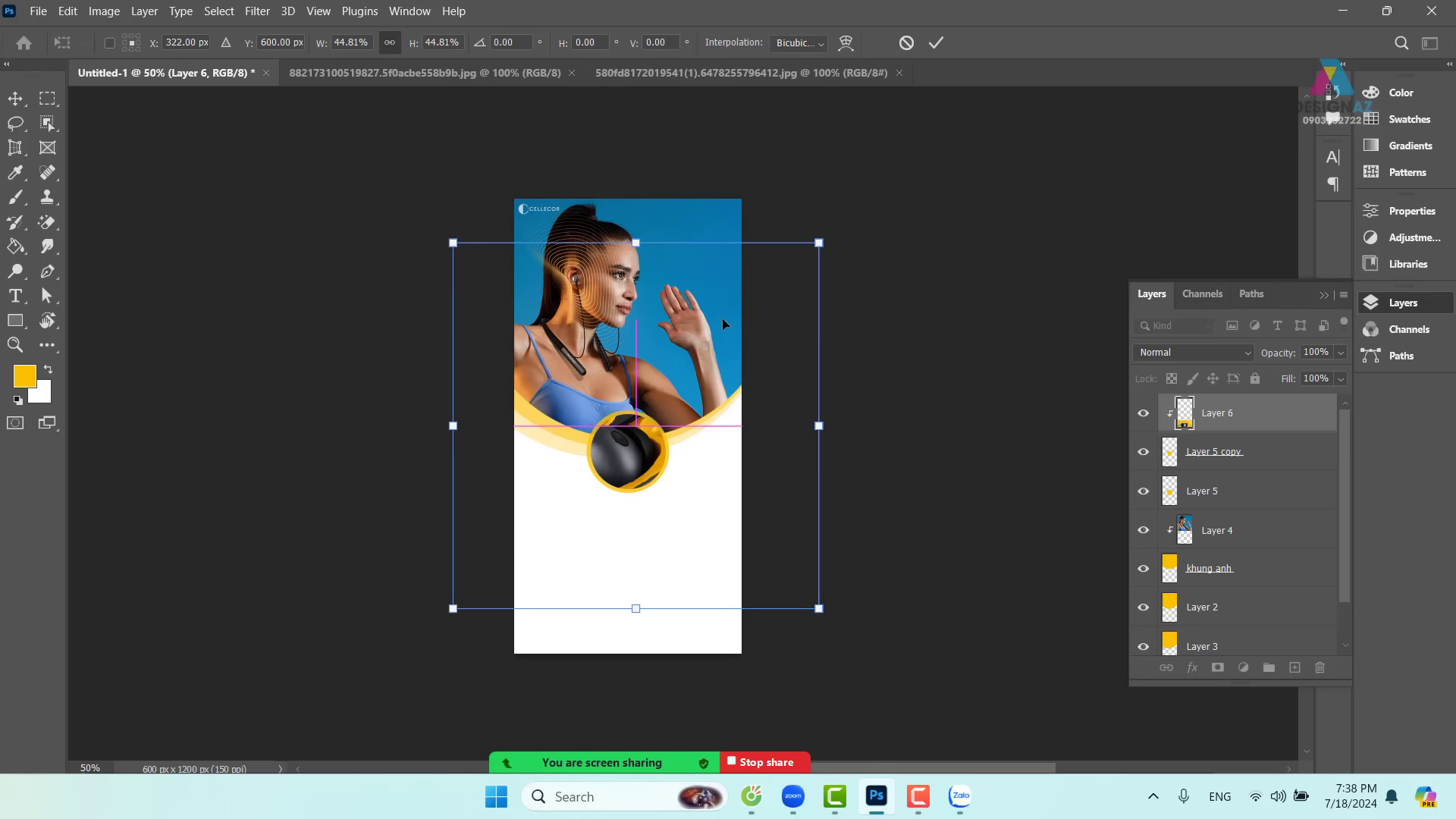
pyautogui.moveTo(803, 253); pyautogui.dragTo(673, 409)
# - Scale the earbuds image down to about 10%, centre the case and earbud within the circular frame, and apply the transform
pyautogui.scroll(5, 674, 407)
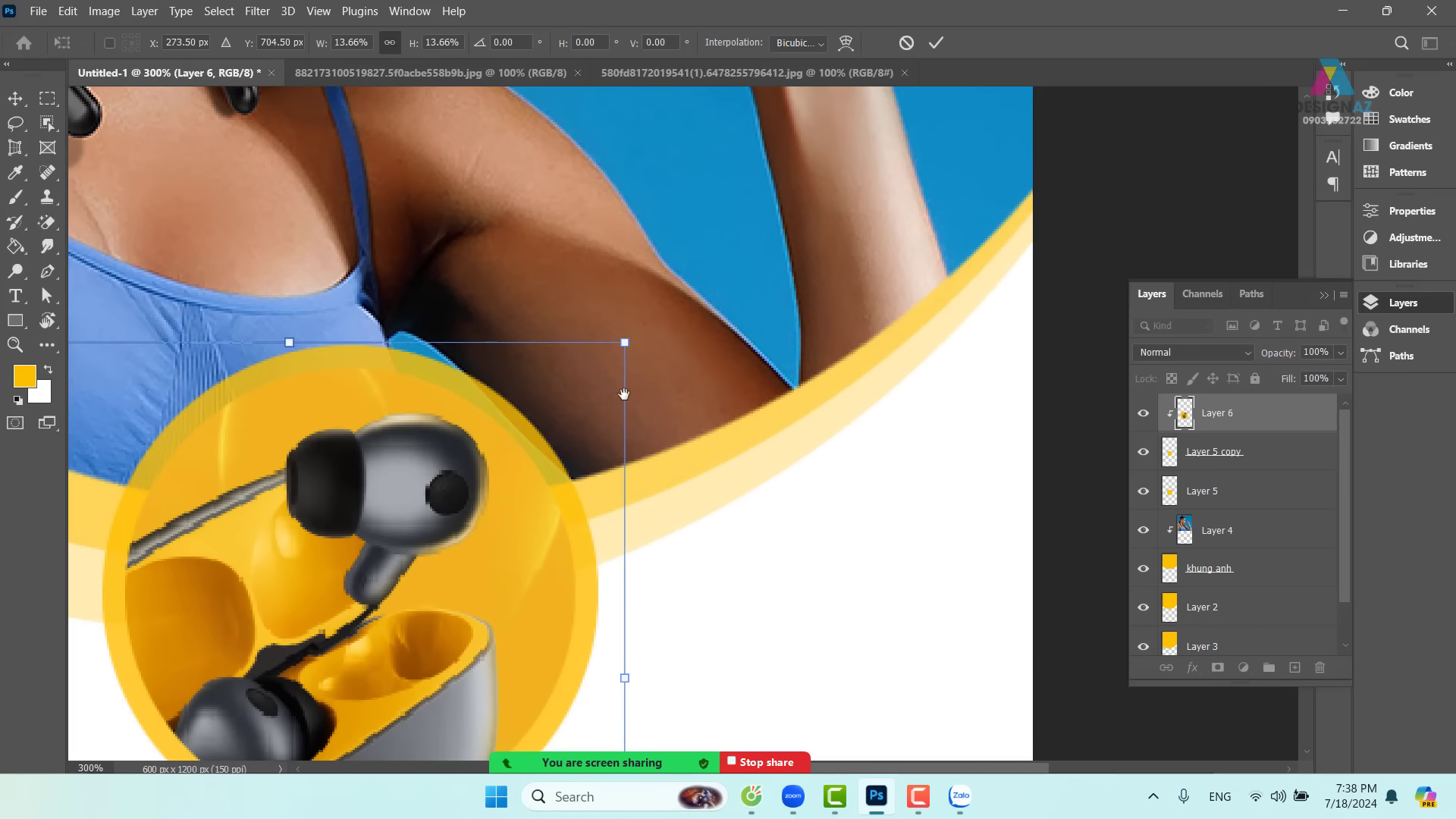
pyautogui.moveTo(624, 394); pyautogui.dragTo(826, 377)
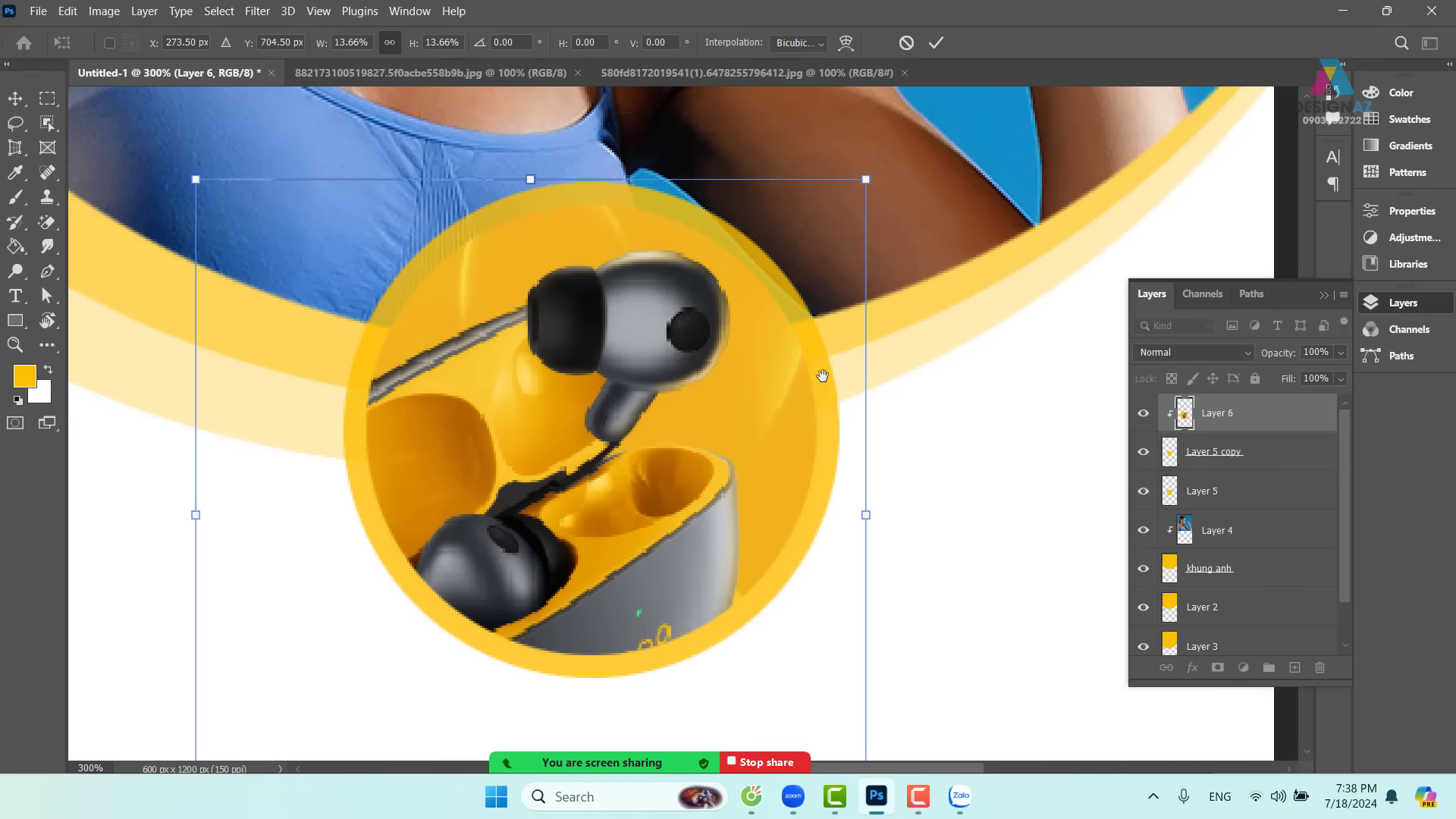
pyautogui.hotkey('ctrl', '-')
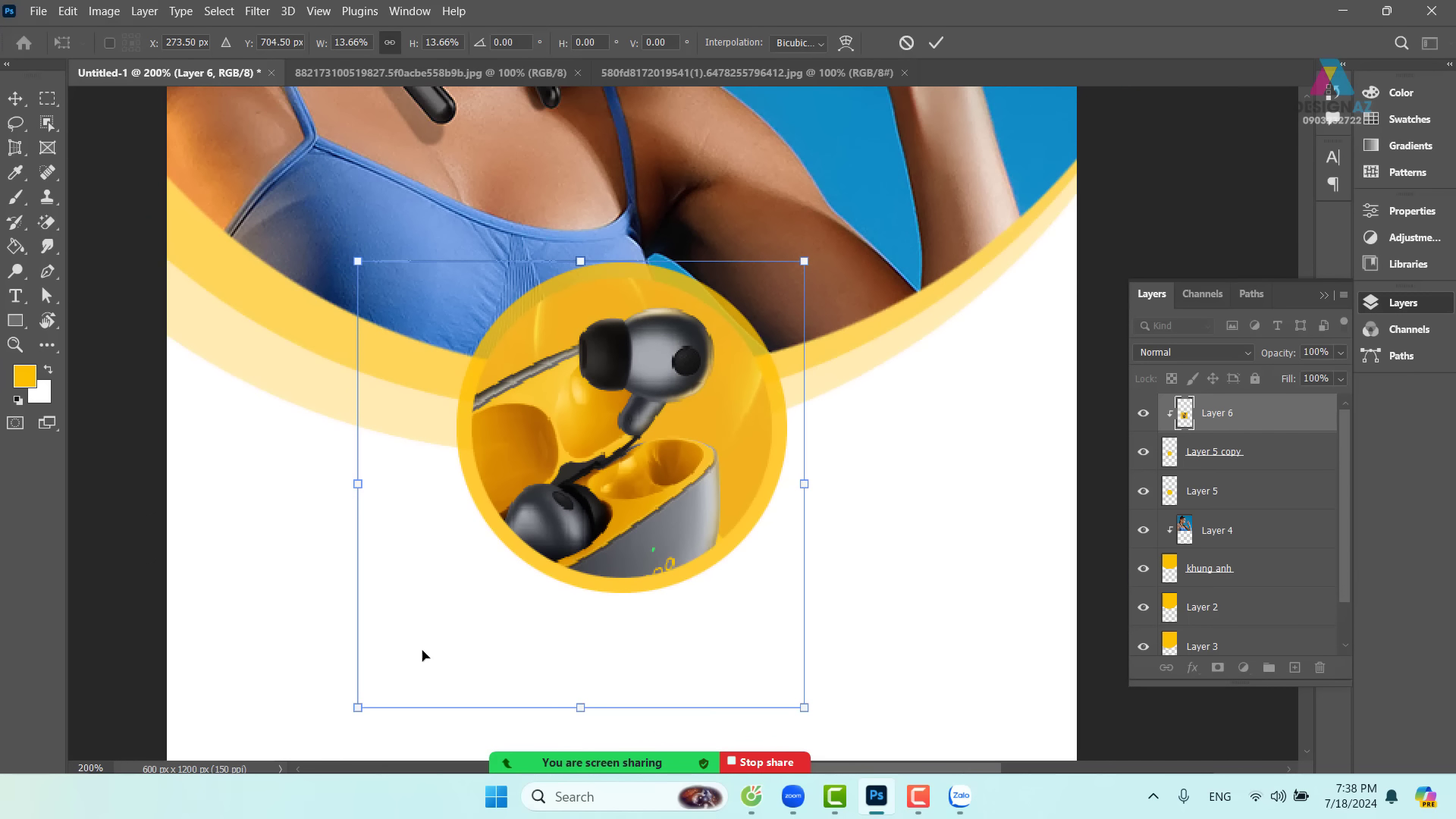
pyautogui.moveTo(358, 708); pyautogui.dragTo(465, 603)
pyautogui.moveTo(670, 493); pyautogui.dragTo(651, 490)
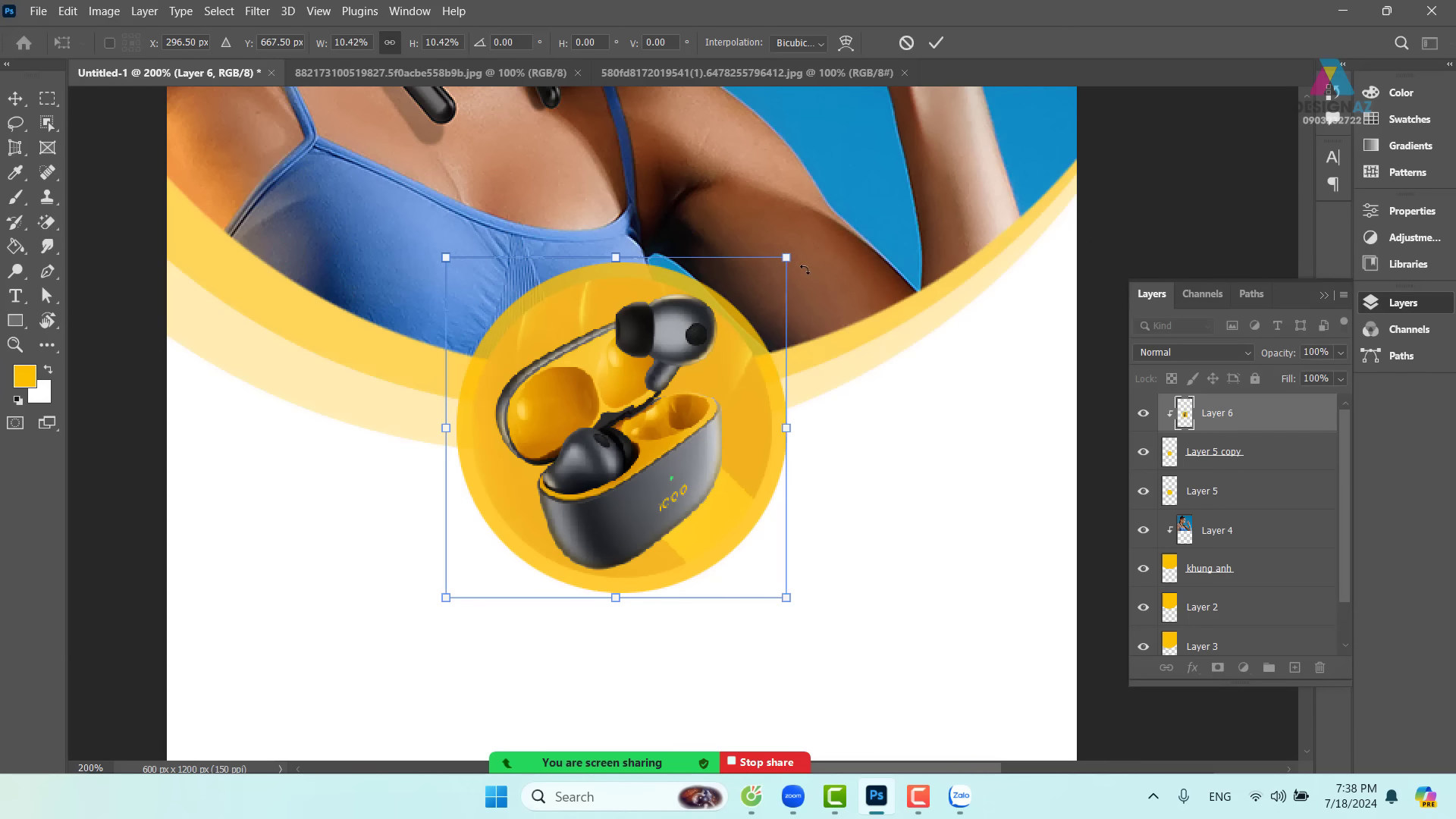
pyautogui.moveTo(787, 259); pyautogui.dragTo(777, 268)
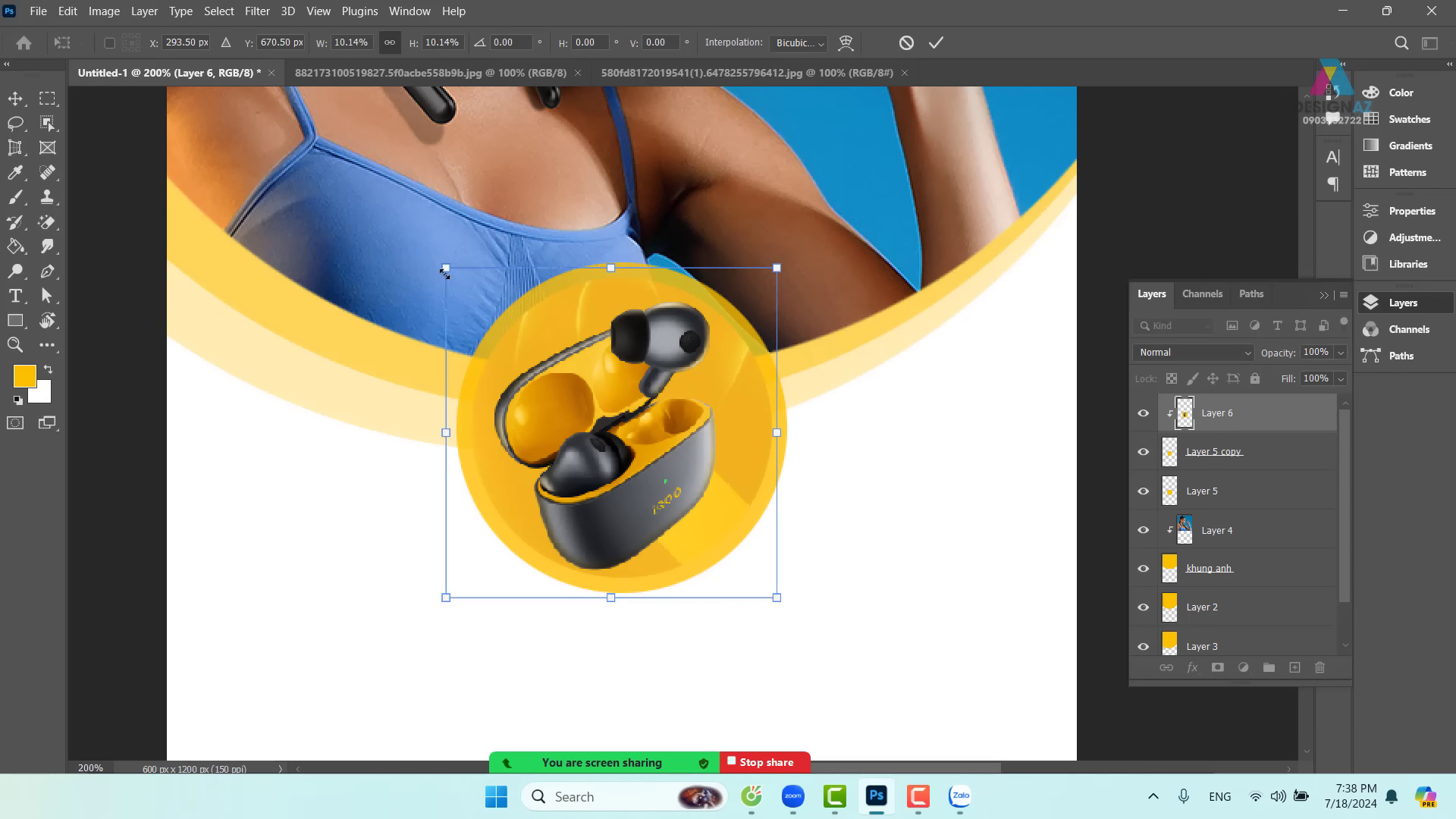
pyautogui.moveTo(445, 272); pyautogui.dragTo(457, 279)
pyautogui.moveTo(616, 389); pyautogui.dragTo(616, 380)
pyautogui.press('Return')
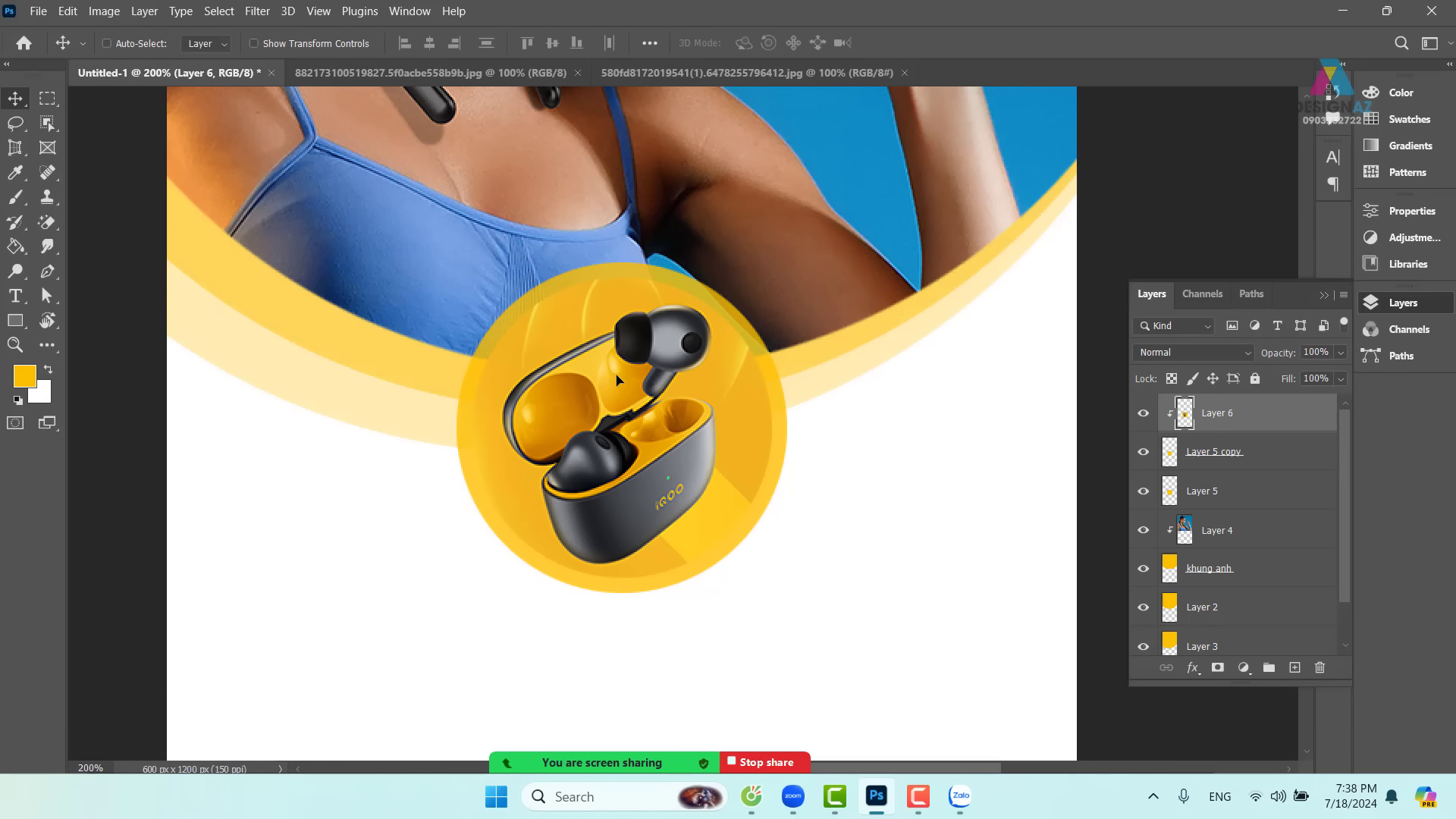
# - Draw a circular selection overlapping the earbud frame's lower-left side, fill it with the yellow foreground colour on a new layer, and deselect
pyautogui.hotkey('ctrl', '-')
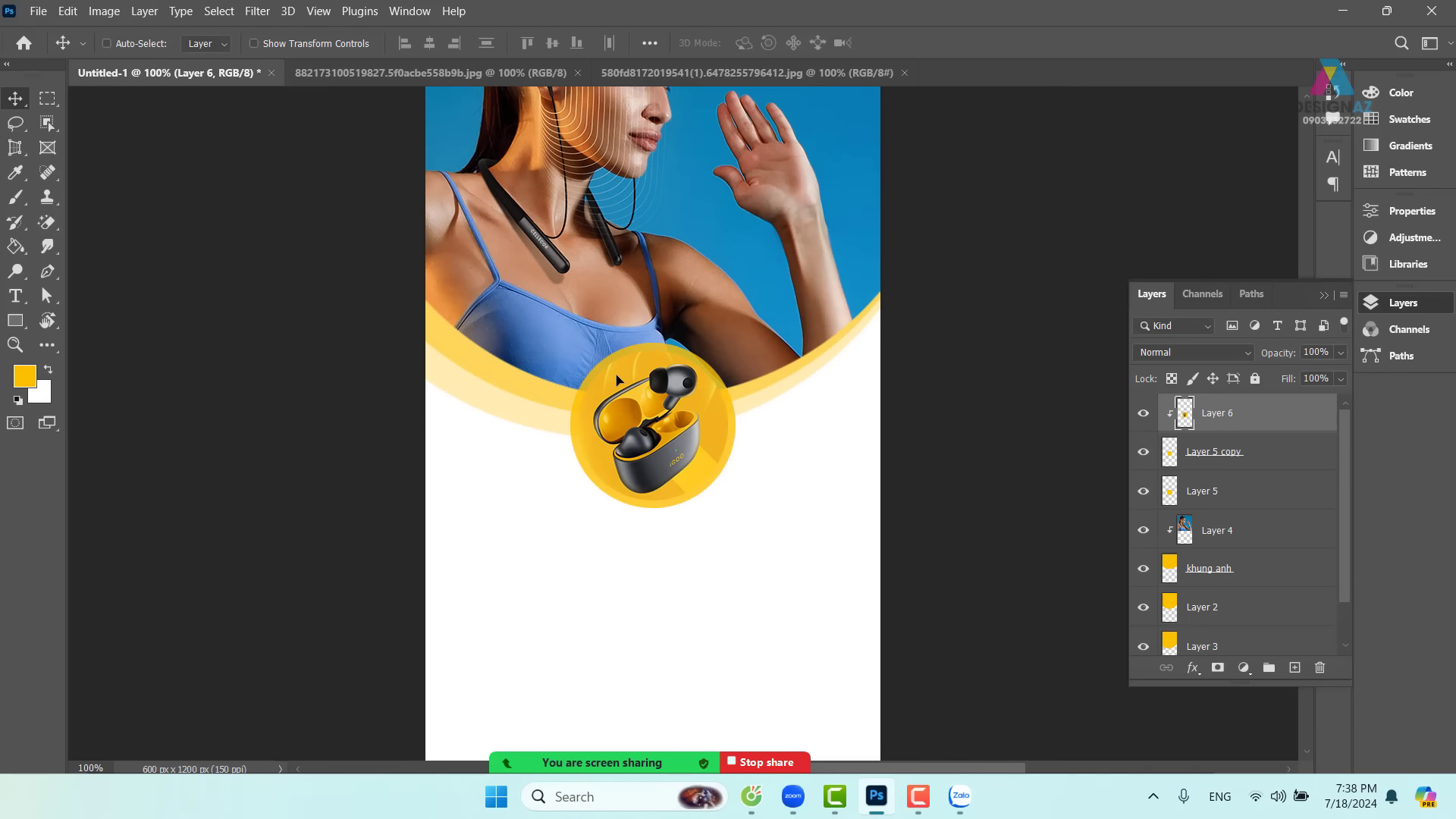
pyautogui.moveTo(734, 483); pyautogui.dragTo(730, 495)
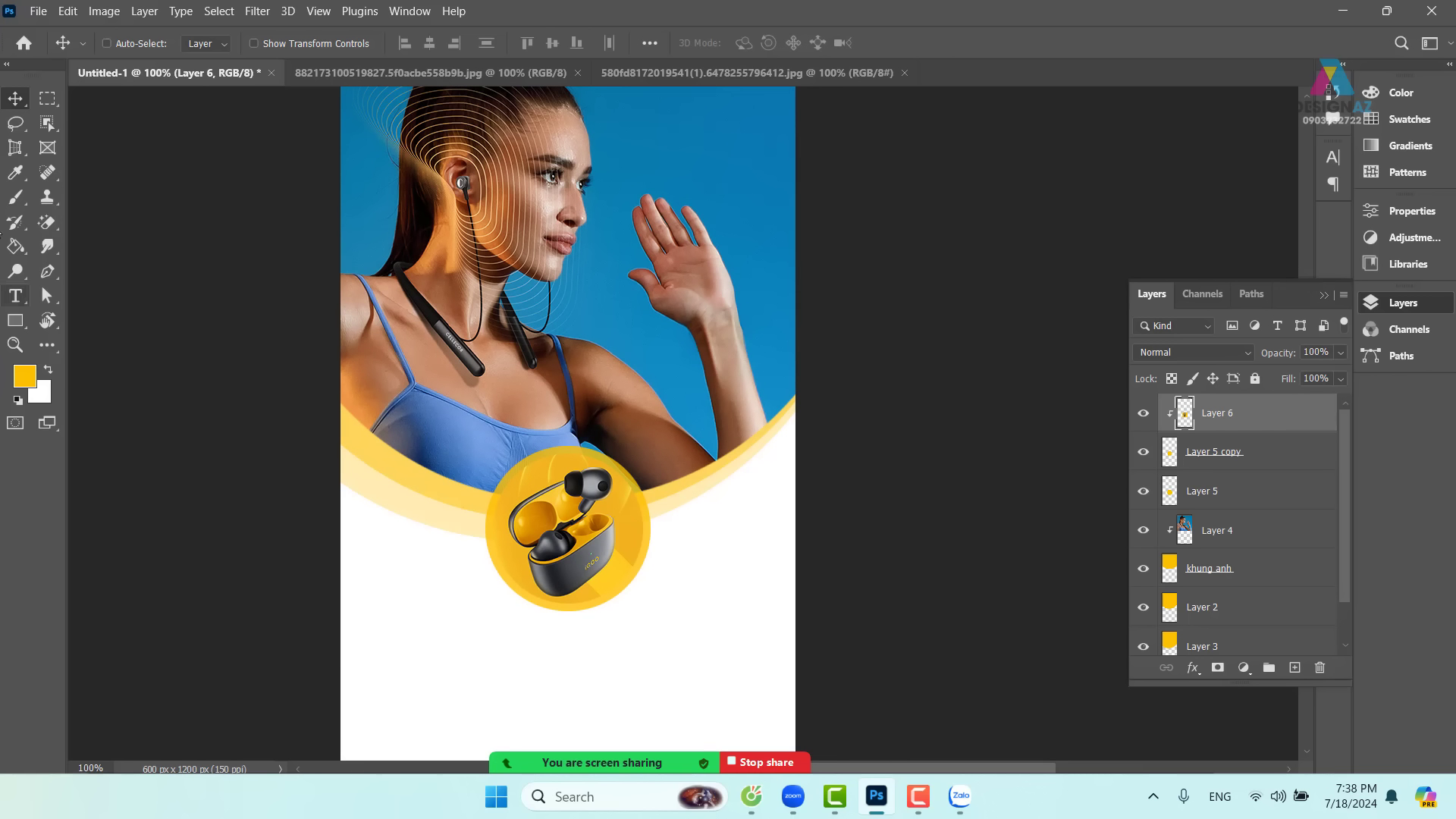
pyautogui.click(55, 106)
pyautogui.click(121, 116)
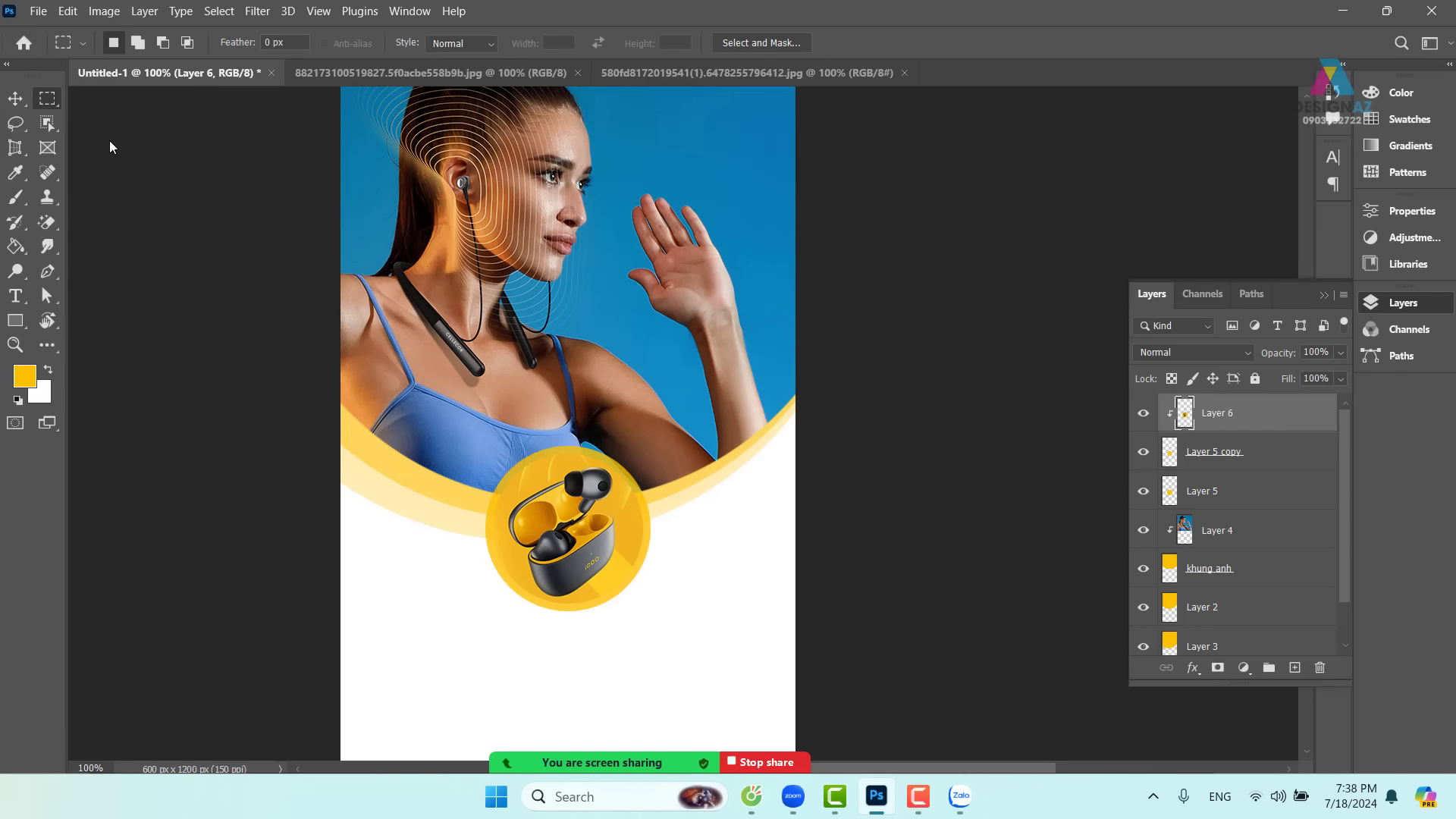
pyautogui.moveTo(399, 462); pyautogui.dragTo(527, 584)
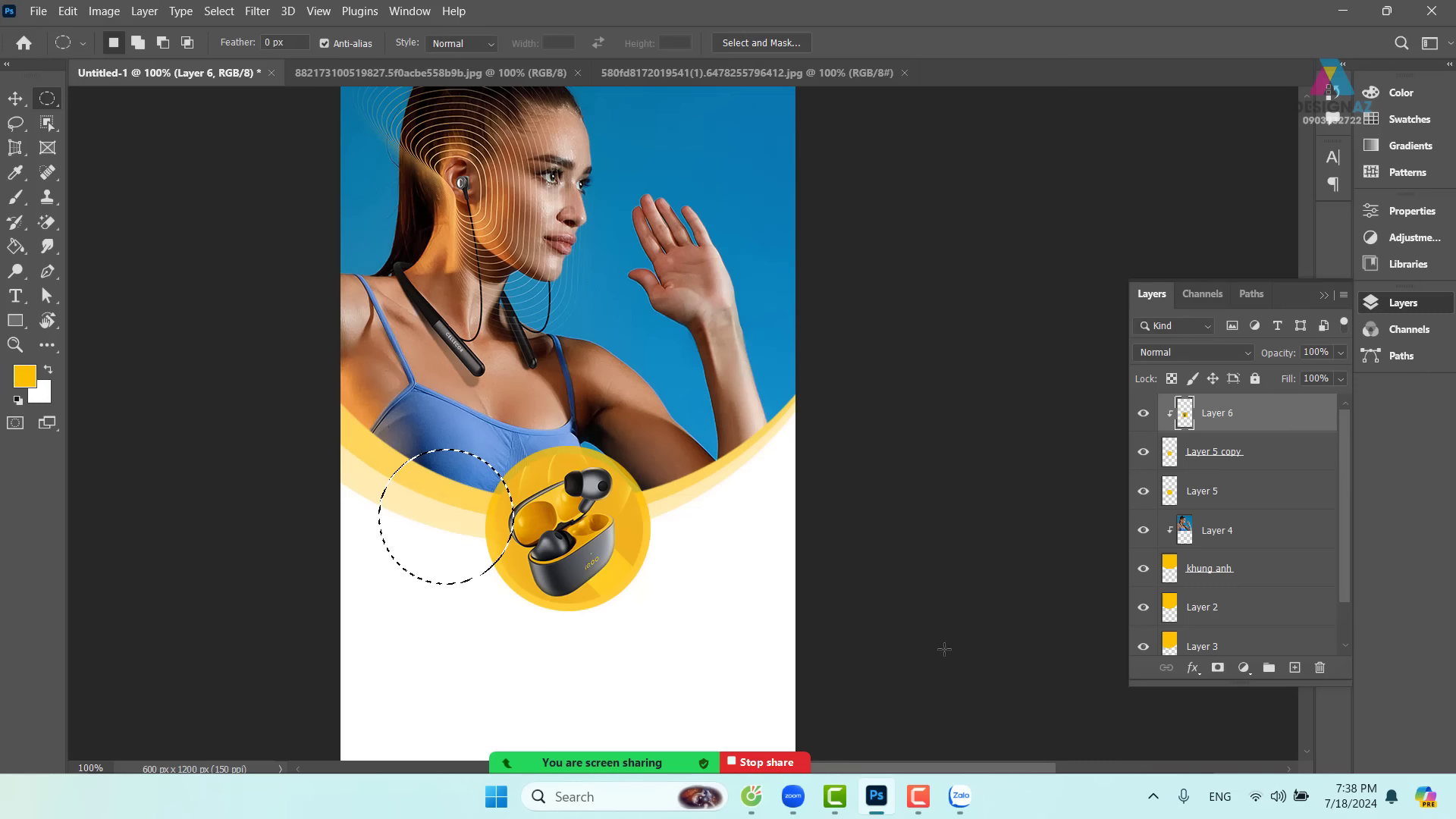
pyautogui.click(1293, 671)
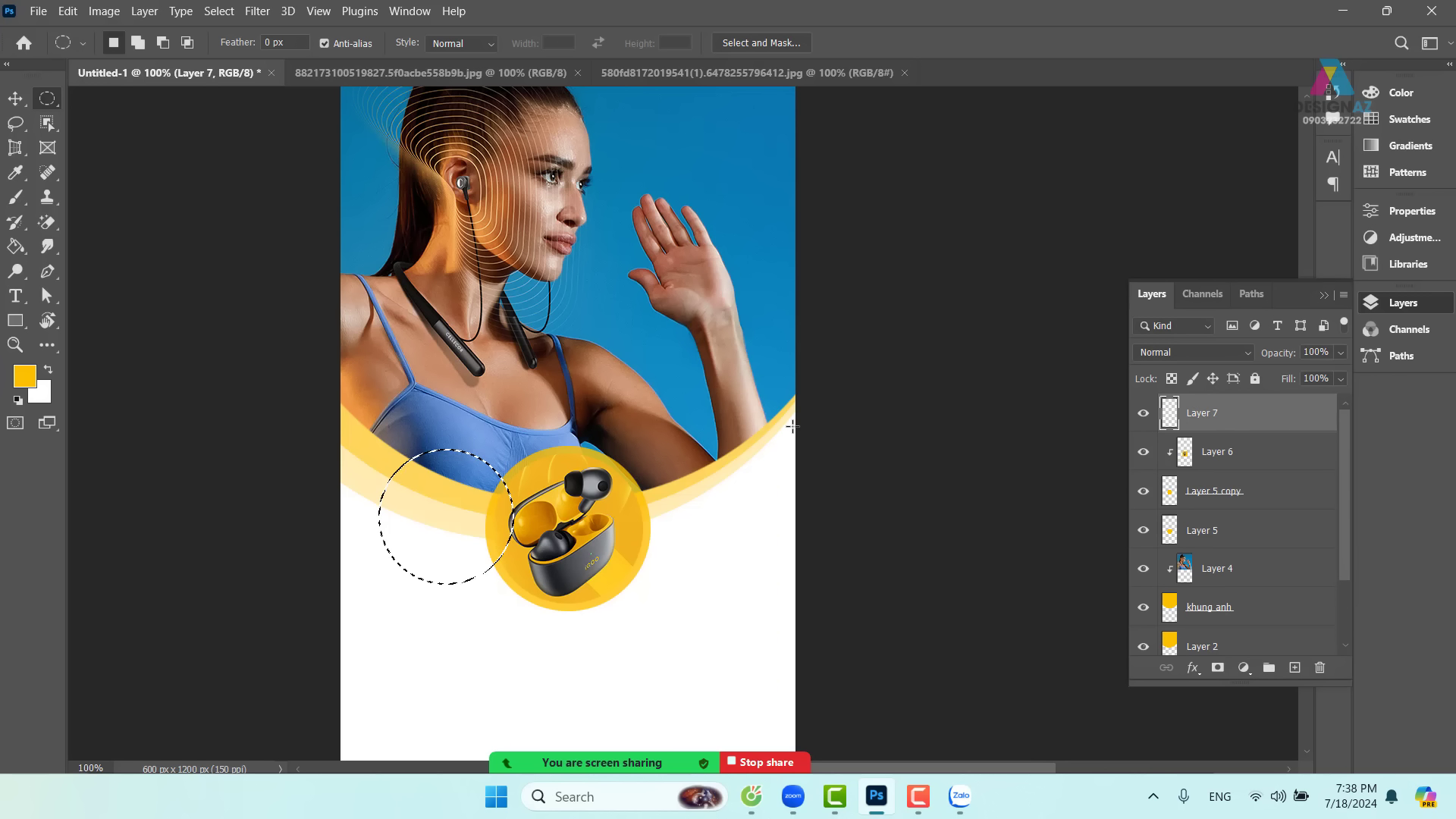
pyautogui.hotkey('alt', 'BackSpace')
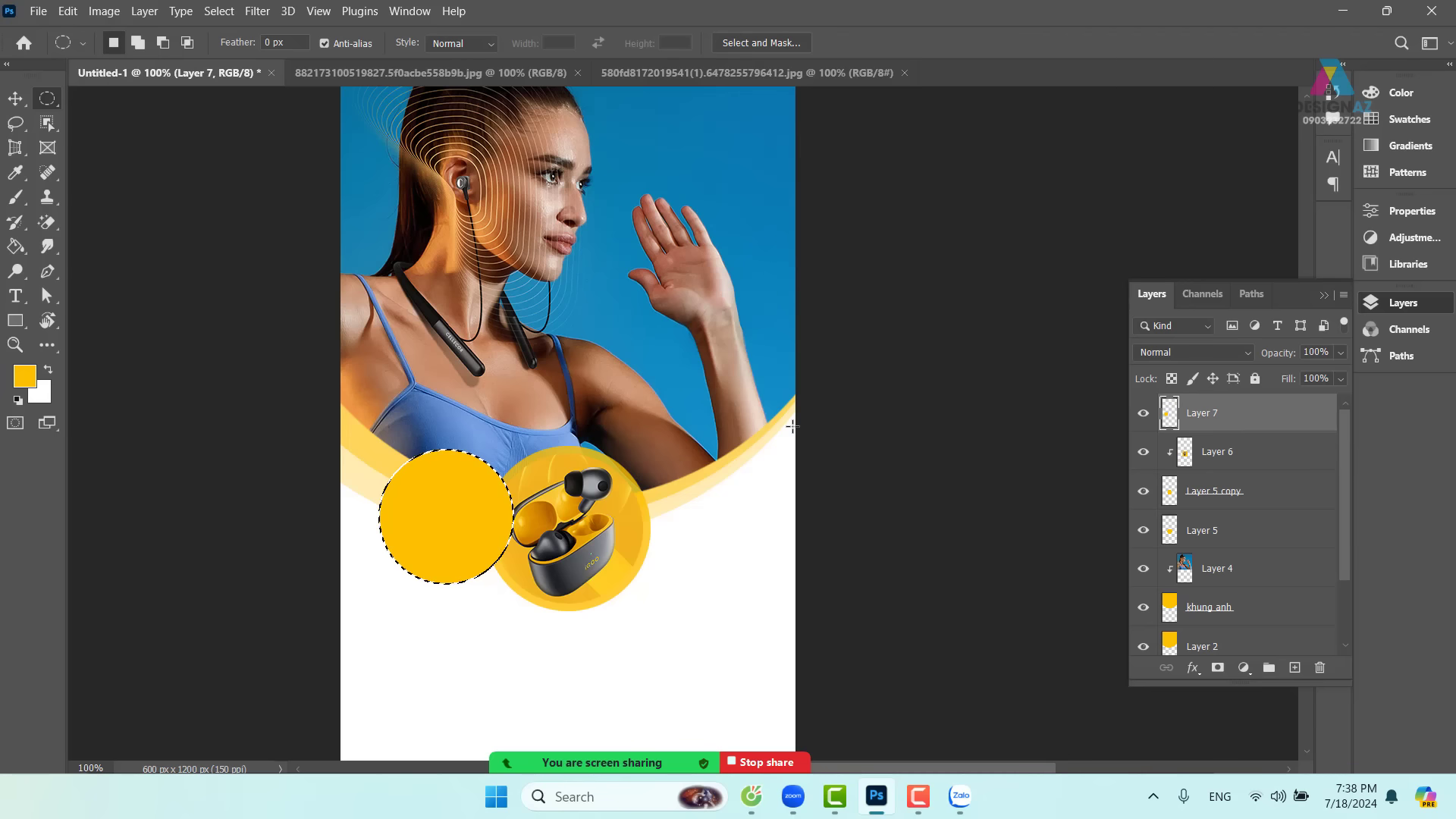
pyautogui.hotkey('ctrl', 'd')
# - Activate the Move tool and select the translucent outer circle (Layer 5) together with the clipped earbuds image (Layer 6)
pyautogui.hotkey('ctrl', '=')
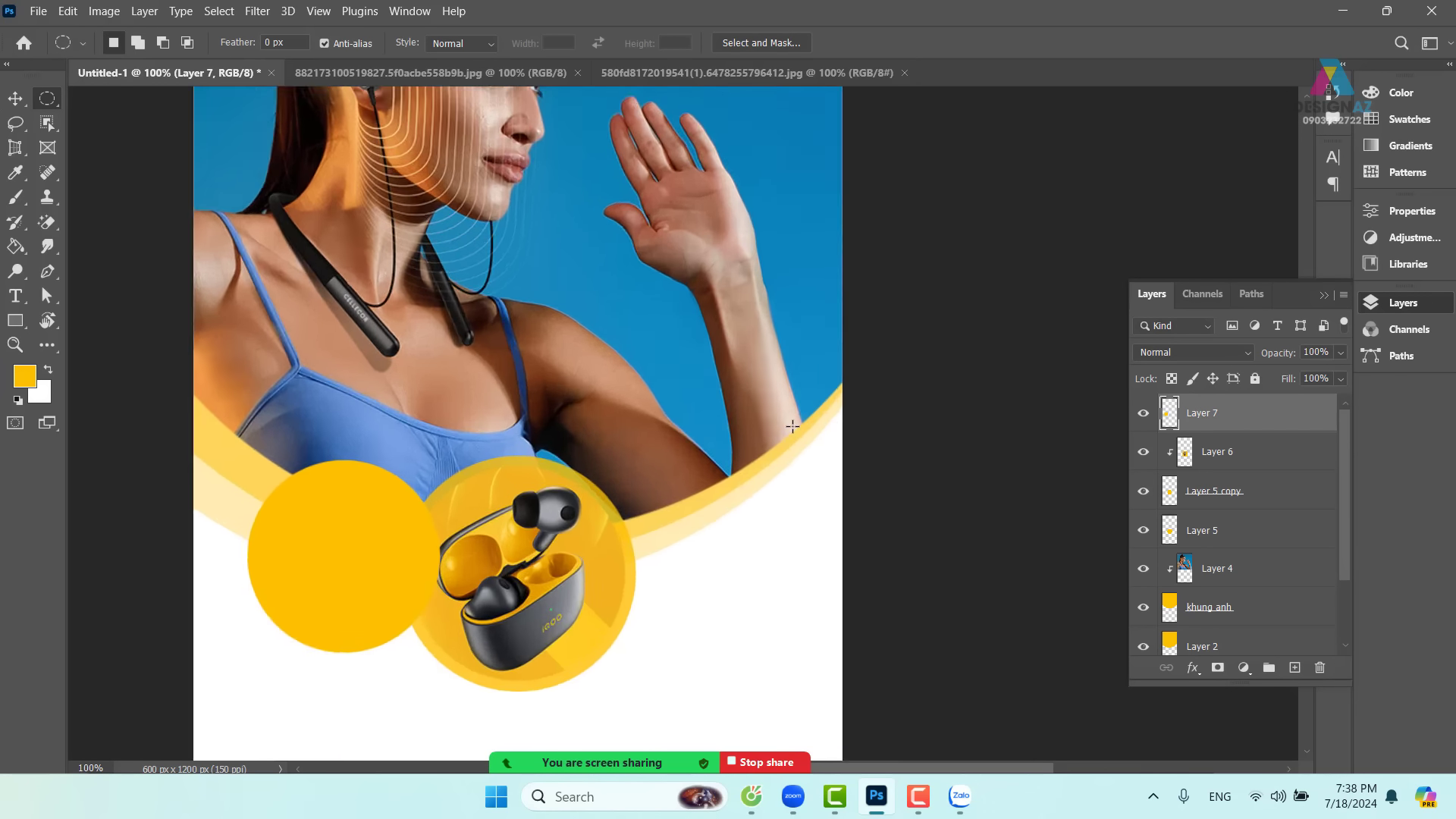
pyautogui.moveTo(521, 442); pyautogui.dragTo(617, 375)
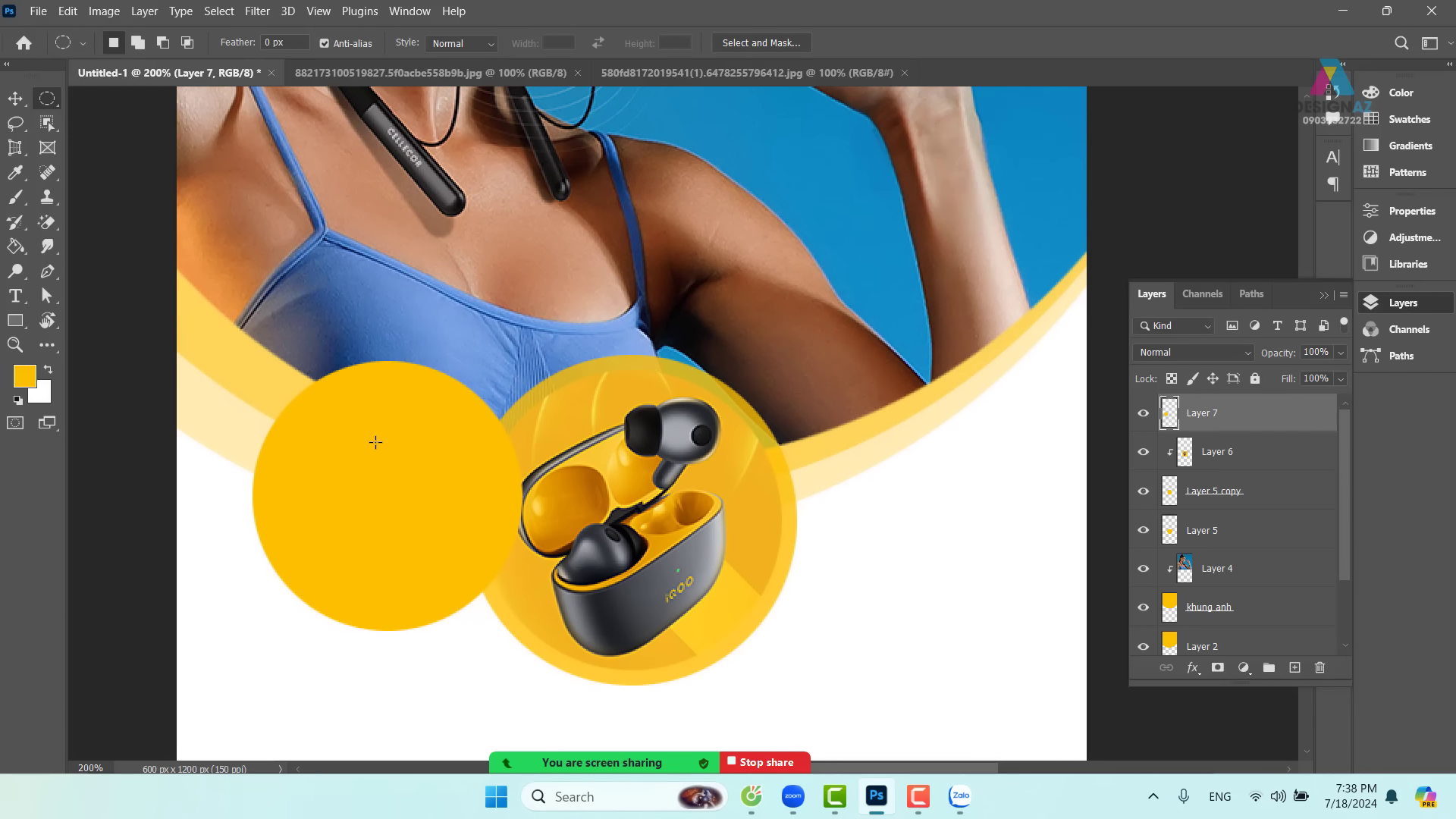
pyautogui.press('v')
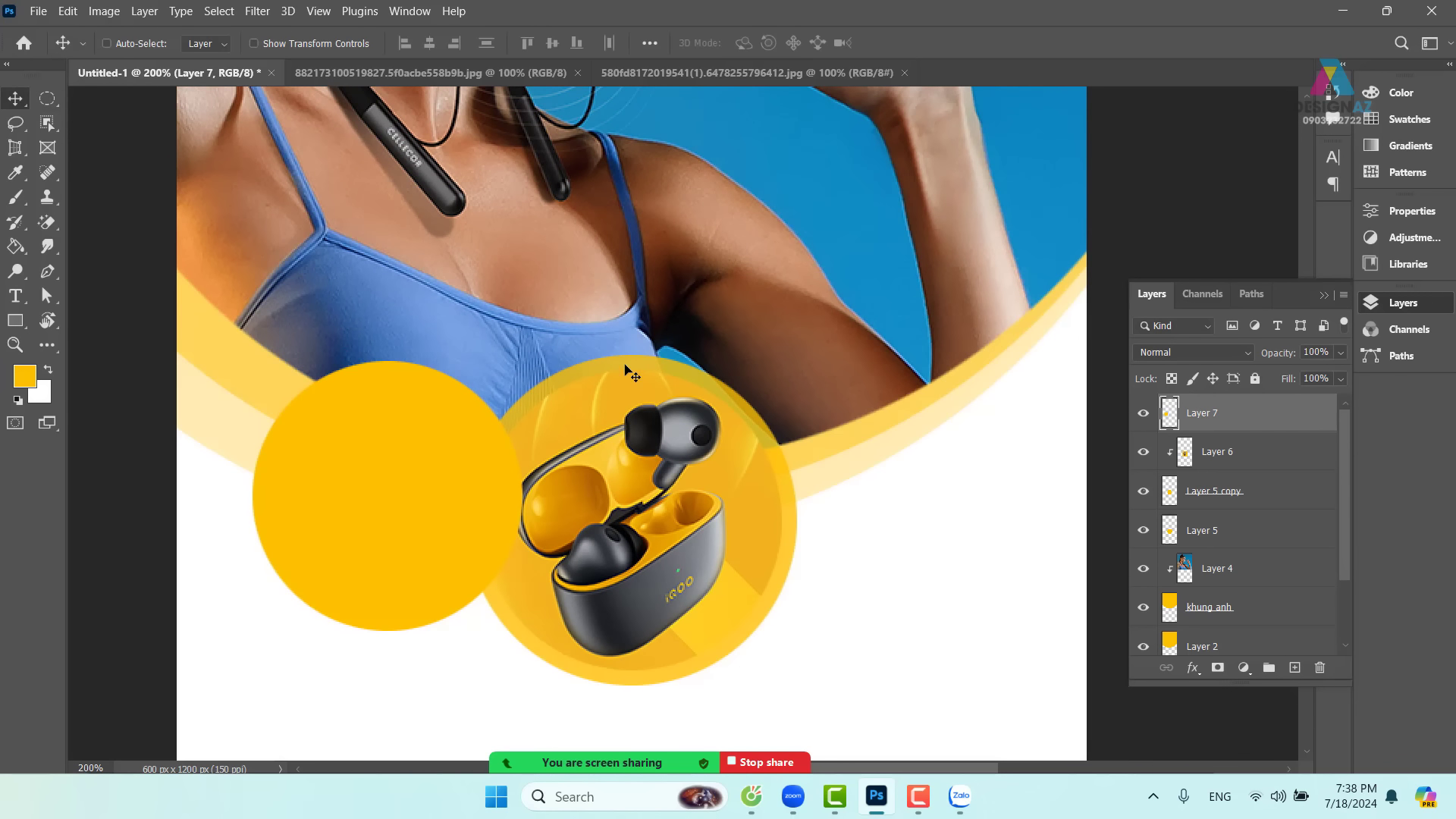
pyautogui.rightClick(625, 366)
pyautogui.click(661, 372)
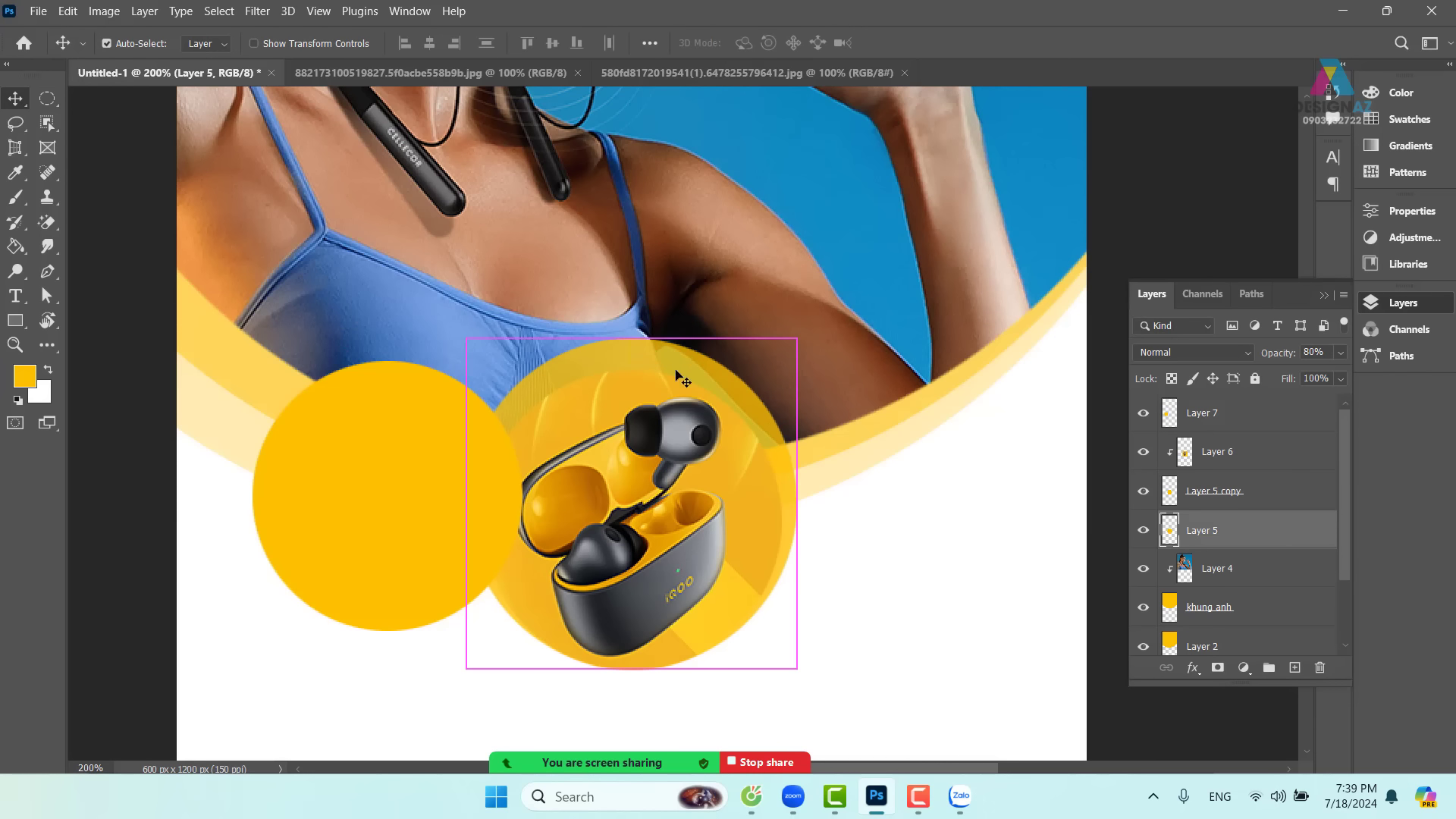
pyautogui.rightClick(683, 390)
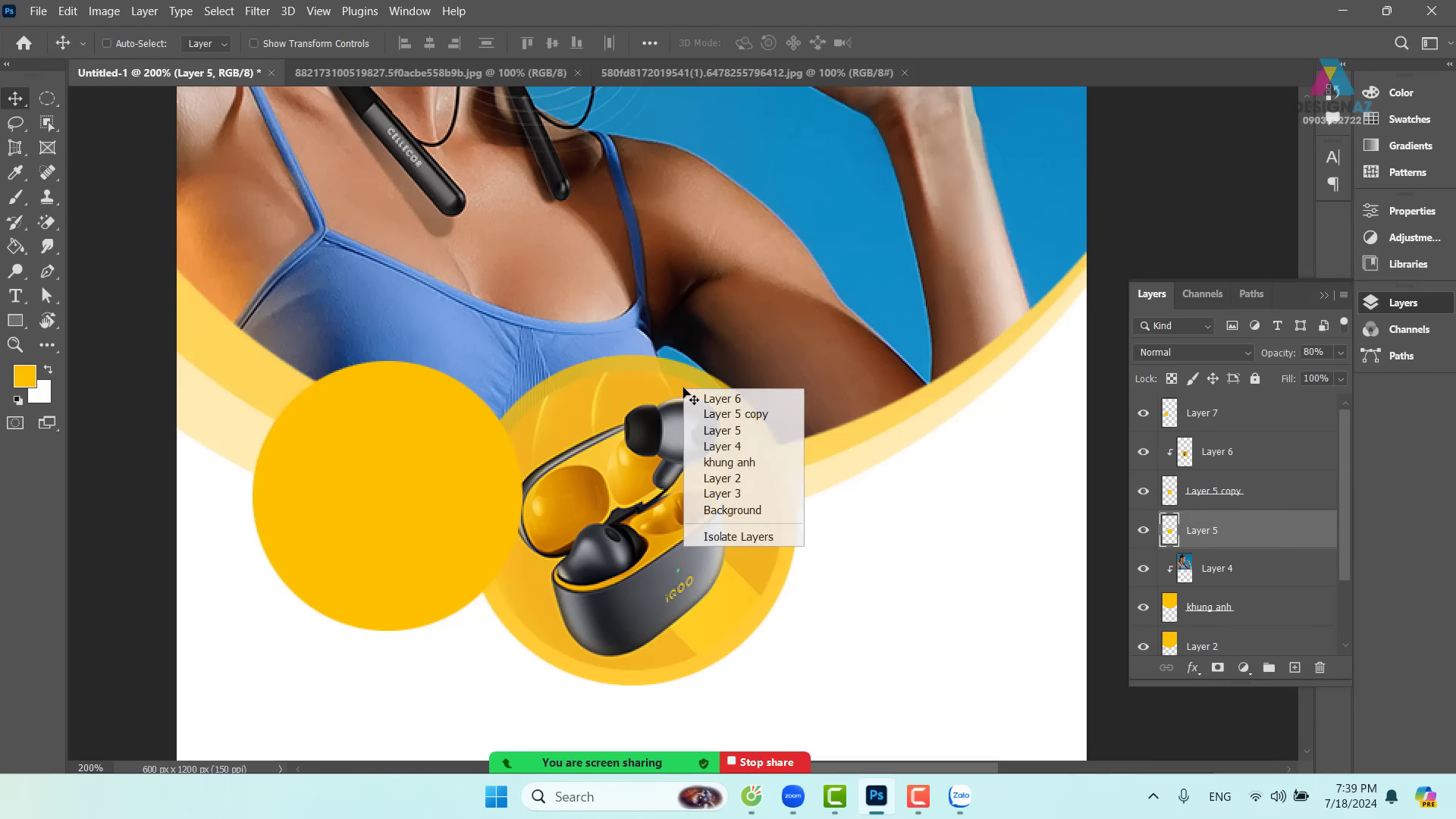
pyautogui.click(721, 402)
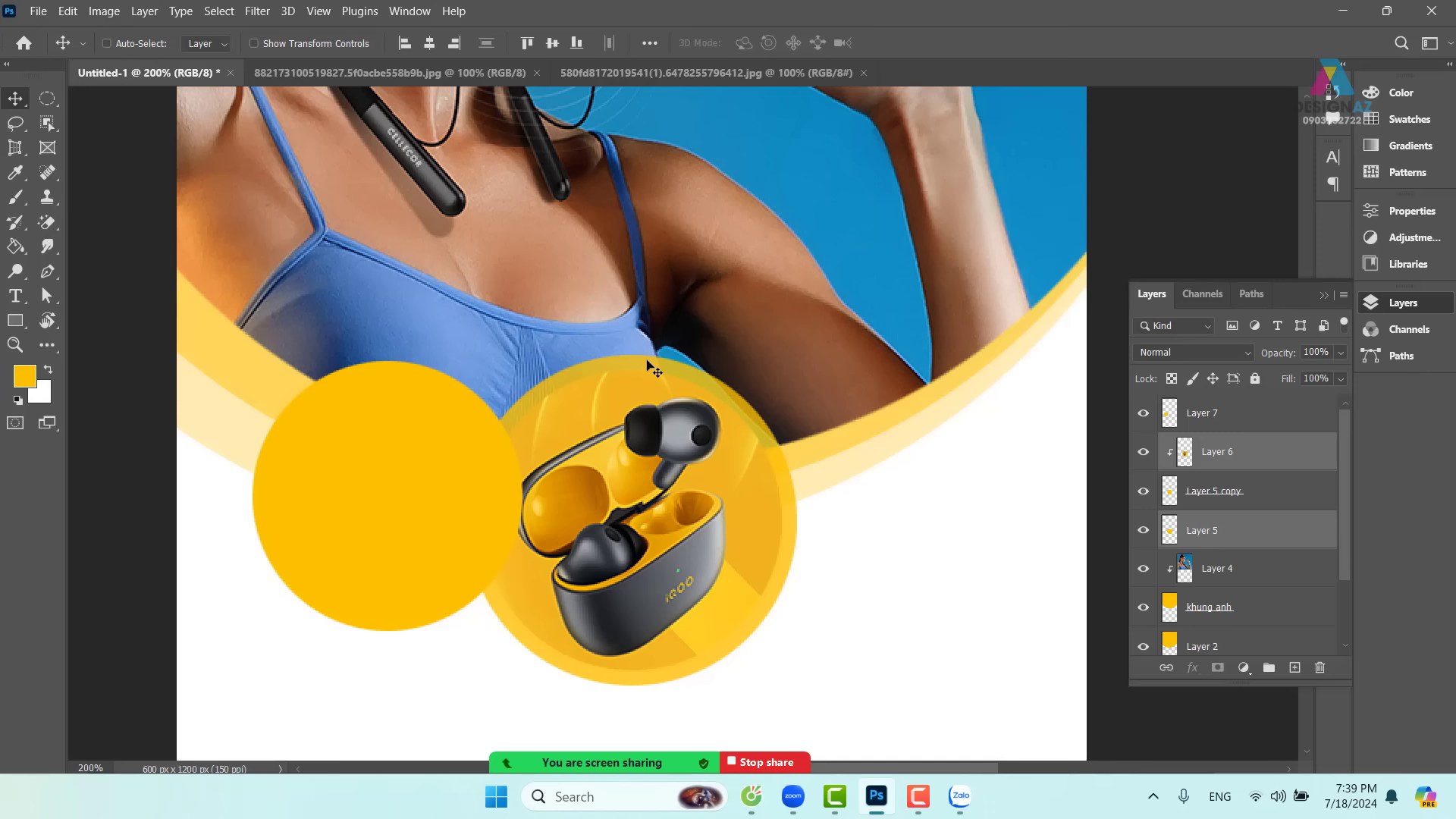
pyautogui.rightClick(649, 366)
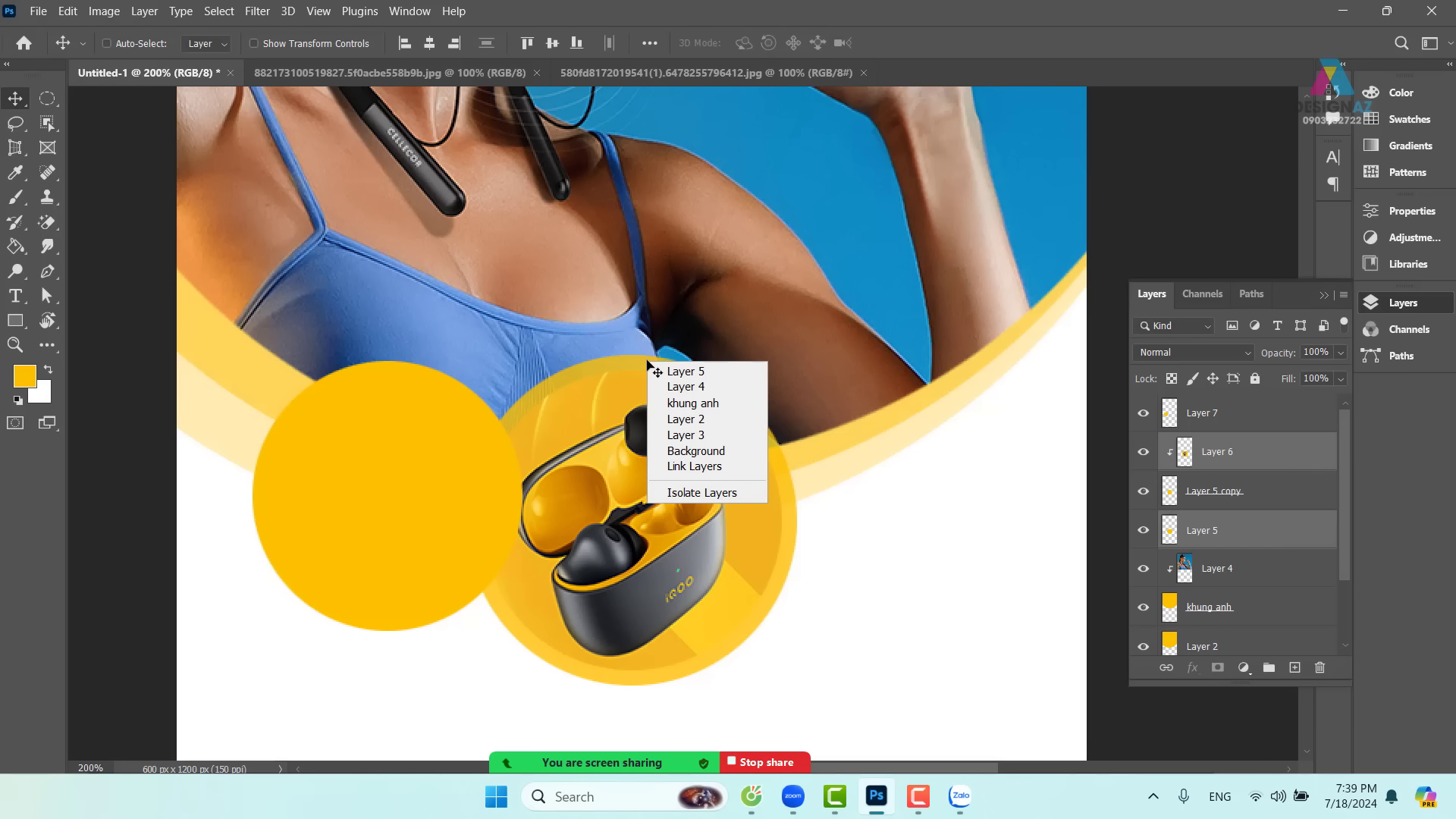
pyautogui.click(695, 373)
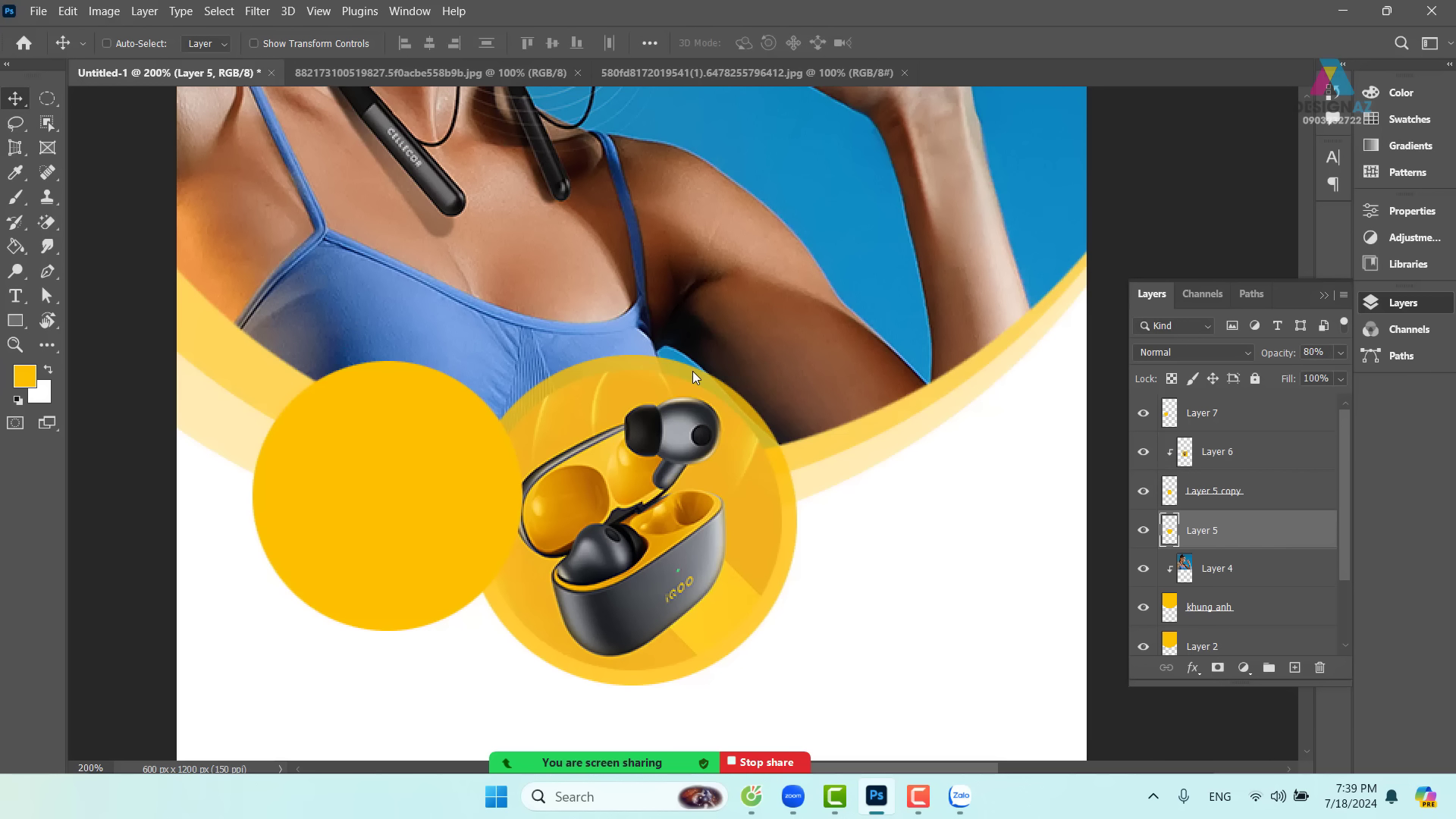
pyautogui.moveTo(694, 377); pyautogui.dragTo(698, 455)
pyautogui.rightClick(701, 419)
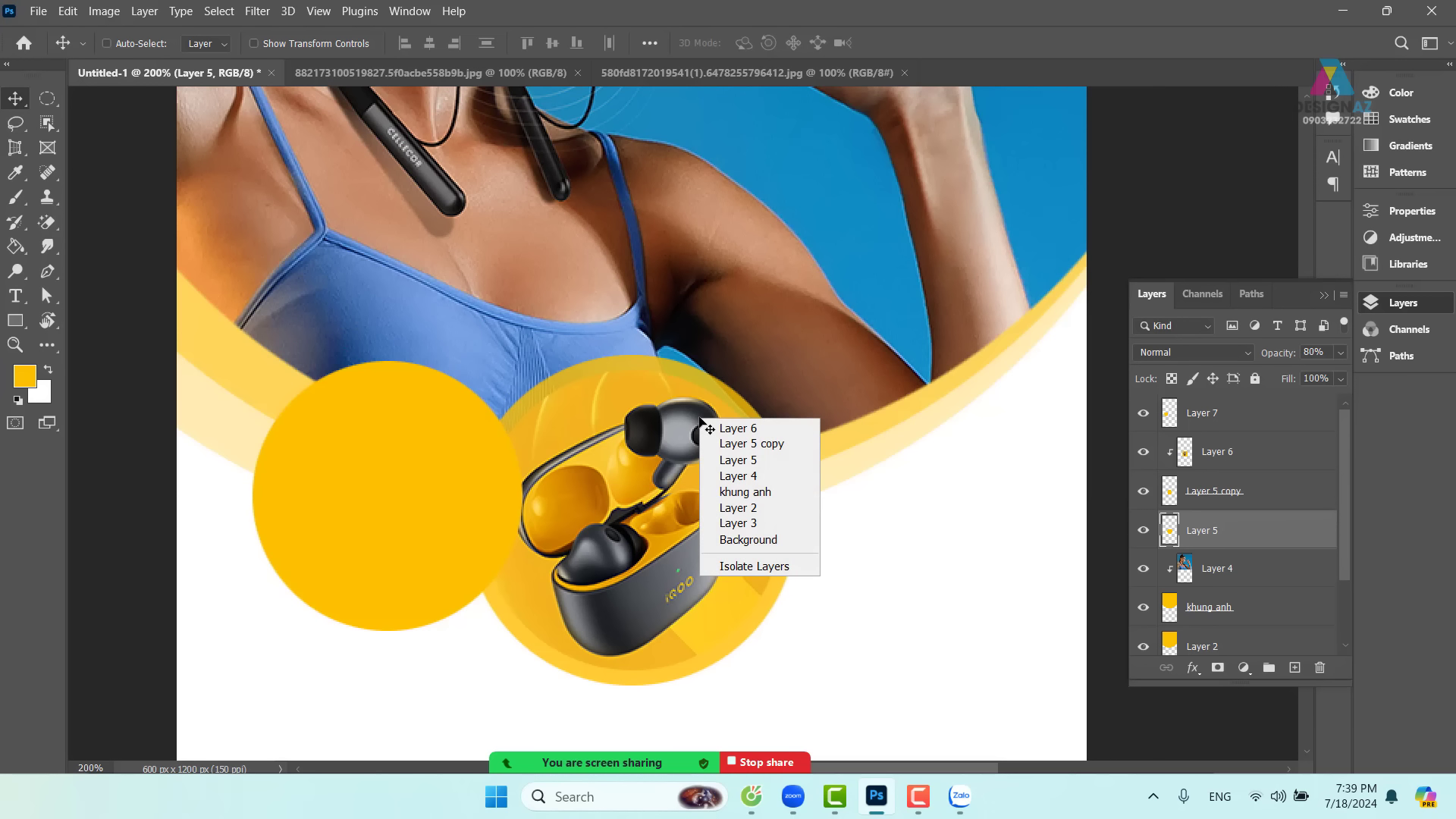
pyautogui.click(756, 430)
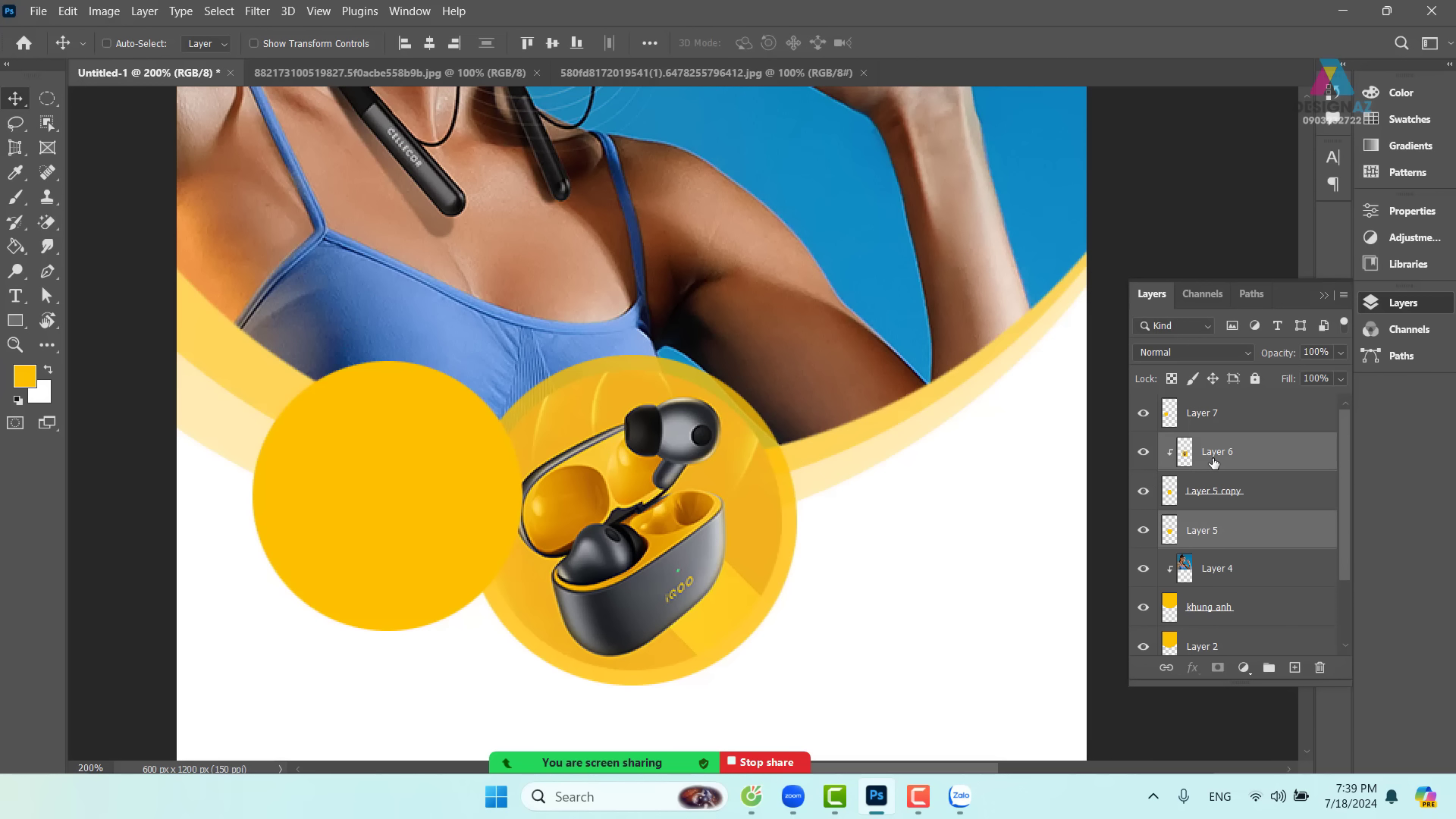
# - Add the inner circle (Layer 5 copy) to the selection and bring the three earbud frame layers in front of the new yellow circle
pyautogui.moveTo(699, 557); pyautogui.dragTo(781, 565)
pyautogui.hotkey('ctrl', 'z')
pyautogui.rightClick(730, 483)
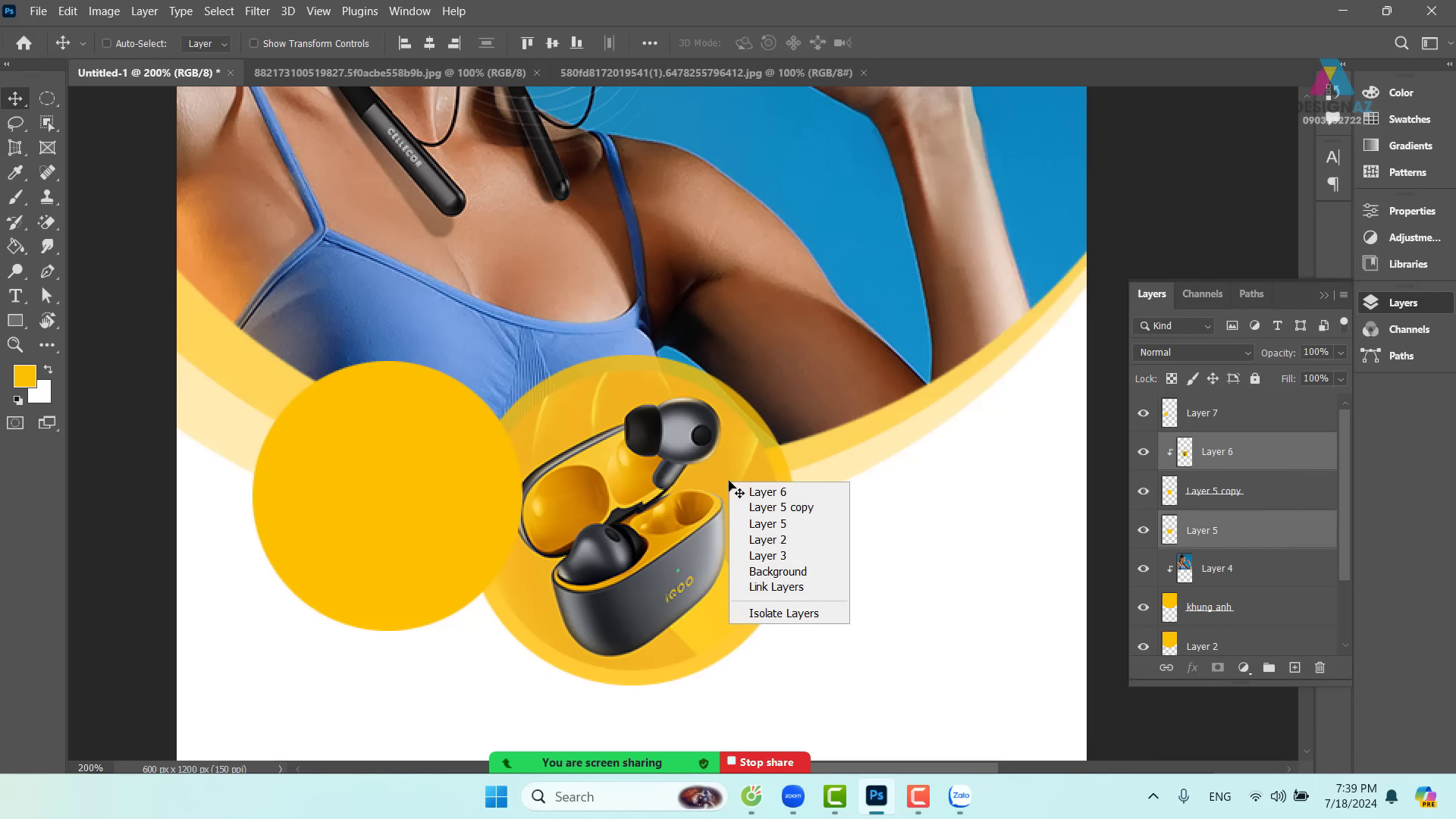
pyautogui.click(786, 508)
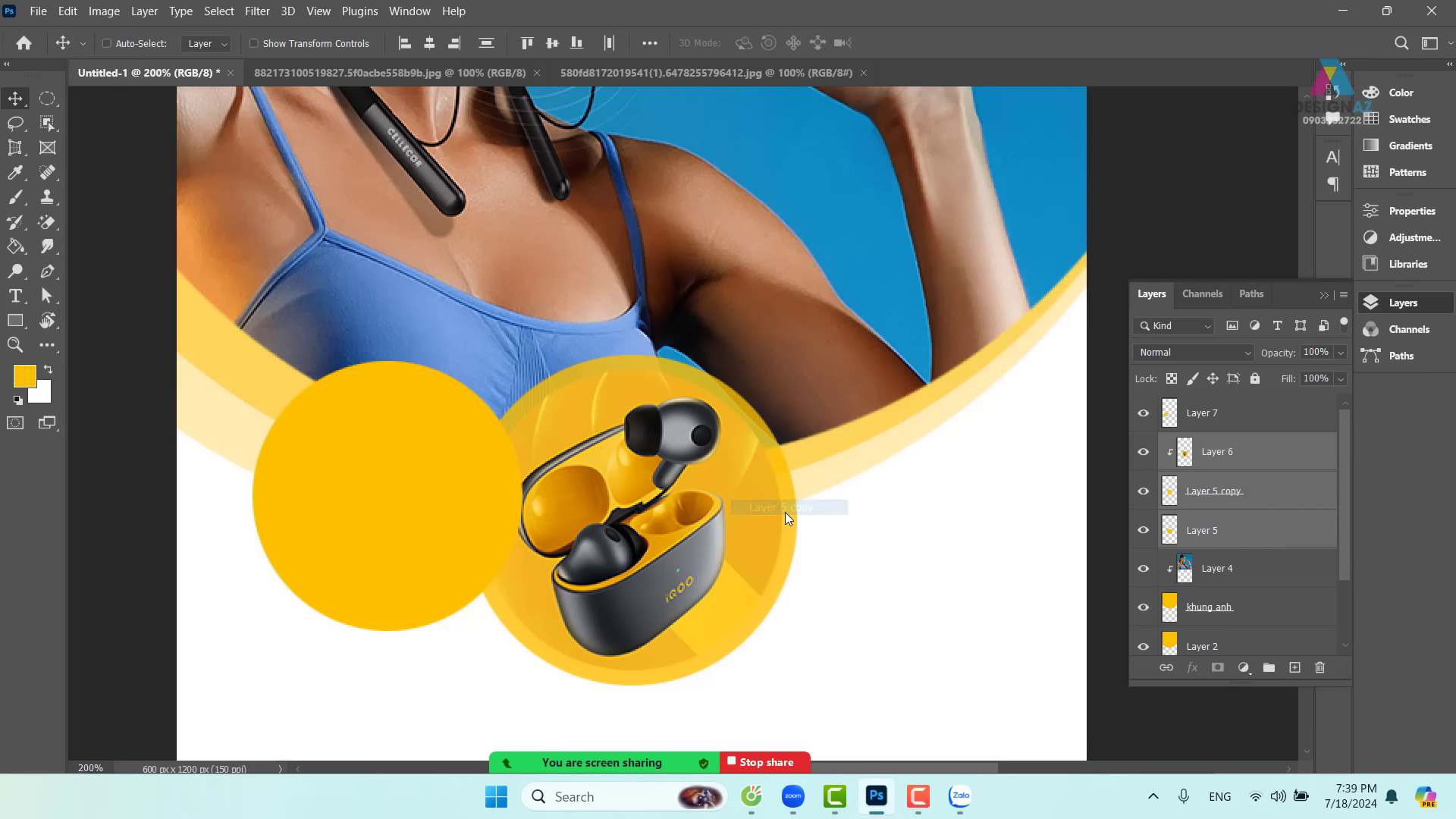
pyautogui.moveTo(610, 541); pyautogui.dragTo(798, 436)
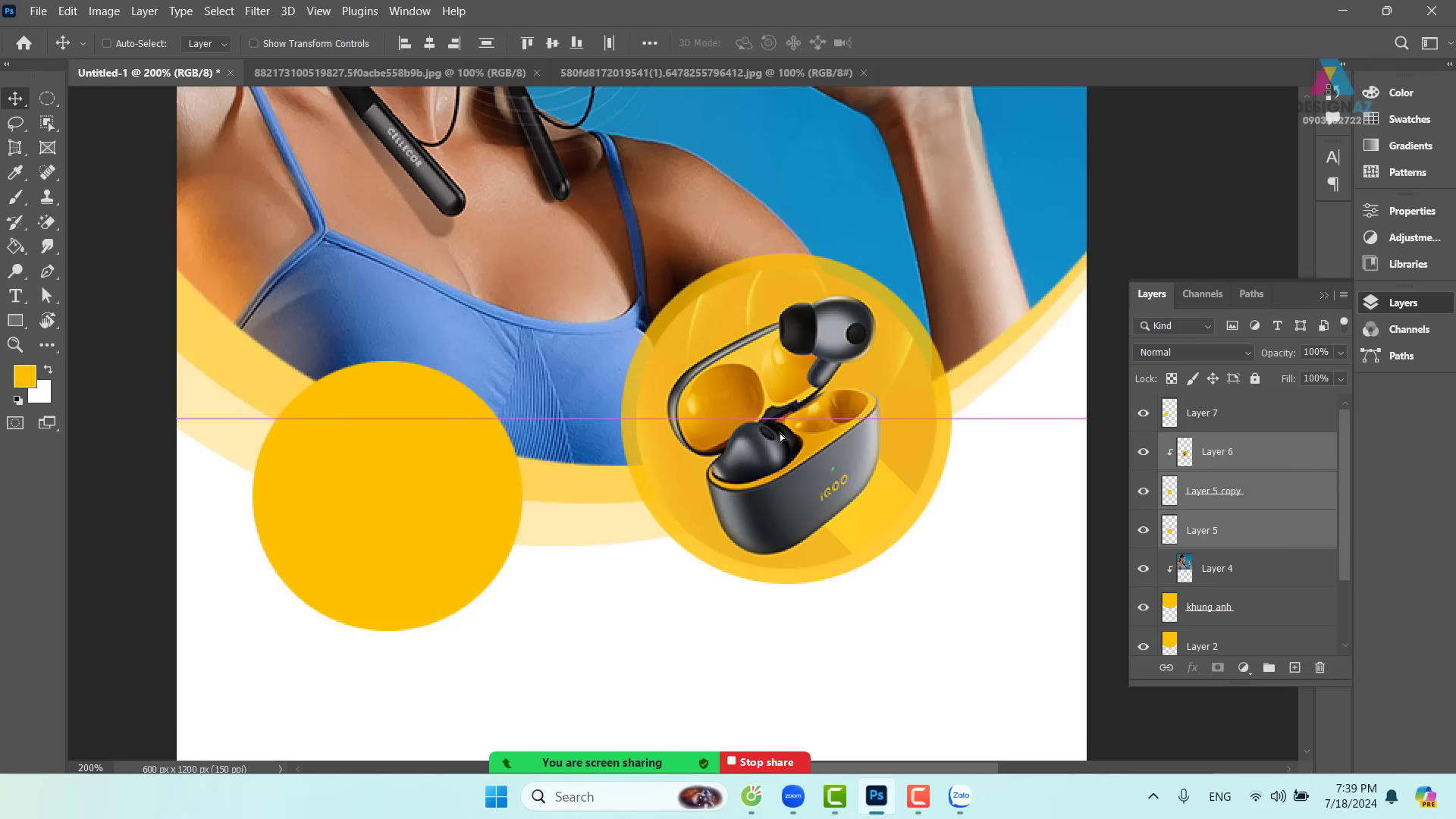
pyautogui.hotkey('ctrl', 'z')
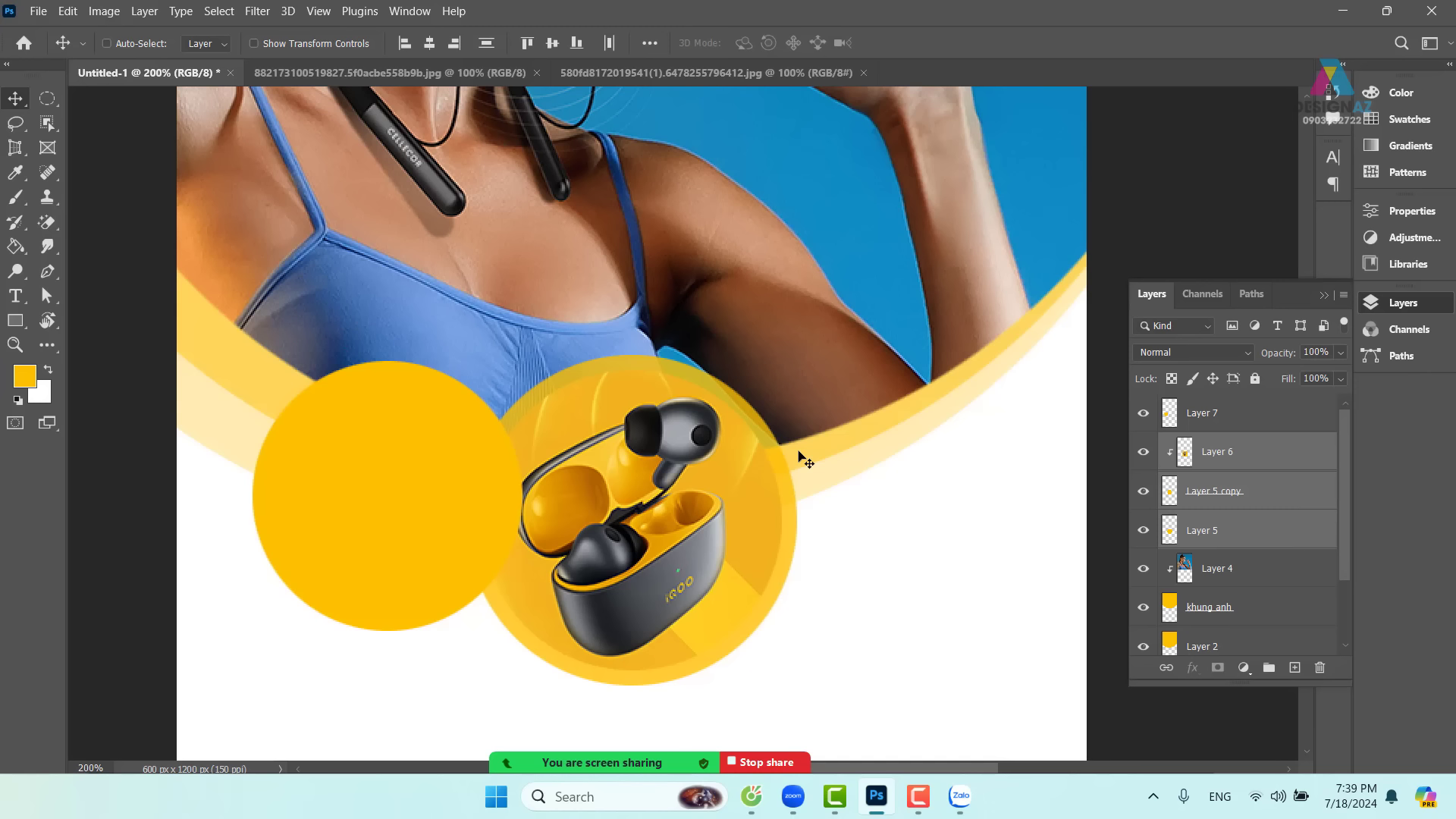
pyautogui.hotkey('ctrl', ']')
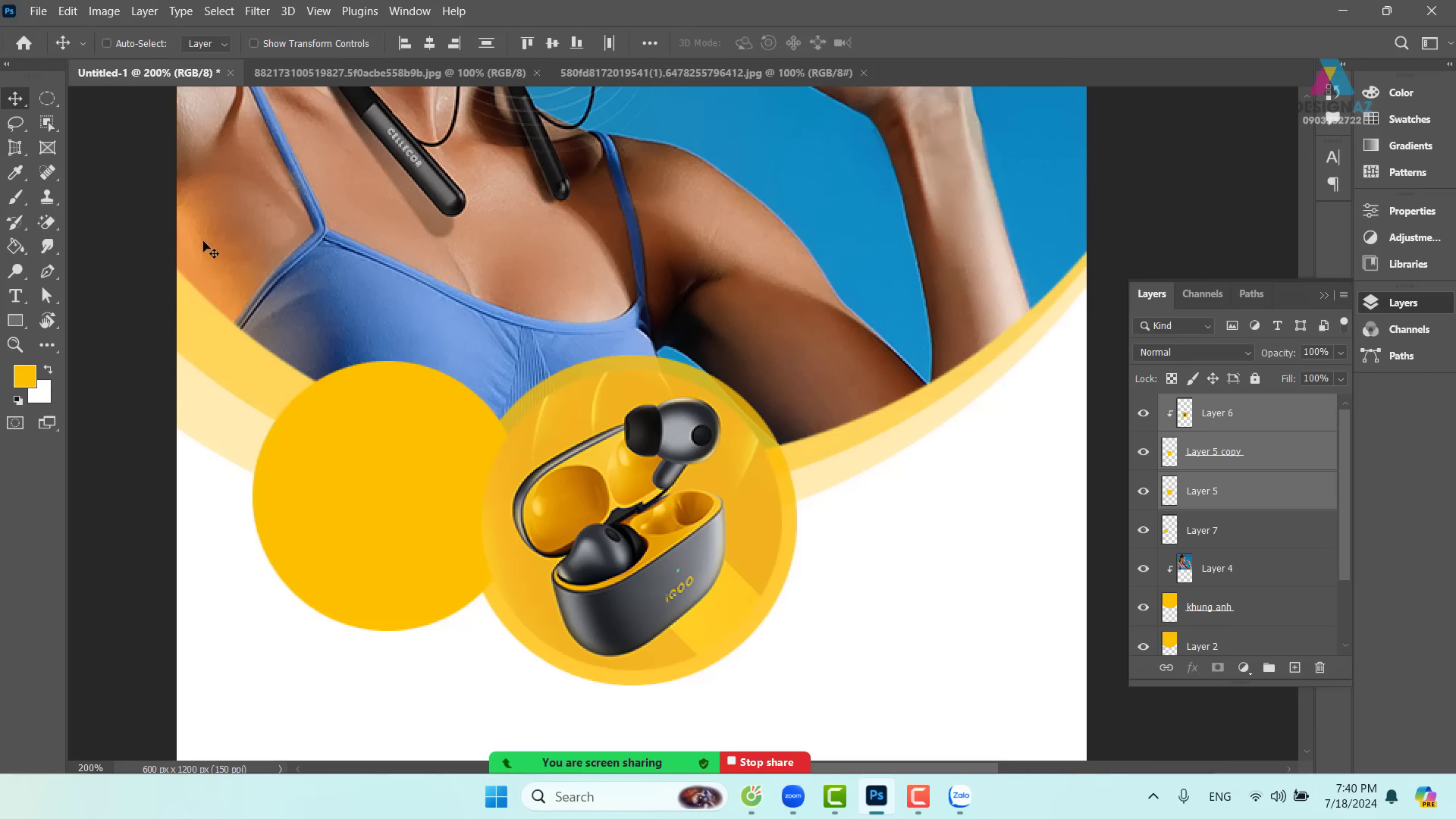
# - Select the new yellow circle (Layer 7) and set its opacity to 80%
pyautogui.rightClick(410, 416)
pyautogui.click(430, 423)
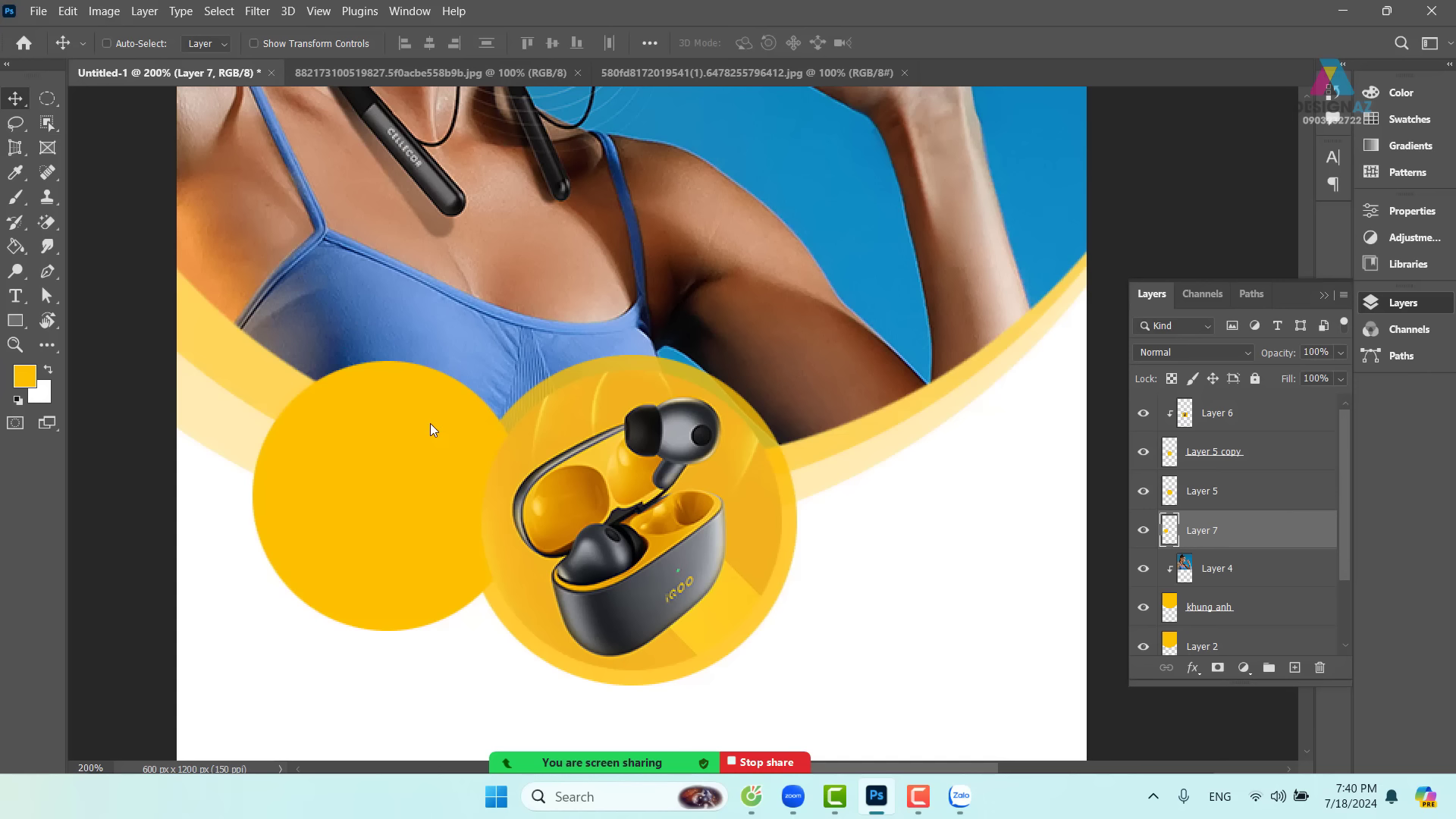
pyautogui.press('8')
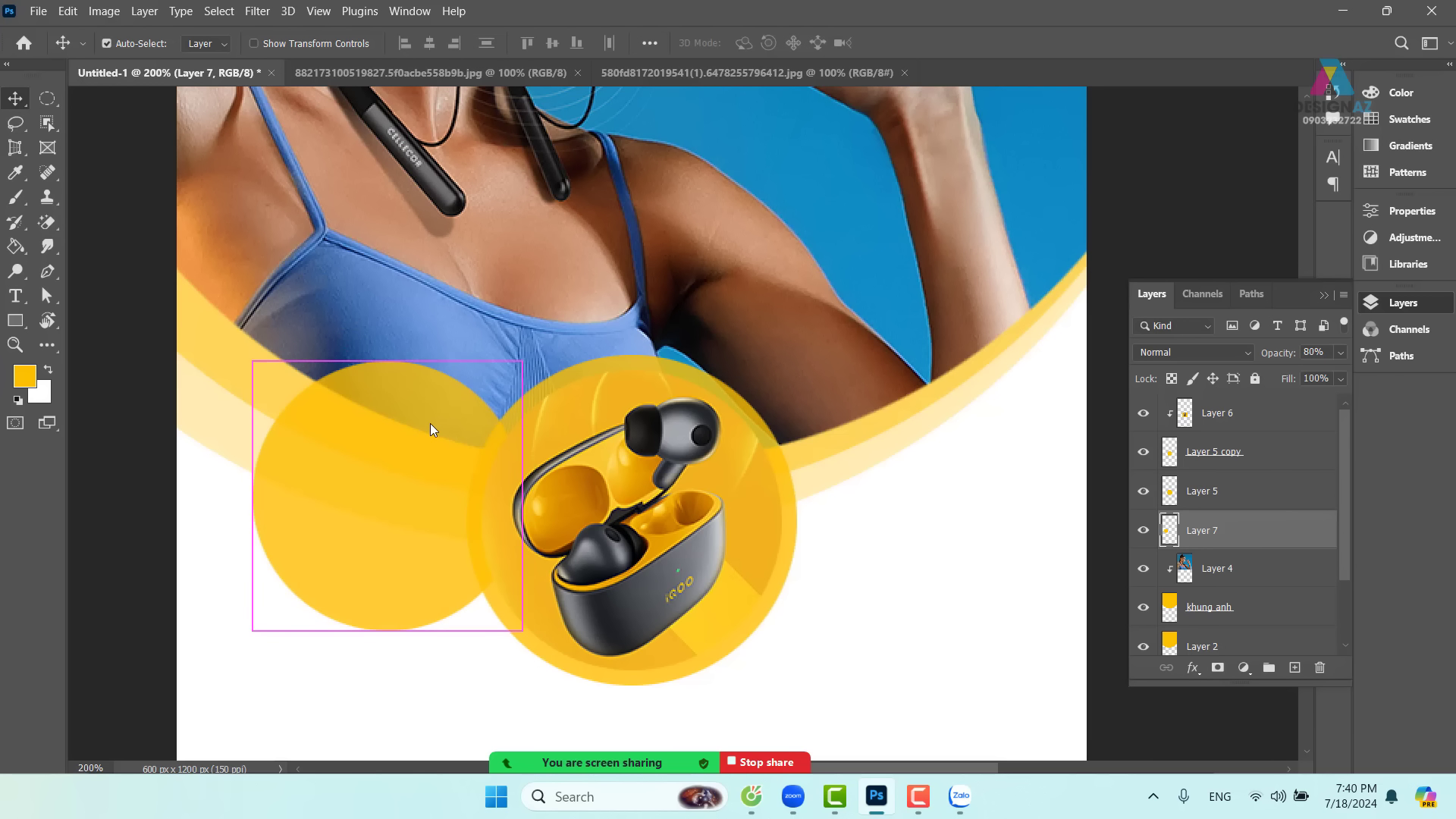
# - Duplicate the yellow circle (Layer 7), shrink the copy about its centre to leave a rim about 9 px wide, and set its opacity to 100%
pyautogui.hotkey('ctrl', 'j')
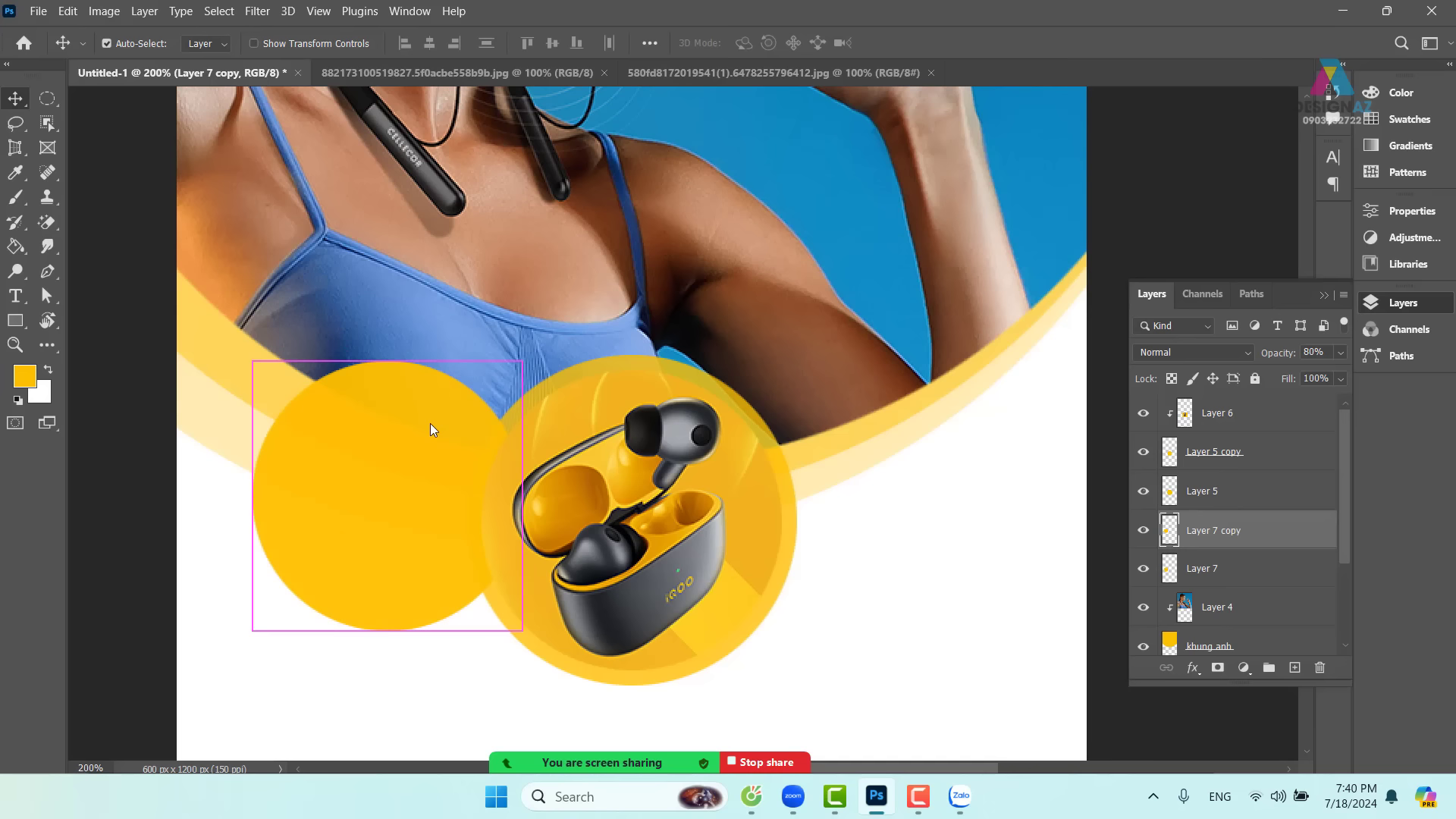
pyautogui.hotkey('ctrl', 't')
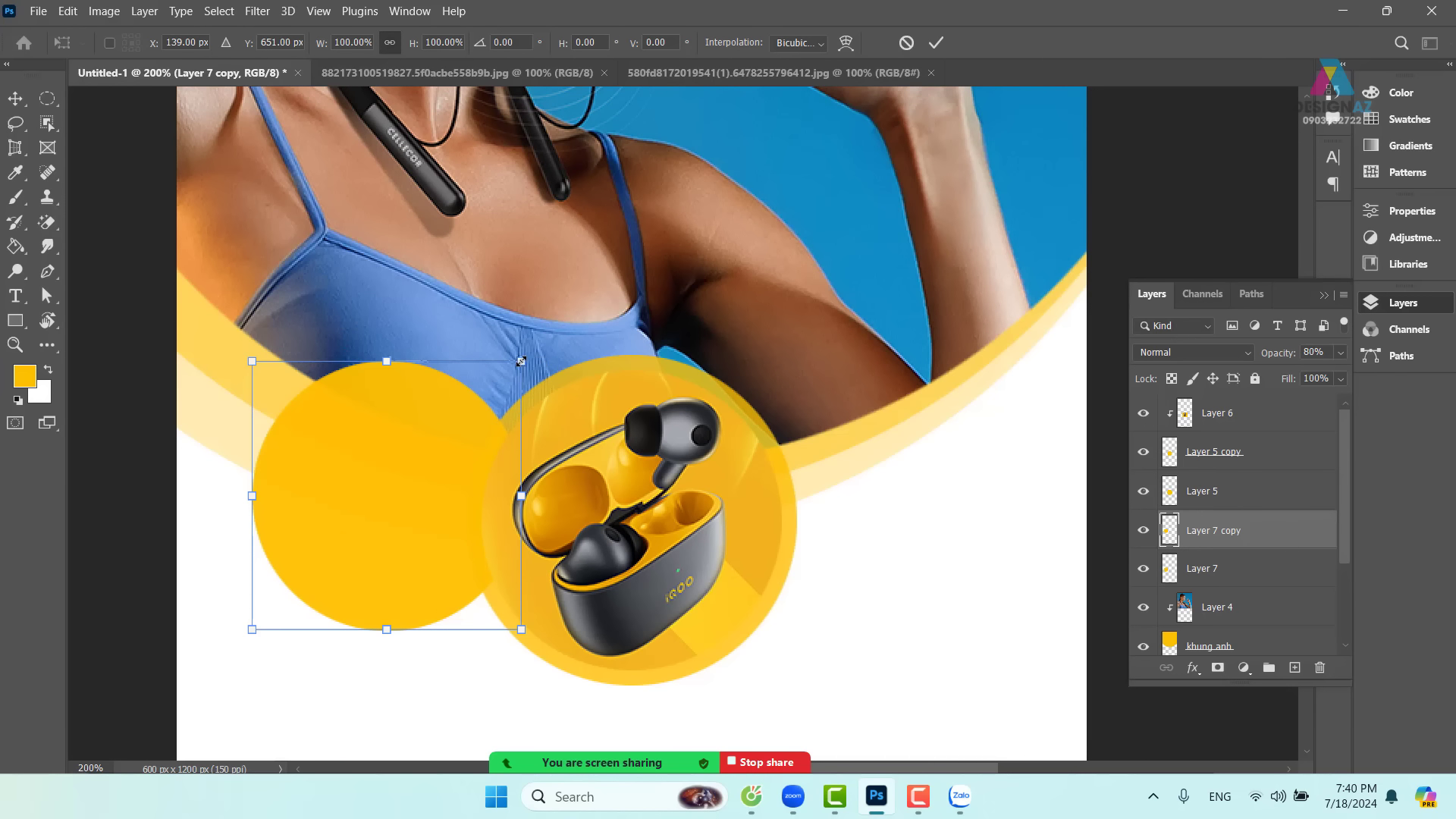
pyautogui.moveTo(521, 362); pyautogui.dragTo(505, 369)
pyautogui.press('Return')
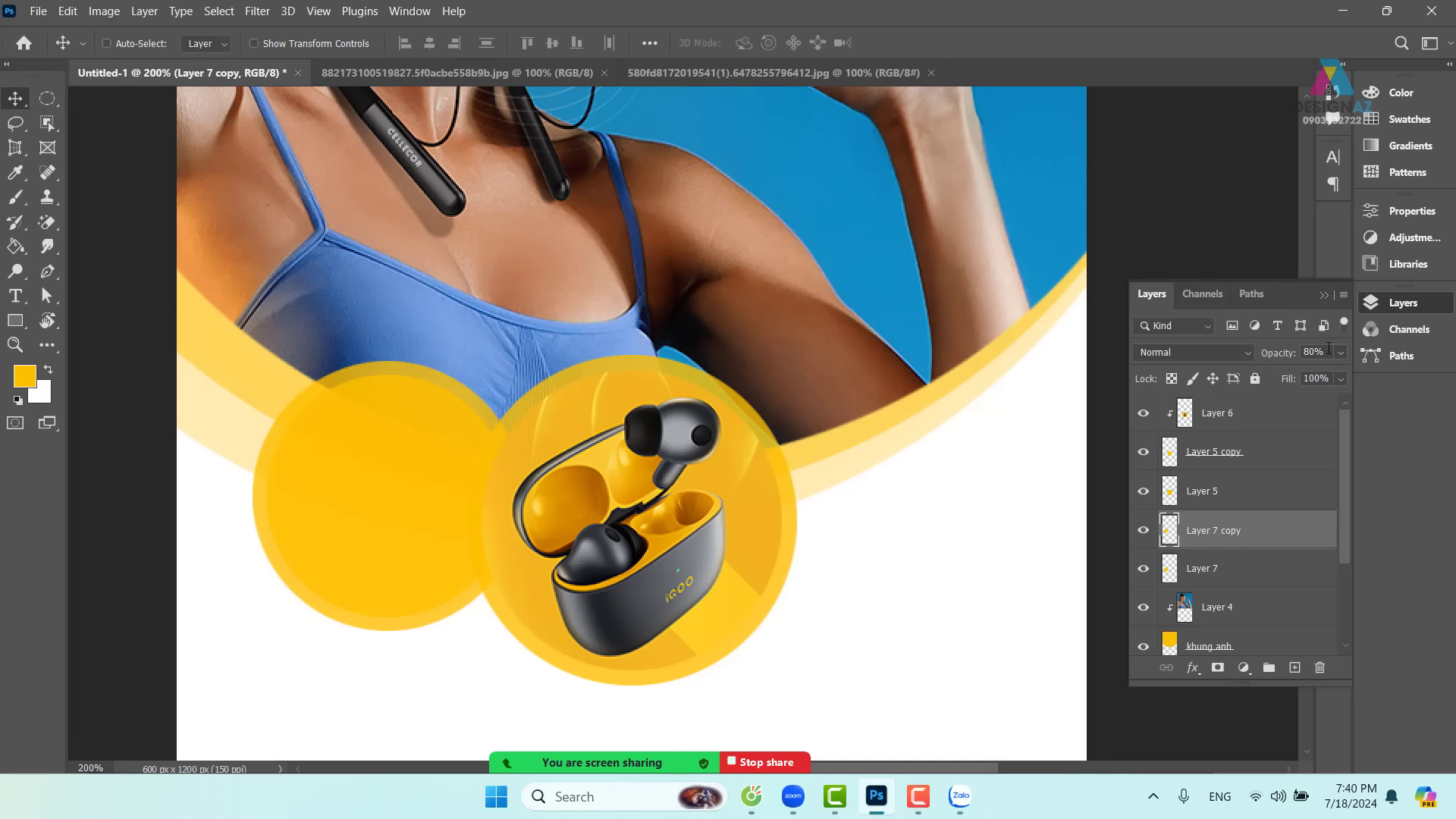
pyautogui.click(1264, 349)
pyautogui.write('100')
pyautogui.press('Return')
# - Select both concentric yellow circles (Layer 7 and Layer 7 copy) and place duplicates level with them on the earbud frame's right side
pyautogui.rightClick(483, 410)
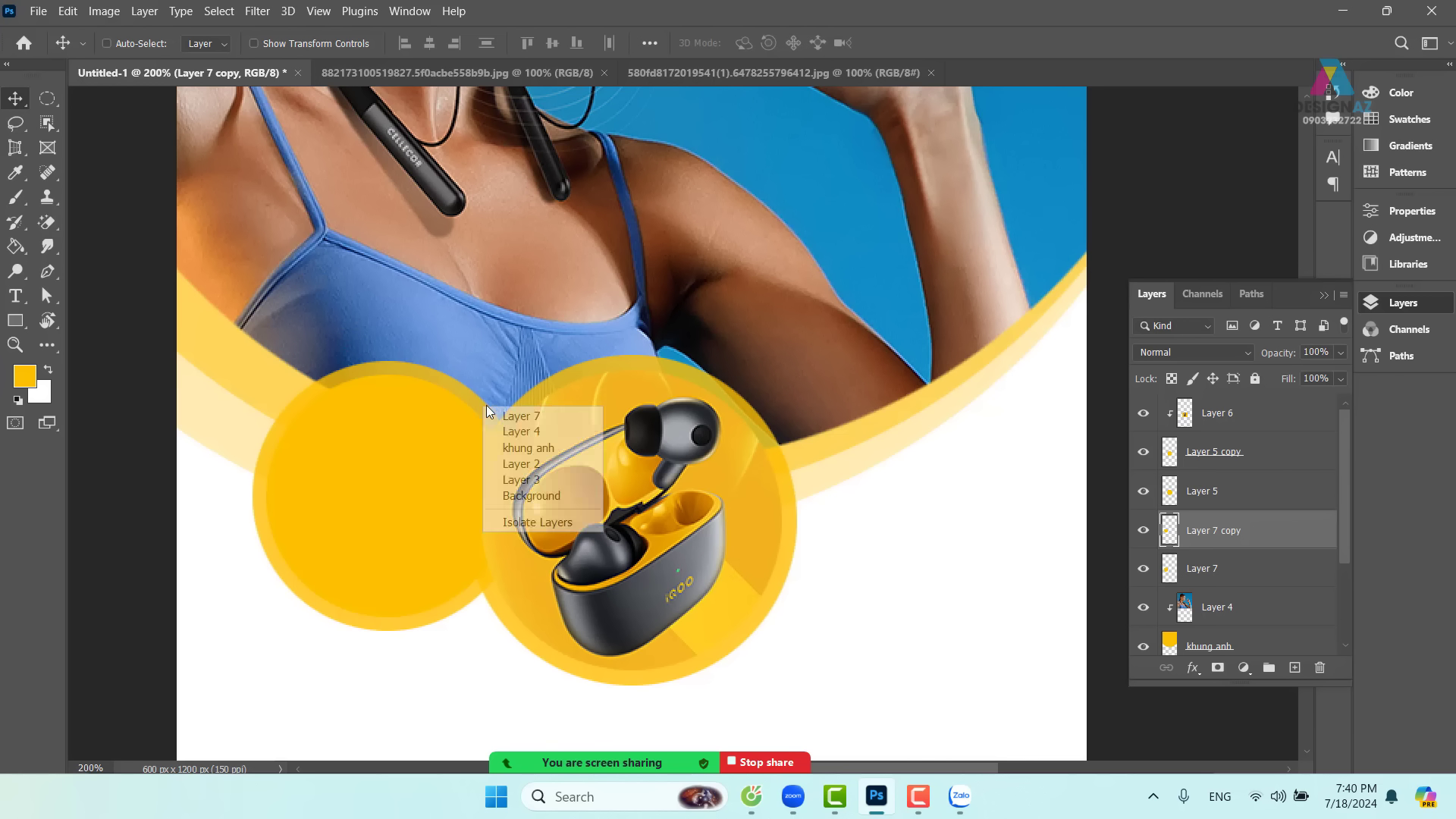
pyautogui.click(504, 416)
pyautogui.rightClick(431, 410)
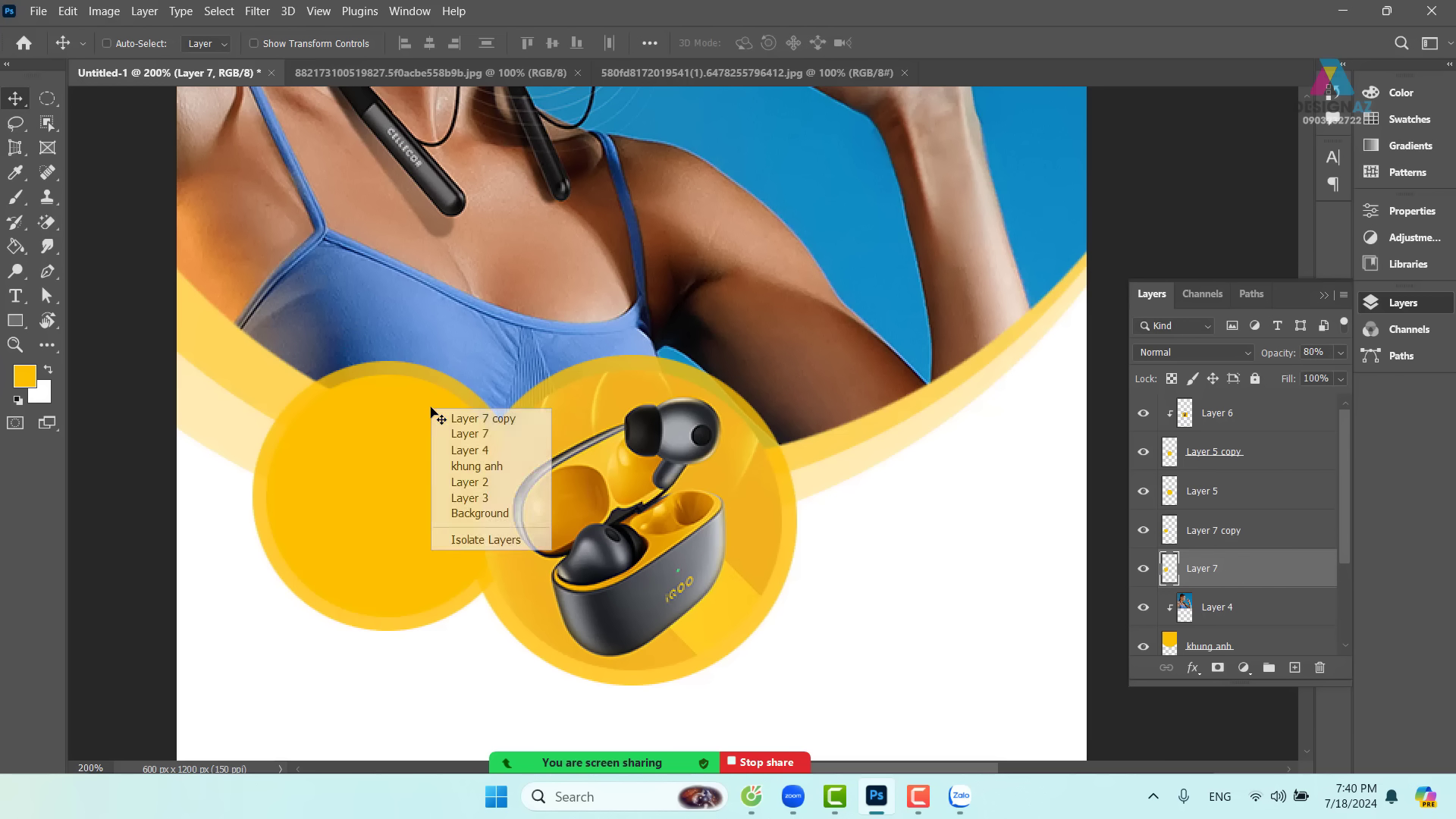
pyautogui.keyDown('shift'); pyautogui.click(452, 418); pyautogui.keyUp('shift')
pyautogui.moveTo(379, 443); pyautogui.dragTo(857, 515)
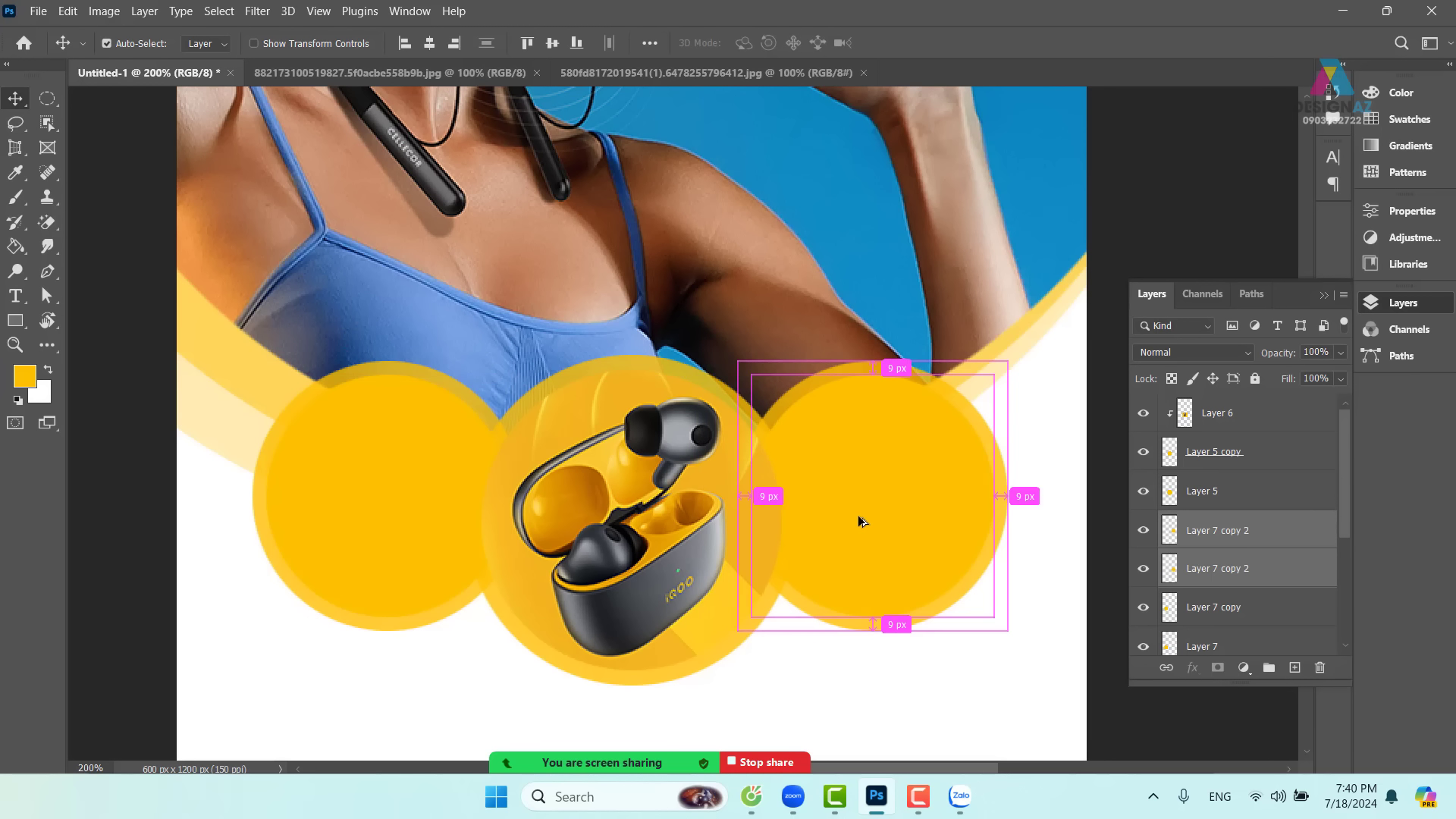
# - Copy the entire SOENIX earbuds image from 882173100519827.5f0acbe558b9b.jpg and return to the Untitled-1 banner
pyautogui.hotkey('ctrl', '-')
pyautogui.hotkey('ctrl', '-')
pyautogui.moveTo(712, 514); pyautogui.dragTo(697, 456)
pyautogui.hotkey('ctrl', '+')
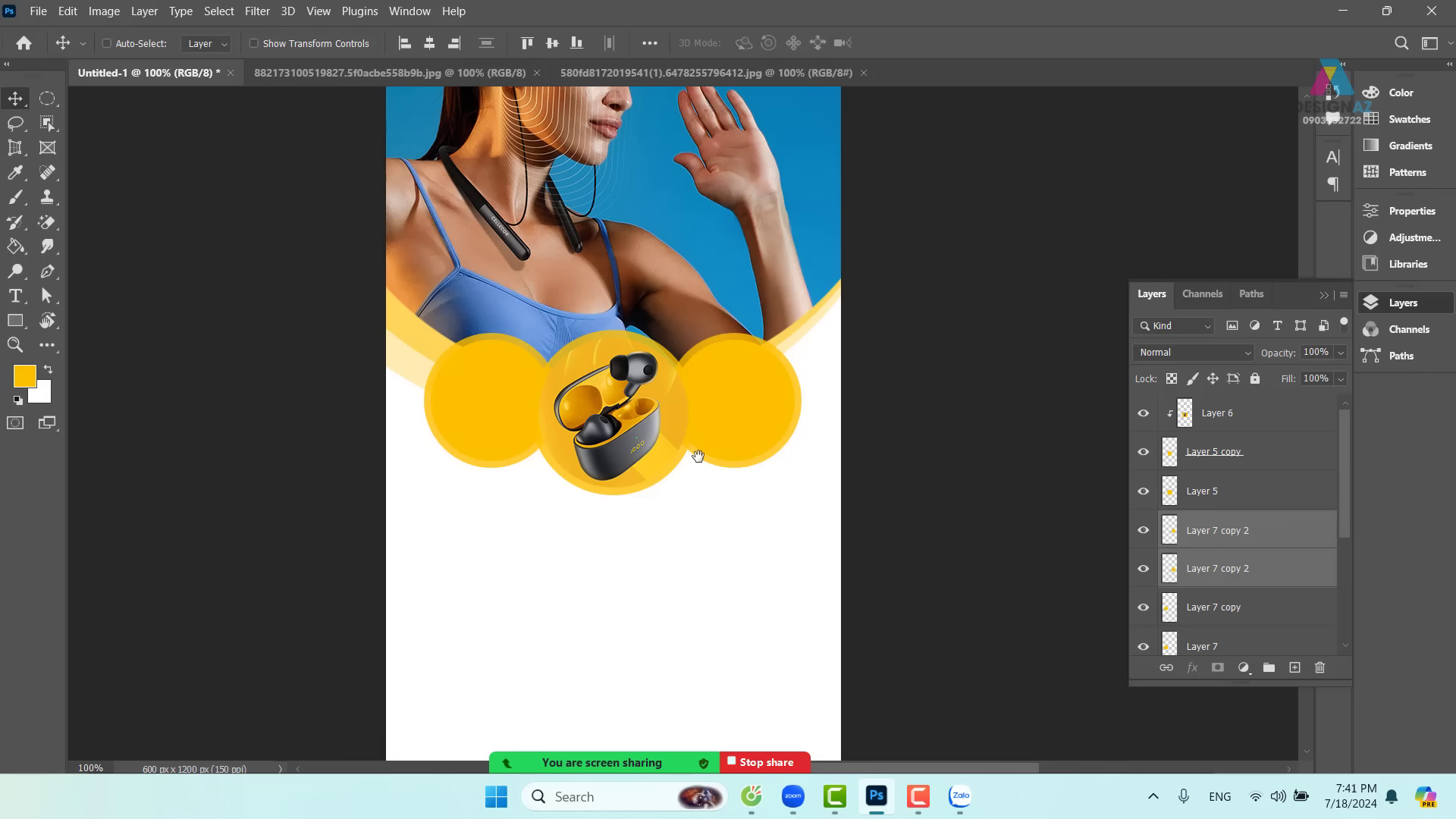
pyautogui.click(415, 74)
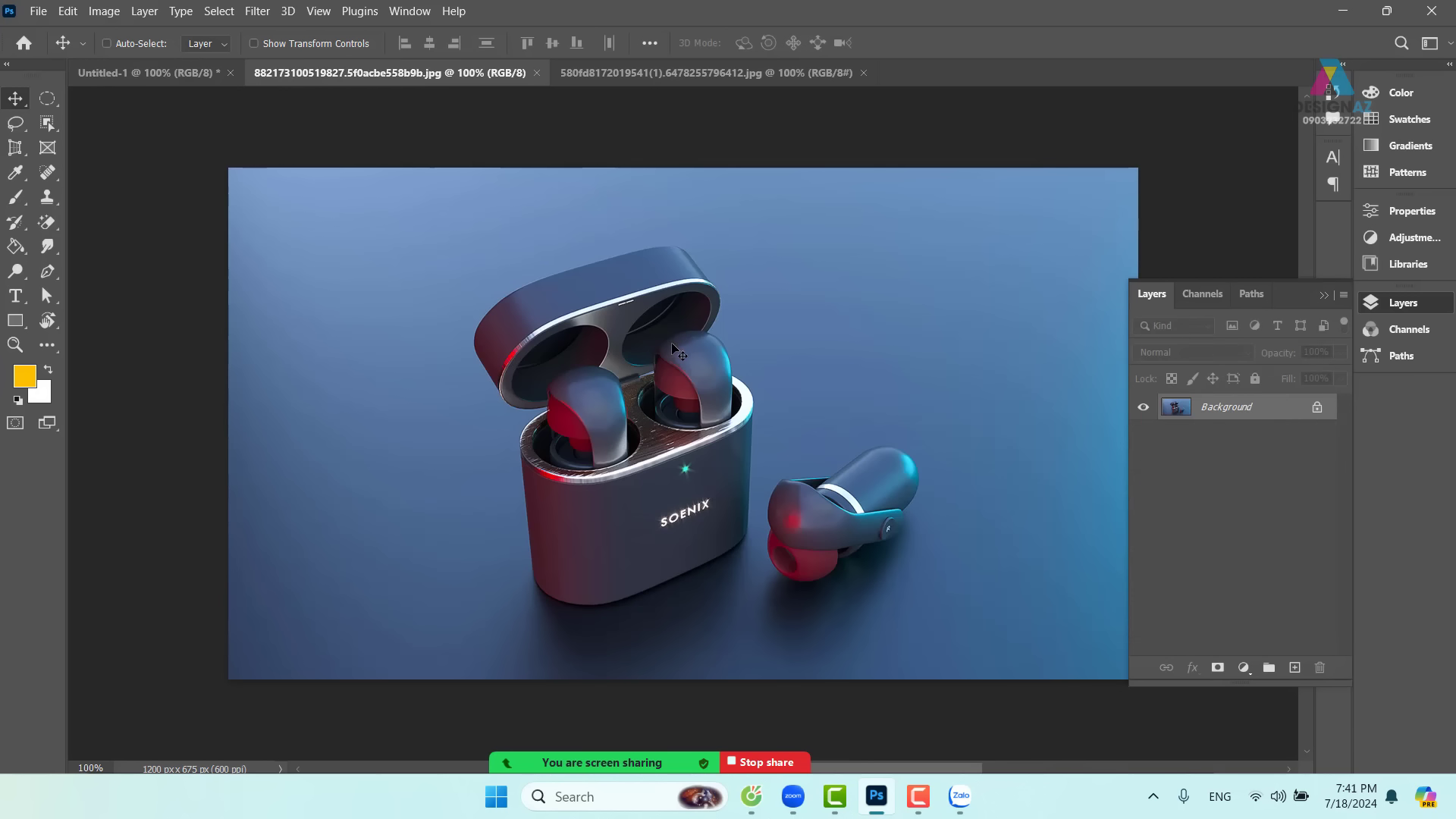
pyautogui.hotkey('ctrl', 'a')
pyautogui.hotkey('ctrl', 'c')
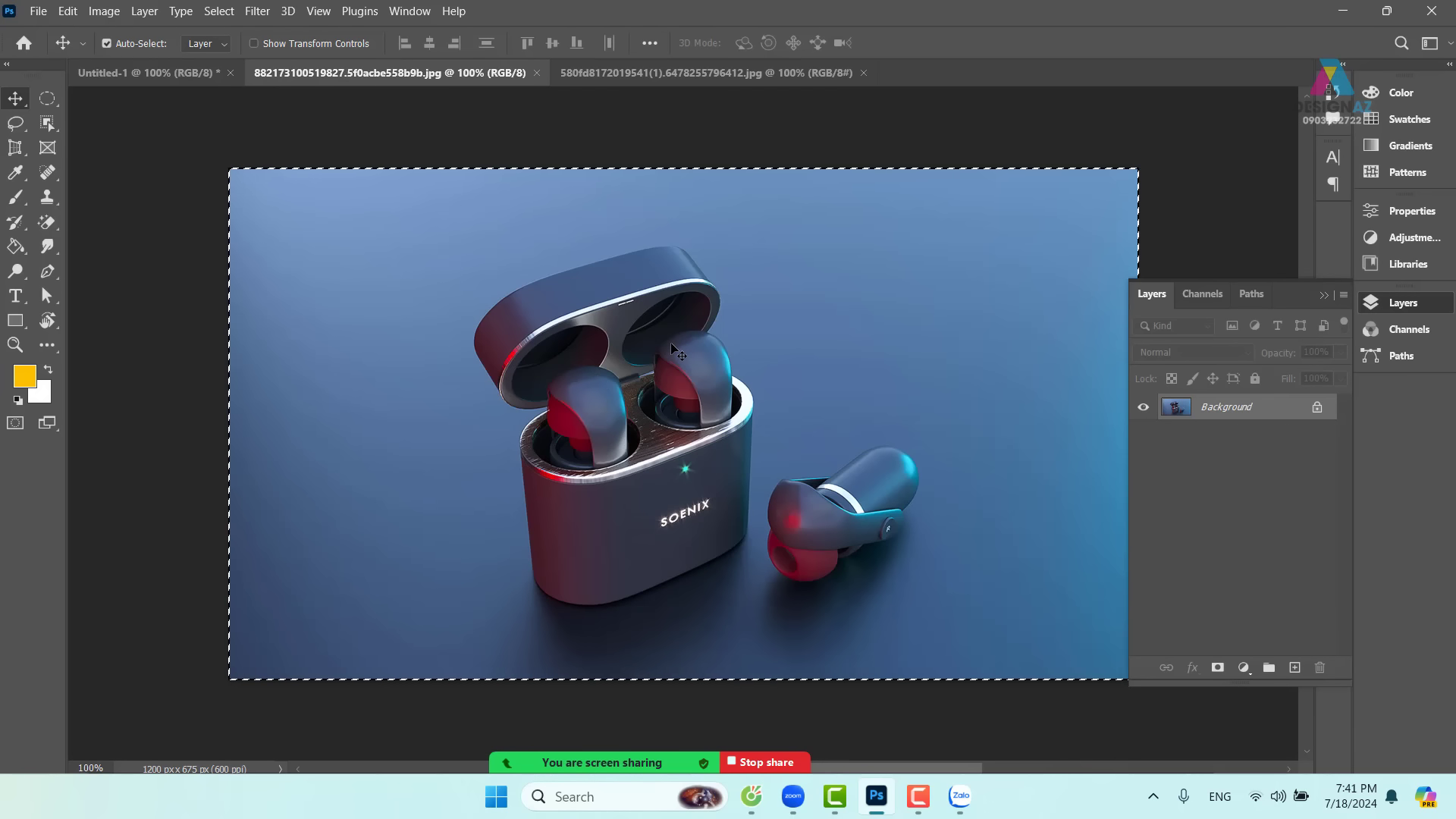
pyautogui.click(169, 74)
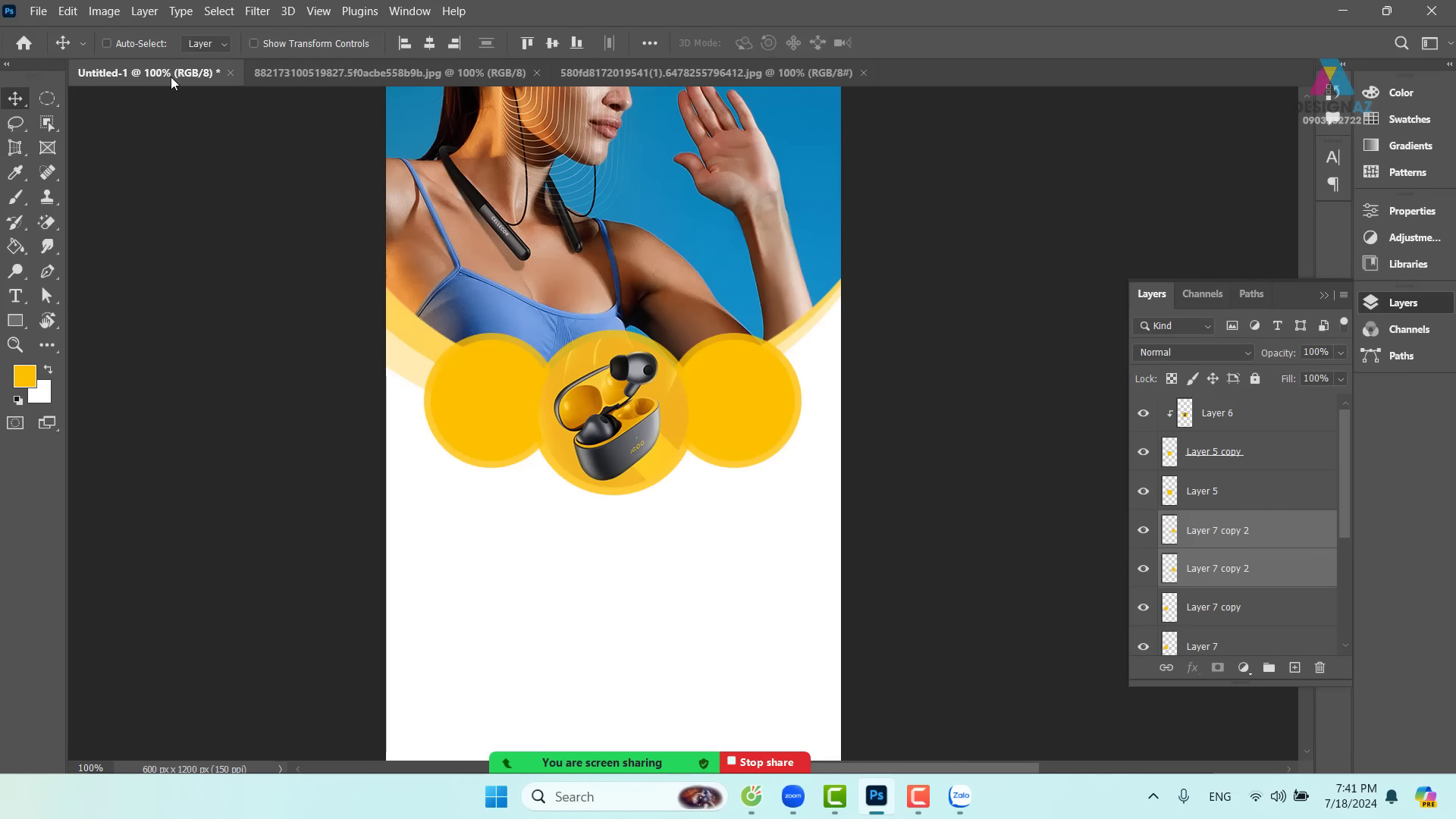
# - Paste the SOENIX image directly above the left inner circle (Layer 7 copy) and clip it to that circle
pyautogui.rightClick(483, 412)
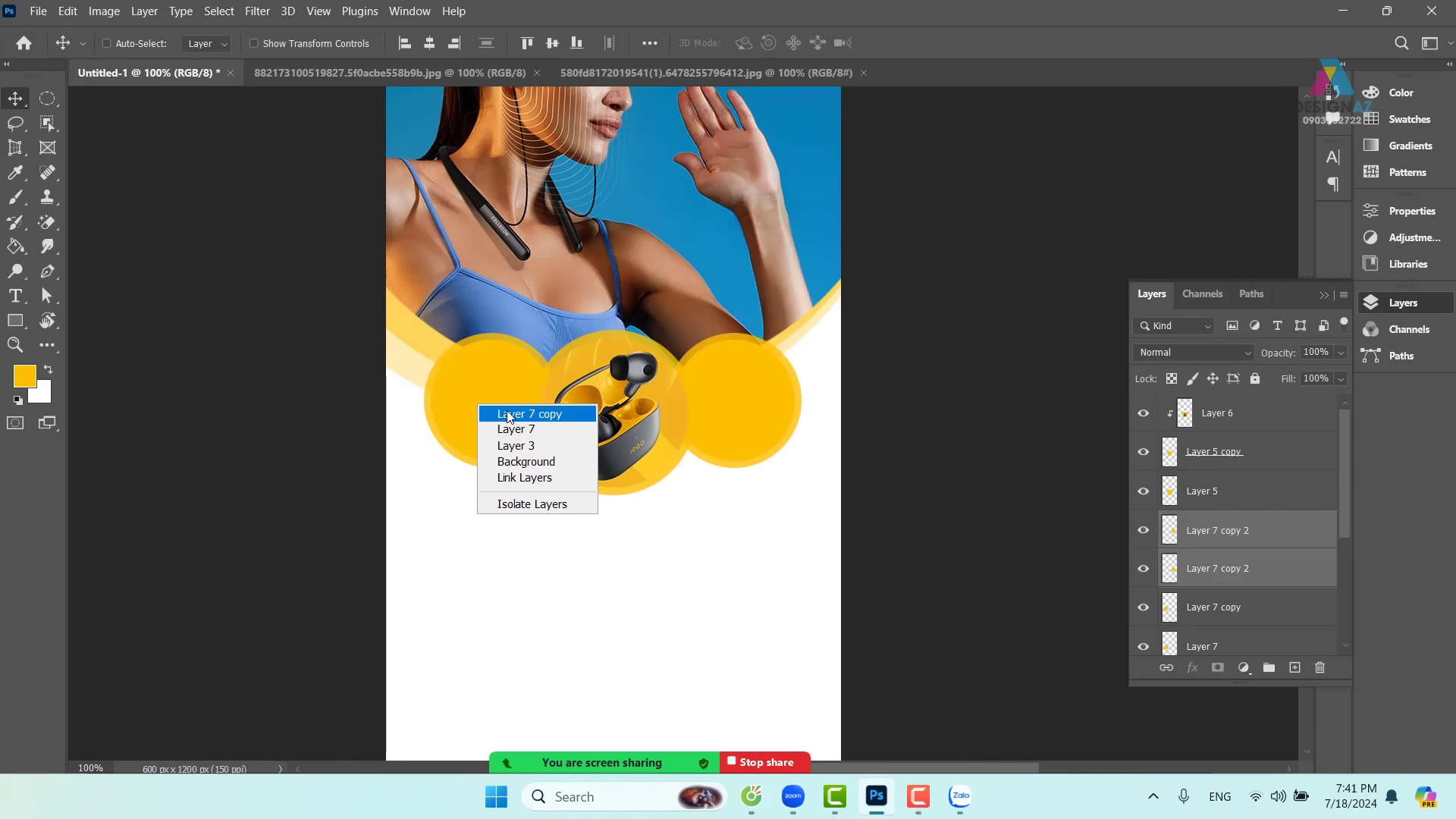
pyautogui.click(508, 414)
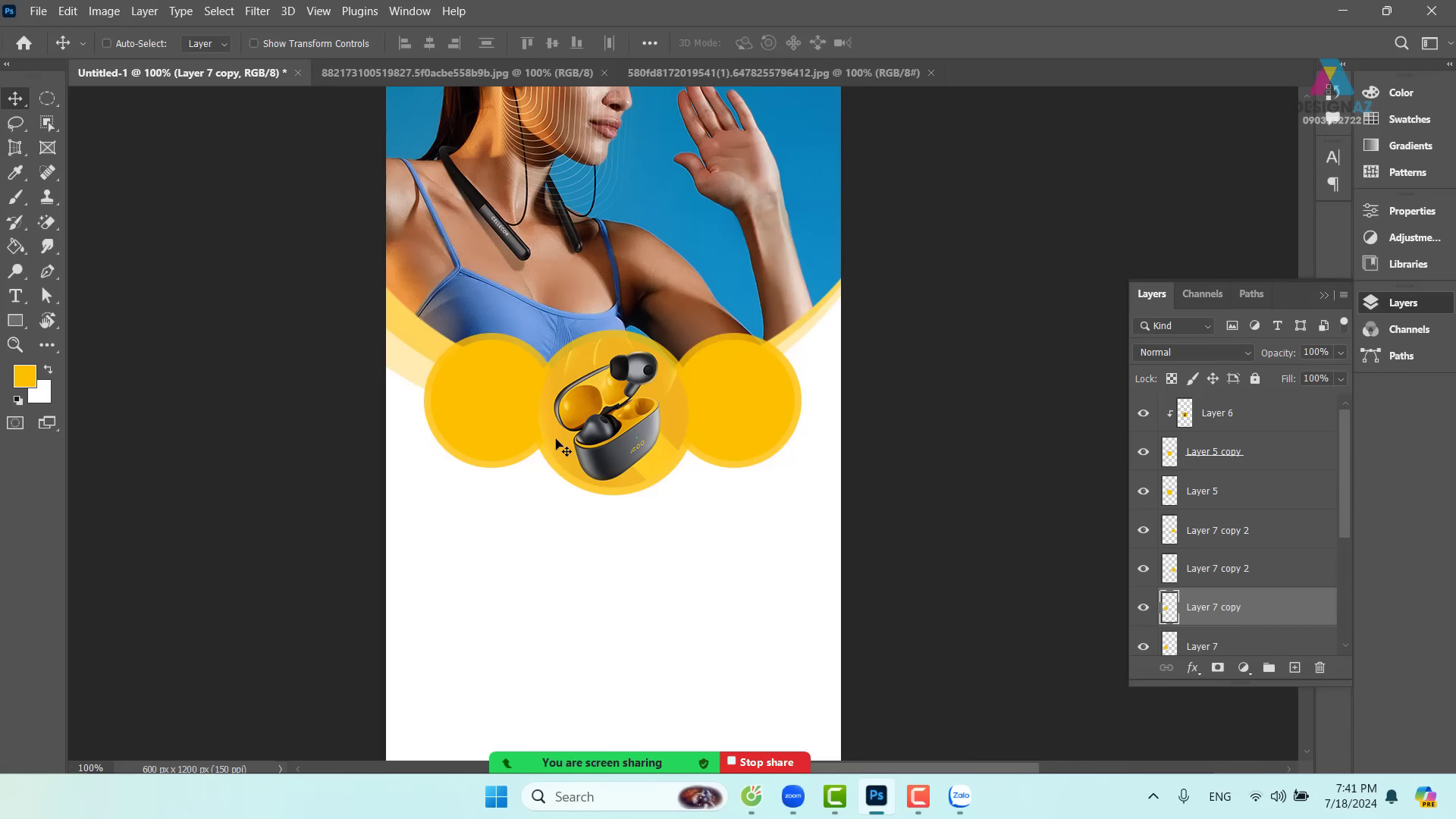
pyautogui.hotkey('ctrl', 'v')
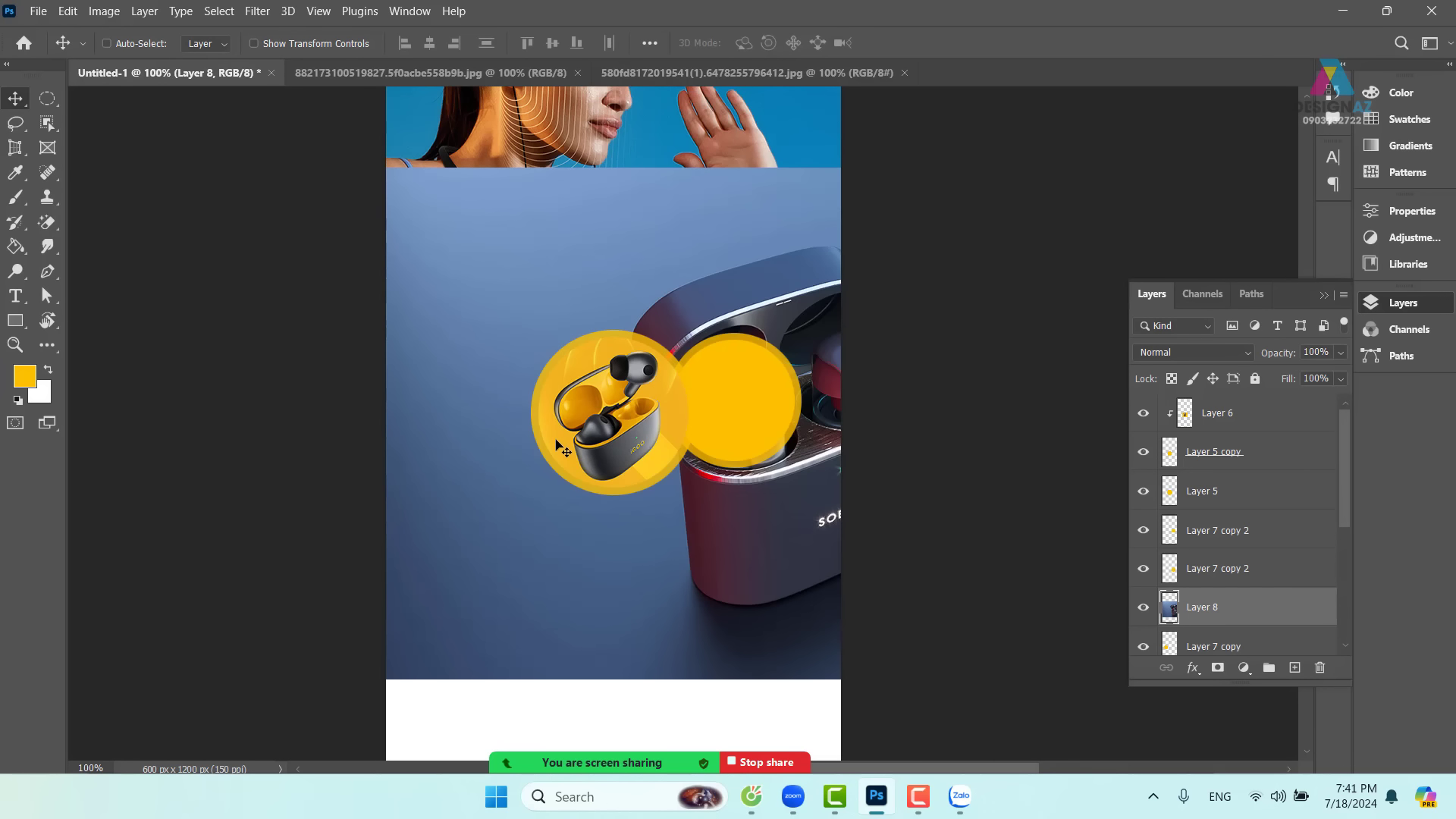
pyautogui.moveTo(783, 510); pyautogui.dragTo(523, 472)
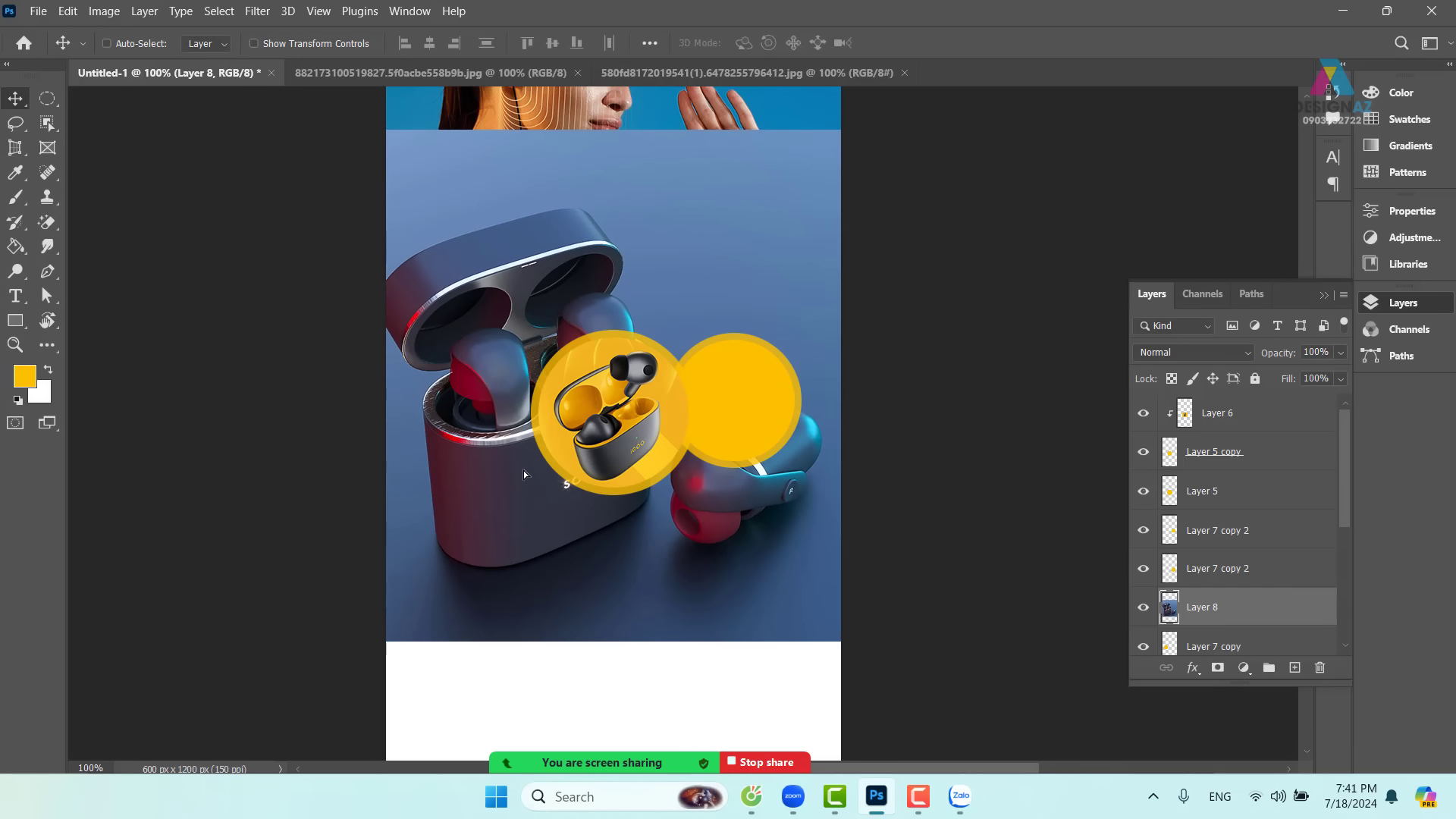
pyautogui.press('ctrl')
pyautogui.hotkey('ctrl', 'alt', 'g')
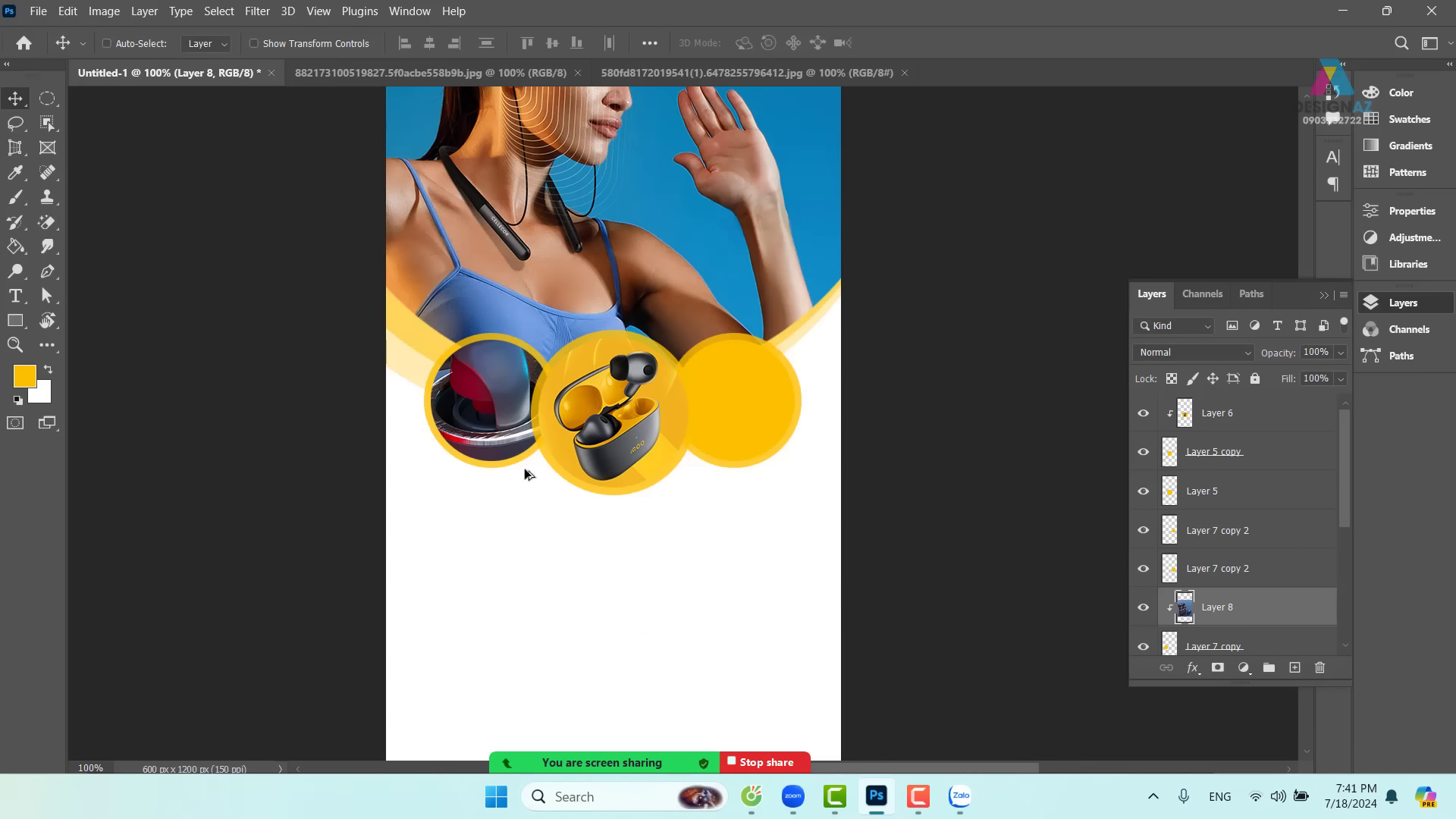
# - Scale the clipped SOENIX image to 27.50% and position its charging case inside the left circle
pyautogui.hotkey('ctrl', 't')
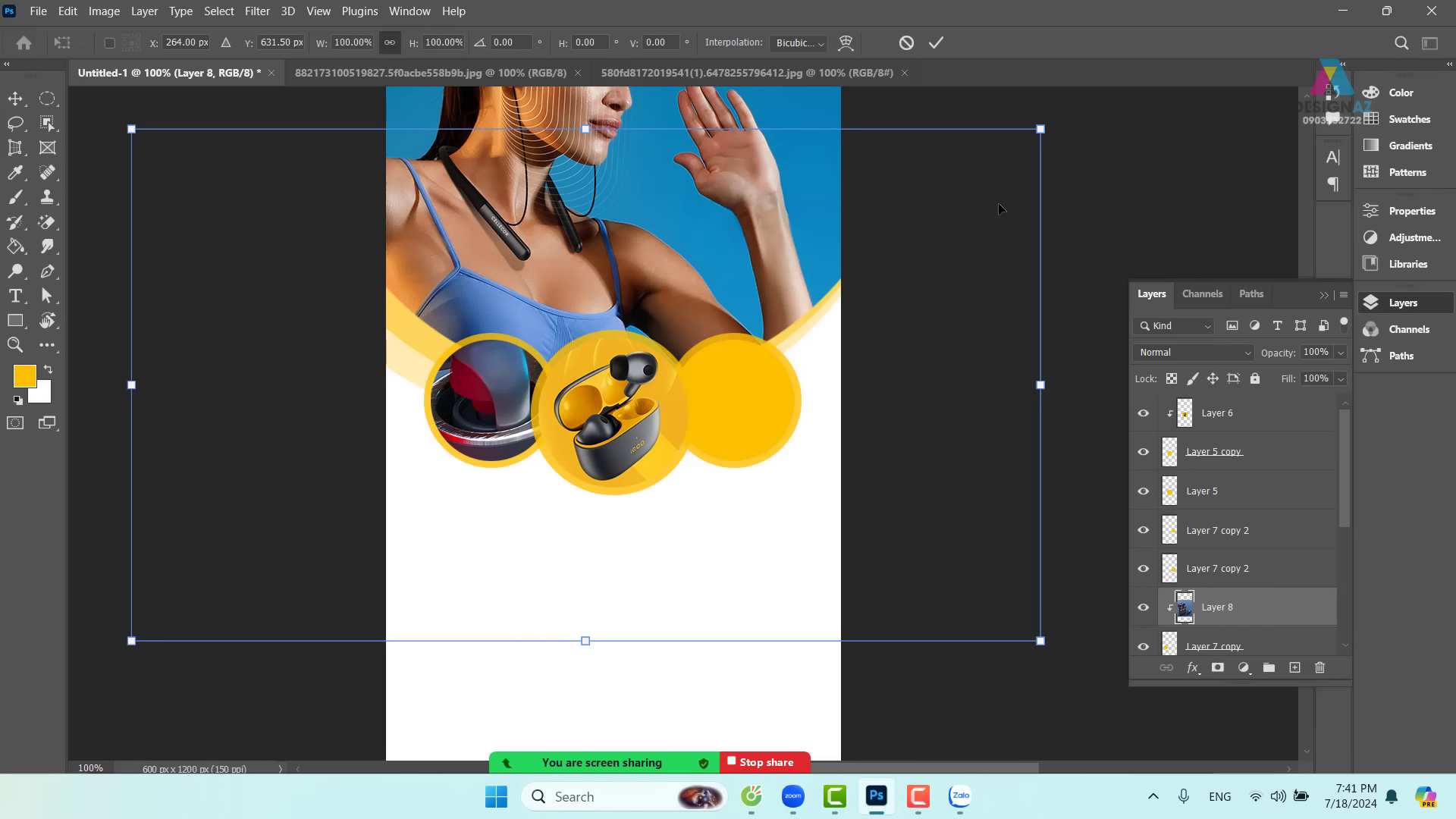
pyautogui.moveTo(1033, 134); pyautogui.dragTo(602, 364)
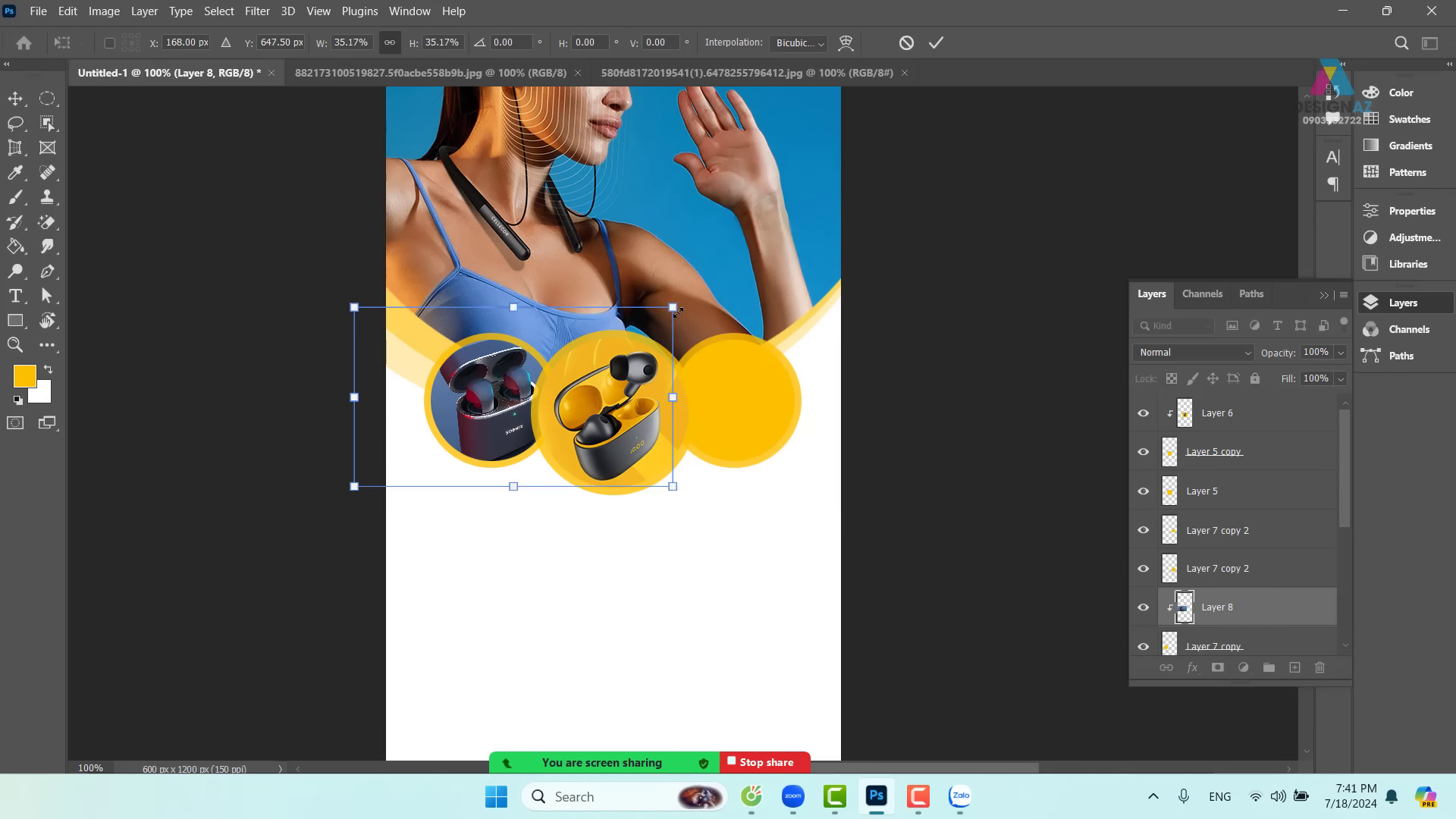
pyautogui.moveTo(677, 311); pyautogui.dragTo(584, 345)
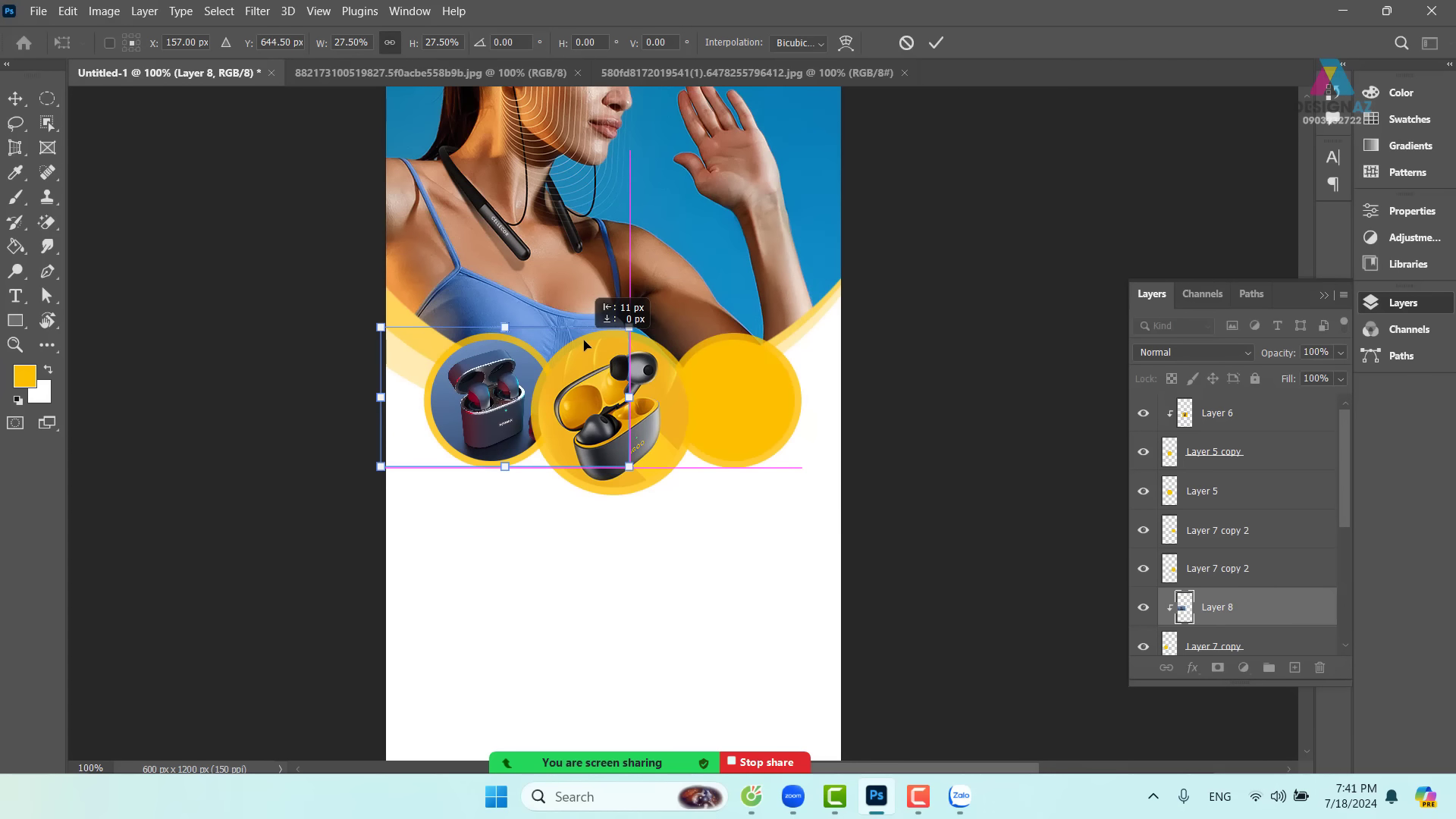
pyautogui.press('Return')
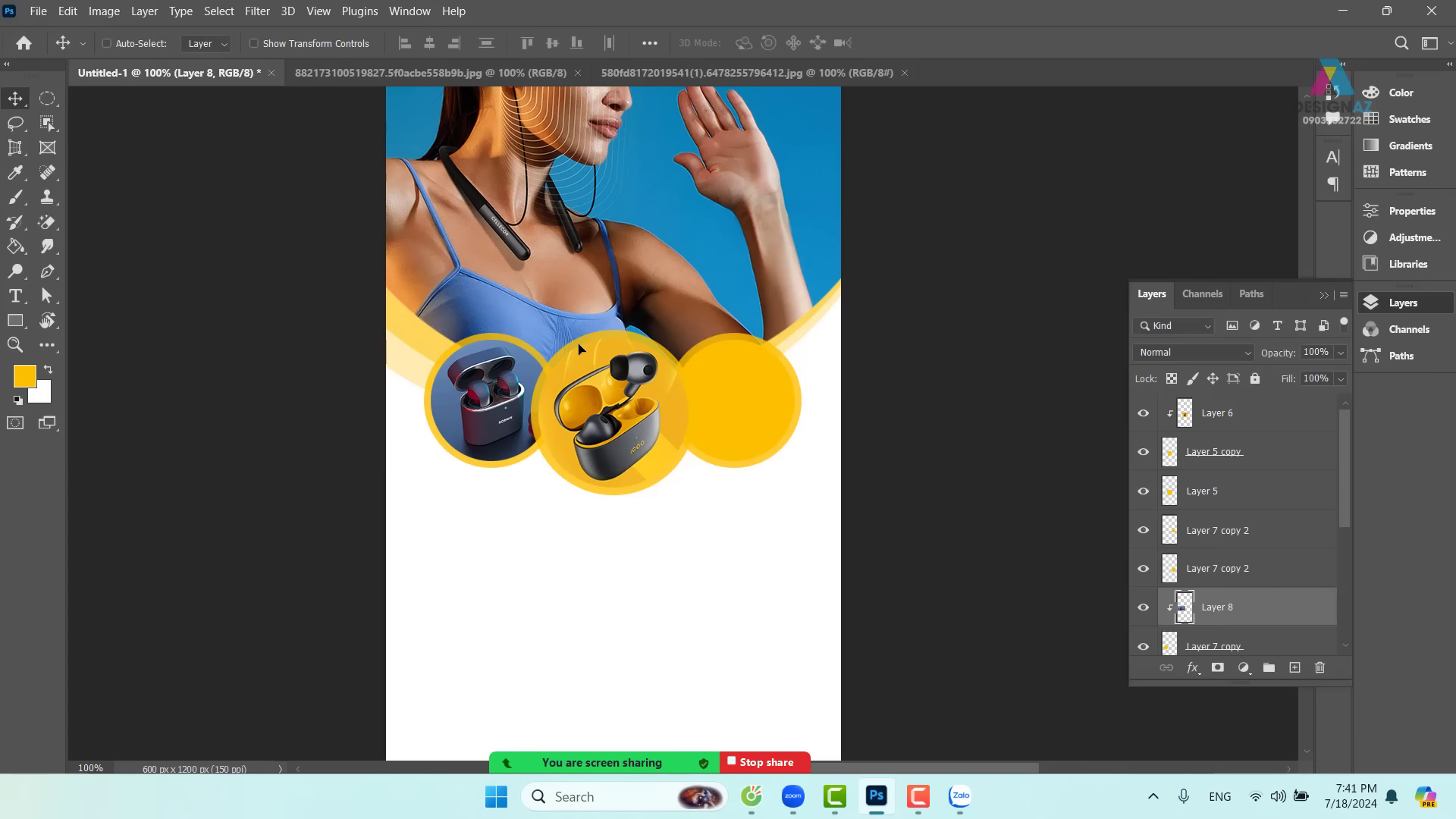
# - Select the right inner circle (upper Layer 7 copy 2) and close the SOENIX source image
pyautogui.rightClick(746, 396)
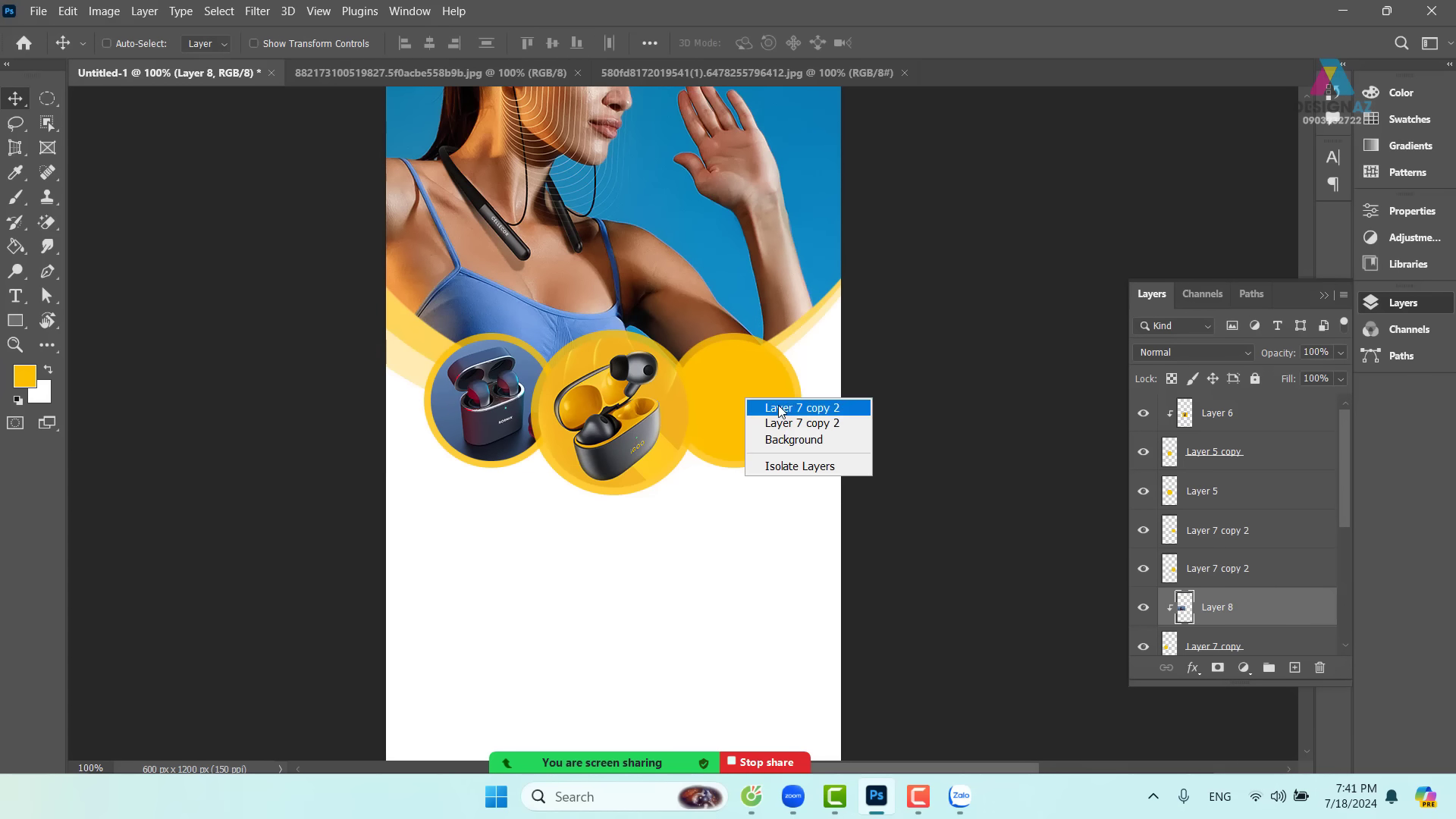
pyautogui.click(789, 405)
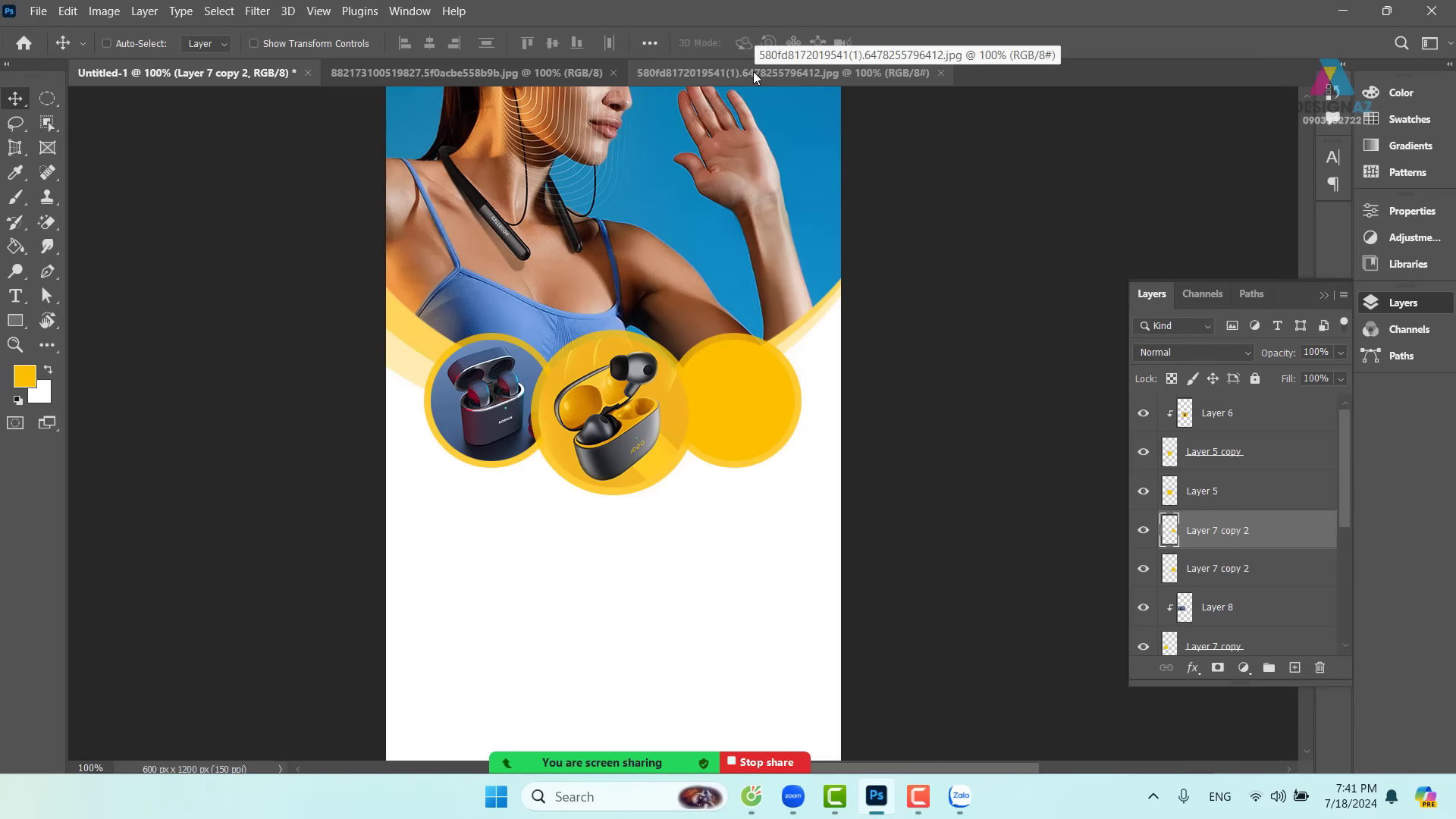
pyautogui.click(527, 76)
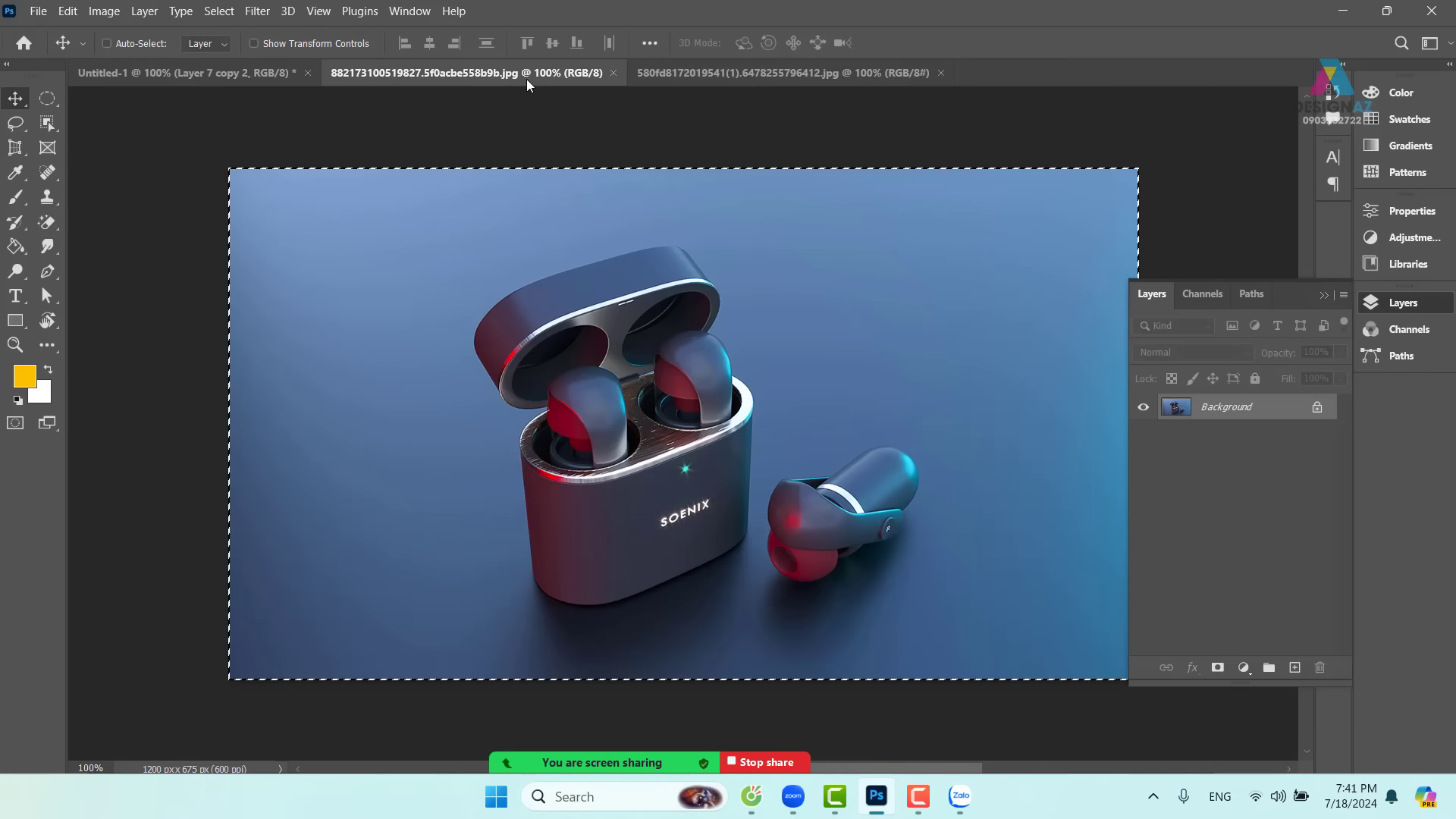
pyautogui.click(612, 72)
pyautogui.click(608, 74)
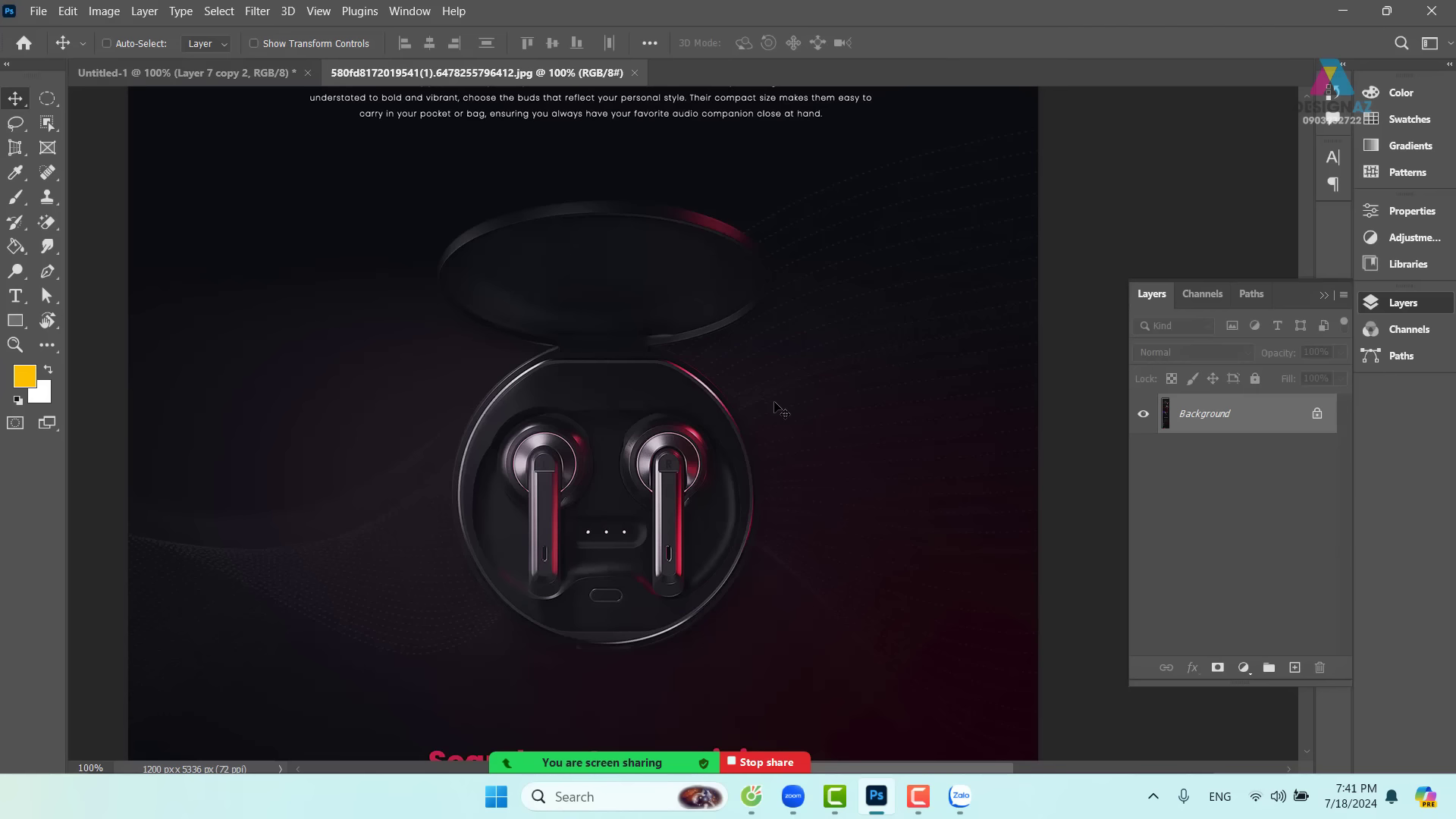
pyautogui.press('m')
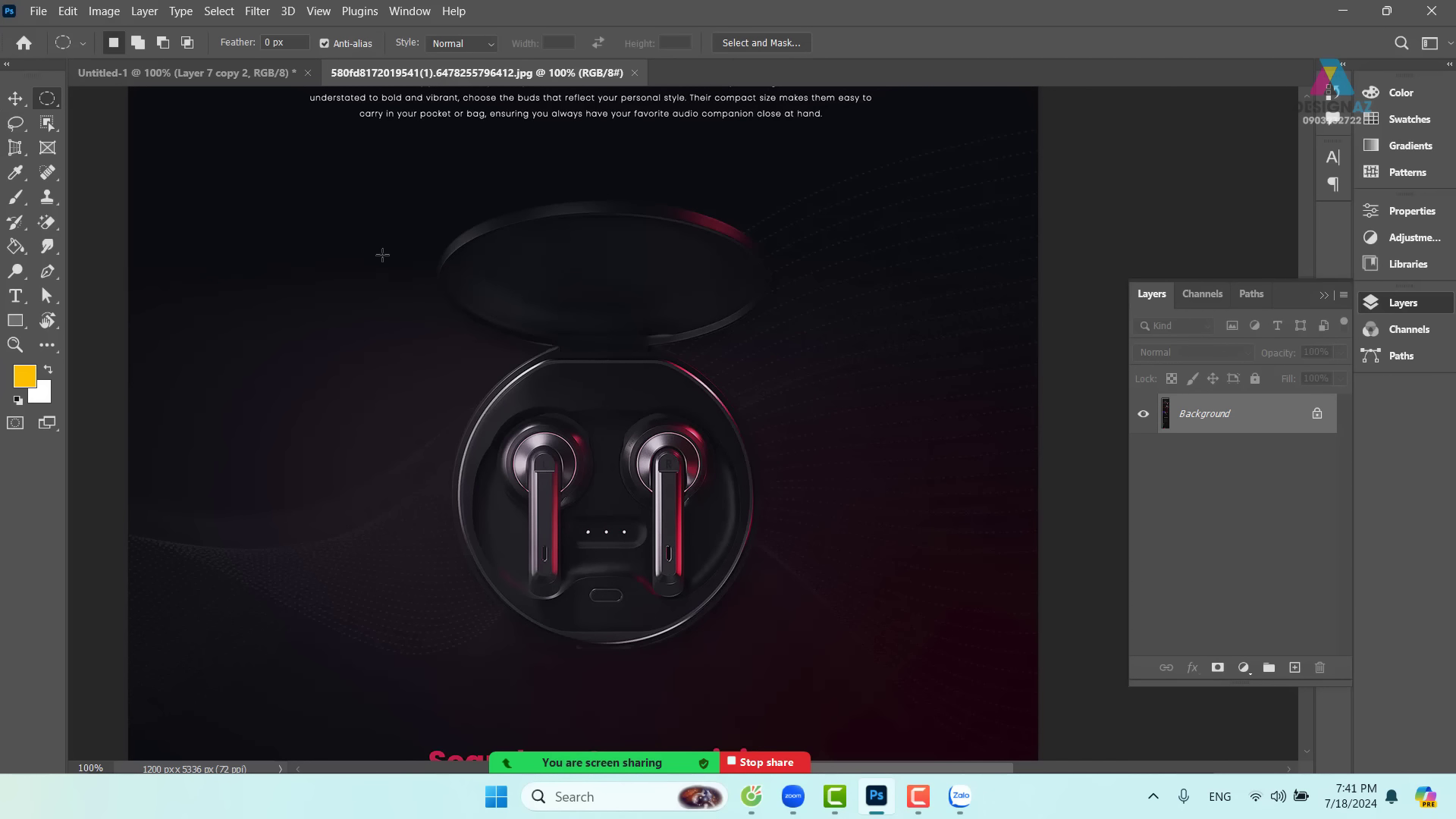
pyautogui.moveTo(338, 173); pyautogui.dragTo(831, 629)
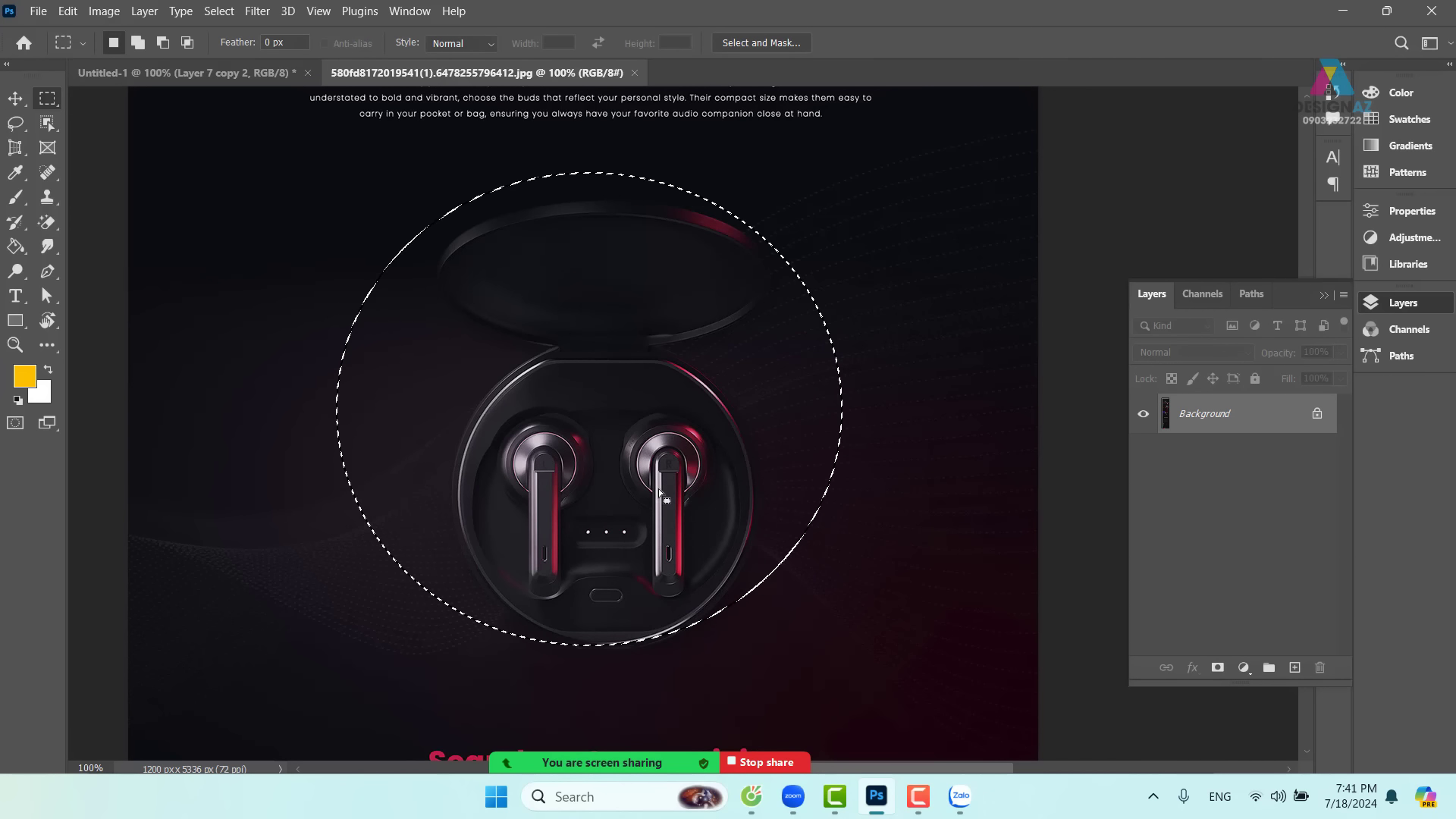
pyautogui.hotkey('shift', 'm')
pyautogui.moveTo(304, 152); pyautogui.dragTo(1010, 713)
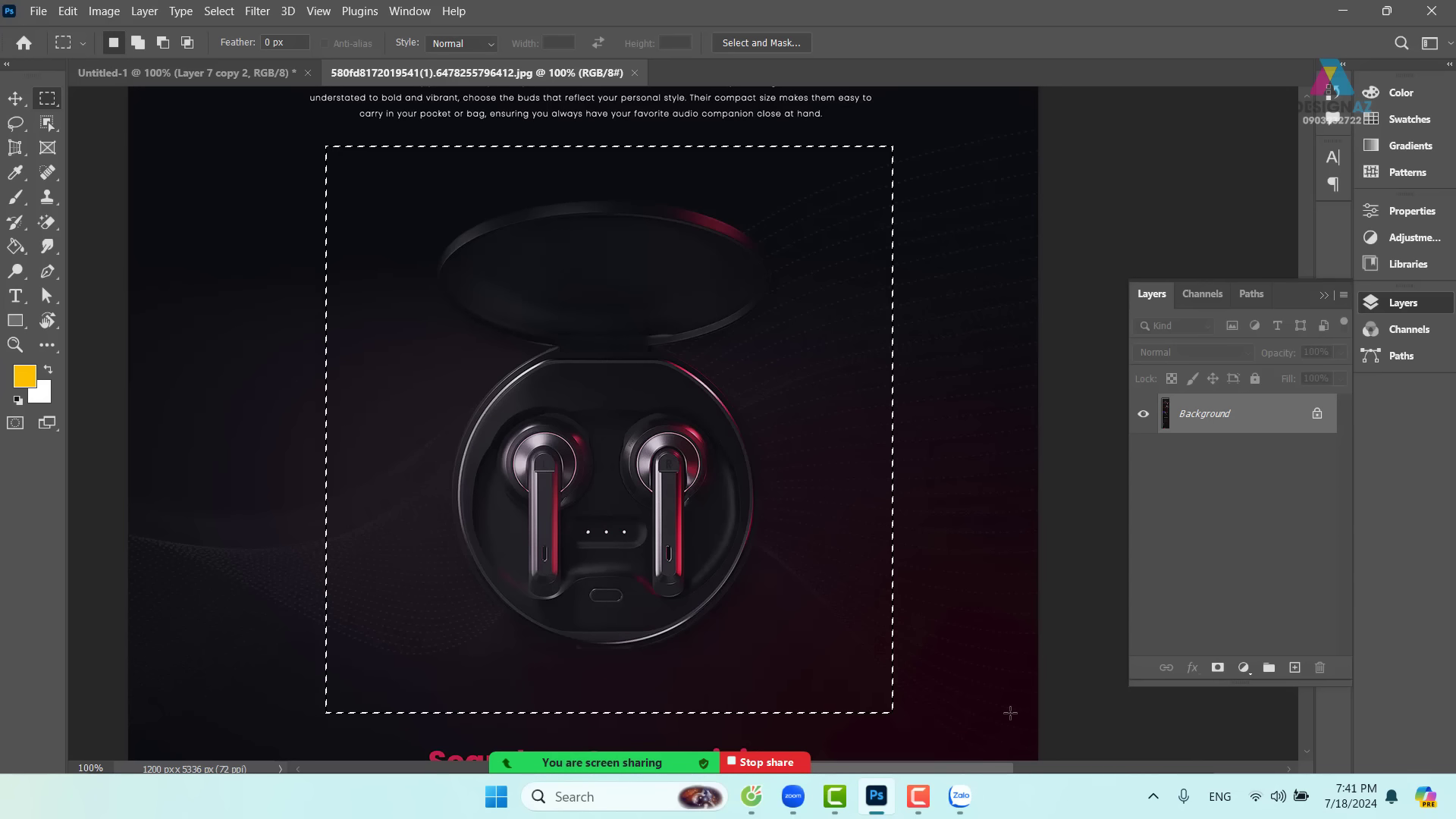
pyautogui.click(195, 74)
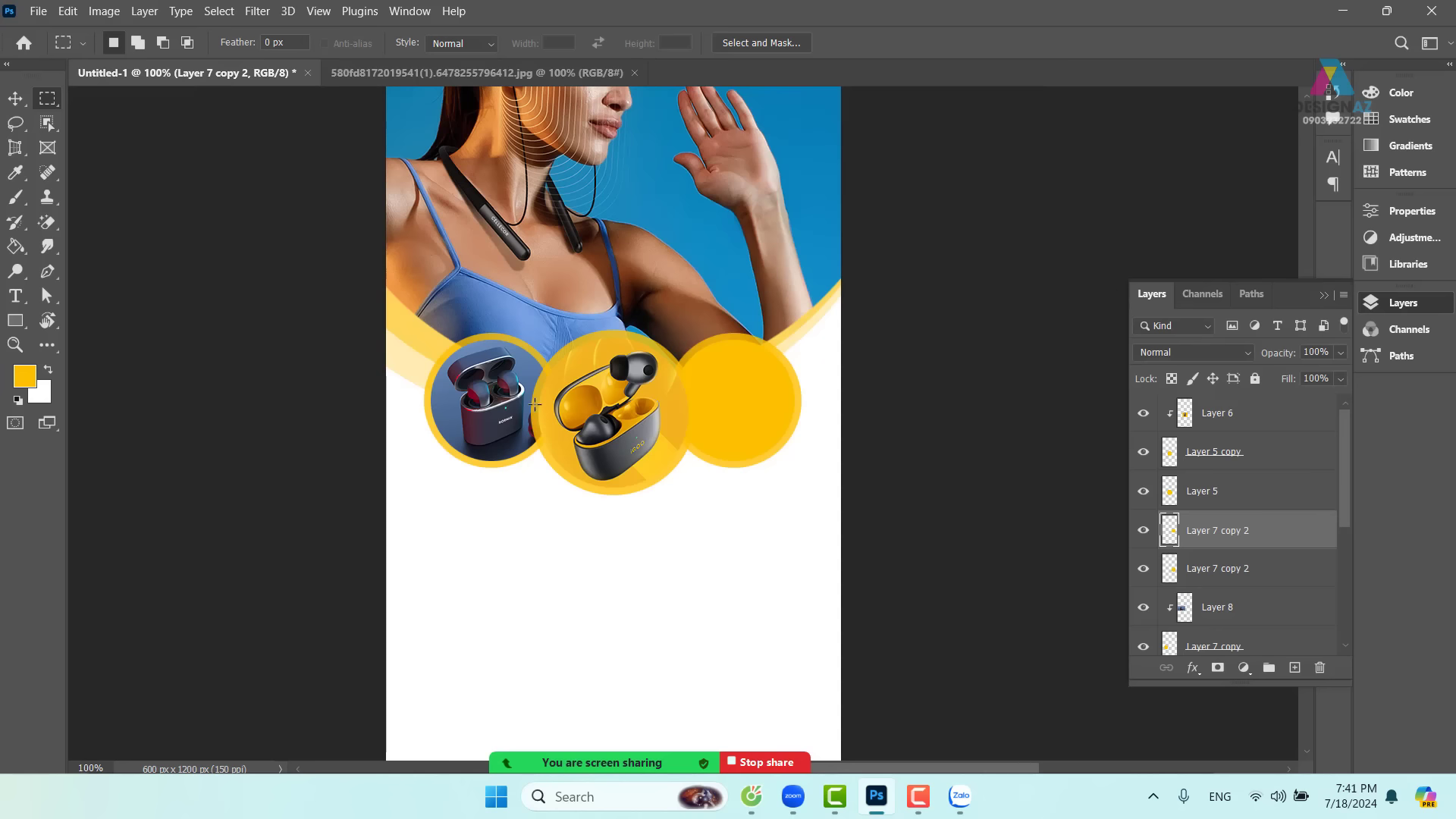
# - Paste the black earbuds image above the right inner circle (upper Layer 7 copy 2) and clip it to that circle
pyautogui.press('v')
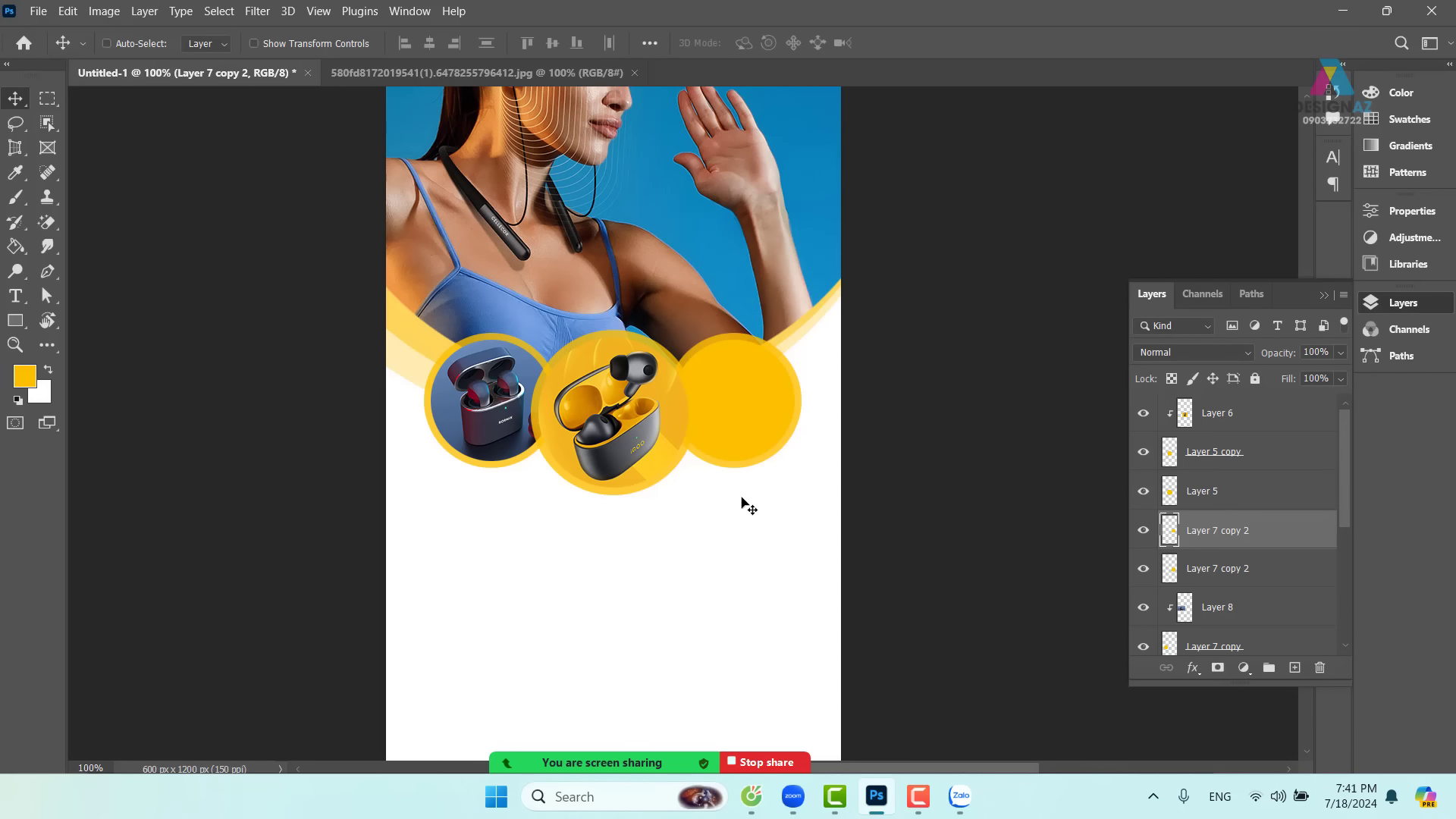
pyautogui.rightClick(757, 386)
pyautogui.click(784, 395)
pyautogui.moveTo(751, 401); pyautogui.dragTo(761, 399)
pyautogui.hotkey('ctrl', 'z')
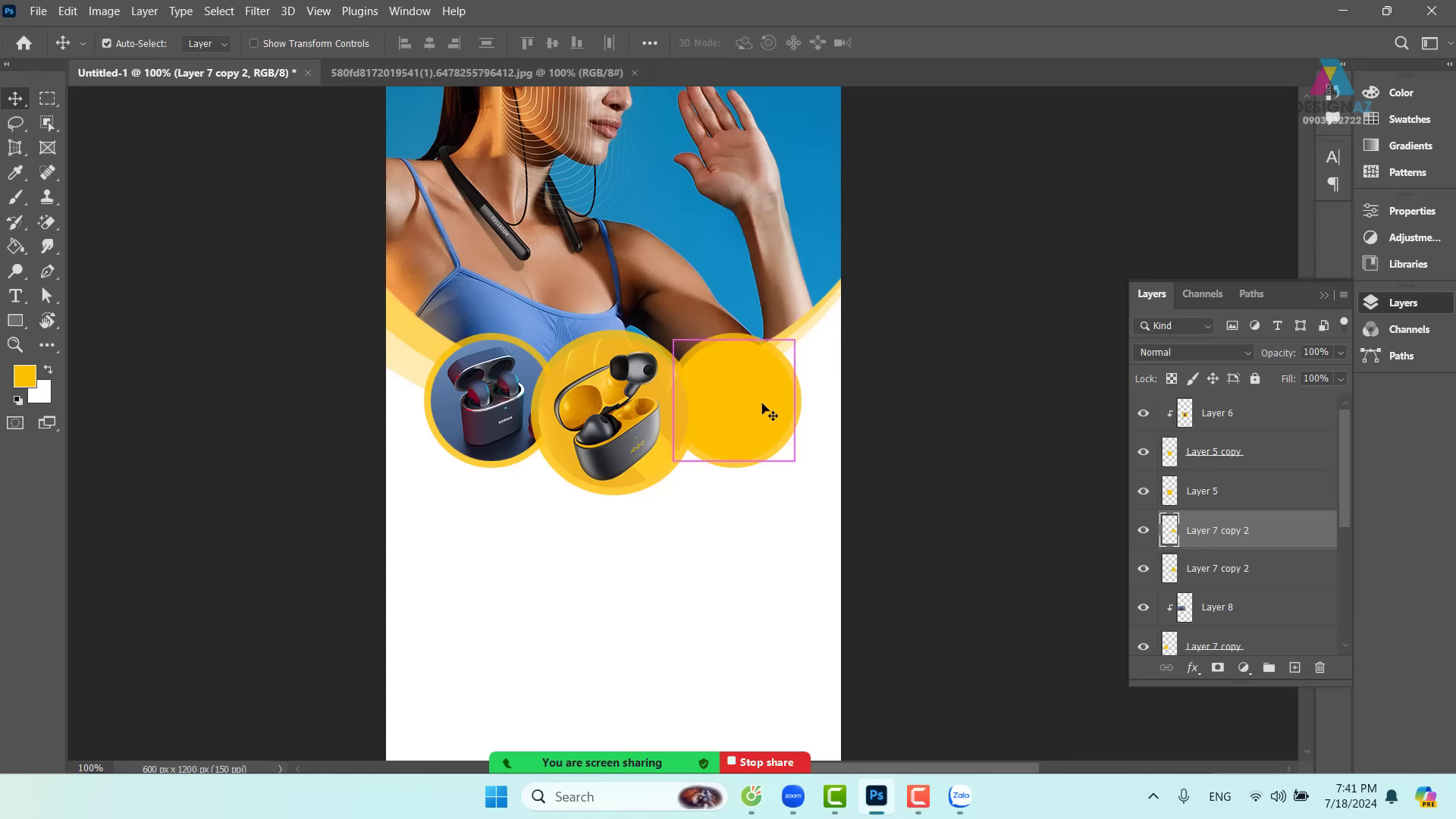
pyautogui.hotkey('ctrl', 'v')
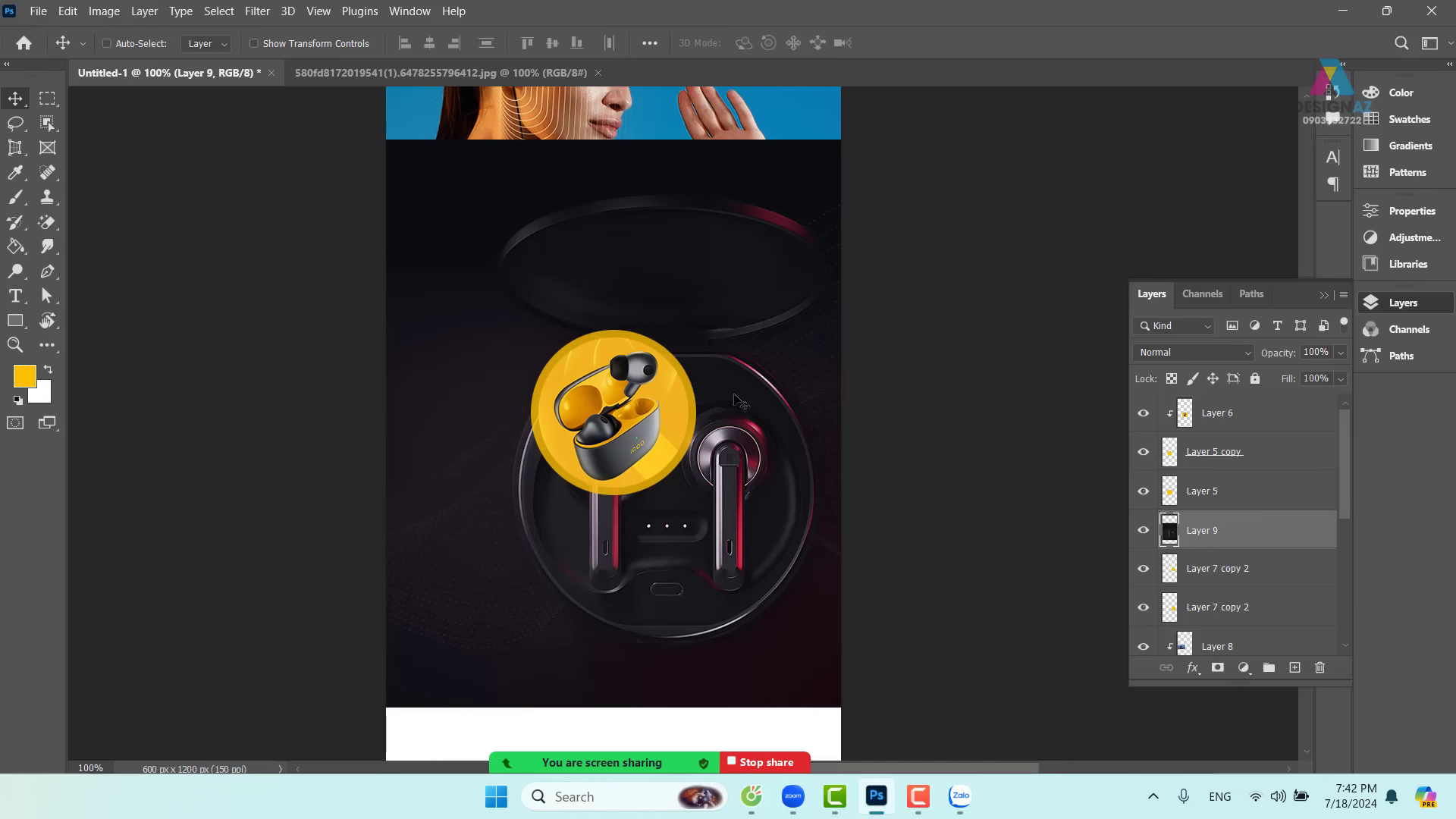
pyautogui.hotkey('ctrl', 'alt', 'g')
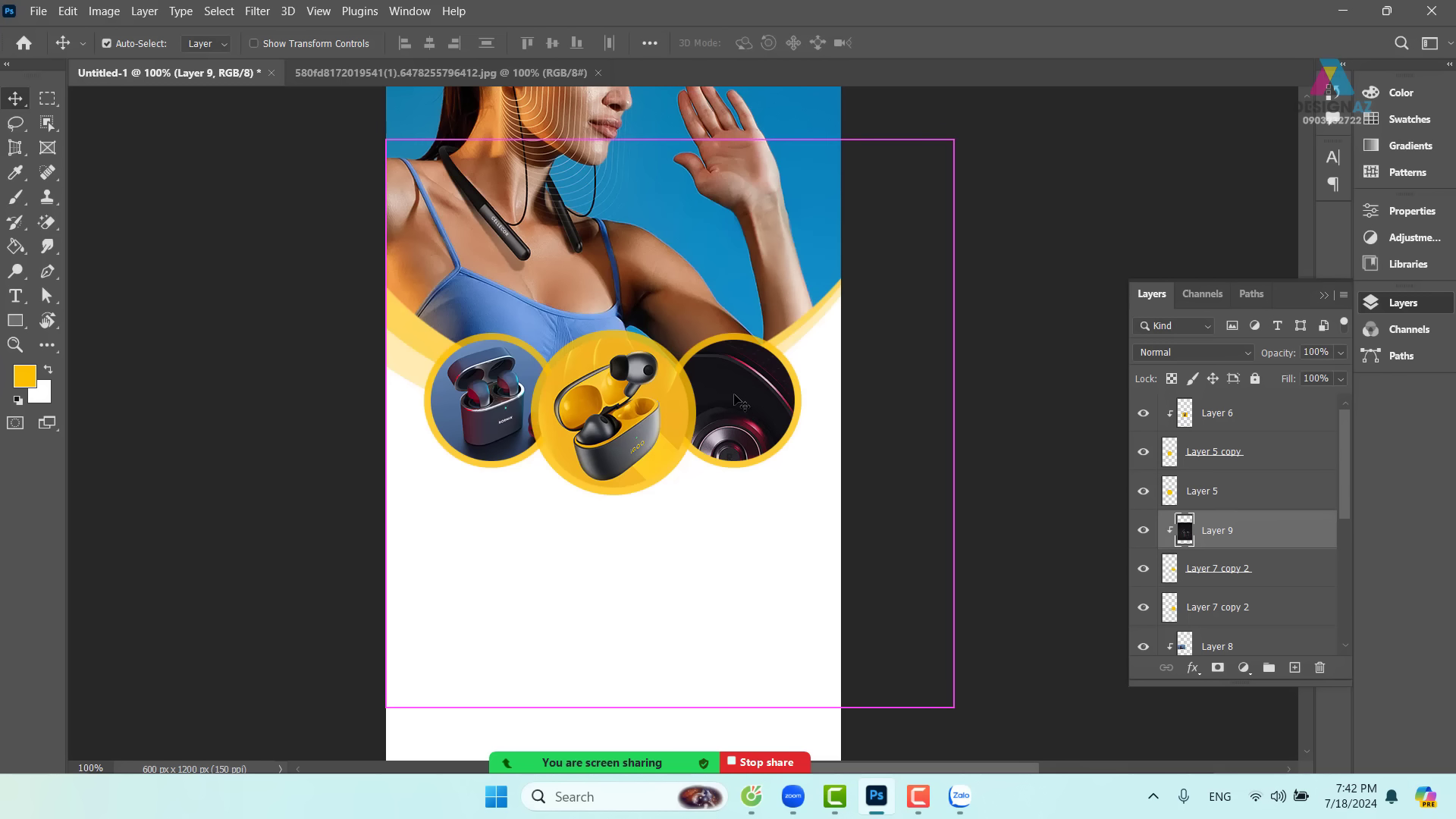
# - Scale the clipped black earbuds image to 30.71% and position the earbuds inside the right circle
pyautogui.hotkey('ctrl', 't')
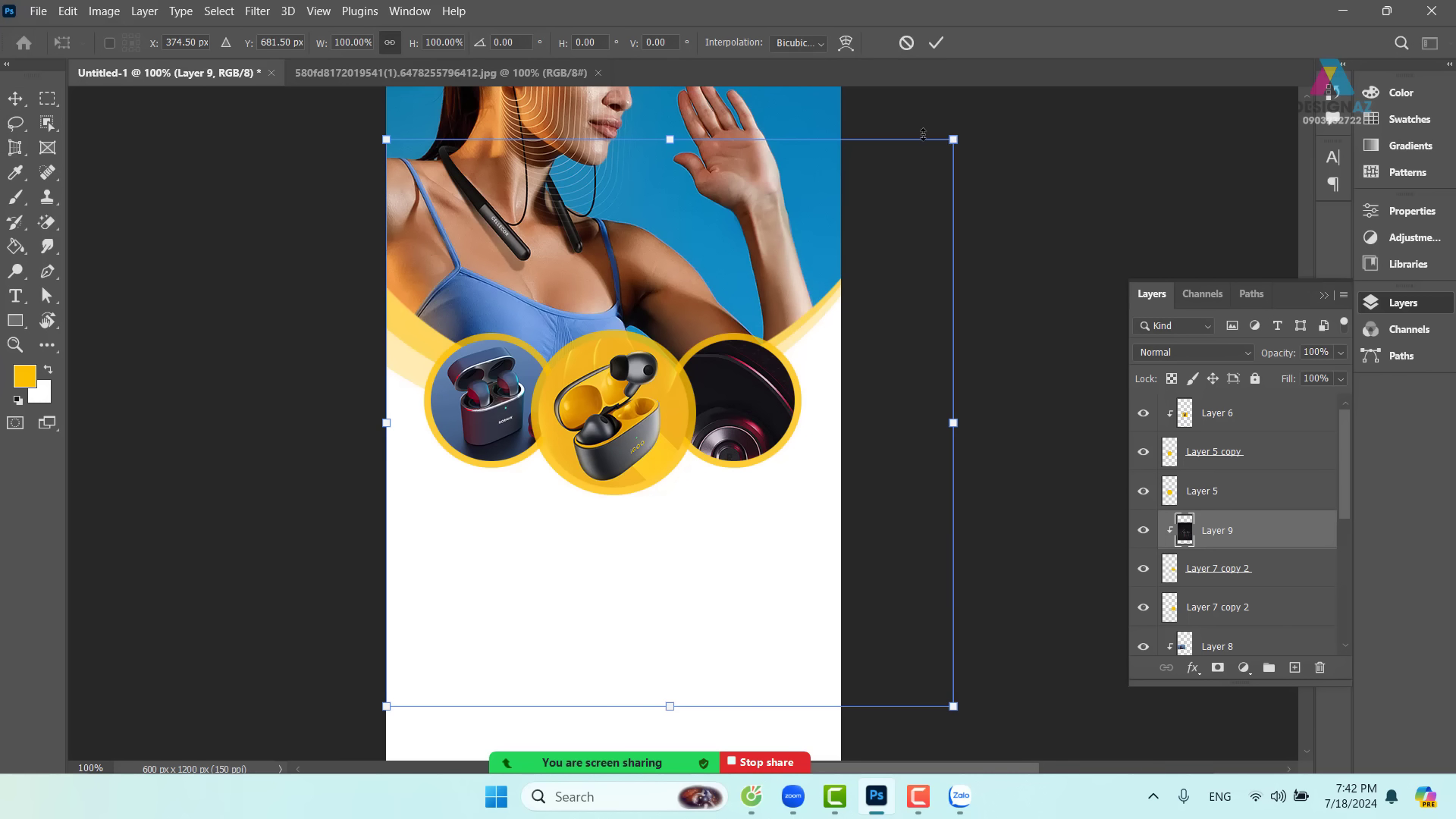
pyautogui.moveTo(954, 145); pyautogui.dragTo(807, 307)
pyautogui.moveTo(760, 376); pyautogui.dragTo(785, 361)
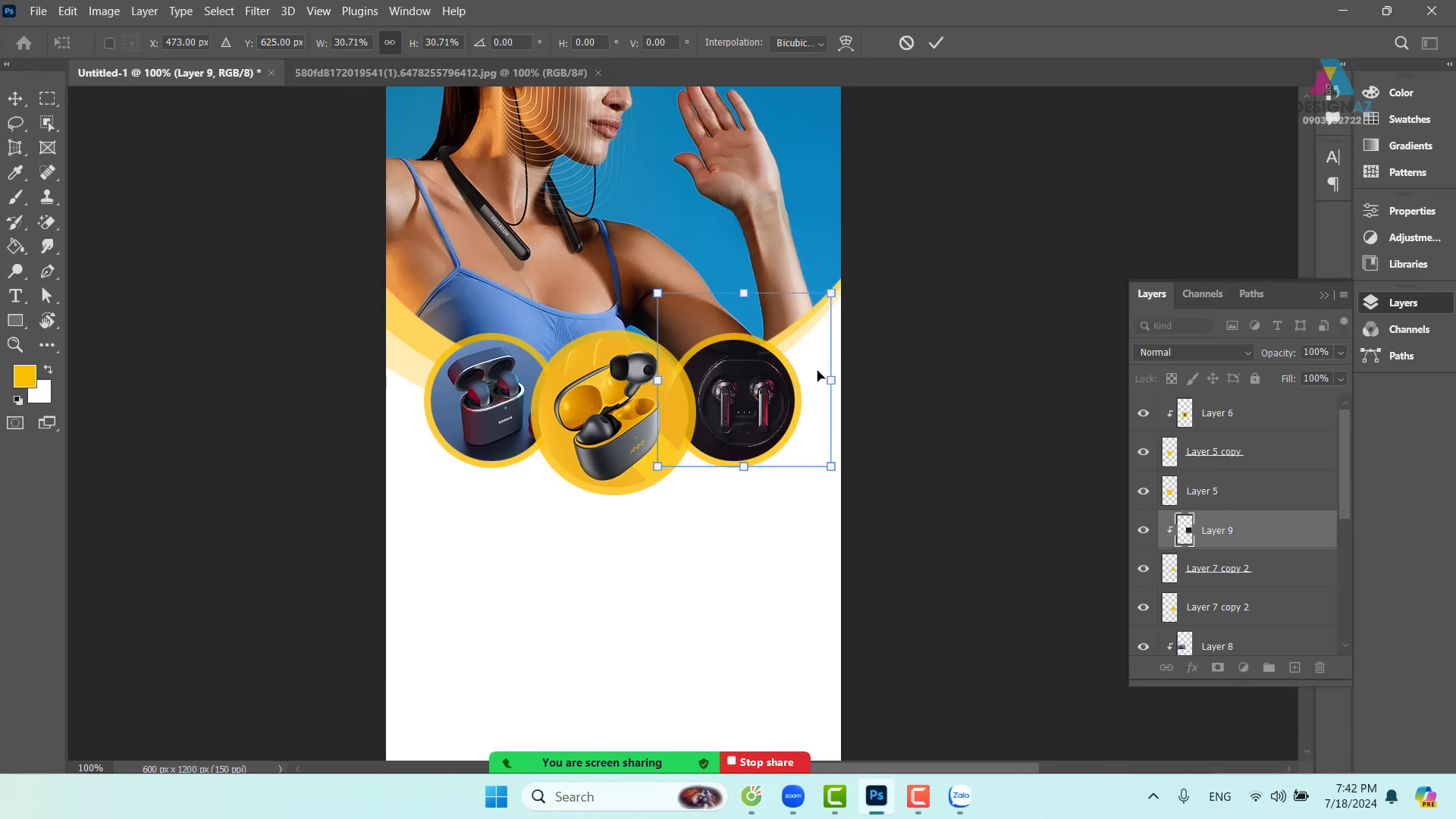
pyautogui.press('Return')
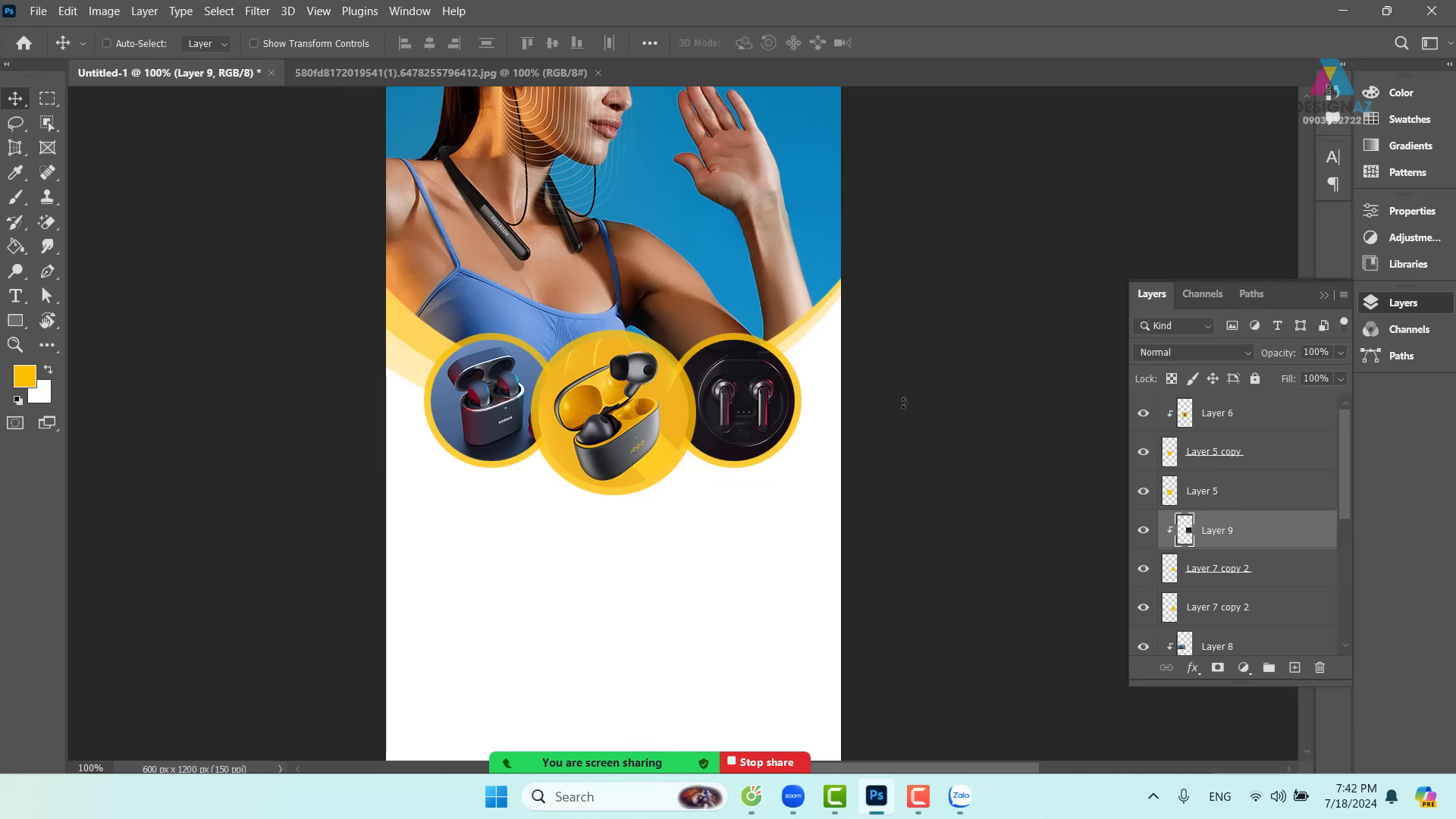
pyautogui.moveTo(903, 403); pyautogui.dragTo(823, 572)
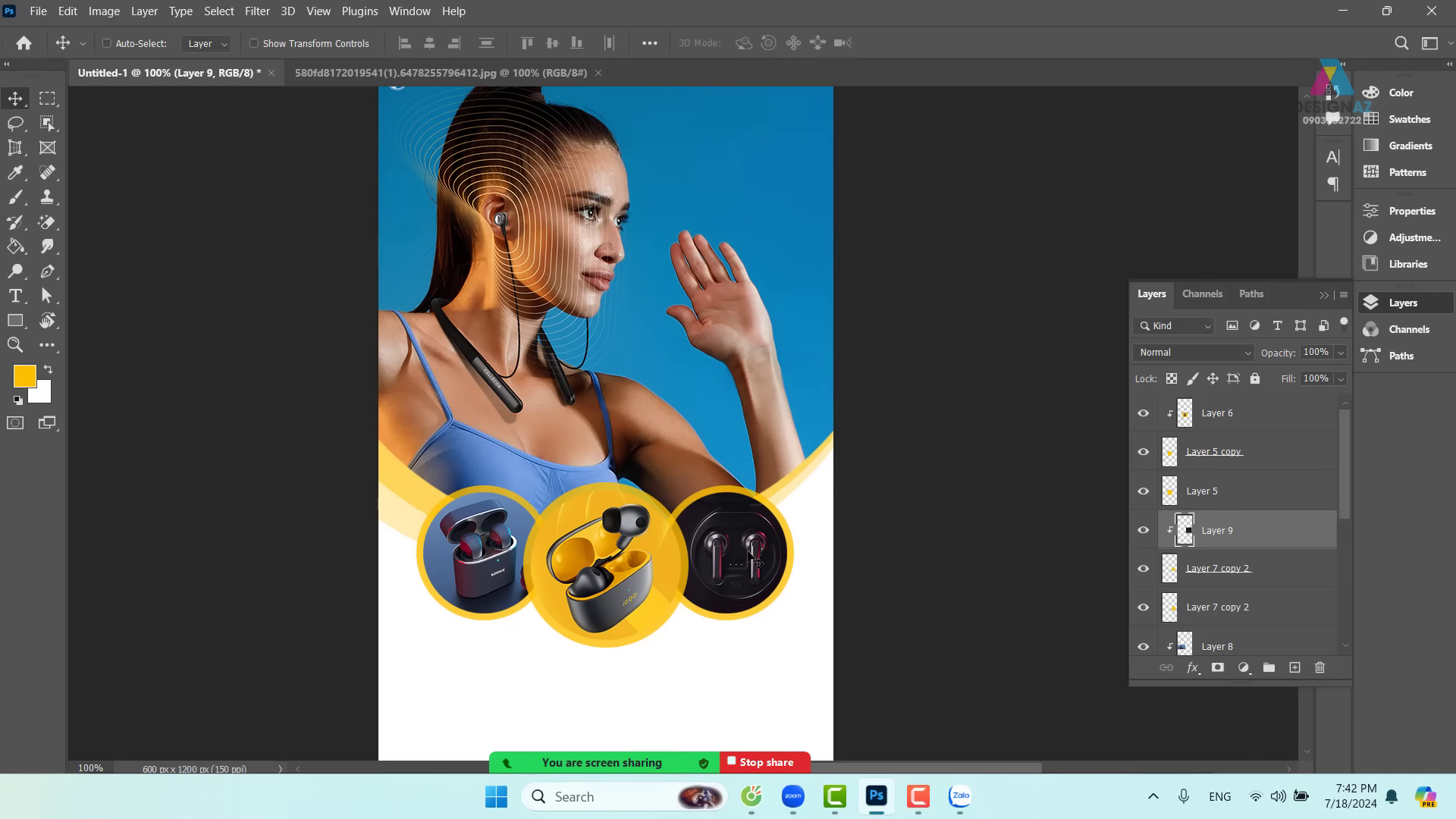
# - Center the black earbuds image in the right circle and nudge the SOENIX image slightly inside the left circle
pyautogui.moveTo(750, 558); pyautogui.dragTo(740, 555)
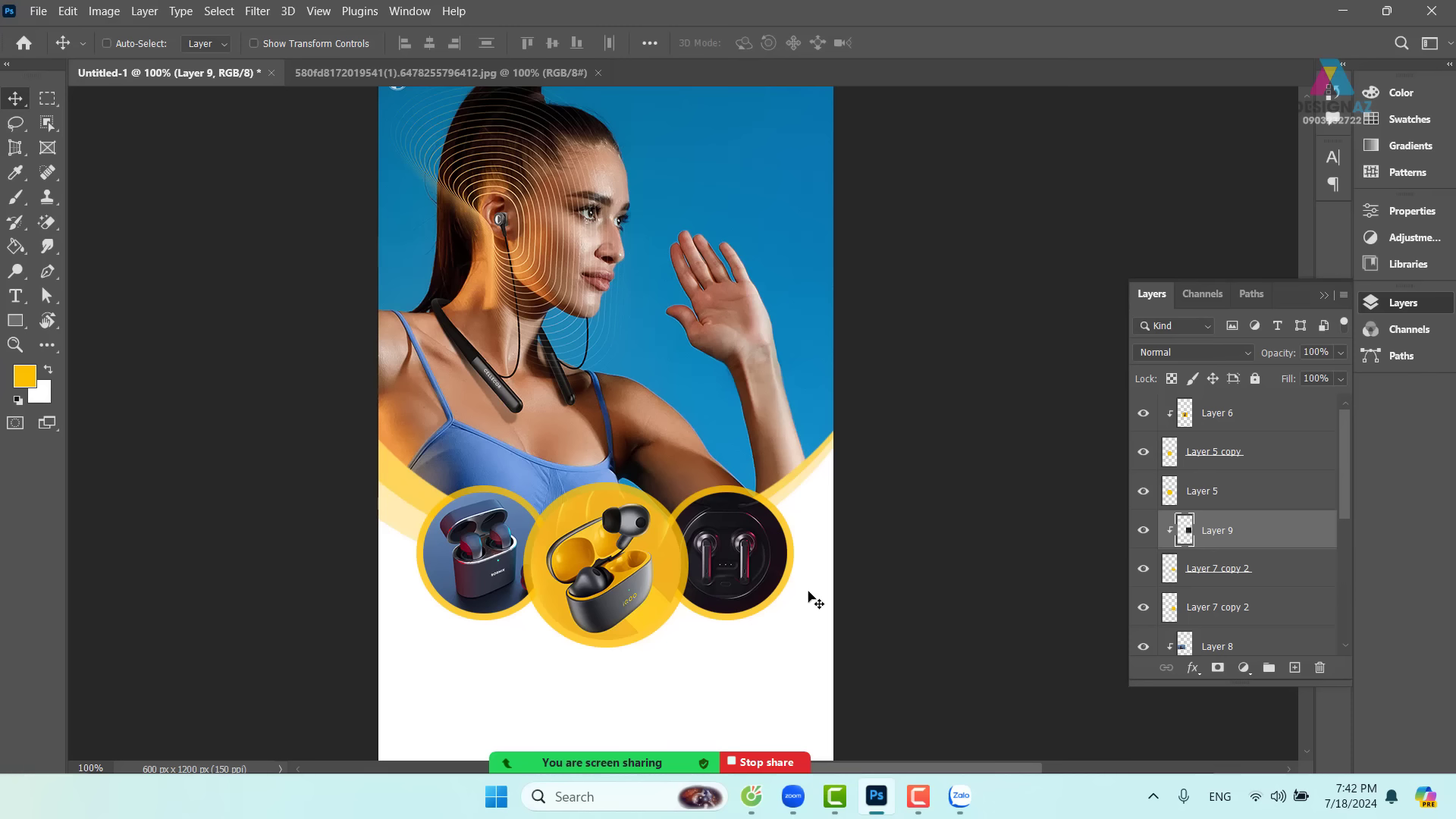
pyautogui.rightClick(509, 558)
pyautogui.click(531, 560)
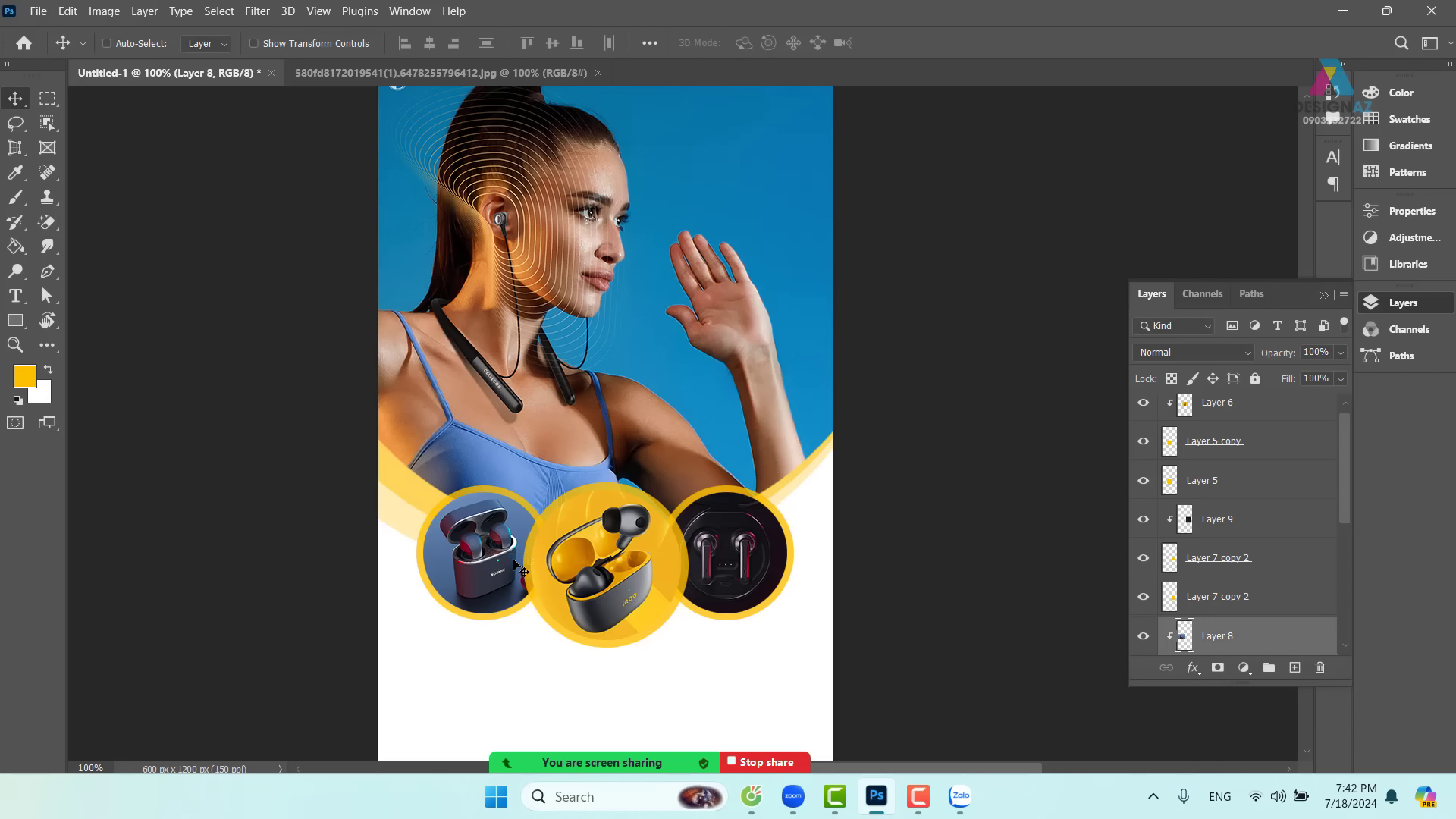
pyautogui.moveTo(523, 562); pyautogui.dragTo(516, 564)
# - Select the left frame's Layer 8, Layer 7 copy and Layer 7 together, try moving them as one, and undo that move
pyautogui.scroll(-3, 657, 493)
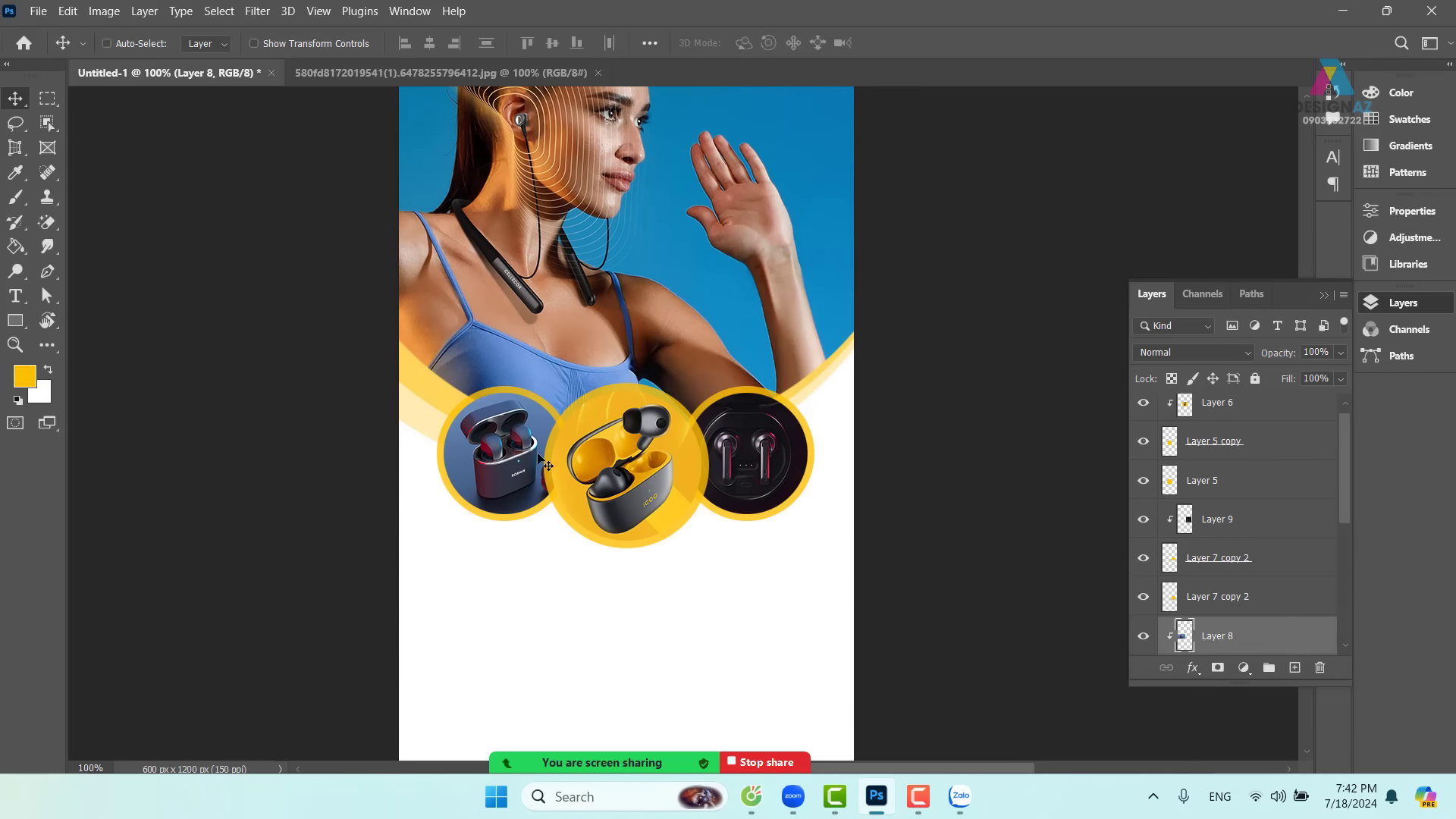
pyautogui.rightClick(514, 425)
pyautogui.click(538, 436)
pyautogui.rightClick(515, 419)
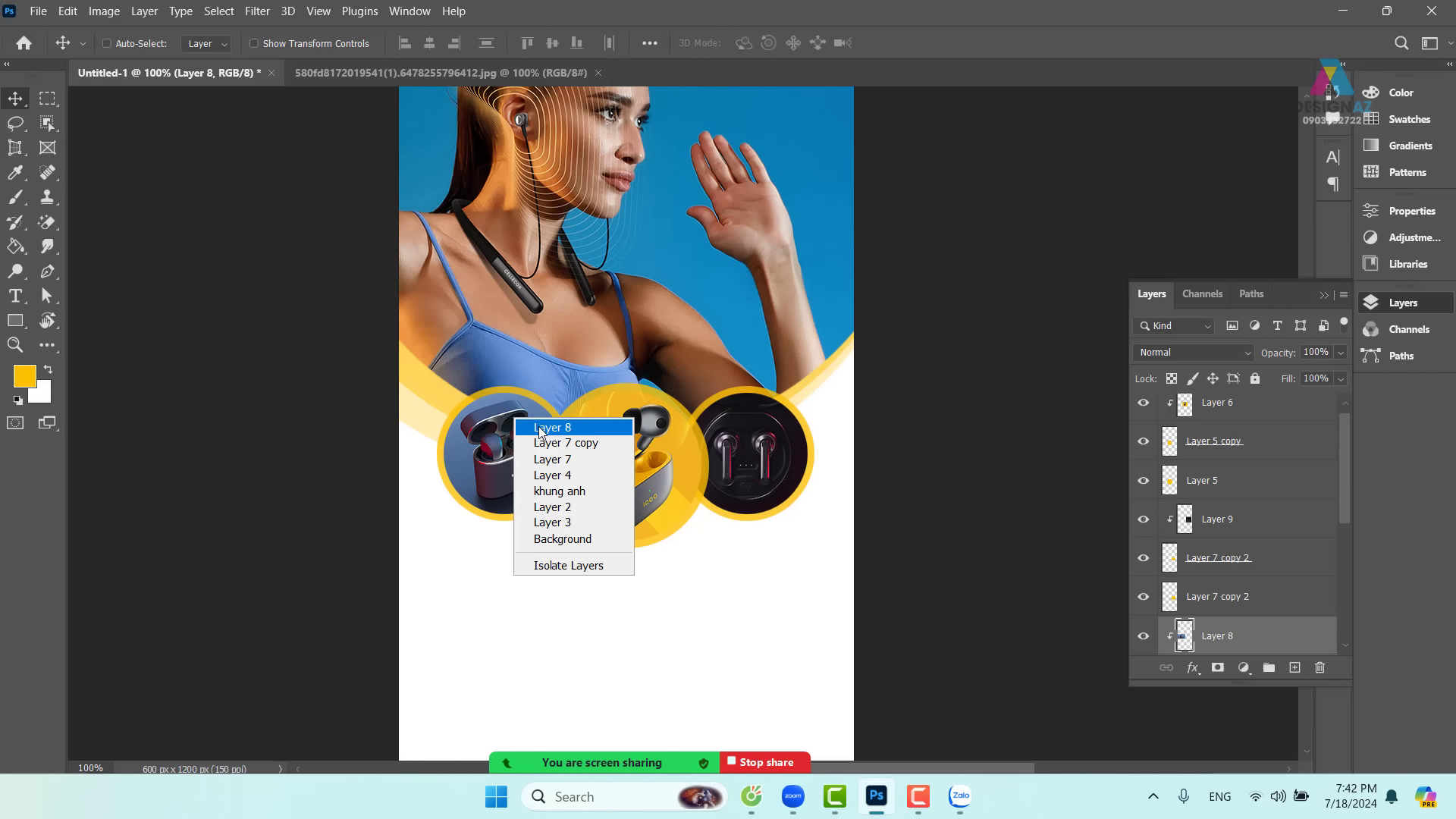
pyautogui.click(558, 443)
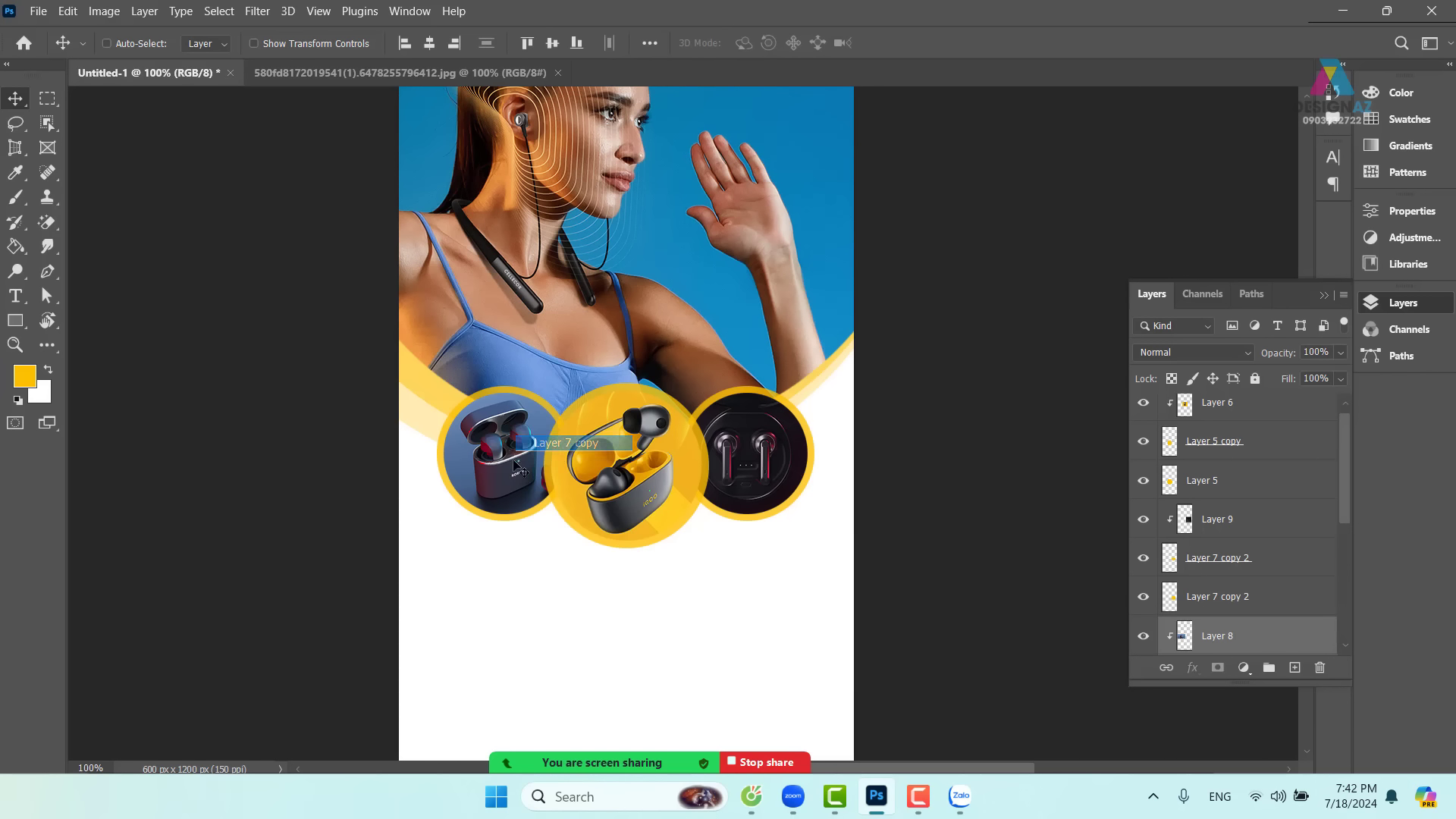
pyautogui.moveTo(558, 442); pyautogui.dragTo(528, 414)
pyautogui.rightClick(523, 388)
pyautogui.click(522, 395)
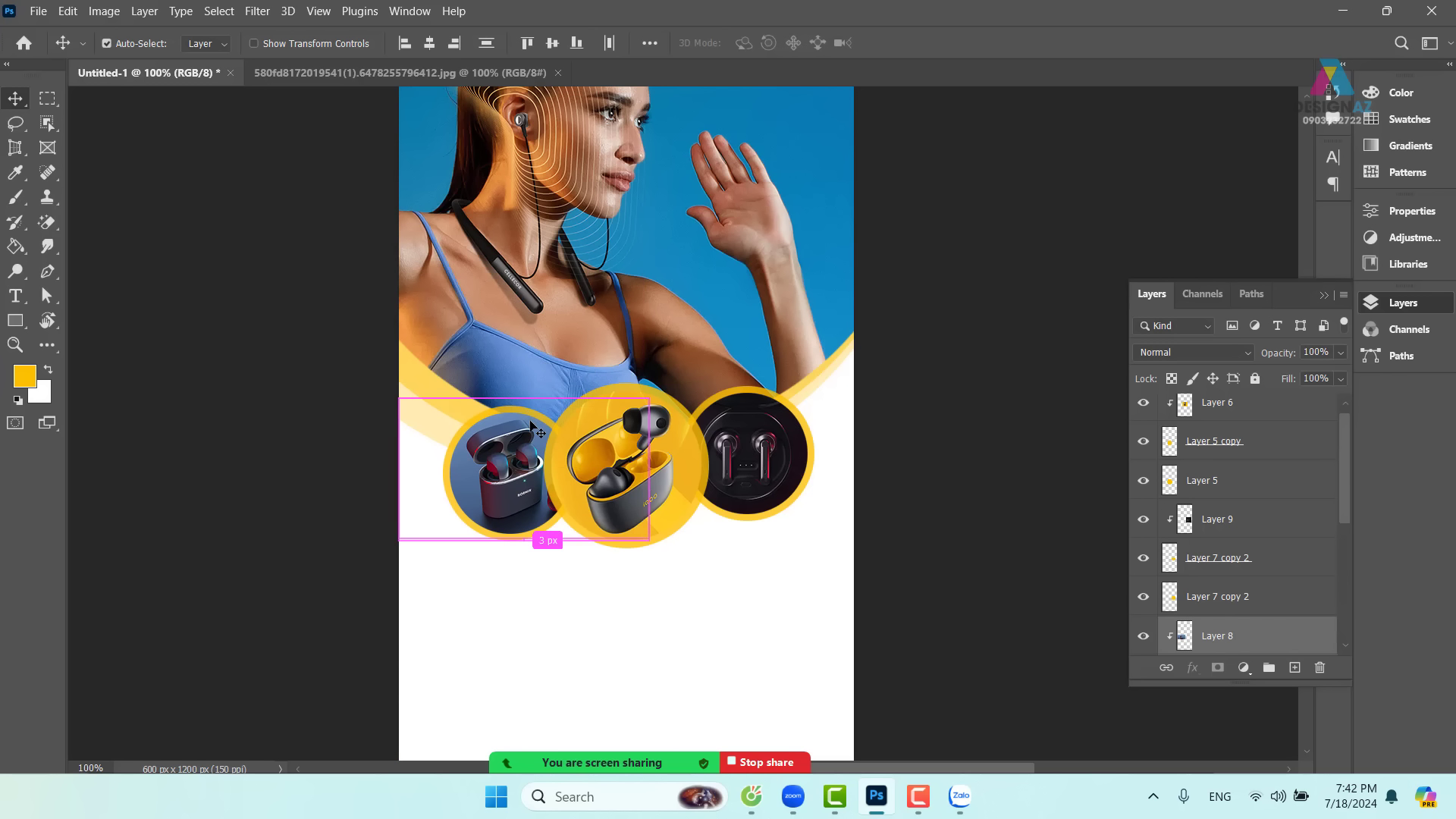
pyautogui.hotkey('ctrl', 'z')
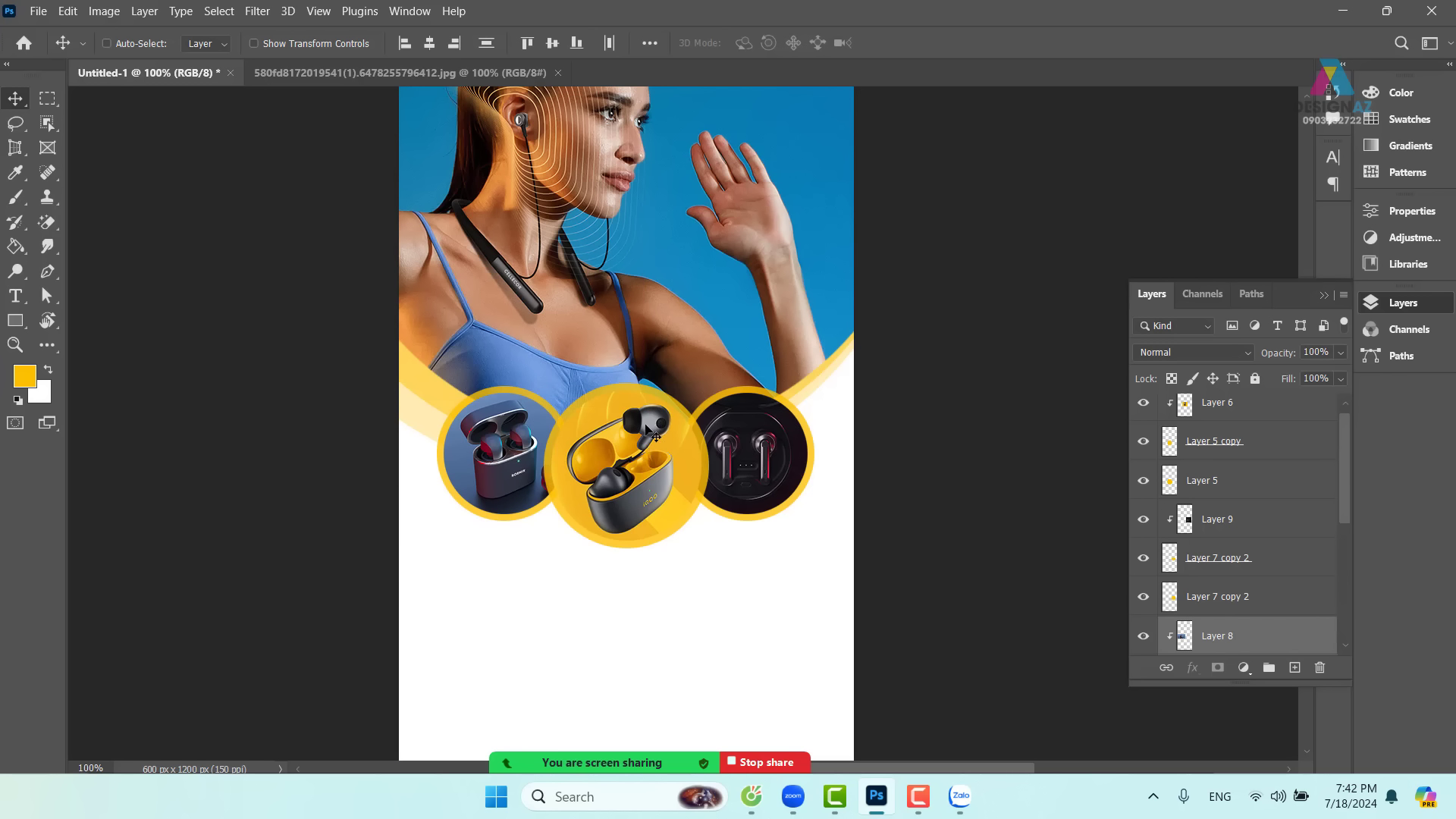
# - Add the center frame's Layer 6, Layer 5 copy and Layer 5 to the selection, trying out moves with the left frame
pyautogui.rightClick(646, 426)
pyautogui.click(669, 434)
pyautogui.moveTo(639, 445); pyautogui.dragTo(653, 456)
pyautogui.hotkey('ctrl', 'z')
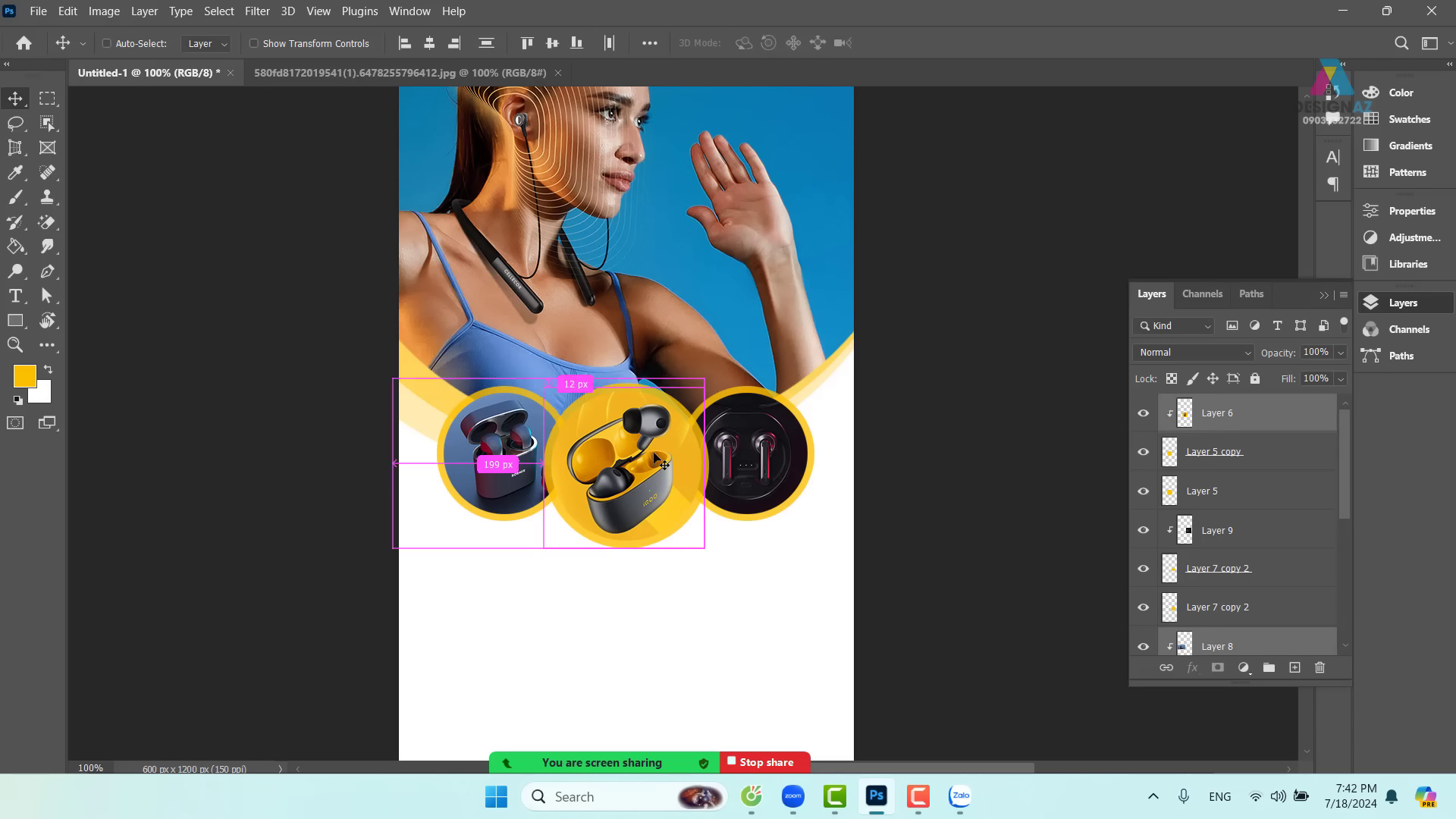
pyautogui.rightClick(664, 445)
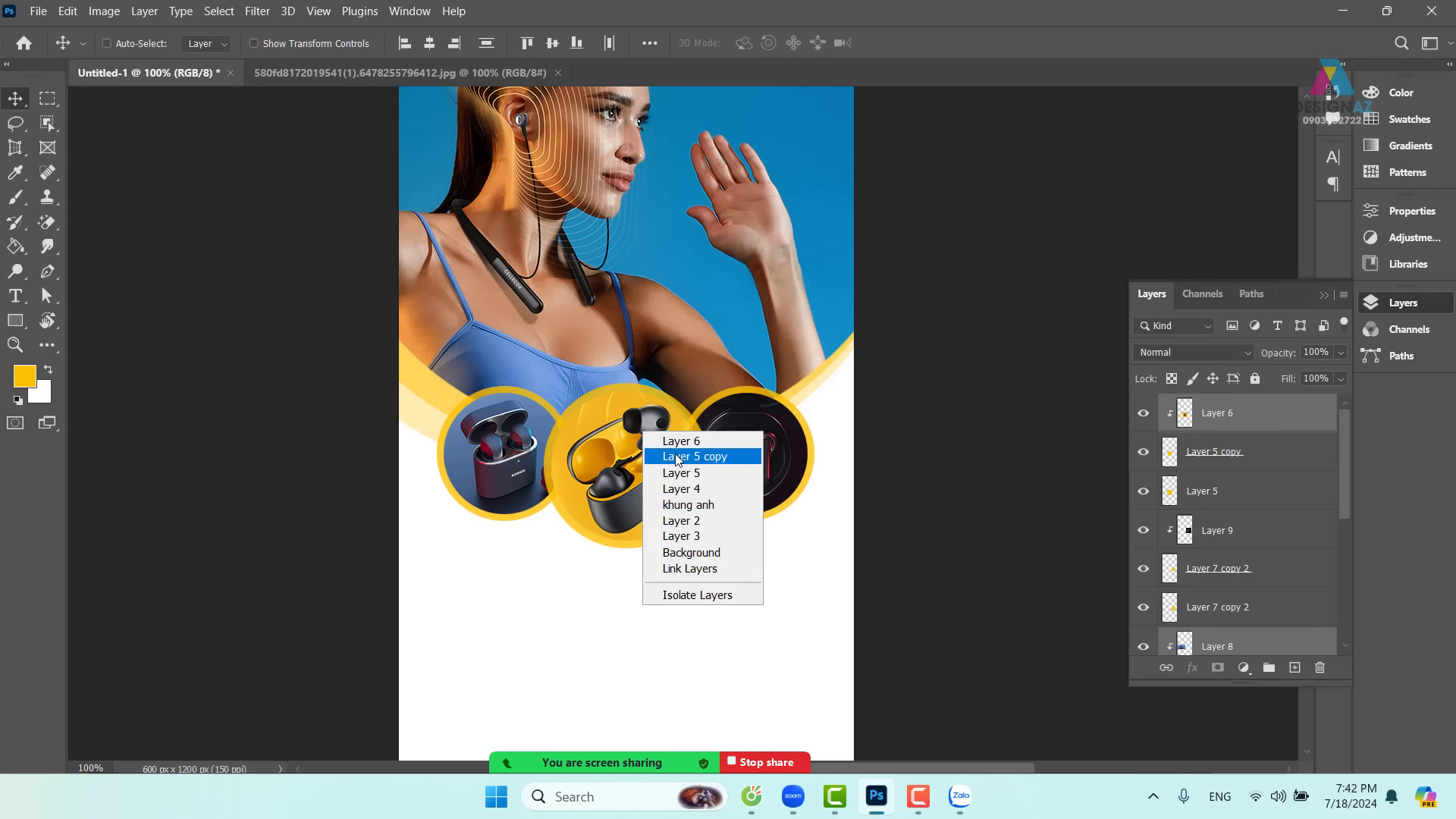
pyautogui.click(676, 456)
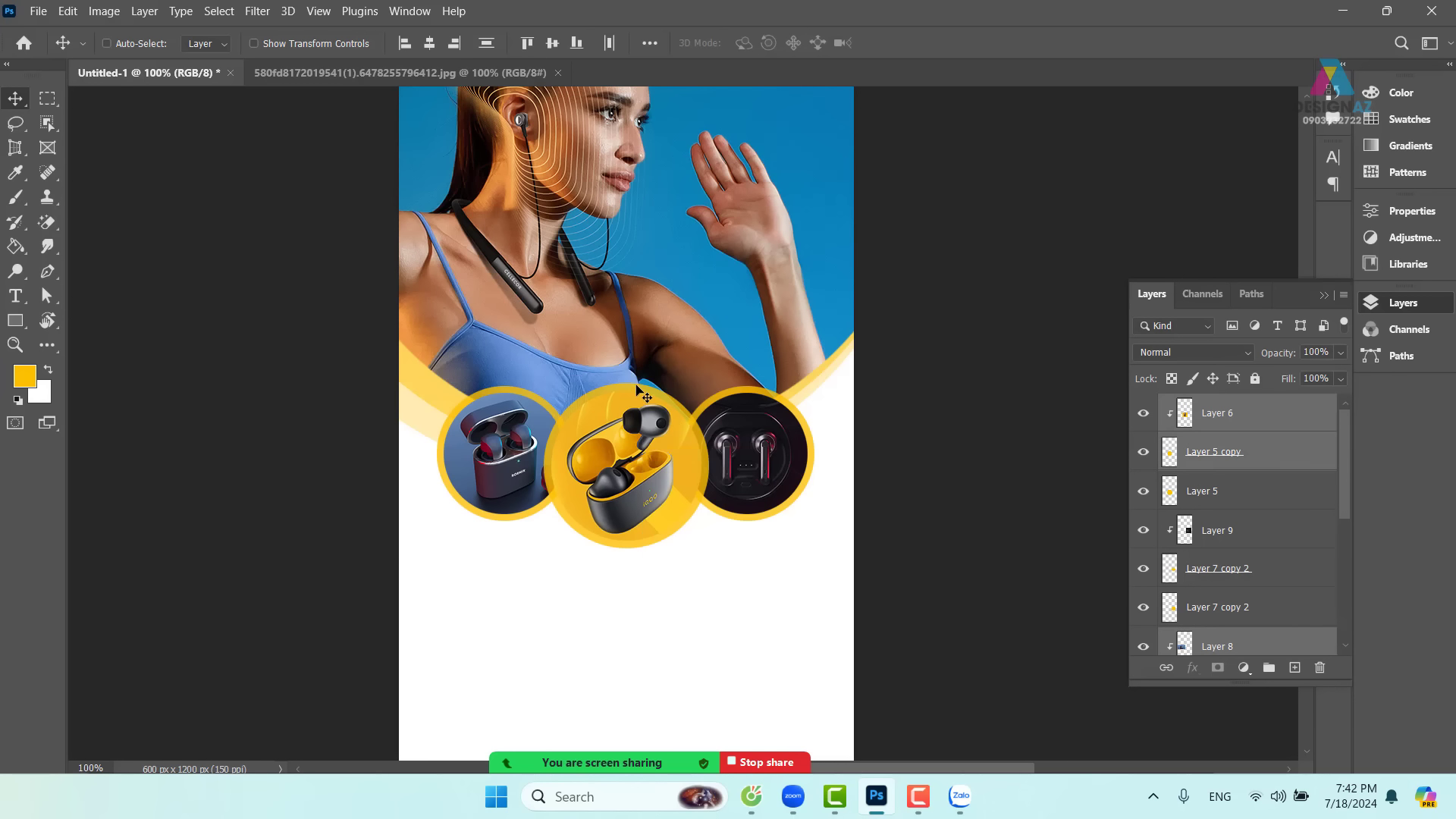
pyautogui.rightClick(639, 390)
pyautogui.click(667, 395)
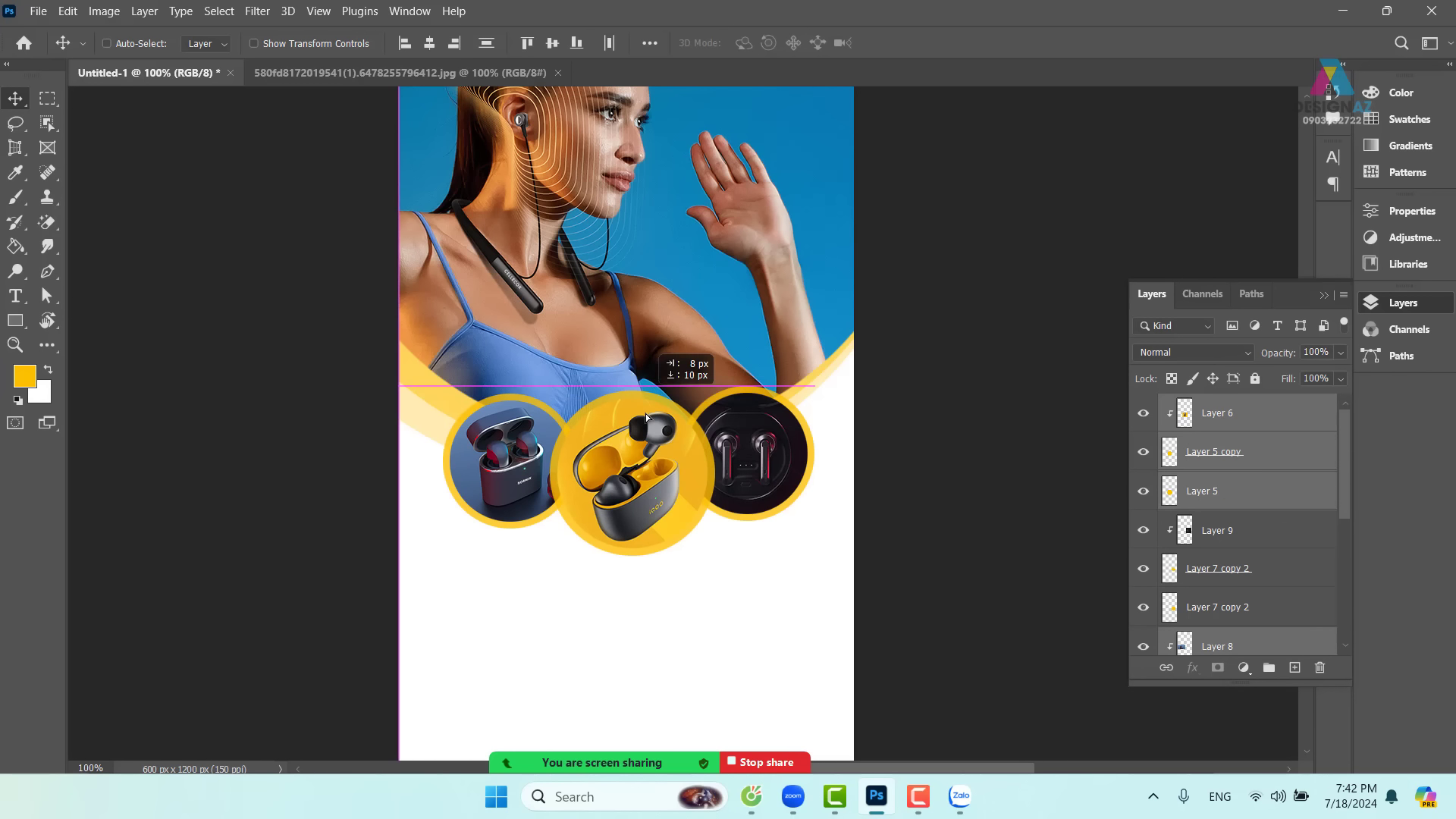
pyautogui.moveTo(645, 412); pyautogui.dragTo(652, 426)
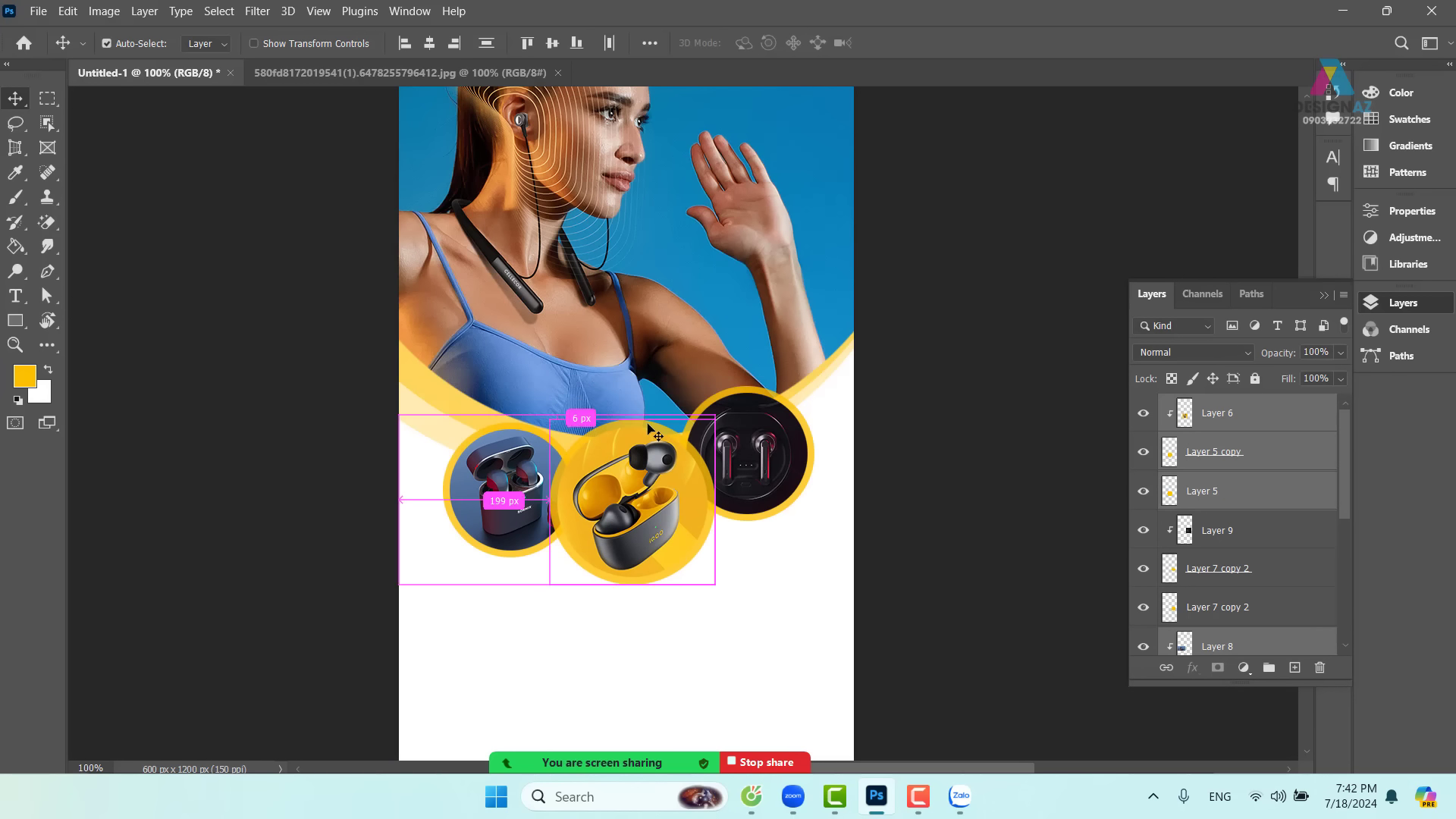
# - Add Layer 9 and both Layer 7 copy 2 circles to the selection and move all three frames below the photo's curved edge
pyautogui.rightClick(772, 419)
pyautogui.click(794, 430)
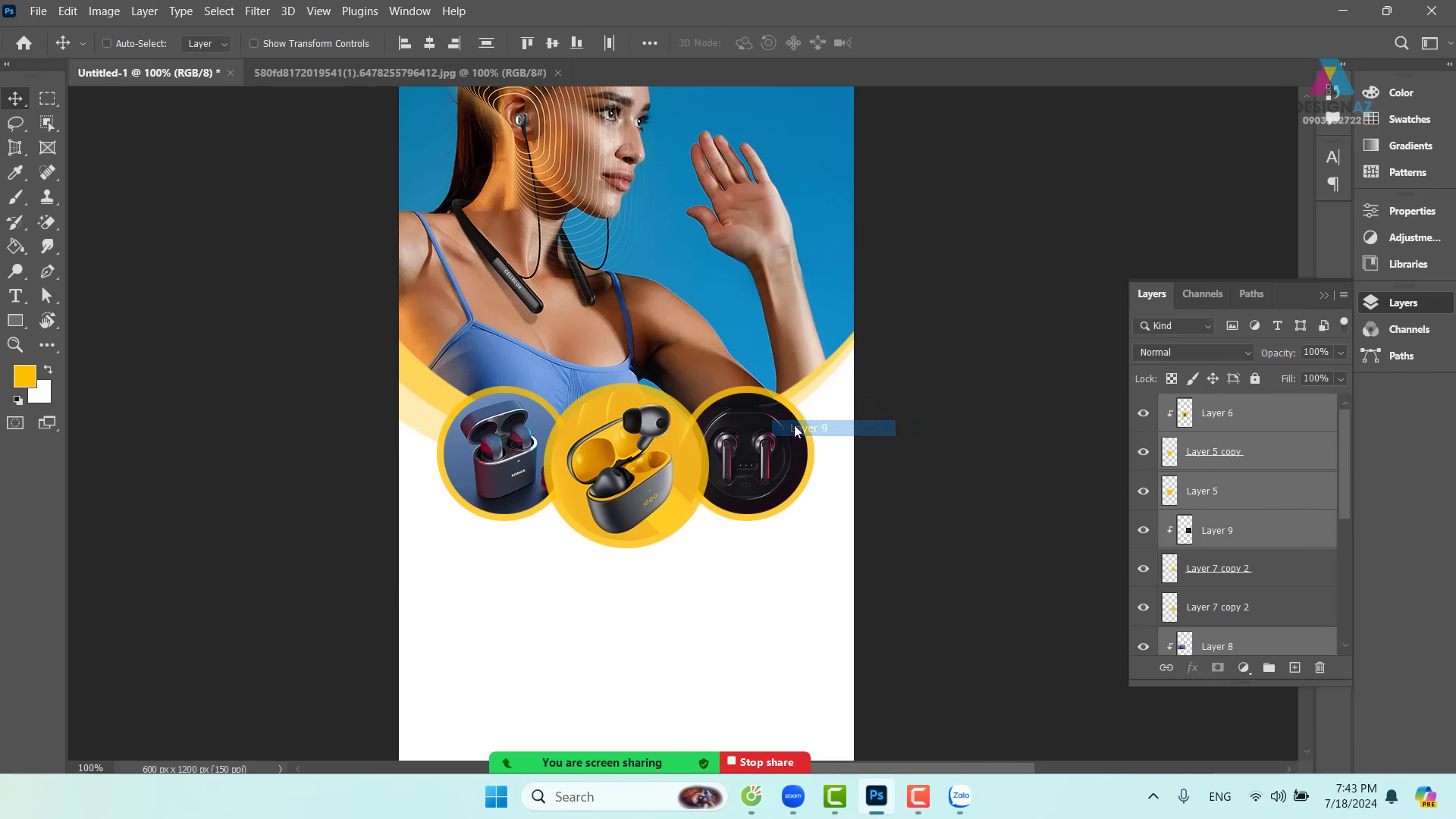
pyautogui.rightClick(774, 425)
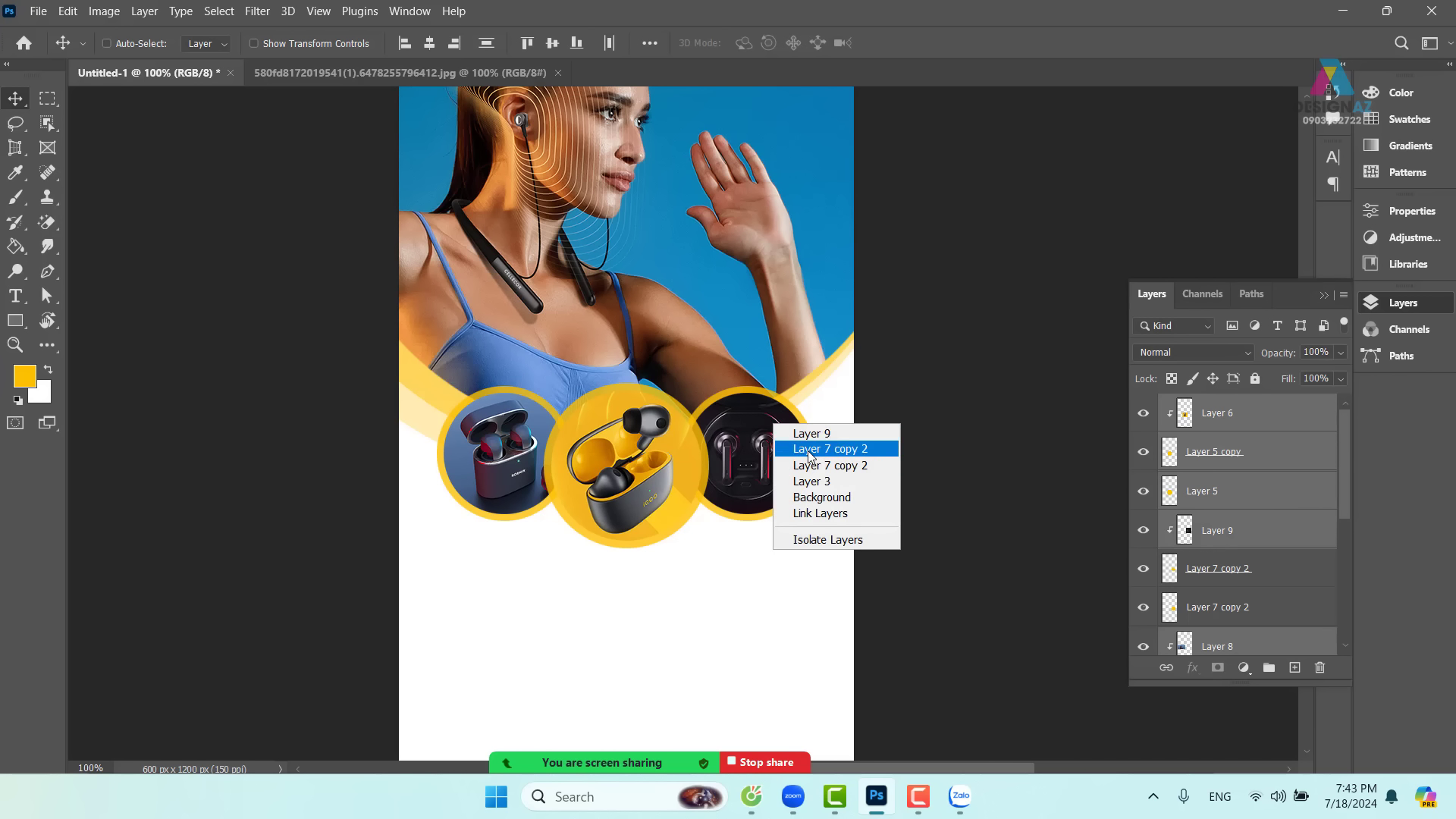
pyautogui.click(808, 452)
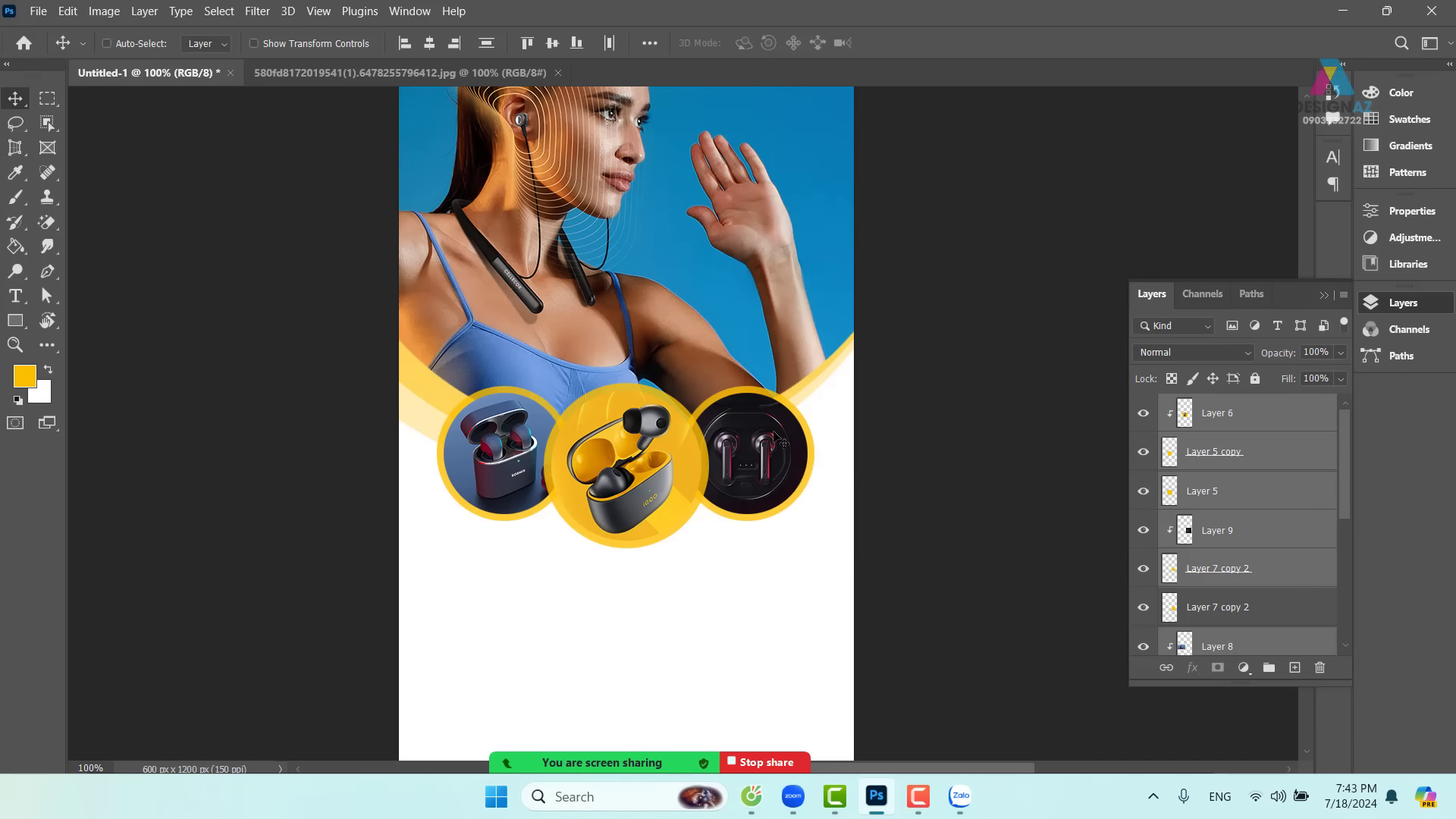
pyautogui.rightClick(782, 401)
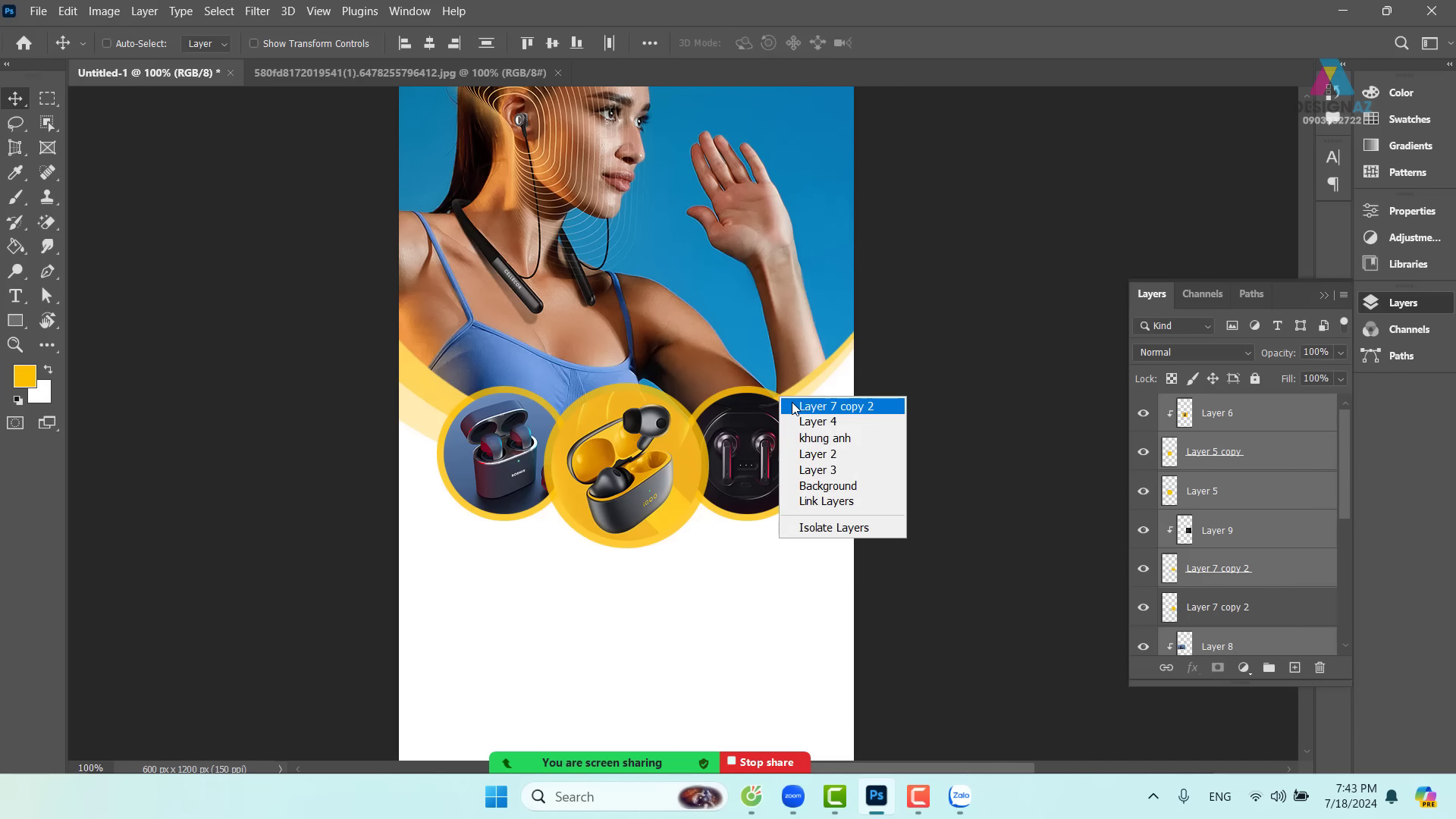
pyautogui.click(795, 404)
pyautogui.moveTo(781, 403); pyautogui.dragTo(798, 511)
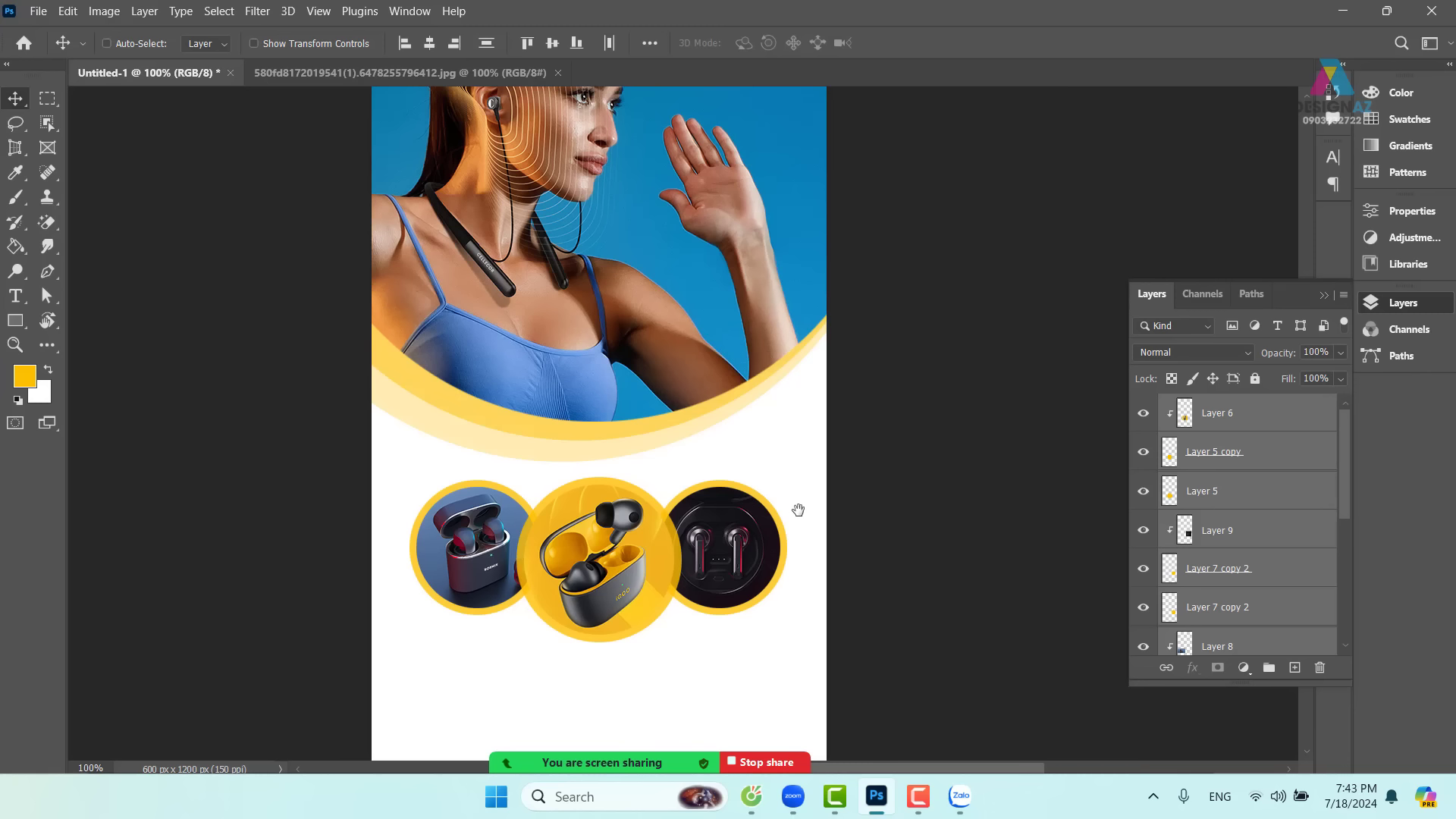
# - Move the three selected circular frames back up so they overlap the bottom curve of the photo, undoing the last trial move
pyautogui.hotkey('ctrl', '+')
pyautogui.moveTo(654, 537); pyautogui.dragTo(732, 346)
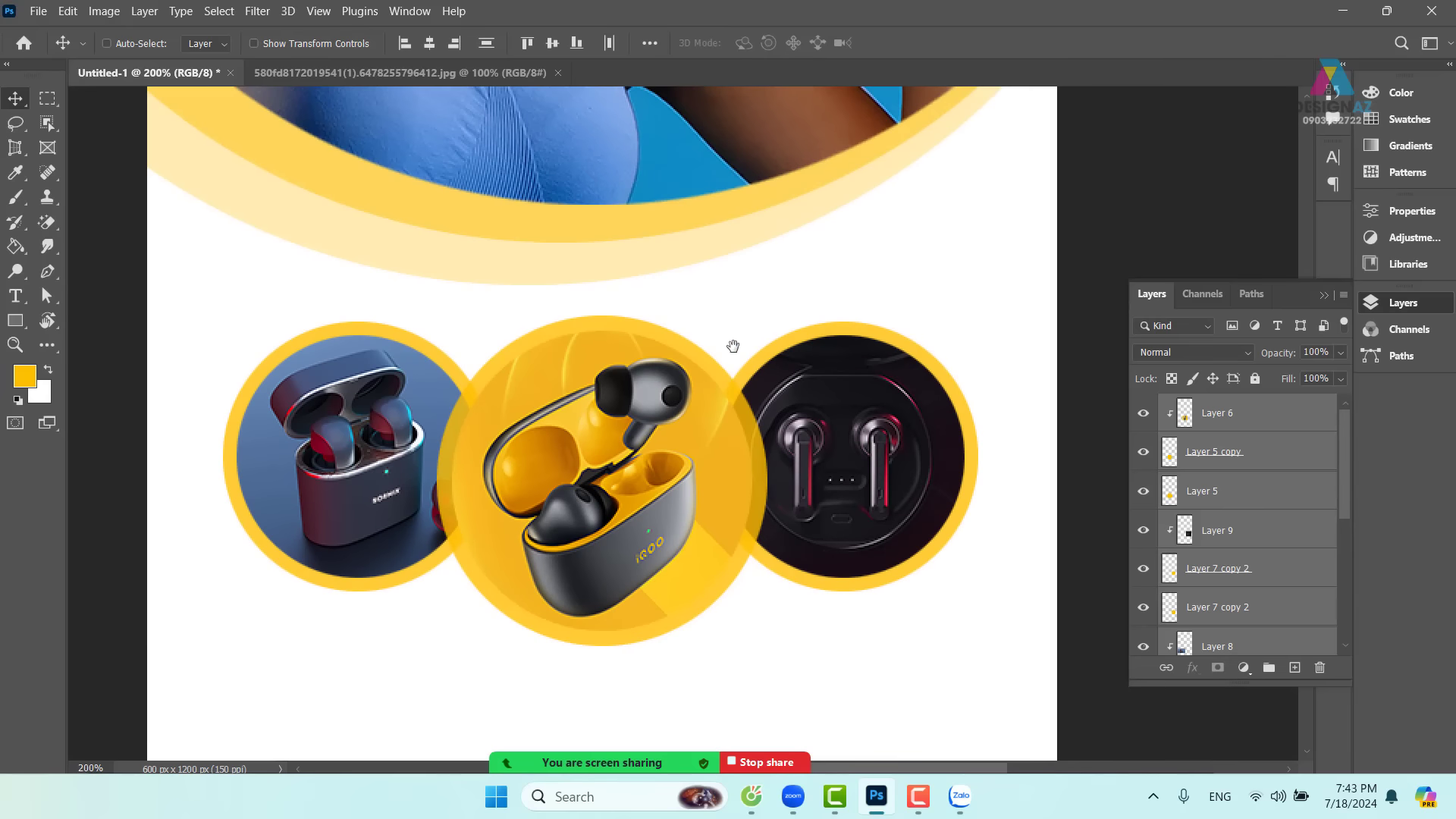
pyautogui.moveTo(716, 482); pyautogui.dragTo(685, 232)
pyautogui.moveTo(724, 357); pyautogui.dragTo(684, 624)
pyautogui.hotkey('ctrl', '-')
pyautogui.hotkey('ctrl', '-')
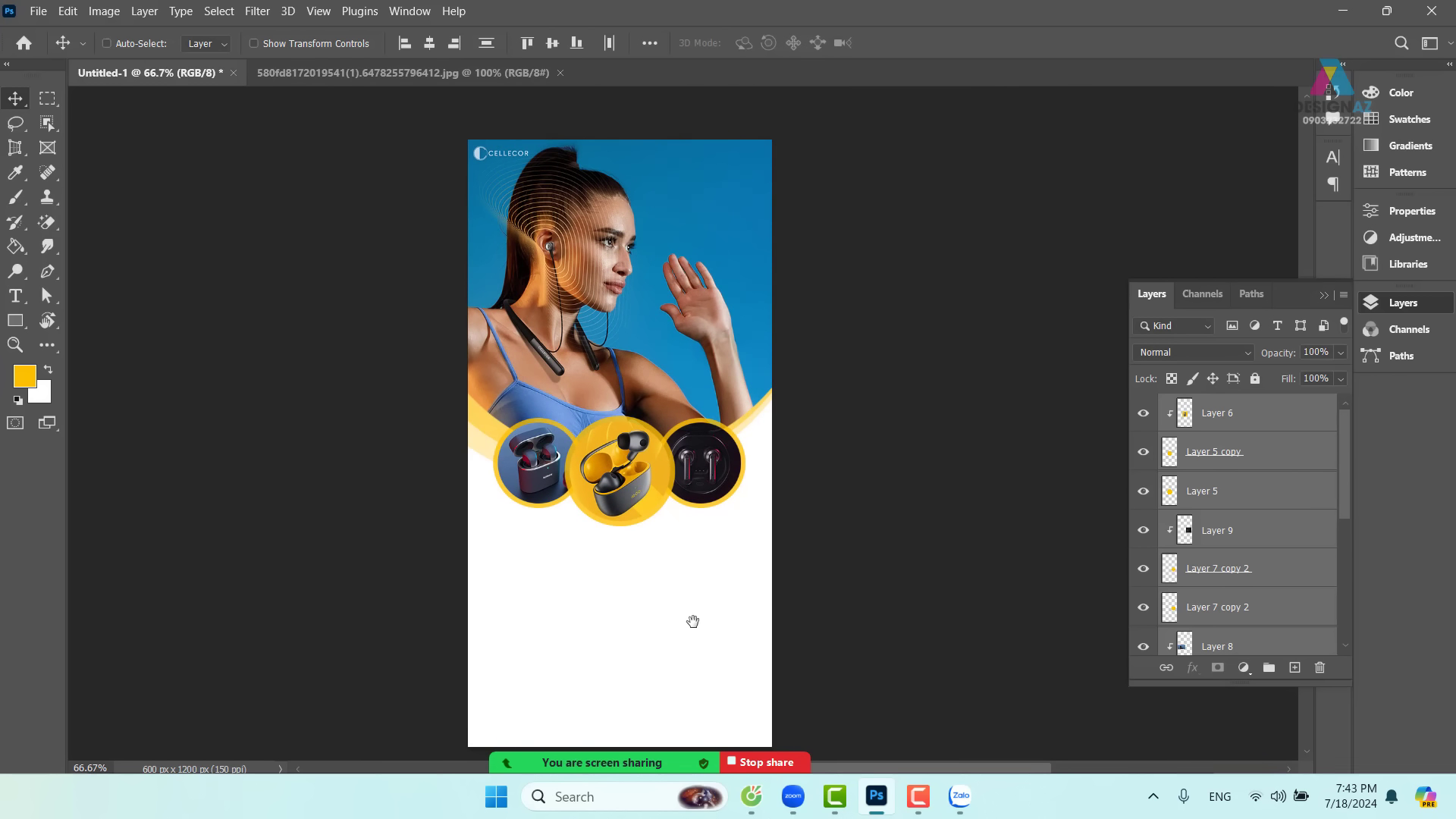
pyautogui.moveTo(704, 536); pyautogui.dragTo(685, 547)
pyautogui.moveTo(657, 479); pyautogui.dragTo(652, 552)
pyautogui.hotkey('ctrl', 'z')
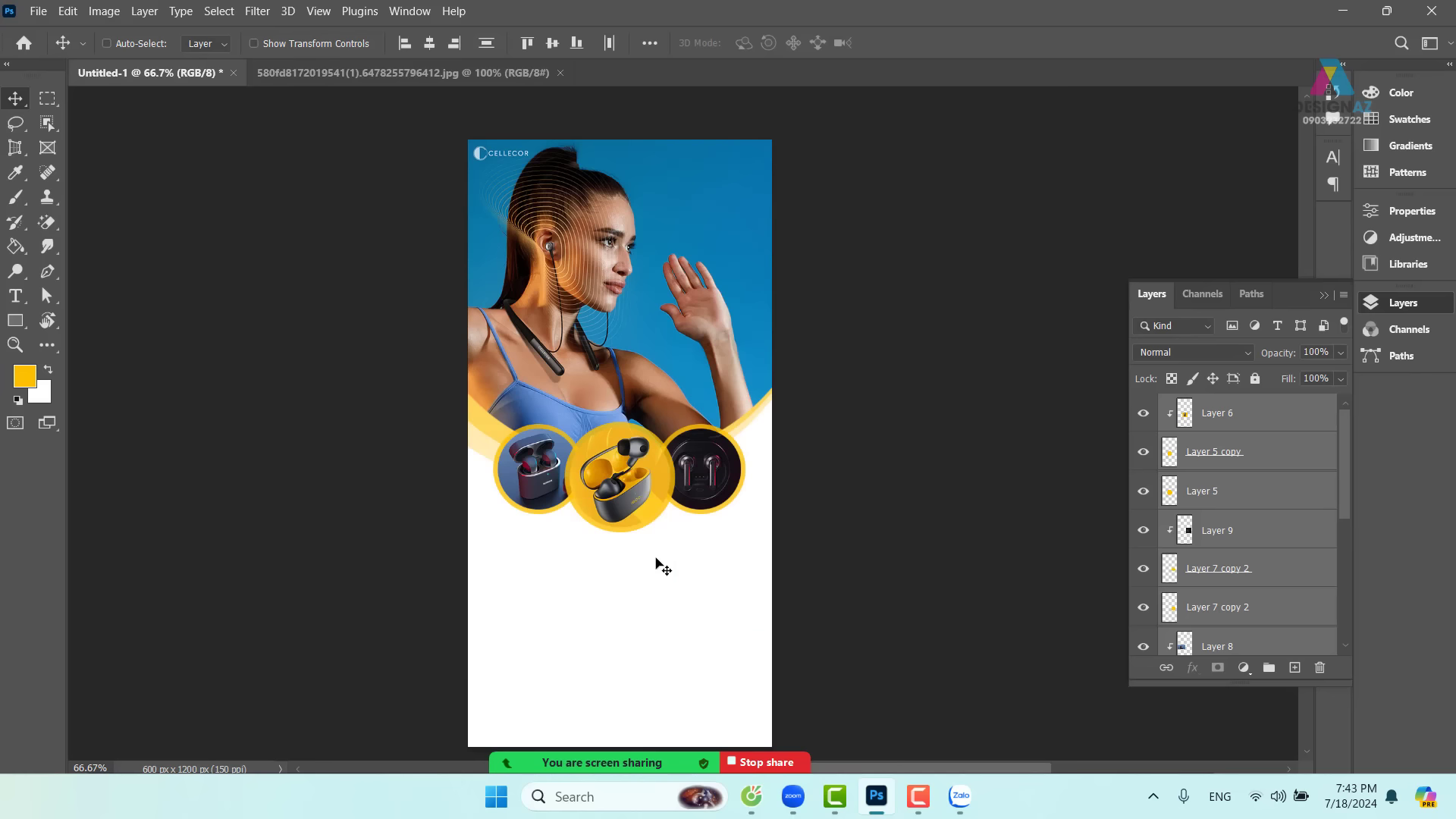
pyautogui.hotkey('ctrl', '+')
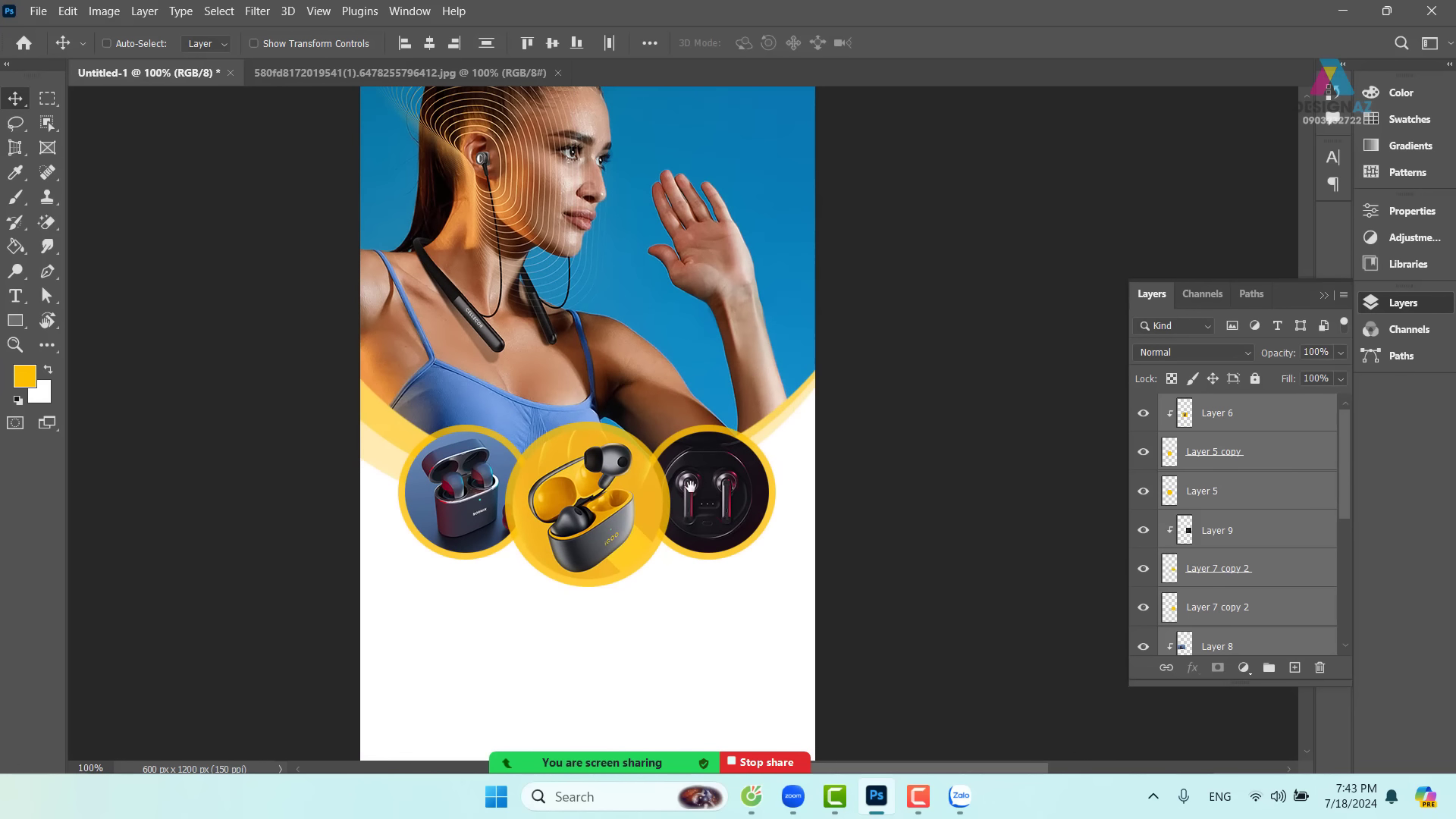
pyautogui.moveTo(681, 480); pyautogui.dragTo(794, 512)
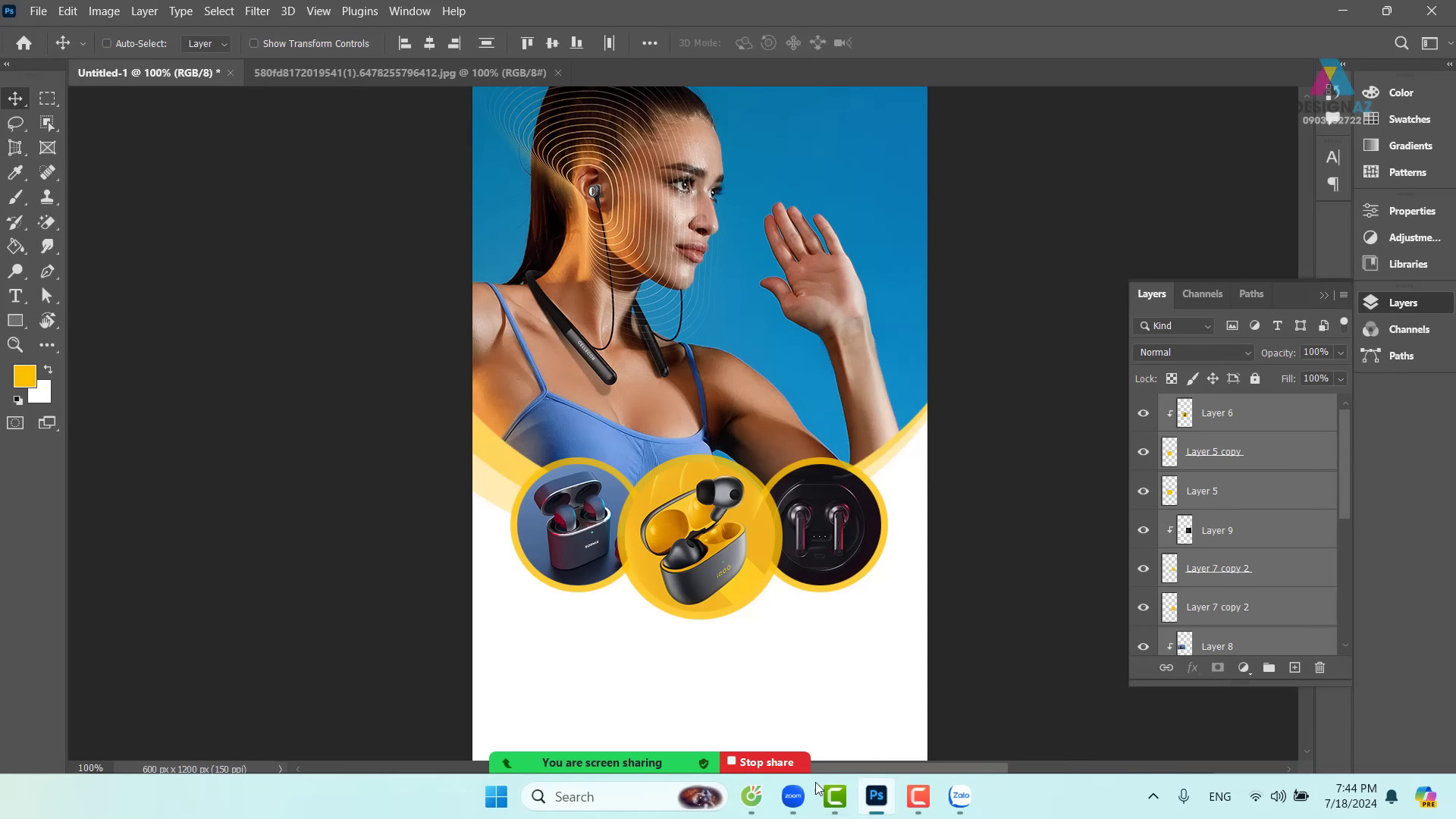
# - Switch to the Cốc Cốc browser, open Google in a new tab, and search for images of "banner tai nghe"
pyautogui.click(762, 796)
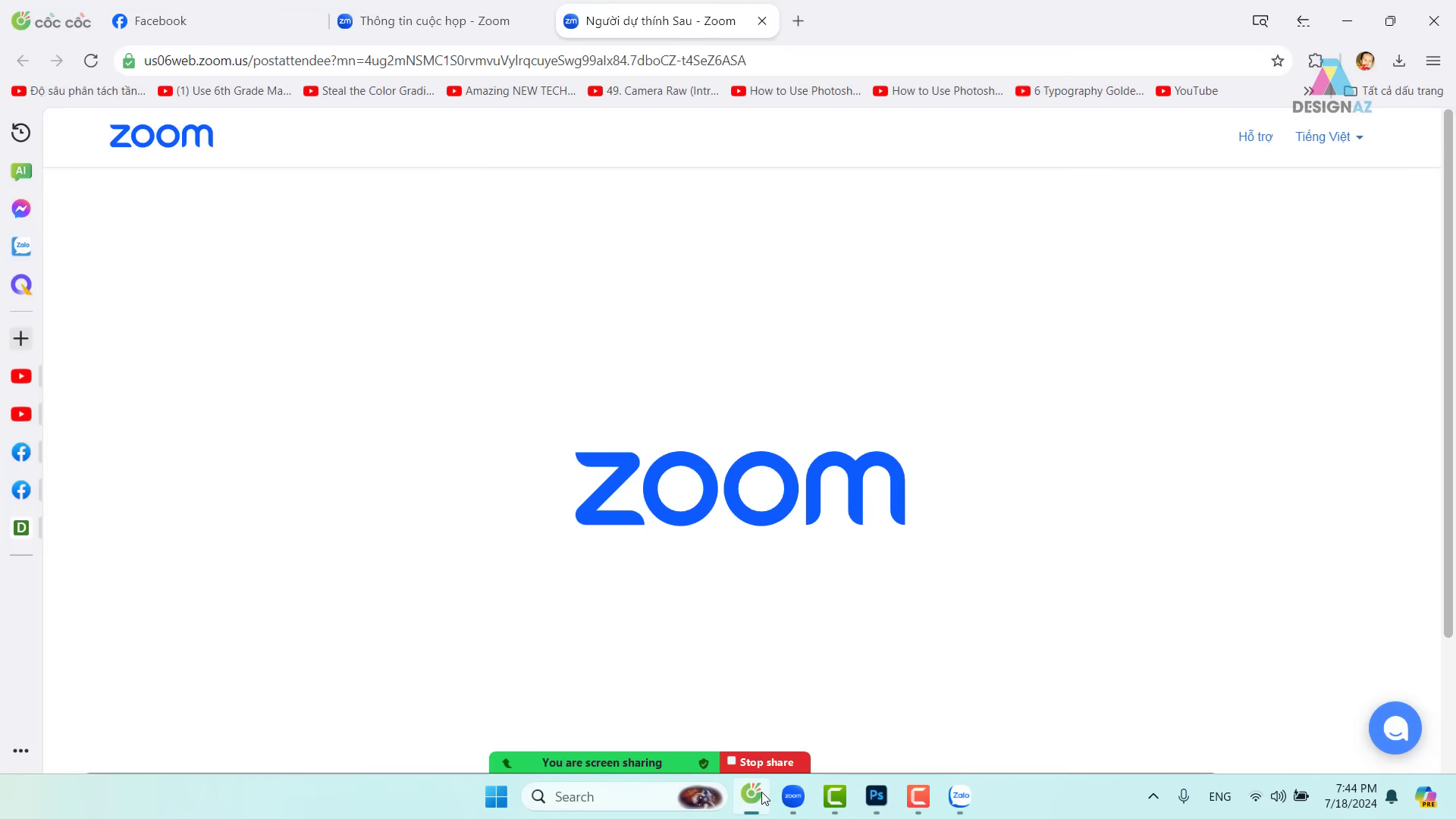
pyautogui.click(797, 21)
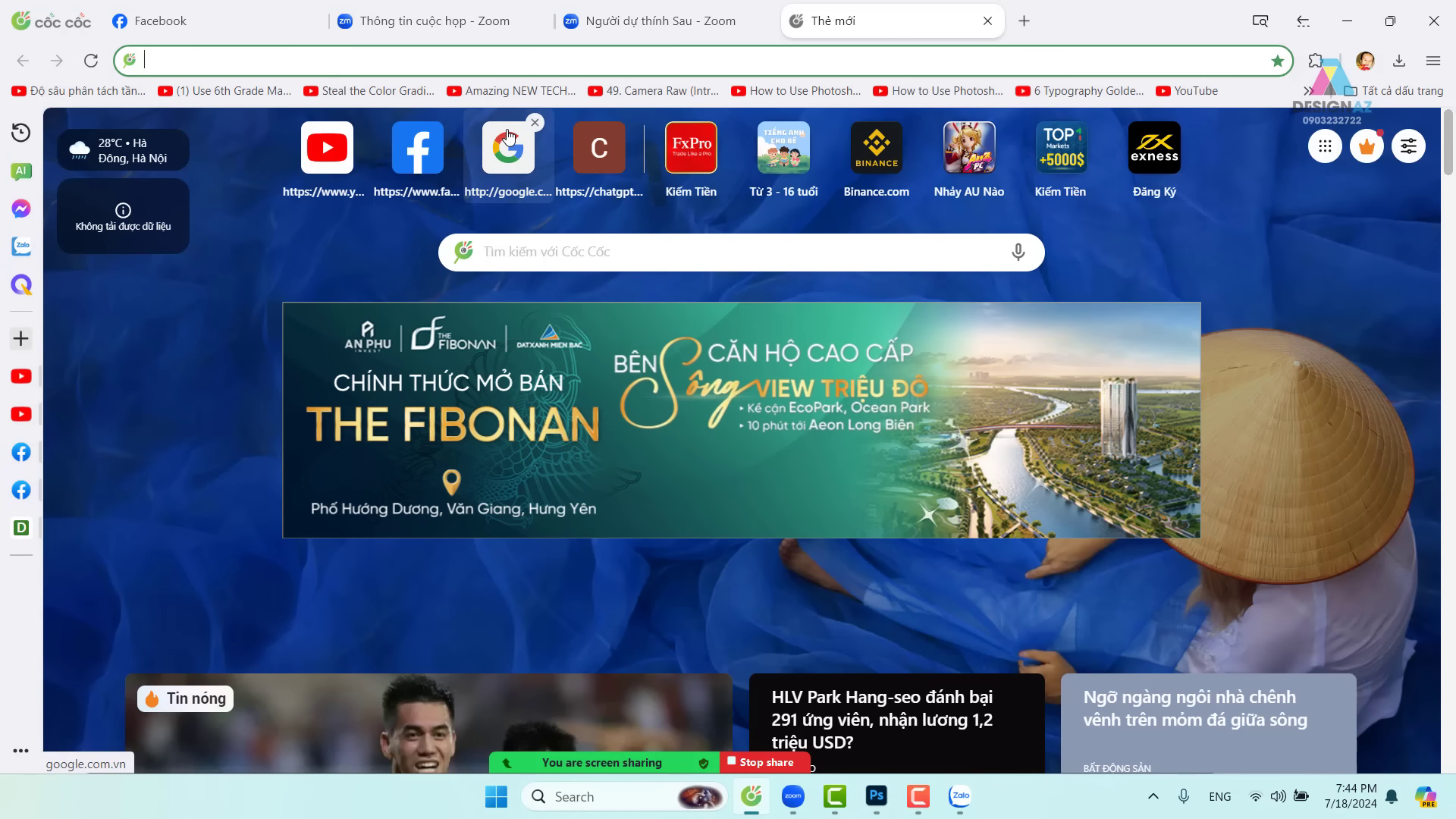
pyautogui.click(504, 147)
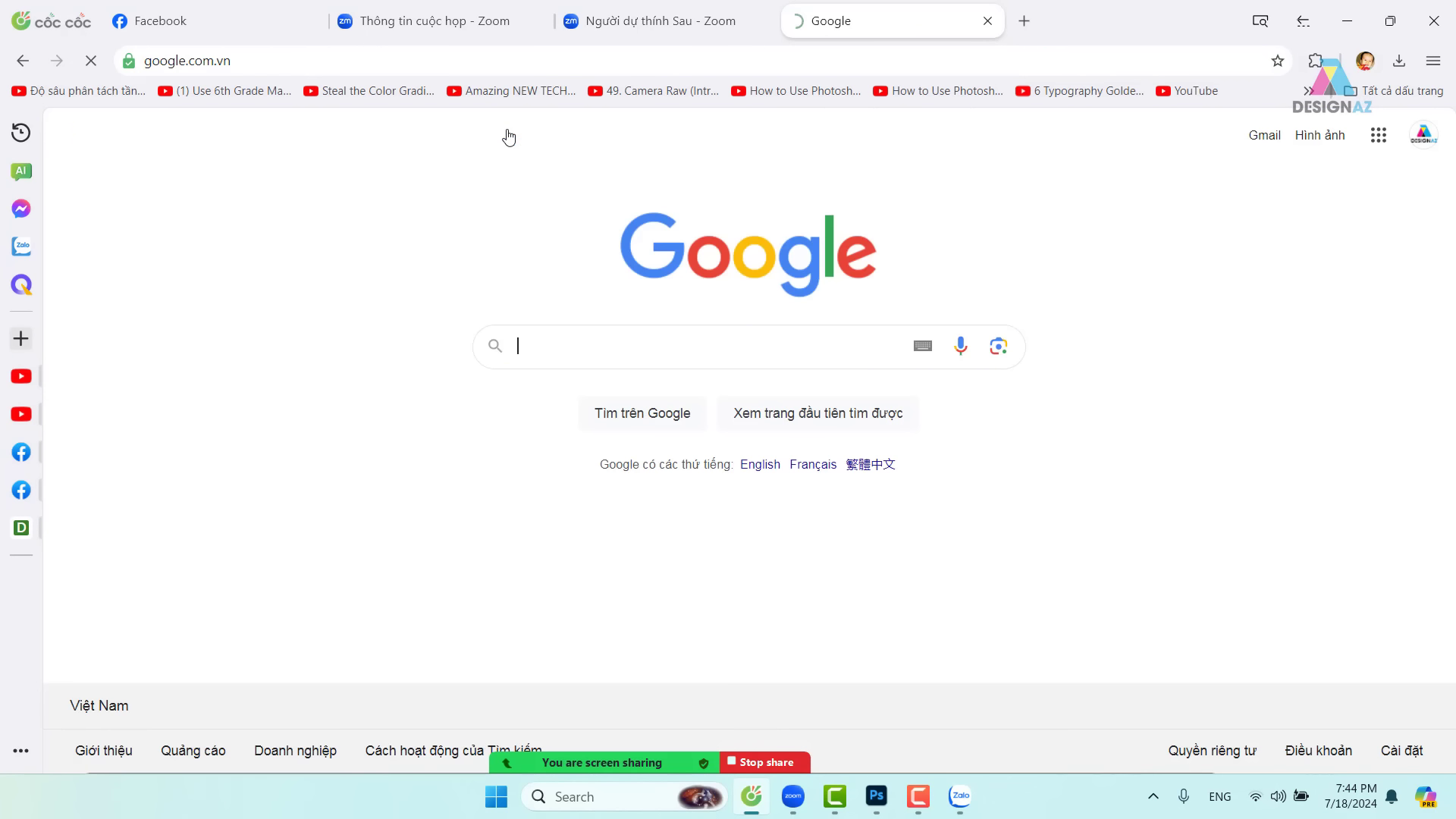
pyautogui.click(568, 337)
pyautogui.write('bann')
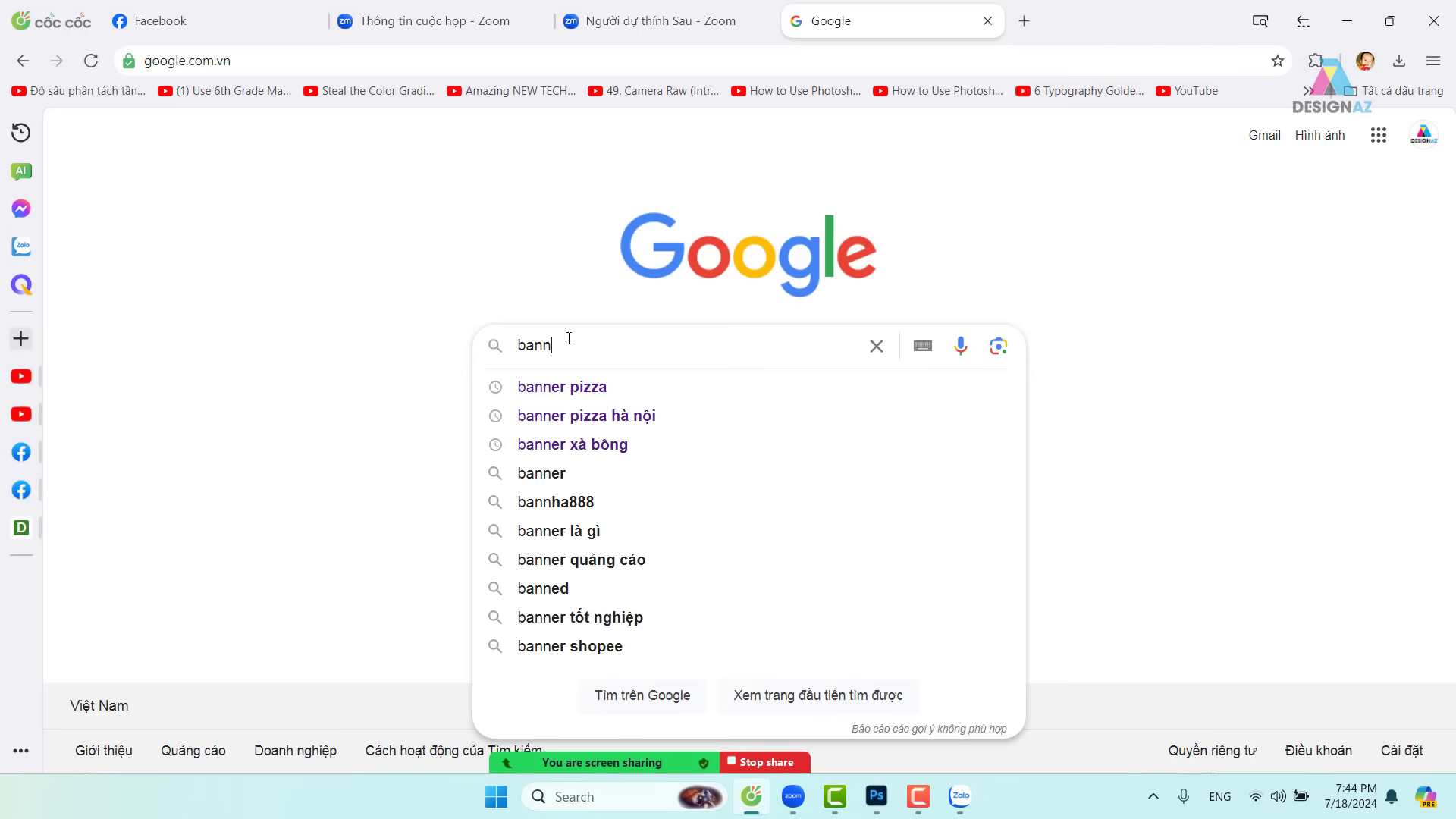
pyautogui.write('er')
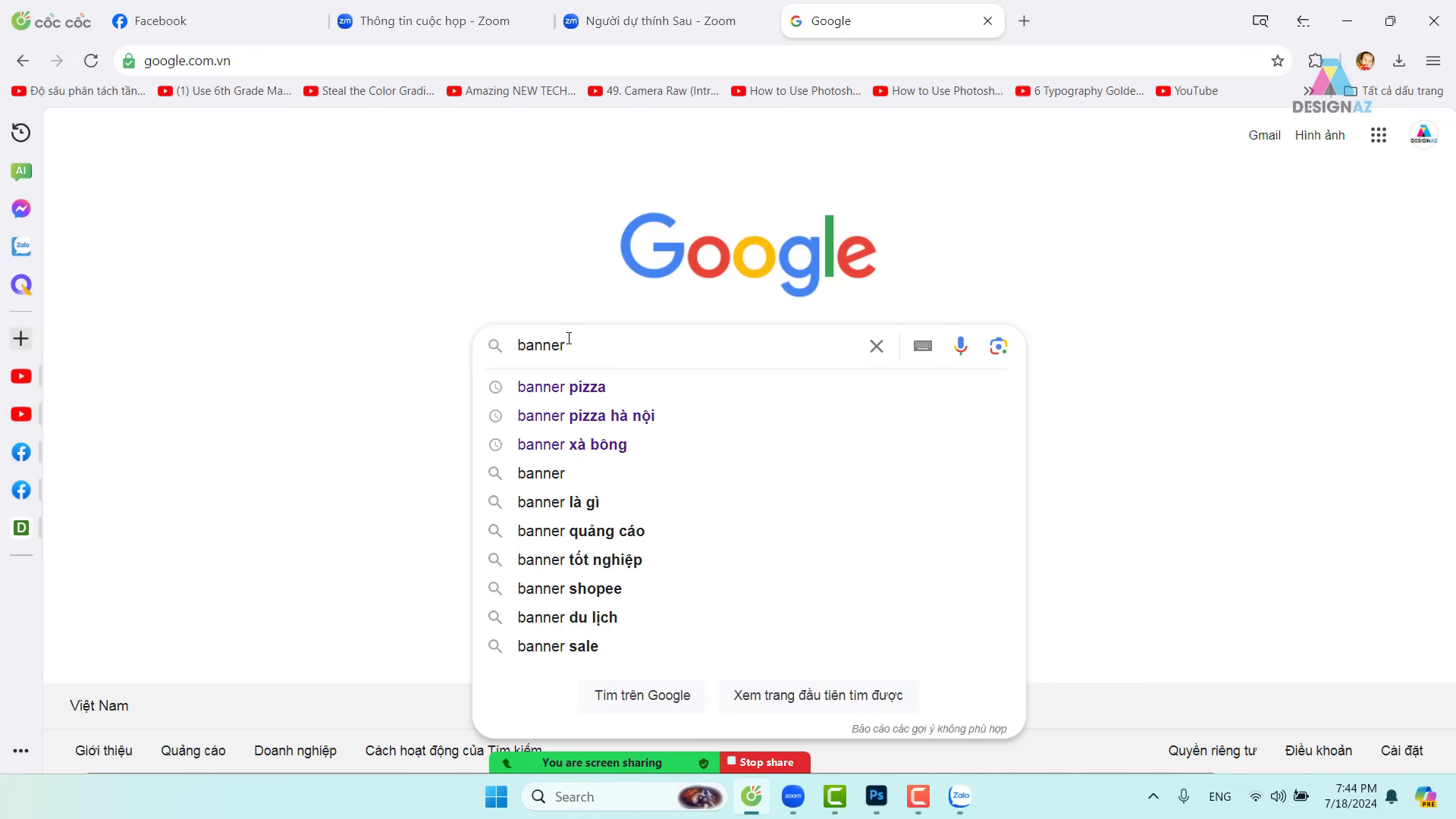
pyautogui.write(' tai')
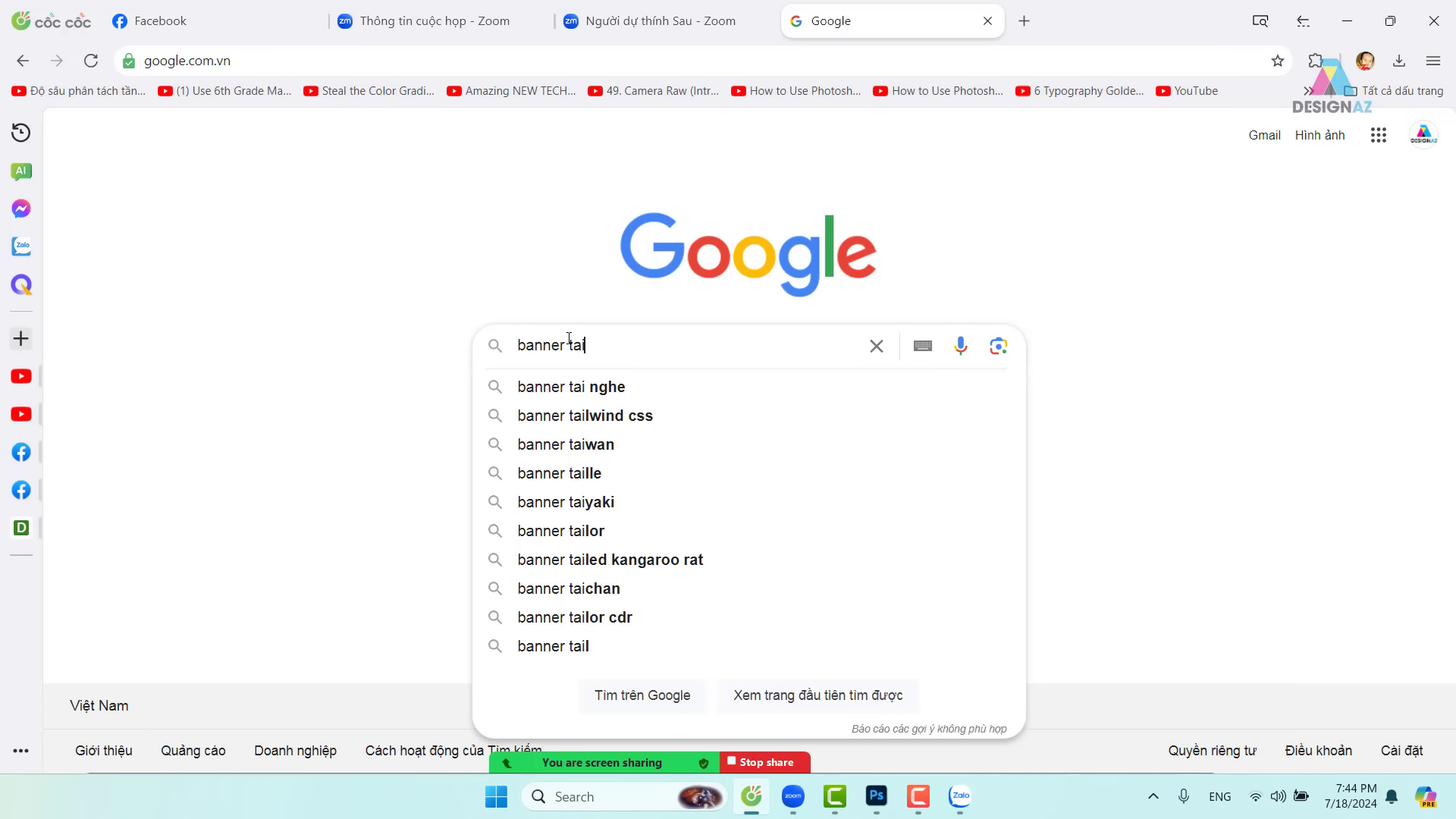
pyautogui.write(' nghe')
pyautogui.press('Return')
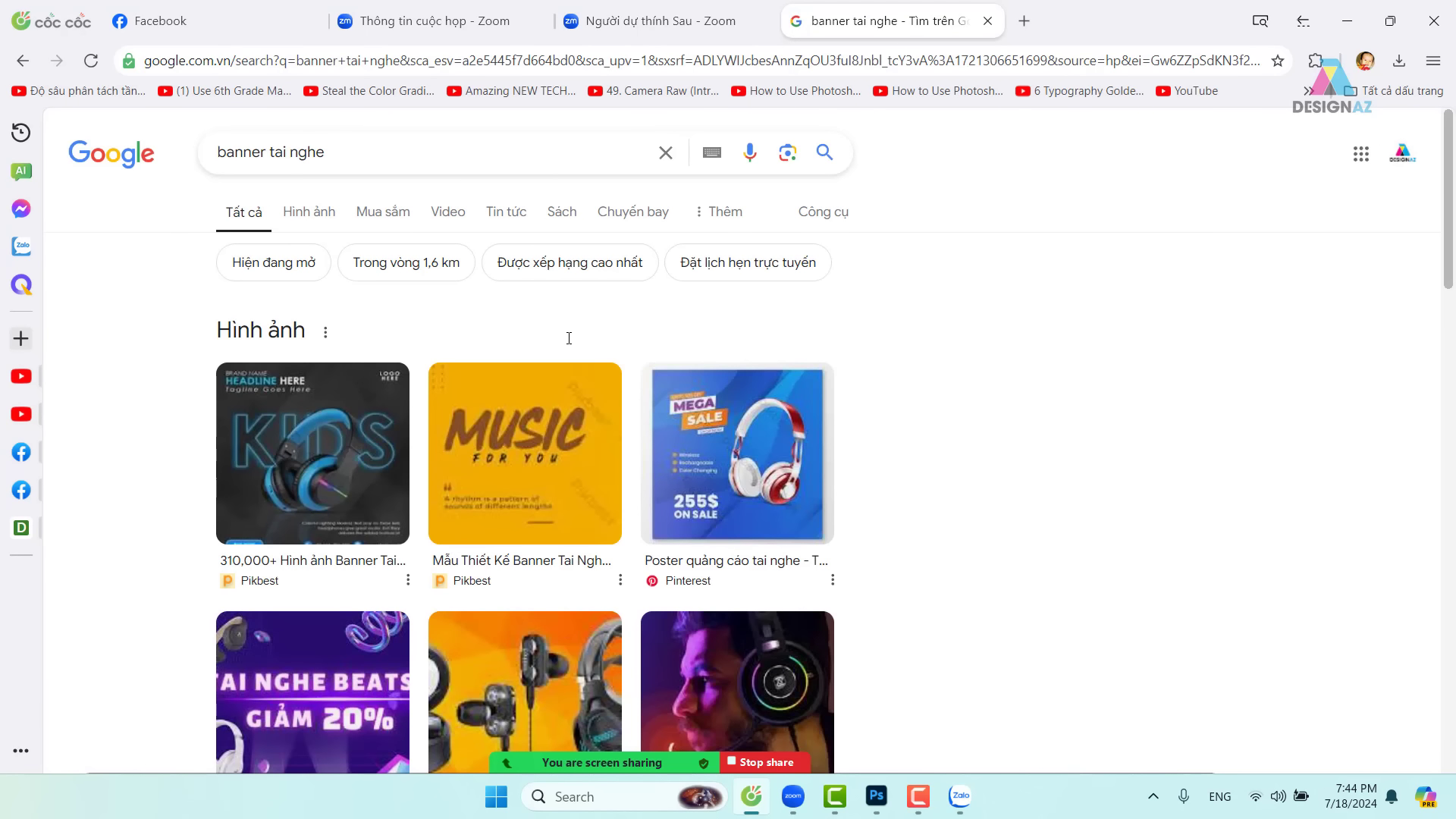
pyautogui.click(317, 215)
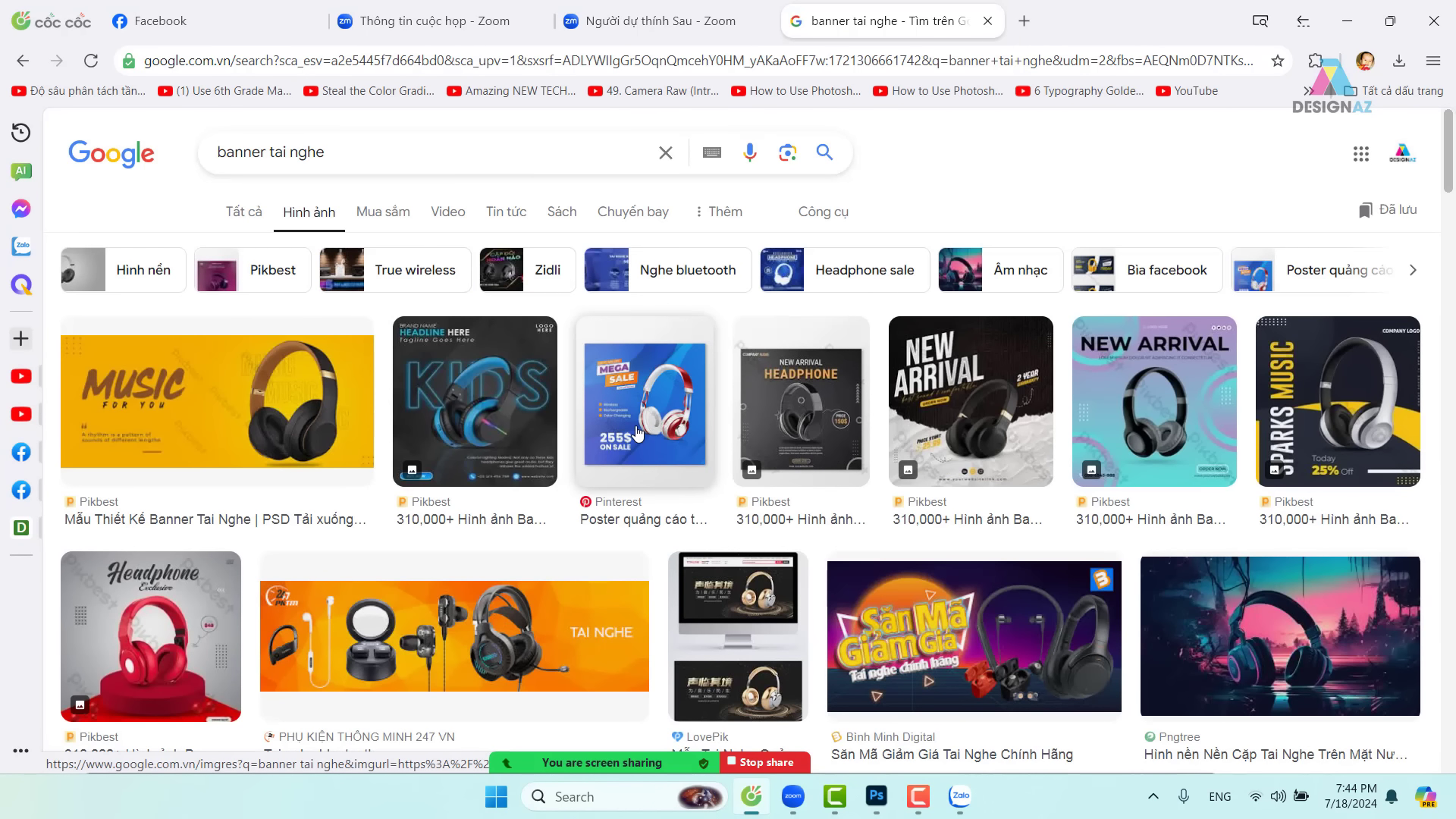
# - Browse the image results, open the DataCare red headphone banner "Cập Bến TAI NGHE" and copy its image
pyautogui.scroll(-1, 594, 400)
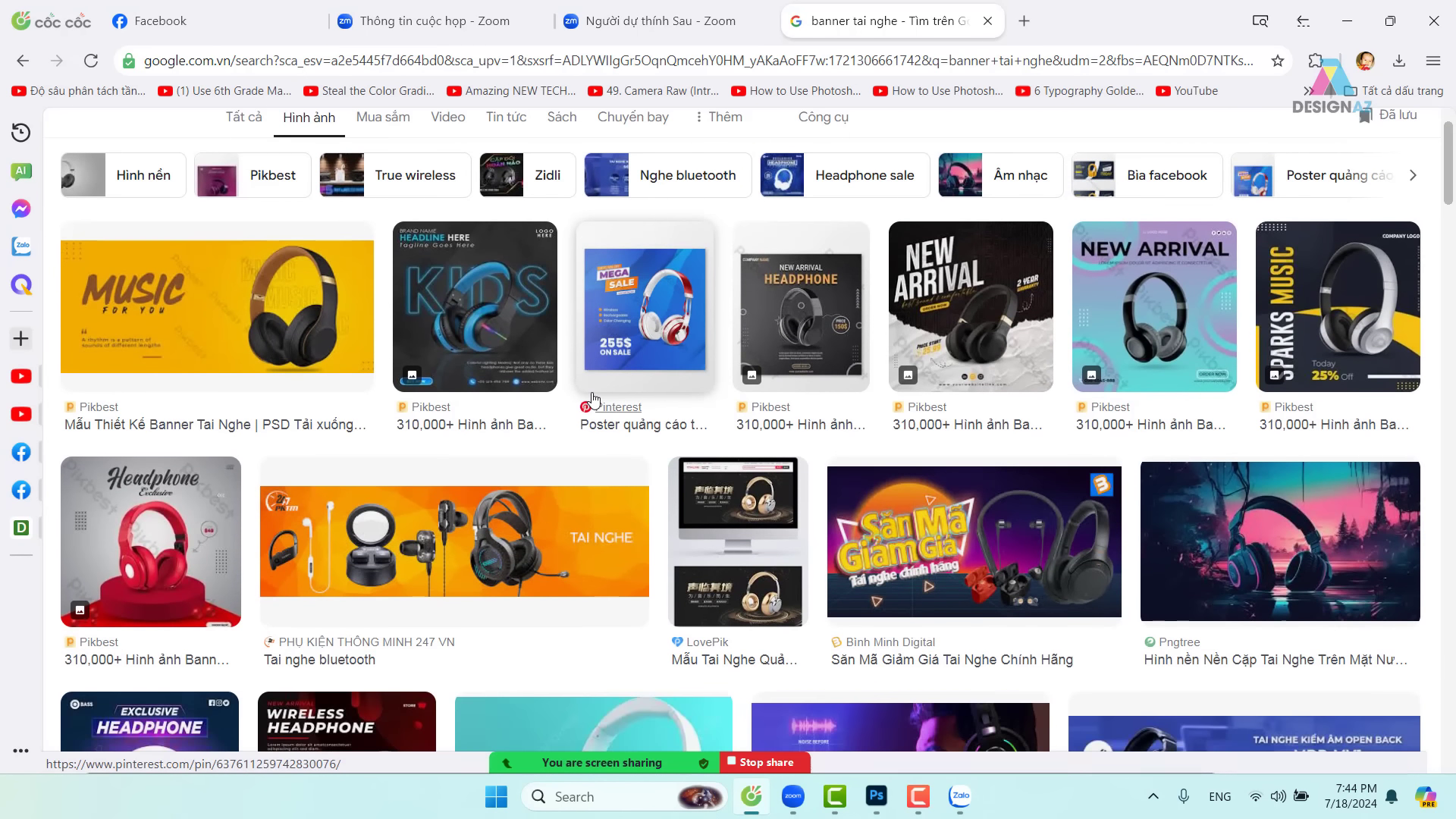
pyautogui.scroll(-2, 594, 400)
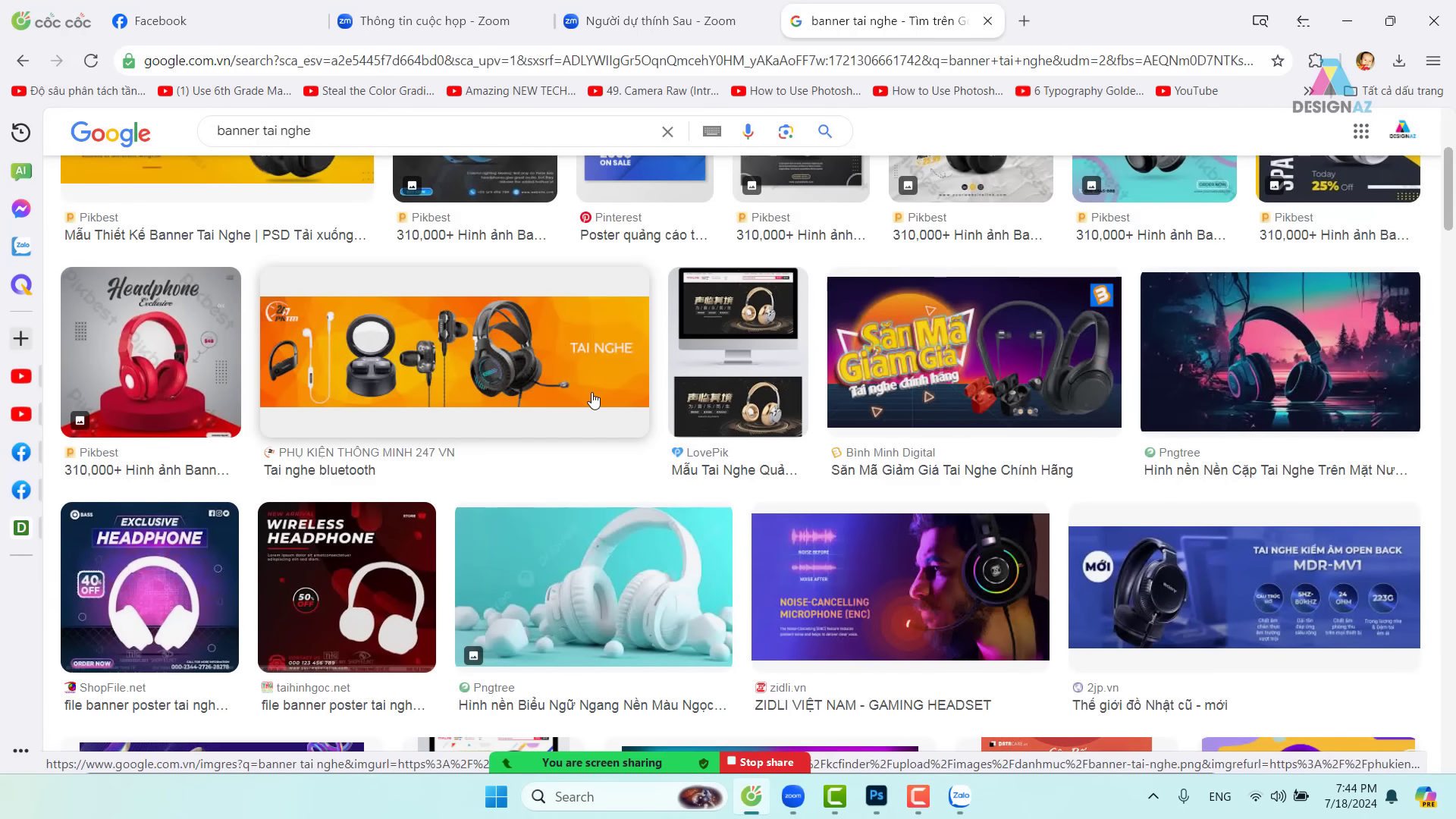
pyautogui.scroll(-5, 593, 399)
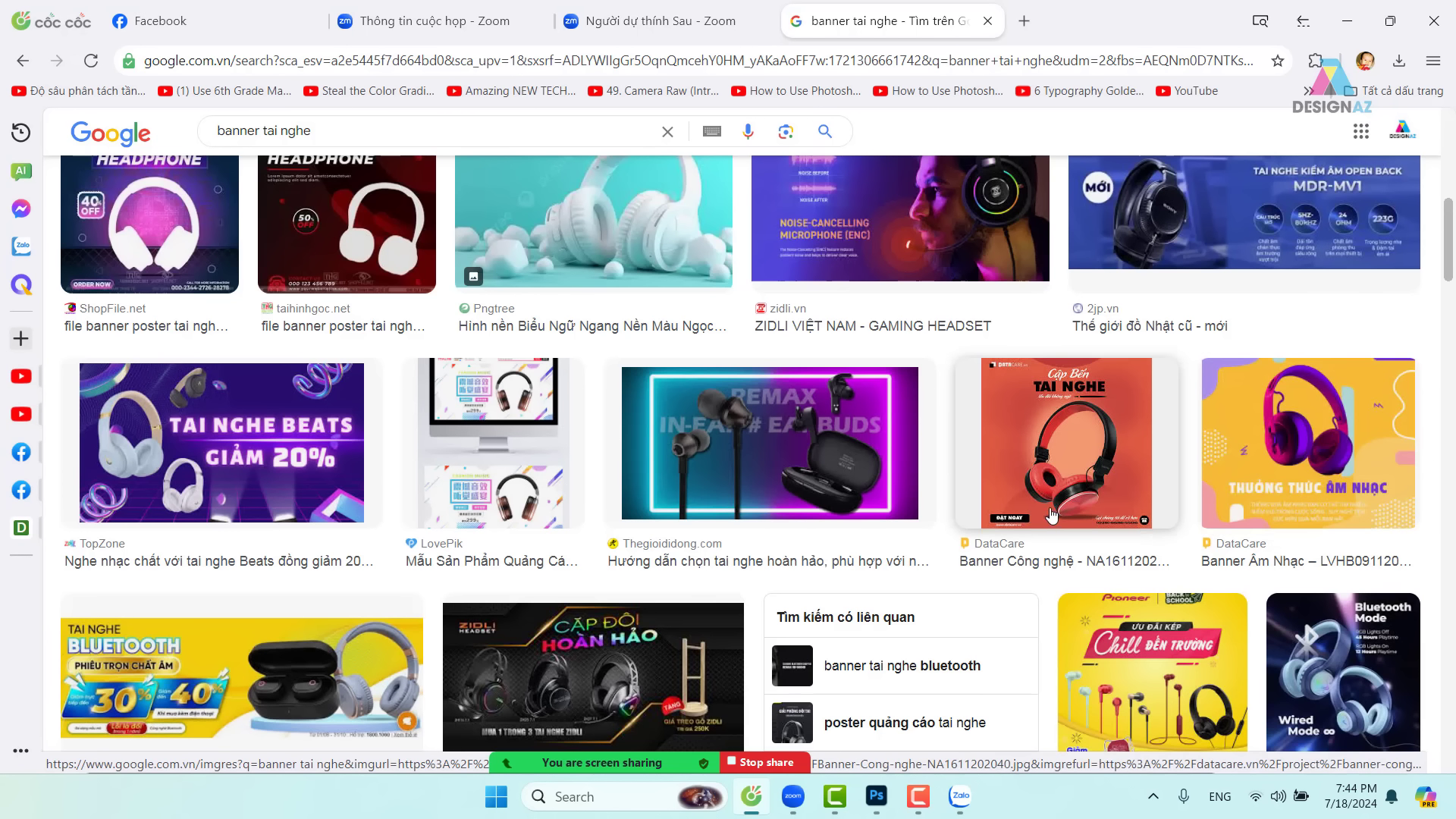
pyautogui.click(1068, 429)
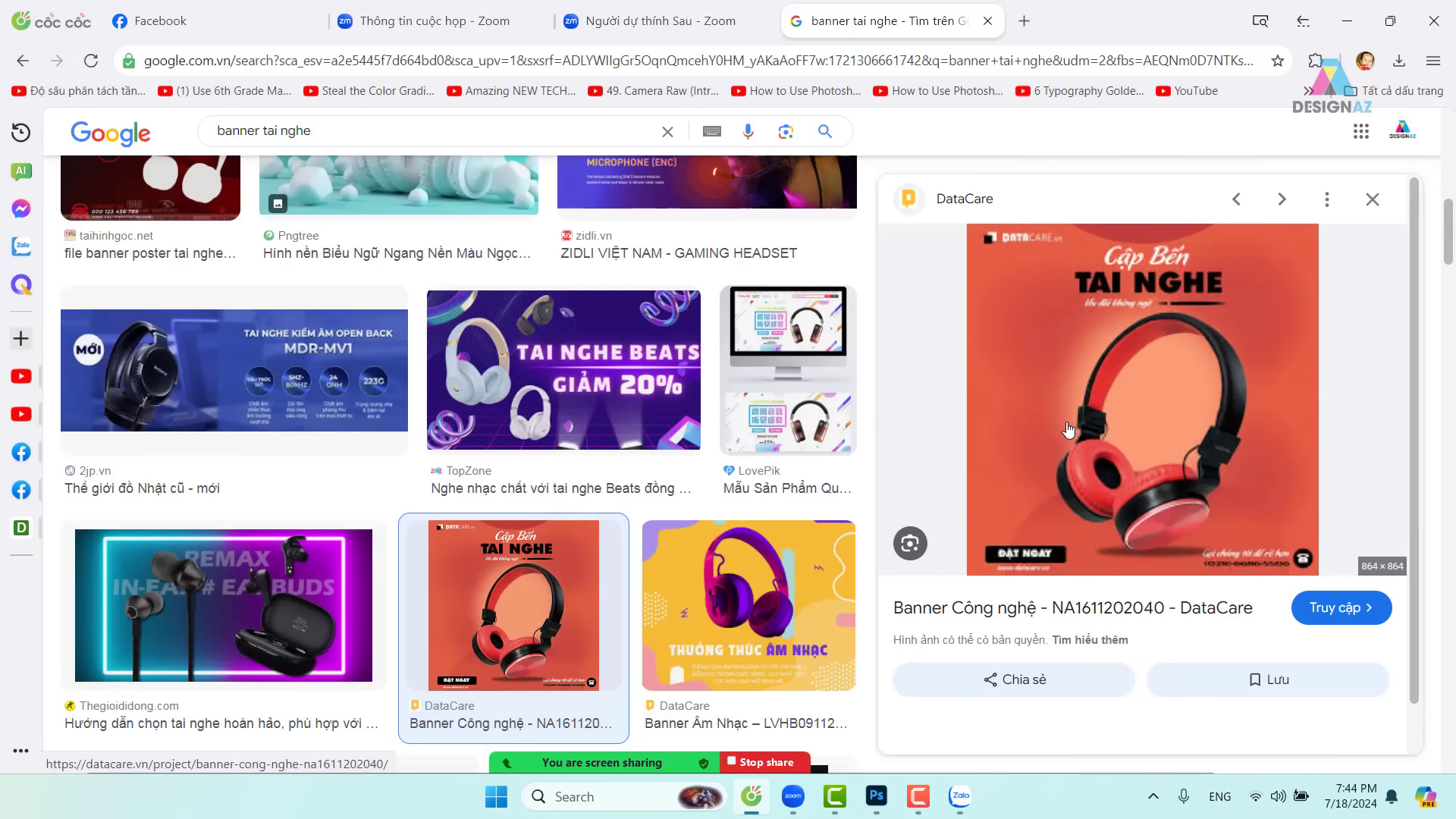
pyautogui.rightClick(1131, 307)
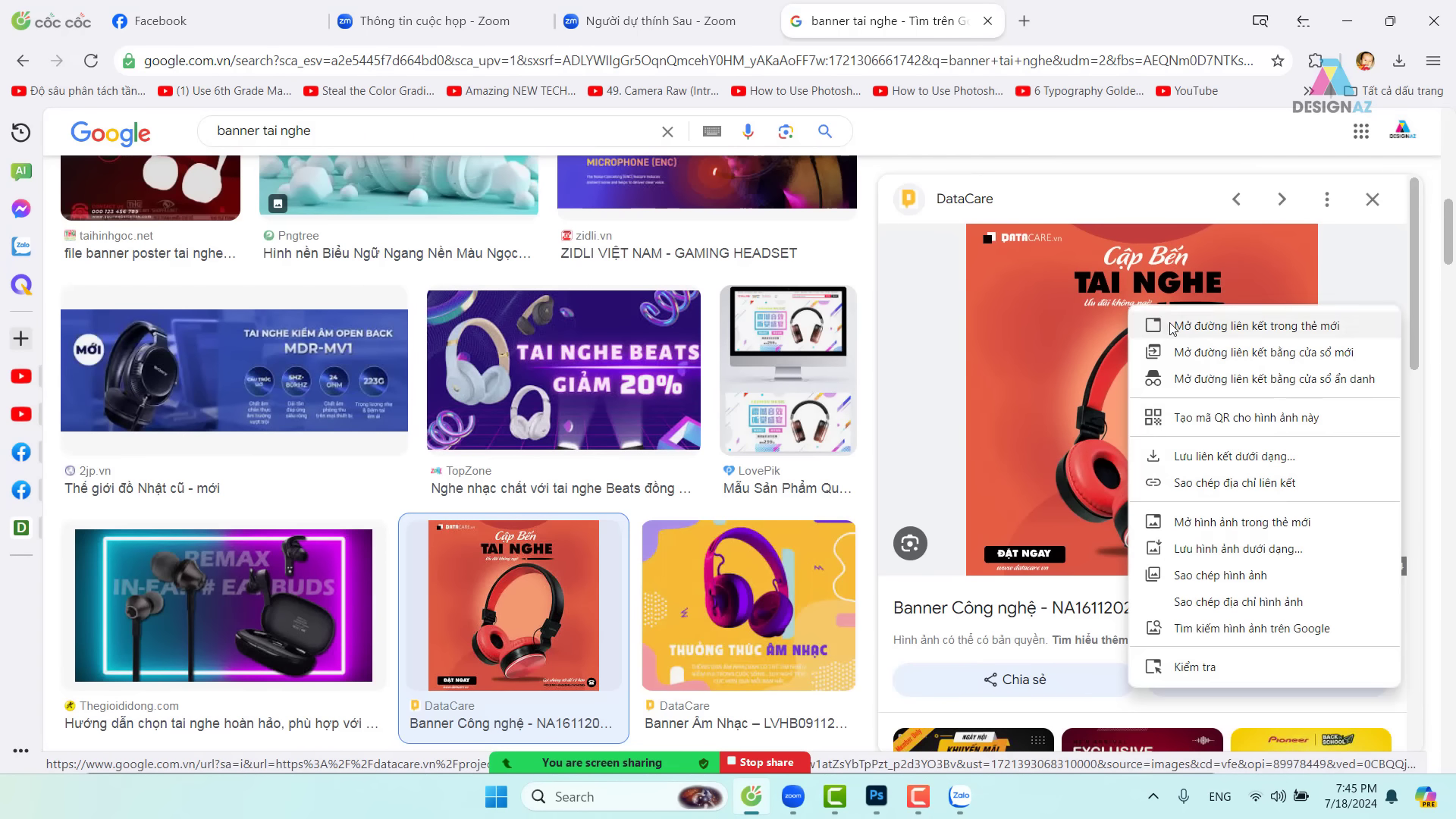
pyautogui.click(1239, 576)
# - Switch to Photoshop, create a new 864 x 864 px document at 72 ppi and paste the copied banner into it
pyautogui.click(876, 796)
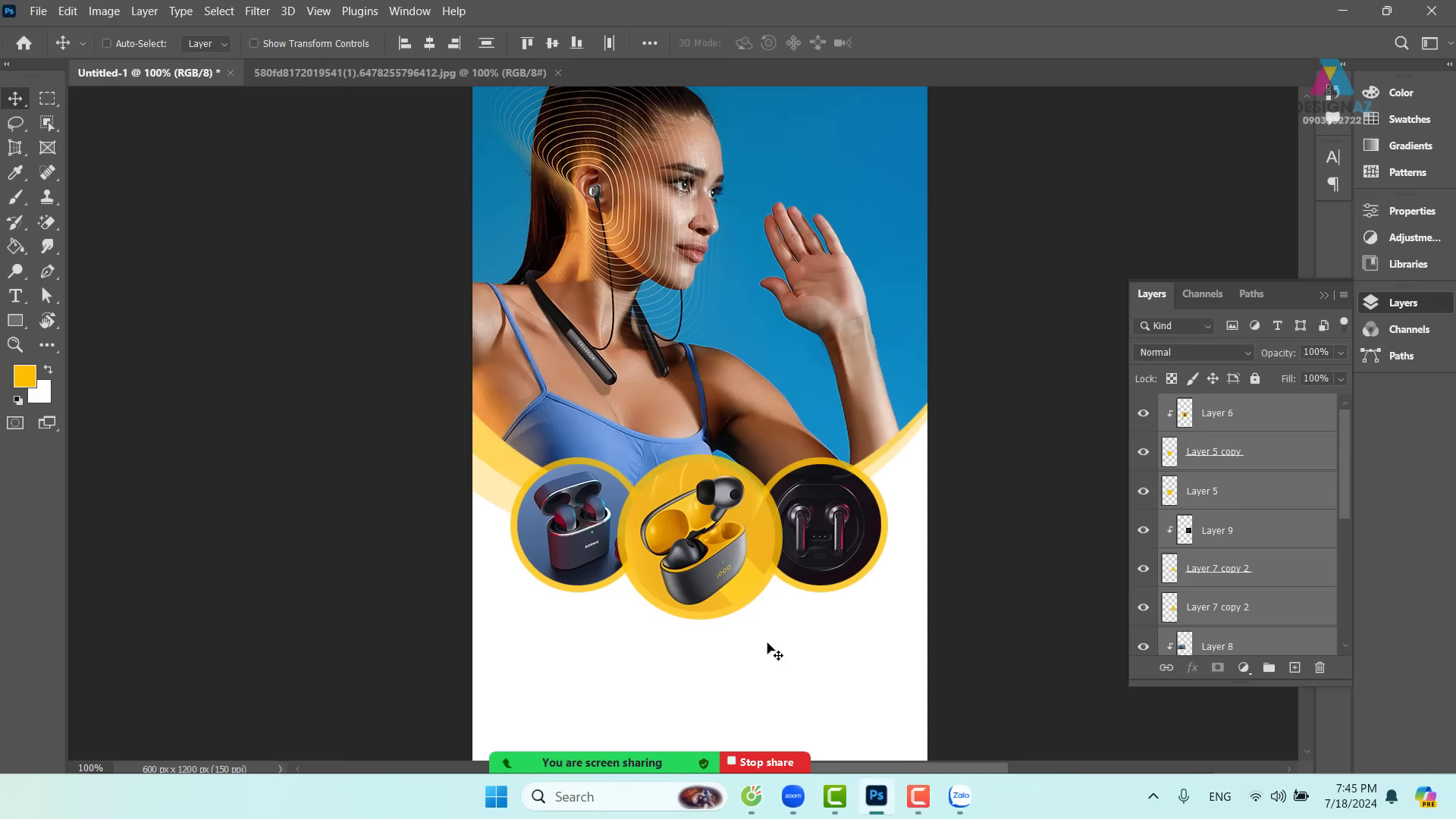
pyautogui.press('ctrl')
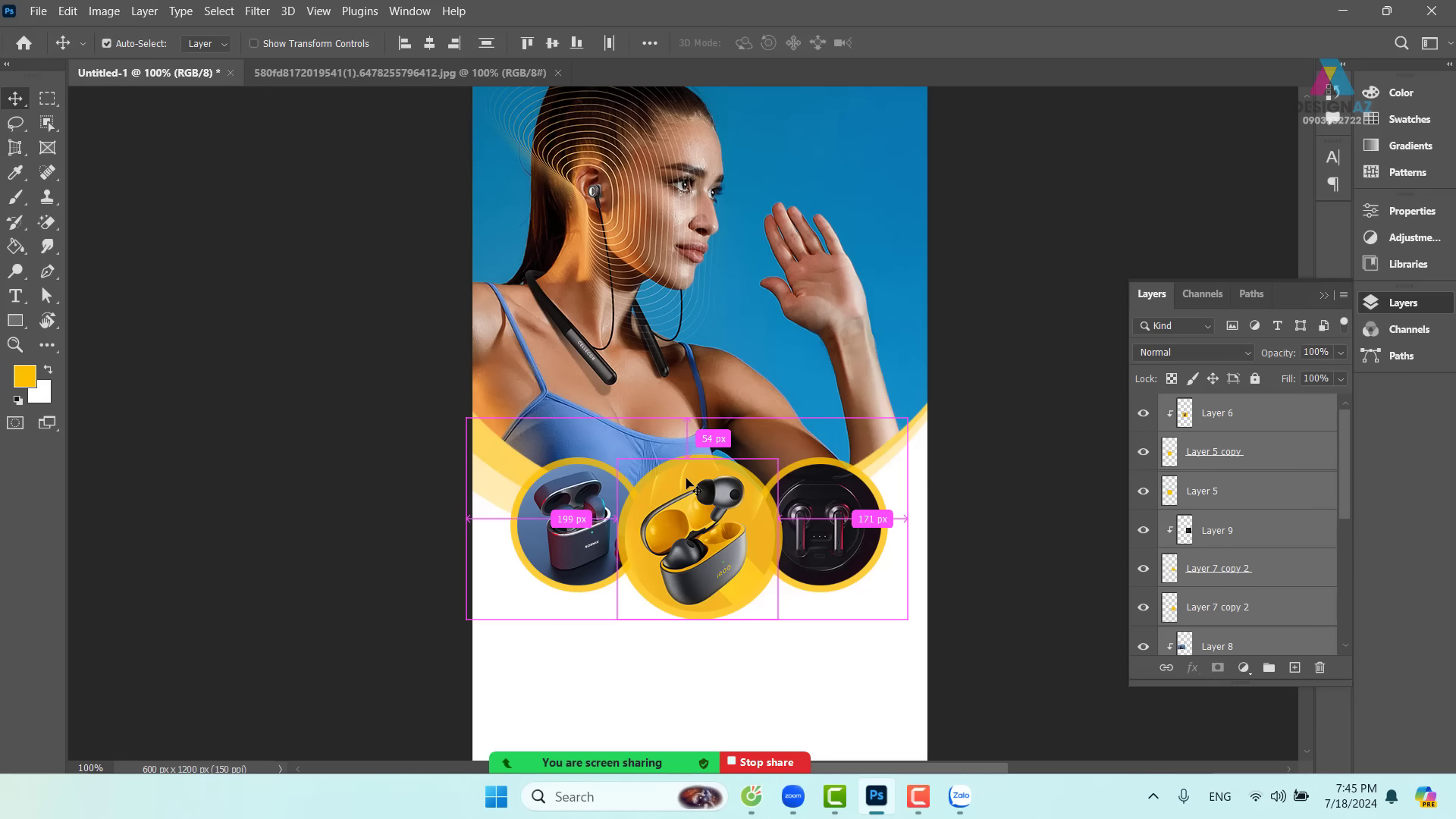
pyautogui.hotkey('ctrl', 'n')
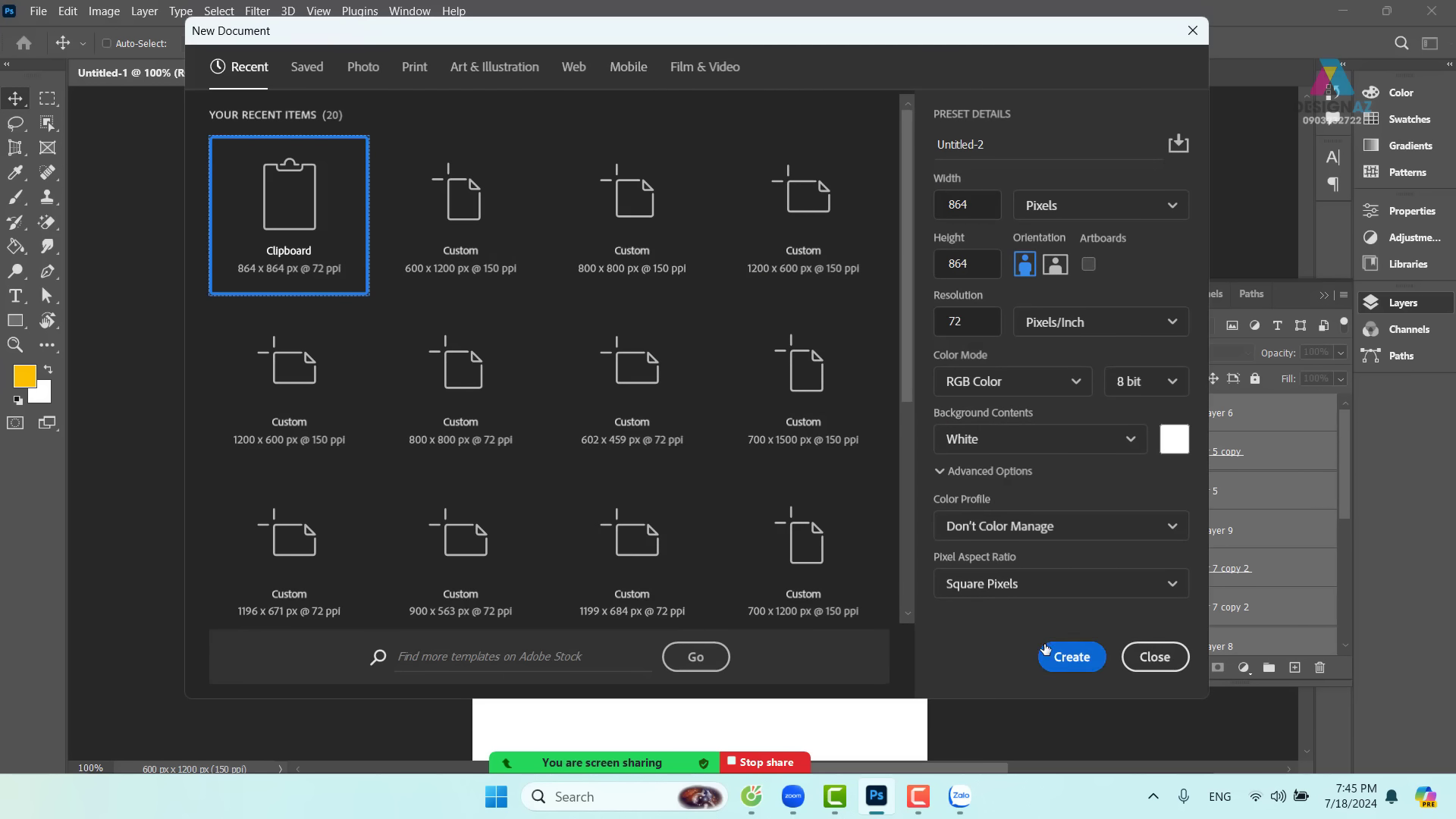
pyautogui.click(1083, 664)
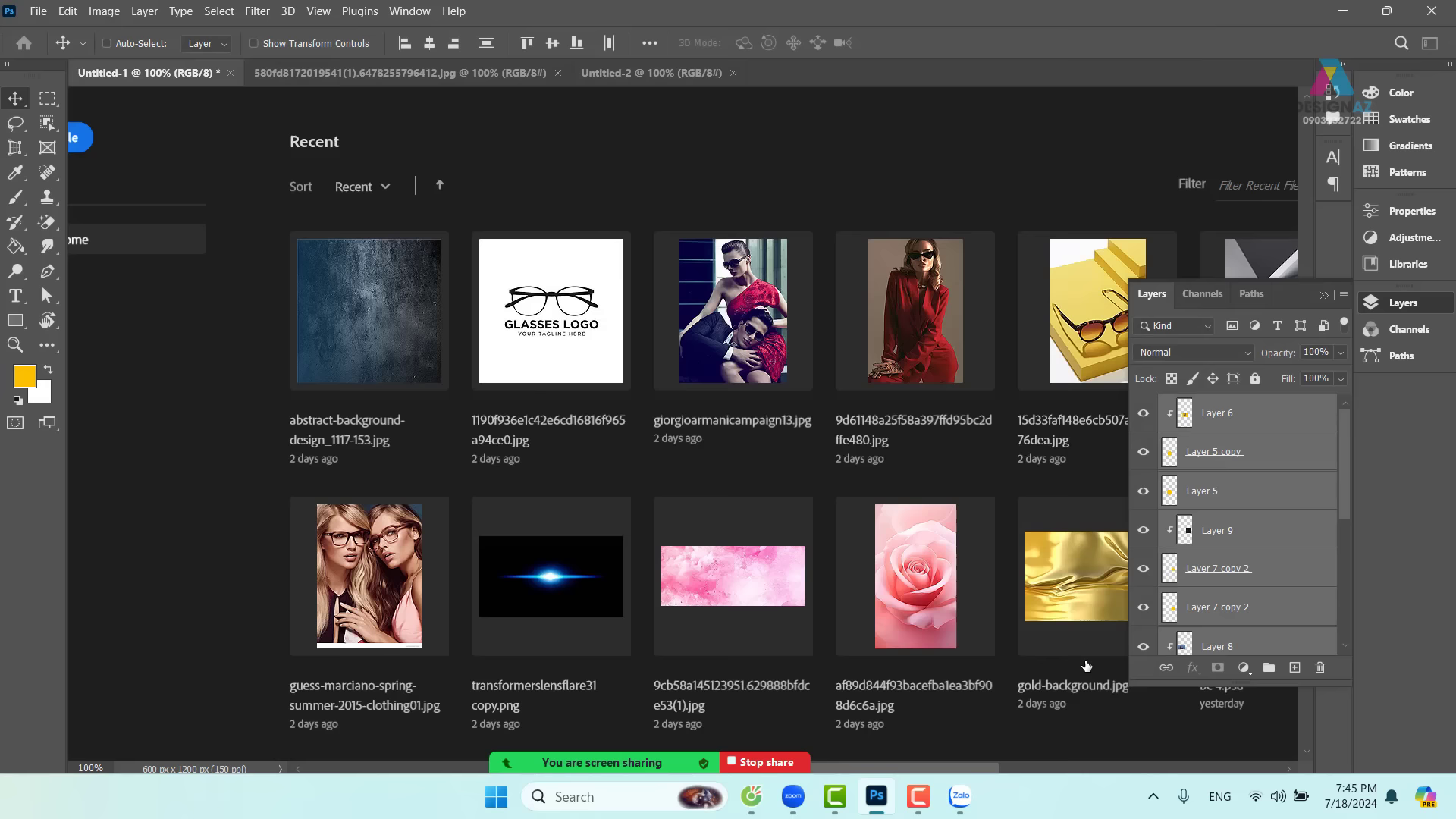
pyautogui.hotkey('ctrl', 'v')
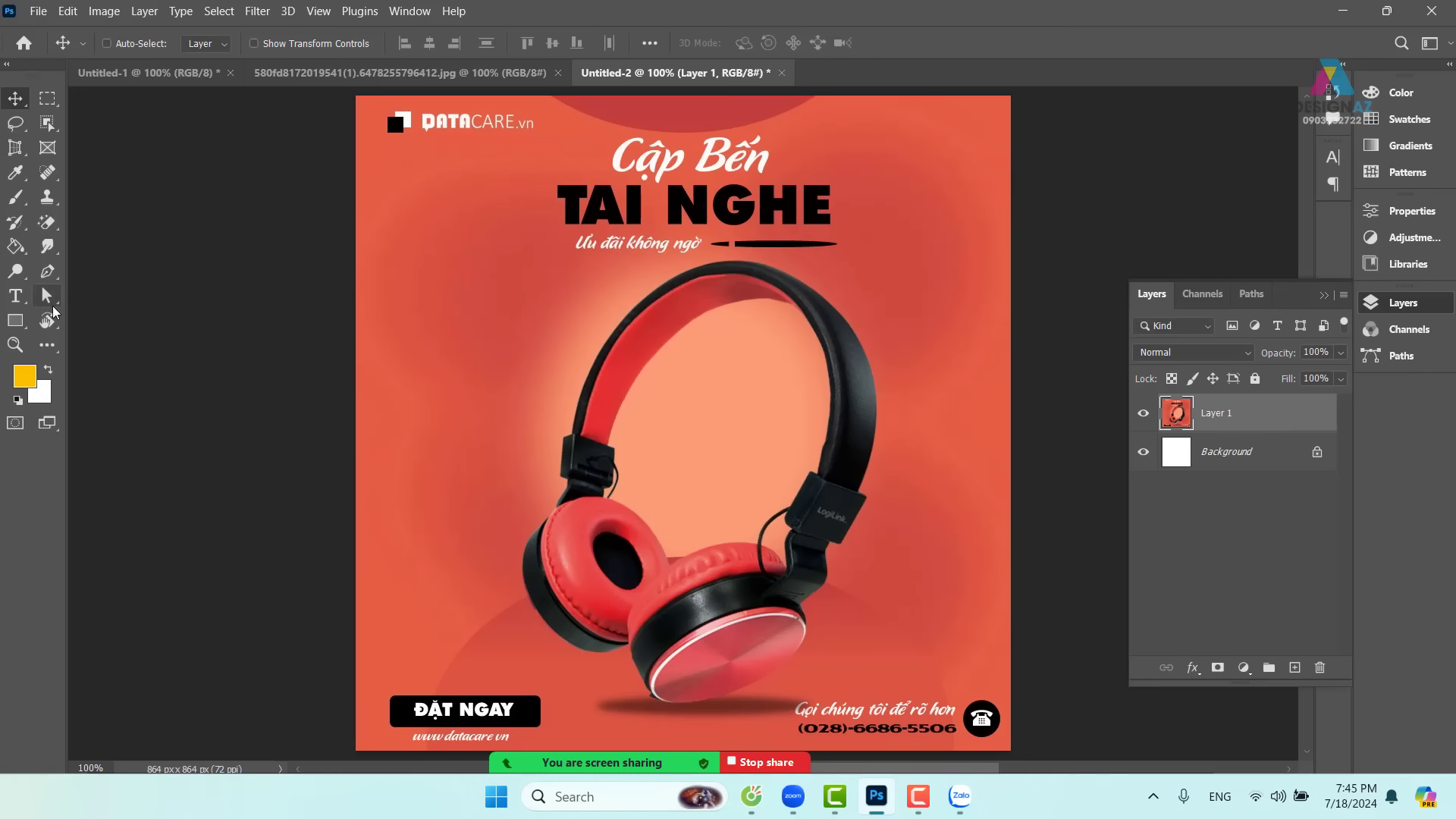
# - Add a horizontal text line "Cập bến", enlarge it to about 5030% and place it across the headphone's headband
pyautogui.click(15, 296)
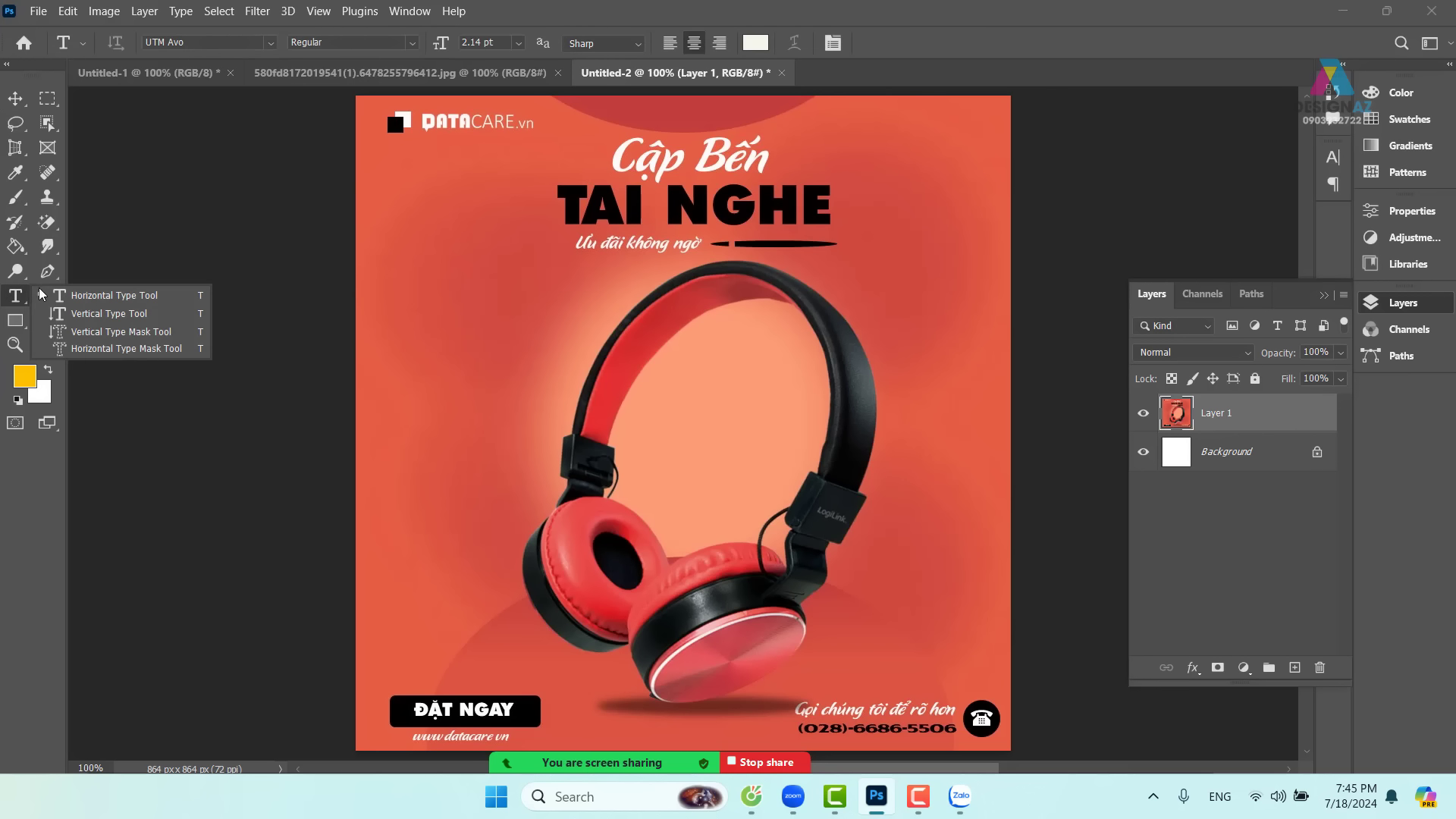
pyautogui.click(76, 297)
pyautogui.click(499, 350)
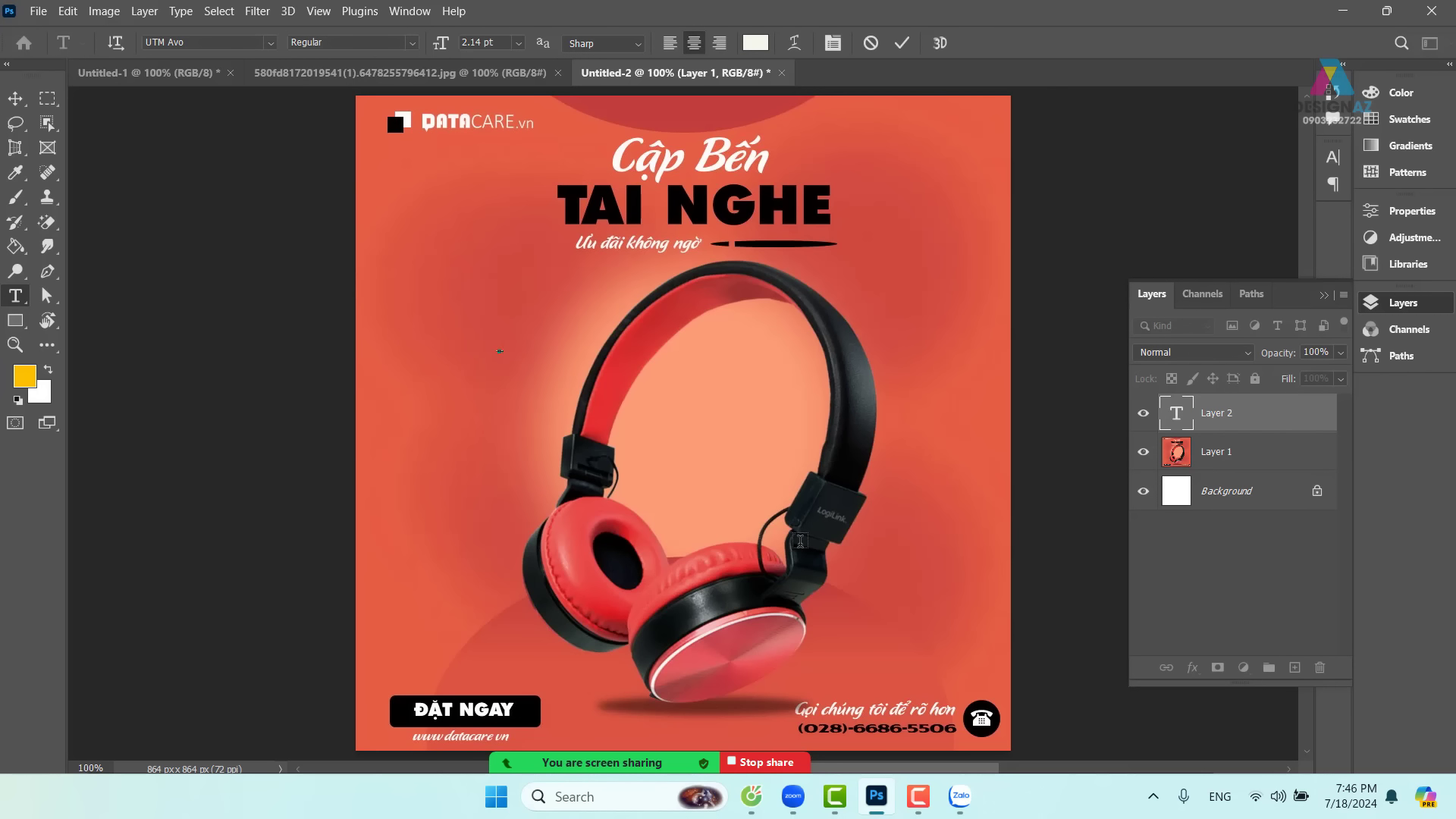
pyautogui.click(15, 98)
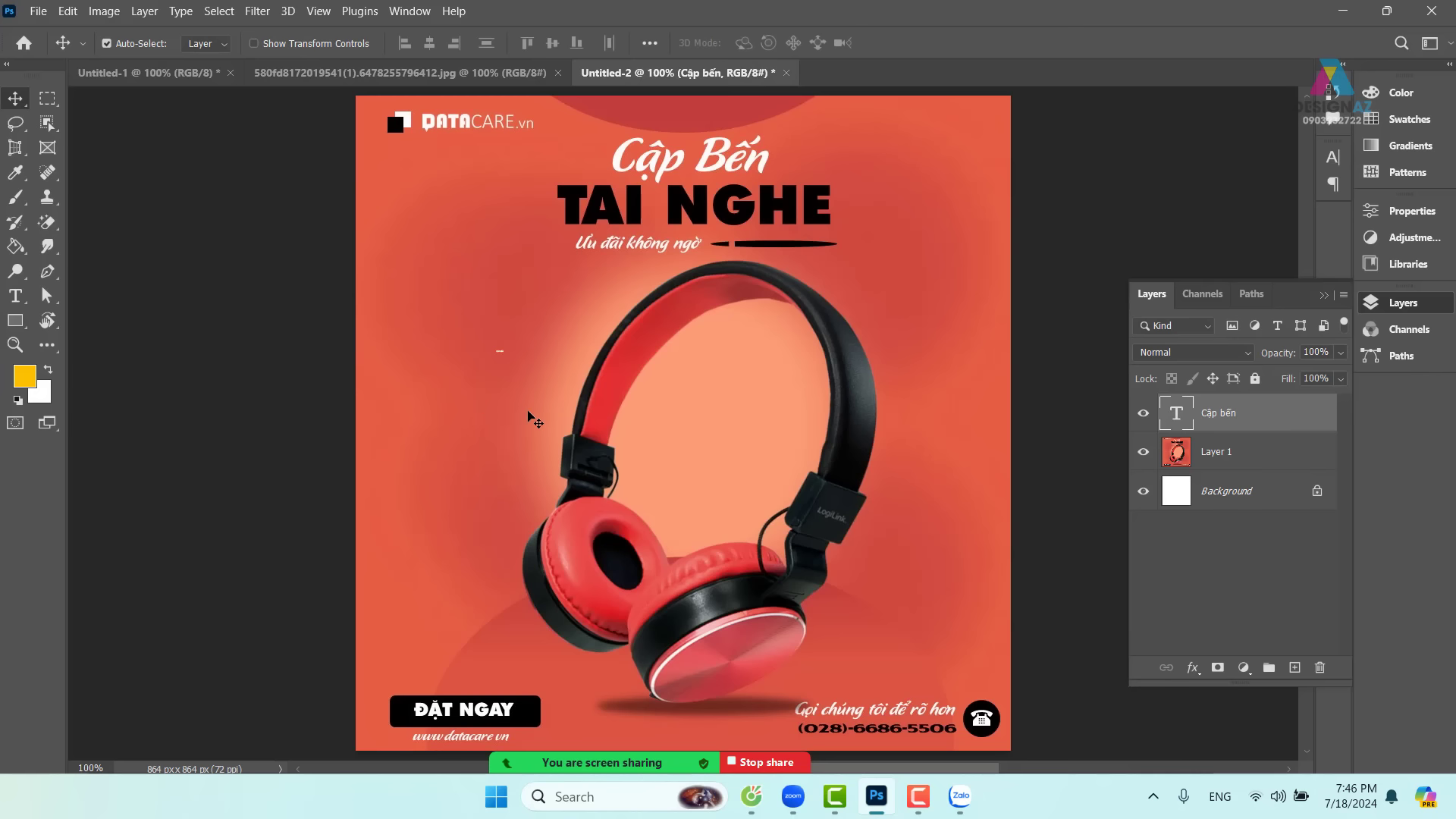
pyautogui.hotkey('ctrl', 't')
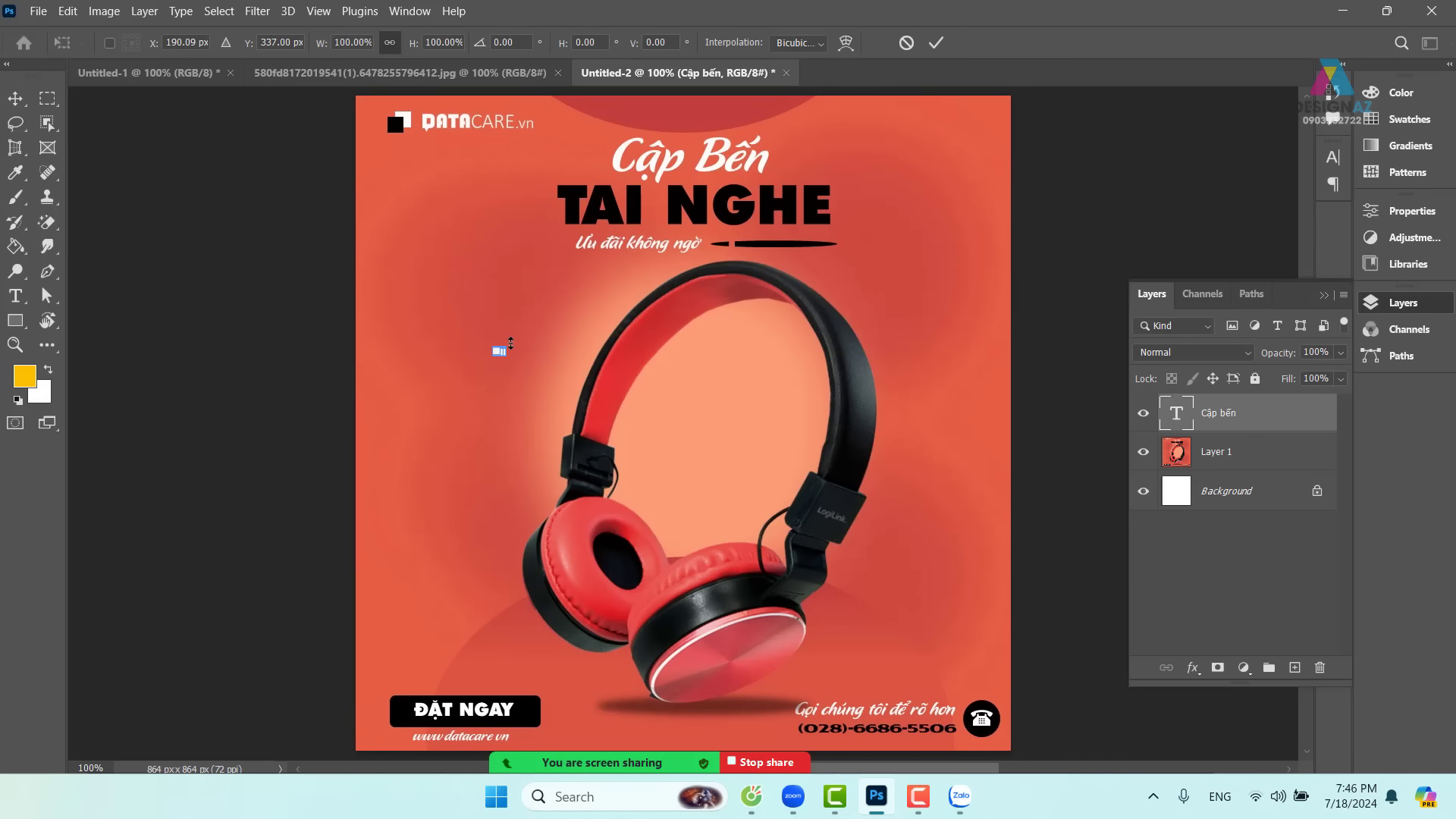
pyautogui.moveTo(510, 343); pyautogui.dragTo(838, 201)
pyautogui.moveTo(752, 327); pyautogui.dragTo(716, 413)
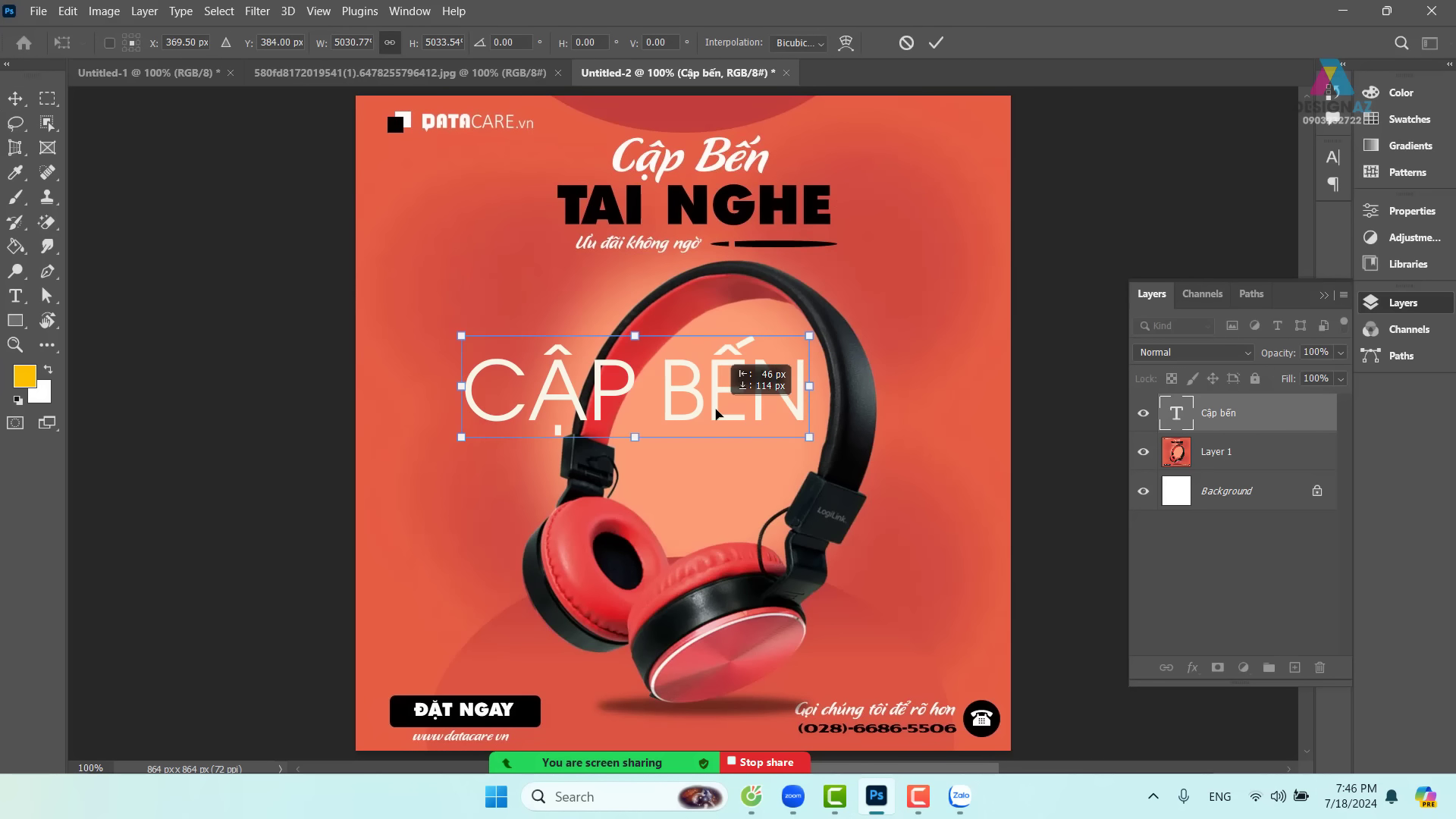
pyautogui.press('Return')
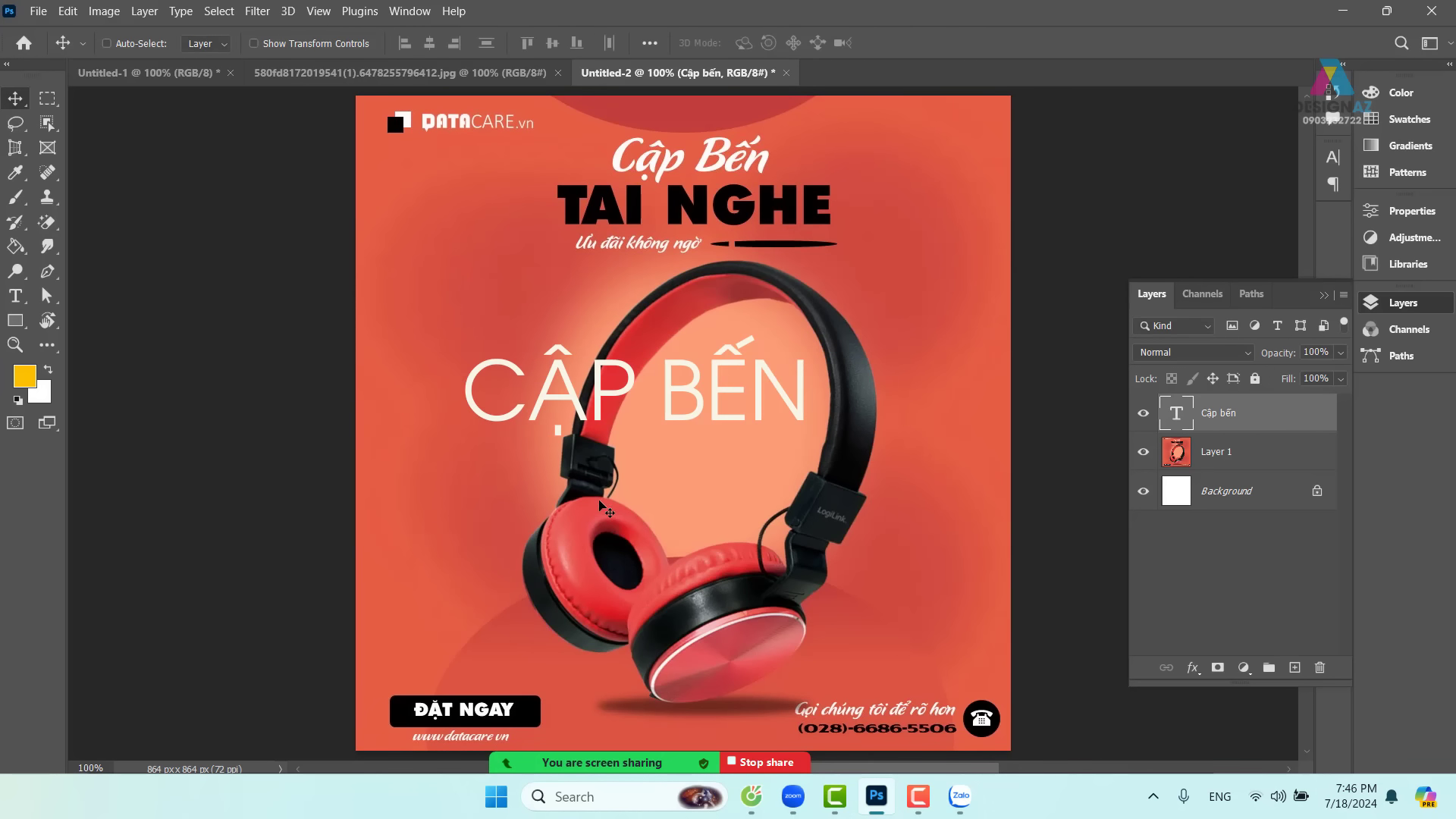
# - Add a second text line "Tai nghe", enlarge it to about 4880% and place it directly below CẬP BẾN
pyautogui.press('t')
pyautogui.click(495, 483)
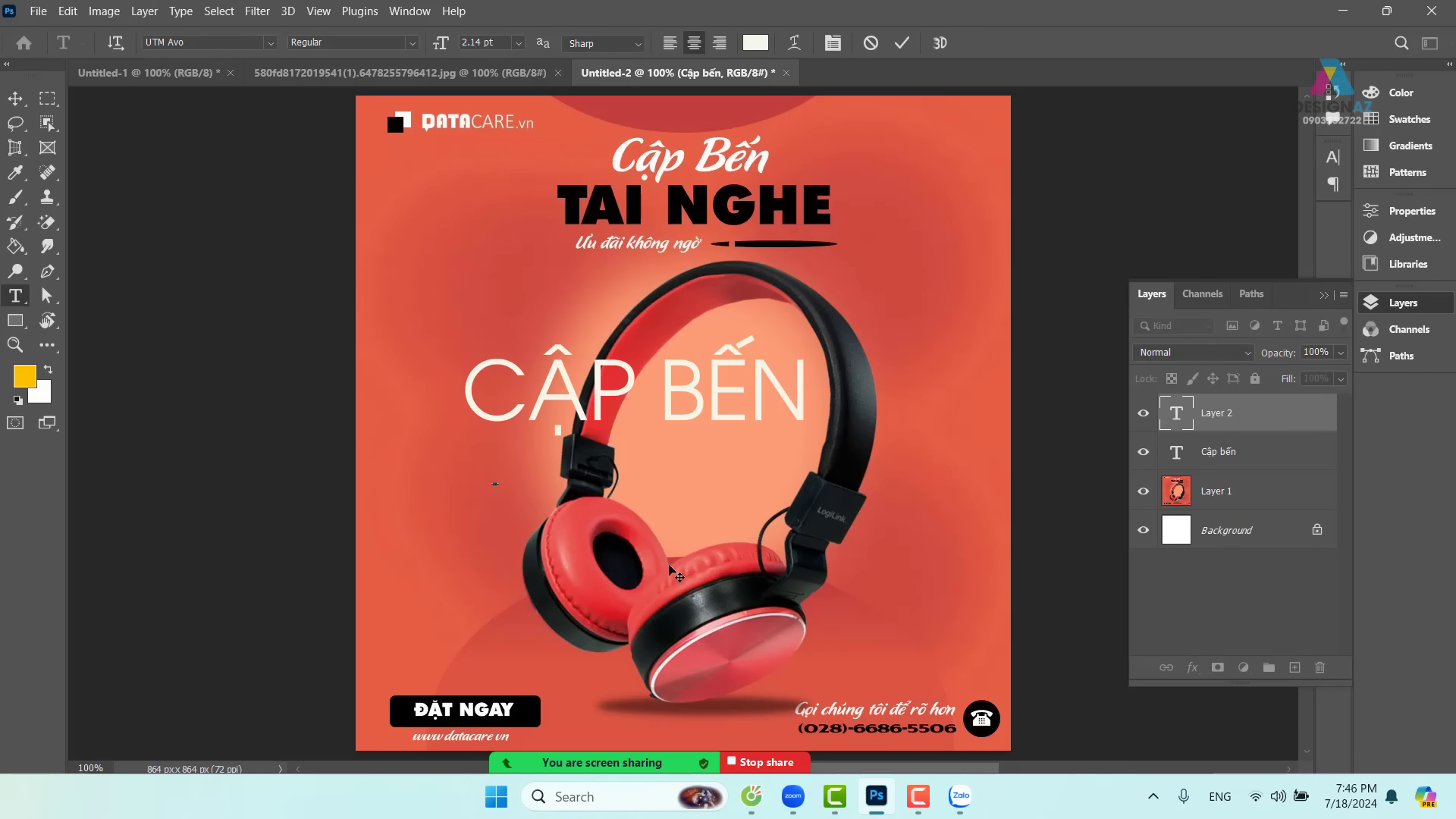
pyautogui.click(18, 99)
pyautogui.hotkey('ctrl', 't')
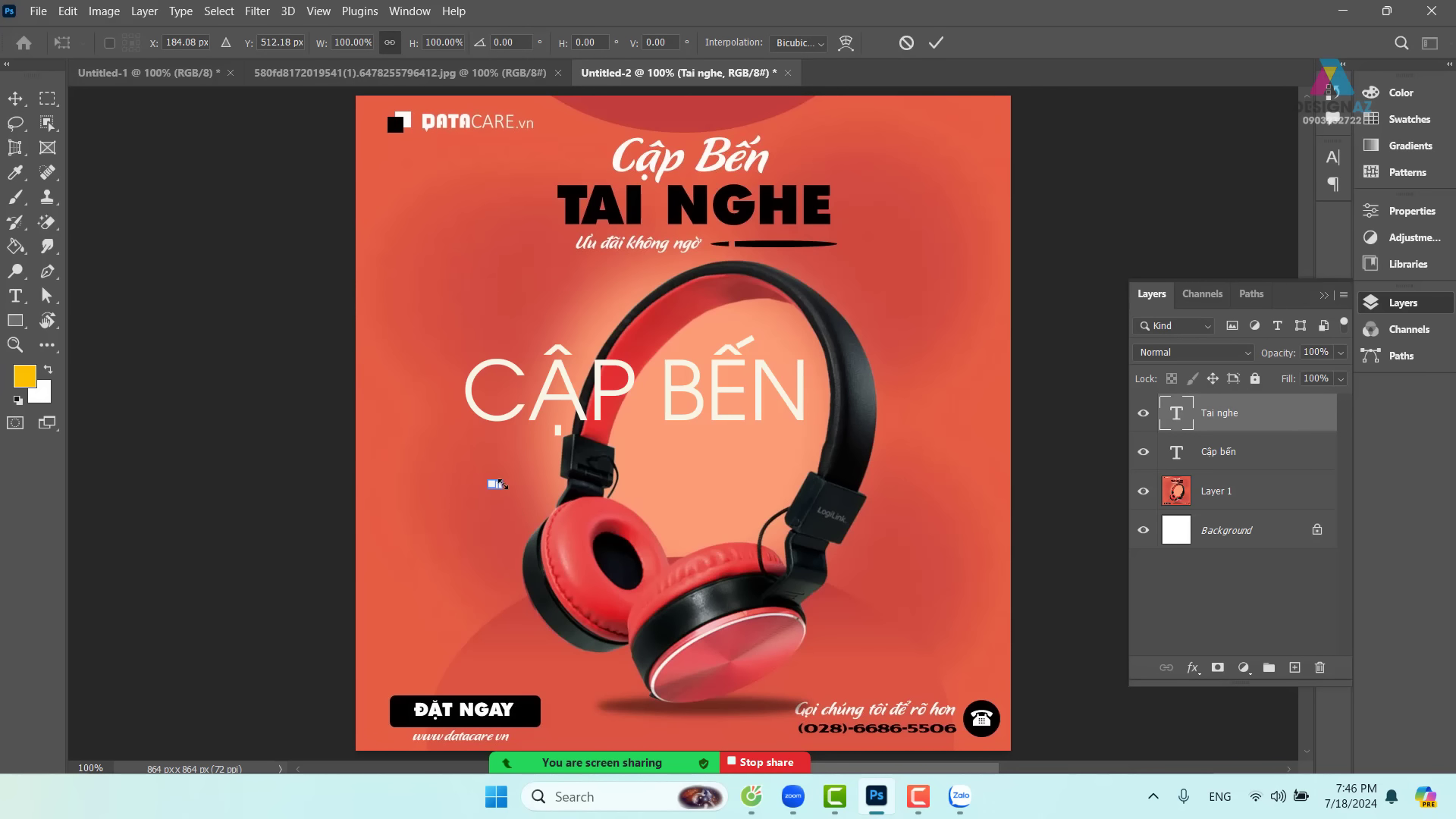
pyautogui.moveTo(501, 491); pyautogui.dragTo(826, 656)
pyautogui.moveTo(700, 534); pyautogui.dragTo(677, 488)
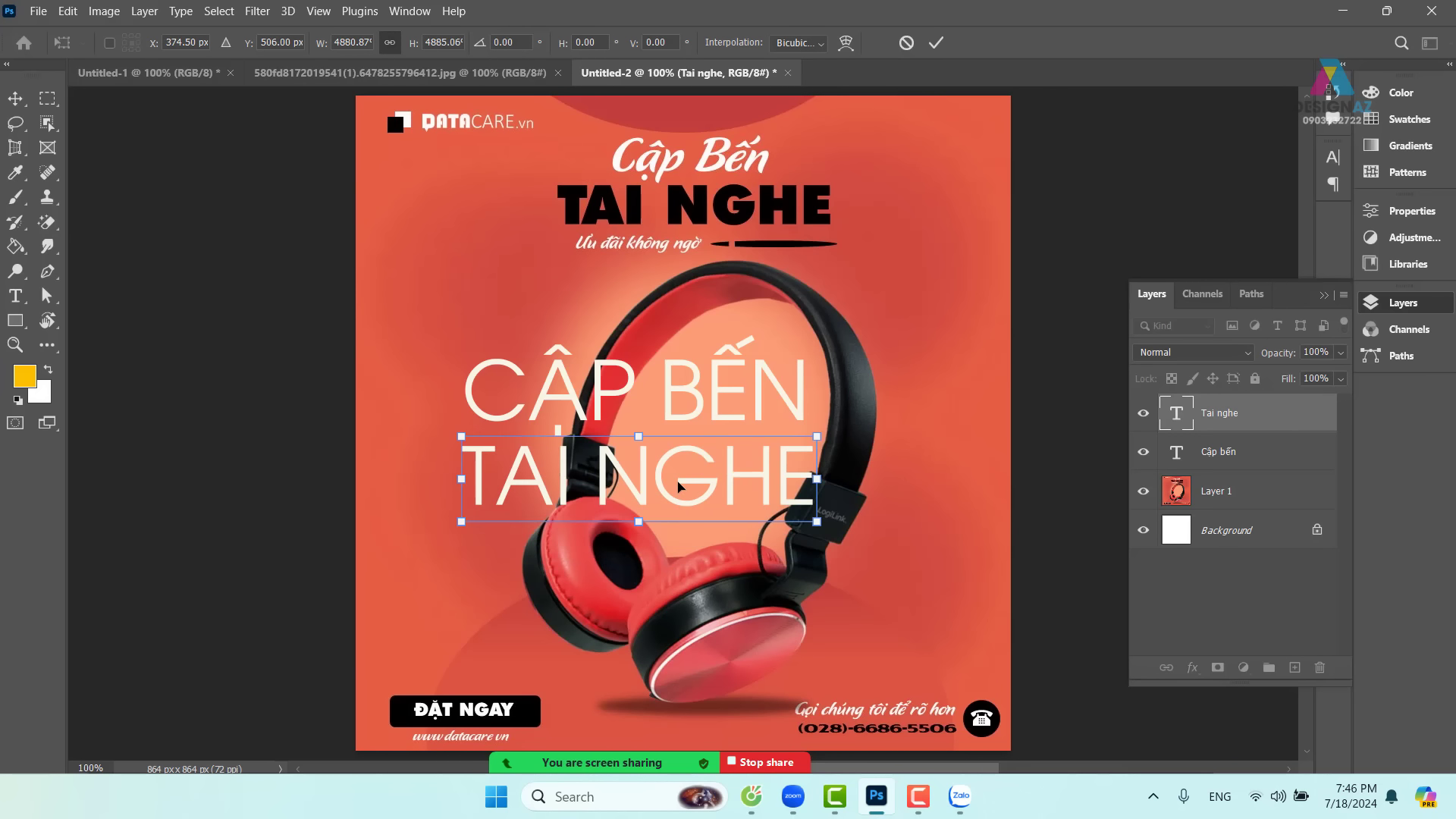
pyautogui.press('Return')
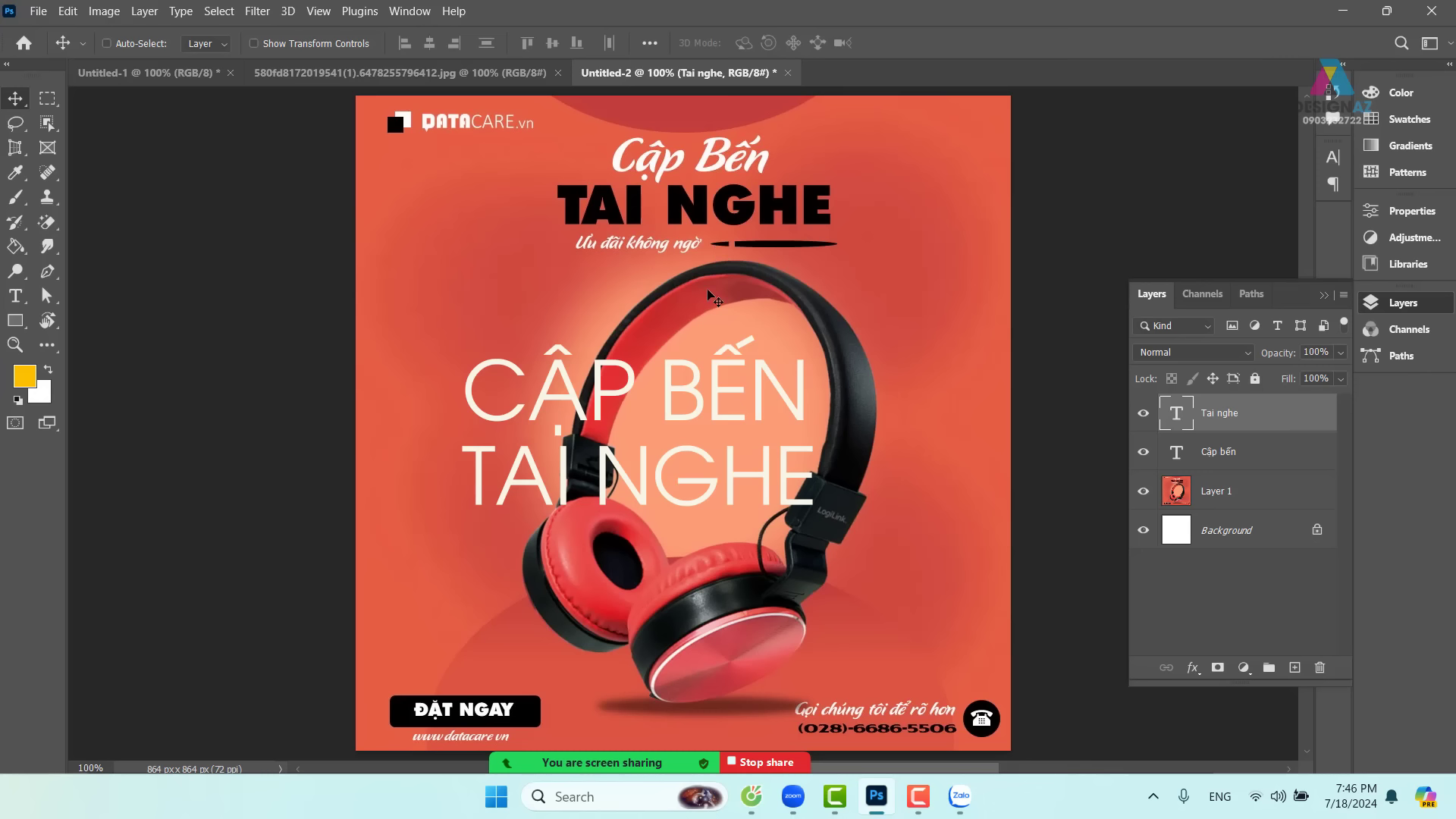
# - Add a third, smaller text line "ueu đãi không nghè", scale it to about 1670% and place it below TAI NGHE
pyautogui.press('t')
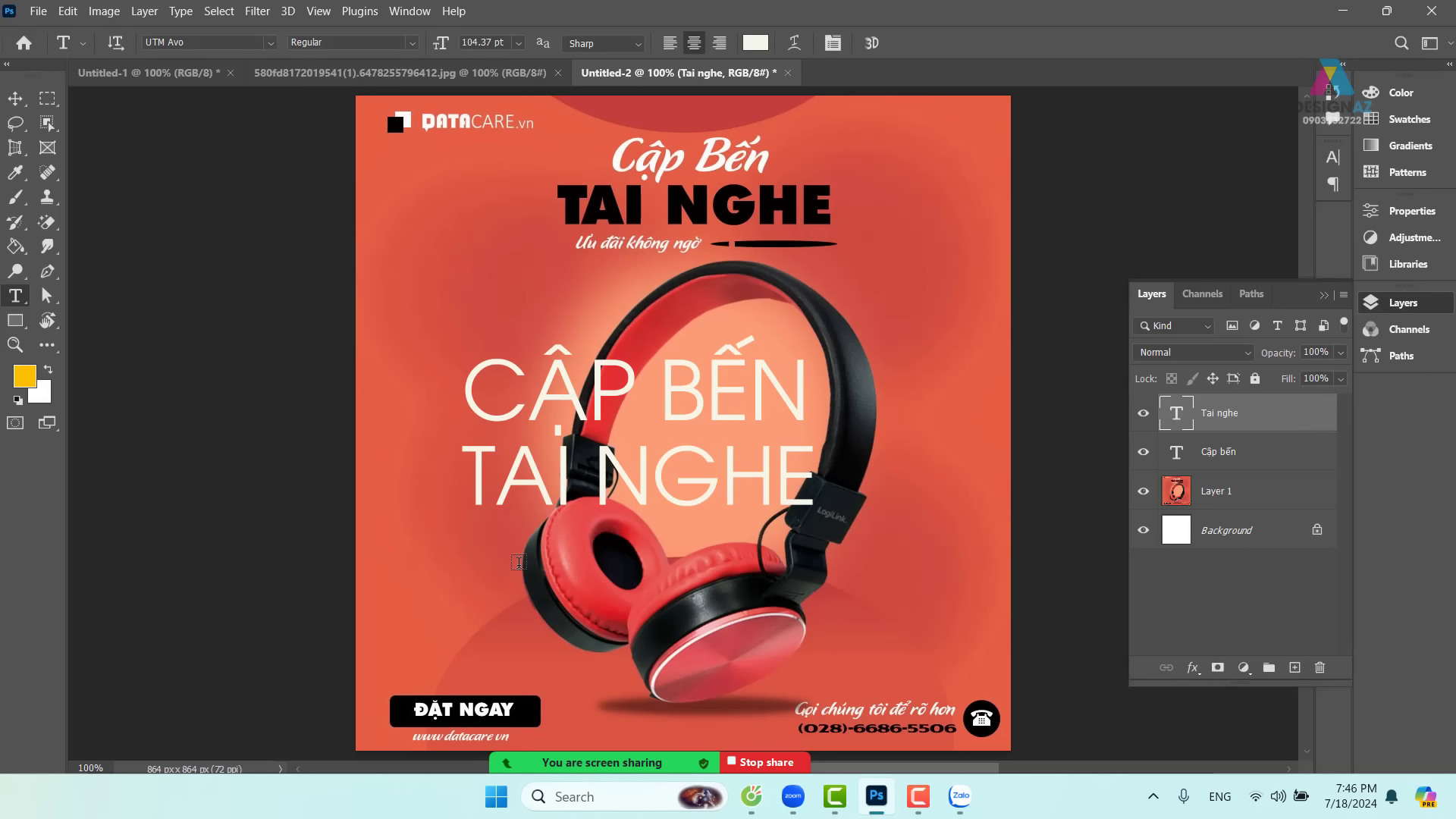
pyautogui.click(521, 563)
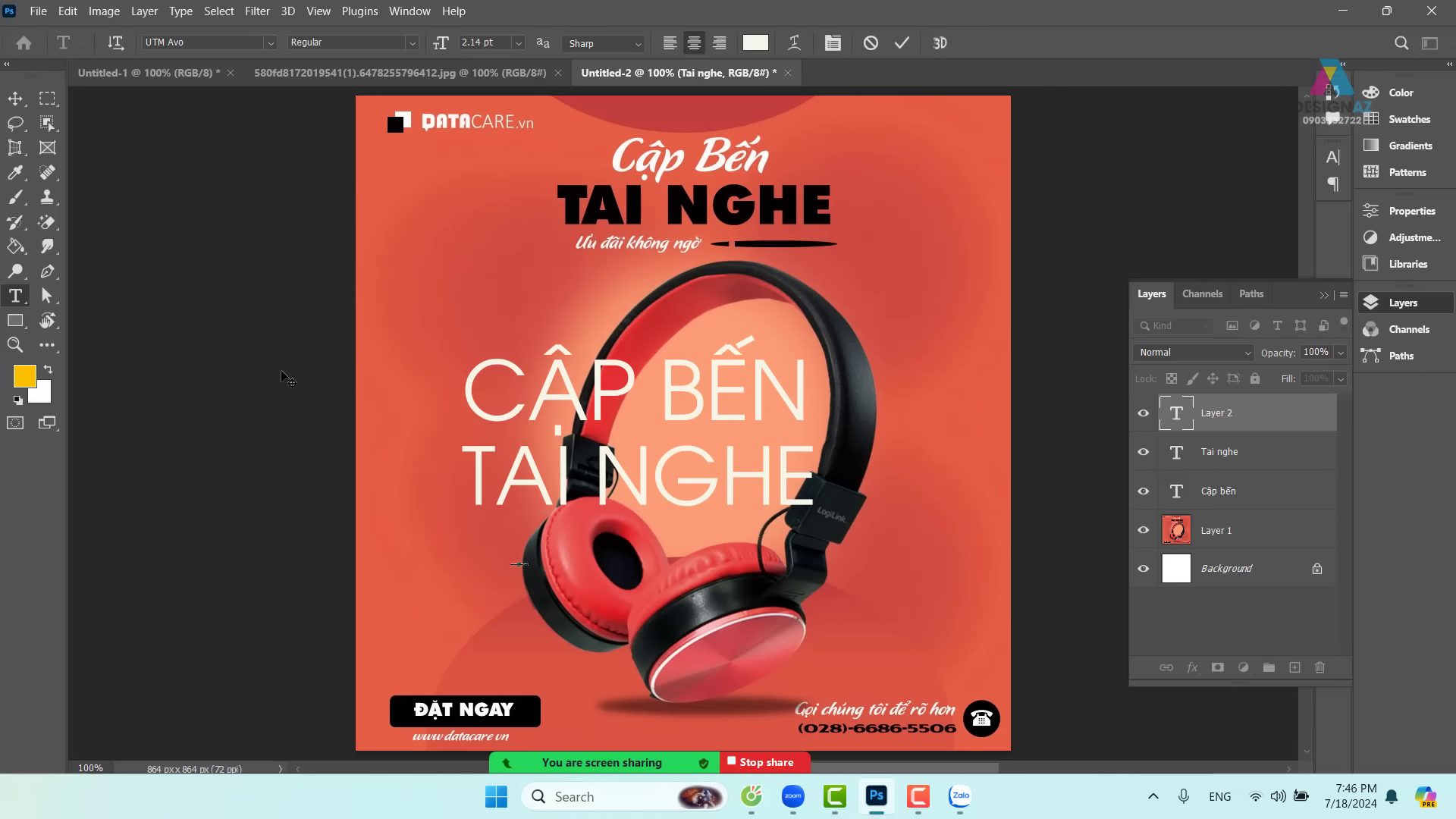
pyautogui.click(15, 98)
pyautogui.hotkey('ctrl', 't')
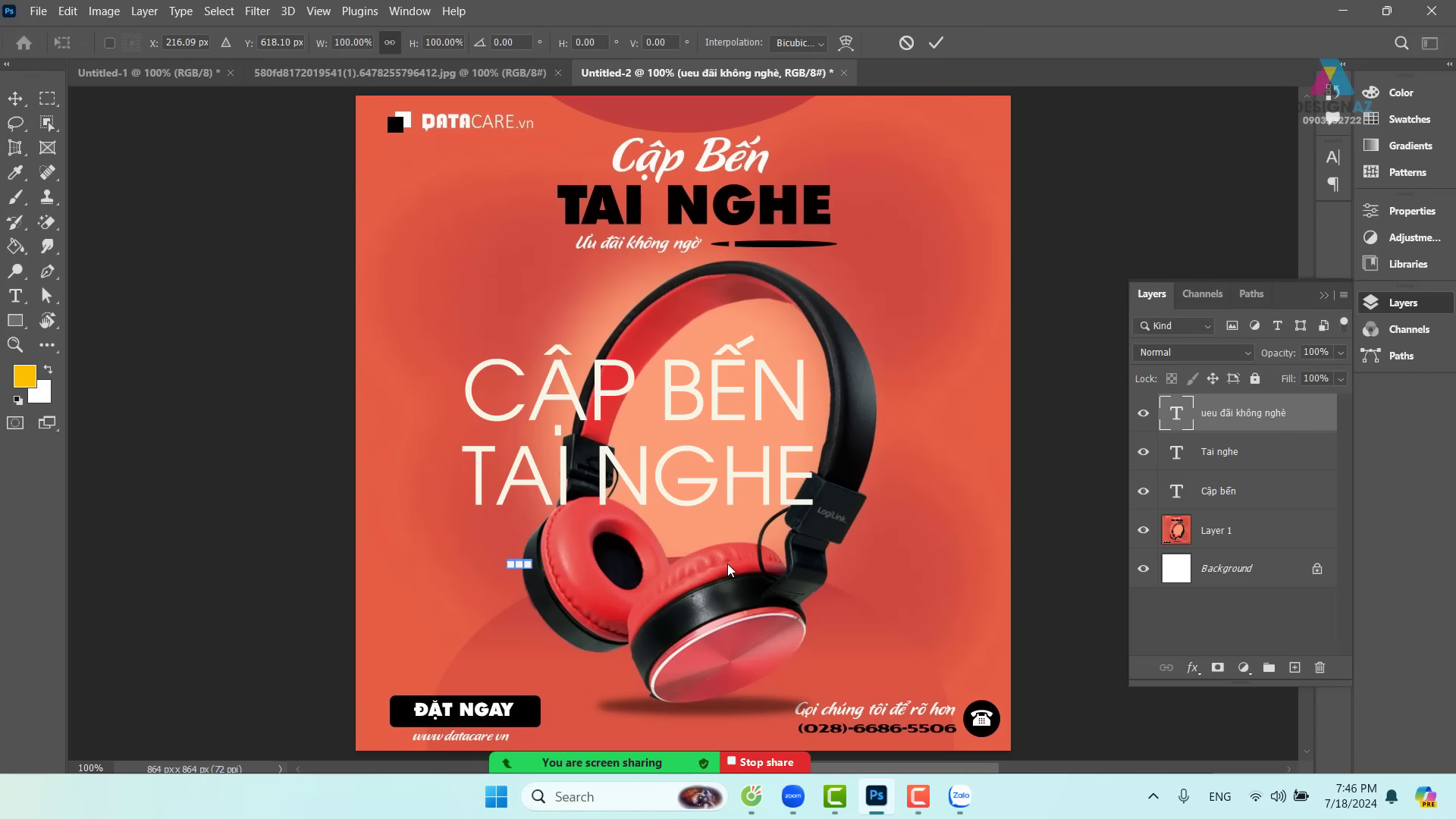
pyautogui.moveTo(529, 562); pyautogui.dragTo(806, 536)
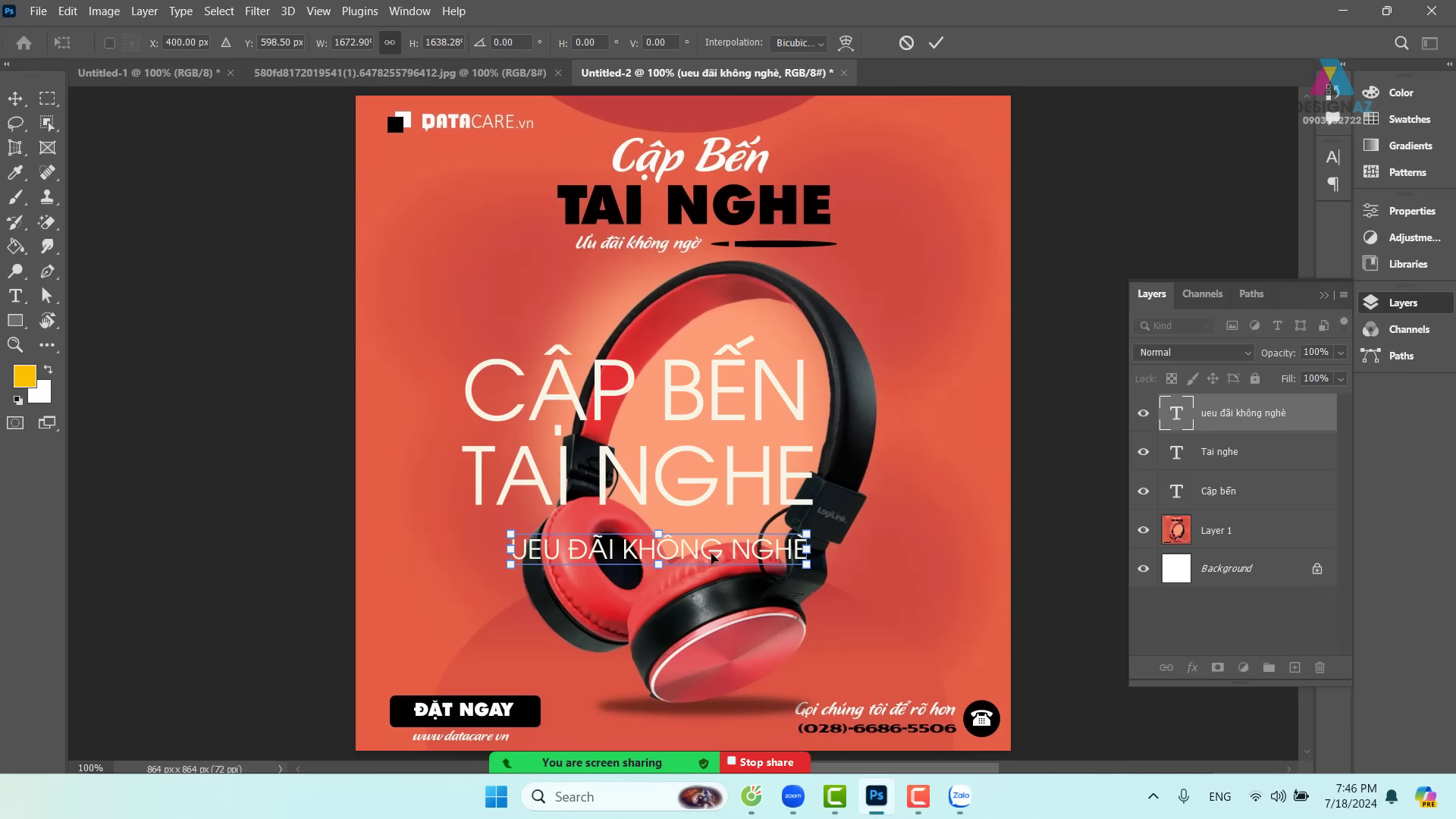
pyautogui.moveTo(713, 557); pyautogui.dragTo(688, 565)
pyautogui.press('Return')
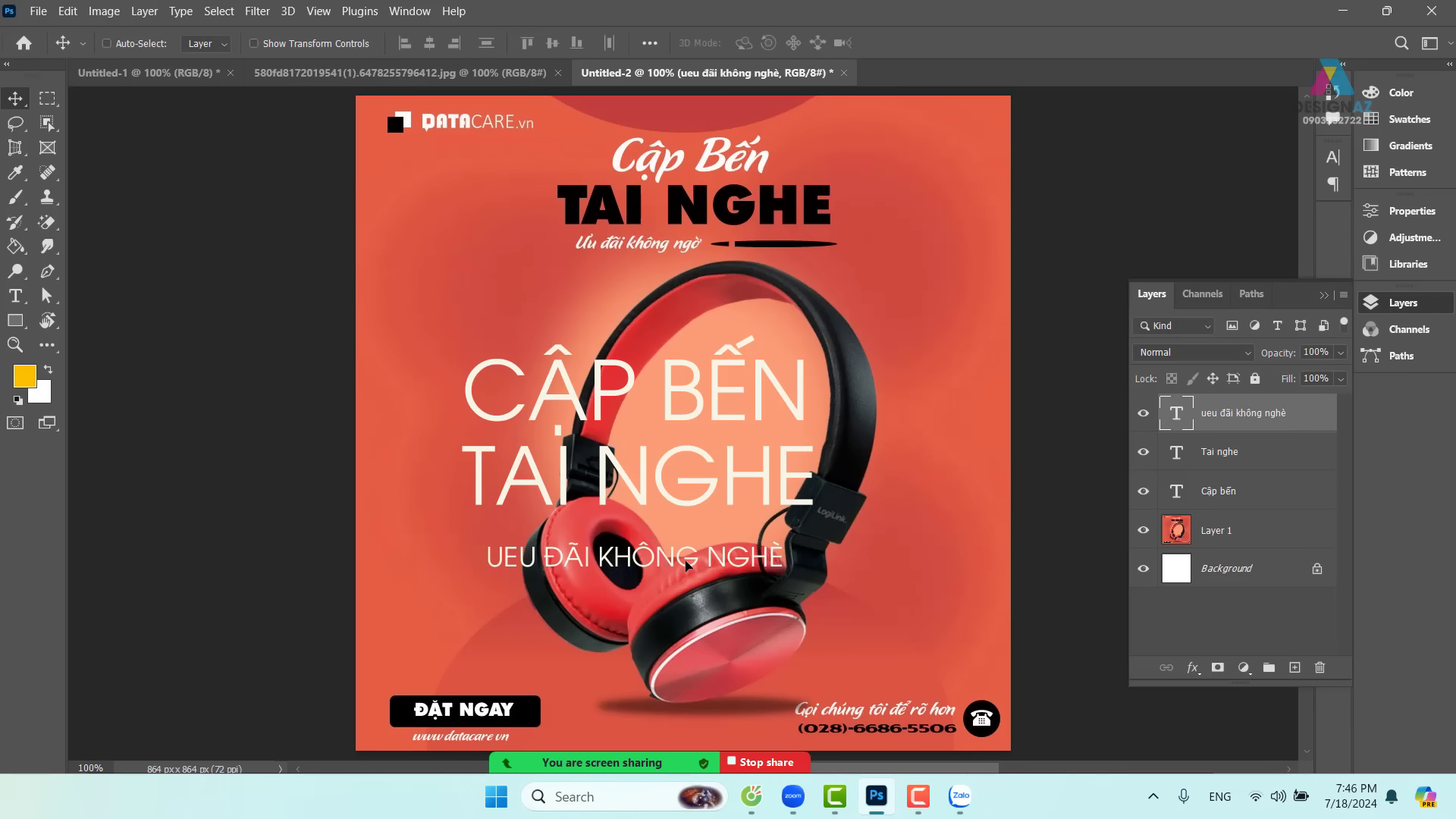
# - Retype the third text line as "ƯU ĐÃI KHÔNG NGỜ" and move it up close beneath TAI NGHE
pyautogui.press('t')
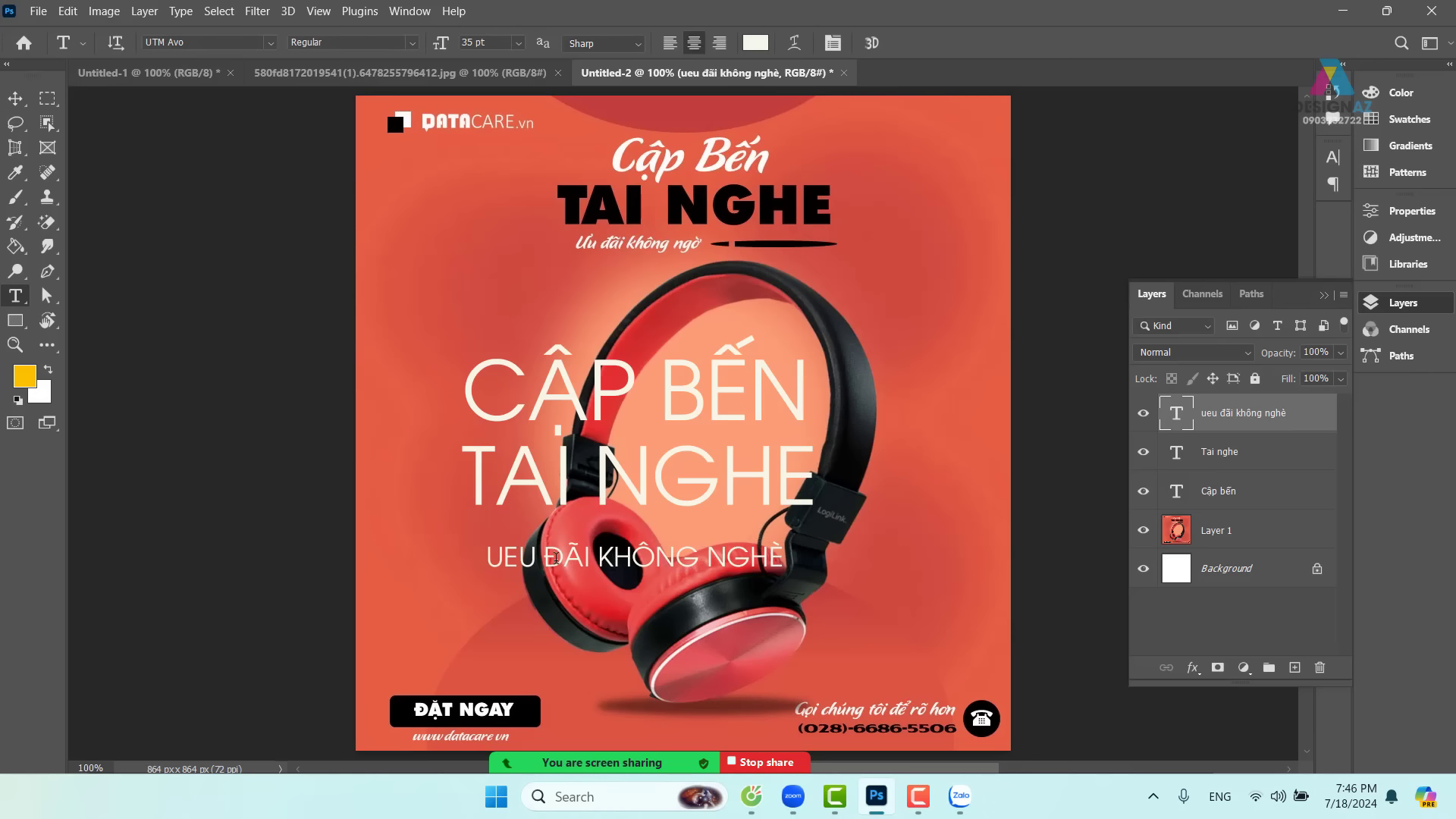
pyautogui.click(508, 555)
pyautogui.hotkey('ctrl', 'a')
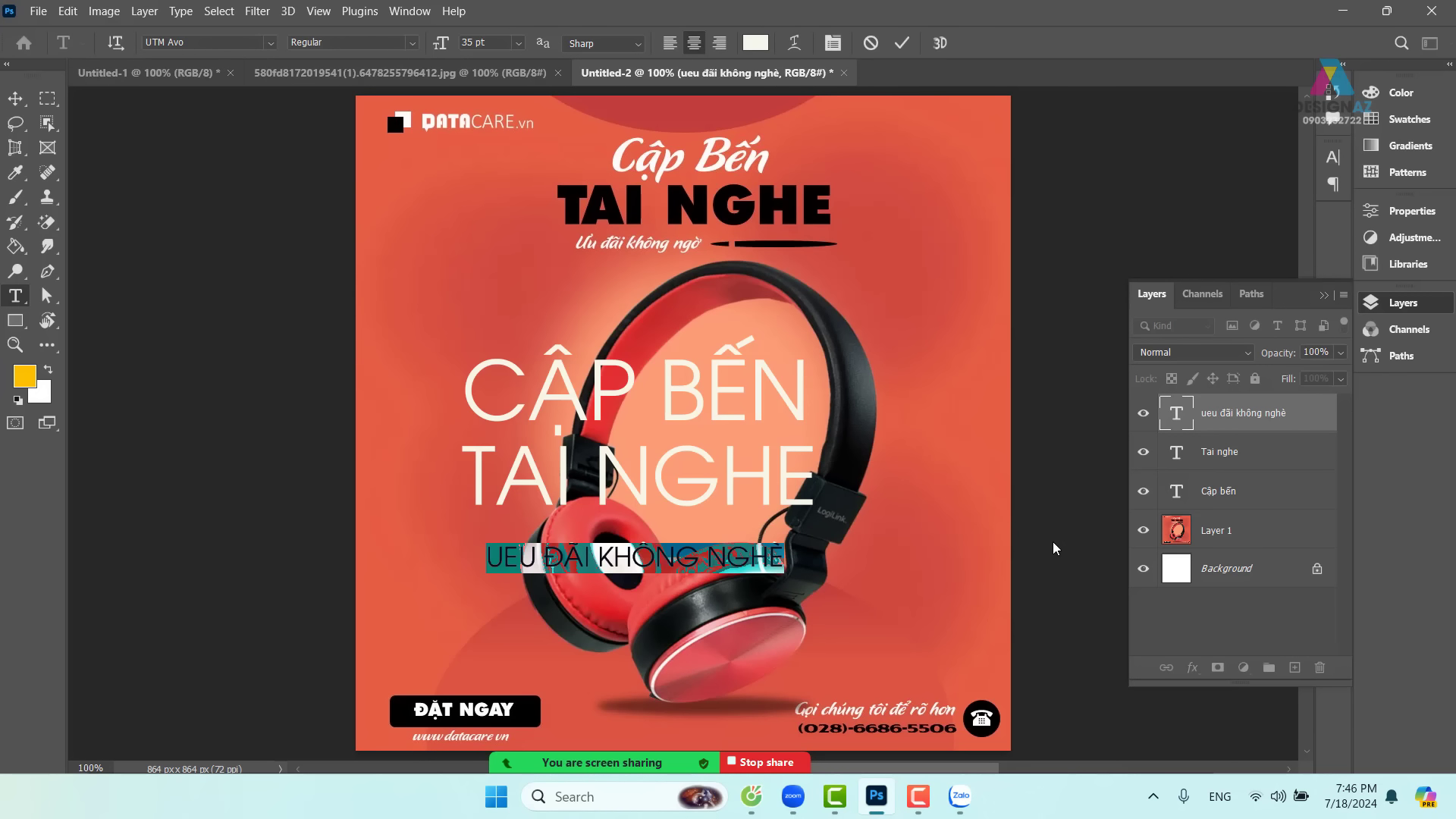
pyautogui.write('ƯU')
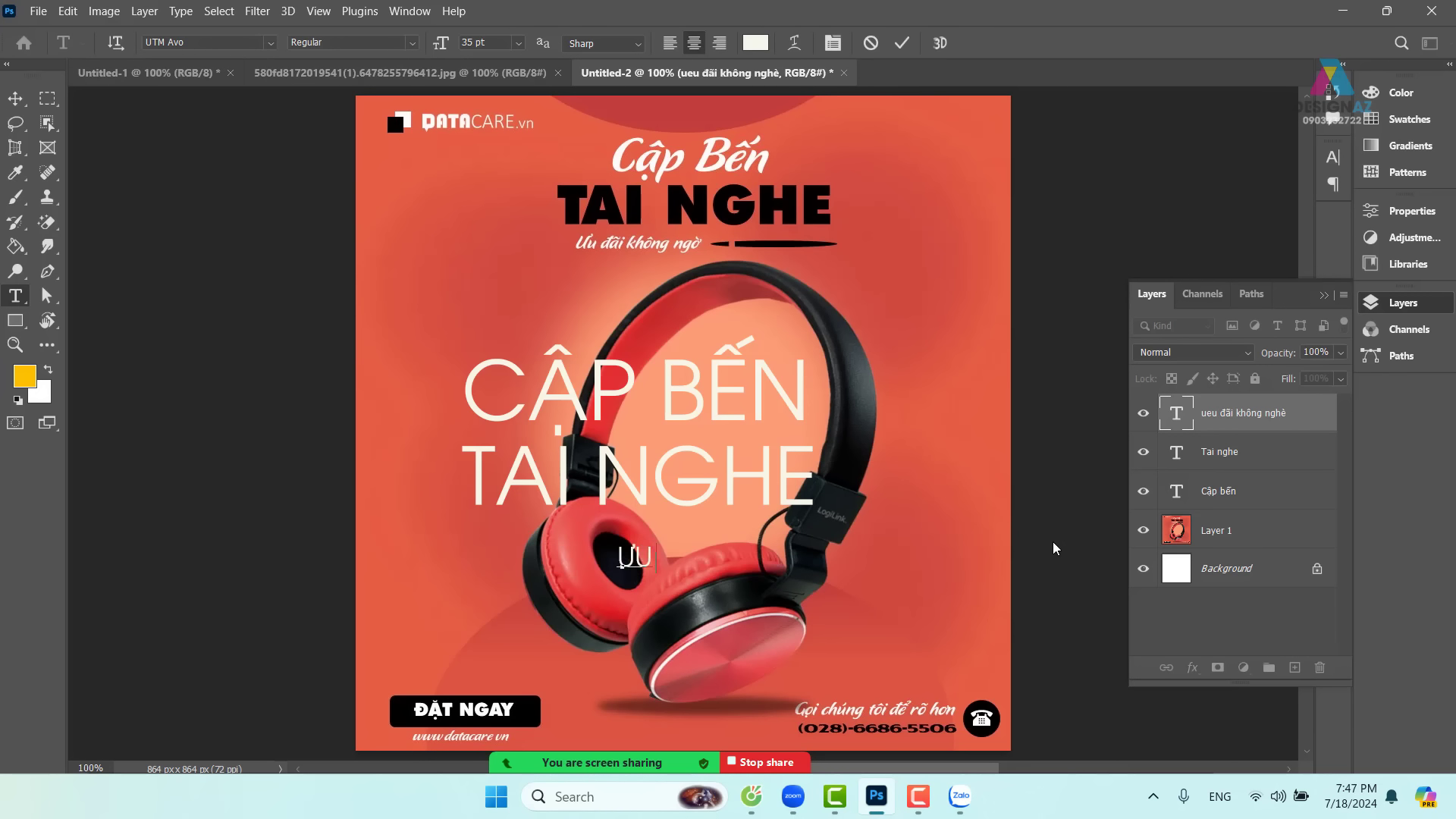
pyautogui.write(' ĐAI')
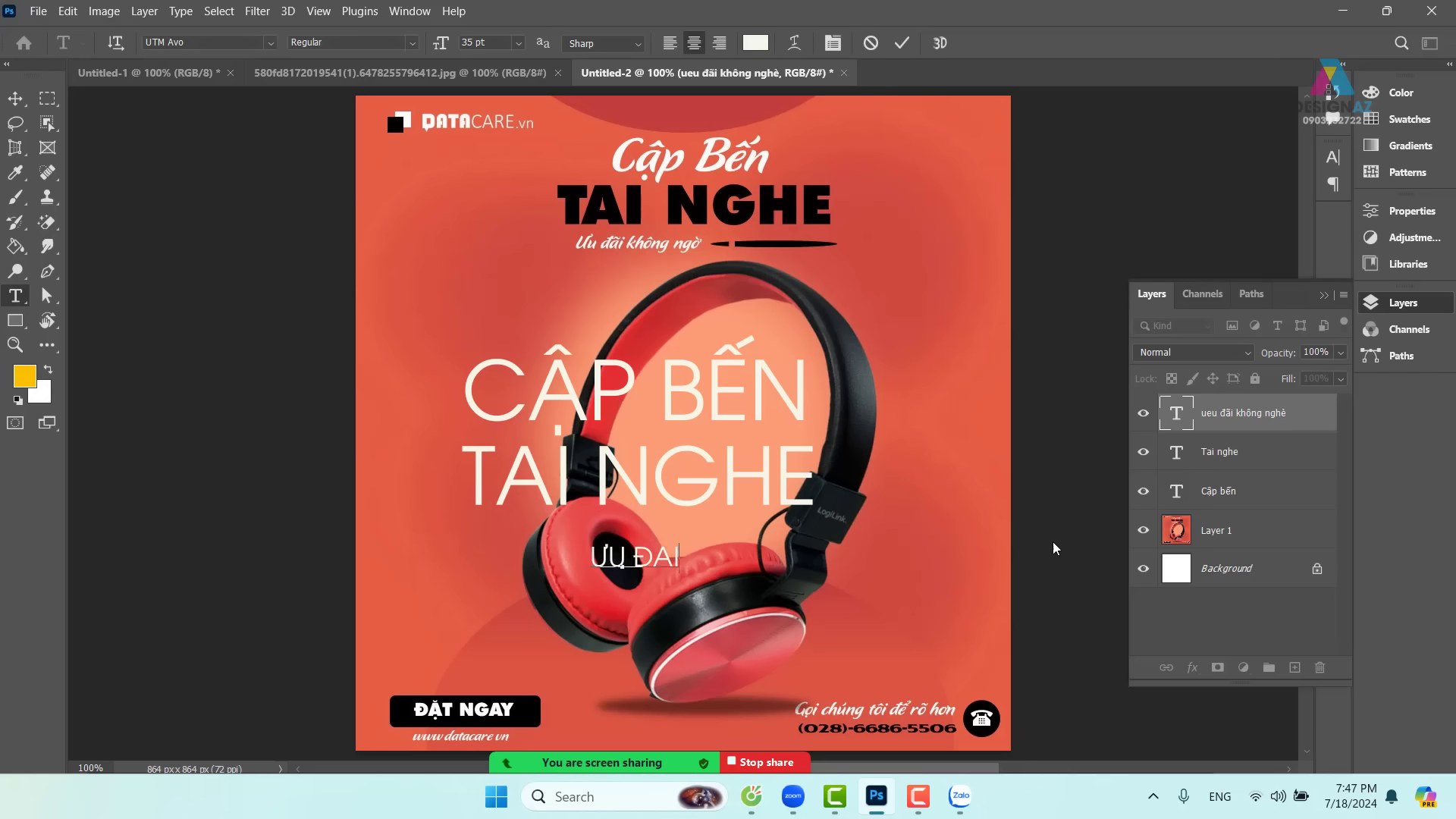
pyautogui.press('BackSpace')
pyautogui.press('BackSpace')
pyautogui.write('ÃI KHÔNG')
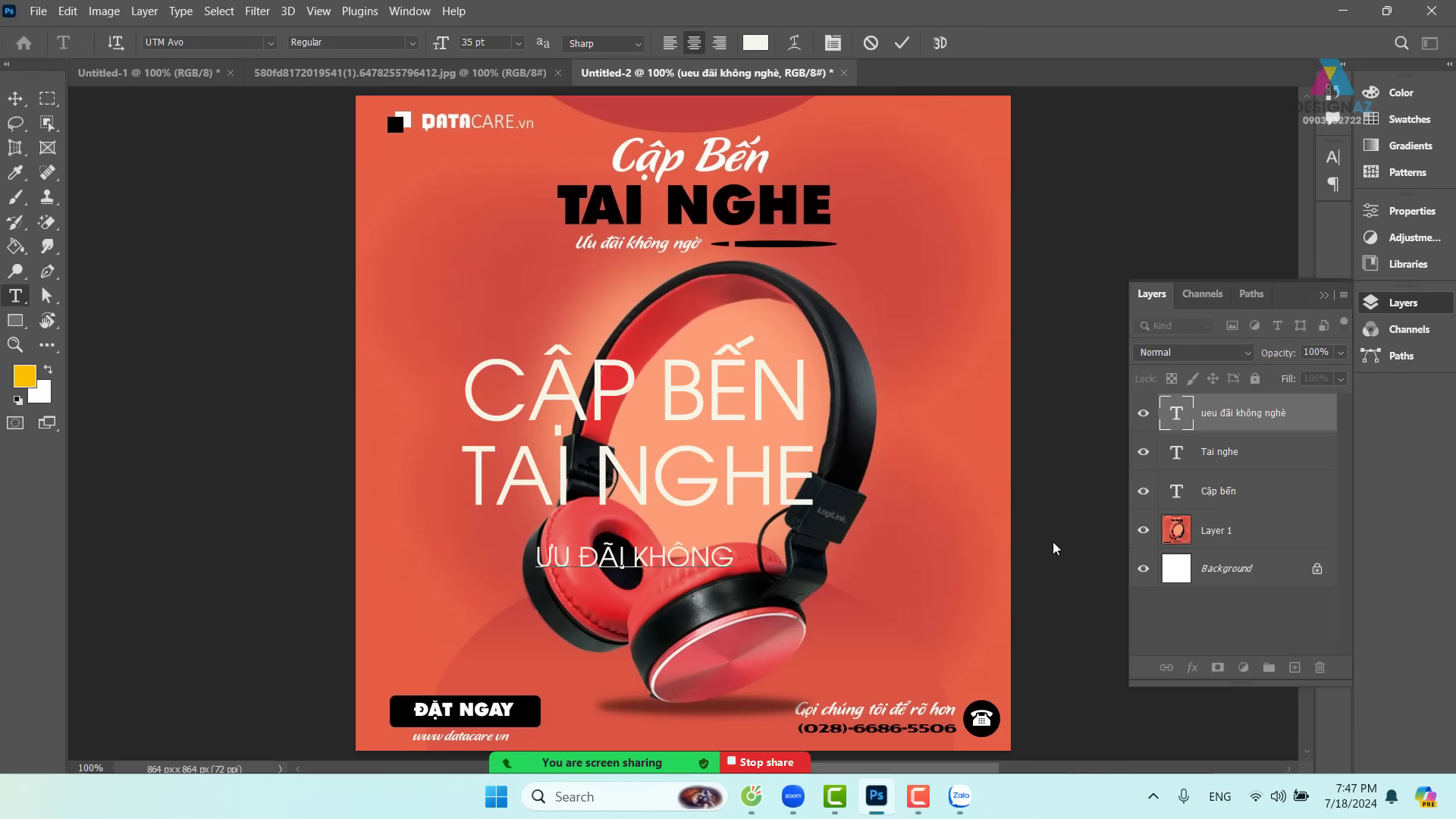
pyautogui.write(' NGH')
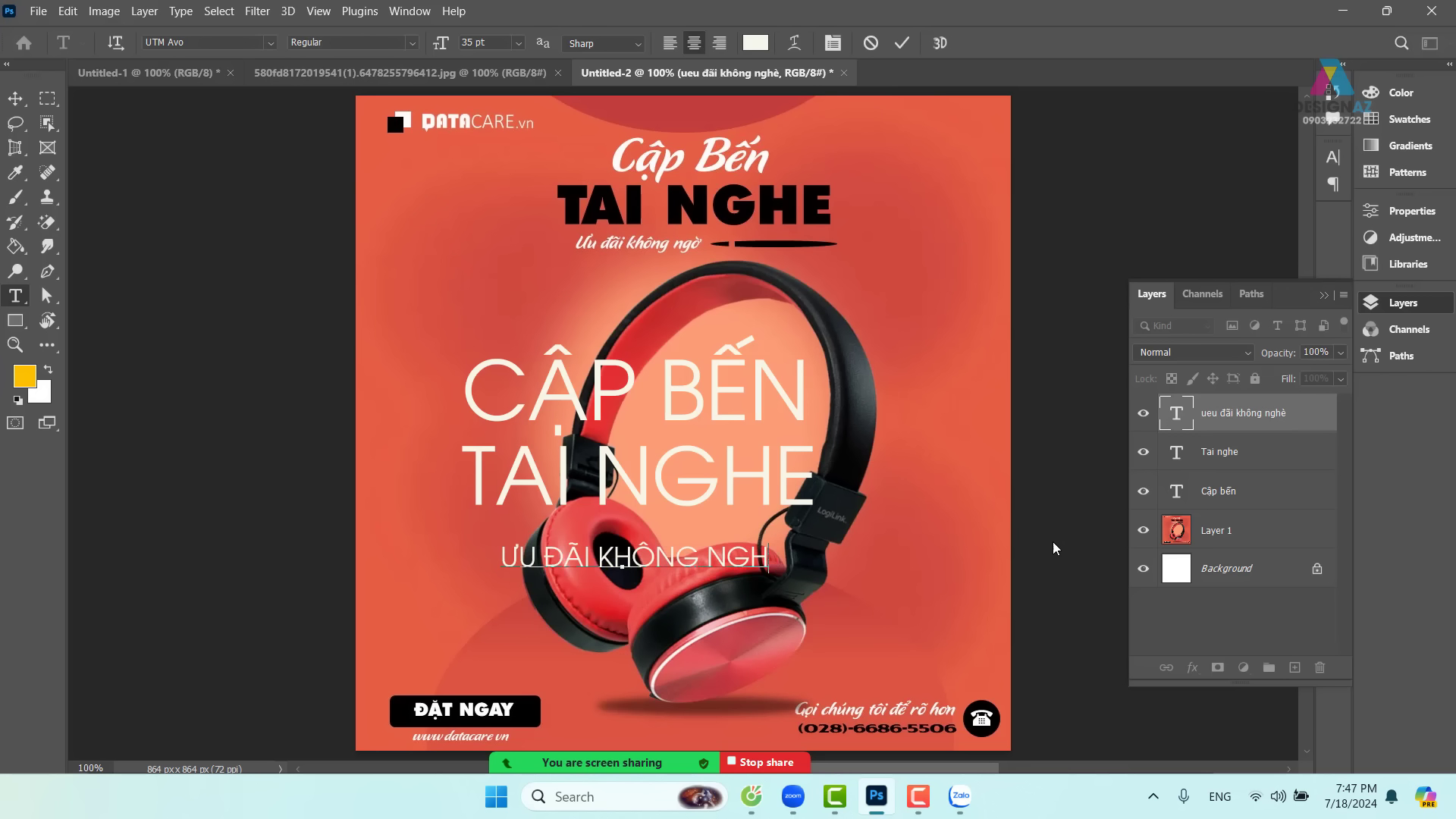
pyautogui.press('BackSpace')
pyautogui.write('O')
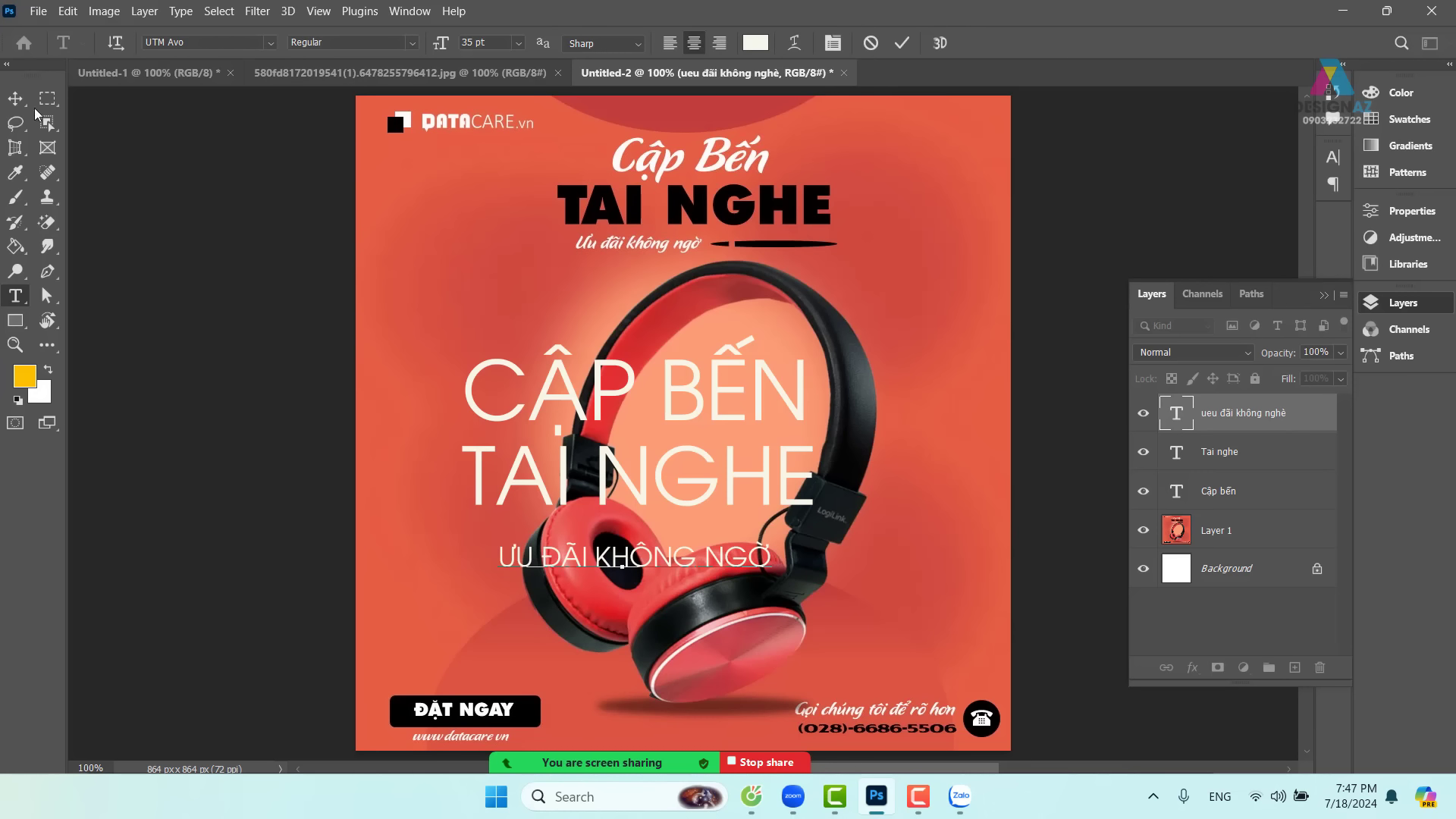
pyautogui.click(15, 98)
pyautogui.moveTo(719, 568); pyautogui.dragTo(719, 542)
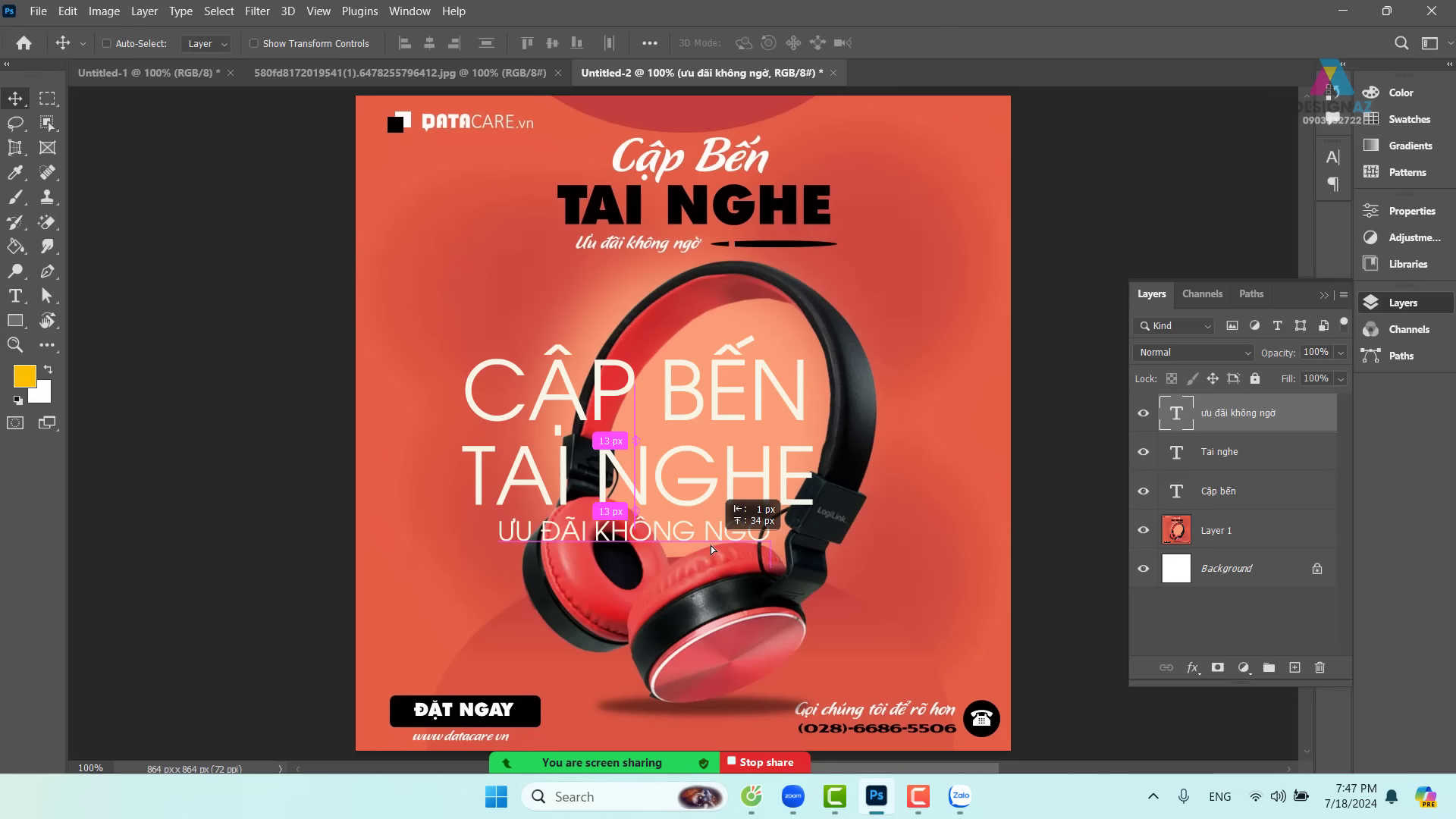
# - Add the Tai nghe and Cập bến layers to the selection and move all three text lines up and slightly left
pyautogui.rightClick(726, 514)
pyautogui.keyDown('shift'); pyautogui.click(725, 514); pyautogui.keyUp('shift')
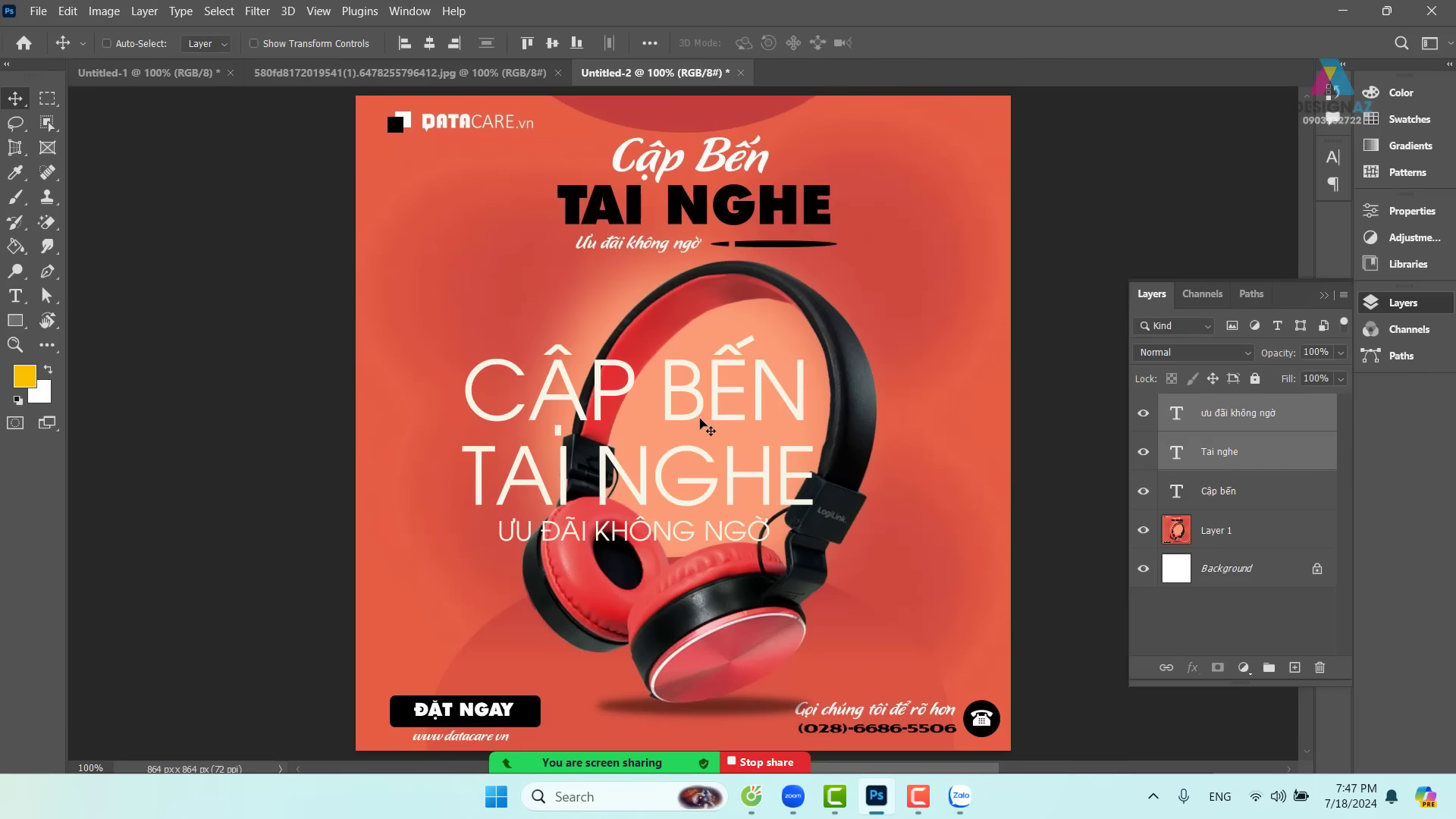
pyautogui.rightClick(698, 414)
pyautogui.keyDown('shift'); pyautogui.click(724, 419); pyautogui.keyUp('shift')
pyautogui.moveTo(700, 409); pyautogui.dragTo(675, 353)
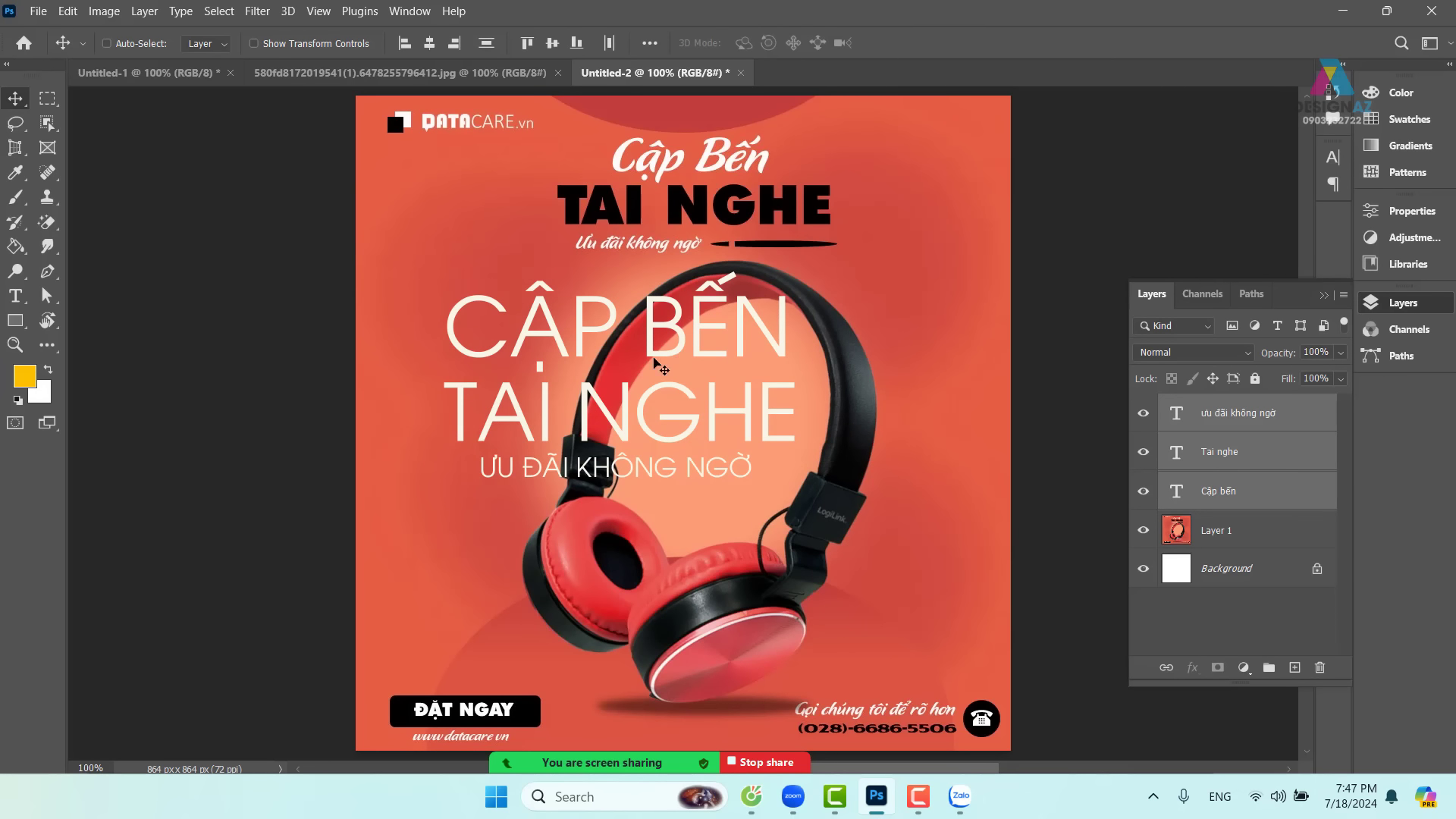
# - Copy the three text layers from Untitled-2 into the Untitled-1 banner and position them just above the earbud circles
pyautogui.click(114, 73)
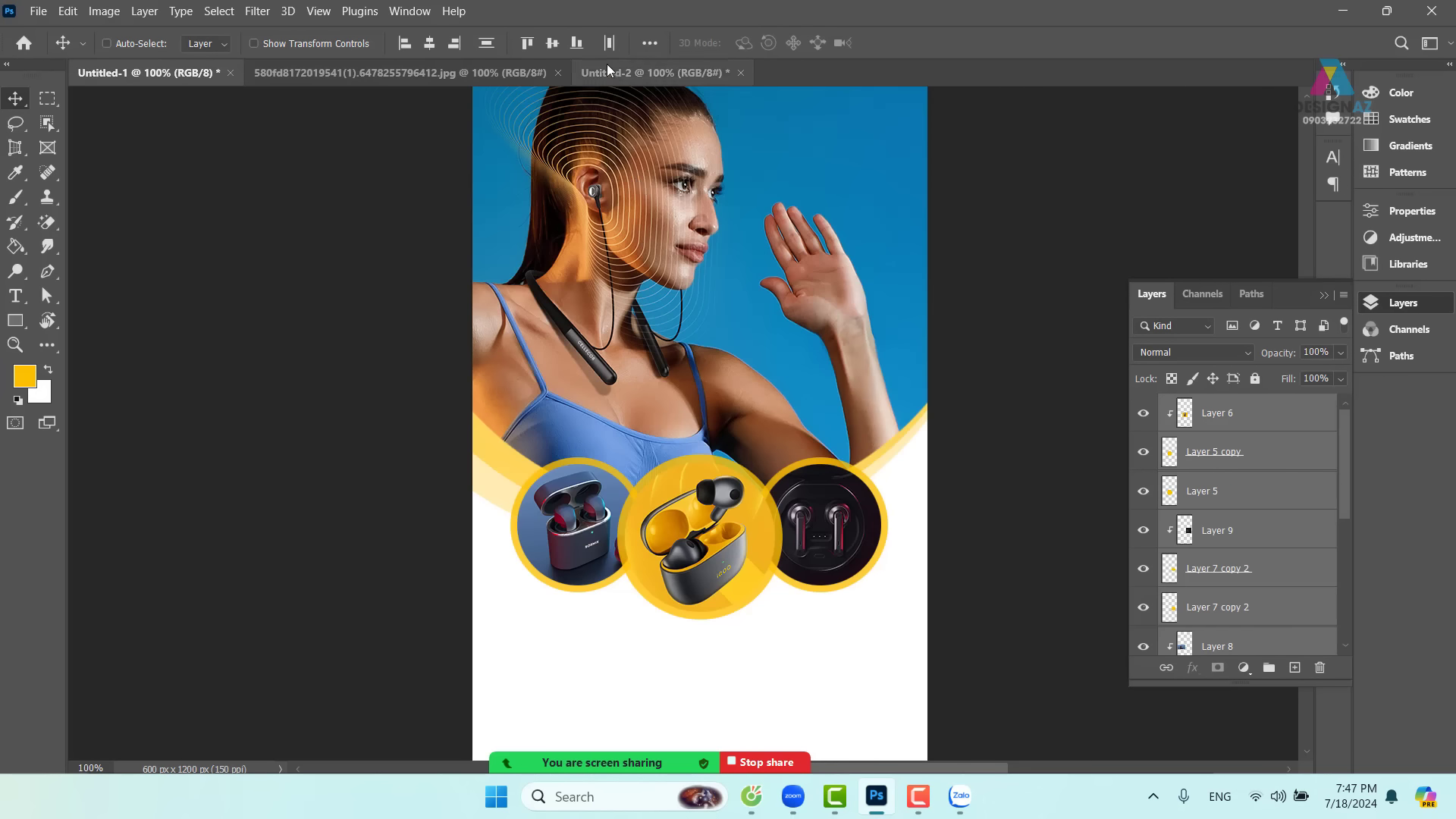
pyautogui.click(648, 72)
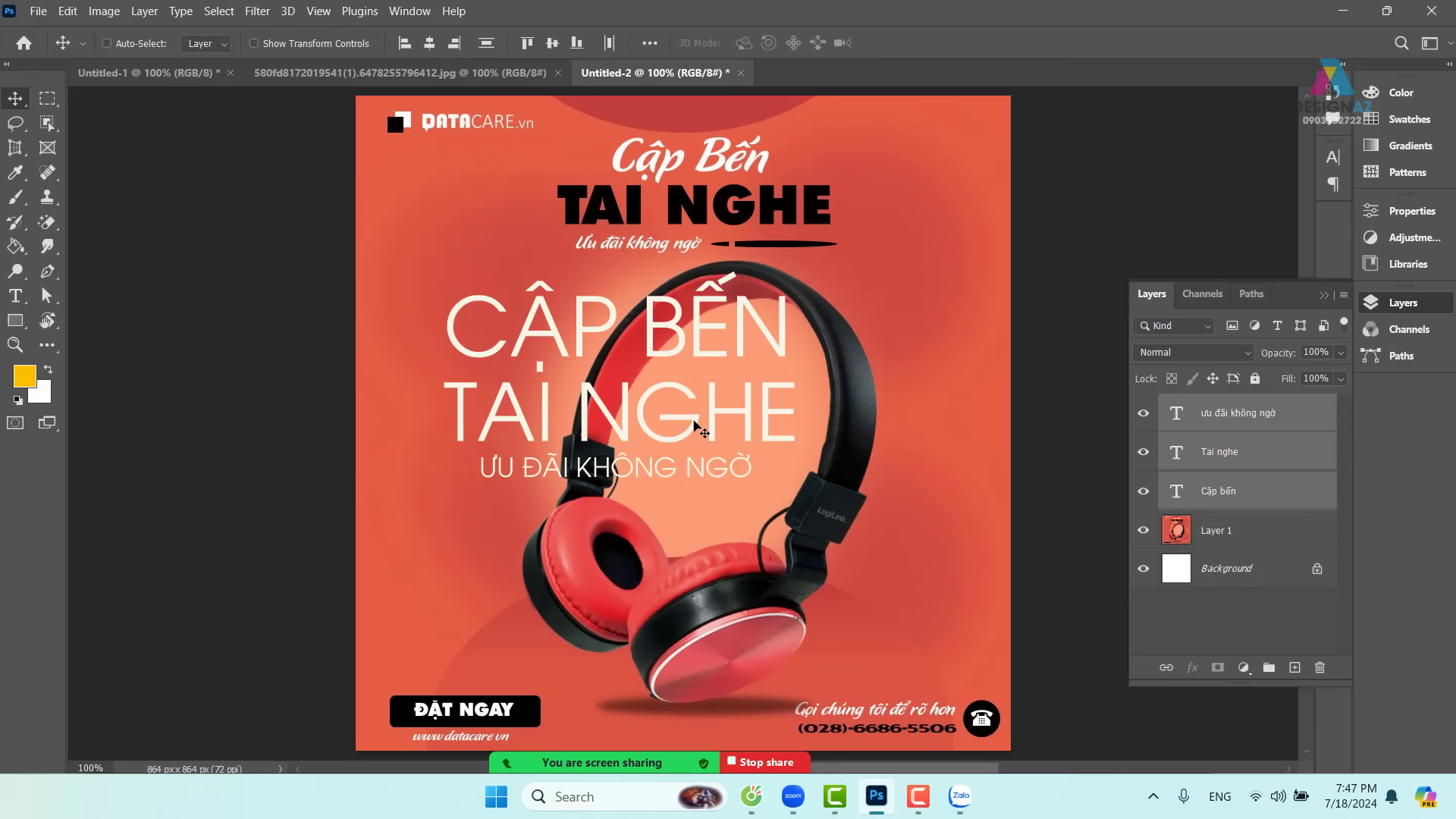
pyautogui.moveTo(531, 341); pyautogui.dragTo(179, 78)
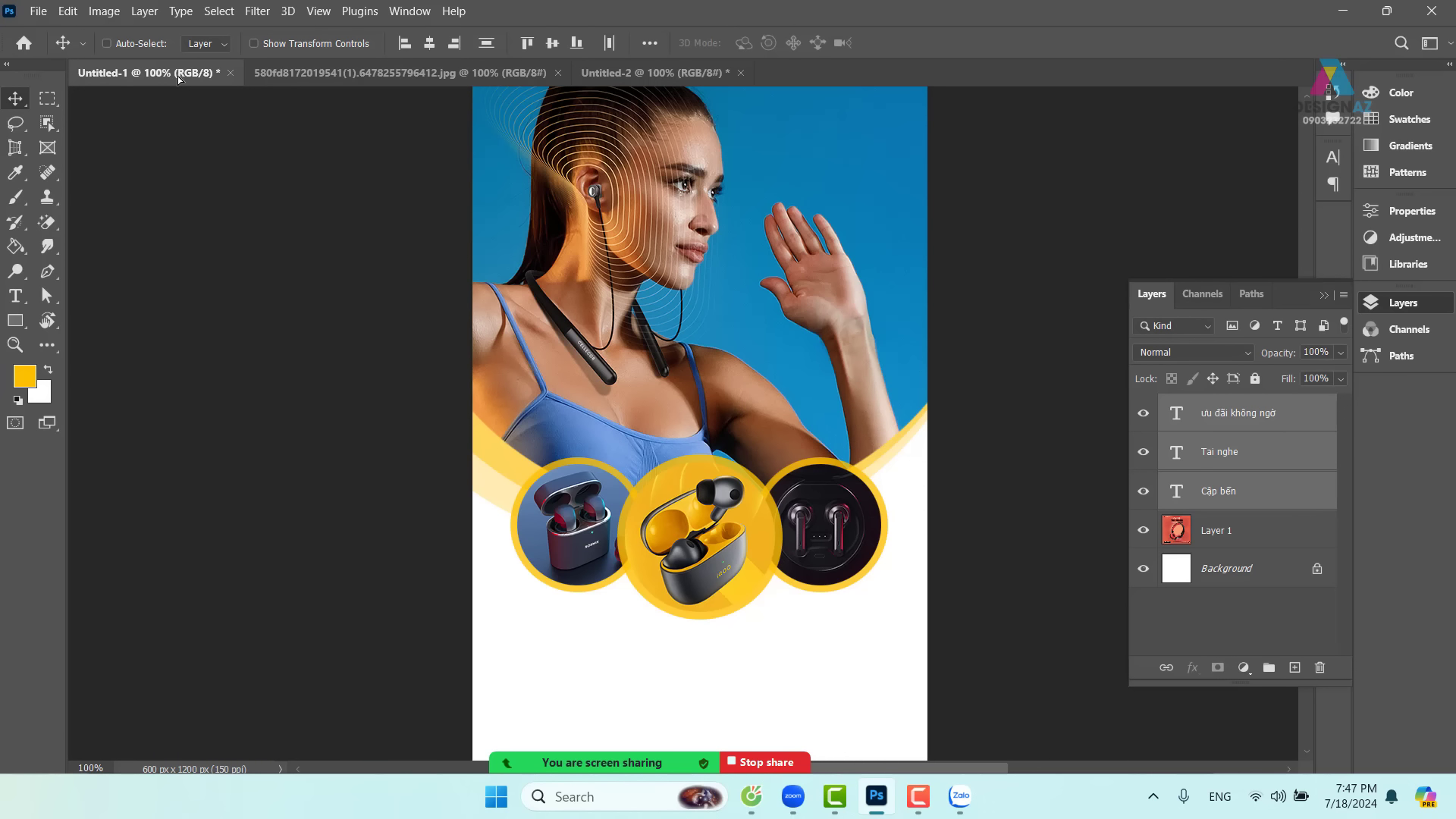
pyautogui.moveTo(179, 78); pyautogui.dragTo(311, 211)
pyautogui.moveTo(720, 674); pyautogui.dragTo(693, 324)
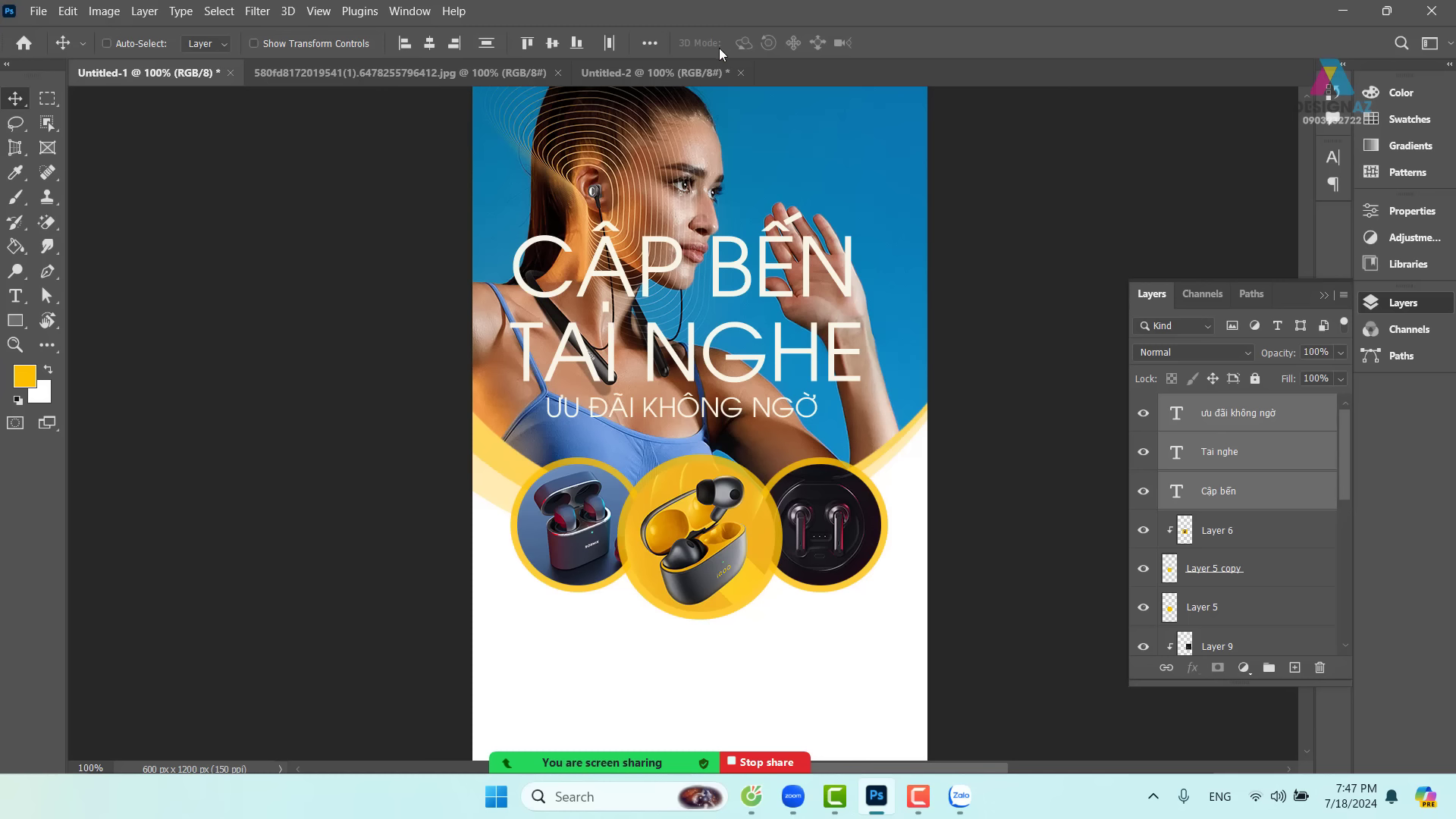
pyautogui.moveTo(702, 224); pyautogui.dragTo(699, 304)
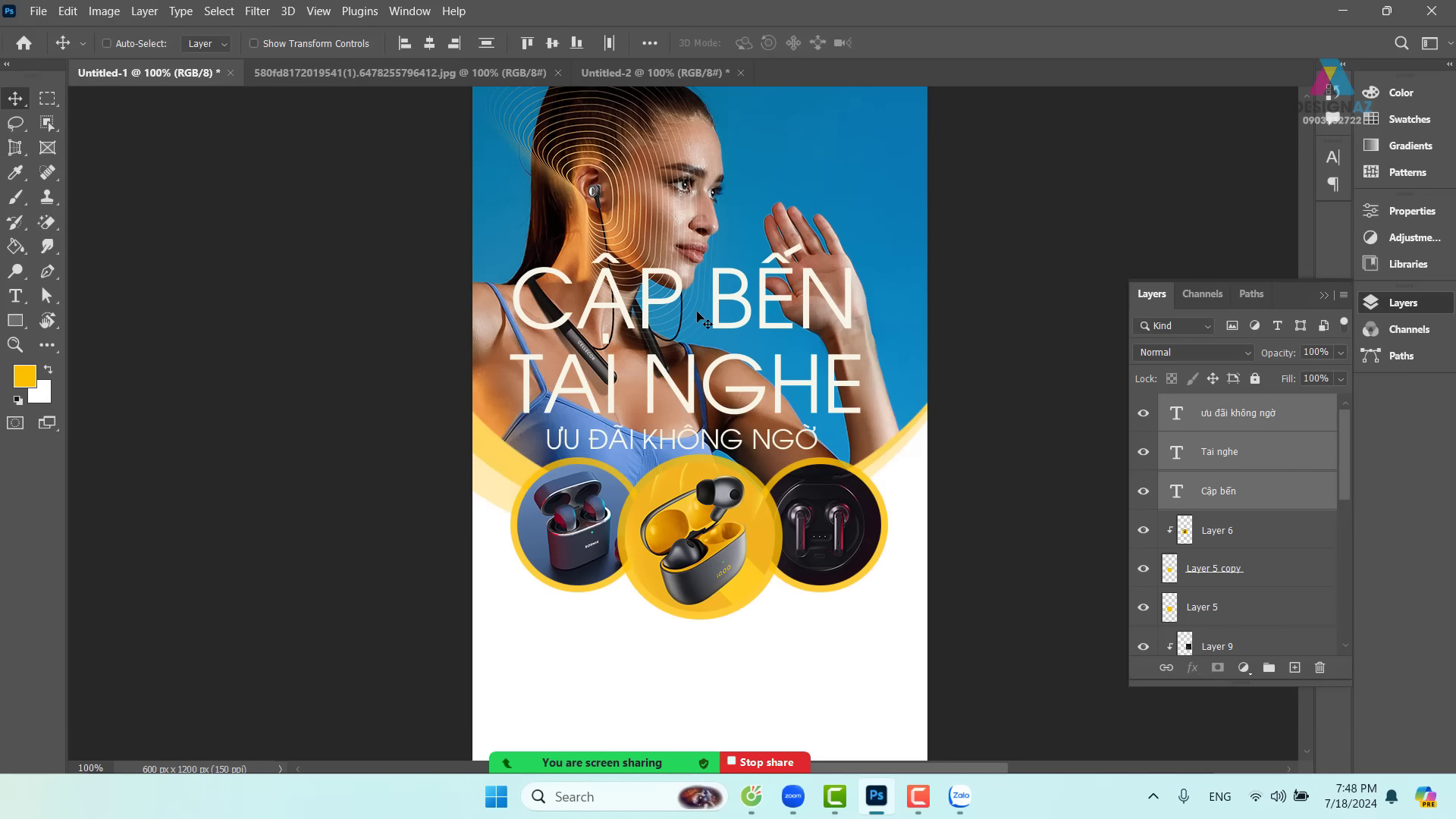
pyautogui.click(408, 72)
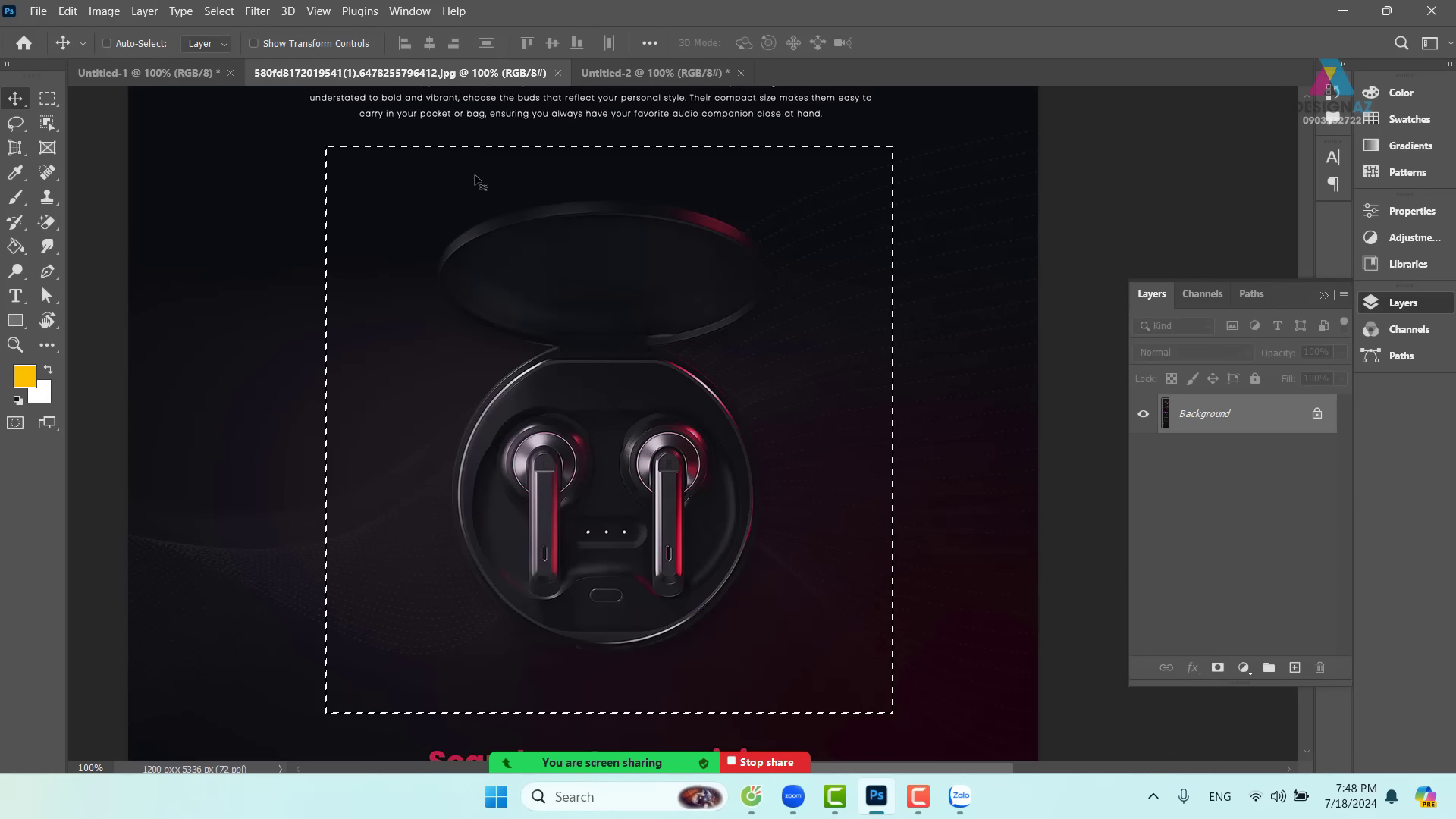
pyautogui.click(558, 73)
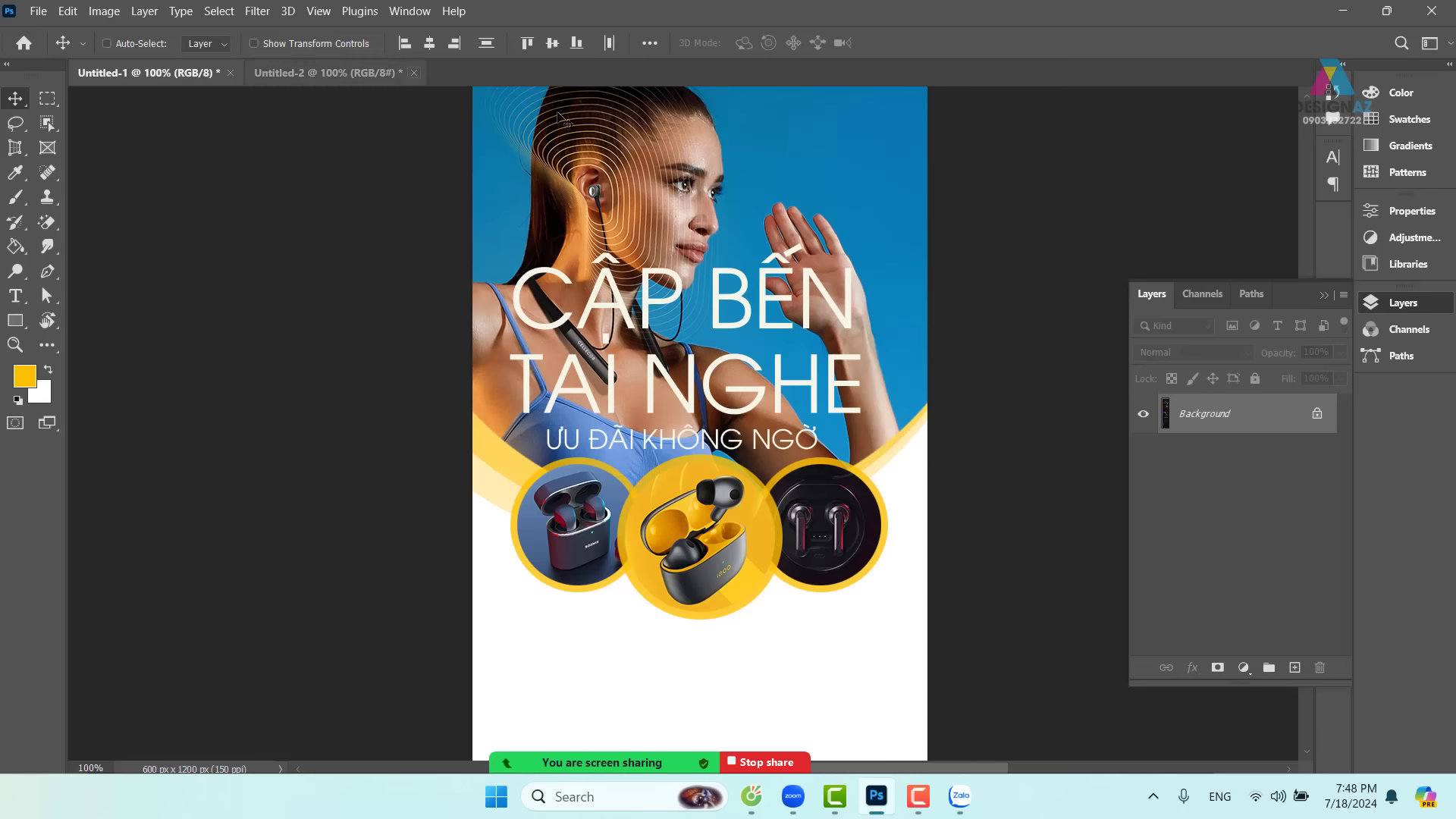
# - Delete the three copied text layers from the Untitled-1 banner
pyautogui.click(308, 74)
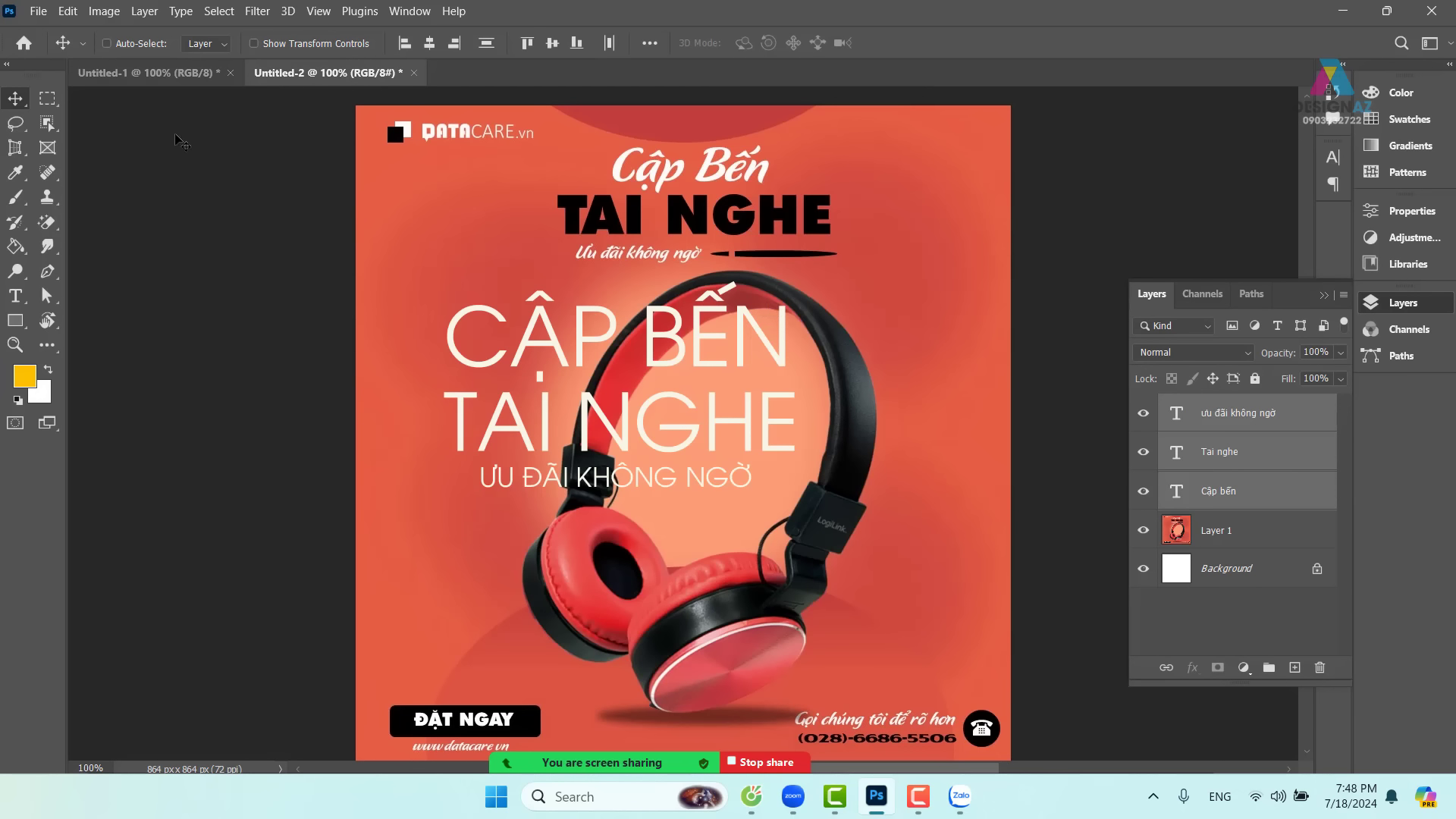
pyautogui.click(162, 72)
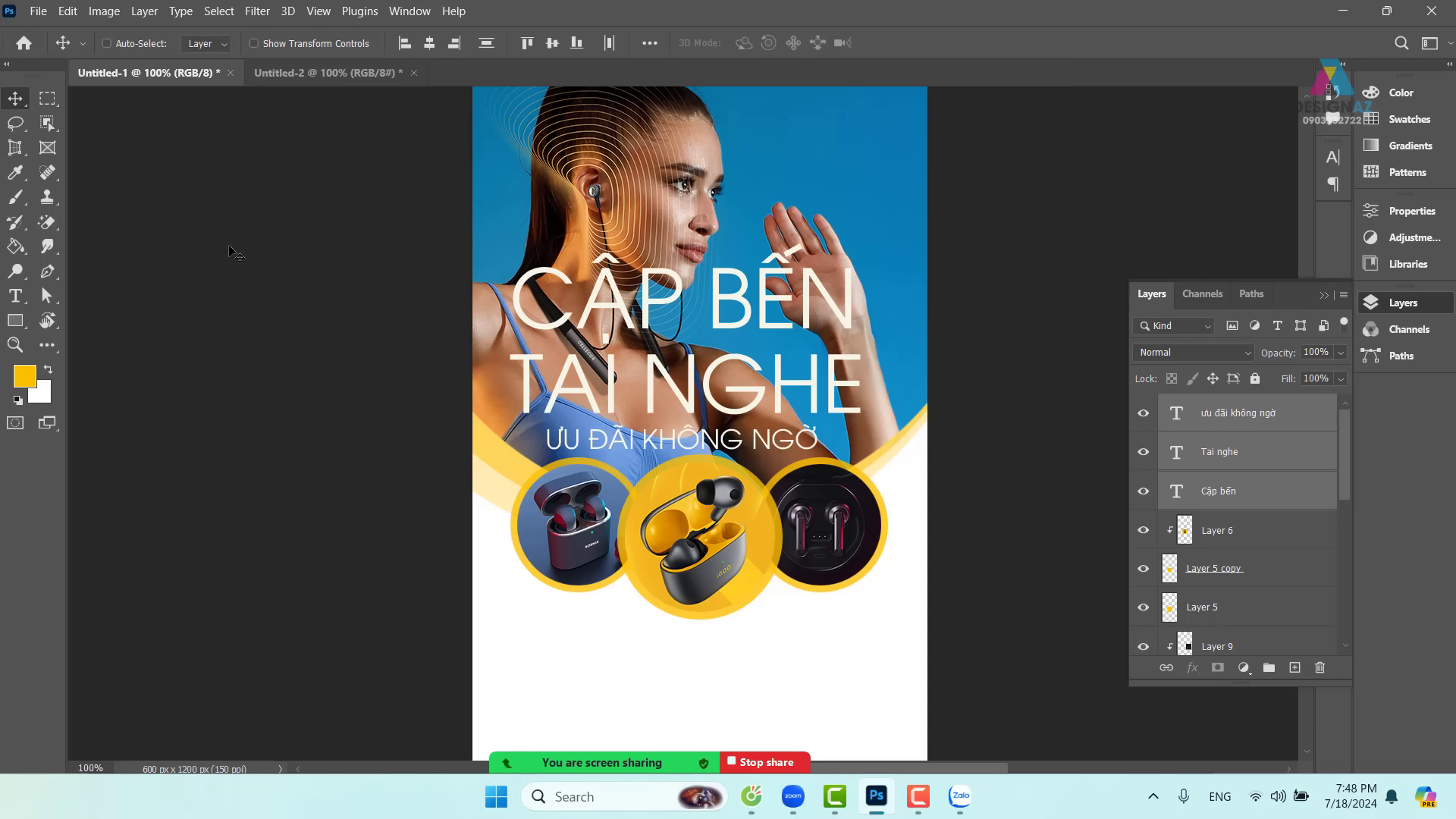
pyautogui.press('Delete')
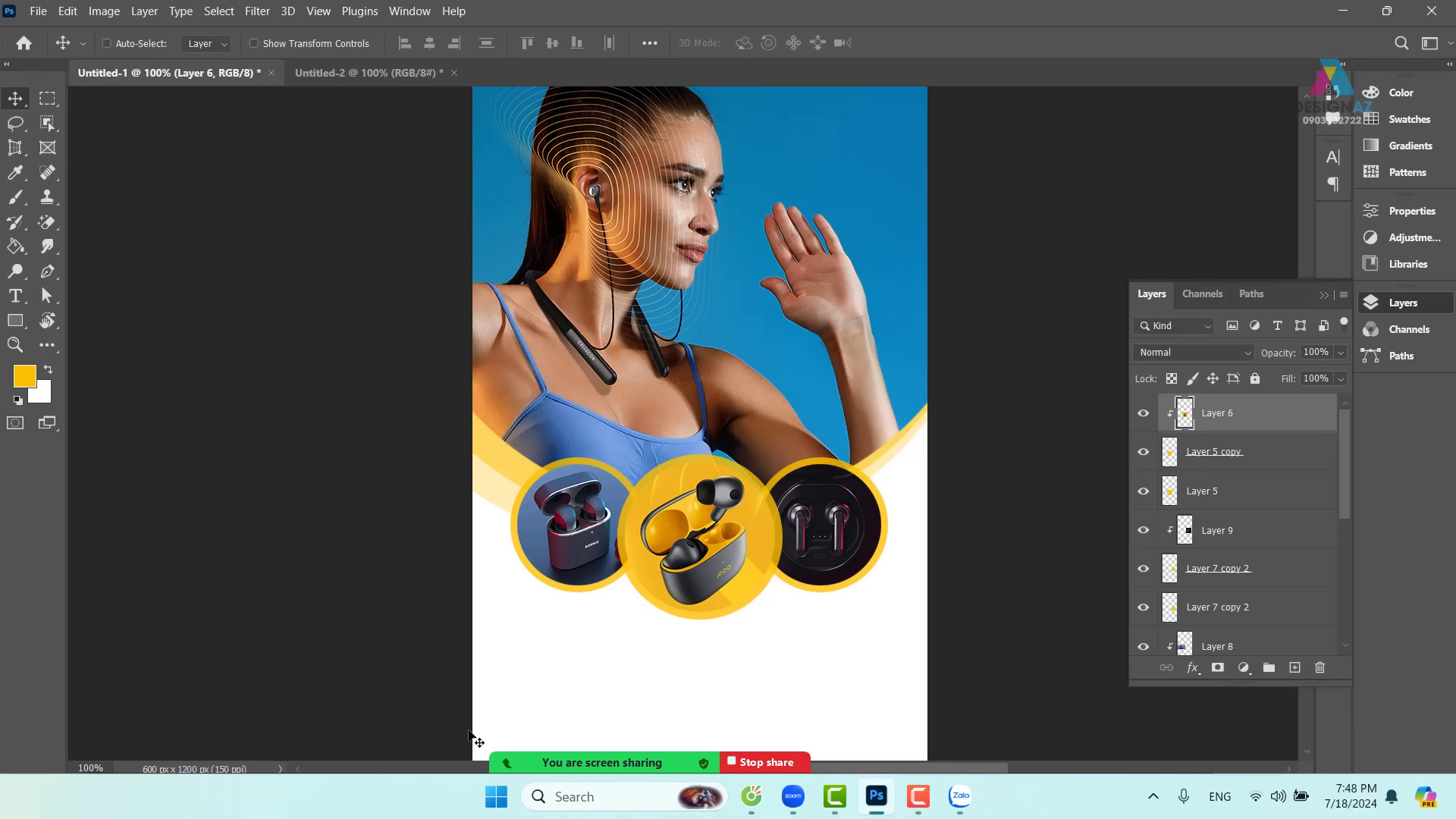
# - Mute all participants in the Zoom meeting and close the participant list
pyautogui.moveTo(475, 740)
pyautogui.click(383, 758)
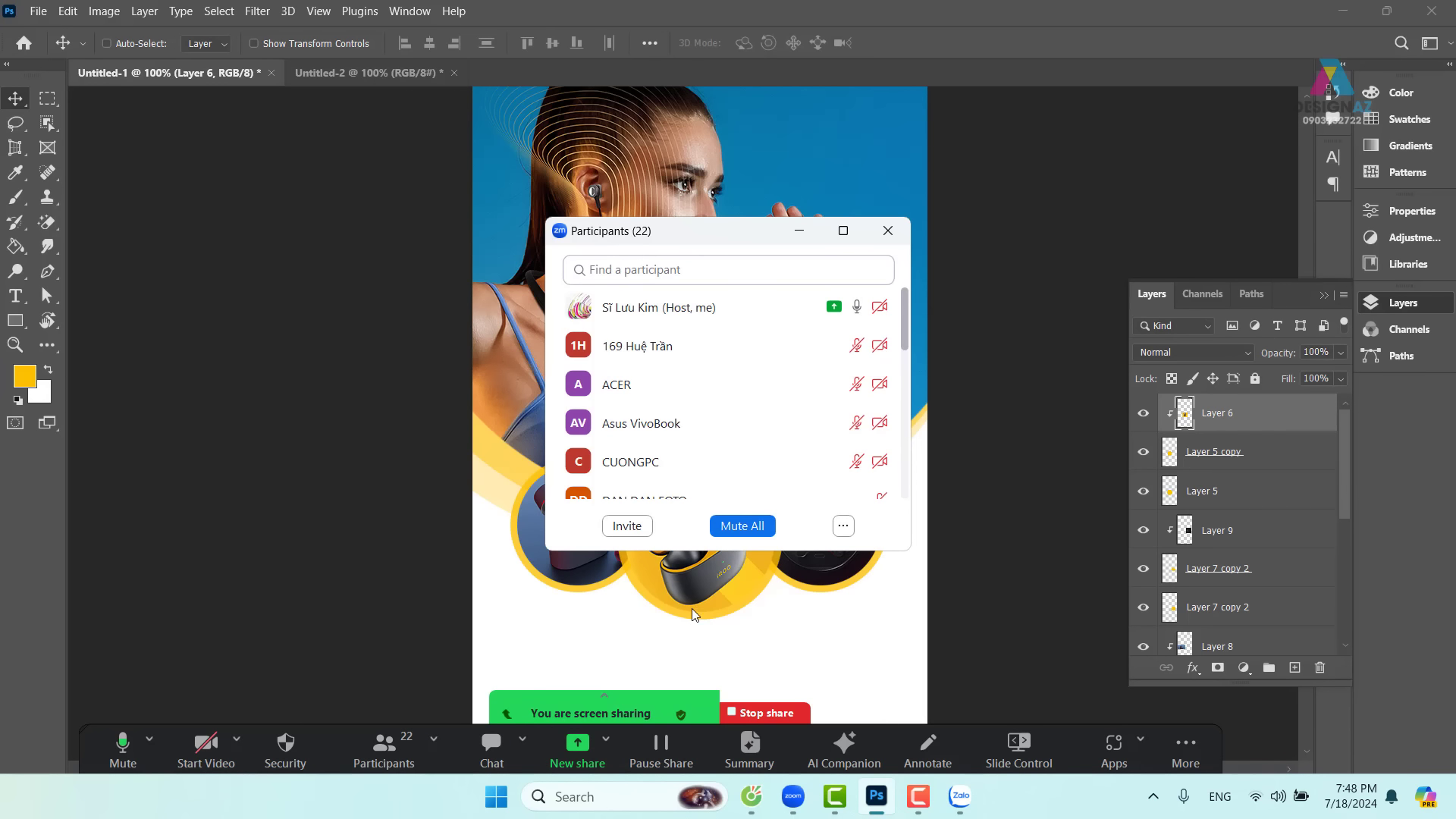
pyautogui.click(733, 529)
pyautogui.click(850, 446)
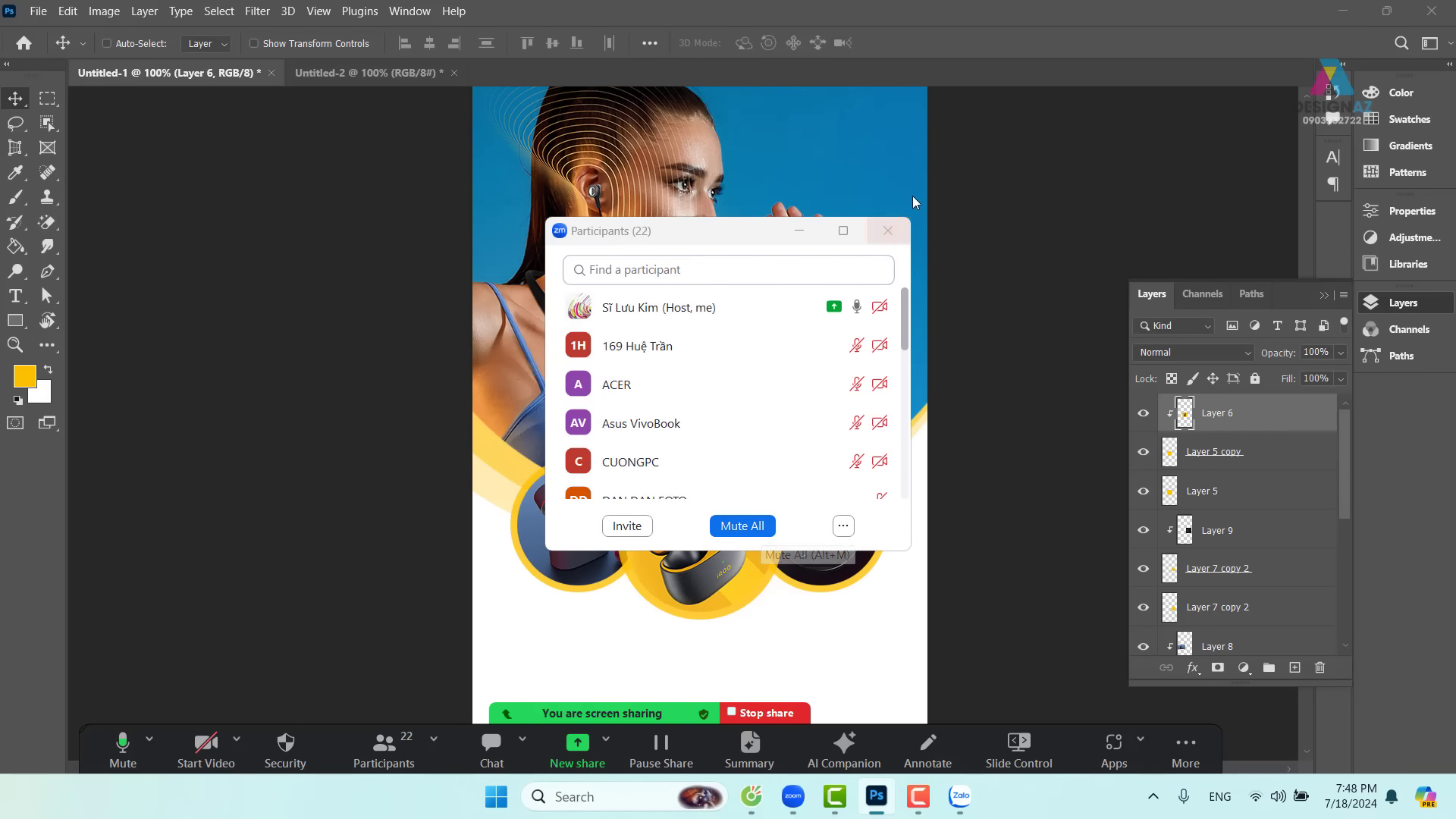
pyautogui.click(888, 231)
# - Arrange the two documents 2-up Vertical and copy the three text layers from Untitled-2 into the Untitled-1 banner
pyautogui.click(415, 11)
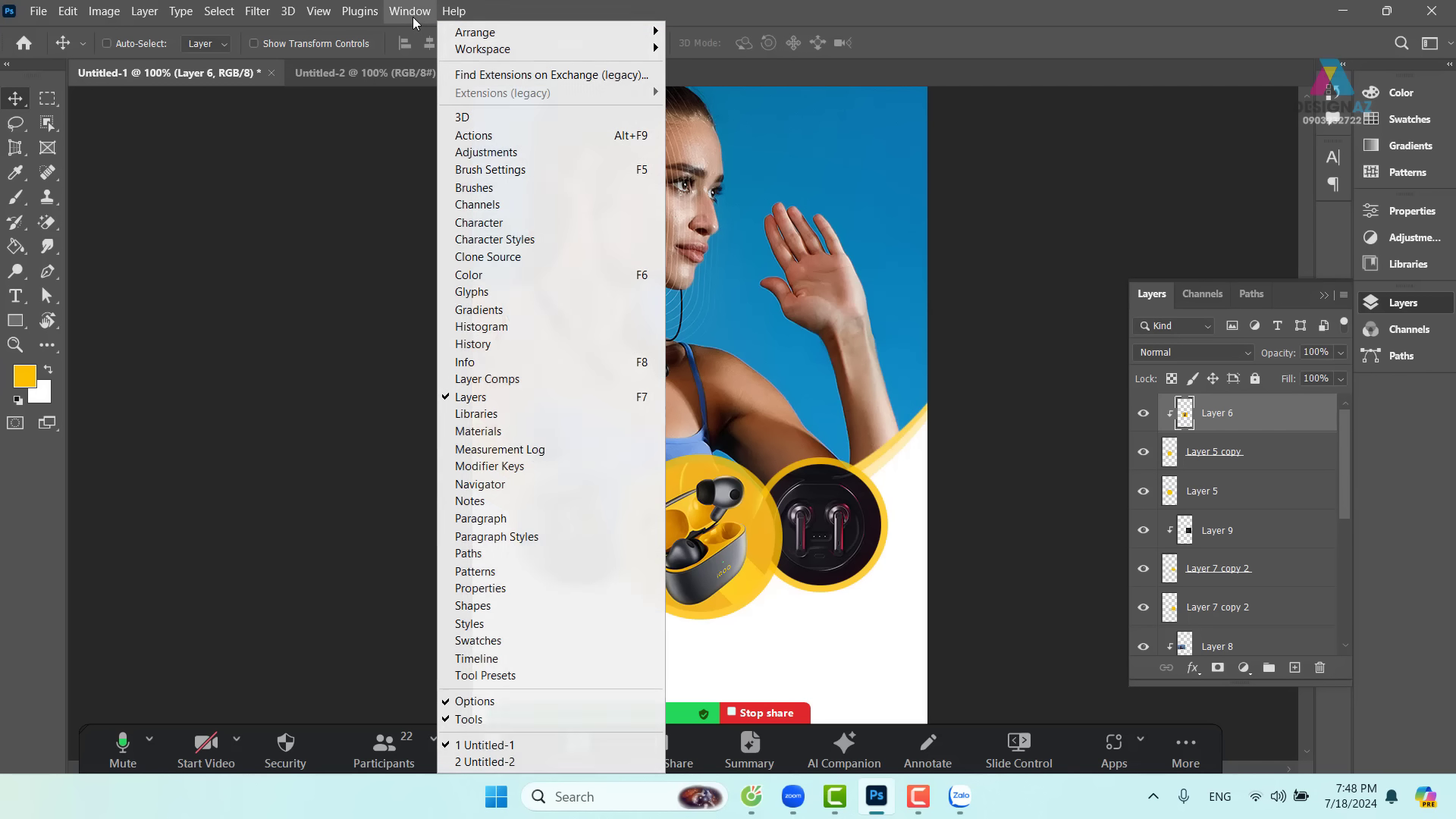
pyautogui.moveTo(497, 35)
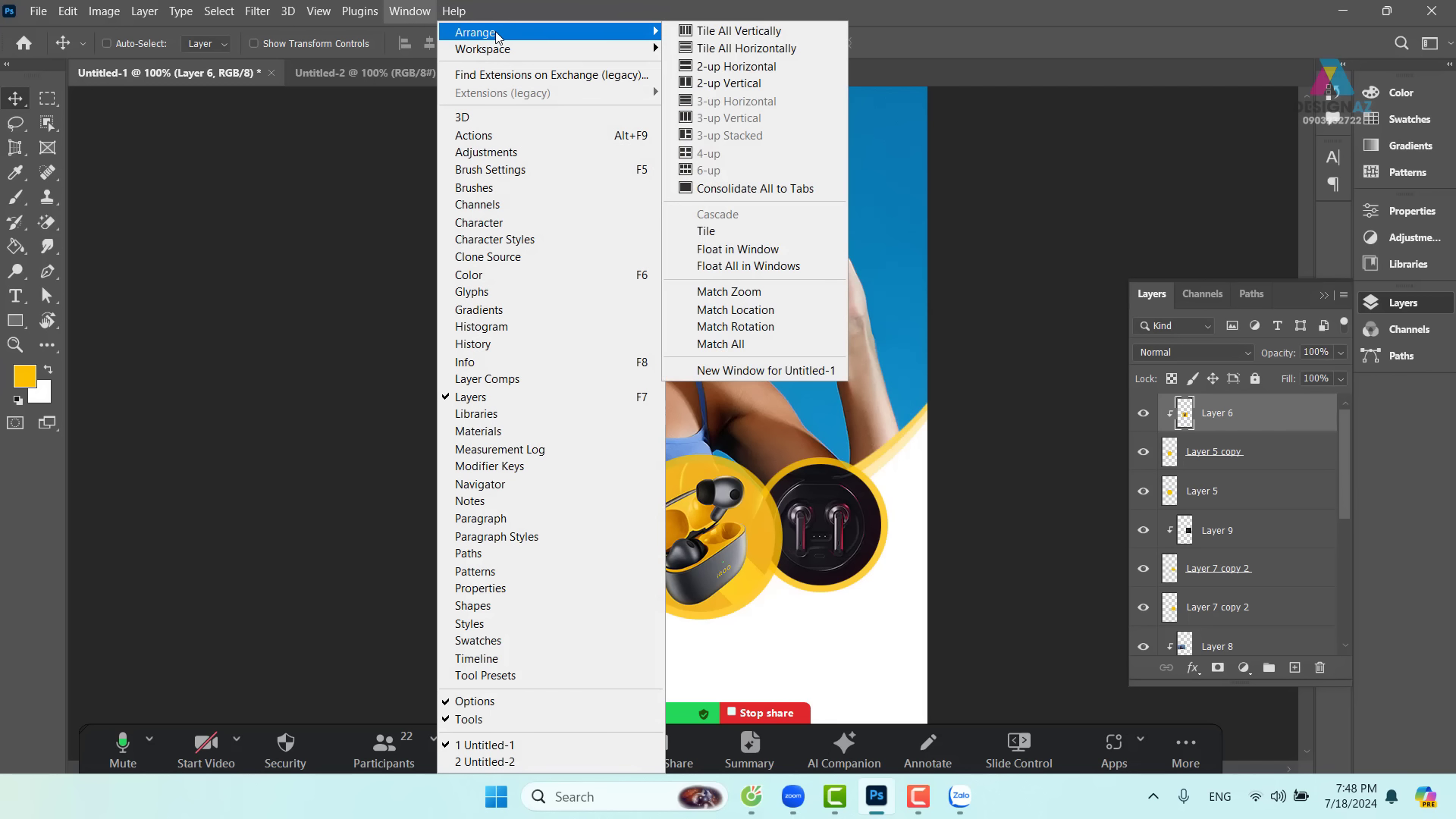
pyautogui.click(754, 89)
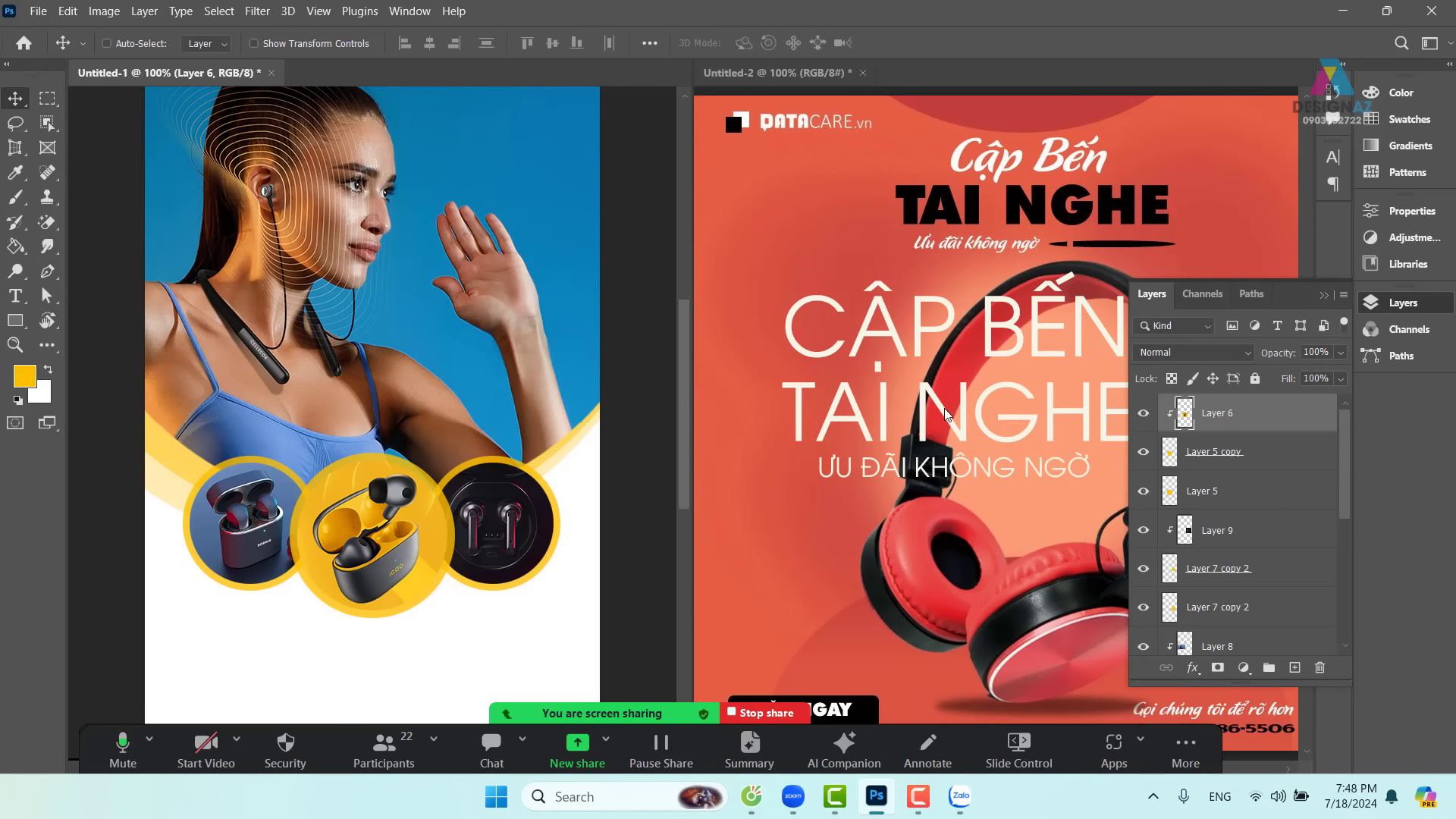
pyautogui.click(906, 346)
pyautogui.moveTo(953, 359); pyautogui.dragTo(383, 372)
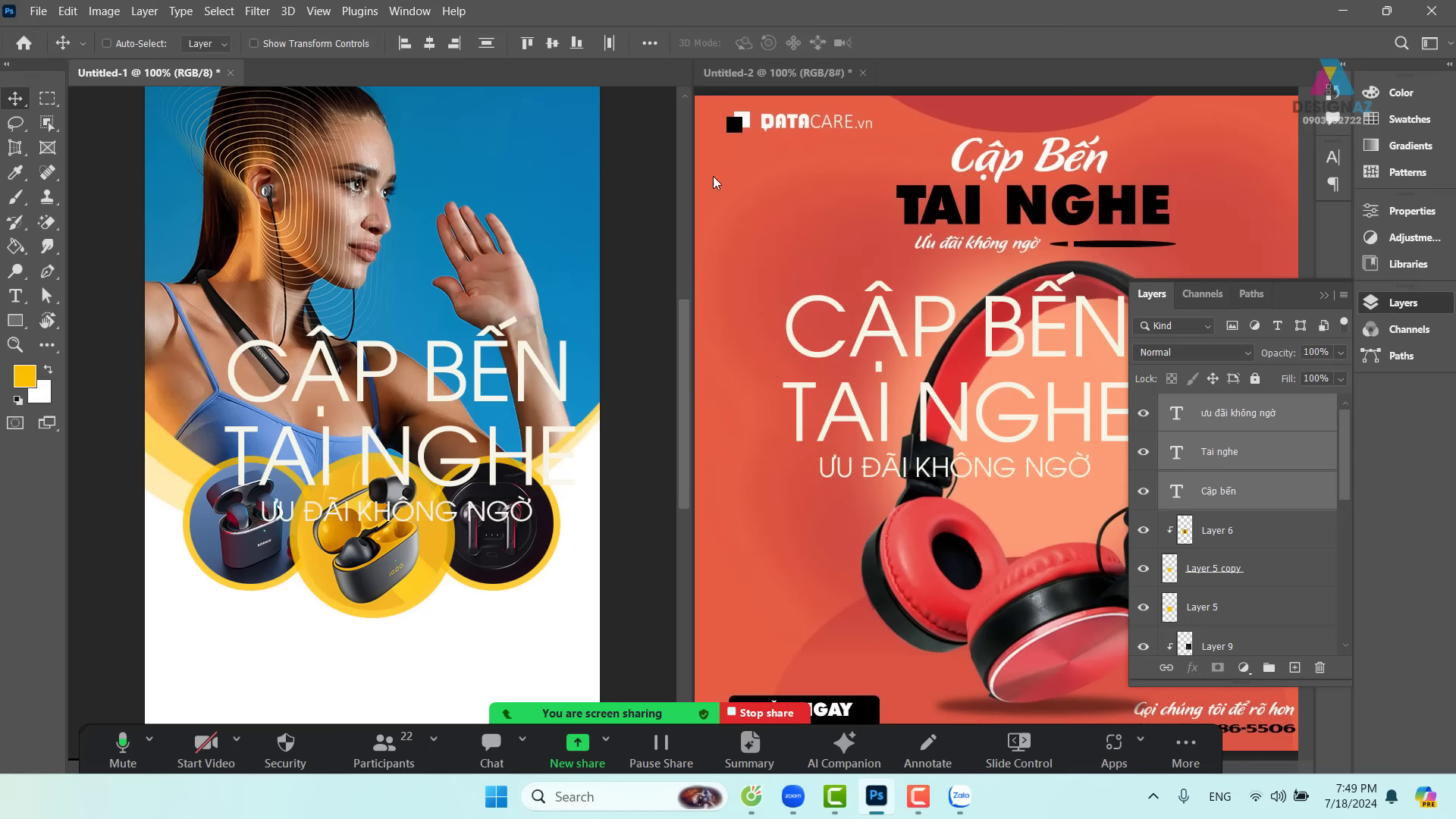
# - Close the Untitled-2 document without saving its changes
pyautogui.click(859, 149)
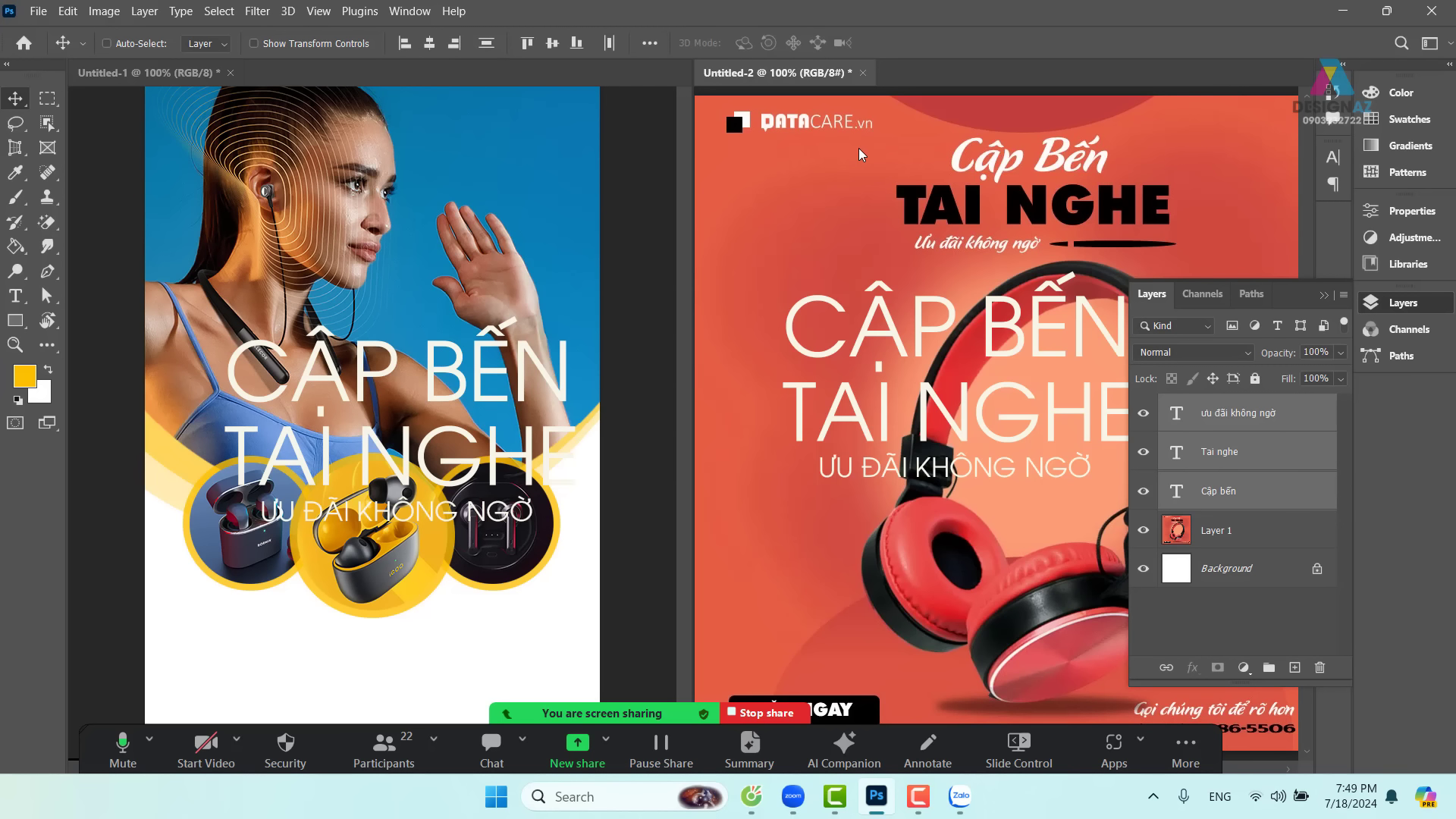
pyautogui.click(860, 73)
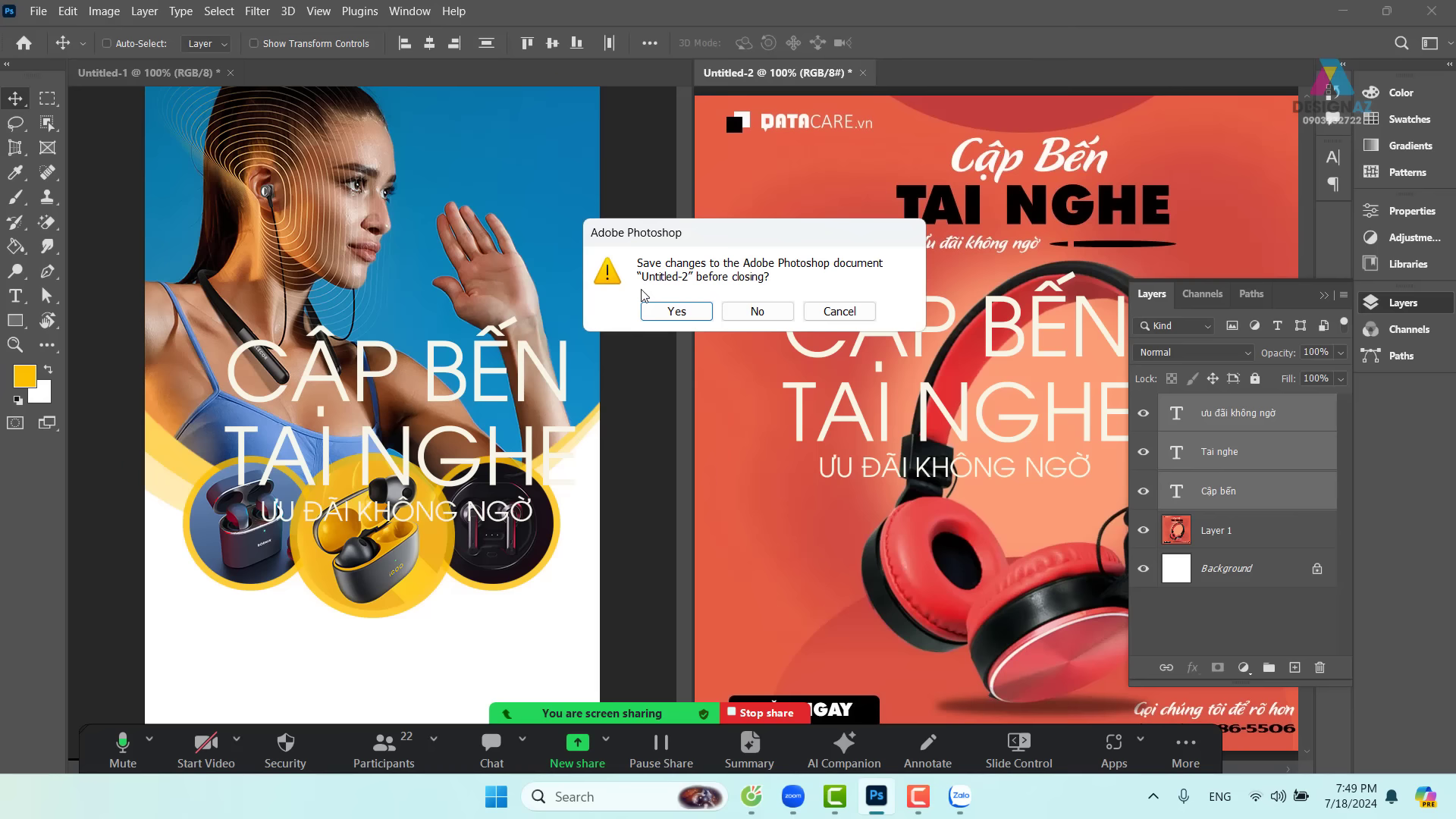
pyautogui.click(758, 310)
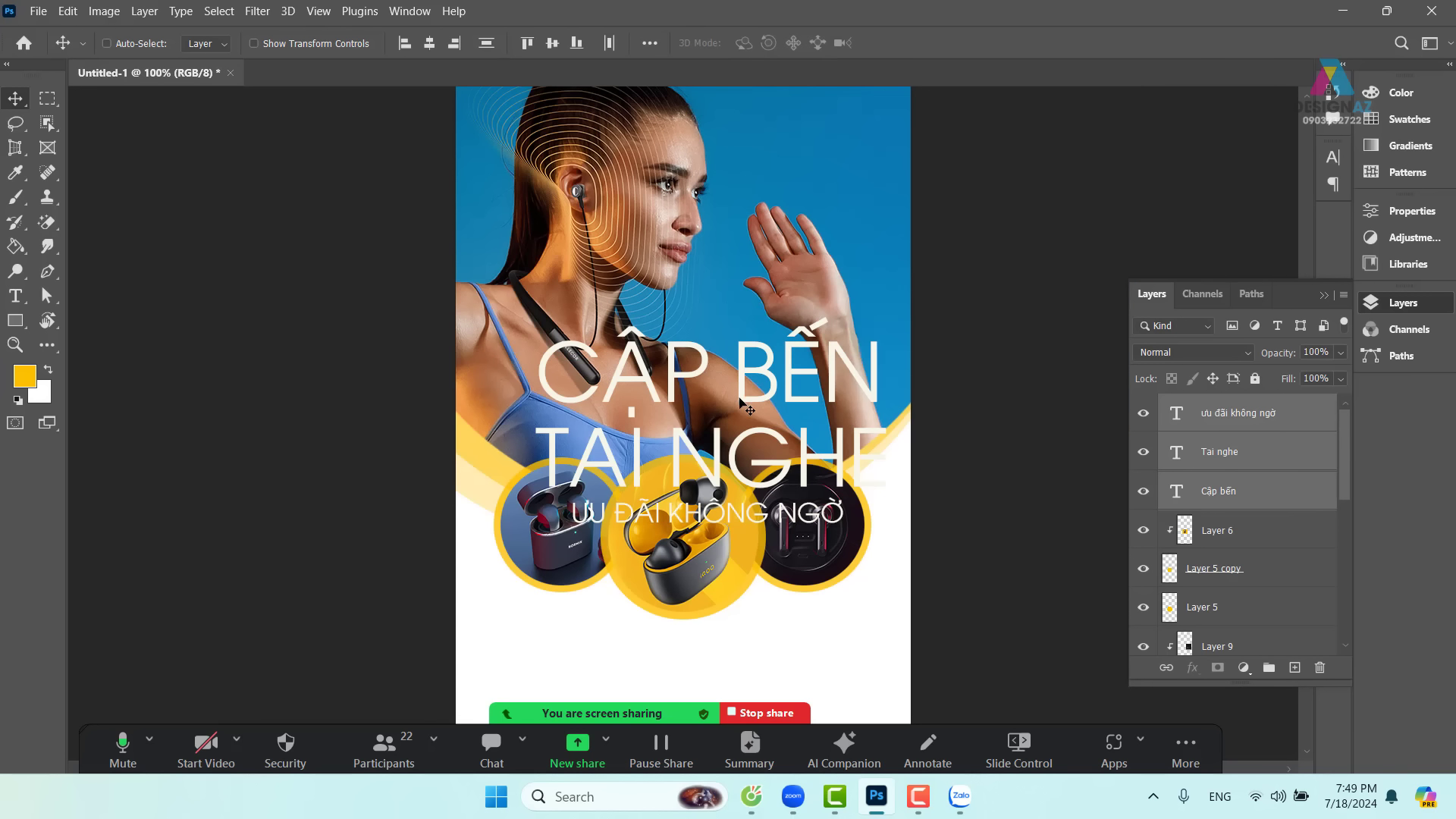
# - Move the three text lines together into the white area beneath the earbud circles
pyautogui.moveTo(743, 403); pyautogui.dragTo(706, 320)
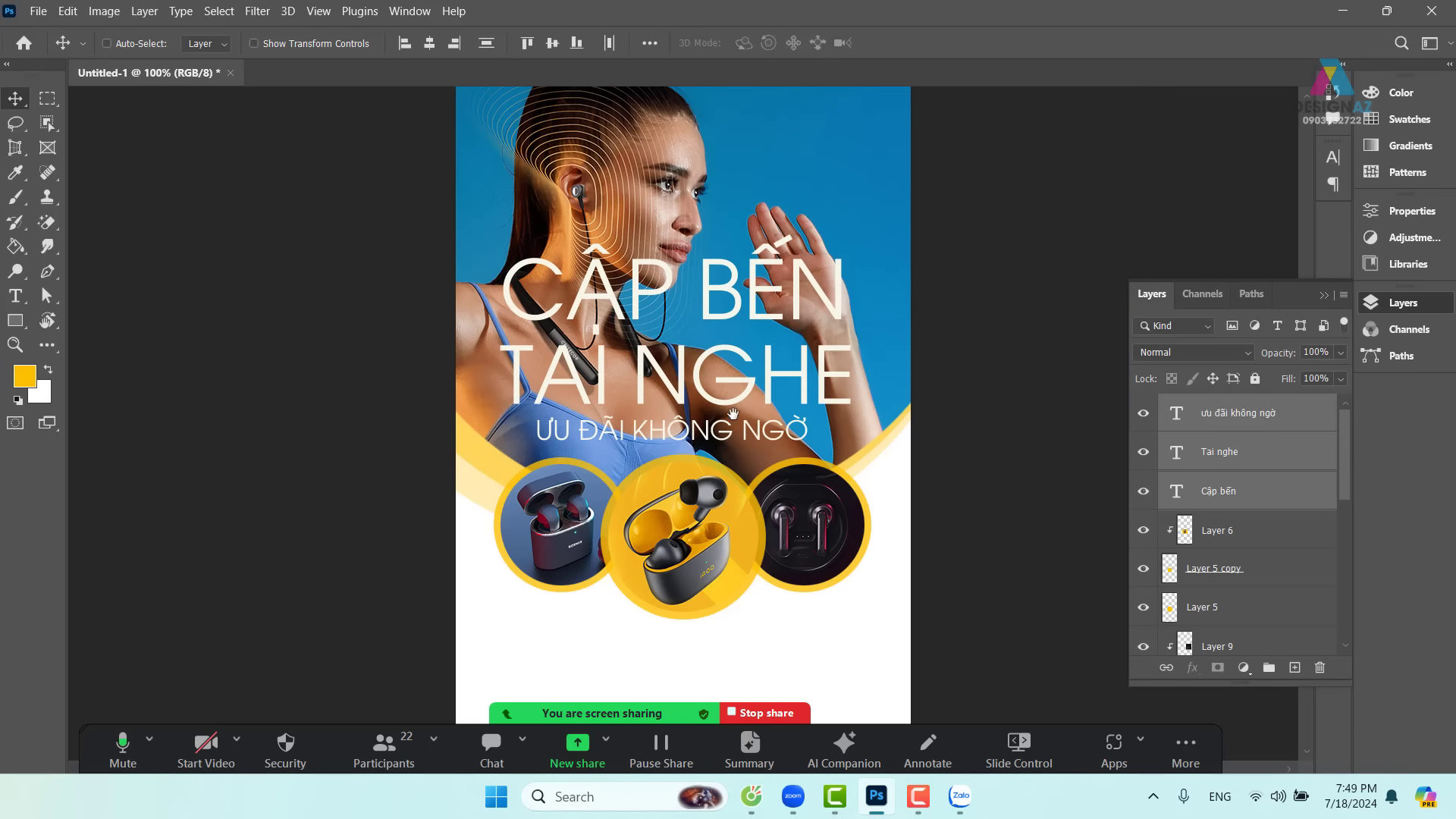
pyautogui.moveTo(732, 412); pyautogui.dragTo(674, 590)
pyautogui.hotkey('ctrl', '-')
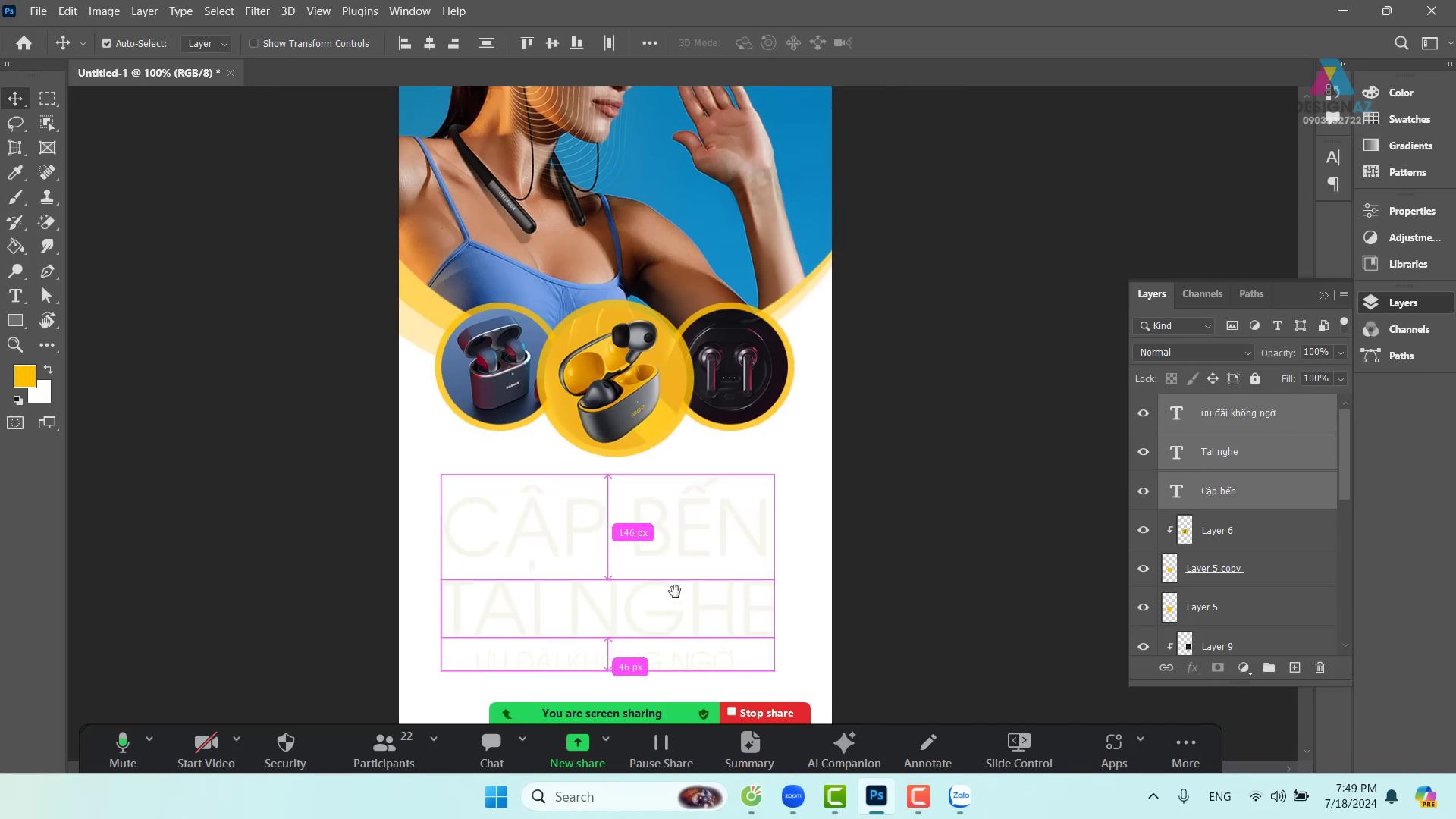
# - Recolour the three text lines with the blue #087db1 sampled from the photo background
pyautogui.press('t')
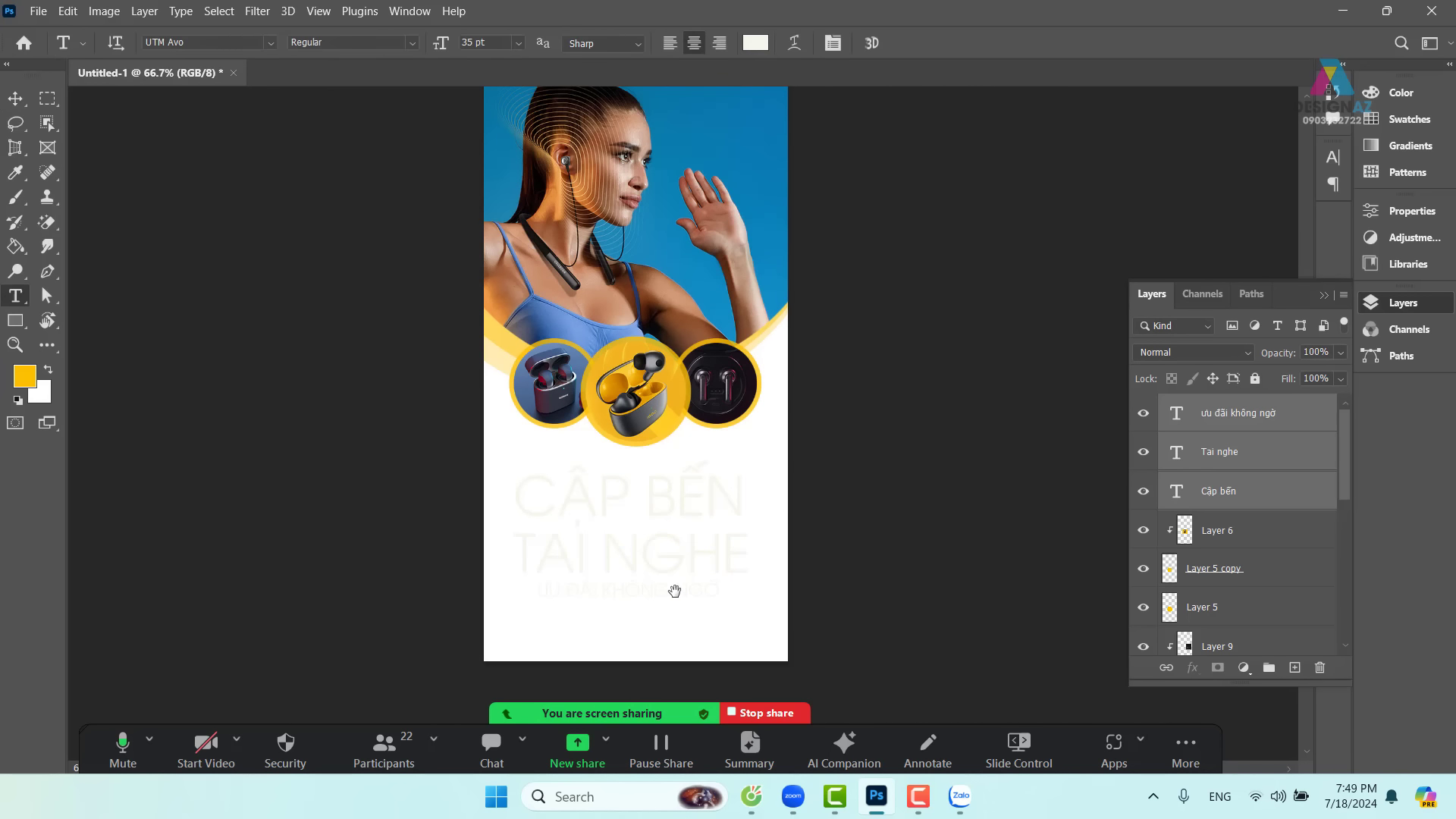
pyautogui.click(755, 45)
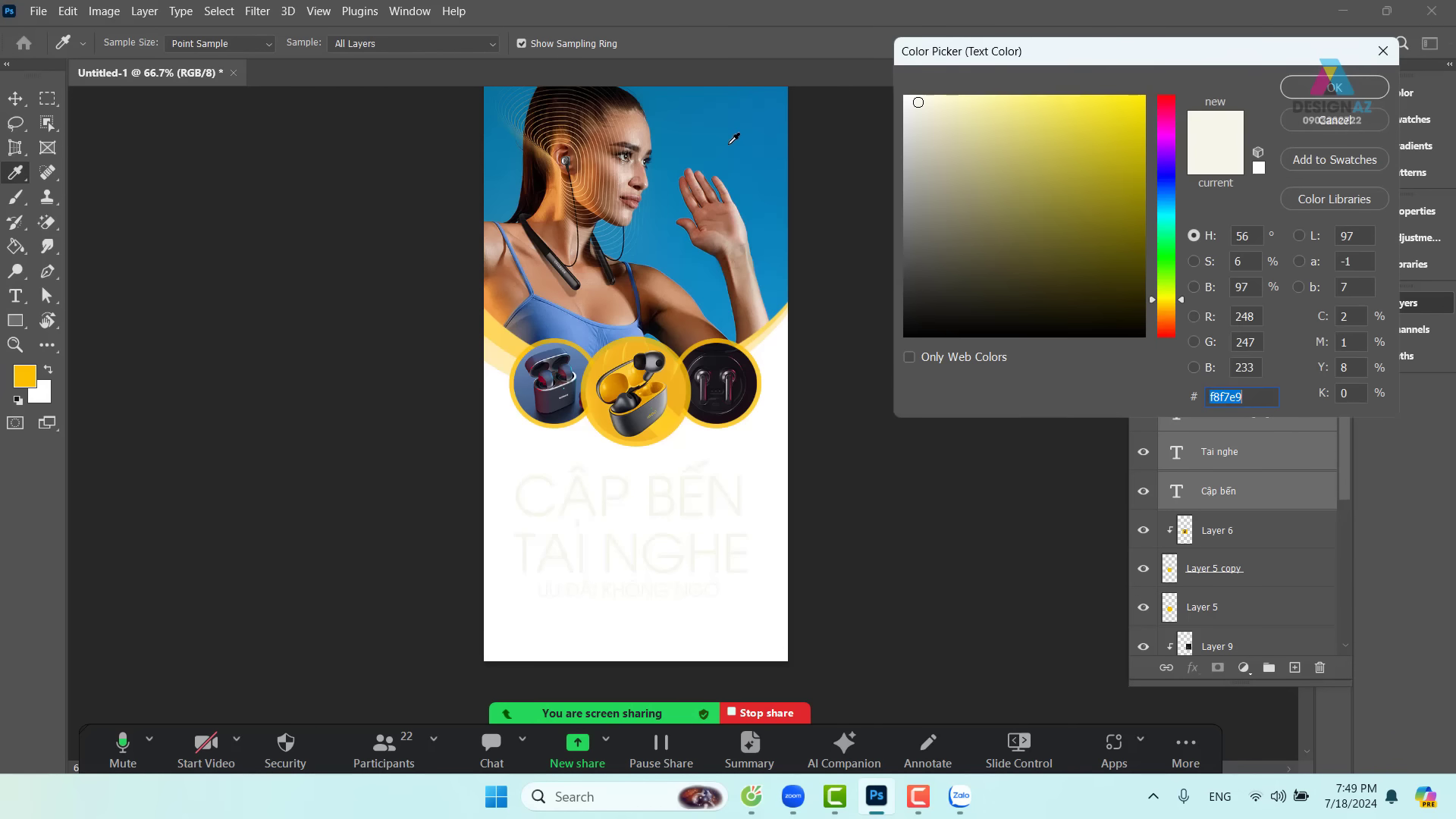
pyautogui.click(728, 144)
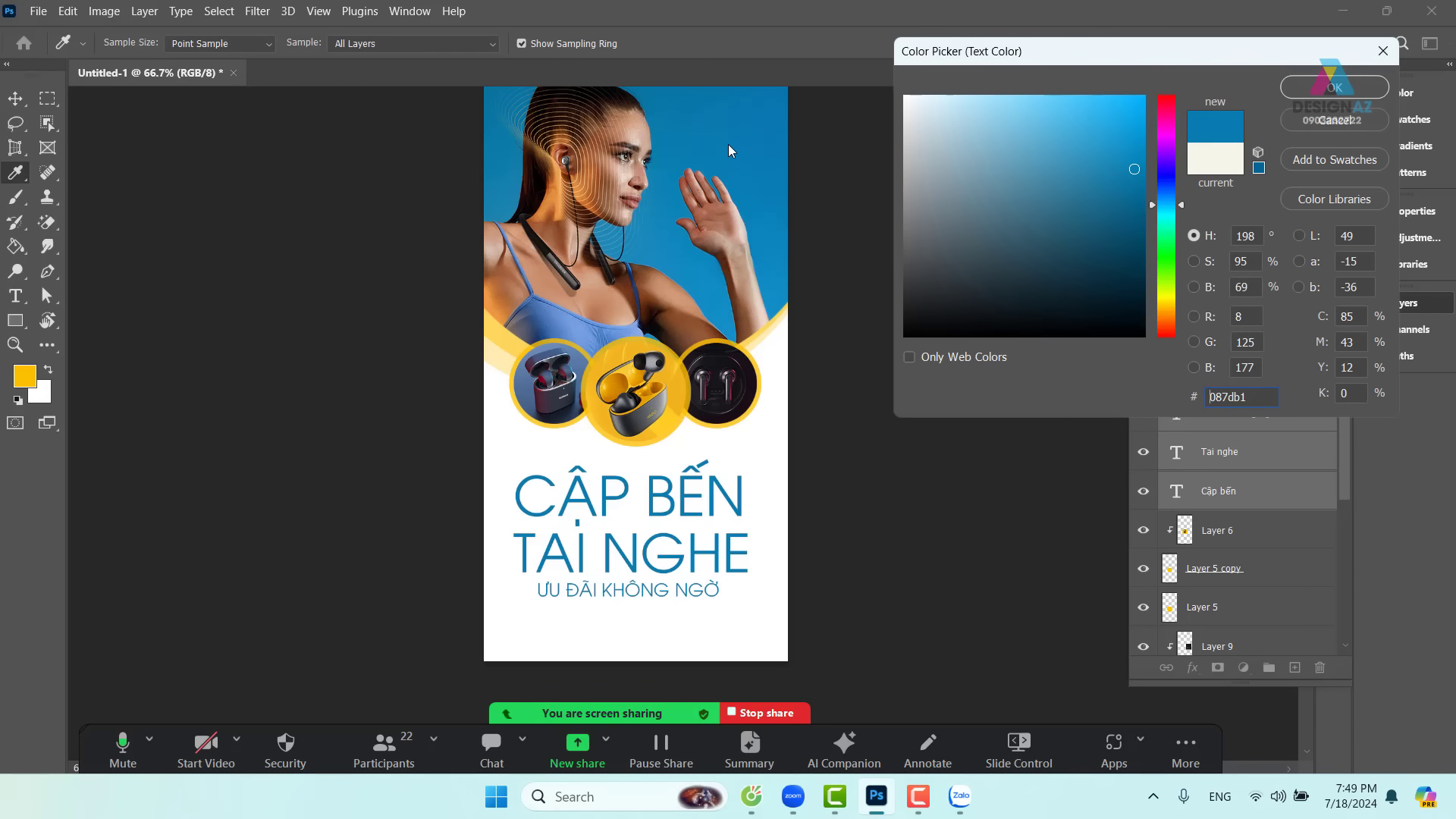
pyautogui.click(1356, 90)
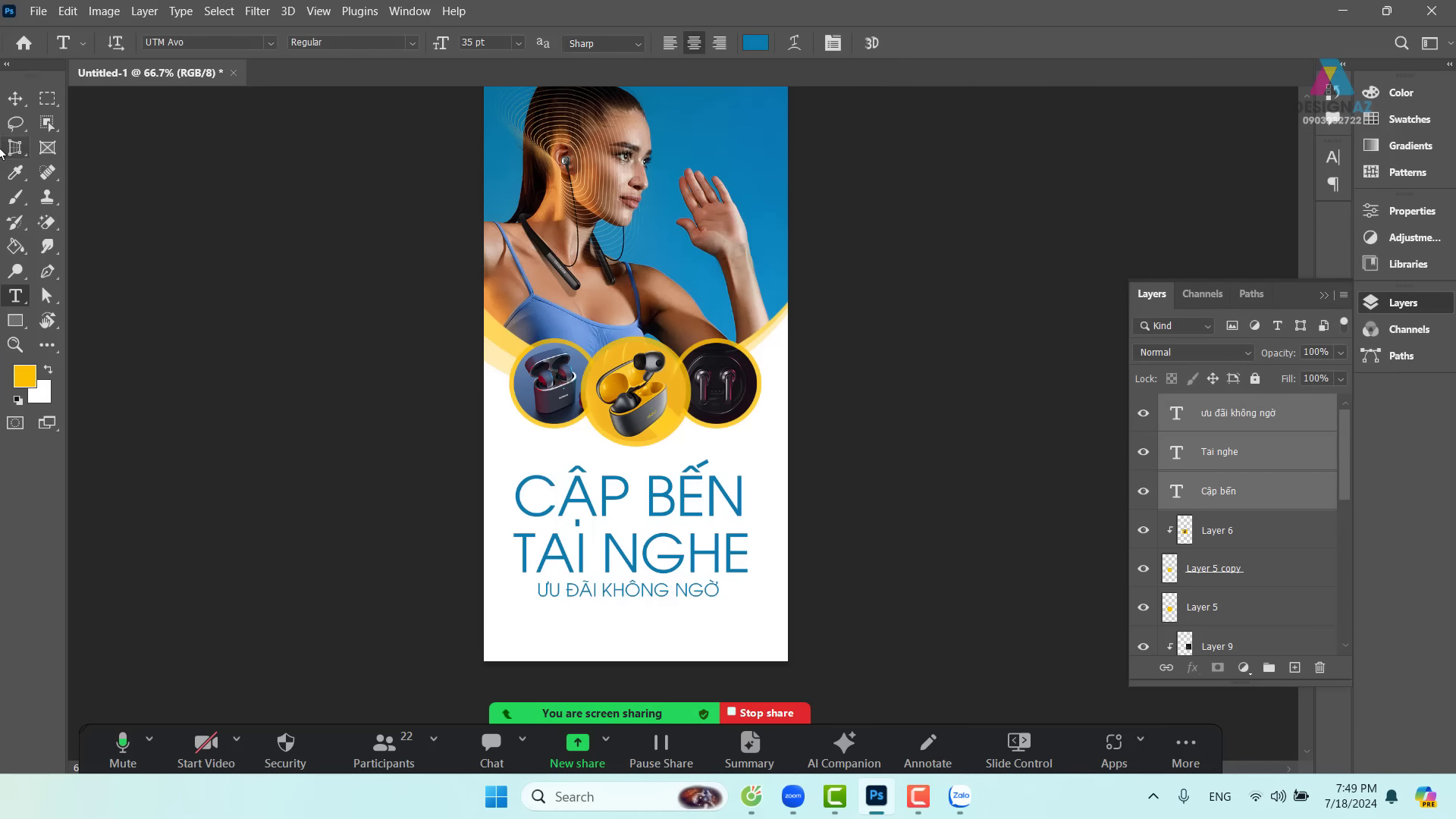
pyautogui.click(16, 98)
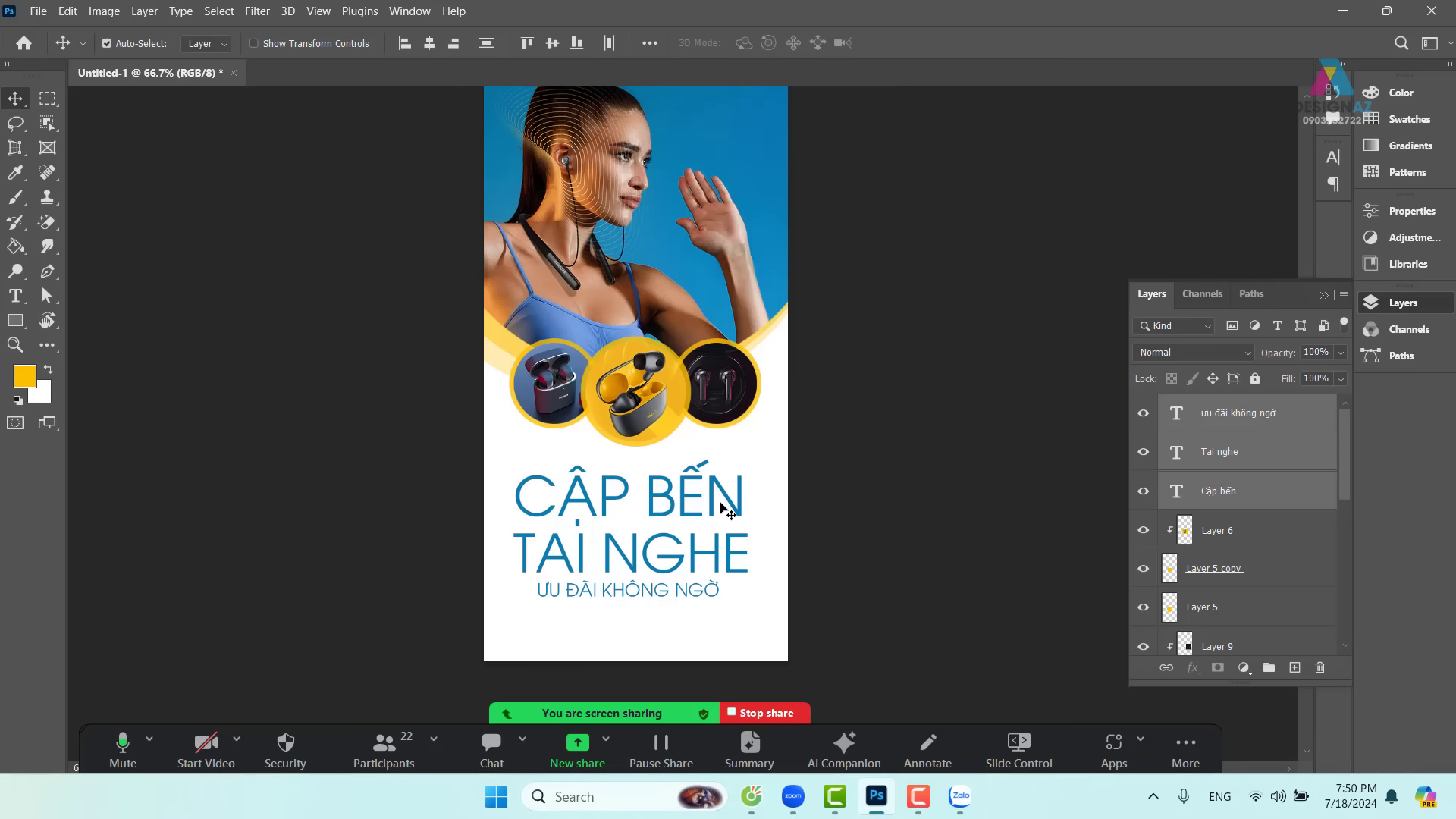
# - Select only the TAI NGHE text line, search the fonts for "sp" and set its font to Race Sport Free
pyautogui.hotkey('ctrl', '+')
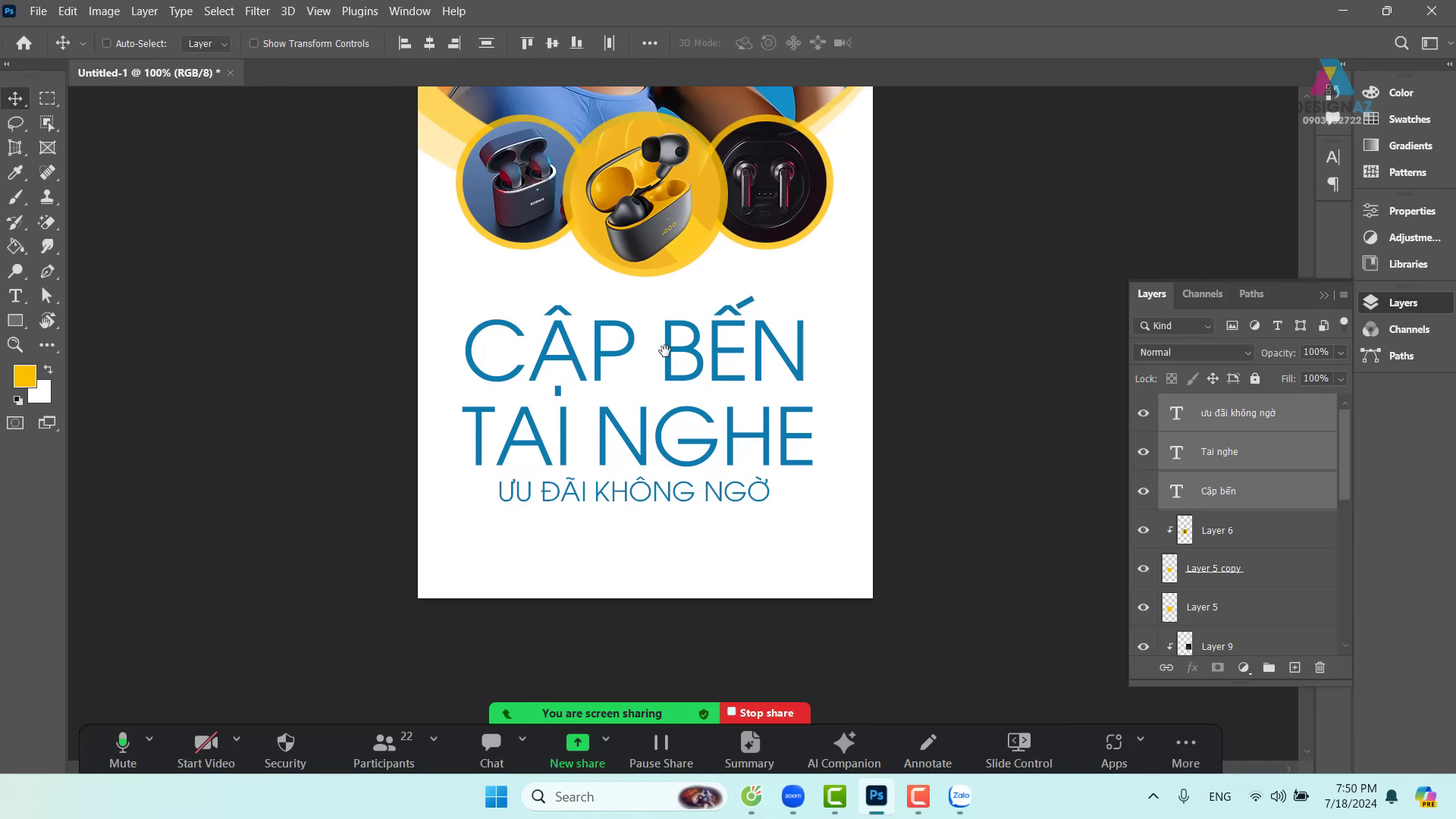
pyautogui.rightClick(698, 442)
pyautogui.click(728, 448)
pyautogui.moveTo(697, 455); pyautogui.dragTo(698, 456)
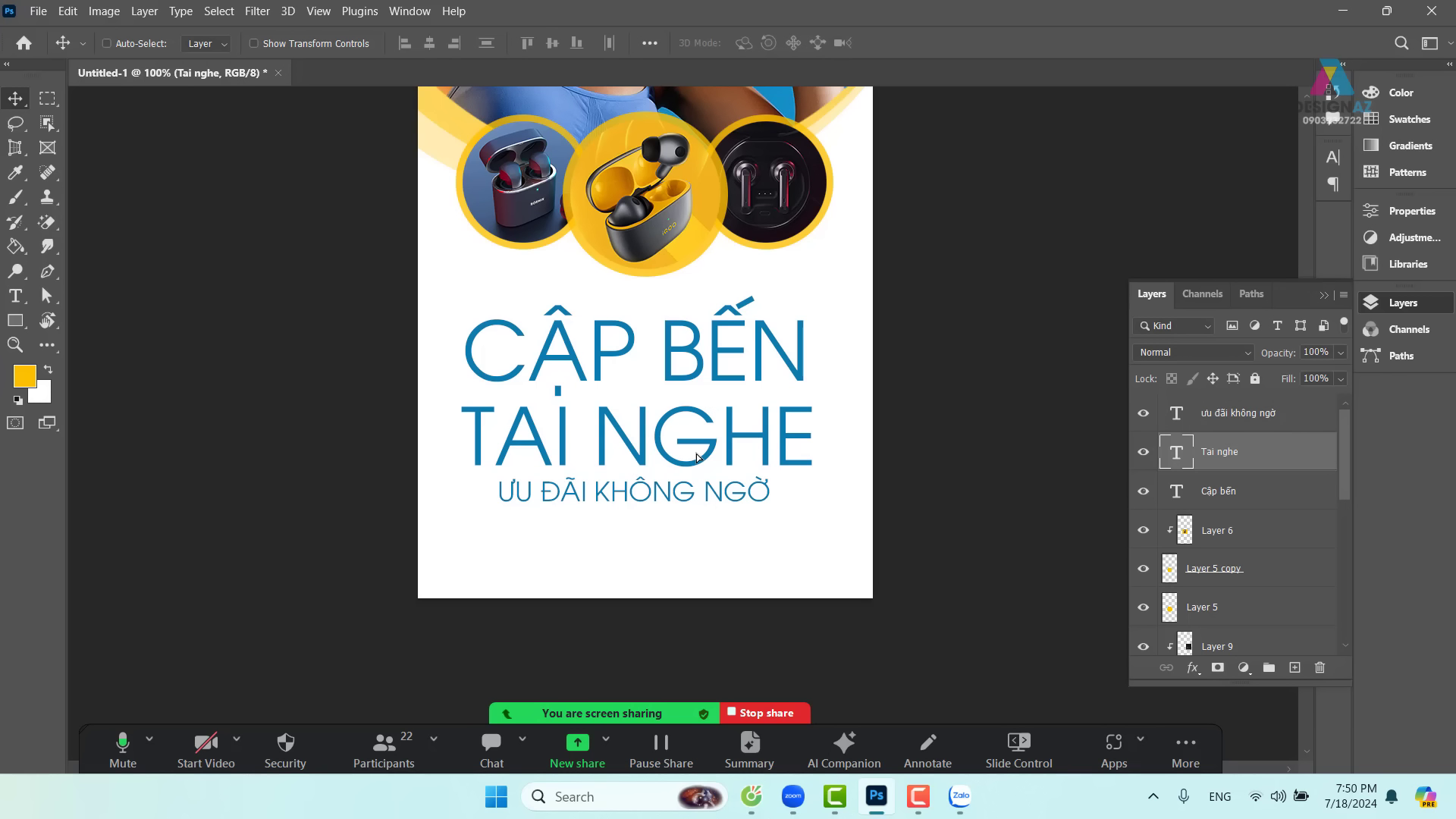
pyautogui.press('t')
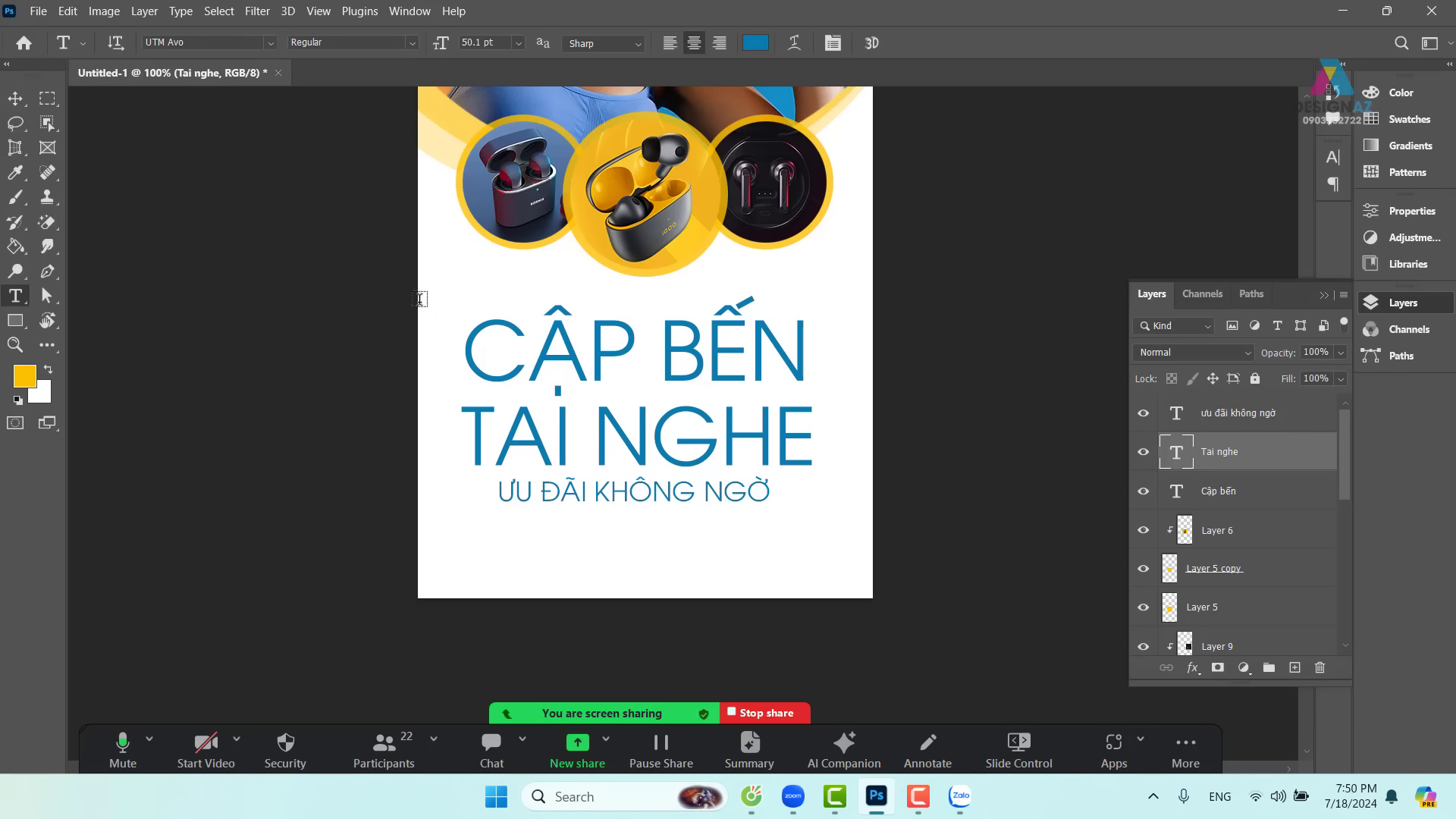
pyautogui.click(219, 44)
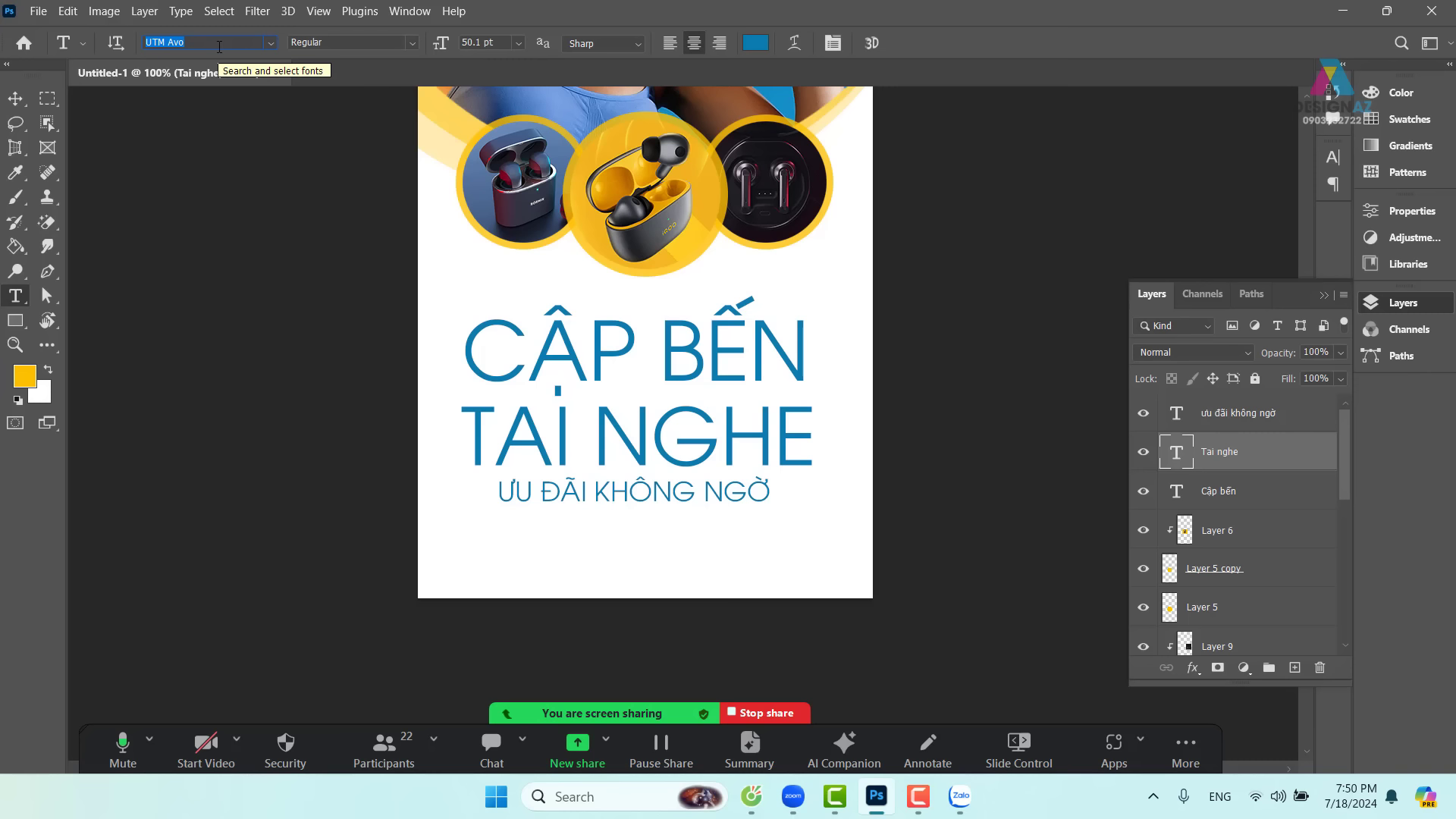
pyautogui.press('Down')
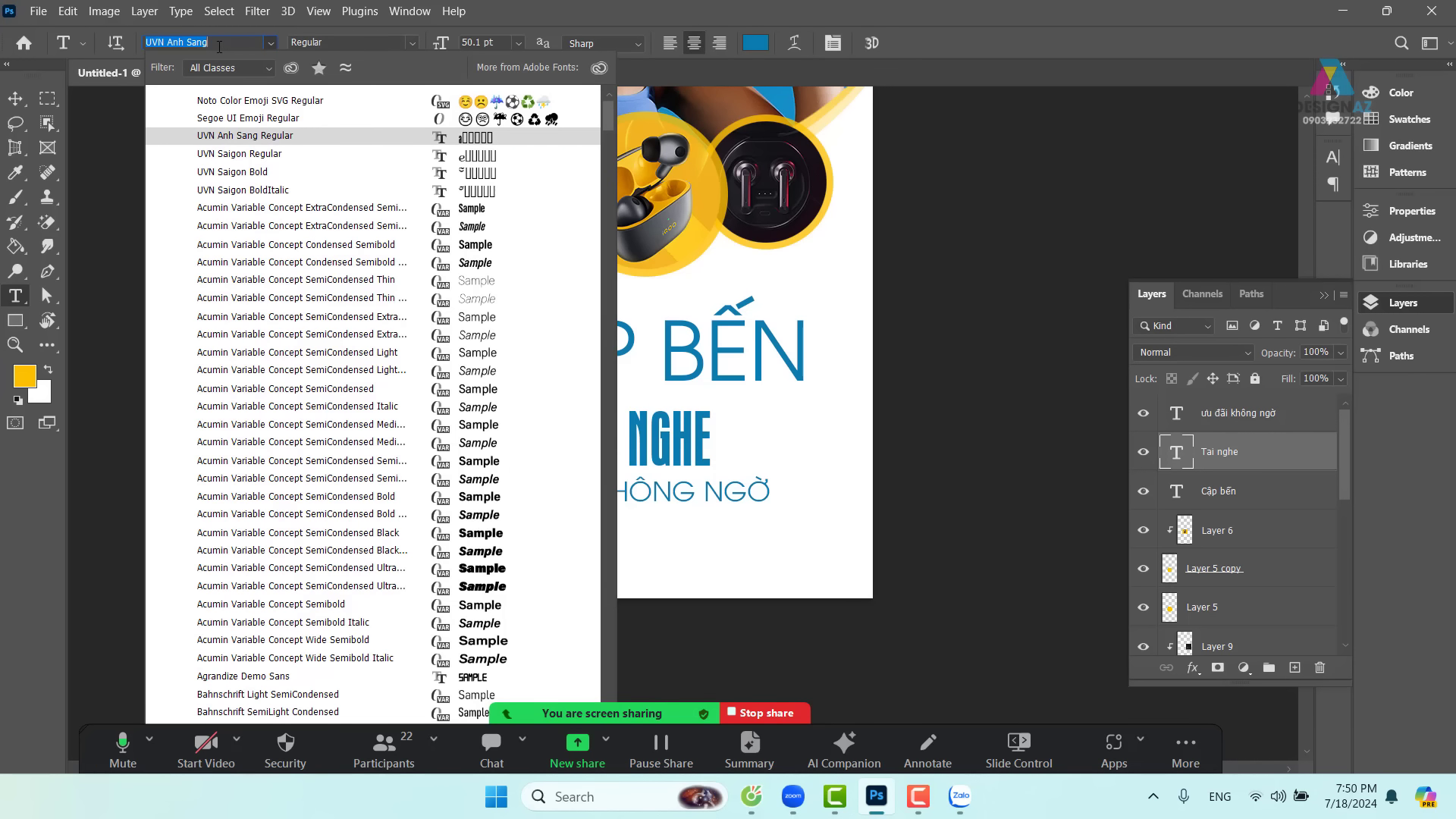
pyautogui.write('p')
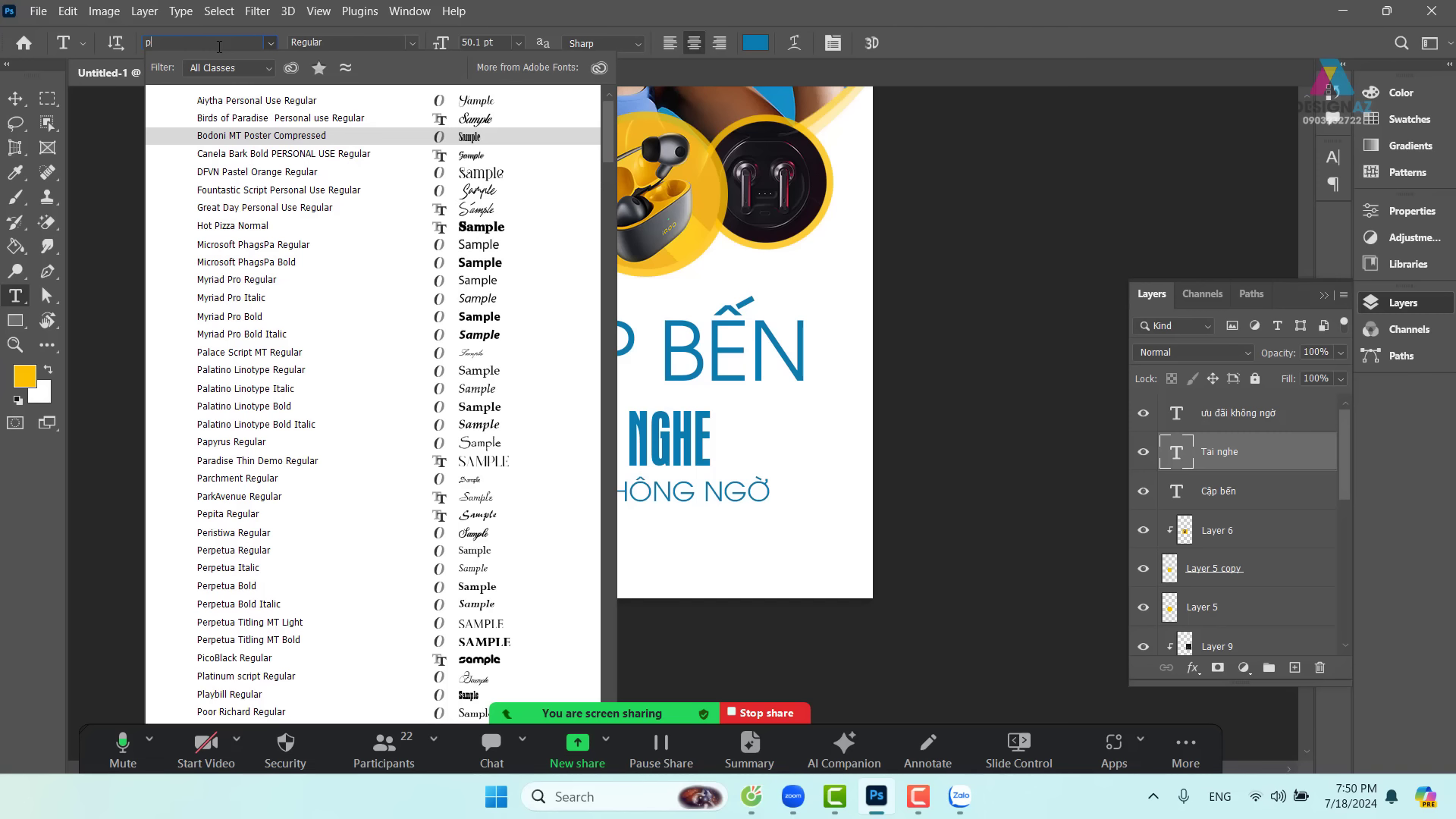
pyautogui.press('BackSpace')
pyautogui.write('sp')
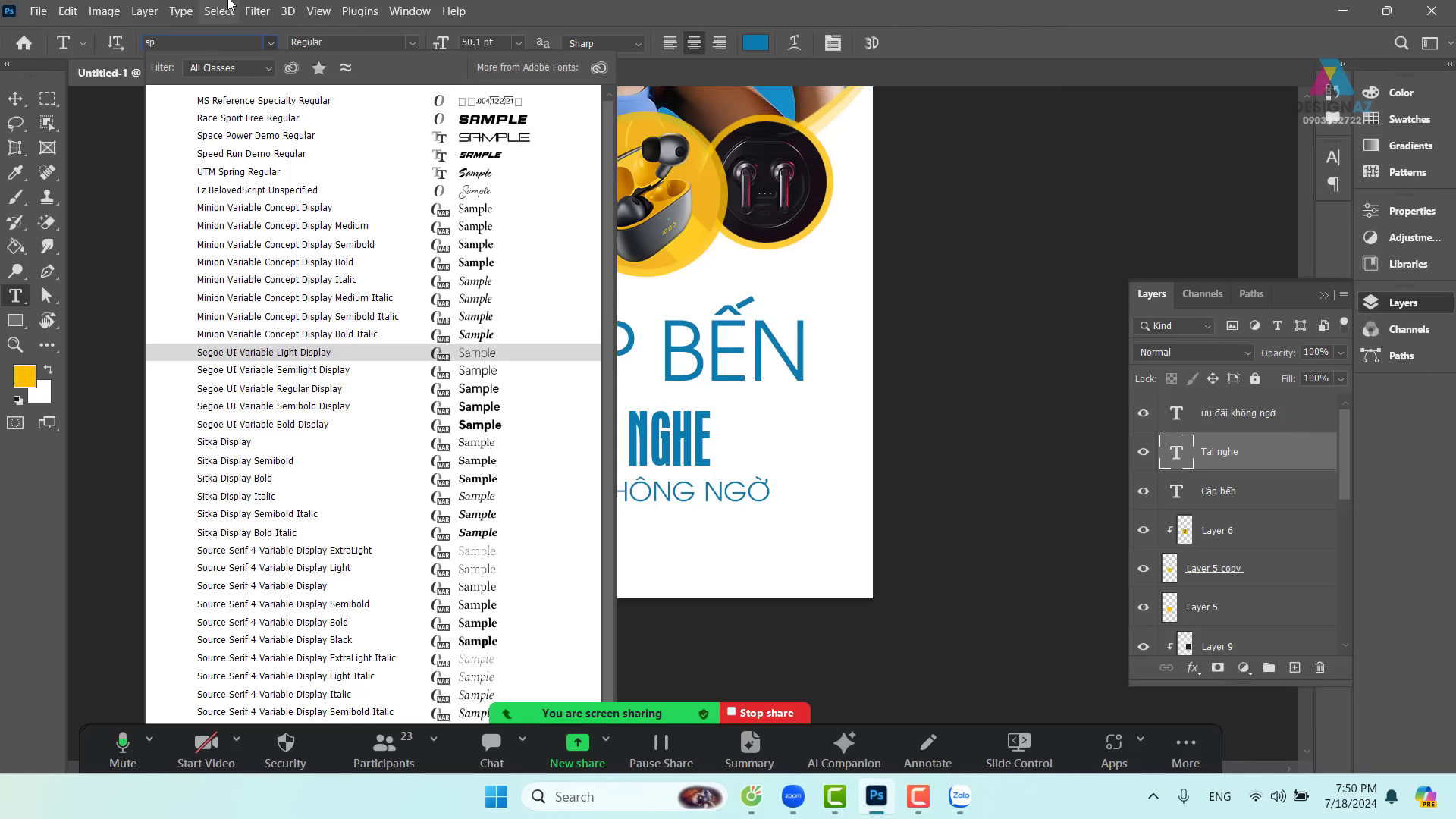
pyautogui.click(289, 120)
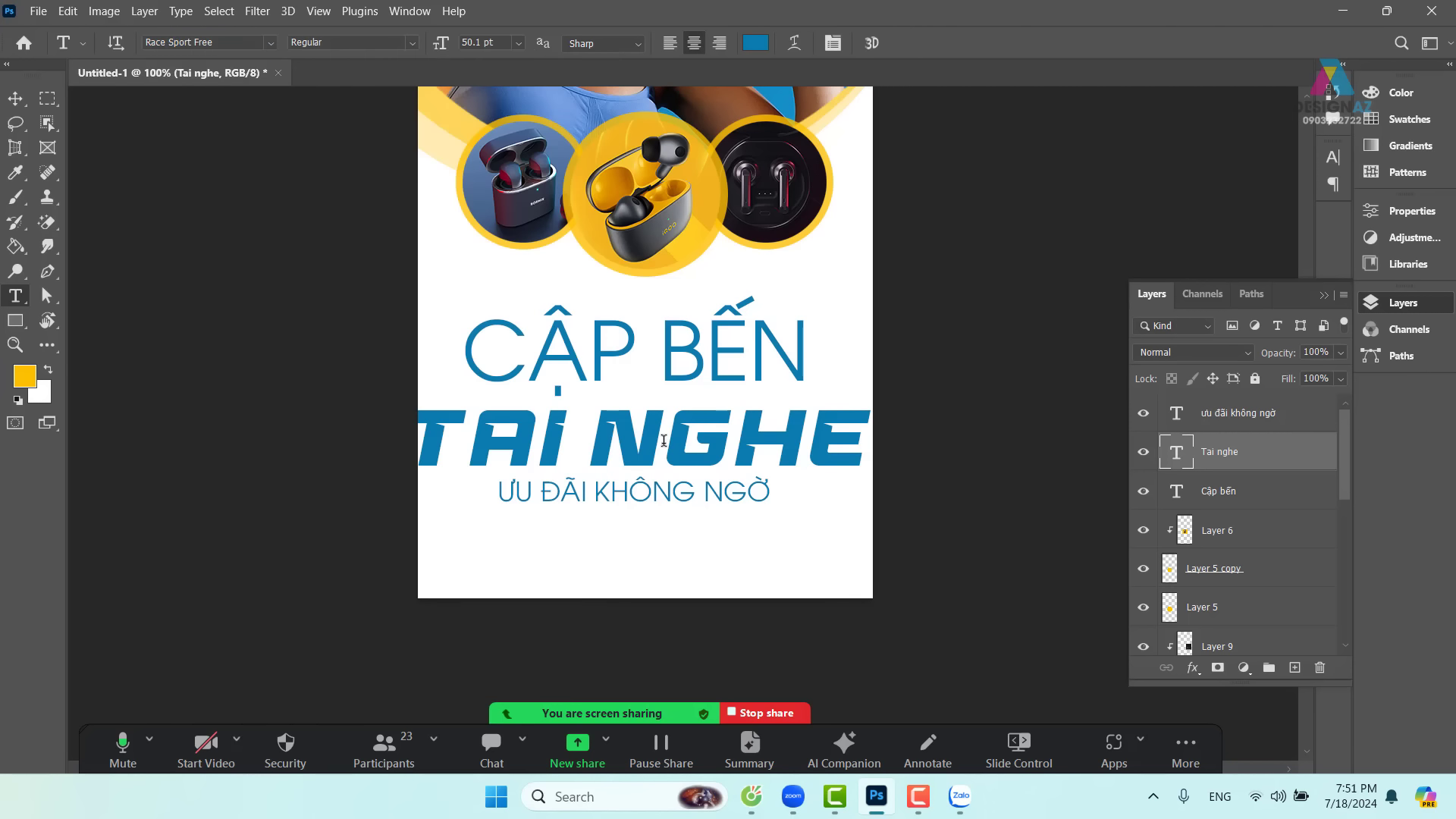
pyautogui.click(17, 101)
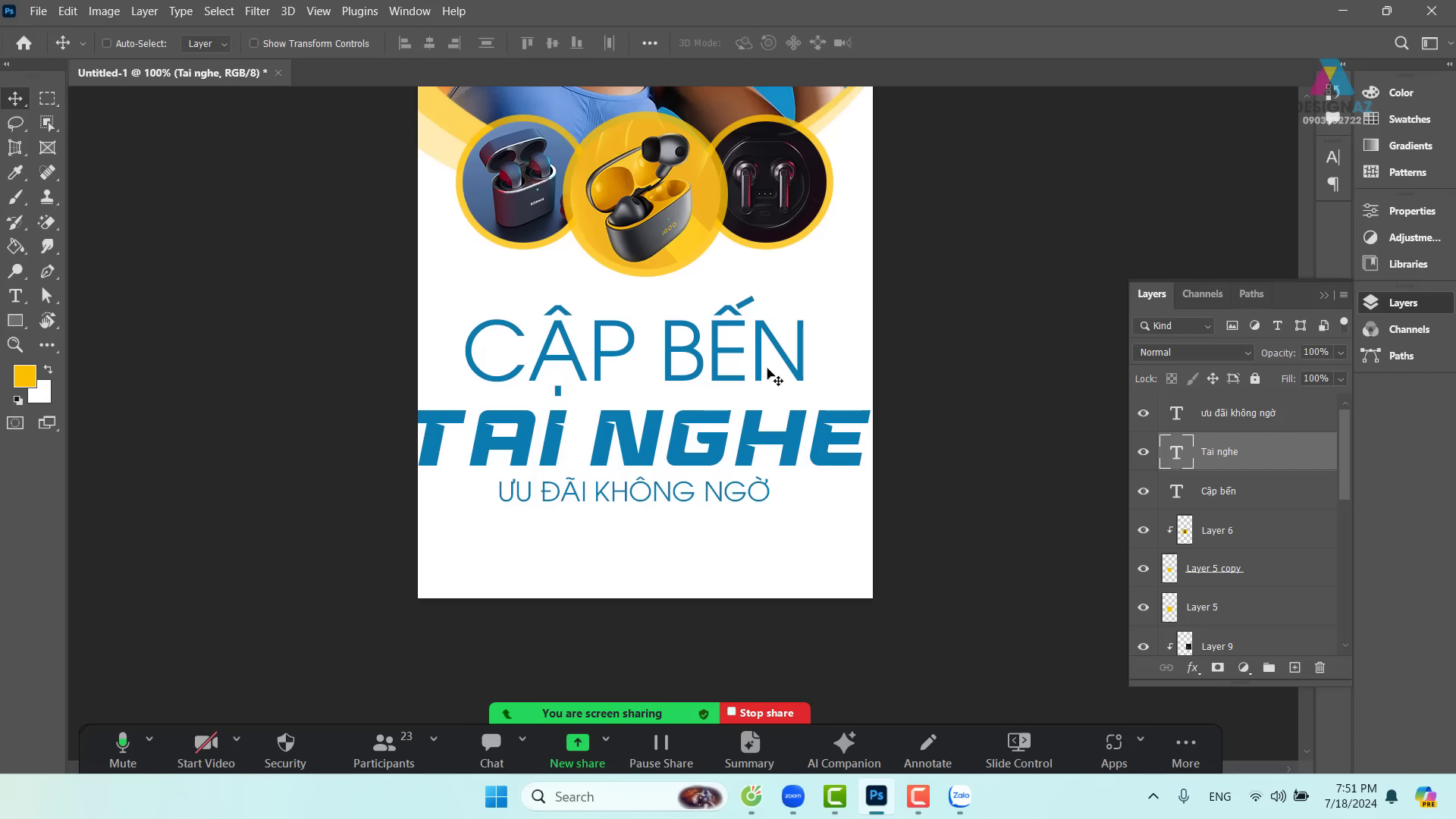
# - Scale the TAI NGHE line down to about 70% and place it directly beneath CẬP BẾN
pyautogui.hotkey('ctrl', 't')
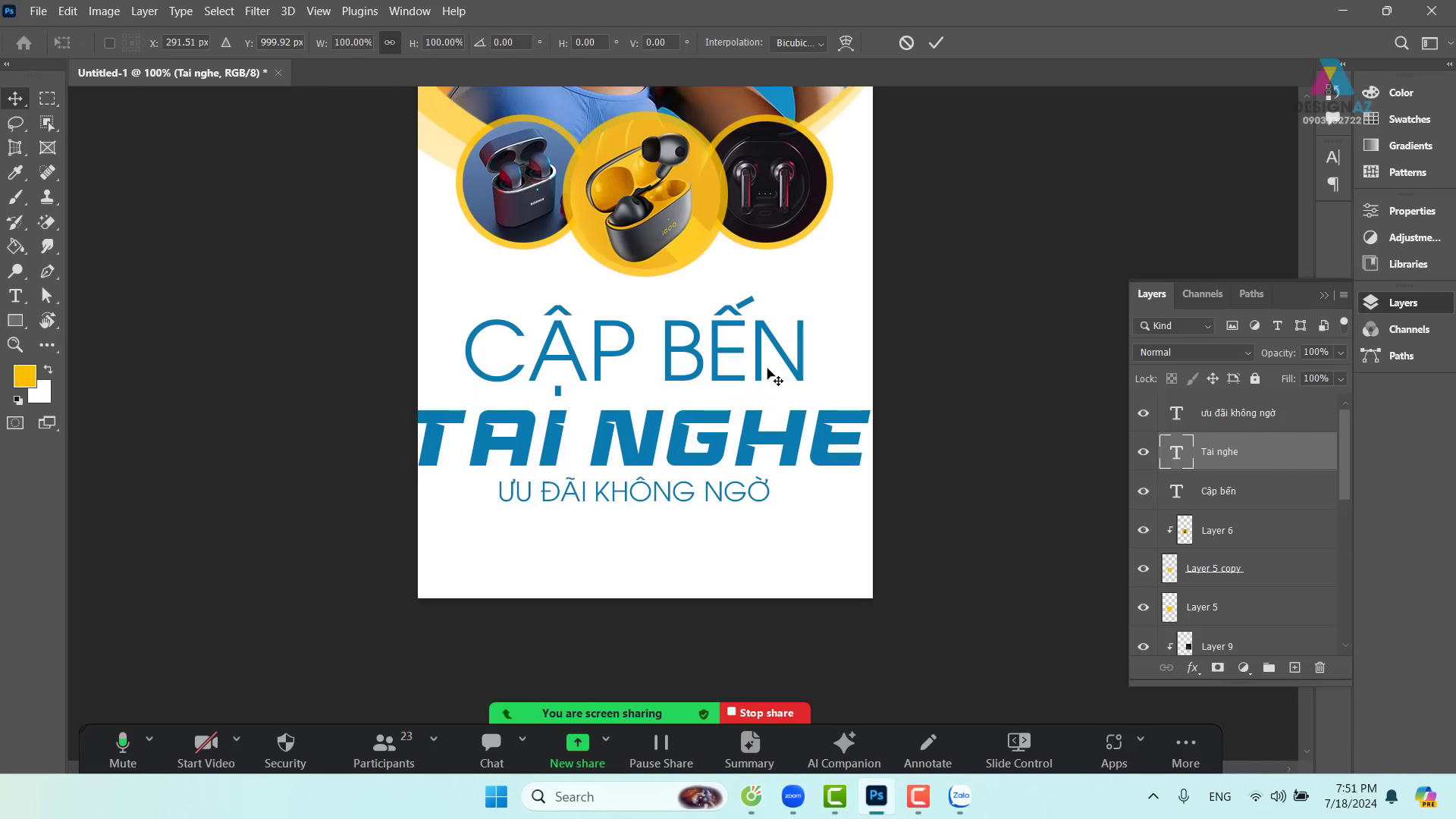
pyautogui.moveTo(869, 417); pyautogui.dragTo(729, 405)
pyautogui.moveTo(667, 448); pyautogui.dragTo(696, 426)
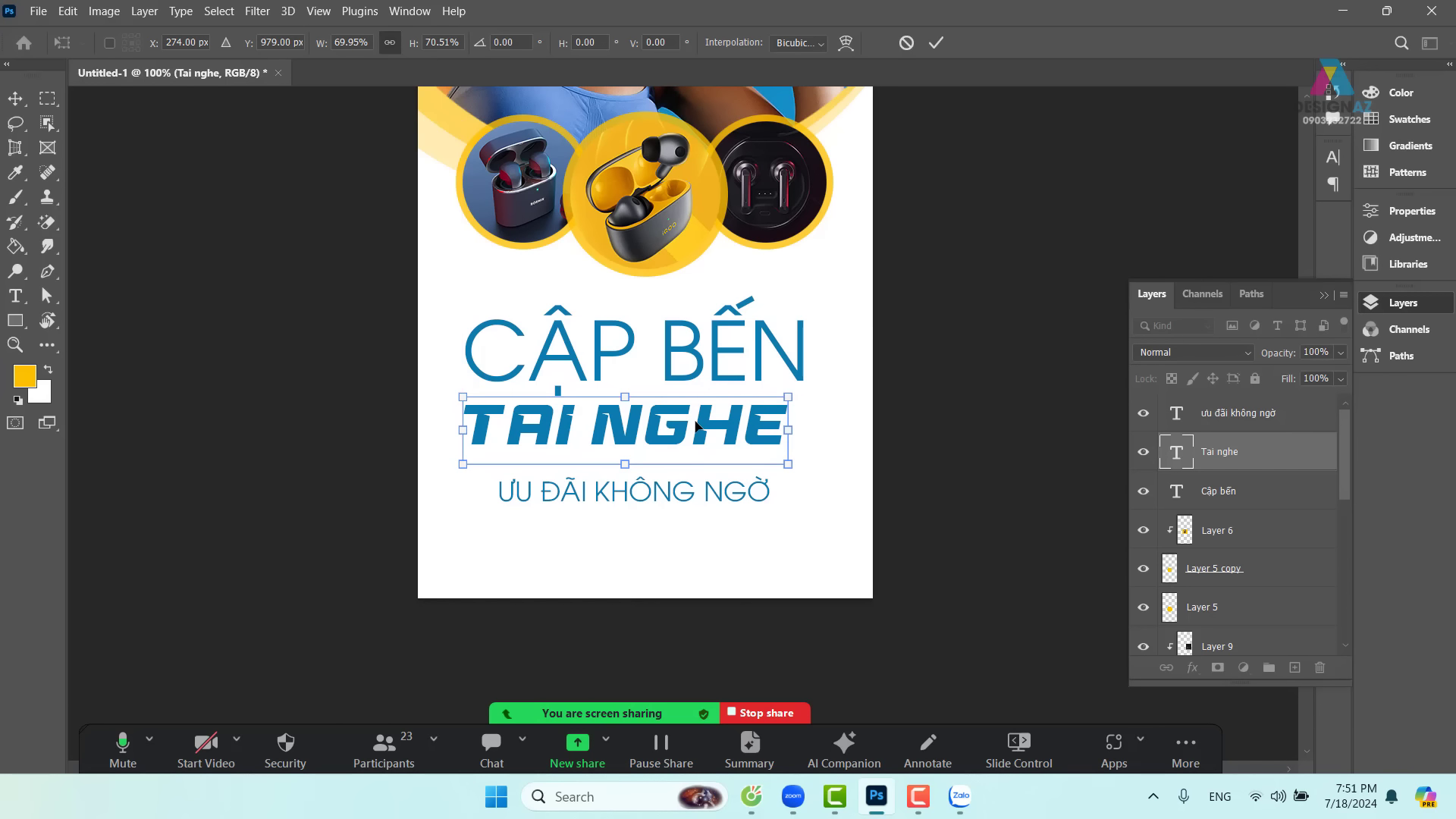
pyautogui.press('Return')
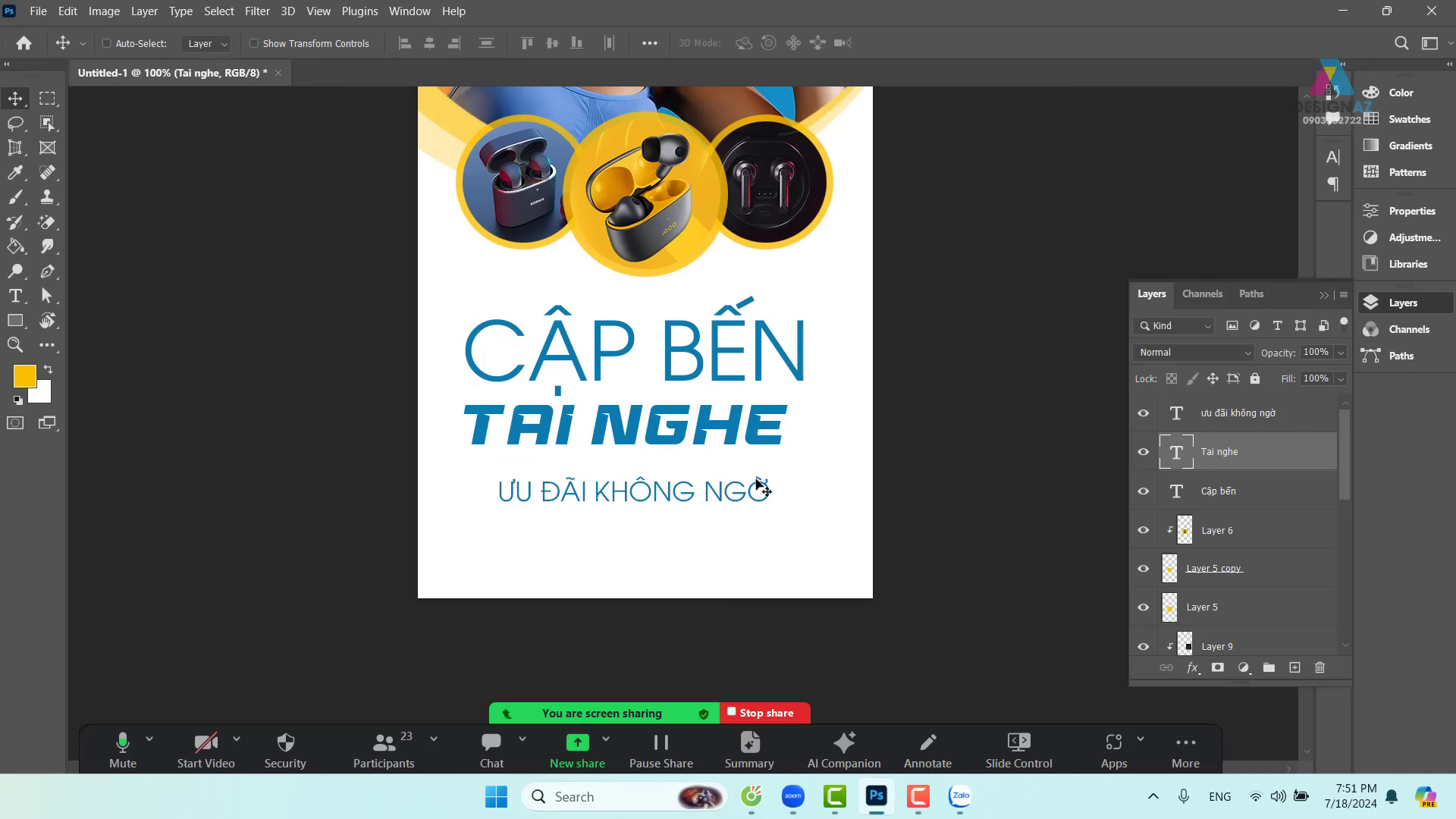
# - Enlarge the TAI NGHE line slightly so it spans roughly the width of CẬP BẾN
pyautogui.hotkey('ctrl', '-')
pyautogui.moveTo(756, 475); pyautogui.dragTo(713, 623)
pyautogui.hotkey('ctrl', 't')
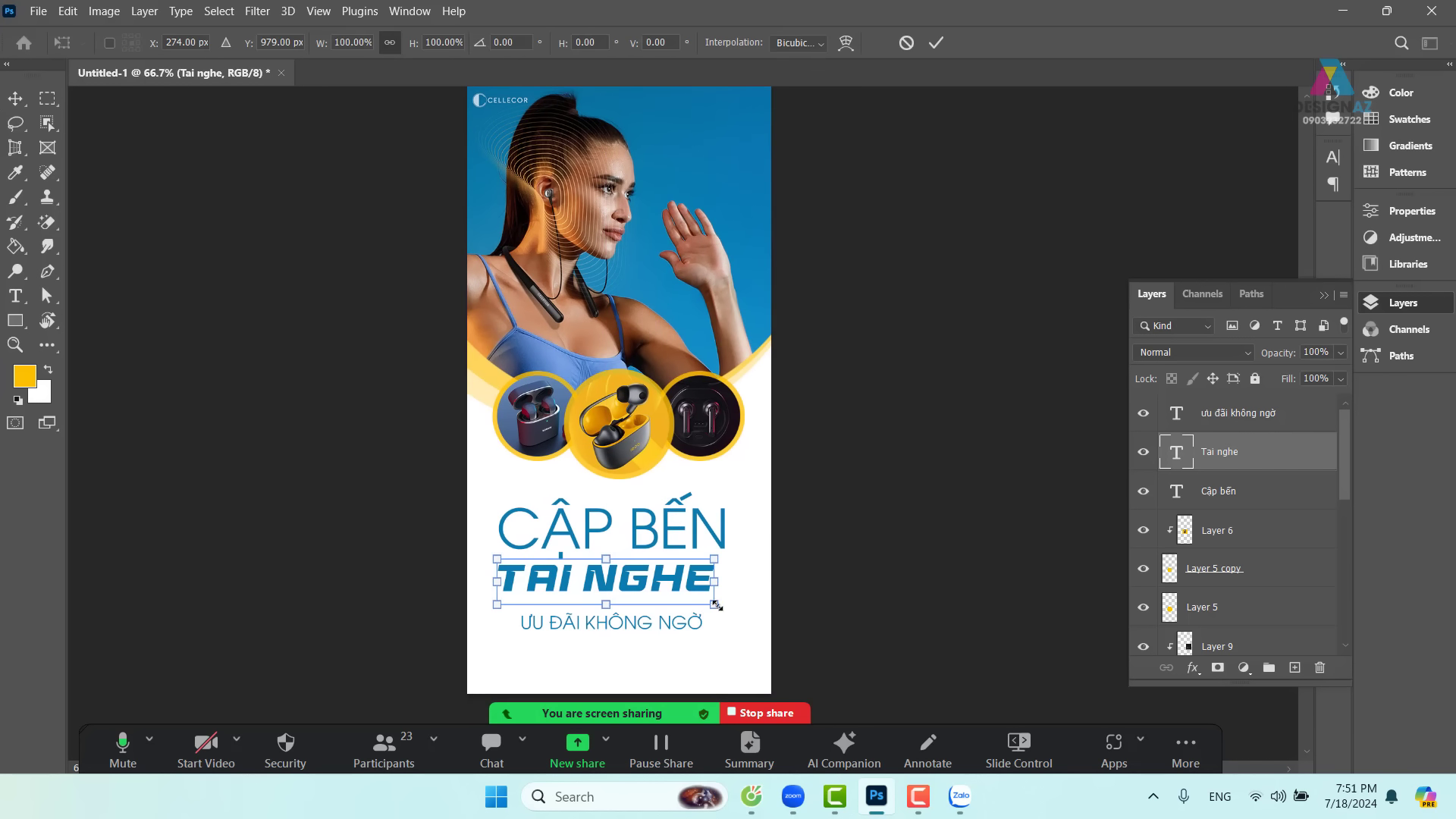
pyautogui.moveTo(714, 558); pyautogui.dragTo(739, 553)
pyautogui.press('Return')
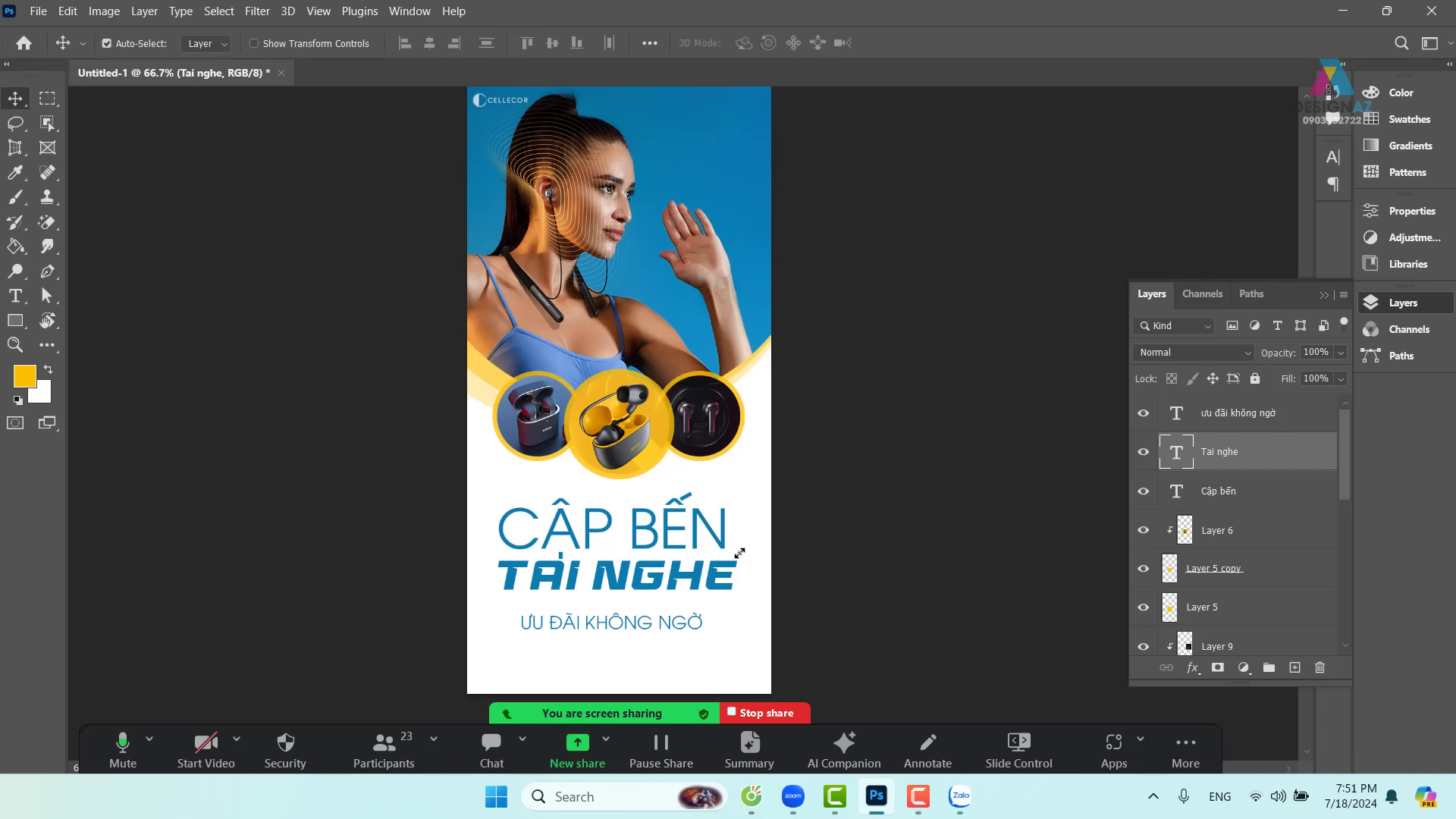
# - Tighten the letter tracking of the whole TAI NGHE line to -75
pyautogui.press('ctrl')
pyautogui.scroll(2, 740, 552)
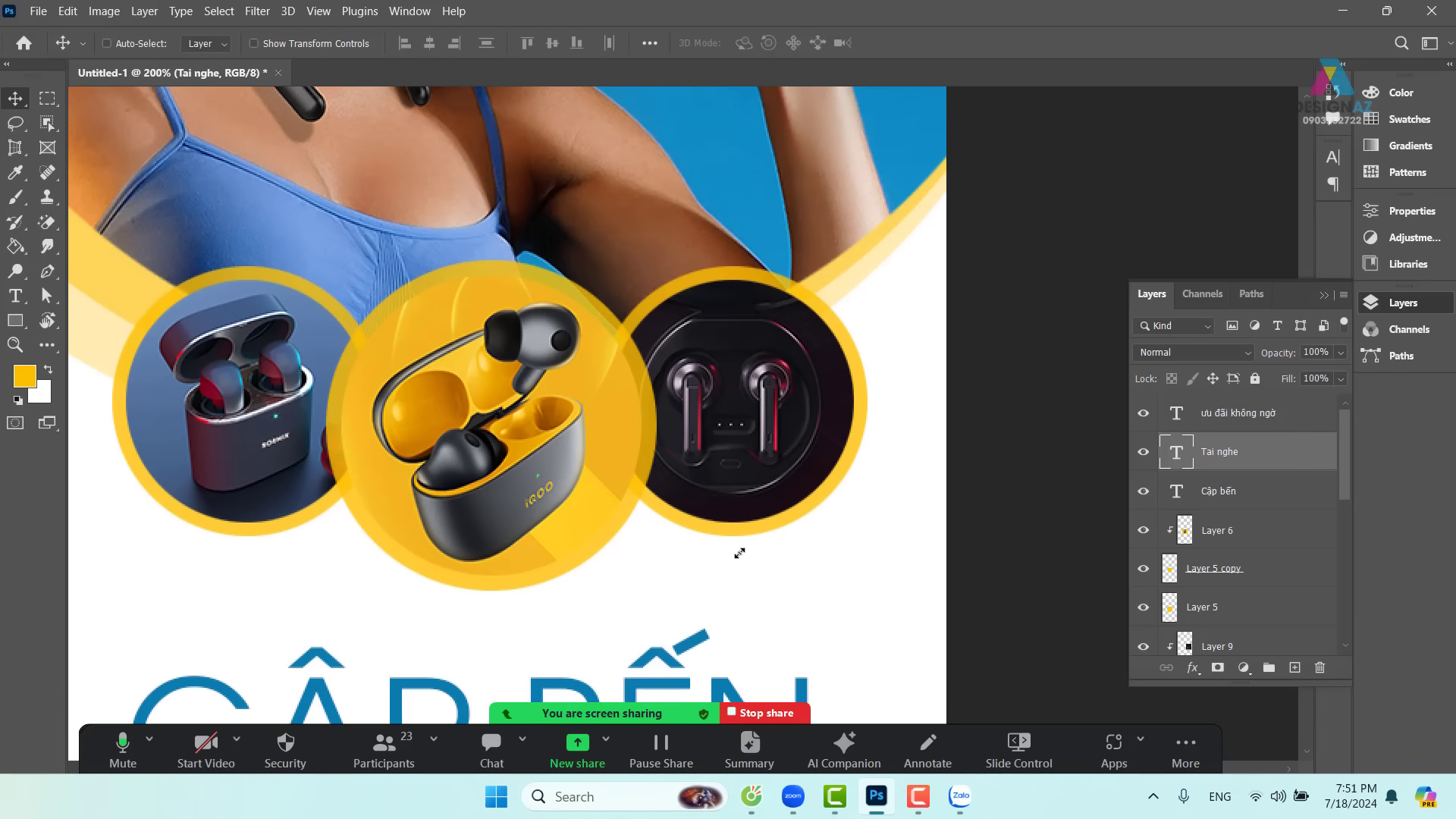
pyautogui.moveTo(660, 543); pyautogui.dragTo(713, 229)
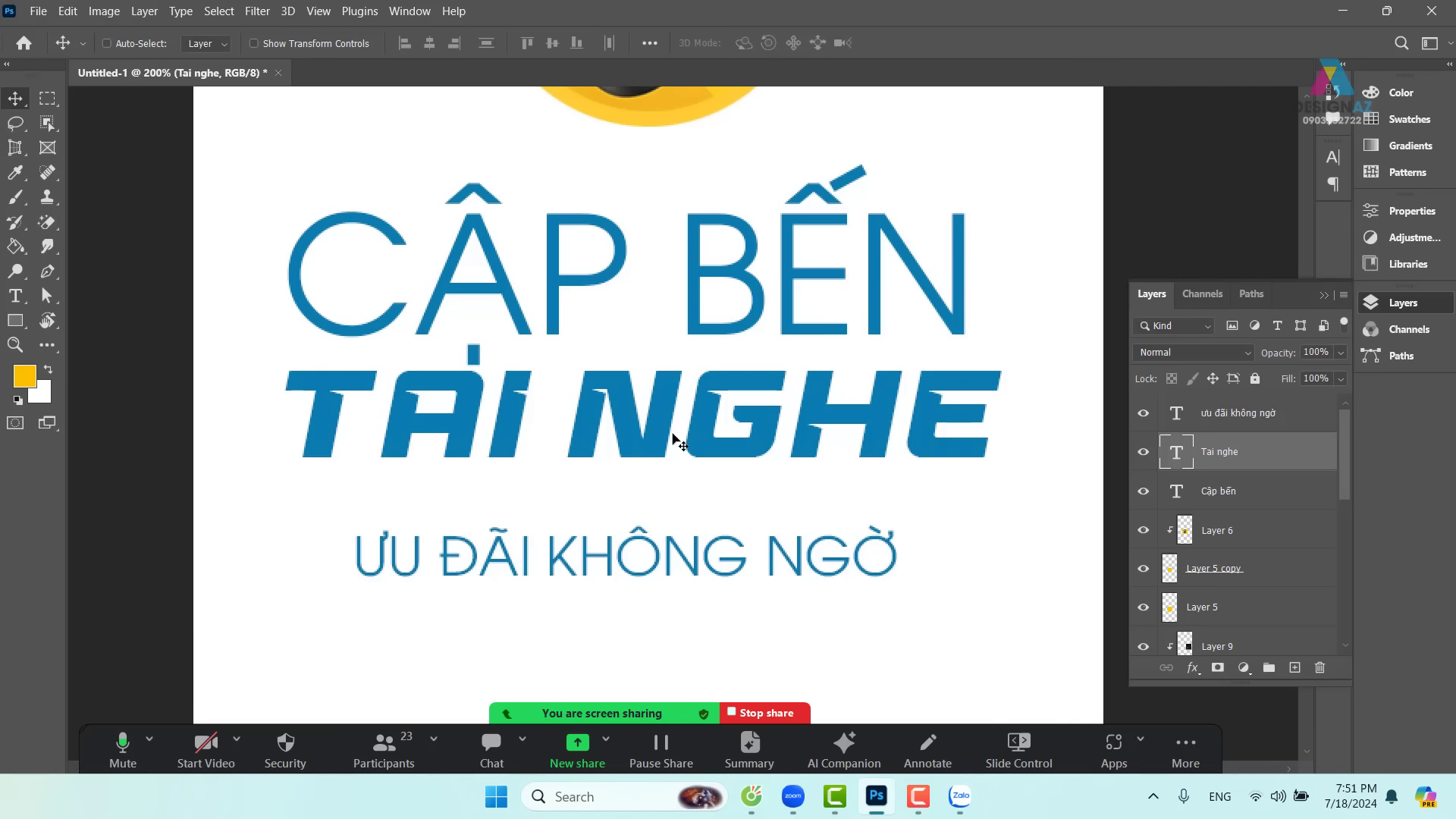
pyautogui.press('t')
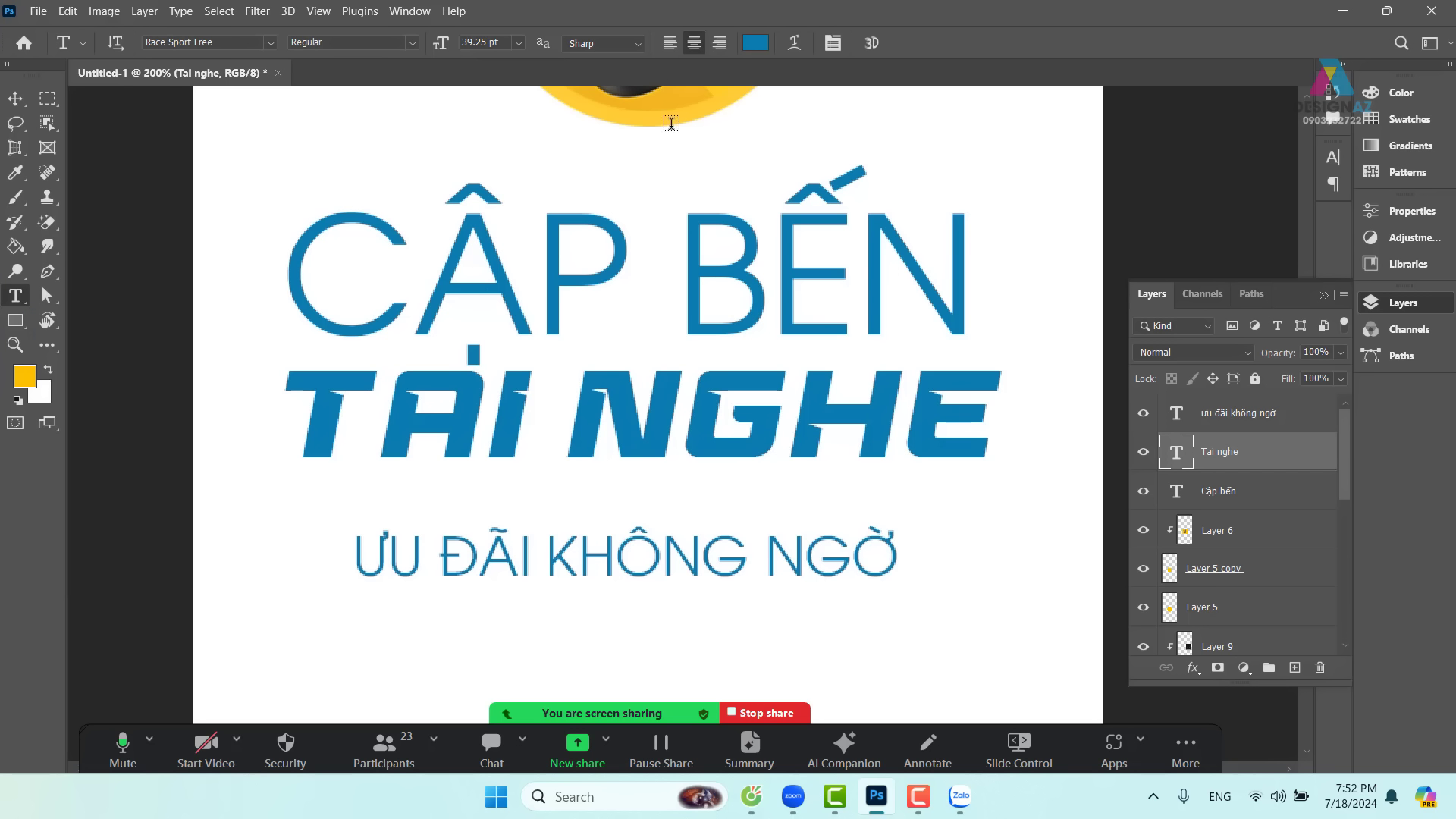
pyautogui.click(833, 43)
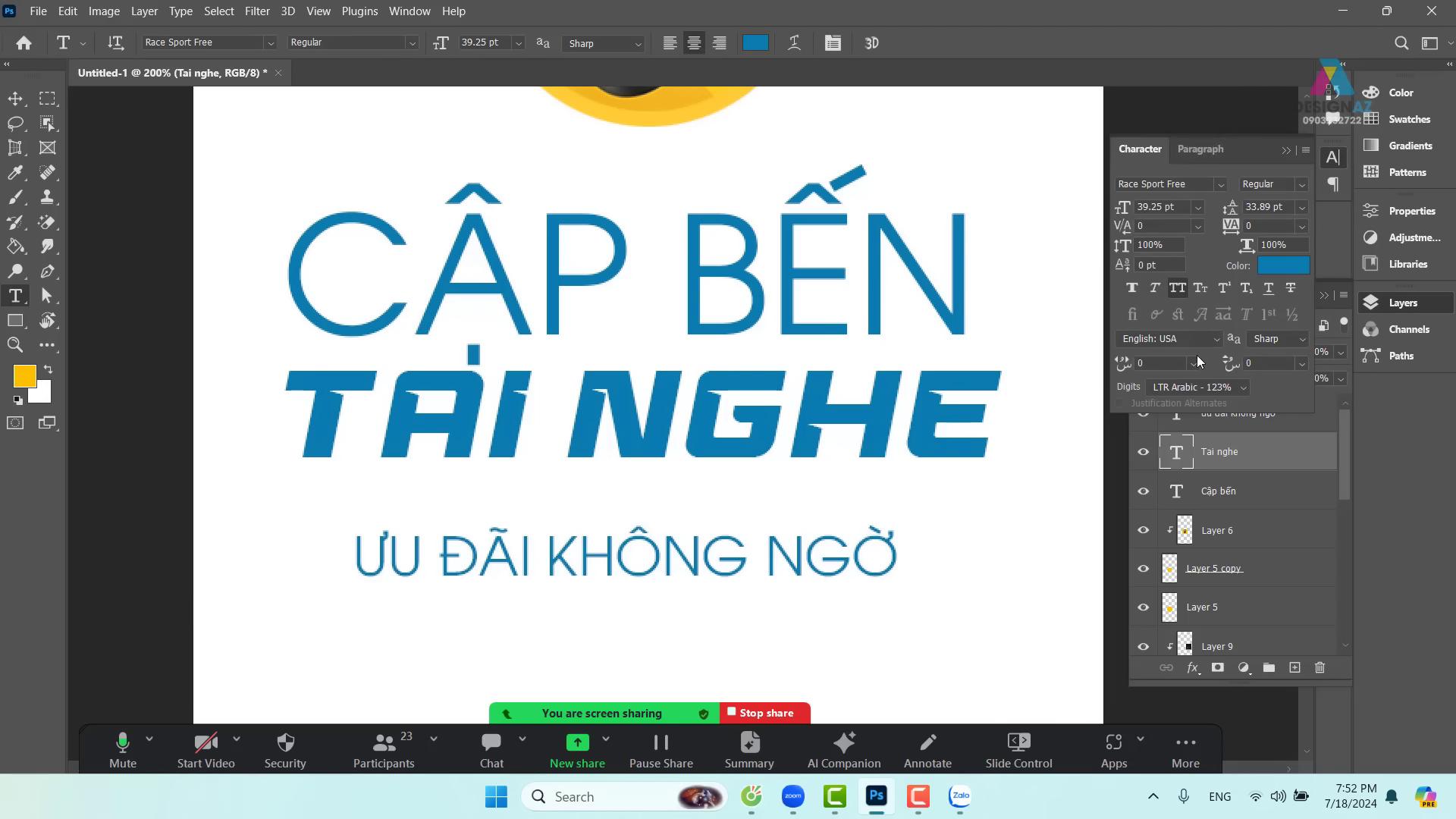
pyautogui.click(1264, 226)
pyautogui.click(1303, 226)
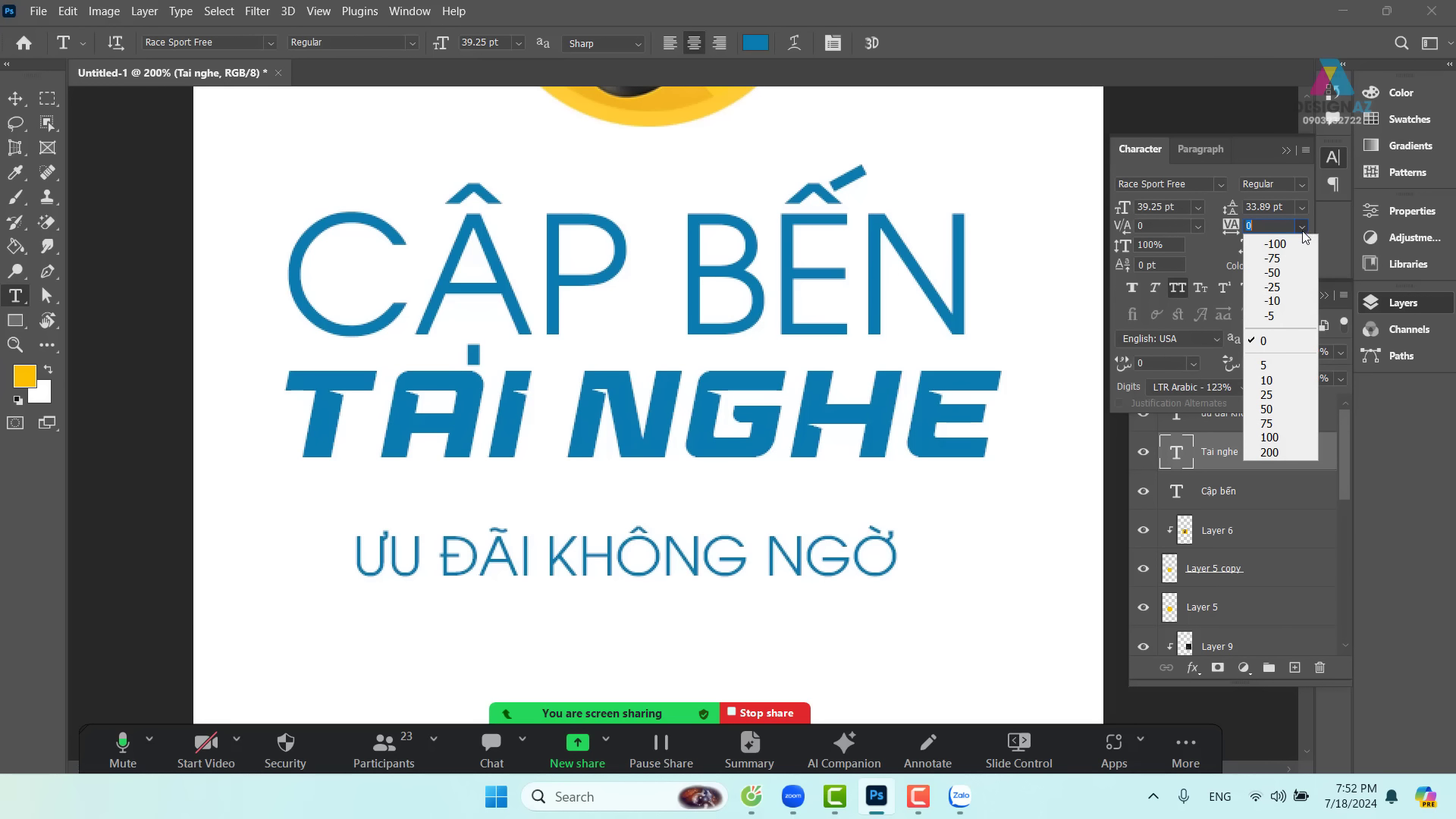
pyautogui.click(1281, 301)
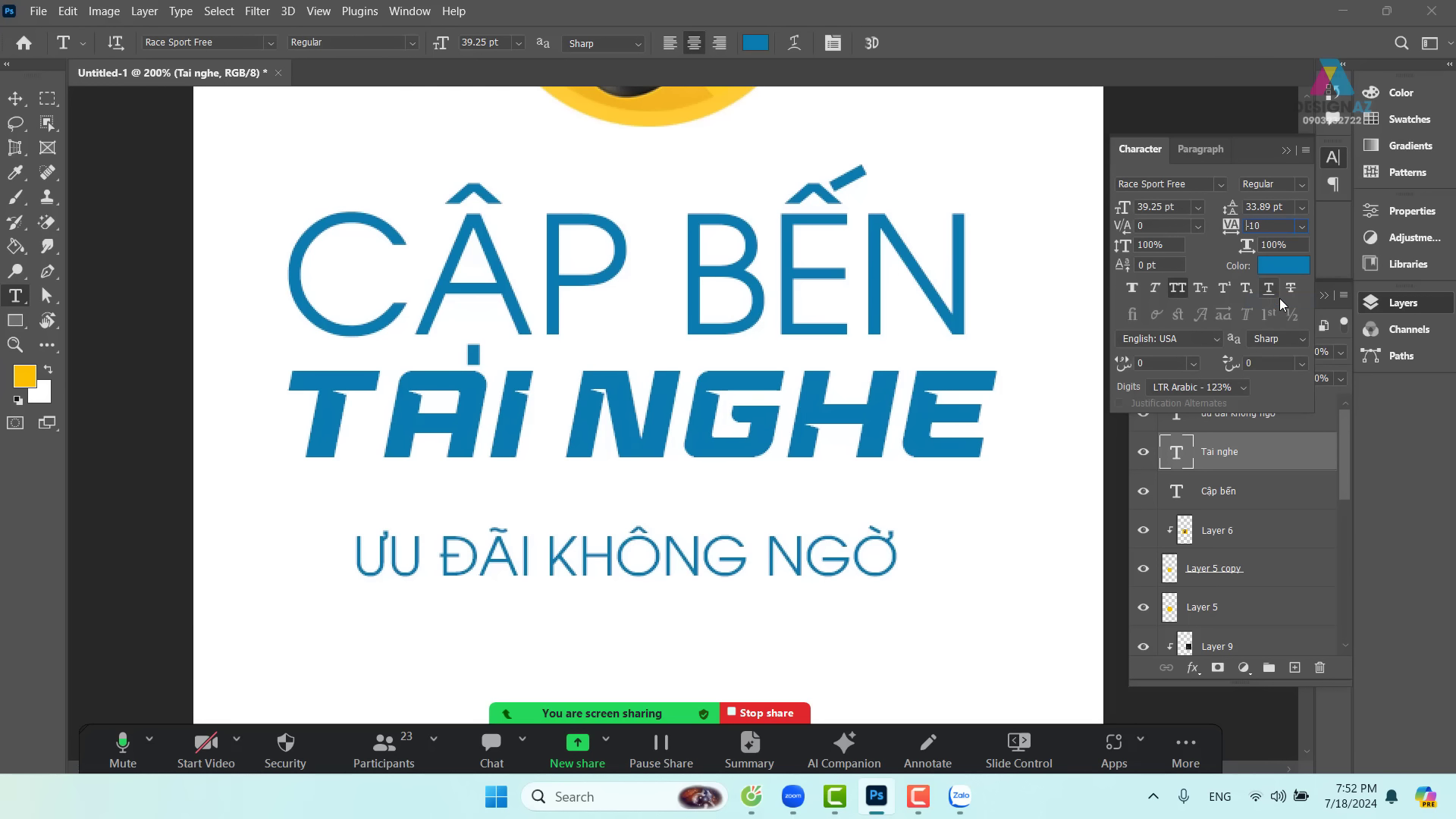
pyautogui.click(1304, 226)
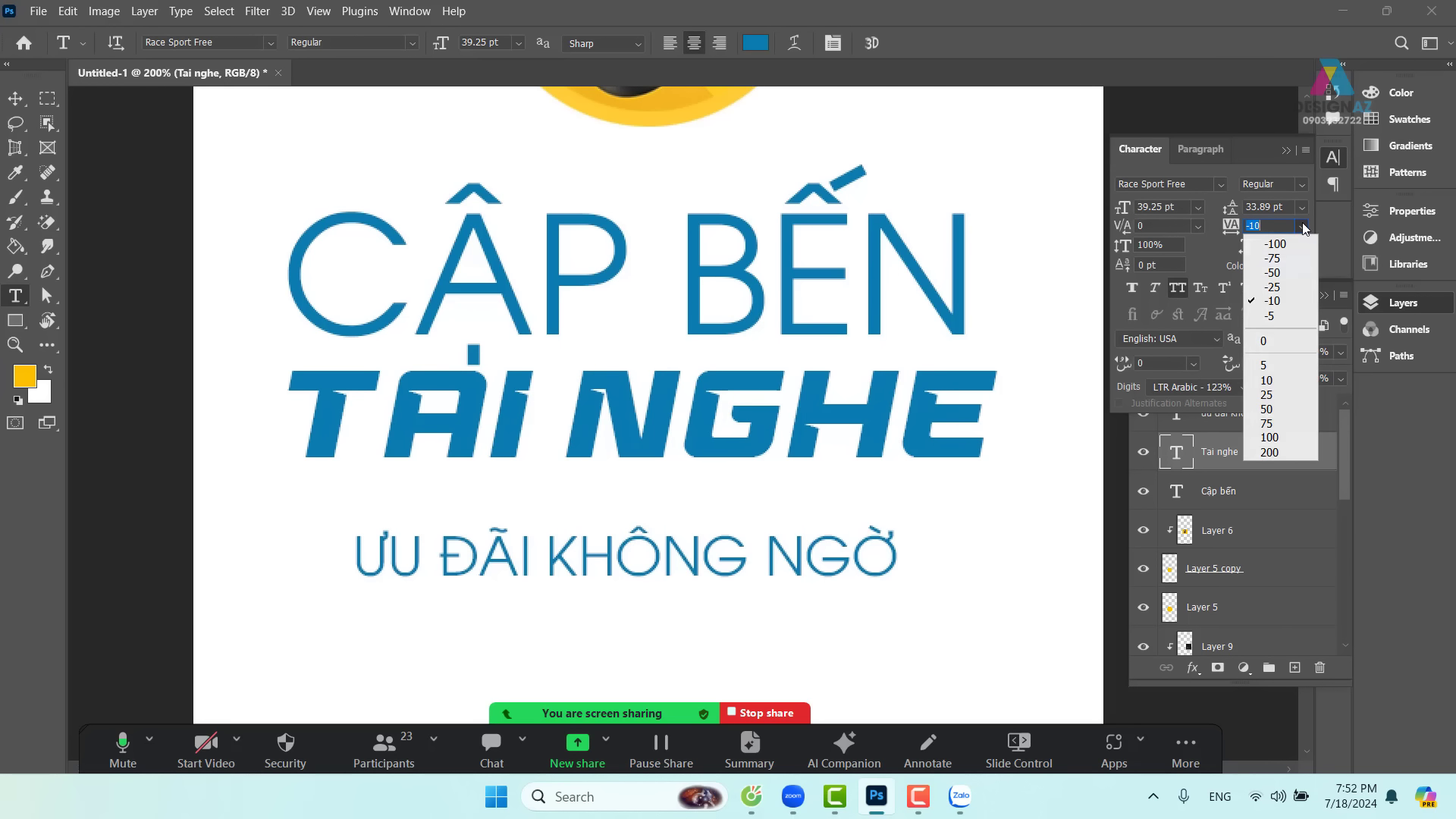
pyautogui.click(1295, 273)
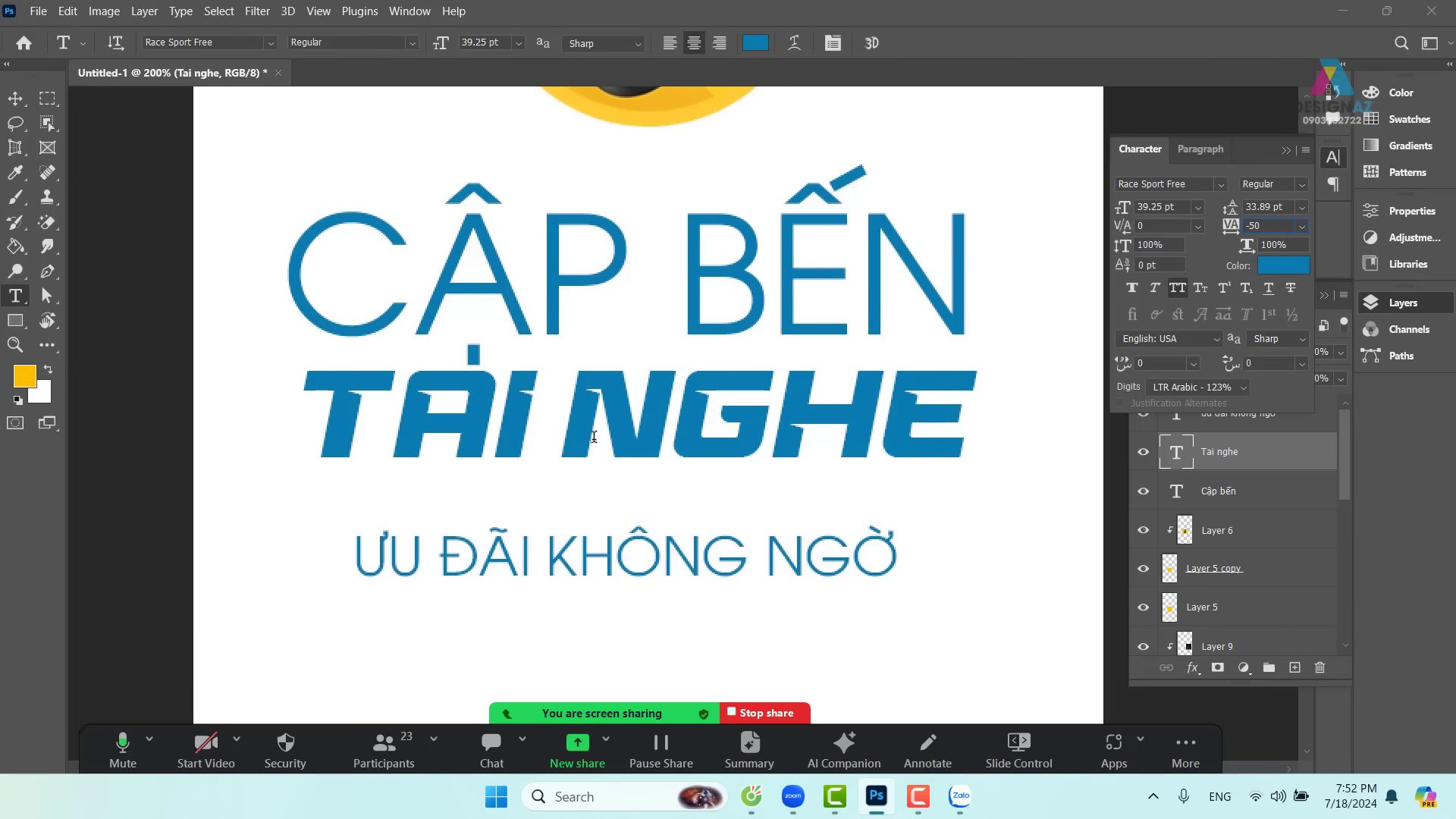
pyautogui.click(1304, 226)
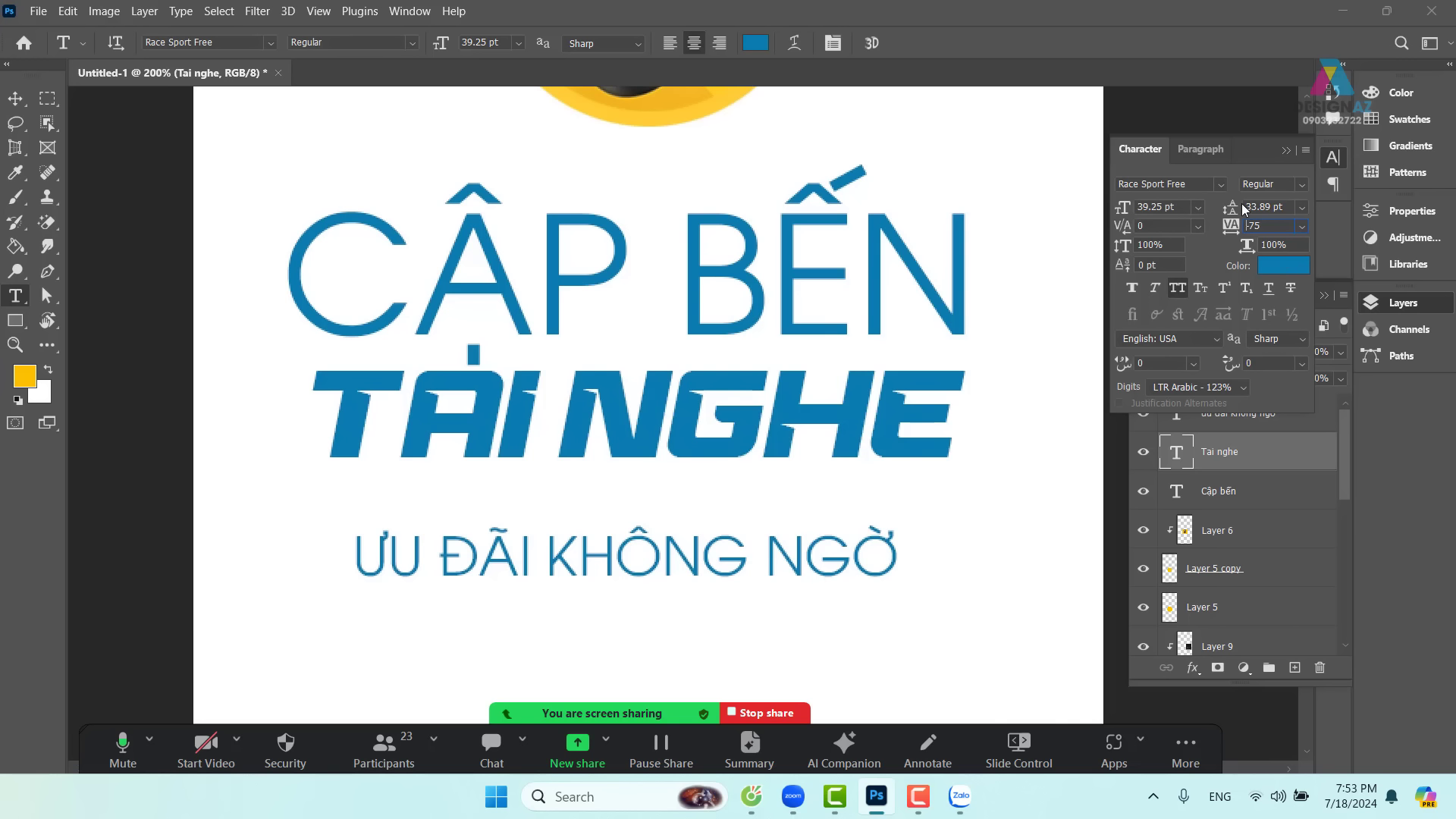
# - Try kerning the T and A of TAI NGHE to -40, and undo it
pyautogui.click(408, 422)
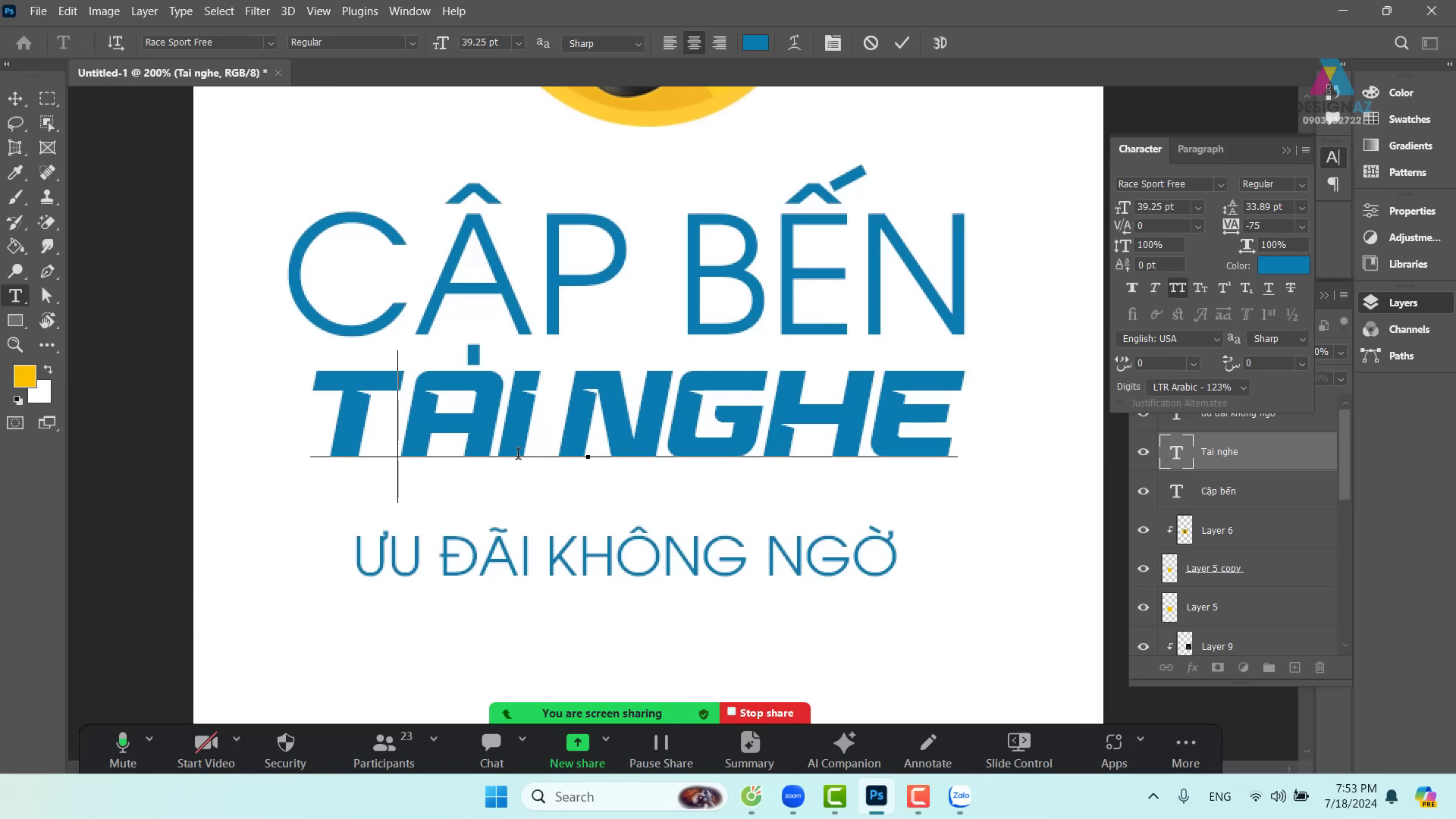
pyautogui.hotkey('alt', 'Left')
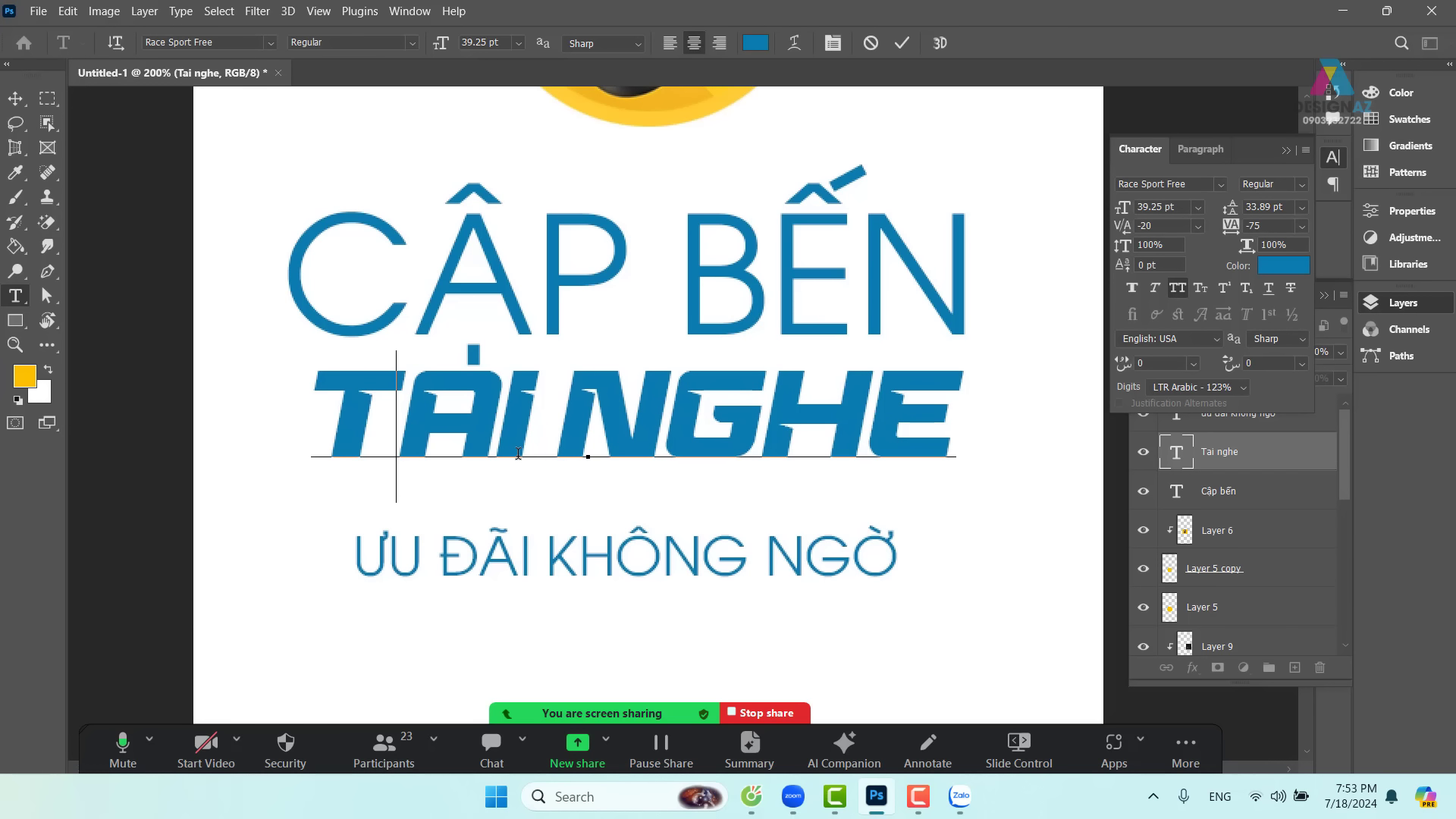
pyautogui.hotkey('alt', 'Left')
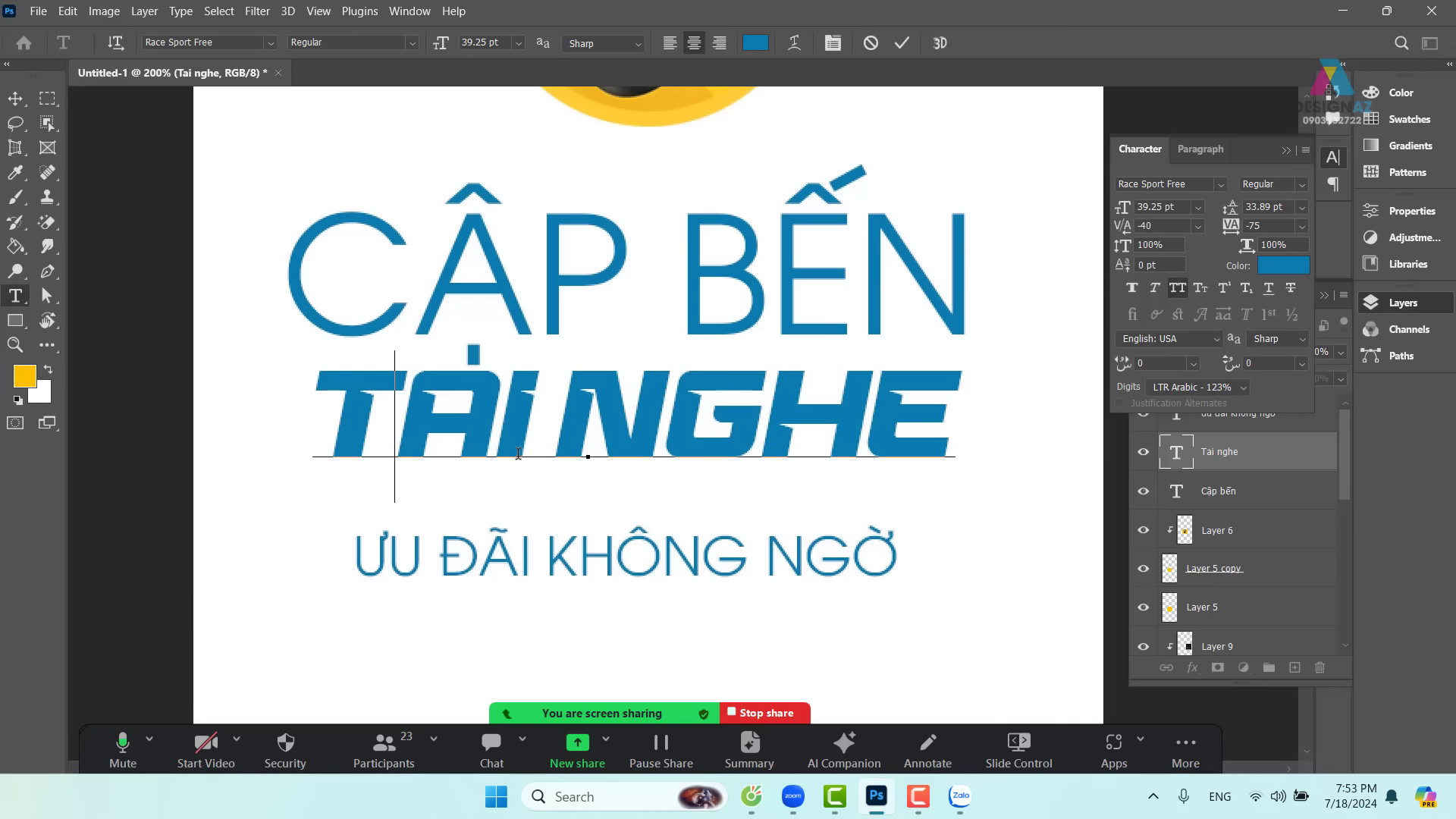
pyautogui.click(22, 100)
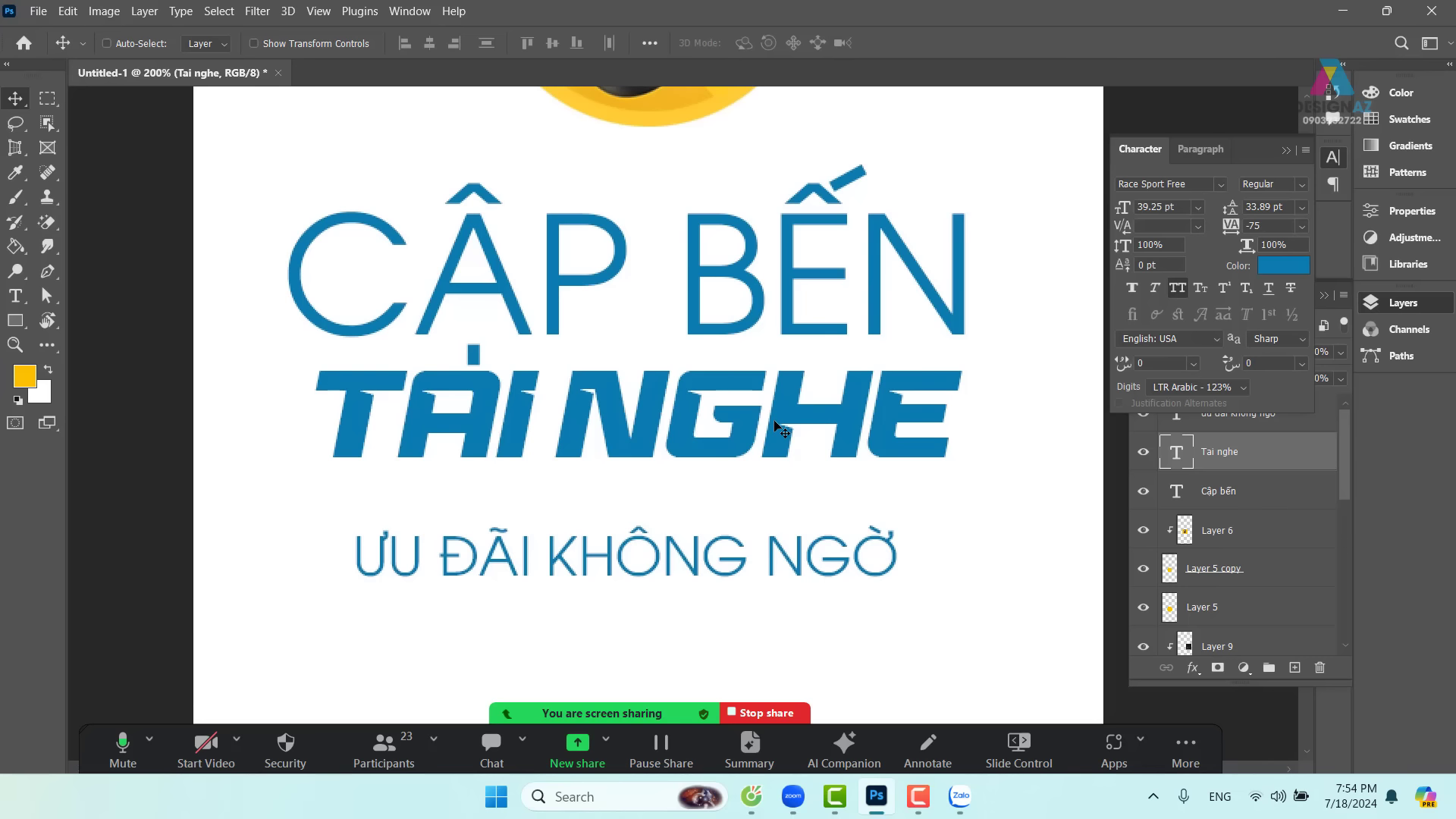
pyautogui.hotkey('ctrl', 'z')
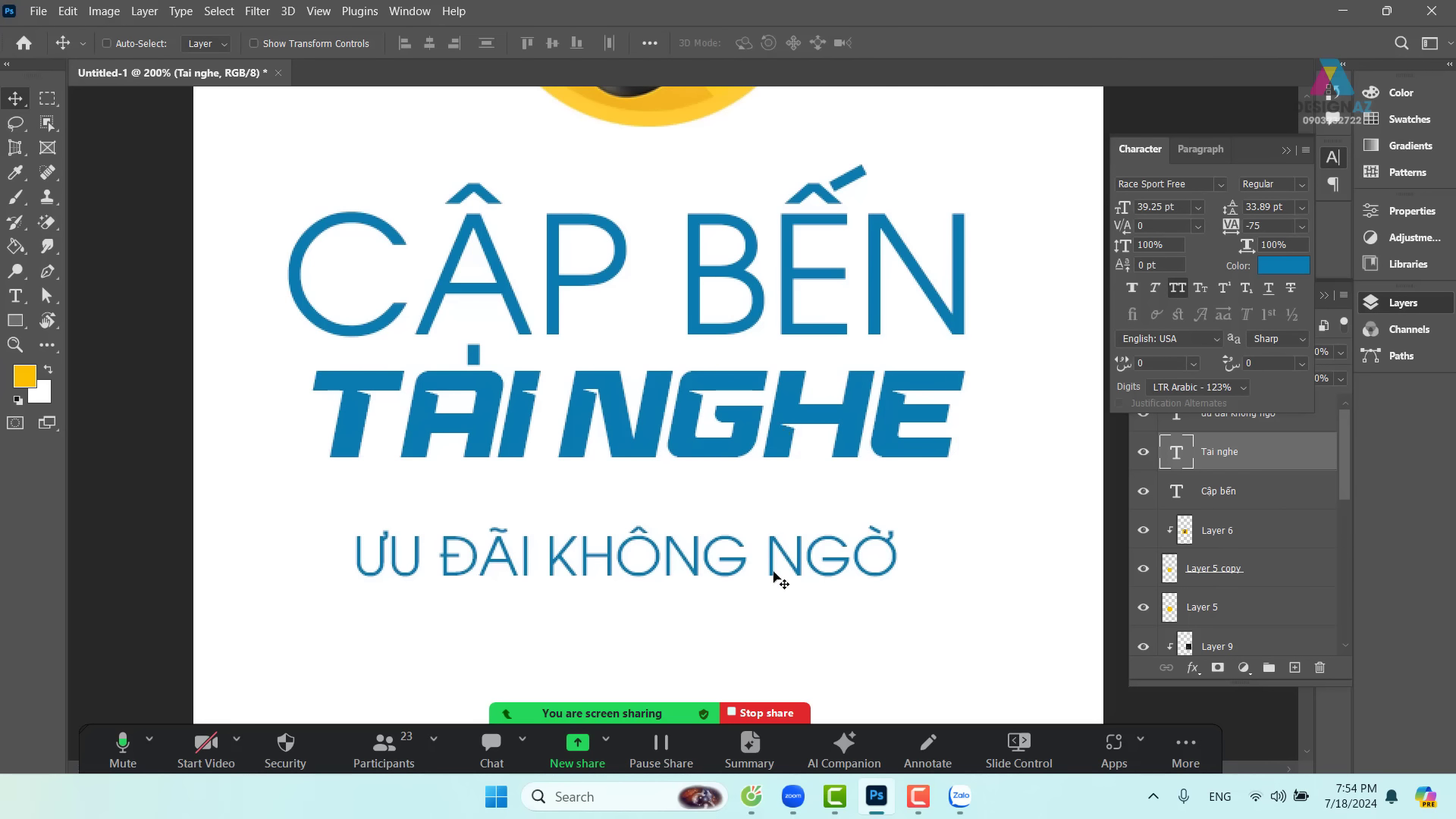
# - Set the kerning between the T and A of TAI NGHE to -40
pyautogui.press('t')
pyautogui.click(402, 414)
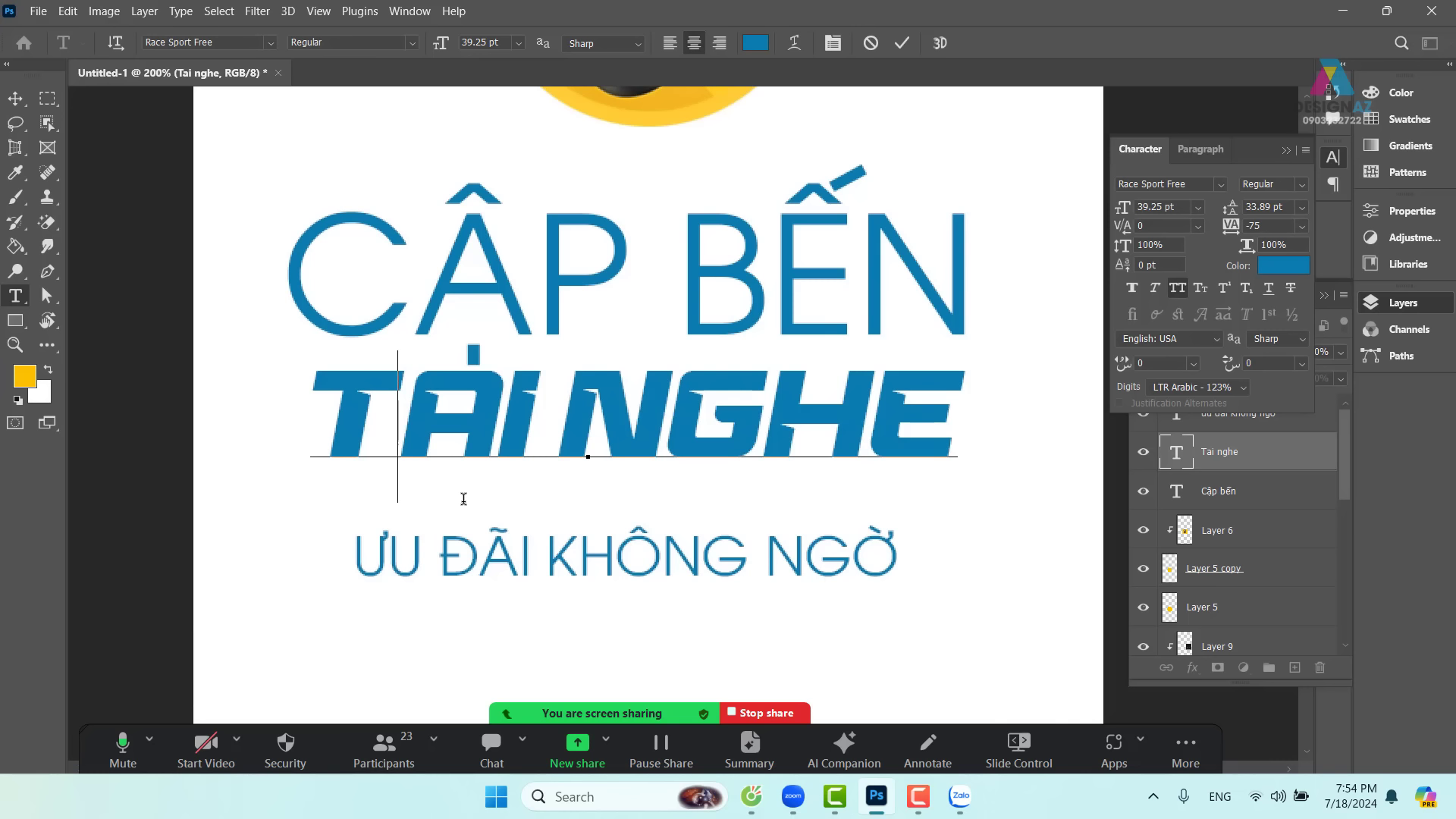
pyautogui.hotkey('alt', 'Left')
pyautogui.hotkey('alt', 'Left')
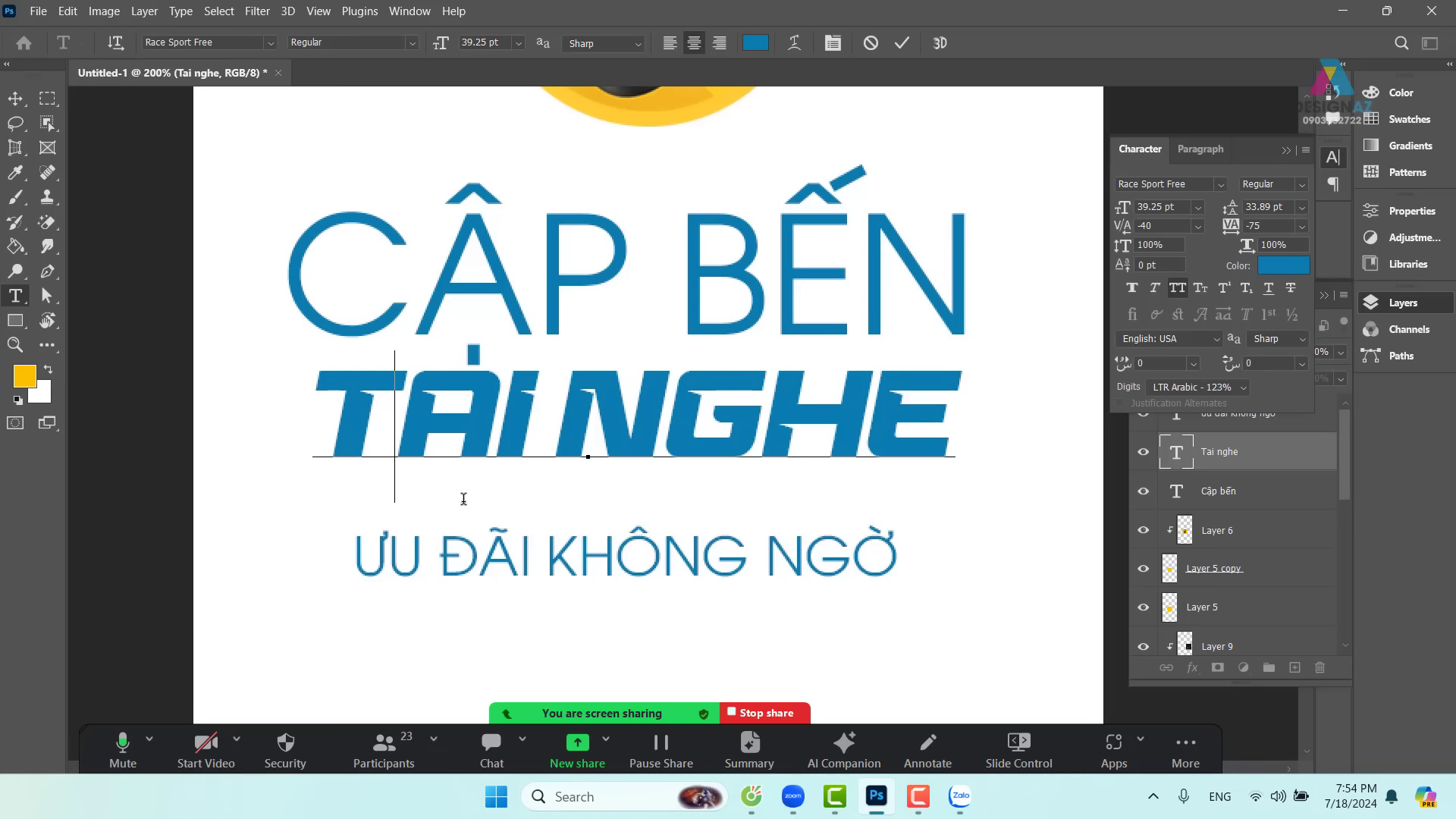
pyautogui.click(17, 100)
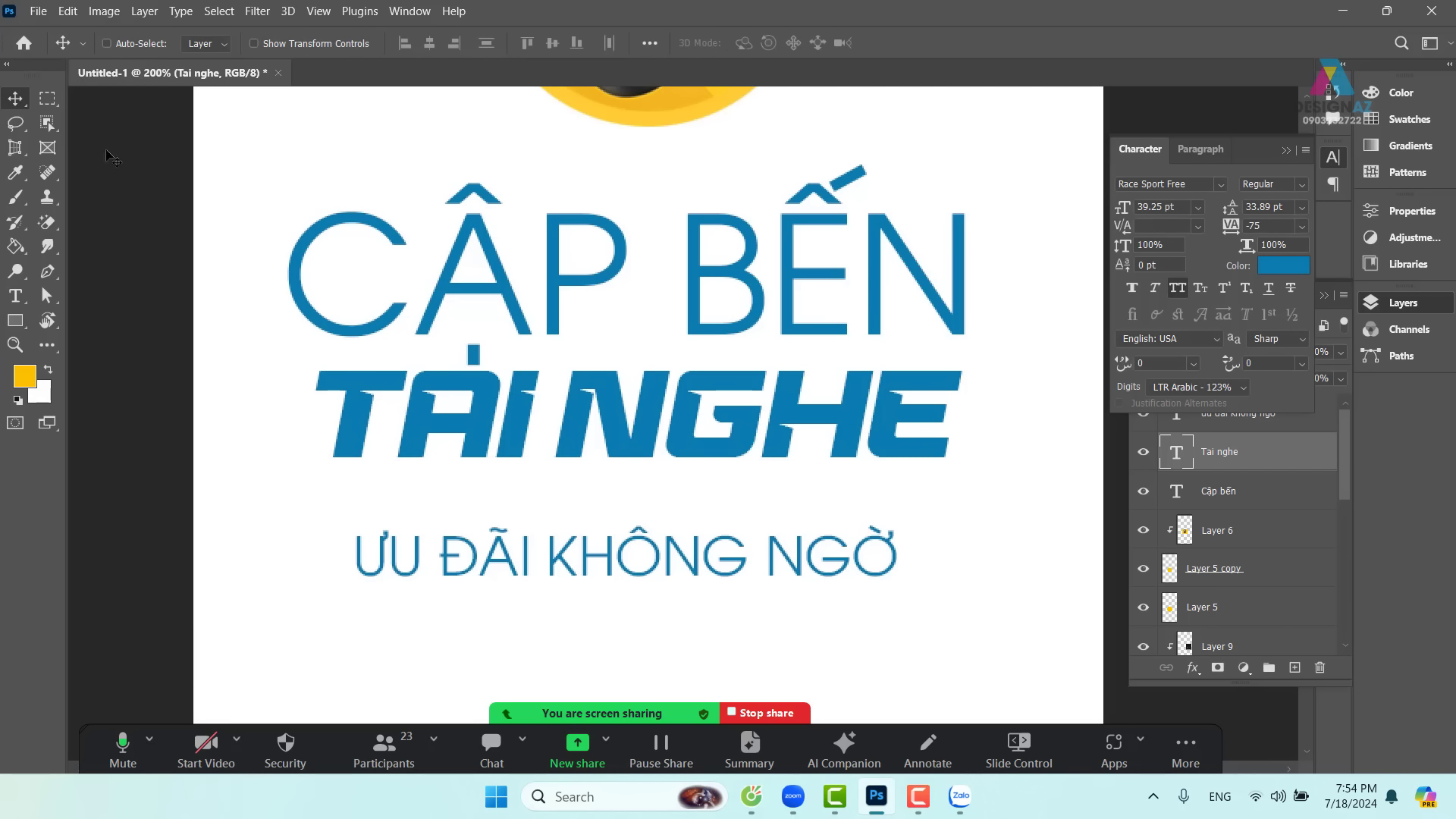
# - Widen the TAI NGHE line on both sides, scaling its text up to 44.35 pt
pyautogui.hotkey('ctrl', '-')
pyautogui.hotkey('ctrl', '-')
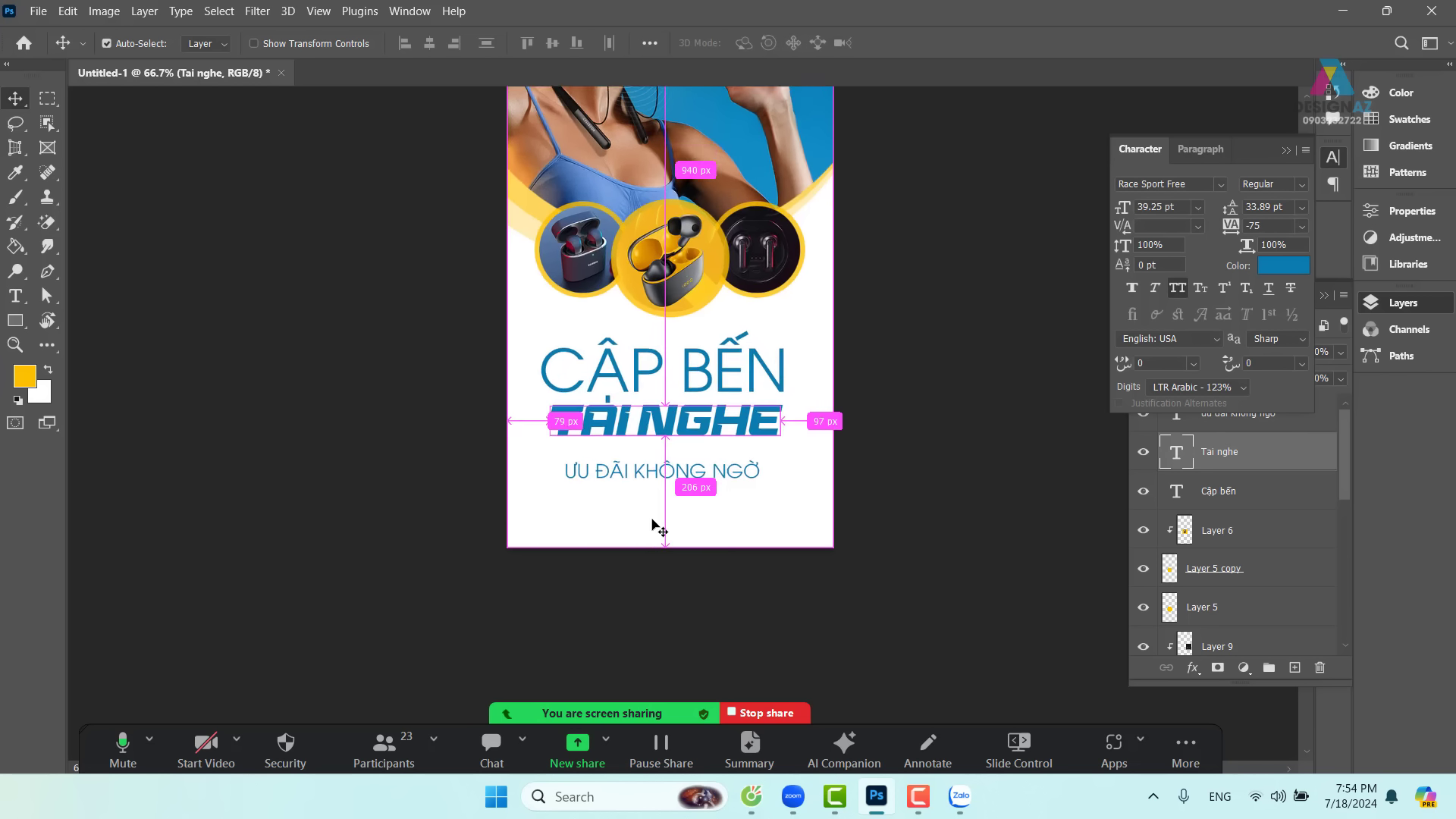
pyautogui.hotkey('ctrl', '+')
pyautogui.moveTo(751, 434); pyautogui.dragTo(694, 486)
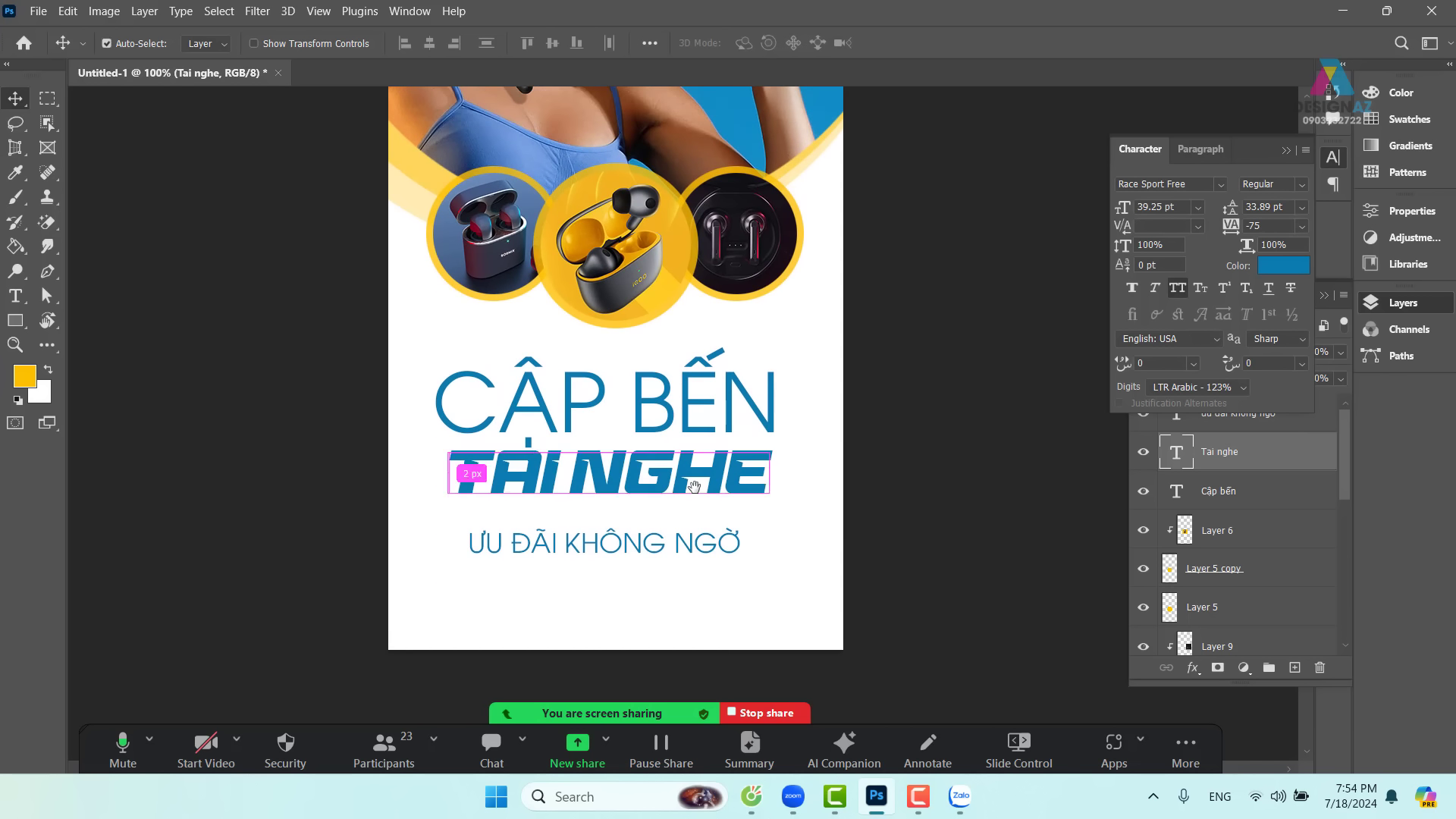
pyautogui.hotkey('ctrl', 't')
pyautogui.moveTo(446, 517); pyautogui.dragTo(429, 520)
pyautogui.moveTo(772, 520); pyautogui.dragTo(794, 526)
pyautogui.press('Return')
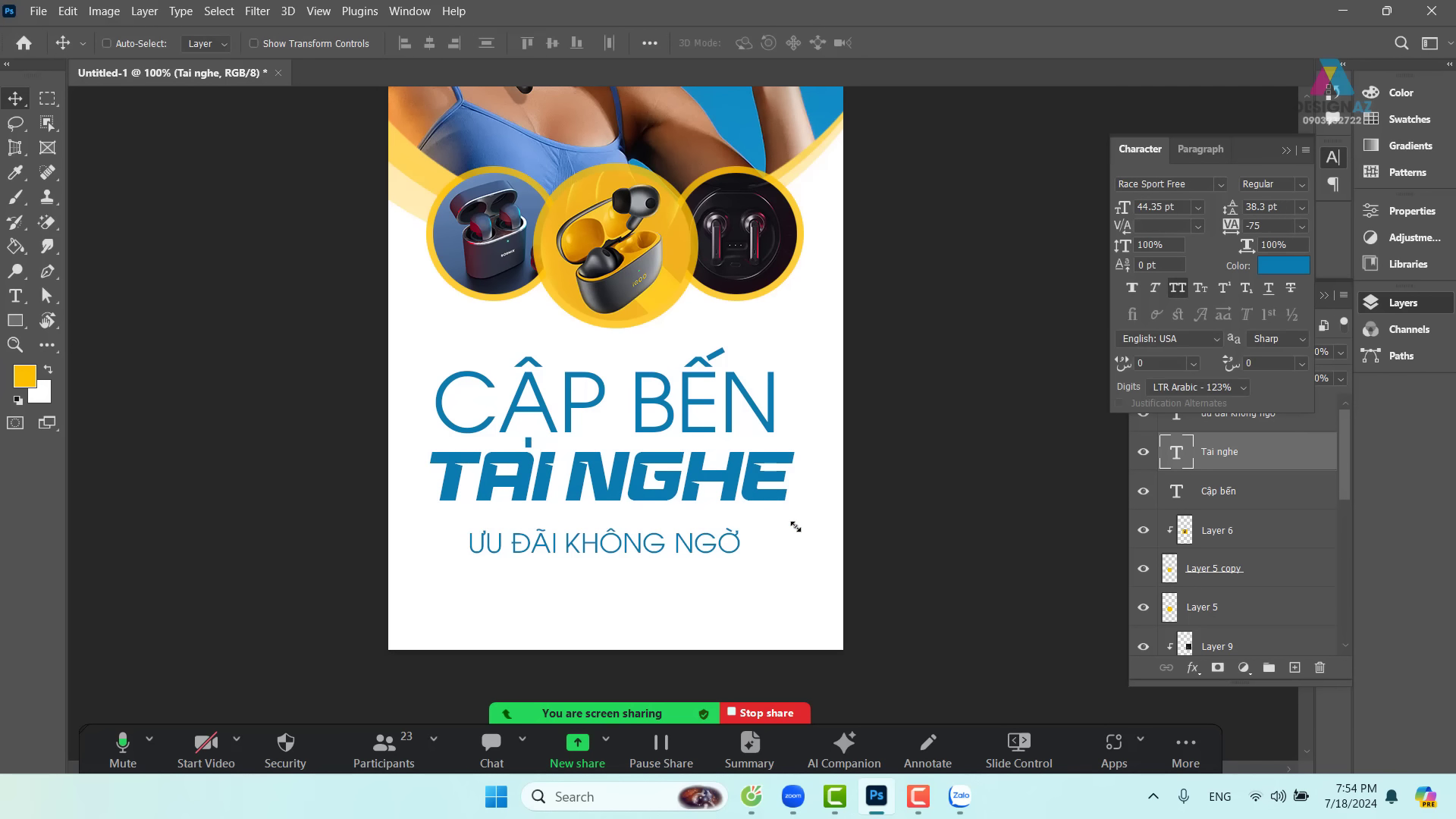
# - Shift the CẬP BẾN line slightly right and down toward TAI NGHE and set its font style to Italic
pyautogui.rightClick(683, 417)
pyautogui.click(686, 421)
pyautogui.moveTo(681, 414); pyautogui.dragTo(688, 420)
pyautogui.press('t')
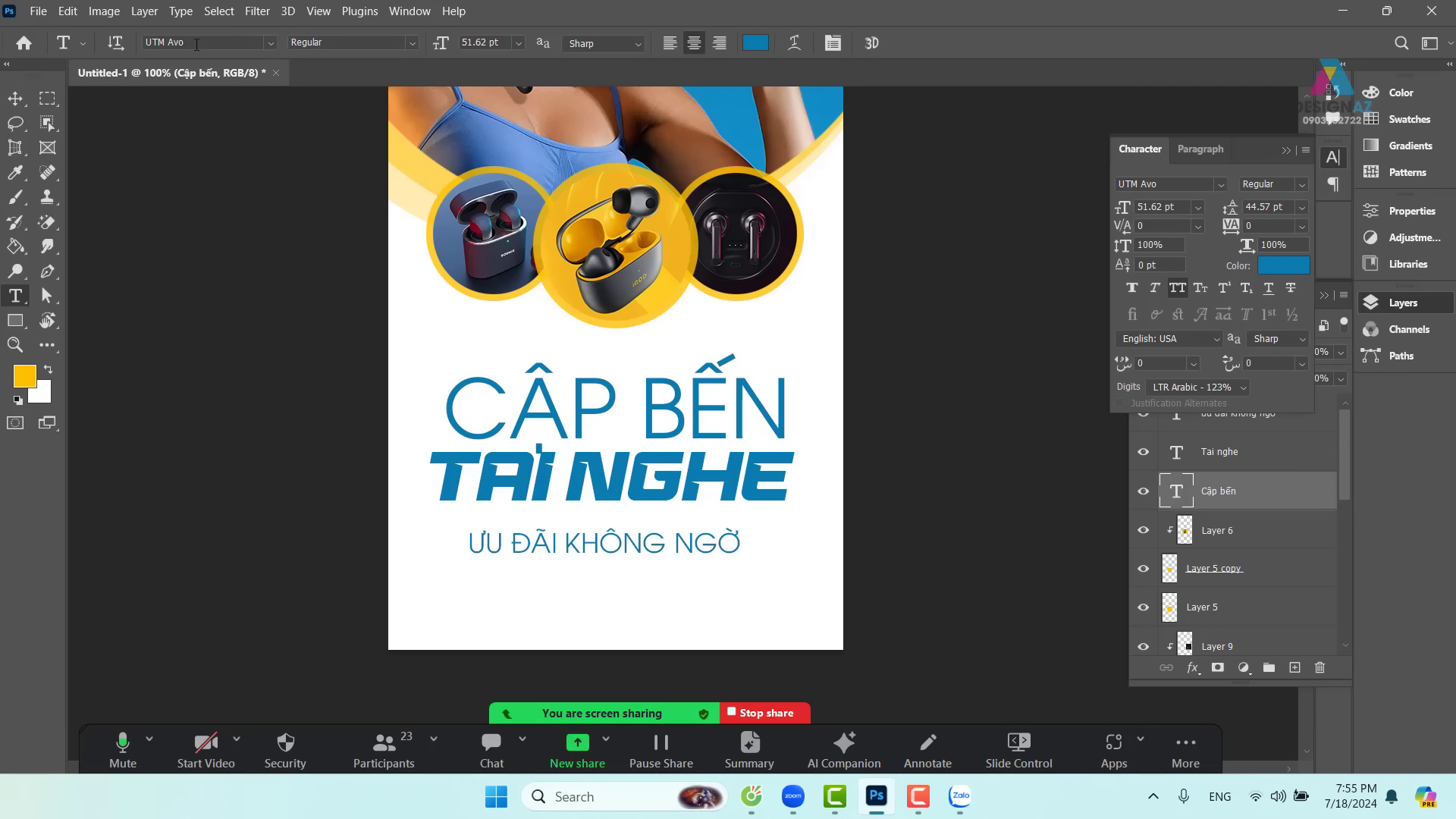
pyautogui.click(411, 44)
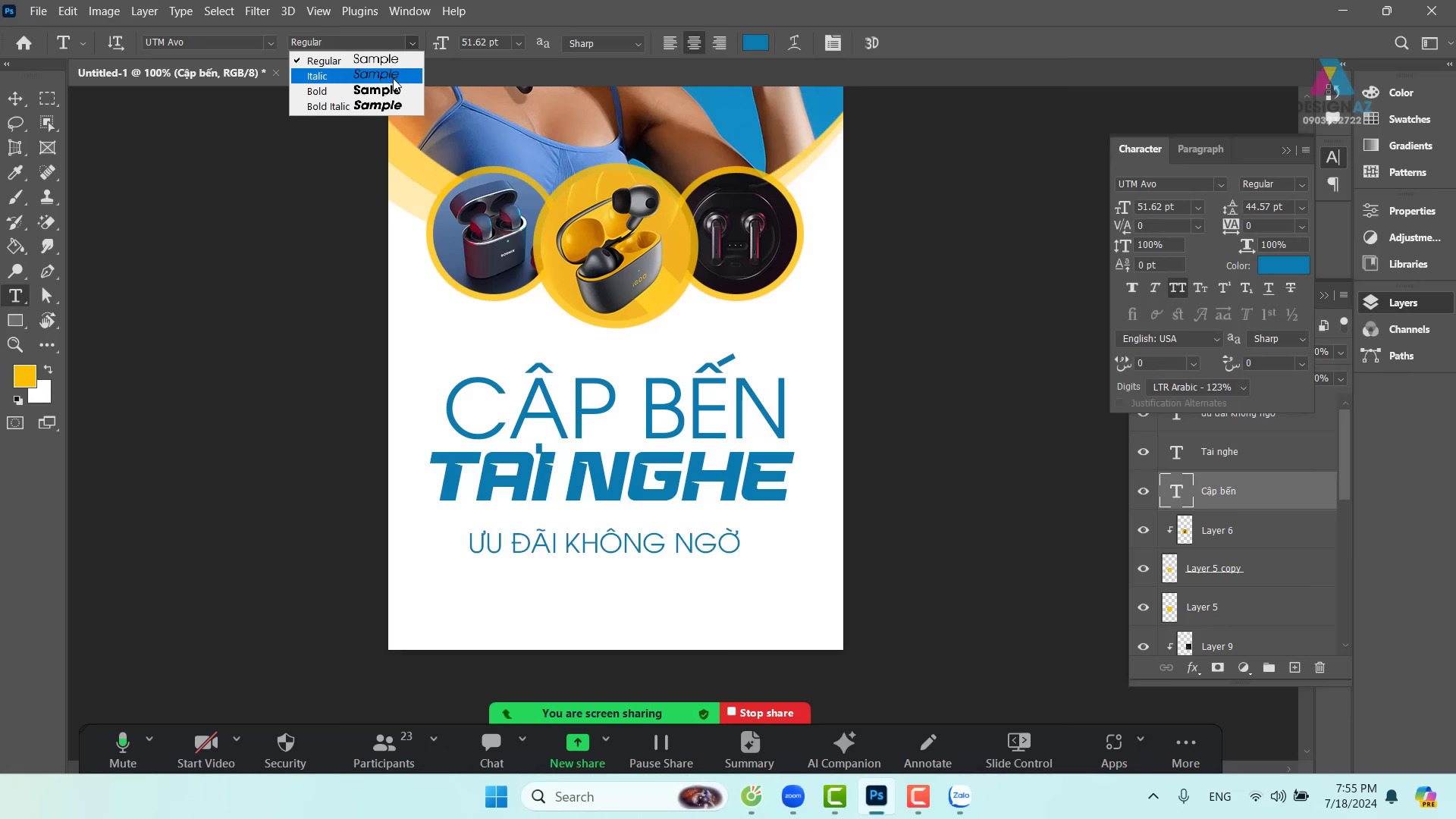
pyautogui.click(319, 76)
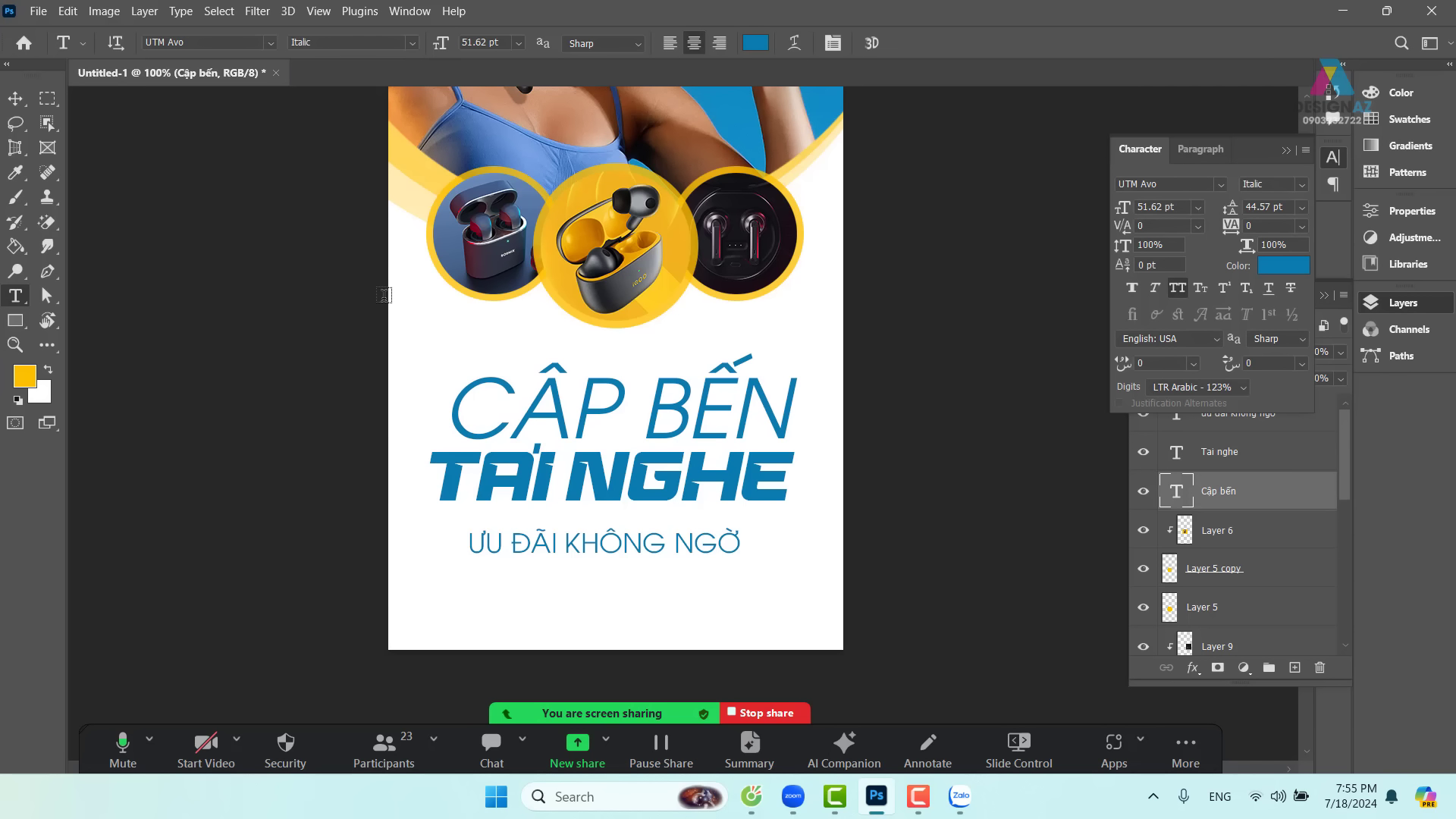
pyautogui.click(16, 99)
# - Narrow the gap between the words CẬP and BẾN by kerning it to -140
pyautogui.hotkey('ctrl', '+')
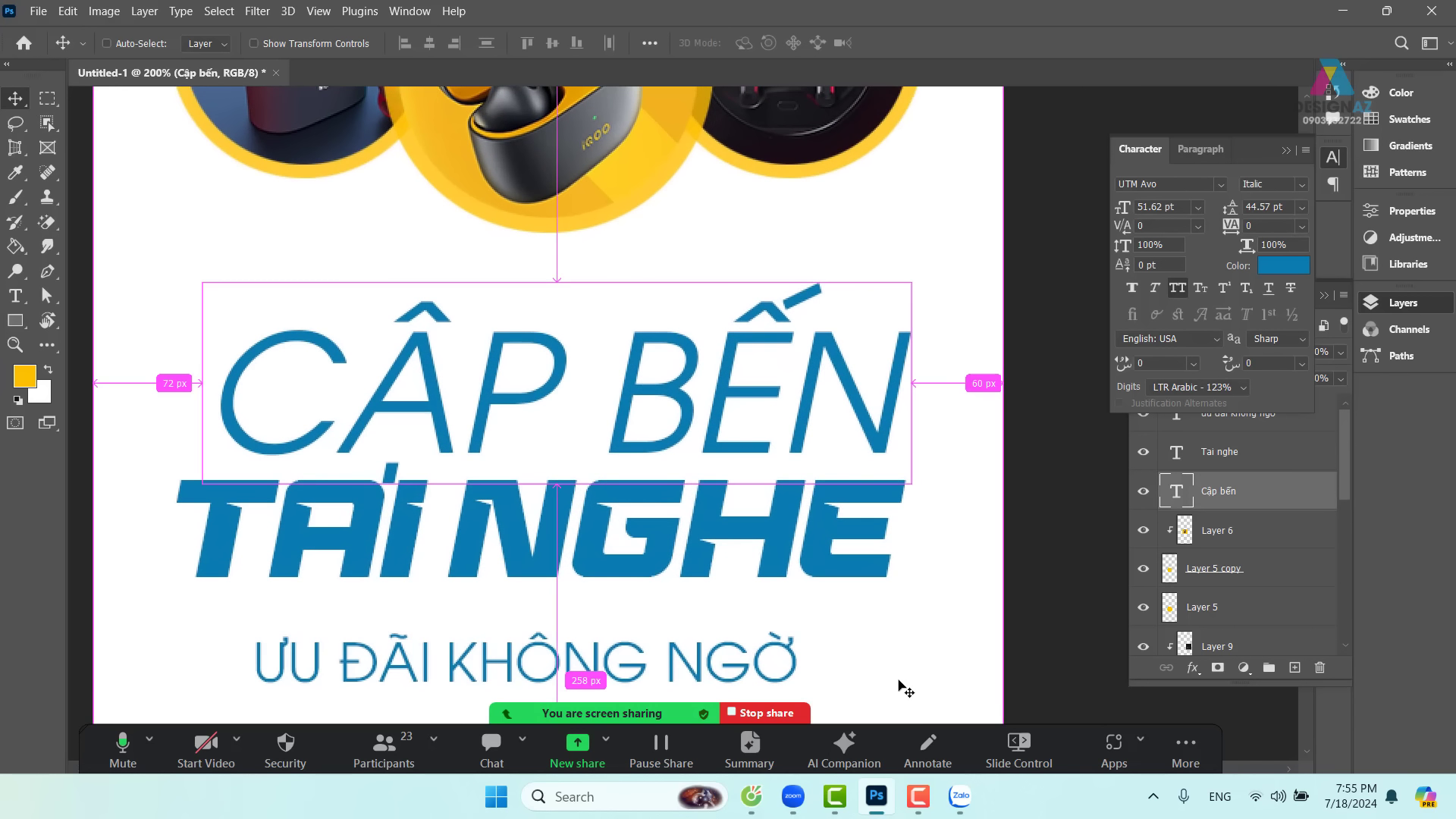
pyautogui.scroll(-3, 852, 487)
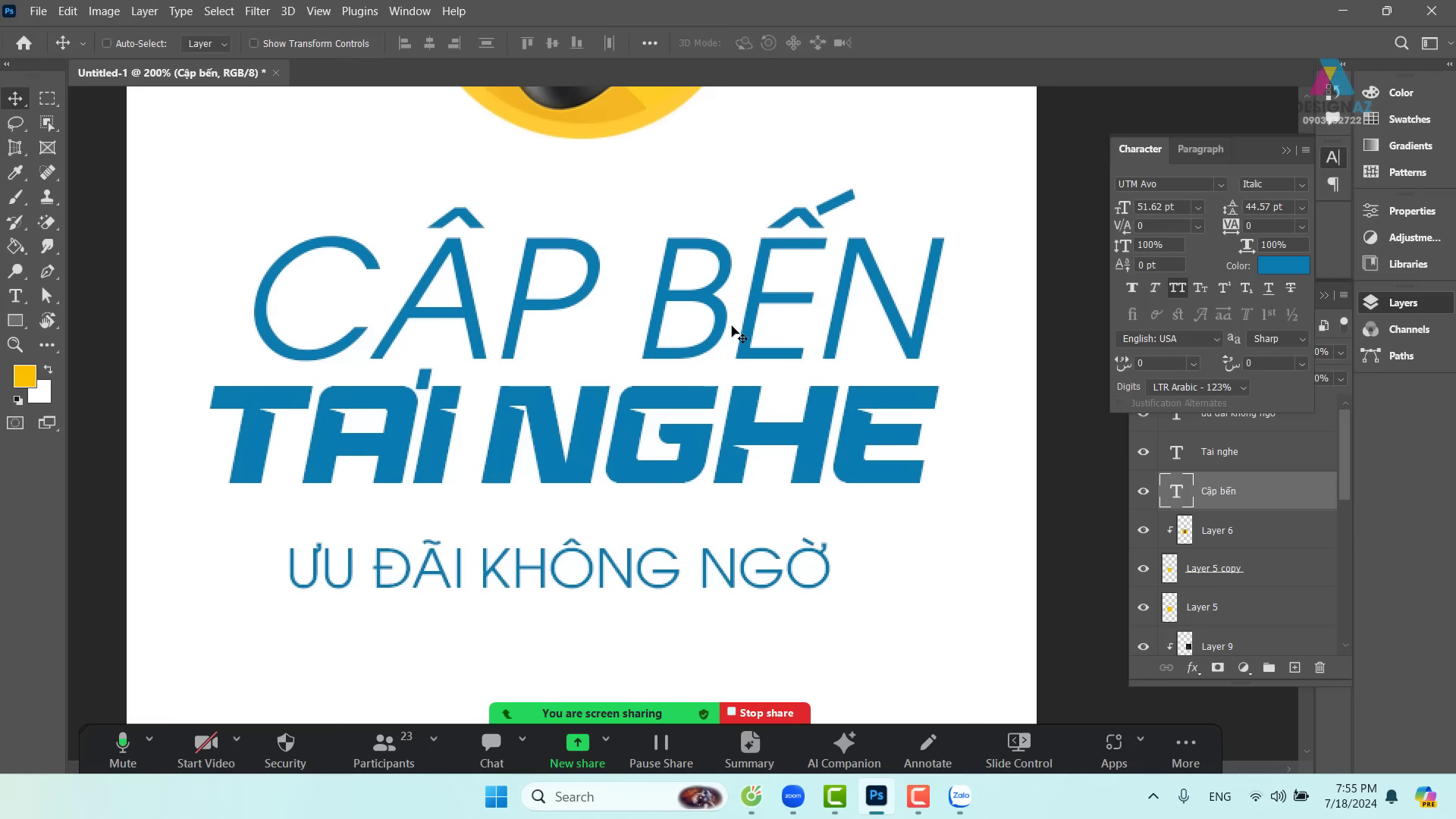
pyautogui.press('t')
pyautogui.click(653, 333)
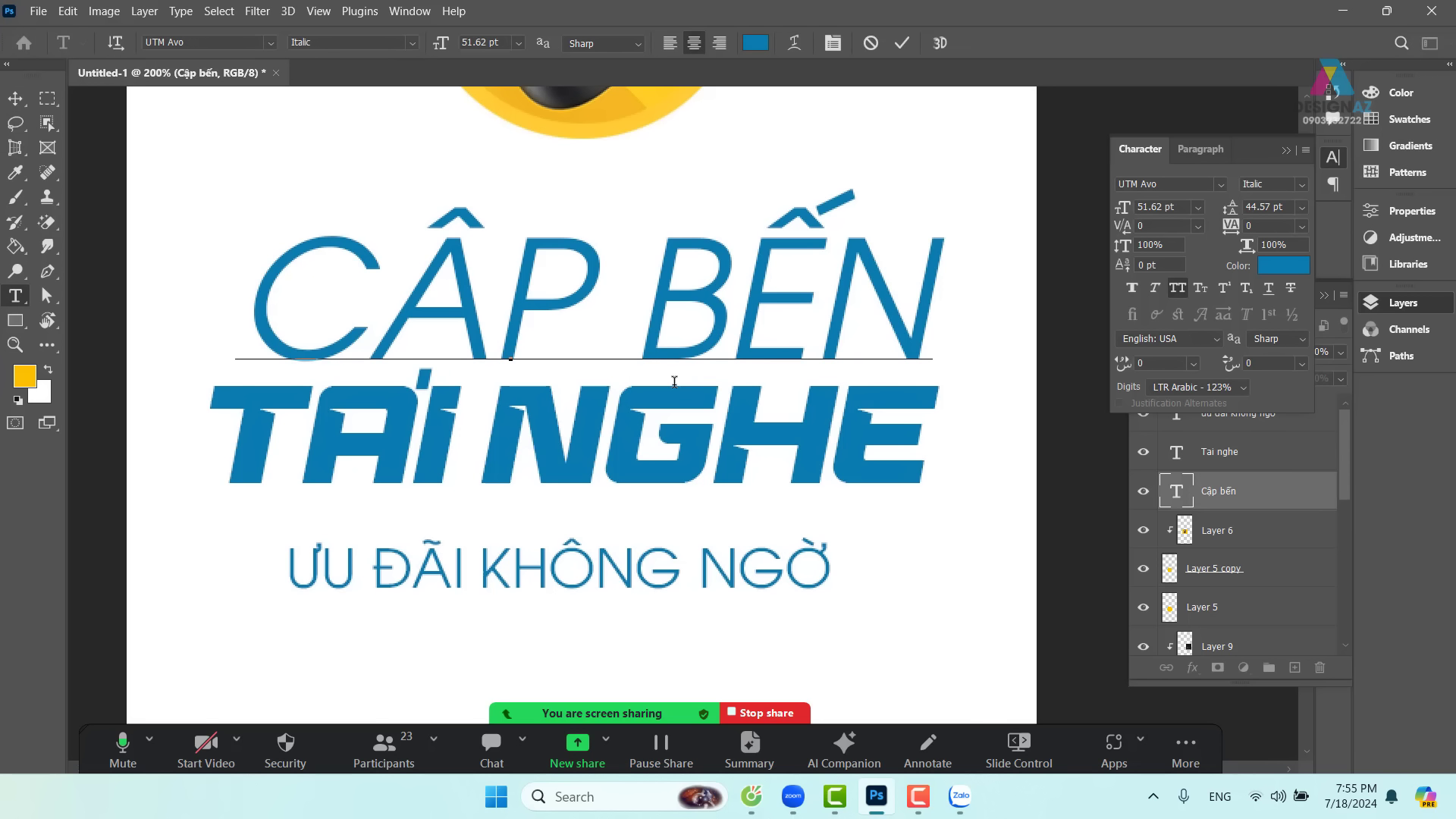
pyautogui.hotkey('alt', 'Left')
pyautogui.hotkey('alt', 'Left')
pyautogui.hotkey('alt', 'Left')
pyautogui.hotkey('alt', 'Left')
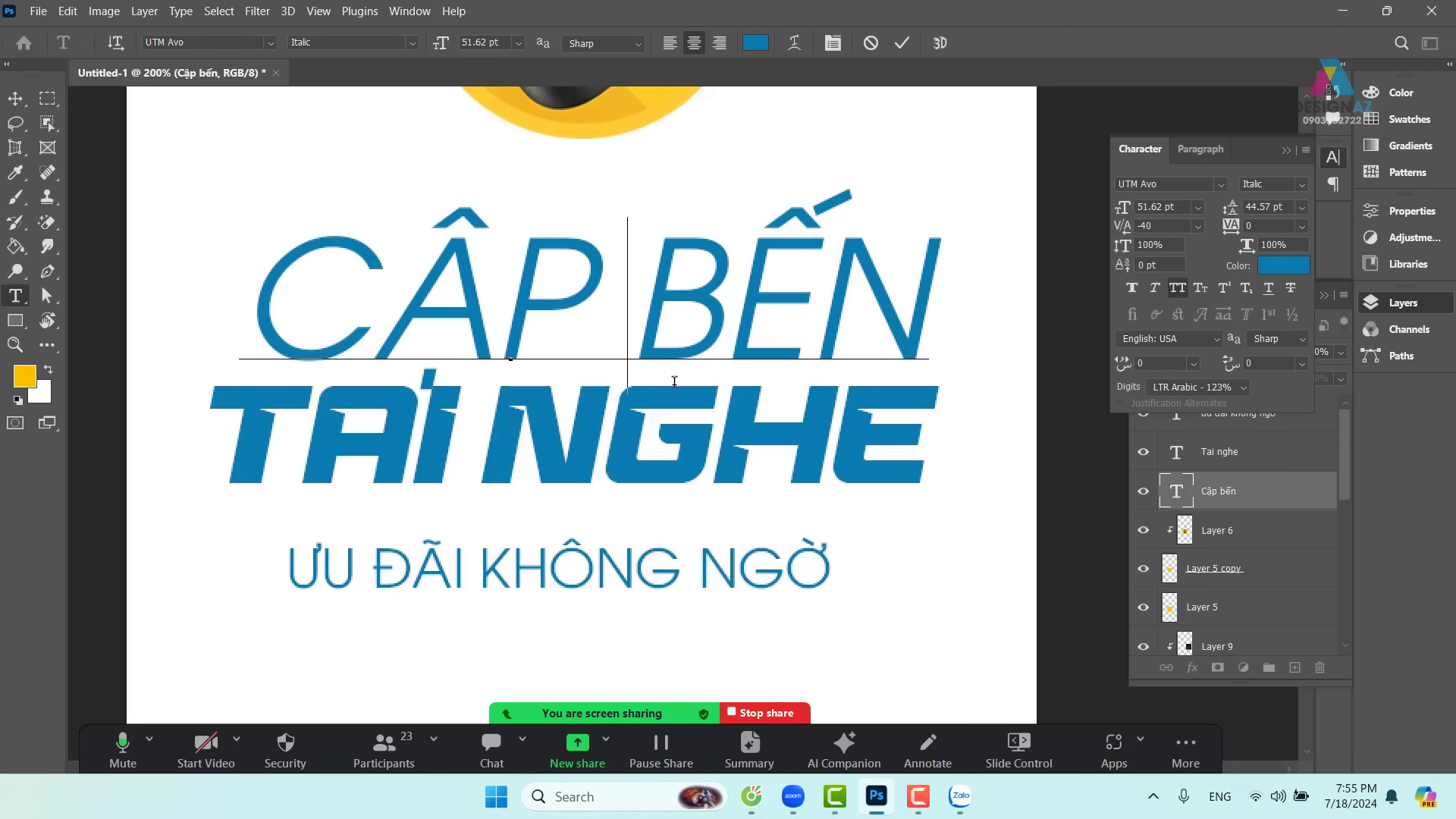
pyautogui.hotkey('alt', 'Left')
pyautogui.hotkey('alt', 'Left')
pyautogui.hotkey('alt', 'Left')
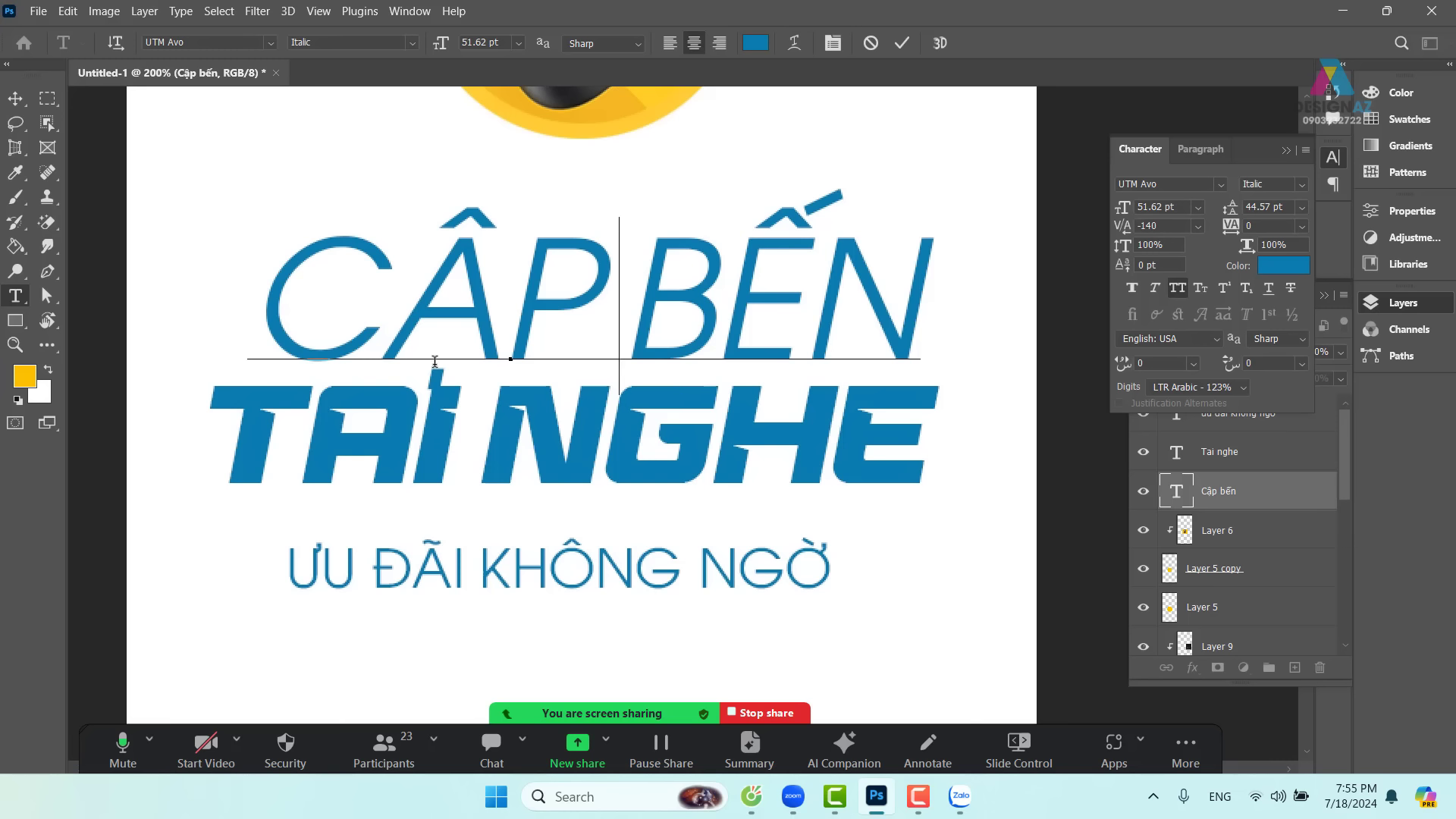
# - Kern the C and Ậ of CẬP to -60 and the Ế and N of BẾN to -40
pyautogui.click(389, 344)
pyautogui.hotkey('alt', 'Left')
pyautogui.hotkey('alt', 'Left')
pyautogui.hotkey('alt', 'Left')
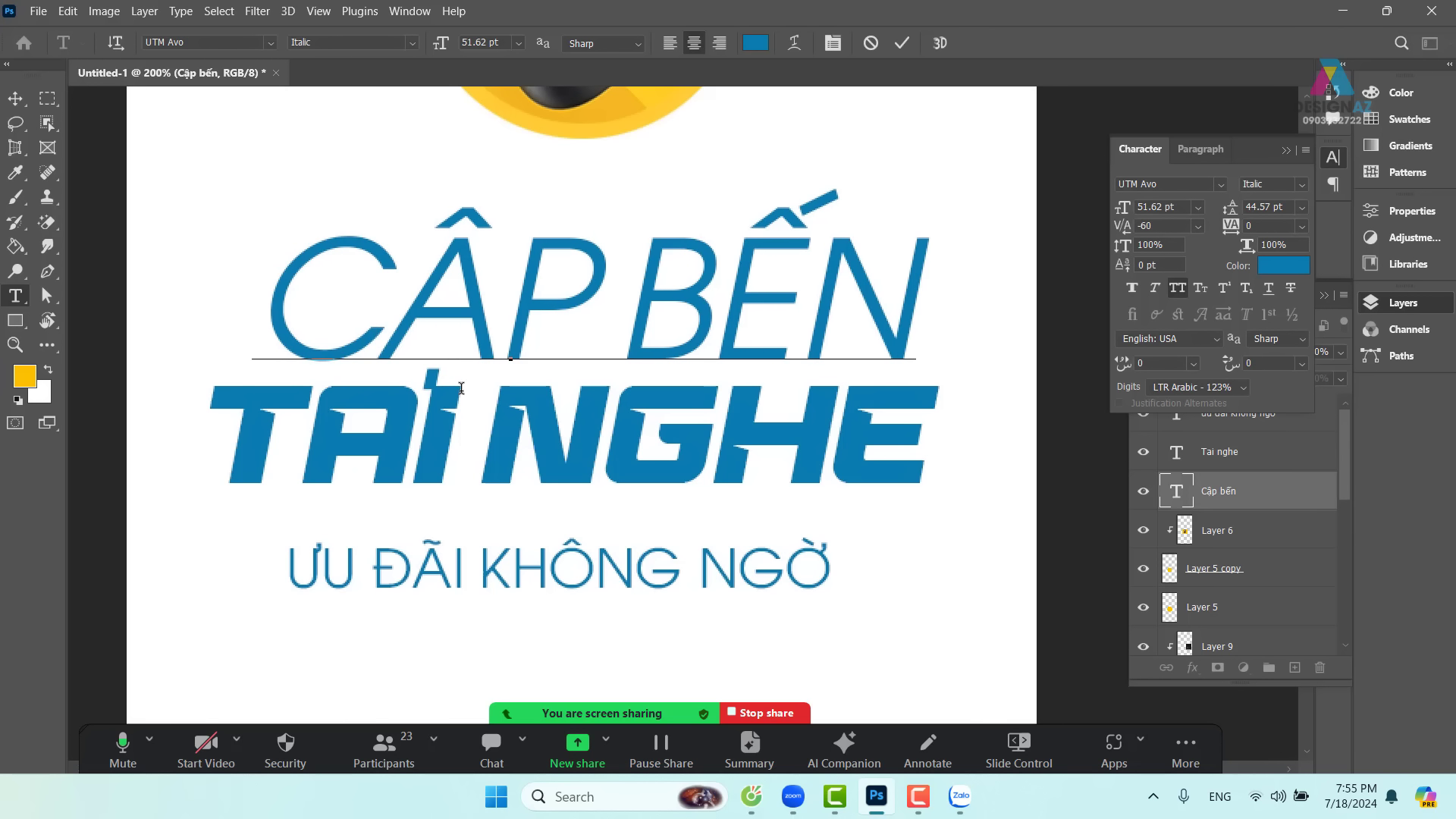
pyautogui.click(810, 327)
pyautogui.hotkey('alt', 'Left')
pyautogui.hotkey('alt', 'Left')
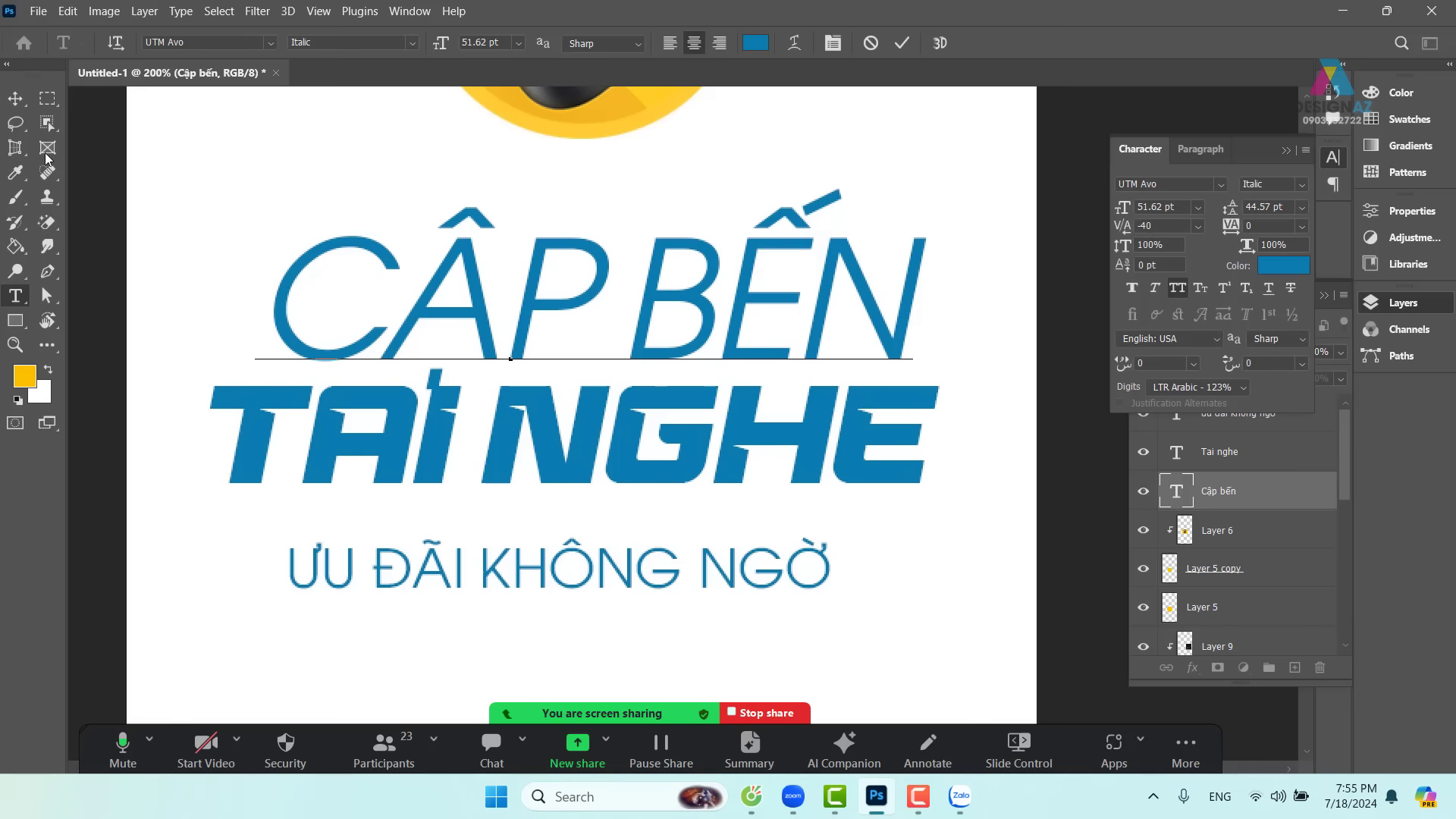
# - Scale the CẬP BẾN line down to 43.27 pt and center it just above TAI NGHE
pyautogui.click(15, 97)
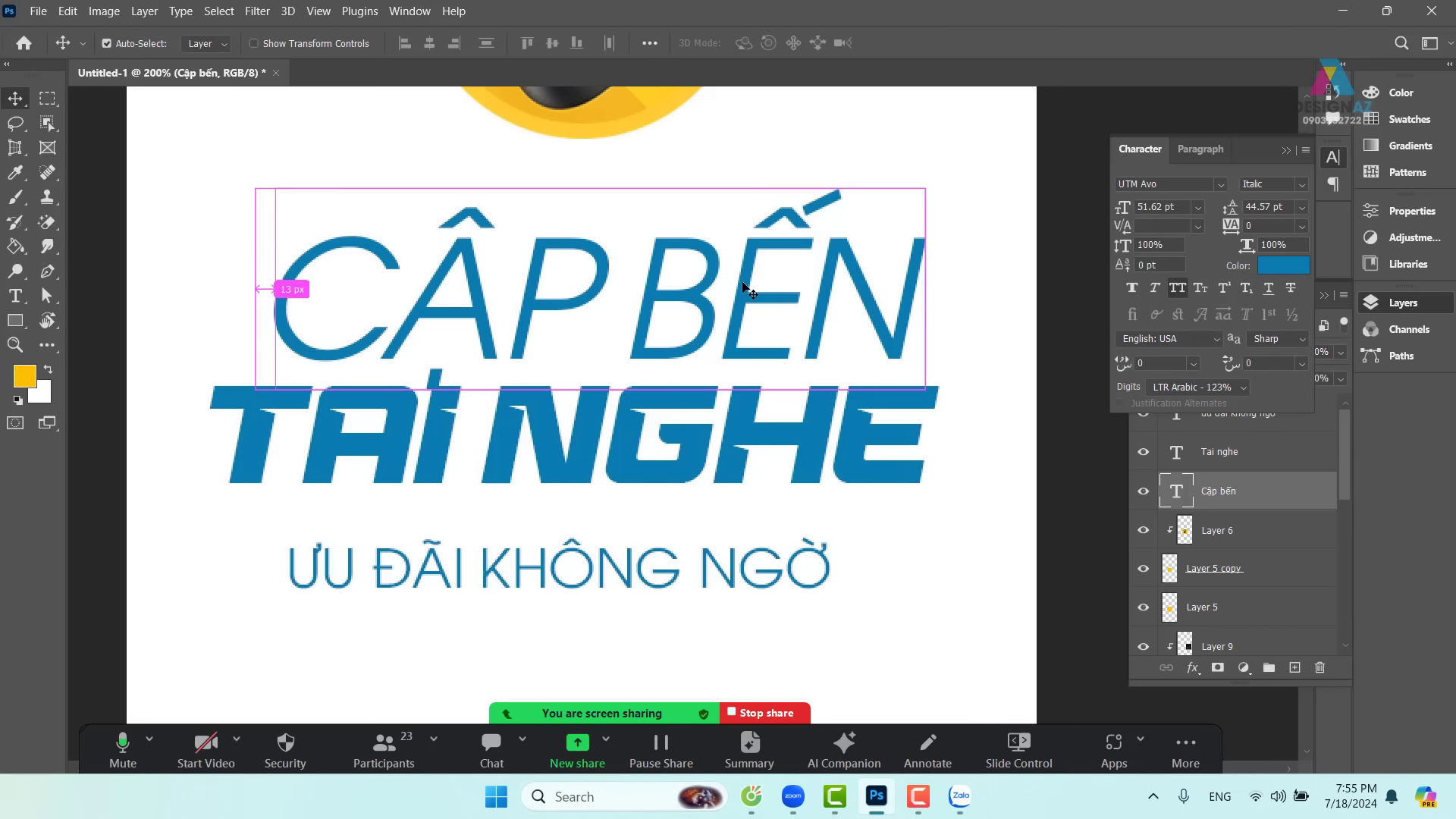
pyautogui.hotkey('ctrl', 't')
pyautogui.moveTo(925, 188); pyautogui.dragTo(815, 216)
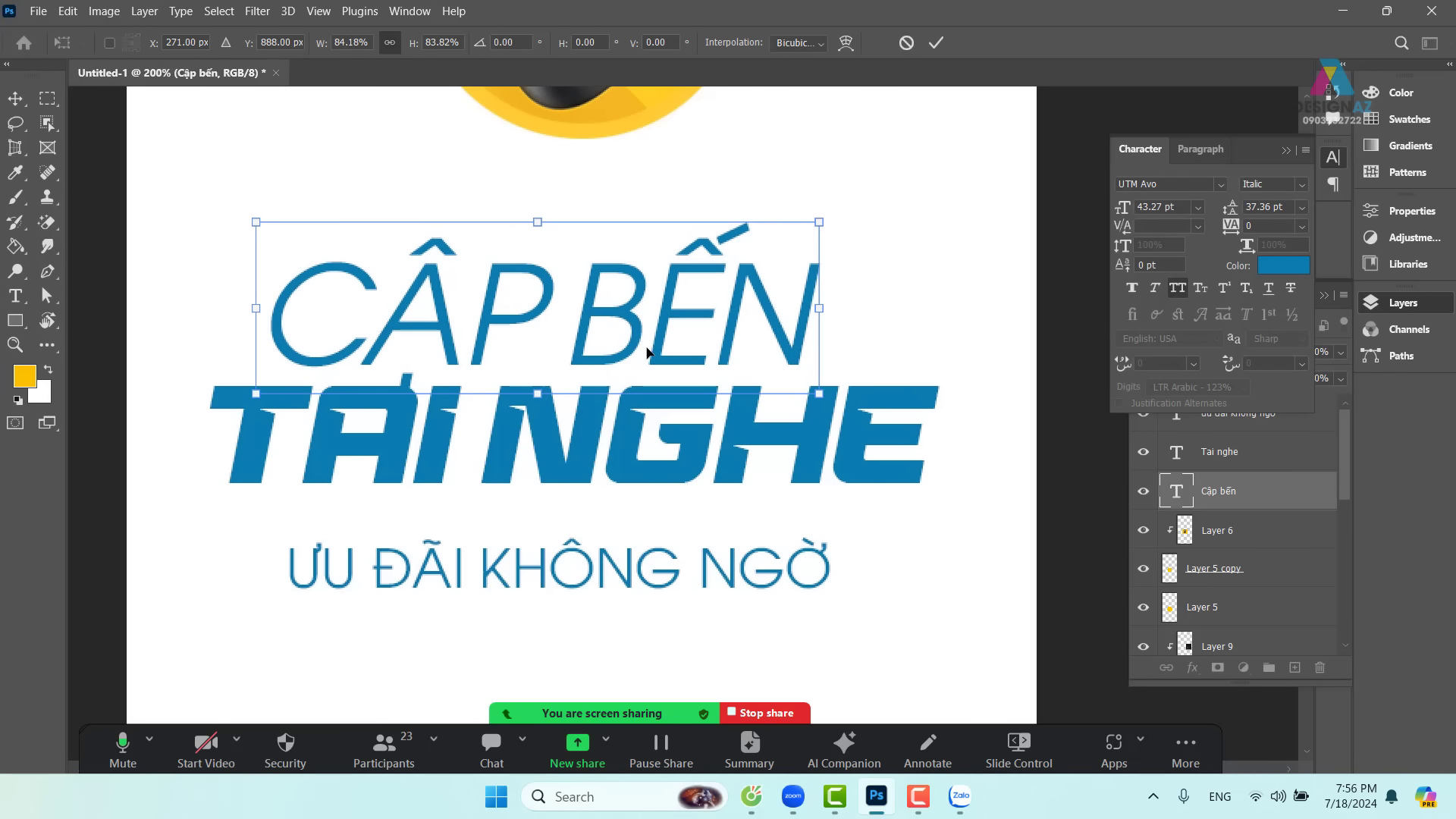
pyautogui.moveTo(646, 341); pyautogui.dragTo(657, 329)
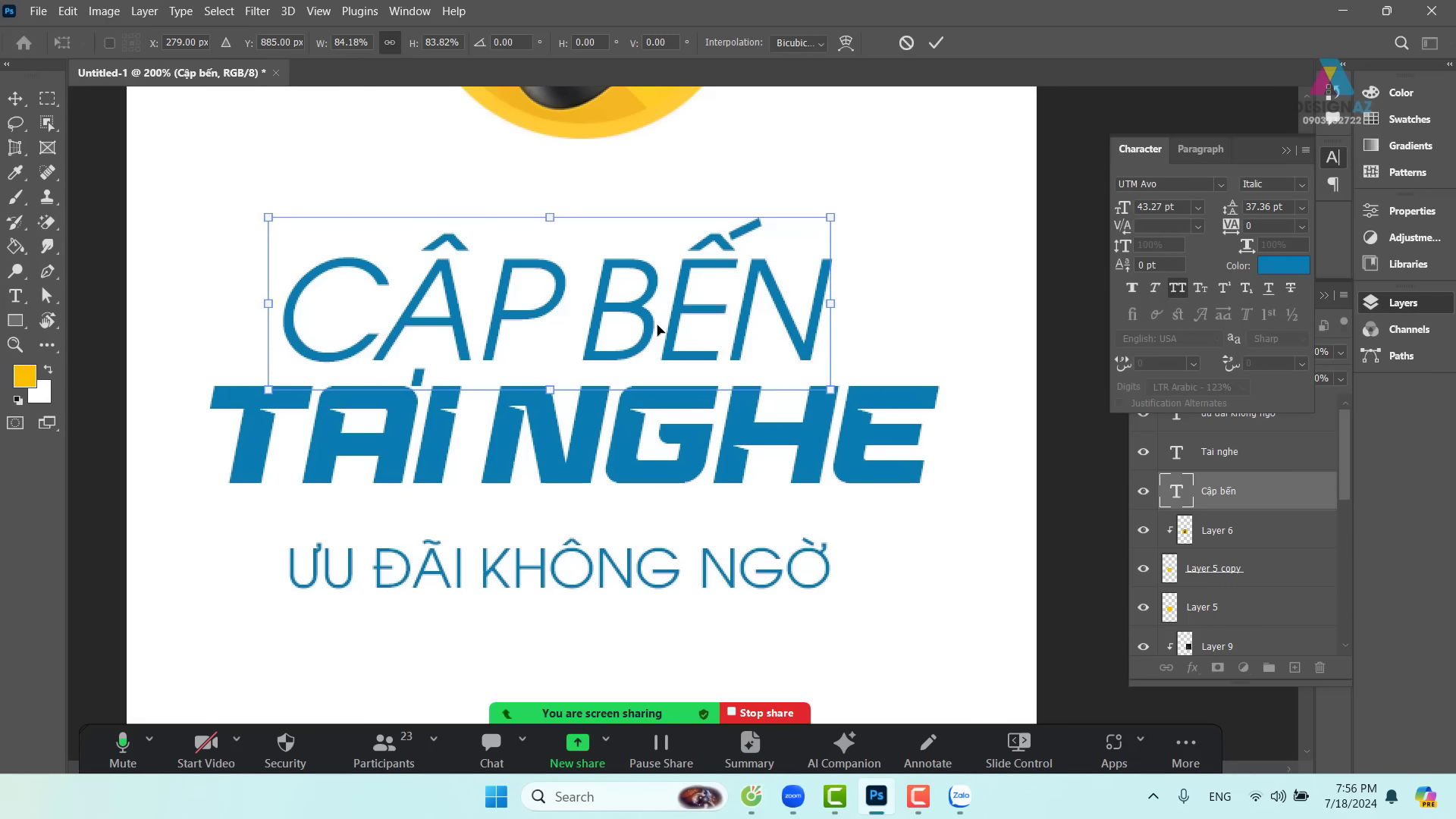
pyautogui.press('Right')
pyautogui.press('Right')
pyautogui.press('Right')
pyautogui.press('Right')
pyautogui.press('Right')
pyautogui.press('Right')
pyautogui.press('Right')
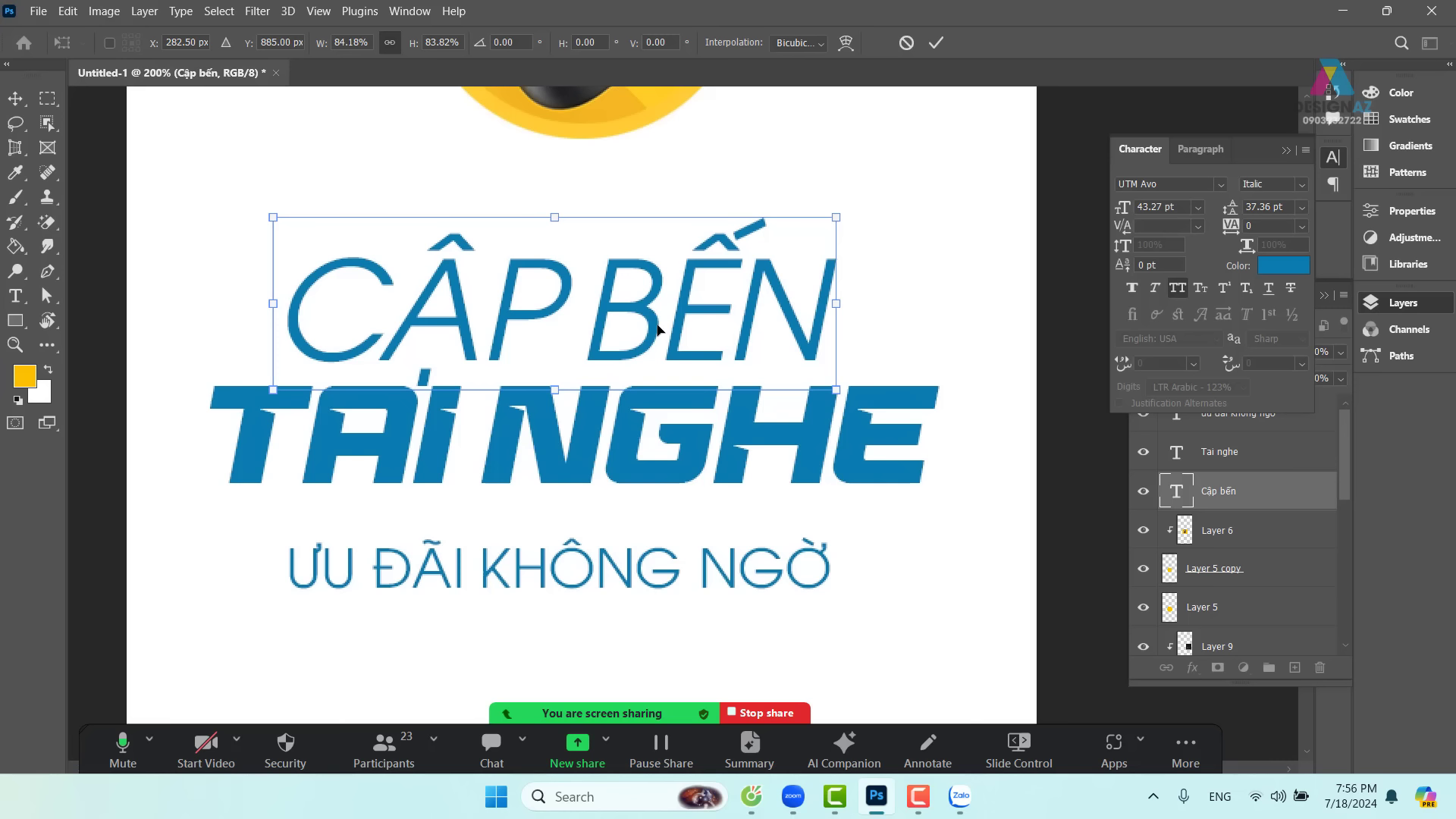
pyautogui.press('Return')
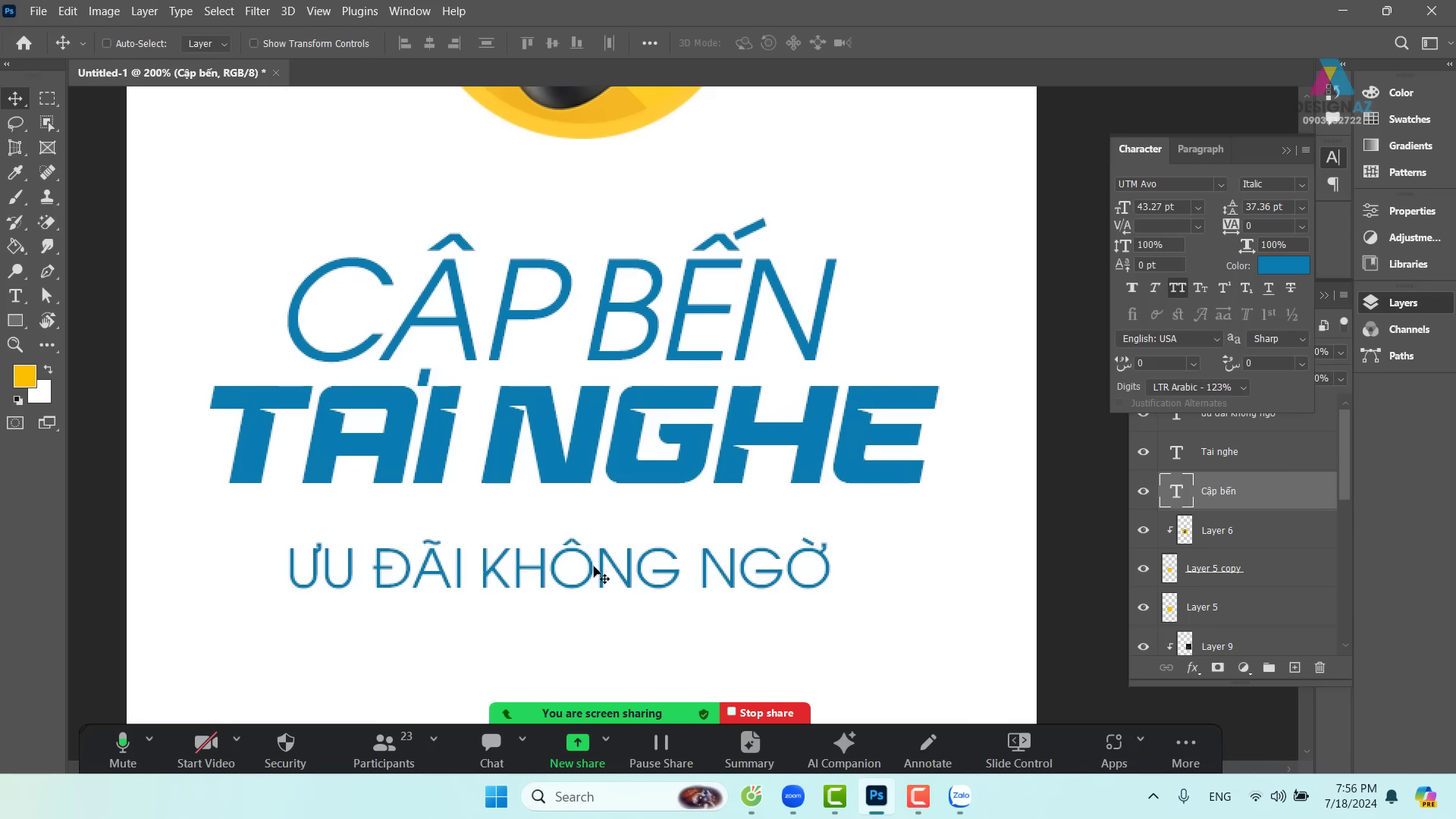
# - Scale the ƯU ĐÃI KHÔNG NGỜ line down to 13.52 pt and move it up close beneath TAI NGHE
pyautogui.rightClick(594, 570)
pyautogui.click(618, 577)
pyautogui.moveTo(594, 571)
pyautogui.mouseDown()
pyautogui.moveTo(594, 516)
pyautogui.moveTo(592, 555)
pyautogui.mouseUp()
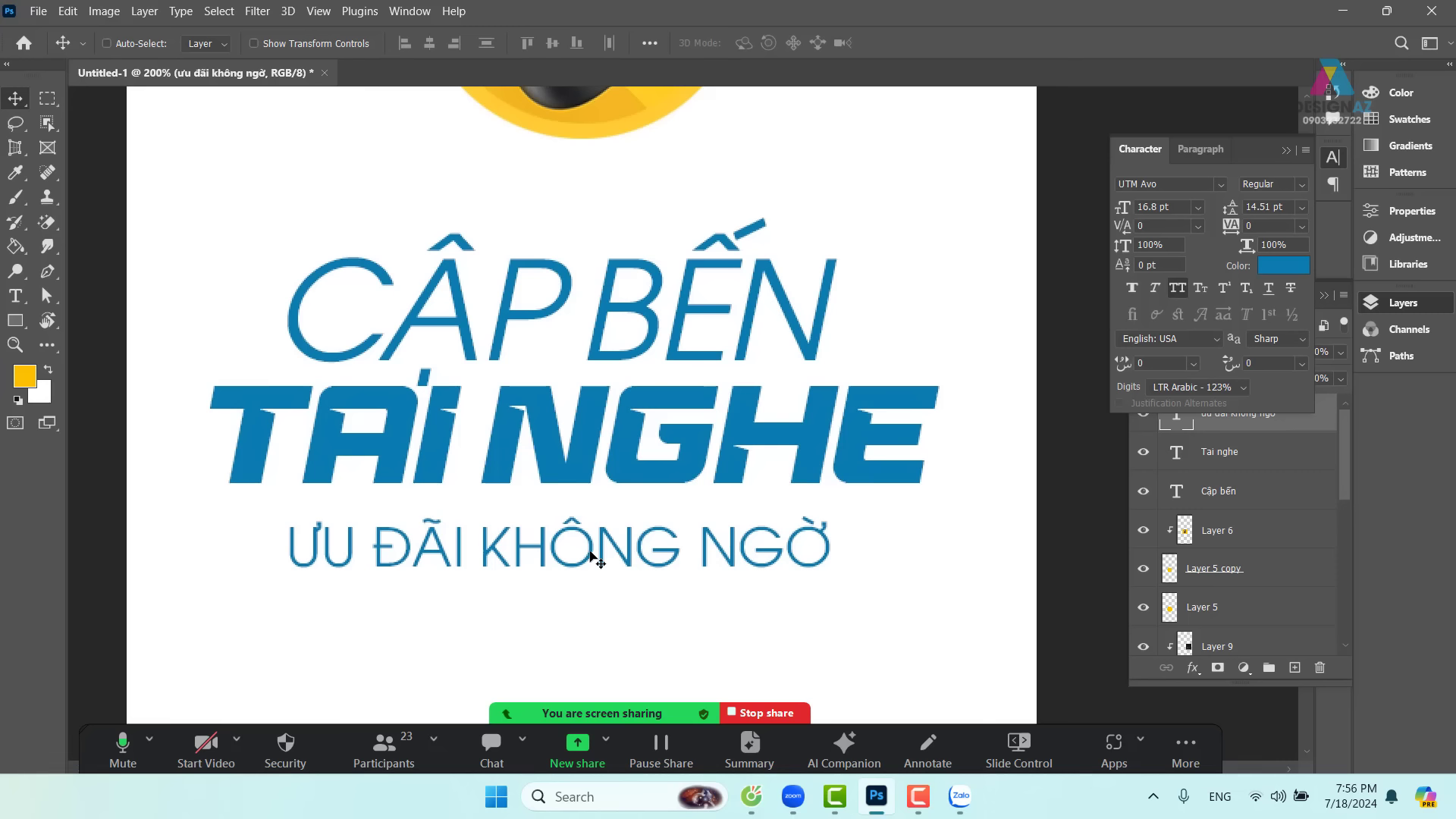
pyautogui.press('t')
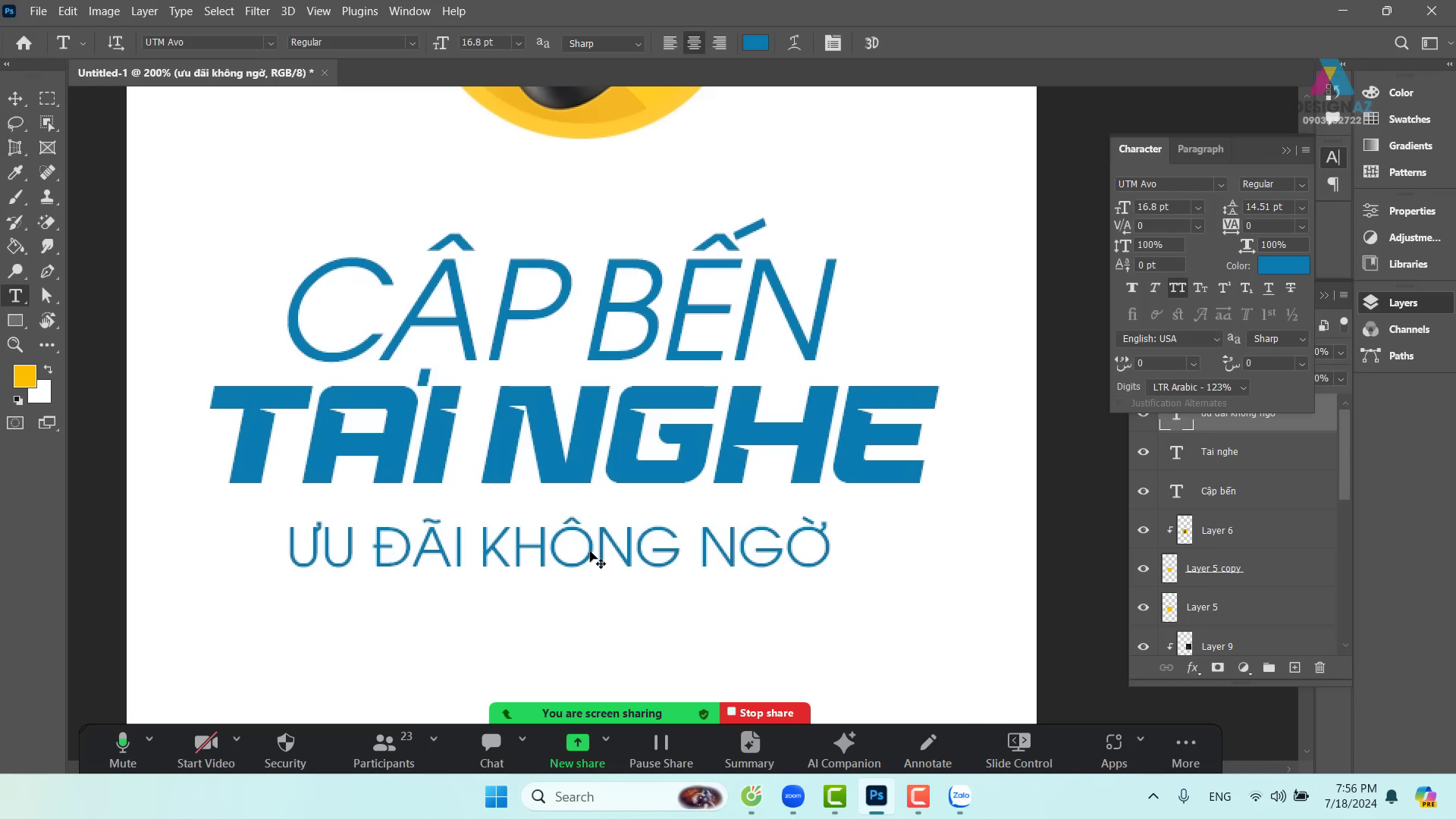
pyautogui.hotkey('ctrl', 't')
pyautogui.moveTo(836, 518); pyautogui.dragTo(784, 529)
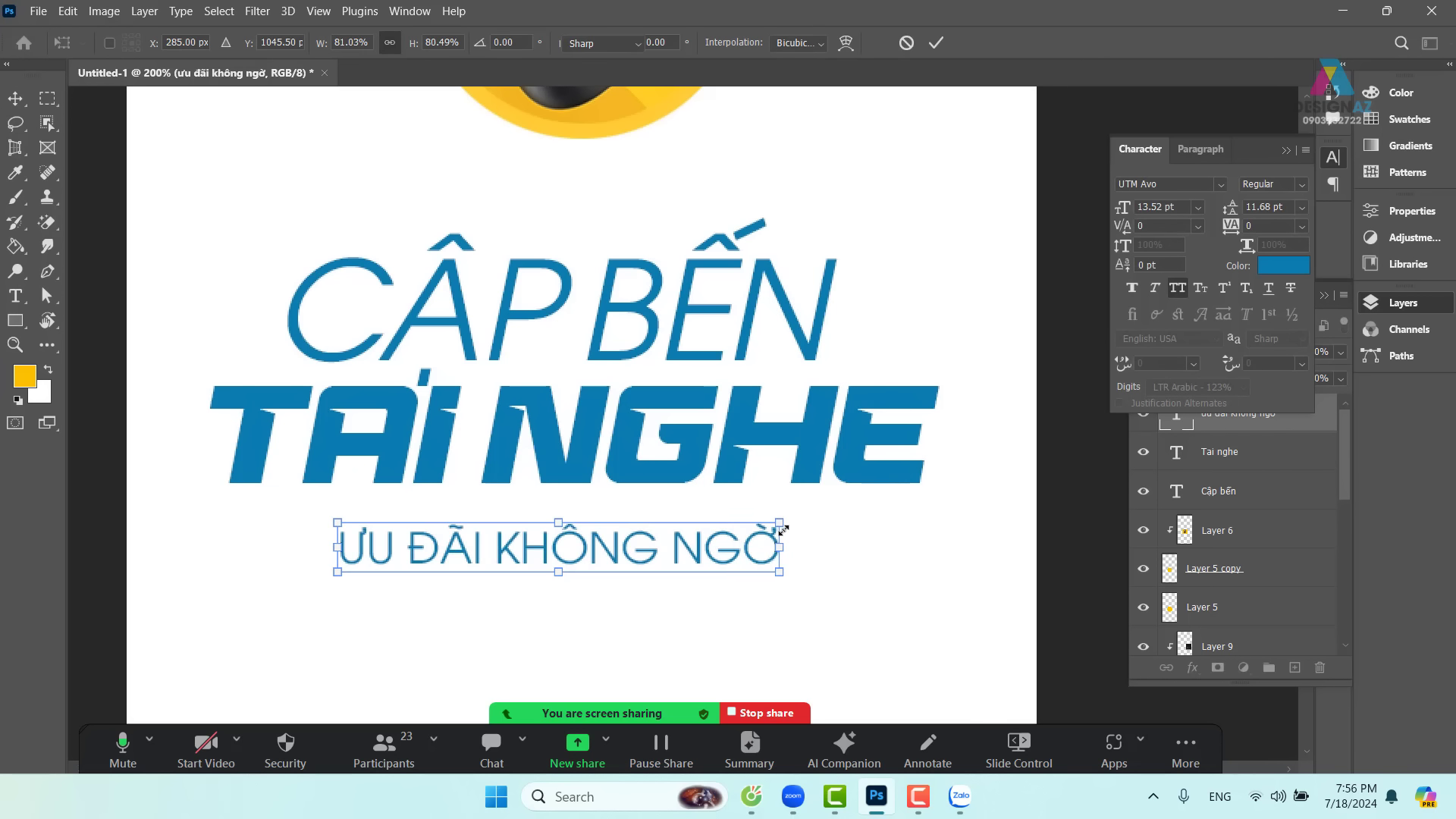
pyautogui.press('Return')
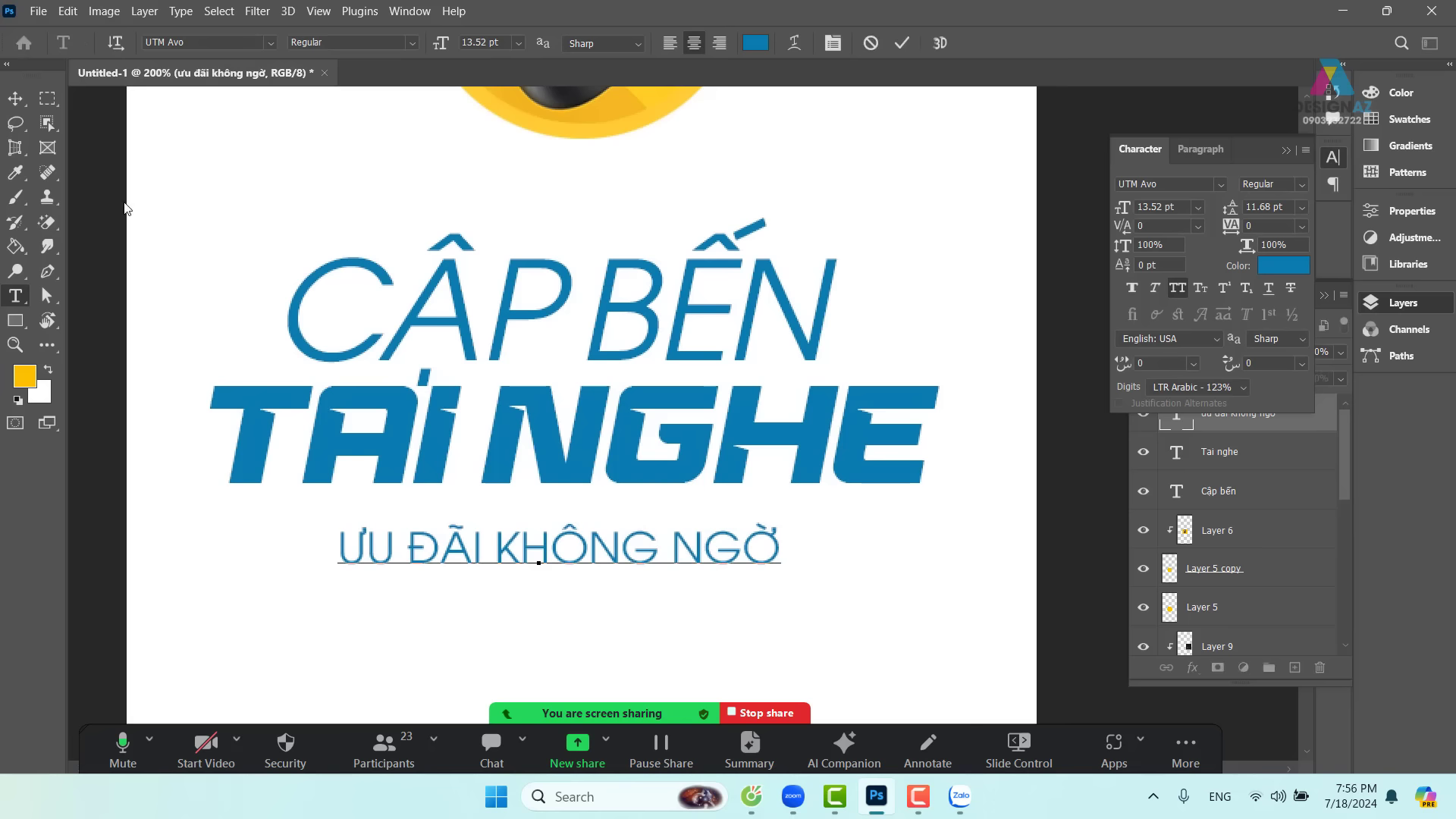
pyautogui.click(16, 98)
pyautogui.moveTo(619, 544); pyautogui.dragTo(614, 514)
# - Shrink the CẬP BẾN line further to 34.16 pt and shift it slightly down toward TAI NGHE
pyautogui.hotkey('ctrl', '-')
pyautogui.hotkey('ctrl', '-')
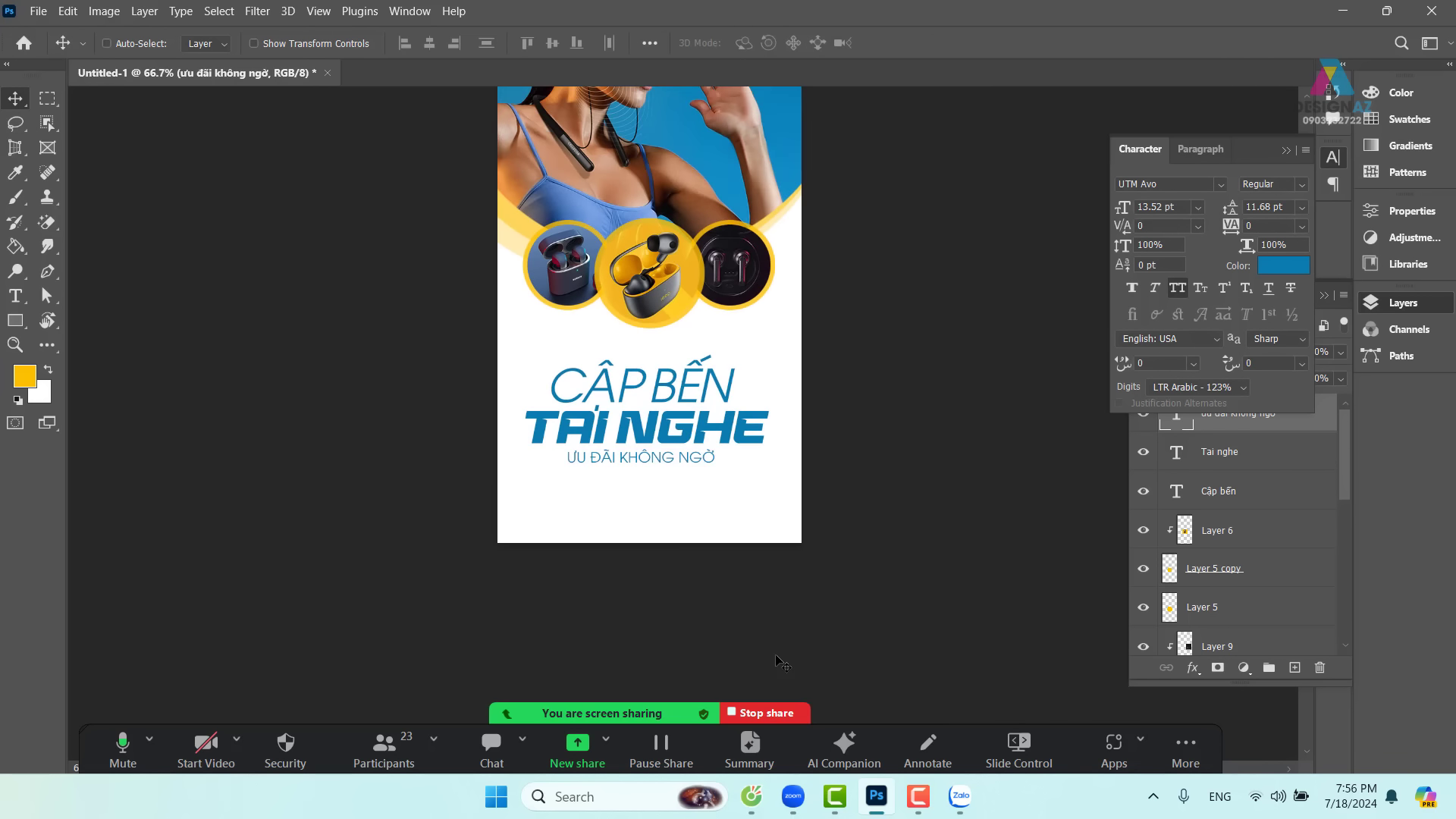
pyautogui.moveTo(796, 493); pyautogui.dragTo(762, 565)
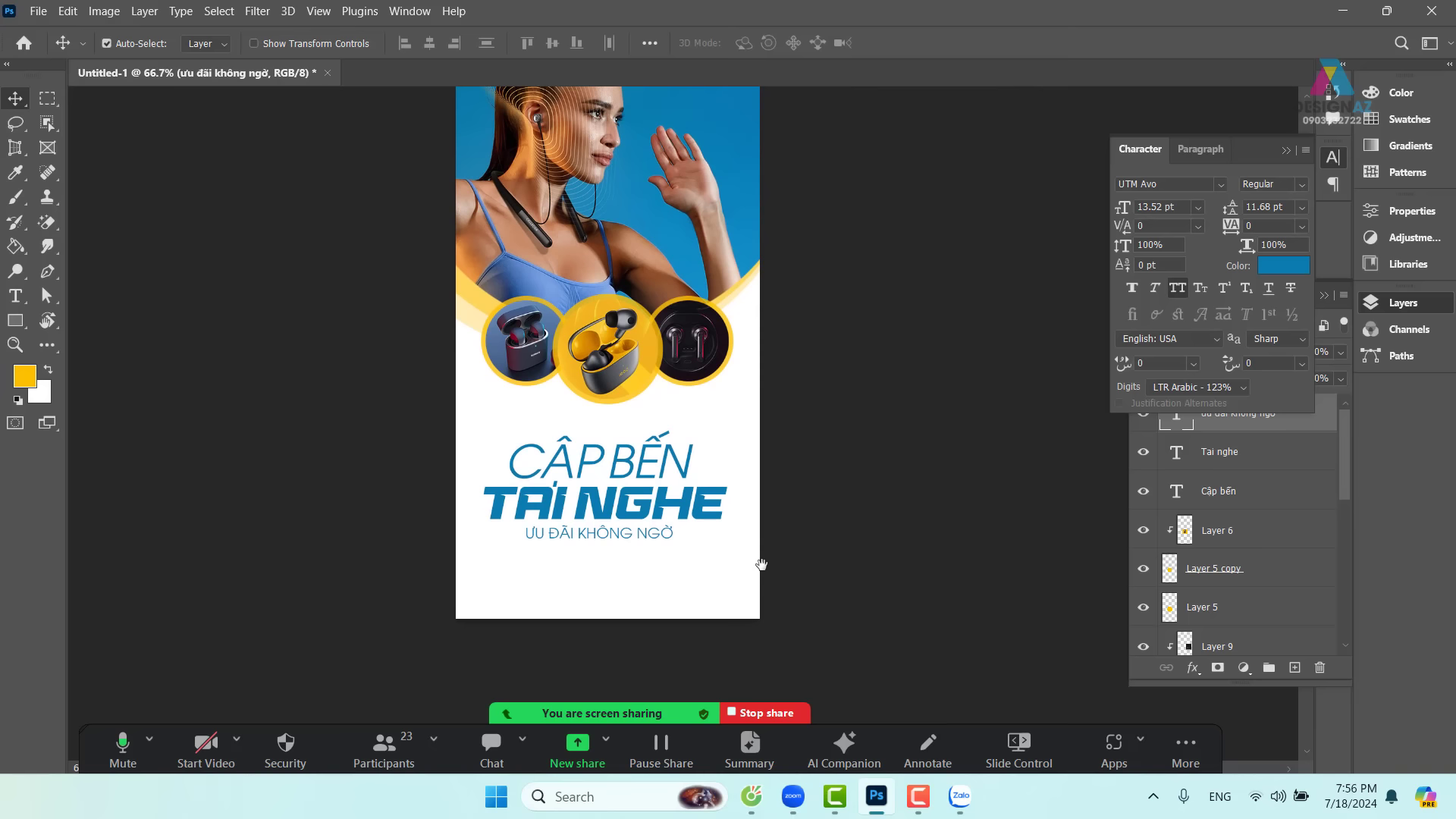
pyautogui.hotkey('ctrl', '+')
pyautogui.moveTo(580, 452); pyautogui.dragTo(655, 402)
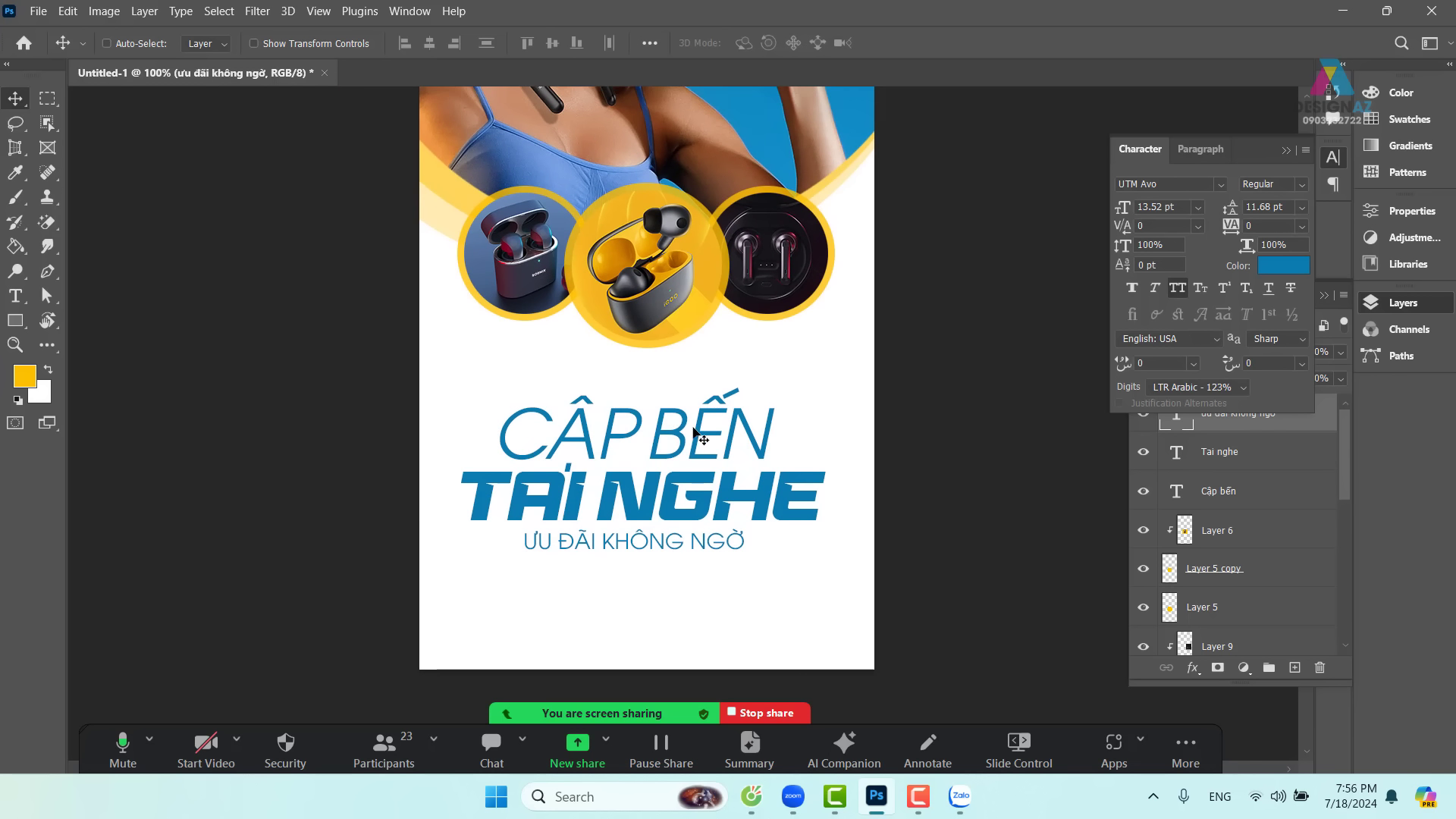
pyautogui.keyDown('ctrl'); pyautogui.click(734, 452); pyautogui.keyUp('ctrl')
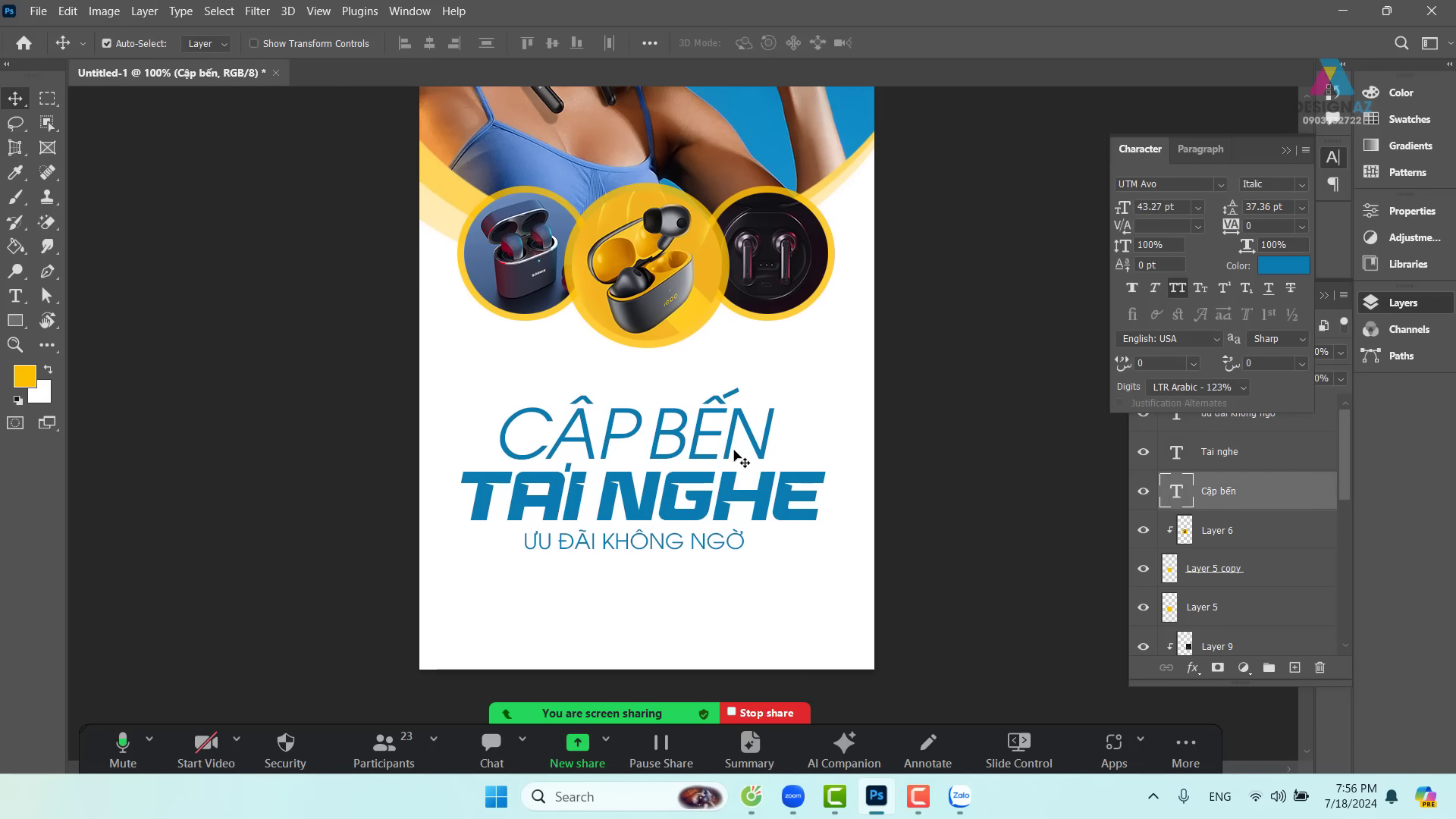
pyautogui.hotkey('ctrl', 't')
pyautogui.moveTo(775, 388); pyautogui.dragTo(755, 393)
pyautogui.moveTo(693, 432); pyautogui.dragTo(692, 439)
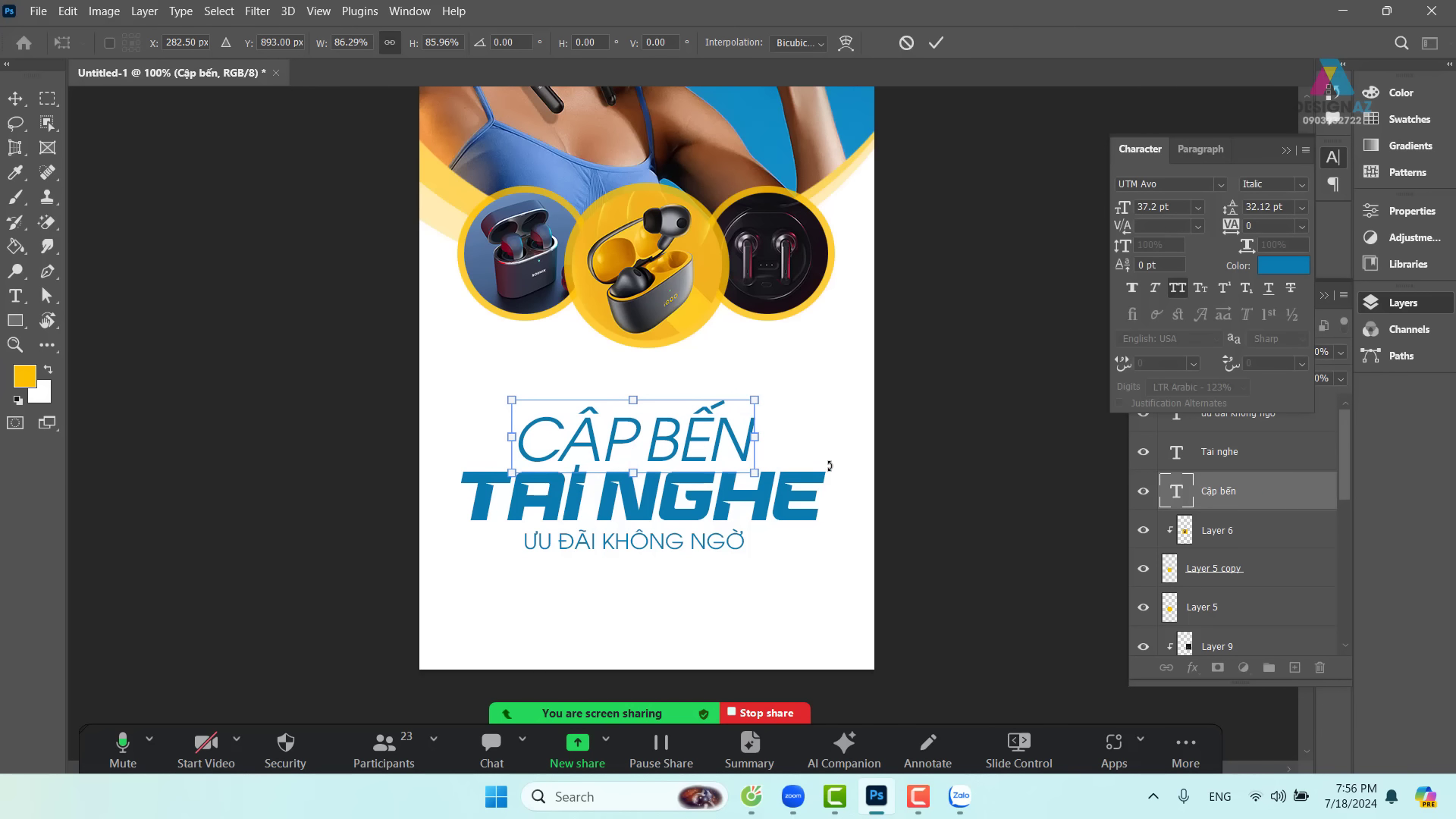
pyautogui.moveTo(755, 398); pyautogui.dragTo(745, 403)
pyautogui.press('Return')
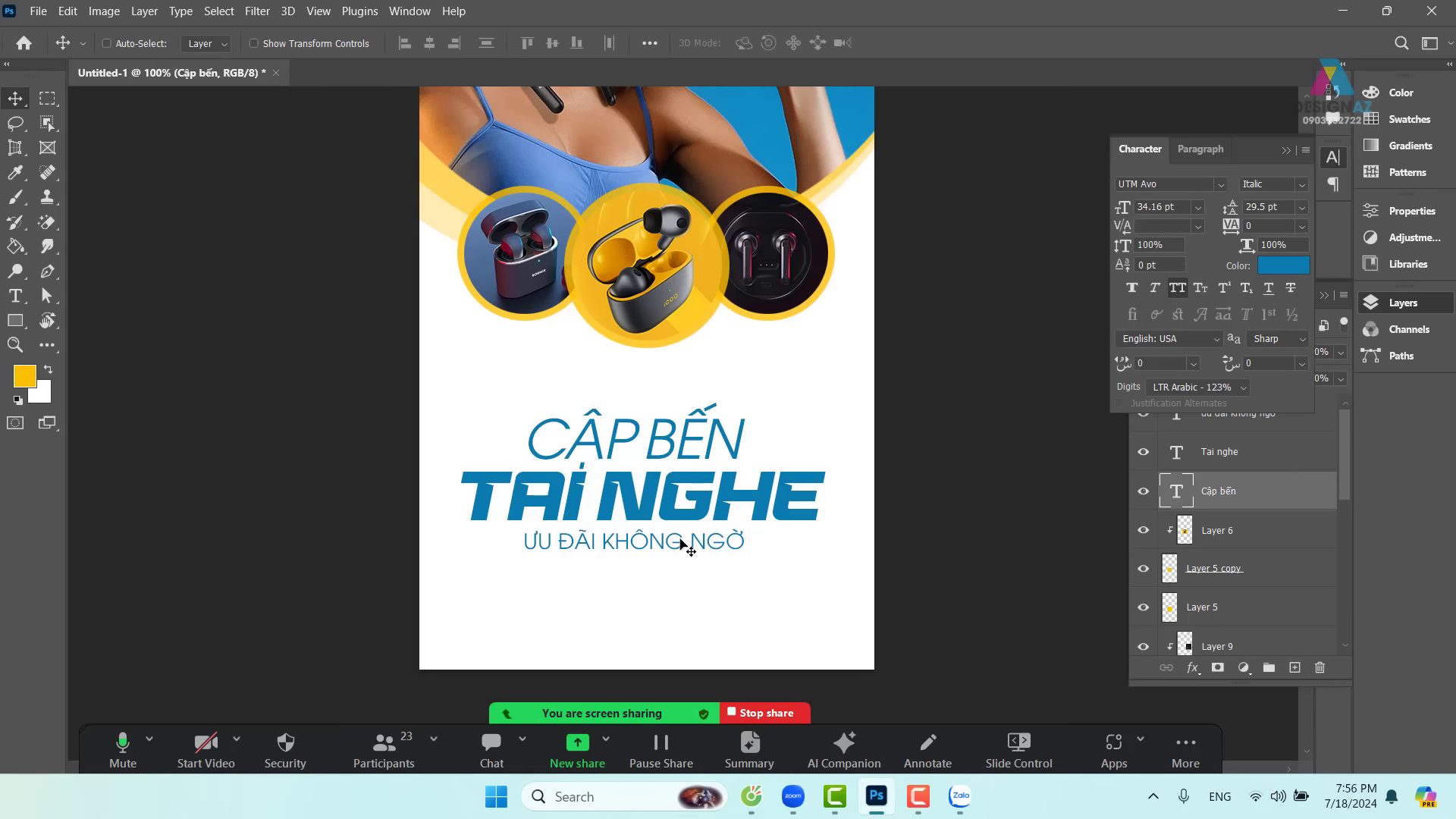
# - Set the font style of the CẬP BẾN line to Bold Italic
pyautogui.press('t')
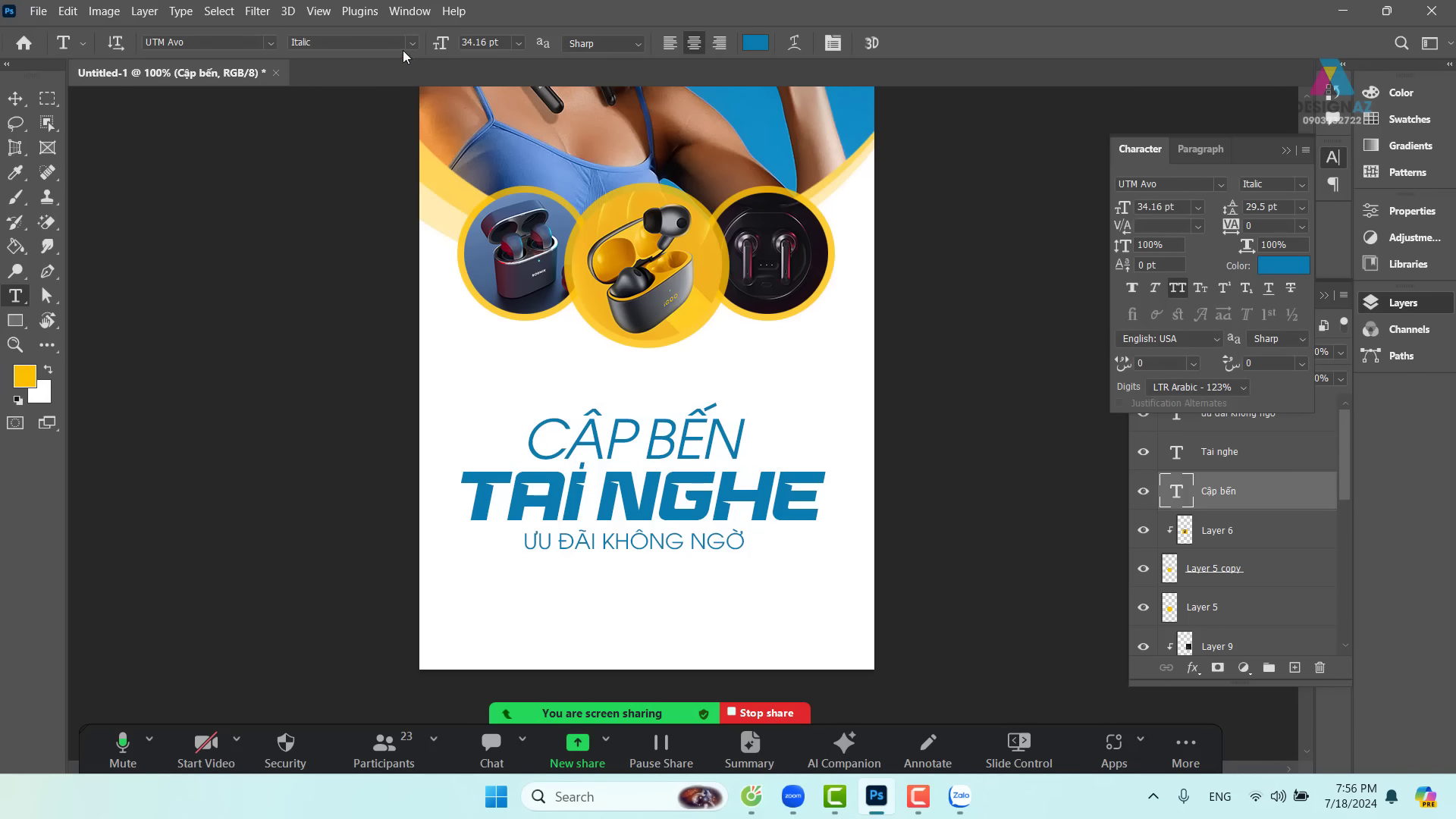
pyautogui.click(414, 43)
pyautogui.click(393, 107)
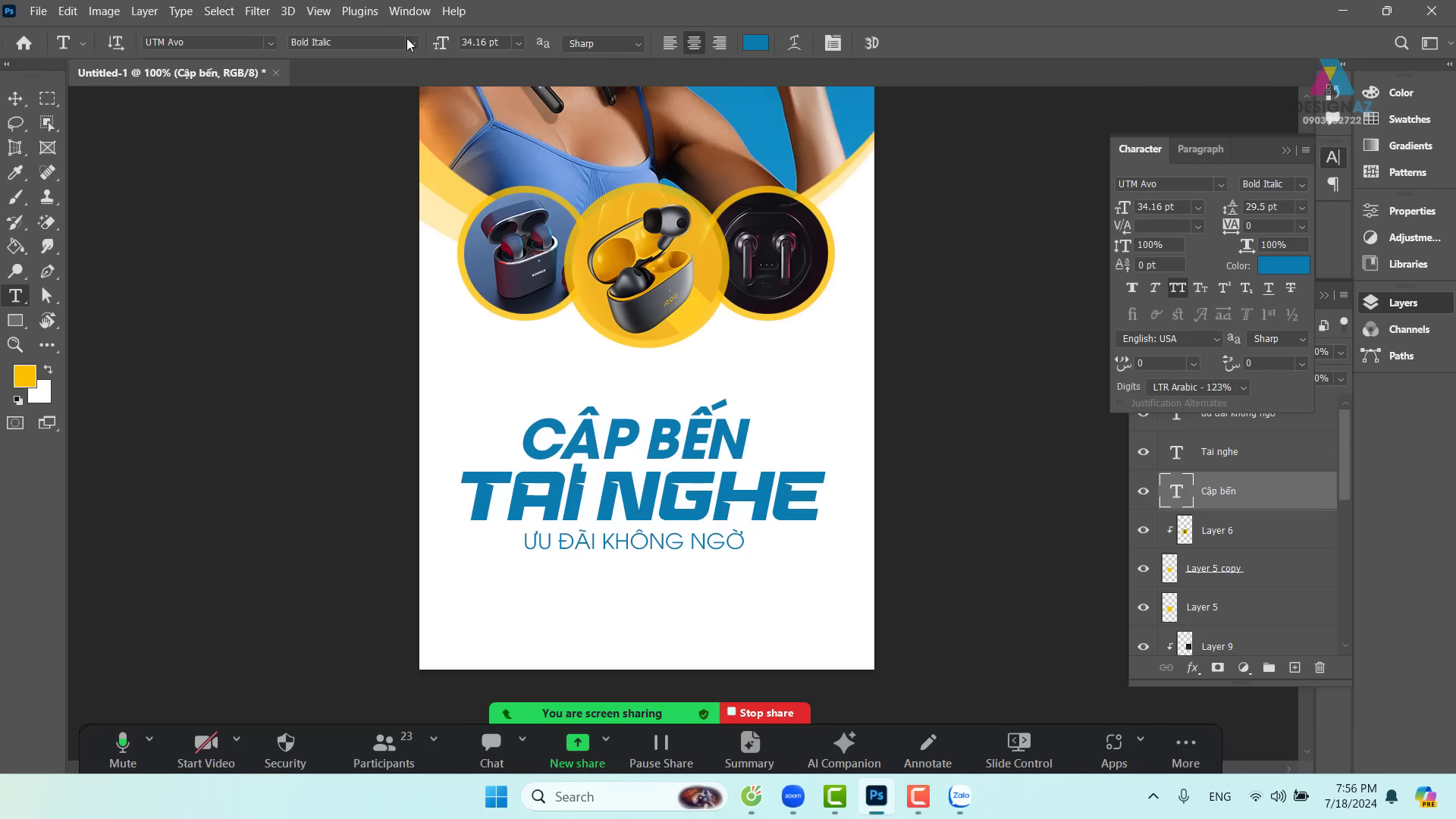
# - Set the "CẬP BẾN" heading to the Bold font style
pyautogui.click(407, 39)
pyautogui.click(396, 63)
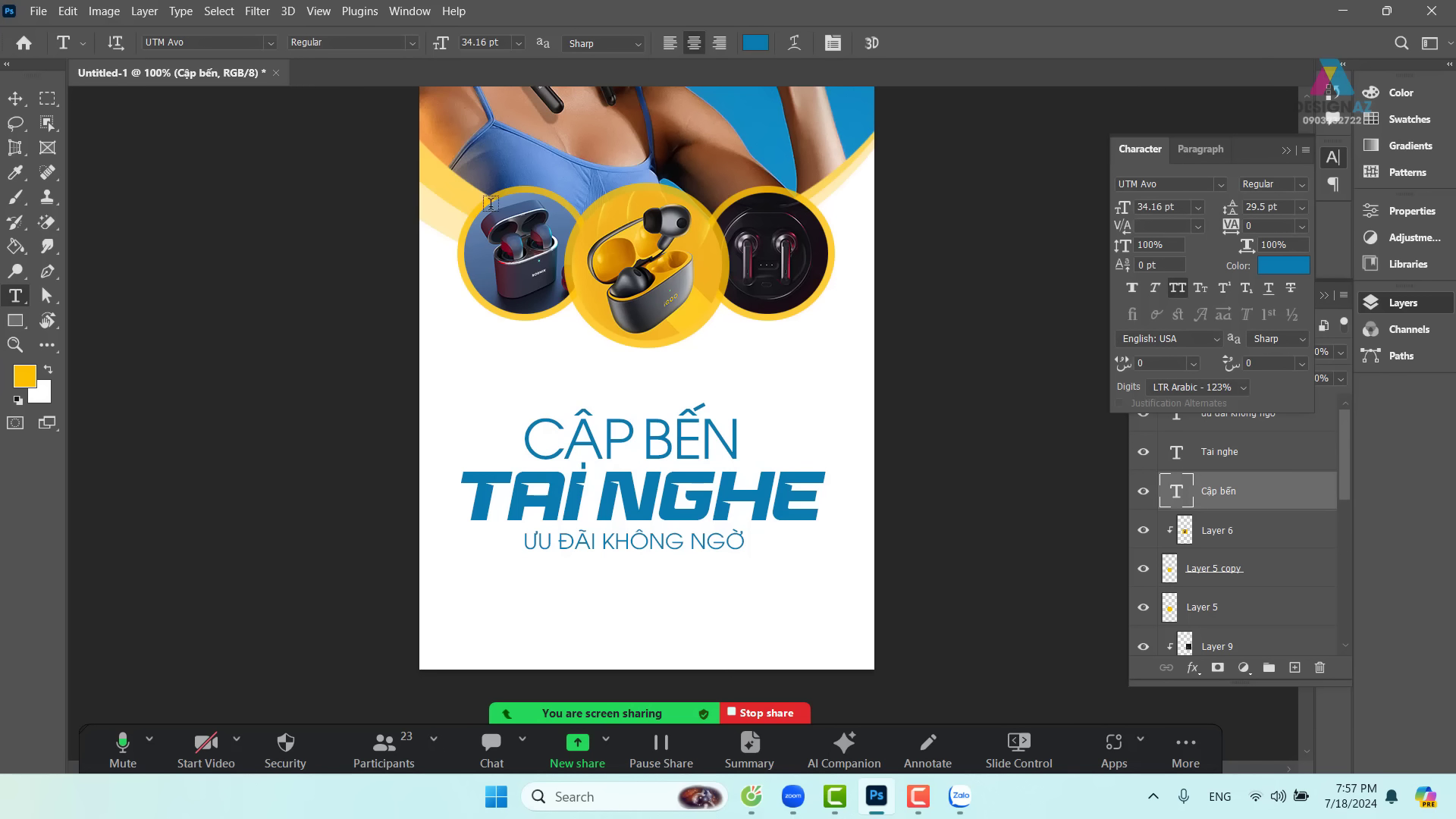
pyautogui.click(411, 43)
pyautogui.click(389, 90)
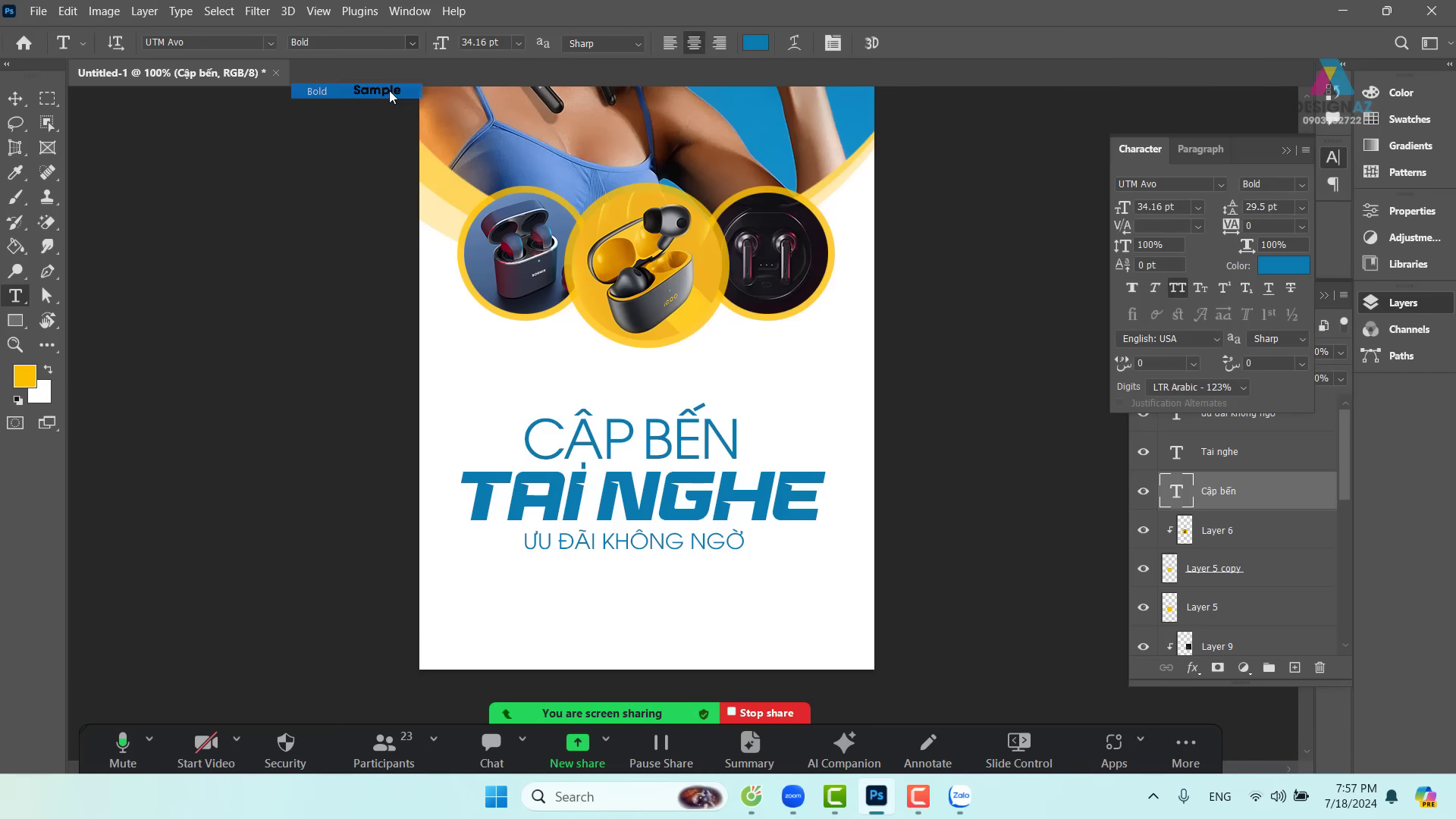
# - Try the Bold Italic font style on the "CẬP BẾN" heading, and undo it
pyautogui.click(412, 42)
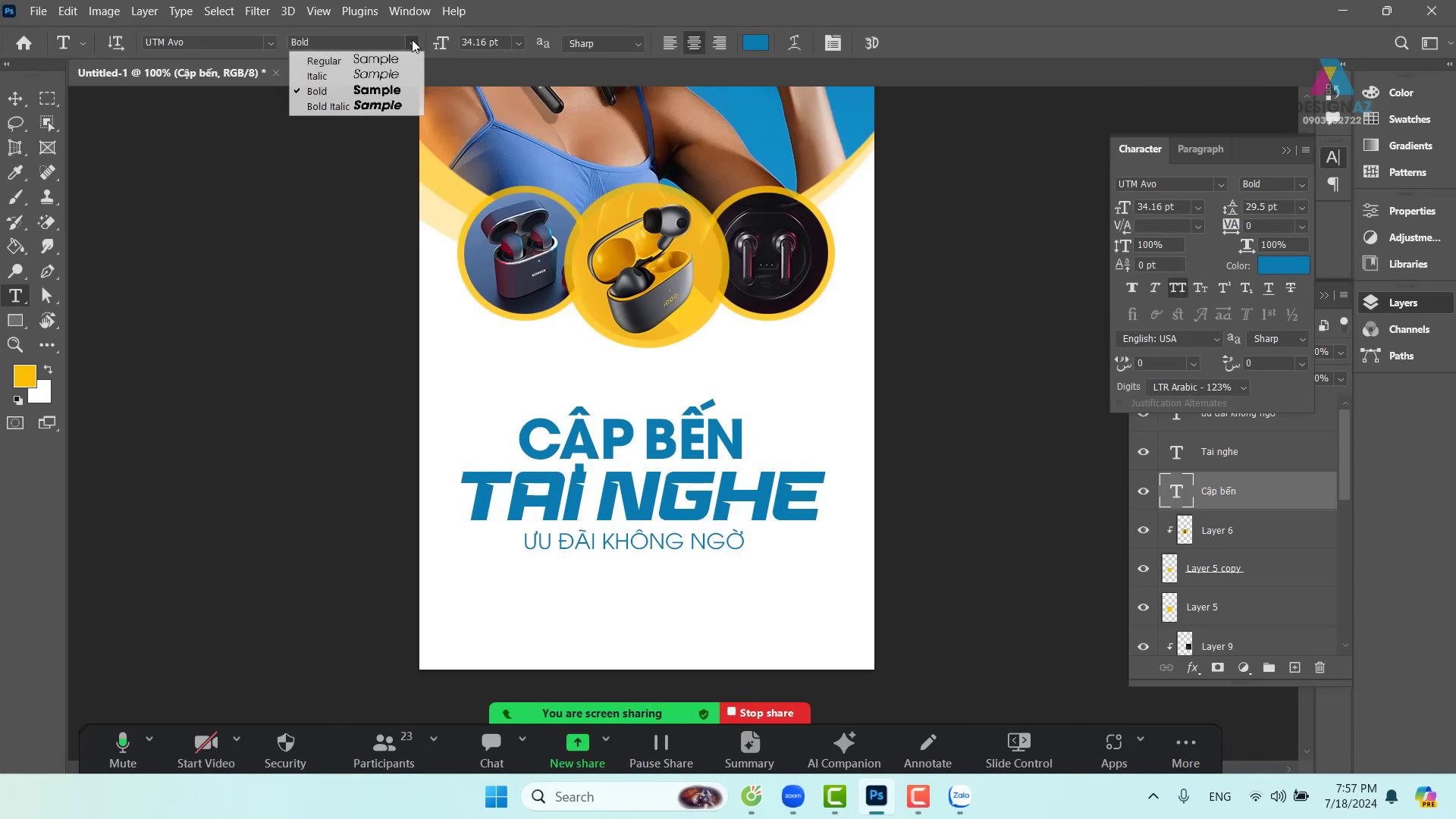
pyautogui.click(383, 107)
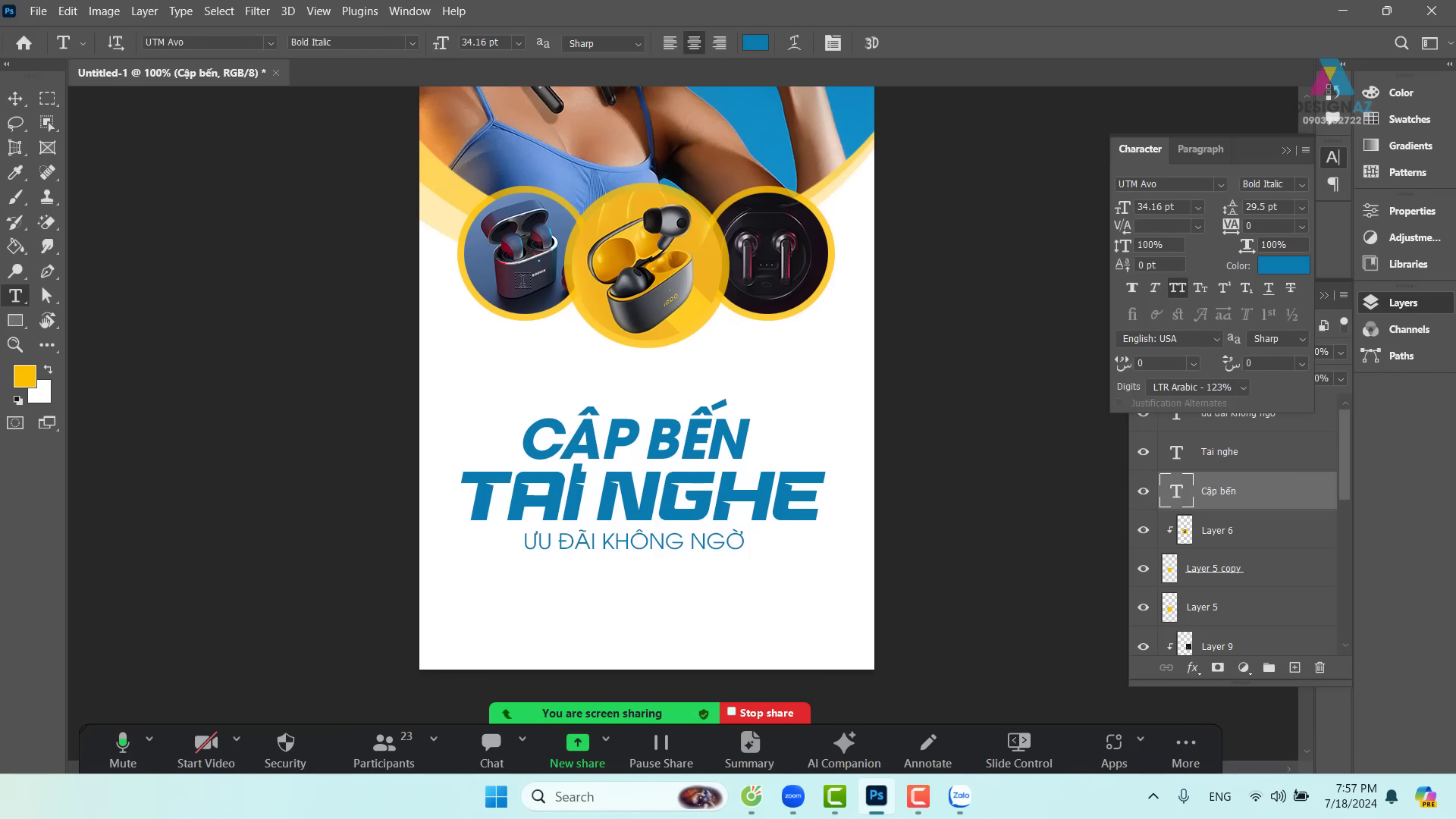
pyautogui.hotkey('ctrl', '+')
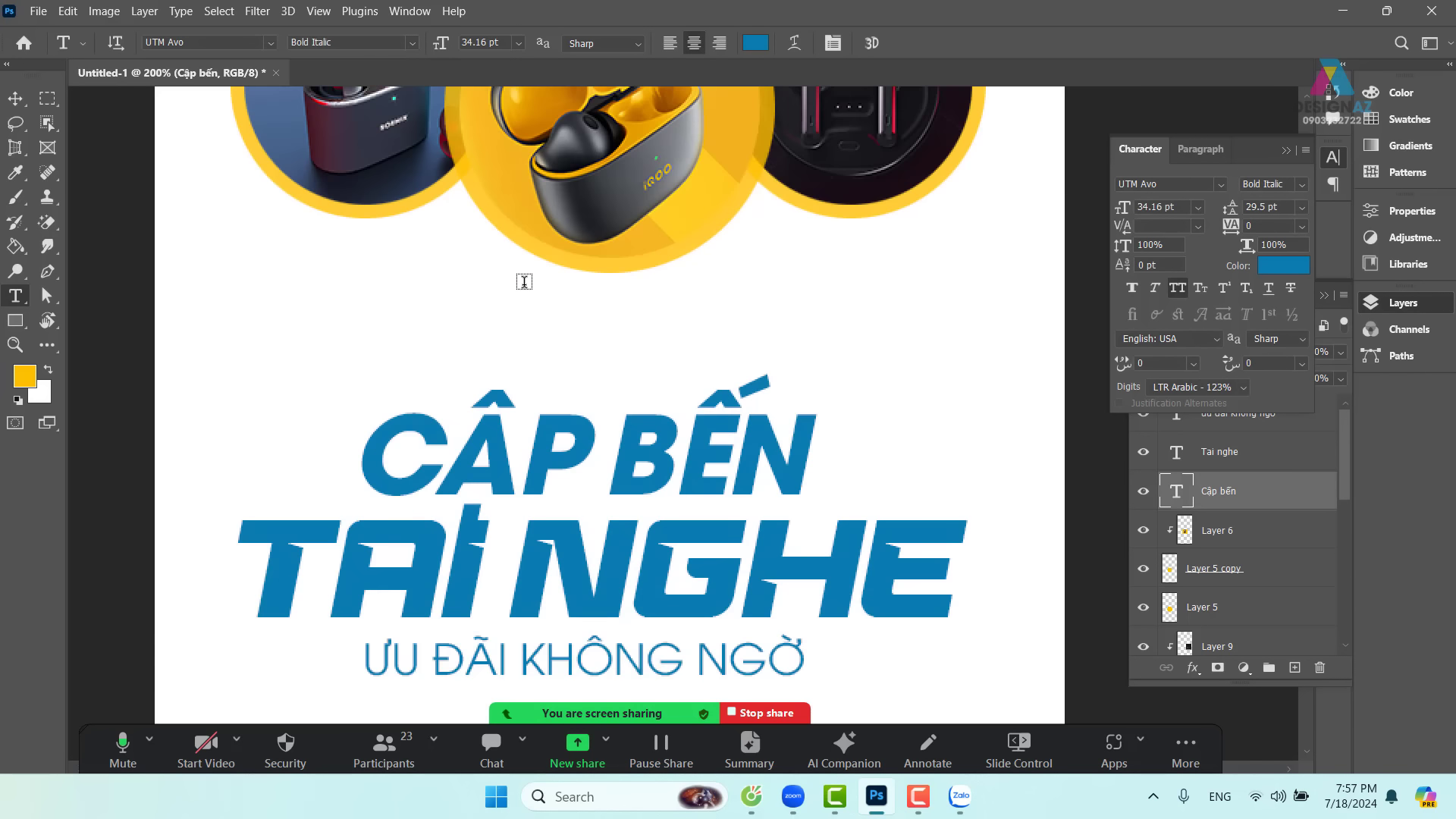
pyautogui.moveTo(578, 451); pyautogui.dragTo(589, 354)
pyautogui.click(15, 98)
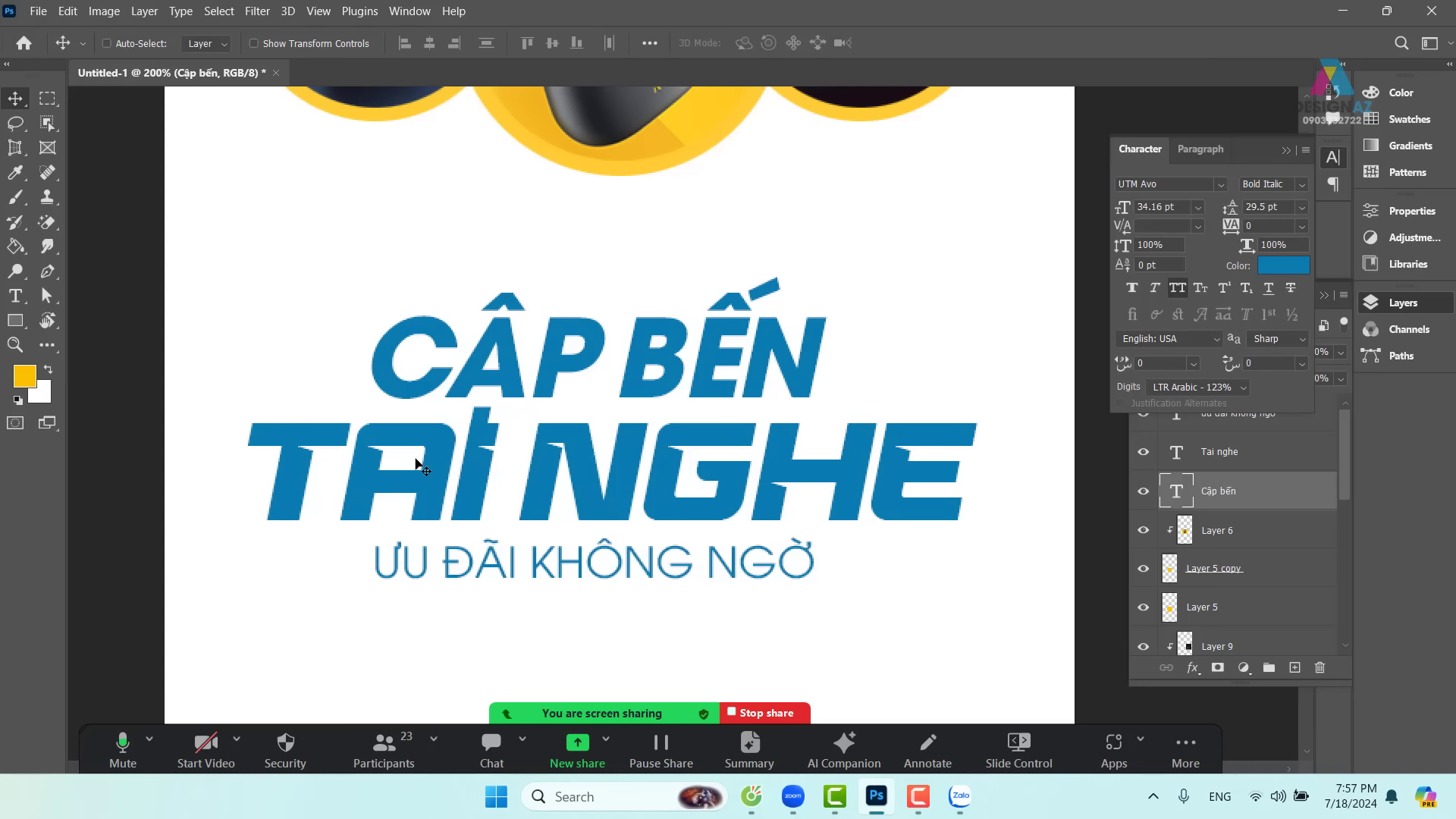
pyautogui.hotkey('ctrl', 'z')
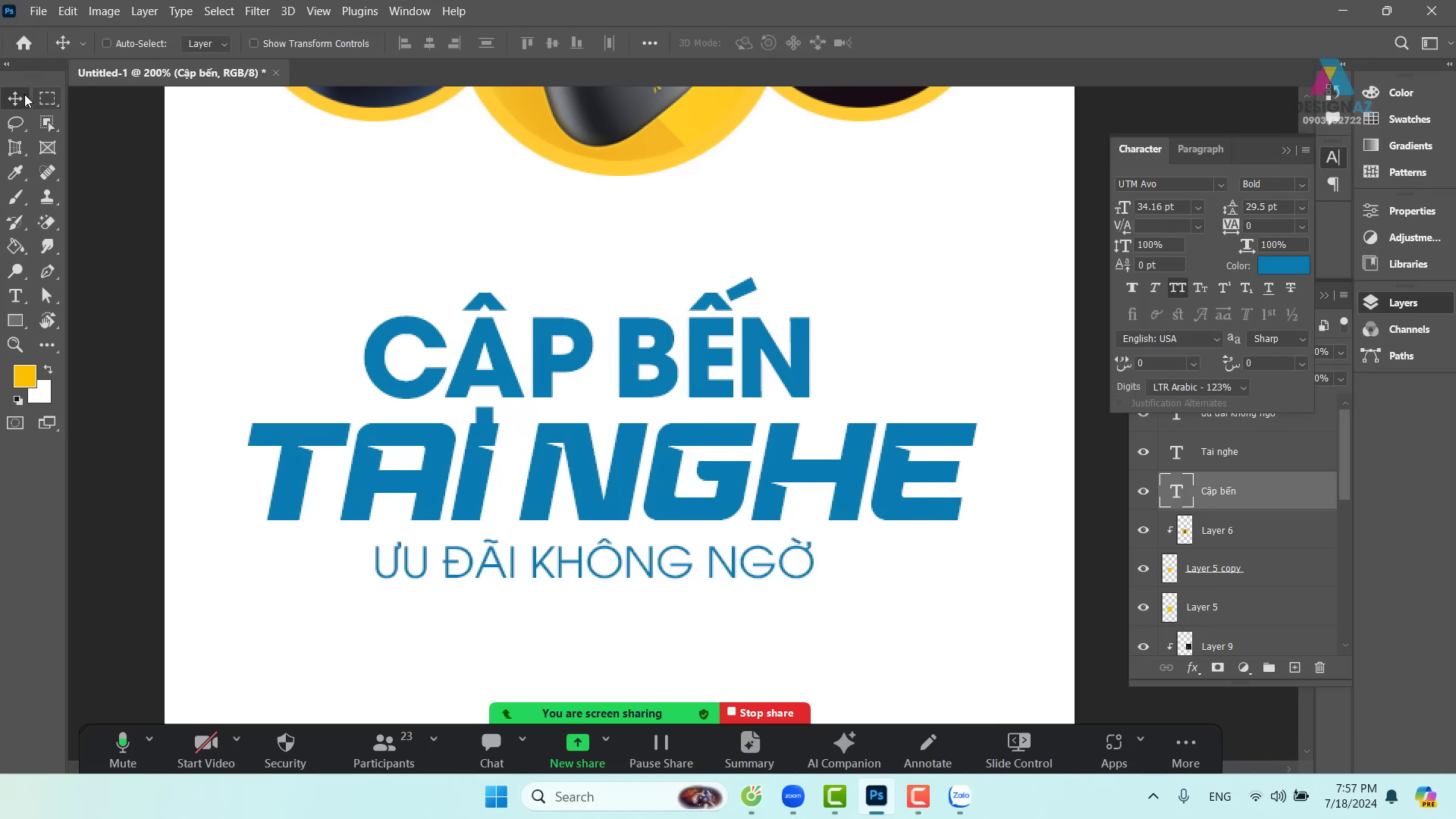
# - Shift the "CẬP BẾN" heading slightly to the right and nudge it up above "TAI NGHE"
pyautogui.moveTo(571, 367); pyautogui.dragTo(570, 363)
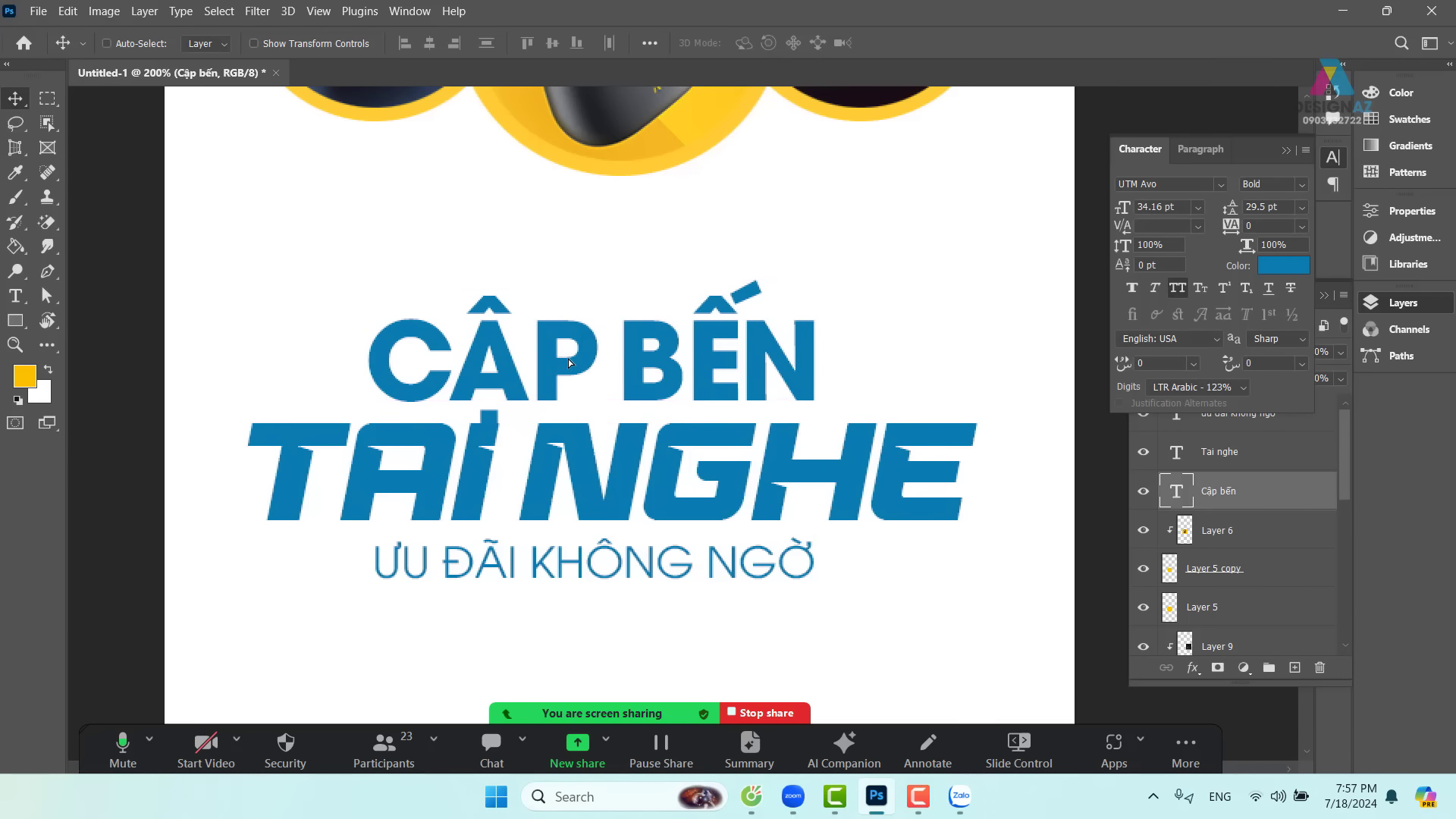
pyautogui.press('Up')
pyautogui.press('Up')
pyautogui.press('Up')
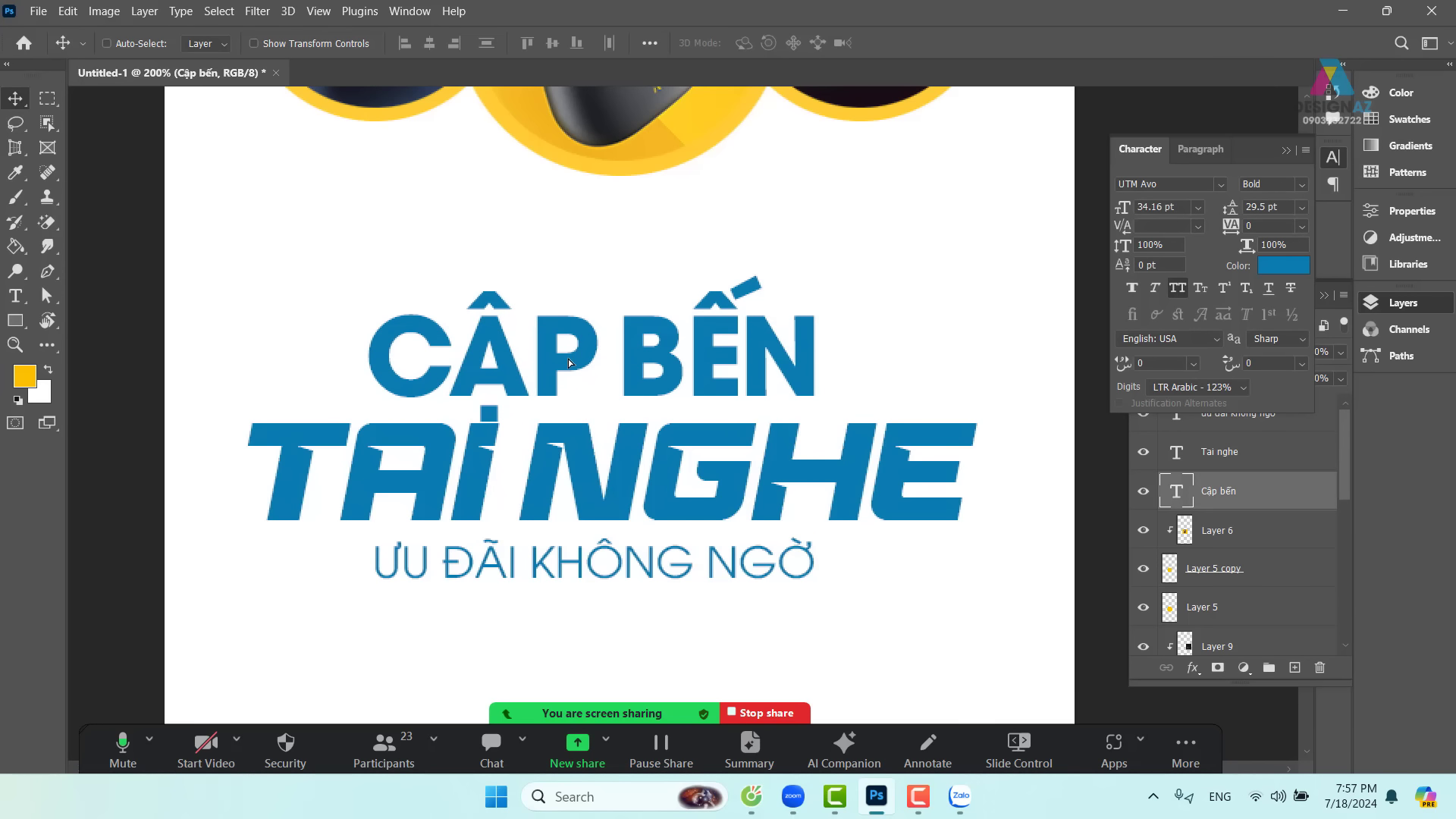
# - Skew the "CẬP BẾN" heading horizontally by about -9.4° so it slants like "TAI NGHE"
pyautogui.hotkey('ctrl', 't')
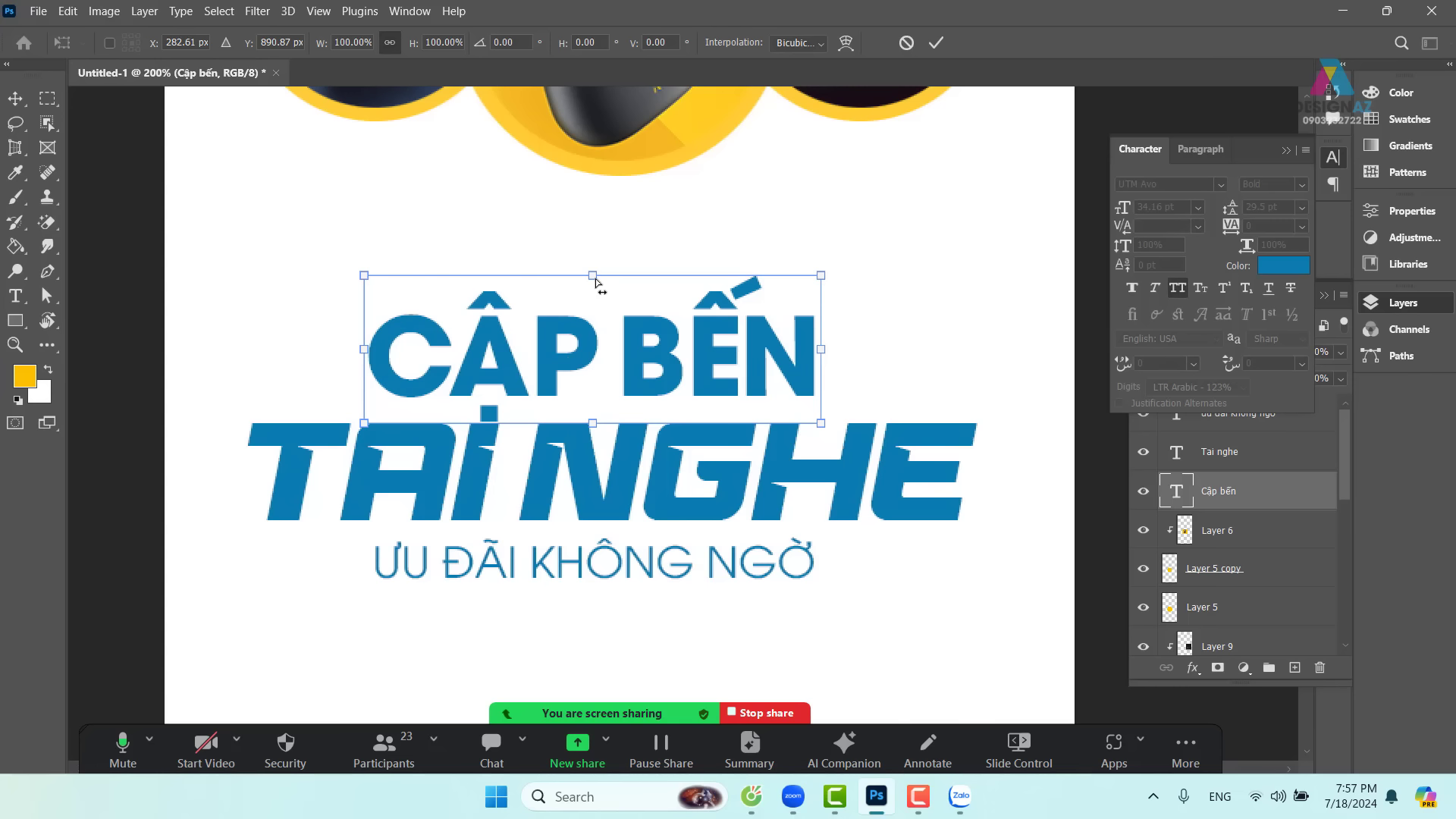
pyautogui.moveTo(597, 279); pyautogui.dragTo(620, 285)
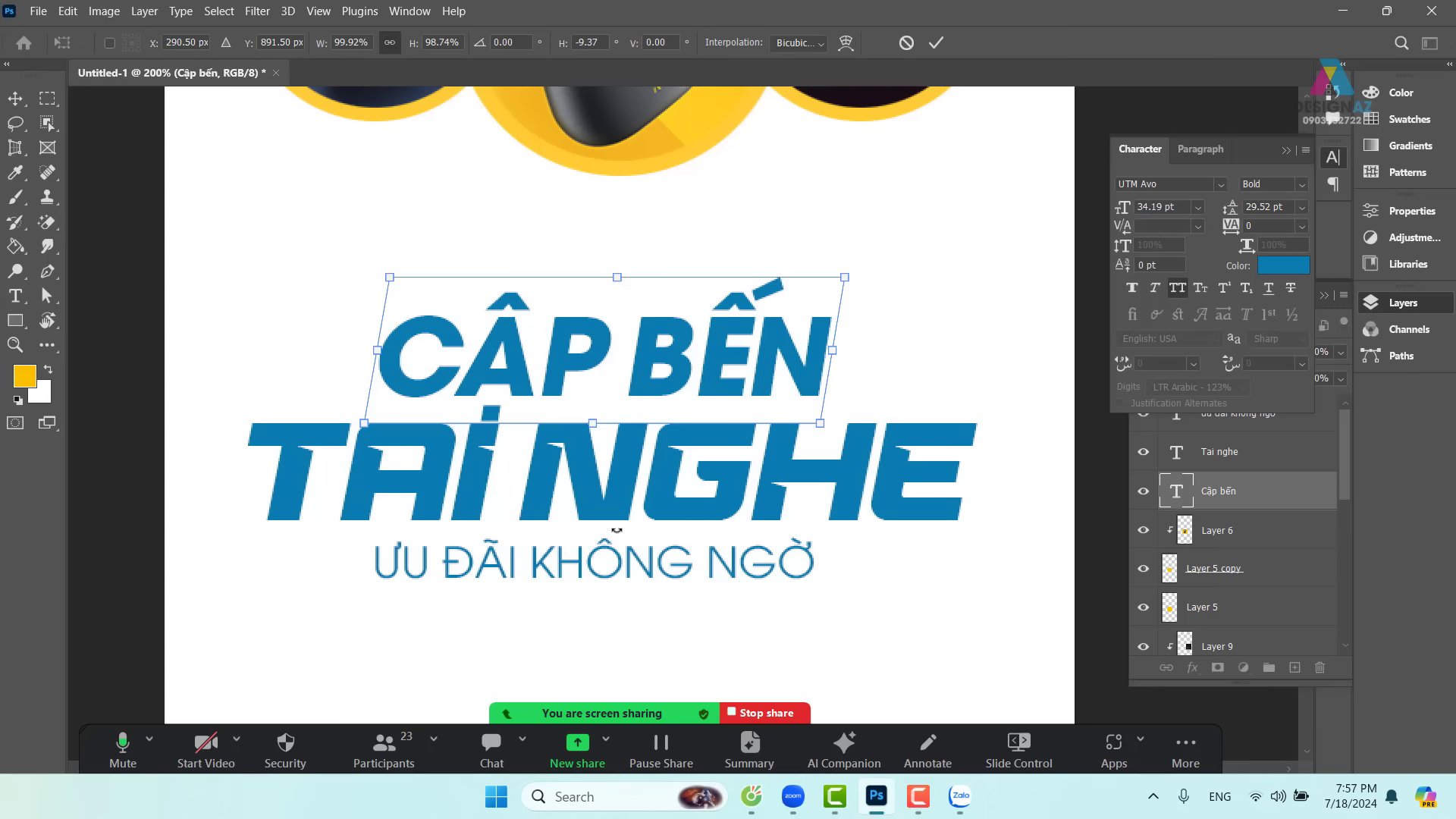
pyautogui.press('Return')
# - Tighten the kerning between the letters B and Ế in the "CẬP BẾN" heading to -60
pyautogui.press('t')
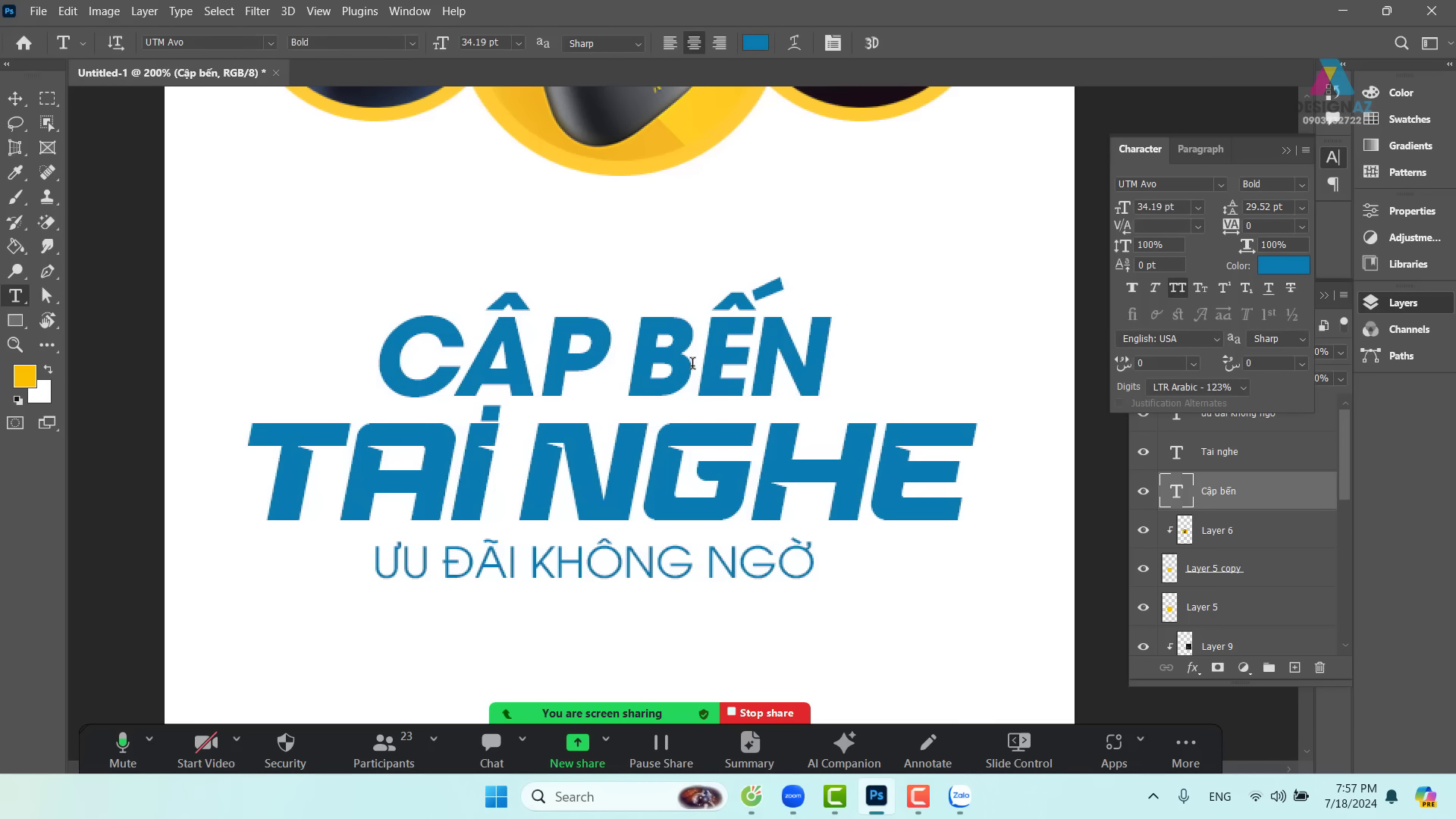
pyautogui.click(696, 364)
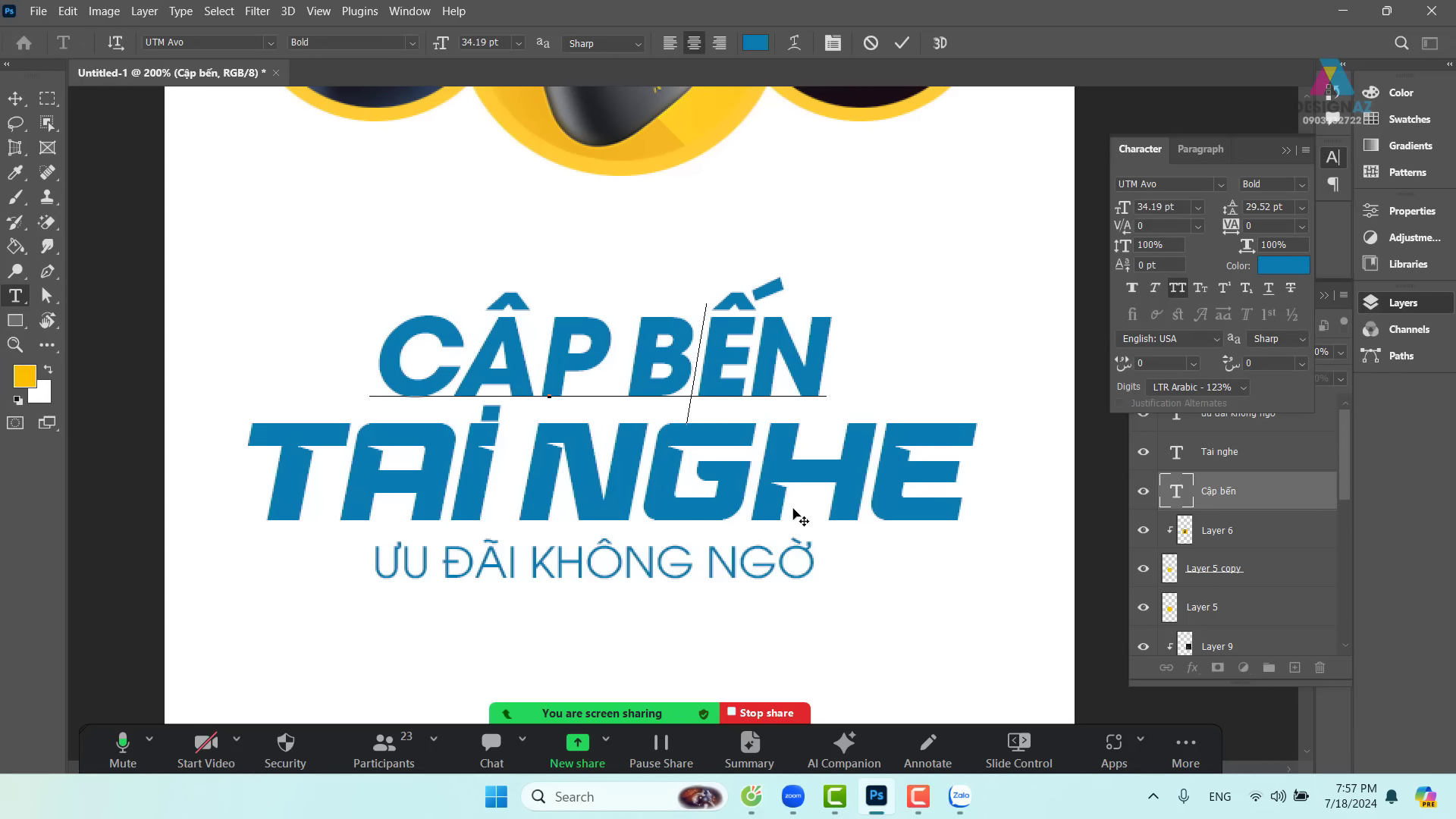
pyautogui.hotkey('alt', 'Left')
pyautogui.hotkey('alt', 'Left')
pyautogui.hotkey('alt', 'Left')
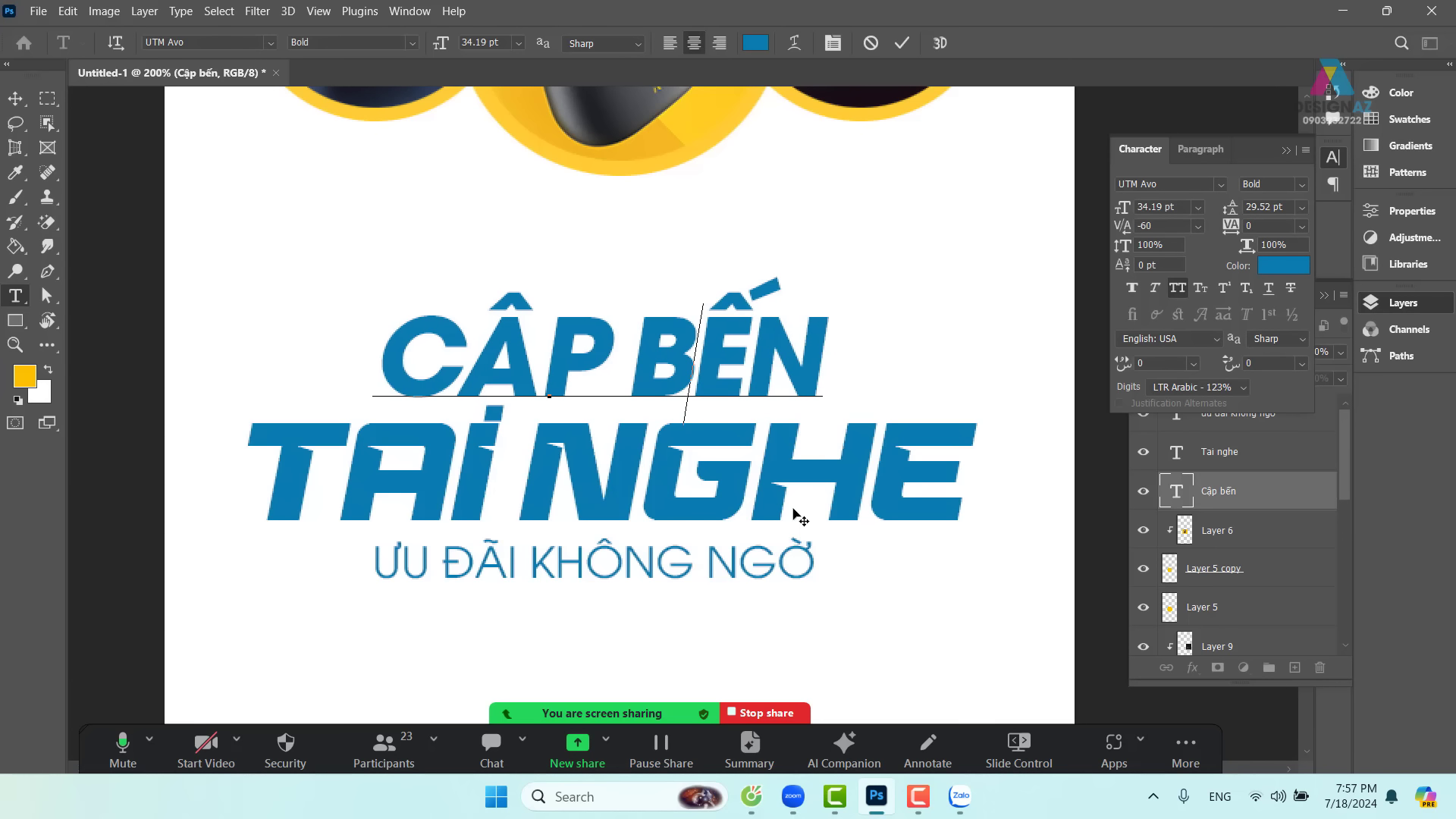
# - Tighten the kerning between the first two letters of "CẬP" to -80
pyautogui.click(545, 384)
pyautogui.click(459, 383)
pyautogui.hotkey('alt', 'Left')
pyautogui.hotkey('alt', 'Left')
pyautogui.hotkey('alt', 'Left')
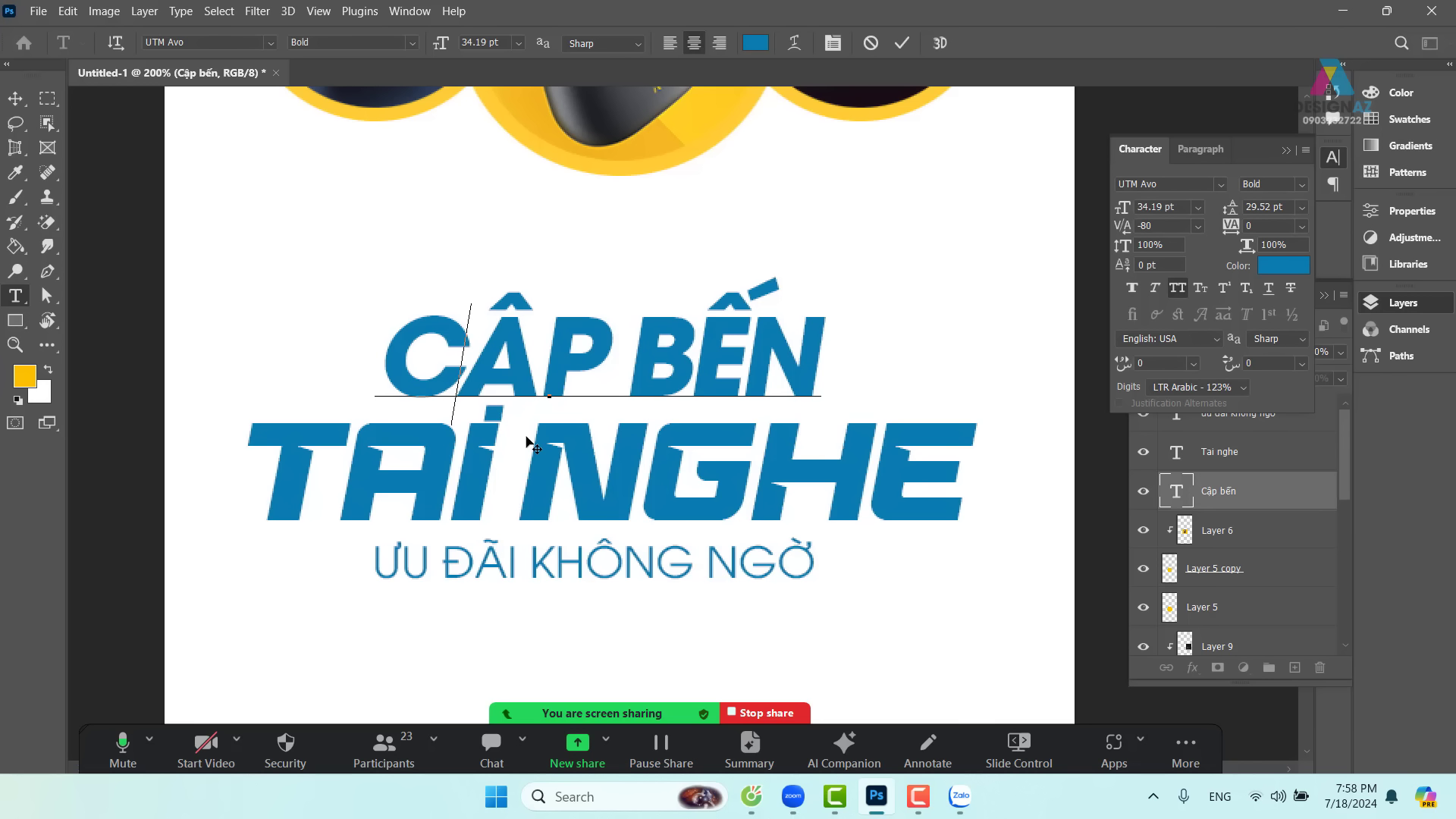
# - Narrow the gap between the words "CẬP" and "BẾN" with a kerning of -180
pyautogui.hotkey('alt', 'Left')
pyautogui.hotkey('alt', 'Left')
pyautogui.hotkey('alt', 'Left')
pyautogui.hotkey('alt', 'Left')
pyautogui.hotkey('alt', 'Left')
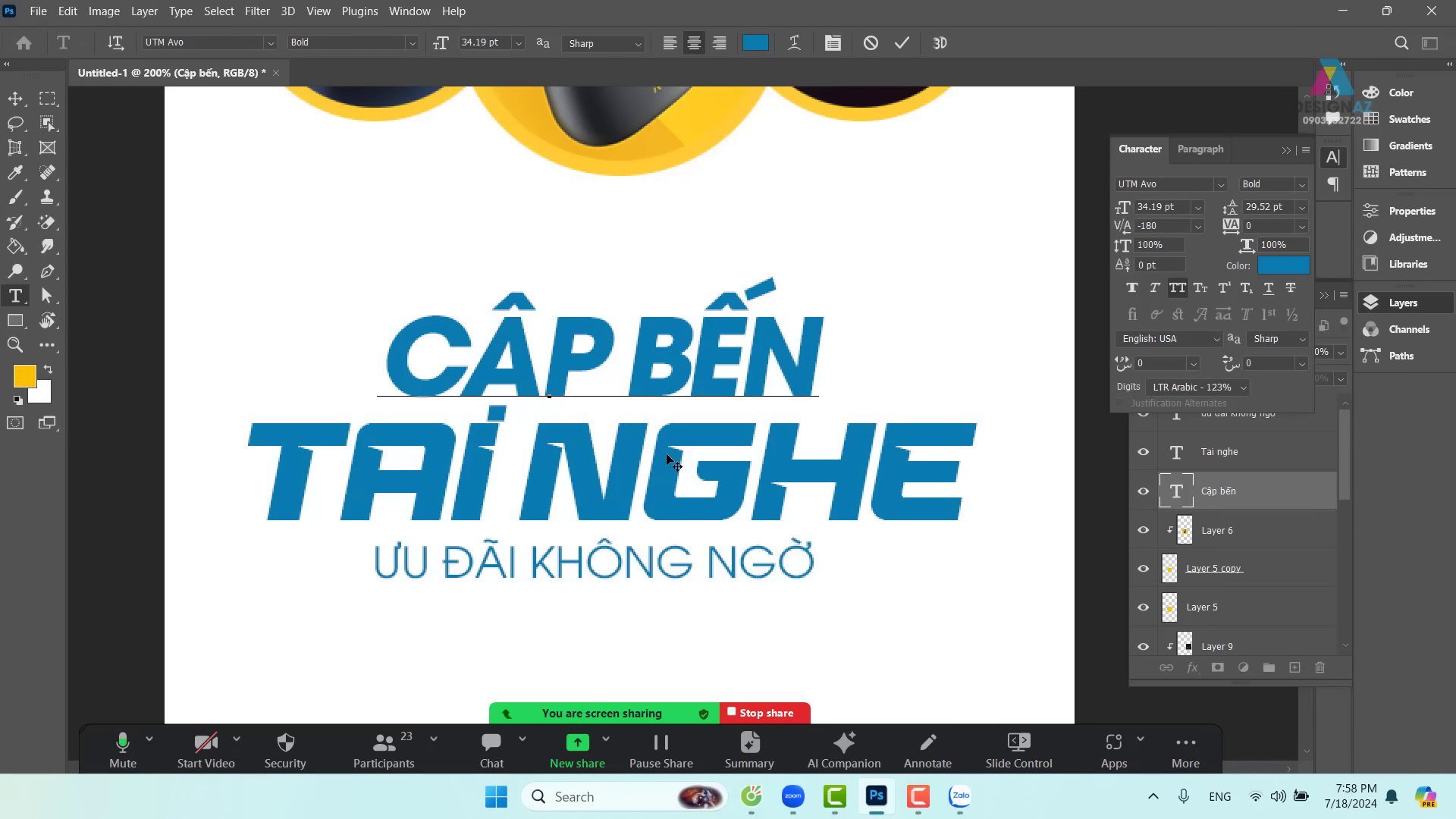
# - Reposition the kerned "CẬP BẾN" heading slightly higher to clear the "TAI NGHE" line
pyautogui.click(15, 98)
pyautogui.moveTo(703, 372); pyautogui.dragTo(705, 371)
pyautogui.press('Down')
pyautogui.press('Down')
pyautogui.press('Down')
pyautogui.press('Down')
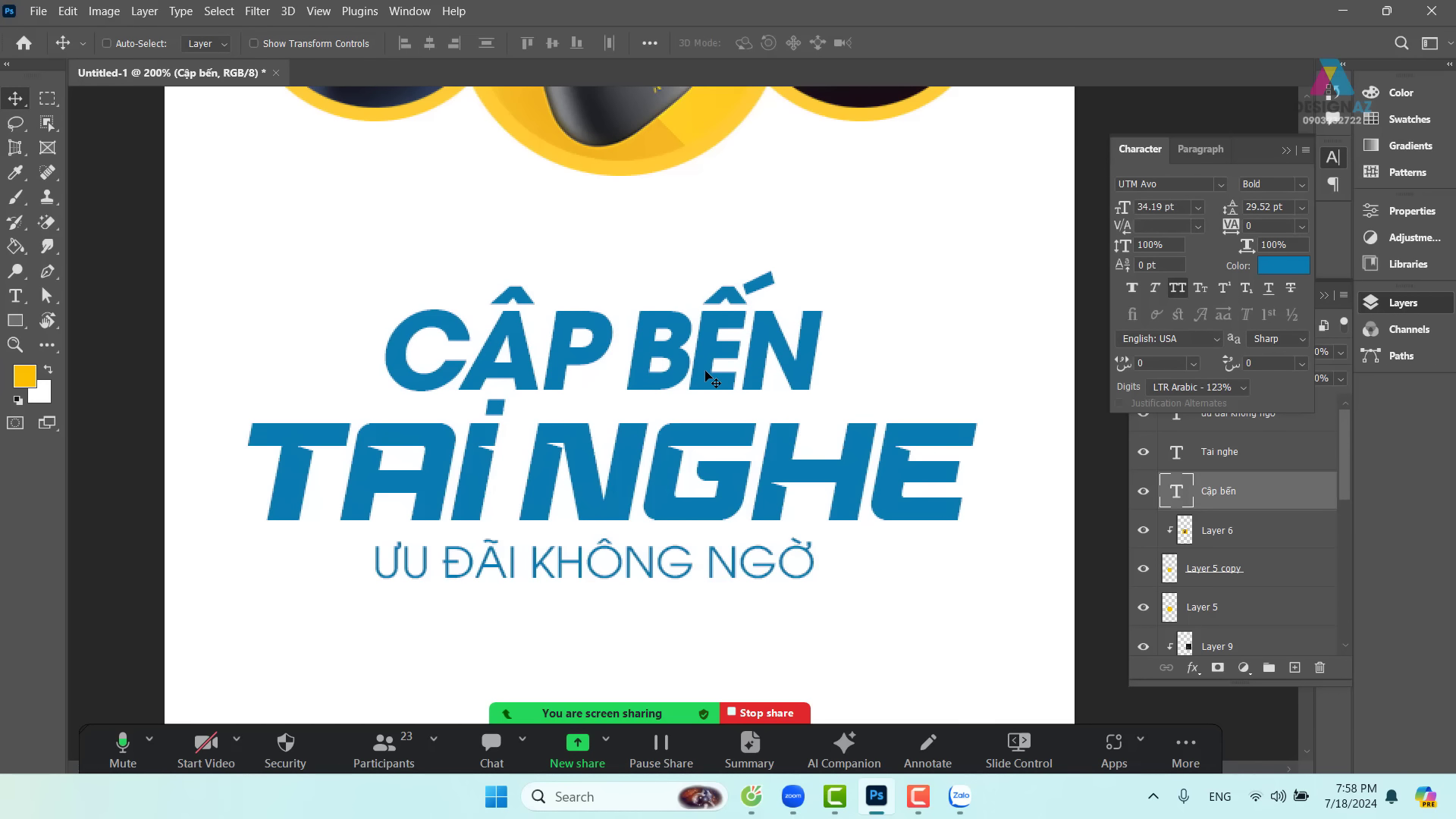
# - Set the "ƯU ĐÃI KHÔNG NGỜ" subtitle to the Italic font style
pyautogui.hotkey('ctrl', '-')
pyautogui.hotkey('ctrl', '-')
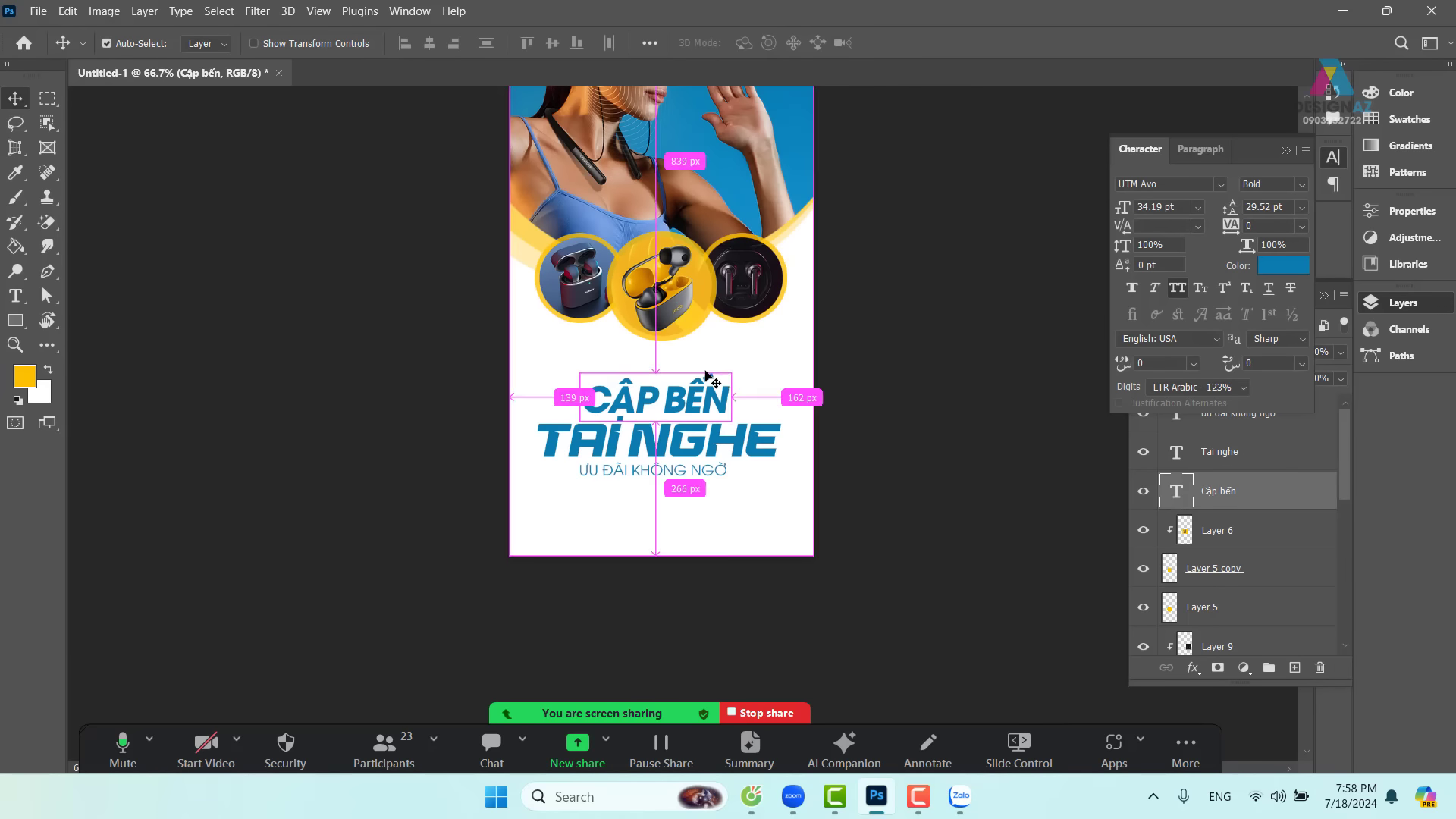
pyautogui.moveTo(814, 383); pyautogui.dragTo(795, 455)
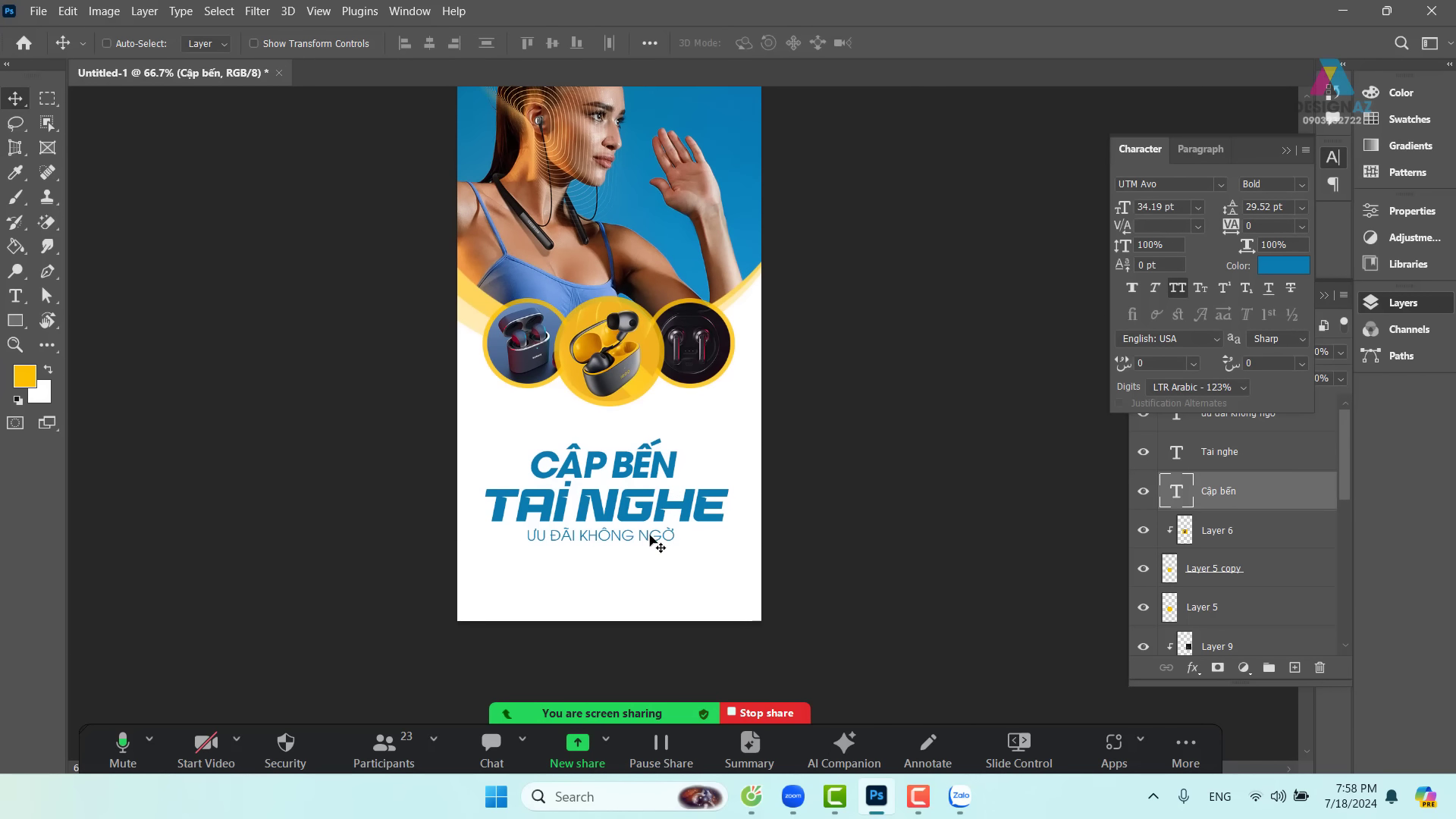
pyautogui.press('ctrl')
pyautogui.hotkey('ctrl', '+')
pyautogui.moveTo(559, 571); pyautogui.dragTo(615, 537)
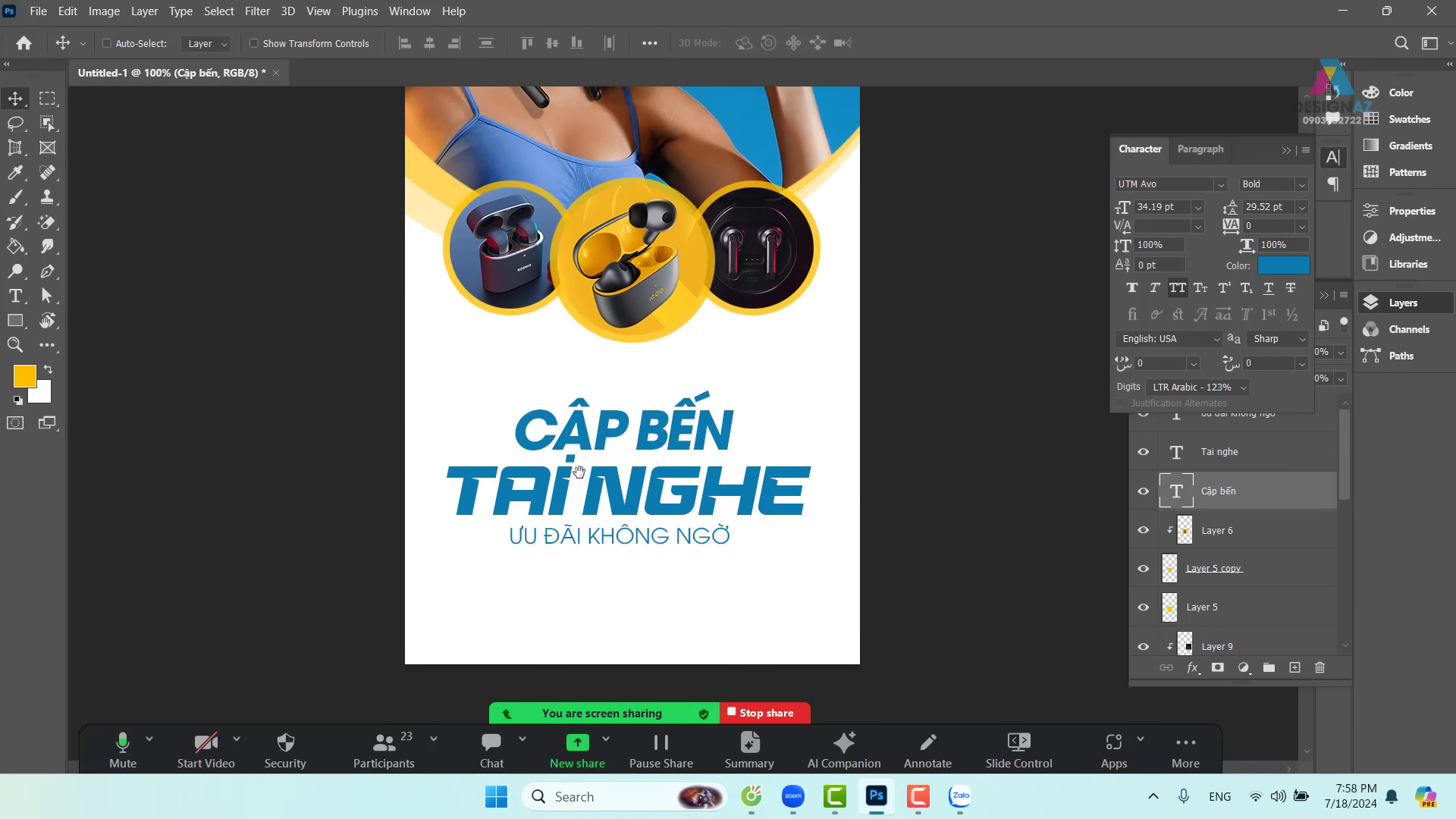
pyautogui.rightClick(613, 534)
pyautogui.click(652, 542)
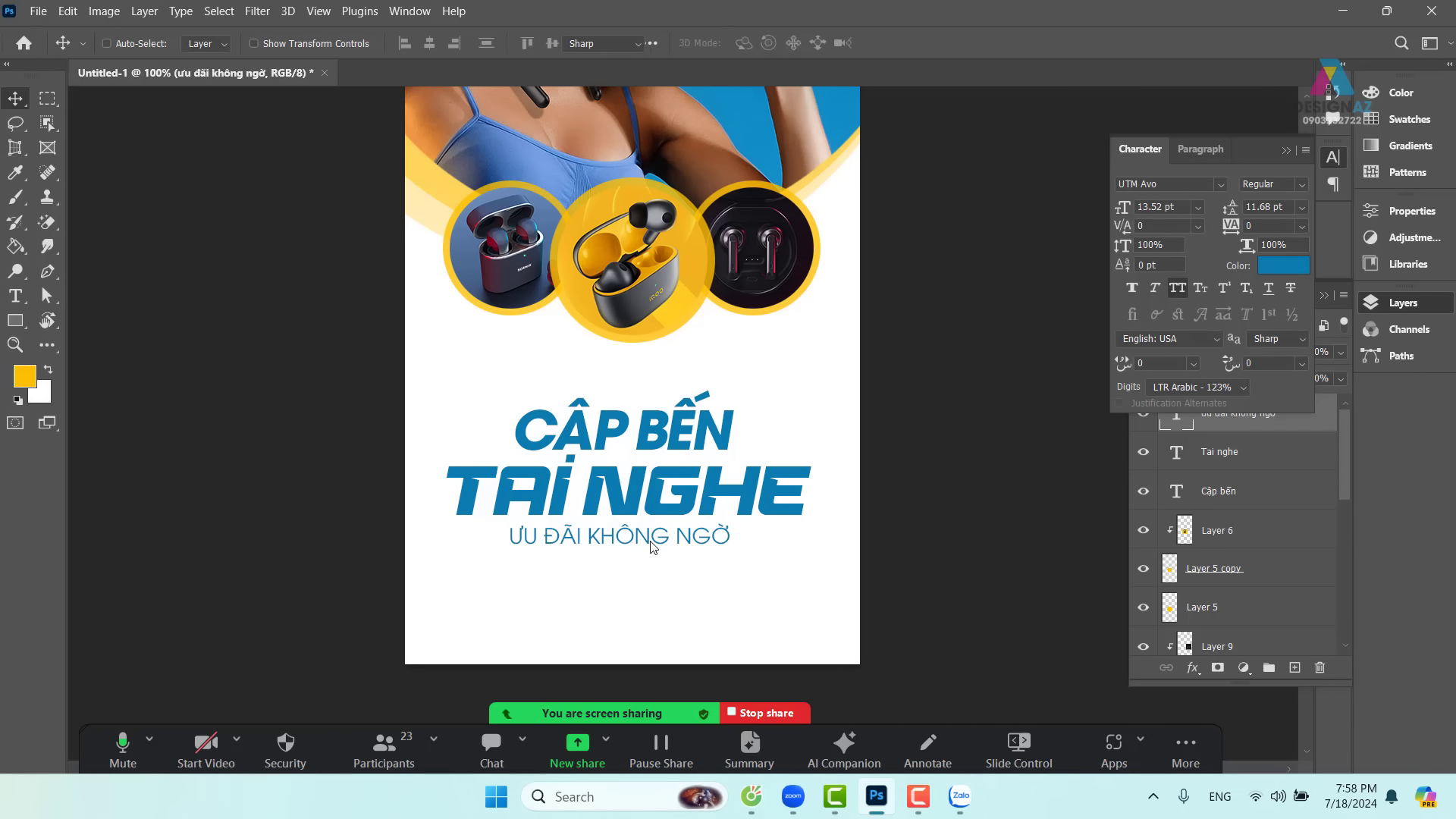
pyautogui.press('t')
pyautogui.click(415, 43)
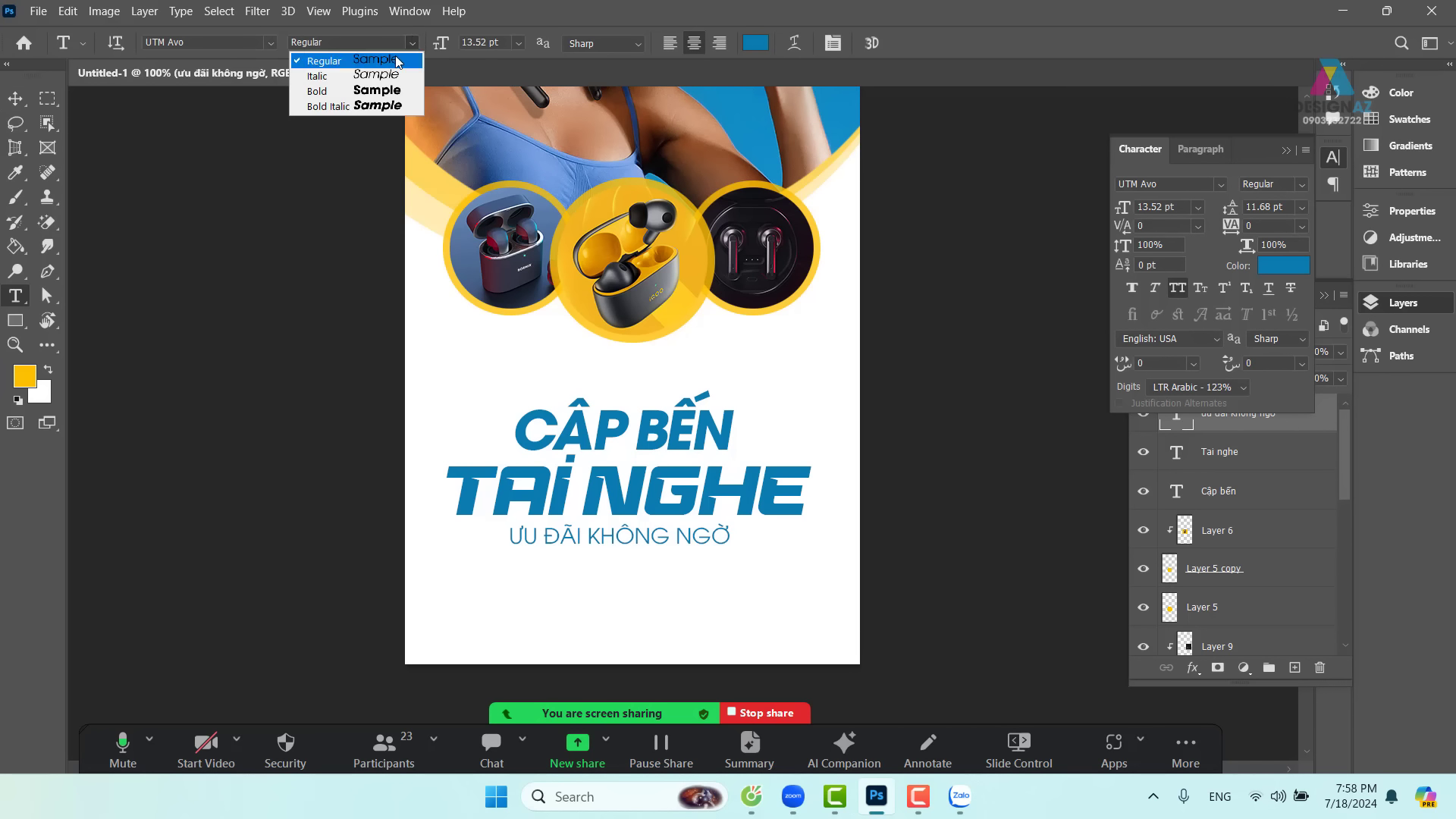
pyautogui.click(394, 67)
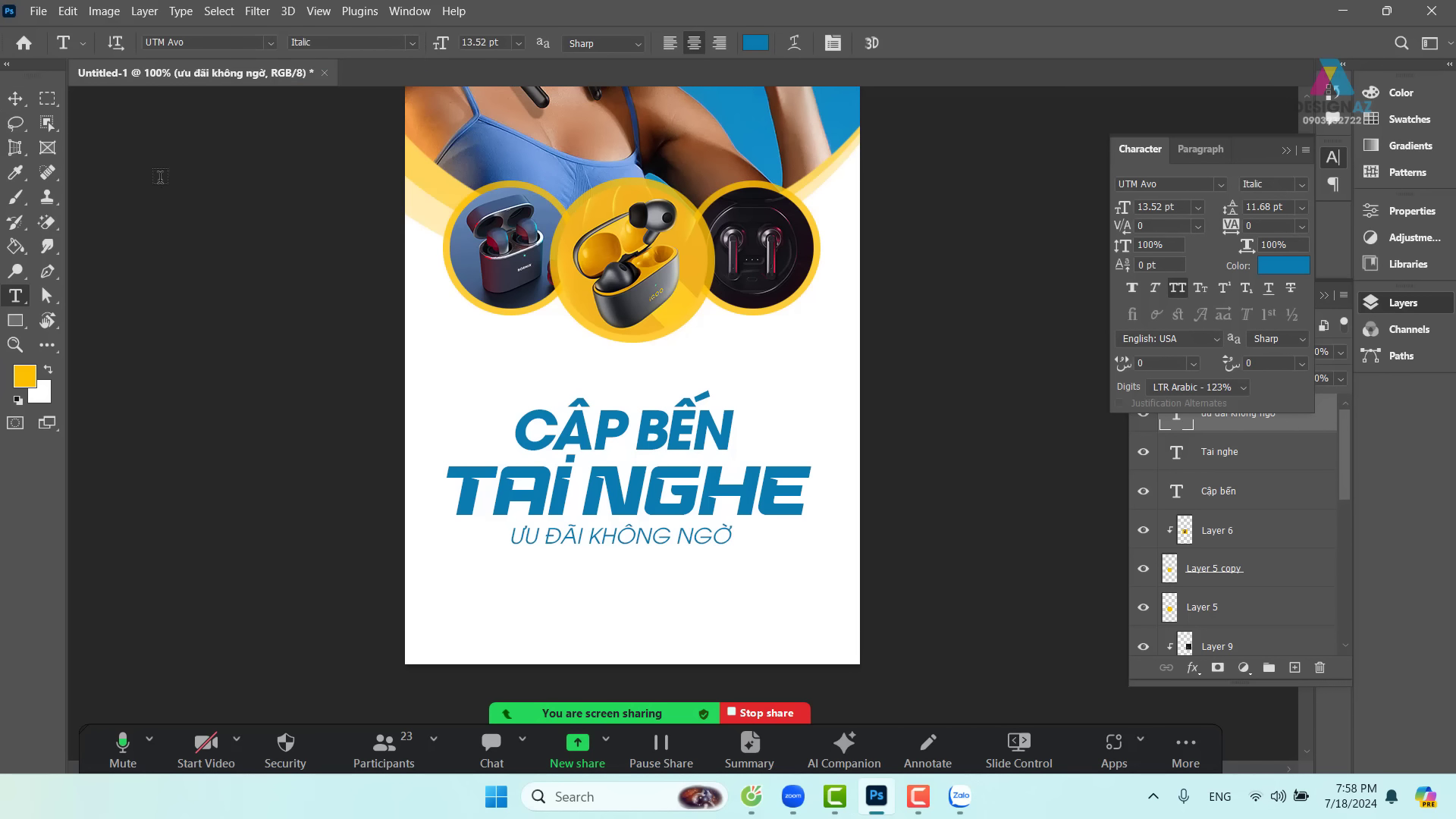
# - Move the "ƯU ĐÃI KHÔNG NGỜ" subtitle to line up with the left edge of "TAI NGHE"
pyautogui.click(15, 98)
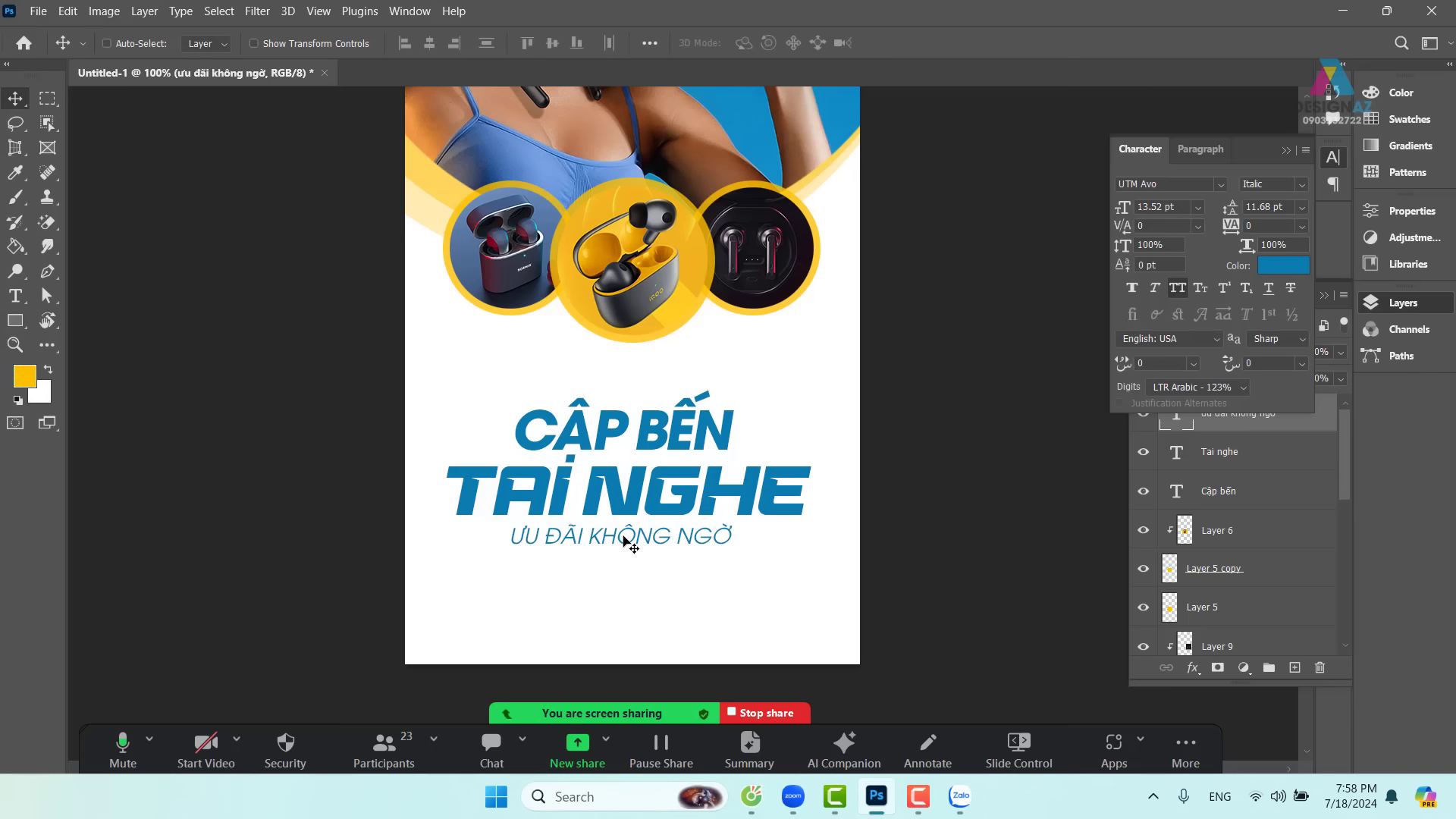
pyautogui.moveTo(710, 554); pyautogui.dragTo(504, 459)
pyautogui.hotkey('ctrl', '+')
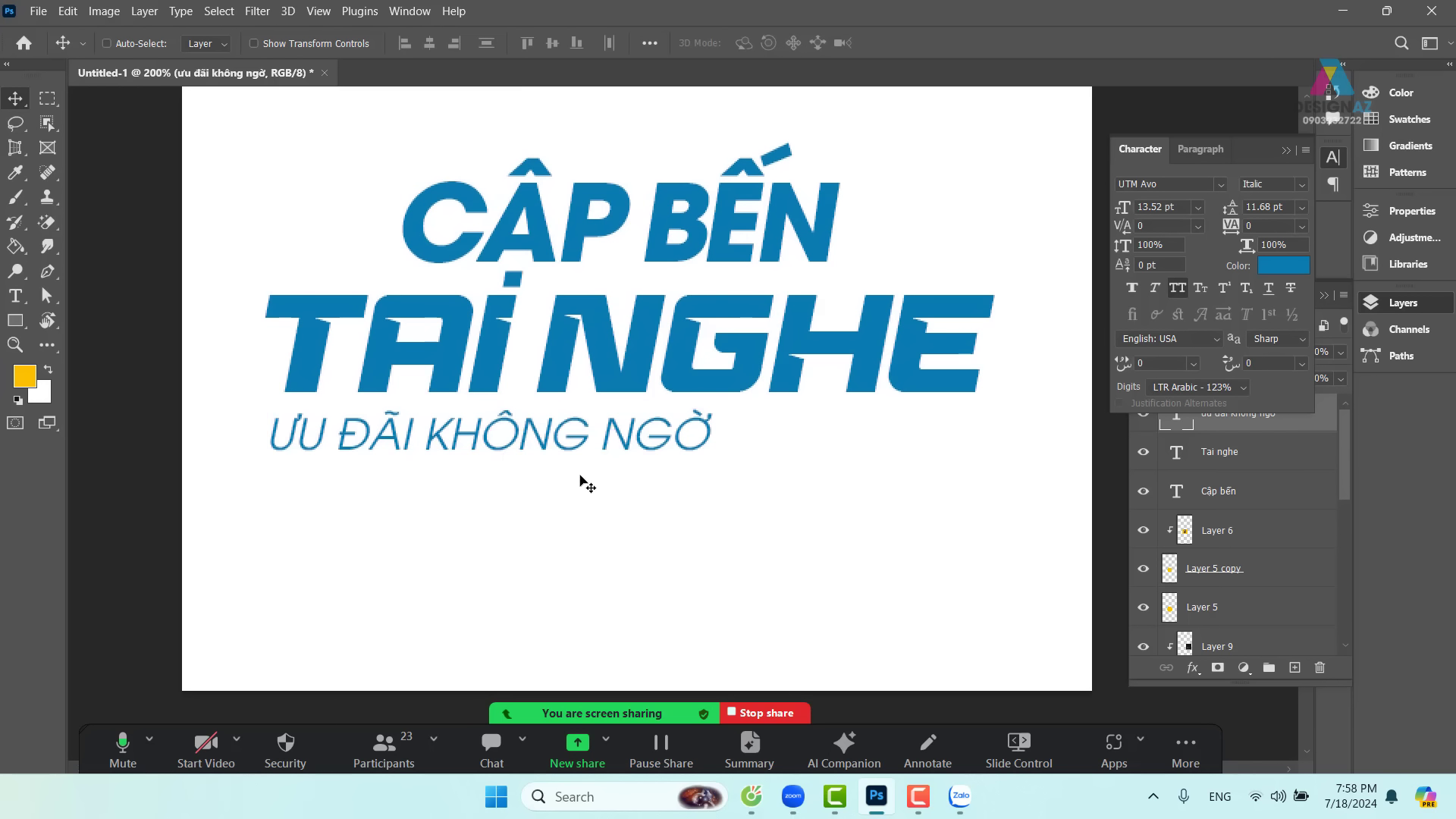
# - Set the subtitle's tracking to 200 and shift it back in line with the left edge of "TAI NGHE"
pyautogui.press('t')
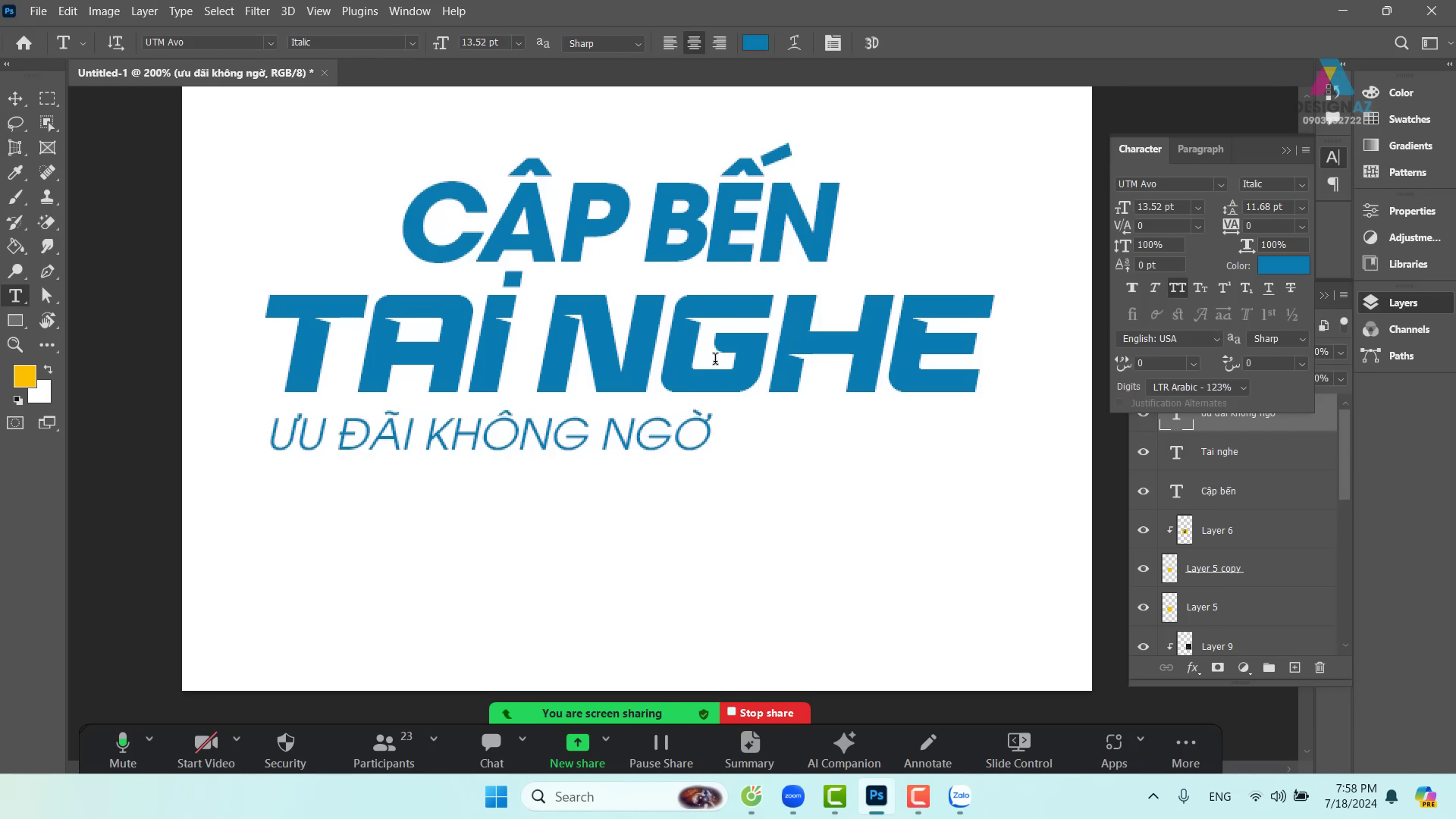
pyautogui.click(832, 46)
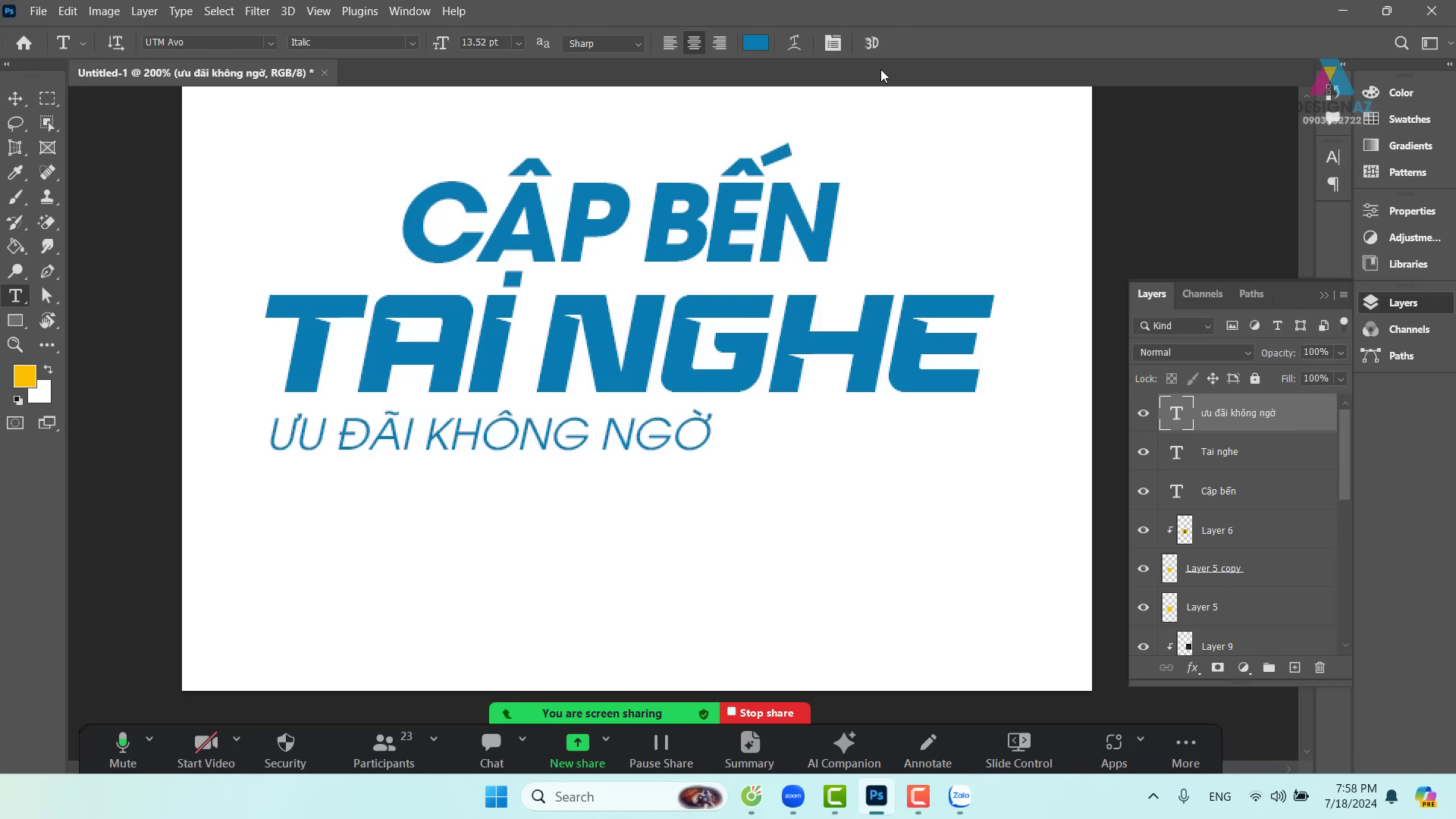
pyautogui.click(834, 44)
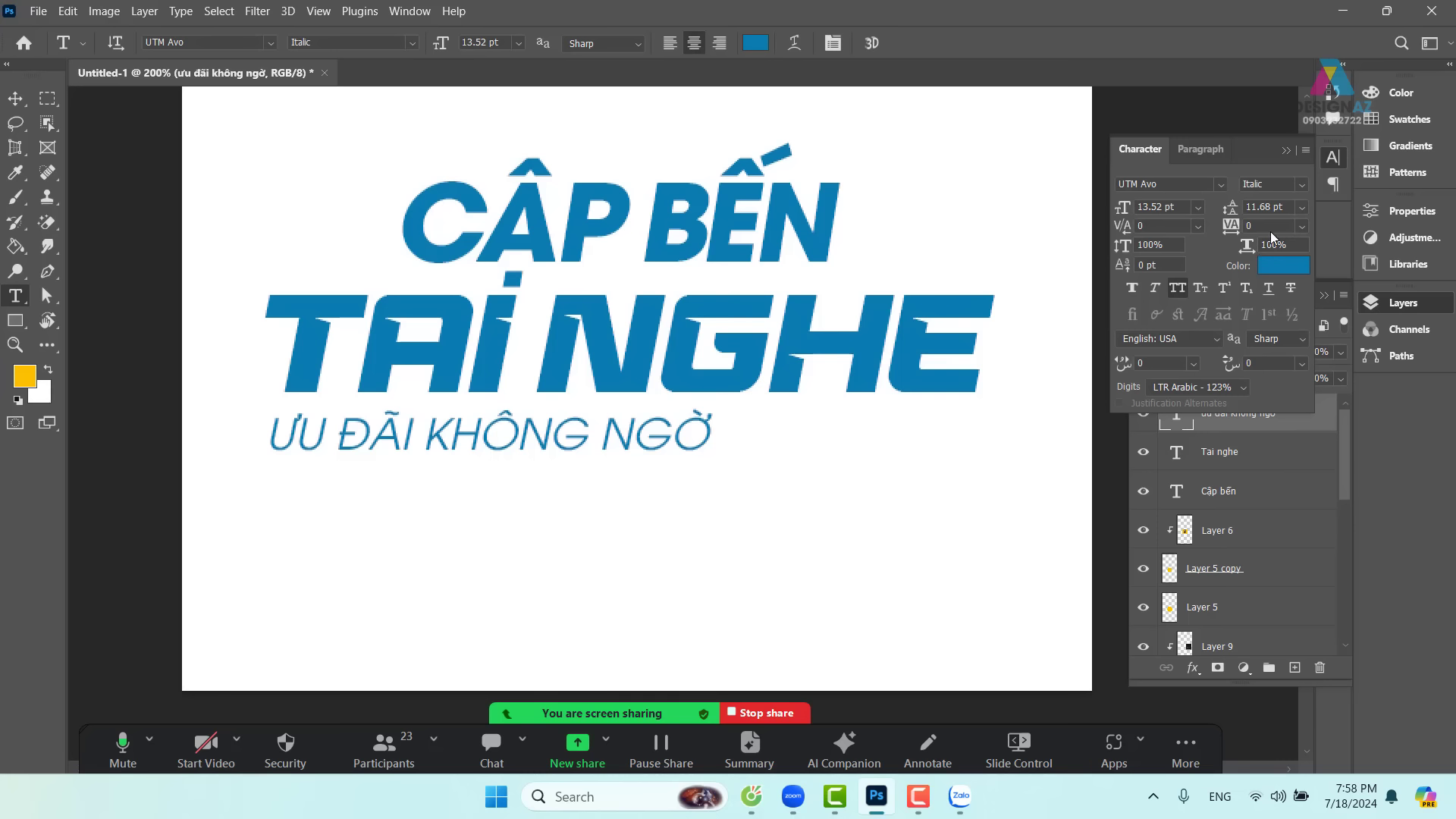
pyautogui.click(1302, 225)
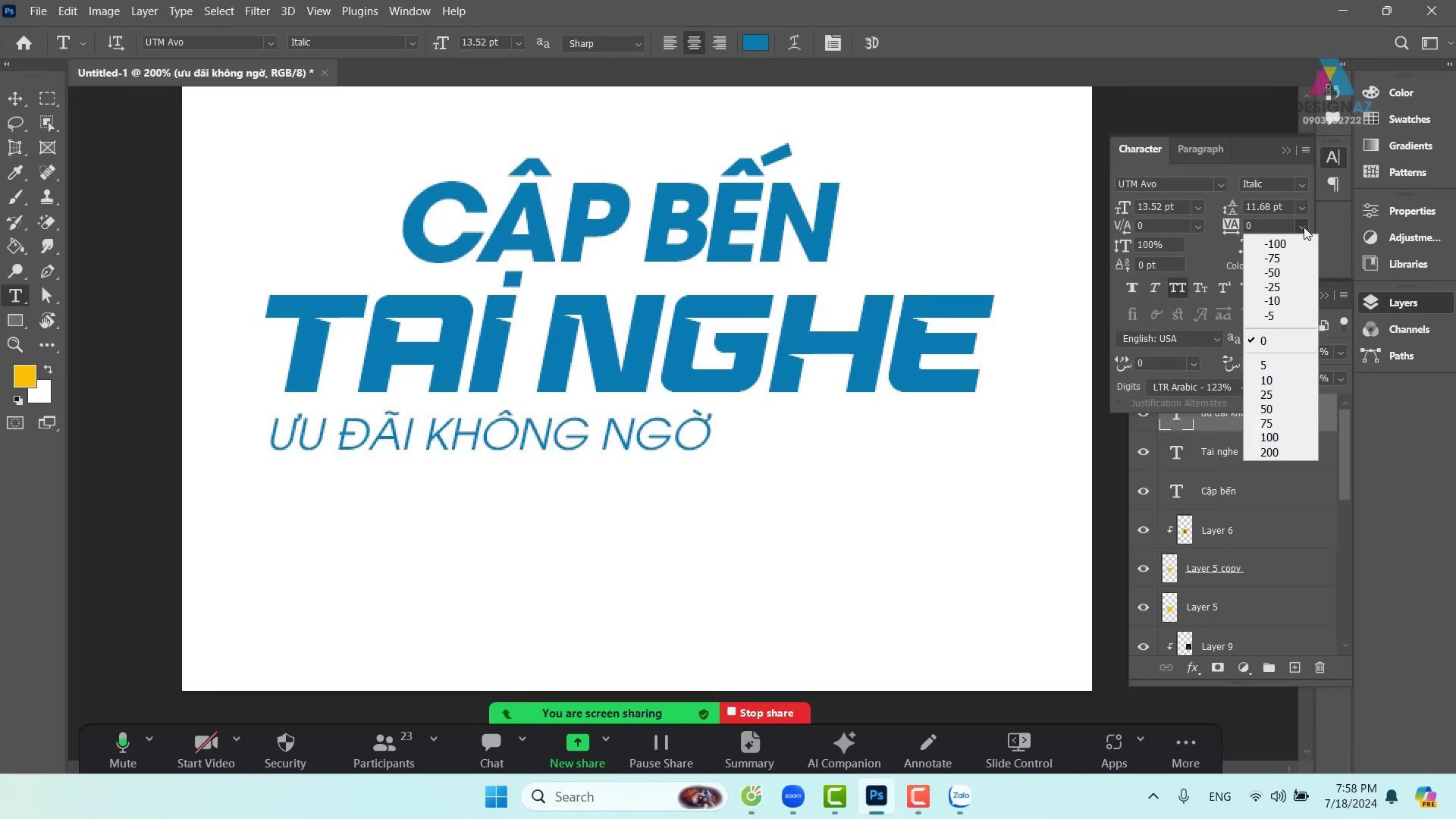
pyautogui.click(1260, 452)
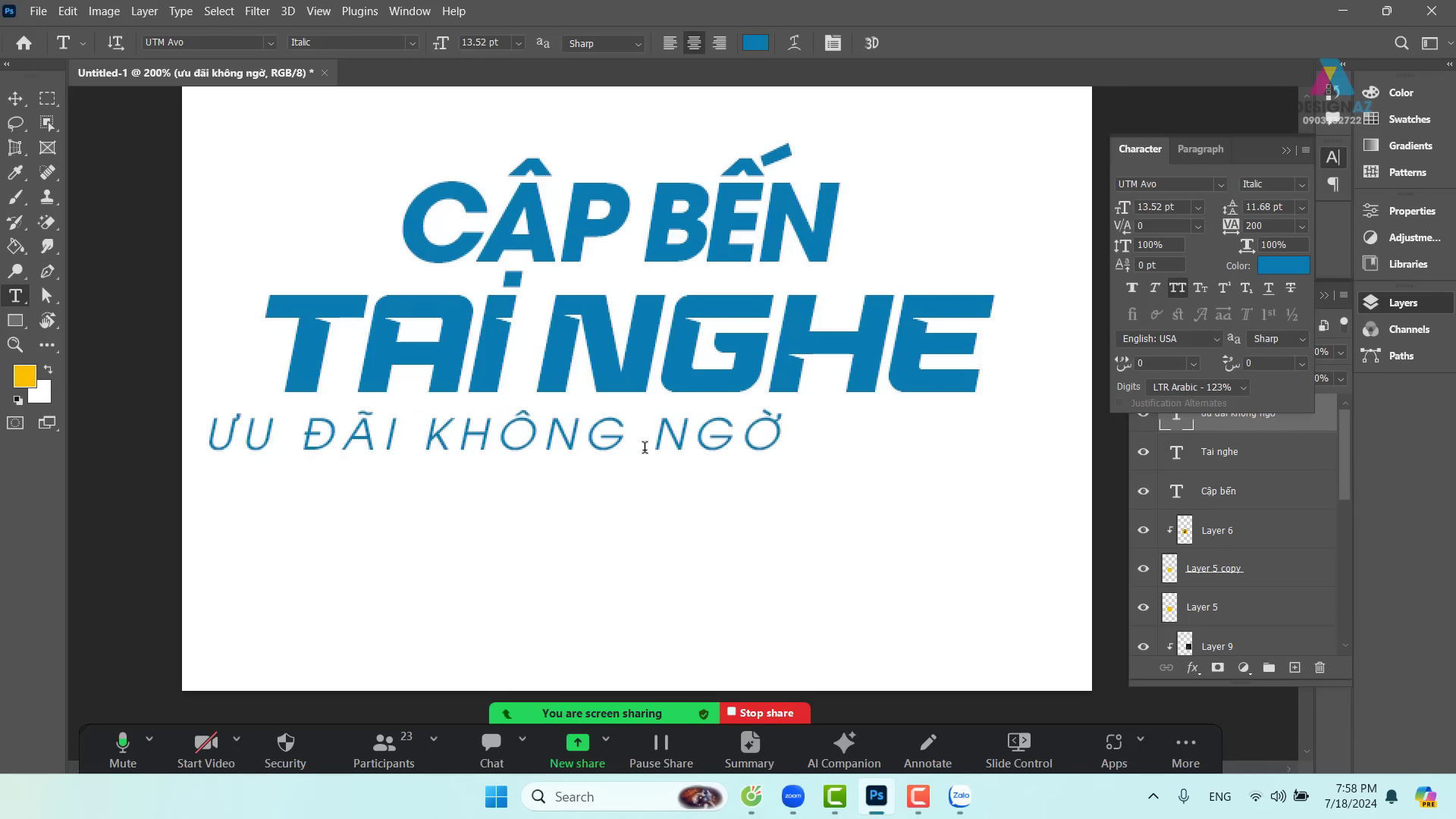
pyautogui.click(15, 99)
pyautogui.moveTo(476, 438); pyautogui.dragTo(541, 432)
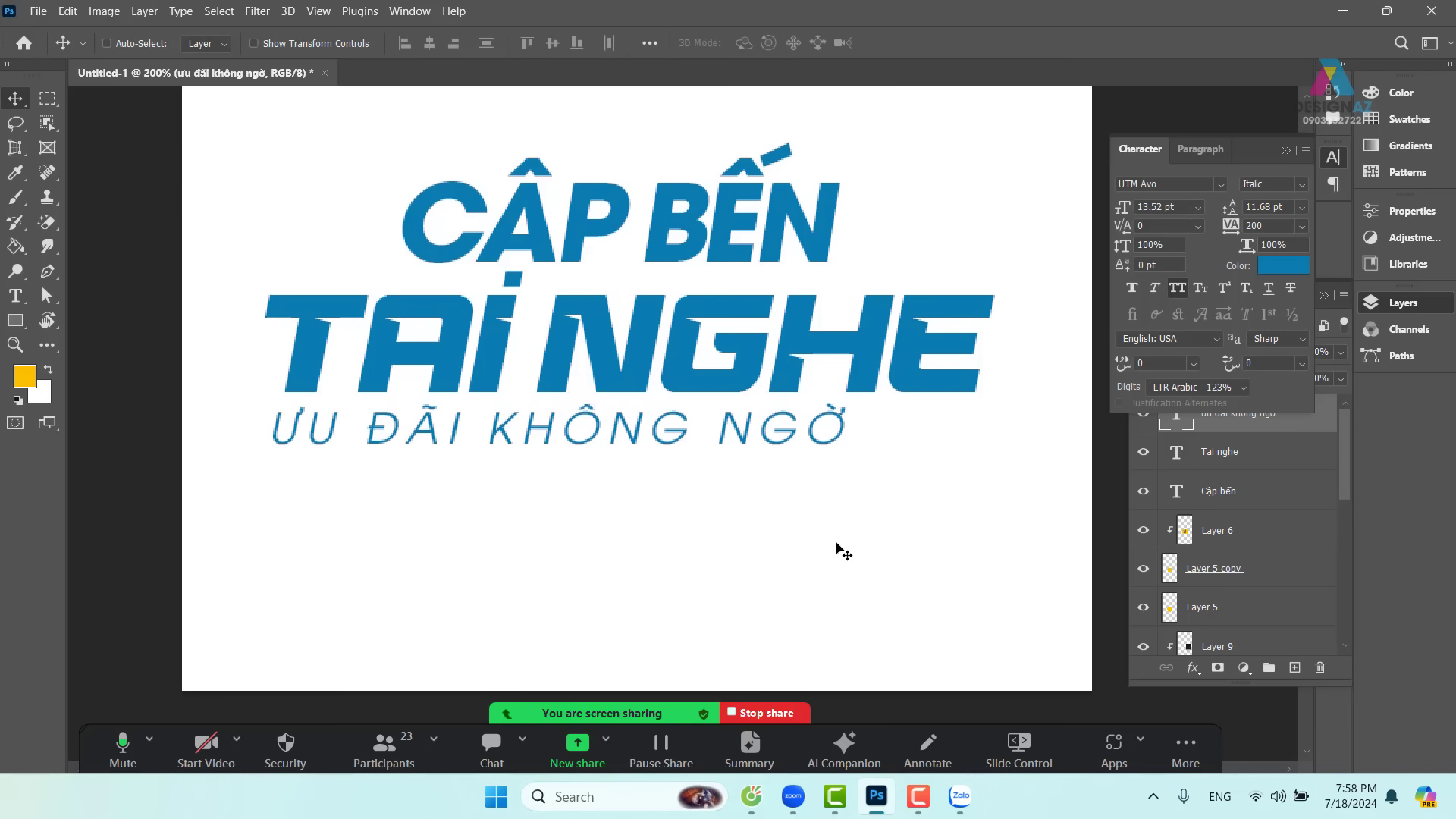
# - Widen the tracking of the whole subtitle to 320 and realign its start with the left edge of "TAI NGHE"
pyautogui.press('t')
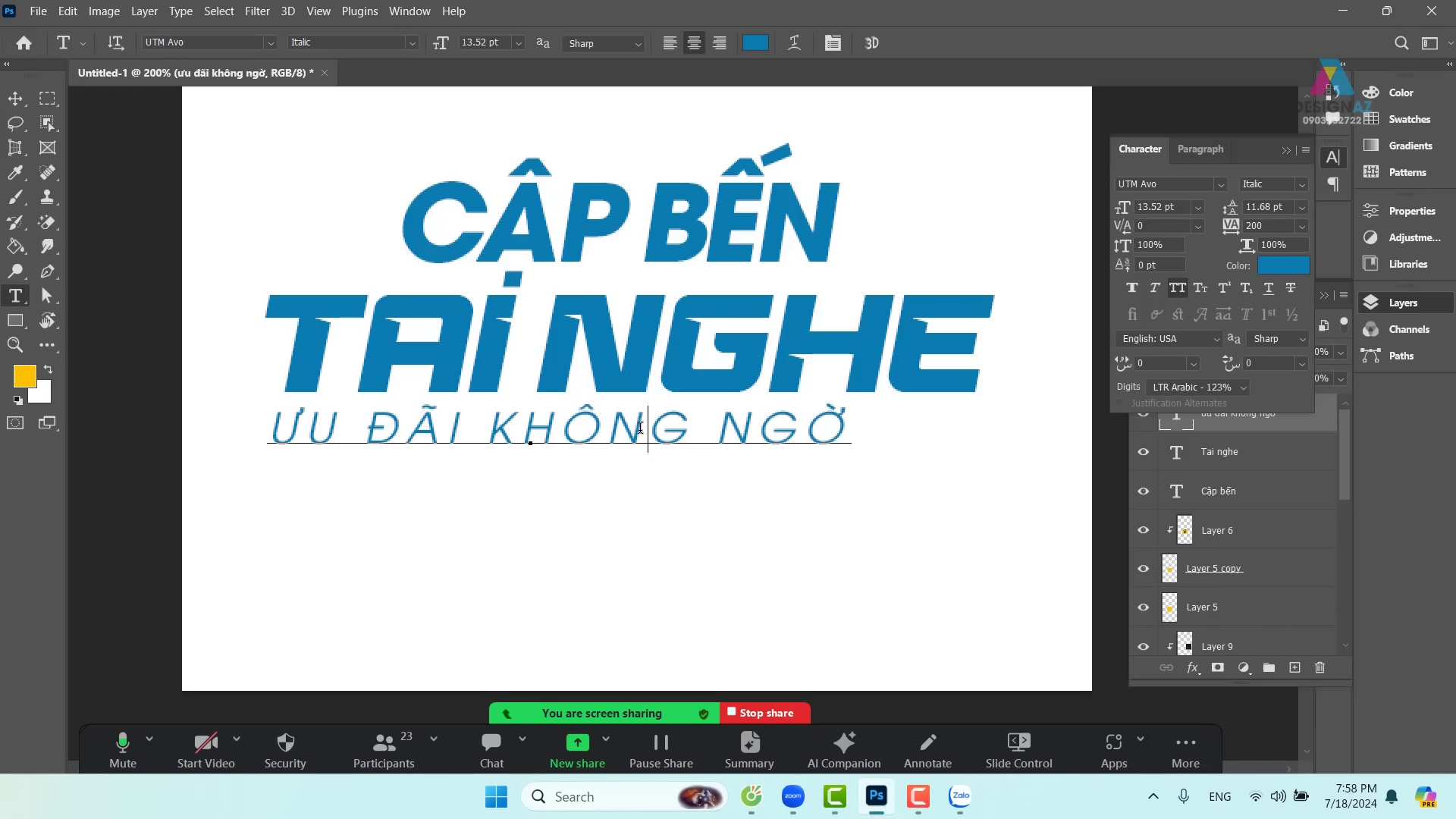
pyautogui.click(668, 451)
pyautogui.hotkey('ctrl', 'a')
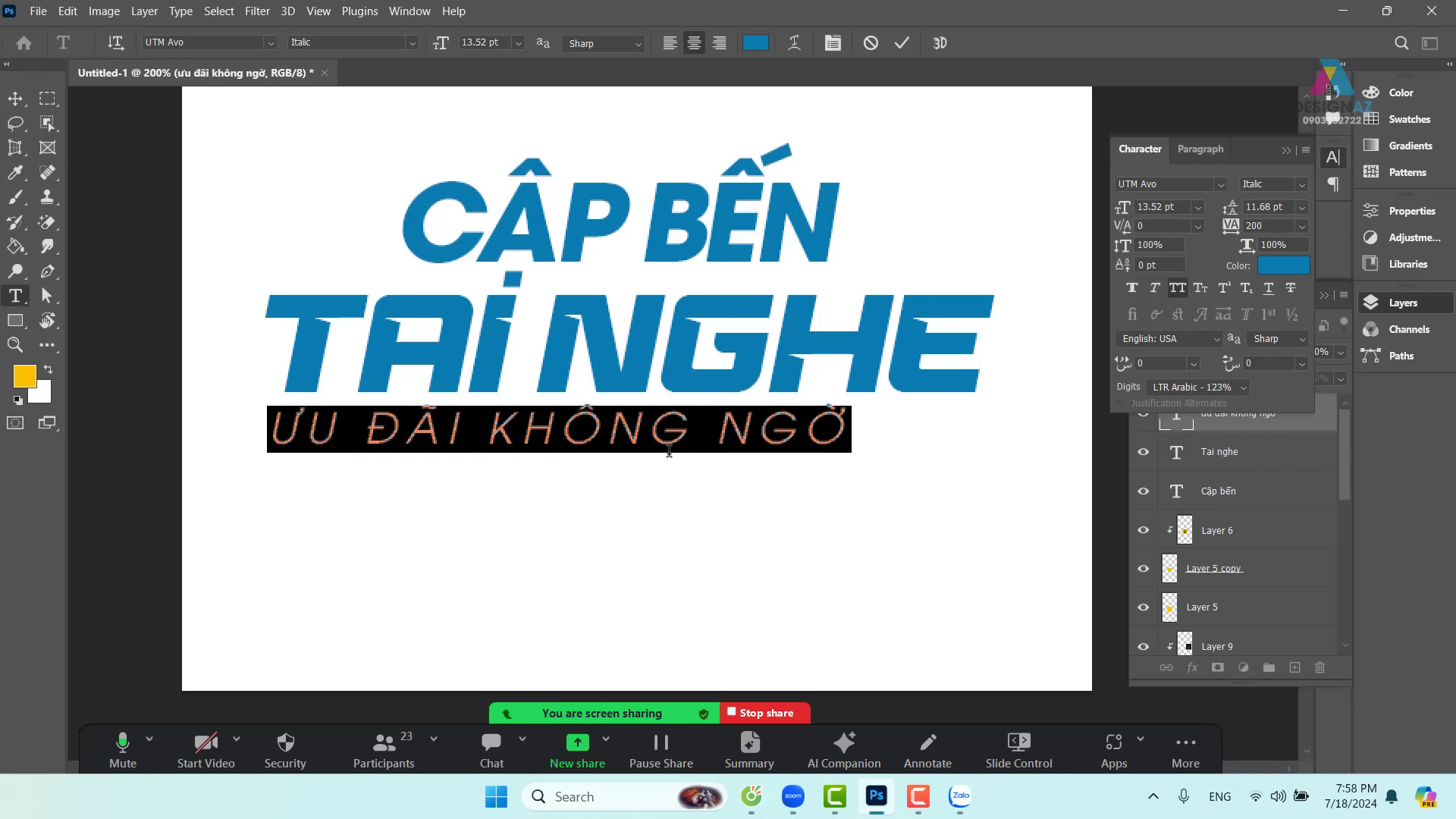
pyautogui.hotkey('alt', 'Right')
pyautogui.hotkey('alt', 'Right')
pyautogui.hotkey('alt', 'Right')
pyautogui.hotkey('alt', 'Right')
pyautogui.hotkey('alt', 'Right')
pyautogui.hotkey('alt', 'Right')
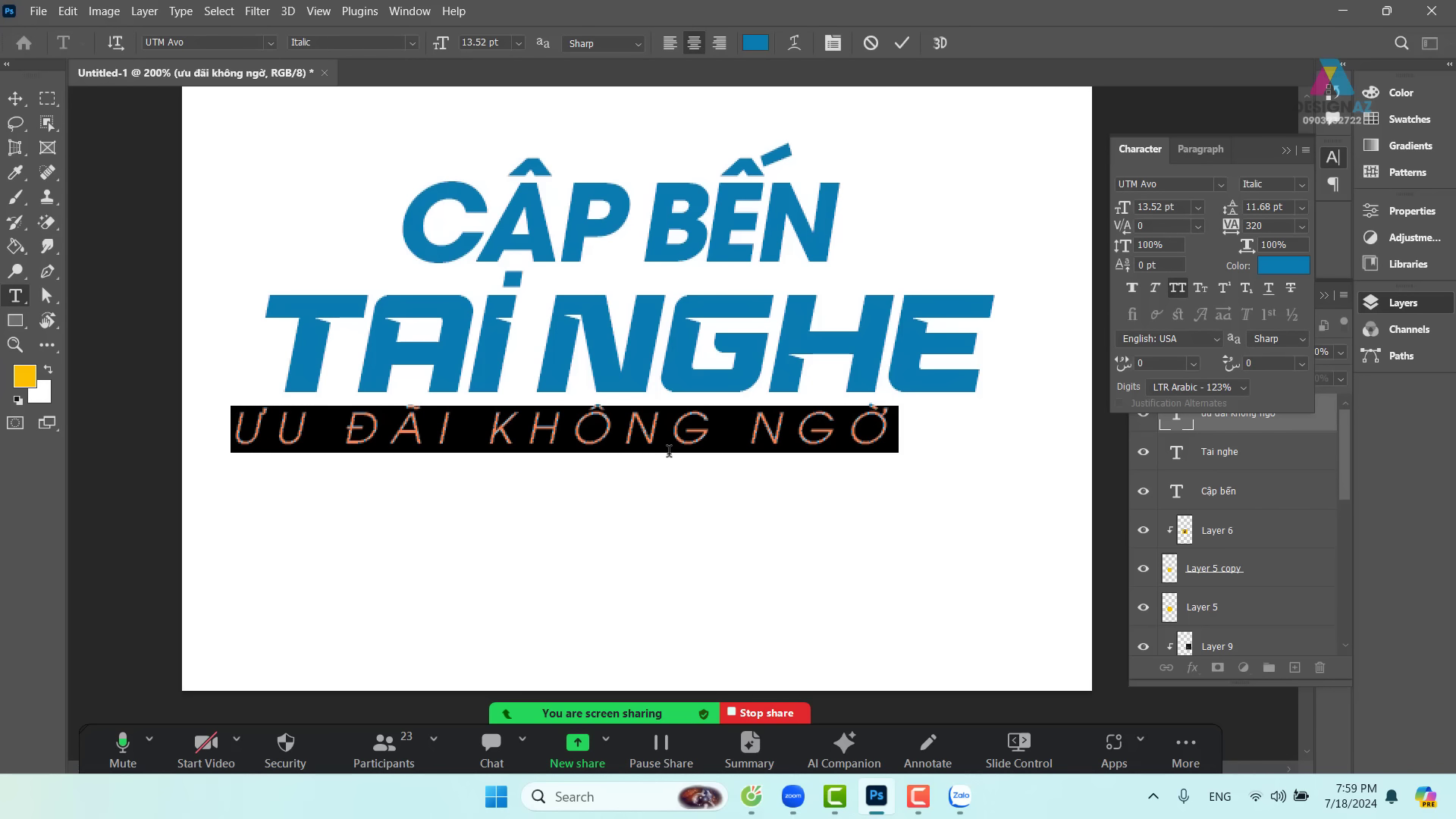
pyautogui.click(15, 97)
pyautogui.moveTo(572, 443); pyautogui.dragTo(610, 440)
pyautogui.press('t')
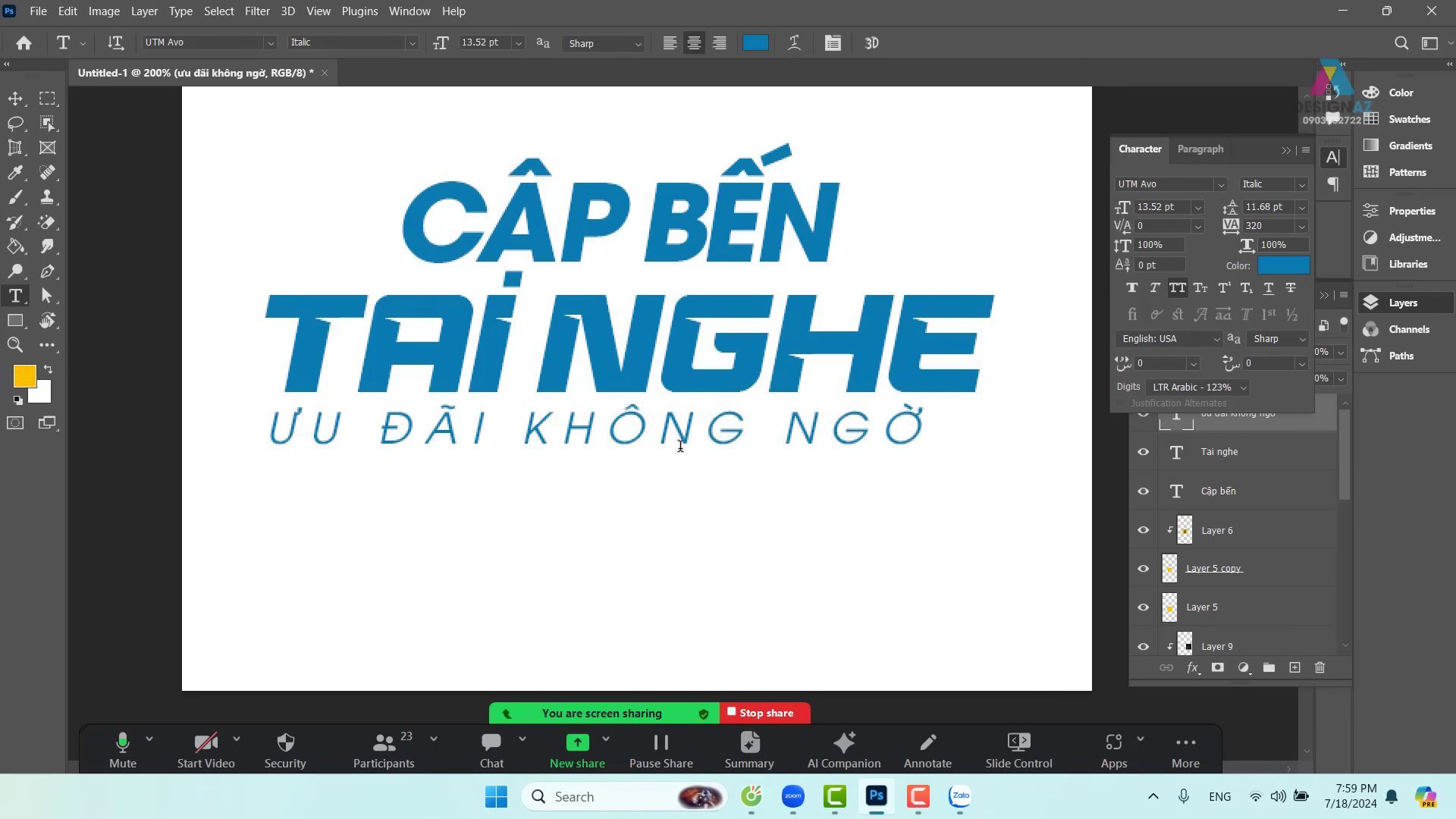
# - Widen the tracking of the whole "ƯU ĐÃI KHÔNG NGỜ" subtitle to 380 and realign its start near the left edge of "TAI NGHE"
pyautogui.click(706, 467)
pyautogui.hotkey('ctrl', 'a')
pyautogui.hotkey('alt', 'Right')
pyautogui.hotkey('alt', 'Right')
pyautogui.hotkey('alt', 'Right')
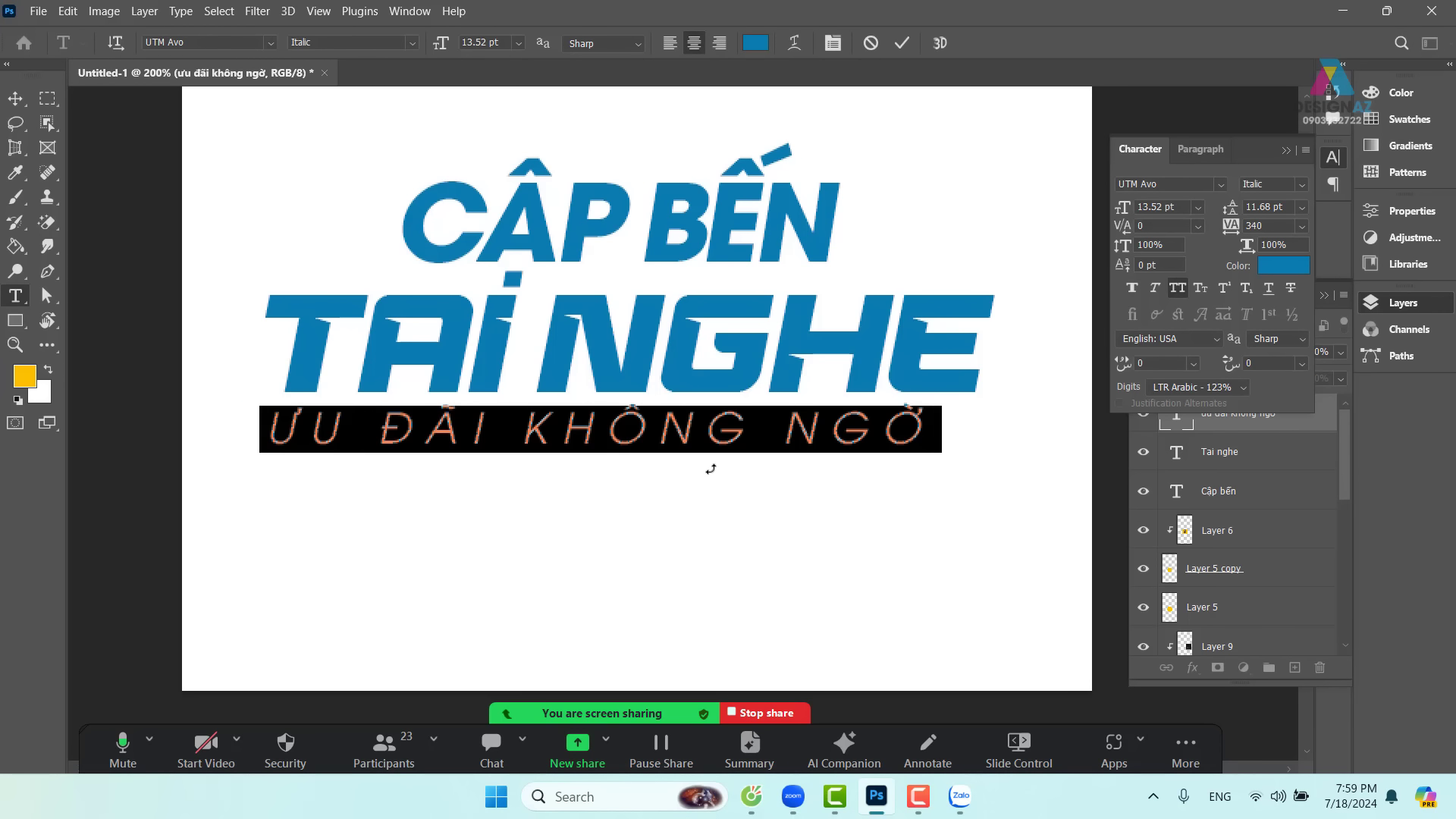
pyautogui.click(15, 98)
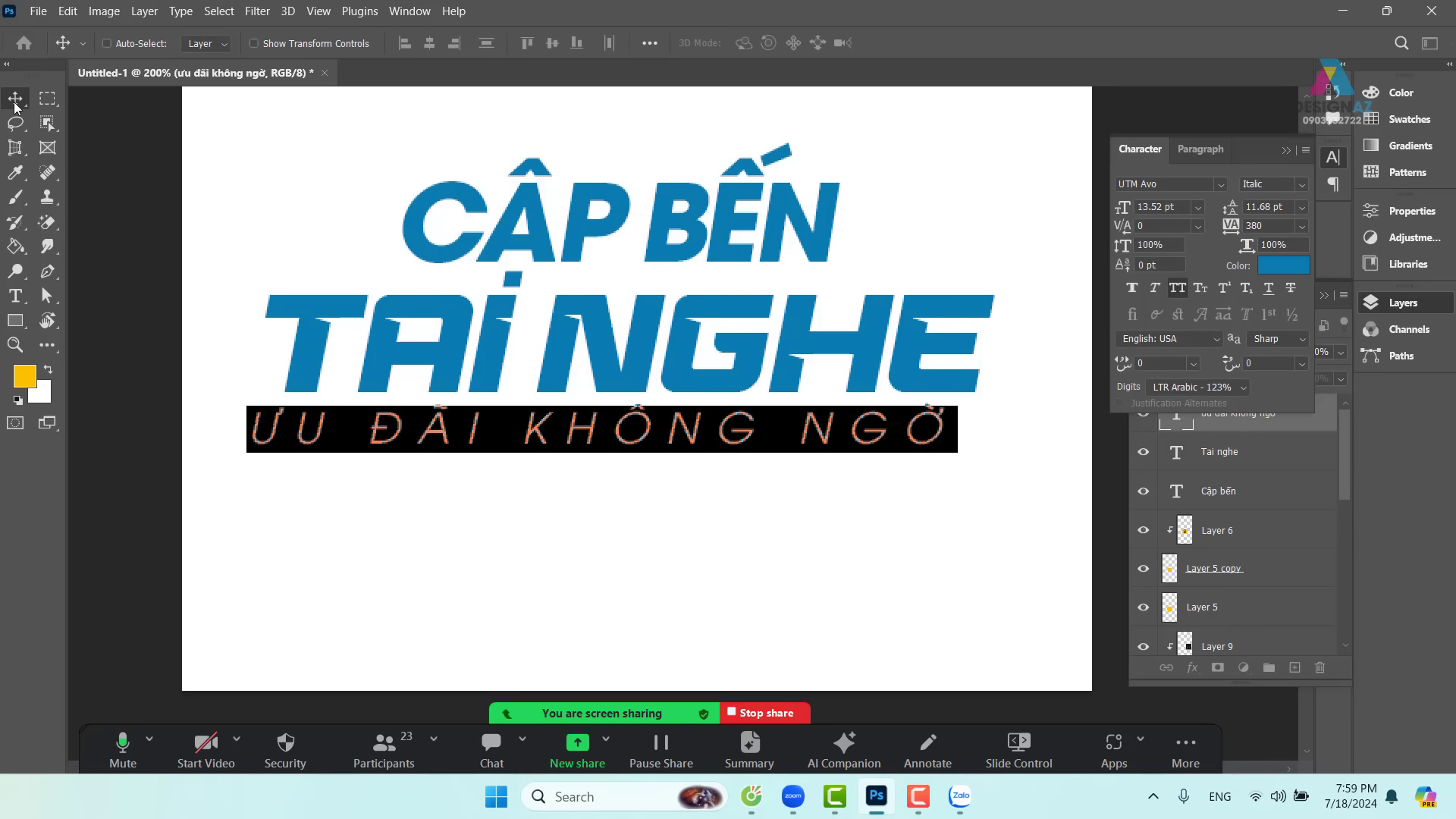
pyautogui.moveTo(497, 448); pyautogui.dragTo(526, 444)
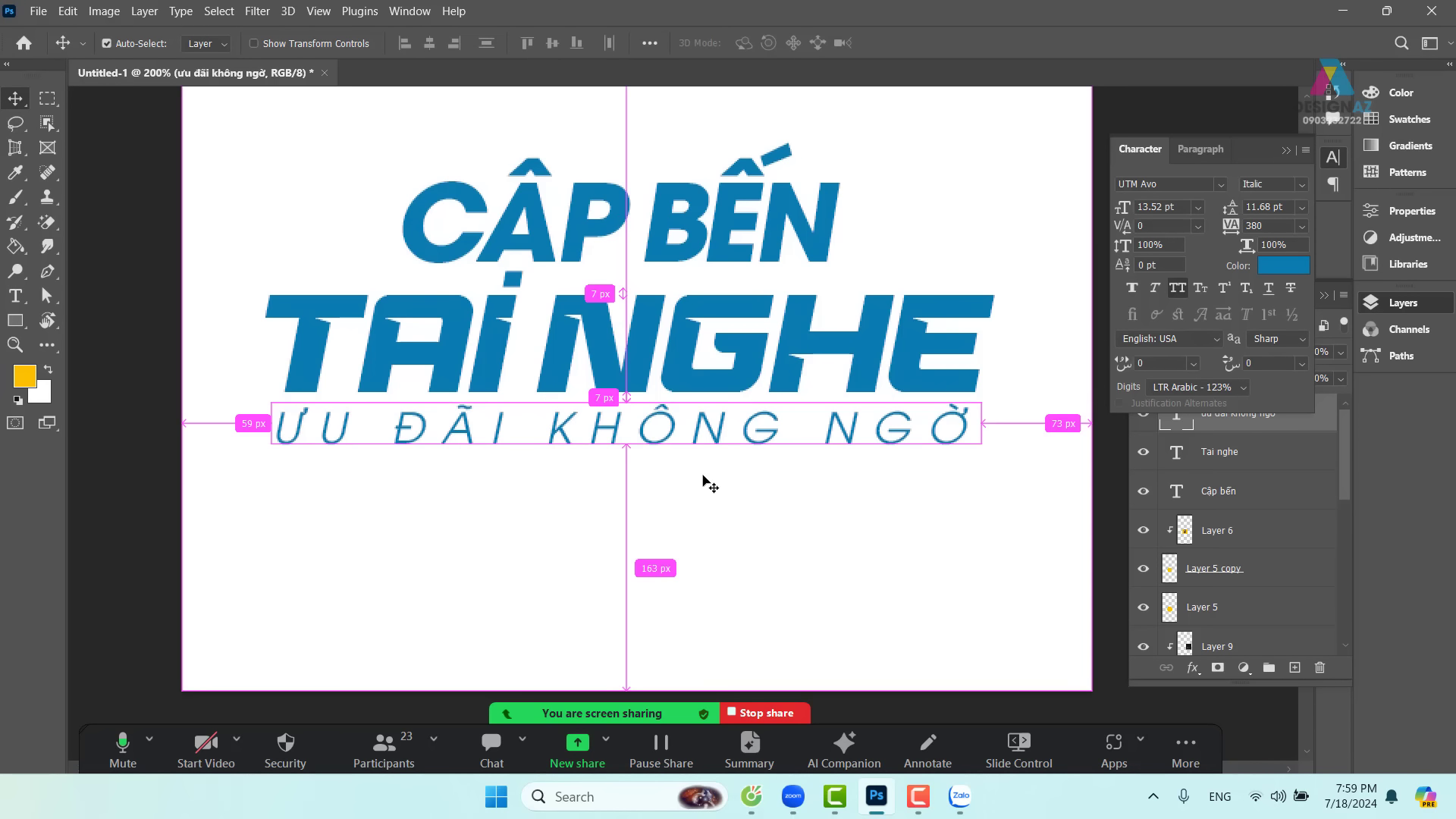
# - Scale the "ƯU ĐÃI KHÔNG NGỜ" subtitle down proportionally to about 11.06 pt, keeping its left end in place
pyautogui.hotkey('ctrl', 't')
pyautogui.moveTo(986, 454); pyautogui.dragTo(860, 443)
pyautogui.press('Return')
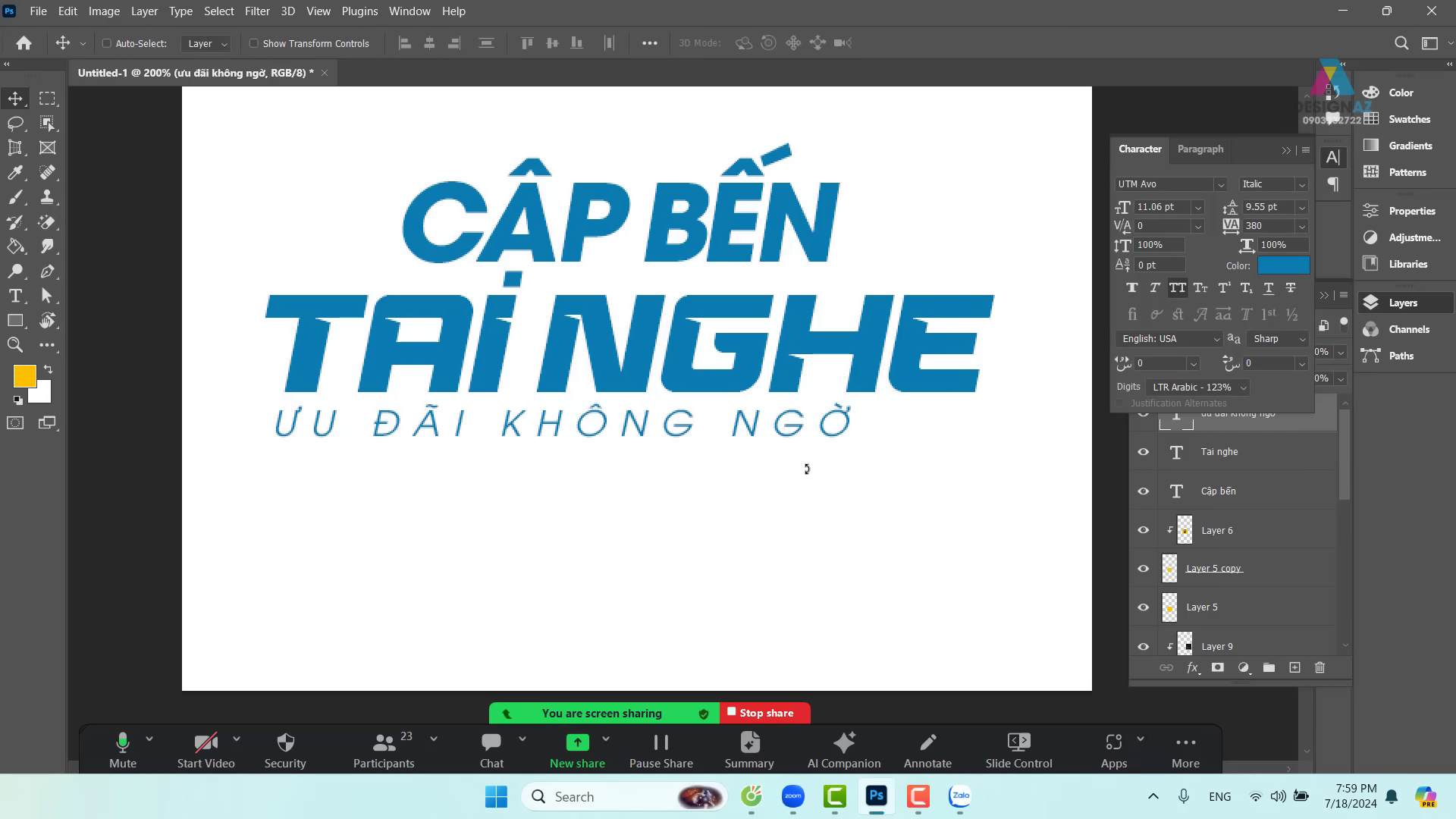
# - Widen the tracking of the whole subtitle to 480 and shift it back in line with the left edge of "TAI NGHE"
pyautogui.press('t')
pyautogui.doubleClick(708, 429)
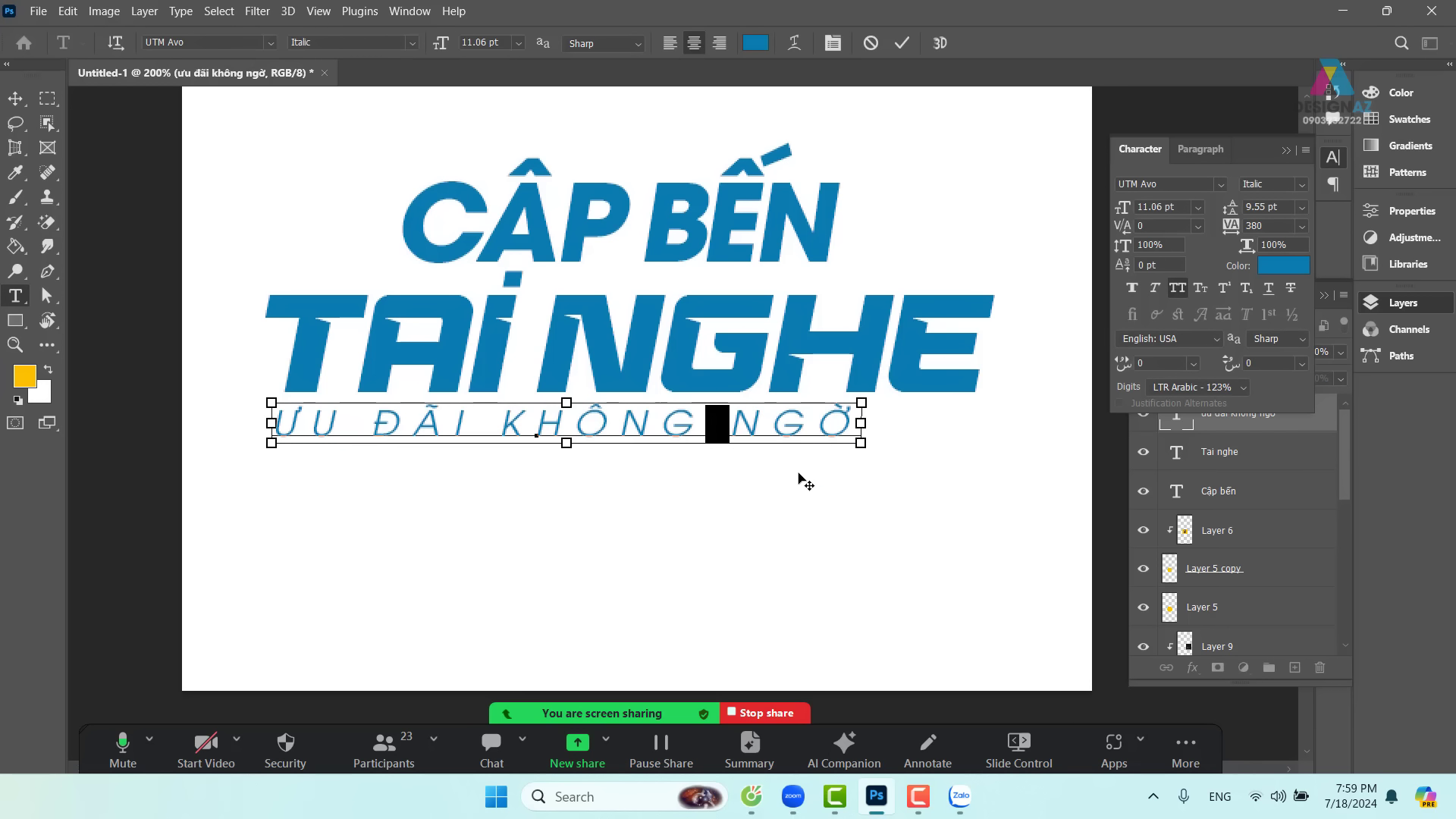
pyautogui.hotkey('ctrl', 'a')
pyautogui.hotkey('alt', 'Right')
pyautogui.hotkey('alt', 'Right')
pyautogui.hotkey('alt', 'Right')
pyautogui.hotkey('alt', 'Right')
pyautogui.hotkey('alt', 'Right')
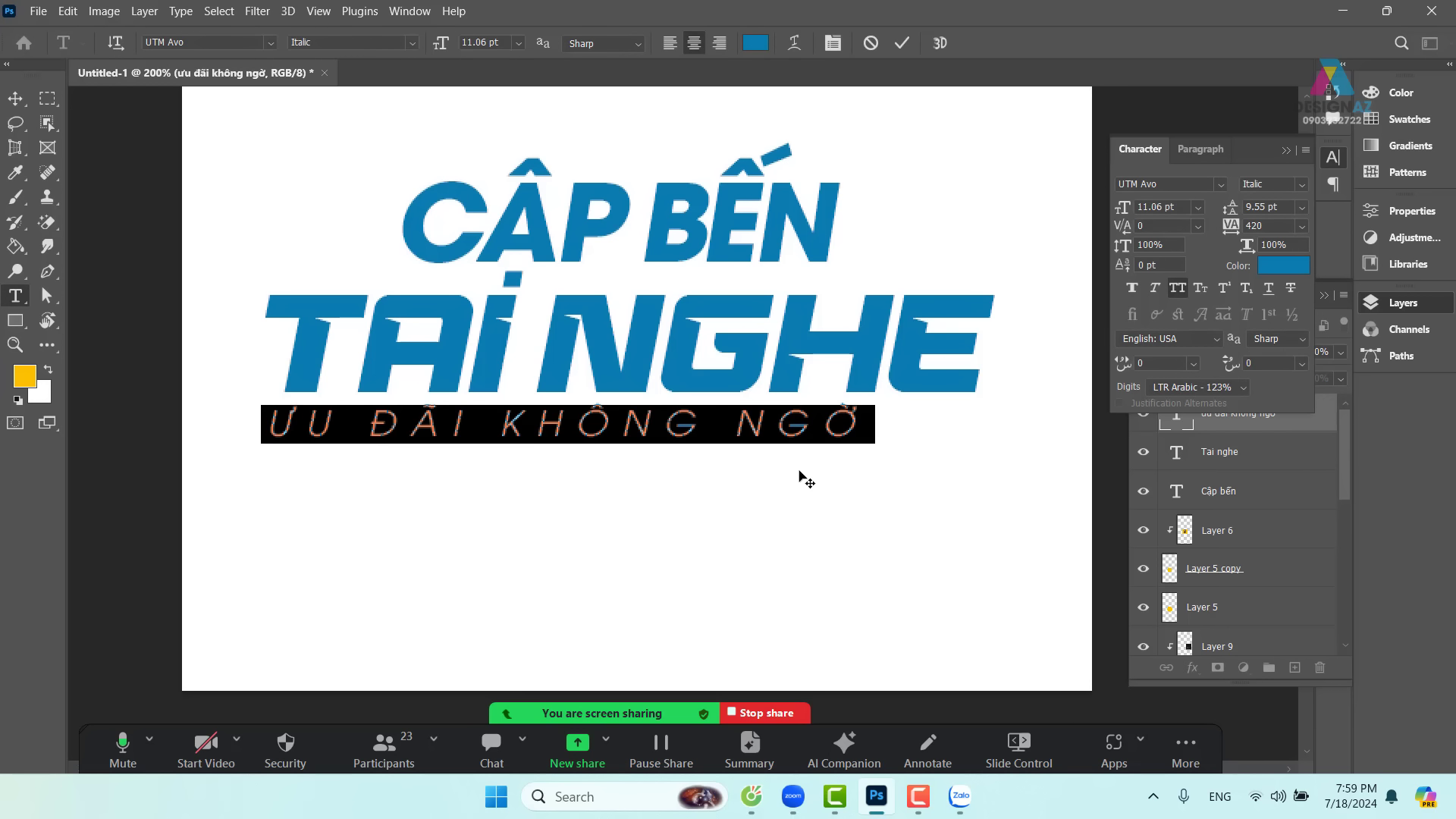
pyautogui.click(17, 98)
pyautogui.moveTo(603, 449); pyautogui.dragTo(629, 439)
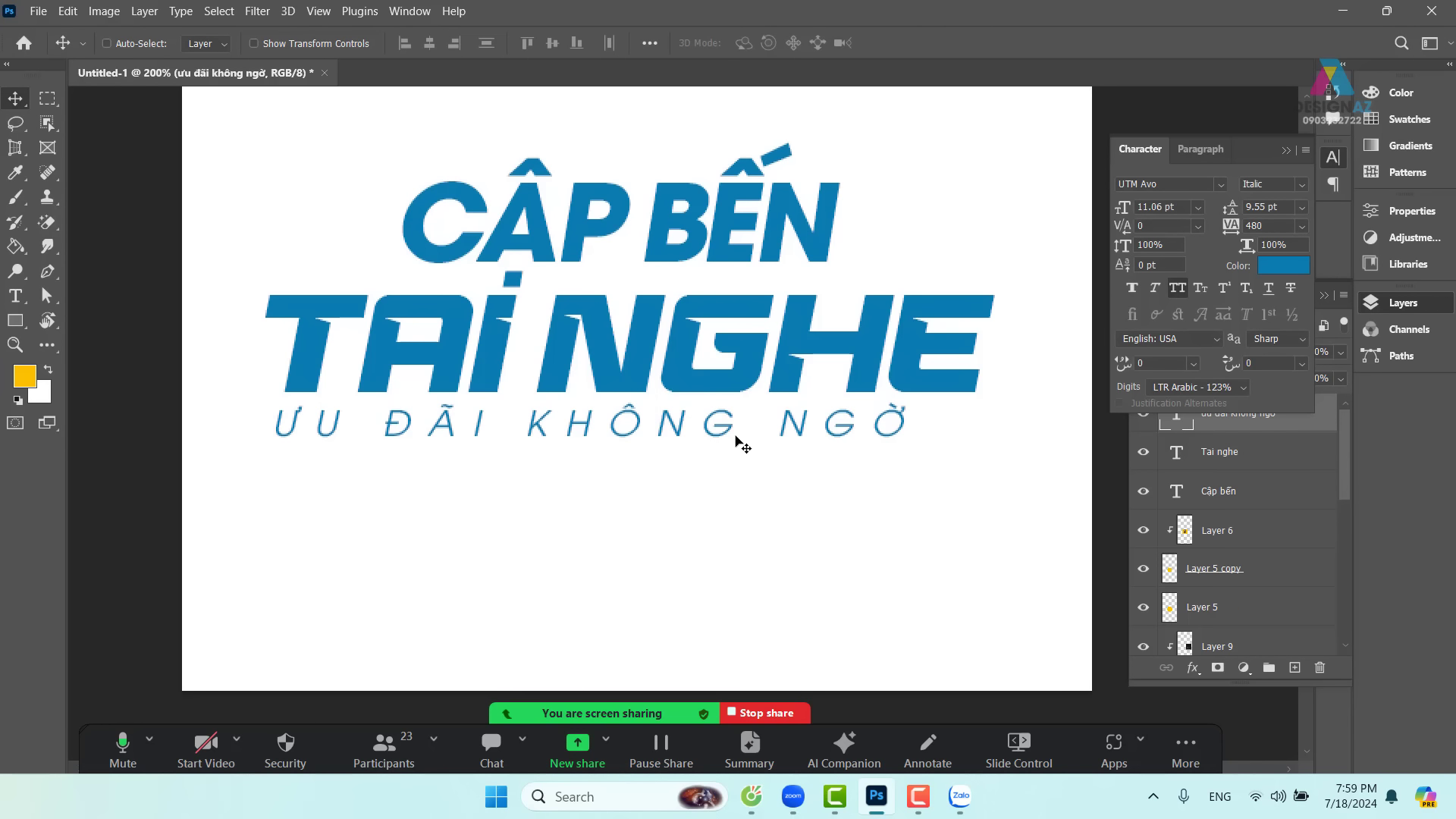
# - Left-align the subtitle's text and move it back under the left edge of "TAI NGHE"
pyautogui.press('t')
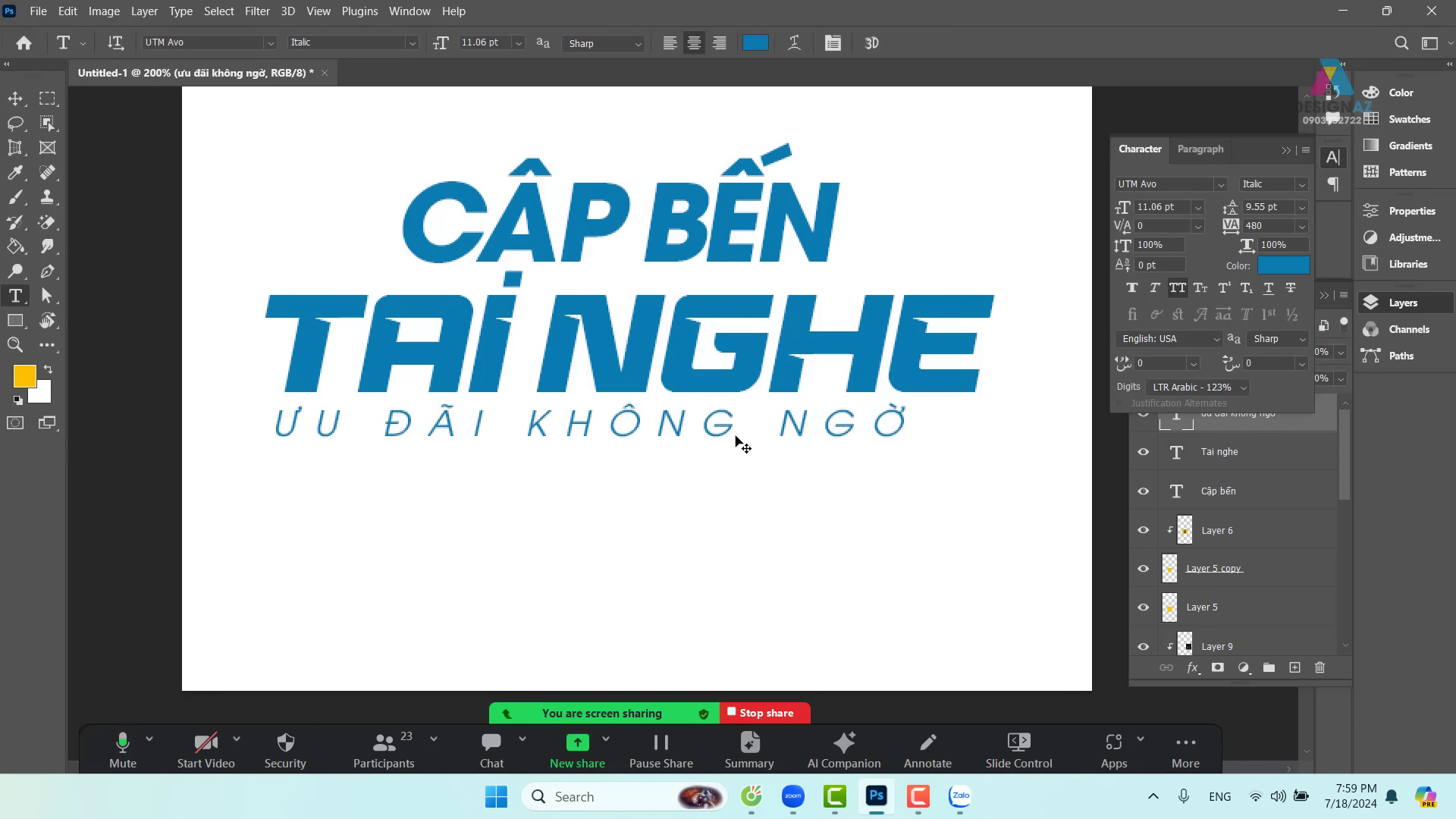
pyautogui.click(670, 45)
pyautogui.press('v')
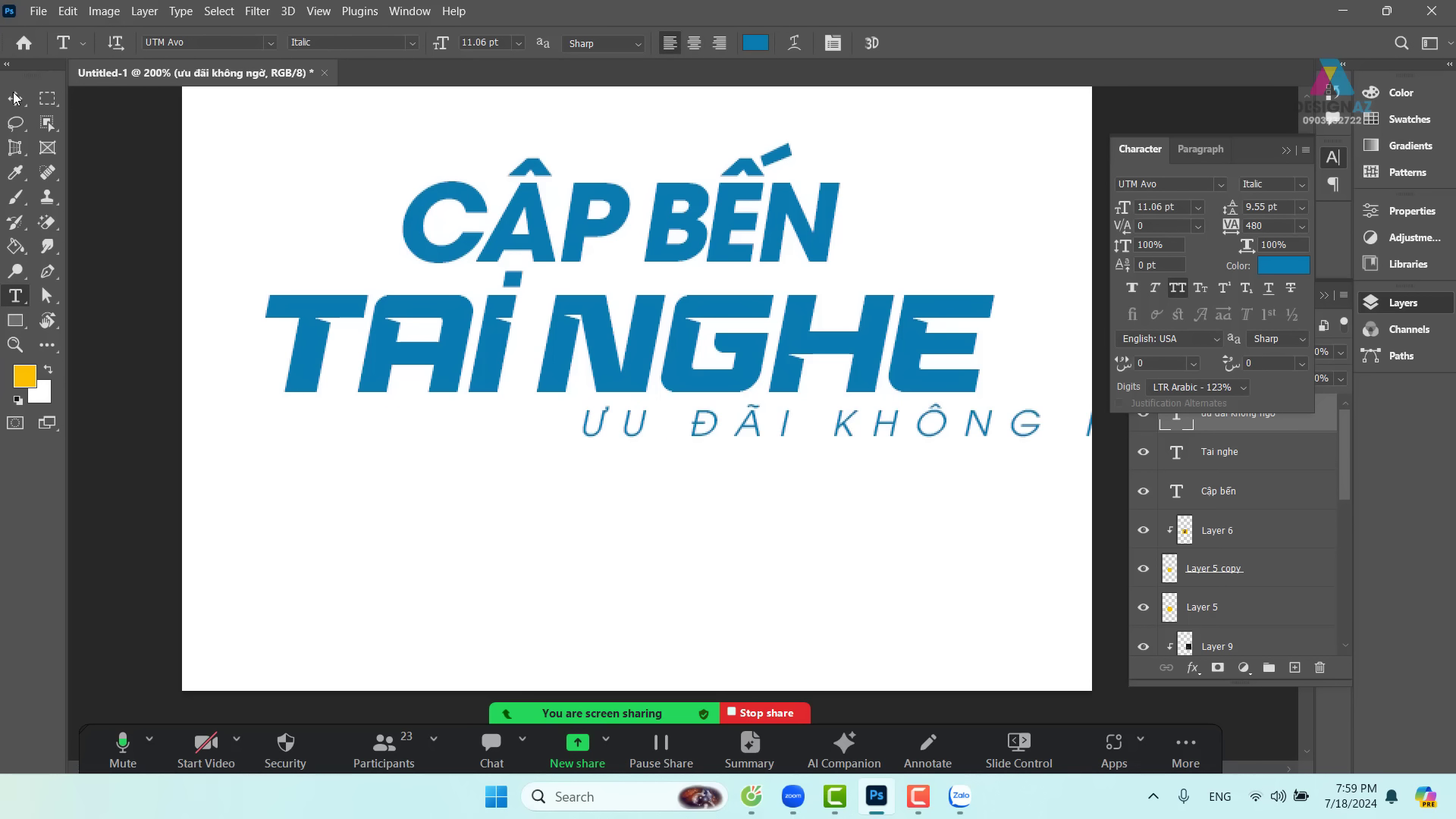
pyautogui.moveTo(692, 433); pyautogui.dragTo(366, 441)
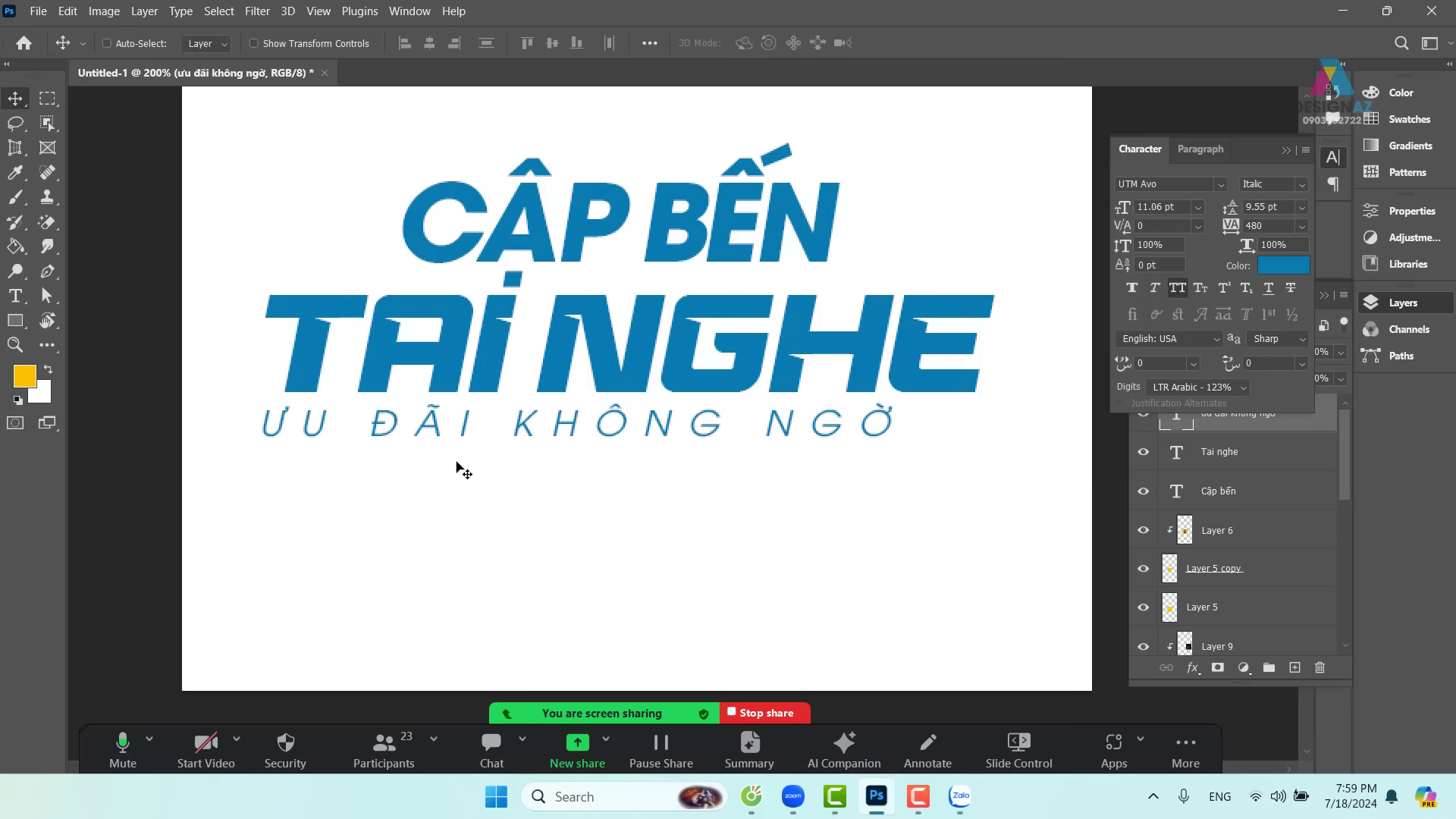
# - Widen the tracking of the left-aligned subtitle to 640 so it spans the width of "TAI NGHE"
pyautogui.press('t')
pyautogui.click(465, 425)
pyautogui.hotkey('ctrl', 'a')
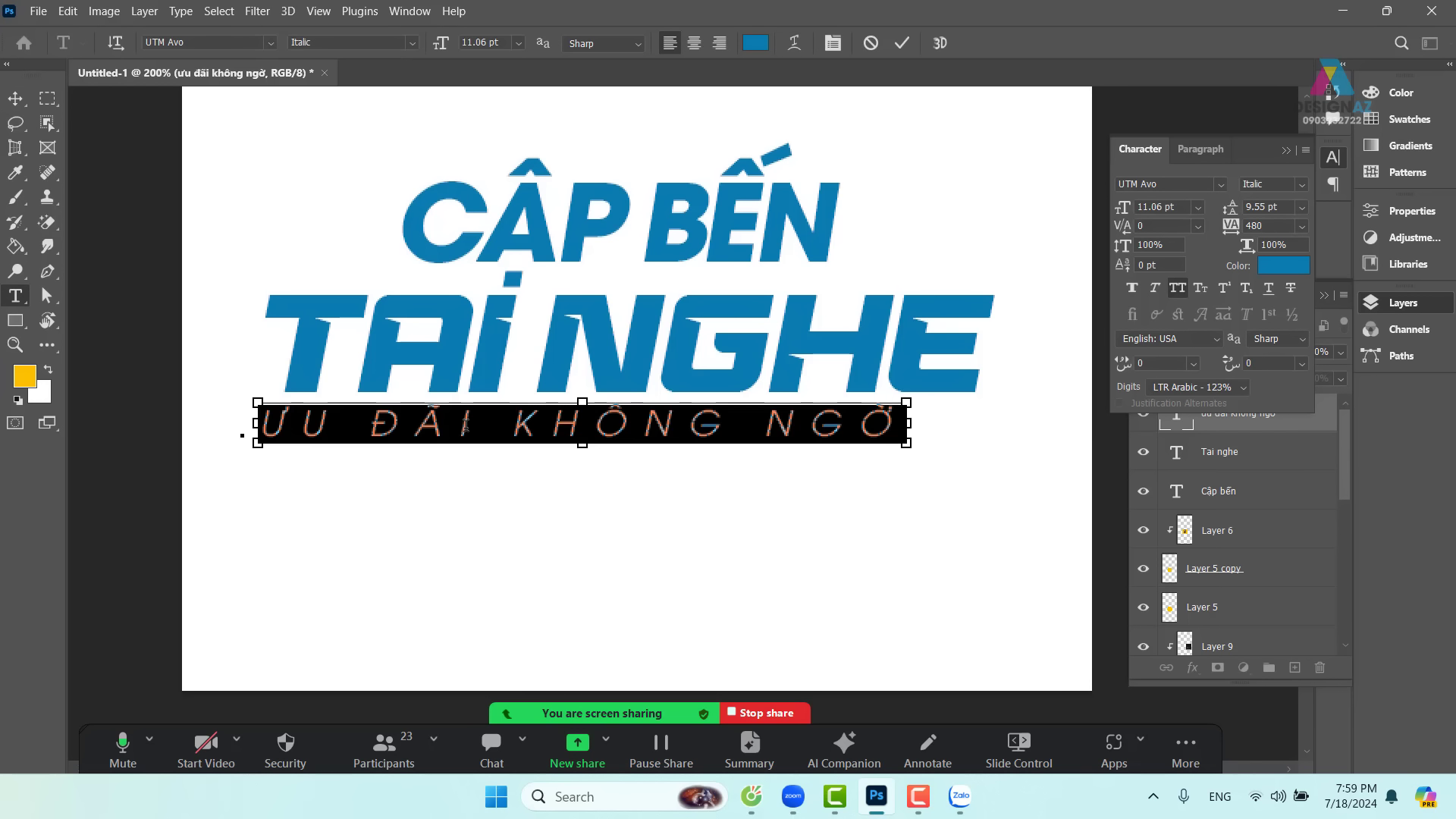
pyautogui.hotkey('alt', 'Right')
pyautogui.hotkey('alt', 'Right')
pyautogui.hotkey('alt', 'Right')
pyautogui.hotkey('alt', 'Right')
pyautogui.hotkey('alt', 'Right')
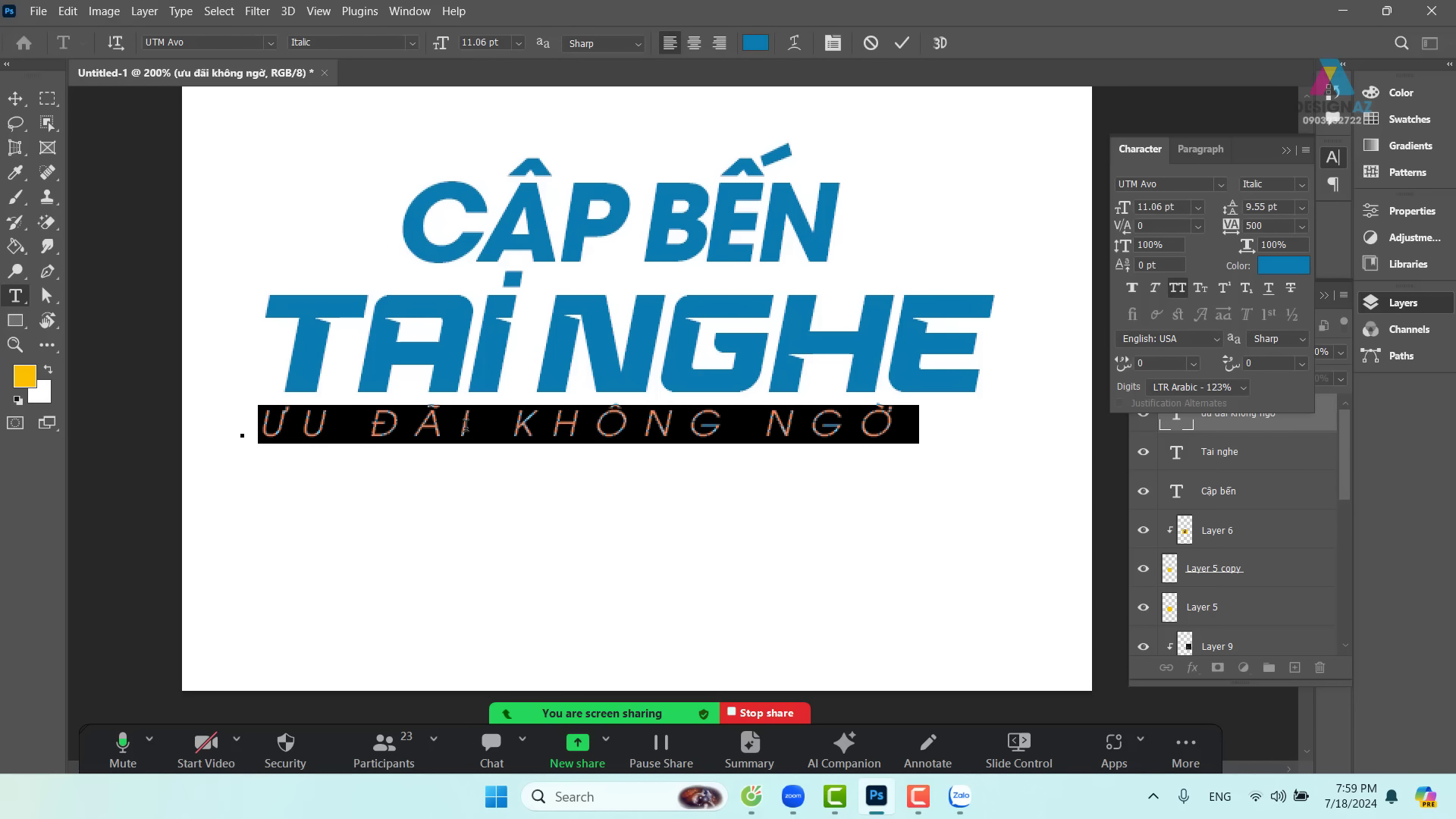
pyautogui.hotkey('alt', 'Right')
pyautogui.hotkey('alt', 'Right')
pyautogui.hotkey('alt', 'Right')
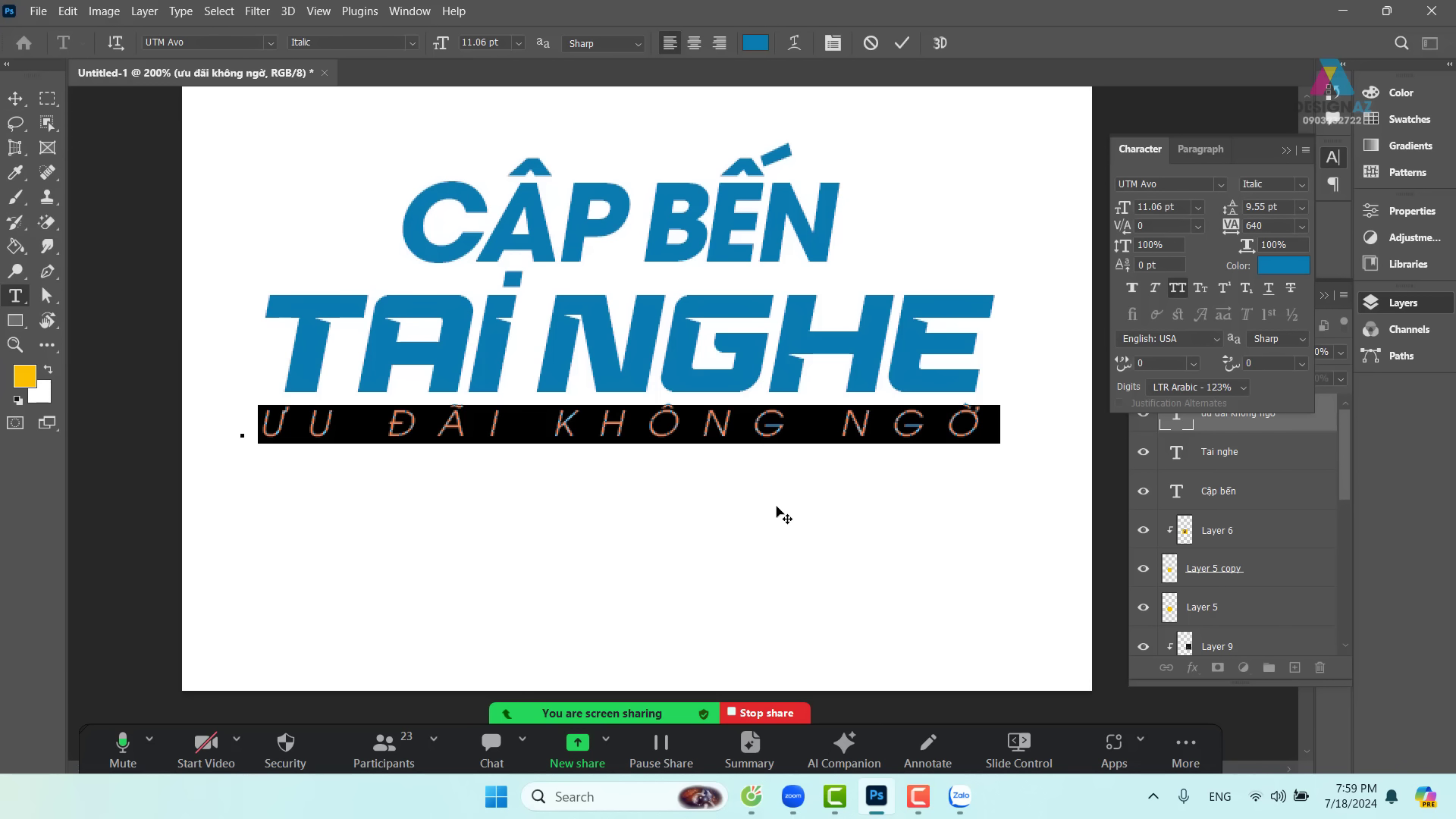
# - Tighten the tracking of the whole subtitle to 360
pyautogui.hotkey('alt', 'Left')
pyautogui.hotkey('alt', 'Left')
pyautogui.hotkey('alt', 'Left')
pyautogui.hotkey('alt', 'Left')
pyautogui.hotkey('alt', 'Left')
pyautogui.hotkey('alt', 'Left')
pyautogui.hotkey('alt', 'Left')
pyautogui.hotkey('alt', 'Left')
pyautogui.hotkey('alt', 'Left')
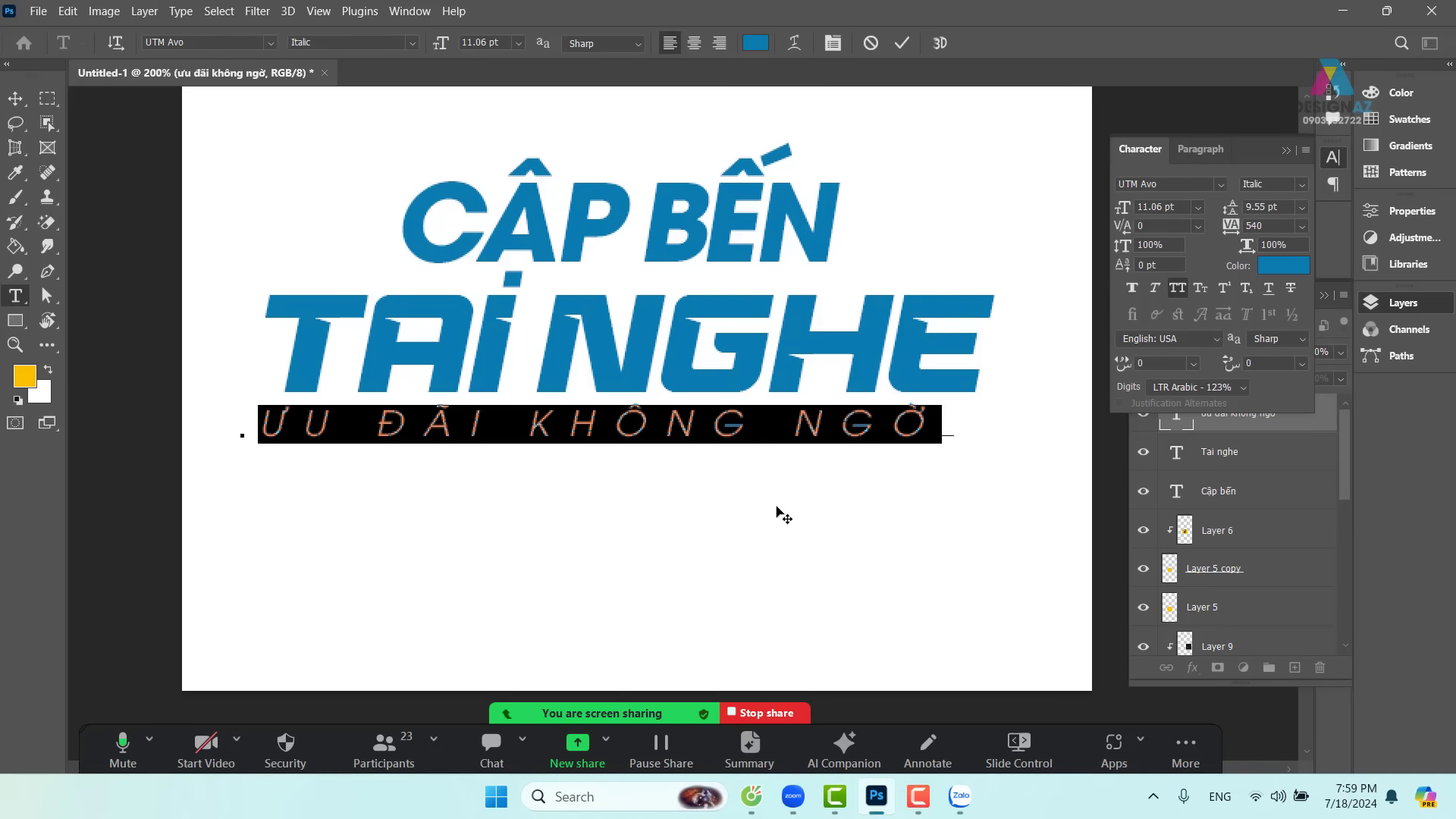
pyautogui.hotkey('alt', 'Left')
pyautogui.hotkey('alt', 'Left')
pyautogui.hotkey('alt', 'Left')
pyautogui.hotkey('alt', 'Left')
pyautogui.hotkey('alt', 'Left')
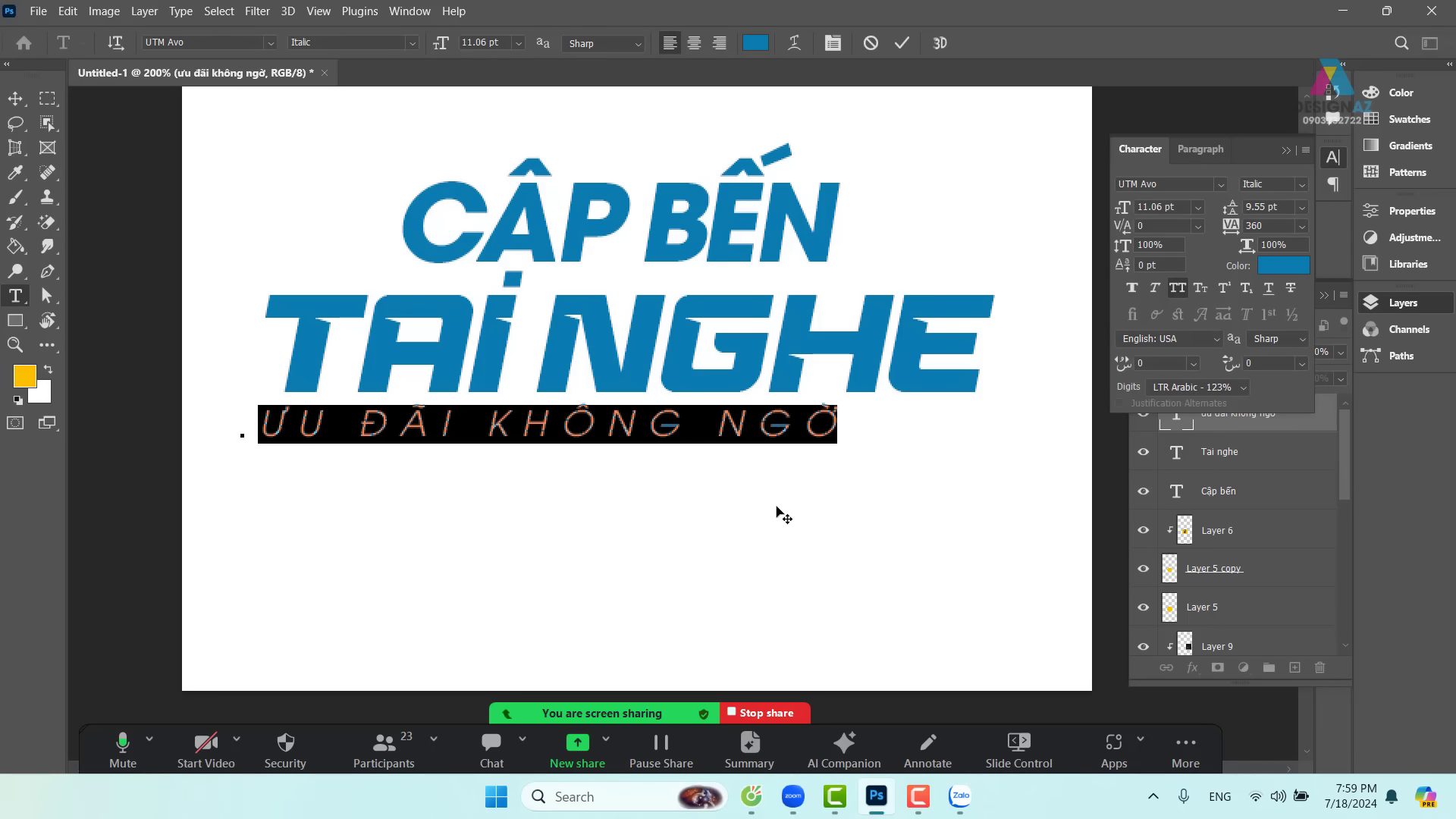
# - Widen the subtitle's tracking back to 640 and finish the text edit
pyautogui.hotkey('alt', 'Right')
pyautogui.hotkey('alt', 'Right')
pyautogui.hotkey('alt', 'Right')
pyautogui.hotkey('alt', 'Right')
pyautogui.hotkey('alt', 'Right')
pyautogui.hotkey('alt', 'Right')
pyautogui.hotkey('alt', 'Right')
pyautogui.hotkey('alt', 'Right')
pyautogui.hotkey('alt', 'Right')
pyautogui.hotkey('alt', 'Right')
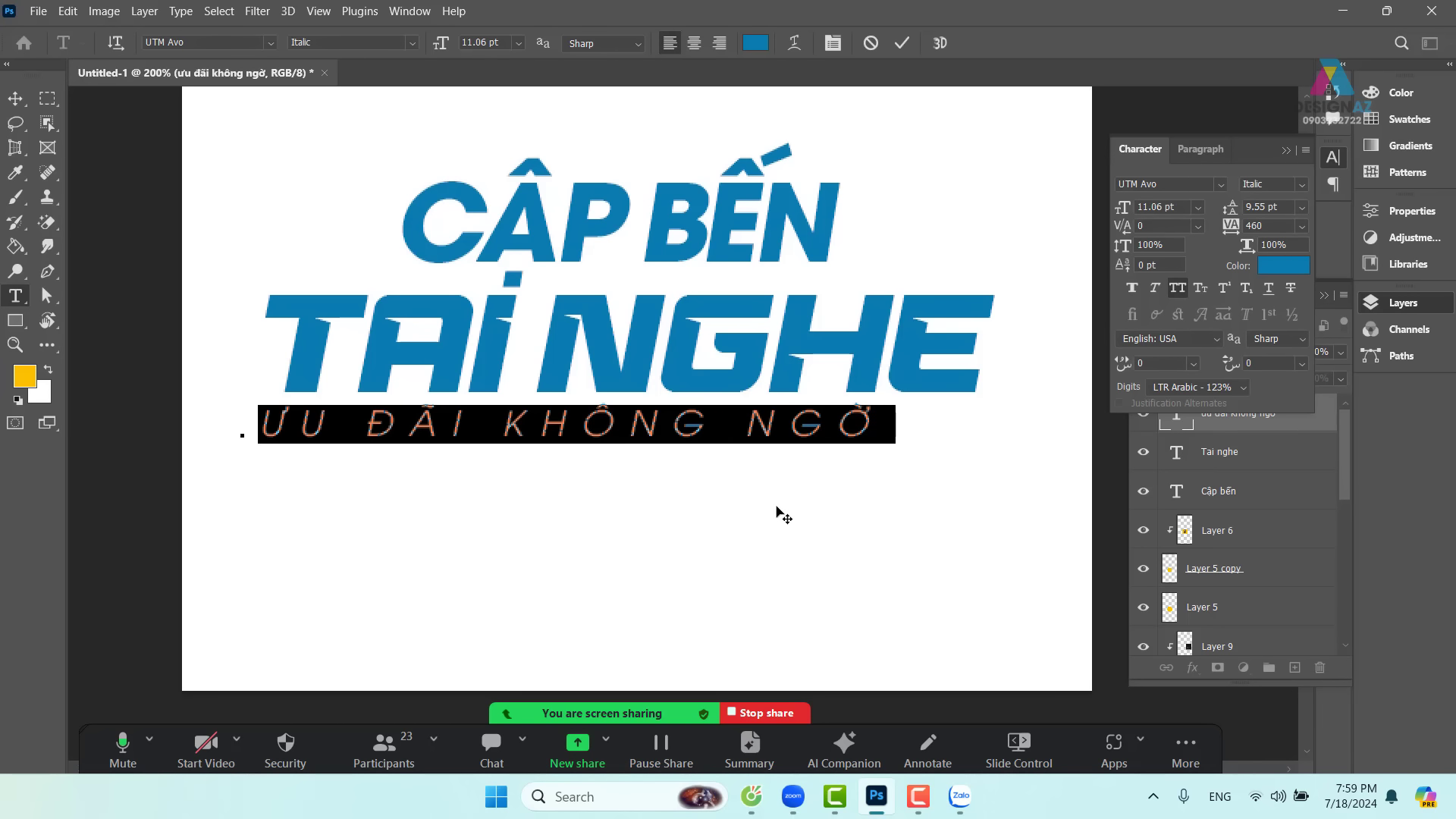
pyautogui.hotkey('alt', 'Right')
pyautogui.hotkey('alt', 'Right')
pyautogui.hotkey('alt', 'Right')
pyautogui.hotkey('alt', 'Right')
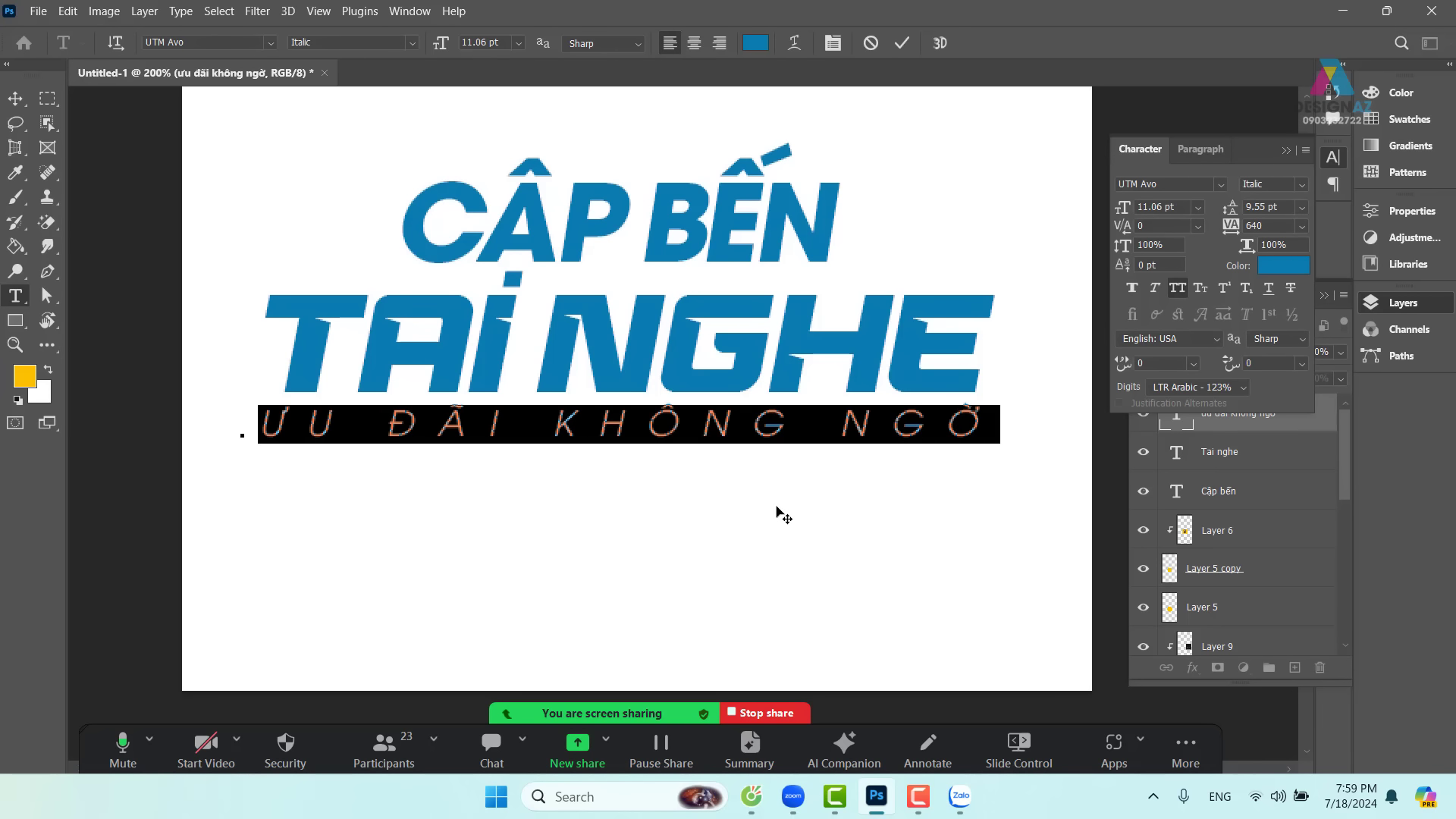
pyautogui.click(17, 98)
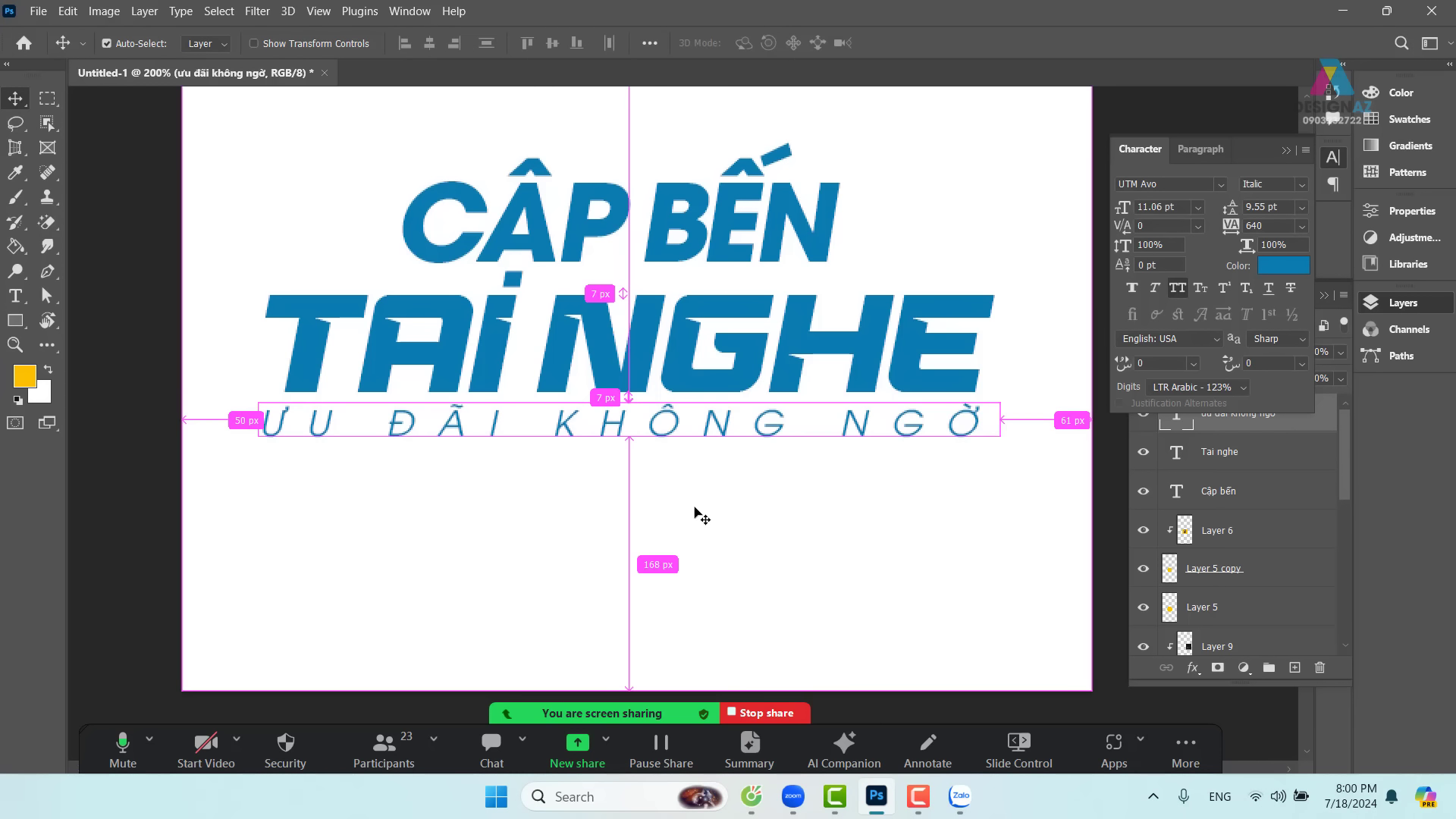
# - Undo the subtitle's last tracking change and its last move
pyautogui.hotkey('ctrl', '-')
pyautogui.moveTo(755, 470); pyautogui.dragTo(749, 470)
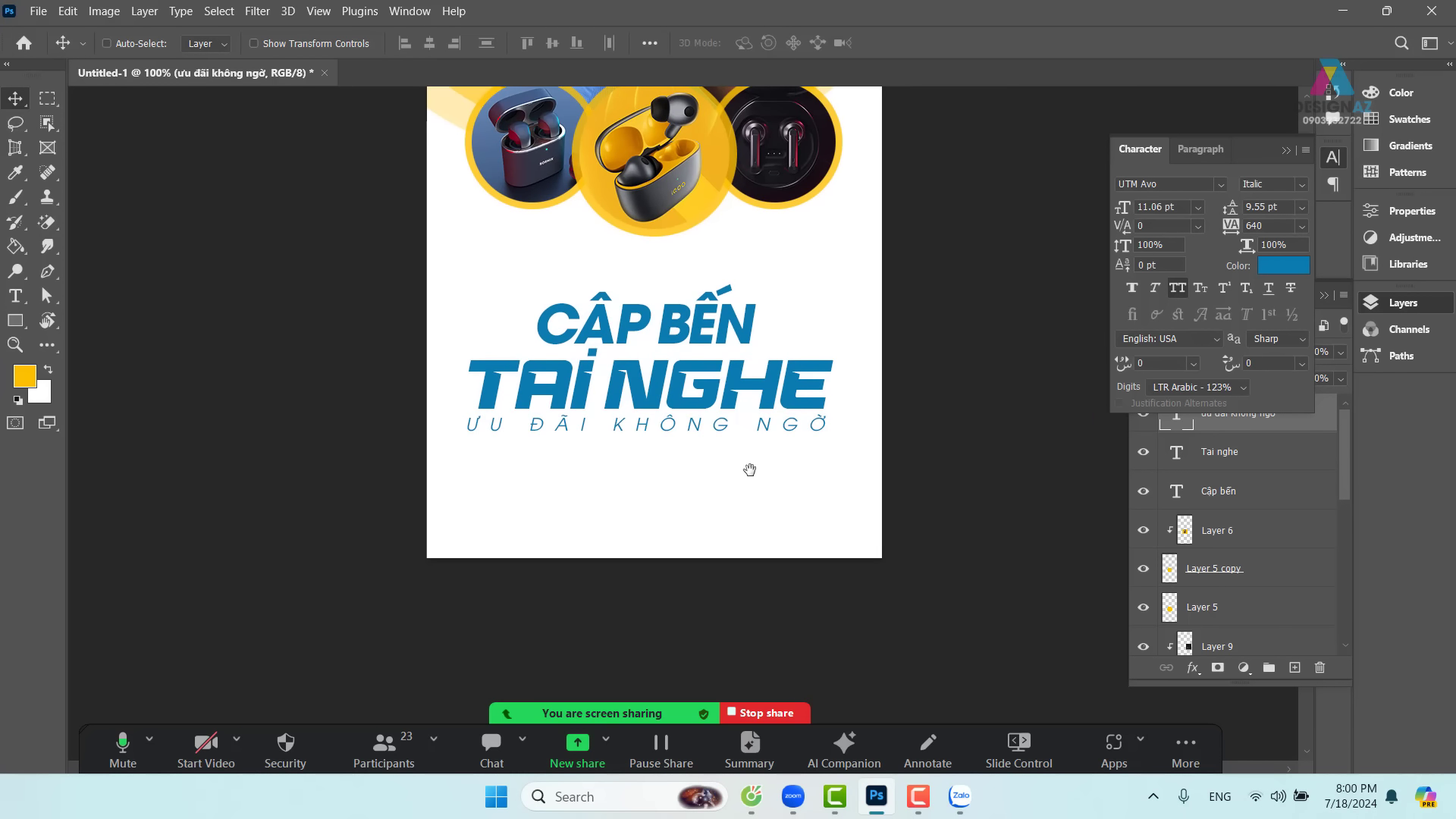
pyautogui.hotkey('ctrl', 'z')
pyautogui.hotkey('ctrl', 'z')
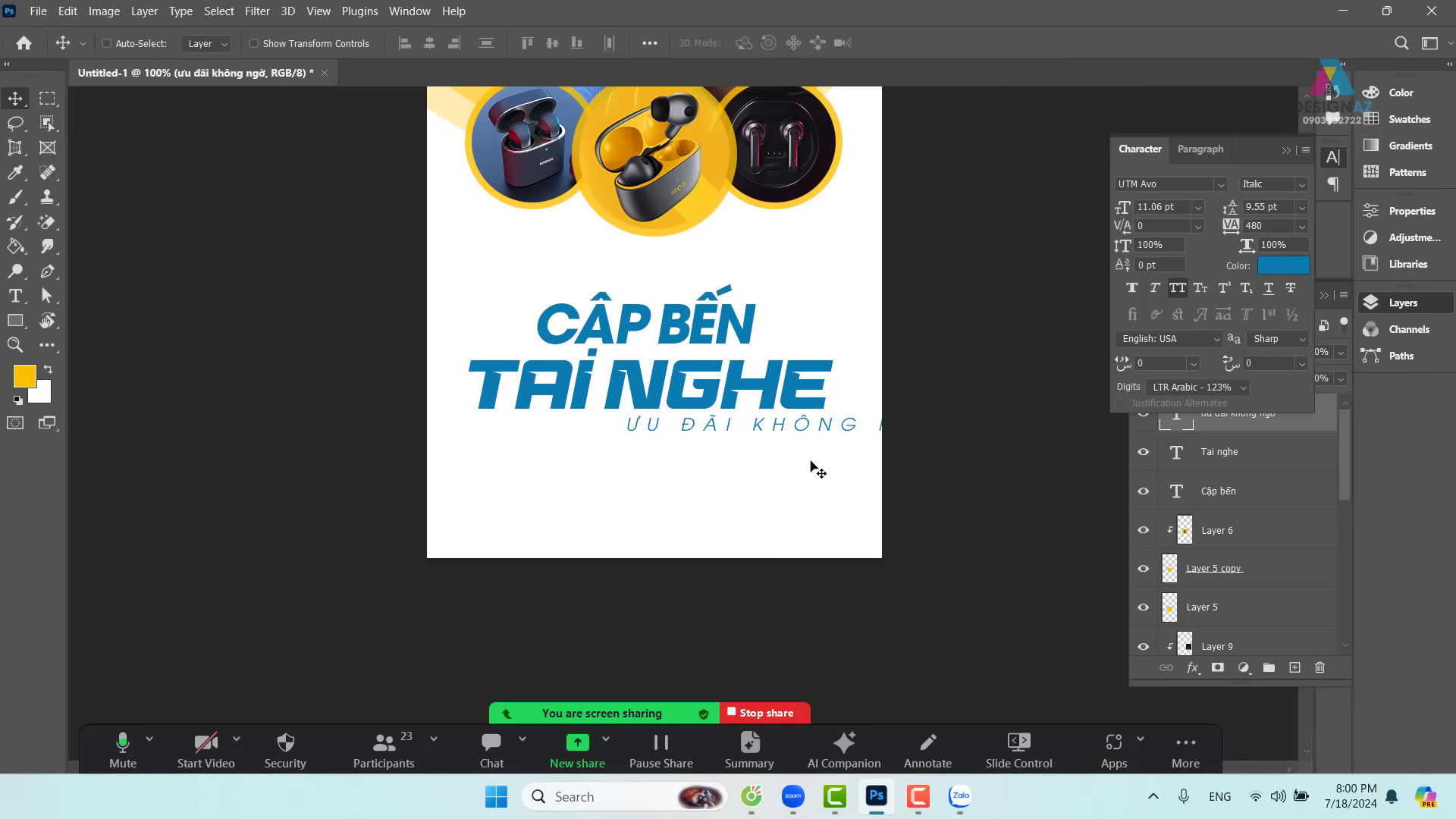
# - Set the subtitle's tracking to 0
pyautogui.click(1253, 225)
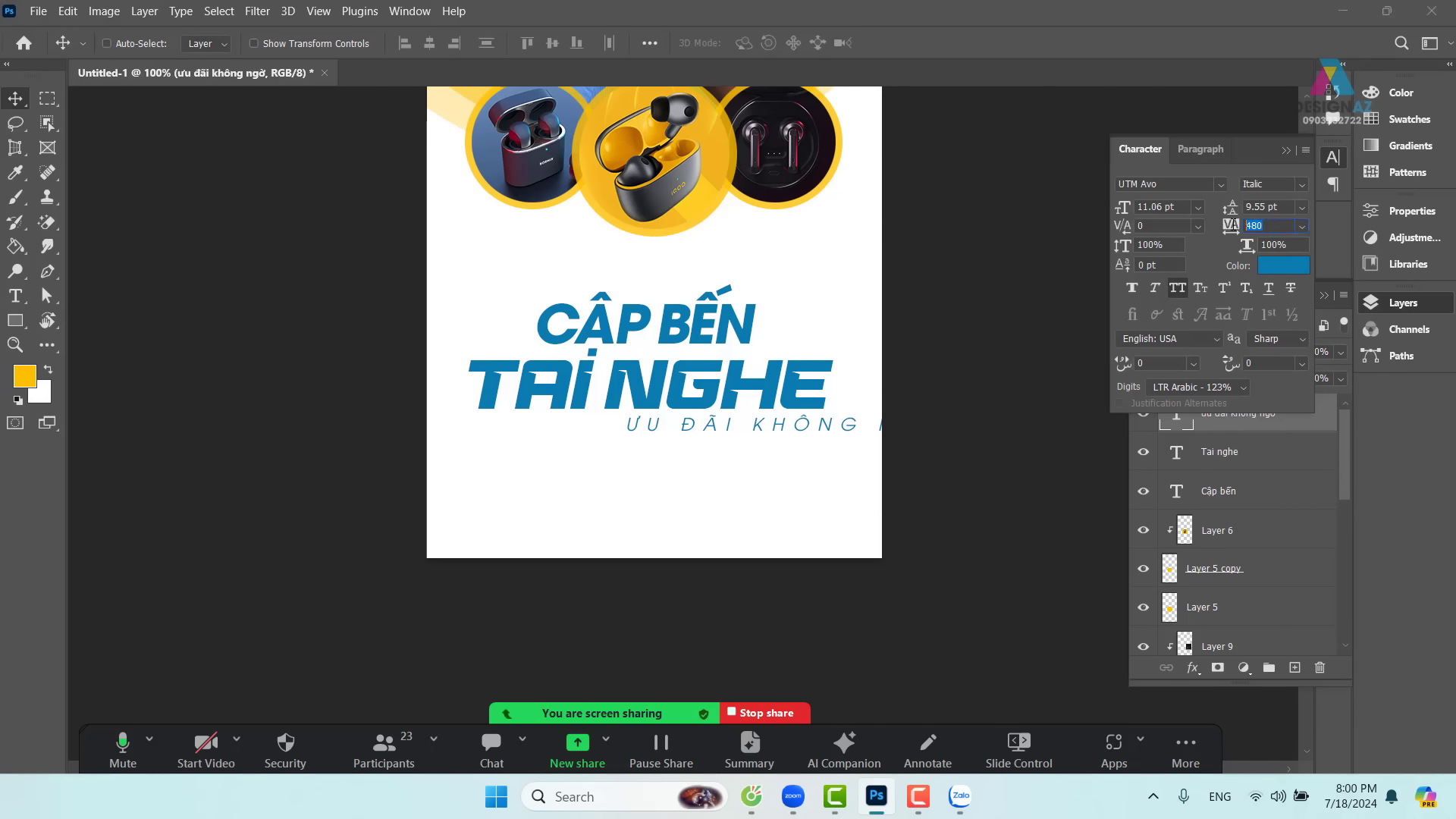
pyautogui.write('0')
pyautogui.press('Return')
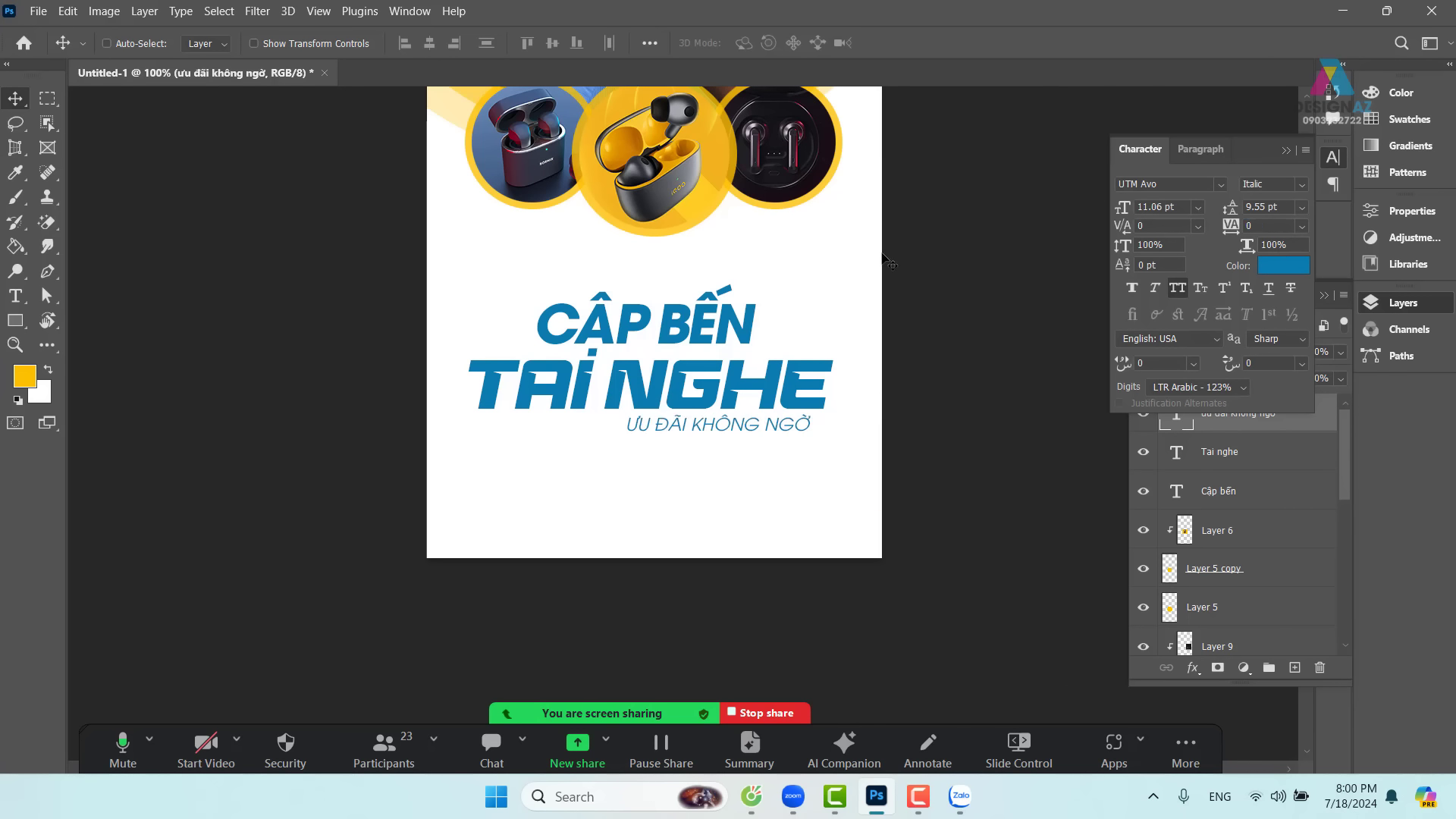
# - Move the subtitle beneath the middle of "TAI NGHE" and nudge it slightly down
pyautogui.moveTo(702, 431); pyautogui.dragTo(637, 430)
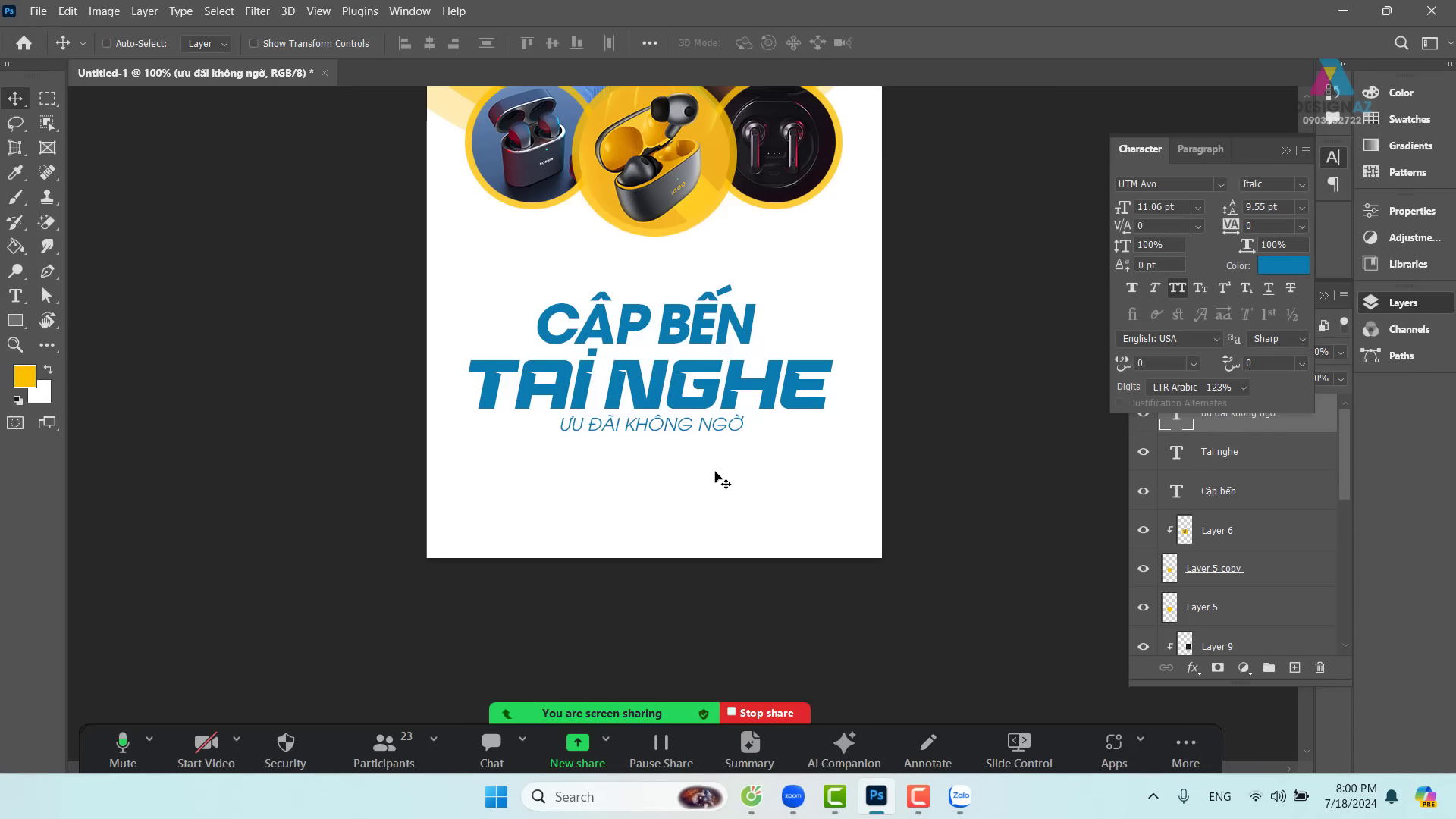
pyautogui.press('Down')
pyautogui.press('Down')
pyautogui.press('Down')
pyautogui.press('Down')
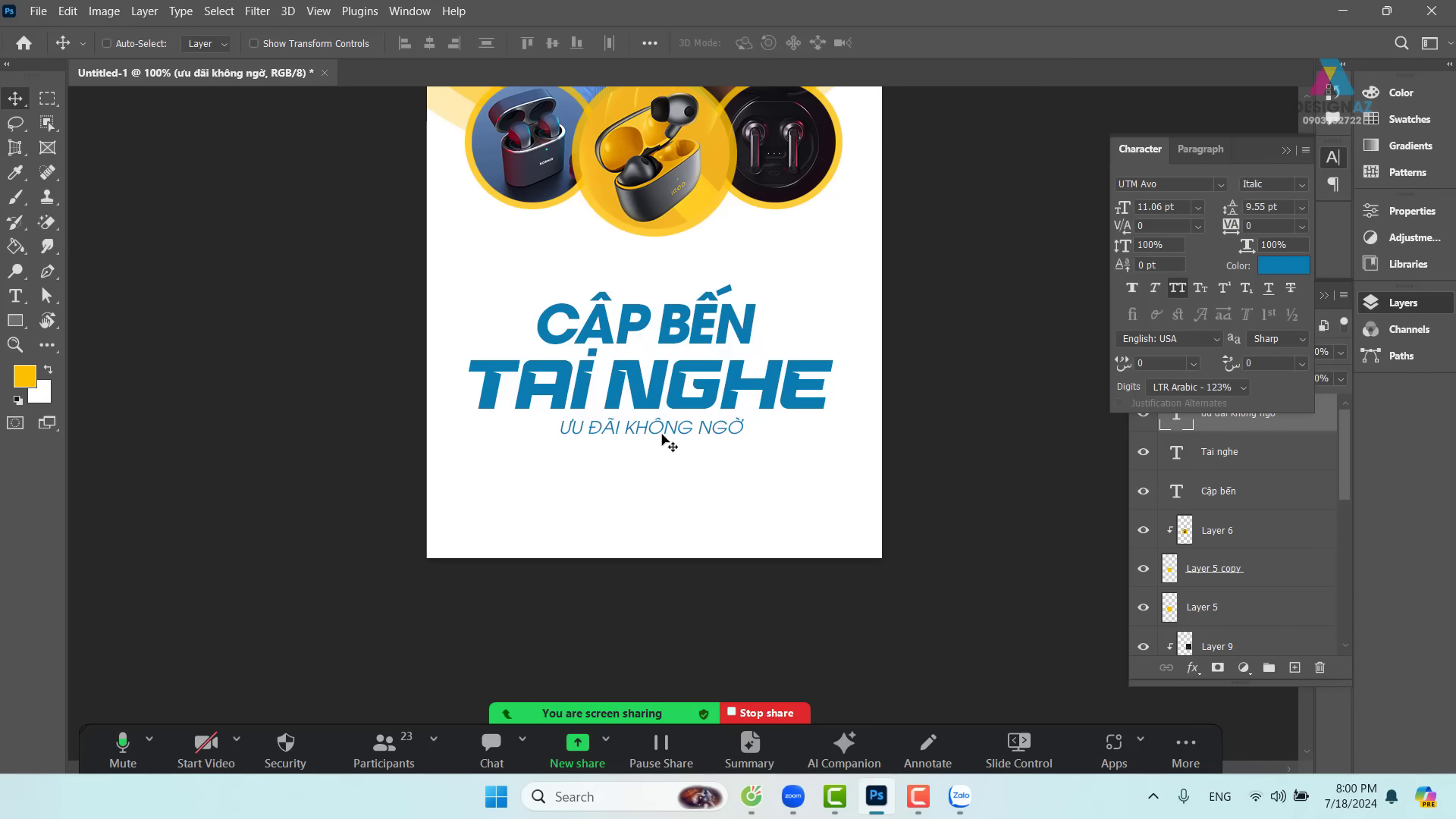
# - Scale the "ƯU ĐÃI KHÔNG NGỜ" subtitle up proportionally to about 118.57%
pyautogui.moveTo(662, 438); pyautogui.dragTo(749, 441)
pyautogui.hotkey('ctrl', 't')
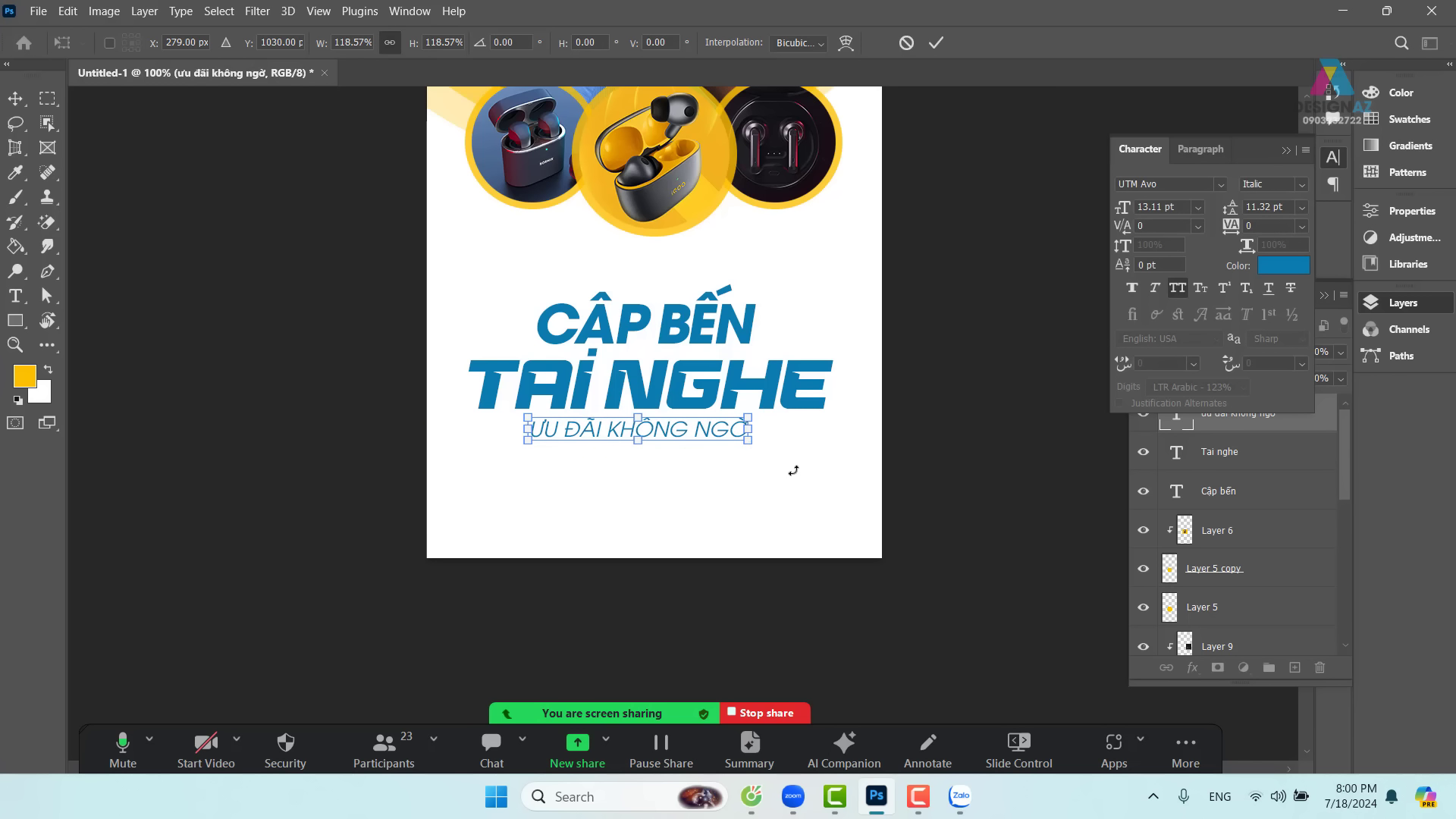
pyautogui.press('Return')
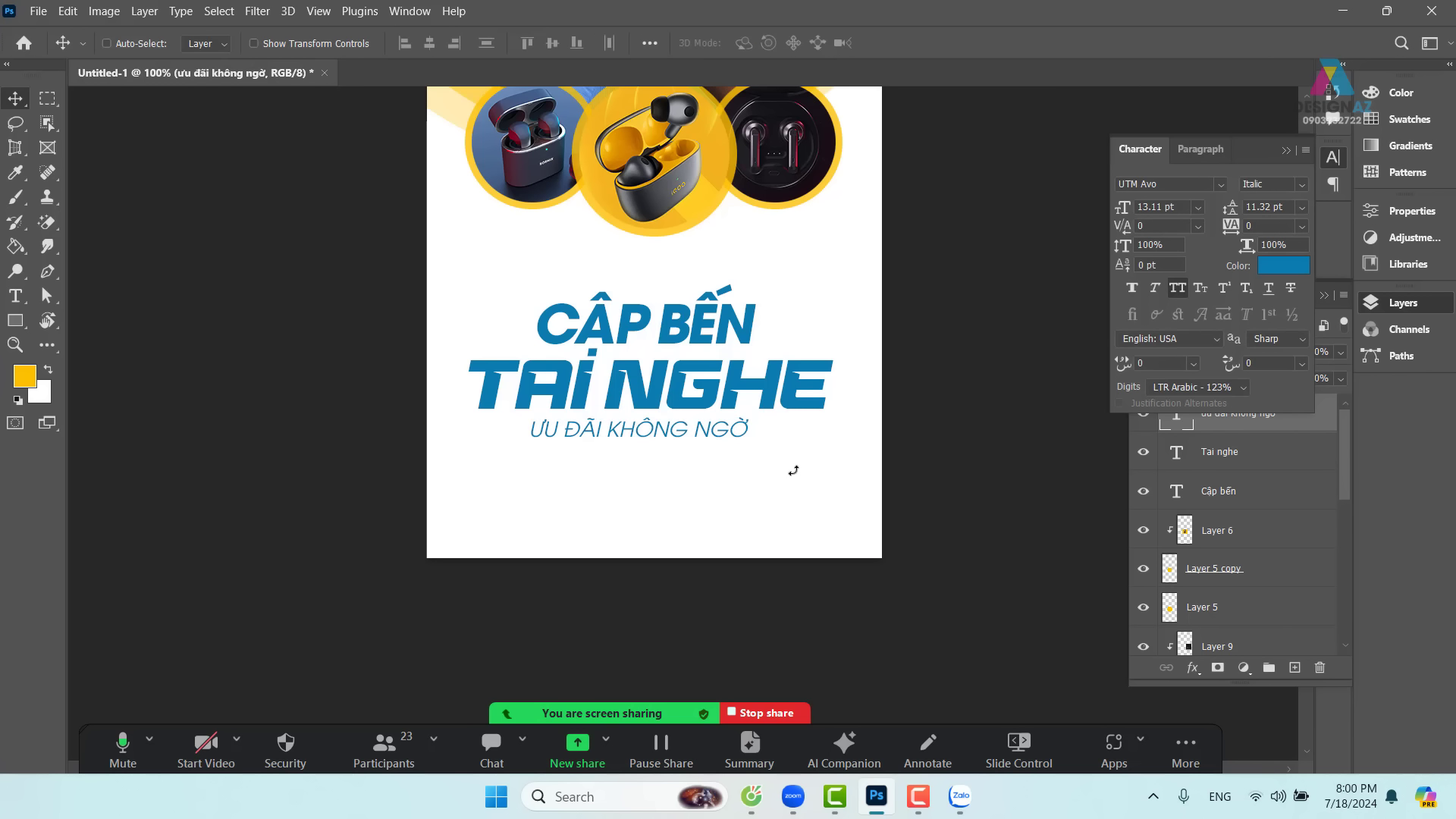
# - Select the "TAI NGHE" text layer and try bright orange ff7e00 as its text colour
pyautogui.rightClick(754, 392)
pyautogui.click(773, 394)
pyautogui.moveTo(729, 296); pyautogui.dragTo(654, 524)
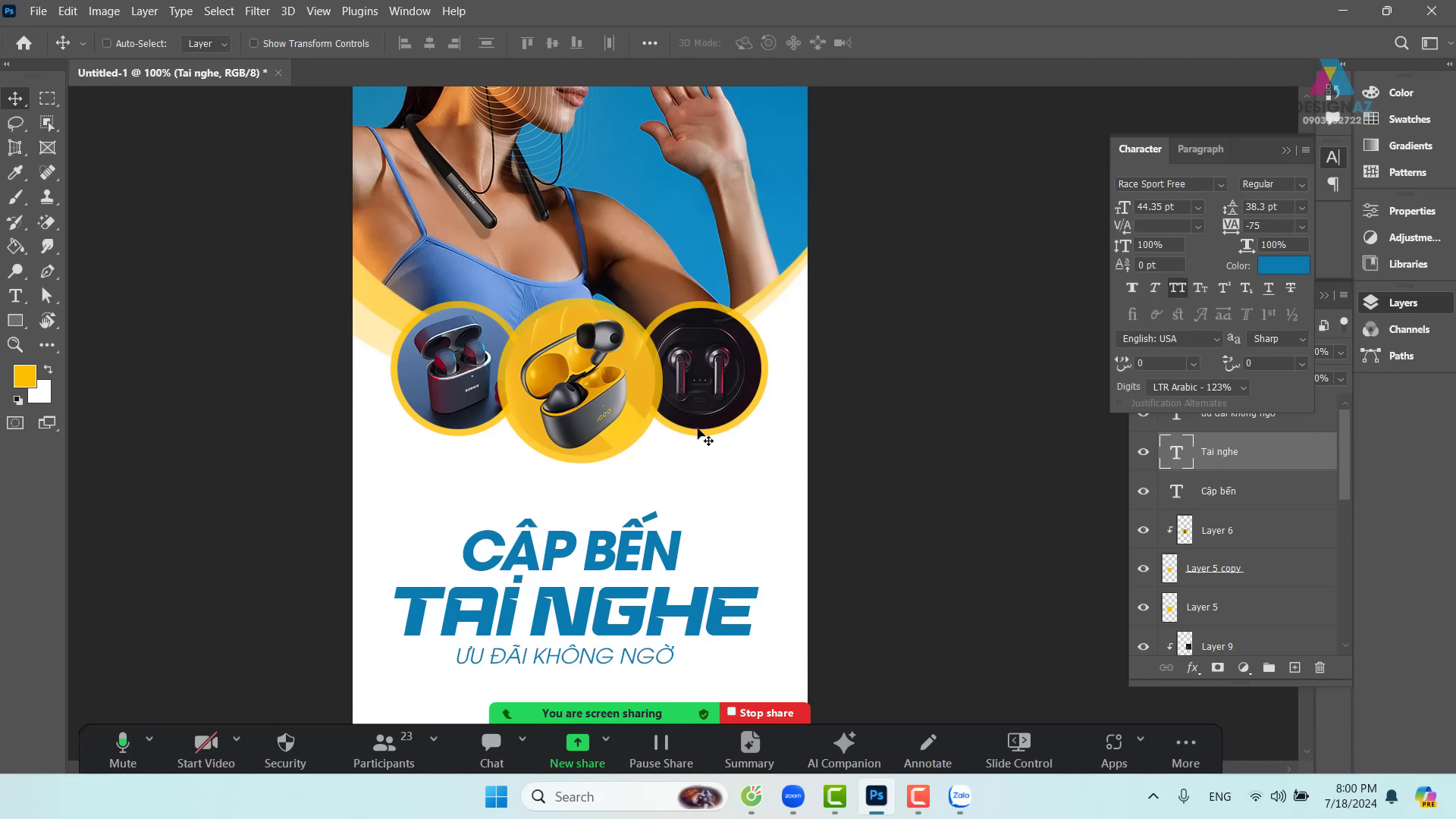
pyautogui.press('t')
pyautogui.click(755, 44)
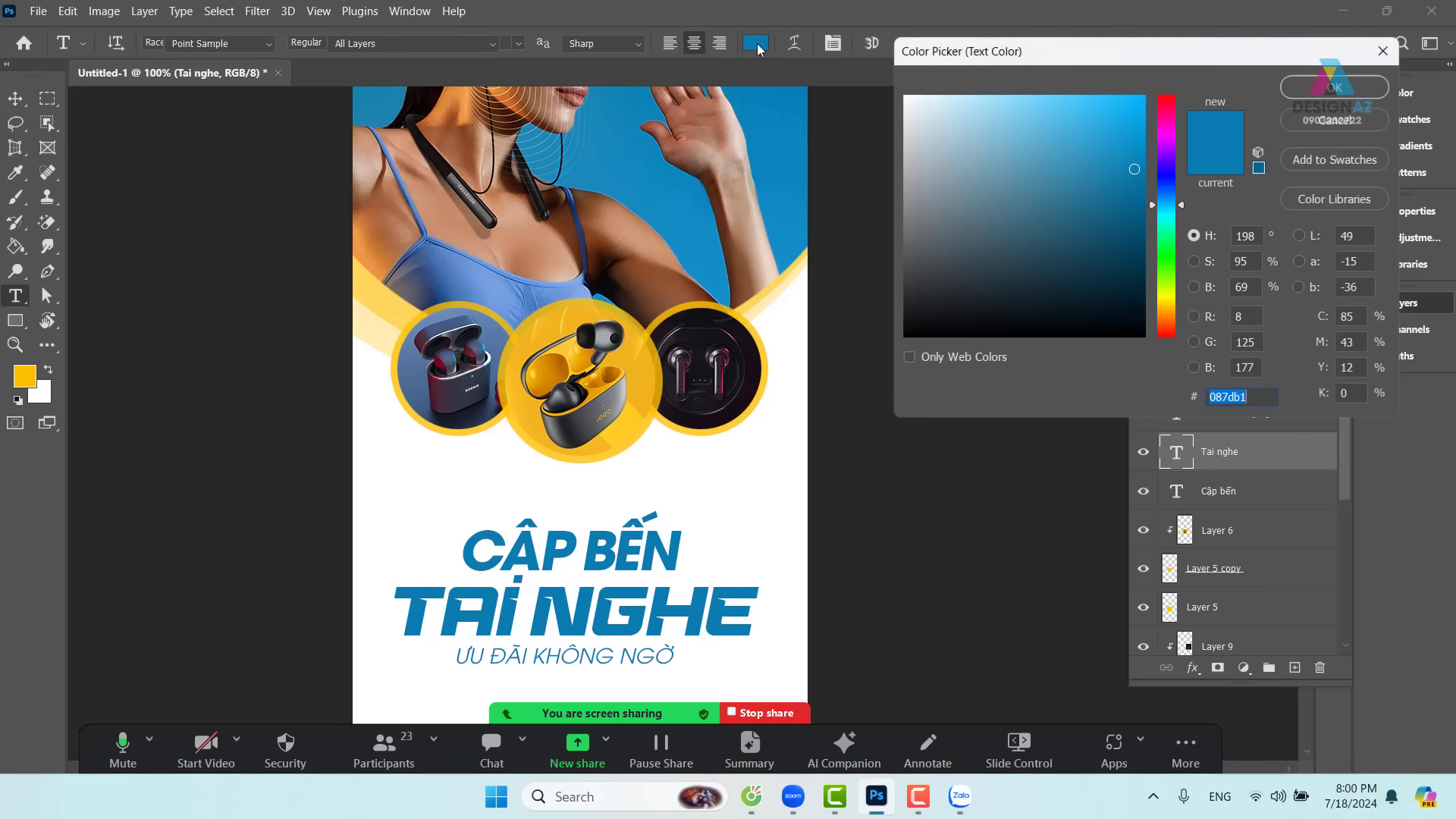
pyautogui.moveTo(1171, 289); pyautogui.dragTo(1171, 316)
pyautogui.click(1143, 125)
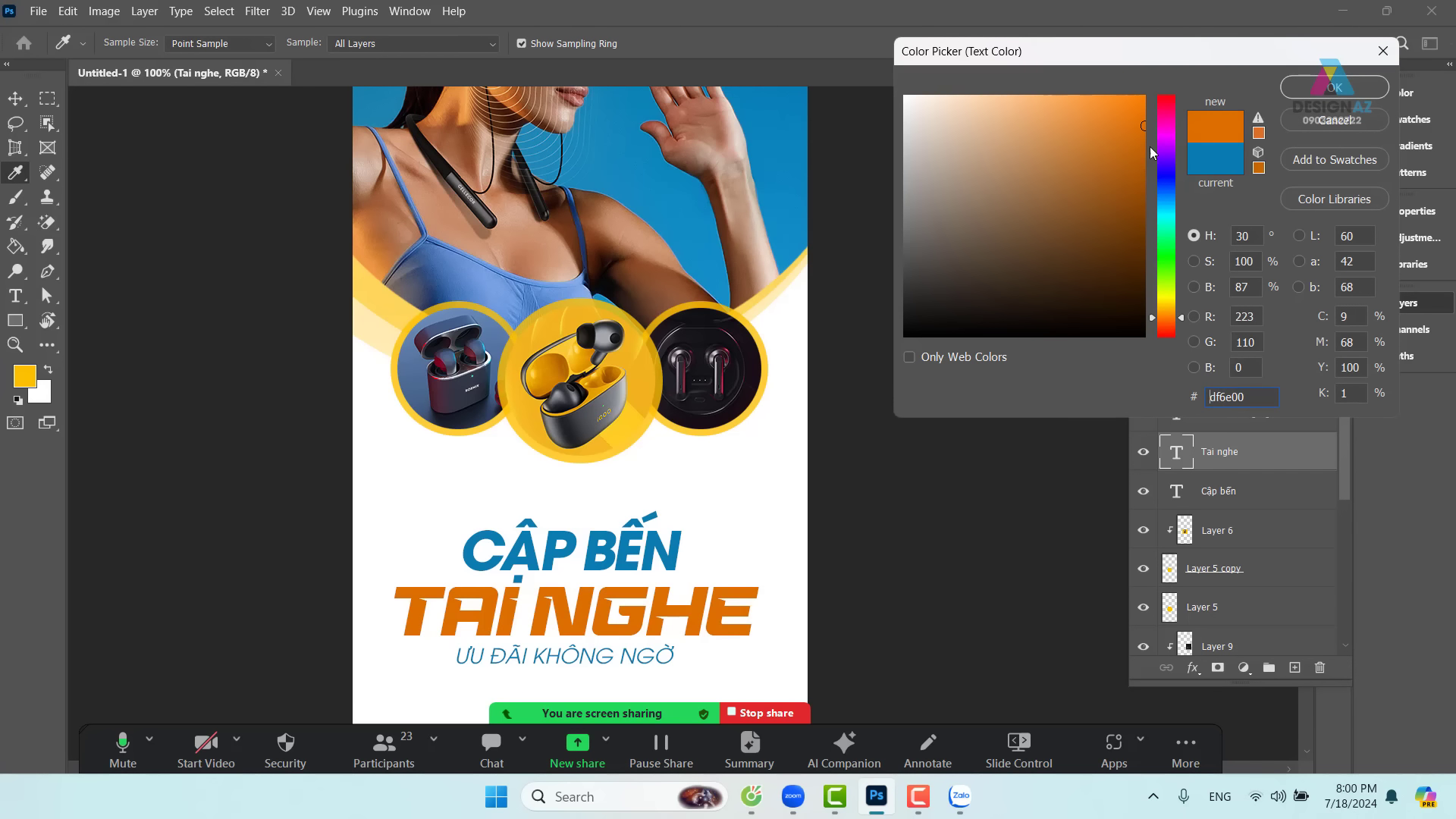
pyautogui.moveTo(1128, 121); pyautogui.dragTo(1149, 92)
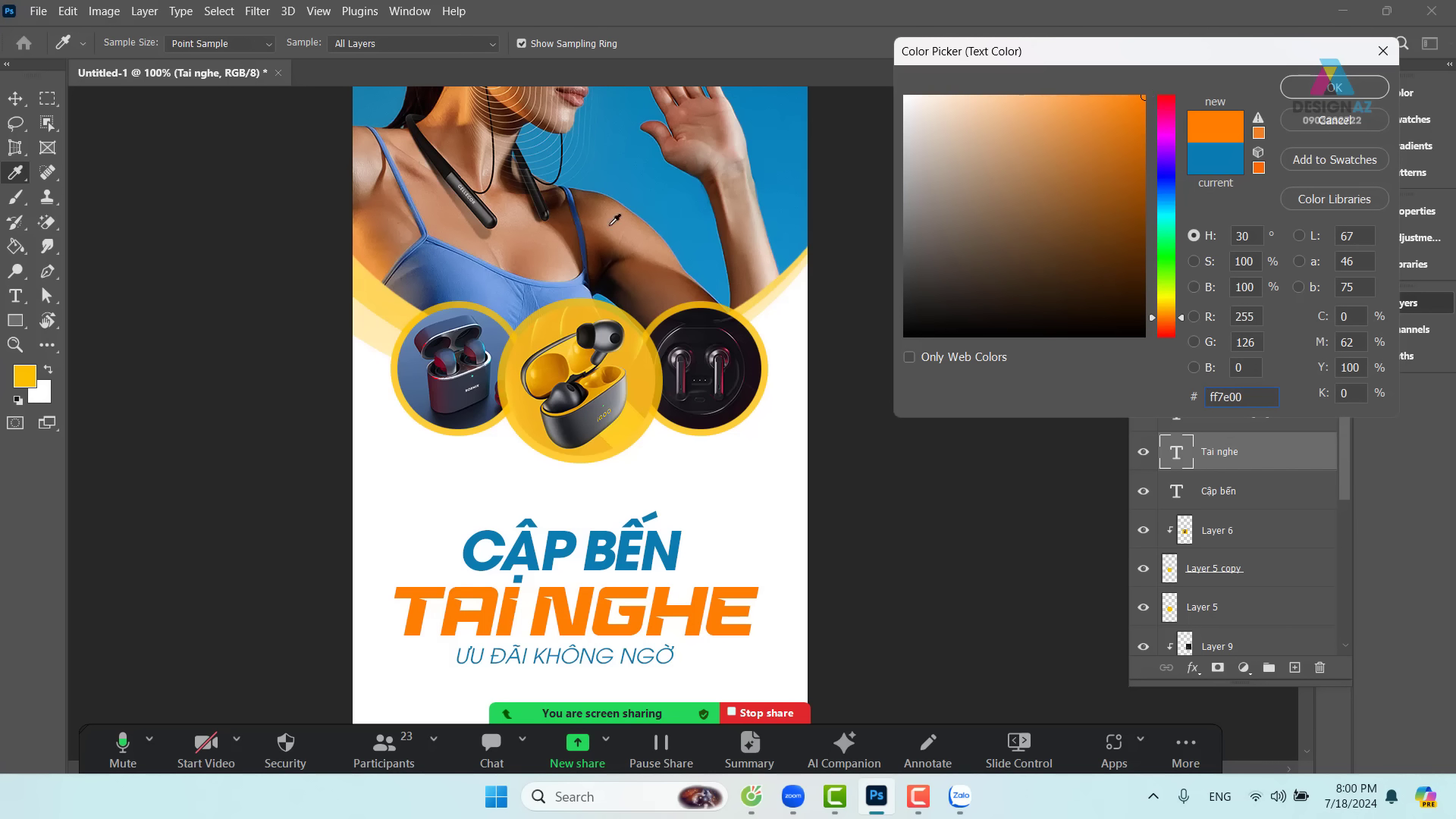
# - Recolour "TAI NGHE" with the yellow sampled from the middle earbud circle's rim, with magenta raised to 50%
pyautogui.click(543, 236)
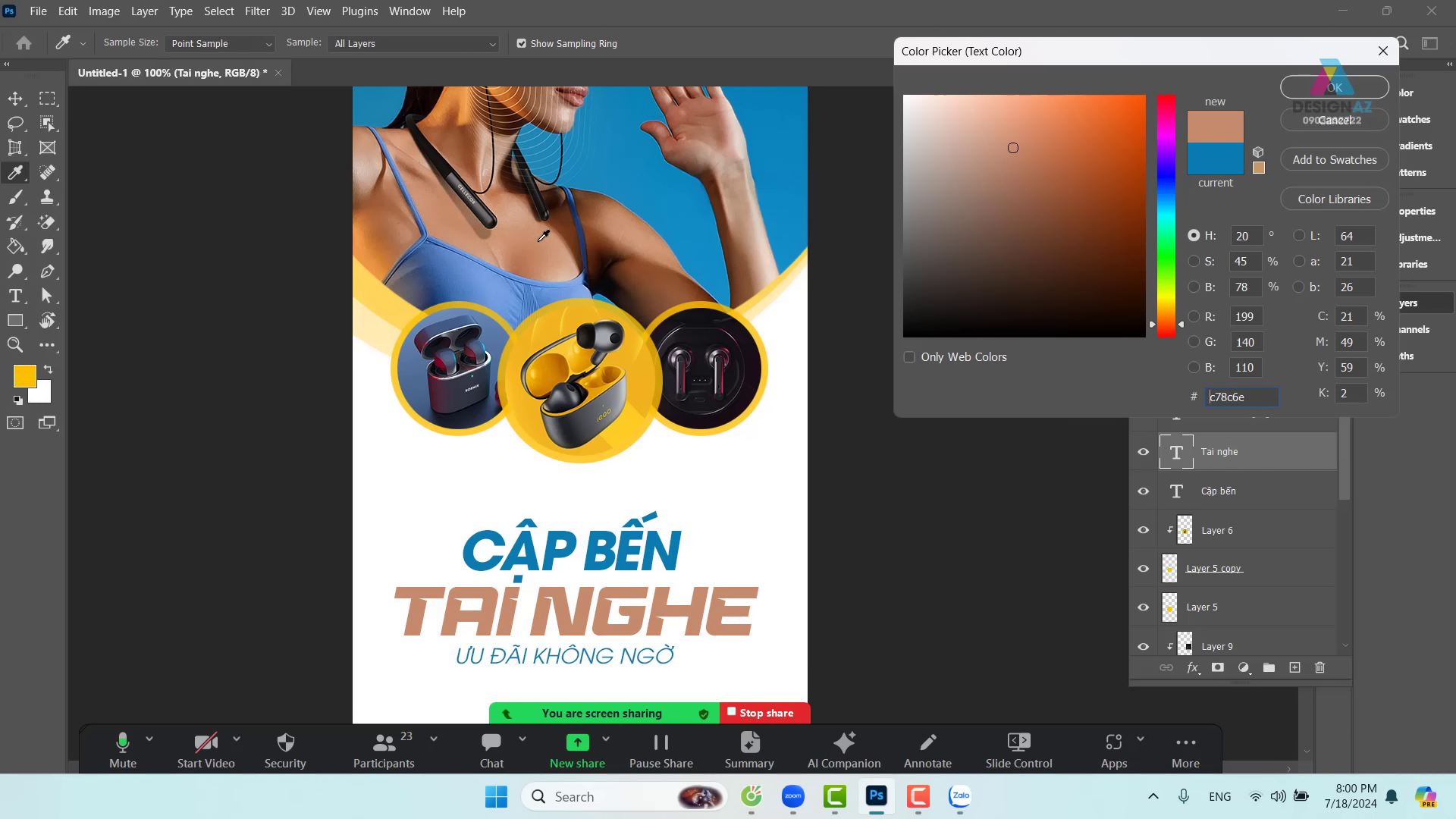
pyautogui.click(589, 310)
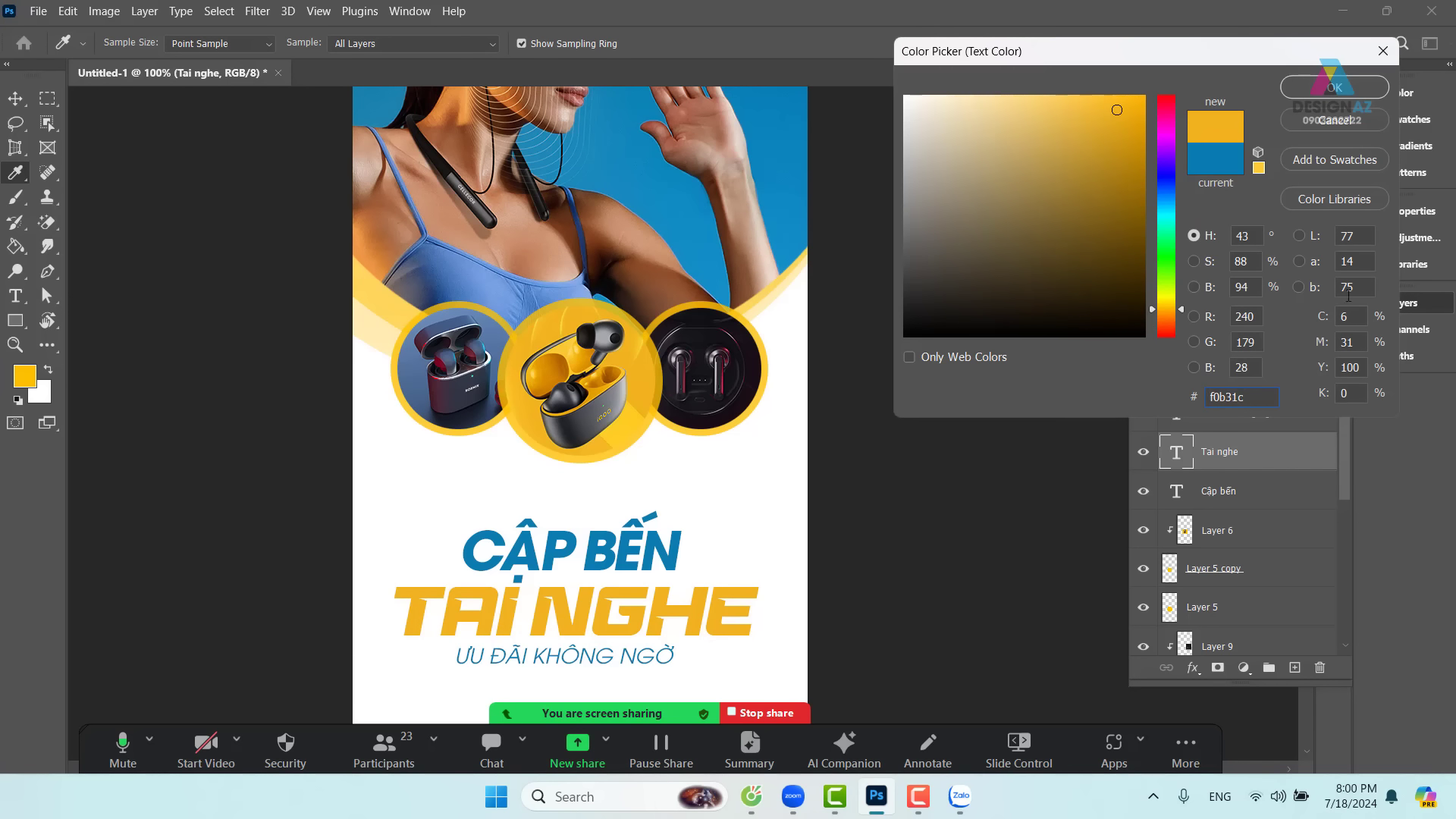
pyautogui.click(1356, 346)
pyautogui.write('50')
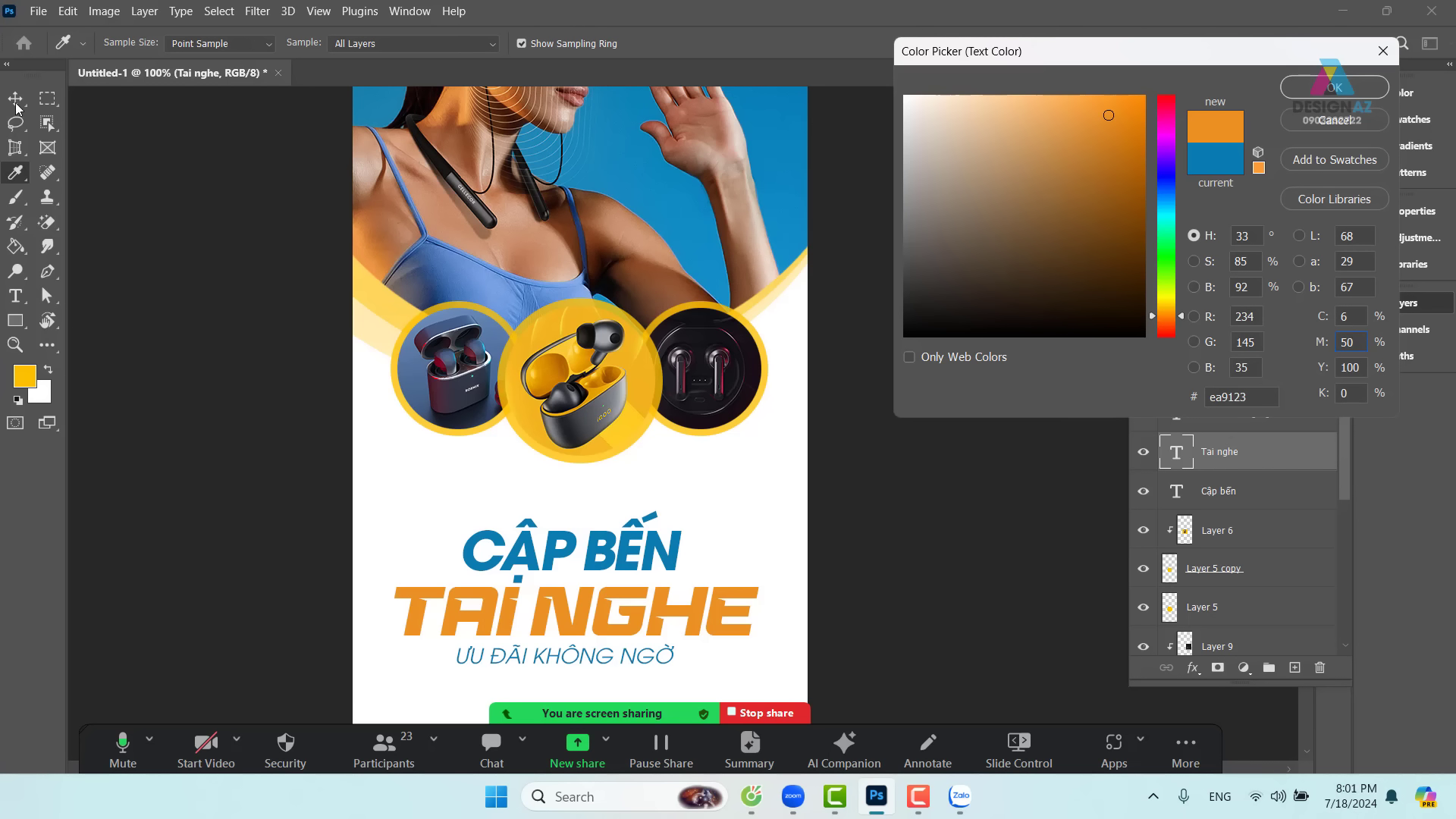
pyautogui.click(1335, 86)
# - Recolour the "CẬP BẾN" headline text neutral grey, entering 838383 and lightening it to 8b8b8b
pyautogui.press('v')
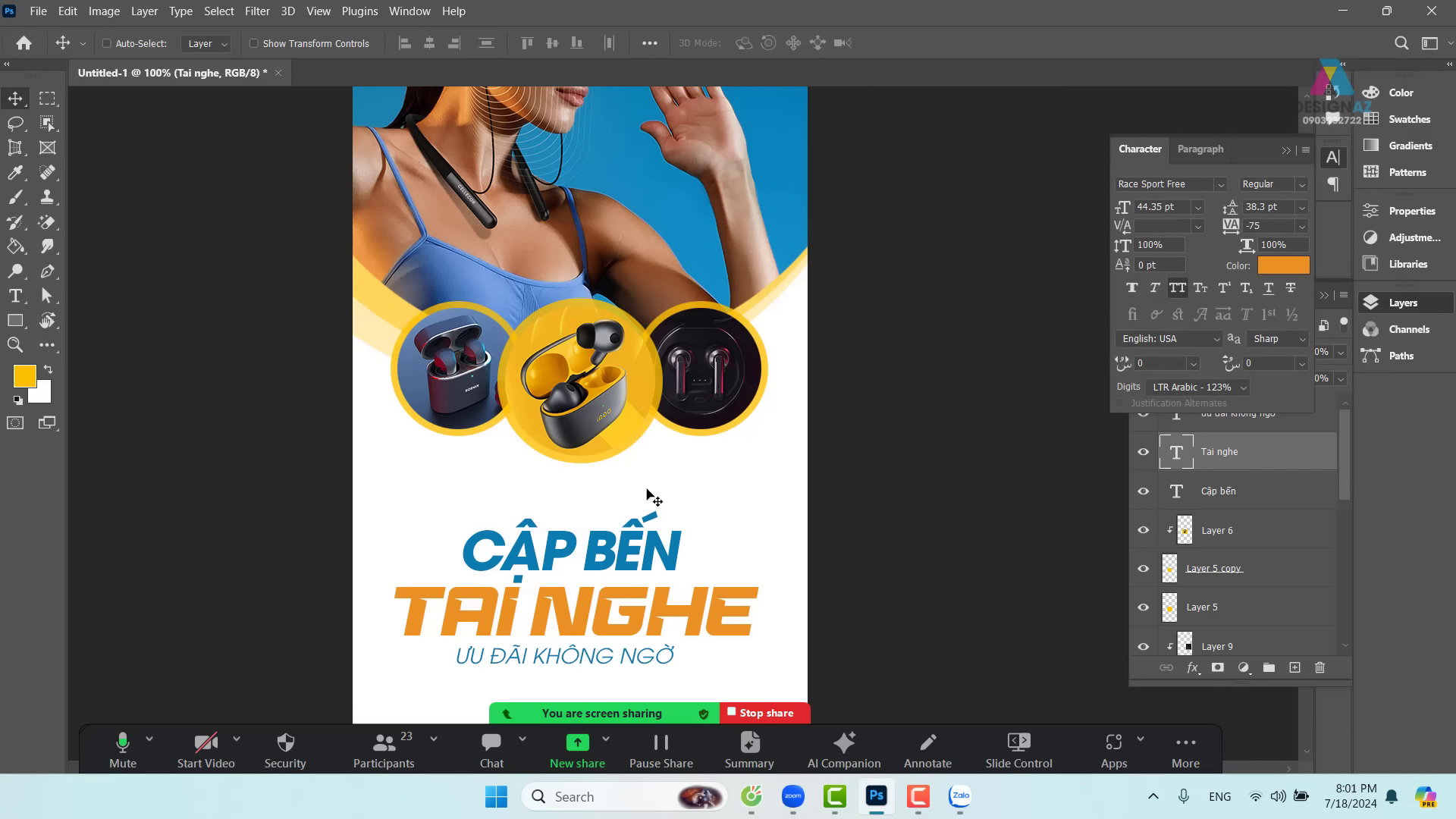
pyautogui.rightClick(665, 558)
pyautogui.click(682, 570)
pyautogui.press('t')
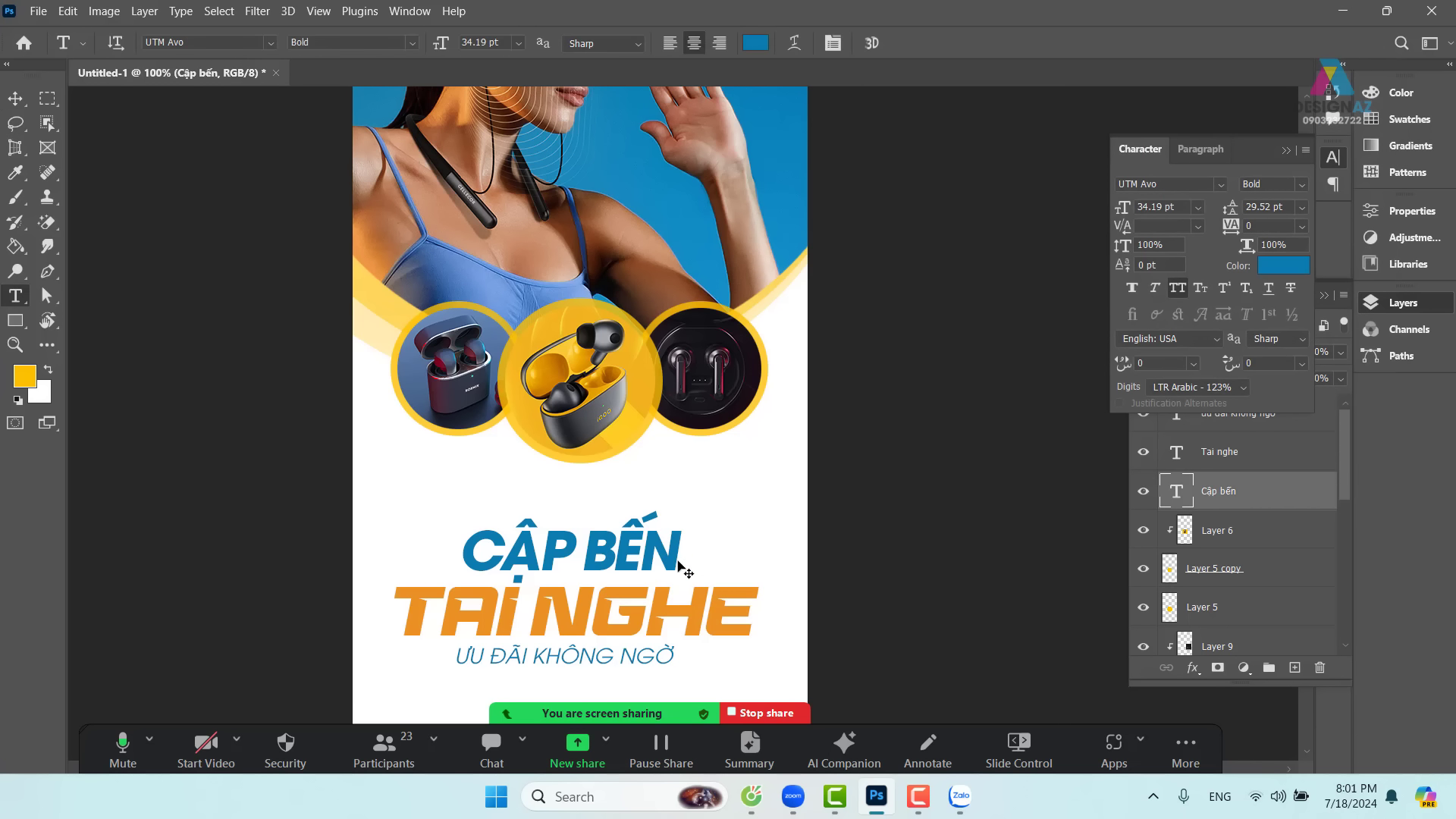
pyautogui.click(762, 44)
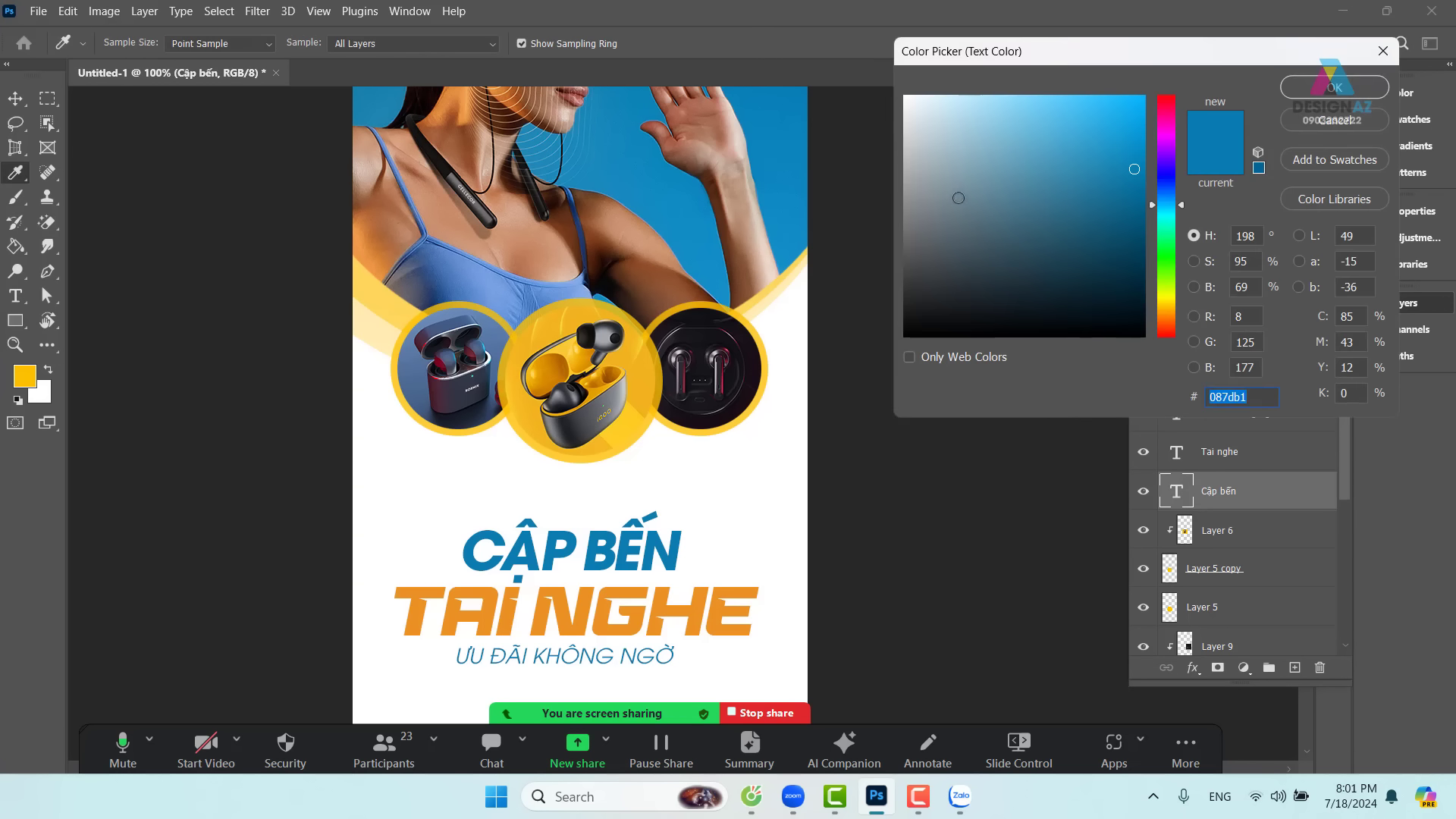
pyautogui.write('838383')
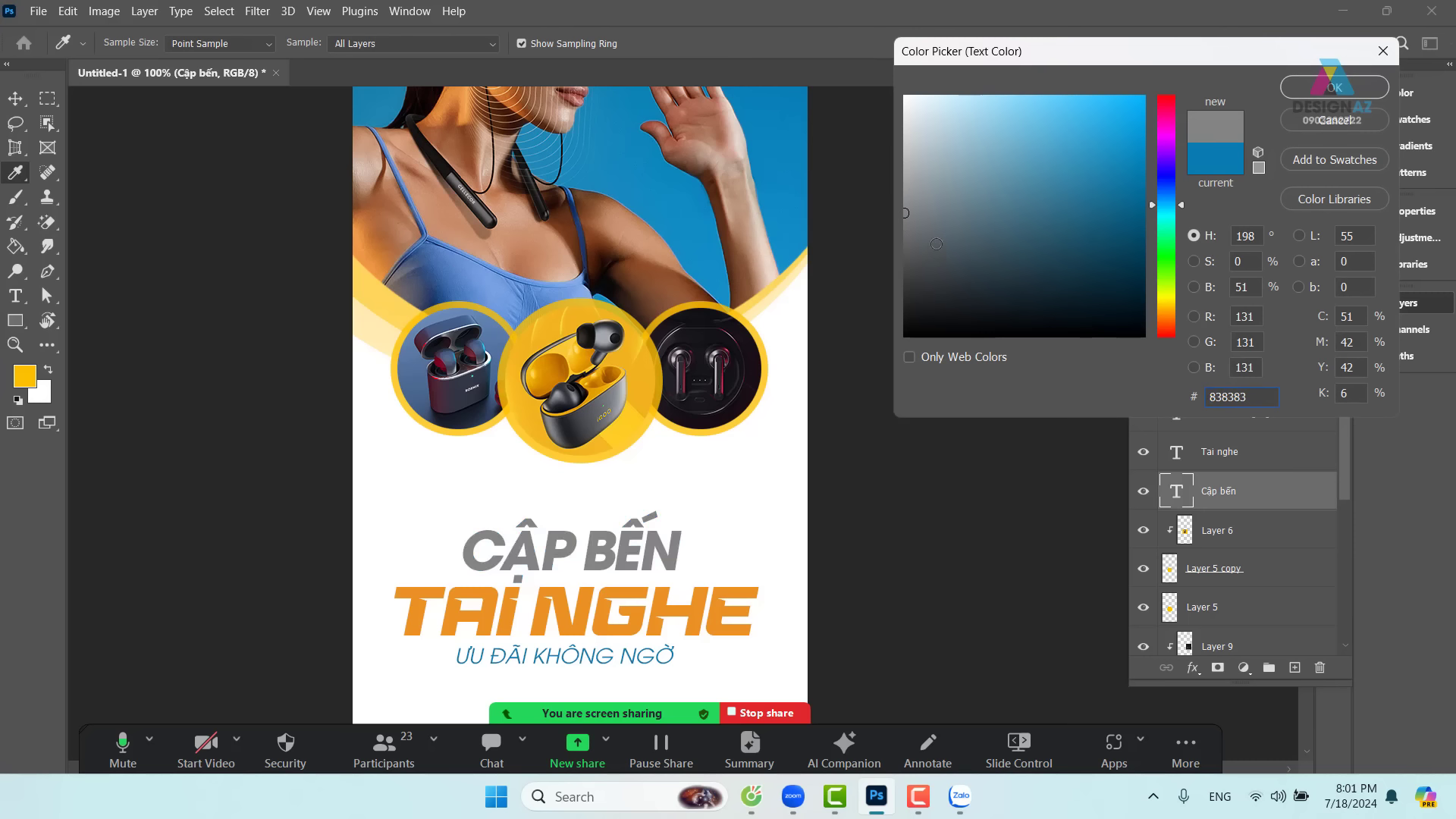
pyautogui.click(903, 205)
pyautogui.click(1336, 92)
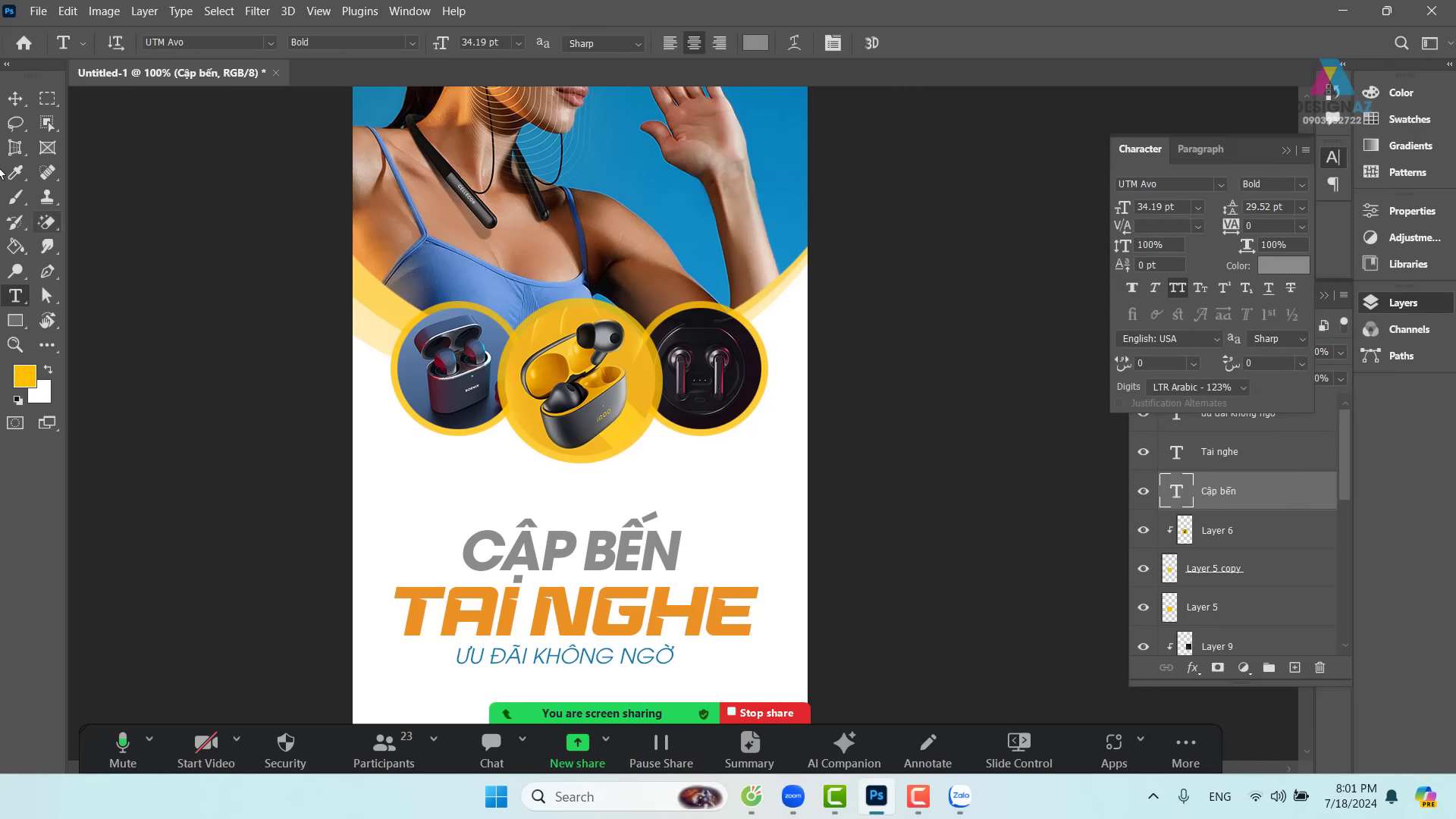
# - Recolour the "ƯU ĐÃI KHÔNG NGỜ" subtitle with the grey sampled from "CẬP BẾN"
pyautogui.click(13, 97)
pyautogui.scroll(-3, 603, 383)
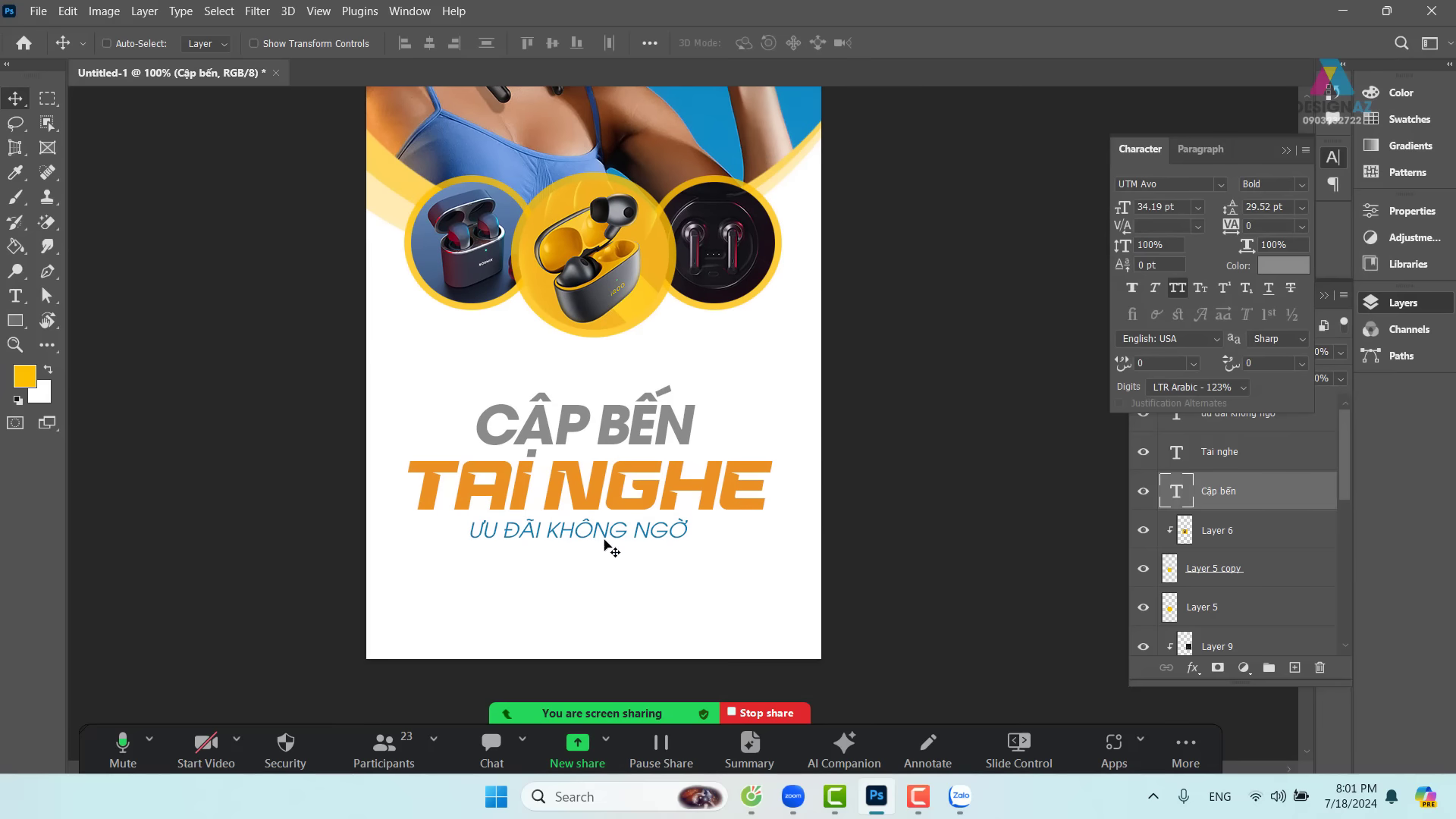
pyautogui.rightClick(609, 529)
pyautogui.click(683, 585)
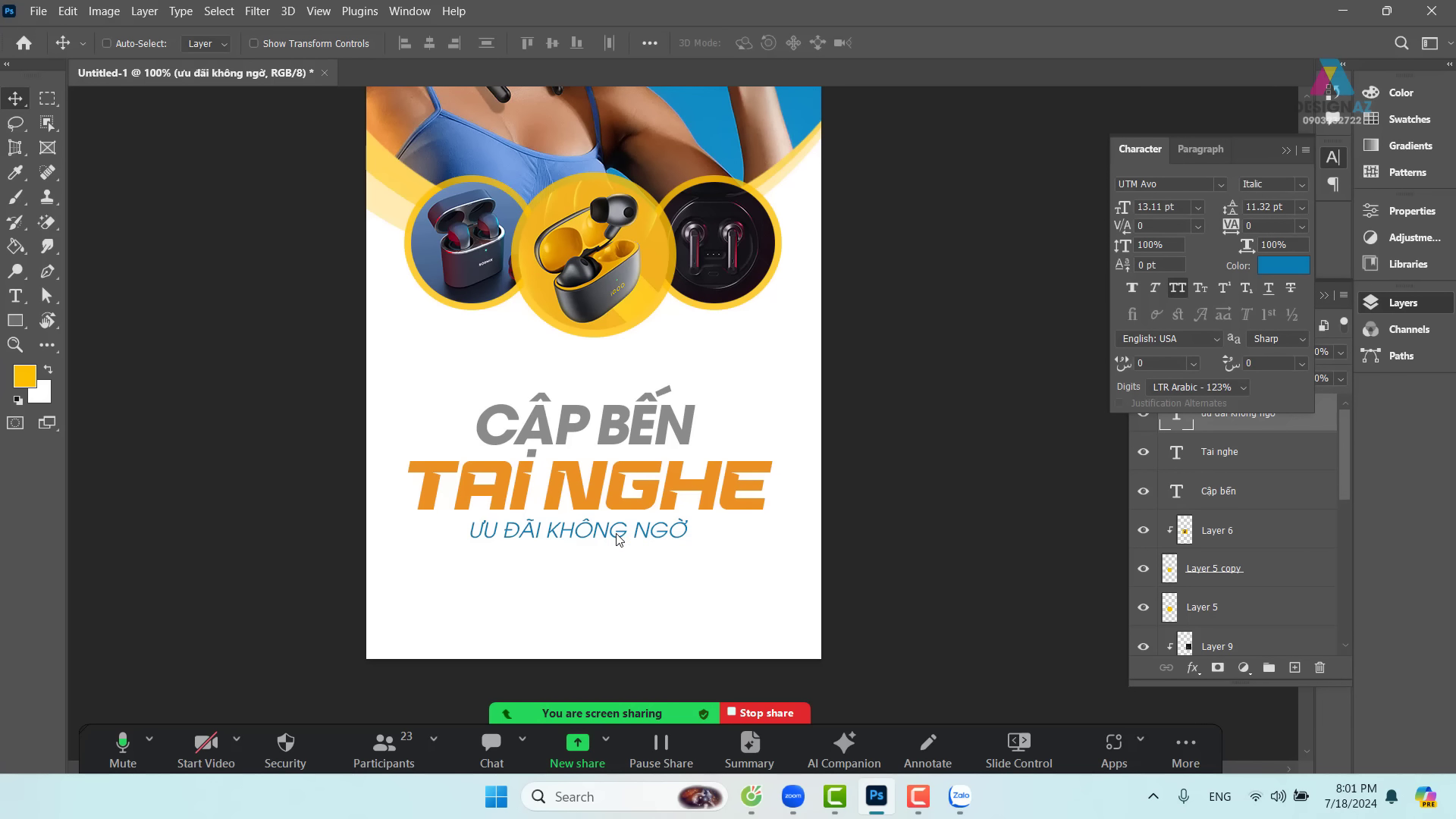
pyautogui.press('t')
pyautogui.click(755, 42)
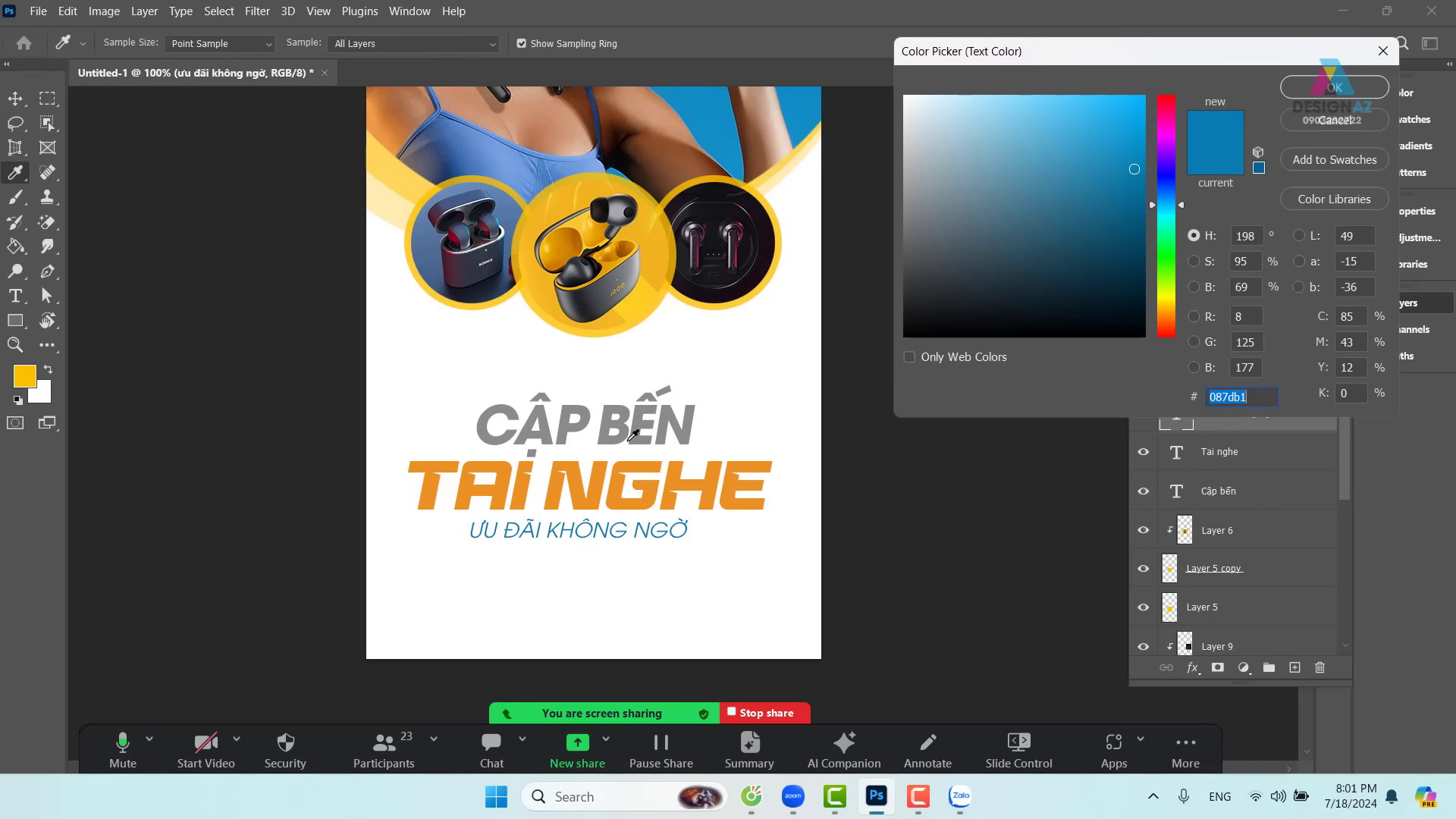
pyautogui.click(630, 429)
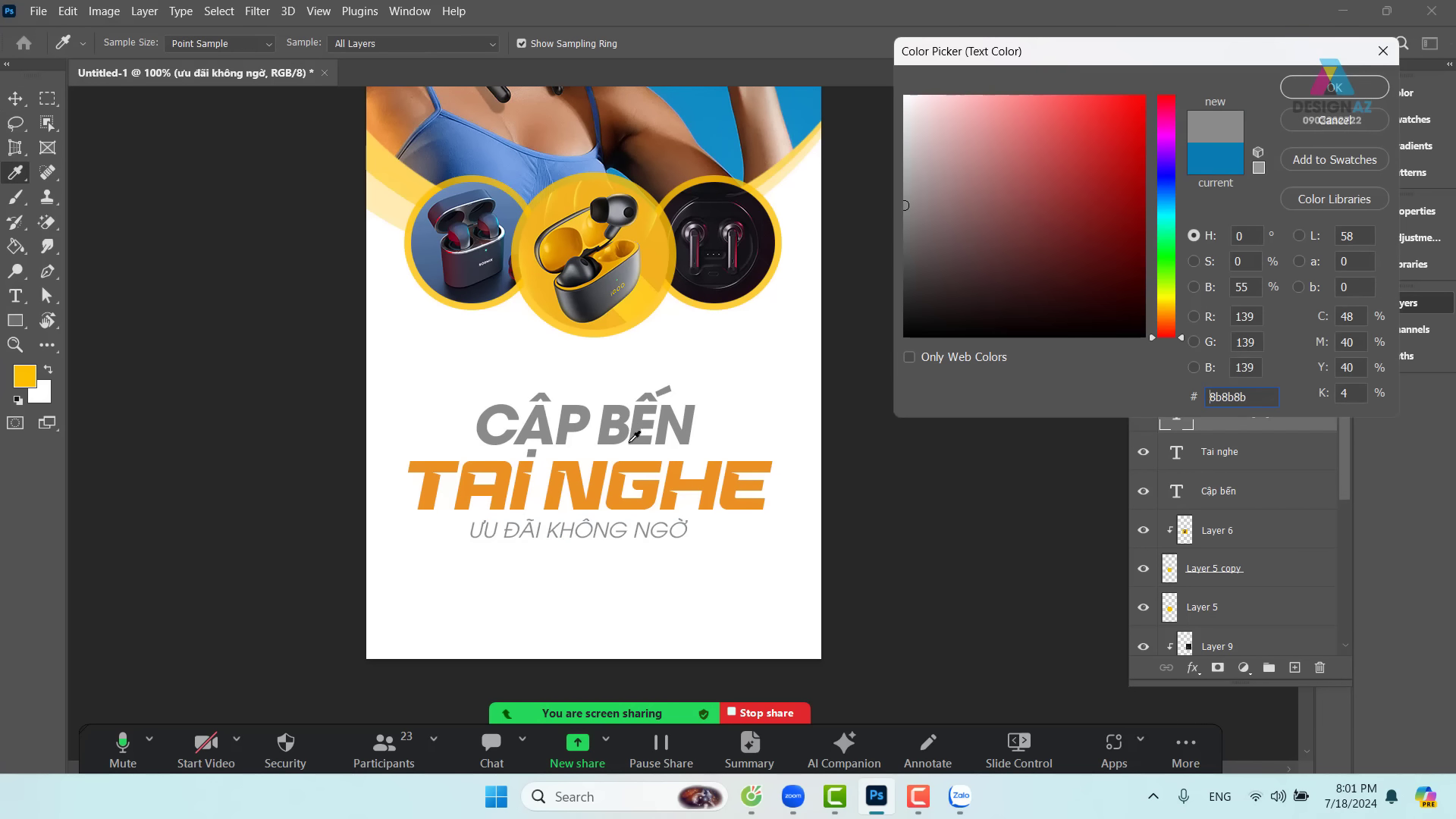
pyautogui.click(1335, 87)
pyautogui.click(15, 98)
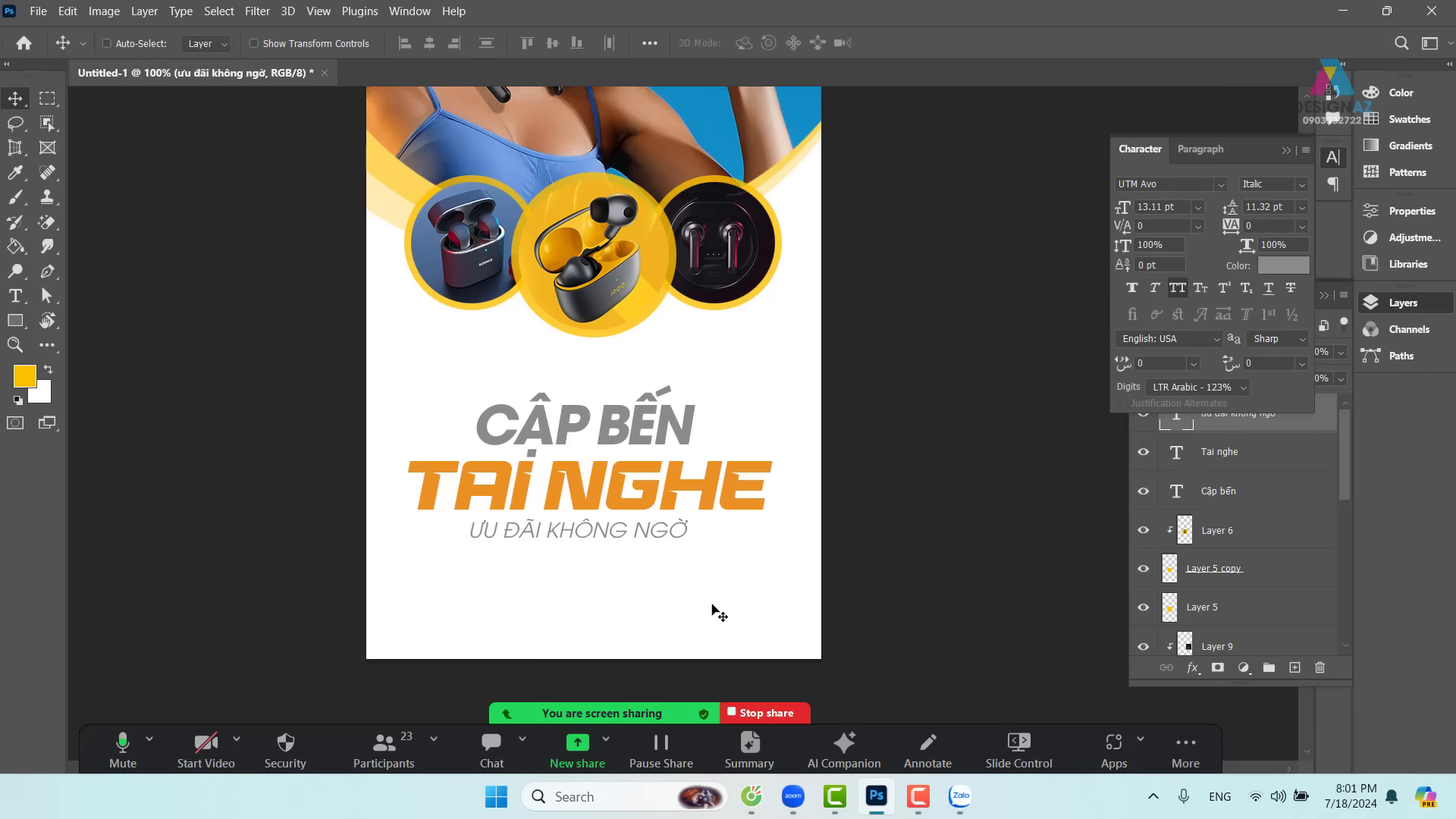
pyautogui.moveTo(815, 515); pyautogui.dragTo(738, 605)
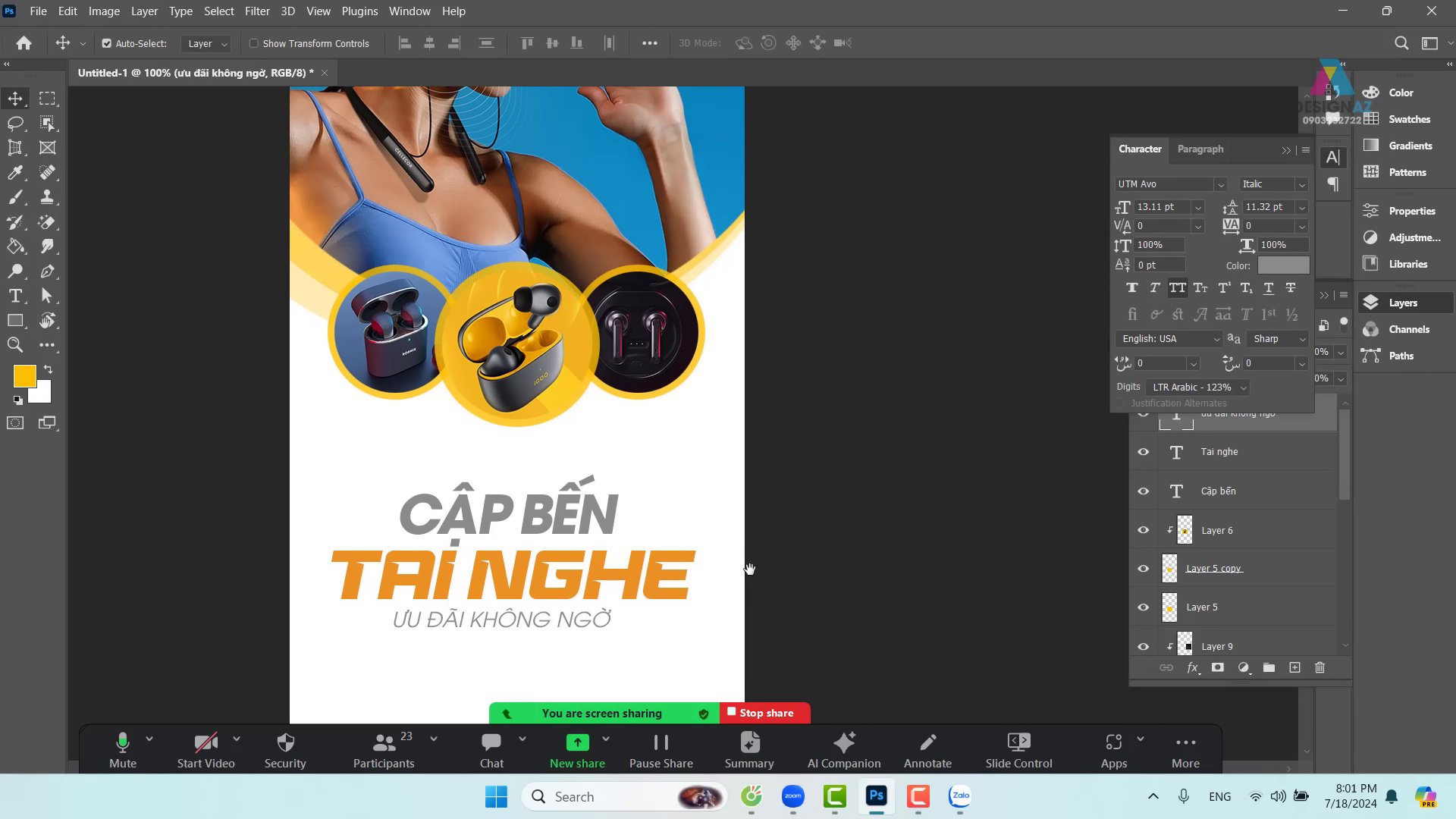
pyautogui.hotkey('ctrl', '-')
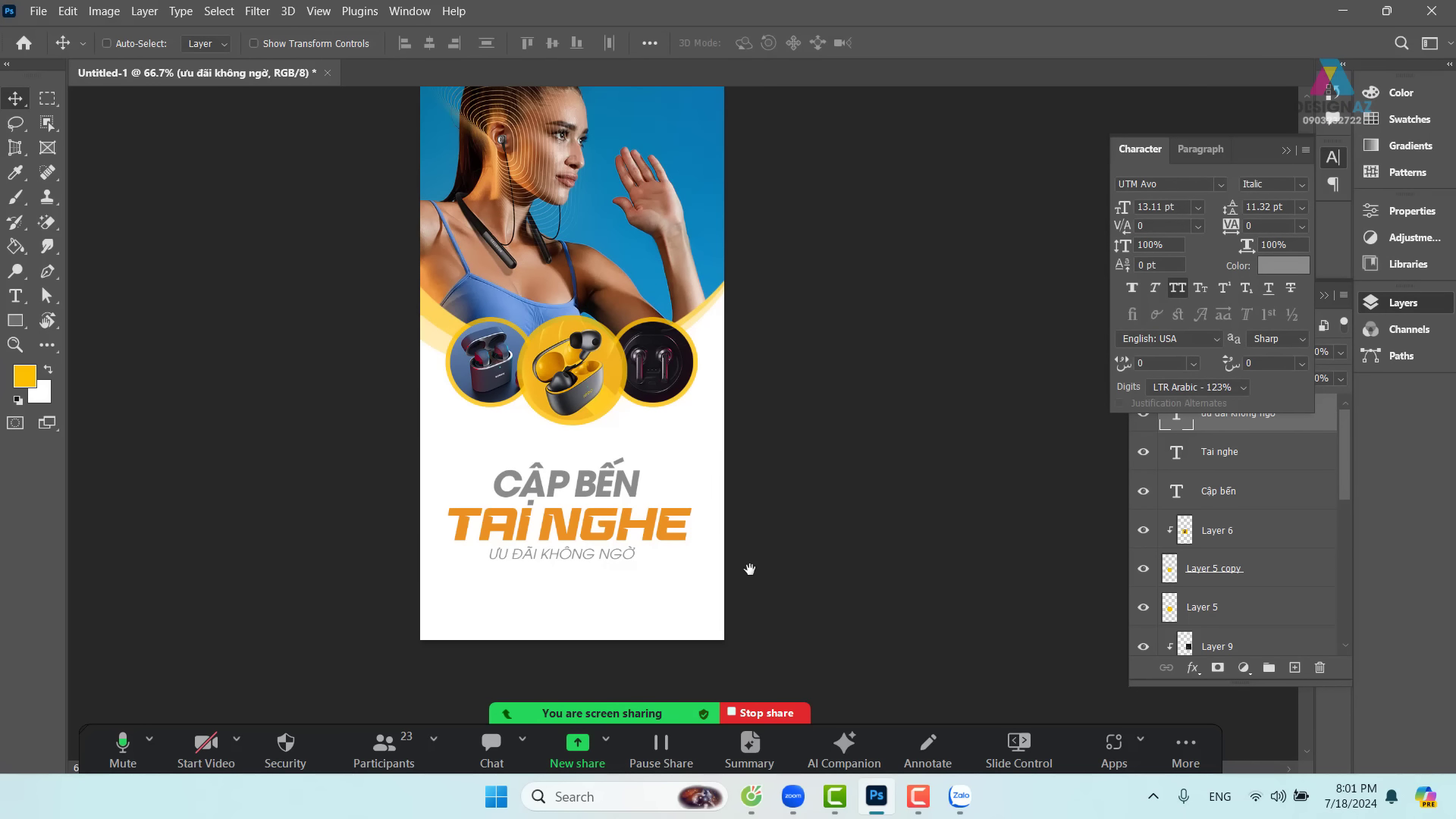
pyautogui.moveTo(637, 477); pyautogui.dragTo(563, 495)
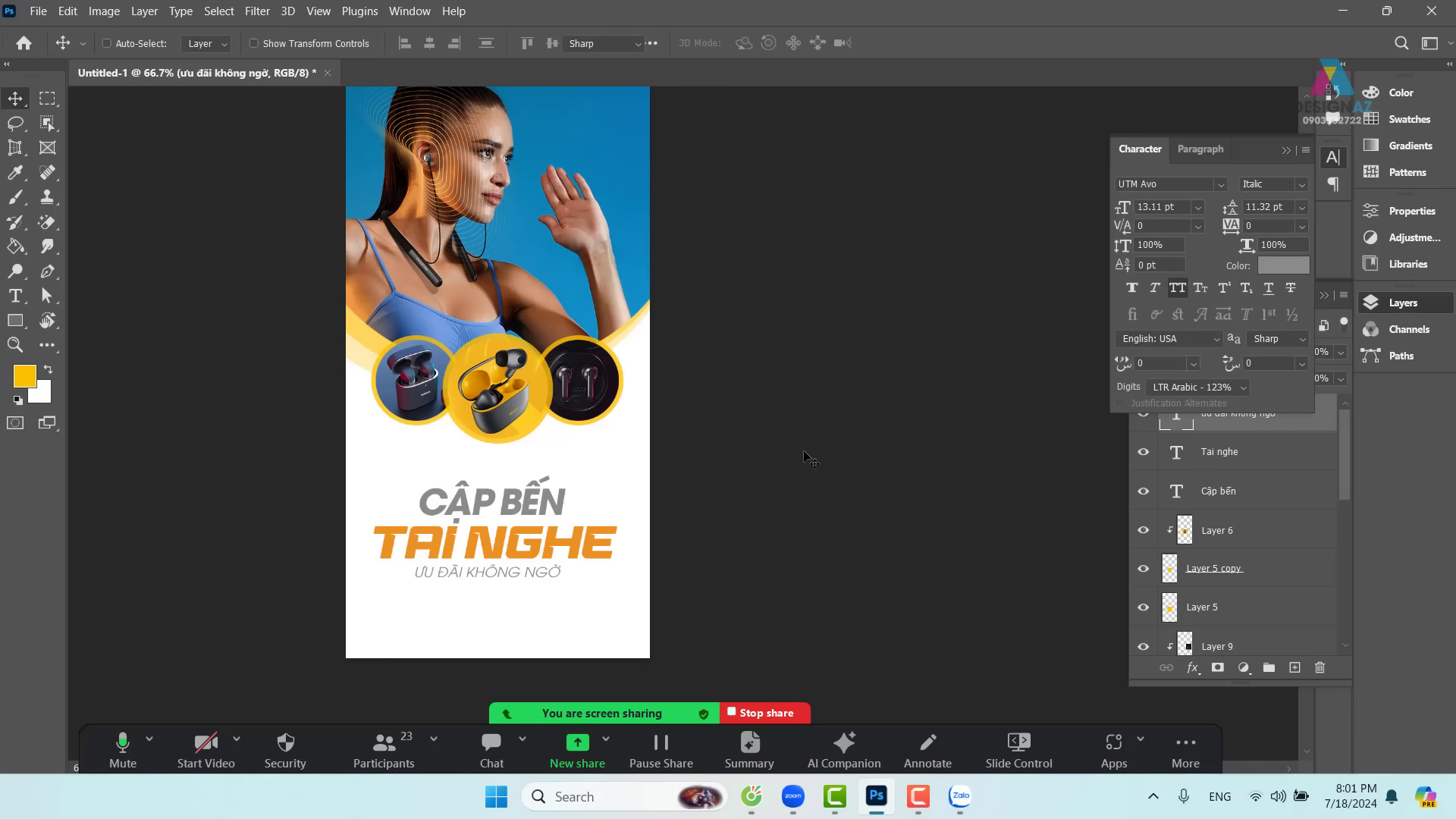
pyautogui.press('t')
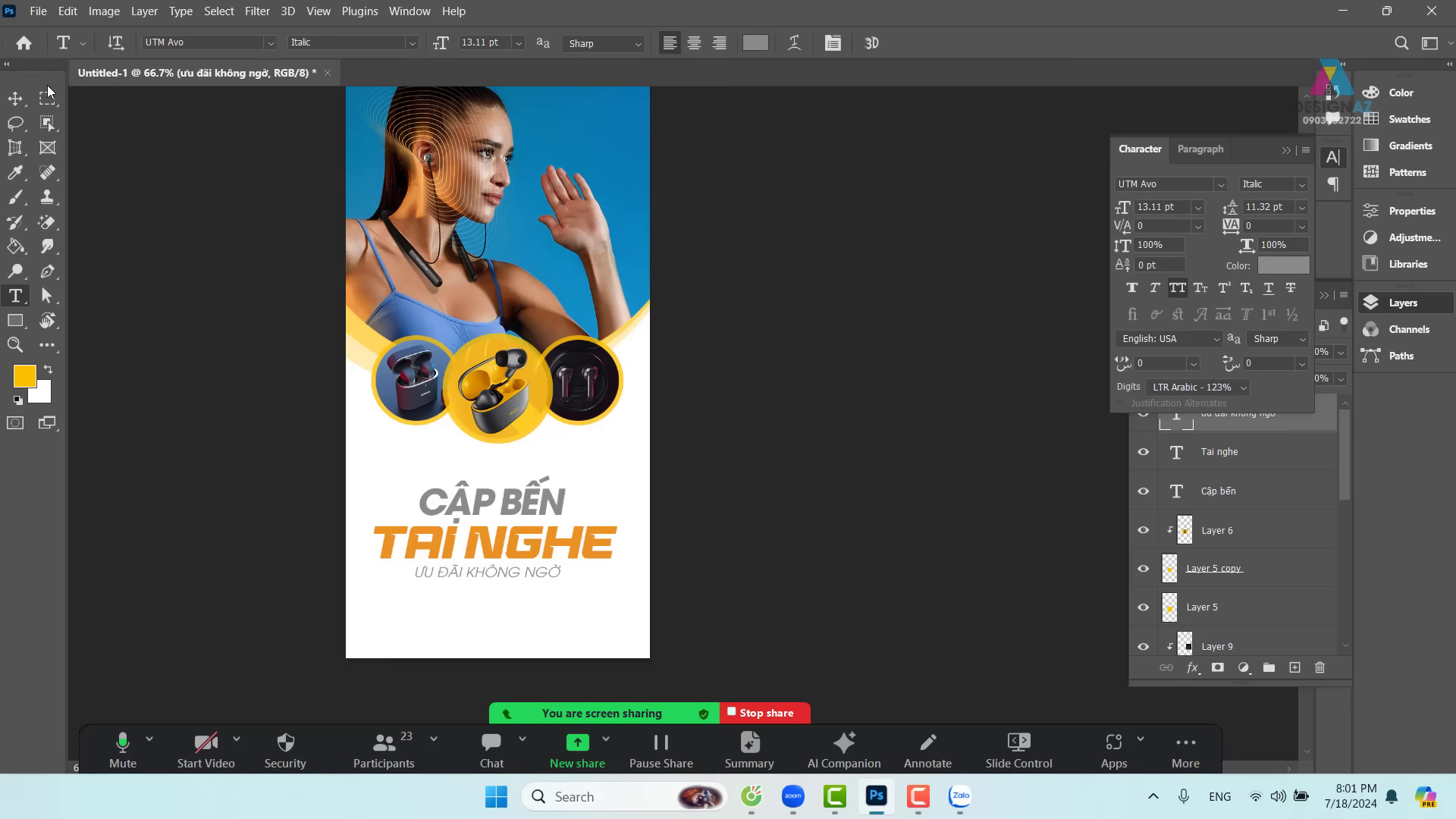
pyautogui.click(15, 98)
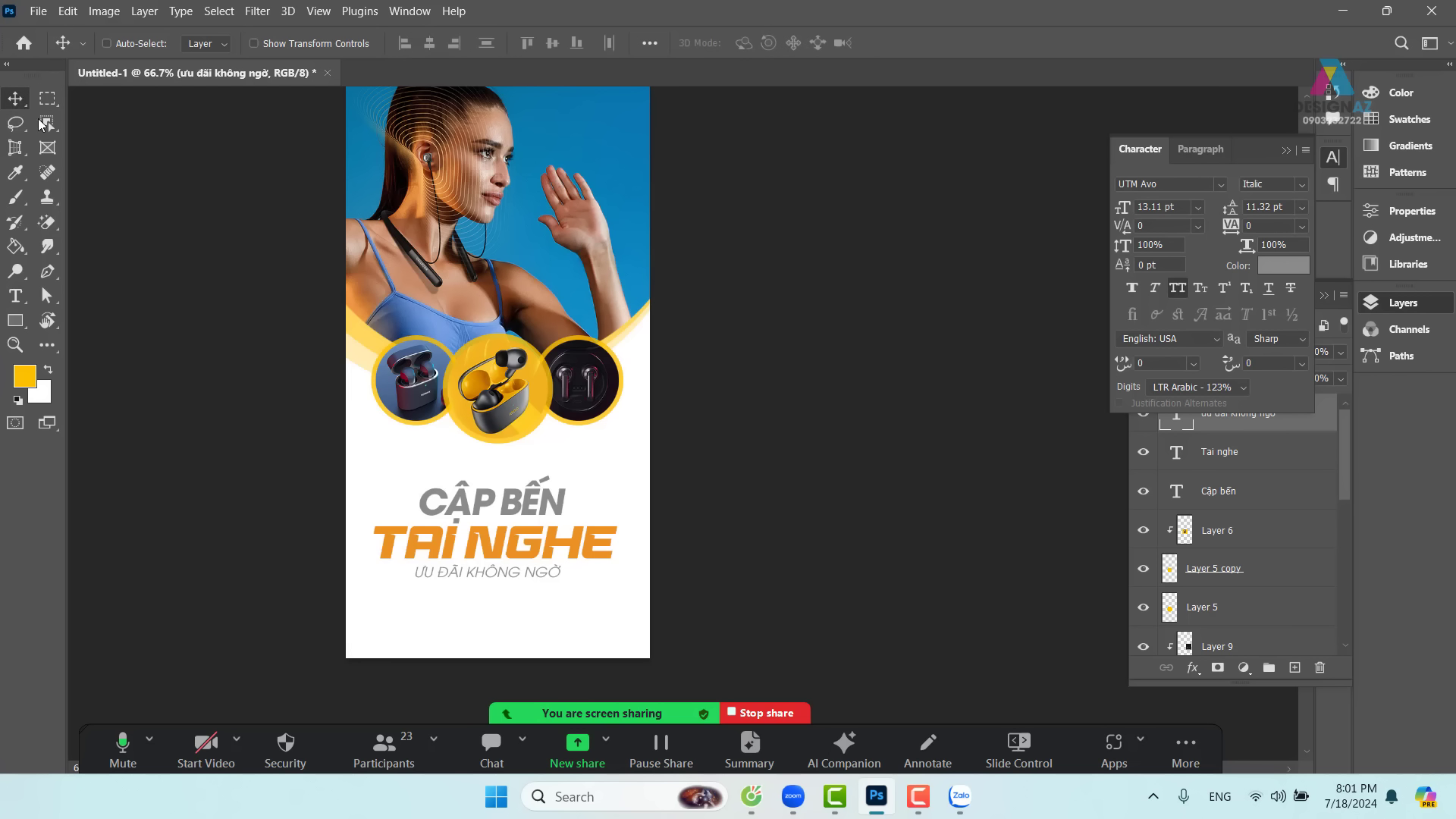
# - Try filling the "TAI NGHE" text with green 009807 as the foreground colour, and undo the fill
pyautogui.rightClick(544, 548)
pyautogui.click(563, 551)
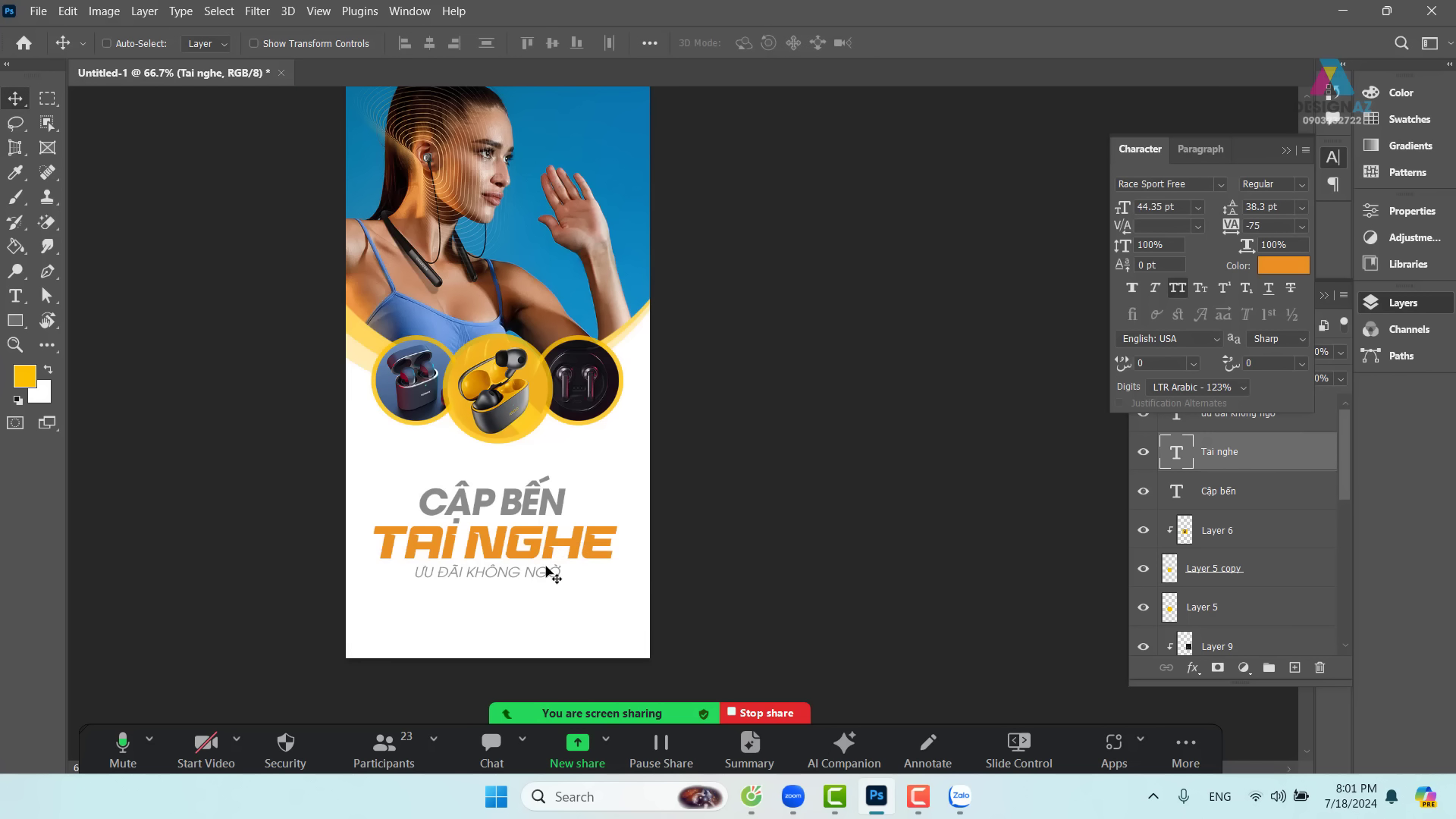
pyautogui.click(23, 374)
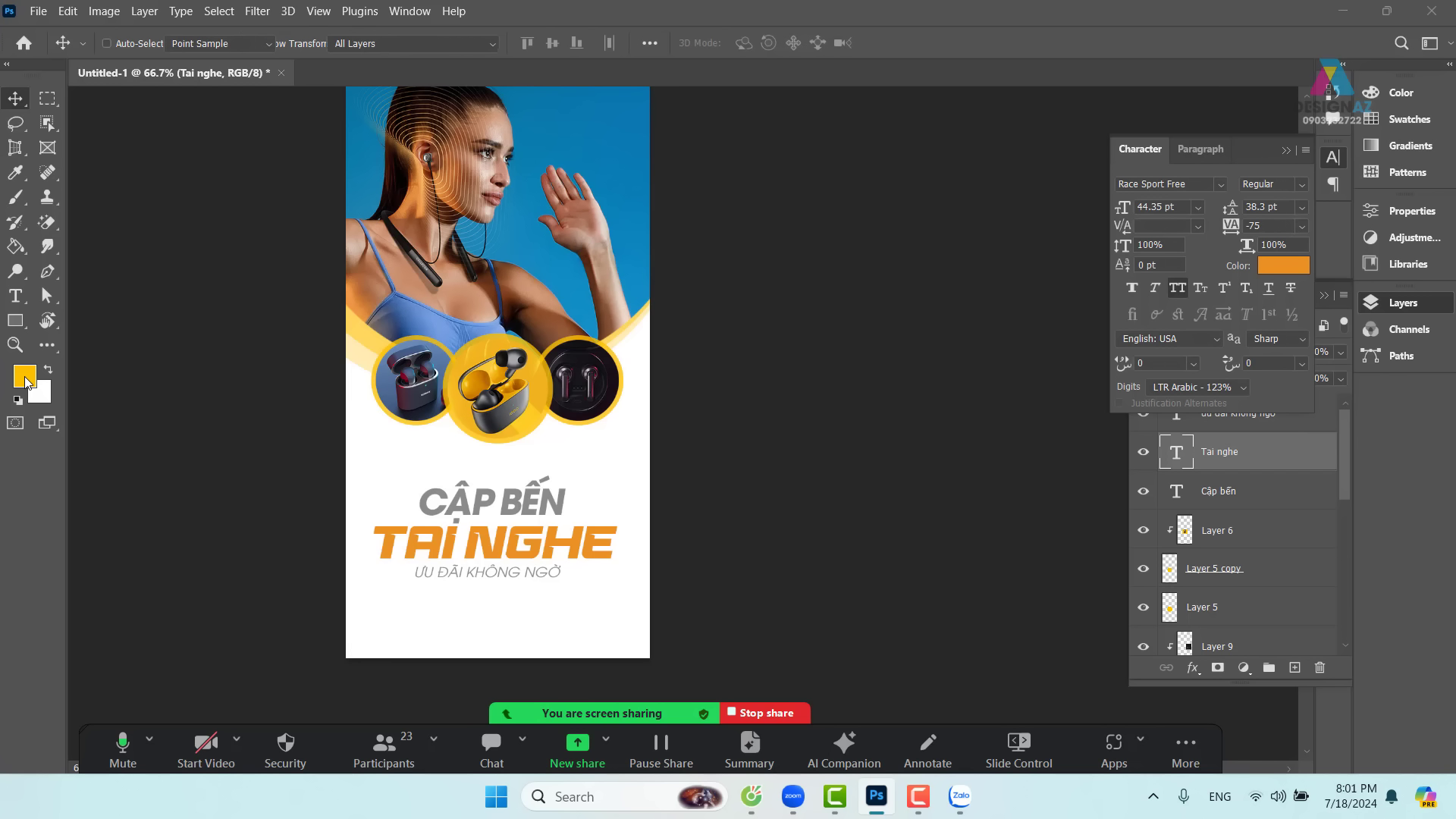
pyautogui.click(1160, 255)
pyautogui.click(1146, 192)
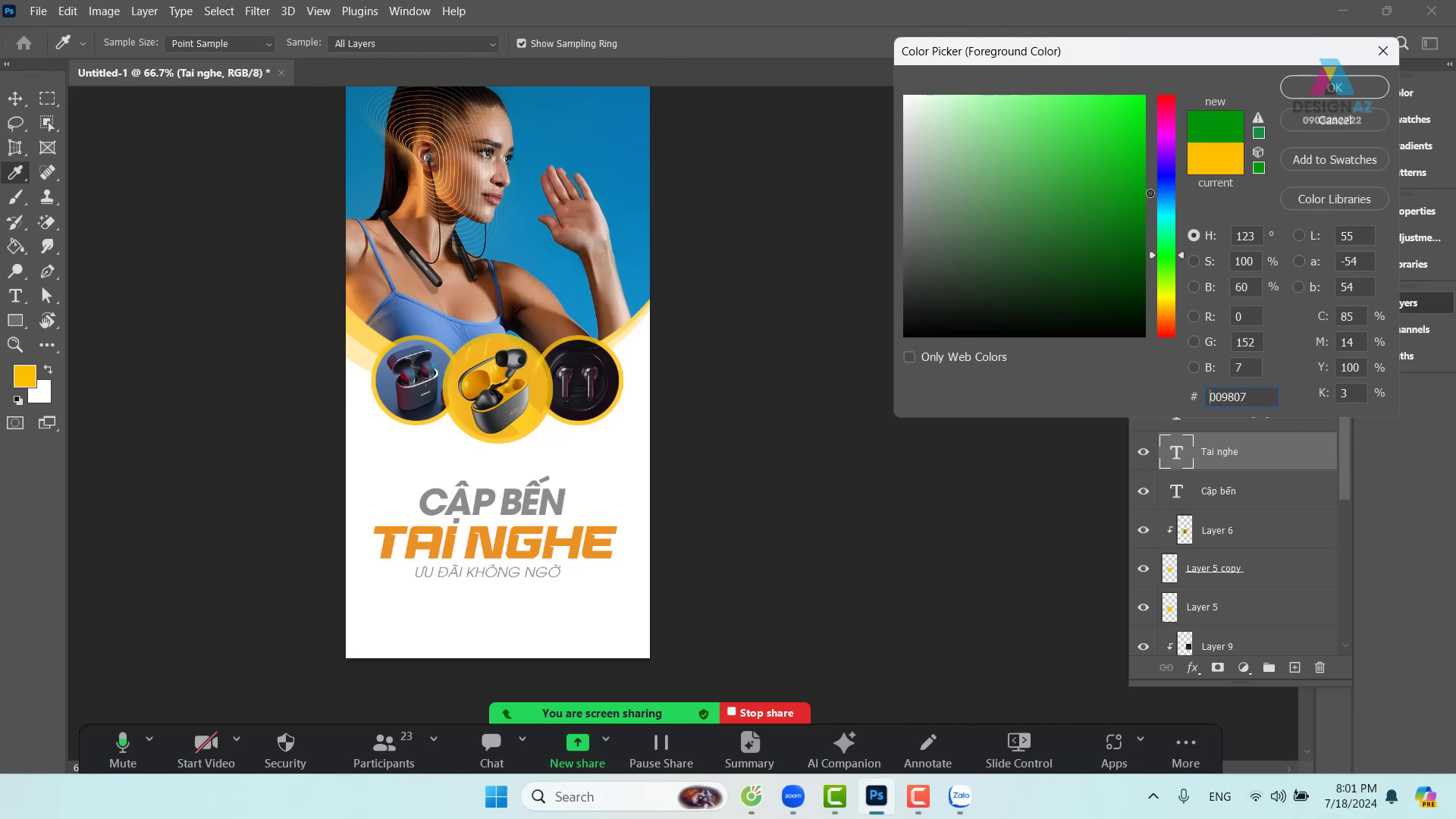
pyautogui.click(1334, 85)
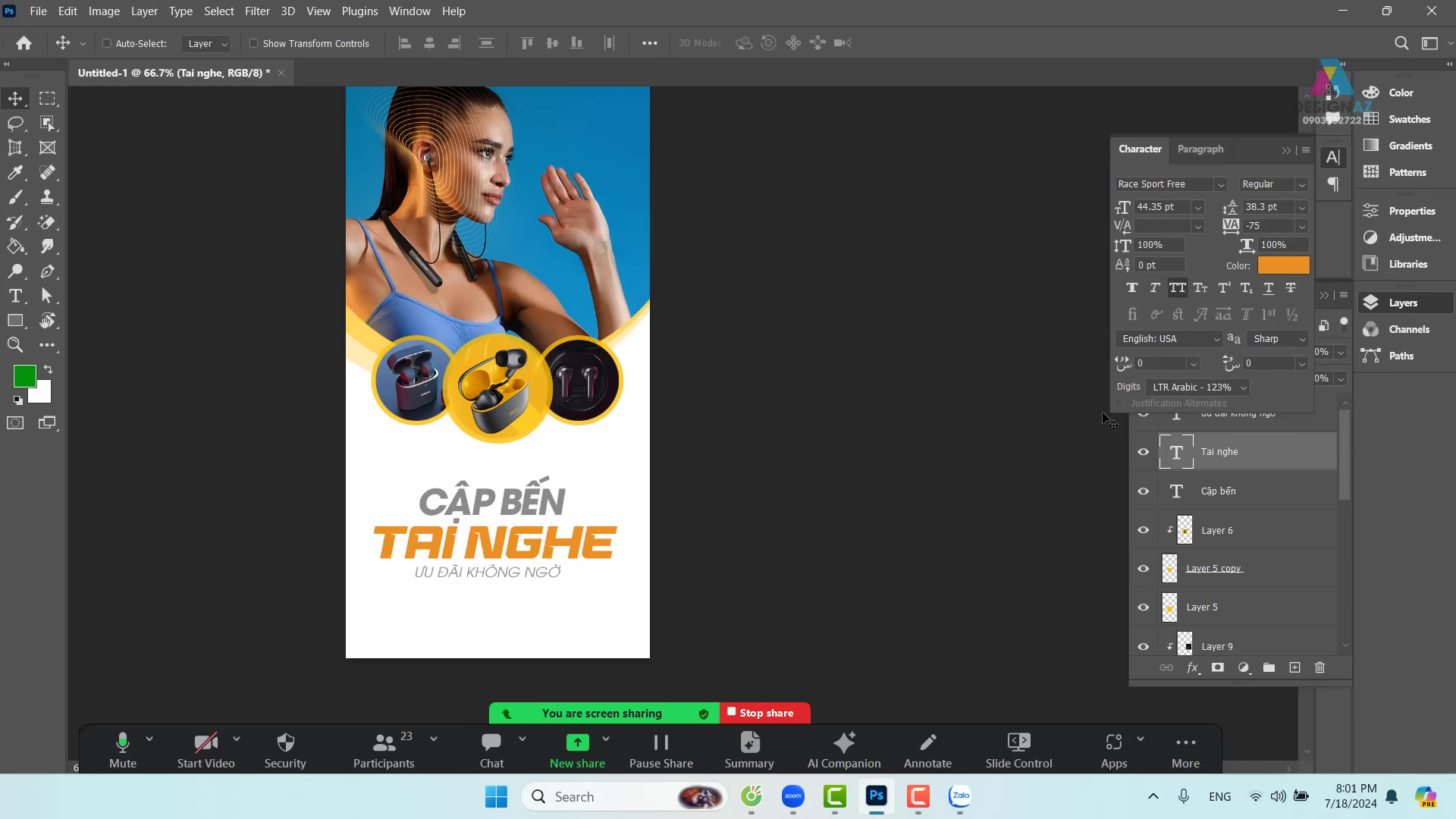
pyautogui.hotkey('alt', 'BackSpace')
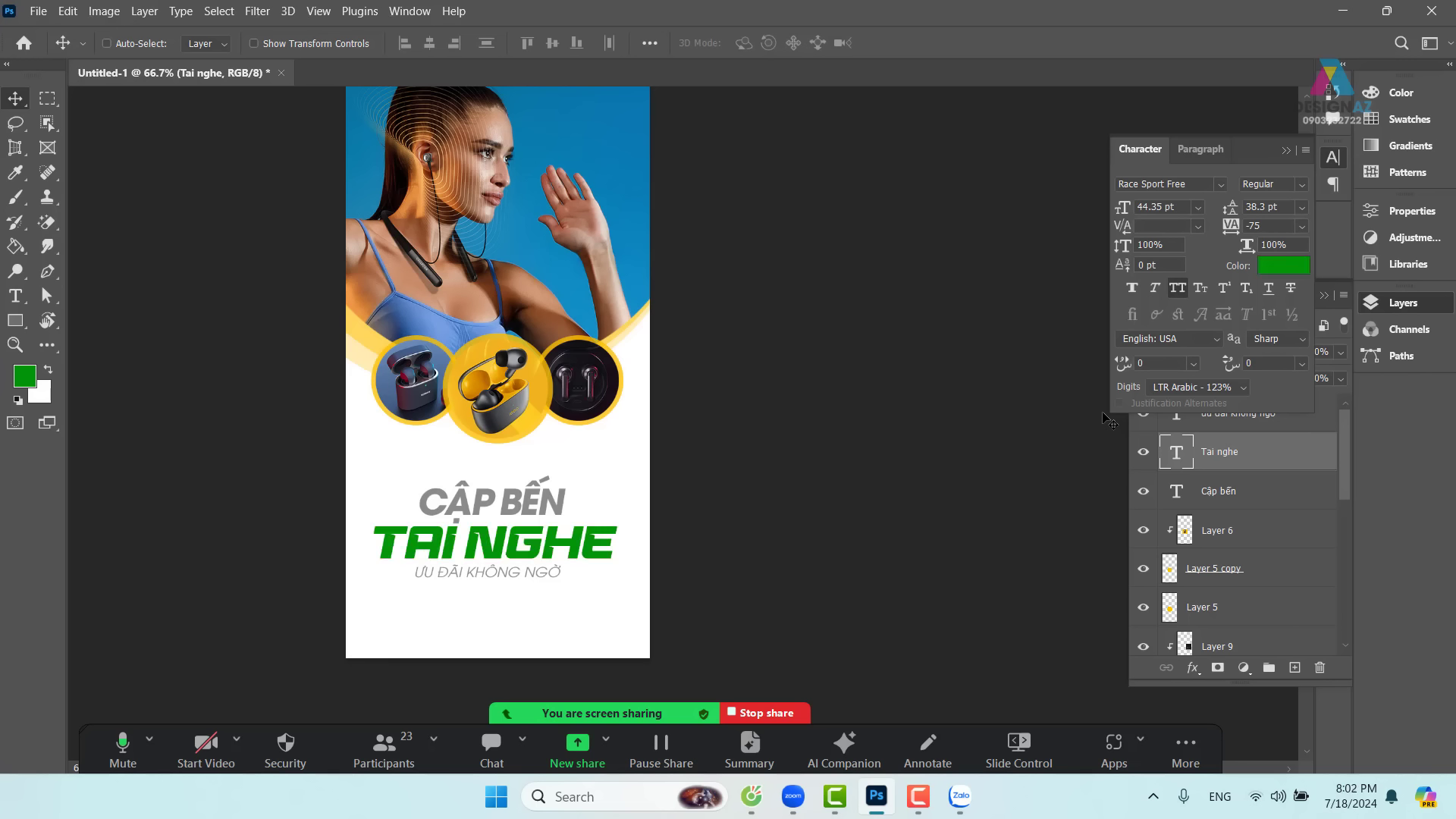
pyautogui.hotkey('ctrl', 'z')
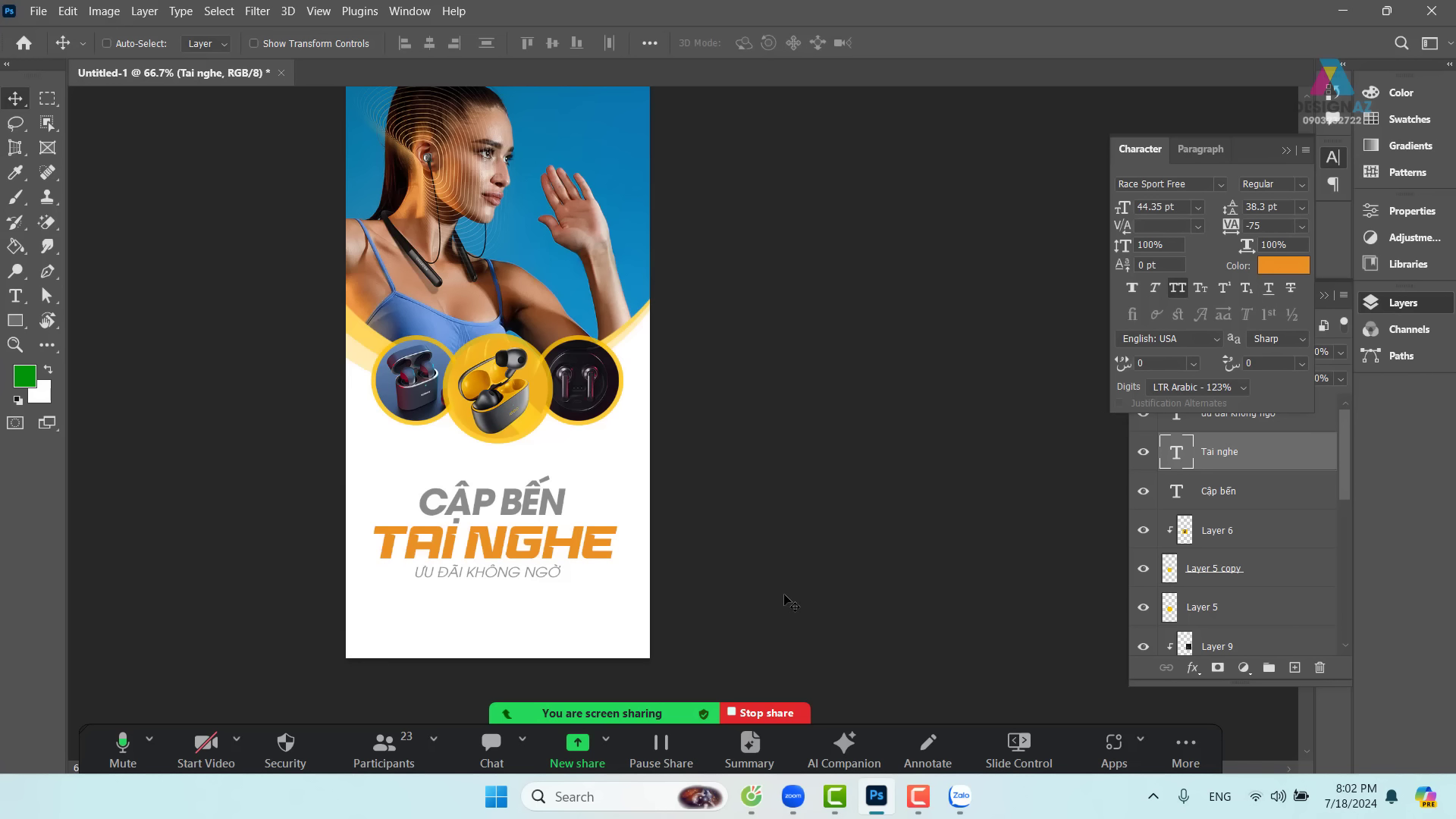
# - Try the skin tone cb906a sampled from the model as the "TAI NGHE" text colour, and undo it
pyautogui.moveTo(683, 536); pyautogui.dragTo(721, 514)
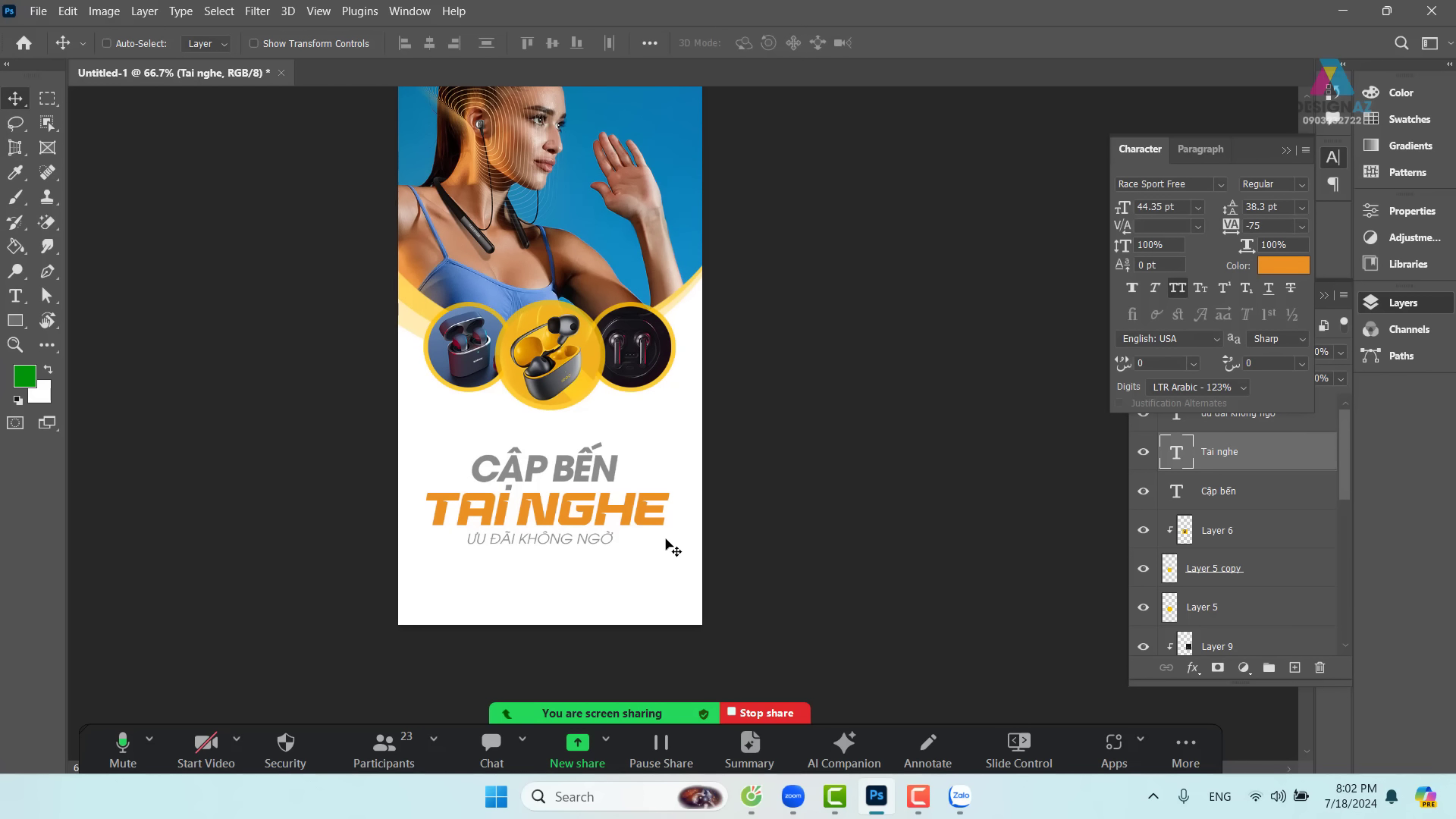
pyautogui.rightClick(628, 512)
pyautogui.click(660, 525)
pyautogui.press('t')
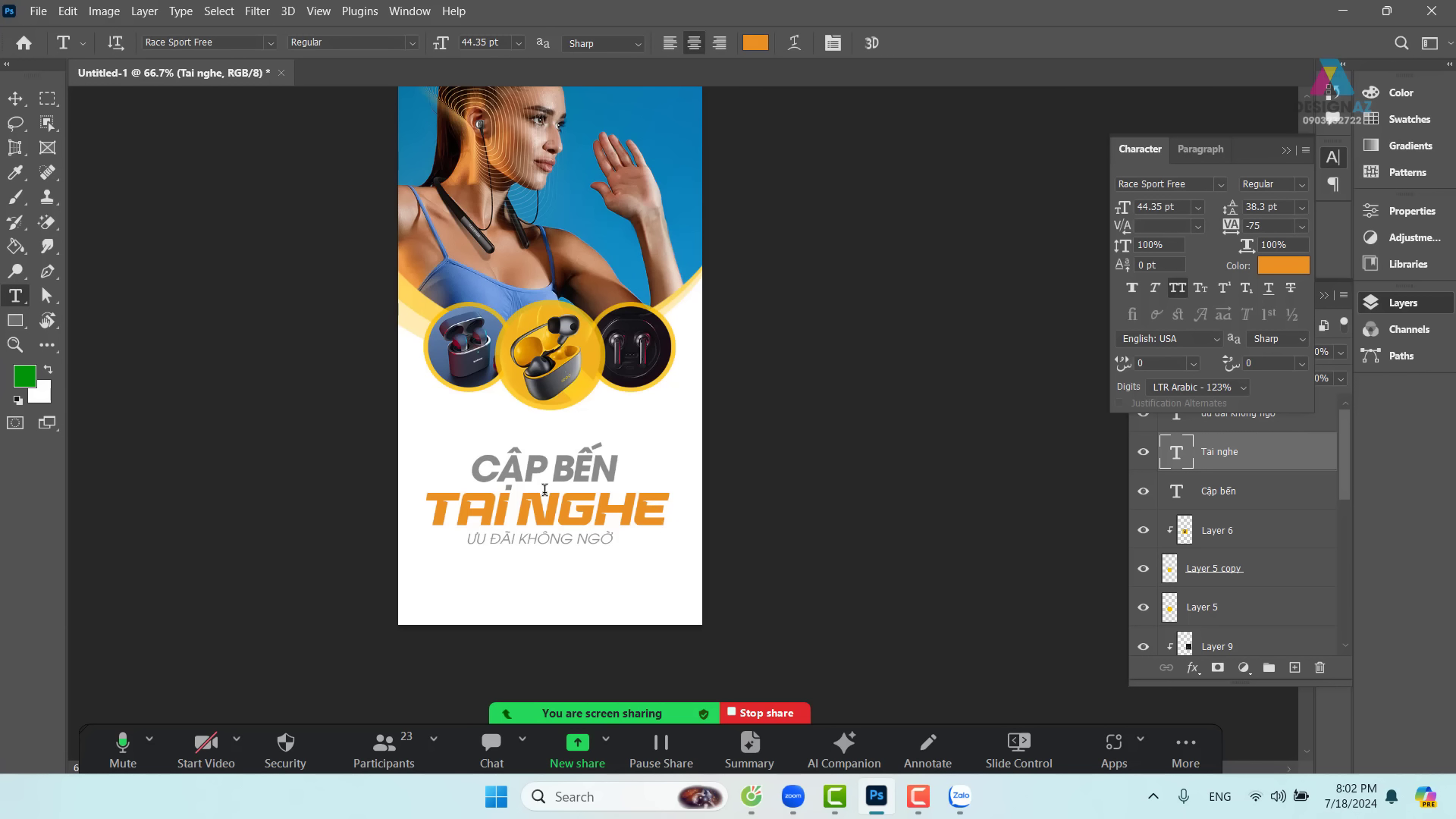
pyautogui.click(760, 48)
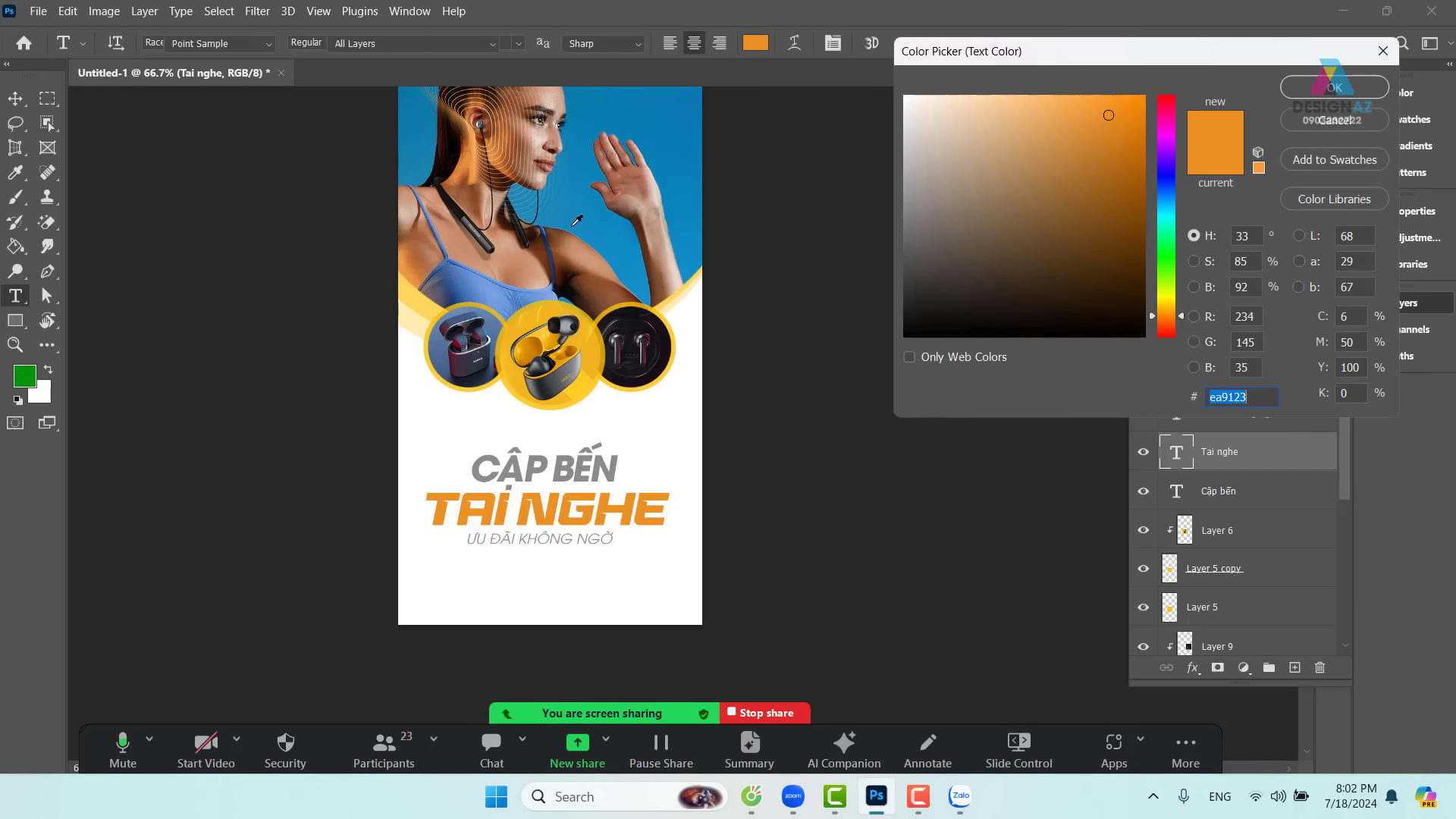
pyautogui.click(530, 264)
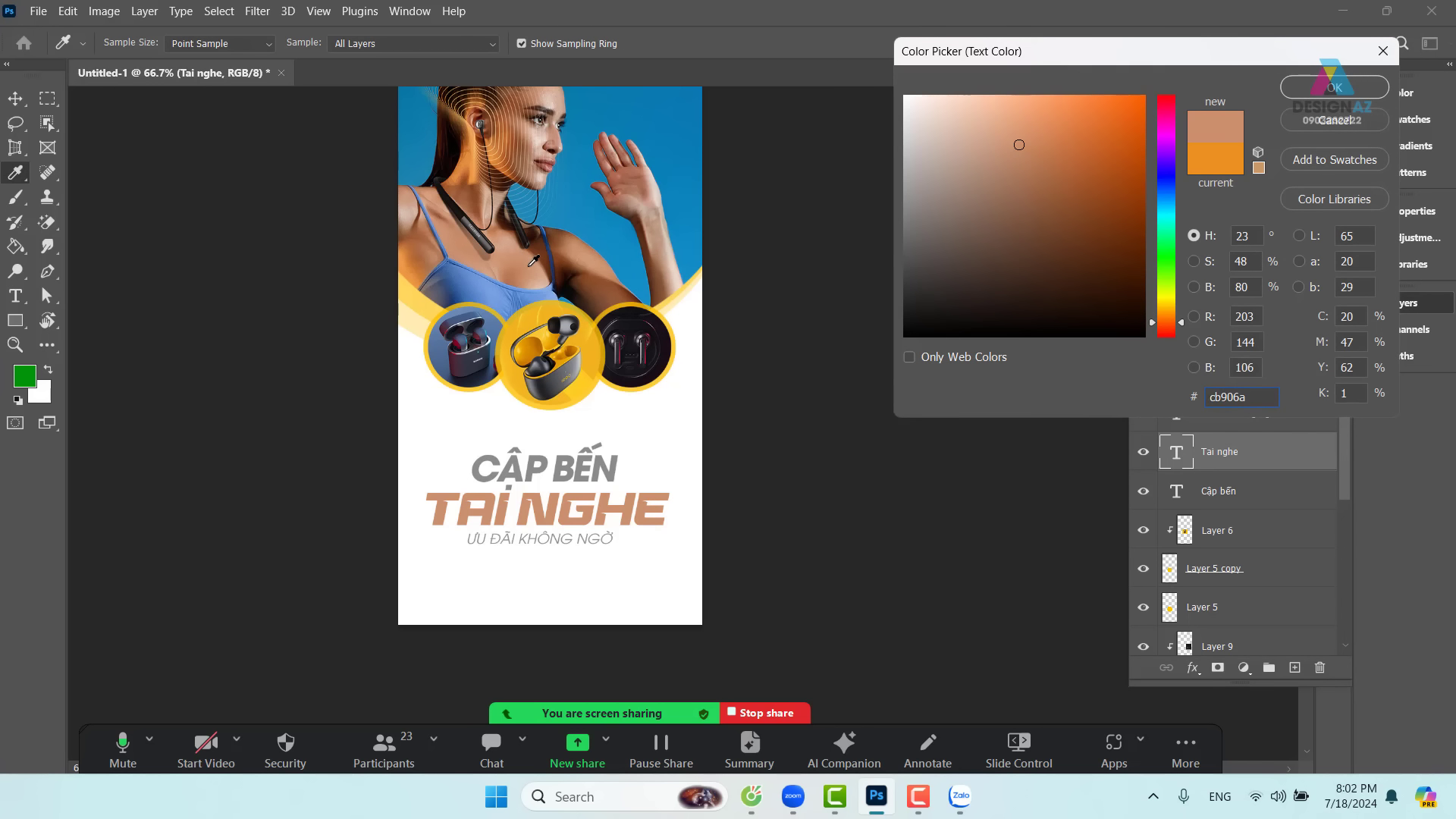
pyautogui.click(1334, 87)
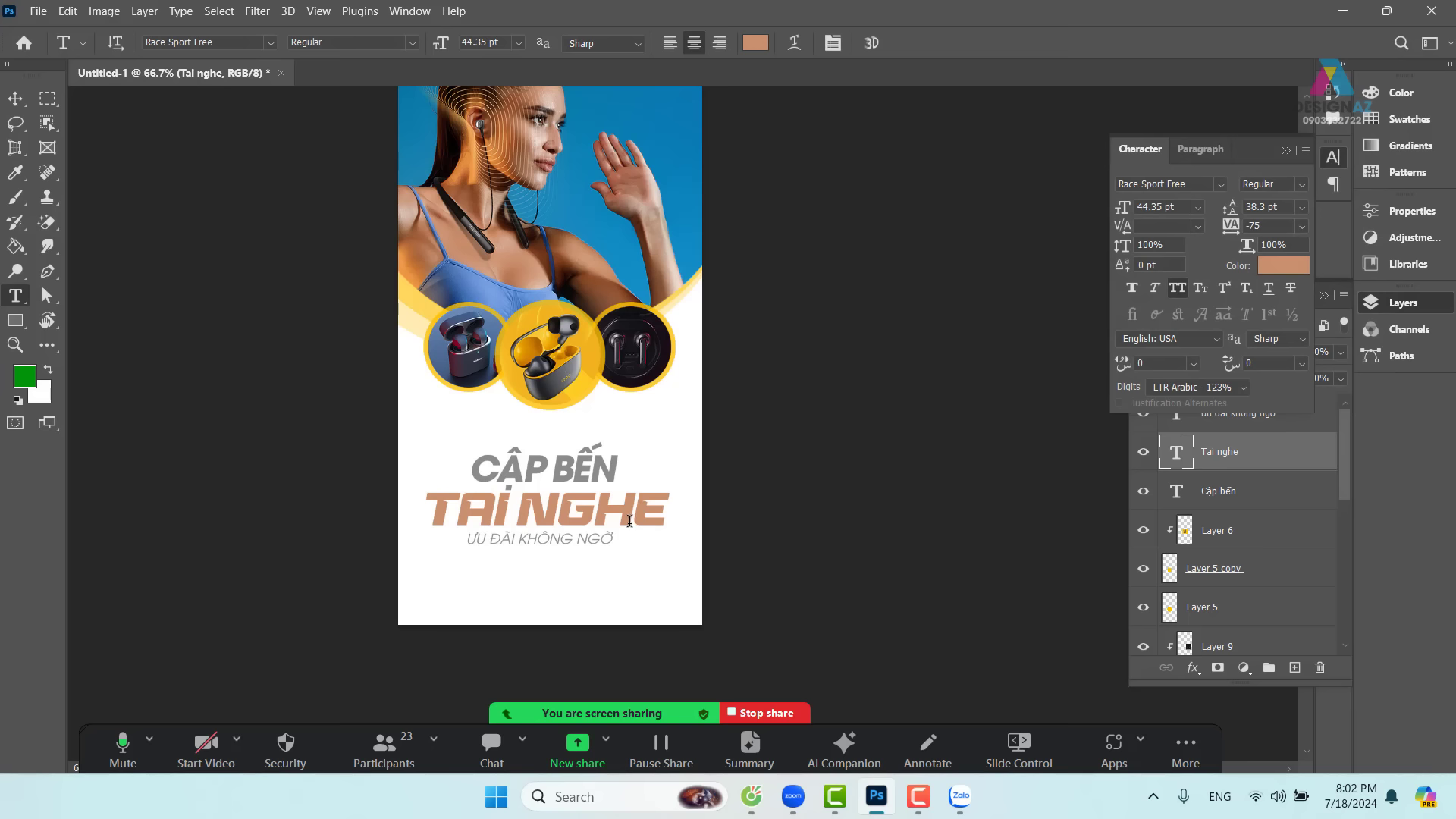
pyautogui.hotkey('ctrl', 'z')
# - Try filling "TAI NGHE" with the blue sampled from the photo background using the Eyedropper, and undo the fill
pyautogui.click(12, 100)
pyautogui.press('i')
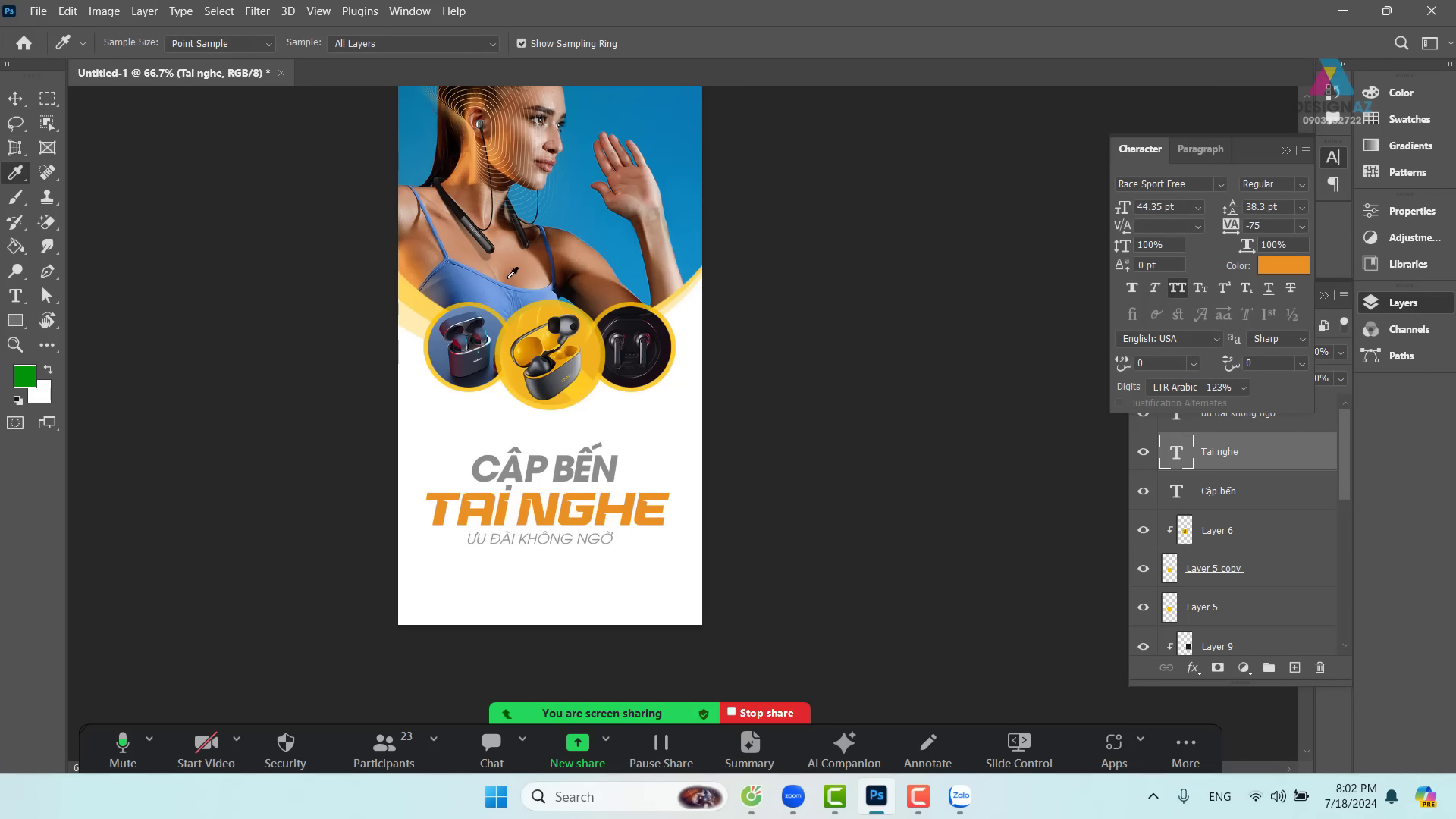
pyautogui.click(586, 221)
pyautogui.hotkey('alt', 'BackSpace')
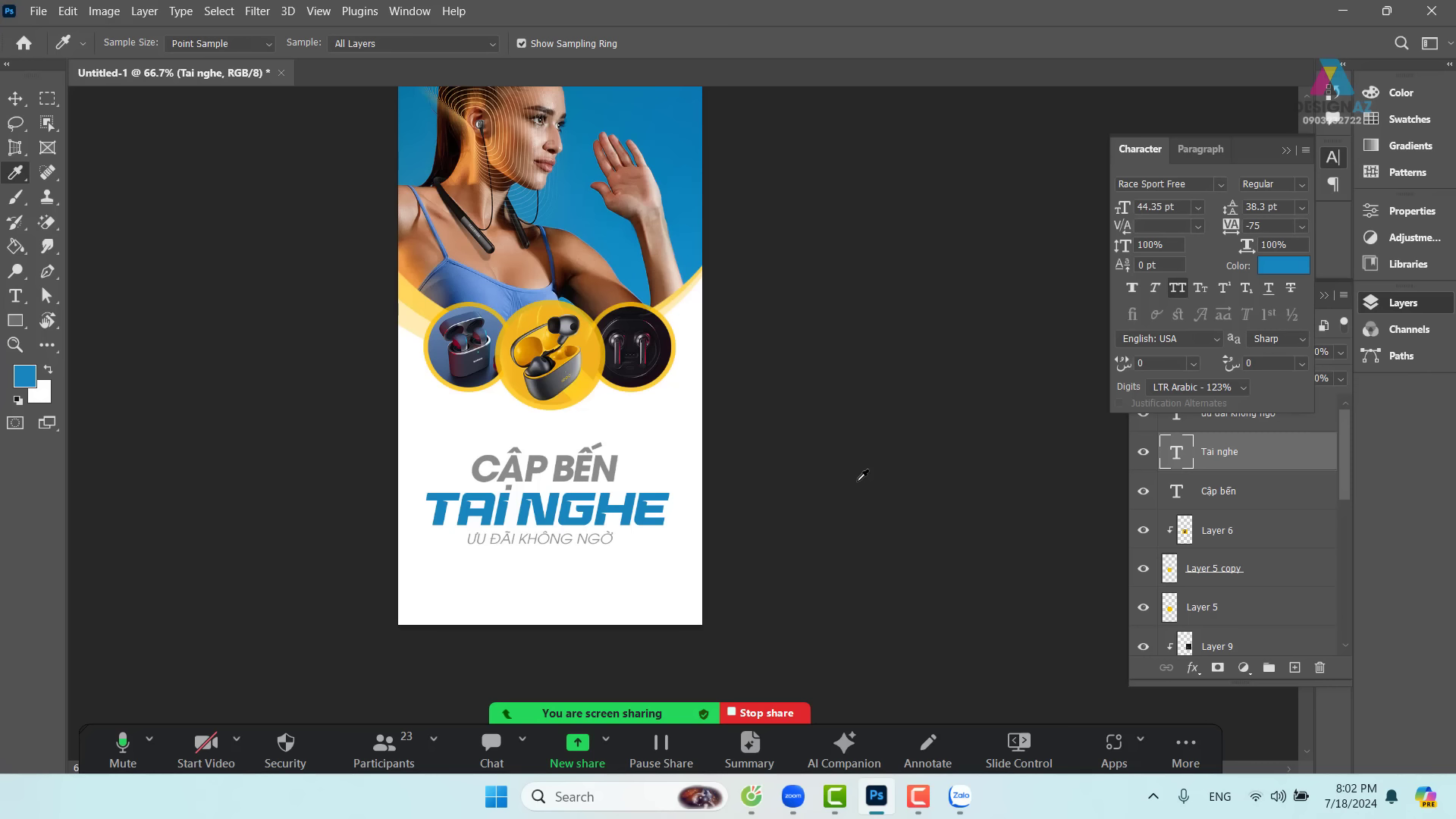
pyautogui.hotkey('ctrl', 'z')
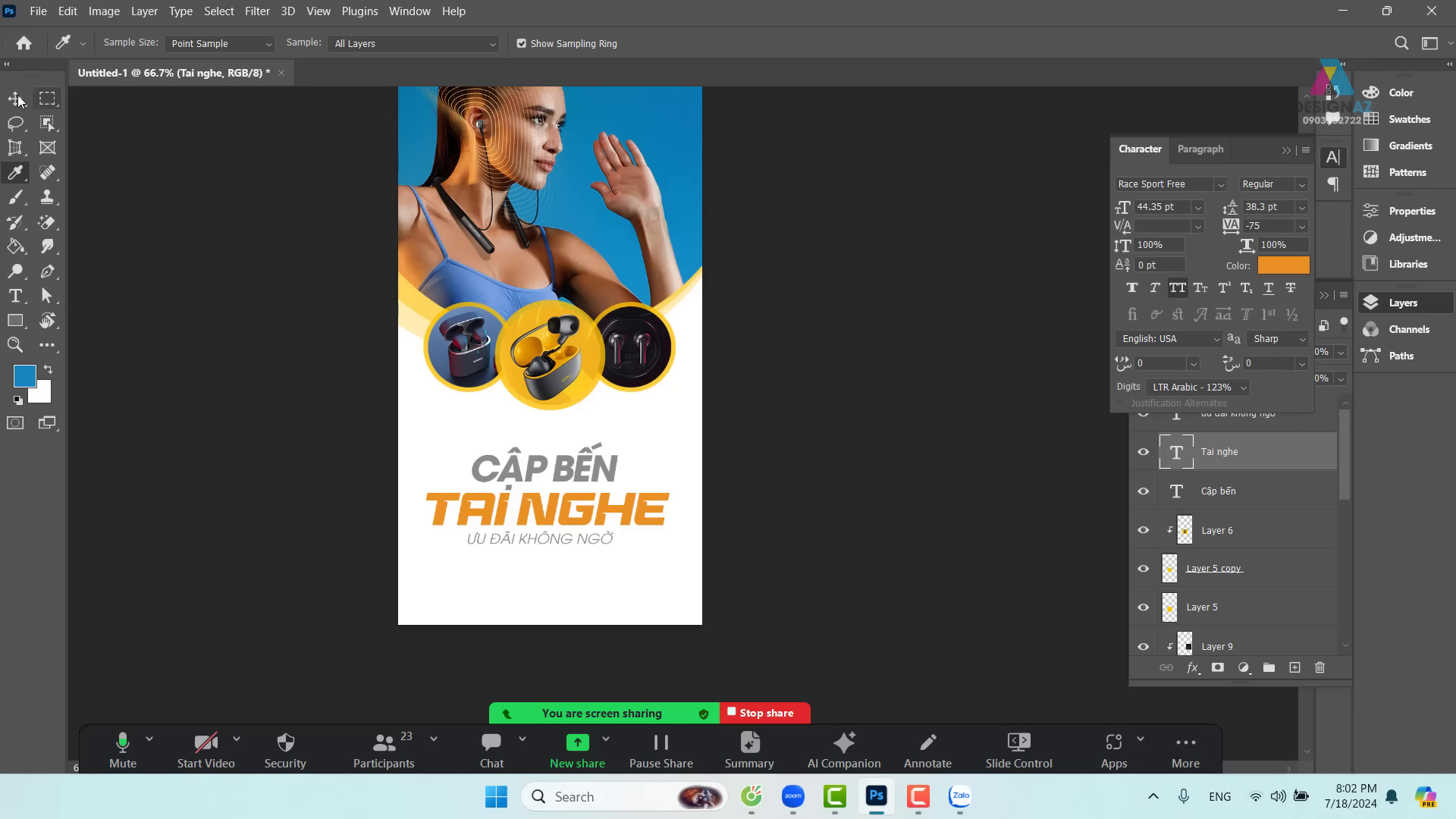
# - Duplicate the "TAI NGHE" text layer slightly down and to the right of the original, and activate the Type tool on the copy
pyautogui.press('v')
pyautogui.hotkey('ctrl', '+')
pyautogui.hotkey('ctrl', '+')
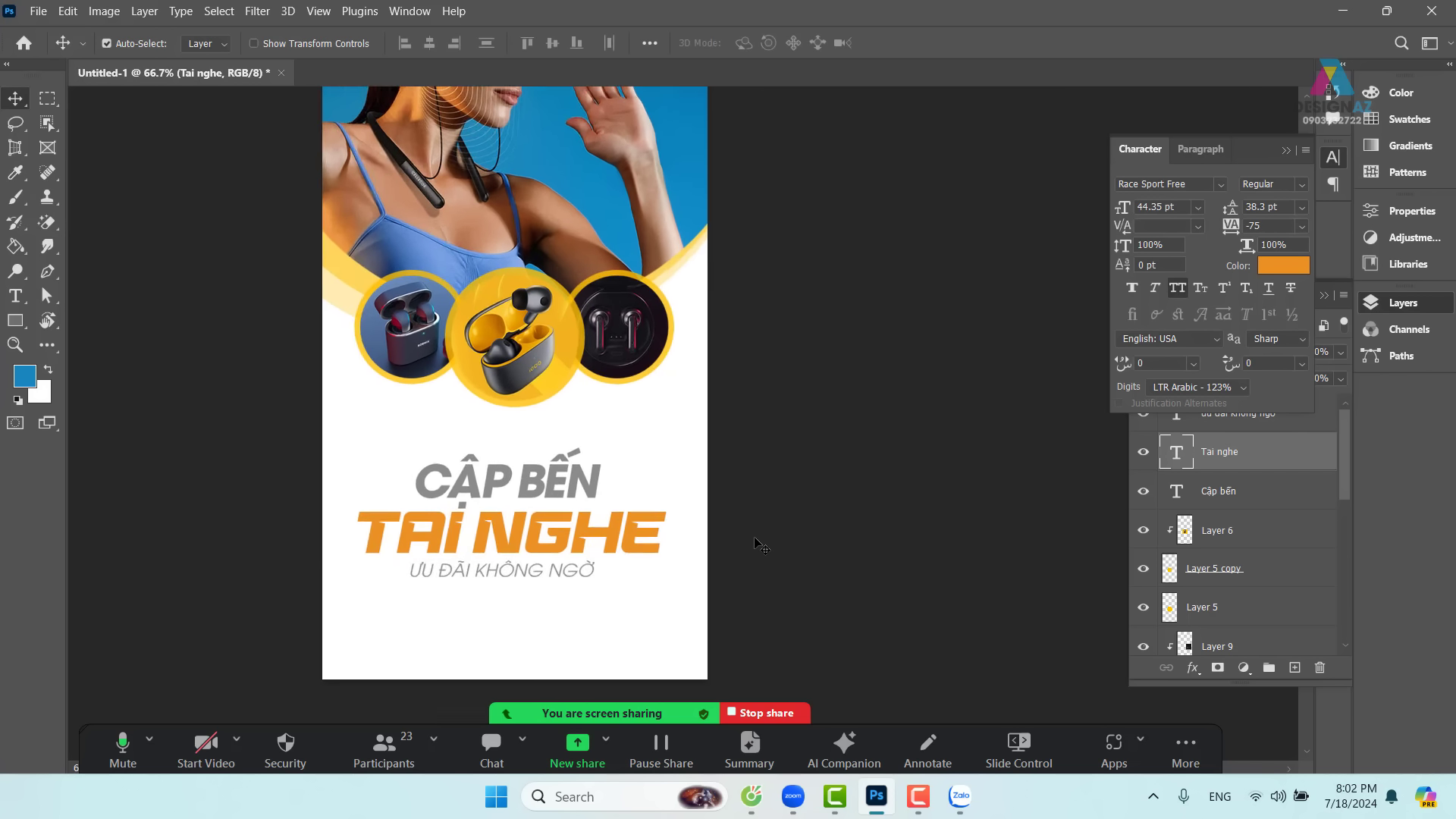
pyautogui.scroll(-4, 579, 416)
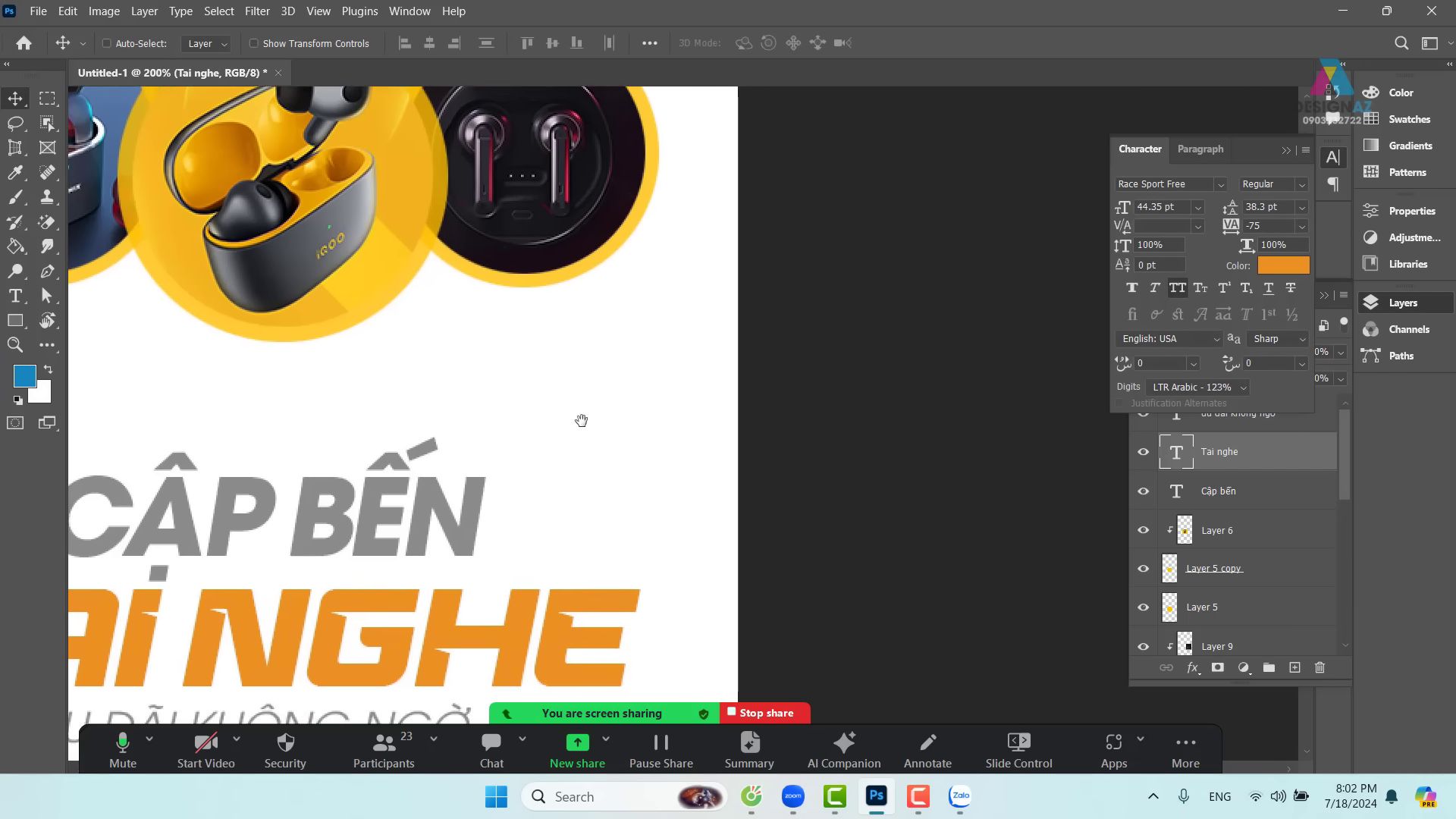
pyautogui.rightClick(587, 391)
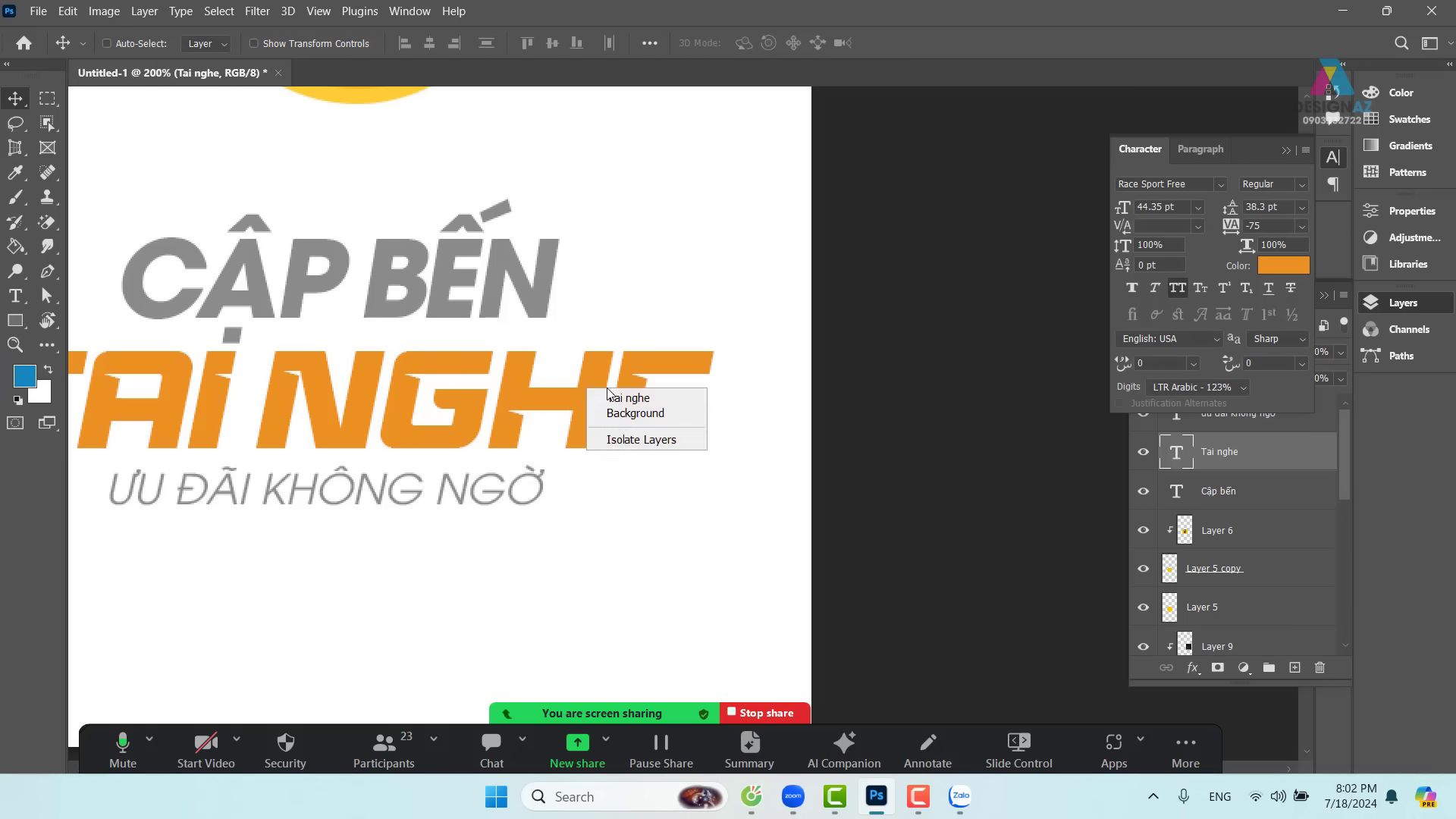
pyautogui.click(621, 398)
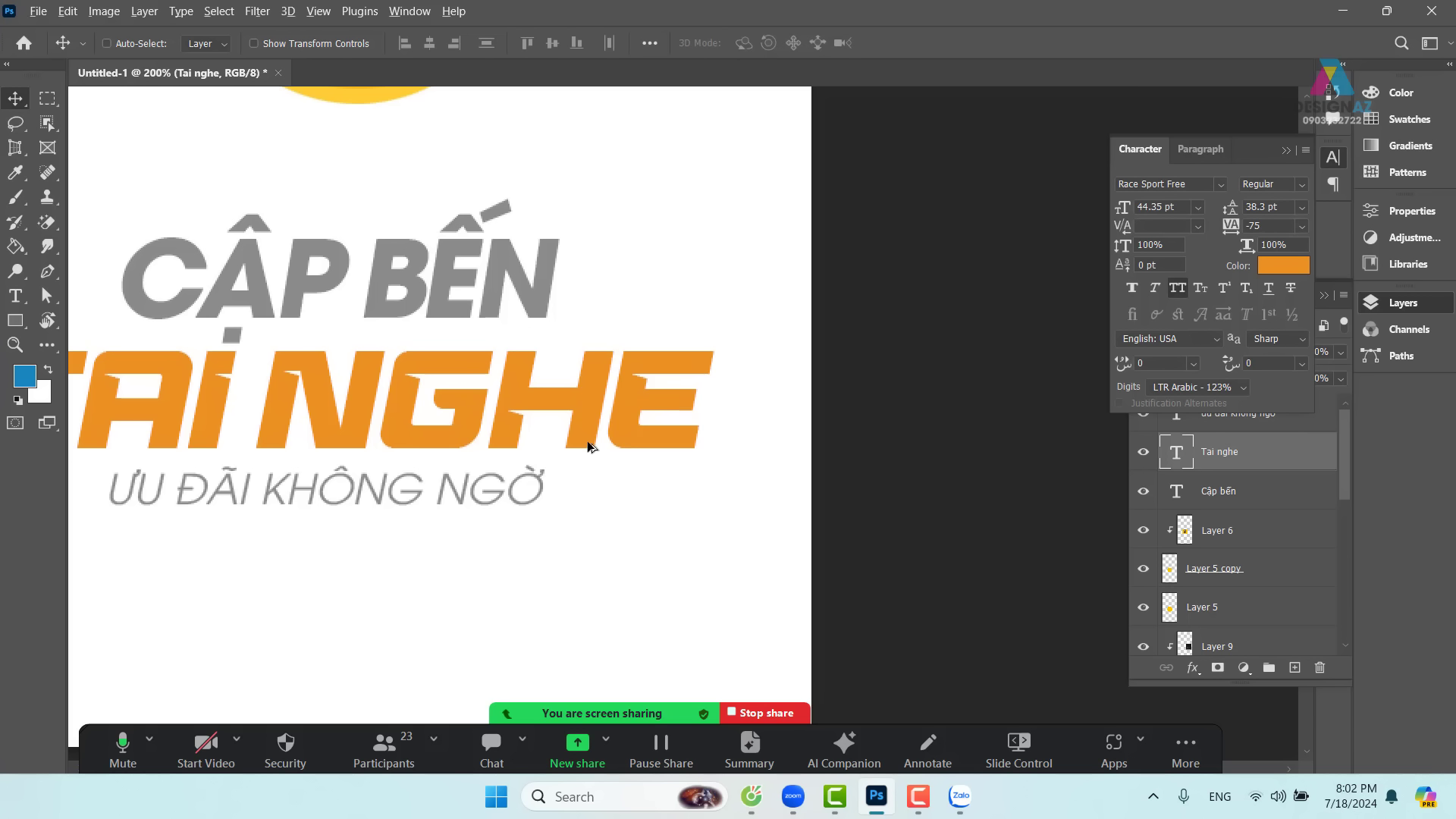
pyautogui.keyDown('alt'); pyautogui.moveTo(588, 447); pyautogui.dragTo(601, 464); pyautogui.keyUp('alt')
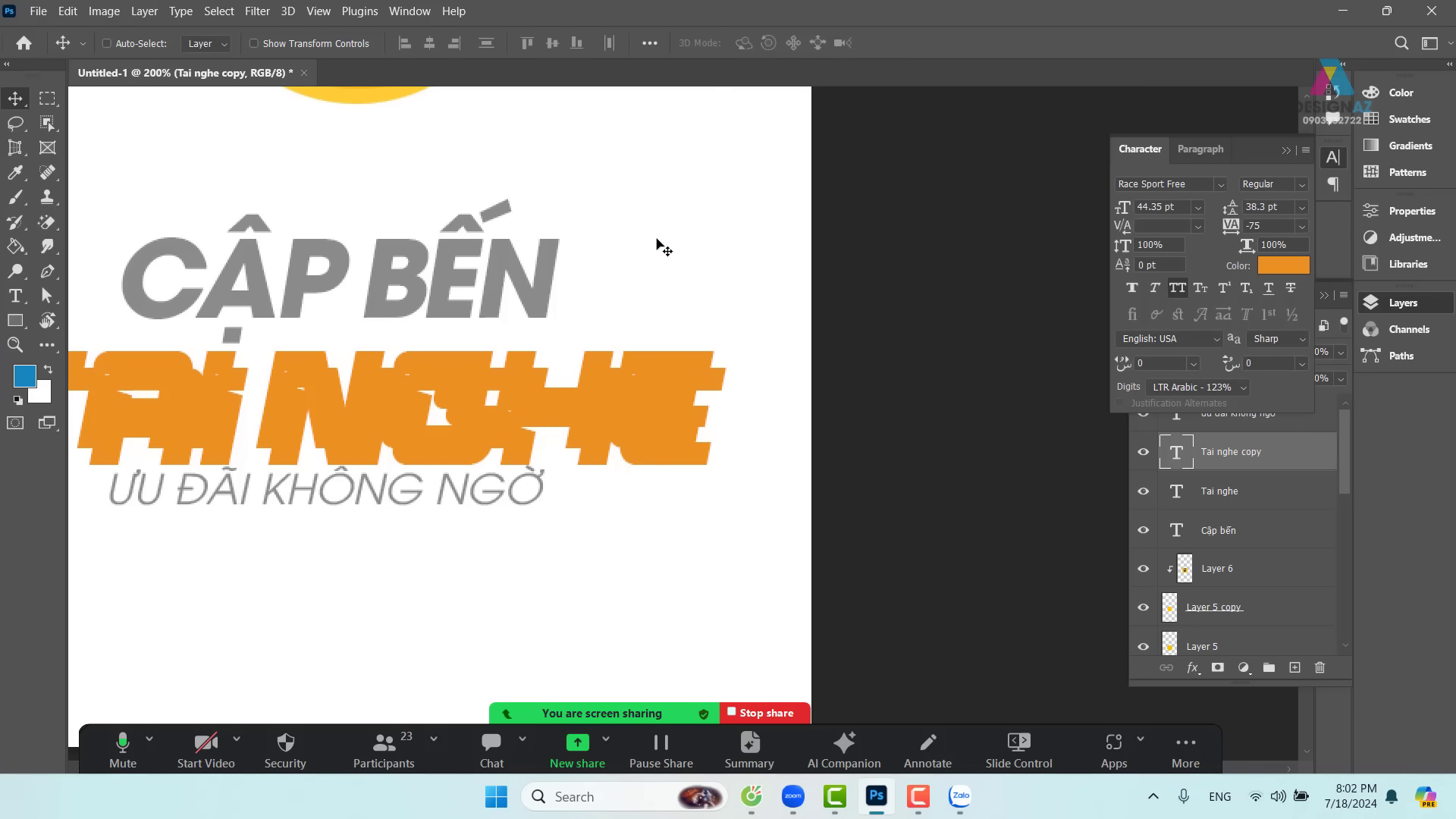
pyautogui.press('t')
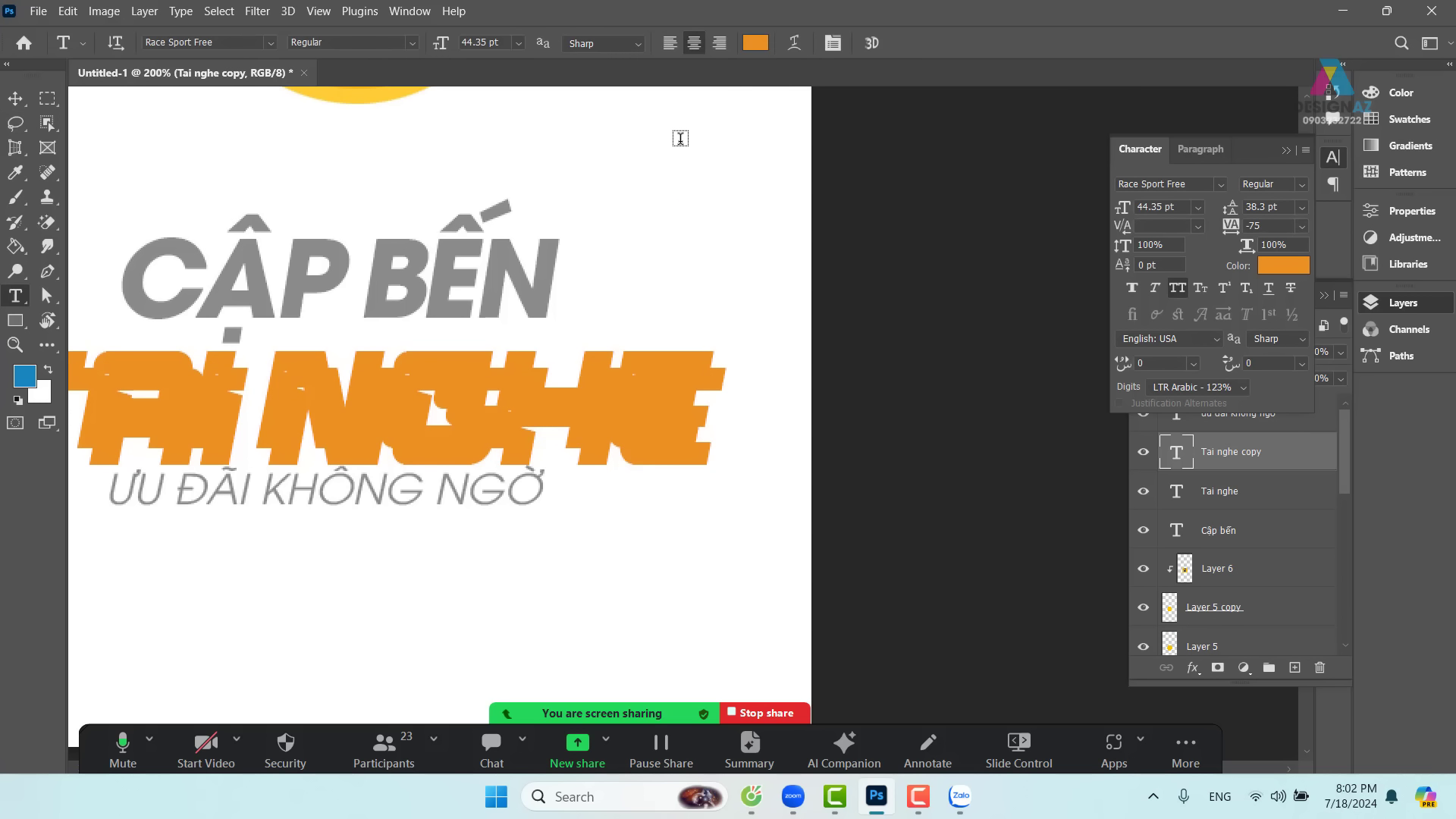
# - Set the text colour of the offset "TAI NGHE" copy to white, ffffff
pyautogui.click(758, 43)
pyautogui.write('ffffff')
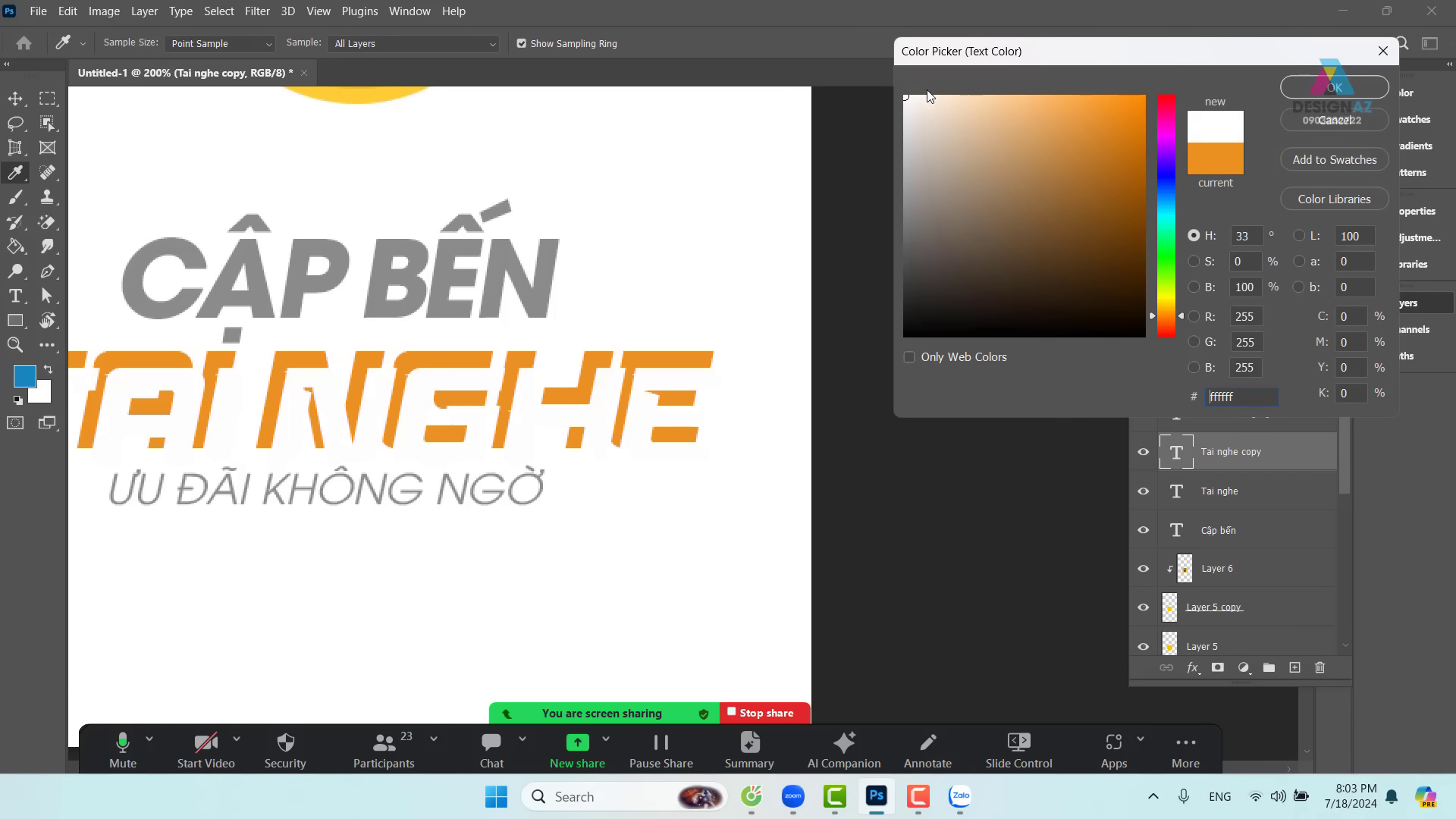
pyautogui.click(1324, 89)
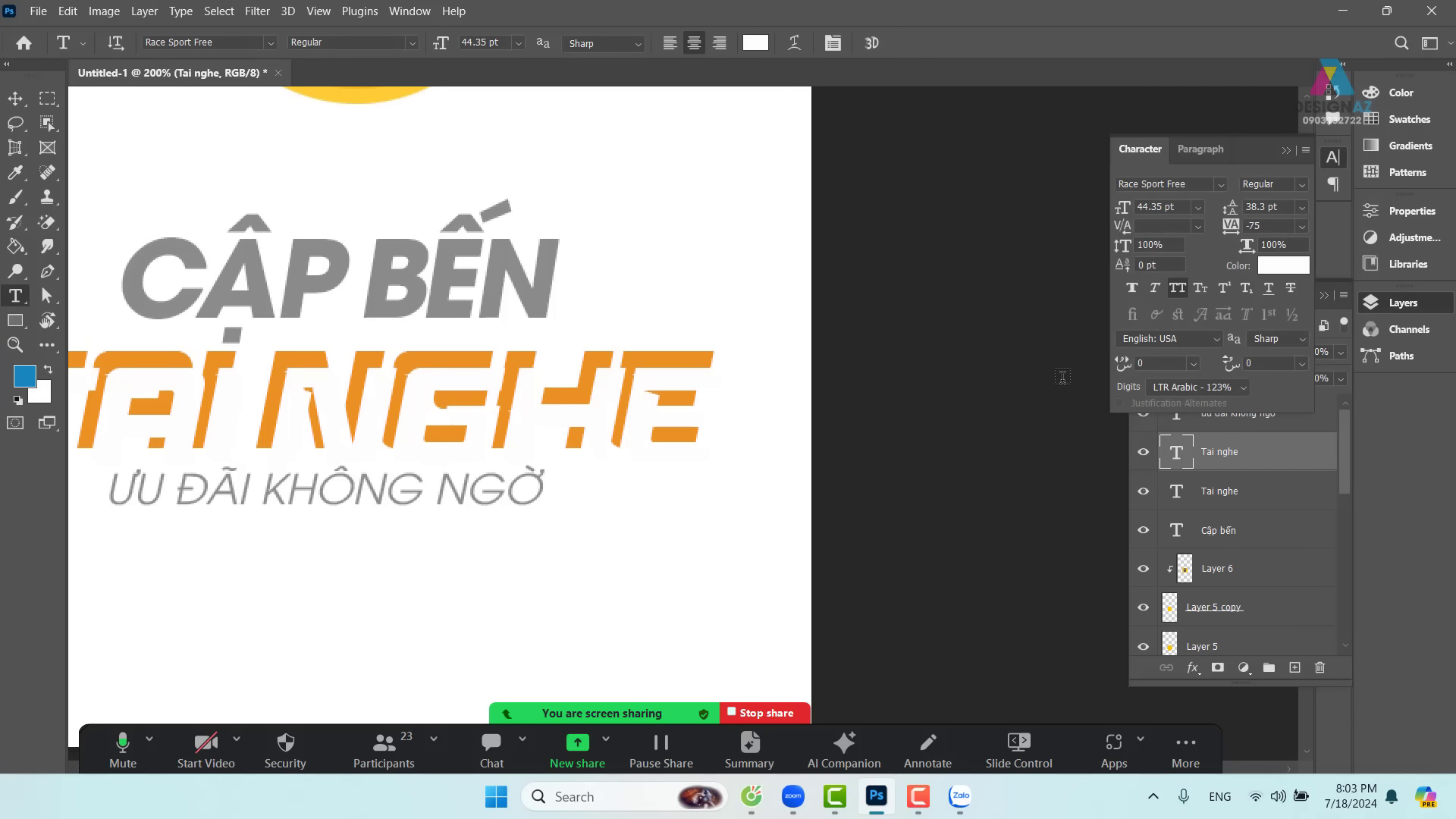
# - Move the white "TAI NGHE" copy closer to the original and send it one layer down, behind the orange text
pyautogui.press('v')
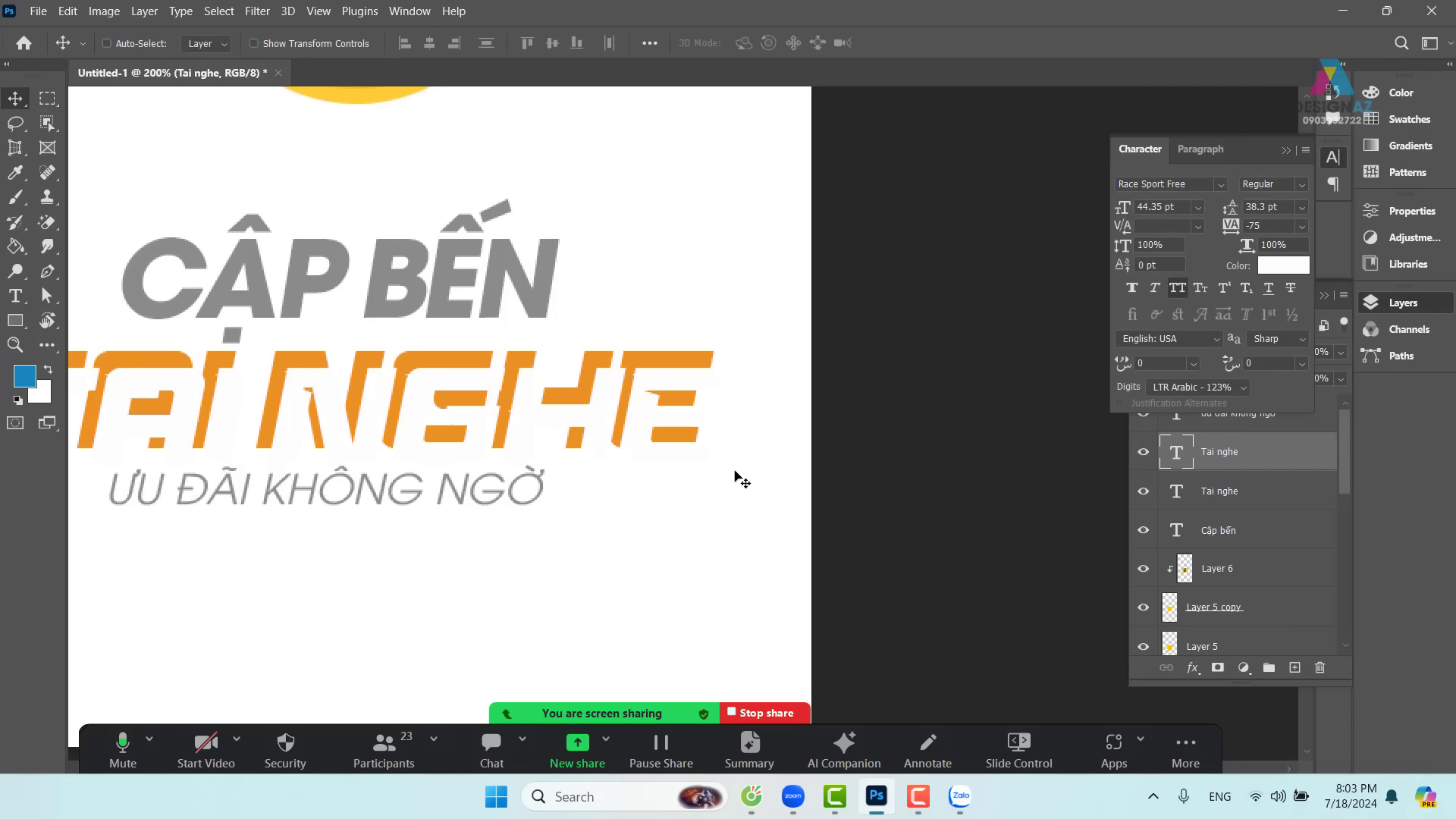
pyautogui.moveTo(605, 432); pyautogui.dragTo(610, 413)
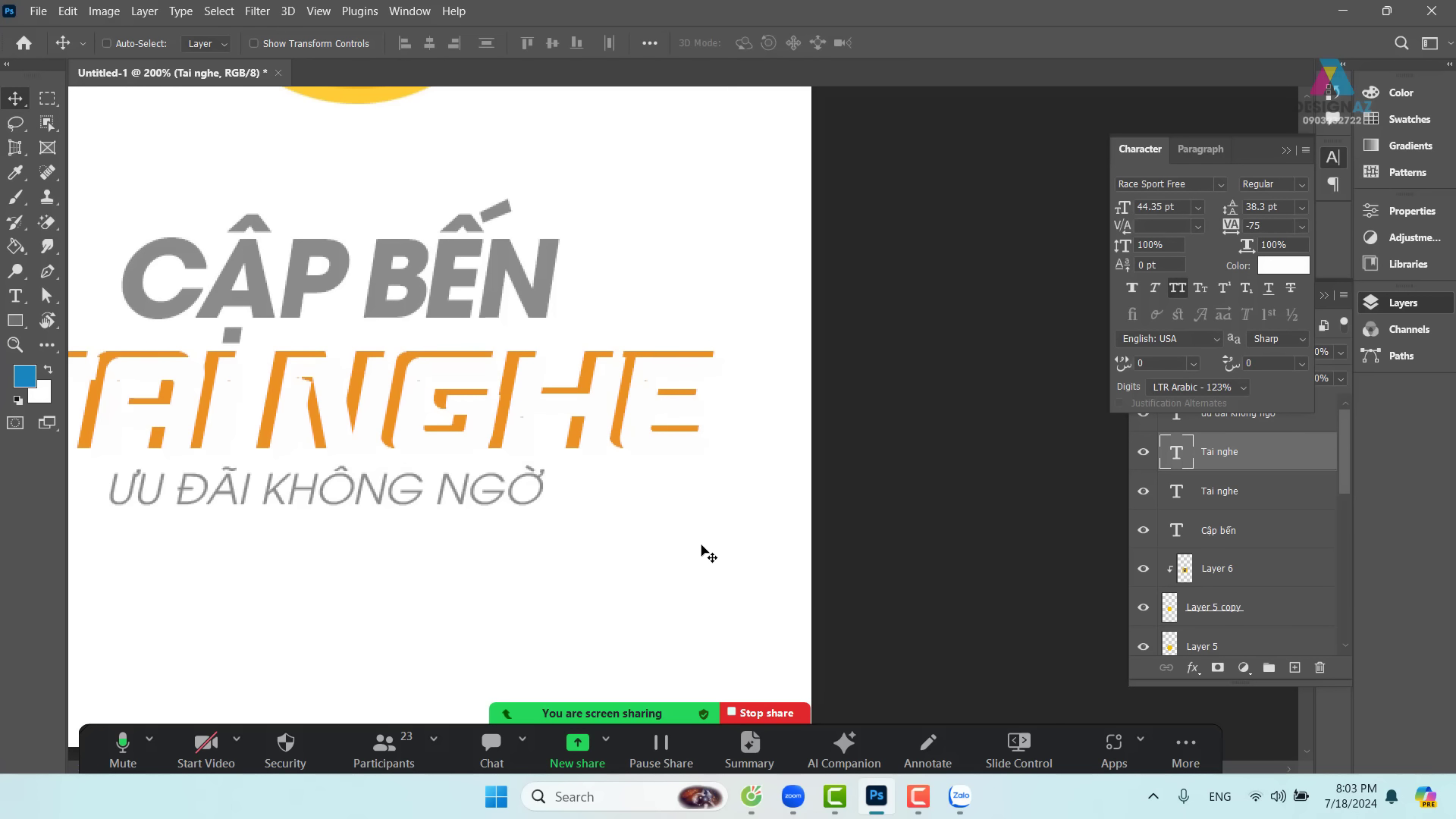
pyautogui.press('ctrl')
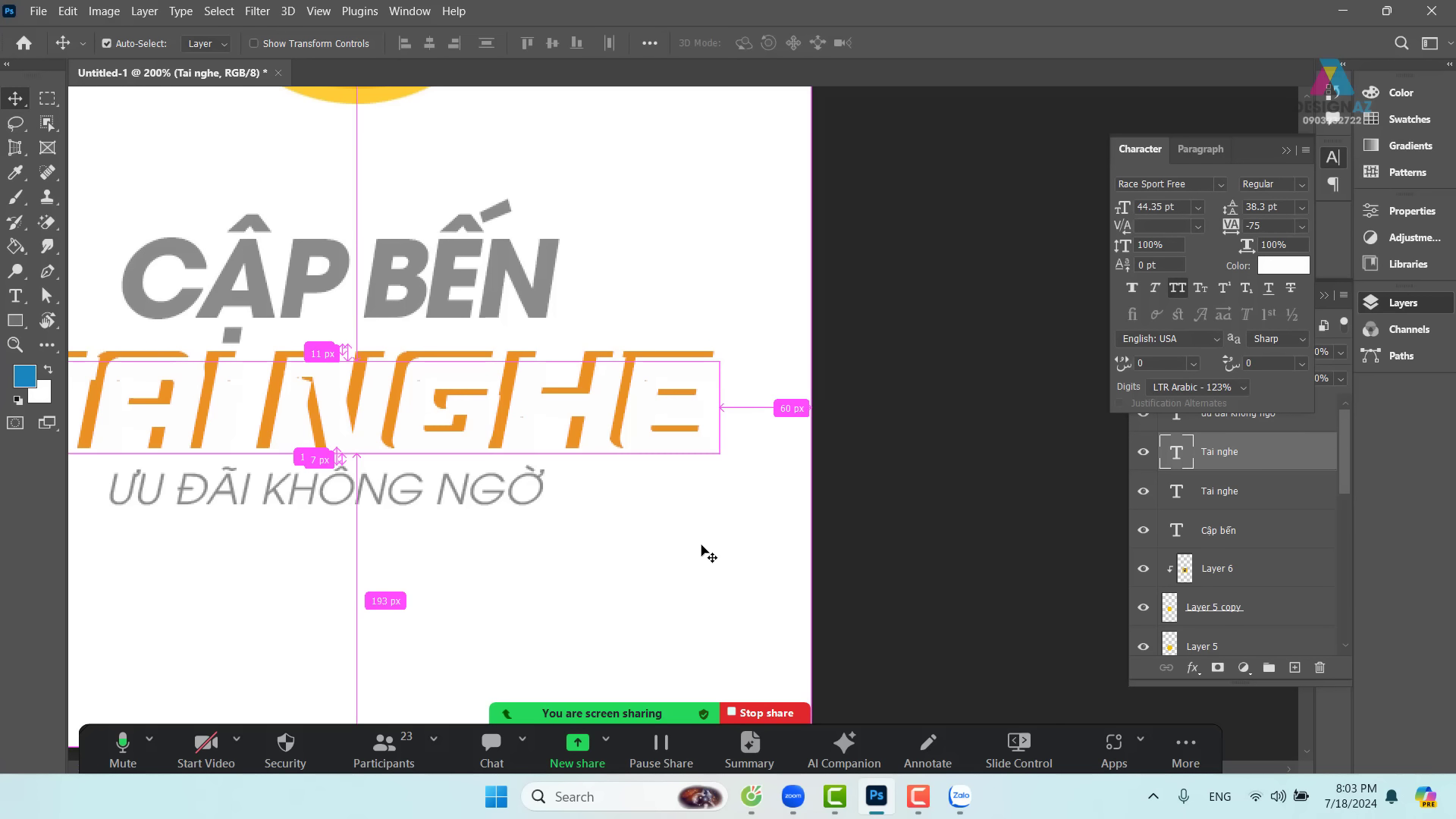
pyautogui.hotkey('ctrl', '[')
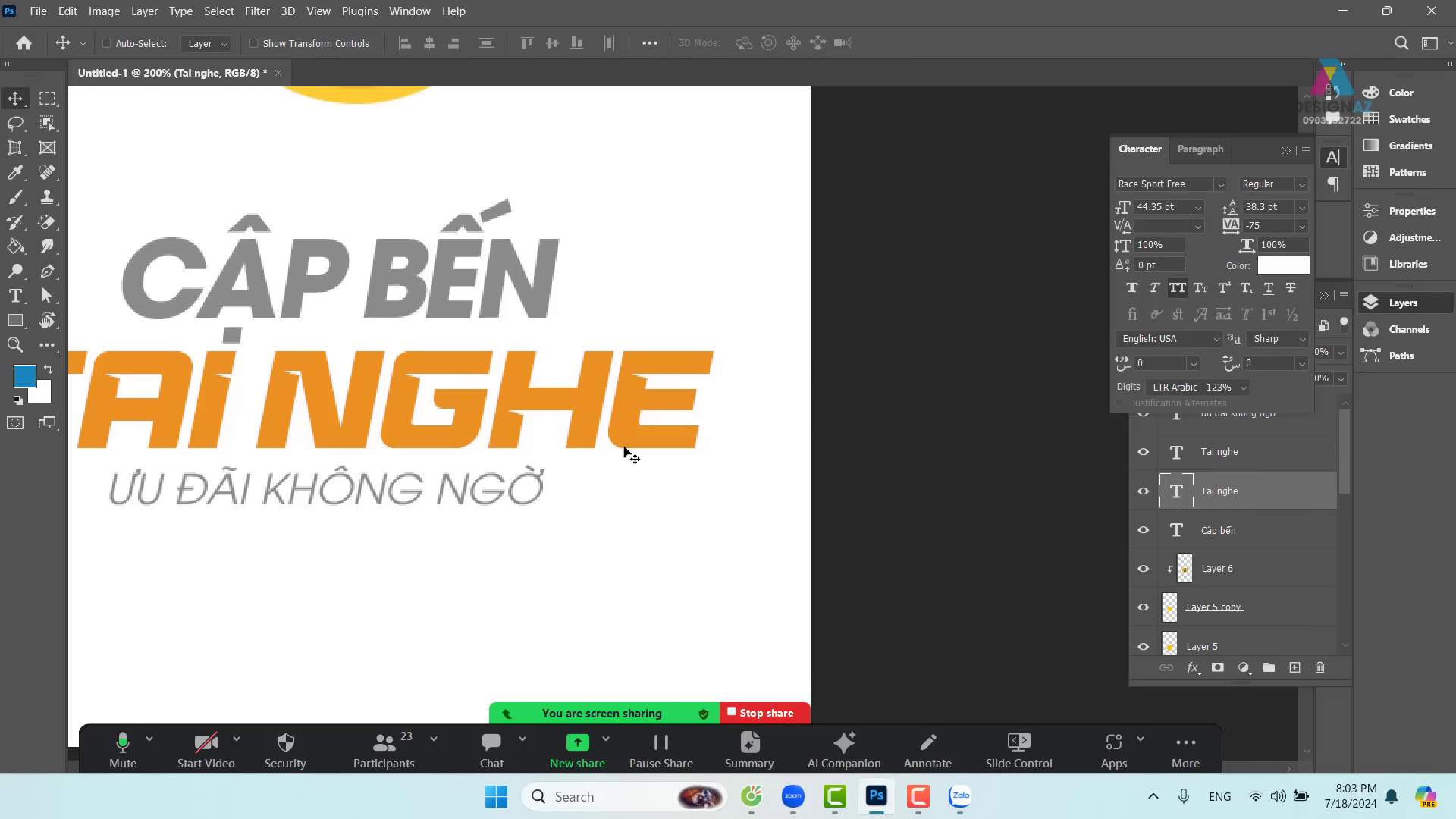
# - Duplicate the white "TAI NGHE" copy above the headline and recolour the duplicate with orange ea9123 sampled from the original
pyautogui.moveTo(622, 452); pyautogui.dragTo(709, 285)
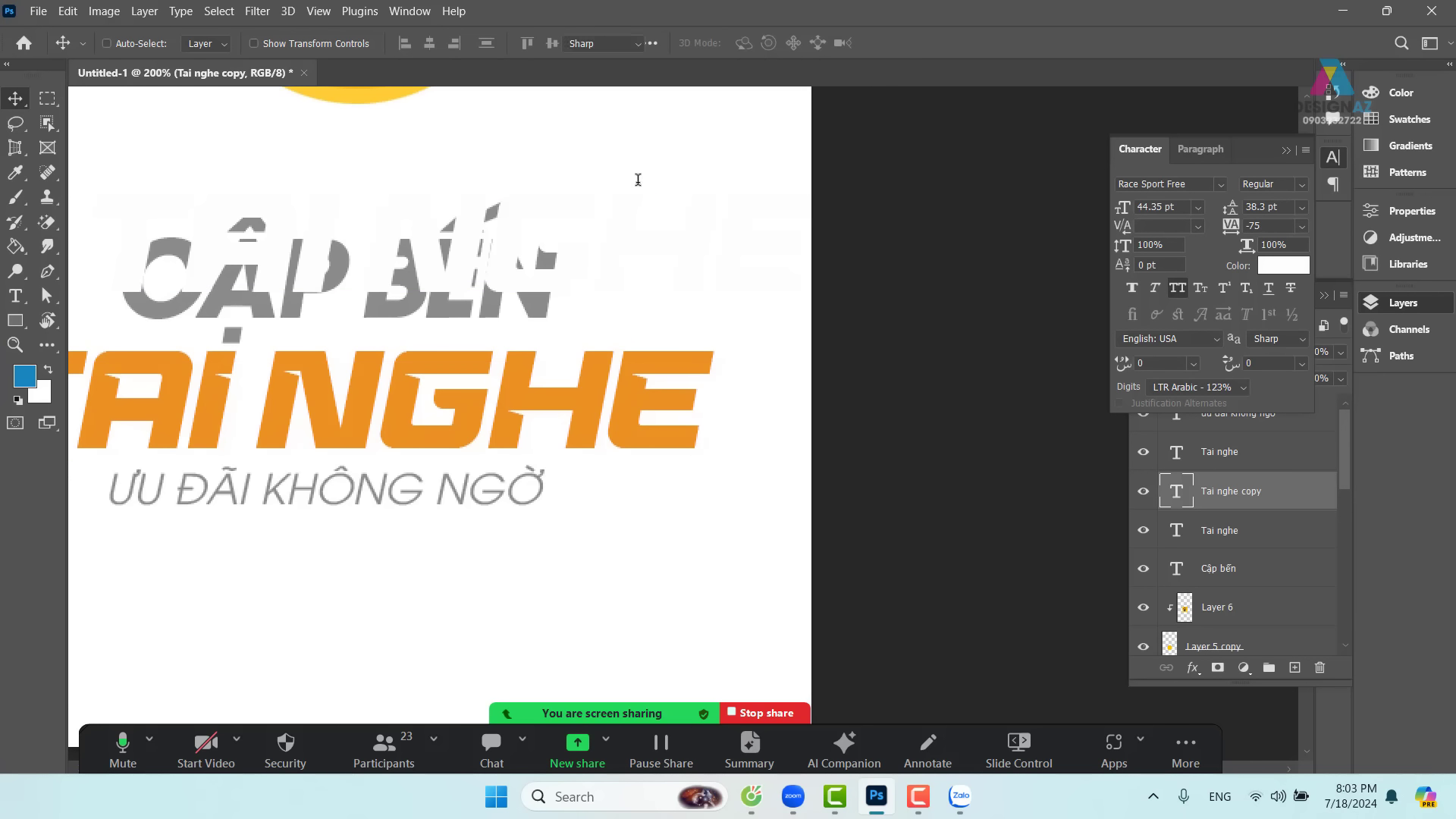
pyautogui.press('t')
pyautogui.click(755, 43)
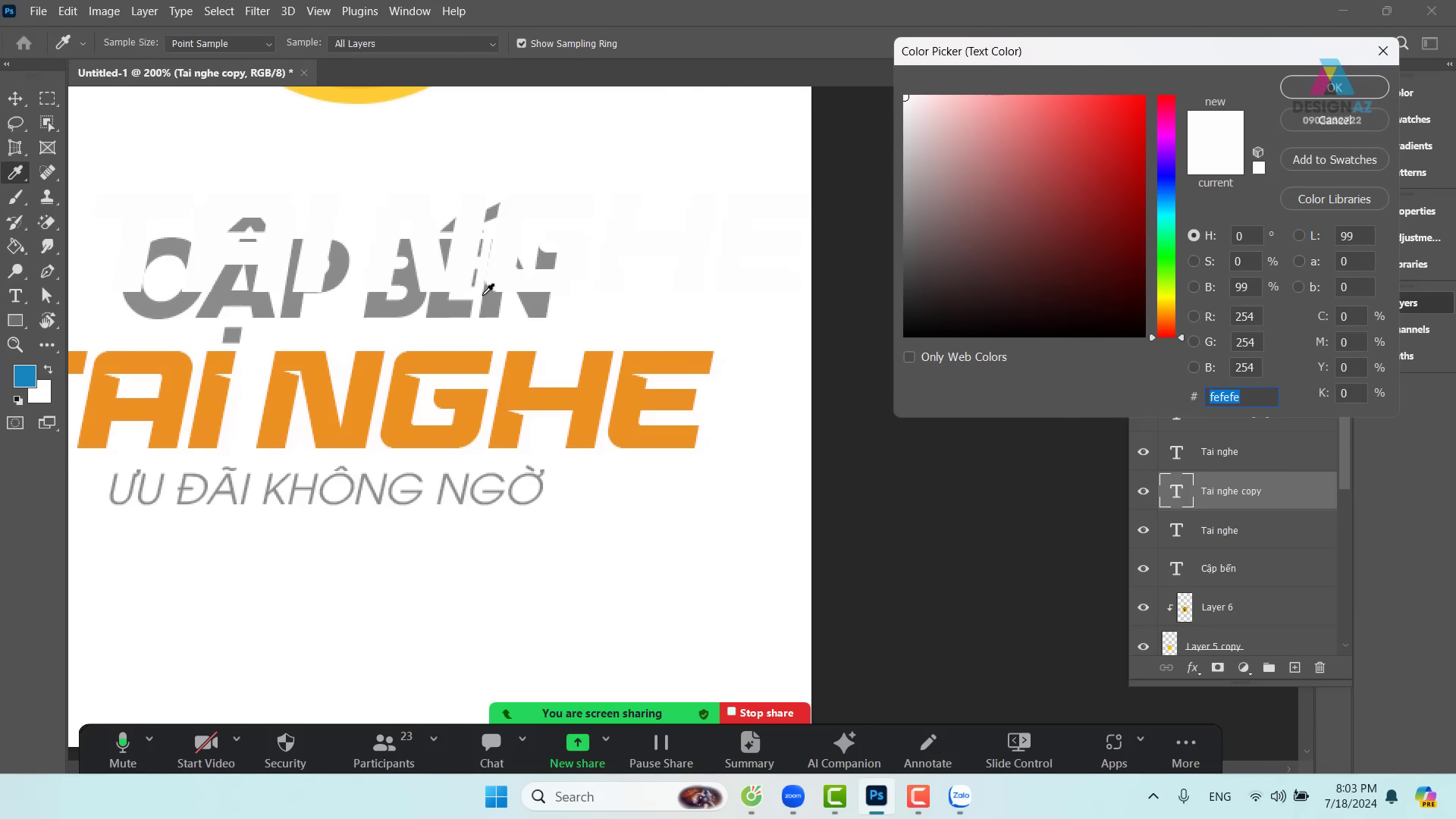
pyautogui.click(708, 361)
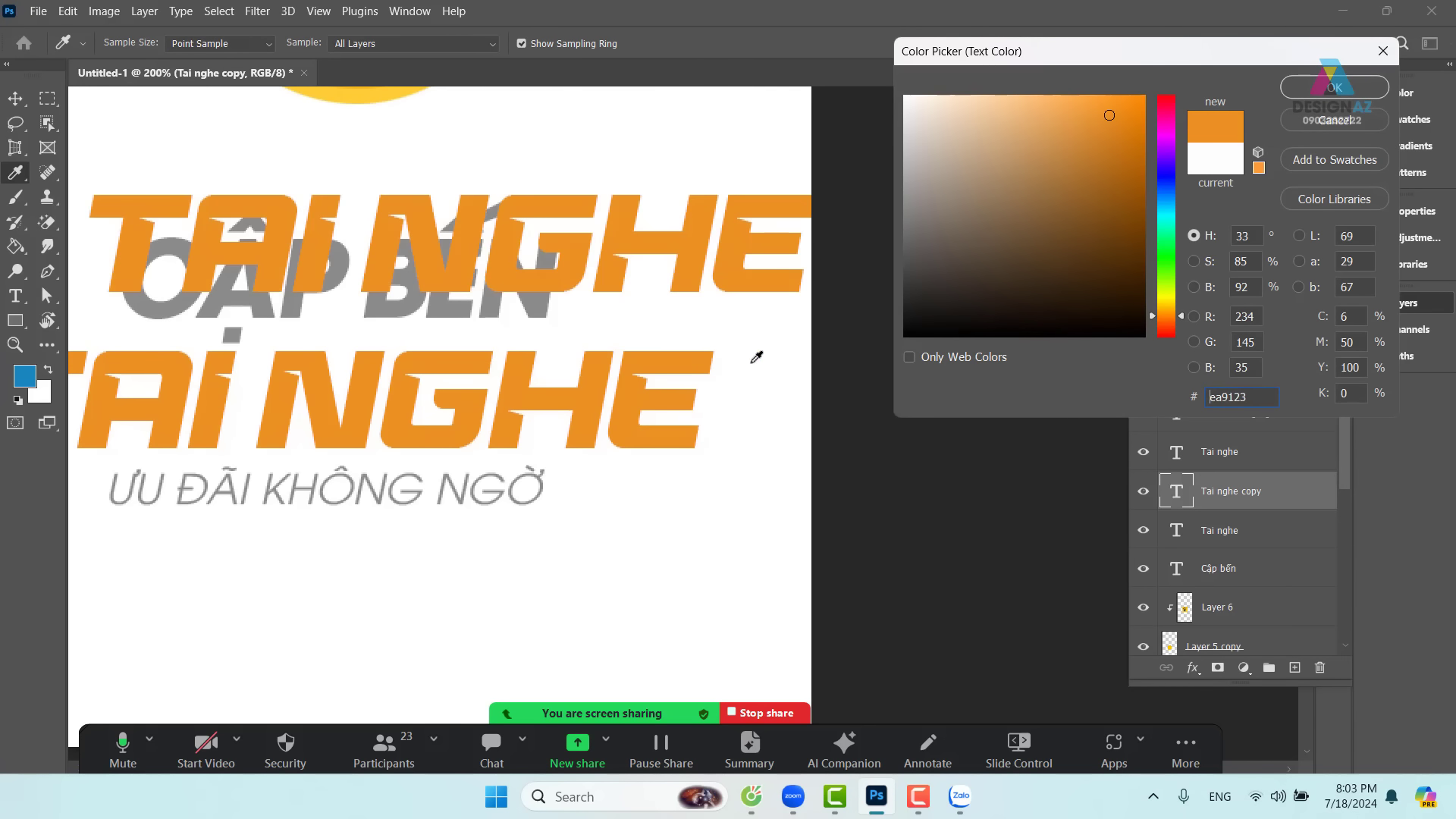
pyautogui.click(1330, 90)
pyautogui.press('v')
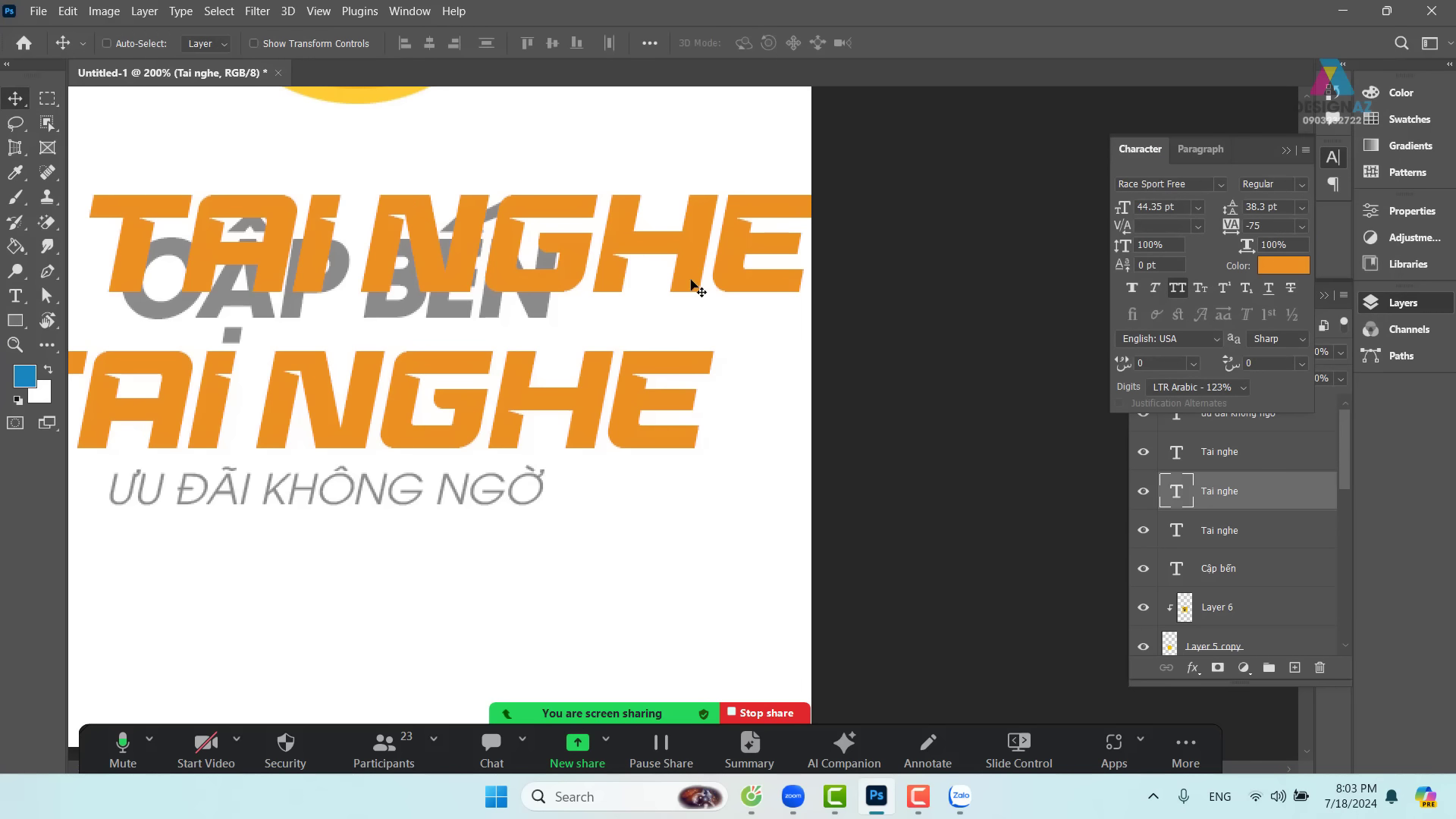
# - Send the orange duplicate behind the white "TAI NGHE" copy and place it slightly down and to the right of the original
pyautogui.moveTo(692, 286); pyautogui.dragTo(634, 445)
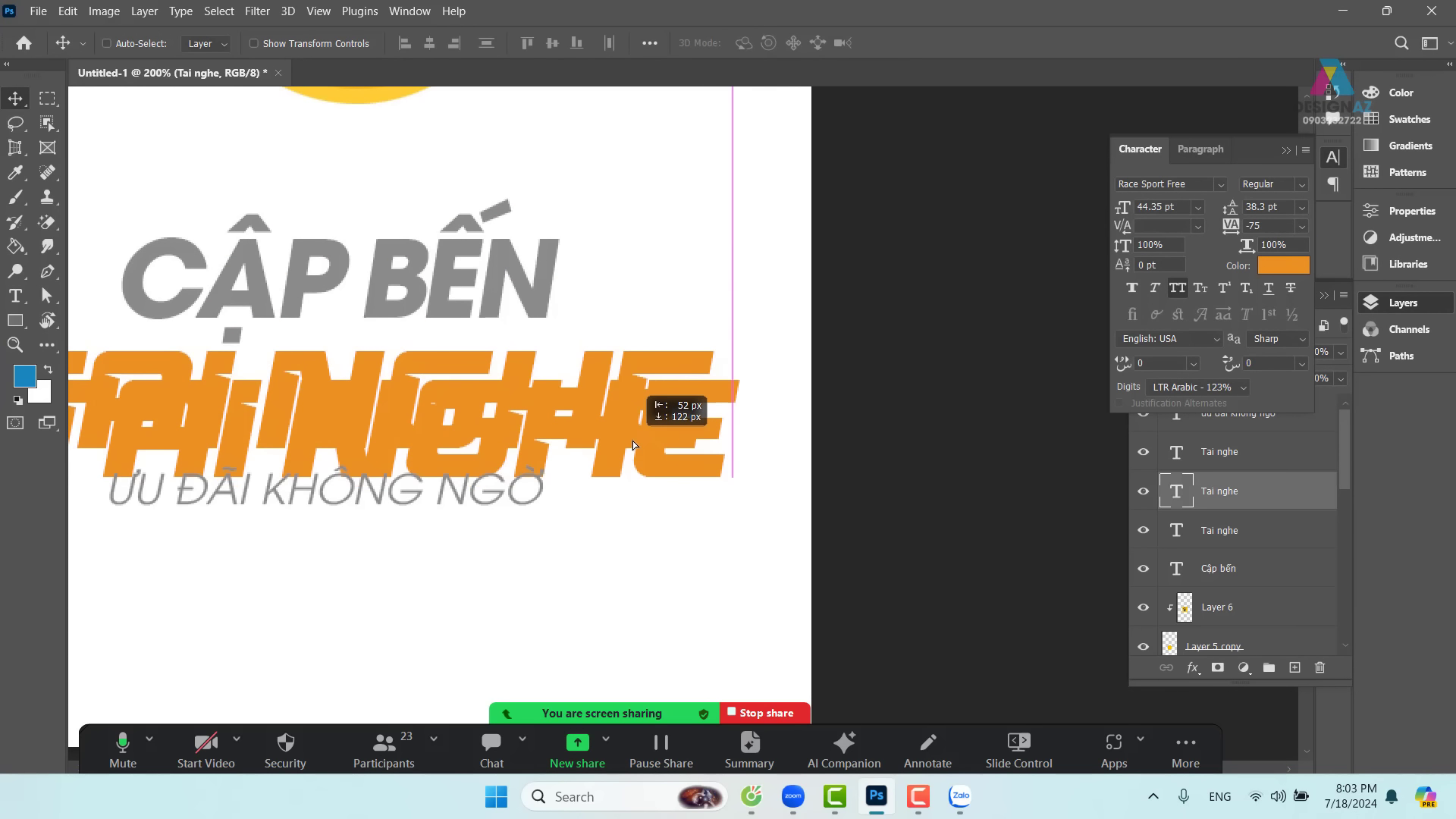
pyautogui.hotkey('ctrl', '[')
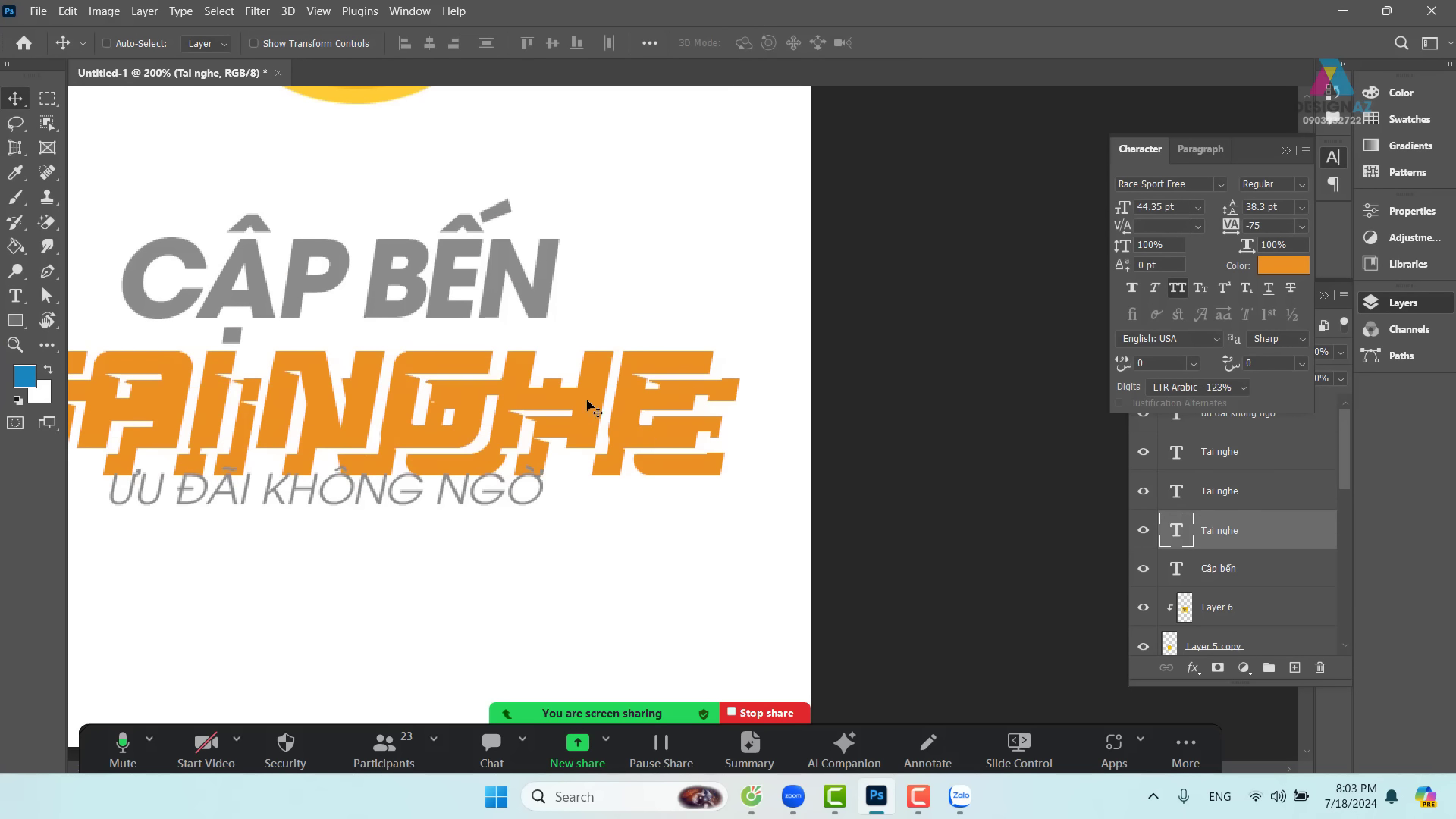
pyautogui.moveTo(692, 486); pyautogui.dragTo(683, 461)
pyautogui.press('Down')
pyautogui.press('Down')
pyautogui.press('Down')
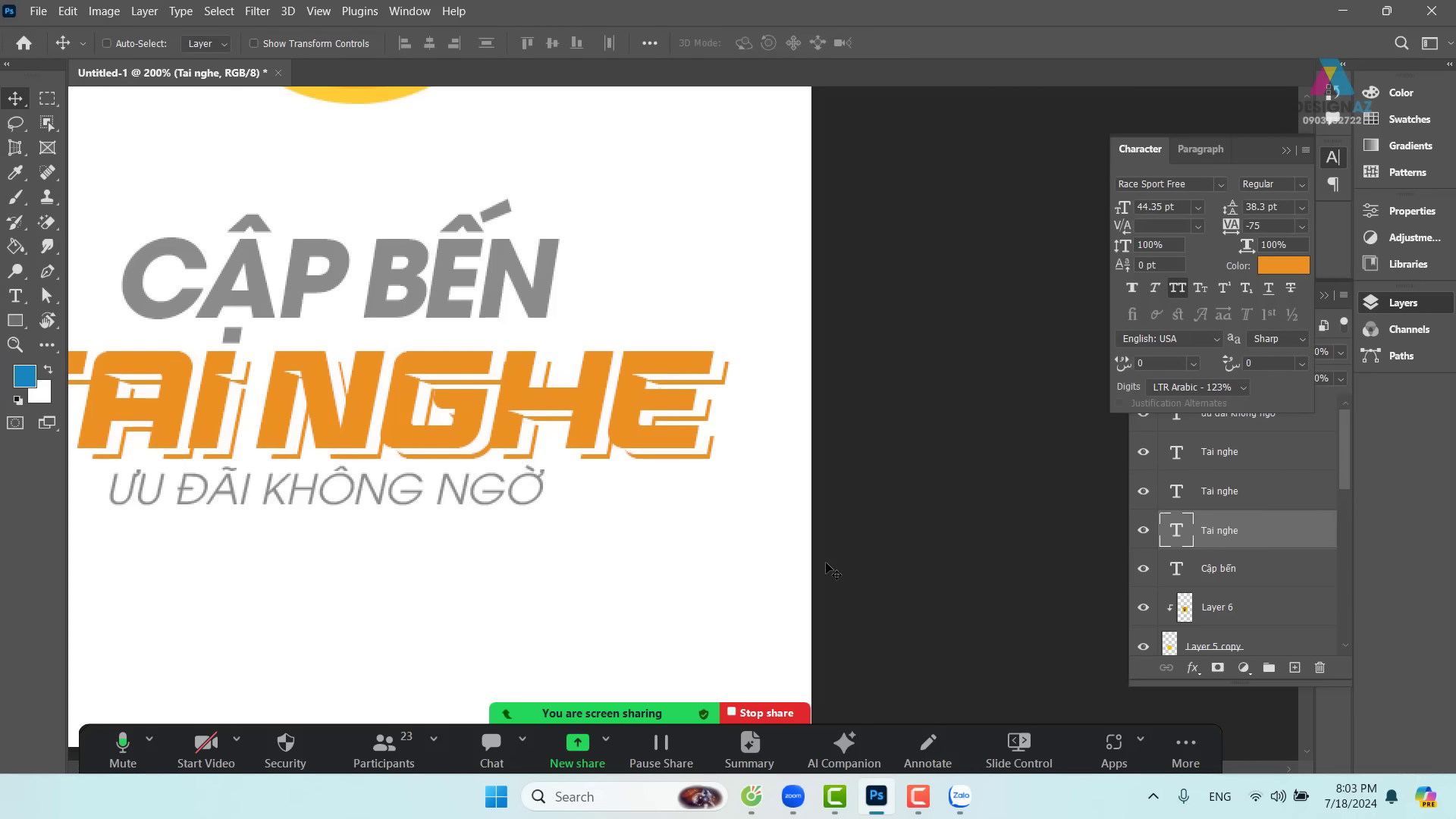
# - Nudge the middle white "TAI NGHE" copy several steps left and slightly up between the two orange layers
pyautogui.rightClick(704, 449)
pyautogui.click(734, 456)
pyautogui.moveTo(718, 452); pyautogui.dragTo(712, 470)
pyautogui.hotkey('ctrl', 'z')
pyautogui.rightClick(701, 448)
pyautogui.click(730, 474)
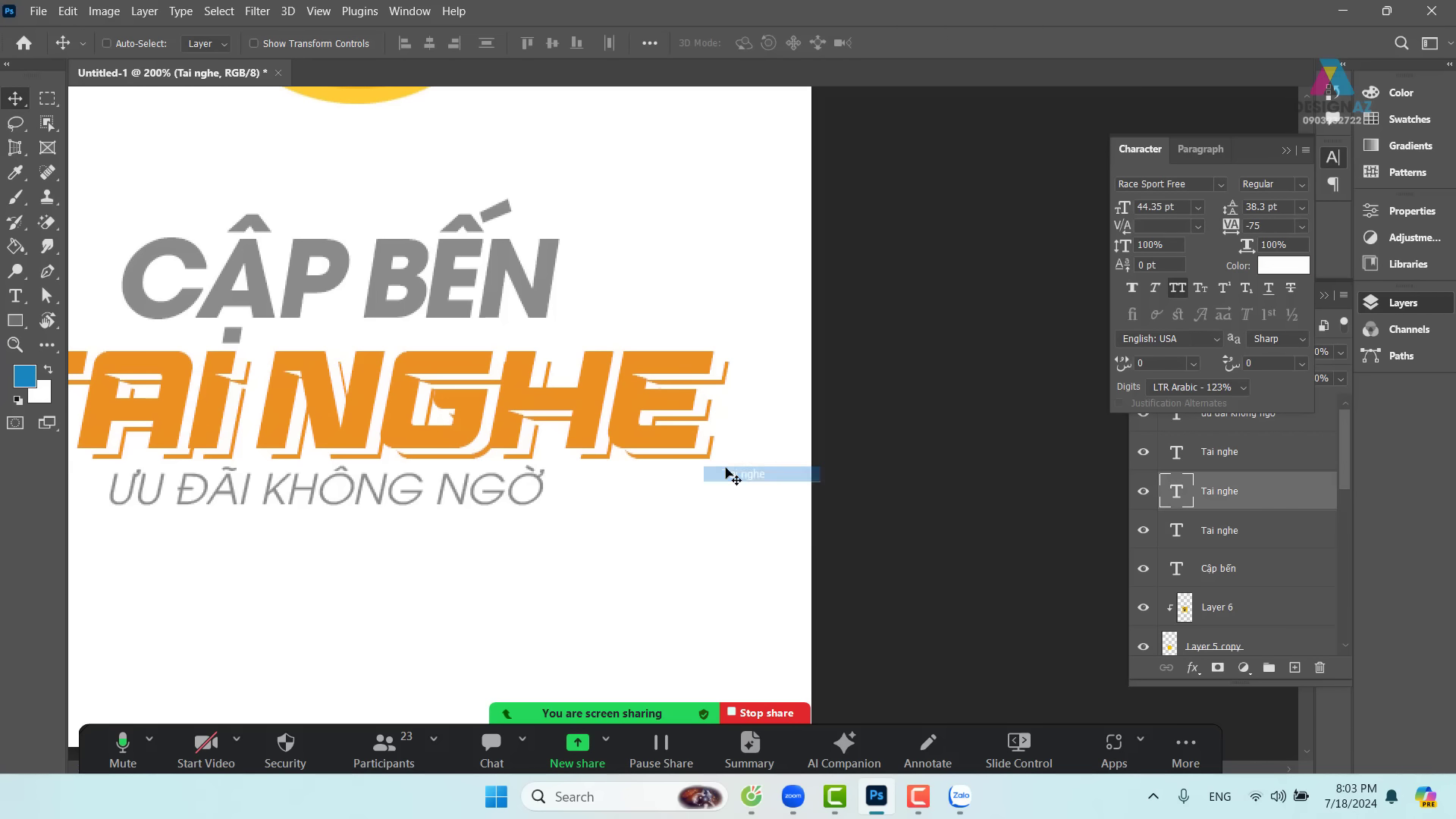
pyautogui.press('Left')
pyautogui.press('Left')
pyautogui.press('Left')
pyautogui.press('Left')
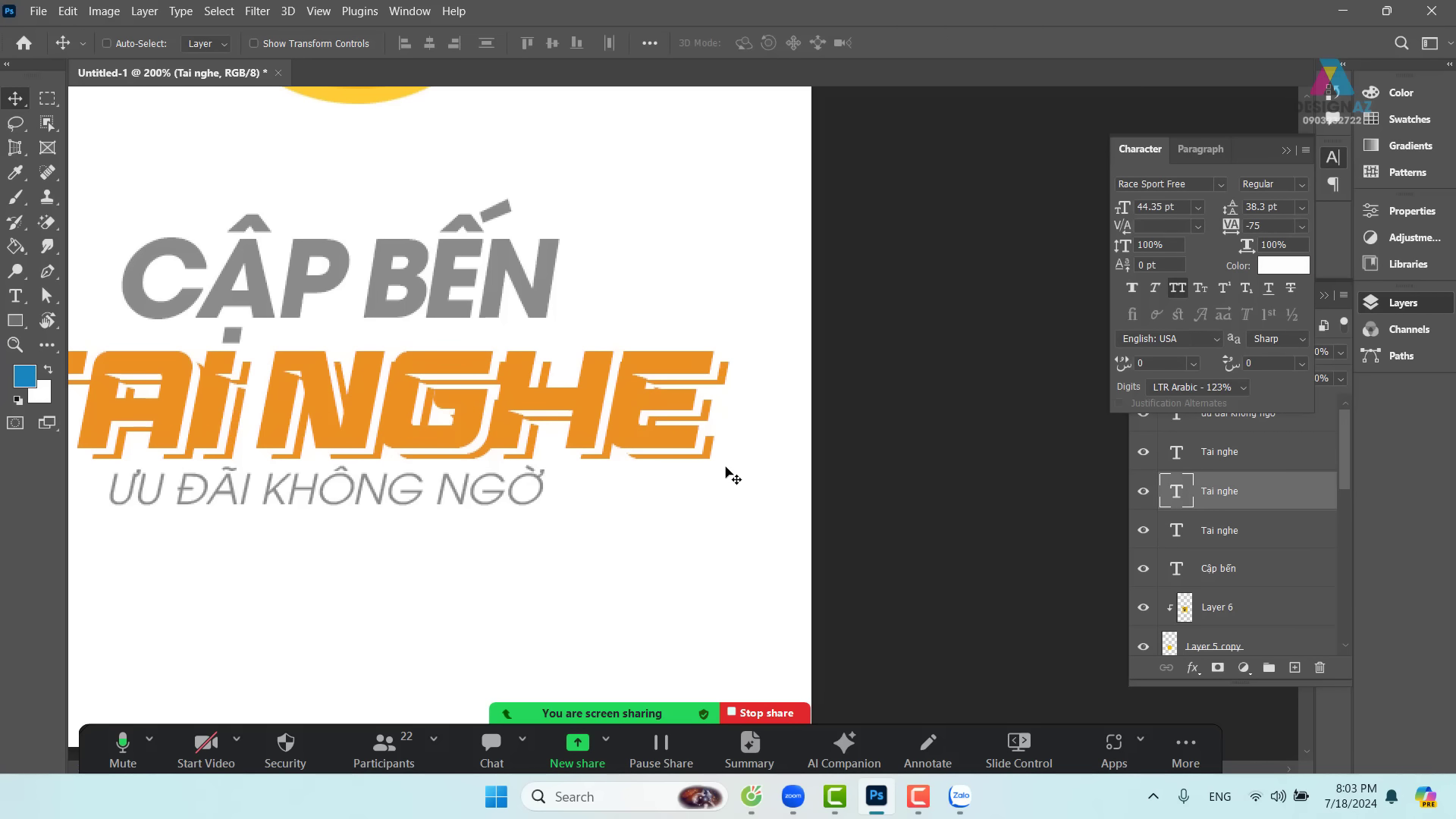
pyautogui.press('Up')
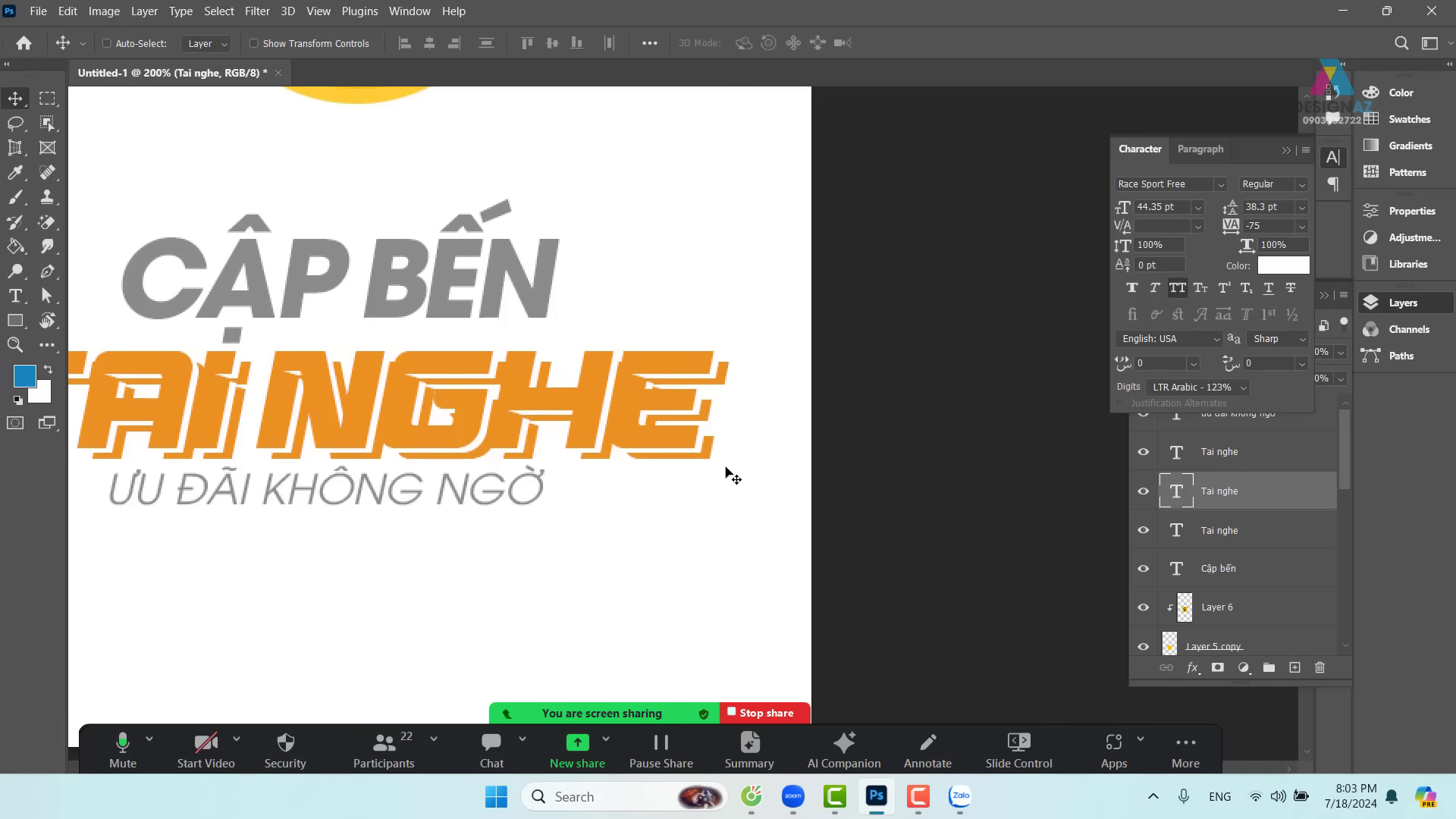
pyautogui.press('Left')
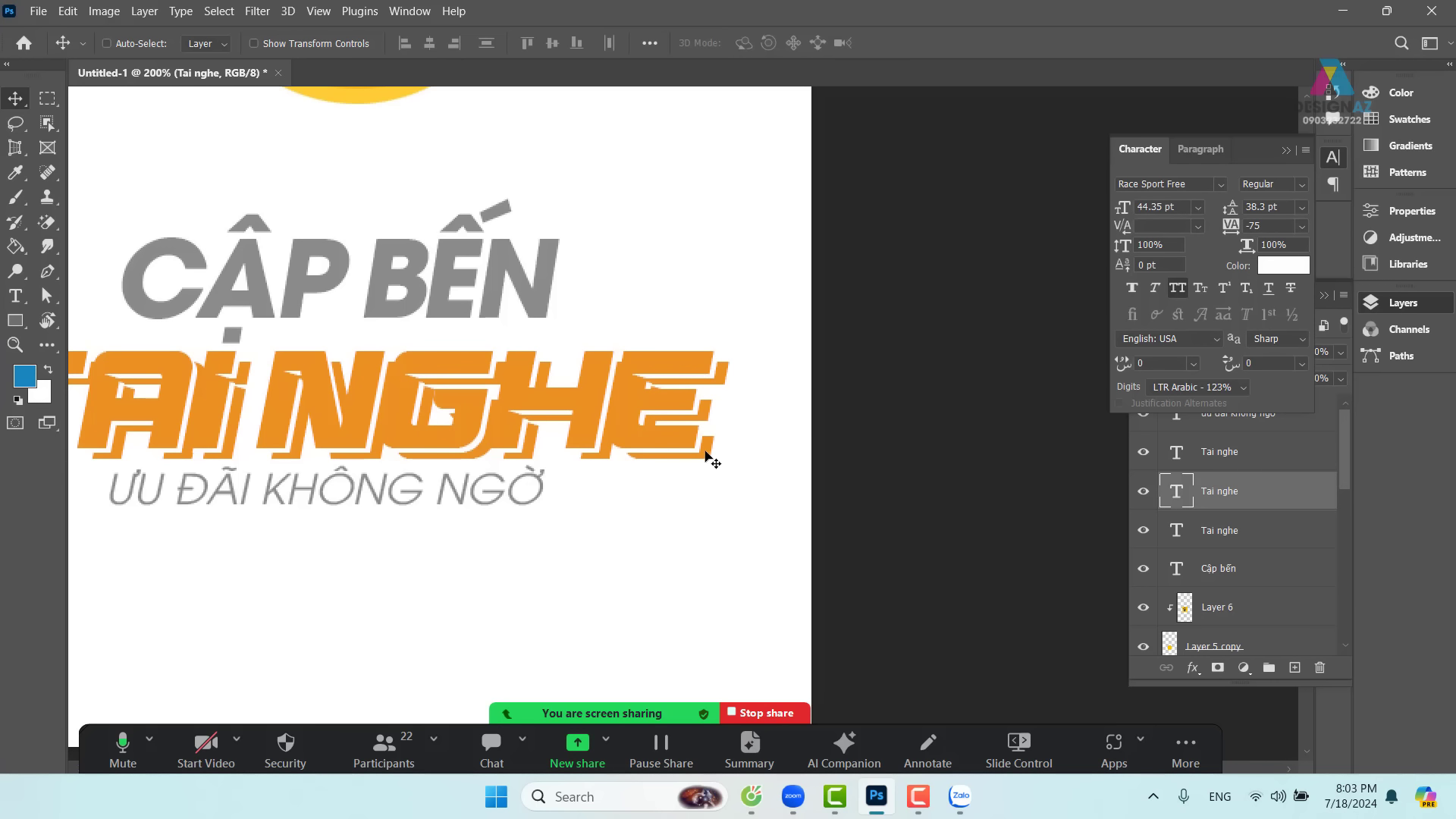
# - Nudge the rearmost orange "TAI NGHE" copy four steps left to tighten its offset
pyautogui.rightClick(706, 453)
pyautogui.click(740, 479)
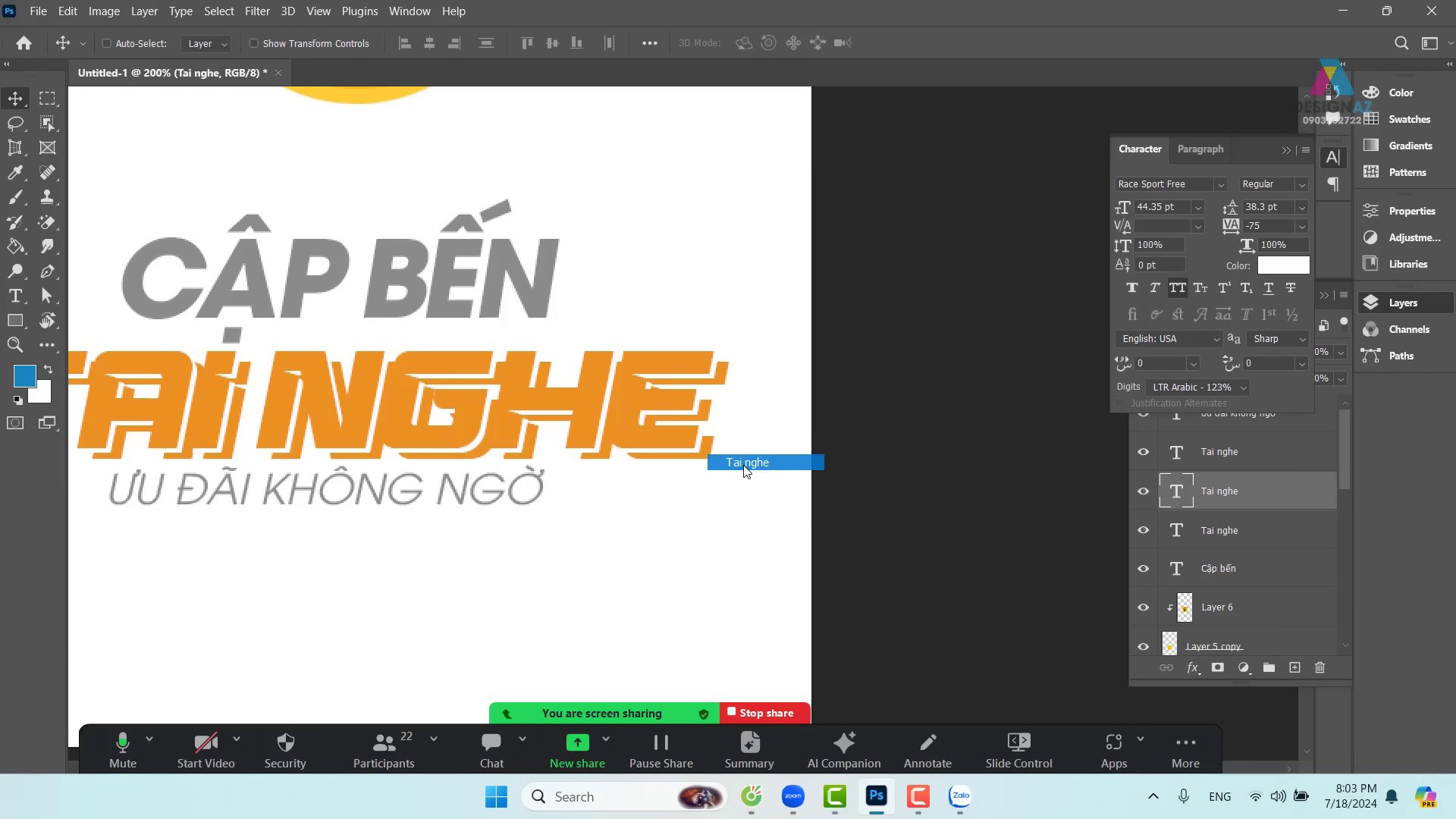
pyautogui.rightClick(710, 453)
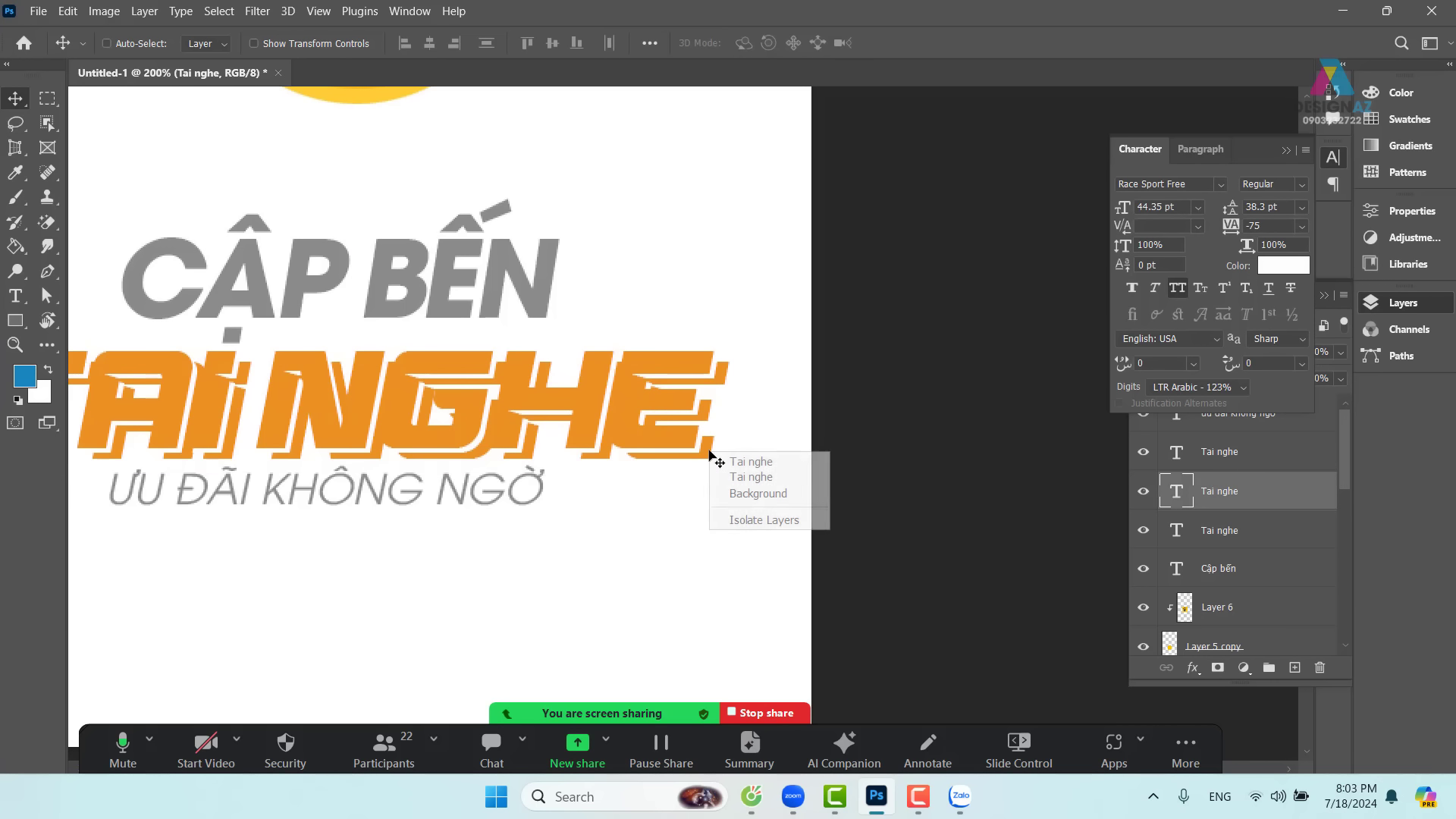
pyautogui.click(751, 476)
pyautogui.press('Left')
pyautogui.press('Left')
pyautogui.press('Left')
pyautogui.press('Left')
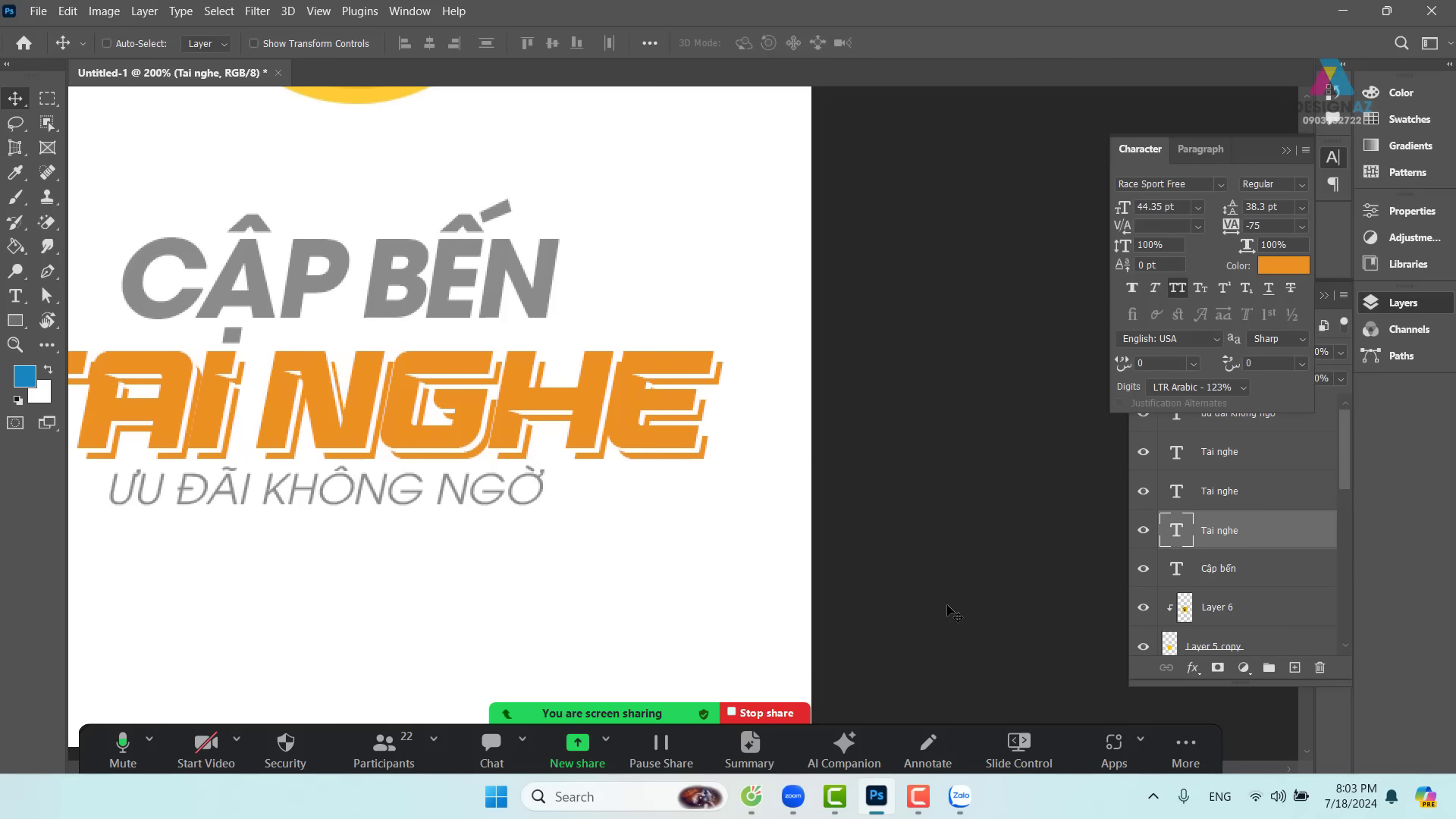
# - Delete the rearmost orange "TAI NGHE" copy
pyautogui.hotkey('ctrl', '-')
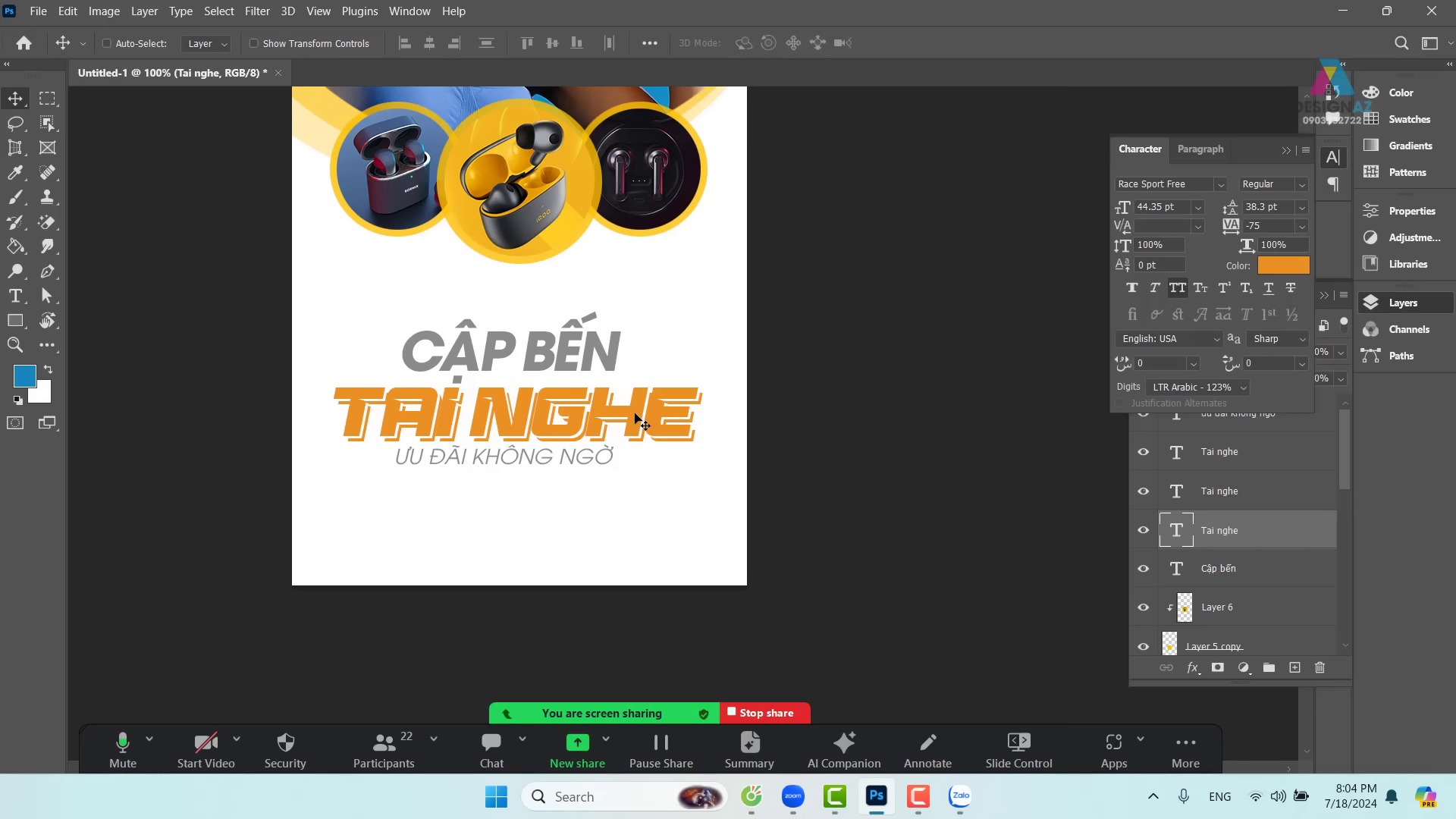
pyautogui.hotkey('ctrl', '+')
pyautogui.hotkey('ctrl', '+')
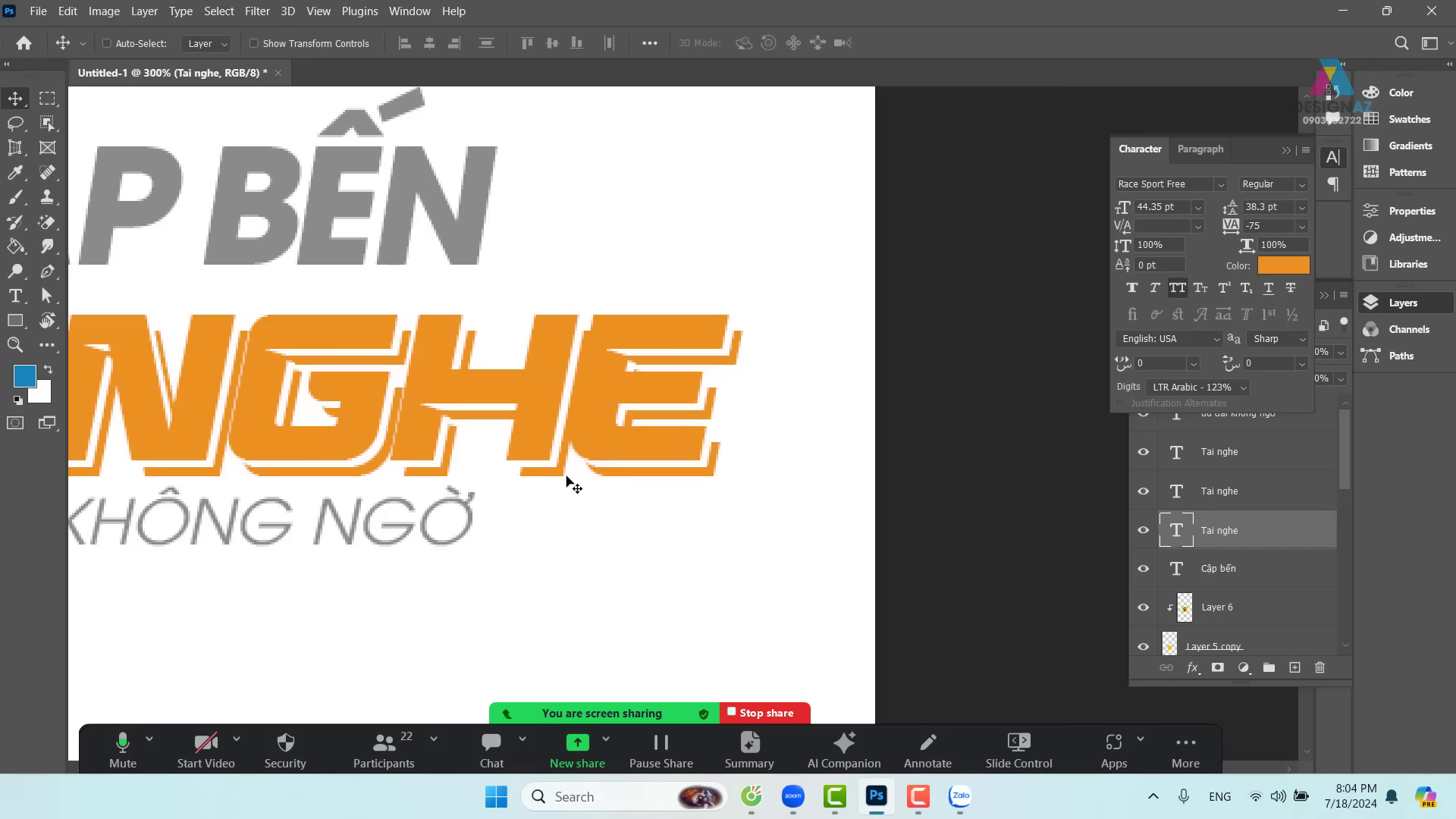
pyautogui.moveTo(567, 476); pyautogui.dragTo(589, 516)
pyautogui.press('Delete')
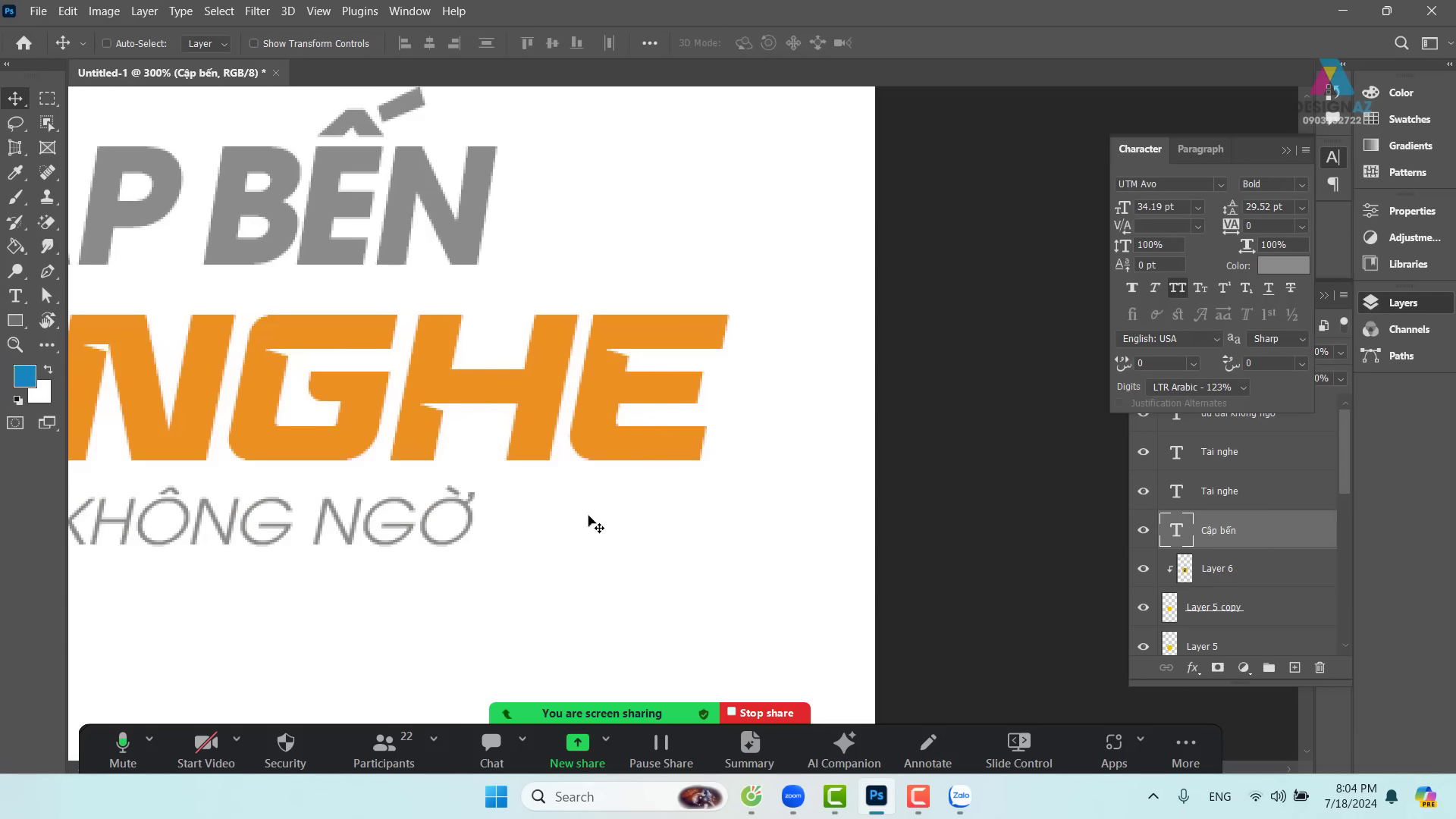
# - Delete the white "TAI NGHE" copy behind the headline, keeping the original orange text
pyautogui.rightClick(556, 467)
pyautogui.click(558, 469)
pyautogui.moveTo(556, 467); pyautogui.dragTo(574, 518)
pyautogui.hotkey('ctrl', 'z')
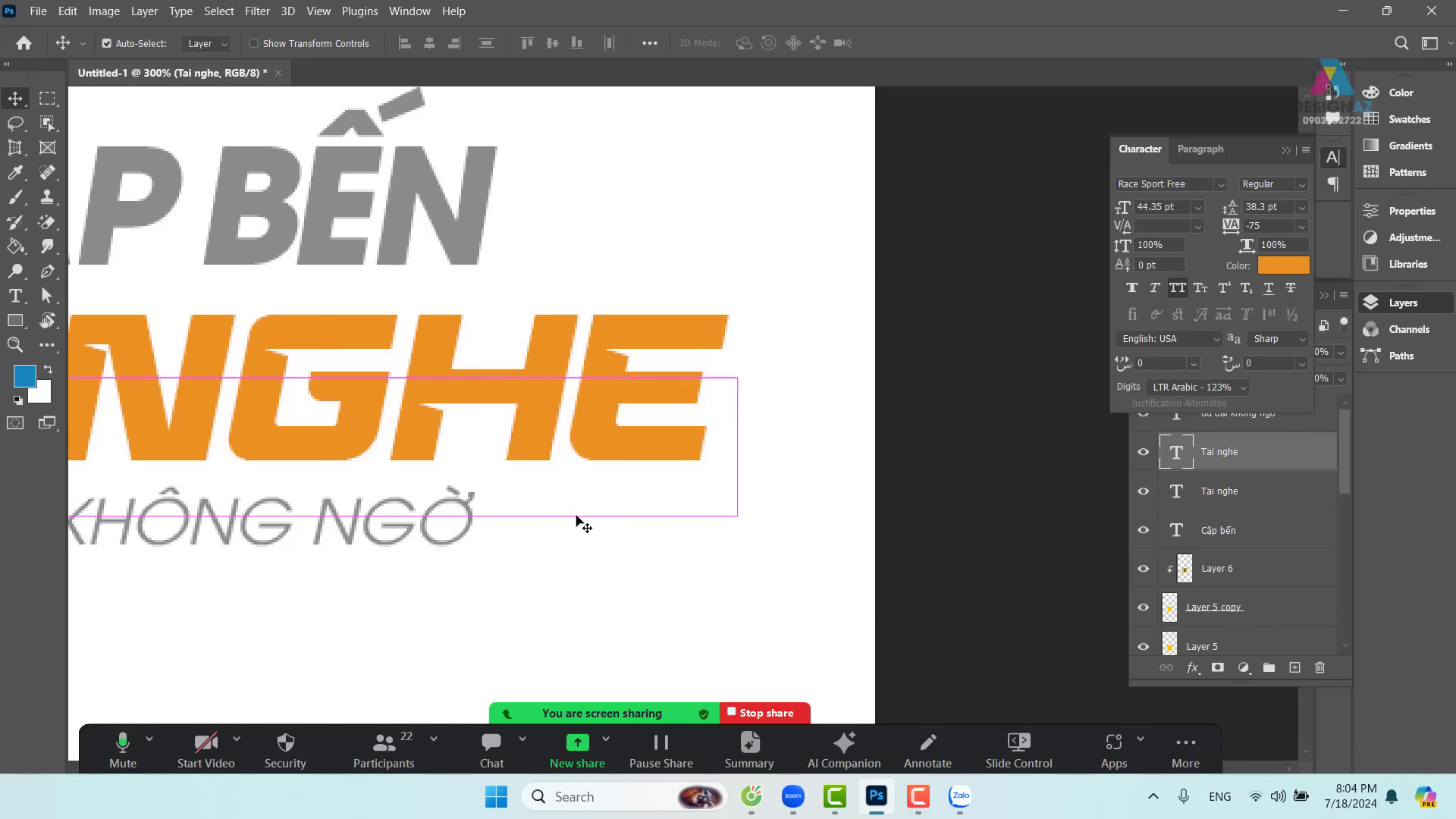
pyautogui.rightClick(557, 462)
pyautogui.rightClick(559, 458)
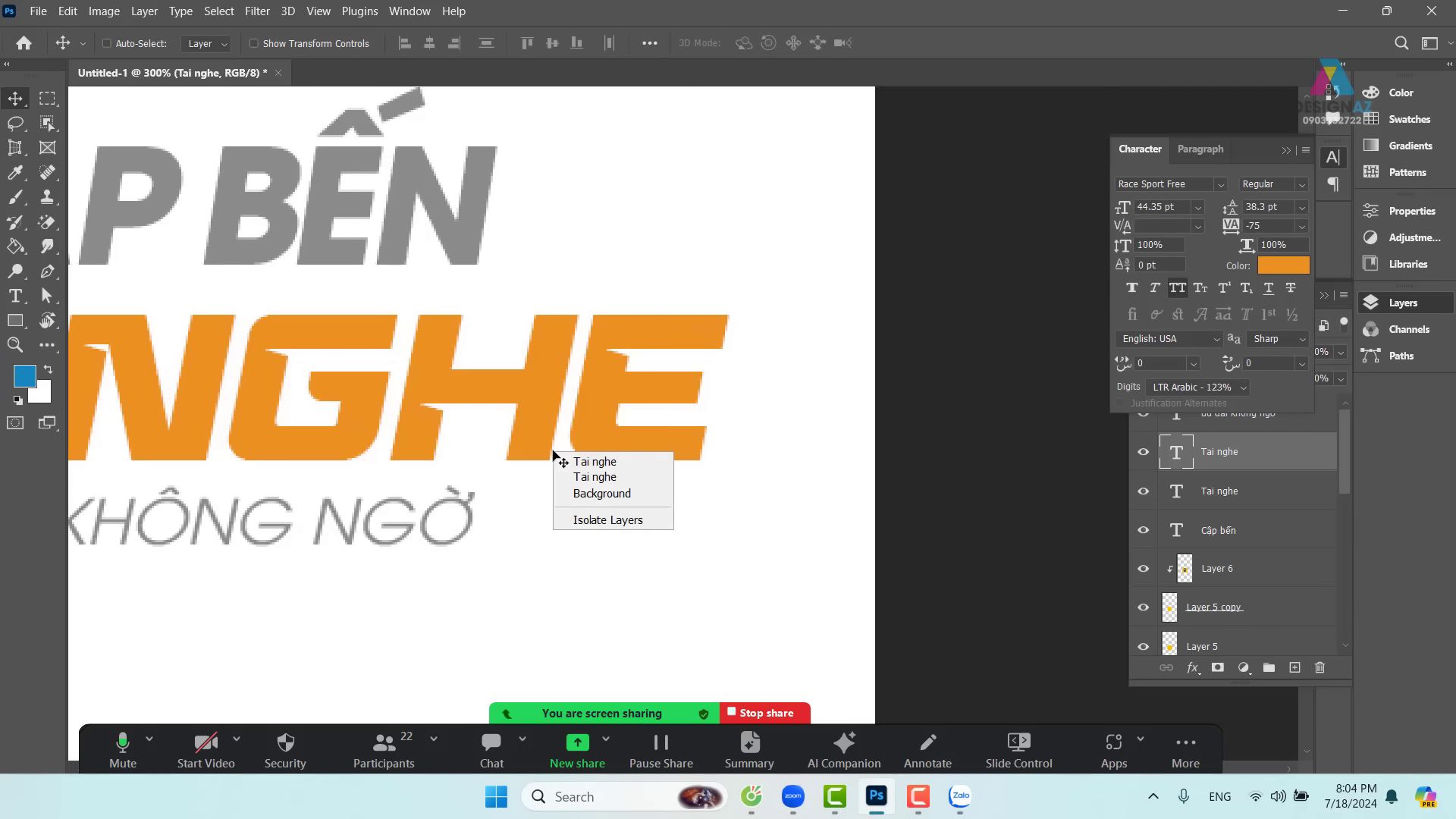
pyautogui.click(599, 480)
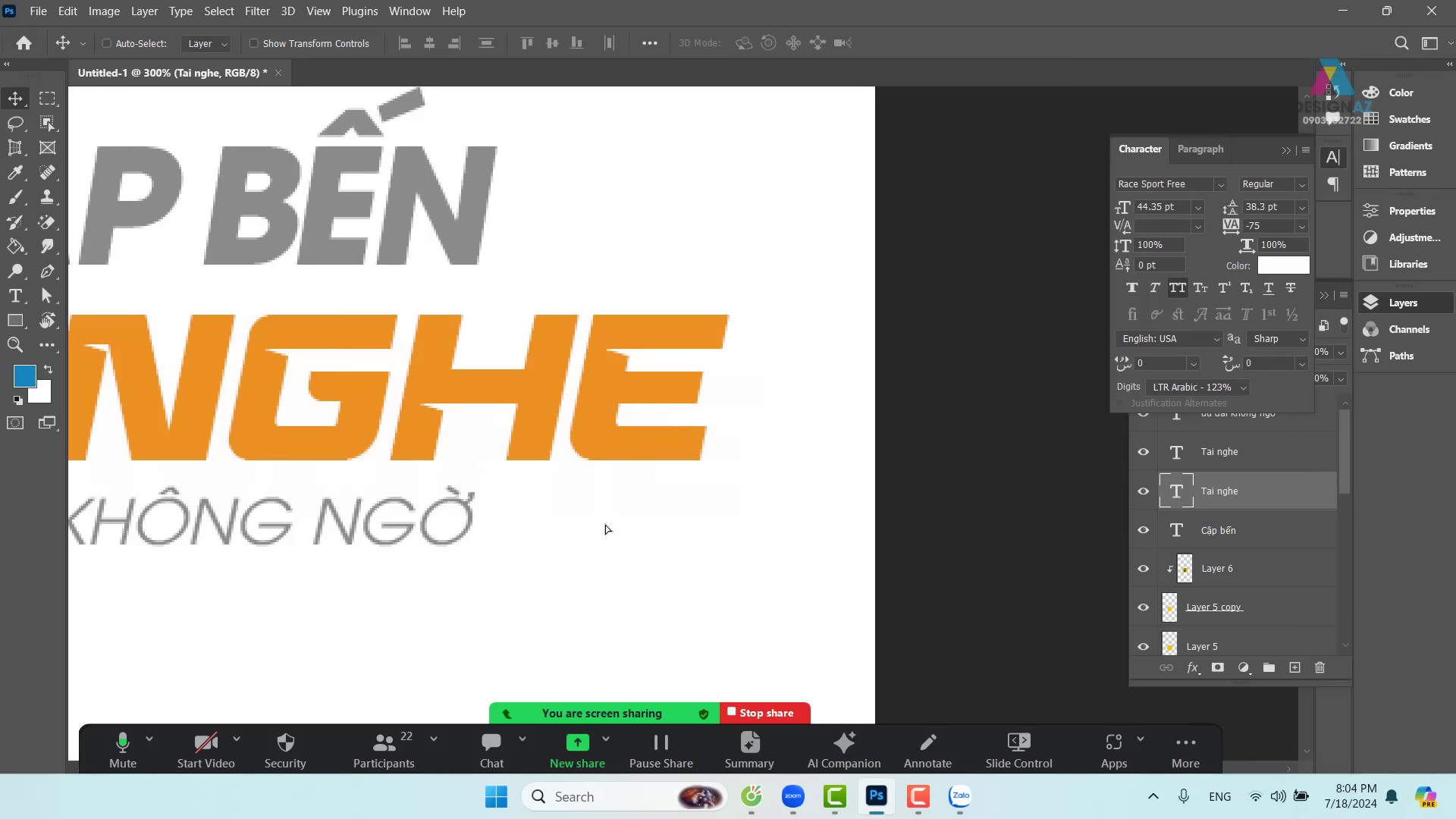
pyautogui.press('Delete')
# - Select the "CẬP BẾN", "TAI NGHE" and "ƯU ĐÃI KHÔNG NGỜ" text layers together
pyautogui.hotkey('ctrl', '-')
pyautogui.hotkey('ctrl', '-')
pyautogui.hotkey('ctrl', '-')
pyautogui.hotkey('ctrl', '-')
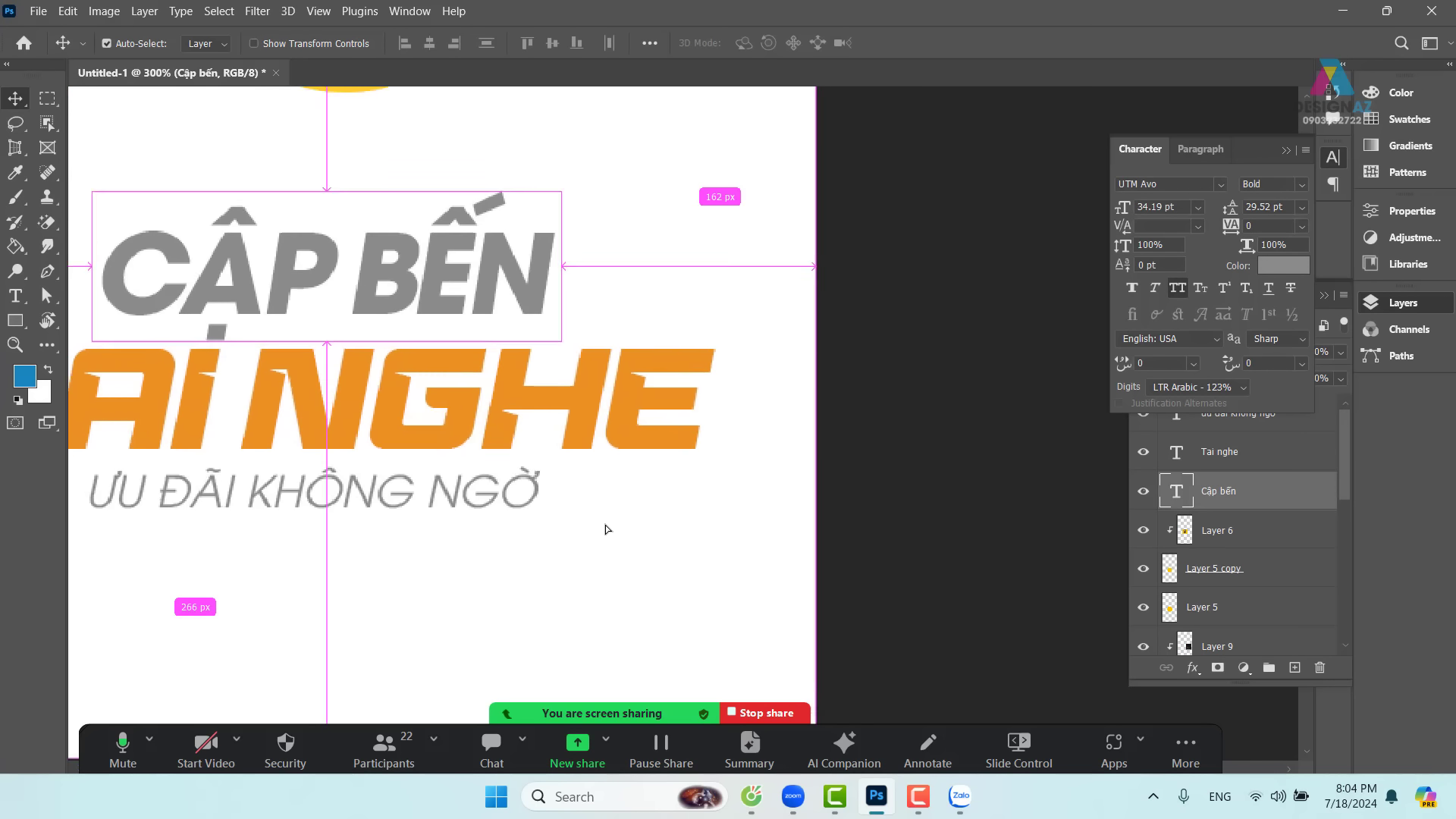
pyautogui.moveTo(696, 421); pyautogui.dragTo(633, 554)
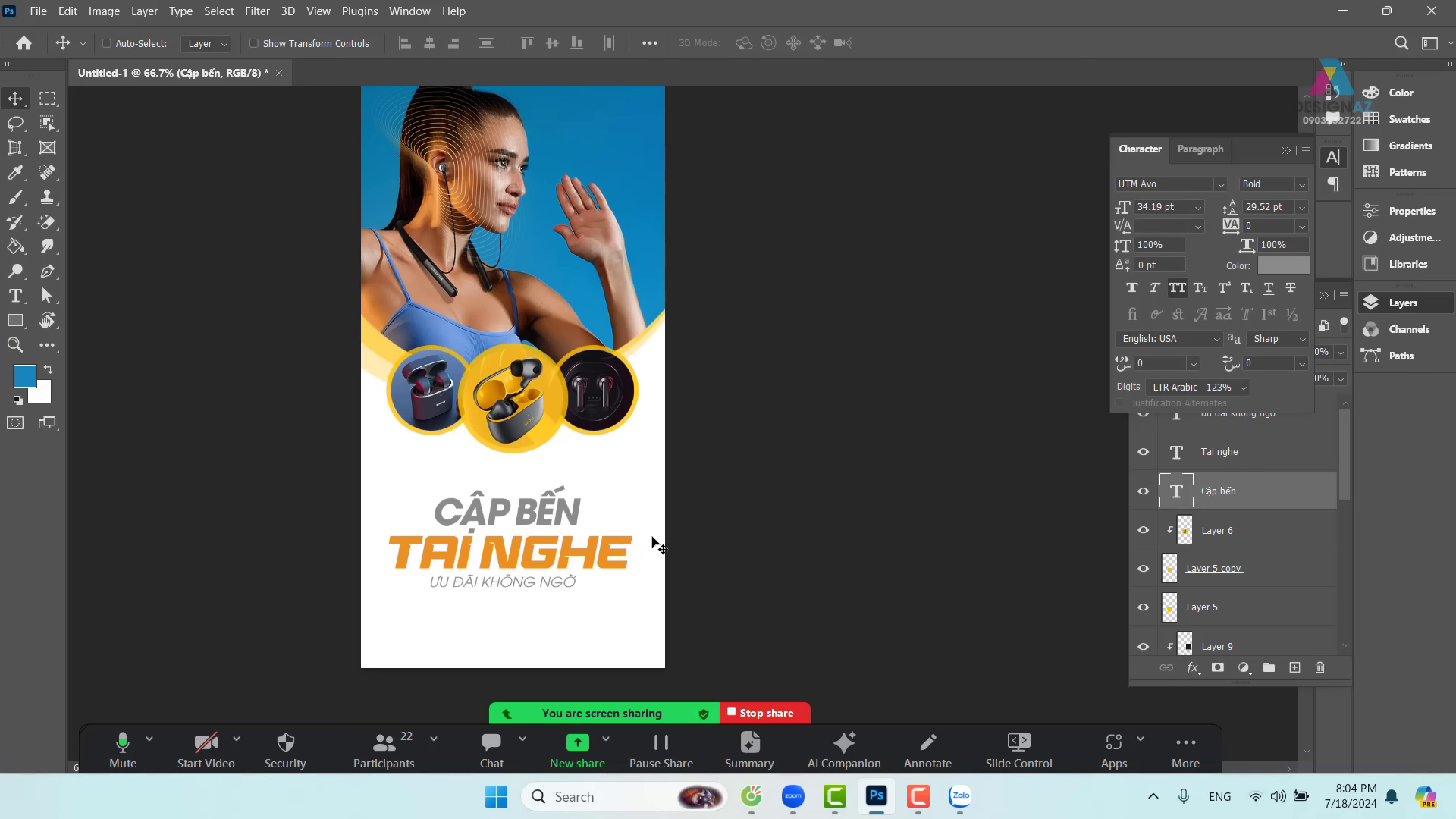
pyautogui.rightClick(536, 513)
pyautogui.click(559, 520)
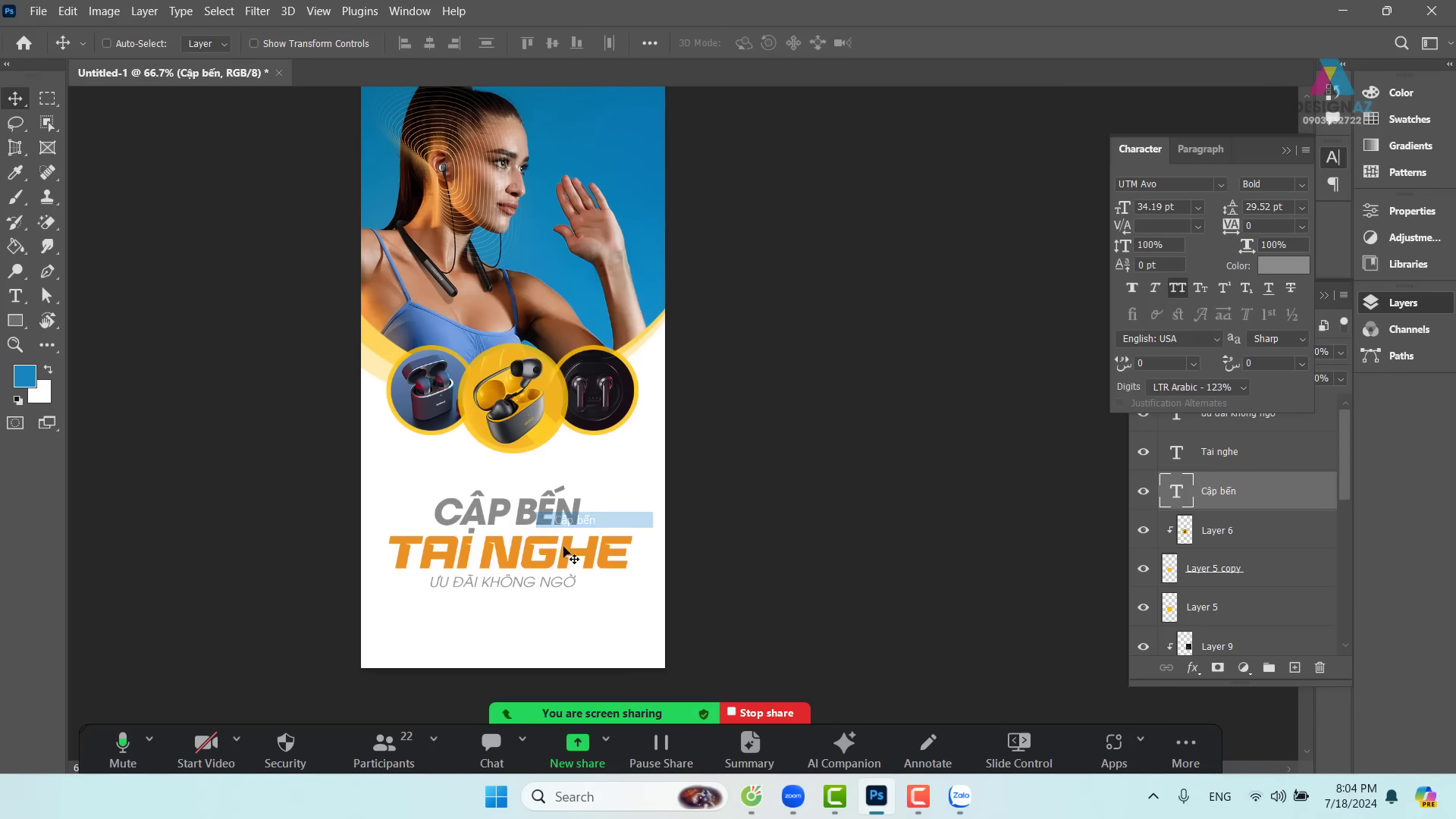
pyautogui.rightClick(559, 562)
pyautogui.keyDown('shift'); pyautogui.click(577, 567); pyautogui.keyUp('shift')
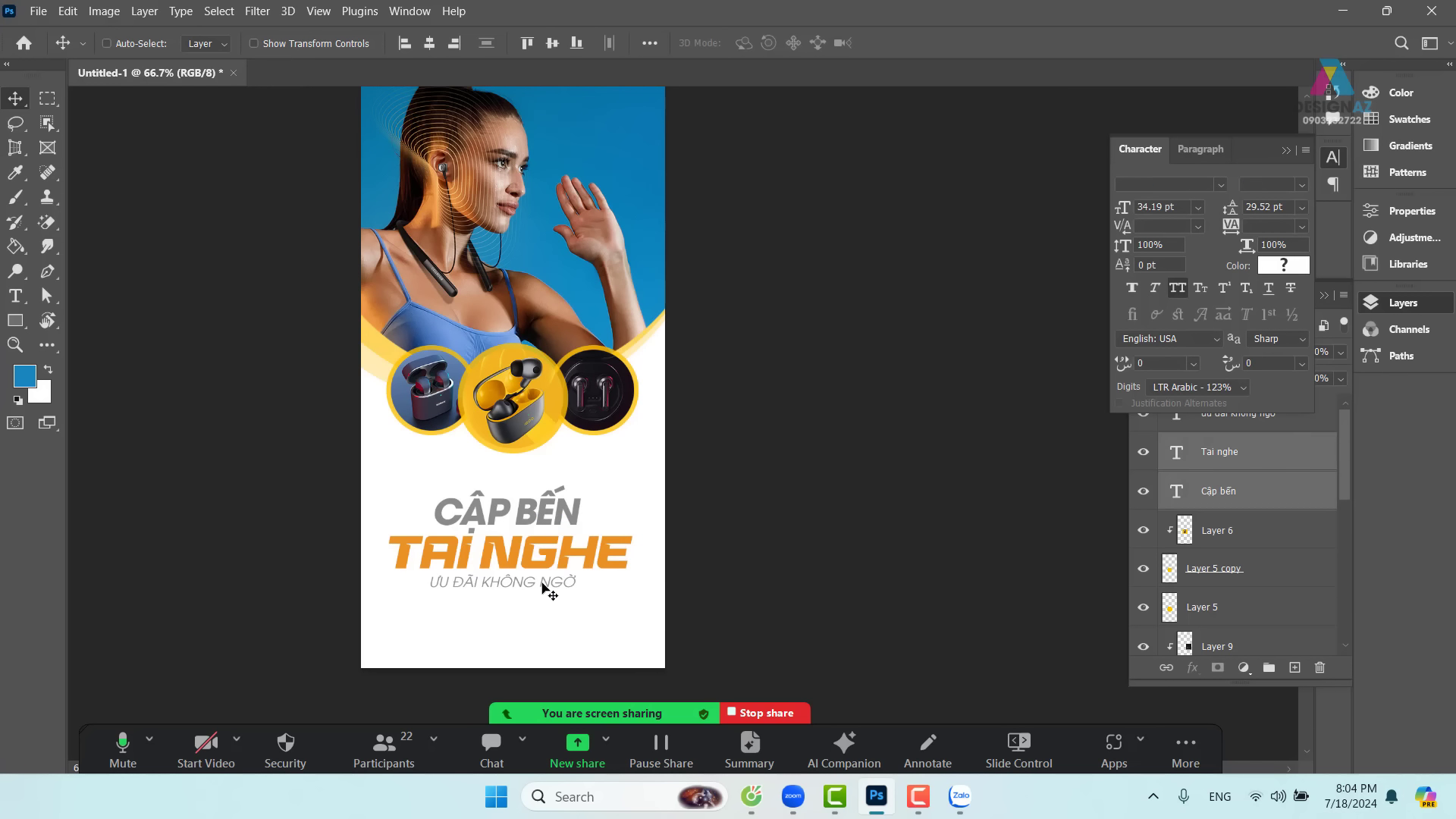
pyautogui.rightClick(550, 589)
pyautogui.keyDown('shift'); pyautogui.click(584, 590); pyautogui.keyUp('shift')
pyautogui.moveTo(516, 571); pyautogui.dragTo(513, 577)
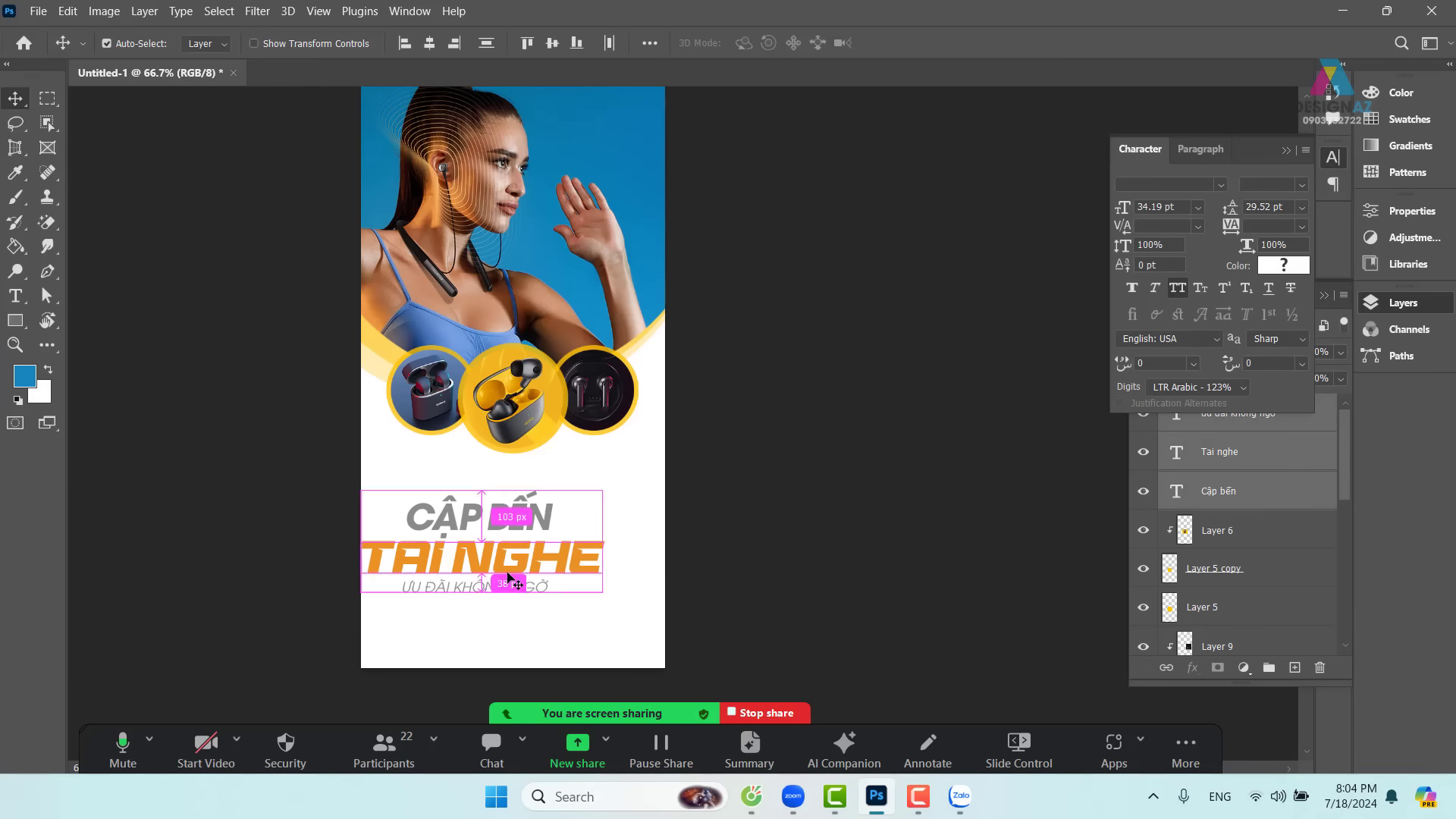
pyautogui.moveTo(636, 574); pyautogui.dragTo(598, 568)
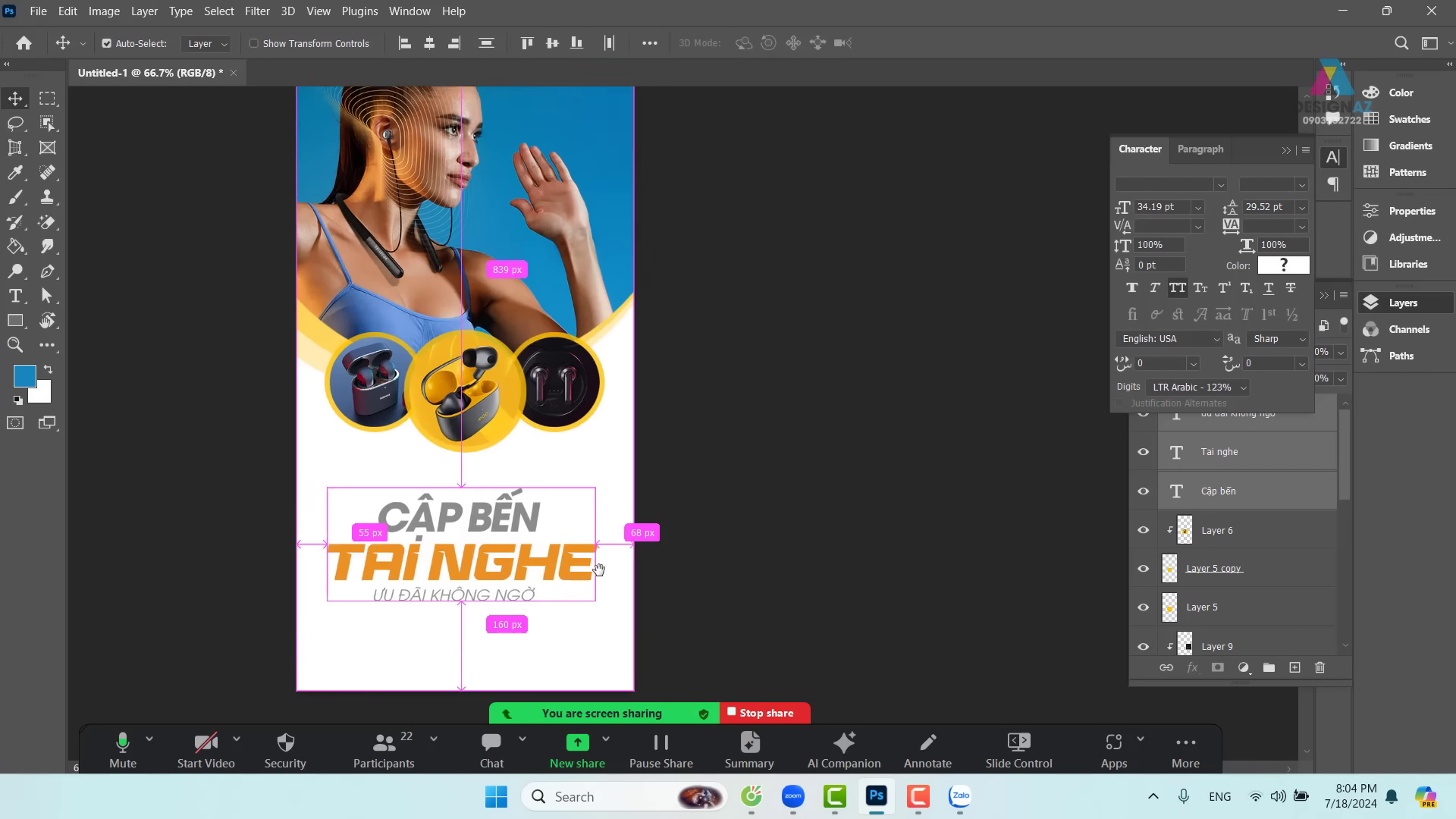
# - Try skewing the three text lines together into an upward slant with a vertical skew of -5.82°
pyautogui.hotkey('ctrl', '+')
pyautogui.moveTo(504, 469); pyautogui.dragTo(557, 361)
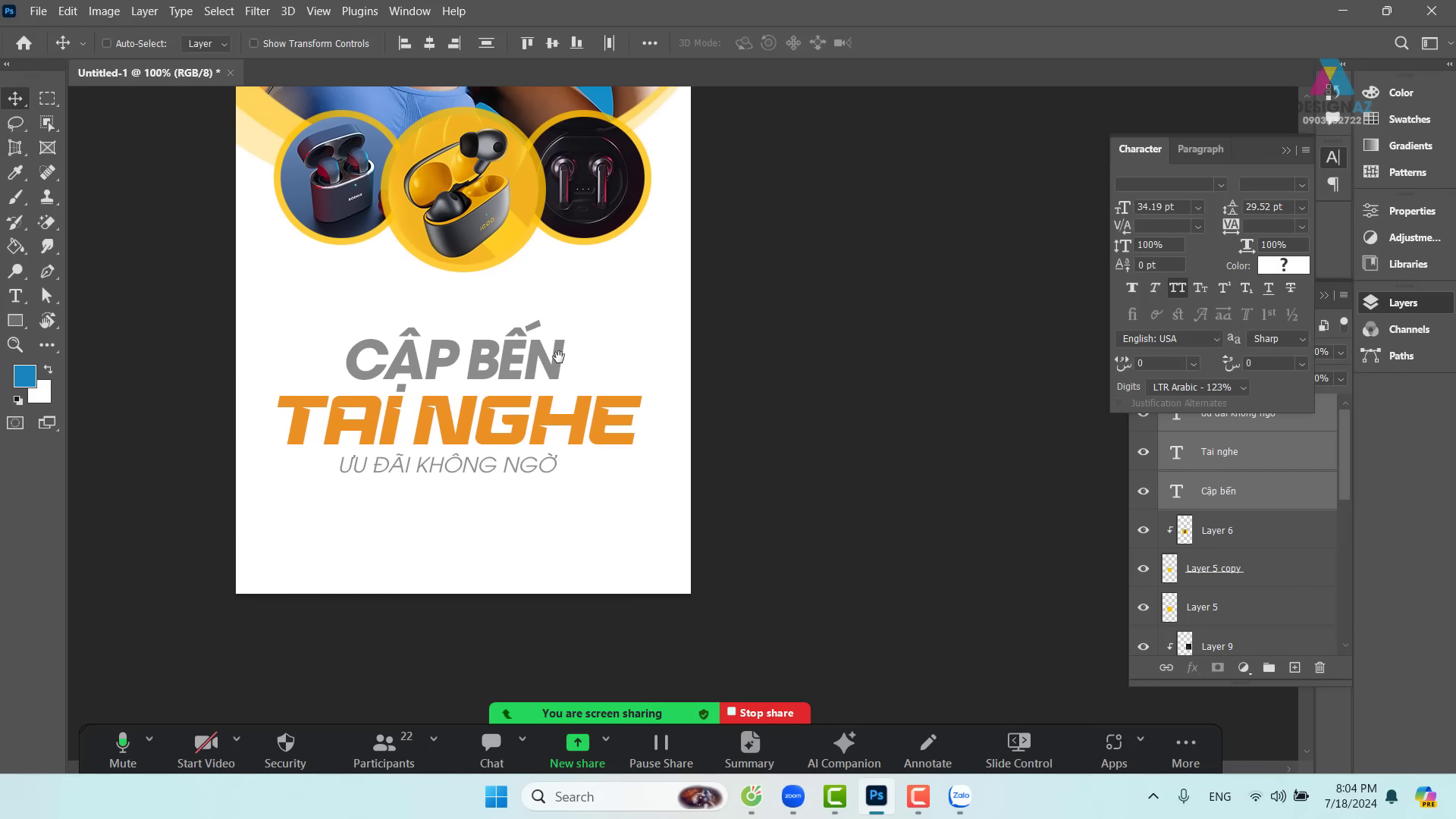
pyautogui.press('ctrl')
pyautogui.hotkey('ctrl', 't')
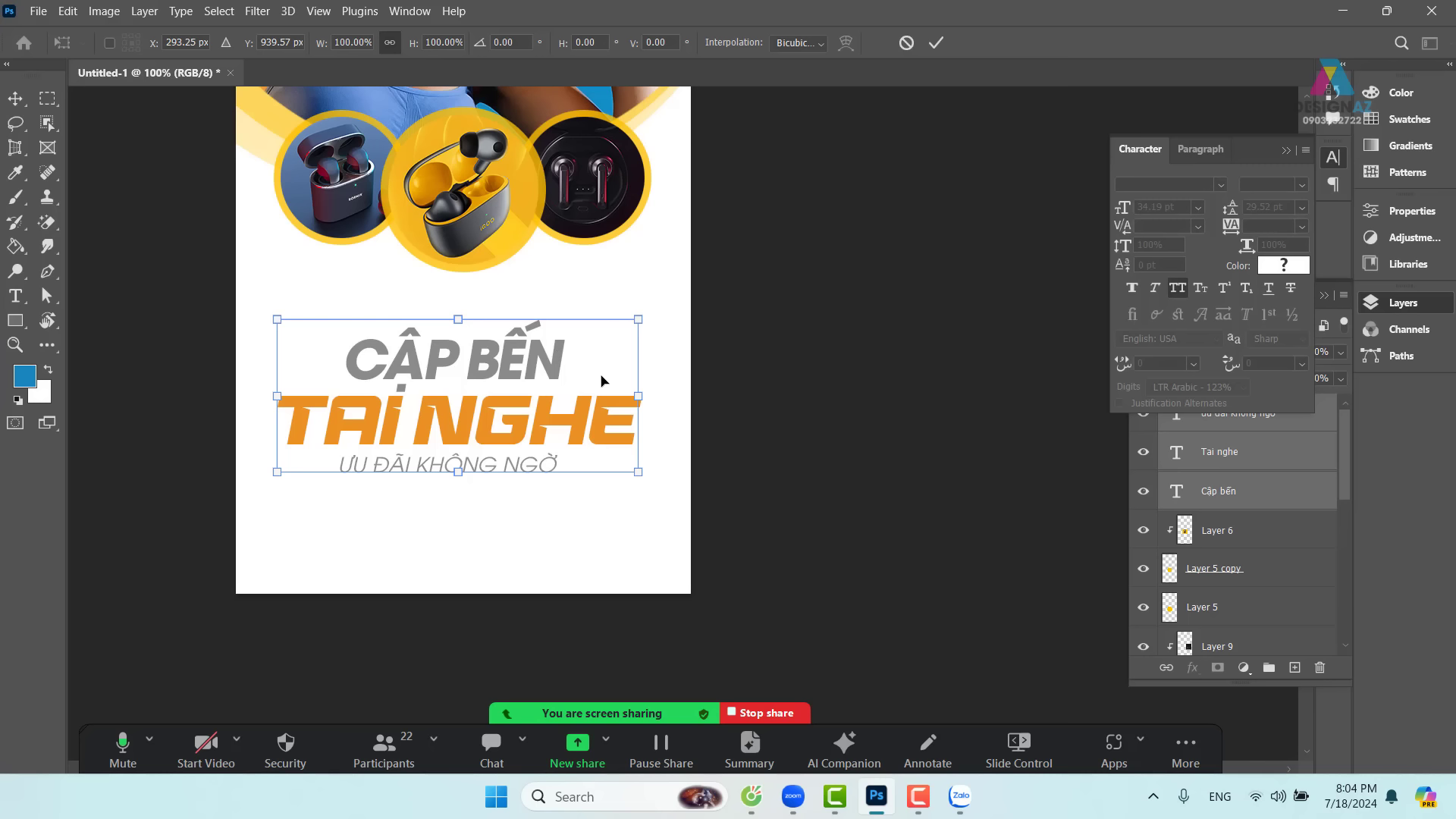
pyautogui.moveTo(639, 398); pyautogui.dragTo(641, 367)
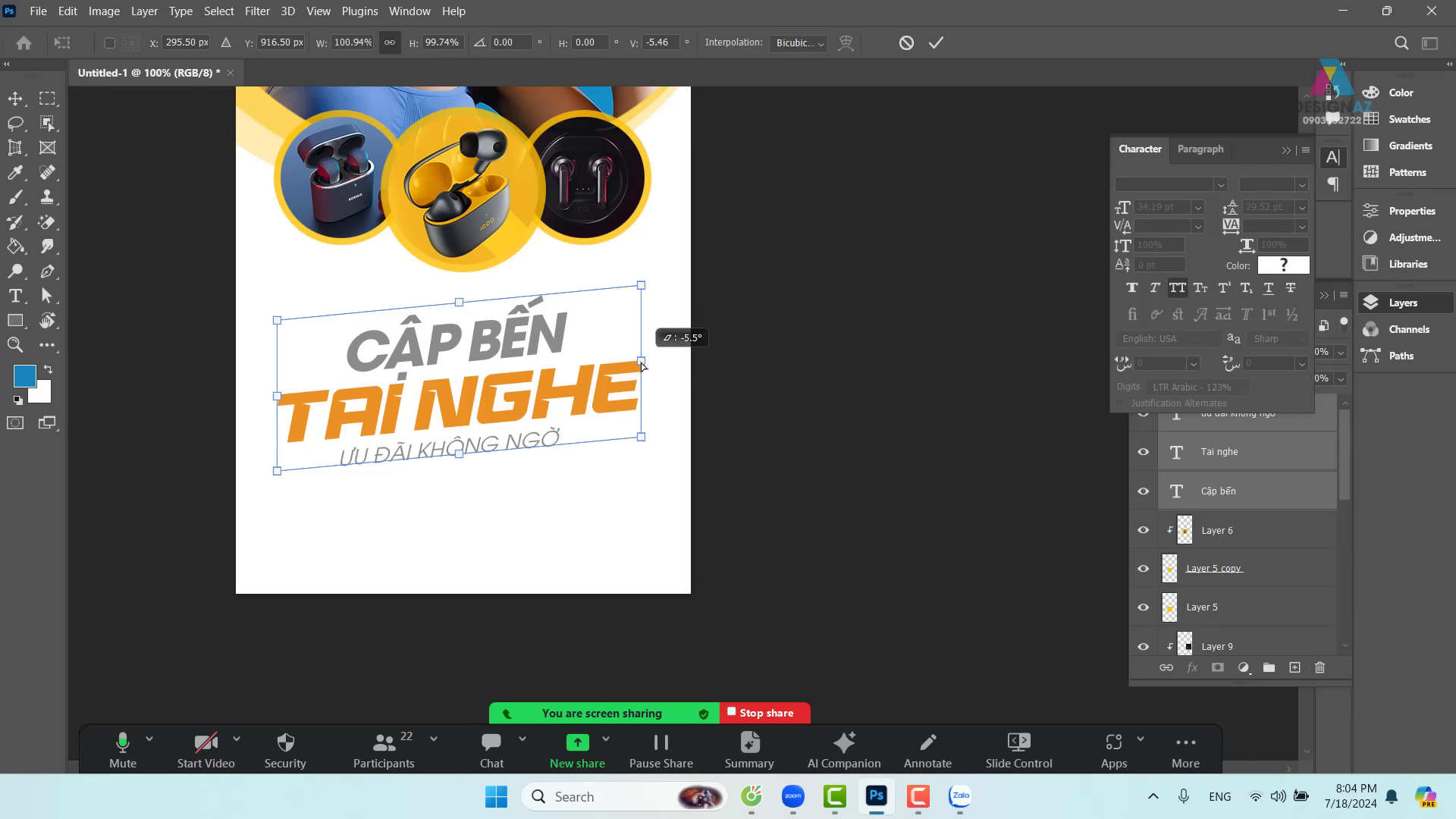
pyautogui.moveTo(643, 365); pyautogui.dragTo(642, 363)
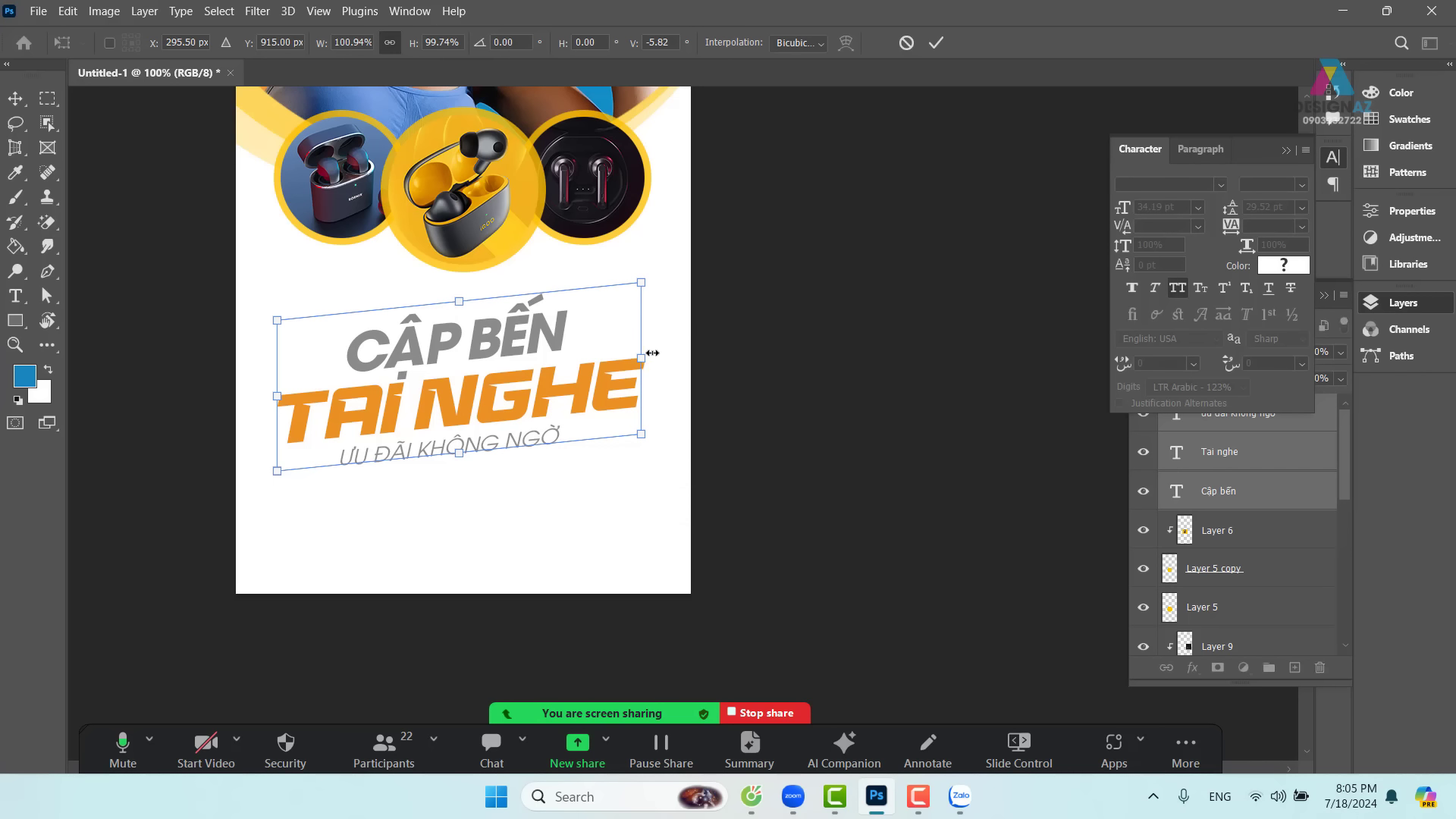
pyautogui.press('Return')
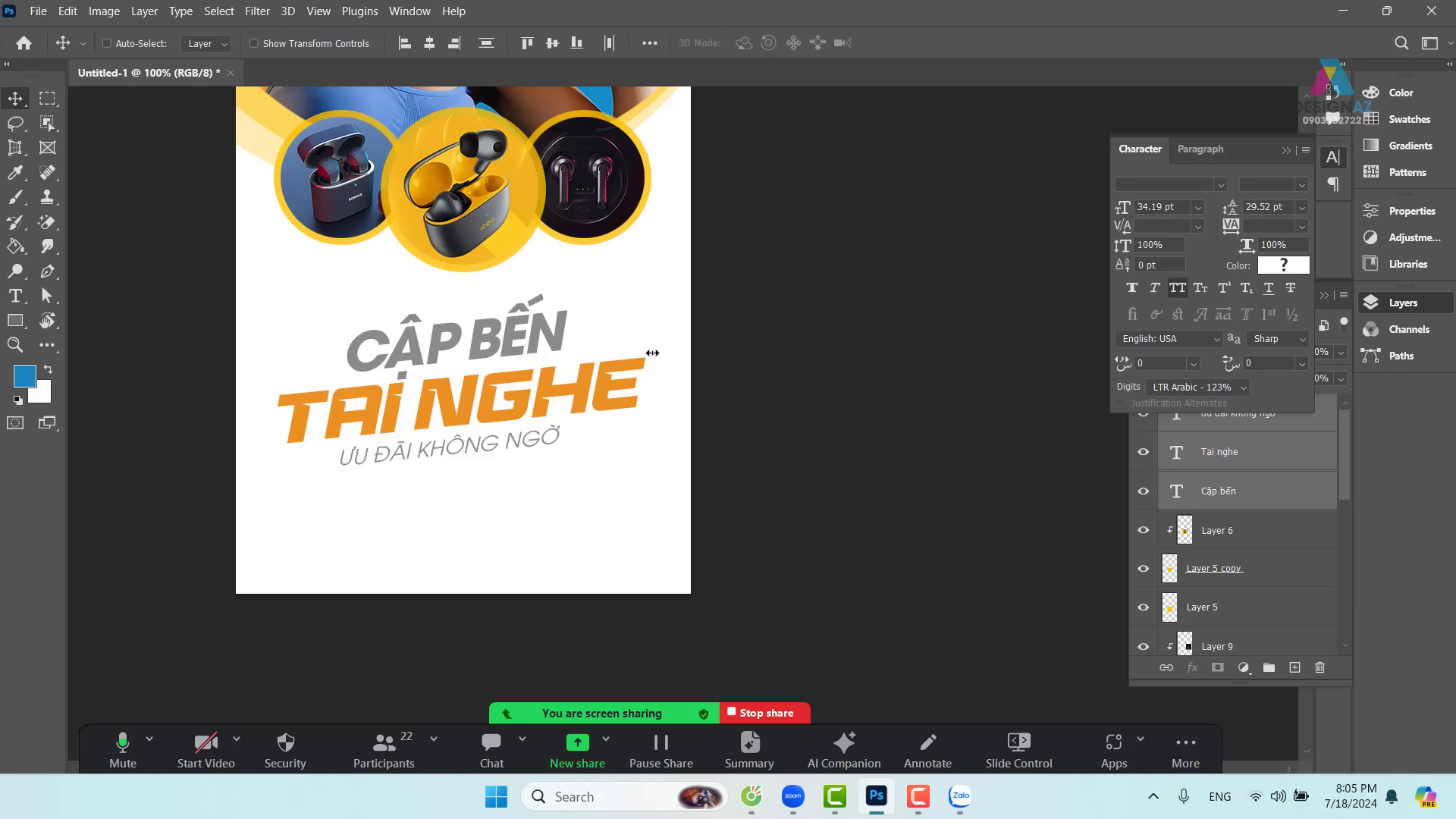
pyautogui.hotkey('ctrl', '-')
pyautogui.hotkey('ctrl', '-')
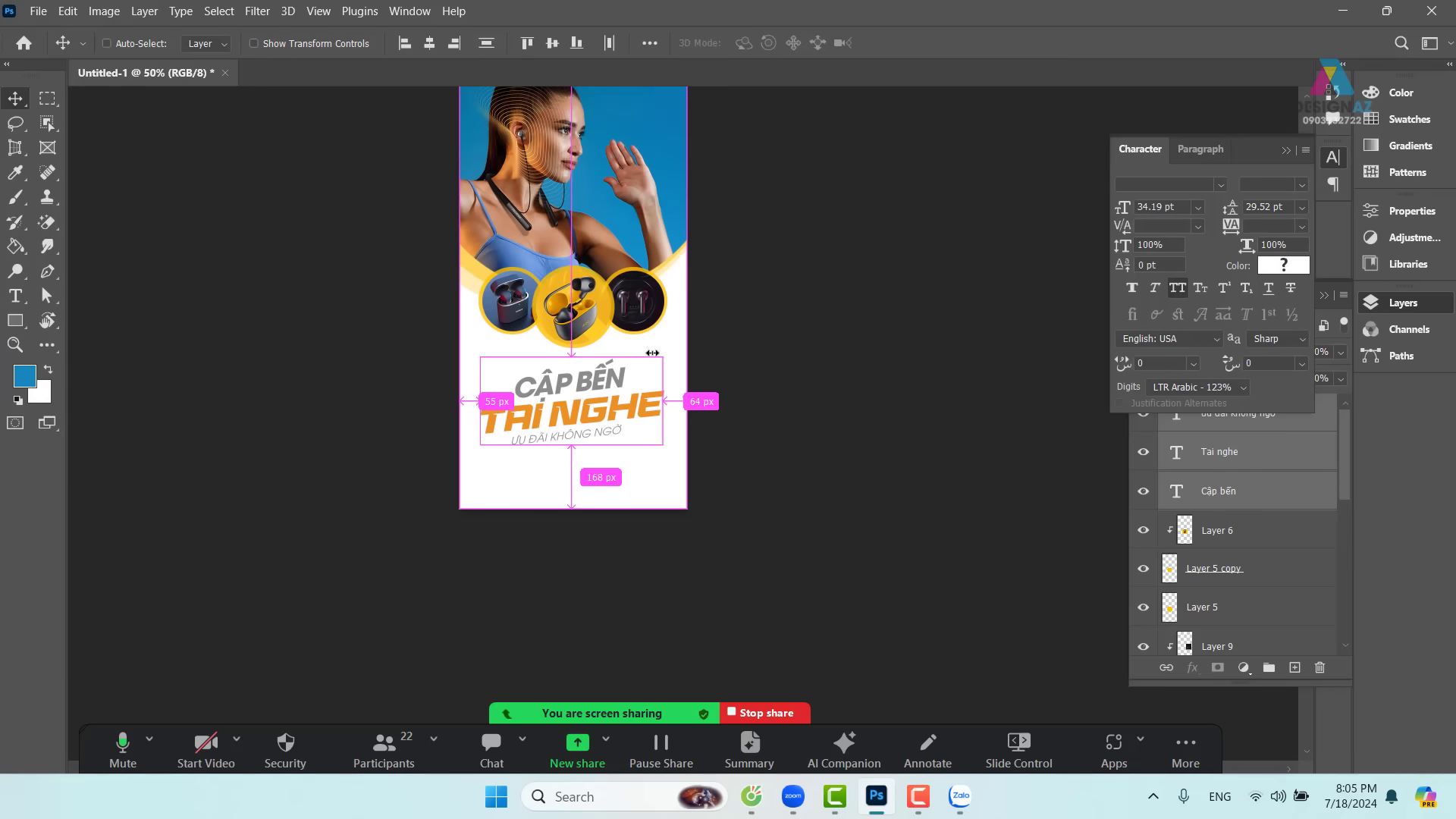
pyautogui.moveTo(636, 461); pyautogui.dragTo(613, 485)
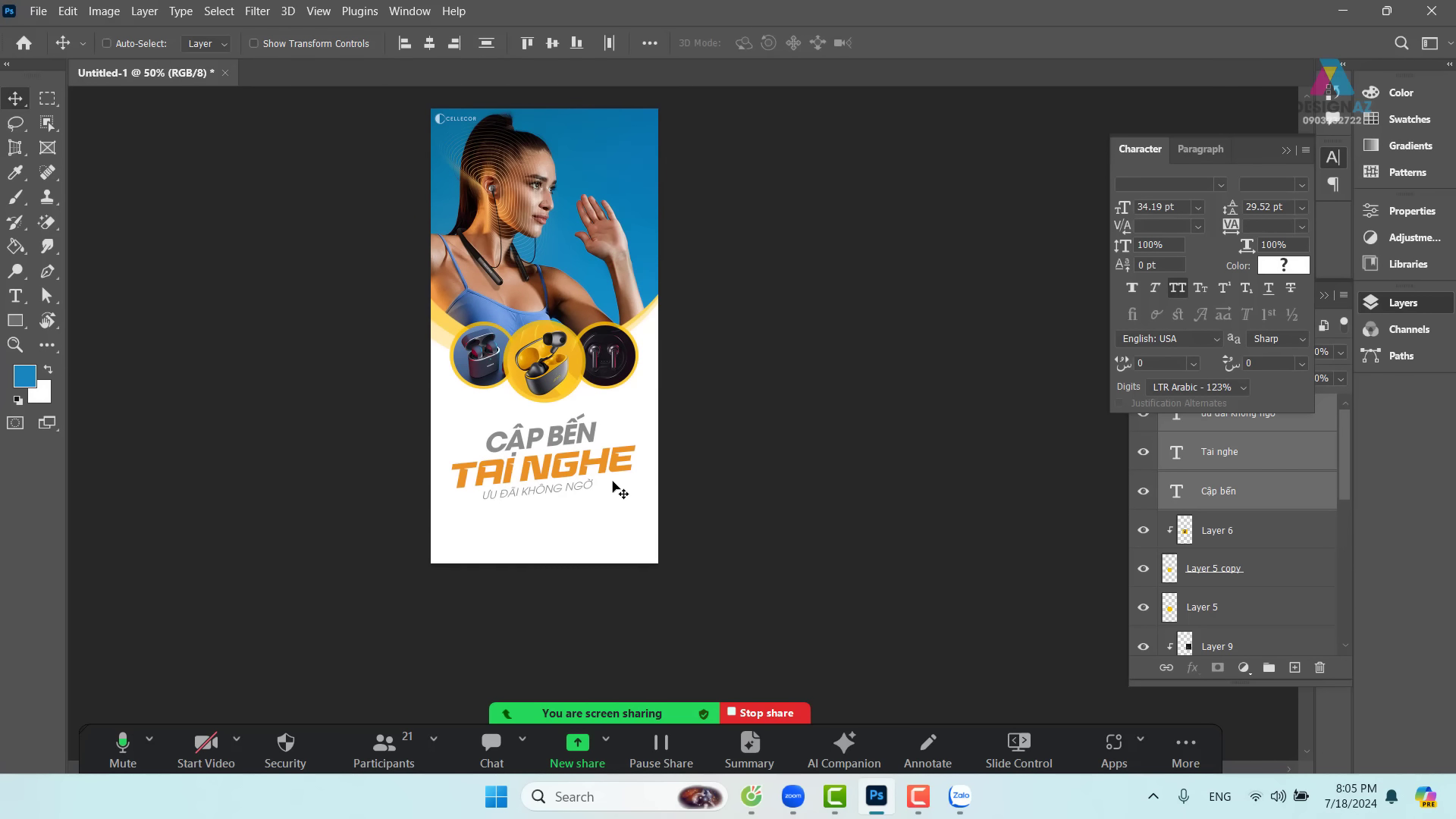
pyautogui.hotkey('ctrl', 'z')
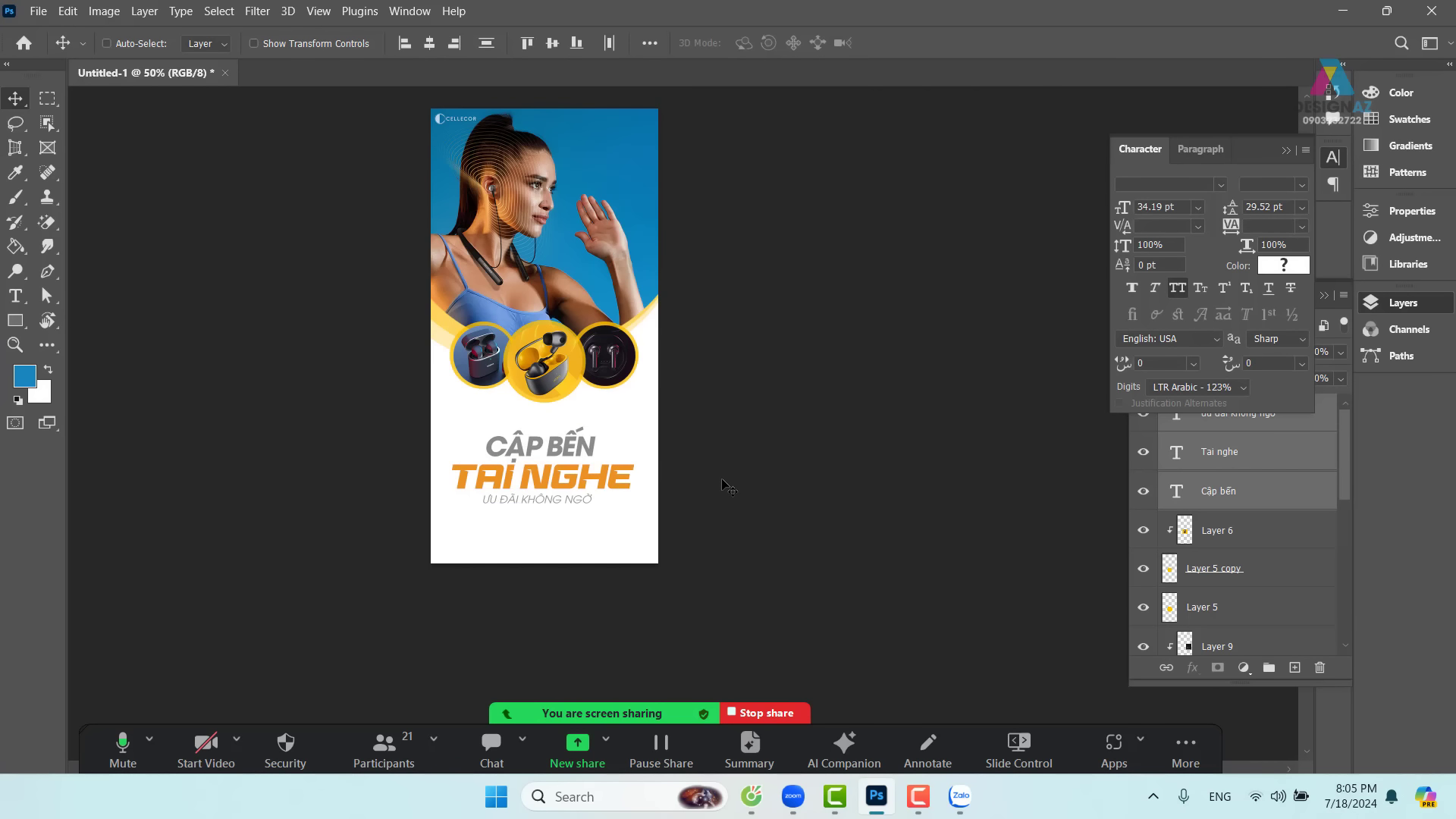
# - Draw a thin horizontal blue-filled line on a new layer, ending at the poster's lower right edge
pyautogui.hotkey('ctrl', '+')
pyautogui.hotkey('ctrl', '+')
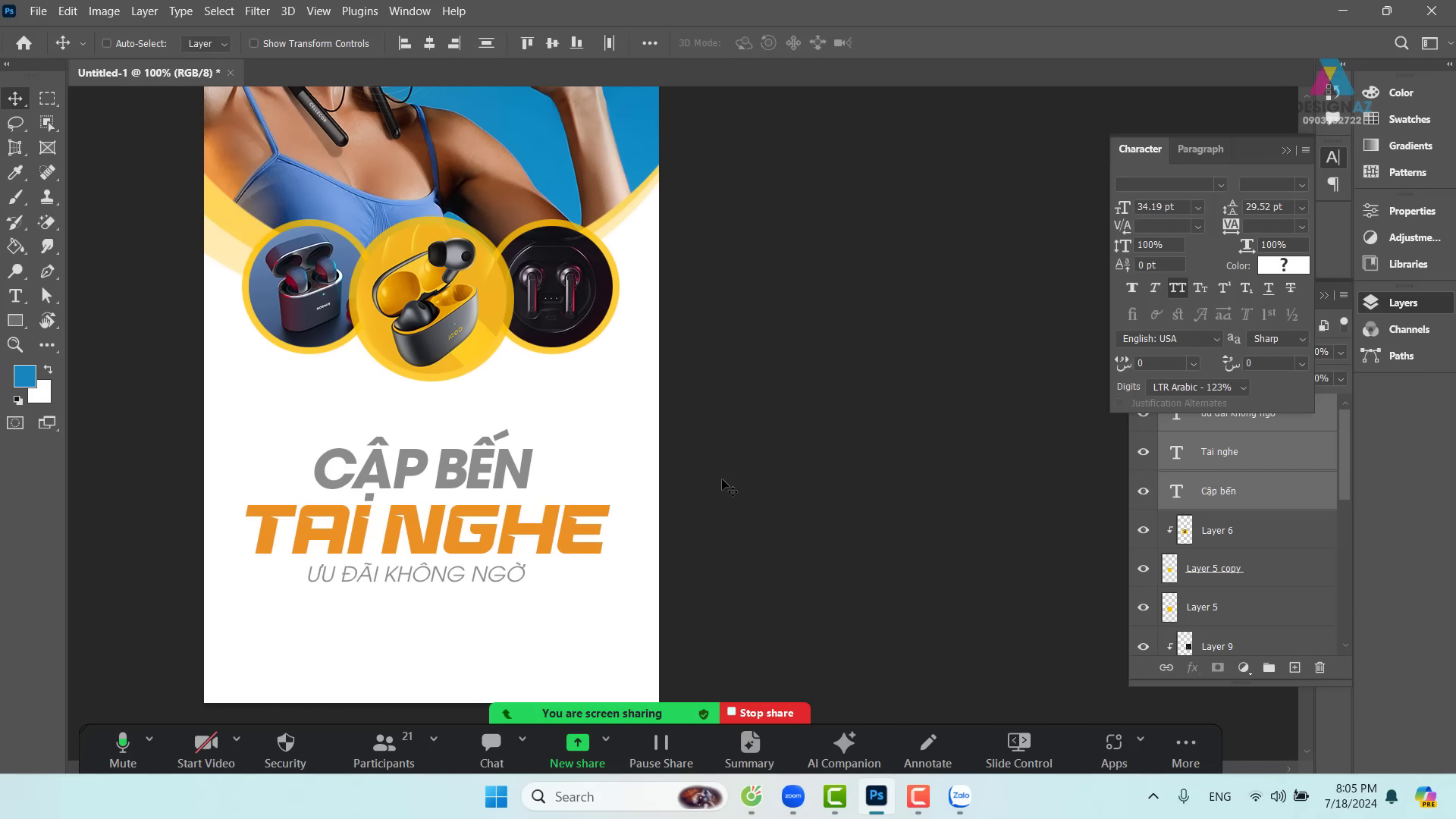
pyautogui.moveTo(493, 466); pyautogui.dragTo(539, 328)
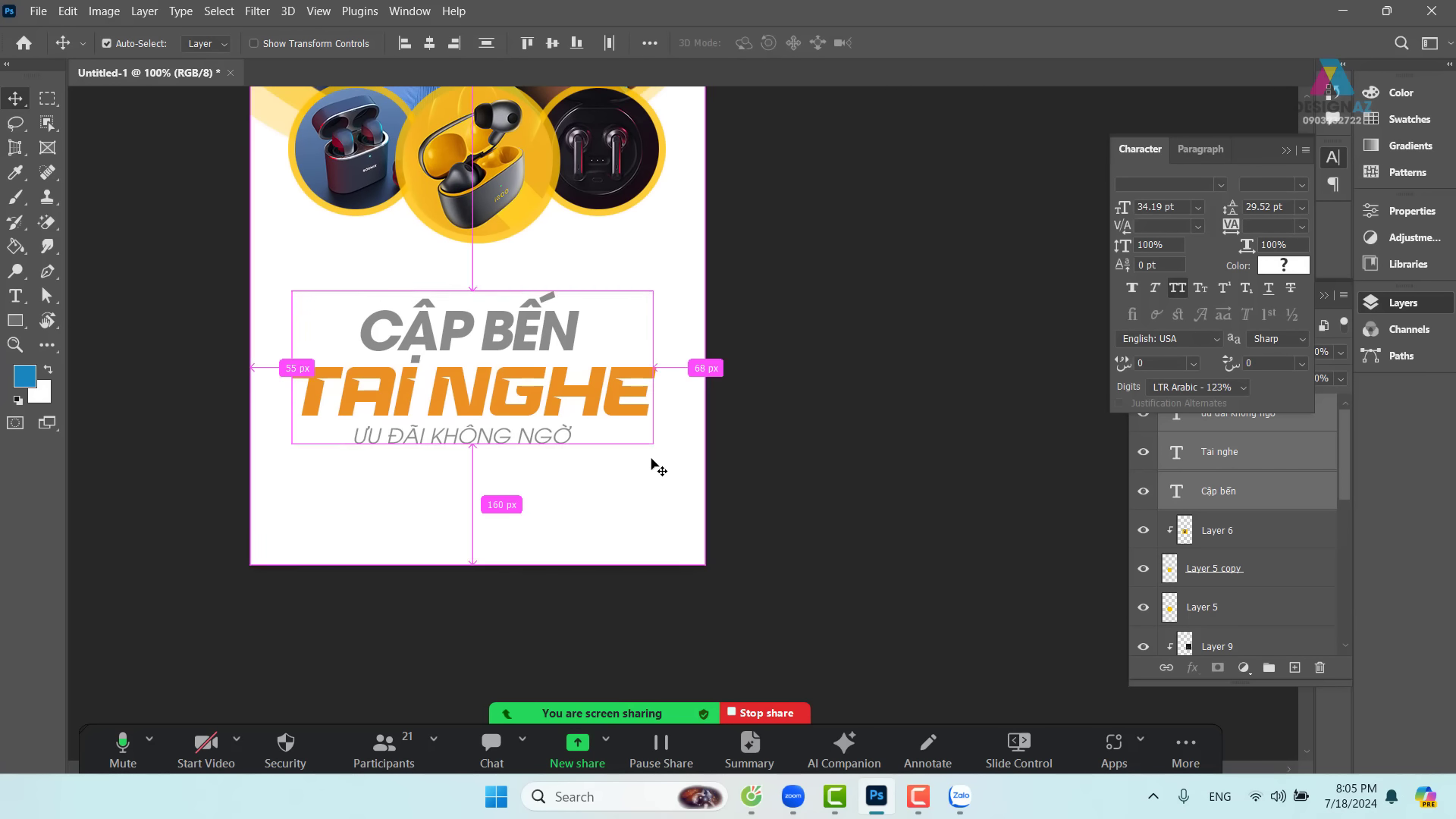
pyautogui.hotkey('ctrl', '+')
pyautogui.moveTo(728, 572); pyautogui.dragTo(673, 328)
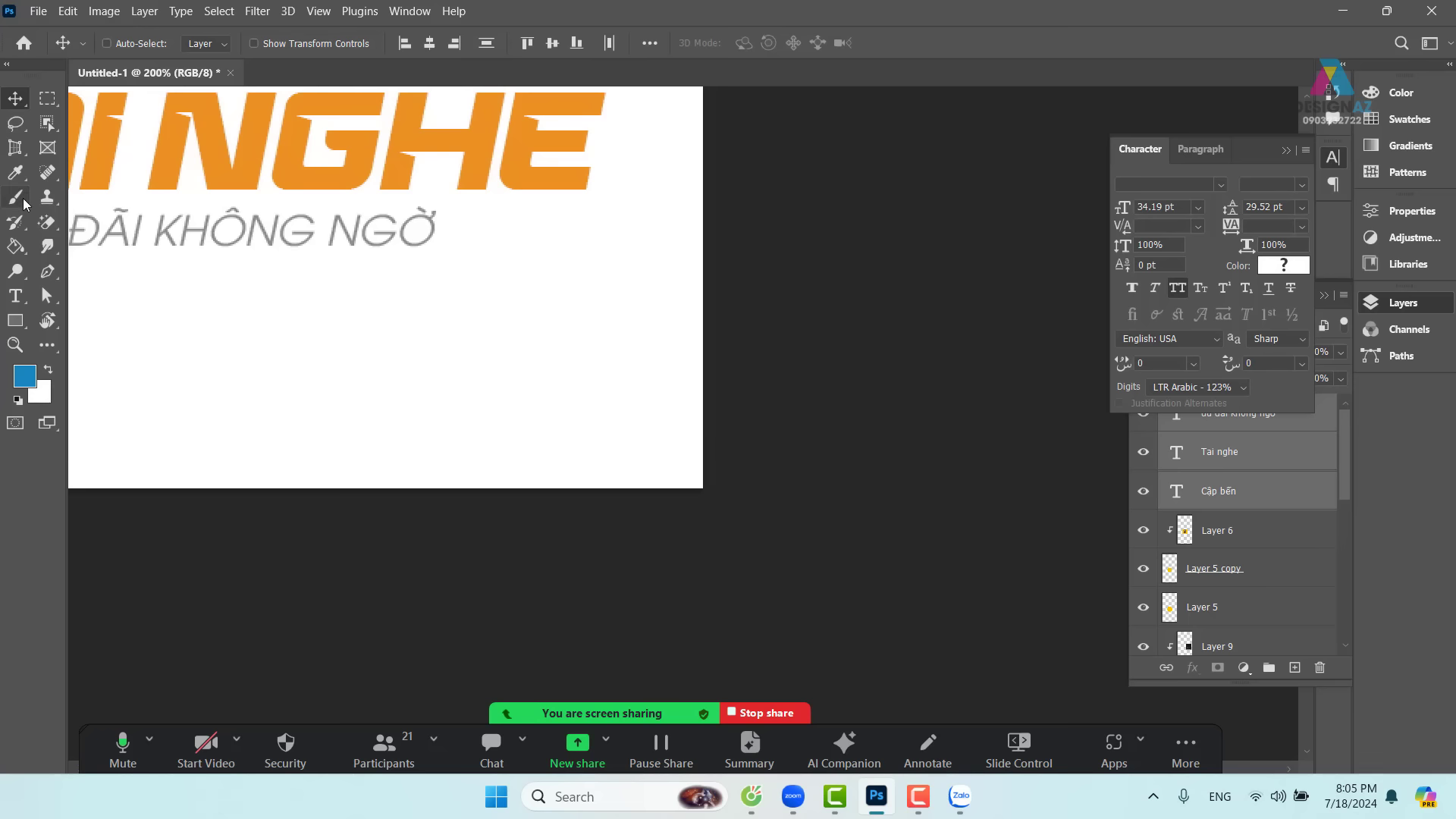
pyautogui.click(48, 99)
pyautogui.moveTo(494, 388); pyautogui.dragTo(707, 392)
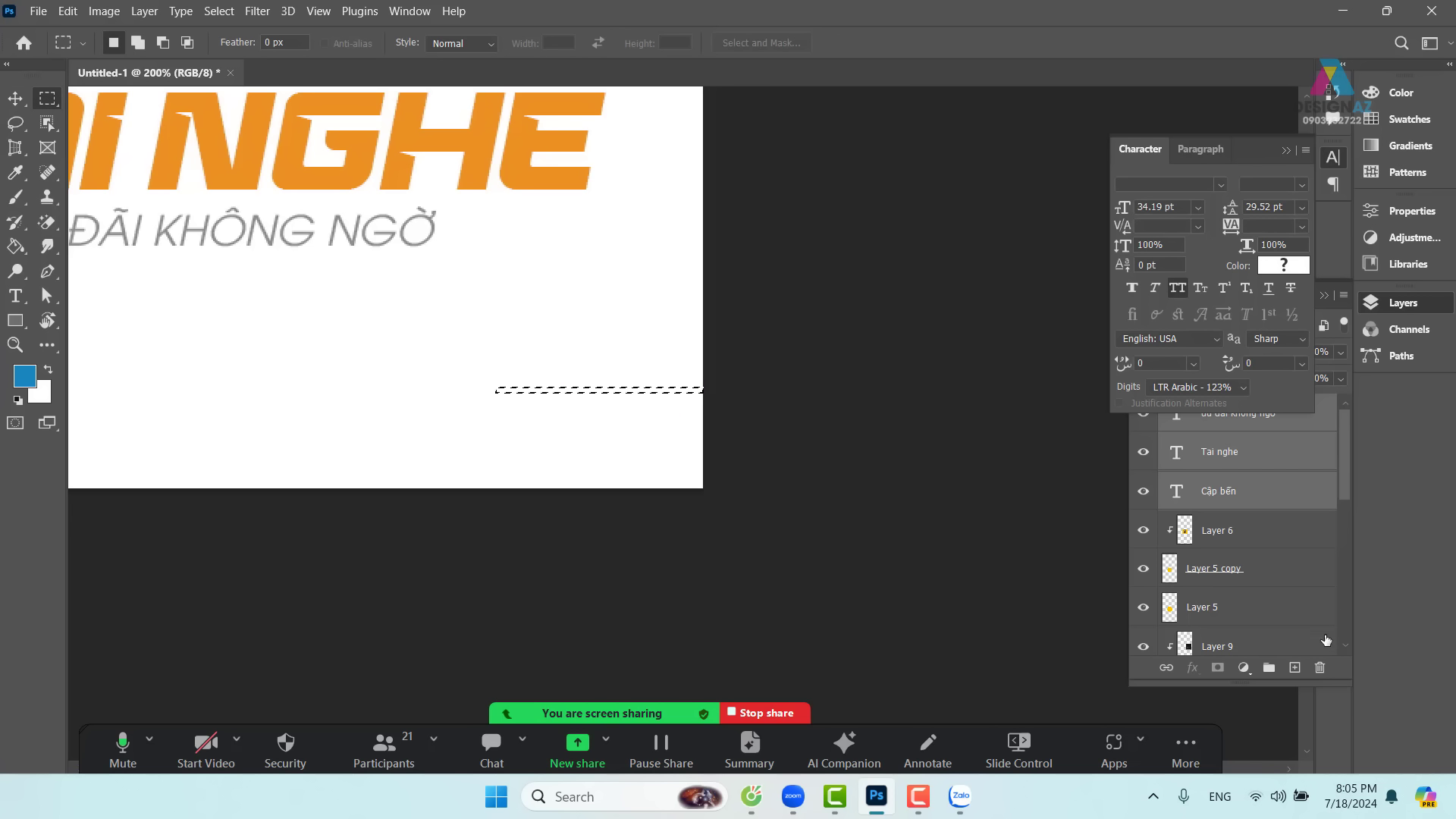
pyautogui.click(1294, 667)
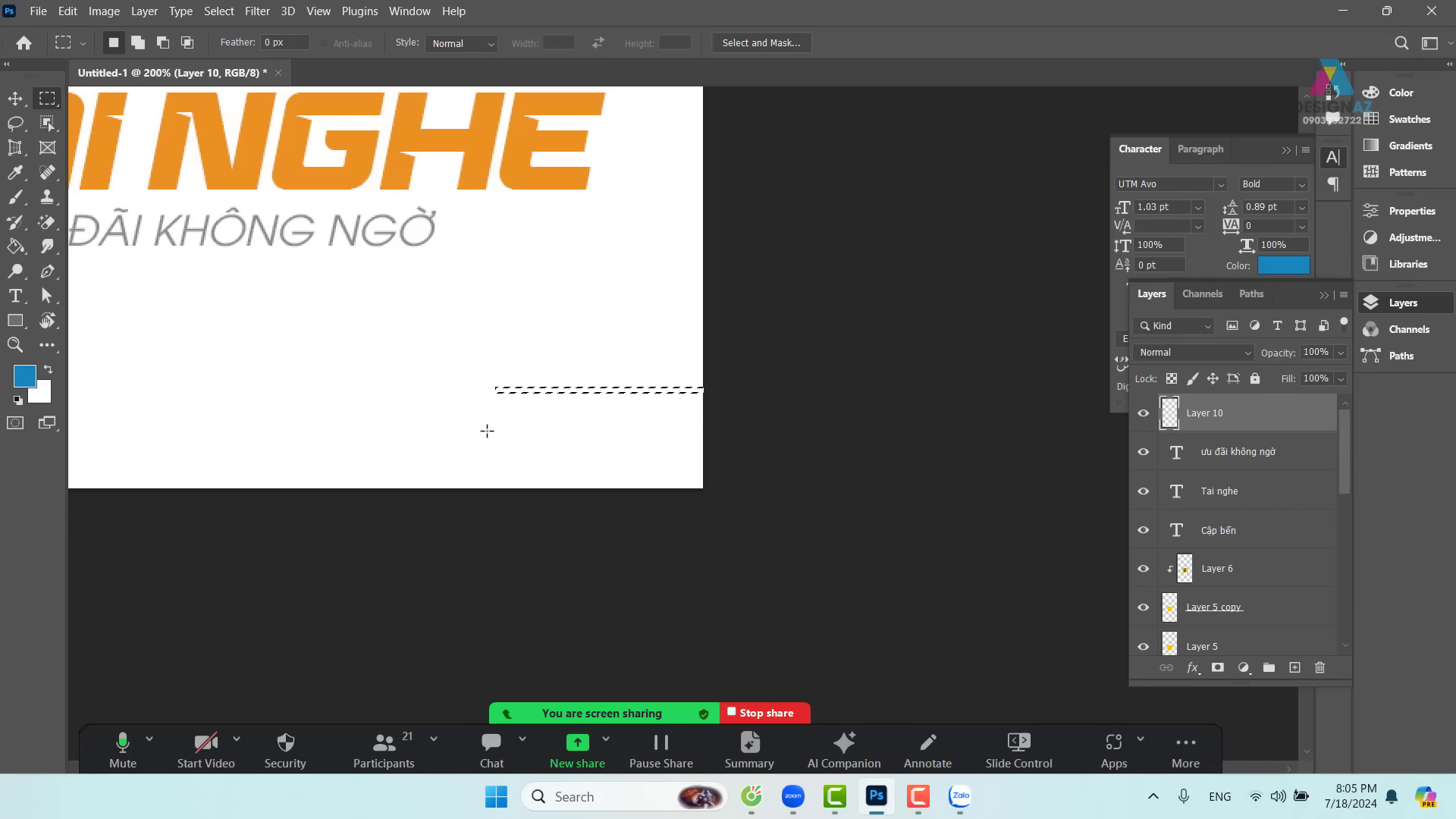
pyautogui.hotkey('alt', 'BackSpace')
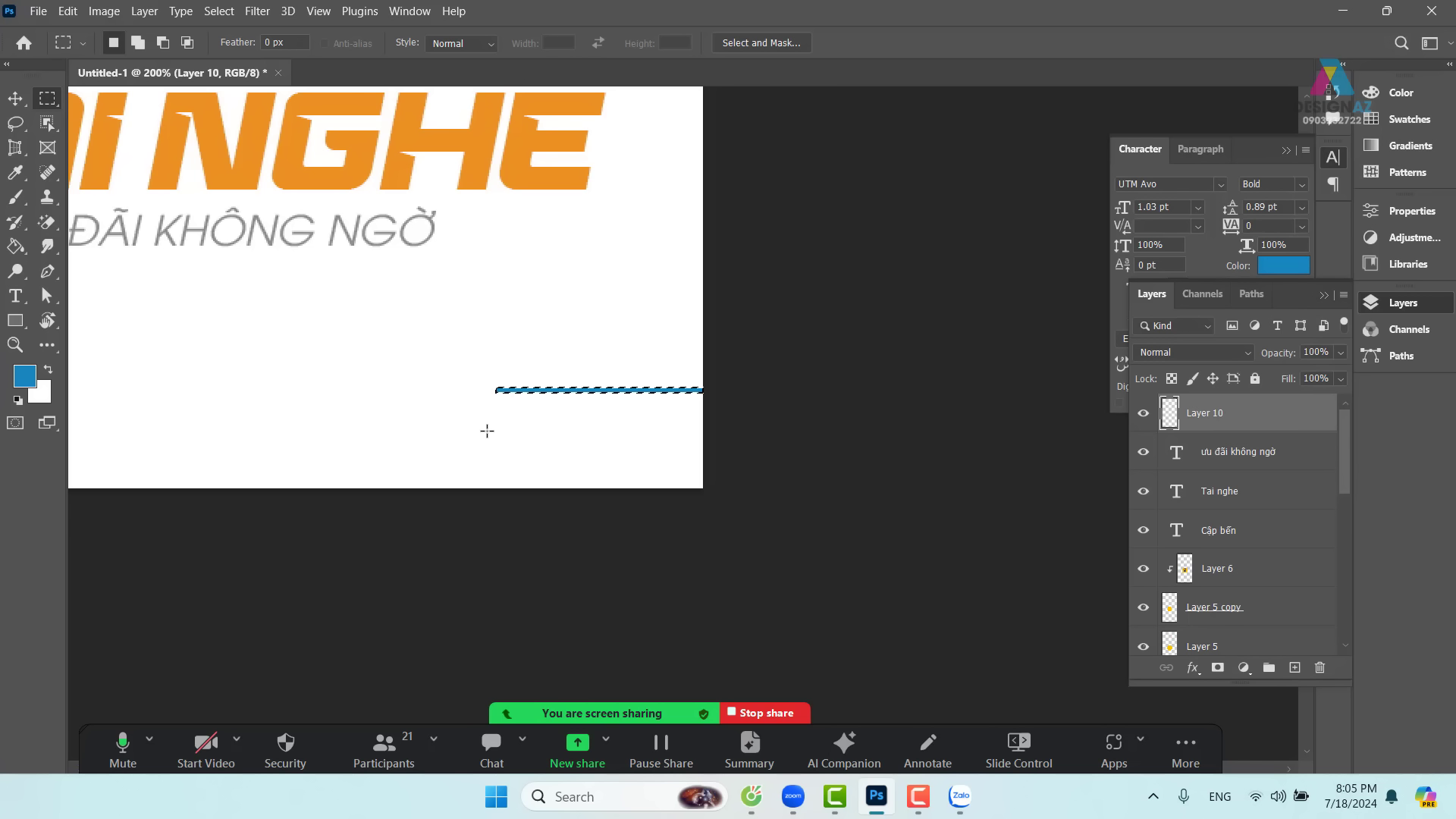
pyautogui.hotkey('ctrl', 'd')
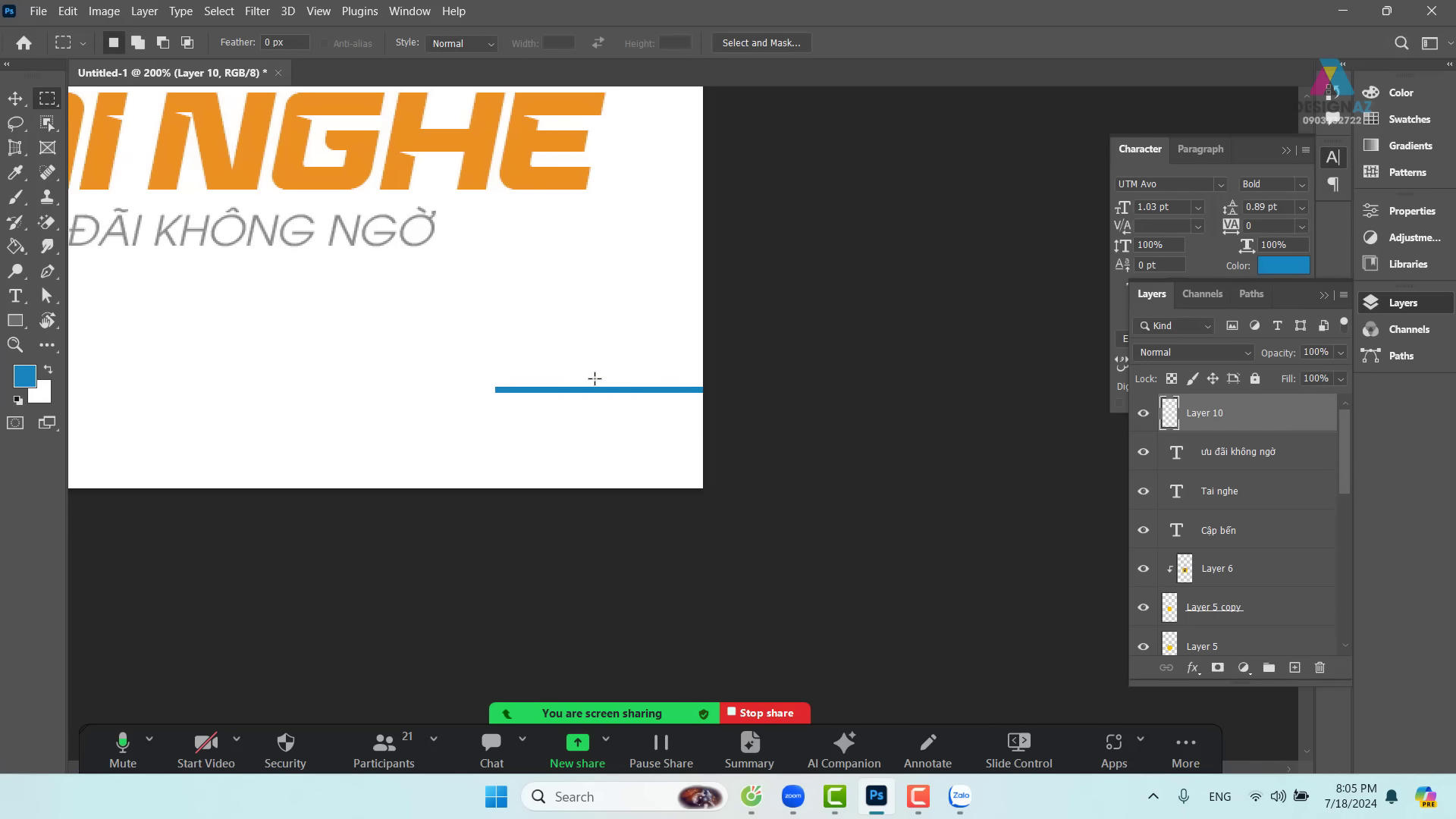
# - Duplicate the blue line twice below it, each copy starting further right, with all three lines at 30% opacity
pyautogui.click(15, 99)
pyautogui.moveTo(637, 376); pyautogui.dragTo(658, 425)
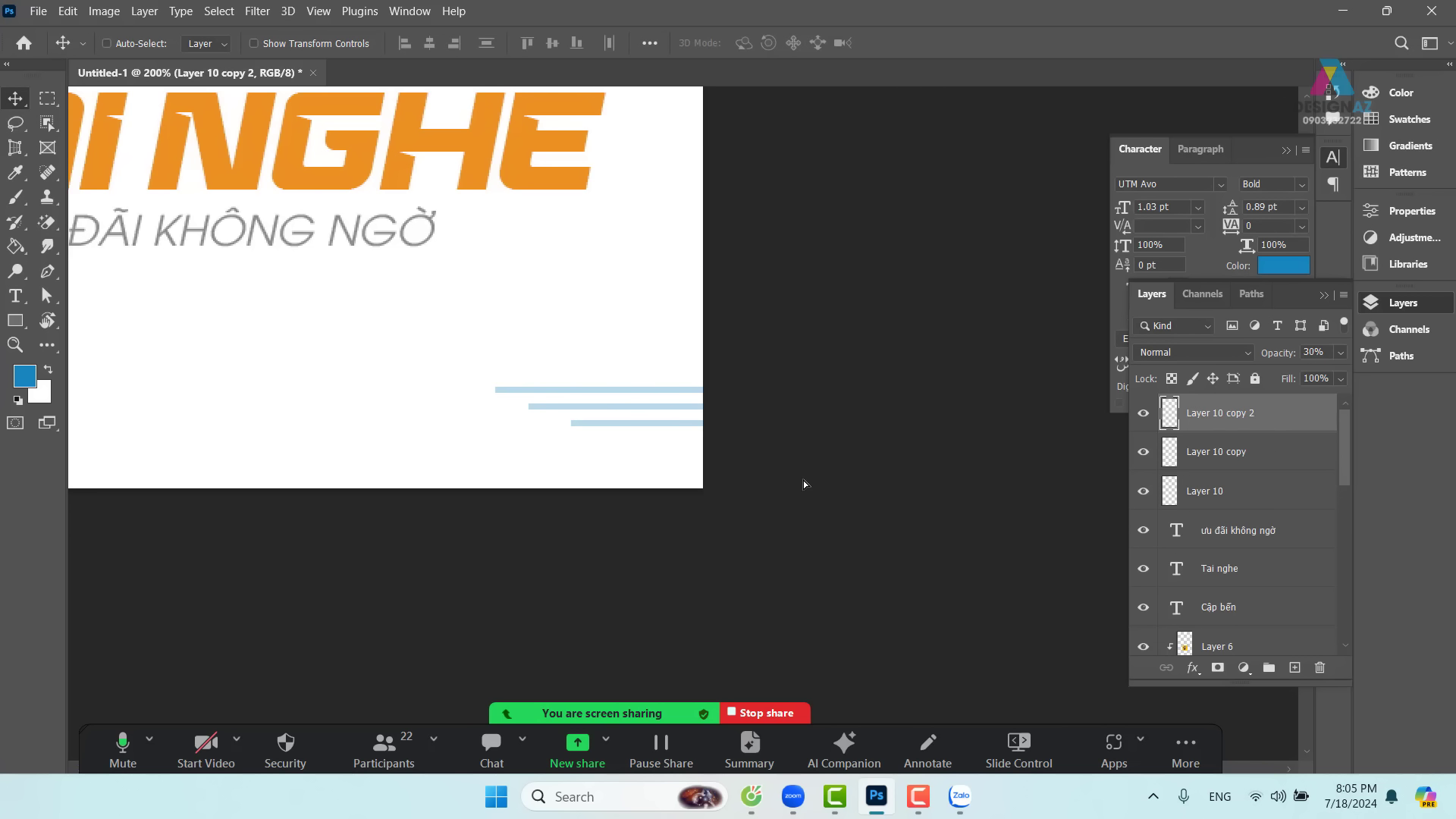
pyautogui.hotkey('ctrl', '-')
pyautogui.hotkey('ctrl', '-')
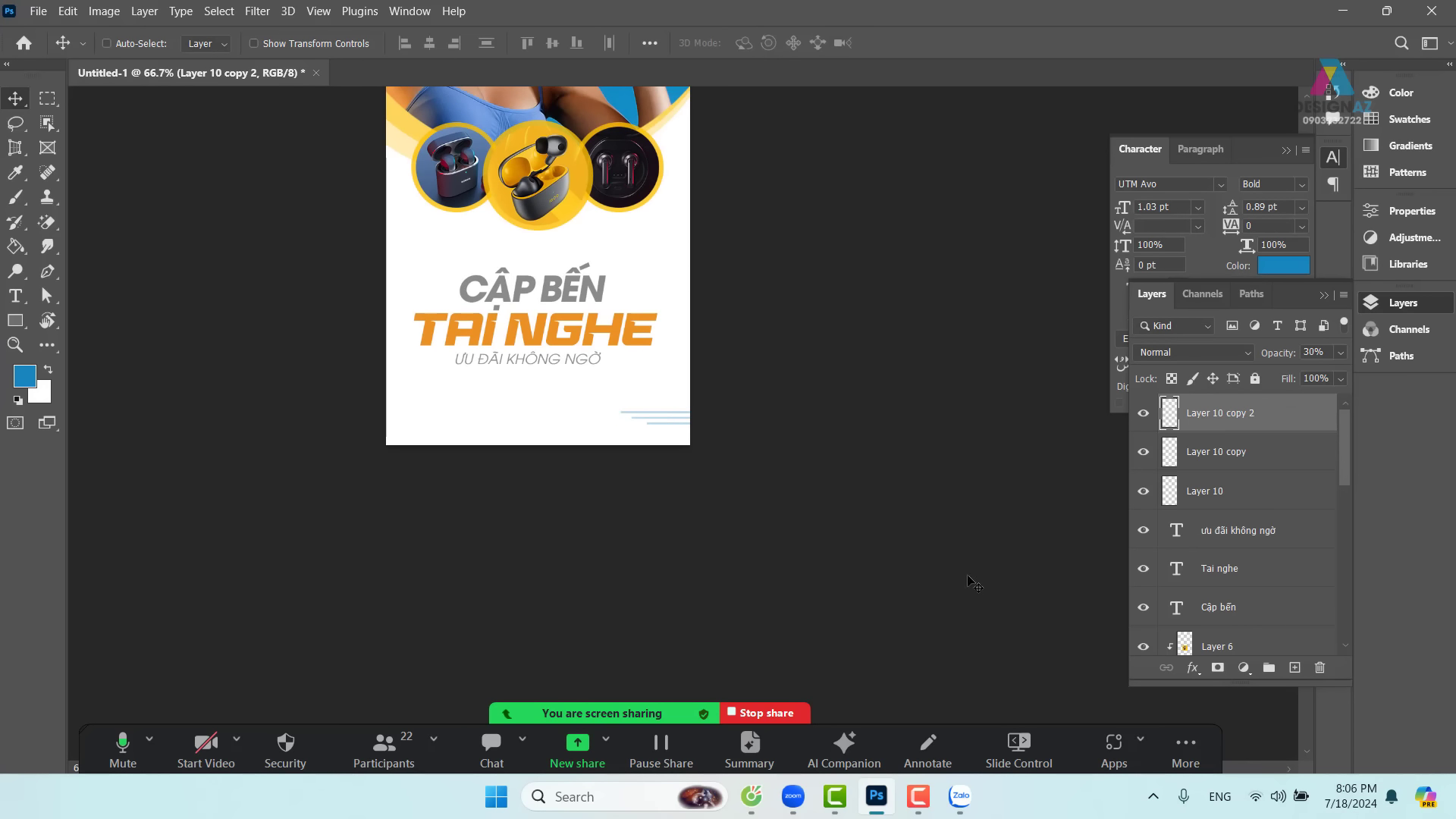
pyautogui.moveTo(866, 421); pyautogui.dragTo(884, 477)
# - Draw a tiny blue-filled circle on a new layer above and left of the headline, and duplicate it into a horizontal row of four
pyautogui.press('z')
pyautogui.moveTo(539, 311); pyautogui.dragTo(670, 350)
pyautogui.moveTo(717, 410); pyautogui.dragTo(682, 235)
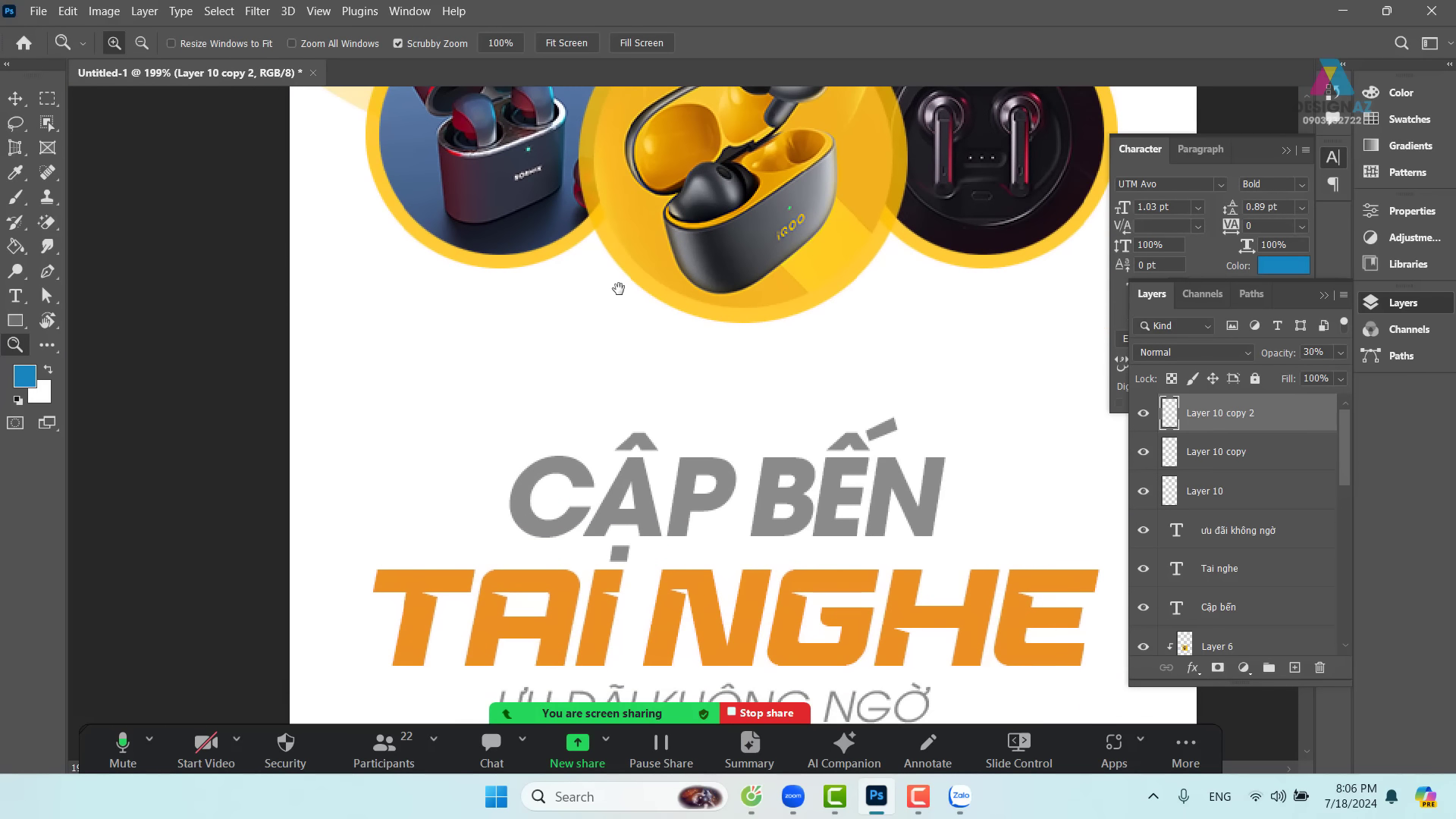
pyautogui.click(50, 99)
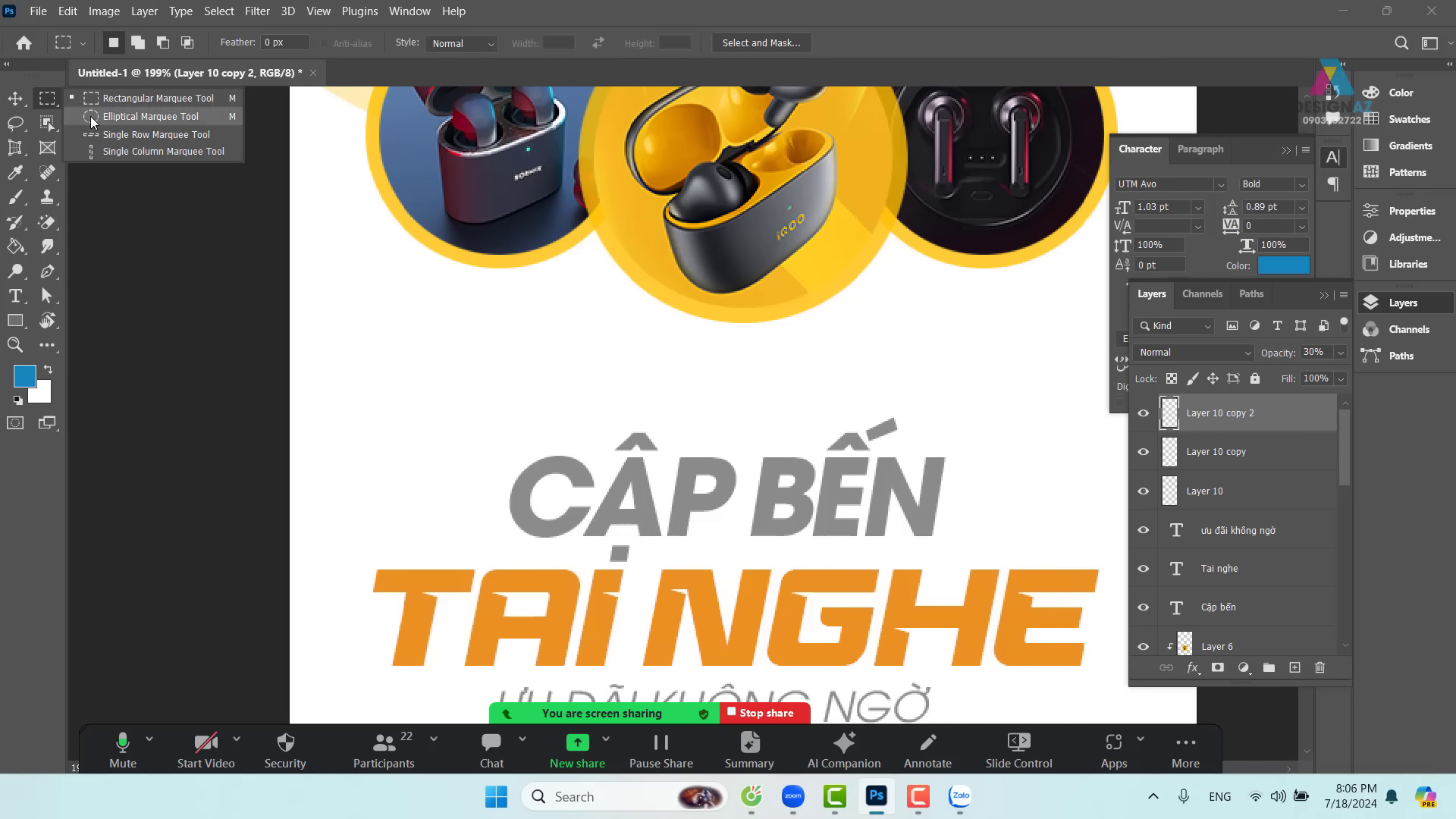
pyautogui.click(151, 116)
pyautogui.moveTo(347, 338); pyautogui.dragTo(358, 349)
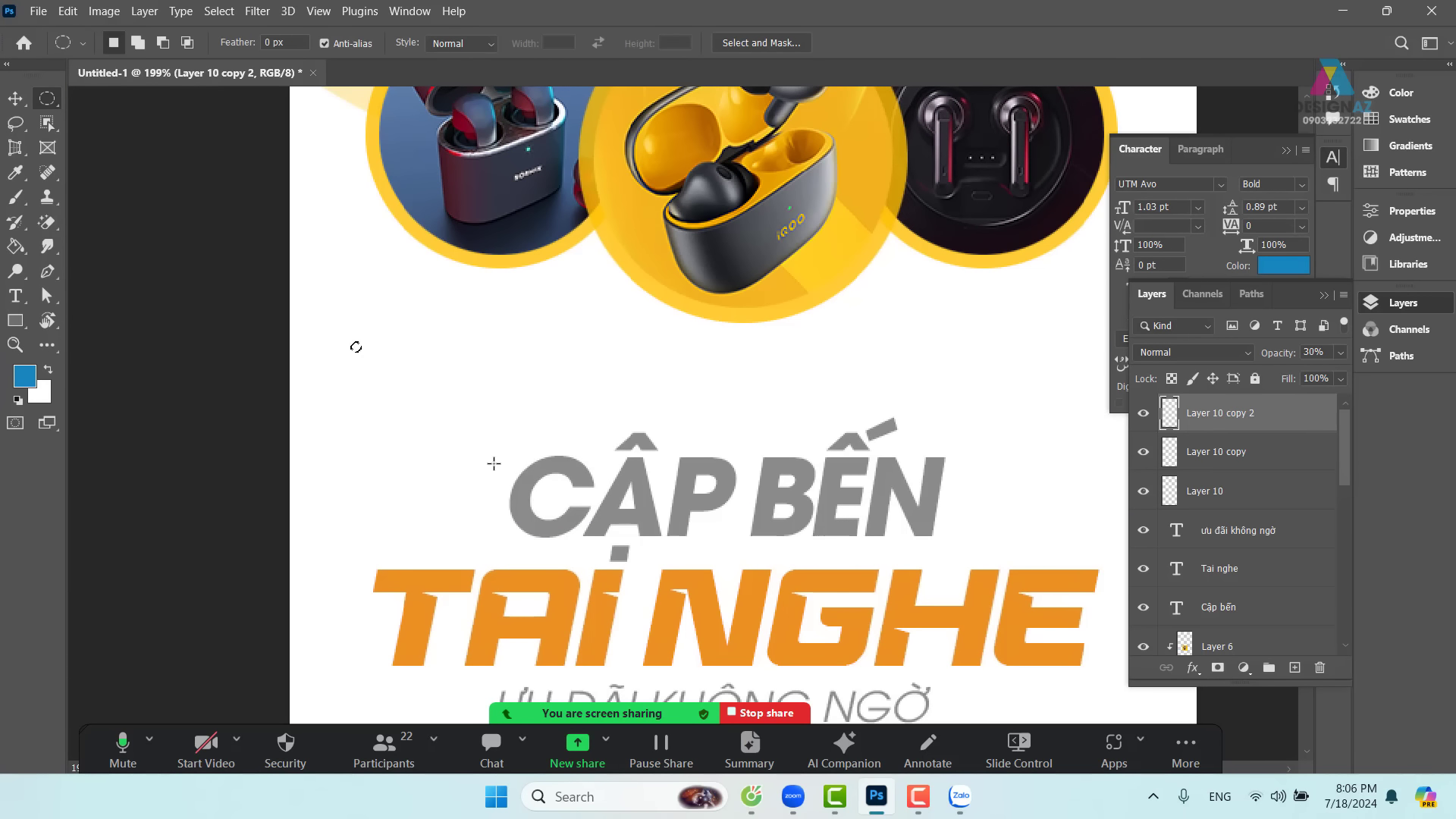
pyautogui.click(1295, 668)
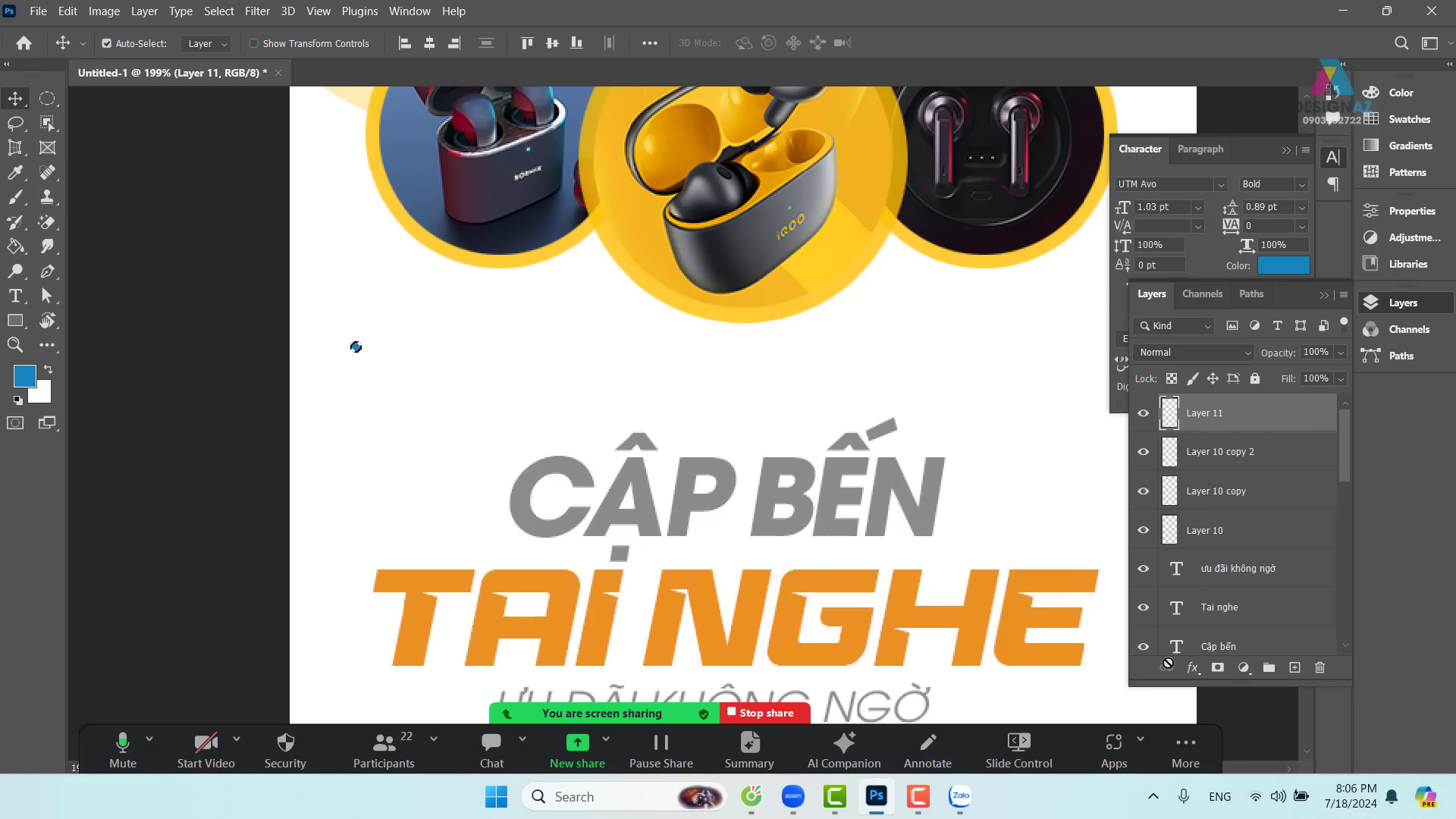
pyautogui.click(15, 99)
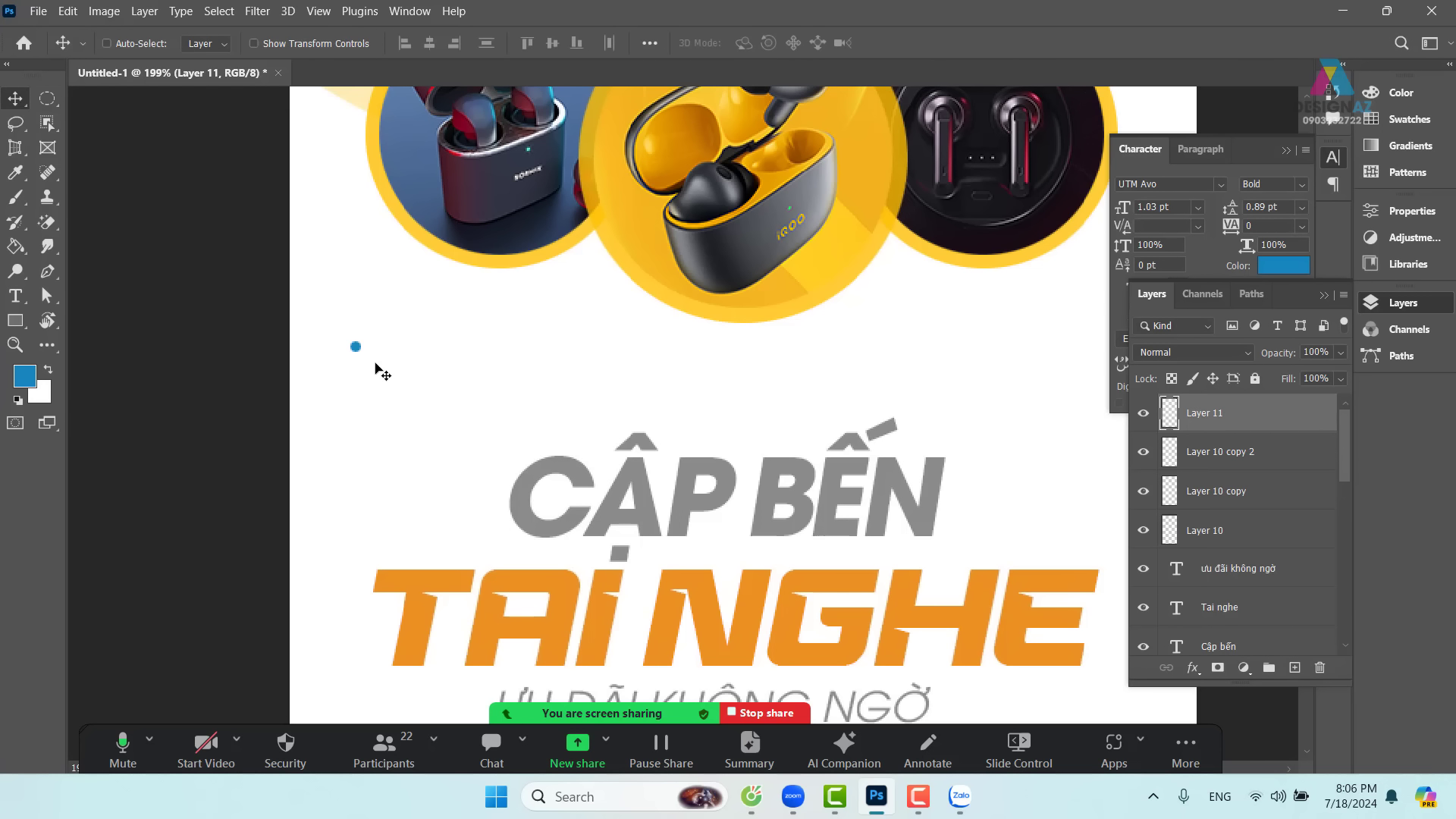
pyautogui.moveTo(356, 347); pyautogui.dragTo(453, 368)
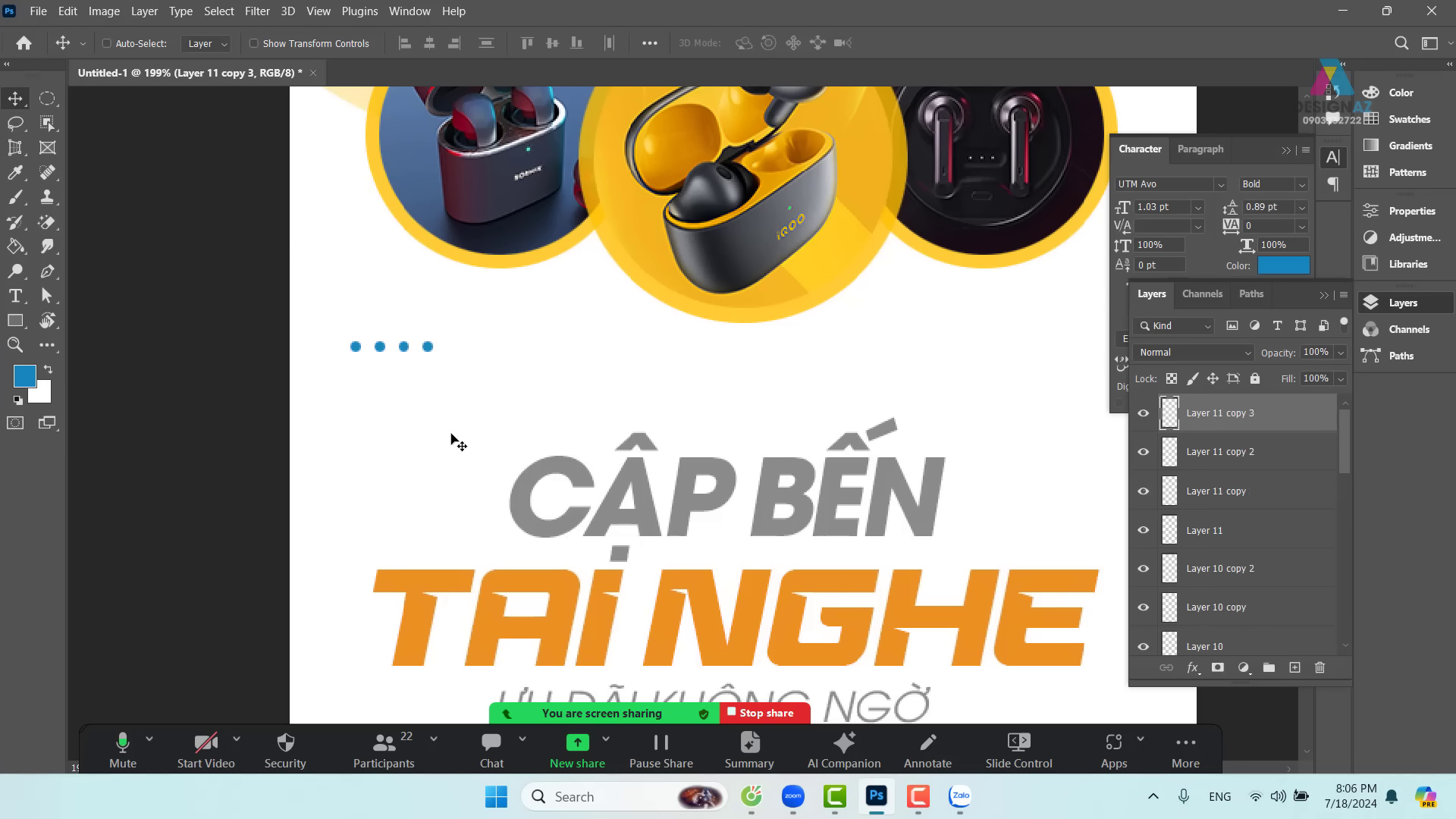
# - Select all four dot layers and duplicate the row three times downward to form a 4 × 4 dot grid
pyautogui.rightClick(405, 348)
pyautogui.keyDown('shift'); pyautogui.click(429, 358); pyautogui.keyUp('shift')
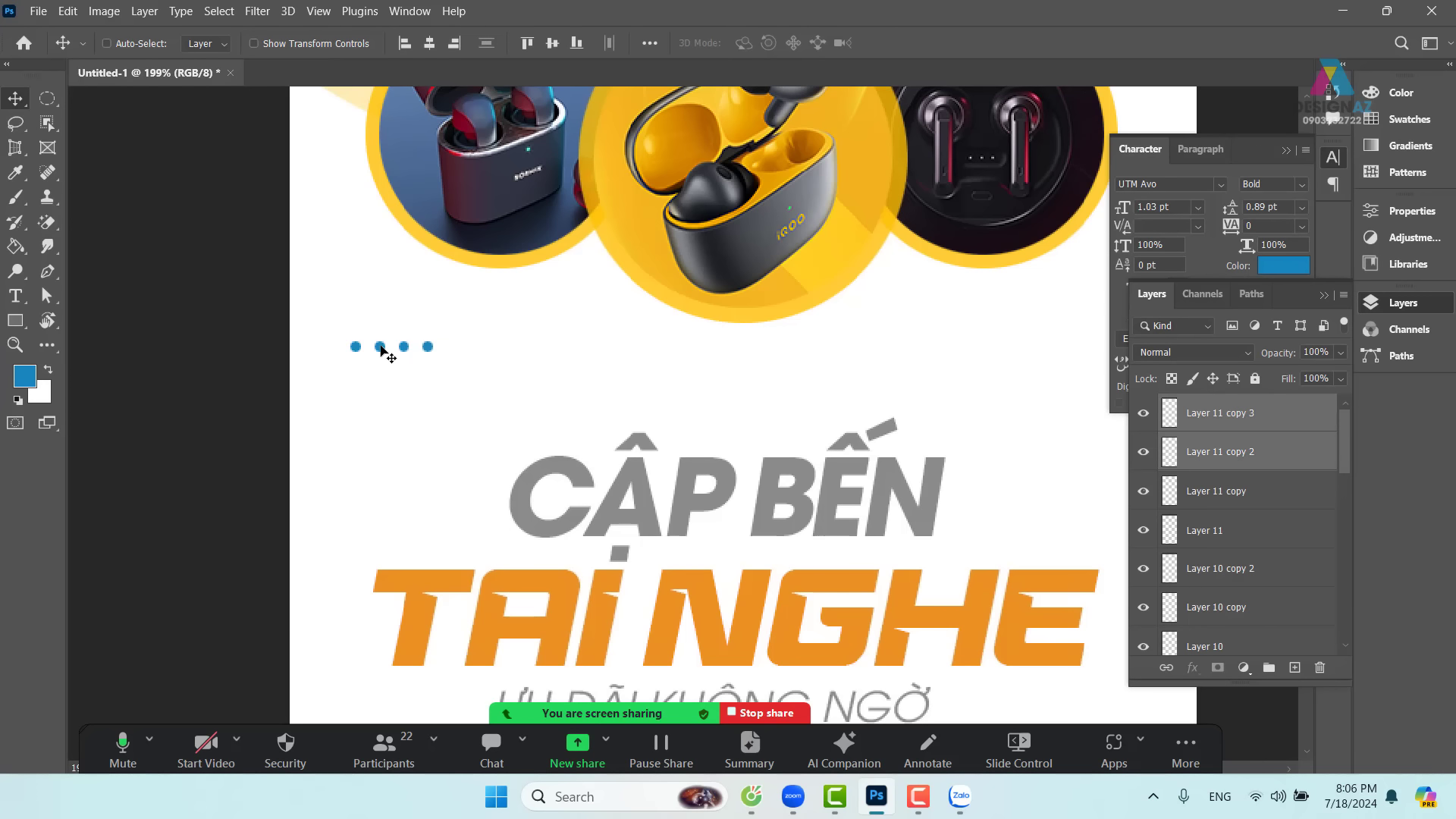
pyautogui.rightClick(380, 347)
pyautogui.keyDown('shift'); pyautogui.click(398, 357); pyautogui.keyUp('shift')
pyautogui.rightClick(357, 349)
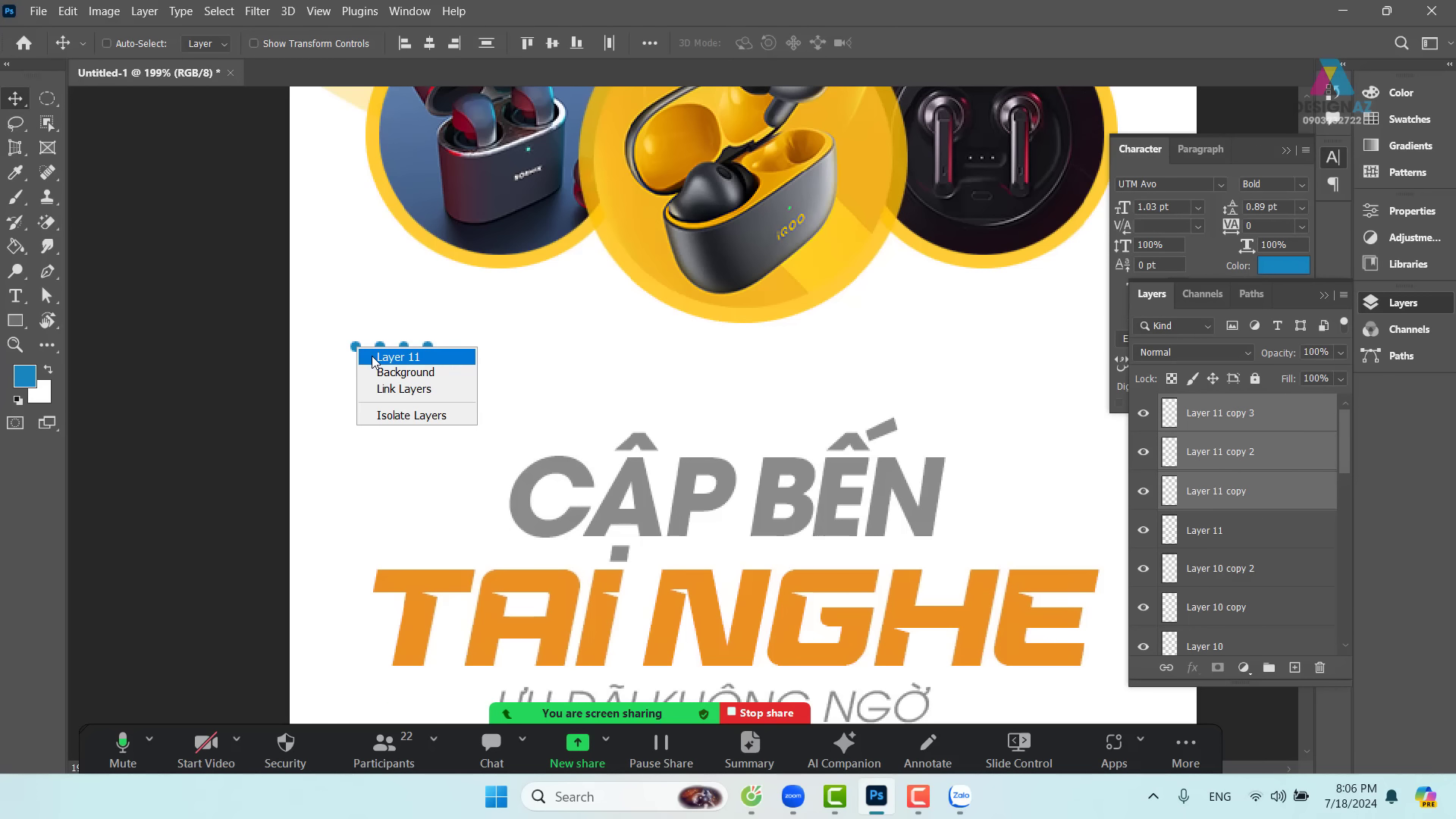
pyautogui.keyDown('shift'); pyautogui.click(372, 356); pyautogui.keyUp('shift')
pyautogui.moveTo(426, 351); pyautogui.dragTo(429, 426)
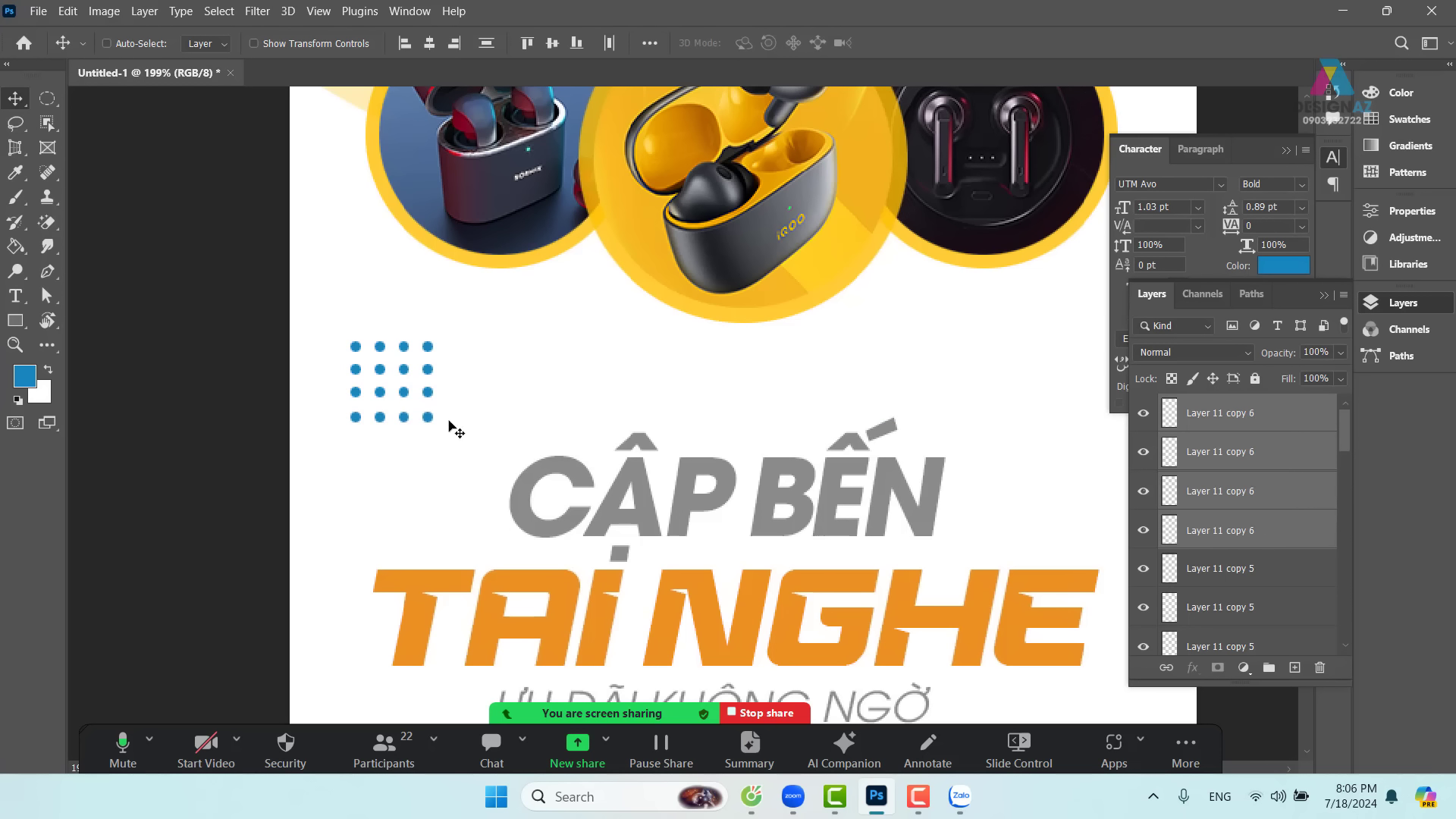
# - Turn on Auto-Select and select all sixteen dots of the grid together
pyautogui.moveTo(1346, 436)
pyautogui.mouseDown()
pyautogui.moveTo(1354, 455)
pyautogui.moveTo(1341, 416)
pyautogui.mouseUp()
pyautogui.rightClick(516, 379)
pyautogui.click(540, 426)
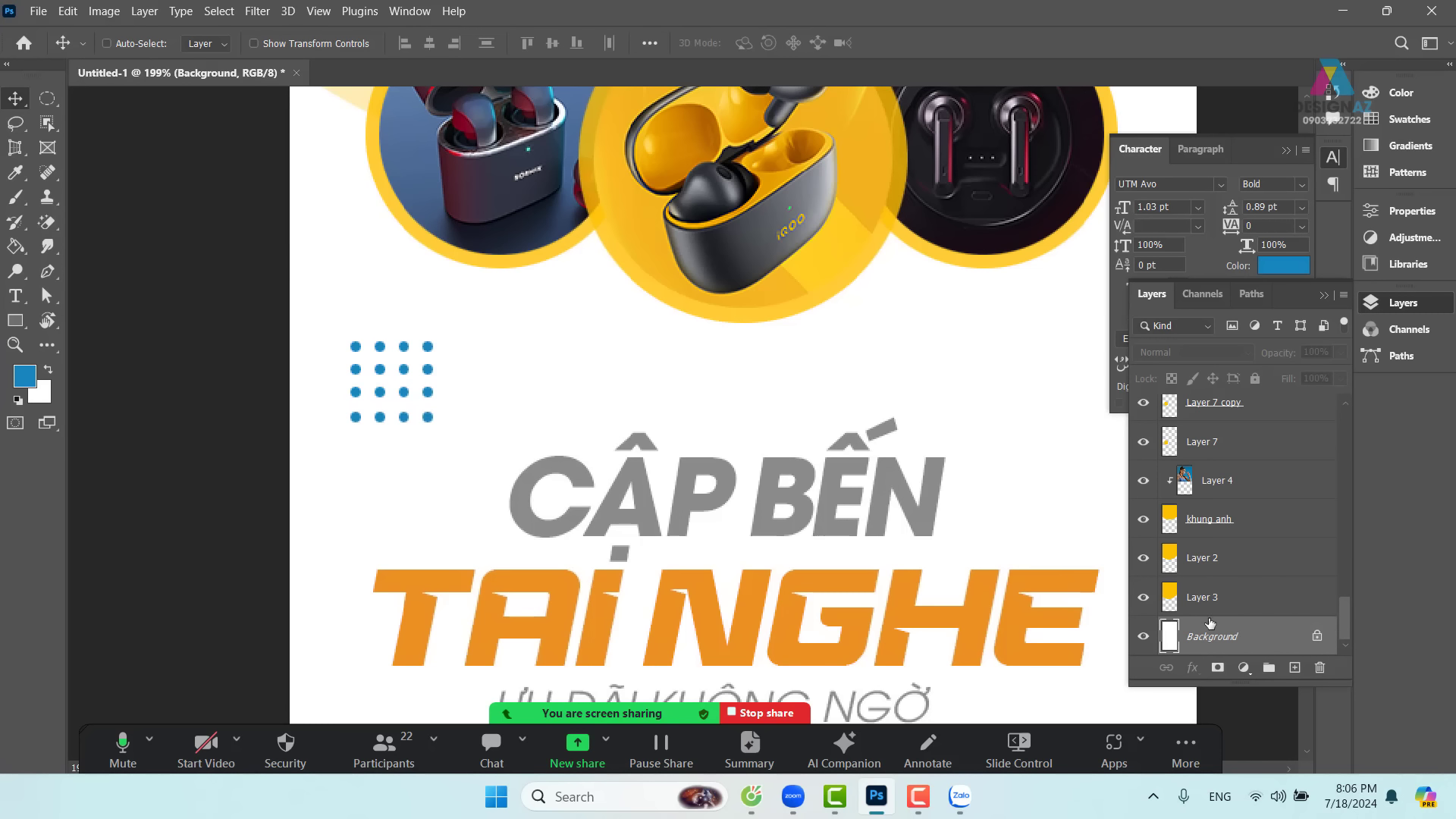
pyautogui.click(107, 44)
pyautogui.moveTo(320, 324); pyautogui.dragTo(430, 409)
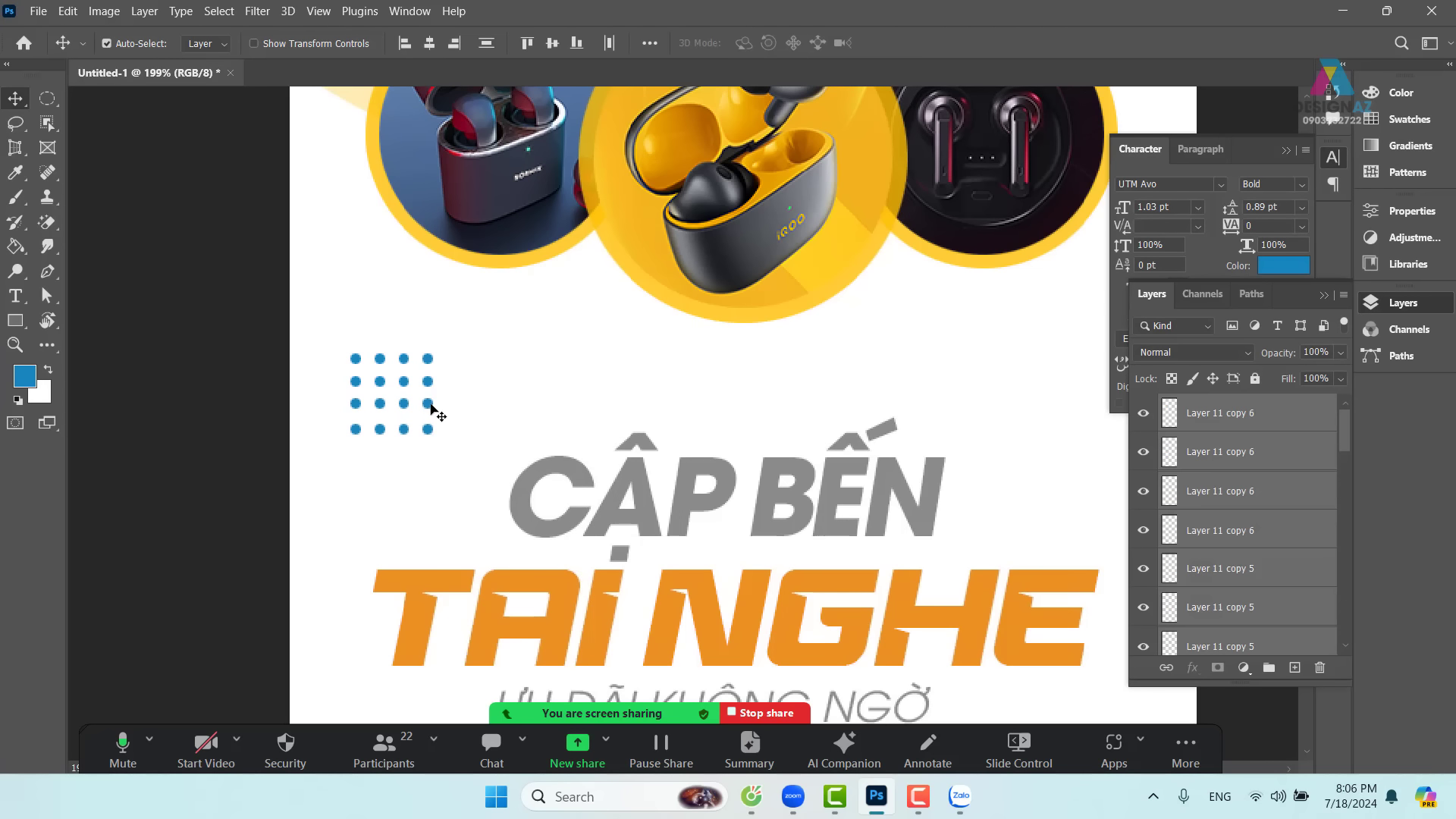
# - Nudge the selected dot grid upward and readjust it slightly downward above the headline
pyautogui.press('Up')
pyautogui.press('Up')
pyautogui.press('Up')
pyautogui.press('Up')
pyautogui.press('Up')
pyautogui.press('Up')
pyautogui.press('Up')
pyautogui.press('Up')
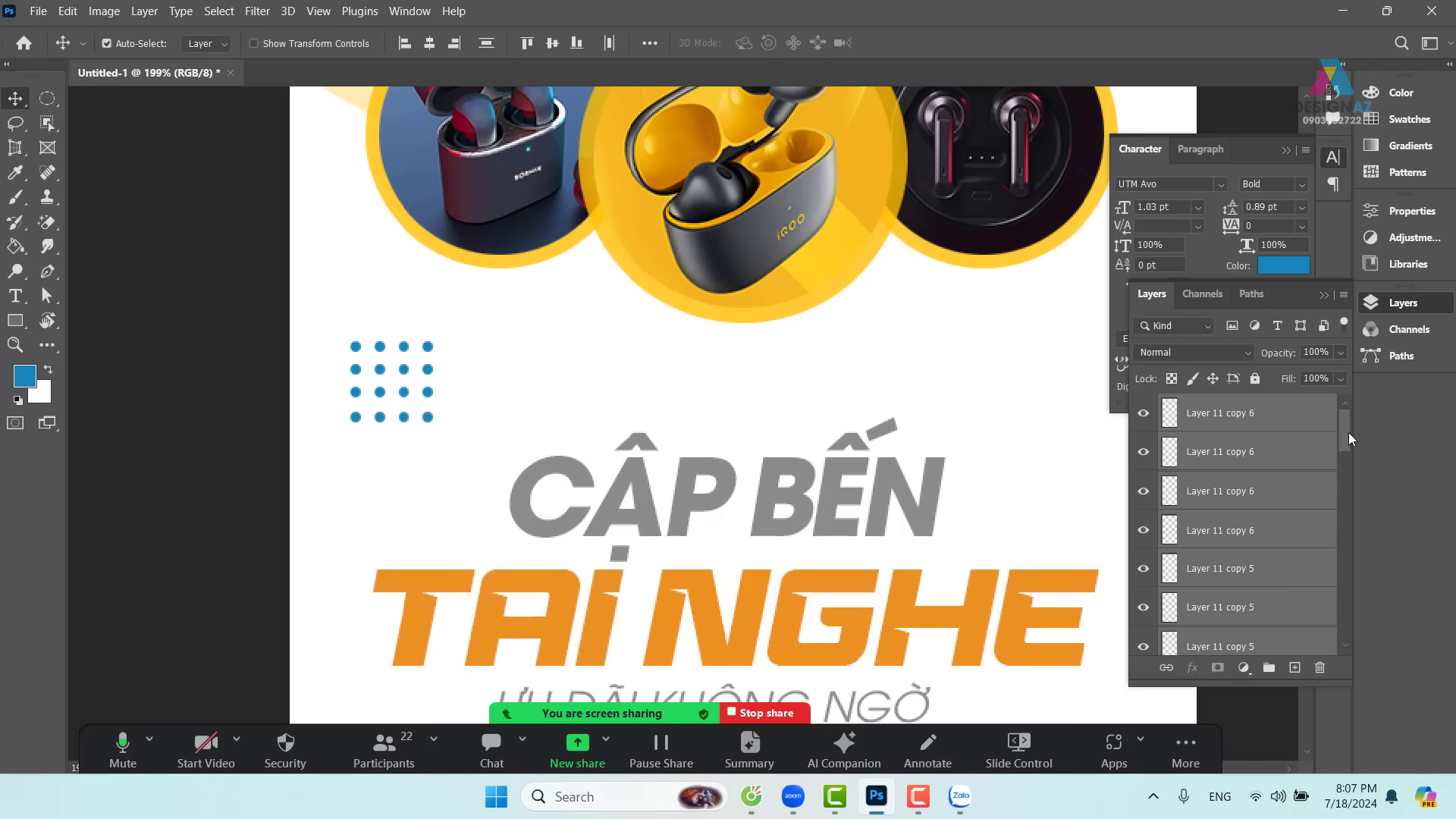
pyautogui.moveTo(1348, 433); pyautogui.dragTo(1364, 652)
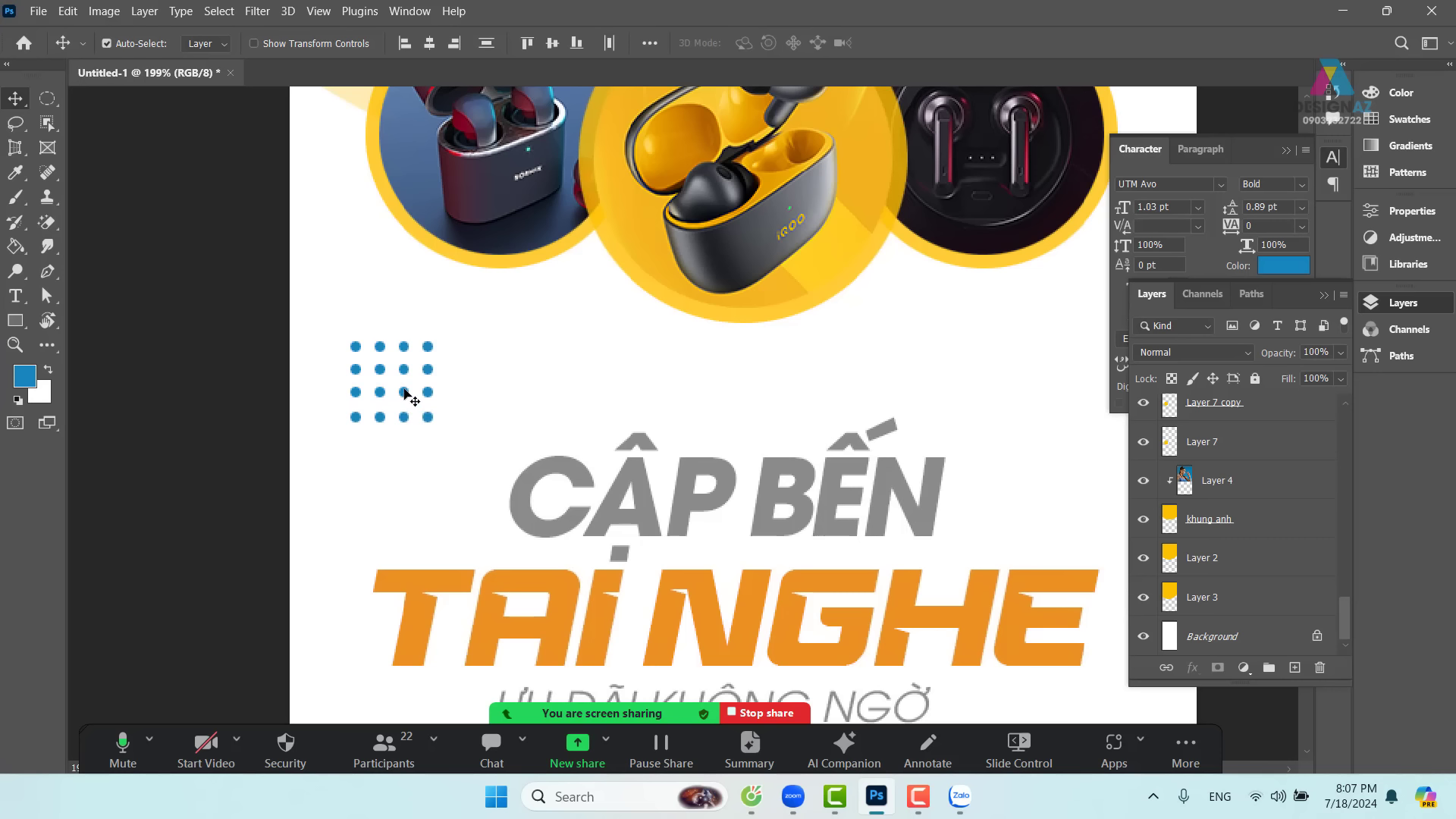
pyautogui.moveTo(397, 398)
pyautogui.mouseDown()
pyautogui.moveTo(400, 377)
pyautogui.moveTo(398, 404)
pyautogui.mouseUp()
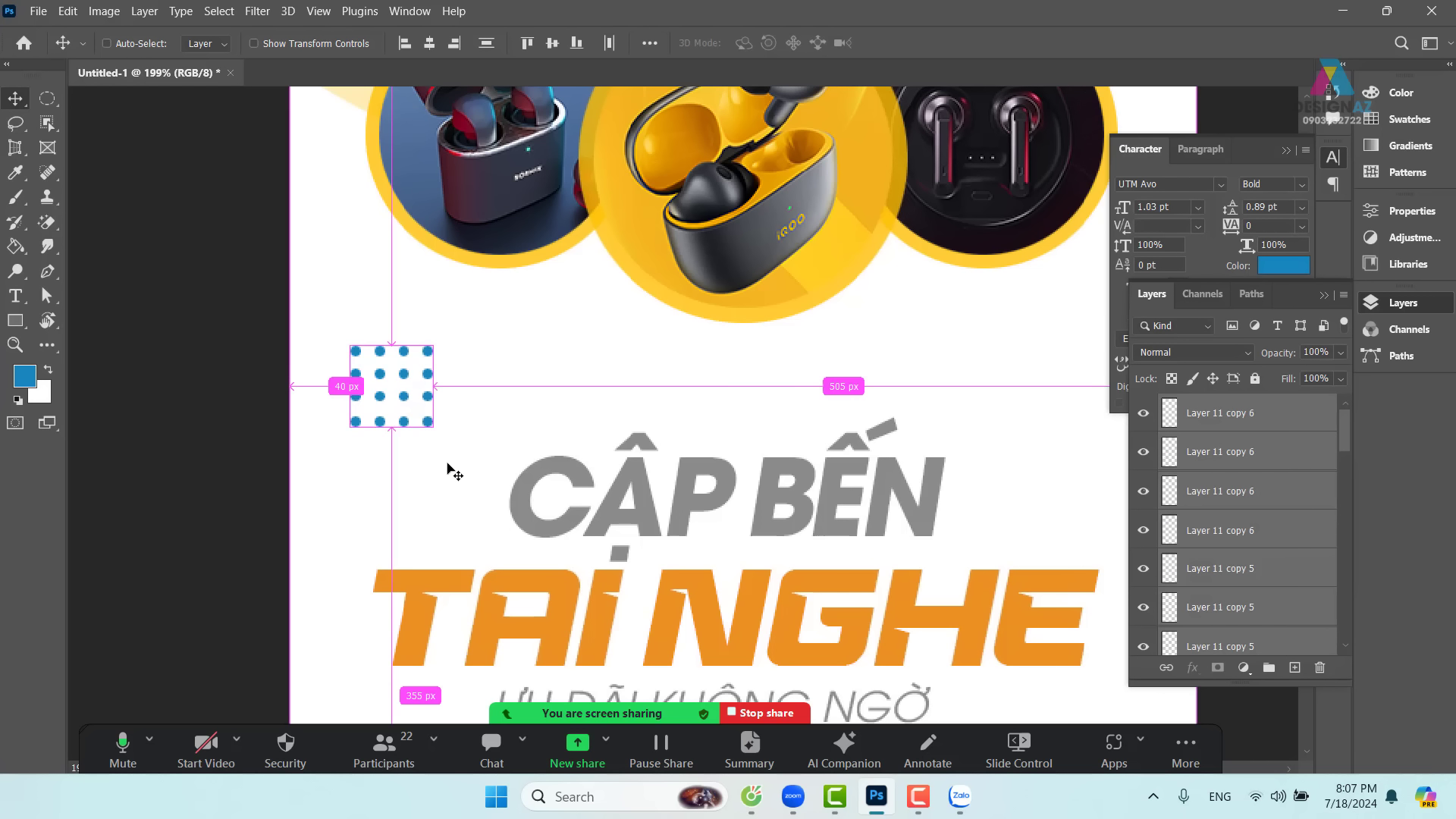
# - Merge the selected dot layers into one layer and set its opacity to 50%
pyautogui.hotkey('ctrl', 'e')
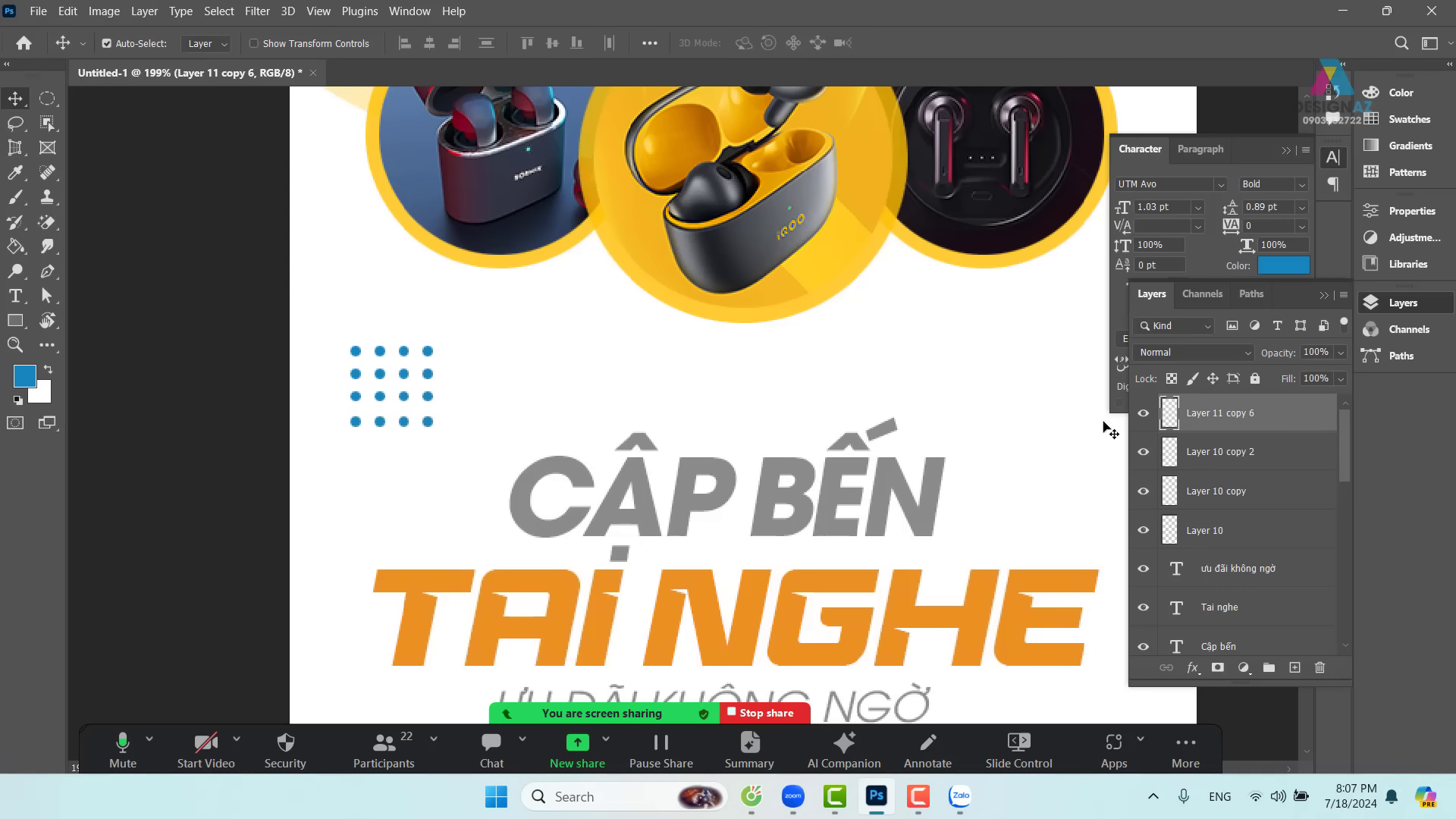
pyautogui.press('5')
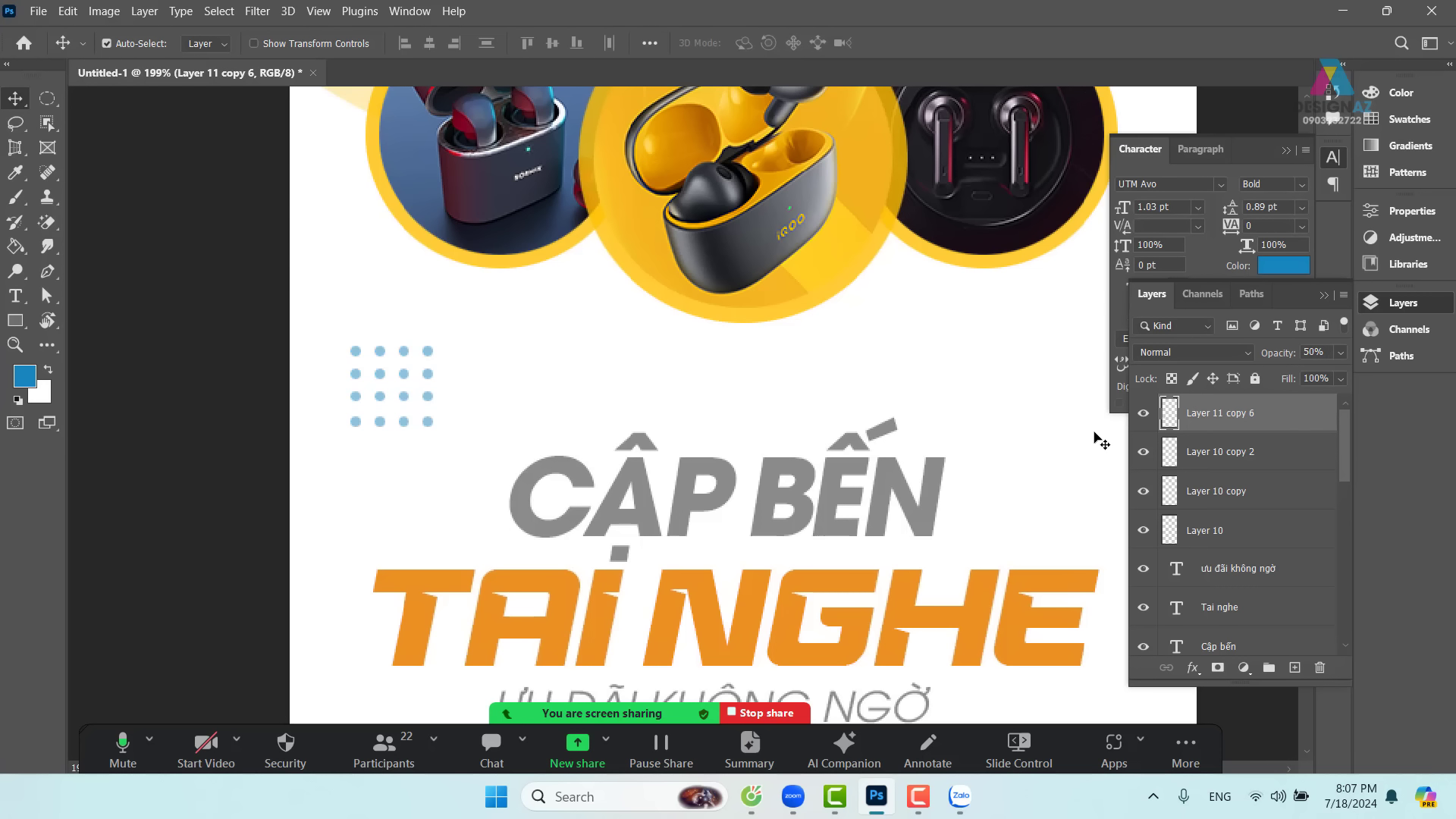
pyautogui.hotkey('ctrl', '-')
pyautogui.hotkey('ctrl', '-')
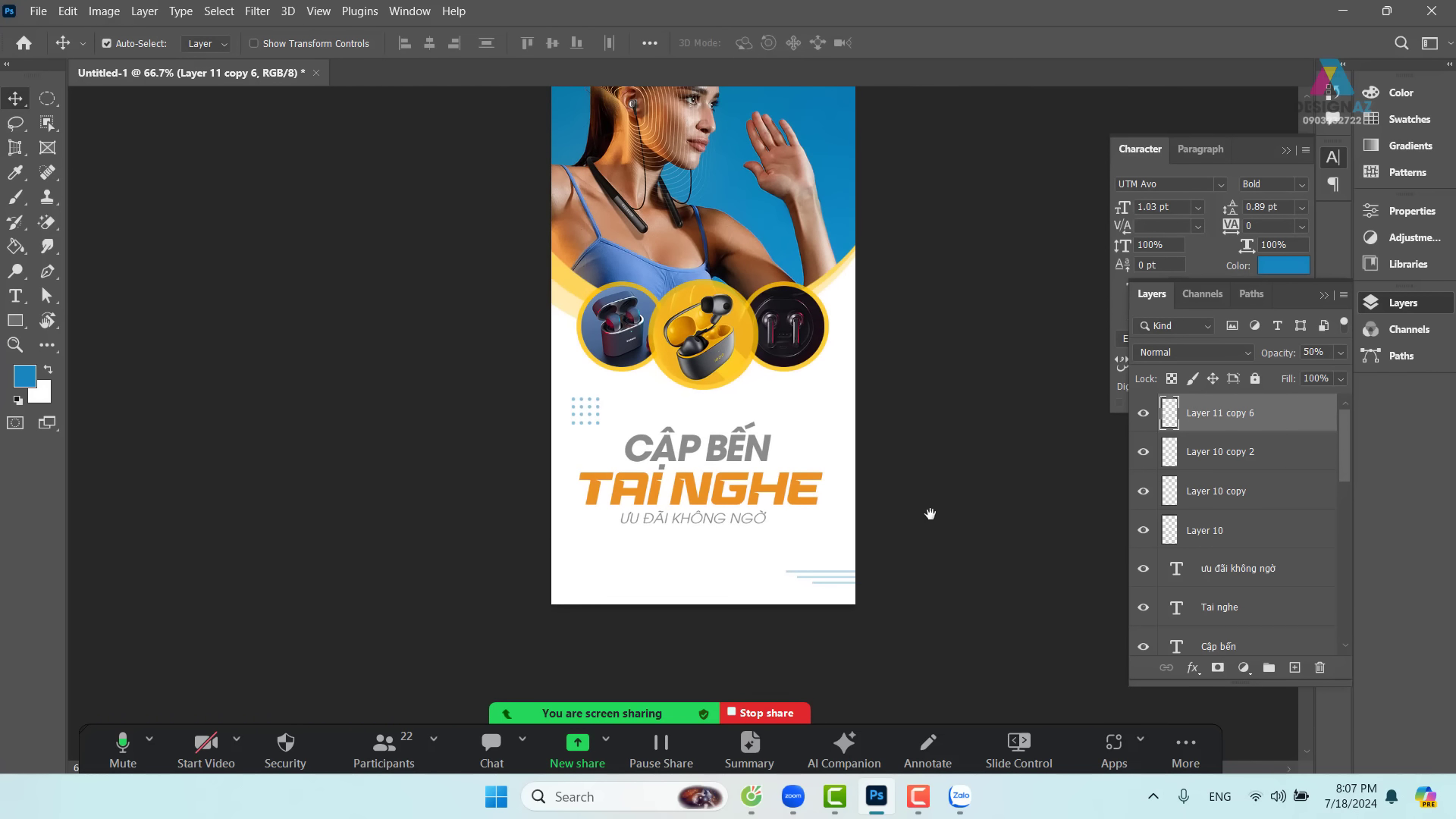
pyautogui.moveTo(930, 514); pyautogui.dragTo(854, 528)
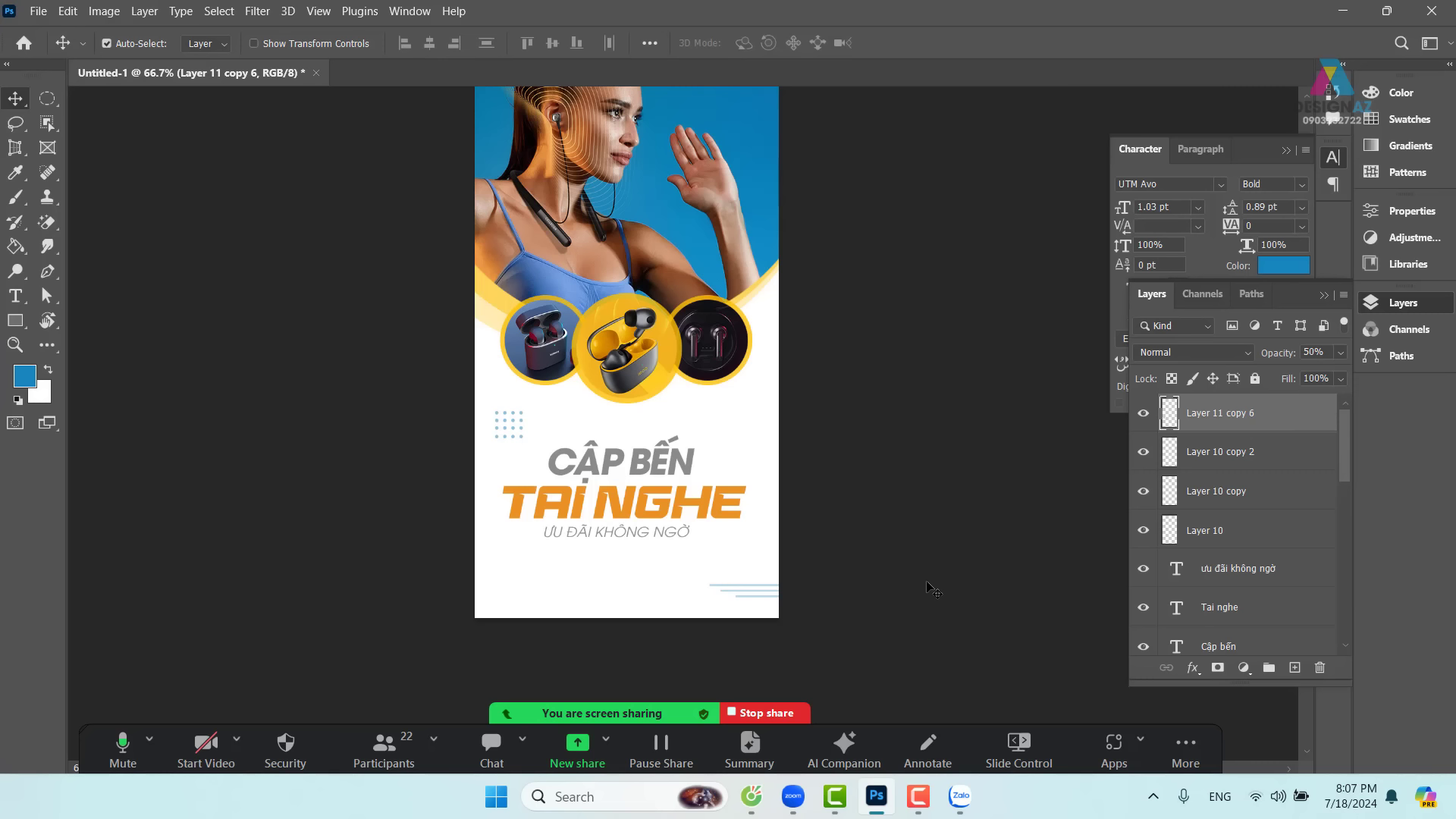
pyautogui.moveTo(734, 355); pyautogui.dragTo(708, 454)
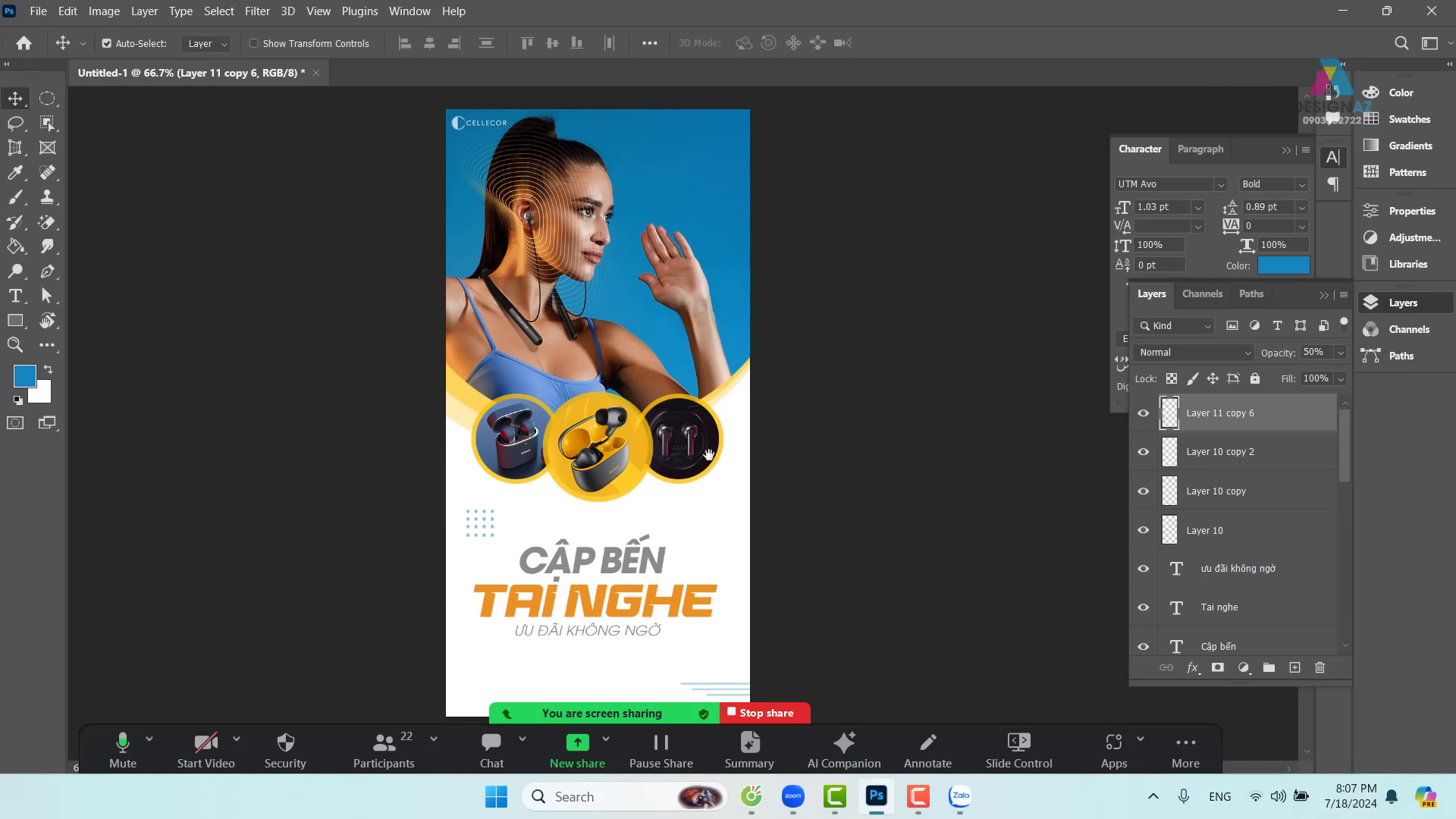
pyautogui.rightClick(547, 304)
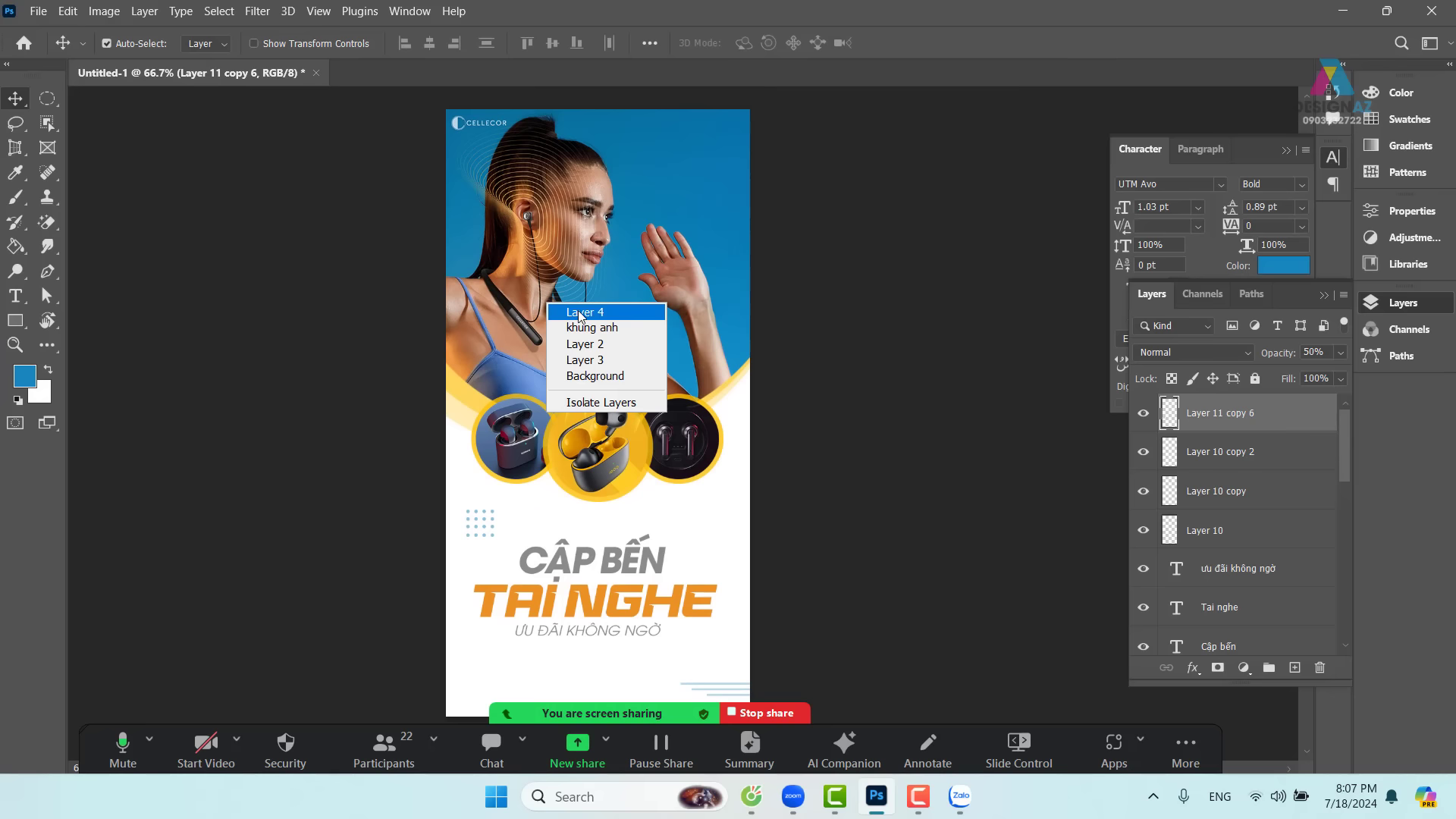
pyautogui.click(573, 313)
pyautogui.moveTo(562, 315); pyautogui.dragTo(573, 317)
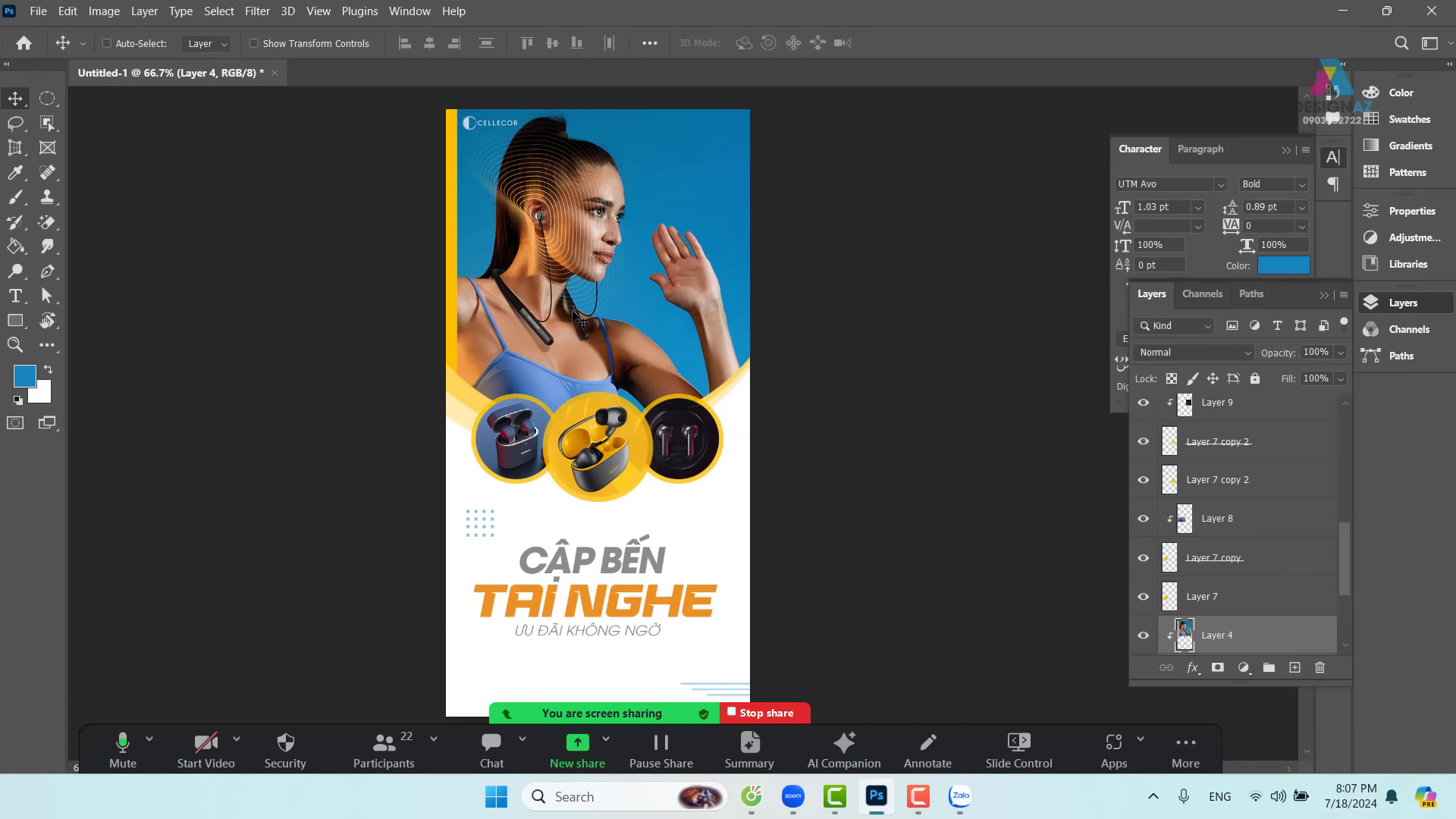
pyautogui.hotkey('ctrl', 'z')
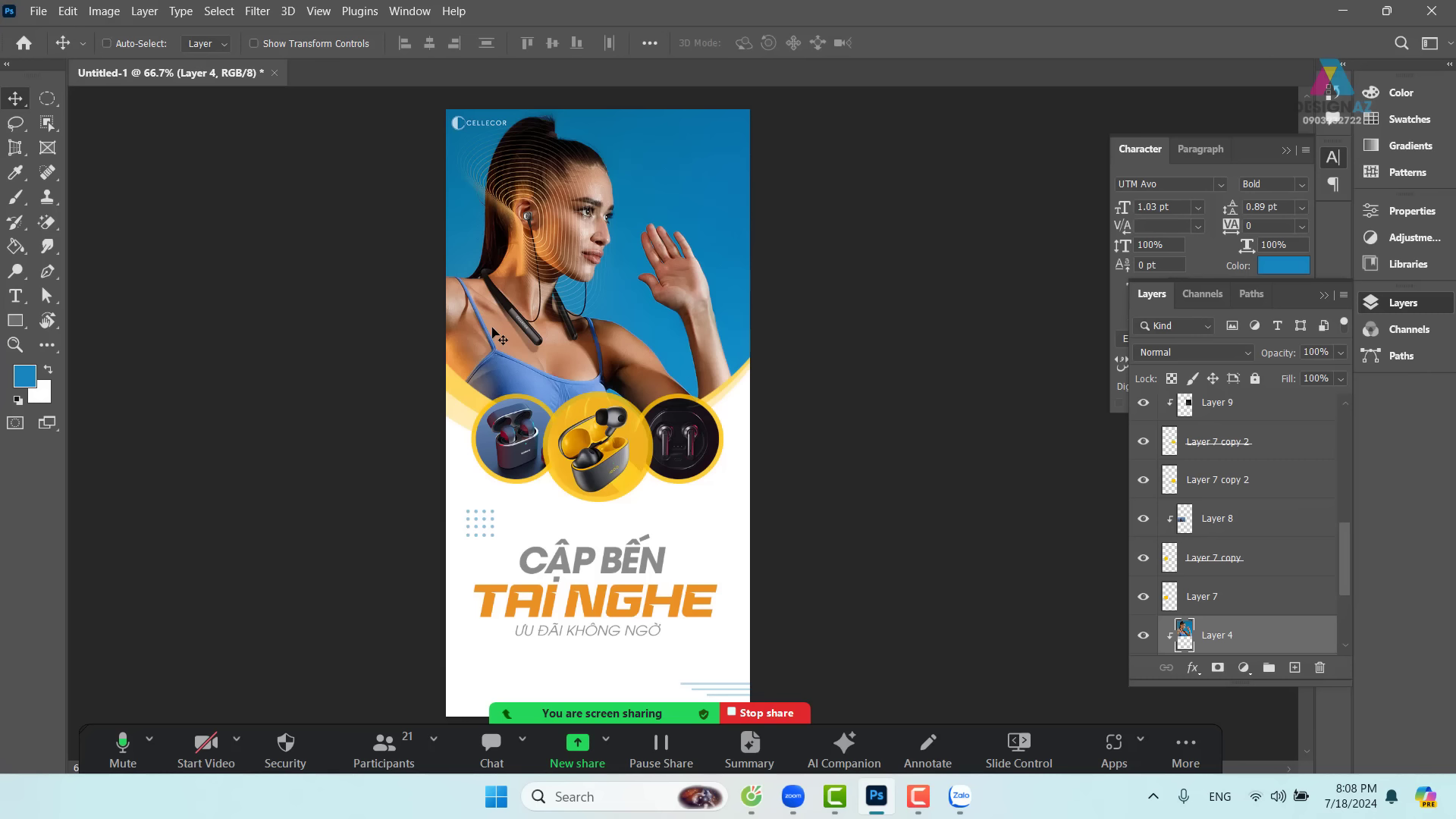
pyautogui.hotkey('ctrl', '+')
pyautogui.hotkey('ctrl', '+')
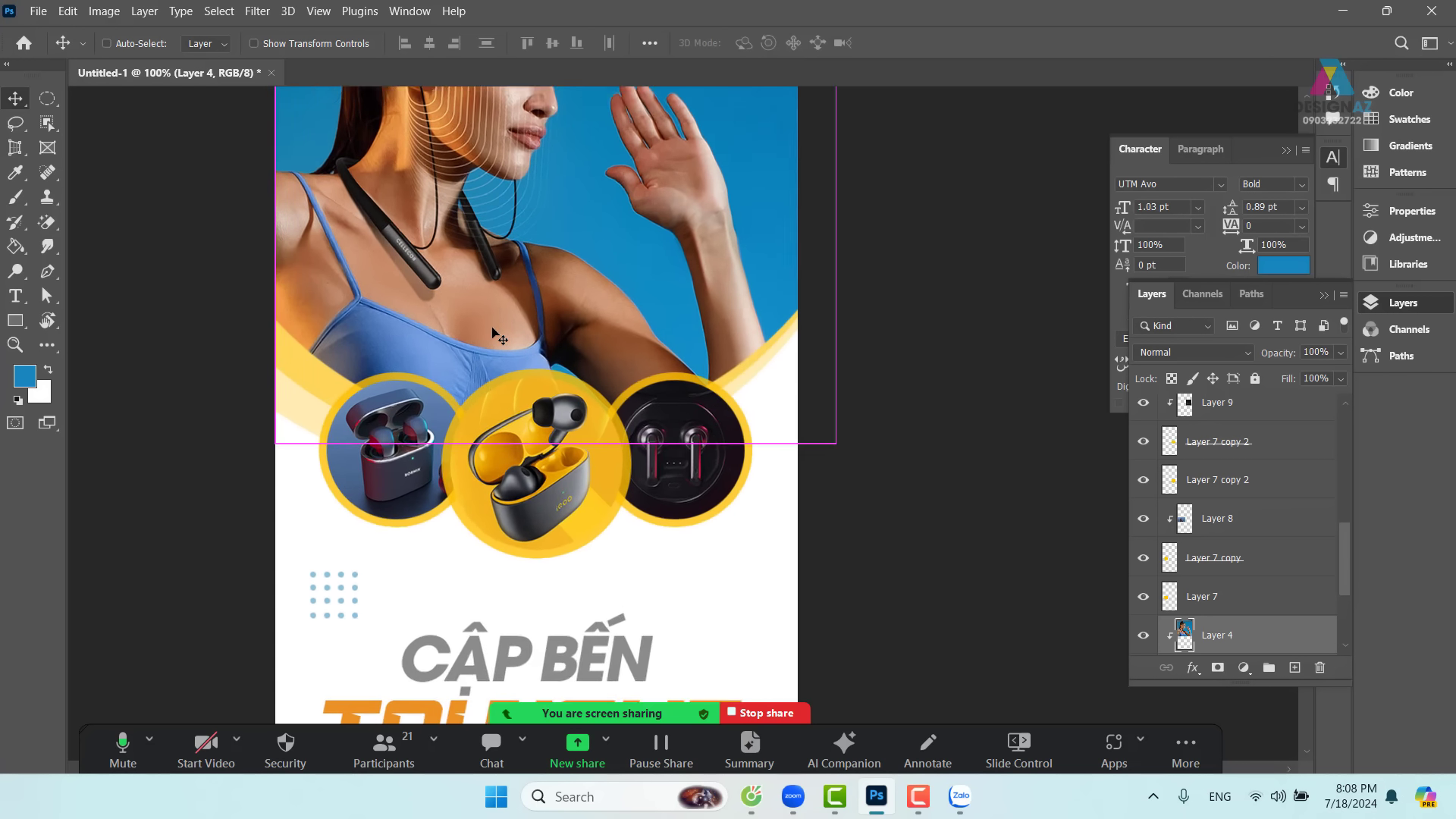
pyautogui.moveTo(409, 338); pyautogui.dragTo(511, 203)
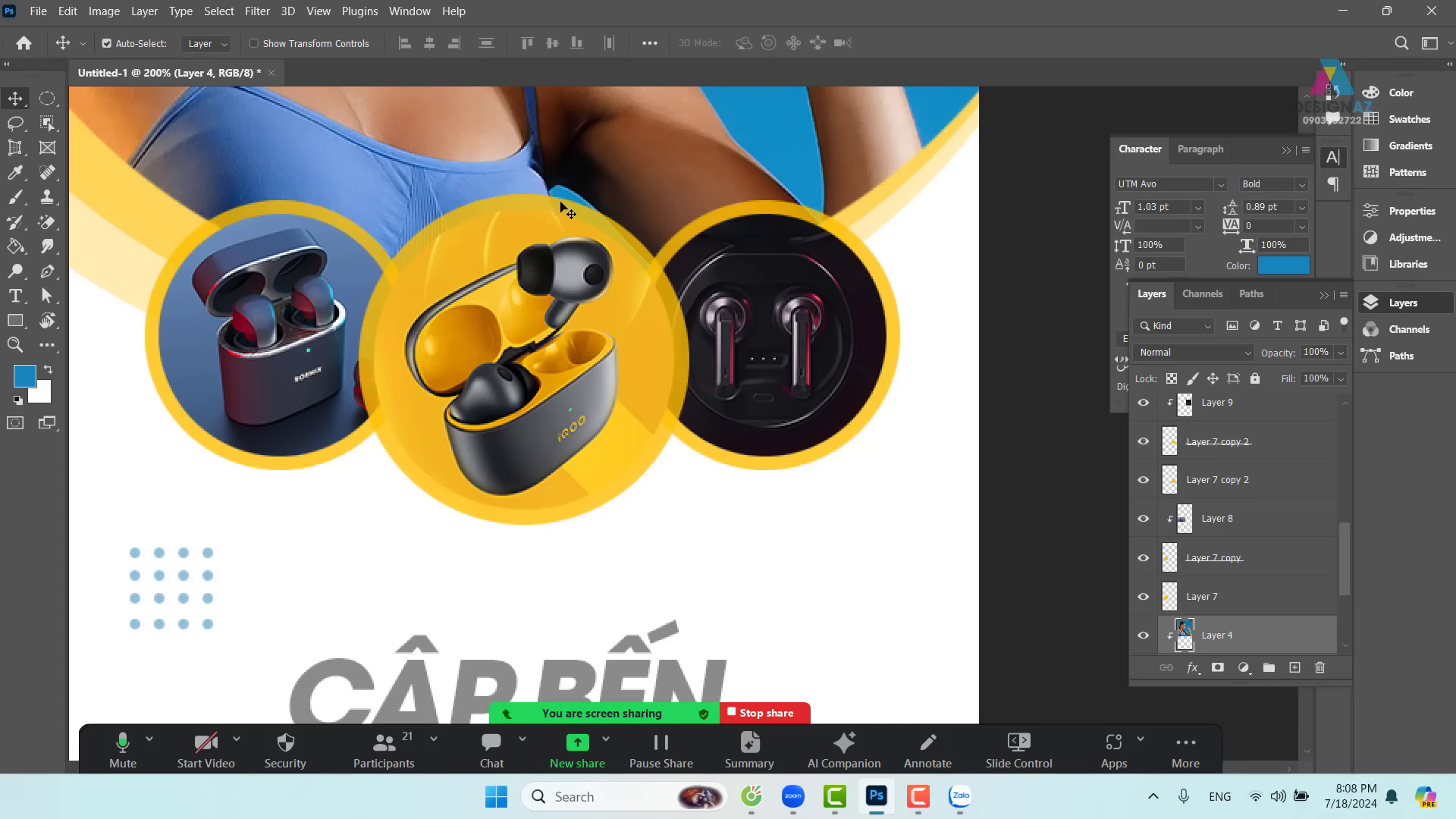
pyautogui.rightClick(561, 202)
pyautogui.click(588, 209)
pyautogui.moveTo(590, 209)
pyautogui.mouseDown()
pyautogui.moveTo(593, 184)
pyautogui.moveTo(589, 198)
pyautogui.mouseUp()
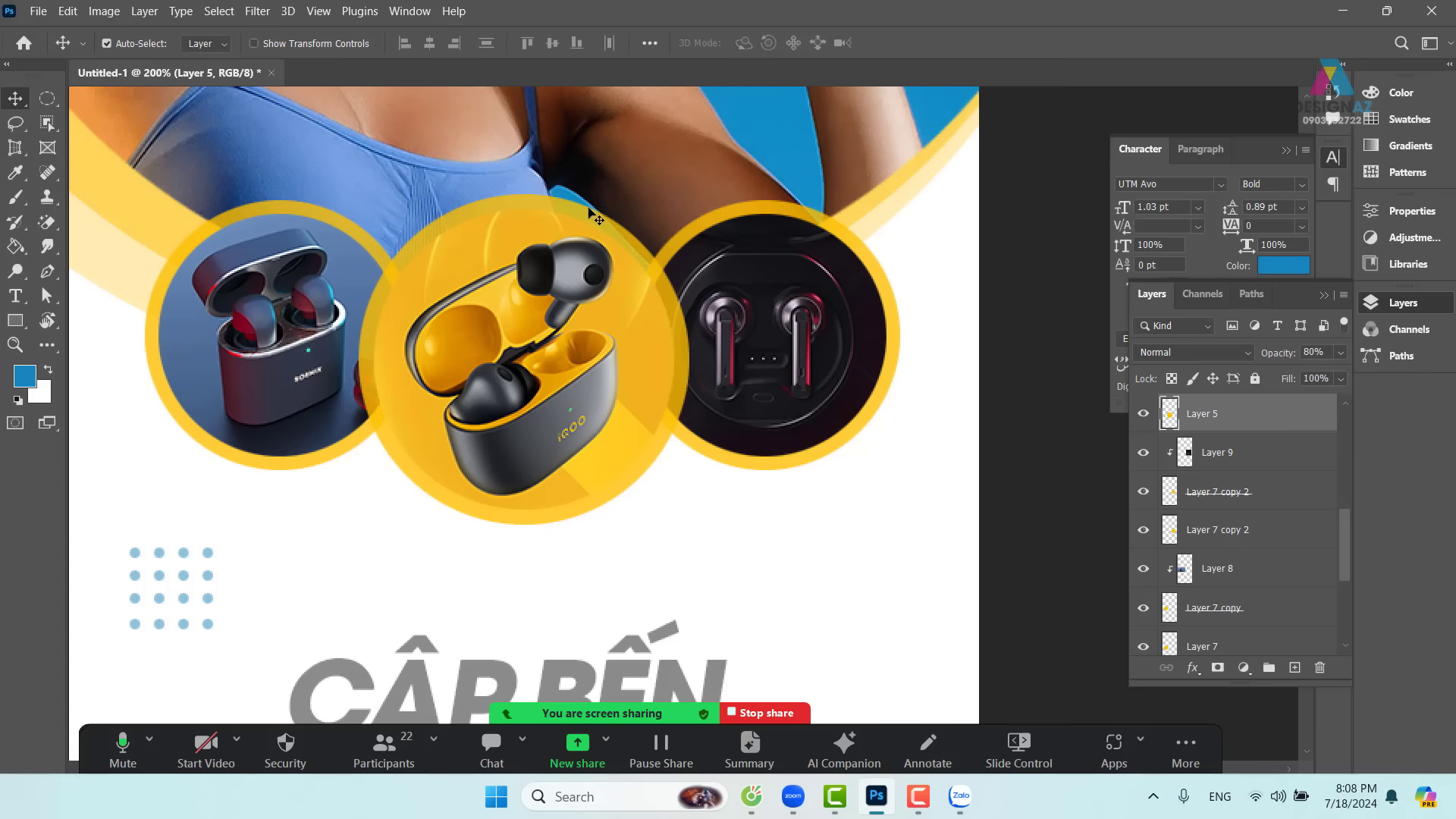
pyautogui.rightClick(591, 212)
pyautogui.click(623, 219)
pyautogui.moveTo(599, 223); pyautogui.dragTo(652, 159)
pyautogui.hotkey('ctrl', 'z')
pyautogui.moveTo(549, 218); pyautogui.dragTo(574, 174)
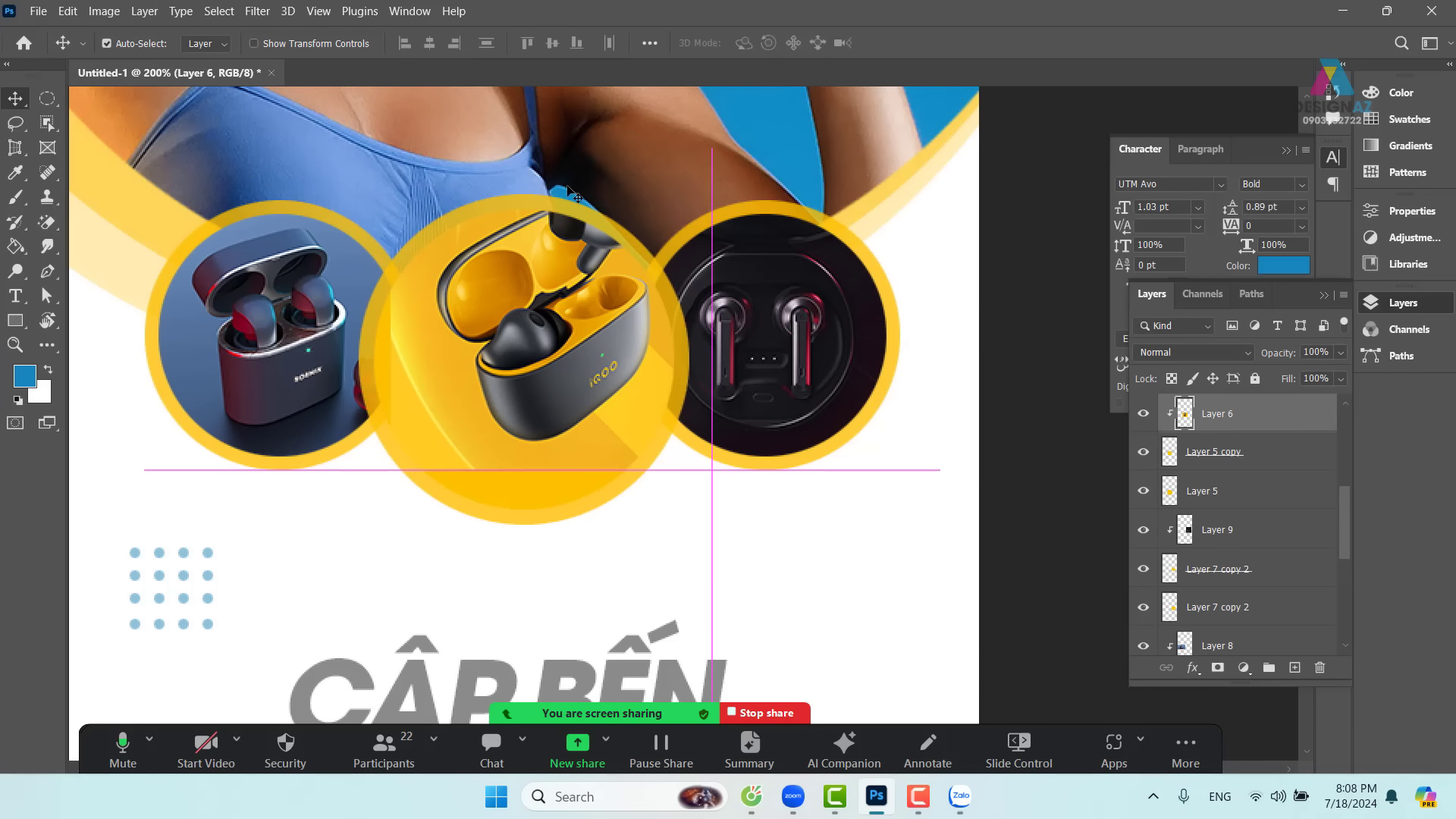
pyautogui.hotkey('ctrl', 'z')
# - Load the outline of the centre circle's base layer (Layer 5) as a selection and add a new layer above it
pyautogui.rightClick(560, 203)
pyautogui.click(592, 209)
pyautogui.moveTo(599, 248); pyautogui.dragTo(615, 224)
pyautogui.hotkey('ctrl', 'z')
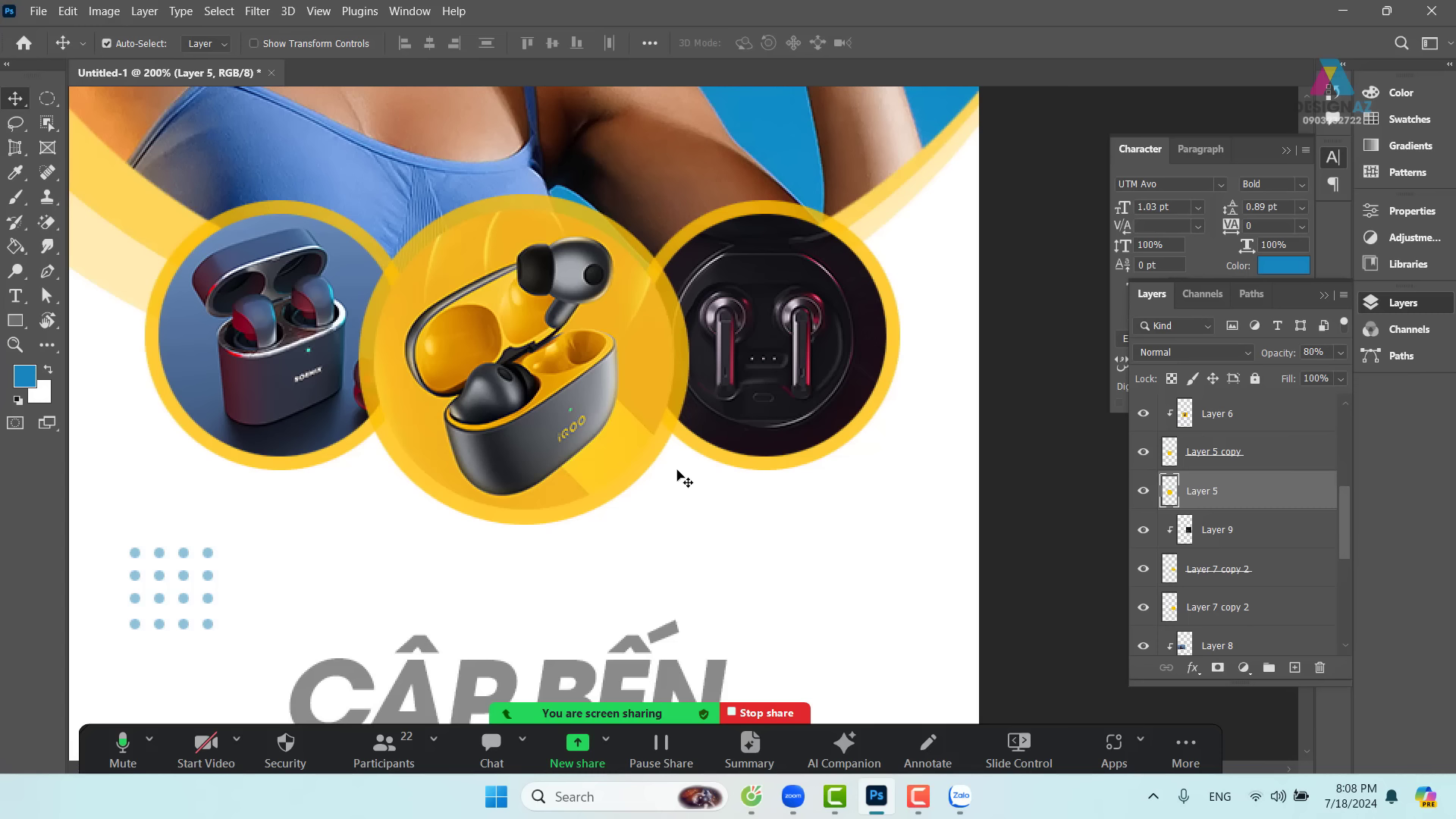
pyautogui.keyDown('ctrl'); pyautogui.click(1170, 493); pyautogui.keyUp('ctrl')
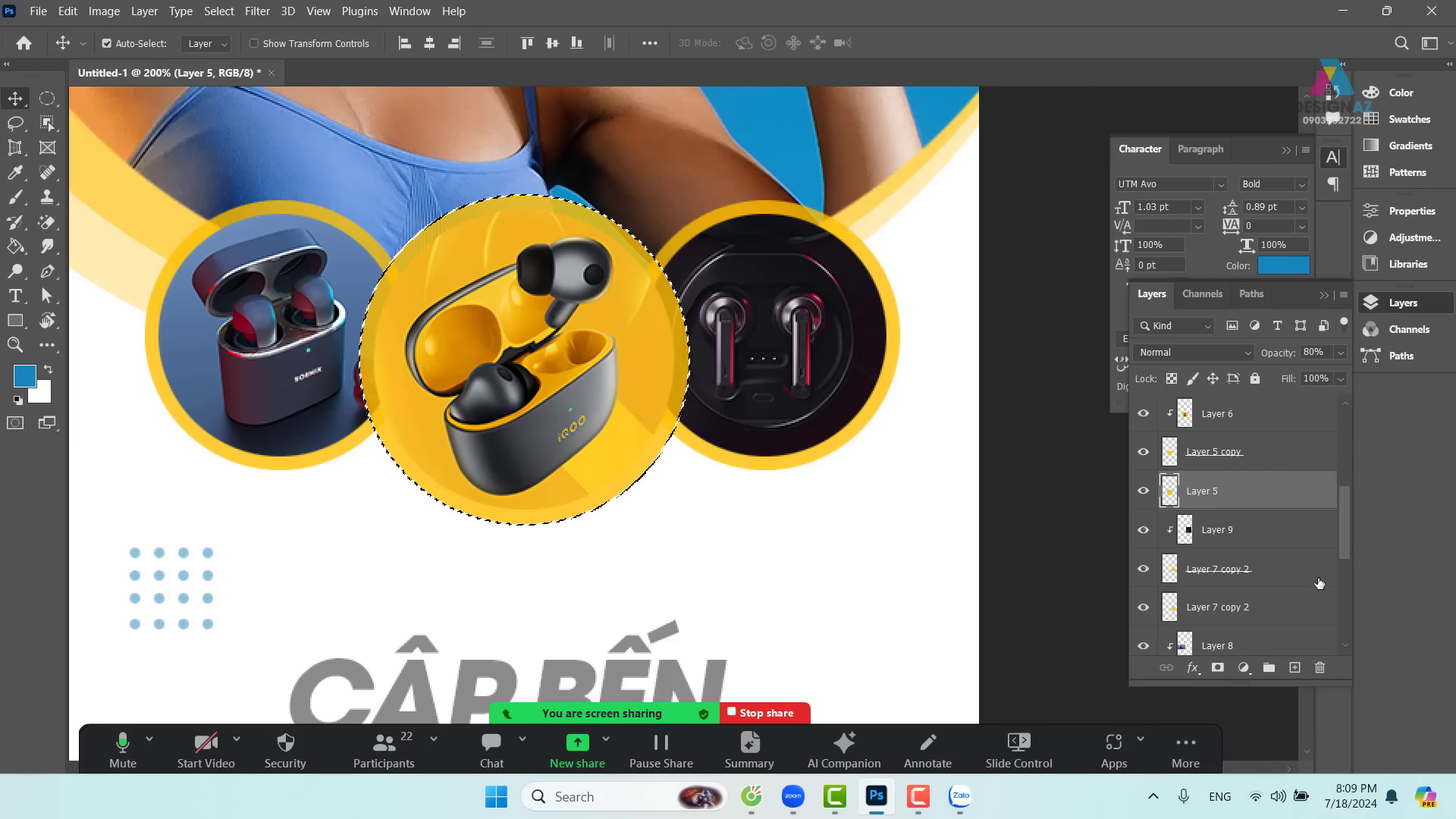
pyautogui.click(1294, 667)
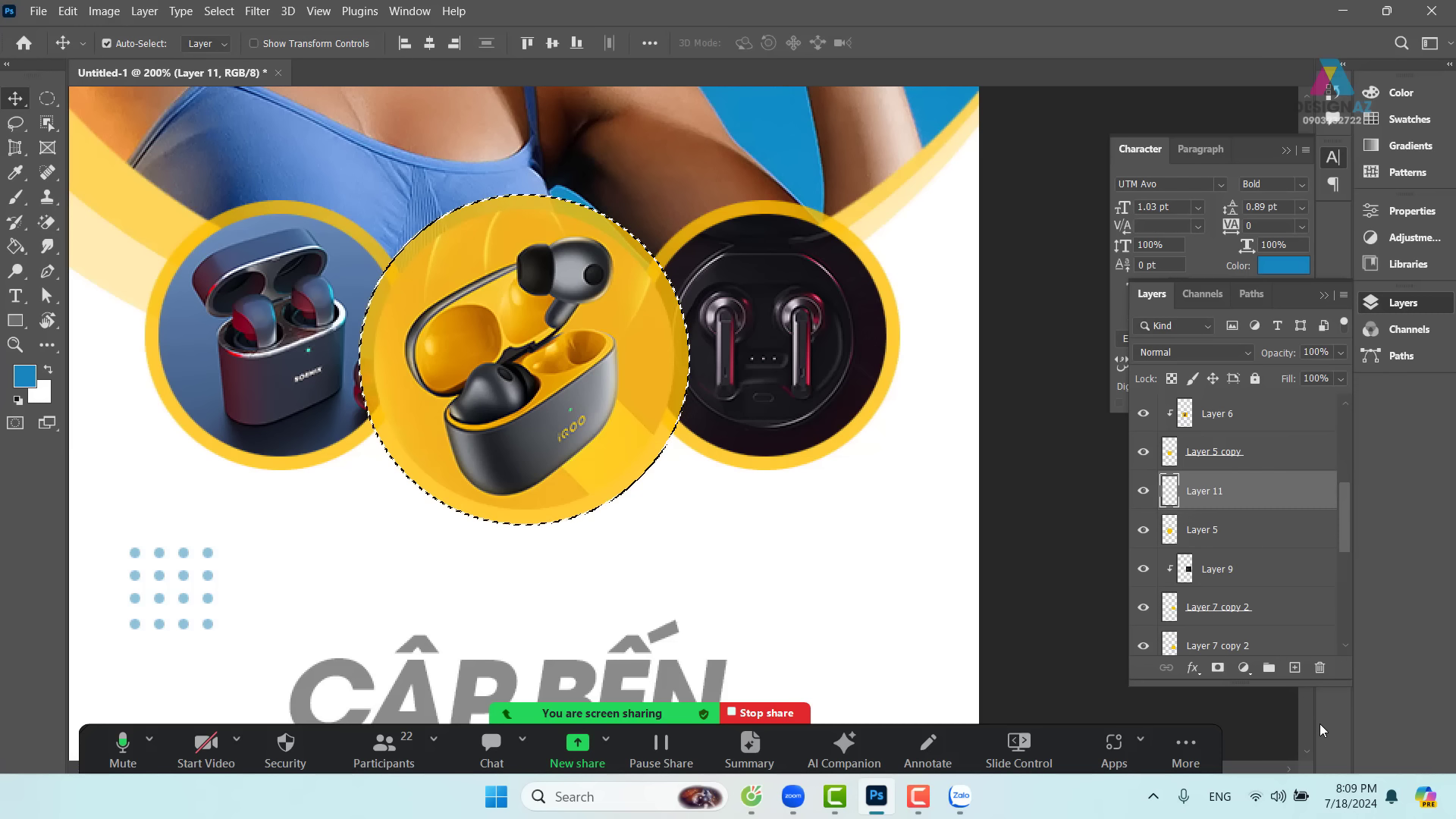
# - Stroke the circular selection with light blue #bfeaff, 3 px wide and centred on the edge, and deselect
pyautogui.press('m')
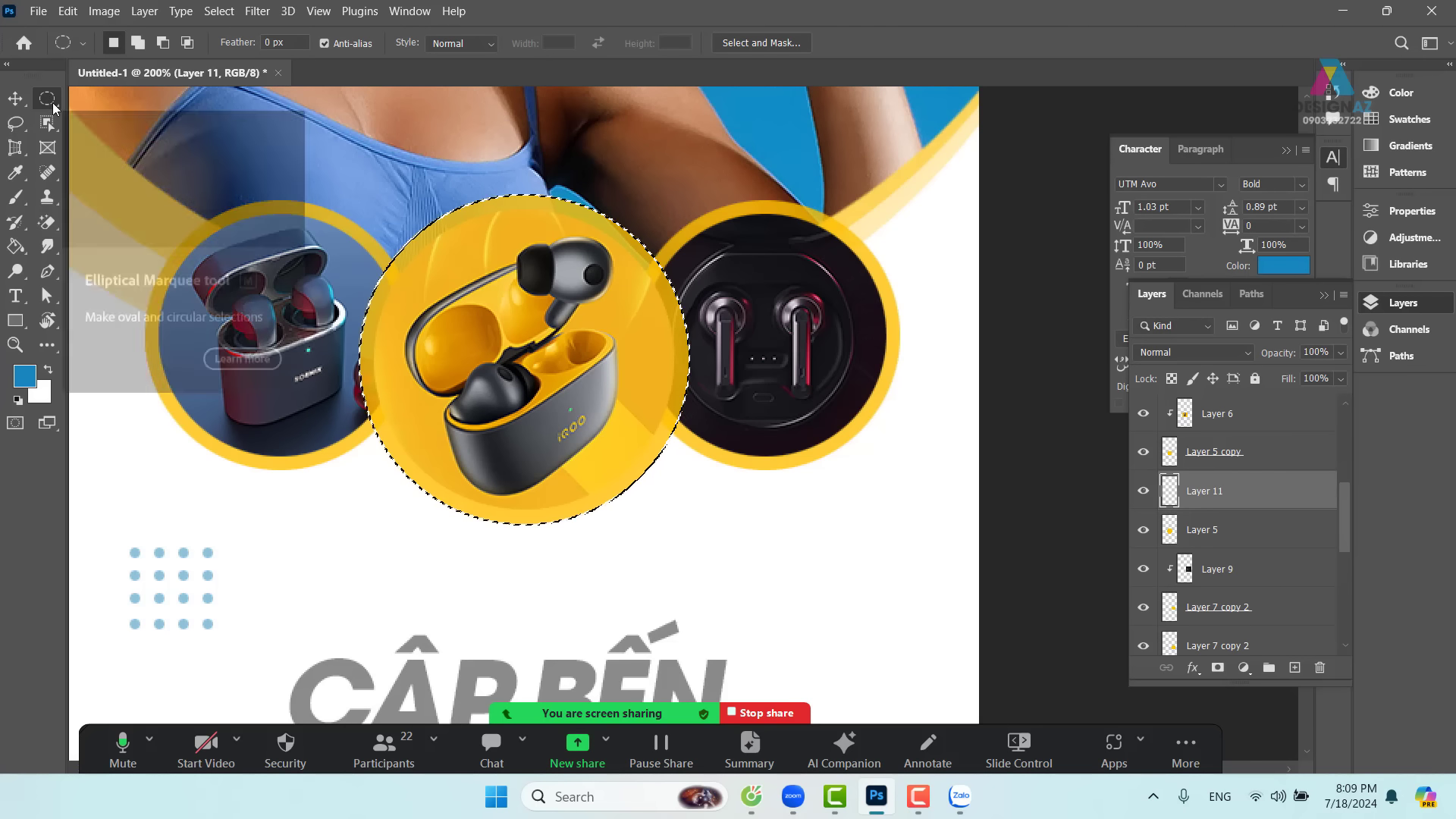
pyautogui.rightClick(580, 313)
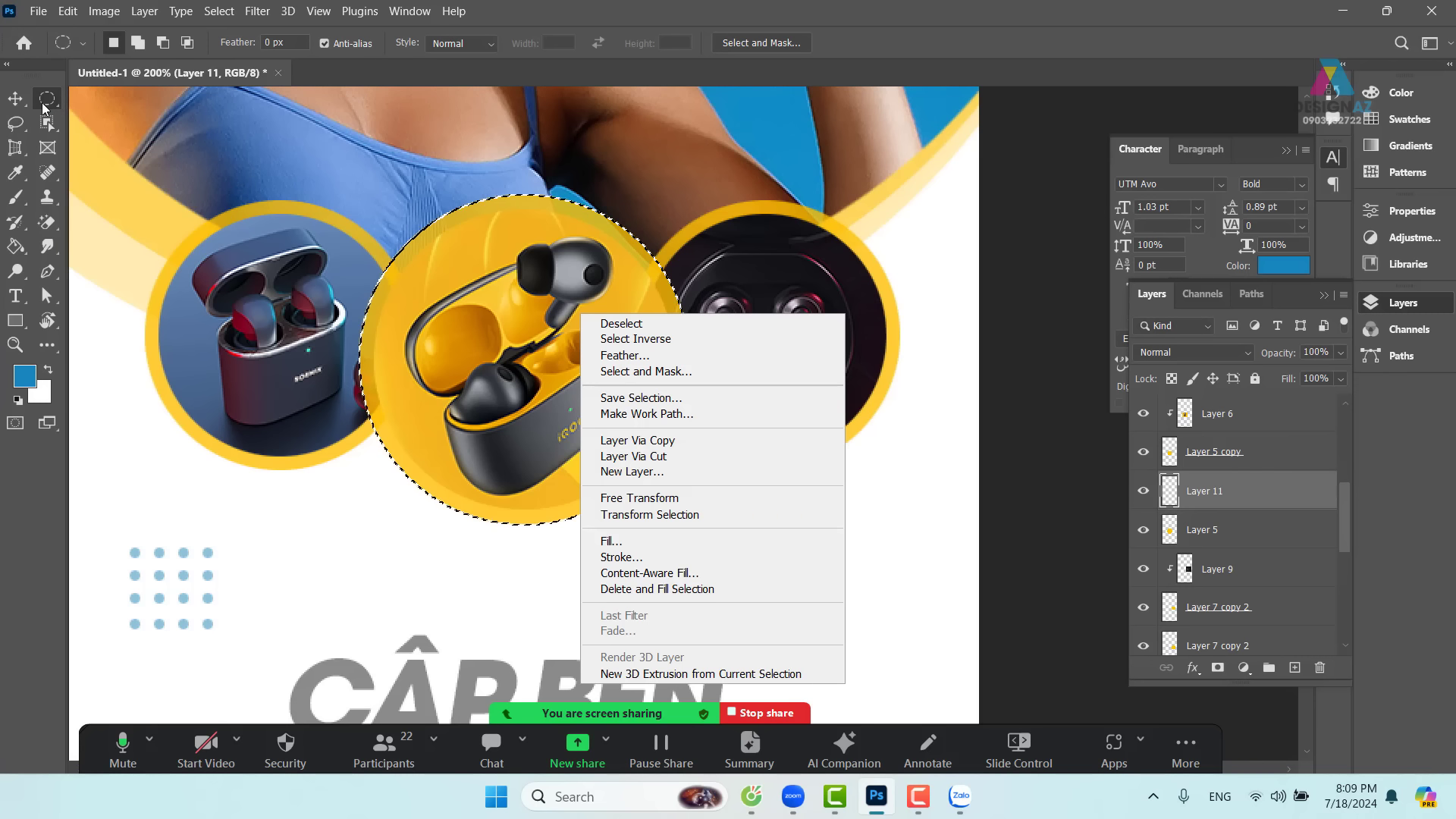
pyautogui.click(643, 565)
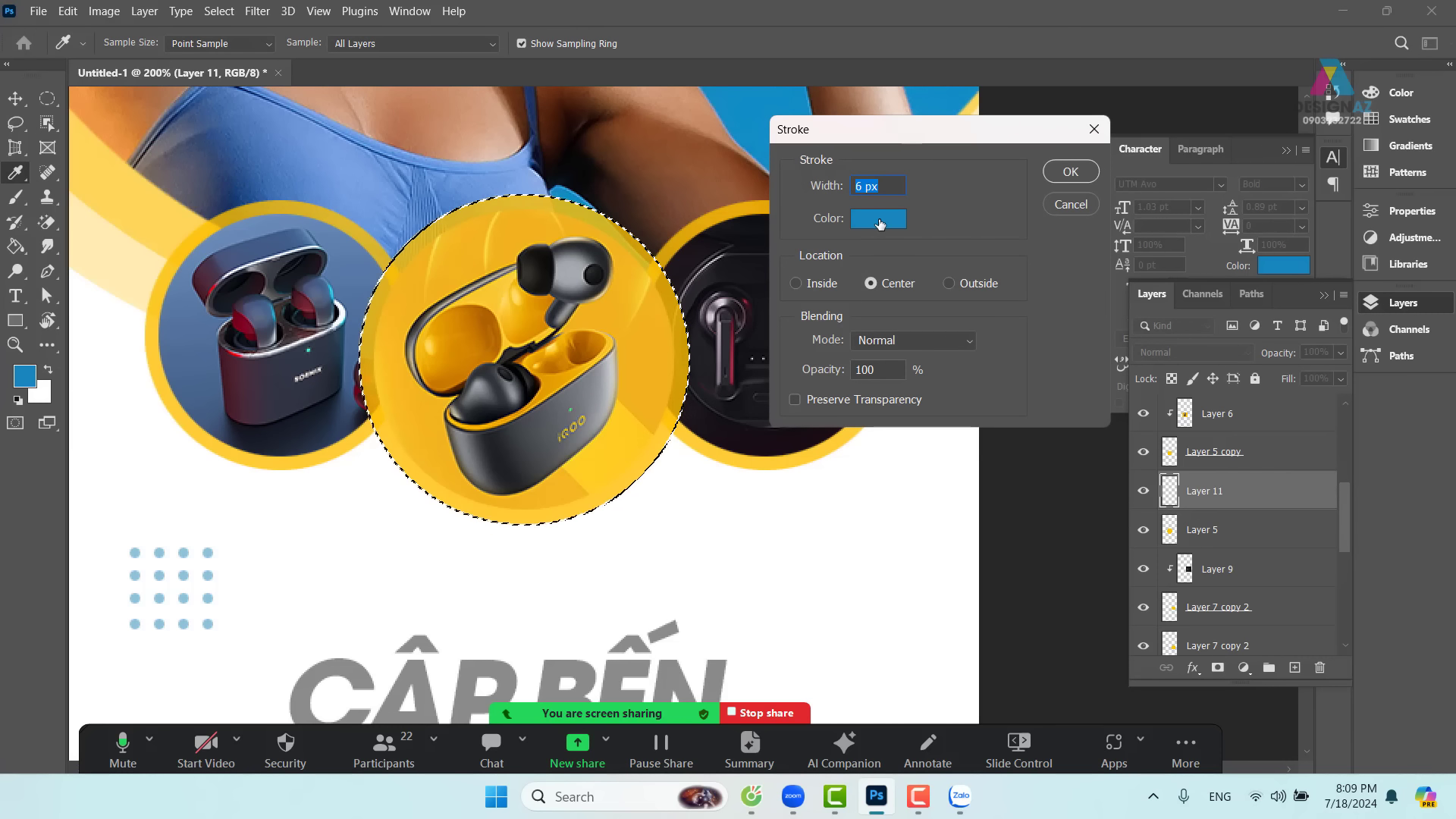
pyautogui.click(880, 219)
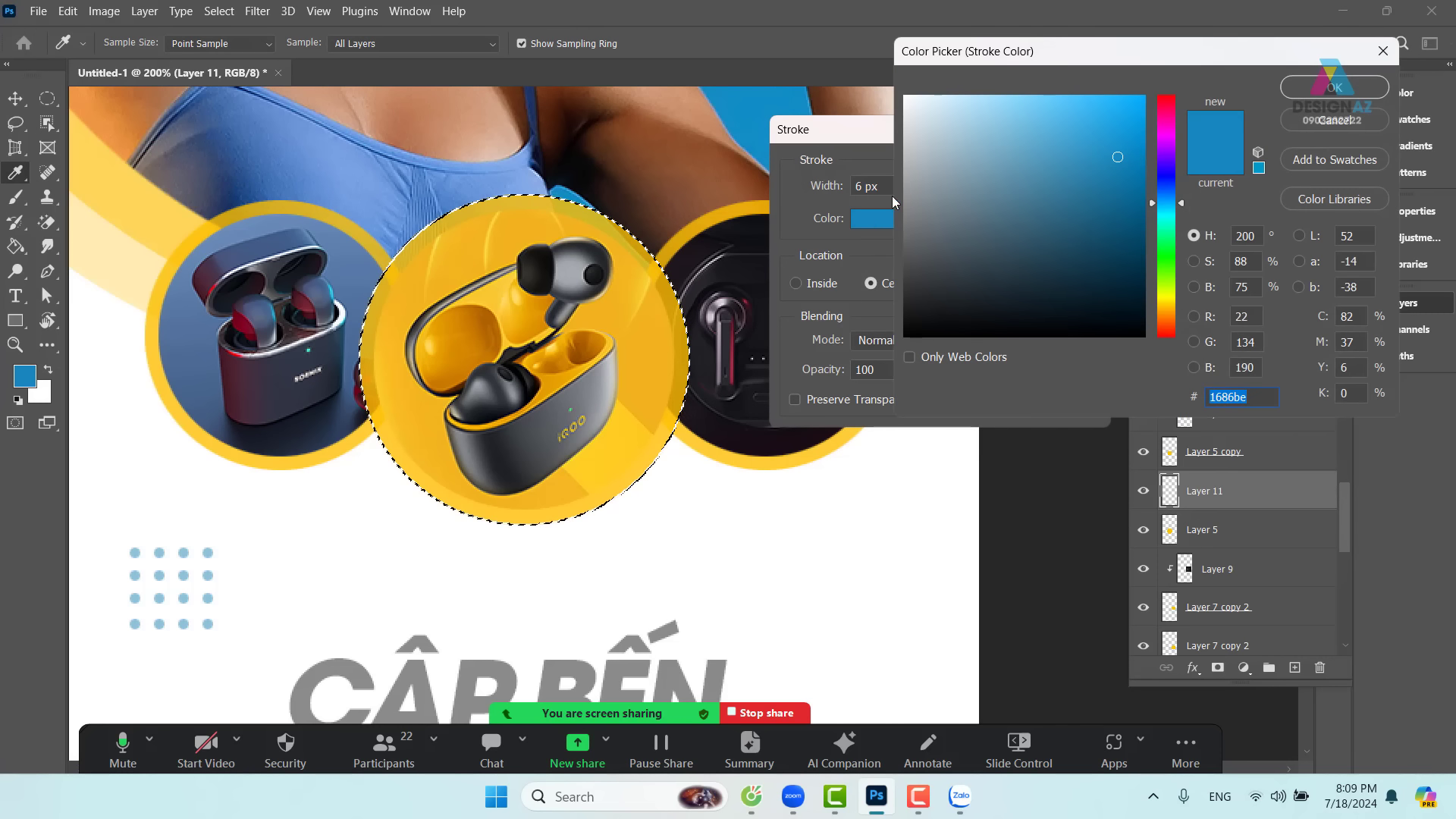
pyautogui.moveTo(978, 120); pyautogui.dragTo(965, 97)
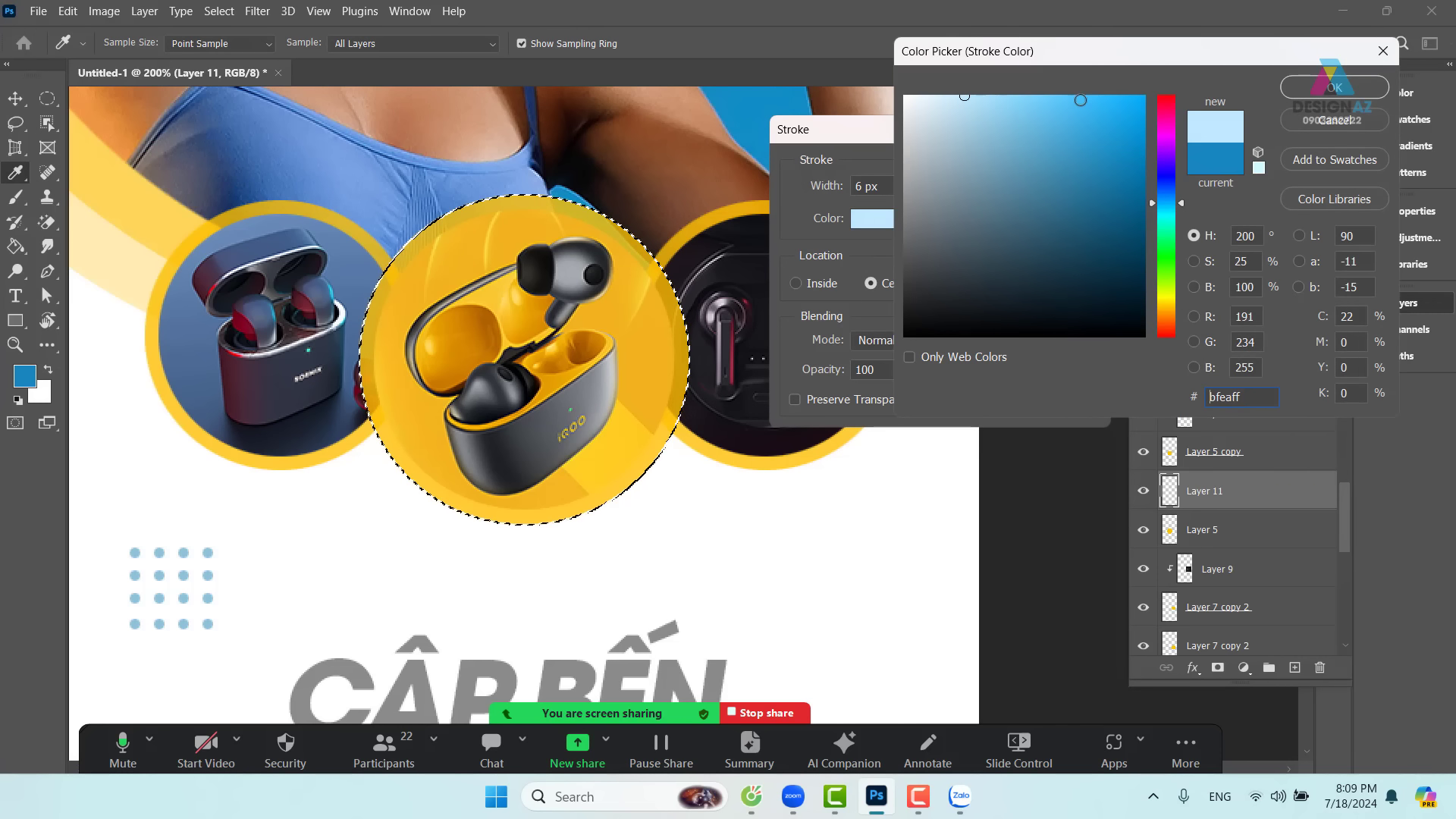
pyautogui.click(1319, 90)
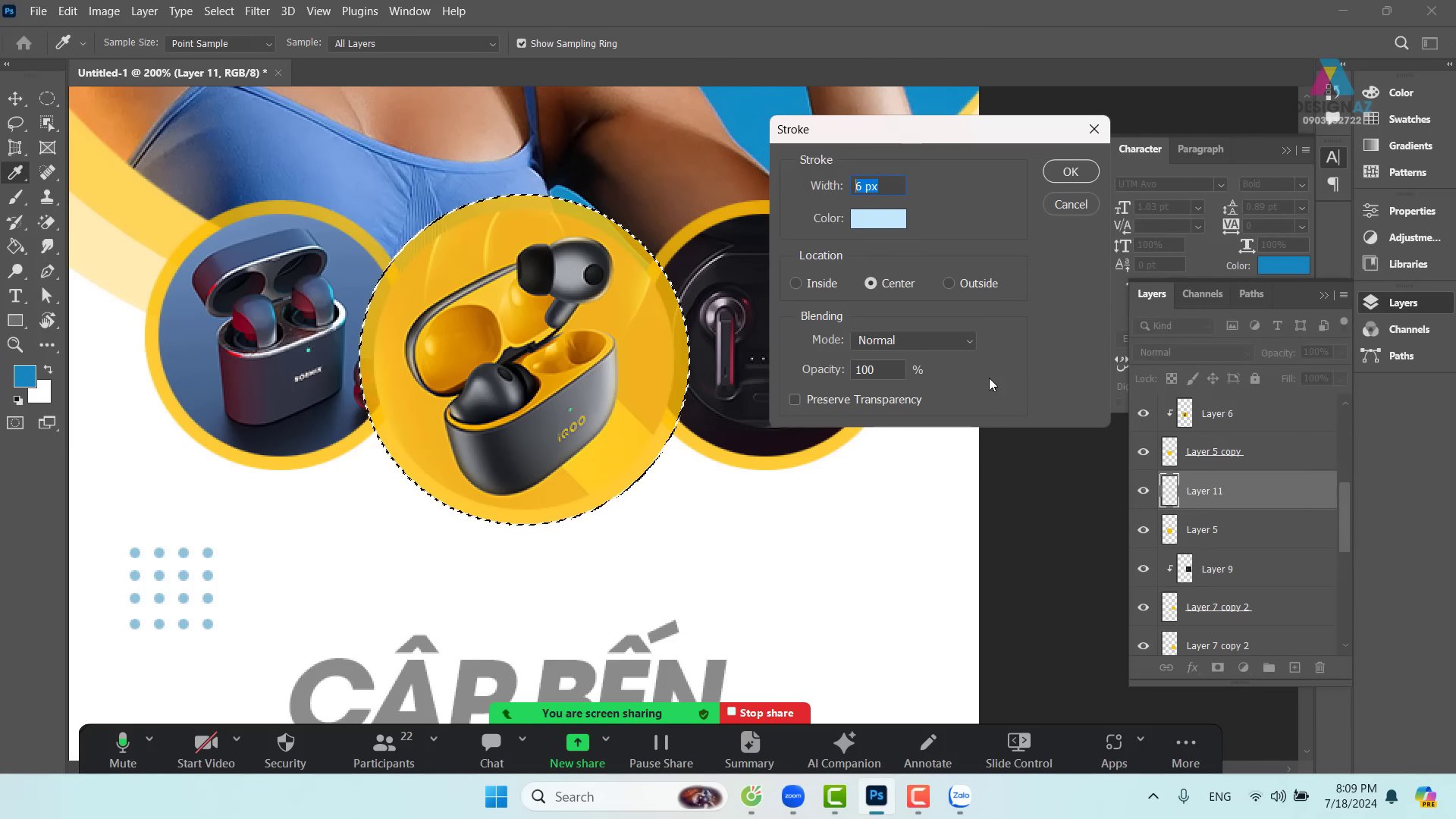
pyautogui.write('3')
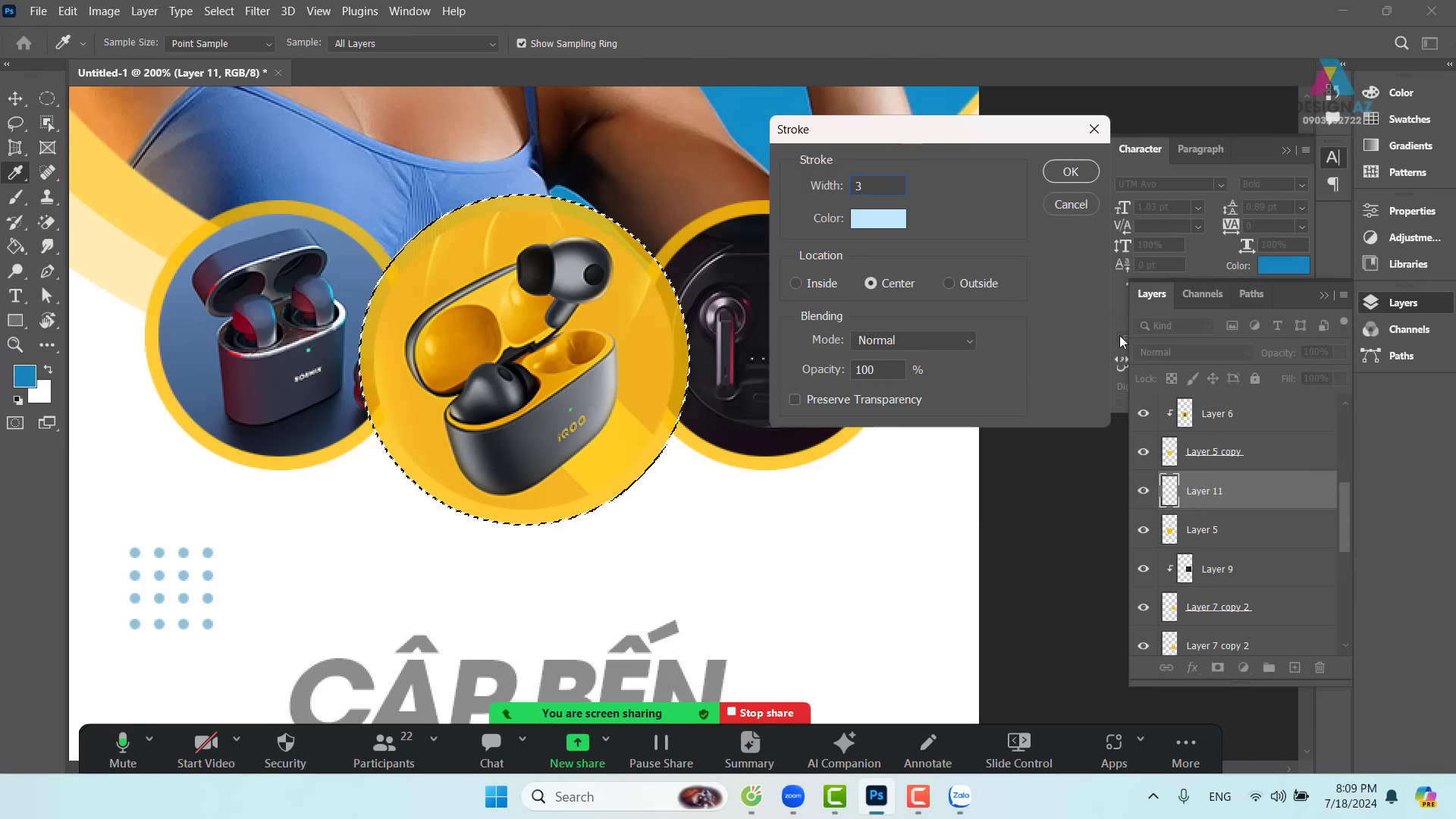
pyautogui.click(1070, 172)
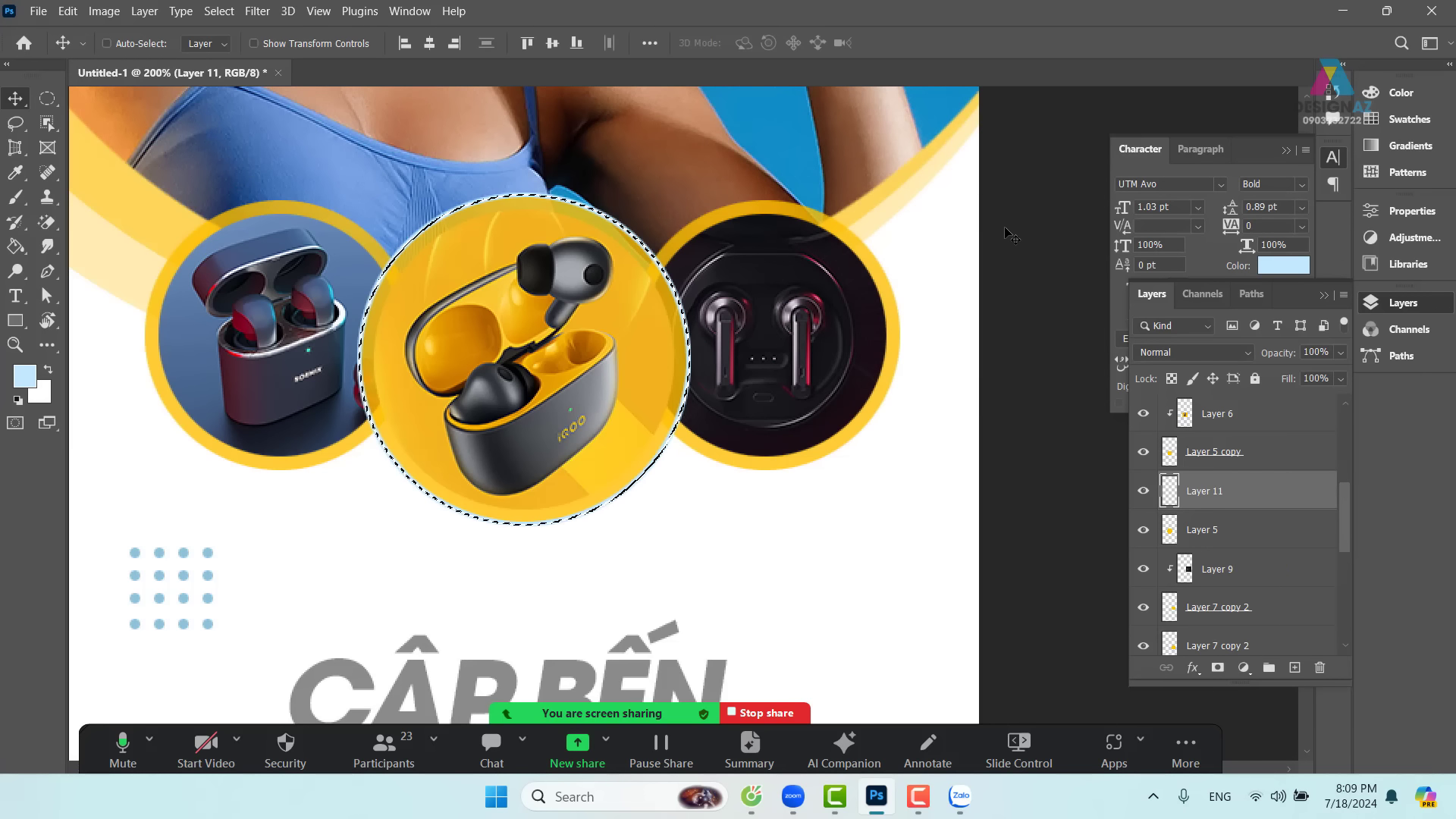
pyautogui.hotkey('ctrl', 'd')
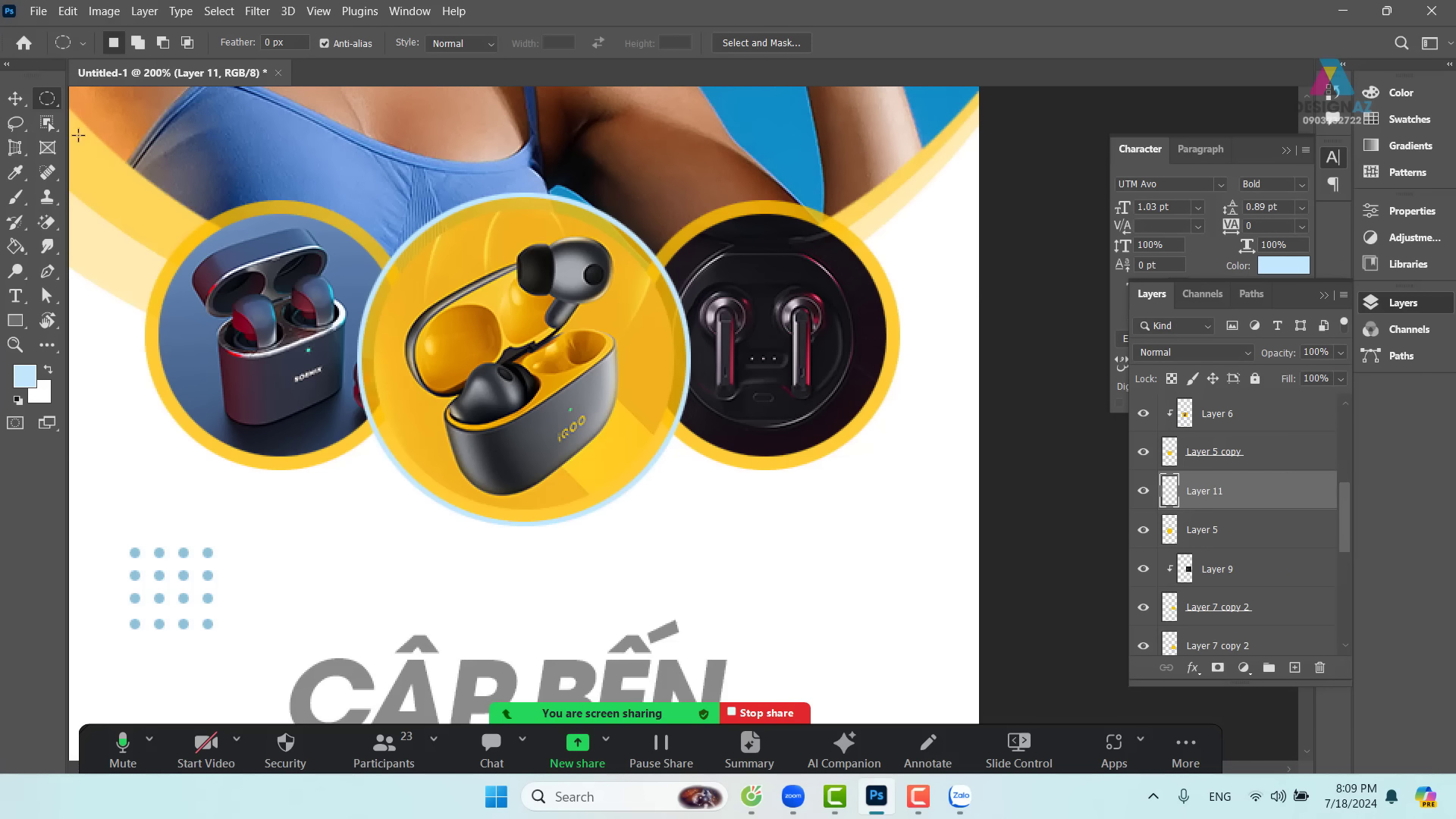
# - Select the light blue ring around the centre circle (Layer 11) and delete its layer
pyautogui.click(14, 98)
pyautogui.moveTo(680, 284); pyautogui.dragTo(634, 239)
pyautogui.rightClick(629, 238)
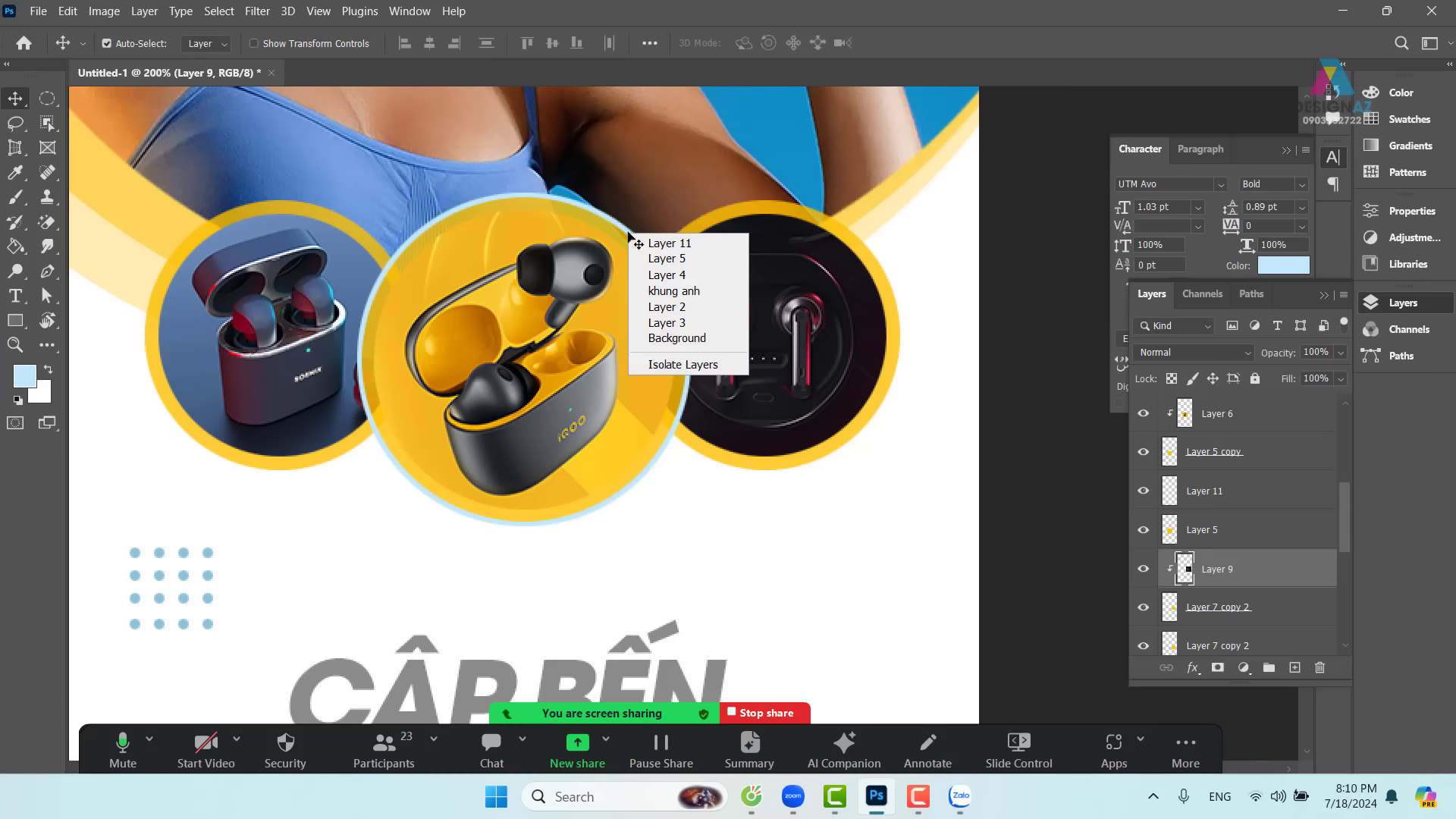
pyautogui.click(106, 44)
pyautogui.click(107, 44)
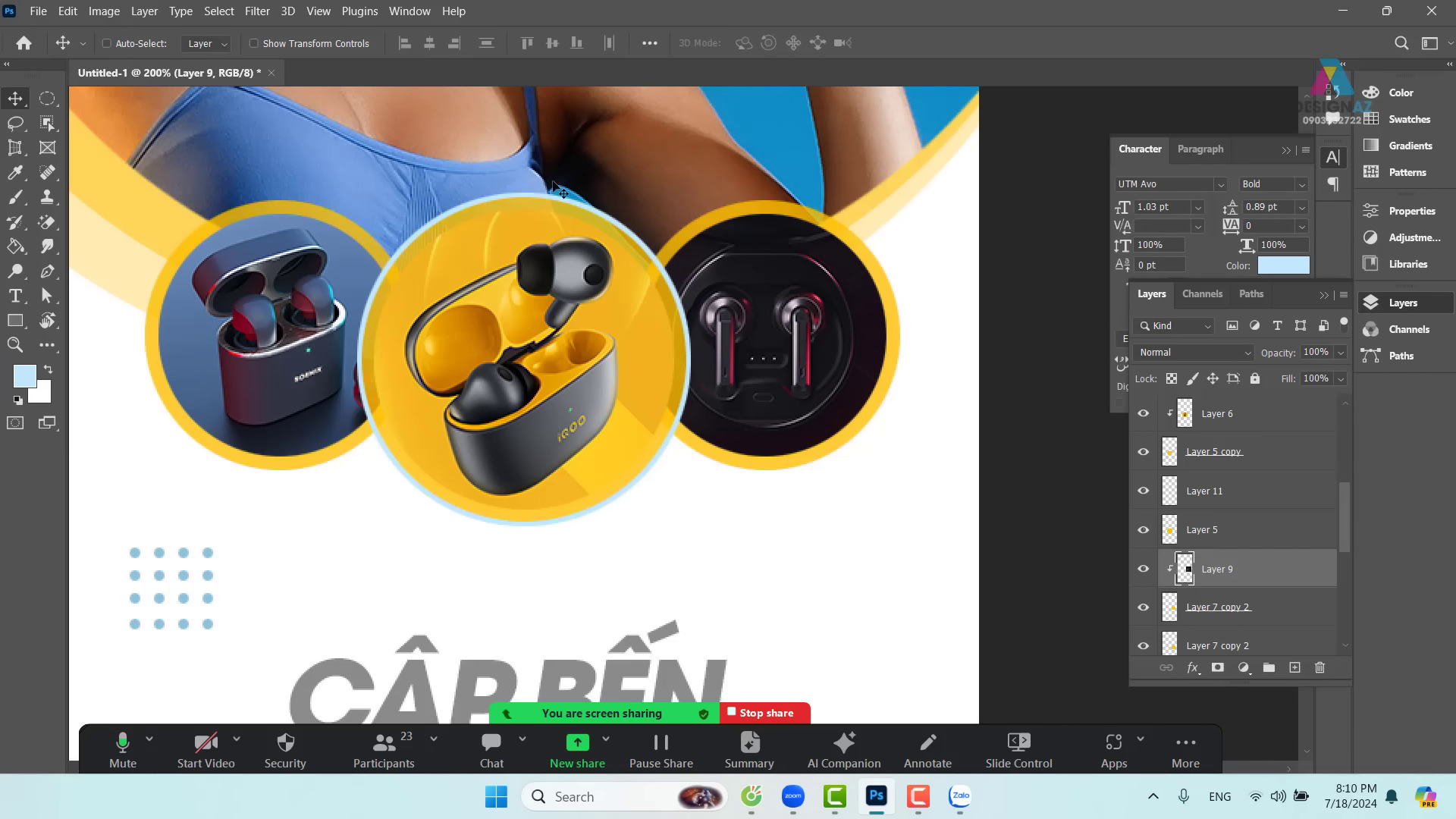
pyautogui.rightClick(598, 214)
pyautogui.click(615, 224)
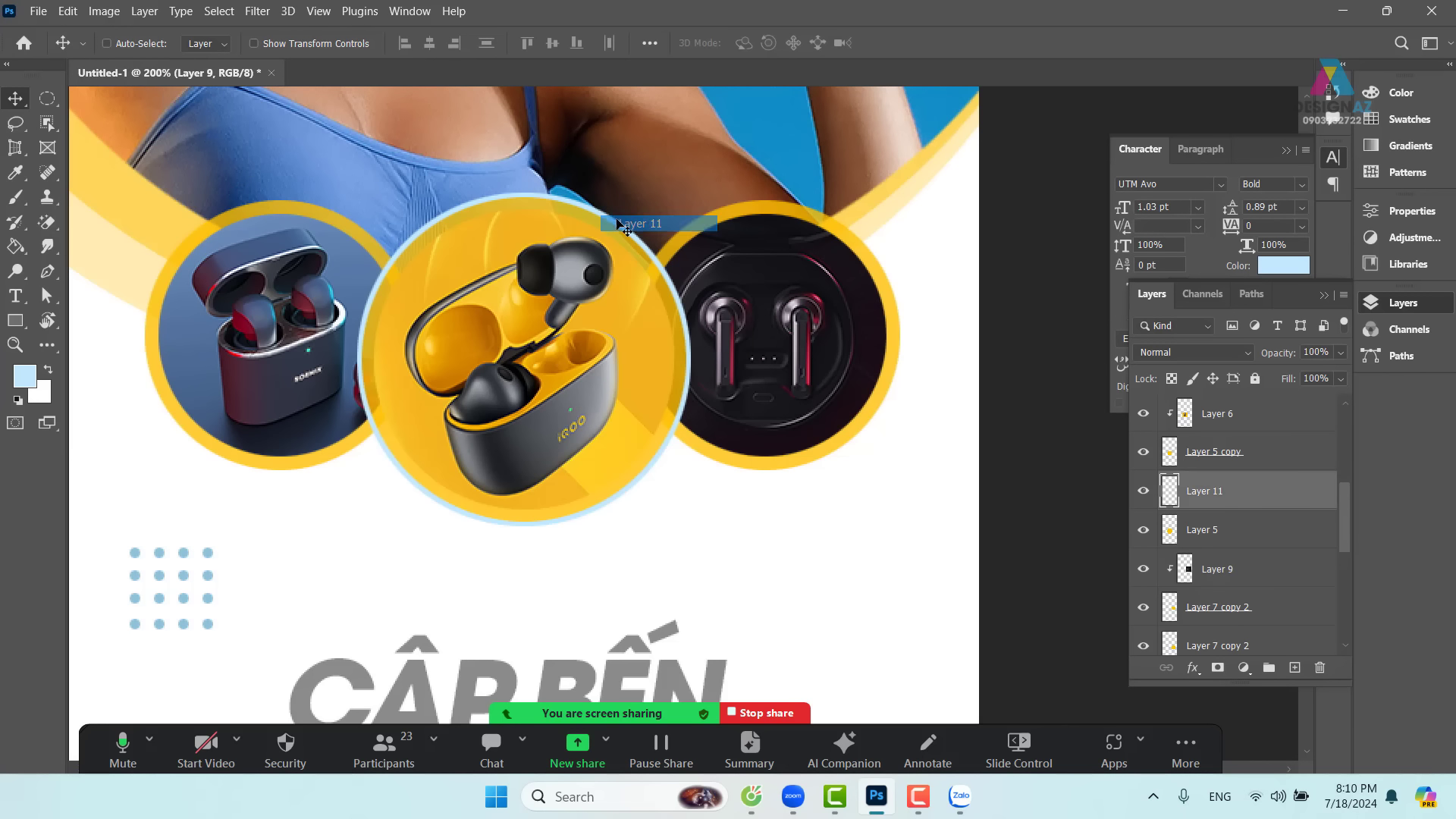
pyautogui.moveTo(615, 222); pyautogui.dragTo(634, 187)
pyautogui.hotkey('ctrl', 'z')
pyautogui.moveTo(688, 348); pyautogui.dragTo(680, 268)
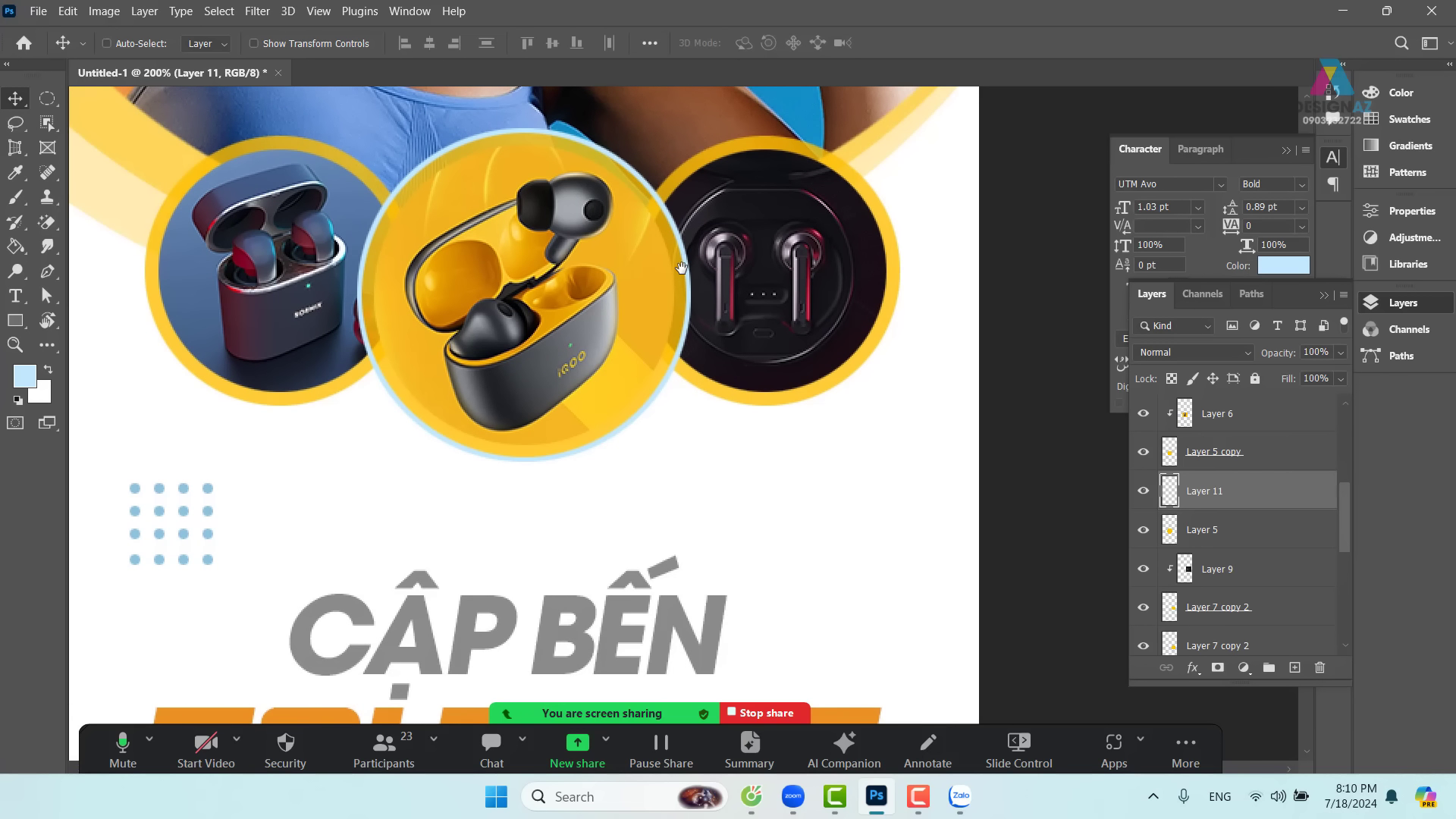
pyautogui.press('Delete')
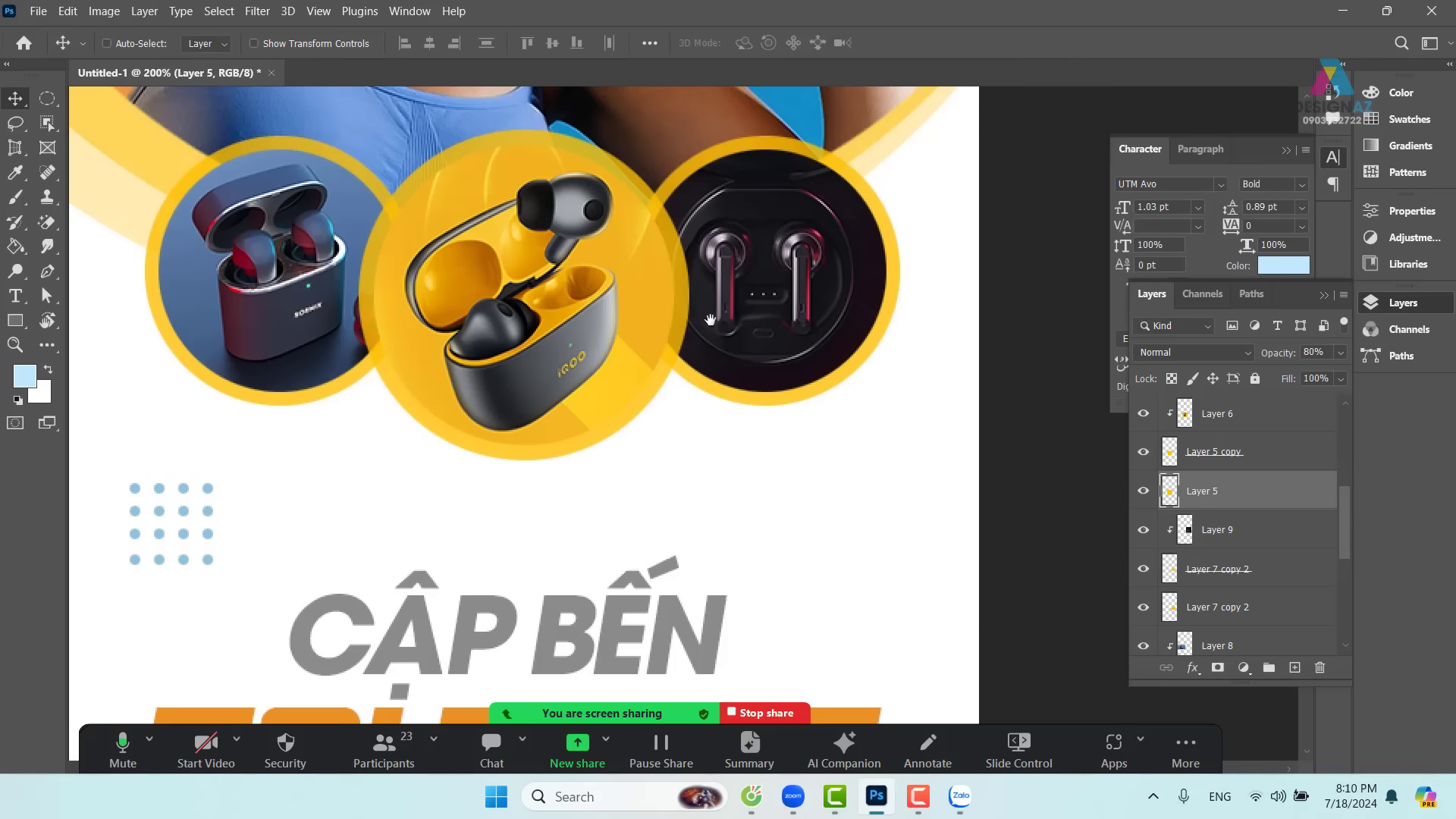
# - Draw a circular selection slightly larger than the centre earphone circle and concentric with it, and add a new layer above Layer 5
pyautogui.moveTo(709, 321); pyautogui.dragTo(664, 395)
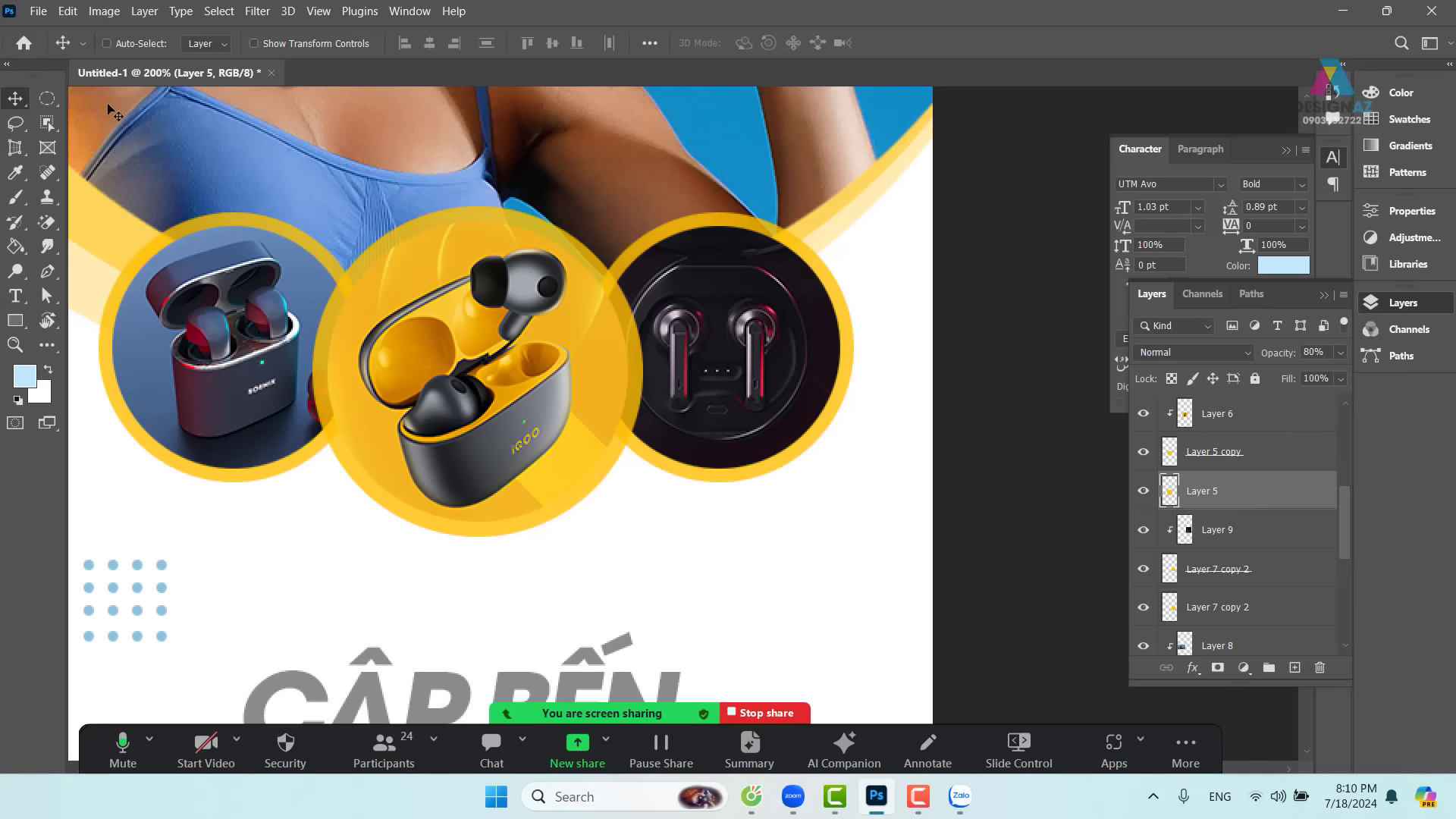
pyautogui.press('m')
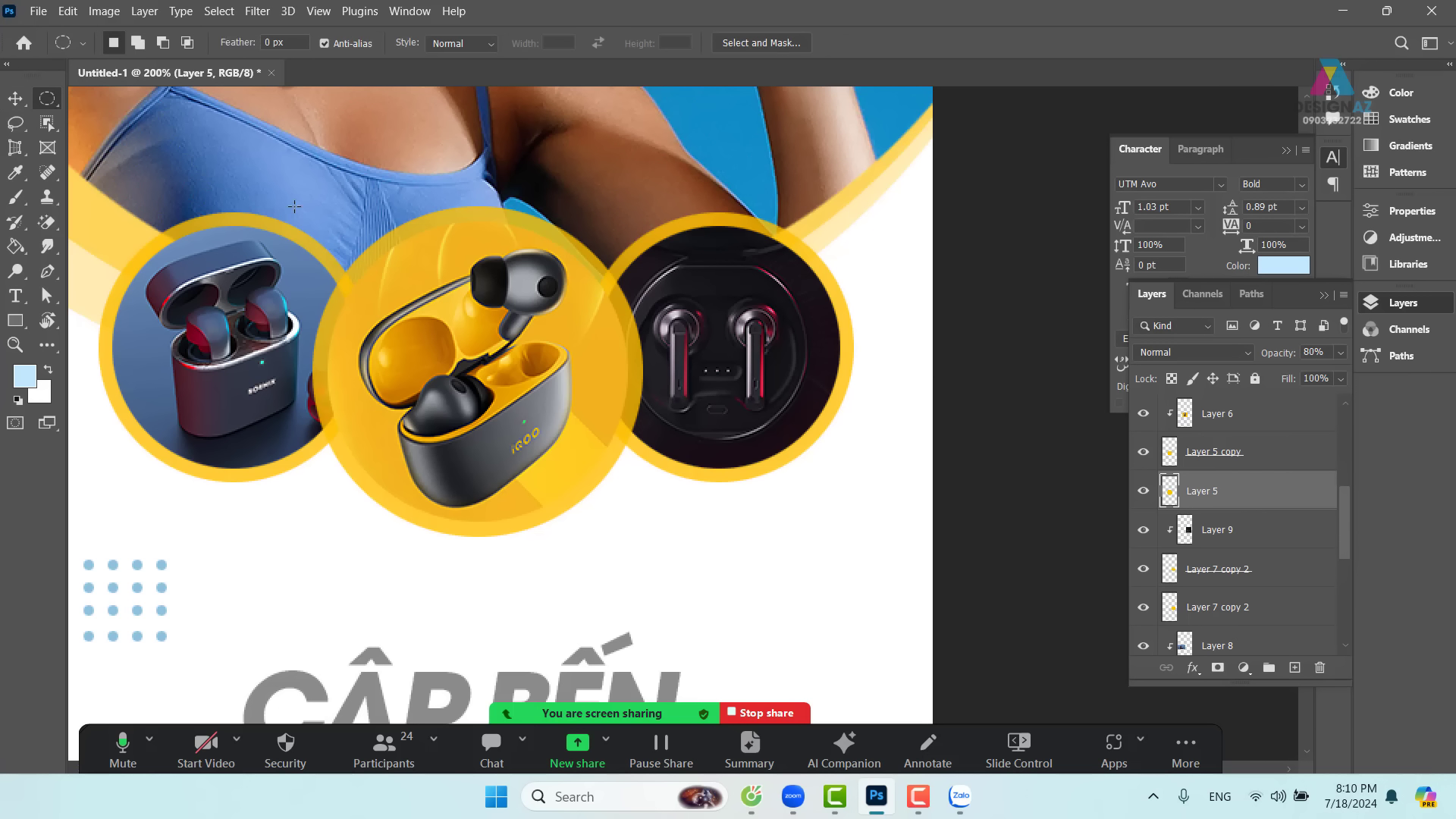
pyautogui.moveTo(294, 205); pyautogui.dragTo(744, 551)
pyautogui.press('space')
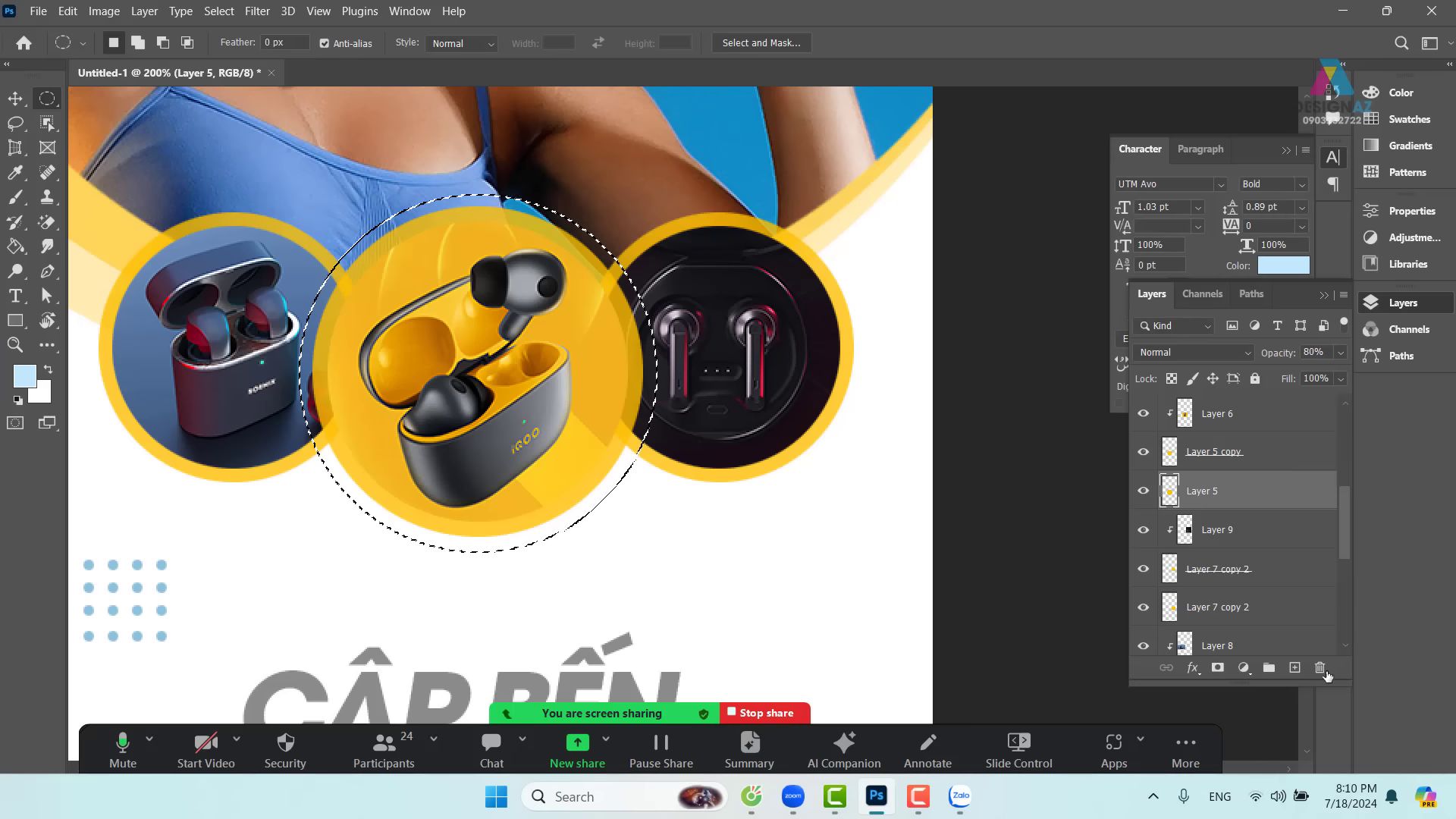
pyautogui.click(1294, 667)
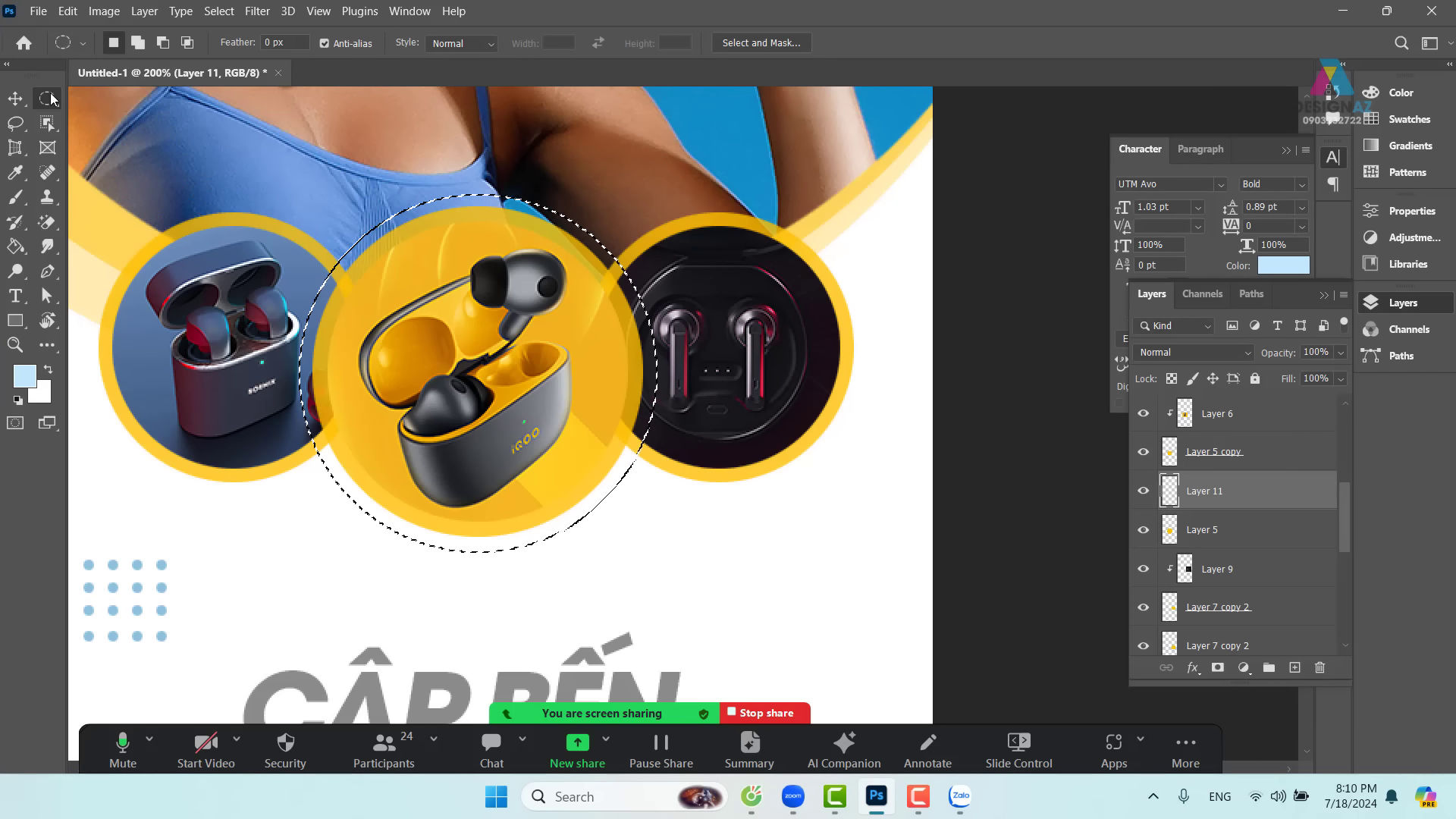
# - Stroke the larger circular selection with a 2 px light blue line centred on its edge and deselect
pyautogui.rightClick(616, 292)
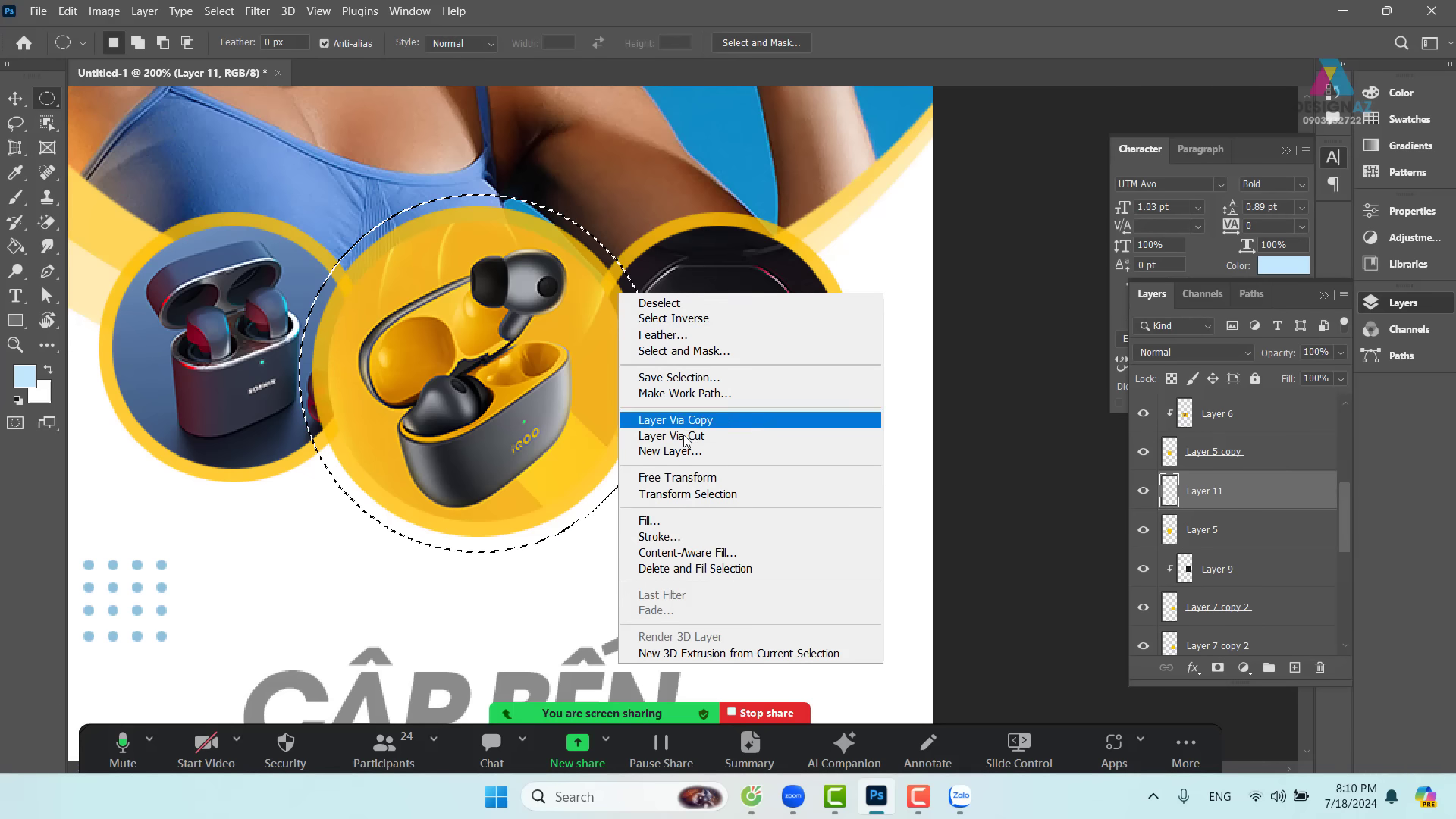
pyautogui.click(711, 535)
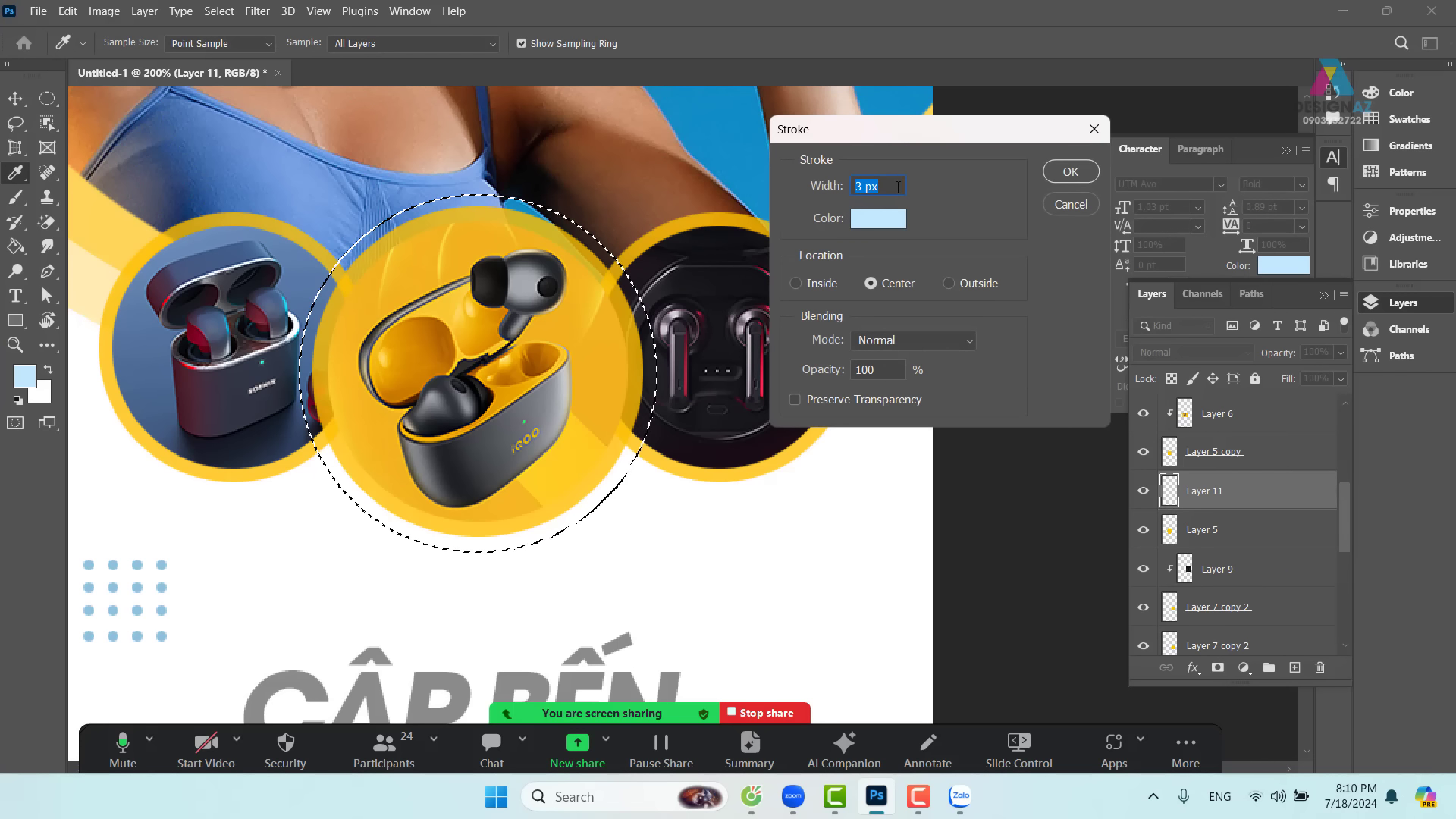
pyautogui.write('2')
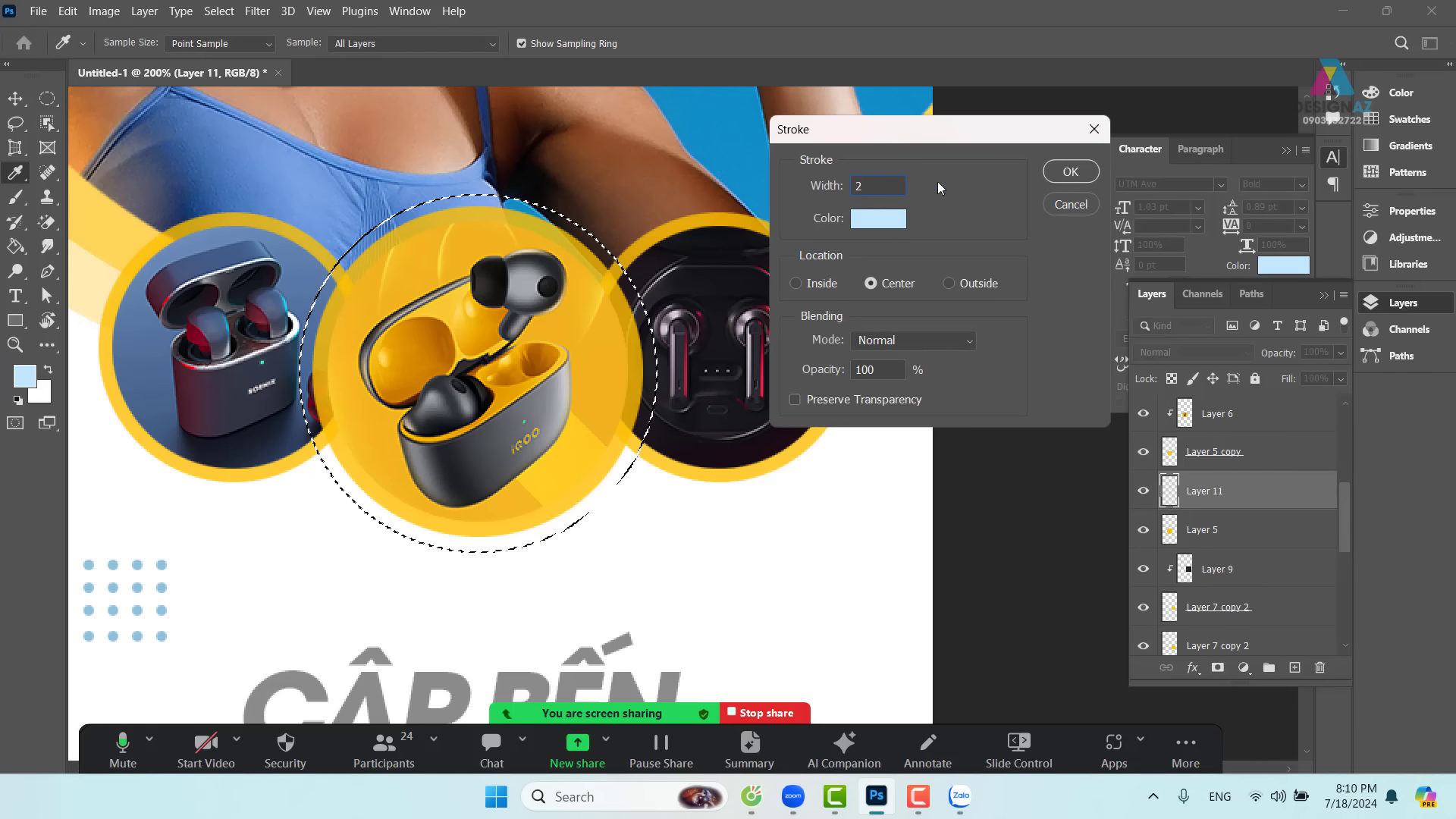
pyautogui.click(1069, 172)
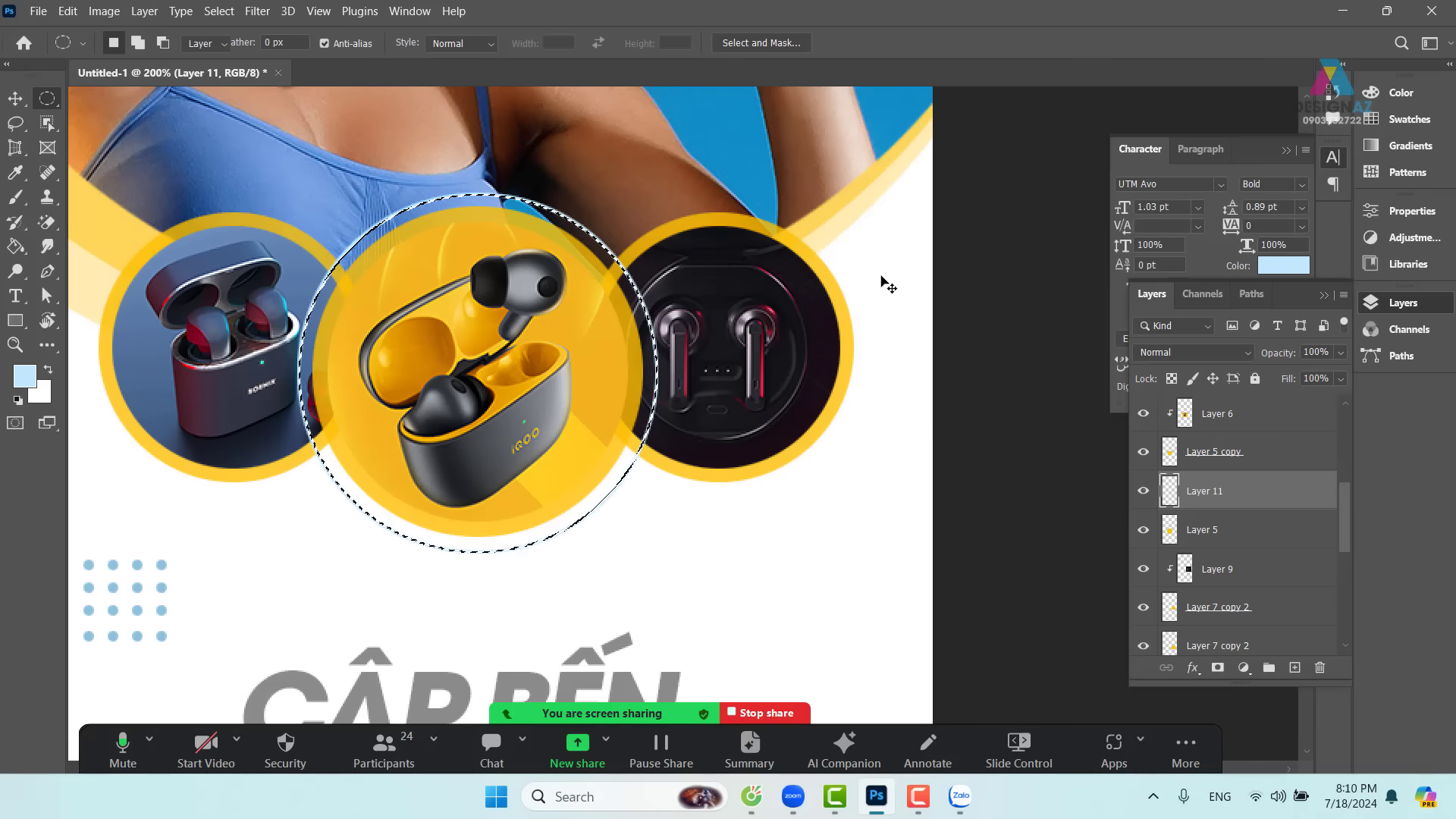
pyautogui.hotkey('ctrl', 'd')
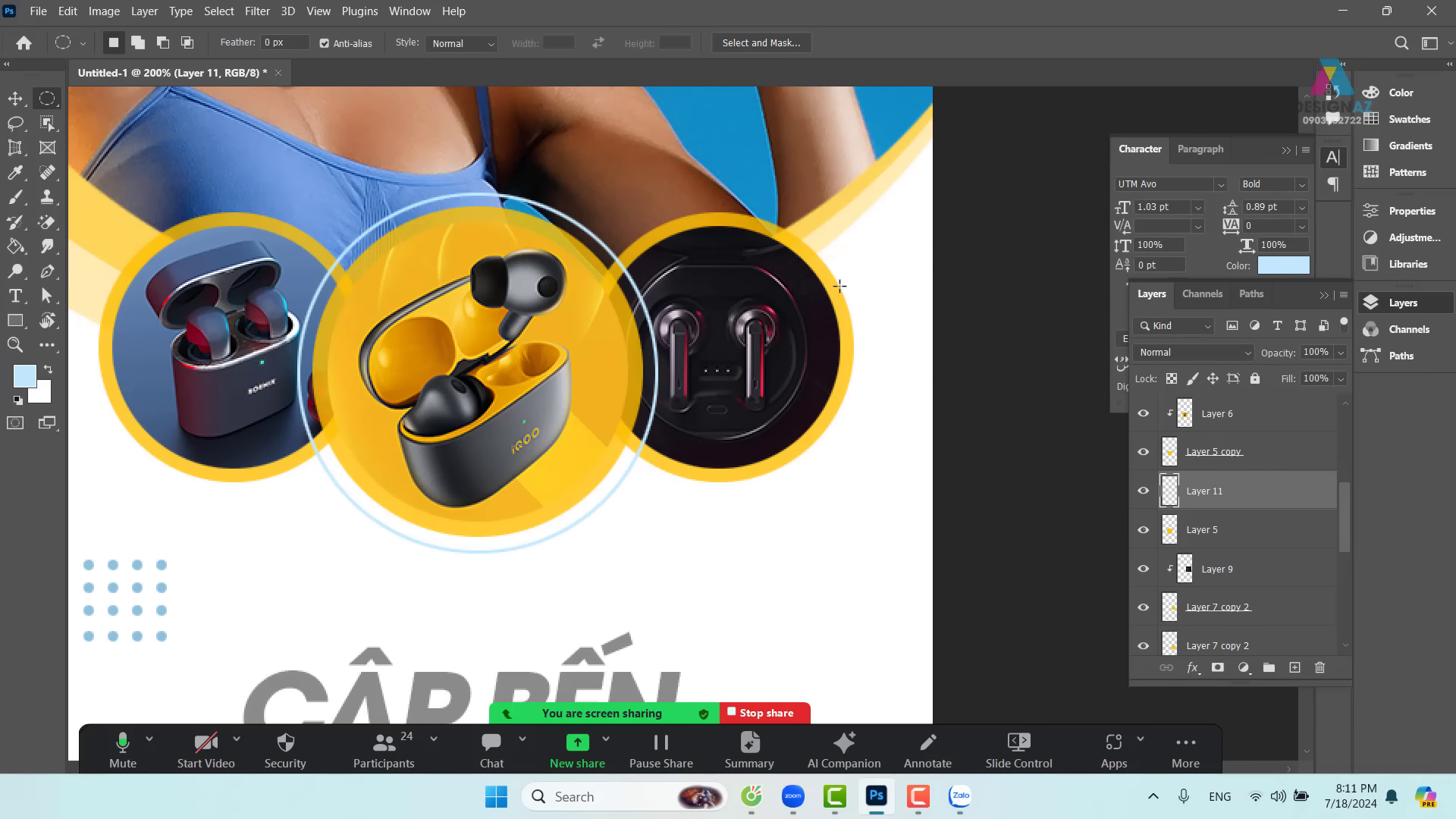
# - Erase the right-hand part of the light blue ring around the centre earphone circle using a rectangular selection, and deselect
pyautogui.rightClick(47, 99)
pyautogui.click(114, 99)
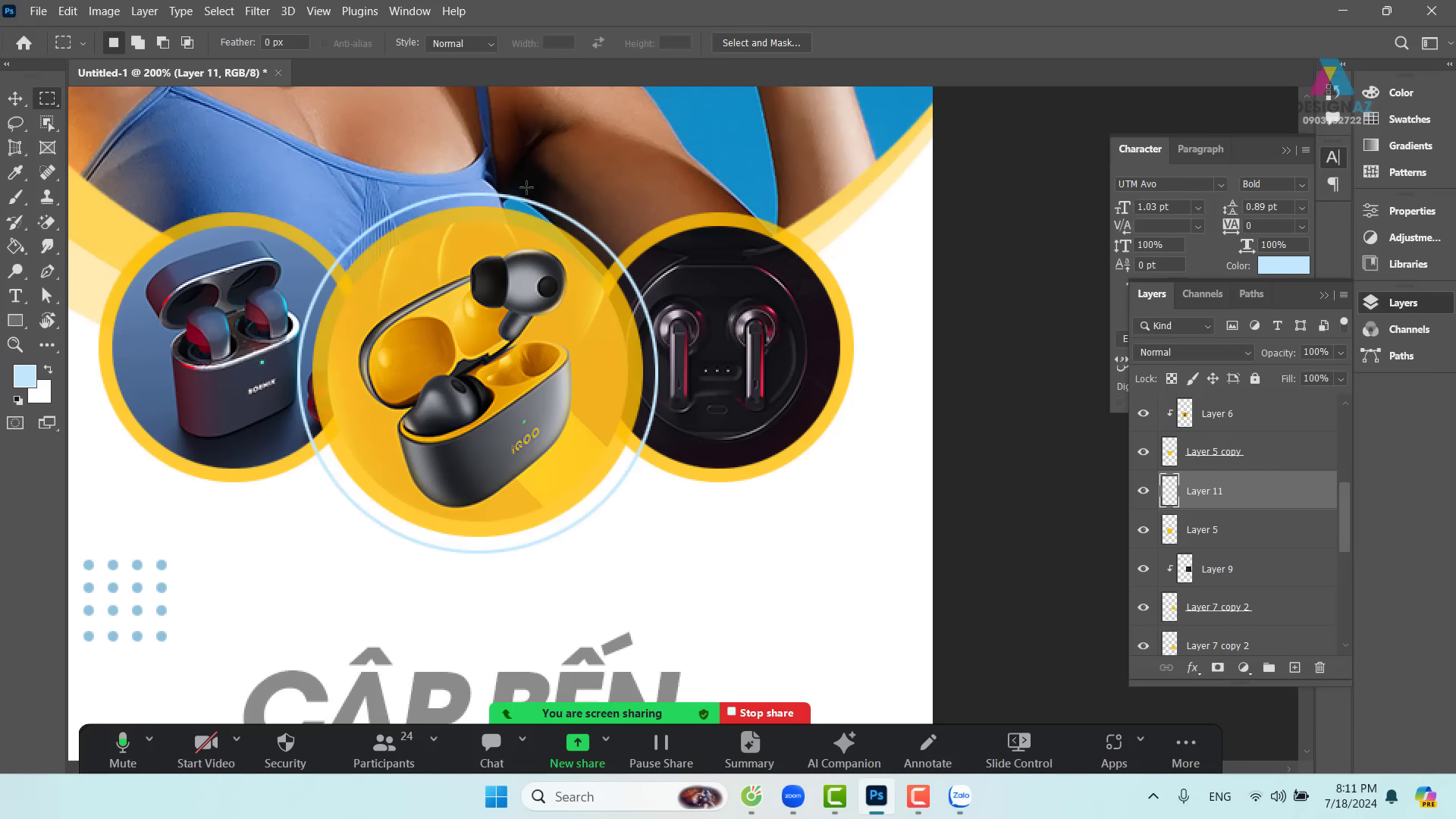
pyautogui.moveTo(526, 186); pyautogui.dragTo(834, 513)
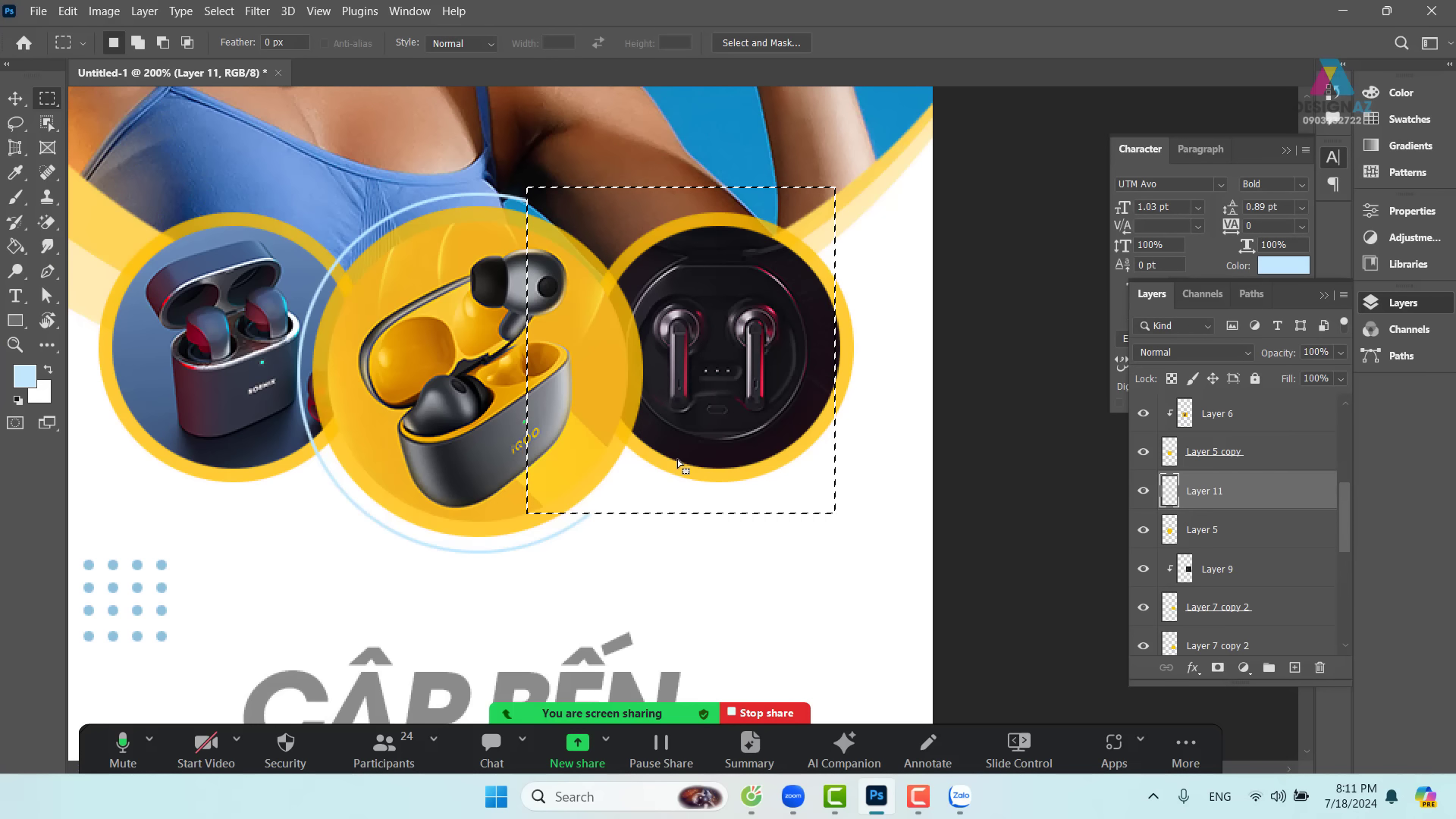
pyautogui.hotkey('ctrl', 'd')
# - Add a small circle filled with light blue at the upper end of the centre arc and deselect
pyautogui.scroll(2, 677, 458)
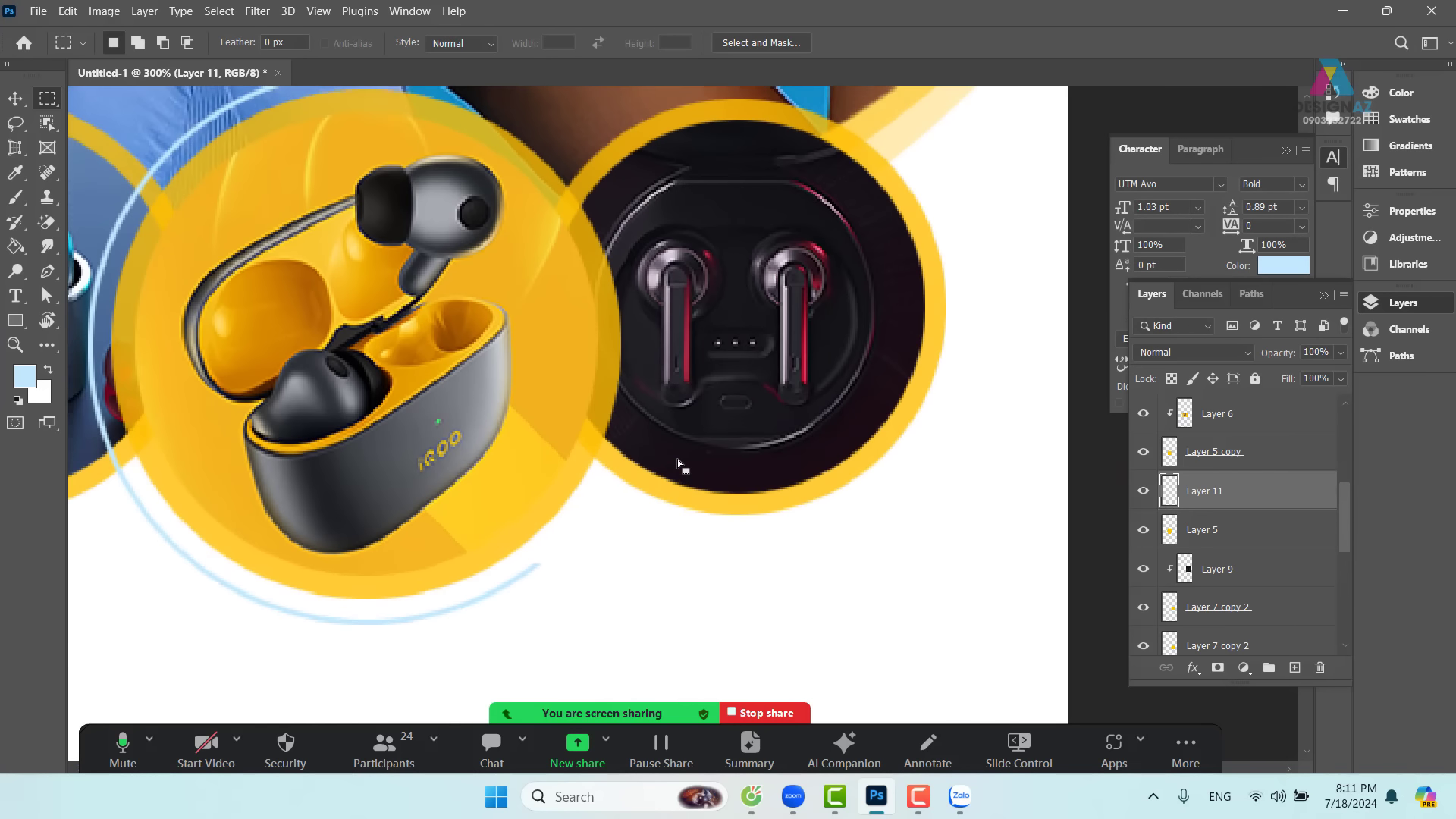
pyautogui.moveTo(592, 328); pyautogui.dragTo(578, 422)
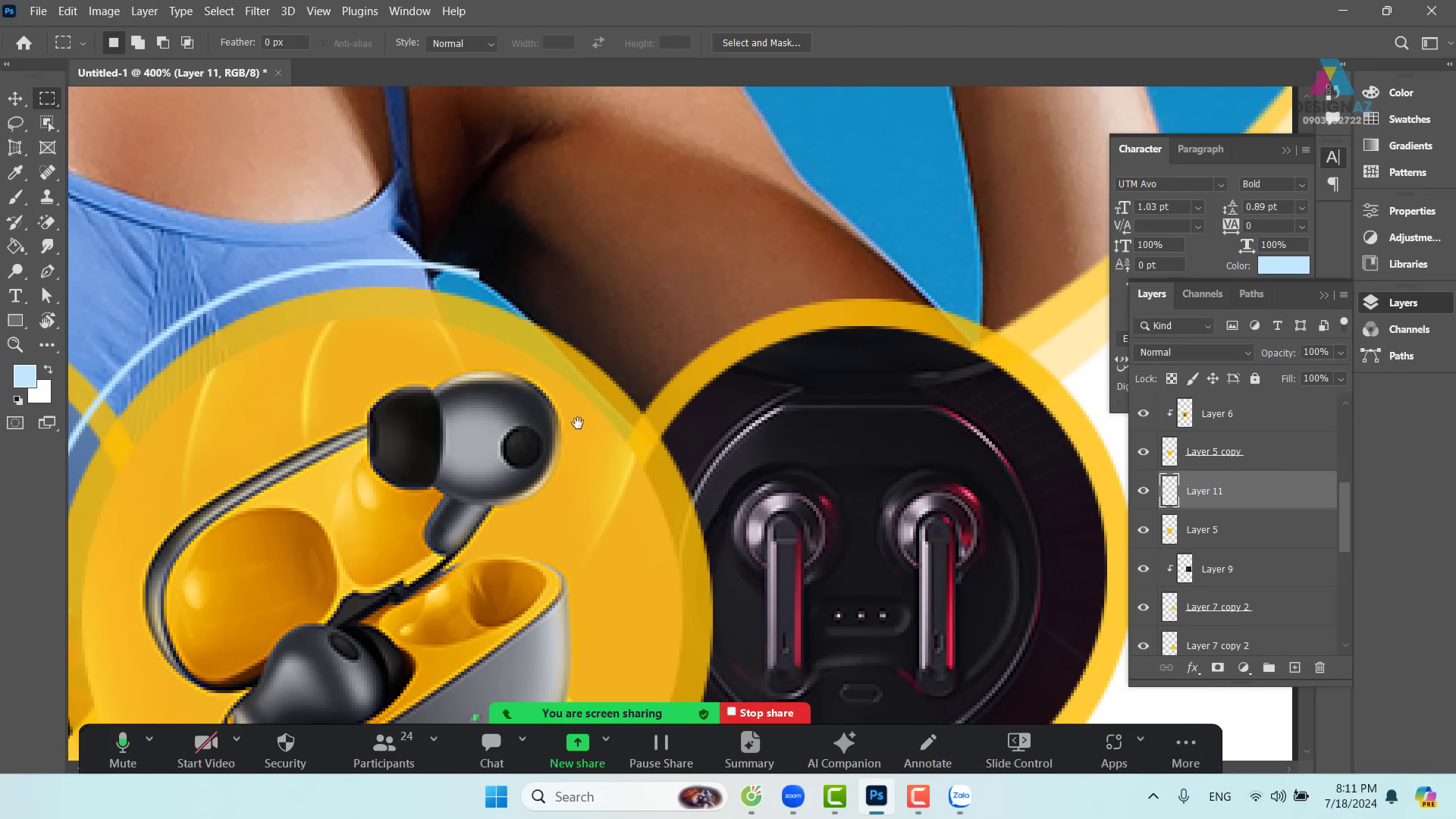
pyautogui.rightClick(47, 98)
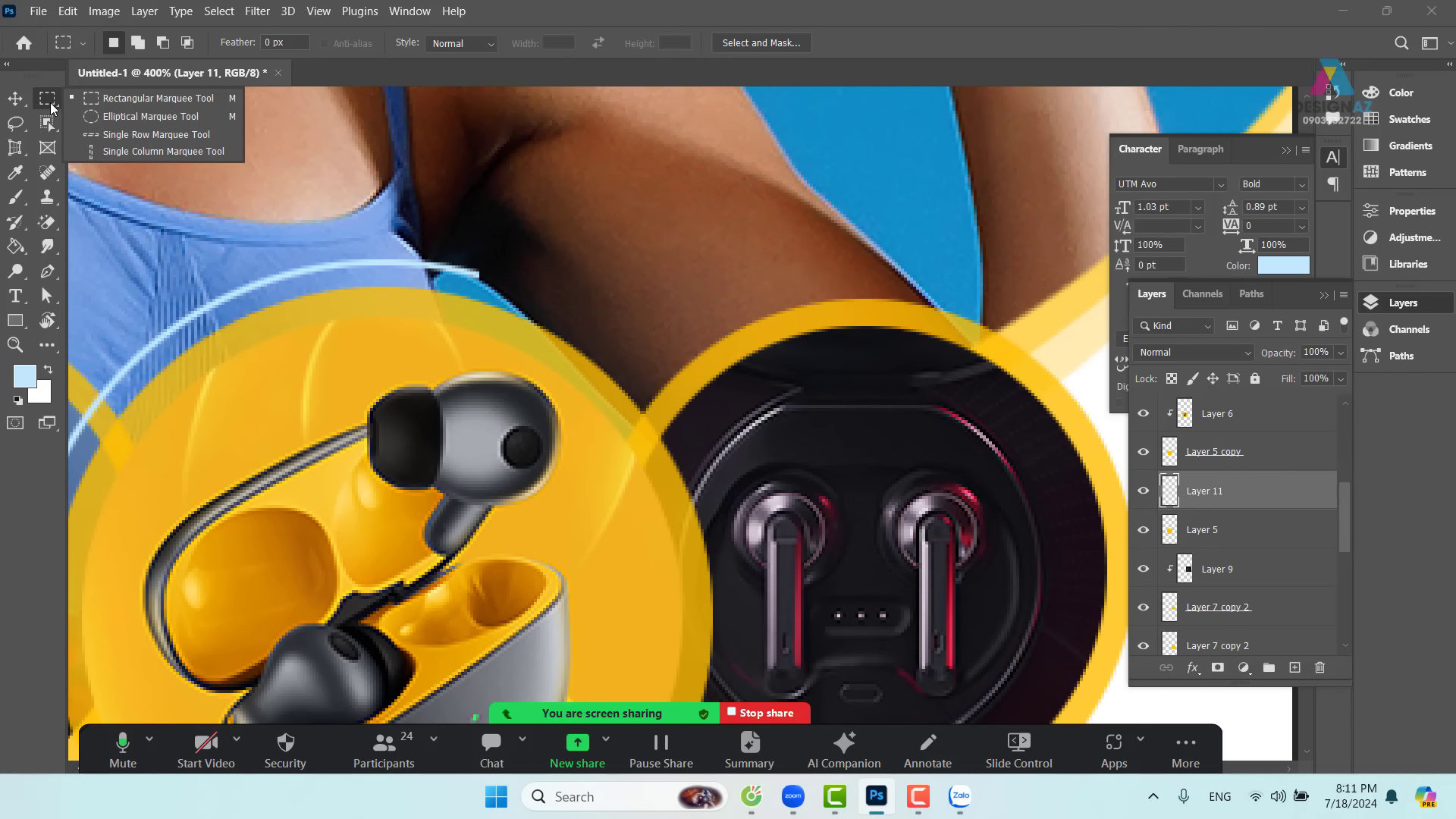
pyautogui.click(114, 116)
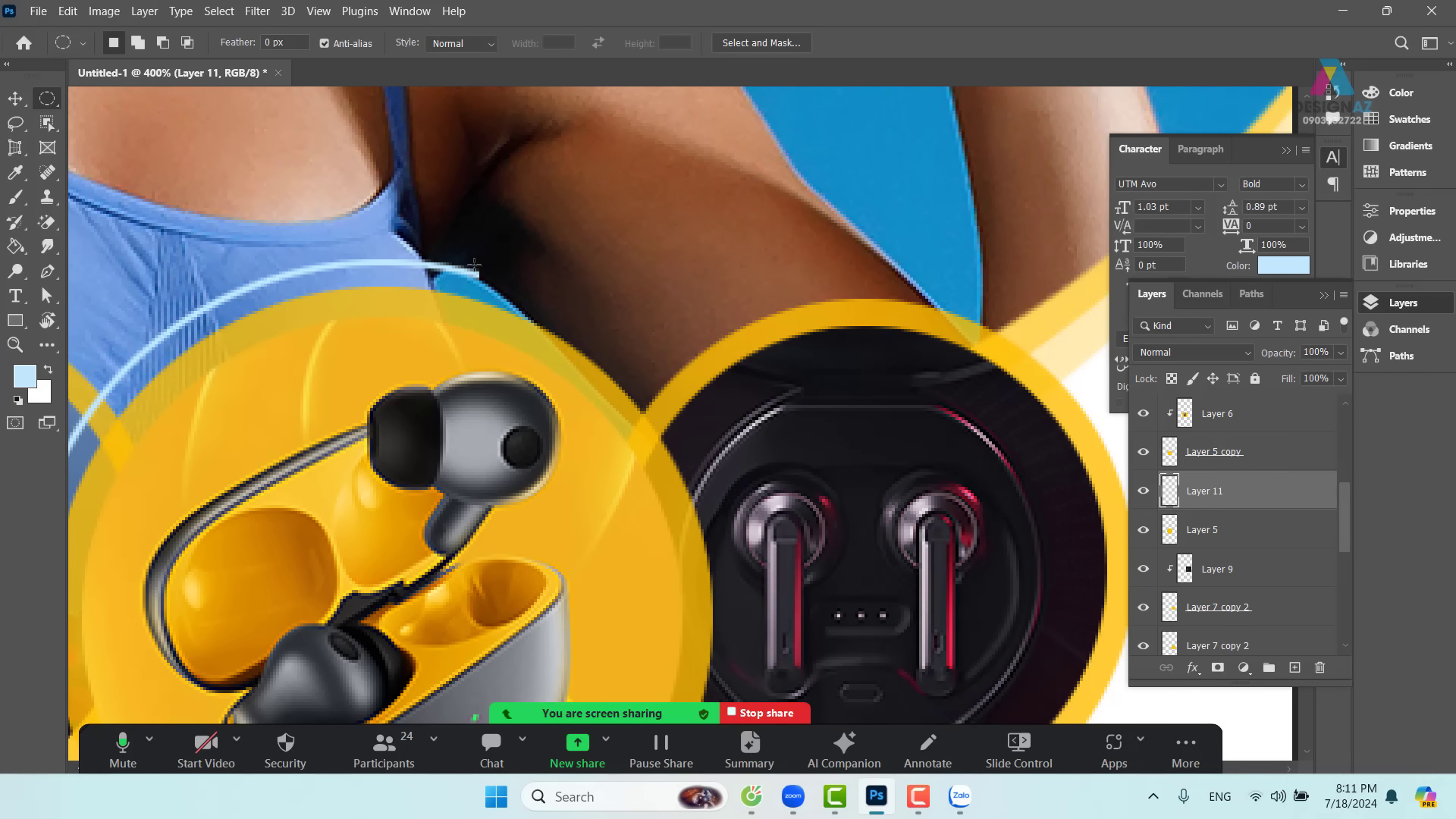
pyautogui.moveTo(474, 264); pyautogui.dragTo(499, 286)
pyautogui.hotkey('alt', 'BackSpace')
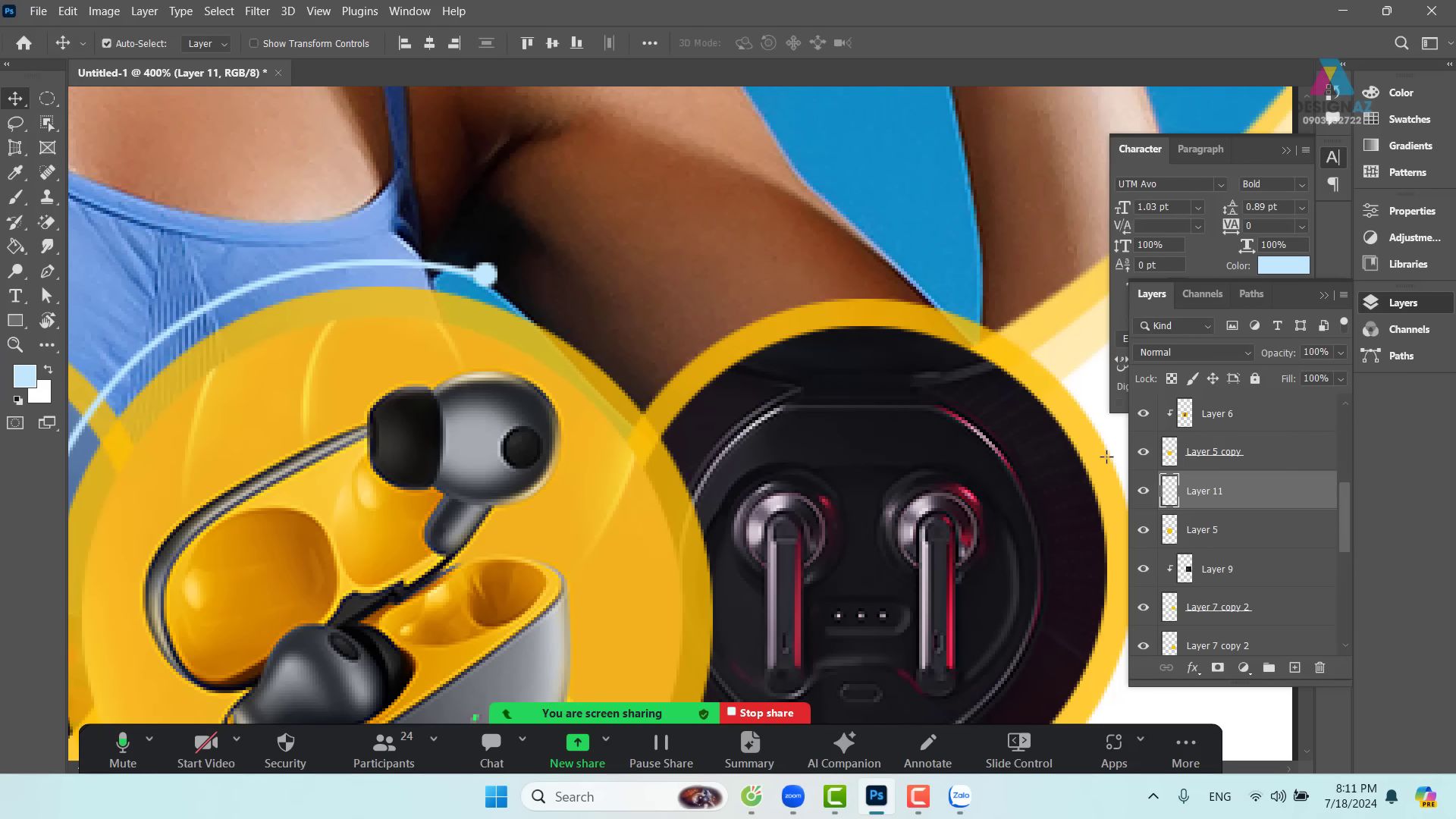
pyautogui.hotkey('ctrl', 'd')
# - Add a matching small light blue filled circle at the lower end of the centre arc and deselect
pyautogui.scroll(-5, 740, 442)
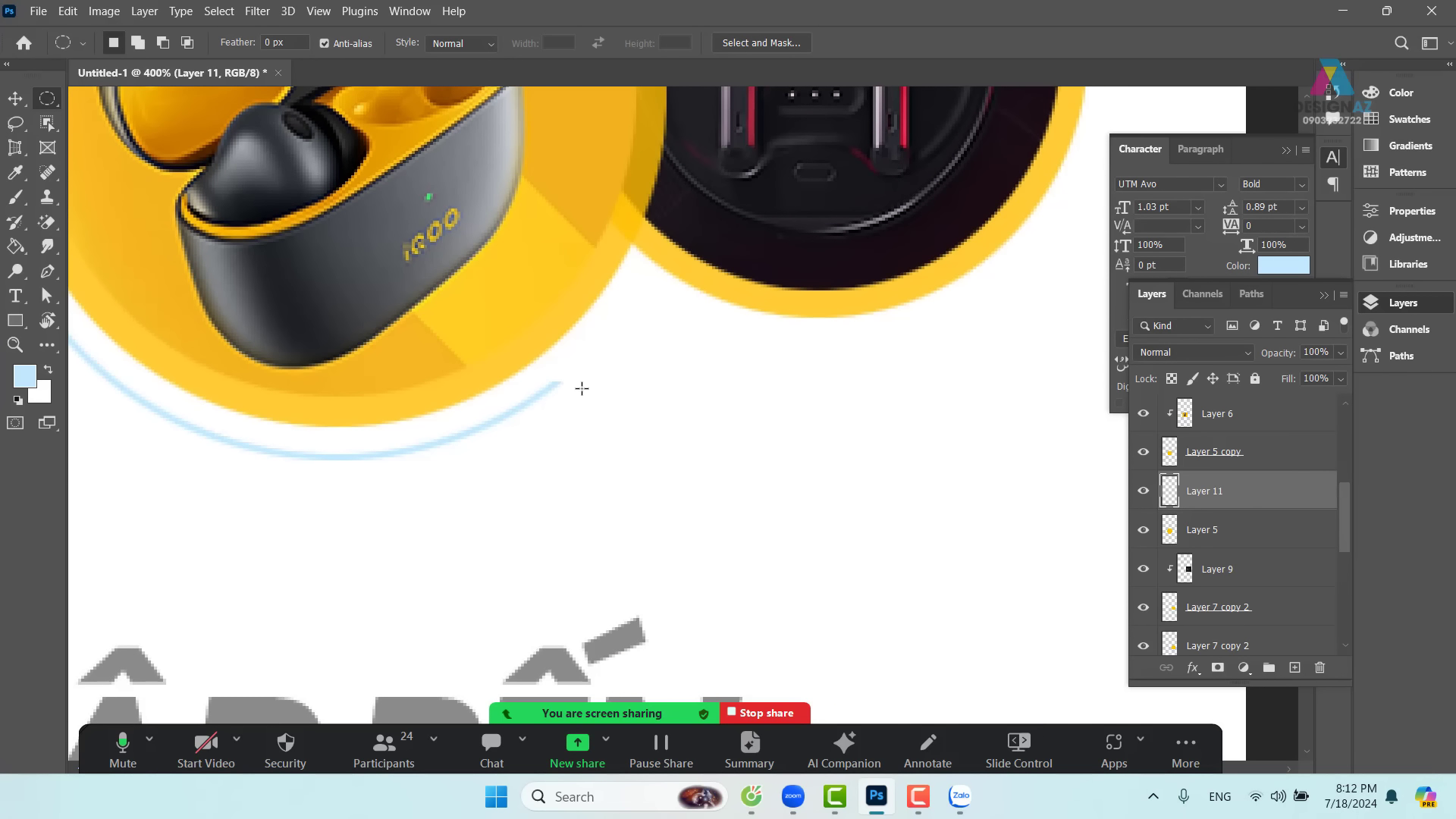
pyautogui.moveTo(546, 367); pyautogui.dragTo(572, 395)
pyautogui.hotkey('alt', 'BackSpace')
pyautogui.press('v')
pyautogui.press('d')
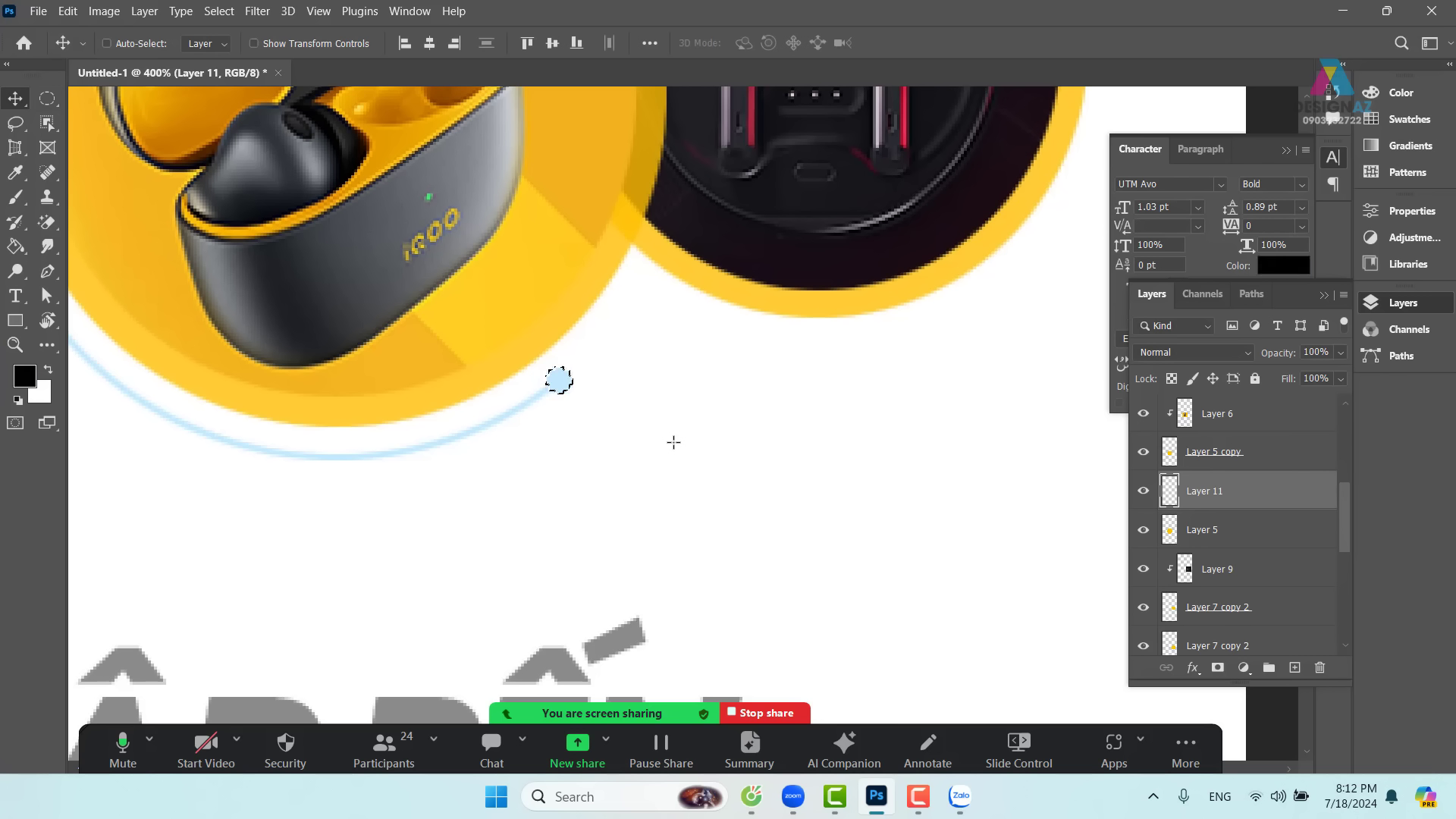
pyautogui.hotkey('ctrl', 'd')
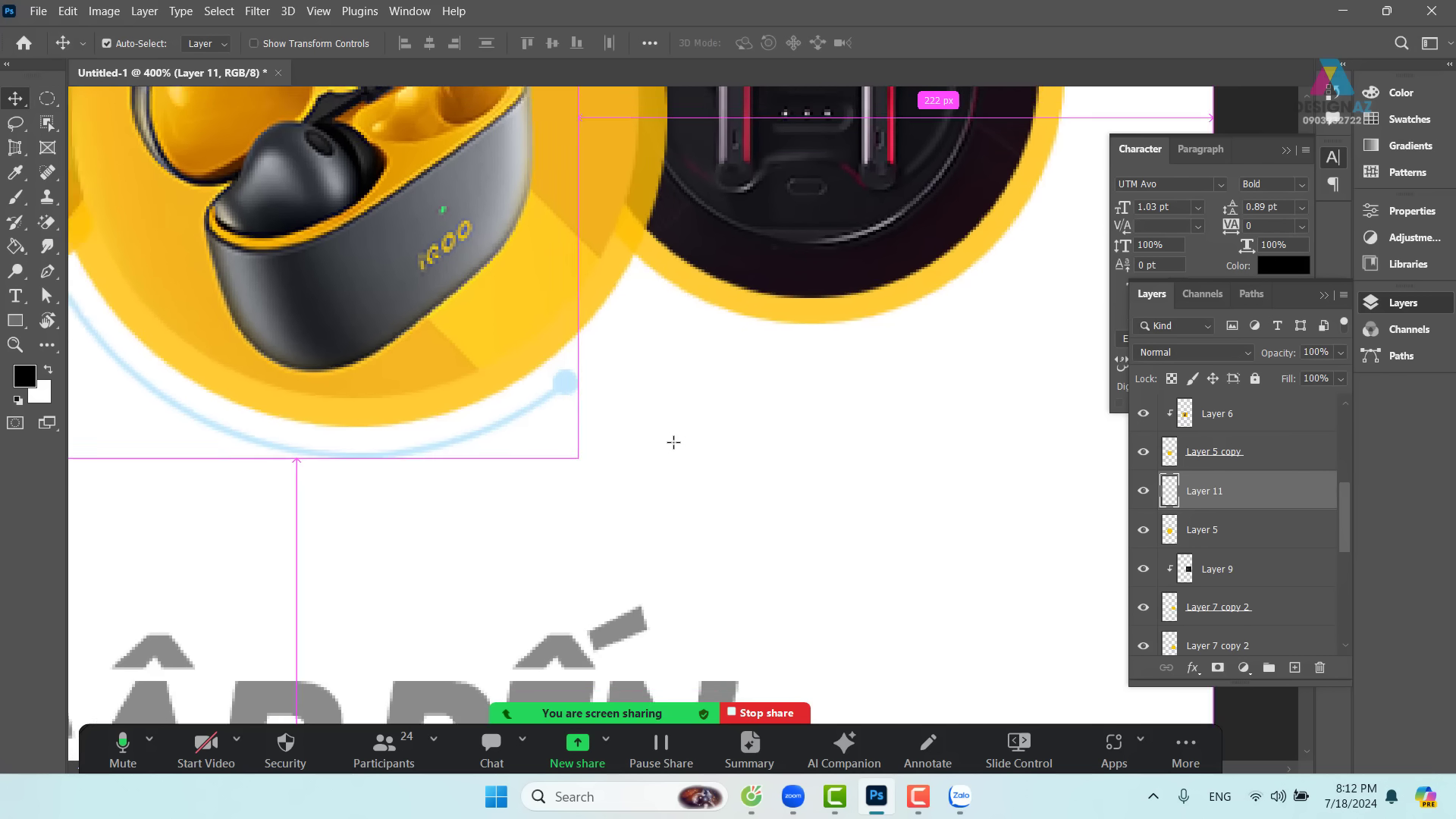
# - Draw a circular selection slightly larger than the right earphone circle and concentric with it, and add a new layer above Layer 11
pyautogui.scroll(-2, 673, 442)
pyautogui.moveTo(586, 370); pyautogui.dragTo(533, 499)
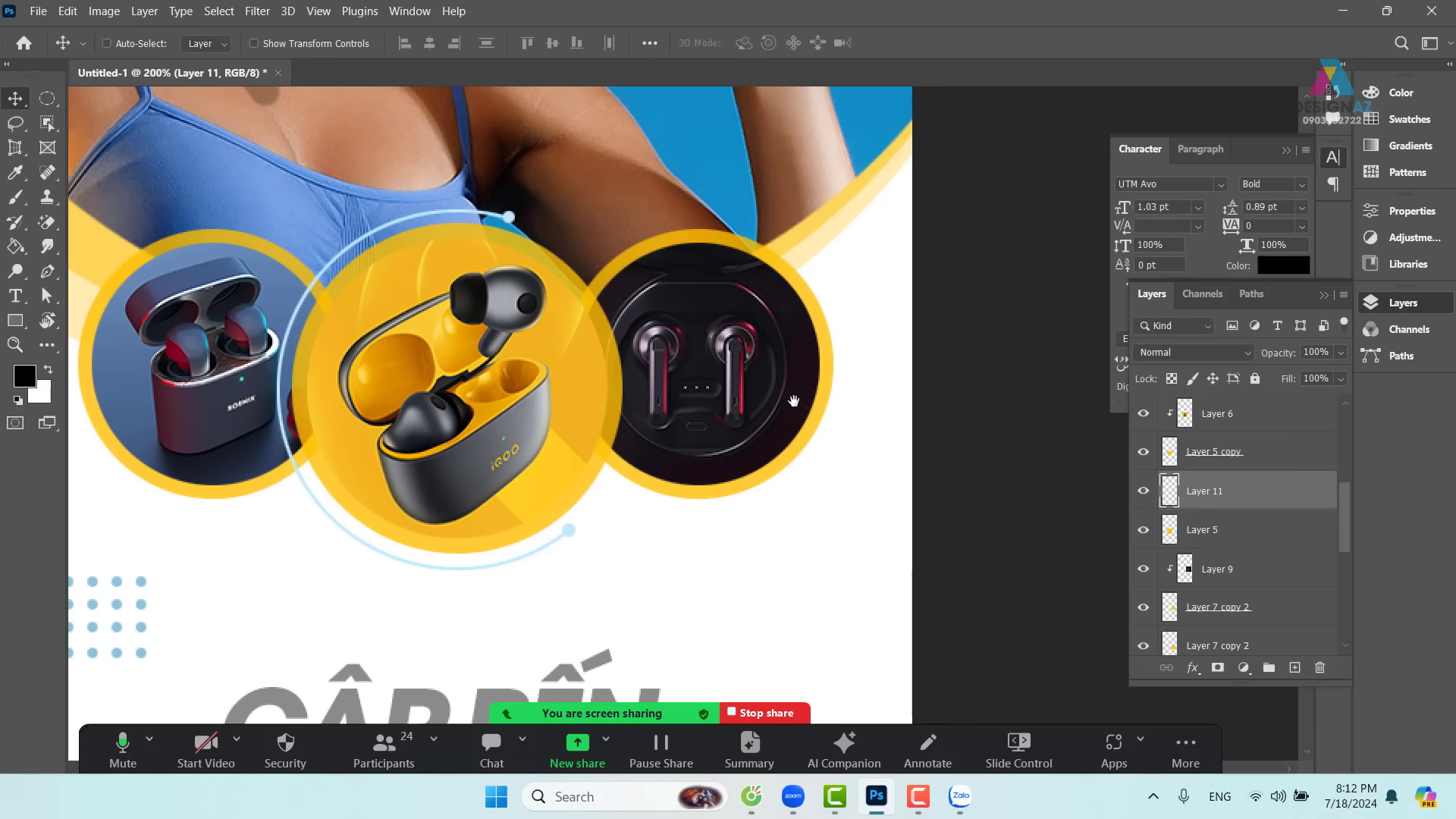
pyautogui.moveTo(794, 401); pyautogui.dragTo(735, 394)
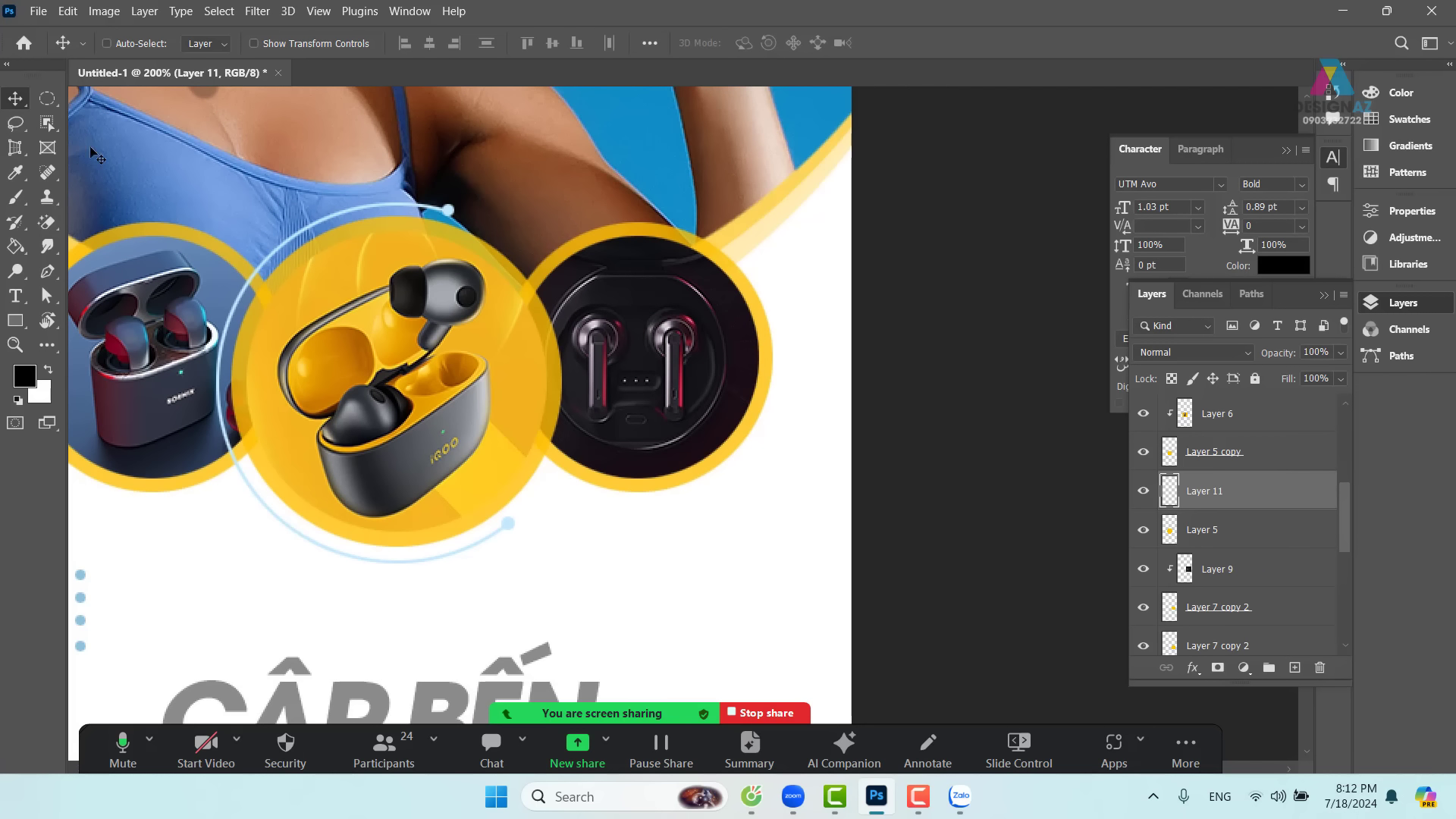
pyautogui.click(47, 98)
pyautogui.moveTo(488, 221); pyautogui.dragTo(784, 545)
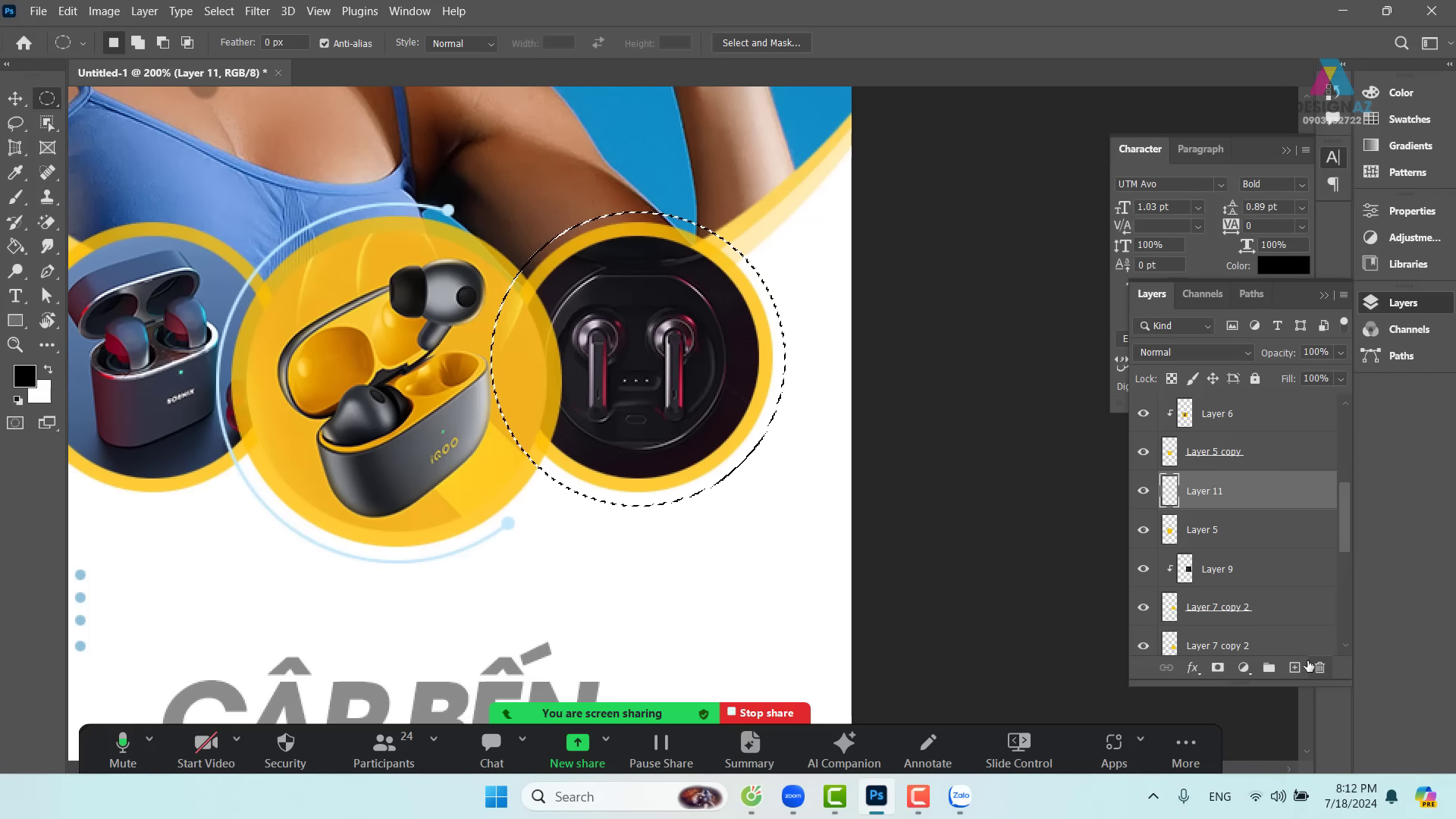
pyautogui.click(1294, 667)
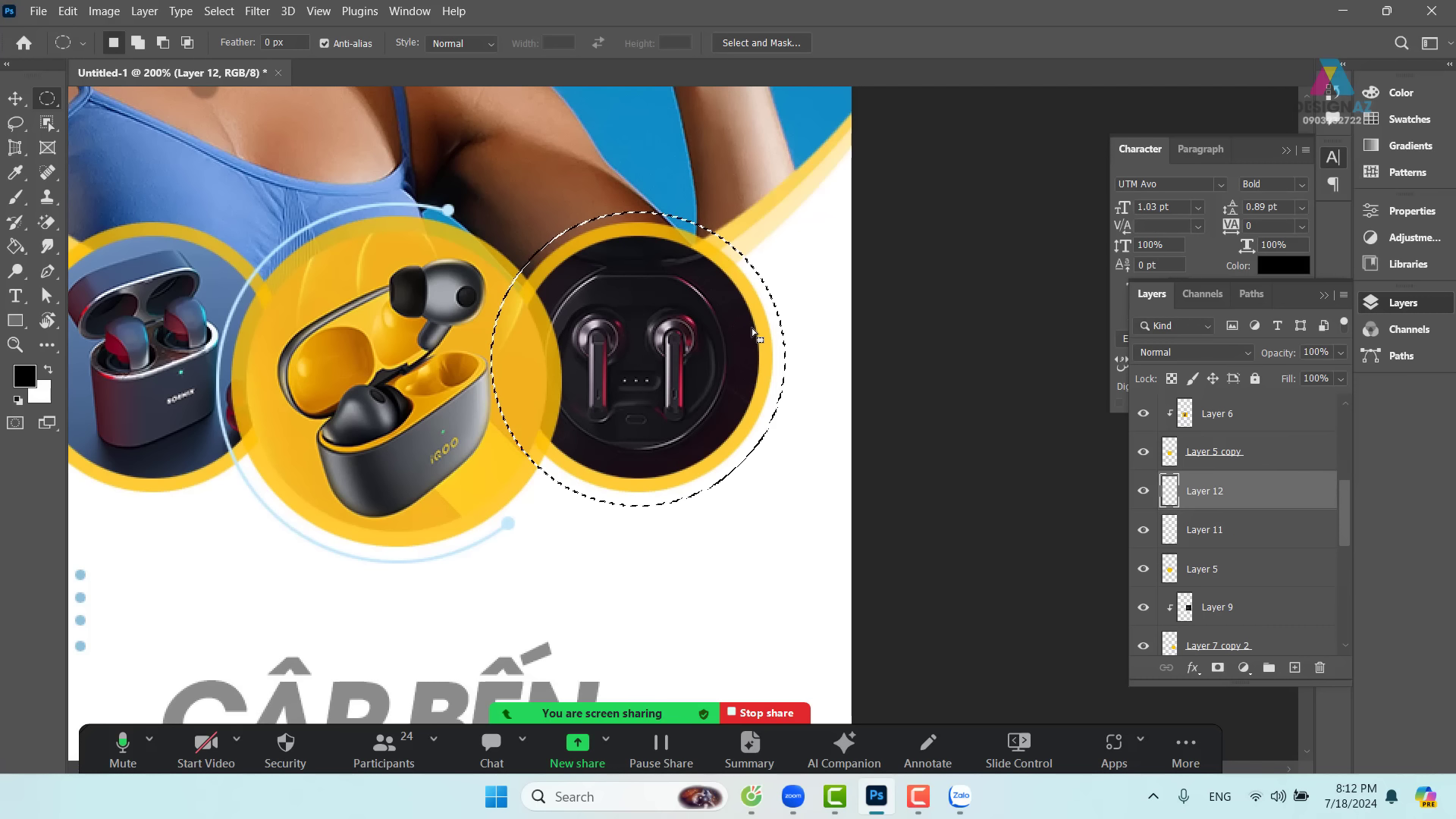
# - Stroke the circular selection 2 px wide, centred, in the light blue sampled from the centre arc's end dot, and deselect
pyautogui.rightClick(703, 303)
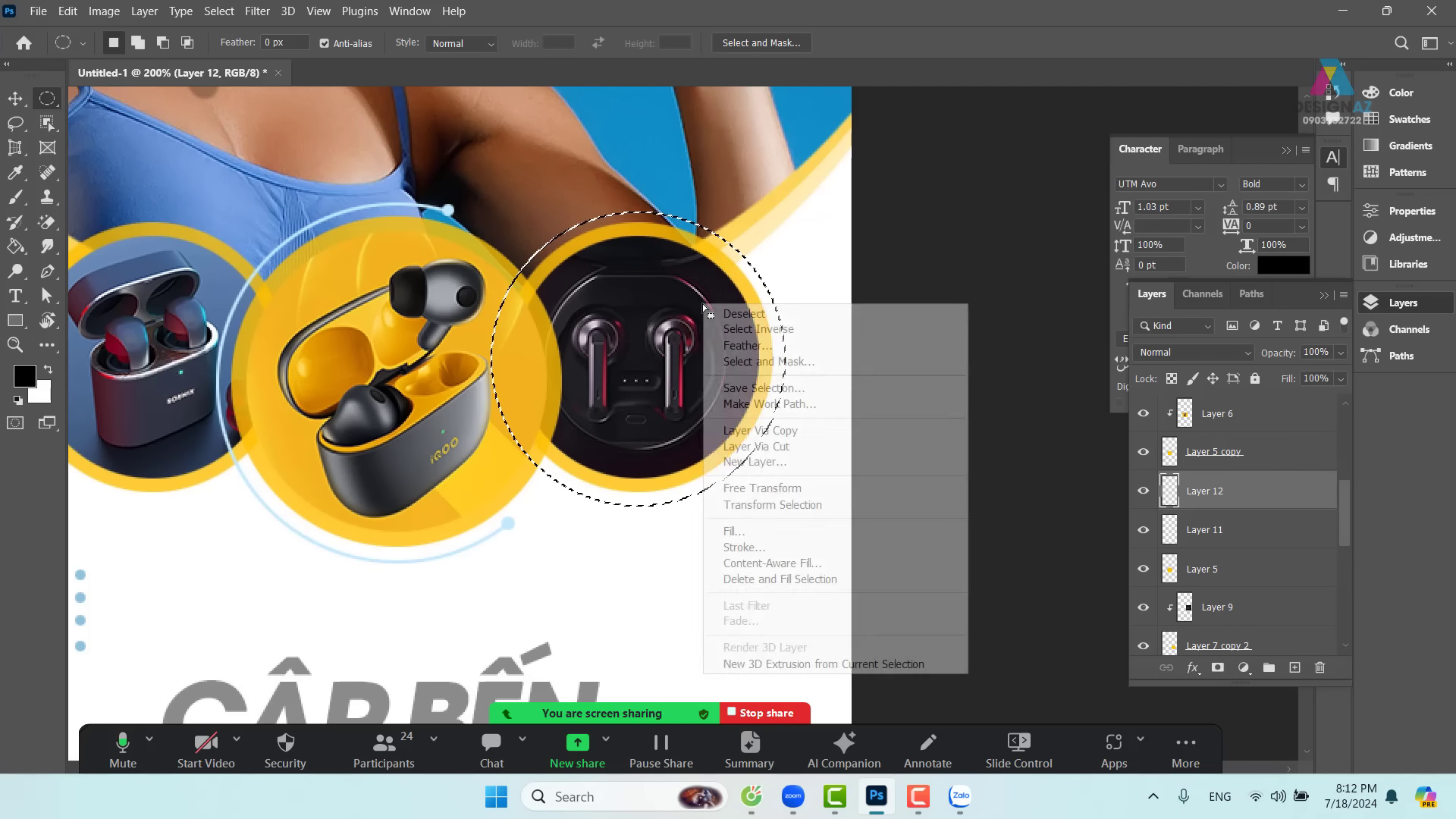
pyautogui.click(777, 547)
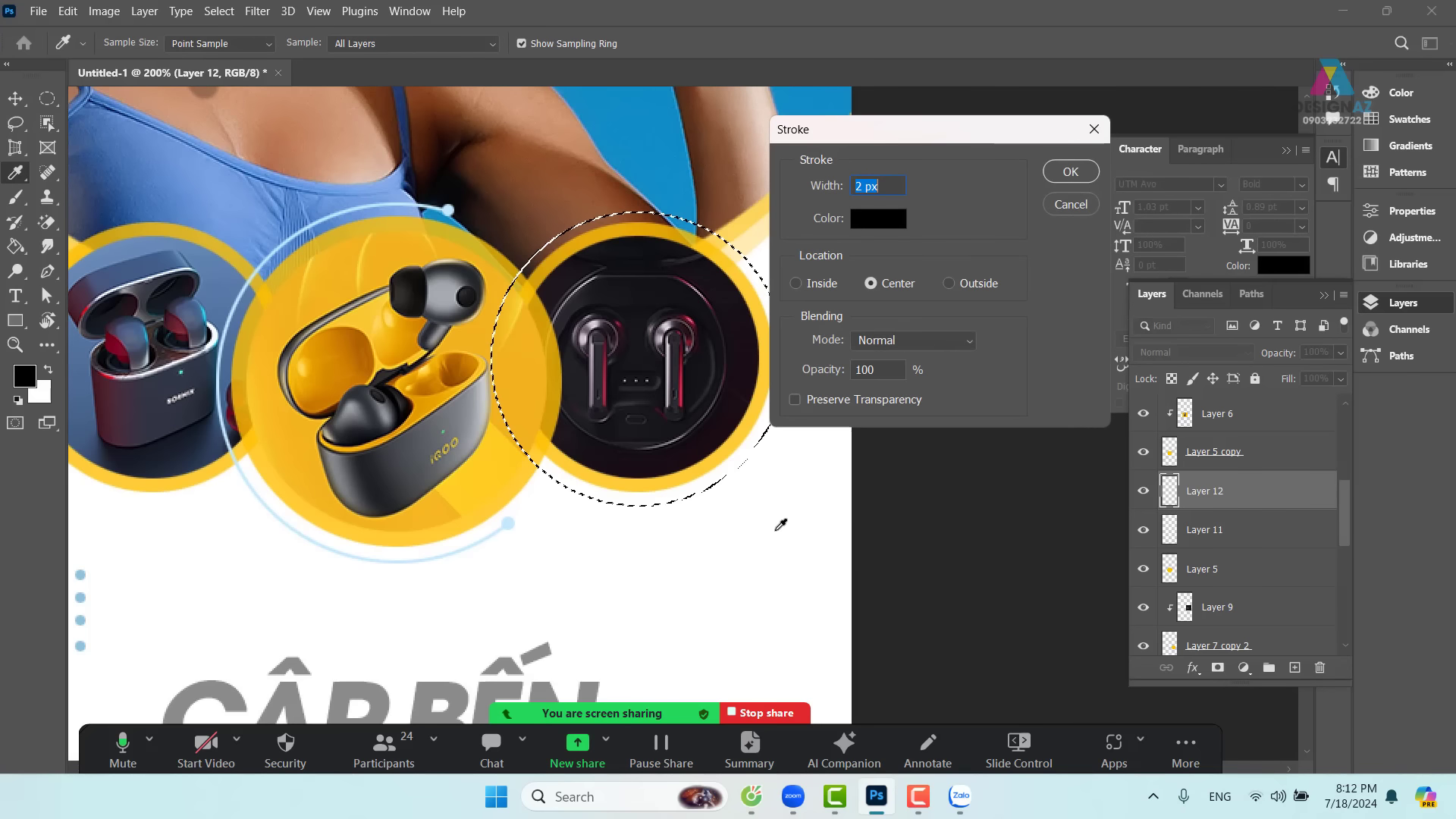
pyautogui.click(876, 219)
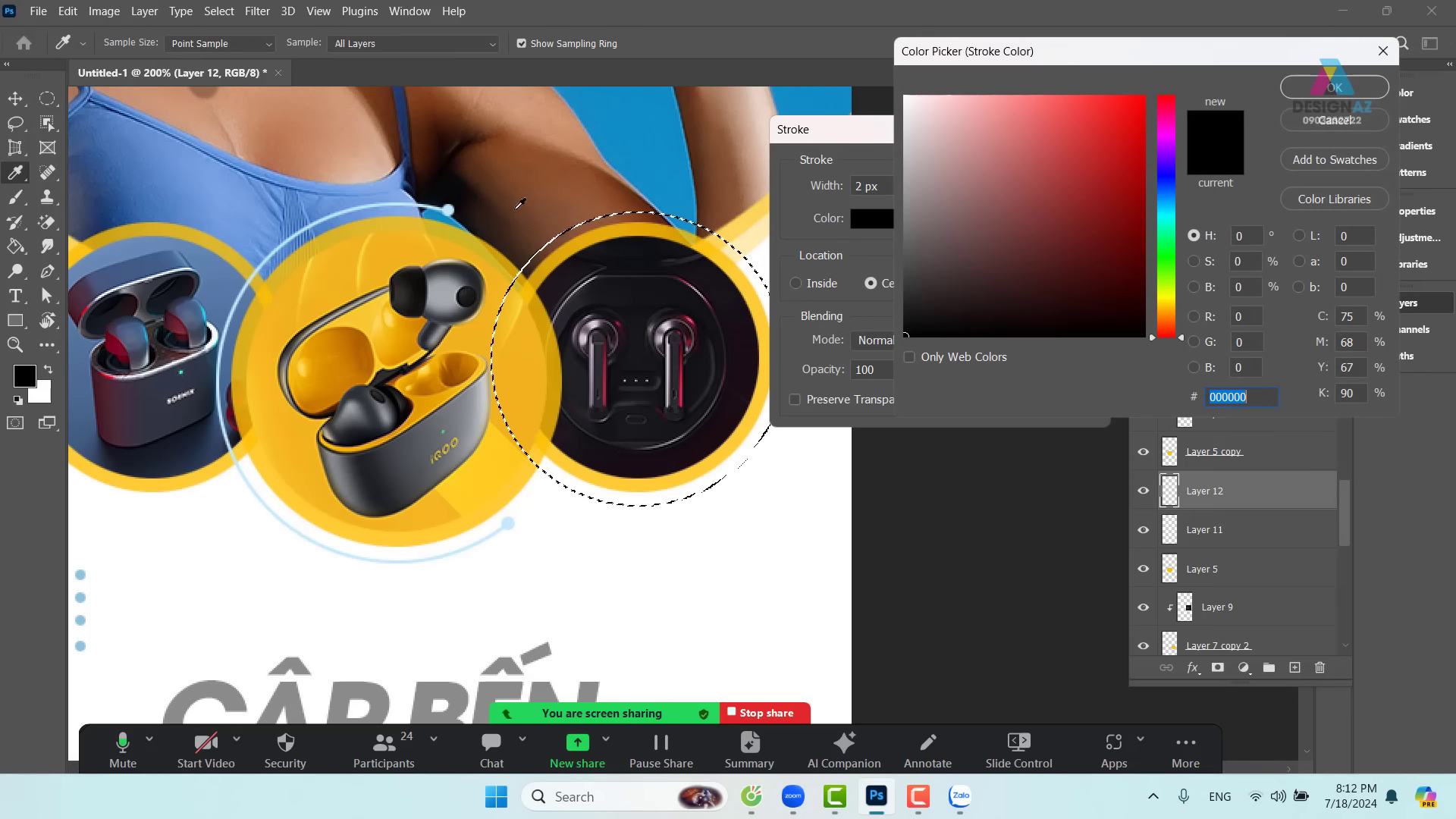
pyautogui.click(448, 209)
pyautogui.click(1316, 98)
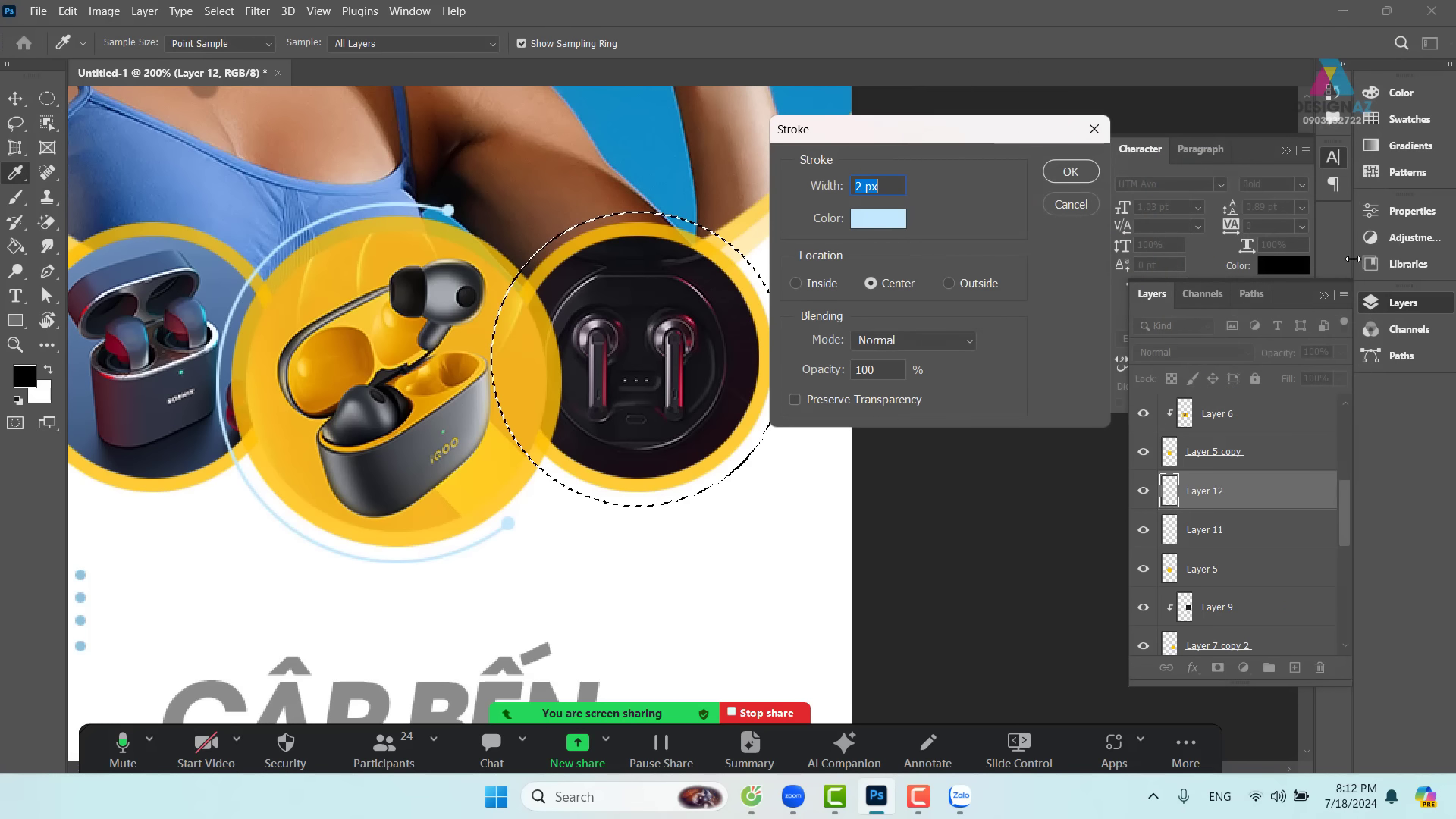
pyautogui.click(1052, 176)
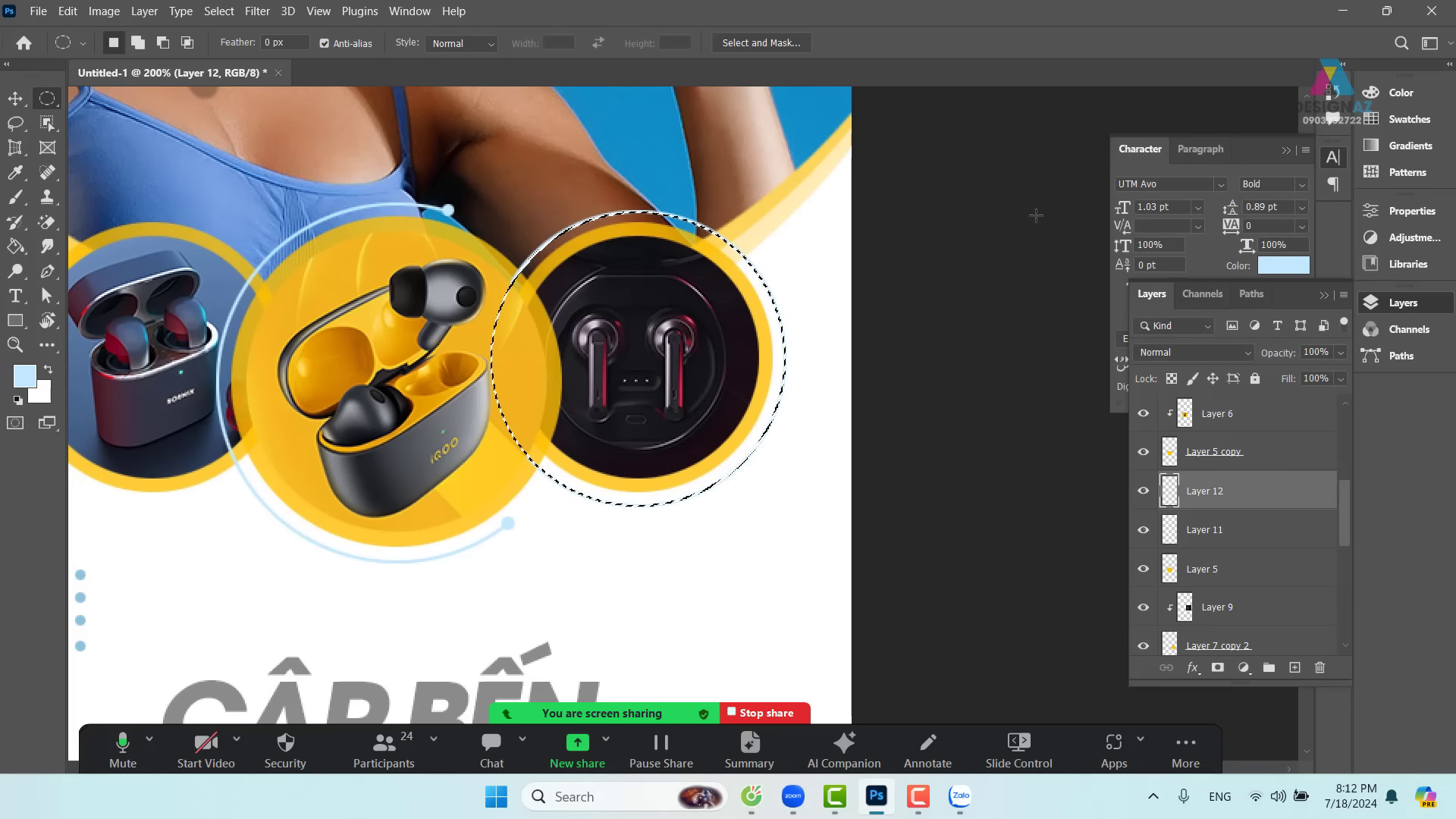
pyautogui.hotkey('ctrl', 'd')
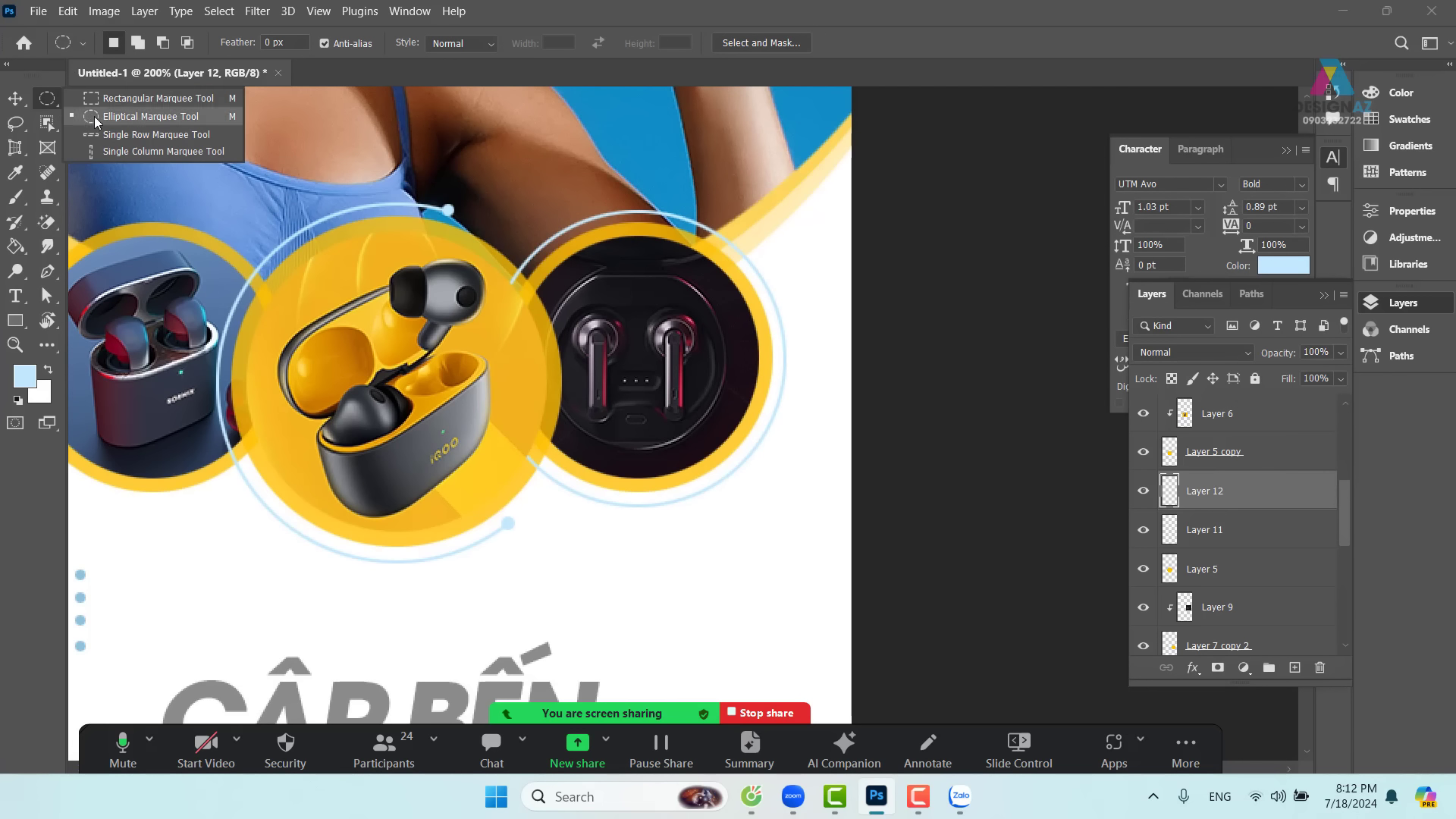
# - Erase the left part of the light blue ring around the right earphone circle using a rectangular selection, and deselect
pyautogui.click(144, 98)
pyautogui.moveTo(461, 349); pyautogui.dragTo(603, 534)
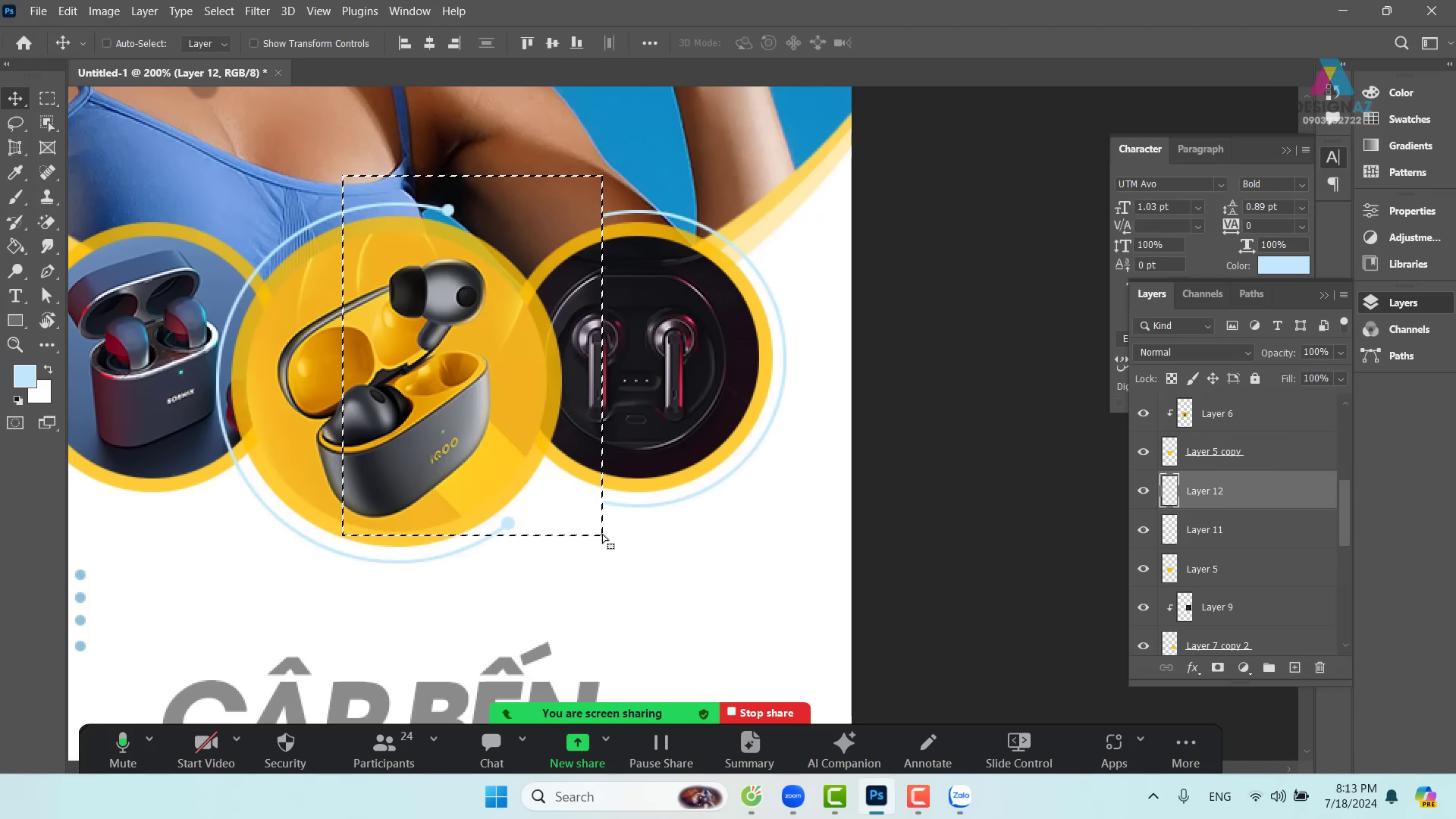
pyautogui.hotkey('ctrl', 'd')
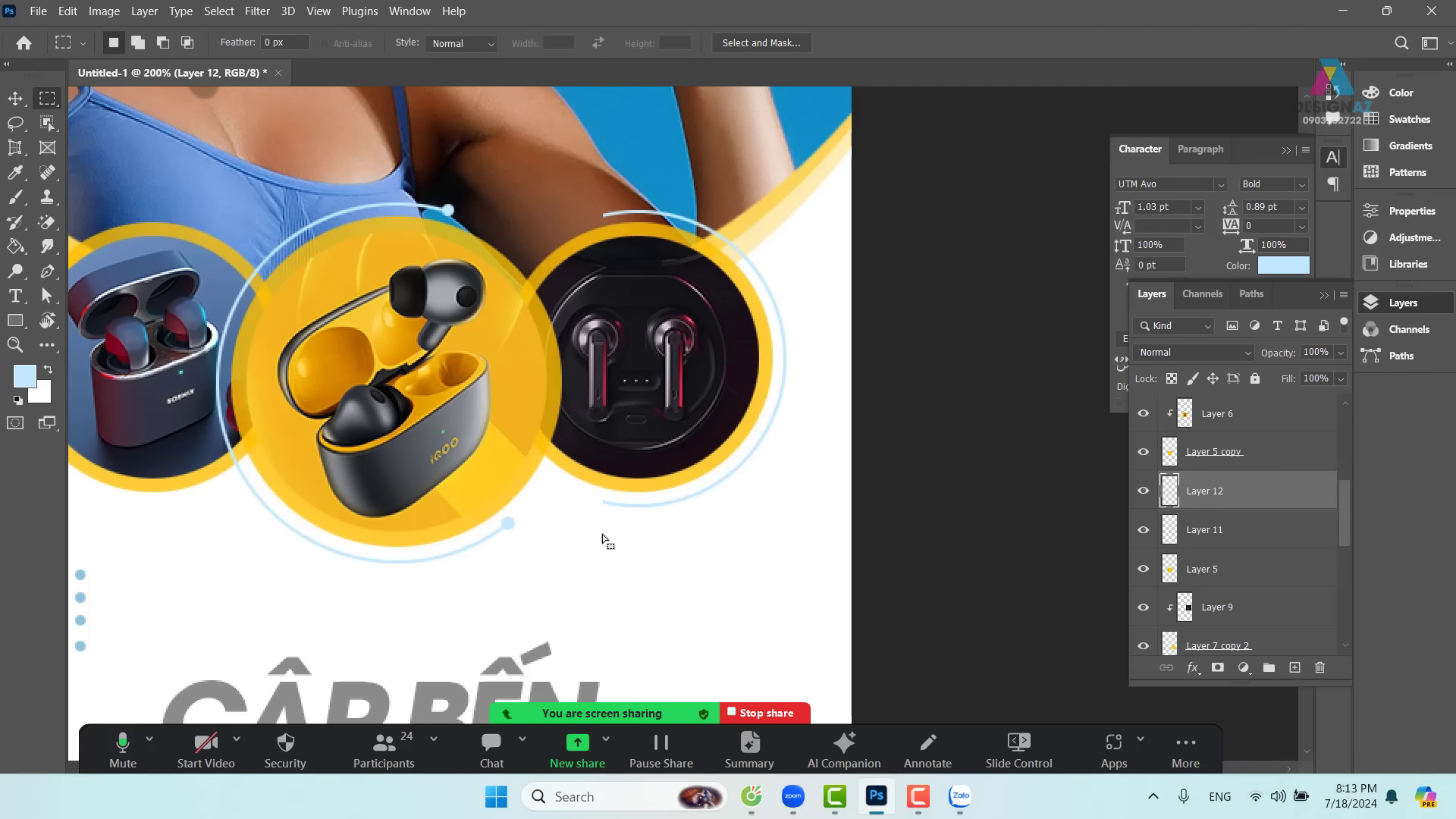
# - Add a small light blue filled circle at the upper end of the arc around the right earphone circle and deselect
pyautogui.hotkey('ctrl', '+')
pyautogui.hotkey('ctrl', '+')
pyautogui.hotkey('ctrl', '+')
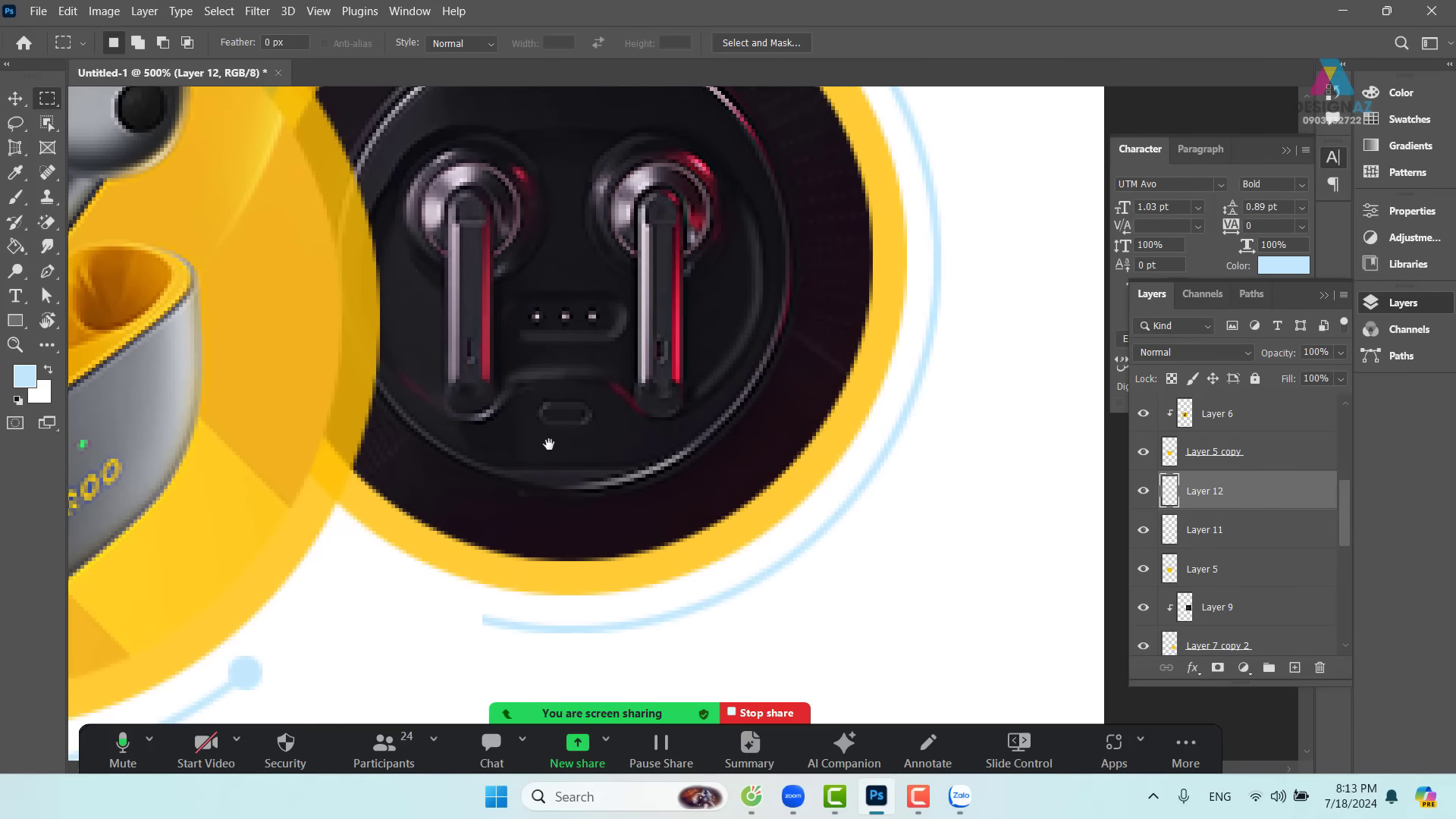
pyautogui.moveTo(548, 444); pyautogui.dragTo(634, 529)
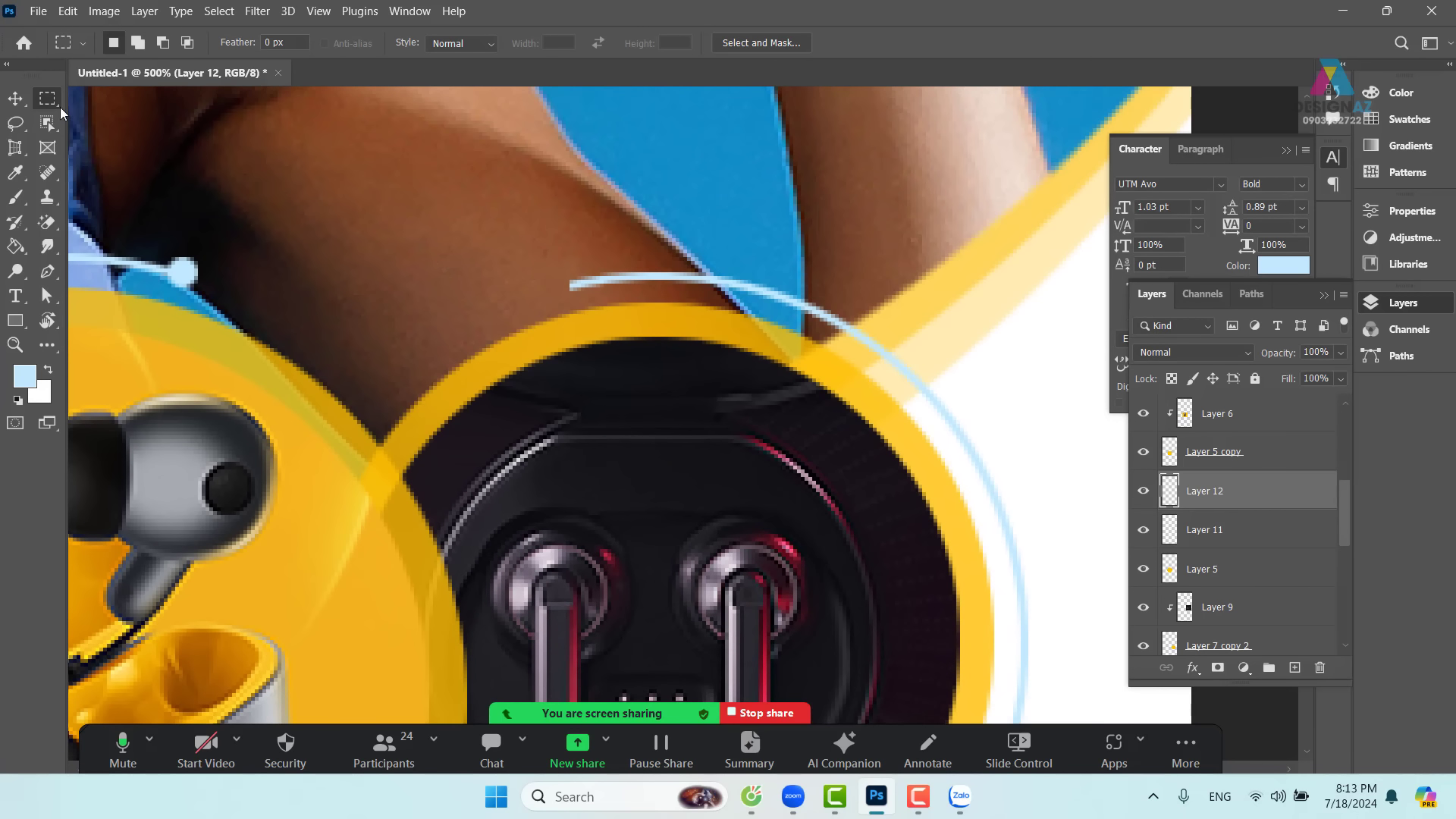
pyautogui.rightClick(53, 98)
pyautogui.click(99, 112)
pyautogui.moveTo(559, 277); pyautogui.dragTo(576, 296)
pyautogui.moveTo(657, 508); pyautogui.dragTo(617, 238)
pyautogui.moveTo(599, 411); pyautogui.dragTo(567, 494)
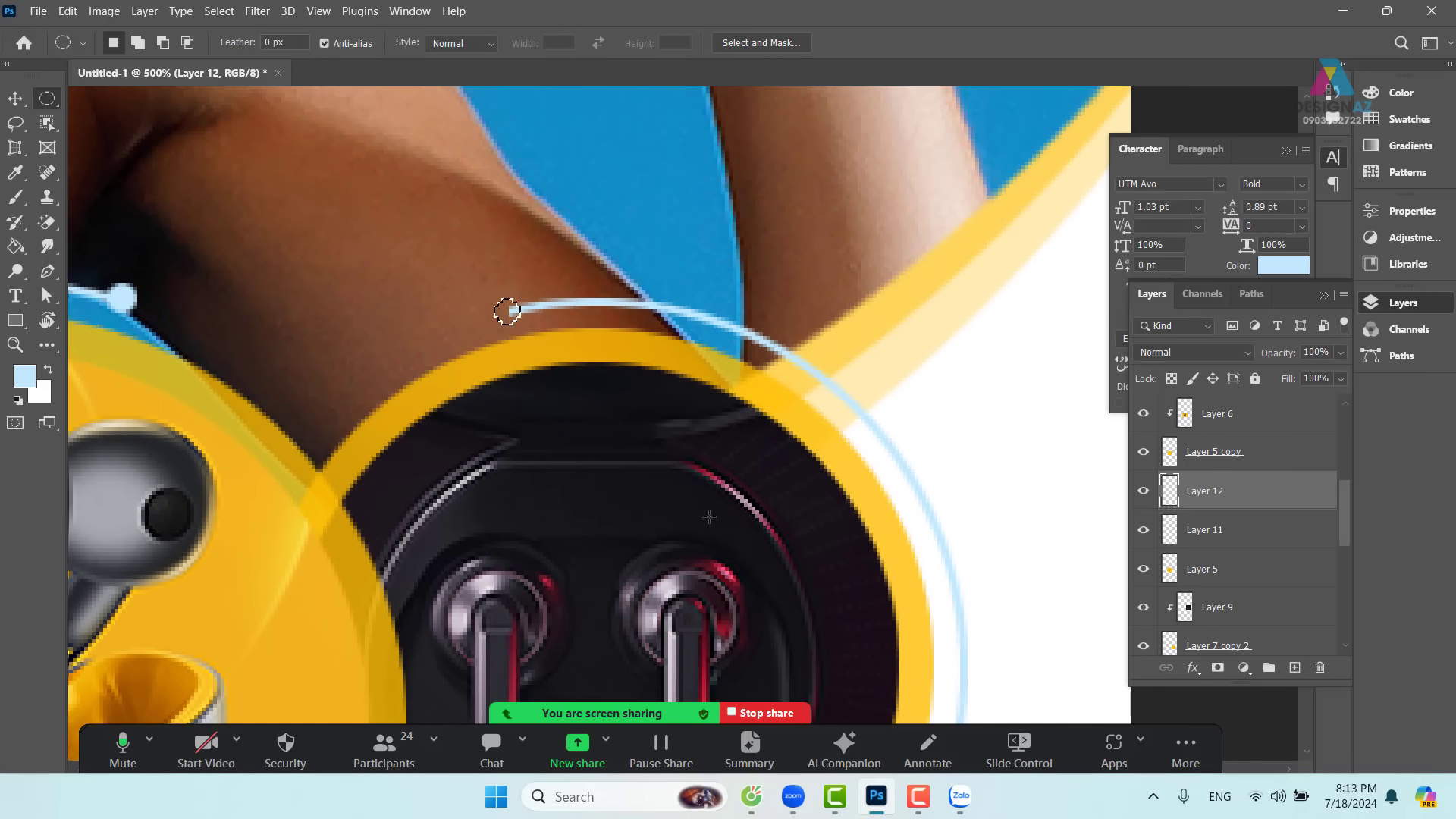
pyautogui.hotkey('alt', 'BackSpace')
pyautogui.hotkey('ctrl', 'd')
# - Add a small light blue filled circle at the lower end of the arc around the right earphone circle and deselect
pyautogui.moveTo(678, 564); pyautogui.dragTo(615, 394)
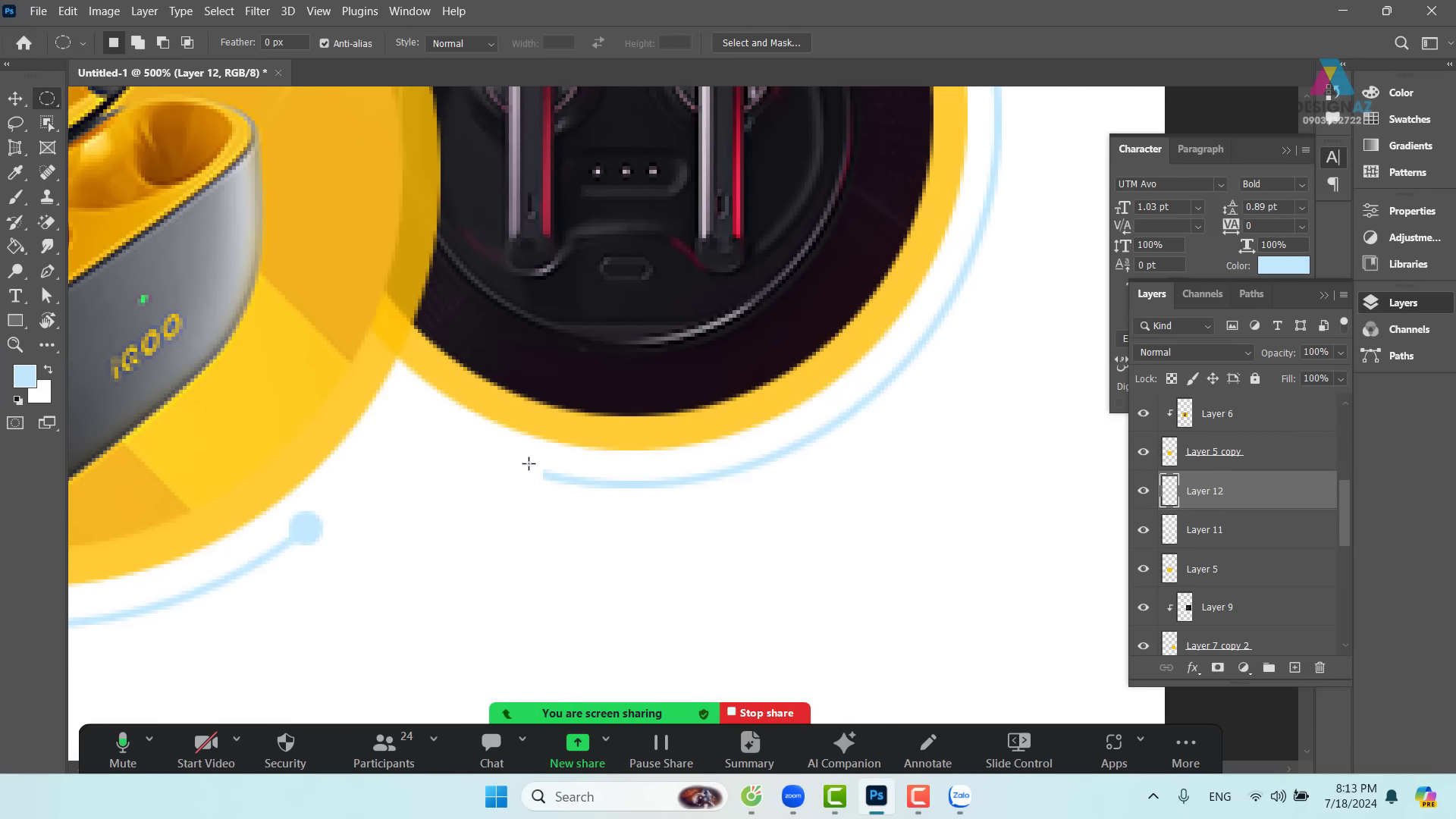
pyautogui.moveTo(529, 465); pyautogui.dragTo(566, 487)
pyautogui.hotkey('alt', 'BackSpace')
pyautogui.hotkey('ctrl', 'd')
# - Duplicate the blue dot grid (Layer 11 copy 6) and place the copy to the right of the CẬP BẾN heading
pyautogui.hotkey('ctrl', '-')
pyautogui.hotkey('ctrl', '-')
pyautogui.hotkey('ctrl', '-')
pyautogui.hotkey('ctrl', '-')
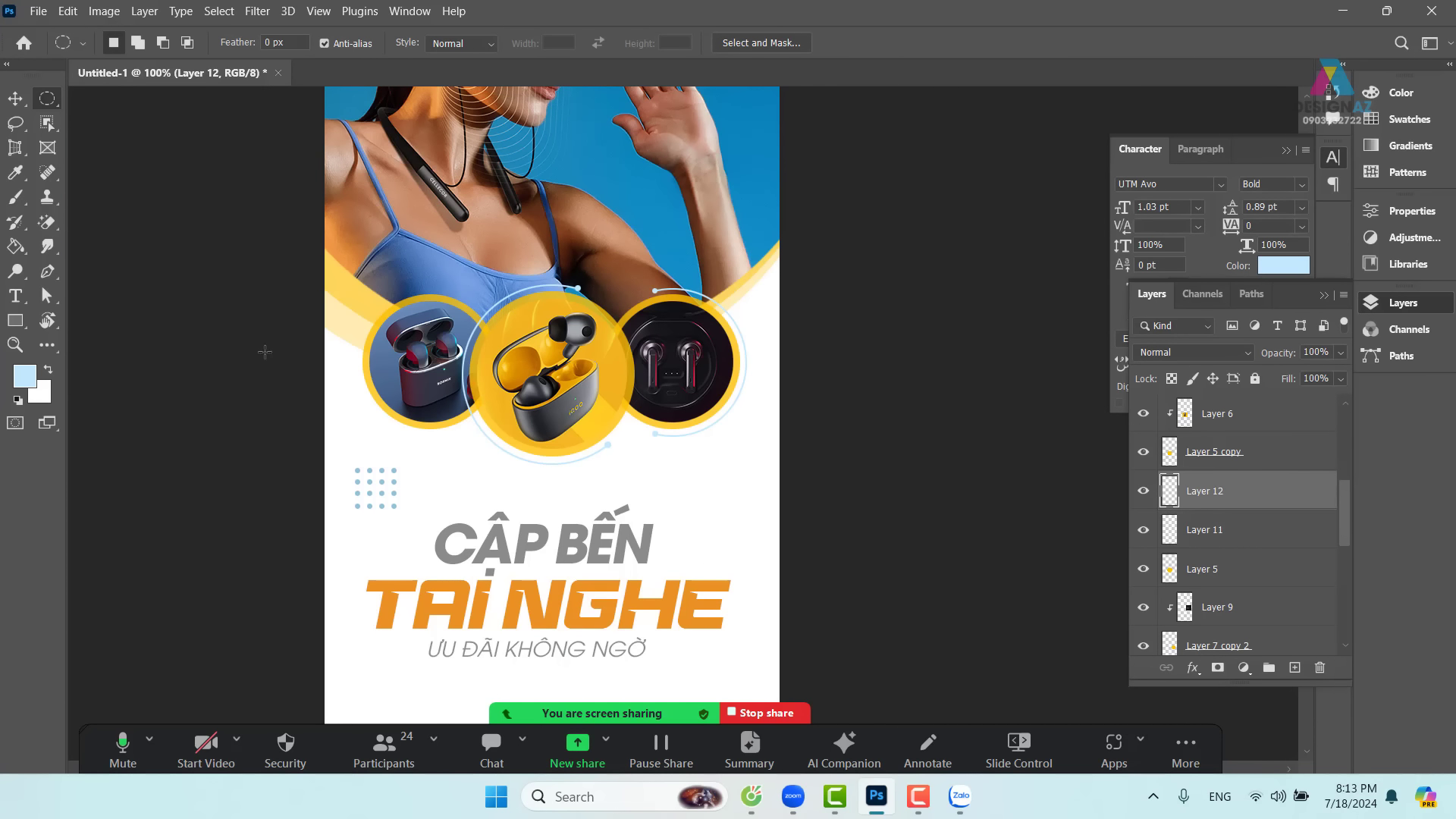
pyautogui.click(15, 97)
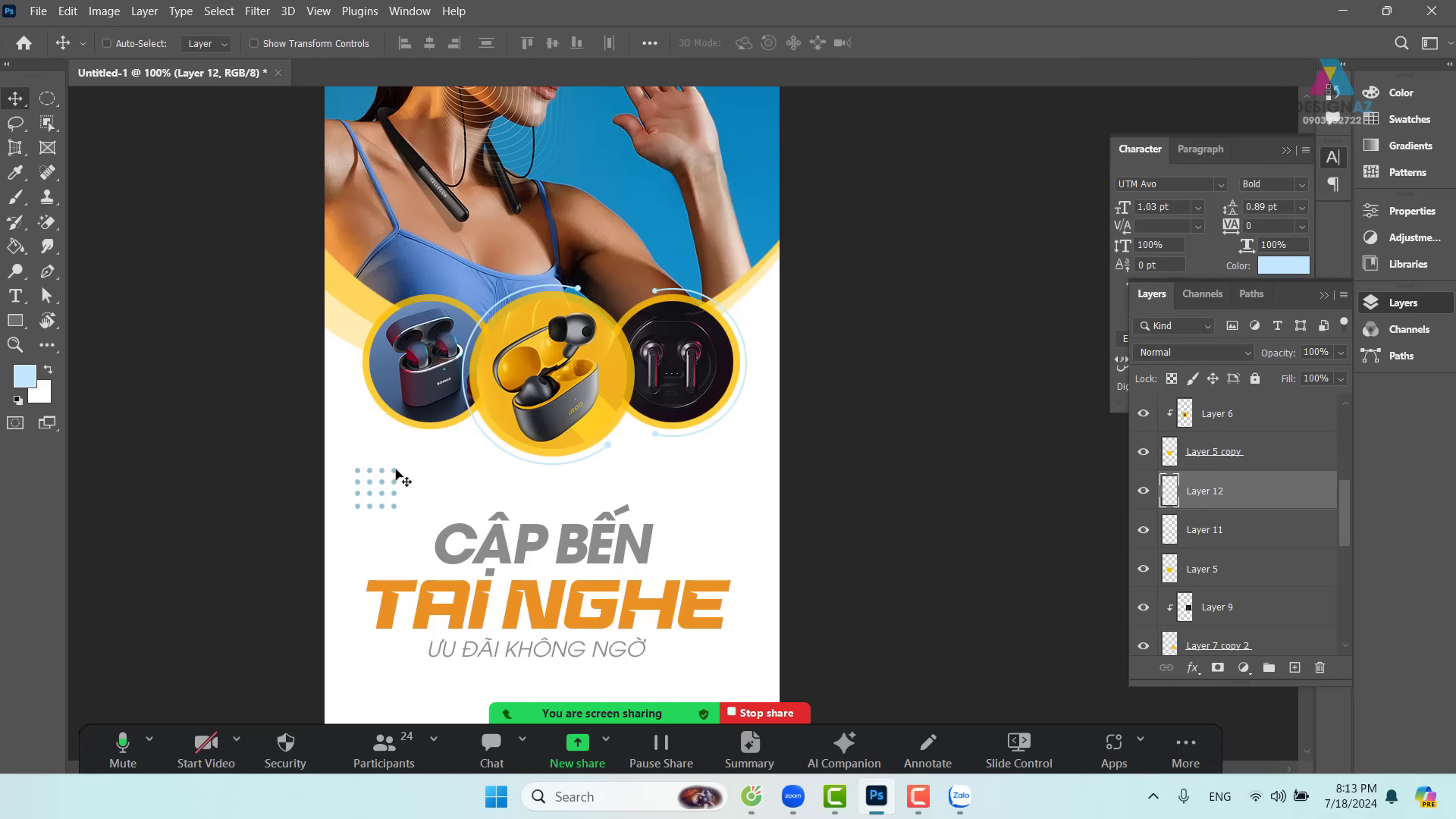
pyautogui.rightClick(397, 474)
pyautogui.click(440, 481)
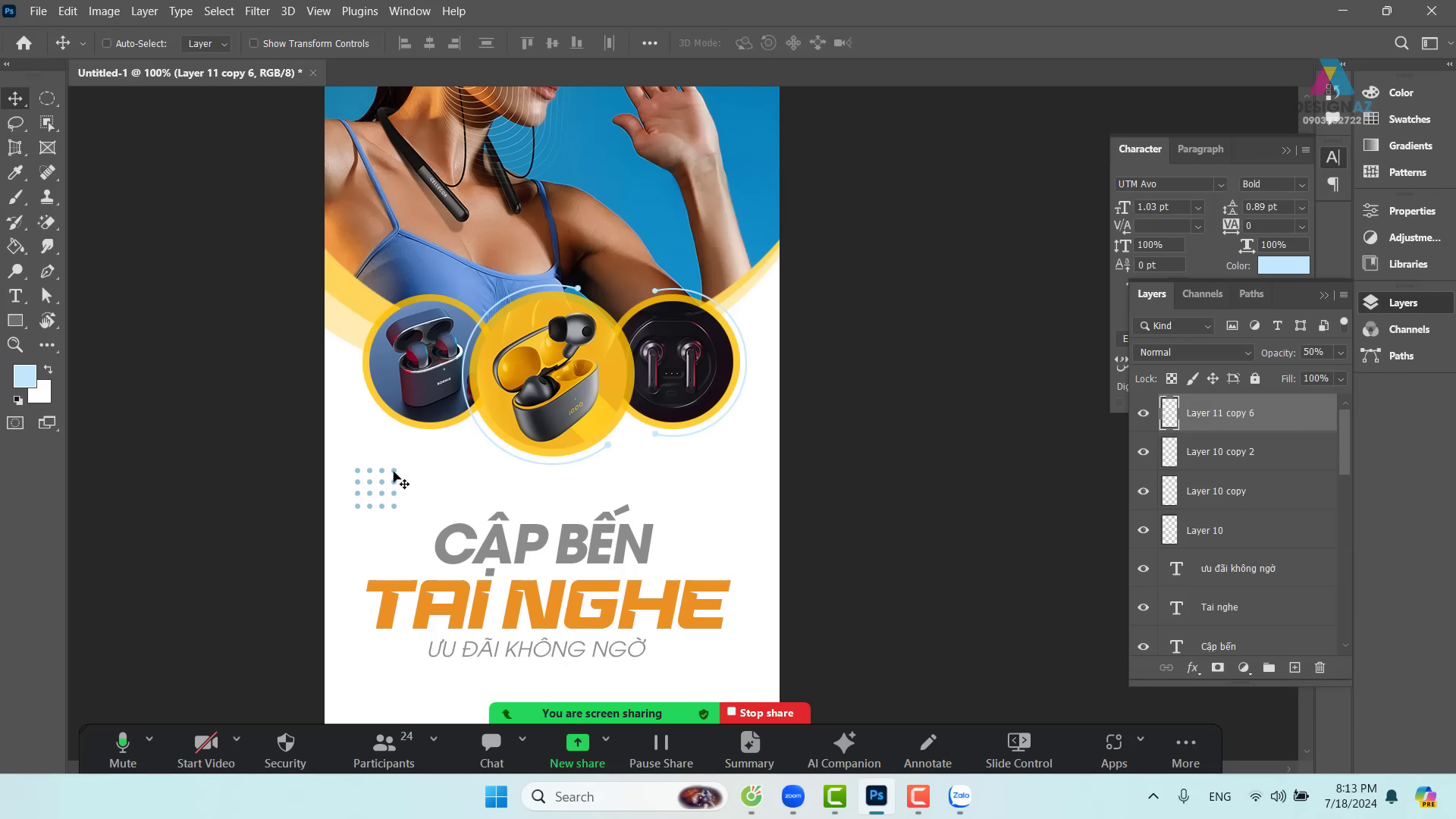
pyautogui.rightClick(395, 473)
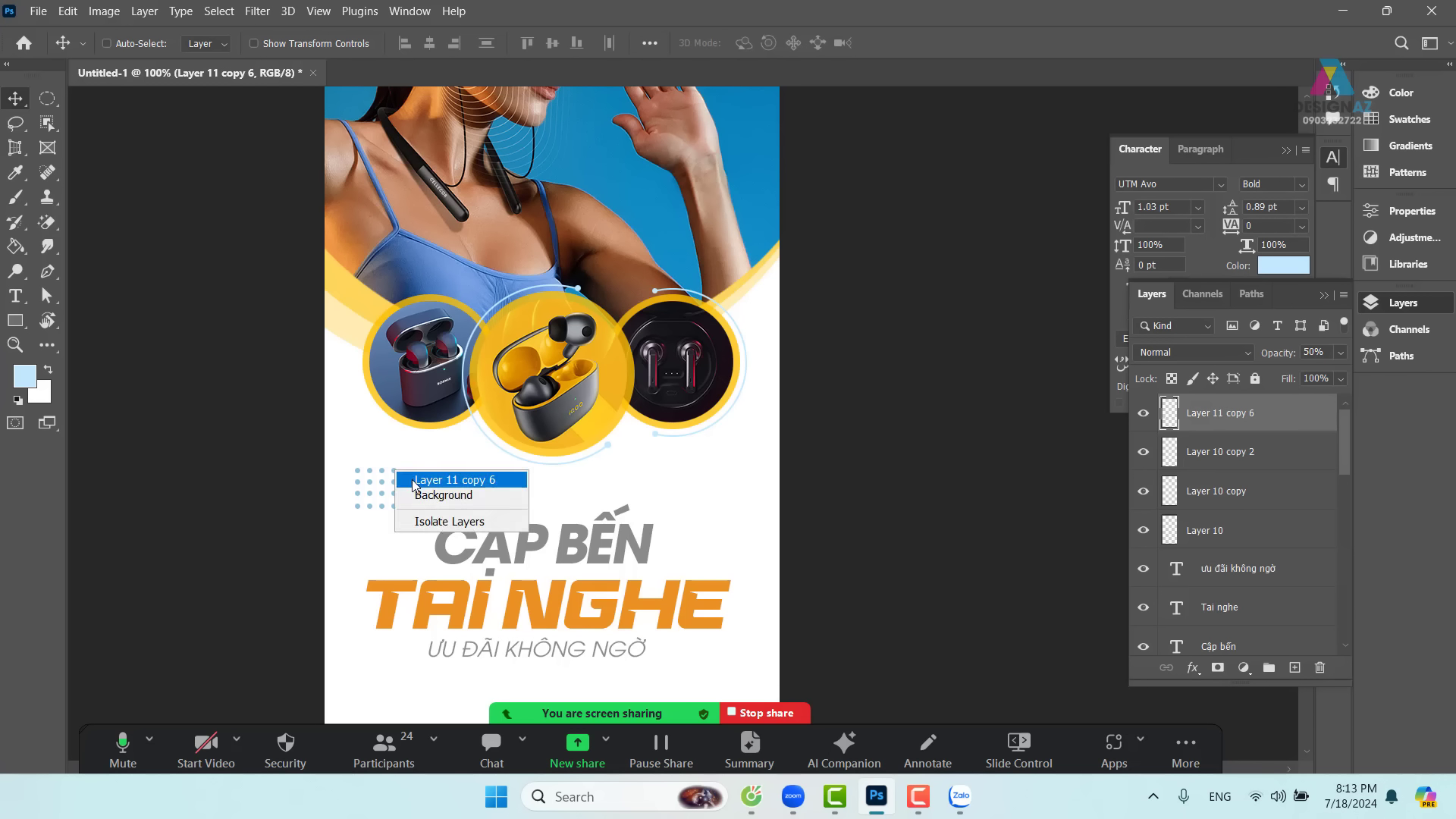
pyautogui.click(426, 484)
pyautogui.moveTo(399, 480); pyautogui.dragTo(759, 459)
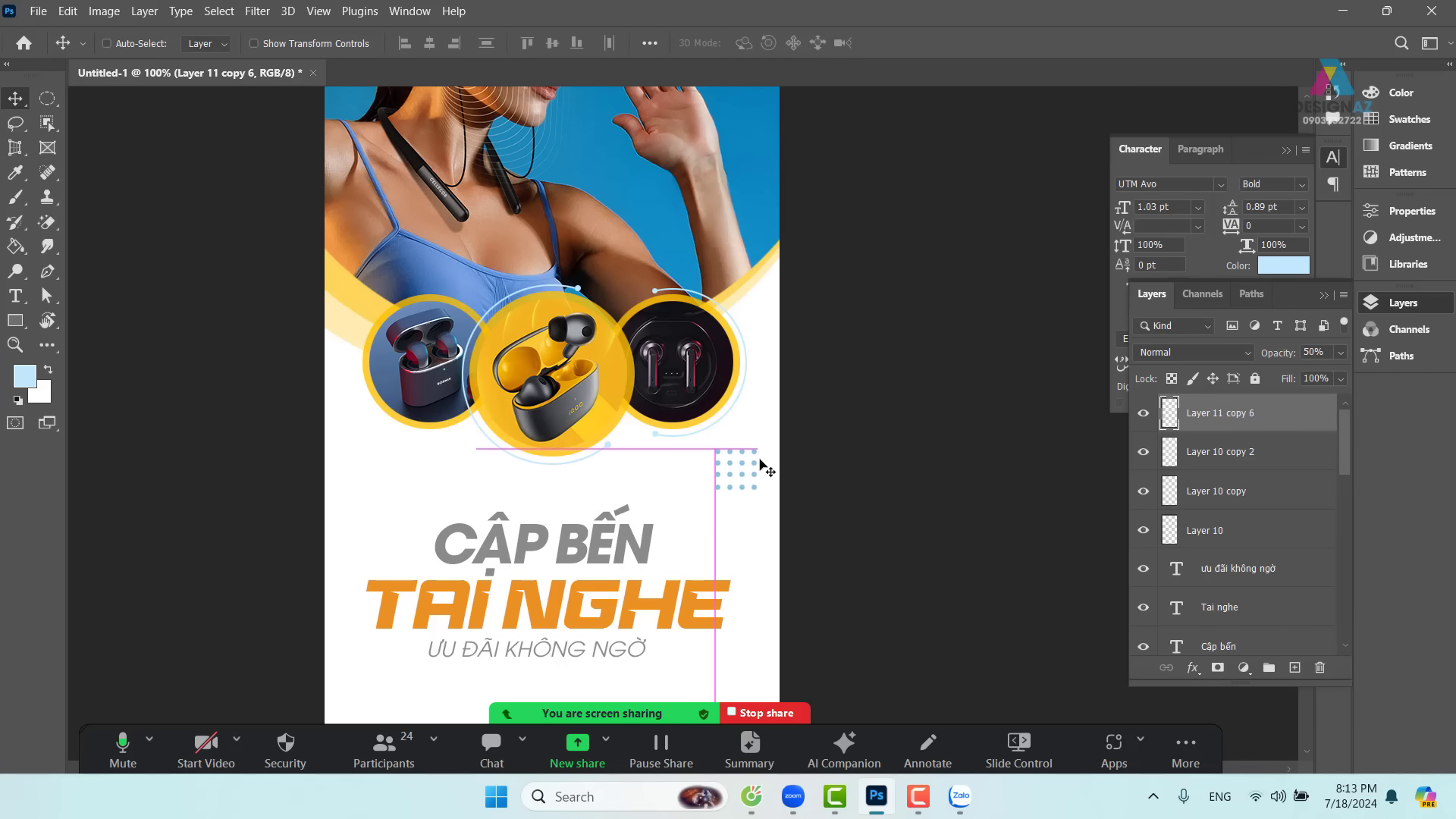
pyautogui.hotkey('ctrl', 'z')
pyautogui.moveTo(523, 514); pyautogui.dragTo(778, 545)
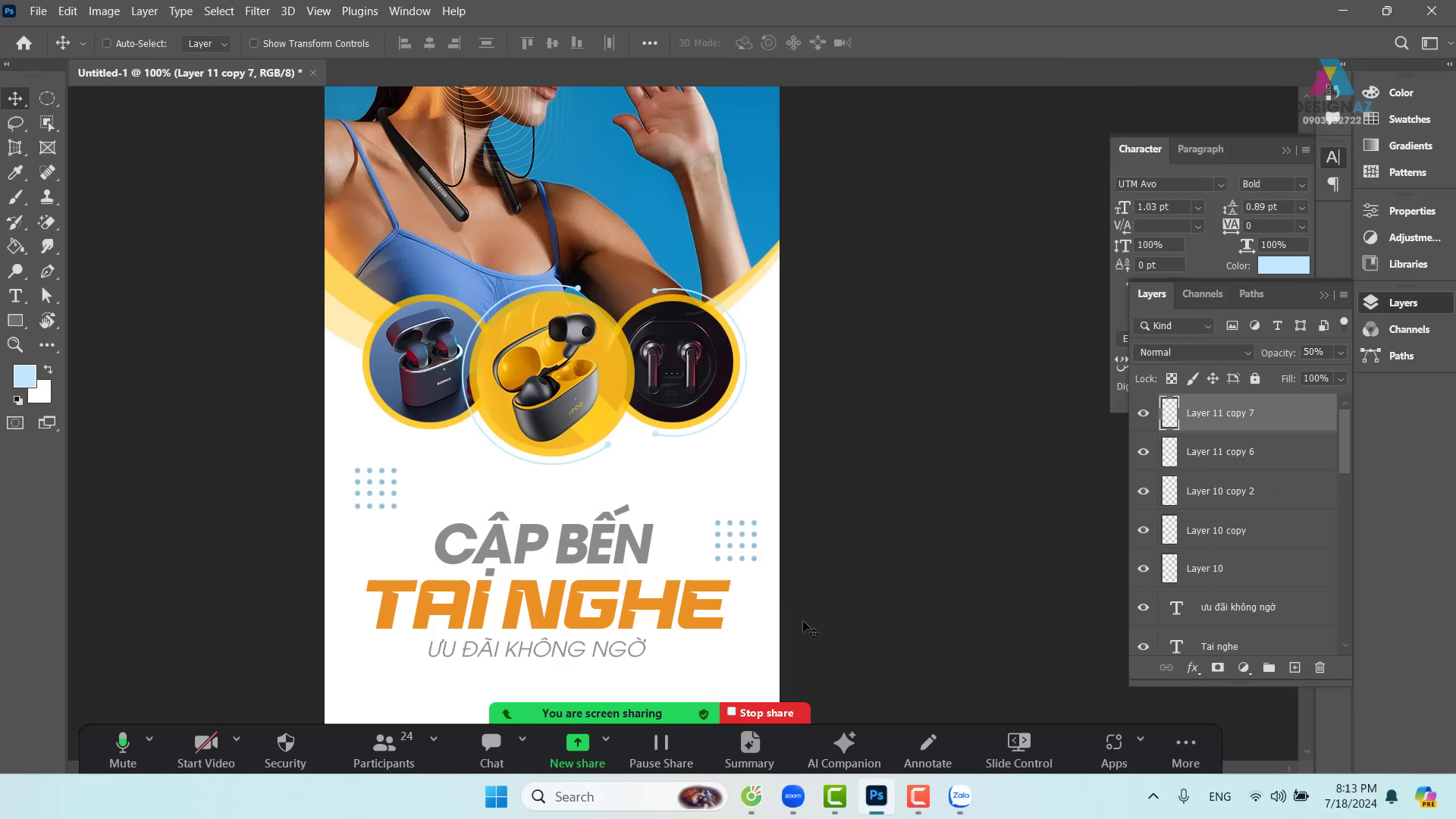
# - Scale the copied dot grid beside the CẬP BẾN heading down slightly and set its layer opacity to 30%
pyautogui.hotkey('ctrl', 't')
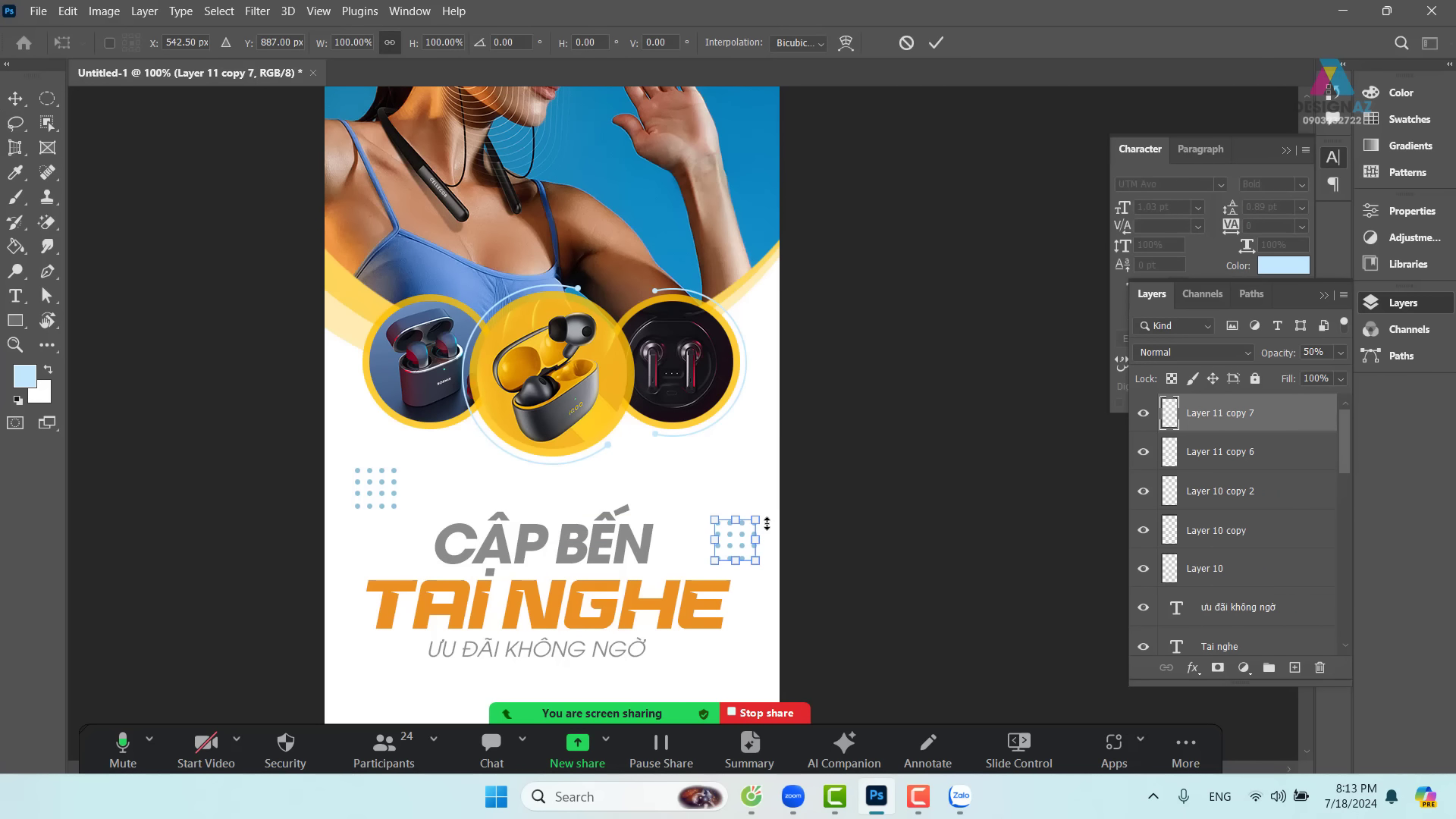
pyautogui.moveTo(759, 518); pyautogui.dragTo(751, 526)
pyautogui.press('Return')
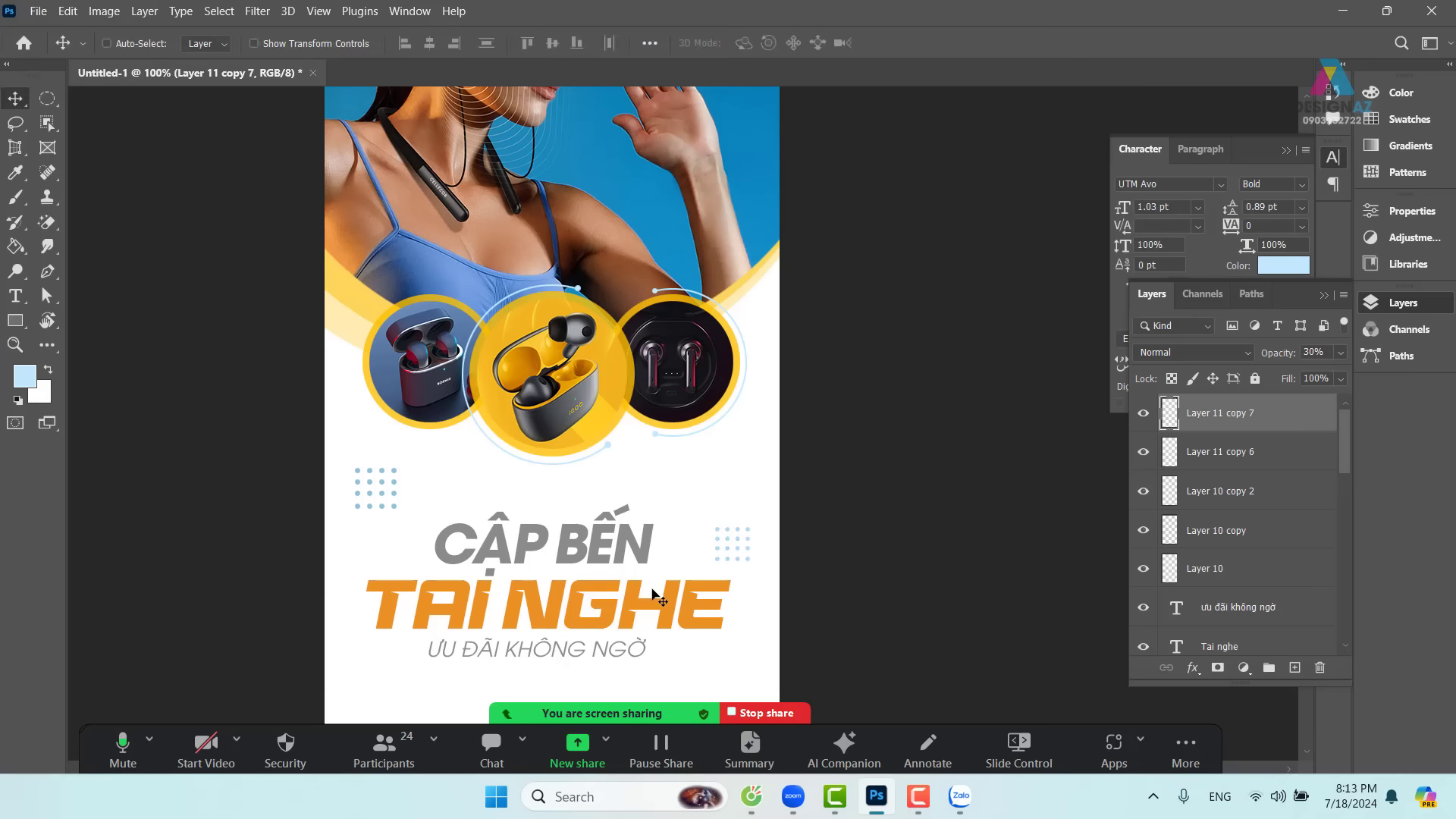
pyautogui.moveTo(642, 518); pyautogui.dragTo(654, 386)
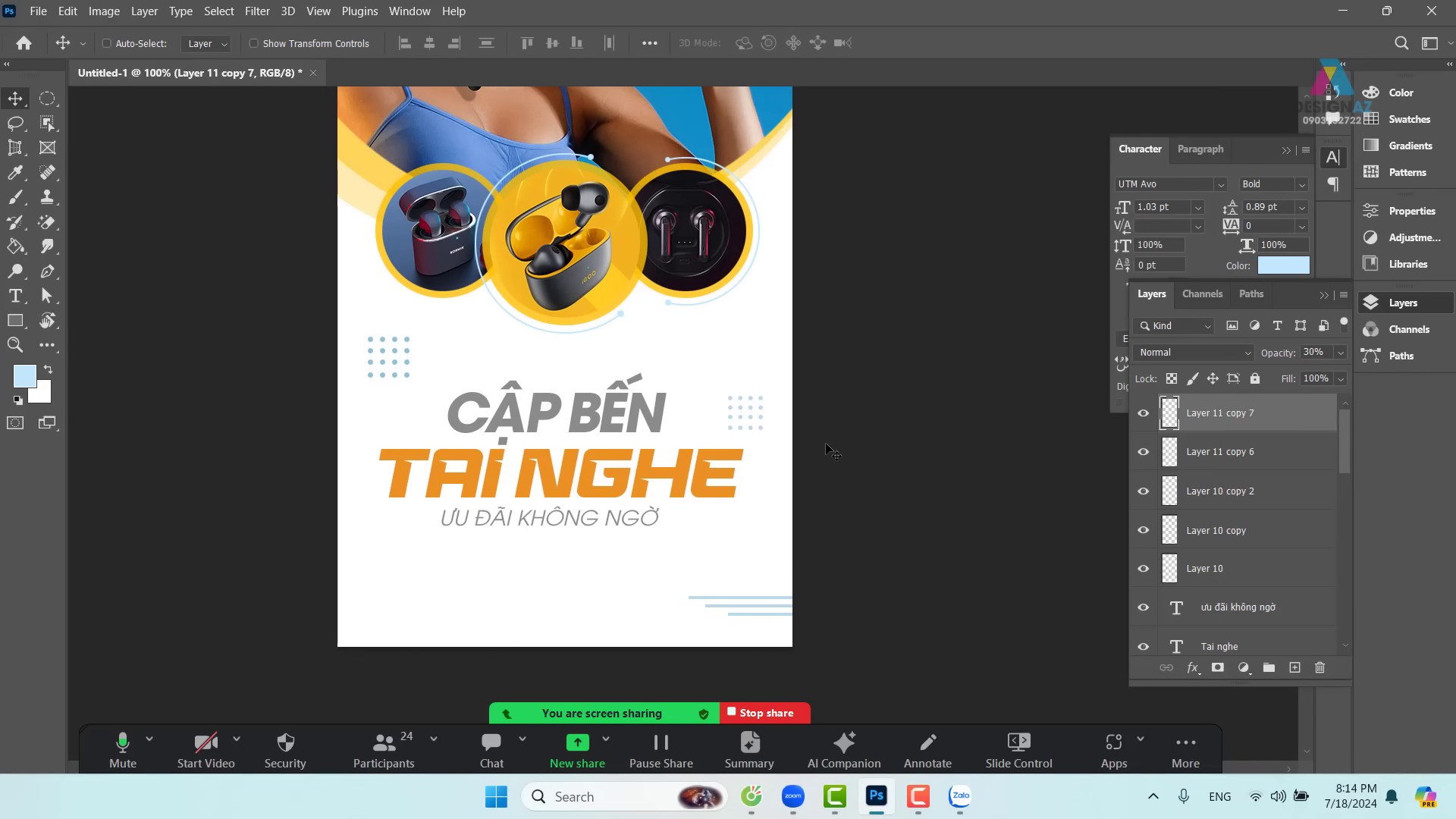
pyautogui.moveTo(624, 571); pyautogui.dragTo(642, 474)
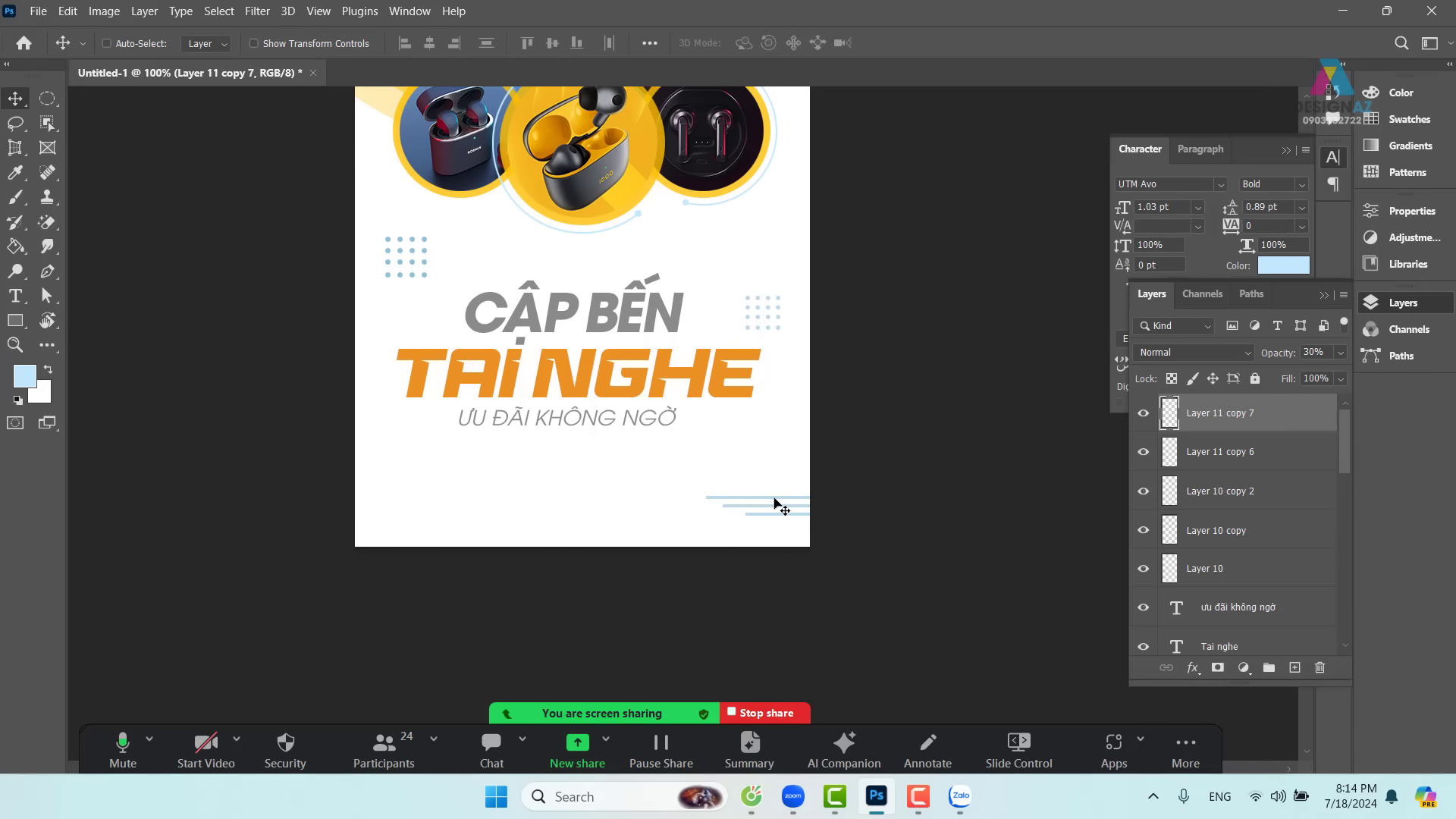
pyautogui.rightClick(774, 501)
pyautogui.click(793, 503)
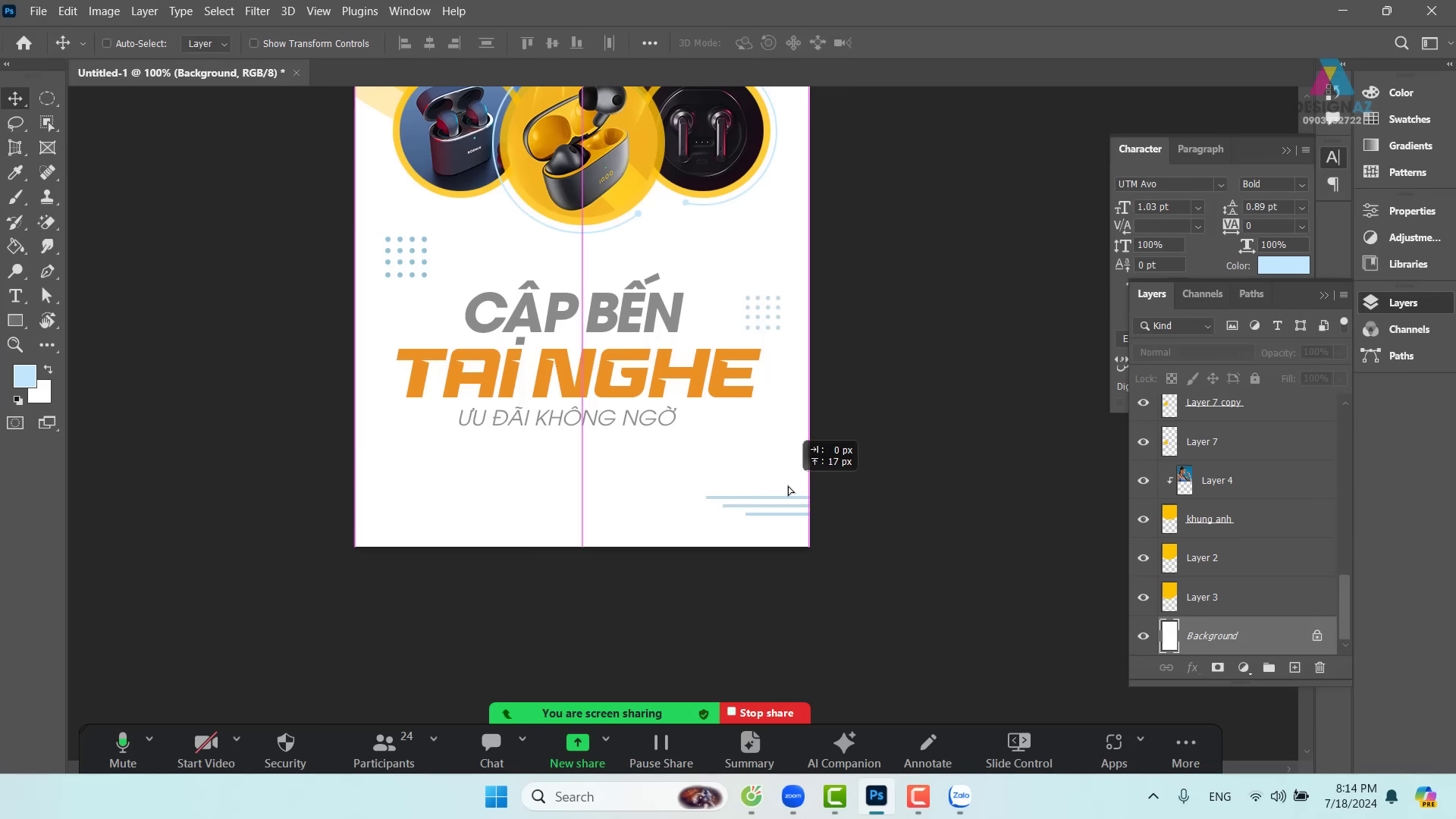
pyautogui.moveTo(793, 503); pyautogui.dragTo(812, 455)
pyautogui.click(759, 312)
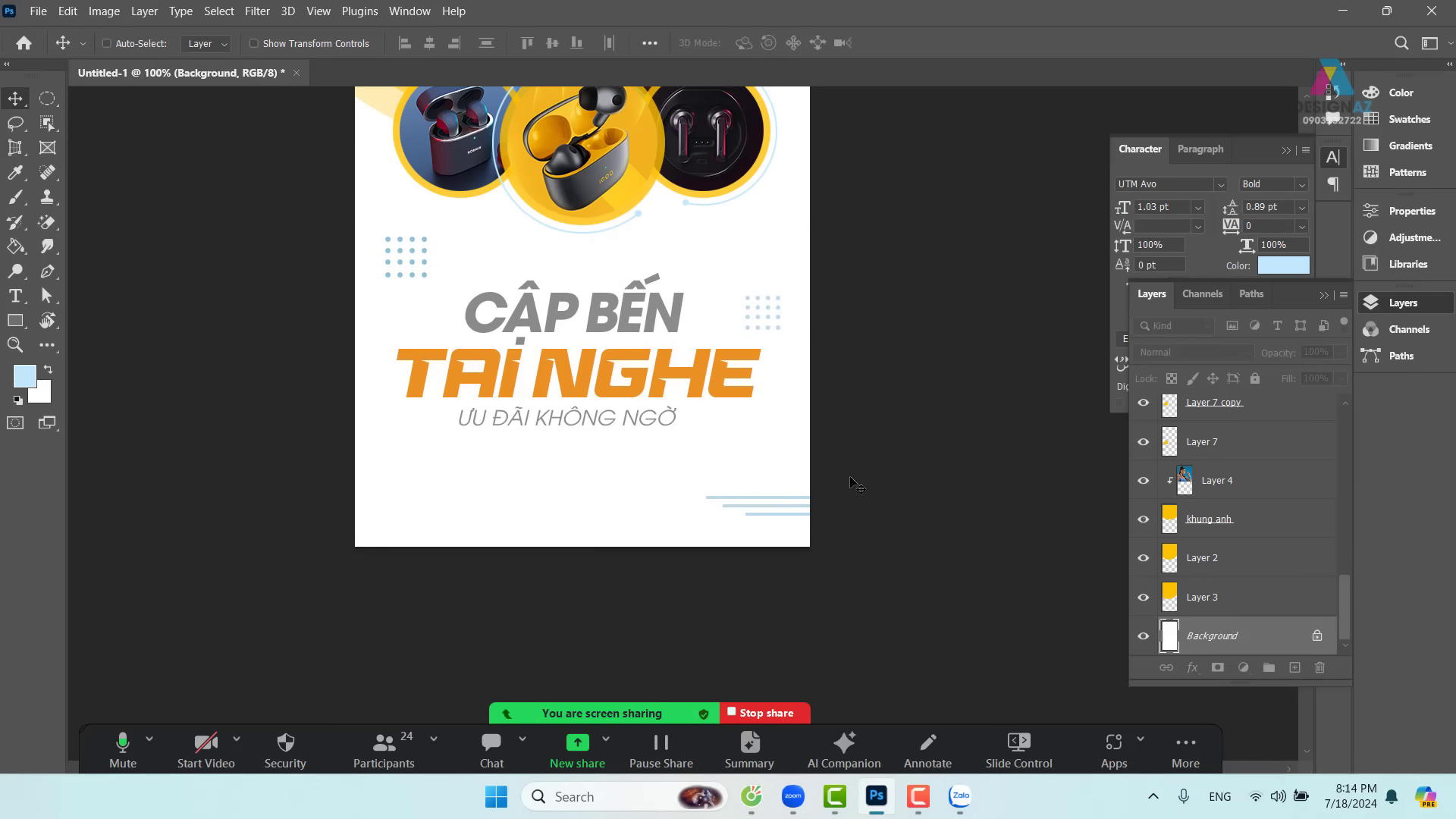
# - Select the three horizontal light blue lines near the poster's lower right corner and merge their layers into one
pyautogui.hotkey('ctrl', '+')
pyautogui.hotkey('ctrl', '+')
pyautogui.hotkey('ctrl', '+')
pyautogui.scroll(-5, 773, 303)
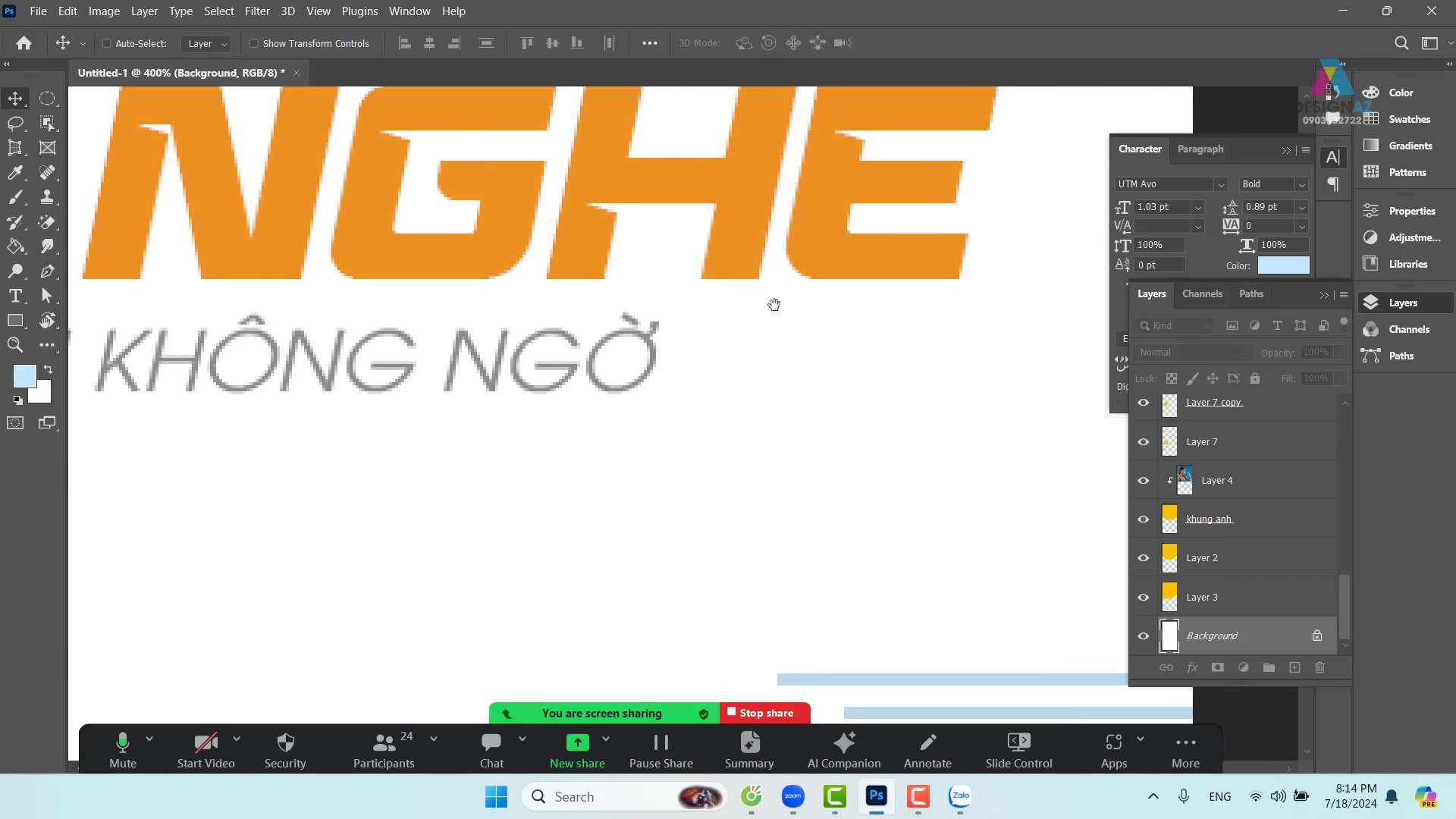
pyautogui.rightClick(873, 401)
pyautogui.click(886, 413)
pyautogui.moveTo(876, 399); pyautogui.dragTo(875, 371)
pyautogui.hotkey('ctrl', 'z')
pyautogui.rightClick(913, 438)
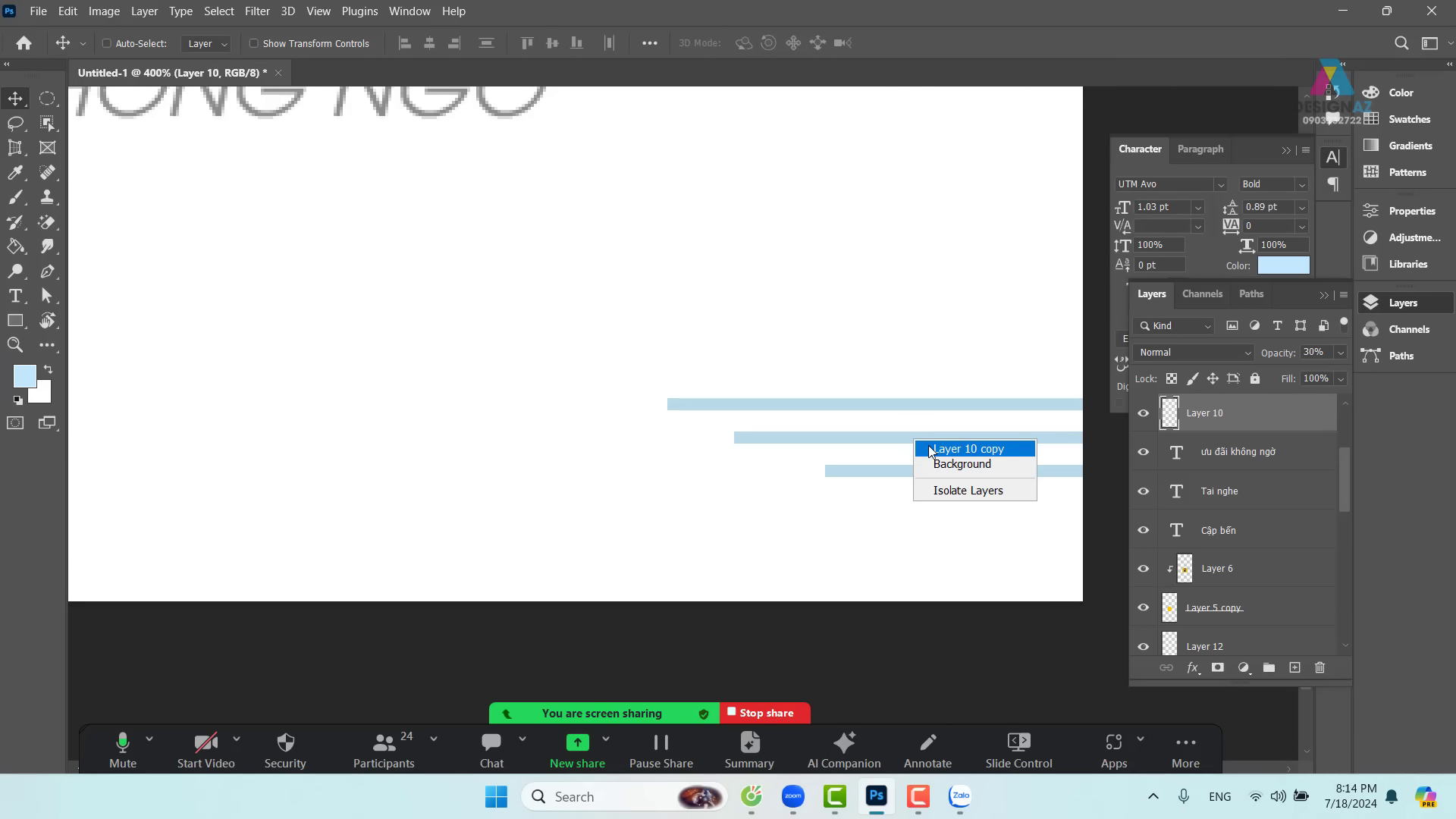
pyautogui.keyDown('shift'); pyautogui.click(925, 447); pyautogui.keyUp('shift')
pyautogui.moveTo(924, 445); pyautogui.dragTo(920, 419)
pyautogui.hotkey('ctrl', 'z')
pyautogui.rightClick(968, 475)
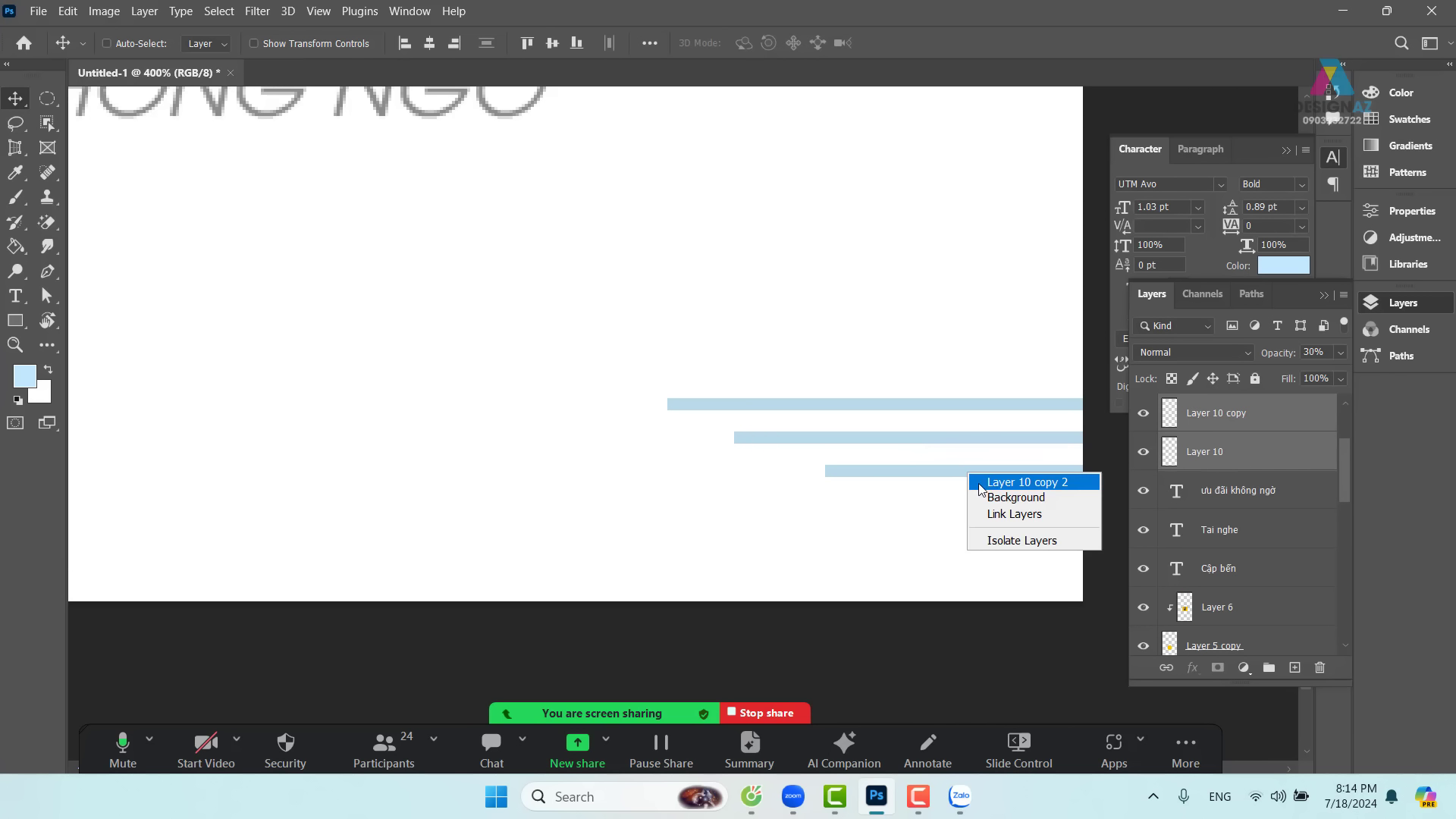
pyautogui.keyDown('shift'); pyautogui.click(992, 483); pyautogui.keyUp('shift')
pyautogui.moveTo(966, 470); pyautogui.dragTo(959, 448)
pyautogui.hotkey('ctrl', 'z')
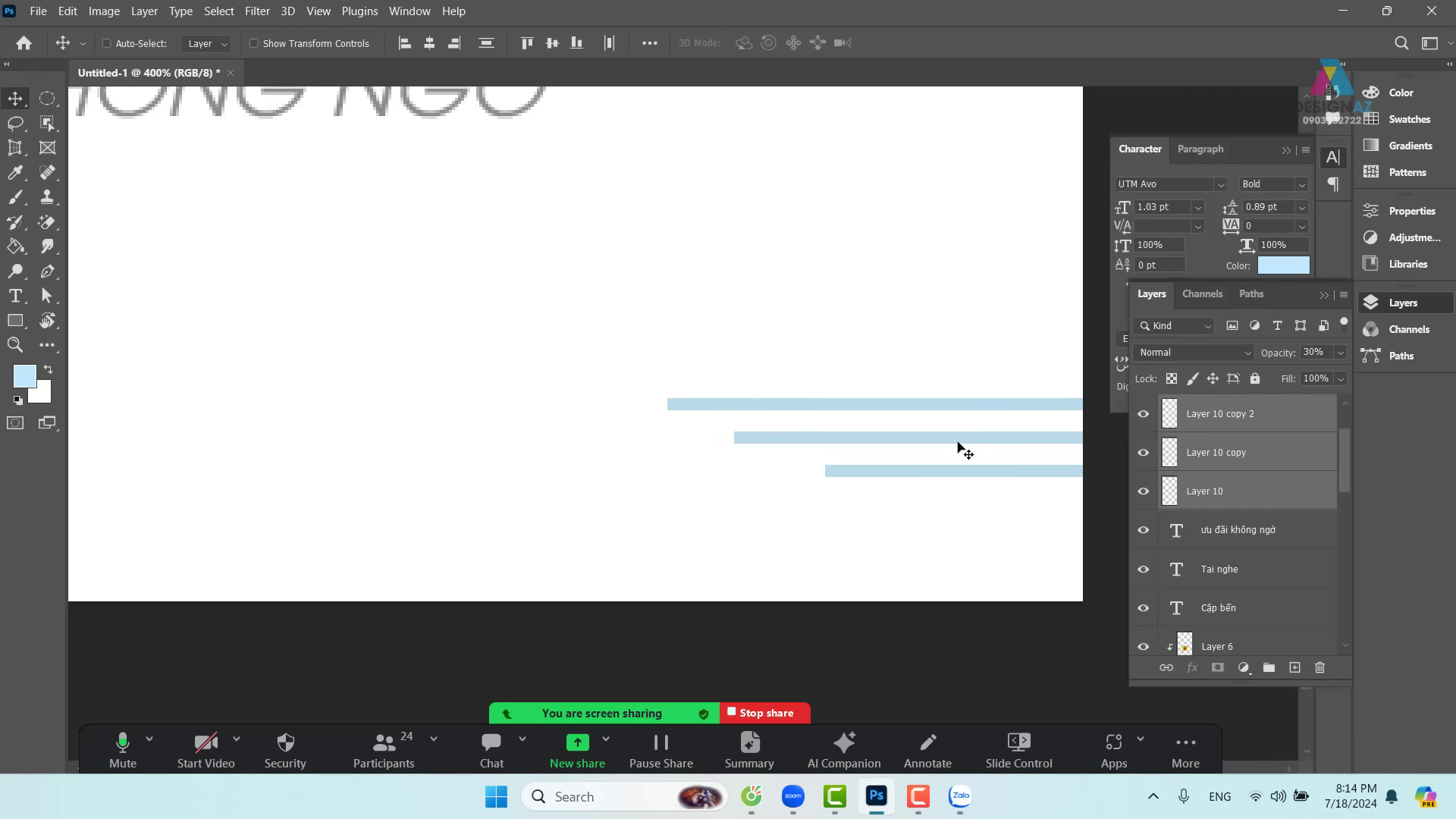
pyautogui.hotkey('ctrl', 'e')
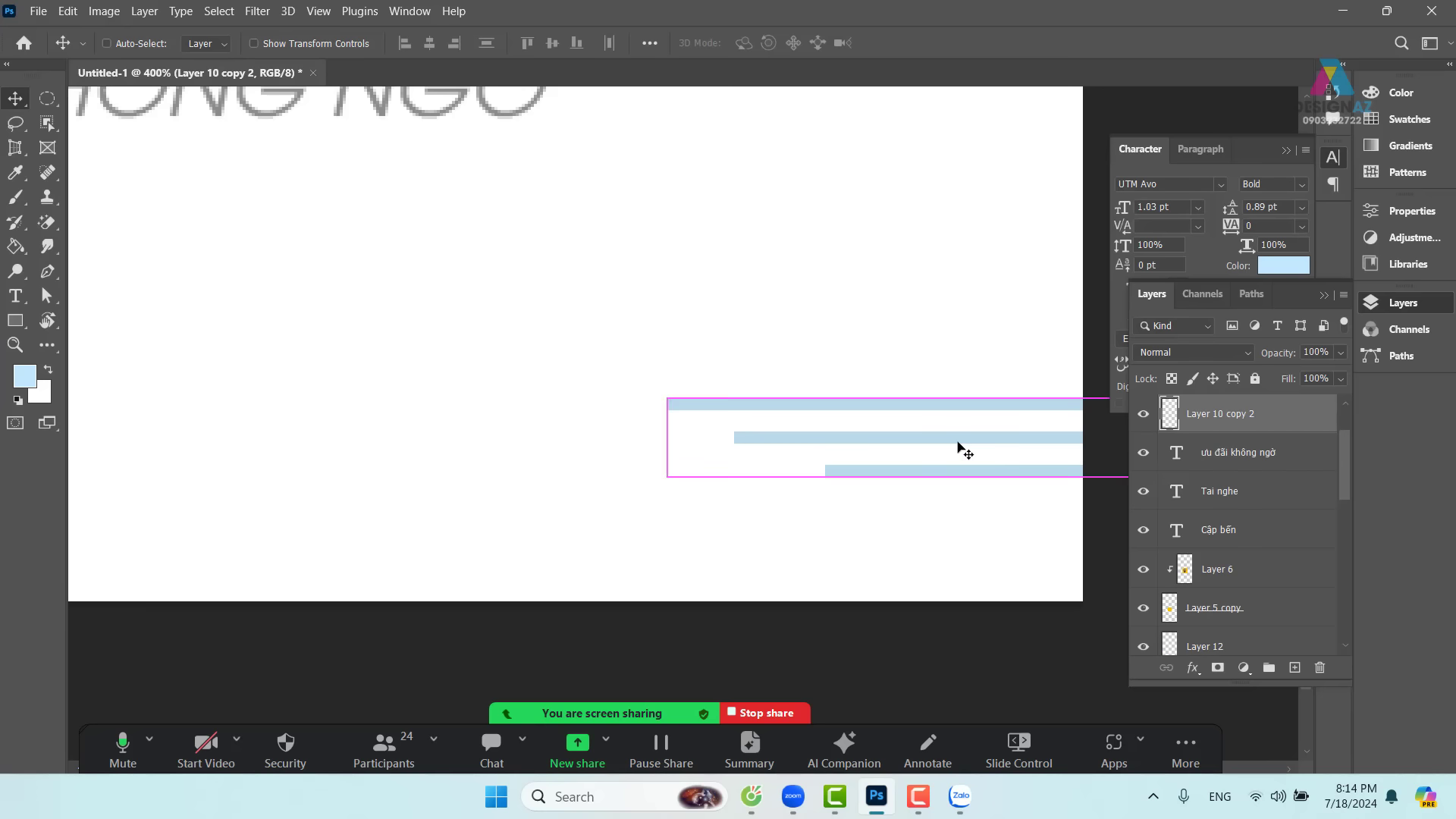
# - Duplicate the merged light blue lines, rotate the copy 90°, and place it vertically at the poster's lower left edge
pyautogui.hotkey('ctrl', '-')
pyautogui.hotkey('ctrl', '-')
pyautogui.hotkey('ctrl', '-')
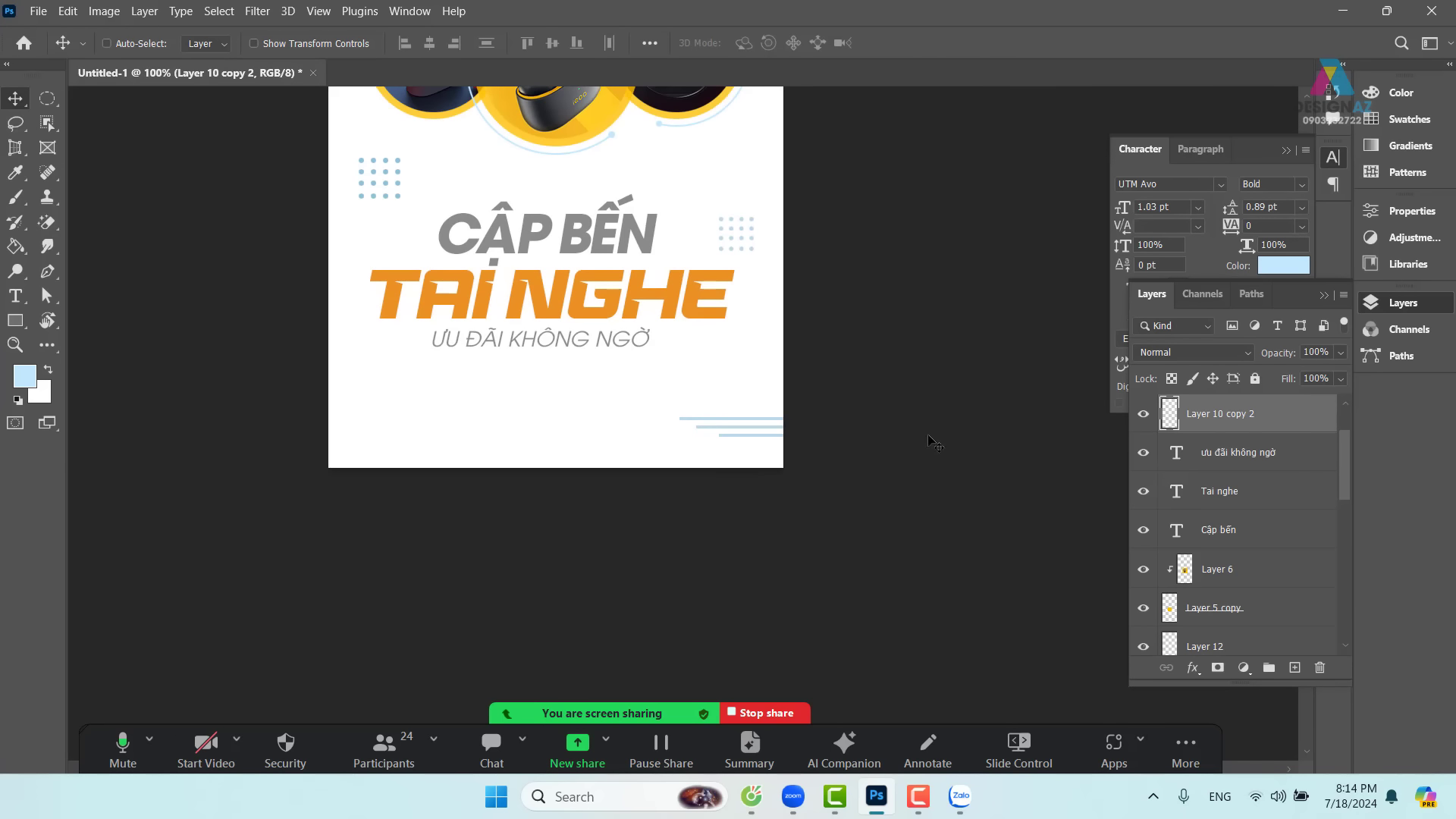
pyautogui.moveTo(786, 432); pyautogui.dragTo(470, 432)
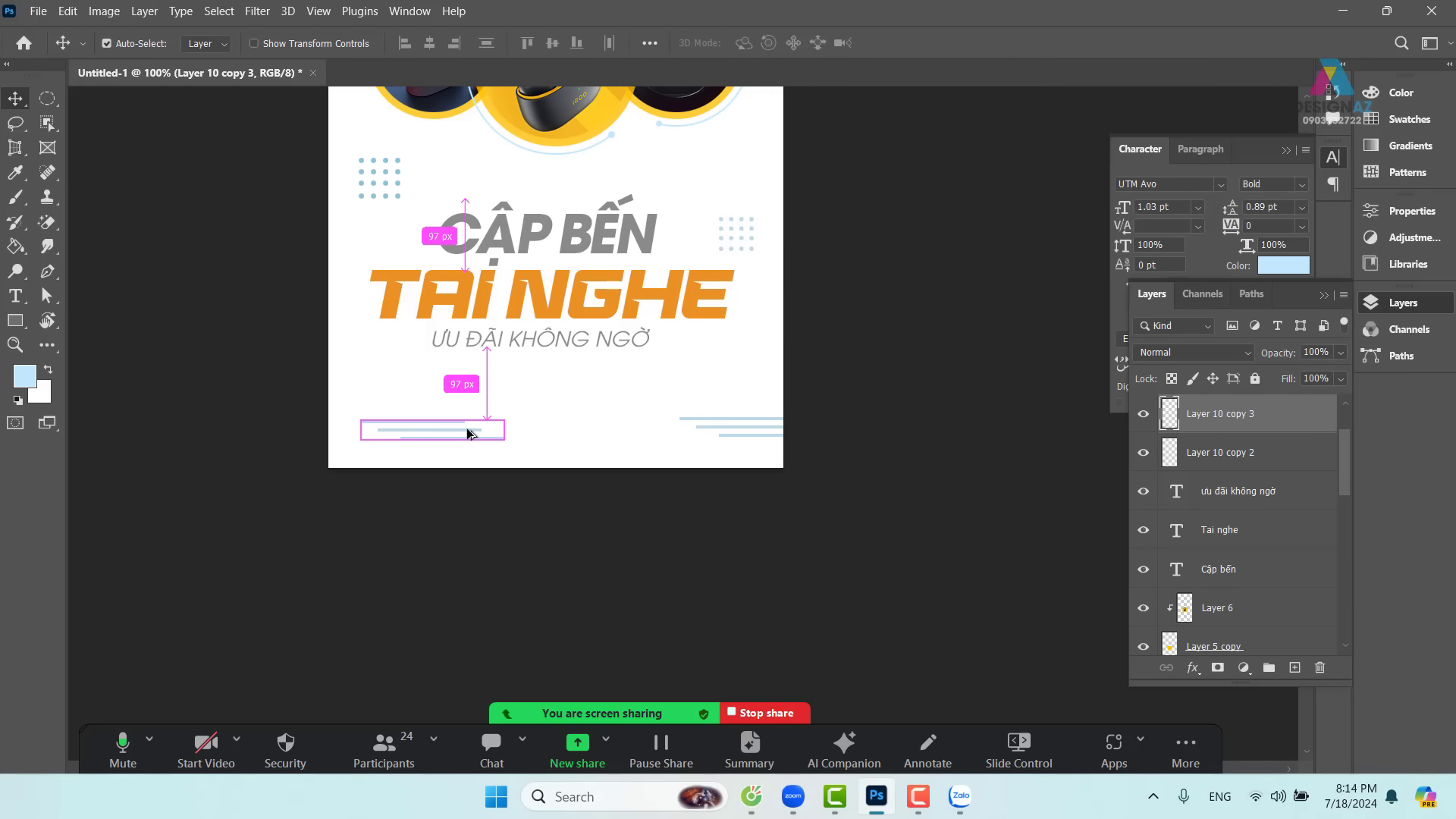
pyautogui.hotkey('ctrl', 't')
pyautogui.moveTo(553, 380); pyautogui.dragTo(460, 499)
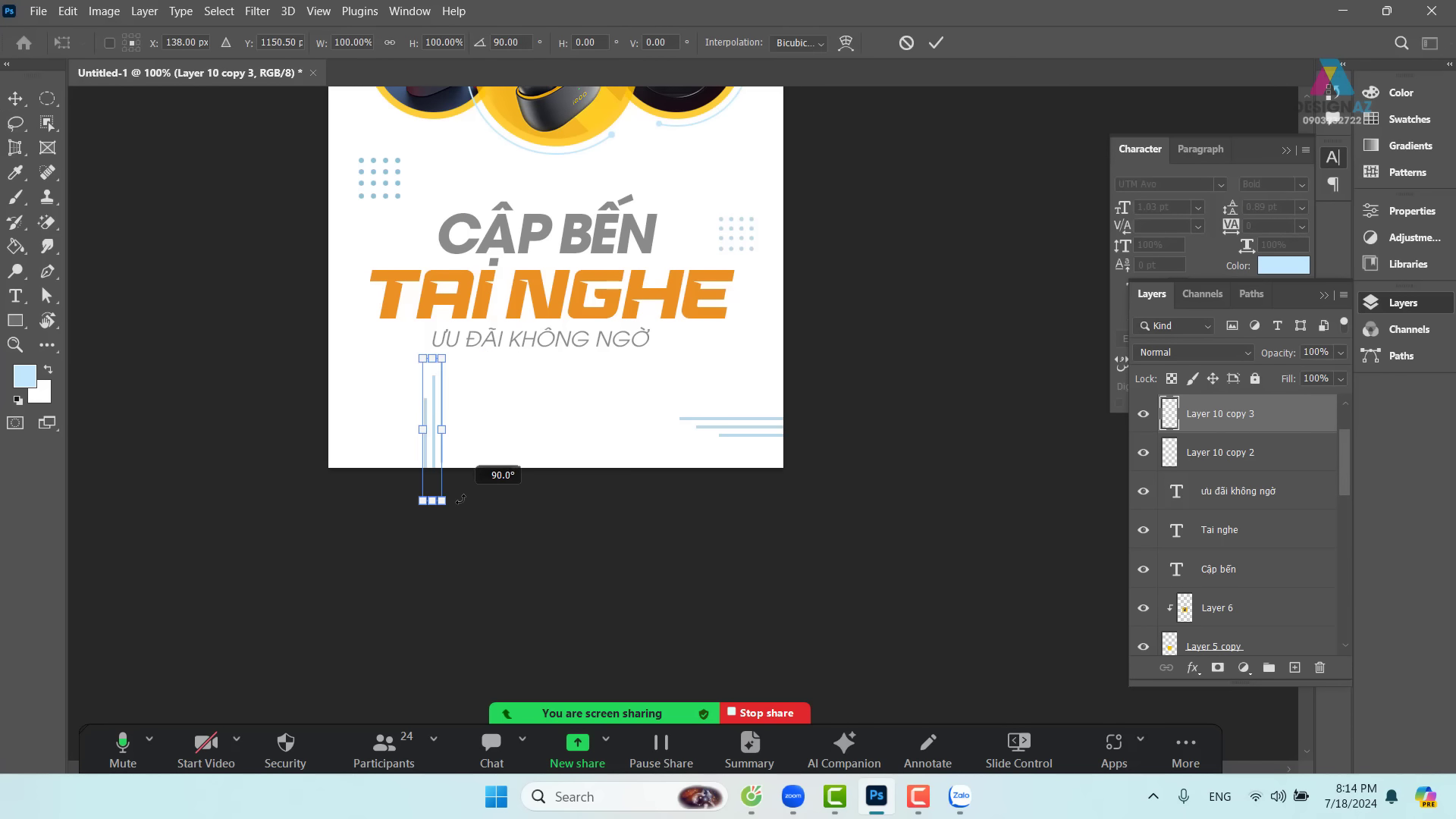
pyautogui.moveTo(434, 413); pyautogui.dragTo(379, 420)
pyautogui.press('Return')
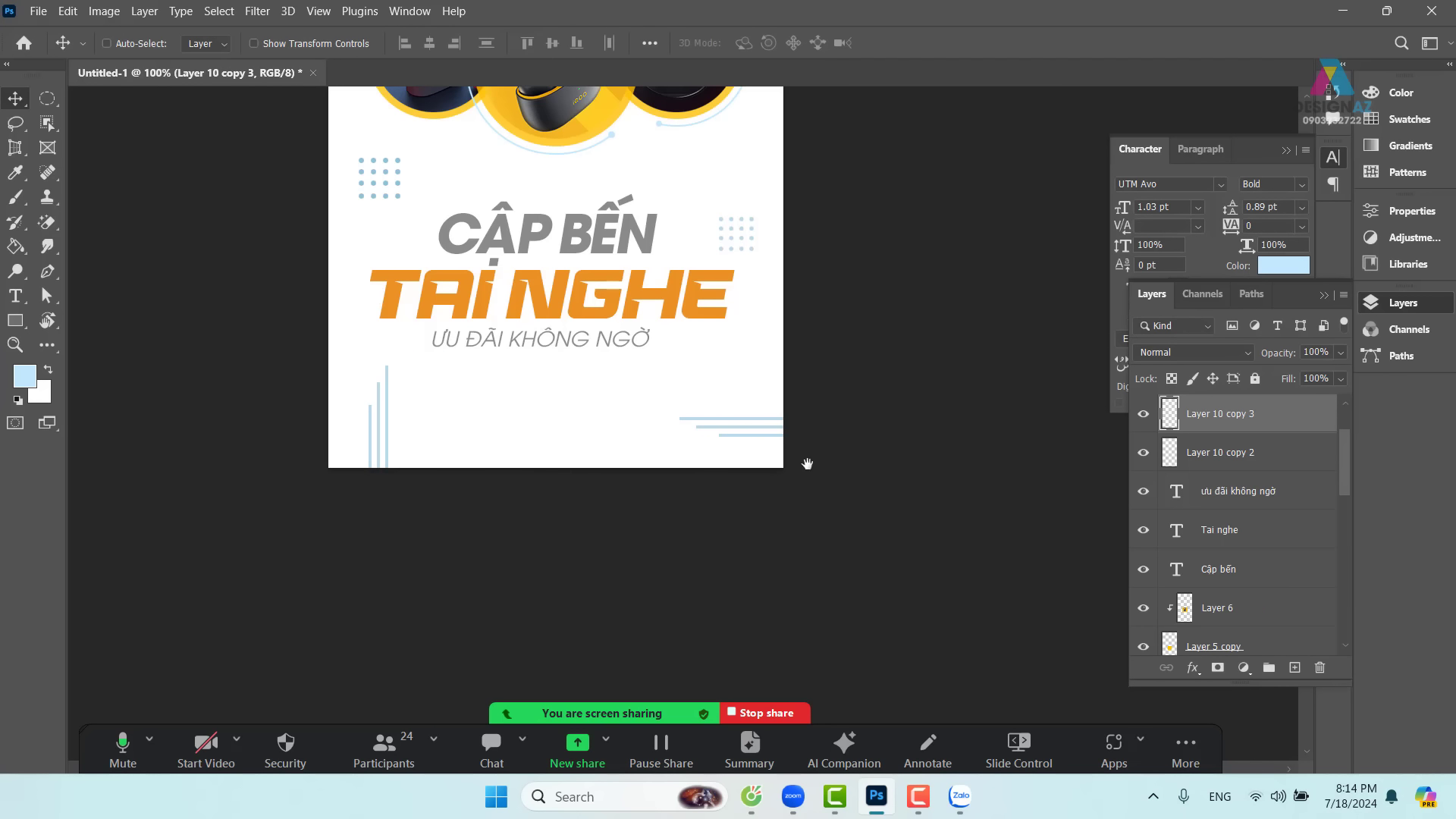
# - Set the layer opacity of the vertical lines at the poster's lower left to 50%
pyautogui.moveTo(730, 408); pyautogui.dragTo(711, 439)
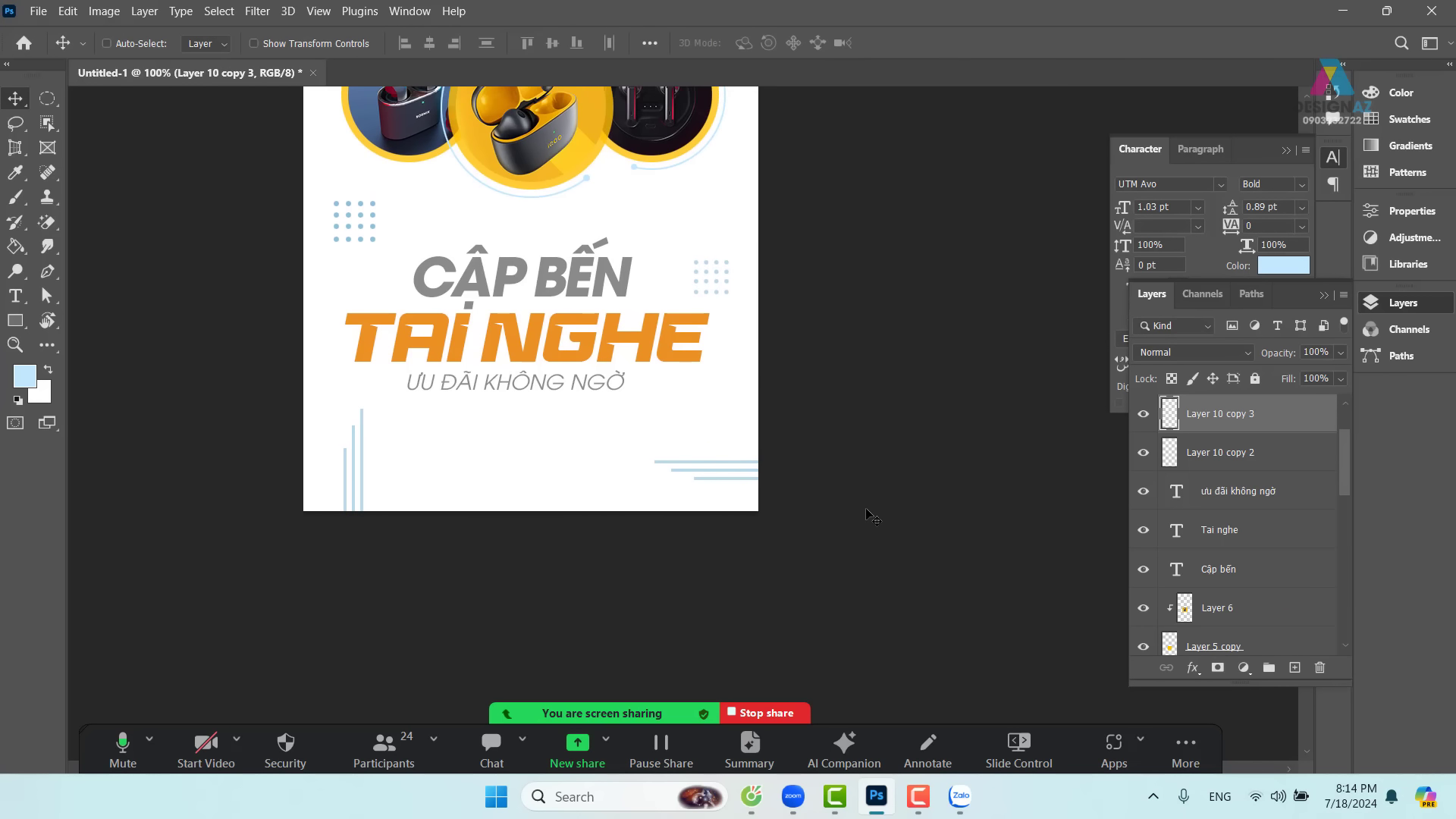
pyautogui.press('3')
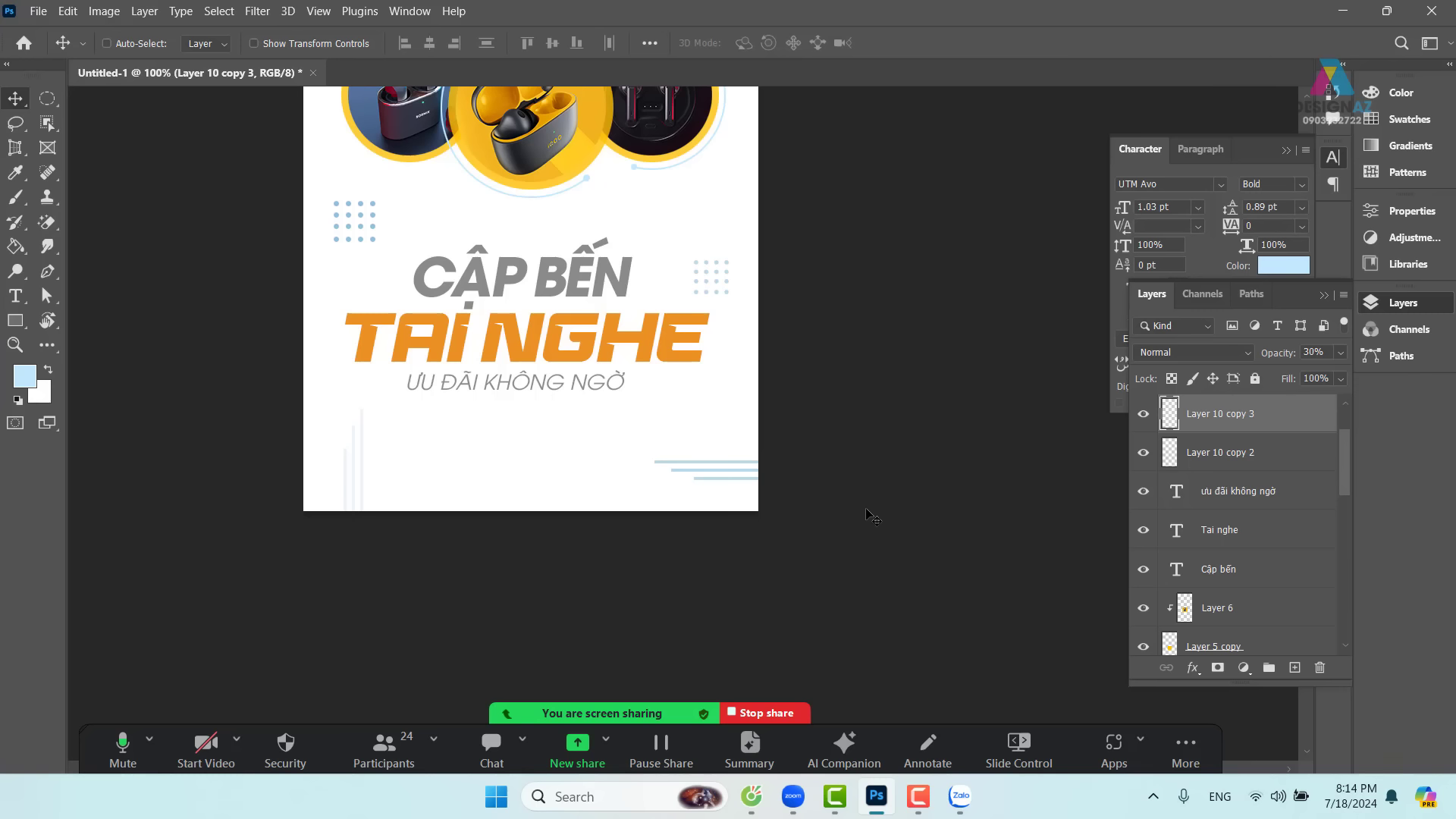
pyautogui.moveTo(684, 305); pyautogui.dragTo(728, 574)
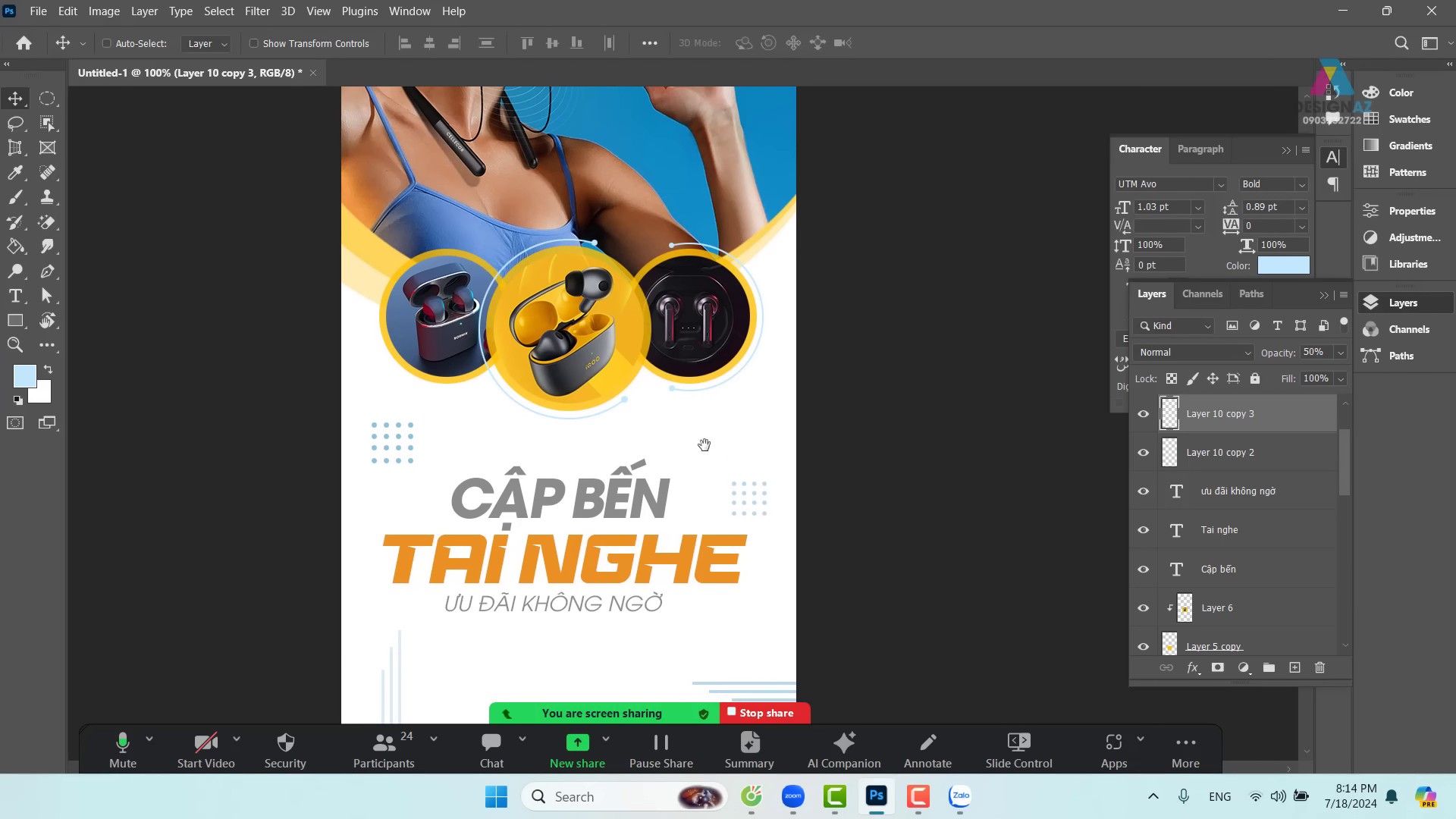
# - Duplicate the dot-ended light blue arc of the right earphone circle and place the copy over the left earphone circle
pyautogui.hotkey('ctrl', '+')
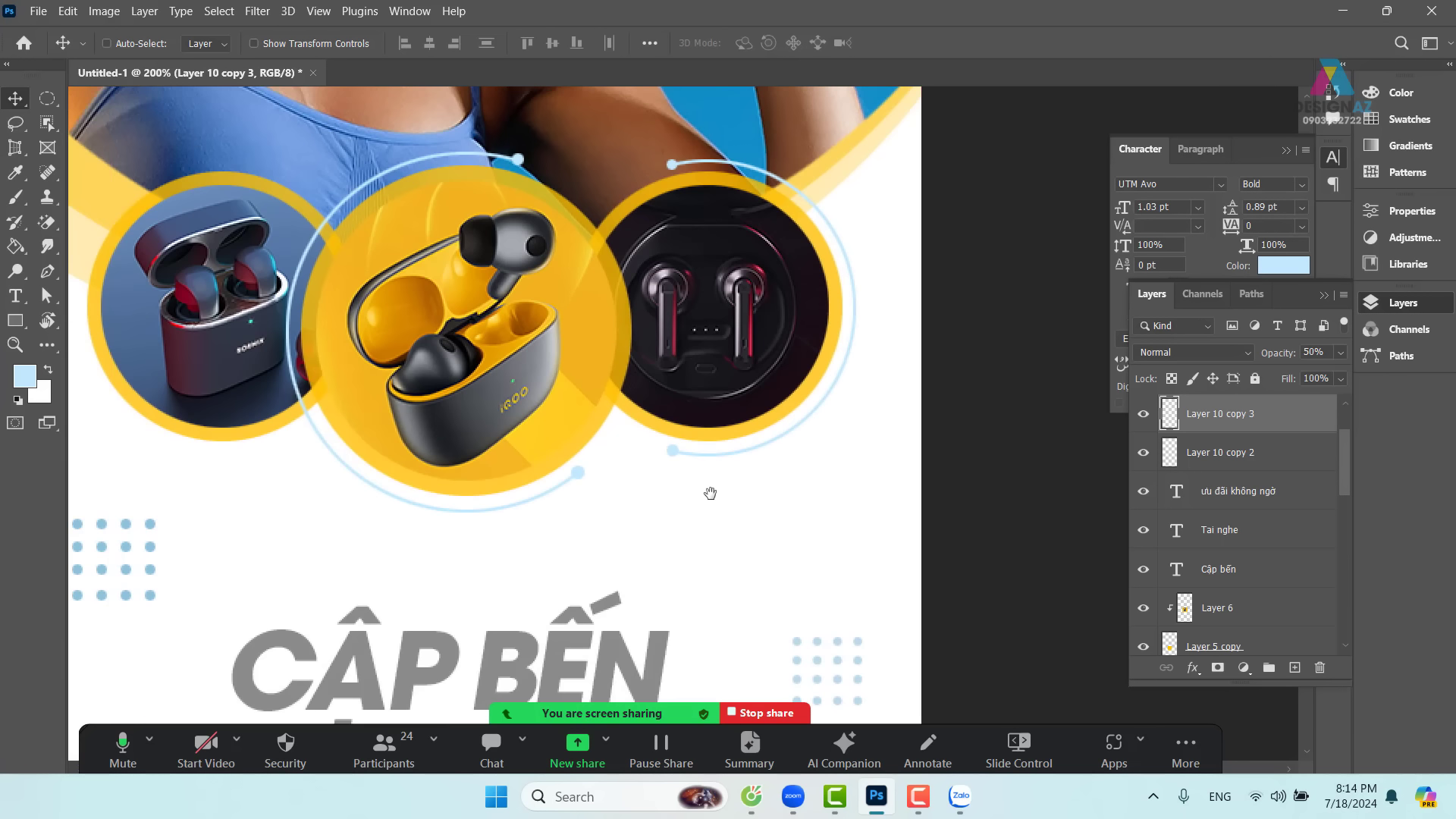
pyautogui.moveTo(507, 337); pyautogui.dragTo(636, 355)
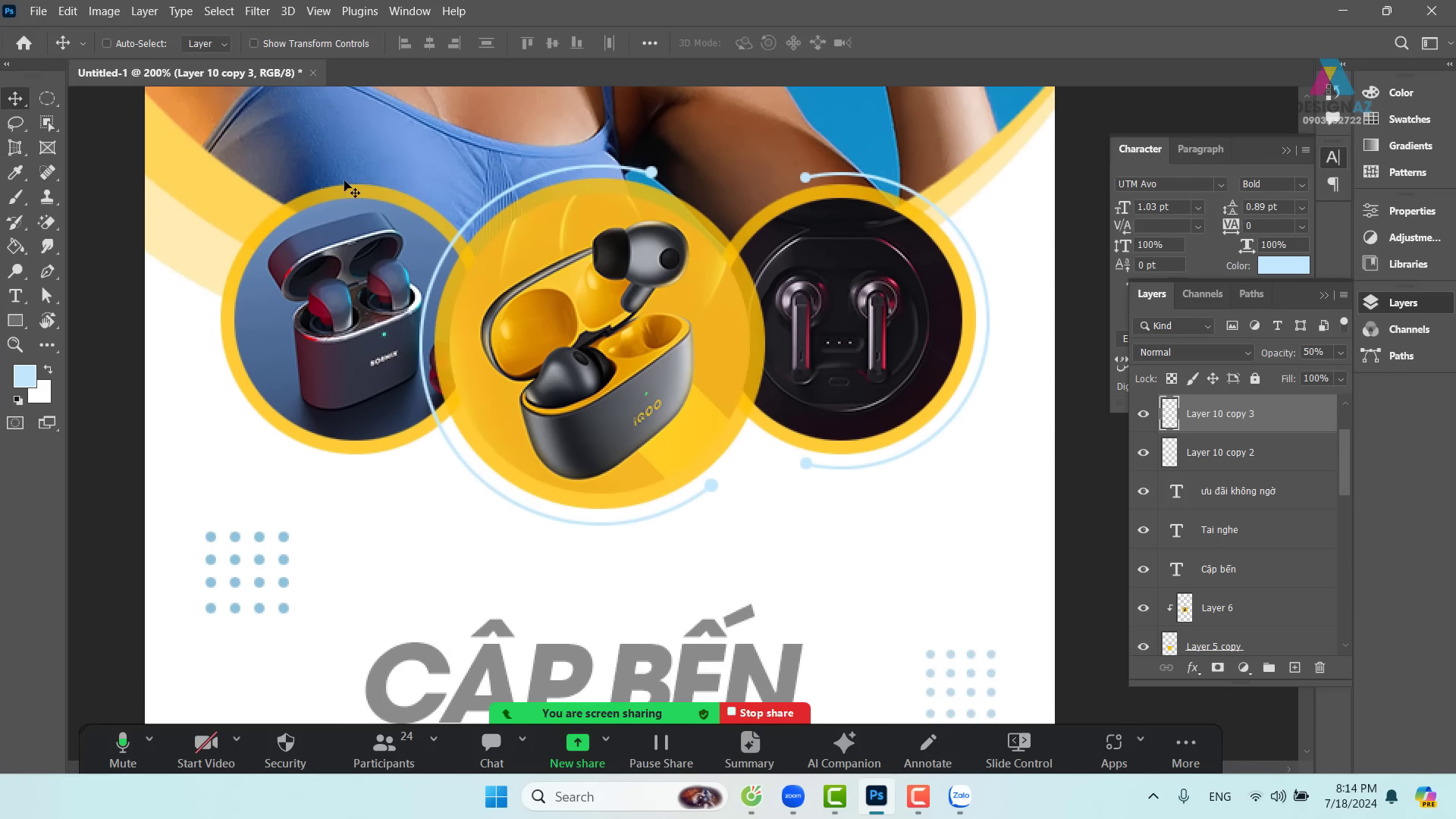
pyautogui.rightClick(806, 181)
pyautogui.click(838, 186)
pyautogui.moveTo(806, 183); pyautogui.dragTo(291, 206)
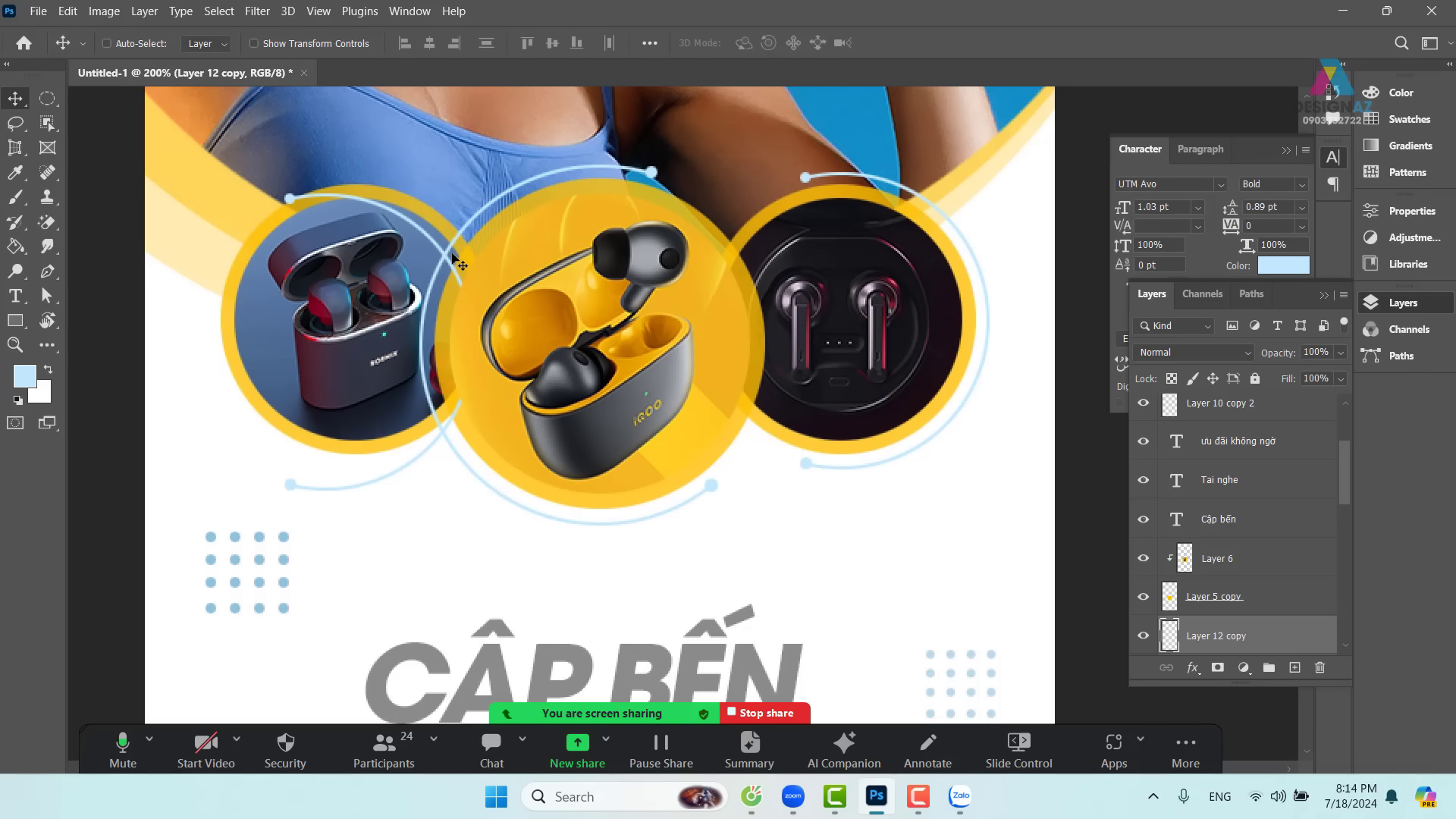
# - Flip the copied arc horizontally and move it around the outer side of the left earphone circle
pyautogui.hotkey('ctrl', 't')
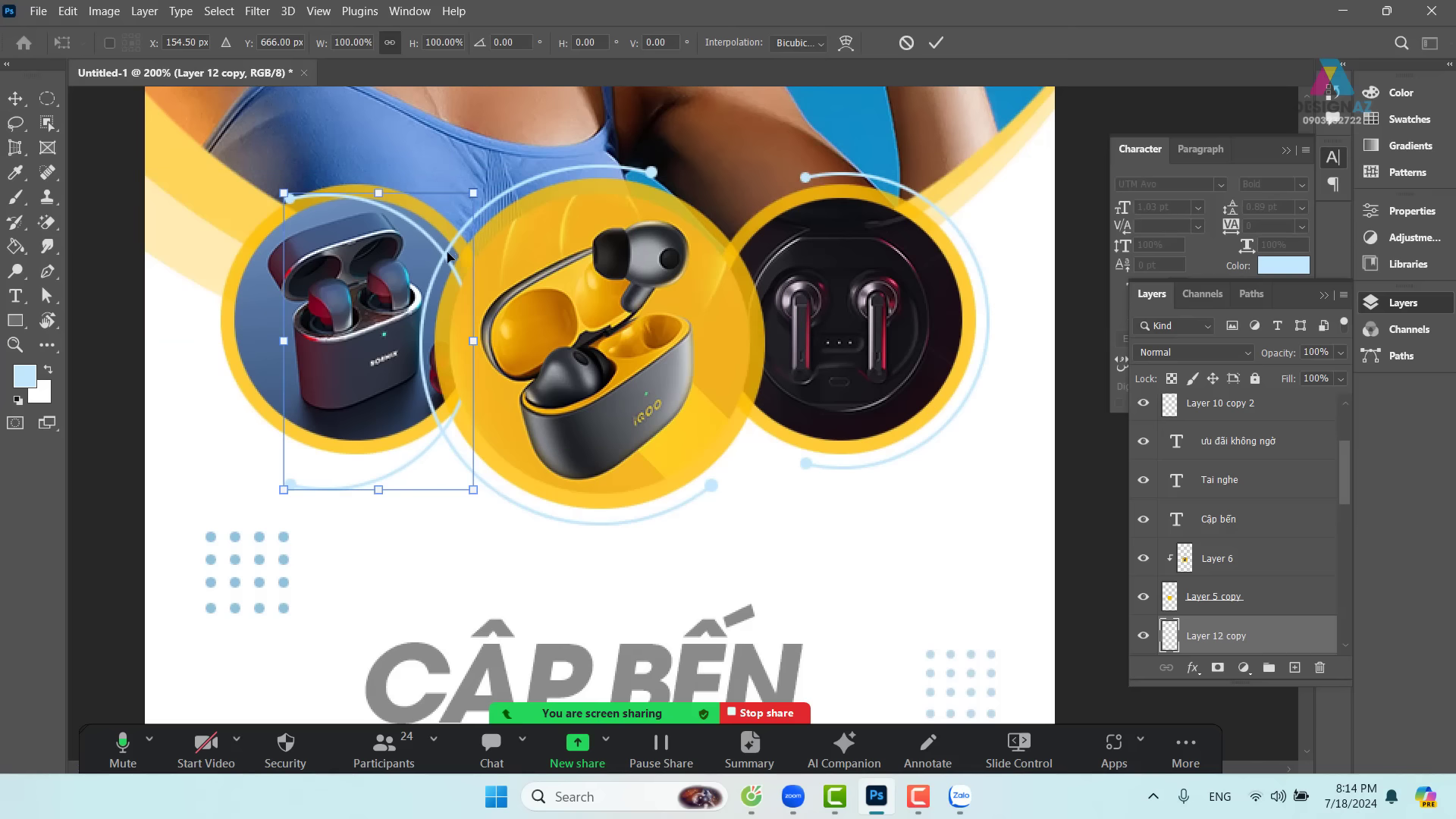
pyautogui.rightClick(395, 216)
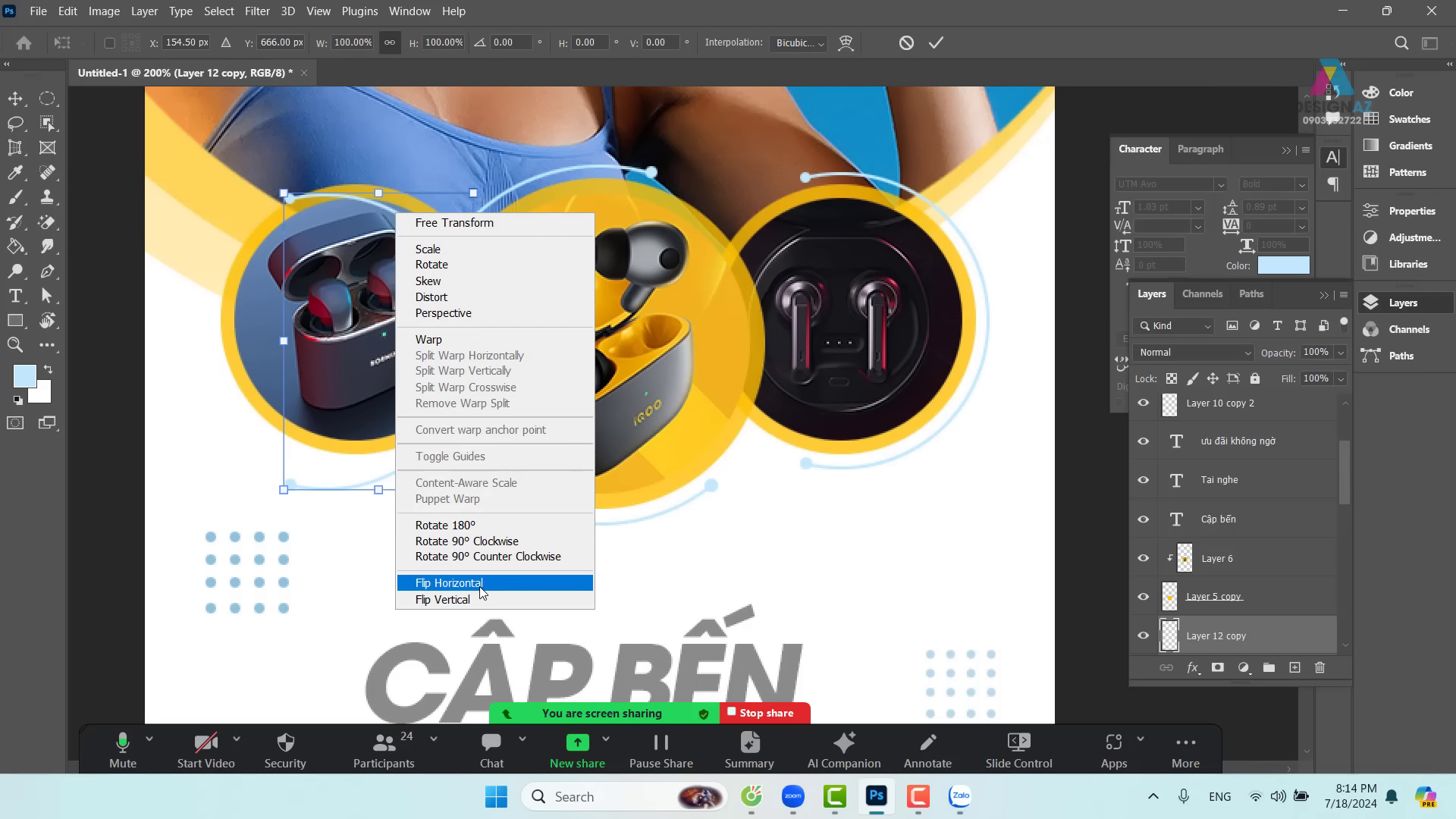
pyautogui.click(449, 583)
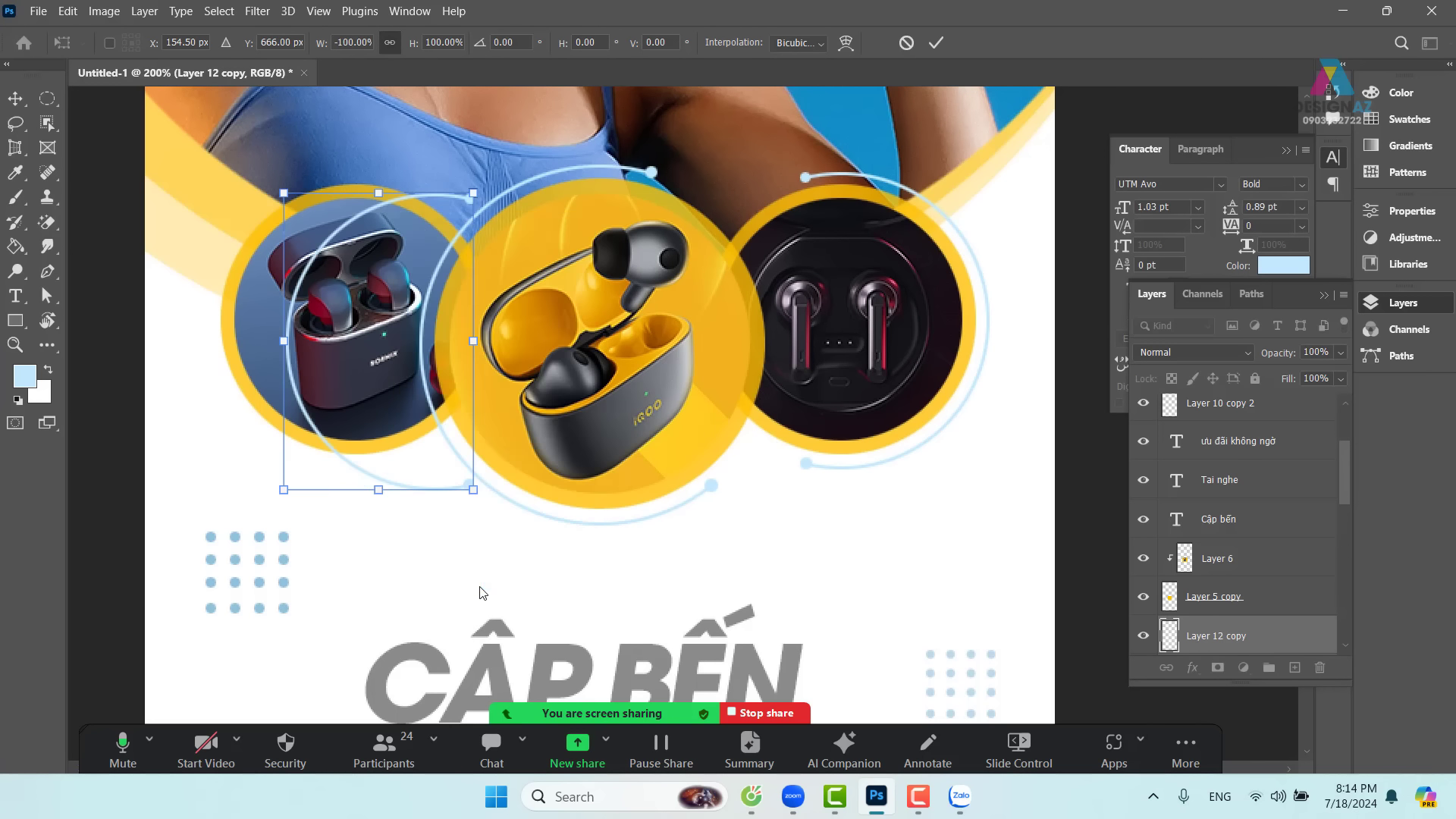
pyautogui.moveTo(419, 326); pyautogui.dragTo(309, 289)
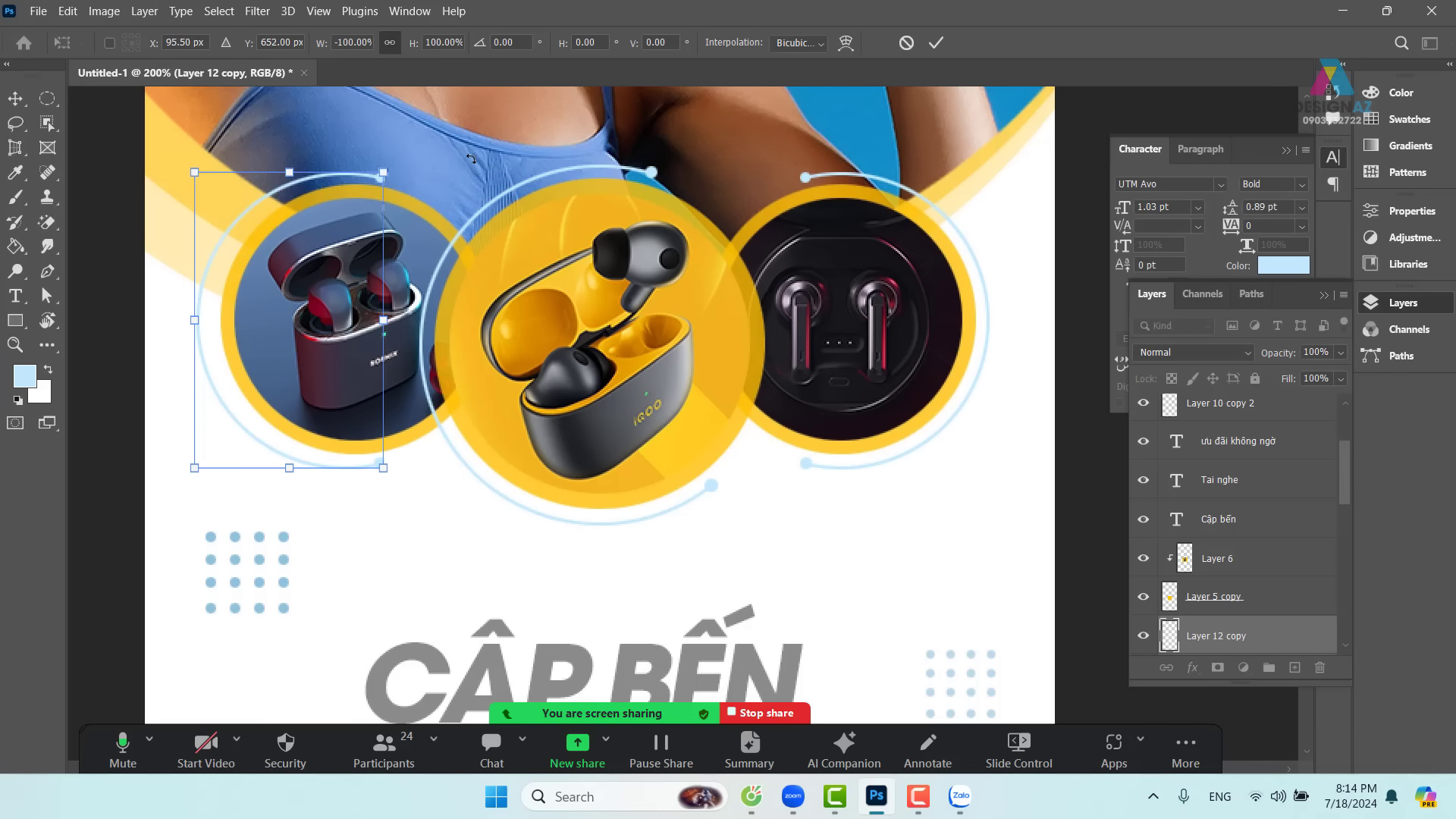
# - Rotate the copied arc clockwise and fit it around the upper left side of the left earphone circle
pyautogui.moveTo(464, 155); pyautogui.dragTo(471, 378)
pyautogui.moveTo(294, 346); pyautogui.dragTo(314, 317)
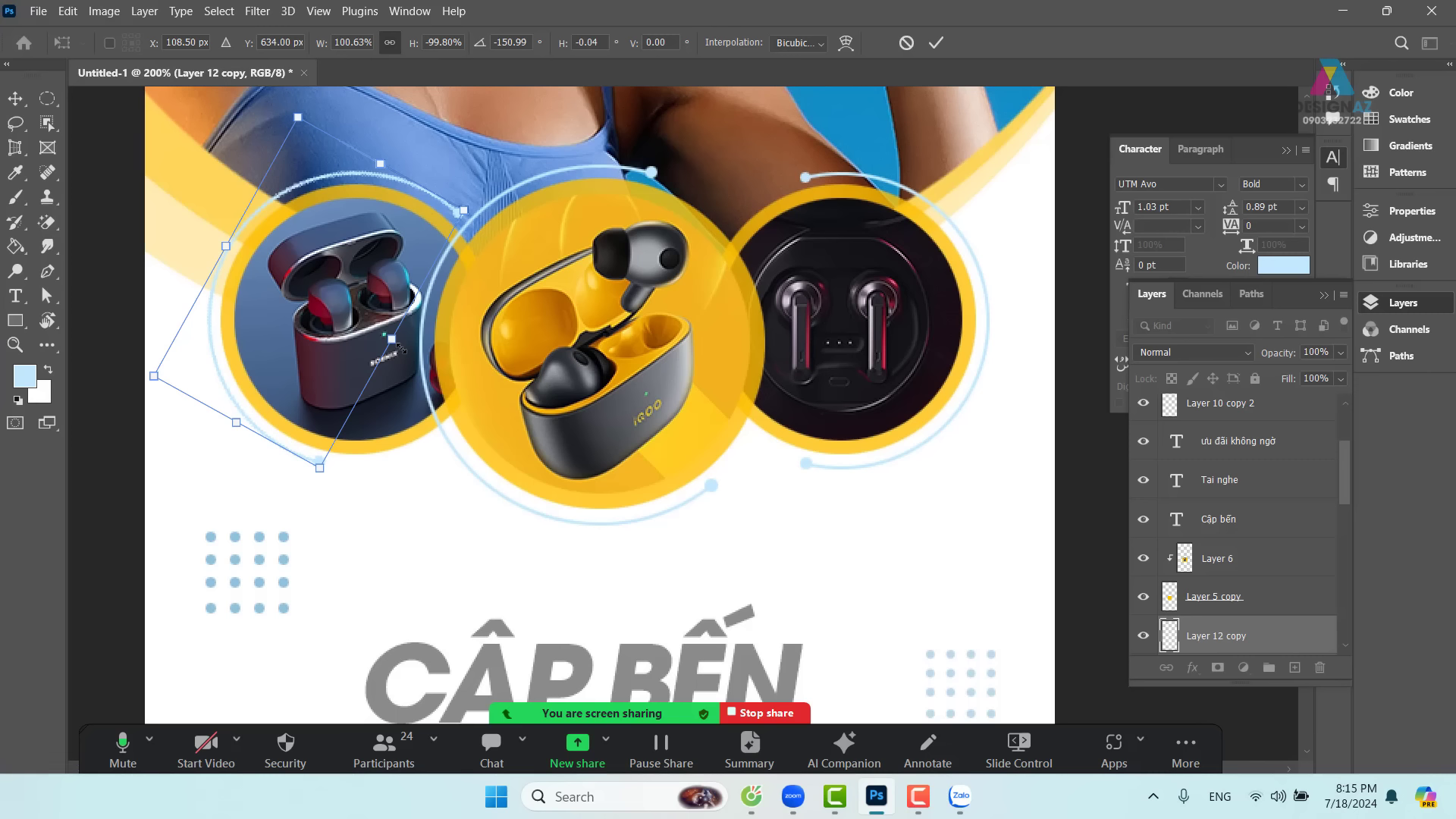
pyautogui.press('Return')
pyautogui.hotkey('ctrl', '-')
pyautogui.hotkey('ctrl', '-')
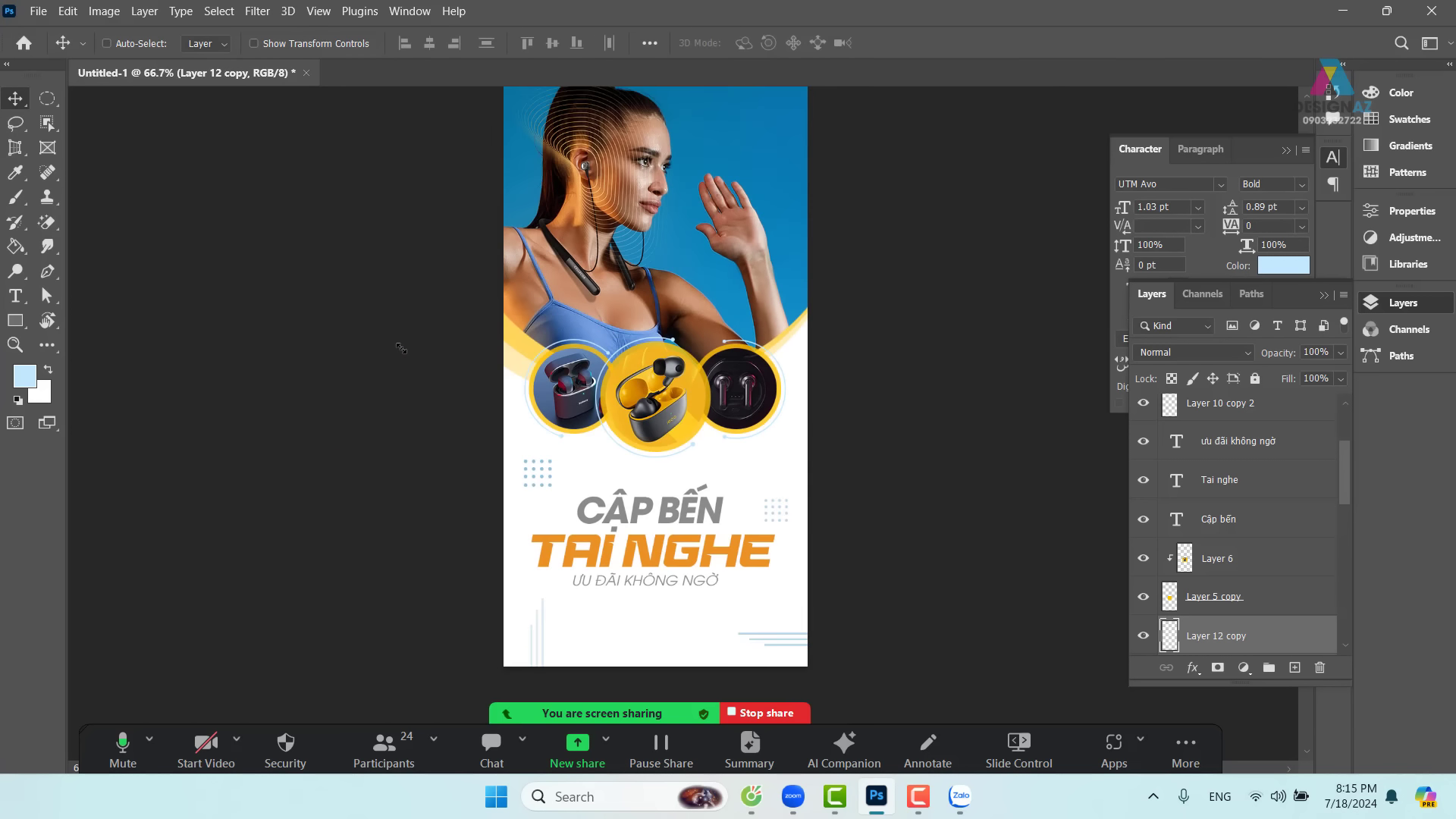
pyautogui.moveTo(681, 393); pyautogui.dragTo(605, 392)
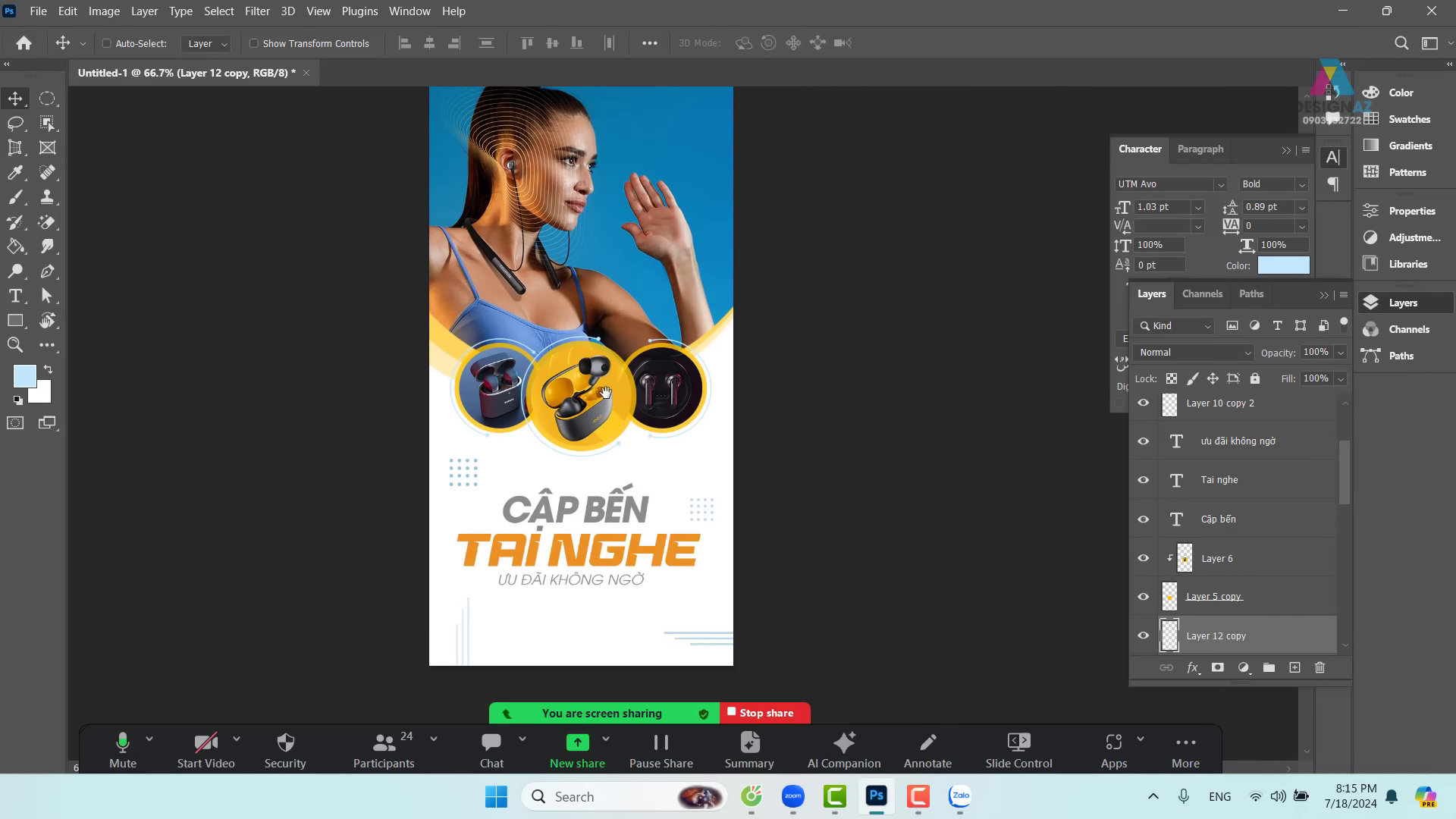
pyautogui.moveTo(835, 510); pyautogui.dragTo(773, 500)
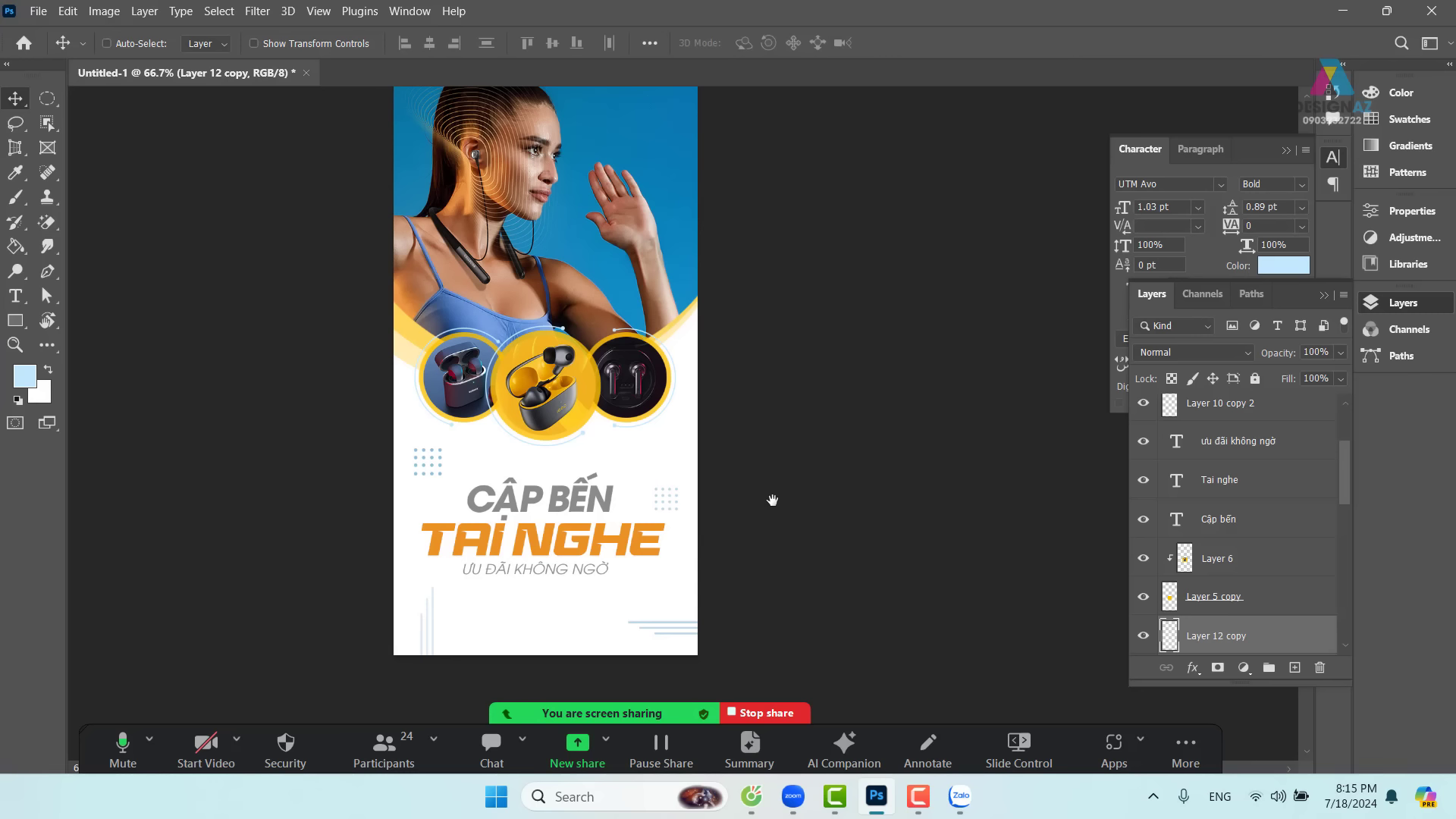
pyautogui.moveTo(782, 498); pyautogui.dragTo(713, 504)
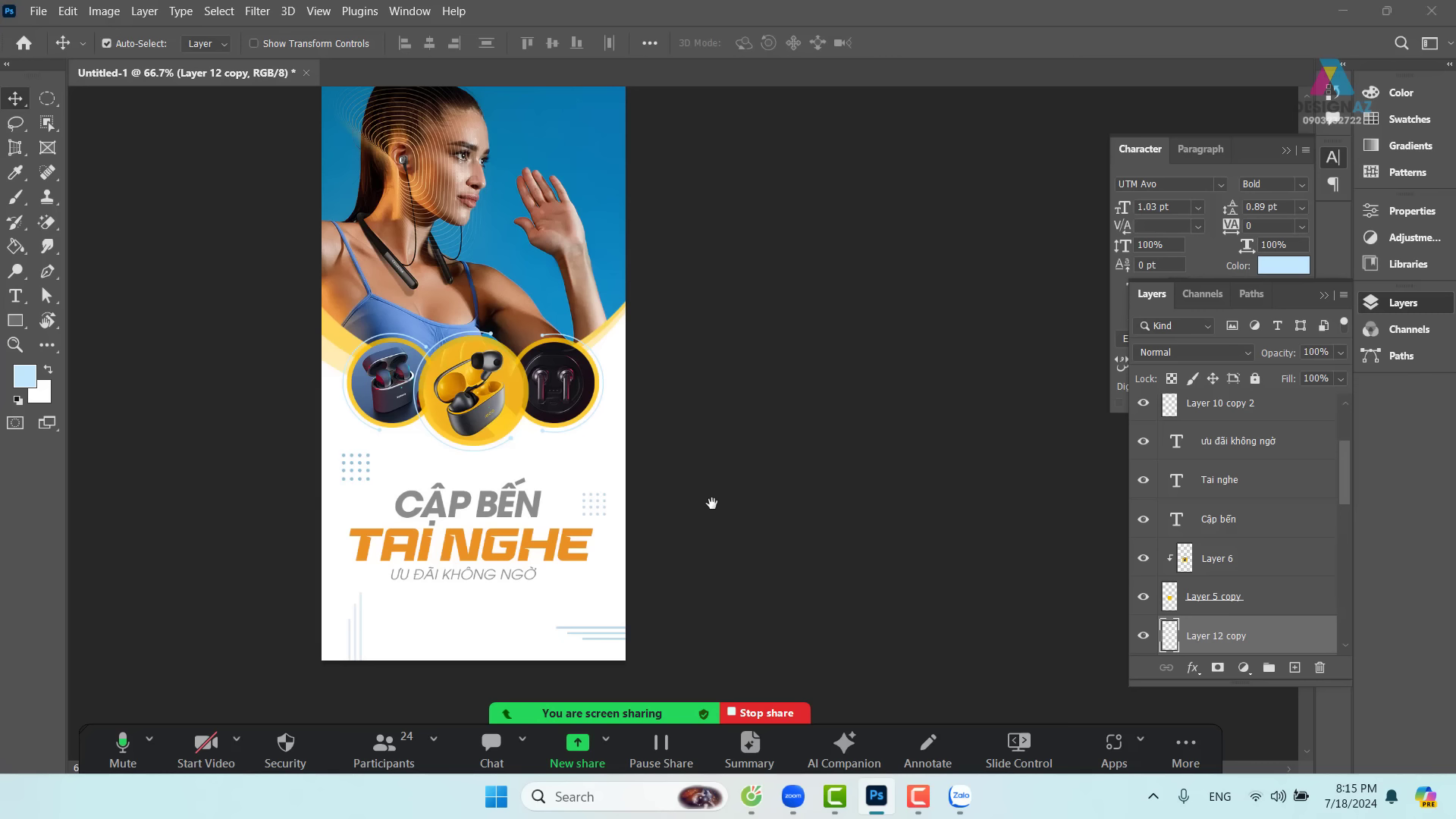
# - Browse for an image to open, going to the thuvienanh\Backgroud\texture folder on New Volume (E:)
pyautogui.hotkey('ctrl', 'o')
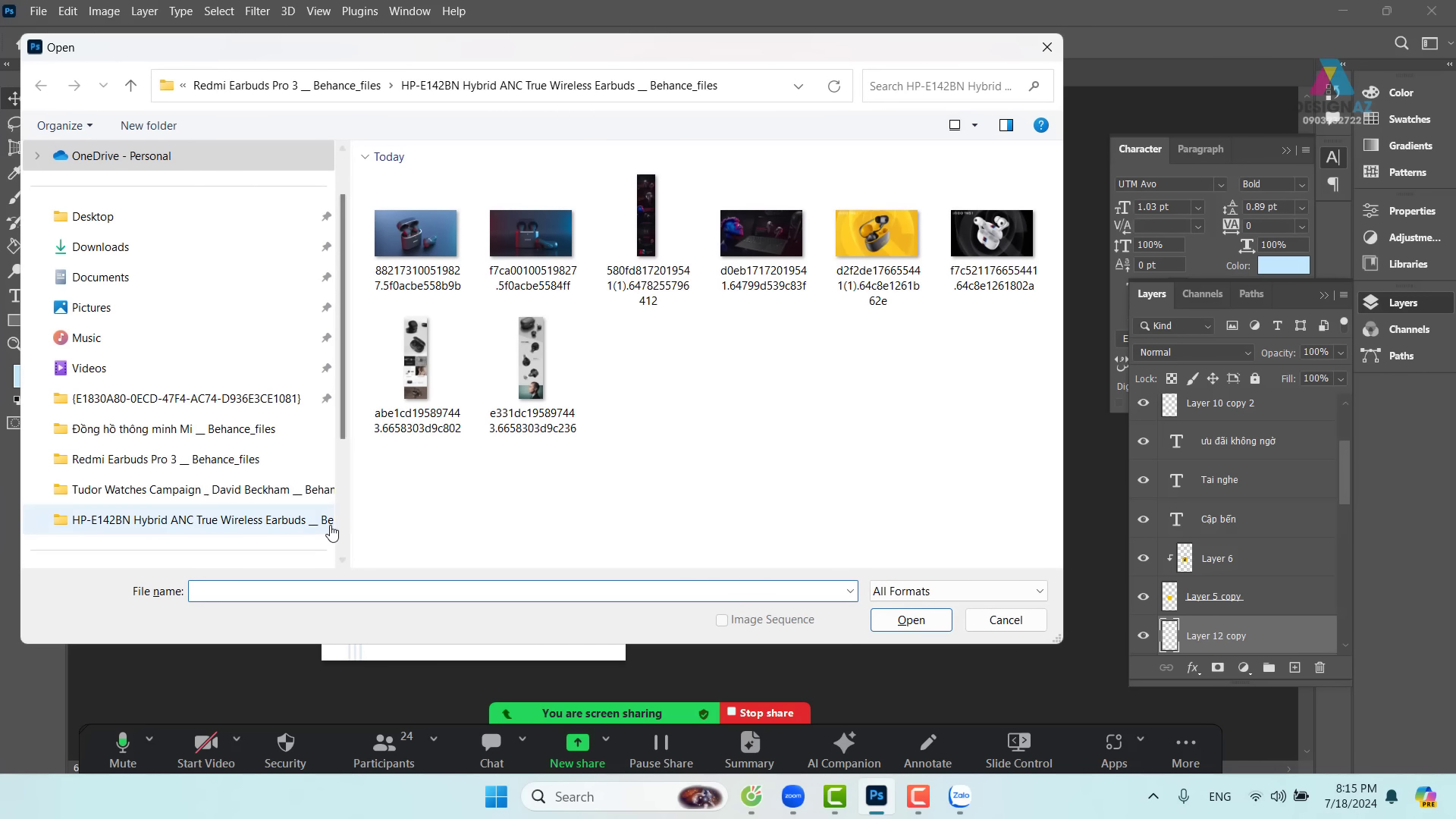
pyautogui.scroll(-2, 254, 455)
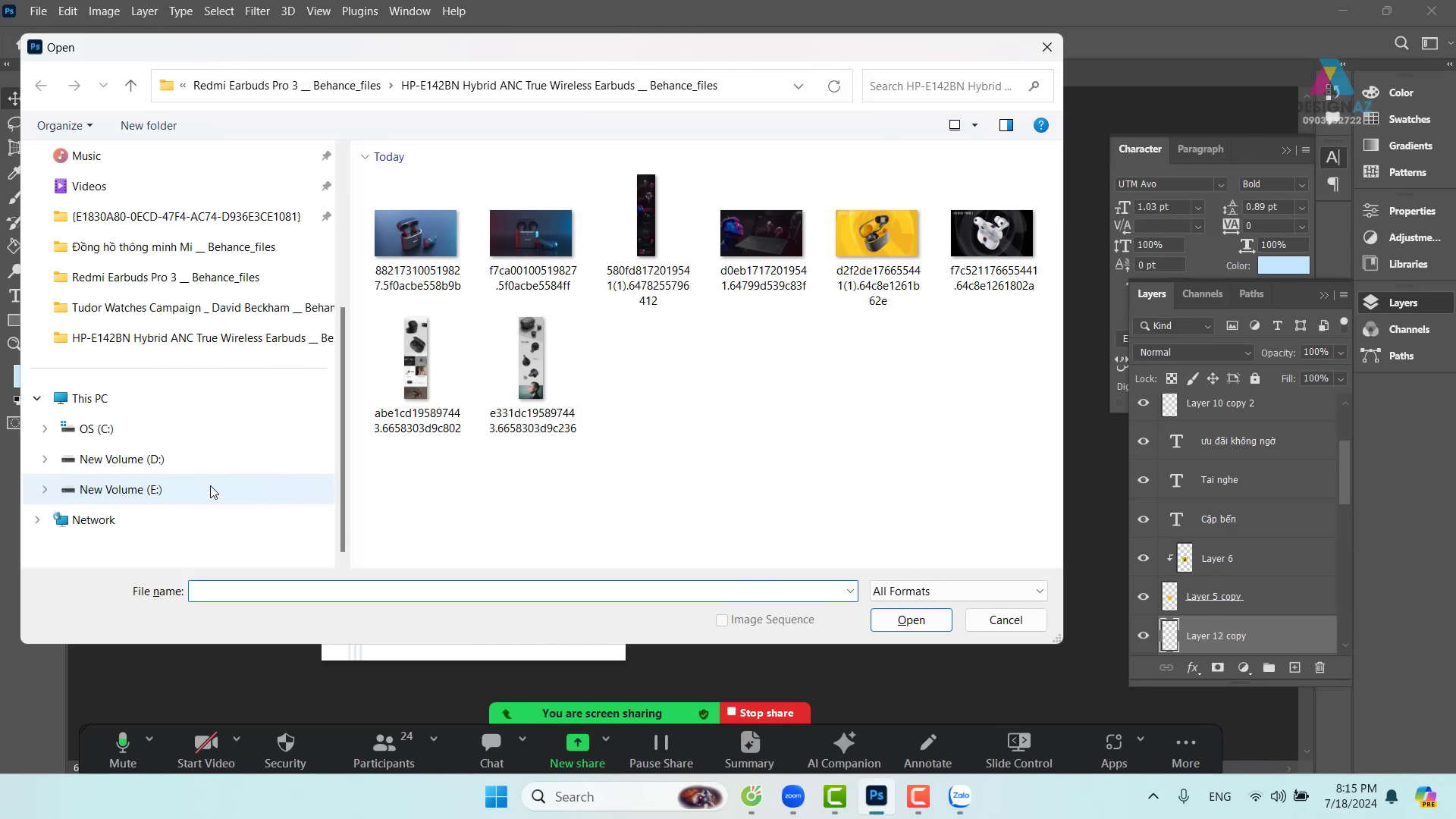
pyautogui.click(187, 491)
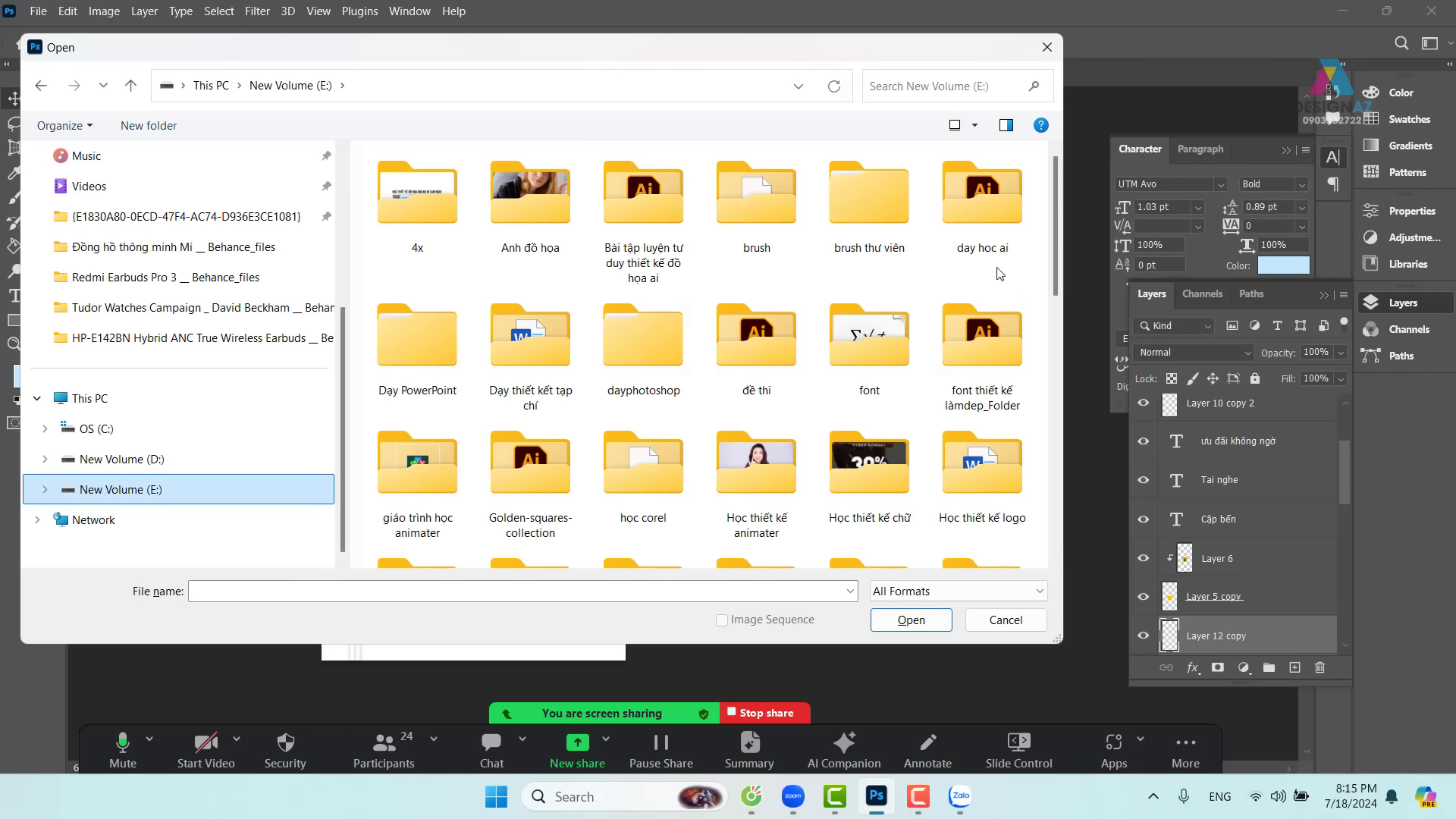
pyautogui.scroll(-10, 959, 274)
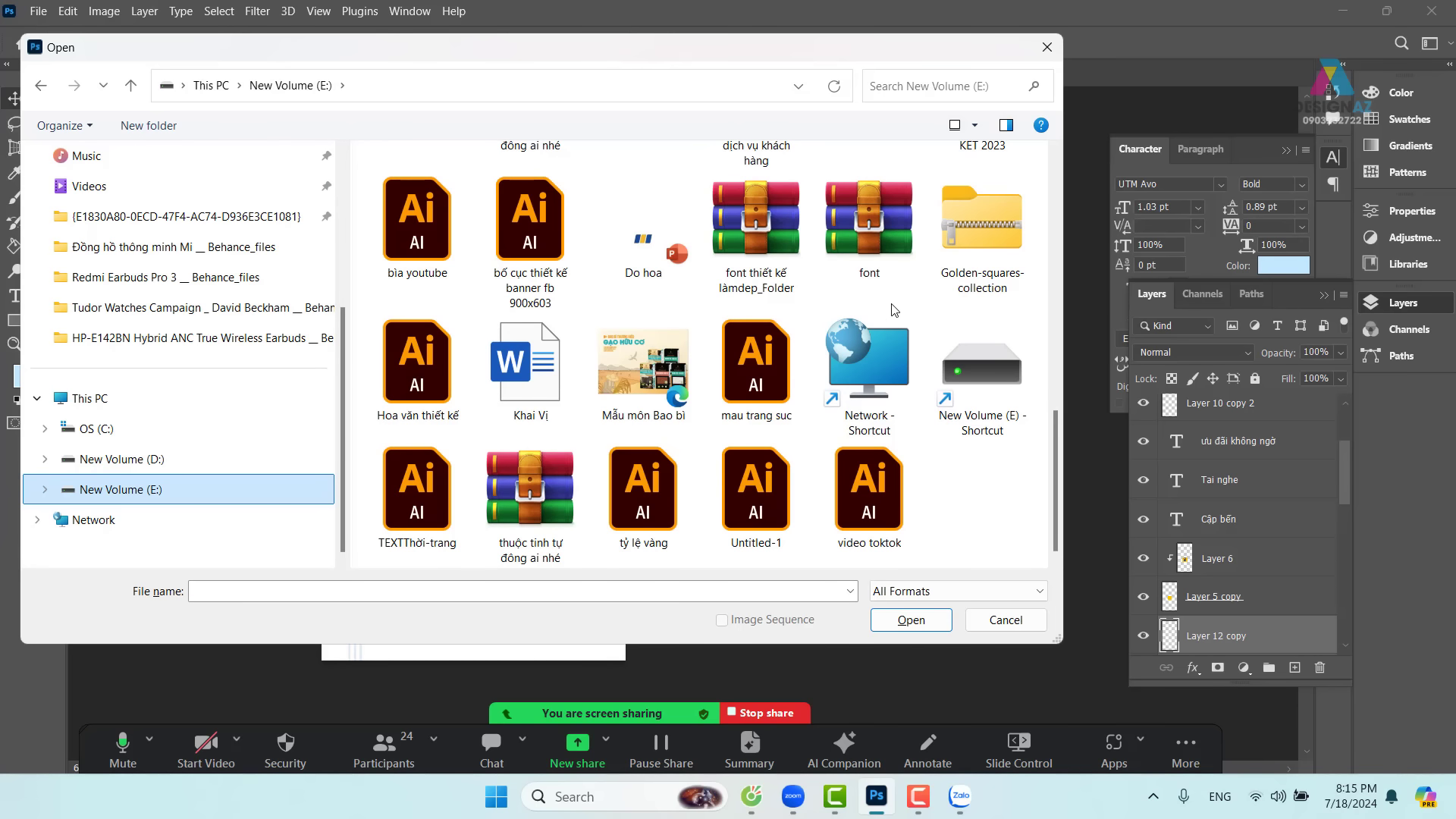
pyautogui.scroll(5, 751, 413)
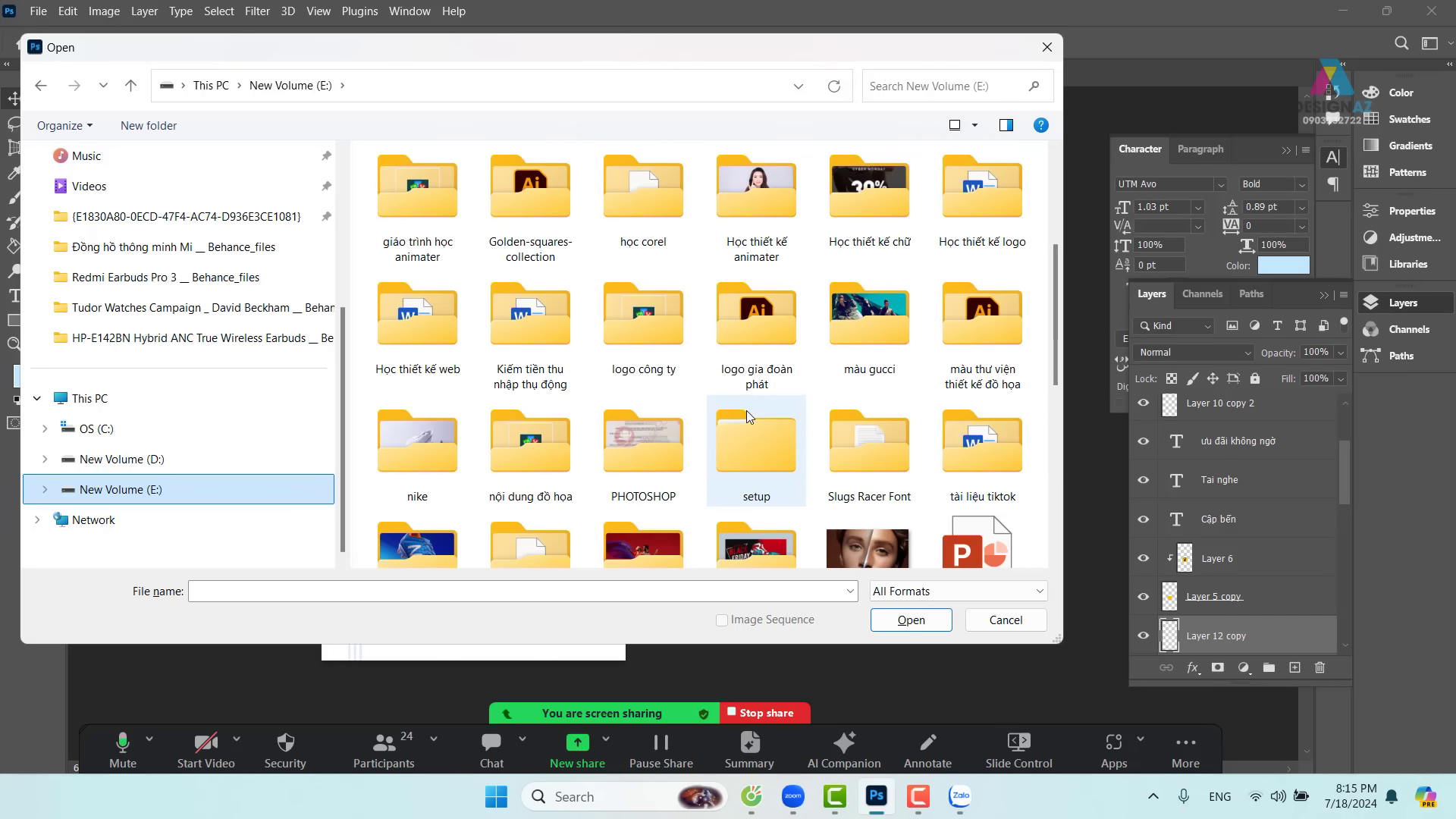
pyautogui.scroll(-3, 748, 414)
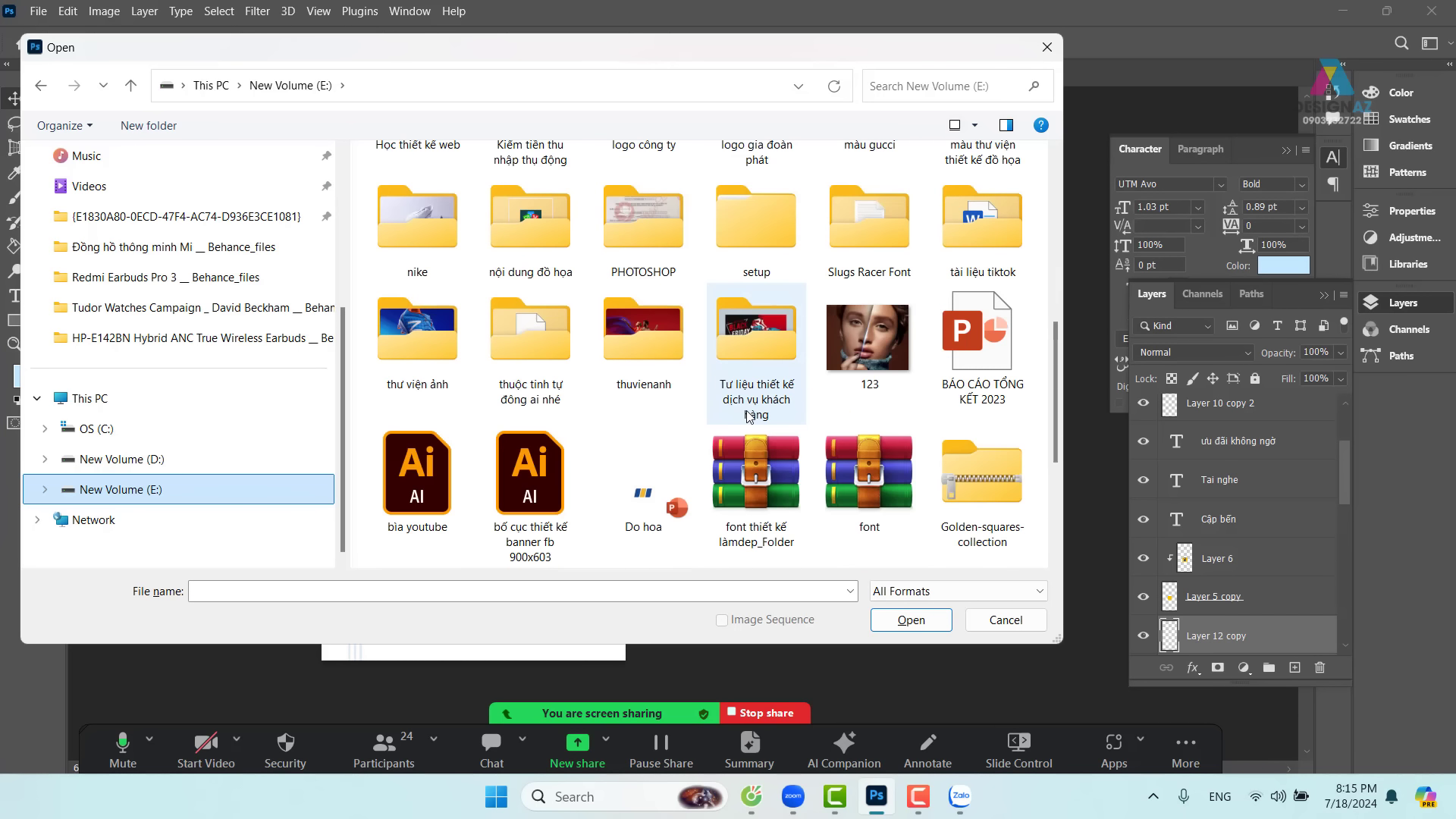
pyautogui.doubleClick(673, 394)
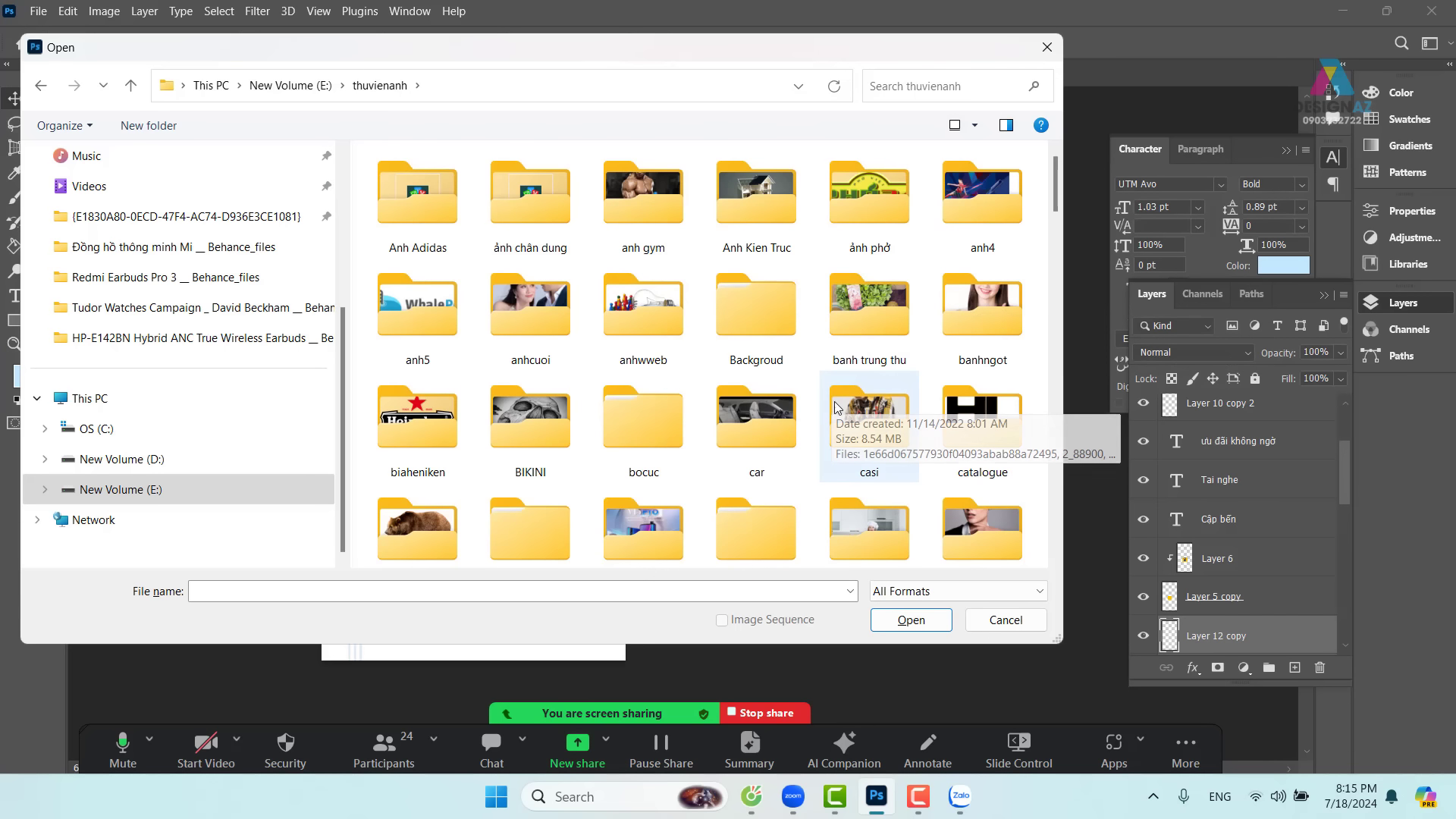
pyautogui.doubleClick(755, 339)
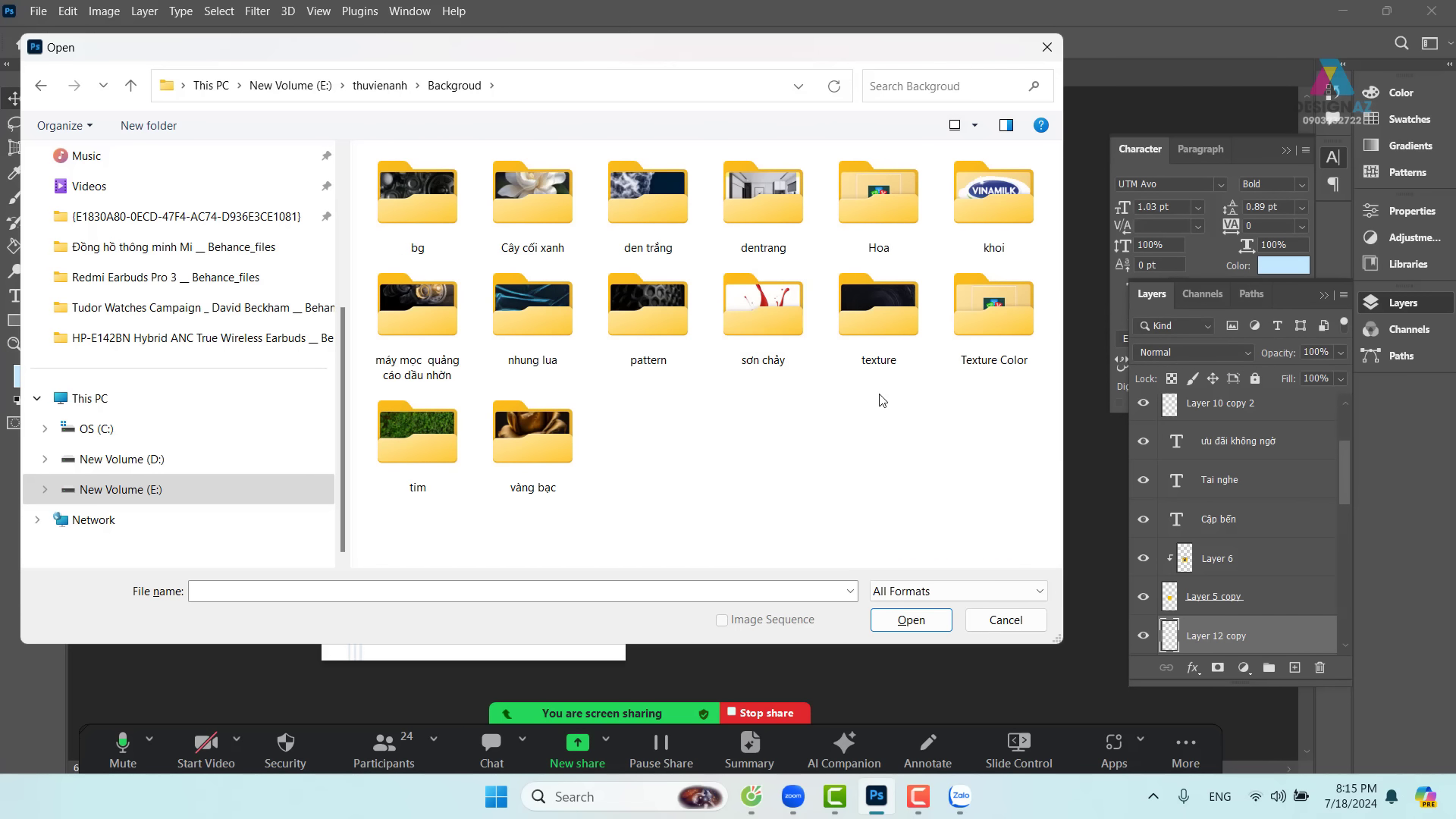
pyautogui.doubleClick(872, 311)
# - Find the black striped texture image artsfon.com-69638 in the texture folder and open it
pyautogui.scroll(-3, 531, 334)
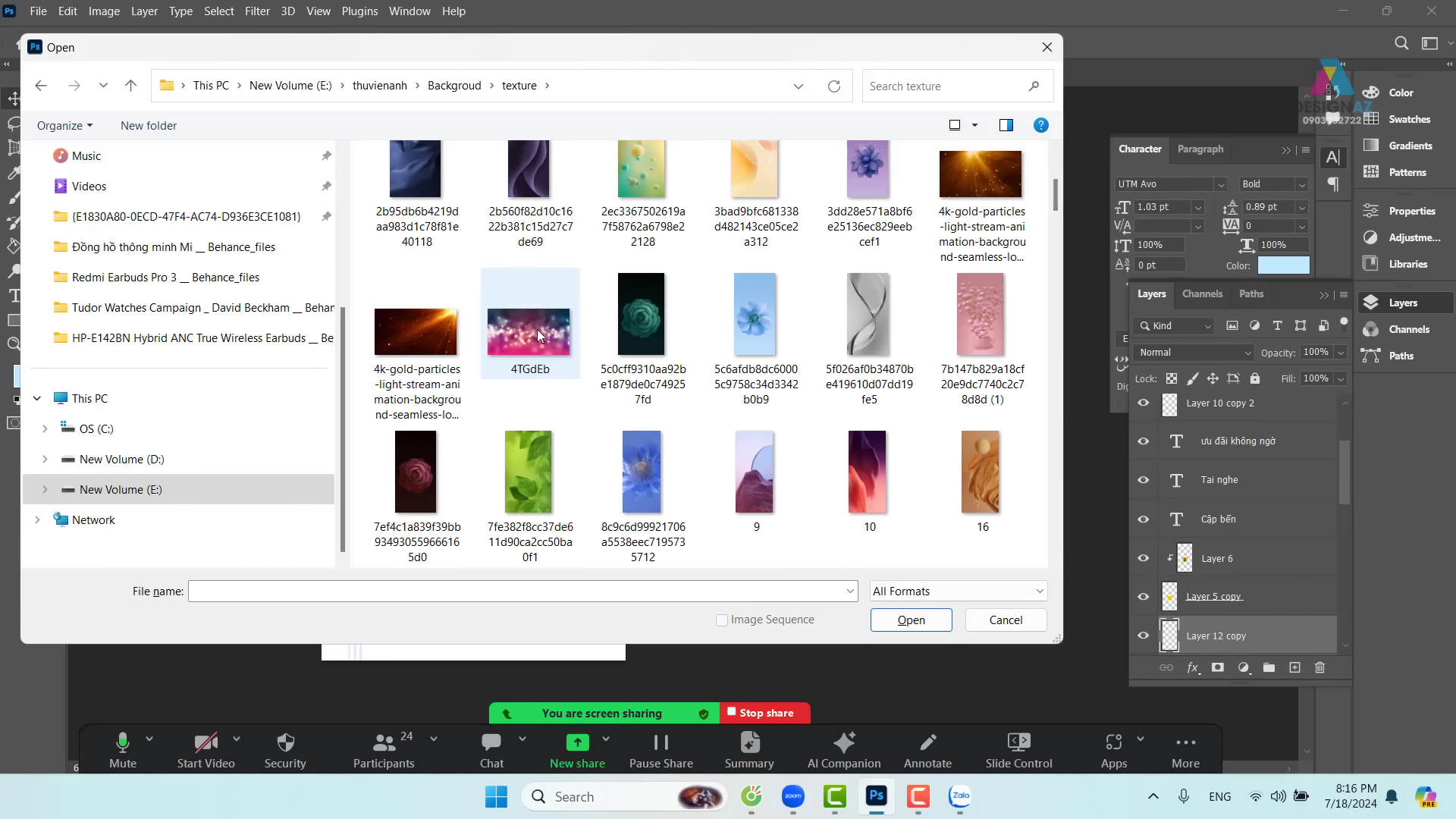
pyautogui.scroll(-5, 539, 334)
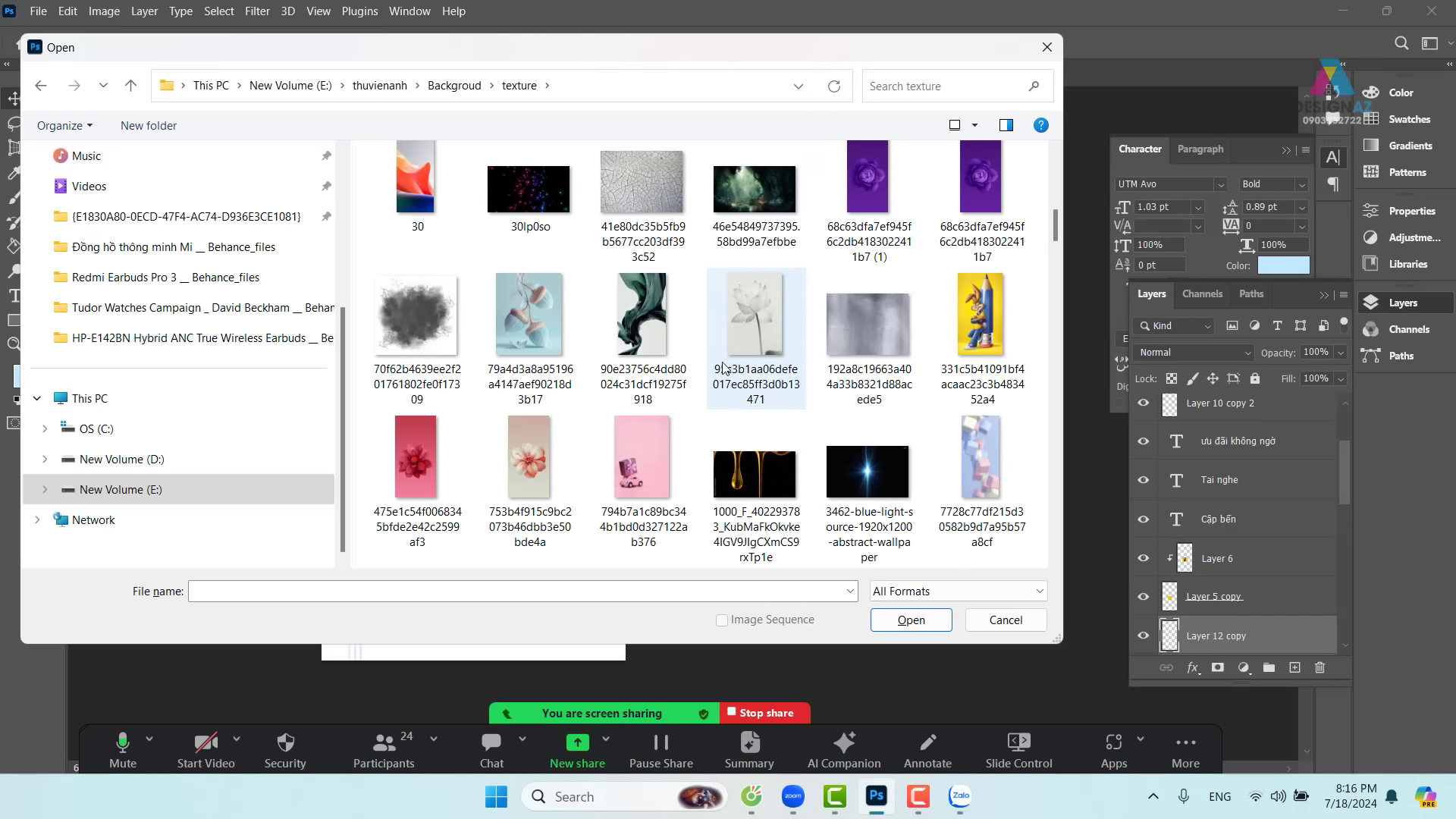
pyautogui.scroll(-8, 722, 368)
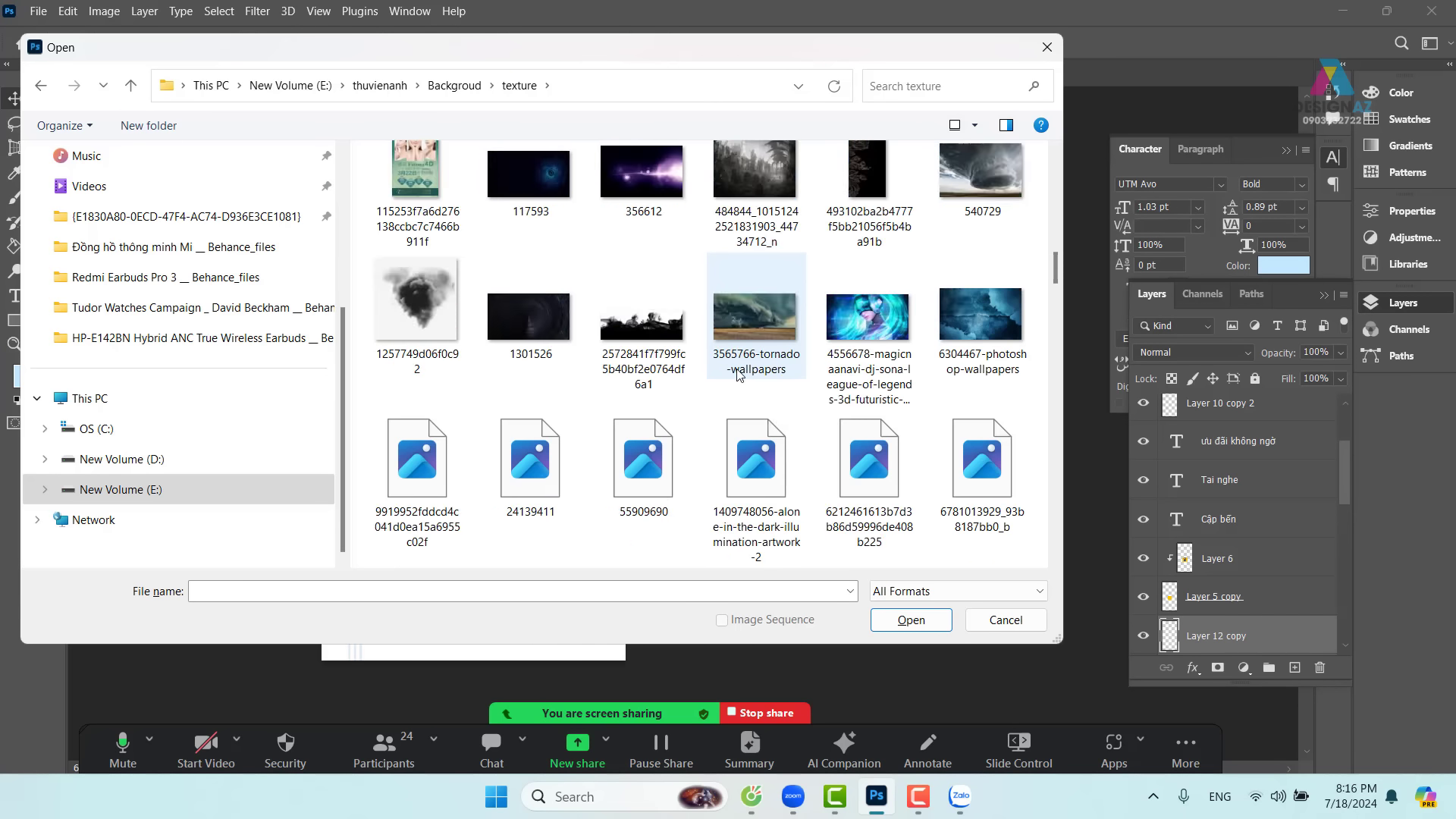
pyautogui.scroll(-5, 739, 374)
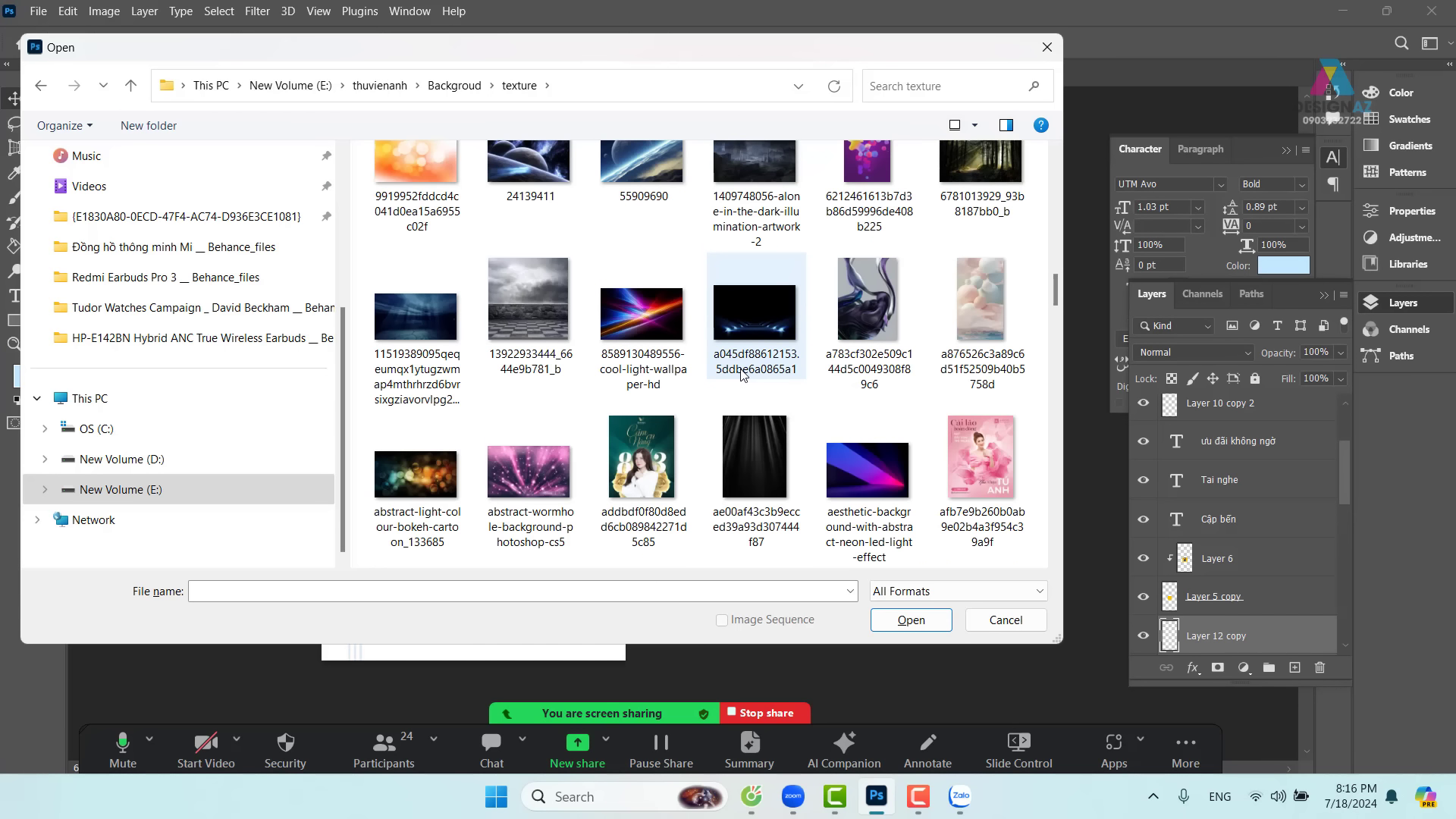
pyautogui.scroll(-2, 743, 375)
pyautogui.click(529, 486)
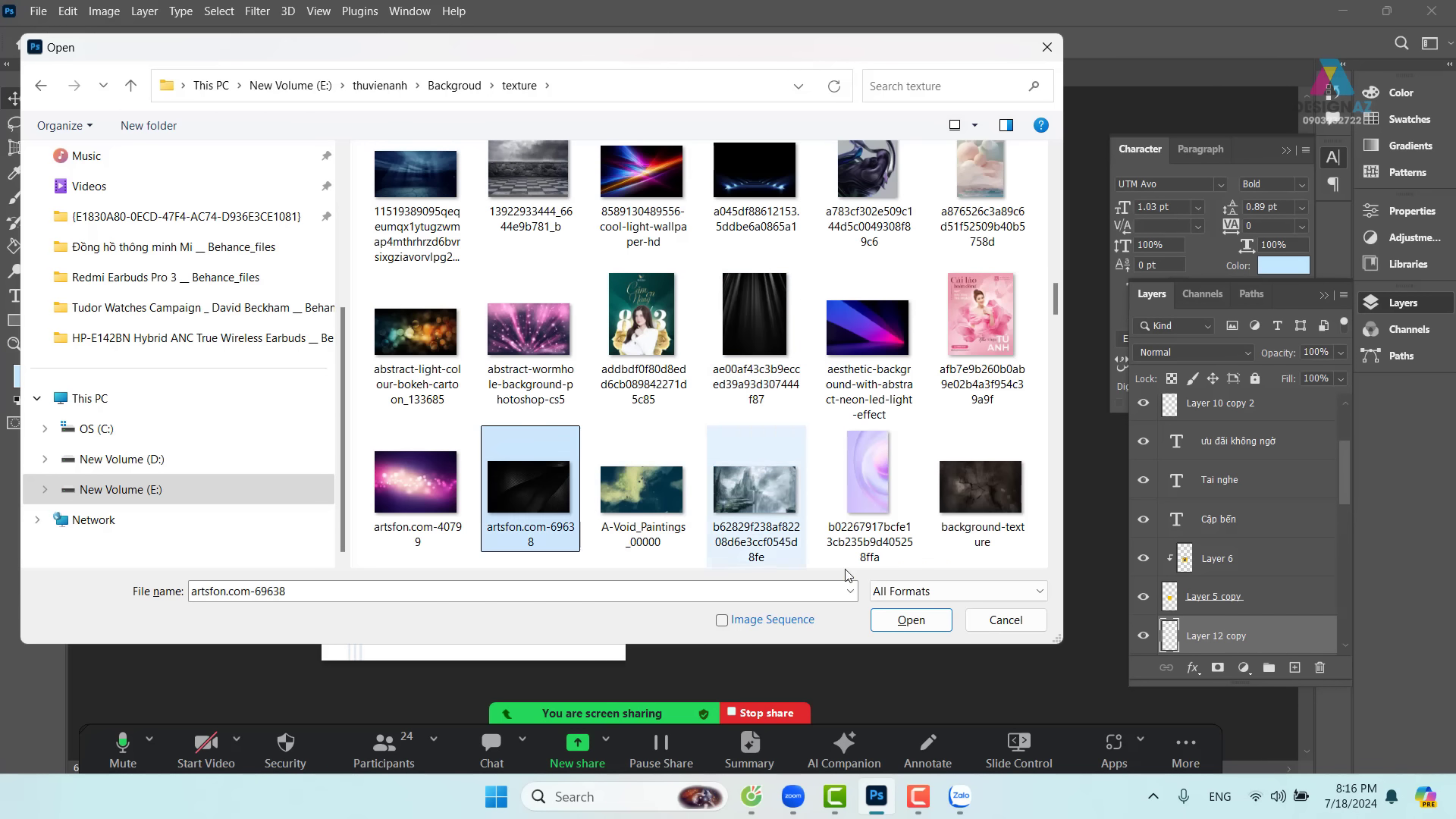
pyautogui.click(919, 621)
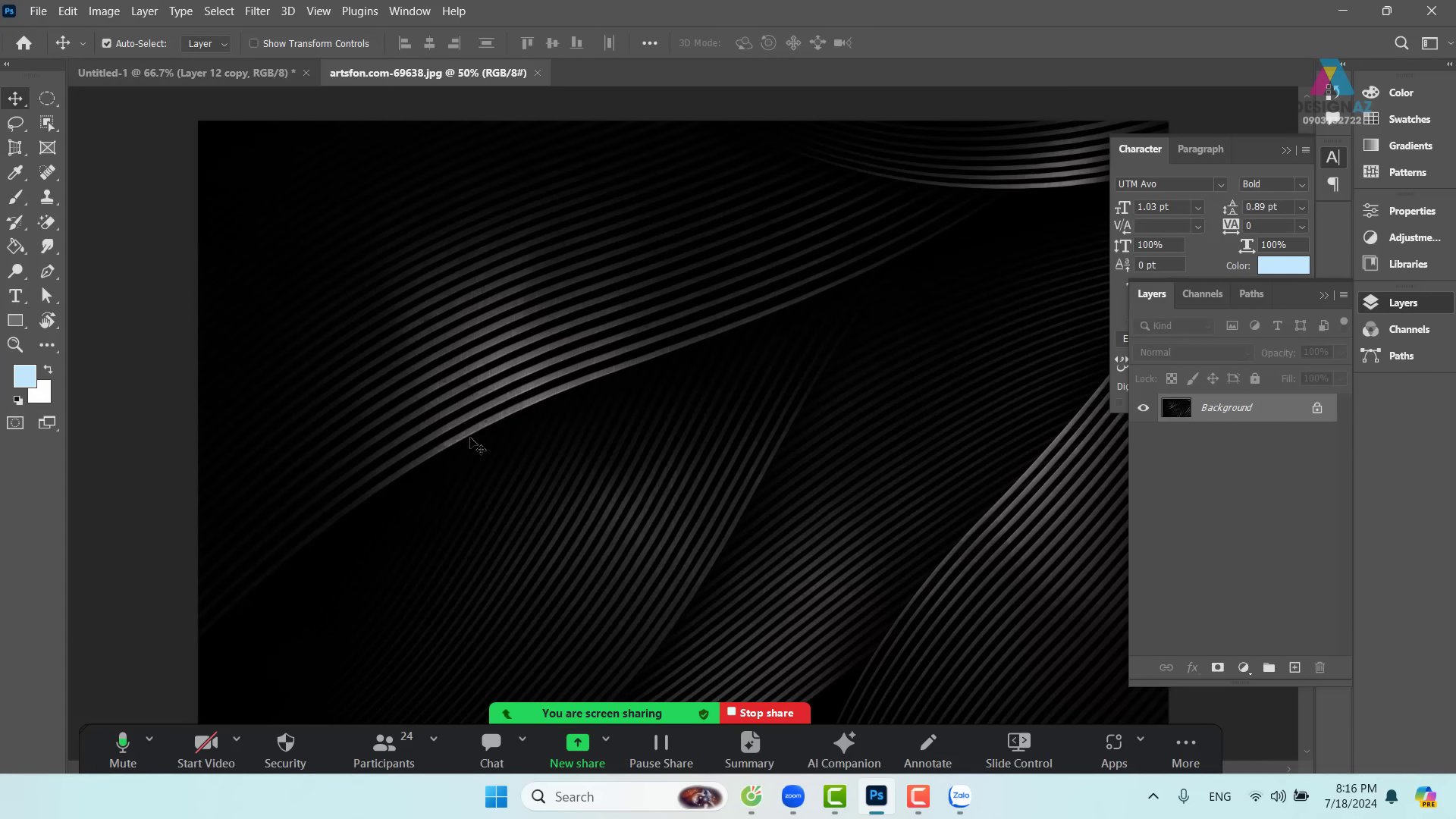
# - Copy the entire striped texture and paste it into the Untitled-1 poster directly above the Background layer
pyautogui.hotkey('ctrl', 'a')
pyautogui.hotkey('ctrl', 'c')
pyautogui.click(241, 82)
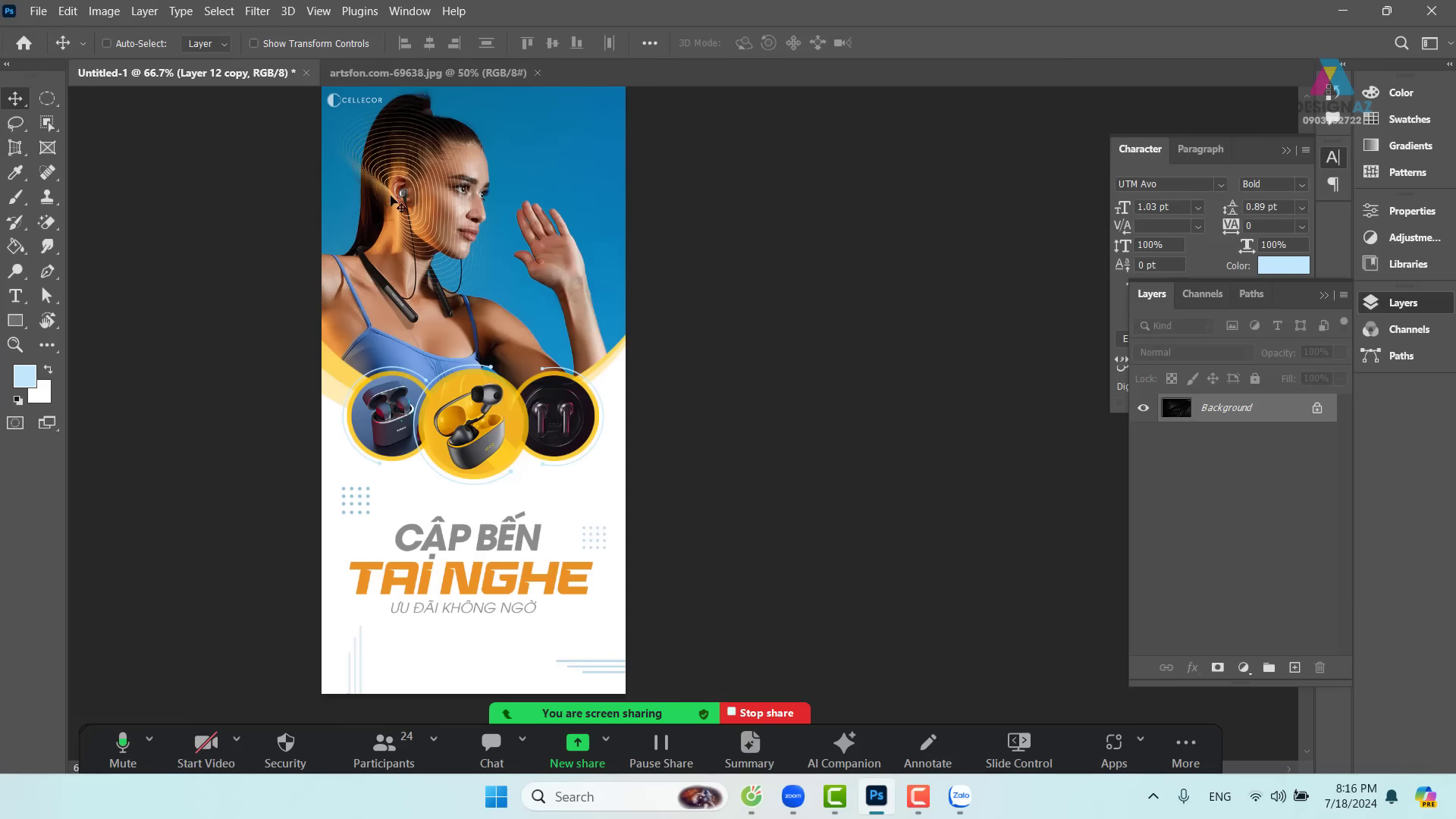
pyautogui.moveTo(669, 448); pyautogui.dragTo(641, 441)
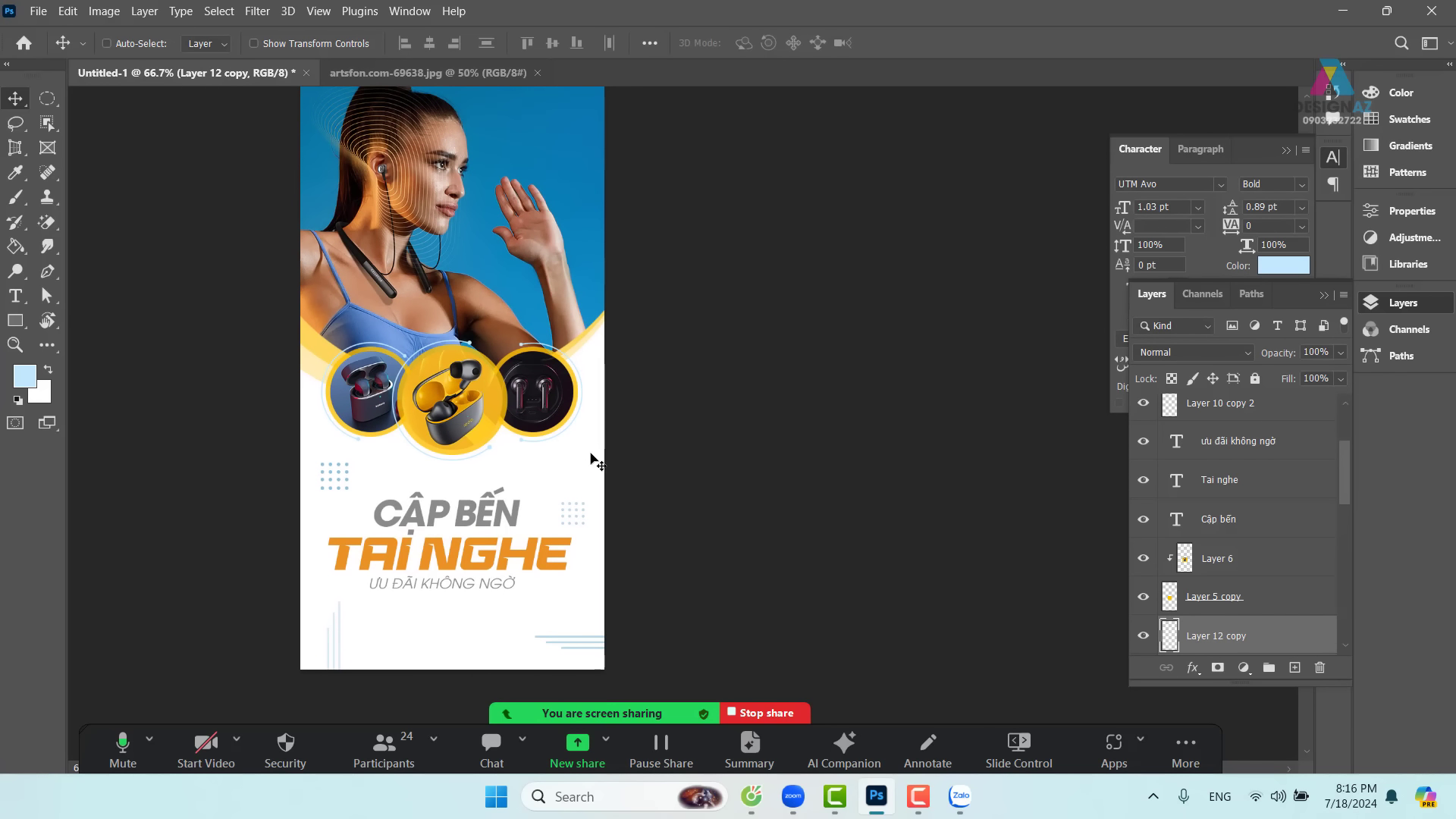
pyautogui.rightClick(590, 454)
pyautogui.click(610, 464)
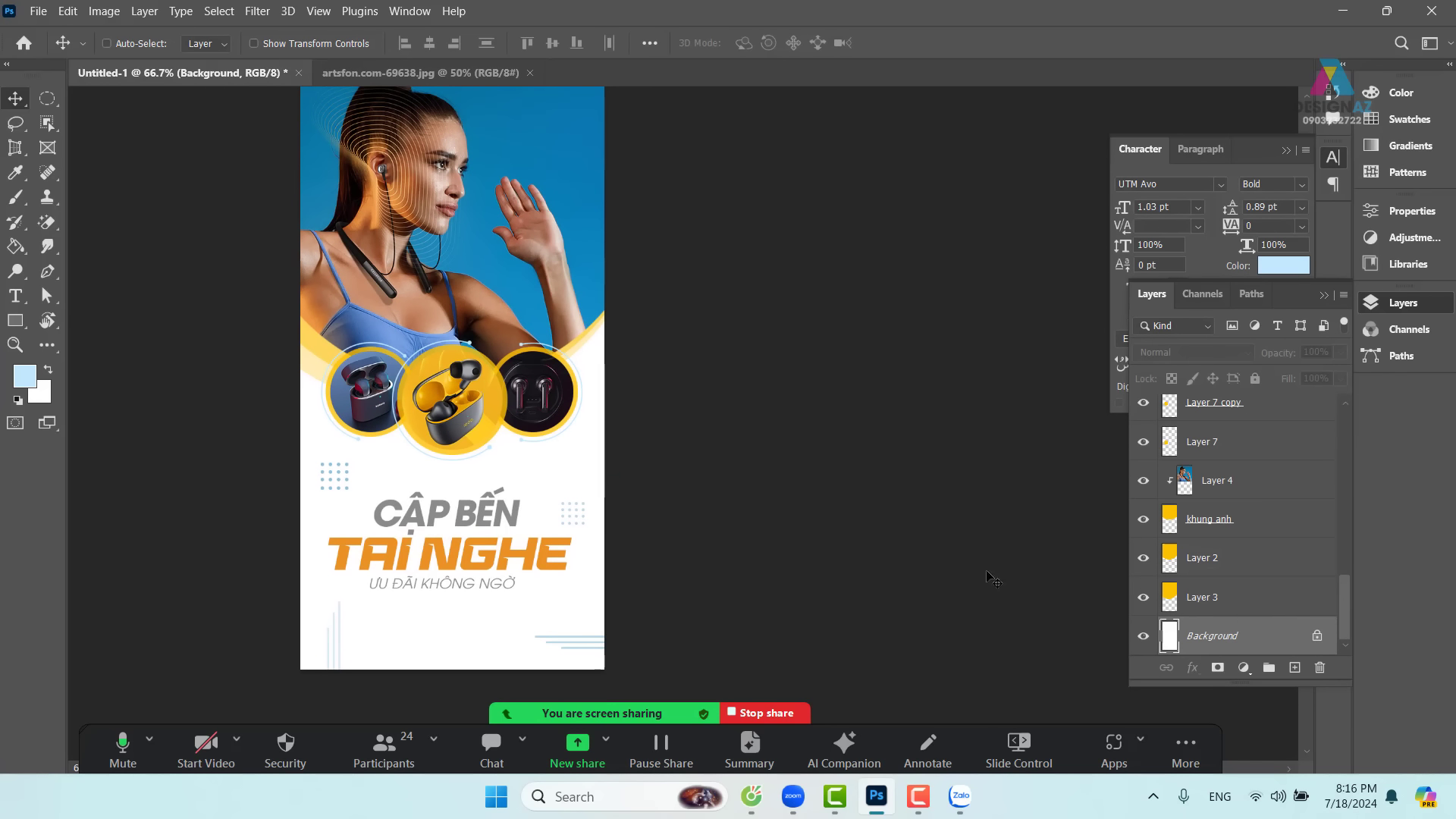
pyautogui.hotkey('ctrl', 'v')
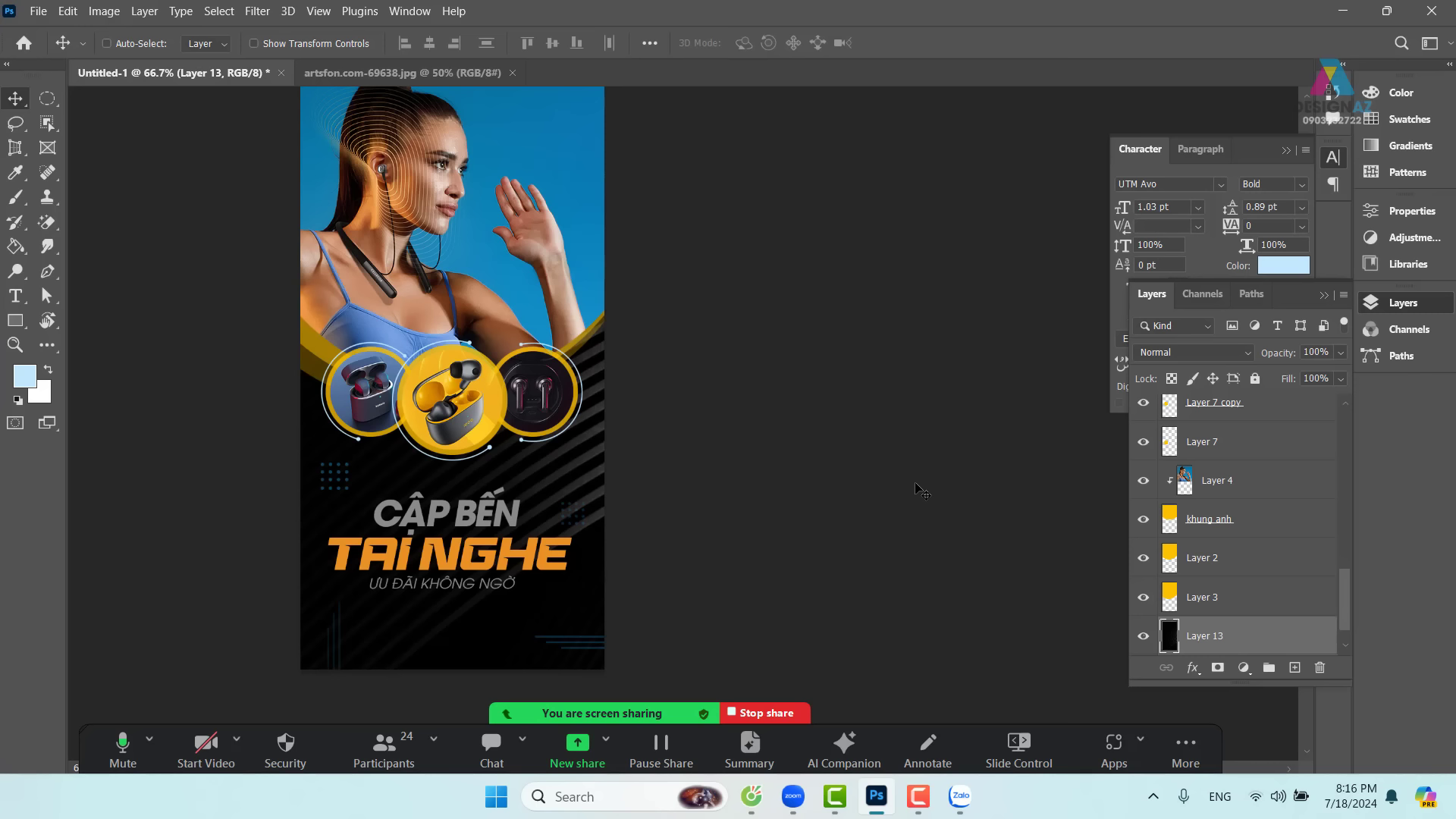
# - Try to scale the pasted striped texture to about 76% and shift it left across the poster
pyautogui.hotkey('ctrl', '-')
pyautogui.hotkey('ctrl', '-')
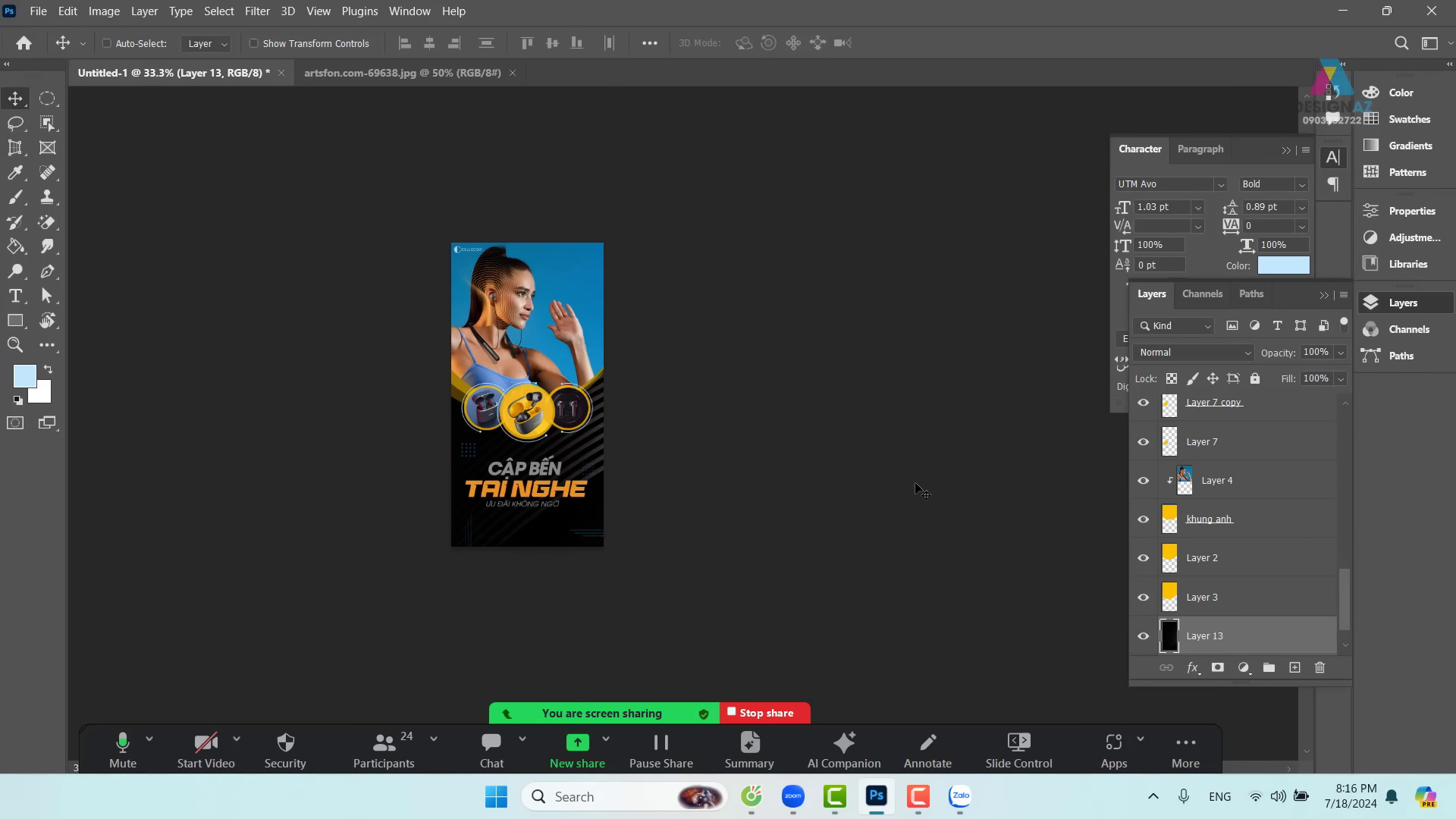
pyautogui.hotkey('ctrl', 't')
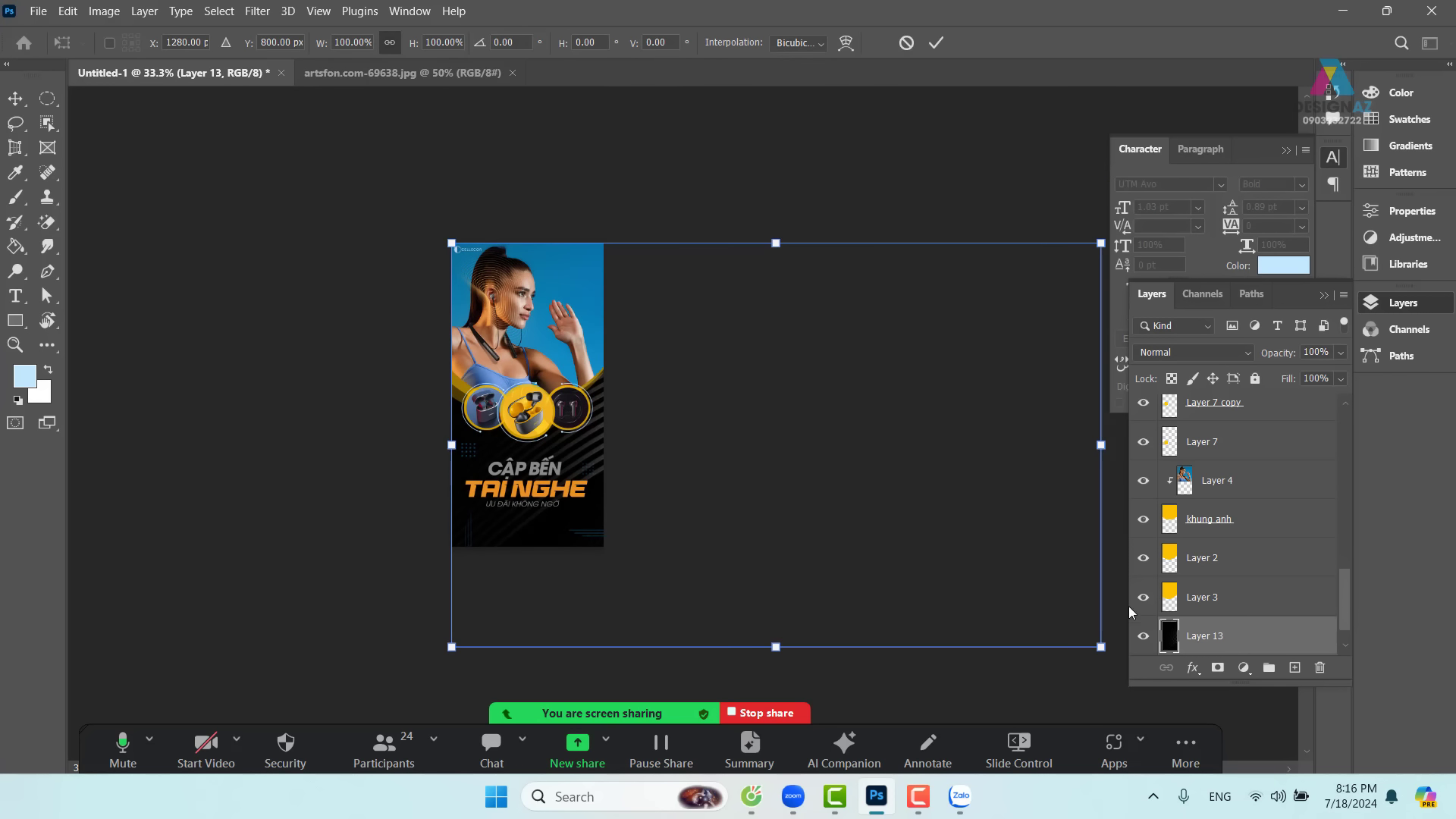
pyautogui.moveTo(1100, 655); pyautogui.dragTo(932, 574)
pyautogui.moveTo(819, 448); pyautogui.dragTo(677, 469)
# - Try to scale the texture to about 56%, rotate it 90° counterclockwise and place it behind the poster's lower half
pyautogui.hotkey('ctrl', '+')
pyautogui.hotkey('ctrl', '+')
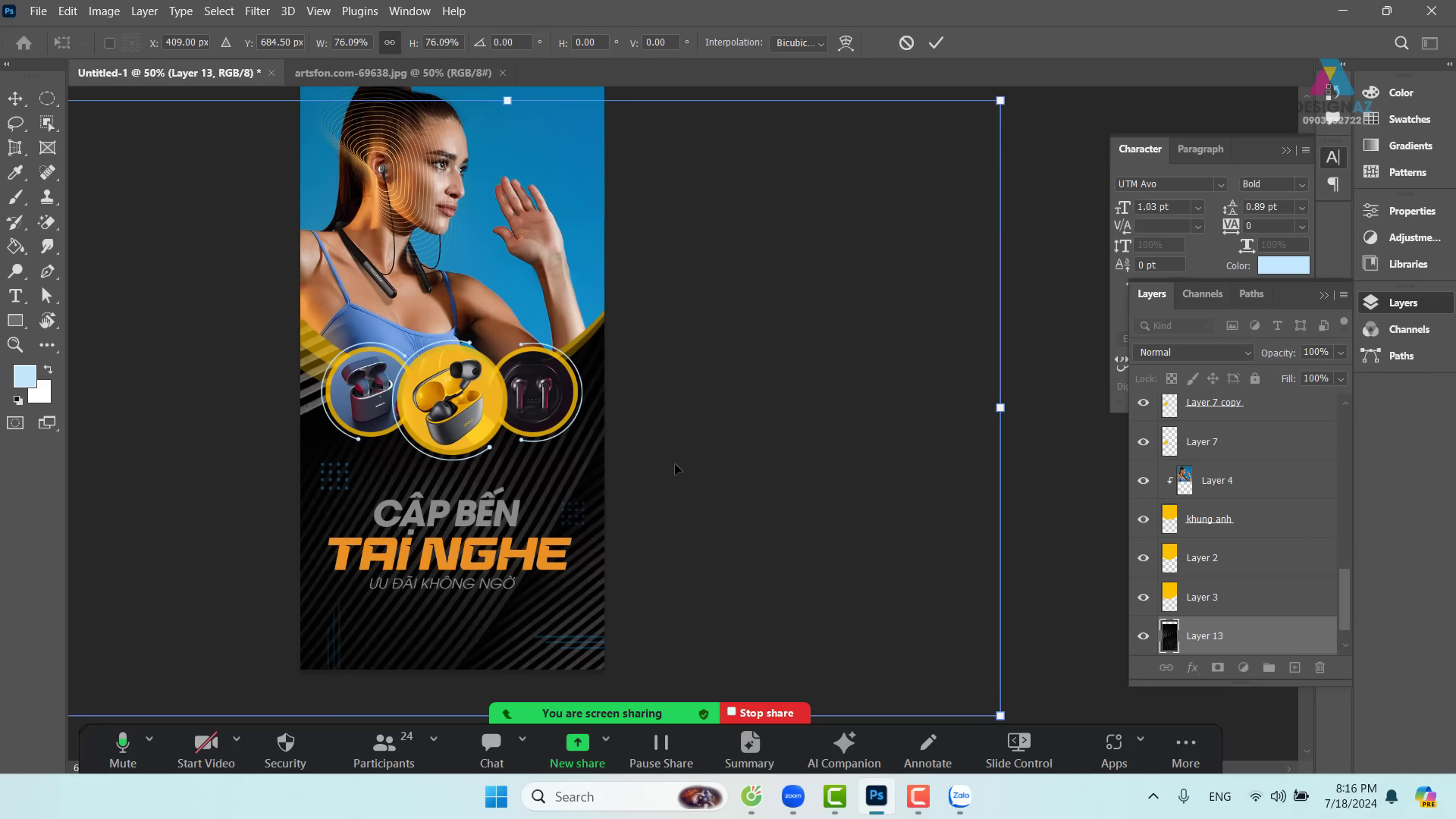
pyautogui.moveTo(722, 230); pyautogui.dragTo(731, 326)
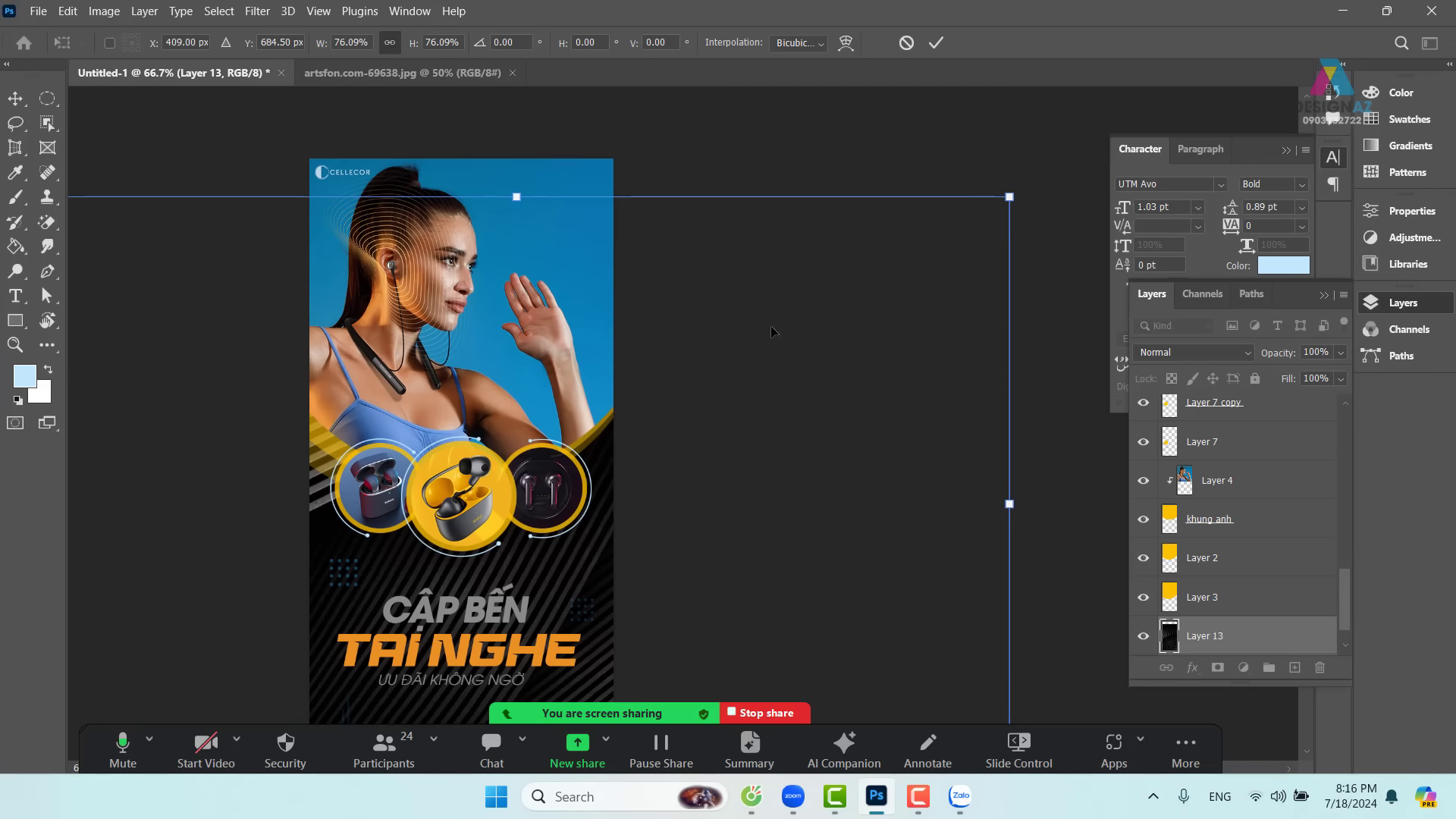
pyautogui.moveTo(1010, 196); pyautogui.dragTo(708, 301)
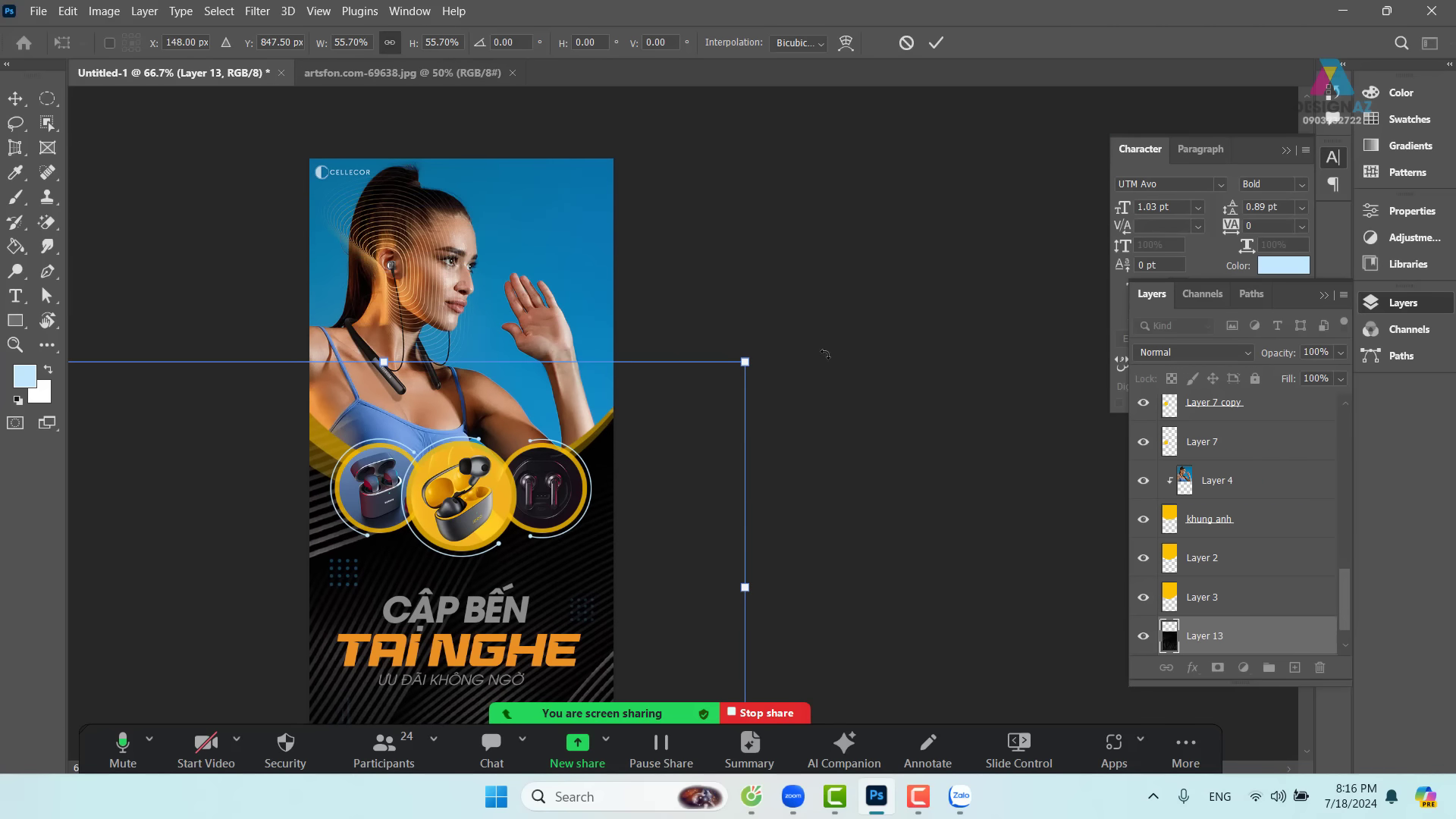
pyautogui.moveTo(826, 354); pyautogui.dragTo(247, 325)
pyautogui.moveTo(403, 547); pyautogui.dragTo(461, 618)
pyautogui.moveTo(542, 552); pyautogui.dragTo(578, 369)
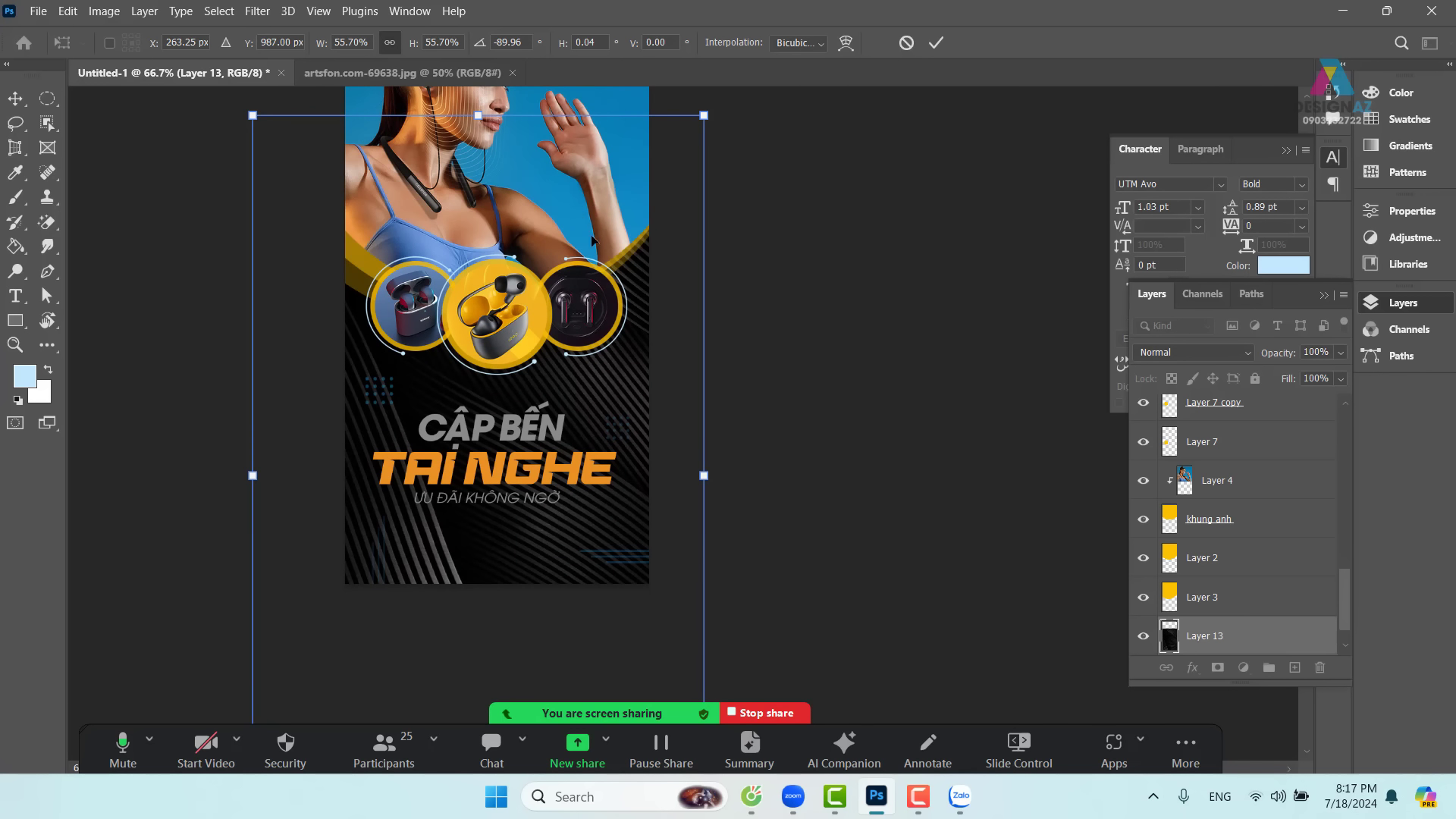
# - Try to flip the rotated texture vertically and enlarge it to cover the lower part of the poster
pyautogui.rightClick(629, 270)
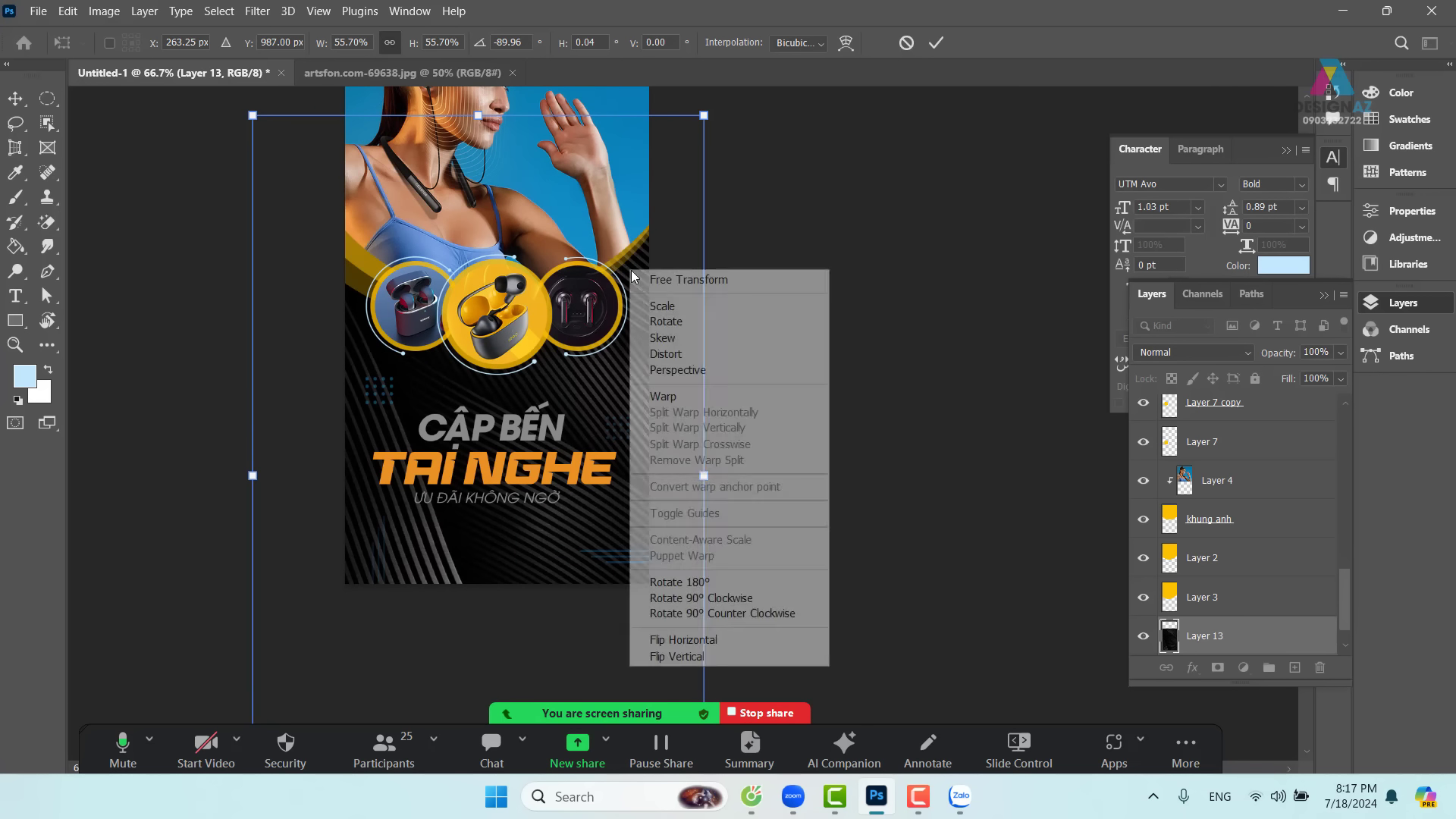
pyautogui.click(675, 655)
pyautogui.moveTo(622, 448); pyautogui.dragTo(598, 499)
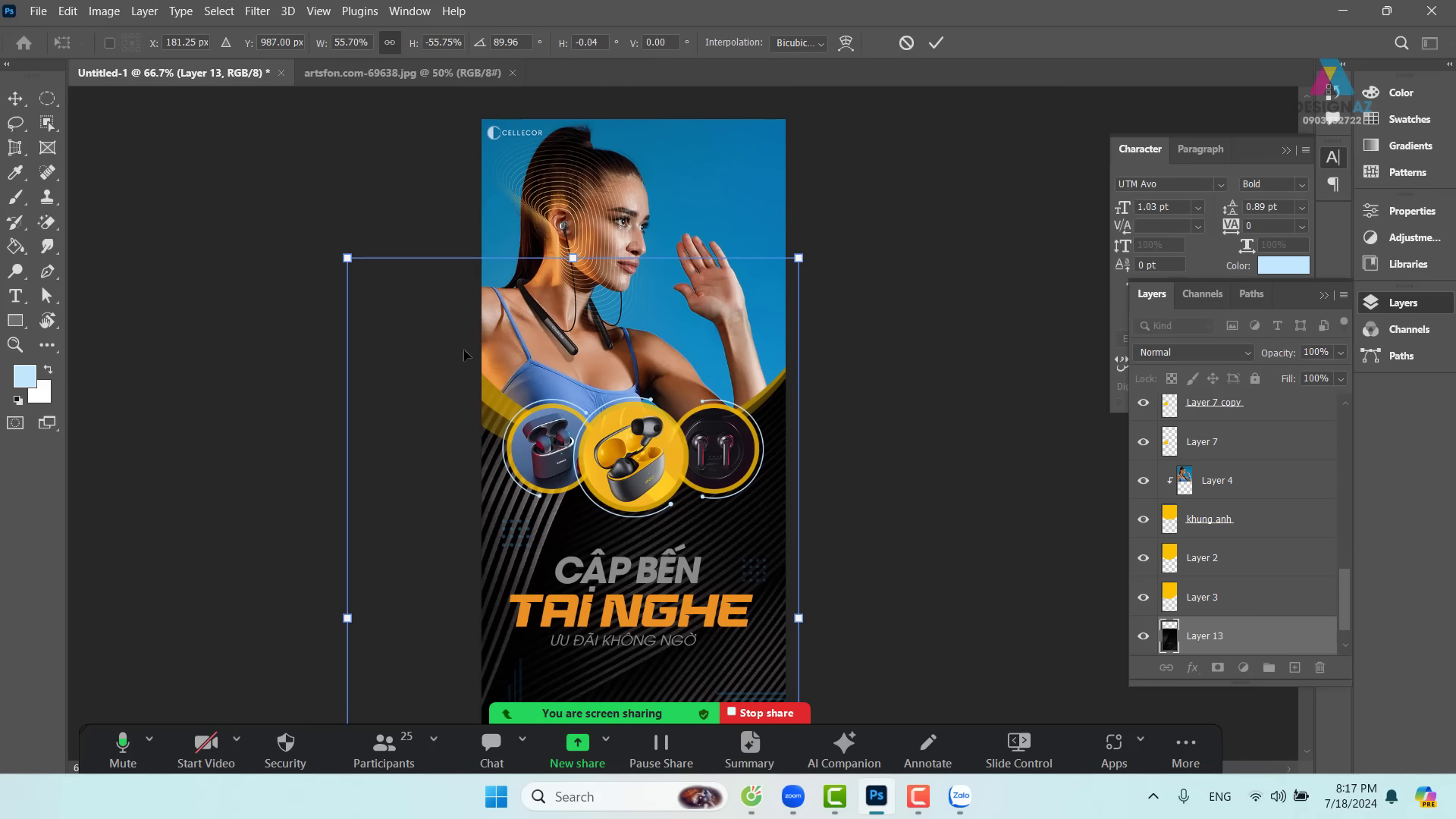
pyautogui.moveTo(346, 258); pyautogui.dragTo(191, 119)
pyautogui.moveTo(726, 512); pyautogui.dragTo(664, 431)
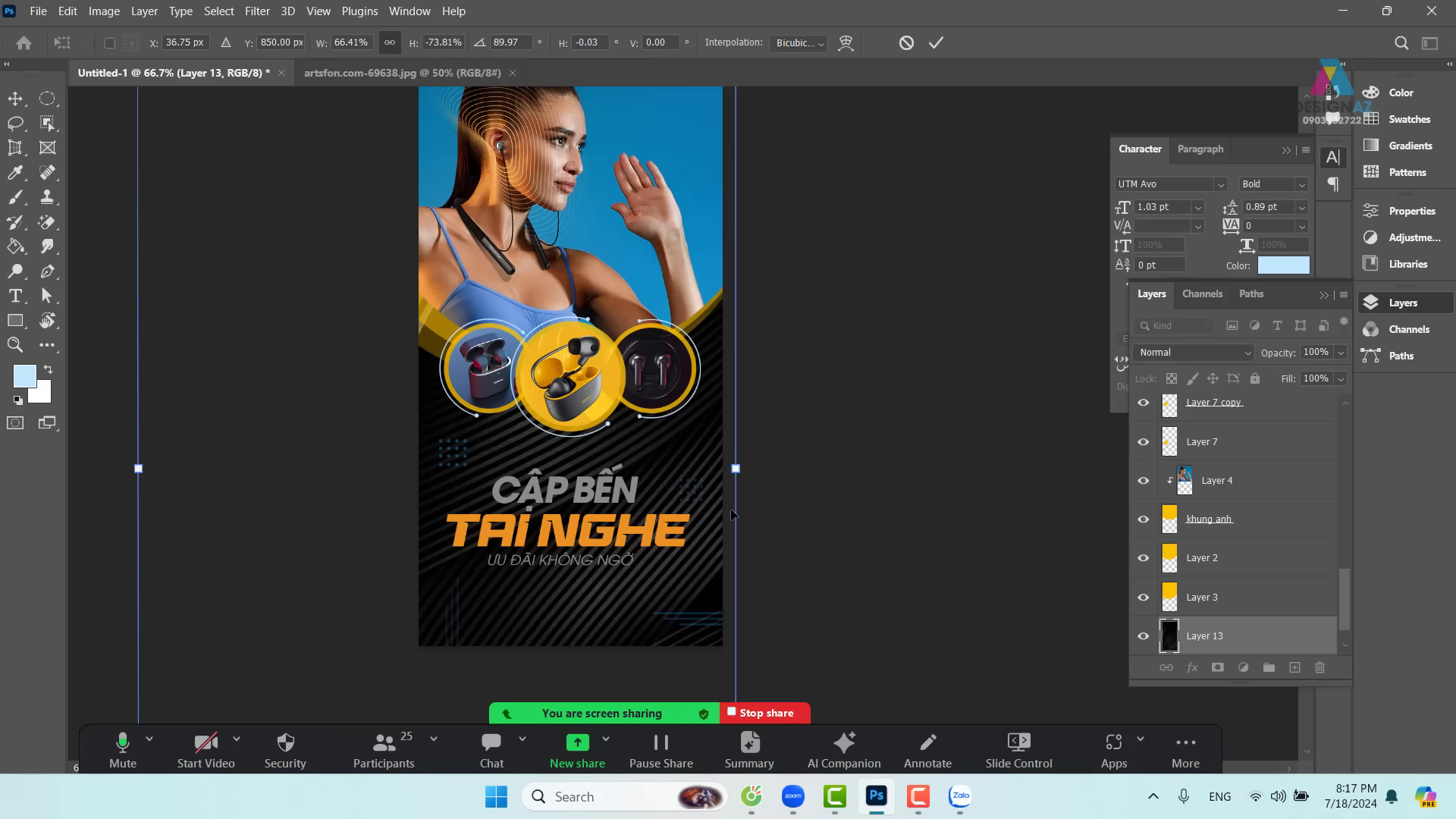
pyautogui.press('Return')
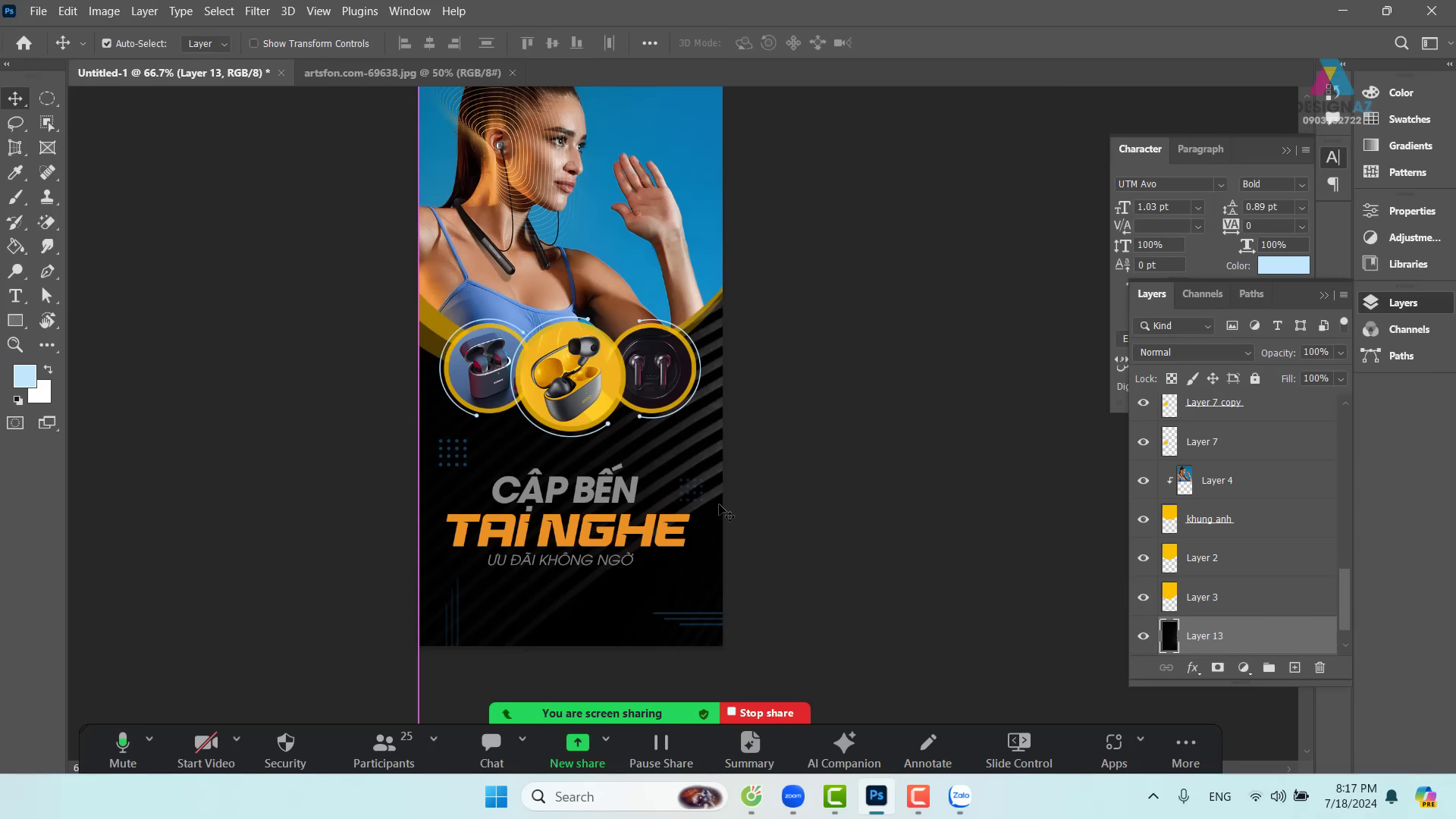
# - Scale the unrotated striped texture proportionally to about 67%, keeping its left edge on the poster's left edge
pyautogui.hotkey('ctrl', '-')
pyautogui.hotkey('ctrl', '-')
pyautogui.moveTo(721, 468); pyautogui.dragTo(471, 481)
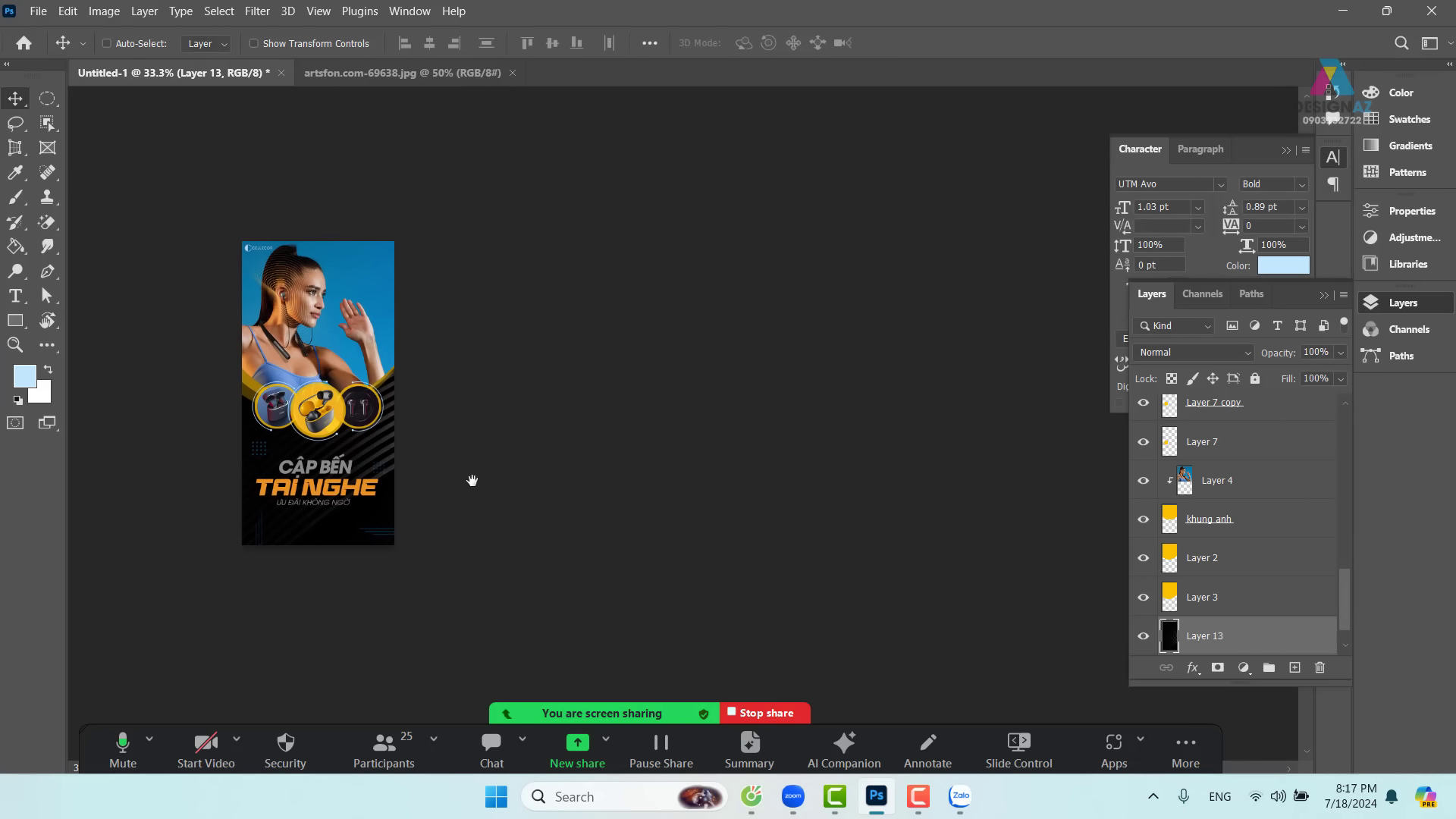
pyautogui.hotkey('ctrl', 't')
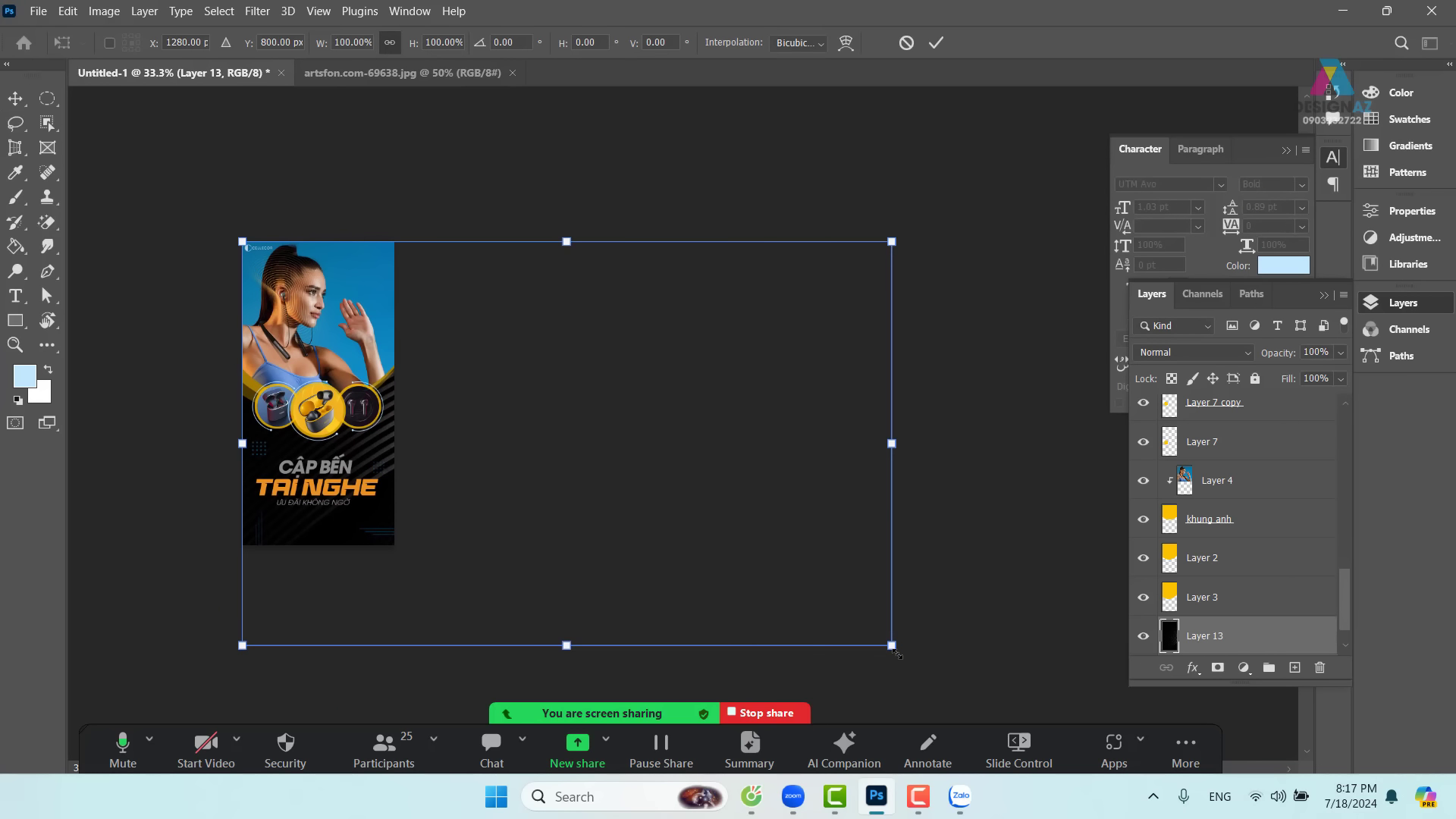
pyautogui.moveTo(897, 654); pyautogui.dragTo(747, 590)
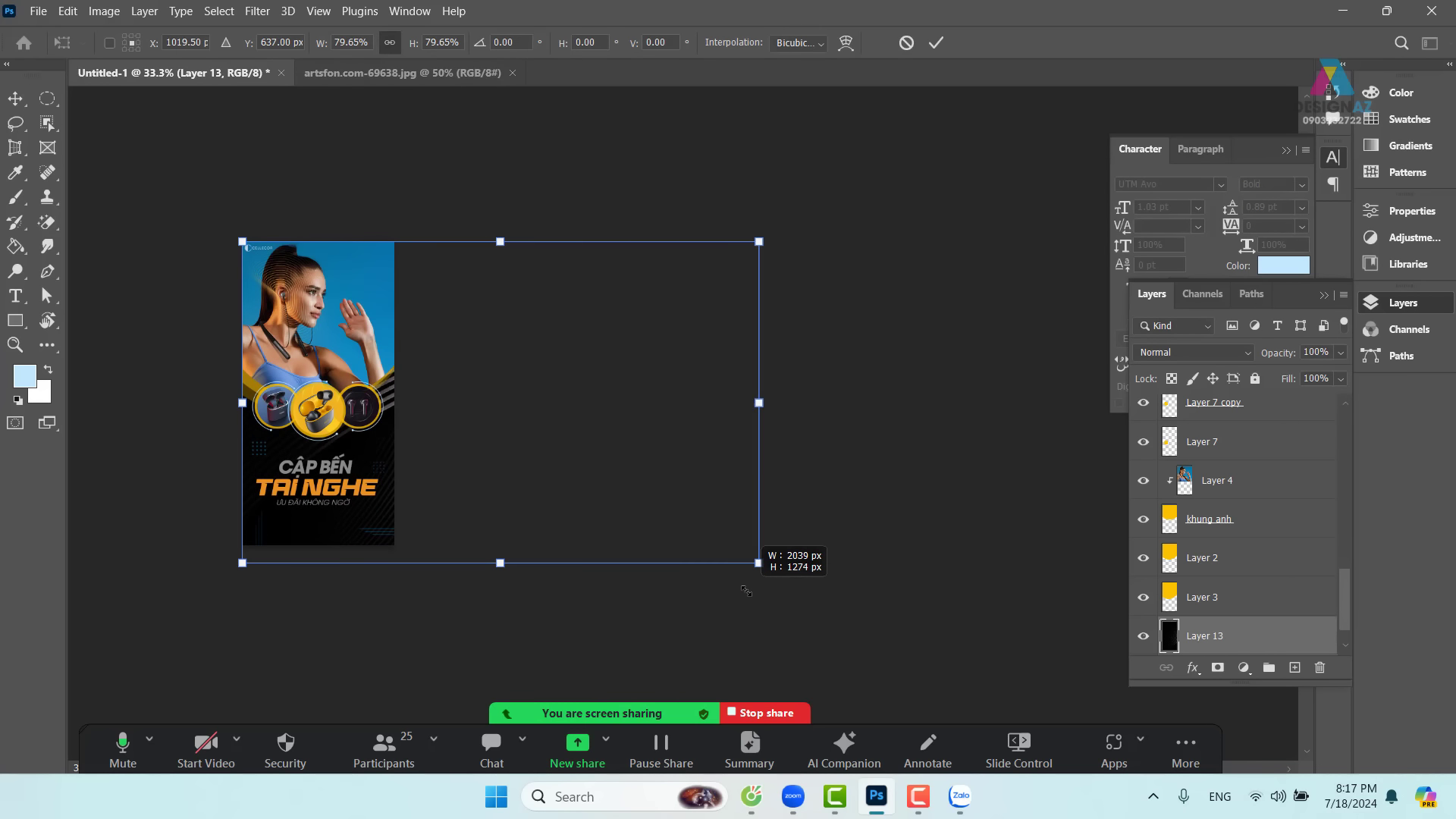
pyautogui.moveTo(522, 404); pyautogui.dragTo(521, 455)
pyautogui.moveTo(759, 614); pyautogui.dragTo(678, 563)
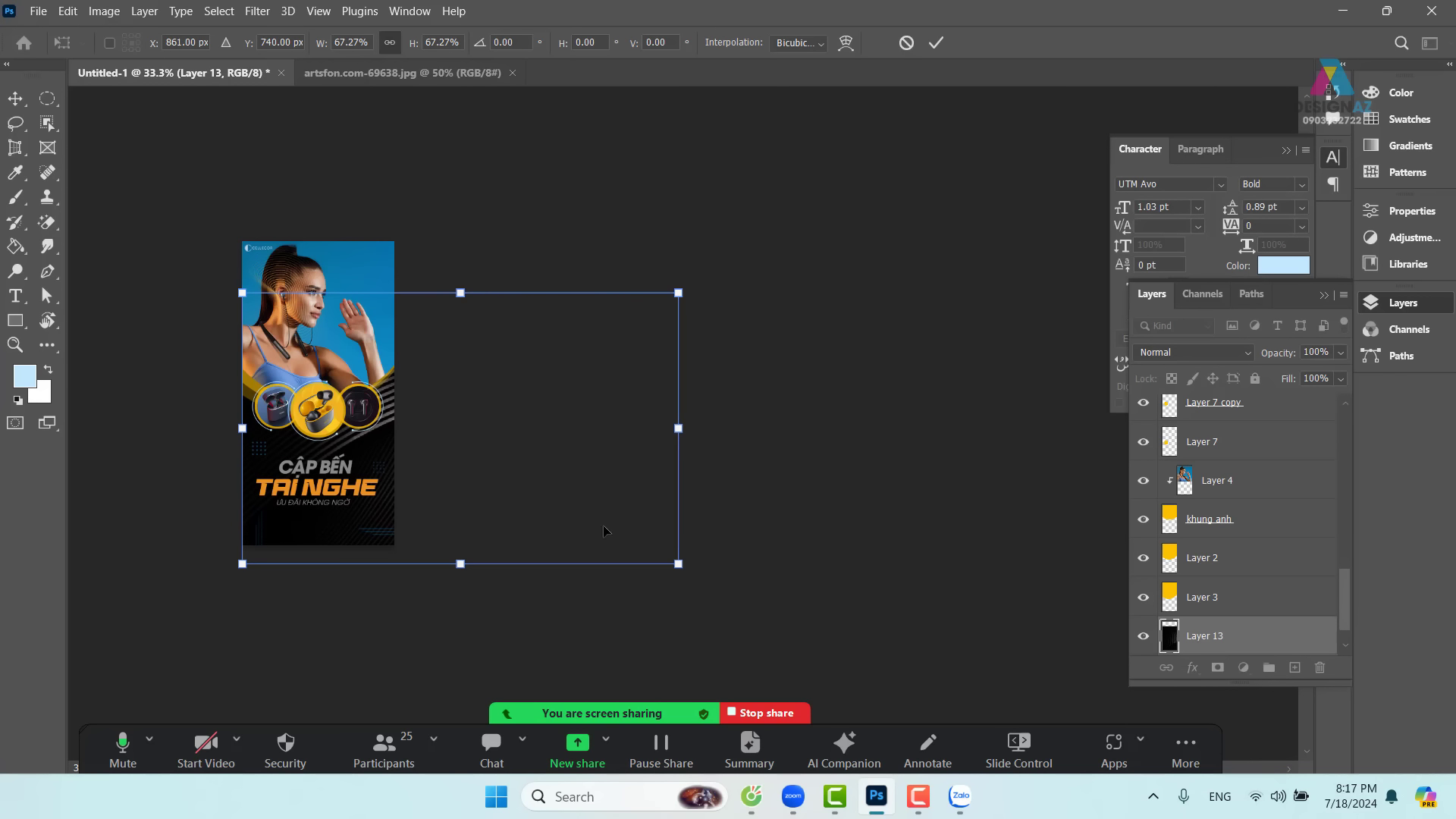
# - Move the texture lower, shrink it further and shift it slightly left so it fills the poster's lower background
pyautogui.moveTo(502, 410); pyautogui.dragTo(488, 441)
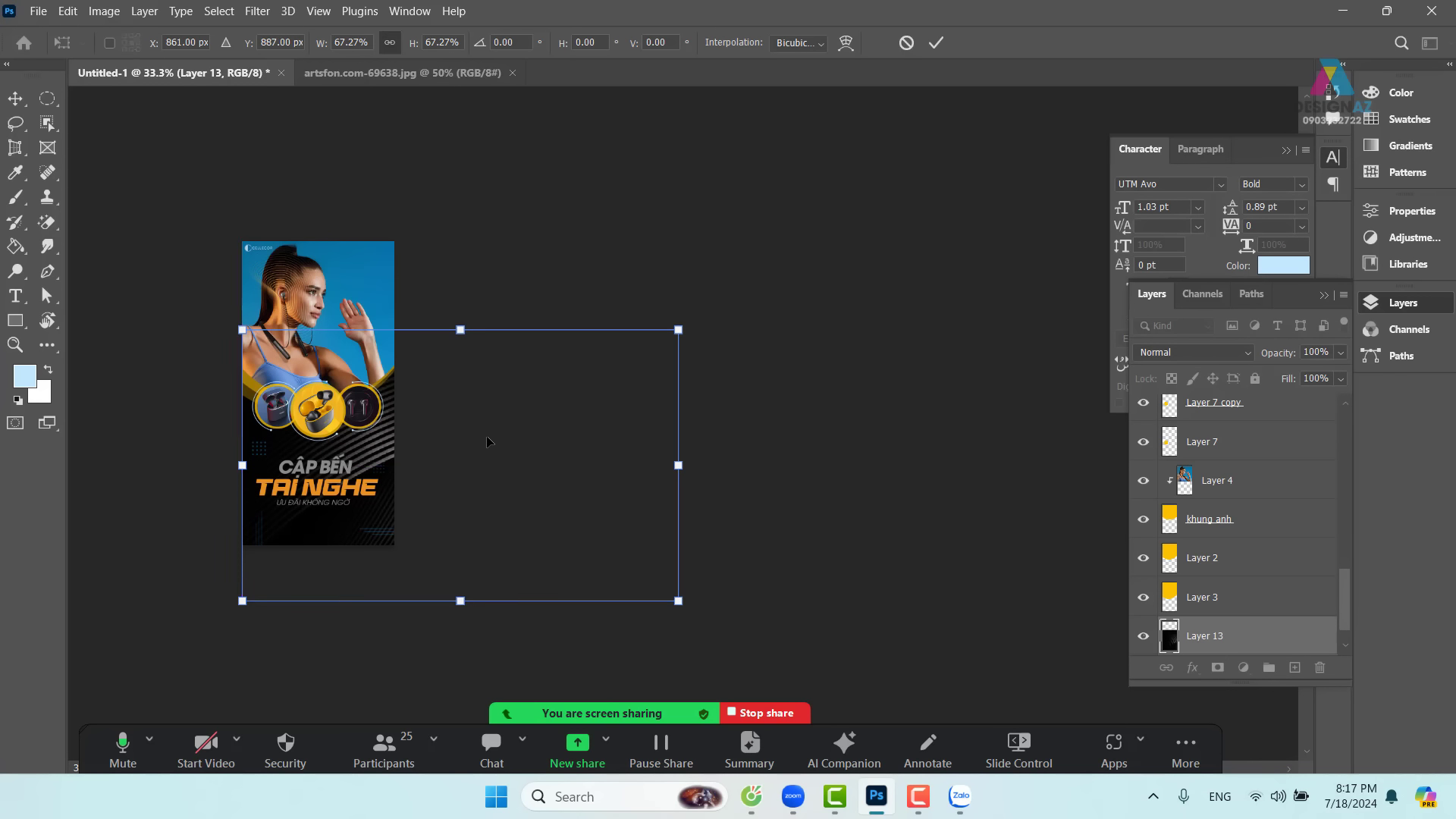
pyautogui.moveTo(678, 601); pyautogui.dragTo(596, 552)
pyautogui.moveTo(516, 492)
pyautogui.mouseDown()
pyautogui.moveTo(454, 492)
pyautogui.moveTo(489, 498)
pyautogui.mouseUp()
pyautogui.press('Return')
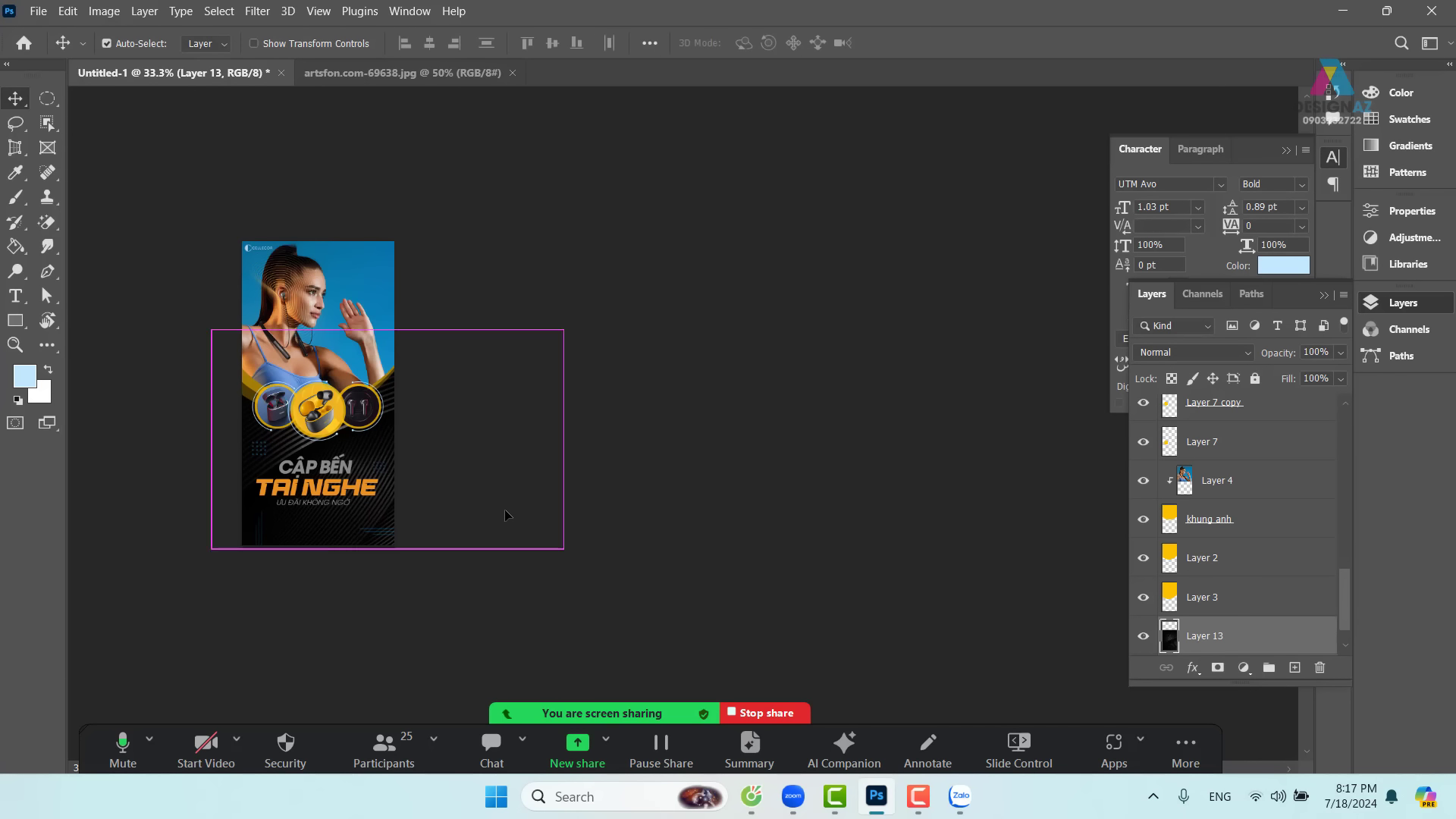
pyautogui.hotkey('ctrl', '+')
pyautogui.hotkey('ctrl', '+')
pyautogui.moveTo(504, 508); pyautogui.dragTo(718, 436)
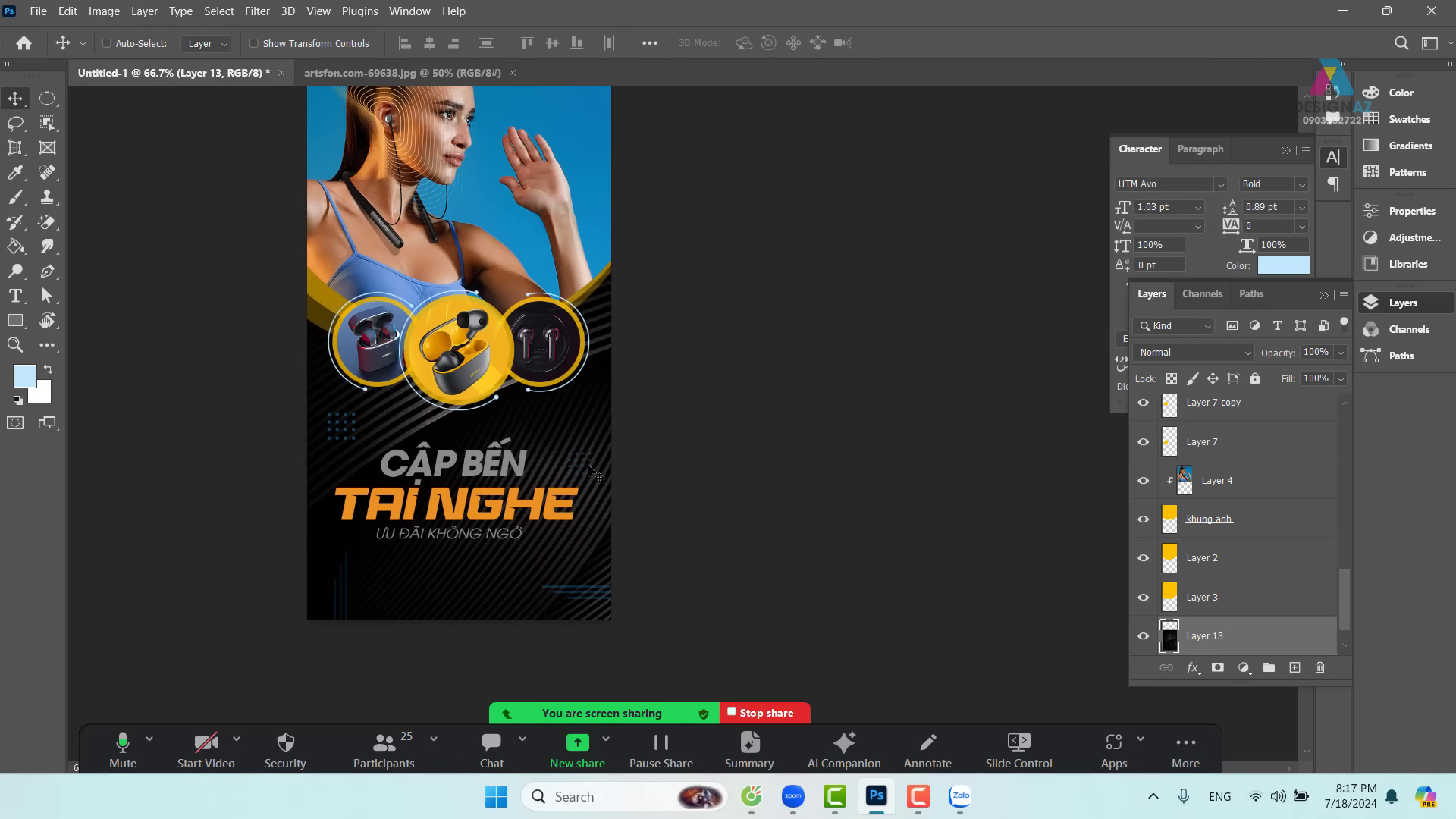
# - Add a new layer directly above the striped texture and set the foreground color to dark green 003e33
pyautogui.moveTo(599, 462); pyautogui.dragTo(630, 513)
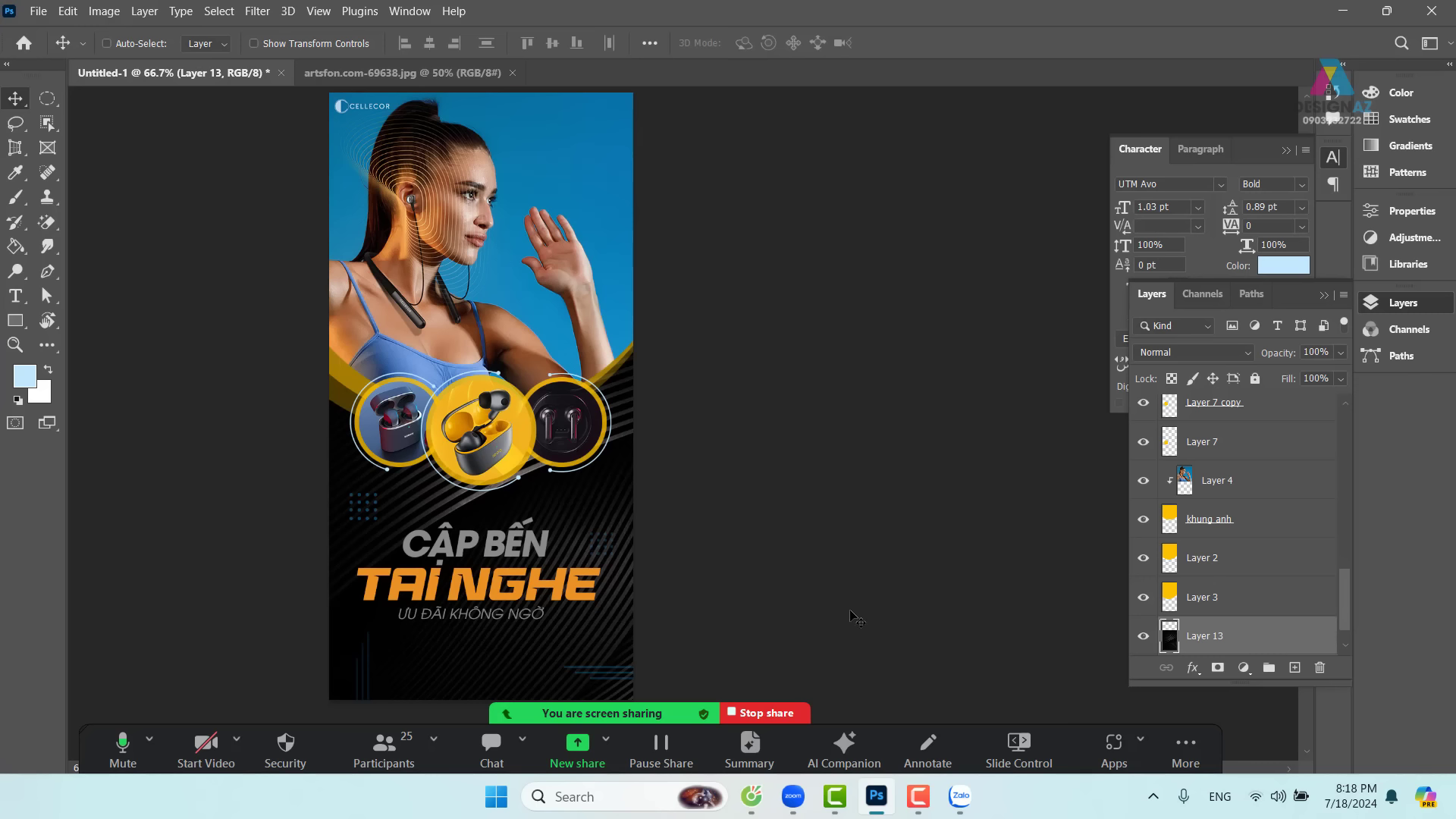
pyautogui.click(1295, 668)
pyautogui.moveTo(1349, 604); pyautogui.dragTo(1345, 620)
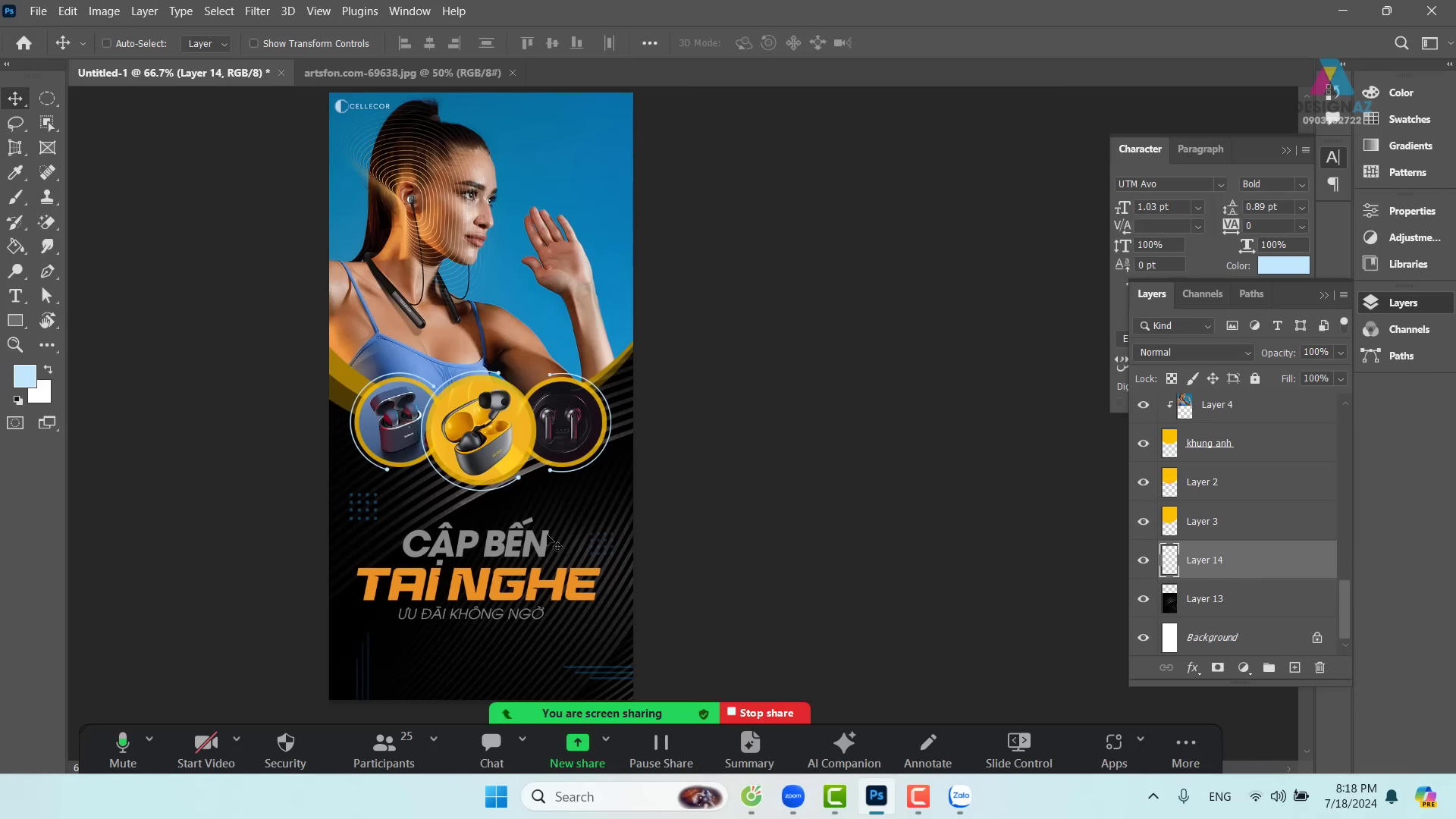
pyautogui.click(24, 375)
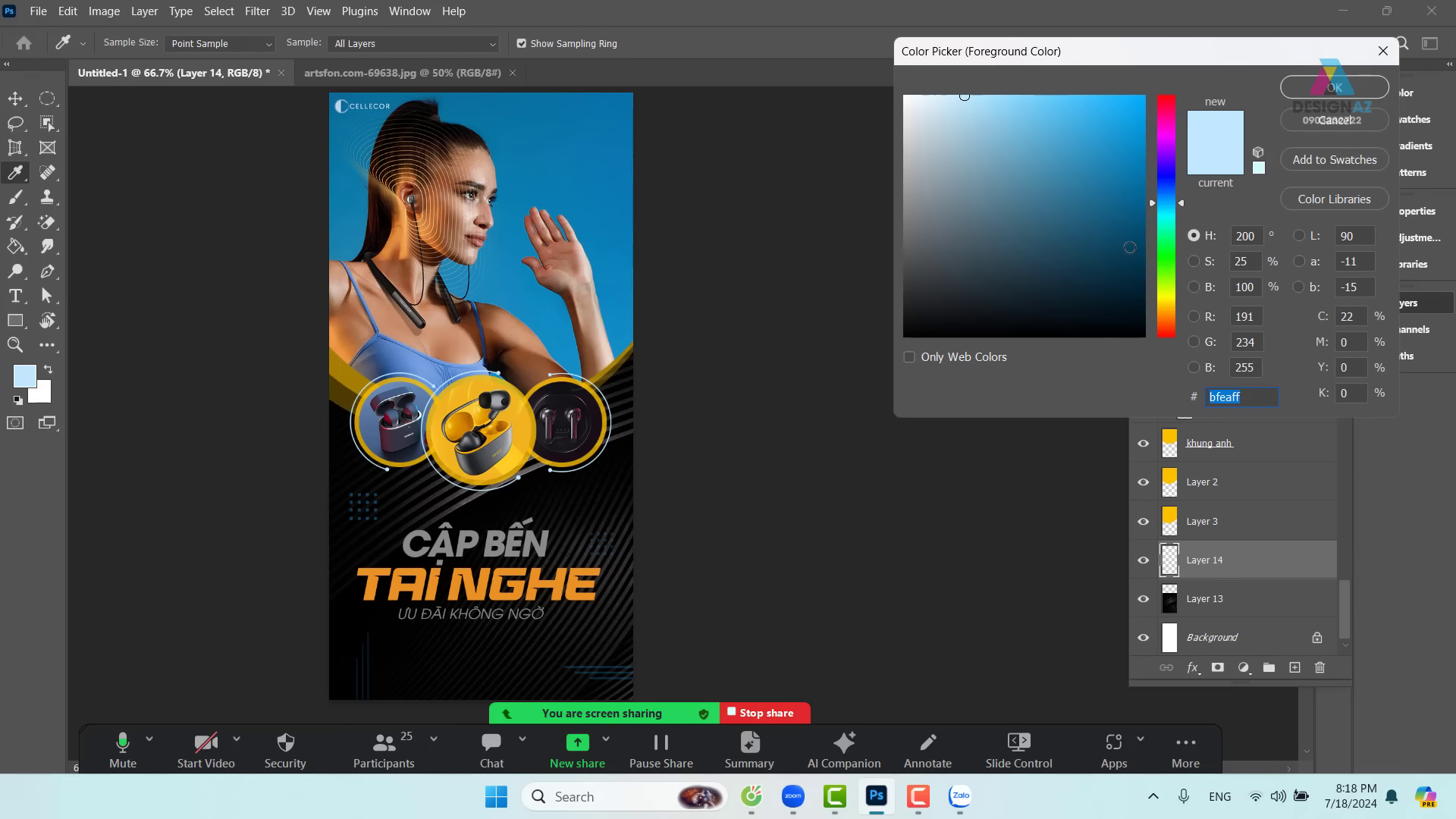
pyautogui.click(1171, 220)
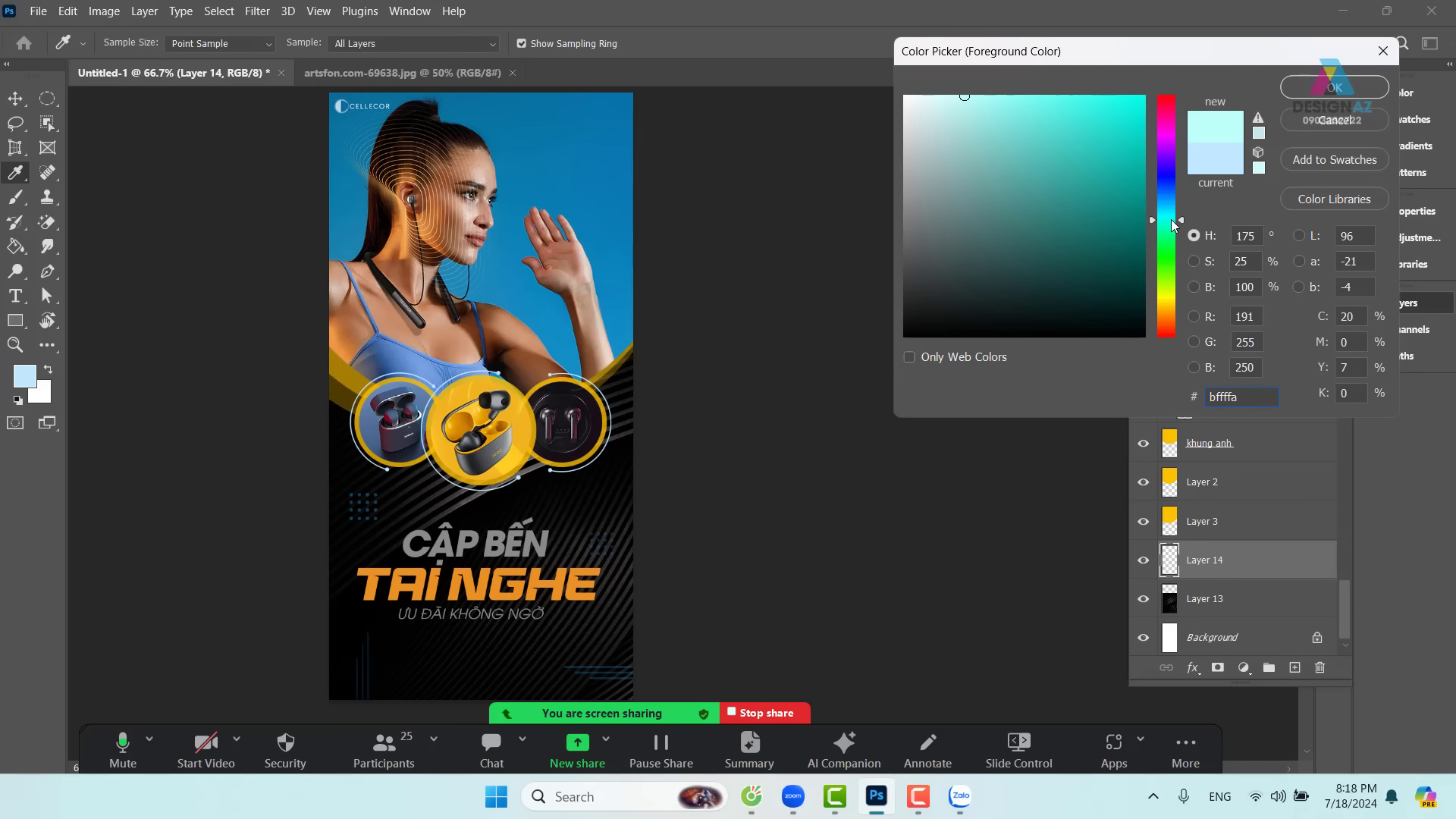
pyautogui.write('004035')
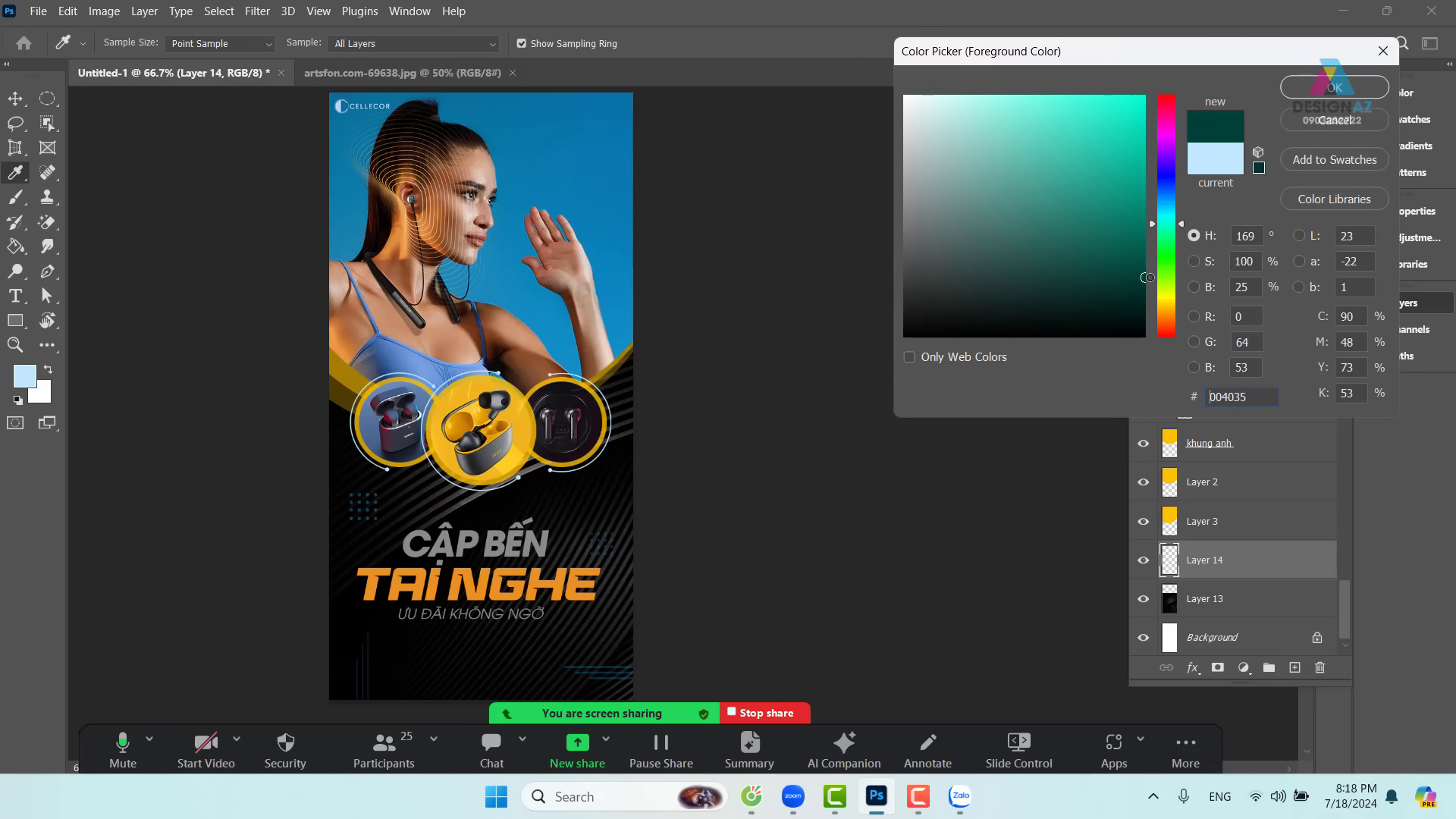
pyautogui.click(1145, 279)
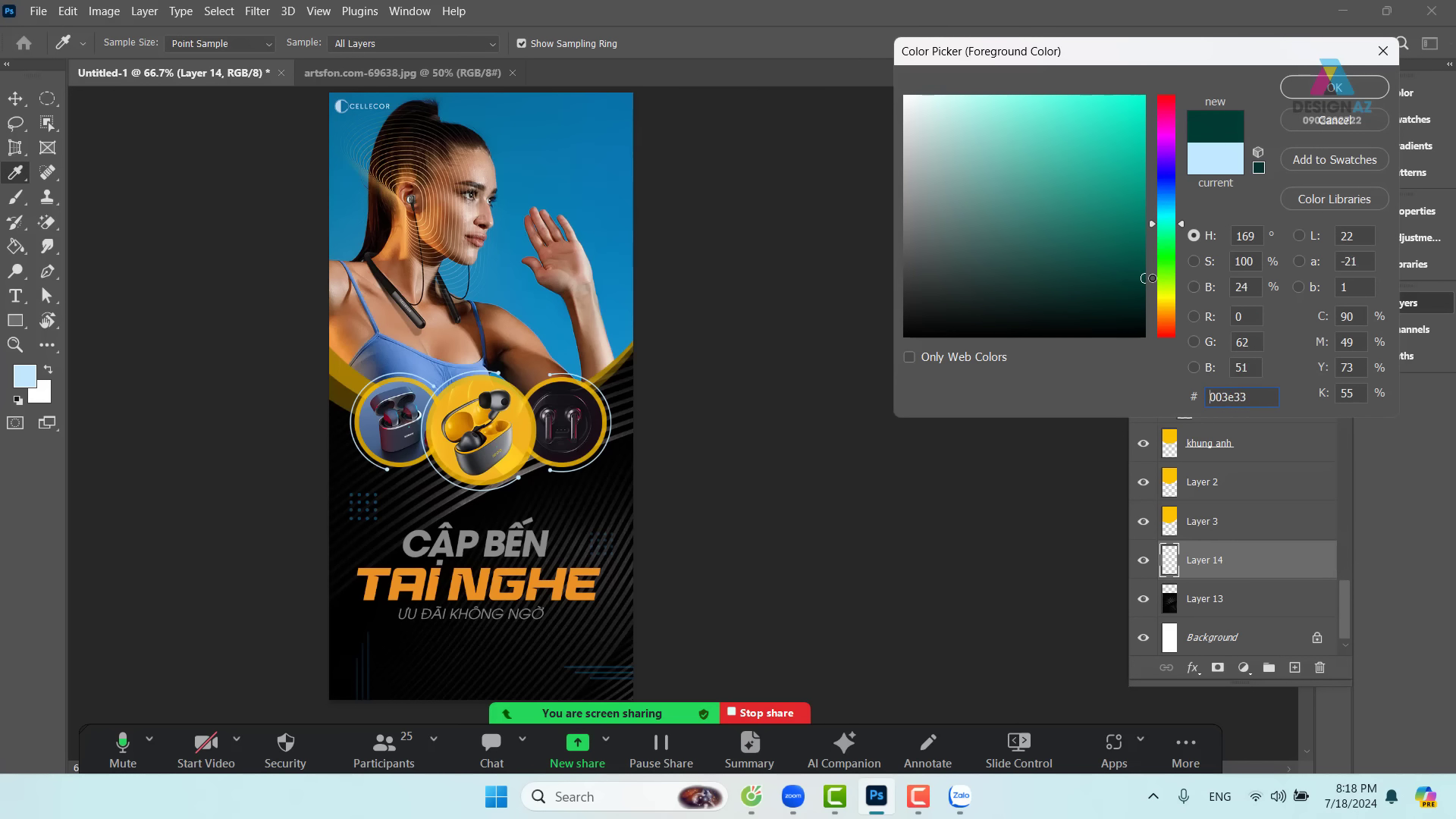
pyautogui.click(1319, 91)
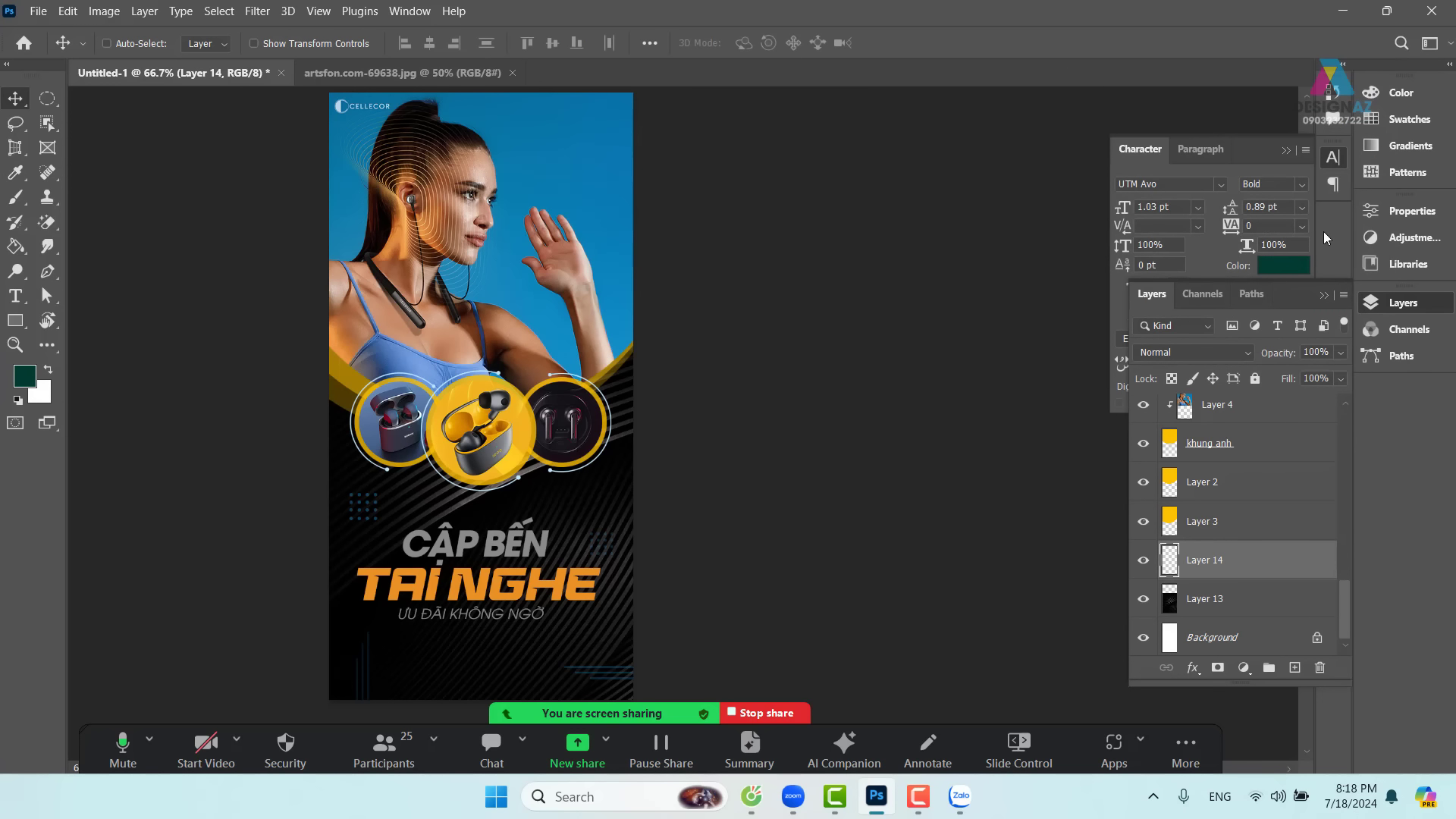
# - Fill the new layer above the striped texture with the dark green and set its blend mode to Color
pyautogui.hotkey('alt', 'BackSpace')
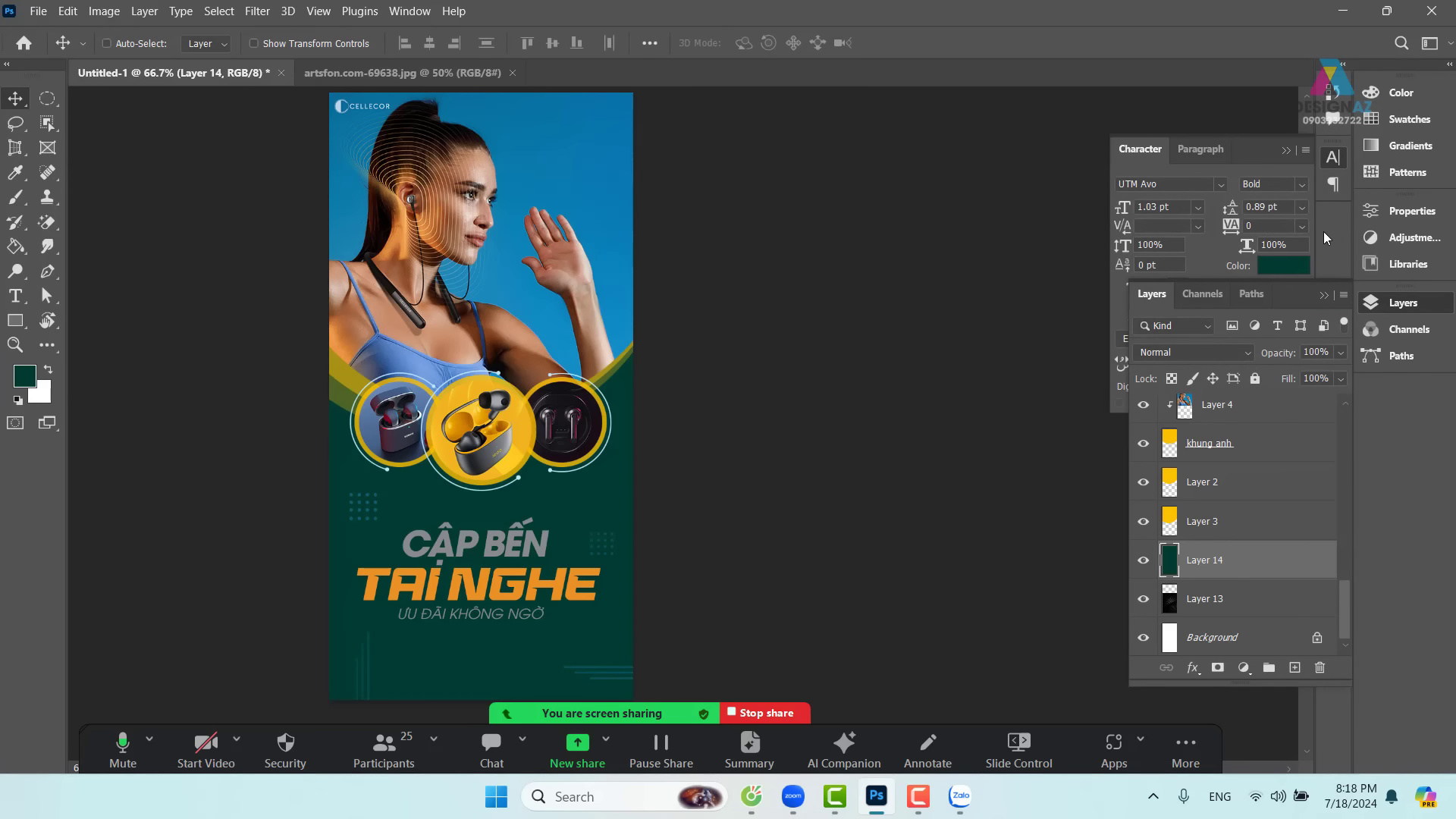
pyautogui.click(1214, 352)
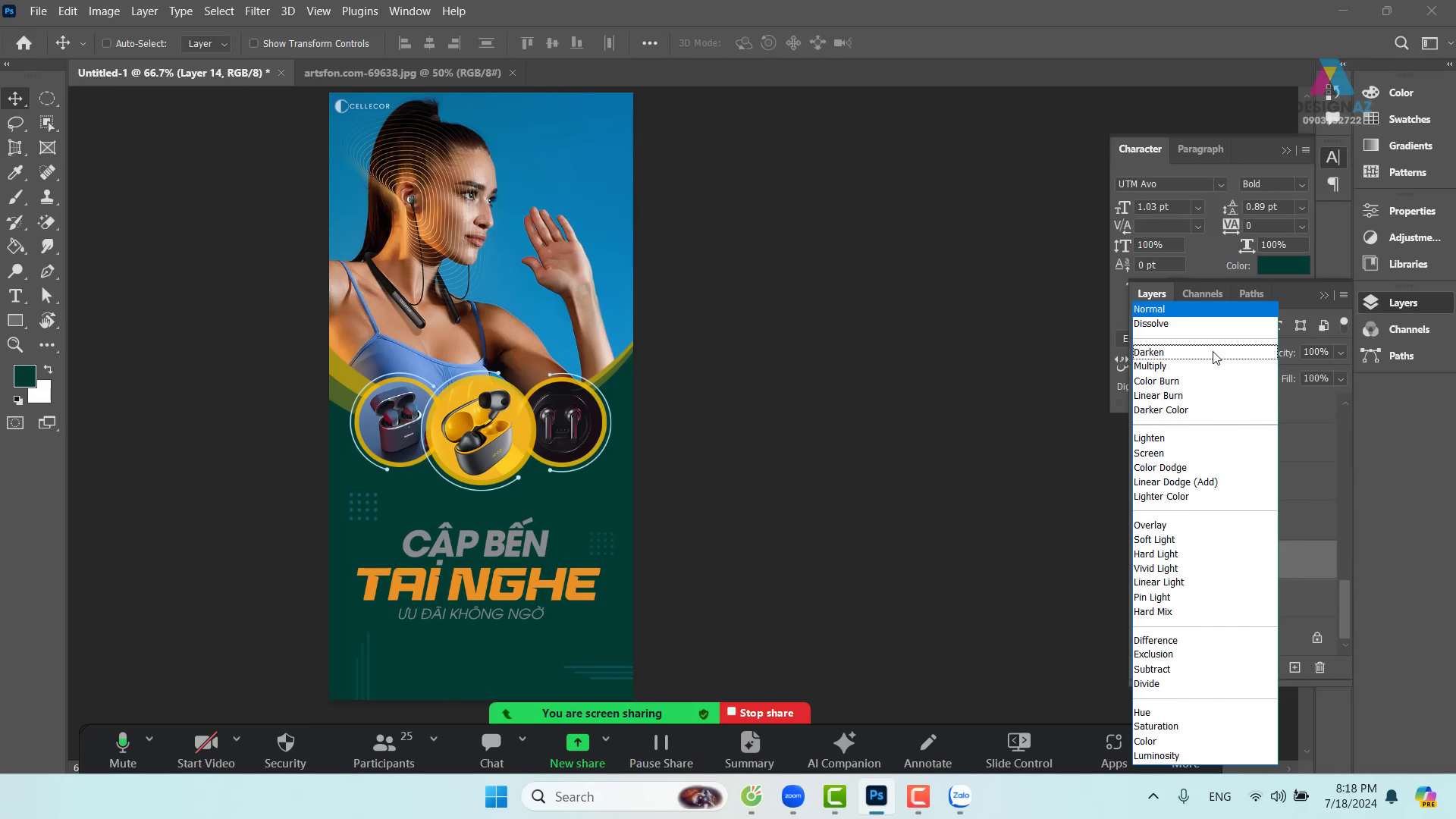
pyautogui.click(1143, 740)
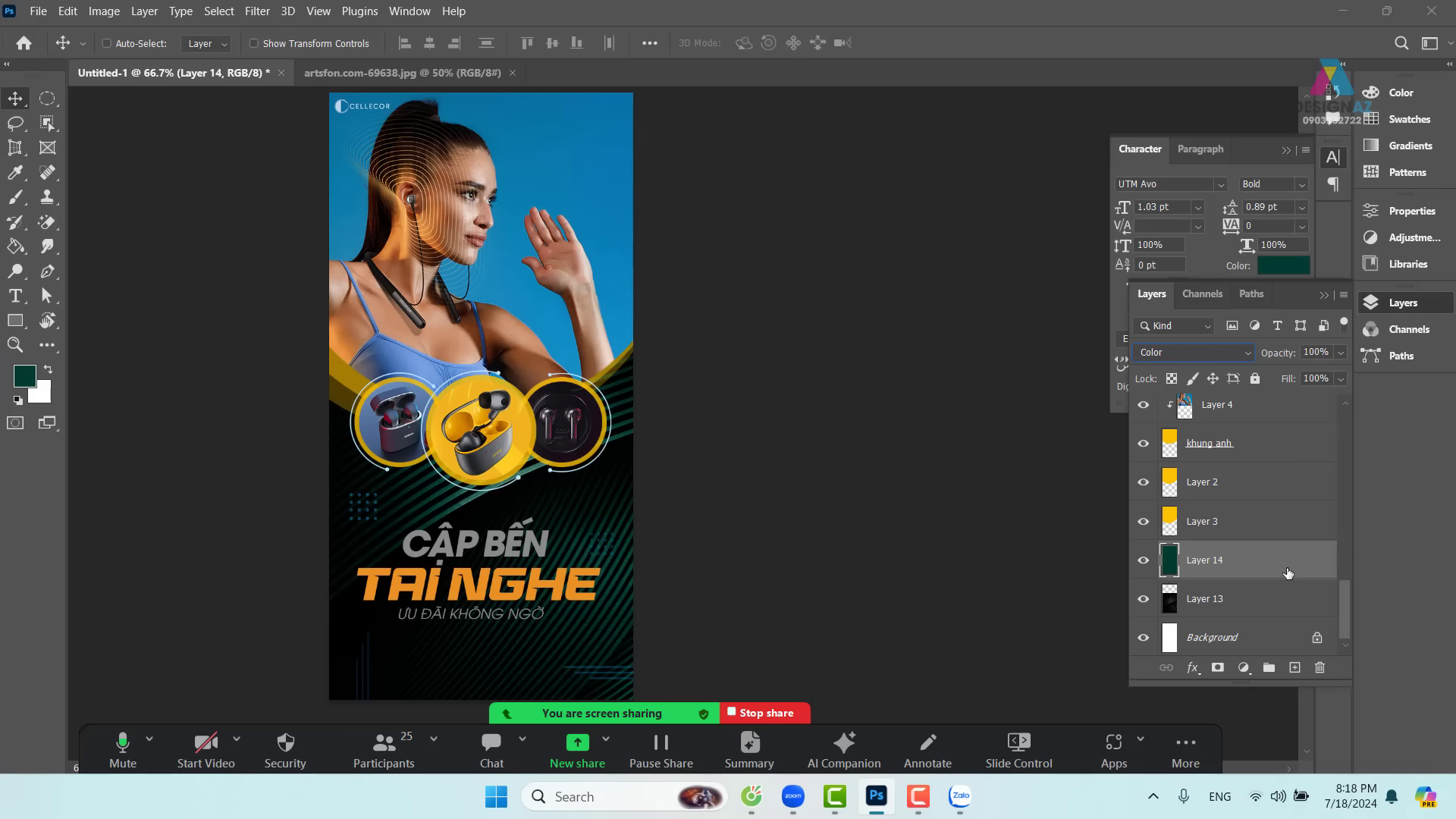
# - Duplicate the green layer and set the copy to Multiply blend mode at 46% opacity
pyautogui.hotkey('ctrl', 'j')
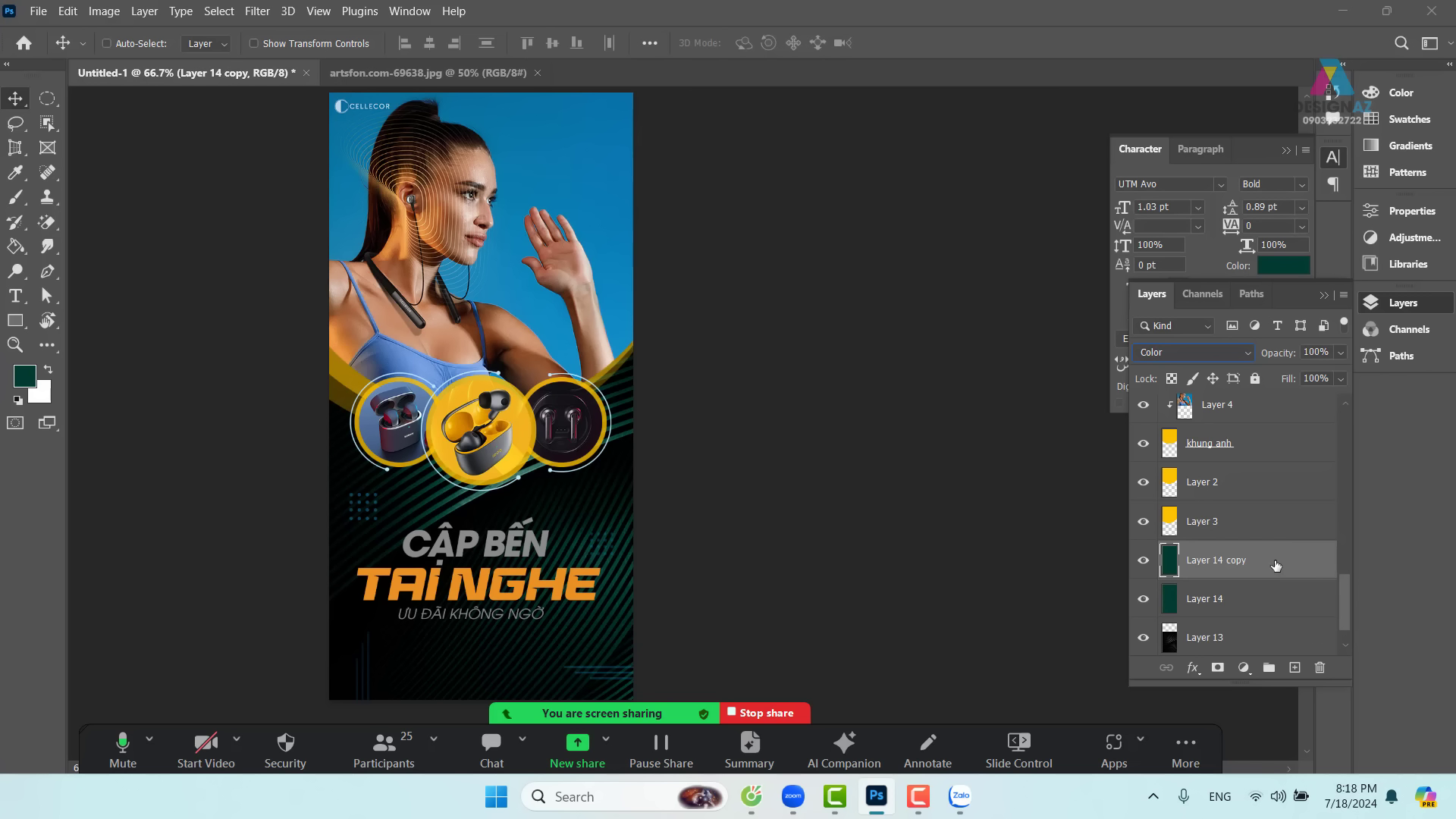
pyautogui.click(1278, 608)
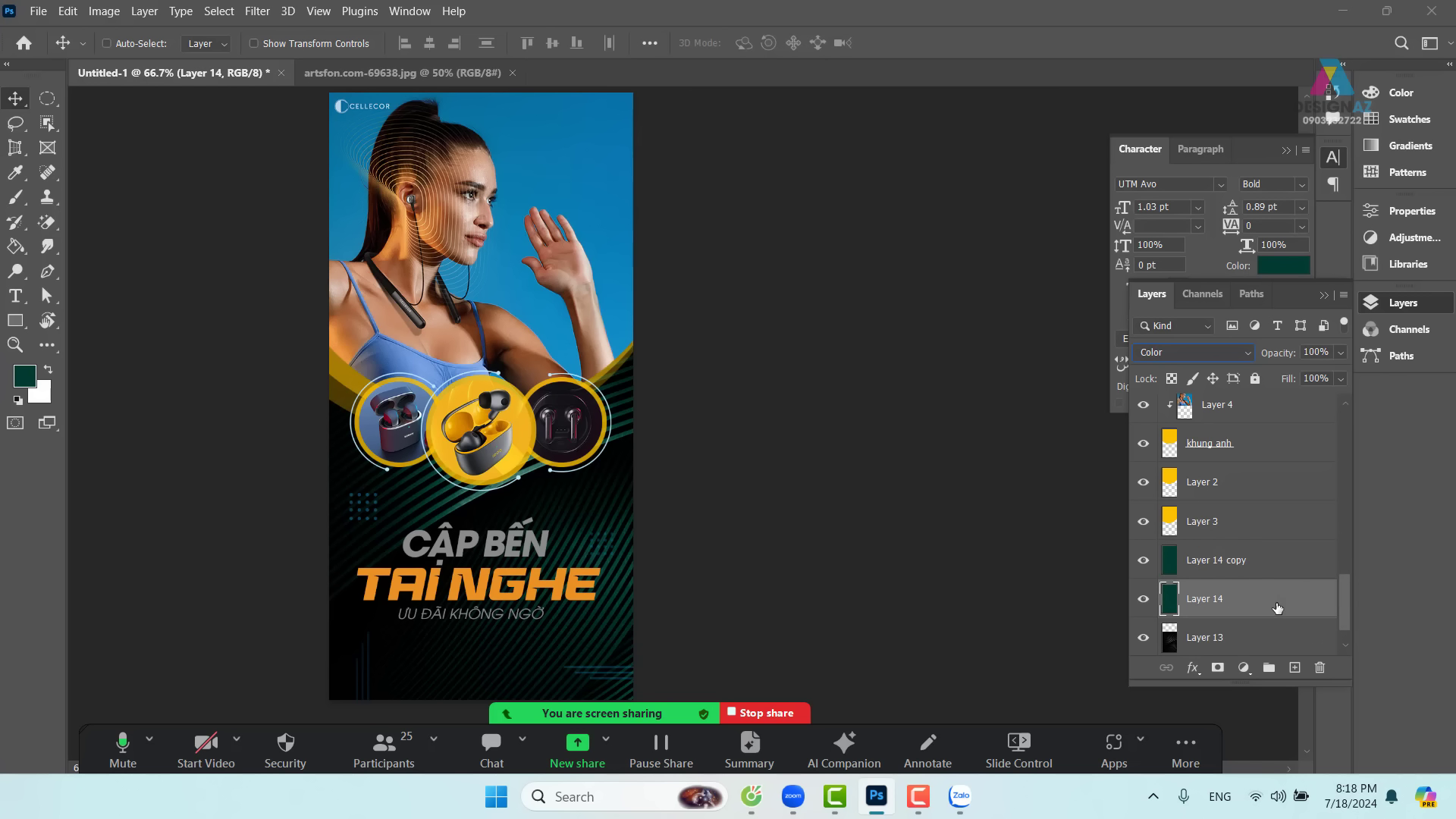
pyautogui.click(1261, 569)
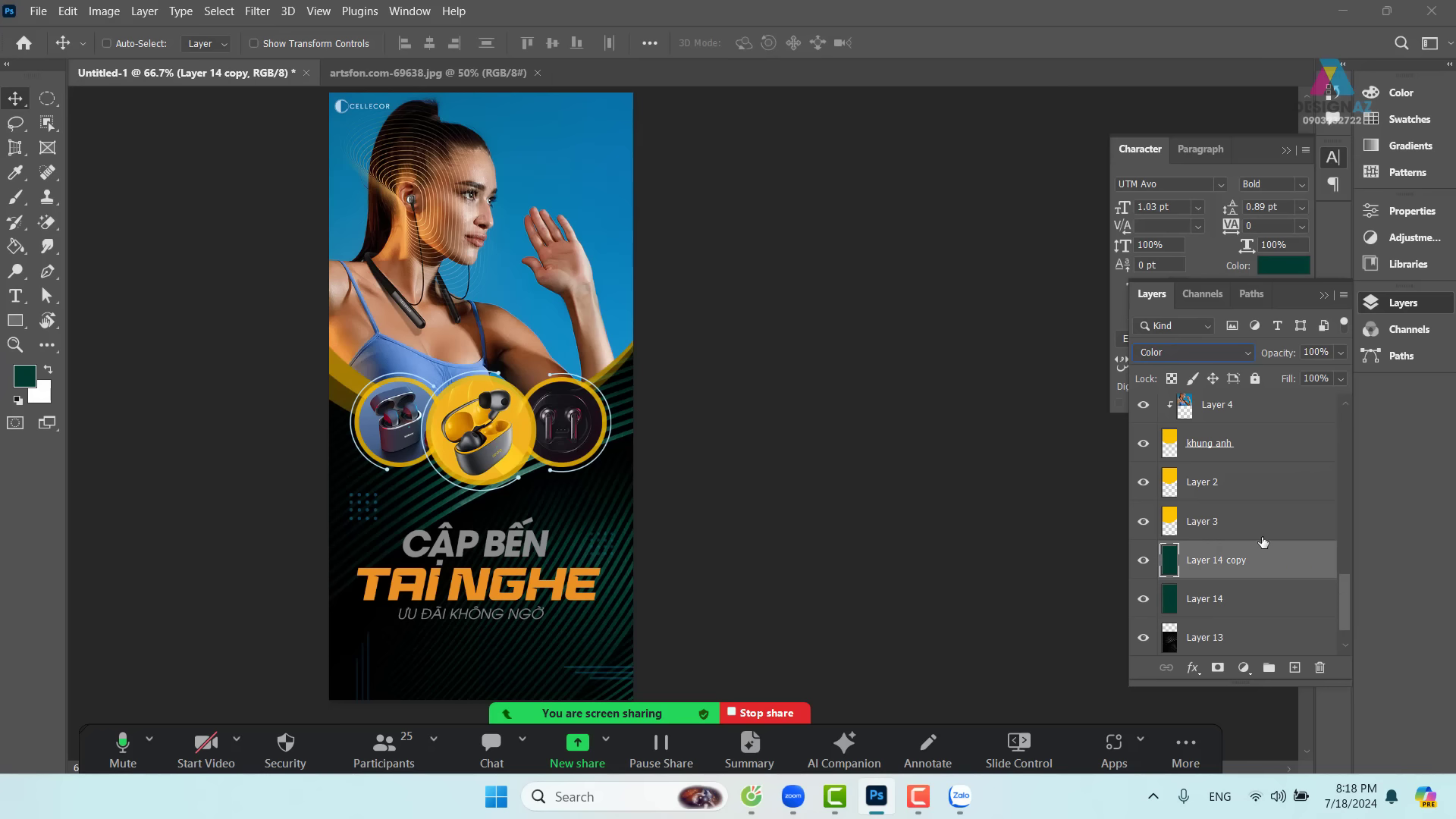
pyautogui.click(1212, 350)
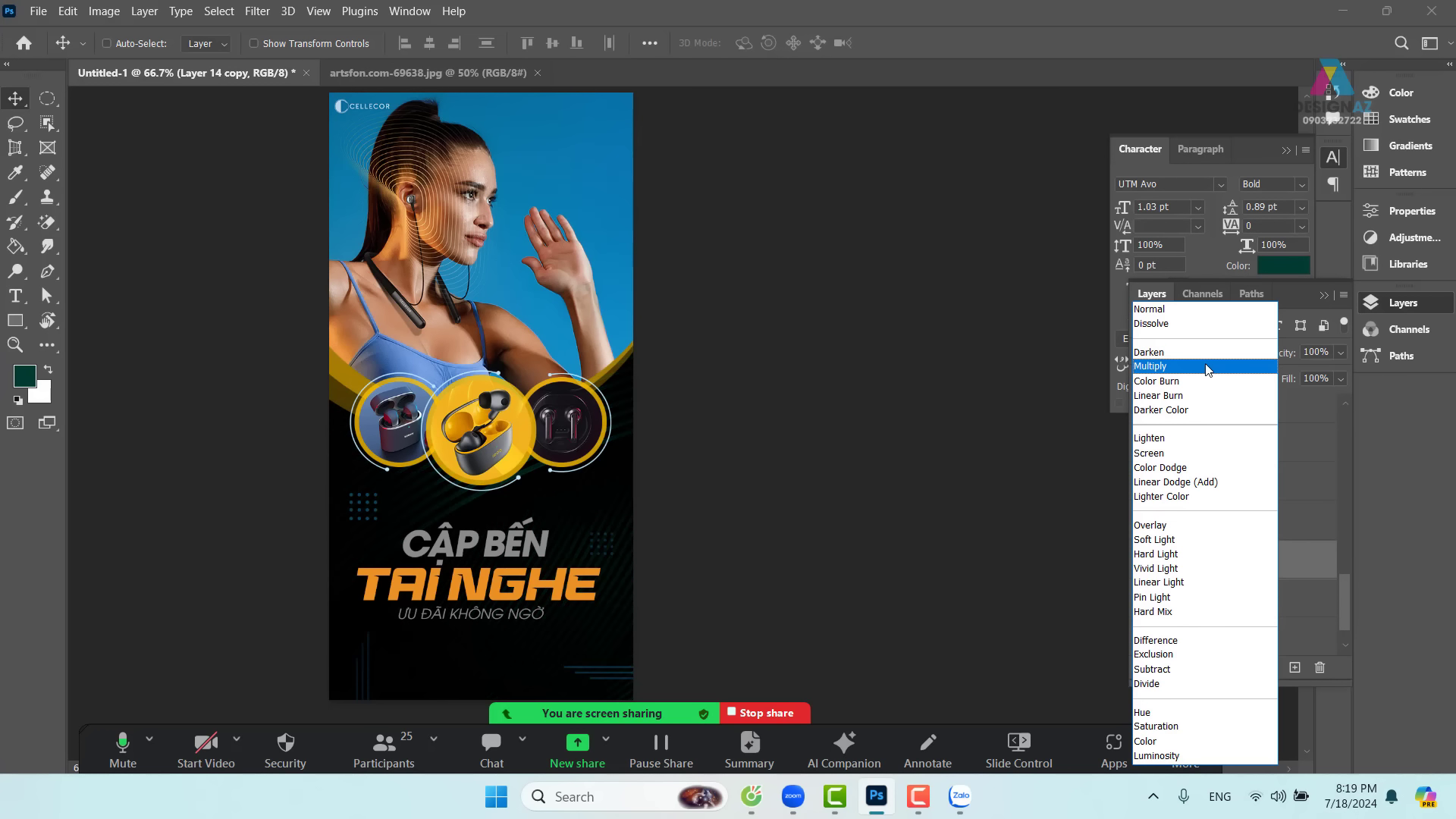
pyautogui.click(1204, 364)
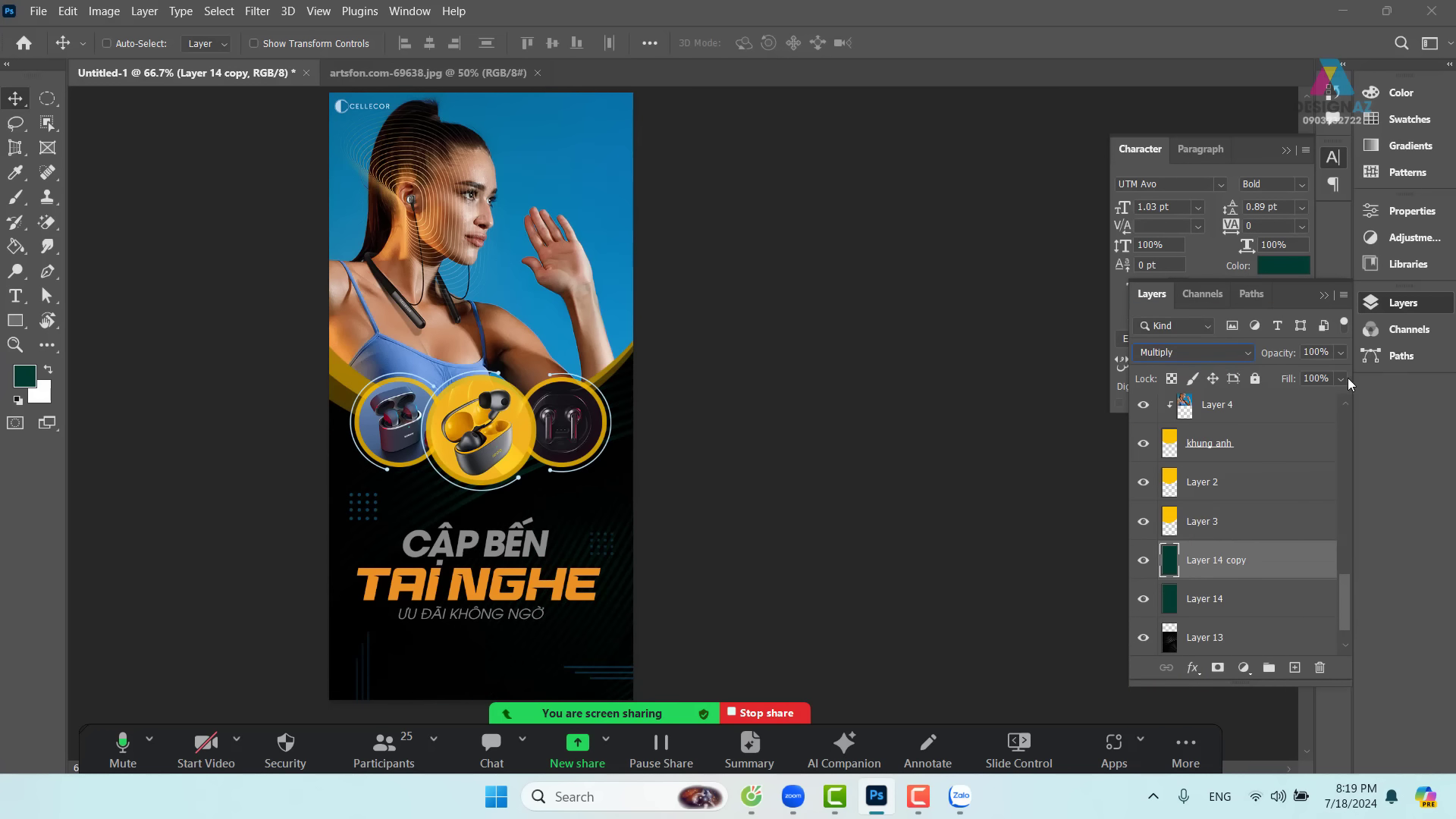
pyautogui.click(1341, 353)
pyautogui.moveTo(1333, 379); pyautogui.dragTo(1320, 379)
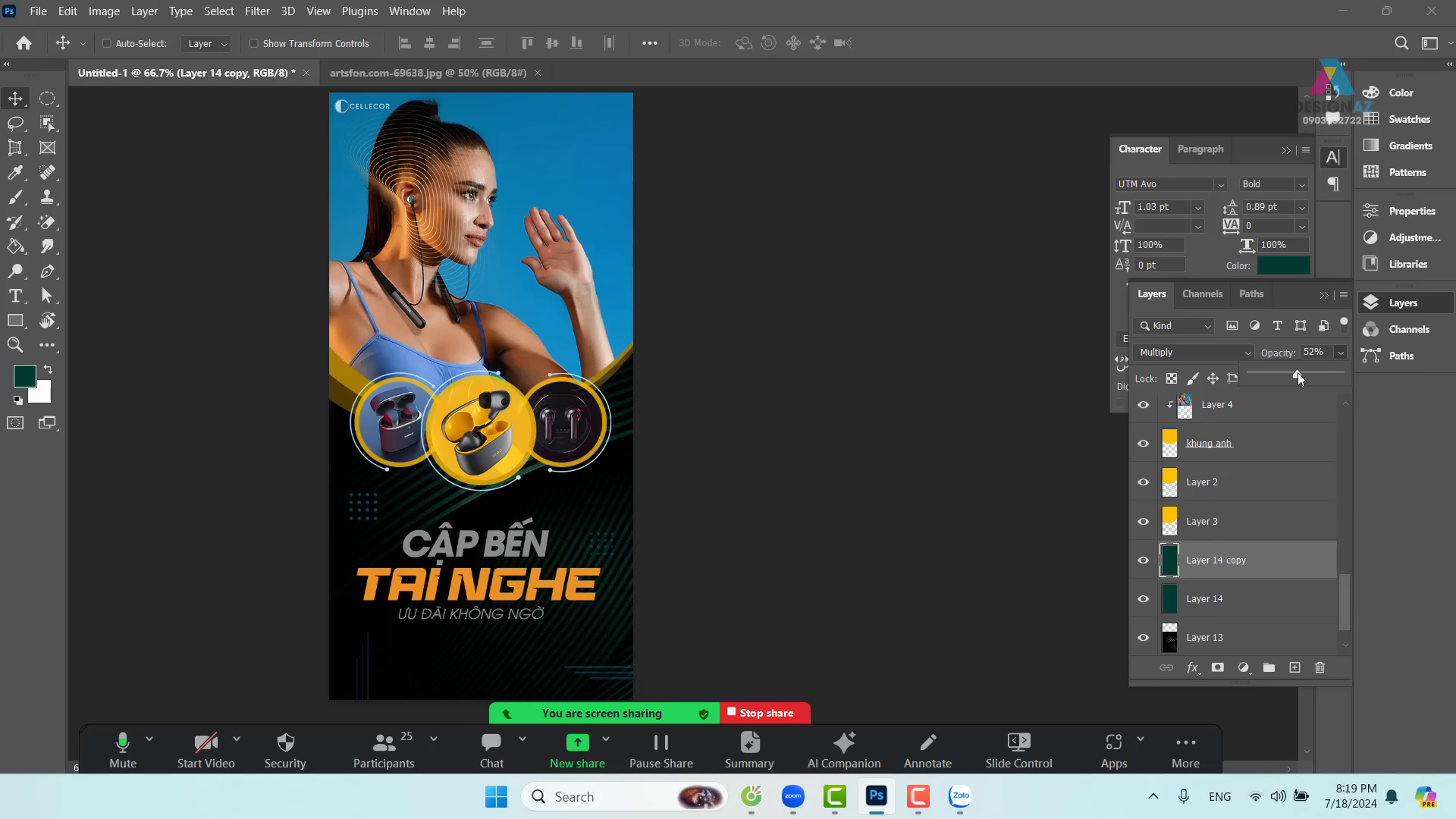
pyautogui.moveTo(1297, 377); pyautogui.dragTo(1288, 378)
pyautogui.click(896, 435)
# - Reduce the opacity of the dot-ended arc around the right earphone circle to 50%
pyautogui.press('ctrl')
pyautogui.hotkey('ctrl', '+')
pyautogui.hotkey('ctrl', '+')
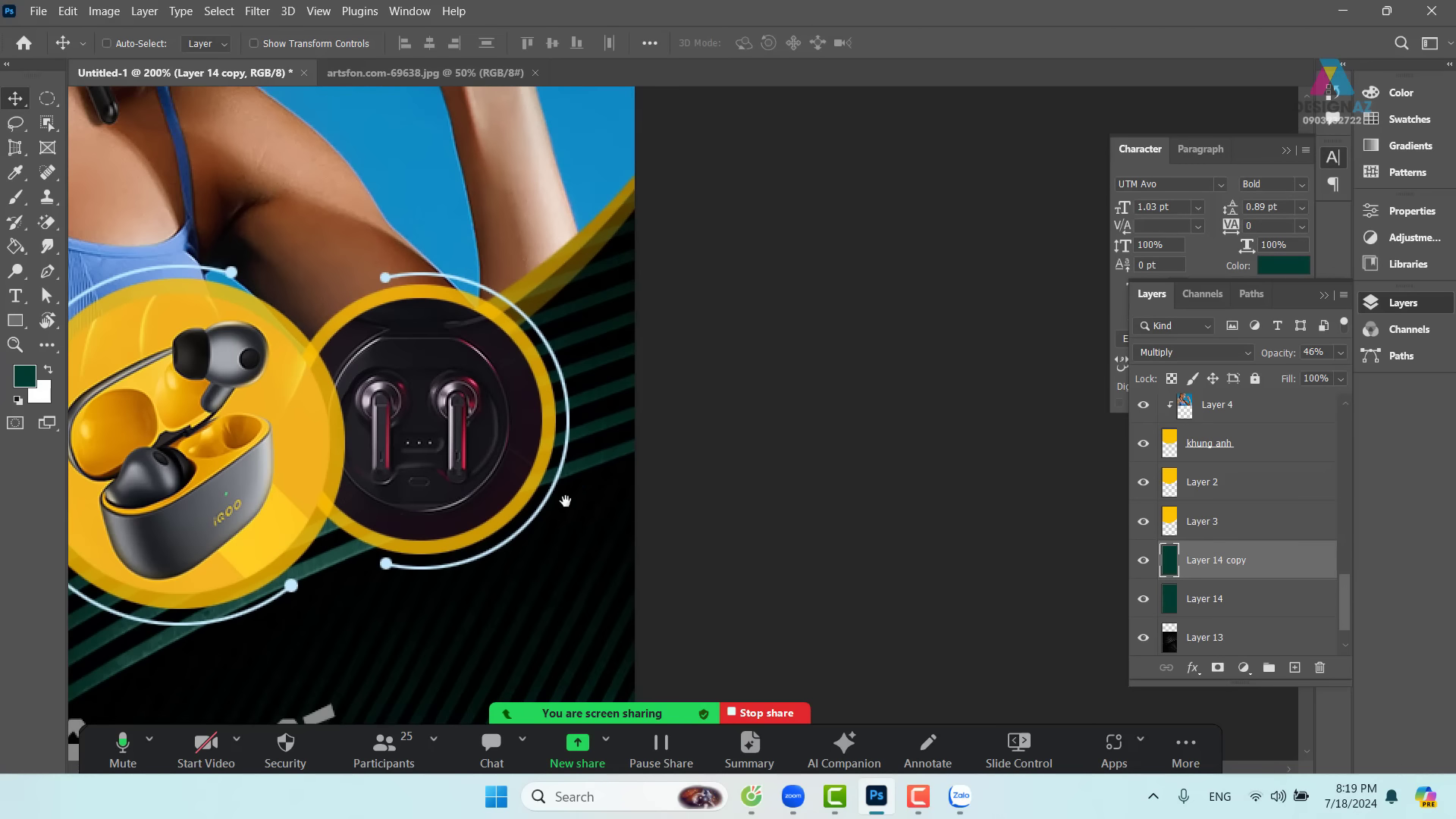
pyautogui.moveTo(564, 501); pyautogui.dragTo(945, 241)
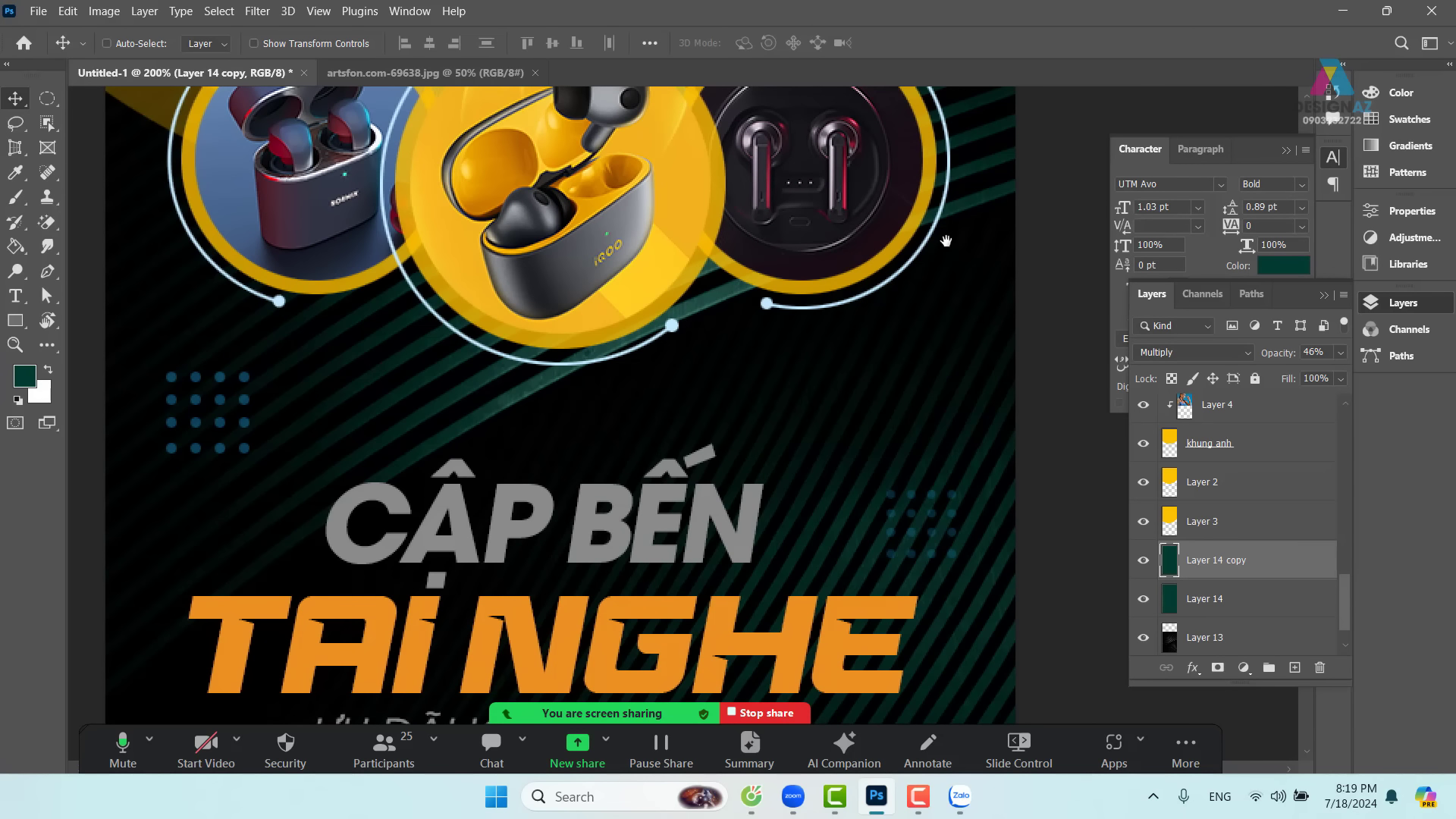
pyautogui.rightClick(765, 307)
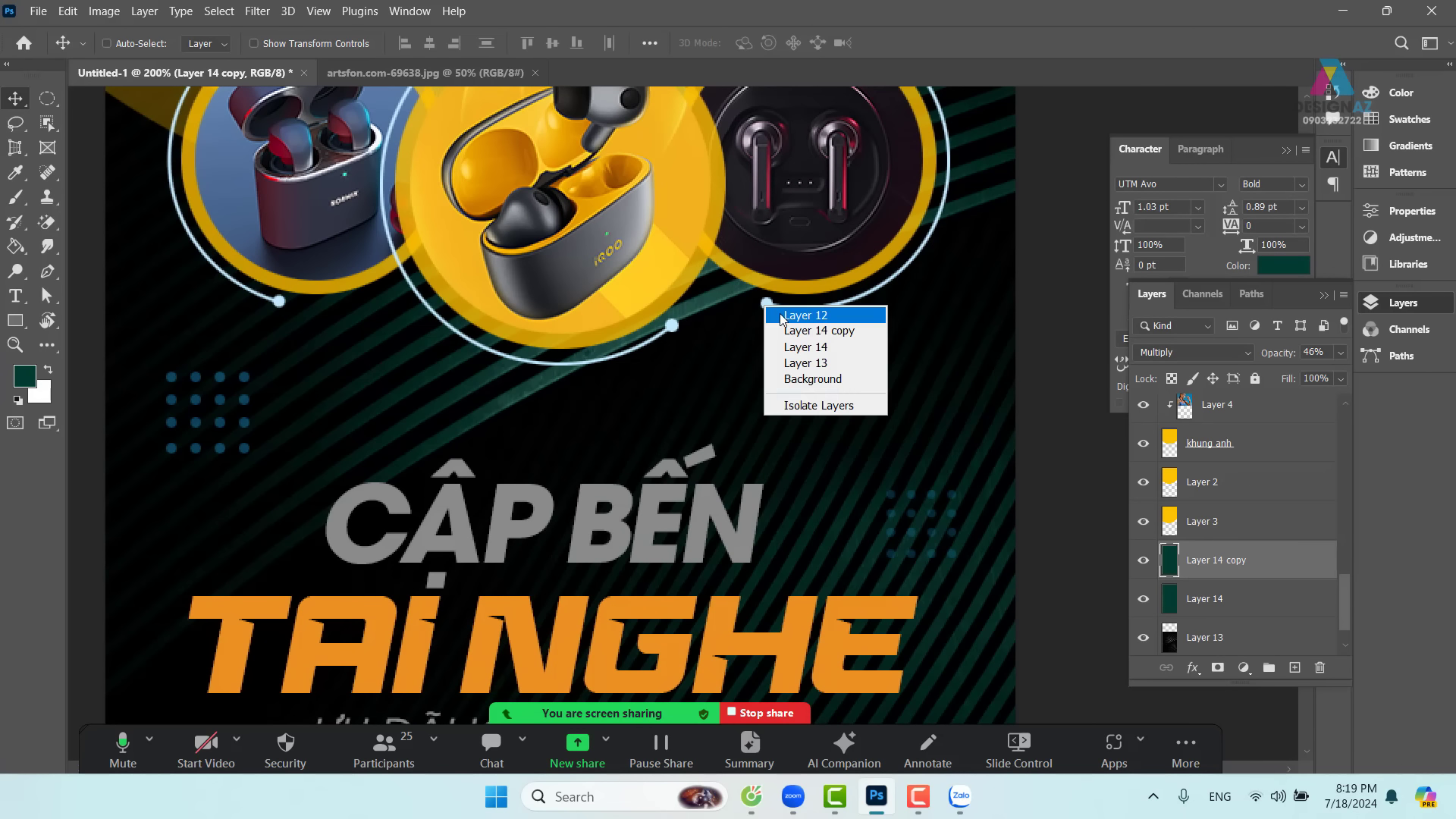
pyautogui.click(805, 316)
pyautogui.moveTo(915, 312); pyautogui.dragTo(859, 467)
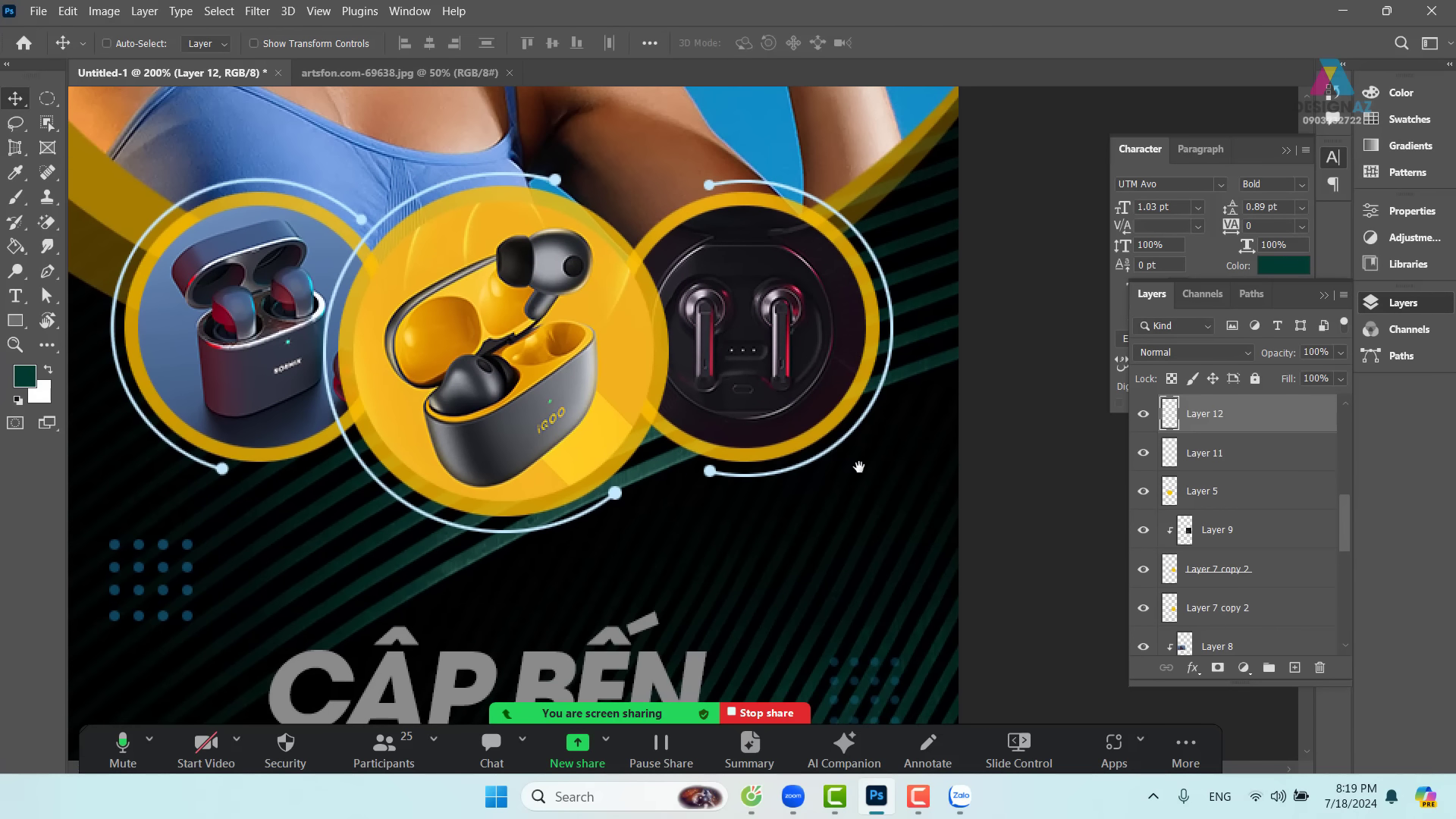
pyautogui.press('5')
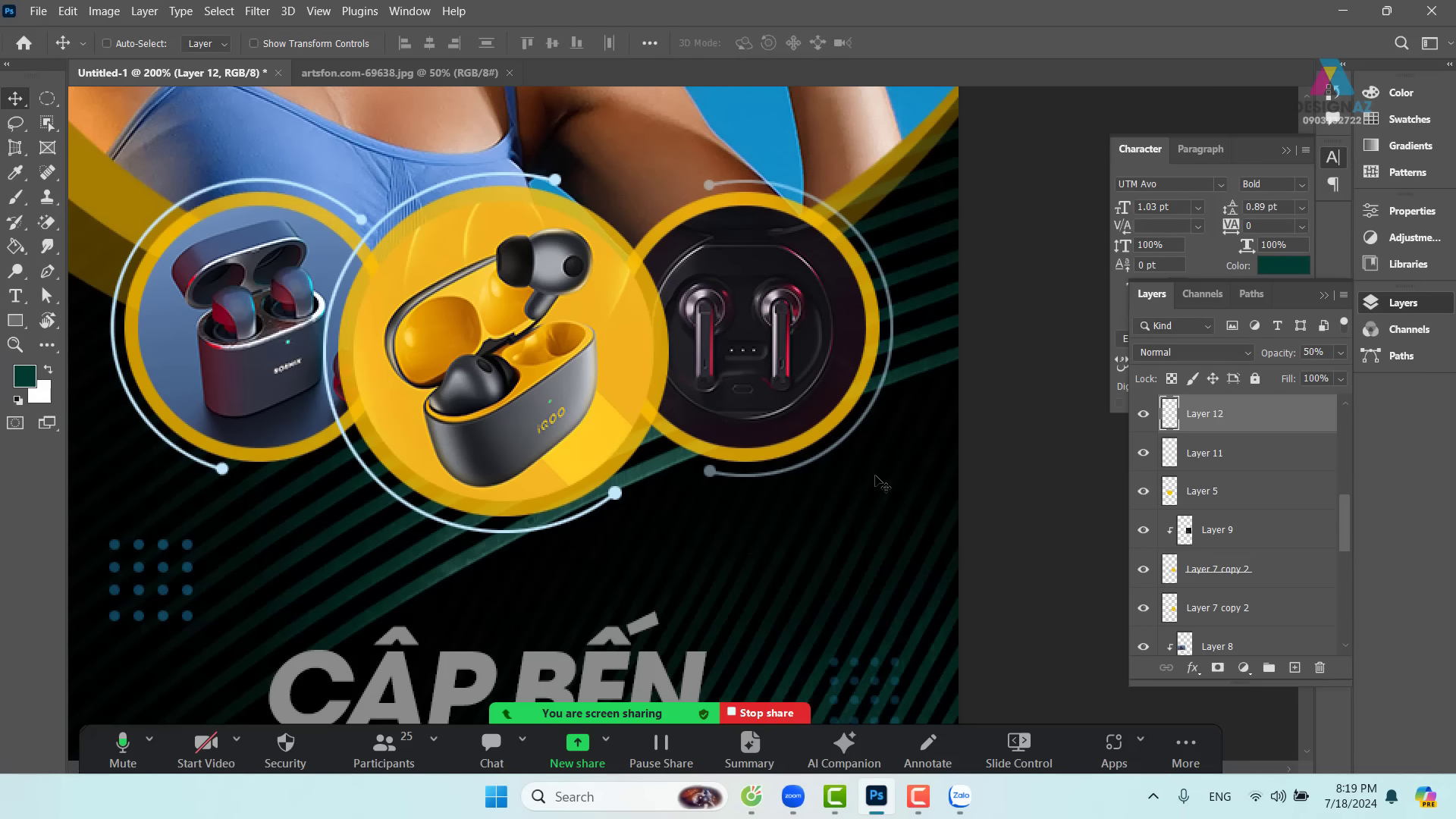
# - Reduce the opacity of the dot-ended arc around the left earphone circle to 50%
pyautogui.hotkey('ctrl', 'j')
pyautogui.rightClick(236, 475)
pyautogui.click(274, 474)
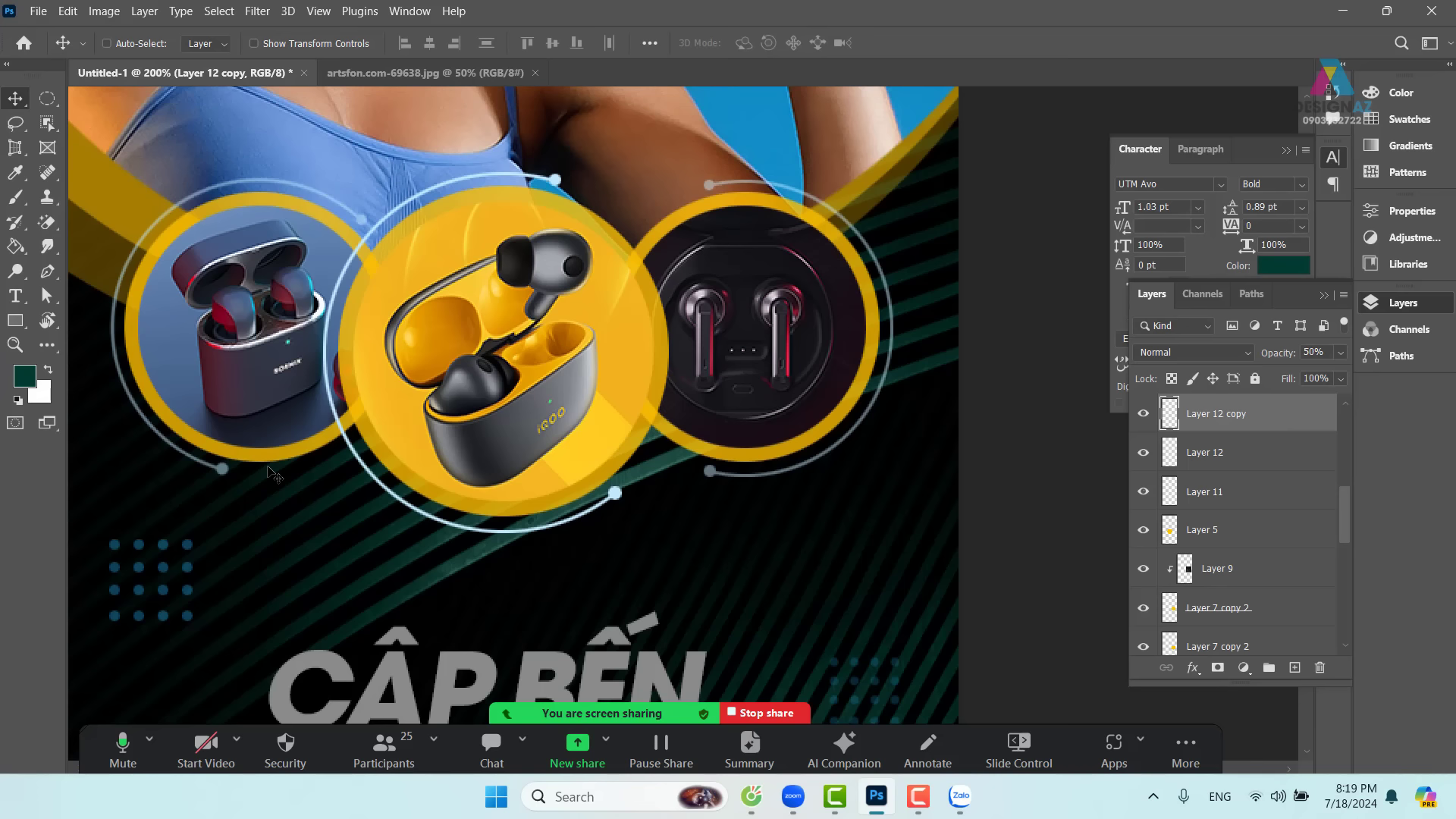
pyautogui.press('ctrl')
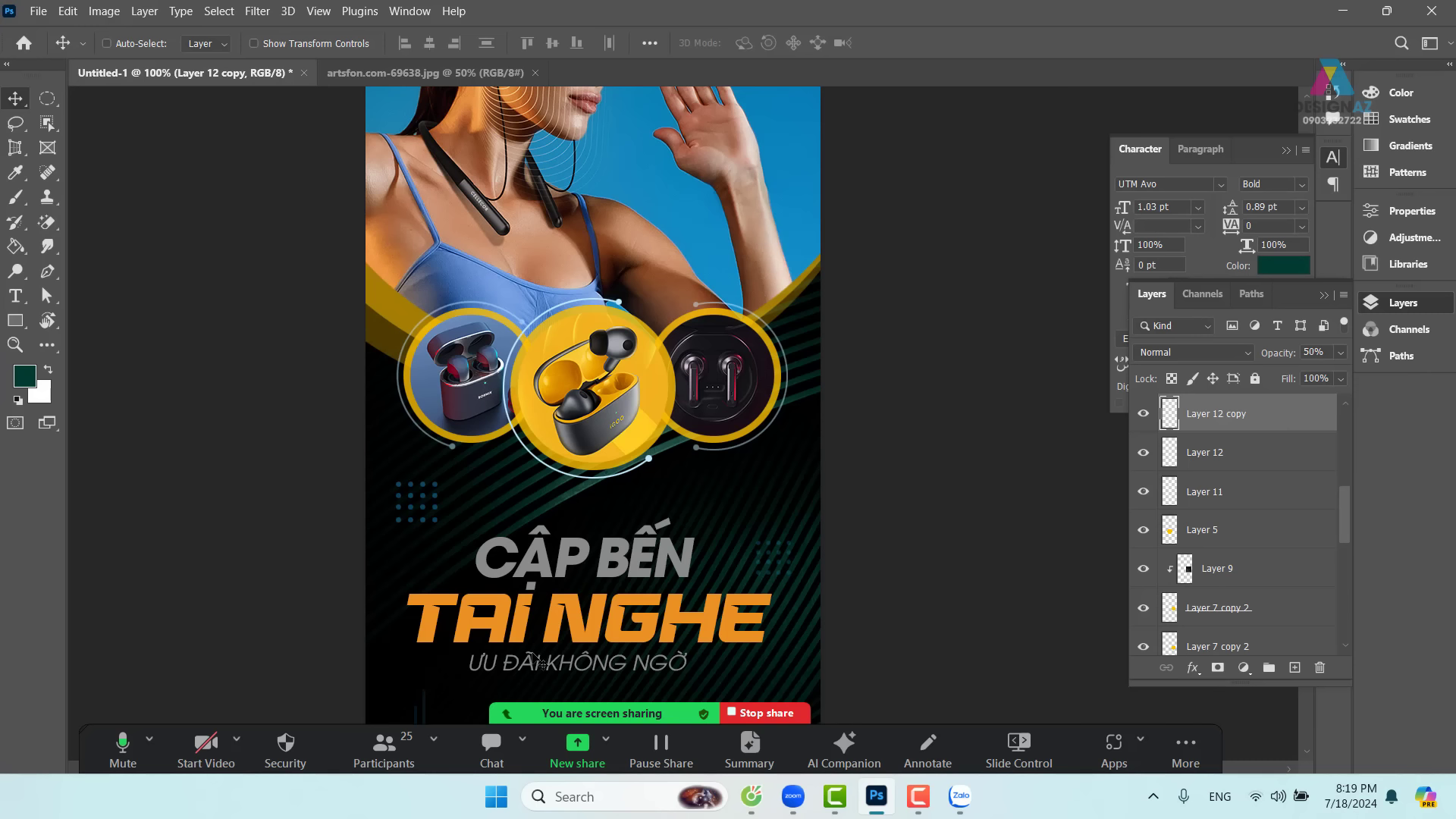
pyautogui.moveTo(672, 576); pyautogui.dragTo(622, 446)
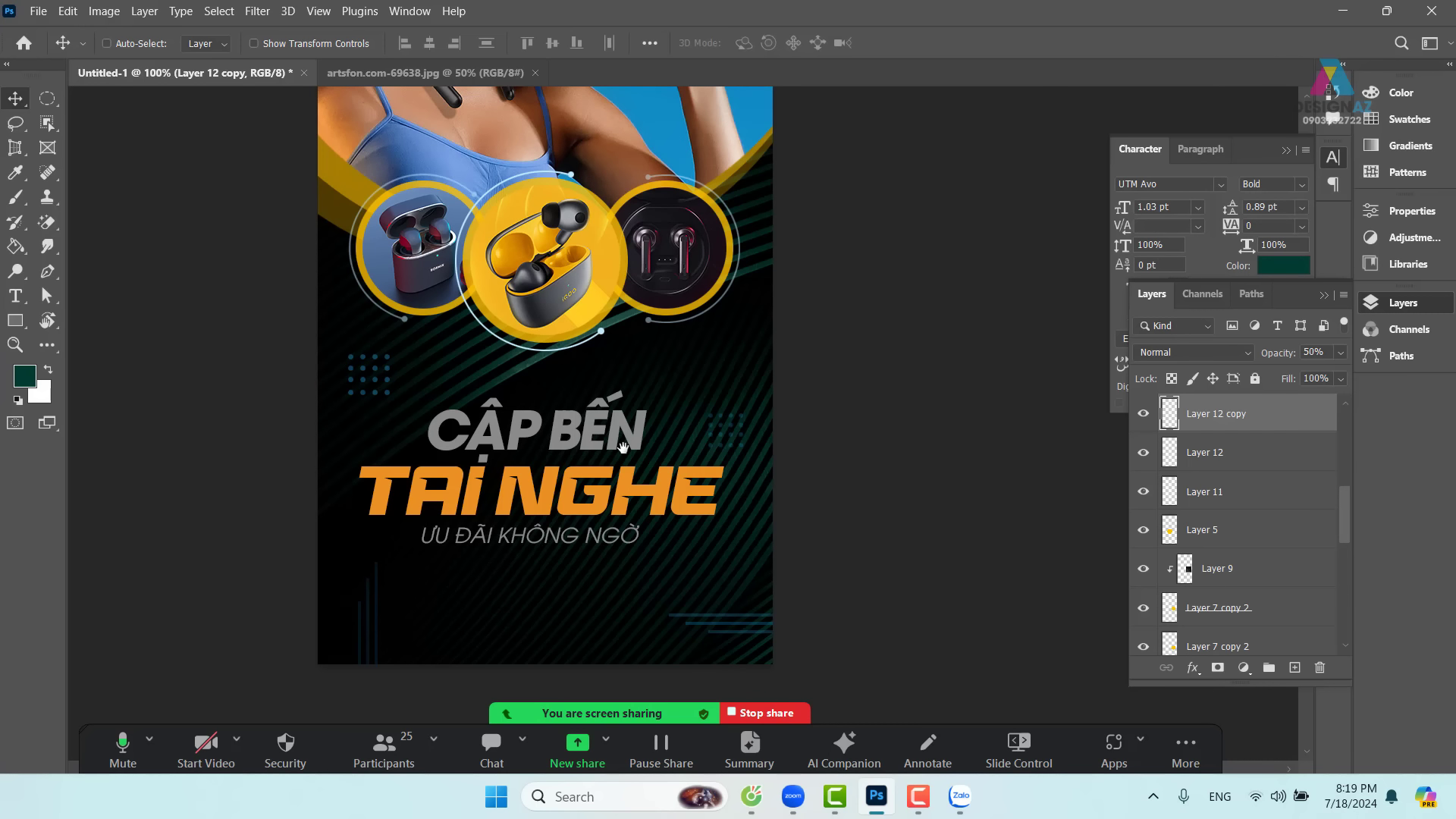
# - In the artsfon.com-69638.jpg document, clear the selection, add a new layer and make a tall rectangular selection near the middle of the texture
pyautogui.click(425, 72)
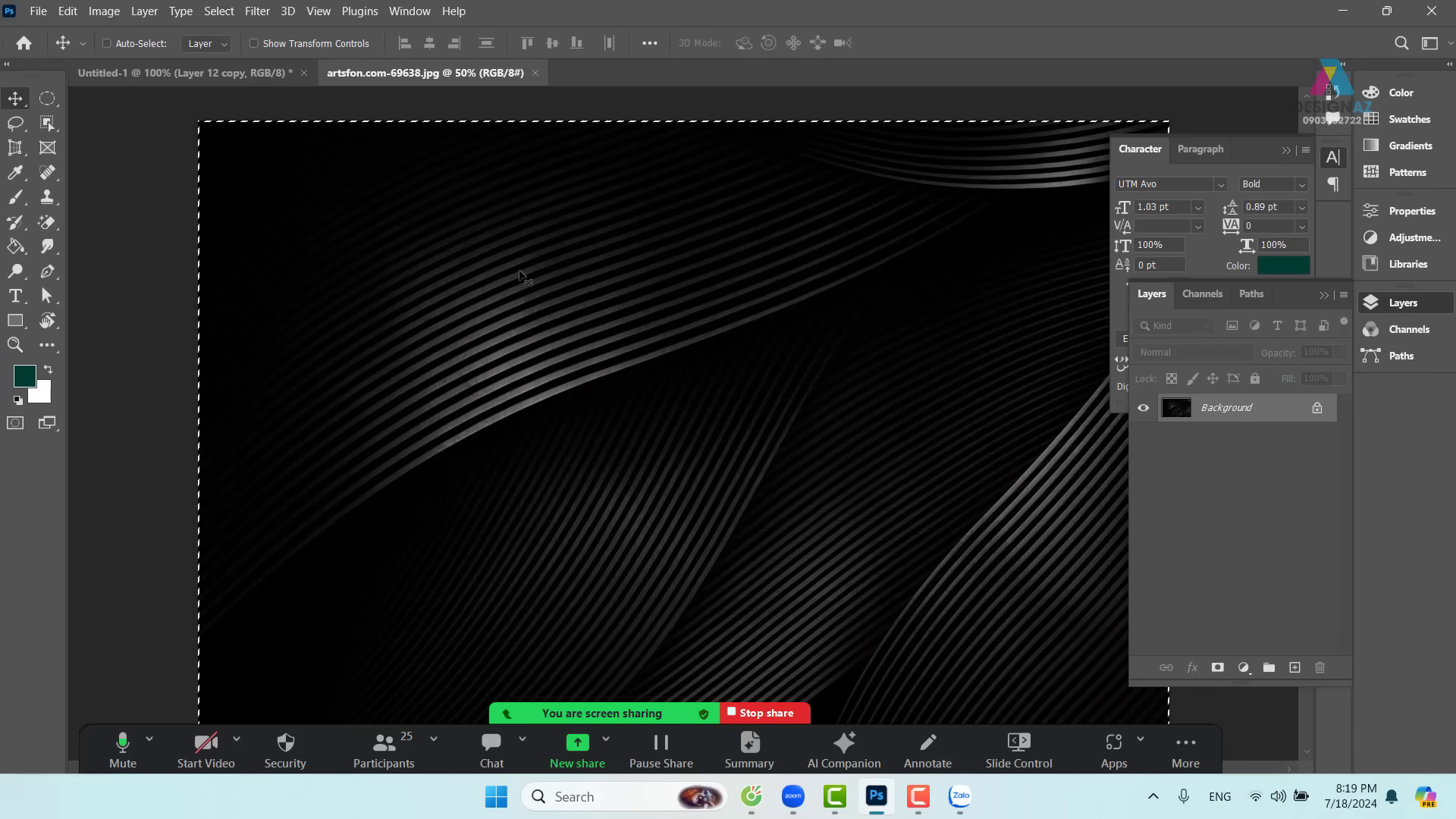
pyautogui.hotkey('ctrl', 'd')
pyautogui.hscroll(3, 687, 363)
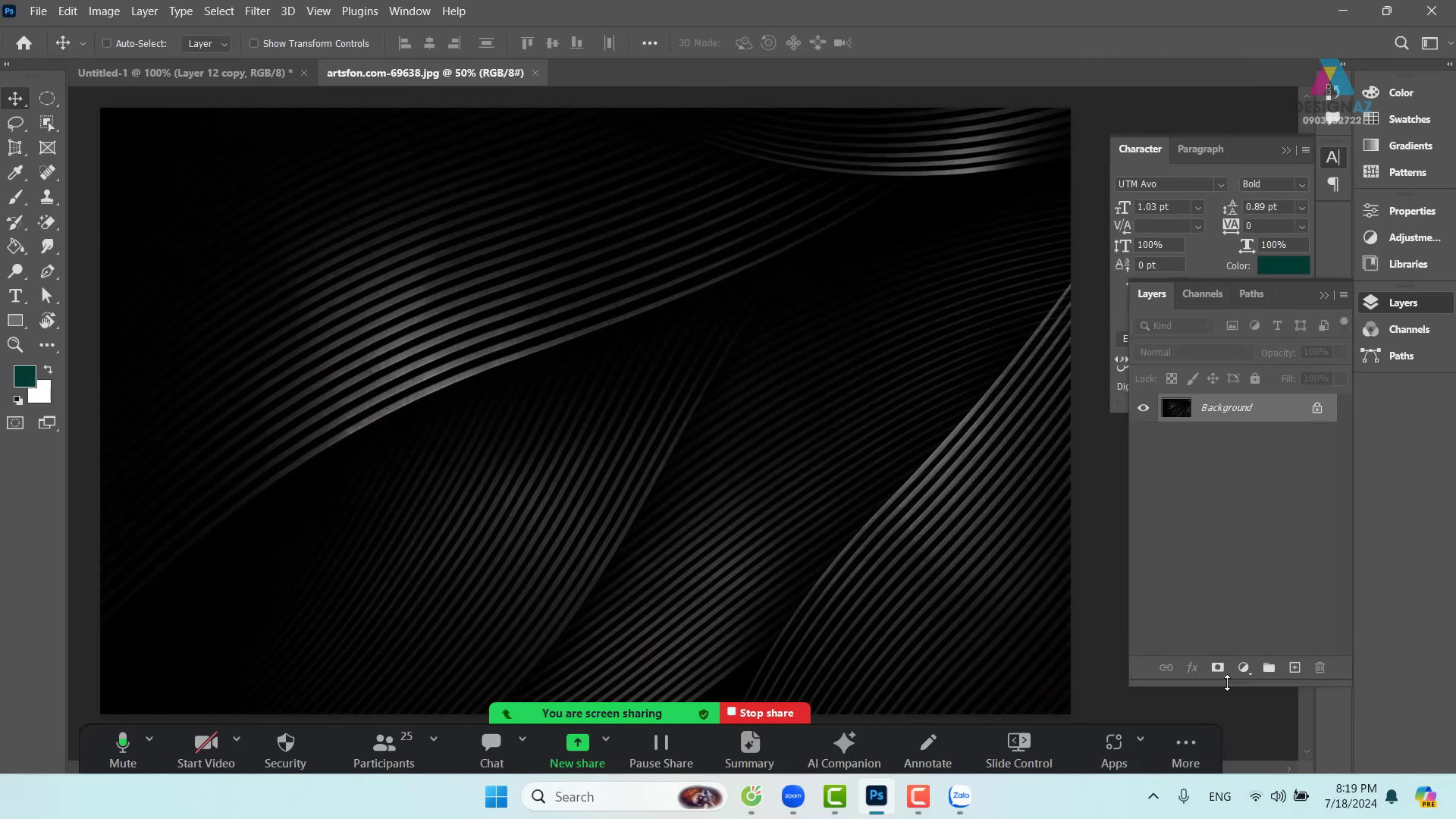
pyautogui.click(1294, 668)
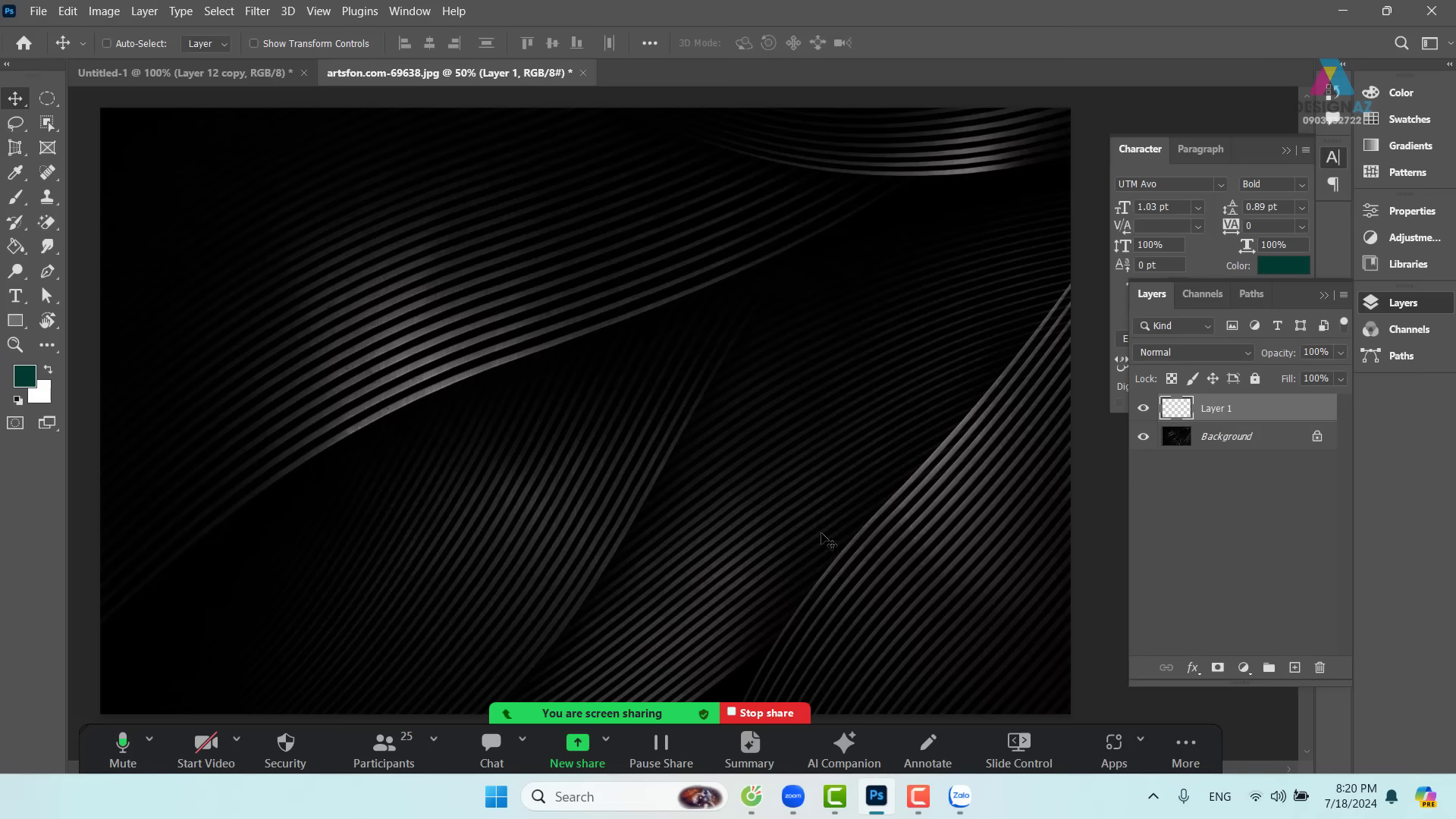
pyautogui.click(47, 99)
pyautogui.rightClick(47, 100)
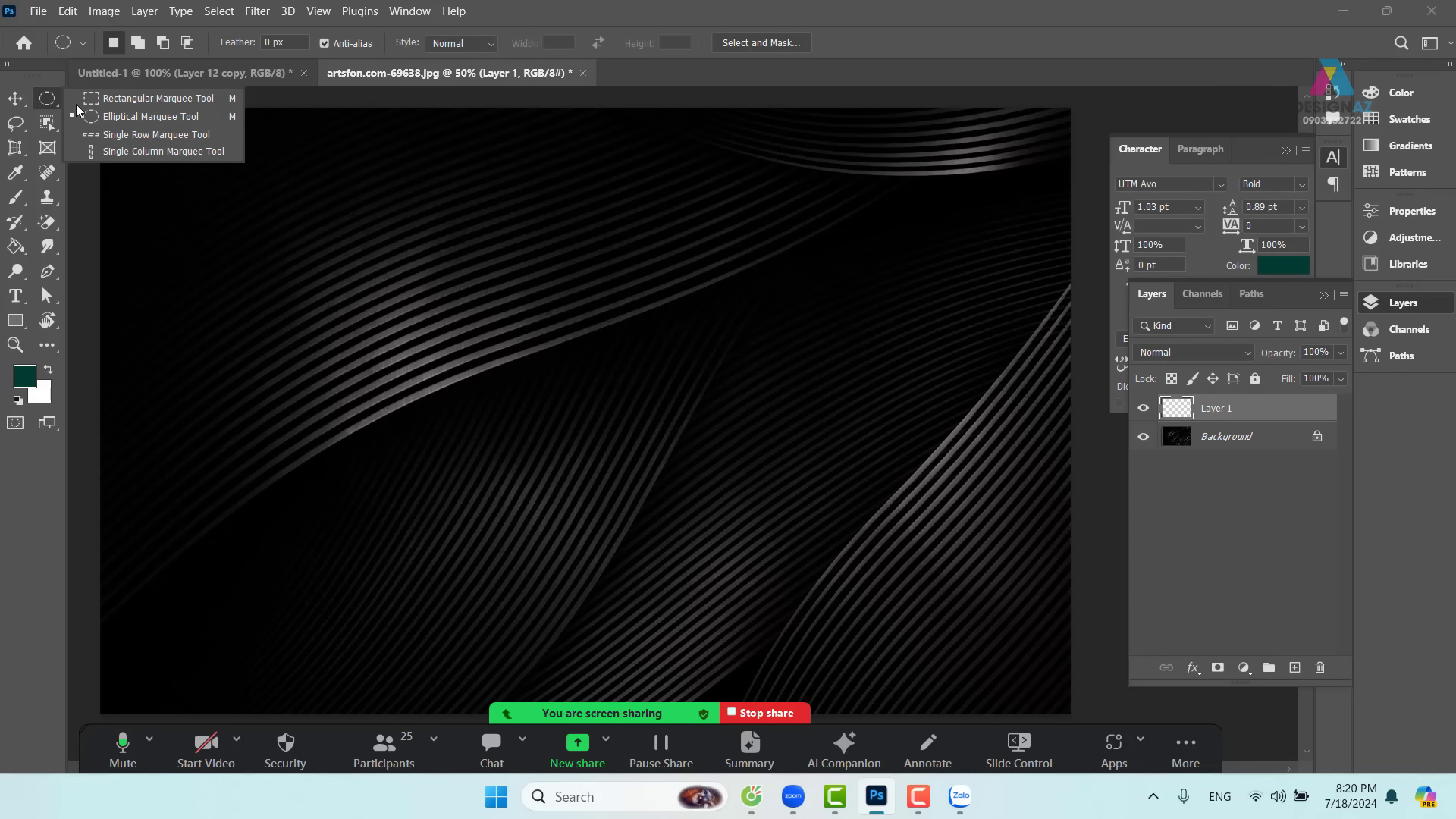
pyautogui.click(109, 98)
pyautogui.moveTo(372, 221); pyautogui.dragTo(484, 389)
pyautogui.moveTo(546, 483); pyautogui.dragTo(641, 605)
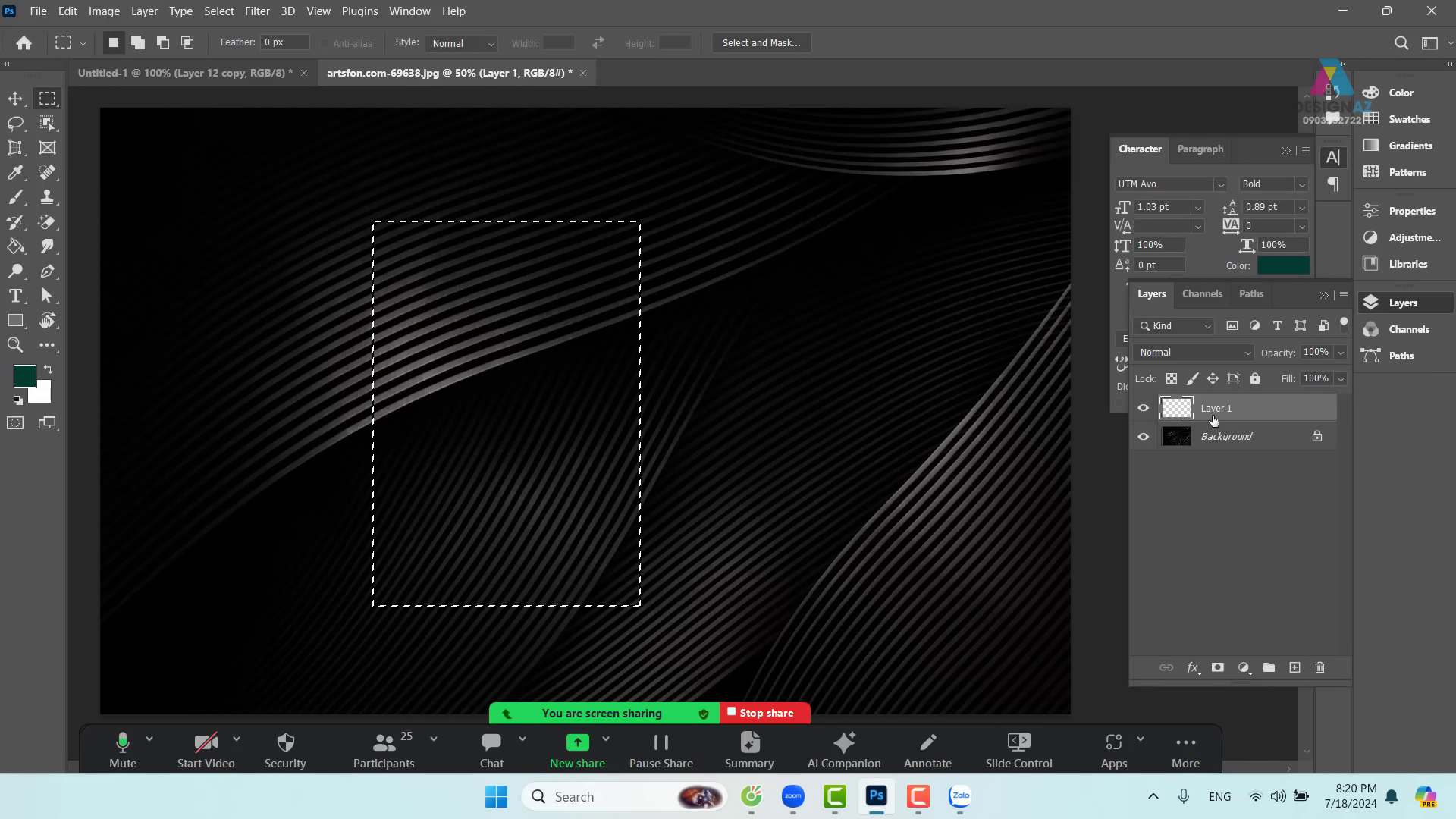
# - Fill the rectangular selection with yellow ffd800, deselect it, and move the yellow rectangle slightly right and down
pyautogui.click(24, 374)
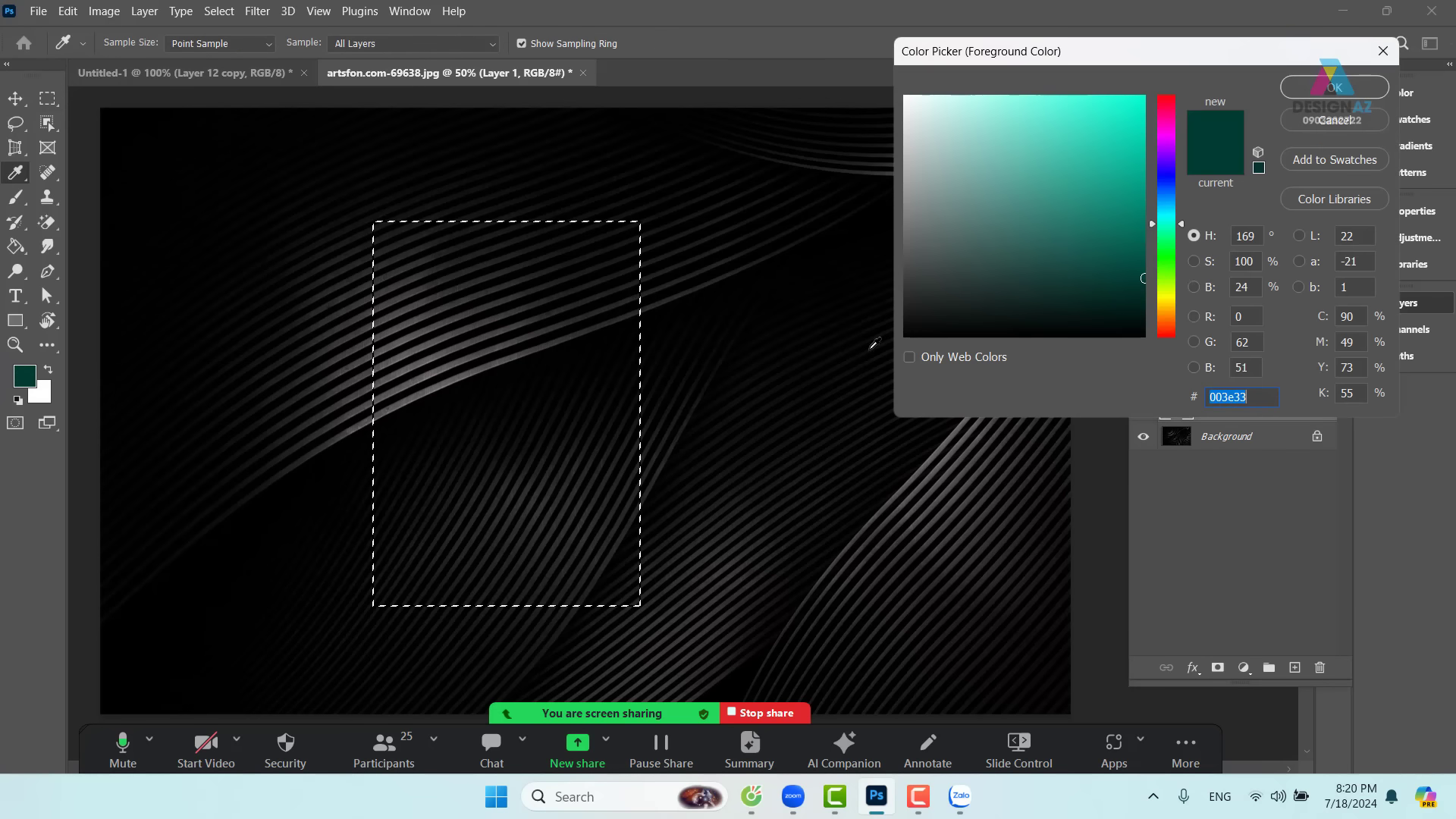
pyautogui.click(1170, 304)
pyautogui.moveTo(1170, 303); pyautogui.dragTo(1170, 303)
pyautogui.moveTo(1122, 136); pyautogui.dragTo(1232, 75)
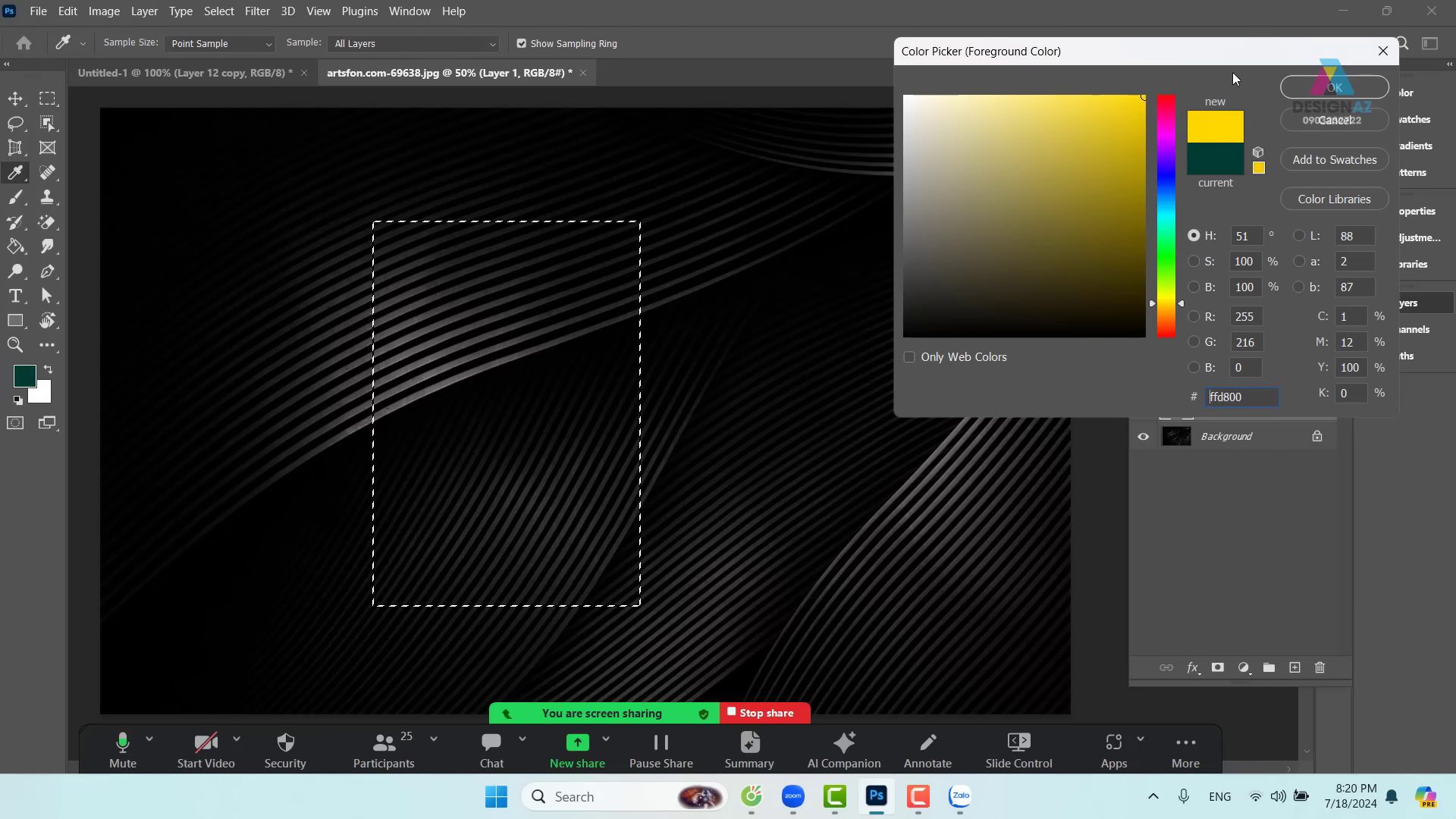
pyautogui.click(1339, 93)
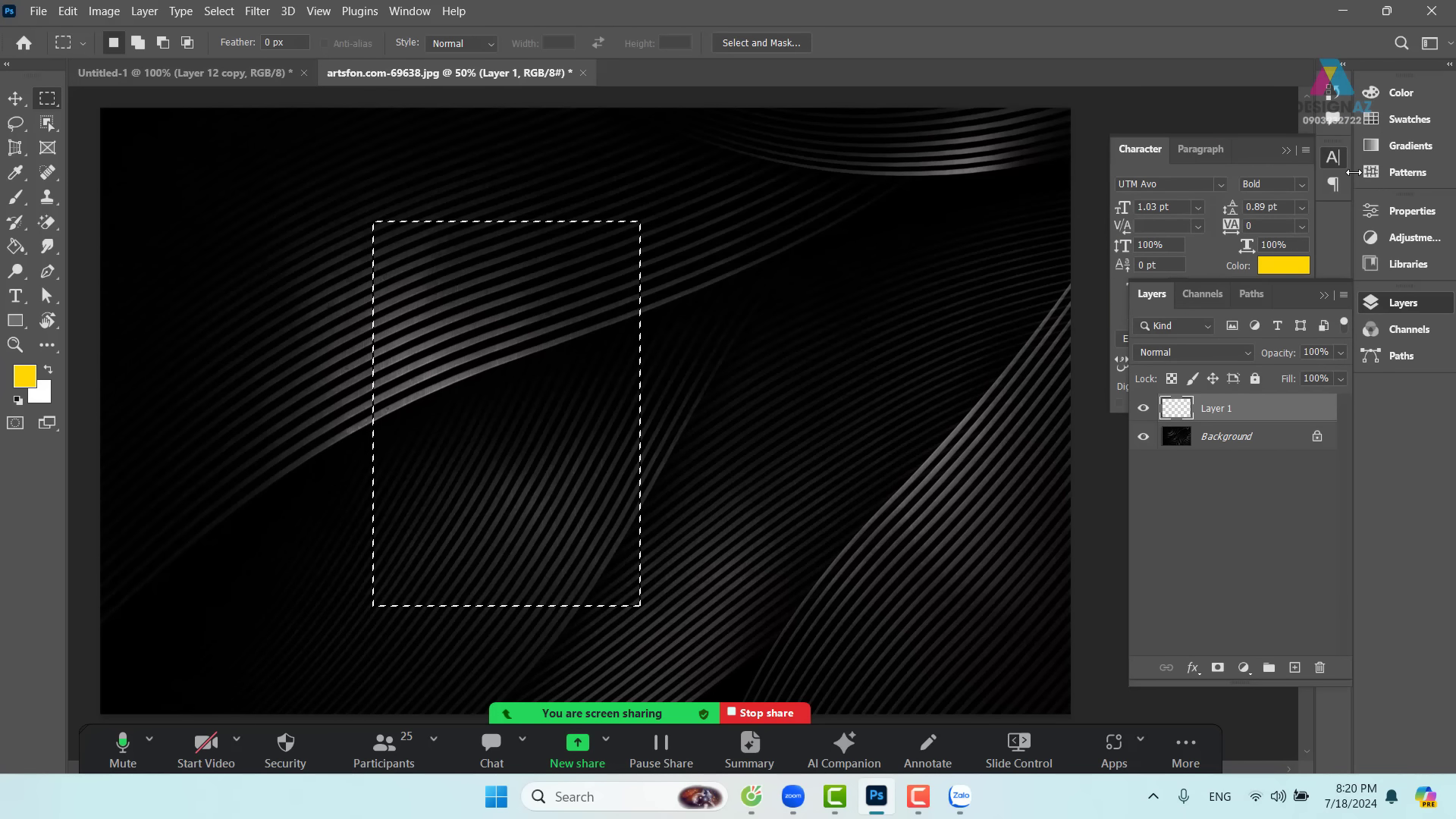
pyautogui.hotkey('alt', 'BackSpace')
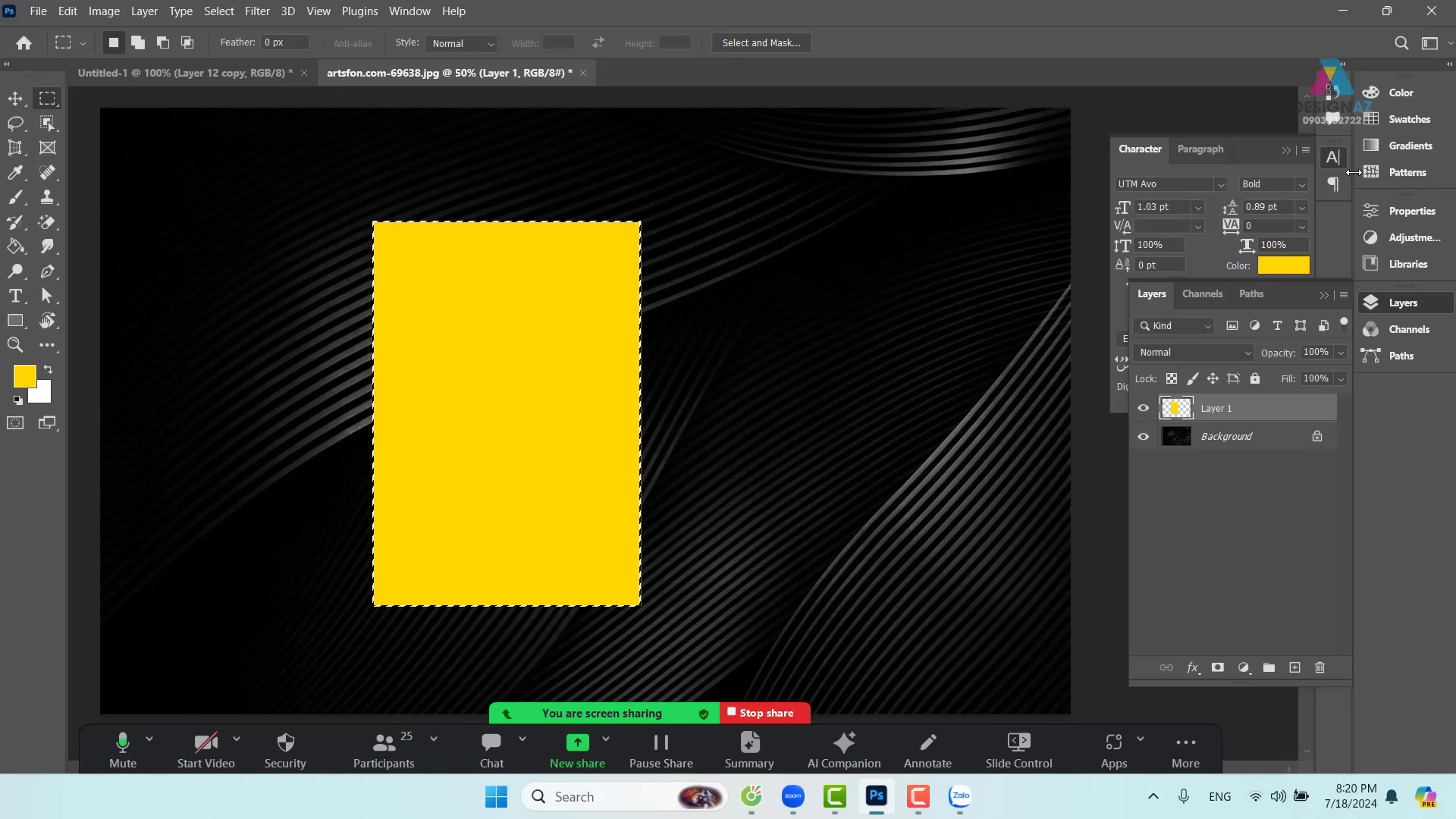
pyautogui.hotkey('ctrl', 'd')
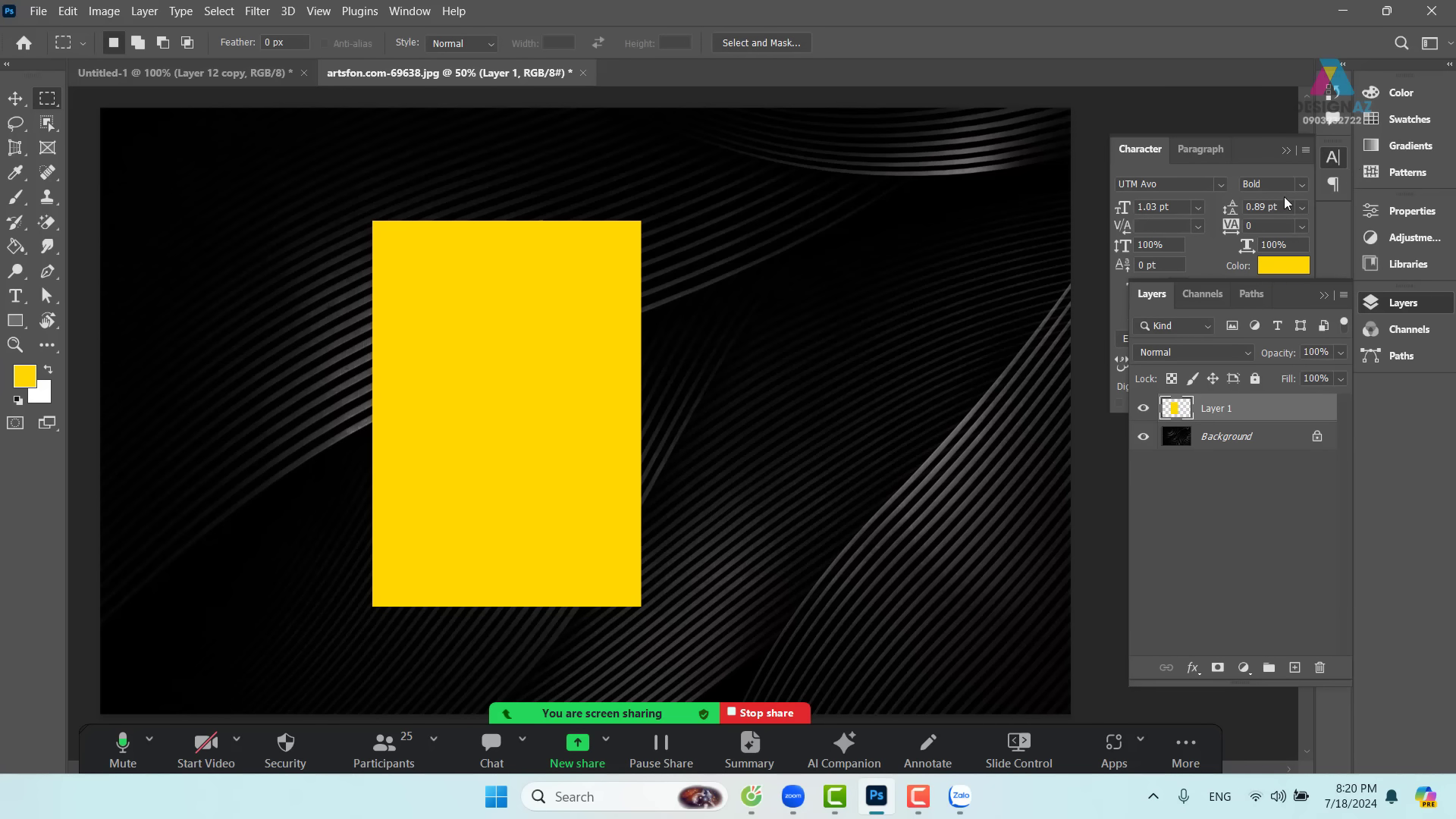
pyautogui.click(15, 99)
pyautogui.moveTo(572, 402); pyautogui.dragTo(616, 417)
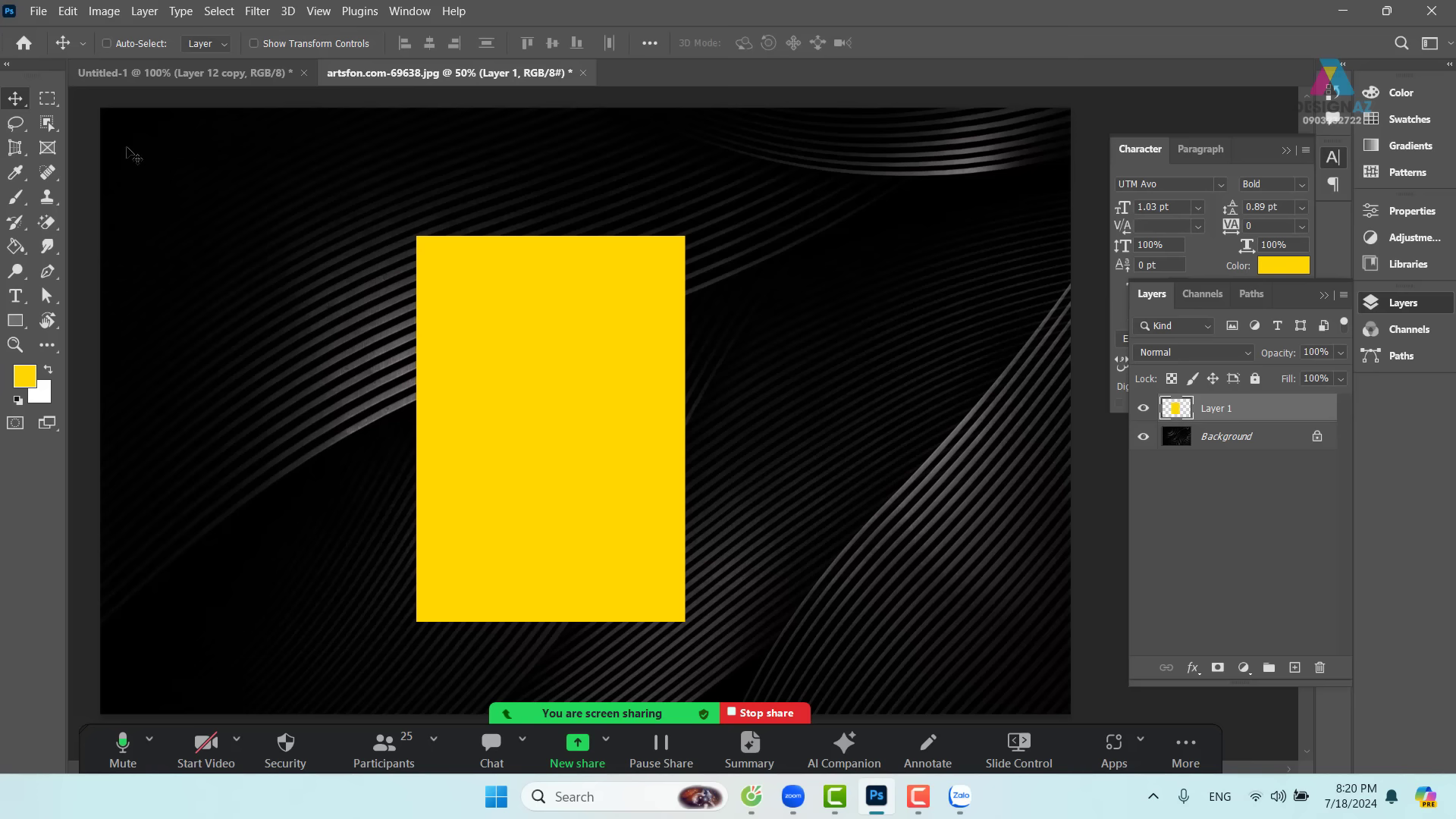
# - Make a wide rectangular selection across the yellow rectangle's upper edge, try deleting the covered area, and undo the deletion
pyautogui.click(48, 99)
pyautogui.moveTo(475, 339); pyautogui.dragTo(507, 417)
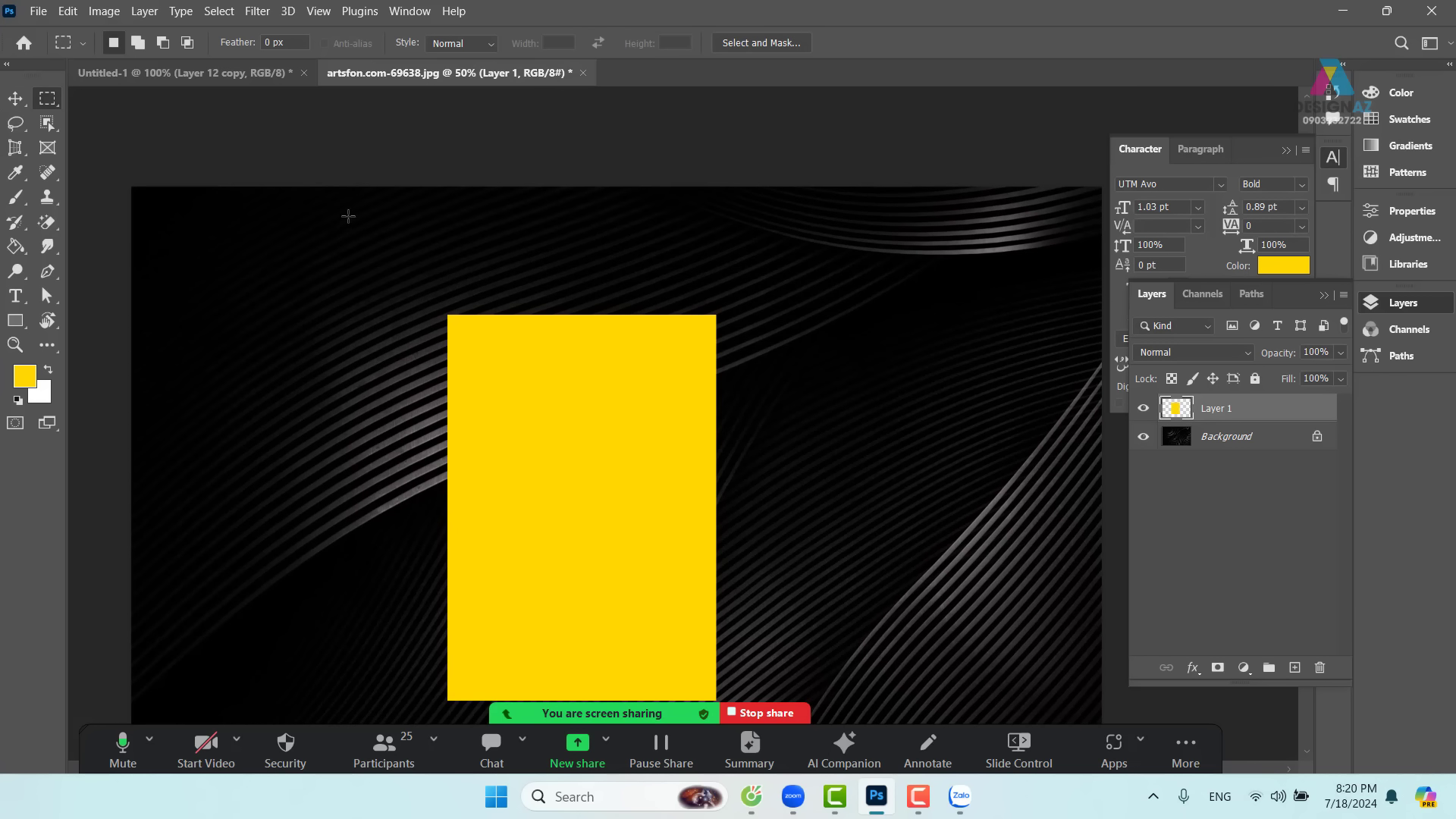
pyautogui.moveTo(355, 215); pyautogui.dragTo(825, 360)
pyautogui.press('Delete')
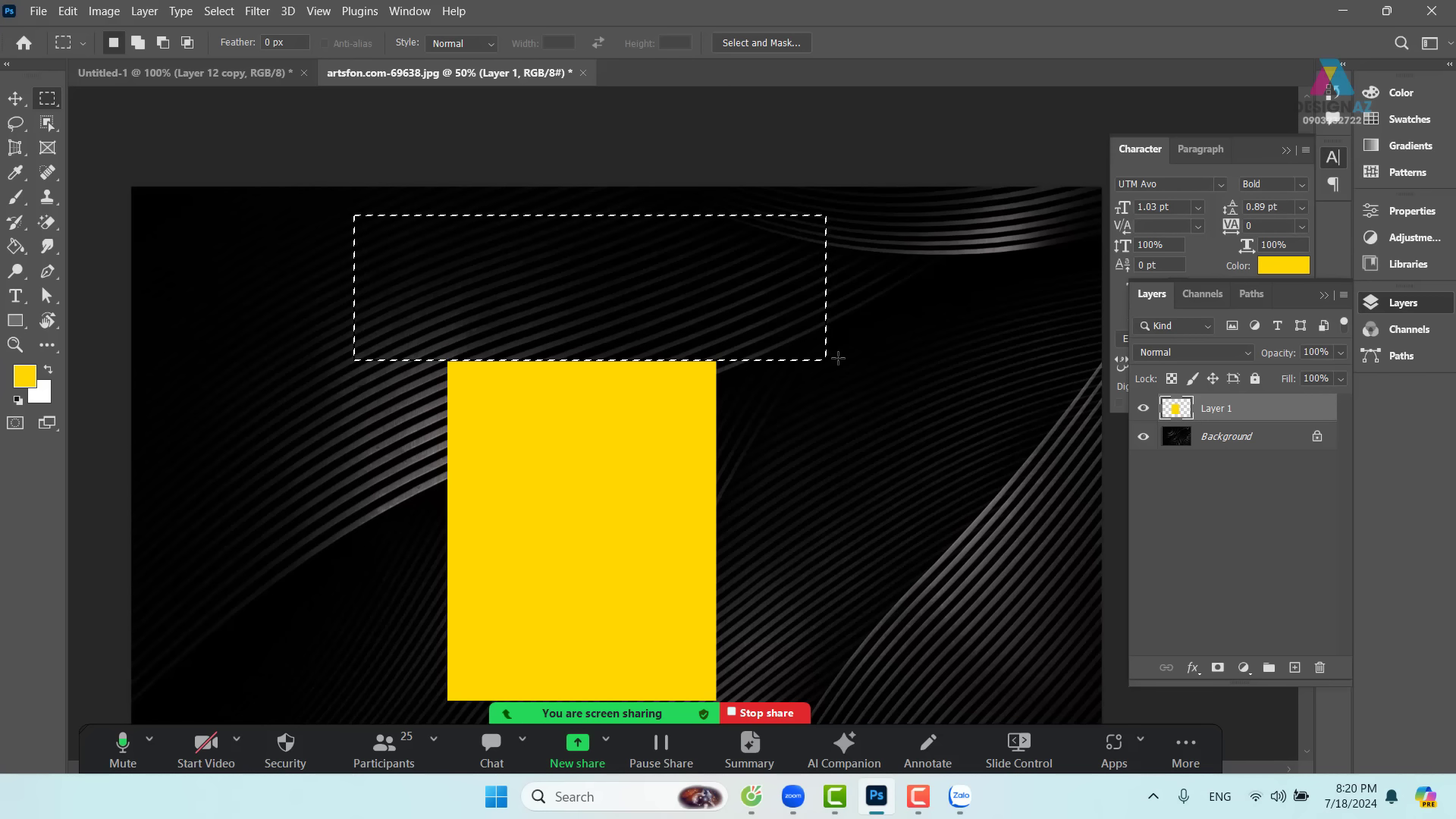
pyautogui.hotkey('ctrl', 'z')
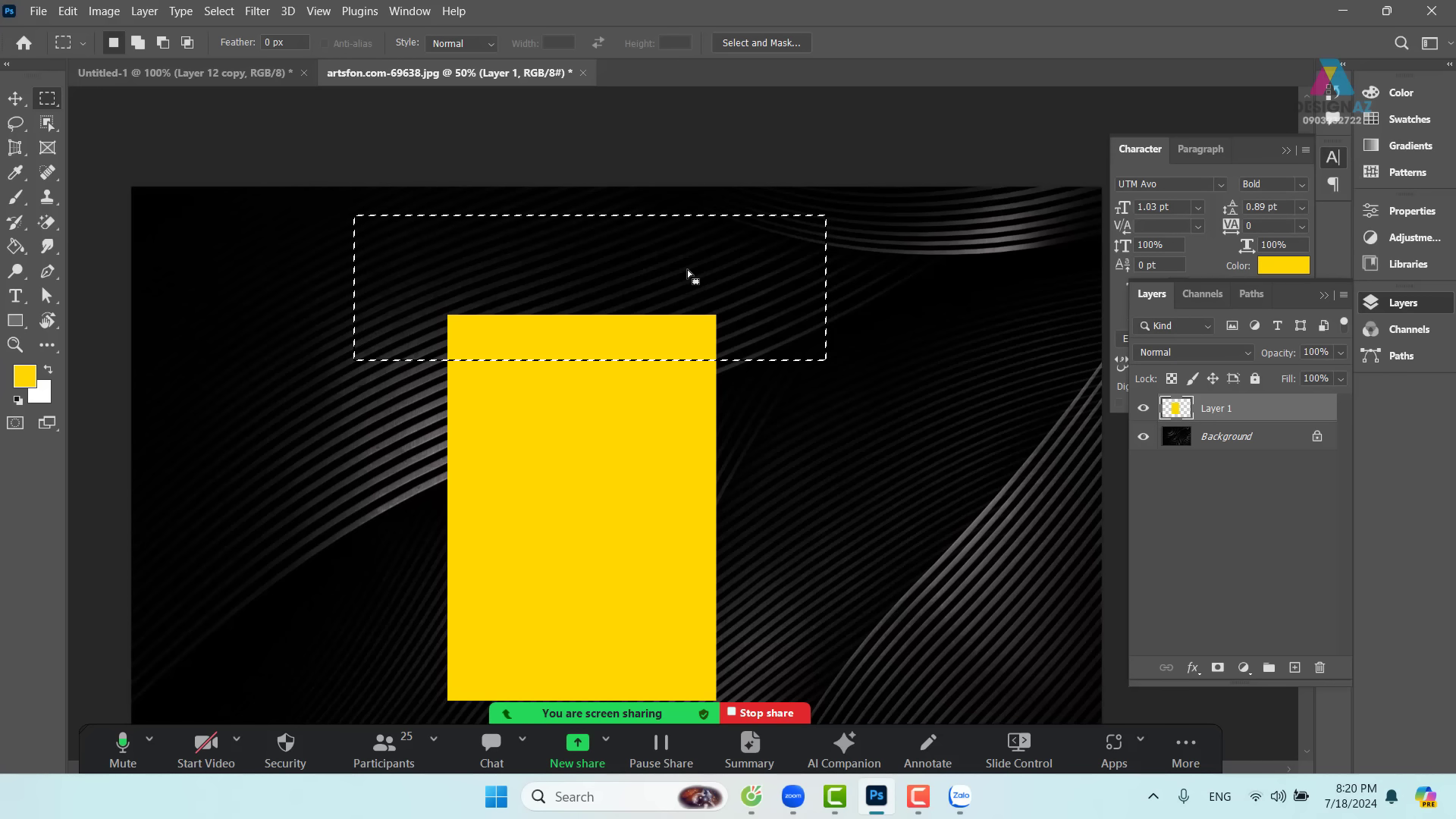
# - Feather the selection by 30 pixels, try deleting the yellow area it covers, and undo the deletion
pyautogui.click(219, 10)
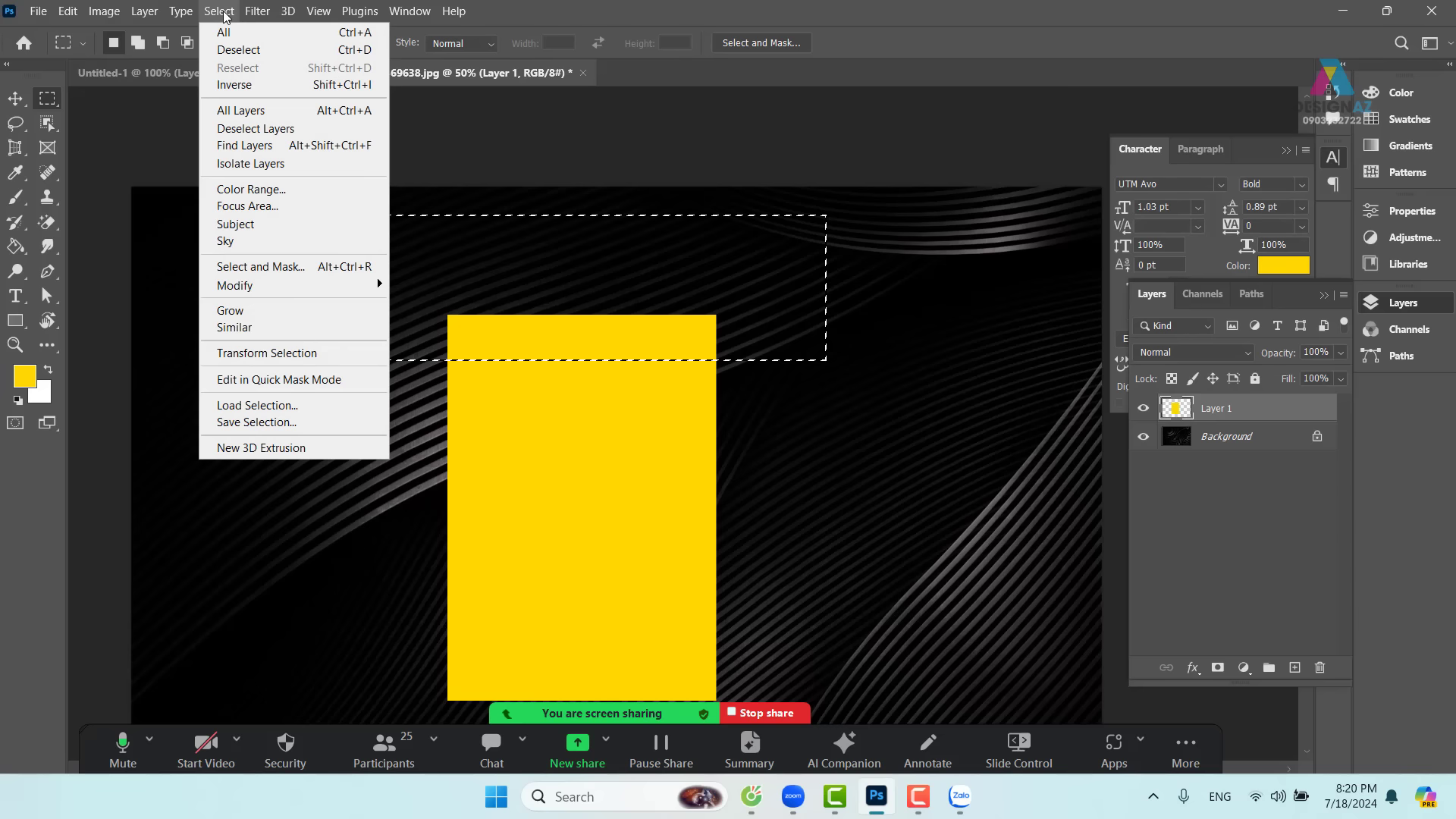
pyautogui.moveTo(334, 287)
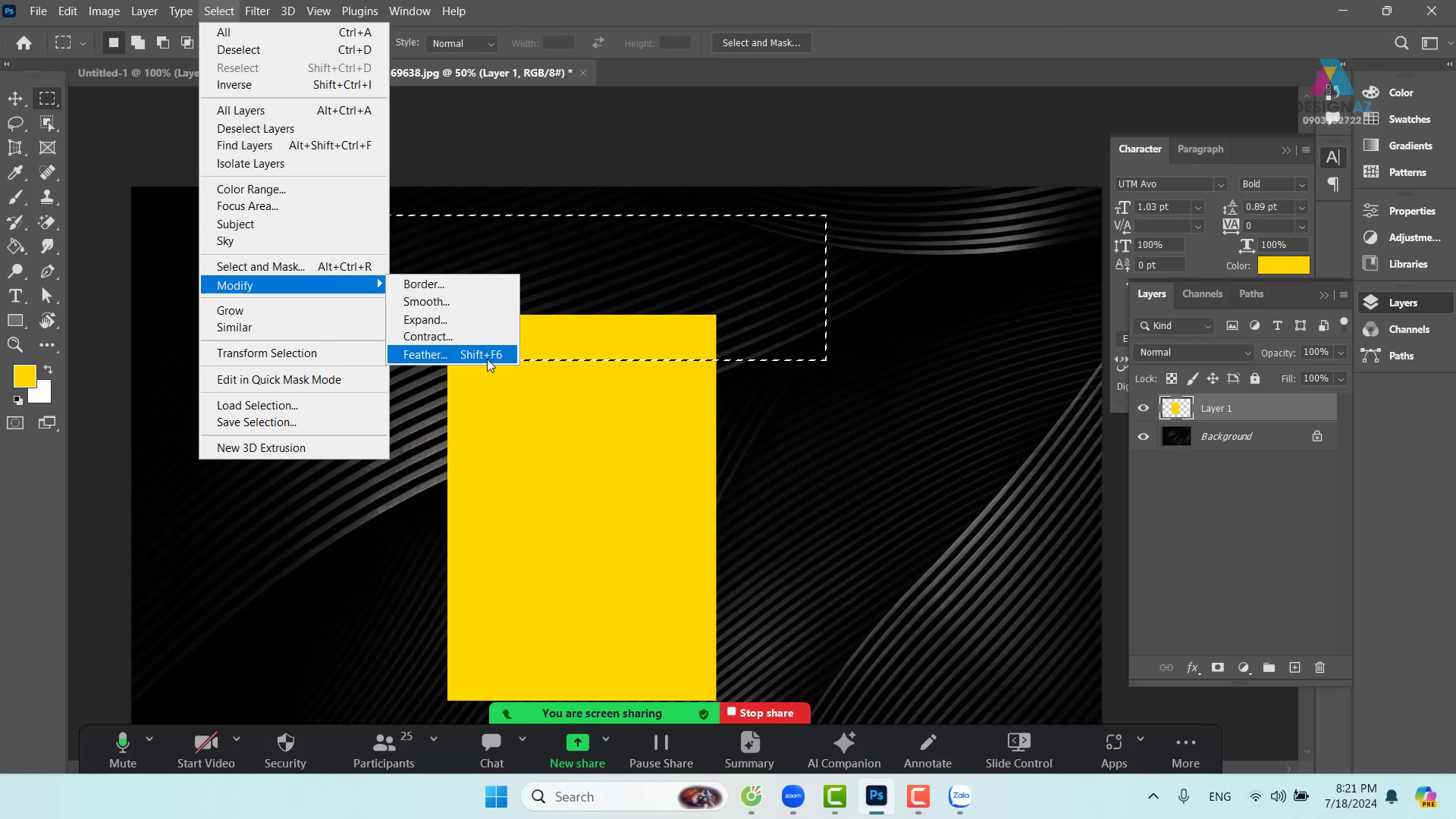
pyautogui.click(425, 354)
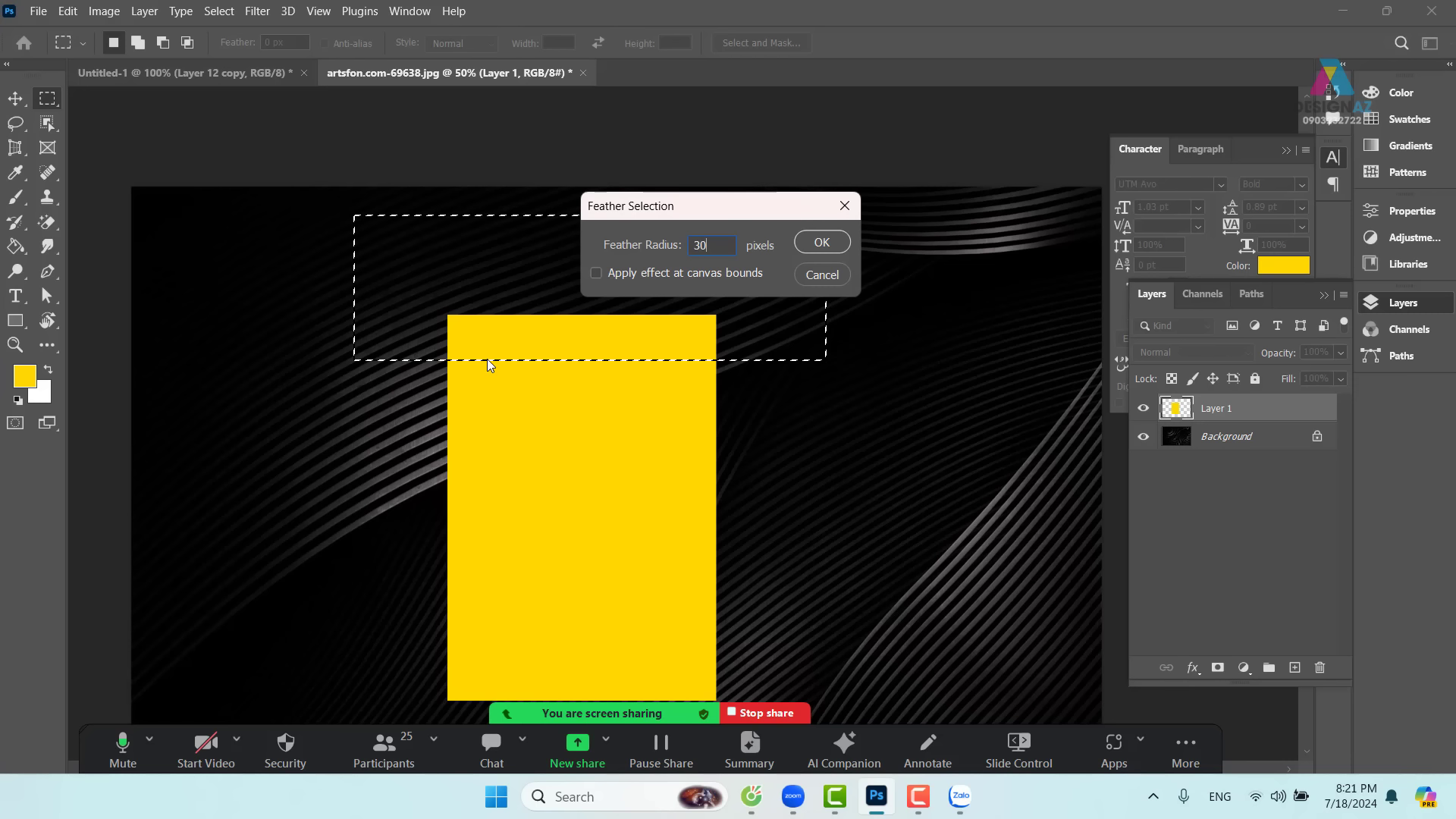
pyautogui.press('Return')
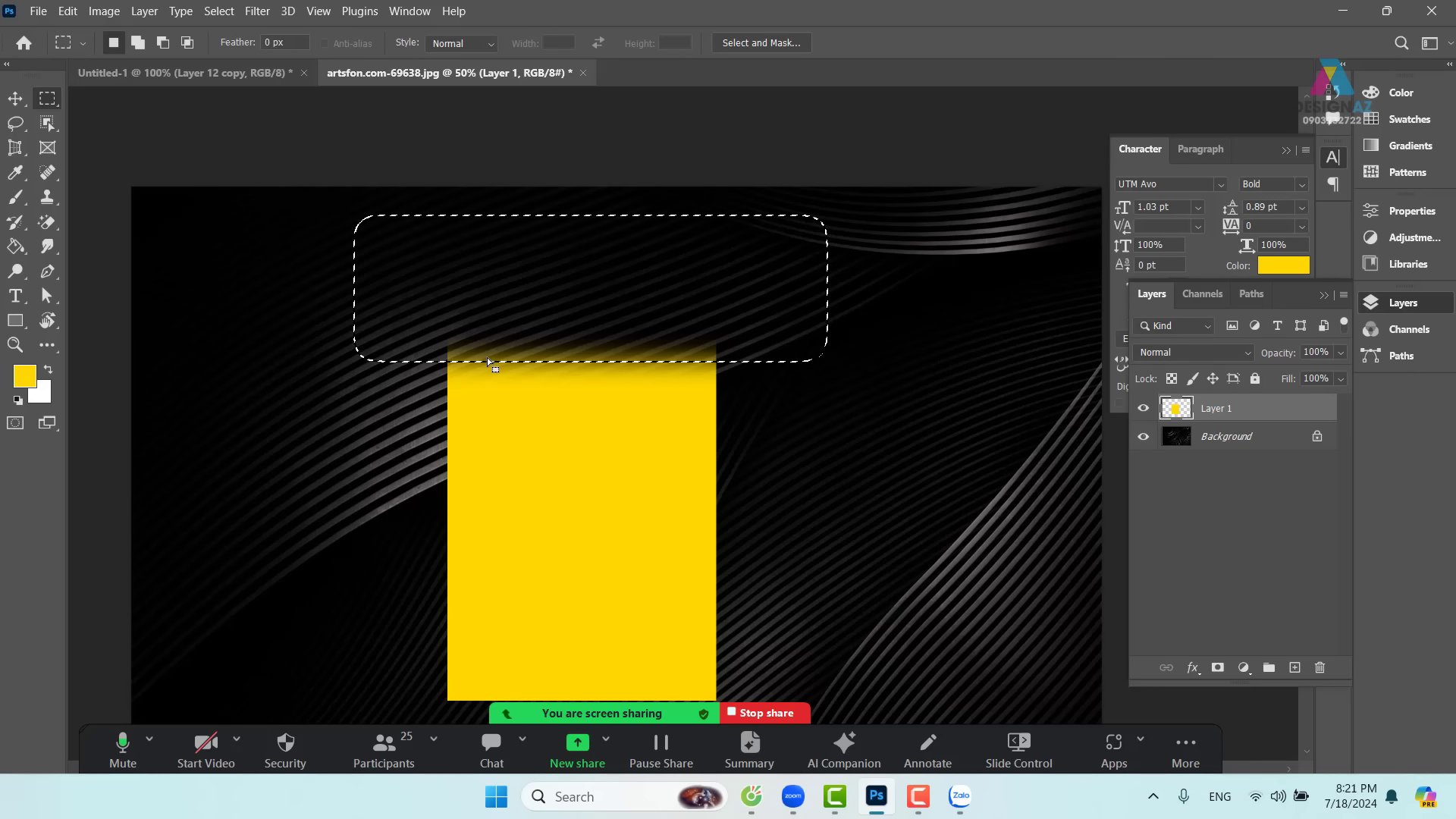
pyautogui.hotkey('ctrl', 'z')
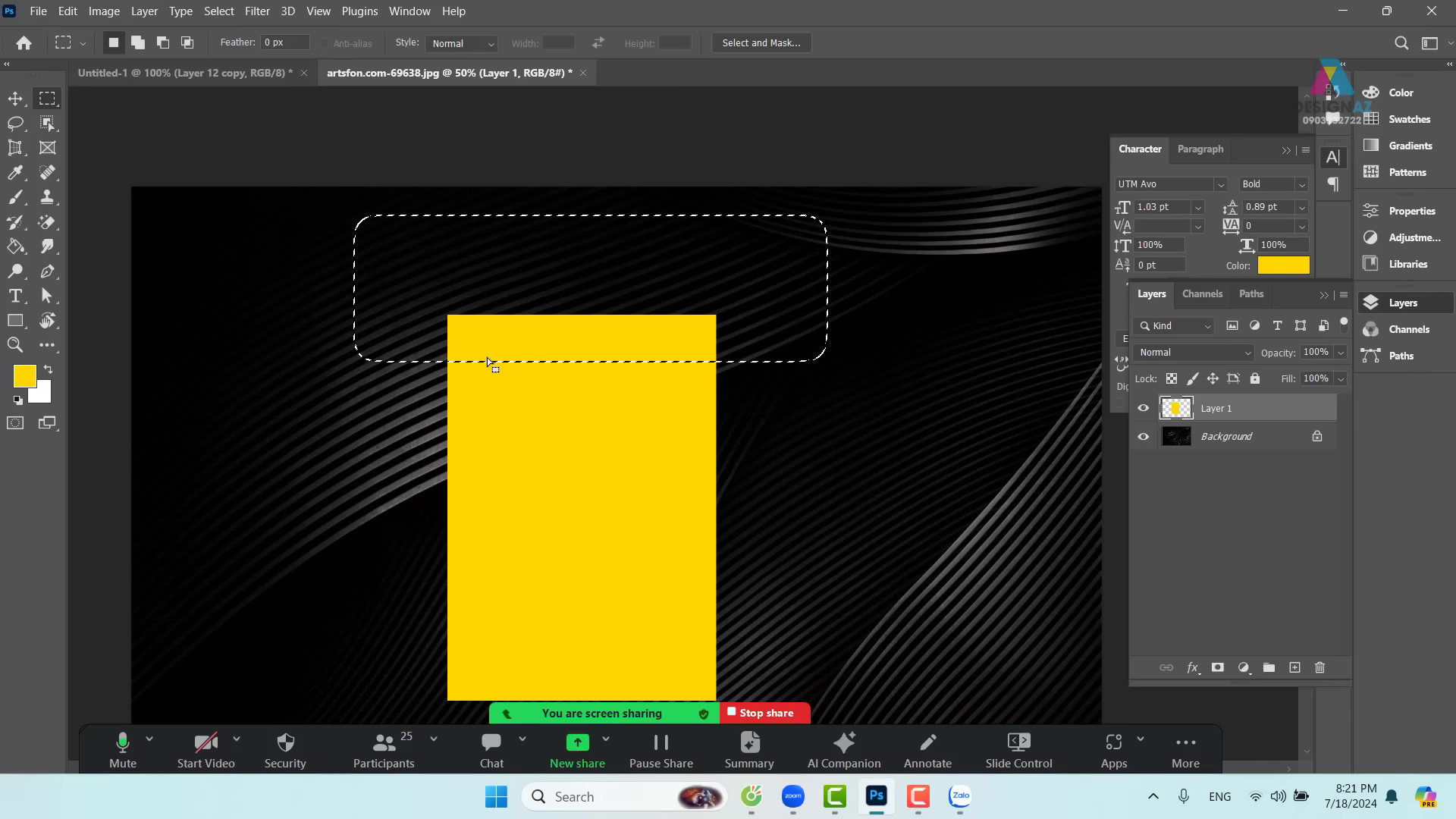
# - Feather the selection by a further 80 pixels, delete the yellow area it covers, and deselect
pyautogui.click(218, 11)
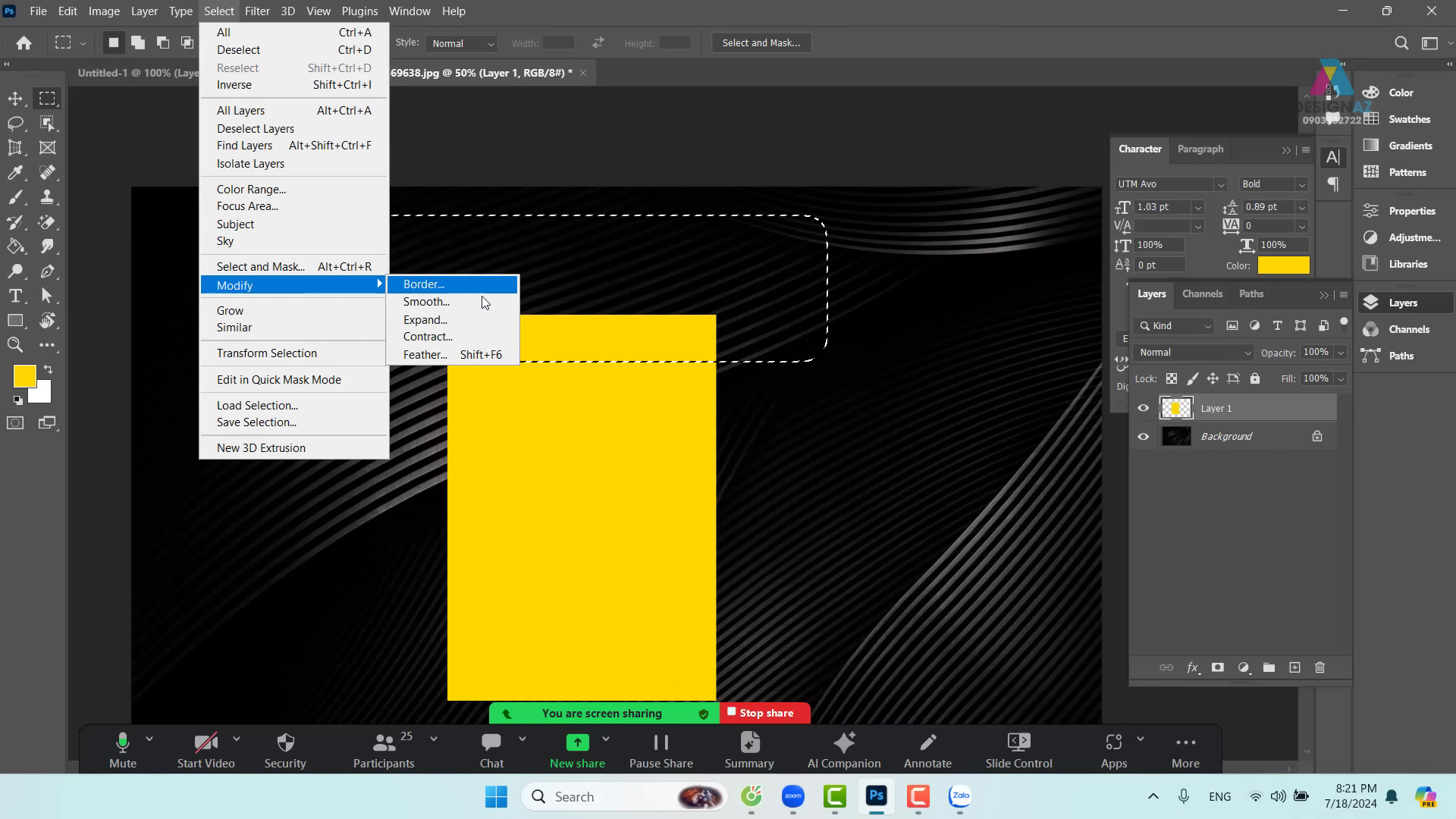
pyautogui.click(490, 355)
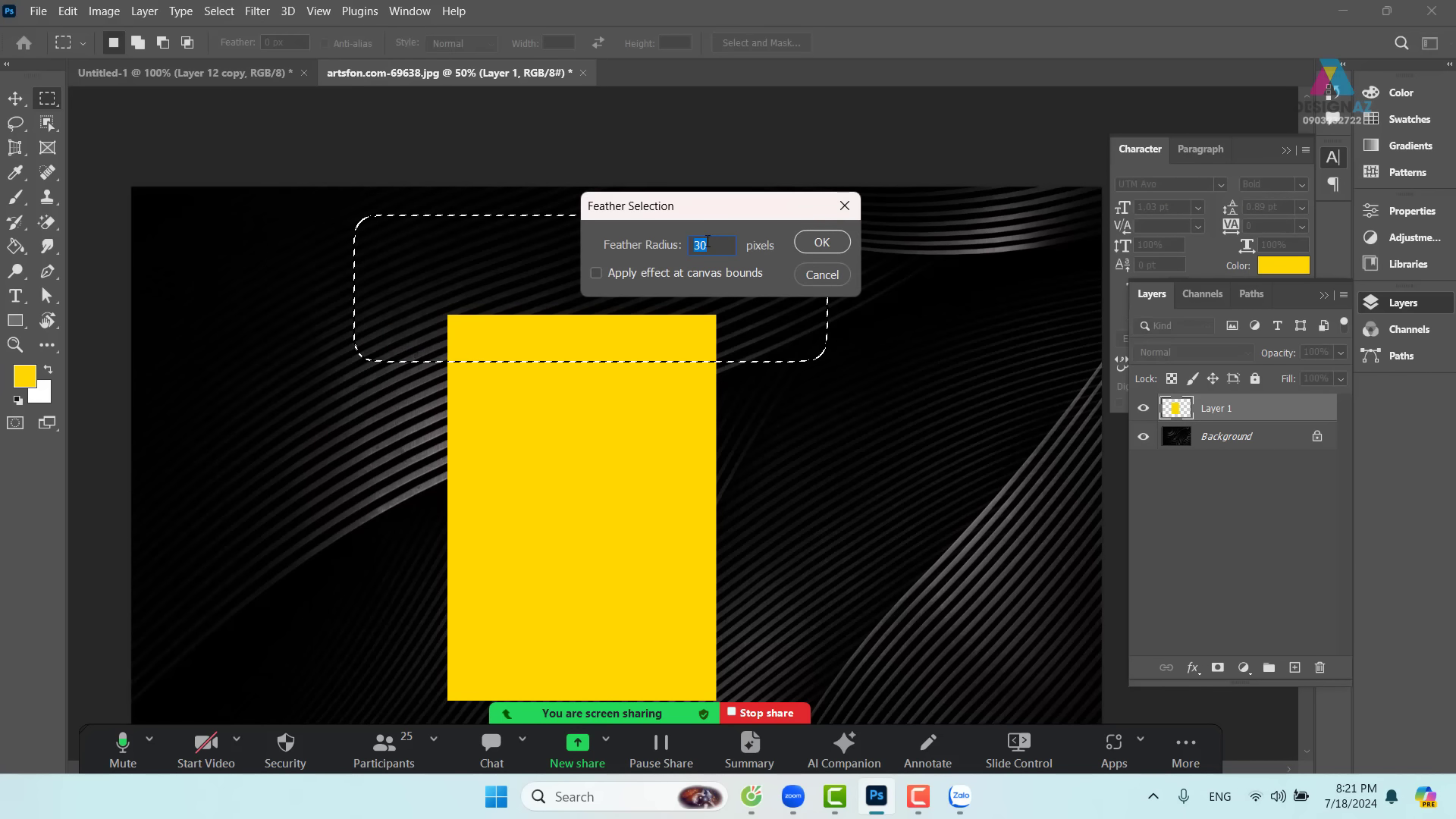
pyautogui.click(703, 245)
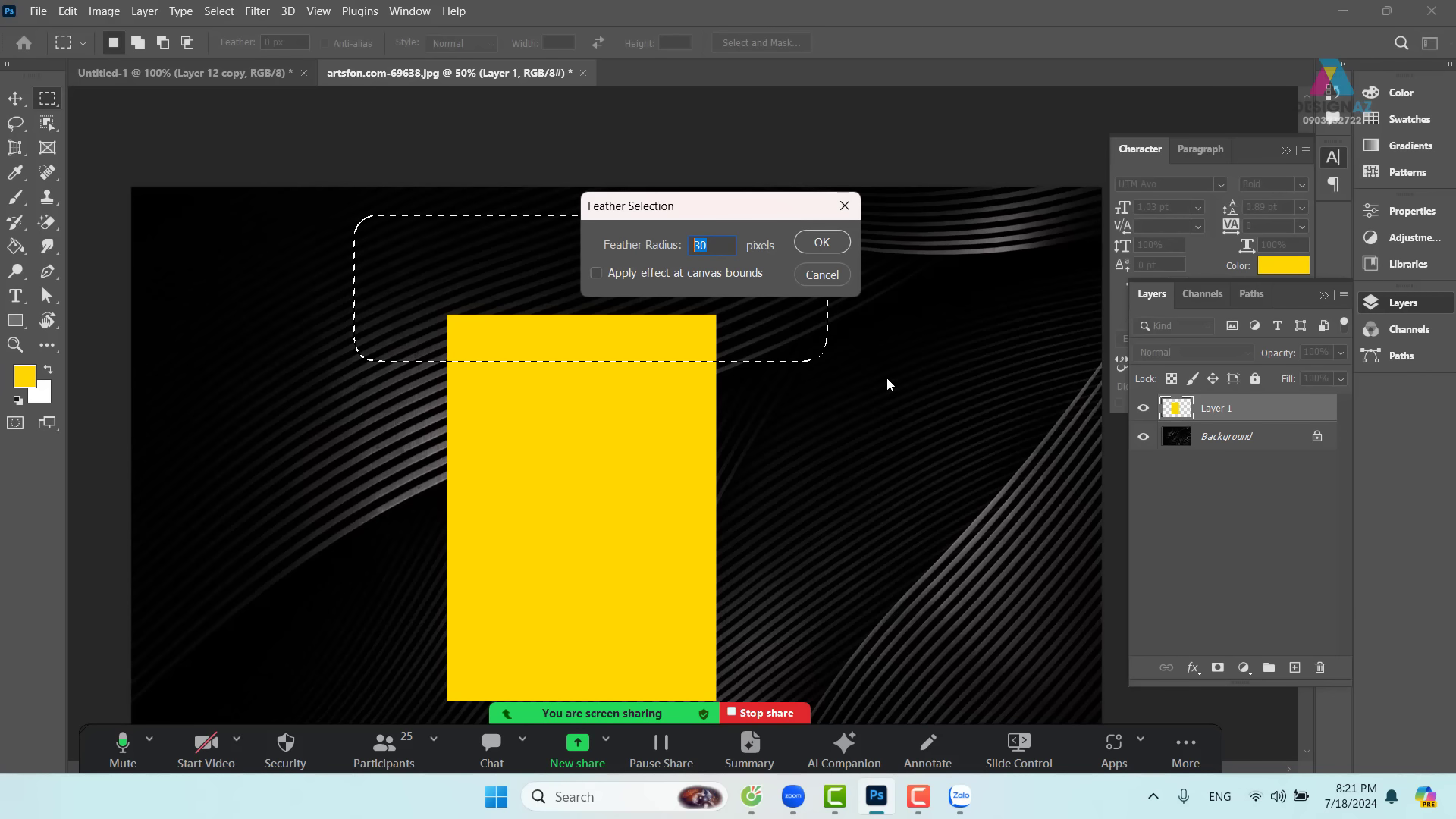
pyautogui.write('80')
pyautogui.press('Return')
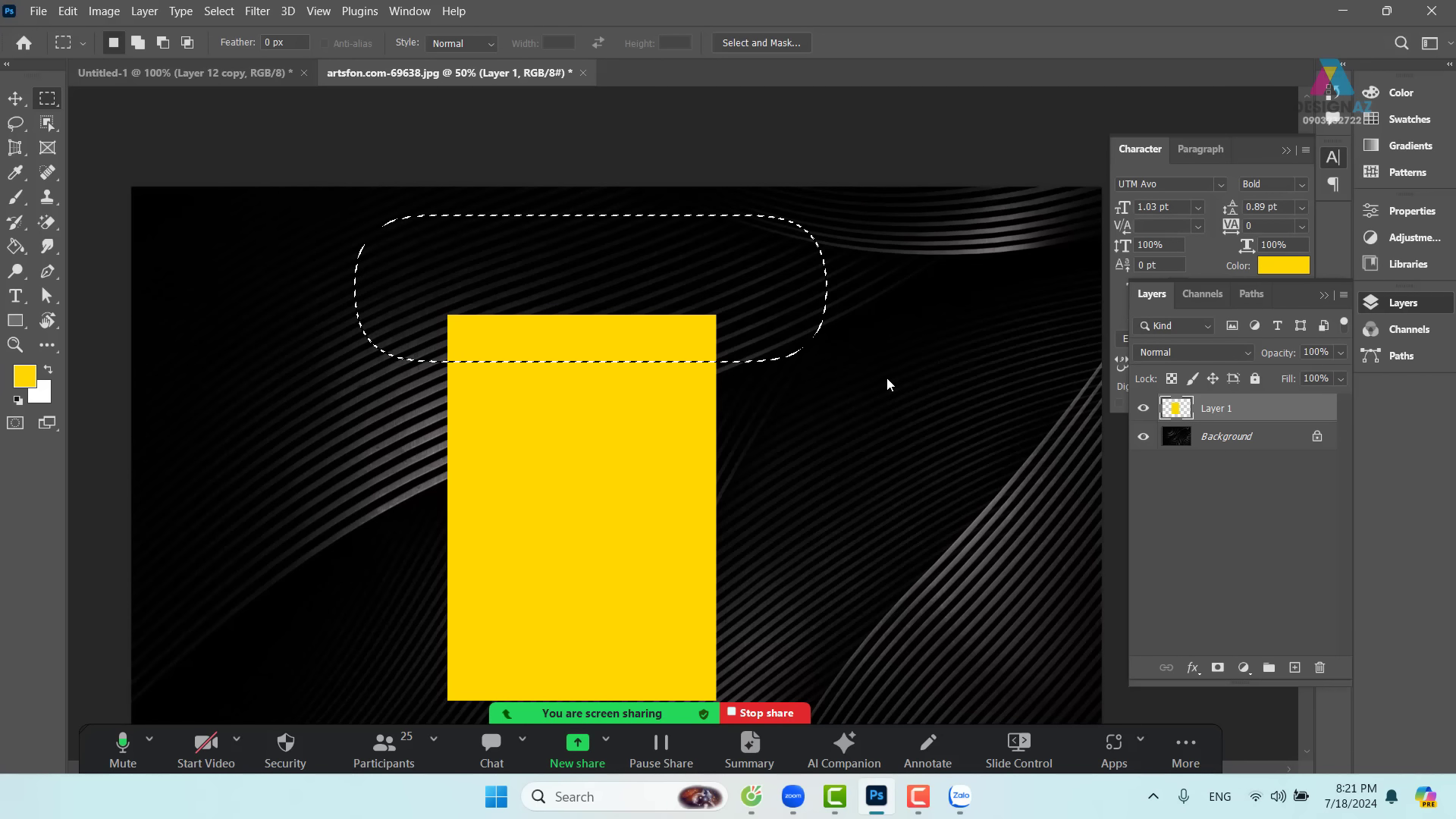
pyautogui.press('Delete')
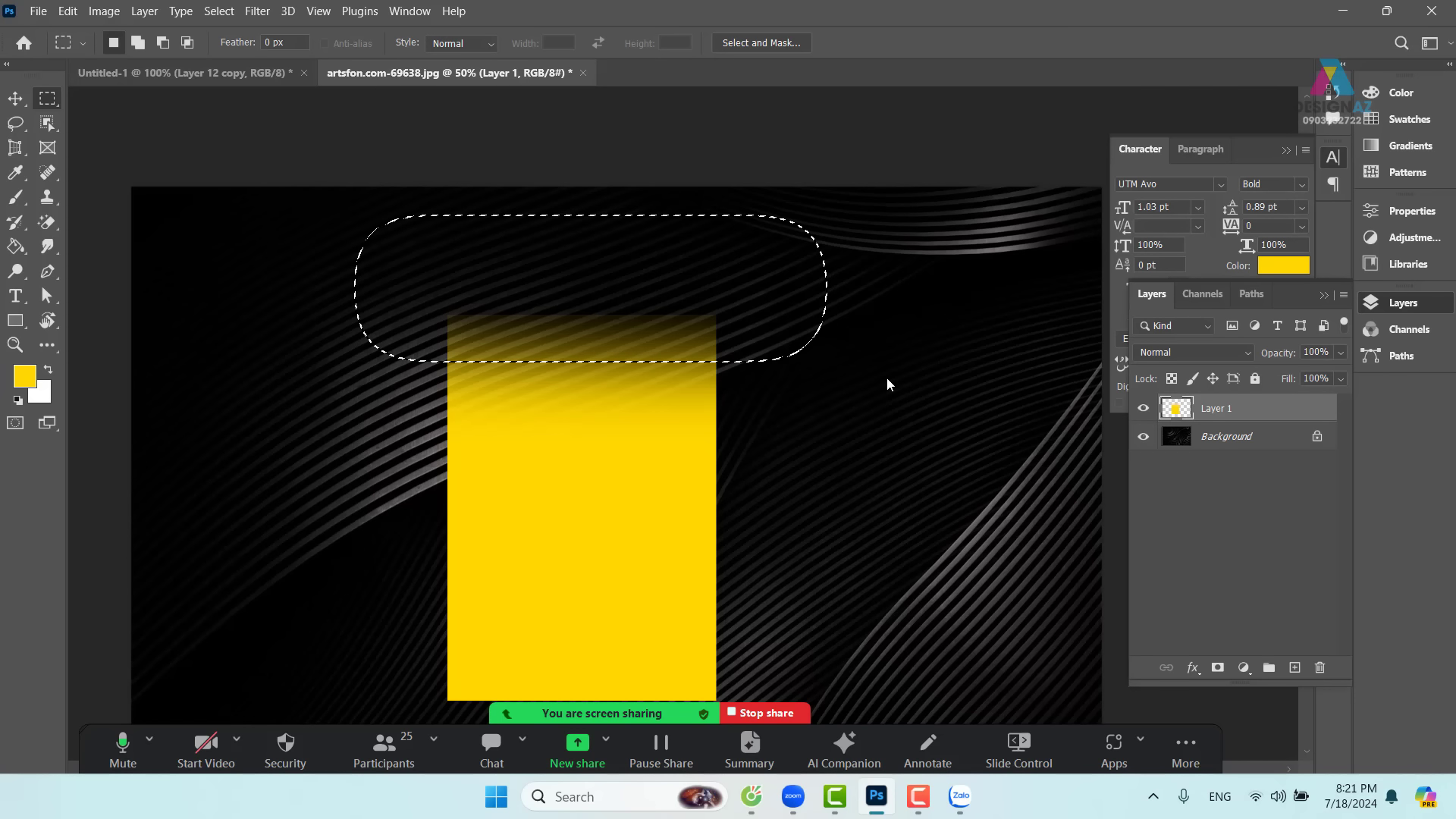
pyautogui.hotkey('ctrl', 'd')
# - On a new layer, make a circular selection to the right of the yellow rectangle and fill it with the yellow foreground colour
pyautogui.moveTo(893, 442); pyautogui.dragTo(838, 447)
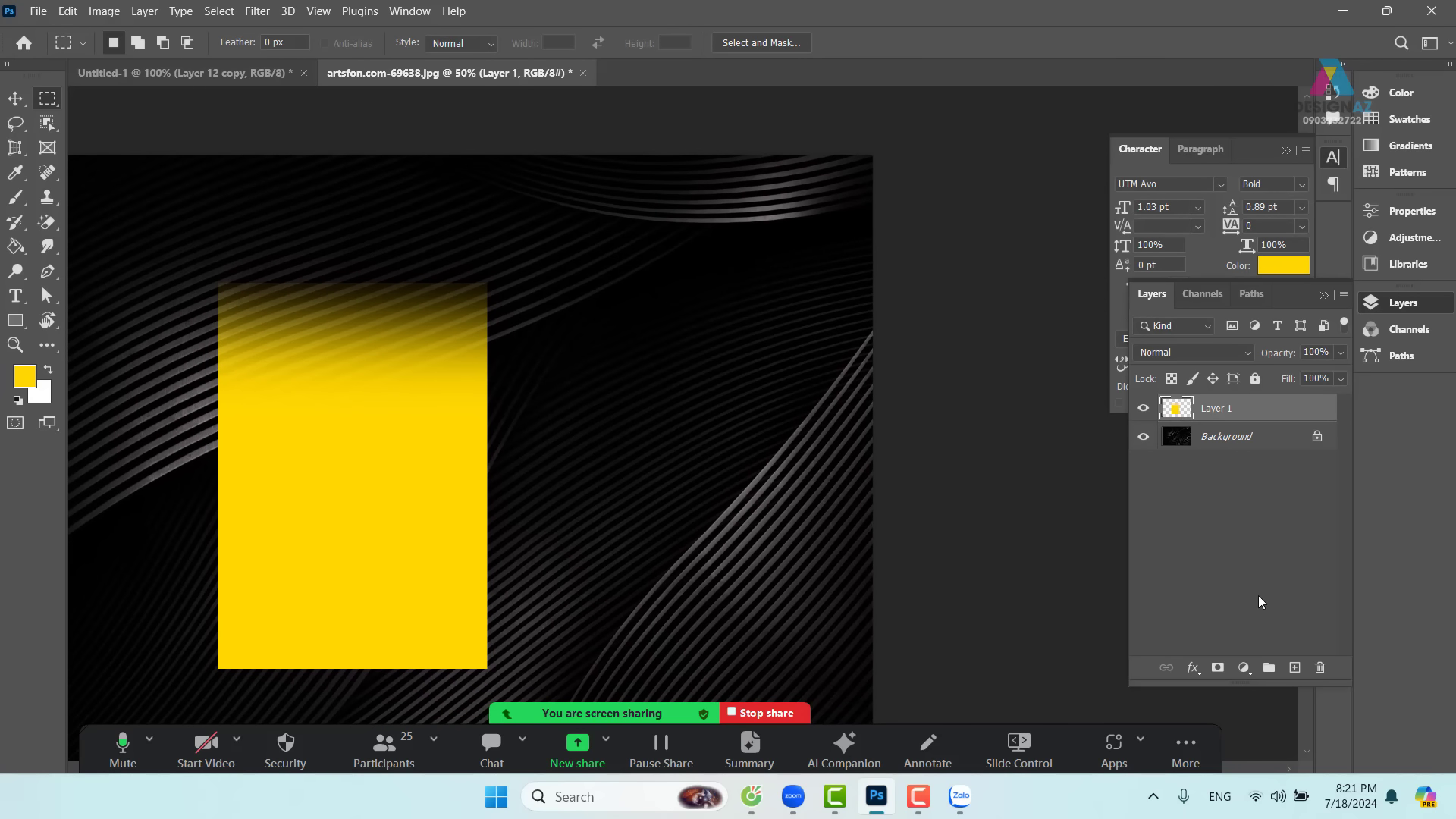
pyautogui.click(1295, 669)
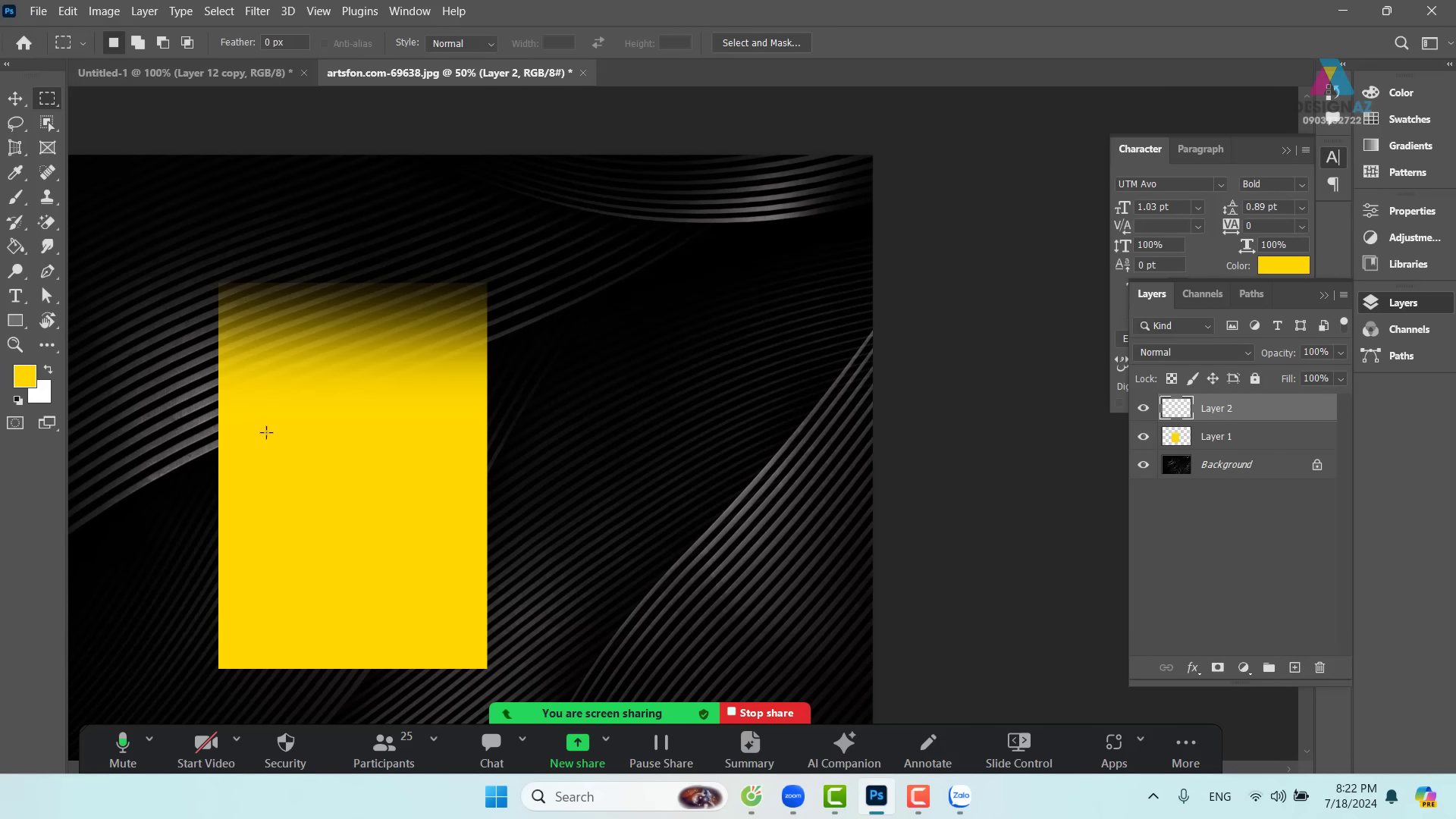
pyautogui.rightClick(54, 99)
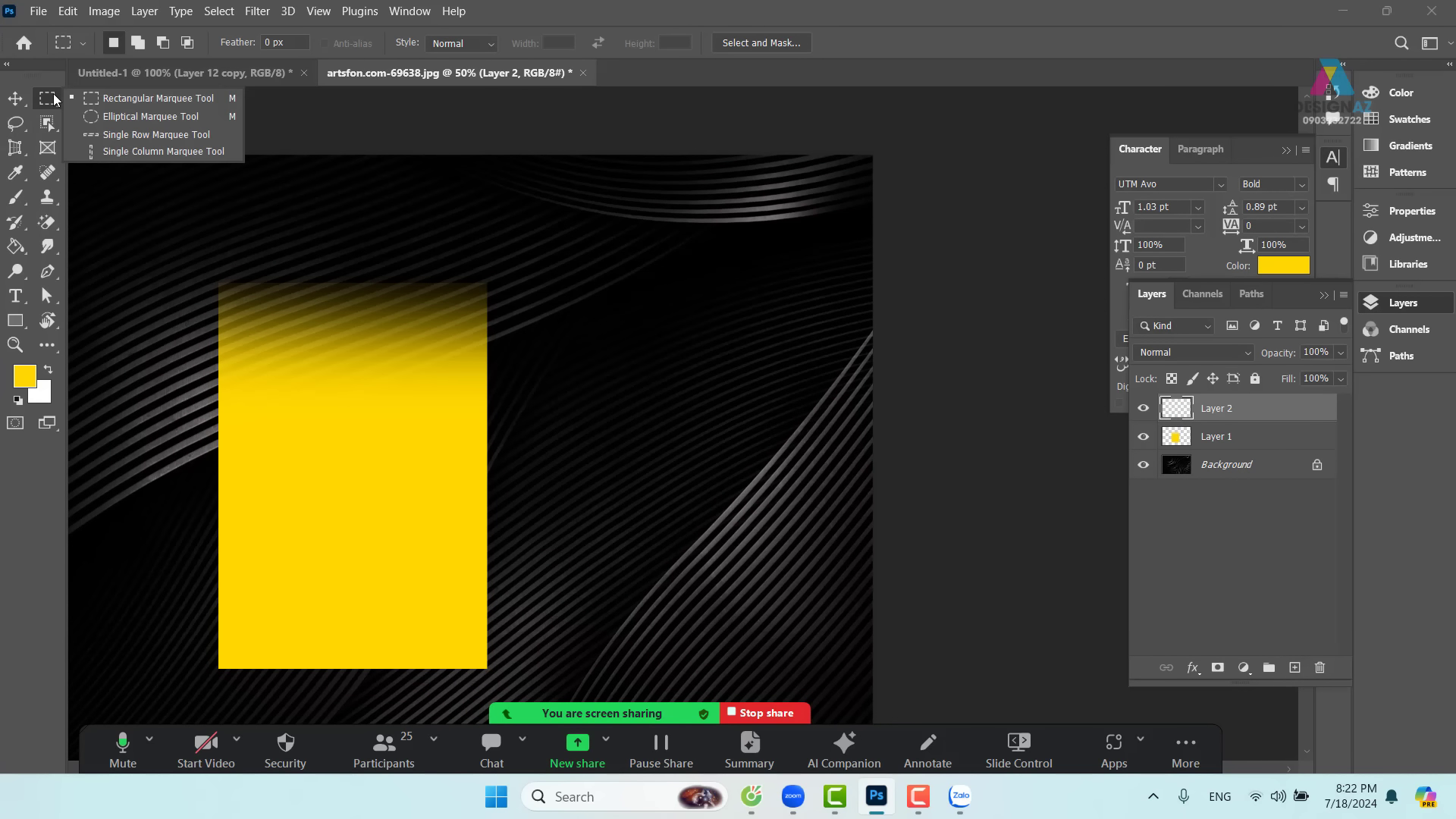
pyautogui.click(101, 116)
pyautogui.moveTo(574, 319); pyautogui.dragTo(768, 504)
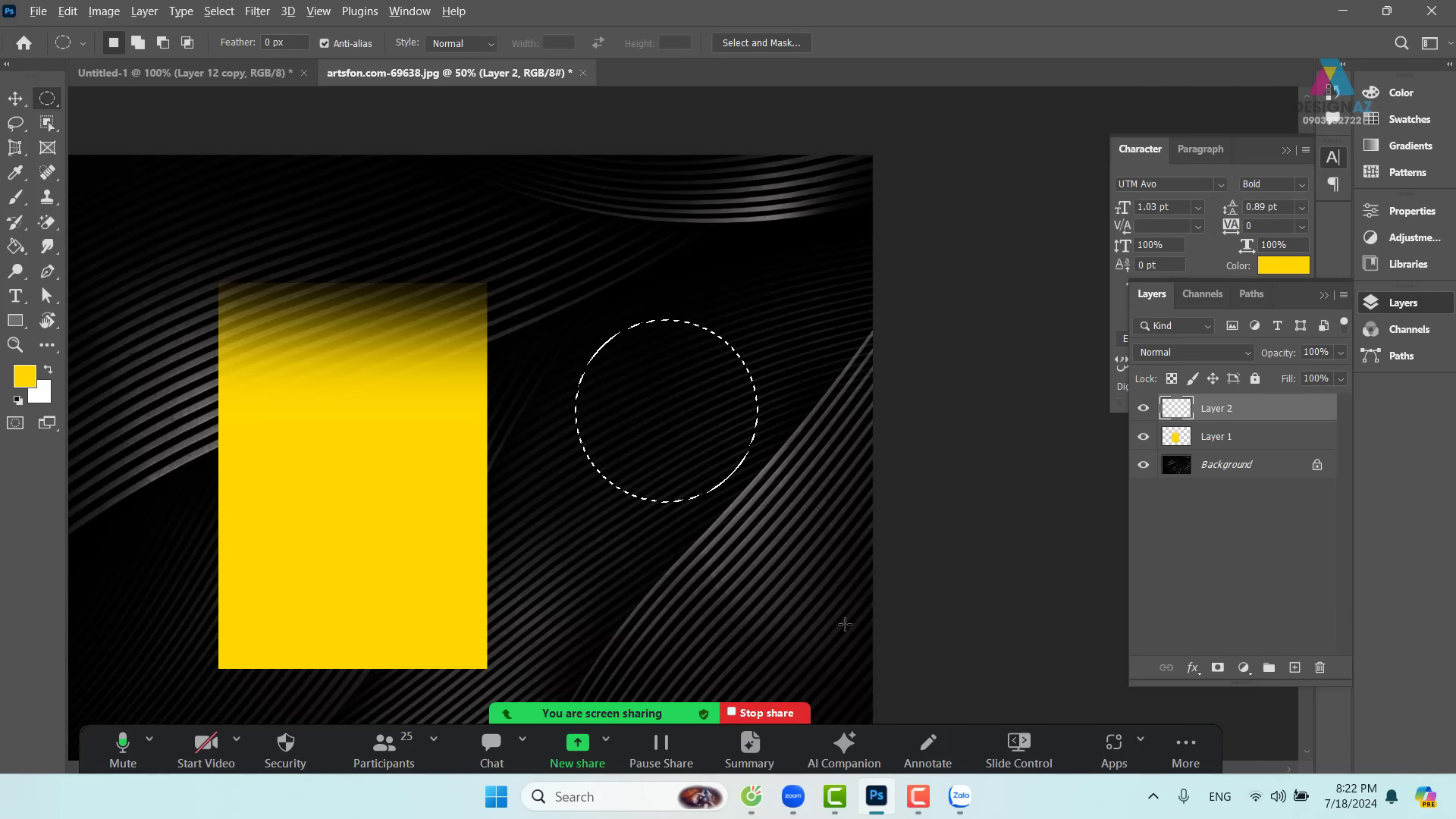
pyautogui.hotkey('alt', 'BackSpace')
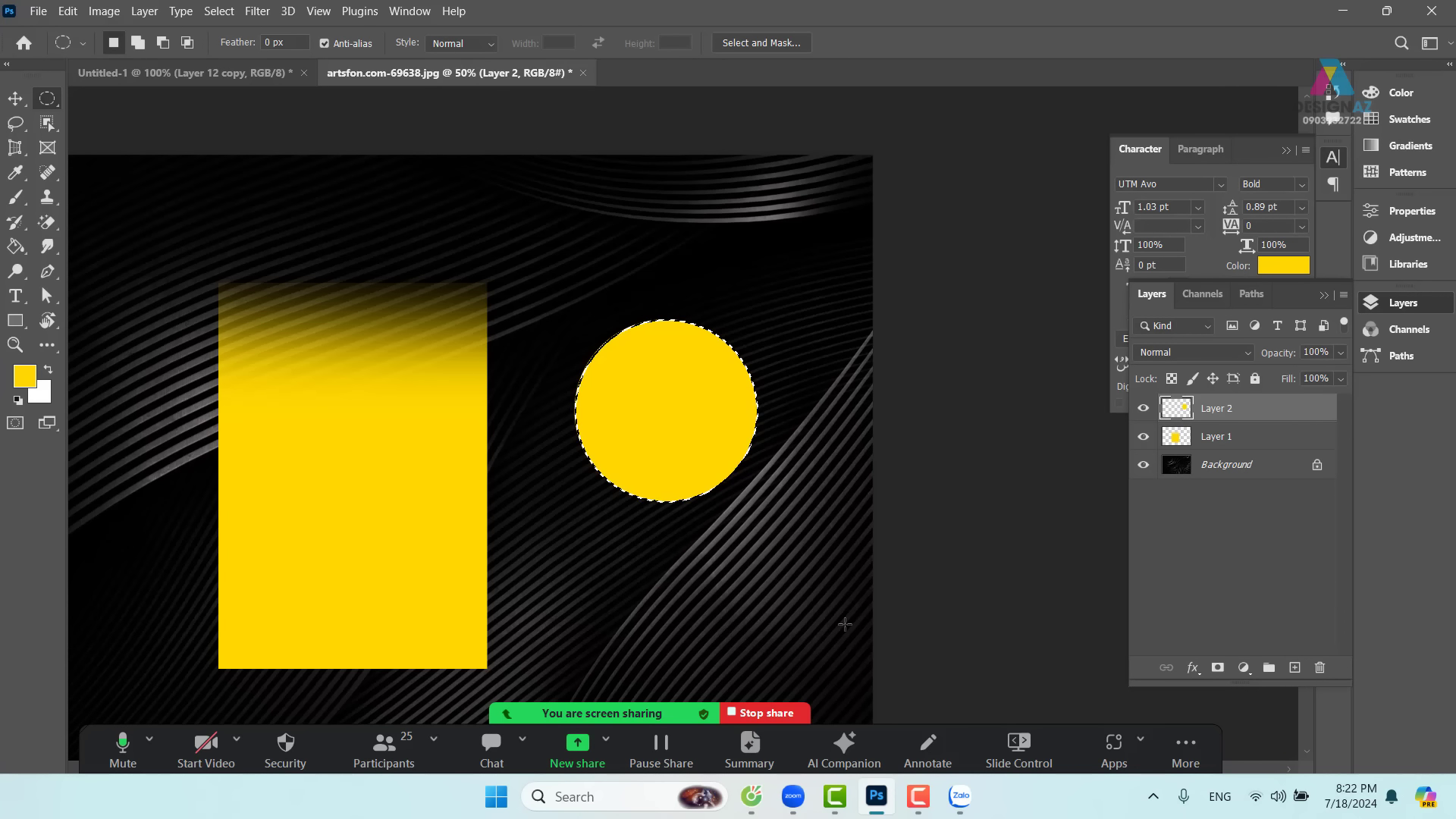
# - Transform only the circular selection, shrinking it about its centre to about 81% inside the yellow circle
pyautogui.hotkey('ctrl', '+')
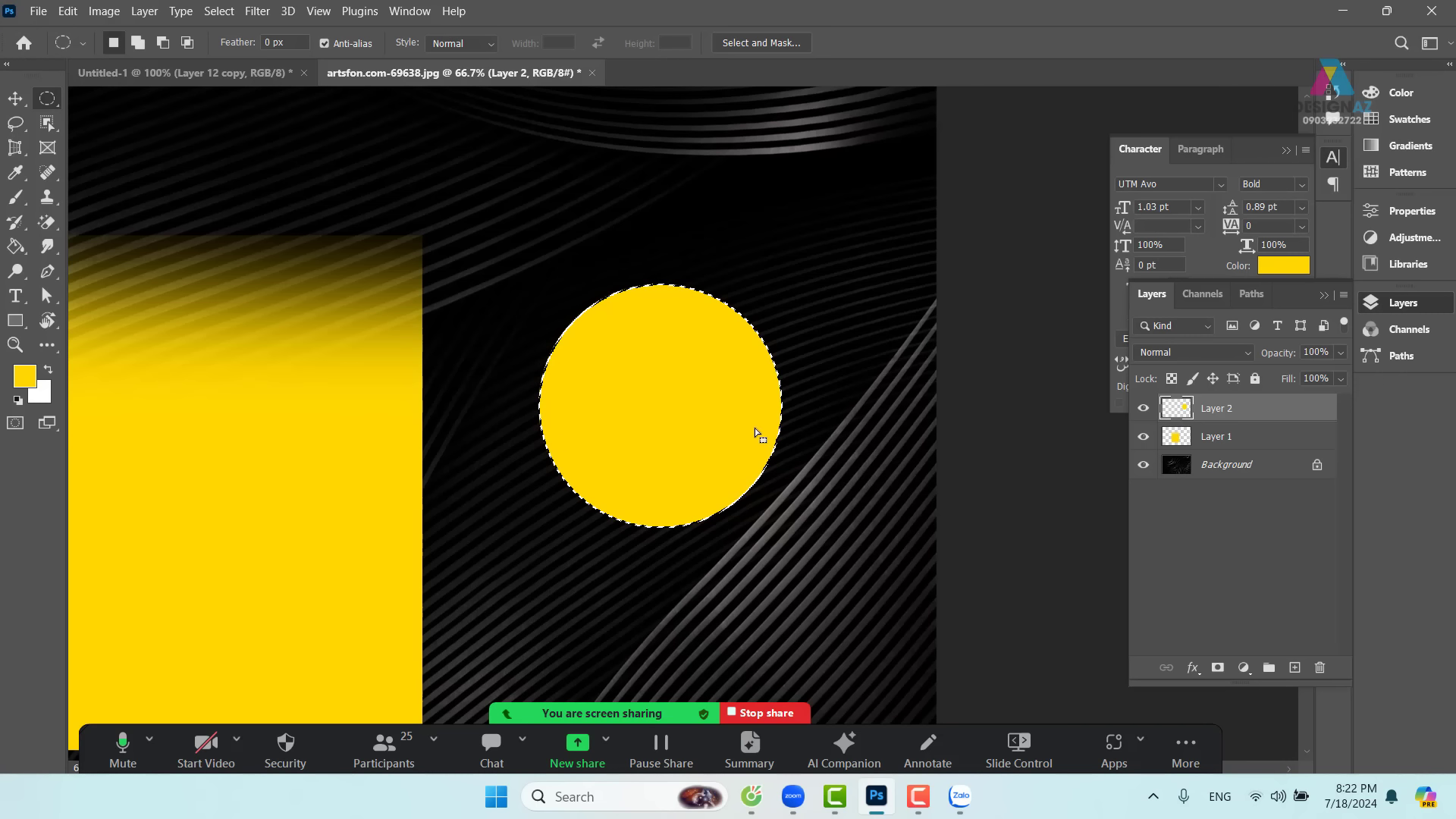
pyautogui.rightClick(732, 400)
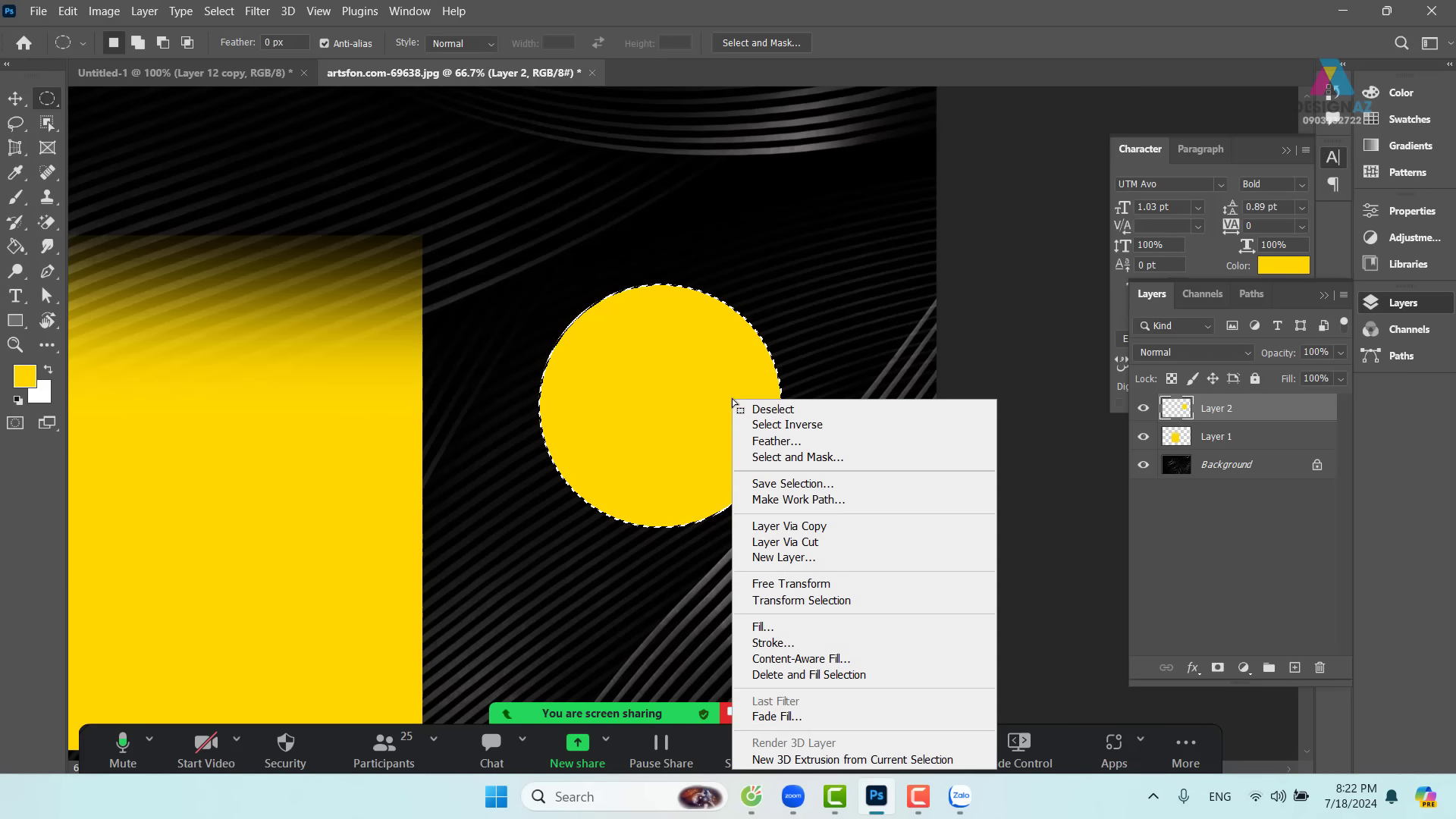
pyautogui.click(871, 600)
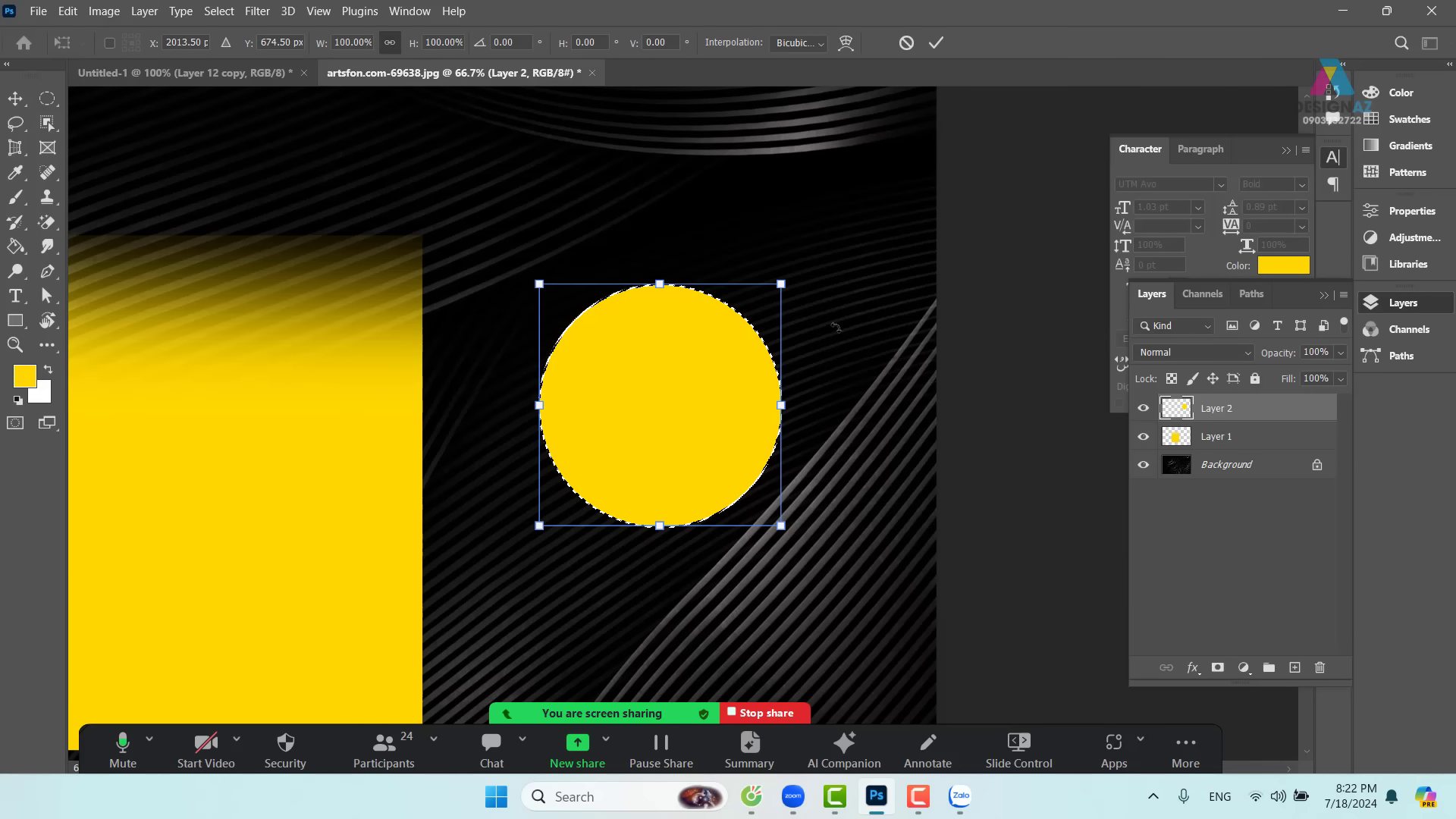
pyautogui.moveTo(783, 284); pyautogui.dragTo(759, 307)
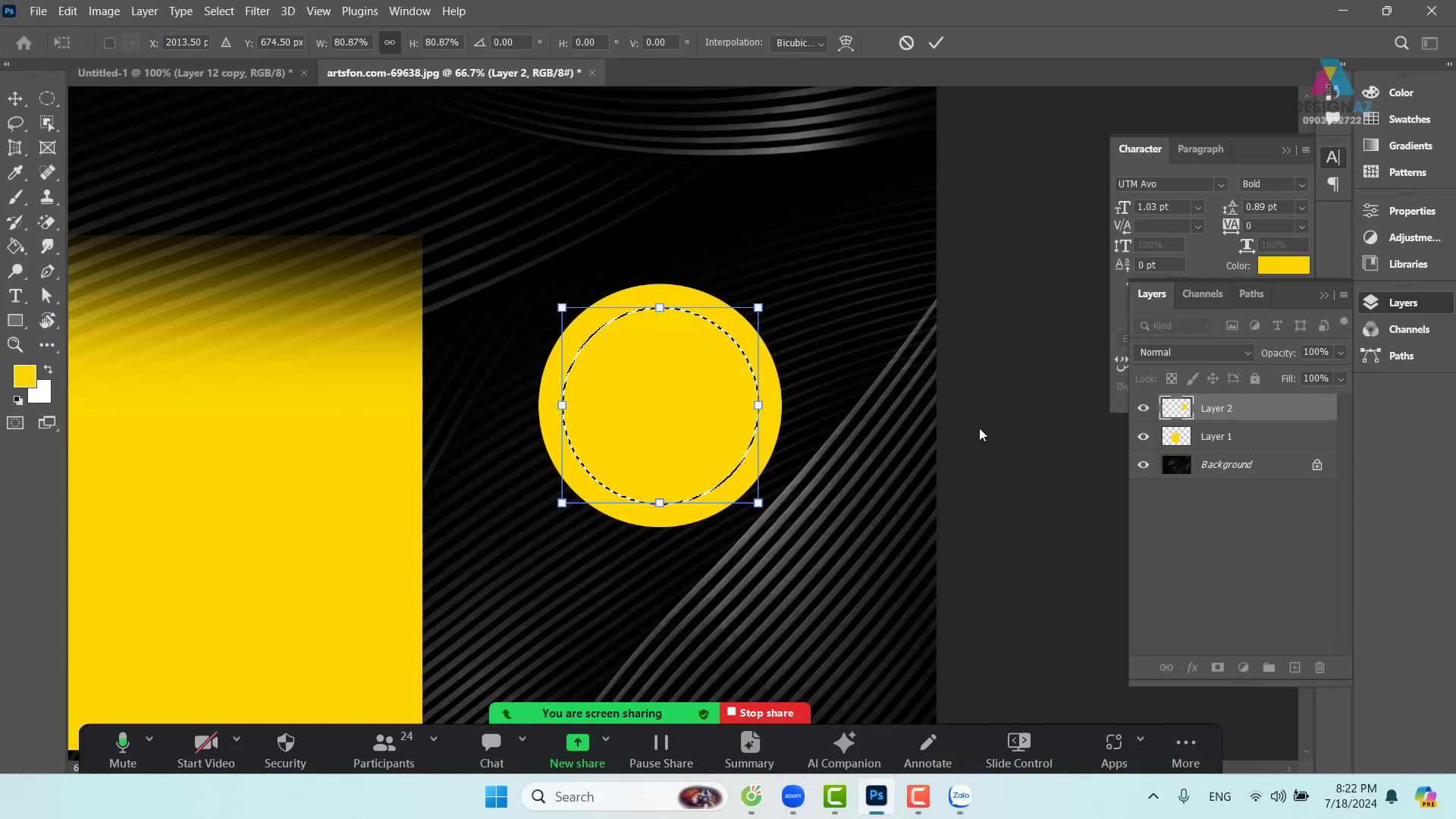
pyautogui.press('Return')
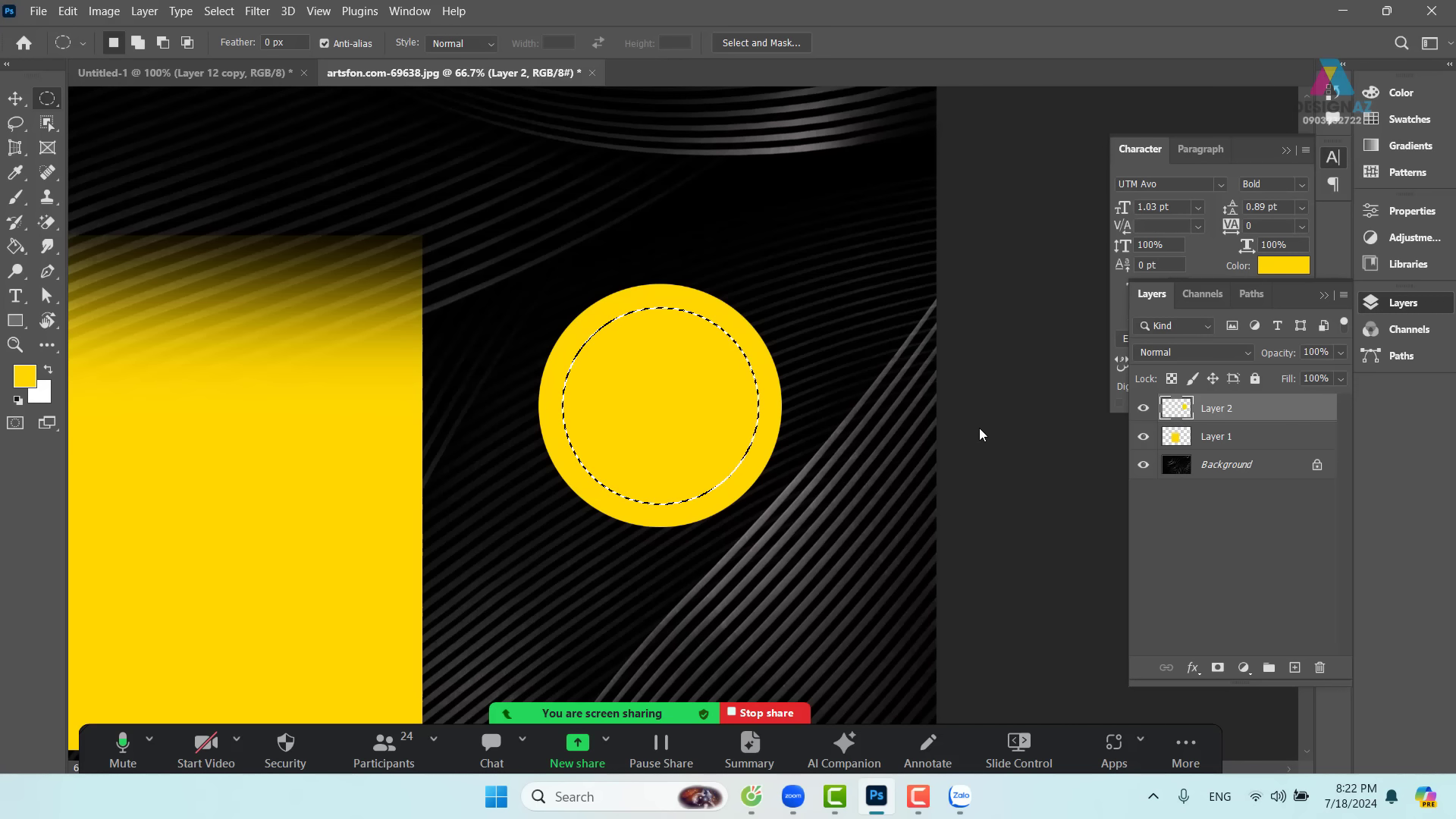
# - Feather the circular selection inside the yellow circle by 80 pixels, and try deleting its contents before restoring the solid fill
pyautogui.click(219, 11)
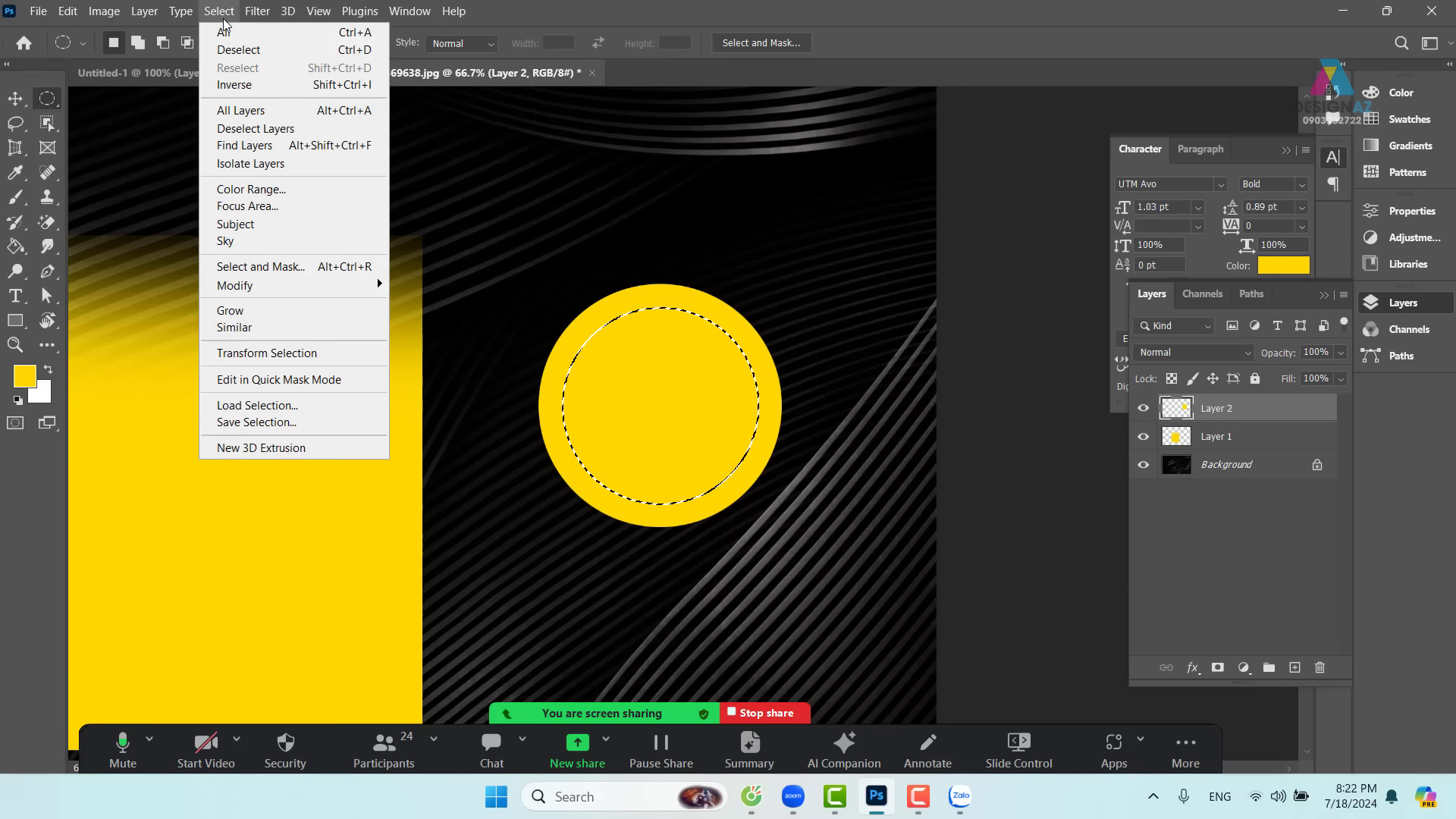
pyautogui.moveTo(355, 284)
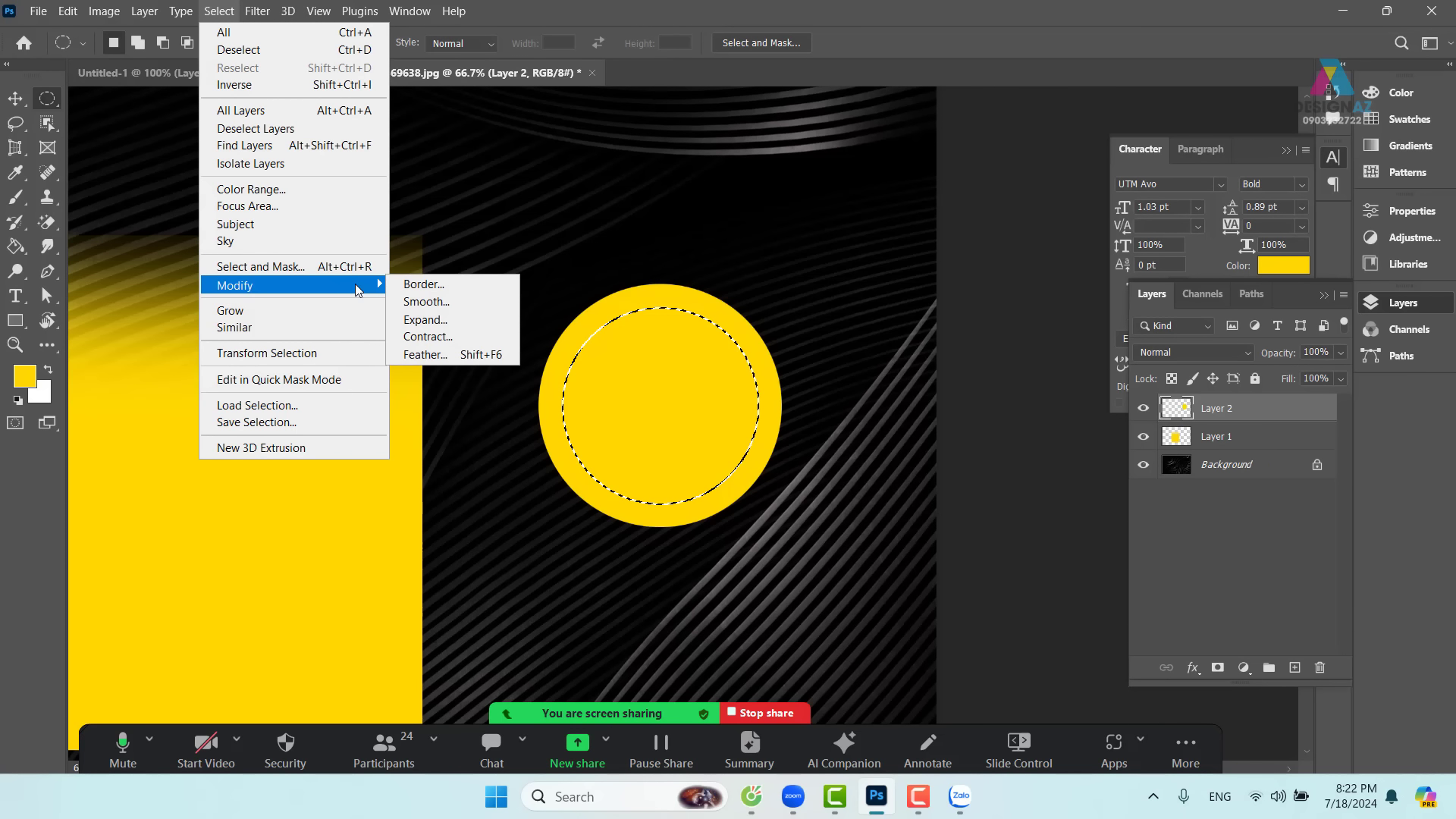
pyautogui.click(481, 353)
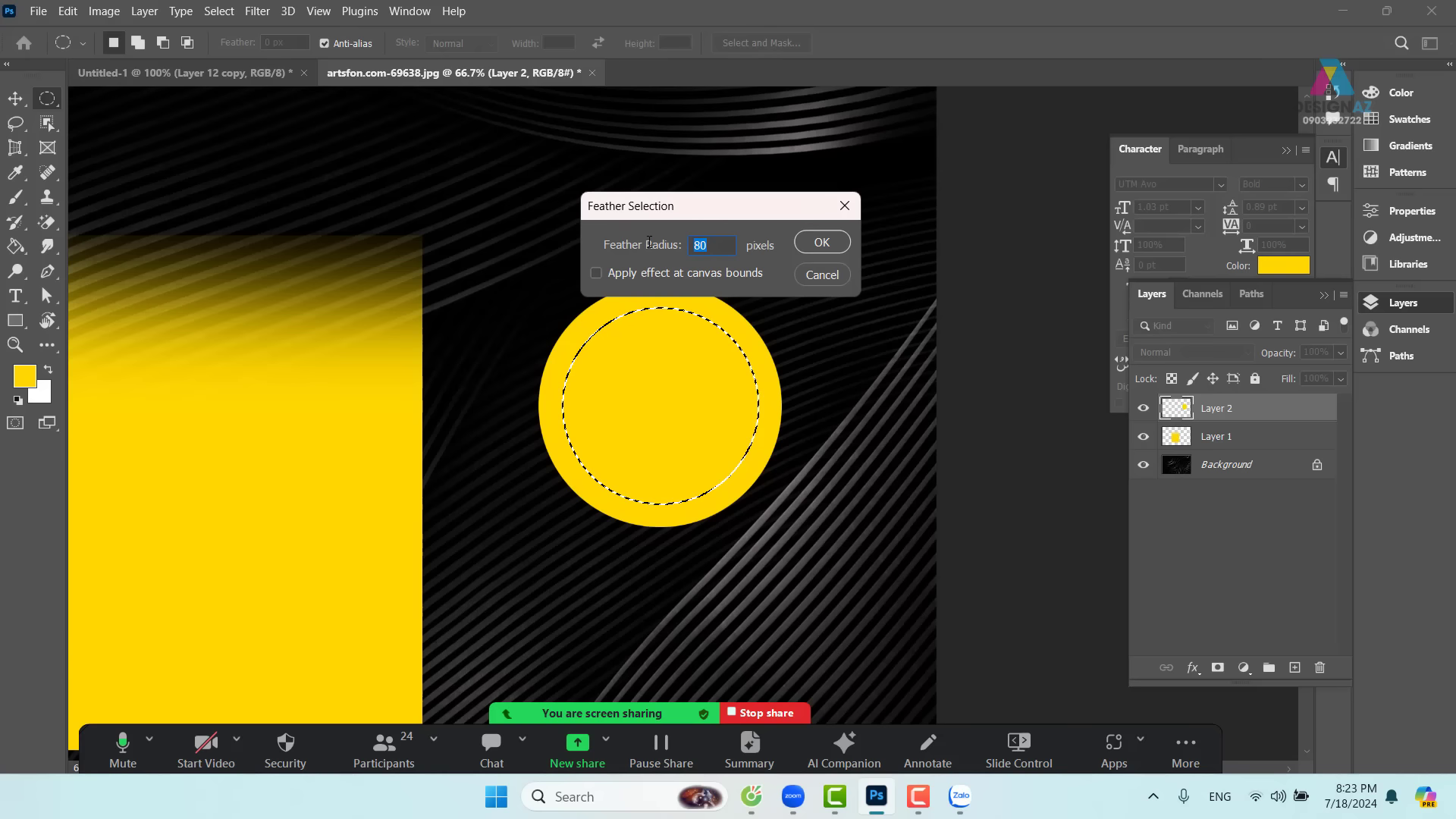
pyautogui.press('Return')
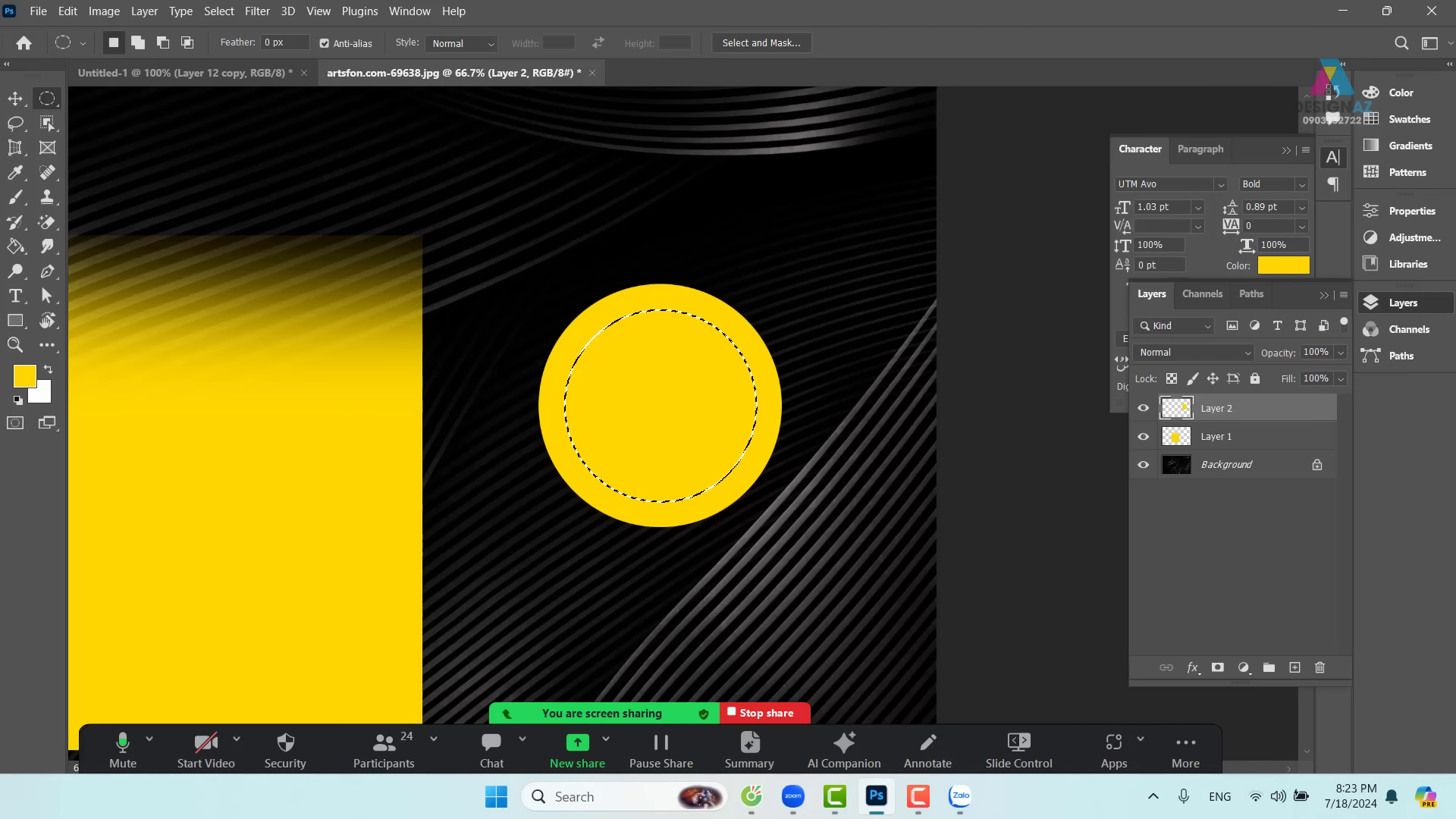
pyautogui.press('Delete')
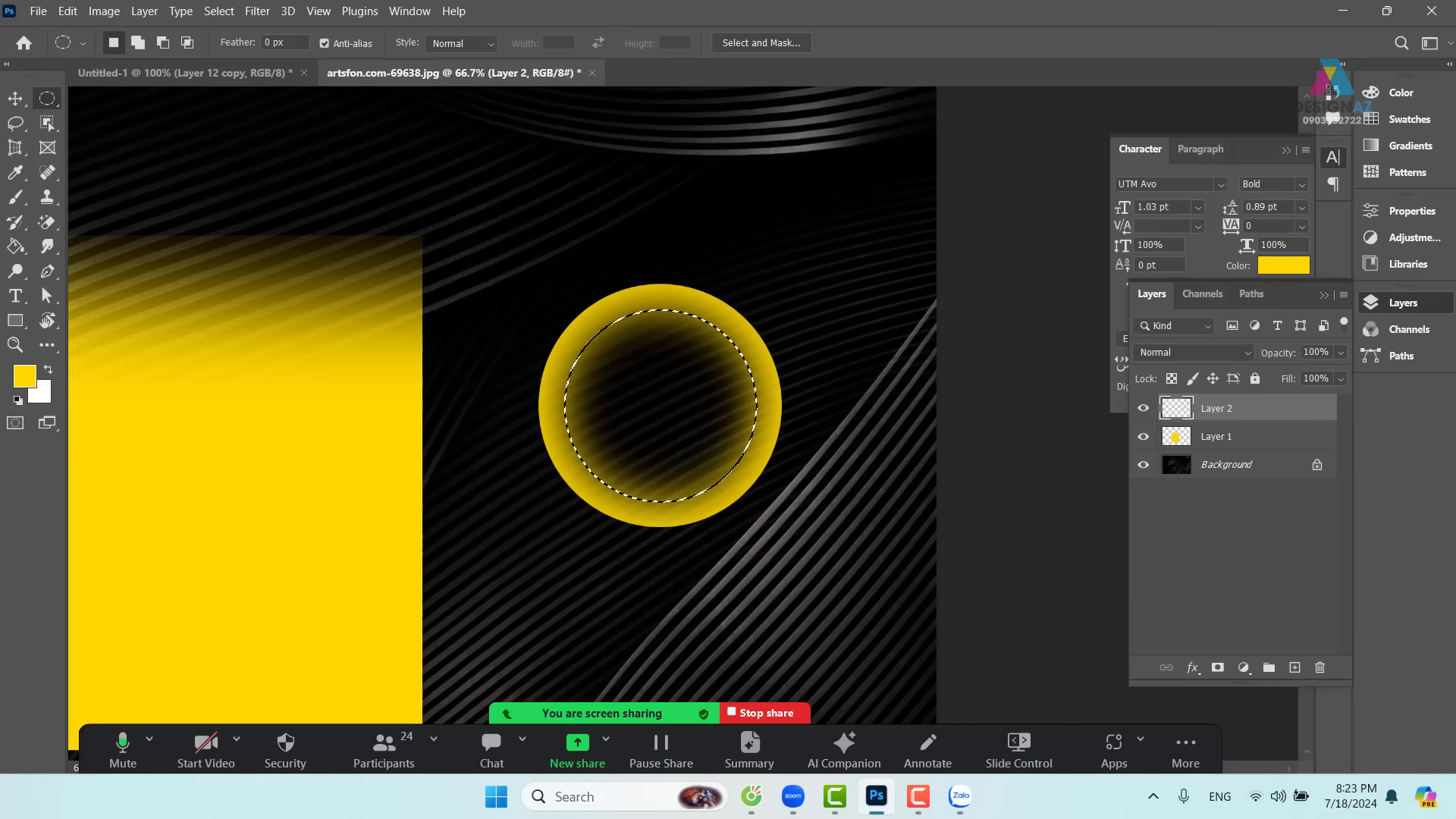
pyautogui.hotkey('alt', 'Delete')
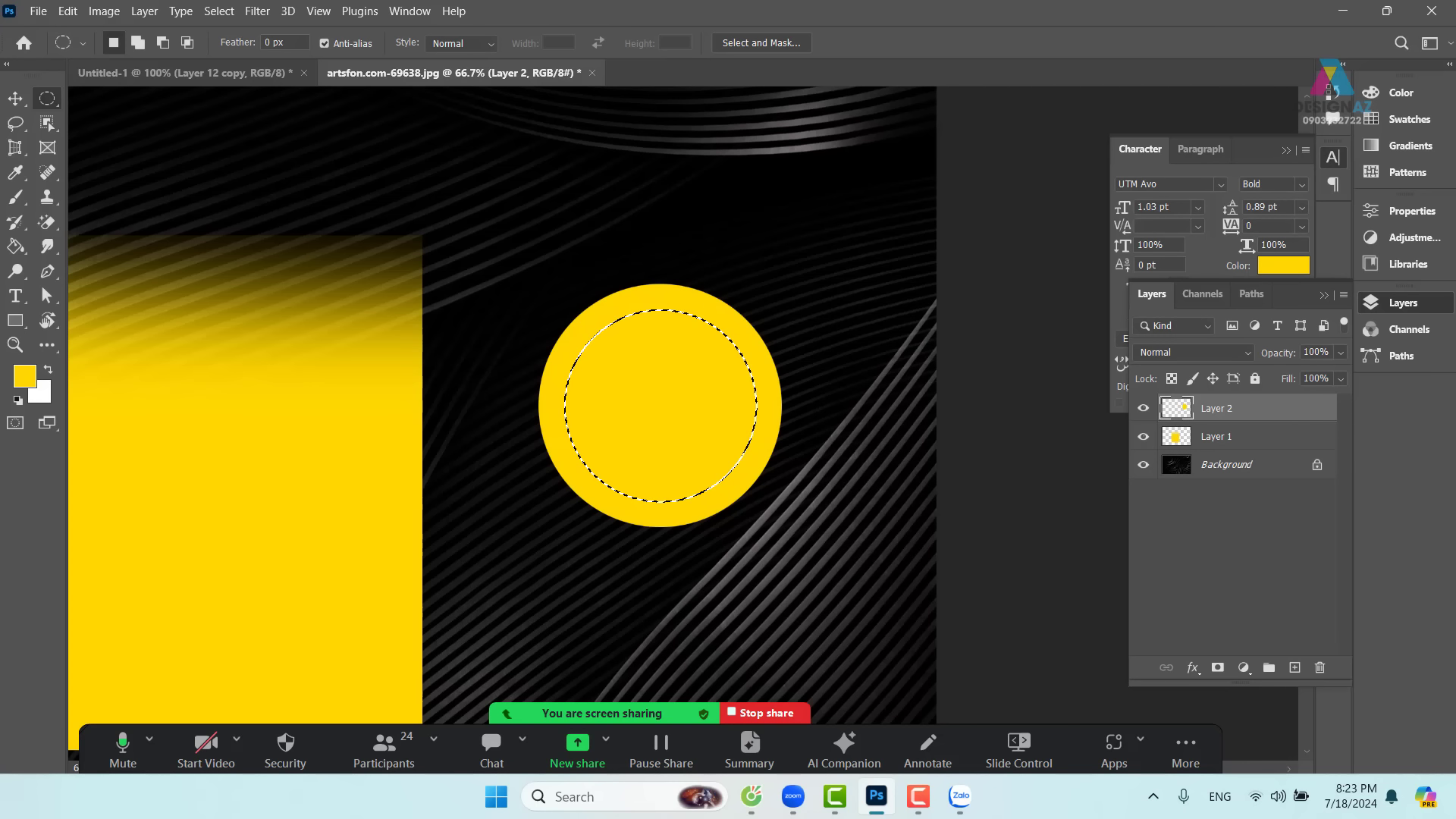
# - Feather the circular selection by another 80 pixels, delete the yellow circle's centre and clear the selection
pyautogui.click(219, 11)
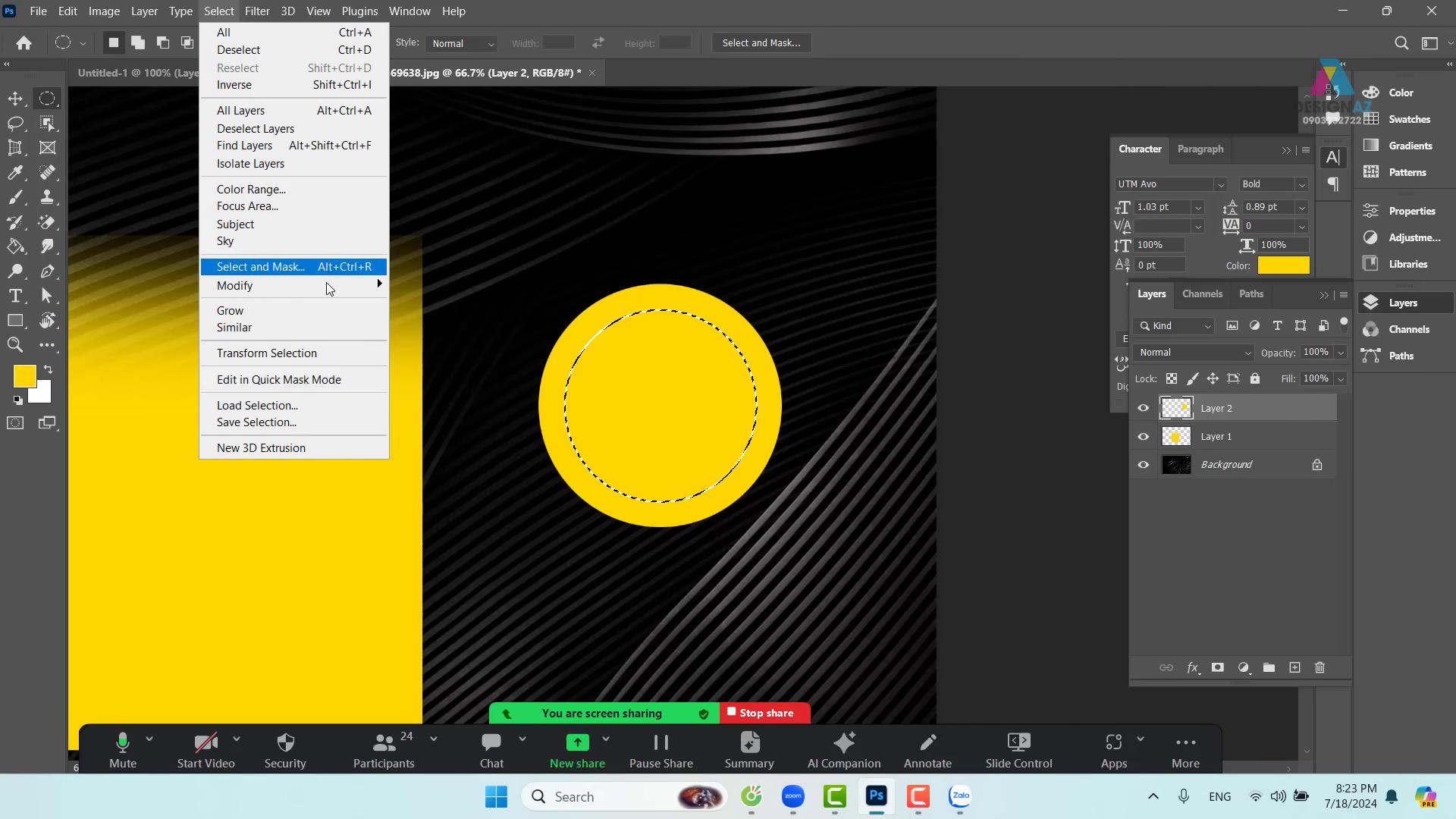
pyautogui.moveTo(330, 288)
pyautogui.click(514, 364)
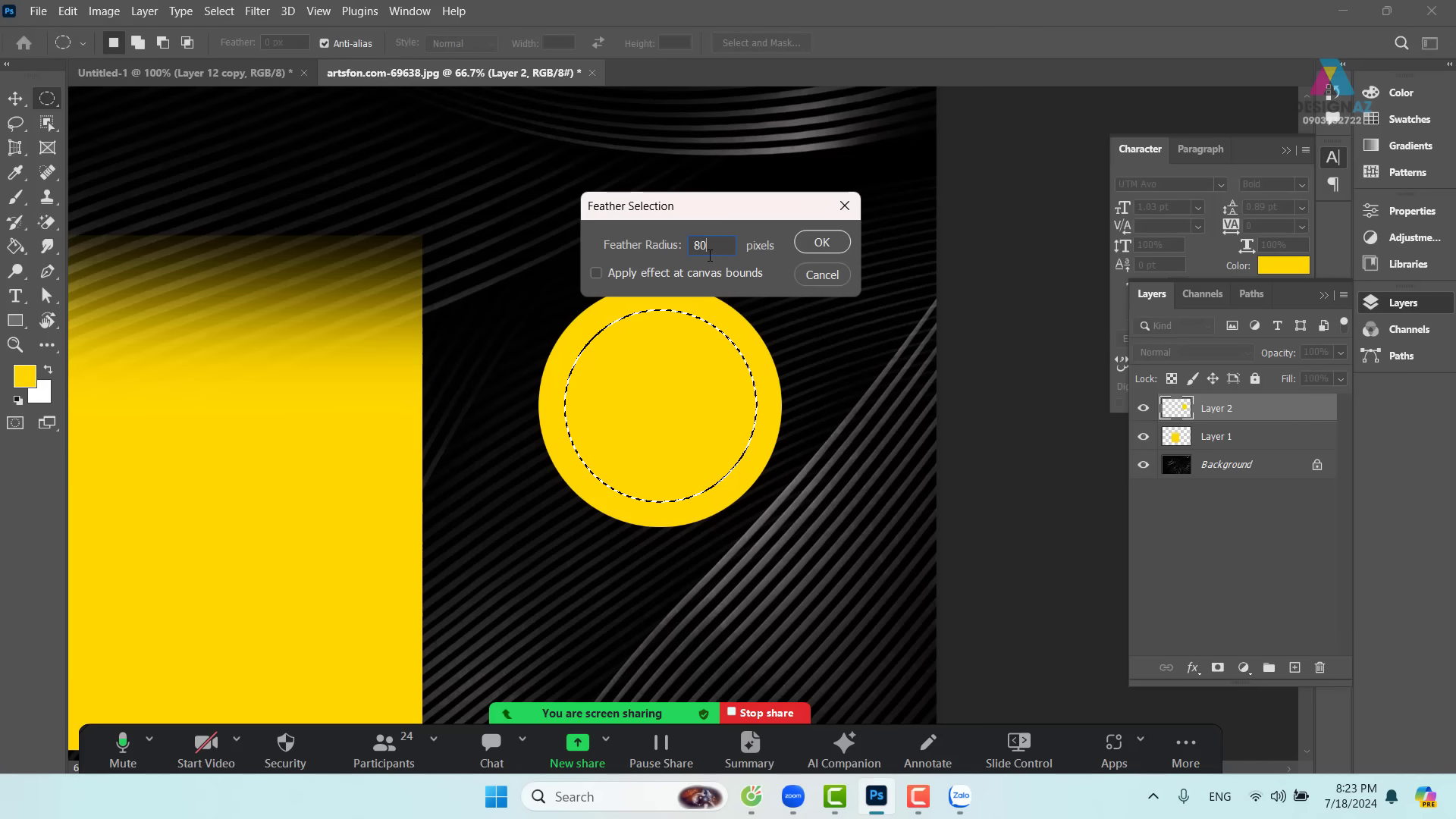
pyautogui.write('80')
pyautogui.press('Return')
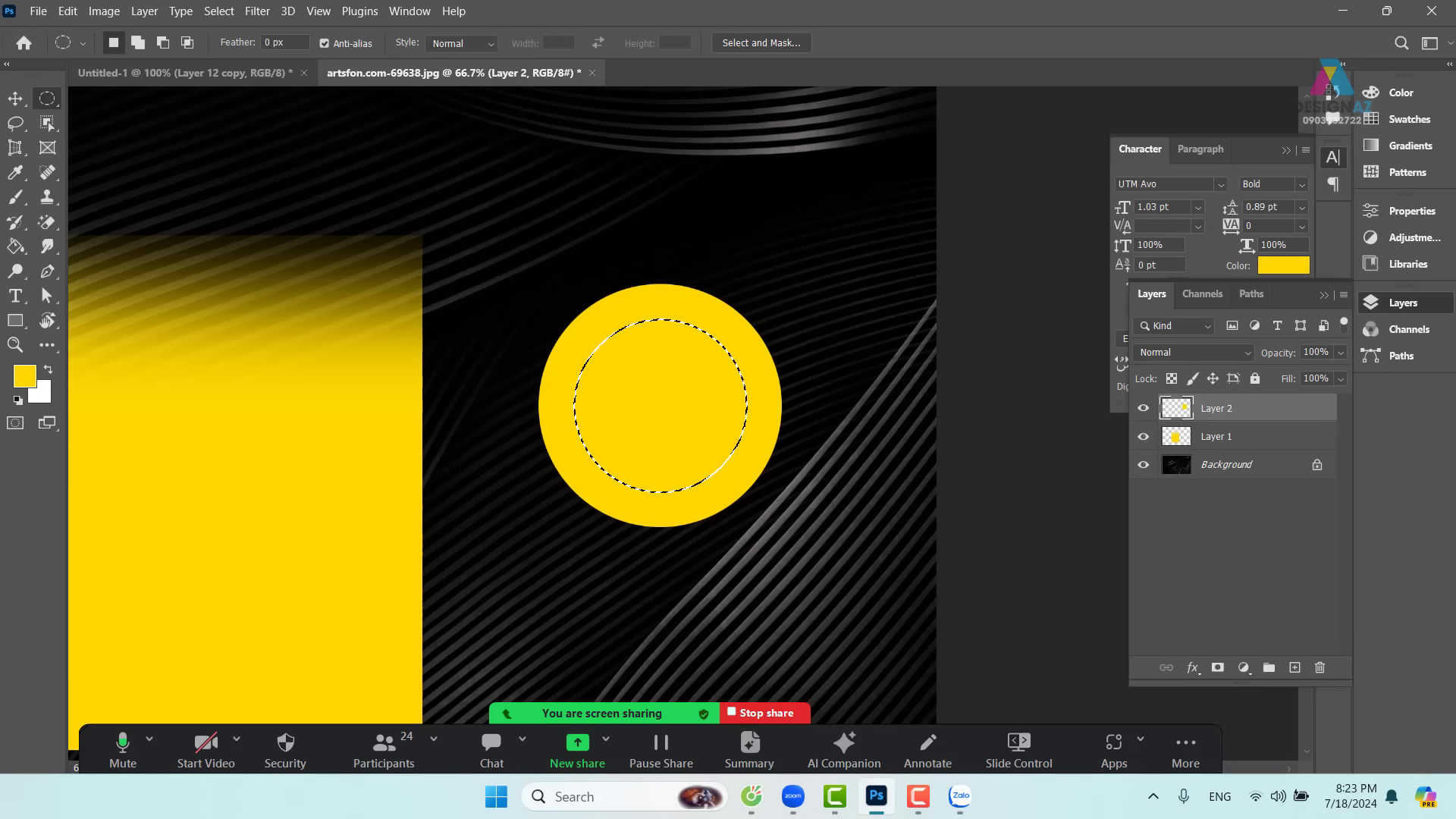
pyautogui.press('Delete')
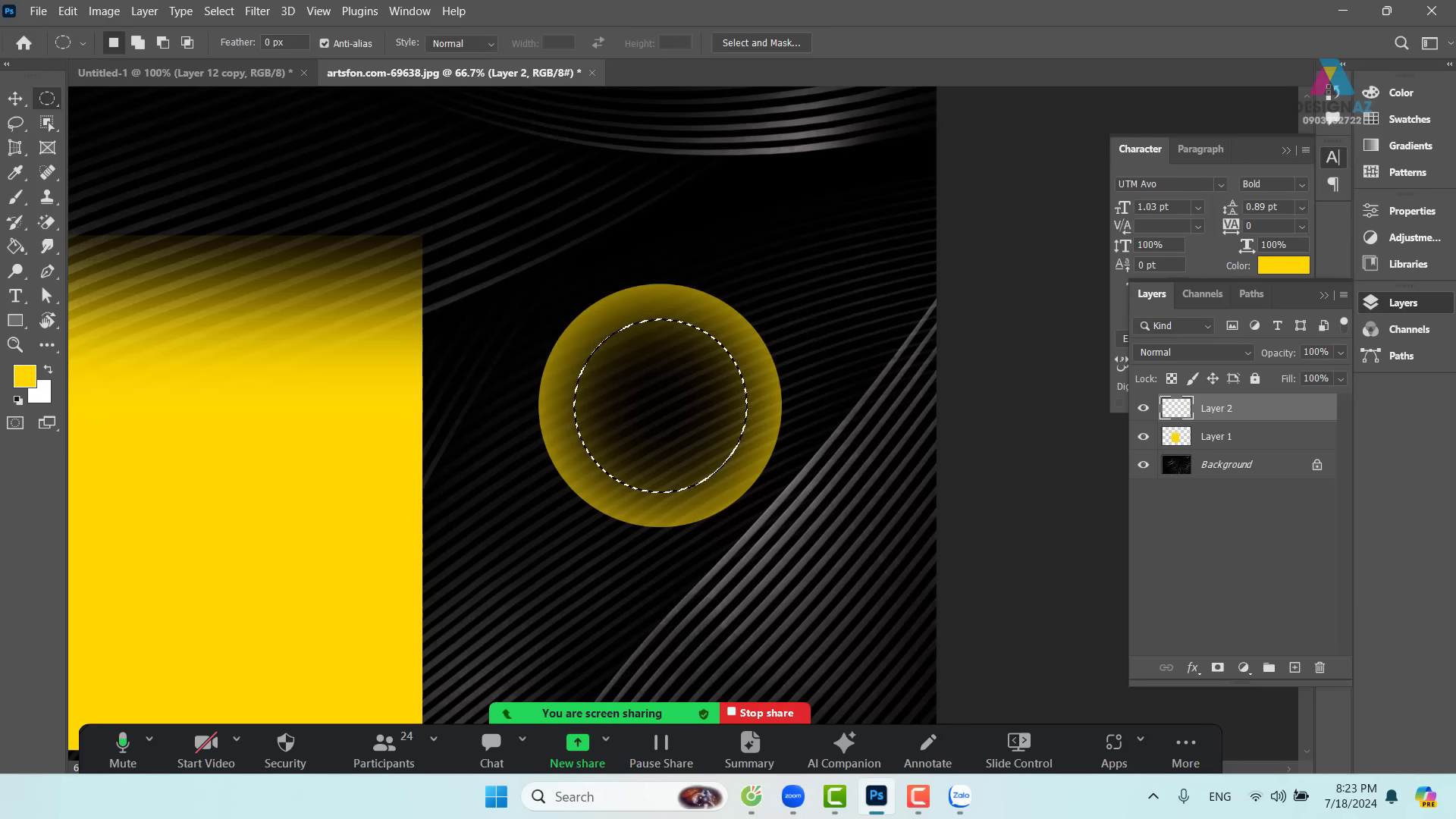
pyautogui.click(16, 99)
pyautogui.hotkey('ctrl', 'd')
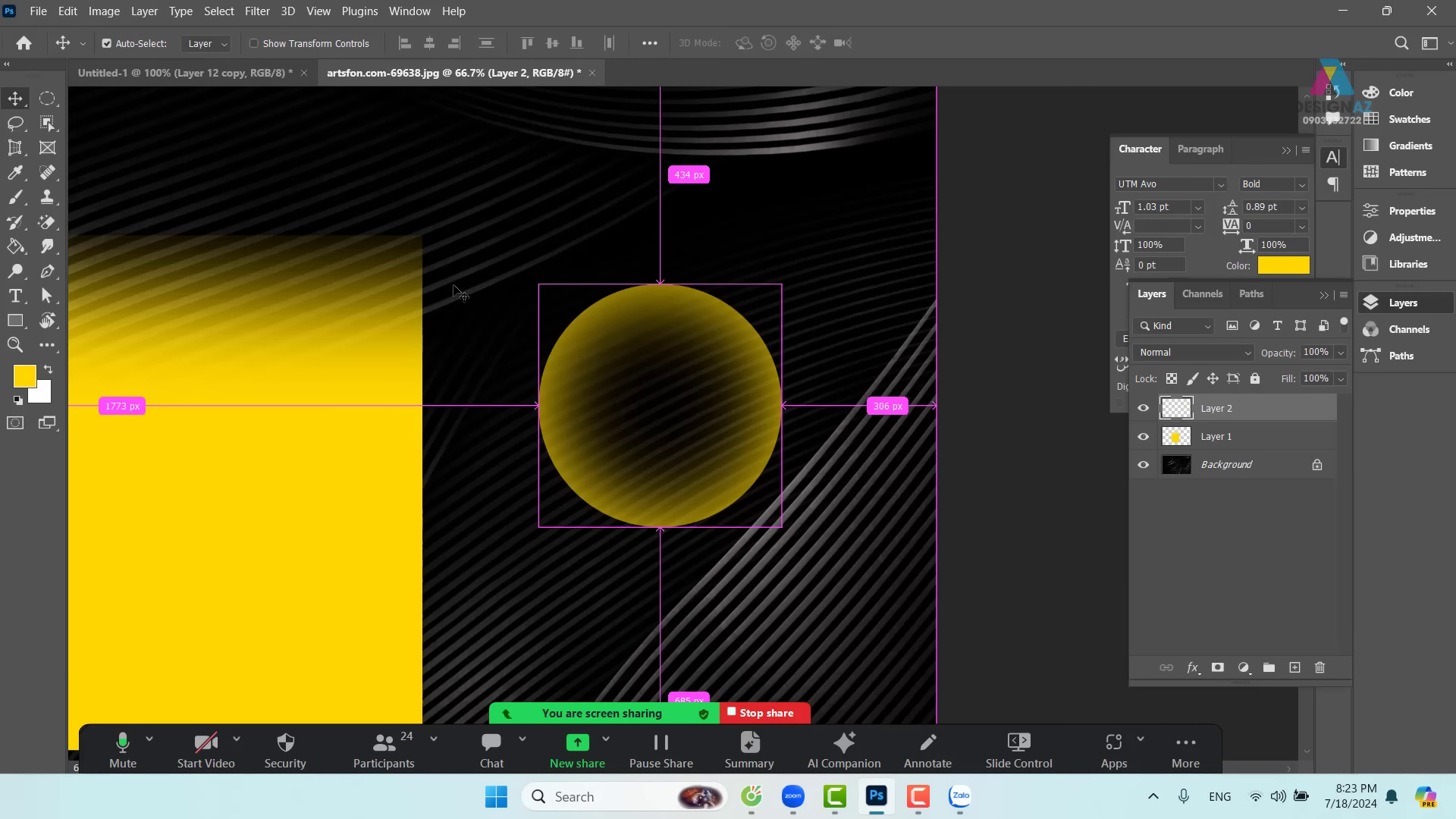
# - Draw a circular selection overlapping the yellow rectangle's side nearest the faded yellow circle
pyautogui.moveTo(443, 338); pyautogui.dragTo(688, 331)
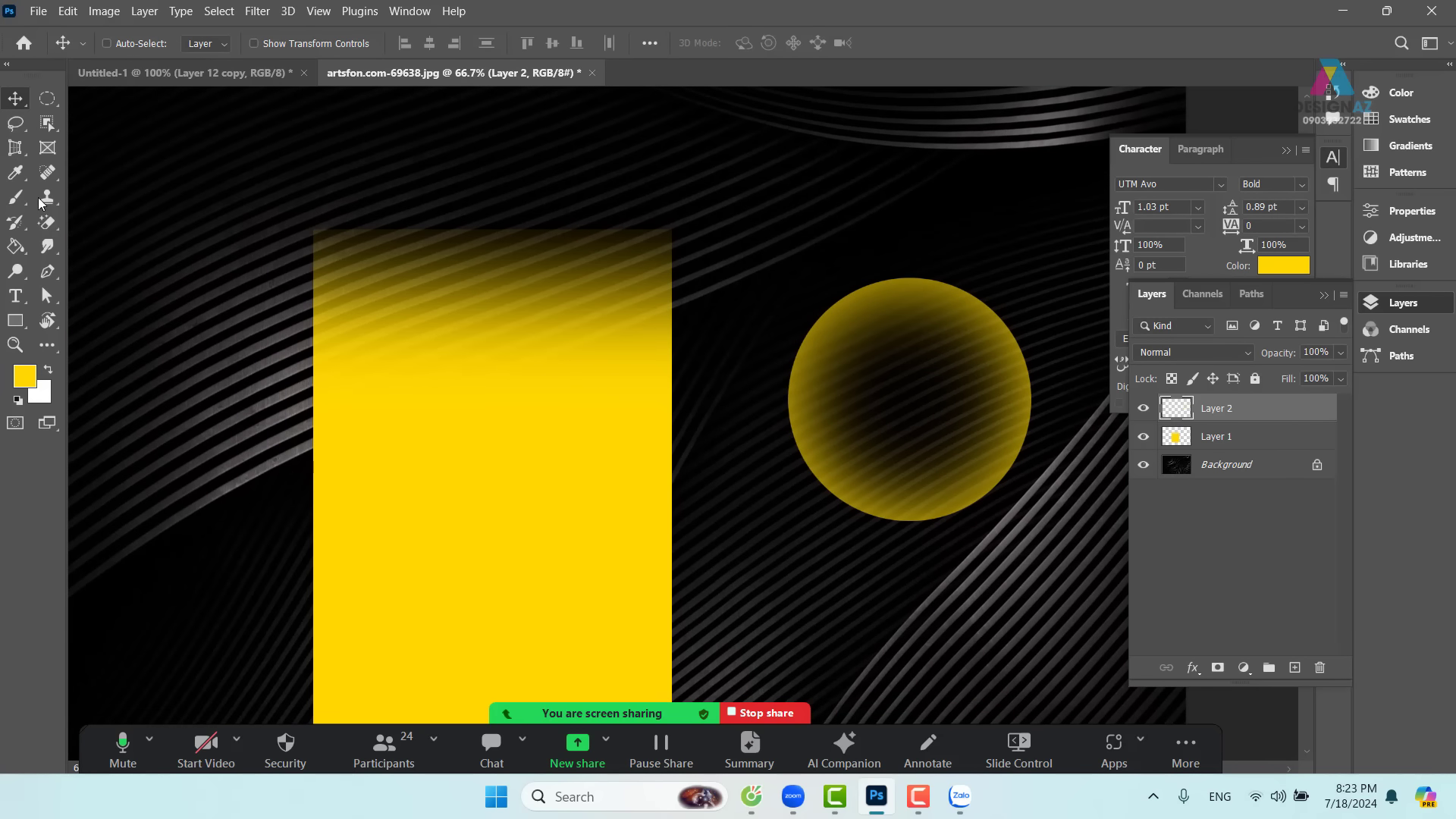
pyautogui.click(47, 99)
pyautogui.hscroll(3, 542, 392)
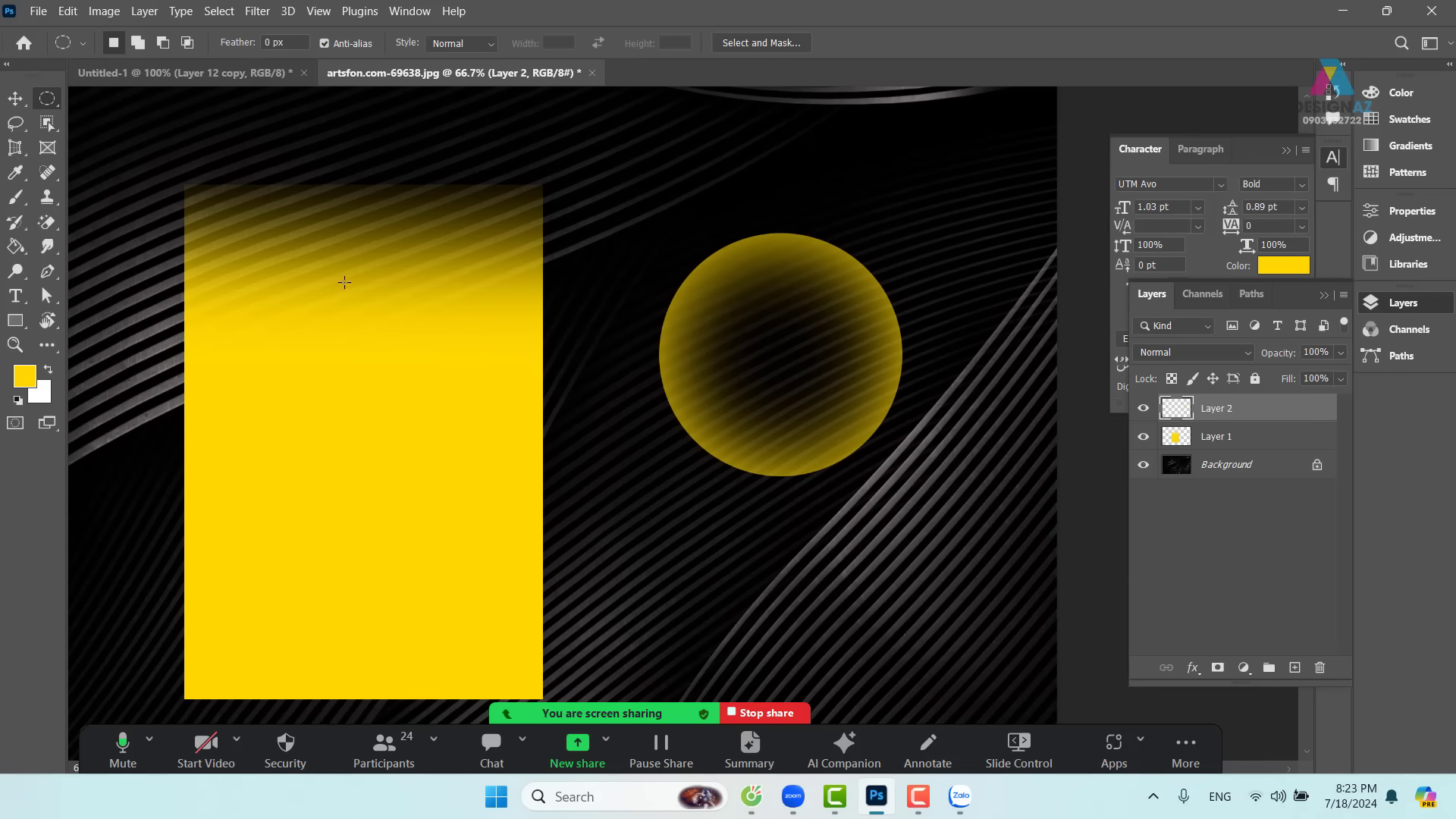
pyautogui.moveTo(336, 278); pyautogui.dragTo(681, 524)
pyautogui.moveTo(508, 443); pyautogui.dragTo(706, 335)
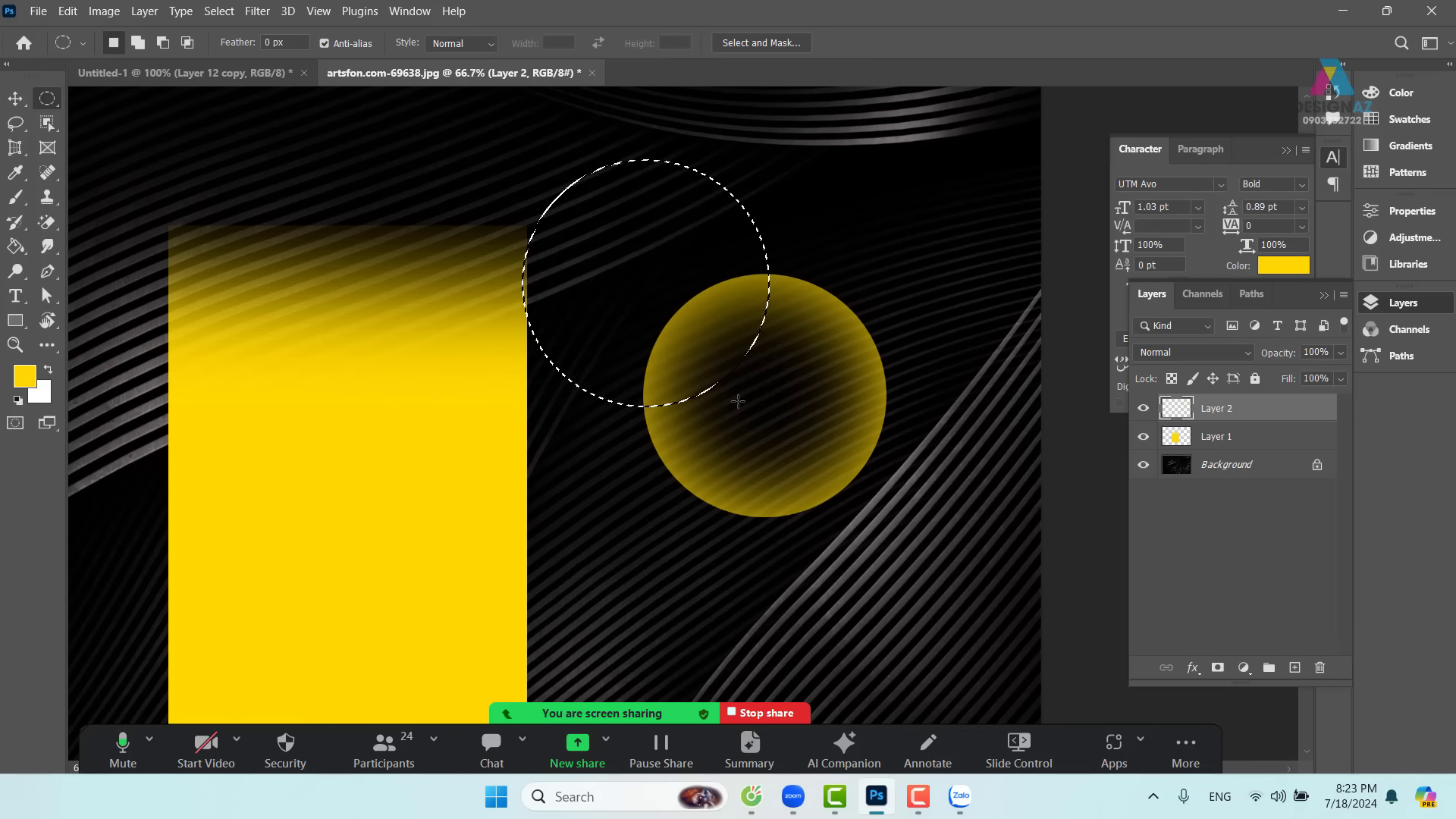
pyautogui.hotkey('ctrl', 'z')
pyautogui.moveTo(687, 437); pyautogui.dragTo(767, 374)
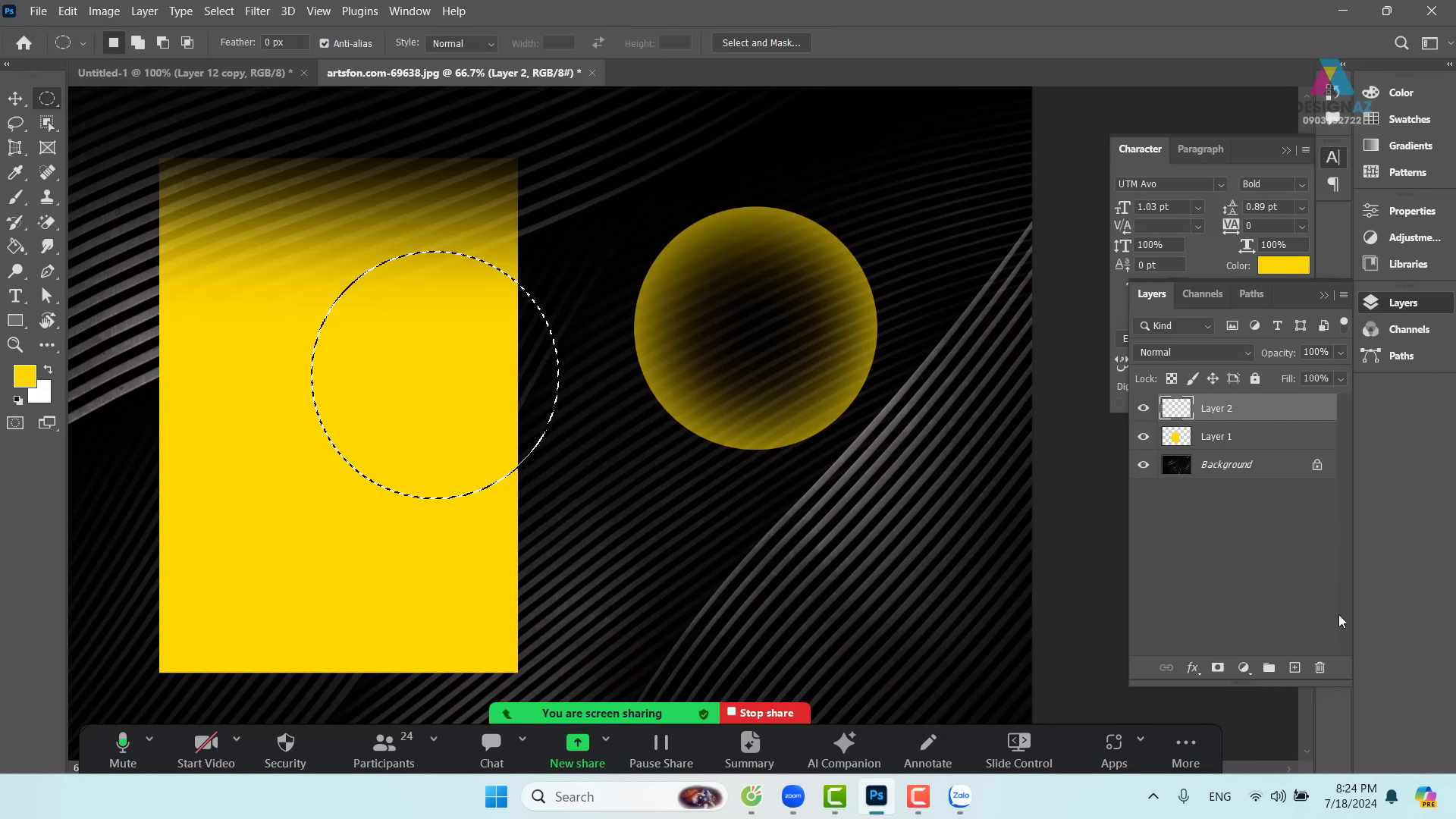
# - Fill the circular selection with blue on a new layer, and move the deselected blue circle slightly down and to the right
pyautogui.click(1293, 668)
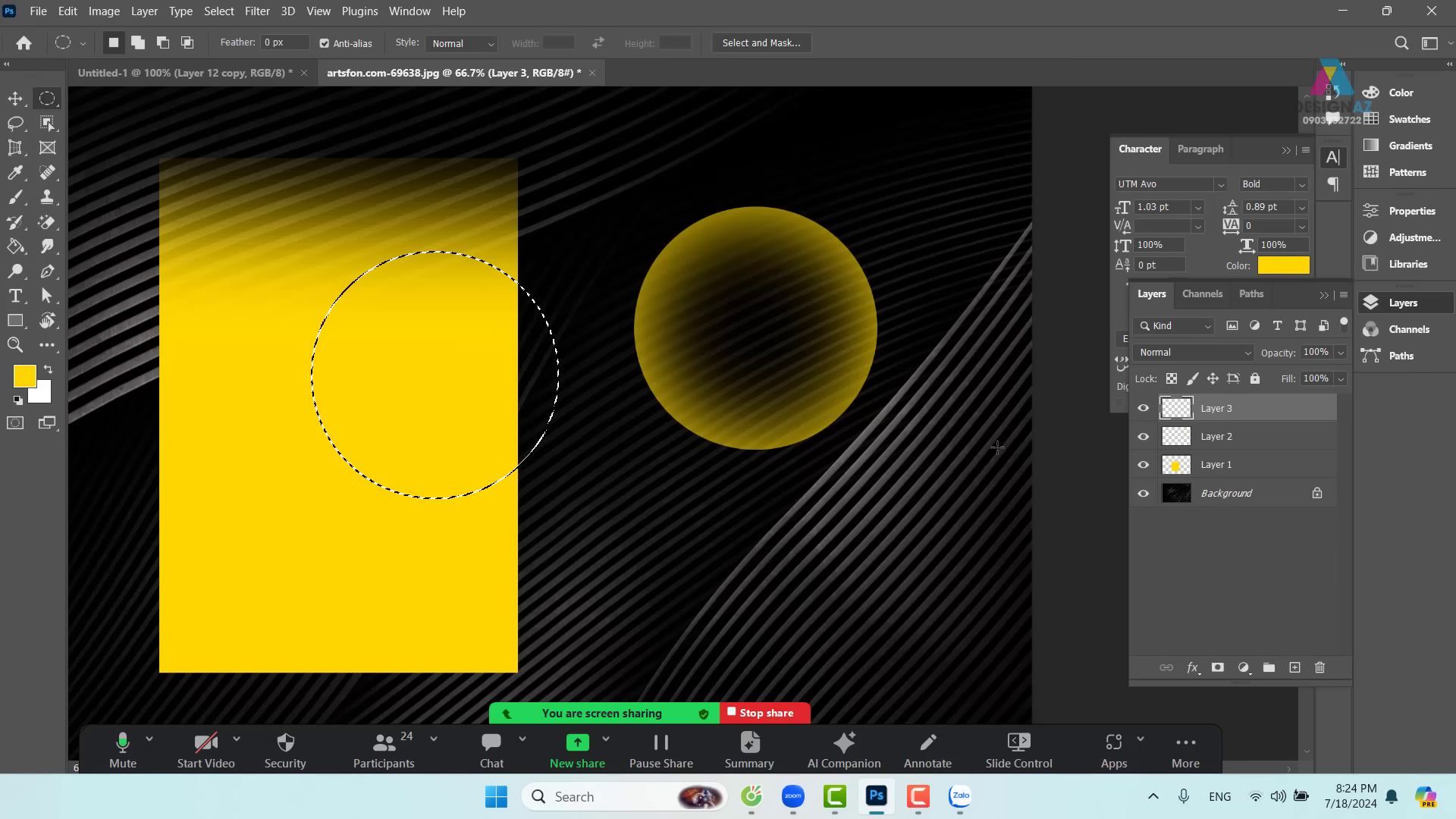
pyautogui.click(25, 377)
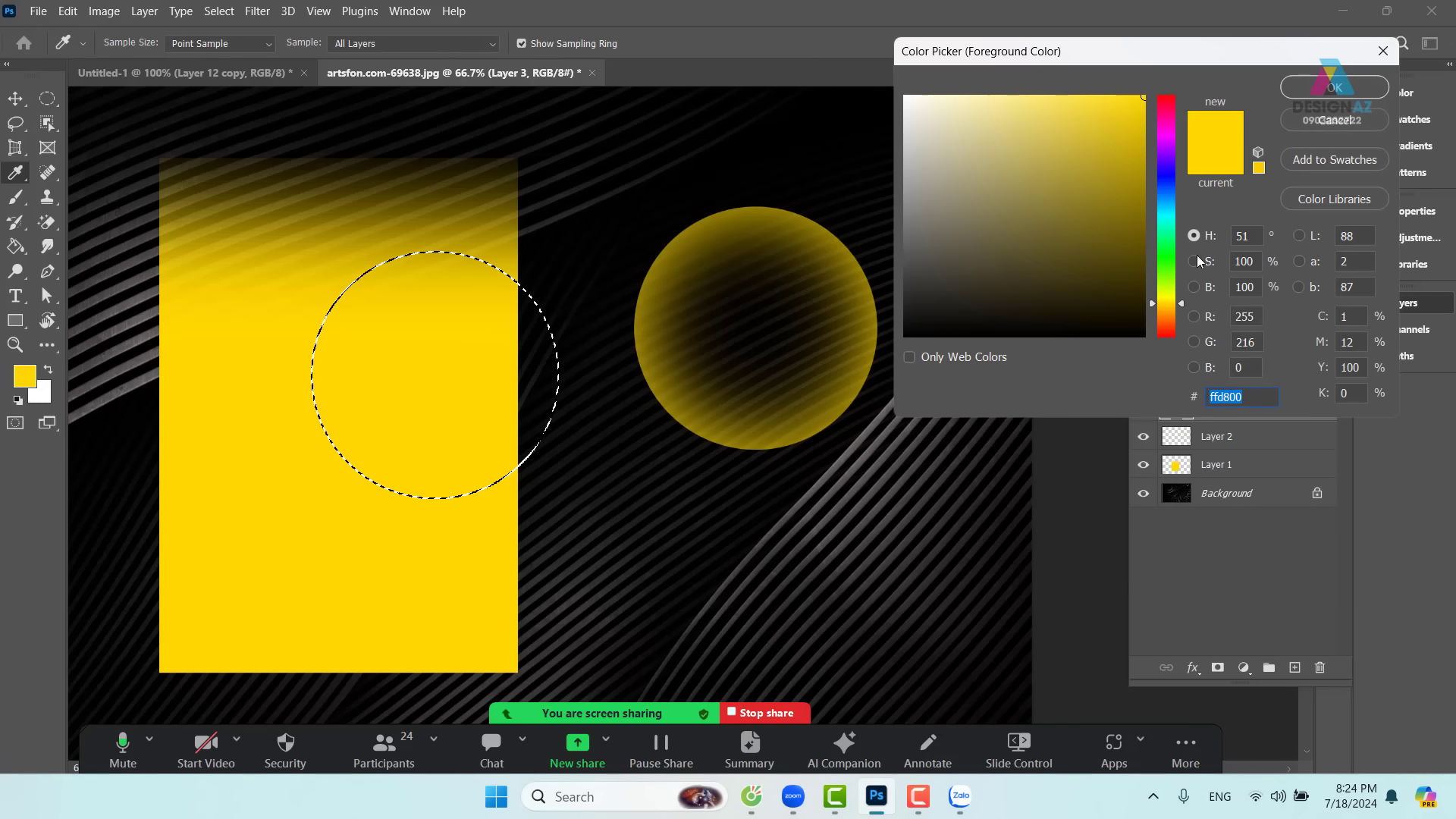
pyautogui.click(1167, 190)
pyautogui.moveTo(1139, 217); pyautogui.dragTo(1161, 152)
pyautogui.click(1333, 89)
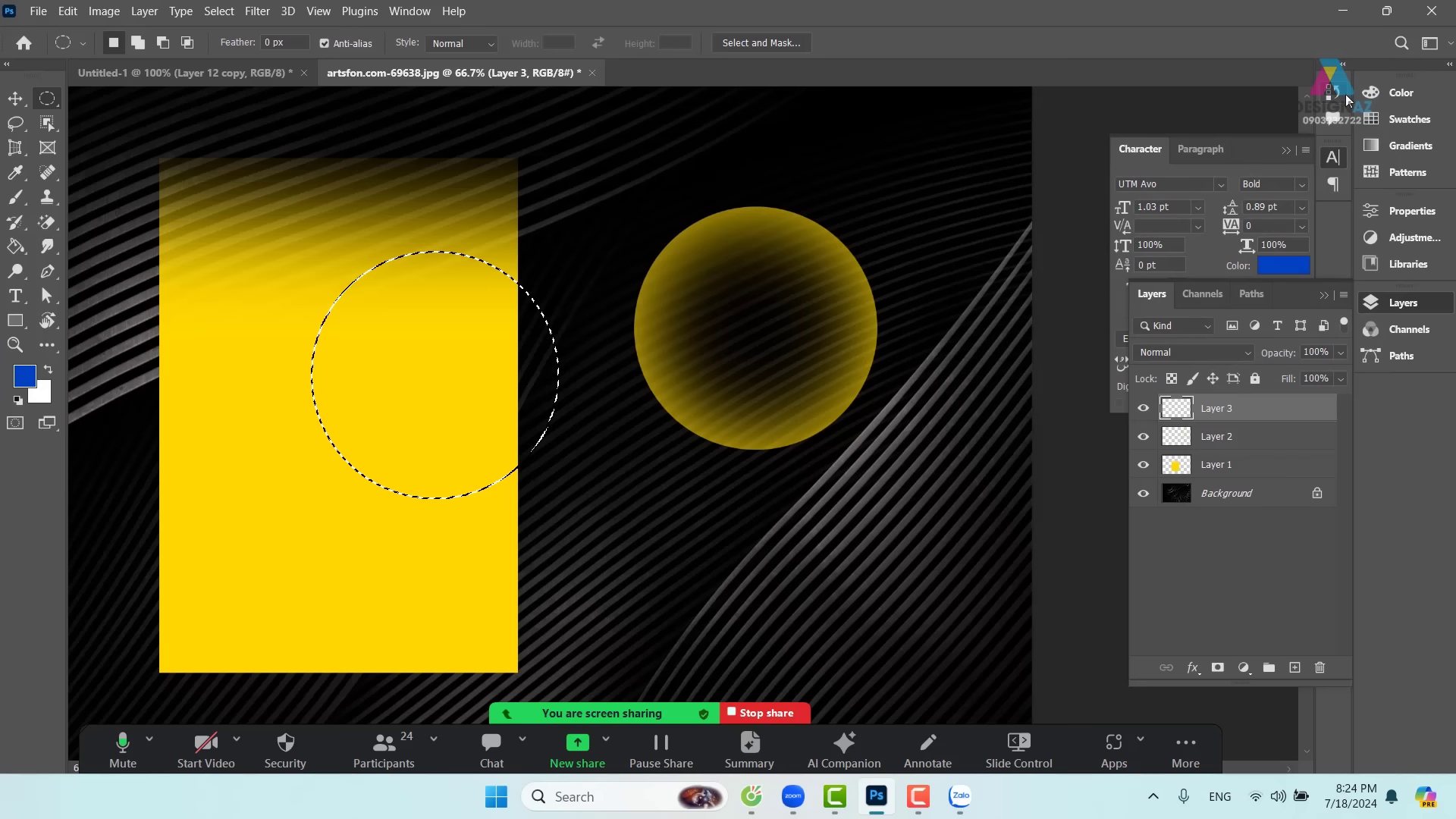
pyautogui.hotkey('alt', 'BackSpace')
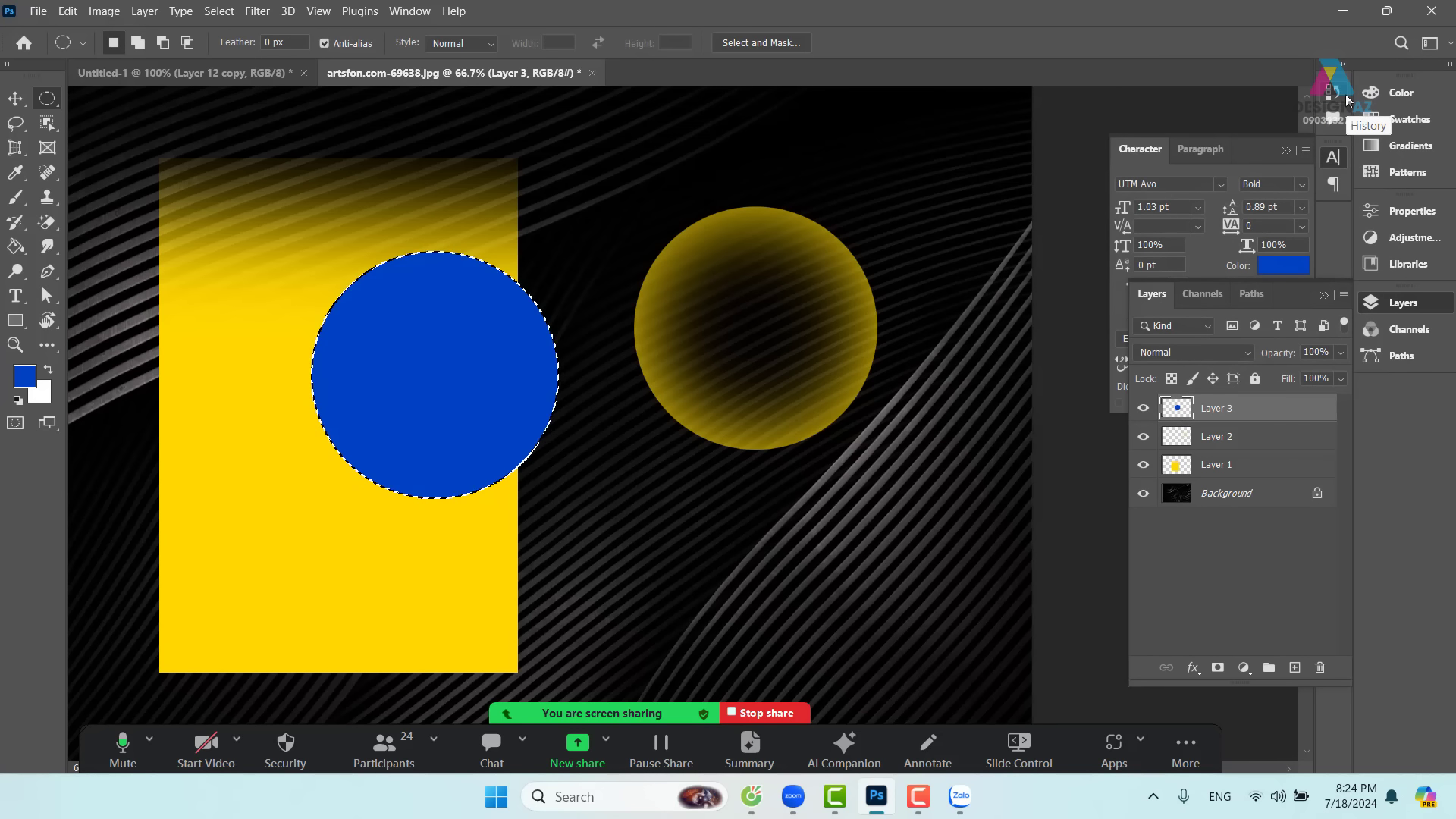
pyautogui.hotkey('ctrl', 'd')
pyautogui.click(16, 98)
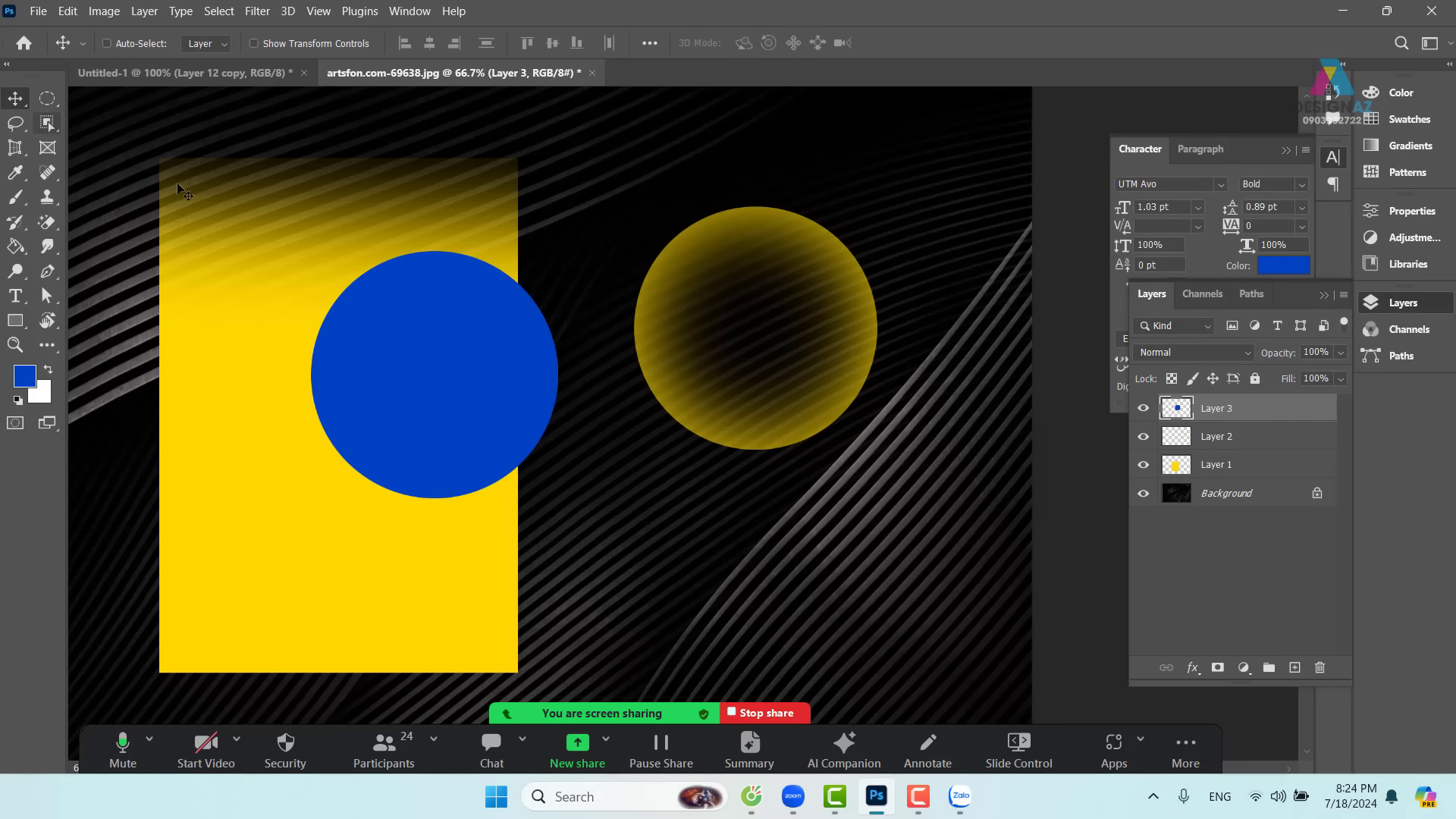
pyautogui.moveTo(513, 429); pyautogui.dragTo(574, 502)
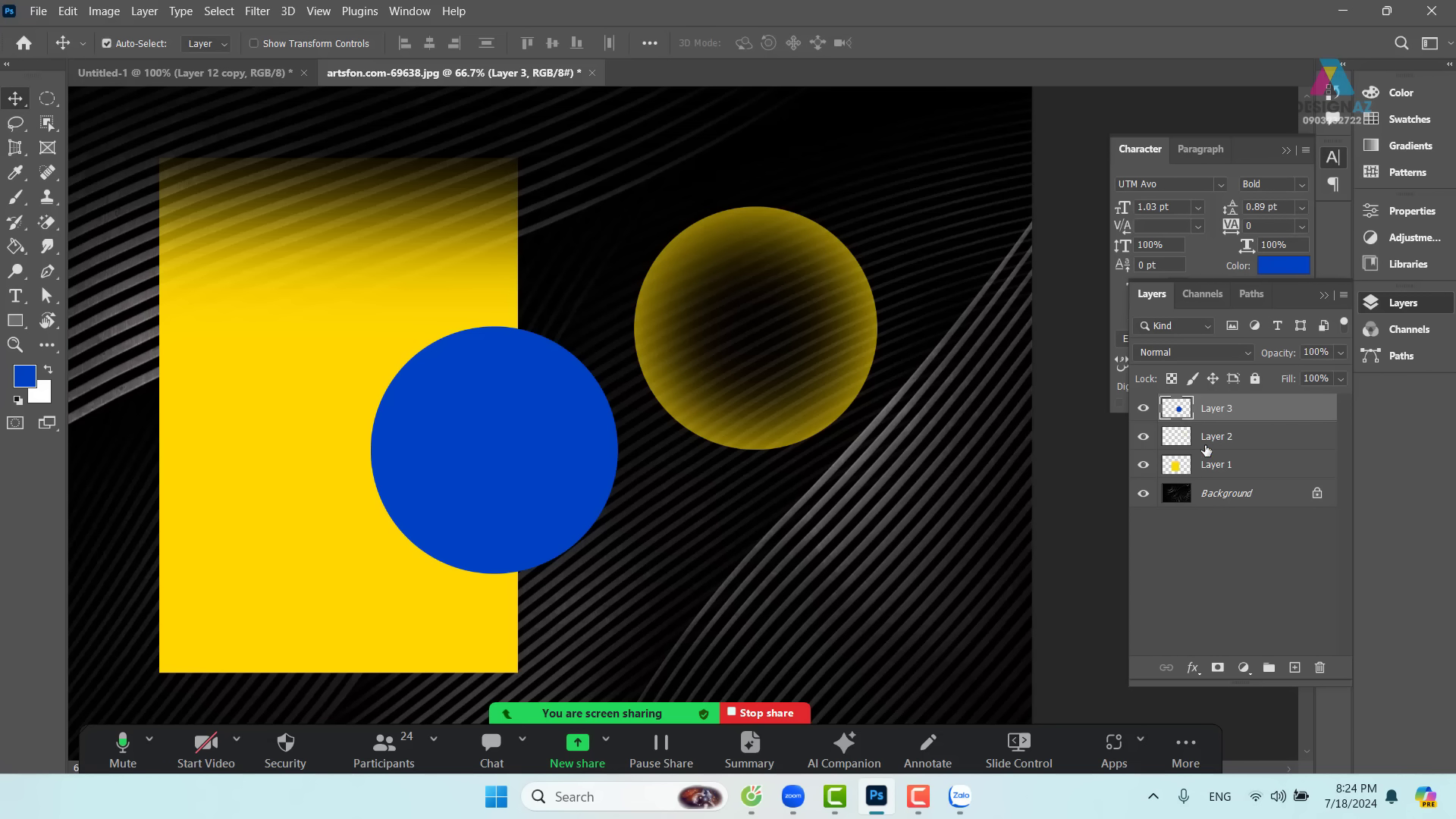
# - Load the blue circle's outline as a selection and shrink only the selection to 86.50% width and 90.18% height
pyautogui.keyDown('ctrl'); pyautogui.click(1184, 413); pyautogui.keyUp('ctrl')
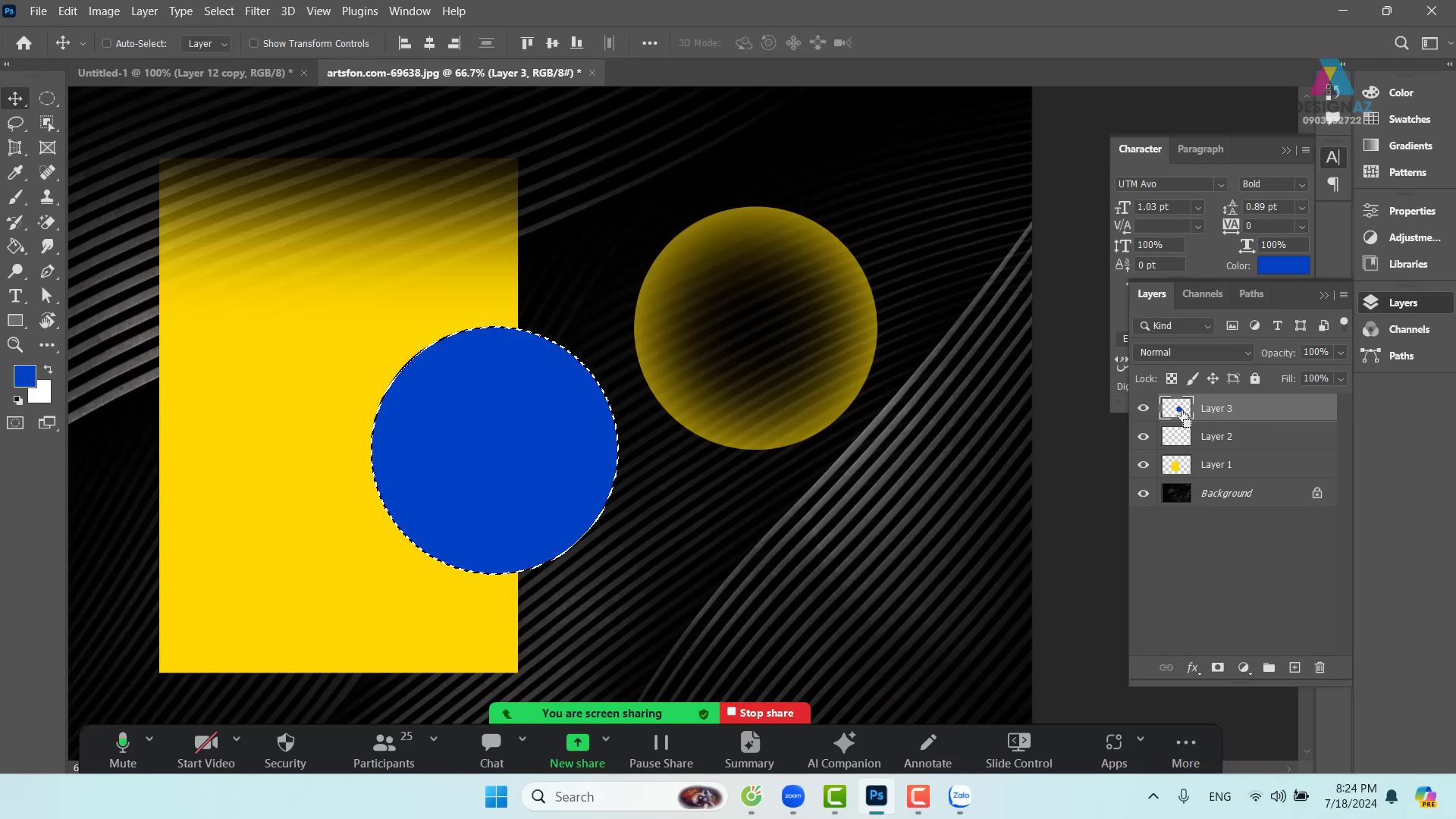
pyautogui.press('m')
pyautogui.rightClick(546, 487)
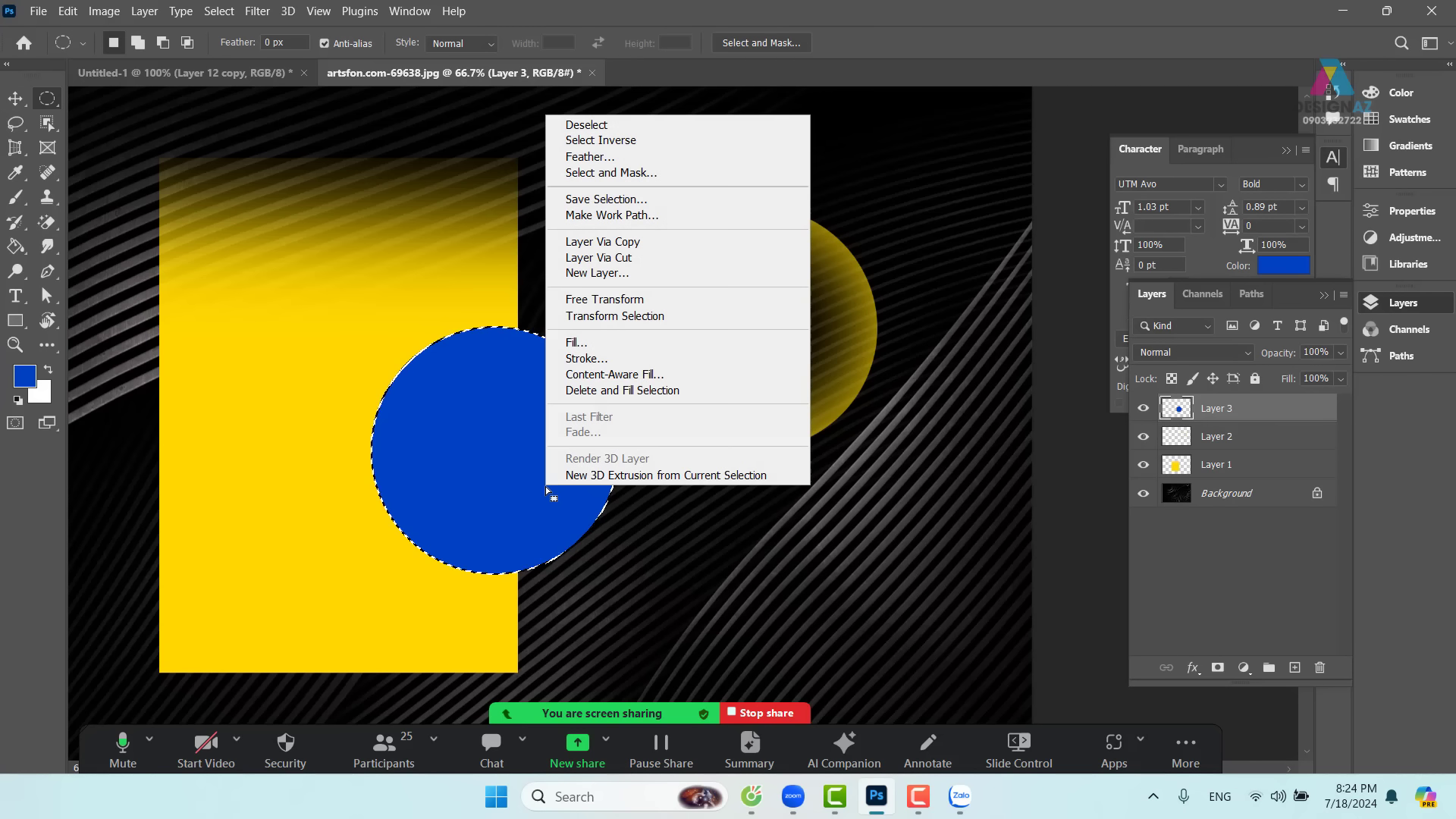
pyautogui.click(643, 324)
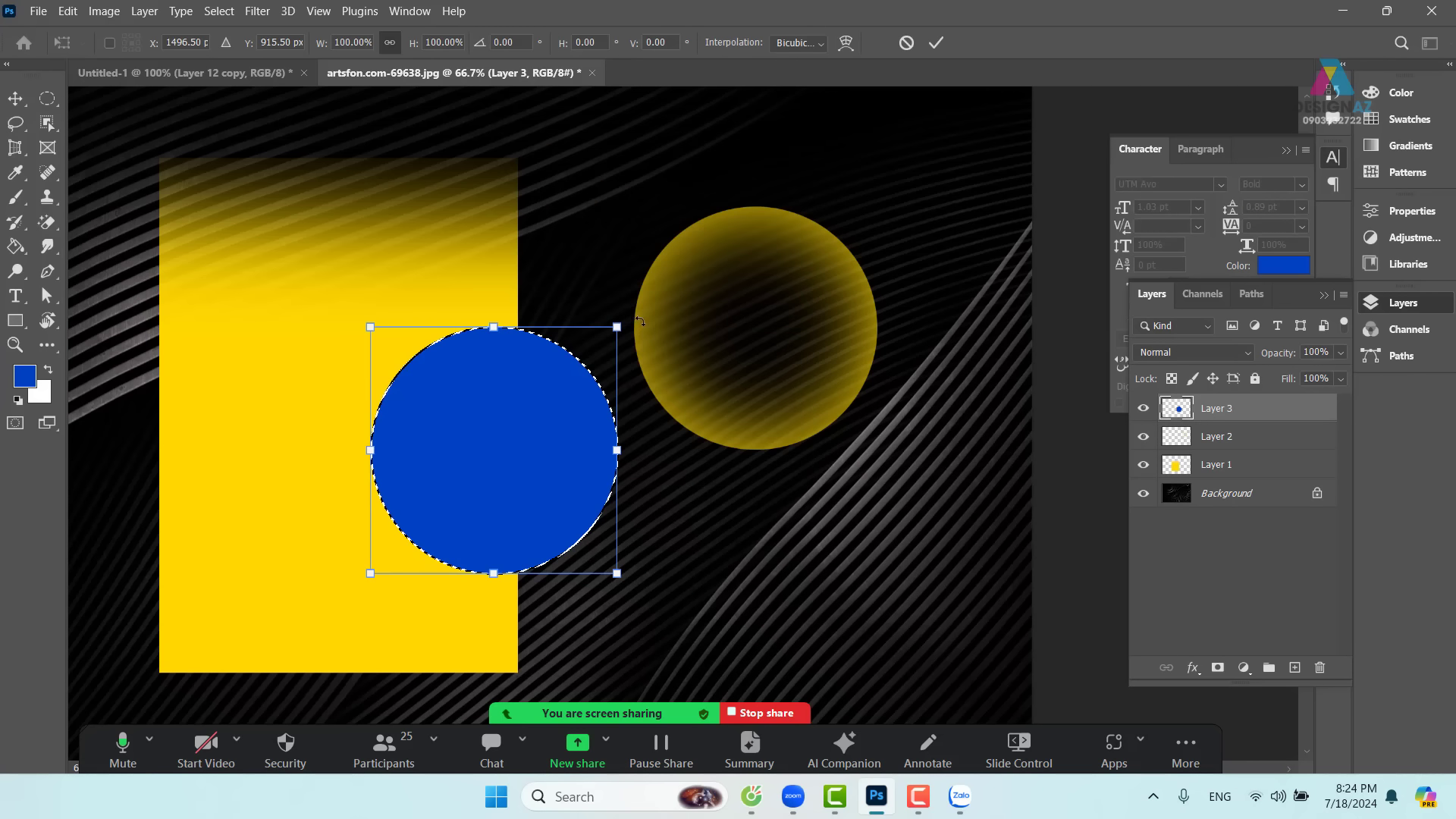
pyautogui.moveTo(616, 327); pyautogui.dragTo(602, 337)
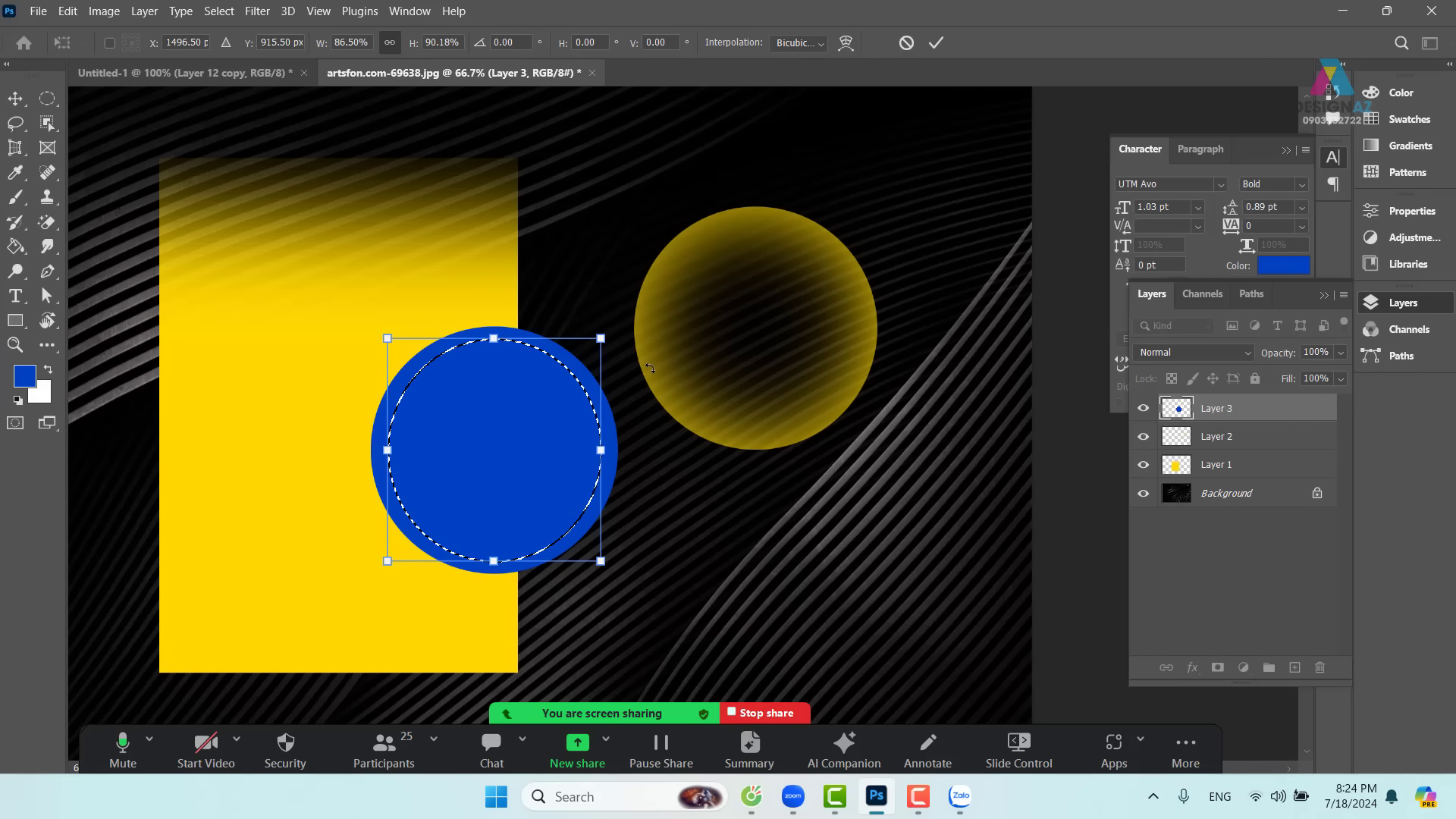
pyautogui.press('Return')
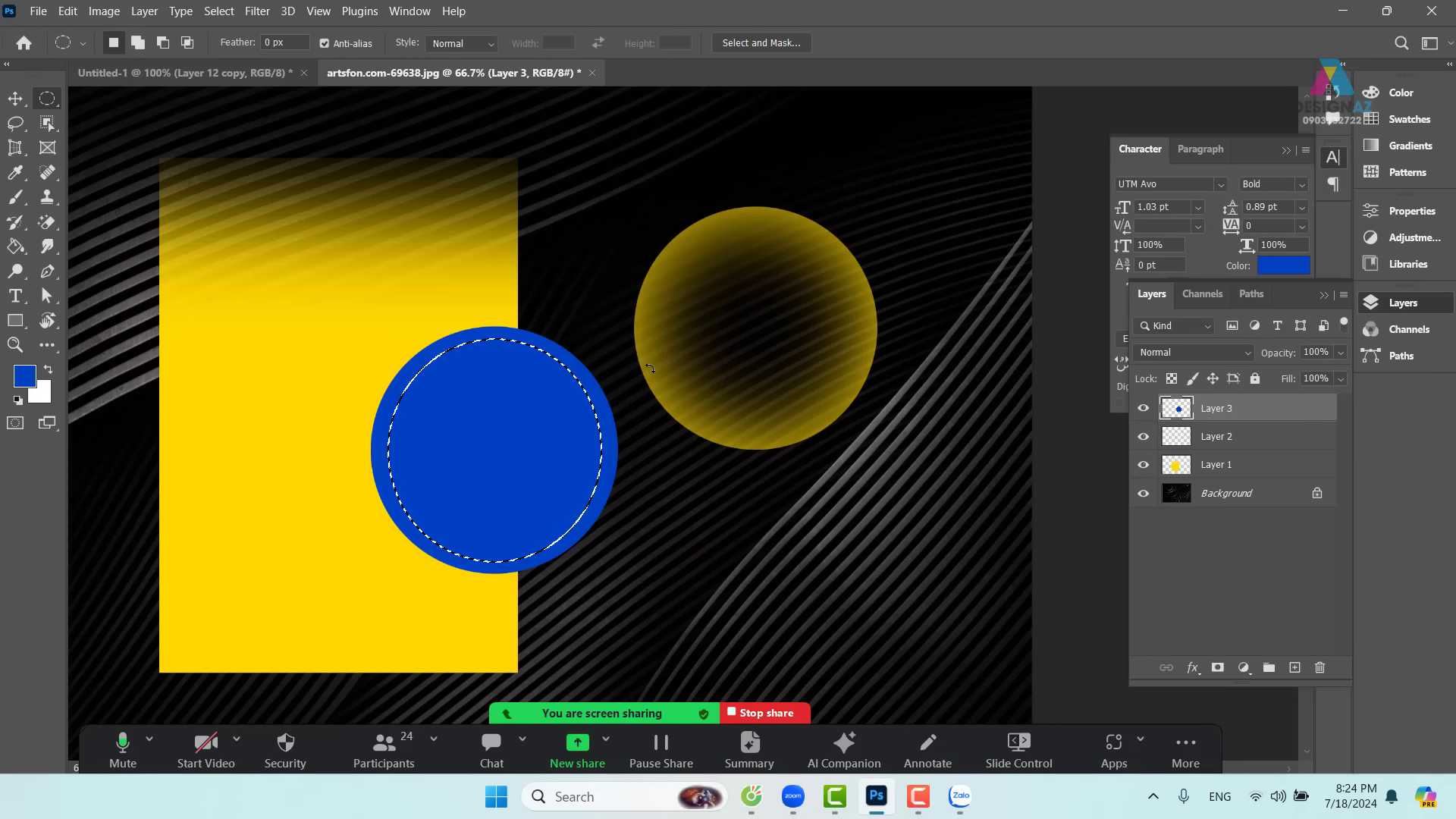
# - Feather the shrunken selection by 80 pixels, delete the blue circle's centre and clear the selection
pyautogui.click(220, 11)
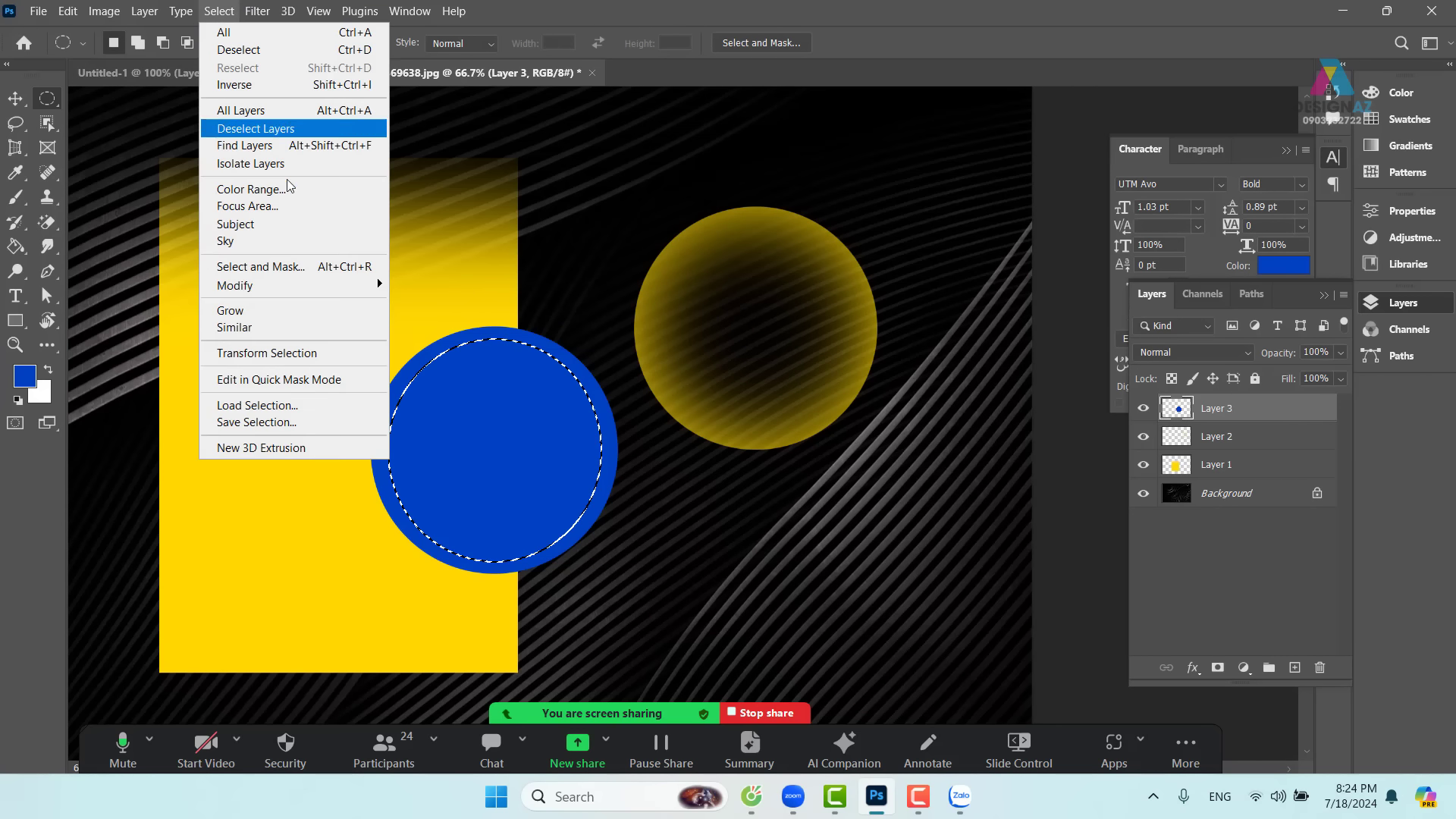
pyautogui.moveTo(307, 283)
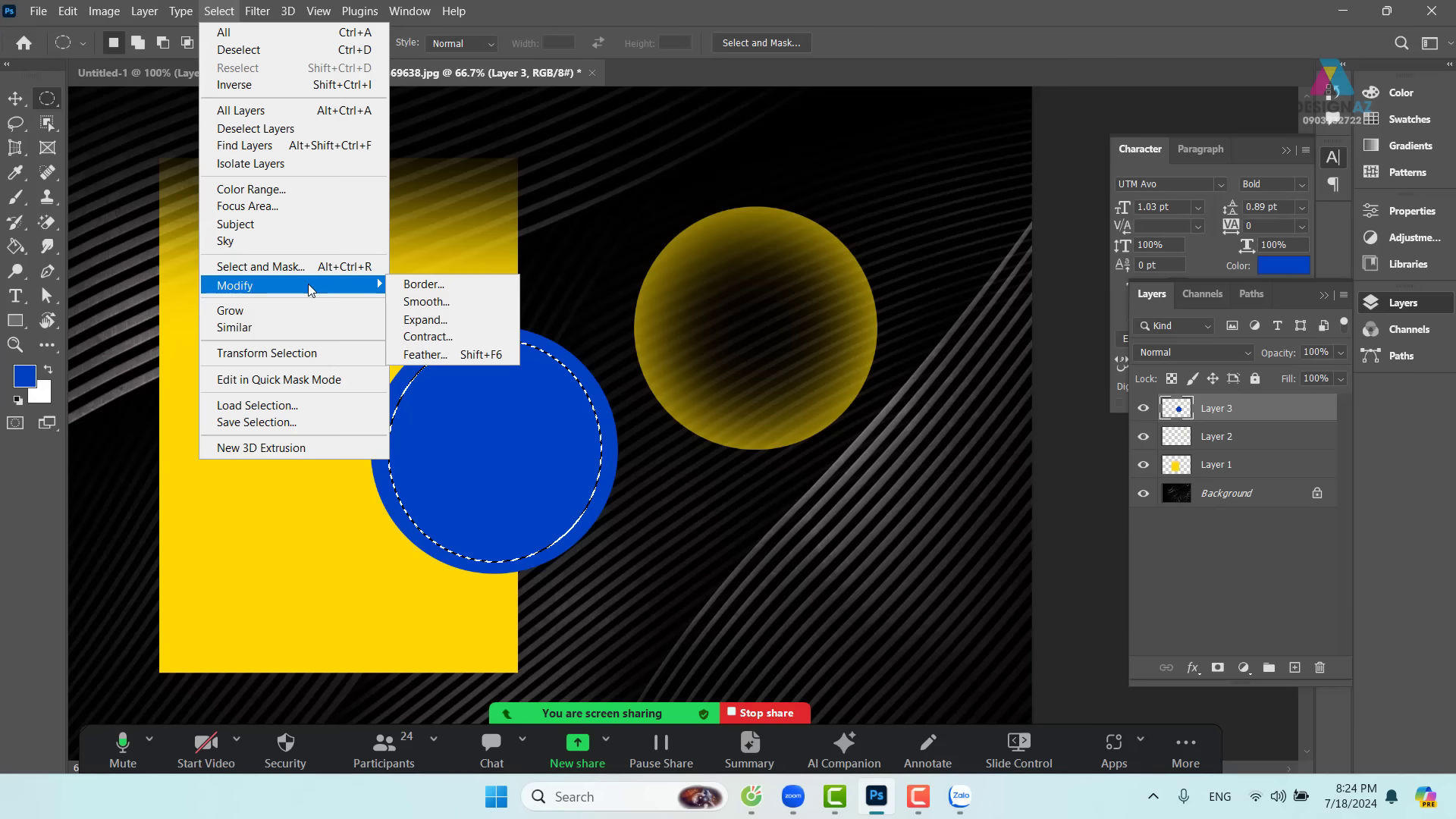
pyautogui.click(489, 354)
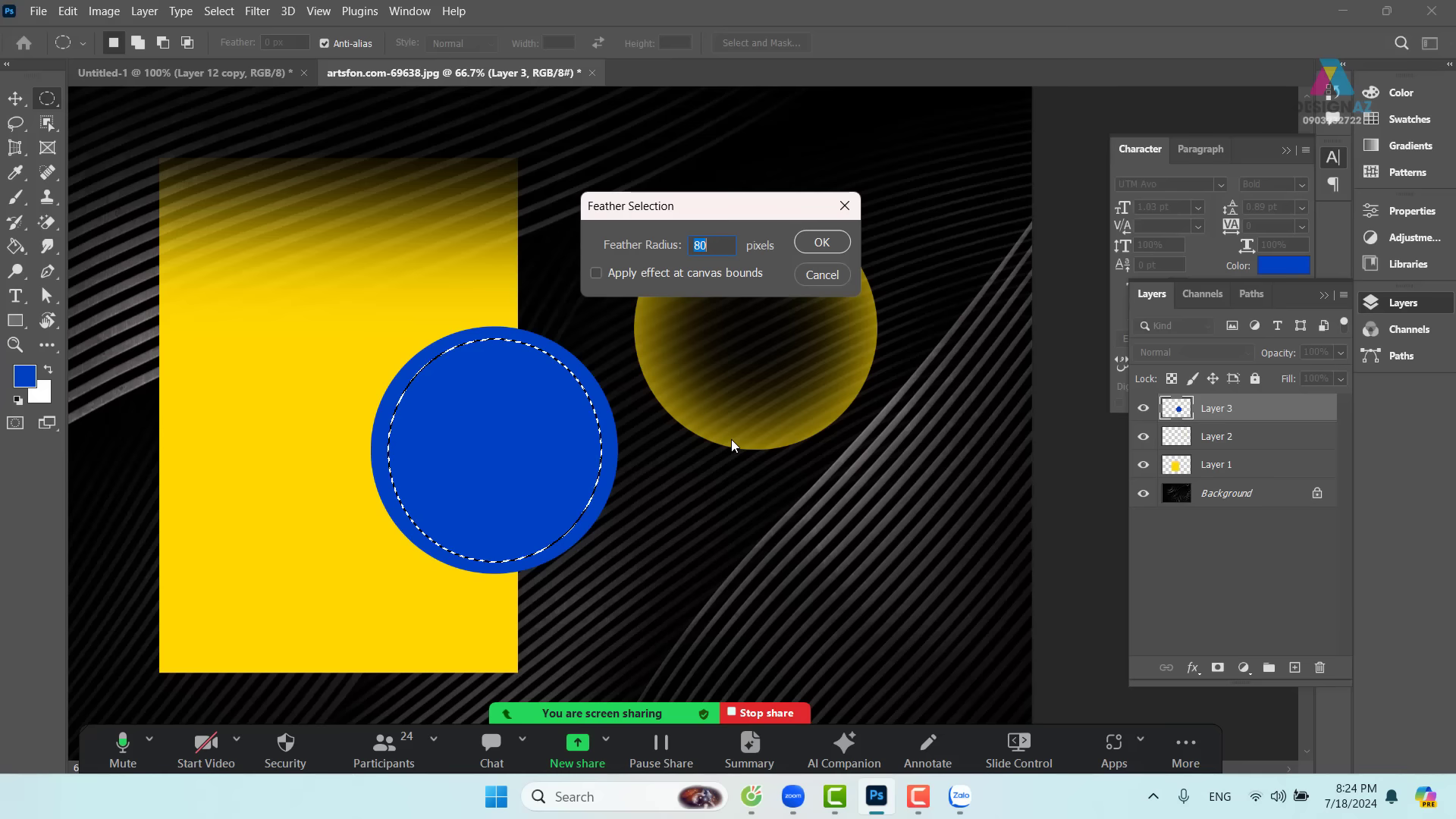
pyautogui.click(834, 250)
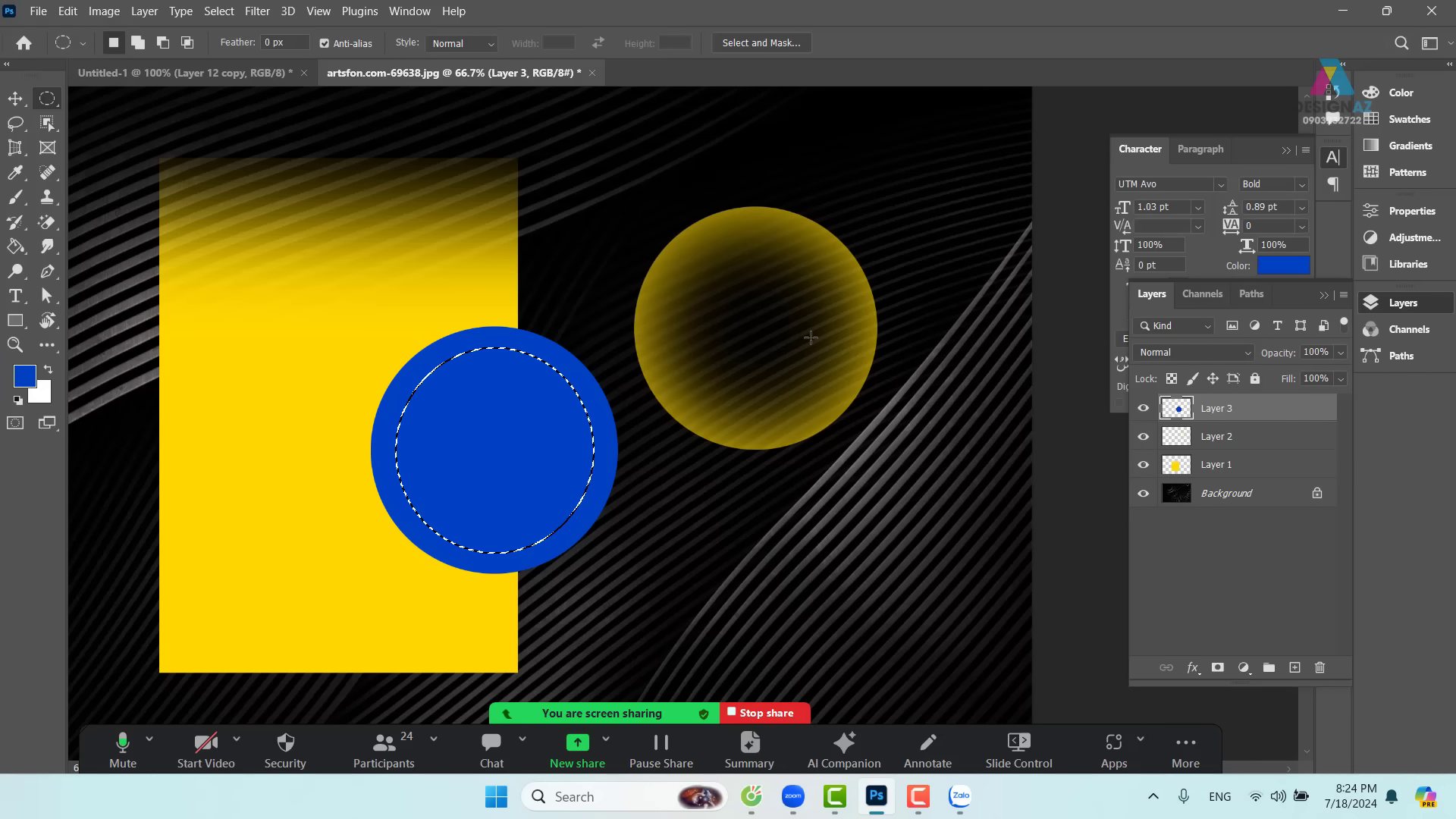
pyautogui.press('Delete')
pyautogui.hotkey('ctrl', 'd')
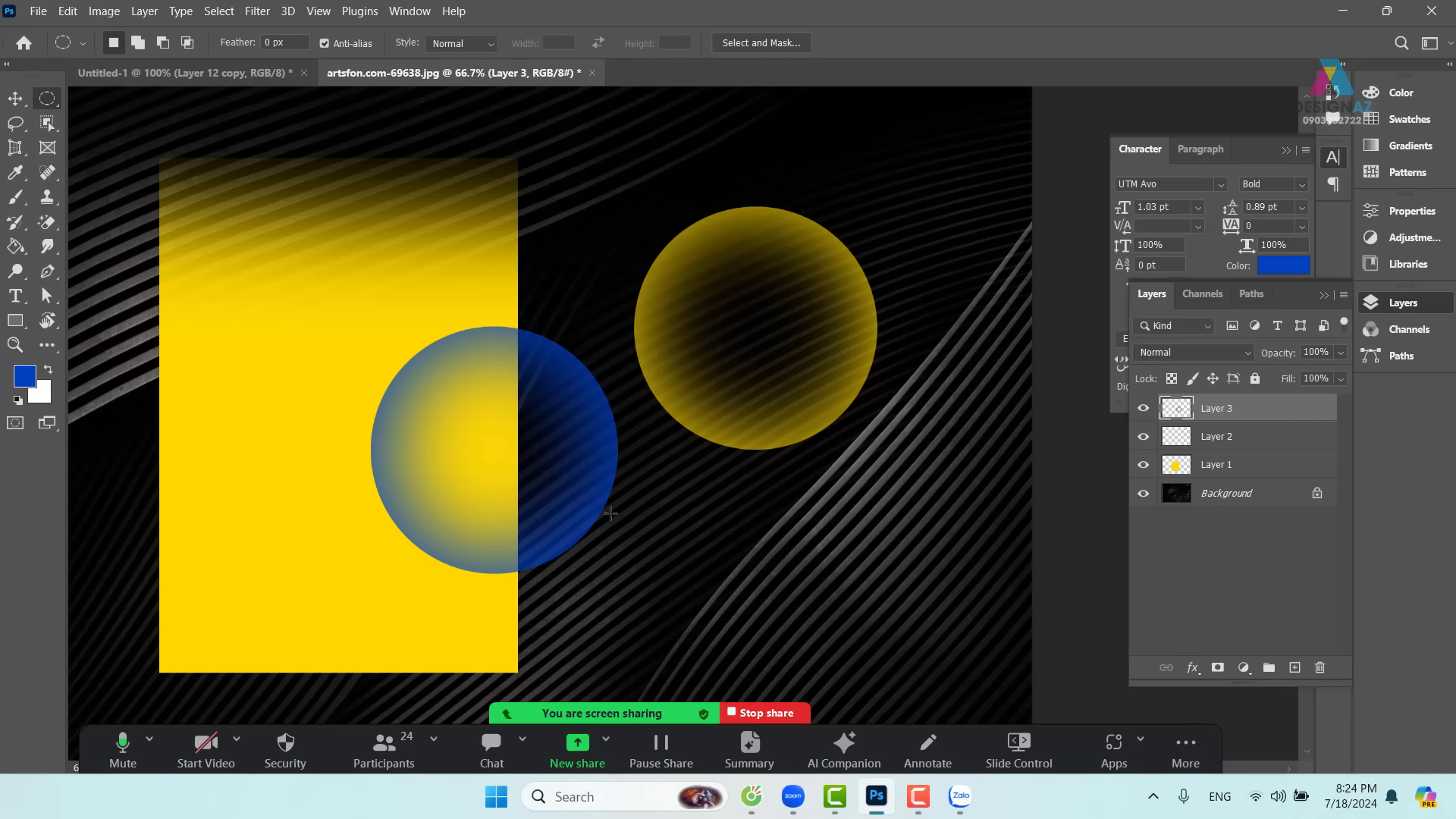
# - Move the blue circle below the faded yellow circle and delete a wide rectangular band across its middle
pyautogui.press('v')
pyautogui.moveTo(610, 513); pyautogui.dragTo(790, 449)
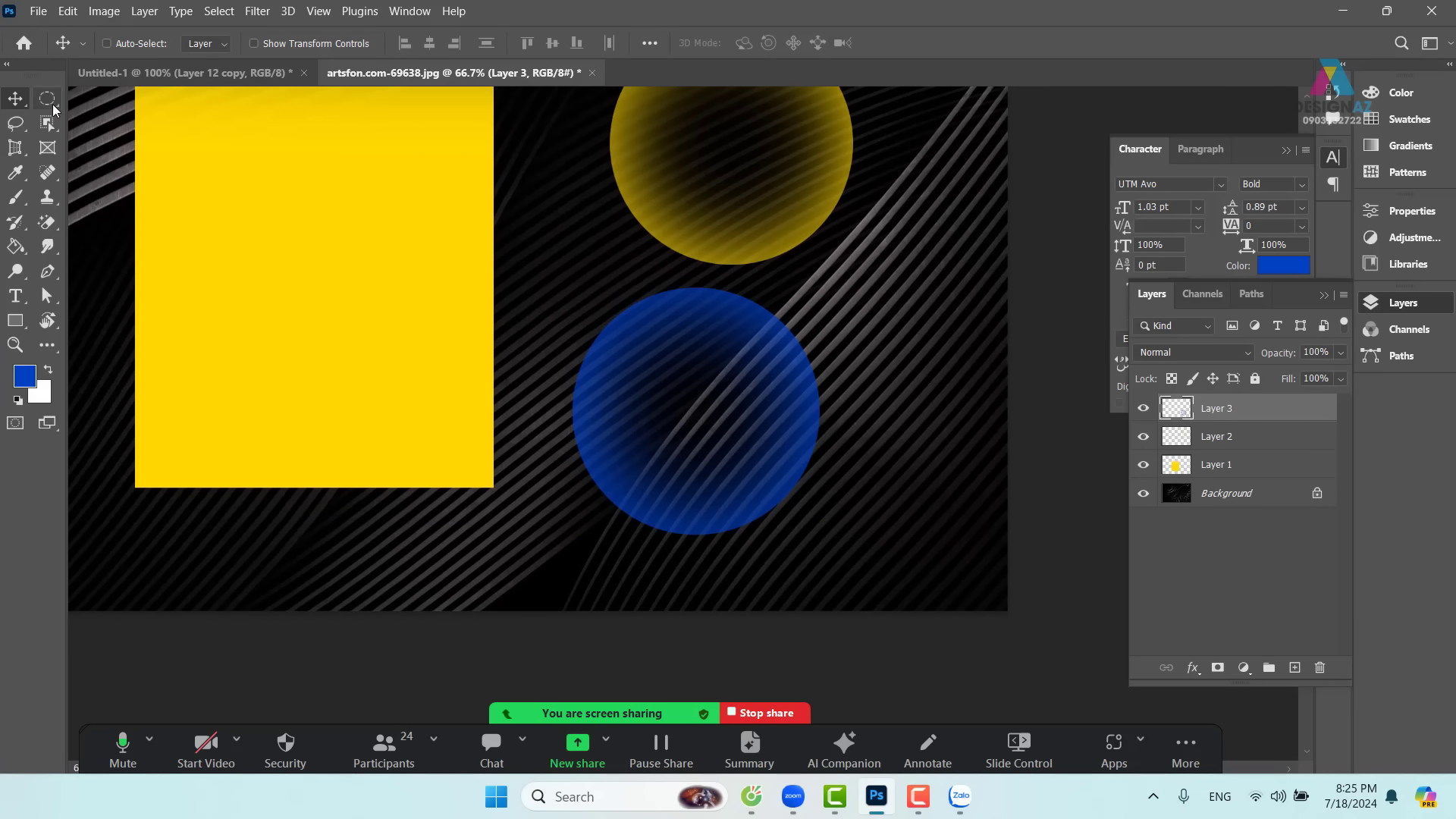
pyautogui.moveTo(52, 105); pyautogui.dragTo(53, 110)
pyautogui.click(105, 99)
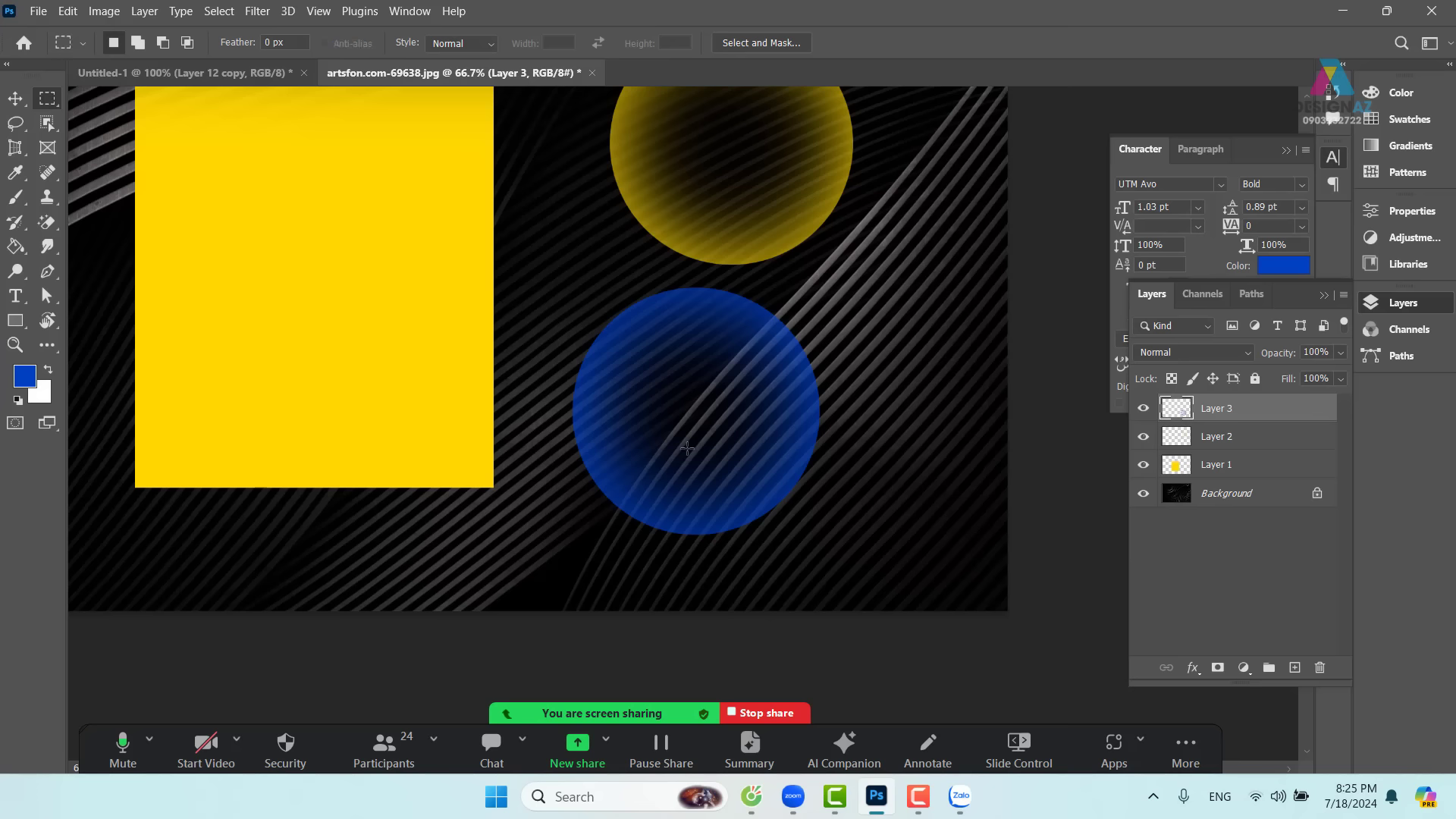
pyautogui.moveTo(418, 359); pyautogui.dragTo(1050, 485)
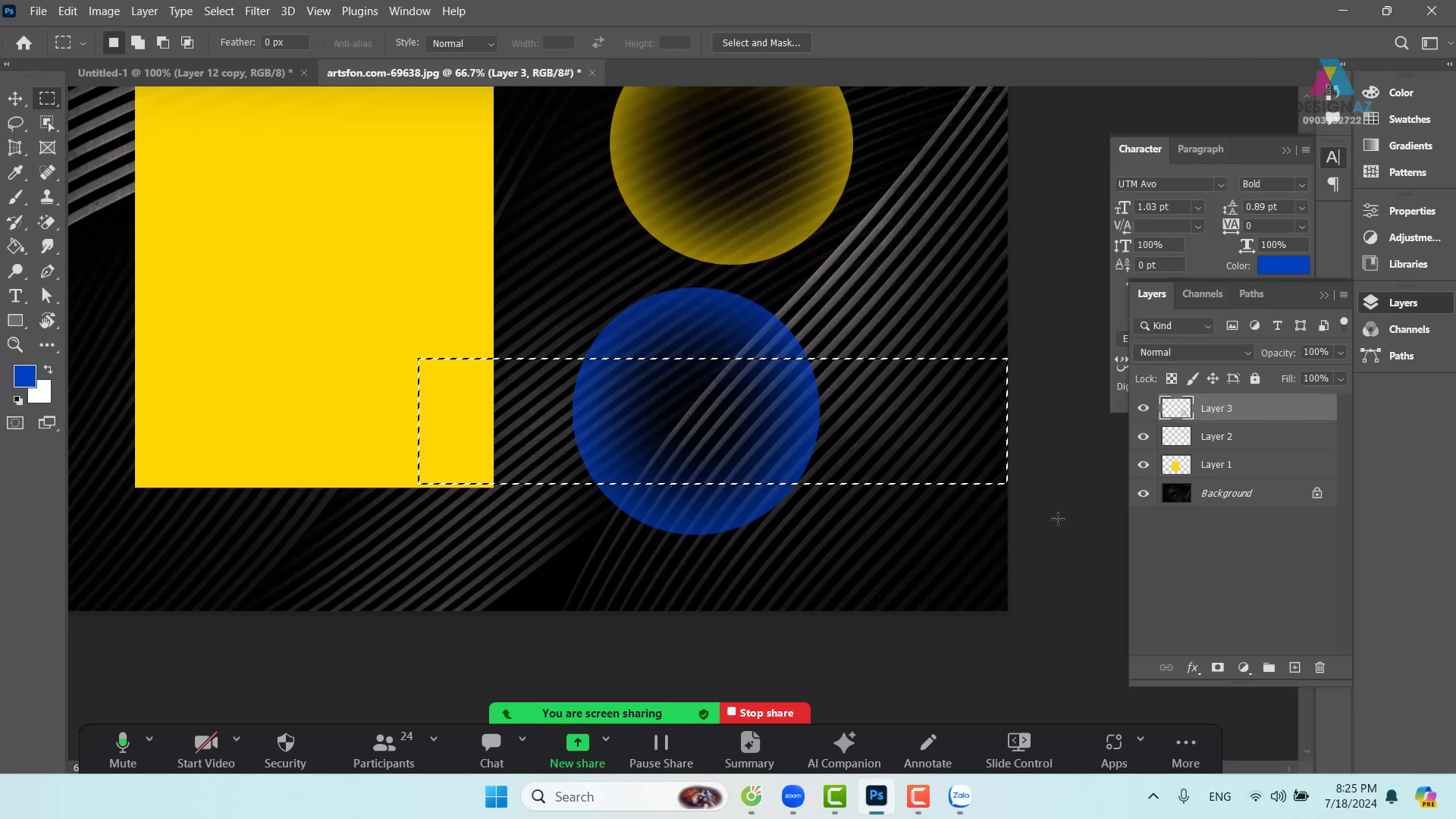
pyautogui.press('Delete')
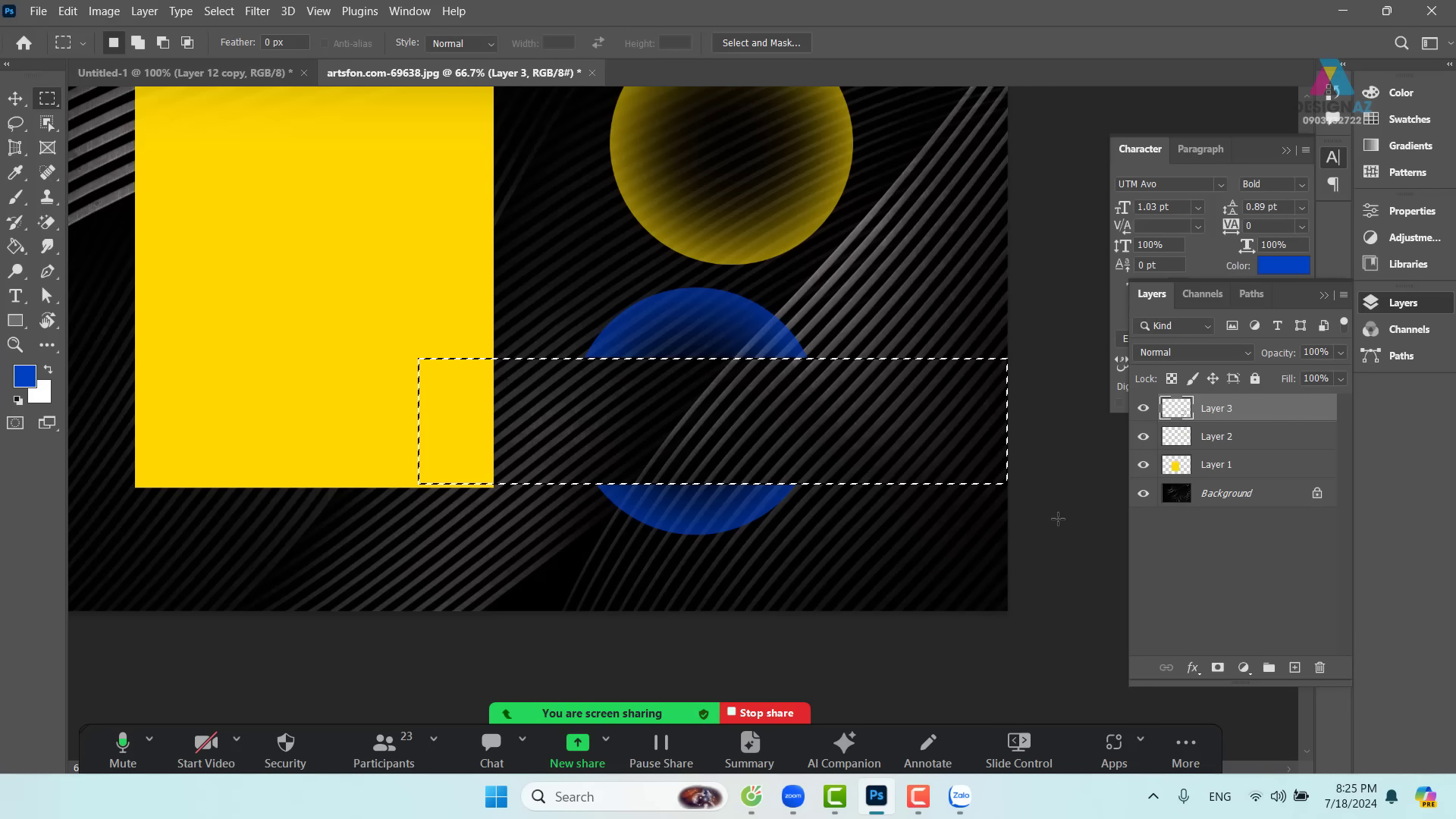
# - Replace the hard-edged cut across the blue circle with a deletion feathered by 80 pixels, and clear the selection
pyautogui.hotkey('ctrl', 'z')
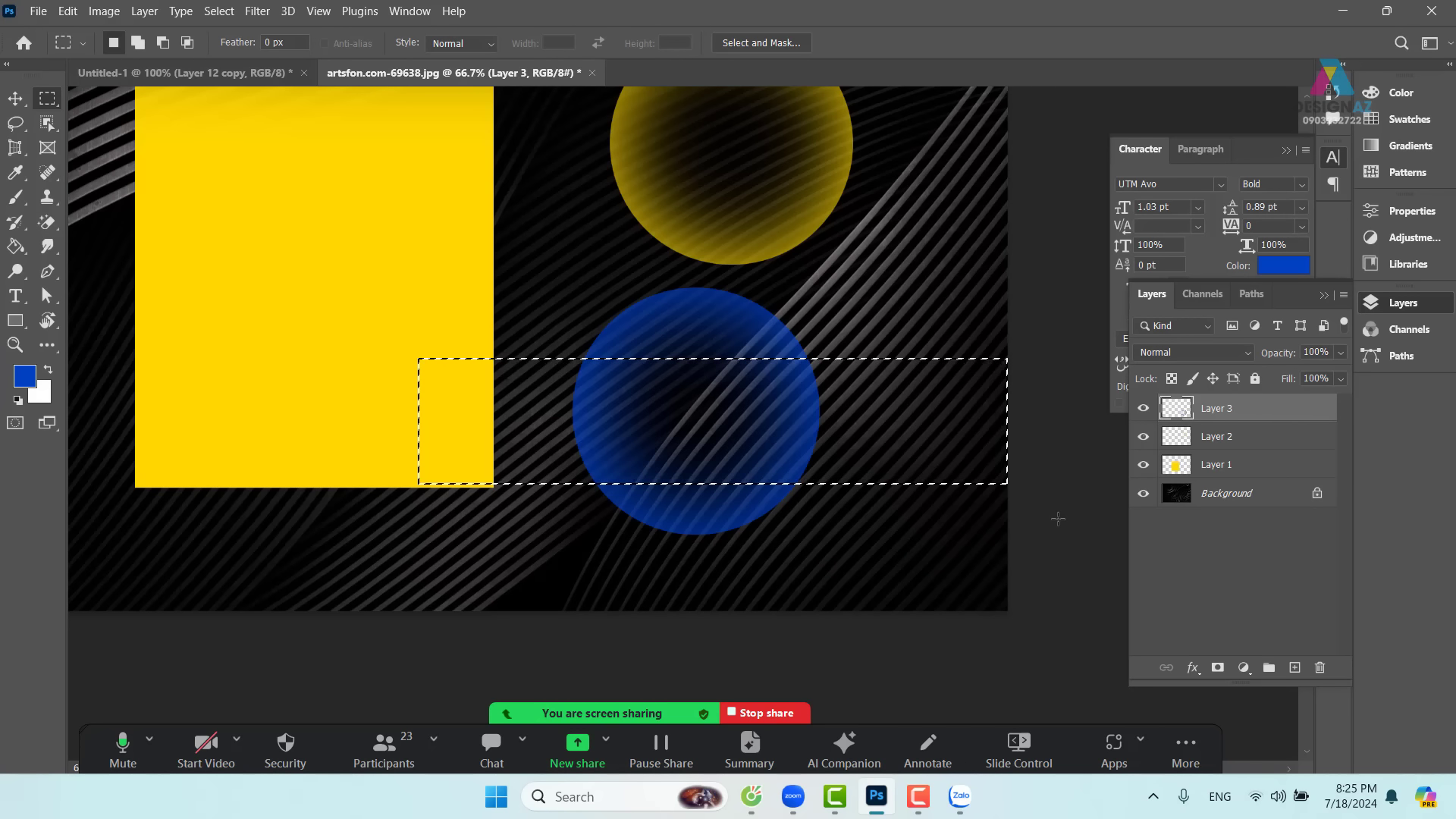
pyautogui.hotkey('shift', 'F6')
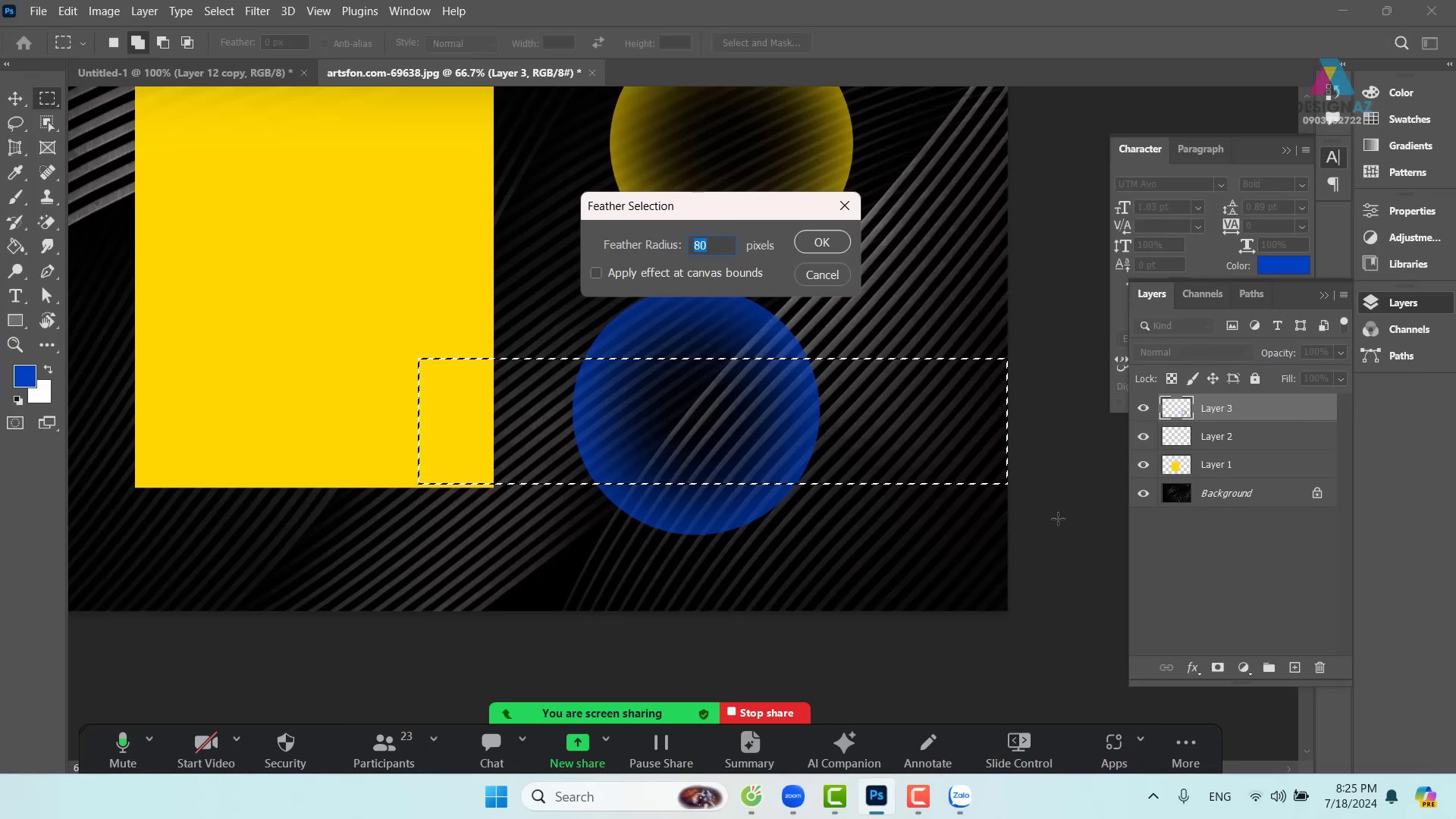
pyautogui.press('Return')
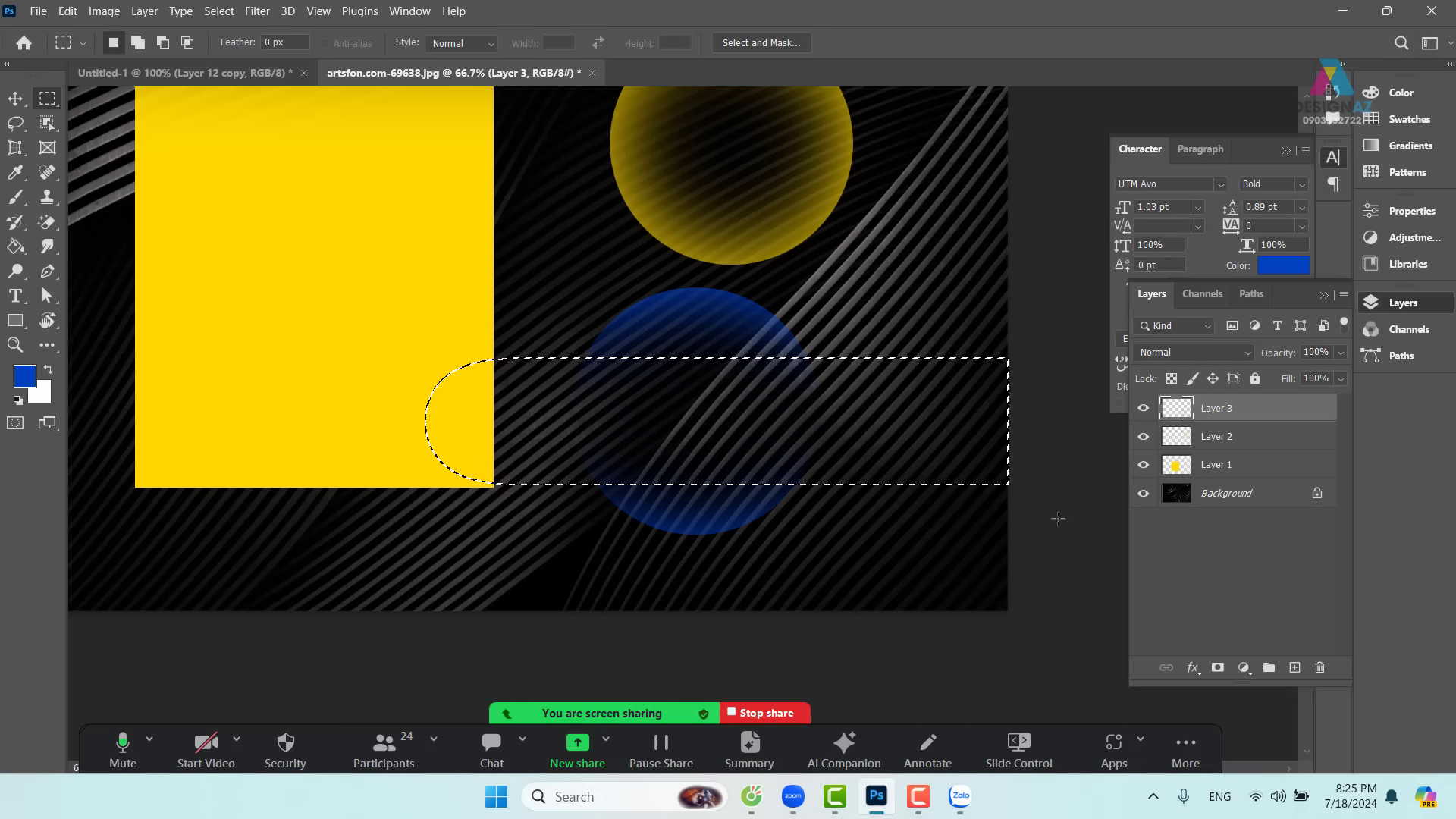
pyautogui.press('v')
pyautogui.hotkey('ctrl', 'd')
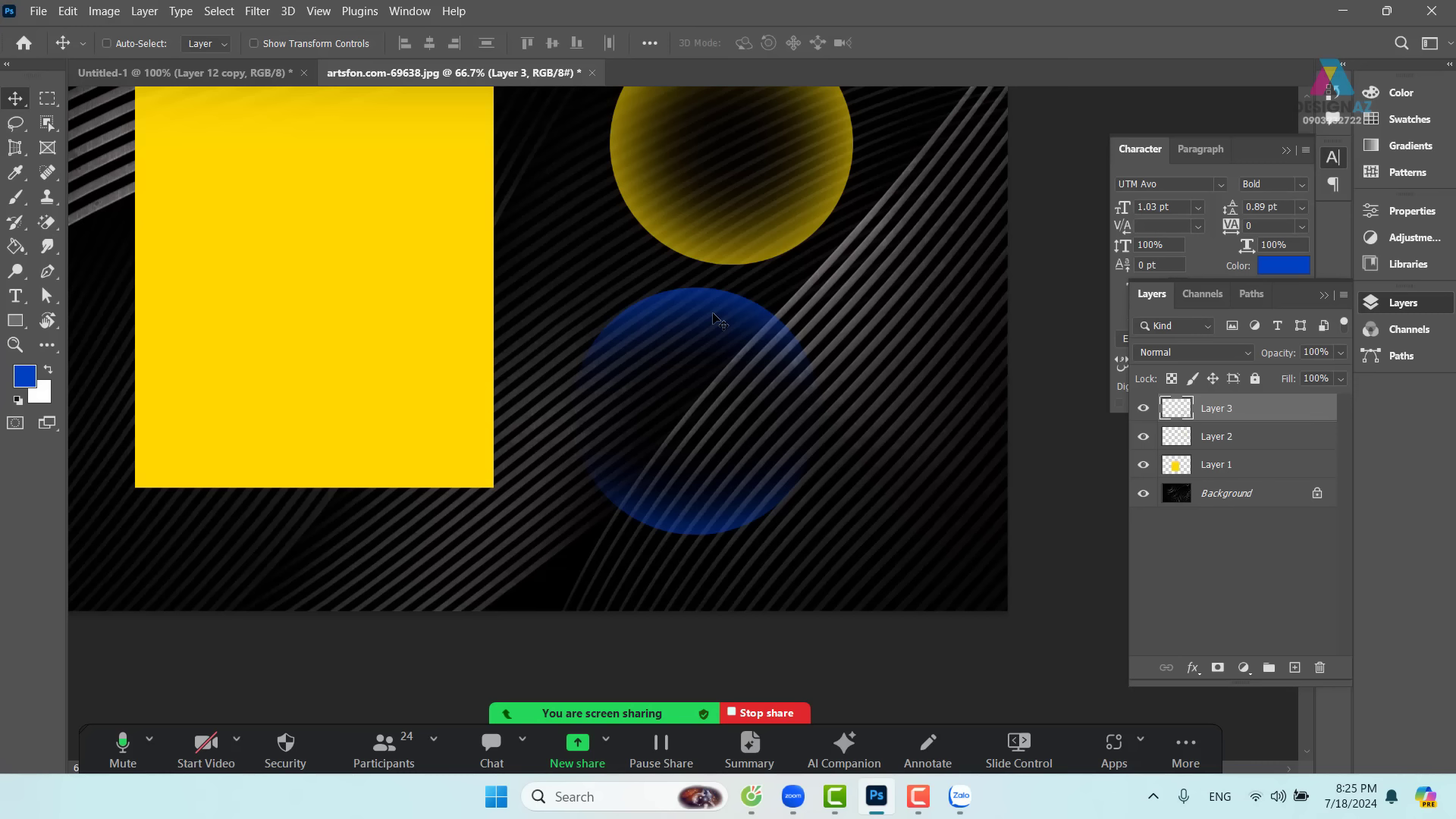
# - Fill a thin, wide rectangular selection below the yellow rectangle with blue on a new layer and clear the selection
pyautogui.moveTo(725, 316); pyautogui.dragTo(854, 260)
pyautogui.moveTo(416, 224); pyautogui.dragTo(513, 235)
pyautogui.press('m')
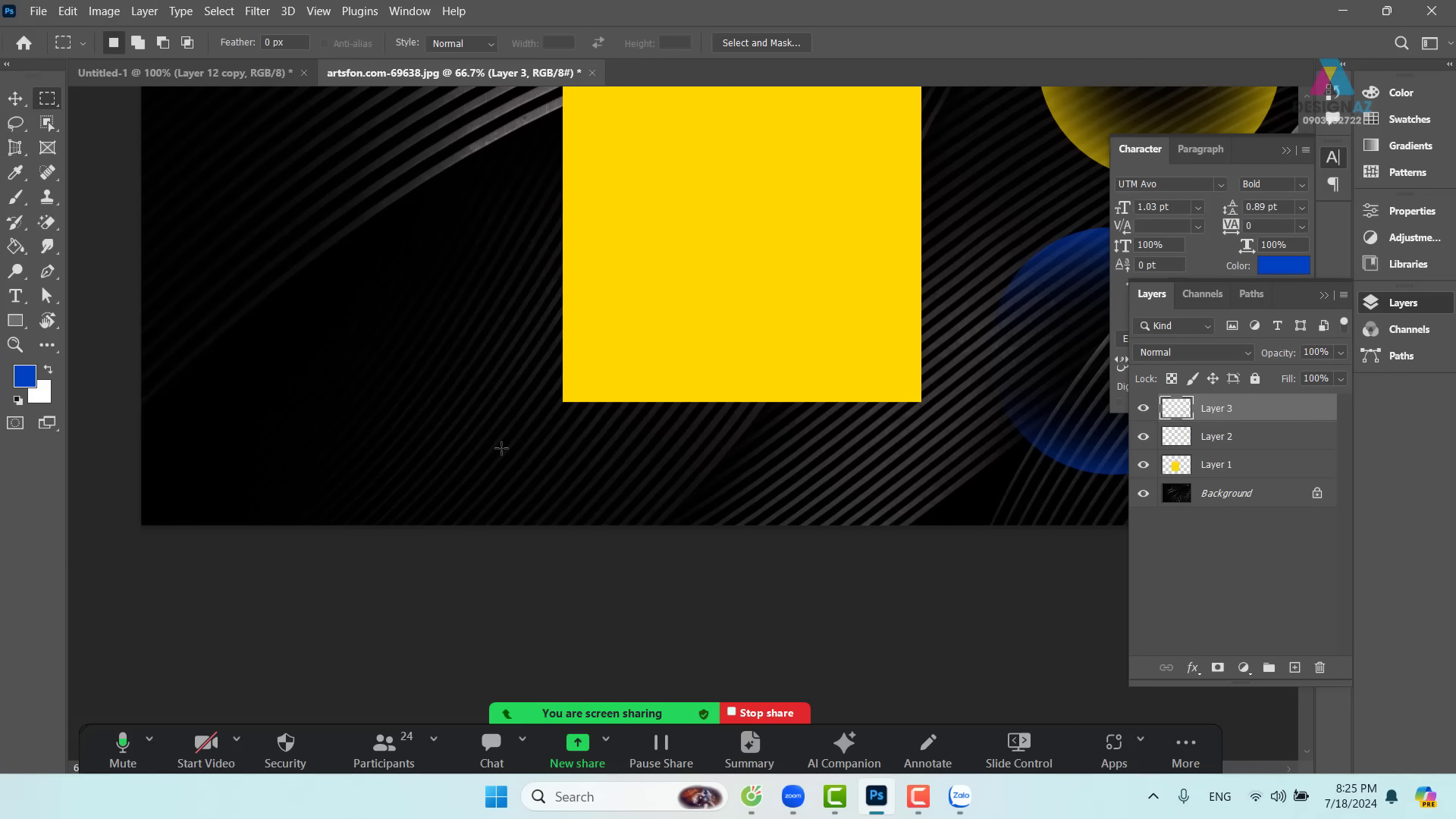
pyautogui.moveTo(382, 451); pyautogui.dragTo(806, 455)
pyautogui.click(1294, 668)
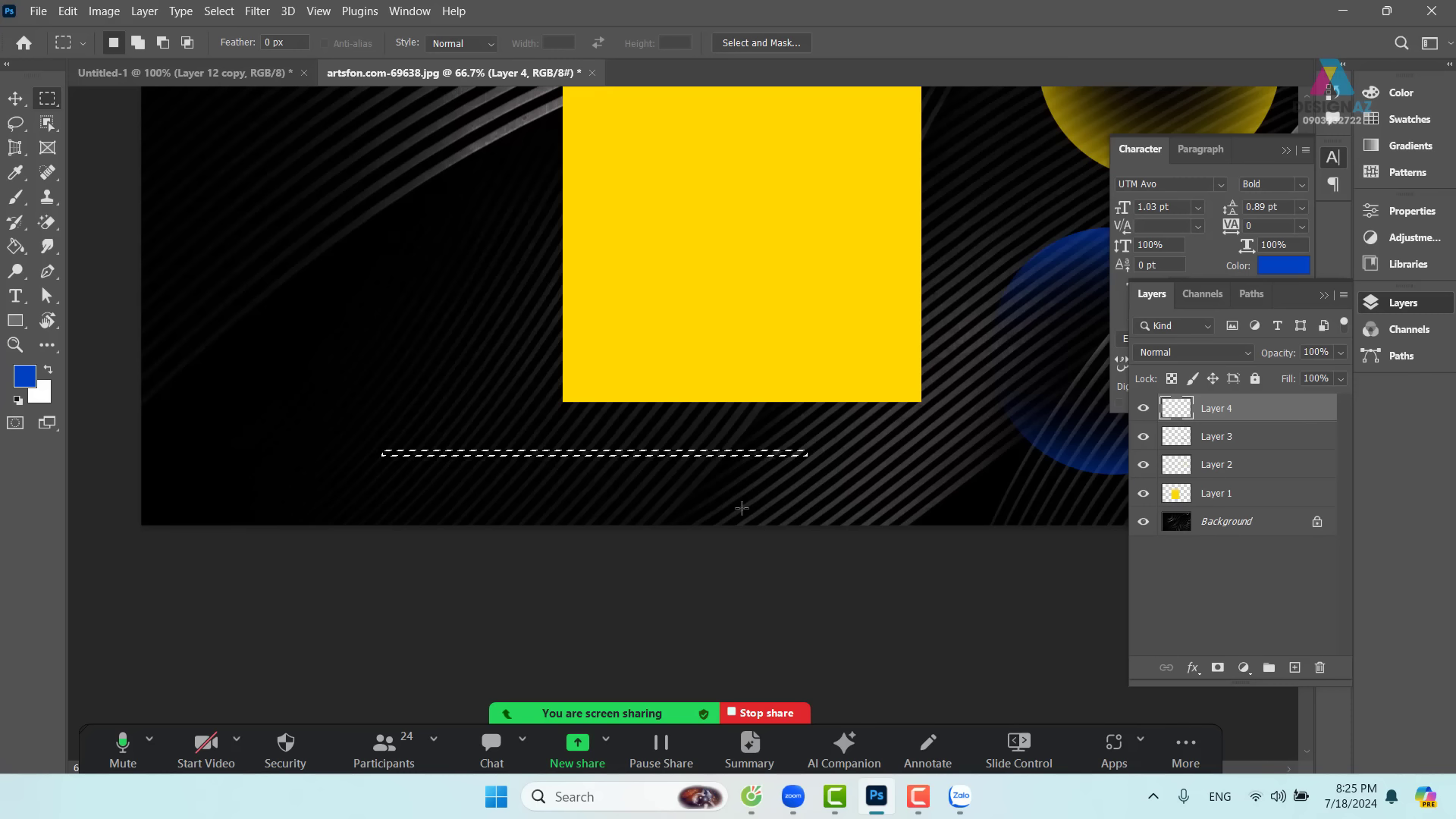
pyautogui.hotkey('alt', 'BackSpace')
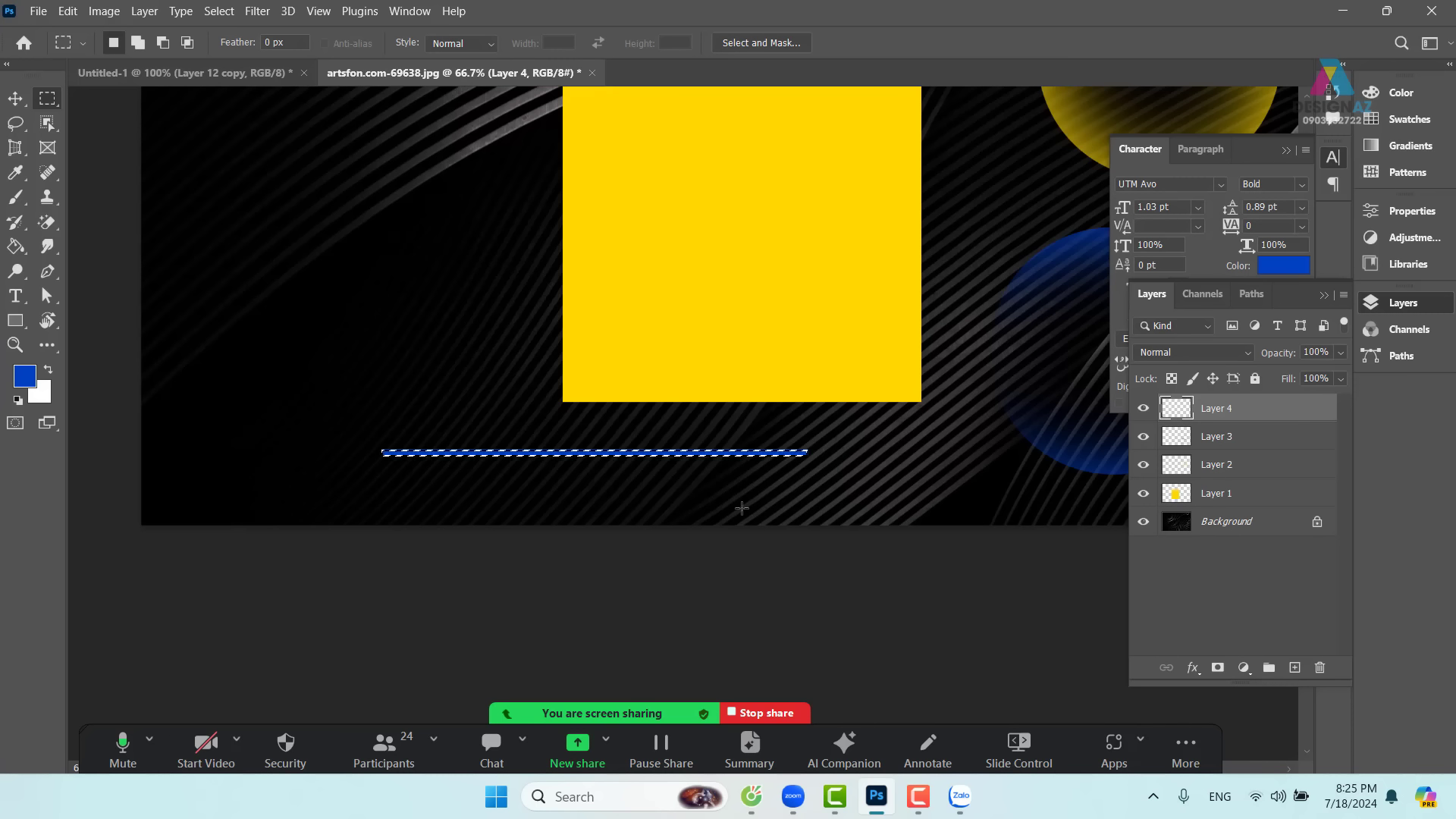
pyautogui.hotkey('ctrl', 'd')
# - Fade out the blue bar's left end by deleting a rectangular selection over it feathered by 80 pixels
pyautogui.moveTo(711, 491); pyautogui.dragTo(691, 496)
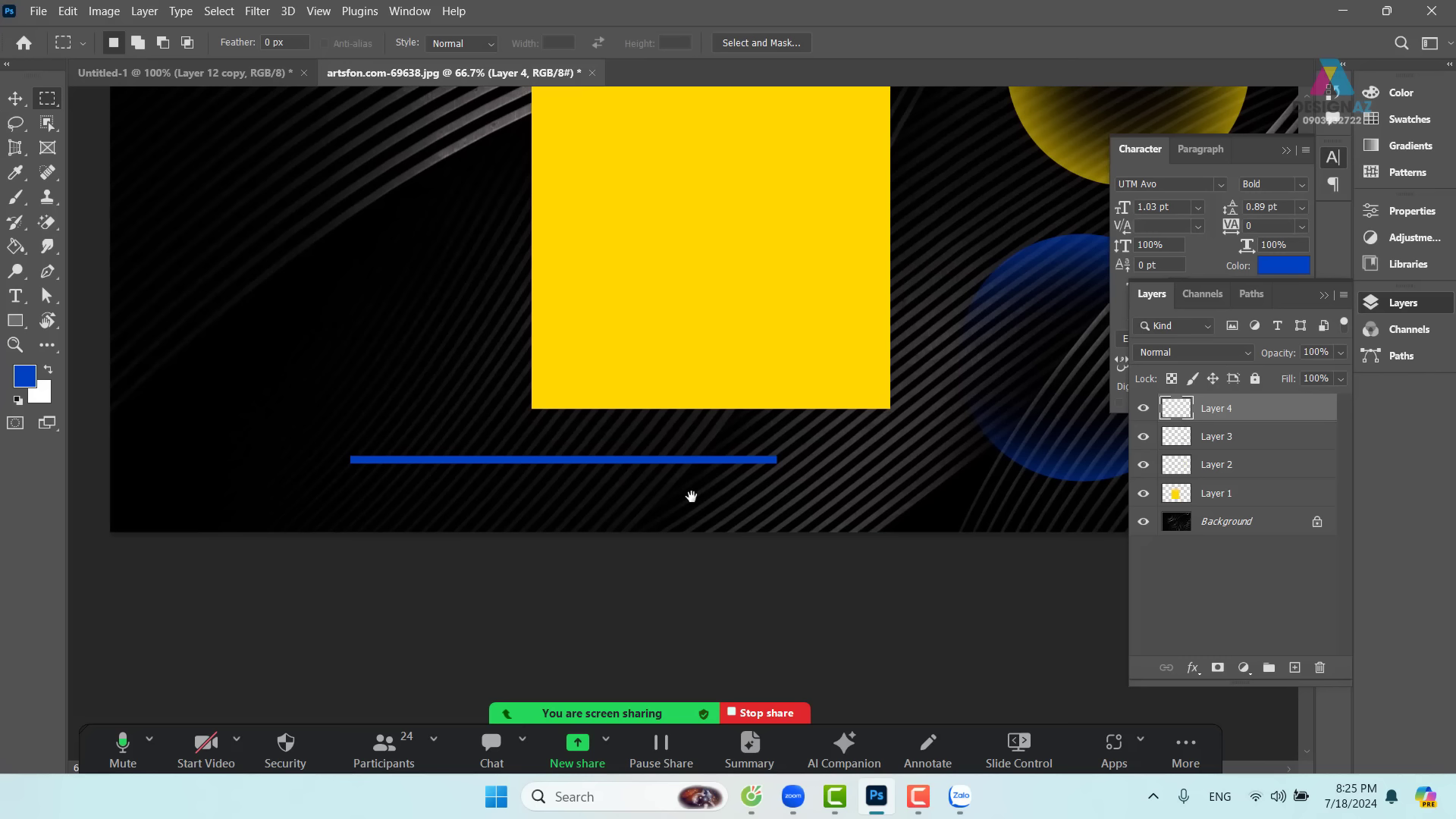
pyautogui.moveTo(287, 324); pyautogui.dragTo(387, 312)
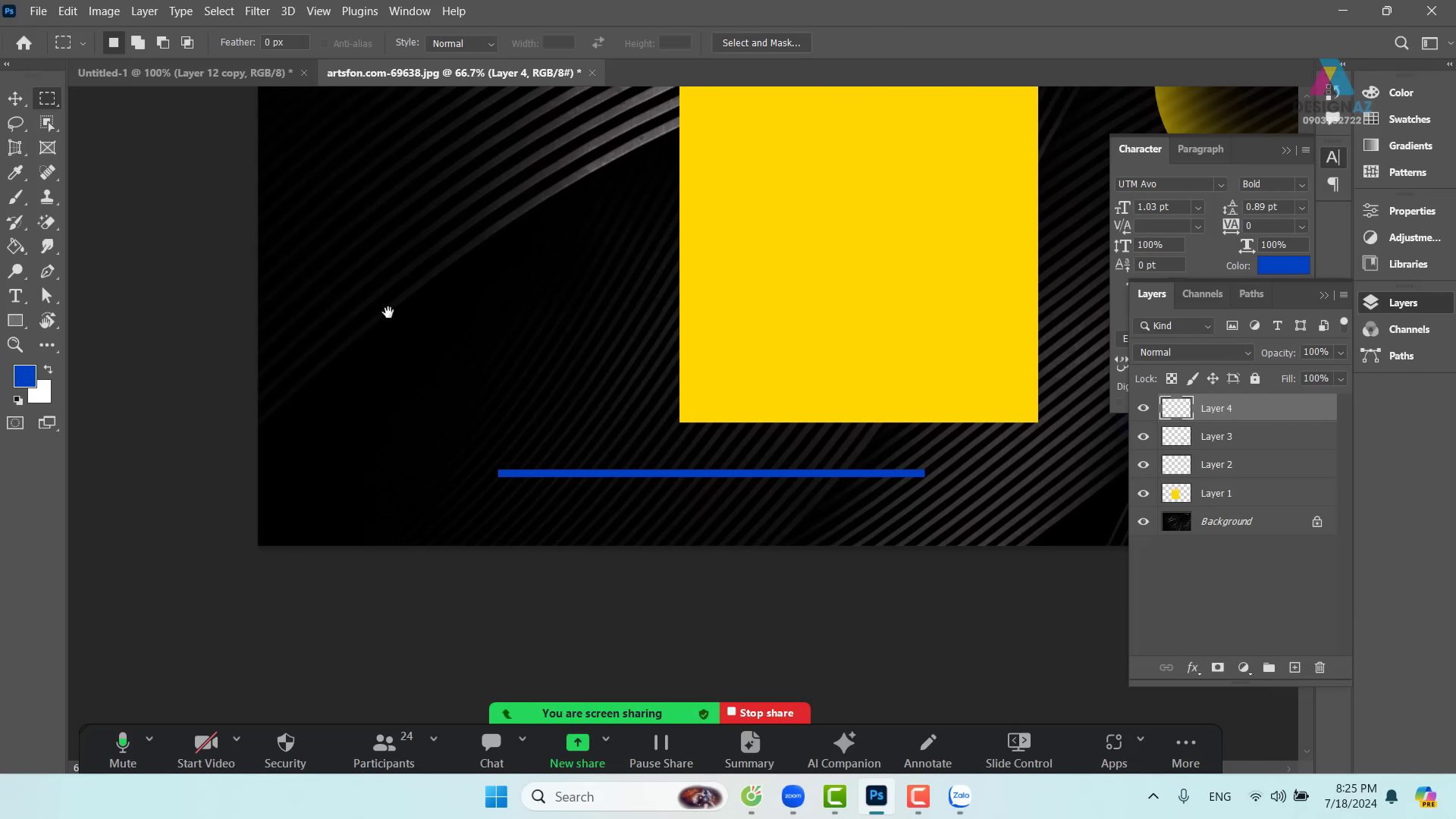
pyautogui.moveTo(279, 314); pyautogui.dragTo(524, 660)
pyautogui.click(525, 660)
pyautogui.hotkey('ctrl', 'z')
pyautogui.hotkey('shift', 'F6')
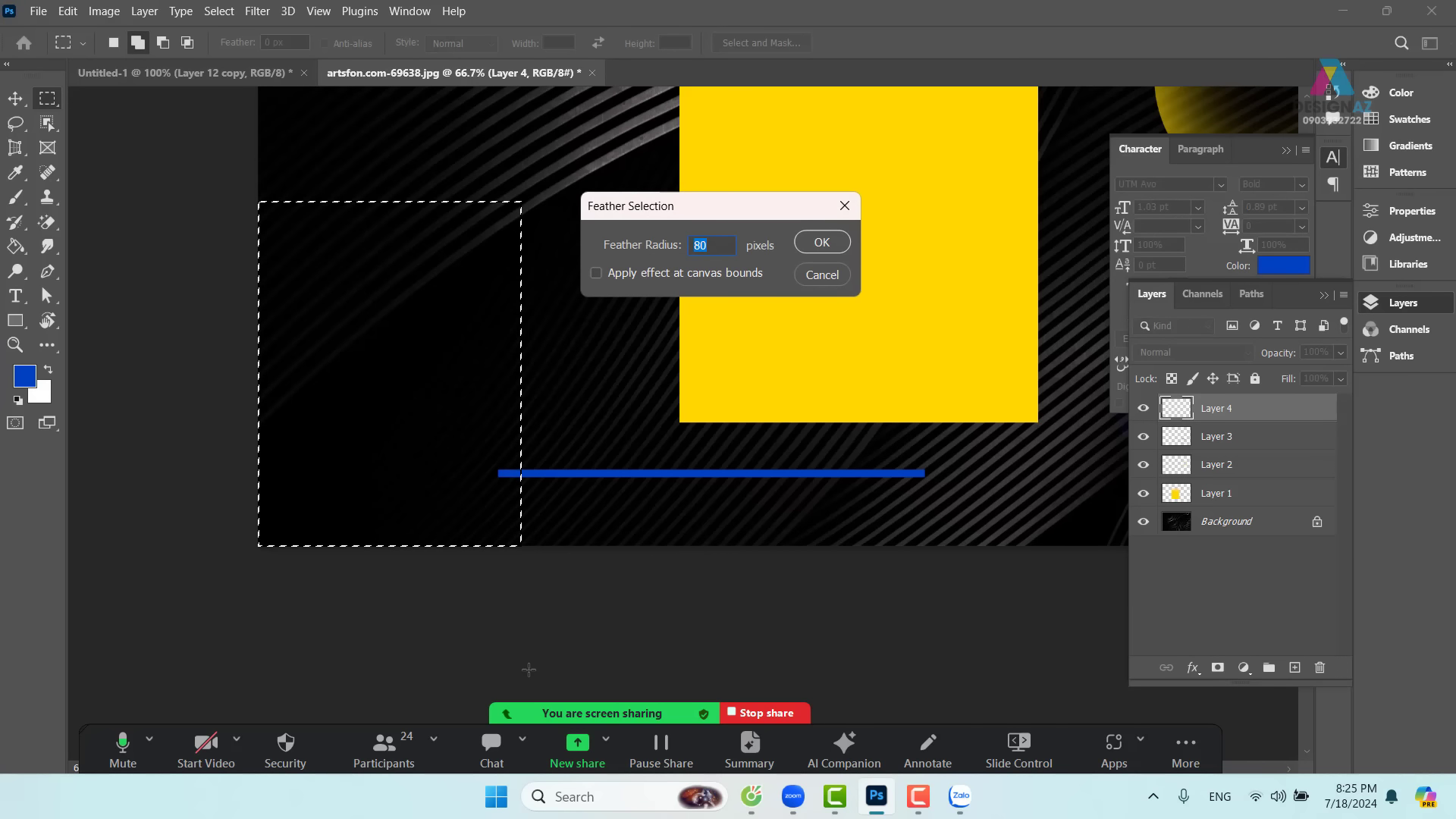
pyautogui.press('Return')
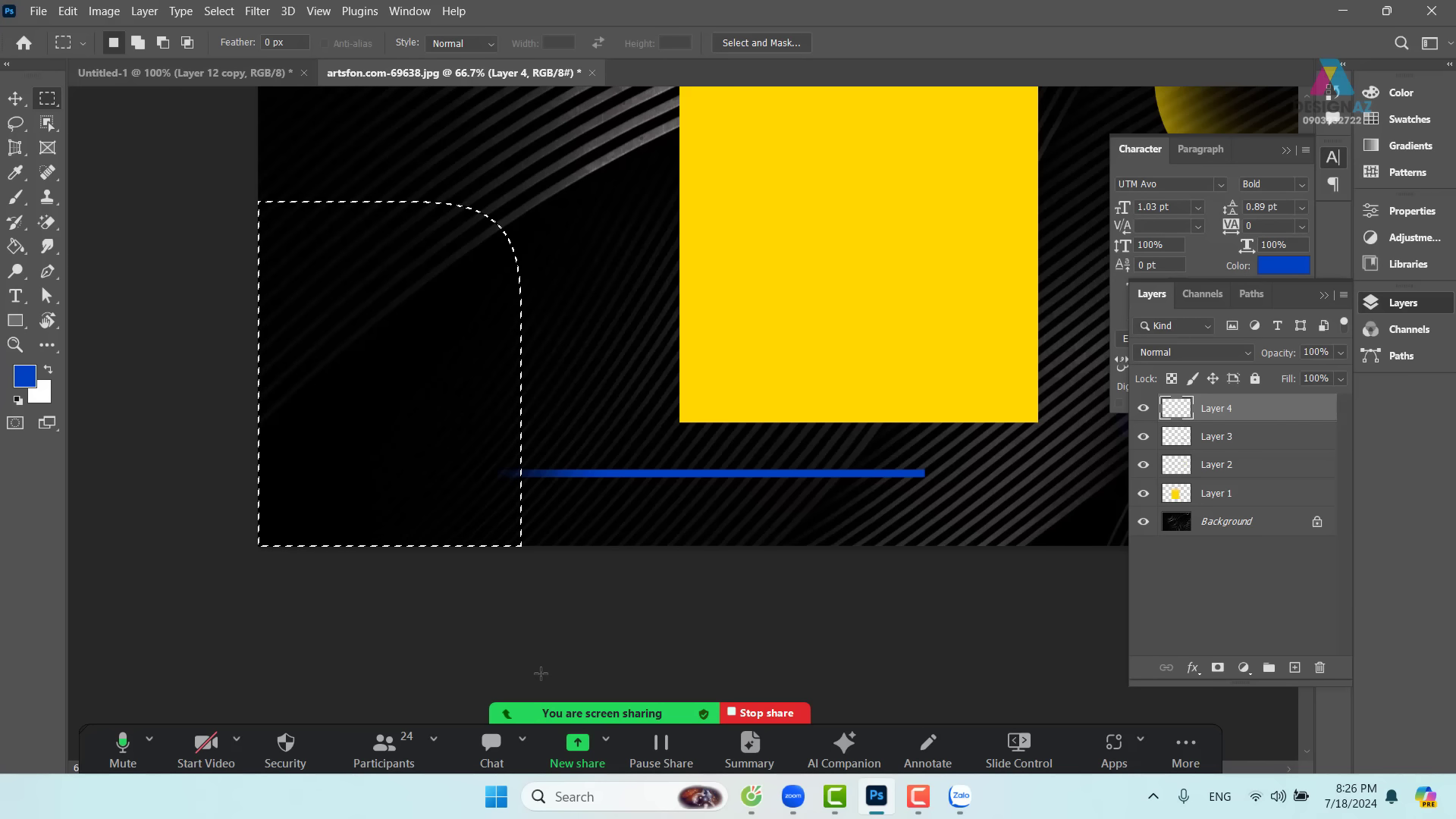
# - Fade out the blue bar's right end with a rectangular deletion feathered by 80 pixels, and clear the selection
pyautogui.moveTo(970, 434); pyautogui.dragTo(786, 432)
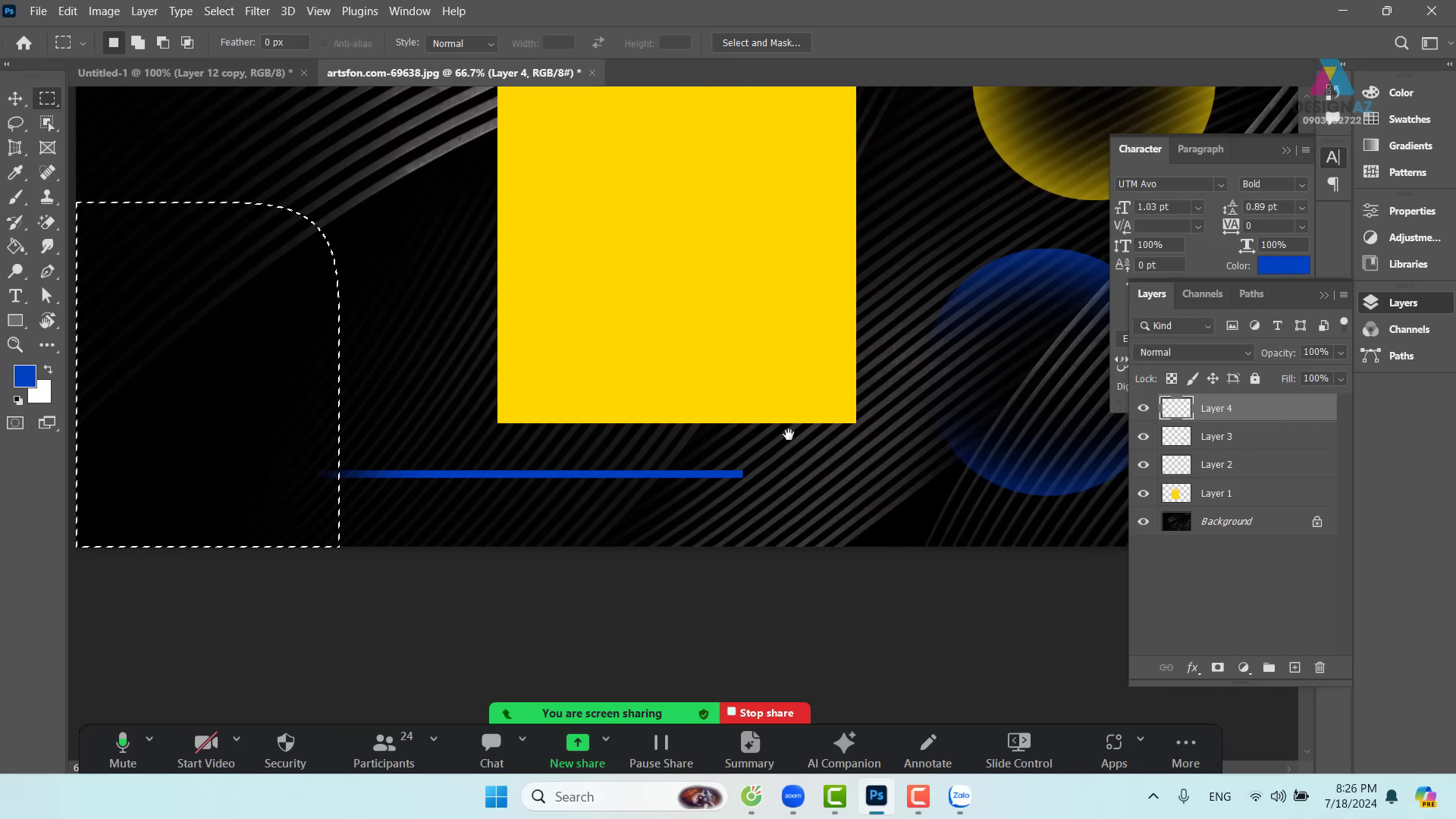
pyautogui.moveTo(721, 227); pyautogui.dragTo(1032, 599)
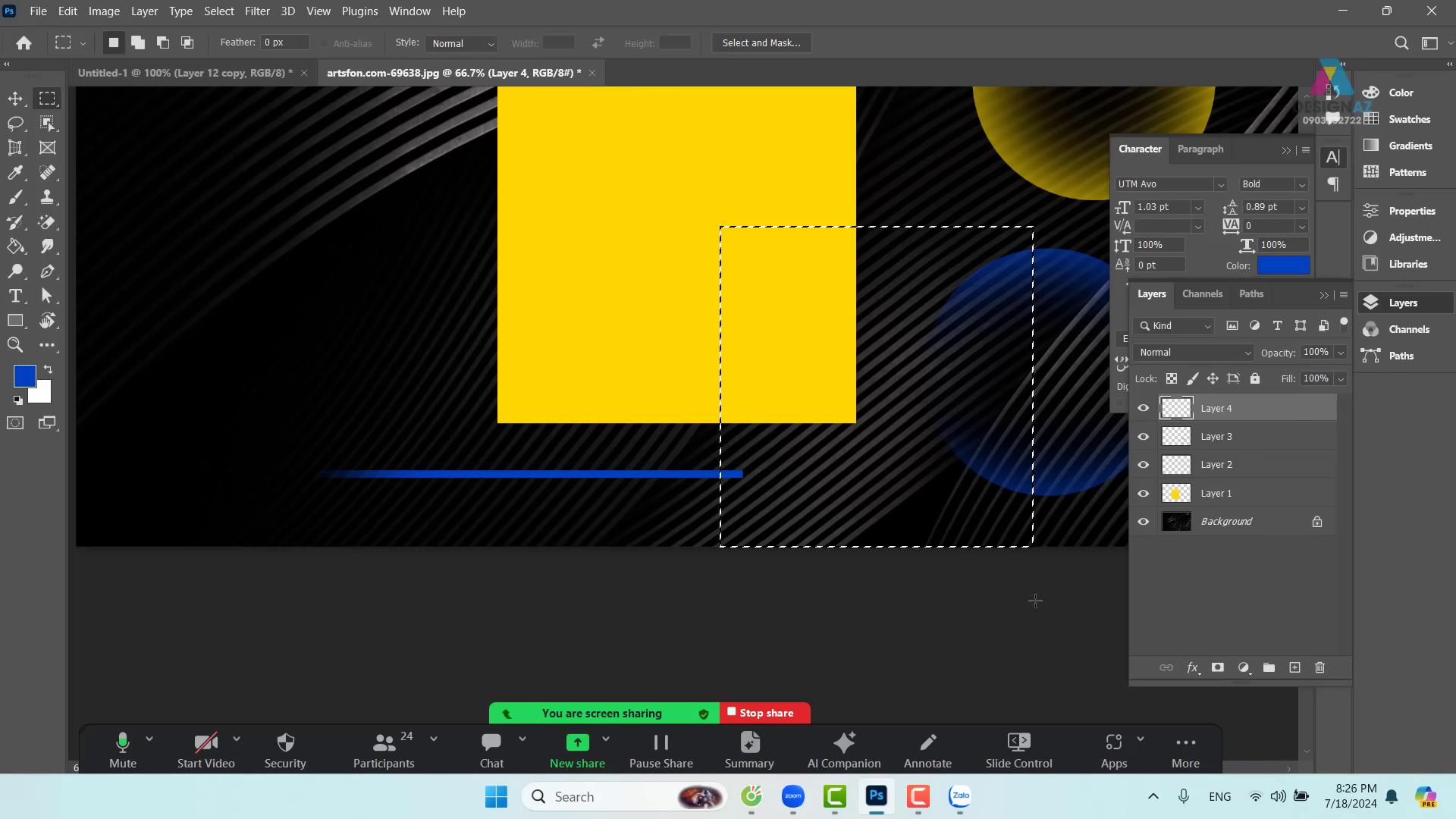
pyautogui.hotkey('shift', 'F6')
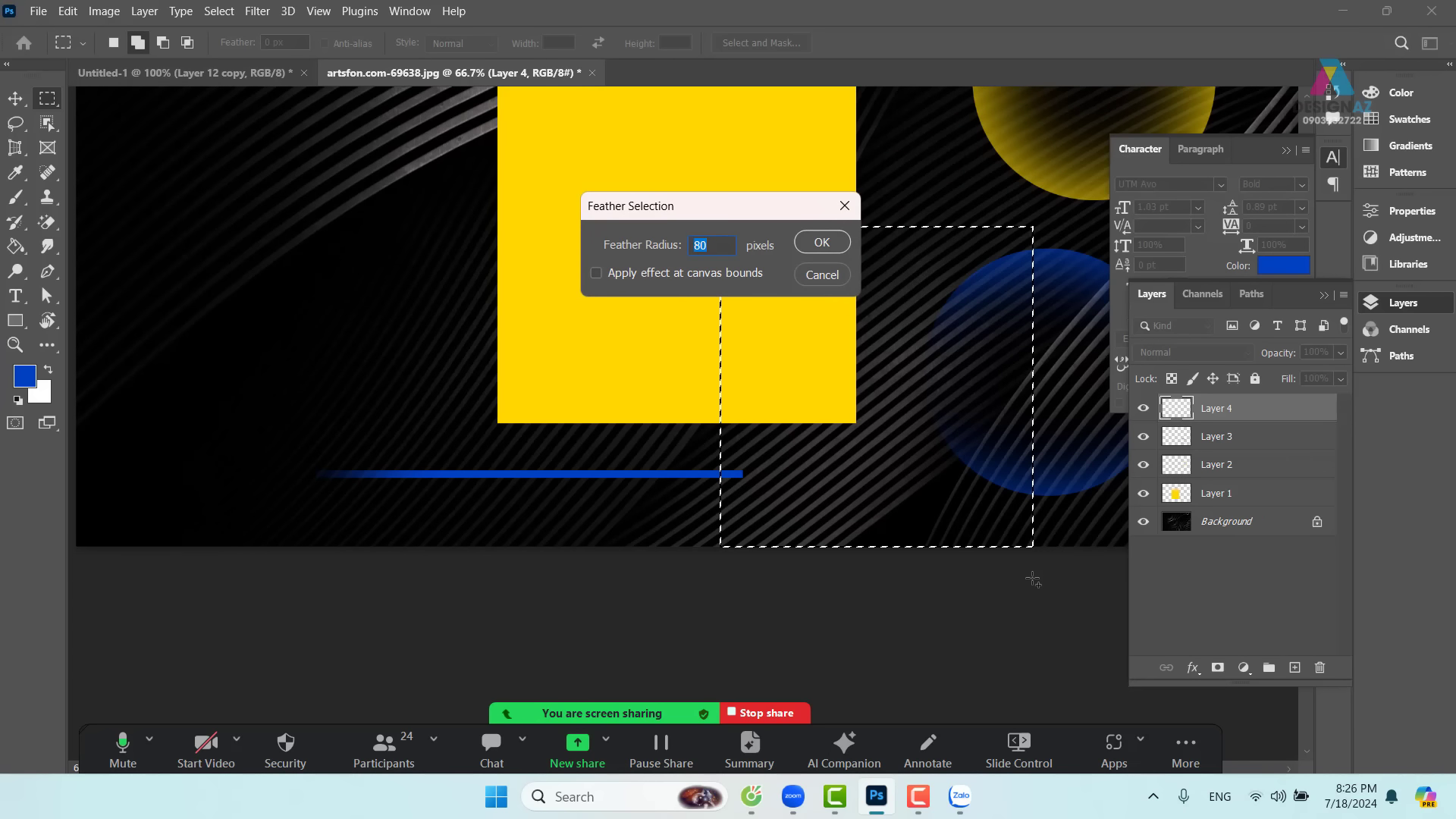
pyautogui.press('Delete')
pyautogui.press('Delete')
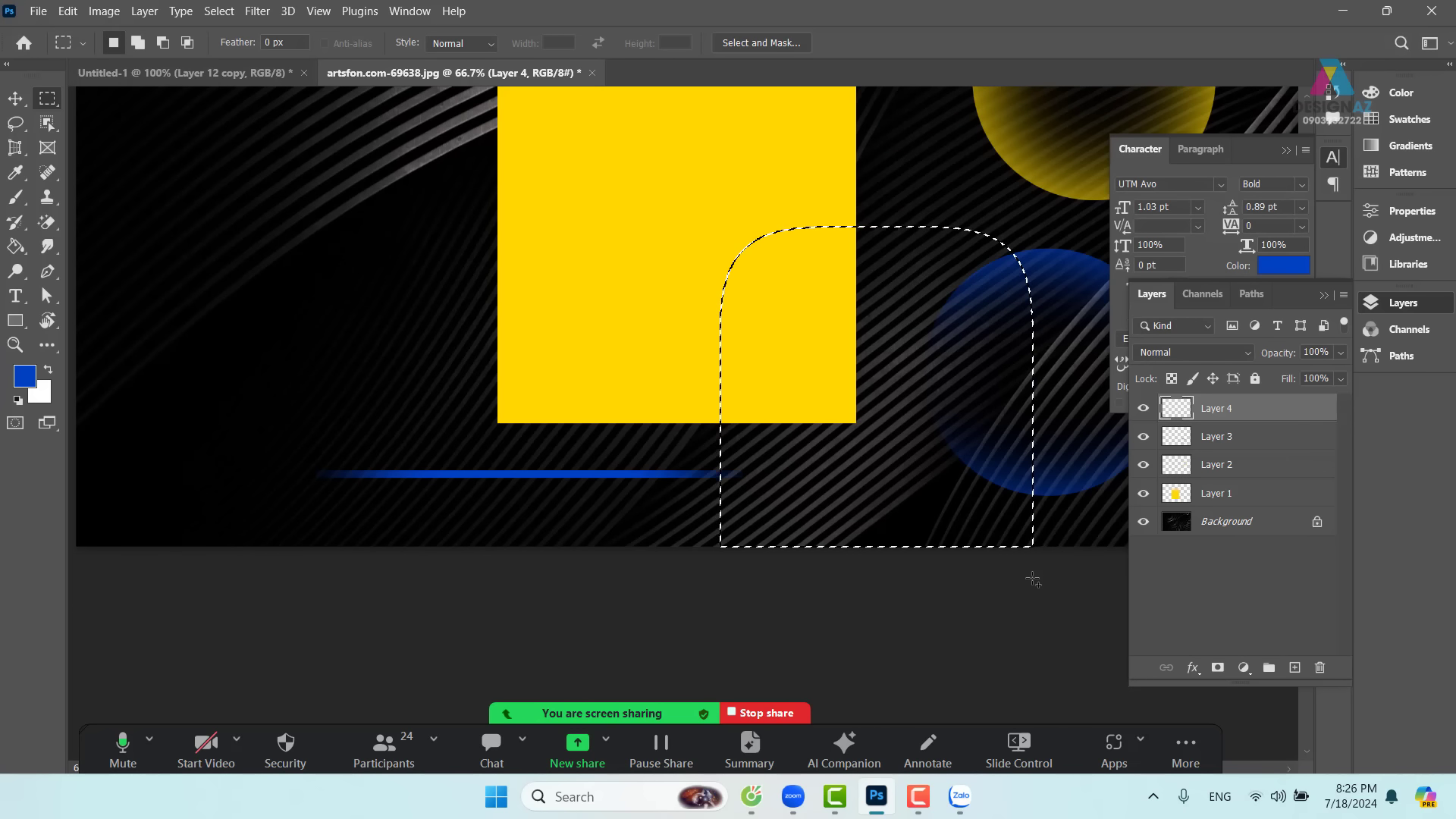
pyautogui.hotkey('ctrl', 'v')
pyautogui.hotkey('ctrl', 'z')
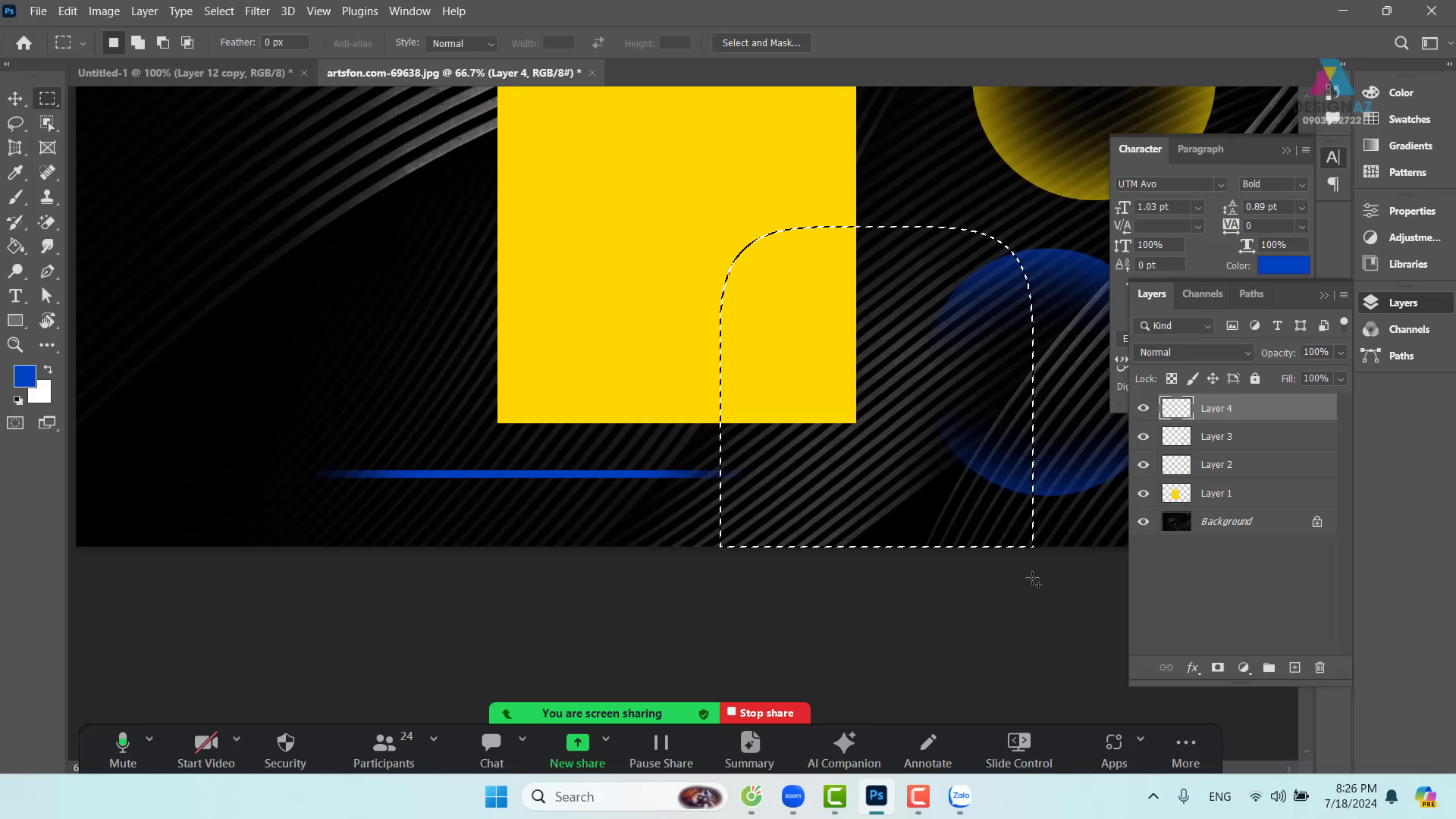
pyautogui.hotkey('ctrl', 'd')
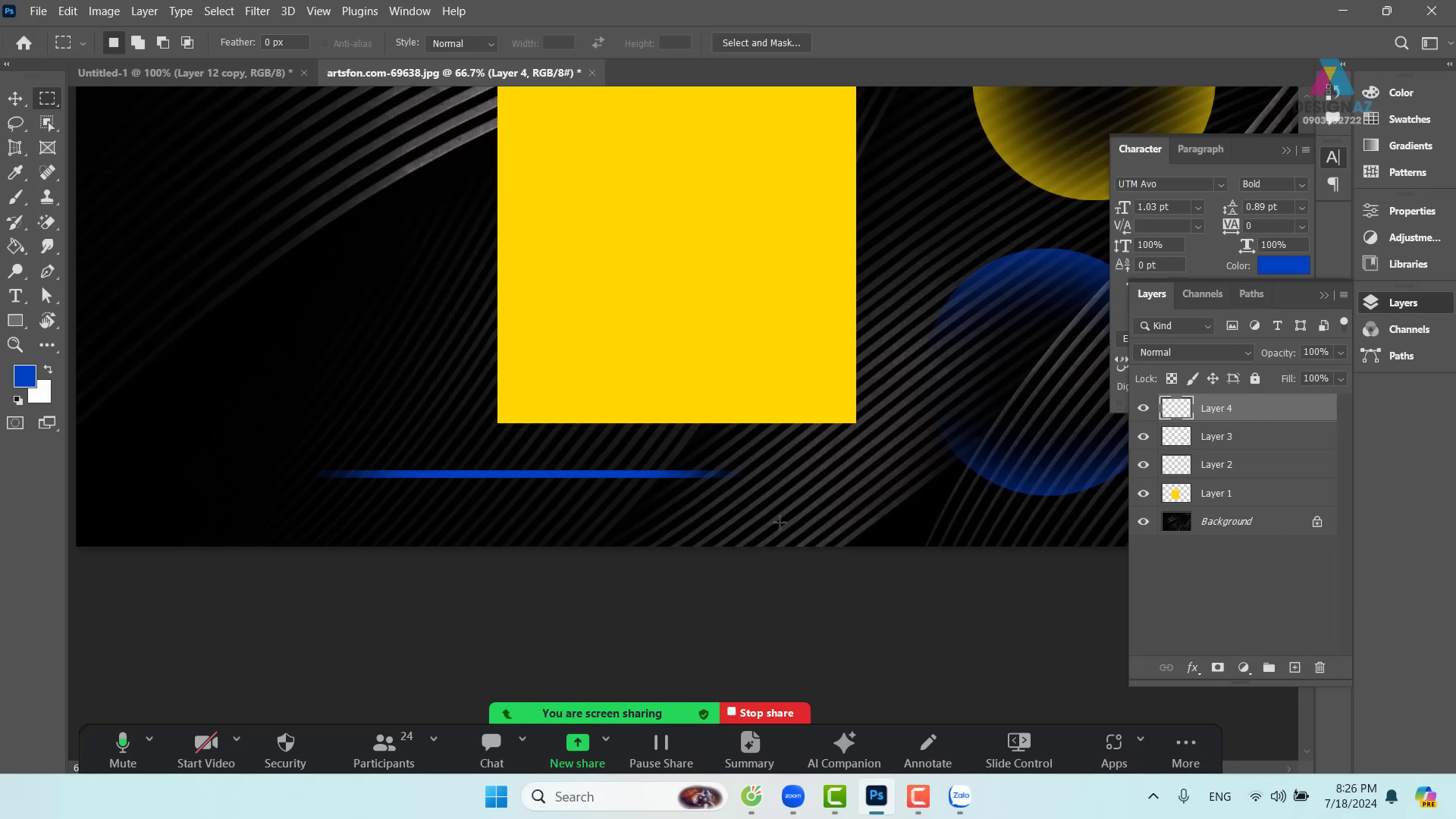
# - Switch to the Untitled-1 poster and select Layer 6, the earbuds picture in the central circle
pyautogui.moveTo(728, 305); pyautogui.dragTo(552, 513)
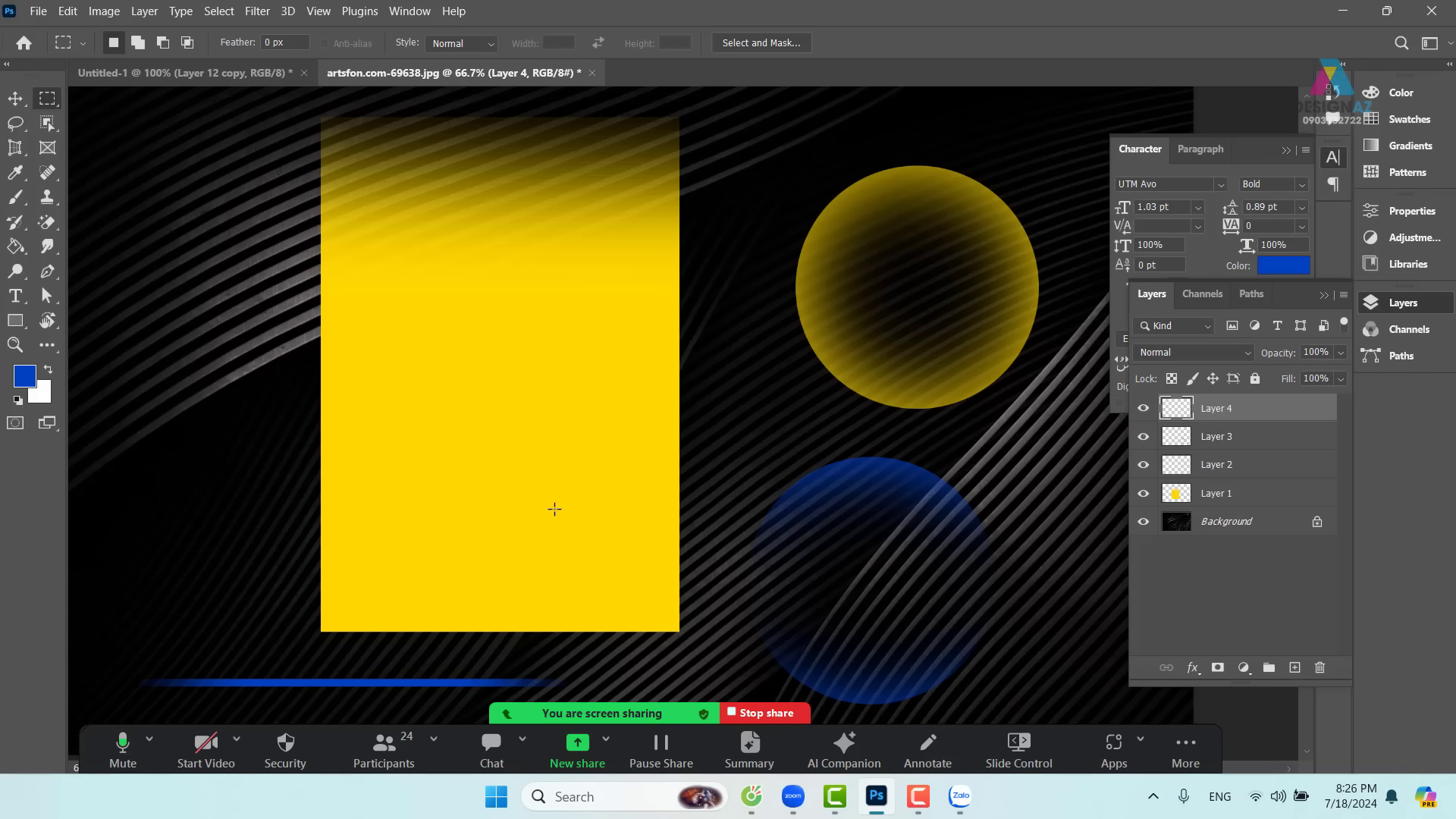
pyautogui.click(185, 71)
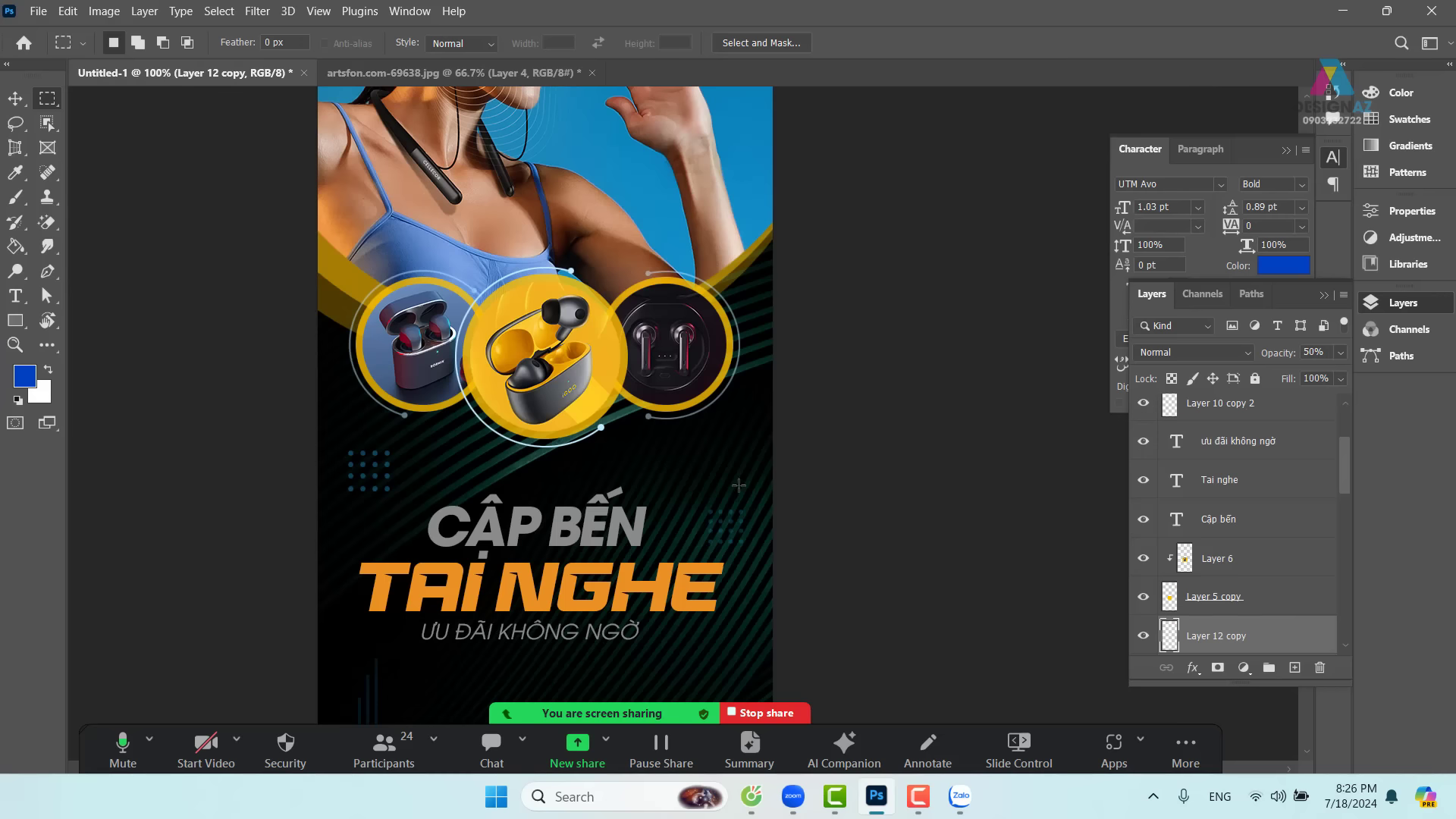
pyautogui.moveTo(739, 486); pyautogui.dragTo(757, 494)
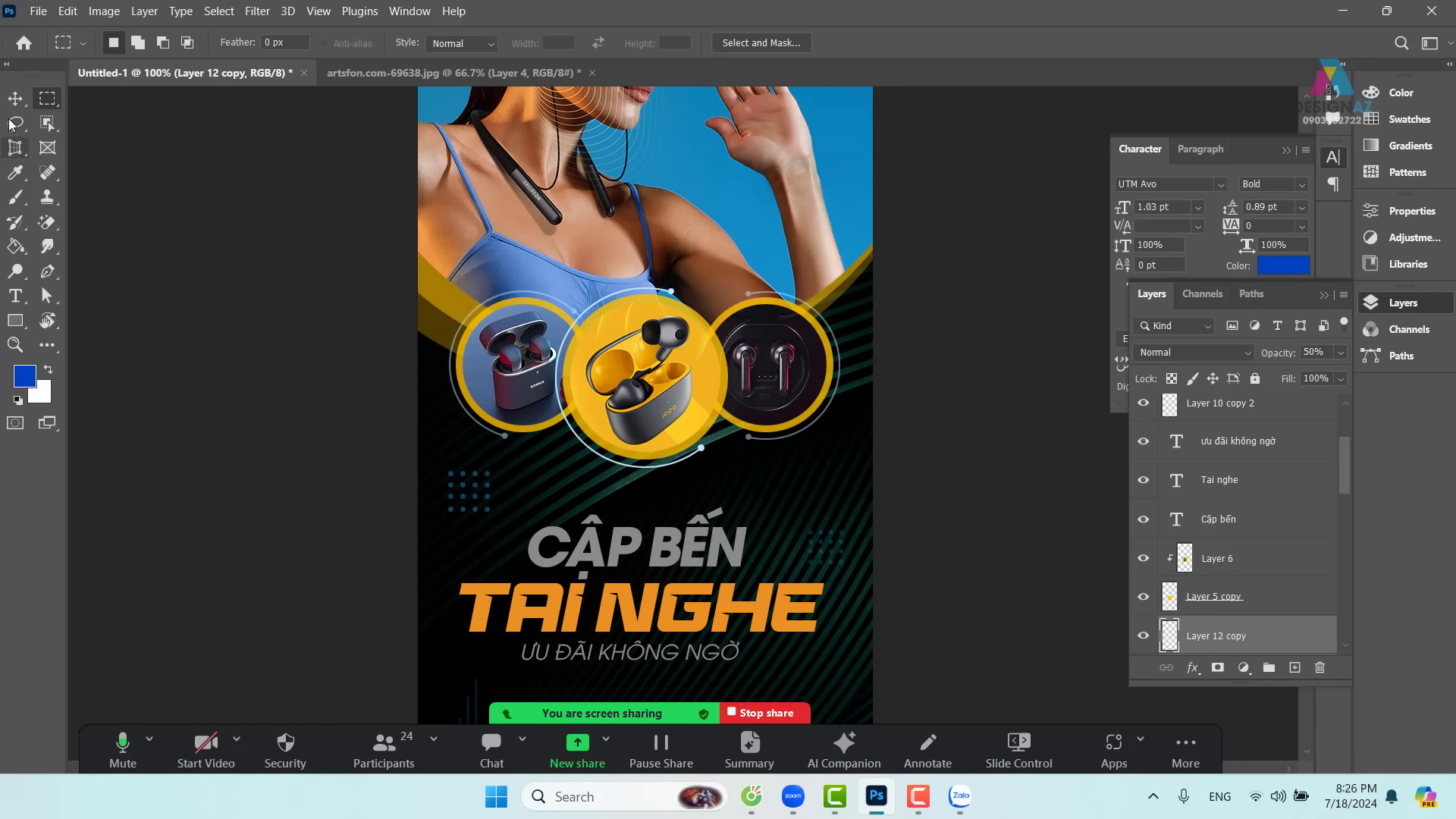
pyautogui.press('v')
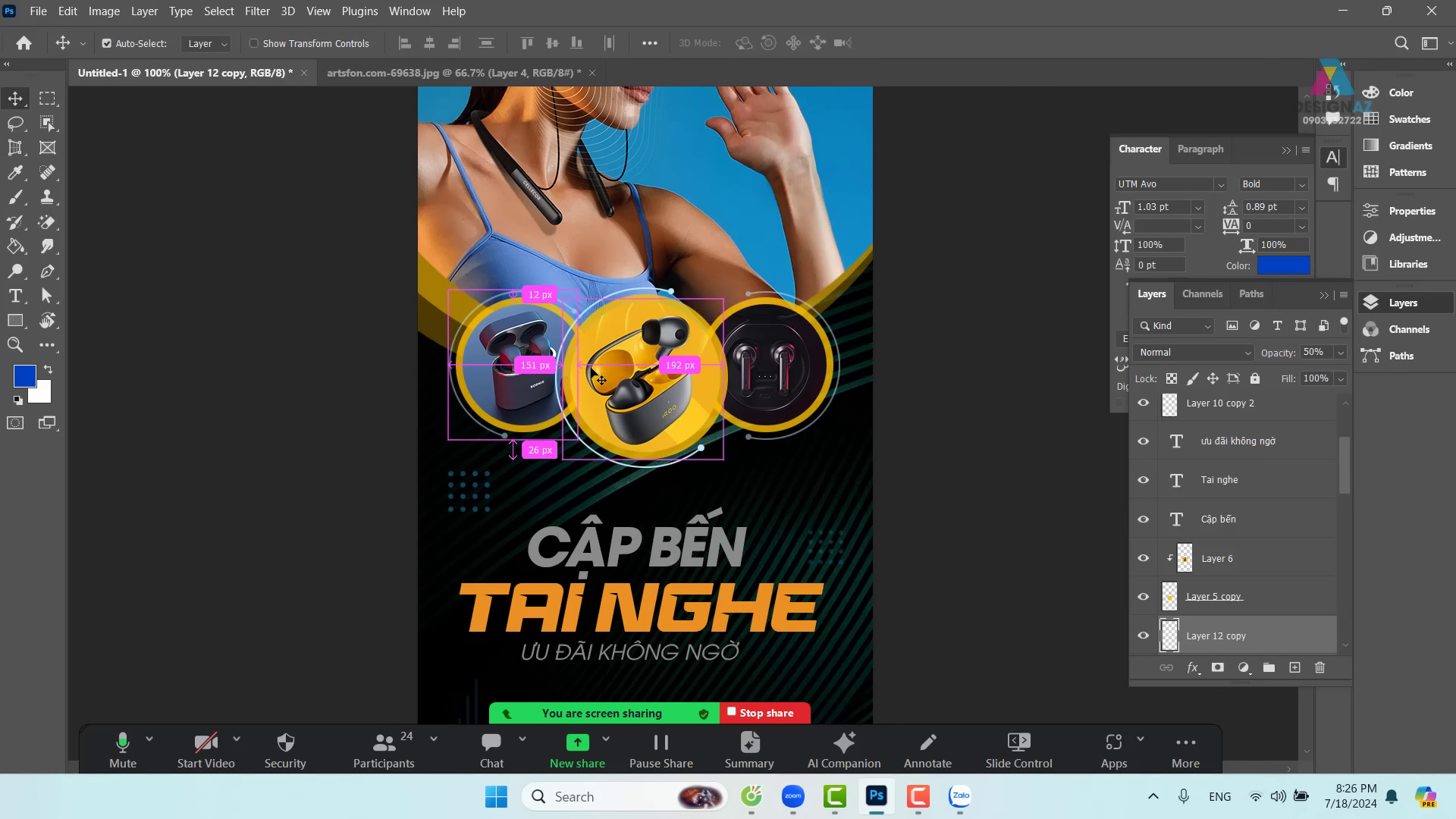
pyautogui.hotkey('ctrl', '+')
pyautogui.moveTo(608, 392); pyautogui.dragTo(577, 403)
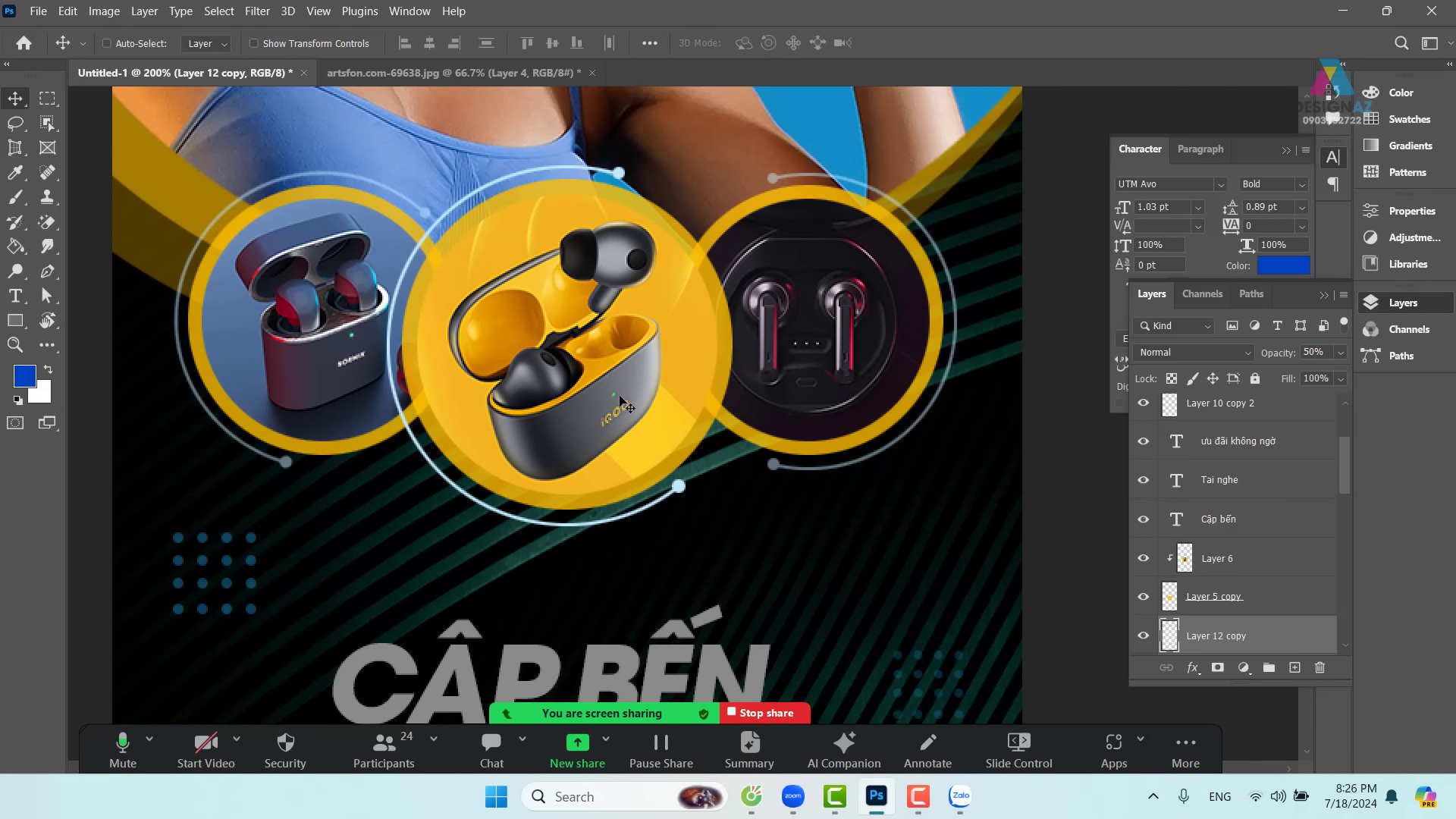
pyautogui.rightClick(678, 334)
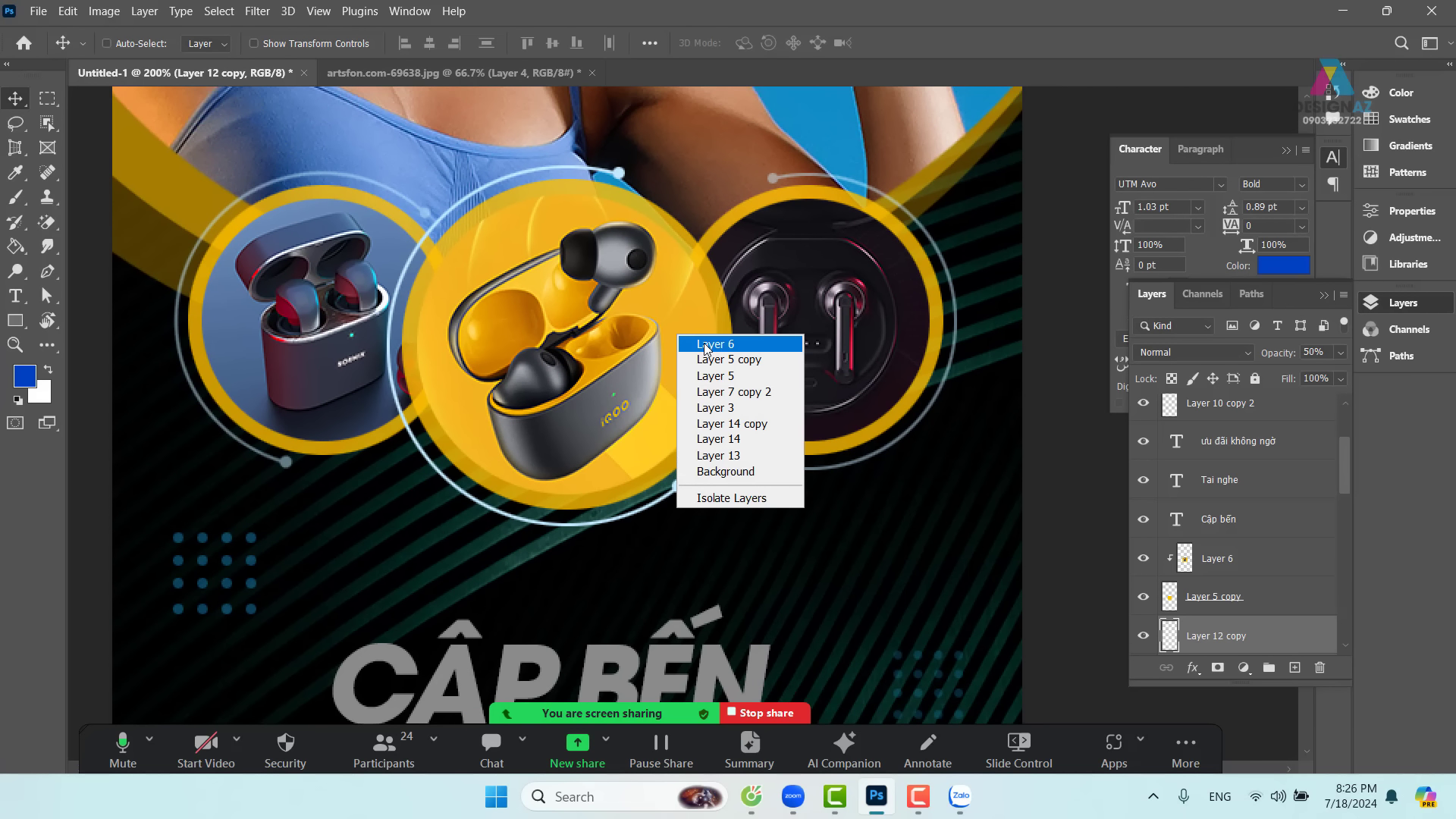
pyautogui.click(706, 345)
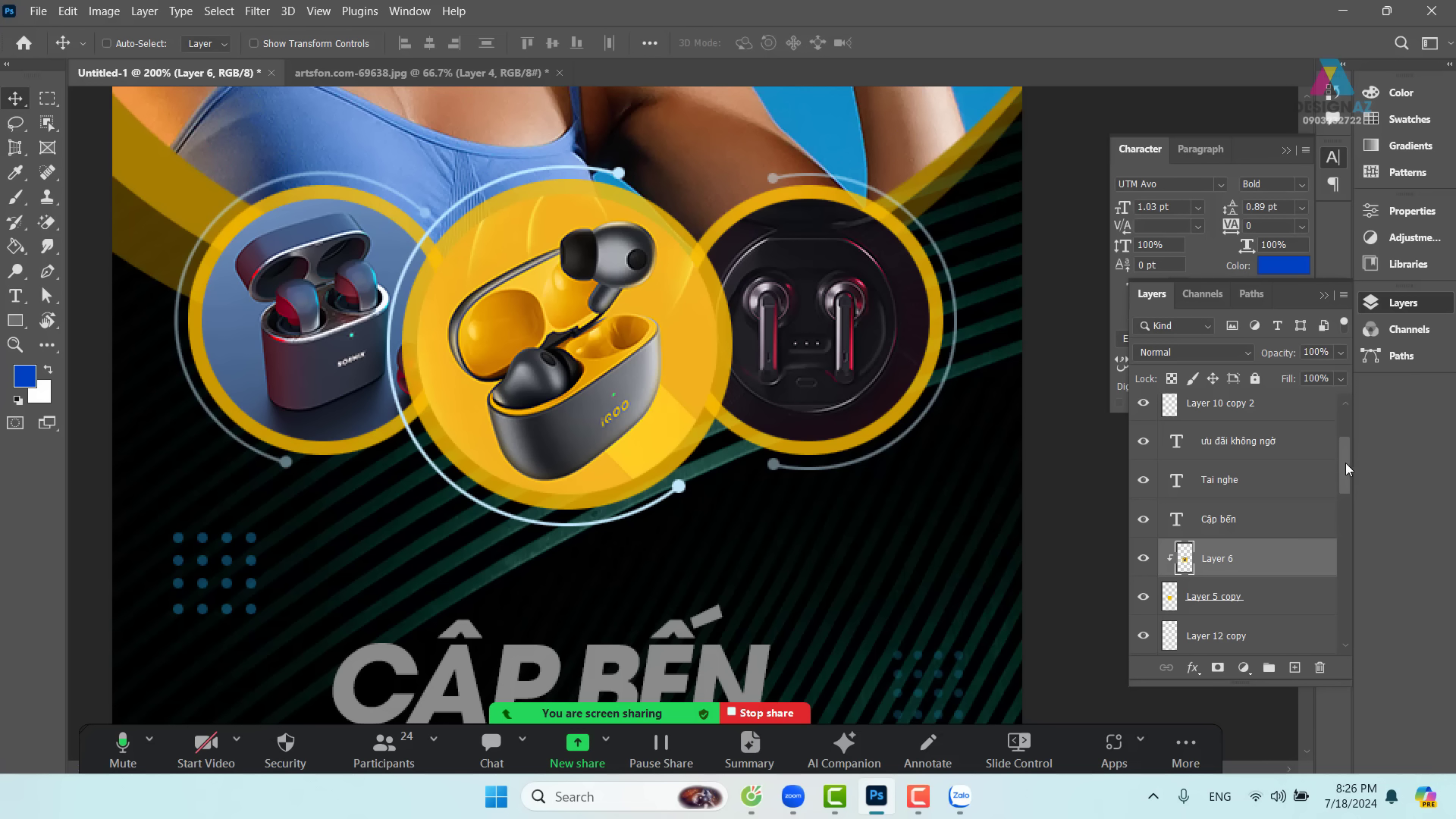
# - Load the outline of Layer 5 copy, fill it with white on a new layer above Layer 6, and deselect
pyautogui.moveTo(1345, 463); pyautogui.dragTo(1348, 473)
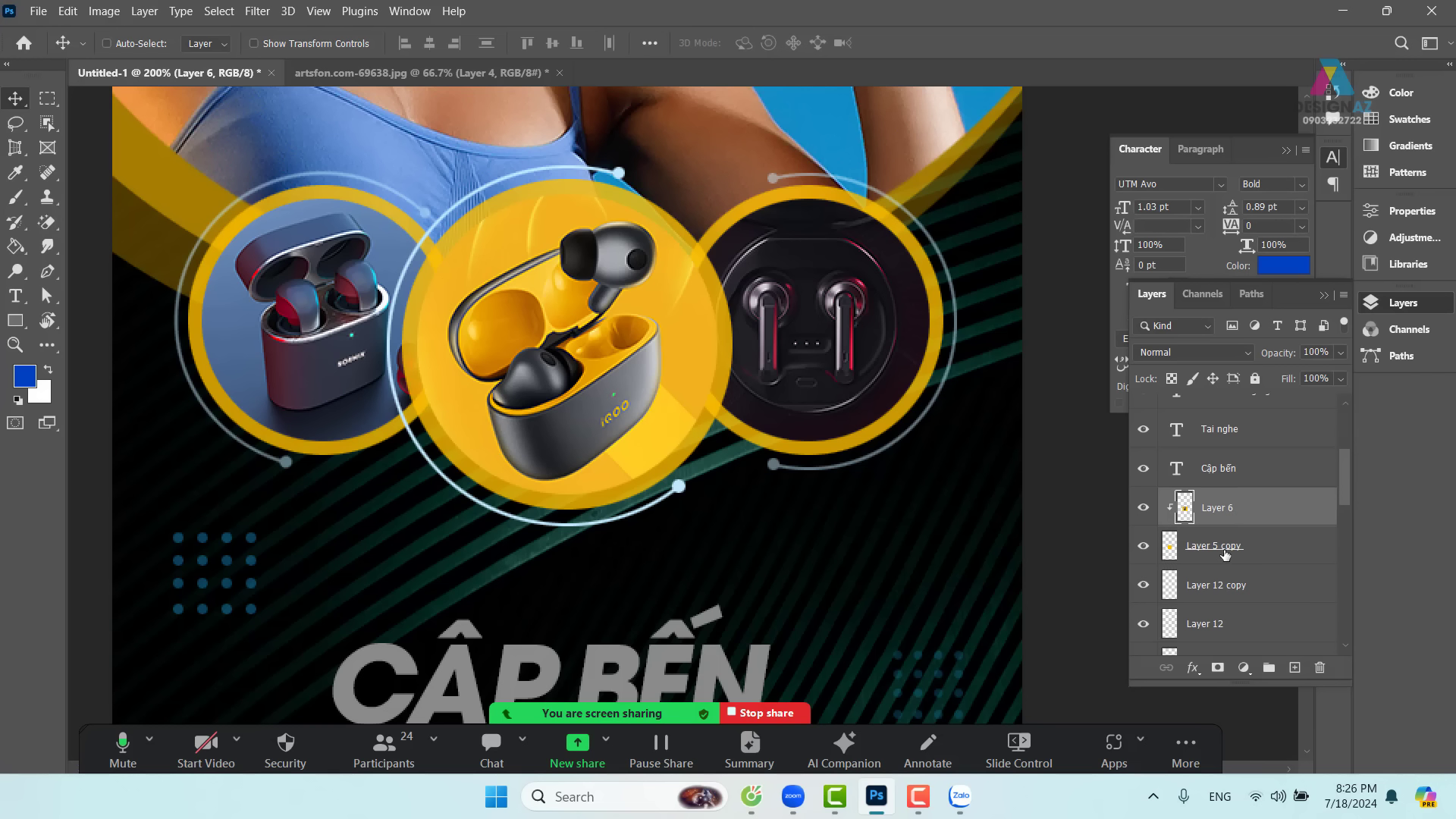
pyautogui.keyDown('ctrl'); pyautogui.click(1170, 547); pyautogui.keyUp('ctrl')
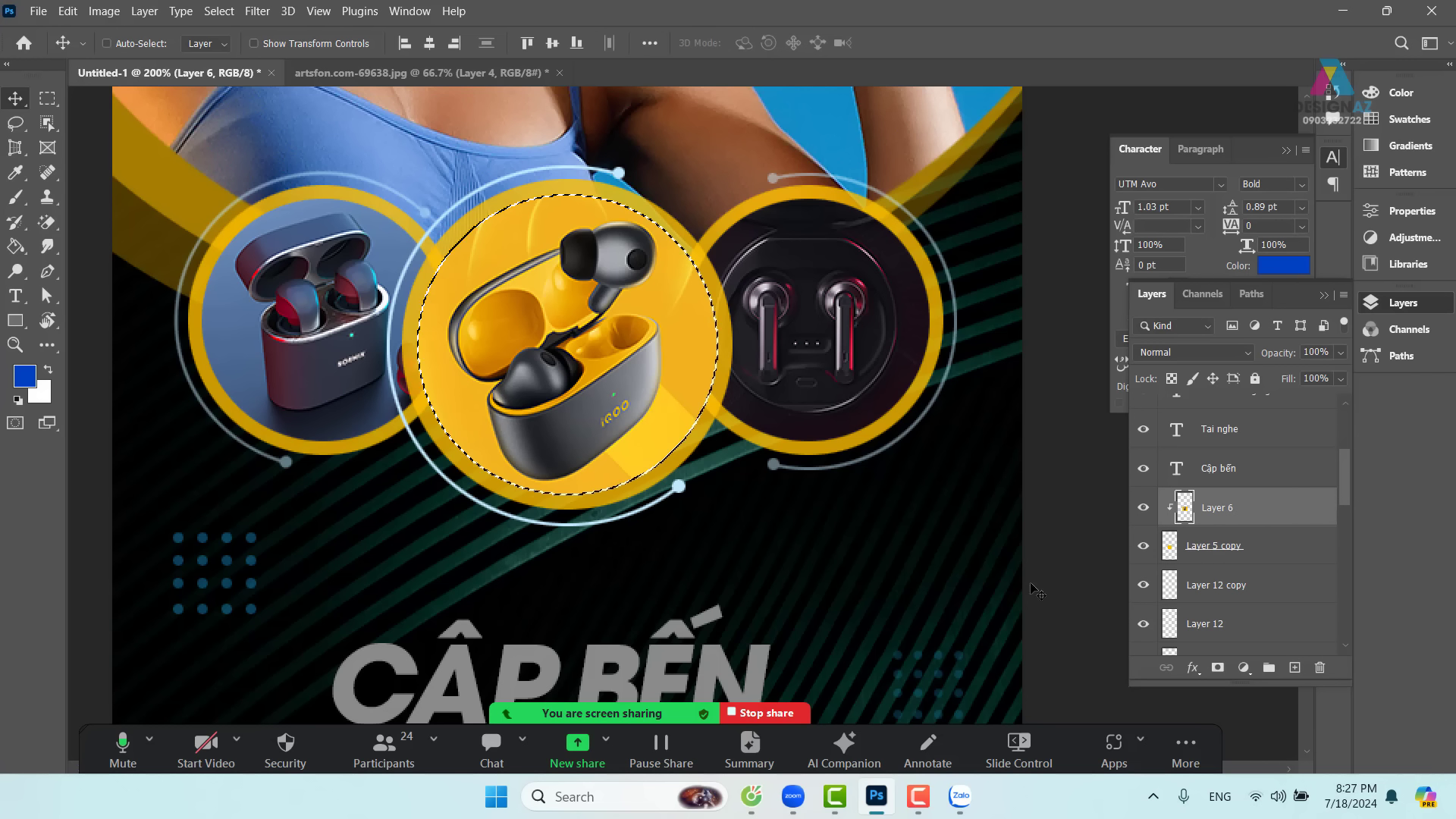
pyautogui.click(1294, 668)
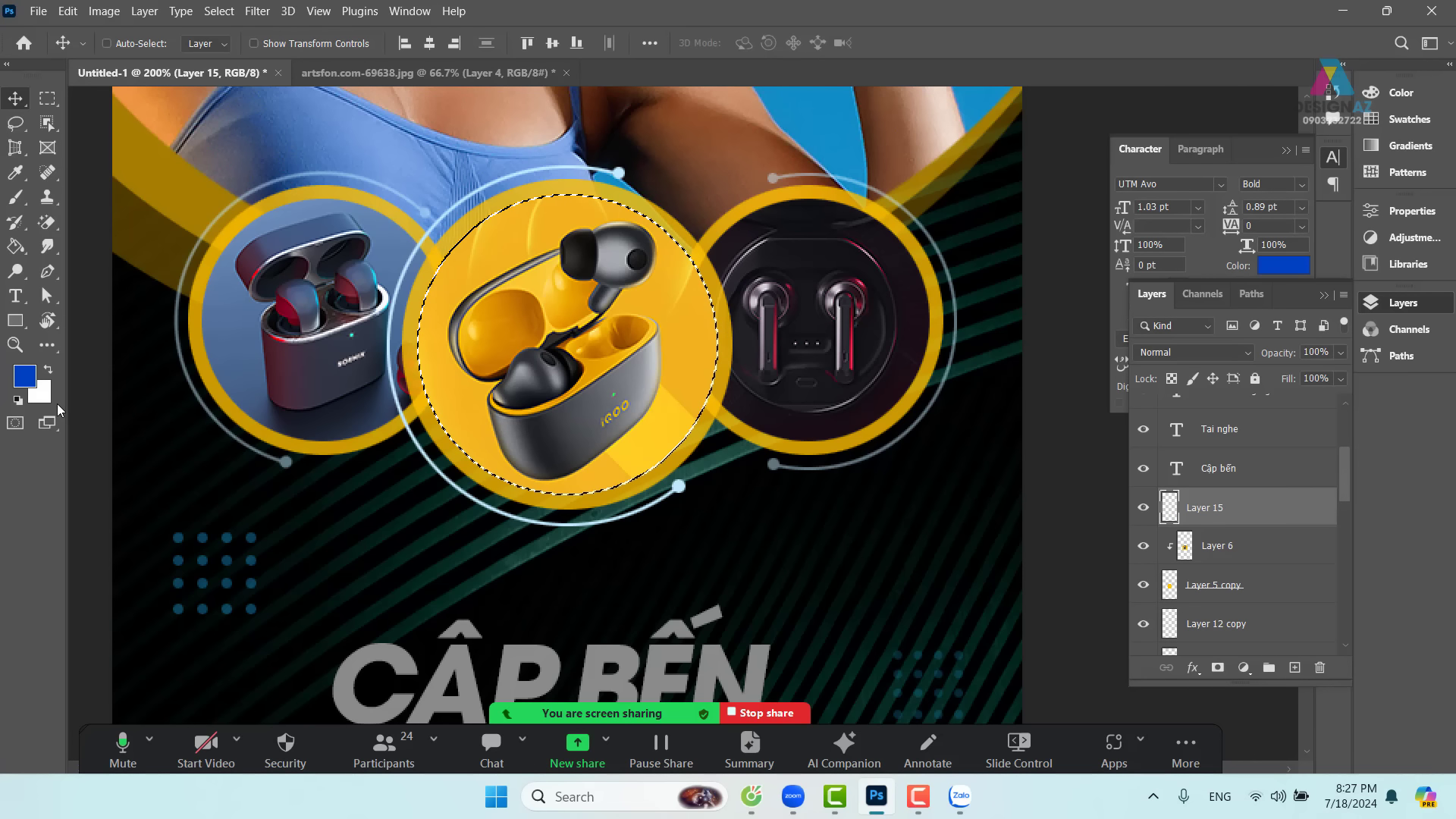
pyautogui.hotkey('ctrl', 'BackSpace')
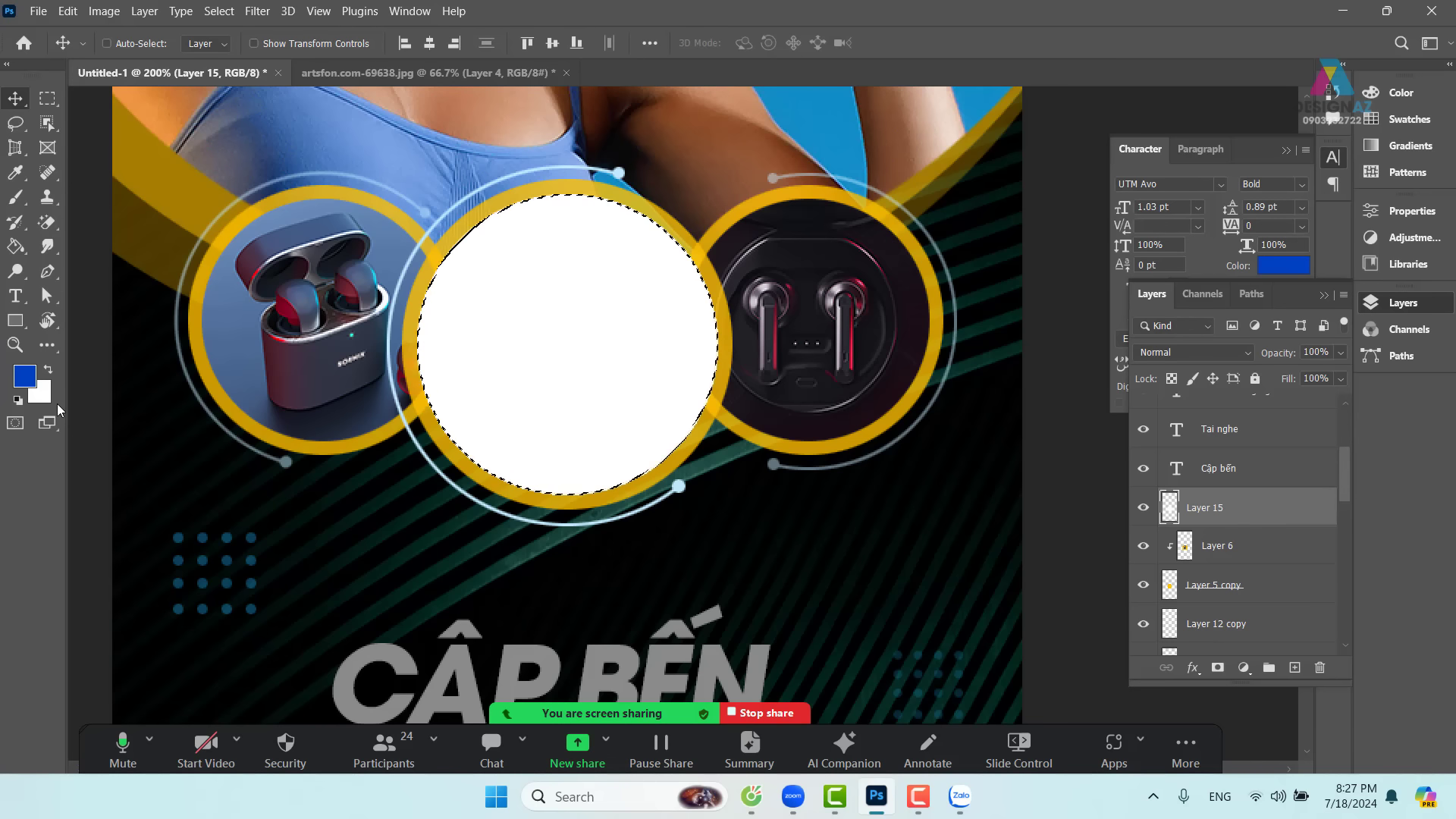
pyautogui.hotkey('ctrl', 'd')
pyautogui.moveTo(558, 366); pyautogui.dragTo(664, 480)
pyautogui.hotkey('ctrl', 'z')
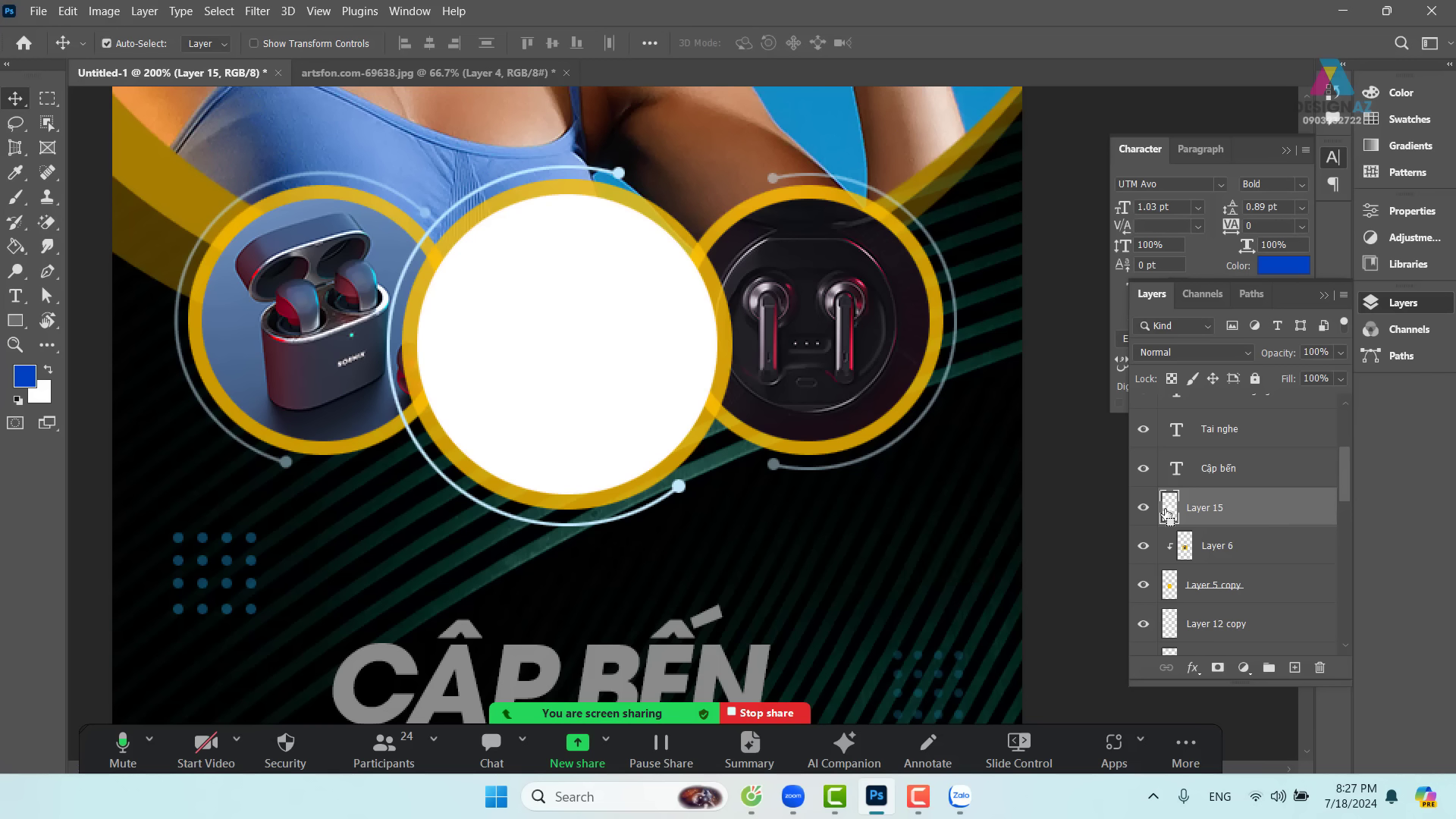
# - Load the outline of Layer 15's white circle as a selection and shrink it about its center to 86.87%
pyautogui.keyDown('ctrl'); pyautogui.click(1168, 514); pyautogui.keyUp('ctrl')
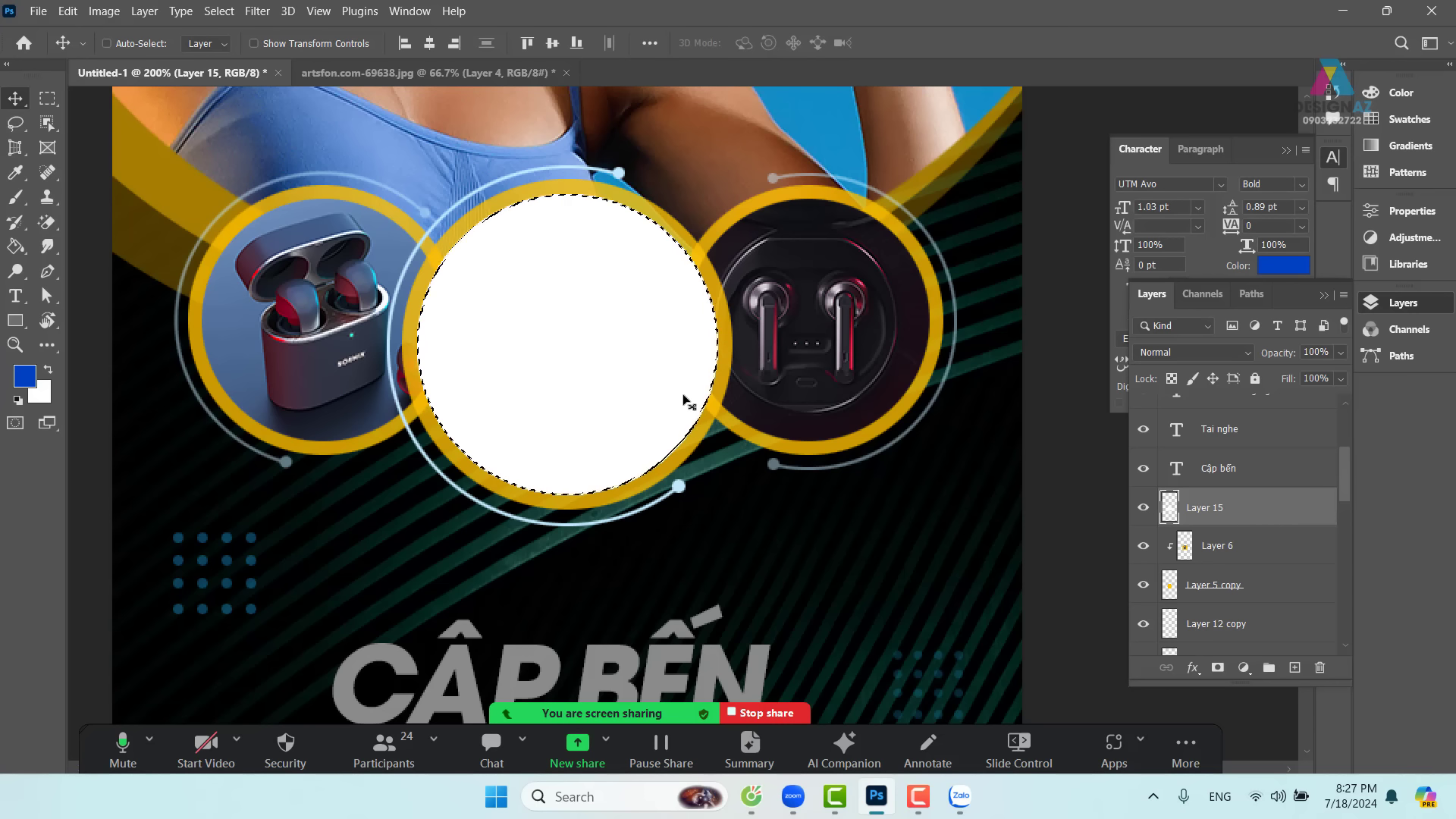
pyautogui.press('m')
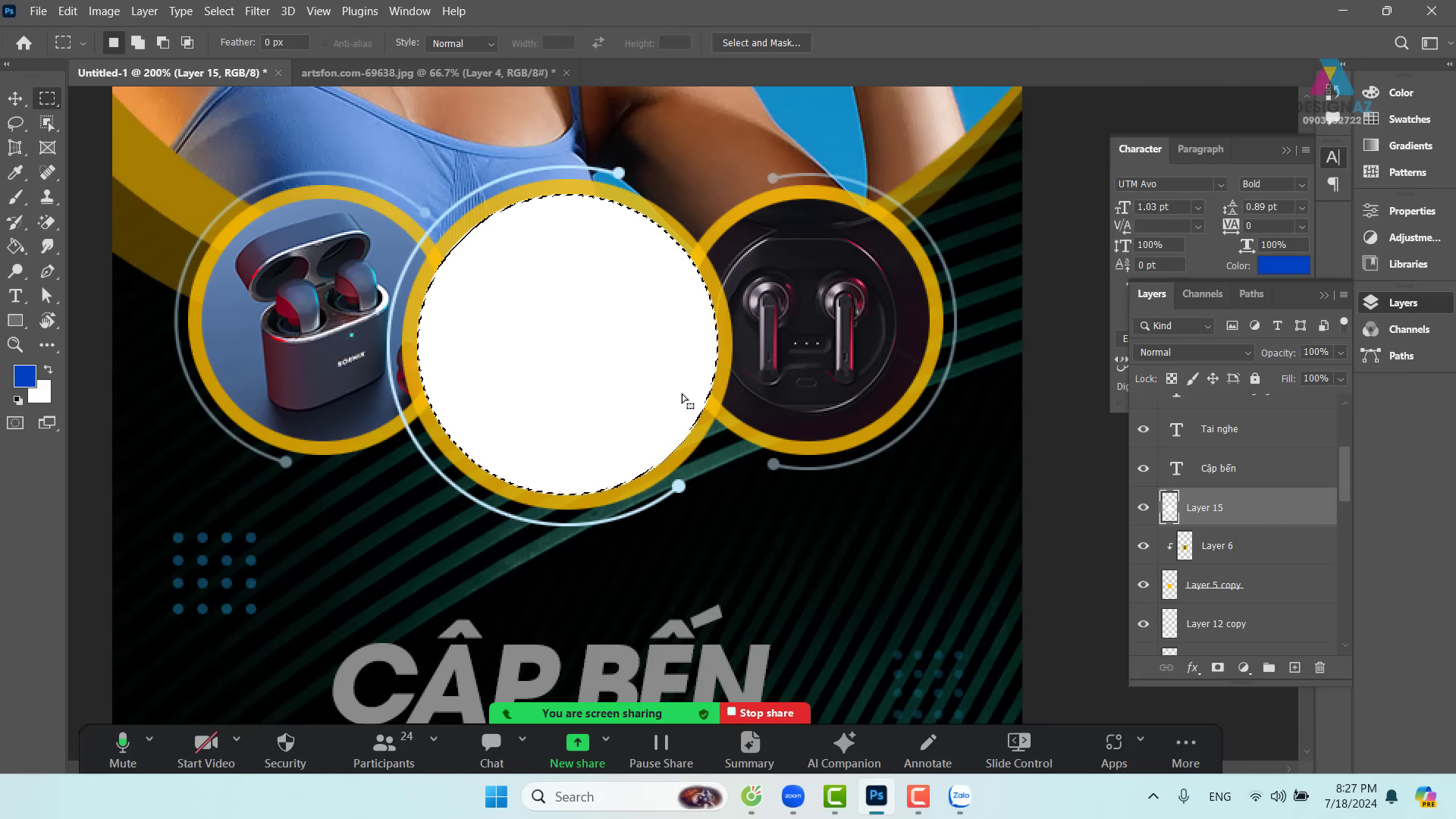
pyautogui.rightClick(681, 394)
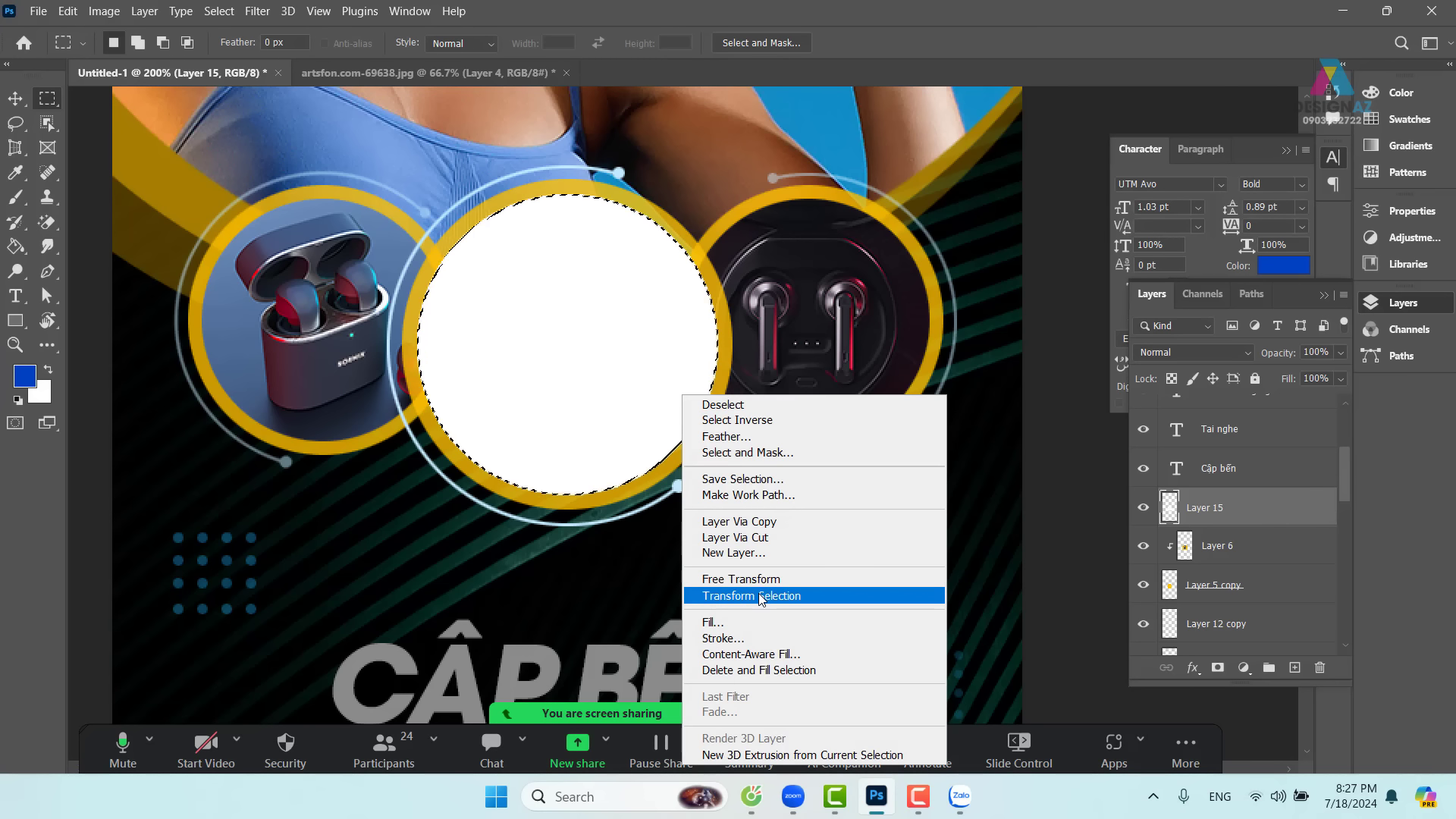
pyautogui.click(571, 443)
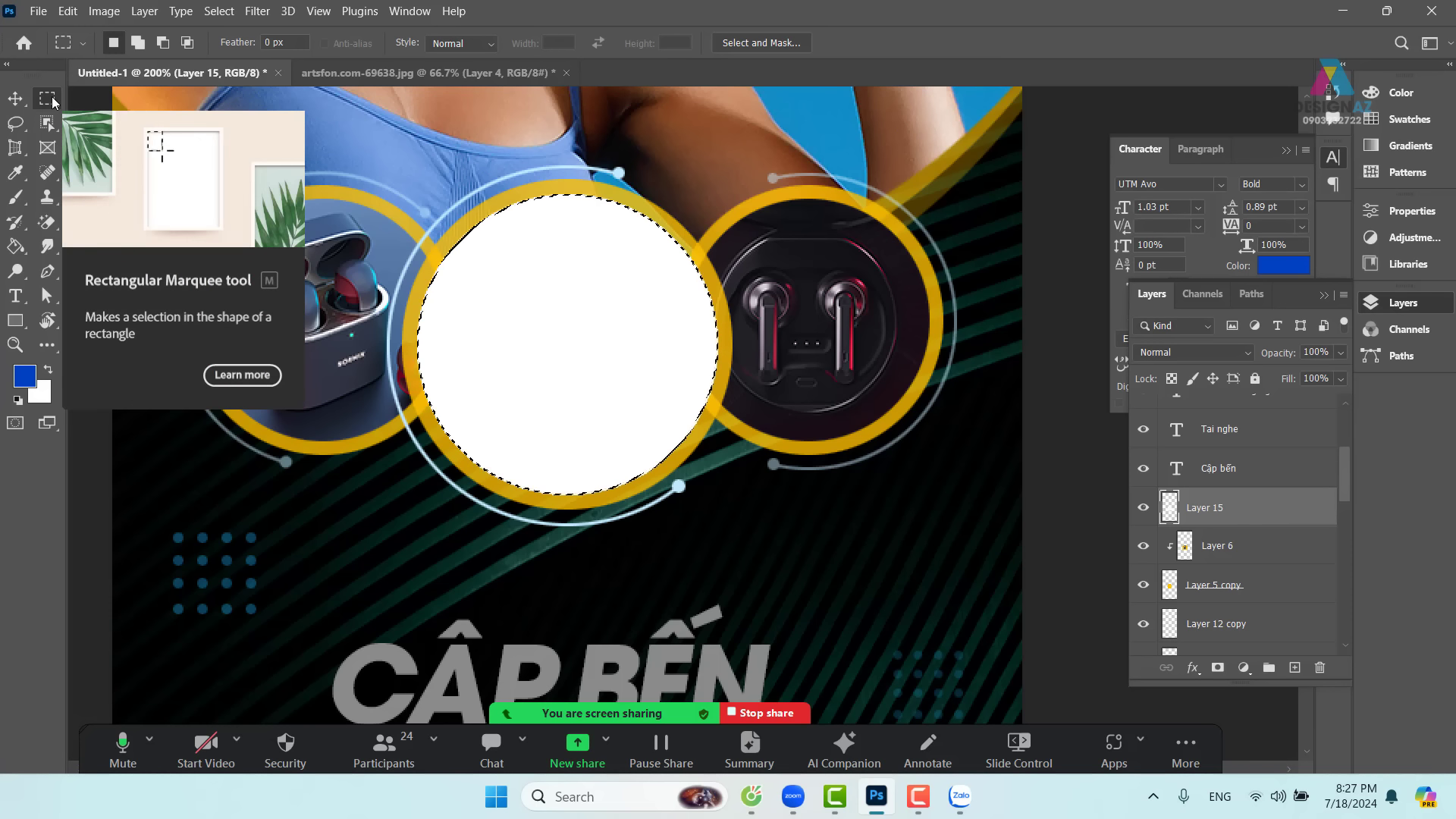
pyautogui.press('v')
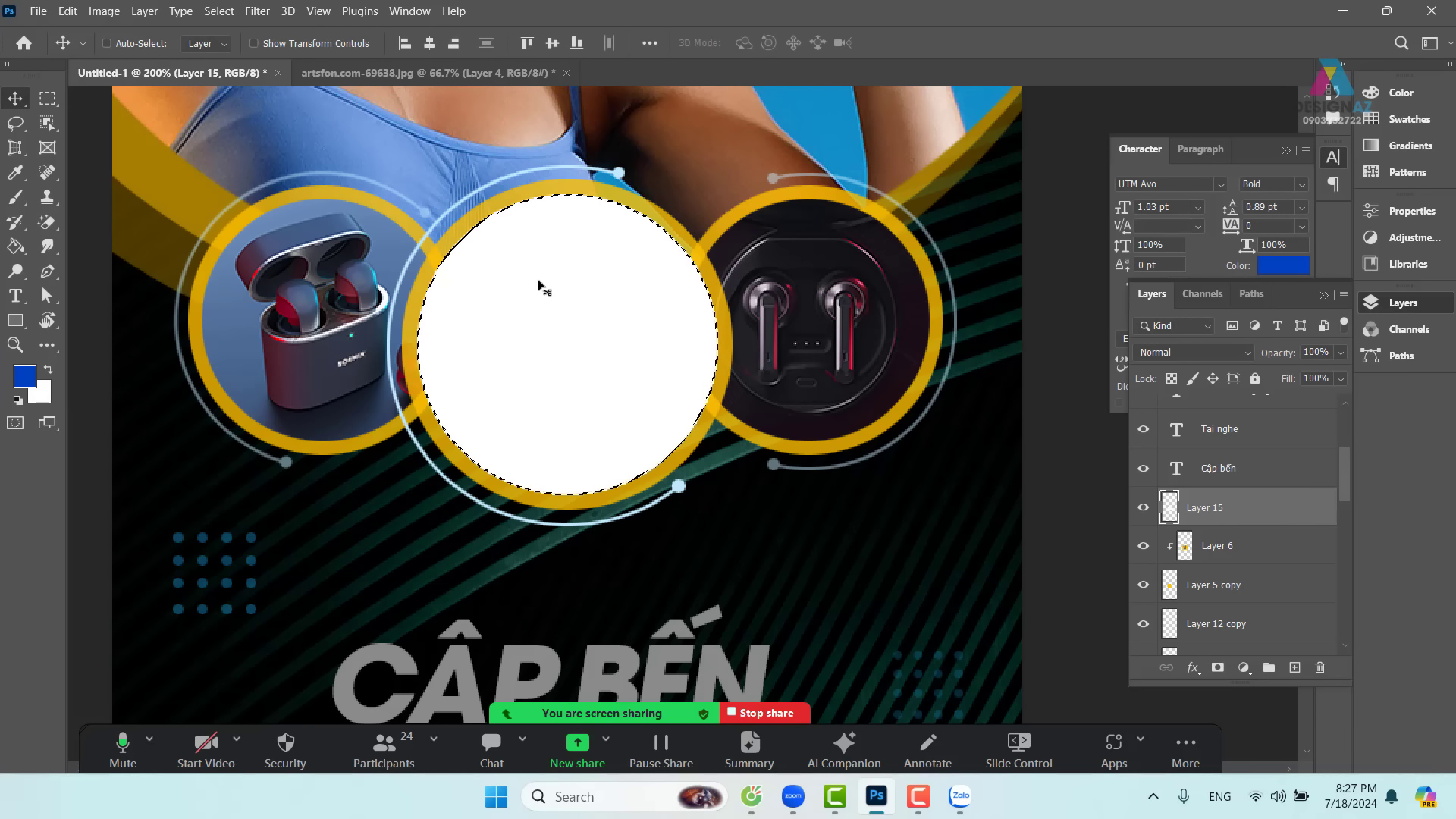
pyautogui.click(48, 99)
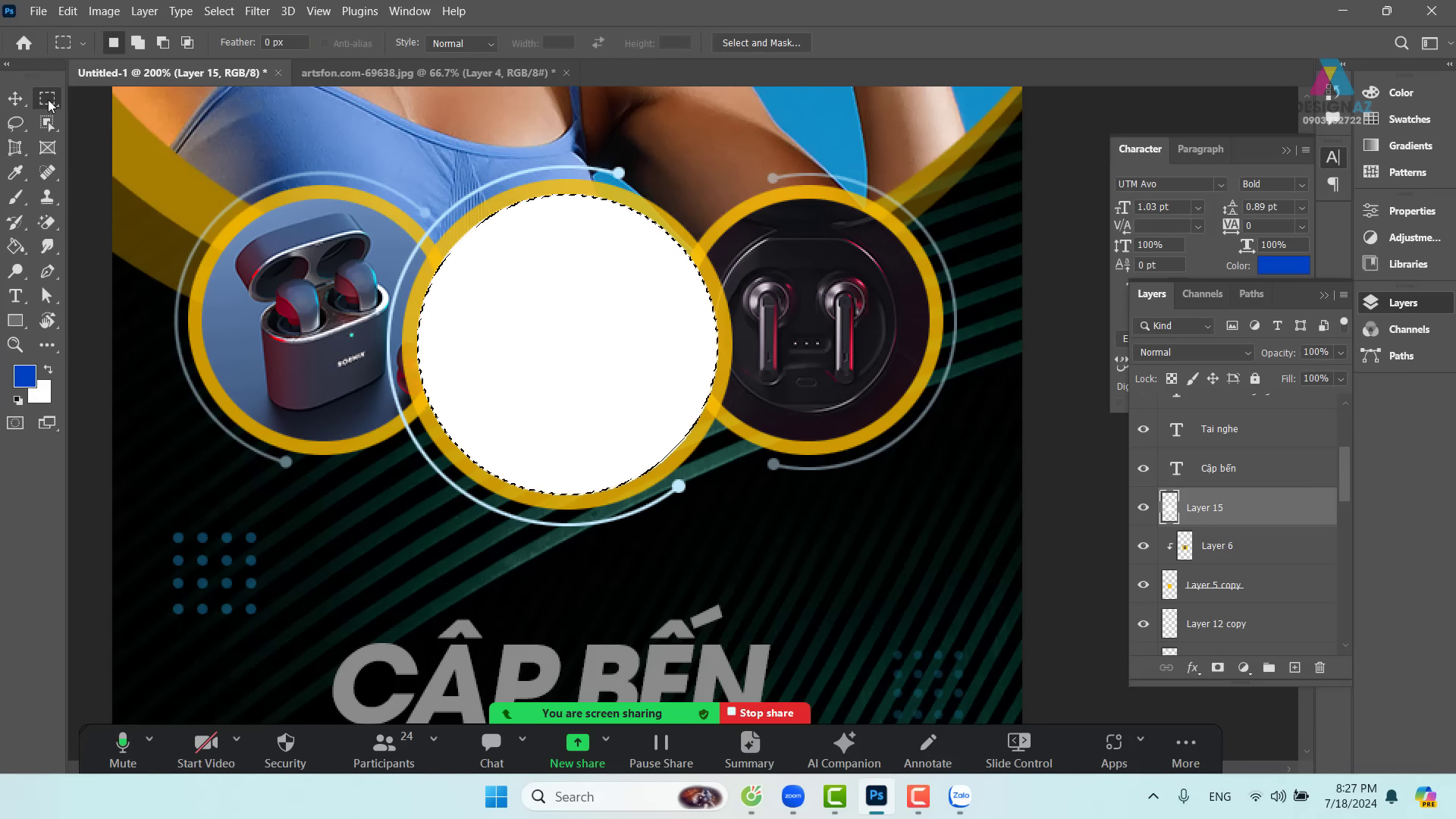
pyautogui.rightClick(657, 335)
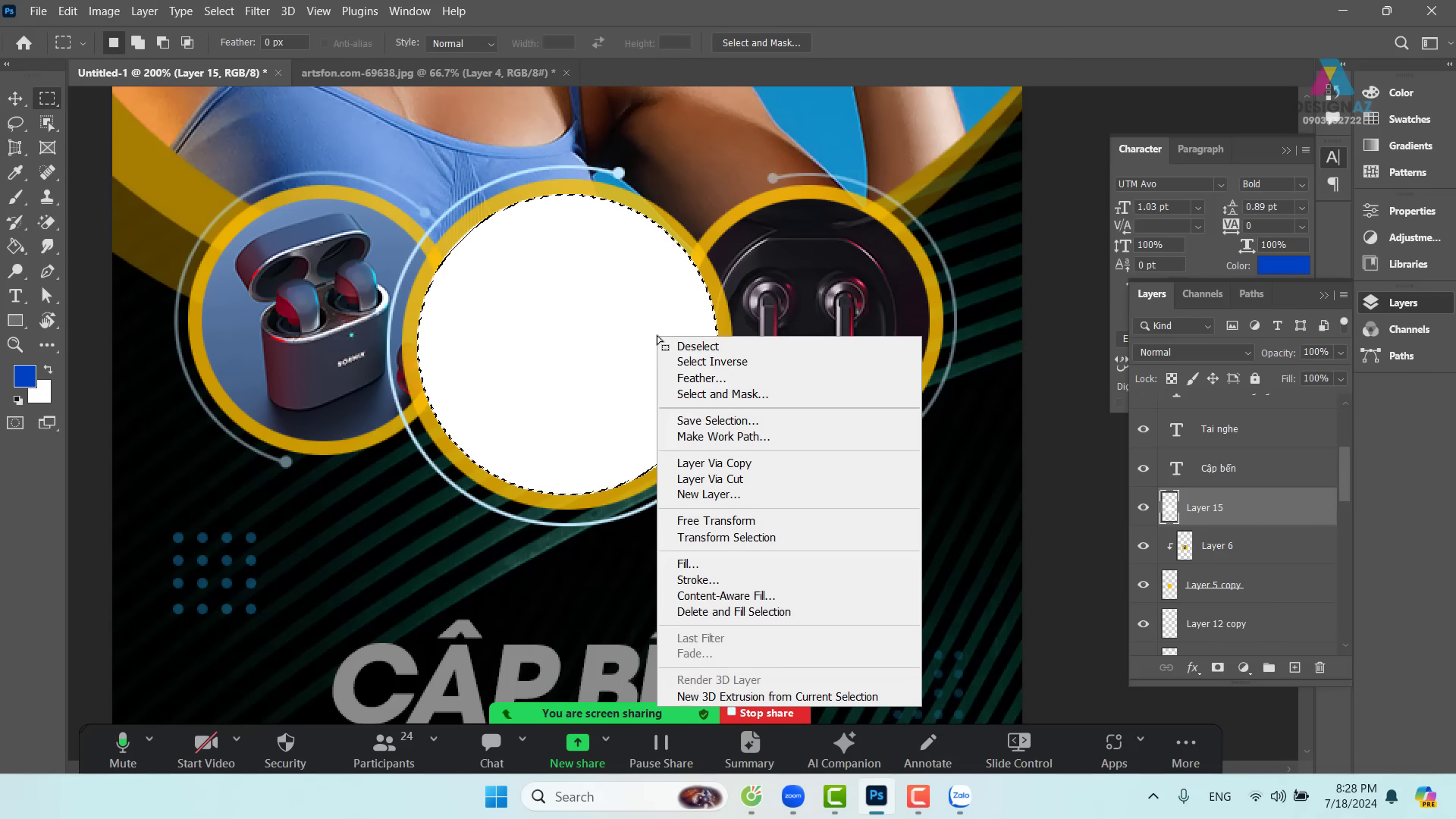
pyautogui.click(770, 536)
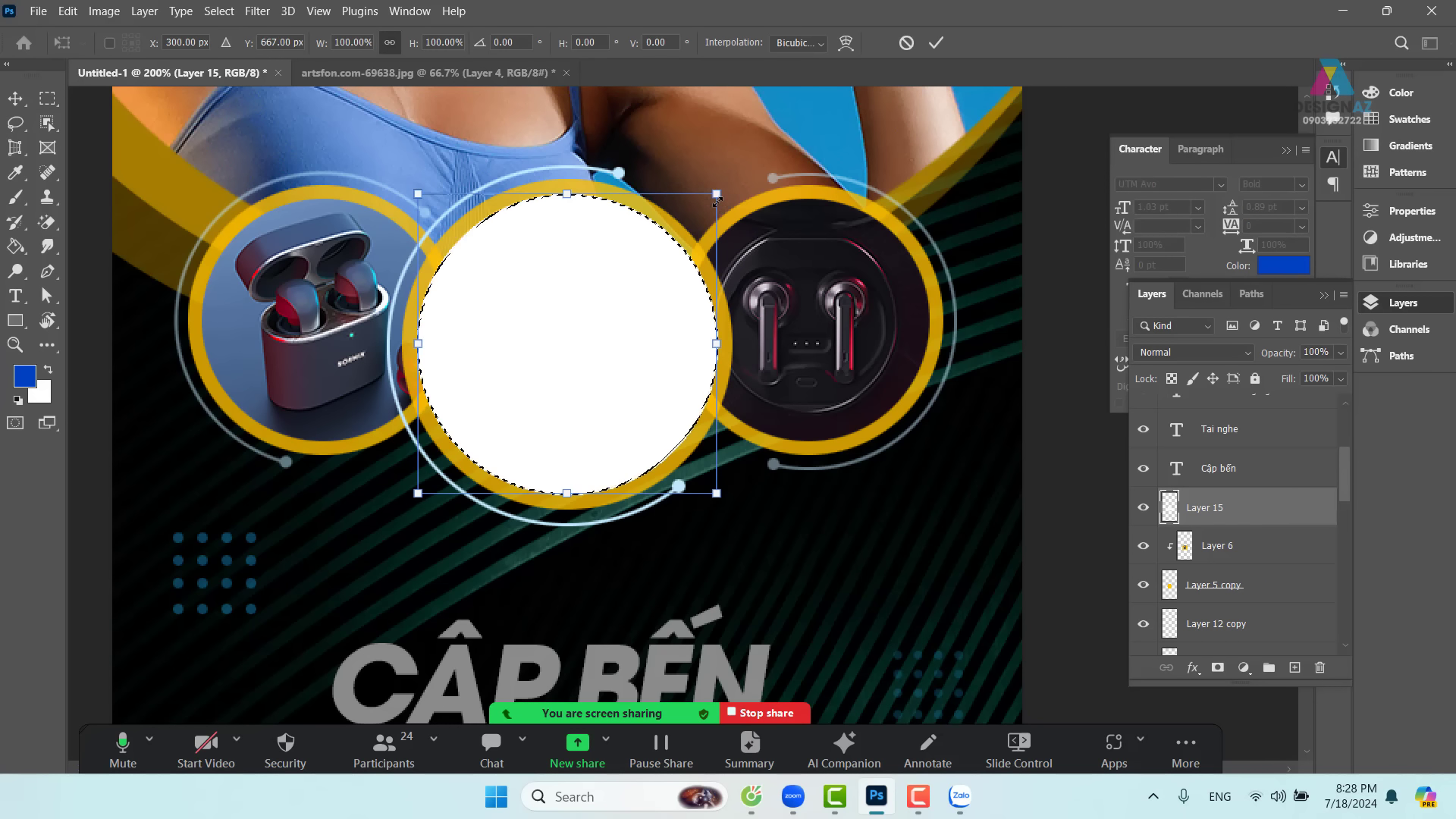
pyautogui.moveTo(717, 200); pyautogui.dragTo(696, 219)
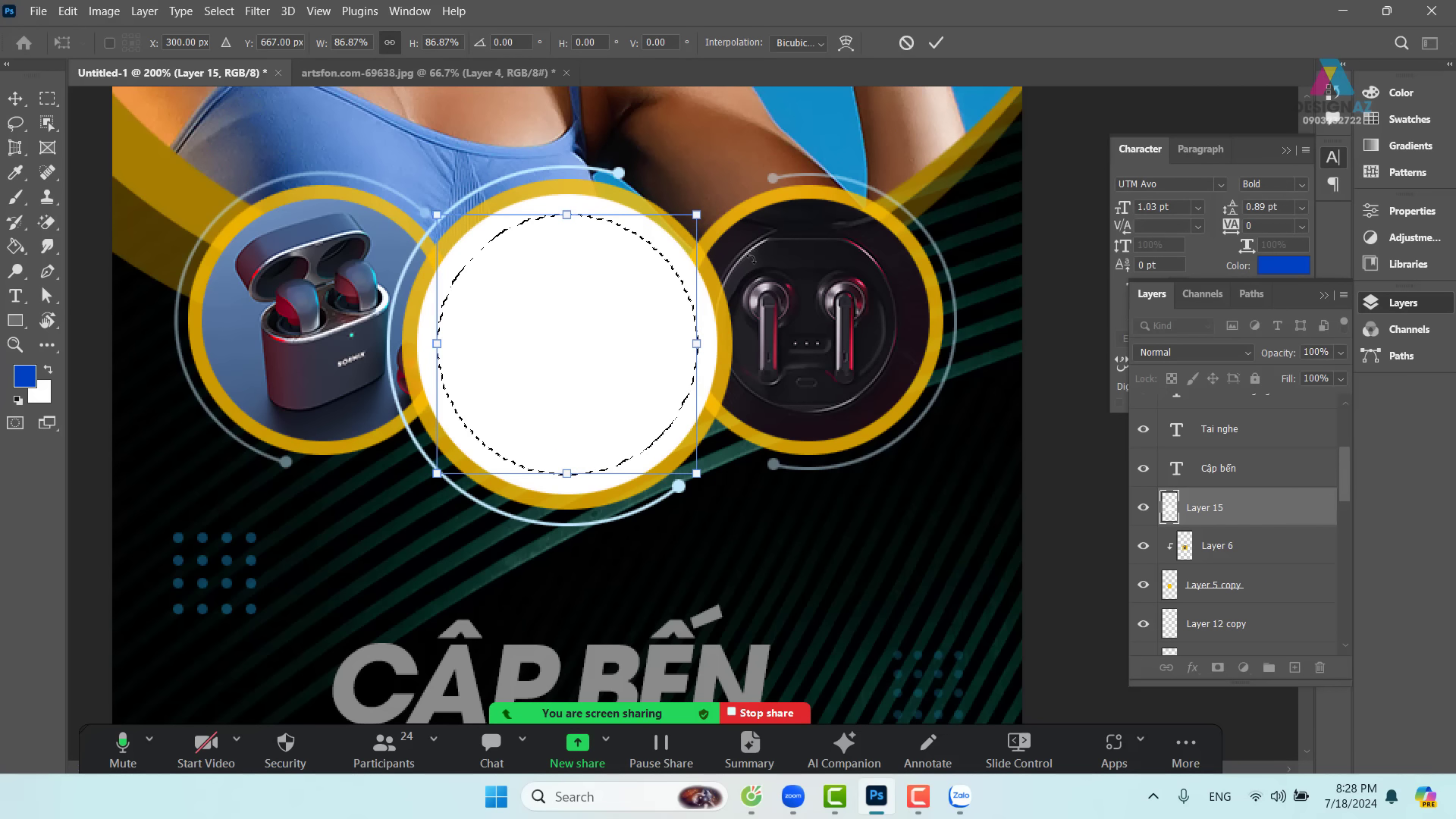
pyautogui.press('Return')
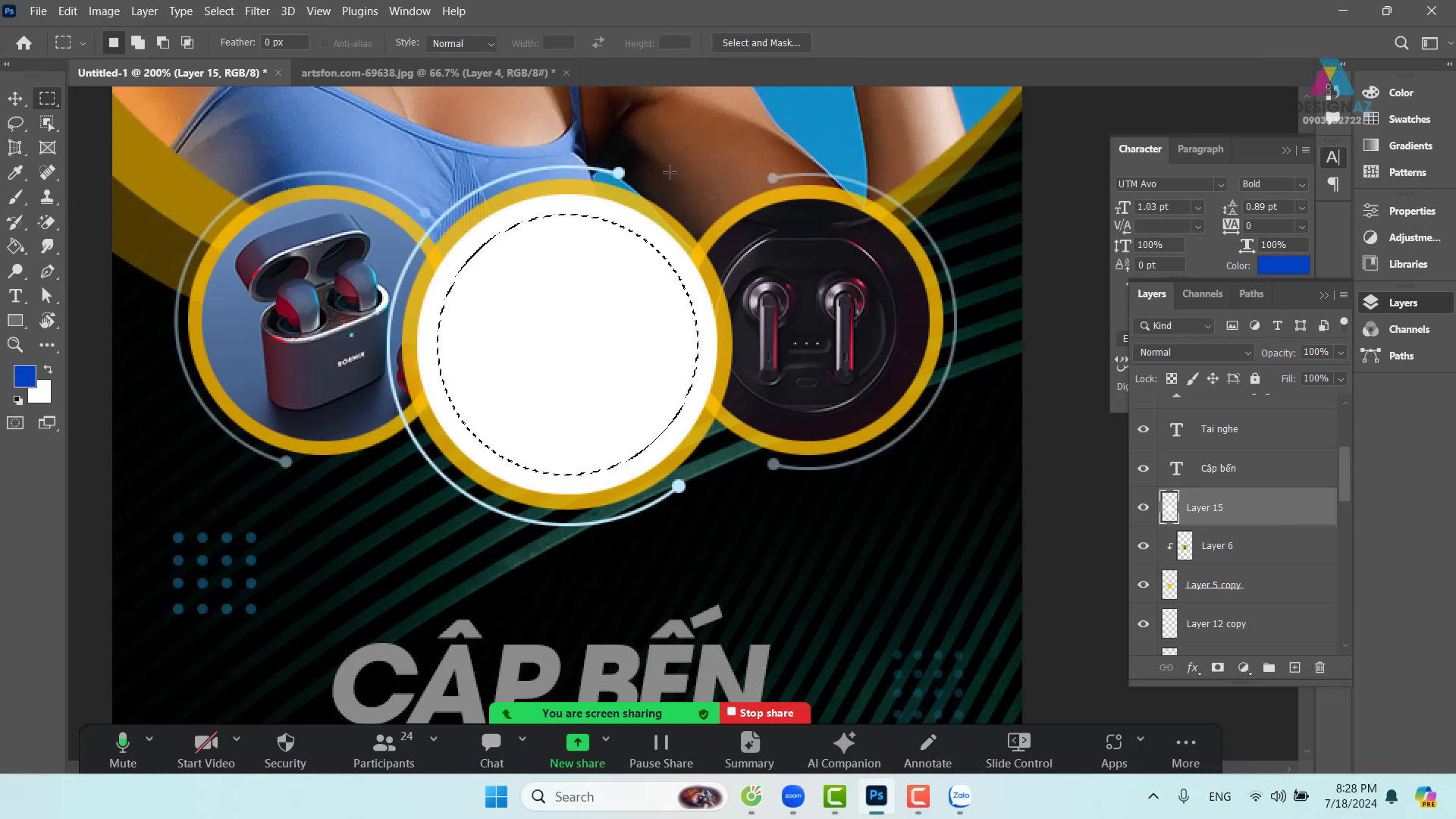
# - Try to feather the shrunken circular selection by 80 pixels
pyautogui.click(219, 11)
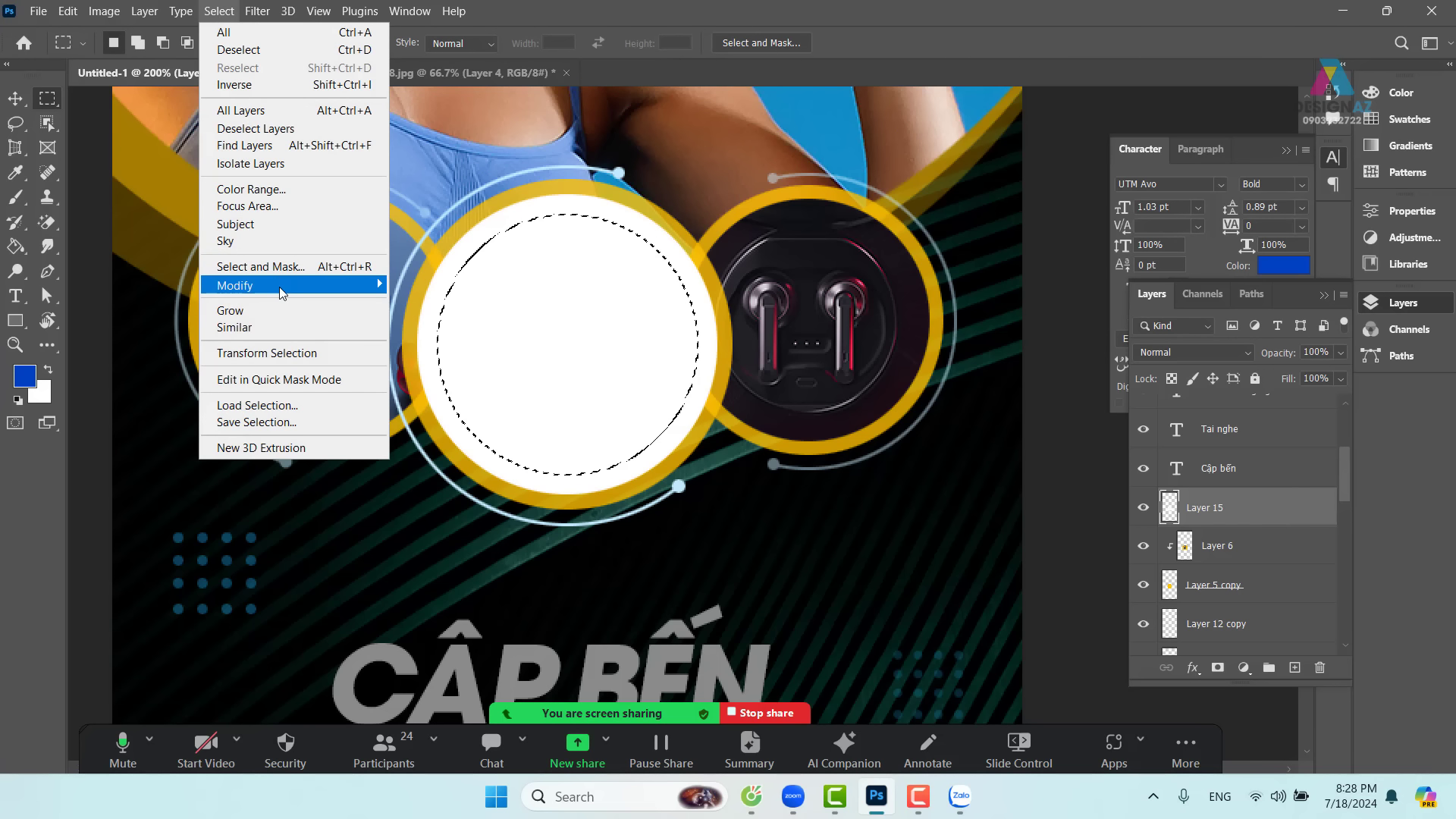
pyautogui.moveTo(281, 292)
pyautogui.click(455, 354)
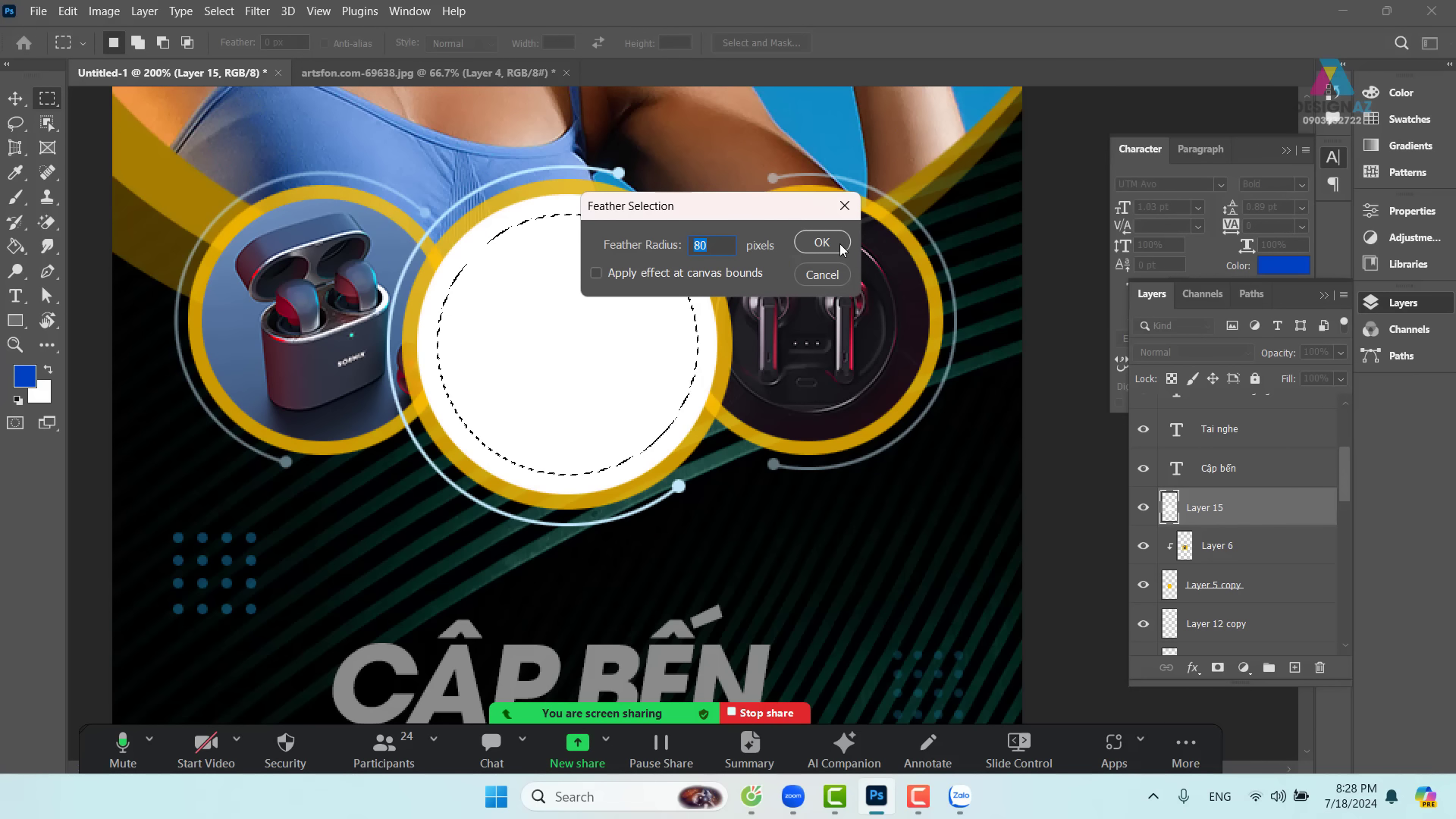
pyautogui.click(822, 243)
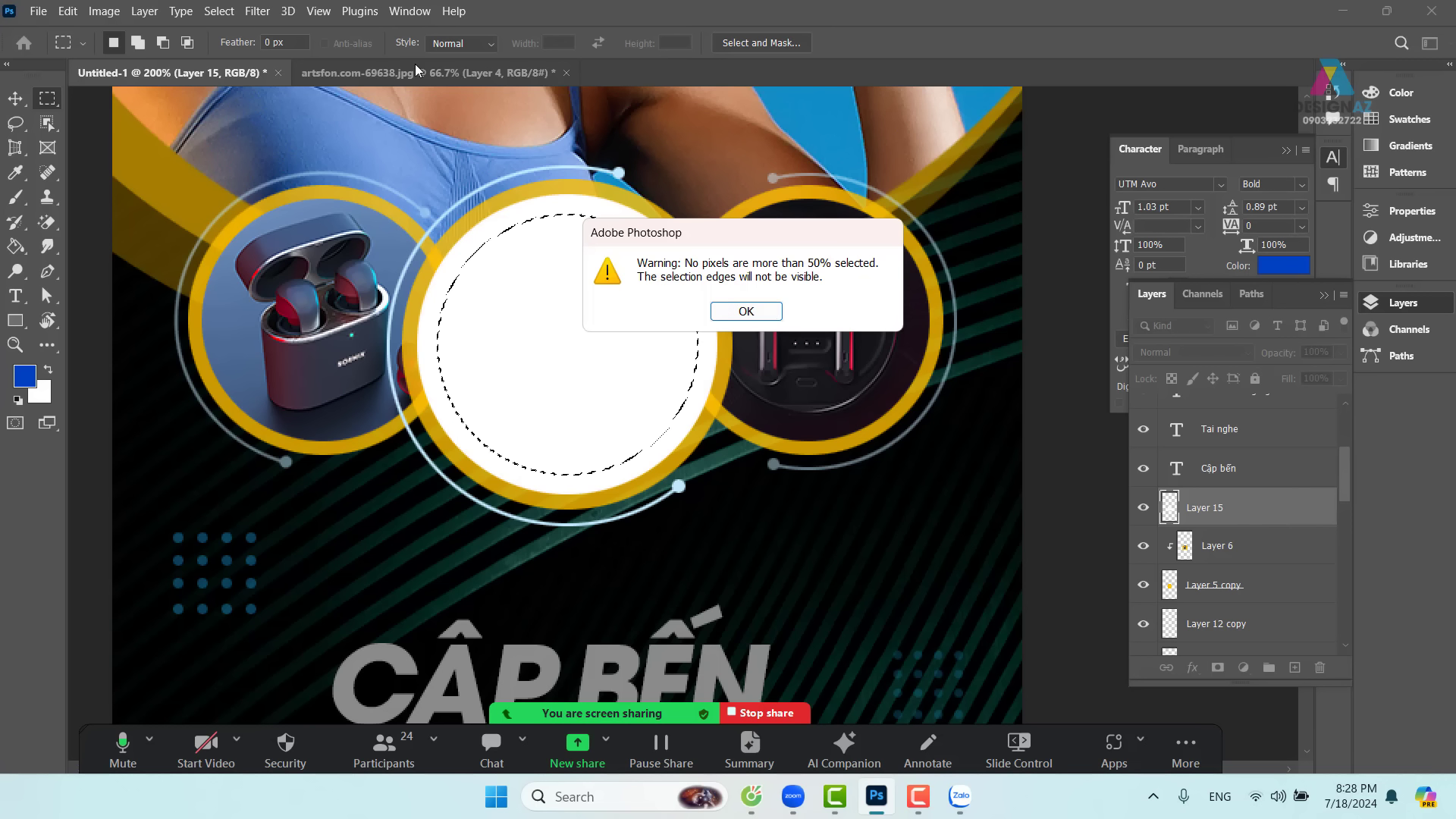
pyautogui.click(764, 312)
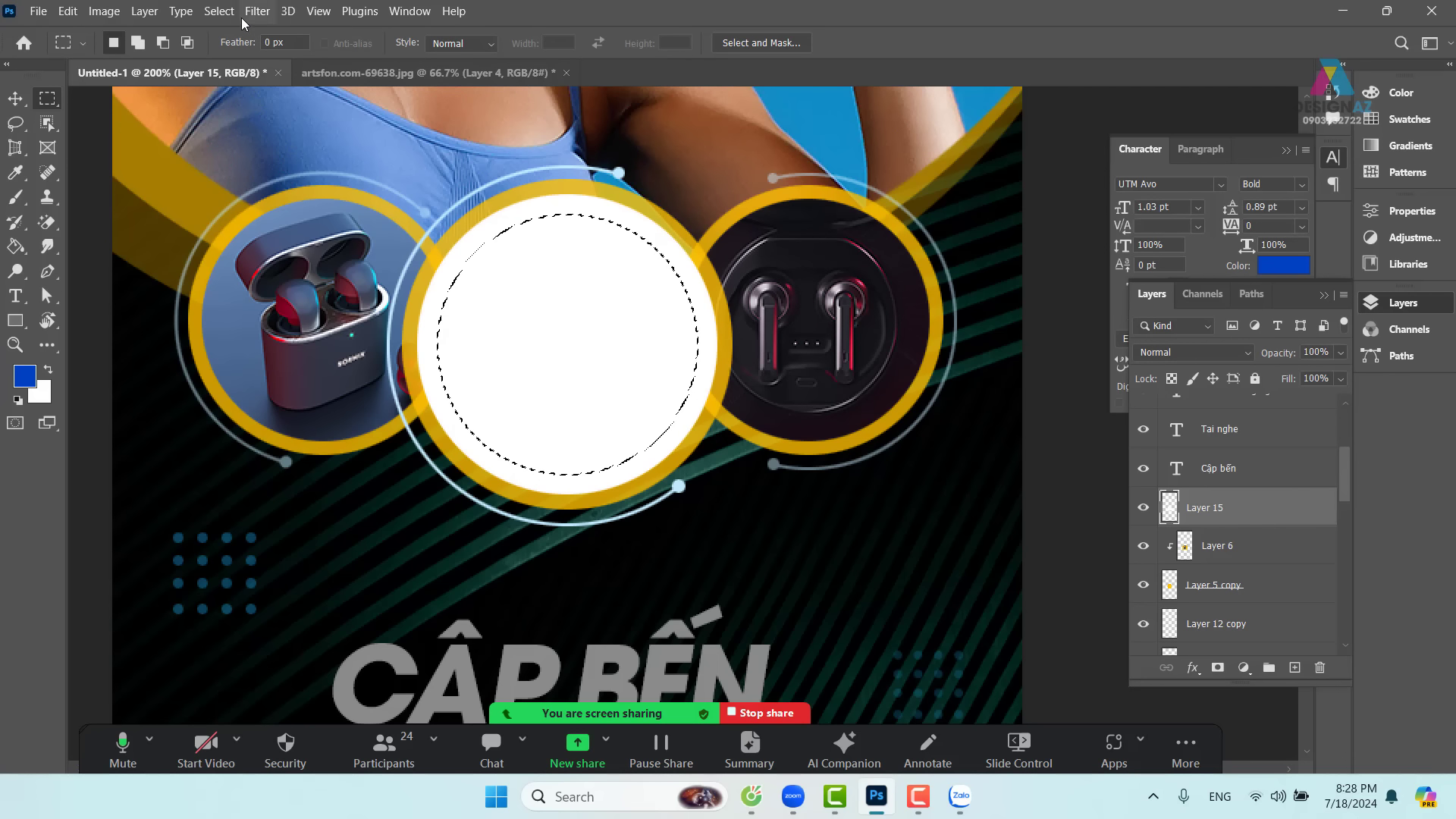
# - Hollow out Layer 15's white circle by feathering the selection by 20 pixels and deleting its contents twice, and deselect
pyautogui.click(219, 12)
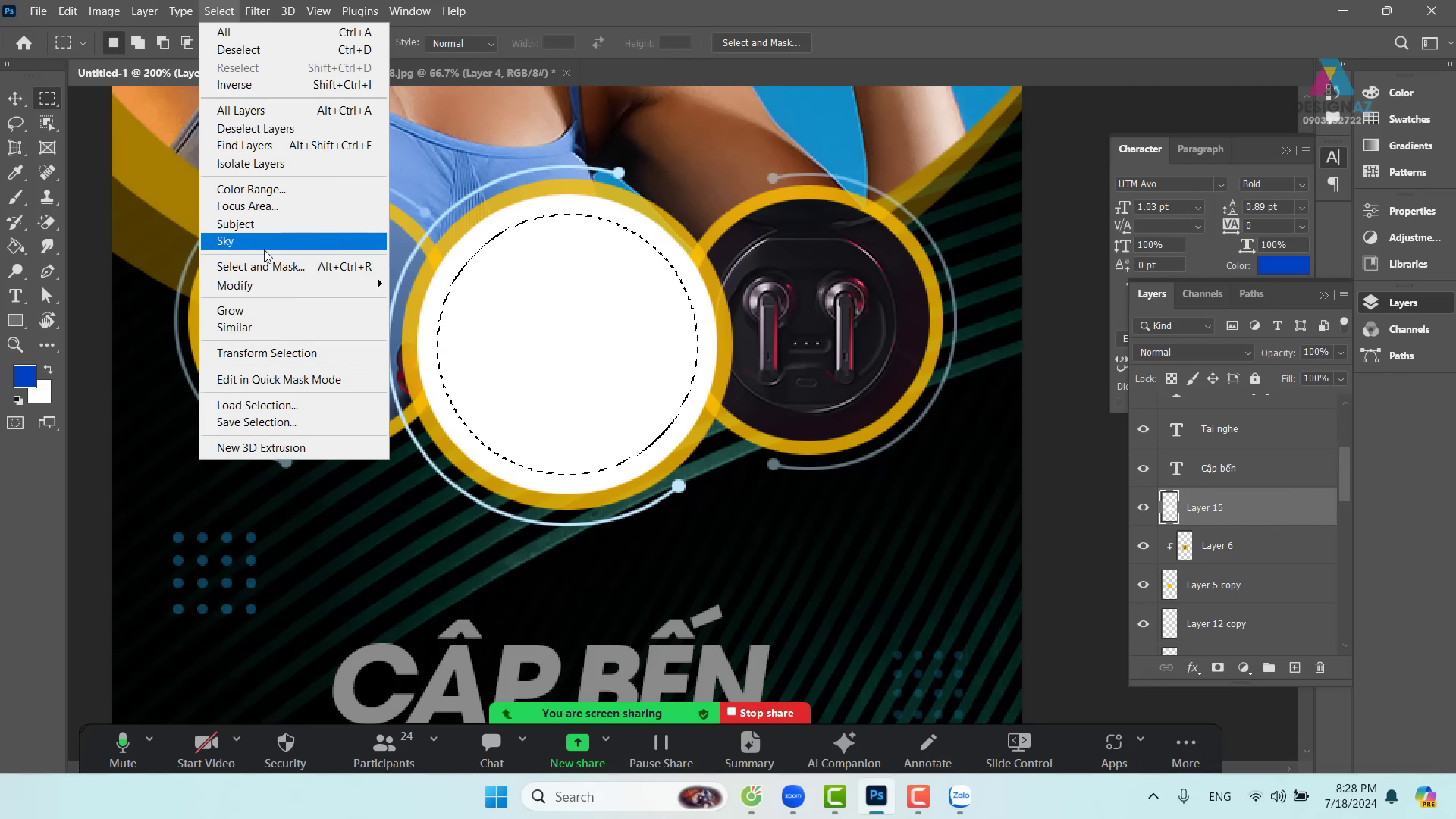
pyautogui.moveTo(279, 285)
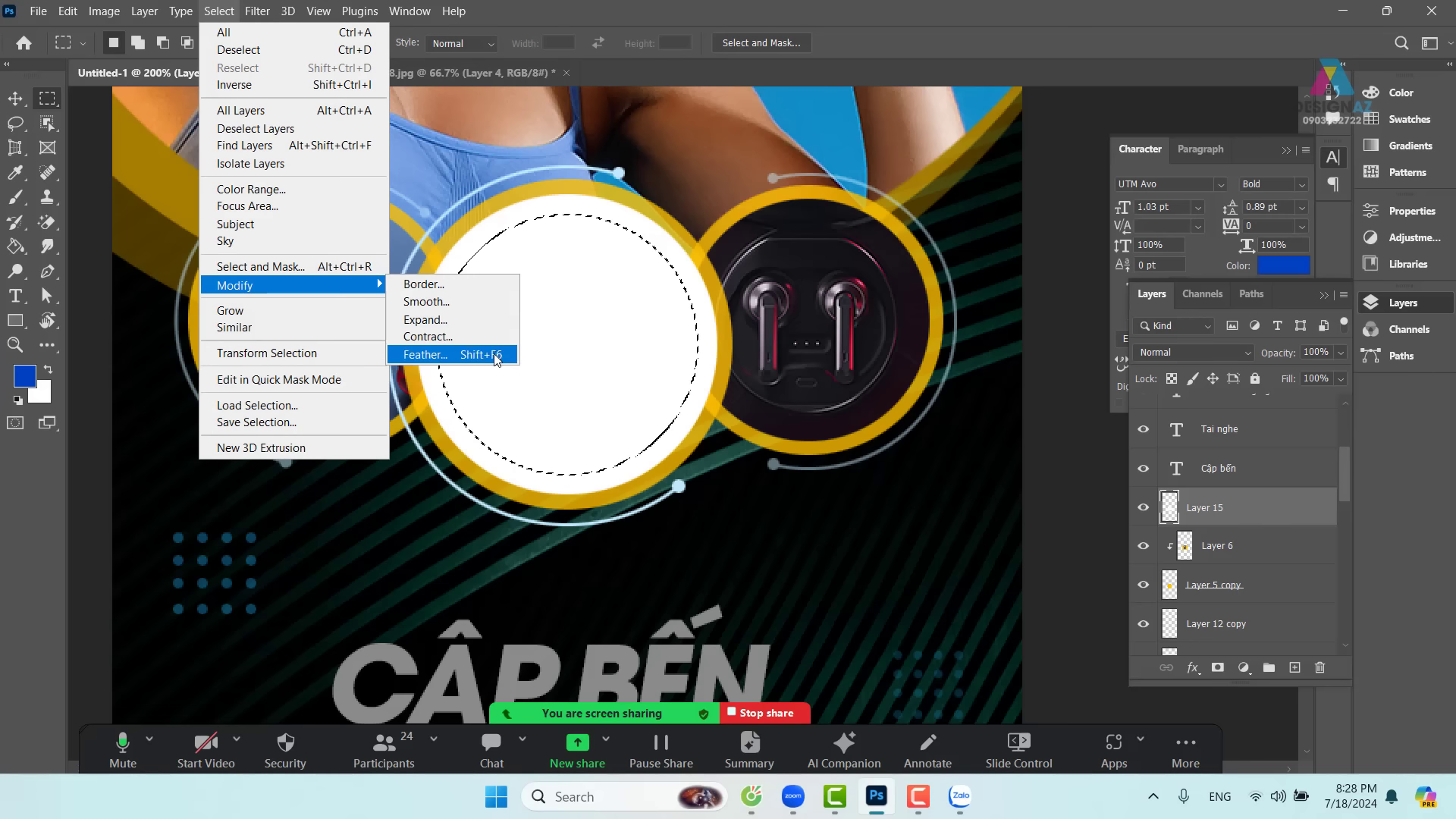
pyautogui.click(424, 355)
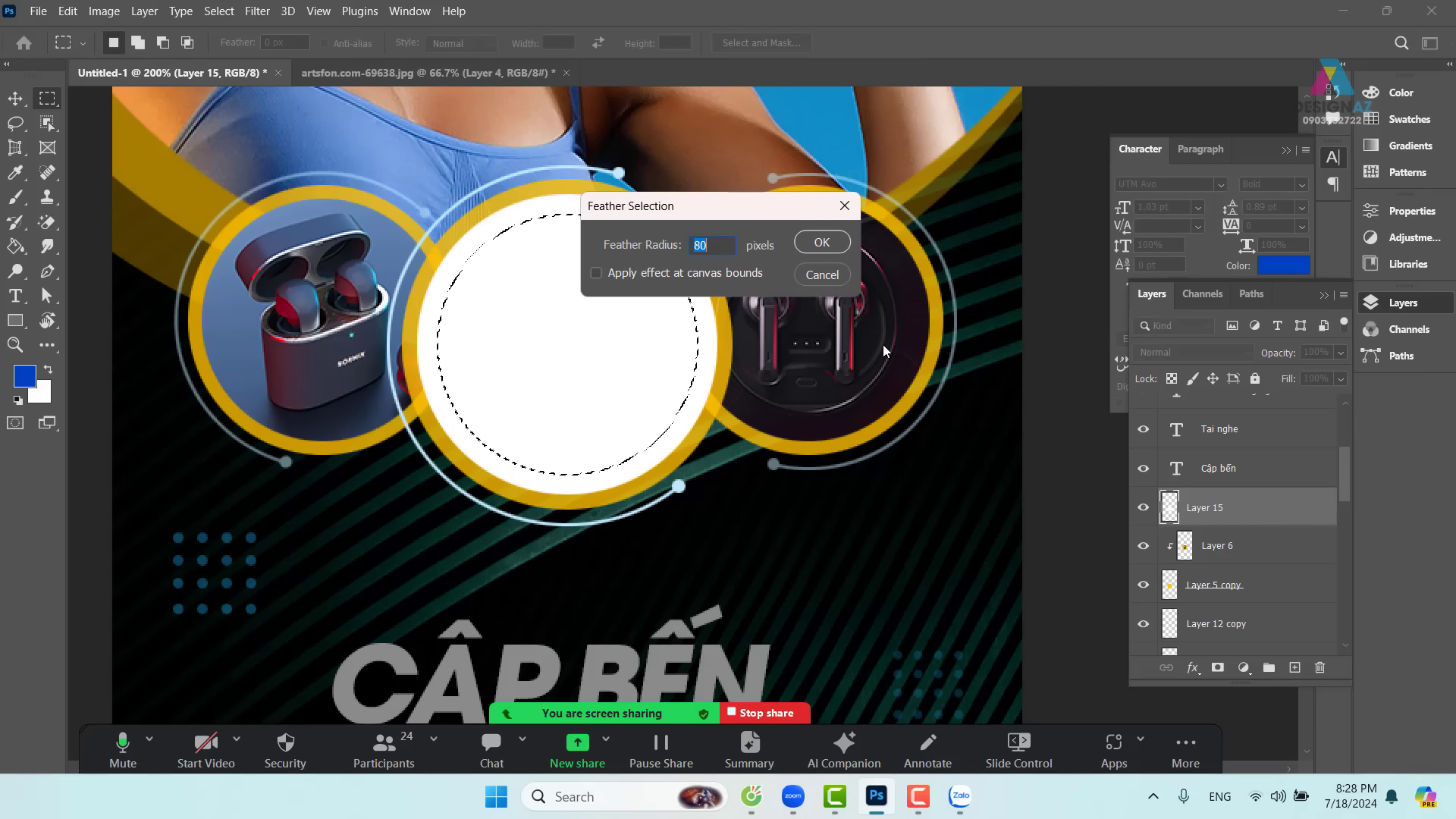
pyautogui.write('20')
pyautogui.press('Return')
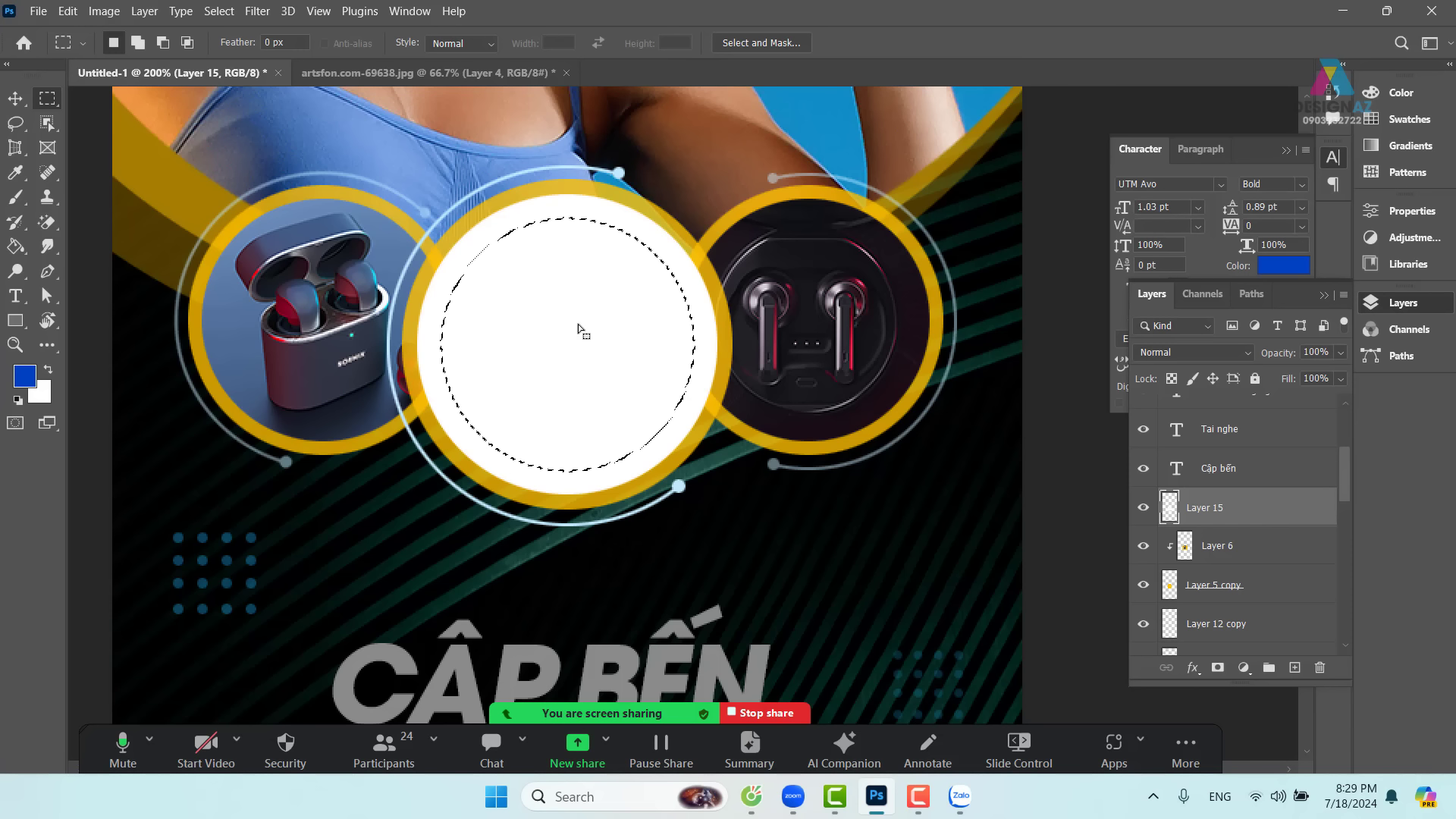
pyautogui.hotkey('ctrl', 'v')
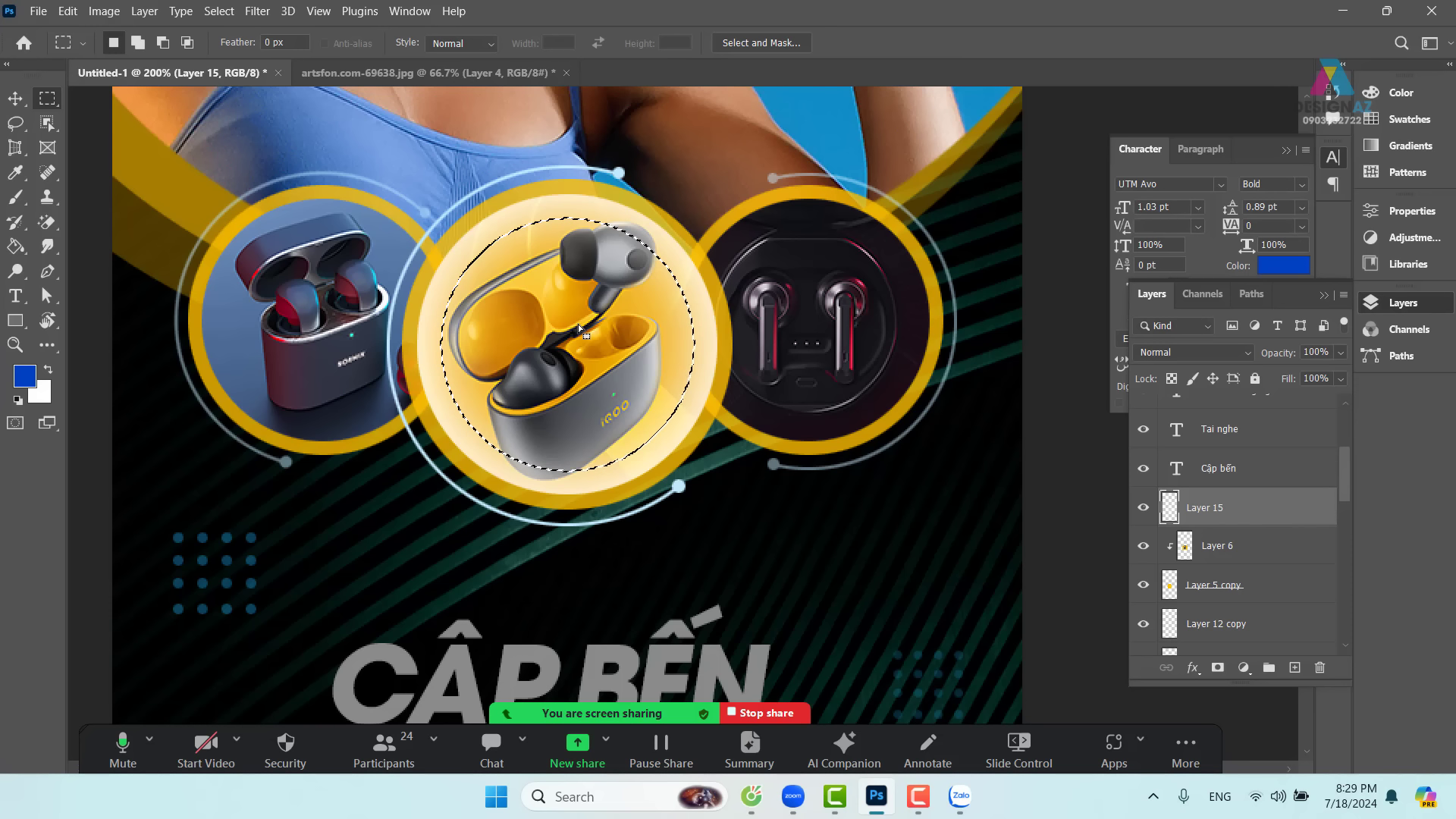
pyautogui.press('Delete')
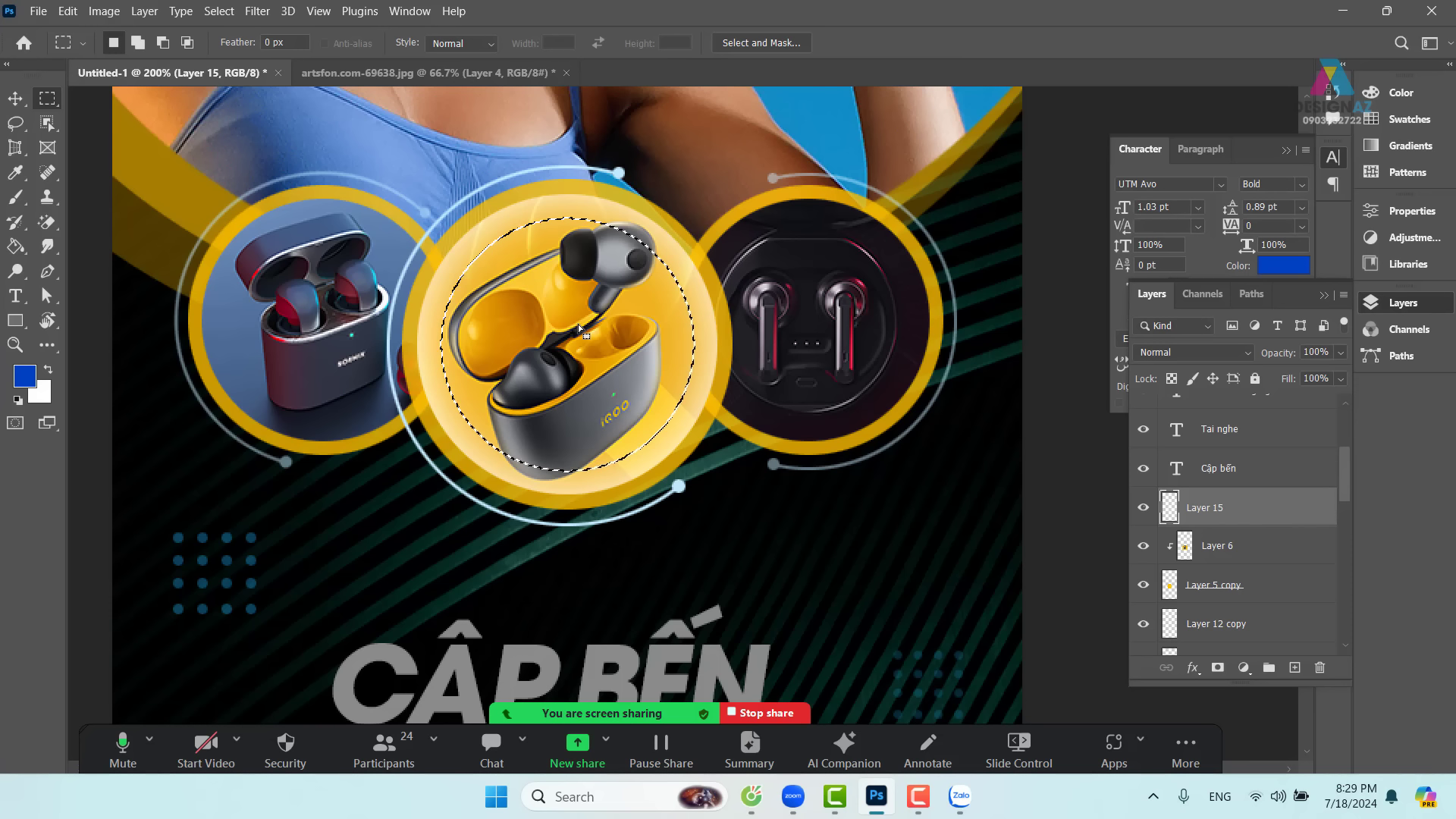
pyautogui.hotkey('ctrl', 'd')
# - Fade the white rim's sides on Layer 15 by deleting a horizontal rectangular selection across the three circles, feathered by 20 pixels, and deselect
pyautogui.hotkey('ctrl', '-')
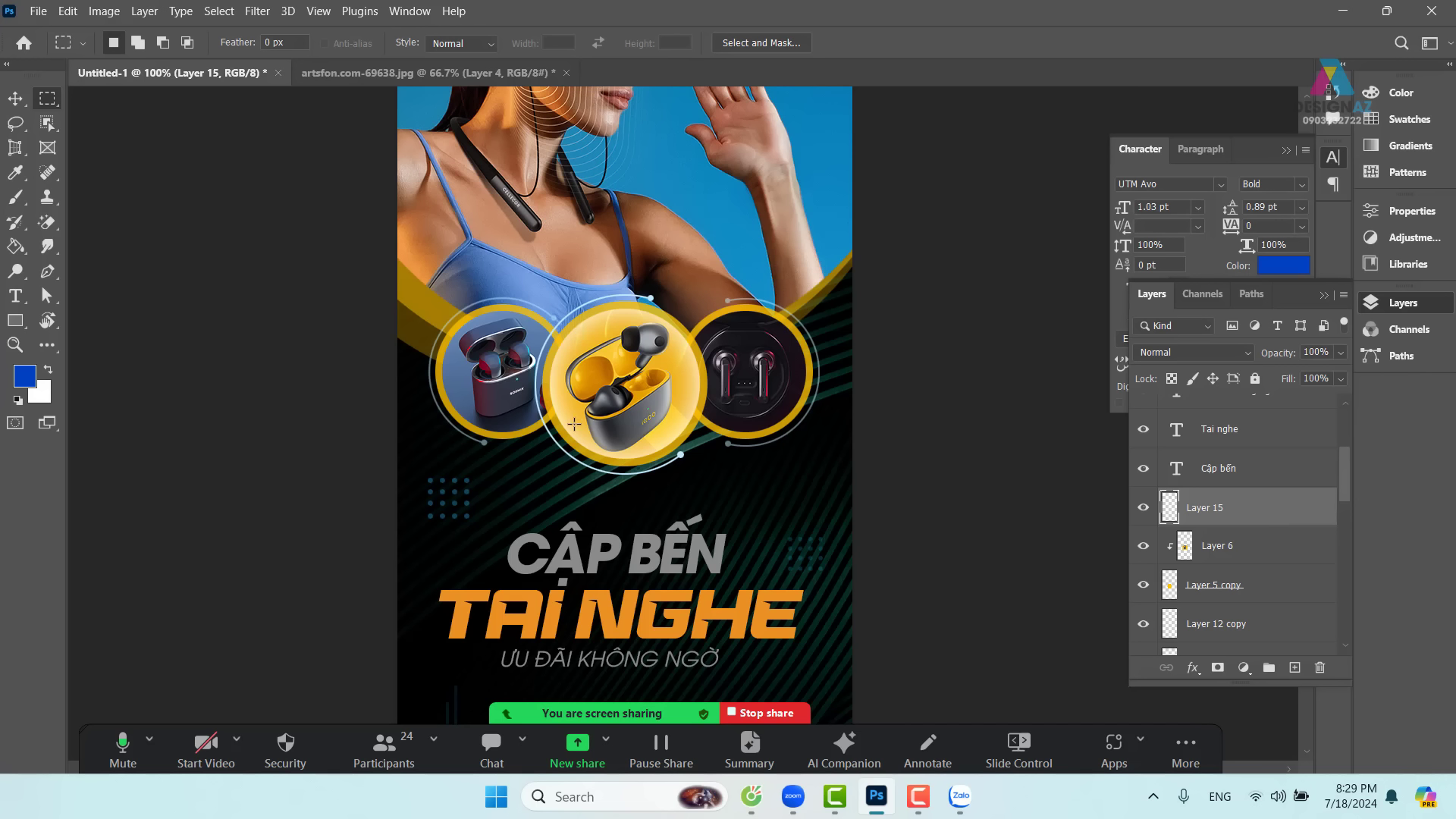
pyautogui.moveTo(475, 359); pyautogui.dragTo(781, 421)
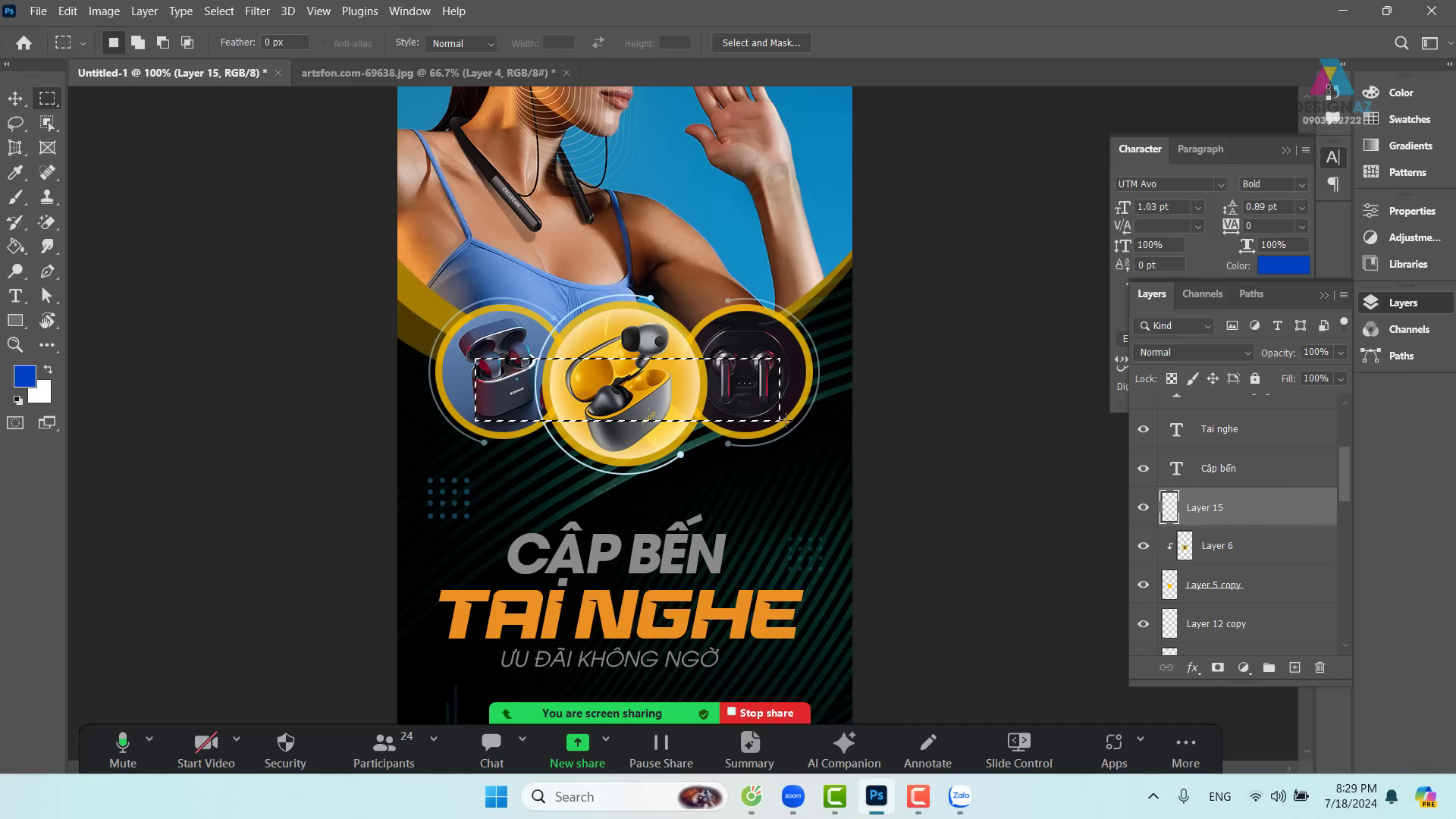
pyautogui.hotkey('ctrl', '+')
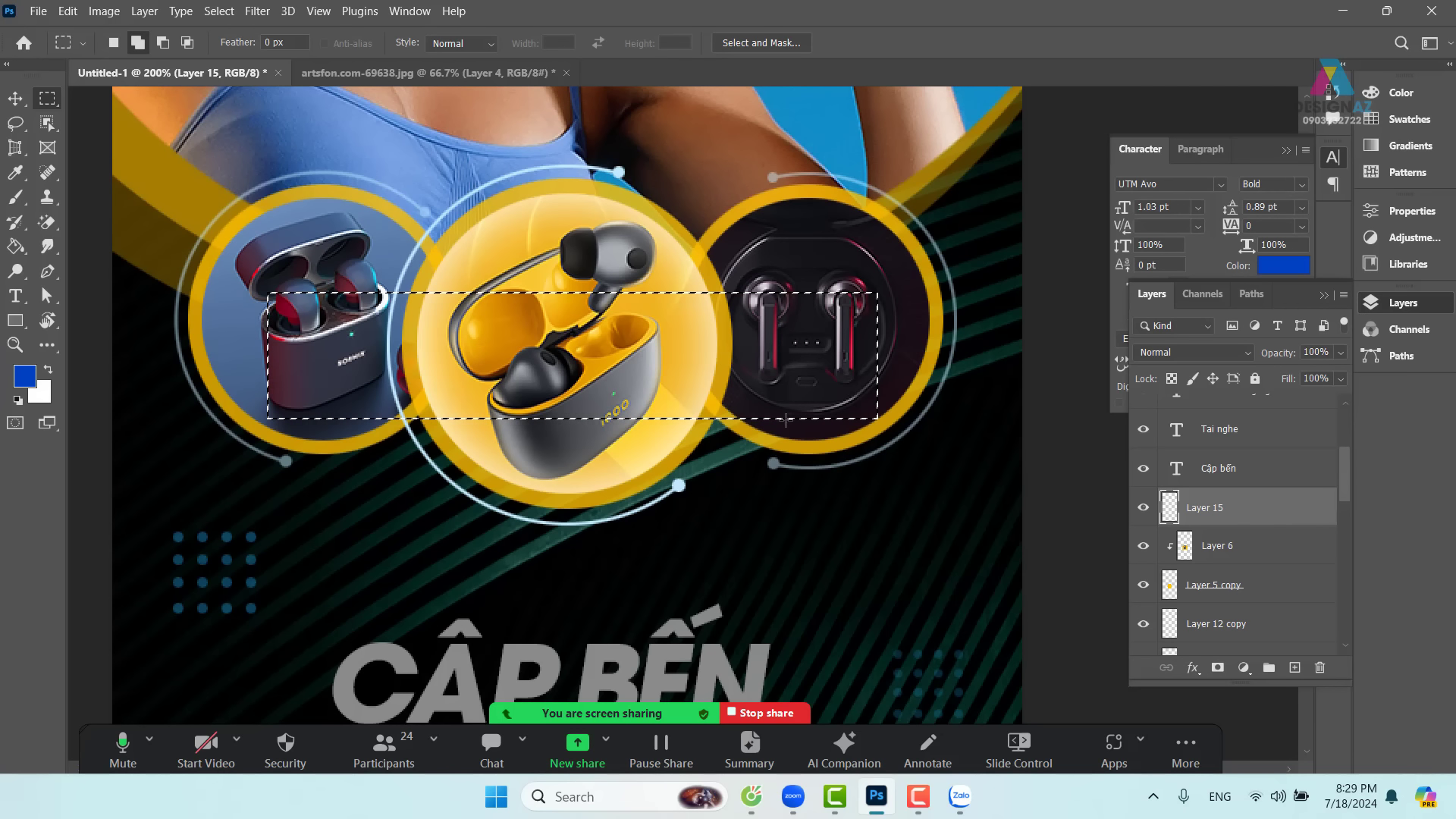
pyautogui.hotkey('shift', 'F6')
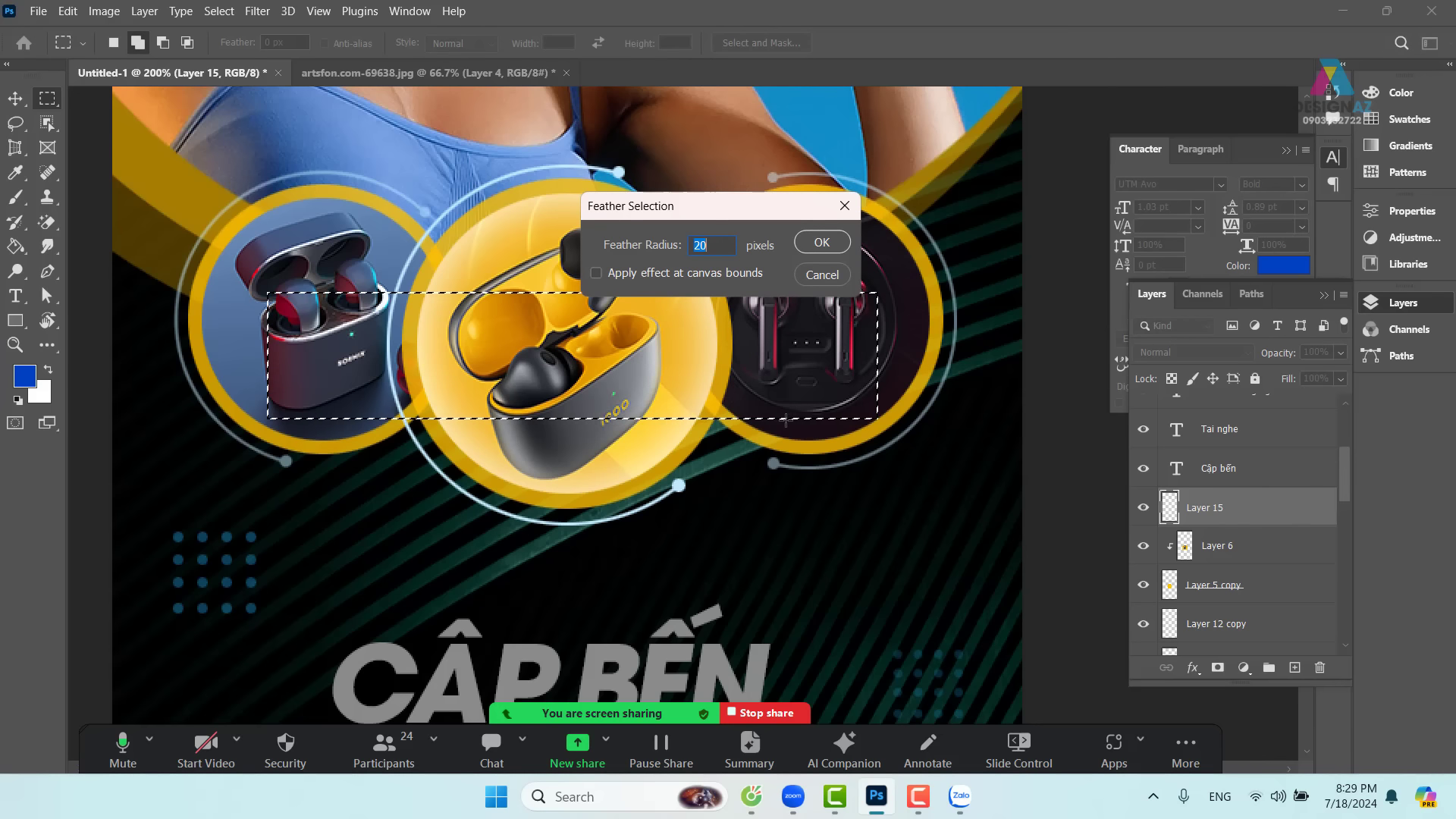
pyautogui.press('Return')
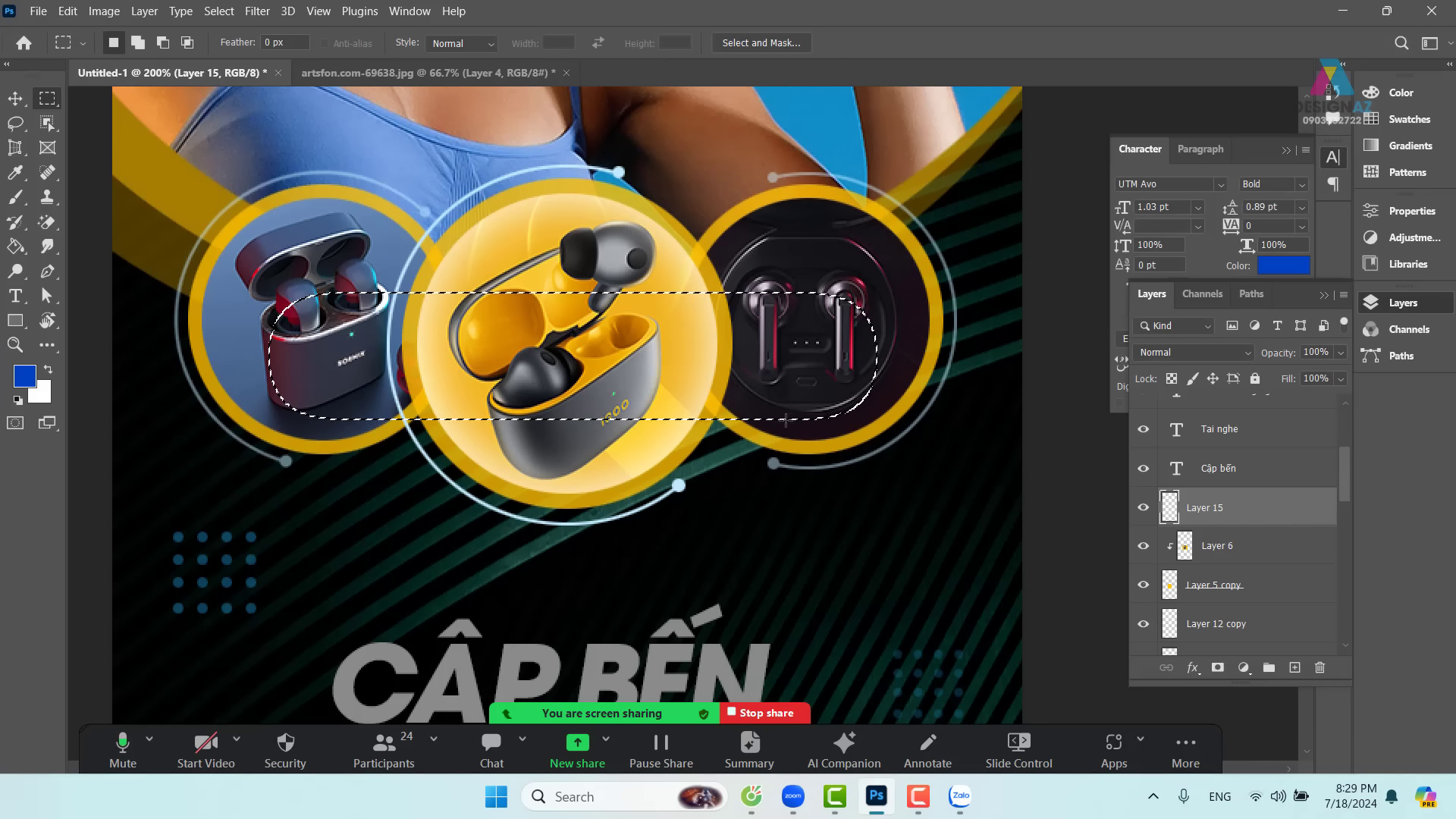
pyautogui.press('Delete')
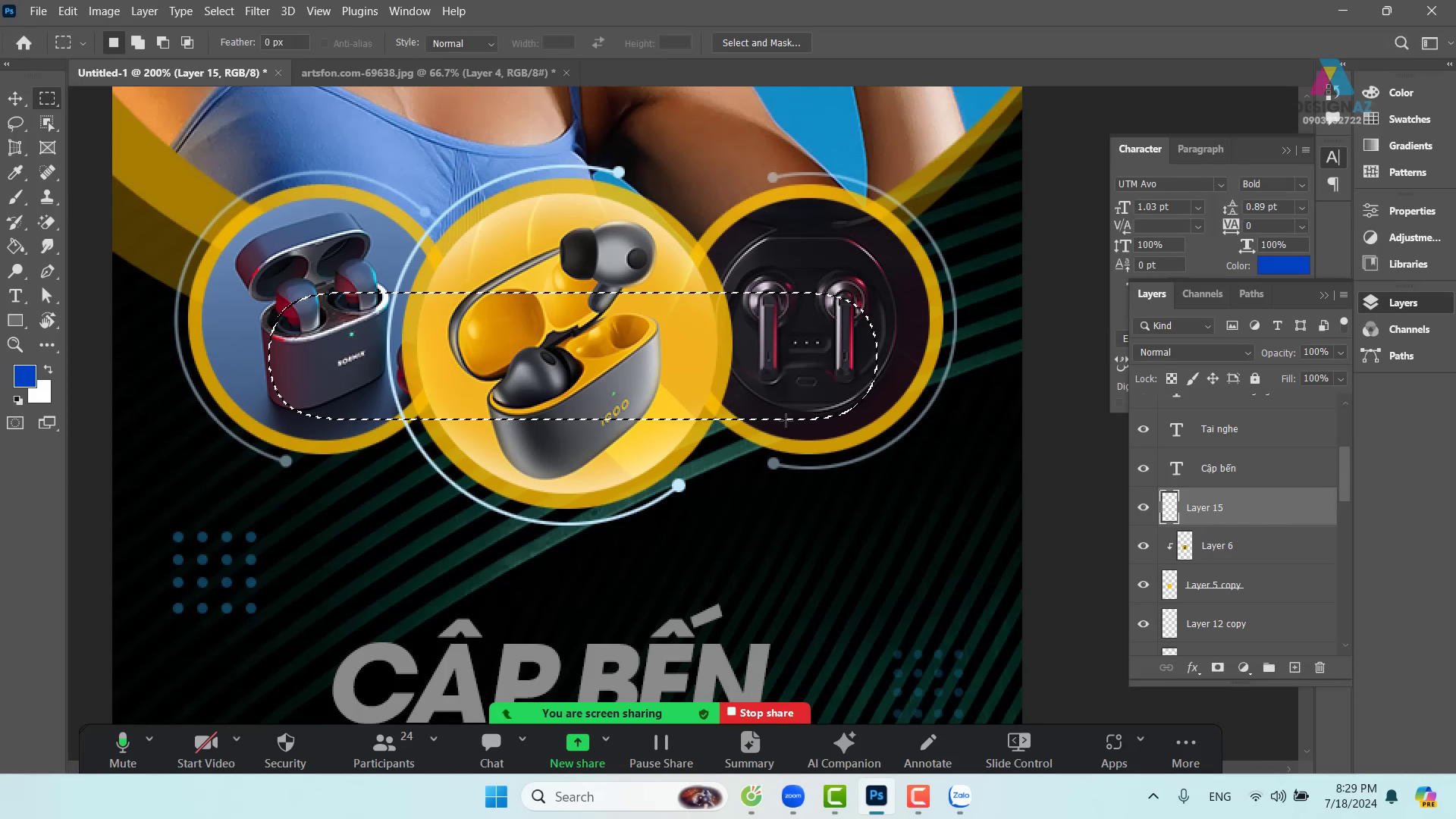
pyautogui.hotkey('ctrl', 'd')
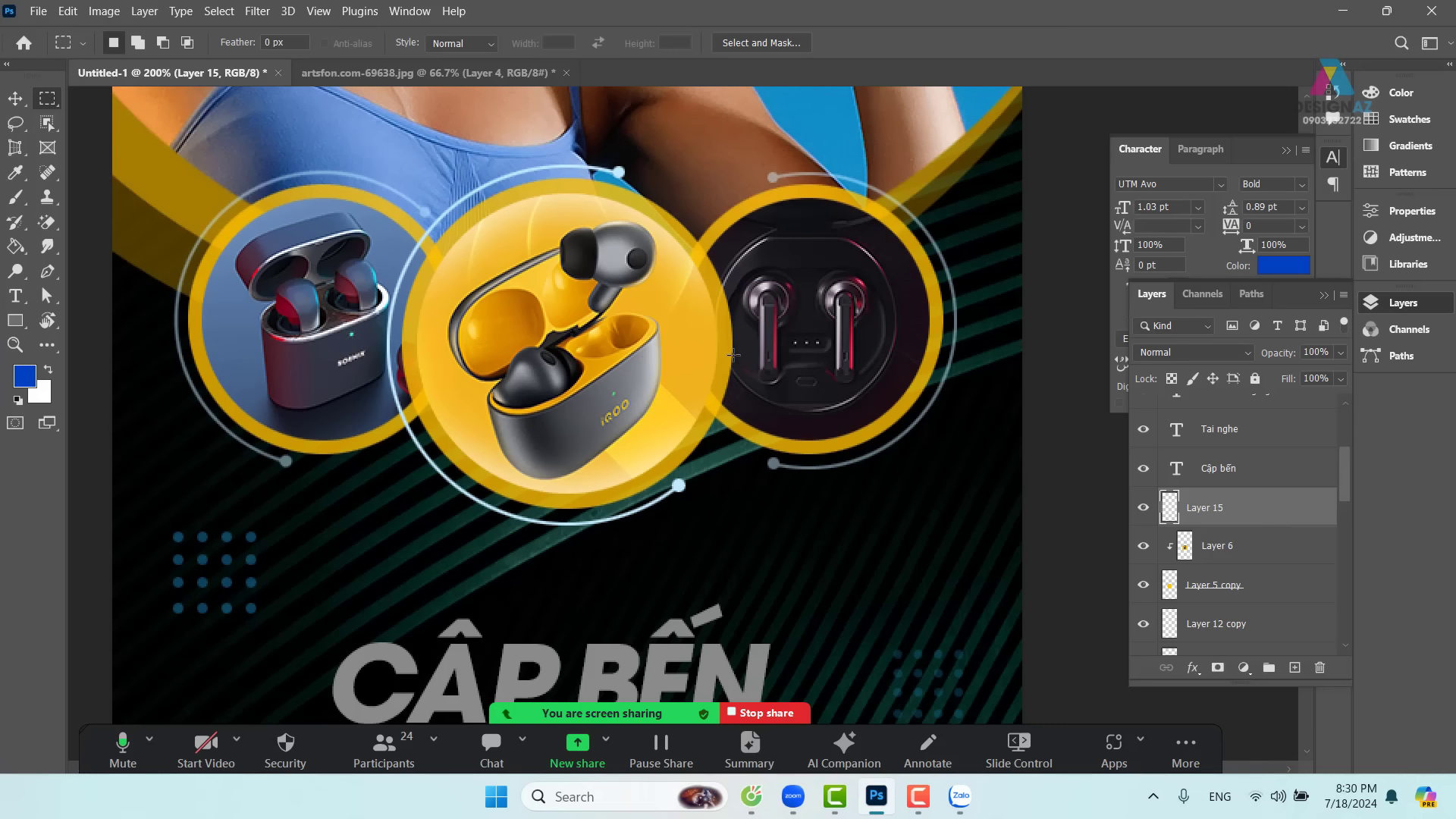
# - Move Layer 15's white glow up over the woman's photo and undo the move
pyautogui.hotkey('ctrl', '-')
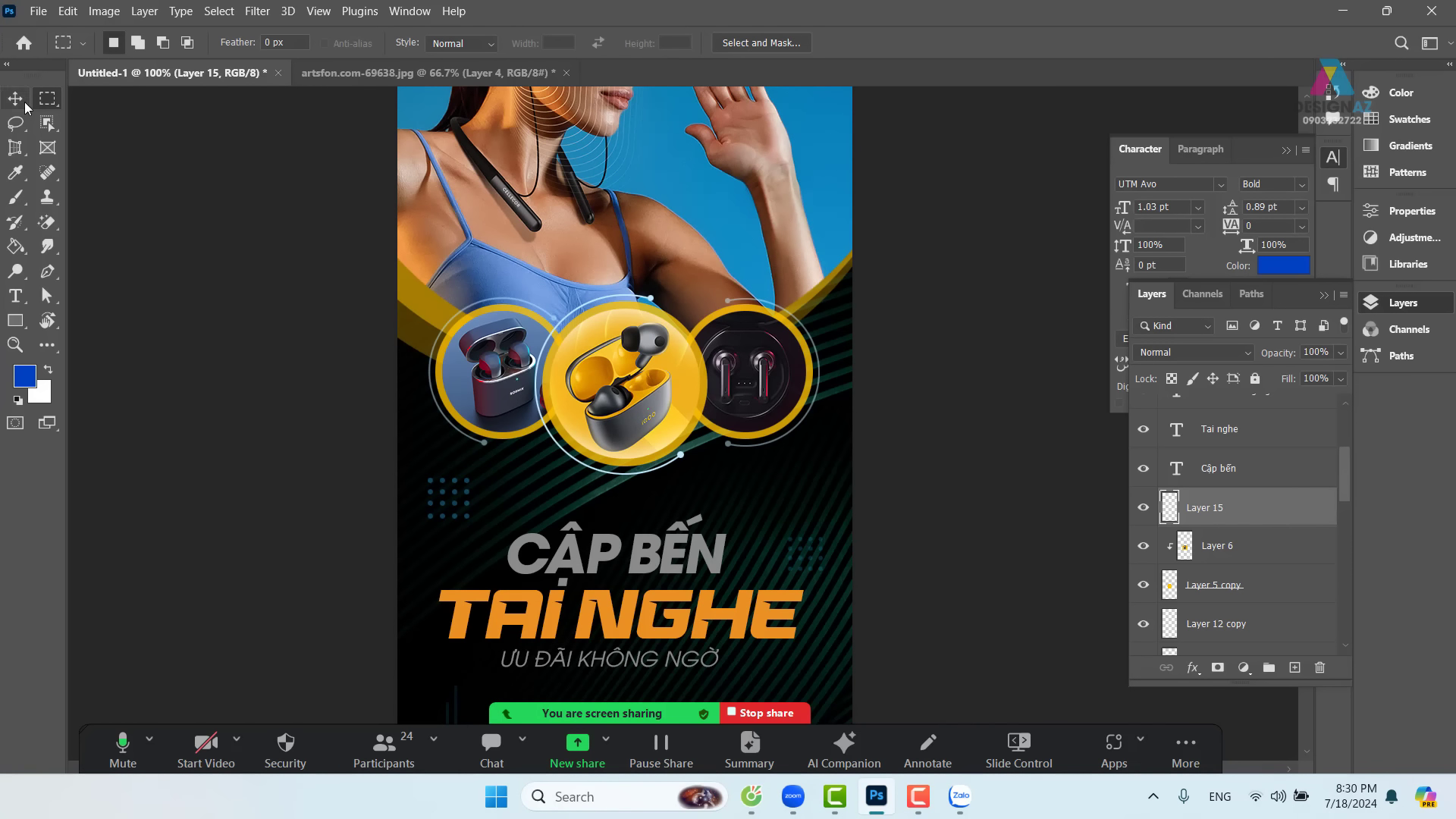
pyautogui.click(16, 102)
pyautogui.moveTo(616, 324); pyautogui.dragTo(699, 142)
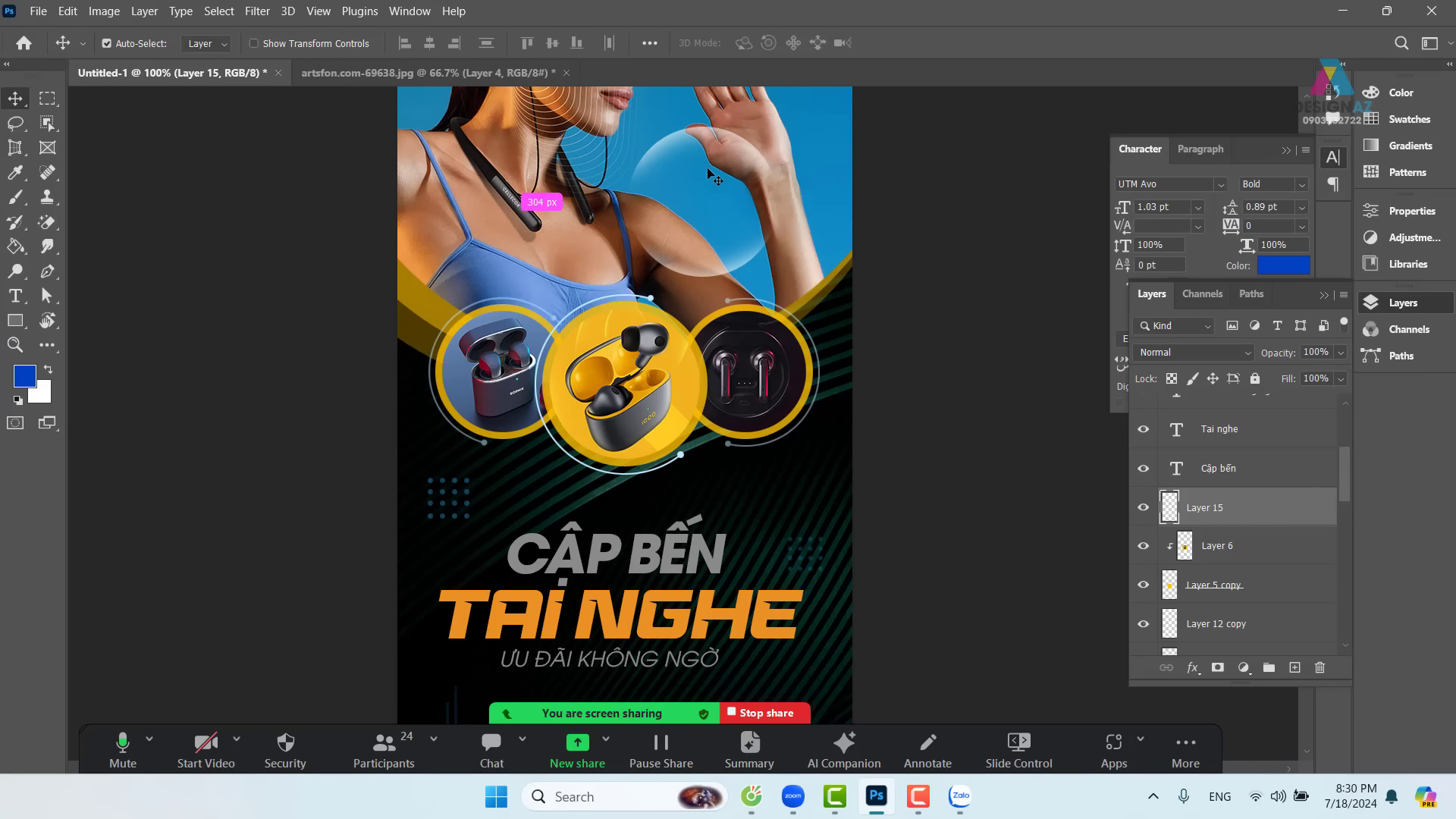
pyautogui.hotkey('ctrl', 'z')
# - Duplicate Layer 15 in place, reduce the copy's opacity to 40%, and toggle its visibility to compare the glow
pyautogui.moveTo(813, 407); pyautogui.dragTo(746, 427)
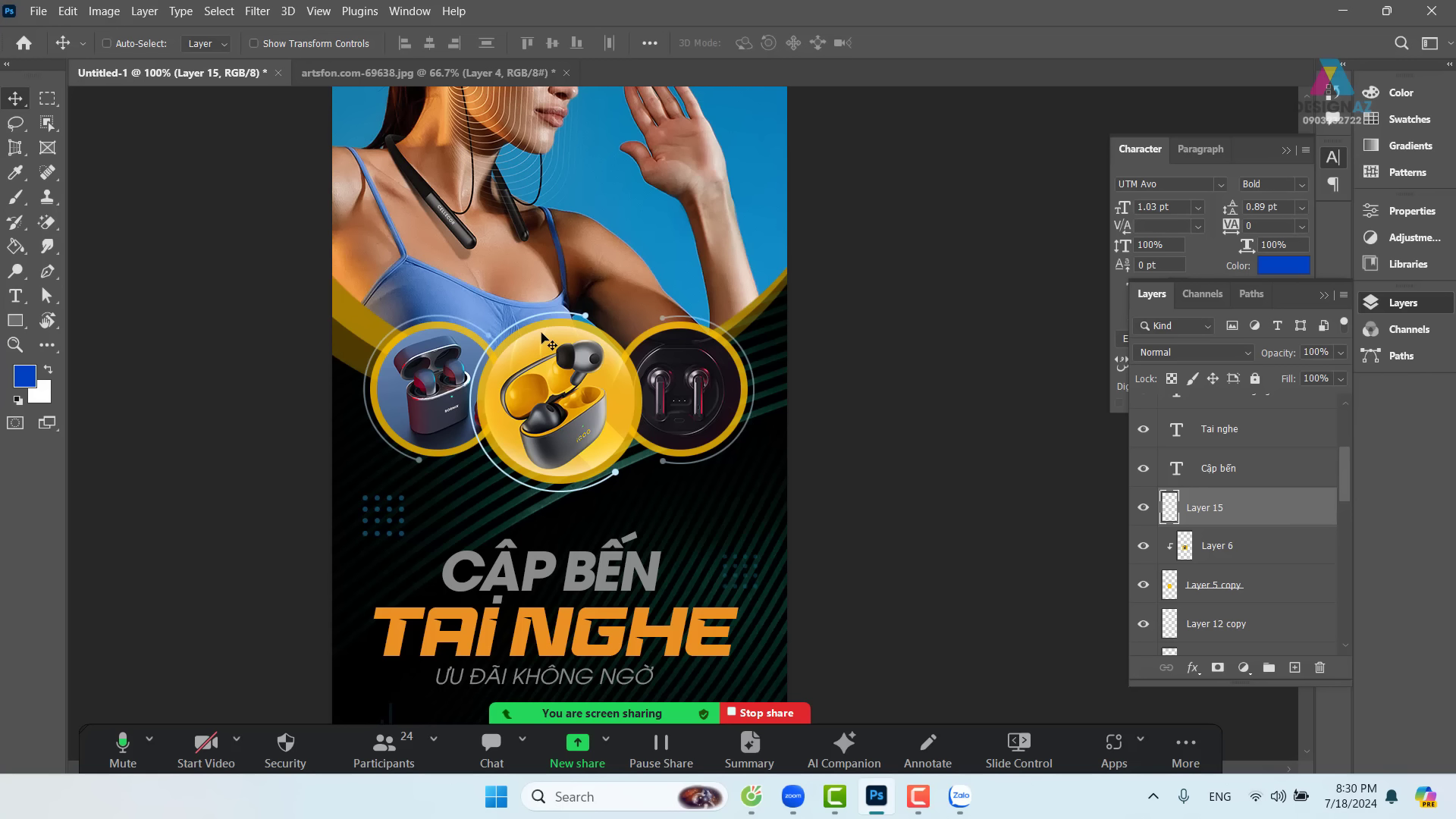
pyautogui.keyDown('ctrl'); pyautogui.keyDown('alt'); pyautogui.click(751, 369); pyautogui.keyUp('alt'); pyautogui.keyUp('ctrl')
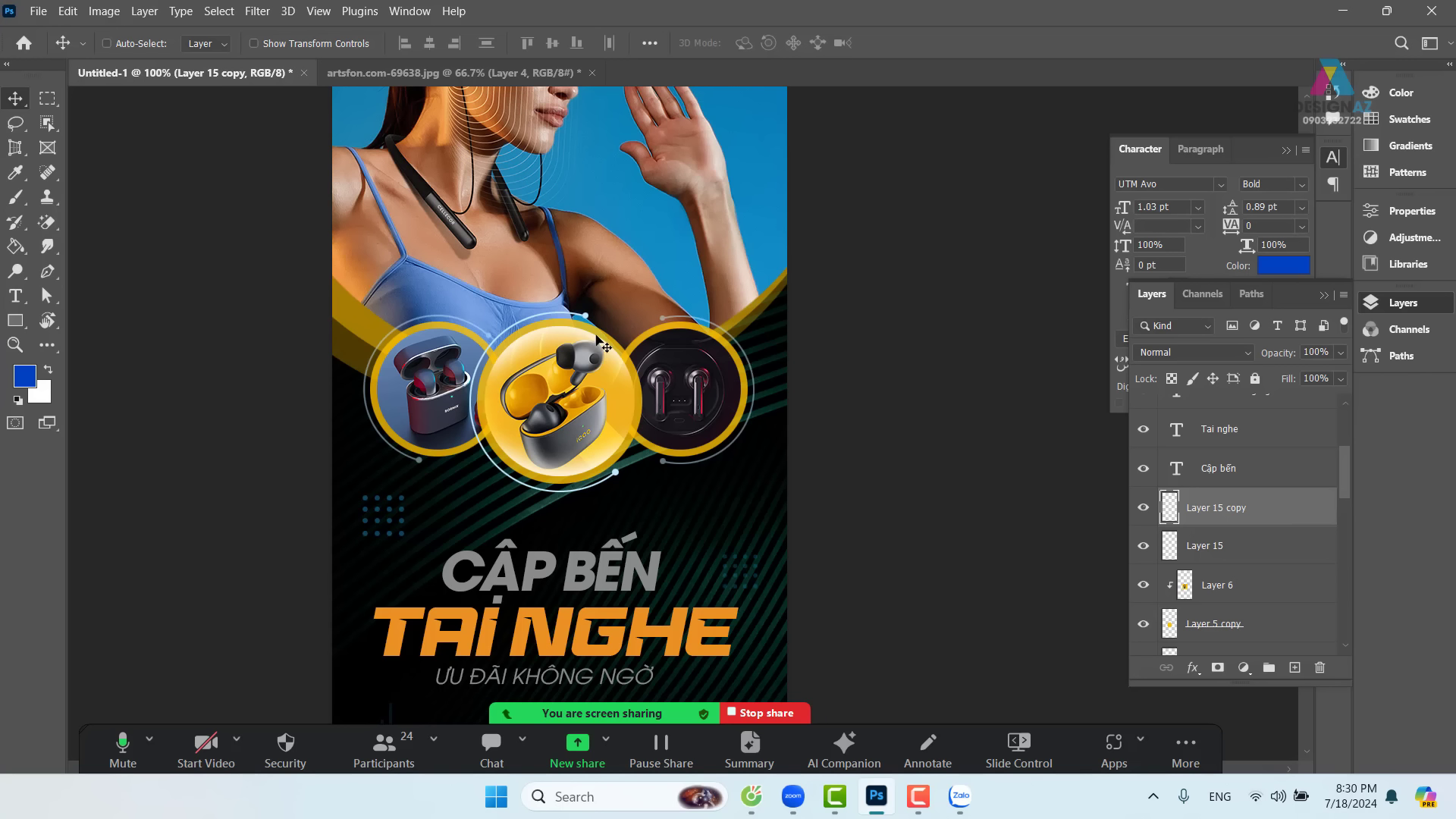
pyautogui.press('5')
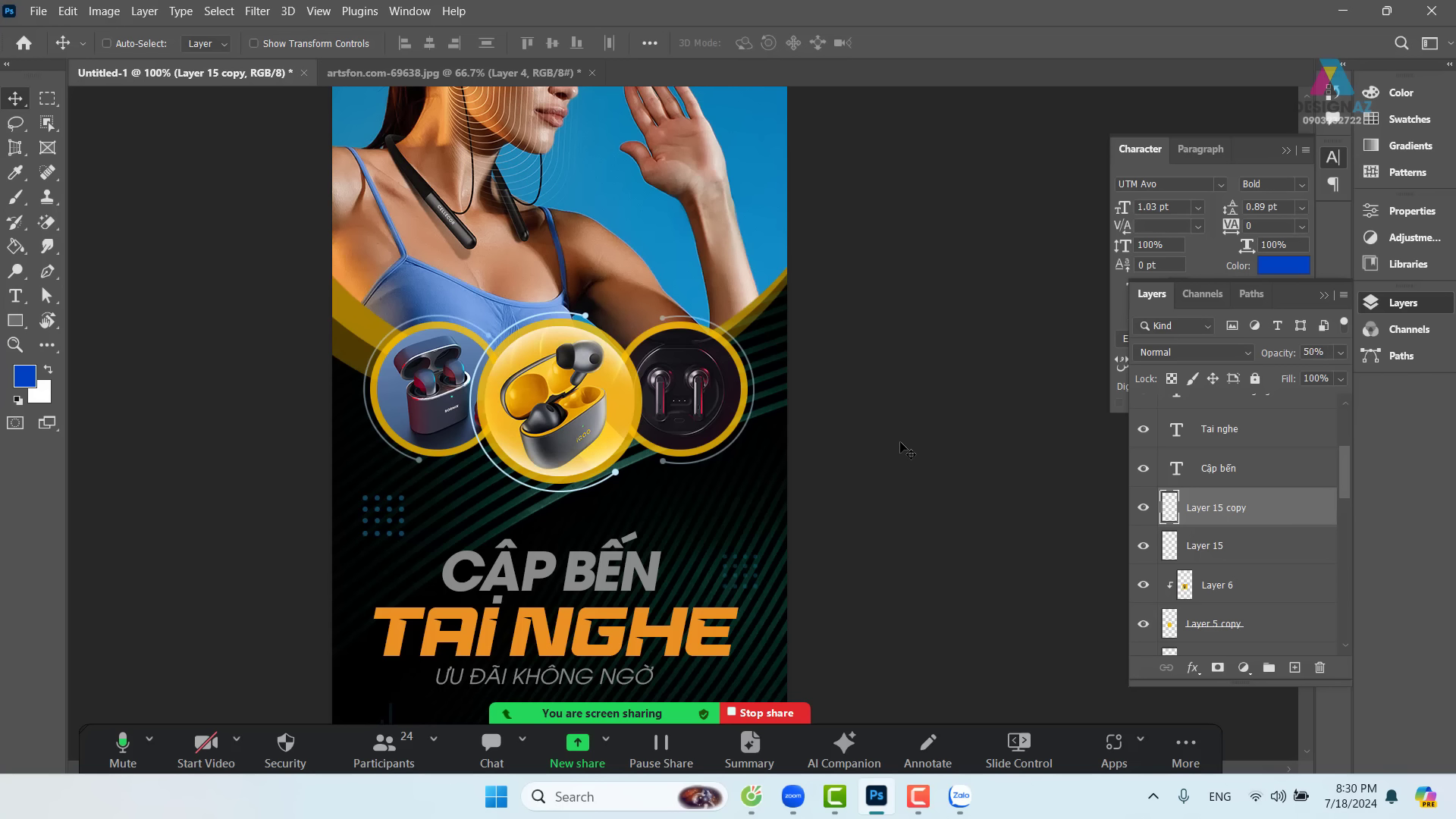
pyautogui.click(1143, 507)
pyautogui.click(1143, 507)
# - Copy Layer 15 copy's glow onto the right circle with the black earphones and scale it to about 80% to fit inside the ring
pyautogui.hotkey('ctrl', '+')
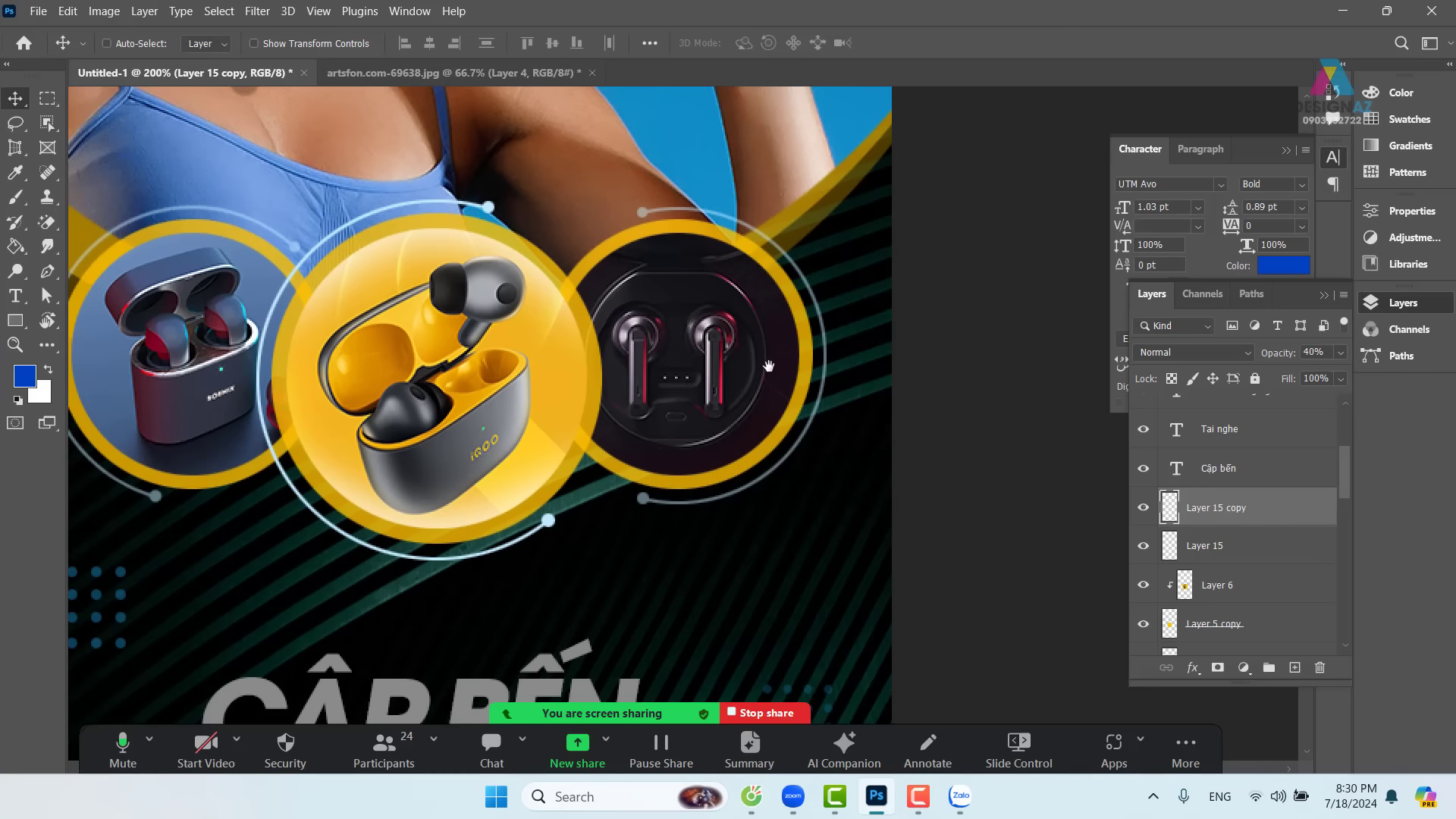
pyautogui.moveTo(450, 254); pyautogui.dragTo(734, 272)
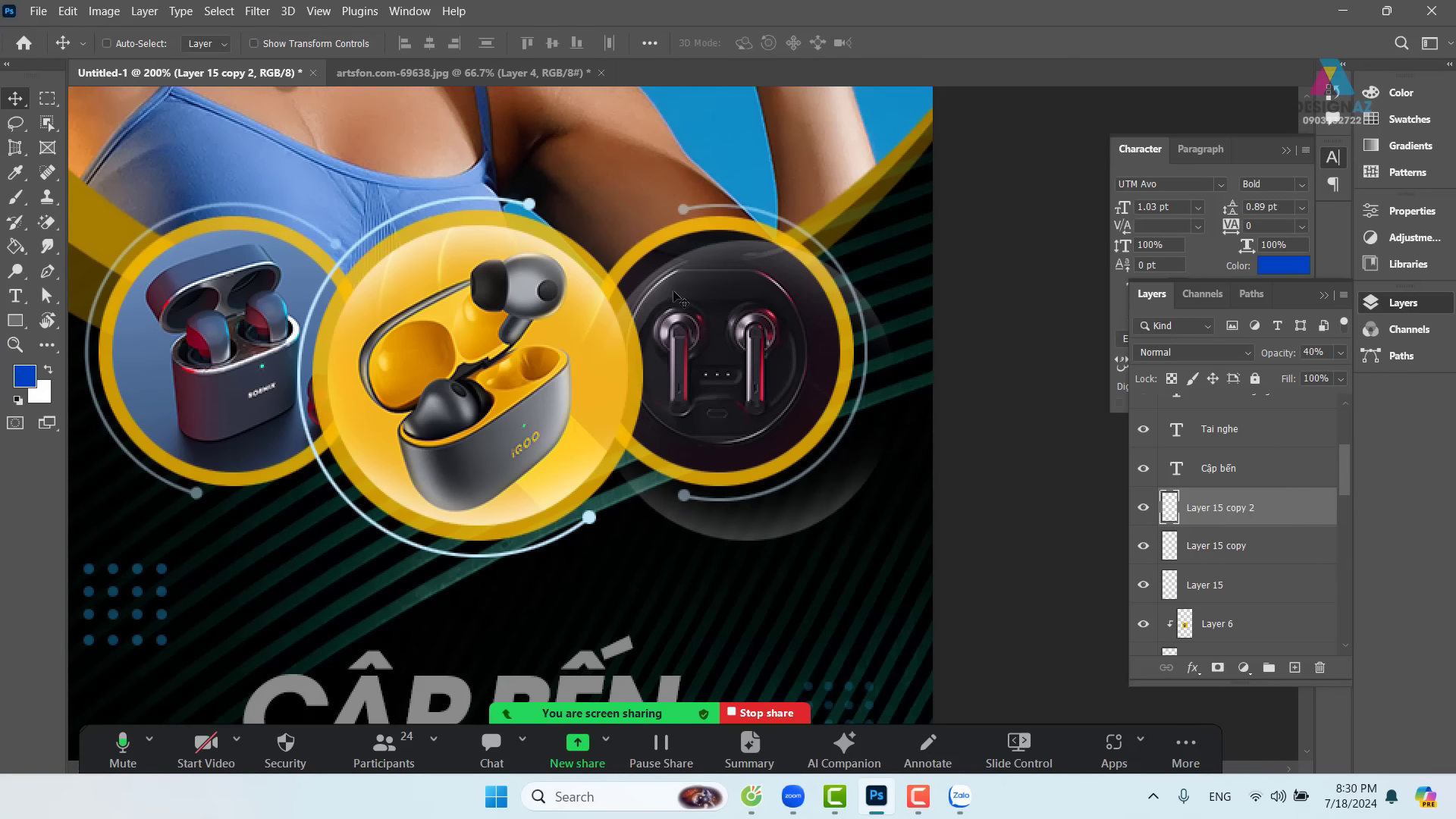
pyautogui.hotkey('ctrl', 't')
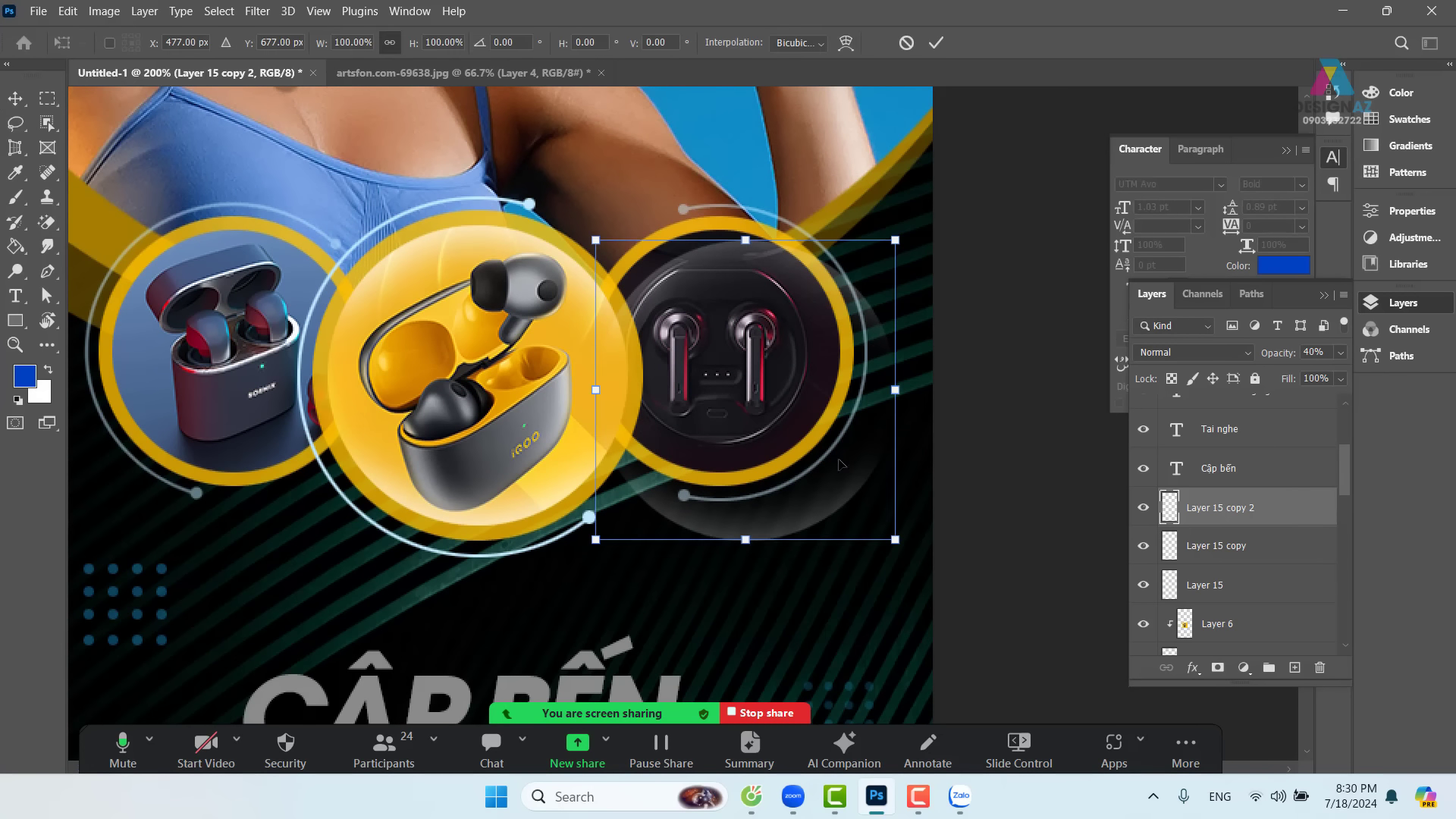
pyautogui.moveTo(895, 539); pyautogui.dragTo(826, 471)
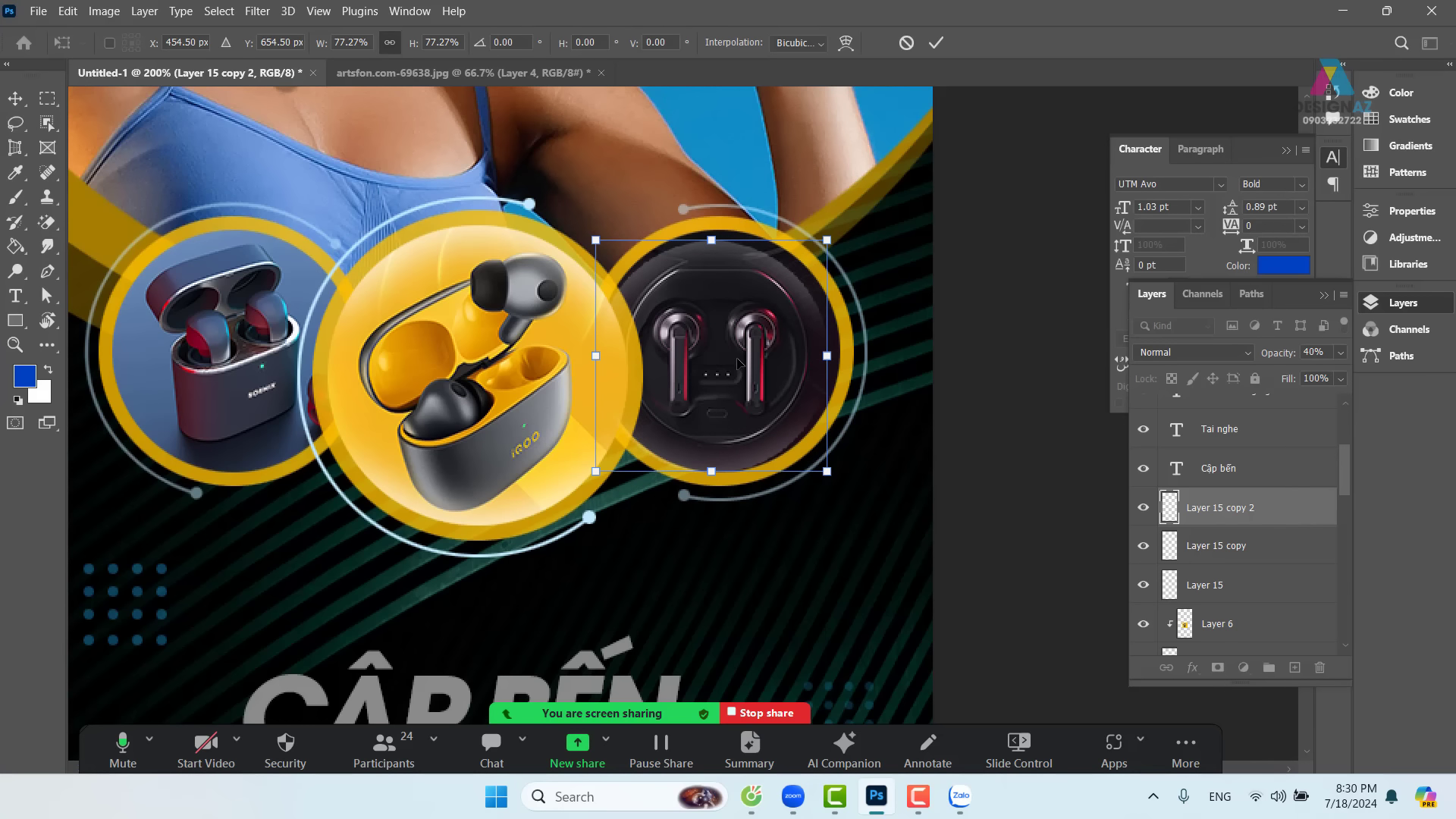
pyautogui.moveTo(739, 363); pyautogui.dragTo(741, 353)
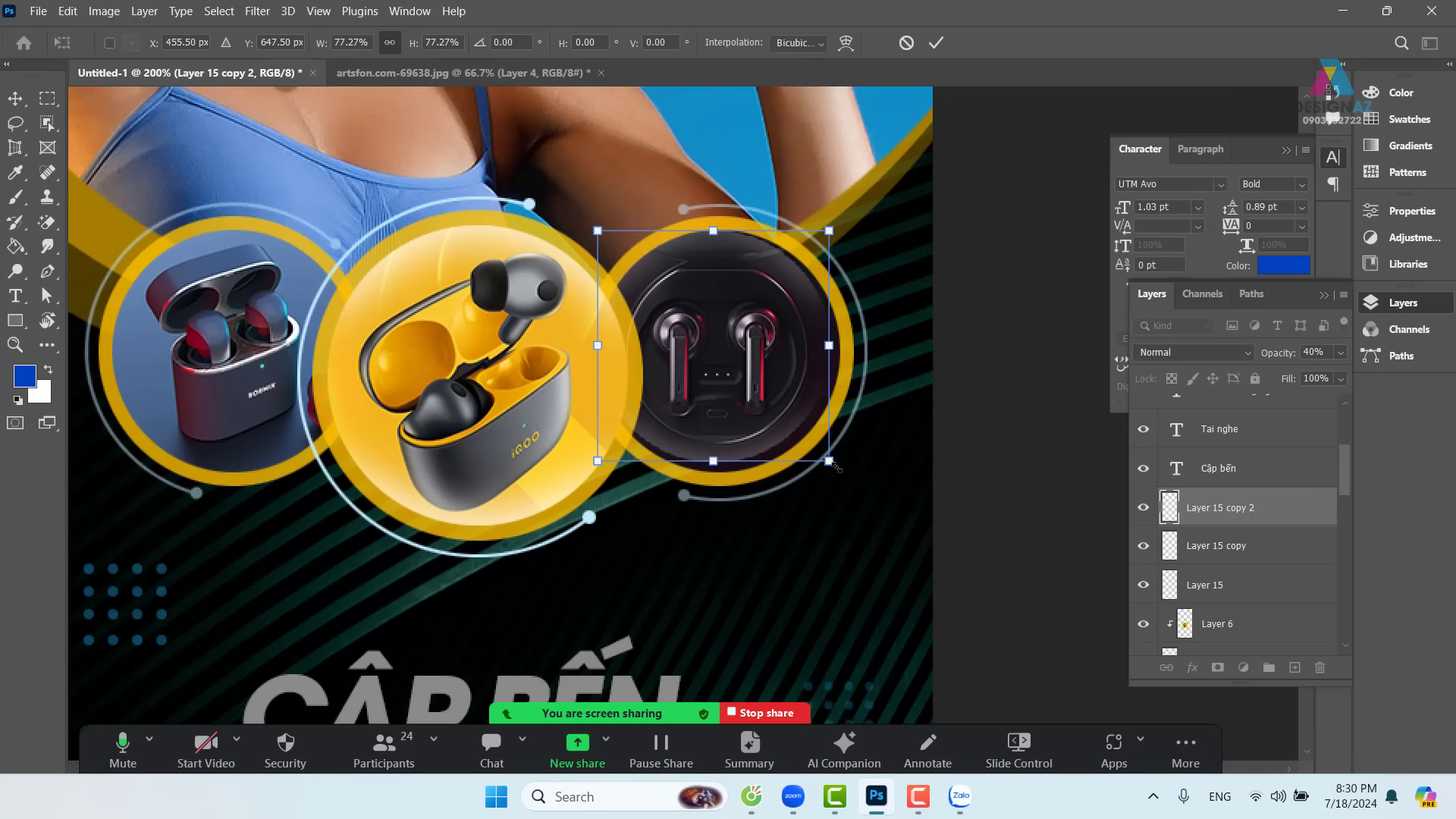
pyautogui.moveTo(830, 461); pyautogui.dragTo(838, 470)
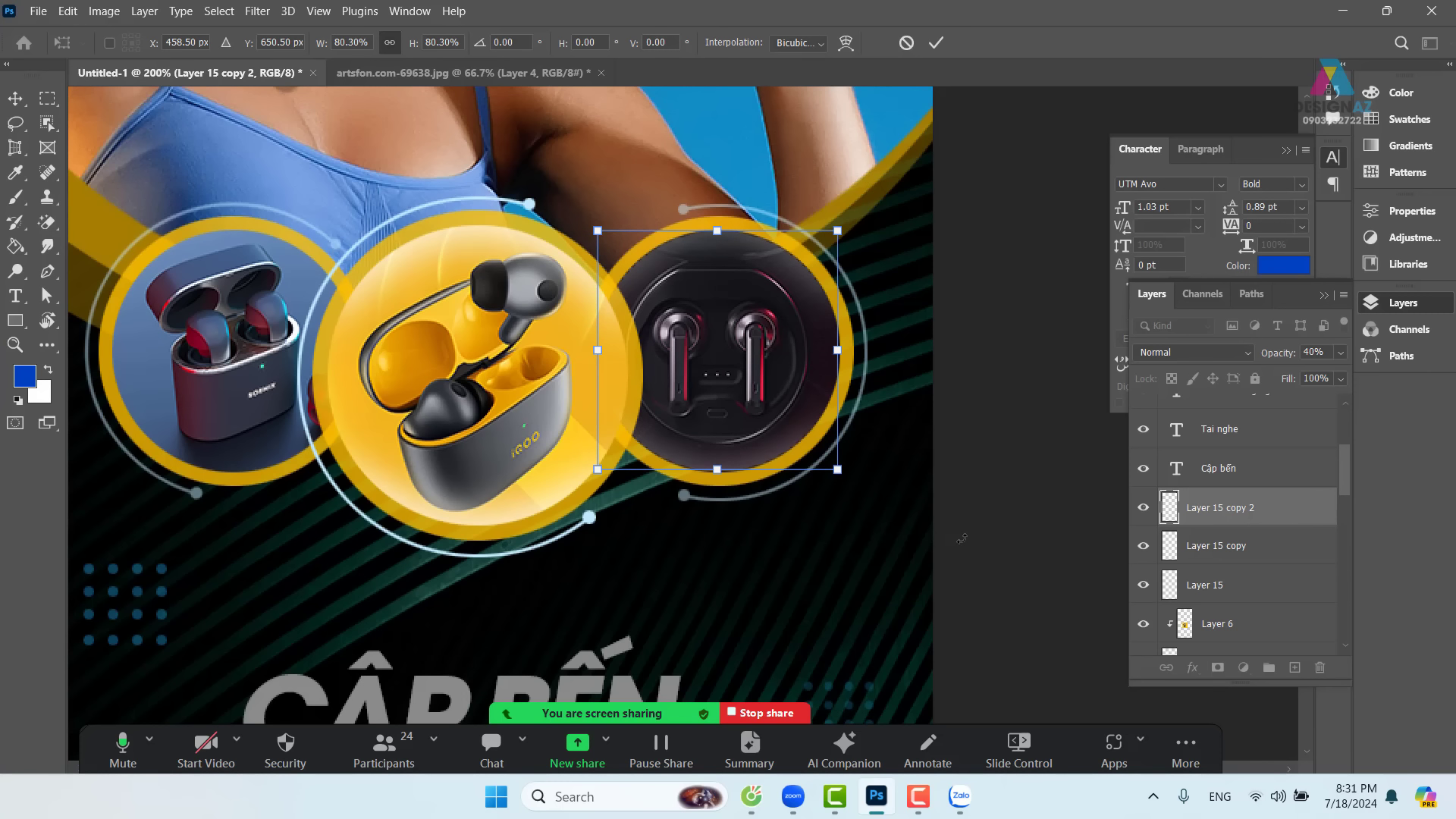
pyautogui.press('Return')
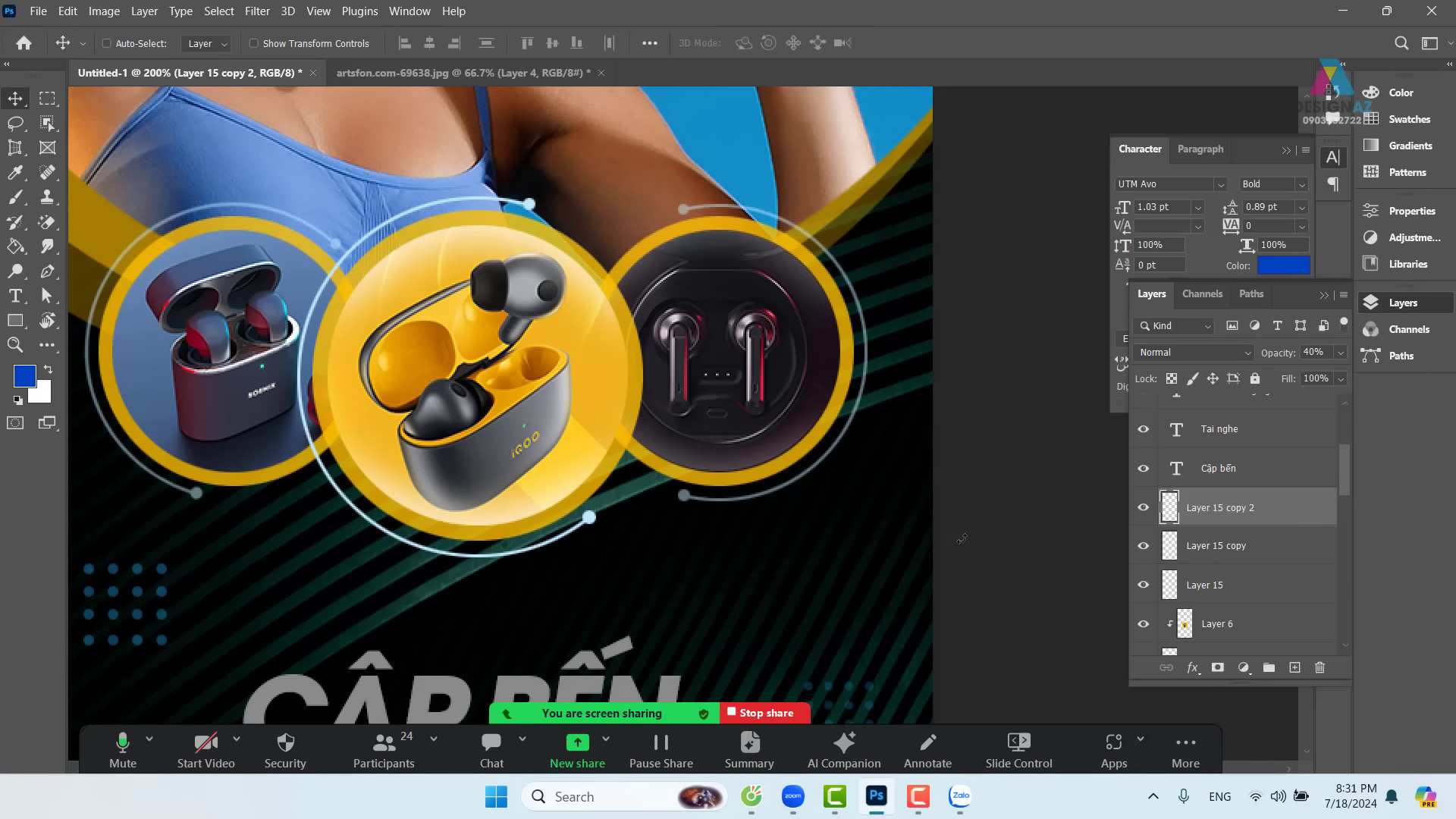
# - Duplicate the right circle's glow in place and set the copy's opacity to 30%
pyautogui.moveTo(961, 538); pyautogui.dragTo(962, 538)
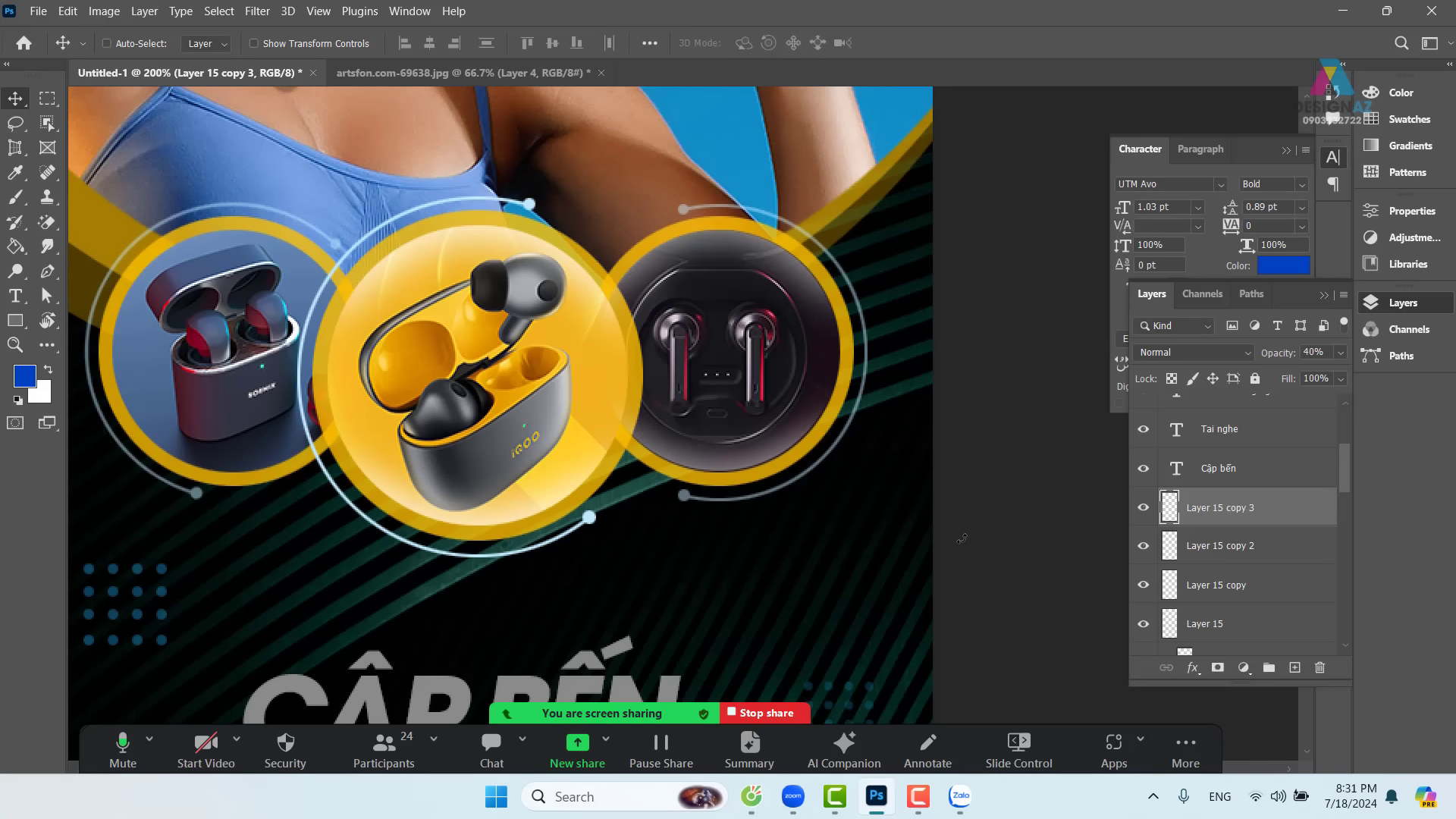
pyautogui.press('5')
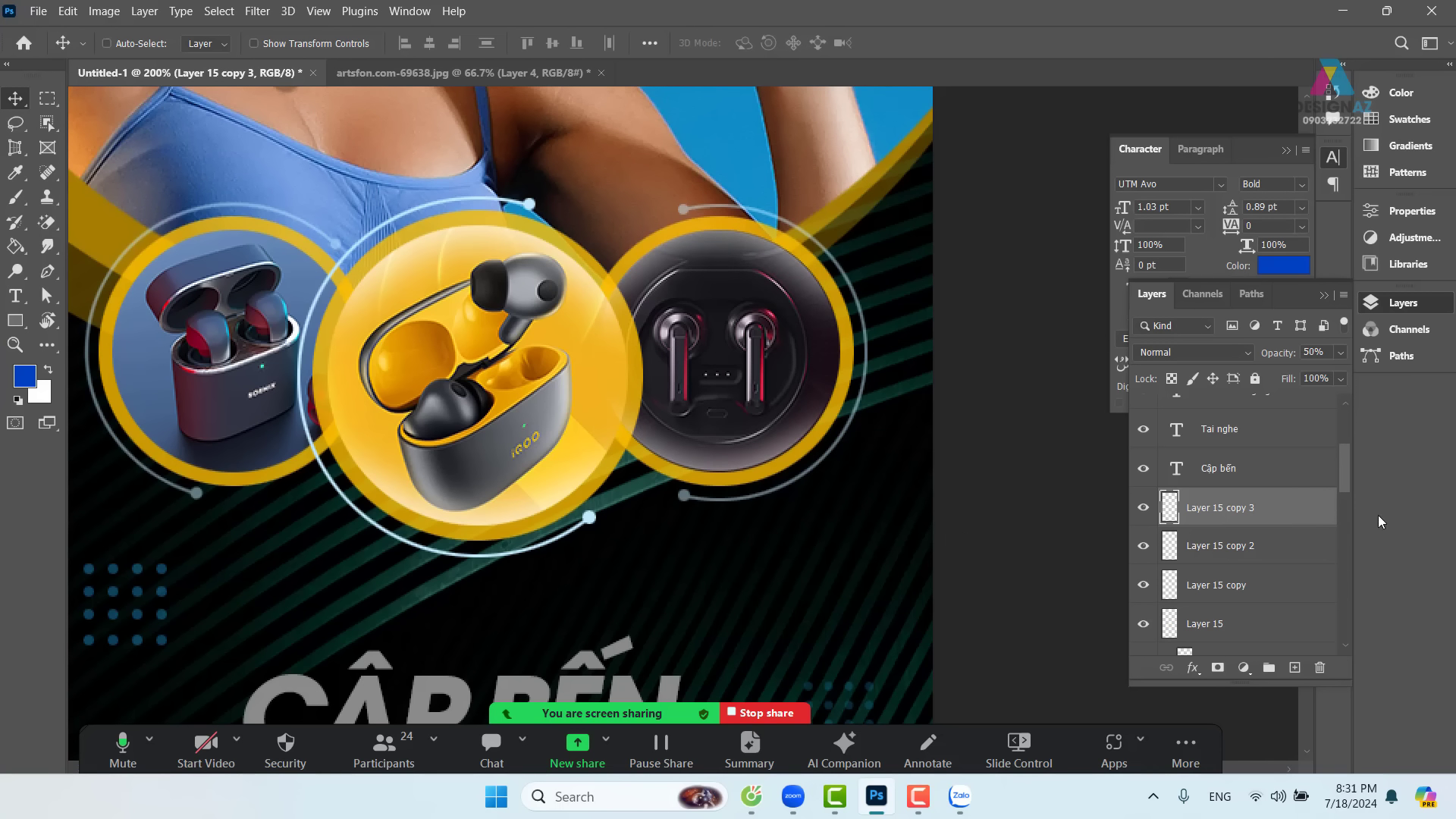
pyautogui.press('3')
pyautogui.hotkey('ctrl', '-')
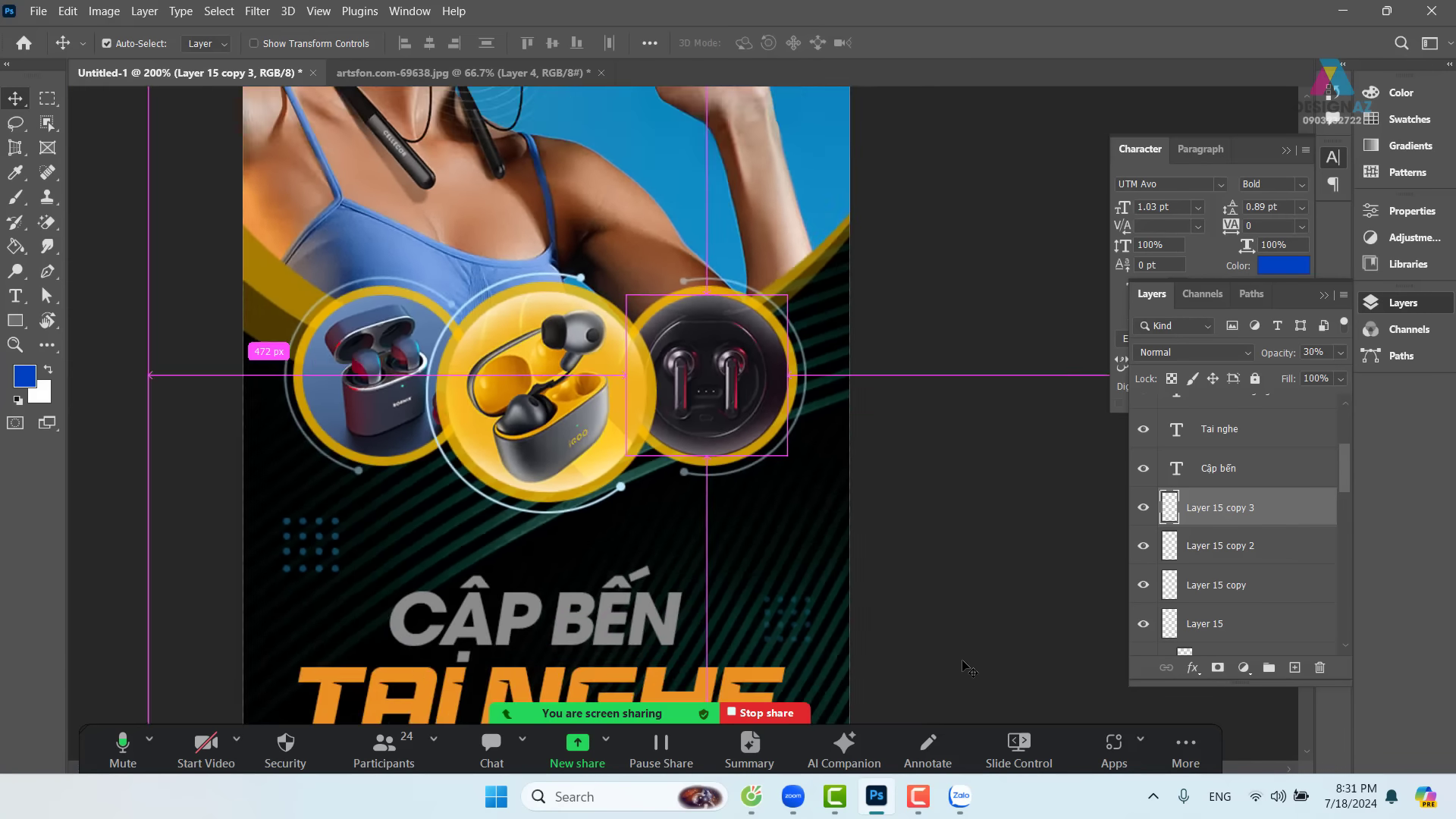
pyautogui.hotkey('ctrl', '-')
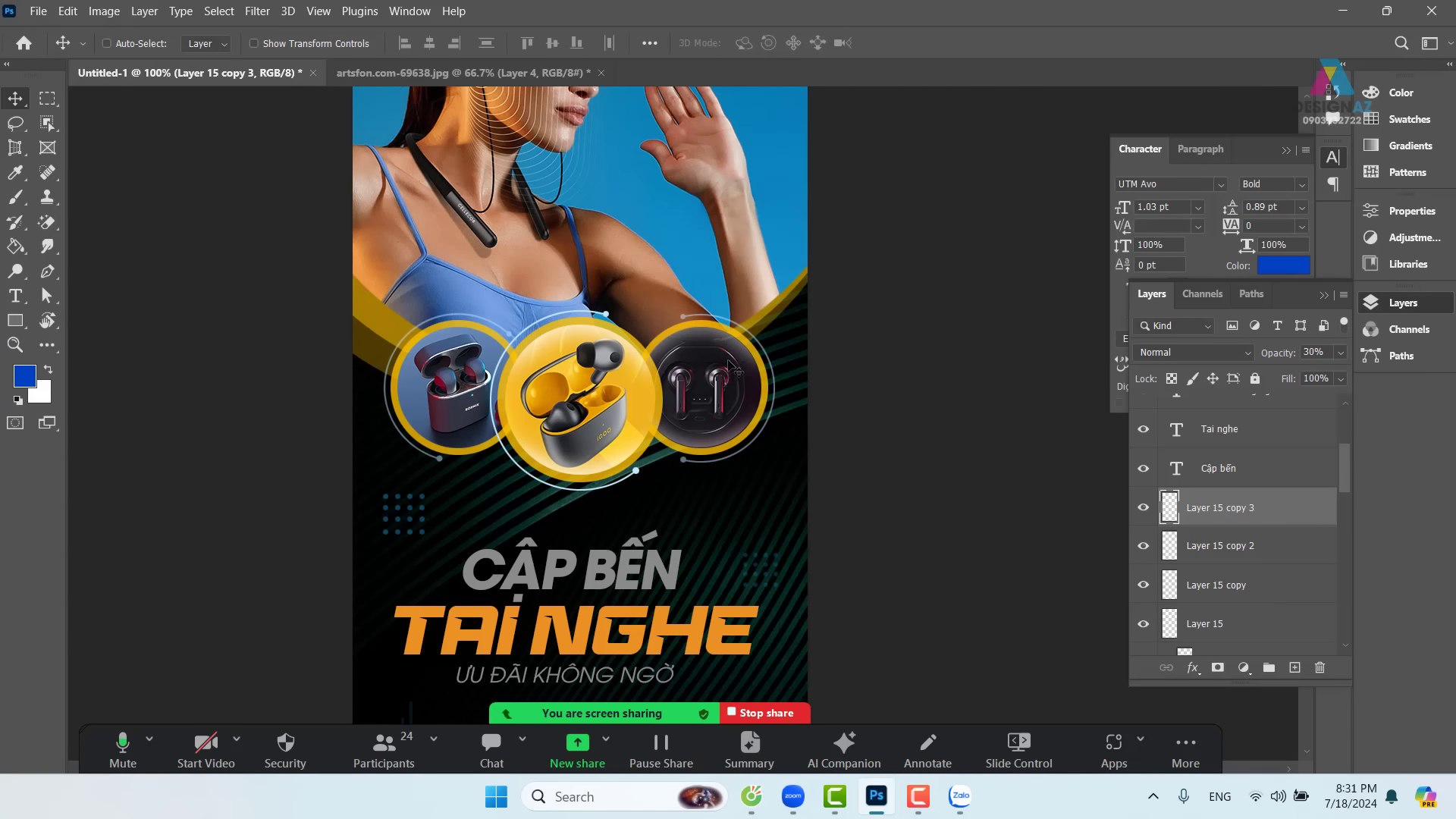
# - Copy the glow onto the left circle with the blue background, align it inside the ring, and set its opacity to 100%
pyautogui.moveTo(730, 366); pyautogui.dragTo(489, 368)
pyautogui.hotkey('ctrl', '+')
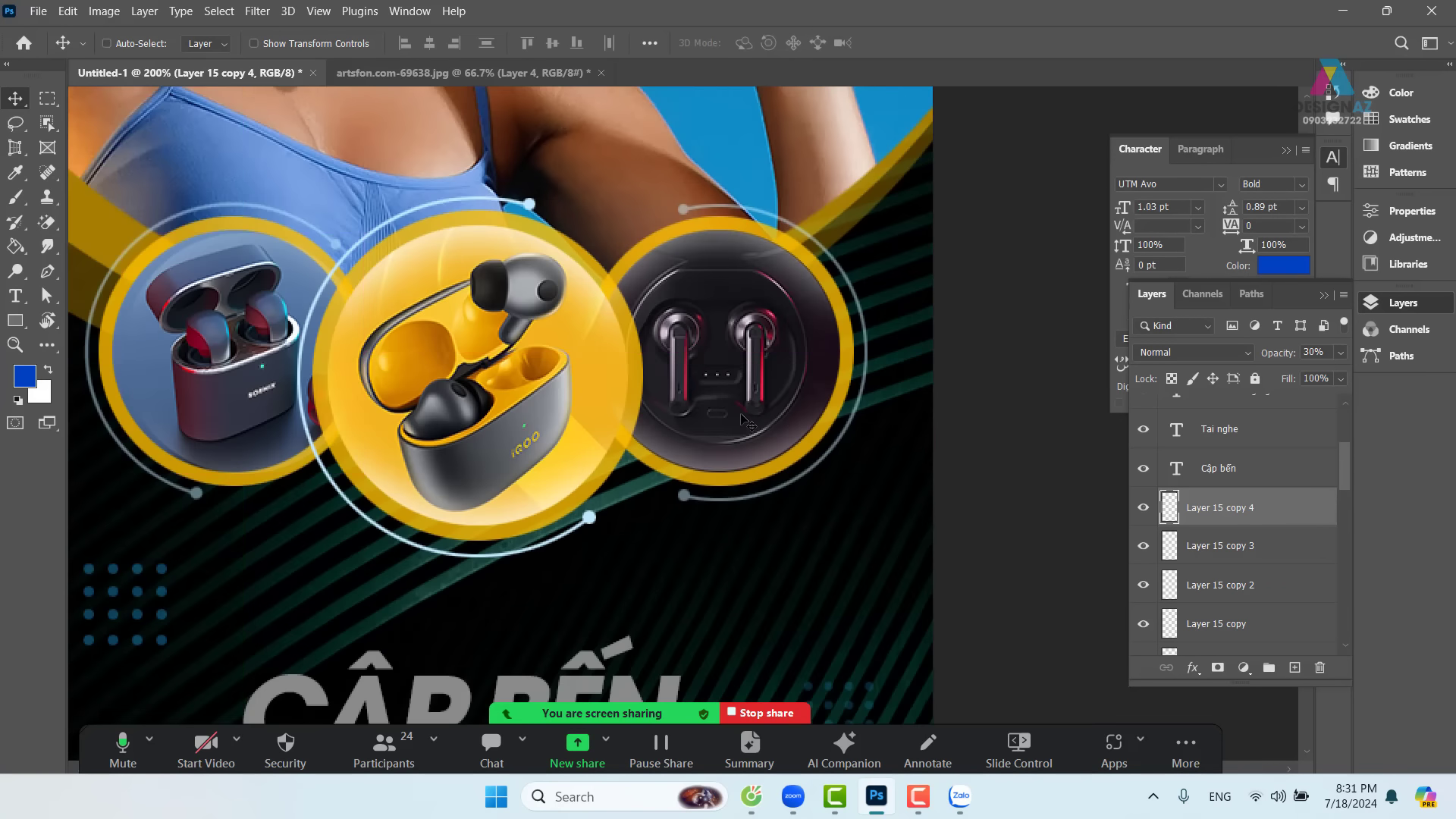
pyautogui.hscroll(-3, 530, 341)
pyautogui.moveTo(345, 324); pyautogui.dragTo(338, 322)
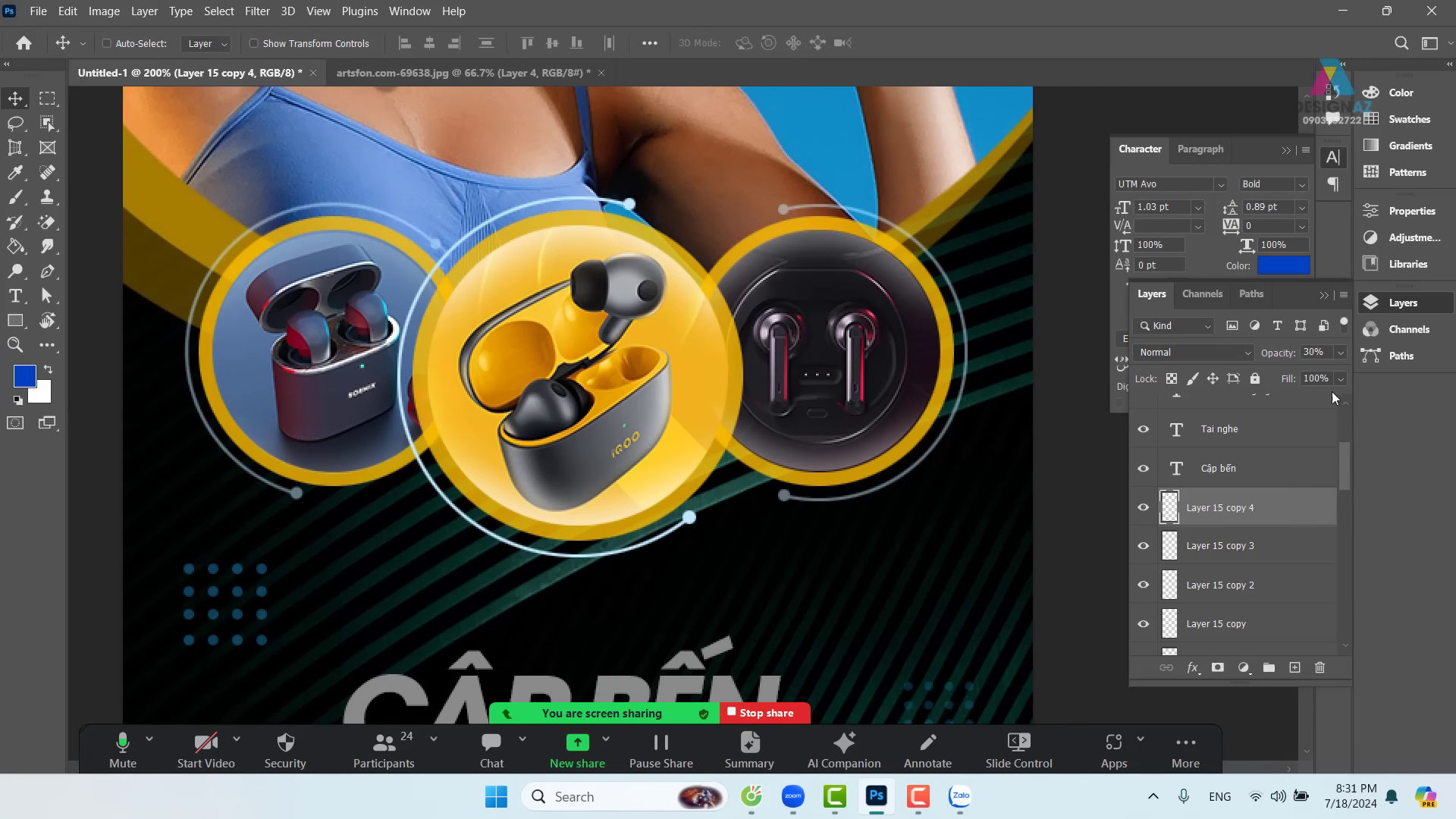
pyautogui.click(1340, 356)
pyautogui.moveTo(1358, 381); pyautogui.dragTo(1391, 385)
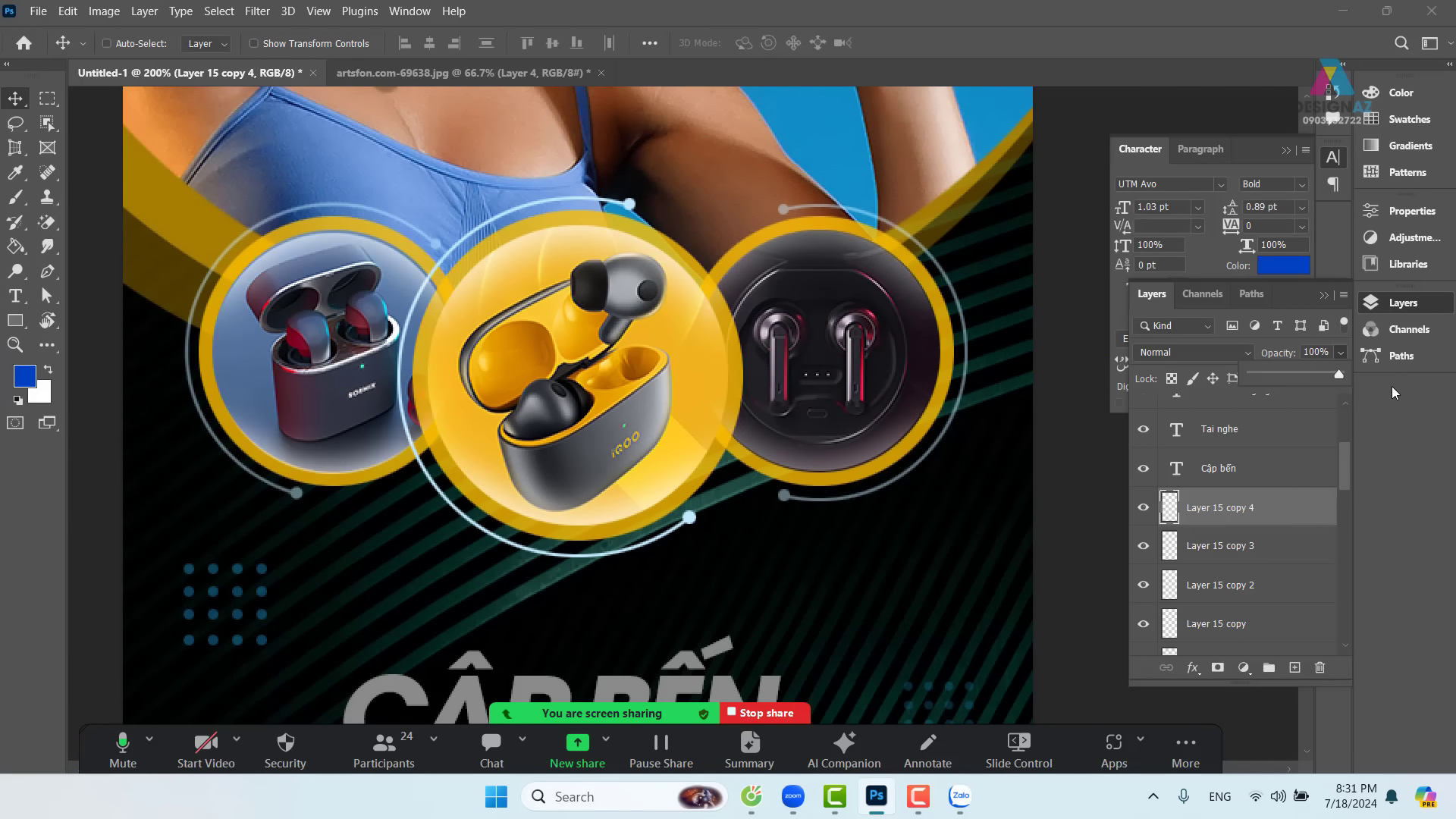
pyautogui.moveTo(362, 340); pyautogui.dragTo(359, 336)
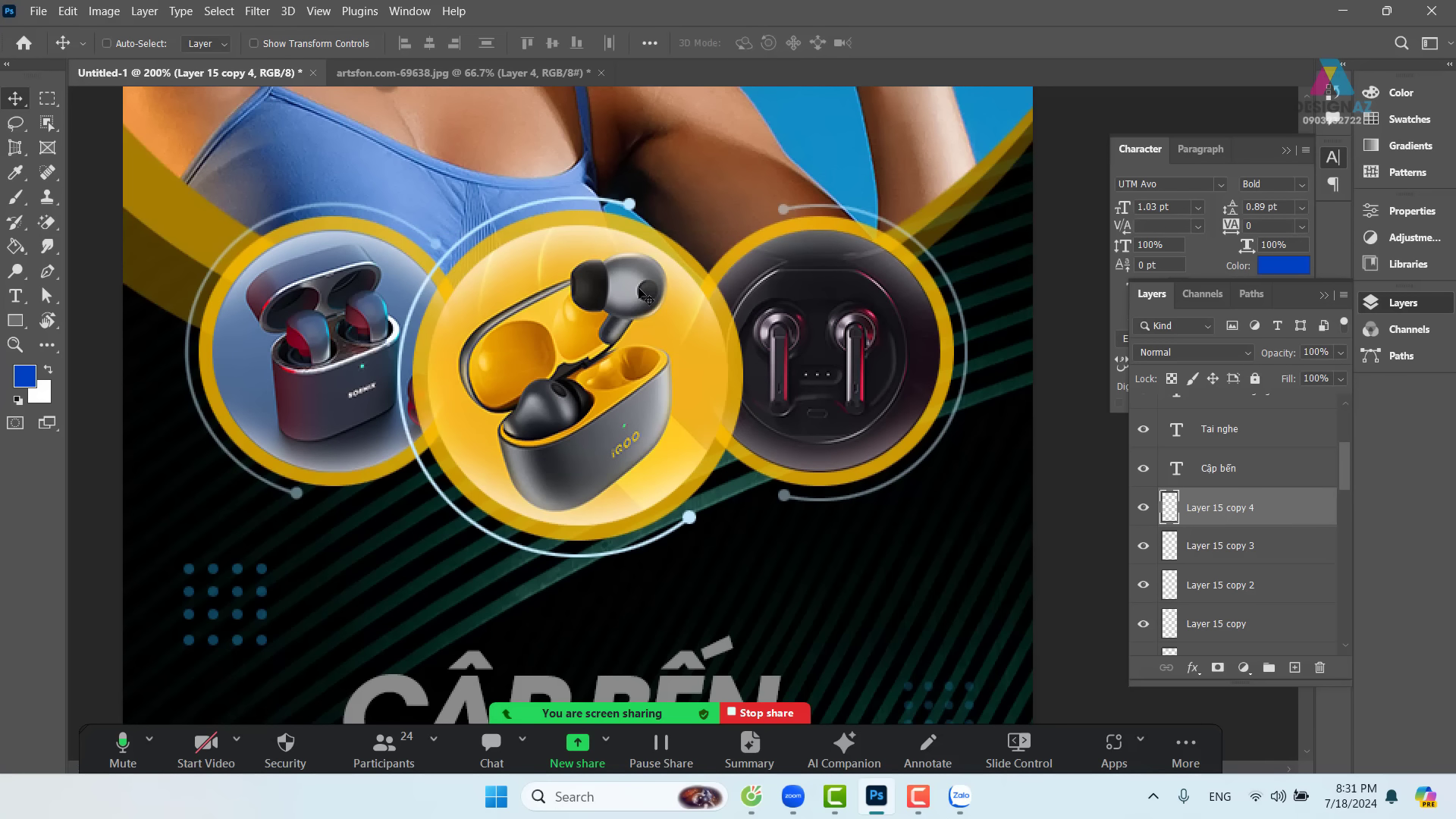
# - Shift the duplicate glow Layer 15 copy 3 slightly down from the right circle and delete it
pyautogui.rightClick(823, 249)
pyautogui.click(872, 258)
pyautogui.moveTo(857, 284); pyautogui.dragTo(858, 295)
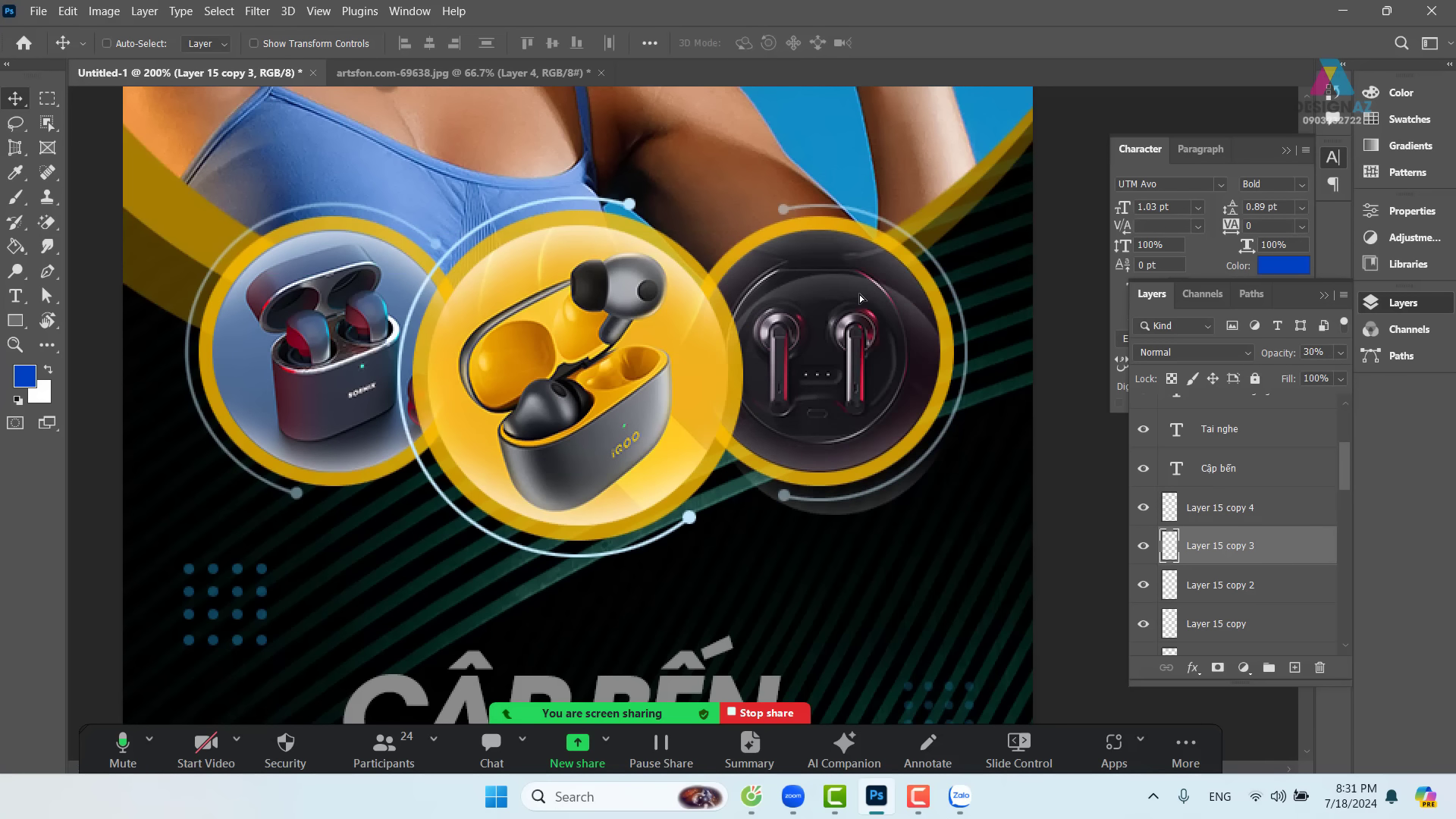
pyautogui.press('Delete')
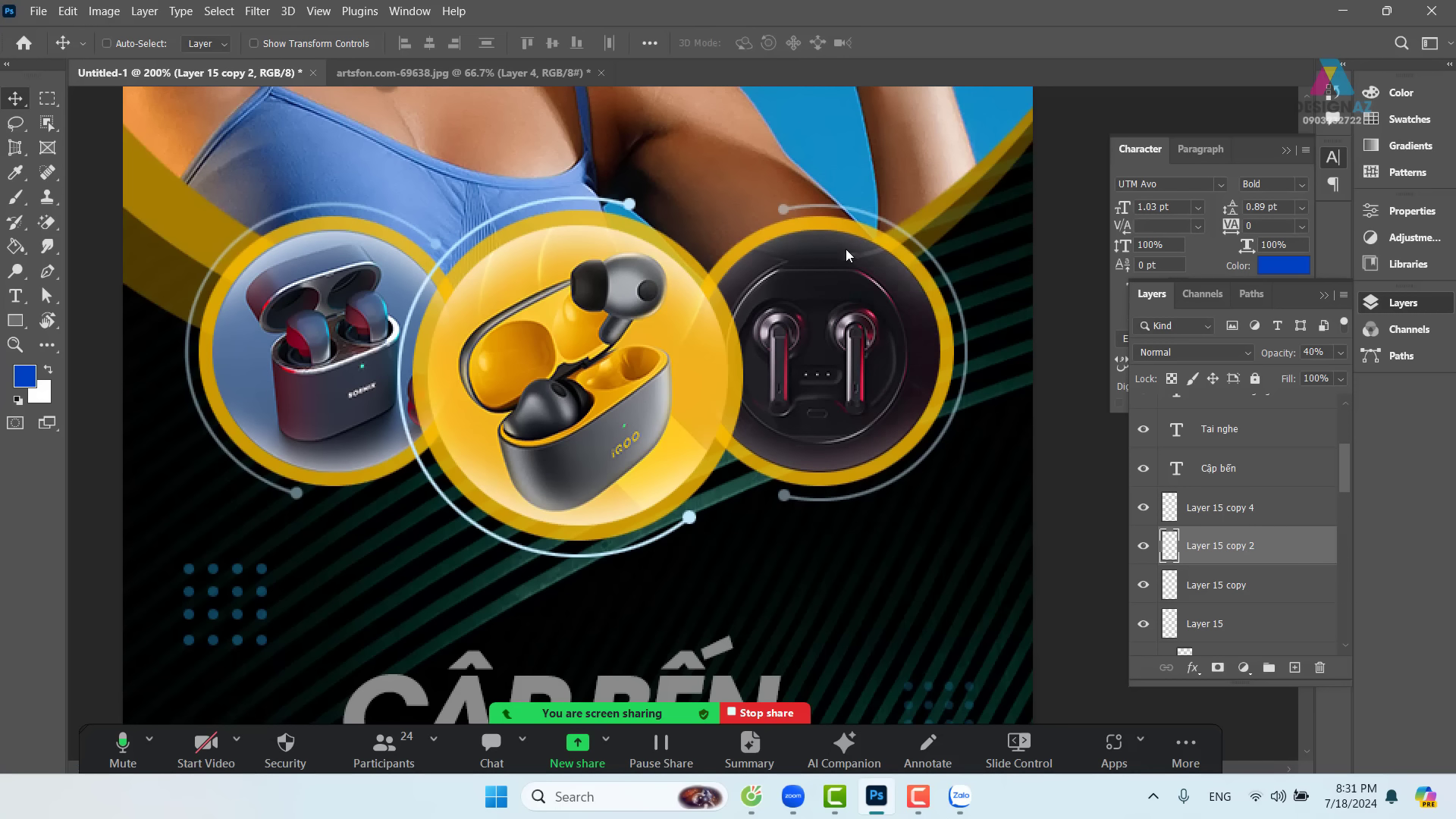
# - Set the opacity of the right circle's glow, Layer 15 copy 2, to 100%
pyautogui.rightClick(845, 250)
pyautogui.click(874, 260)
pyautogui.click(1340, 353)
pyautogui.moveTo(1286, 378); pyautogui.dragTo(1339, 374)
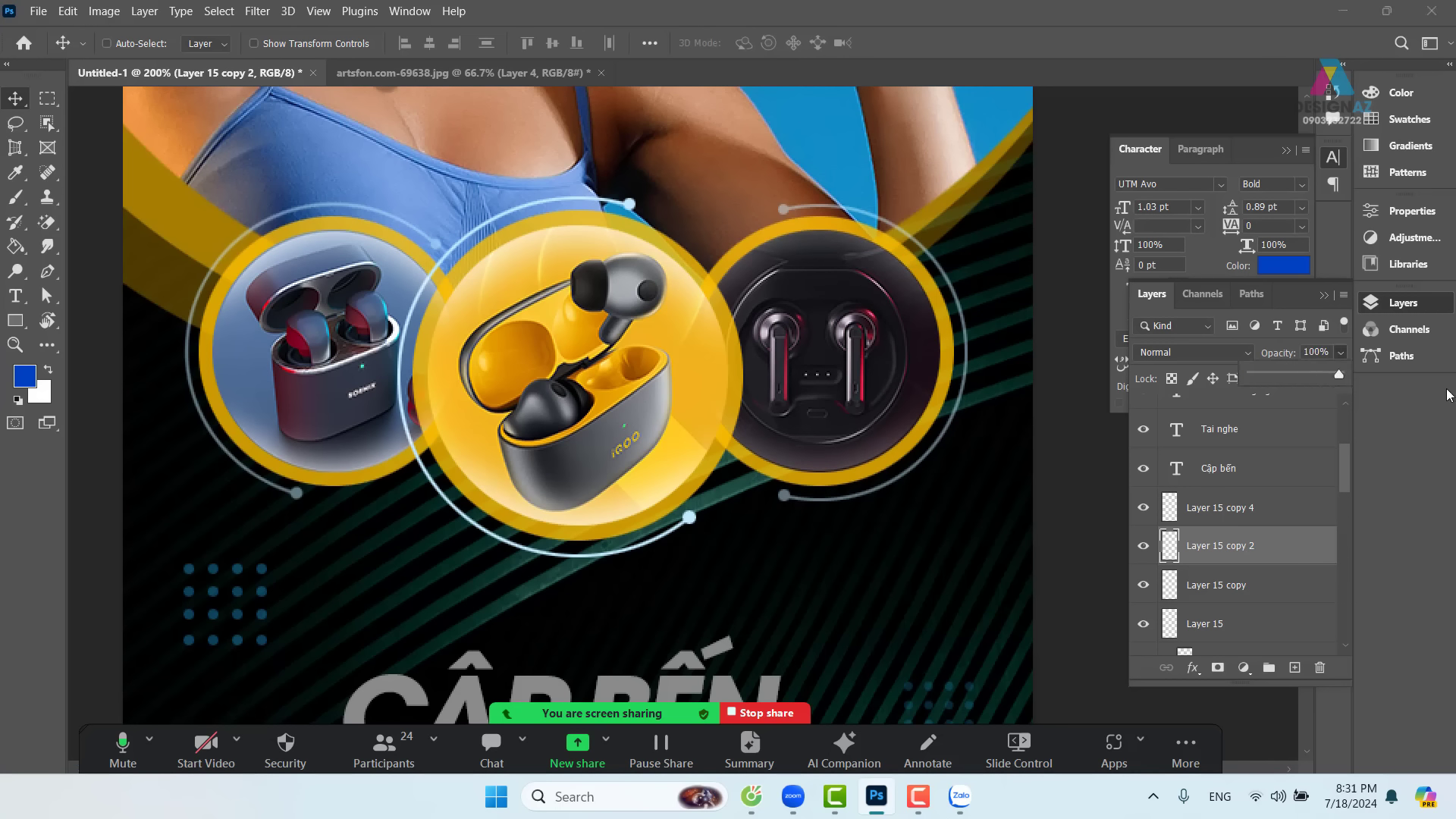
pyautogui.click(912, 565)
pyautogui.hotkey('ctrl', '-')
pyautogui.hotkey('ctrl', '-')
pyautogui.hotkey('ctrl', '-')
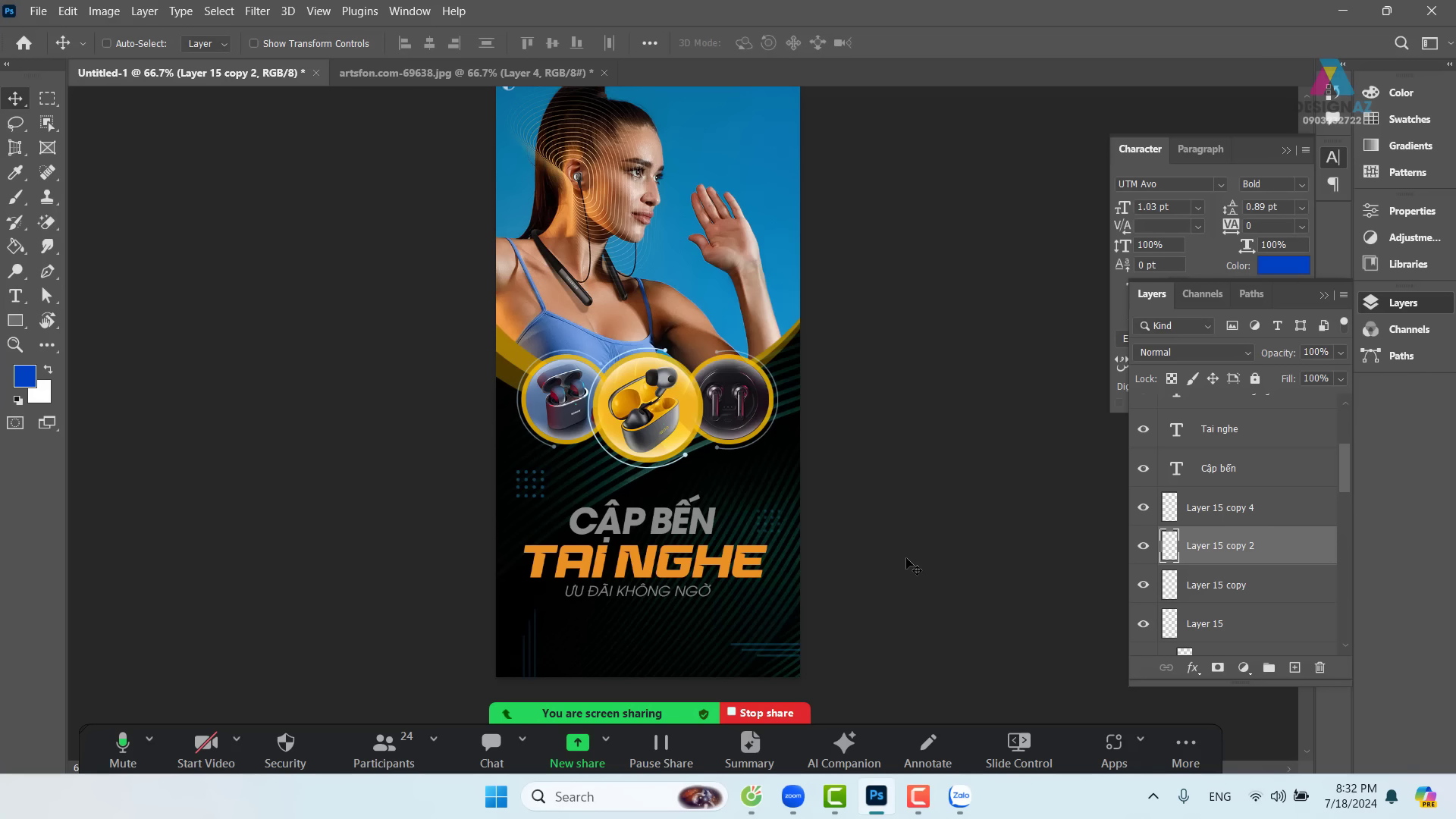
# - Load the CẬP BẾN text as a selection, fill it with white on a new layer above the text, and deselect
pyautogui.hotkey('ctrl', '+')
pyautogui.hotkey('ctrl', '+')
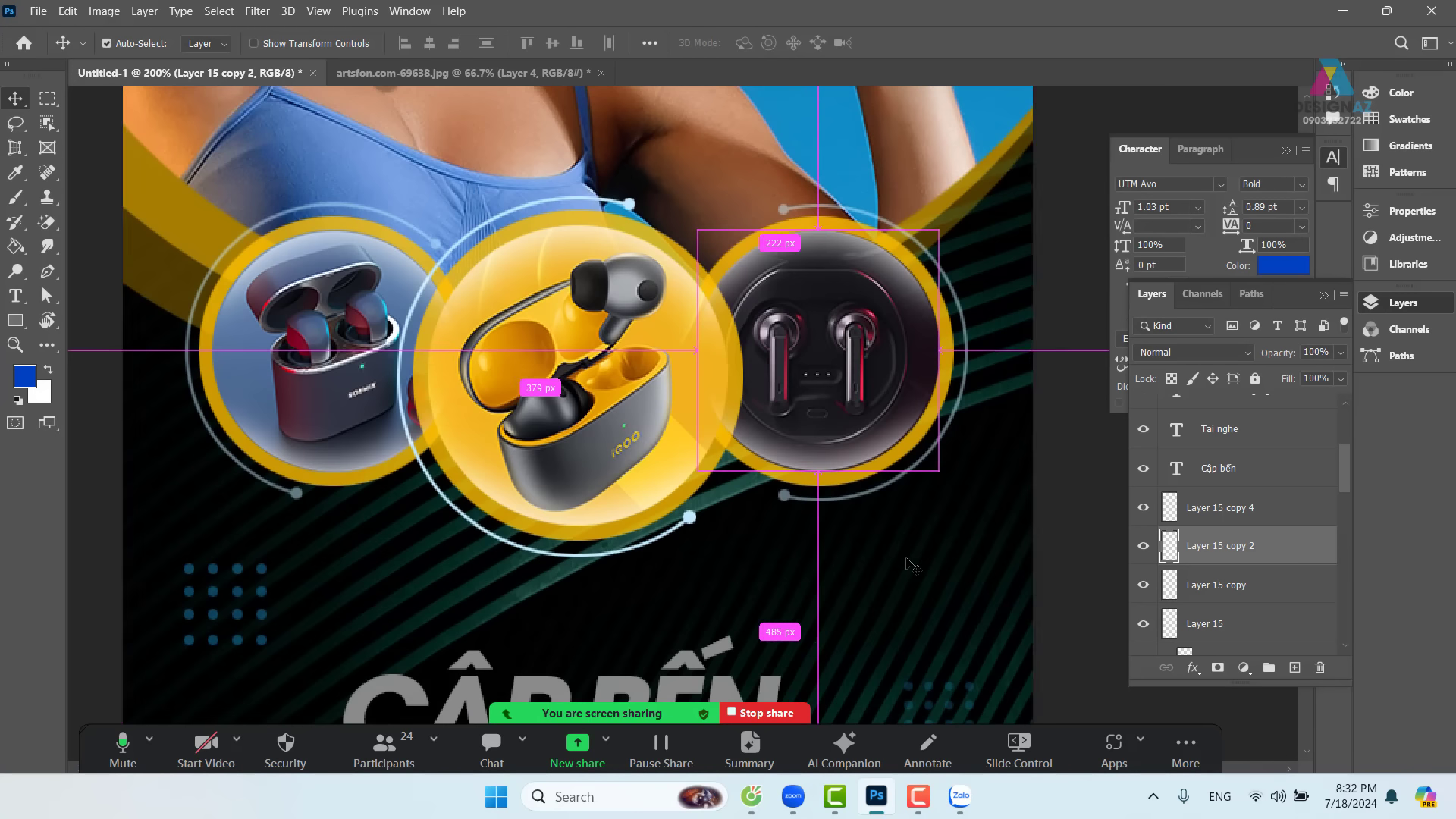
pyautogui.moveTo(762, 616); pyautogui.dragTo(839, 360)
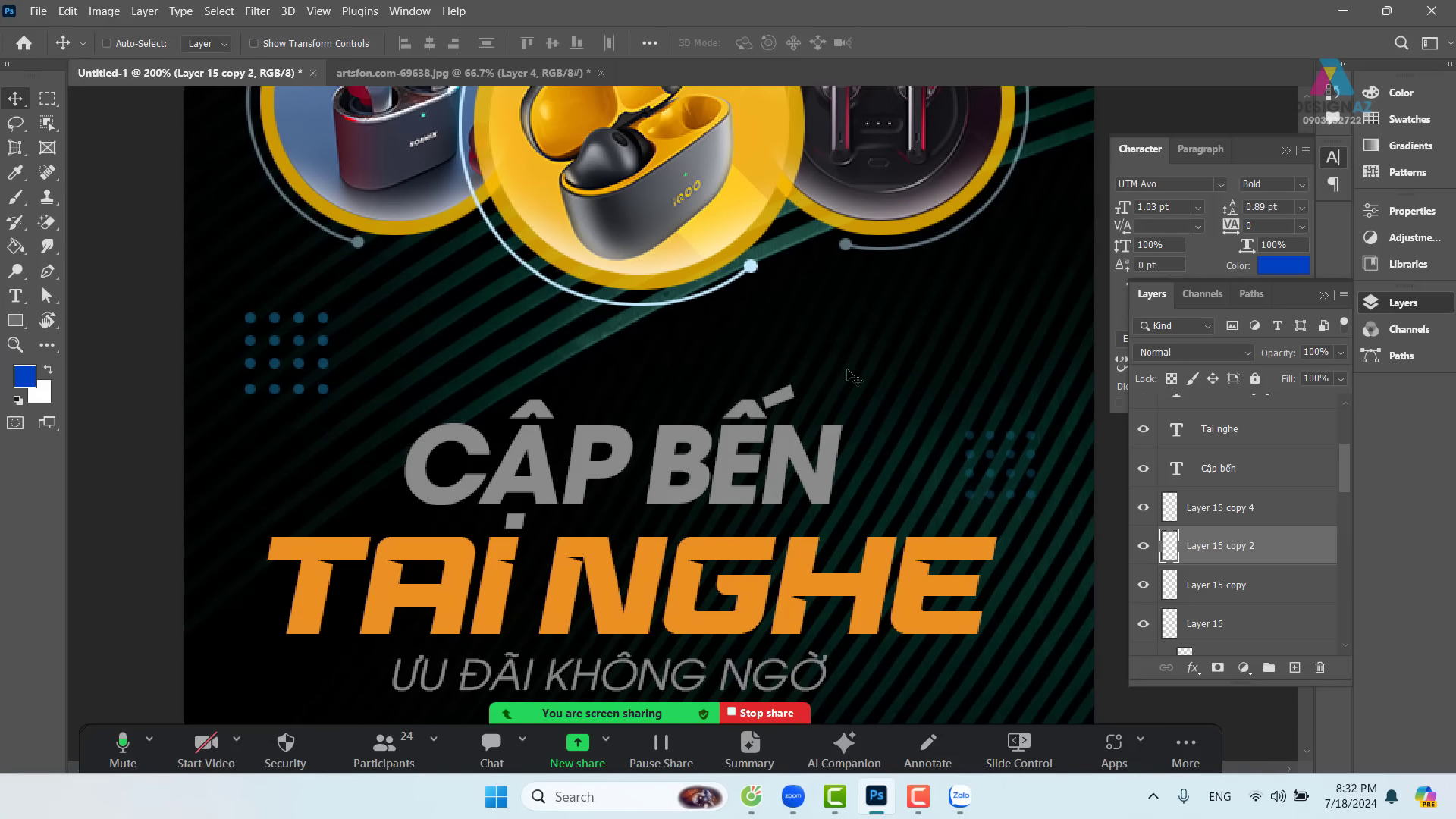
pyautogui.rightClick(849, 486)
pyautogui.click(850, 486)
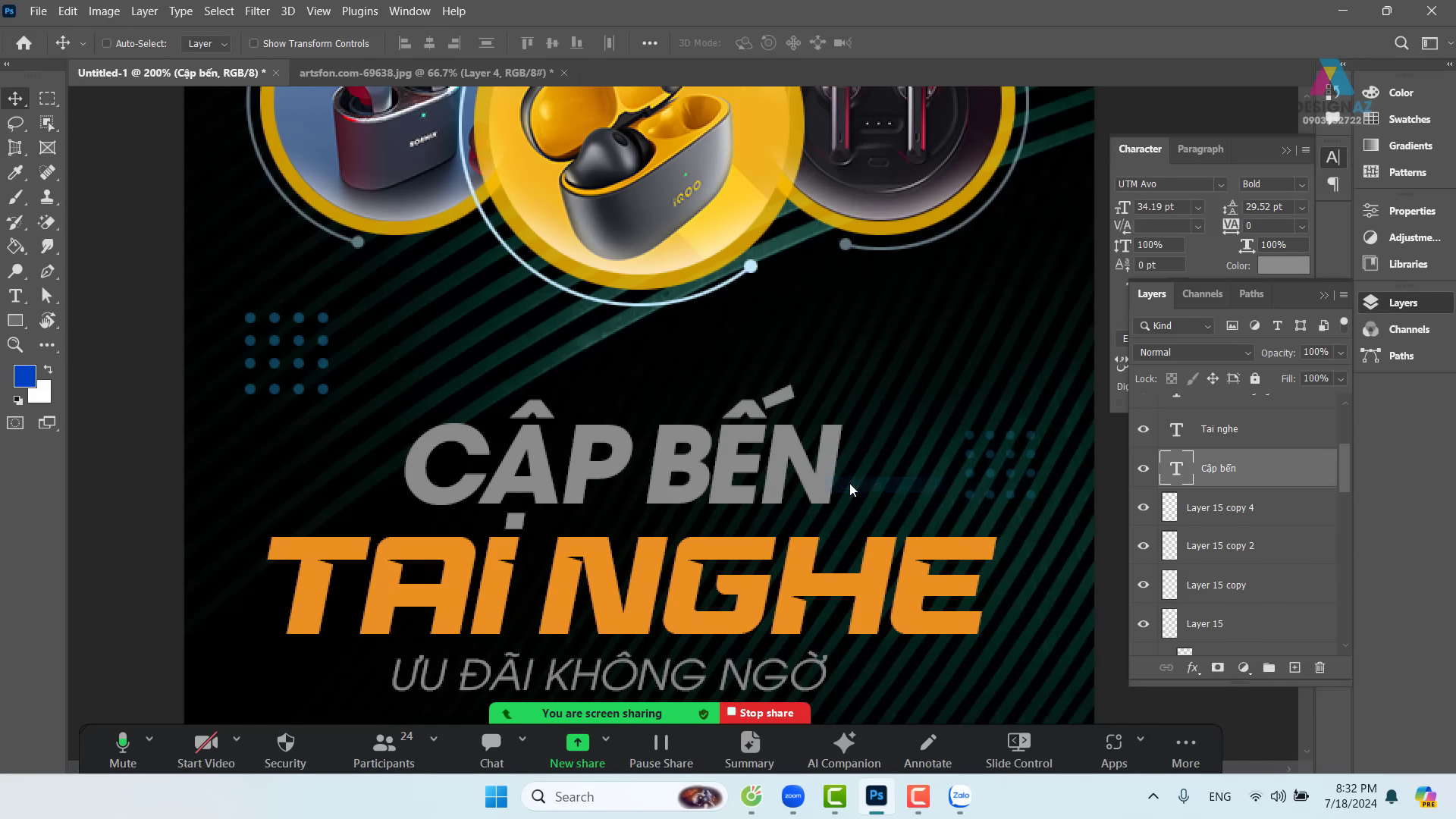
pyautogui.moveTo(1182, 484); pyautogui.dragTo(1184, 489)
pyautogui.keyDown('ctrl'); pyautogui.click(1182, 484); pyautogui.keyUp('ctrl')
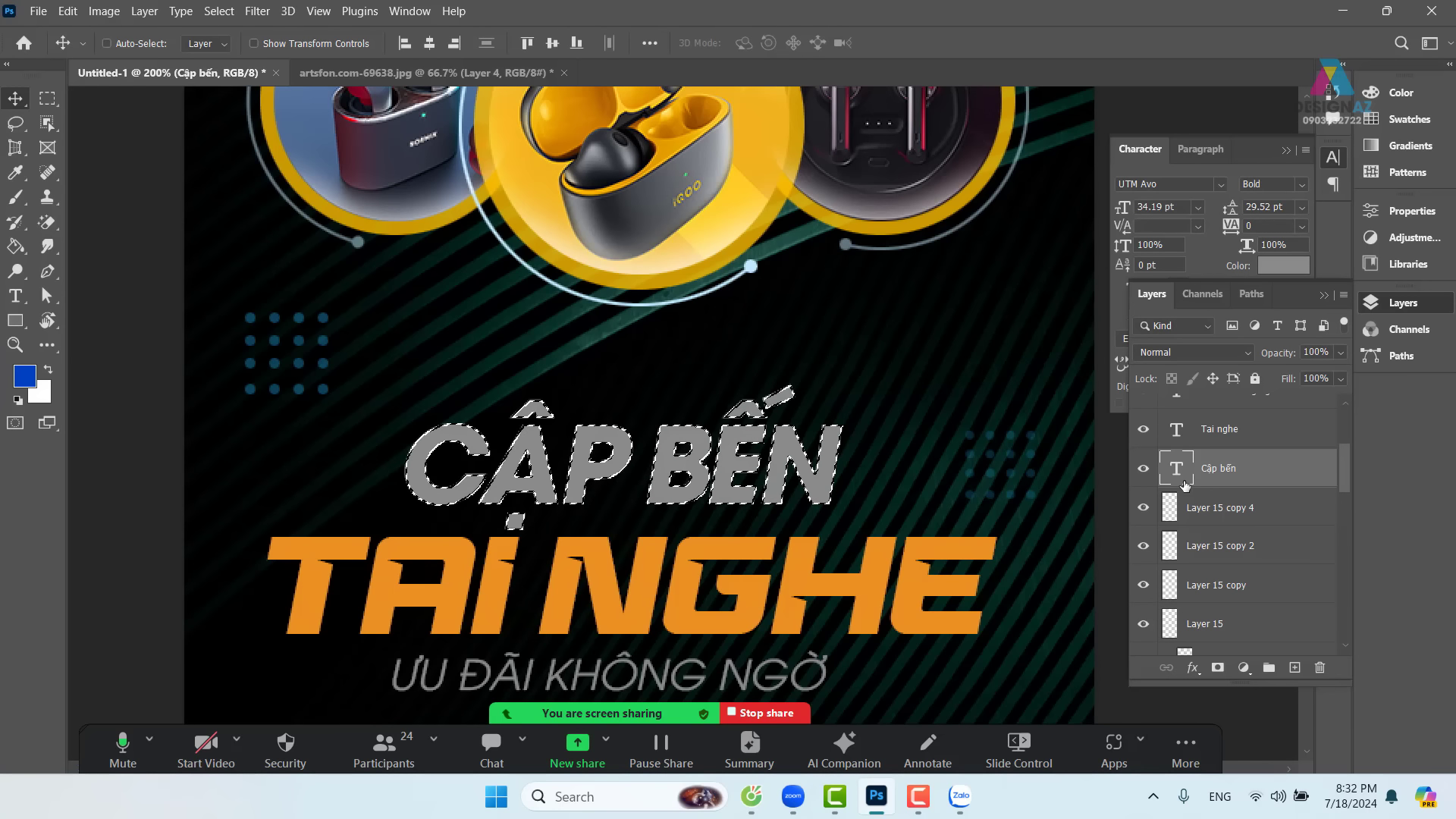
pyautogui.click(1294, 668)
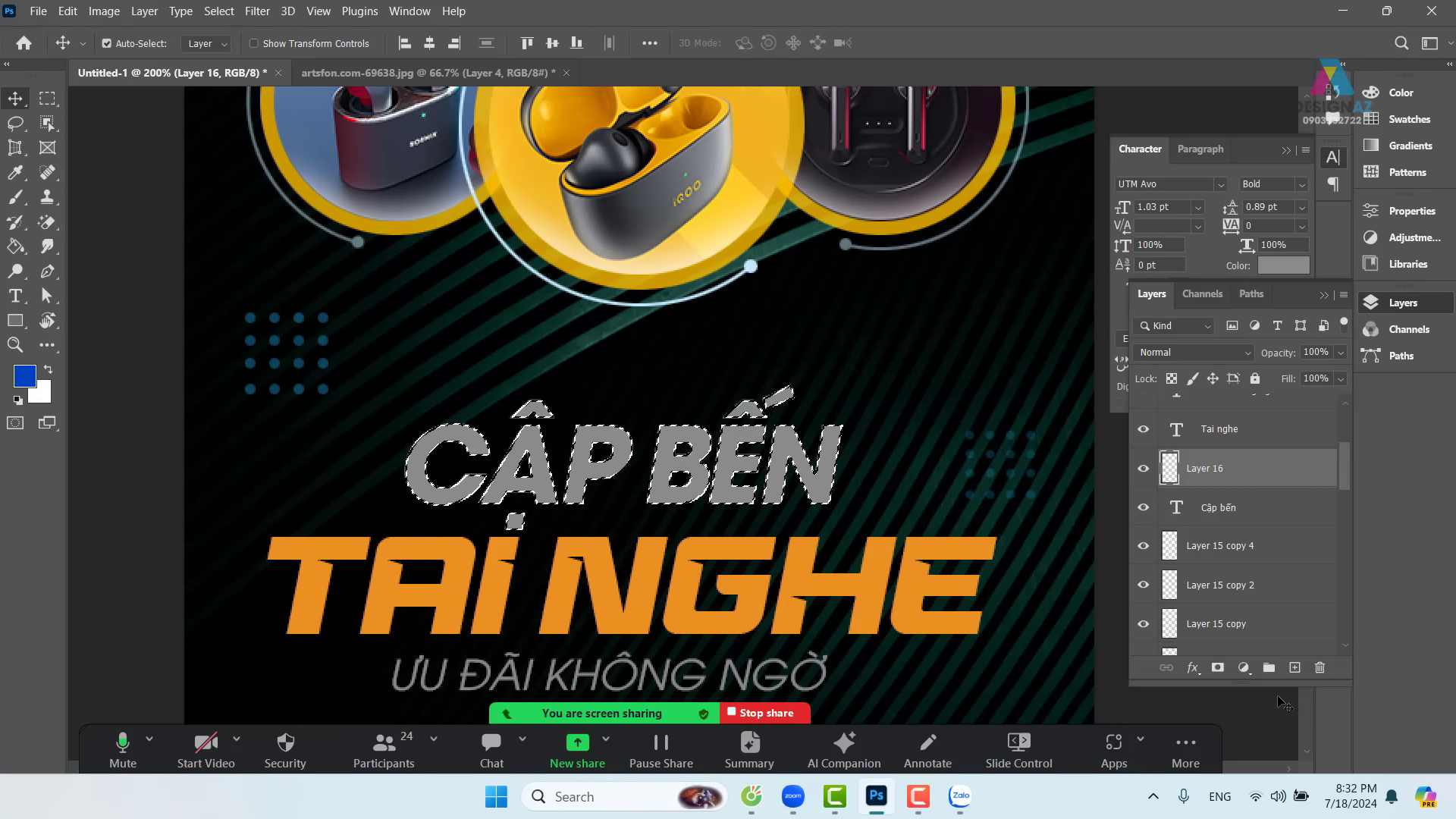
pyautogui.hotkey('ctrl', 'BackSpace')
pyautogui.hotkey('ctrl', 'd')
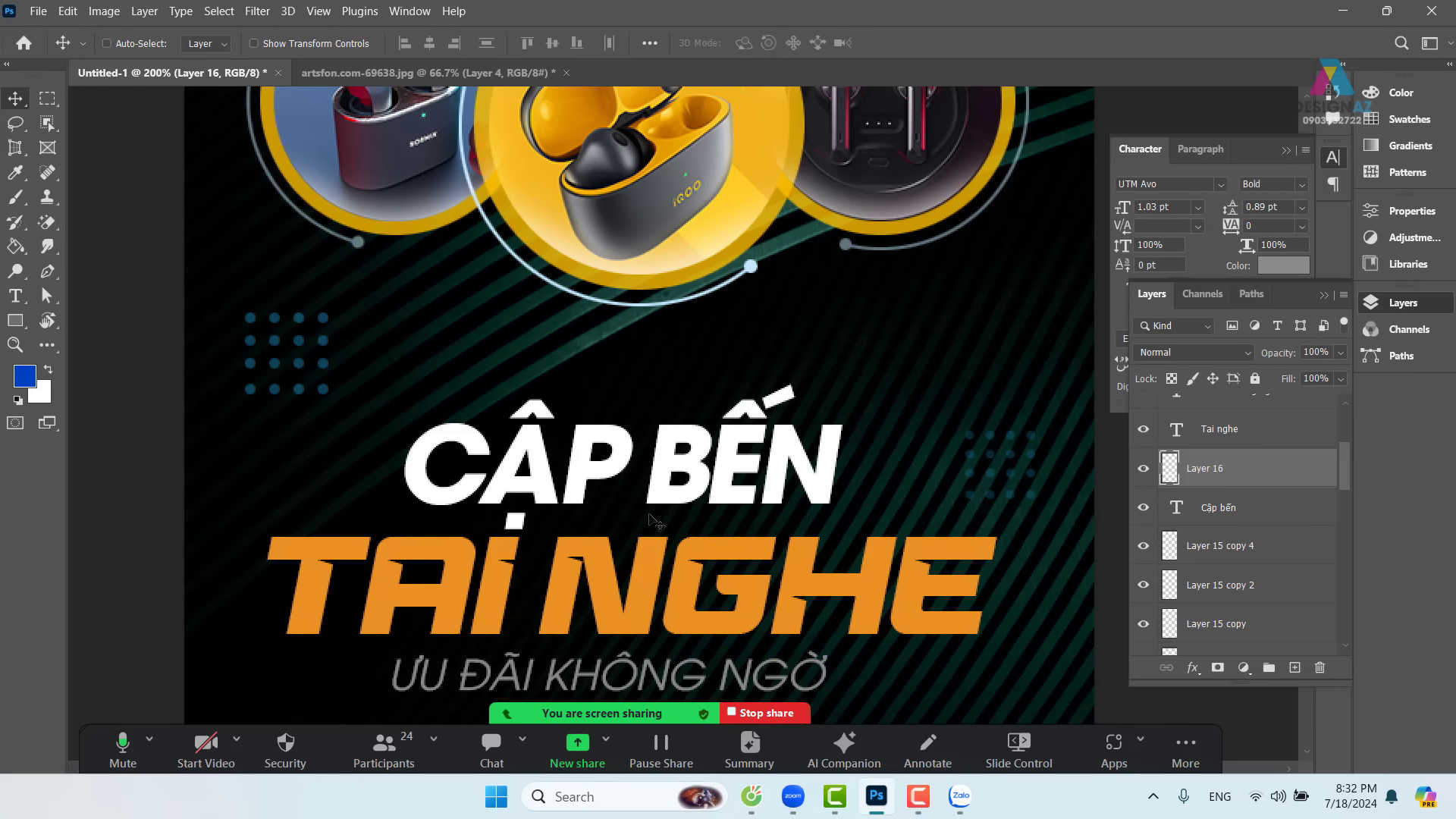
# - Fade the lower half of the white CẬP BẾN fill by deleting a rectangular selection feathered by 20 pixels, and deselect
pyautogui.moveTo(690, 504)
pyautogui.mouseDown()
pyautogui.moveTo(690, 376)
pyautogui.moveTo(690, 504)
pyautogui.mouseUp()
pyautogui.click(48, 100)
pyautogui.moveTo(596, 589); pyautogui.dragTo(990, 545)
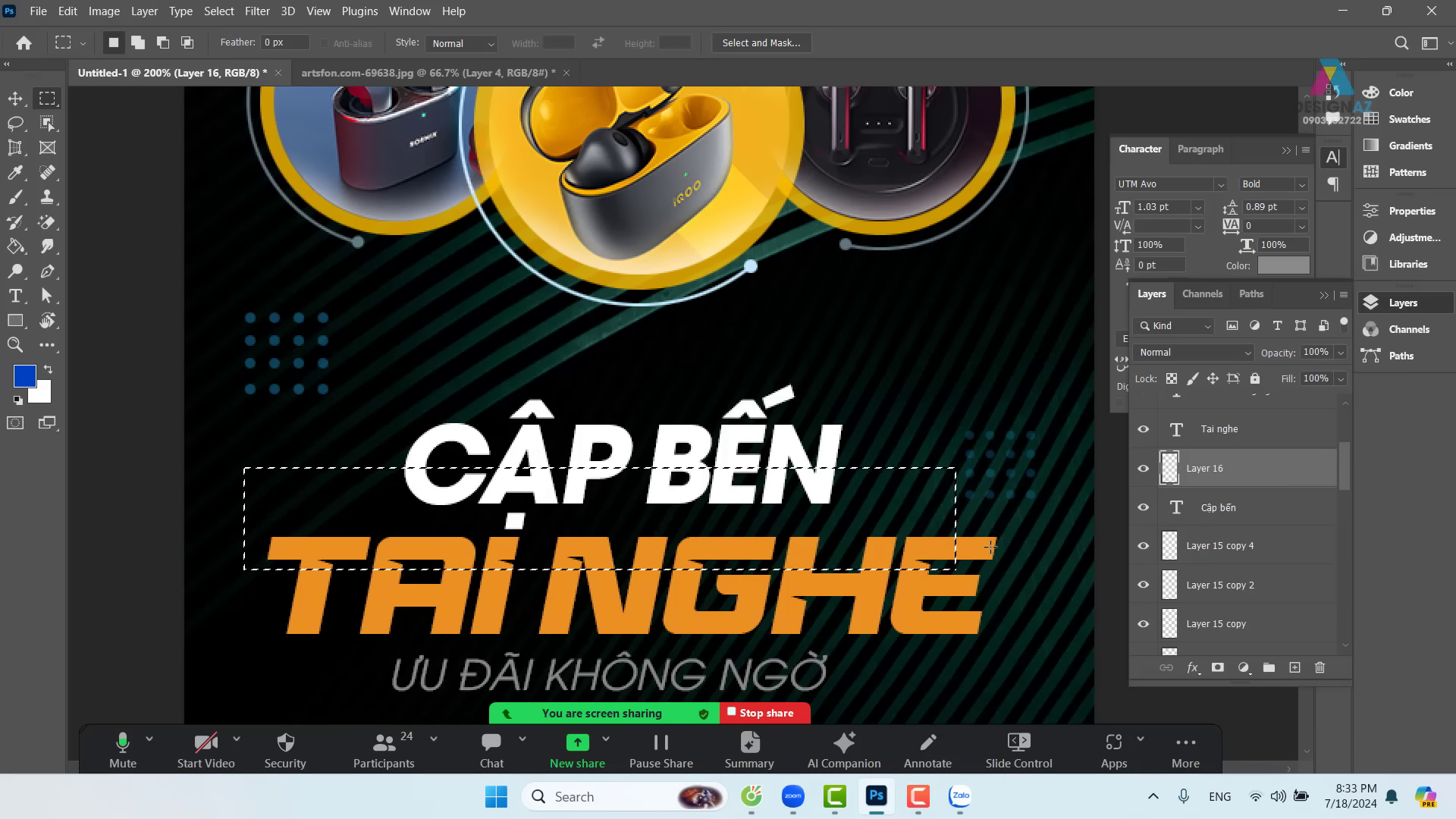
pyautogui.press('shift')
pyautogui.hotkey('shift', 'F6')
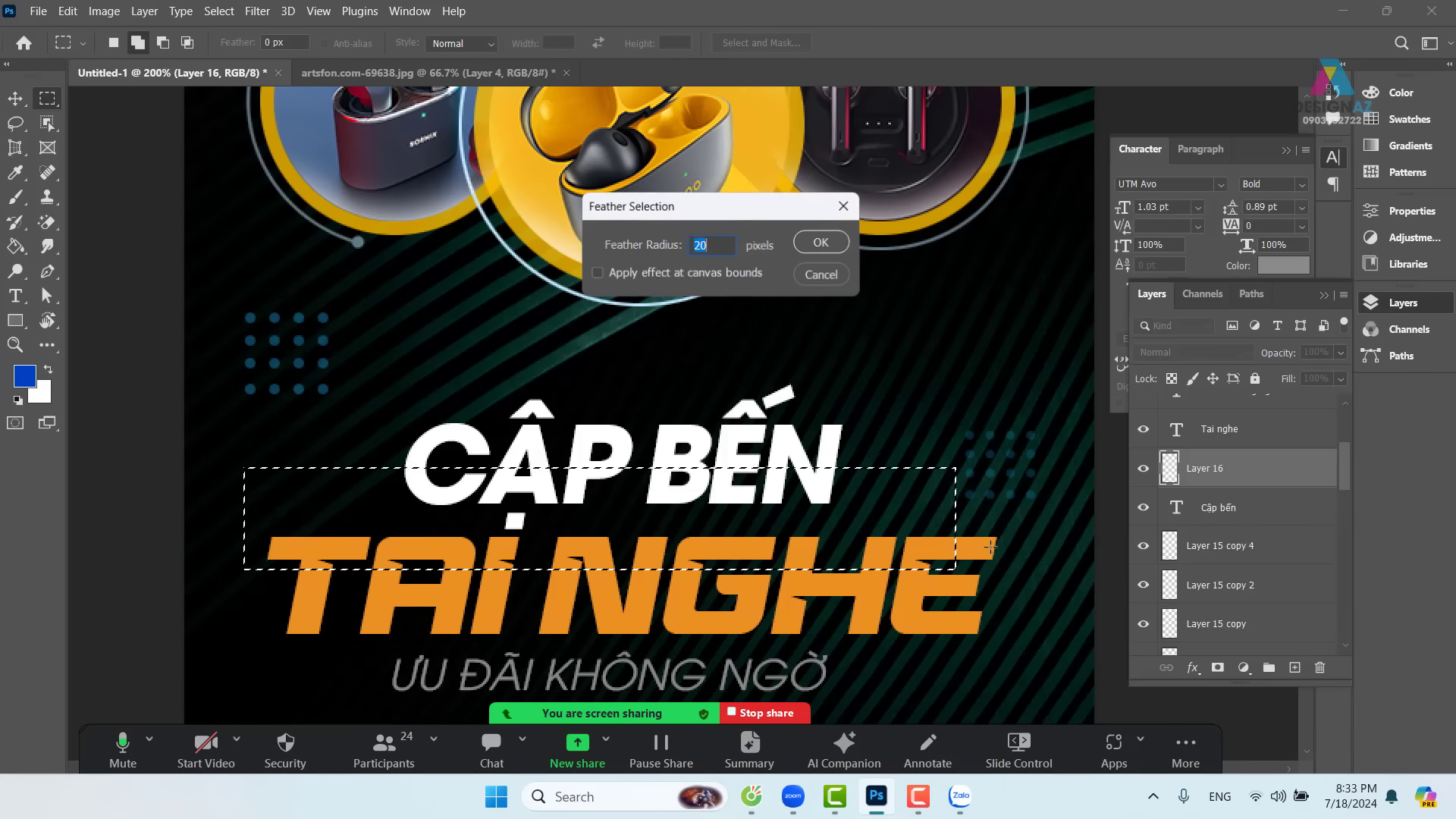
pyautogui.press('Return')
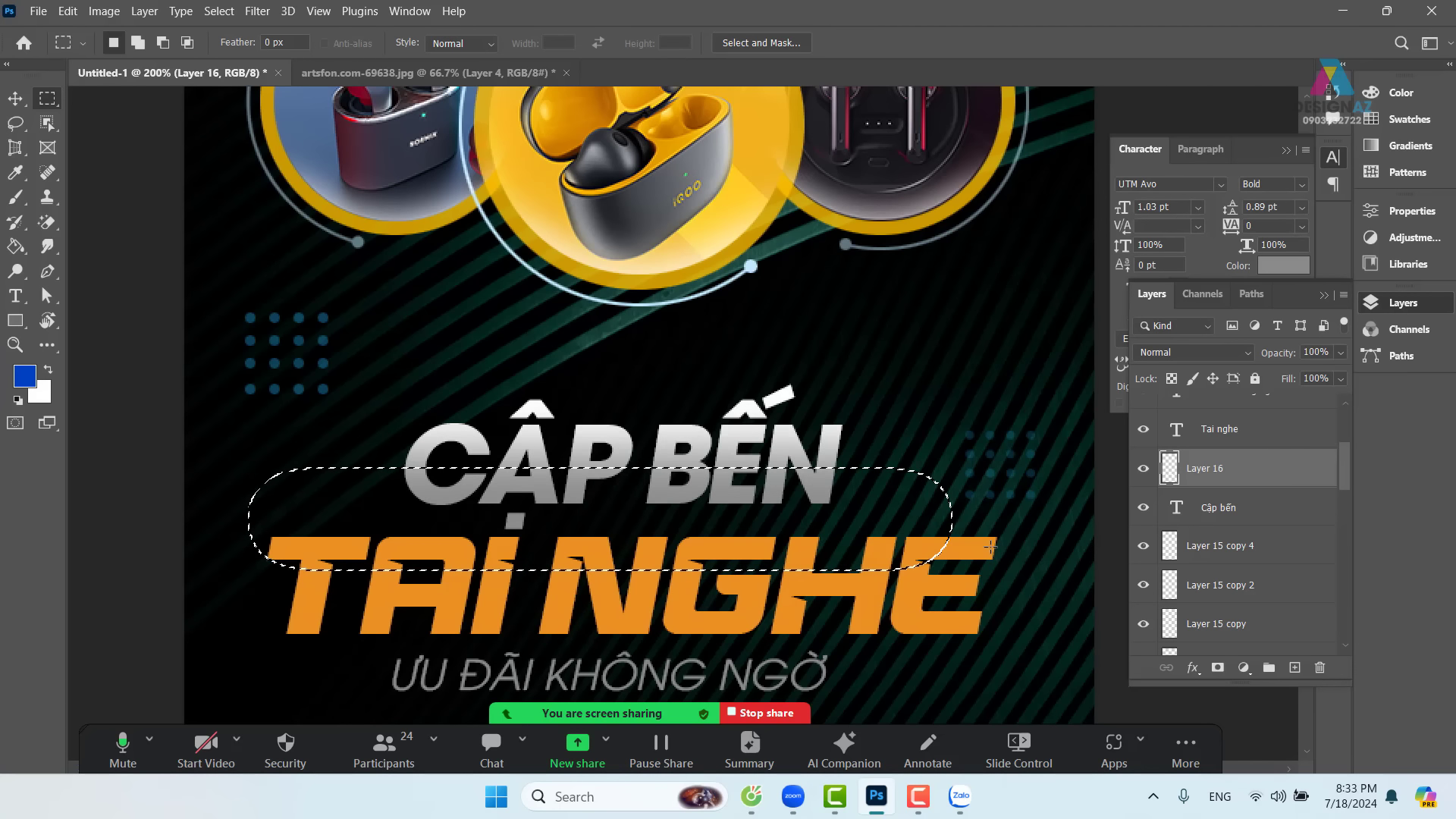
pyautogui.press('v')
pyautogui.hotkey('ctrl', 'd')
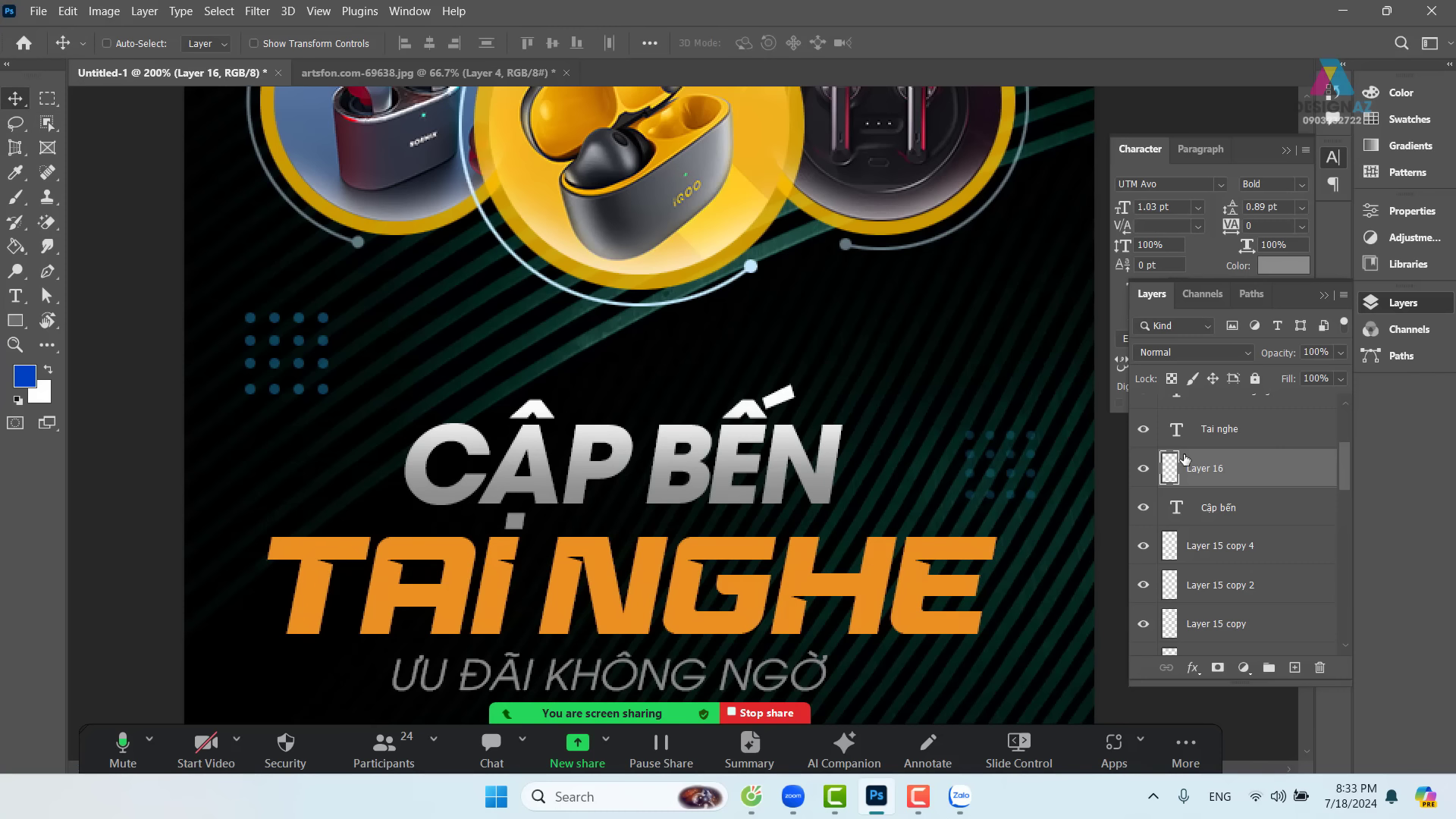
# - Toggle Layer 16's visibility to compare the CẬP BẾN heading with and without the white gradient
pyautogui.click(1143, 469)
pyautogui.click(1144, 469)
pyautogui.hotkey('ctrl', '-')
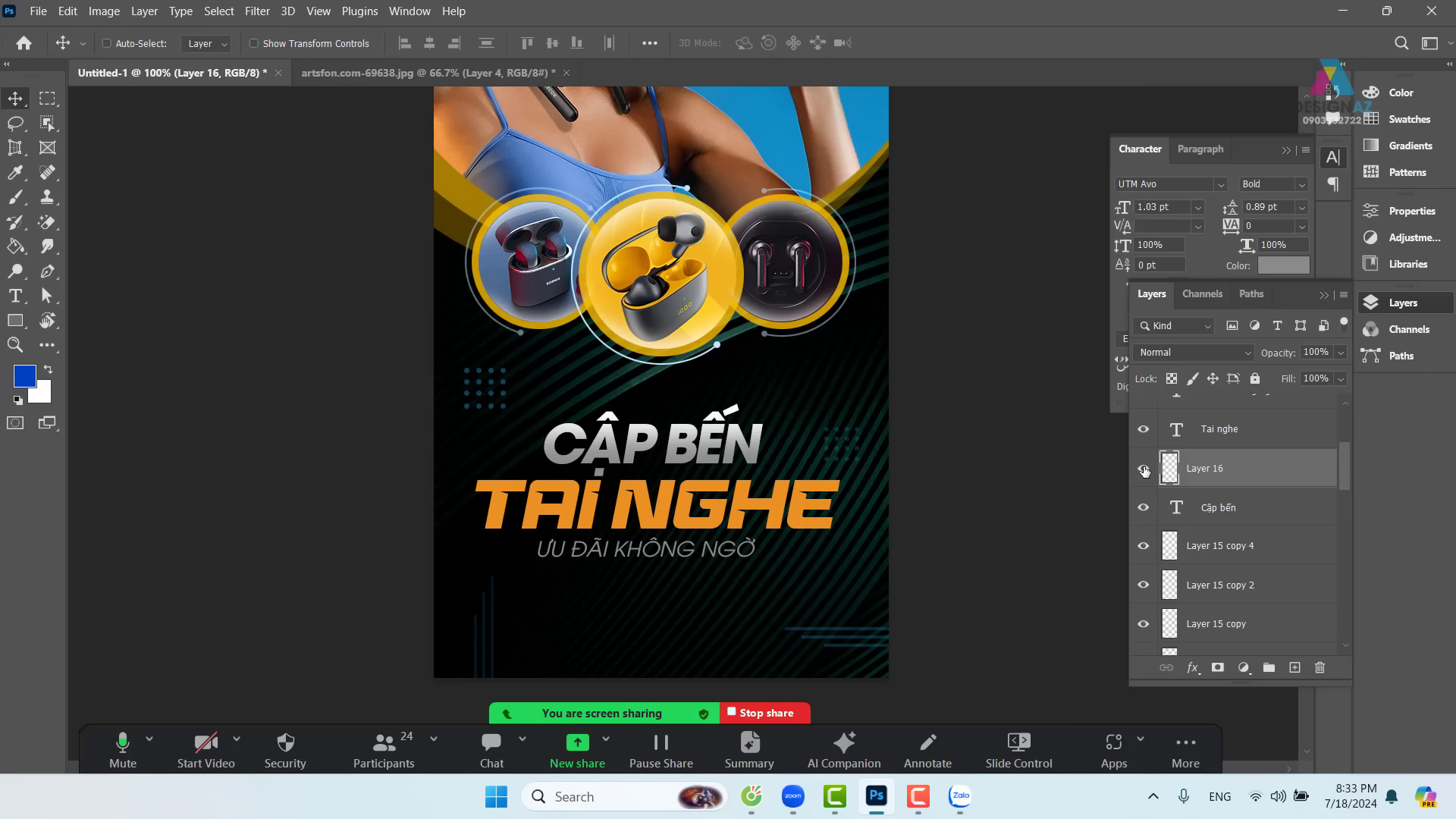
# - Load the Cập bến text as a selection and add a new layer above Layer 16
pyautogui.hotkey('ctrl', '+')
pyautogui.hotkey('ctrl', '+')
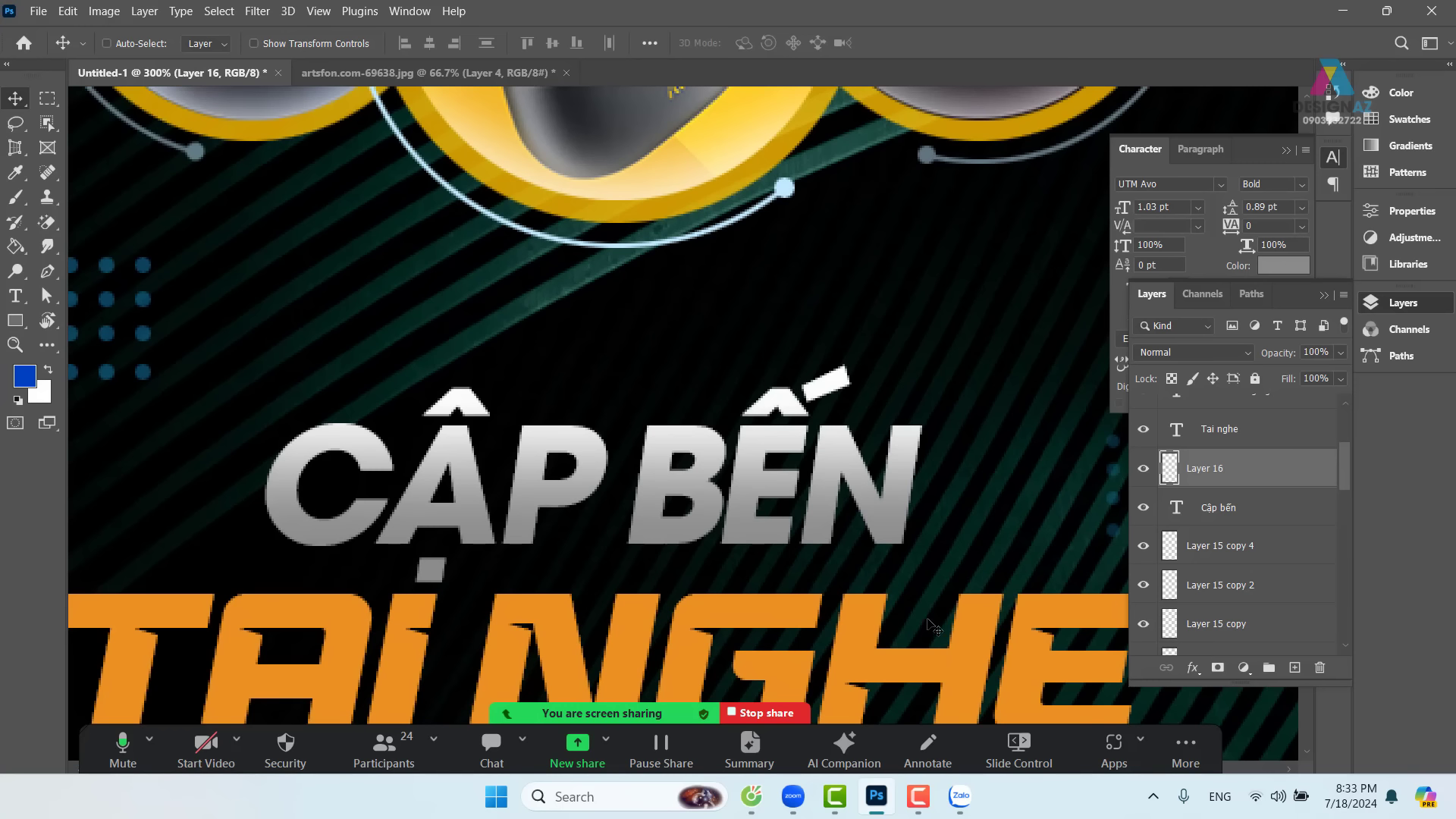
pyautogui.keyDown('ctrl'); pyautogui.click(1176, 517); pyautogui.keyUp('ctrl')
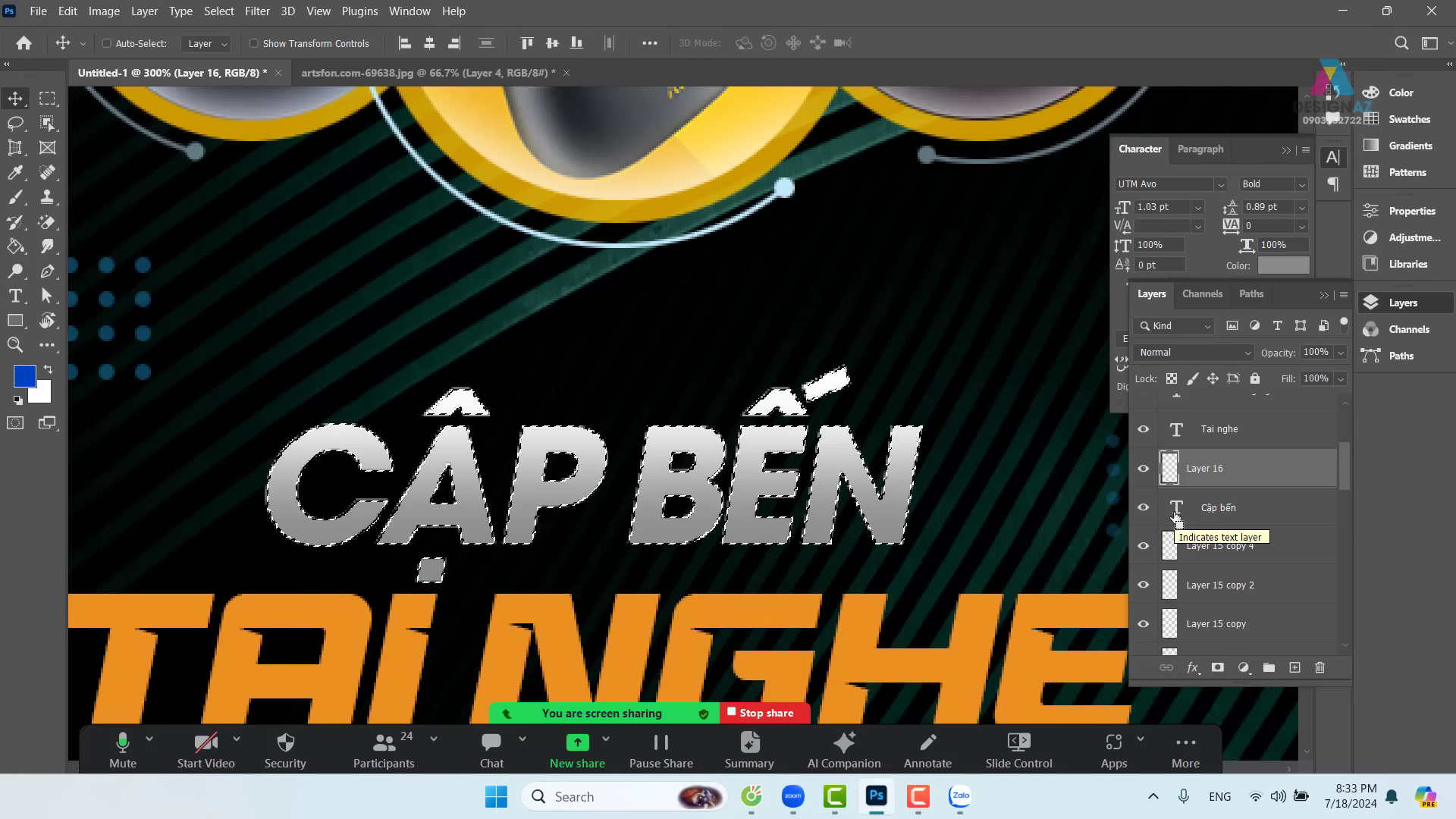
pyautogui.click(1294, 668)
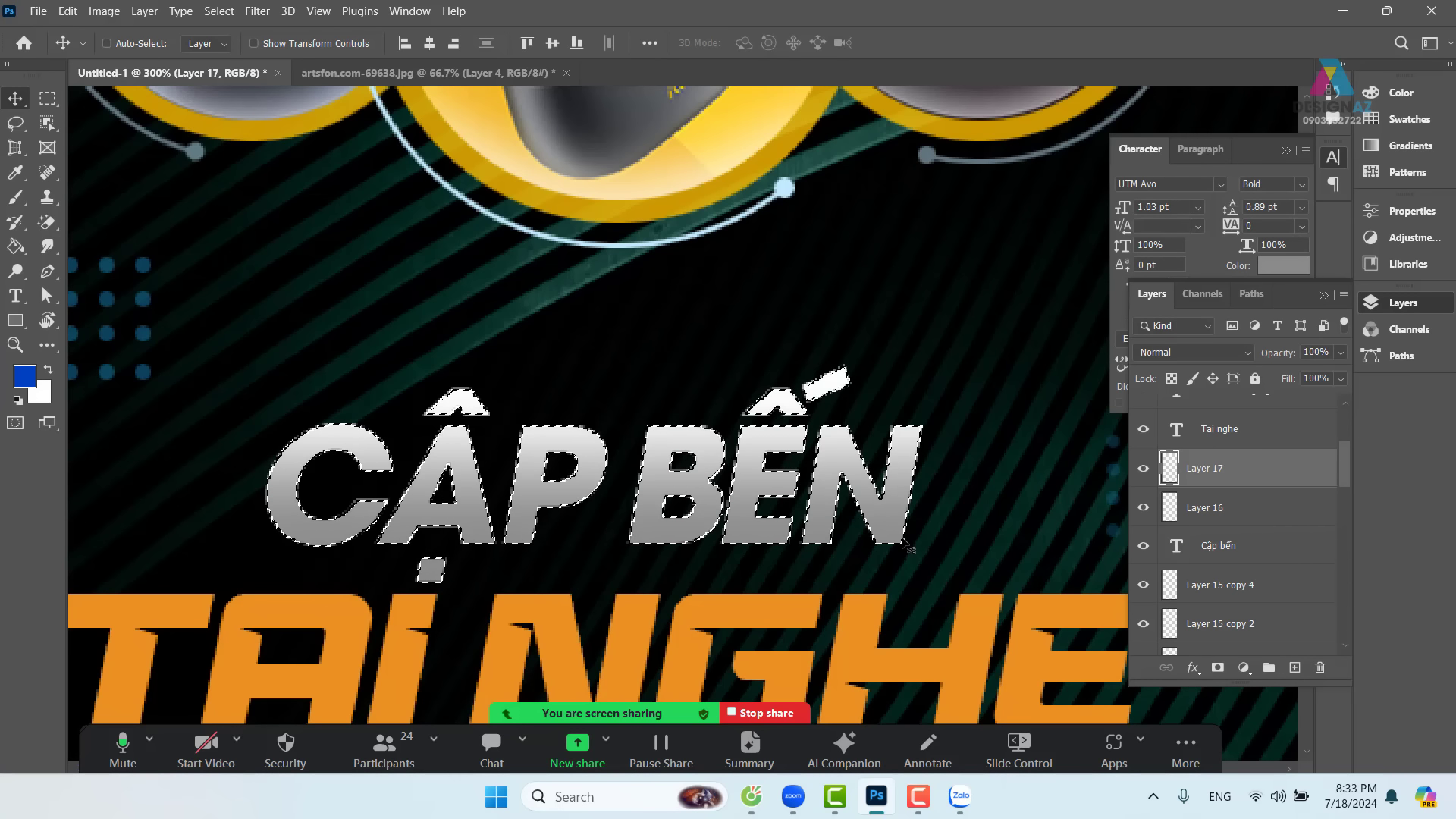
# - Stroke the text selection with a 2 px white centered outline at 100% opacity, and deselect
pyautogui.press('m')
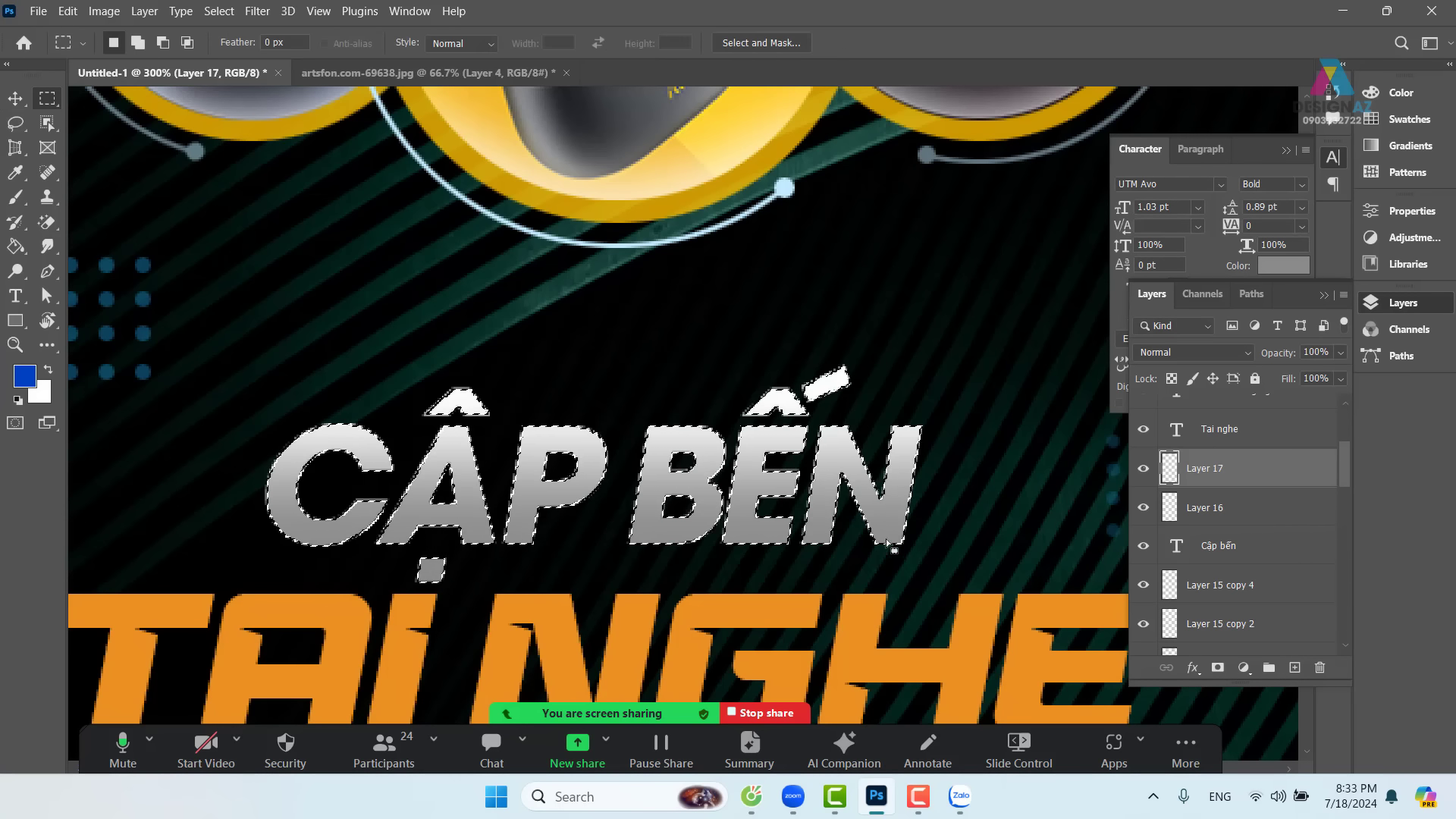
pyautogui.rightClick(818, 476)
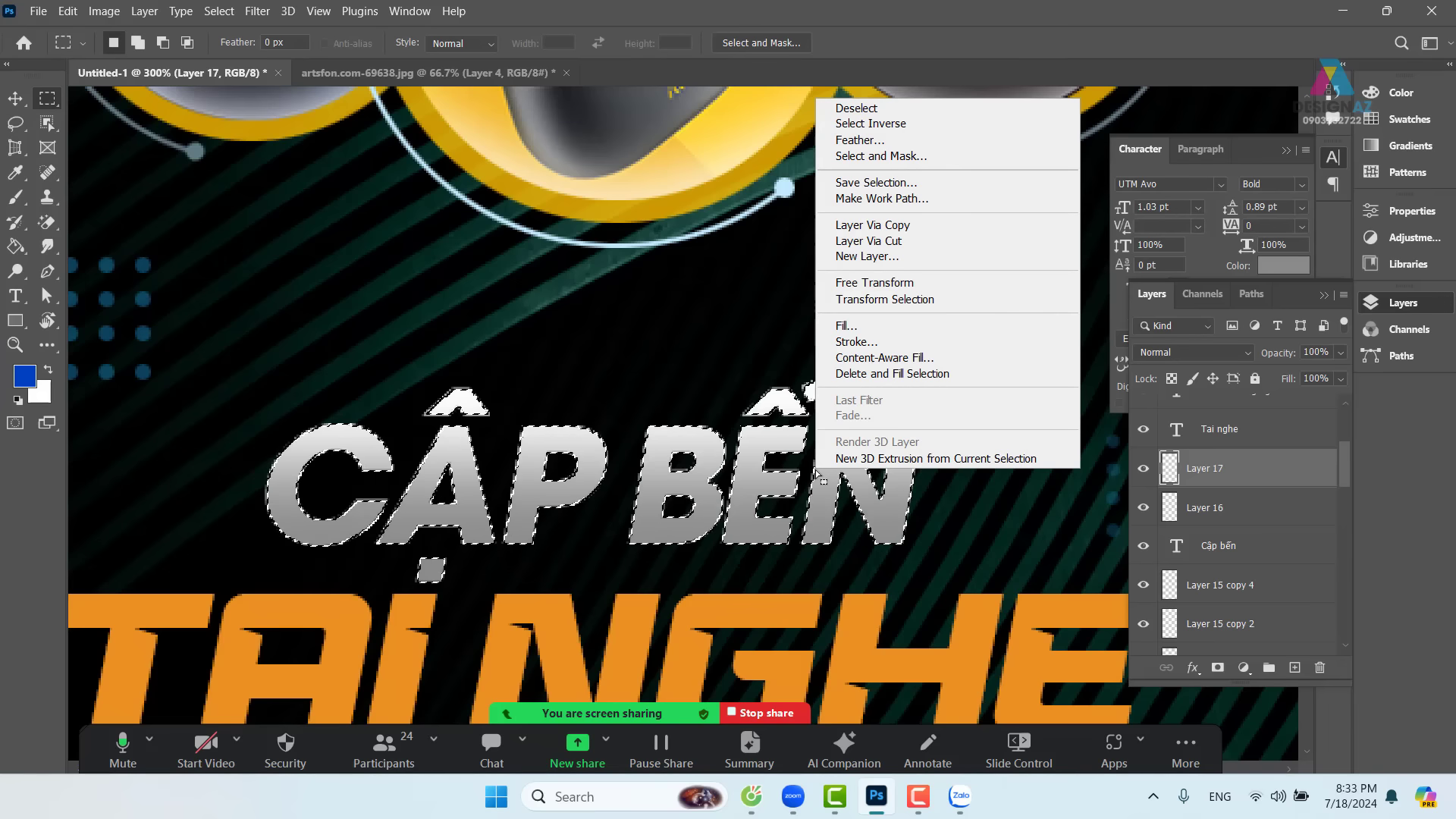
pyautogui.click(852, 342)
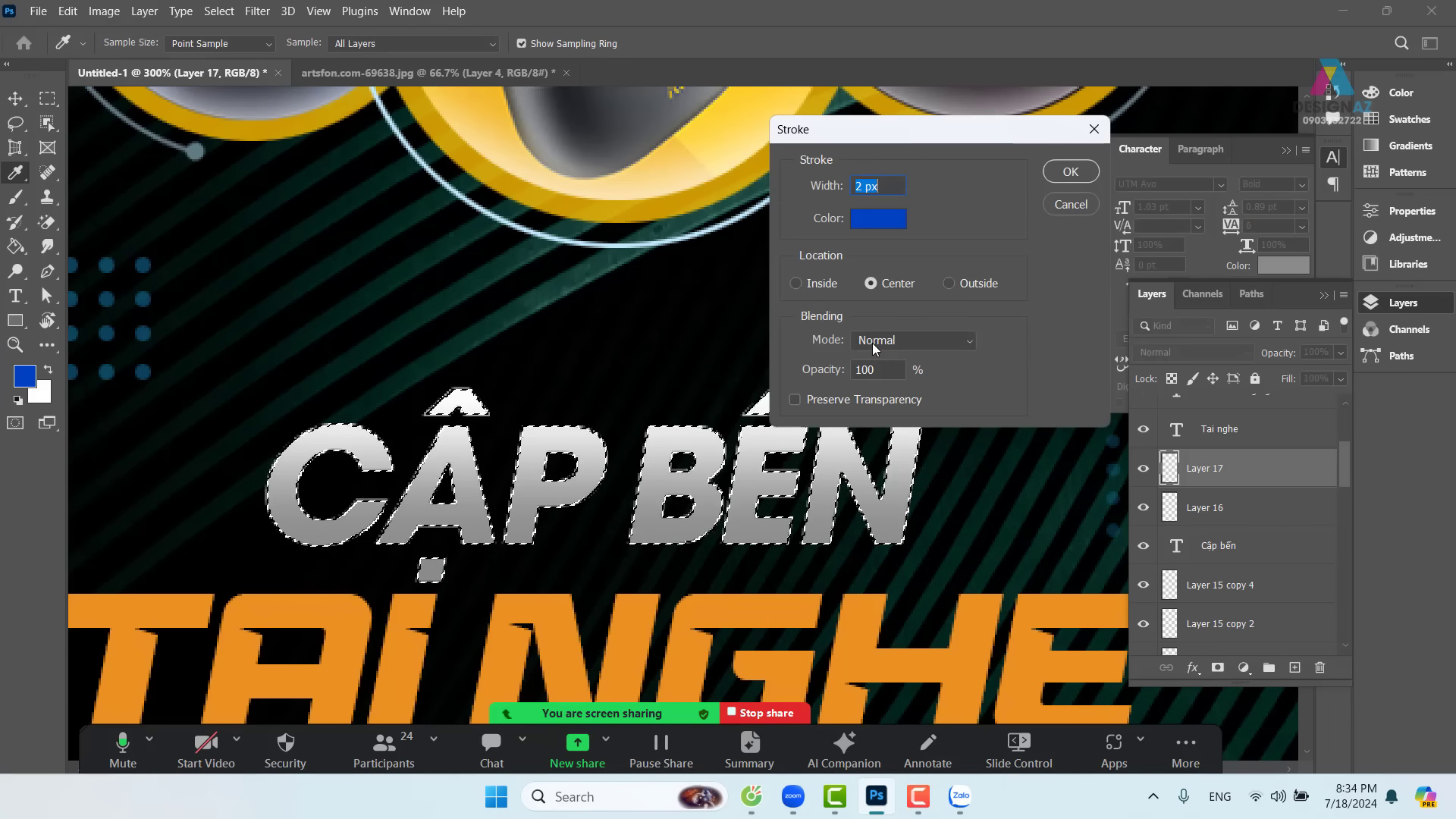
pyautogui.click(871, 220)
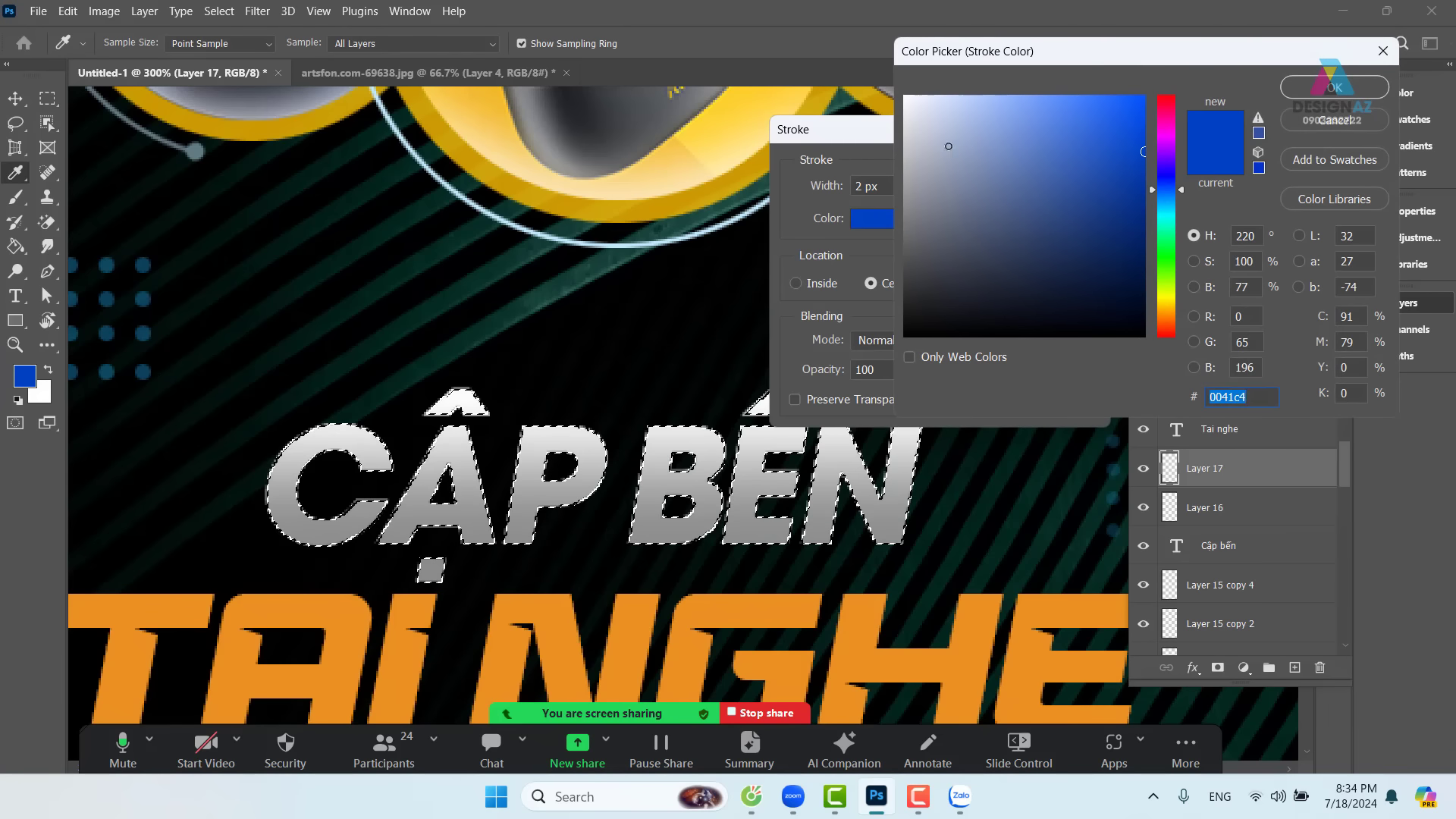
pyautogui.click(905, 96)
pyautogui.click(1346, 92)
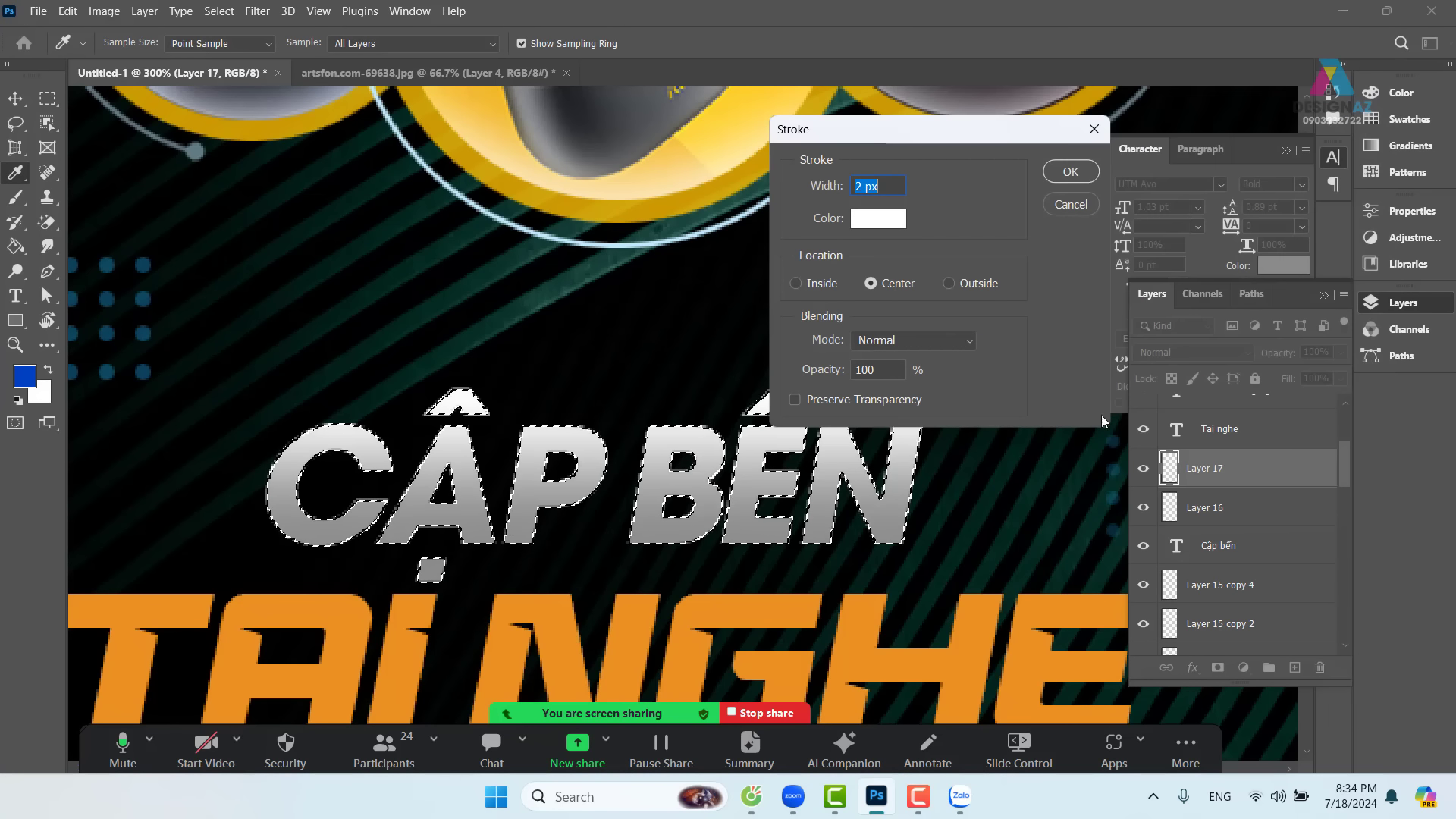
pyautogui.click(1070, 171)
pyautogui.press('v')
pyautogui.hotkey('ctrl', 'd')
pyautogui.press('m')
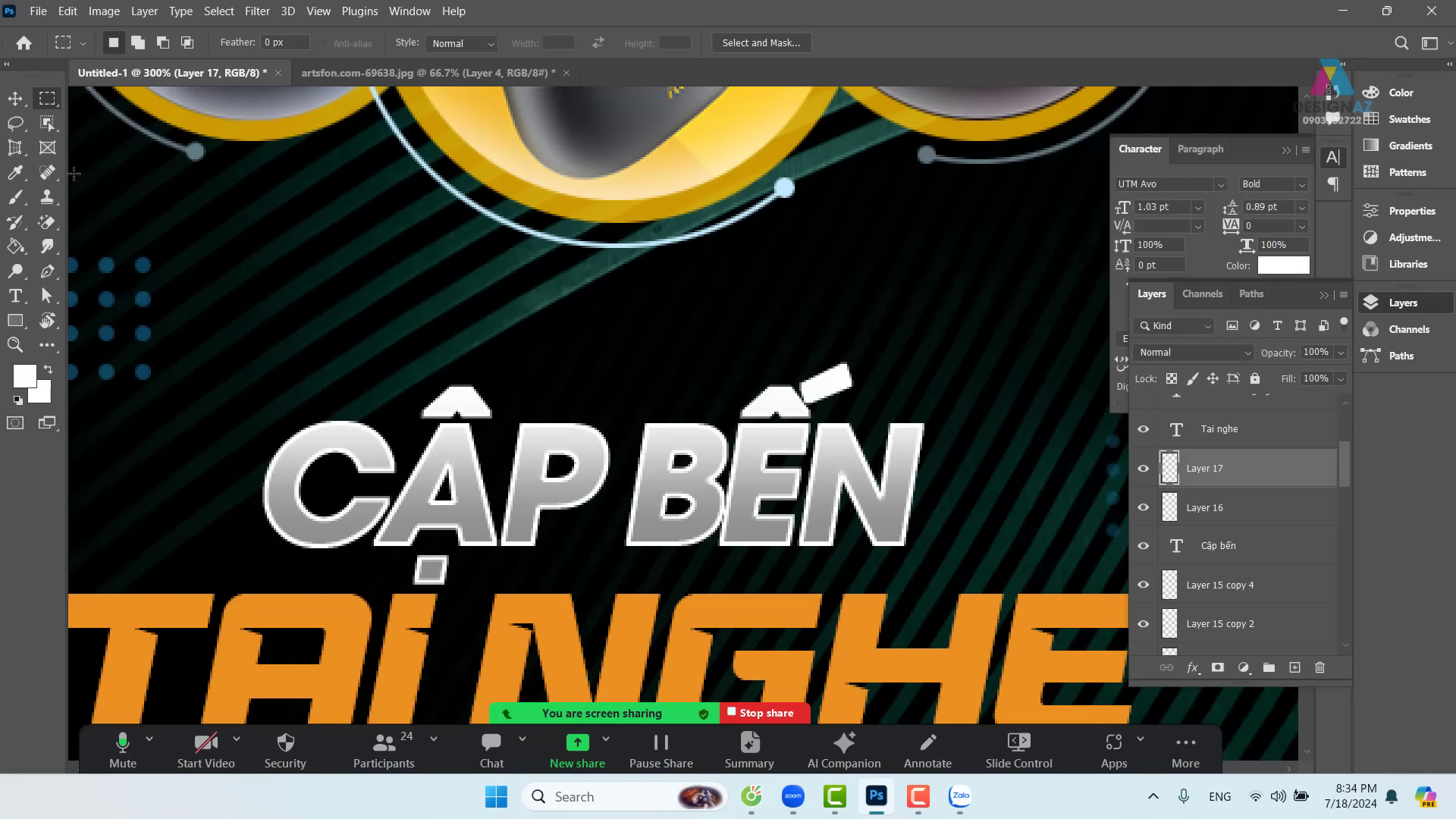
# - Offset the white outline slightly down and to the right of the CẬP BẾN letters
pyautogui.click(15, 98)
pyautogui.moveTo(925, 547); pyautogui.dragTo(931, 554)
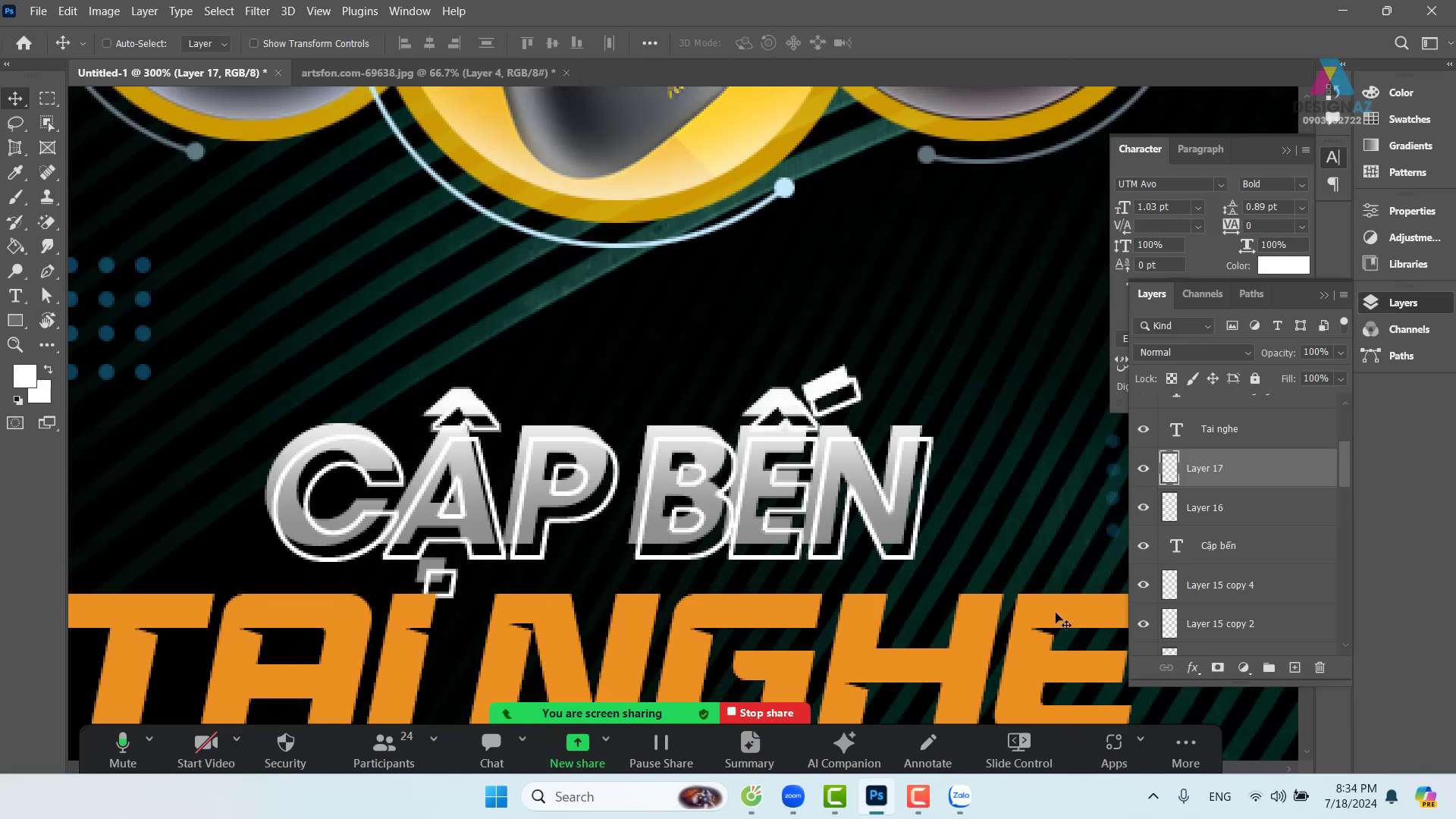
pyautogui.press('Up')
pyautogui.press('Up')
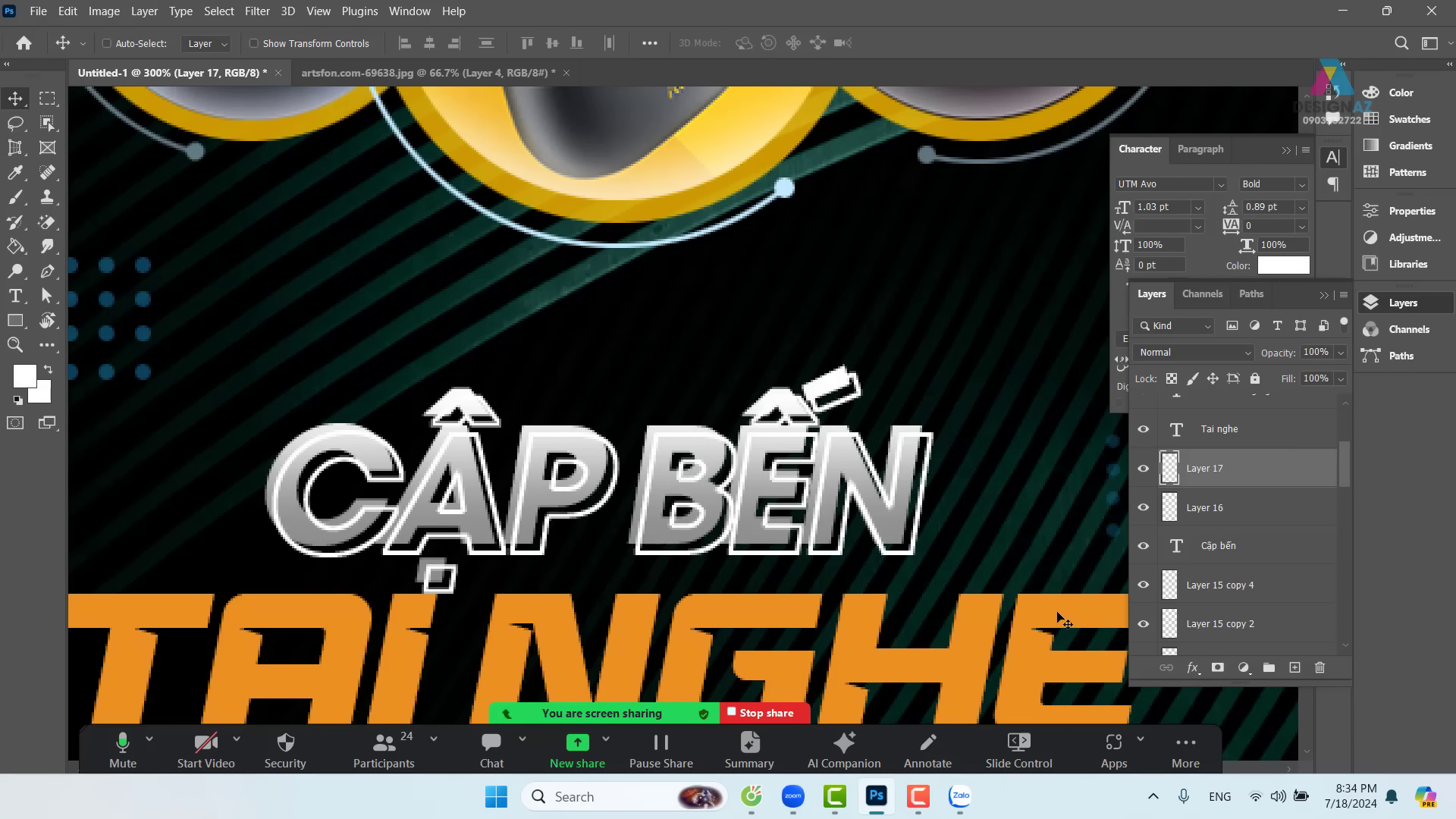
# - Lower the outline layer's opacity, trying 20% and settling on 30%
pyautogui.hotkey('ctrl', '1')
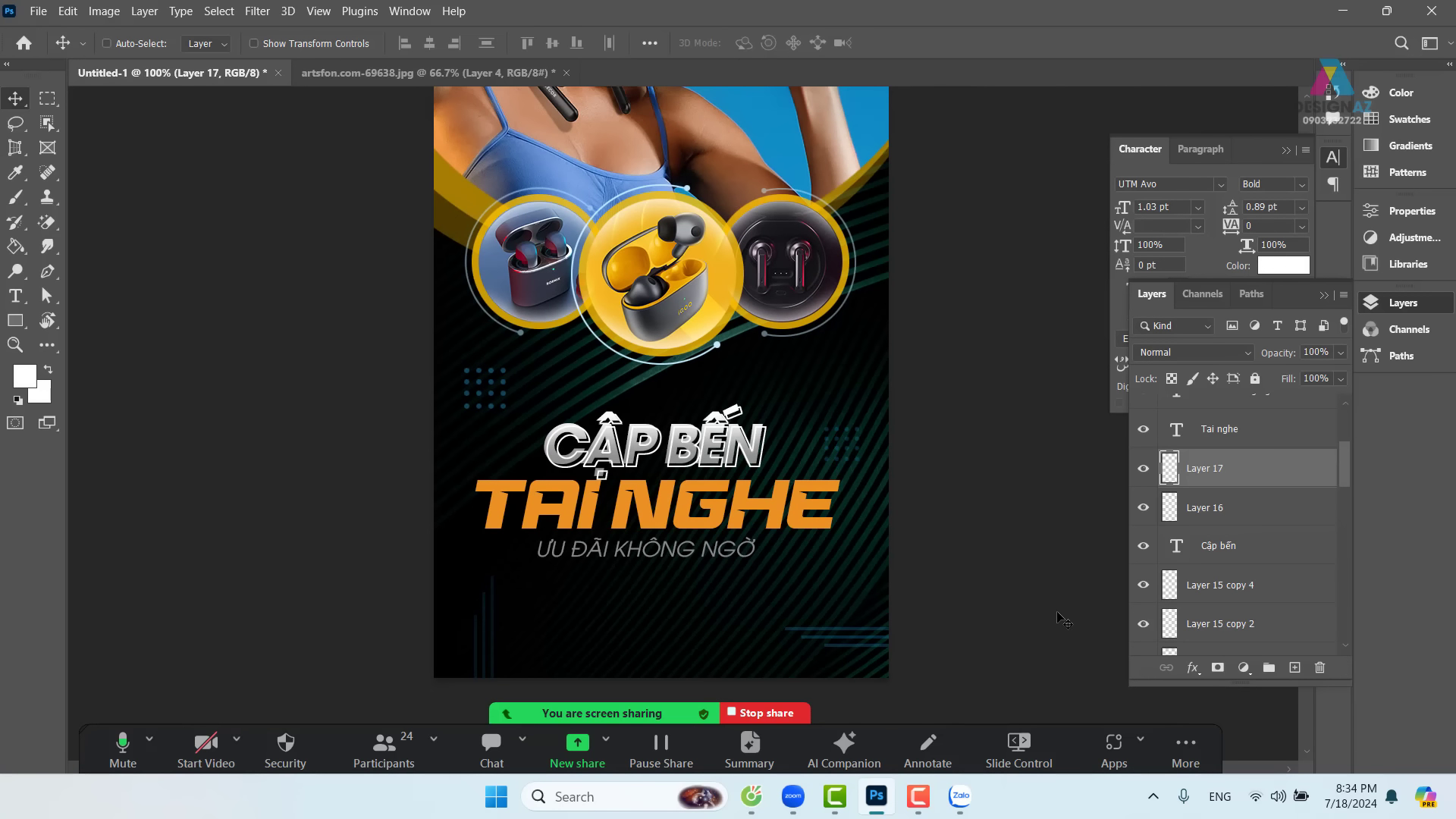
pyautogui.press('2')
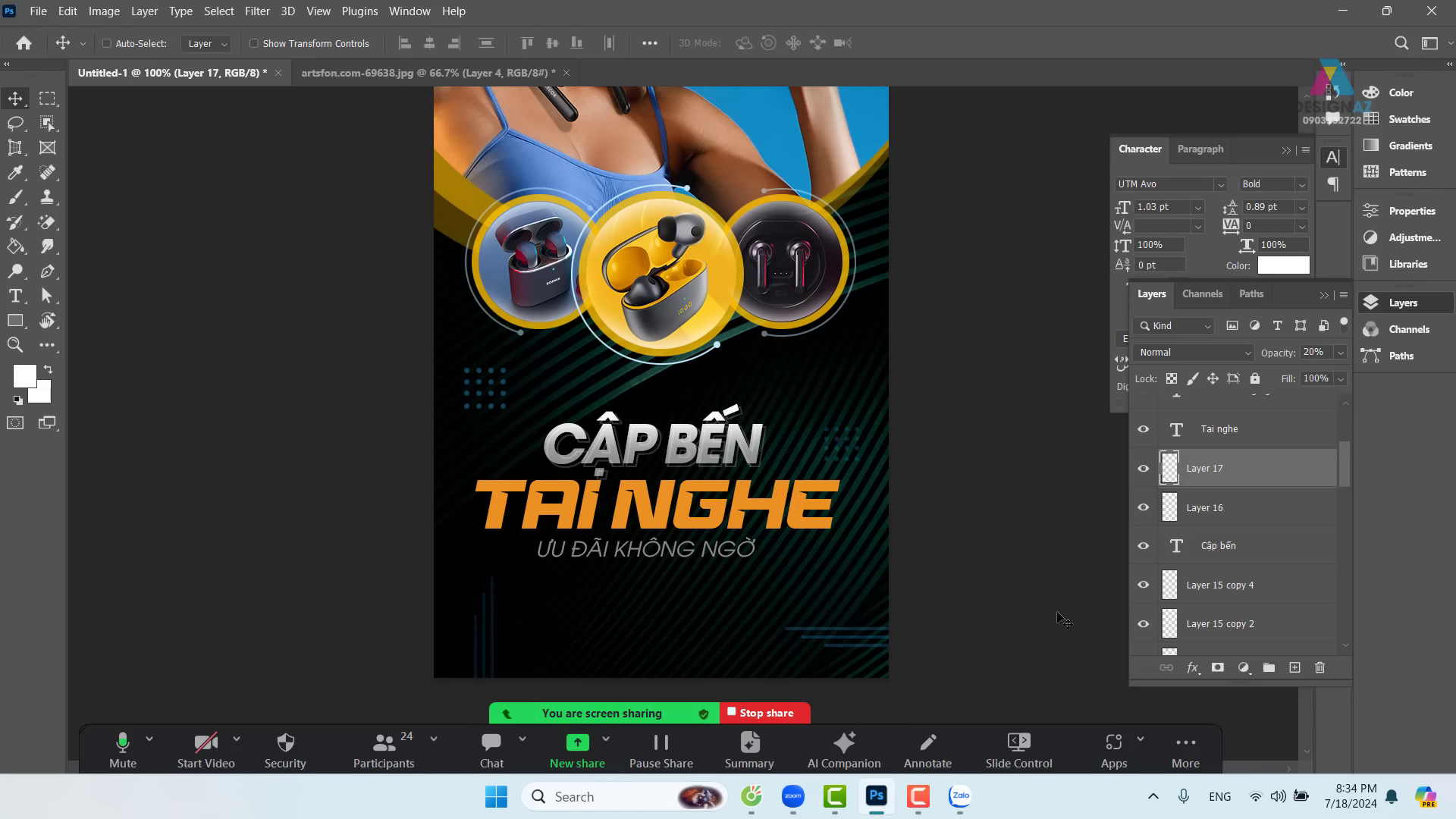
pyautogui.press('3')
pyautogui.hotkey('ctrl', '+')
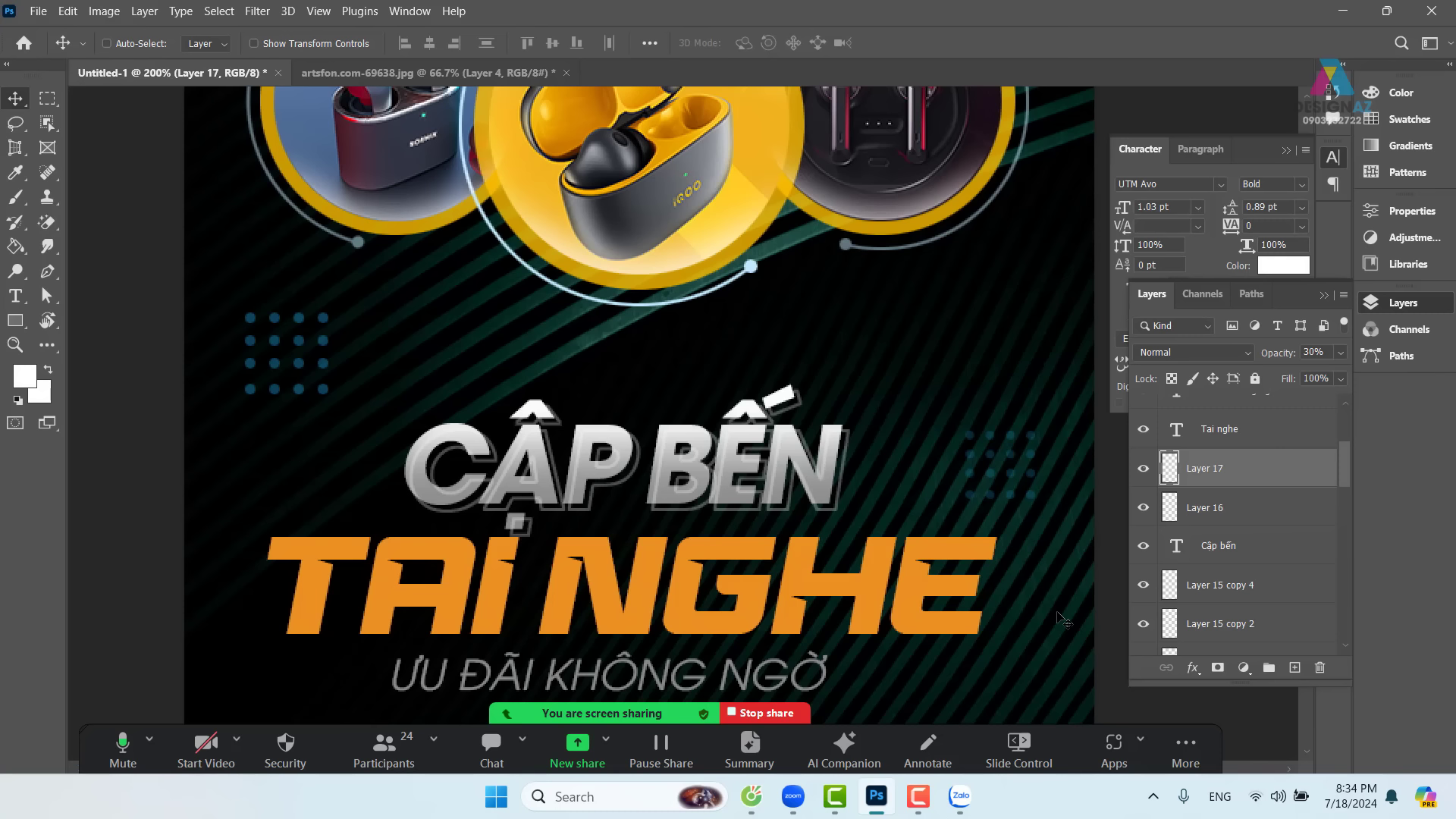
# - Send the outline, Layer 17, below the Cập bến text layer
pyautogui.press('ctrl')
pyautogui.hotkey('ctrl', '[')
pyautogui.hotkey('ctrl', '[')
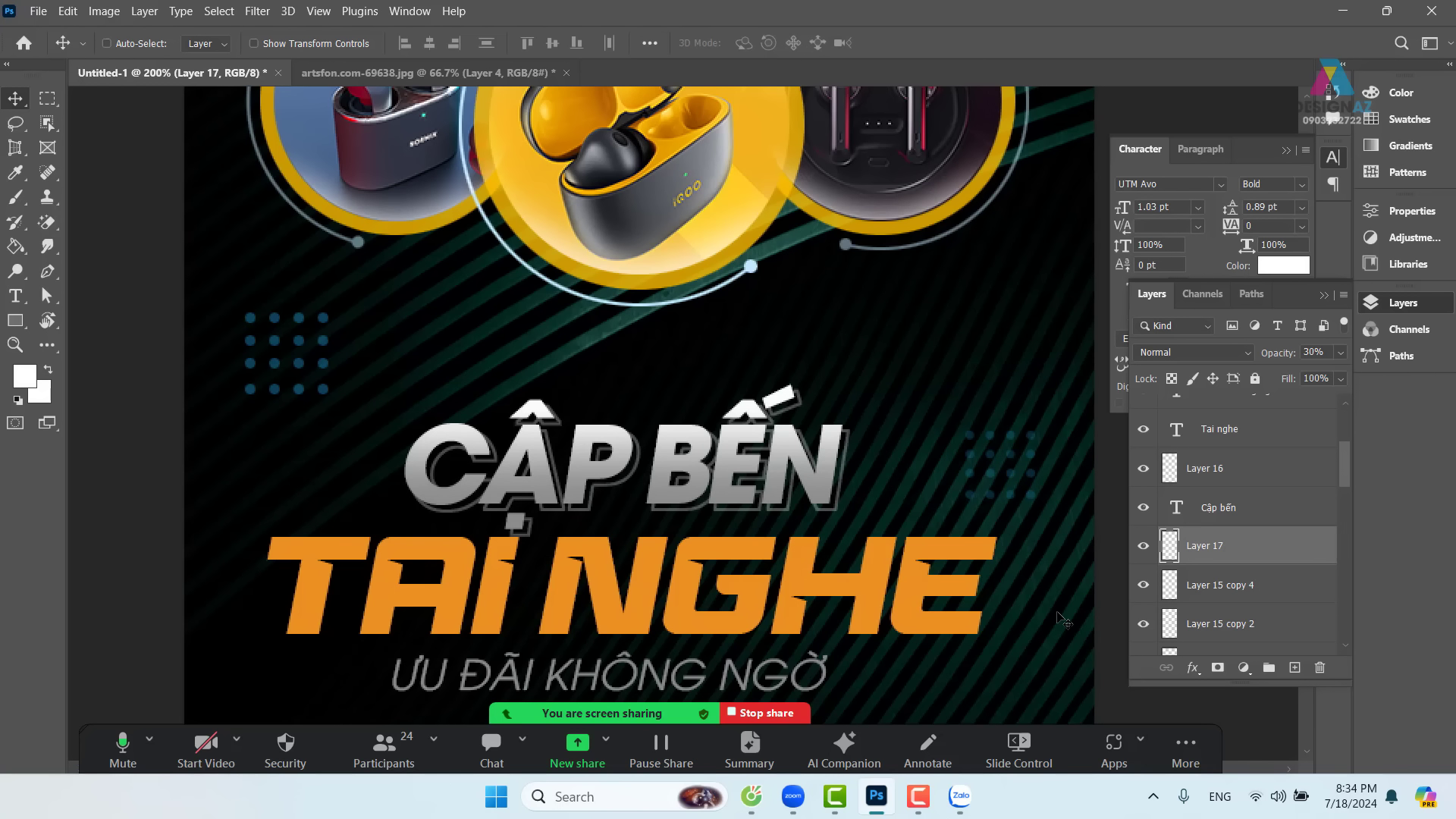
# - Bring the outline, Layer 17, forward above the Tai nghe text layer
pyautogui.hotkey('ctrl', ']')
pyautogui.hotkey('ctrl', ']')
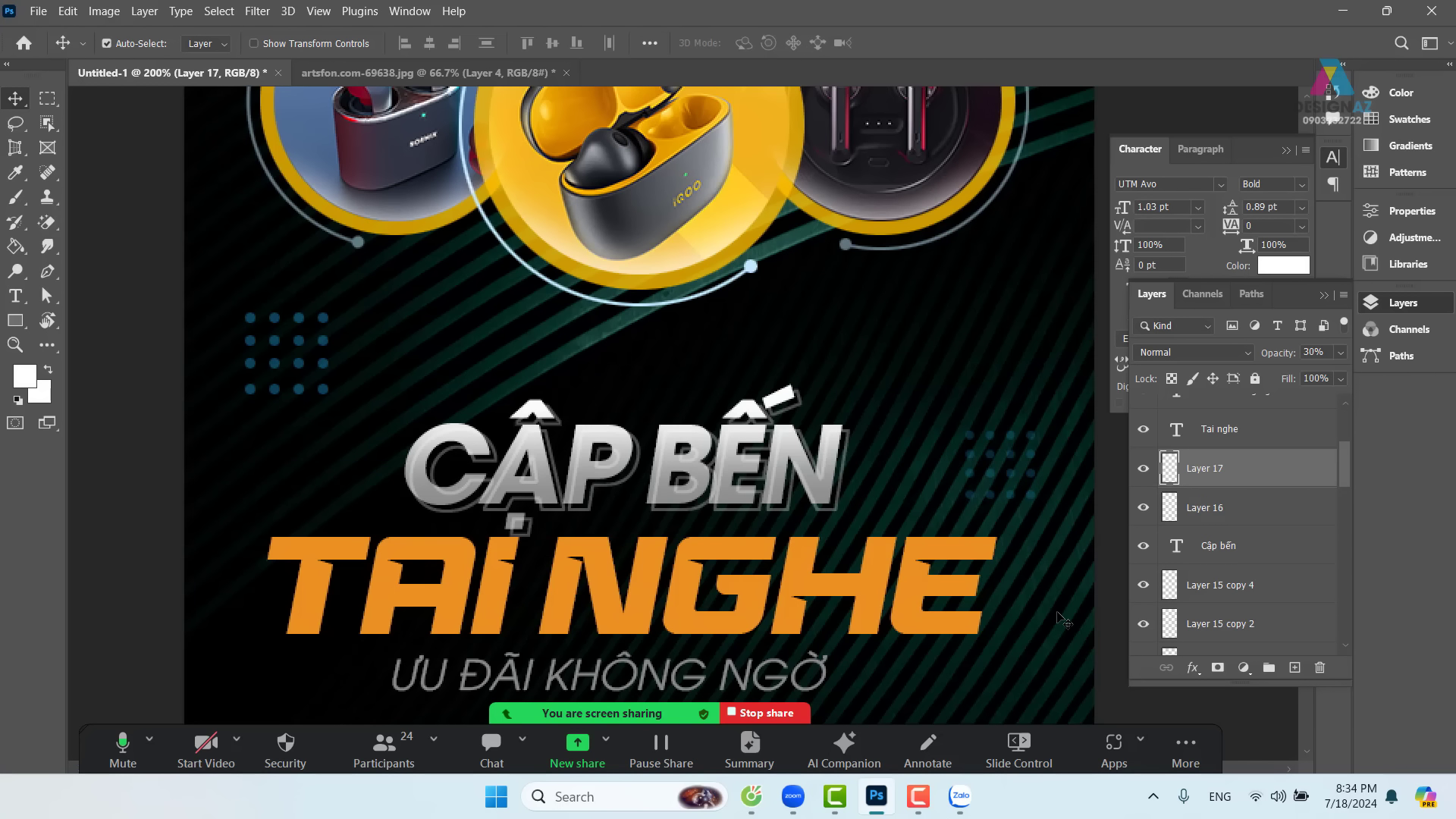
pyautogui.hotkey('ctrl', ']')
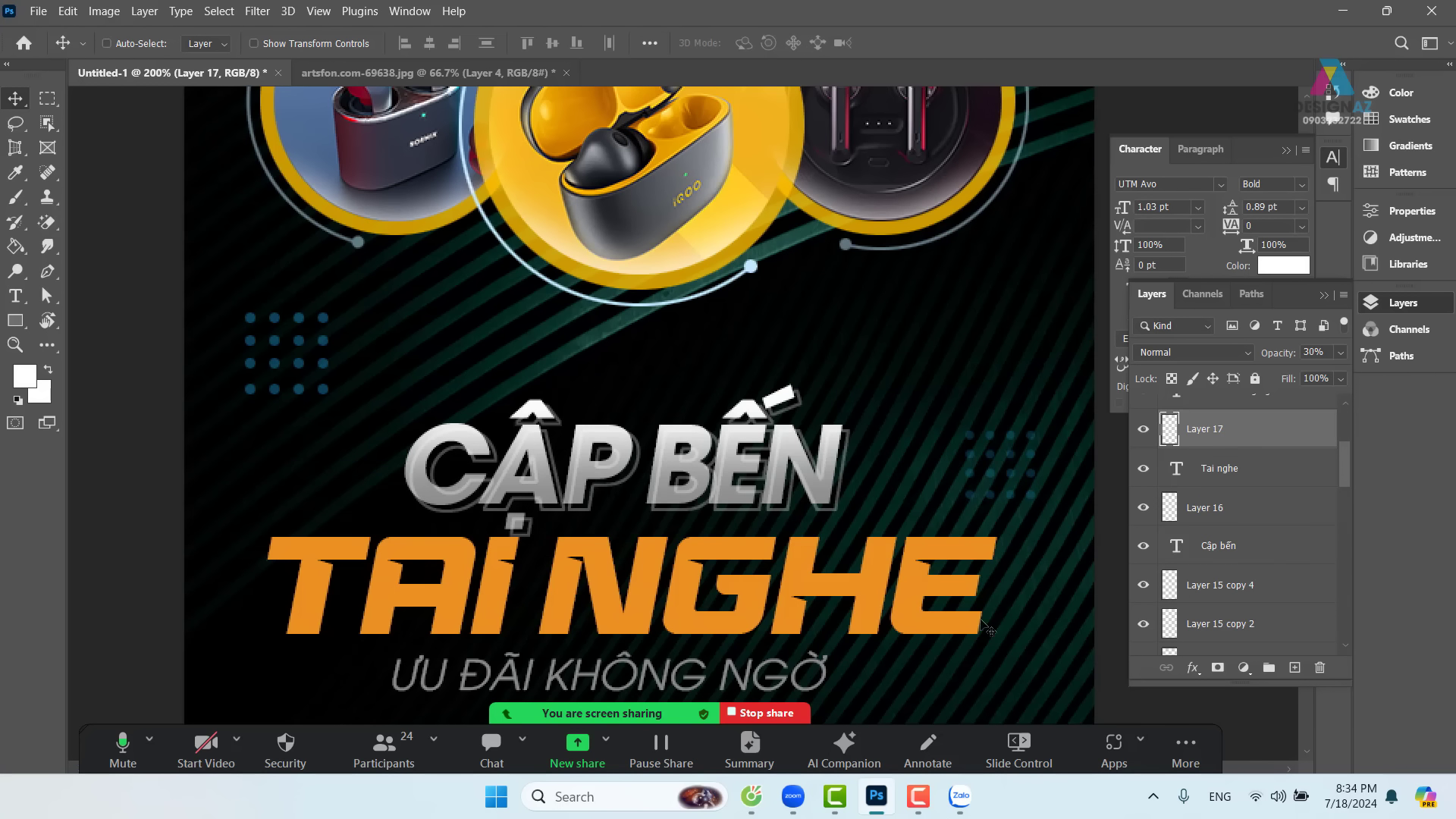
# - Set Layer 17's opacity to 100% and move the outline back over the CẬP BẾN letters
pyautogui.click(1340, 354)
pyautogui.moveTo(1299, 373); pyautogui.dragTo(1344, 373)
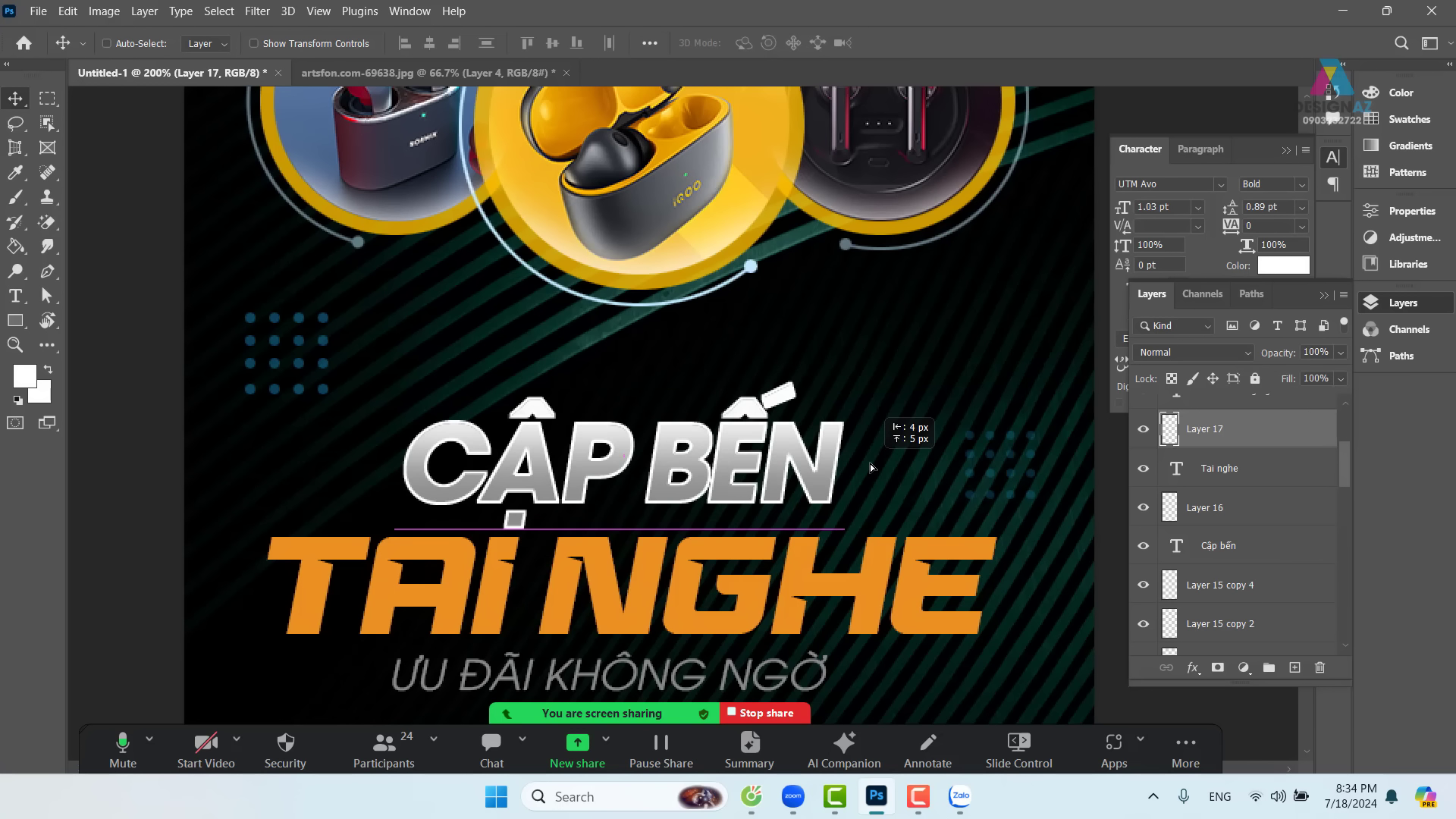
pyautogui.hotkey('ctrl', '+')
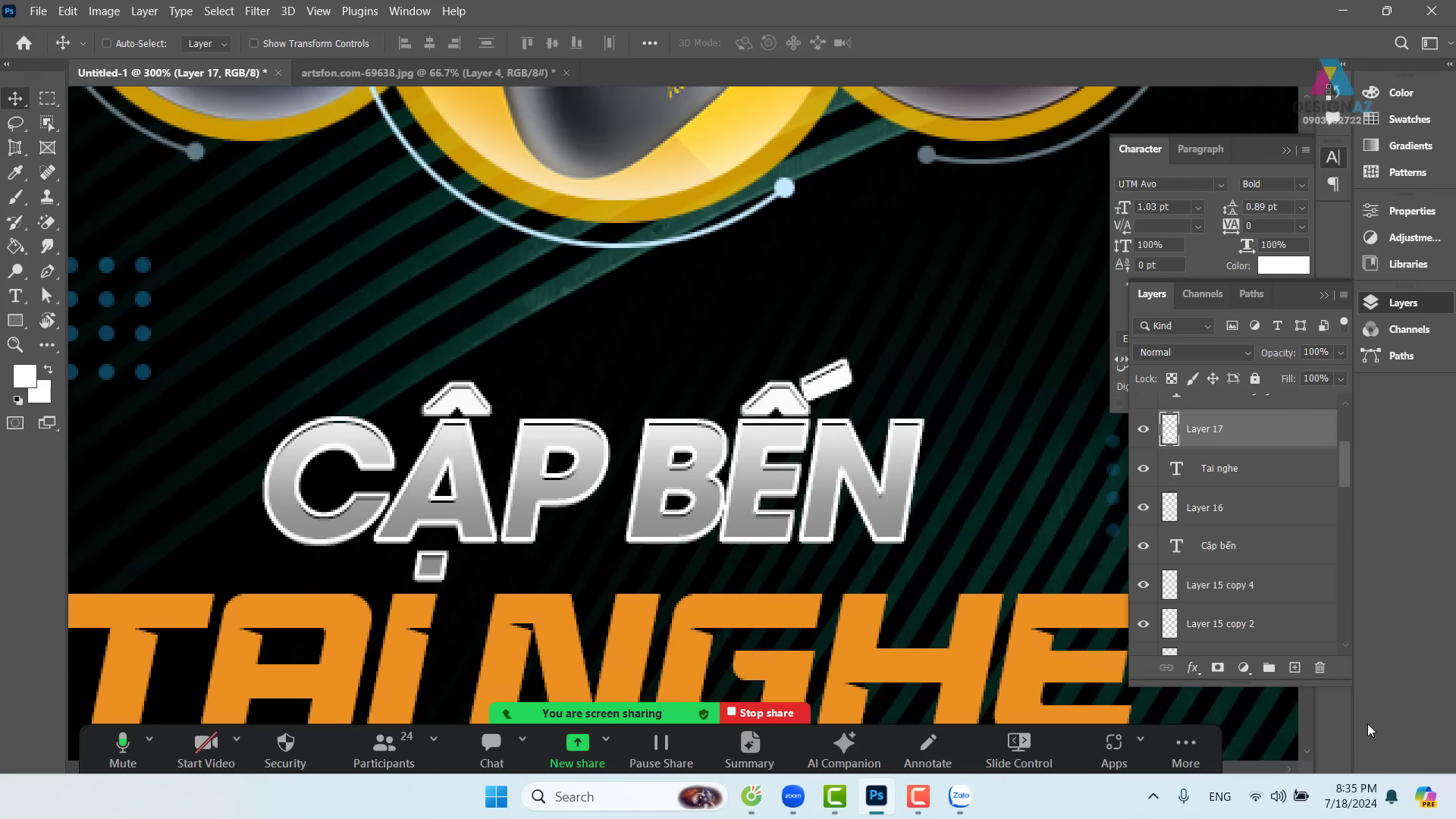
# - Nudge the white outline slightly left and up from the CẬP BẾN letters and check the offset
pyautogui.press('Left')
pyautogui.press('Left')
pyautogui.press('Up')
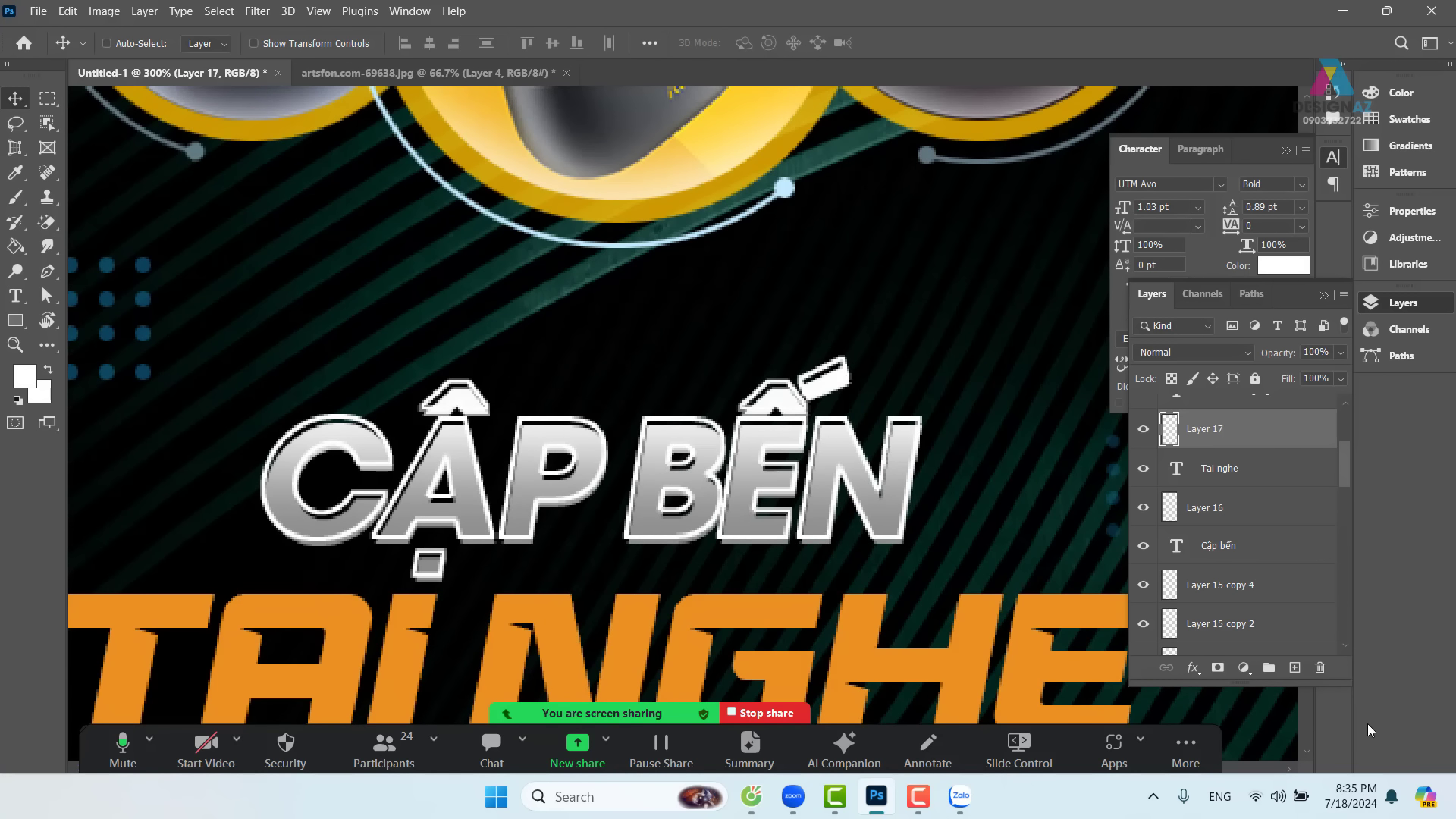
pyautogui.hotkey('ctrl', '-')
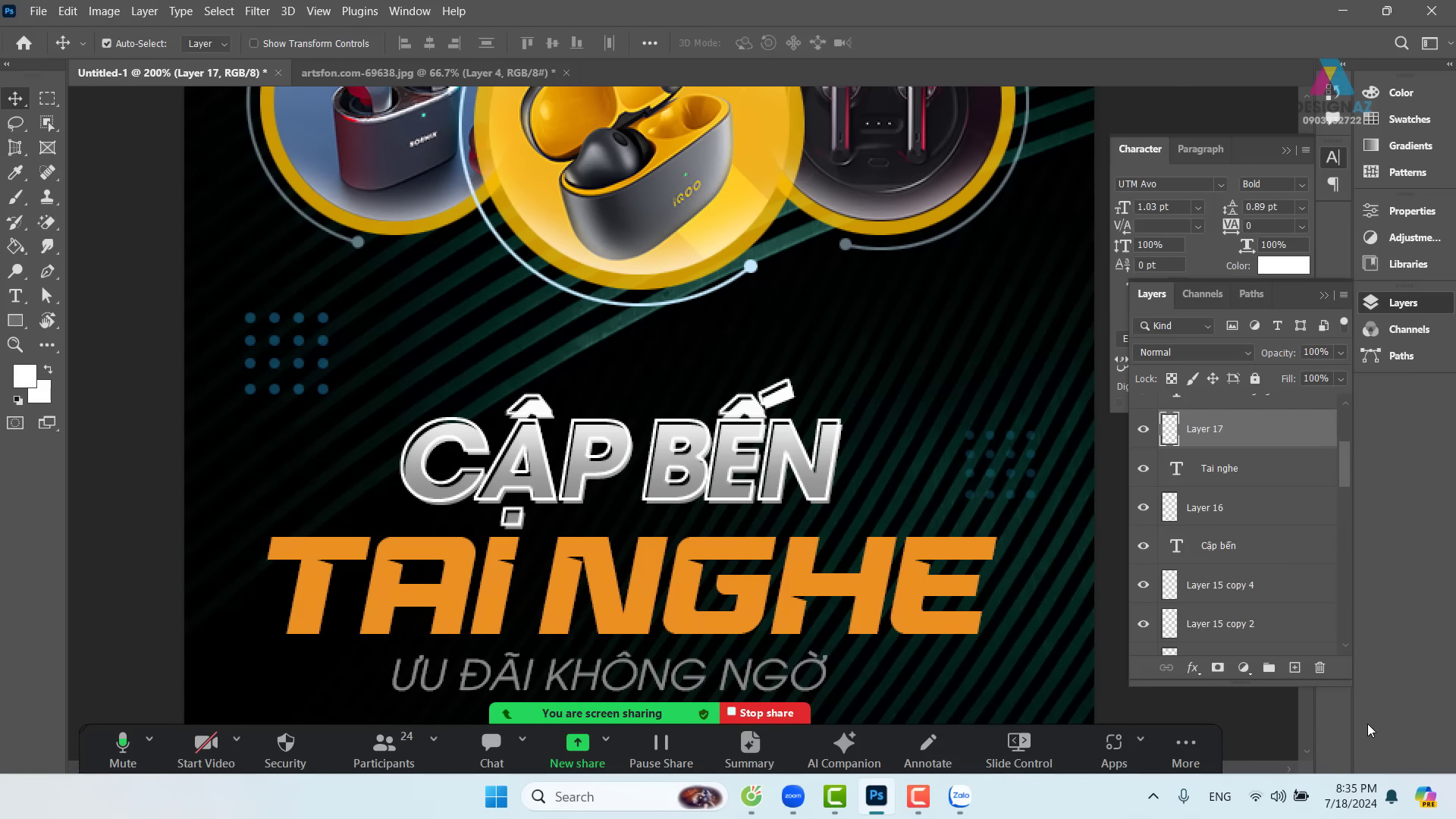
pyautogui.hotkey('ctrl', '-')
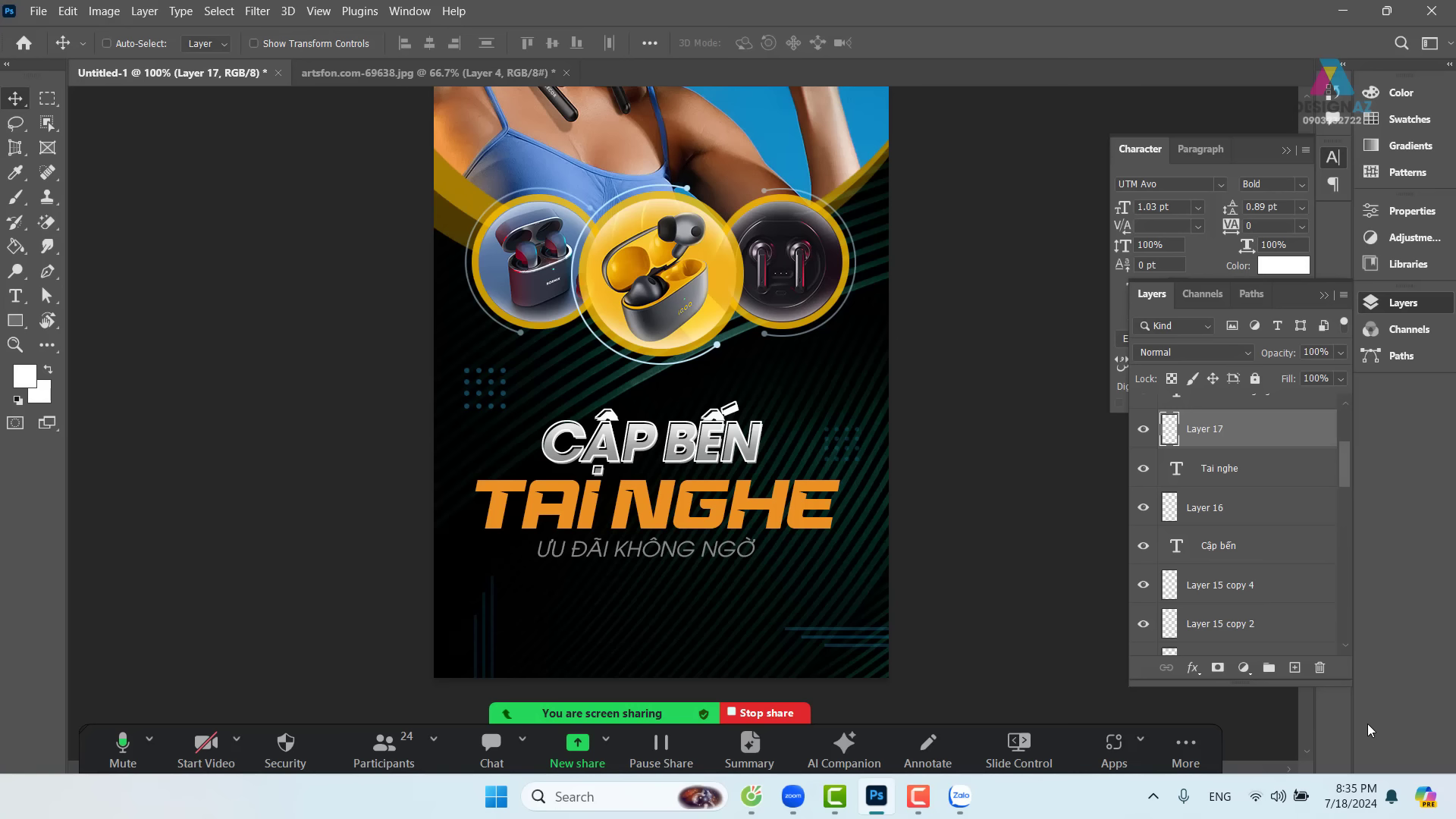
pyautogui.hotkey('ctrl', '+')
pyautogui.hotkey('ctrl', '+')
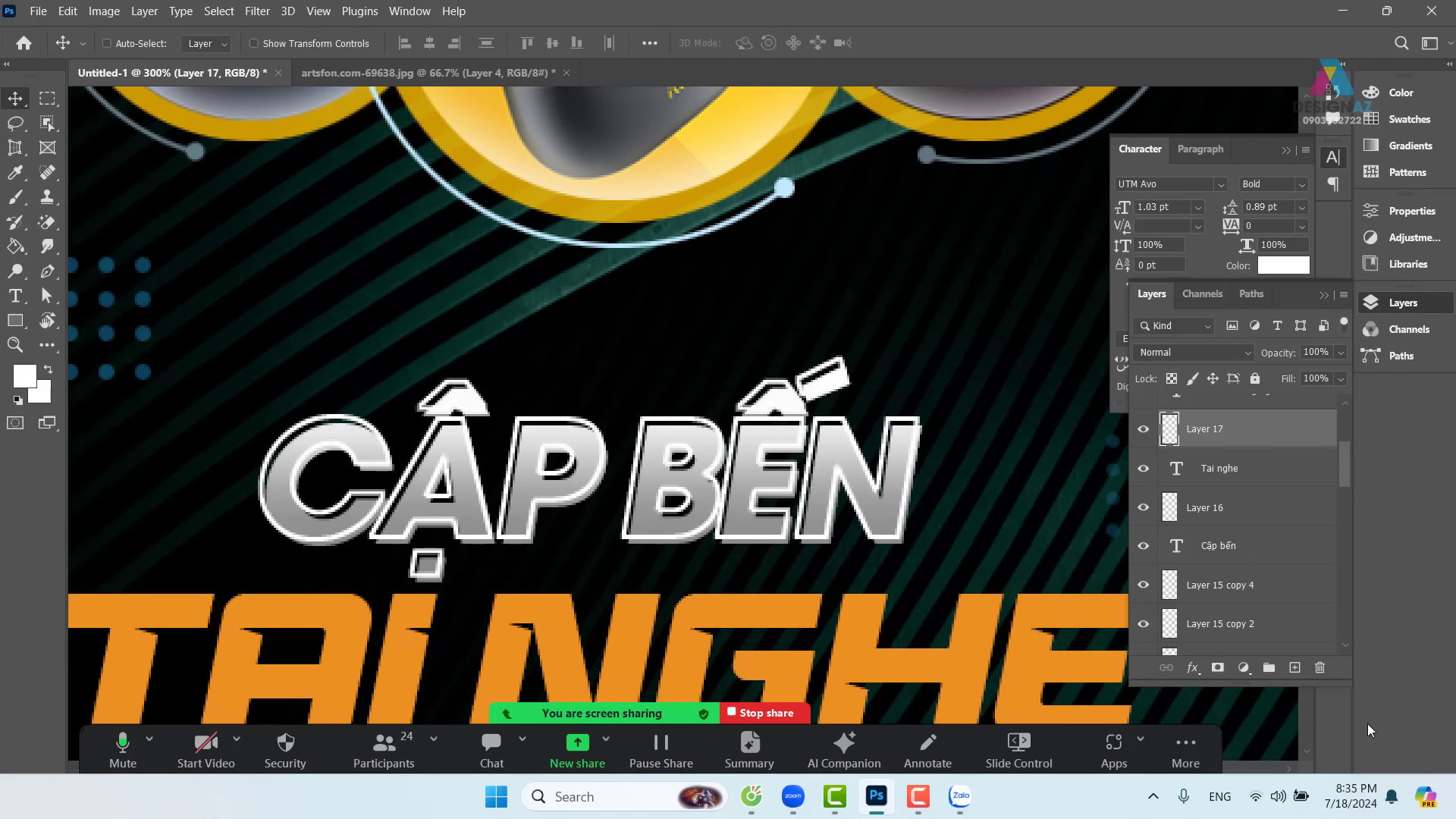
# - Nudge the white outline right and down to line it up with the edges of the CẬP BẾN letters
pyautogui.press('Right')
pyautogui.press('Right')
pyautogui.press('Right')
pyautogui.press('Down')
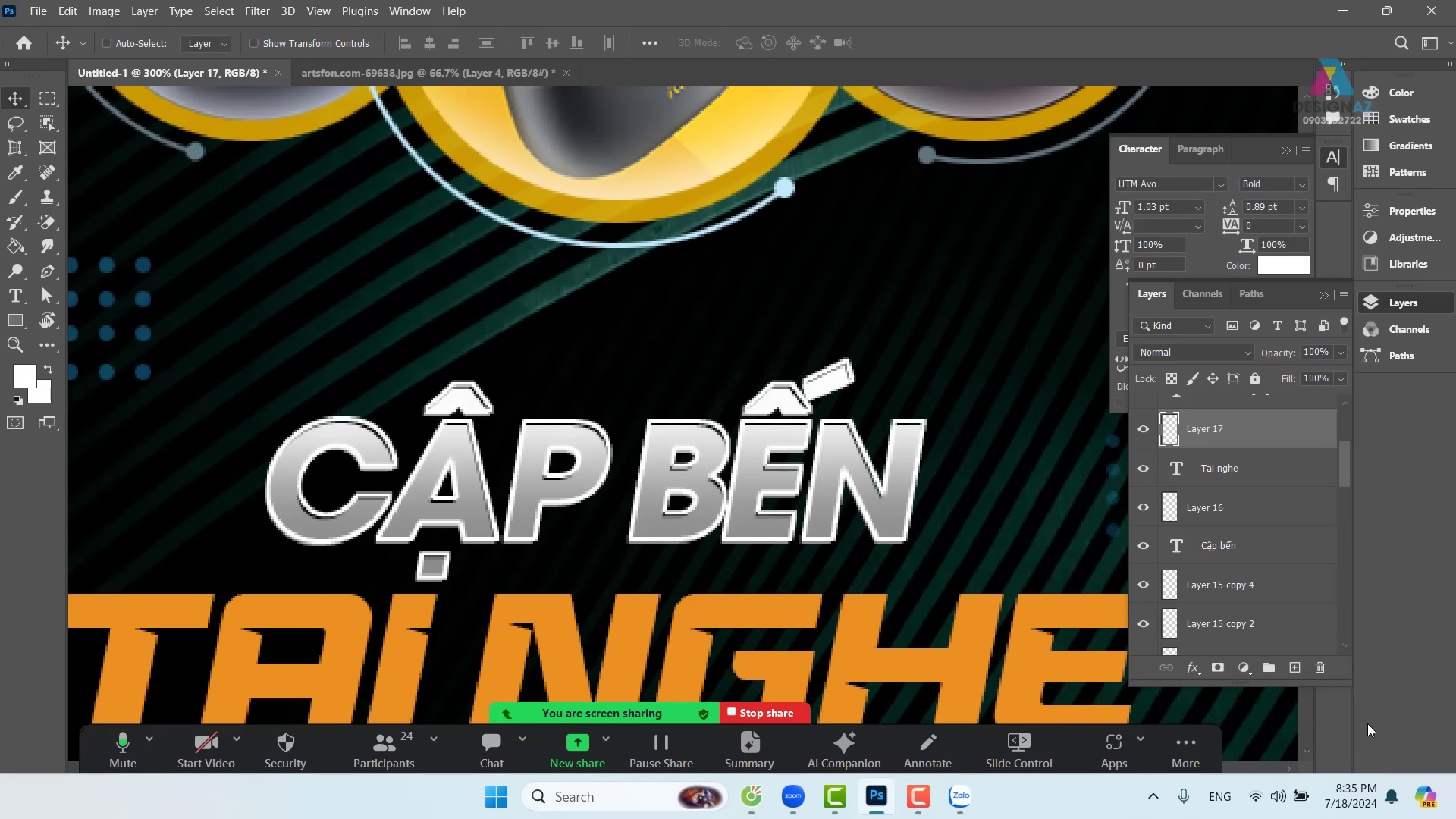
pyautogui.press('Down')
pyautogui.press('Down')
pyautogui.press('Up')
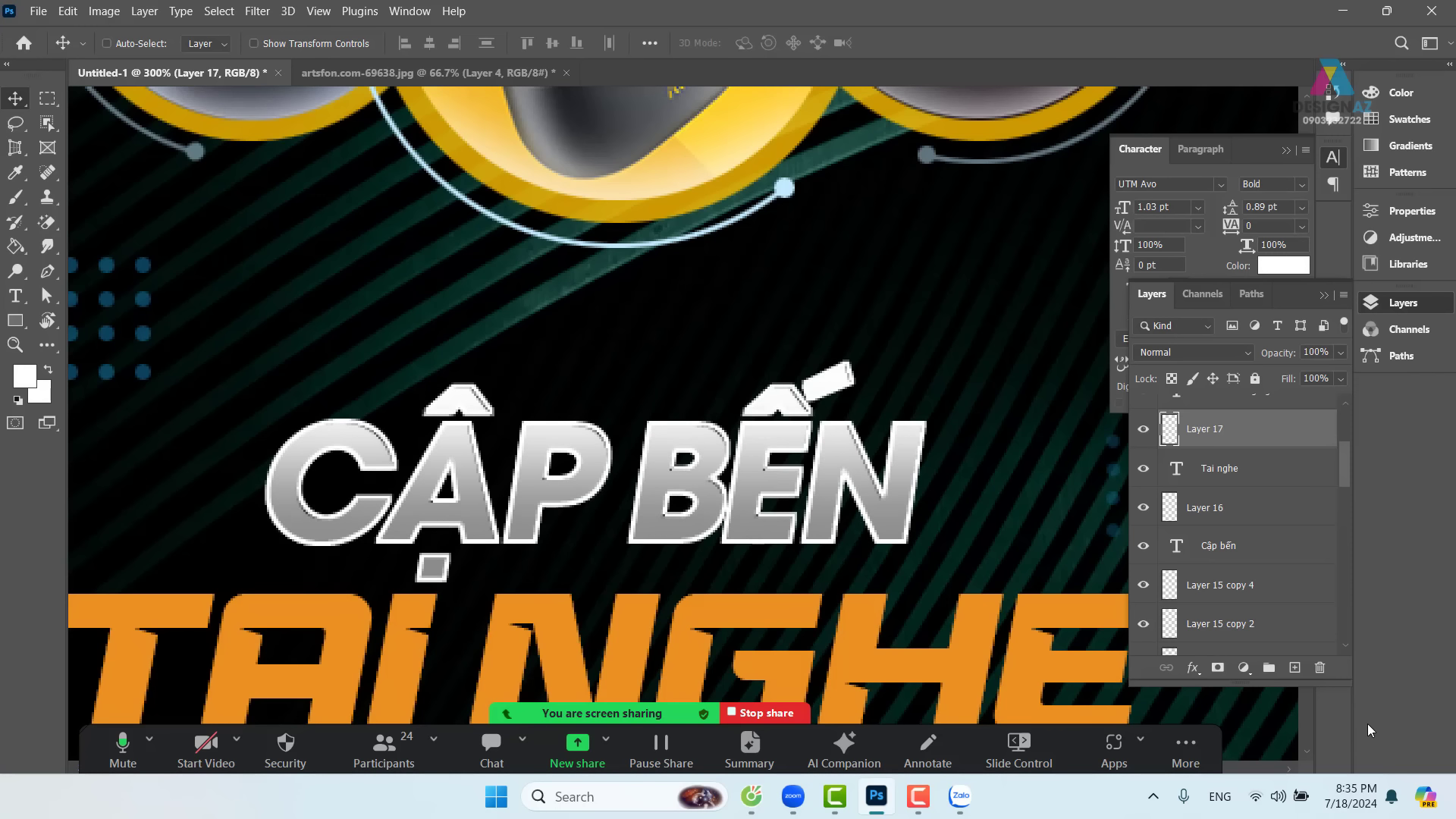
pyautogui.press('Down')
# - Select a rectangular band across the middle of CẬP BẾN, try feathering it by 20 pixels, and restore the band selection
pyautogui.click(47, 99)
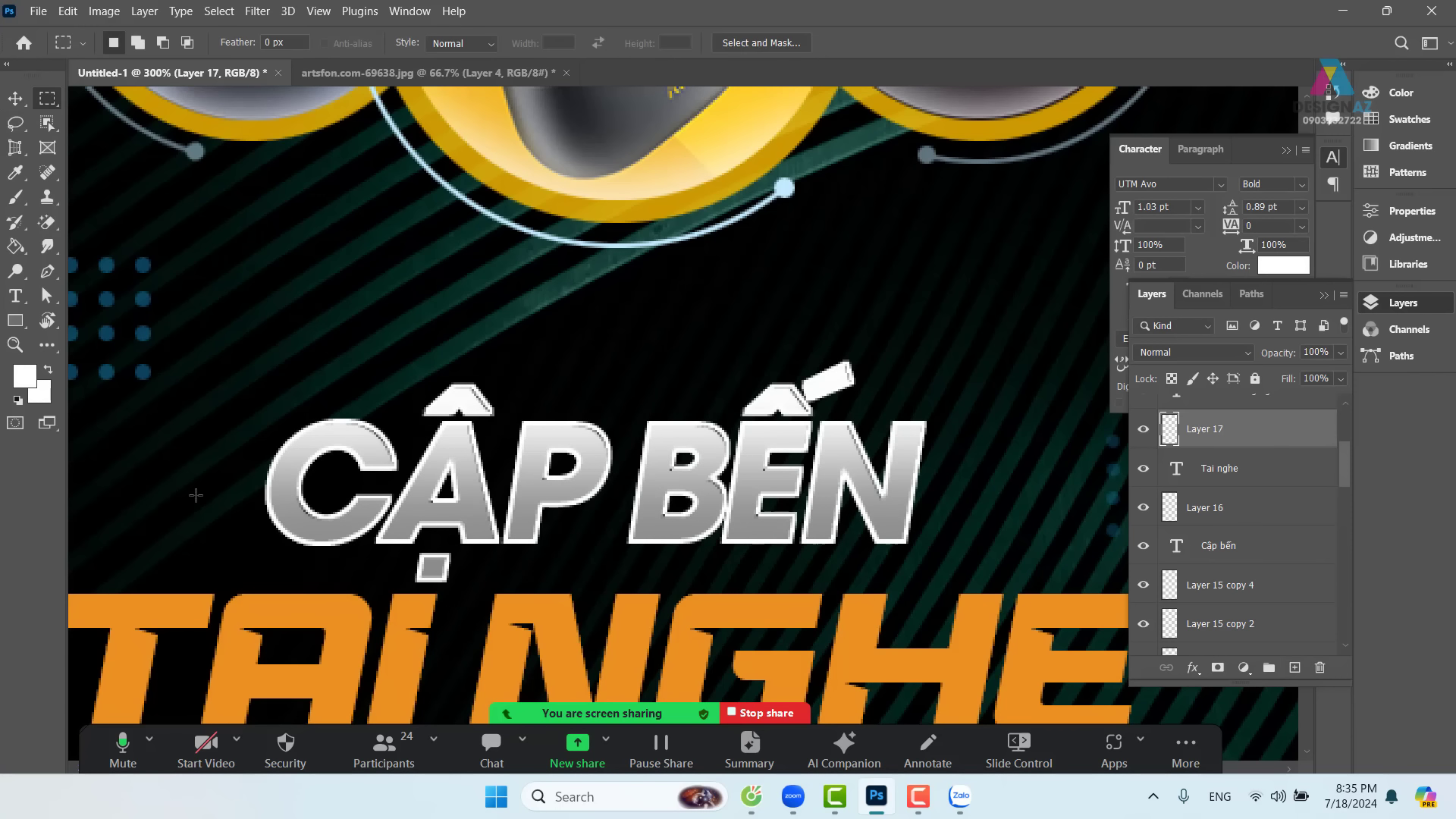
pyautogui.moveTo(180, 463); pyautogui.dragTo(1054, 489)
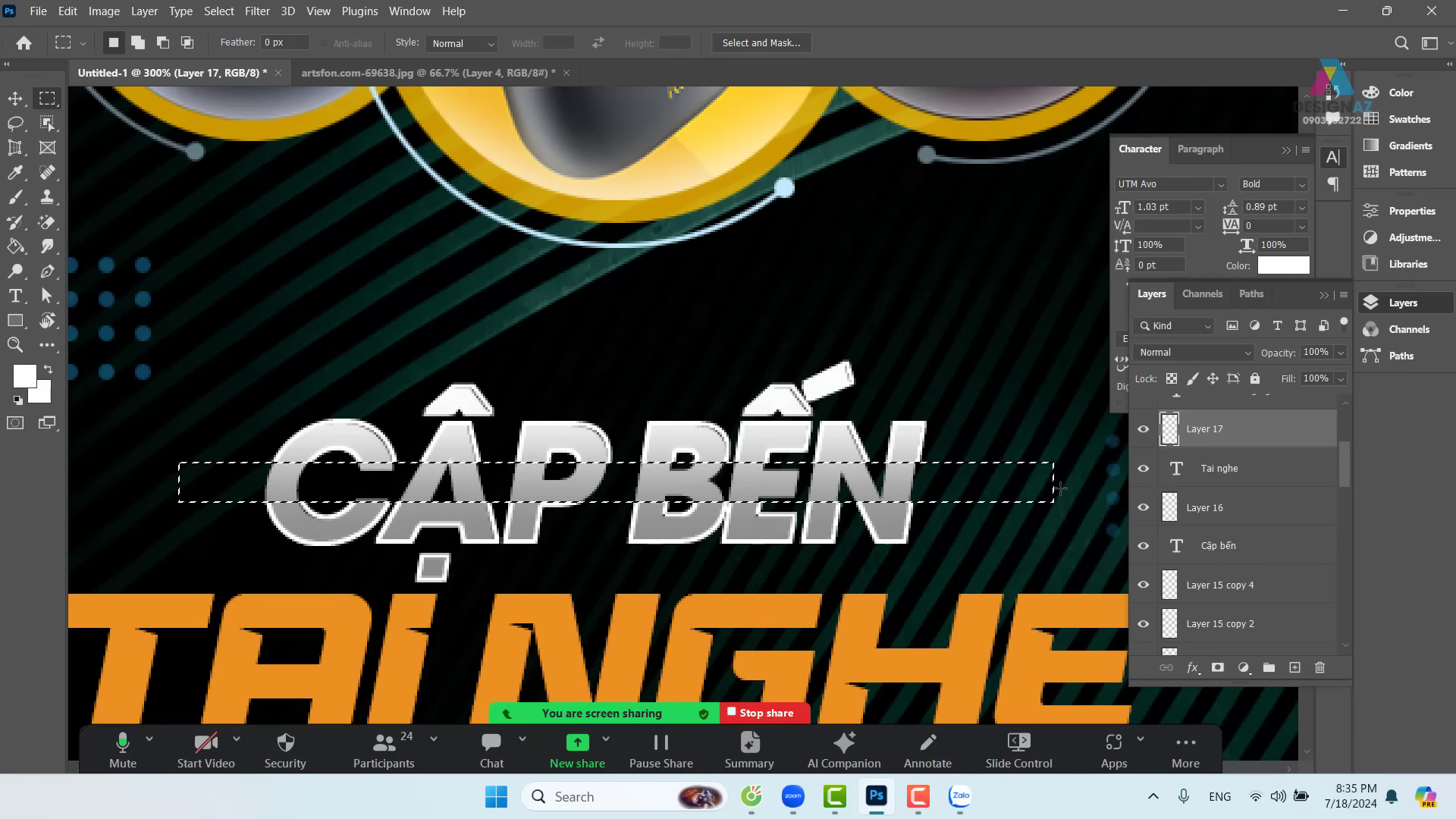
pyautogui.press('shift')
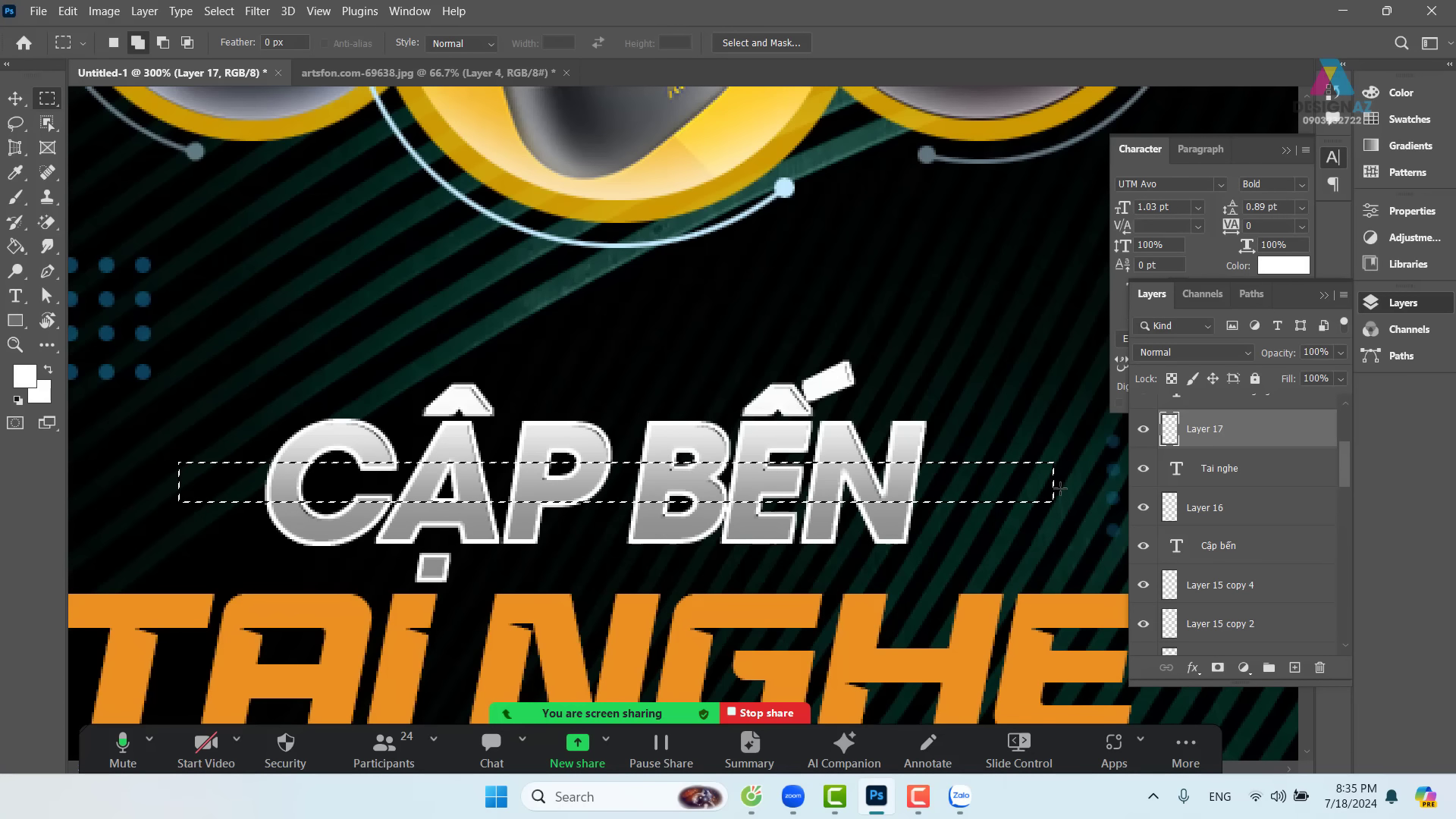
pyautogui.hotkey('shift', 'F6')
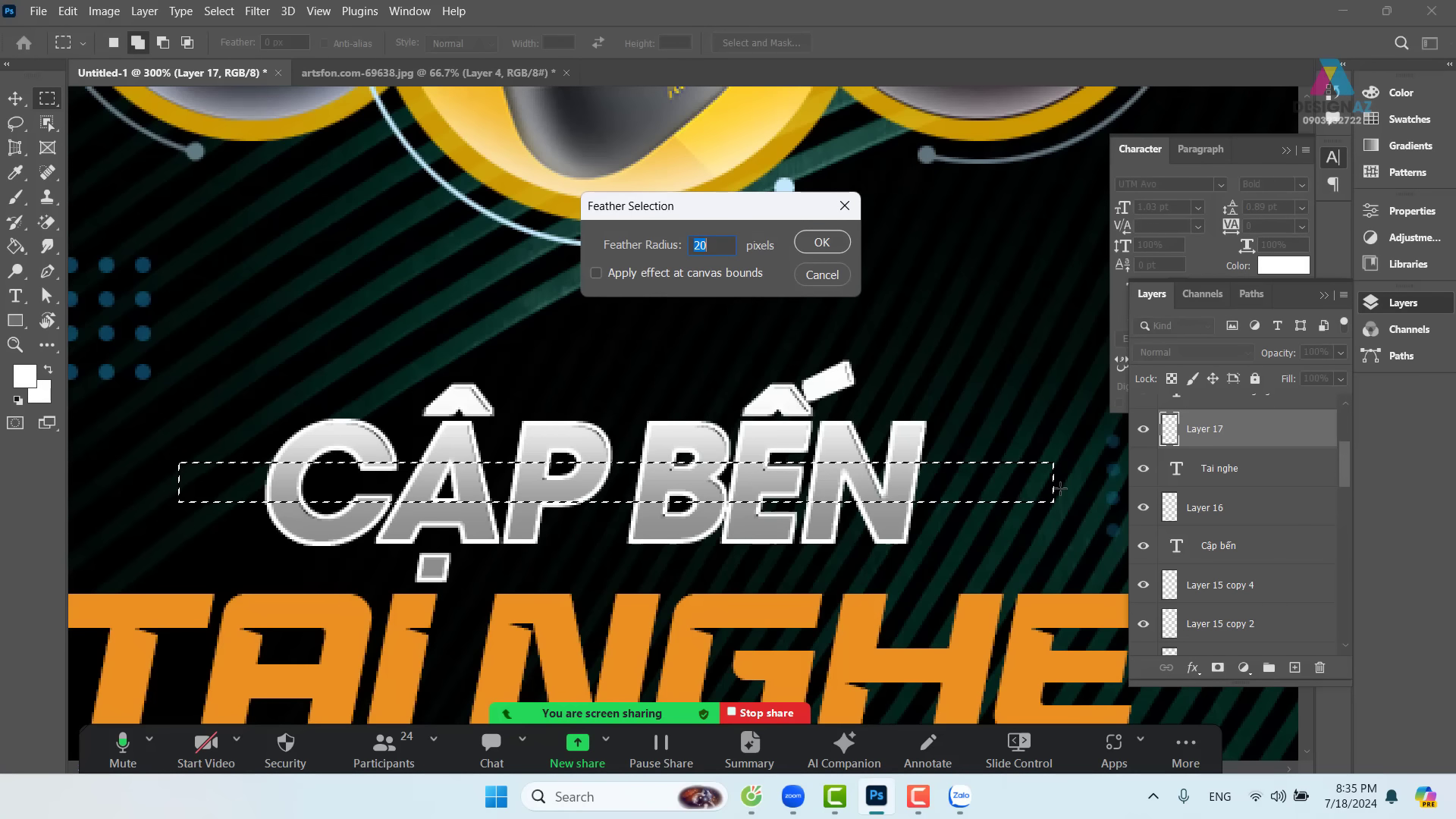
pyautogui.press('Return')
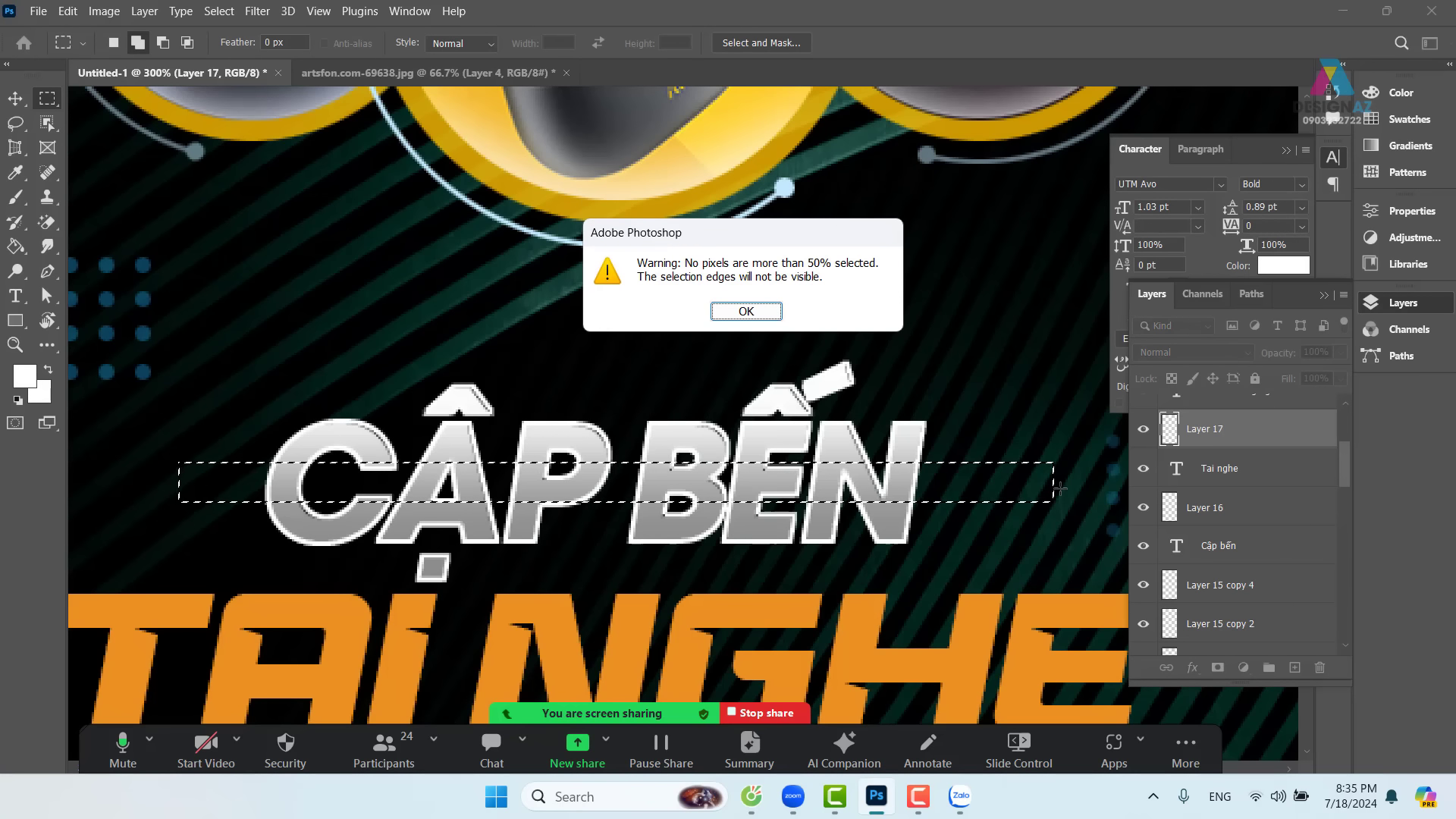
pyautogui.press('Return')
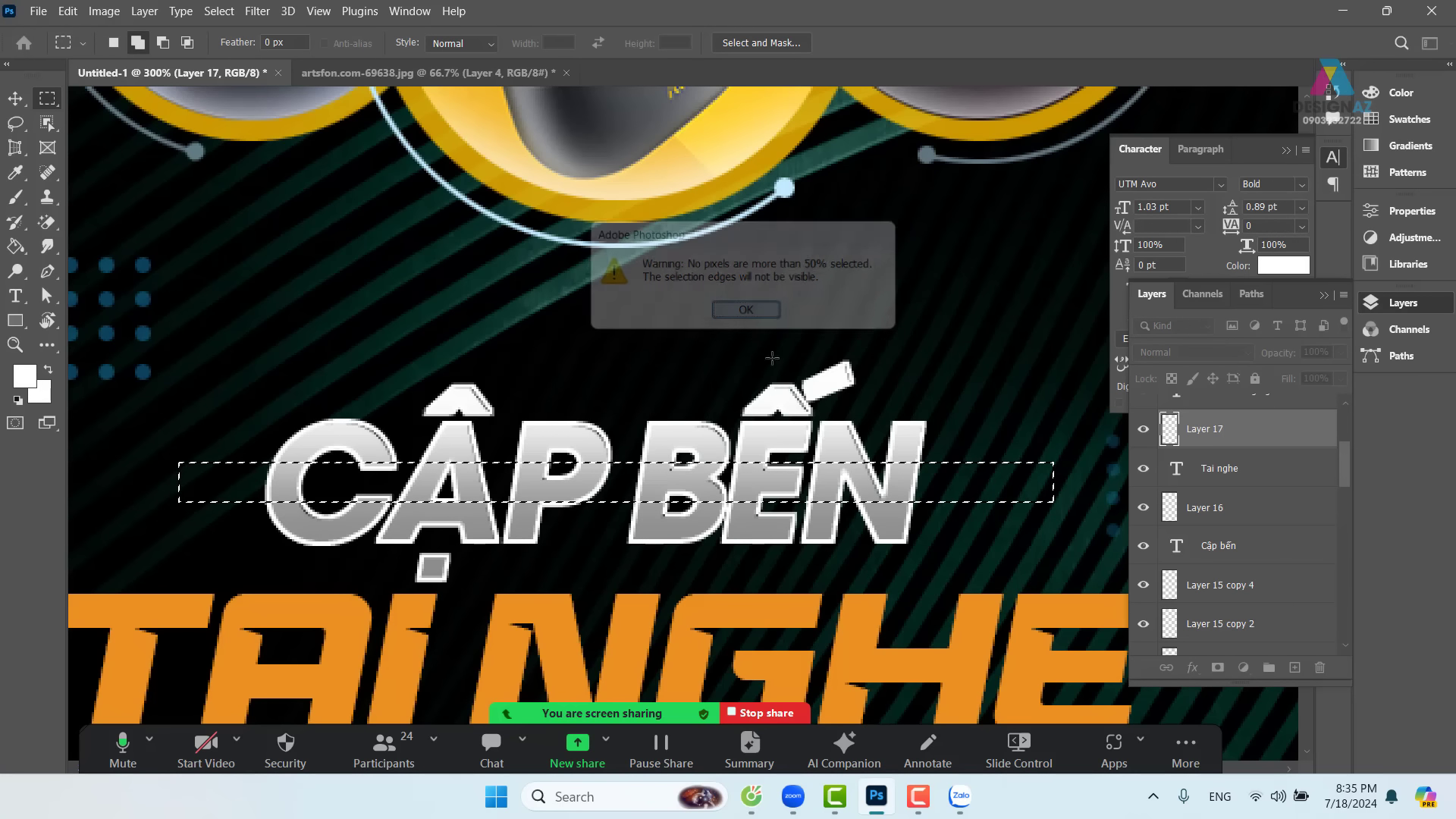
pyautogui.hotkey('ctrl', 'shift', 'd')
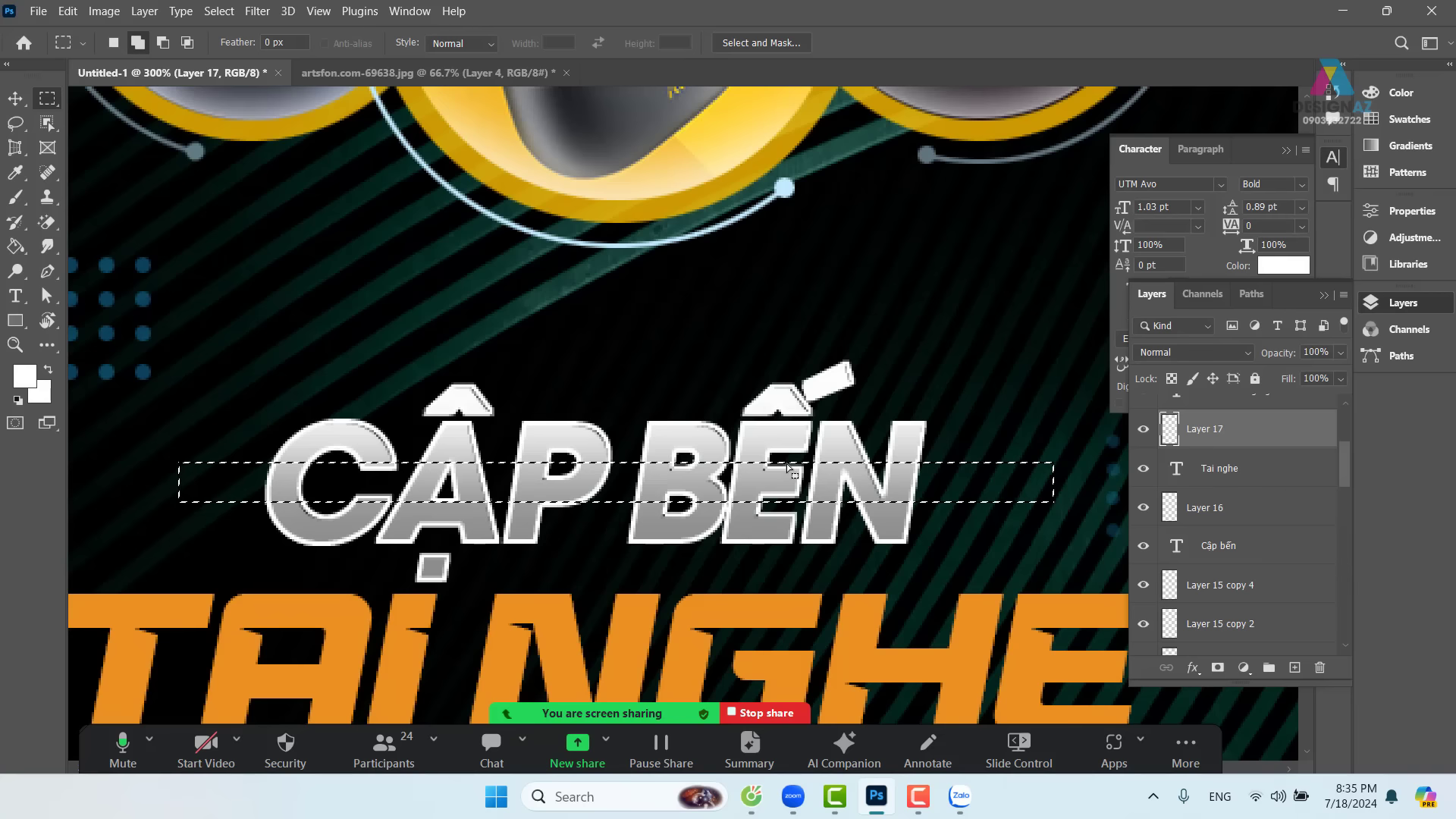
# - Feather the band selection by 10 pixels, delete the outline inside it to fade its middle, and deselect
pyautogui.hotkey('shift', 'F6')
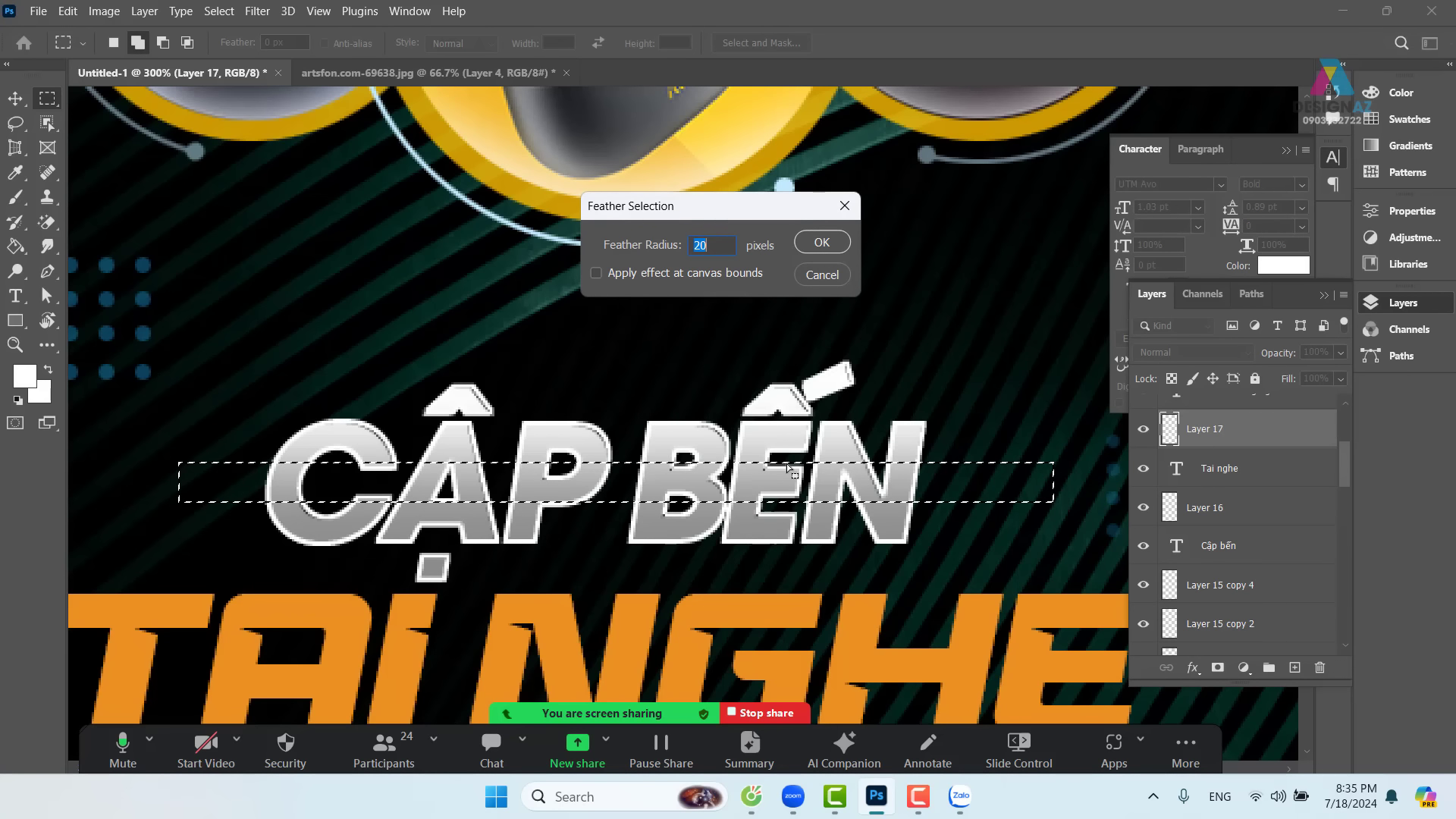
pyautogui.write('10')
pyautogui.press('Return')
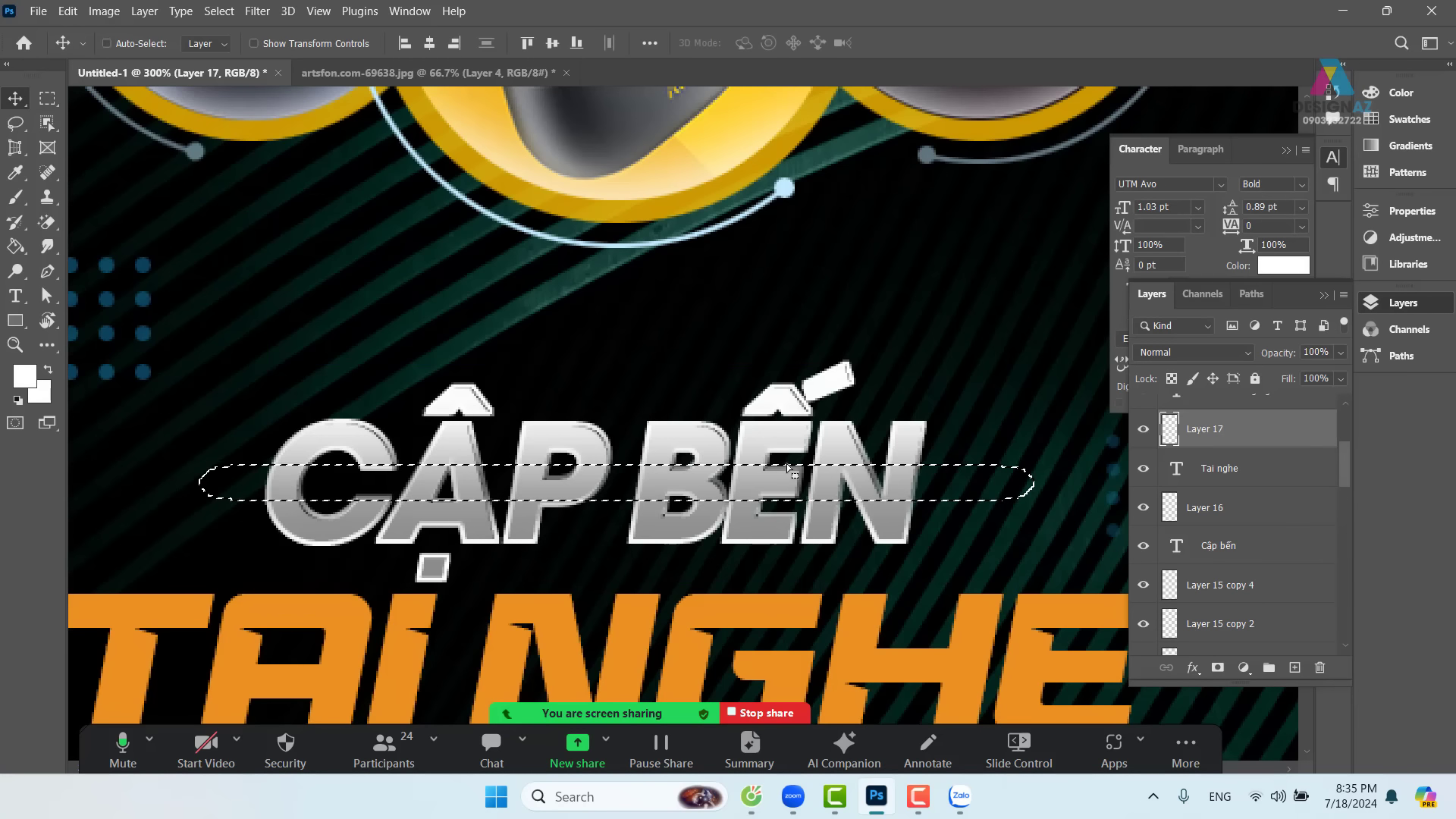
pyautogui.hotkey('ctrl', 'd')
pyautogui.press('v')
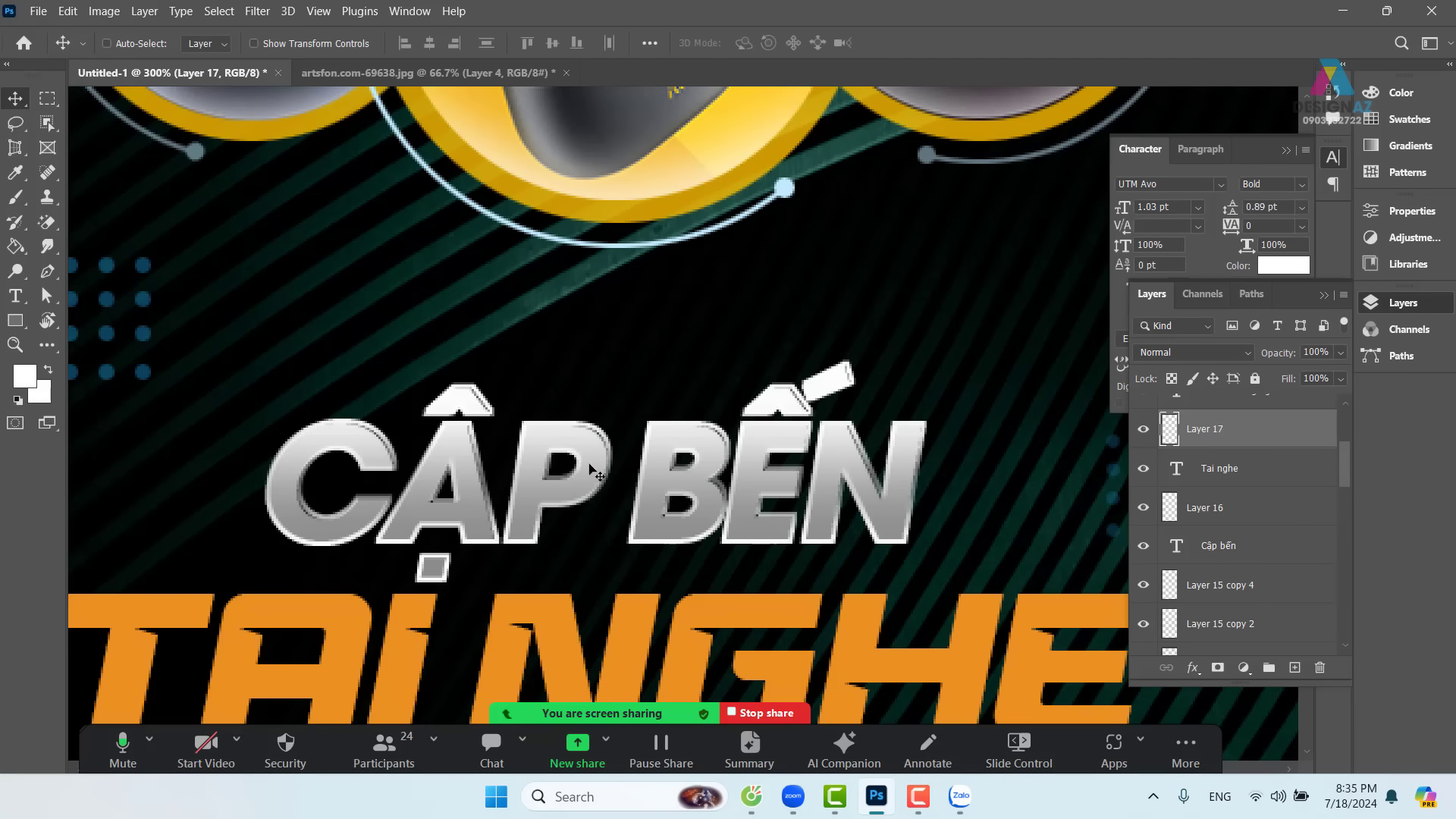
pyautogui.moveTo(589, 466)
pyautogui.mouseDown()
pyautogui.moveTo(562, 405)
pyautogui.moveTo(588, 466)
pyautogui.mouseUp()
pyautogui.hotkey('ctrl', 'shift', 'd')
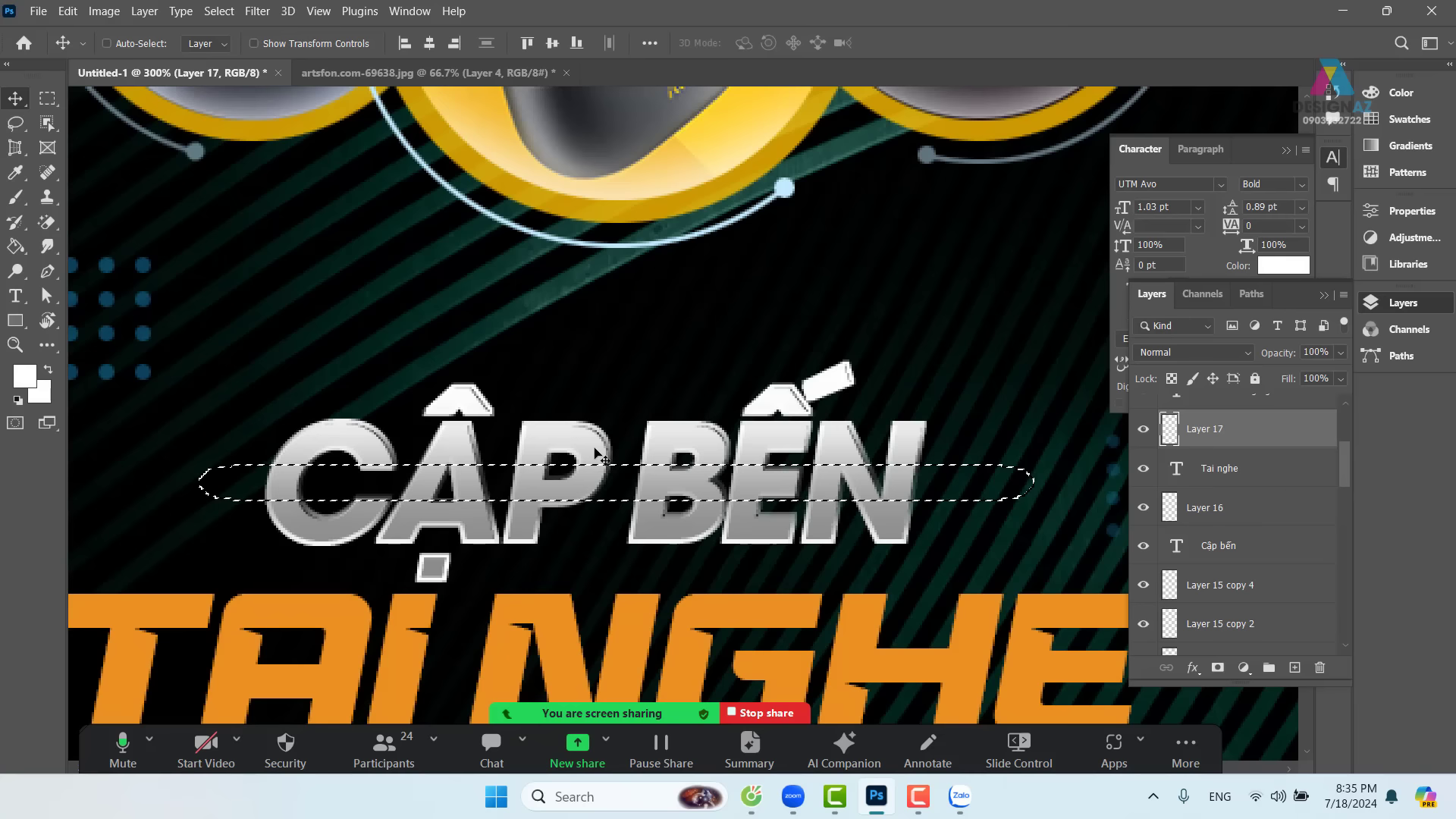
pyautogui.hotkey('ctrl', 'd')
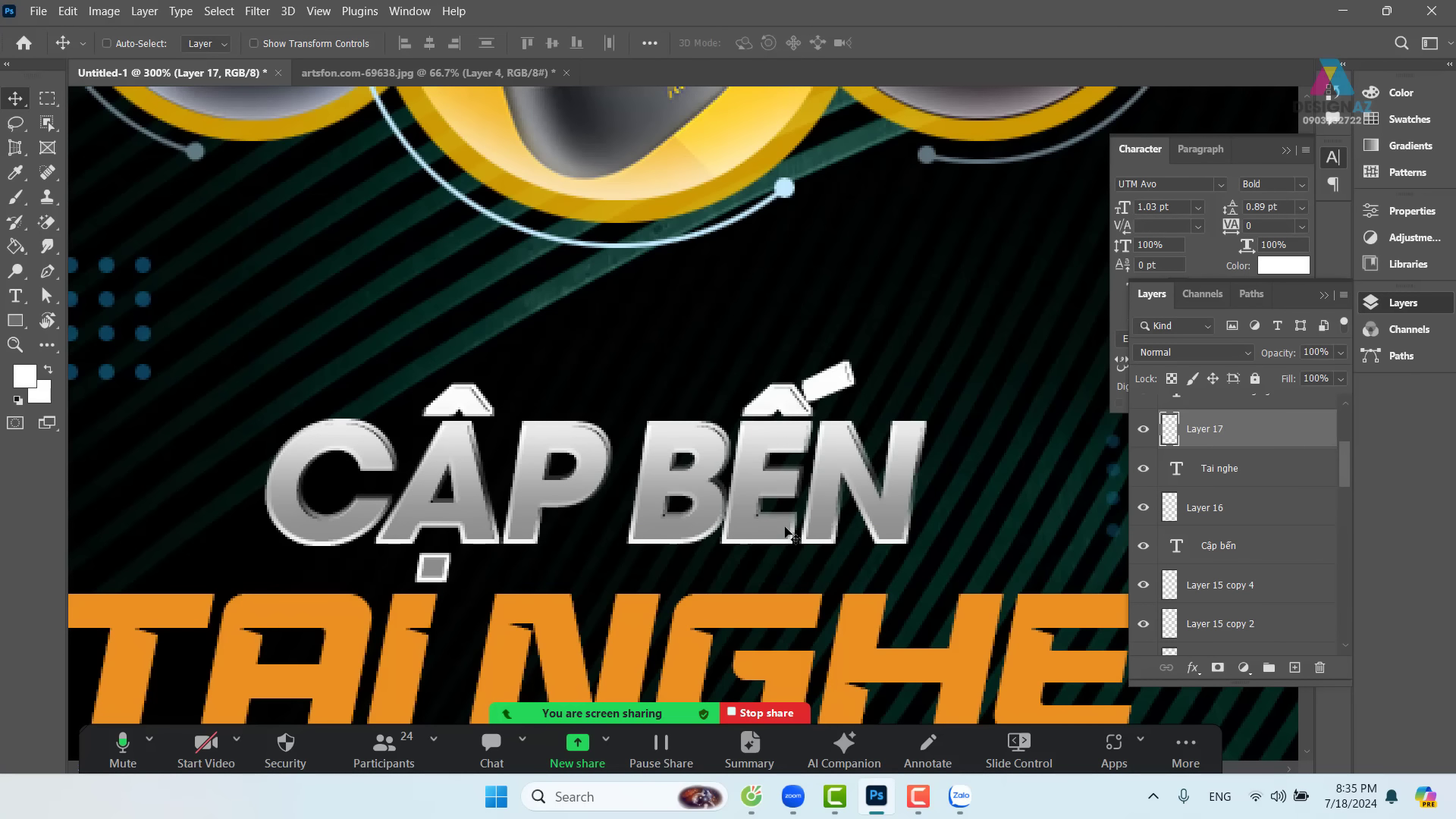
# - Fine-tune the horizontal position of the white outline over the CẬP BẾN letters with small nudges left and right
pyautogui.press('Left')
pyautogui.press('Left')
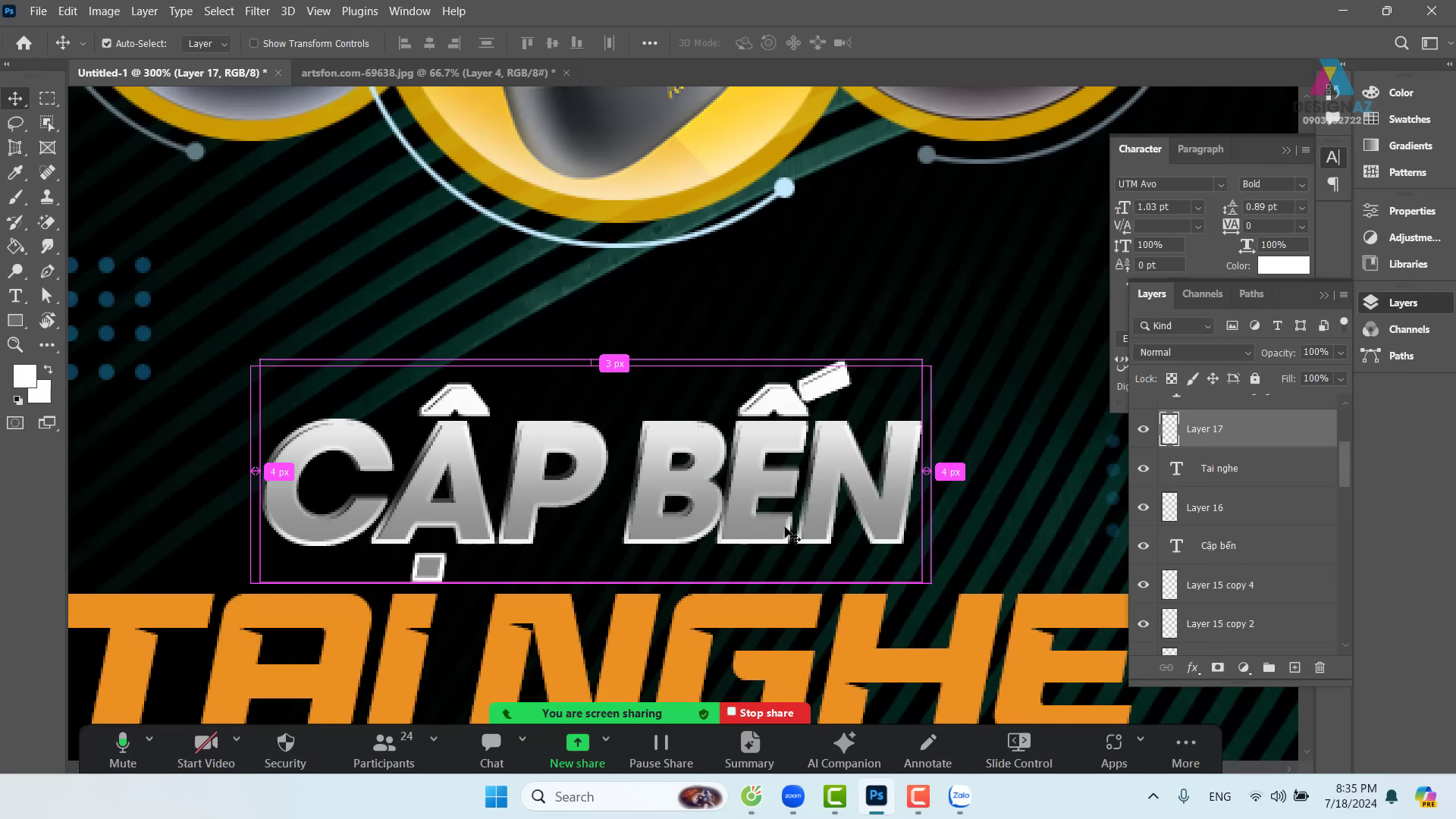
pyautogui.hotkey('ctrl', '-')
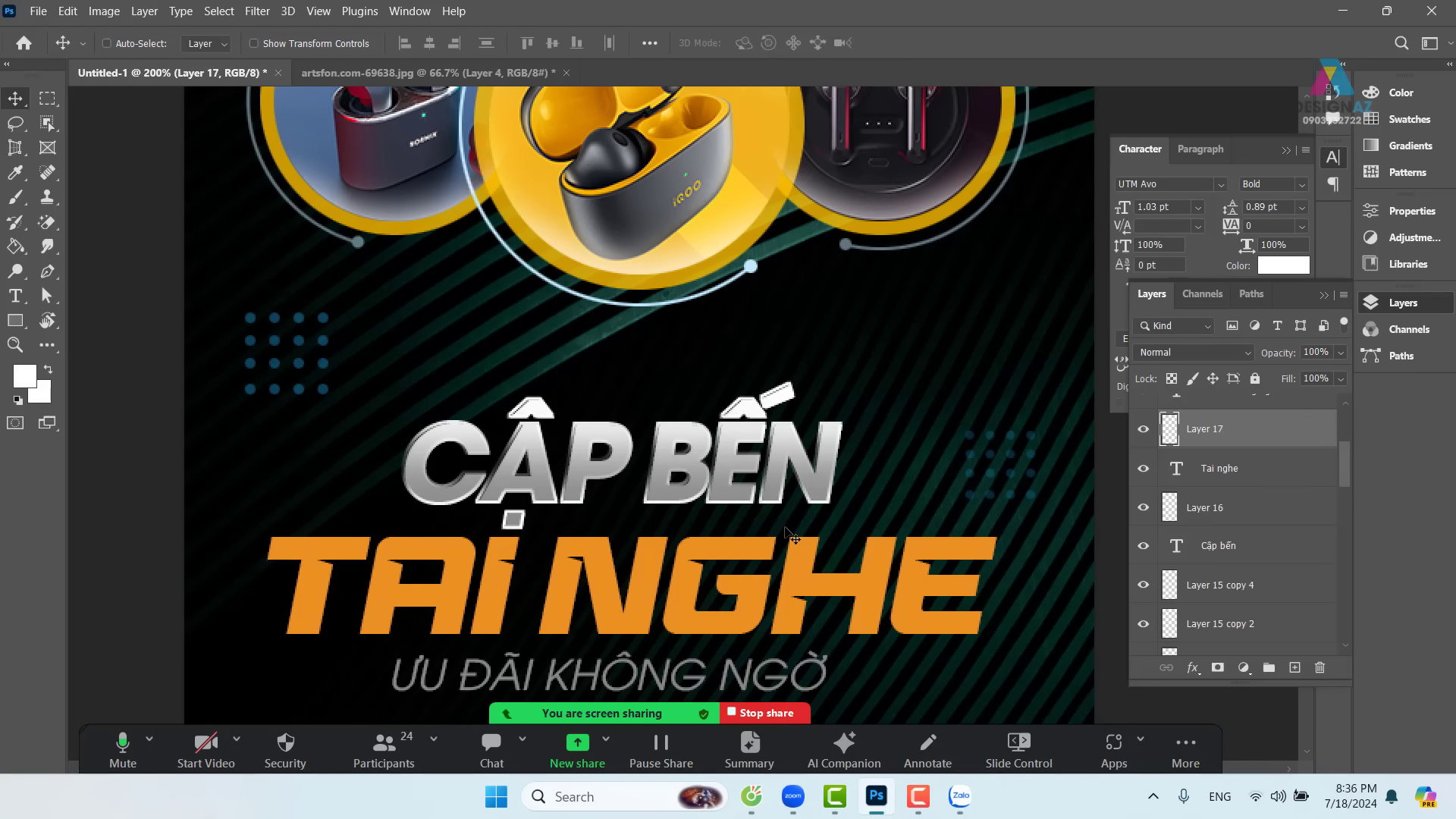
pyautogui.press('Right')
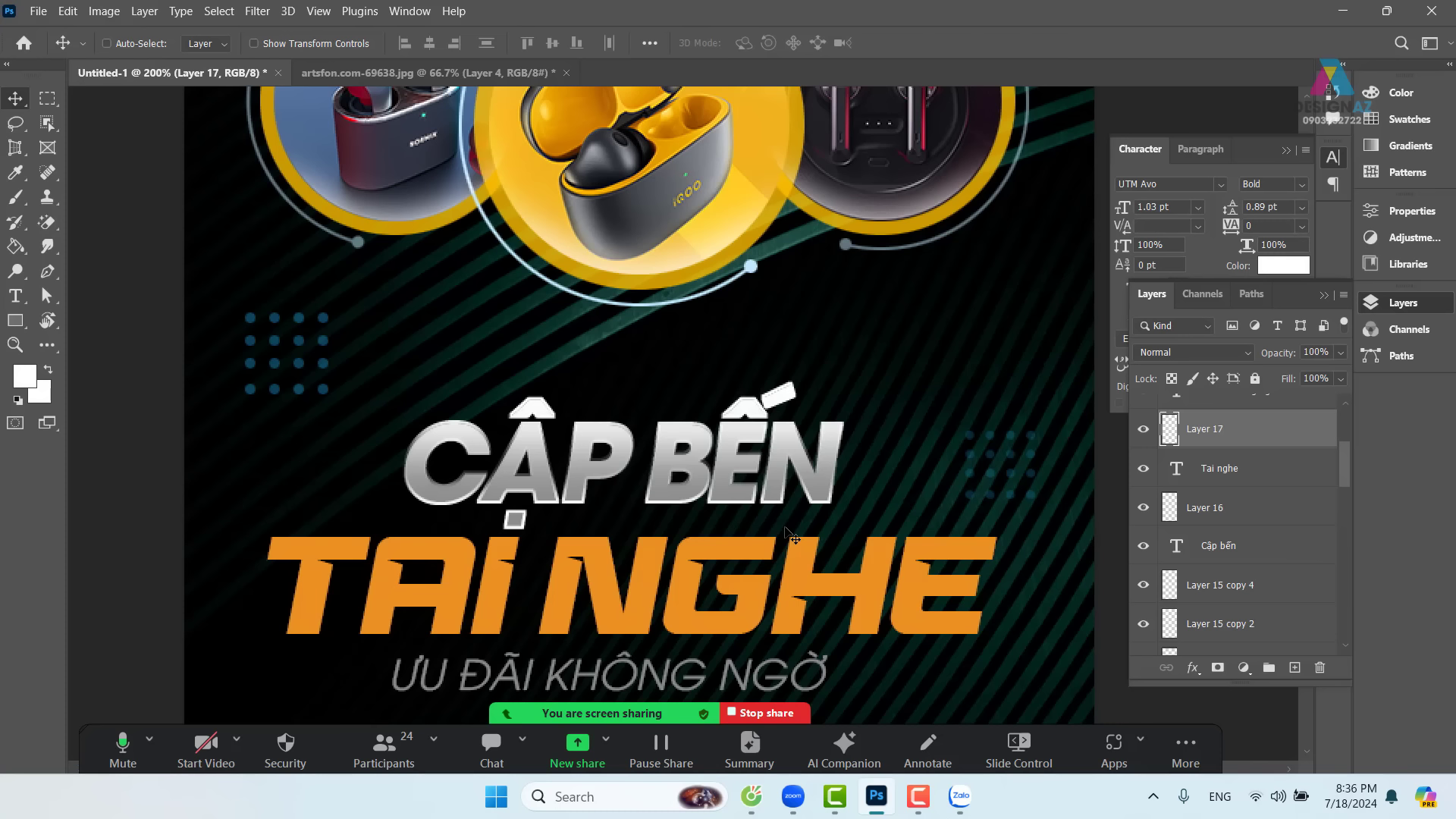
# - Load the letter shapes of the Tai nghe text layer as a selection and add a new layer above it
pyautogui.scroll(-5, 818, 513)
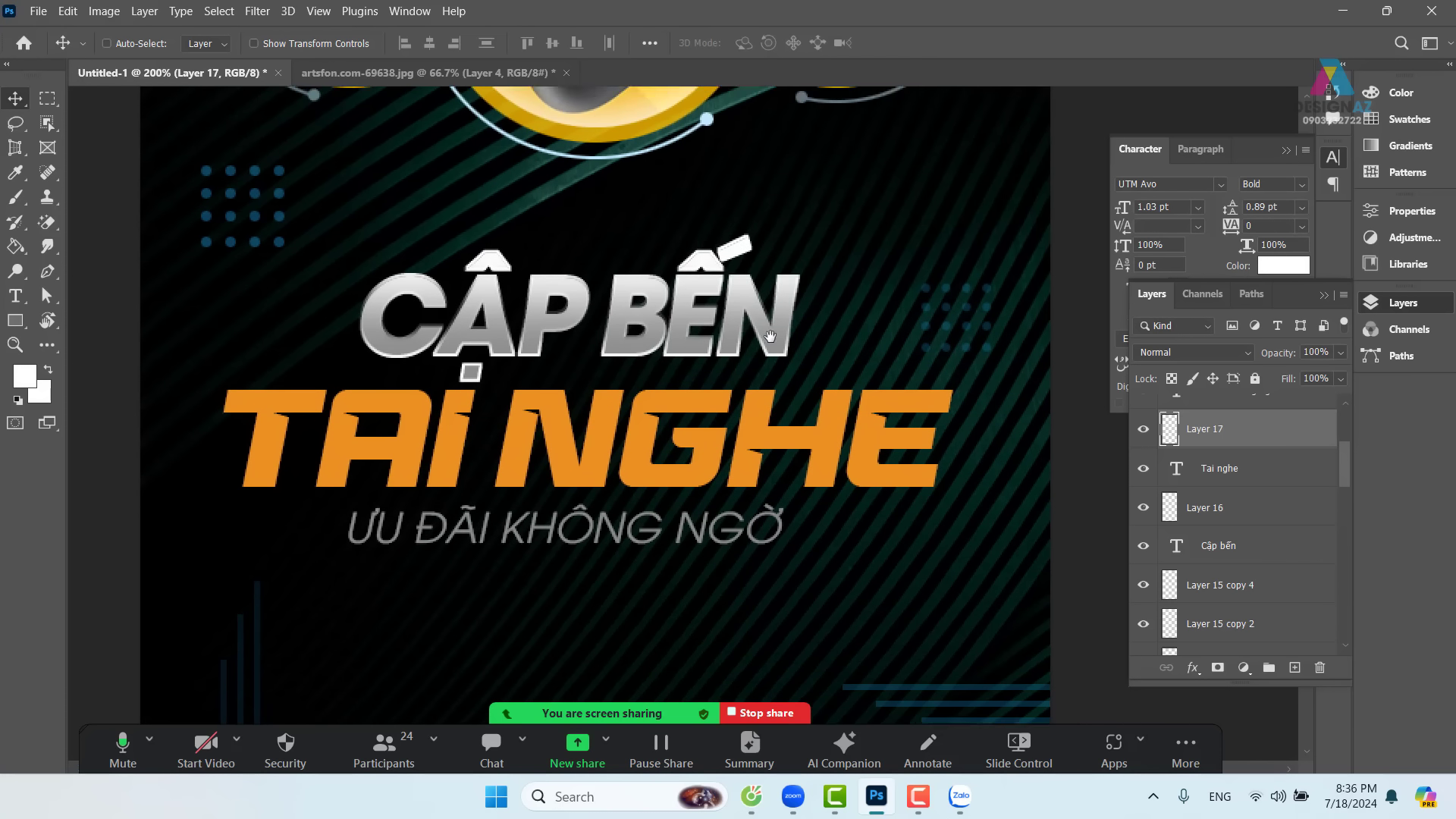
pyautogui.rightClick(770, 412)
pyautogui.click(810, 419)
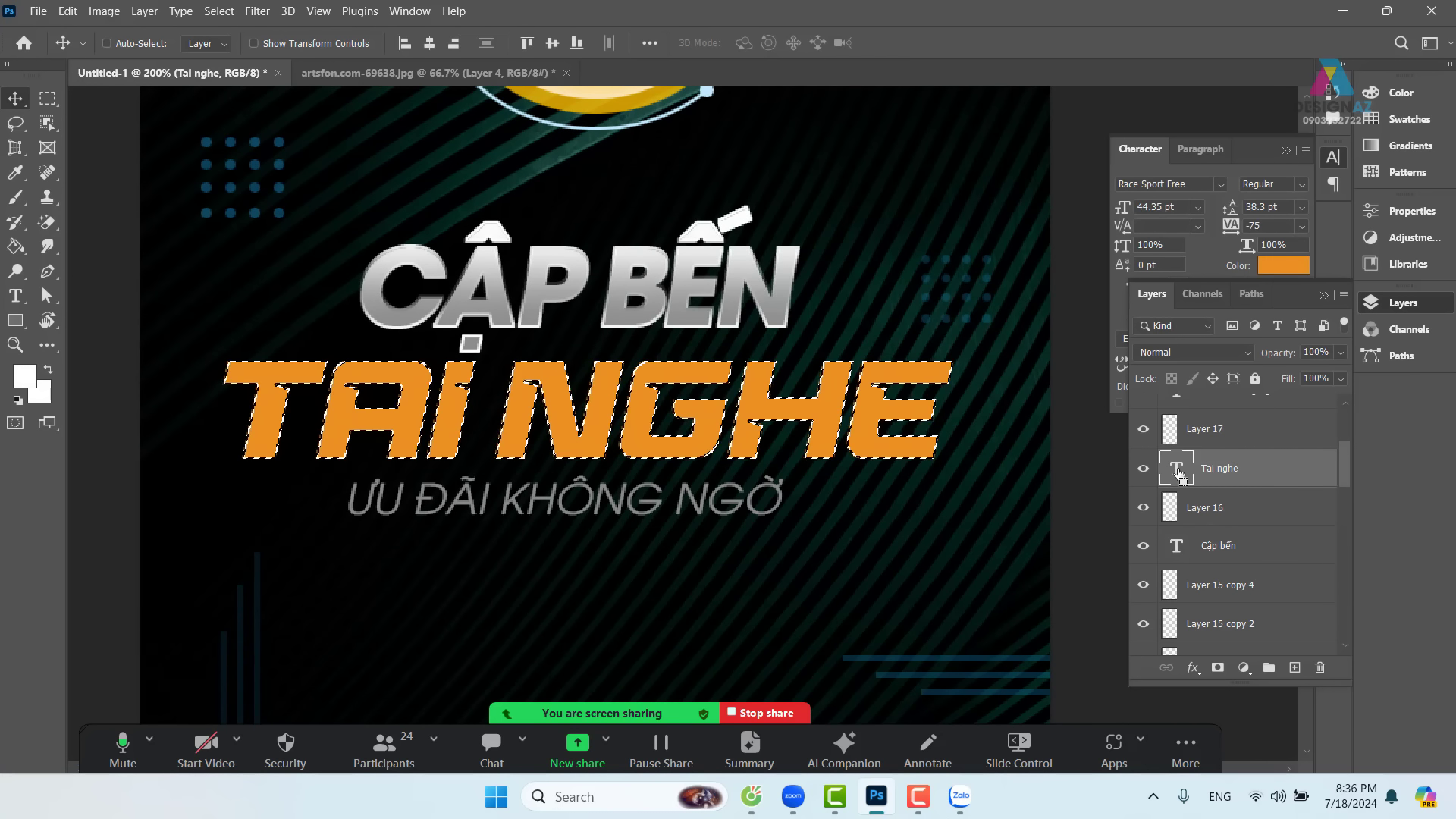
pyautogui.click(1295, 667)
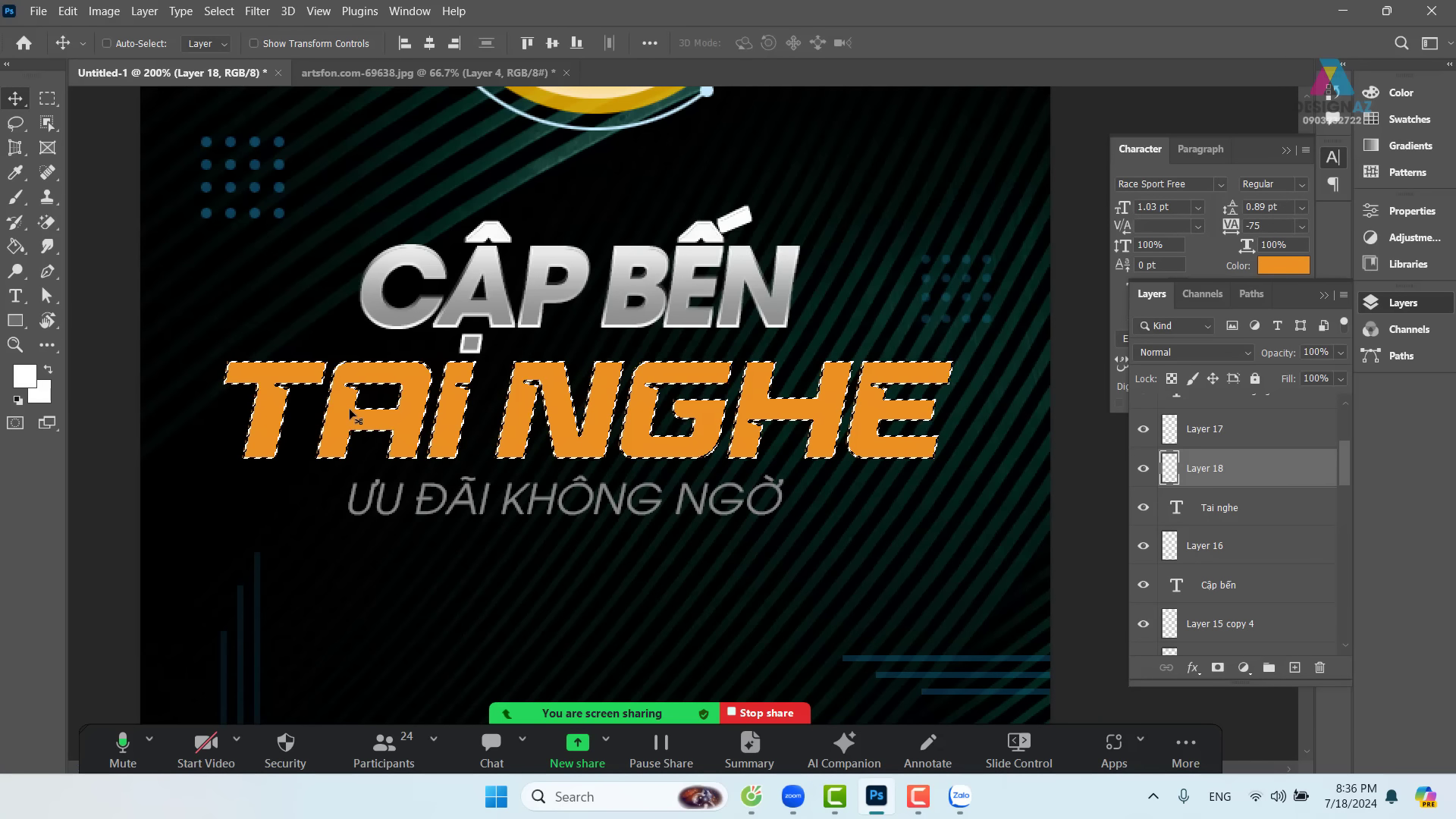
# - Sample the heading's orange, lighten the foreground colour to #ffd7a5, fill the letter selection with it on the new layer, and deselect
pyautogui.press('i')
pyautogui.click(461, 407)
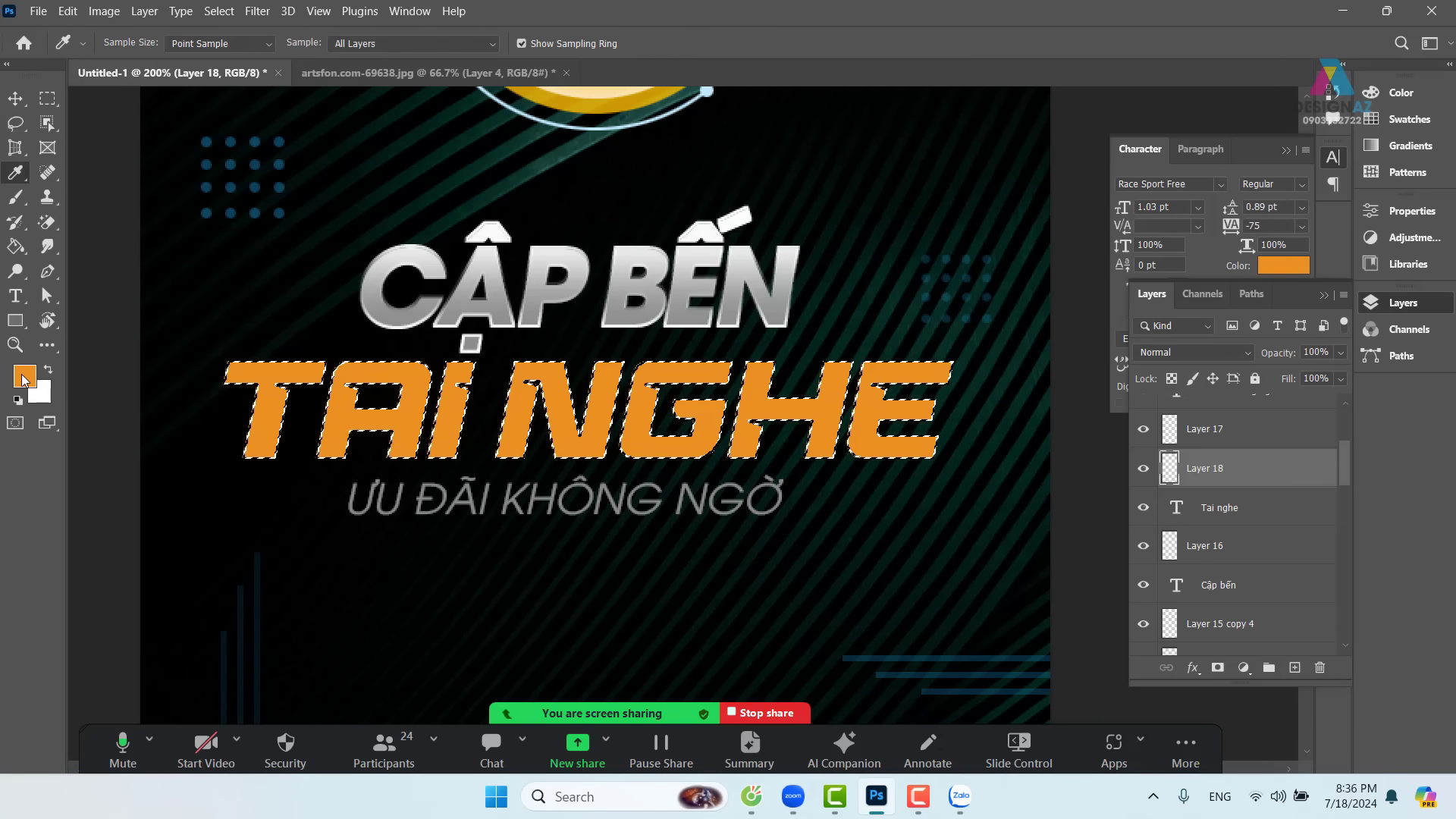
pyautogui.click(25, 375)
pyautogui.click(995, 104)
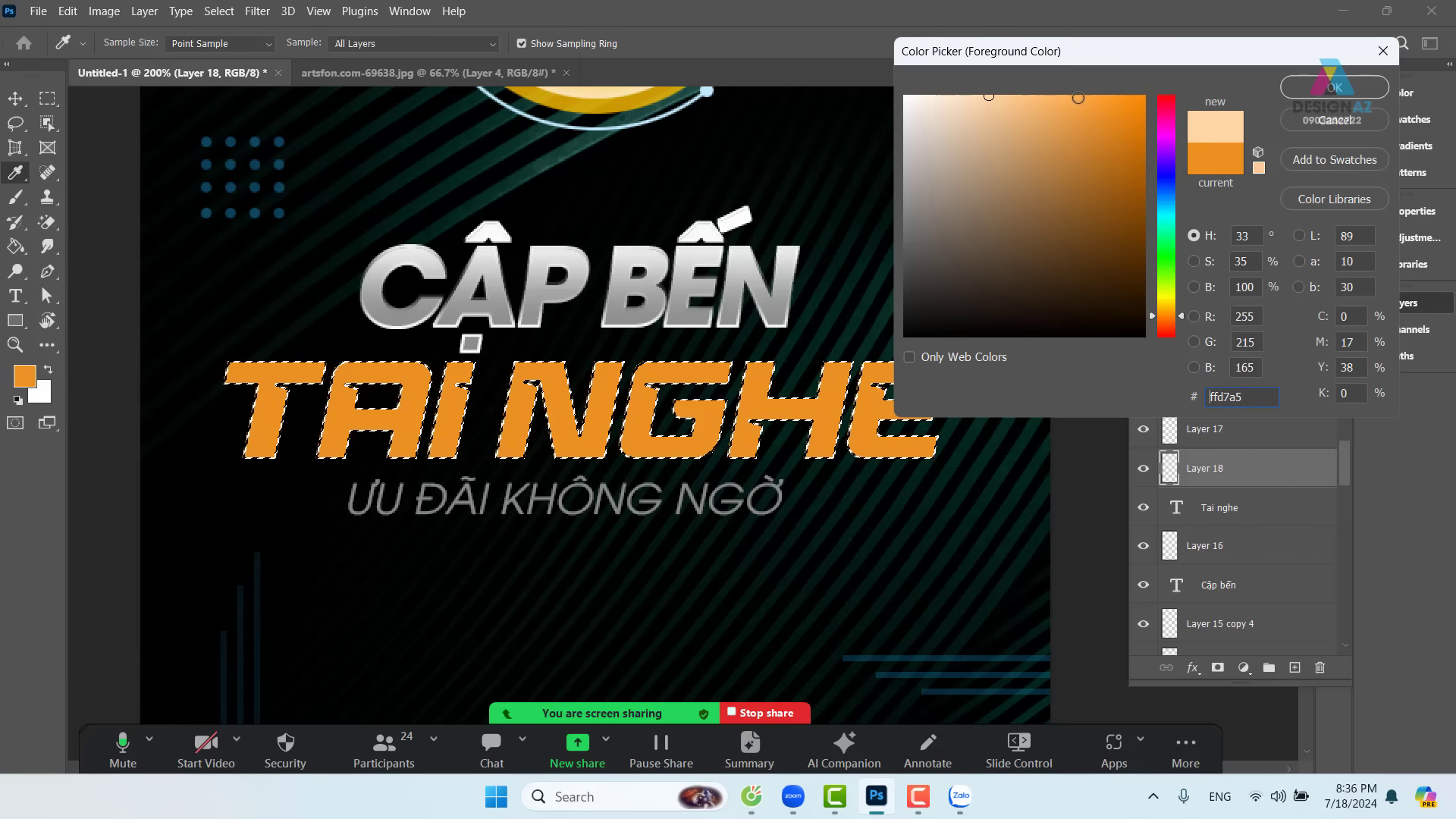
pyautogui.click(1334, 88)
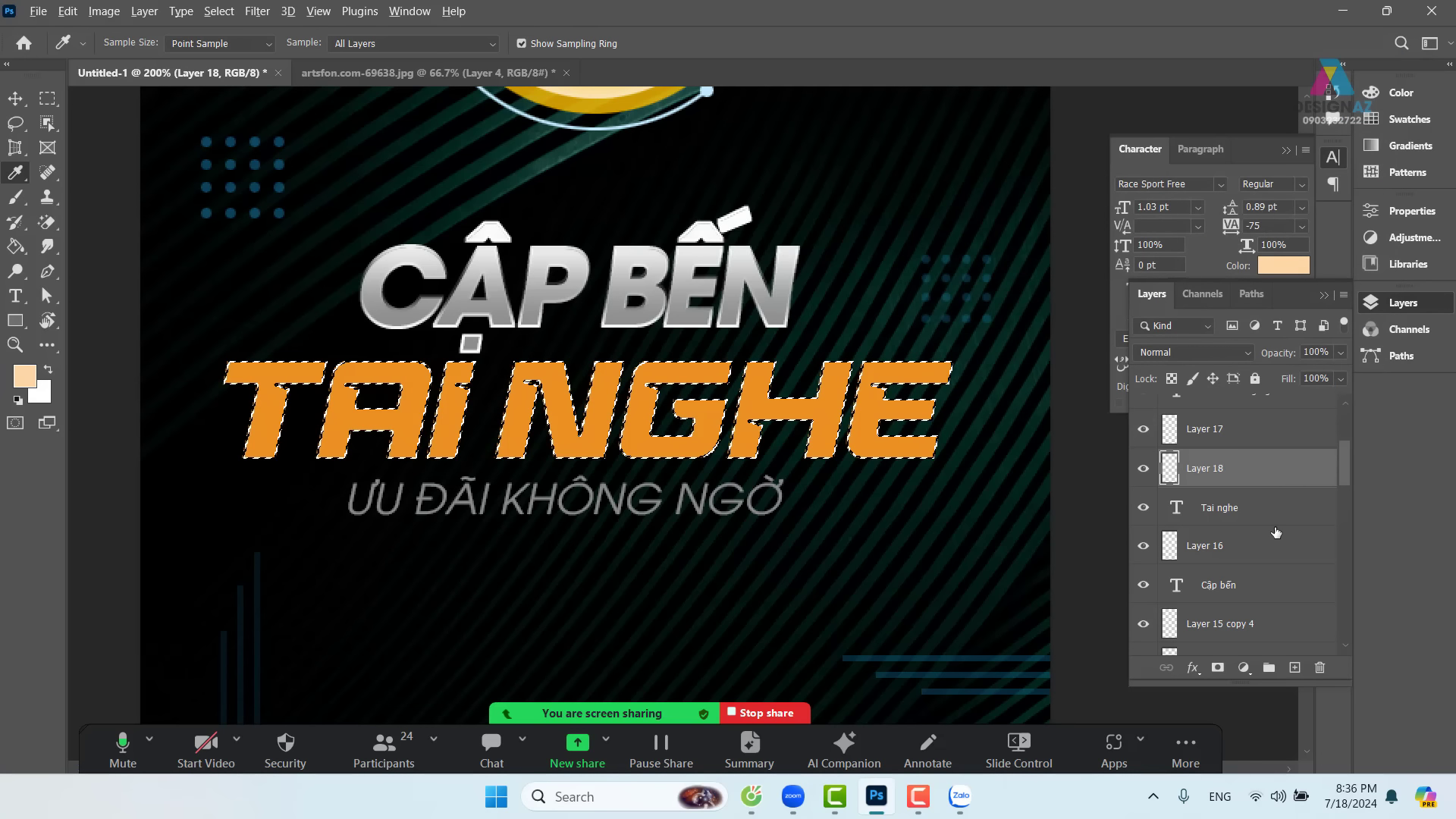
pyautogui.hotkey('alt', 'BackSpace')
pyautogui.hotkey('ctrl', 'd')
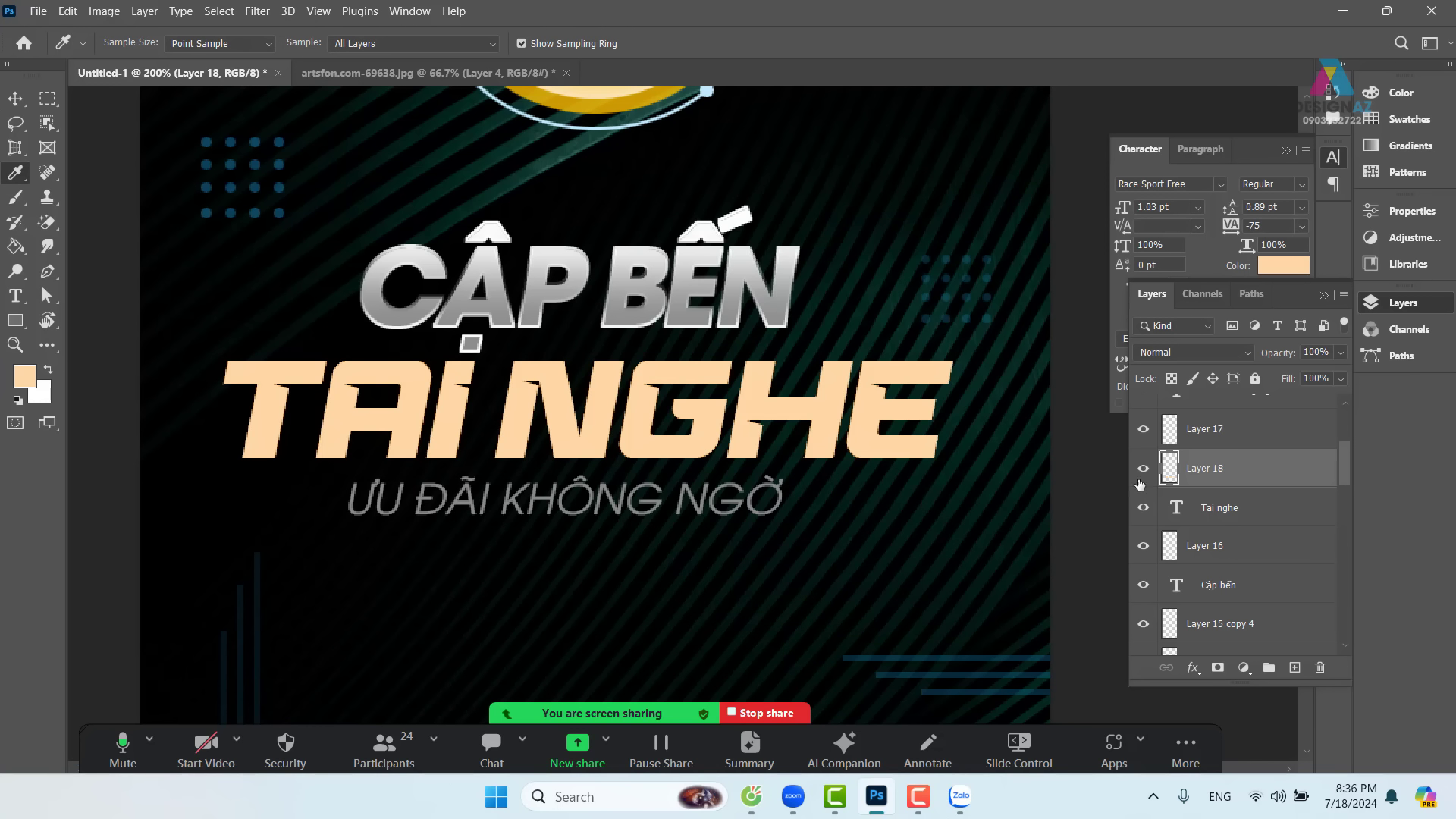
# - Try to fade the lower edge of the peach TAI NGHE fill by deleting inside a rectangular selection feathered by 10 pixels
pyautogui.click(48, 98)
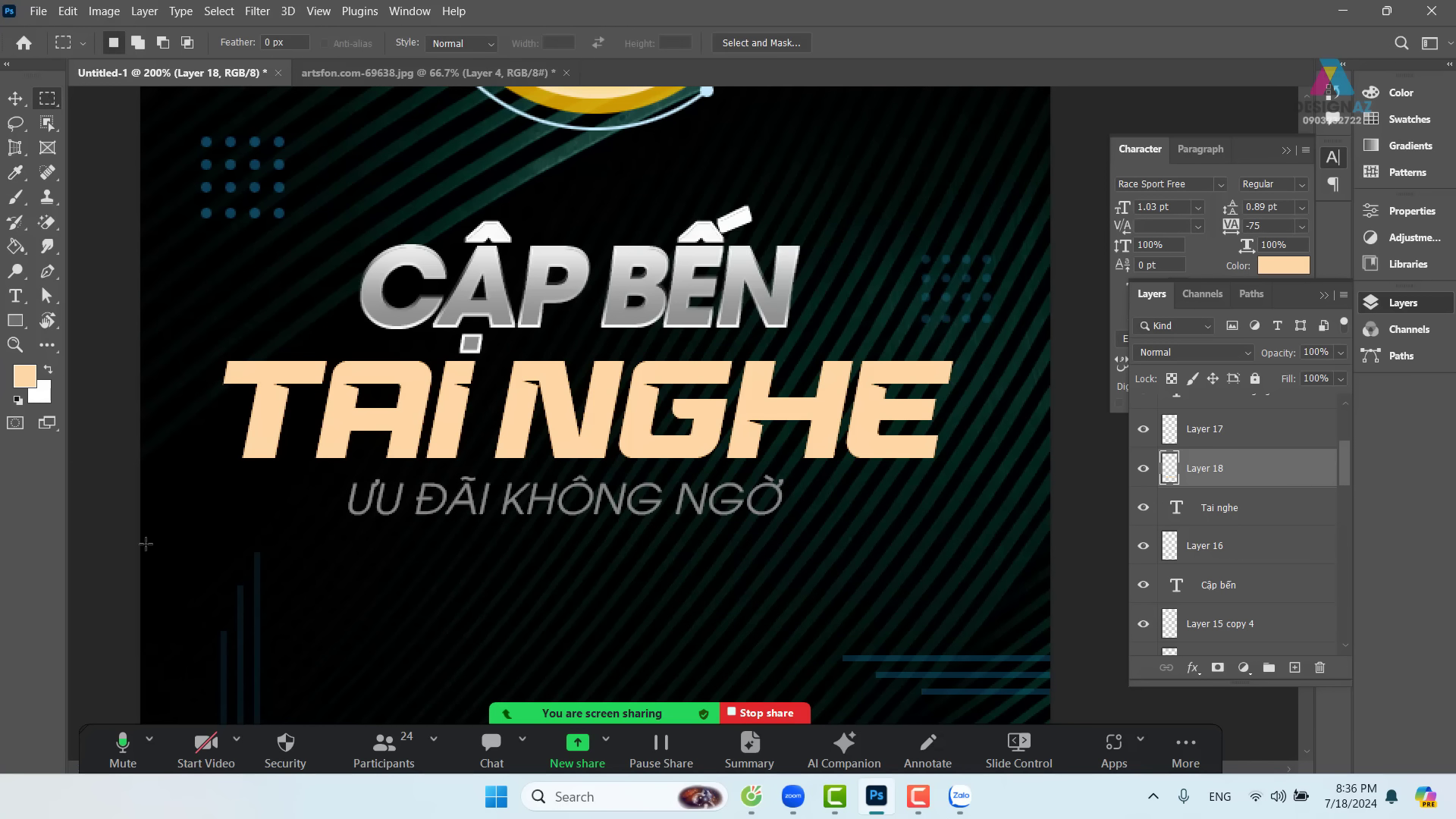
pyautogui.moveTo(140, 542); pyautogui.dragTo(1056, 450)
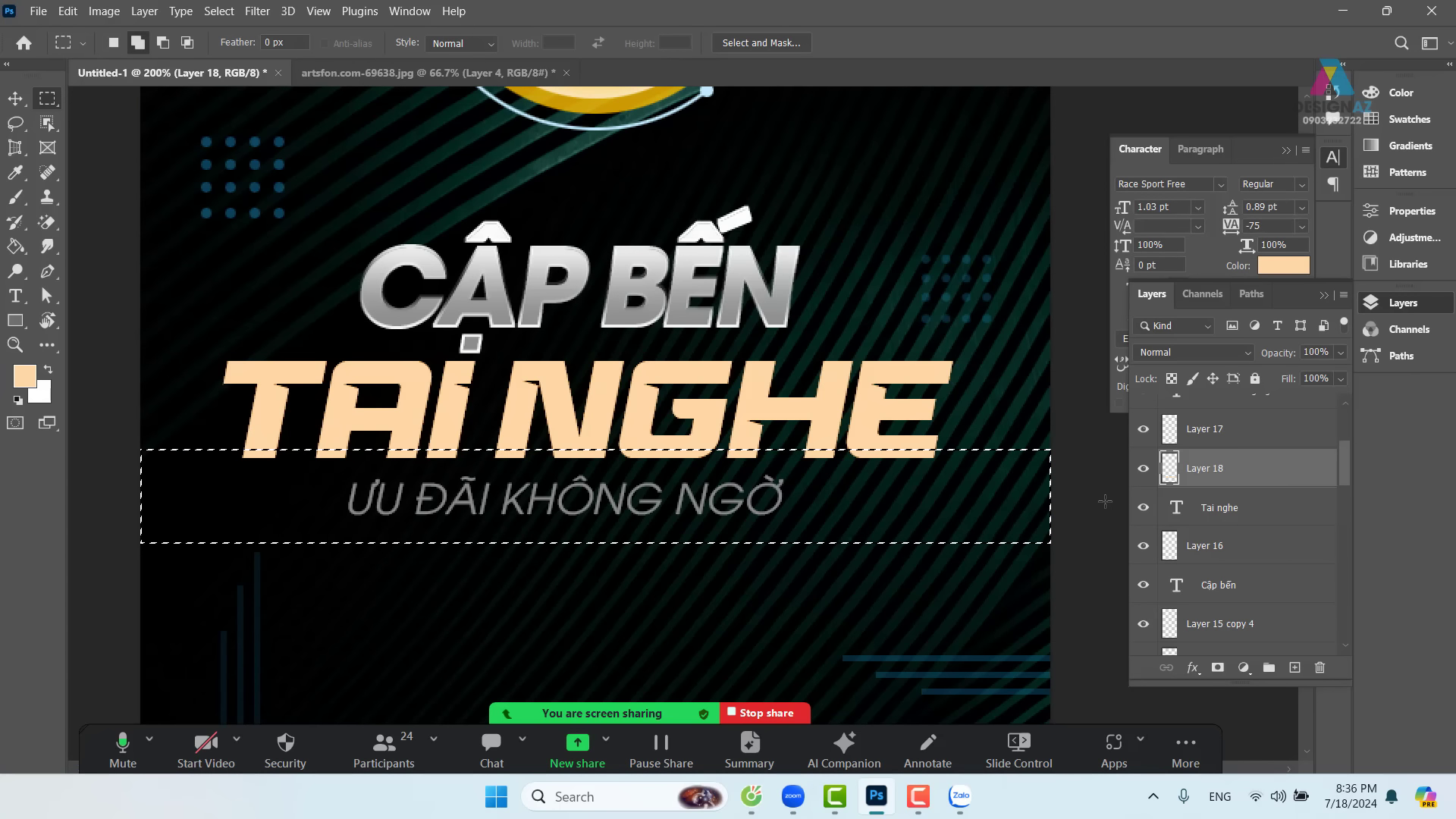
pyautogui.hotkey('shift', 'F6')
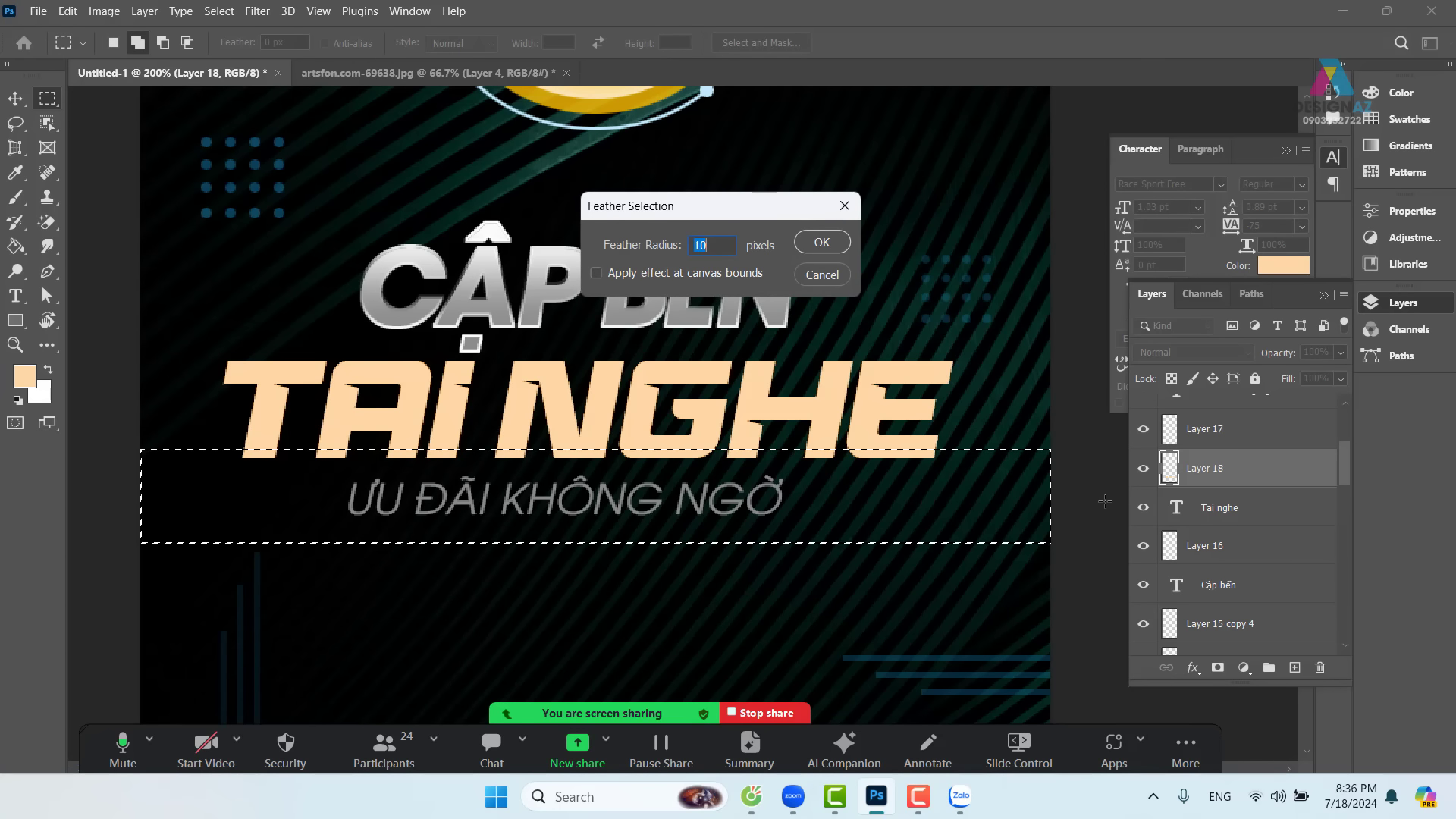
pyautogui.press('Return')
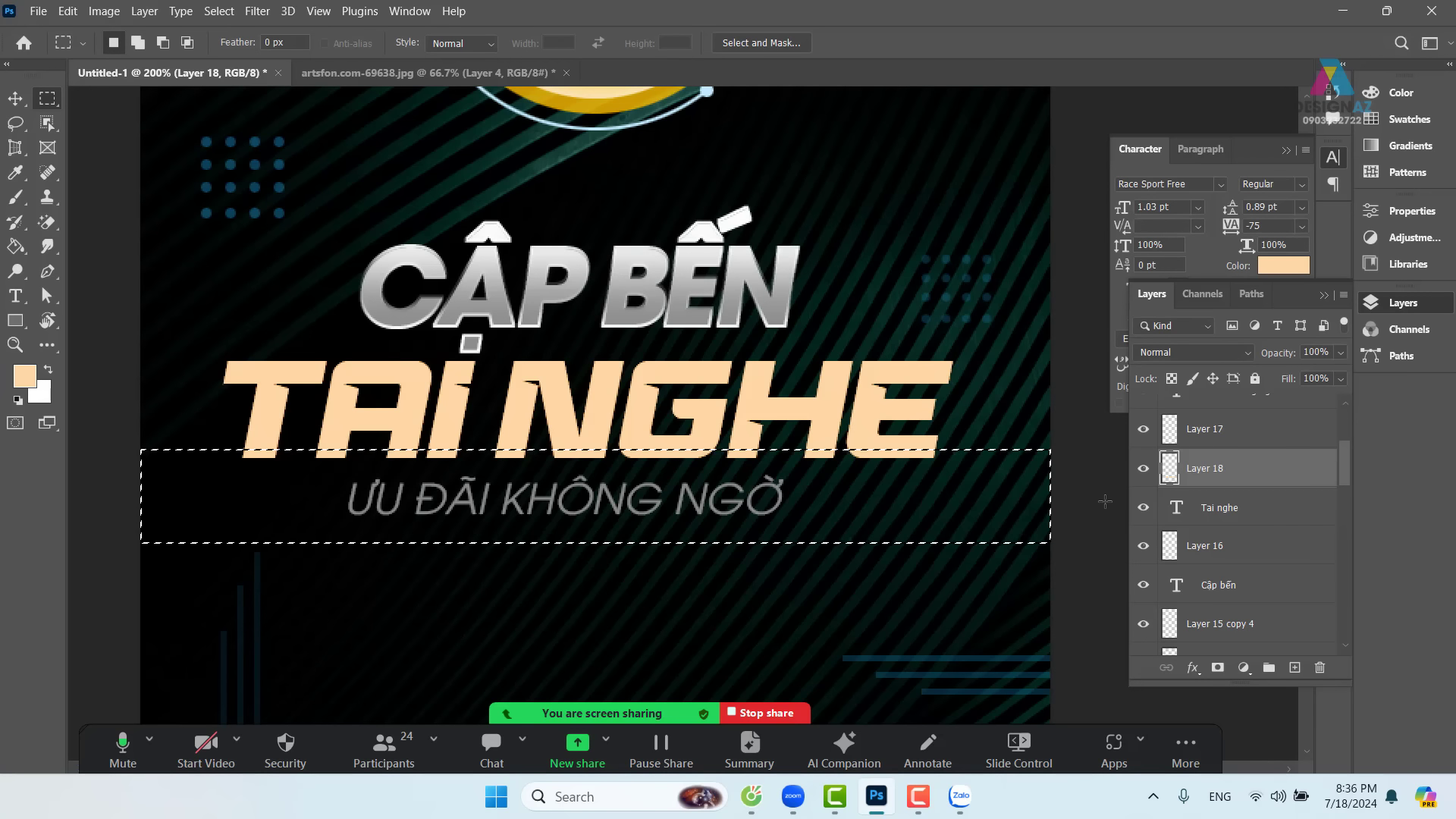
pyautogui.press('Delete')
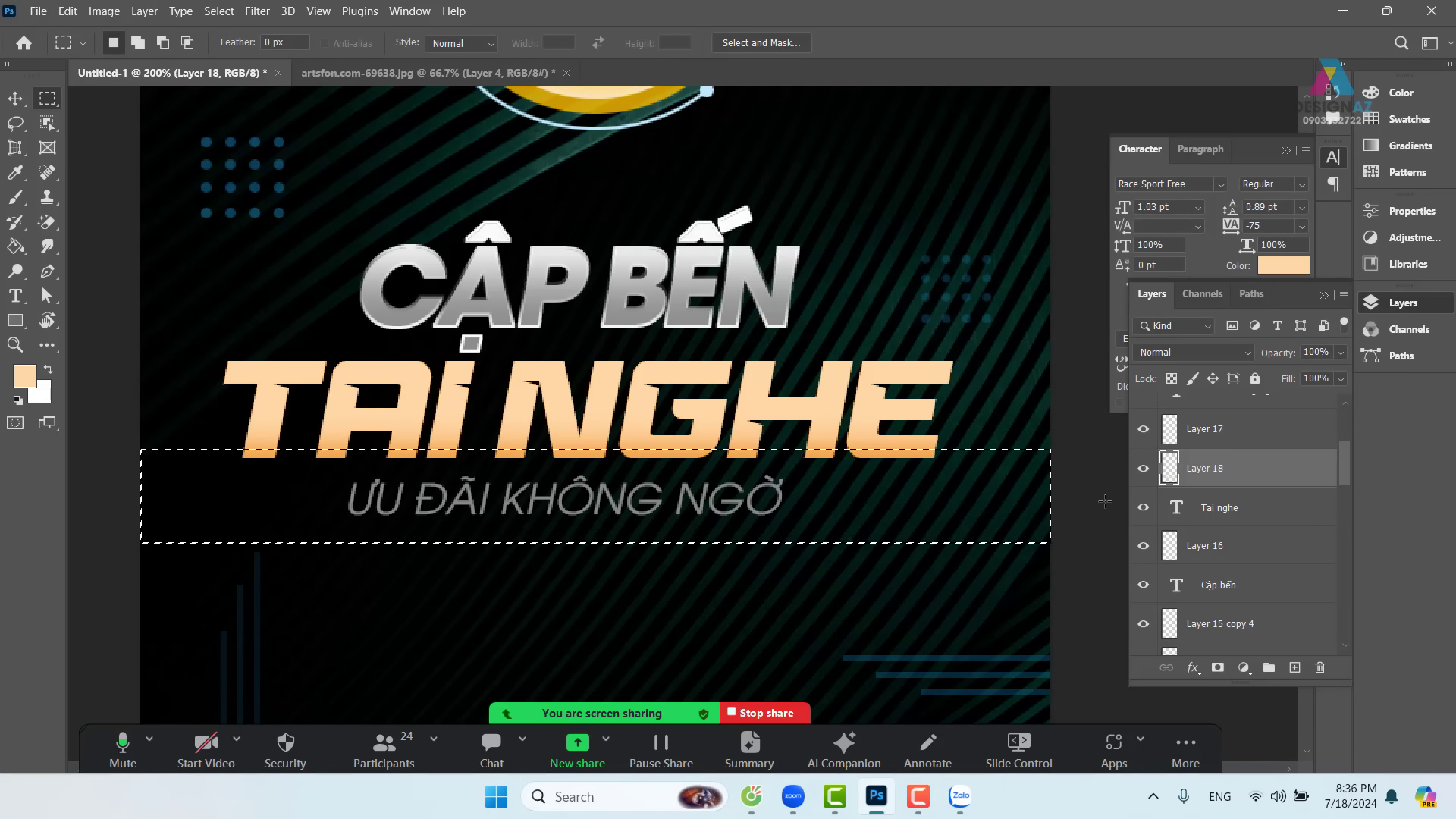
pyautogui.hotkey('ctrl', 'z')
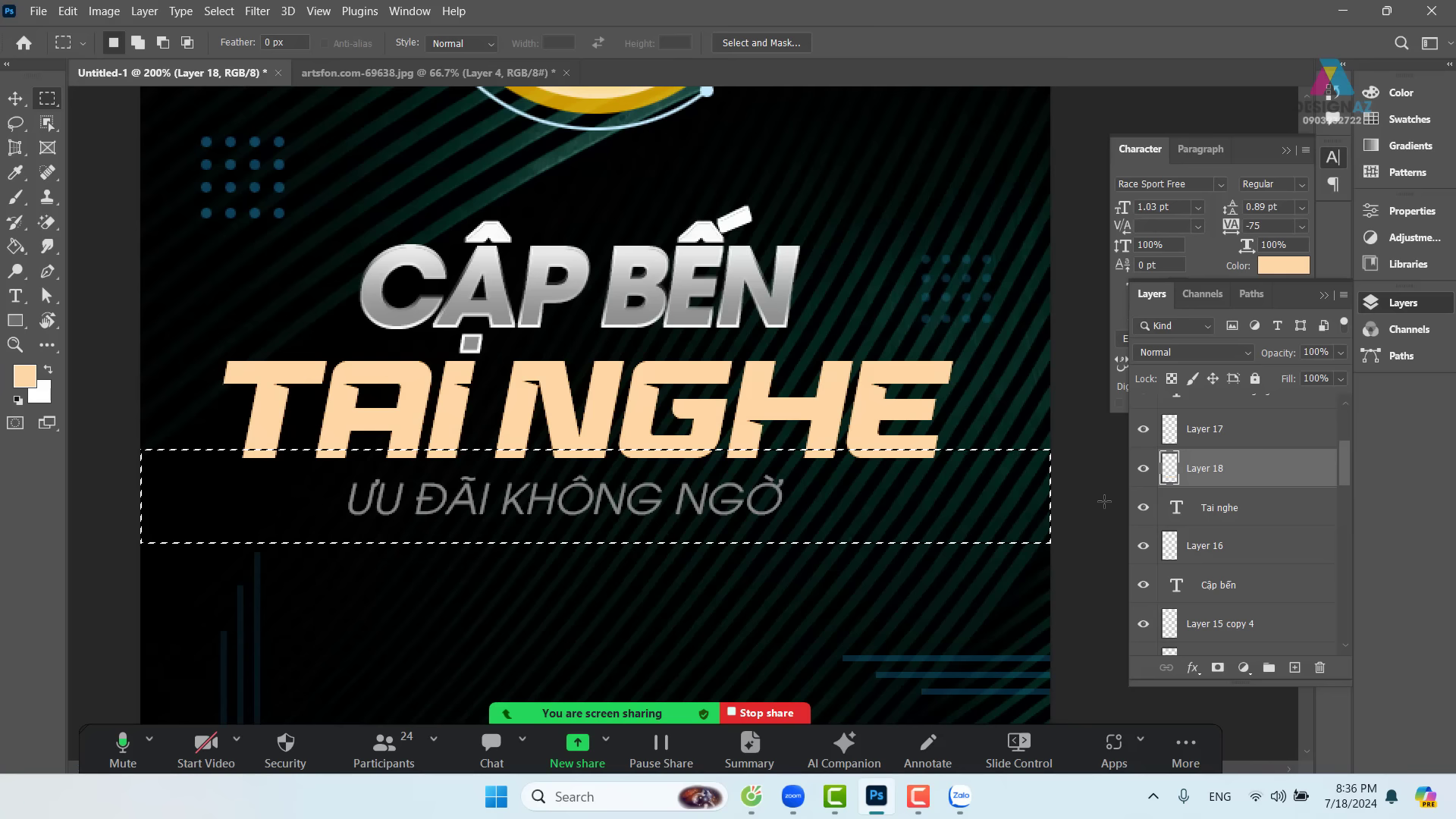
# - Select a narrow band across the middle of TAI NGHE, feather it by 10 pixels, and delete the peach fill inside it
pyautogui.click(345, 426)
pyautogui.moveTo(122, 392); pyautogui.dragTo(1078, 426)
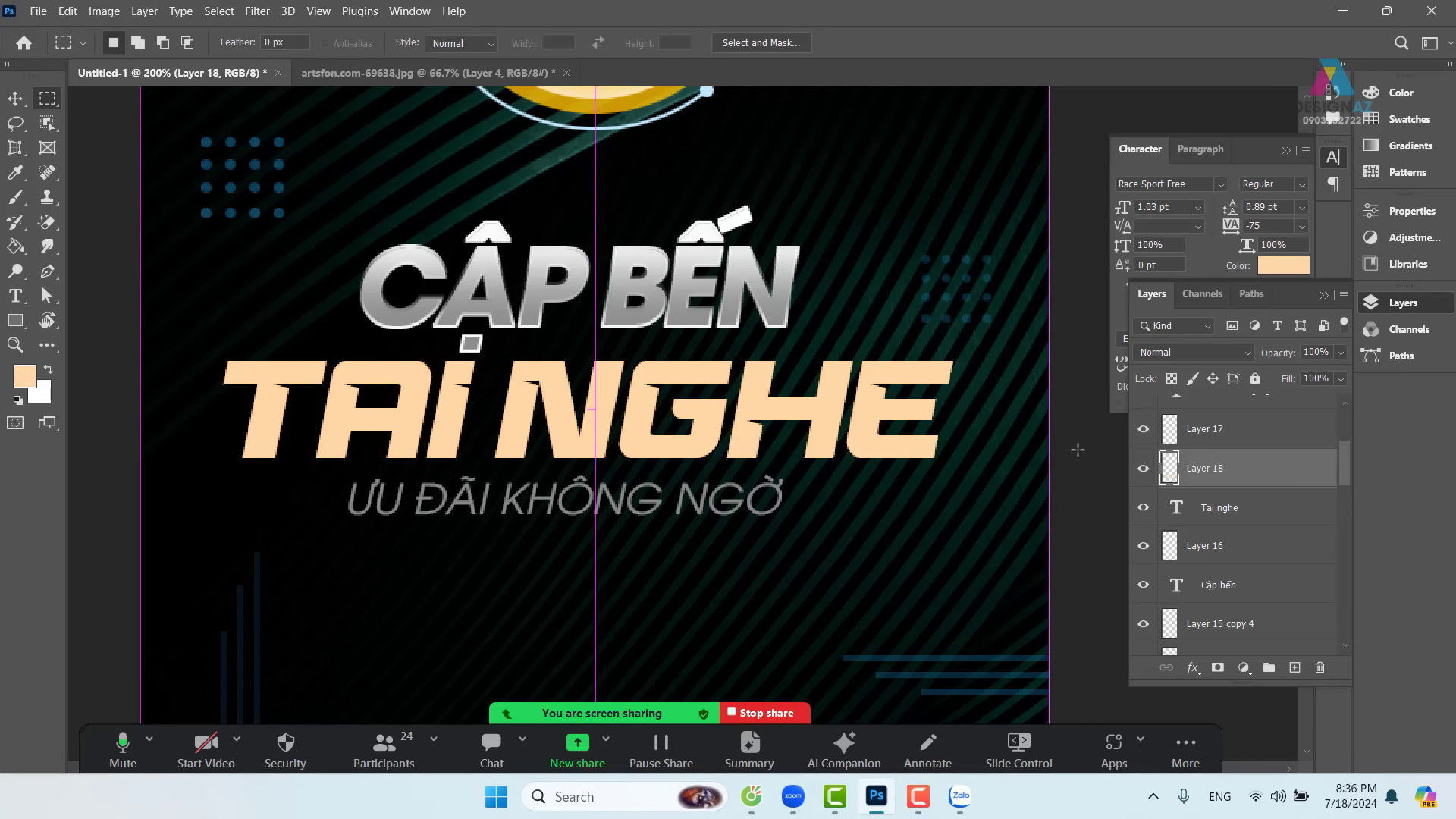
pyautogui.hotkey('shift', 'F6')
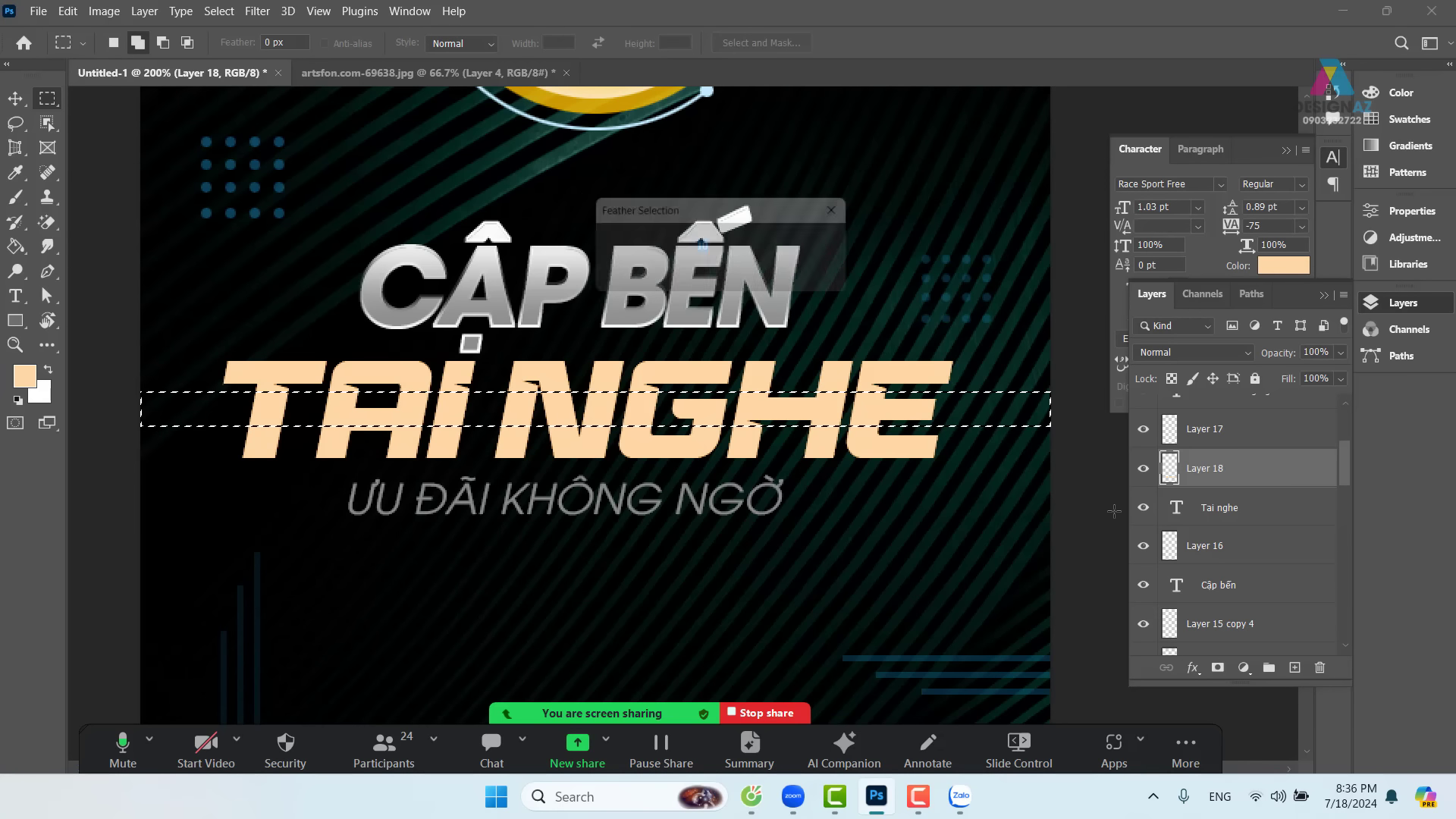
pyautogui.press('Return')
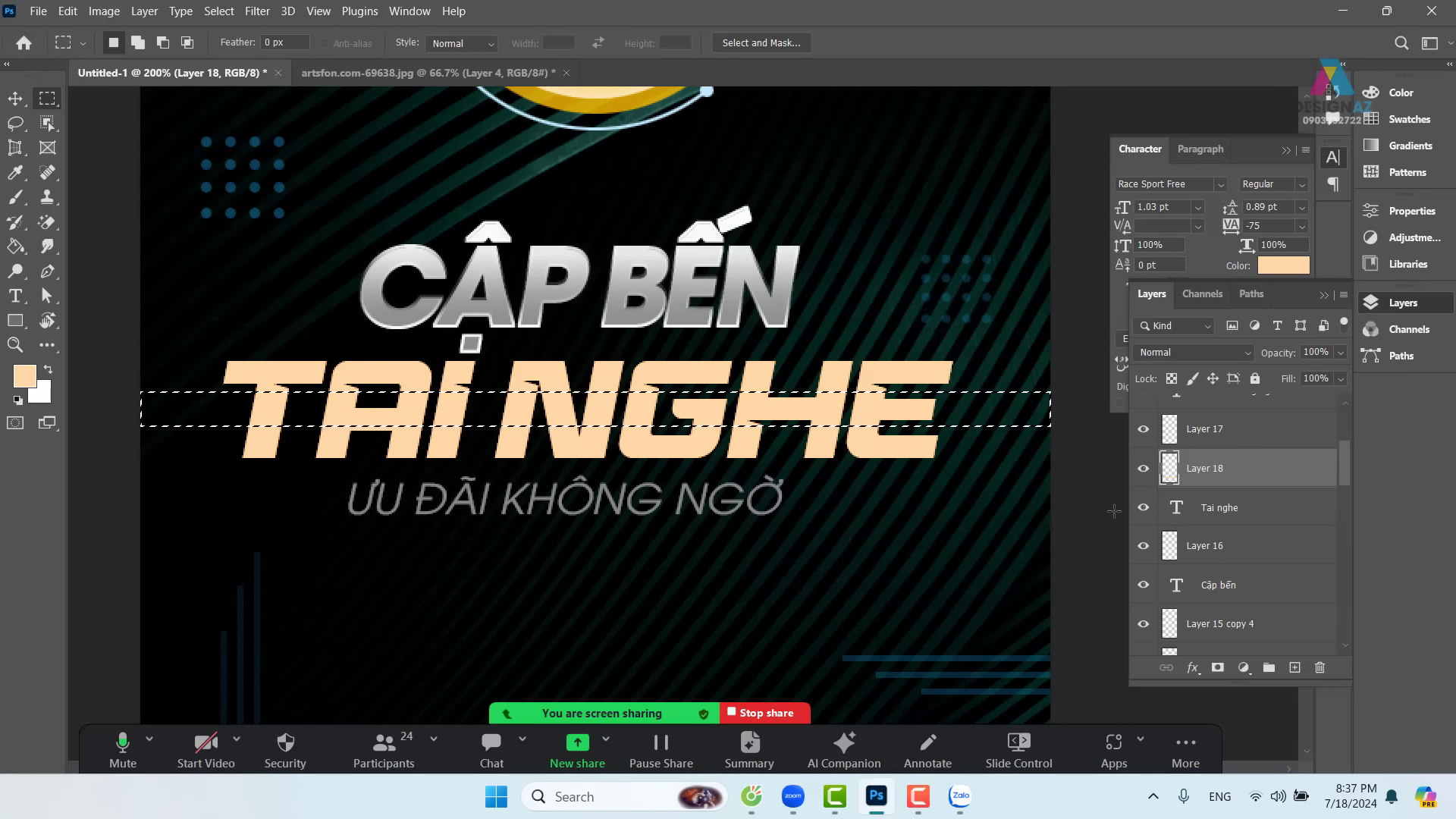
pyautogui.press('Delete')
pyautogui.hotkey('ctrl', 'd')
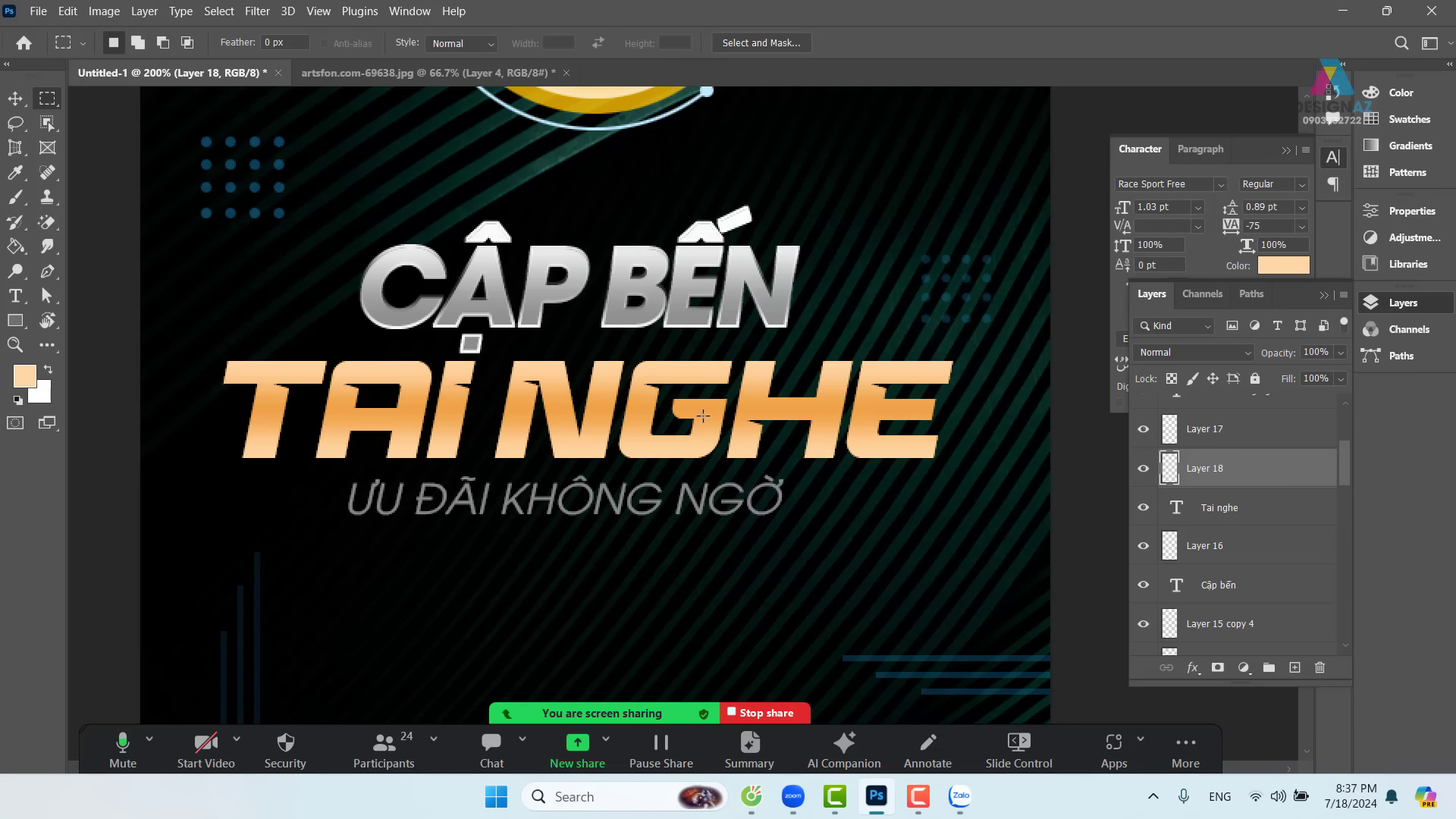
pyautogui.hotkey('ctrl', 'z')
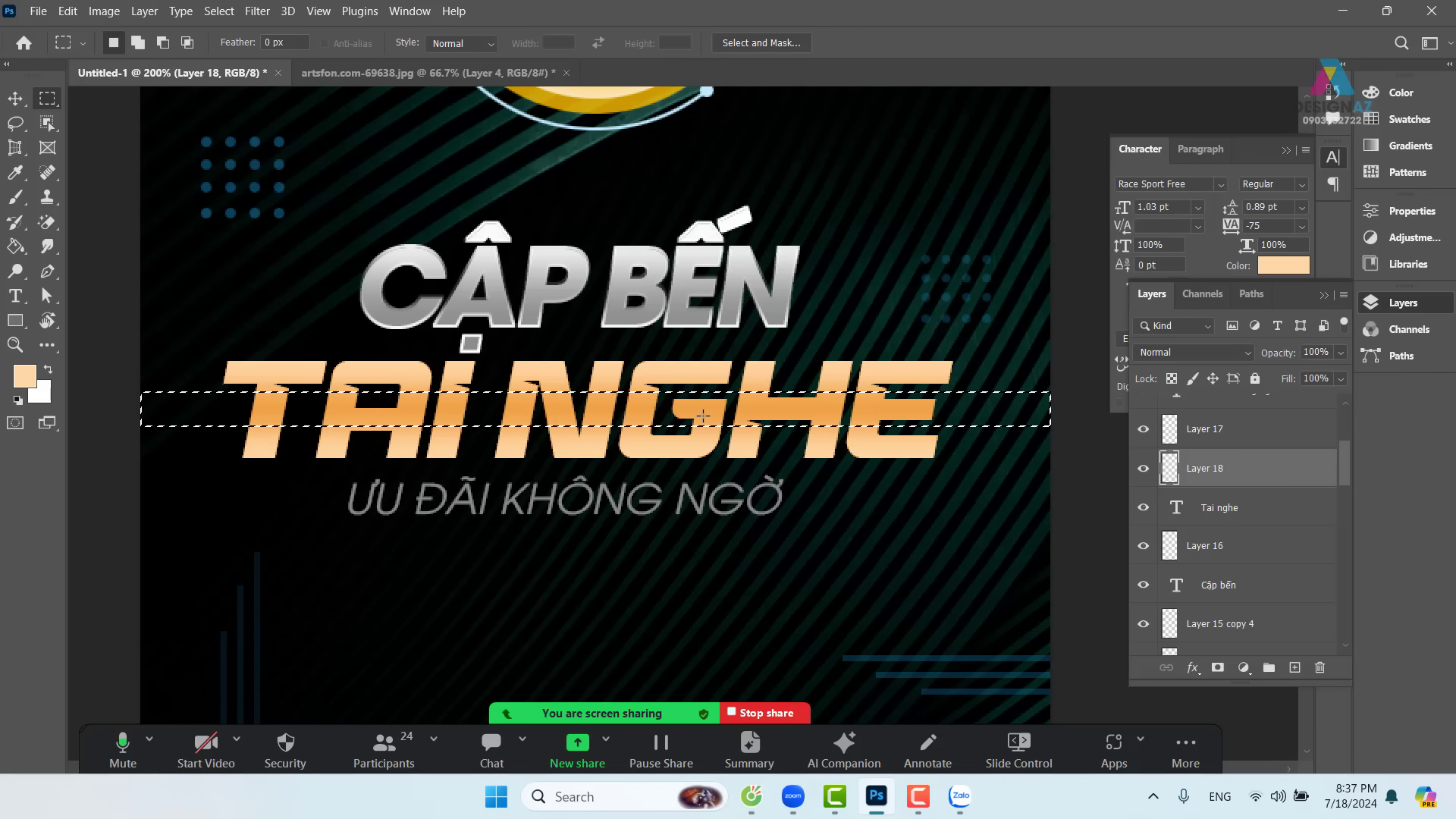
pyautogui.hotkey('ctrl', 'z')
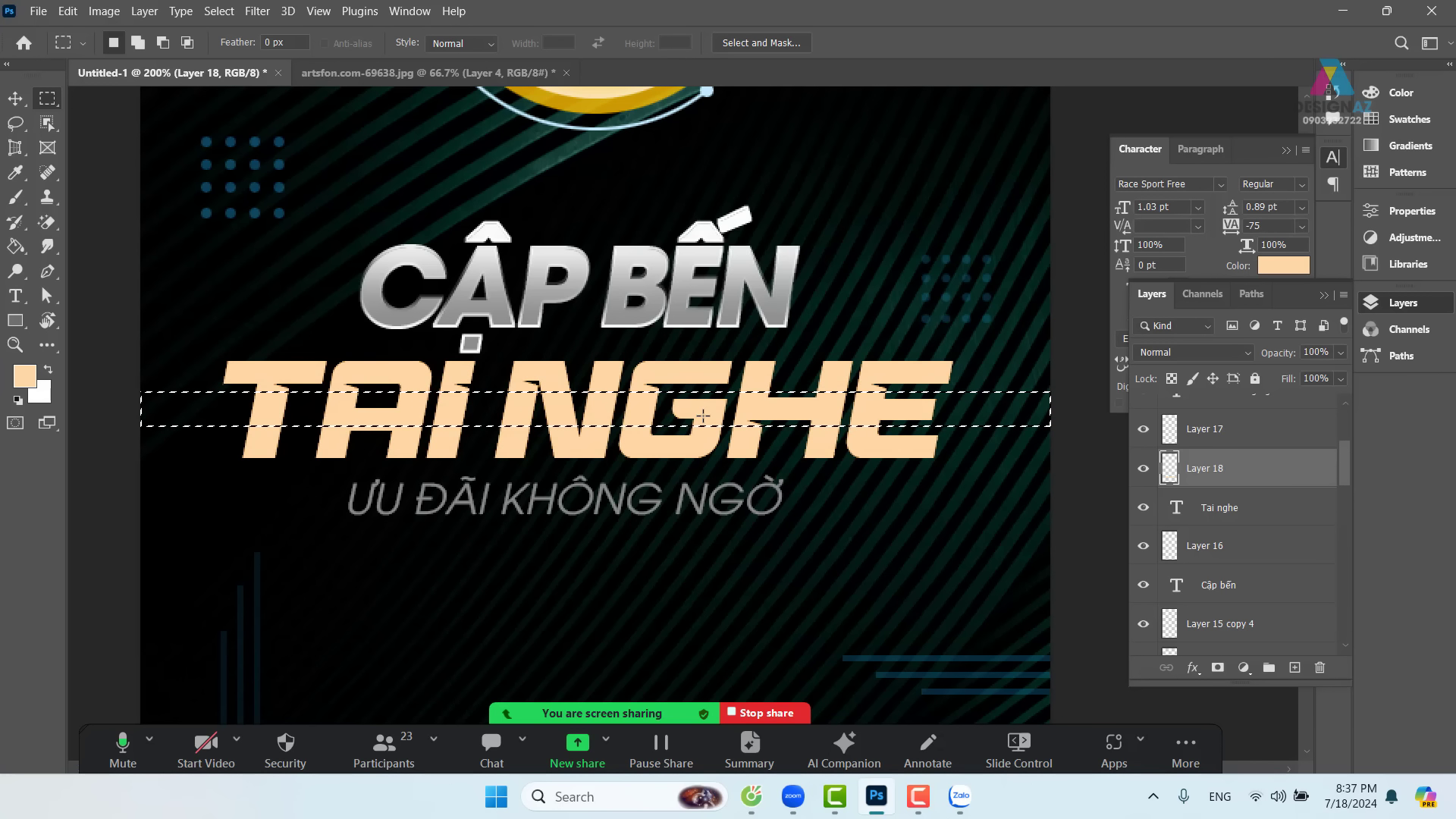
pyautogui.hotkey('ctrl', 'shift', 'z')
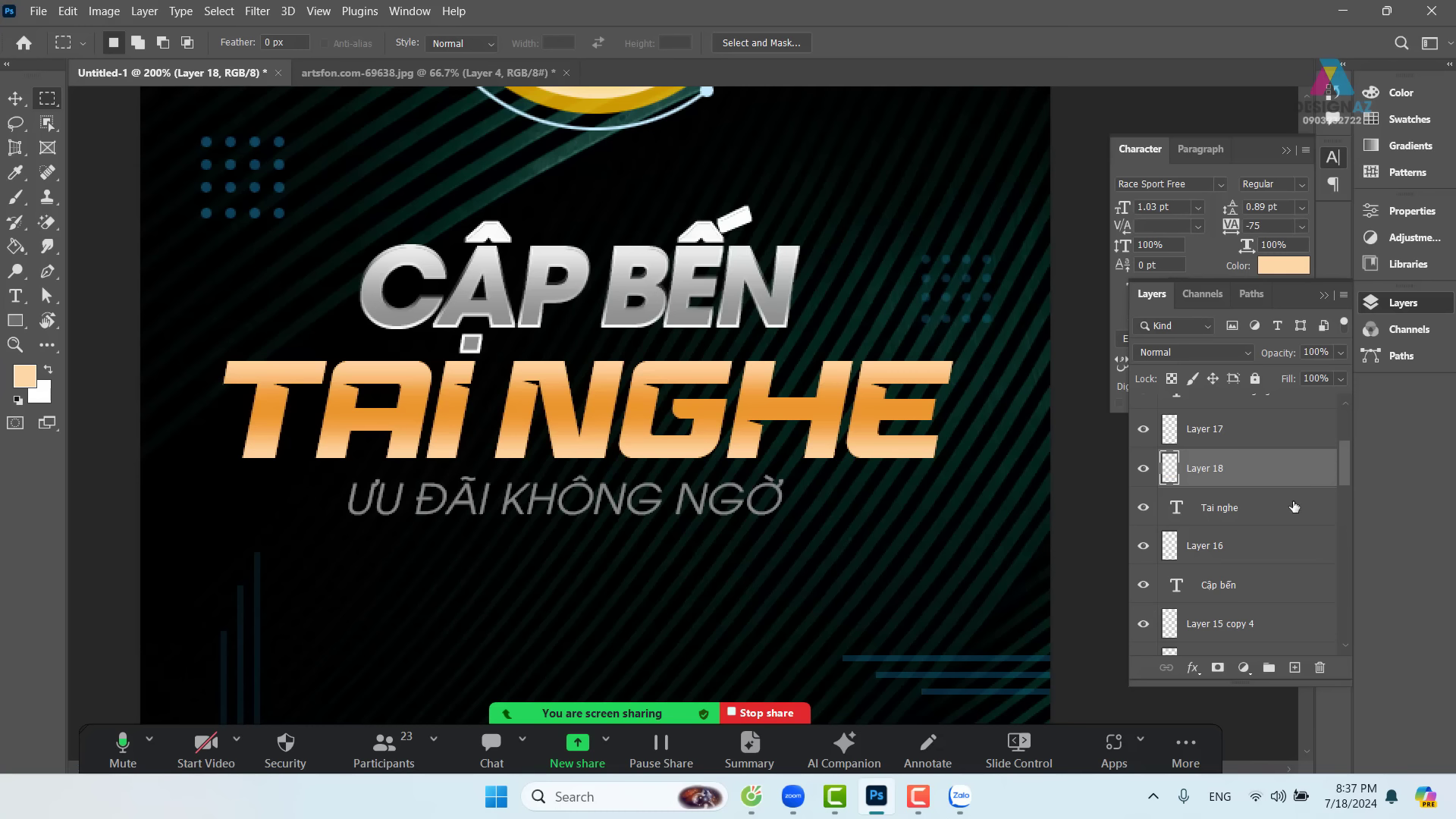
# - Load the Tai nghe letters as a selection, fill them with white on a new layer above the peach gradient, and deselect
pyautogui.keyDown('ctrl'); pyautogui.click(1177, 516); pyautogui.keyUp('ctrl')
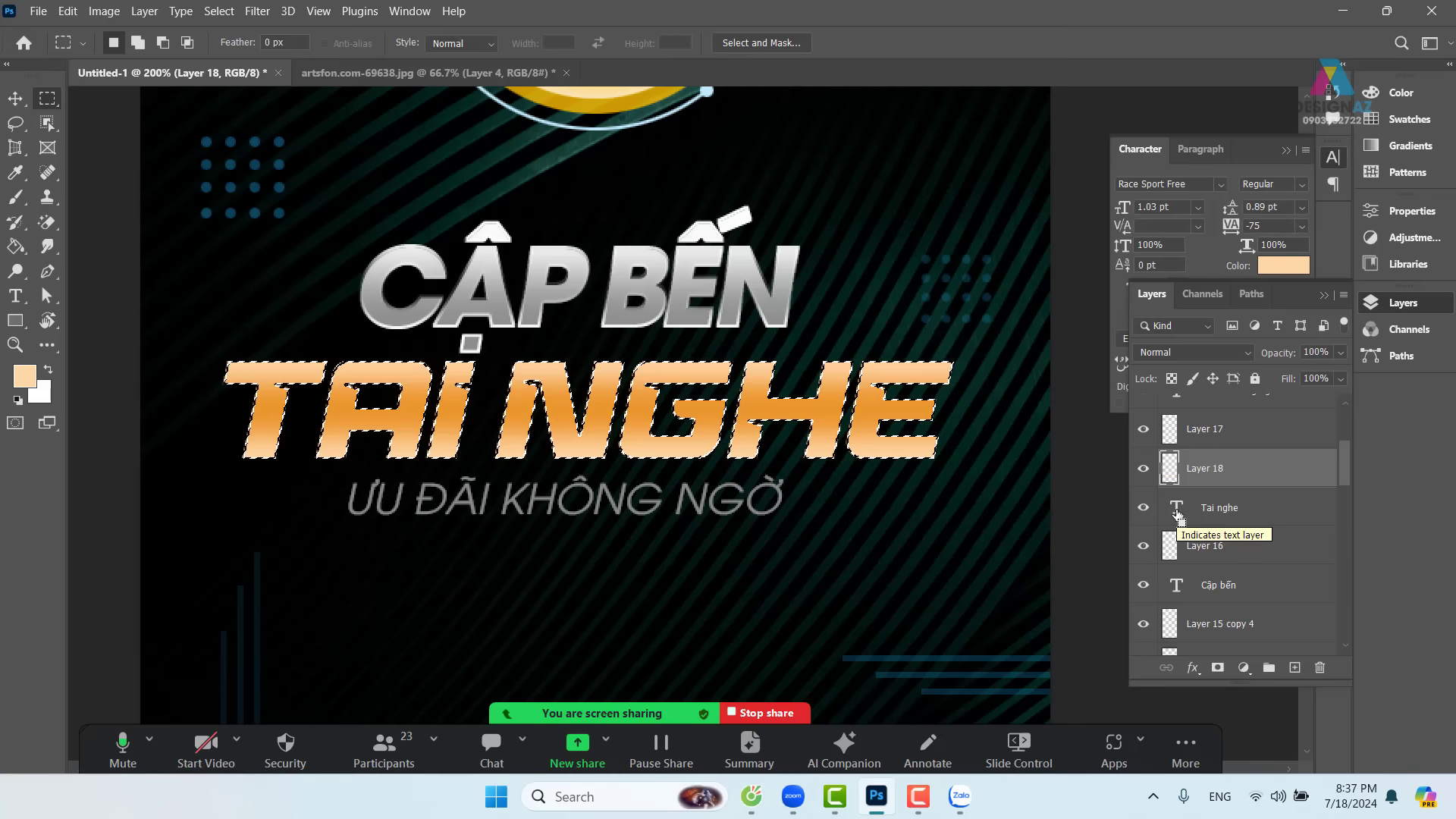
pyautogui.click(1294, 667)
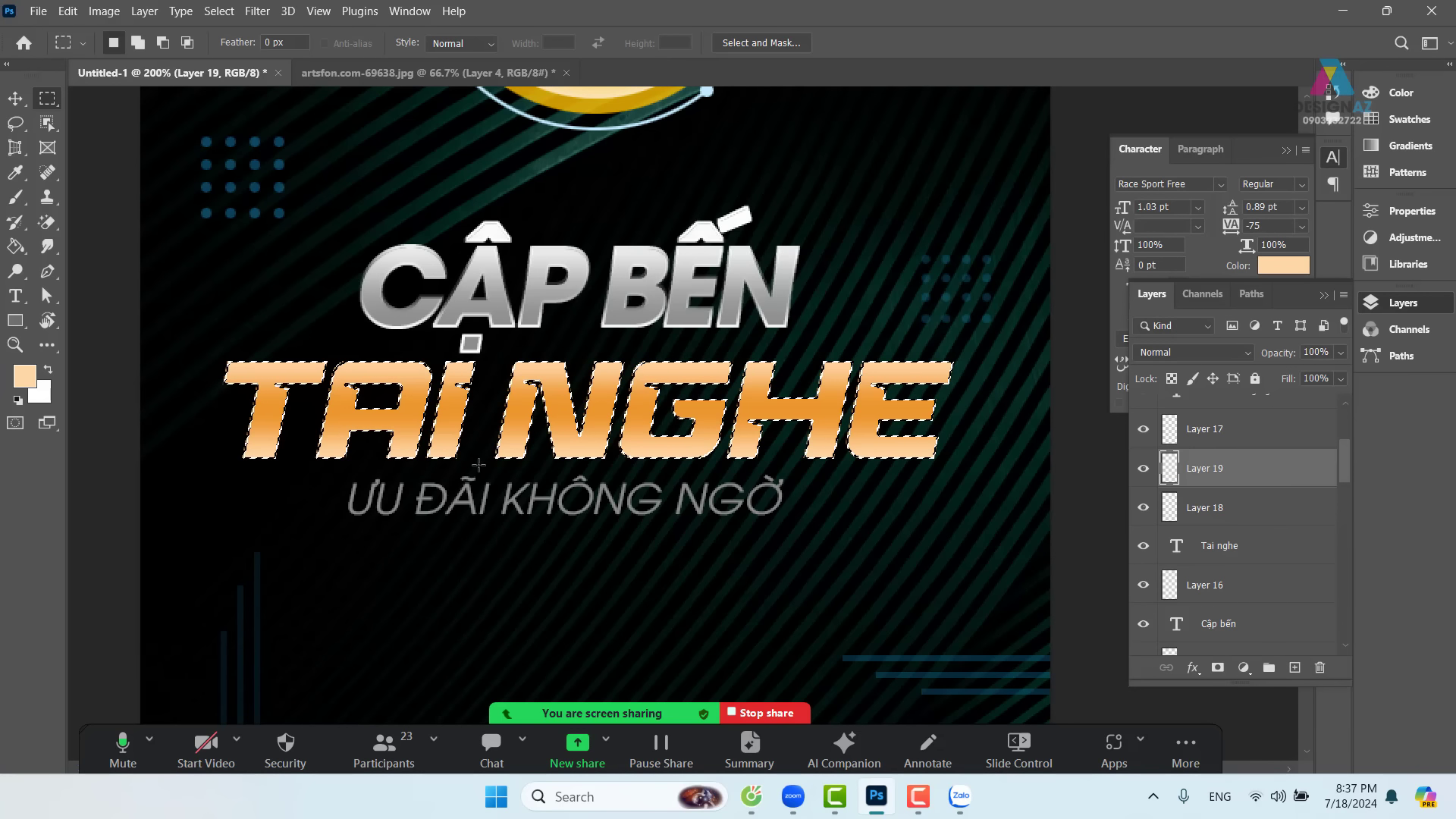
pyautogui.hotkey('ctrl', 'BackSpace')
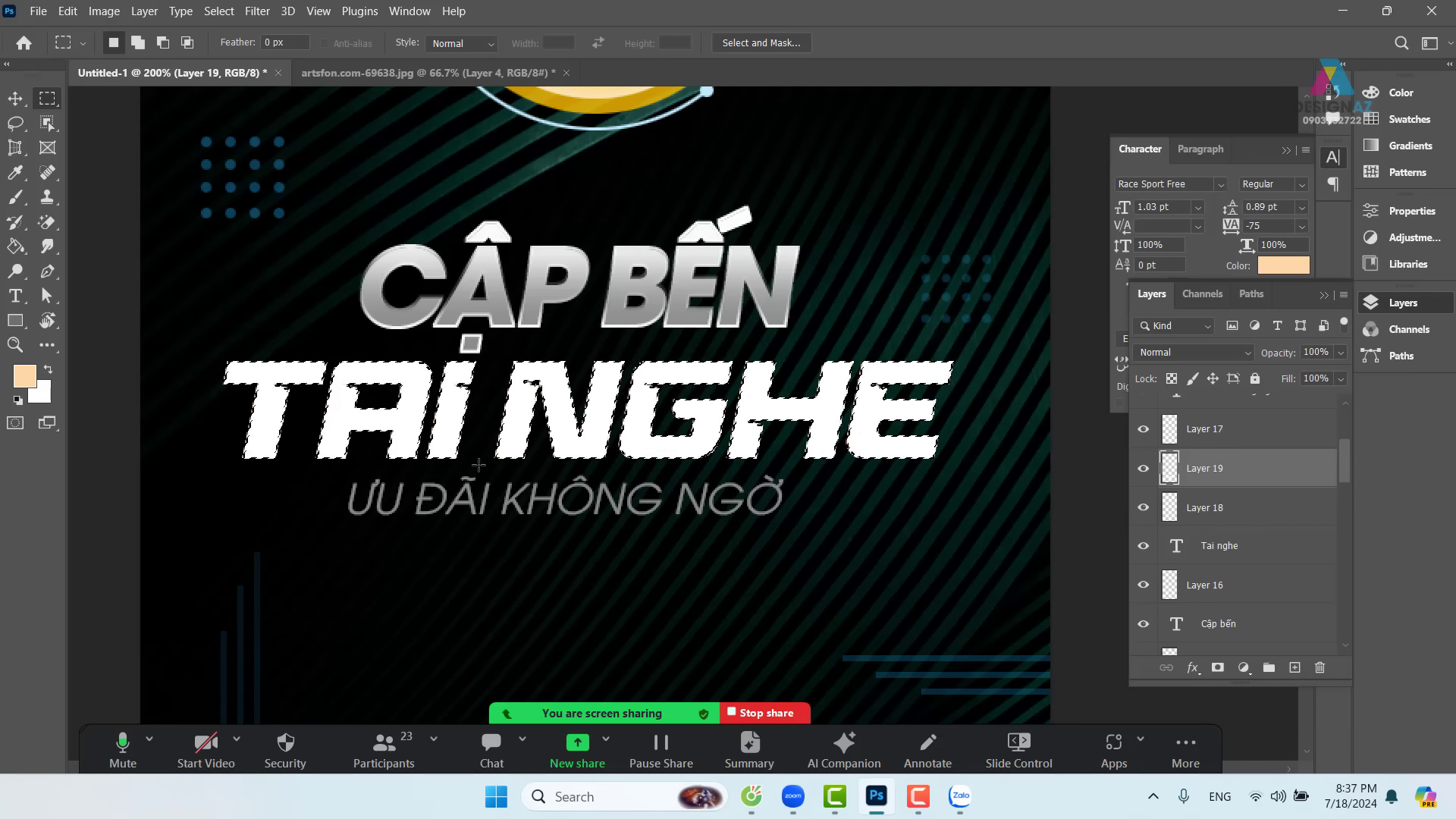
pyautogui.press('v')
pyautogui.hotkey('ctrl', 'd')
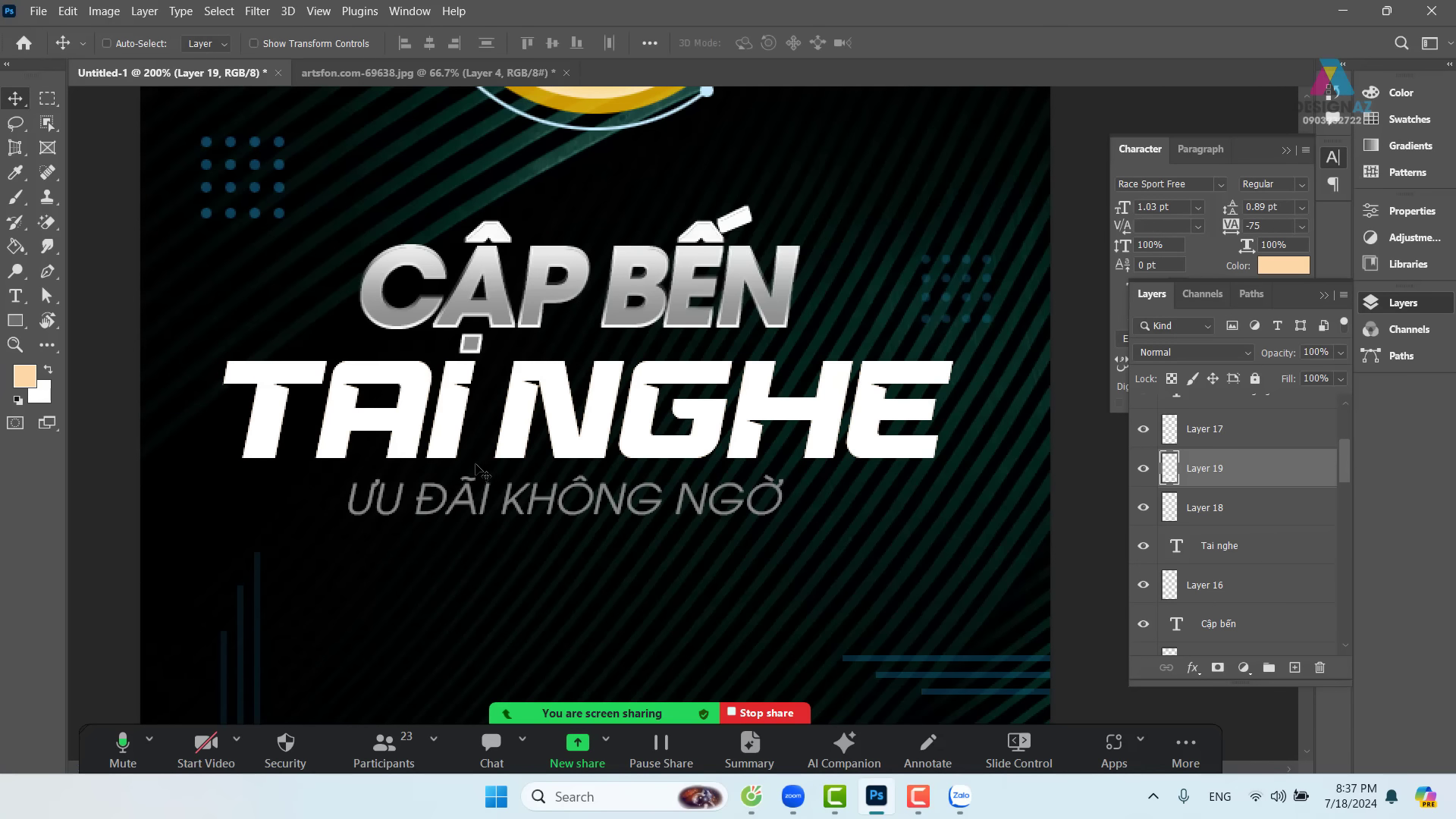
# - Move the white TAI NGHE fill below the subtitle and try shifting the peach gradient layer over the orange letters
pyautogui.moveTo(459, 447); pyautogui.dragTo(480, 655)
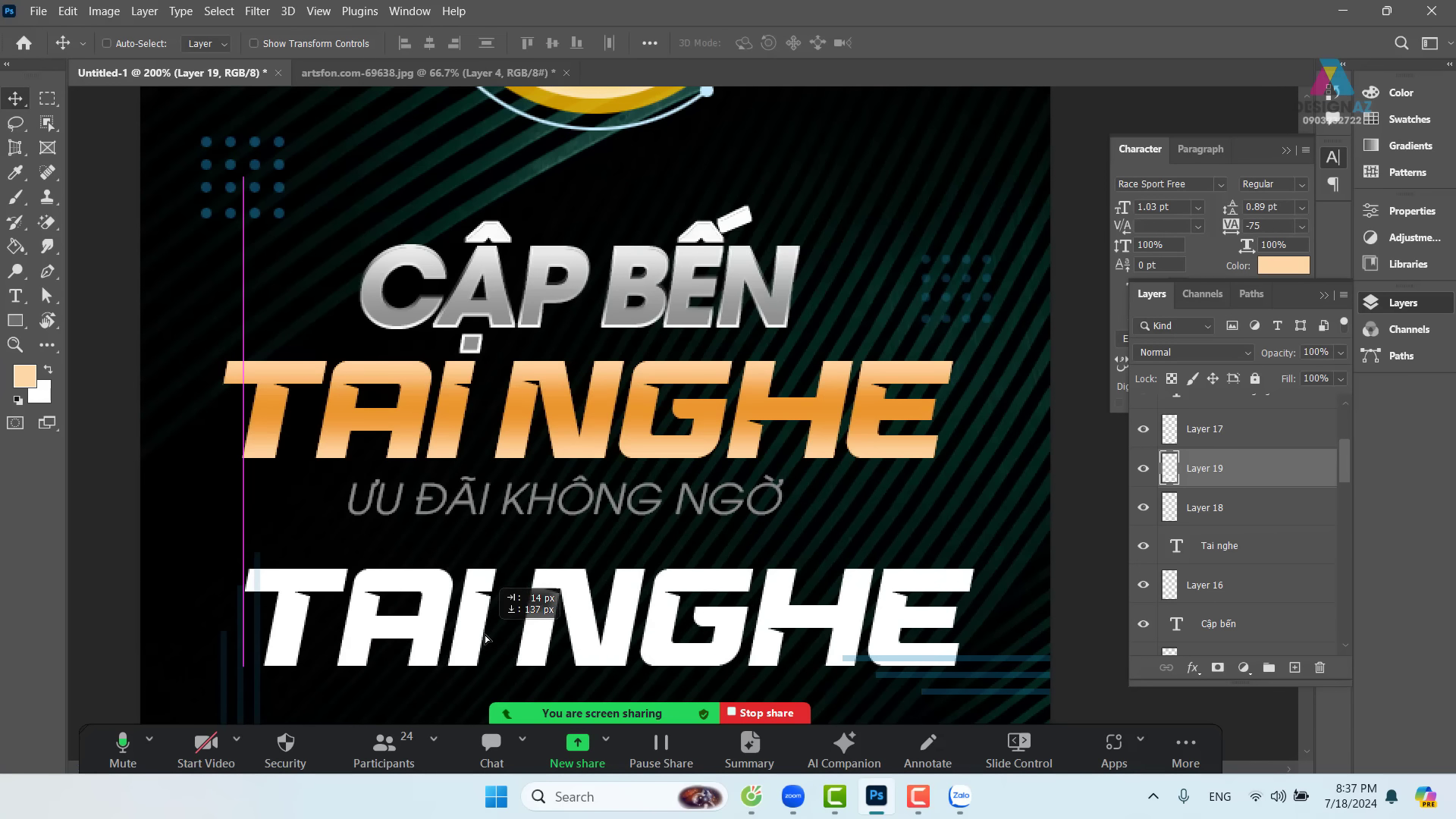
pyautogui.rightClick(561, 375)
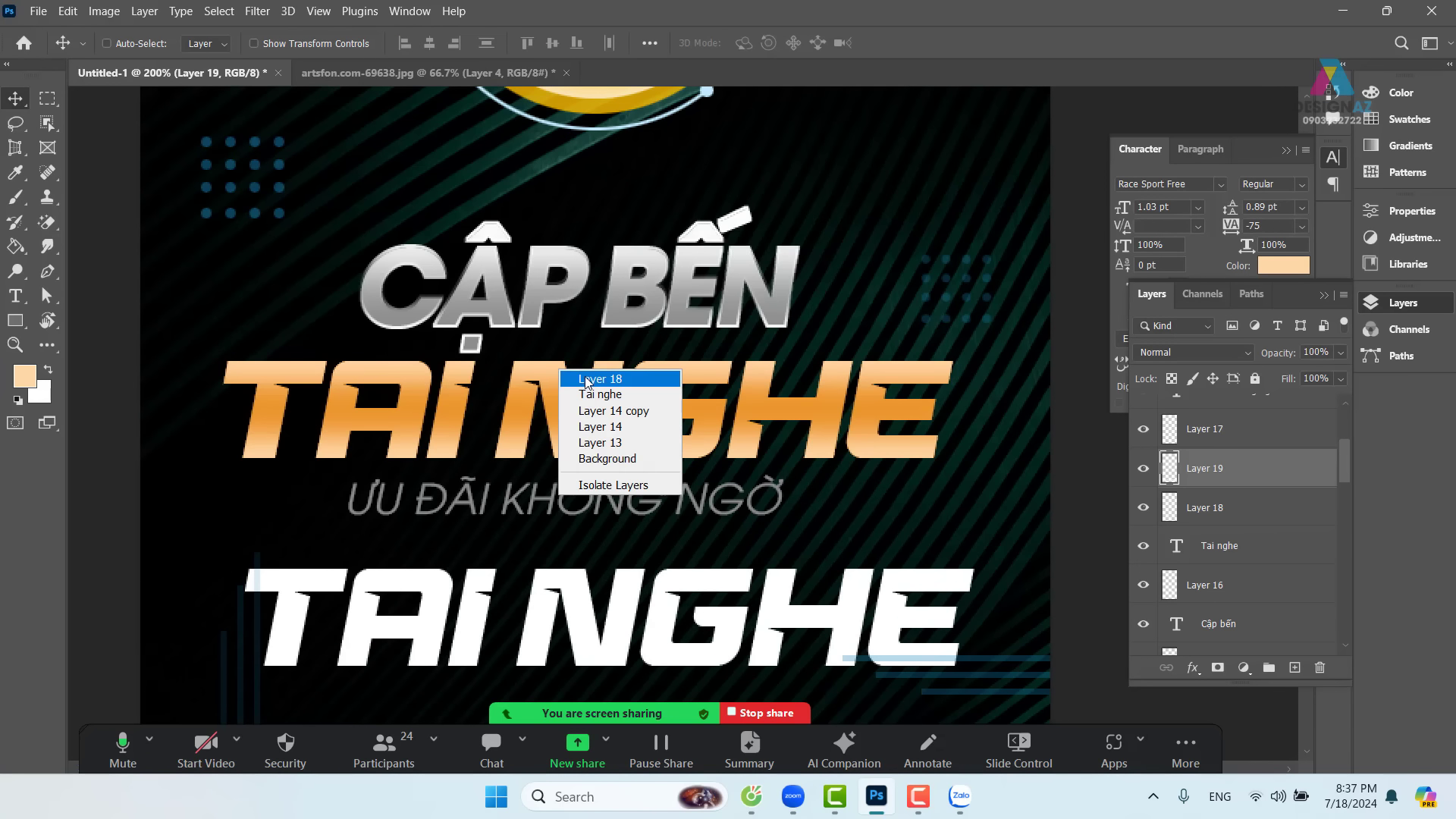
pyautogui.click(601, 433)
pyautogui.moveTo(564, 379); pyautogui.dragTo(580, 408)
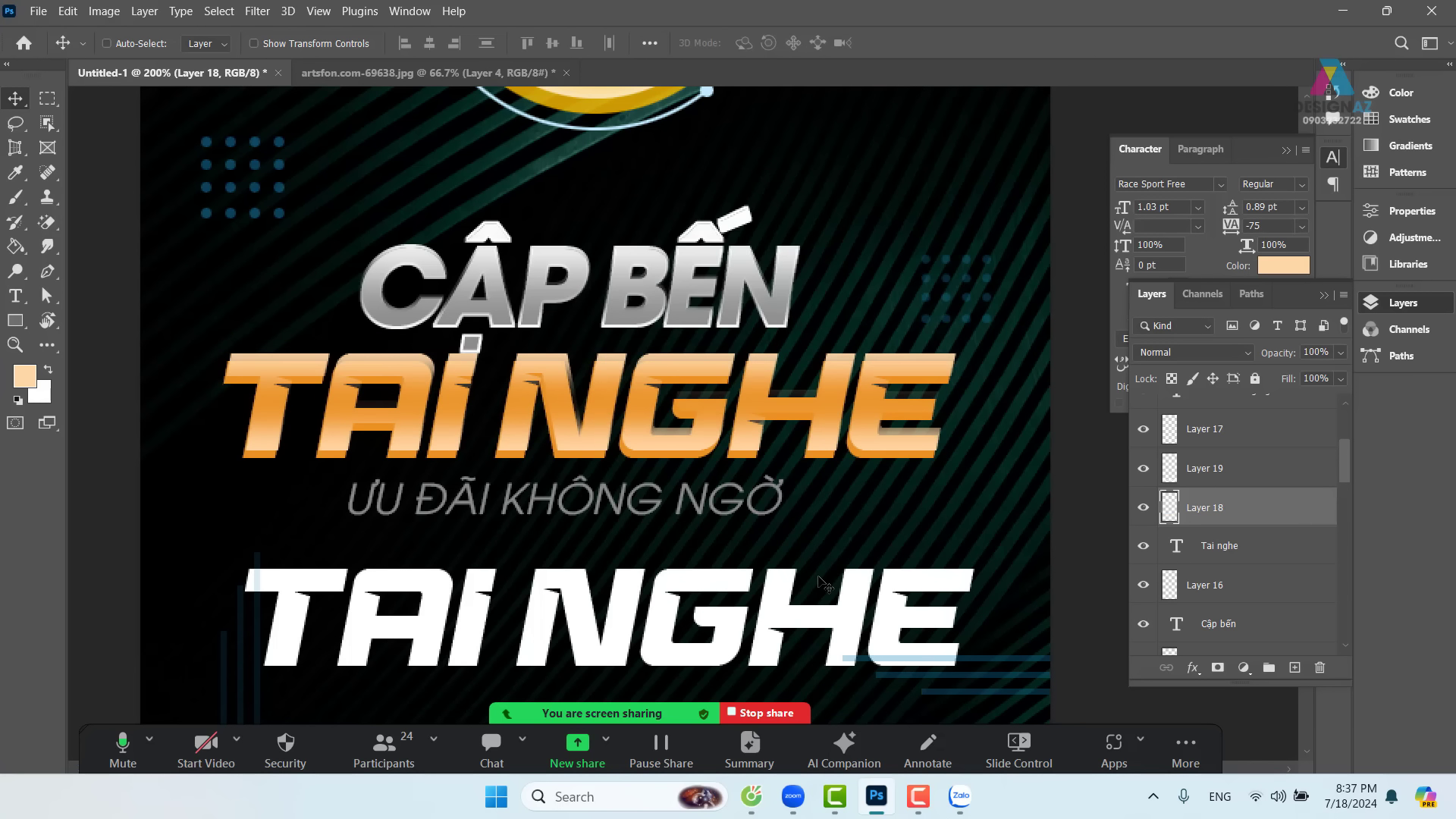
pyautogui.press('Up')
pyautogui.press('Up')
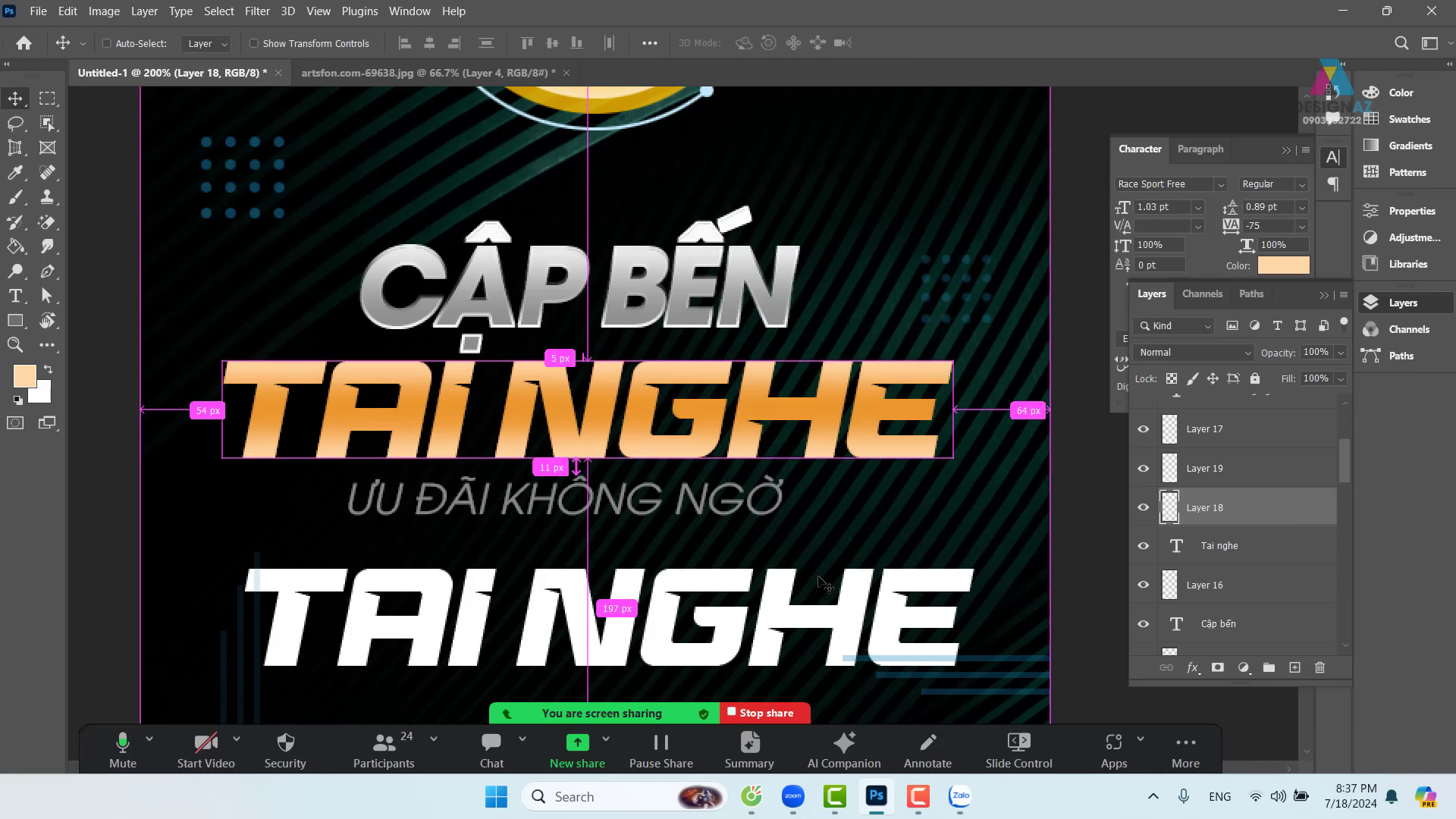
# - Select the white TAI NGHE layer and move it back over the orange heading
pyautogui.rightClick(713, 590)
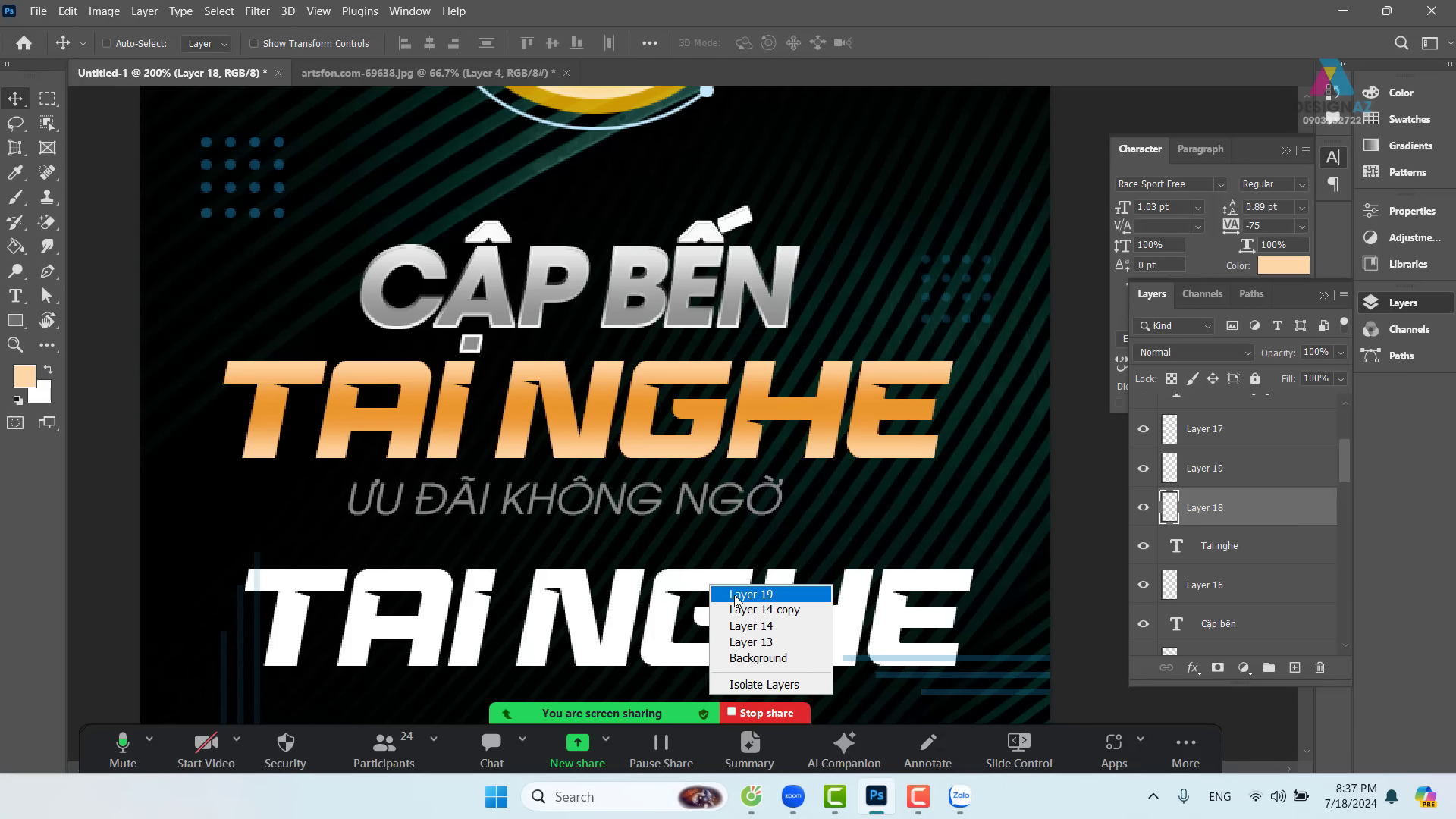
pyautogui.click(739, 620)
pyautogui.moveTo(709, 590); pyautogui.dragTo(680, 385)
# - Delete the lower half of the white TAI NGHE fill with a rectangular selection, deselect, and set the layer's opacity to 30%
pyautogui.click(50, 100)
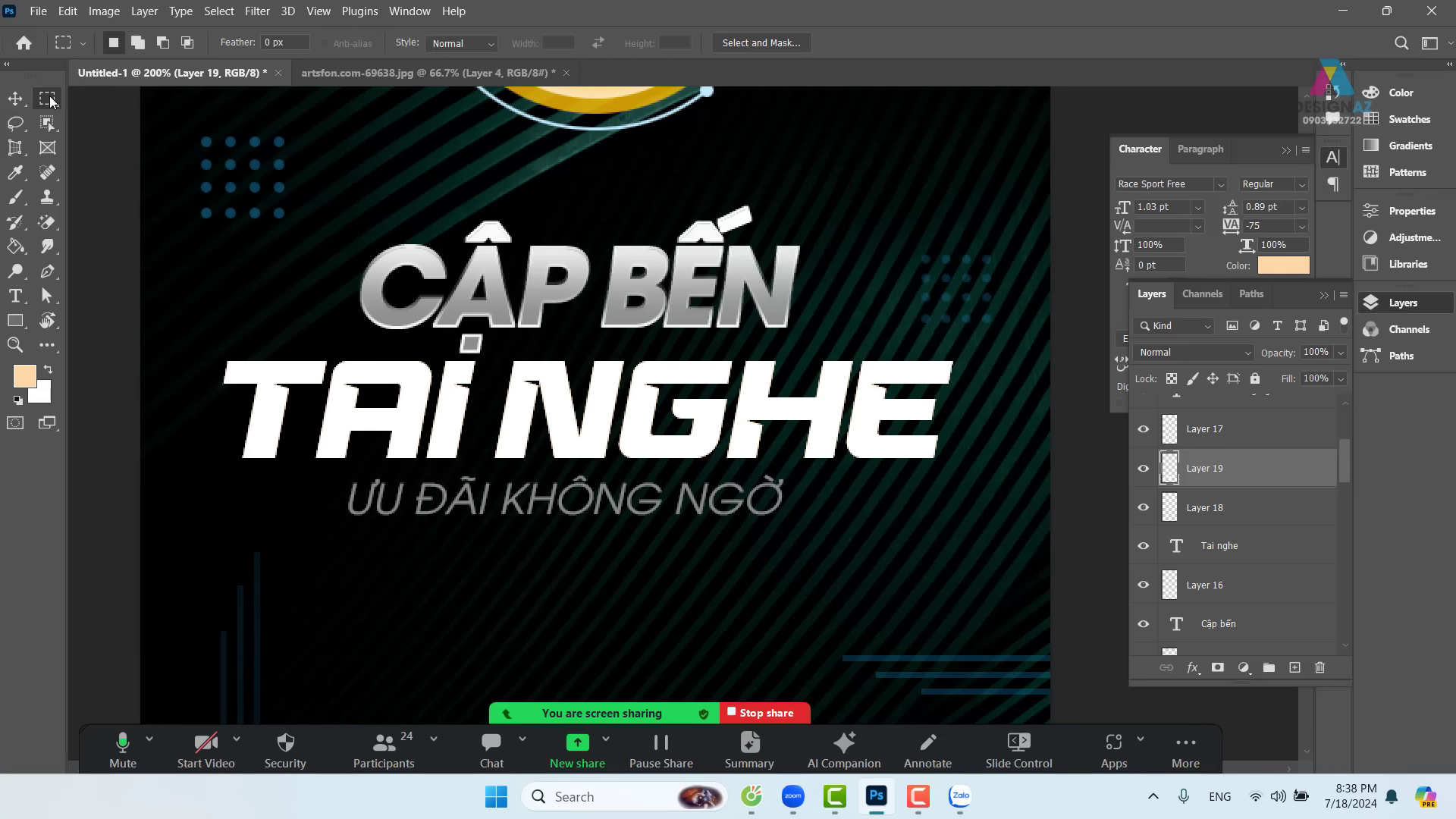
pyautogui.moveTo(130, 554); pyautogui.dragTo(1059, 409)
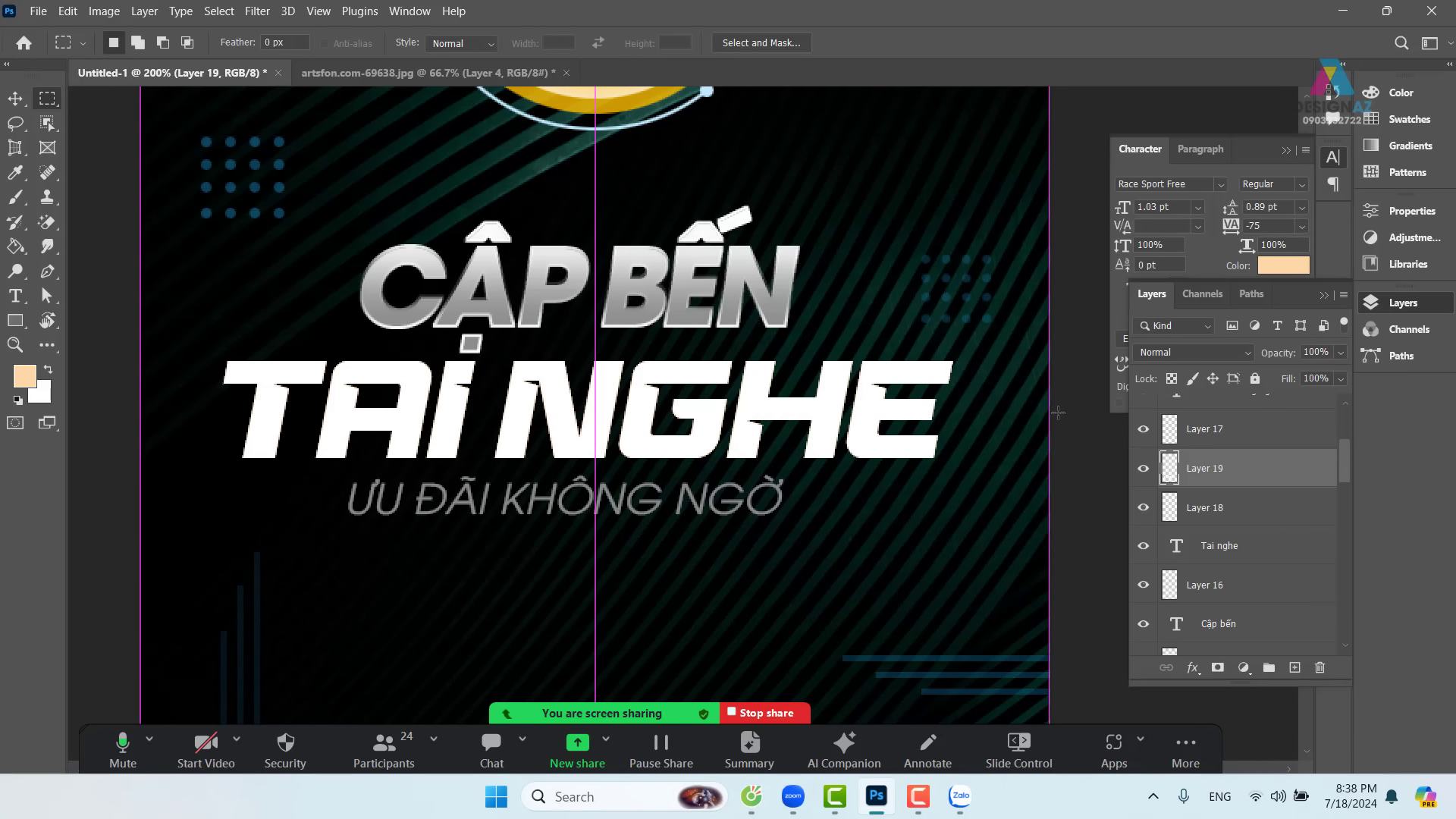
pyautogui.hotkey('alt', 'BackSpace')
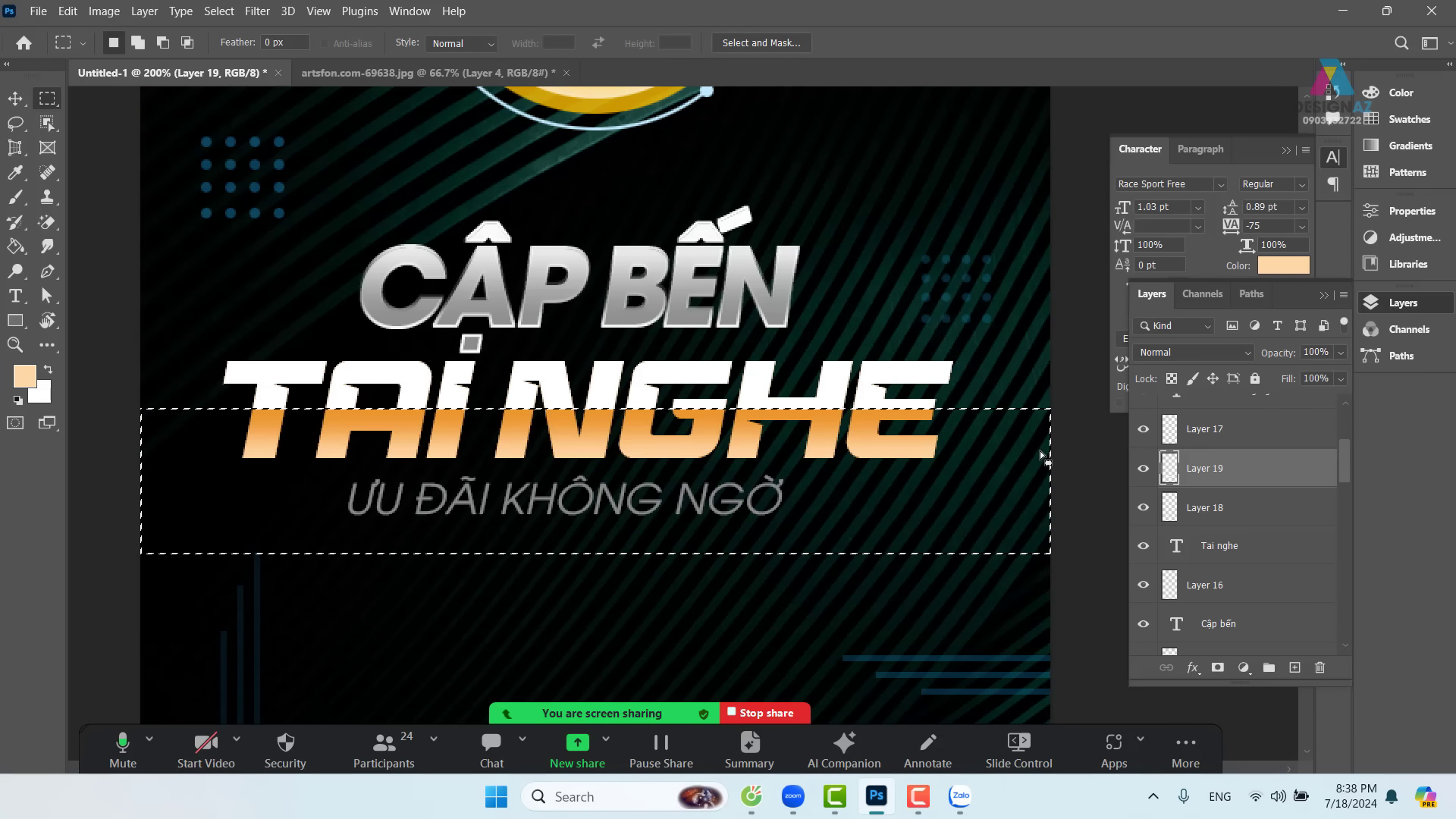
pyautogui.press('v')
pyautogui.hotkey('ctrl', 'd')
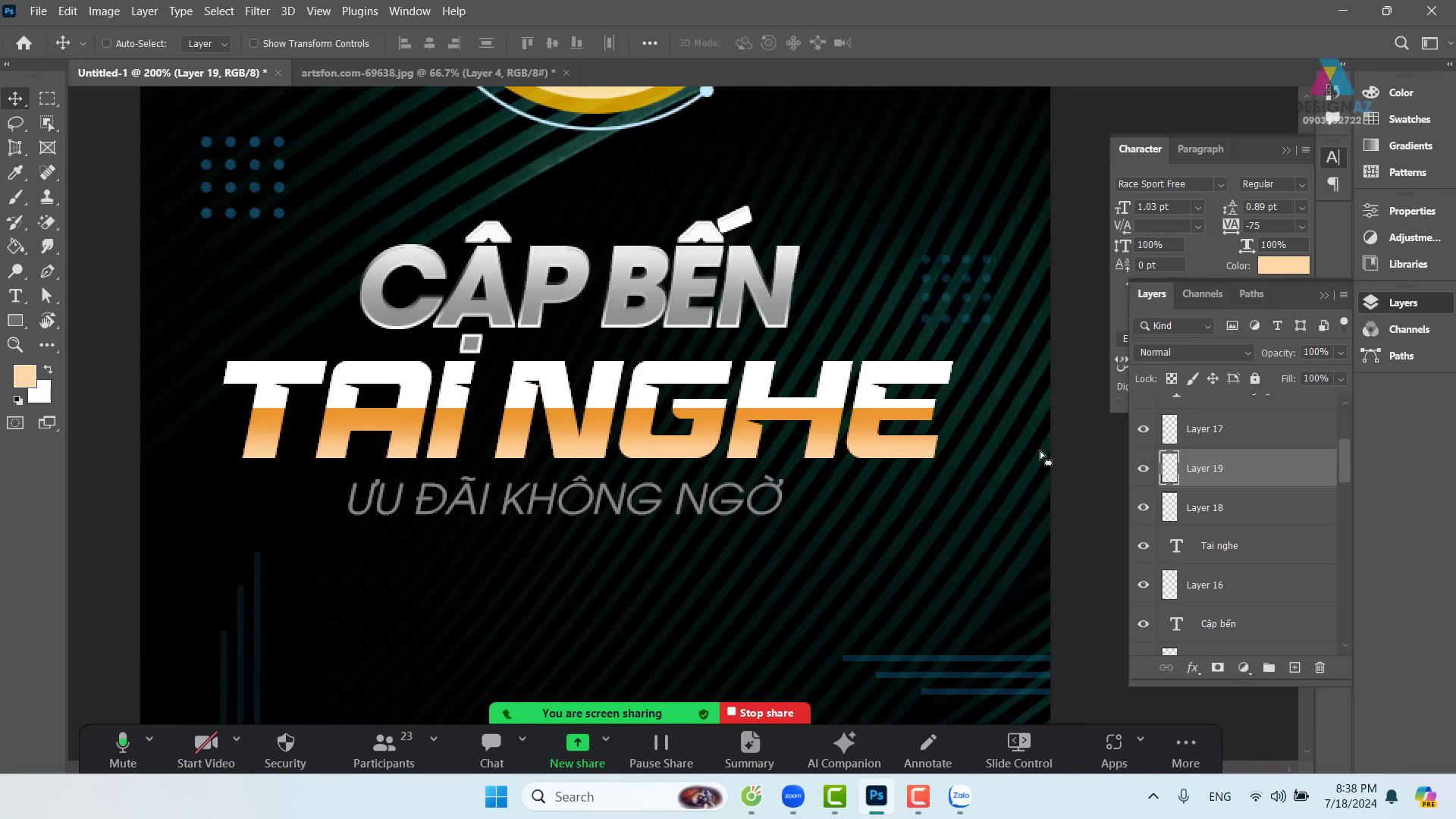
pyautogui.press('3')
pyautogui.hotkey('ctrl', '1')
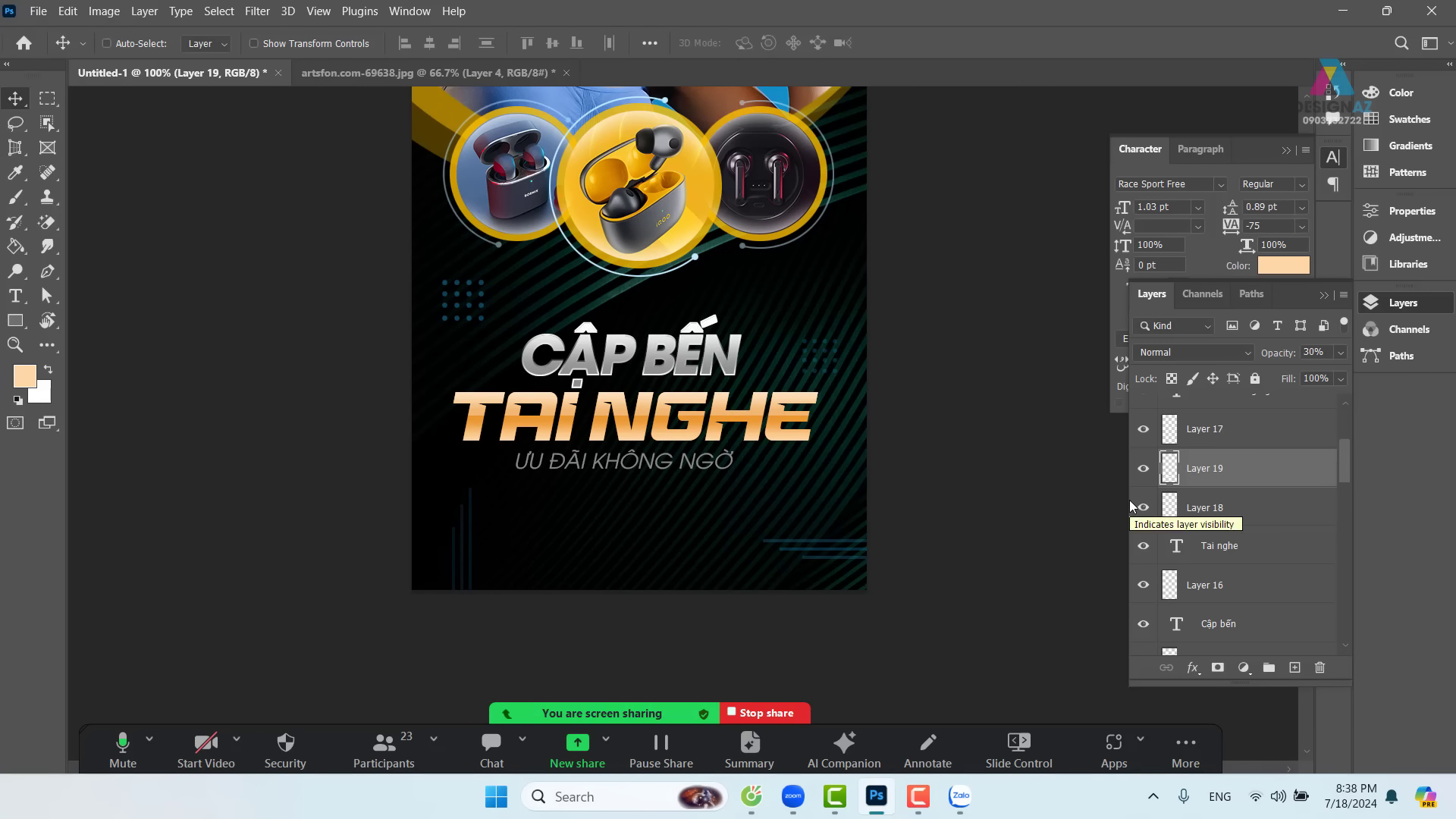
# - Duplicate the Tai nghe text layer, shift the copy slightly down and right of the heading, and set its opacity to 20%
pyautogui.hotkey('ctrl', '+')
pyautogui.hotkey('ctrl', '+')
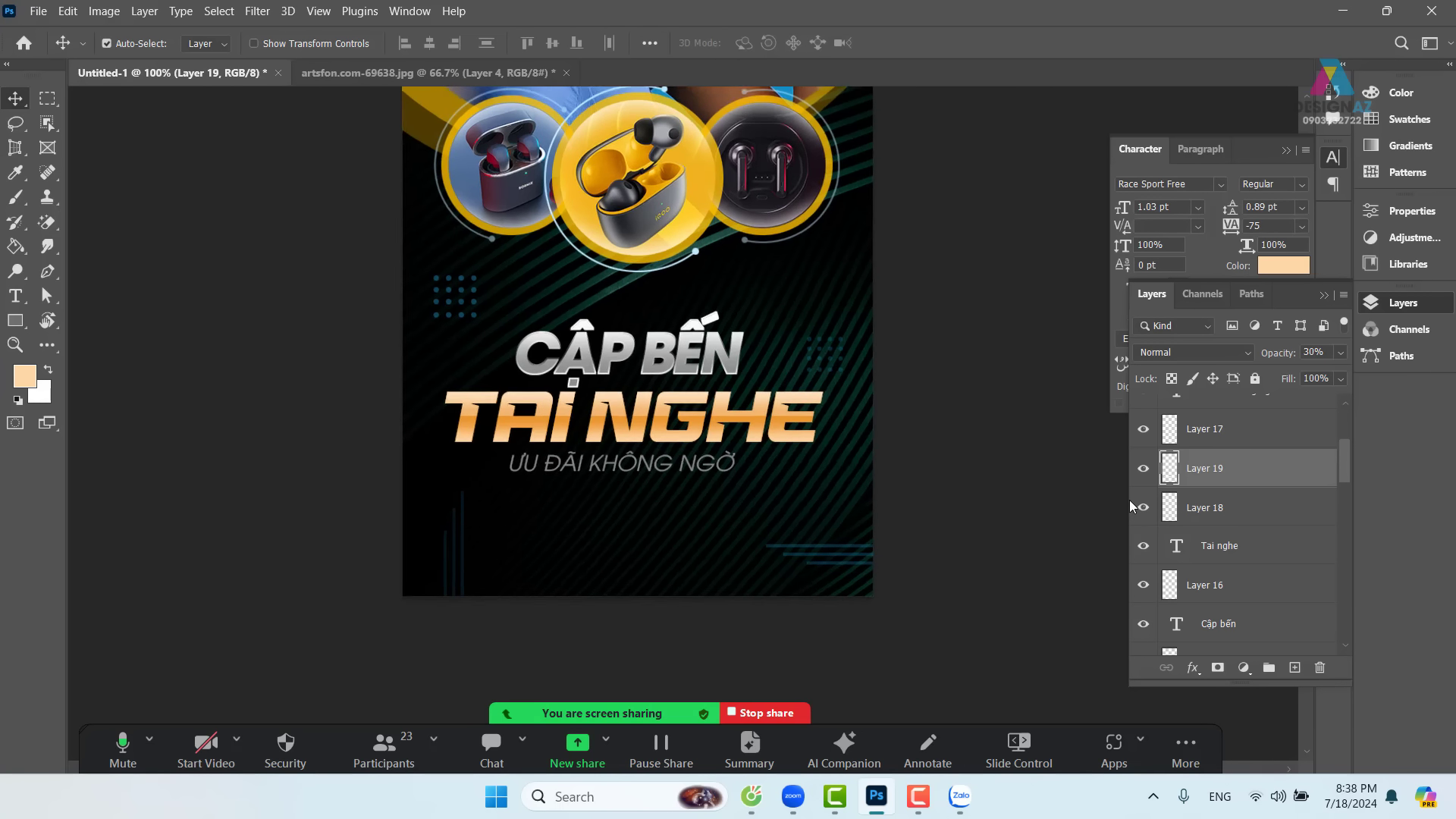
pyautogui.scroll(-2, 789, 462)
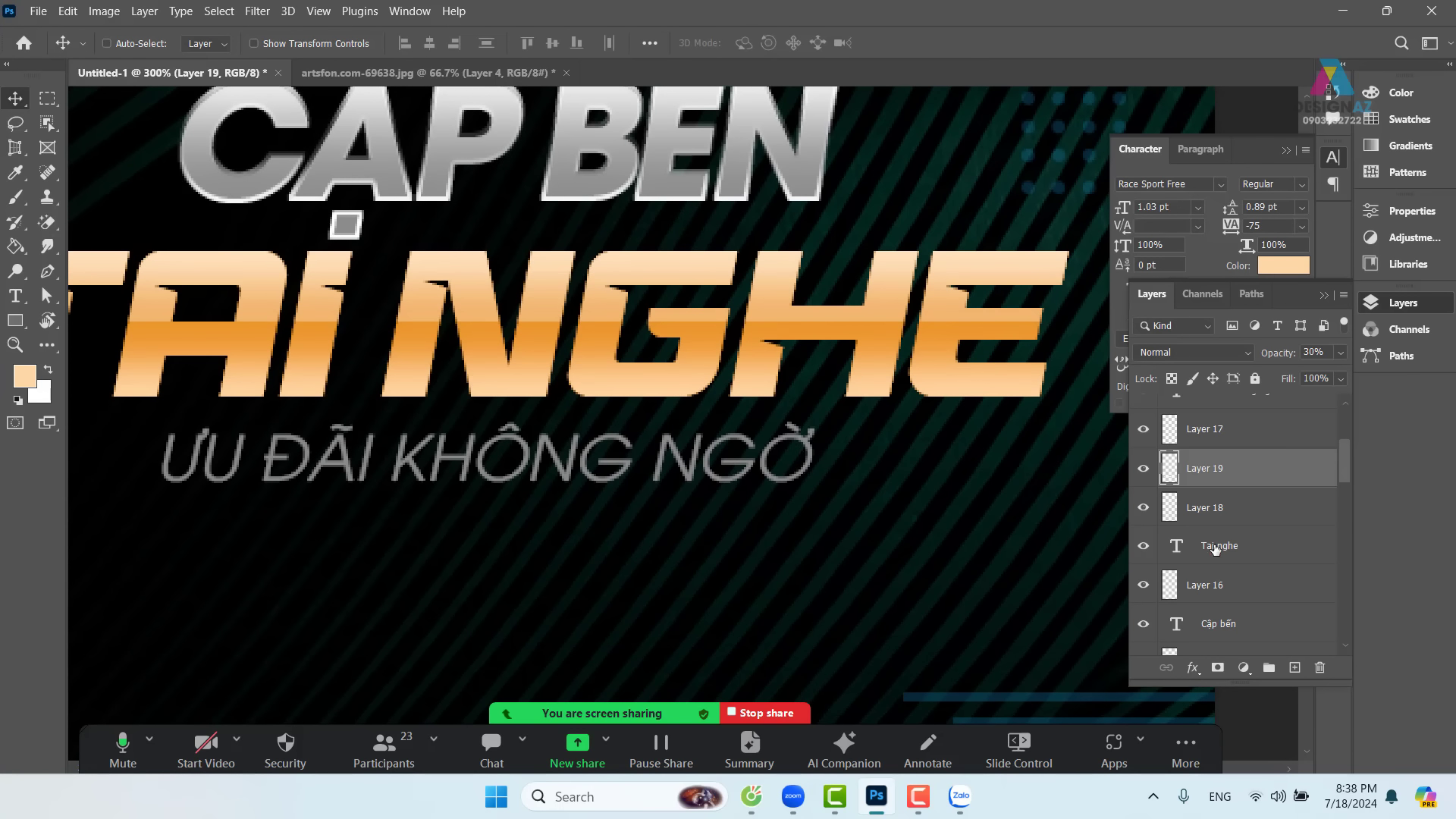
pyautogui.click(1250, 558)
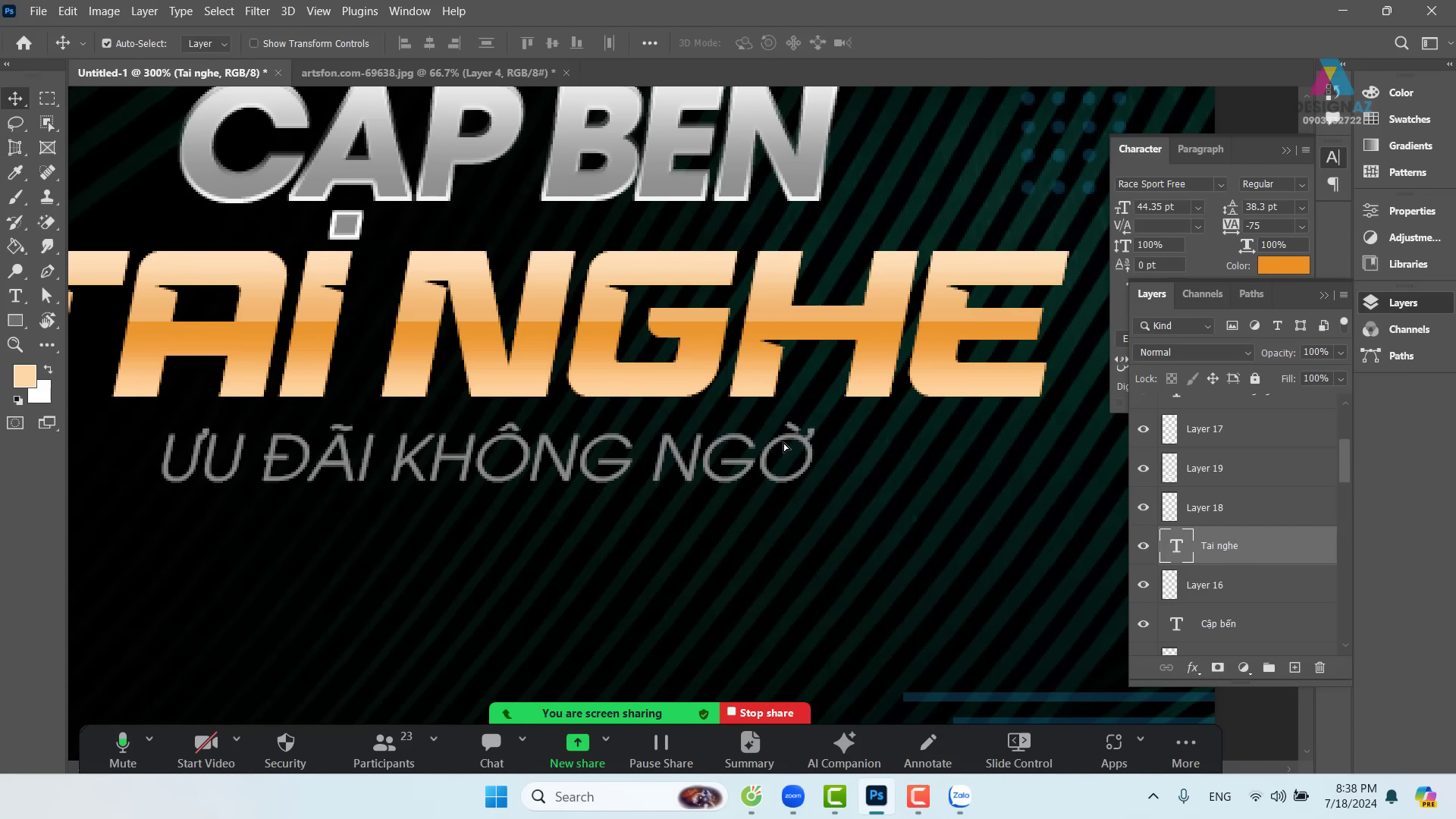
pyautogui.hotkey('ctrl', 'j')
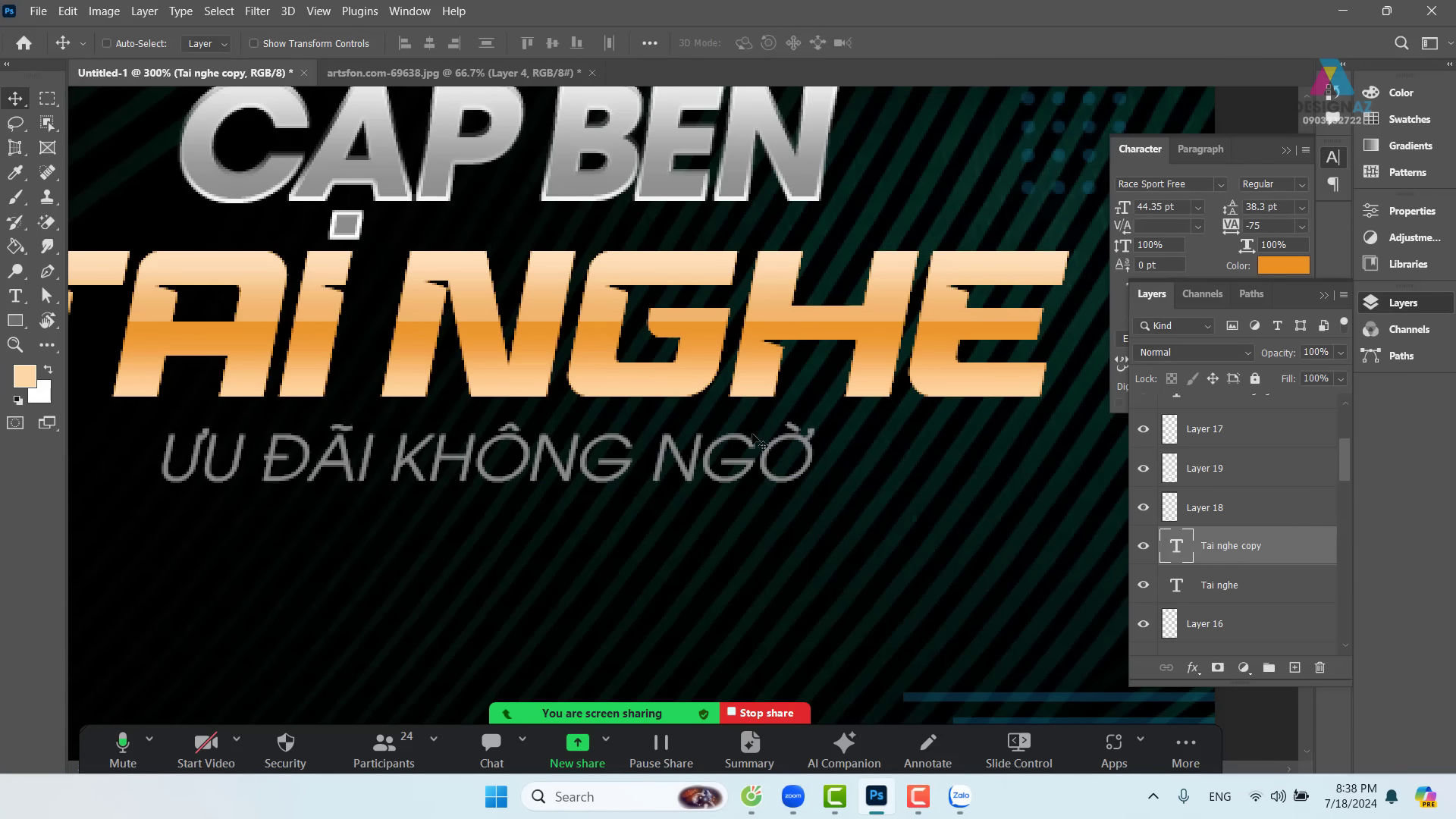
pyautogui.moveTo(702, 383); pyautogui.dragTo(709, 391)
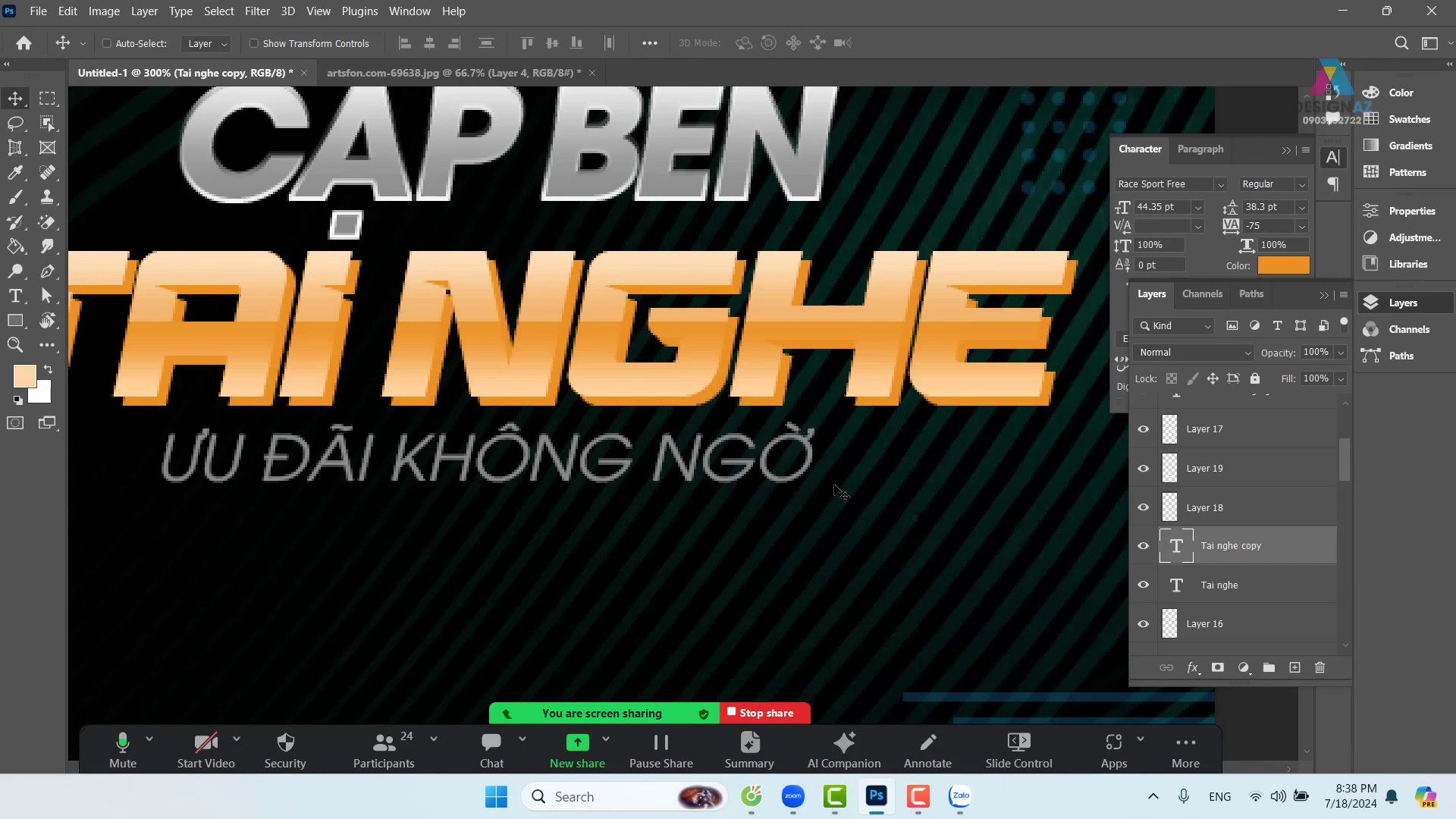
pyautogui.press('3')
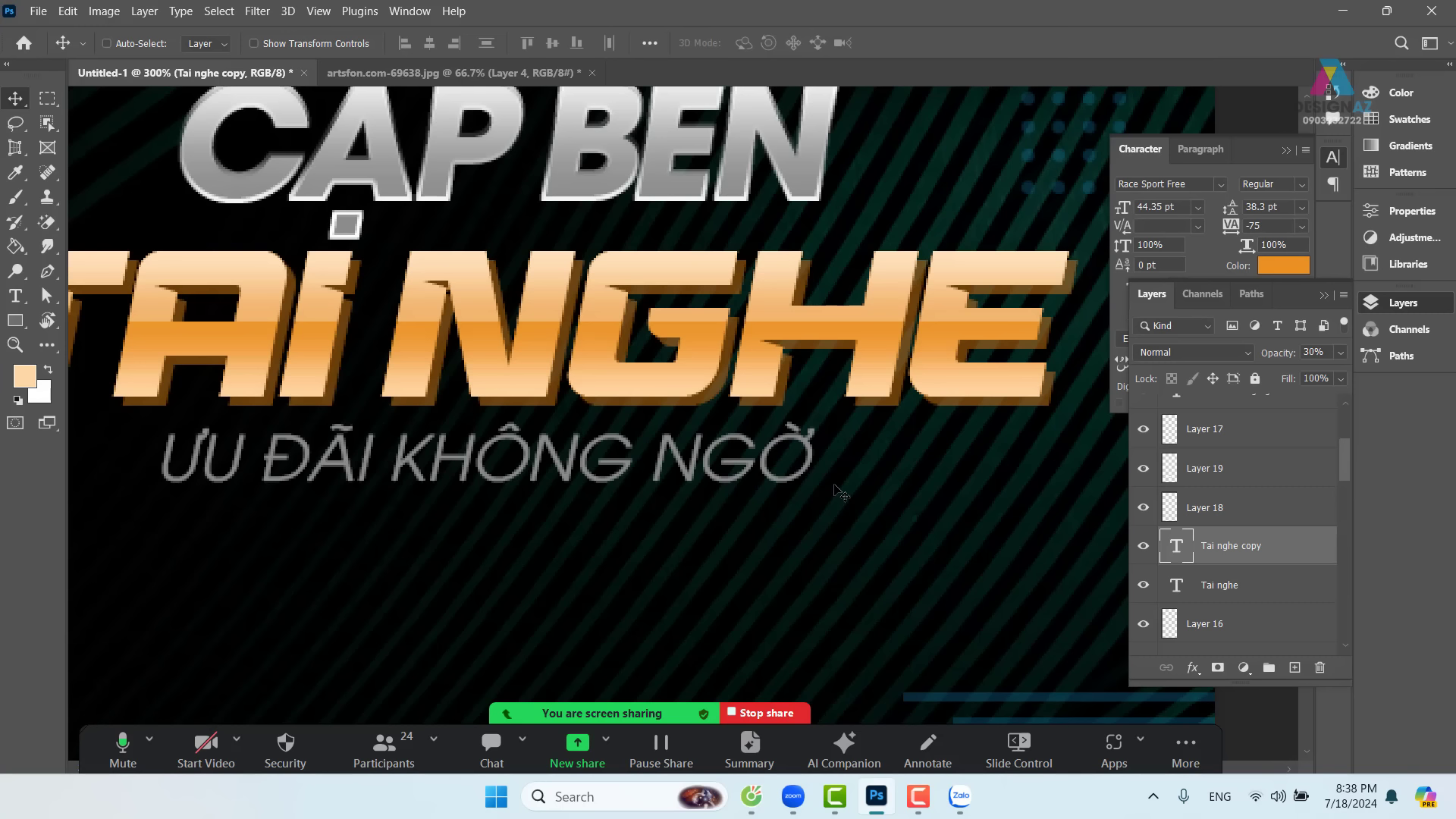
pyautogui.press('2')
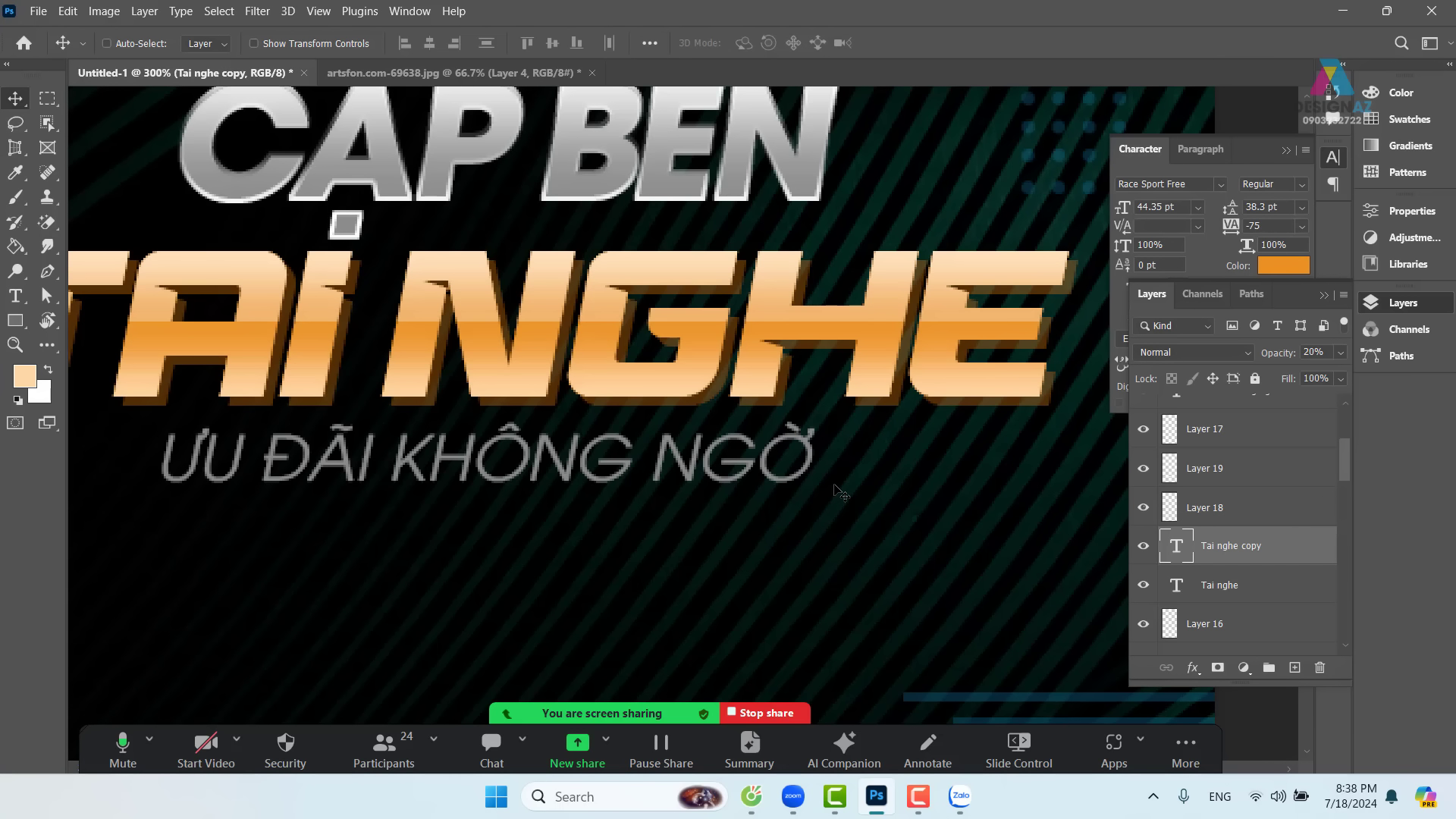
pyautogui.hotkey('ctrl', '-')
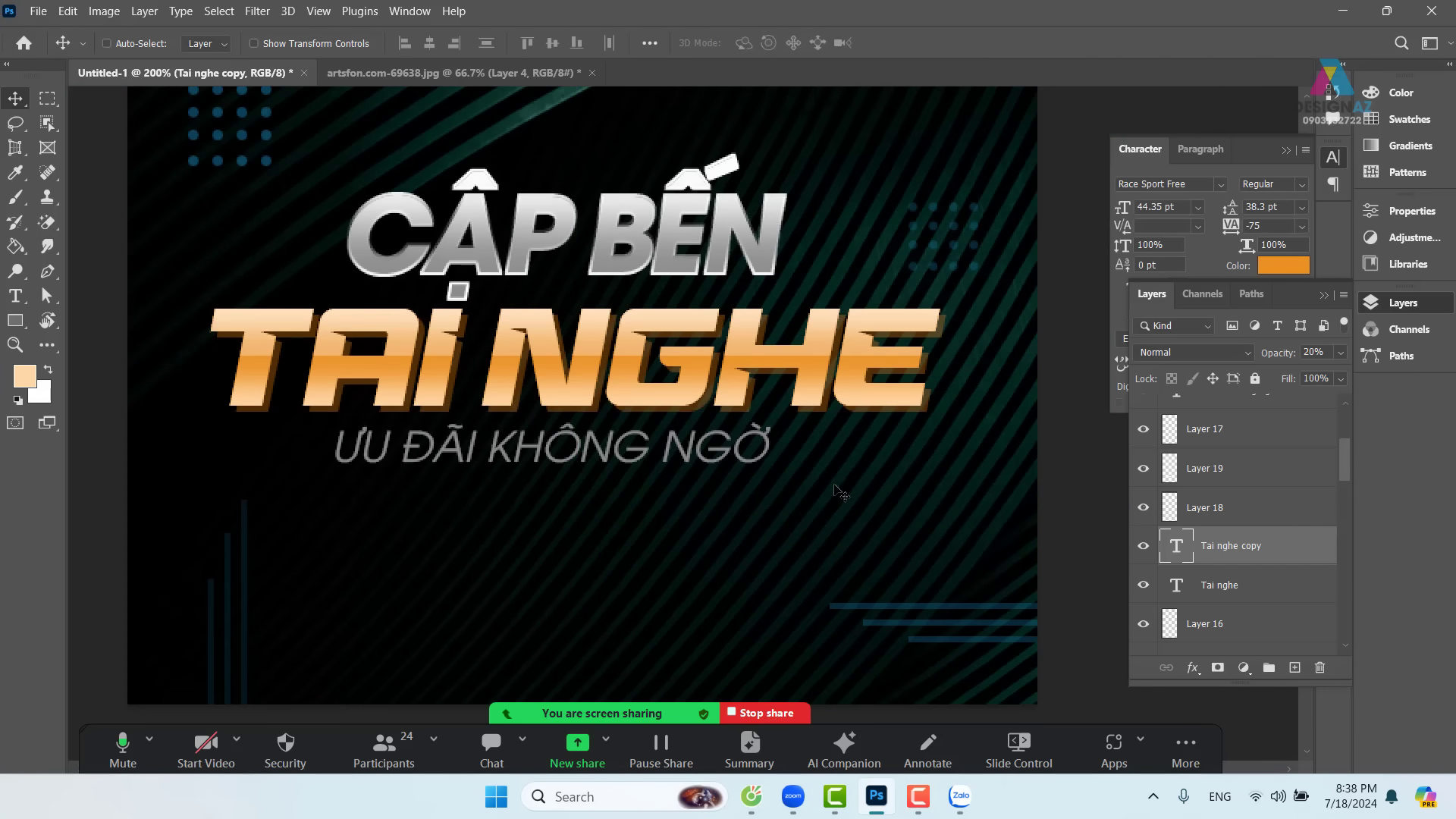
pyautogui.hotkey('ctrl', '-')
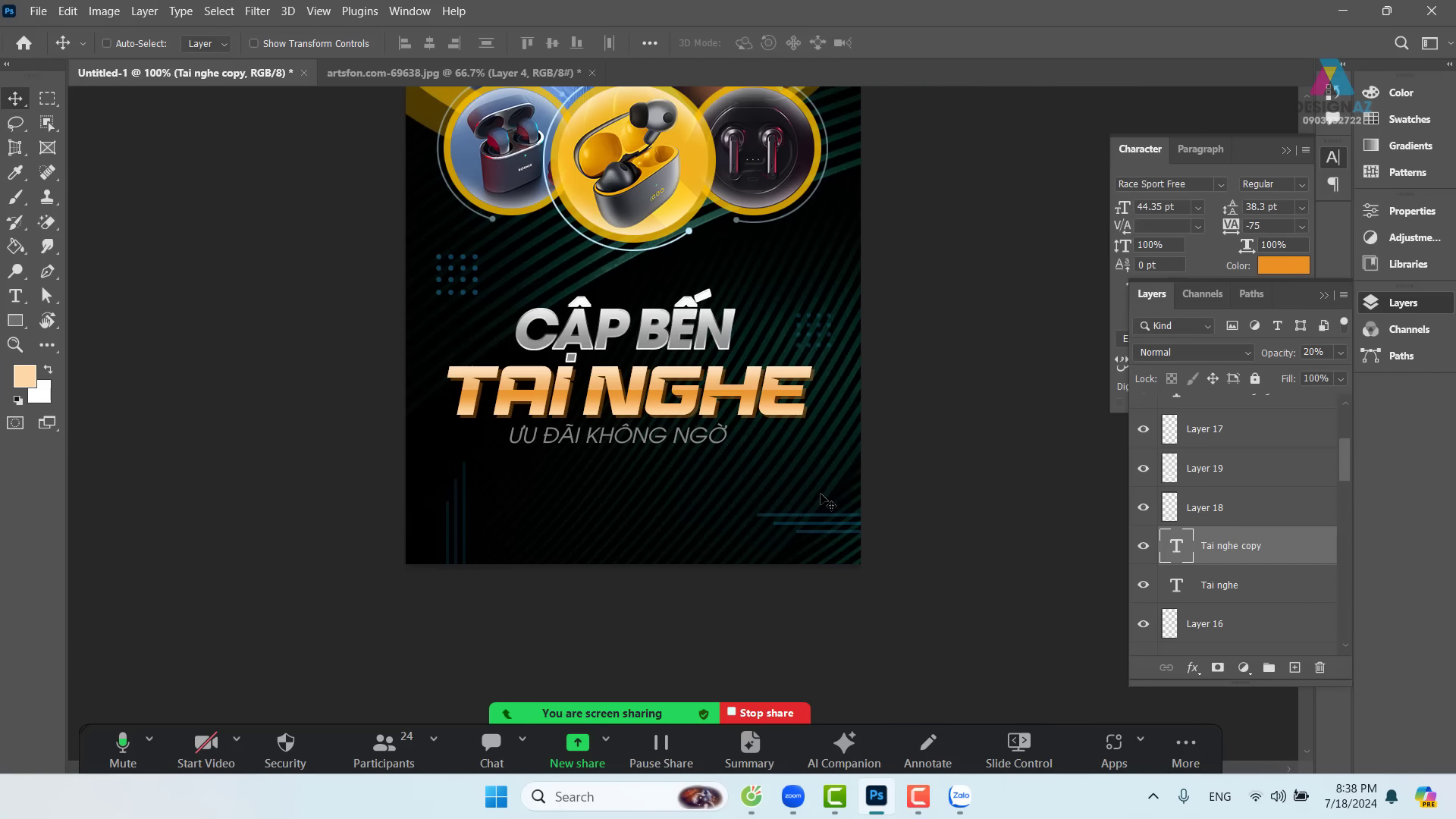
pyautogui.rightClick(705, 447)
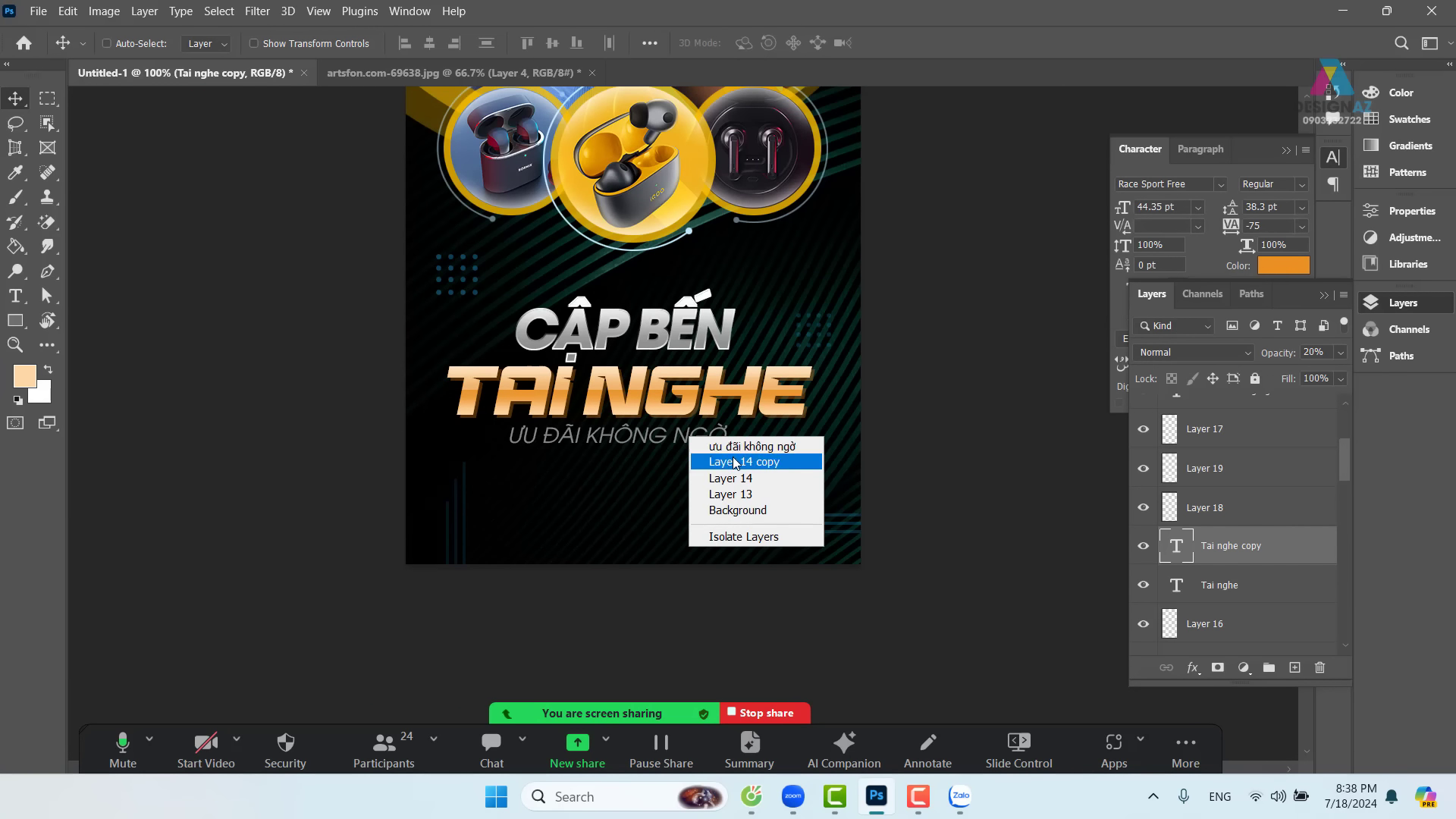
pyautogui.click(722, 448)
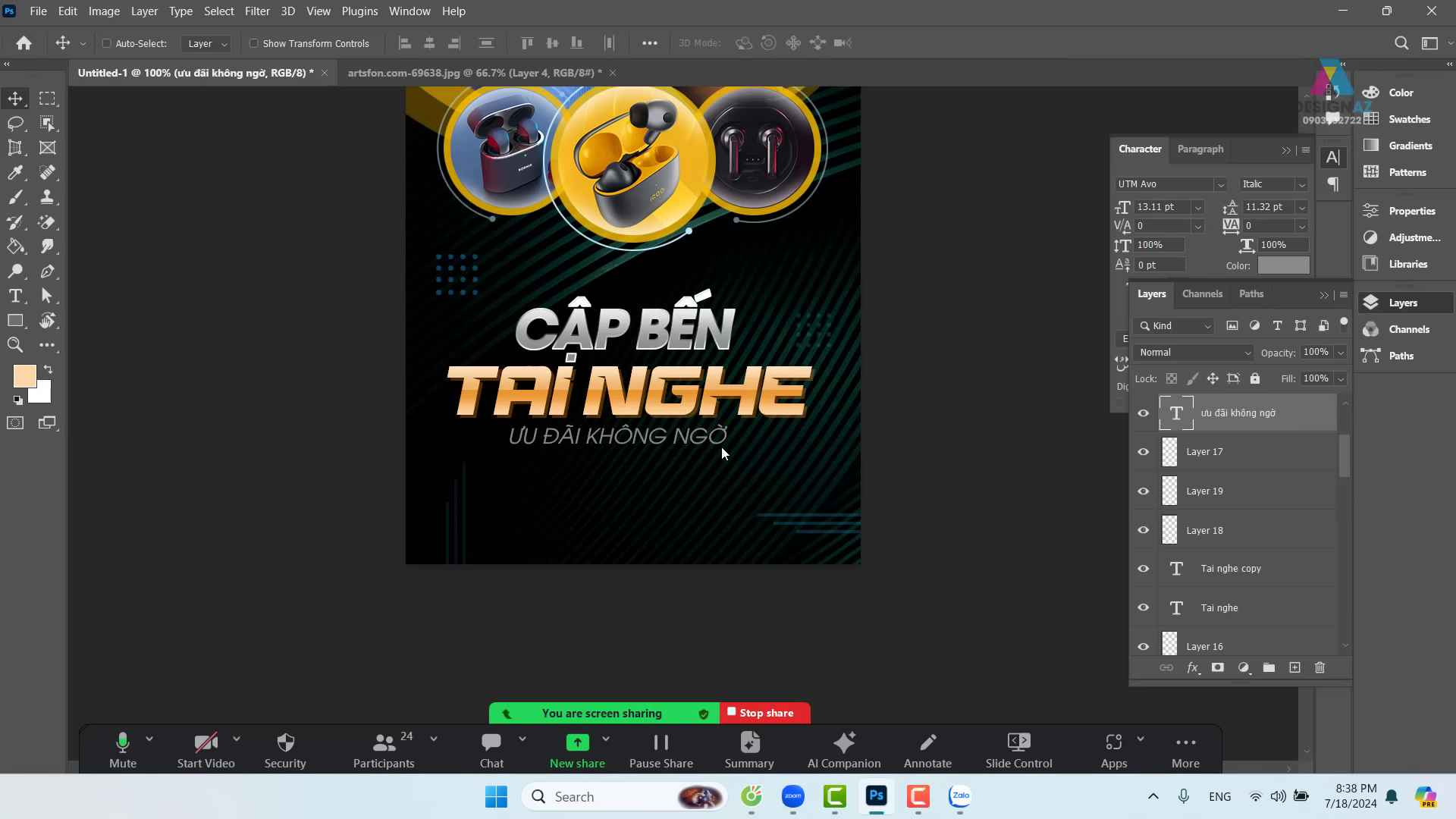
pyautogui.moveTo(874, 379); pyautogui.dragTo(849, 490)
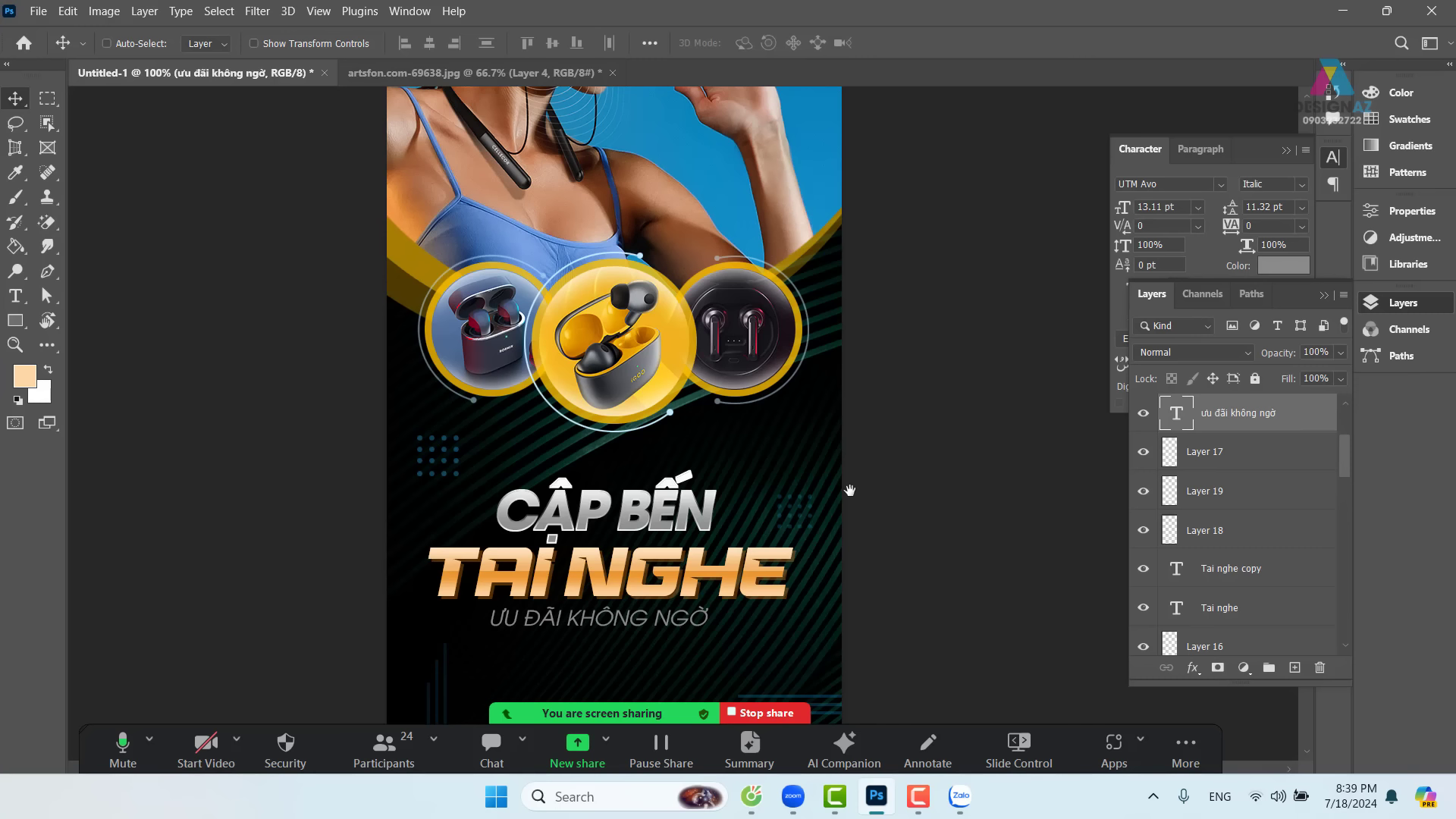
pyautogui.hotkey('ctrl', '-')
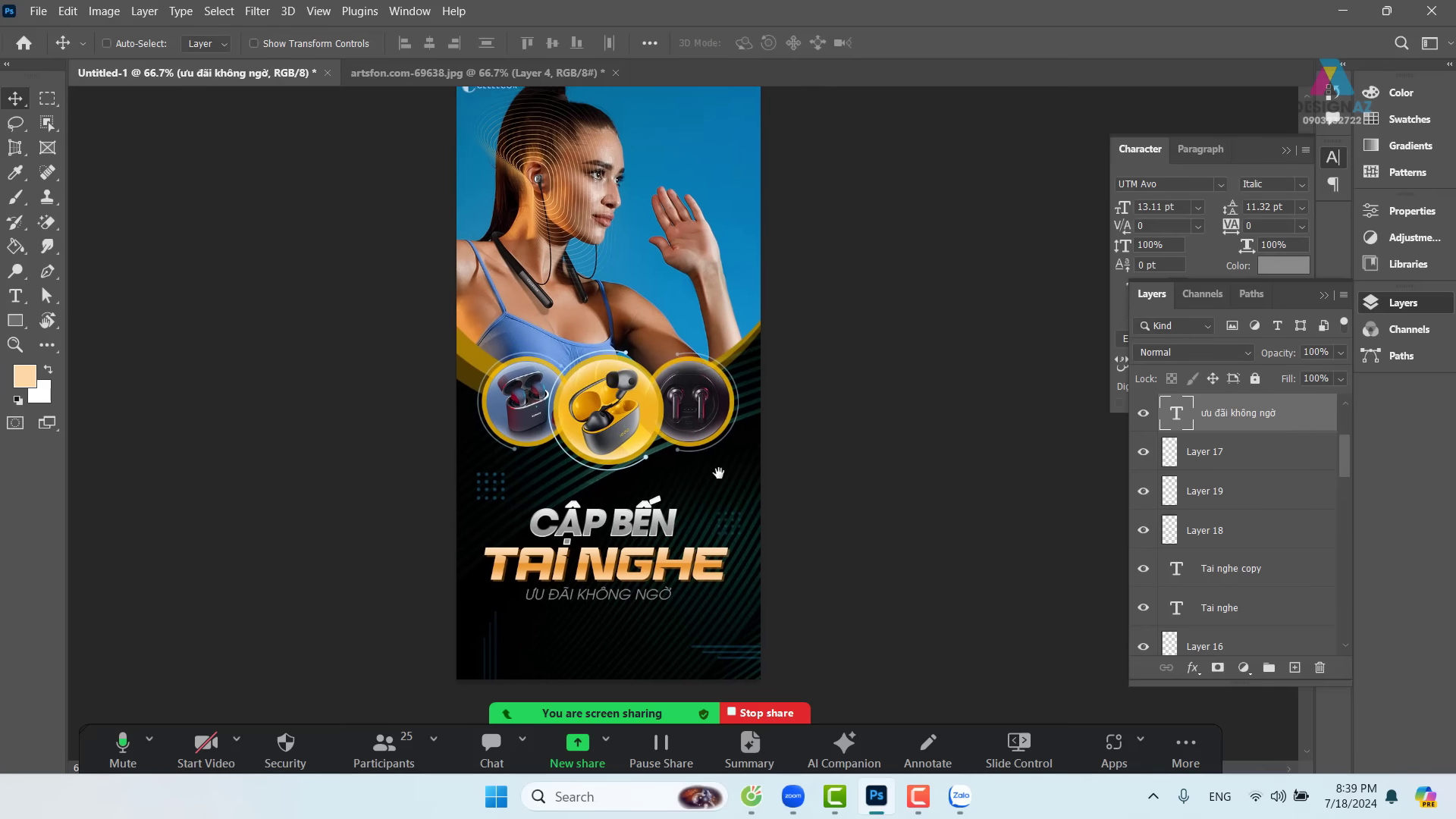
pyautogui.moveTo(718, 474); pyautogui.dragTo(702, 497)
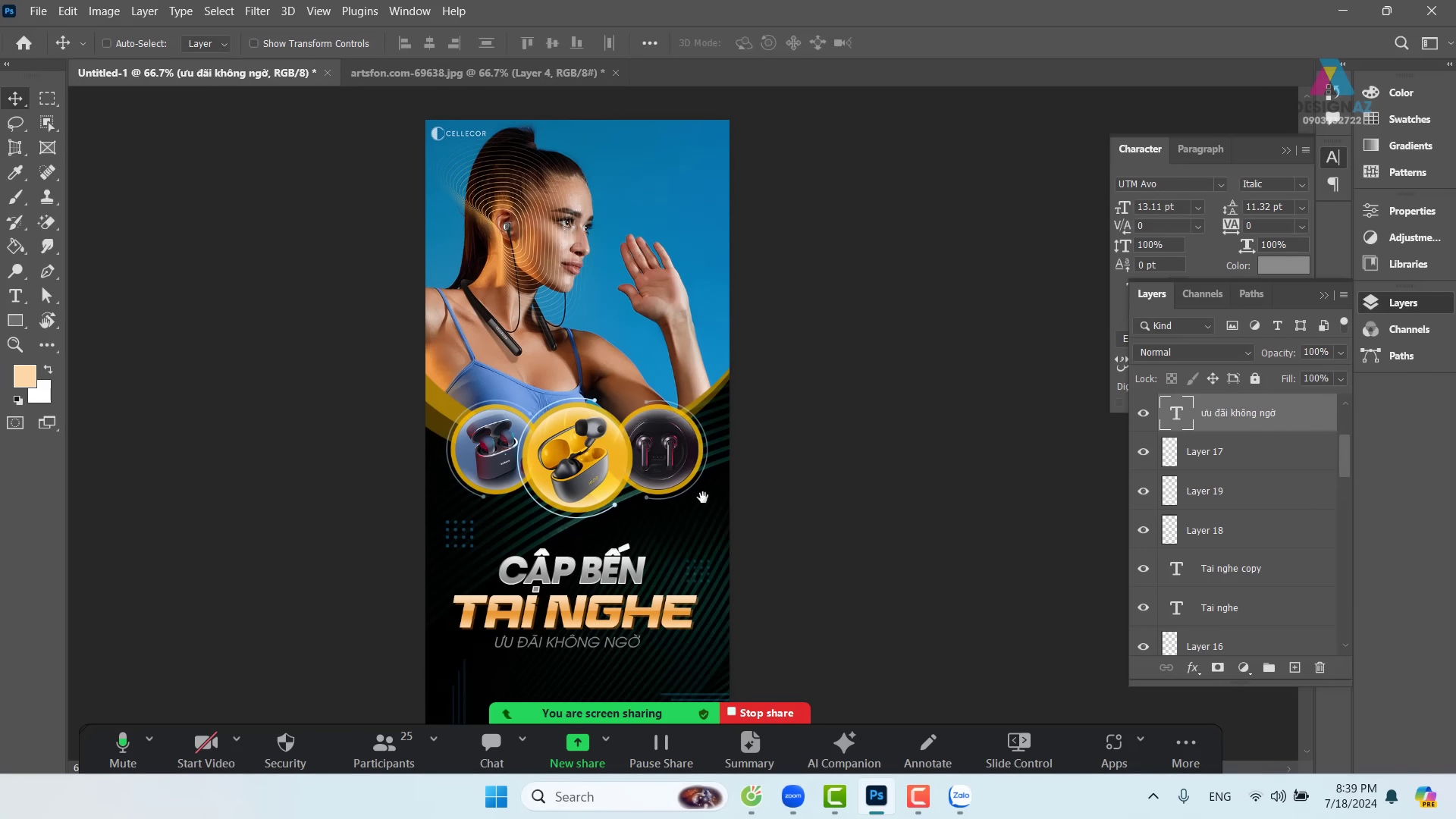
# - Select Layer 4, the photo of the woman above the product circles
pyautogui.rightClick(600, 287)
pyautogui.click(633, 294)
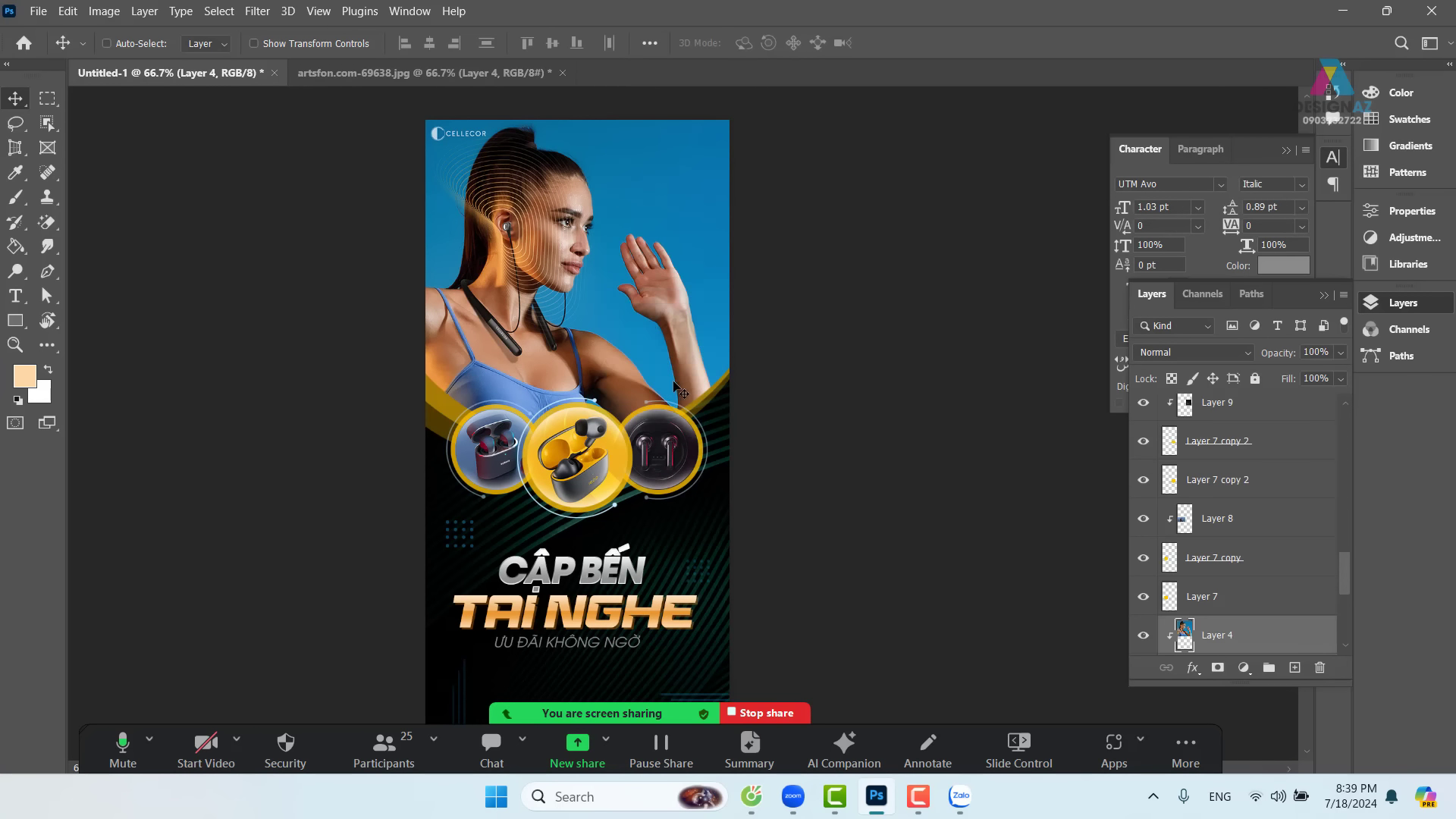
pyautogui.rightClick(443, 406)
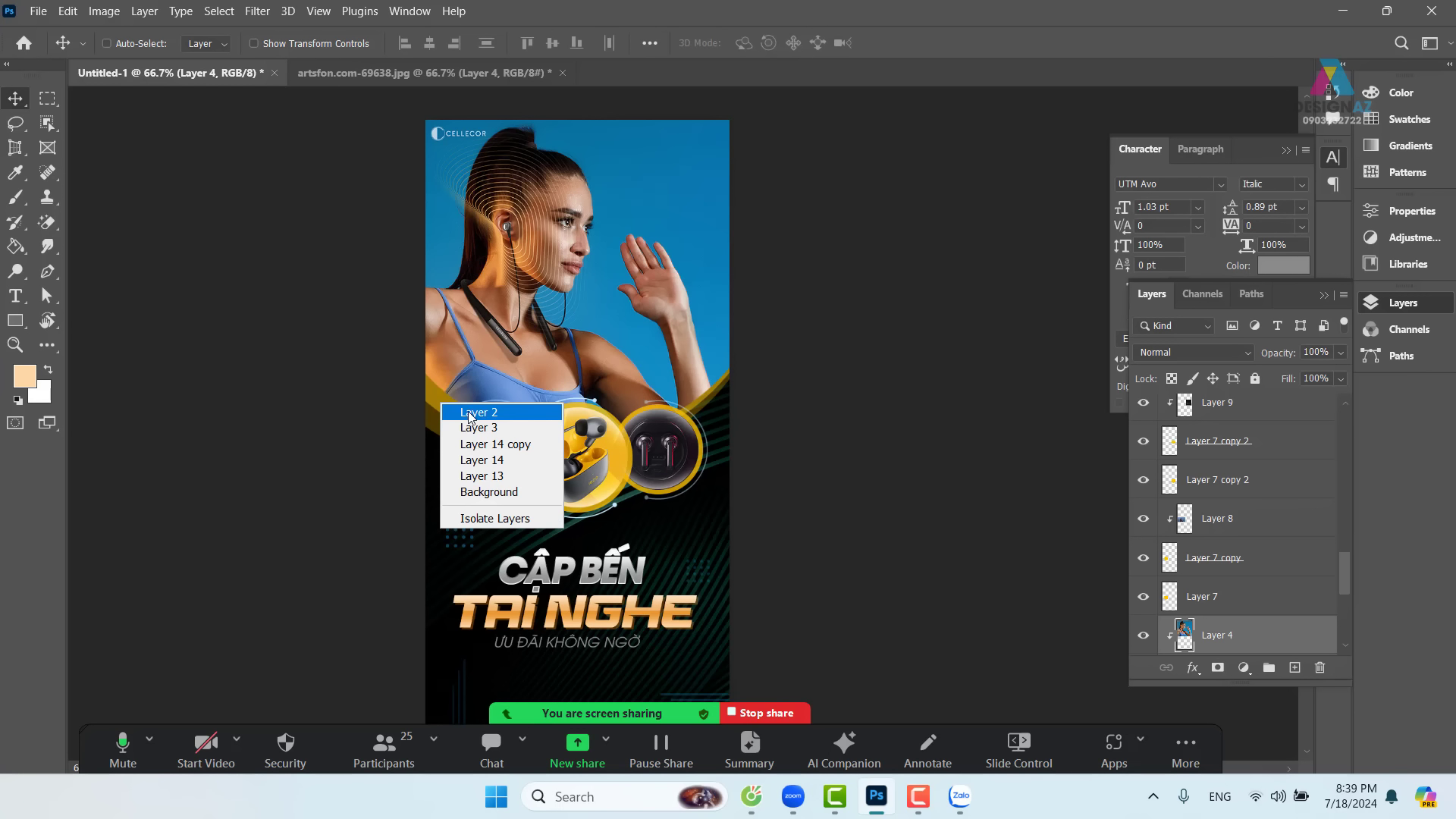
pyautogui.click(470, 442)
pyautogui.rightClick(642, 235)
pyautogui.click(672, 244)
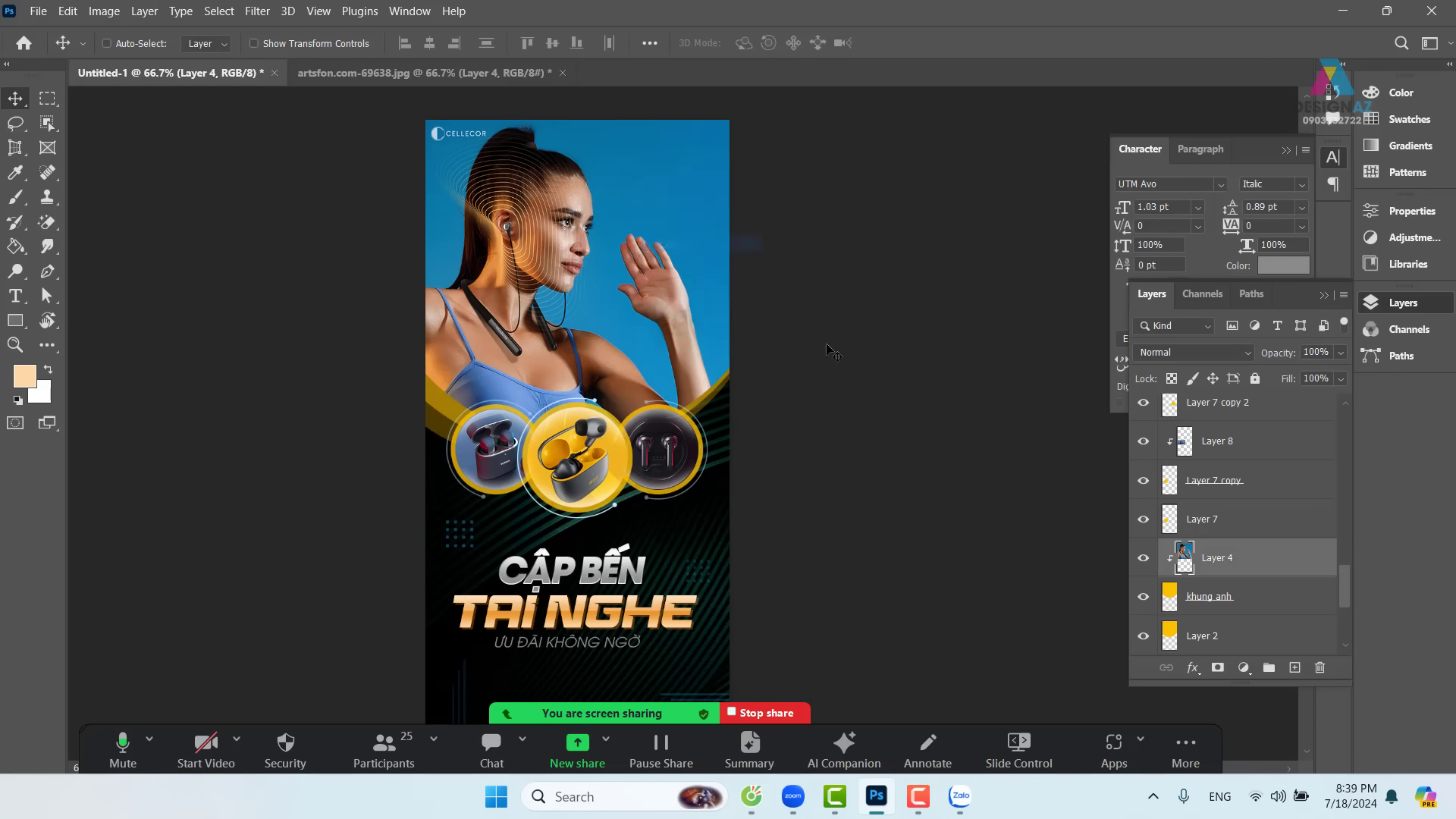
pyautogui.moveTo(837, 410); pyautogui.dragTo(781, 344)
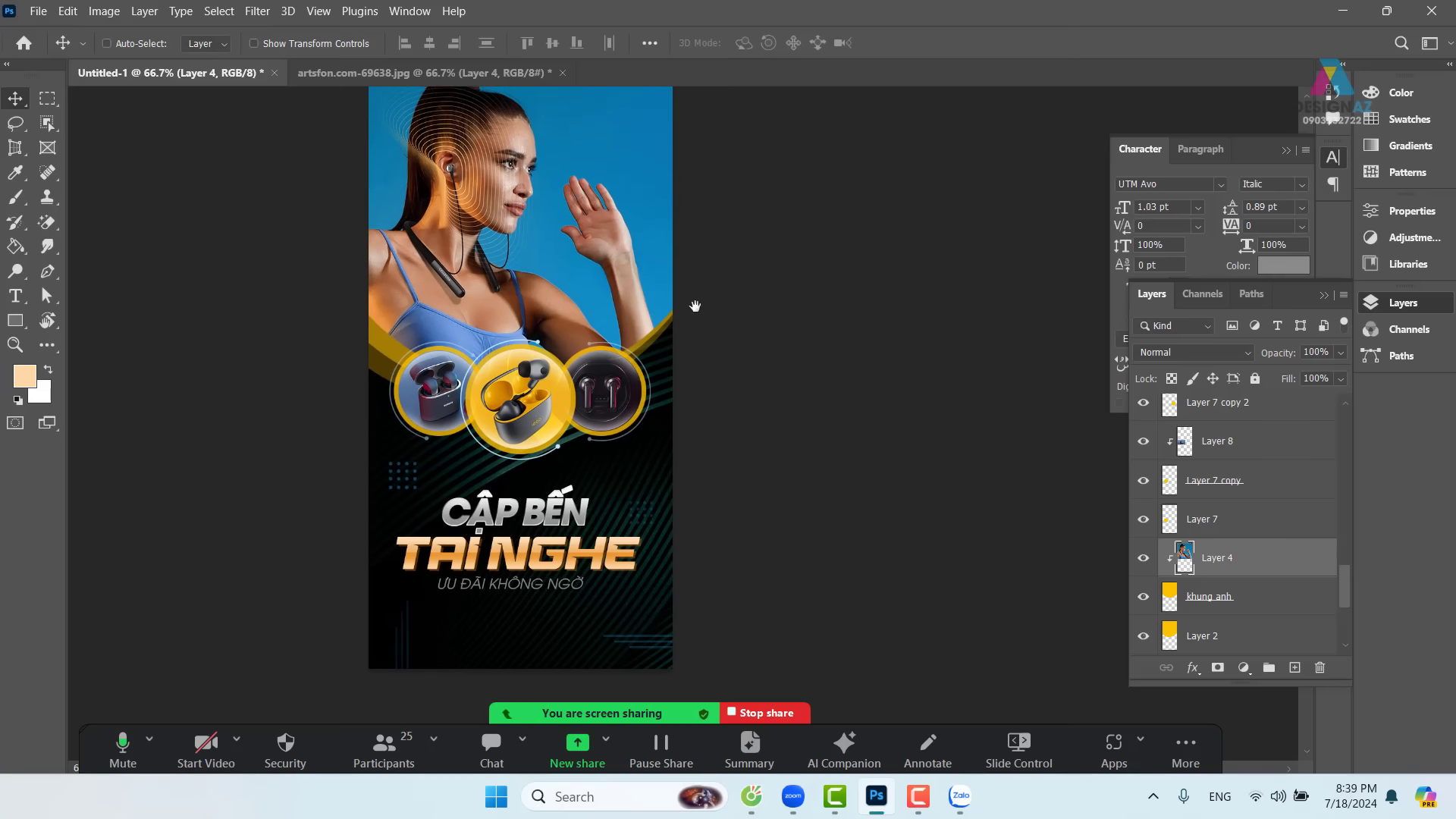
pyautogui.moveTo(692, 305); pyautogui.dragTo(699, 318)
pyautogui.rightClick(561, 237)
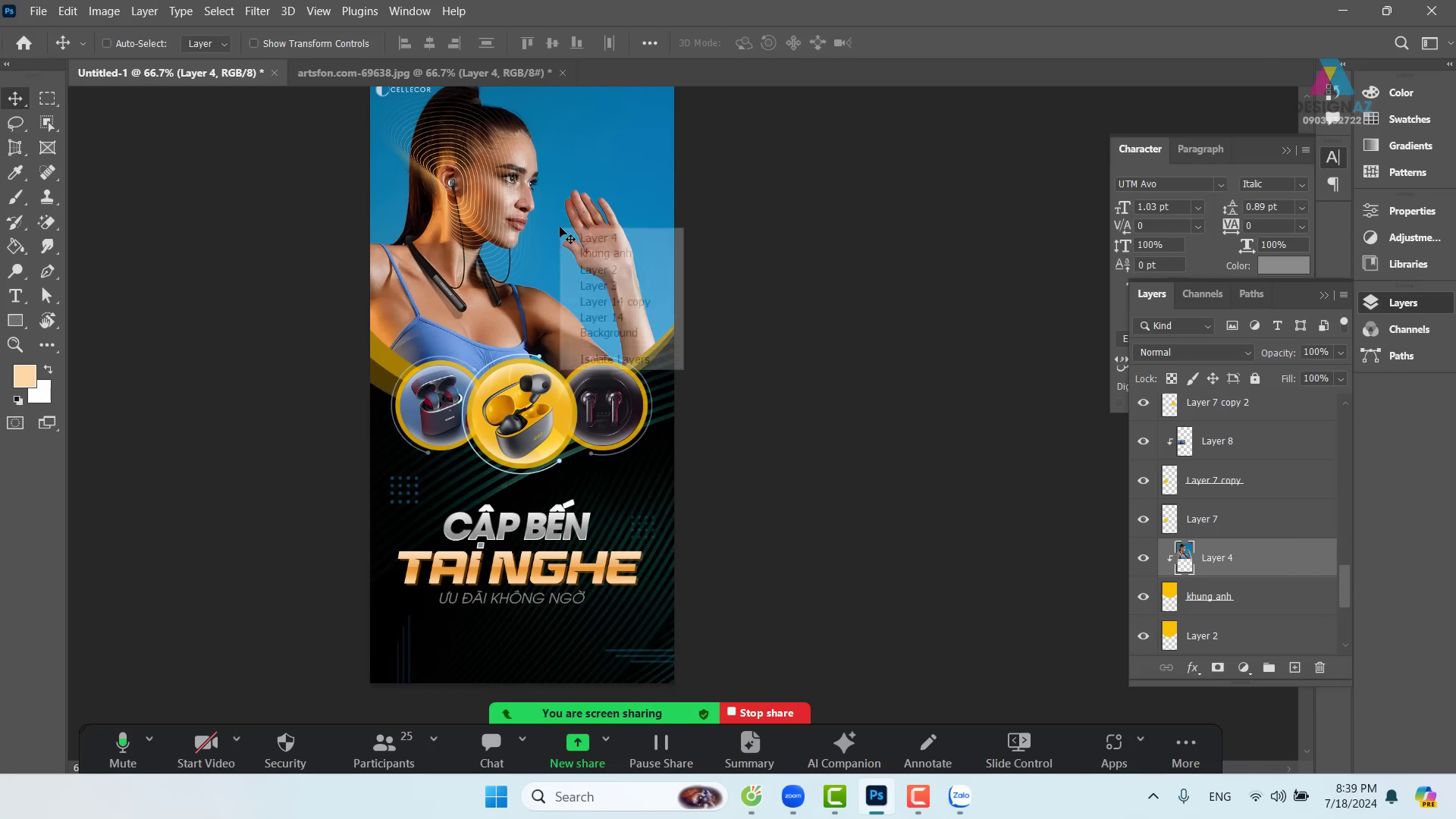
pyautogui.click(607, 237)
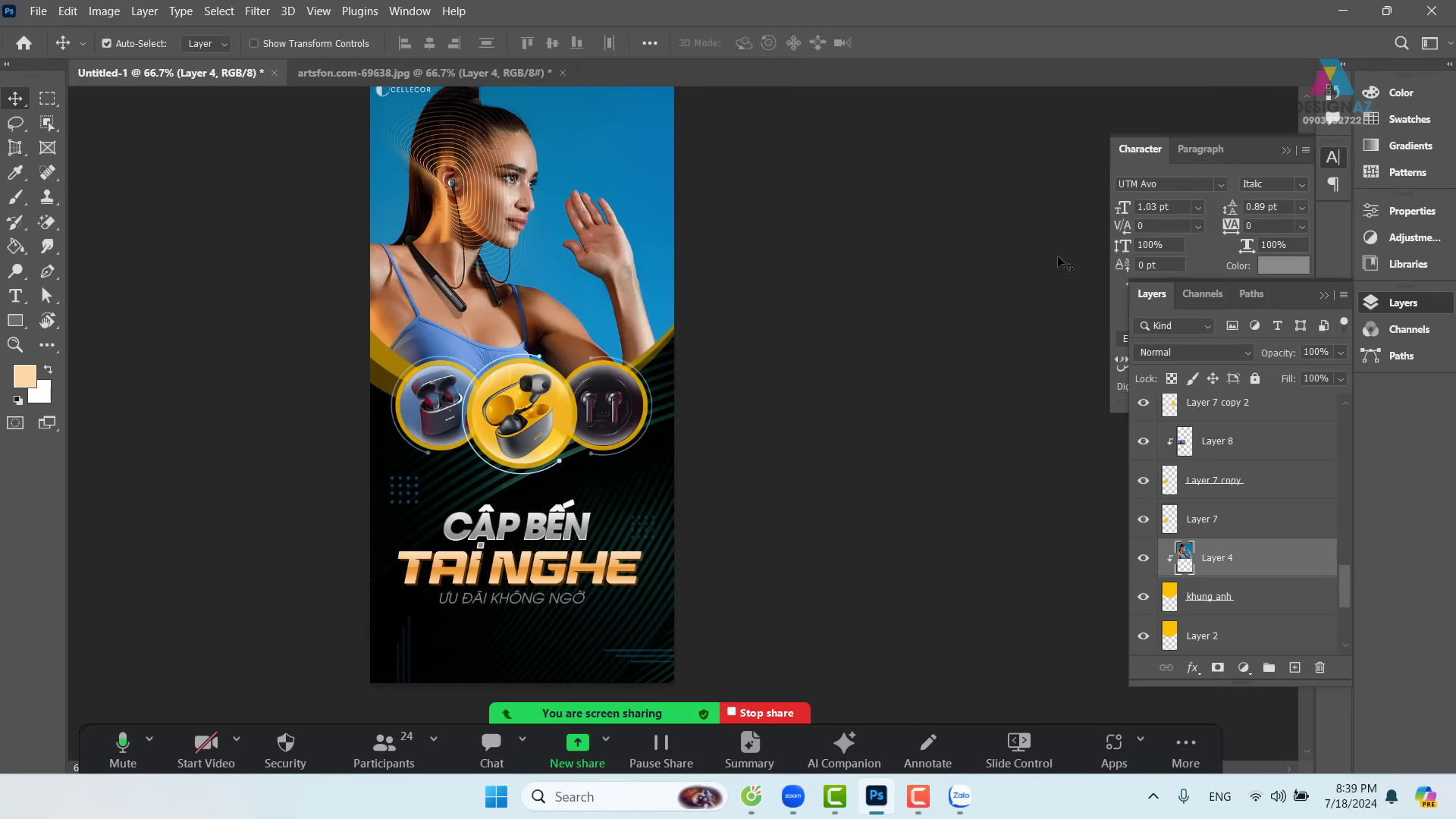
# - Open the transformerslensflare31 copy image from the texture folder, then select and copy the whole image
pyautogui.hotkey('ctrl', 'o')
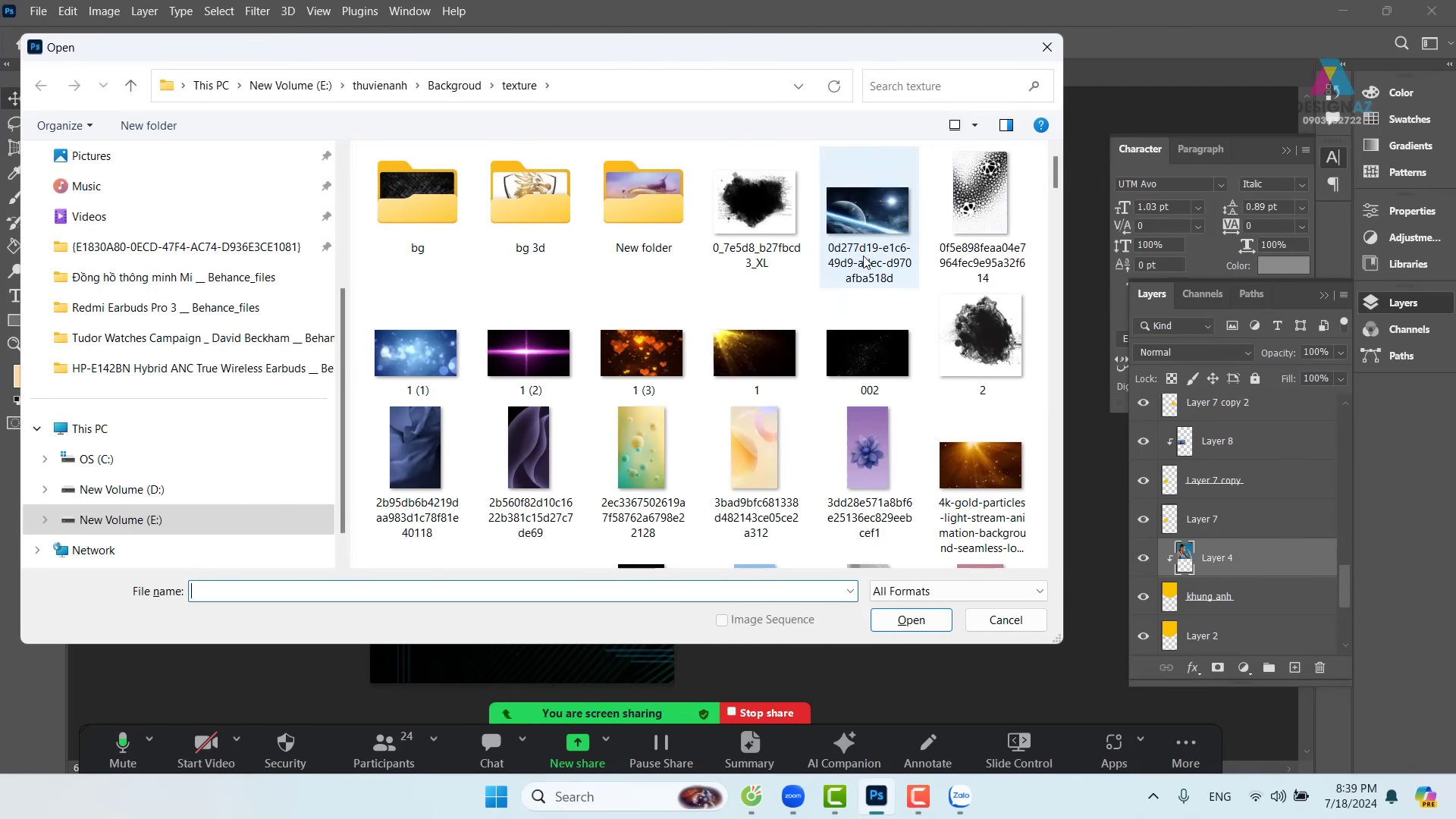
pyautogui.scroll(-15, 867, 264)
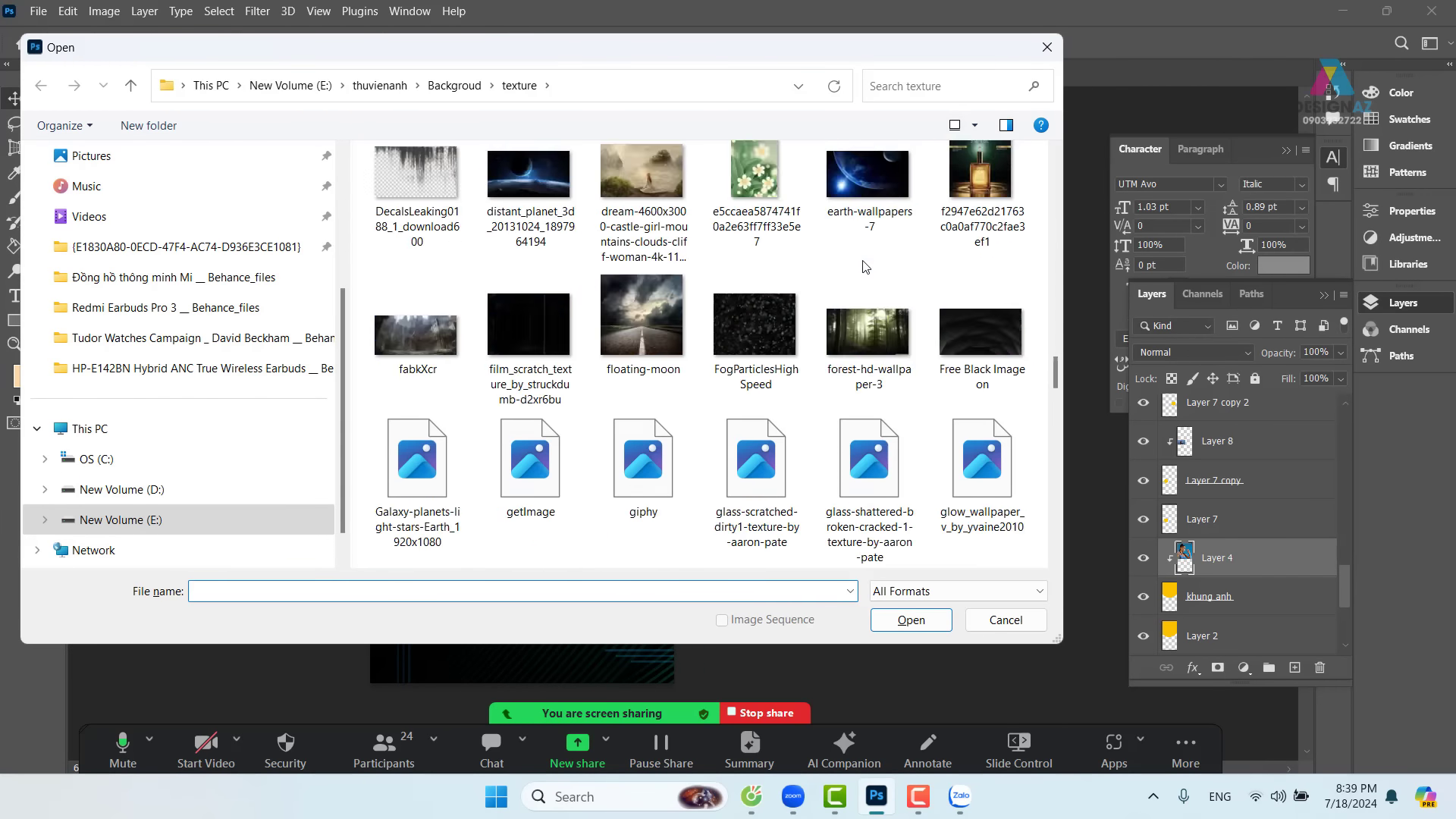
pyautogui.scroll(-5, 865, 267)
pyautogui.scroll(-3, 866, 267)
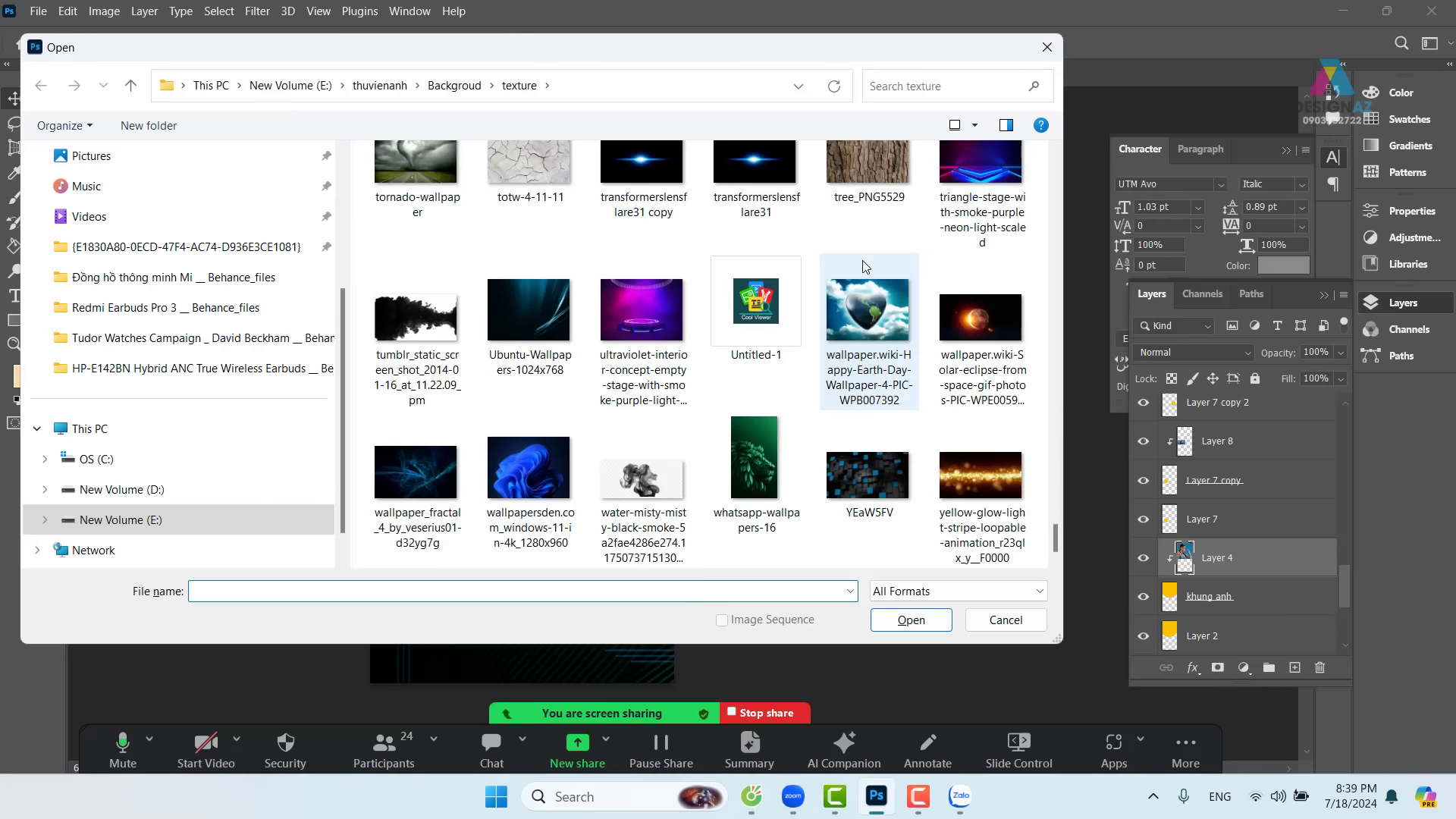
pyautogui.click(643, 189)
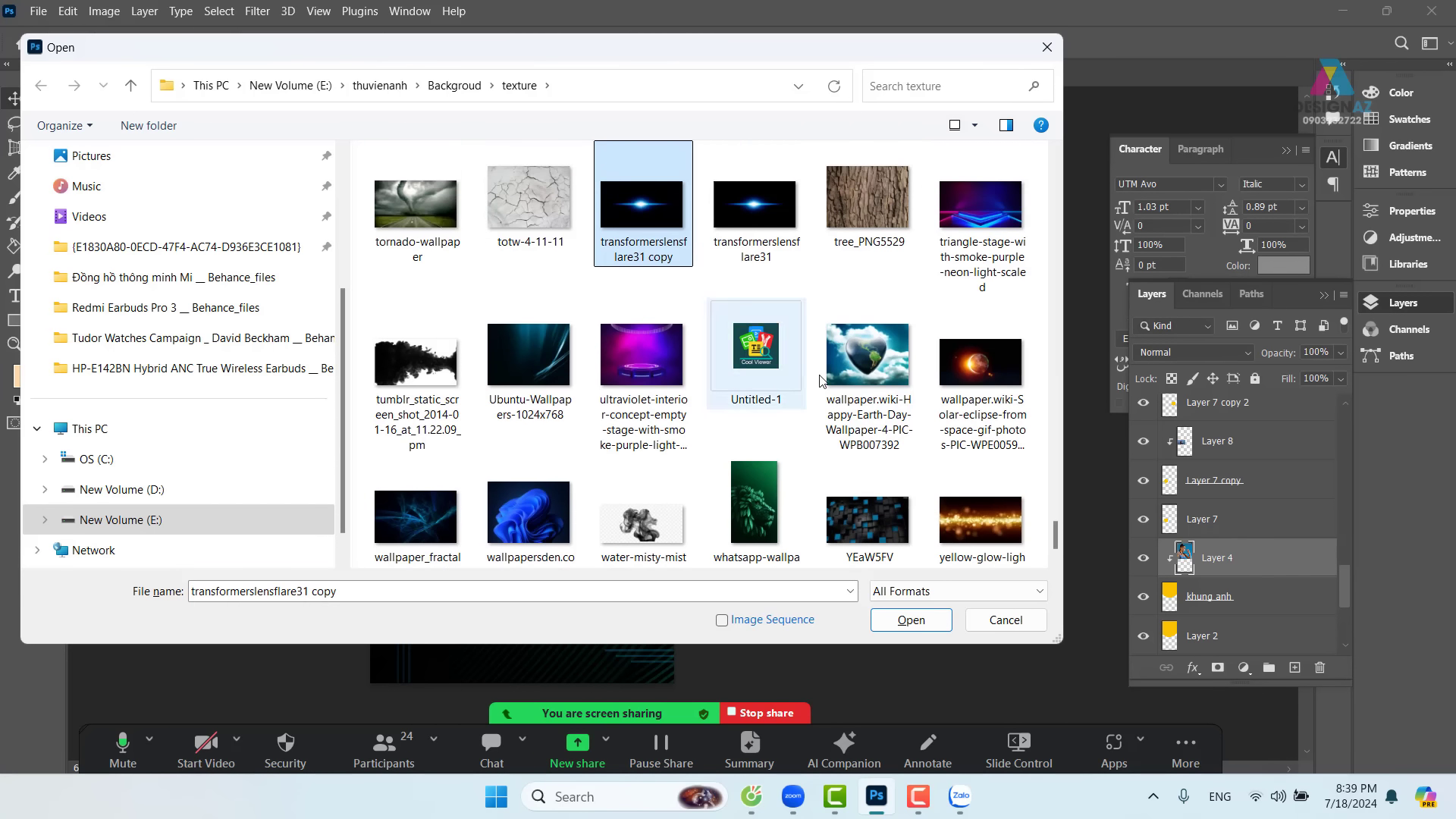
pyautogui.click(918, 619)
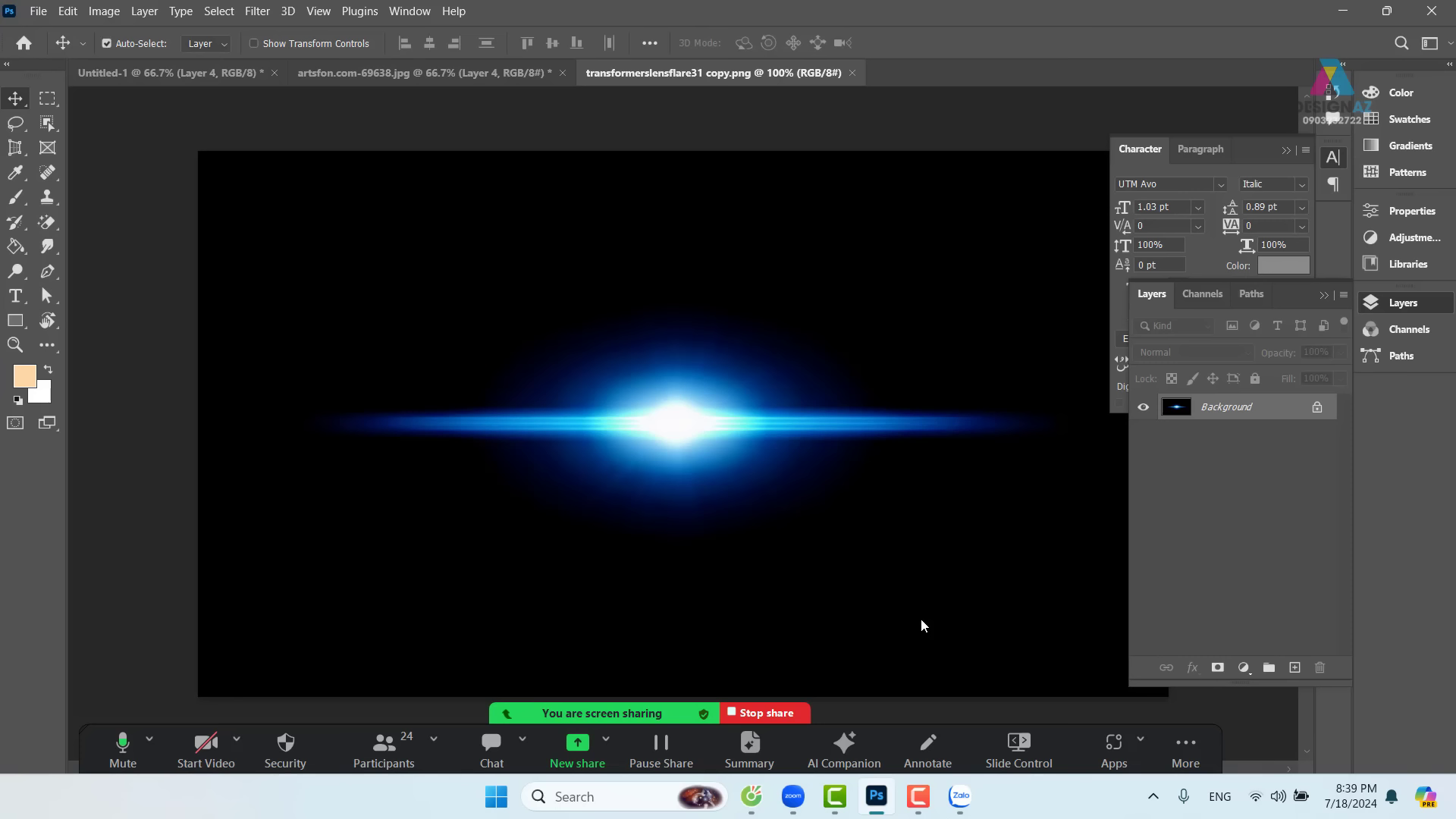
pyautogui.hotkey('ctrl', 'a')
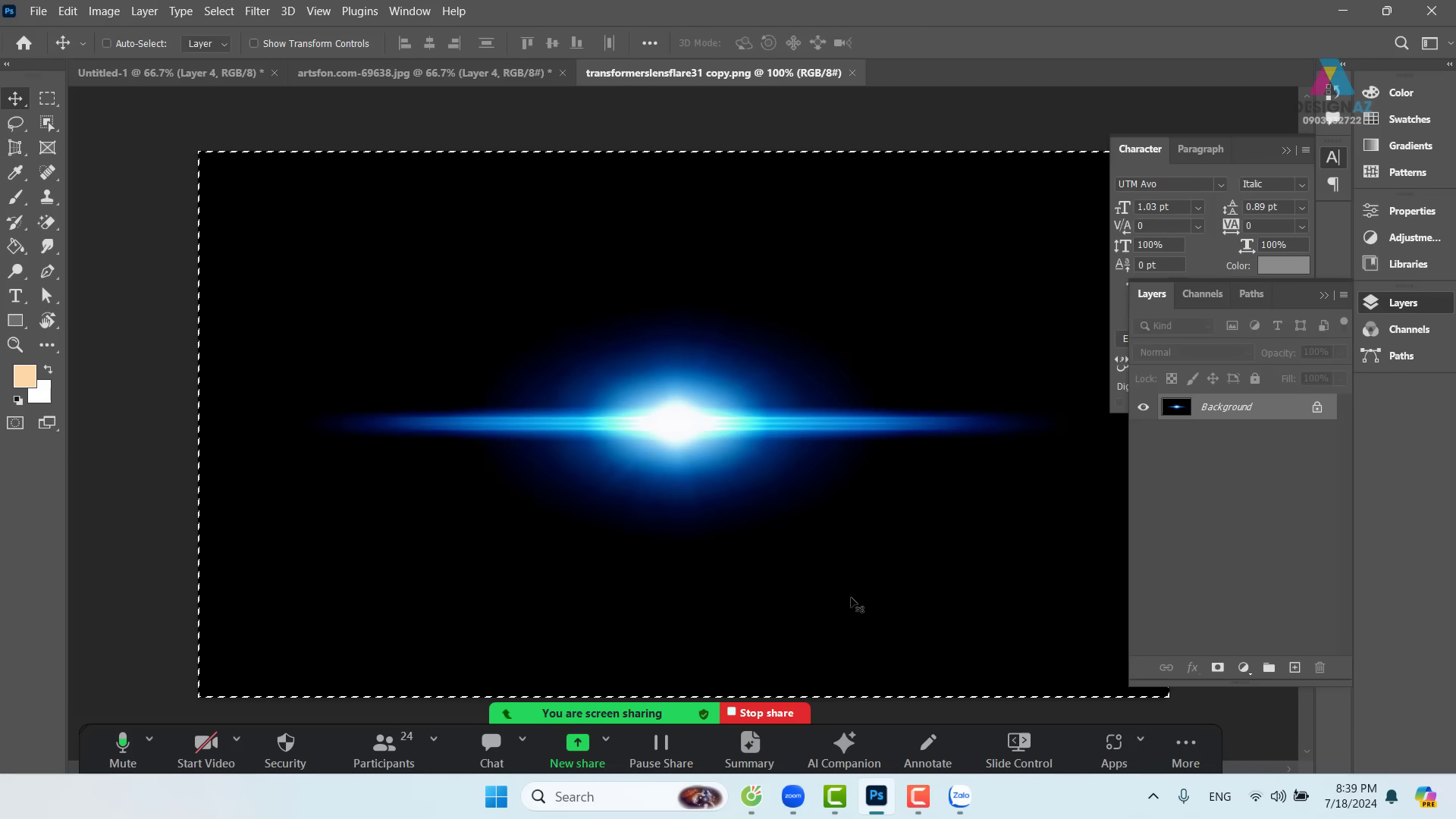
# - Close the artsfon.com-69638.jpg document without saving its changes
pyautogui.click(368, 72)
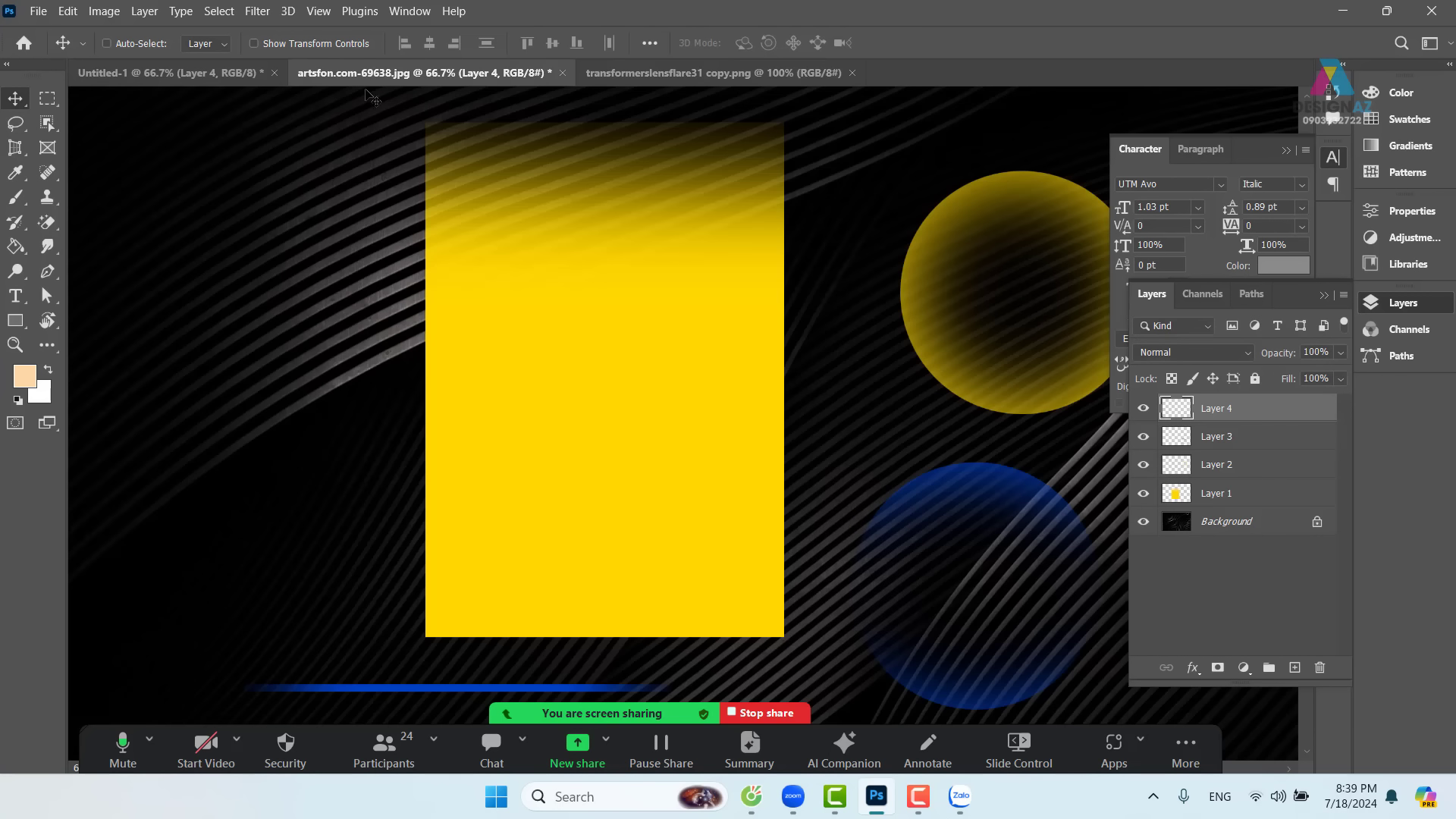
pyautogui.click(561, 73)
pyautogui.click(757, 311)
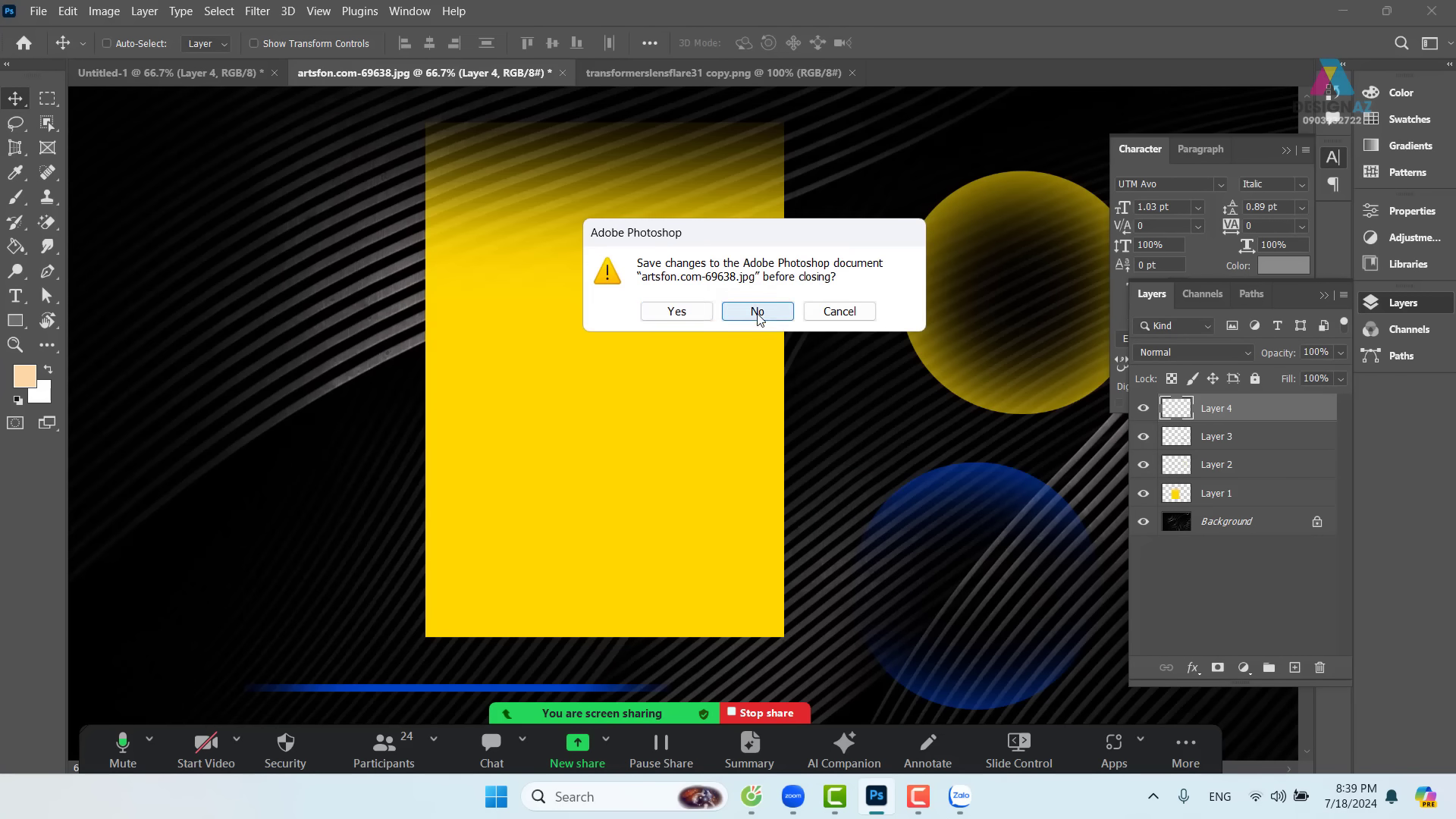
# - Paste the copied blue lens flare into the Untitled-1 poster, directly above the photo layer of the woman
pyautogui.click(197, 74)
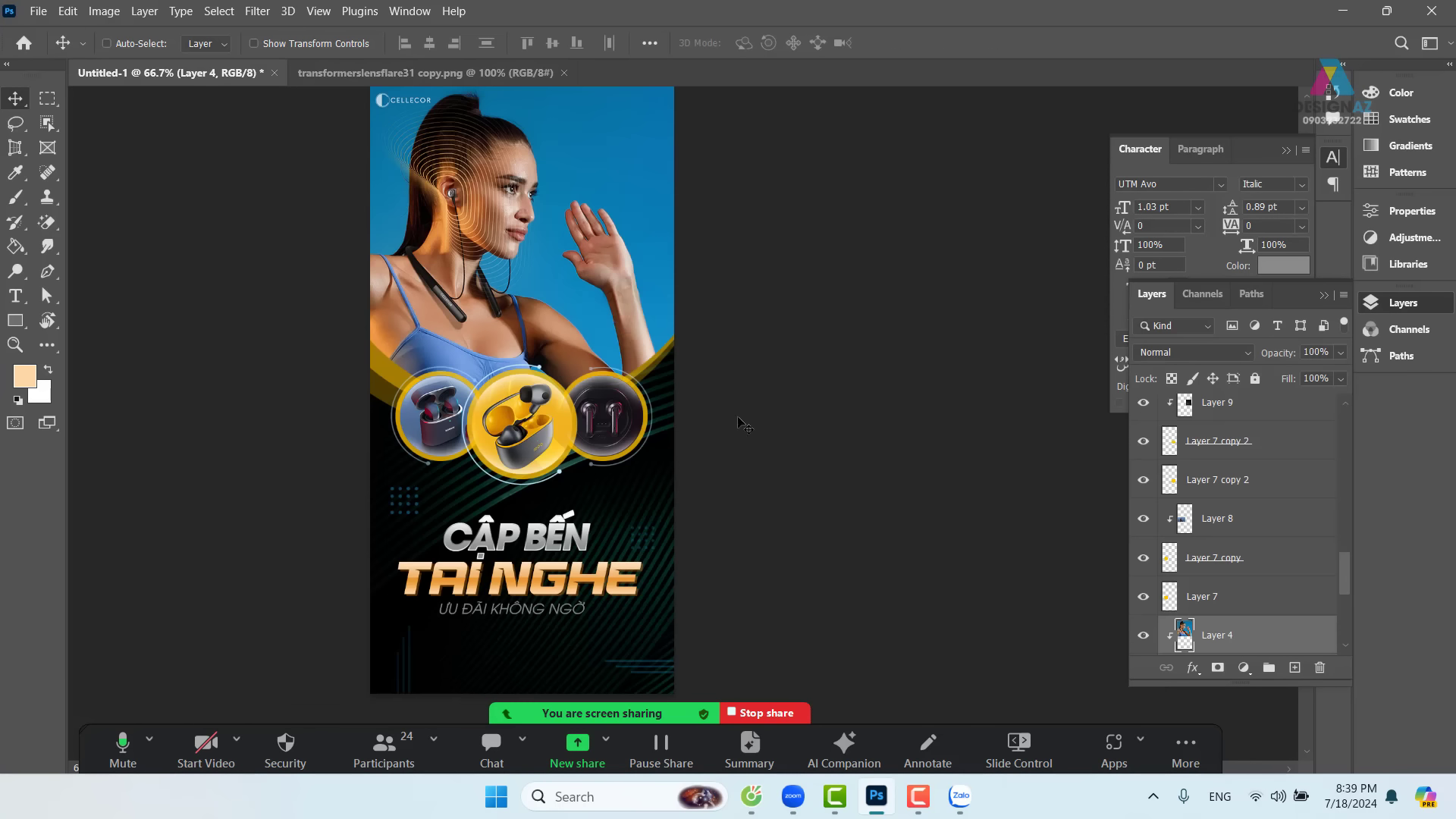
pyautogui.hotkey('ctrl', 'v')
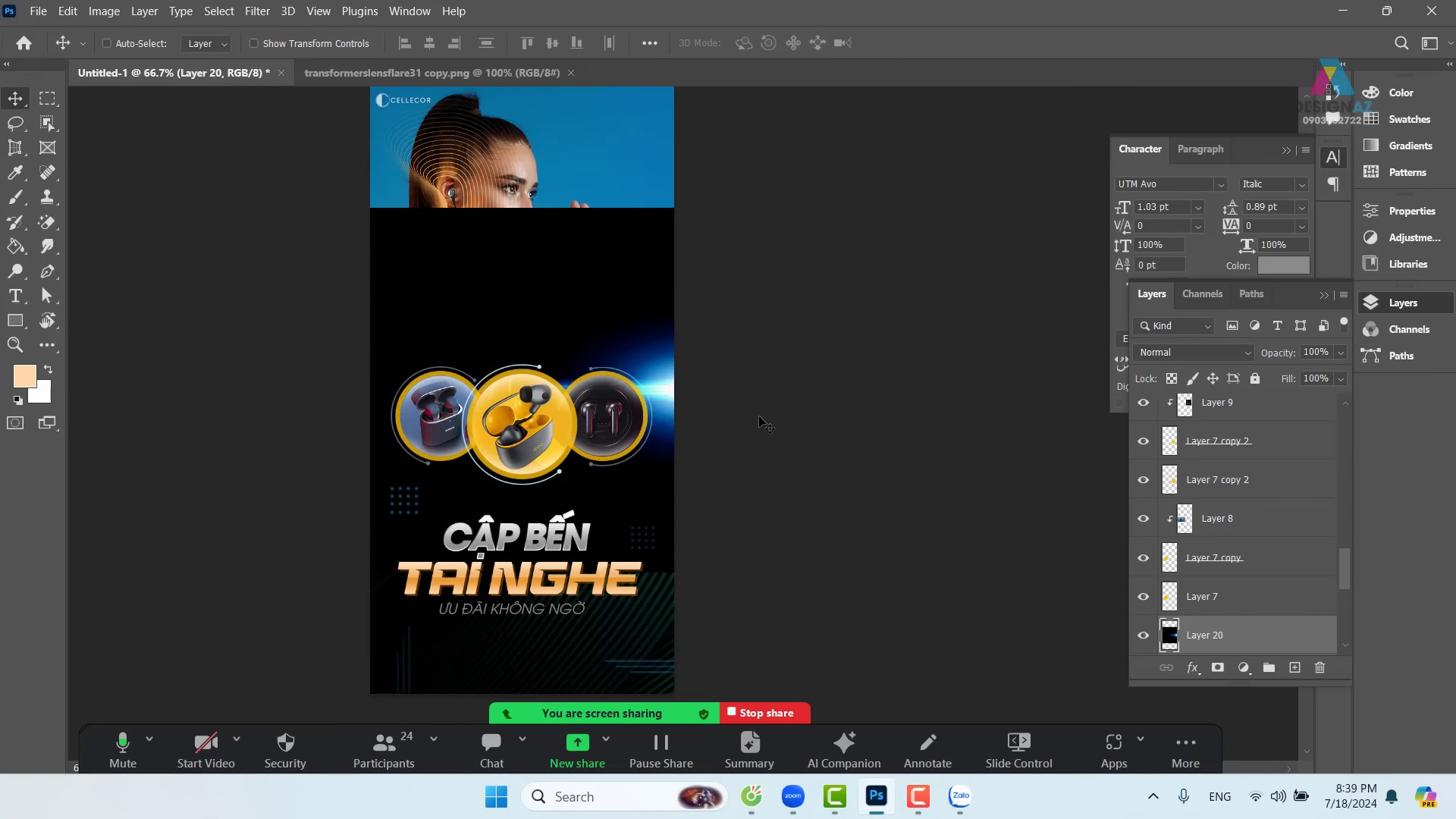
# - Position the blue lens flare behind the CẬP BẾN and TAI NGHE headings and set its blend mode to Screen
pyautogui.moveTo(654, 449); pyautogui.dragTo(494, 577)
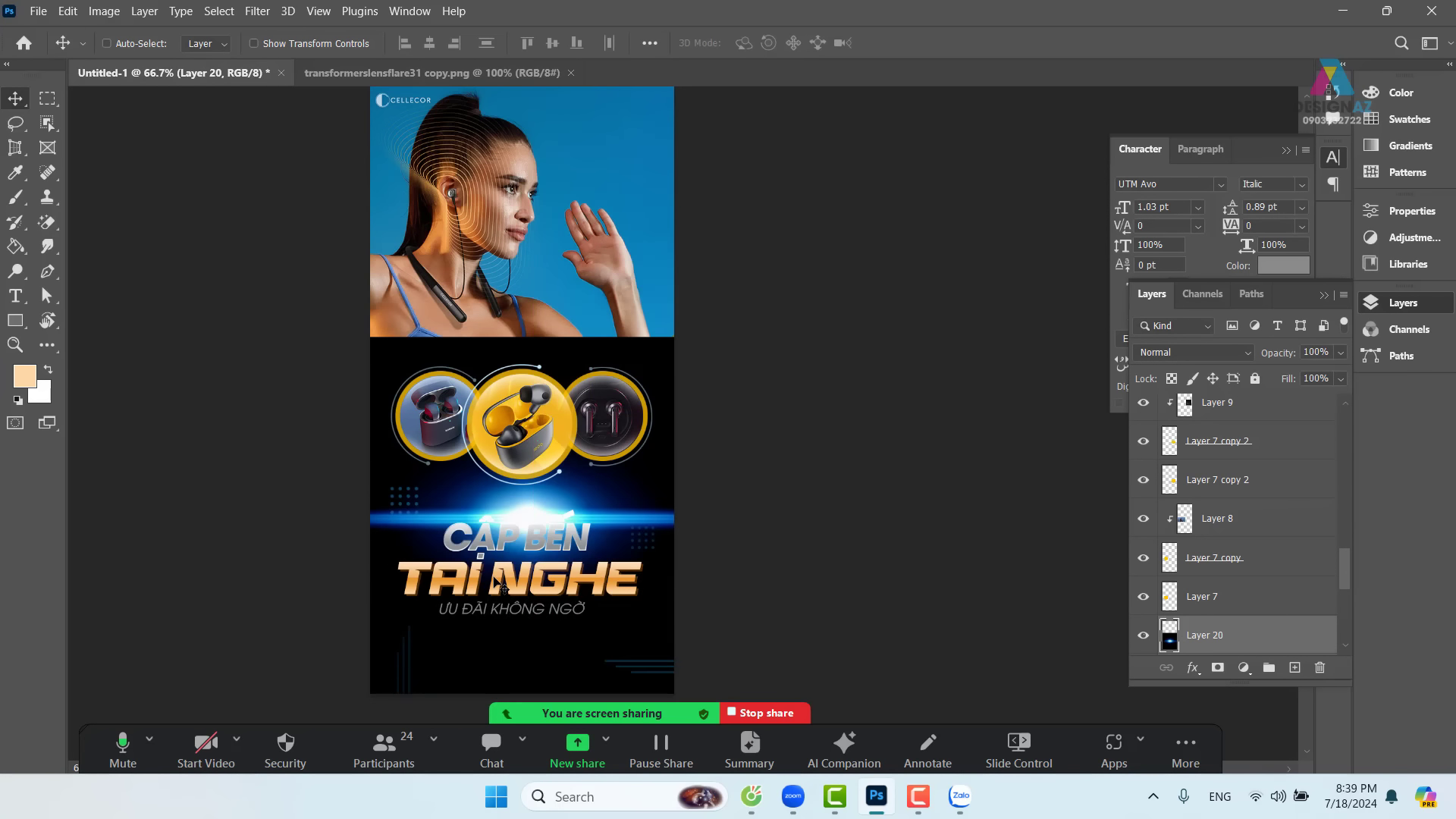
pyautogui.hotkey('ctrl', '+')
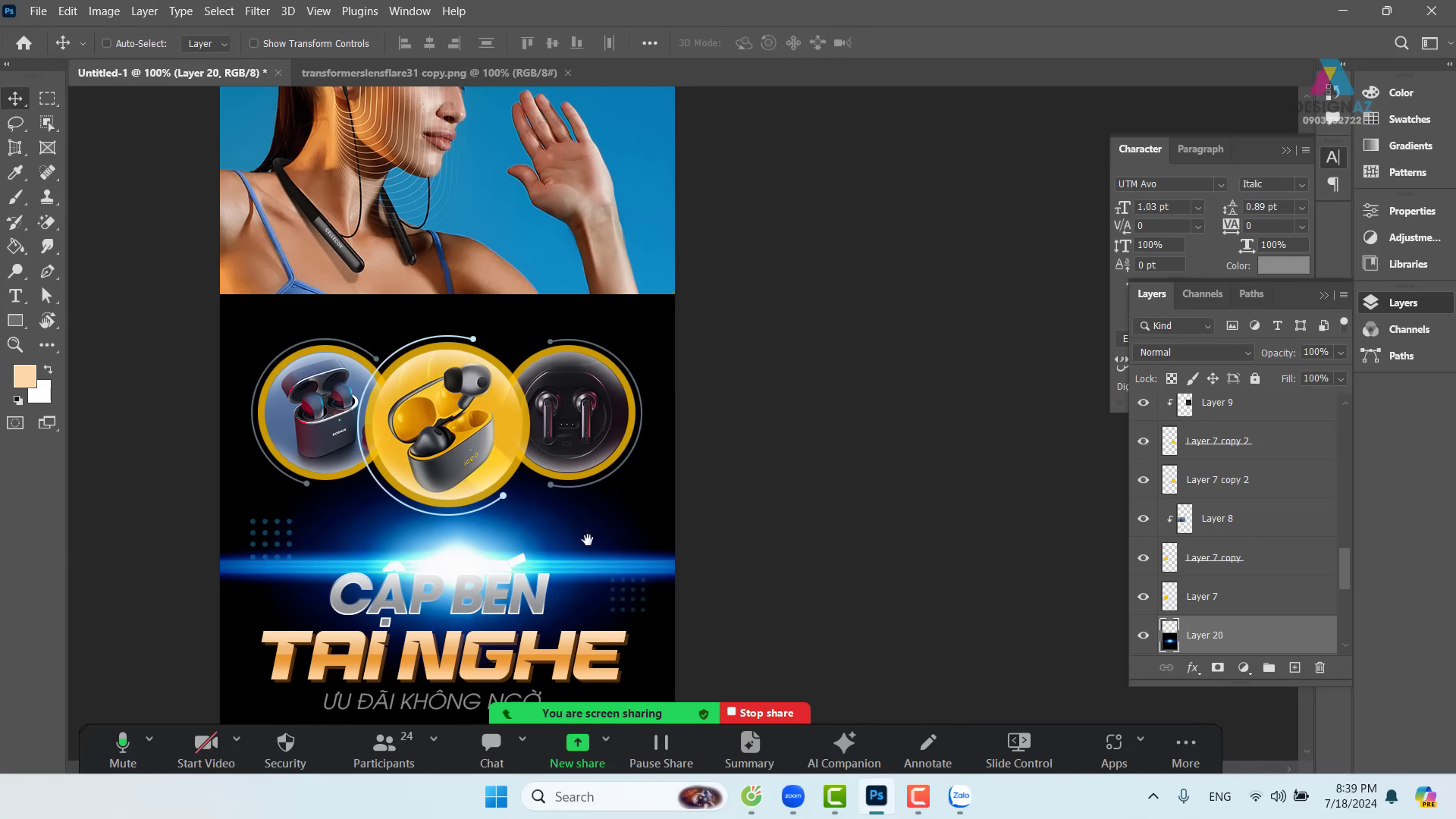
pyautogui.moveTo(587, 539); pyautogui.dragTo(690, 373)
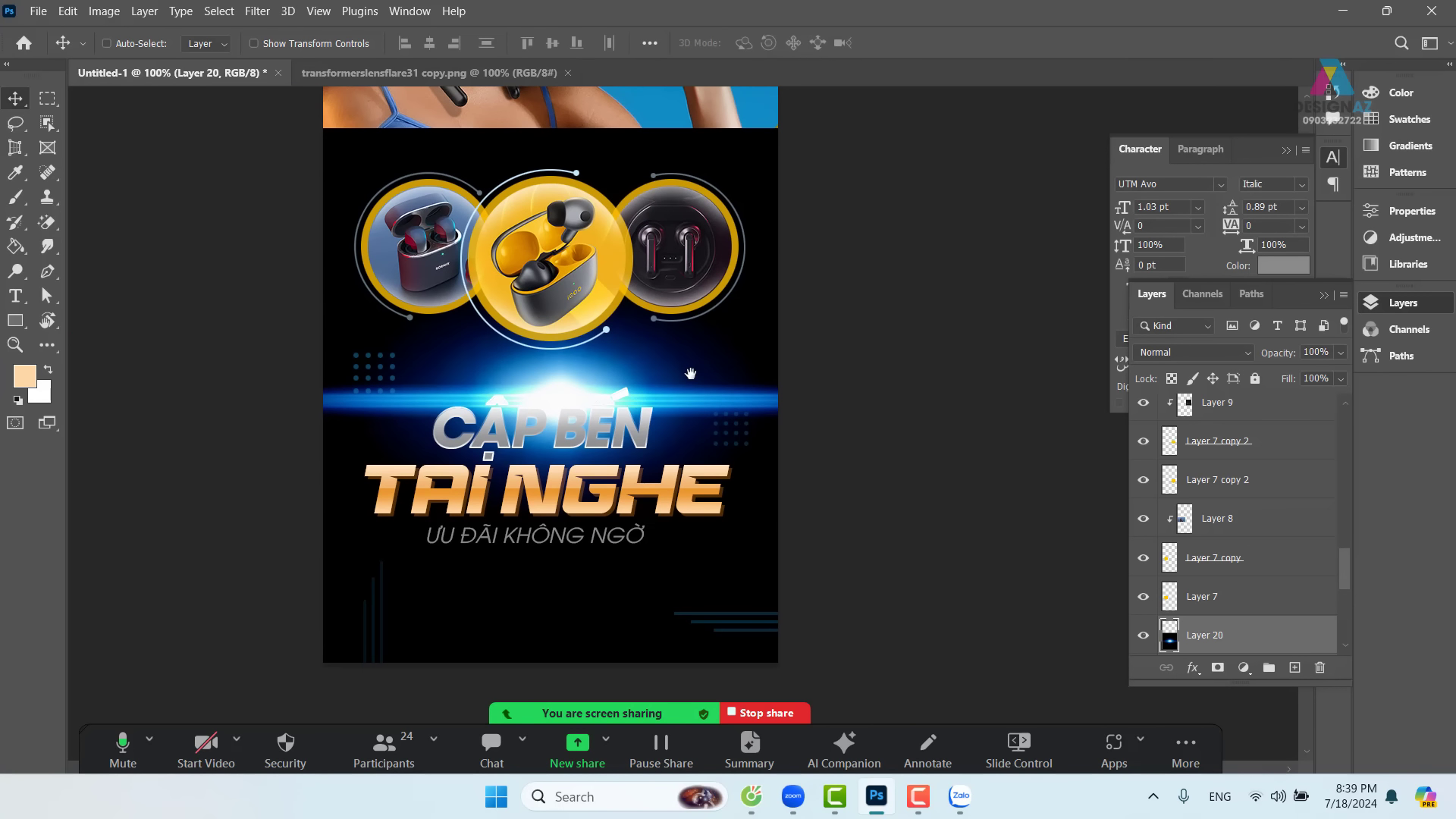
pyautogui.click(1212, 351)
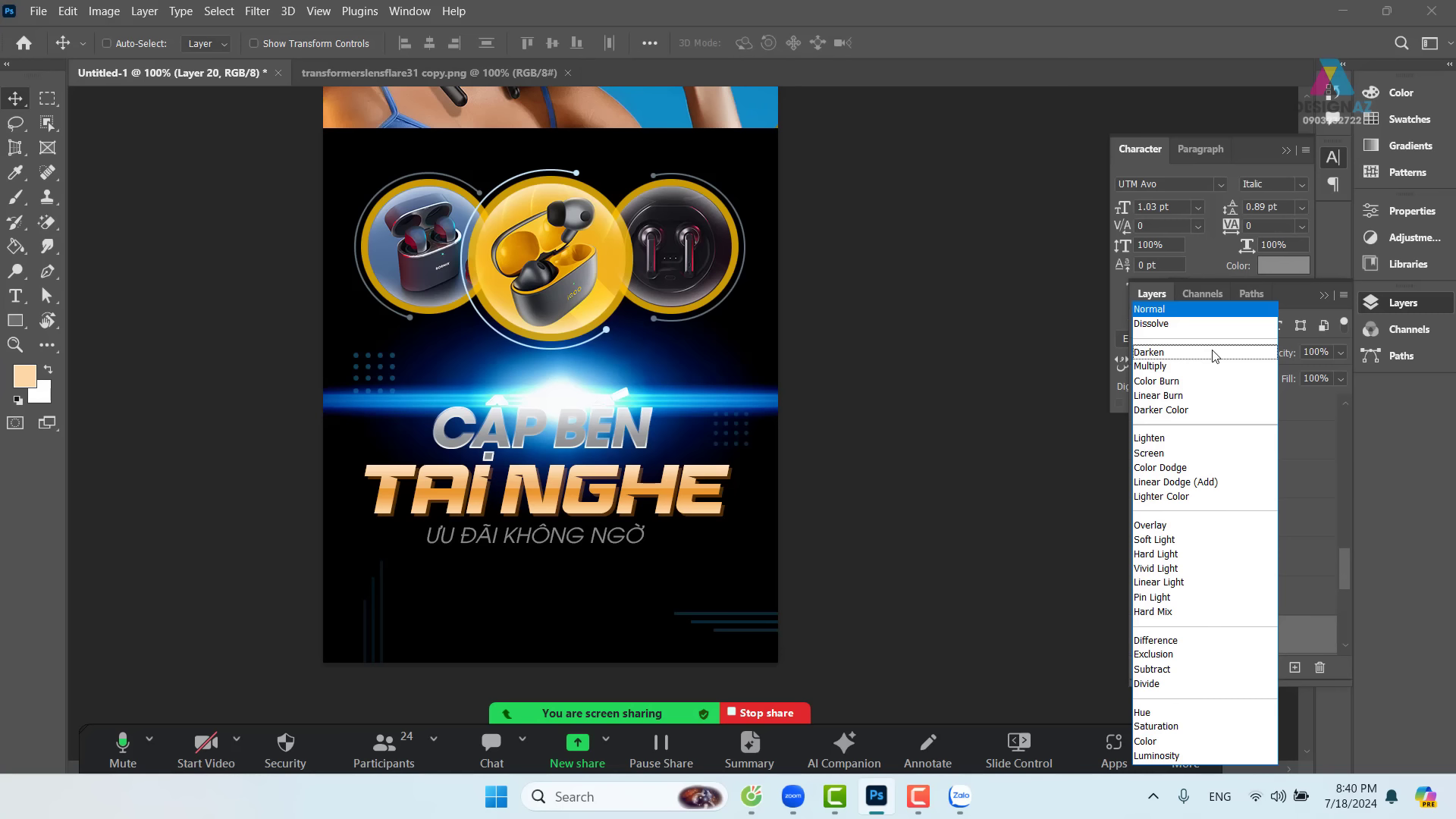
pyautogui.click(1168, 453)
pyautogui.moveTo(743, 461); pyautogui.dragTo(746, 518)
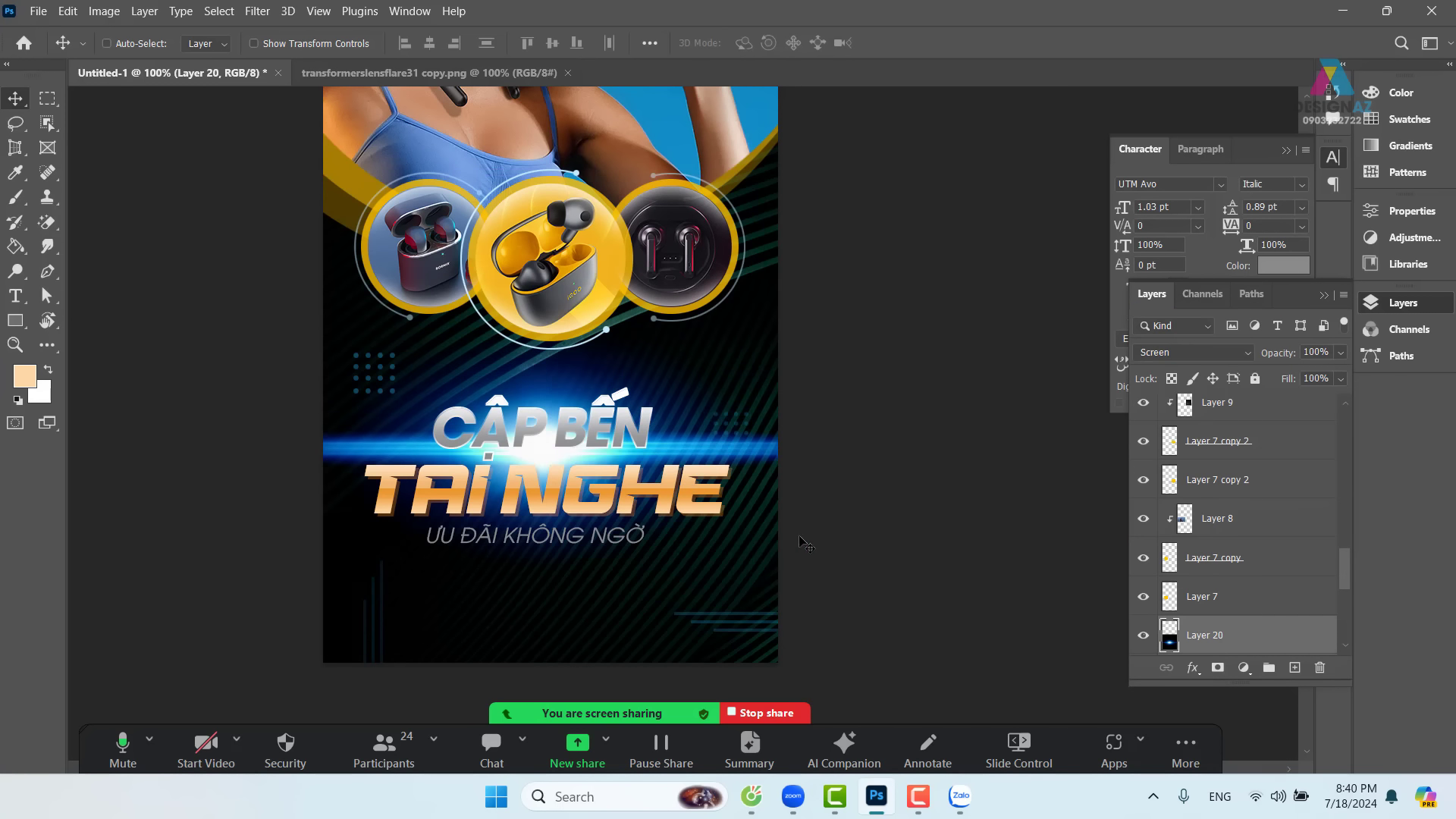
# - Scale the flare down proportionally to about 52% and centre it behind the TAI NGHE heading
pyautogui.hotkey('ctrl', '-')
pyautogui.hotkey('ctrl', '-')
pyautogui.hotkey('ctrl', '-')
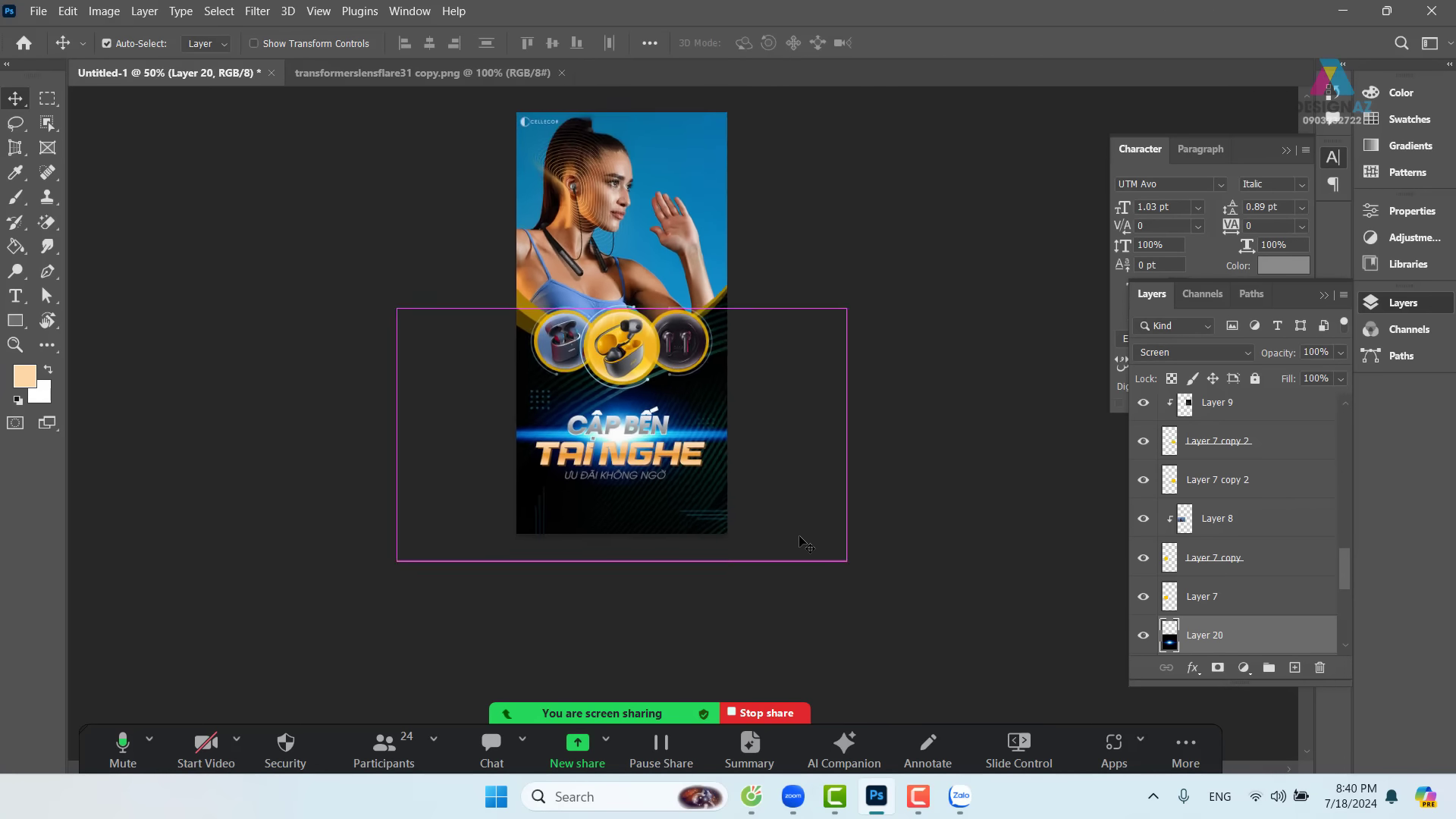
pyautogui.hotkey('ctrl', 't')
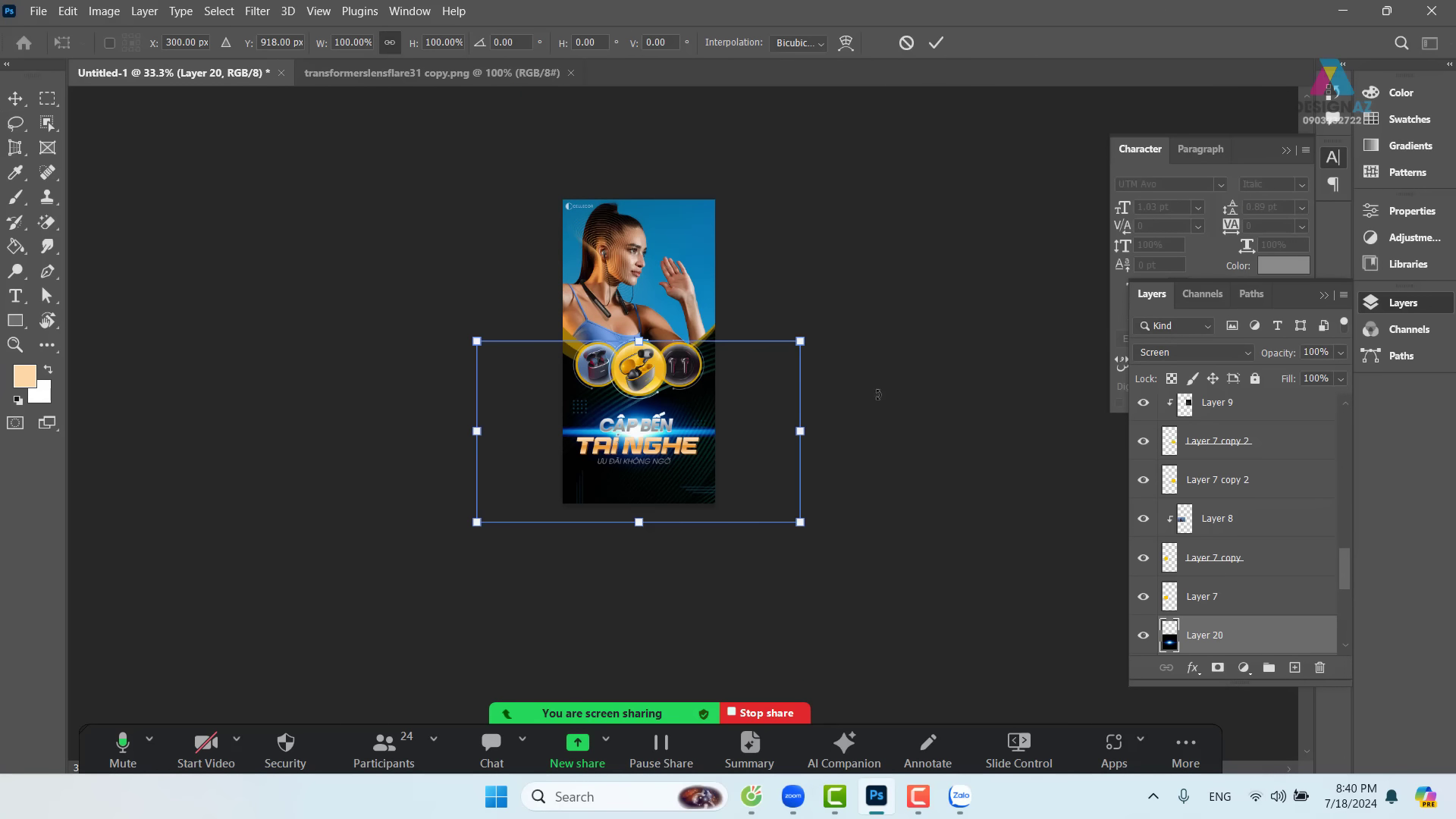
pyautogui.moveTo(800, 341); pyautogui.dragTo(644, 428)
pyautogui.moveTo(589, 482); pyautogui.dragTo(665, 448)
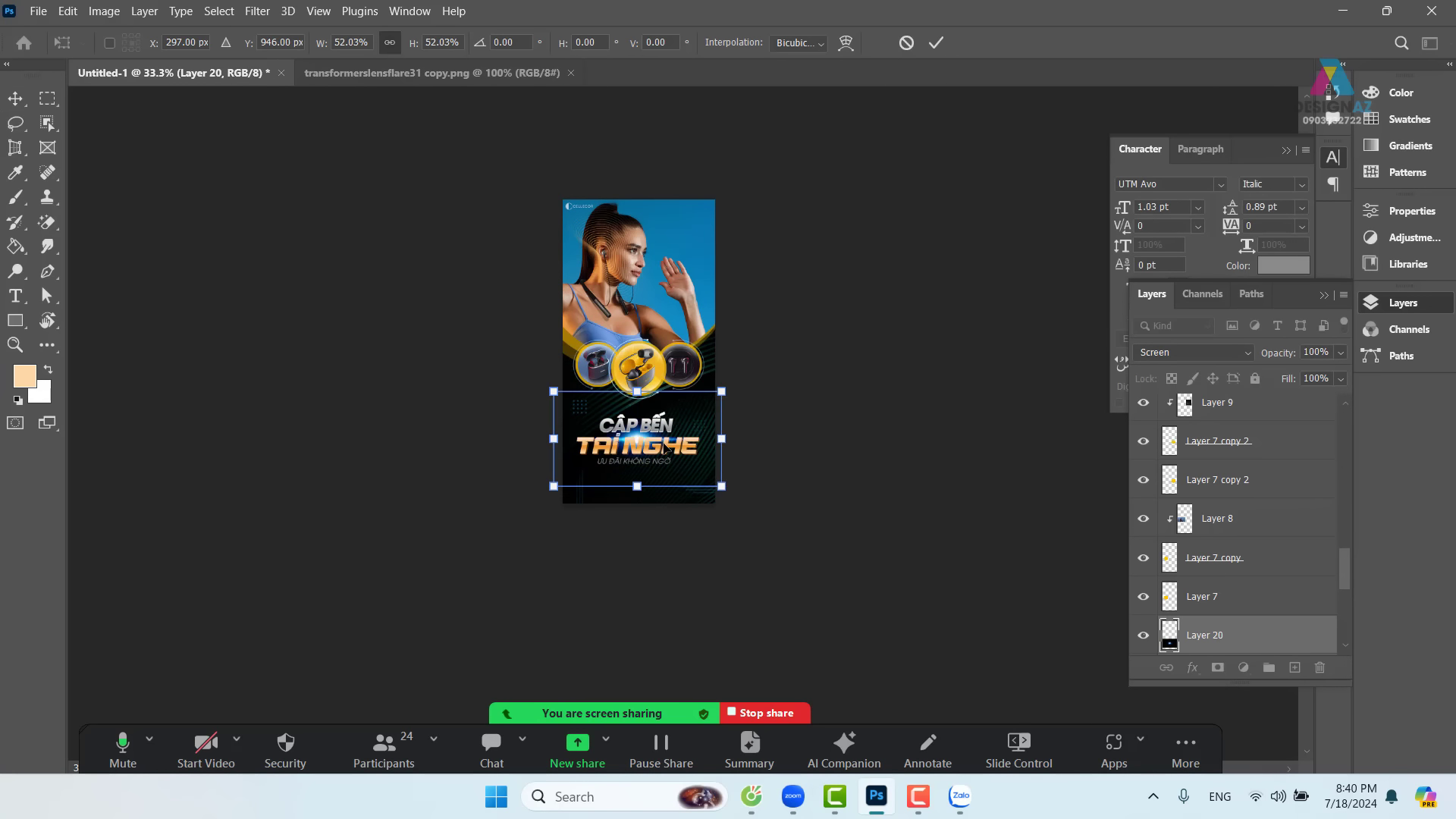
pyautogui.scroll(3, 664, 447)
pyautogui.scroll(3, 665, 448)
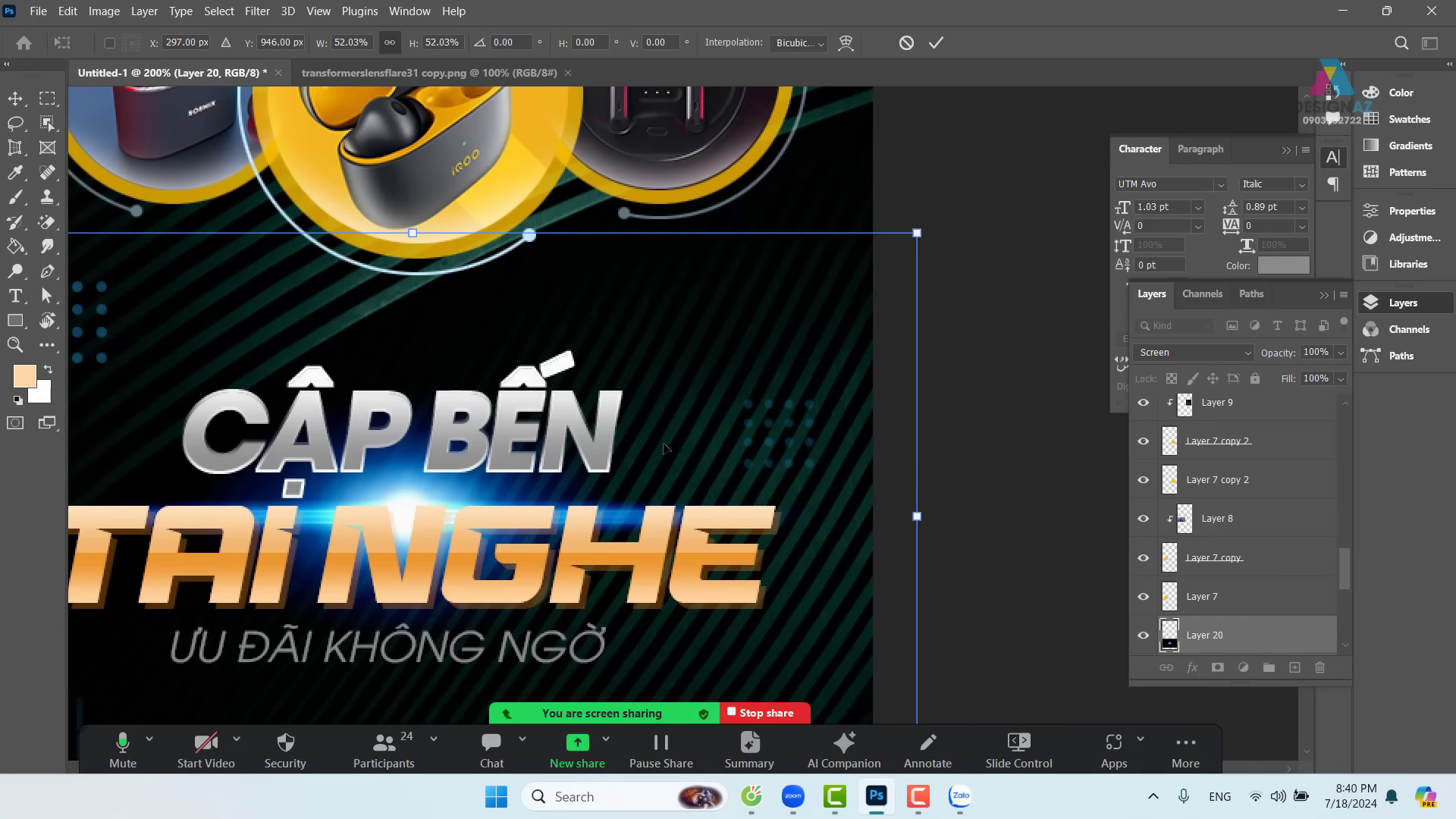
pyautogui.press('Return')
pyautogui.scroll(-1, 664, 449)
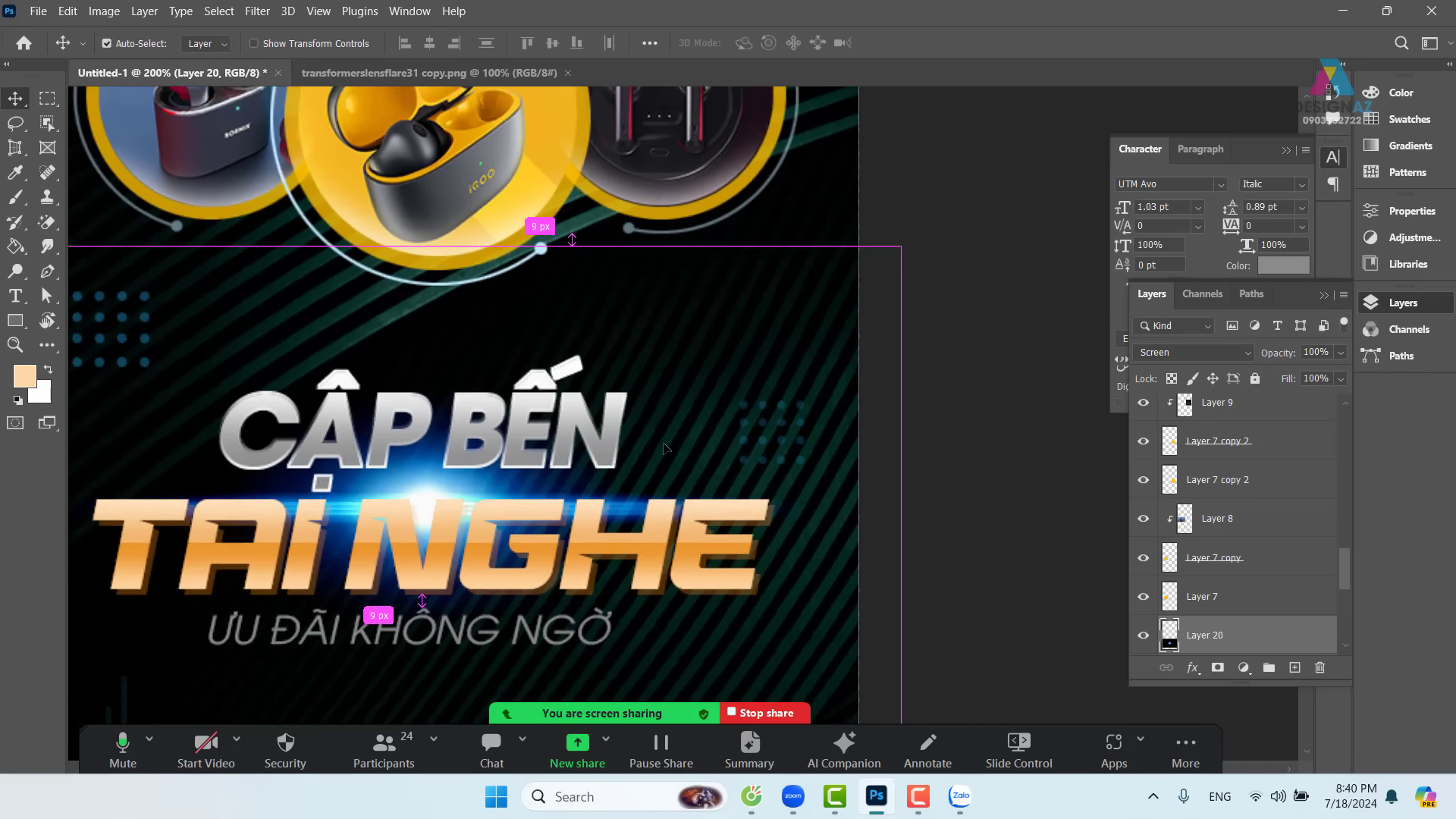
pyautogui.scroll(-2, 665, 448)
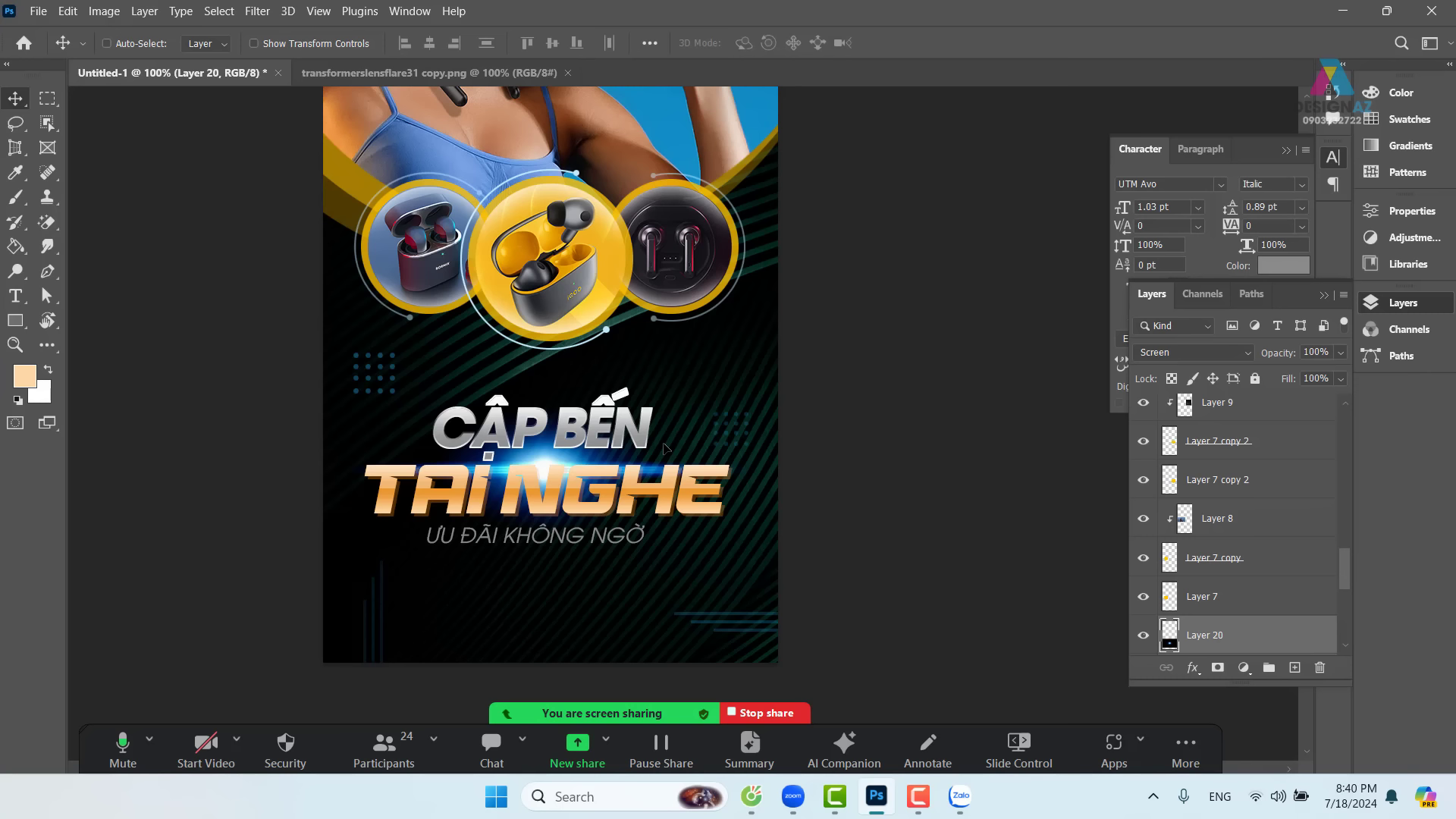
# - Bring the flare layer to the front and shrink and flatten it into a thin streak between CẬP BẾN and TAI NGHE
pyautogui.hotkey('ctrl', 'shift', ']')
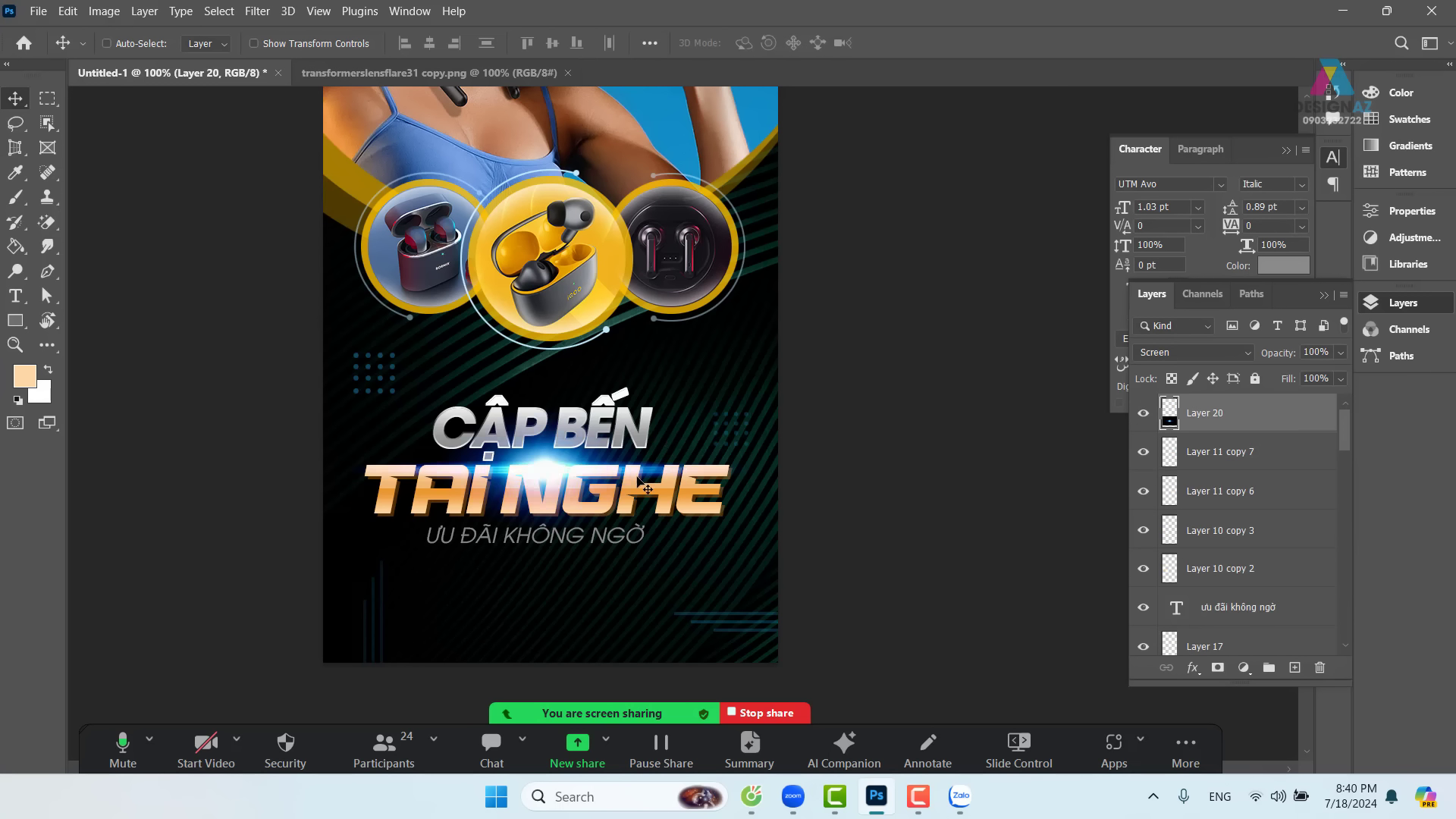
pyautogui.moveTo(600, 482); pyautogui.dragTo(598, 477)
pyautogui.hotkey('ctrl', 't')
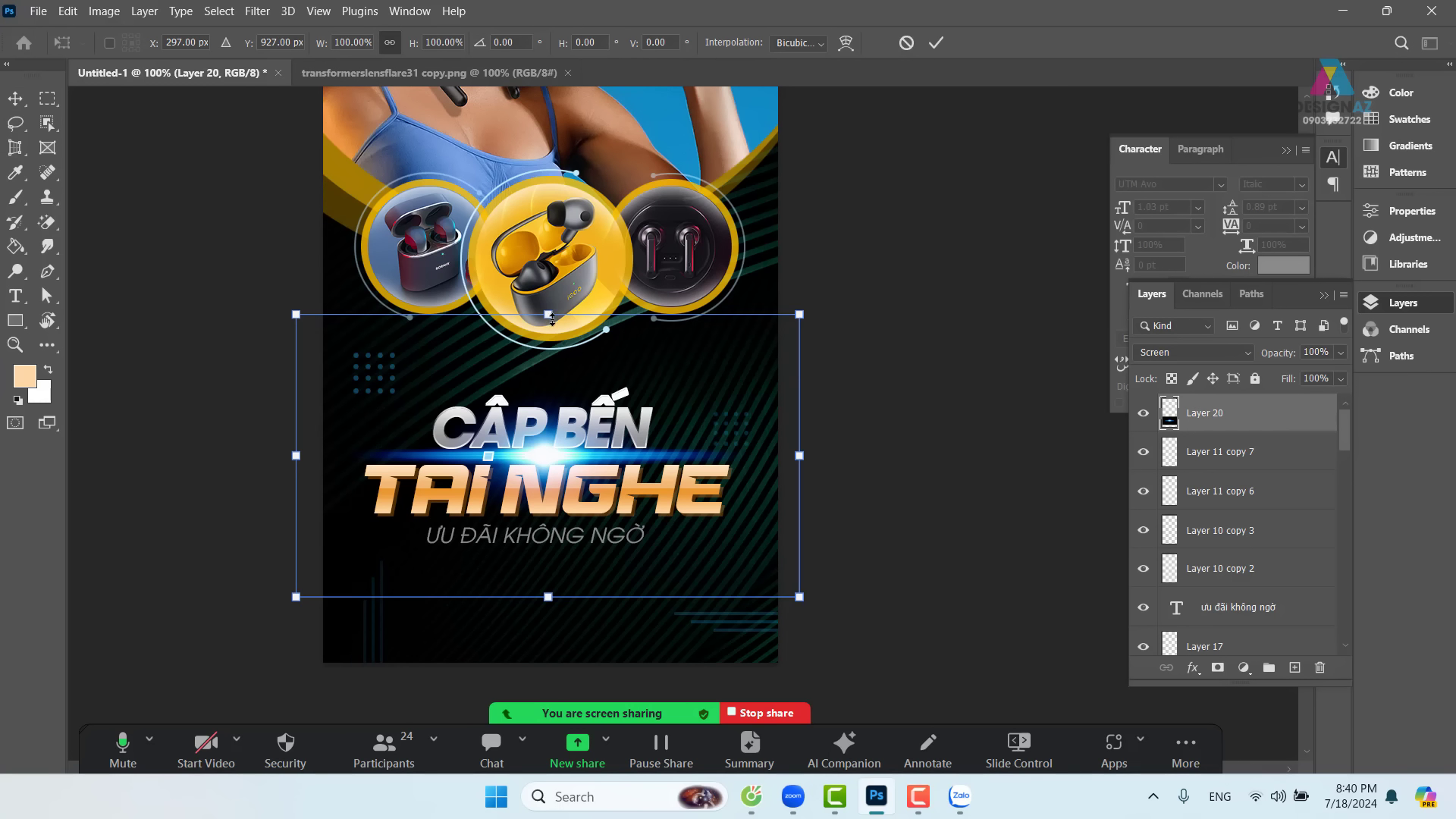
pyautogui.moveTo(554, 320); pyautogui.dragTo(516, 502)
pyautogui.moveTo(560, 553); pyautogui.dragTo(555, 472)
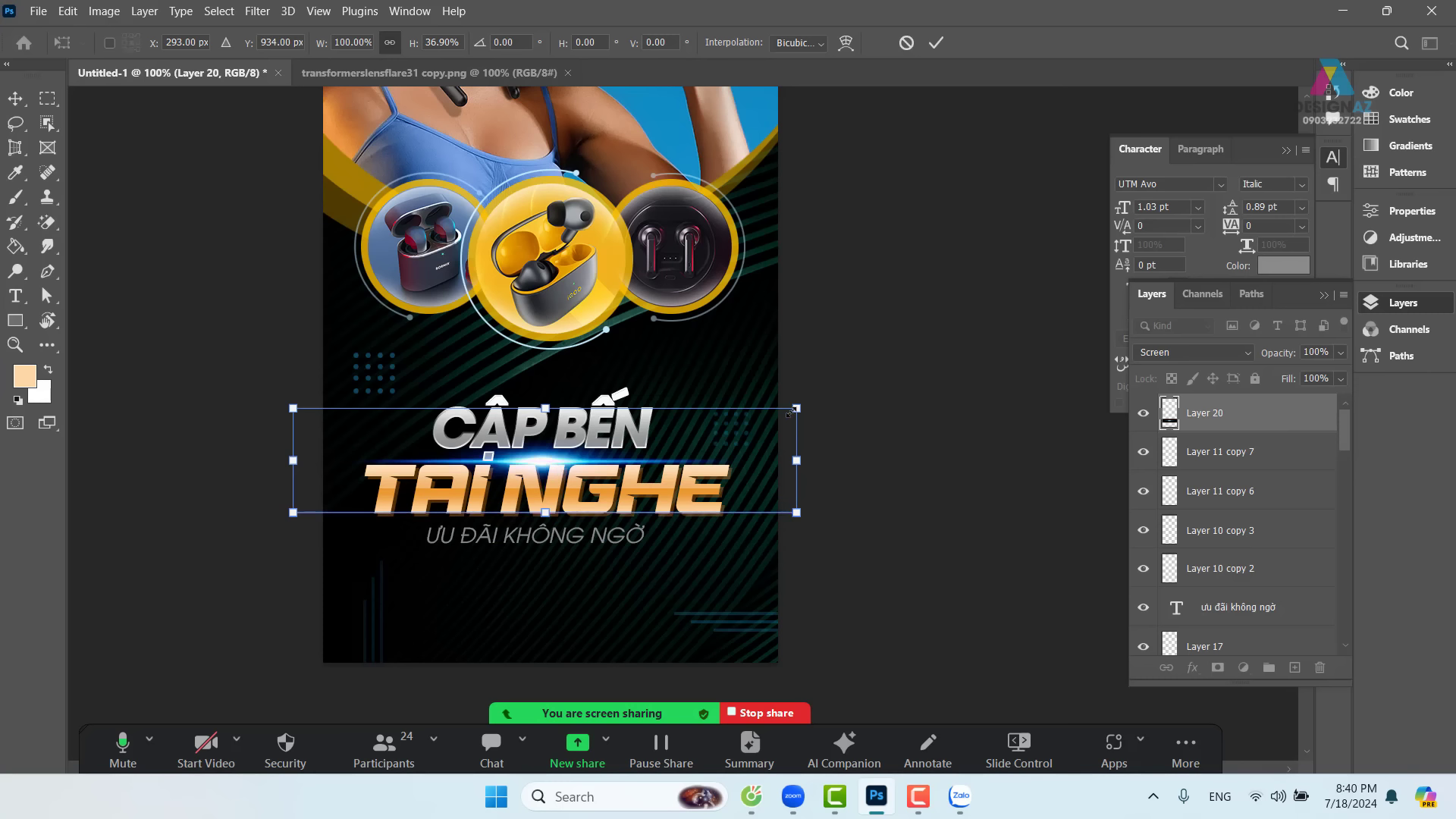
pyautogui.moveTo(790, 411); pyautogui.dragTo(673, 432)
pyautogui.moveTo(571, 459); pyautogui.dragTo(628, 436)
pyautogui.press('Return')
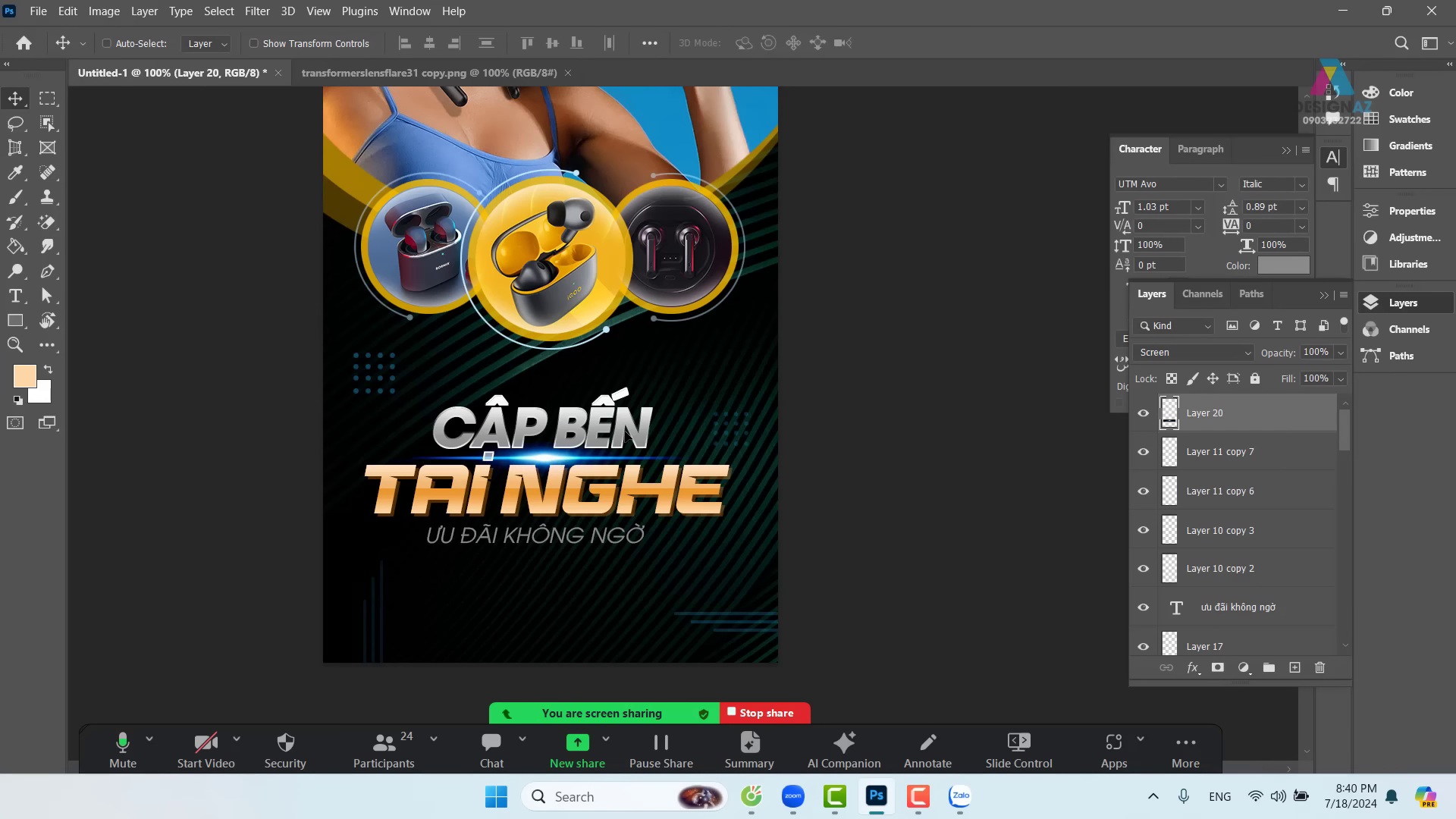
# - Examine the whole poster and the photo's curved lower edge around the product circles
pyautogui.hotkey('ctrl', '-')
pyautogui.moveTo(628, 436); pyautogui.dragTo(631, 433)
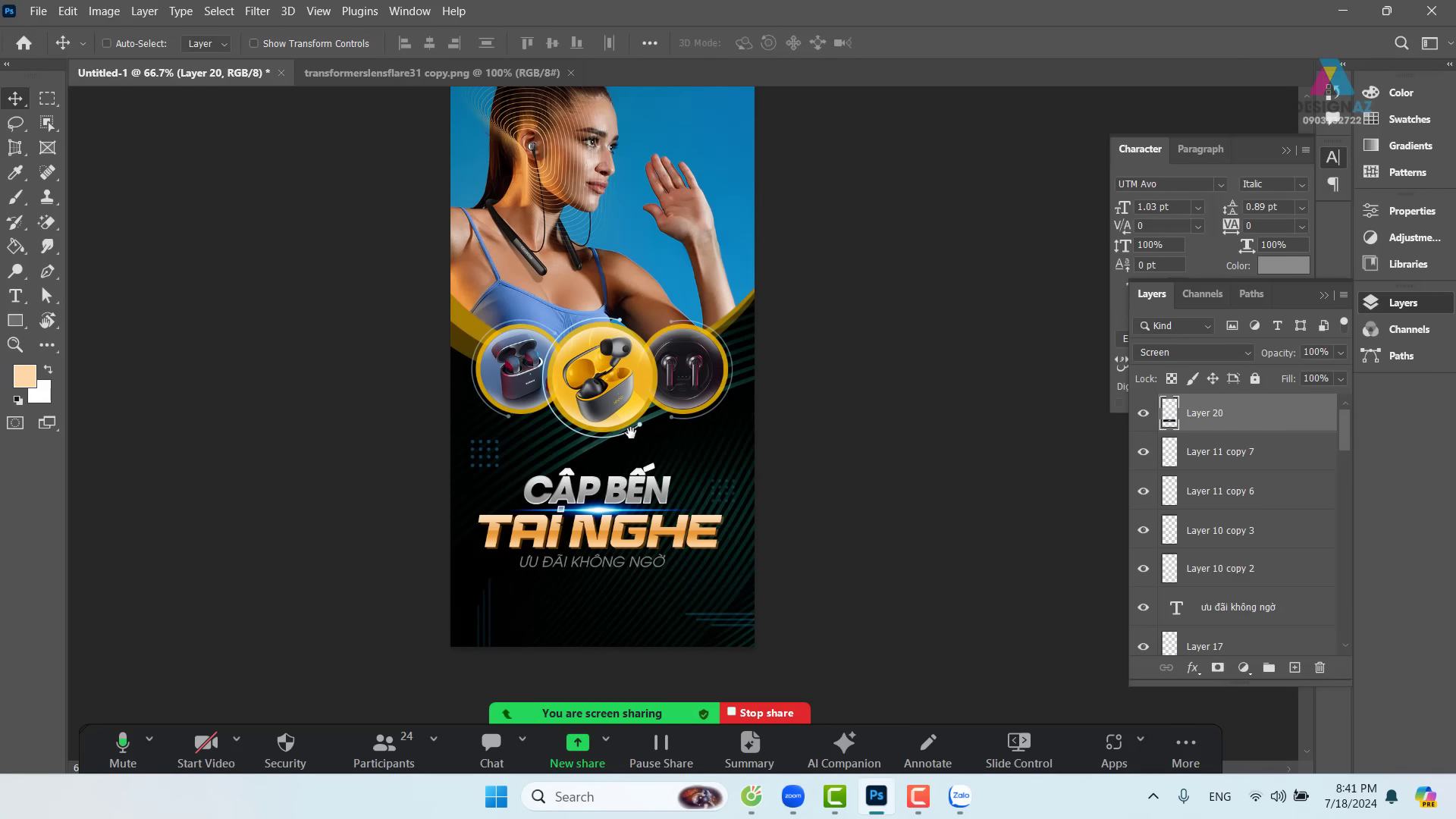
pyautogui.moveTo(726, 304); pyautogui.dragTo(699, 388)
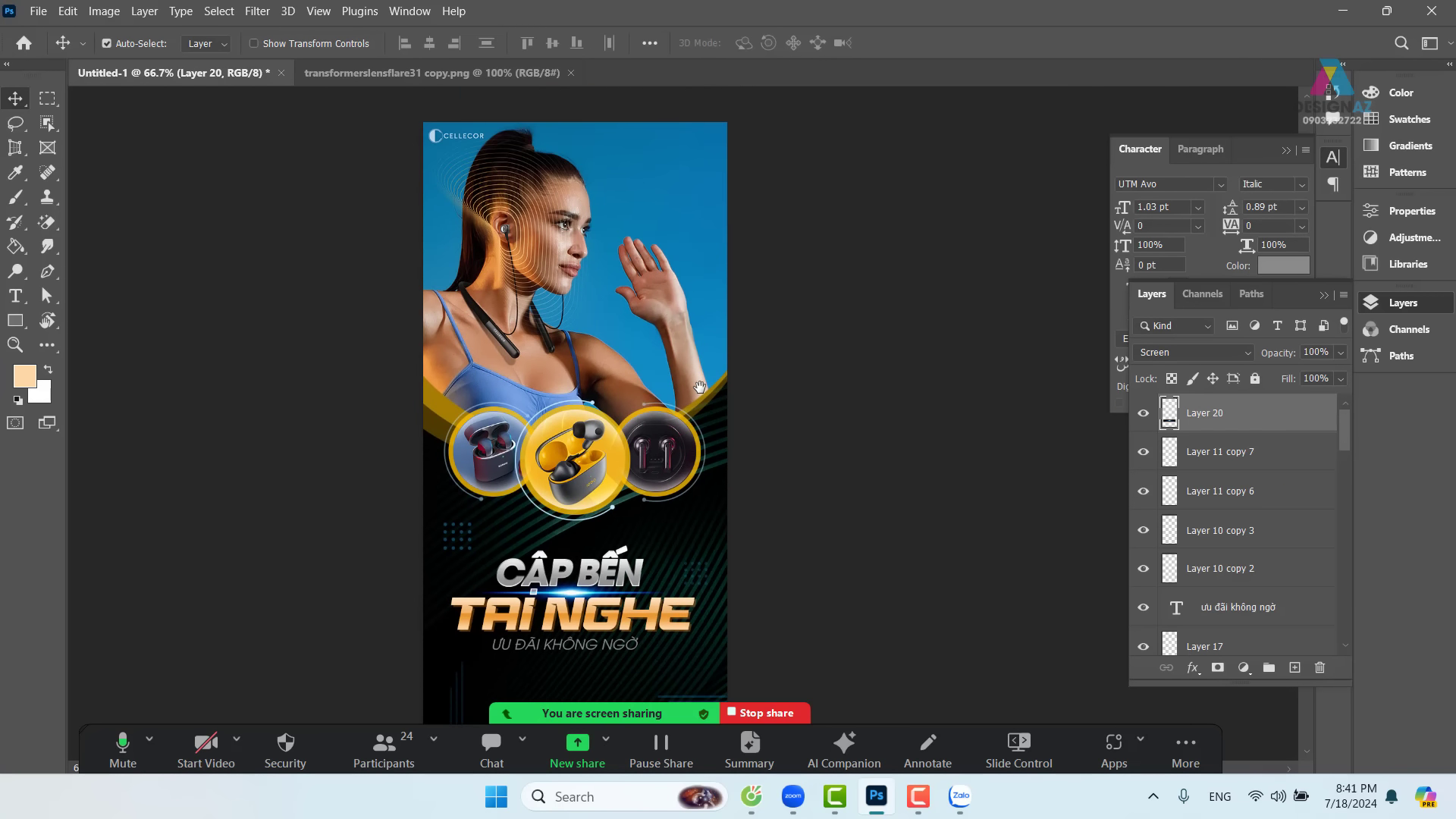
pyautogui.hotkey('ctrl', '+')
pyautogui.hotkey('ctrl', '+')
pyautogui.moveTo(165, 374); pyautogui.dragTo(544, 405)
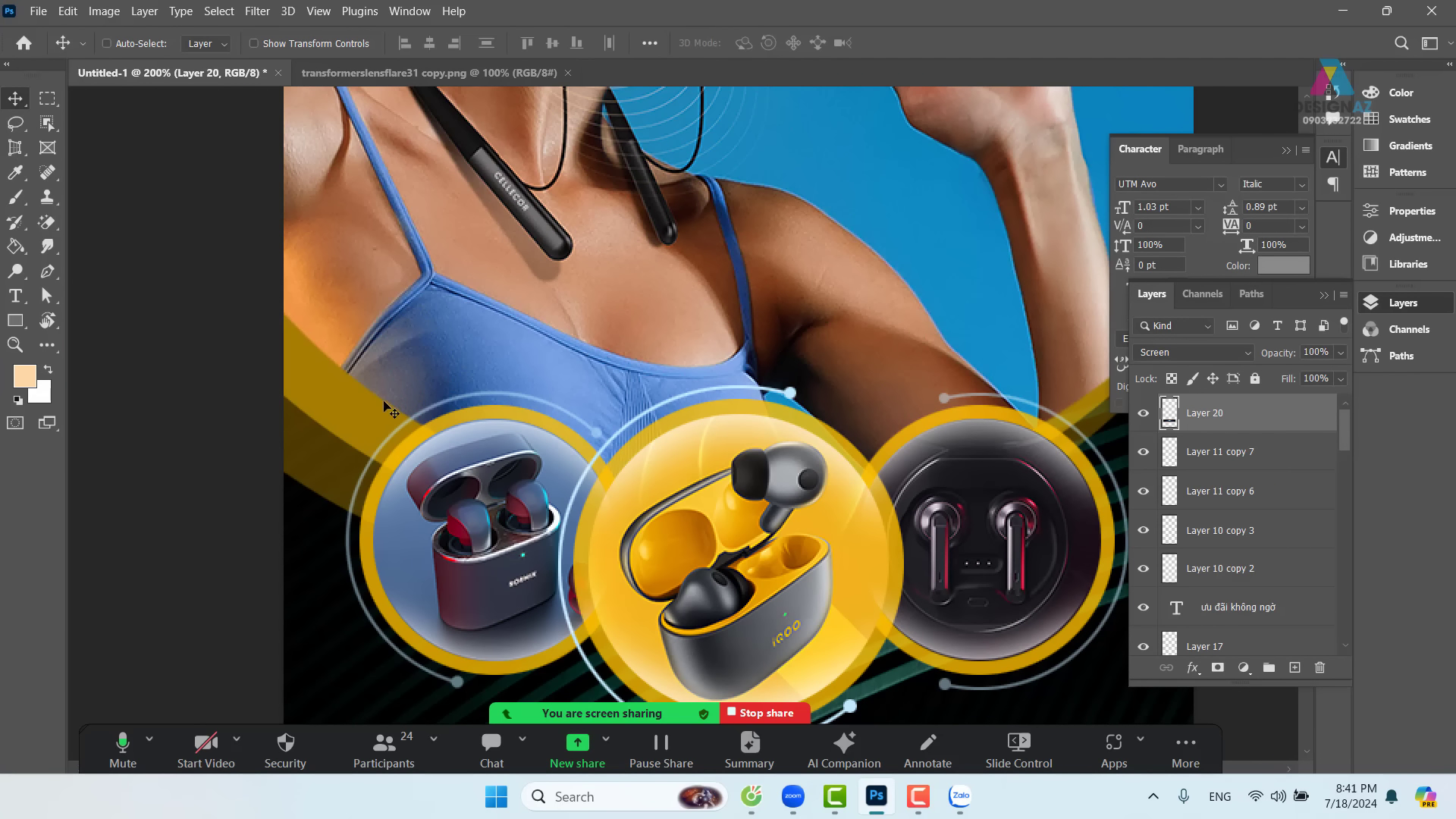
pyautogui.hotkey('ctrl', '-')
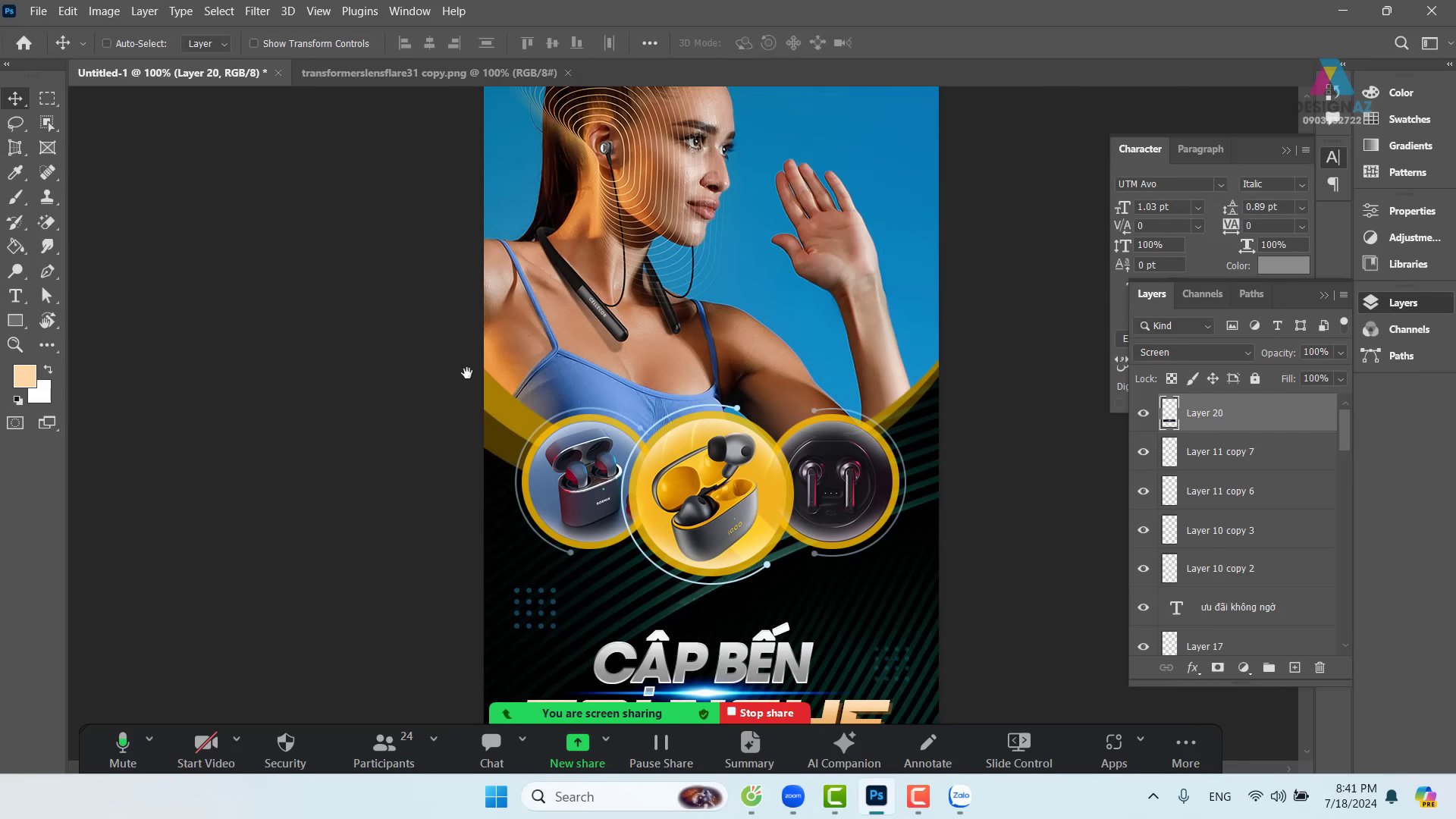
pyautogui.moveTo(582, 282); pyautogui.dragTo(485, 286)
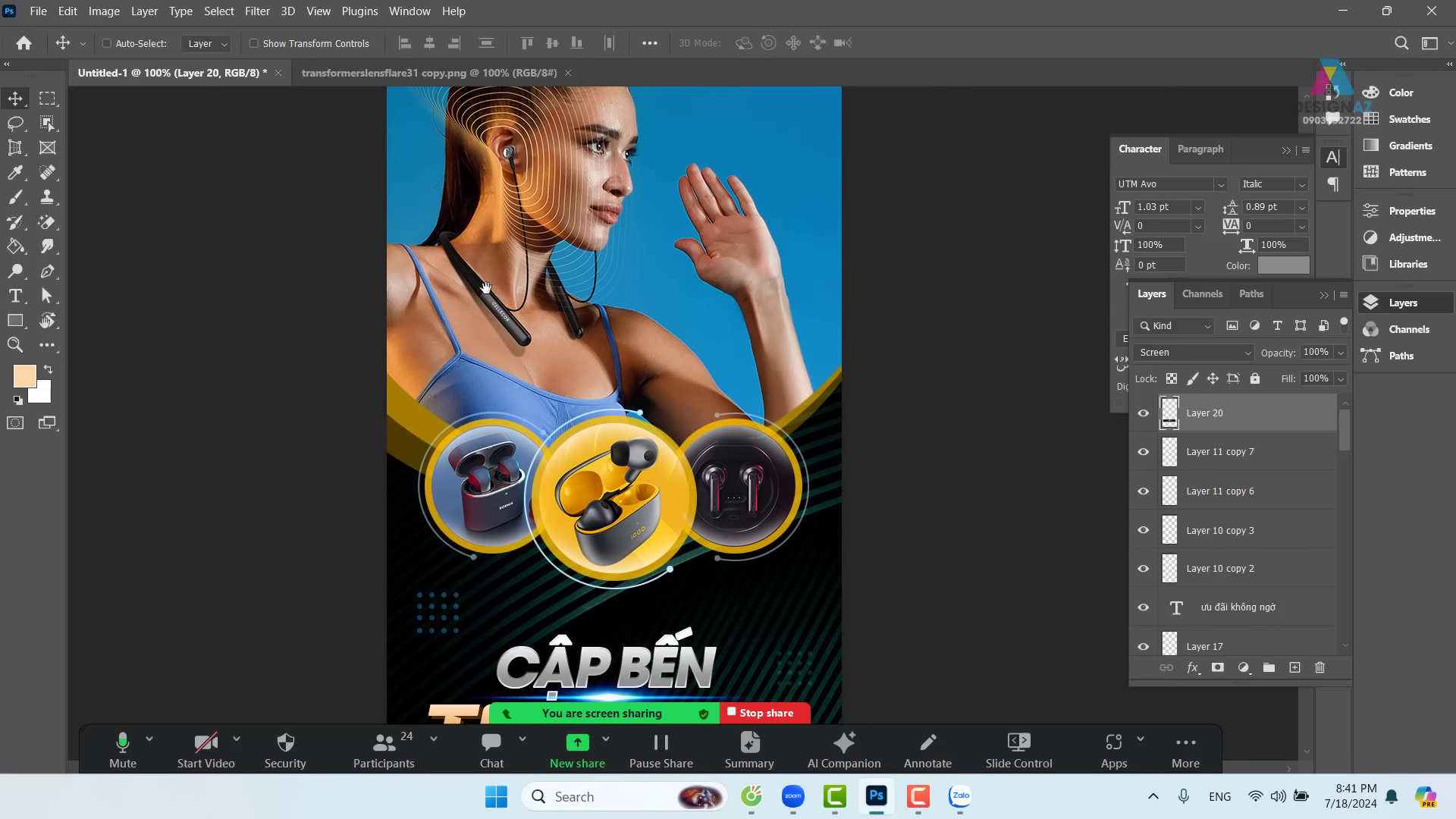
# - Load the khung anh frame shape as a selection and add a new layer directly above Layer 4, the woman's photo
pyautogui.rightClick(747, 228)
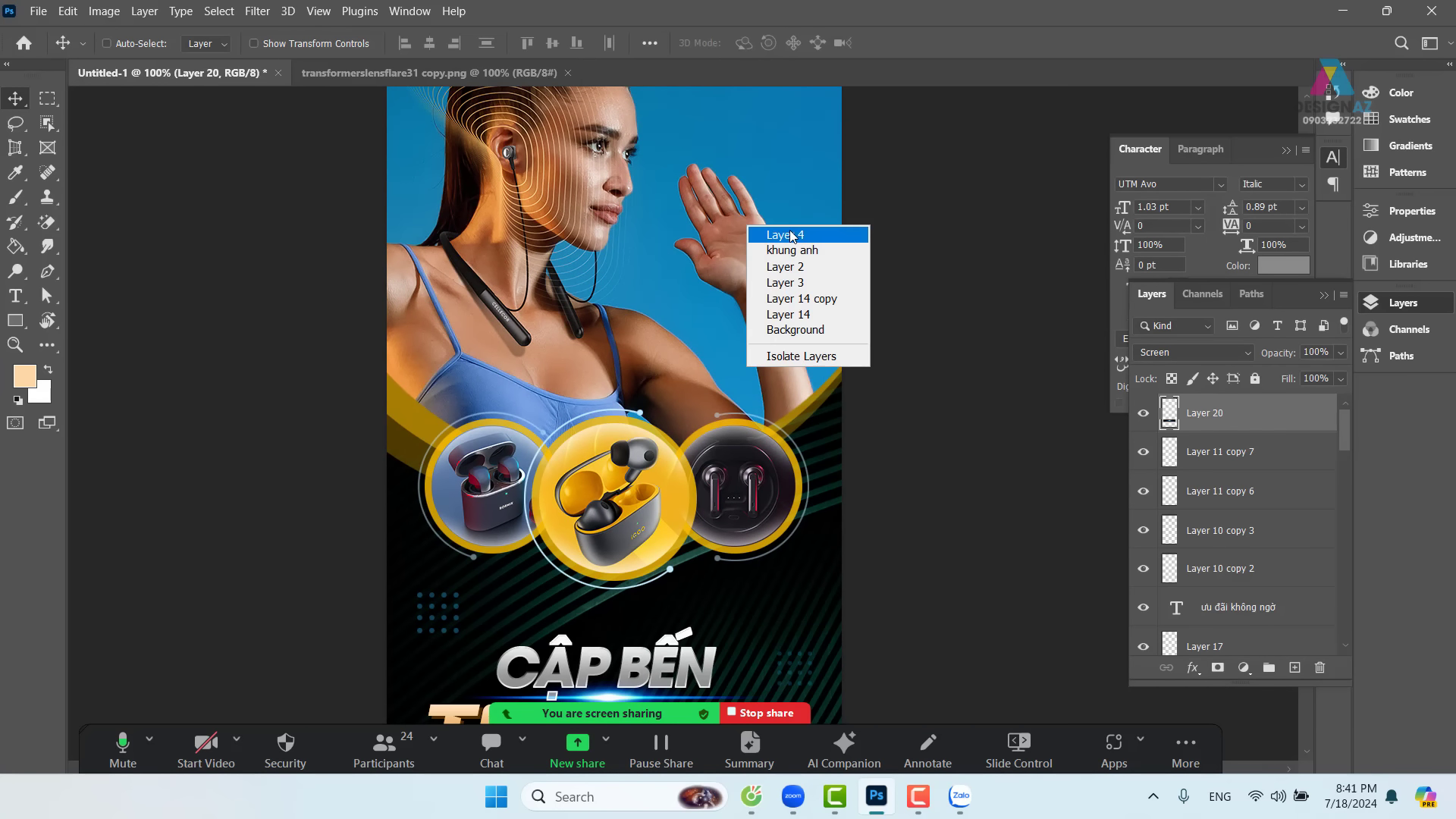
pyautogui.click(792, 235)
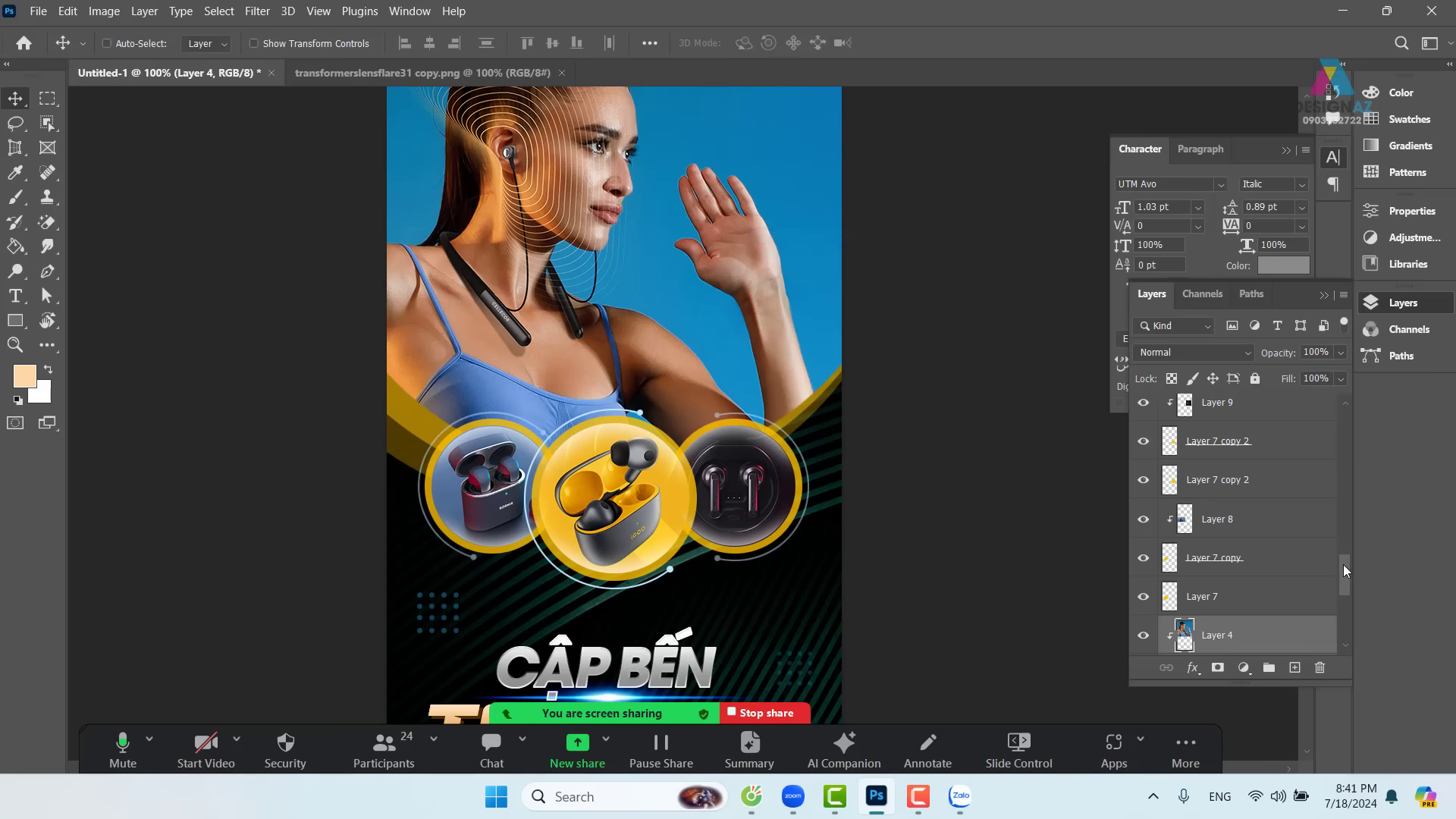
pyautogui.moveTo(1344, 565); pyautogui.dragTo(1344, 585)
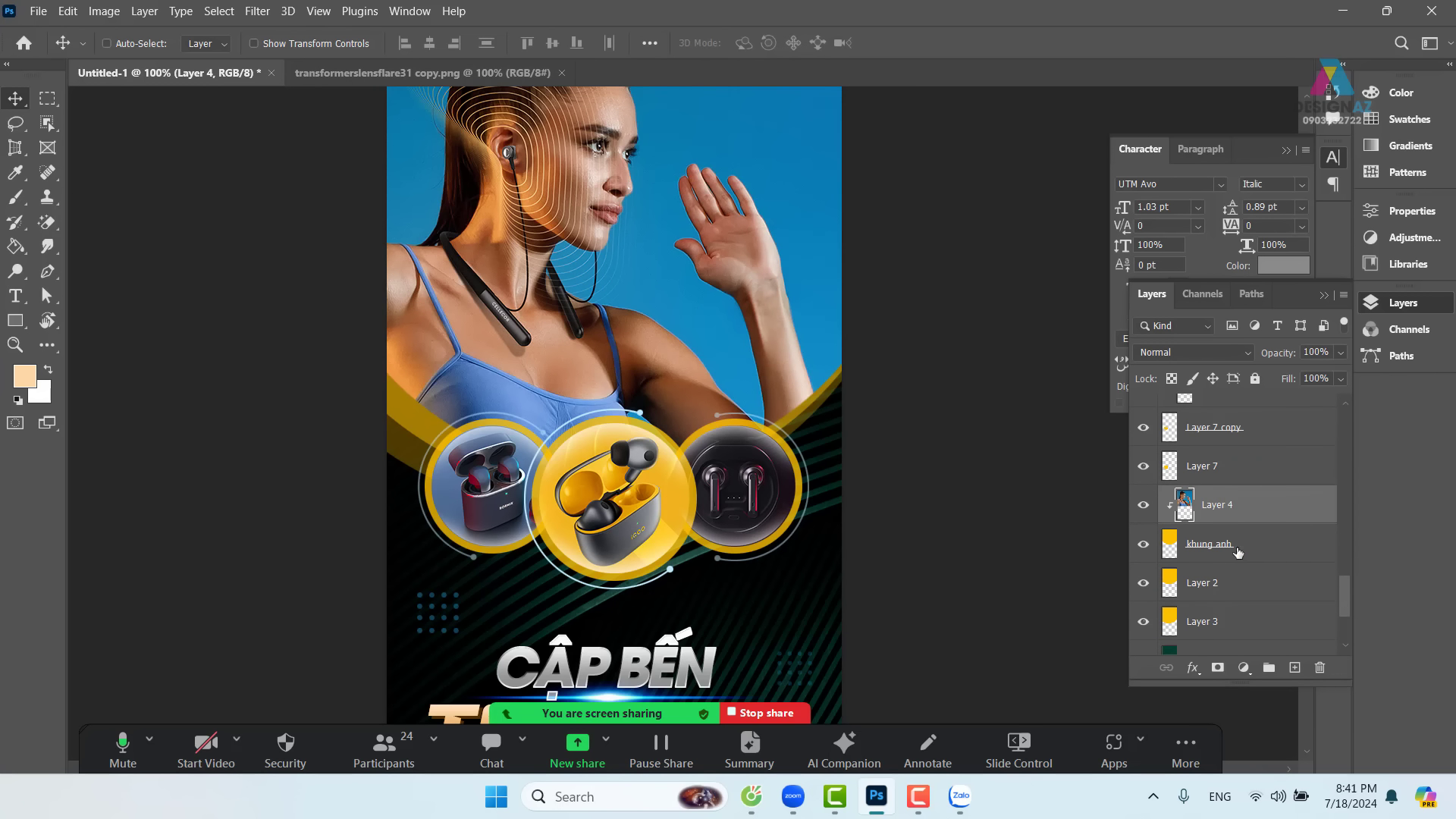
pyautogui.keyDown('ctrl'); pyautogui.click(1169, 553); pyautogui.keyUp('ctrl')
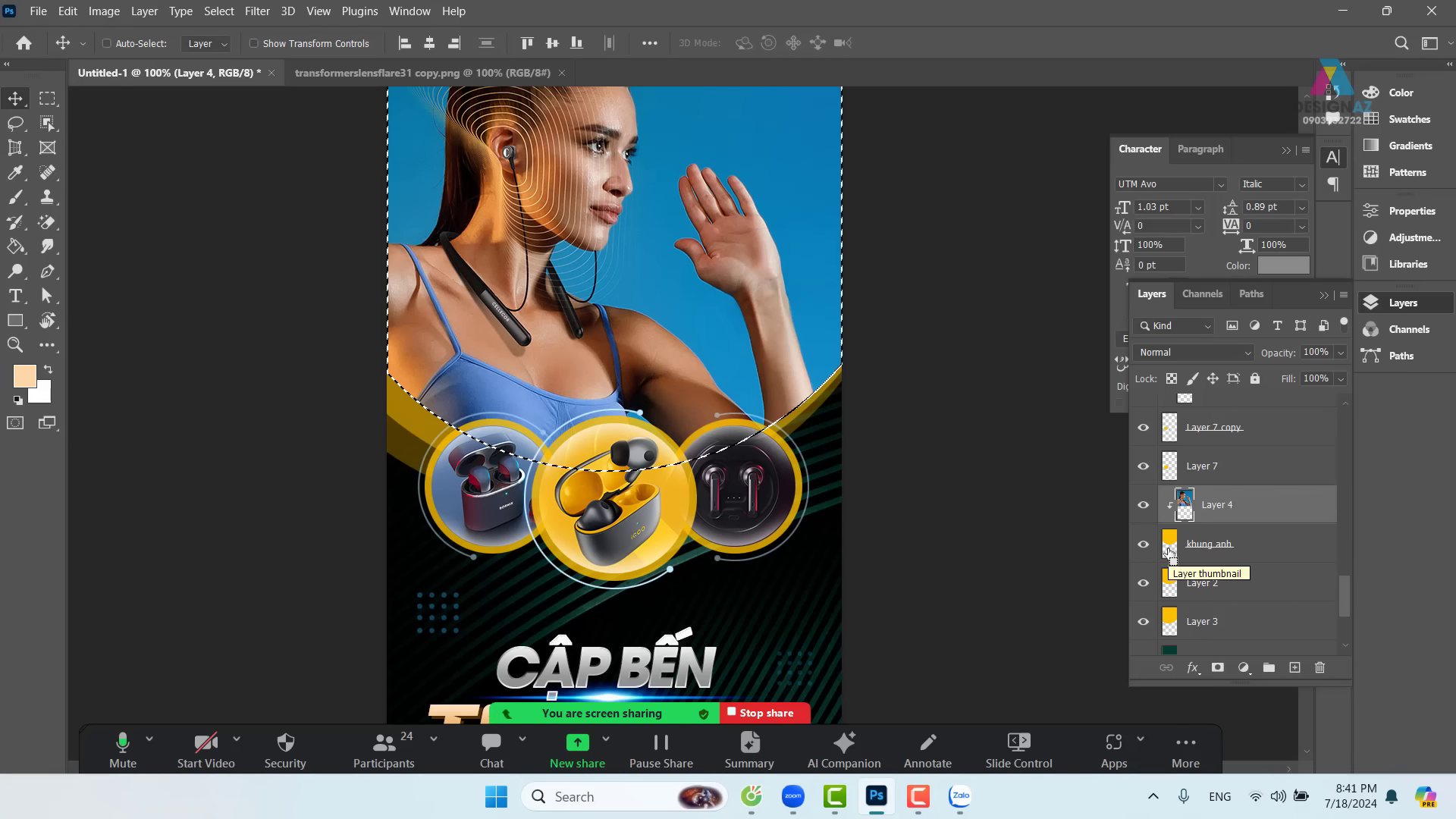
pyautogui.click(1295, 667)
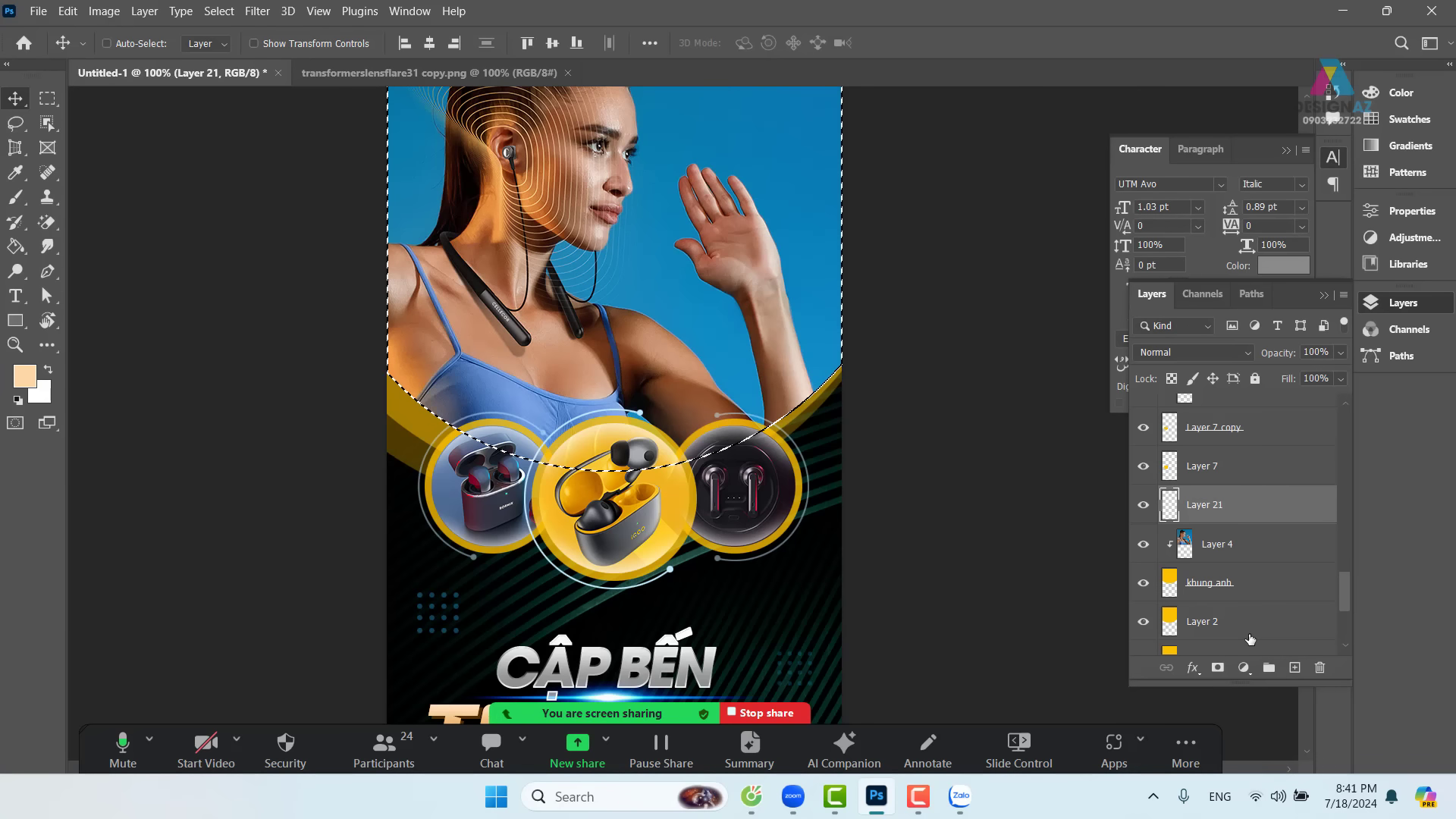
# - Sample the dark blue of the woman's top and fill the frame-shaped selection with it on the new layer
pyautogui.press('i')
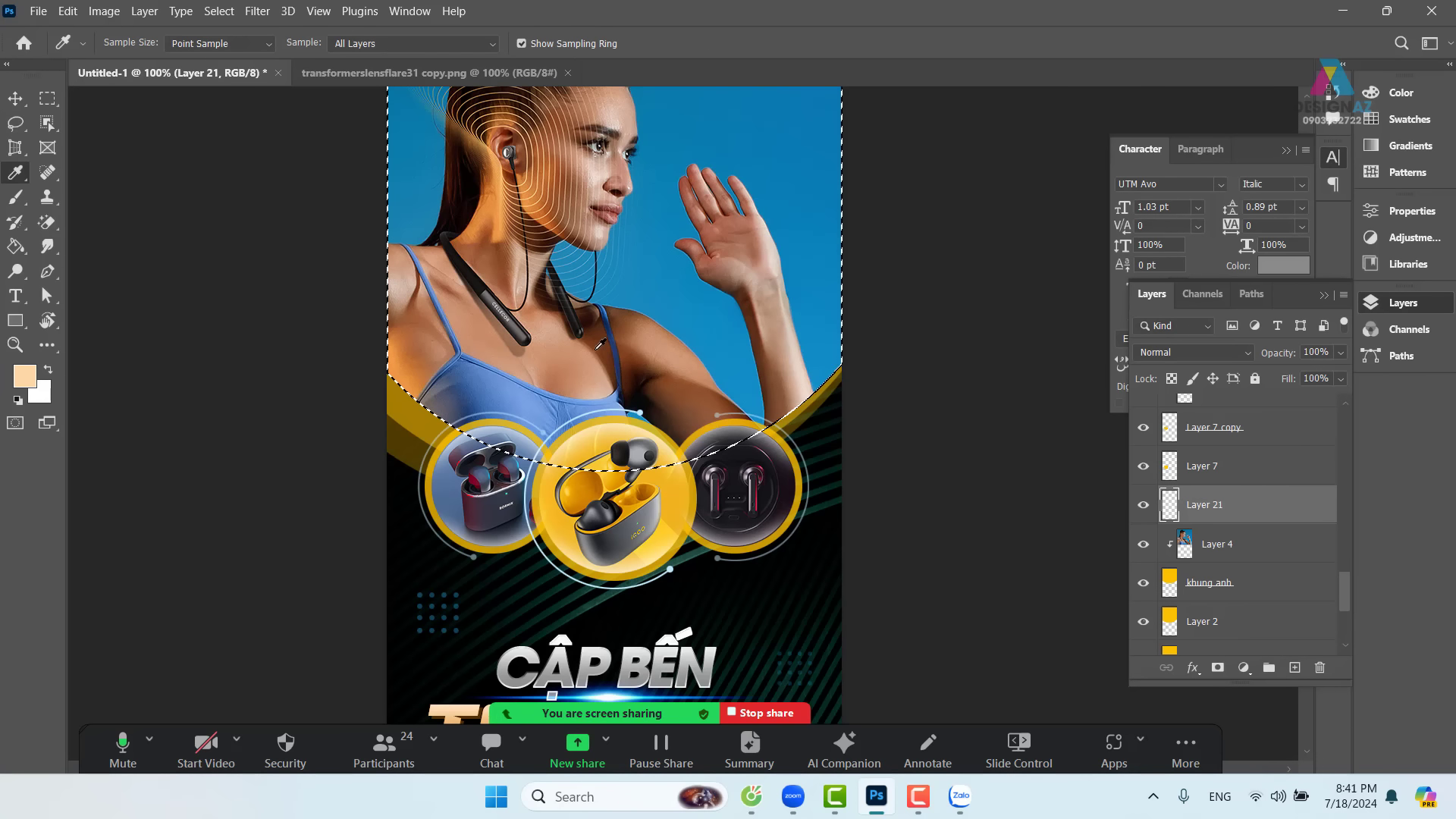
pyautogui.click(453, 369)
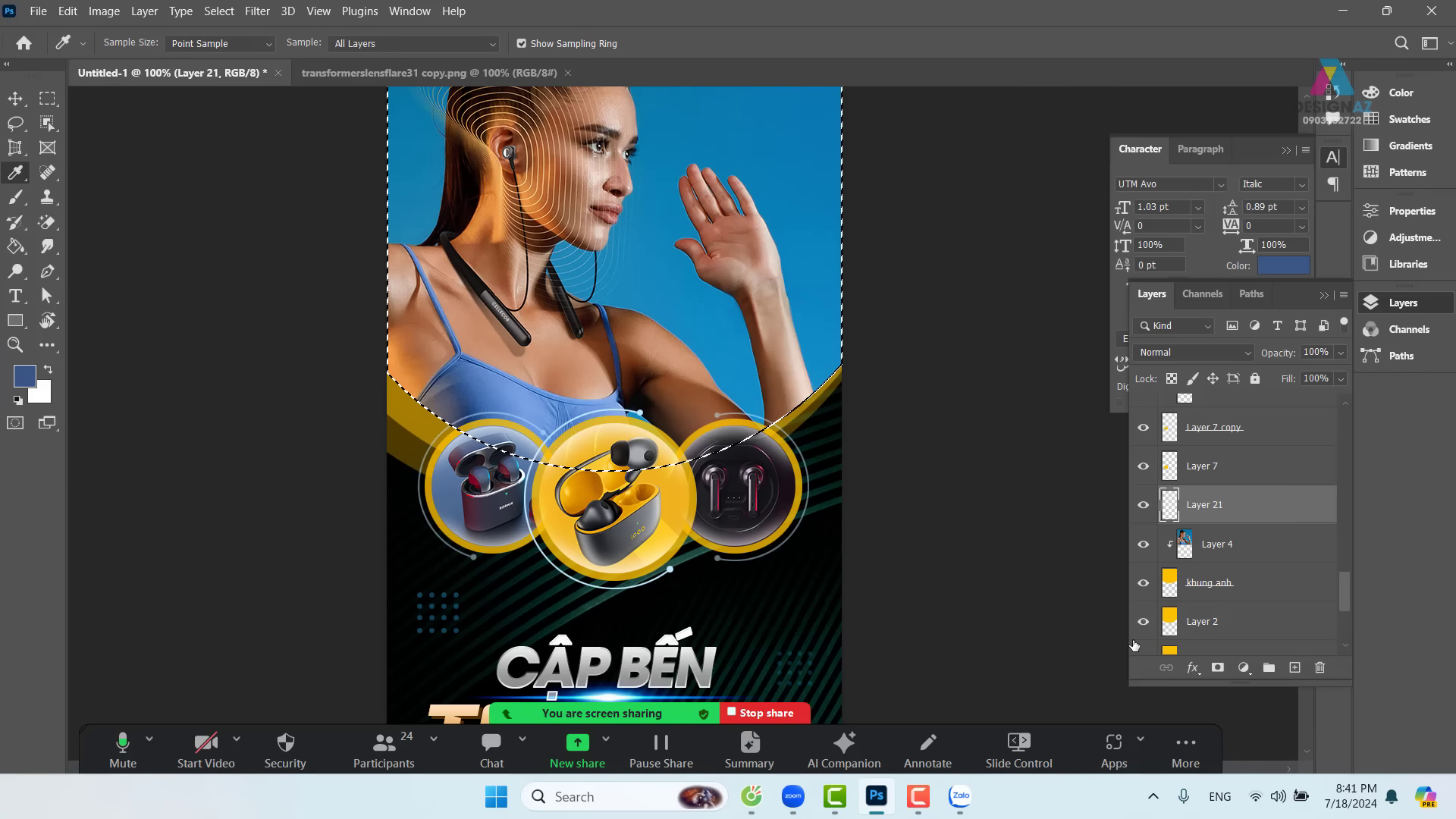
pyautogui.hotkey('alt', 'BackSpace')
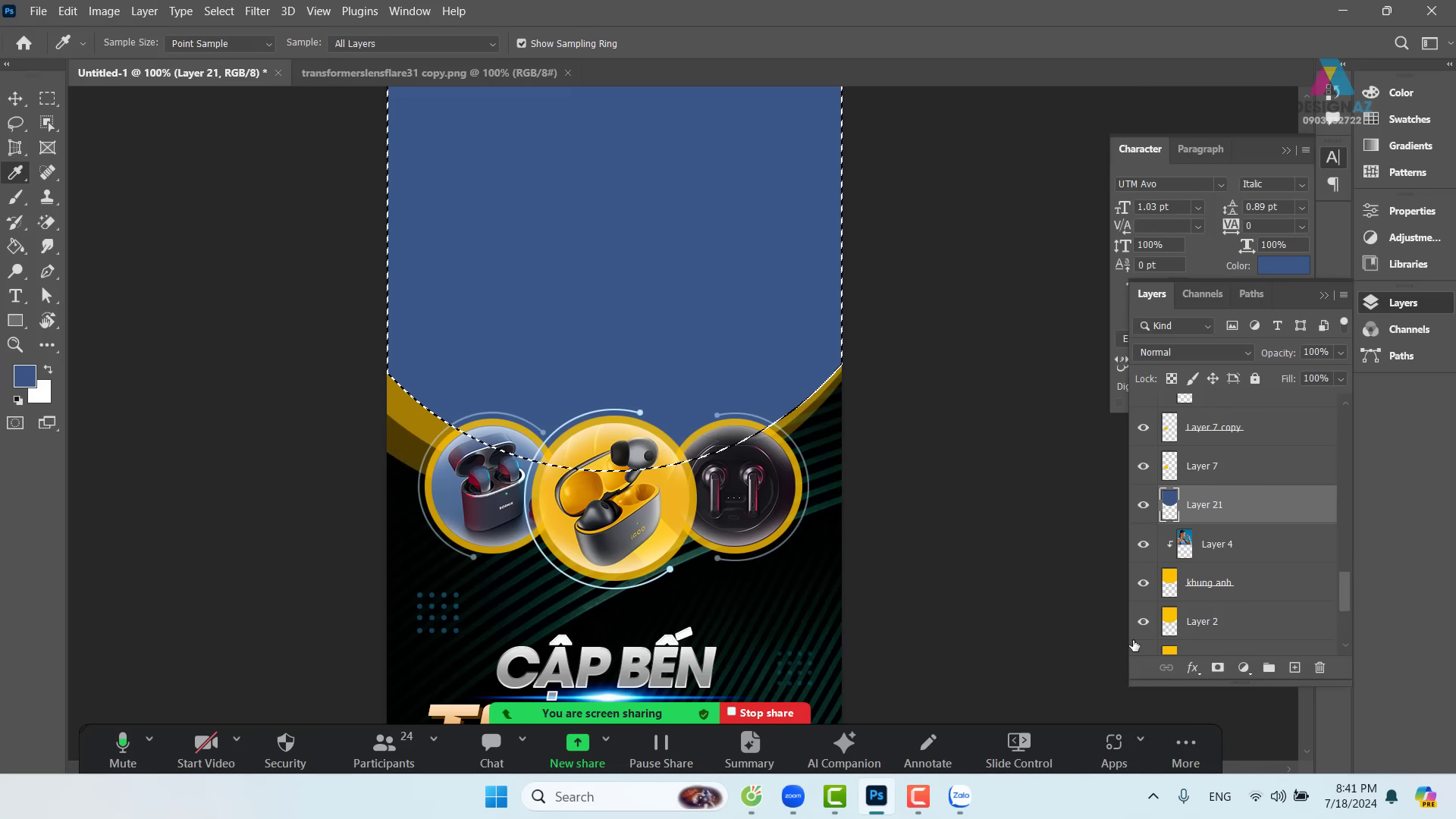
# - Shift the selection up slightly, try clearing the blue inside it without feathering, and restore the fill
pyautogui.press('m')
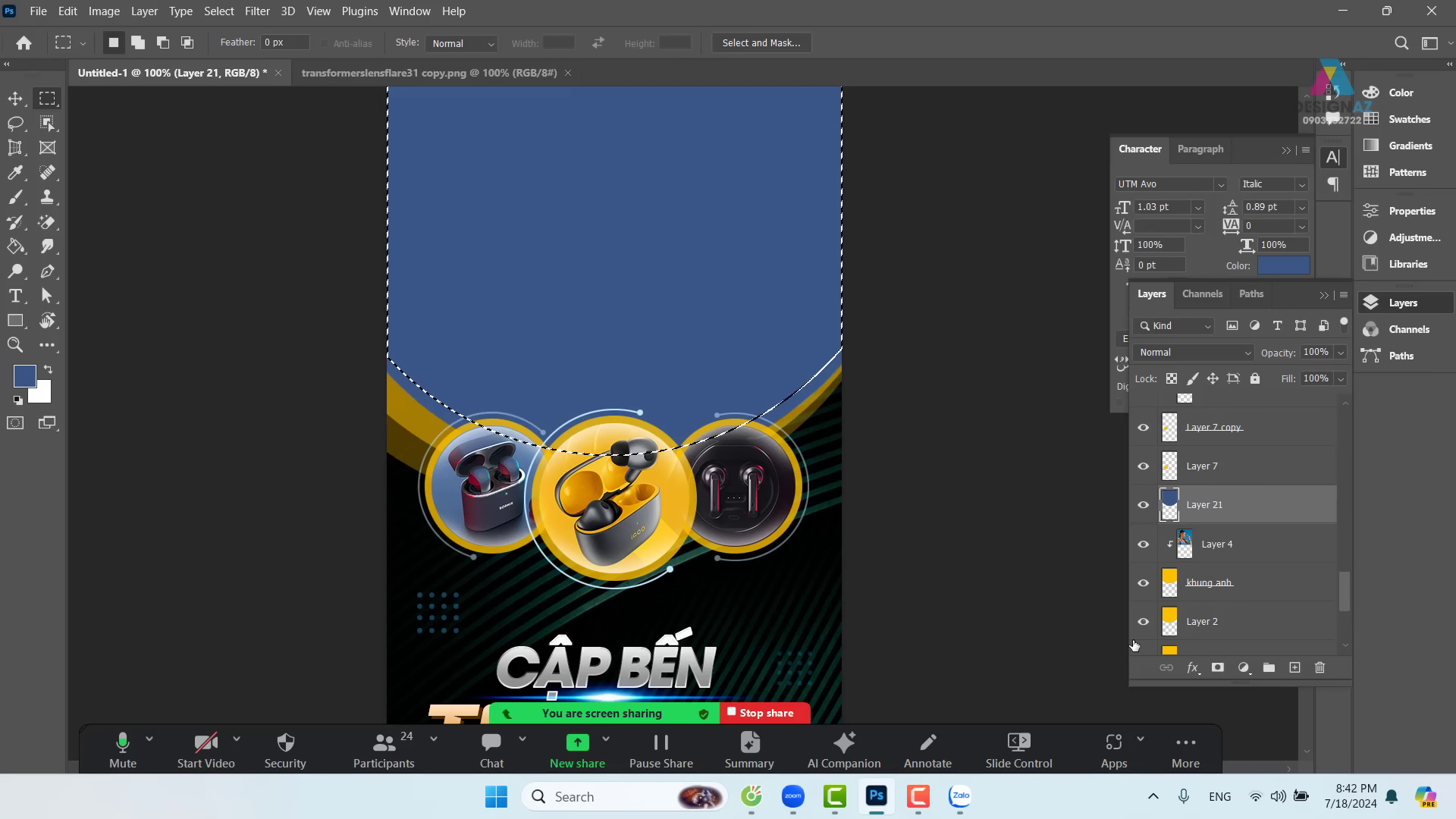
pyautogui.press('Delete')
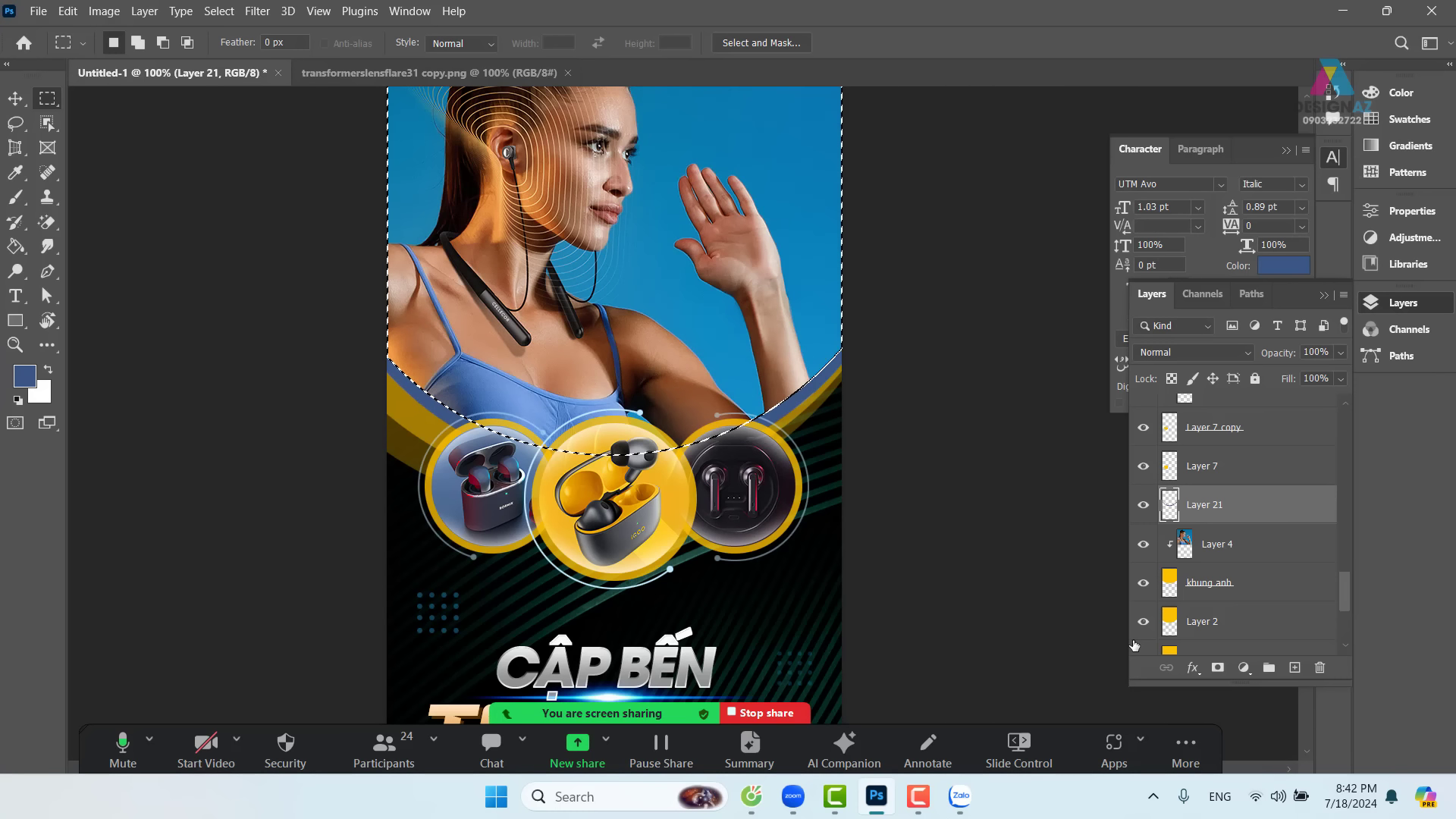
pyautogui.hotkey('alt', 'Delete')
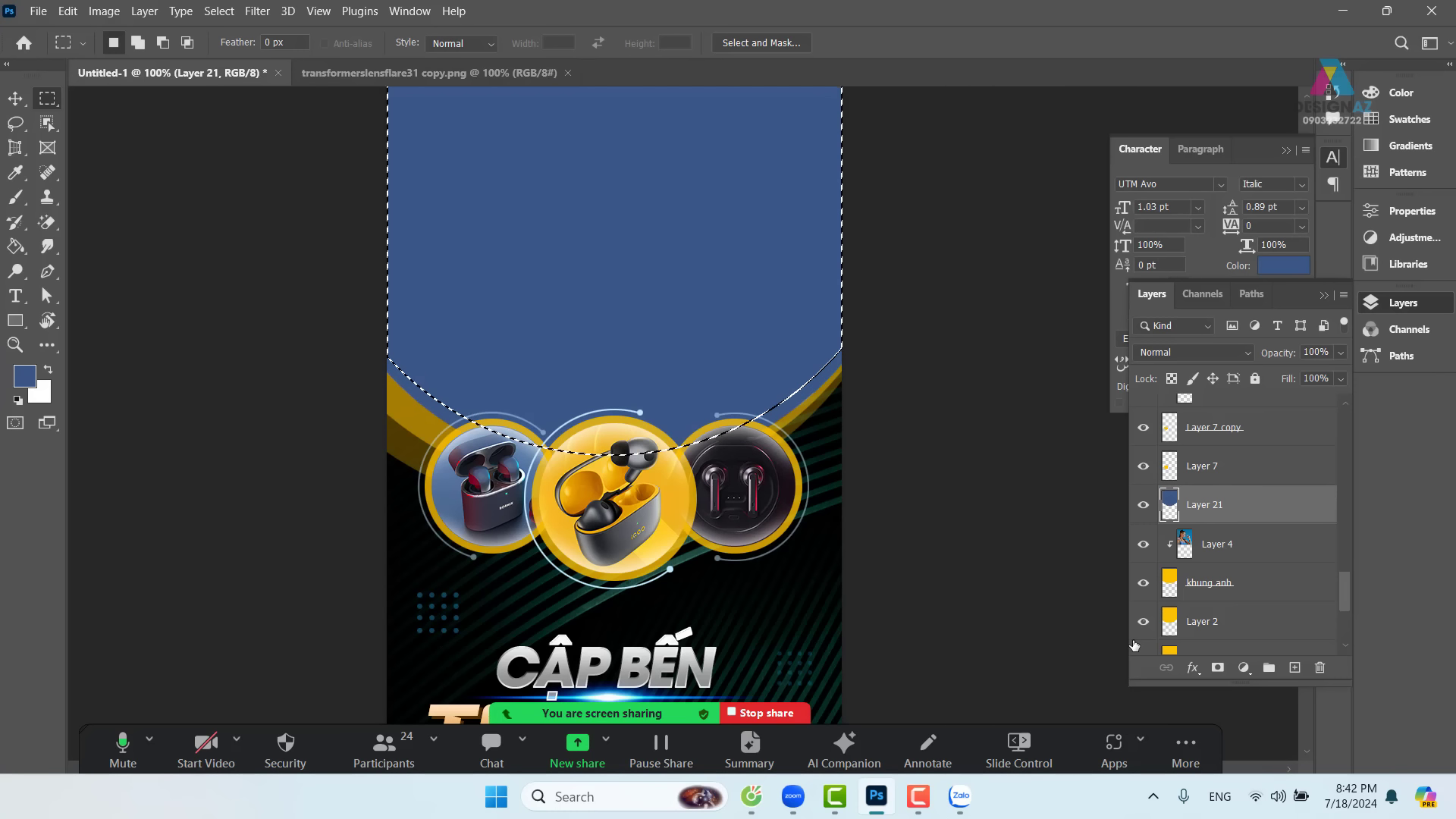
# - Feather the selection by 10 pixels, delete the blue fill inside it to leave a soft curved edge band, and deselect
pyautogui.hotkey('shift', 'F6')
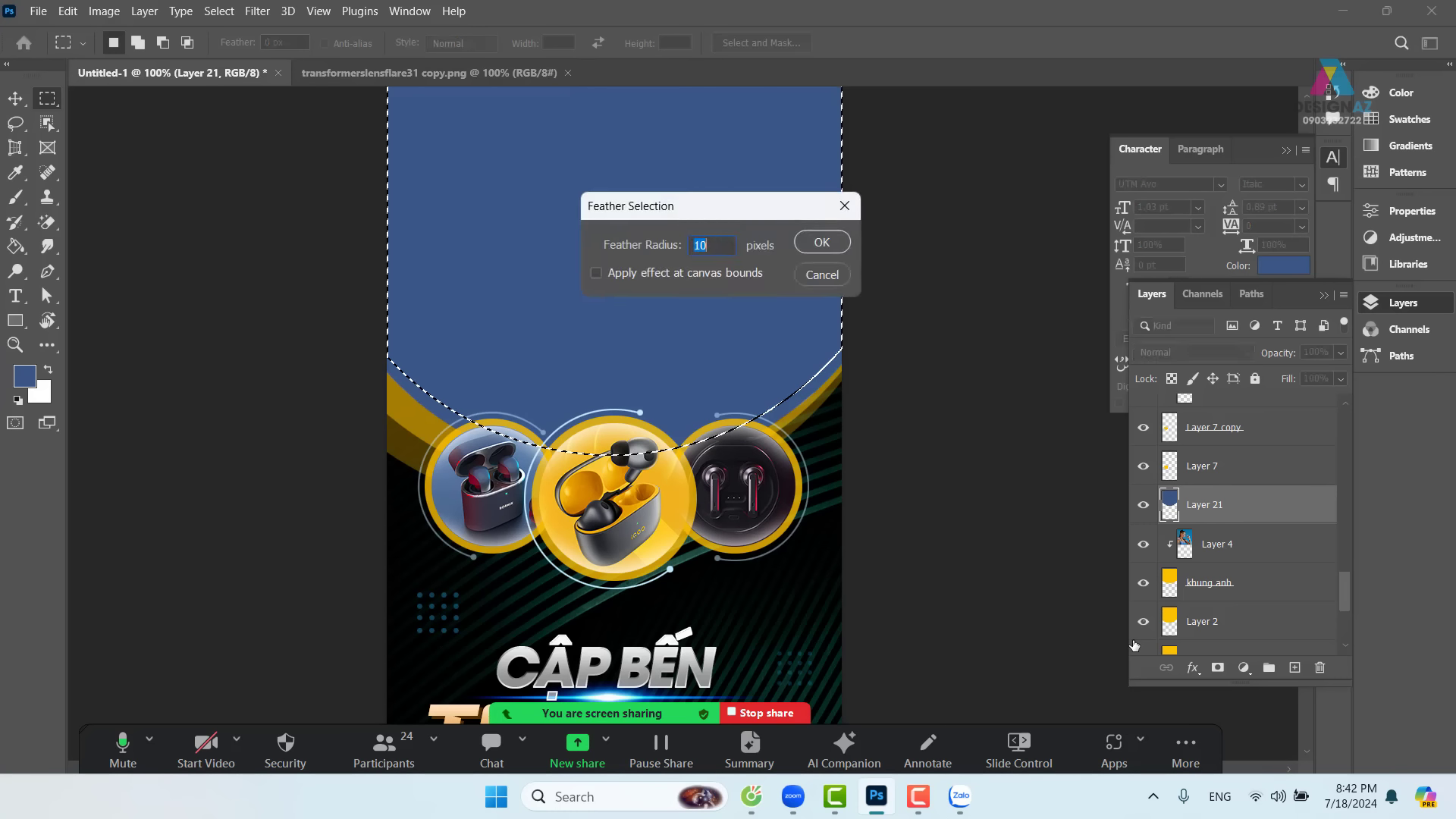
pyautogui.press('Return')
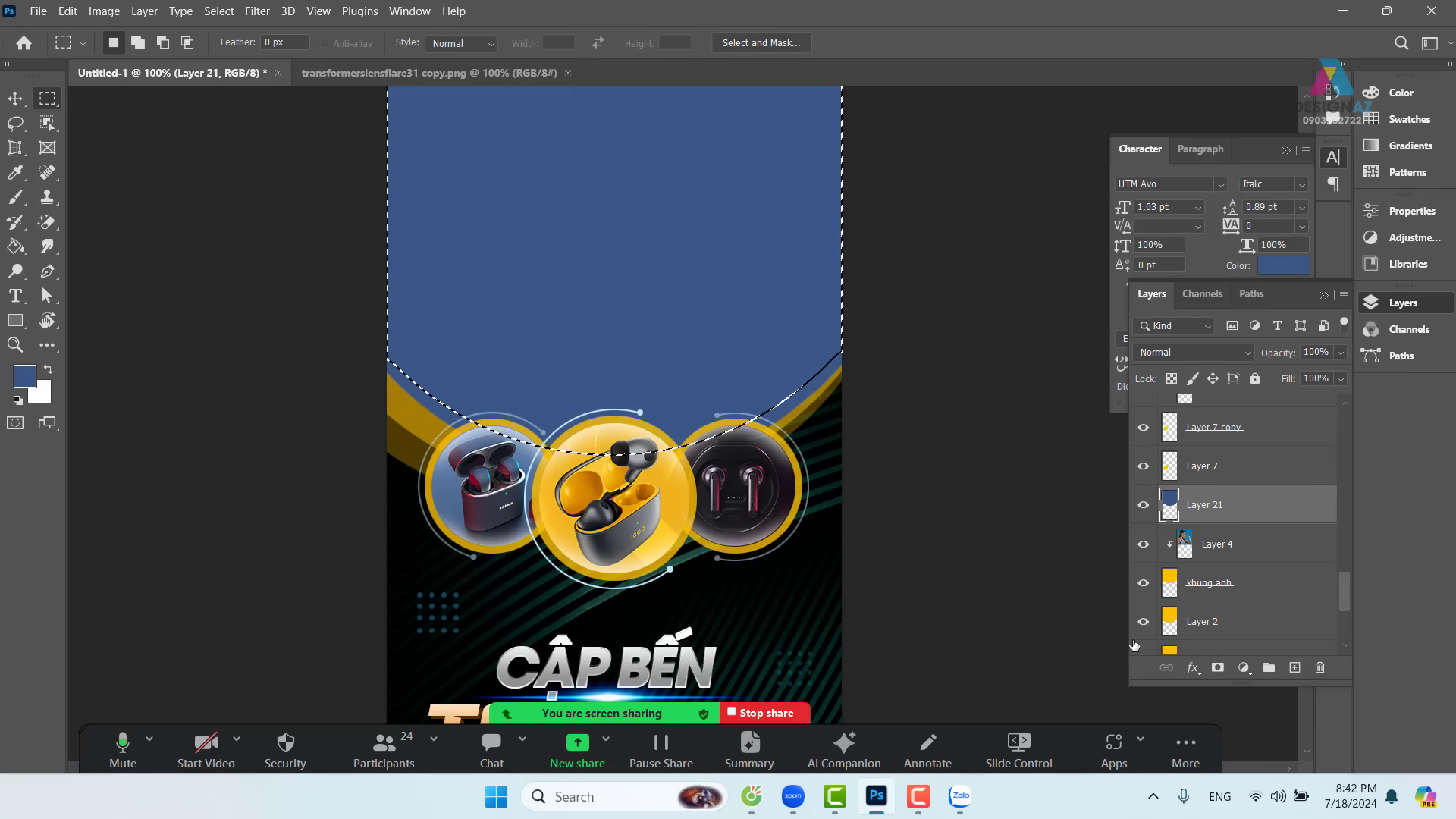
pyautogui.press('Delete')
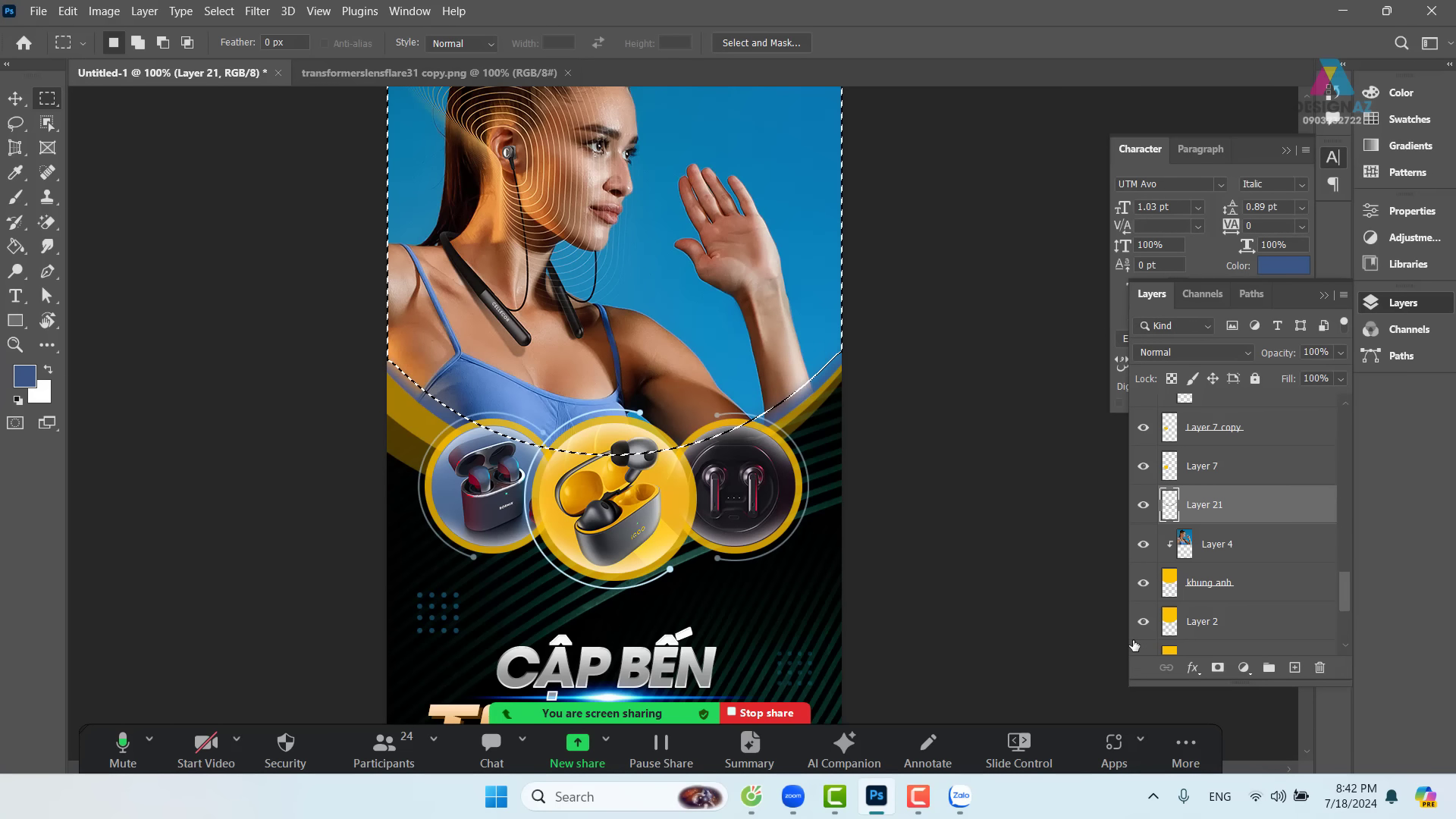
pyautogui.press('v')
pyautogui.hotkey('ctrl', 'd')
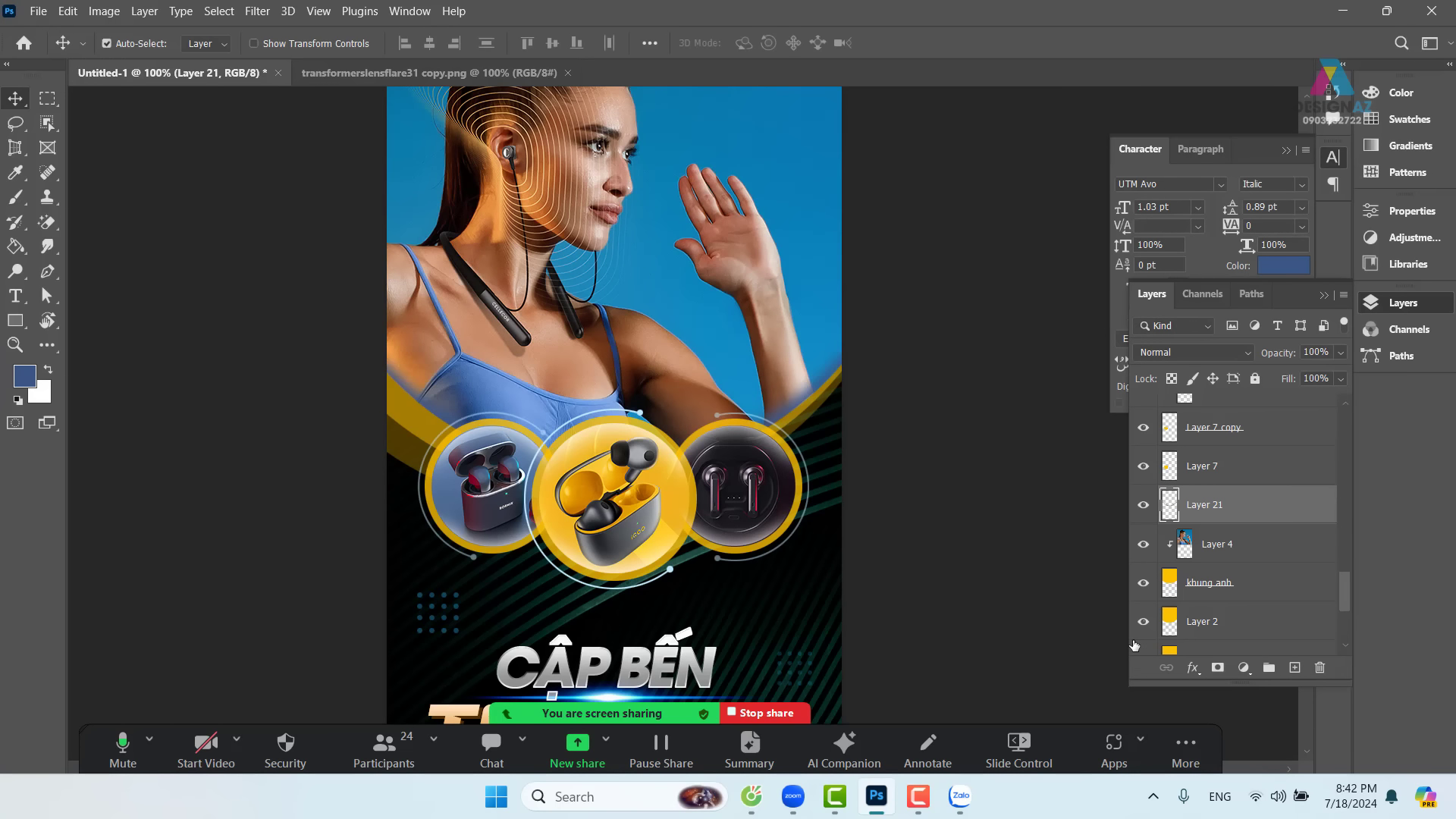
# - Set the blend mode of Layer 21, the soft blue edge band along the photo's curve, to Multiply
pyautogui.hotkey('ctrl', '+')
pyautogui.moveTo(151, 393); pyautogui.dragTo(308, 450)
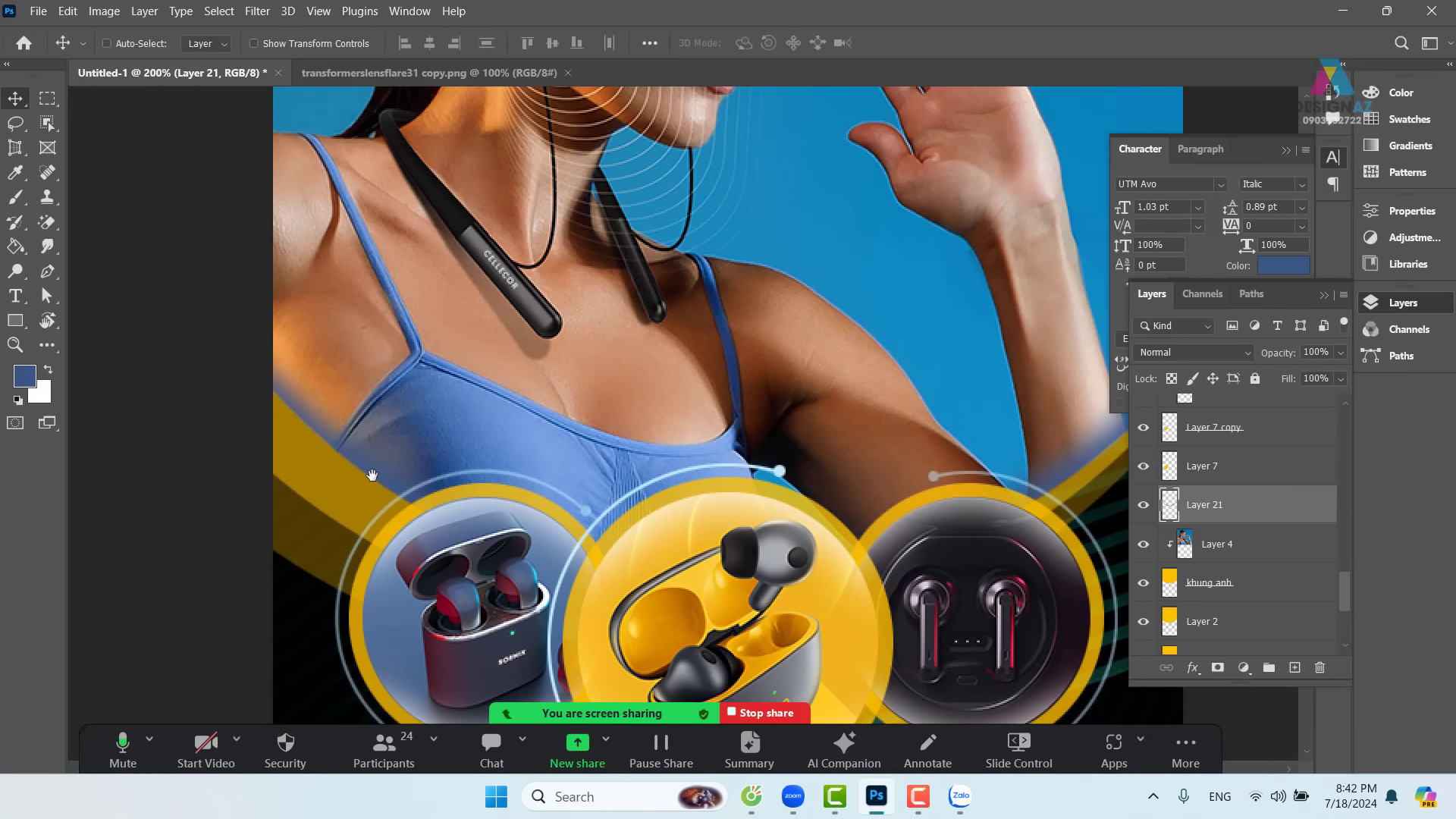
pyautogui.moveTo(1046, 479); pyautogui.dragTo(900, 467)
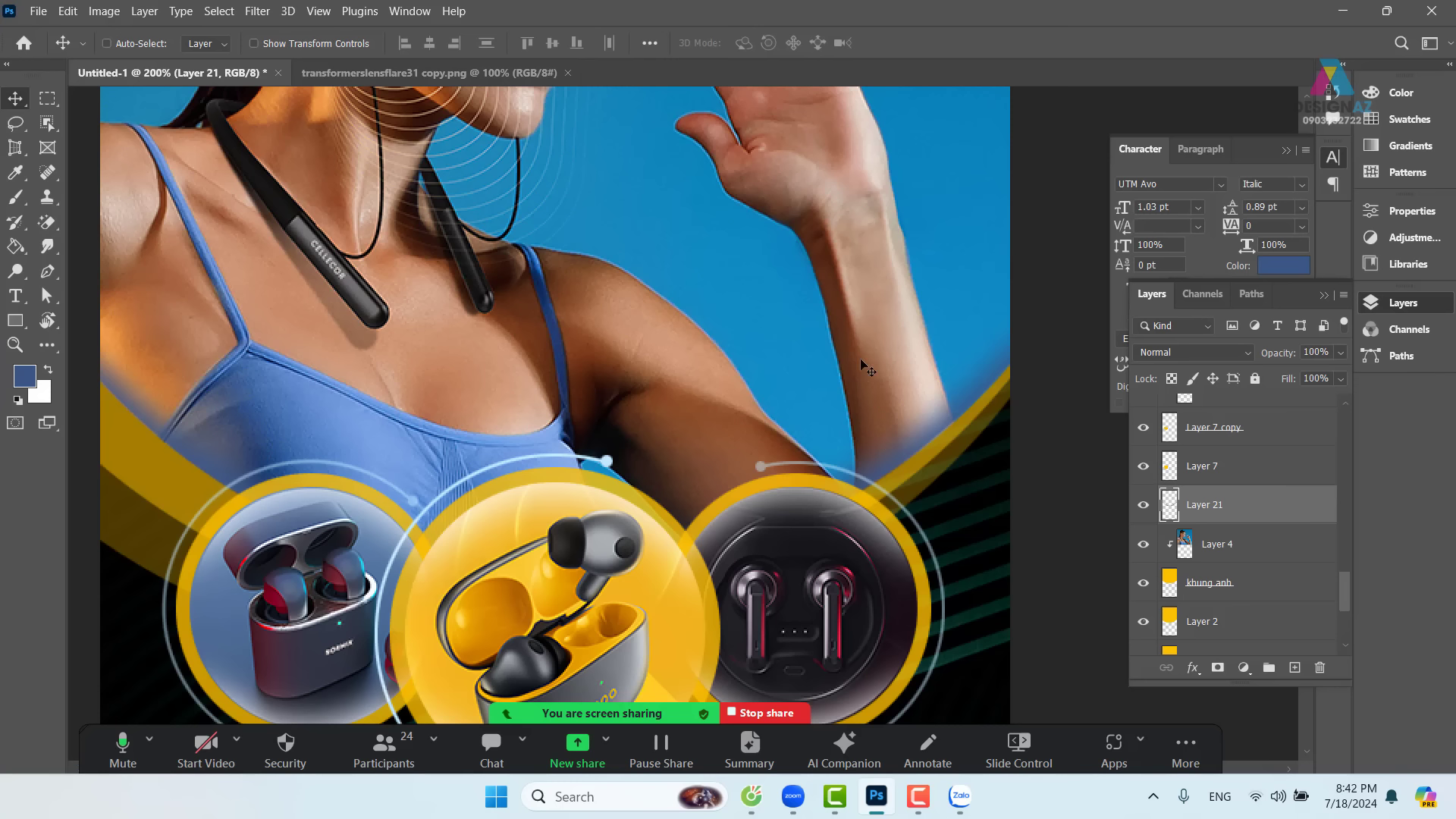
pyautogui.click(1222, 353)
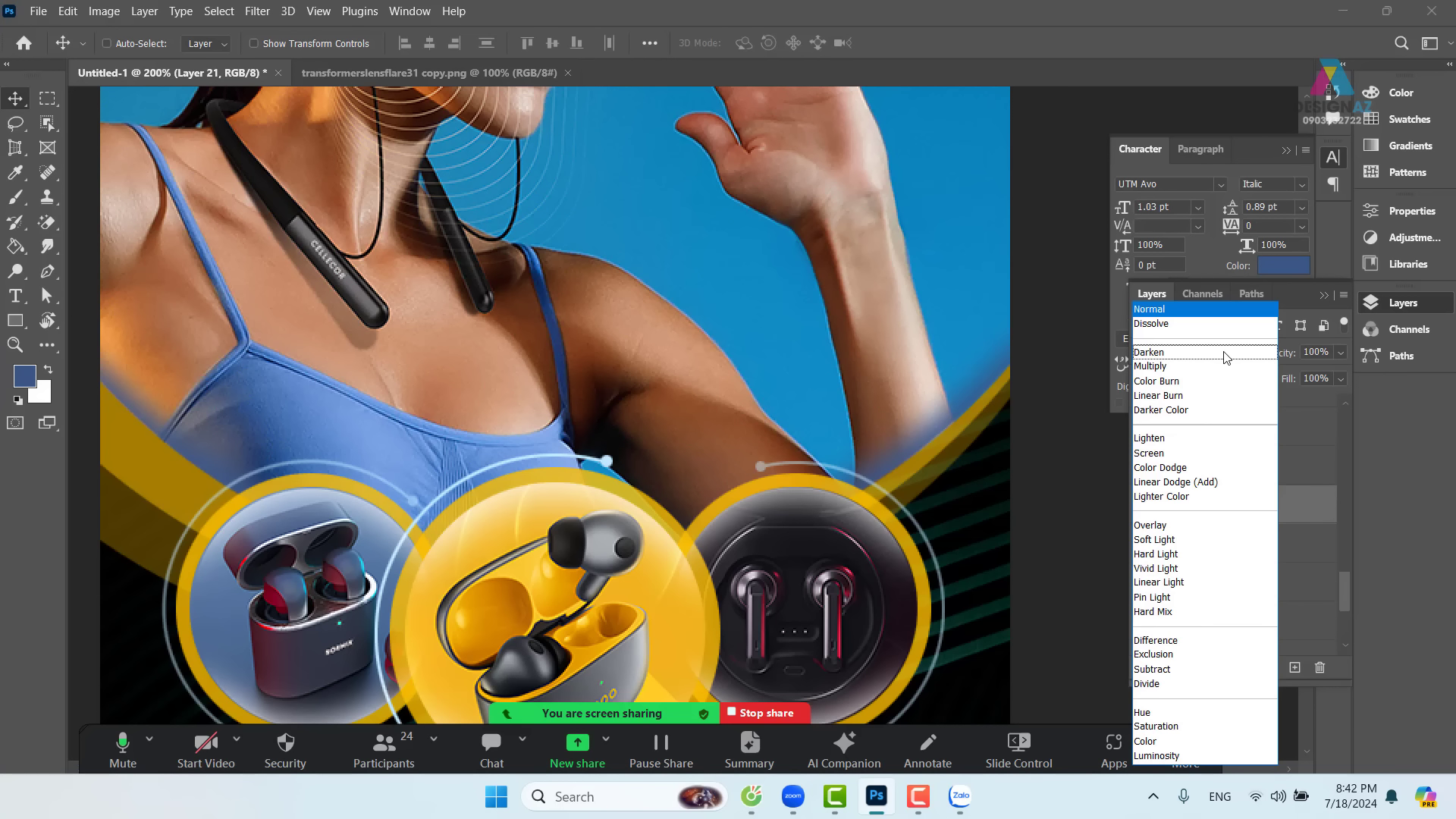
pyautogui.click(1183, 366)
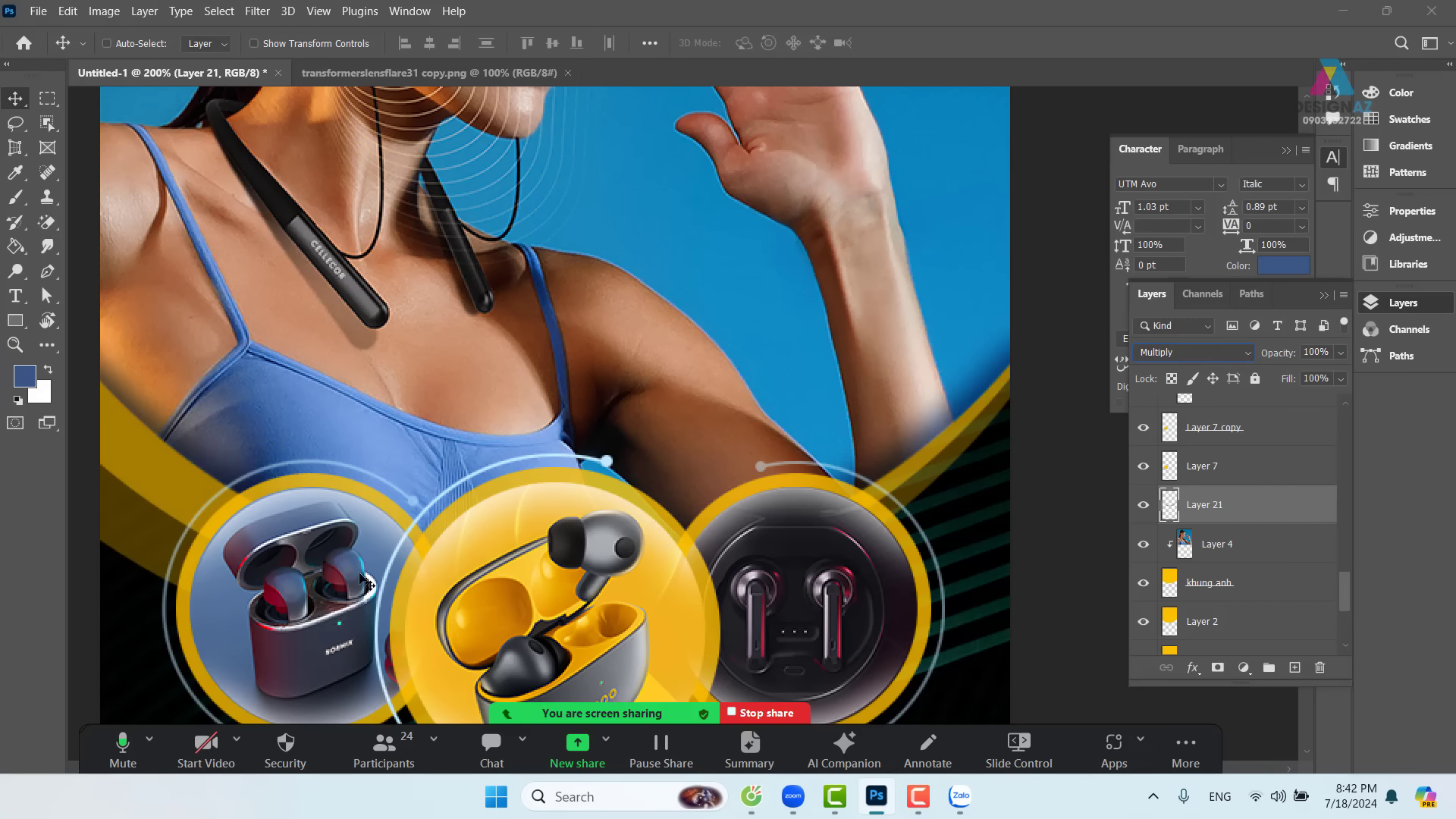
pyautogui.scroll(-2, 692, 574)
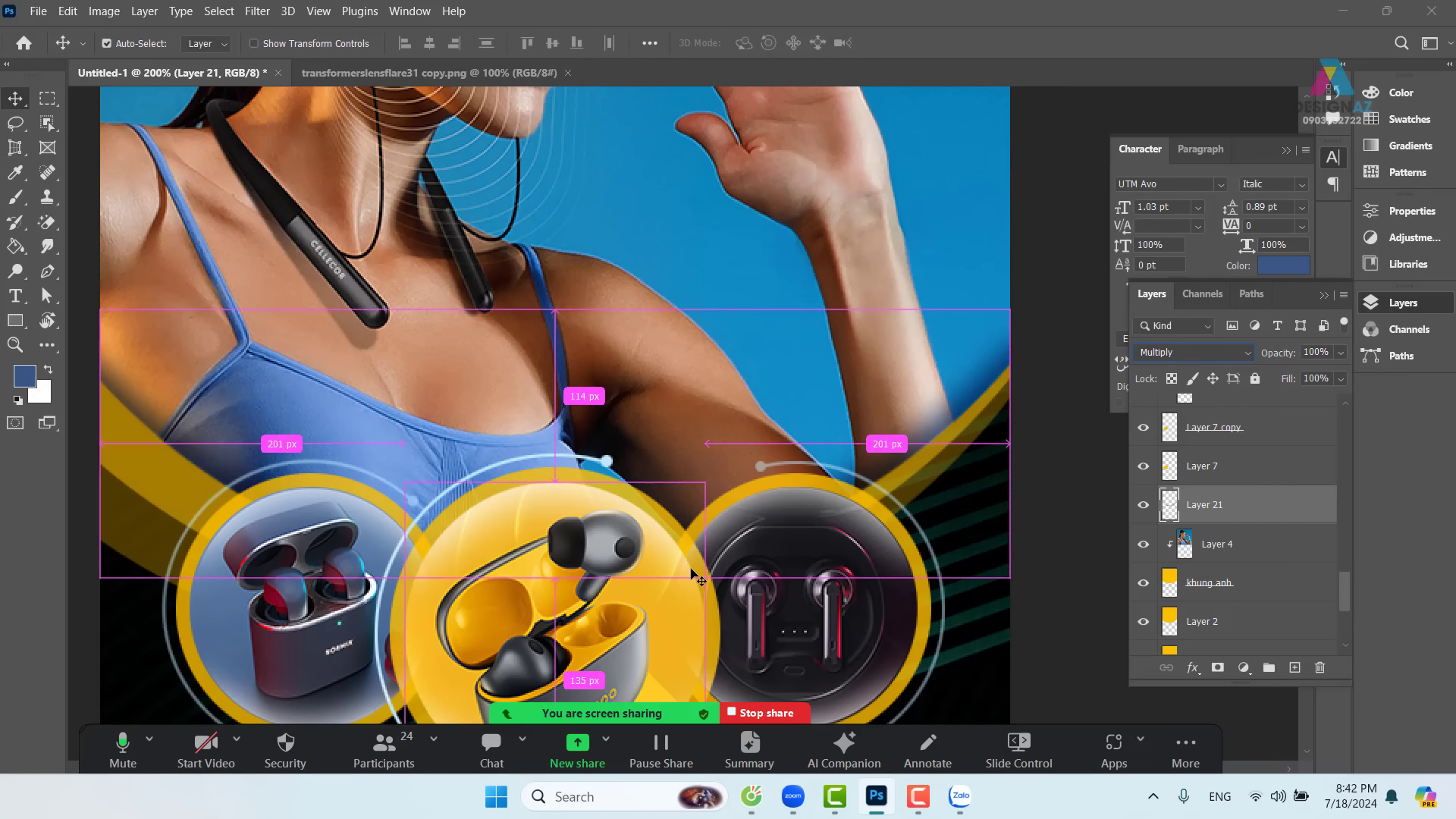
pyautogui.scroll(-3, 679, 546)
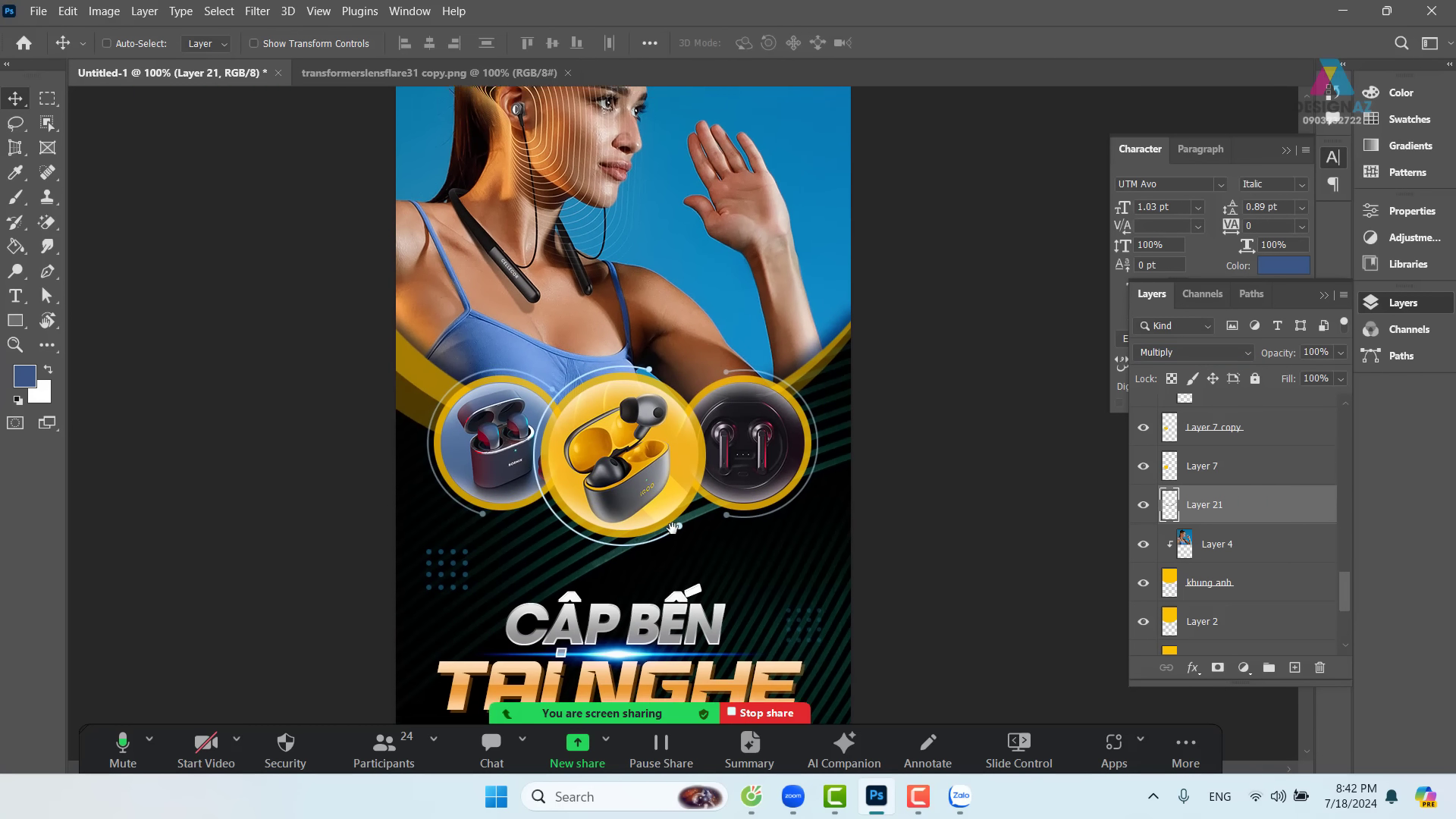
pyautogui.scroll(-1, 672, 526)
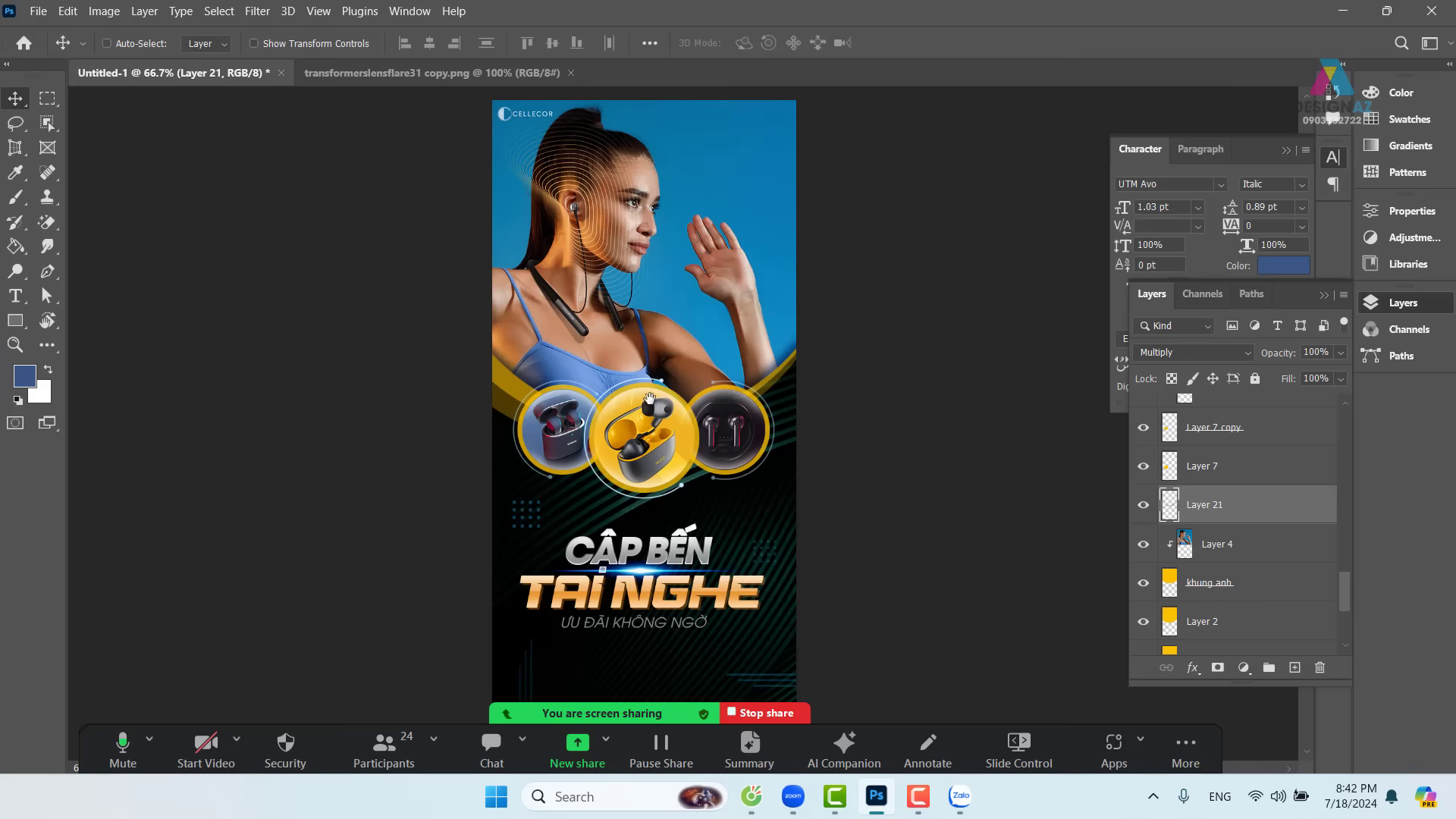
pyautogui.moveTo(649, 398); pyautogui.dragTo(621, 406)
pyautogui.scroll(1, 621, 406)
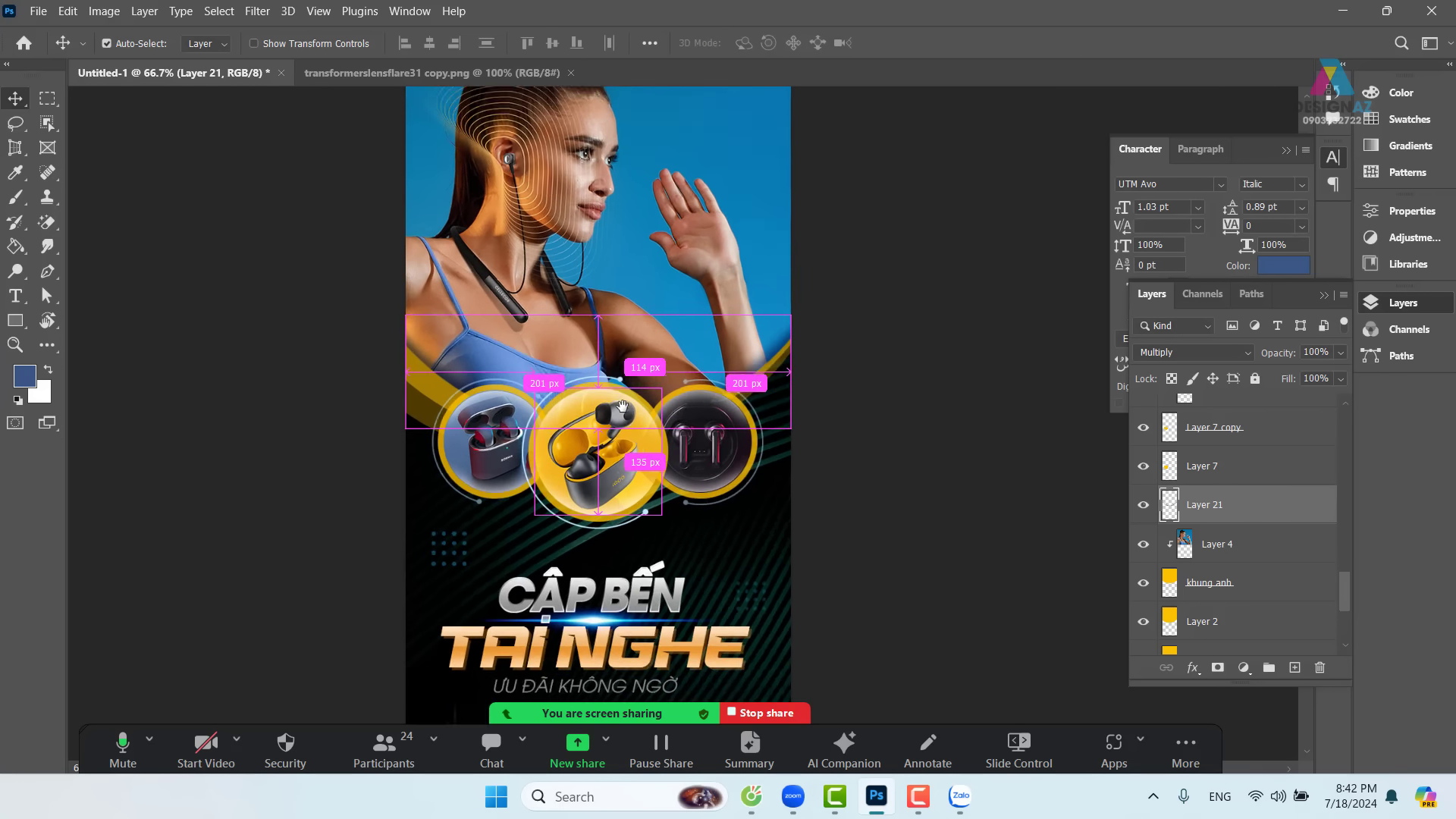
pyautogui.moveTo(617, 348); pyautogui.dragTo(629, 426)
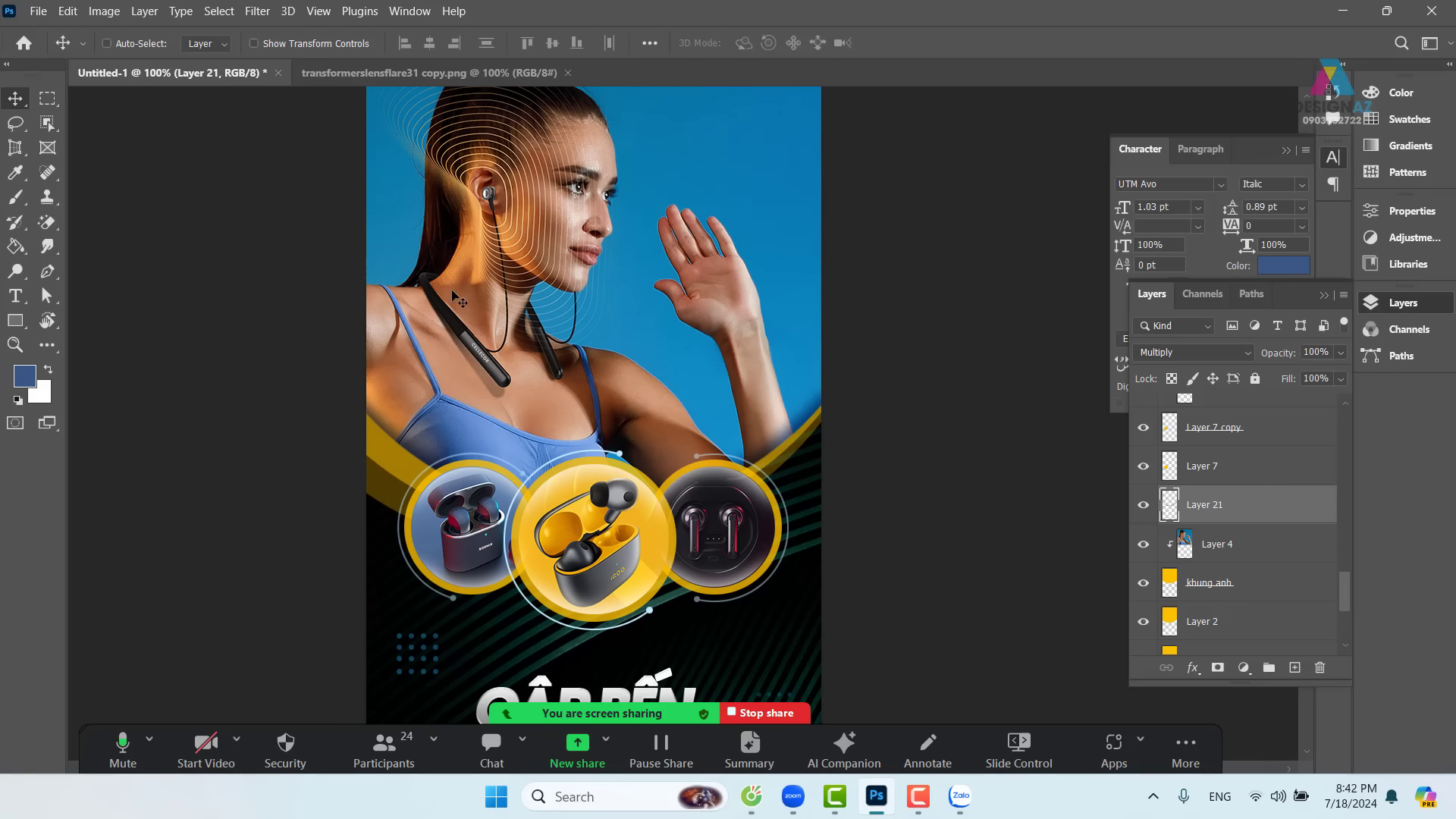
# - Select a tall rectangular strip along the poster's right edge and feather the selection by 15 pixels
pyautogui.click(50, 99)
pyautogui.moveTo(788, 119); pyautogui.dragTo(1102, 621)
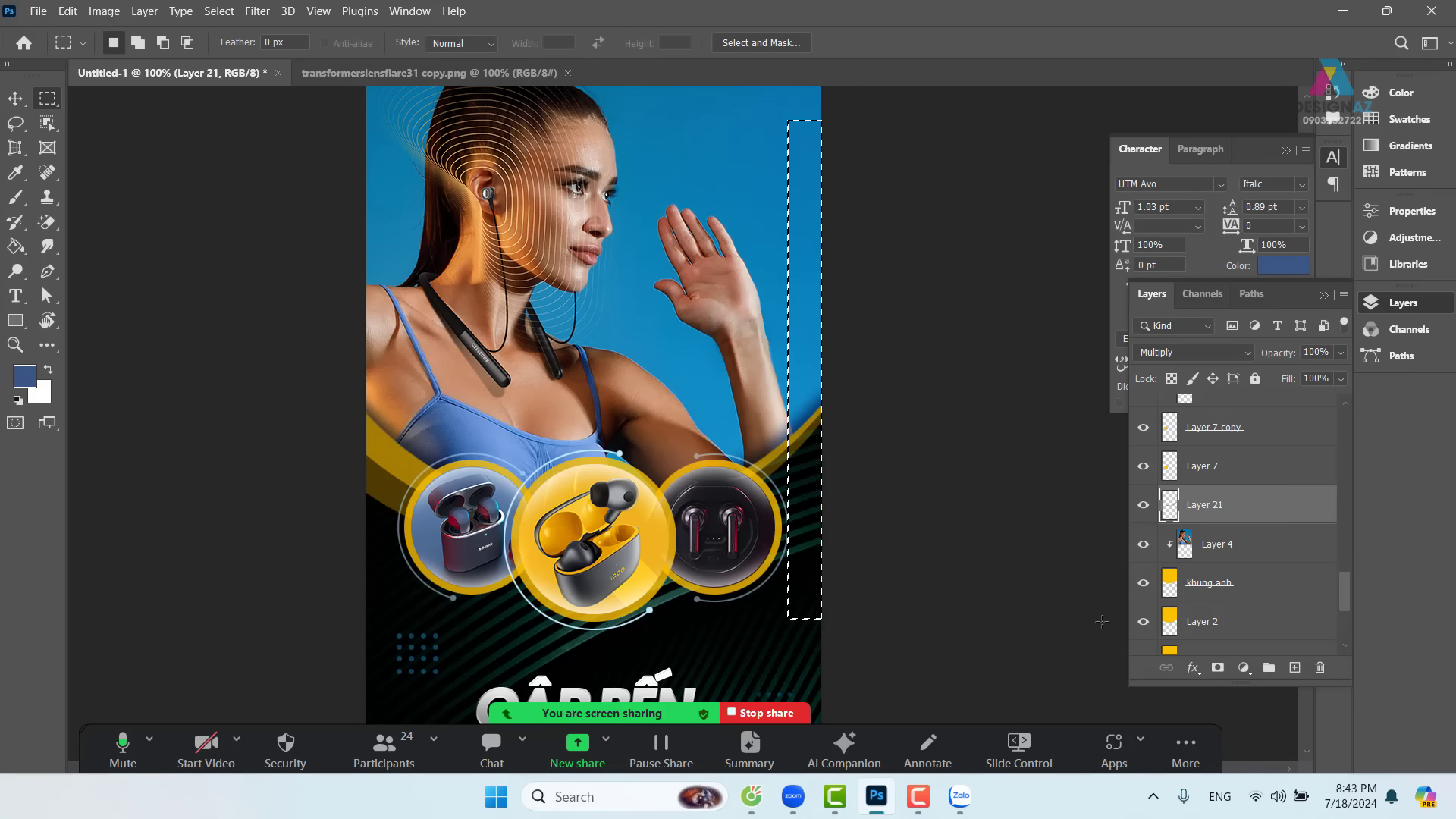
pyautogui.press('shift')
pyautogui.hotkey('shift', 'F6')
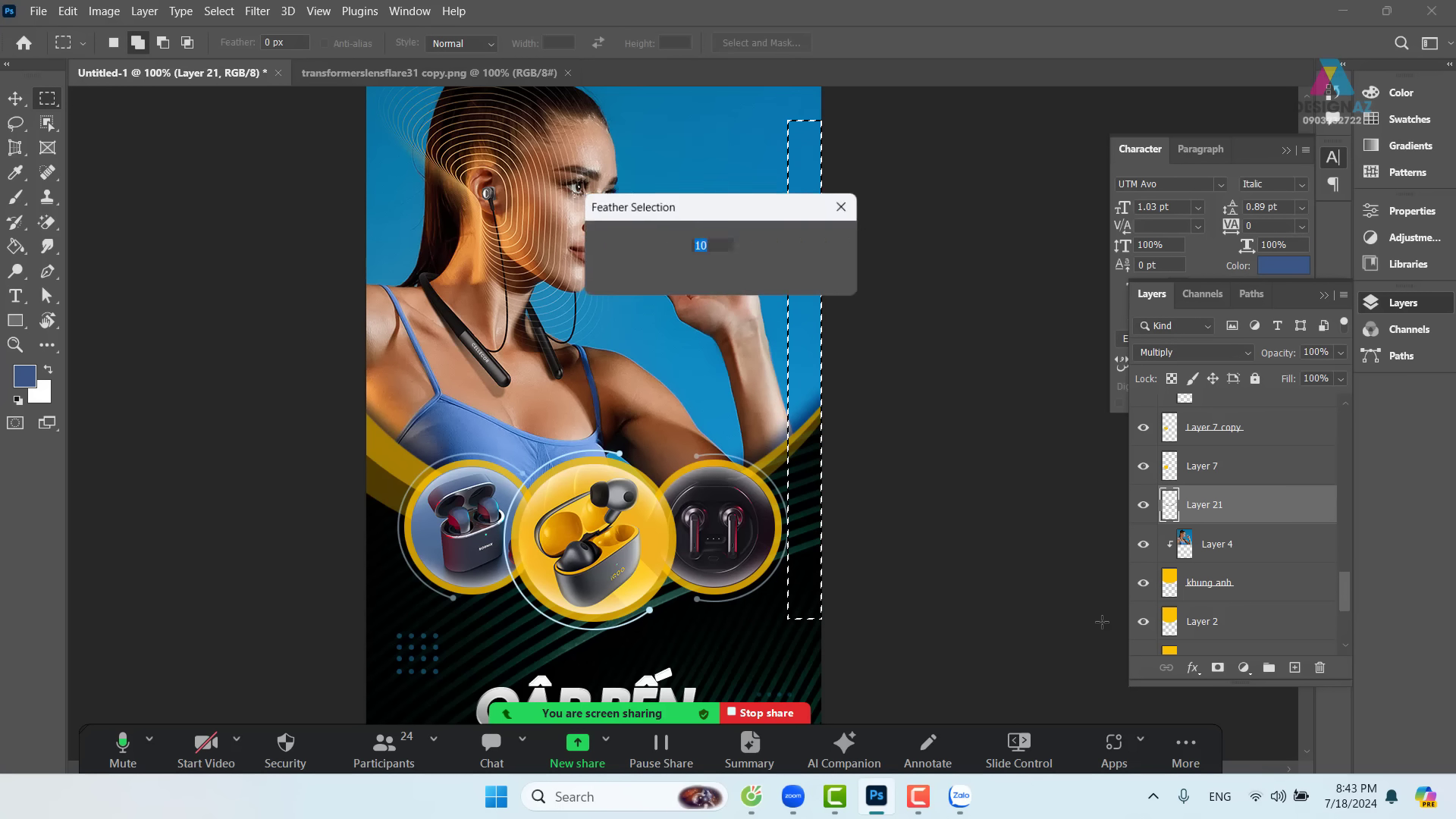
pyautogui.write('20')
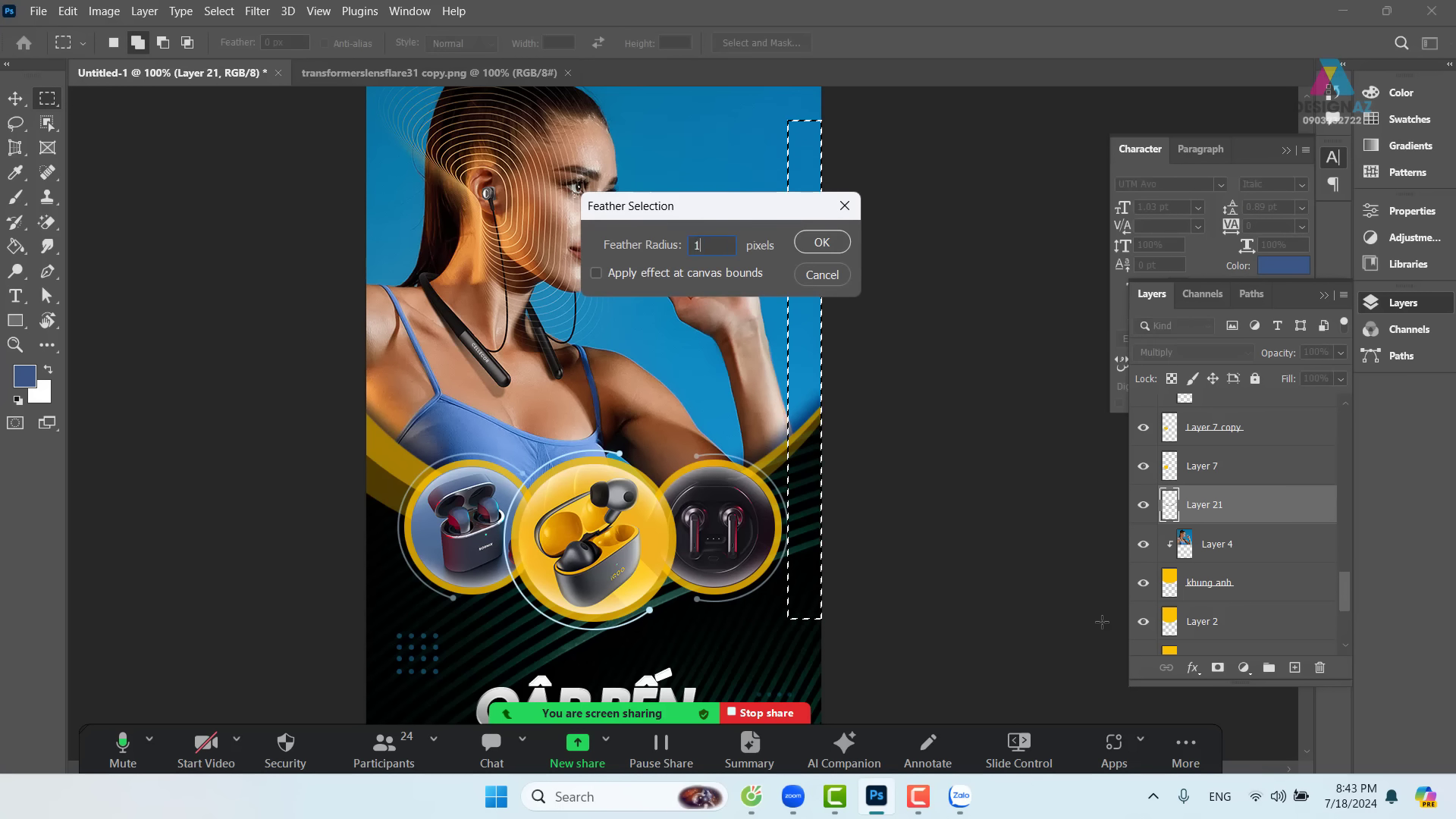
pyautogui.press('Return')
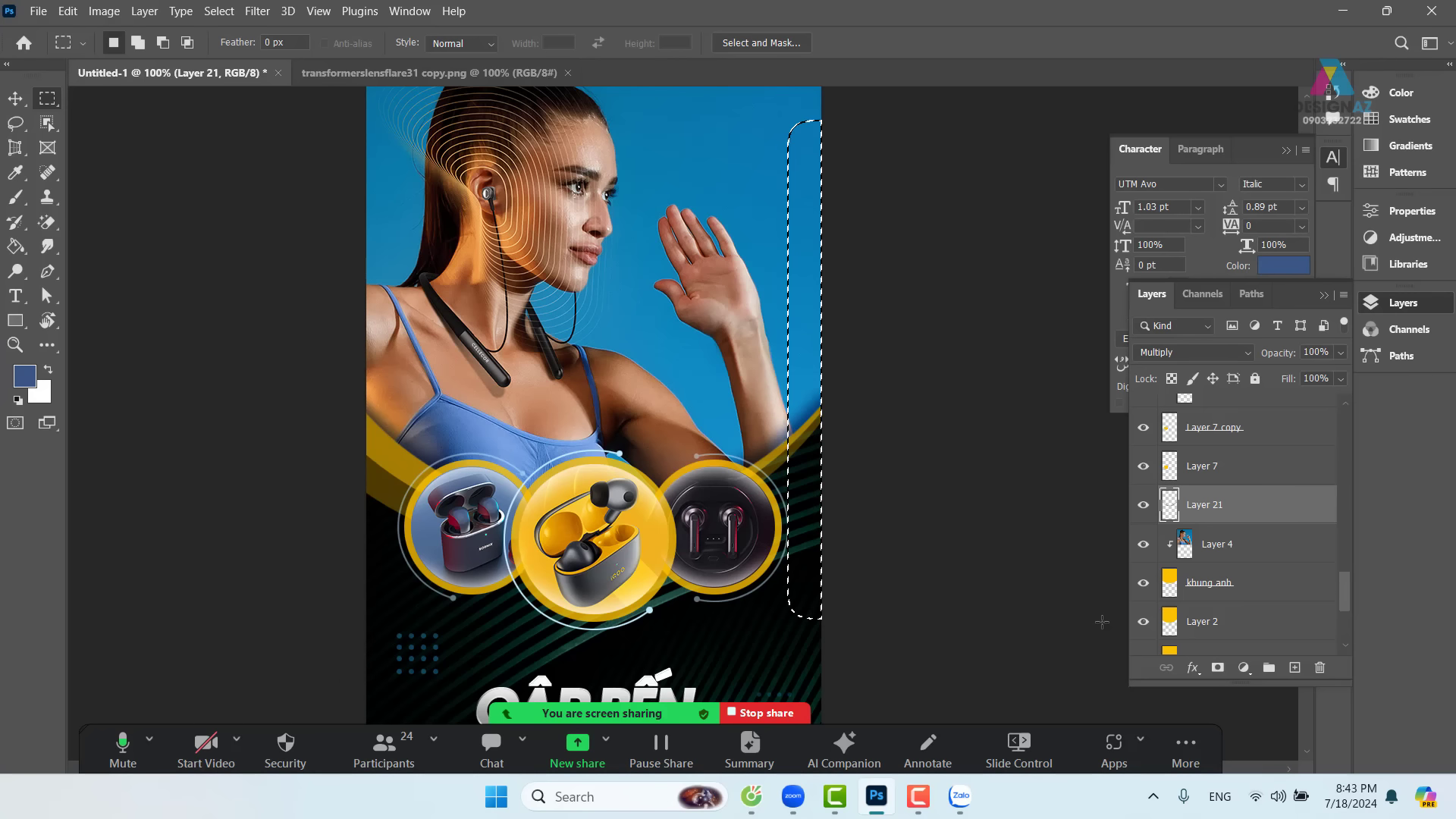
# - Feather the strip selection again with a 50-pixel radius, and deselect it
pyautogui.press('shift')
pyautogui.hotkey('shift', 'F6')
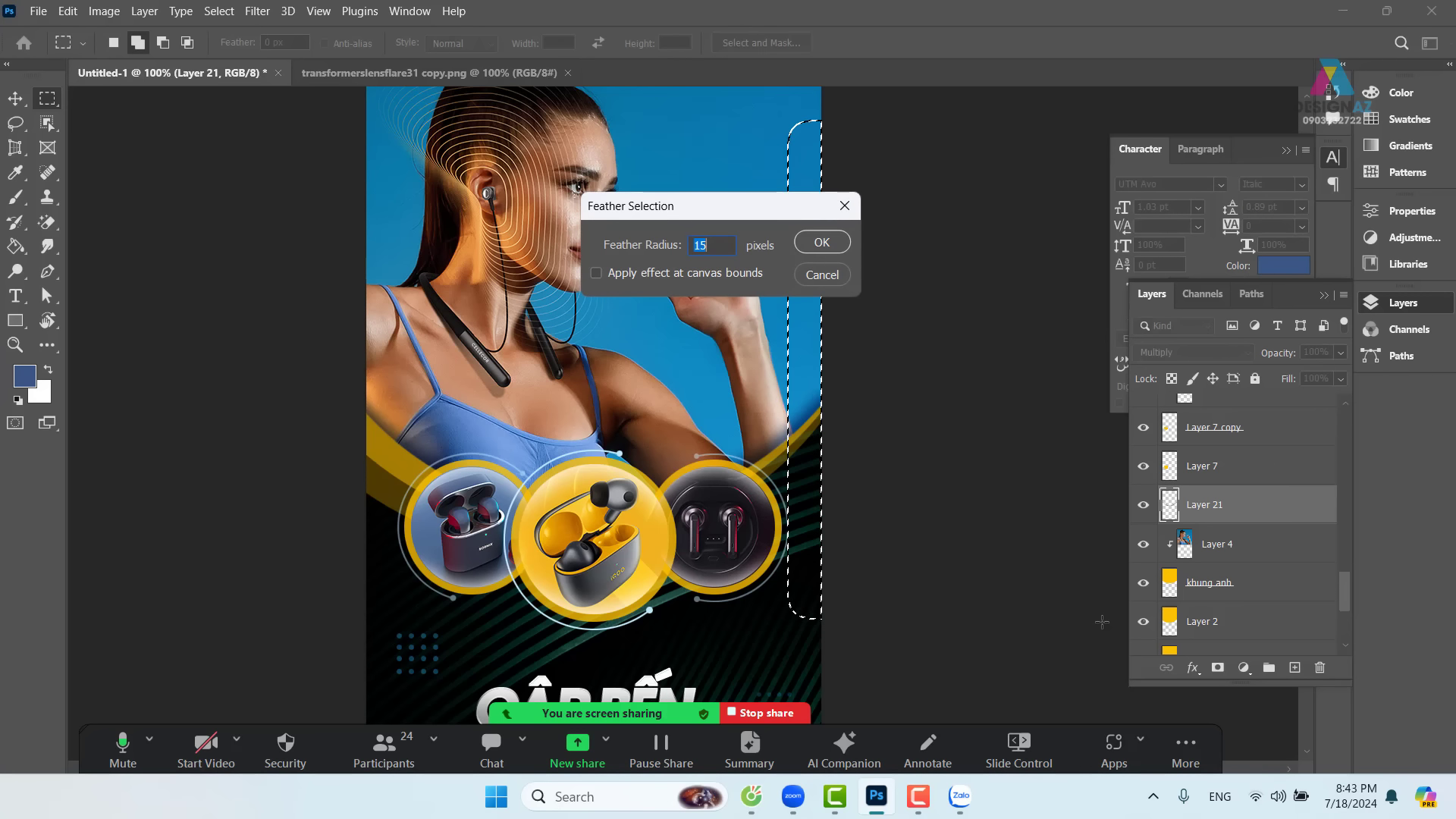
pyautogui.write('40')
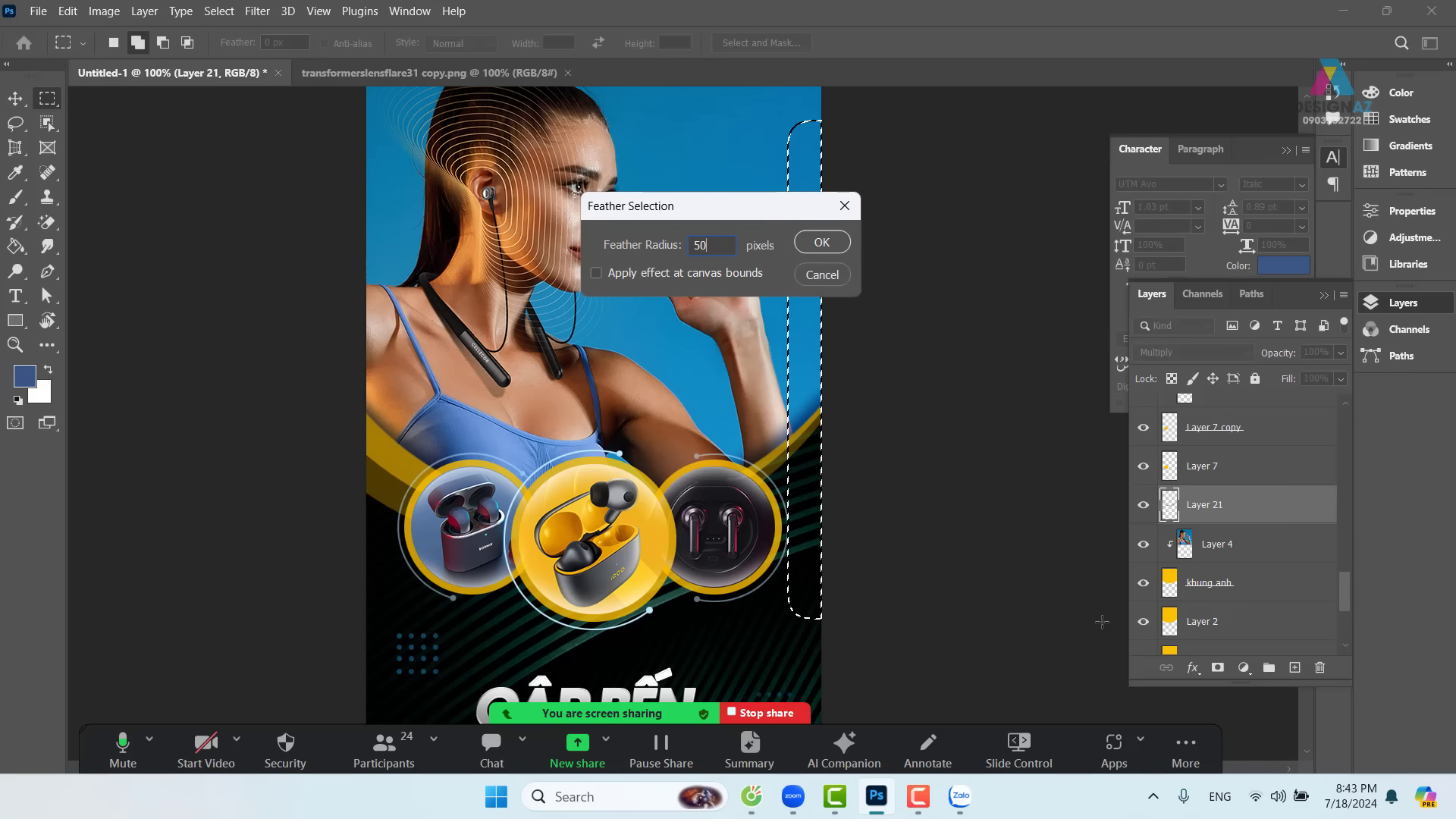
pyautogui.press('Return')
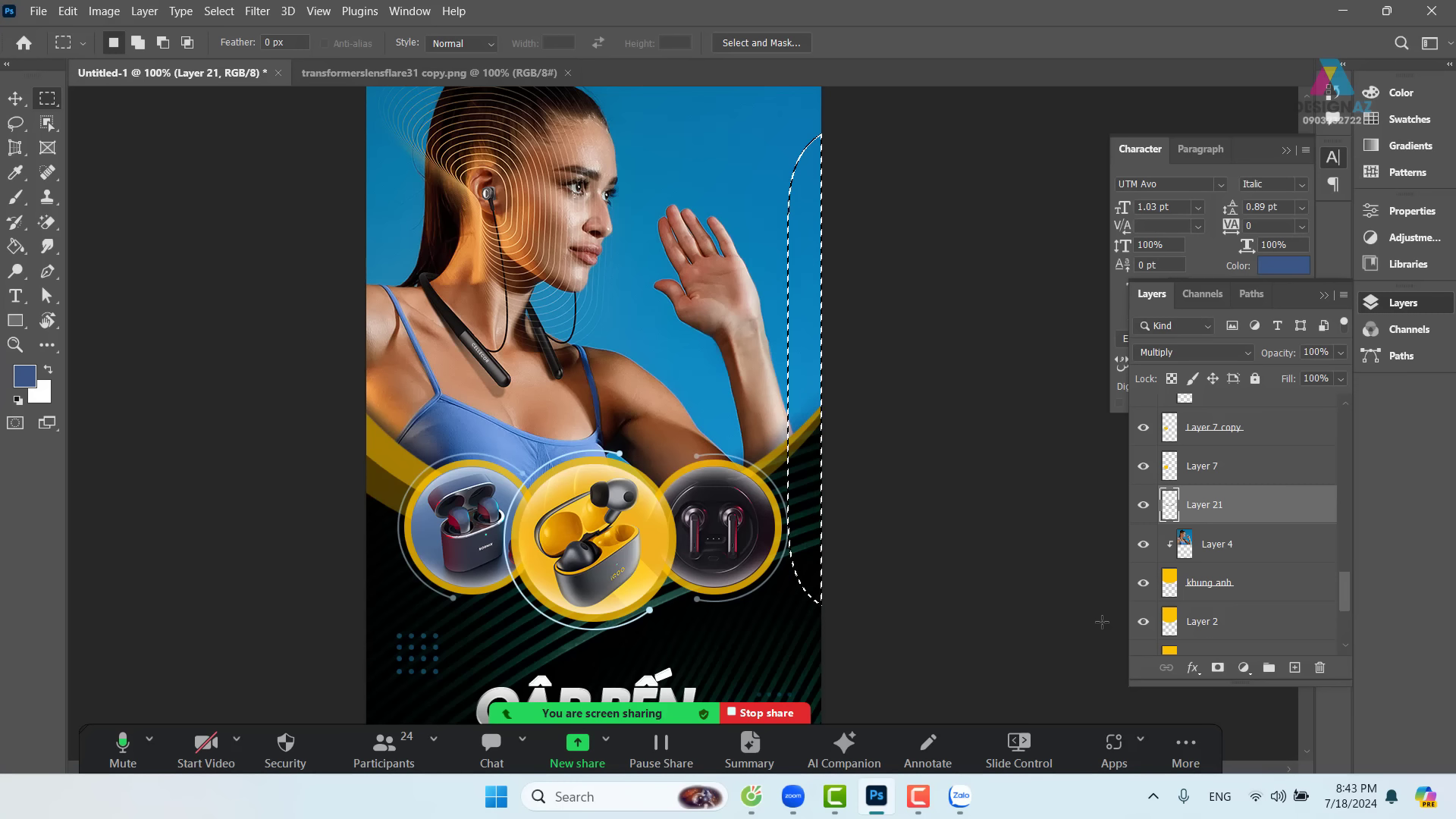
pyautogui.press('v')
pyautogui.hotkey('ctrl', 'd')
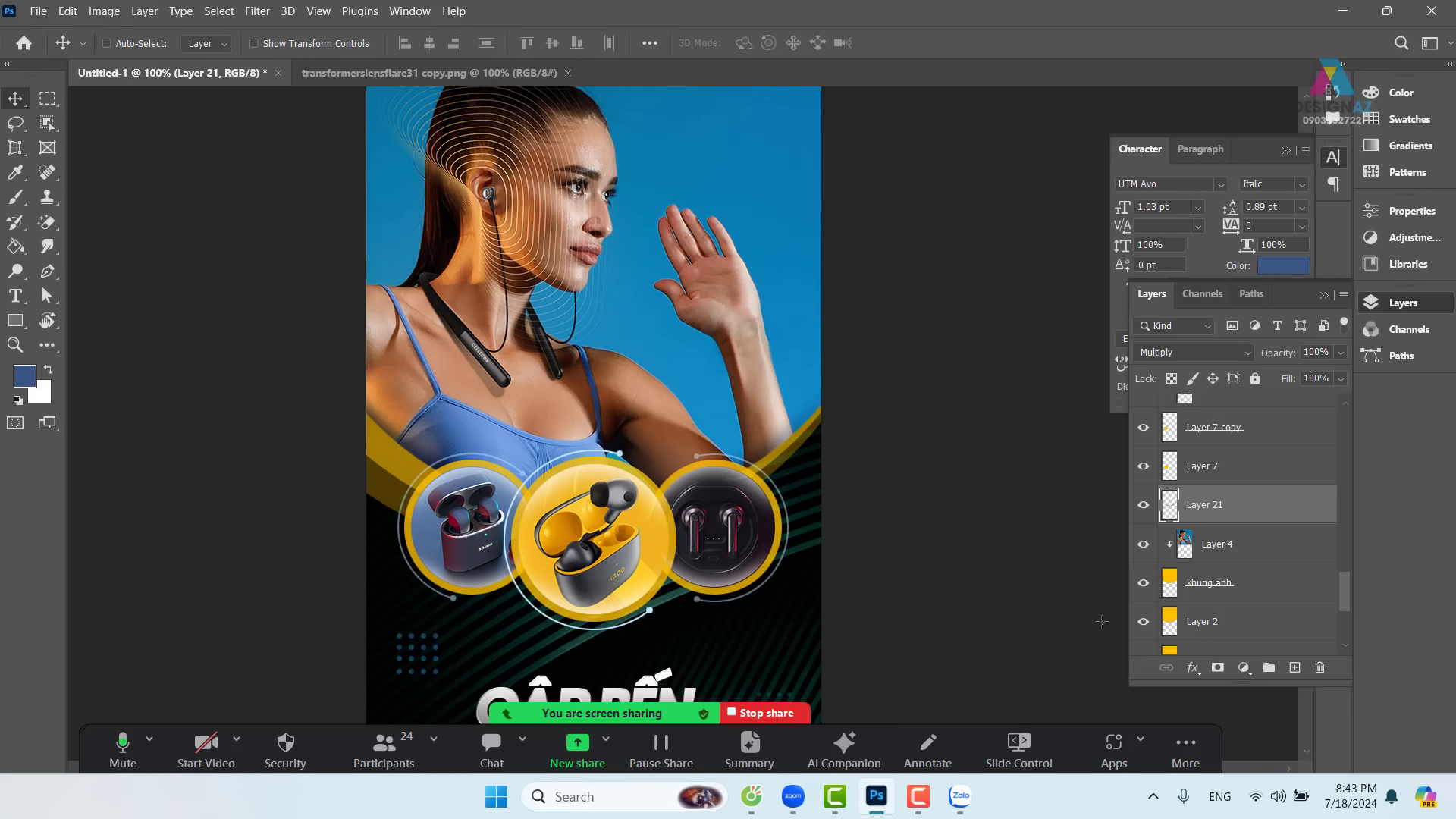
# - Make a wide, flat elliptical selection across the woman's forehead and the sky, and add a new layer directly above Layer 21
pyautogui.moveTo(749, 543); pyautogui.dragTo(774, 599)
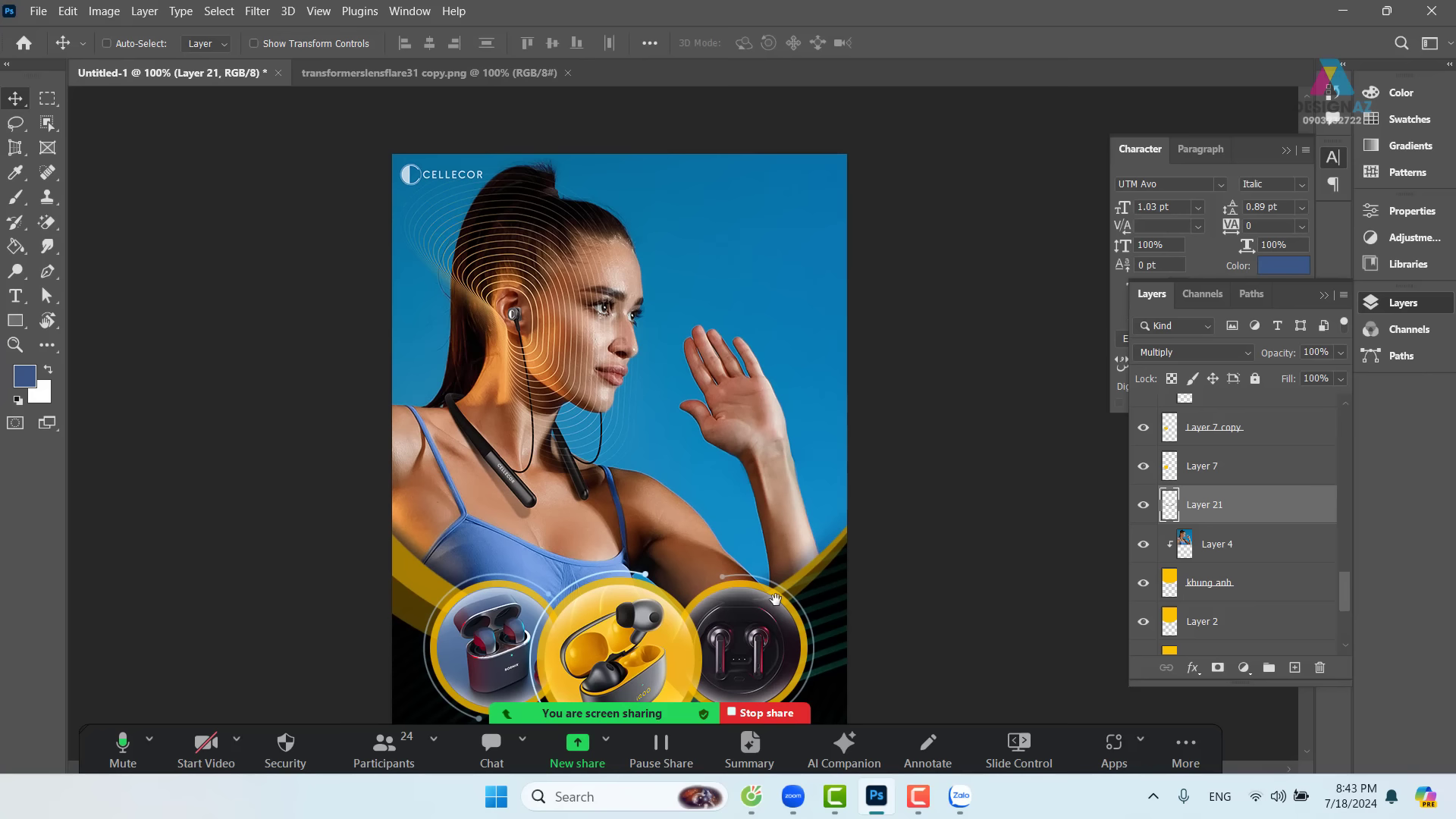
pyautogui.hotkey('ctrl', '+')
pyautogui.moveTo(523, 341); pyautogui.dragTo(551, 618)
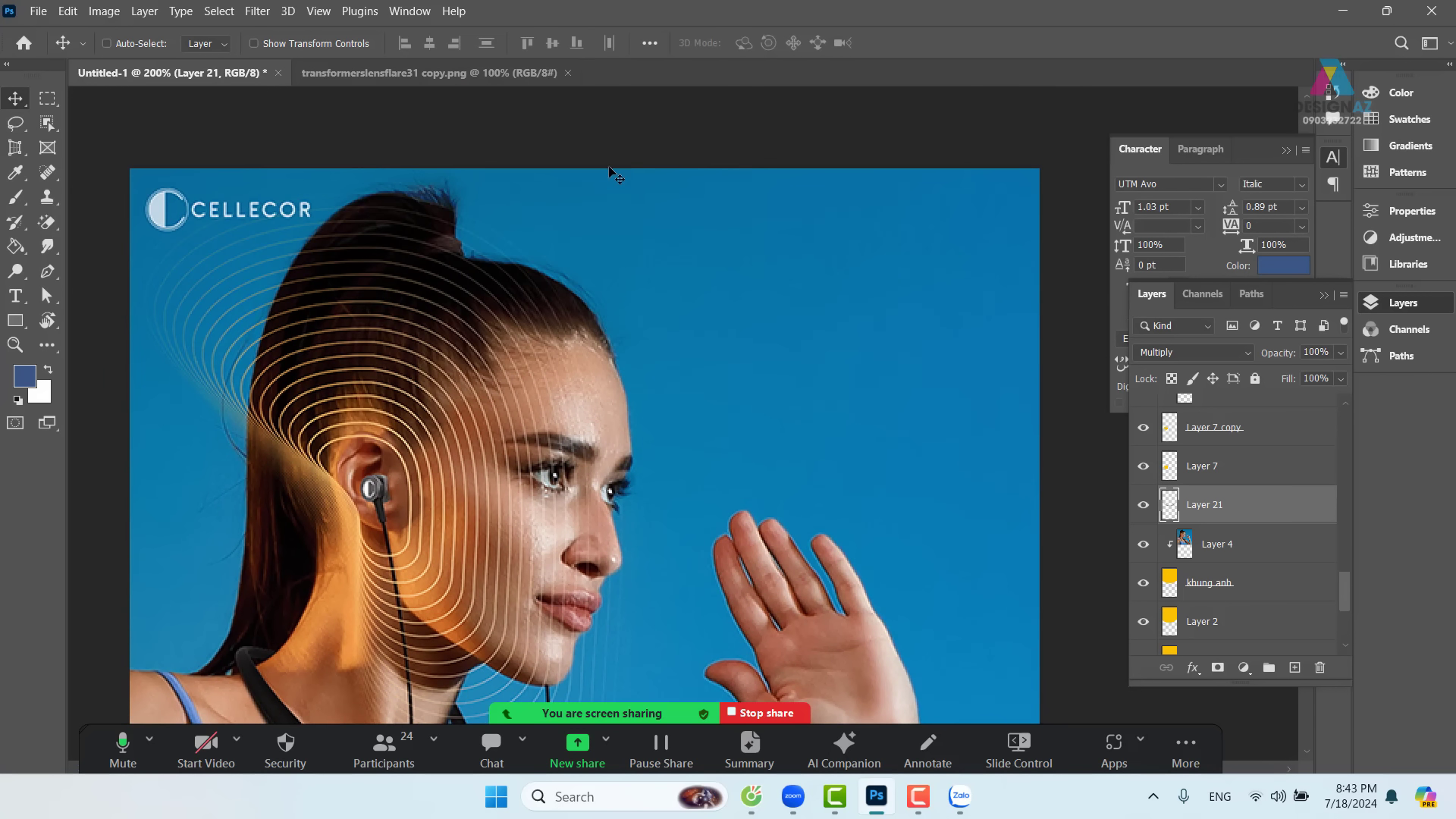
pyautogui.click(59, 103)
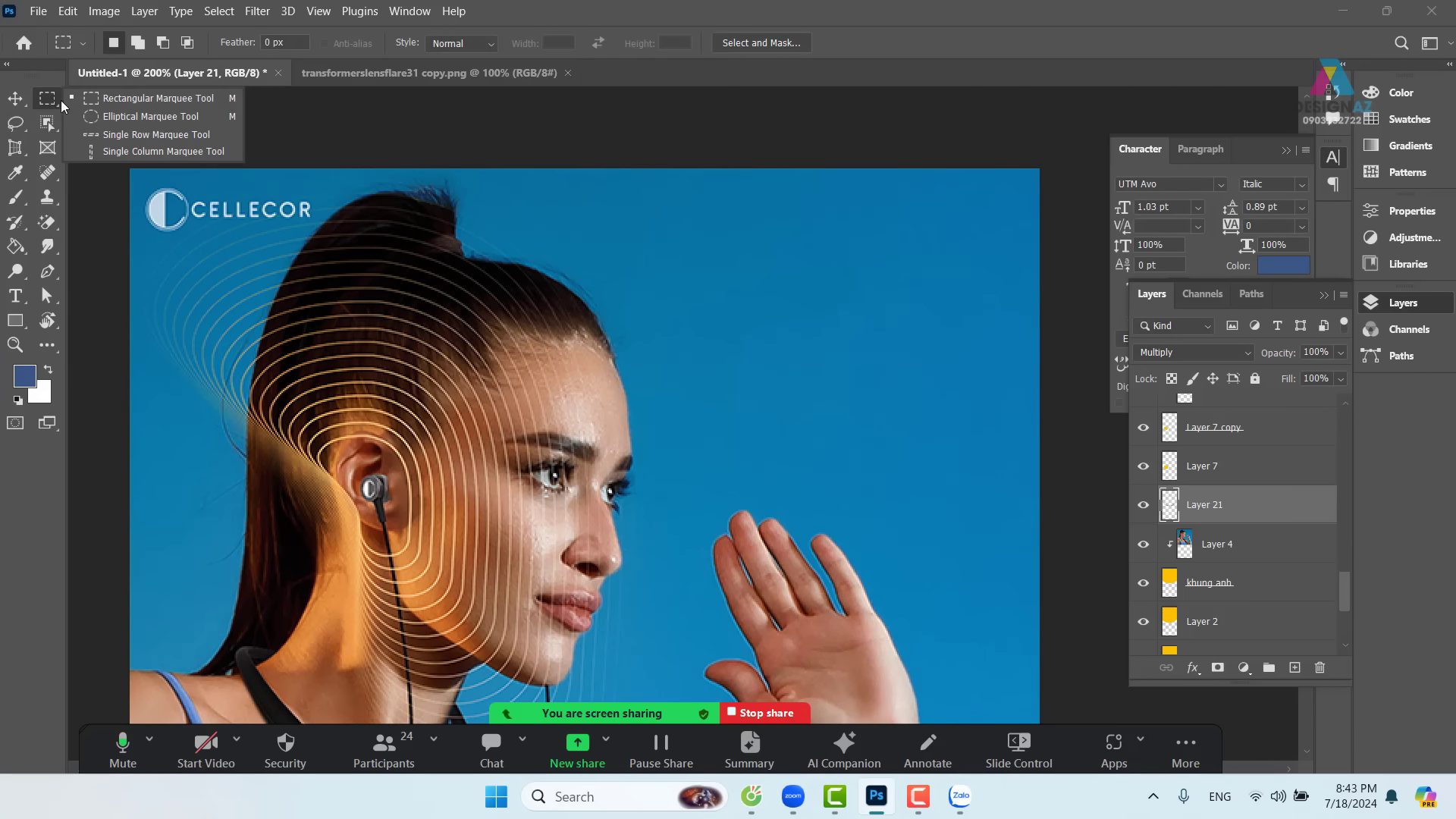
pyautogui.click(144, 116)
pyautogui.moveTo(702, 364); pyautogui.dragTo(911, 384)
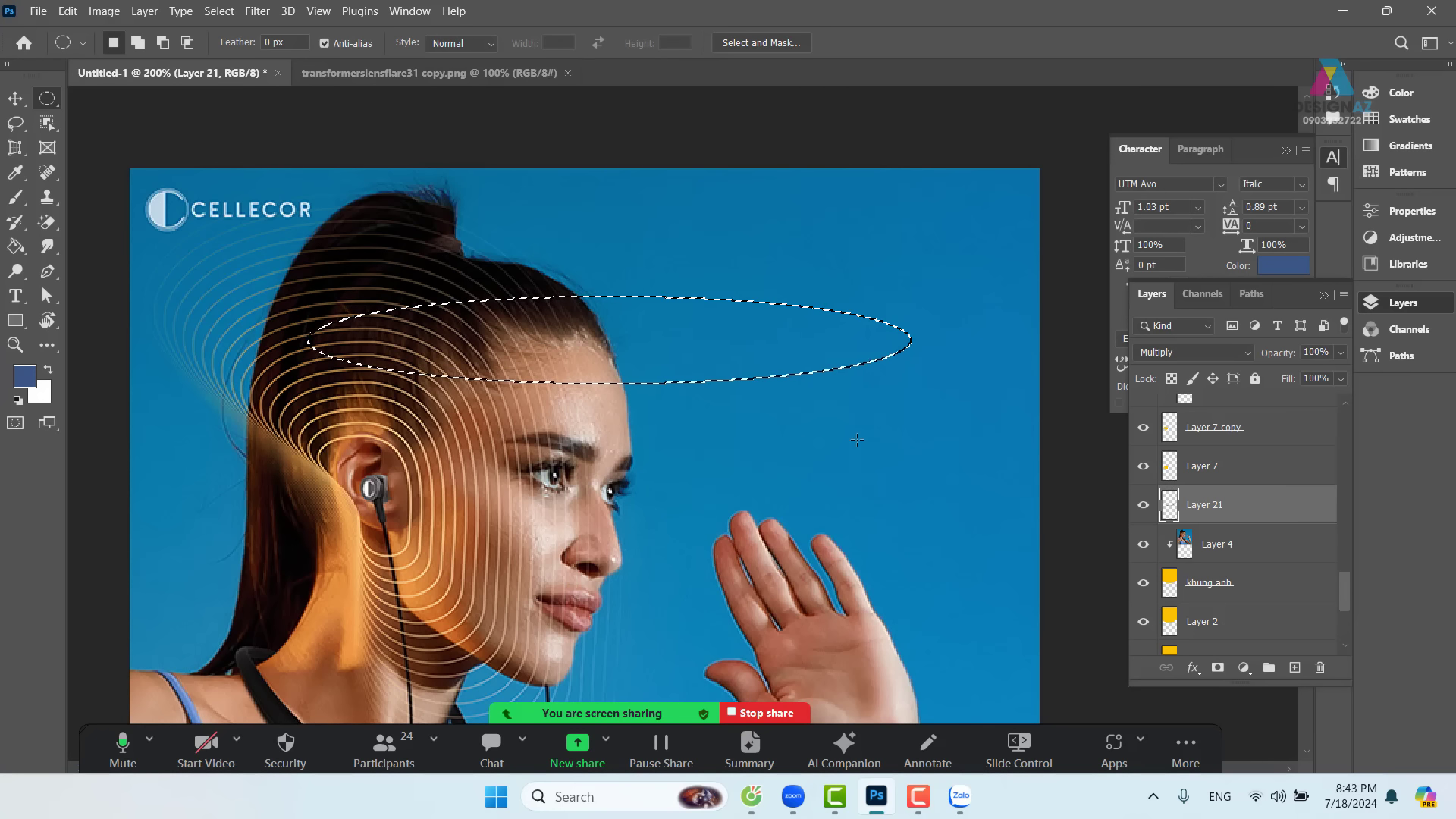
pyautogui.click(1295, 667)
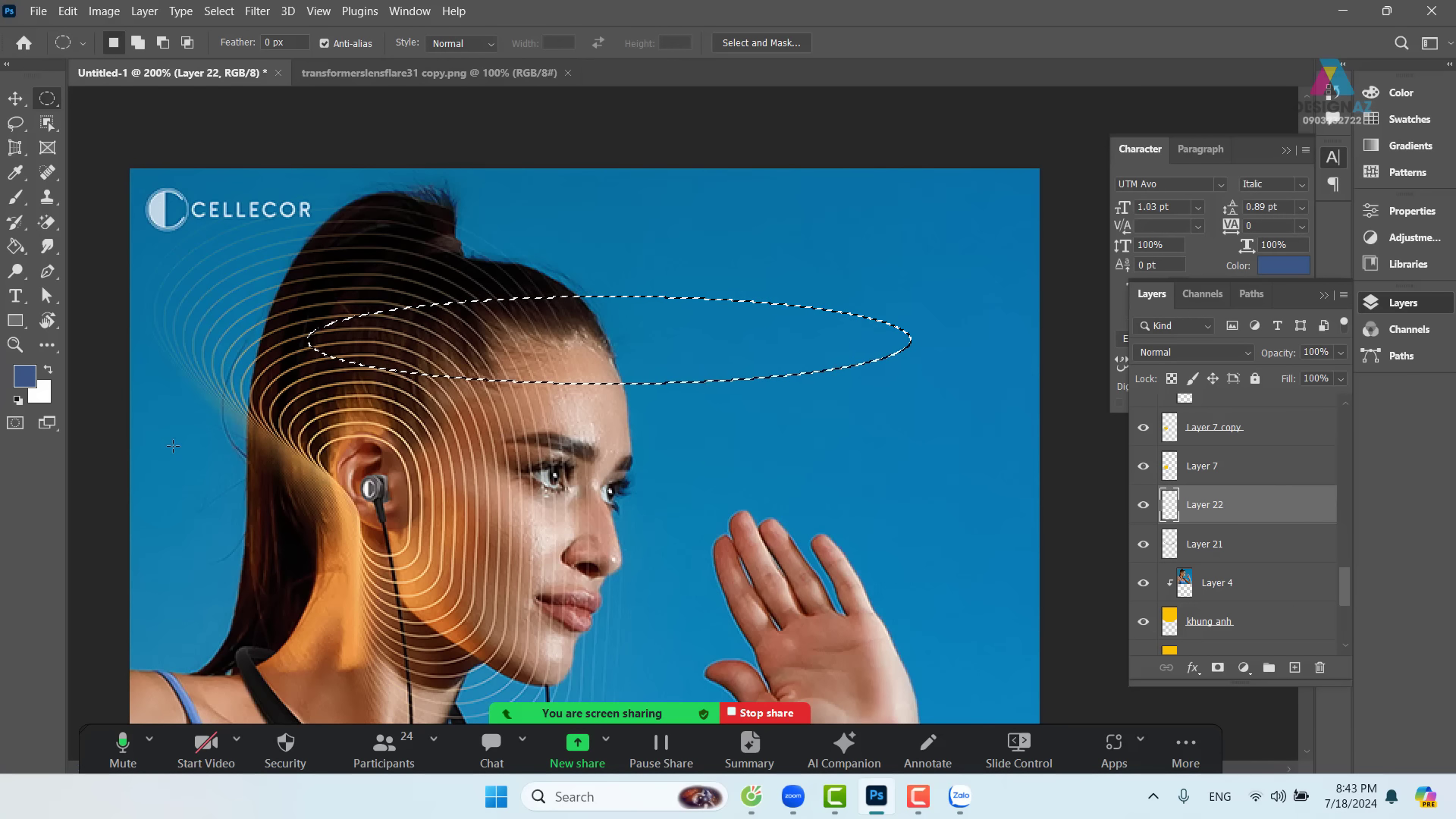
# - Try feathering the elliptical selection by 50 pixels, and undo the feather
pyautogui.hotkey('shift', 'F6')
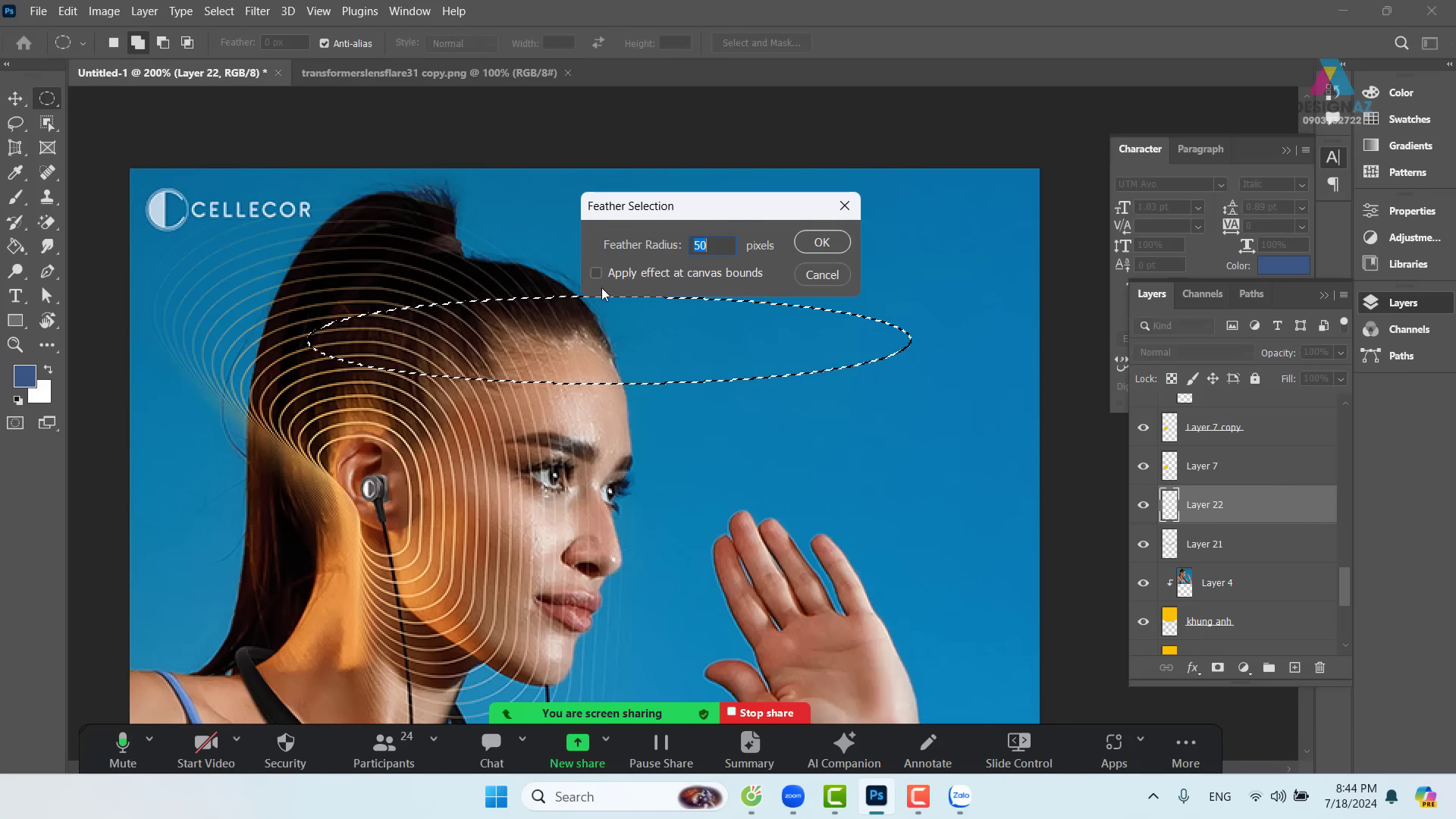
pyautogui.click(819, 276)
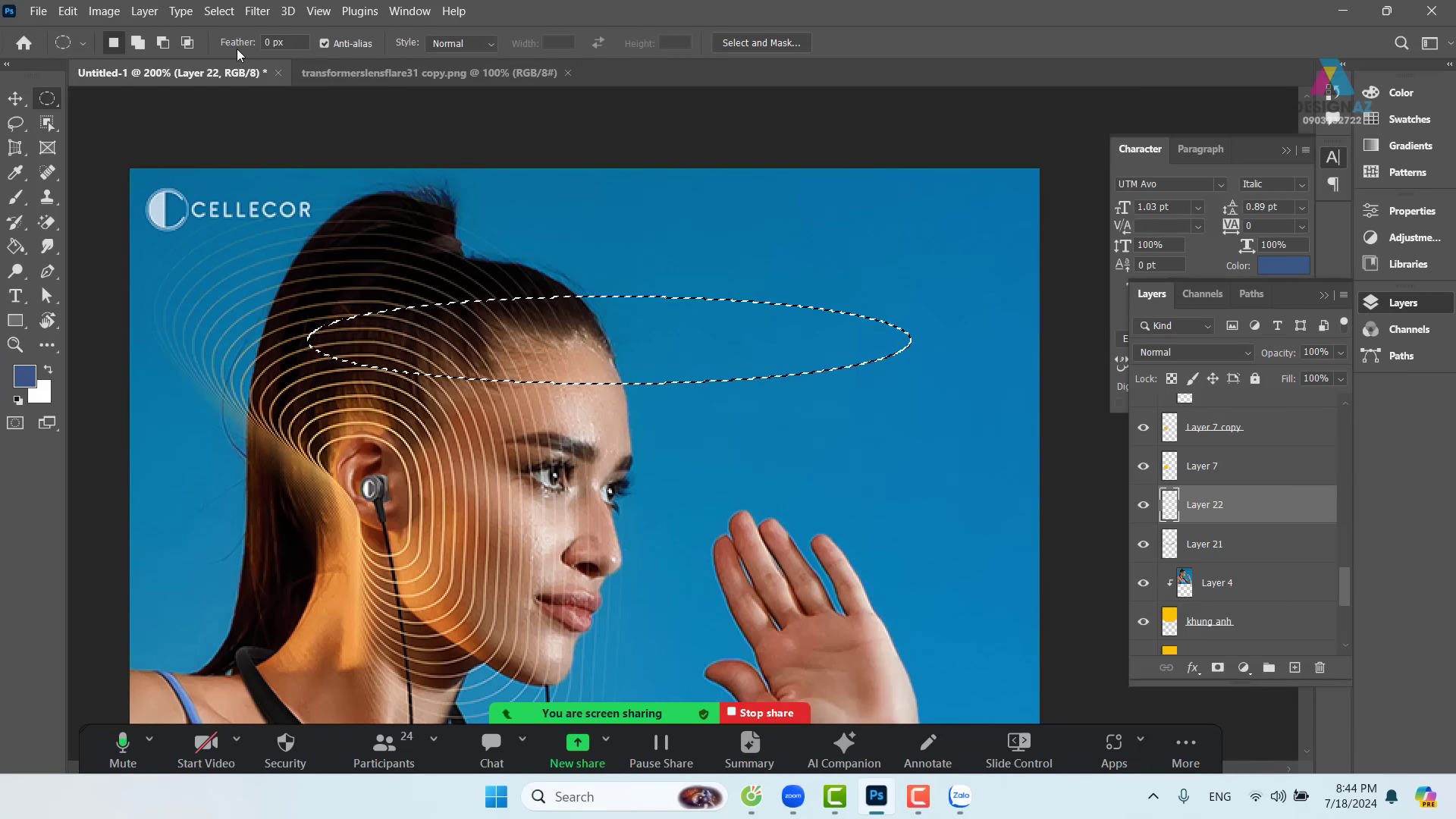
pyautogui.click(230, 12)
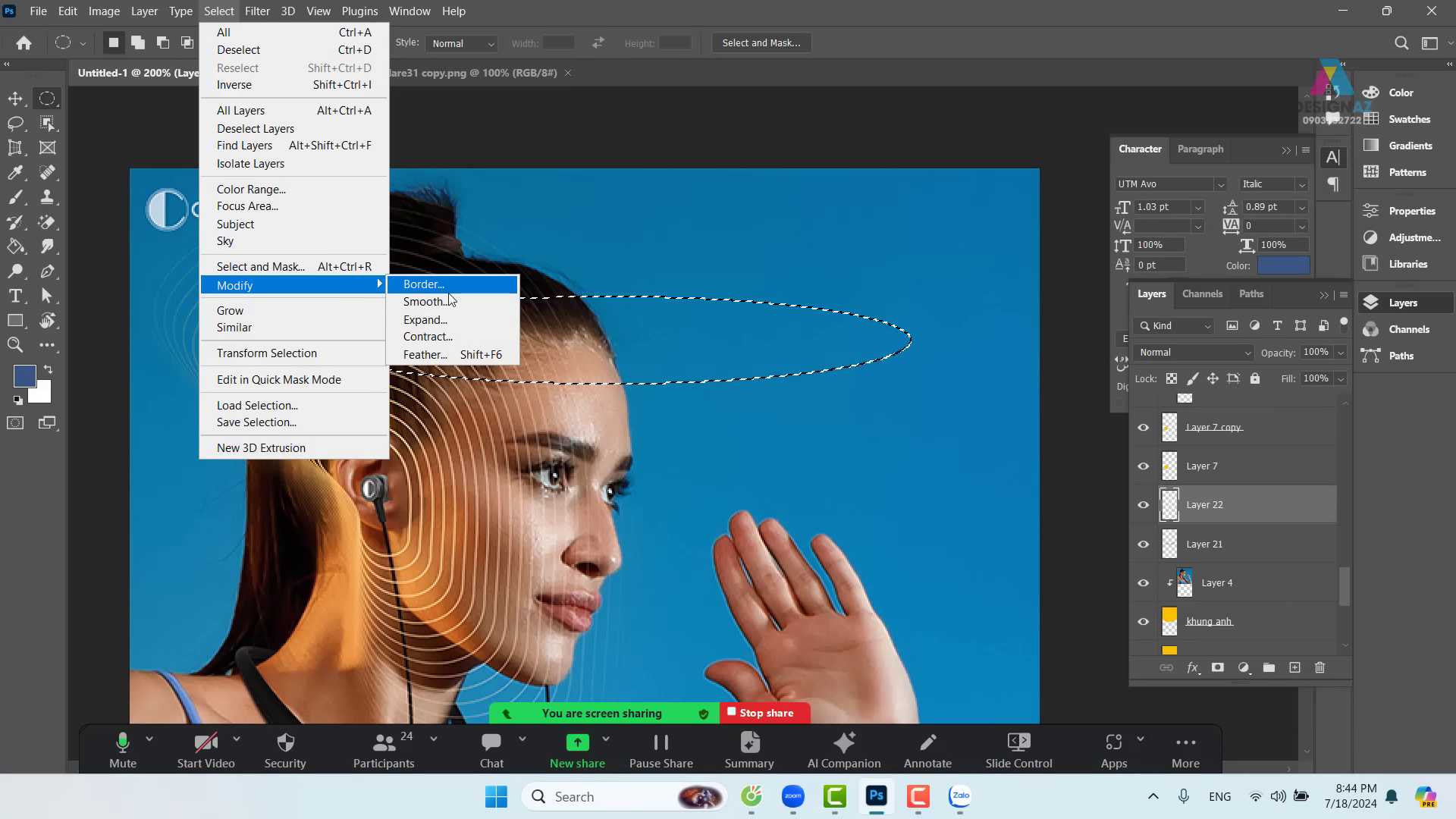
pyautogui.click(678, 326)
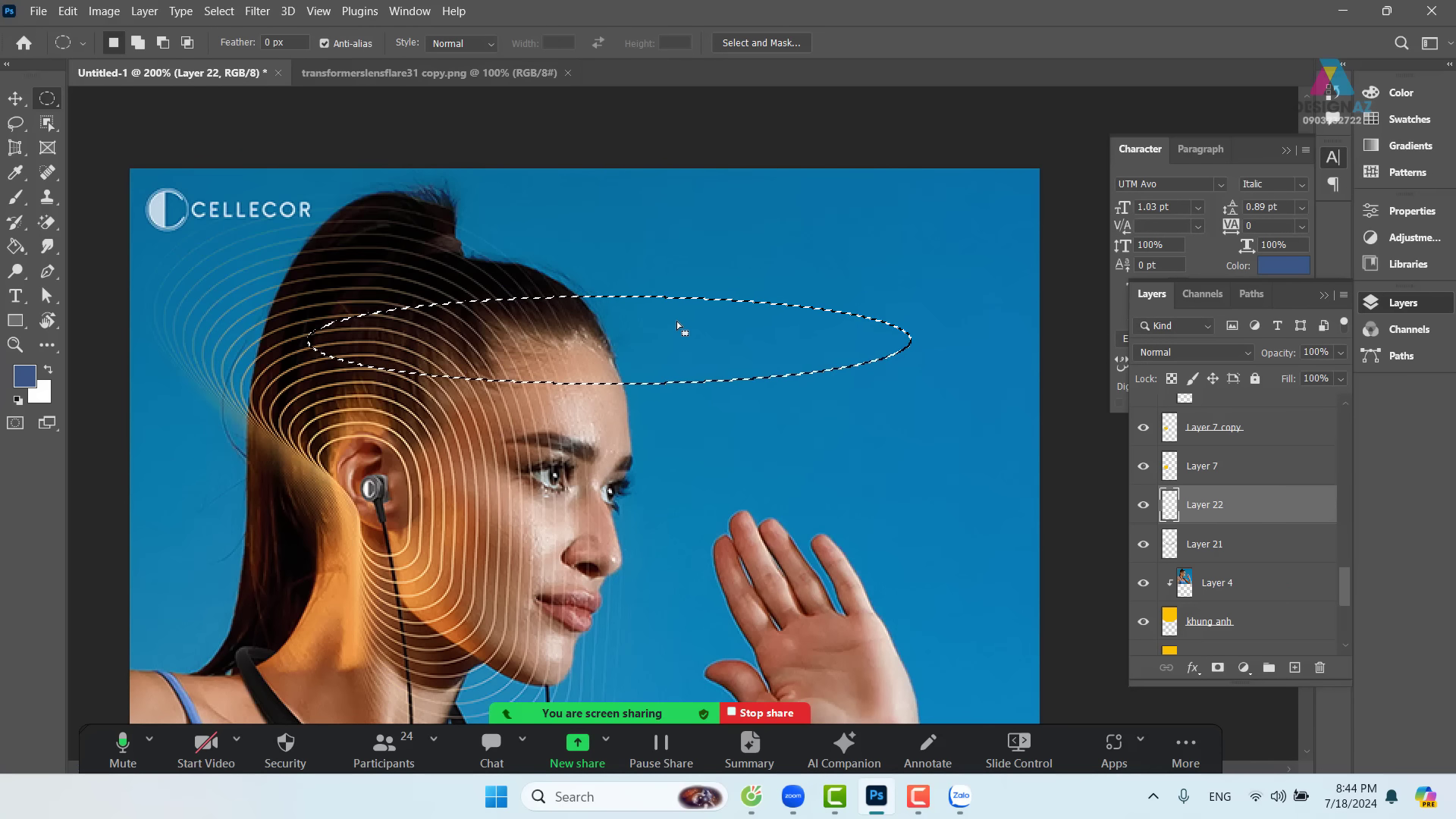
pyautogui.rightClick(677, 325)
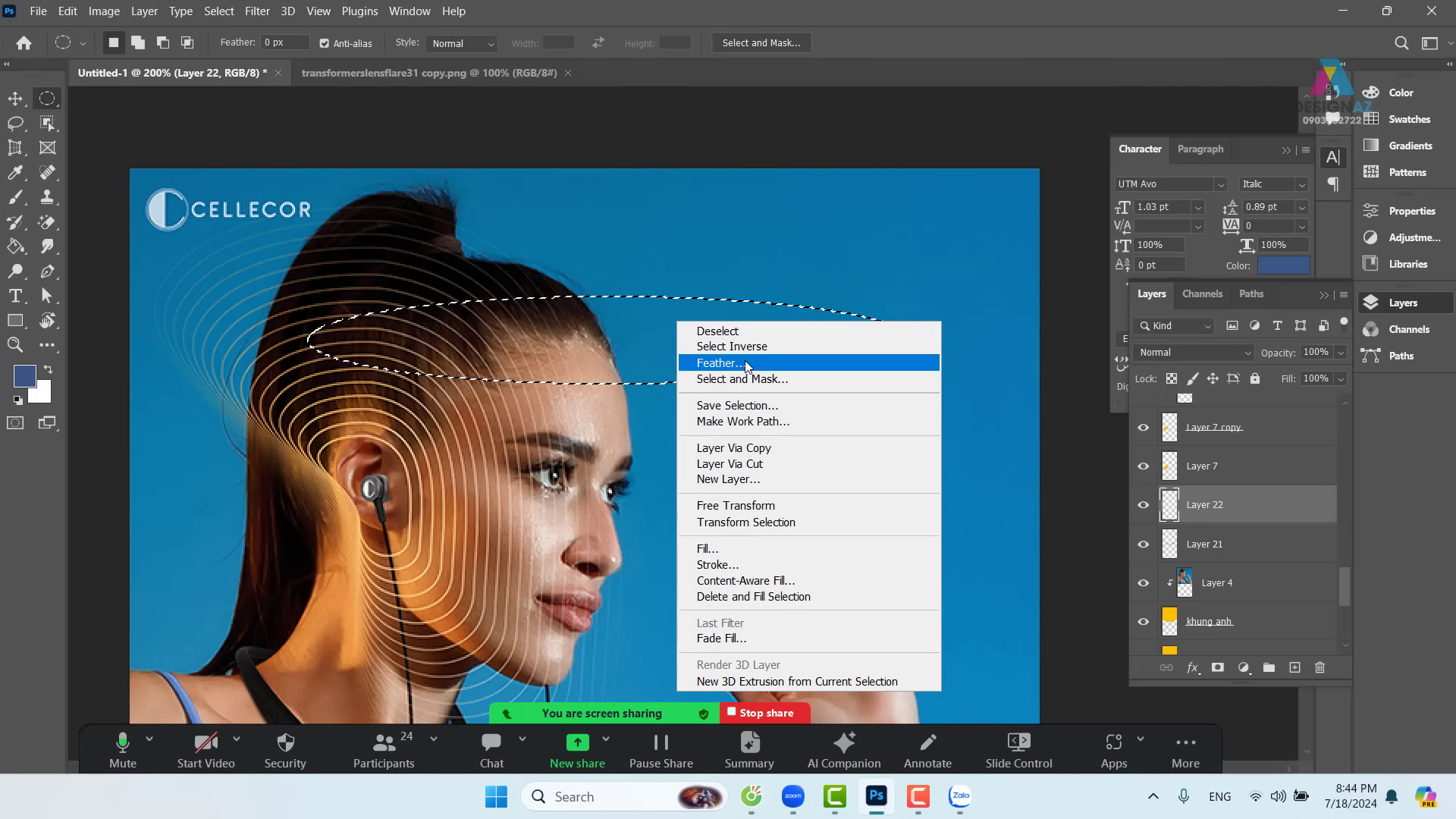
pyautogui.click(720, 363)
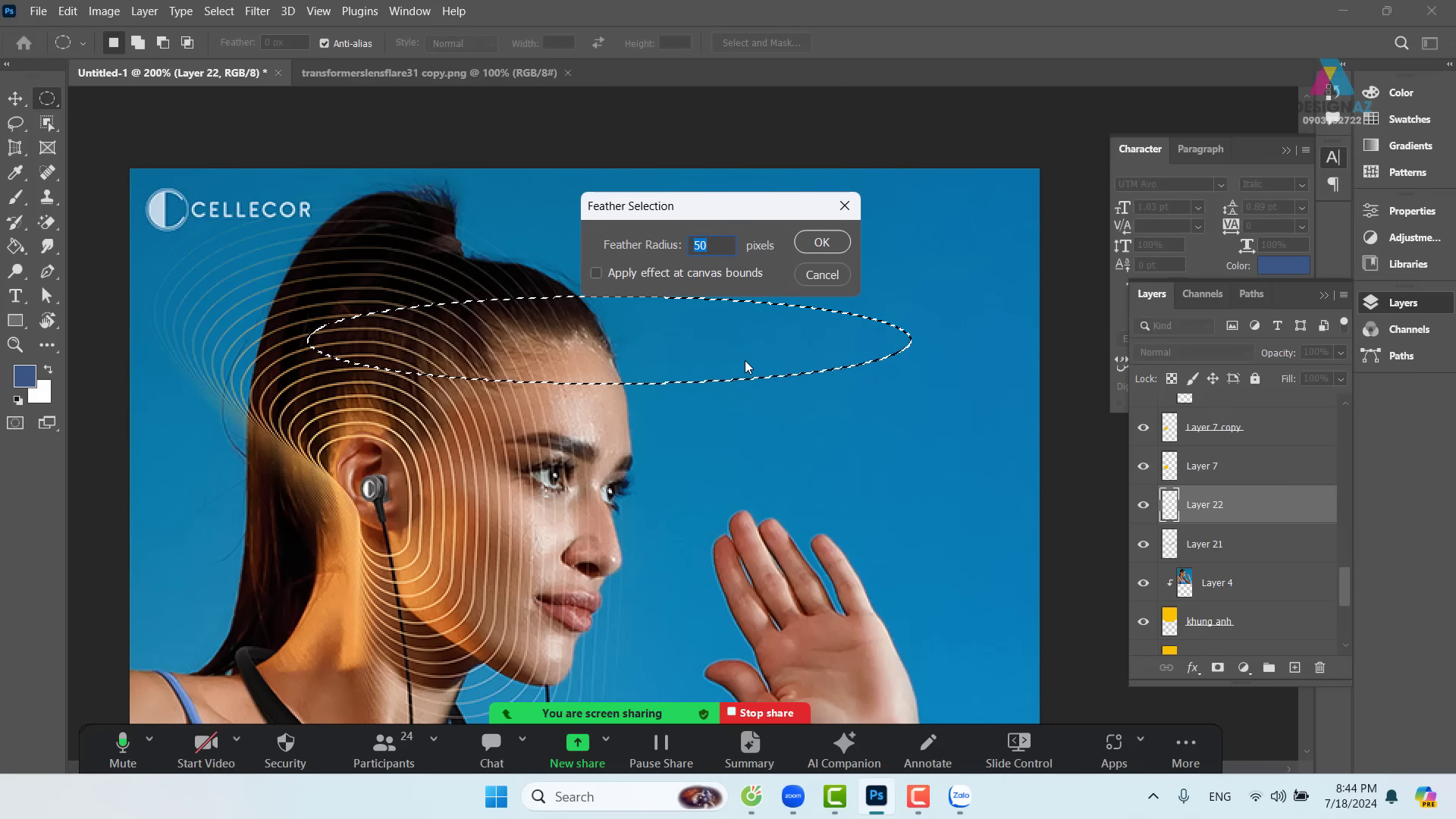
pyautogui.click(822, 242)
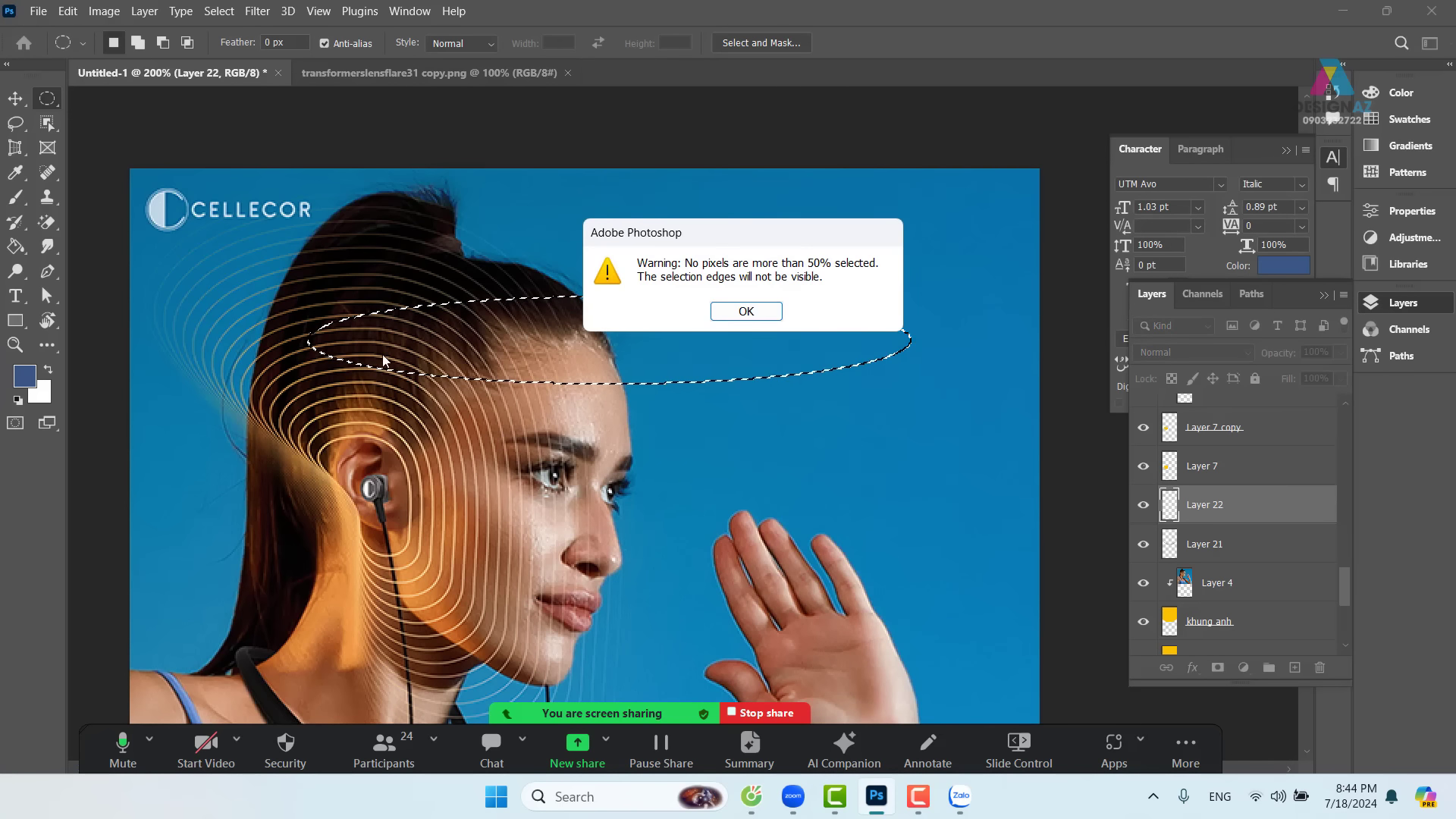
pyautogui.click(767, 316)
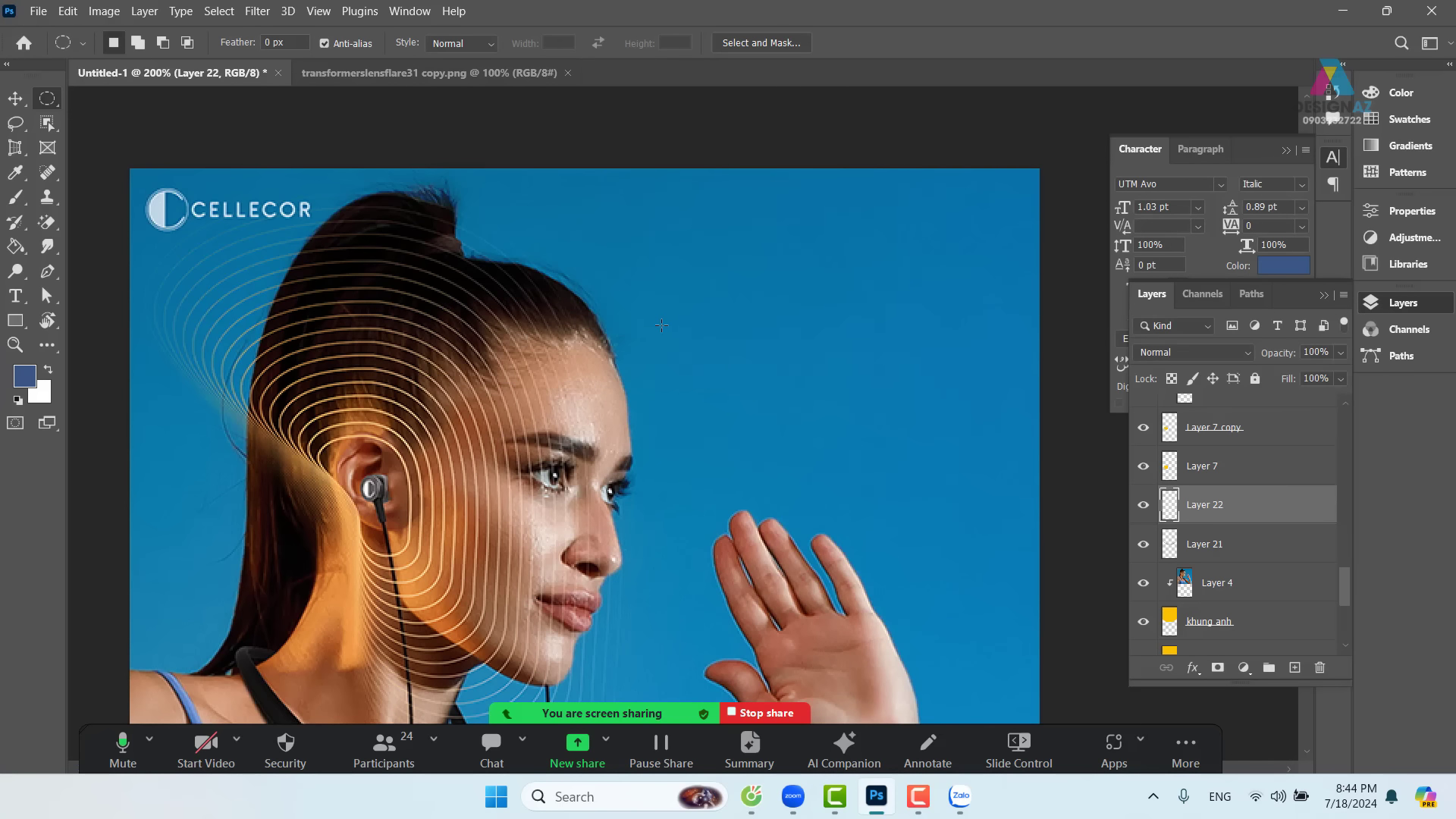
pyautogui.hotkey('ctrl', 'z')
# - Feather the elliptical selection by 30 pixels
pyautogui.rightClick(661, 323)
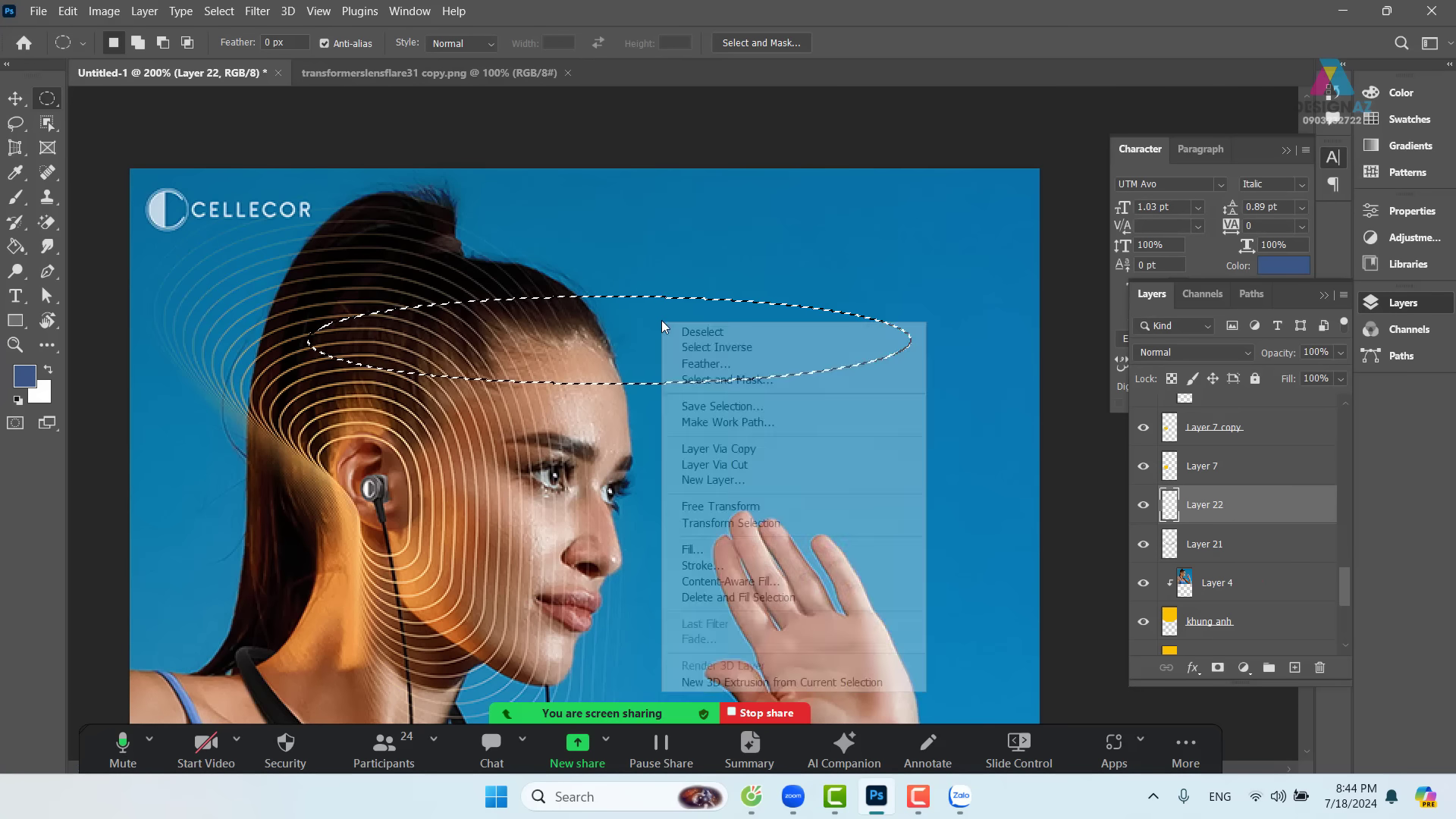
pyautogui.click(700, 364)
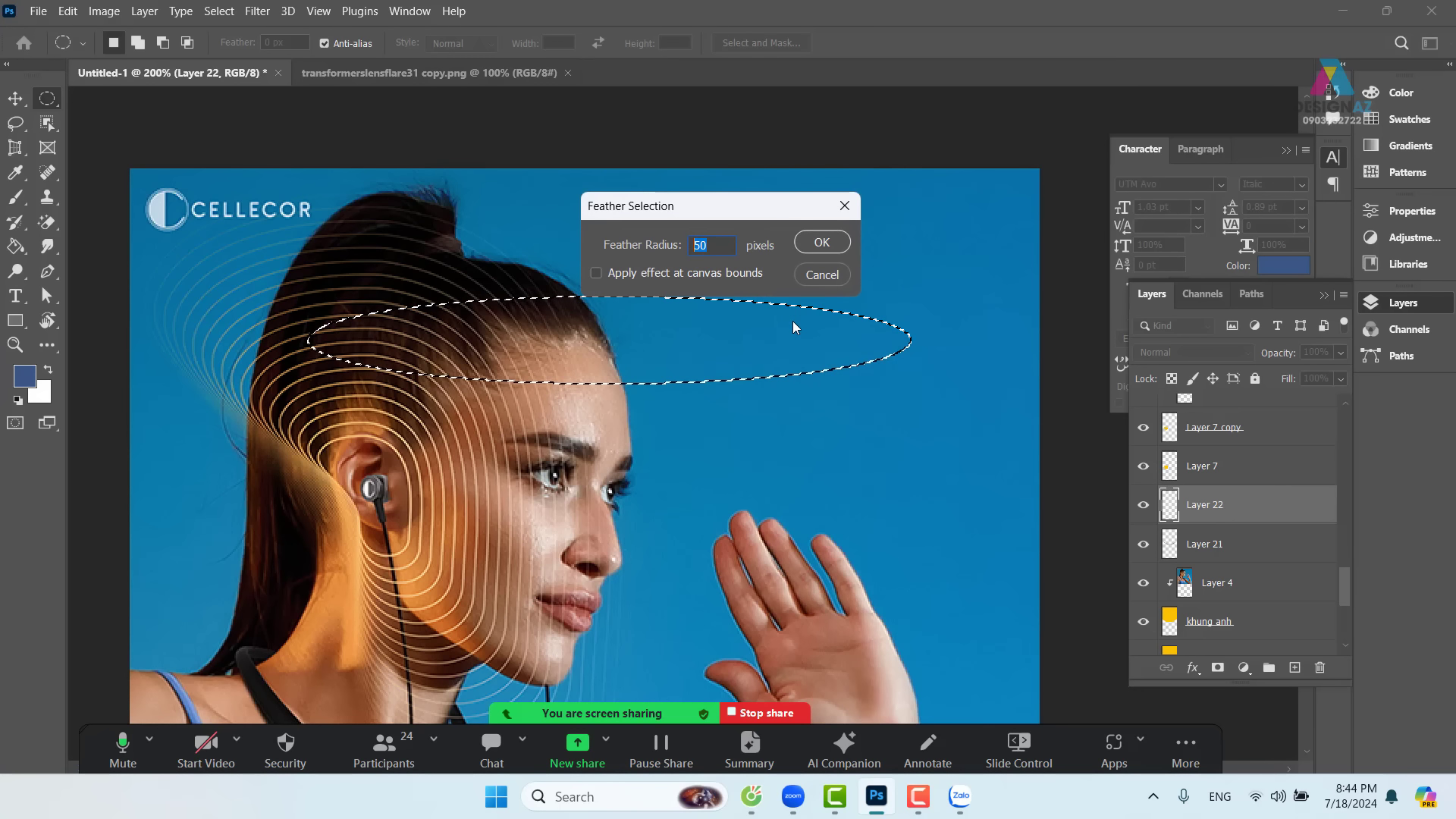
pyautogui.write('30')
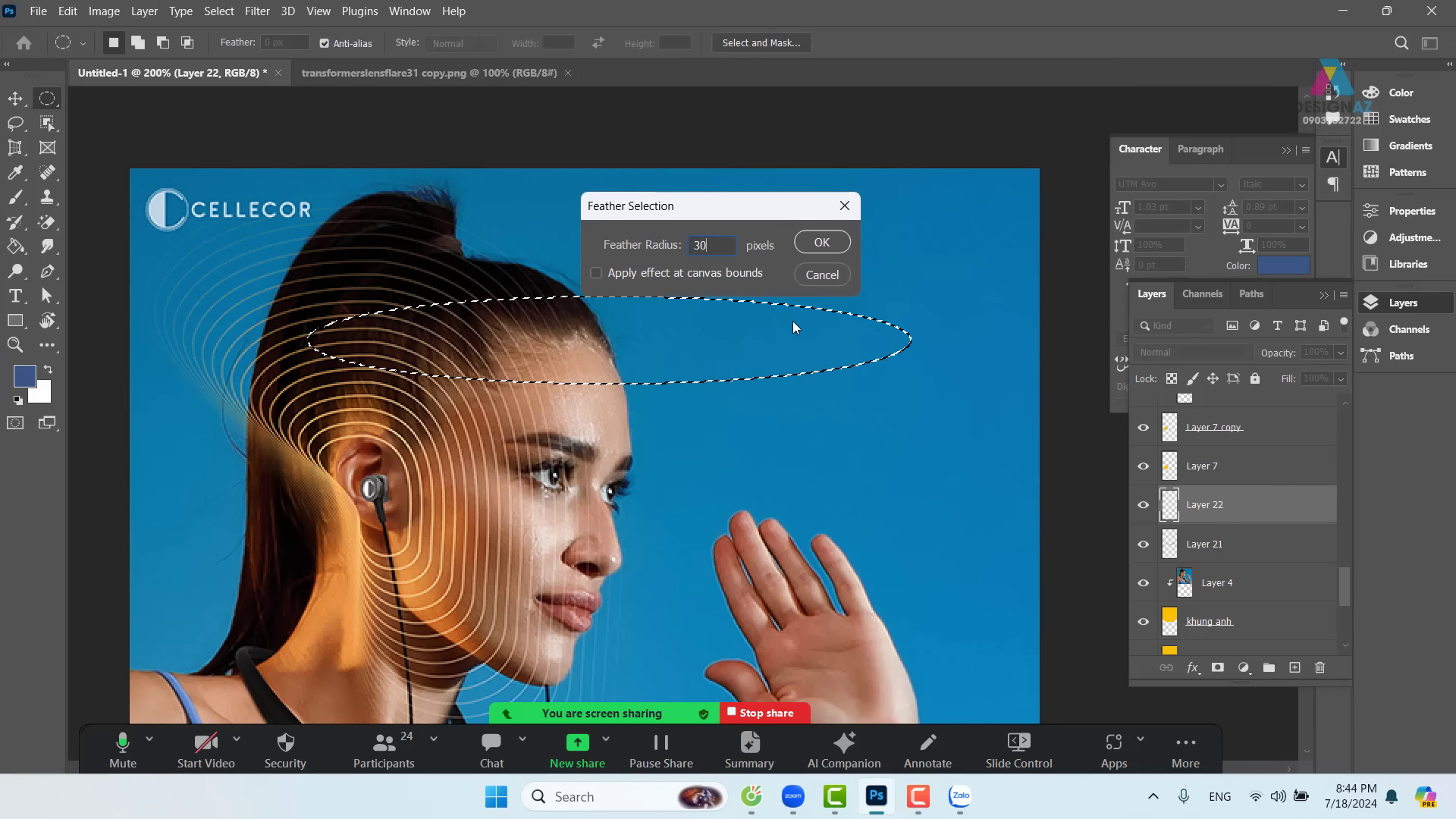
pyautogui.press('Return')
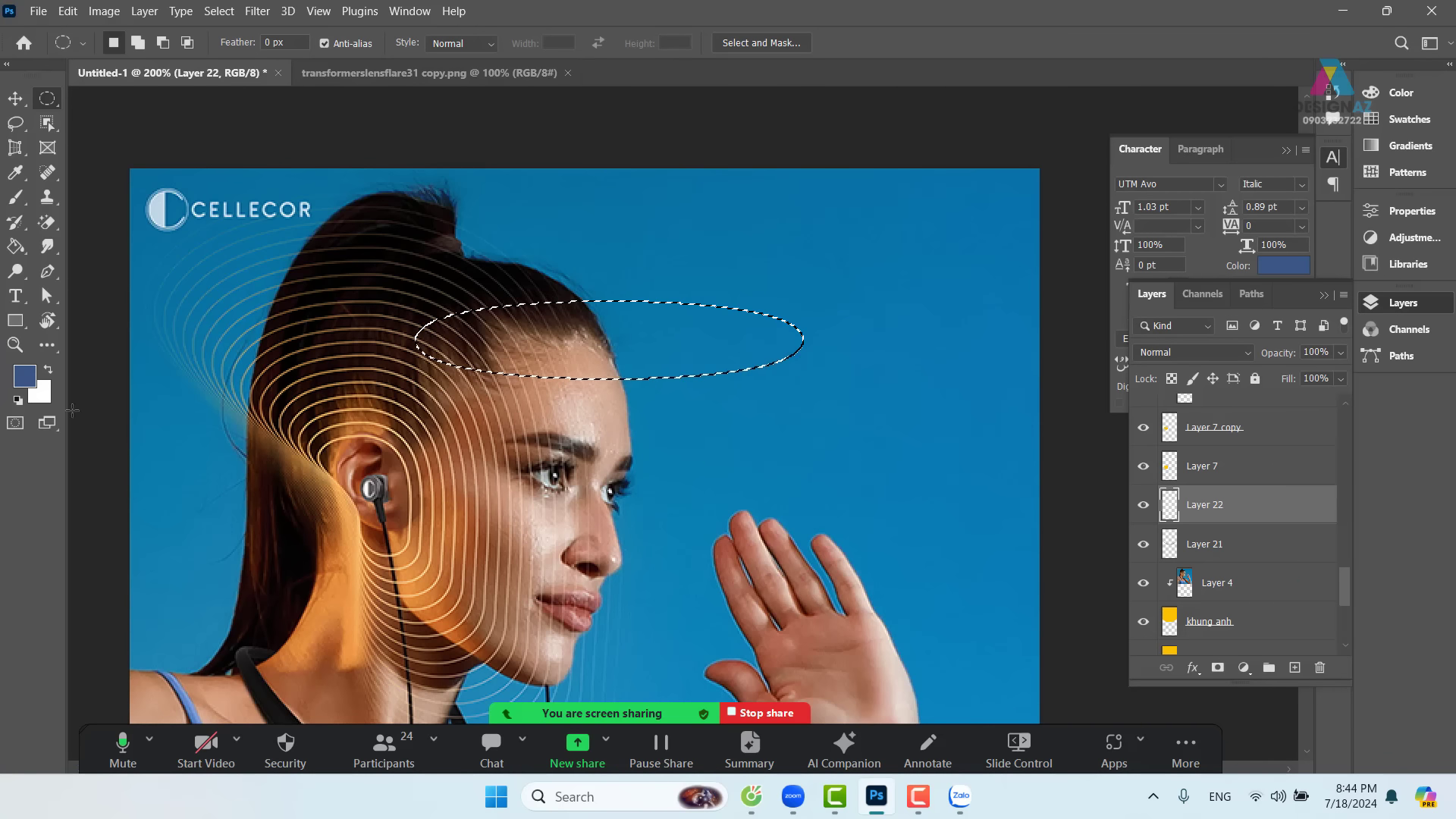
# - Set the background colour to light blue, 6cd4ff
pyautogui.click(42, 394)
pyautogui.click(629, 220)
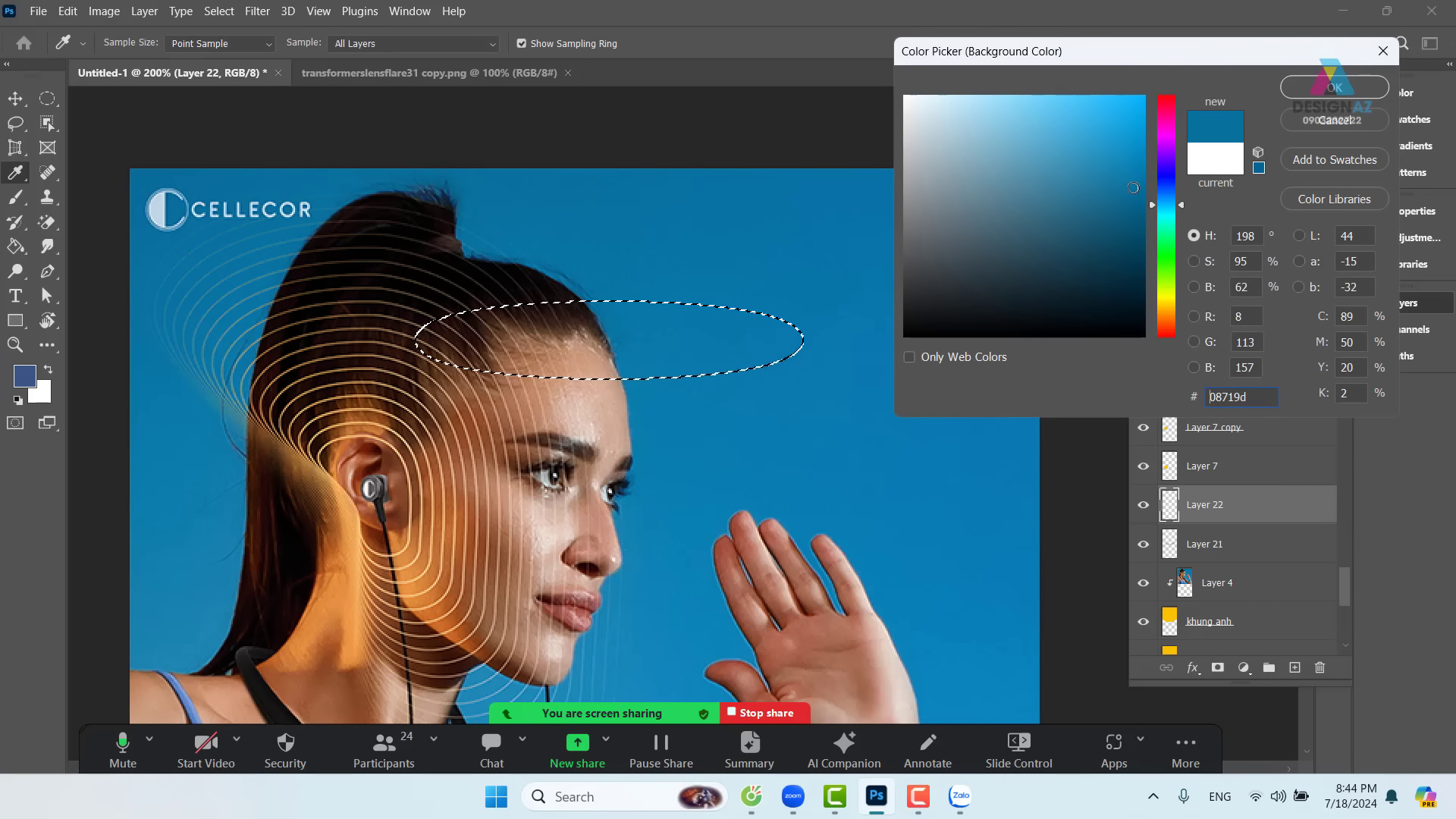
pyautogui.moveTo(1069, 123); pyautogui.dragTo(1044, 92)
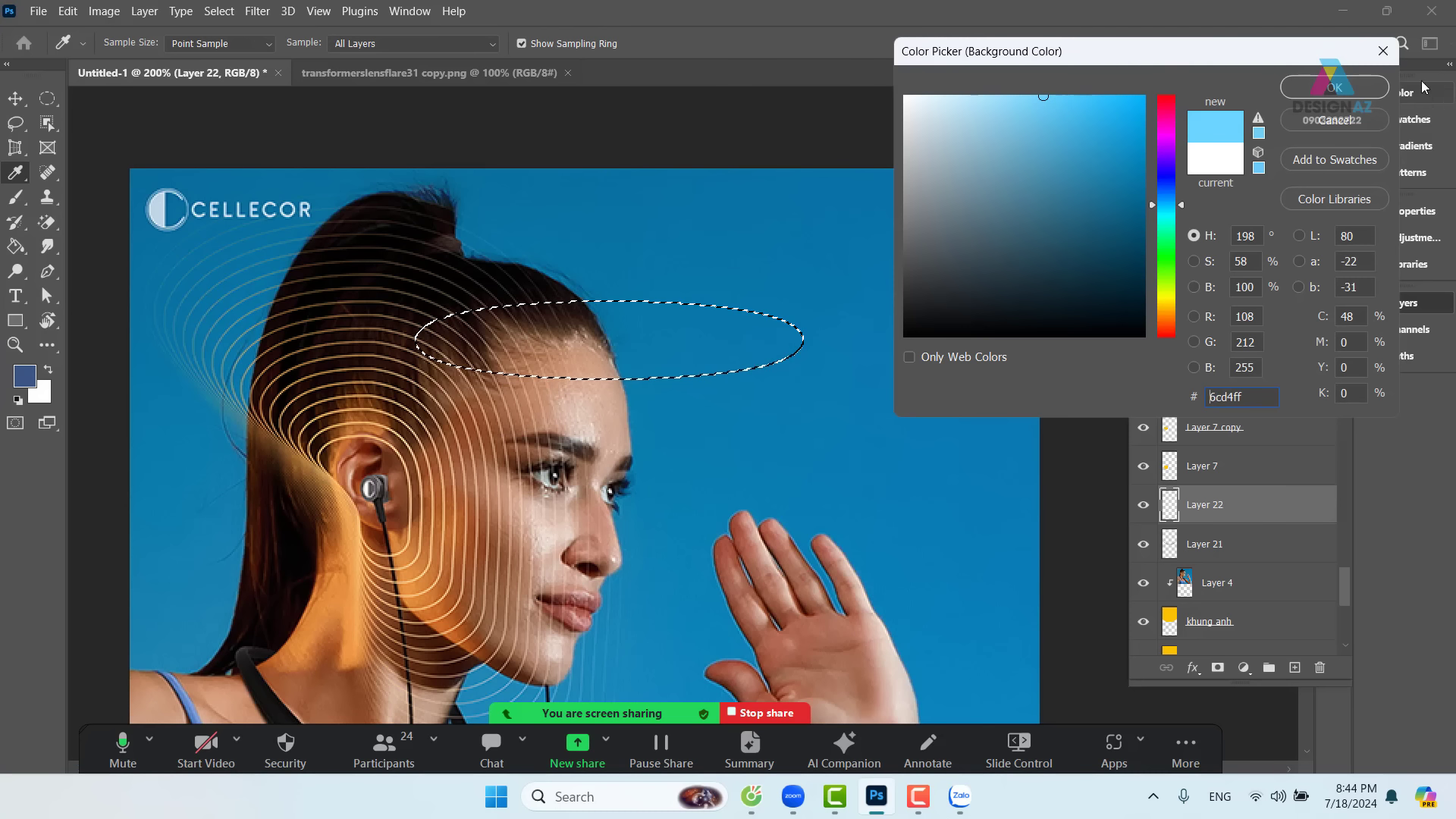
pyautogui.click(1339, 86)
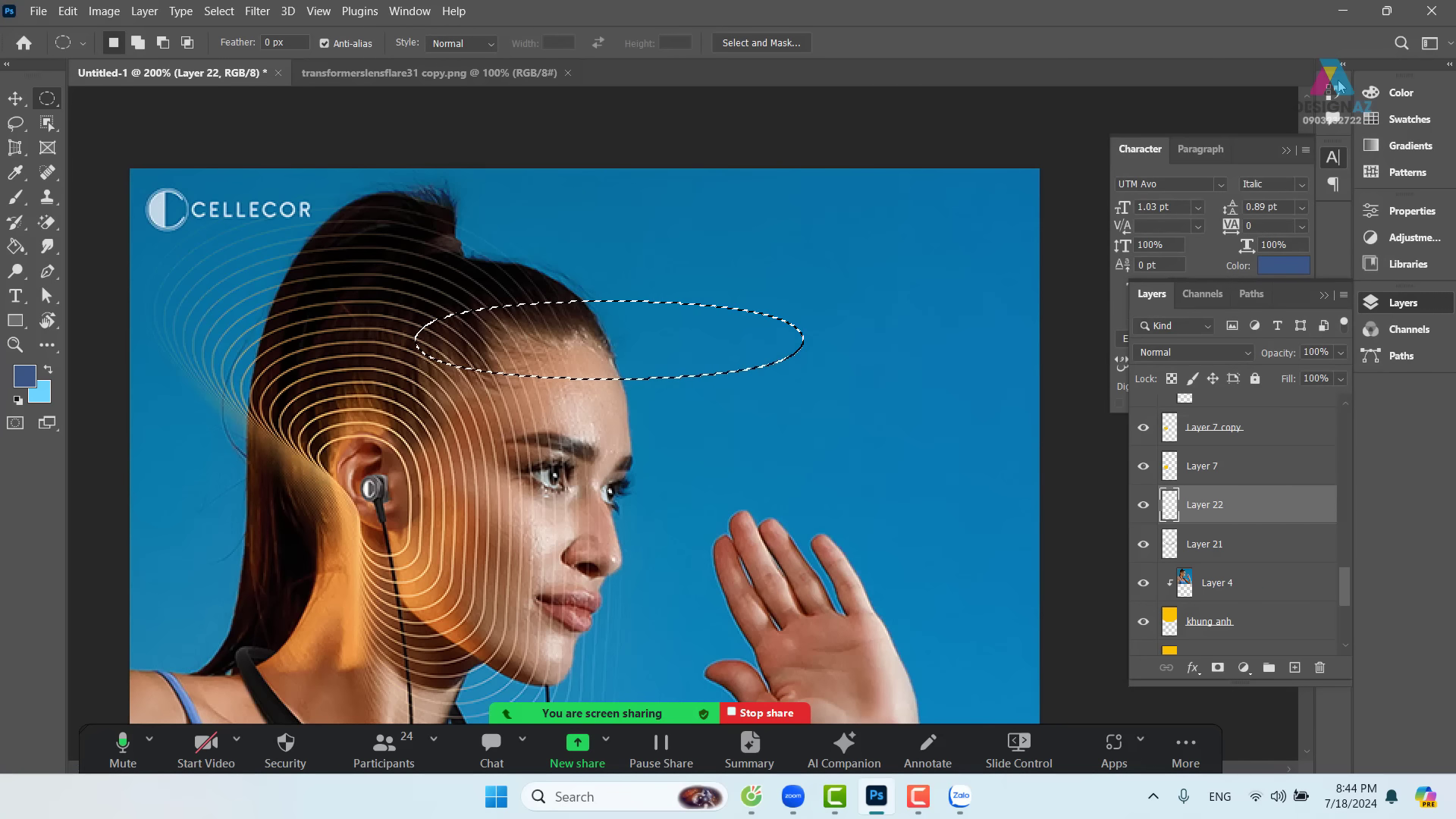
# - Fill the feathered ellipse on Layer 22 with the light blue background colour instead of the darker foreground blue, and deselect it
pyautogui.hotkey('alt', 'BackSpace')
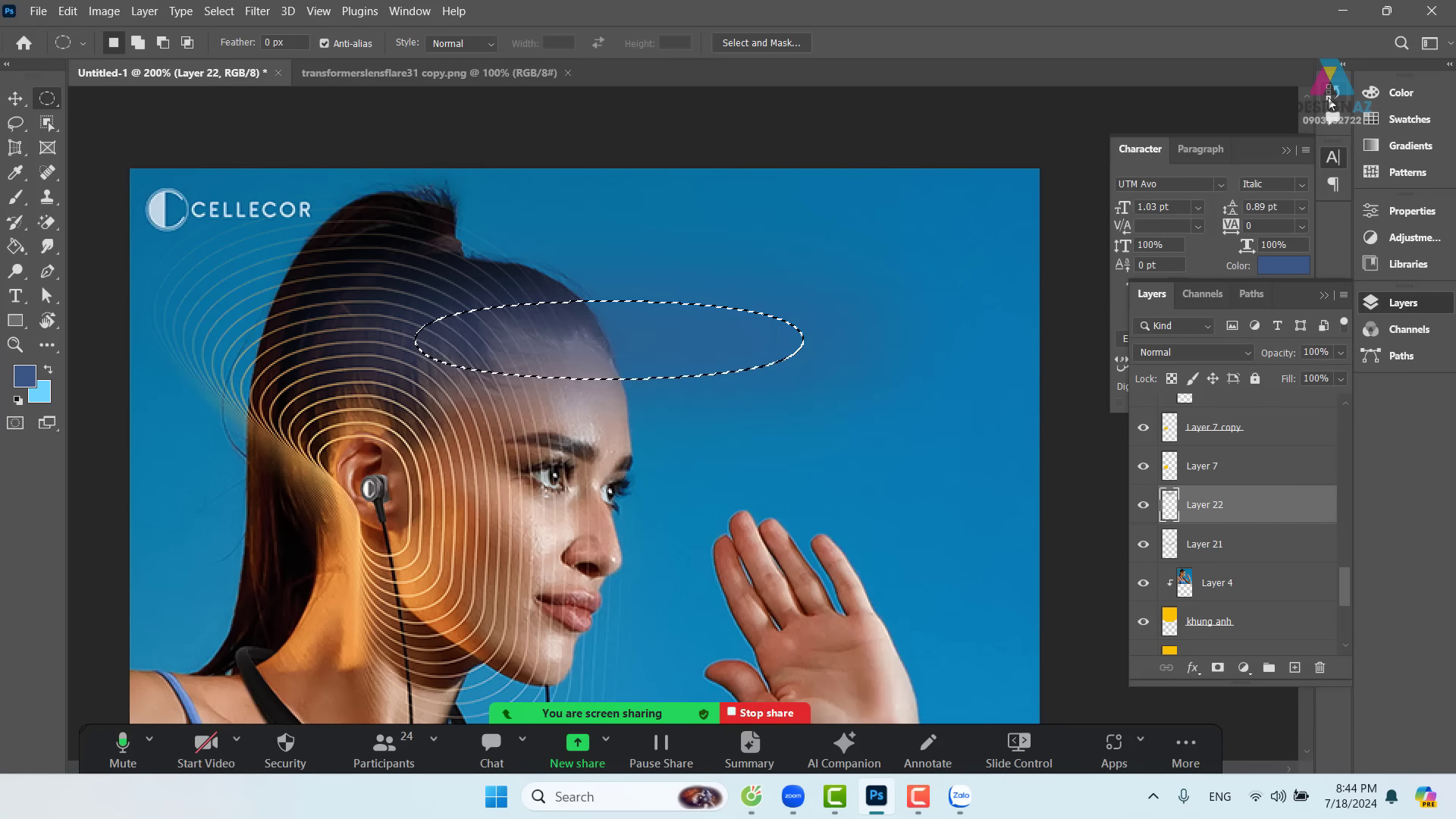
pyautogui.hotkey('ctrl', 'z')
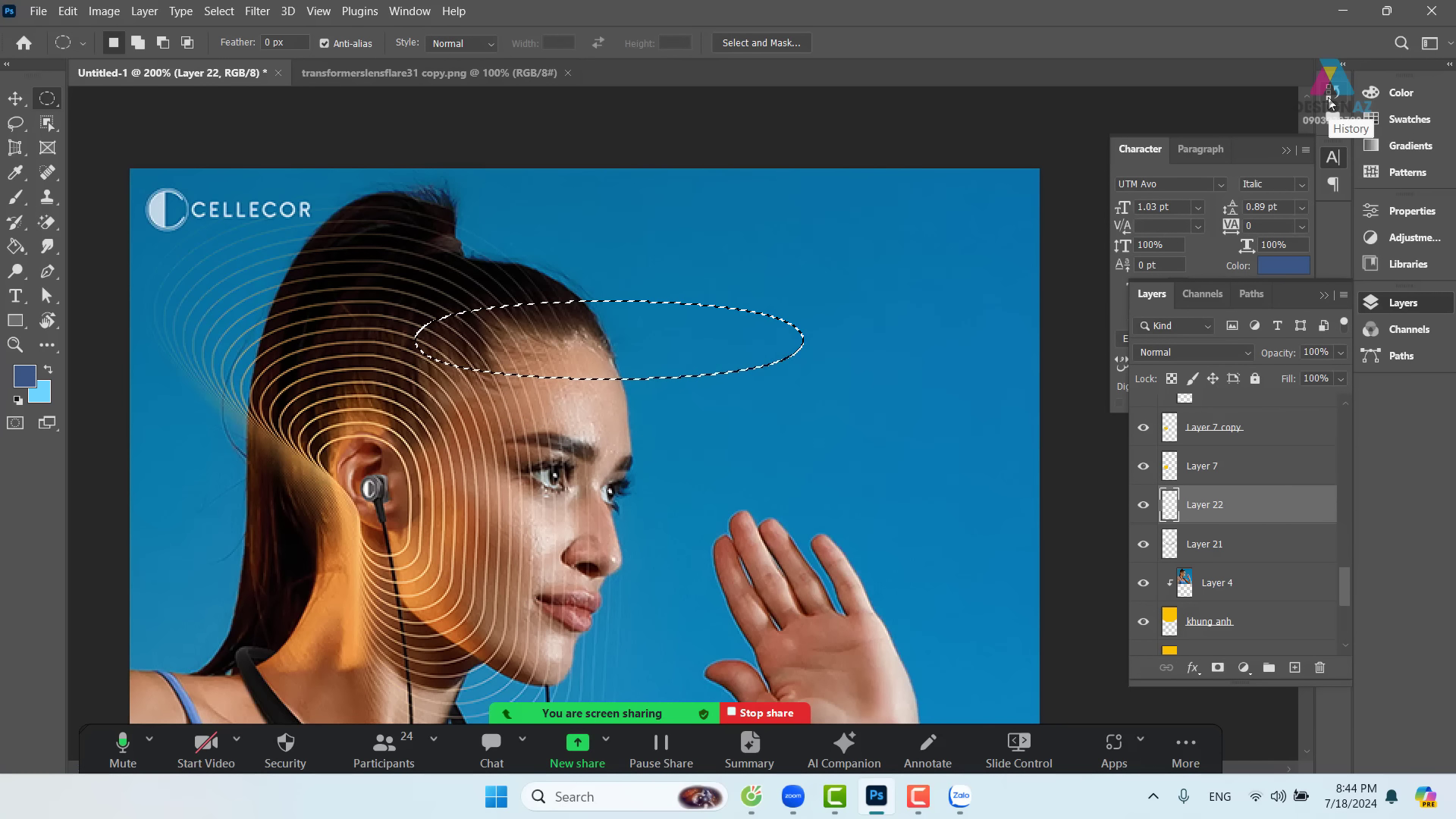
pyautogui.hotkey('ctrl', 'BackSpace')
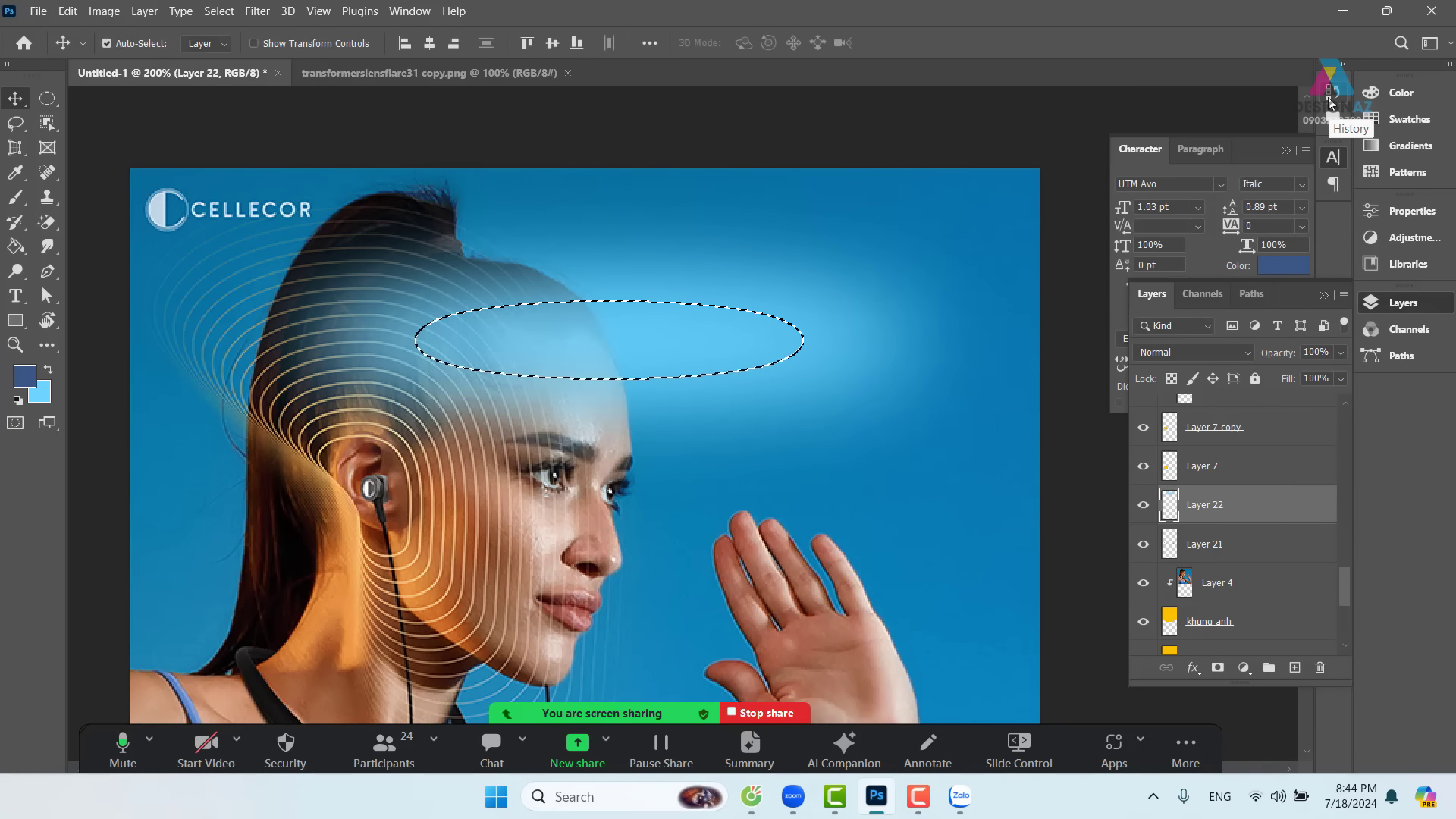
pyautogui.hotkey('ctrl', 'd')
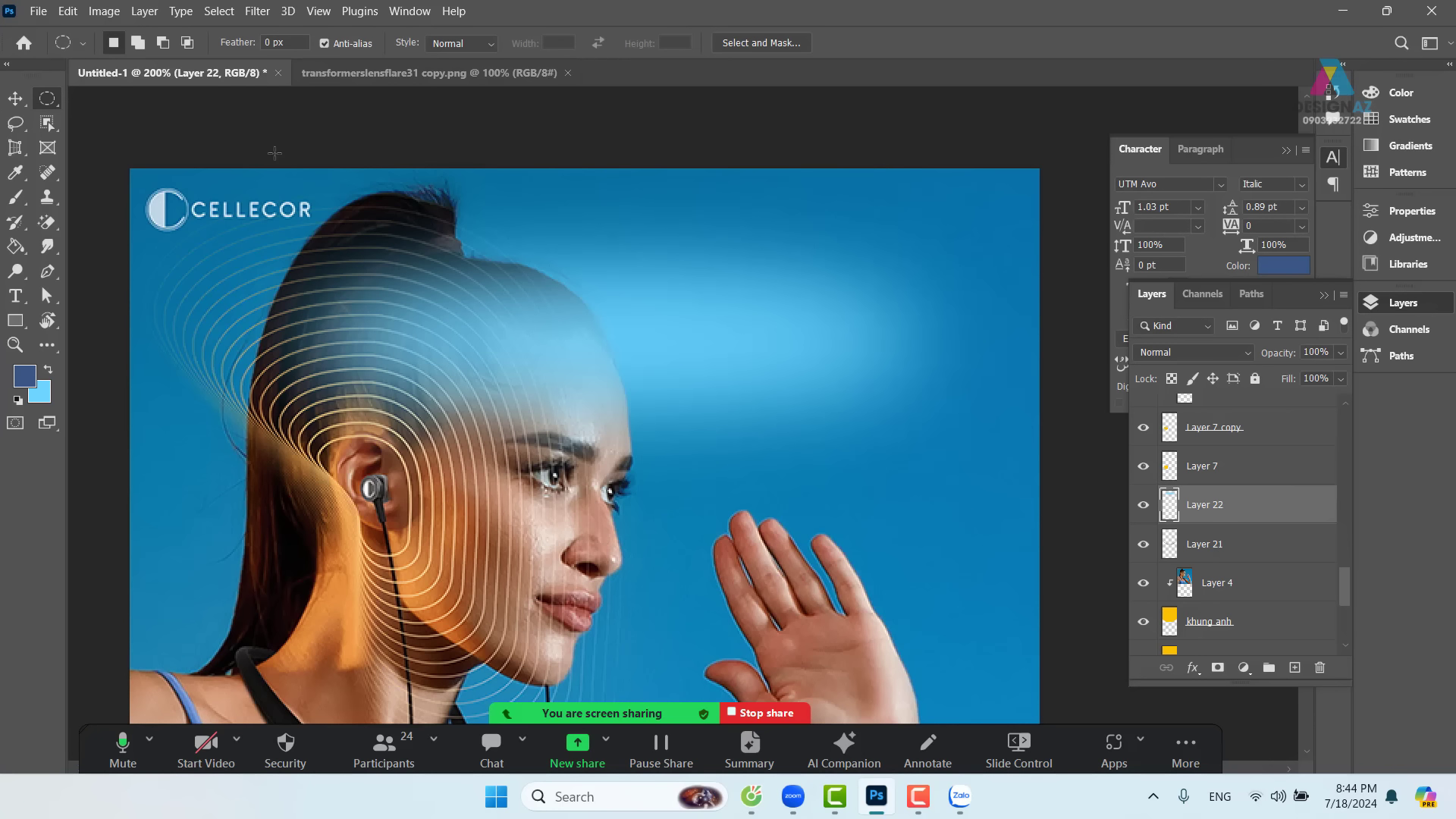
# - Cut away the upper half of the glow with a full-width rectangular selection ending at the woman's forehead, and deselect it
pyautogui.rightClick(47, 98)
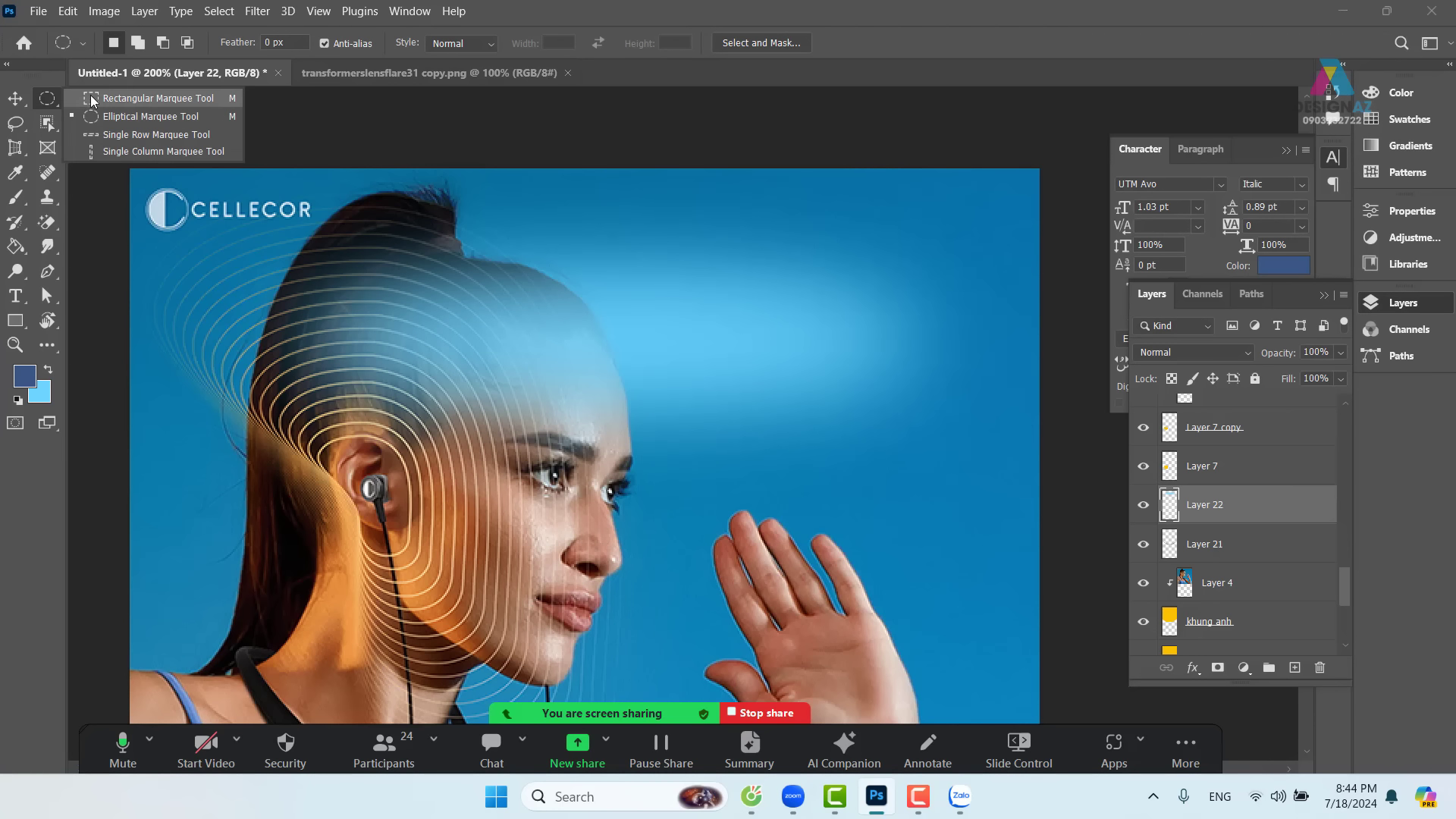
pyautogui.click(122, 101)
pyautogui.moveTo(132, 159); pyautogui.dragTo(289, 210)
pyautogui.moveTo(751, 312); pyautogui.dragTo(1092, 342)
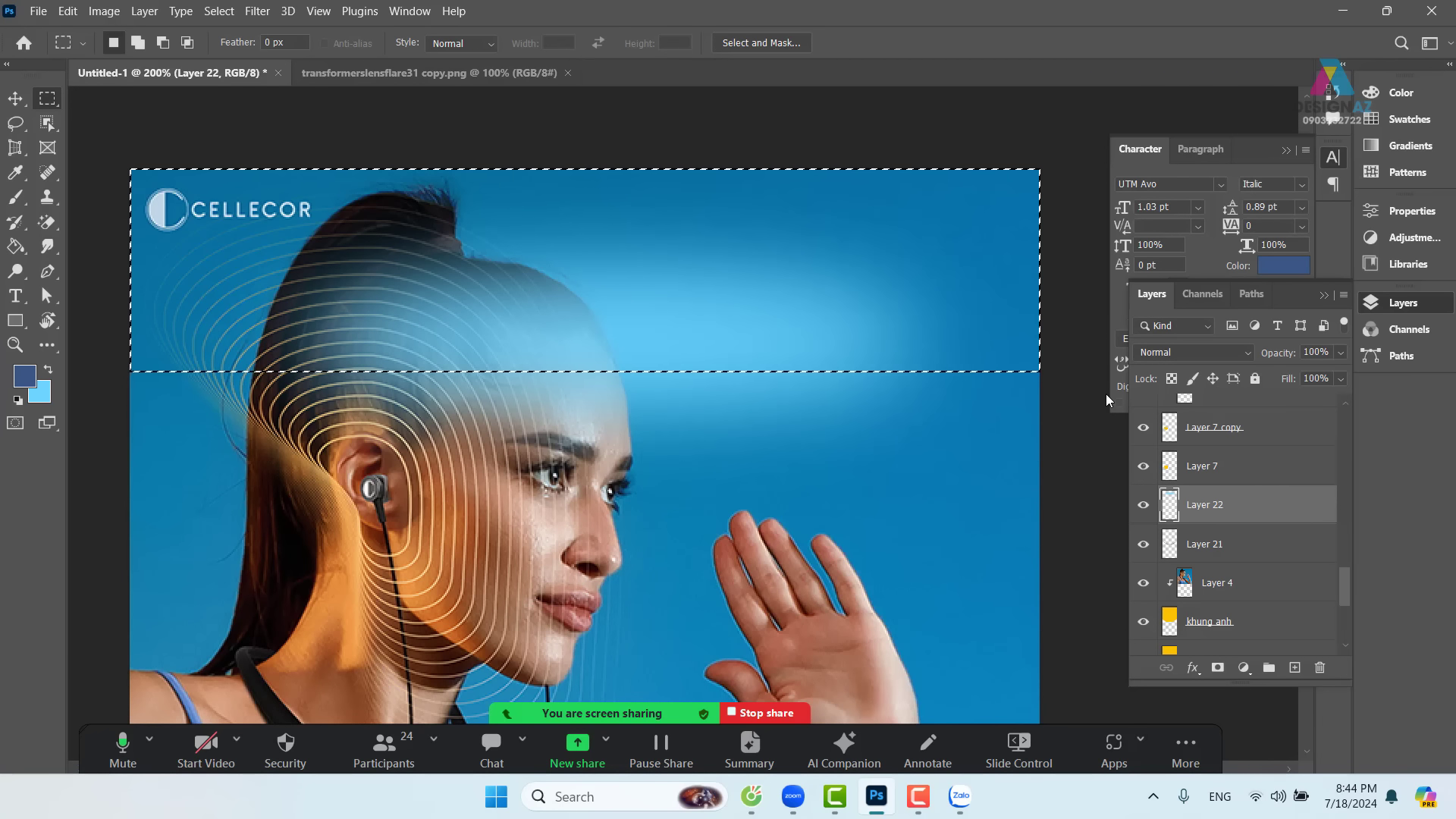
pyautogui.press('Delete')
pyautogui.press('v')
pyautogui.press('m')
pyautogui.hotkey('ctrl', 'd')
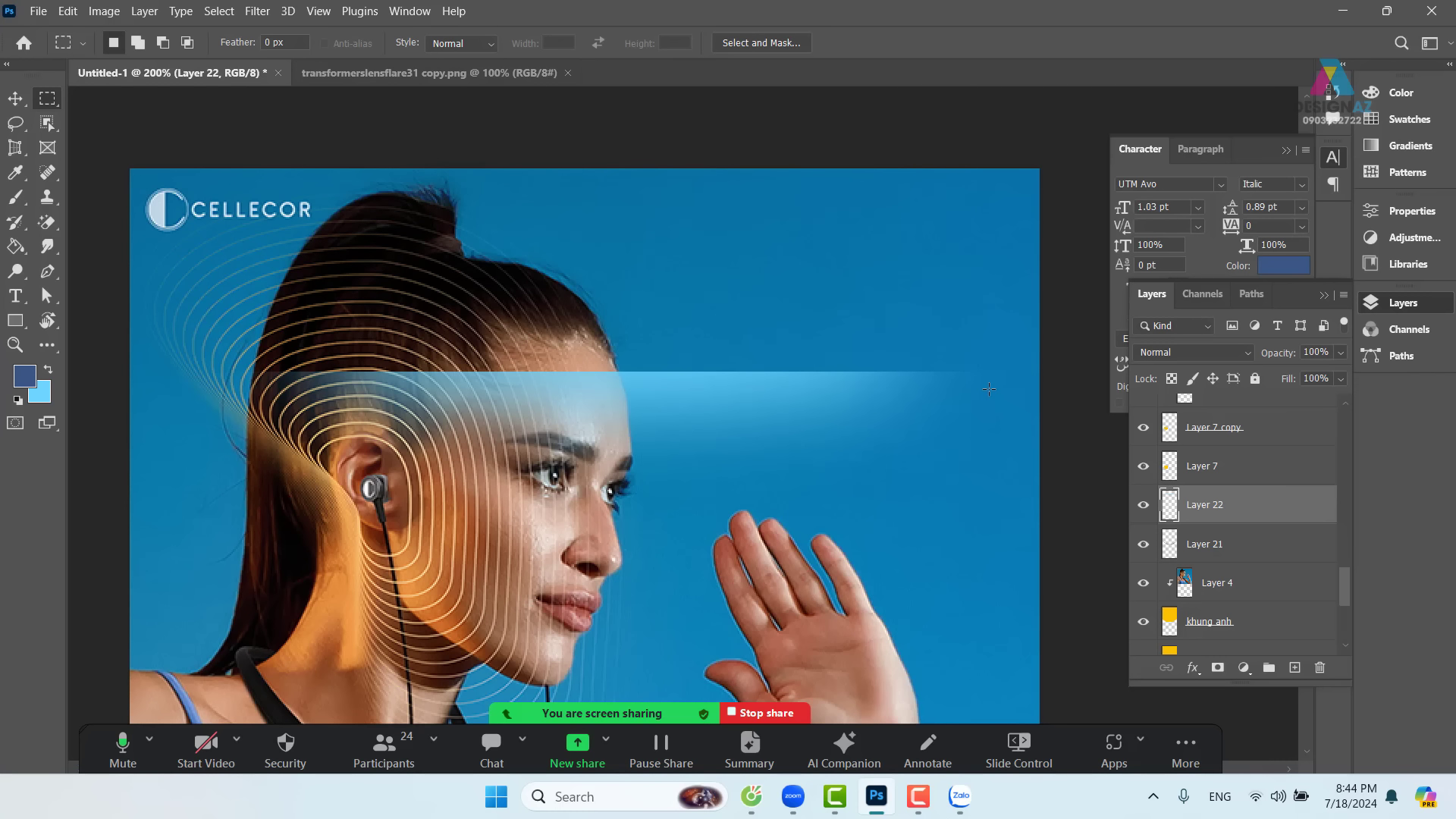
# - Move the remaining half-glow to the poster's top edge and stretch it horizontally beyond both sides of the canvas
pyautogui.press('v')
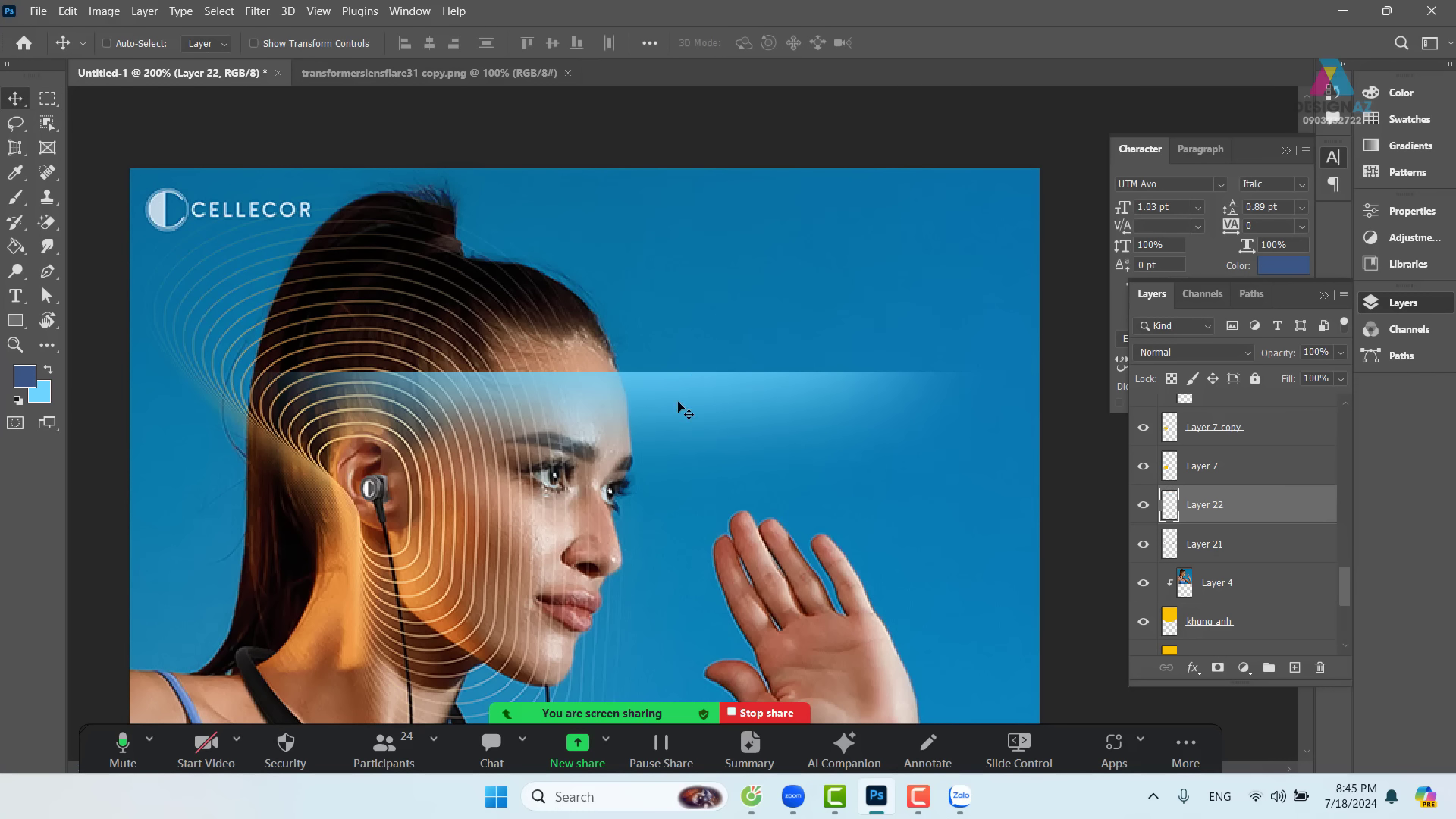
pyautogui.moveTo(685, 410); pyautogui.dragTo(649, 205)
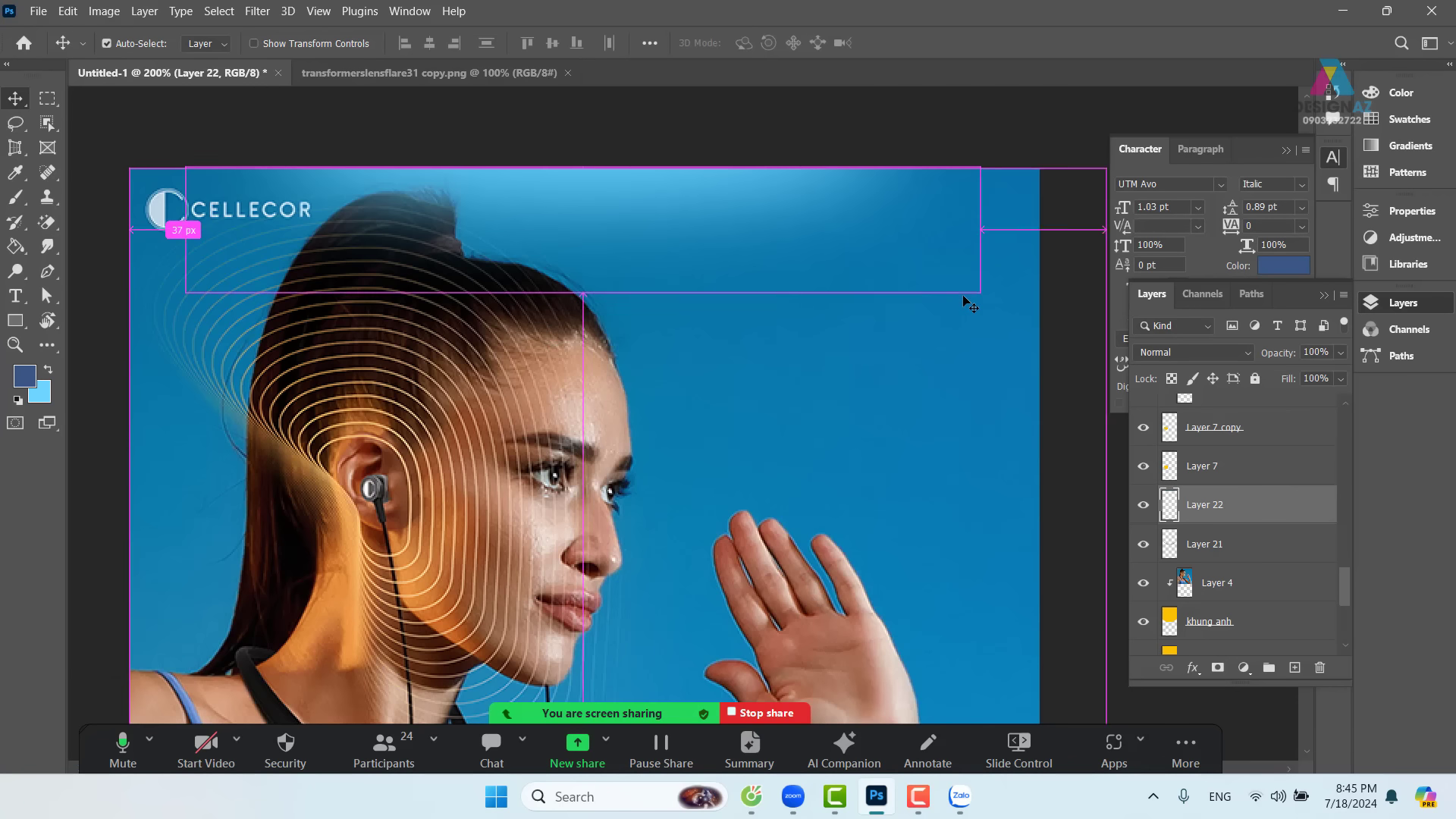
pyautogui.hotkey('ctrl', '-')
pyautogui.hotkey('ctrl', '-')
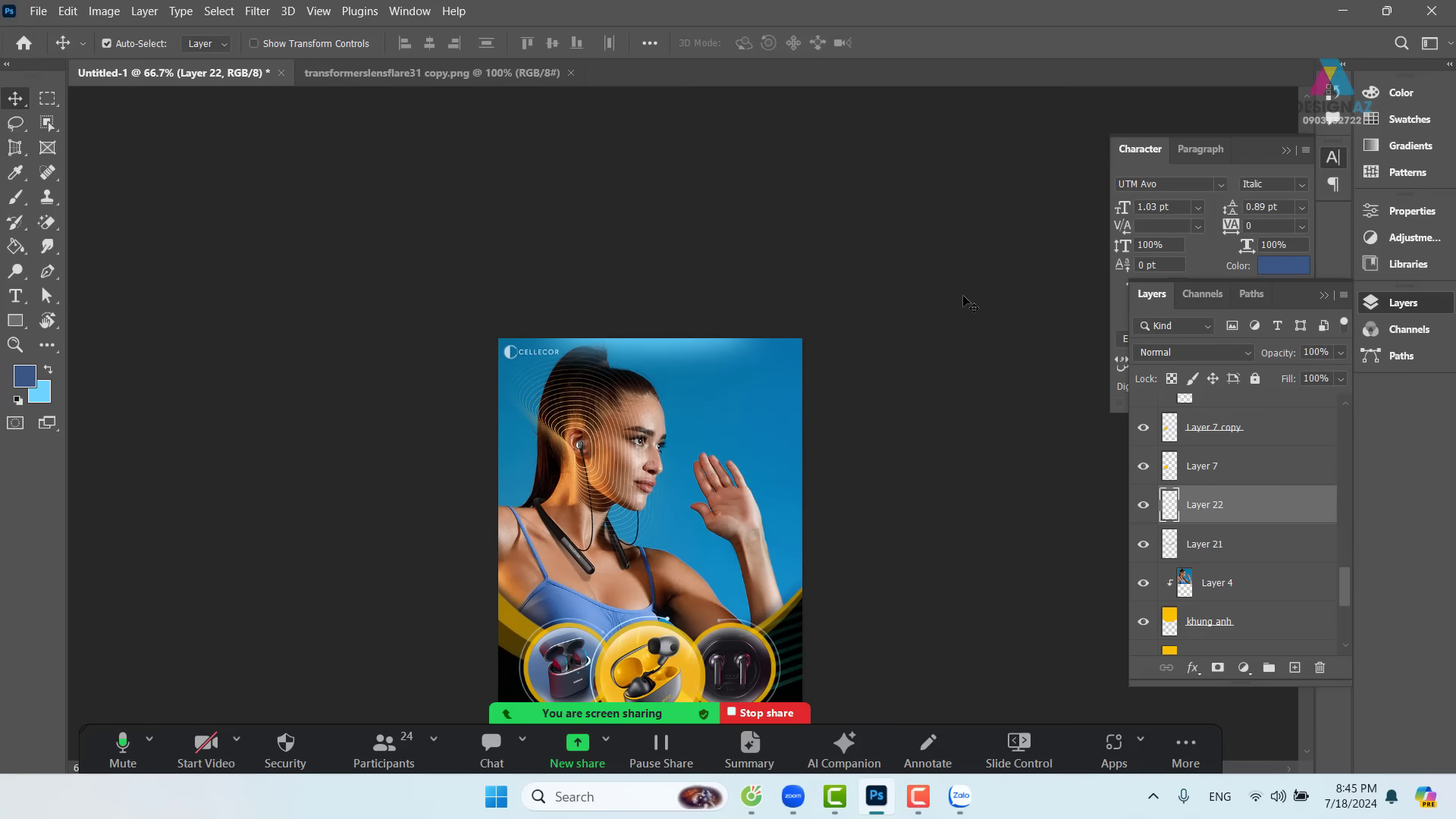
pyautogui.hotkey('ctrl', 't')
pyautogui.moveTo(786, 361); pyautogui.dragTo(865, 353)
pyautogui.moveTo(516, 358); pyautogui.dragTo(479, 358)
pyautogui.press('Return')
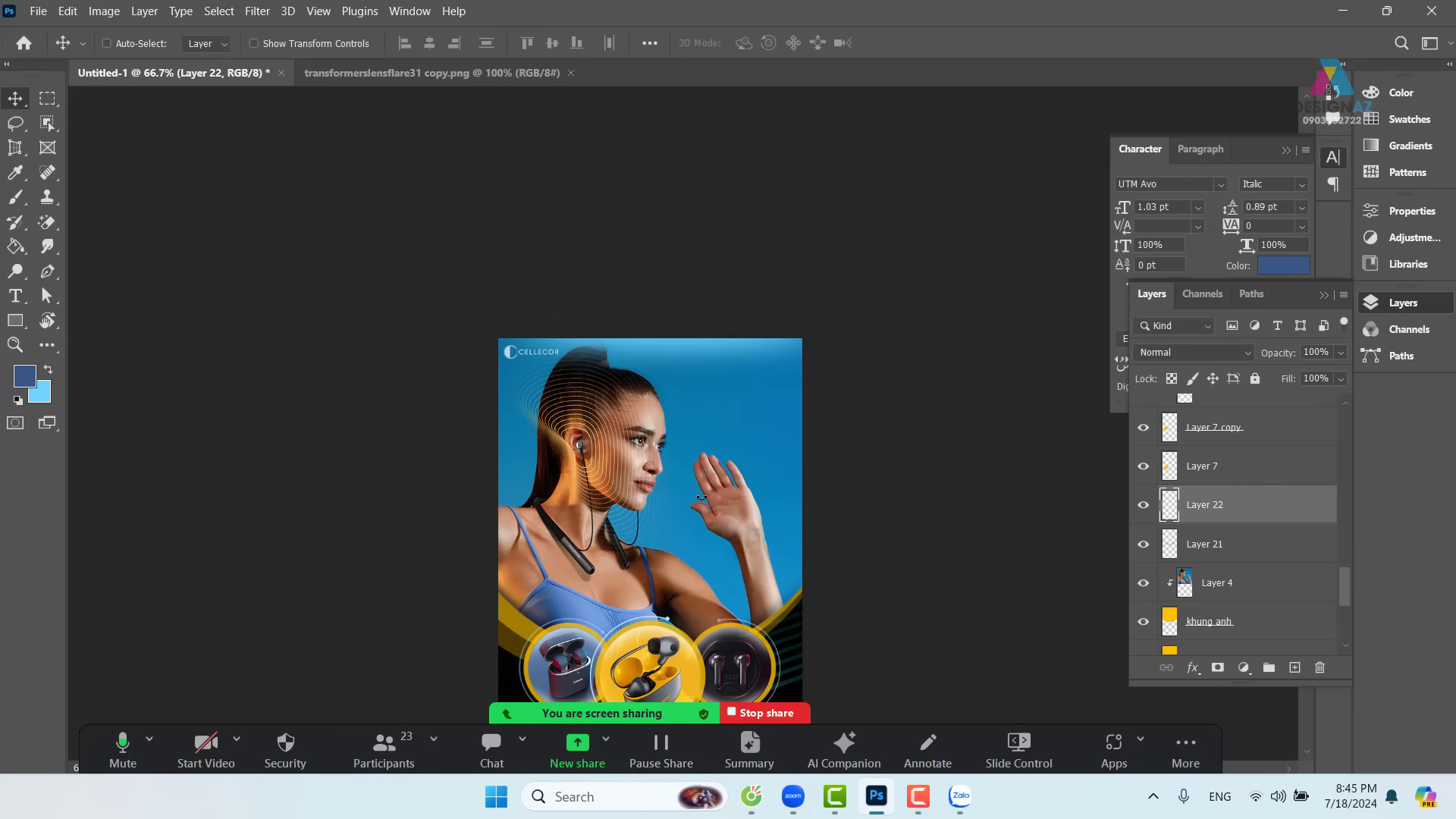
# - Set the opacity of Layer 22 to 80%, after trying 50%
pyautogui.moveTo(701, 500); pyautogui.dragTo(692, 285)
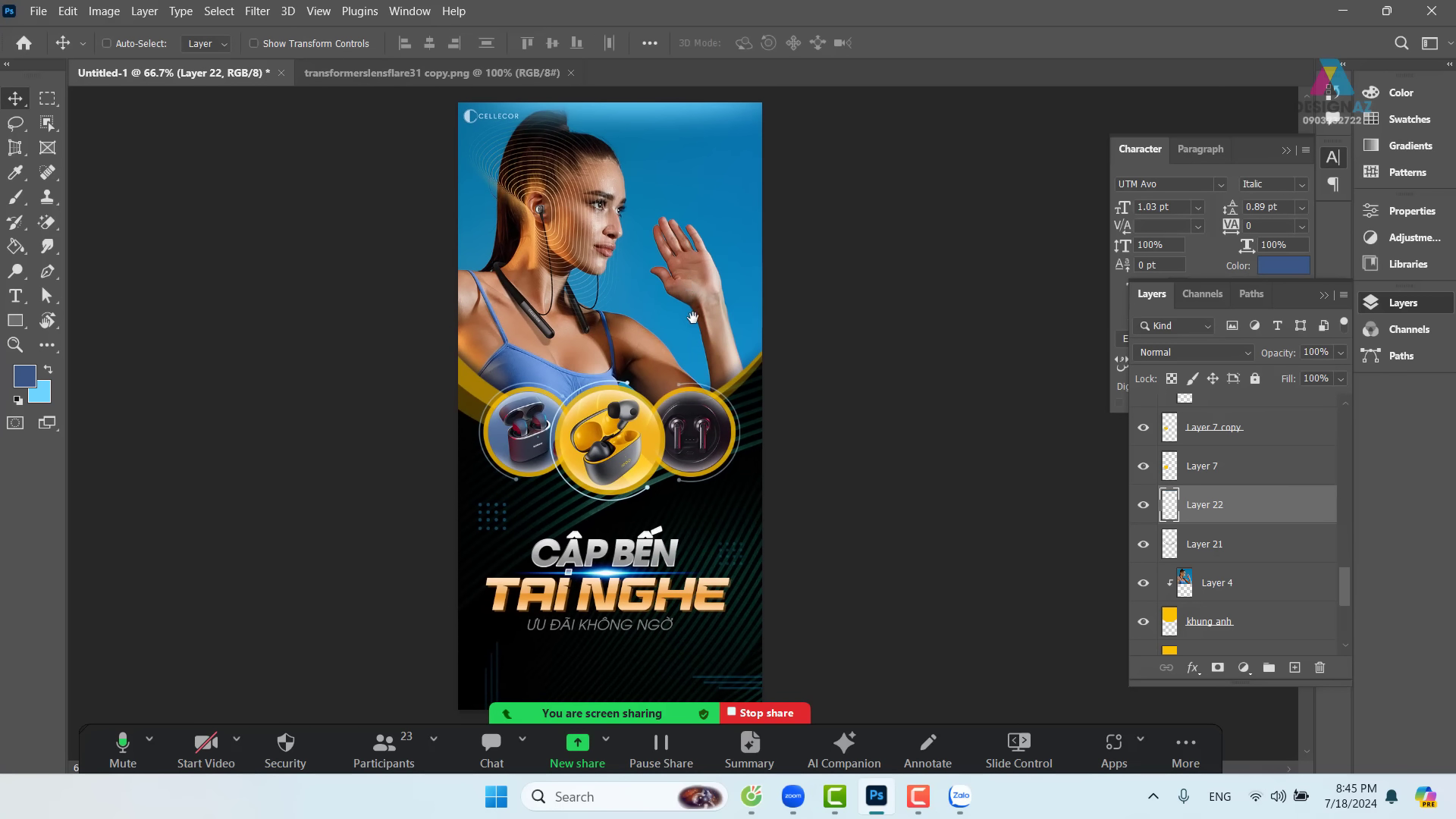
pyautogui.moveTo(727, 371); pyautogui.dragTo(696, 371)
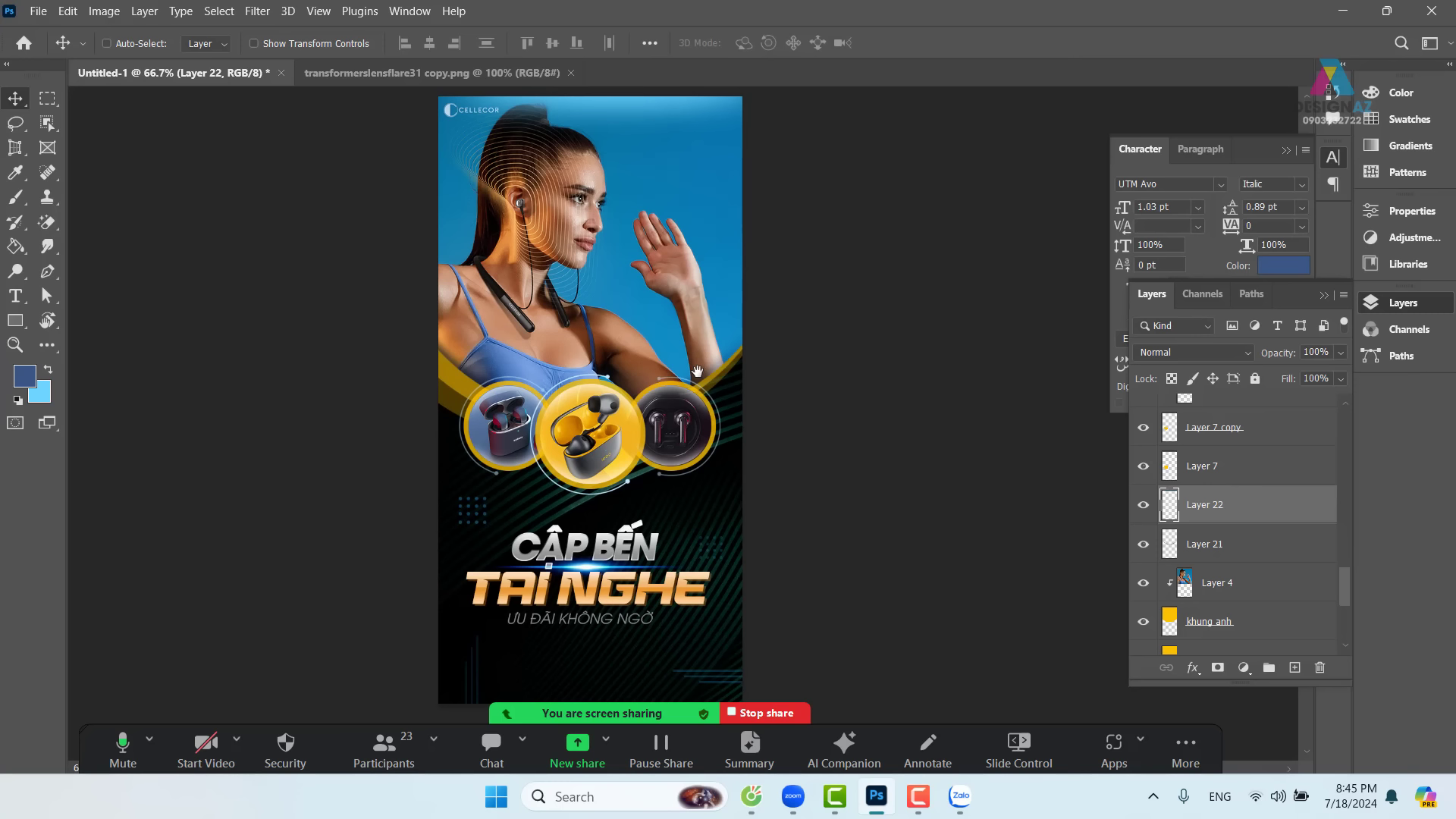
pyautogui.press('5')
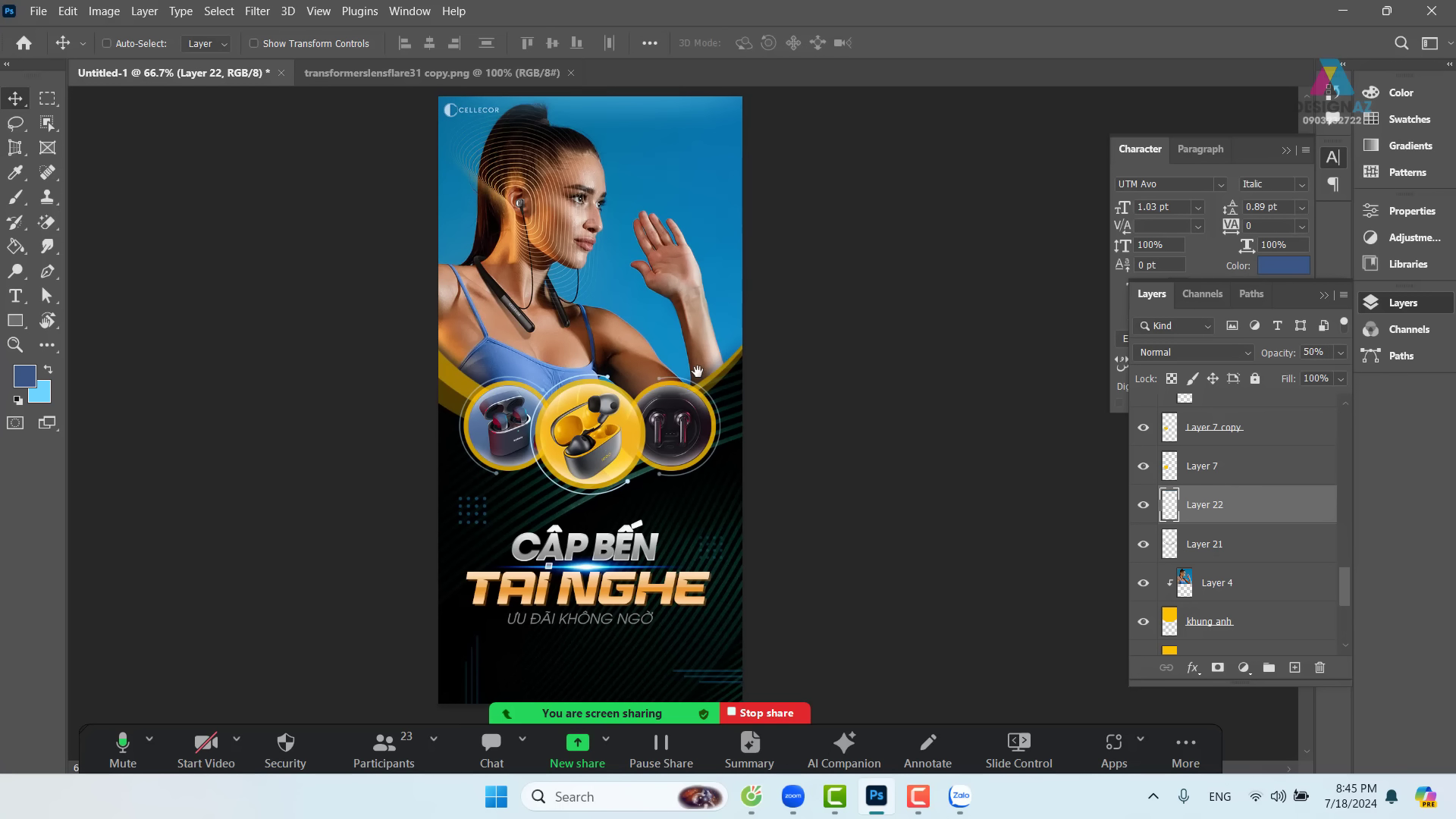
pyautogui.press('8')
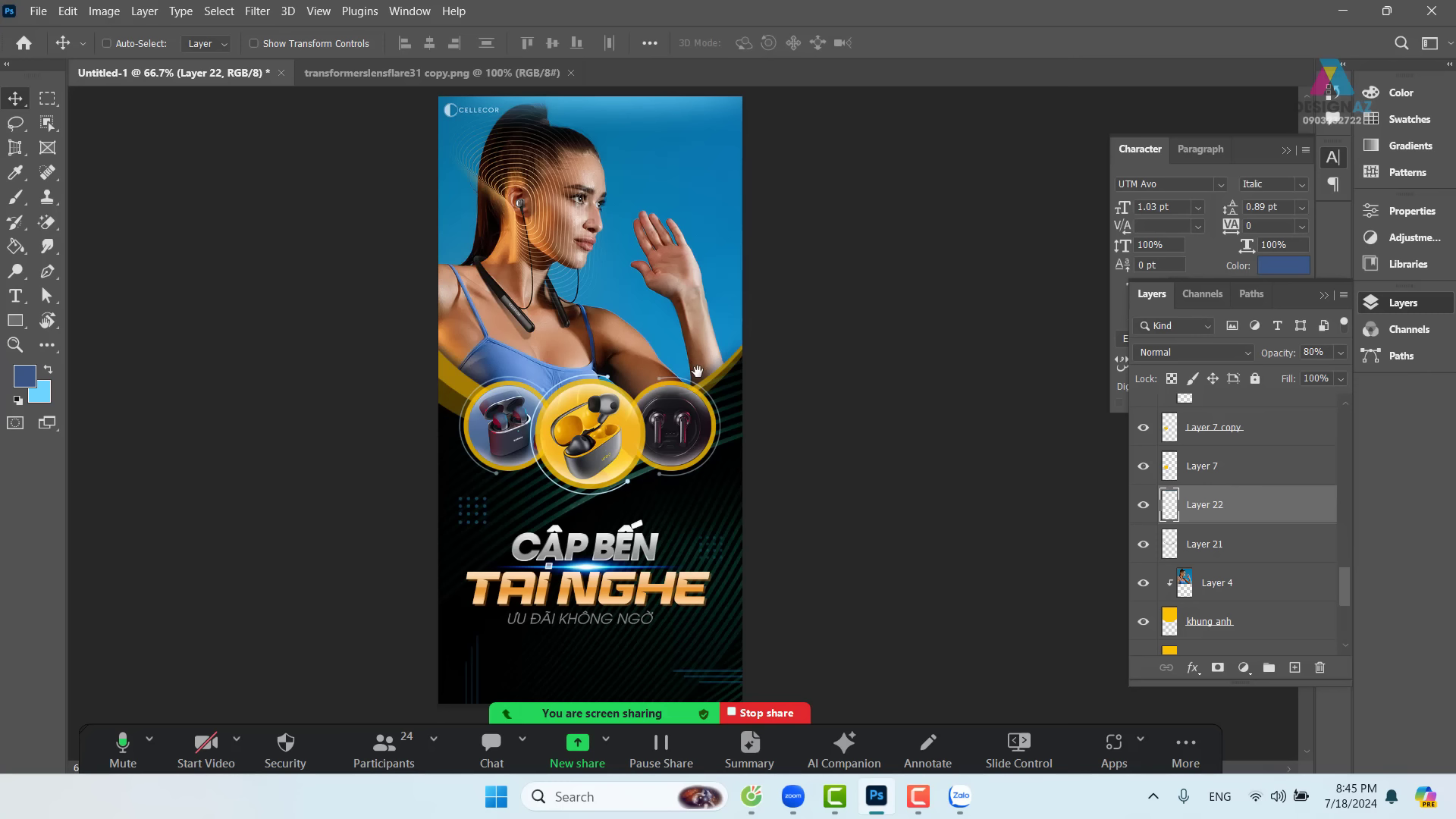
# - Duplicate the woman's photo, Layer 4, and make the copy a clipping mask
pyautogui.moveTo(708, 303); pyautogui.dragTo(726, 455)
pyautogui.scroll(1, 729, 377)
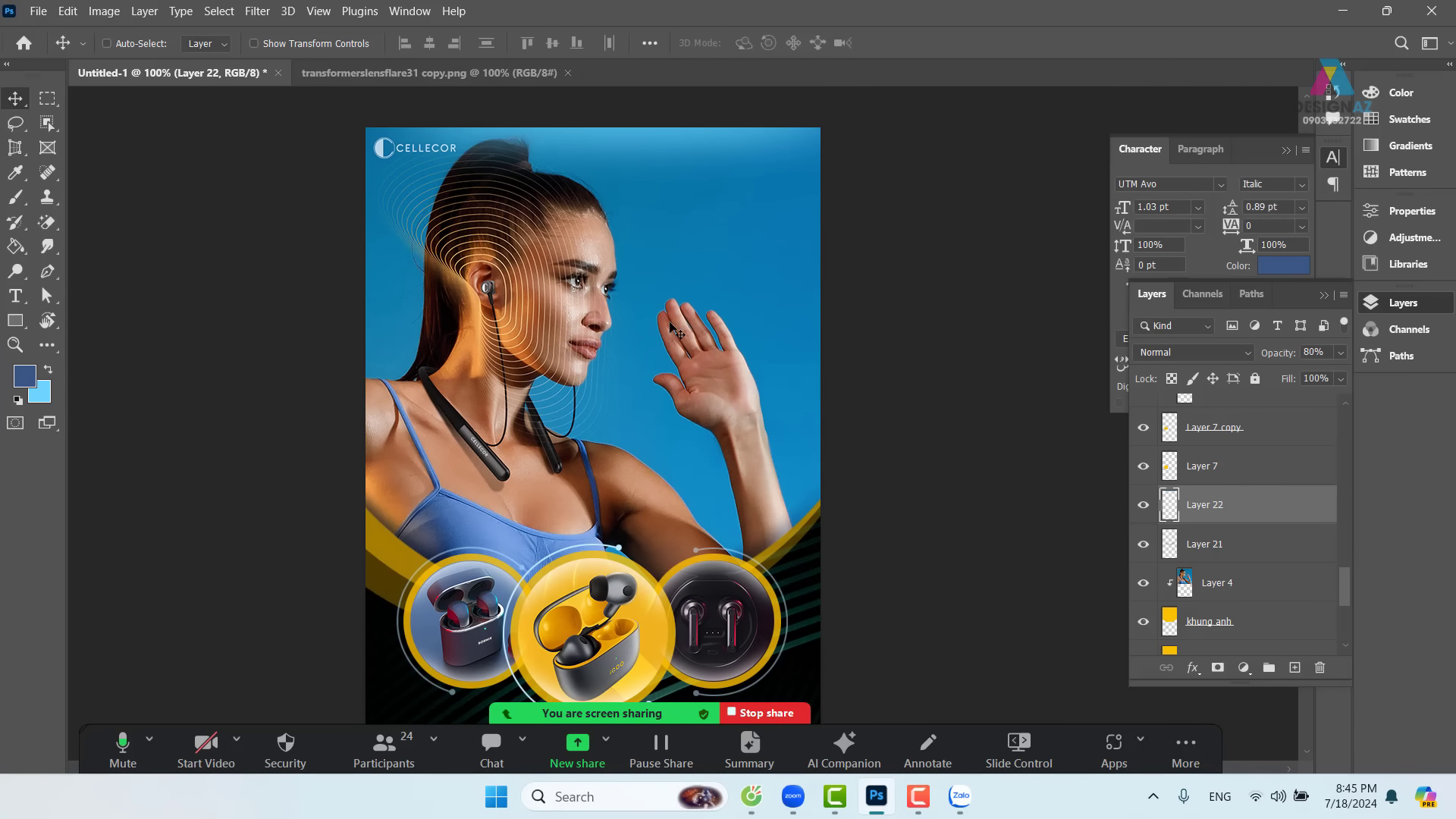
pyautogui.rightClick(663, 353)
pyautogui.click(676, 361)
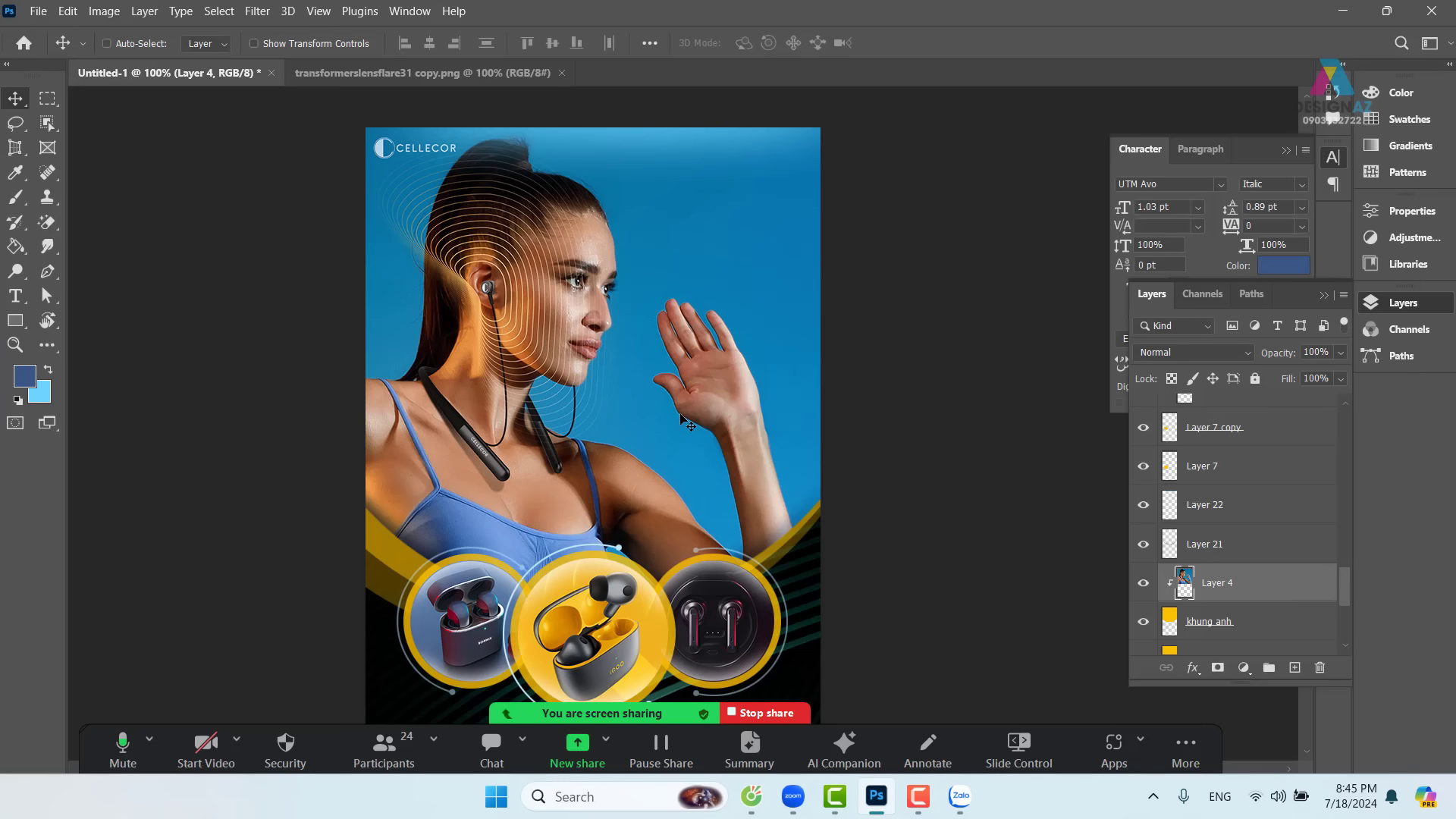
pyautogui.hotkey('ctrl', 'j')
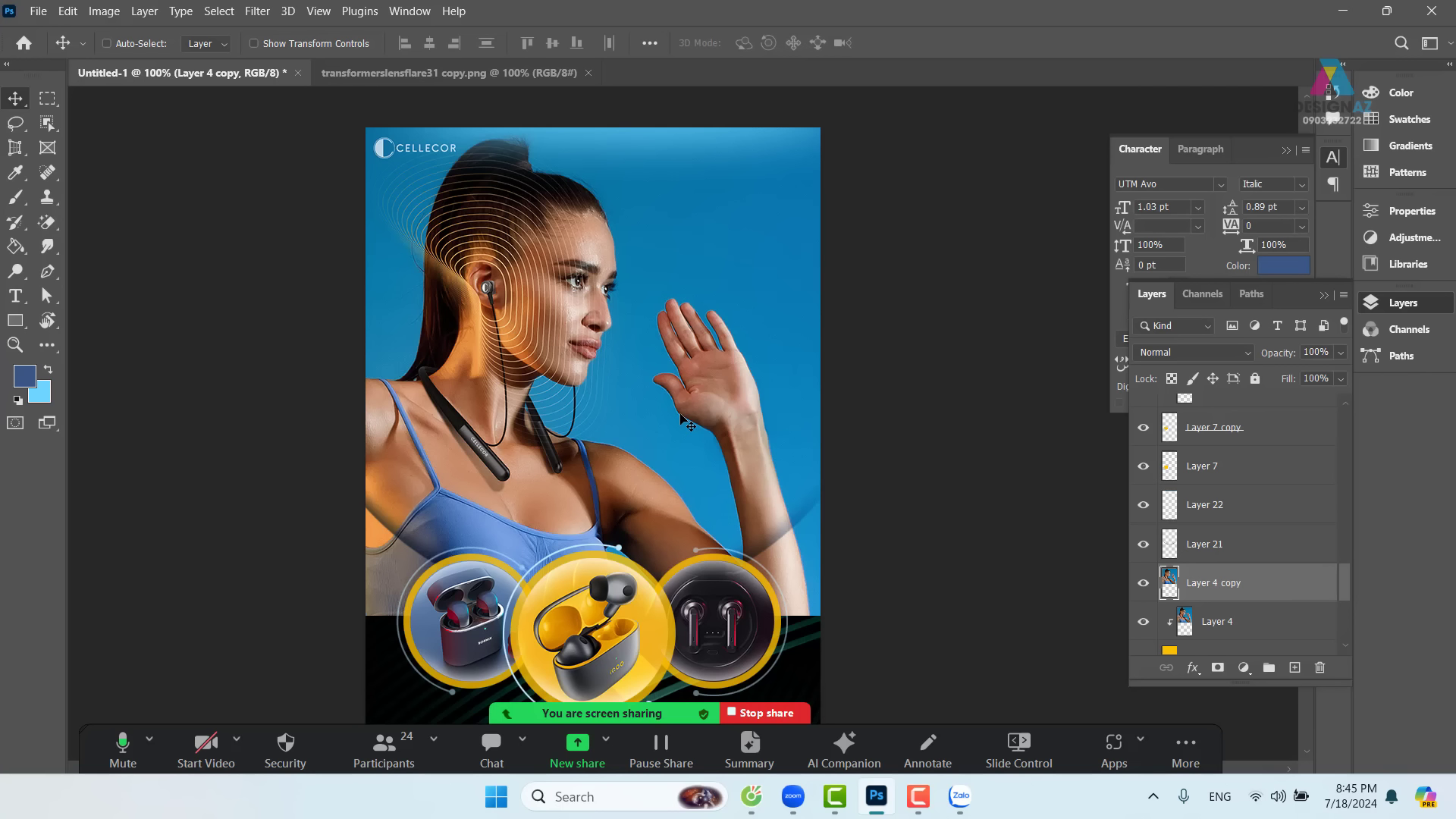
pyautogui.press('ctrl')
pyautogui.hotkey('ctrl', 'alt', 'g')
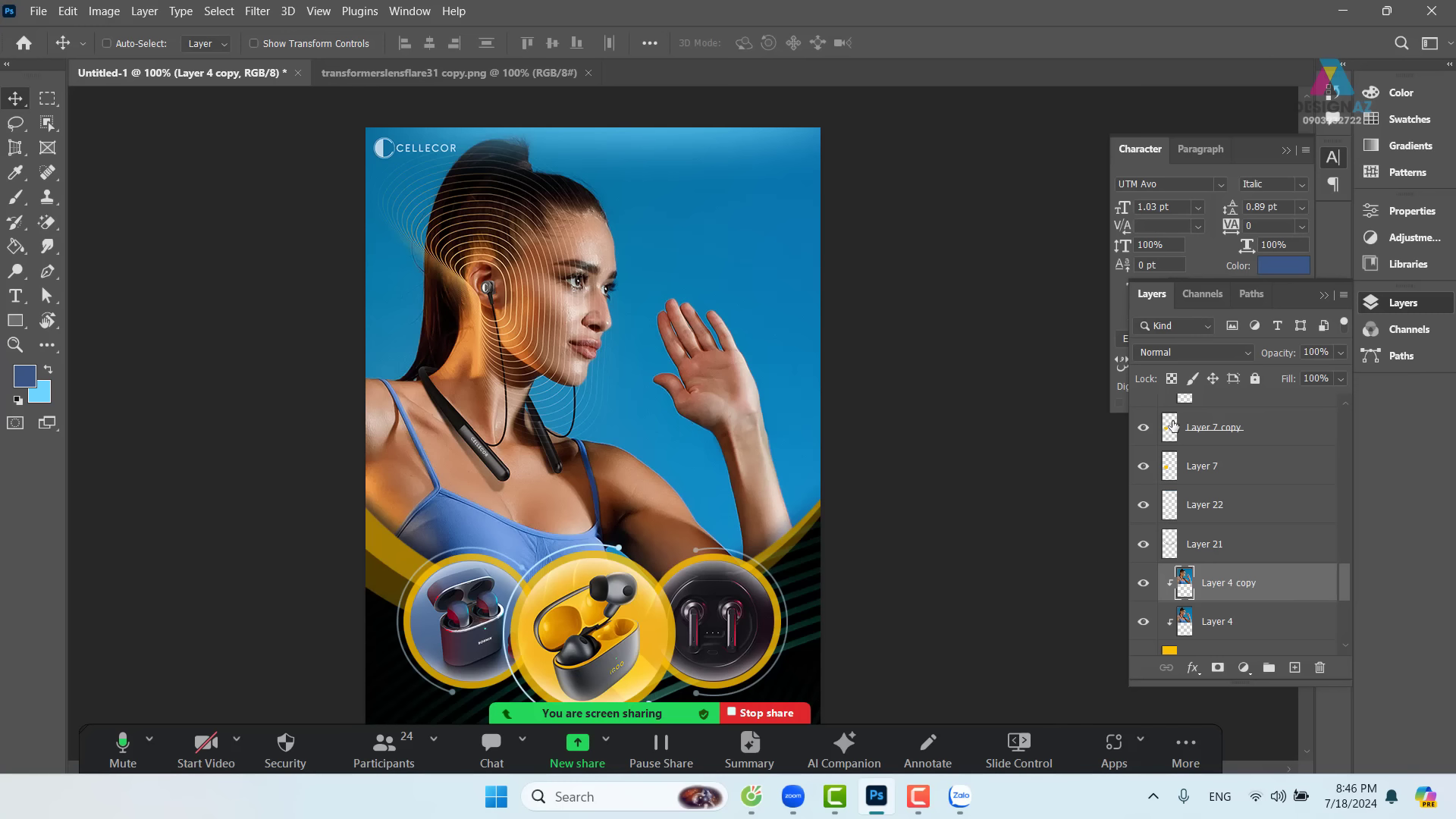
# - Set the blend mode of Layer 4 copy to Screen
pyautogui.click(1221, 352)
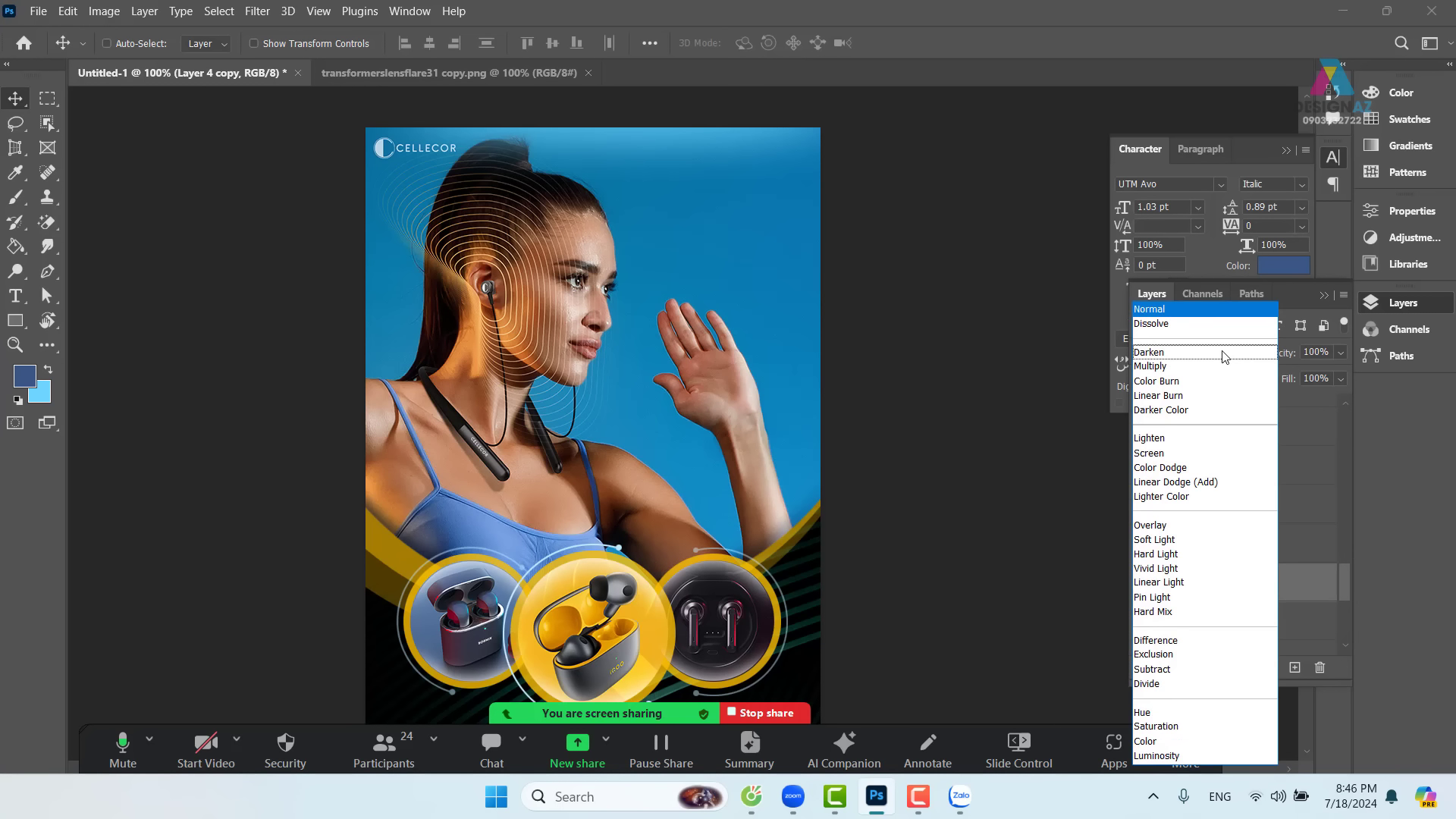
pyautogui.click(1188, 456)
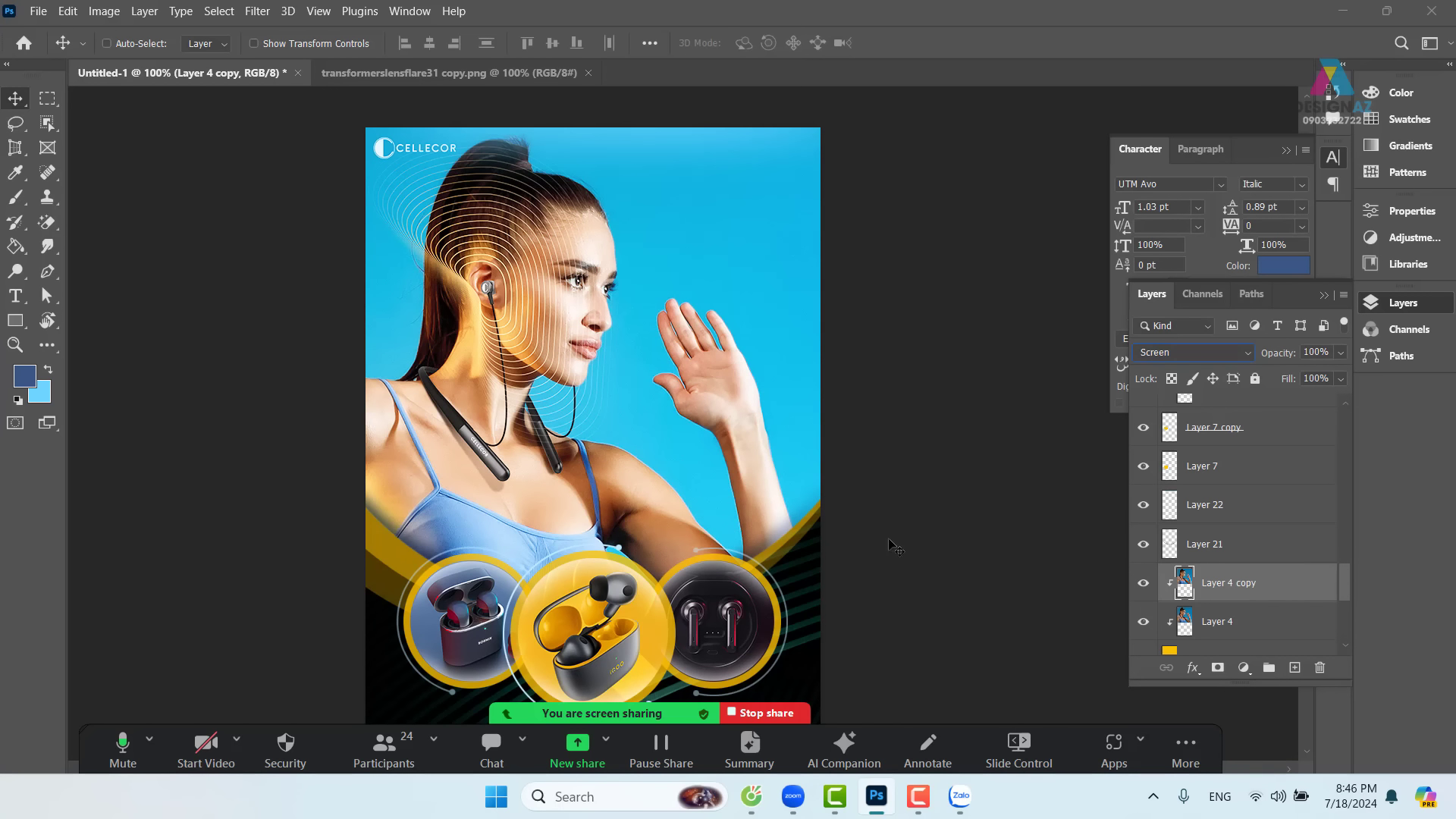
pyautogui.hotkey('ctrl', '+')
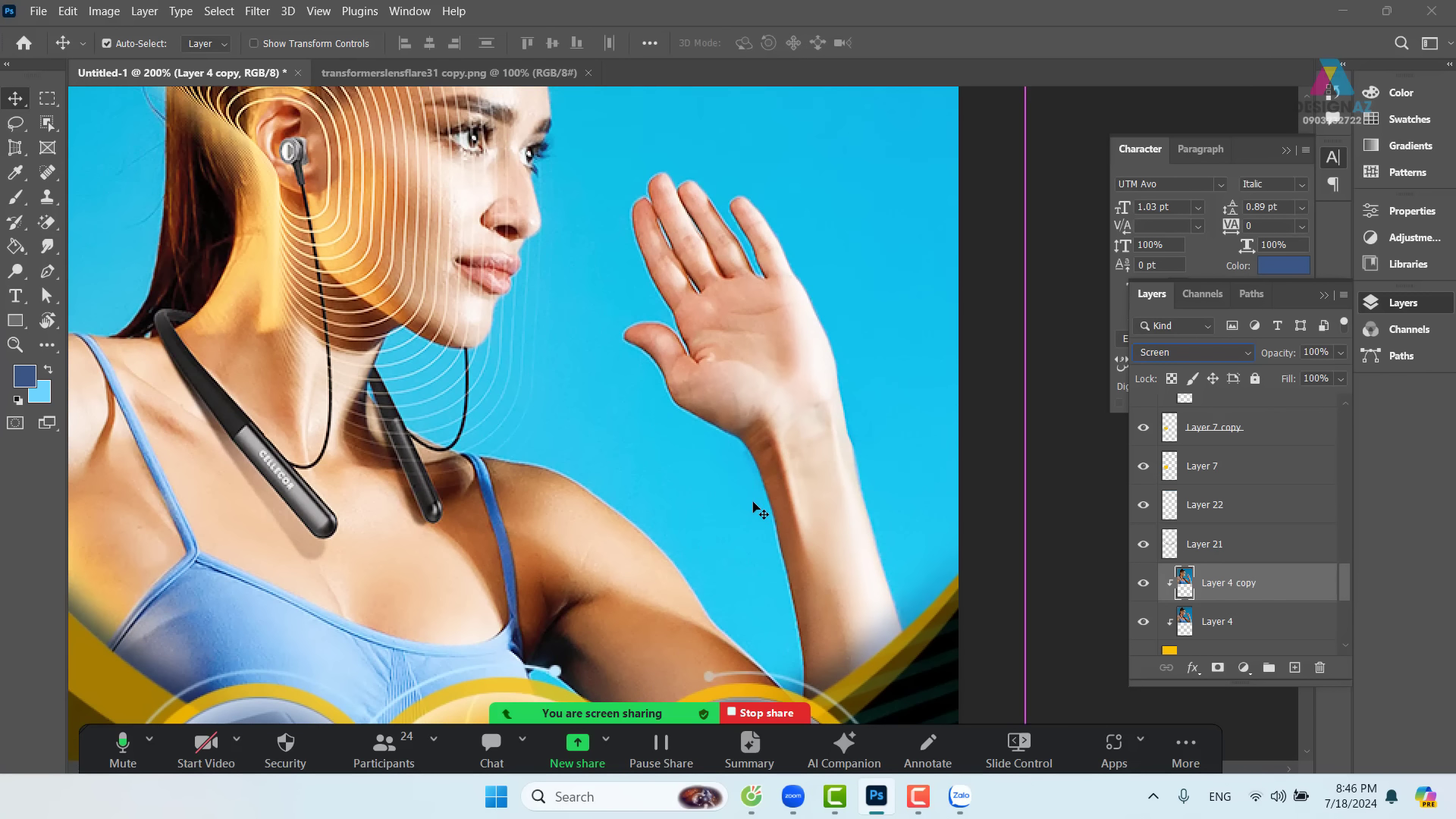
pyautogui.hotkey('ctrl', '-')
pyautogui.hotkey('ctrl', '-')
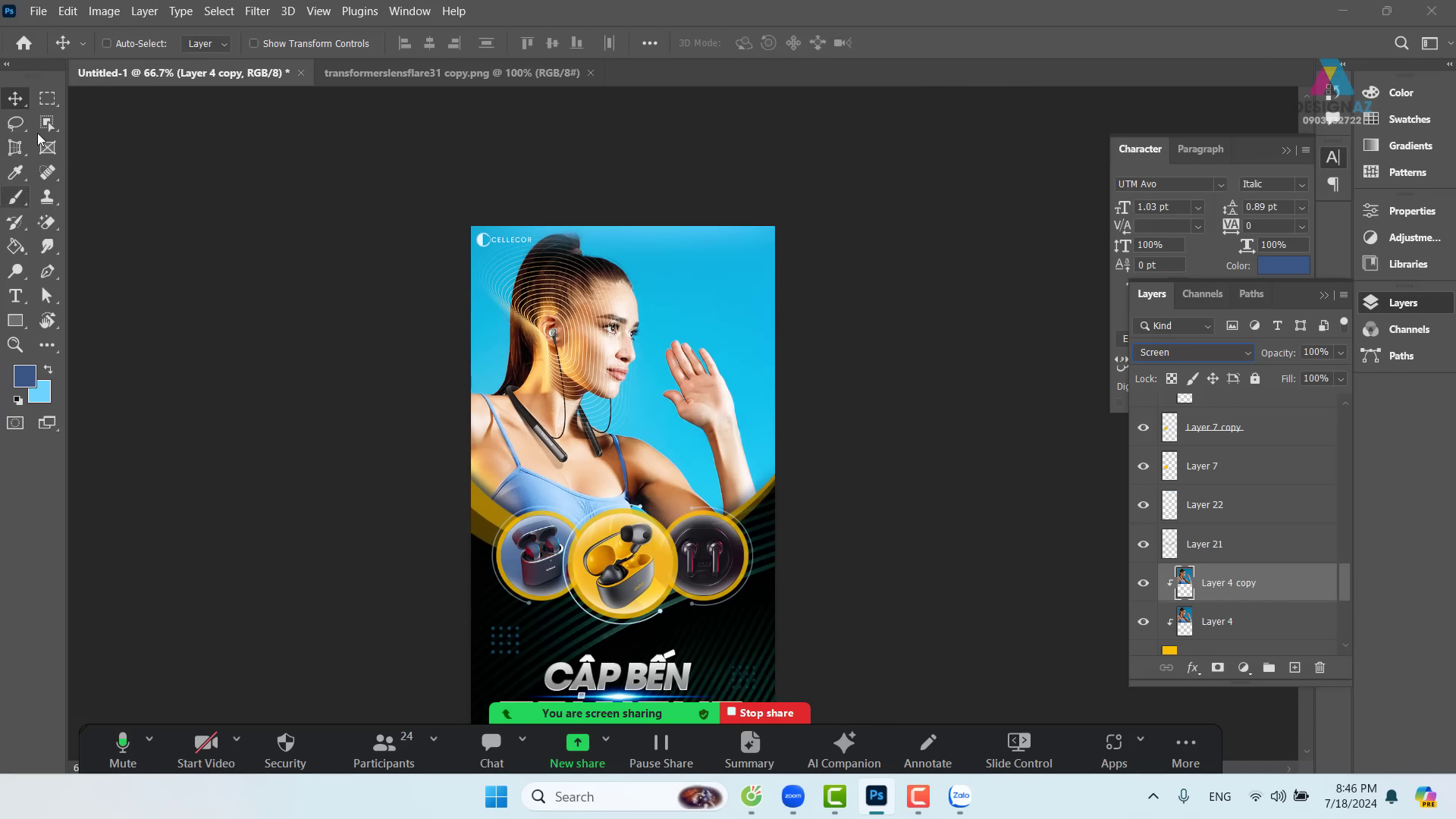
# - Make a tall rectangular selection over about the left third of the poster, and feather it by 50 pixels
pyautogui.click(48, 99)
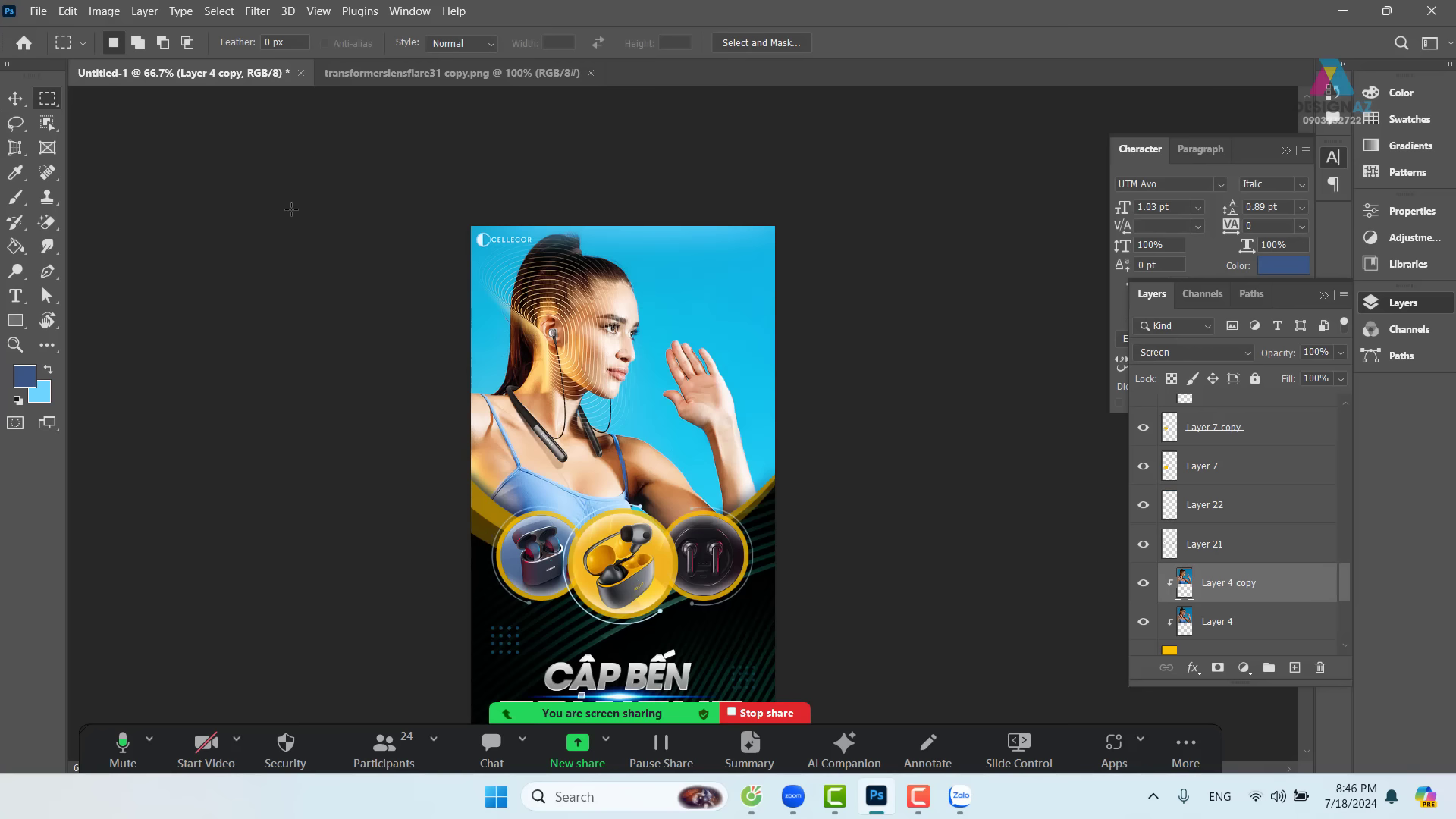
pyautogui.moveTo(472, 226); pyautogui.dragTo(517, 654)
pyautogui.moveTo(552, 739); pyautogui.dragTo(582, 750)
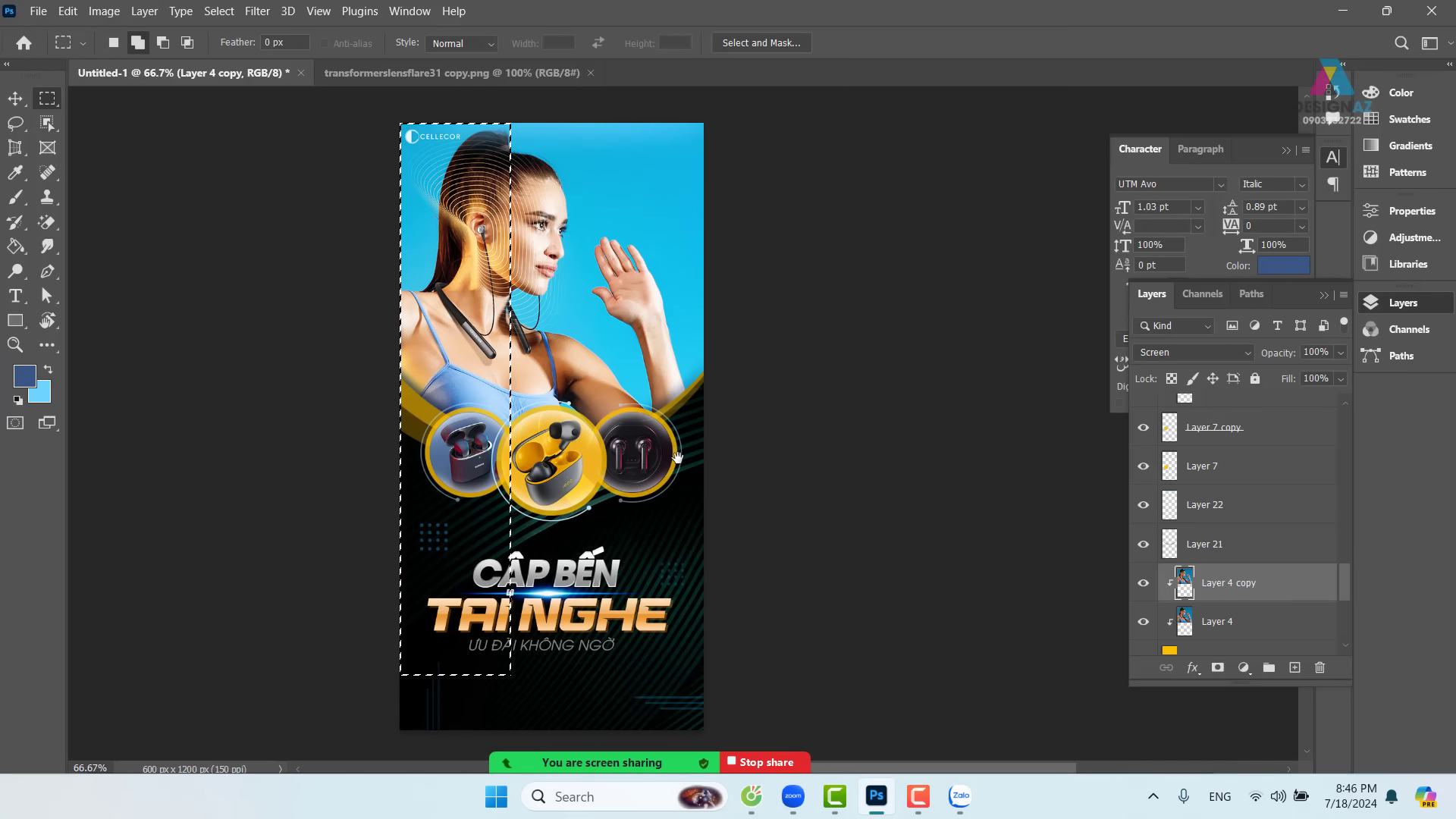
pyautogui.hotkey('shift', 'F6')
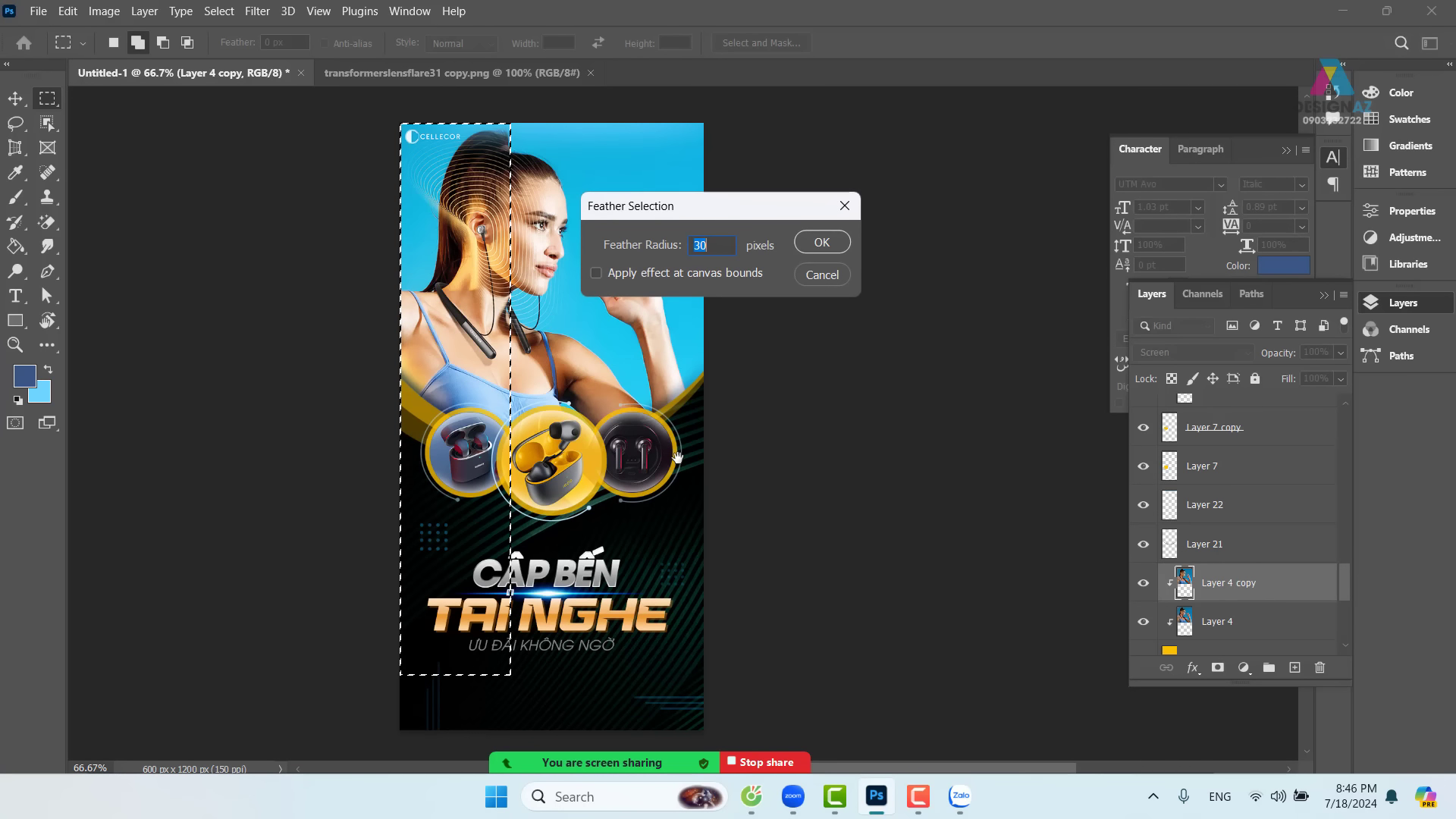
pyautogui.write('50')
pyautogui.press('Return')
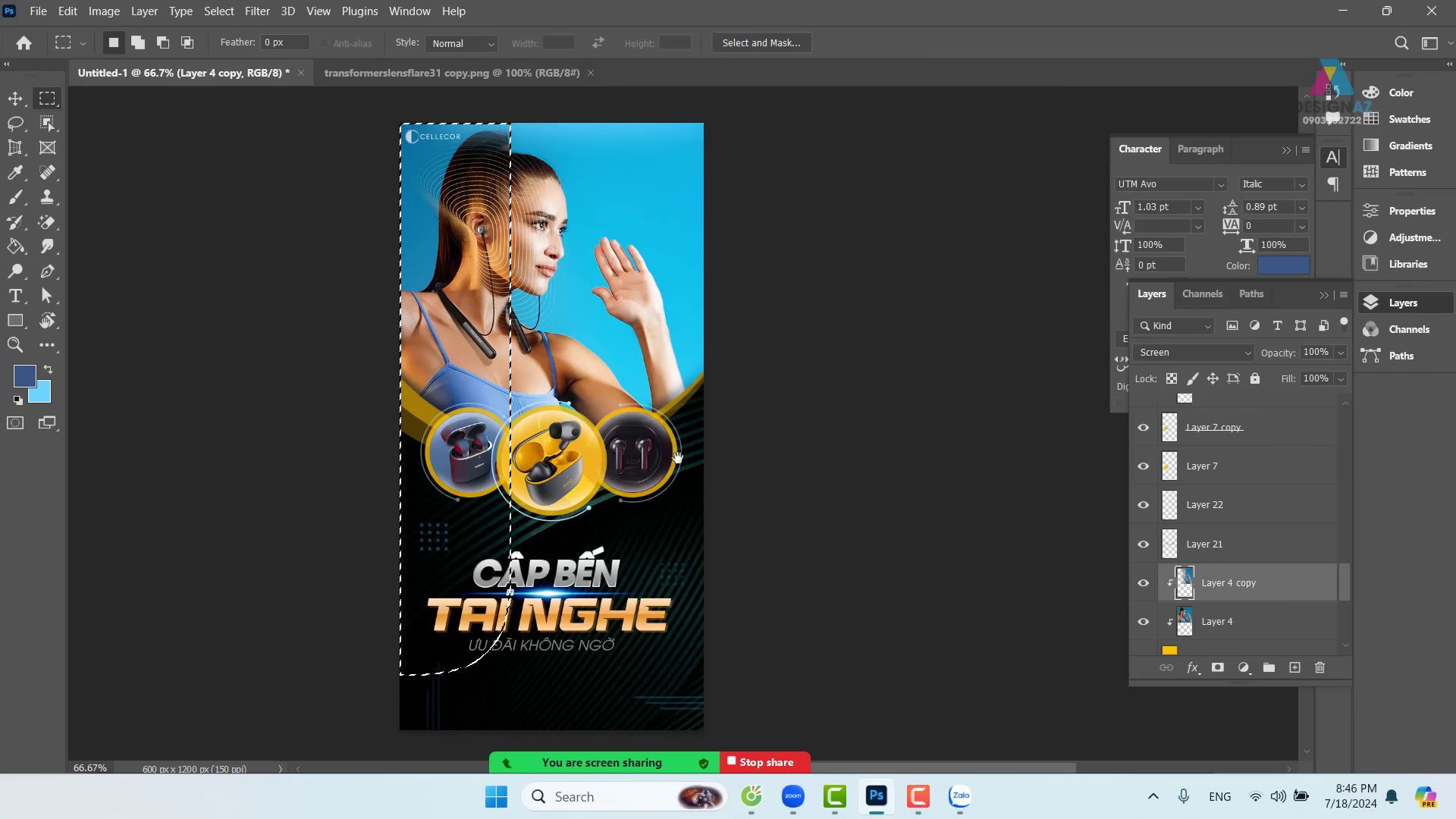
# - Erase the feathered area from Layer 4 copy, deselect it, and compare the photo with the copy hidden and shown
pyautogui.press('Delete')
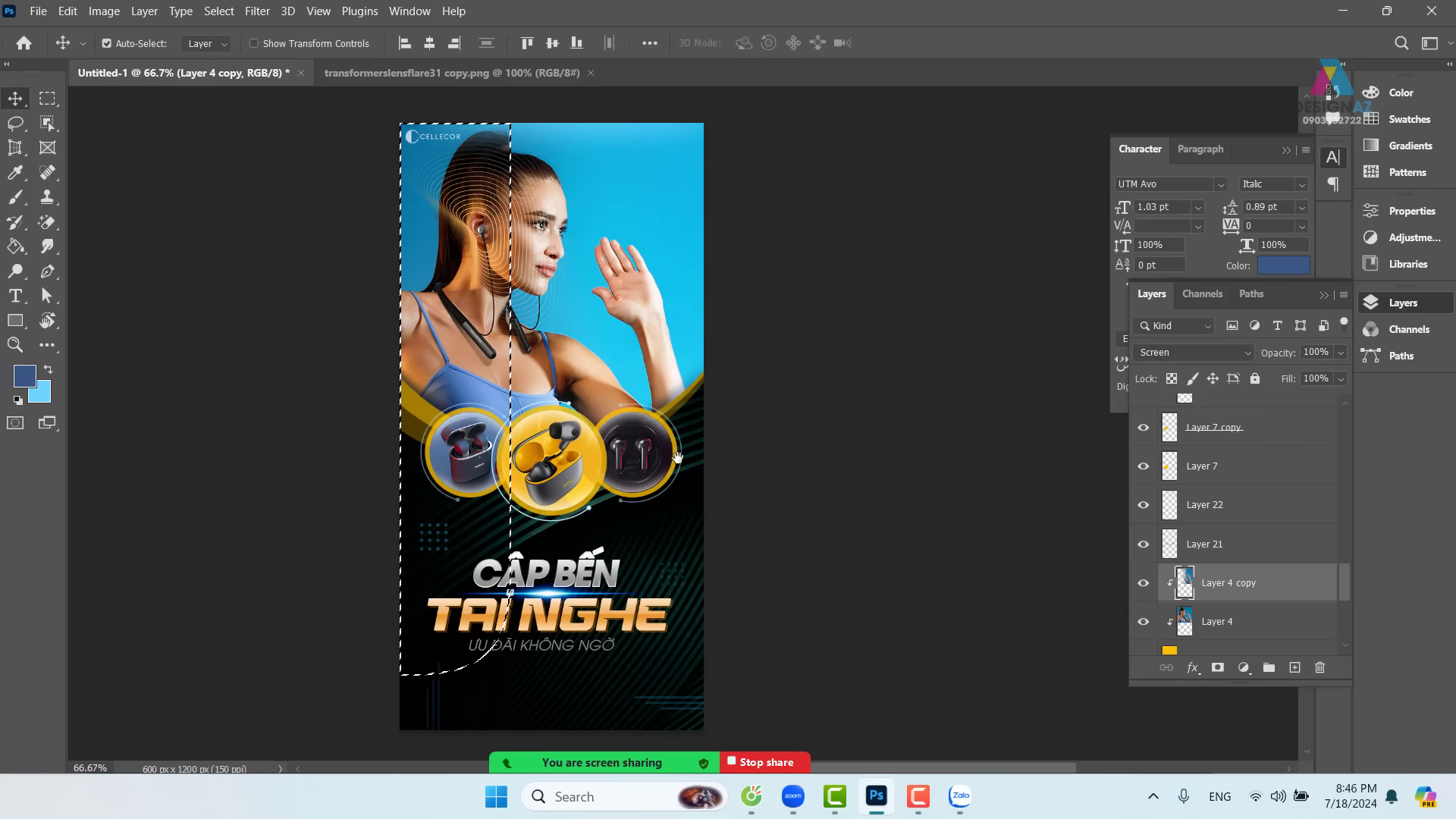
pyautogui.hotkey('ctrl', 'd')
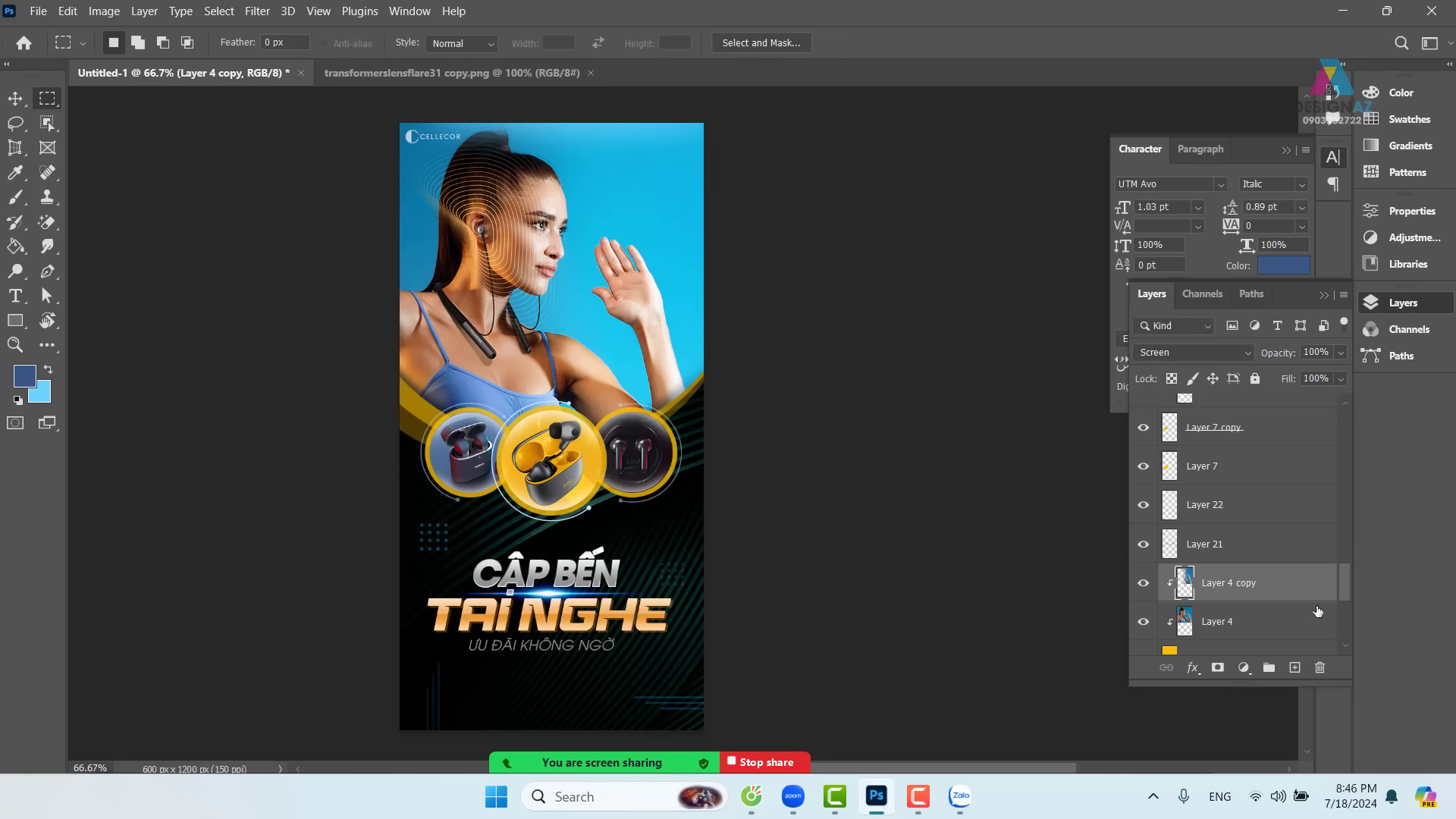
pyautogui.click(1142, 583)
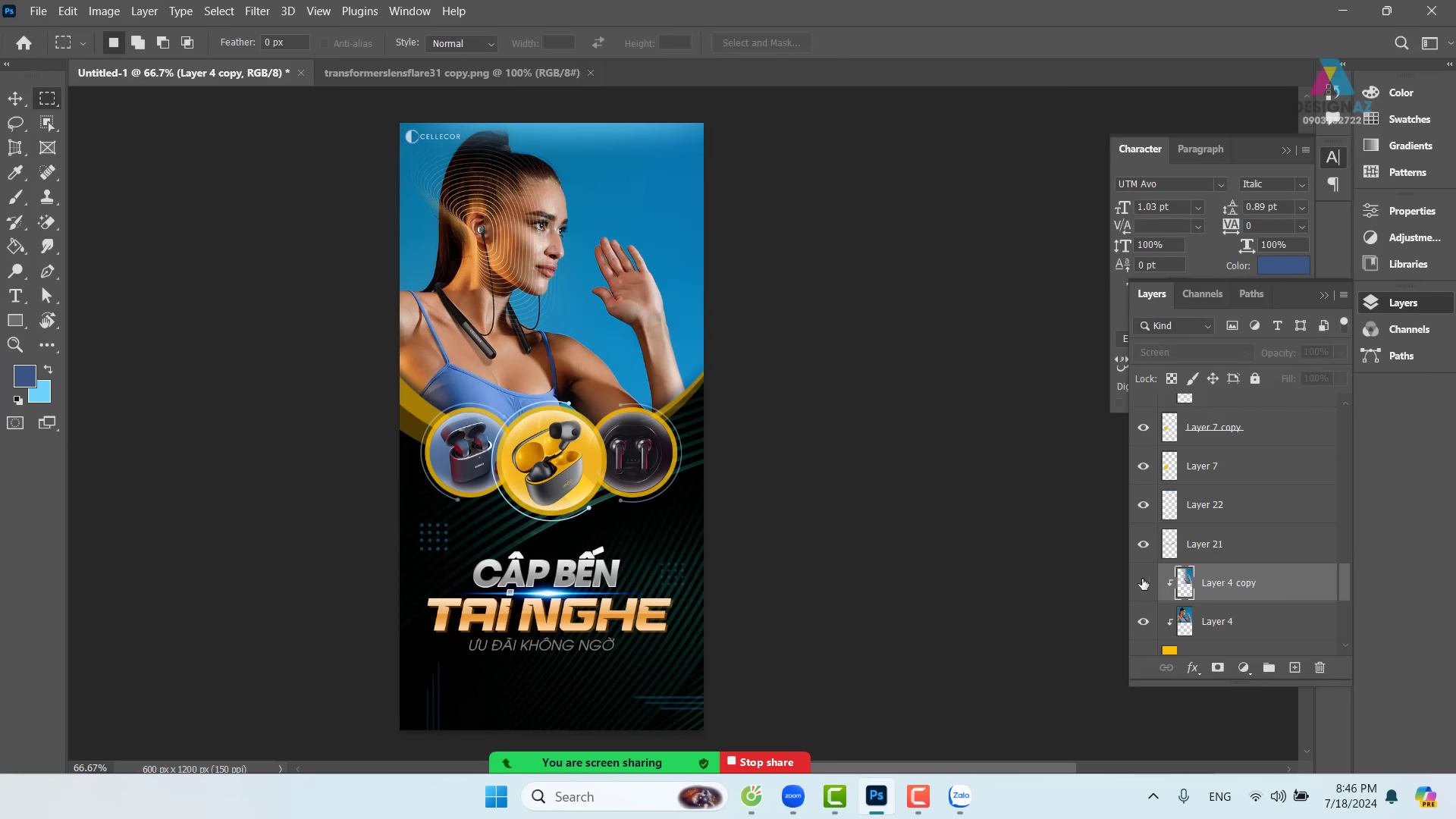
pyautogui.click(1144, 585)
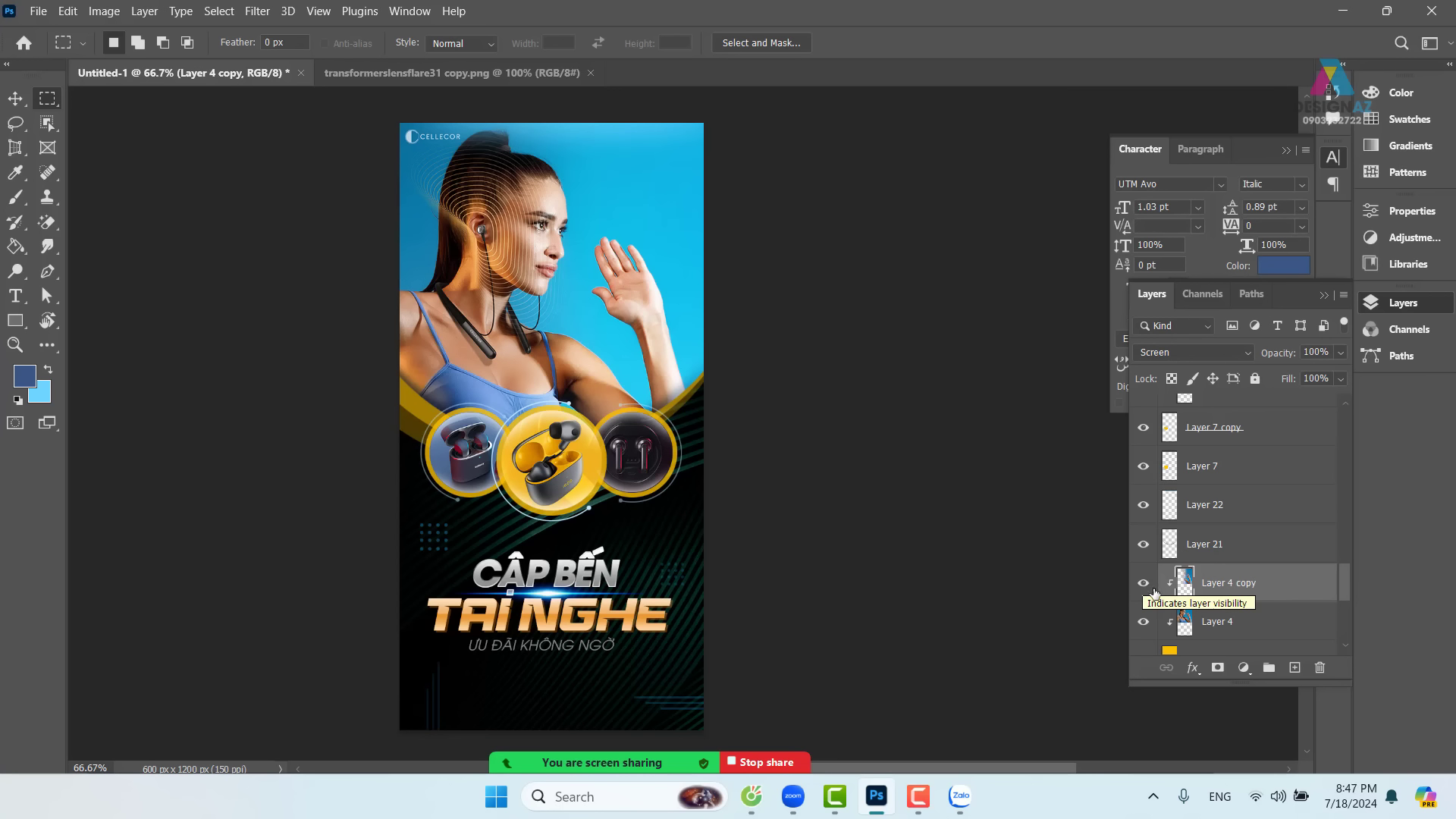
# - Set the opacity of Layer 4 copy to 77%
pyautogui.click(1338, 354)
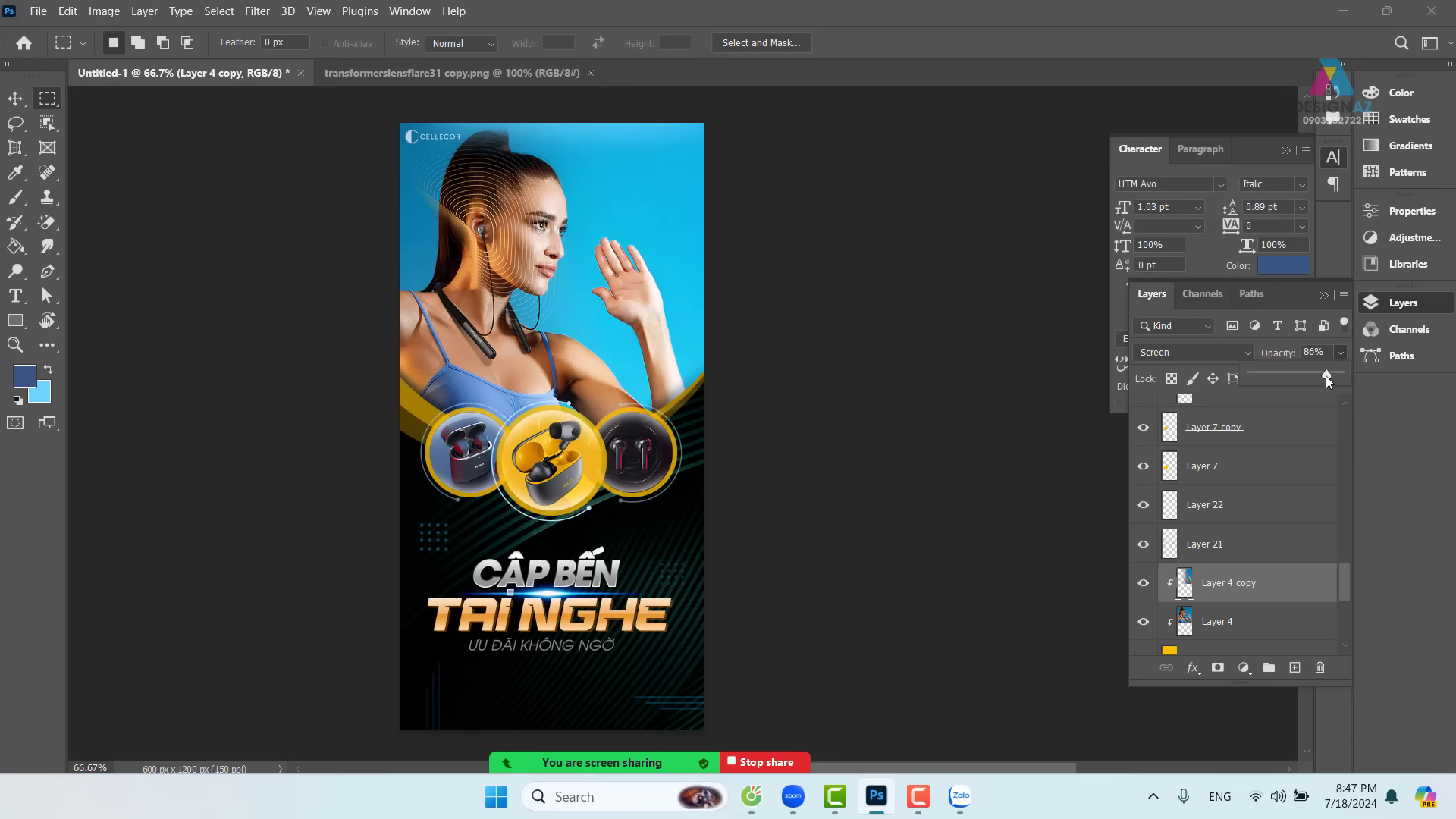
pyautogui.moveTo(1322, 376); pyautogui.dragTo(1318, 375)
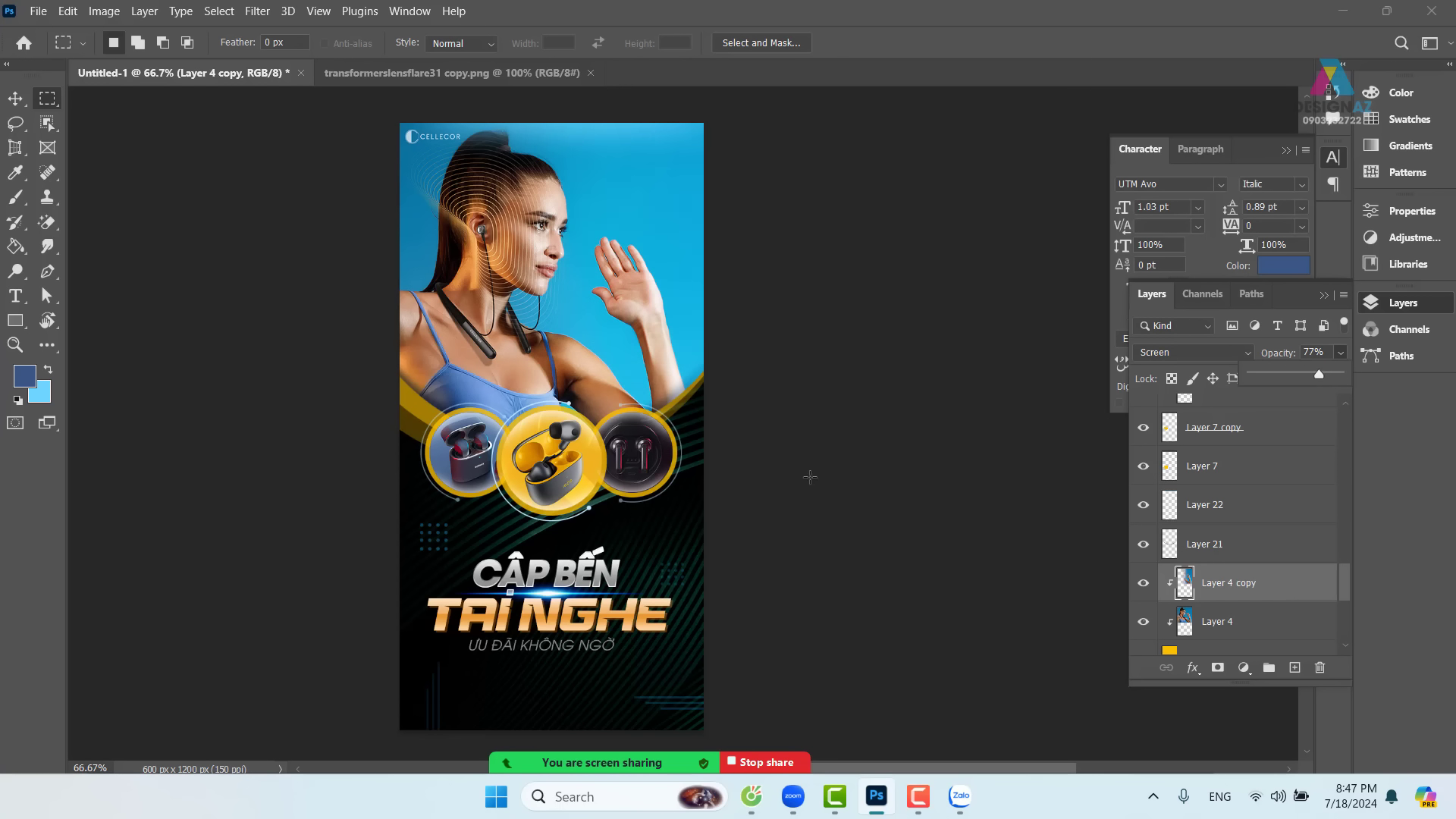
pyautogui.moveTo(687, 561); pyautogui.dragTo(721, 546)
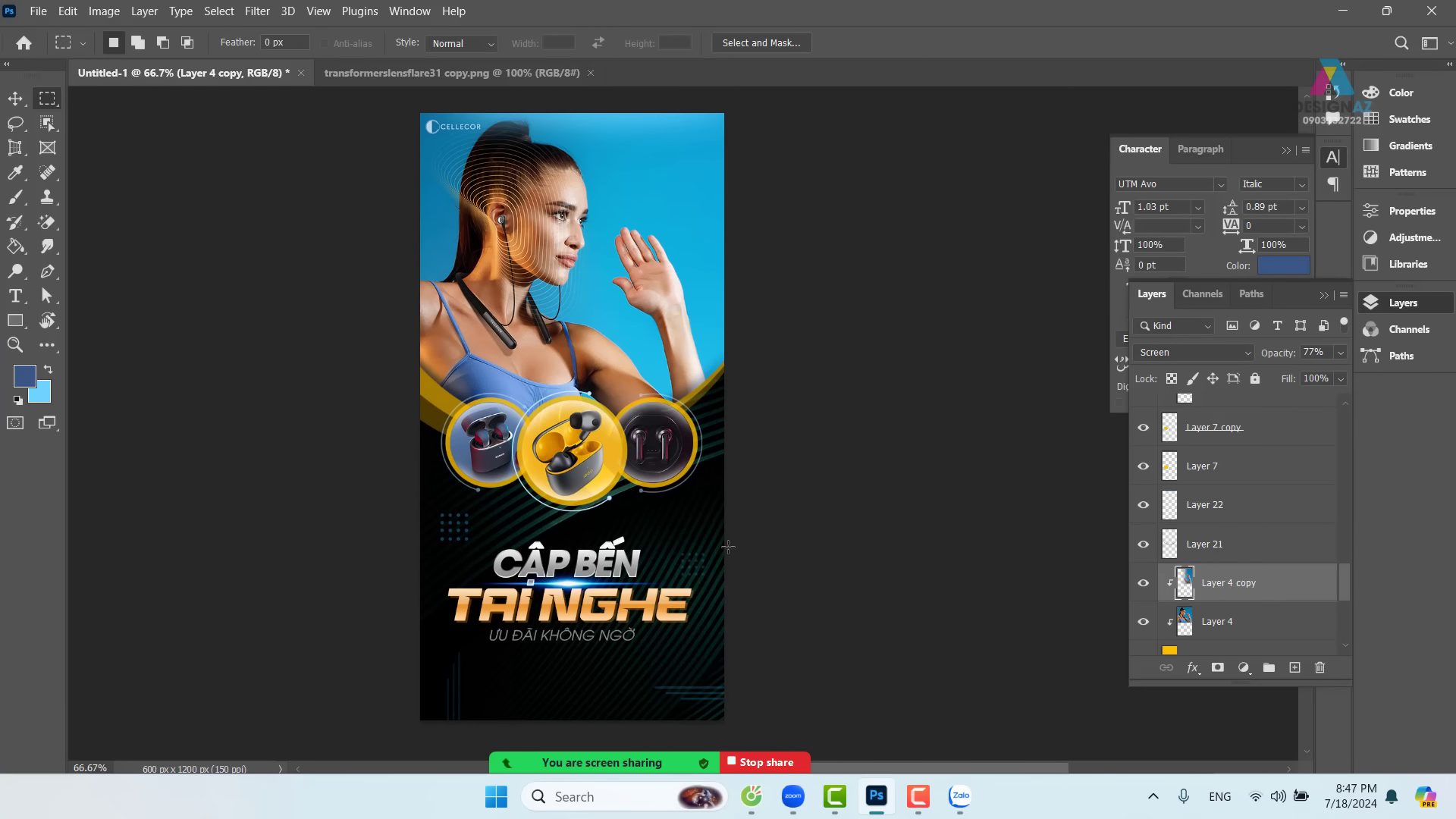
# - Examine the whole poster in full-screen view, including the woman's photo, the earphone circles and the headline text, and return to the standard view
pyautogui.press('f')
pyautogui.hotkey('ctrl', '0')
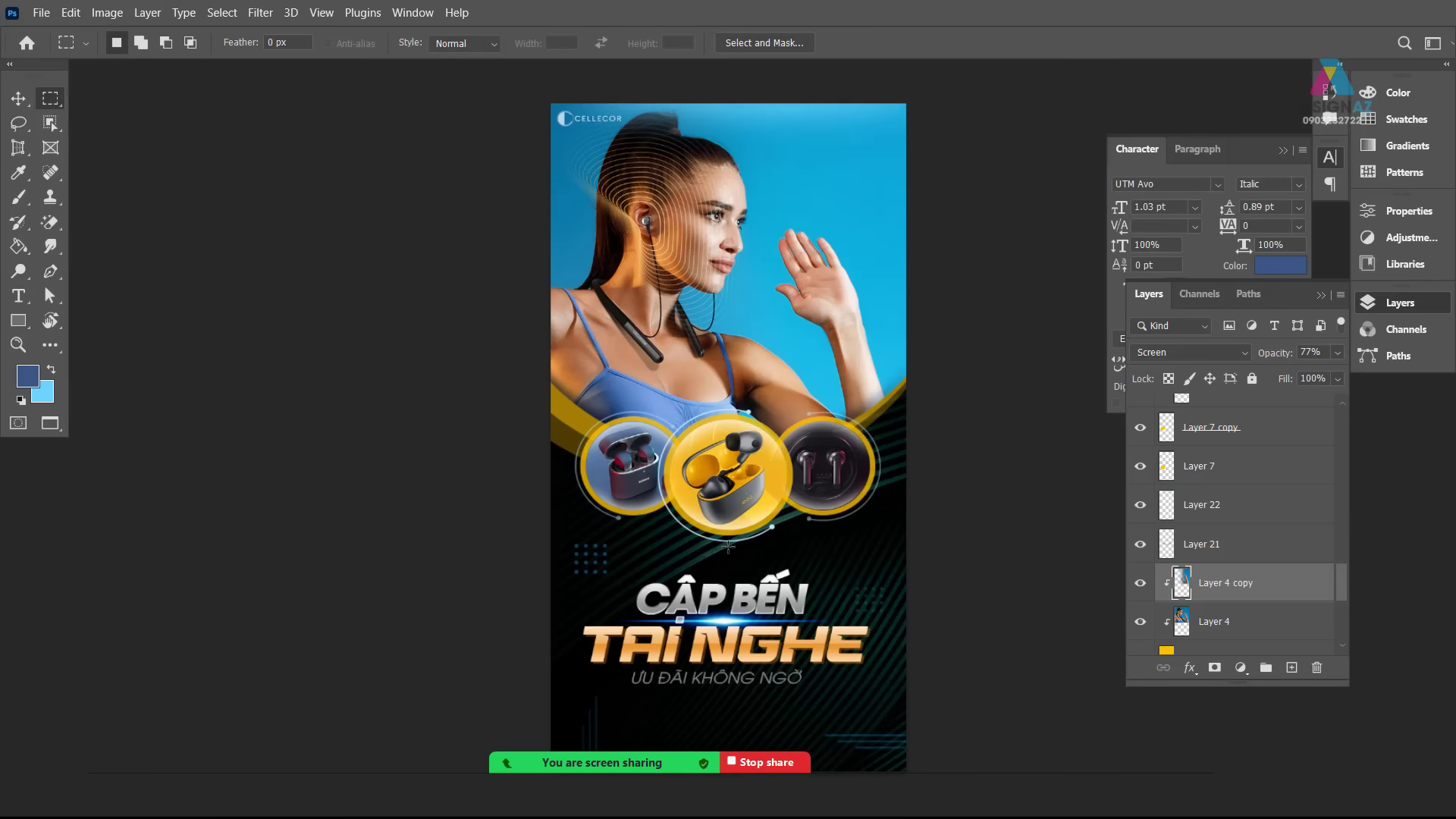
pyautogui.hotkey('ctrl', '-')
pyautogui.moveTo(846, 581); pyautogui.dragTo(756, 531)
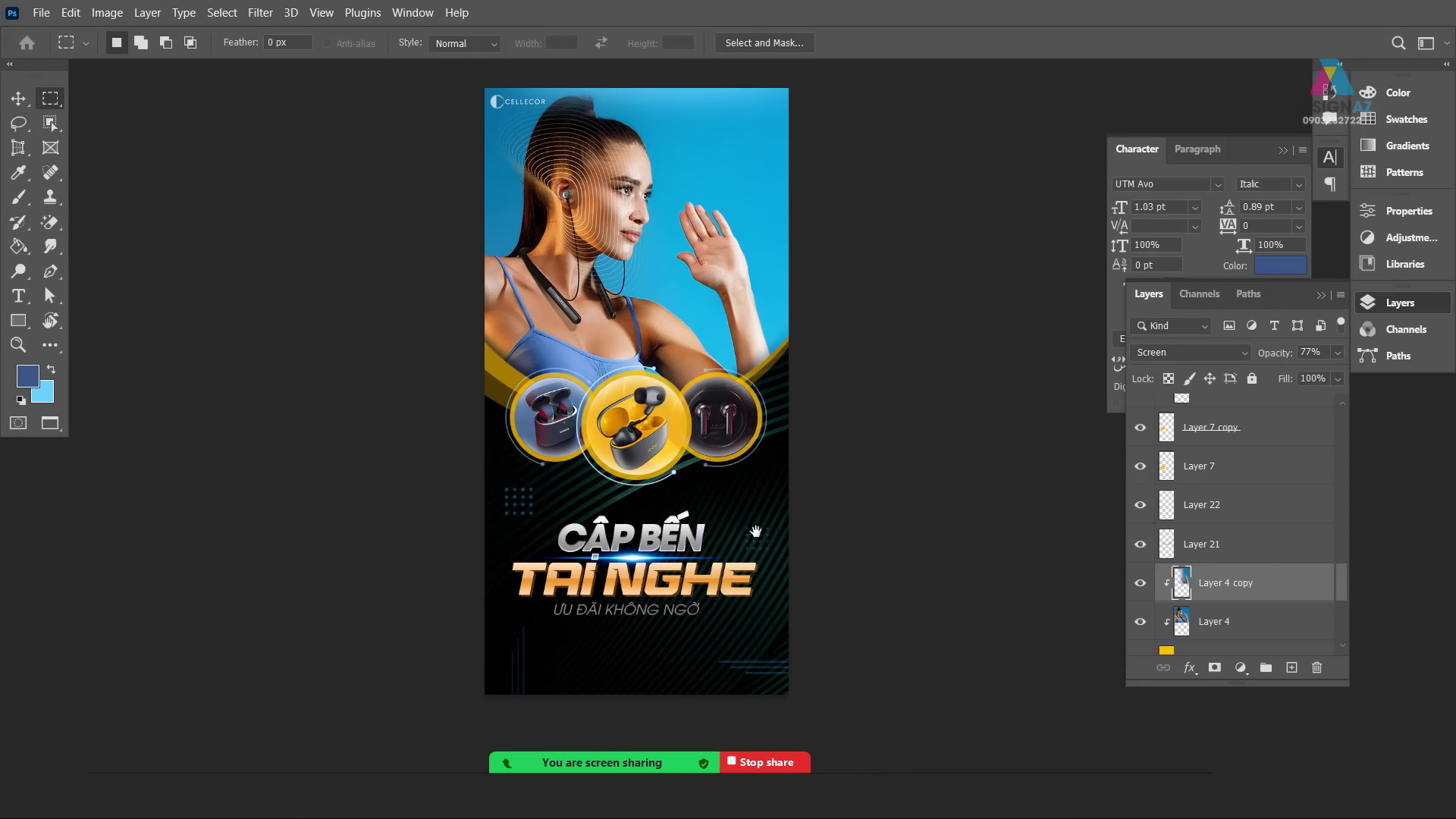
pyautogui.hotkey('ctrl', '+')
pyautogui.moveTo(748, 387); pyautogui.dragTo(781, 546)
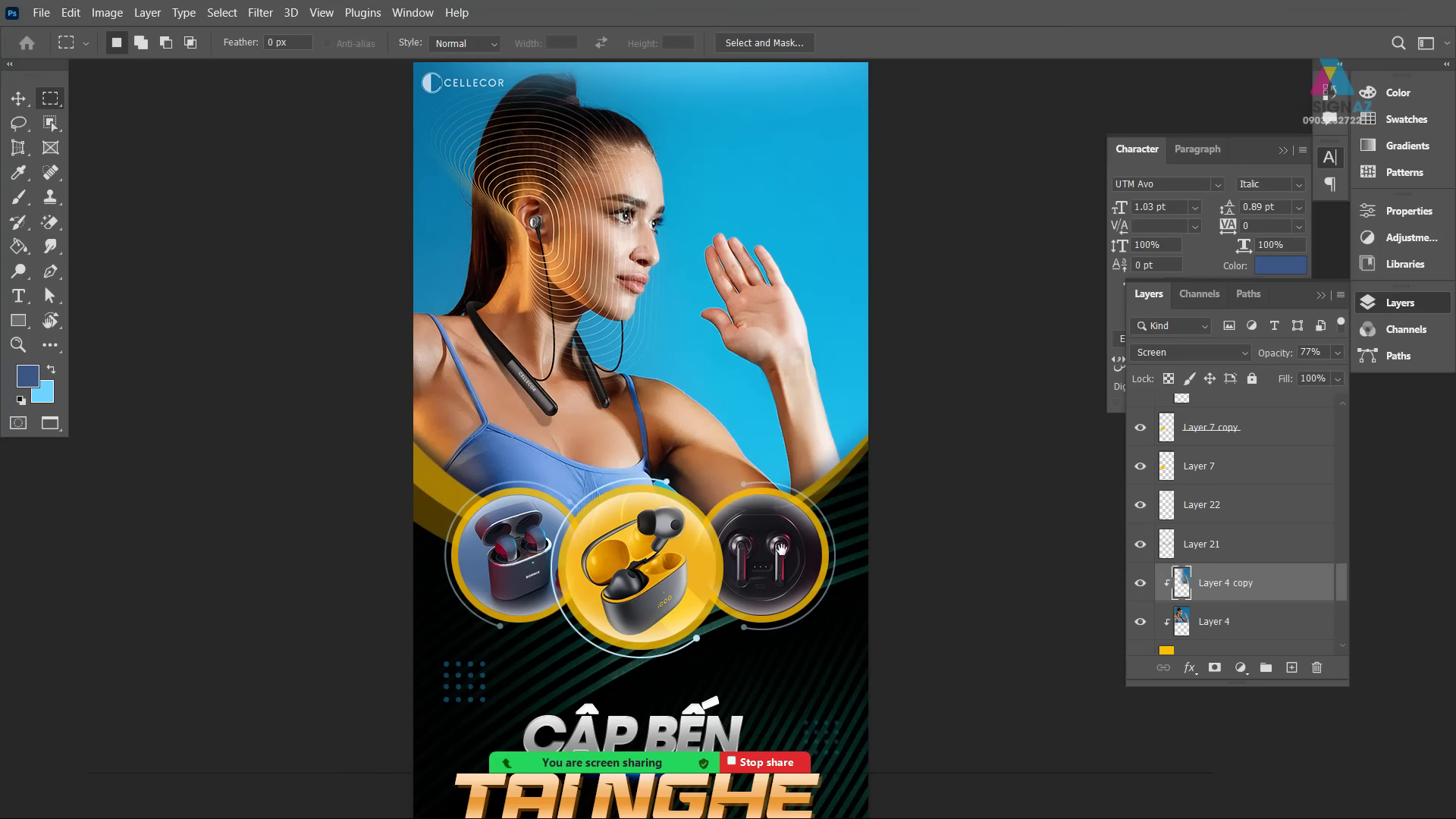
pyautogui.hotkey('ctrl', '-')
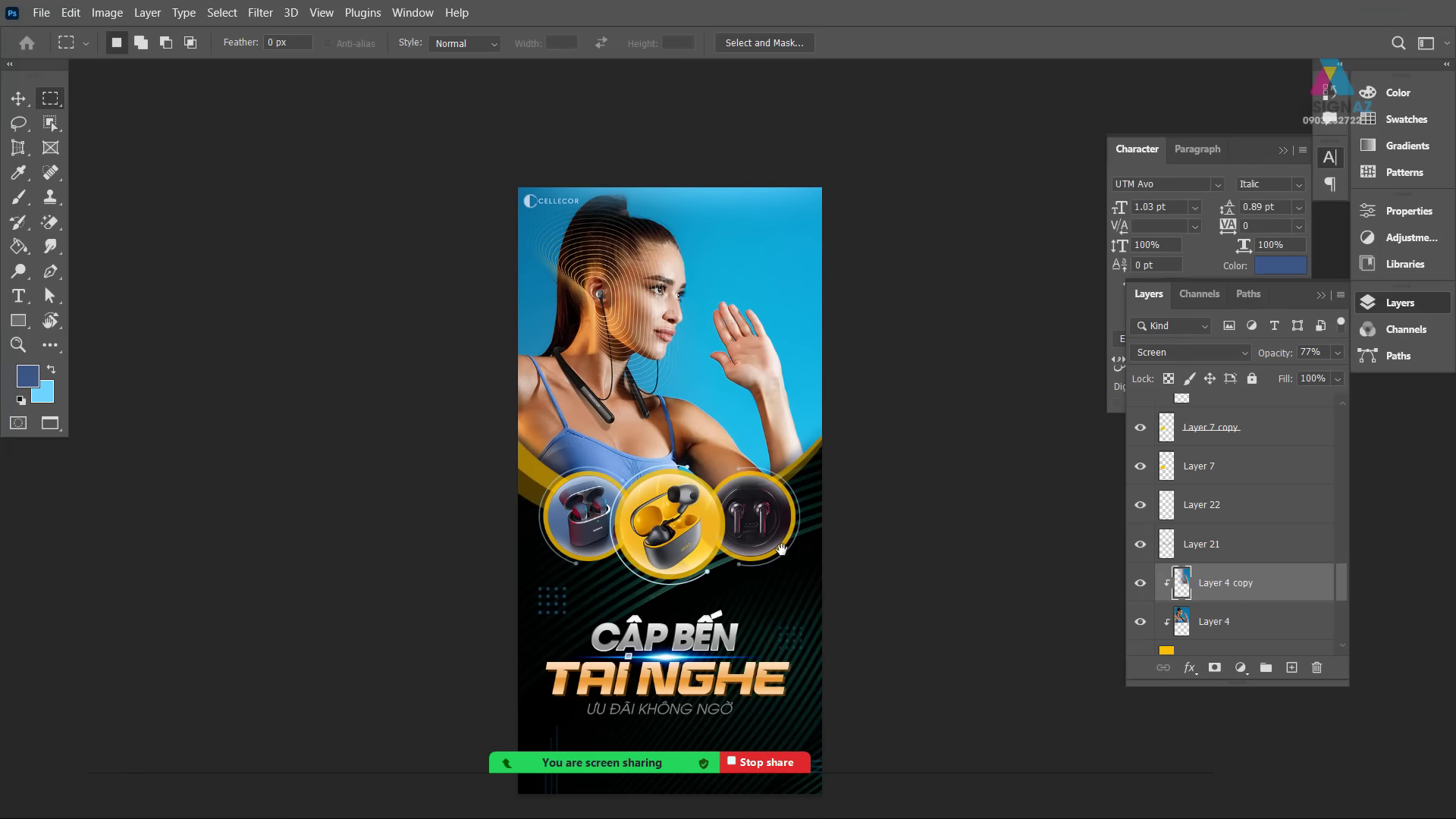
pyautogui.moveTo(781, 548); pyautogui.dragTo(732, 461)
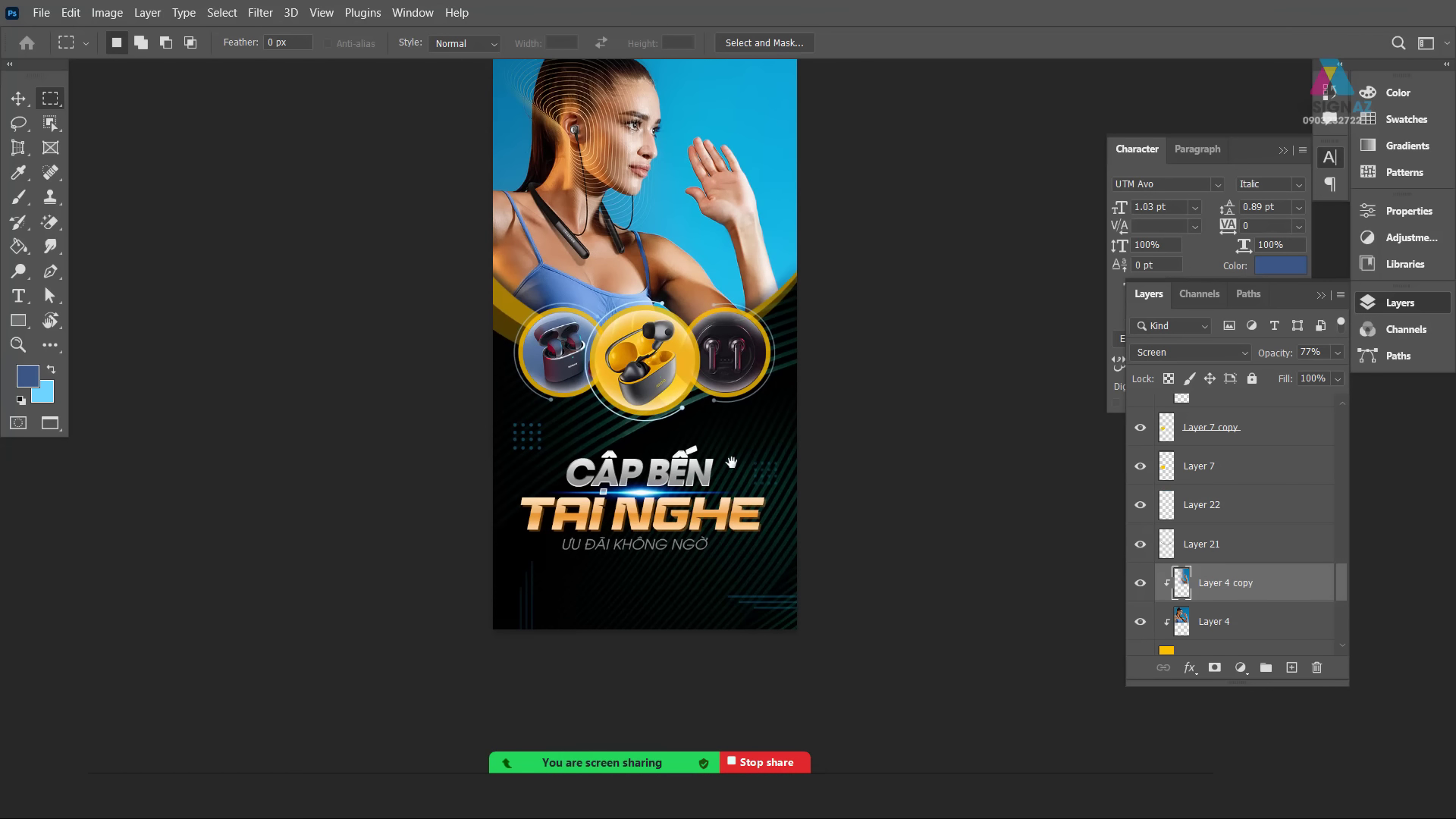
pyautogui.scroll(1, 732, 461)
pyautogui.scroll(1, 747, 463)
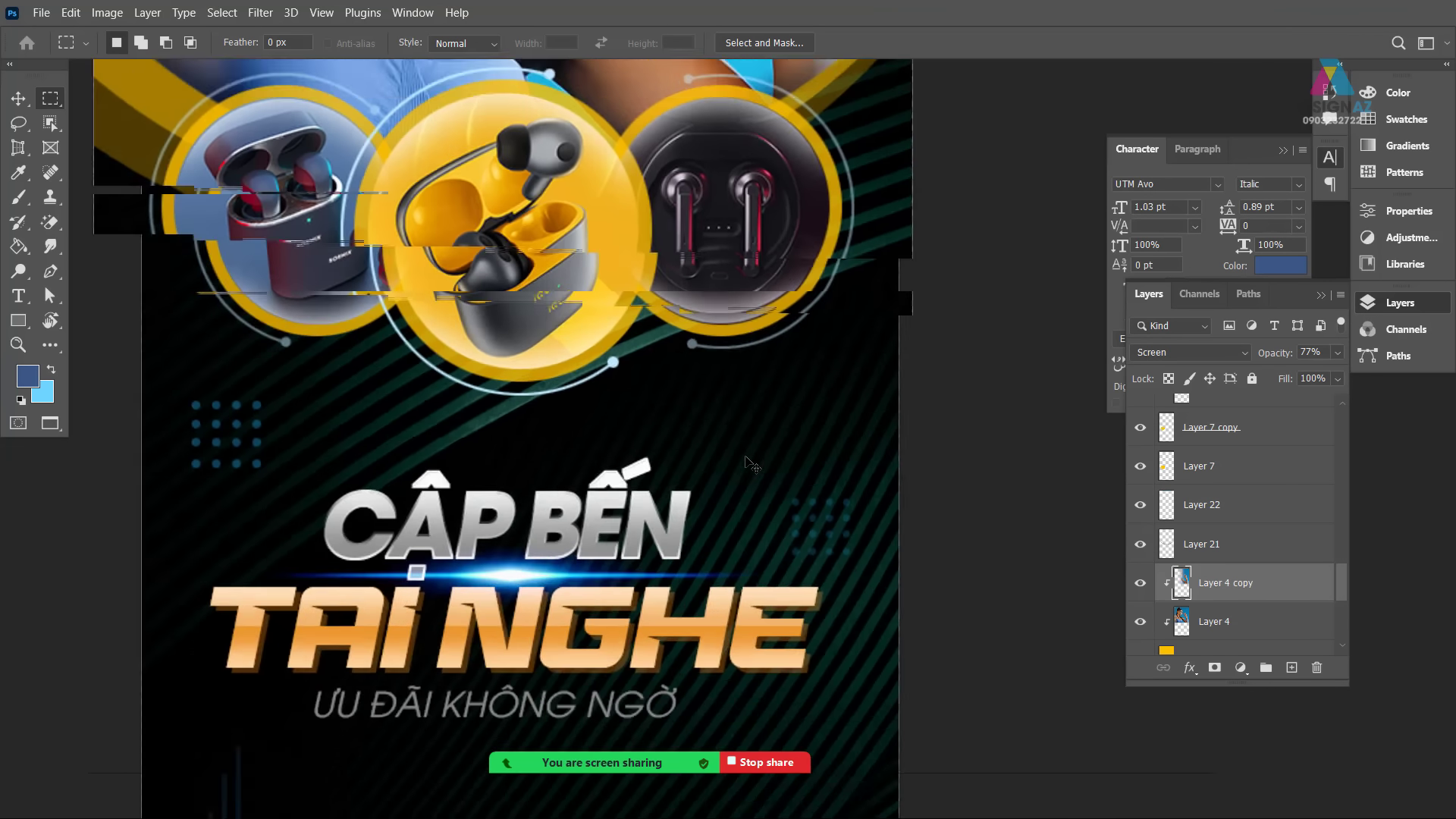
pyautogui.scroll(1, 719, 462)
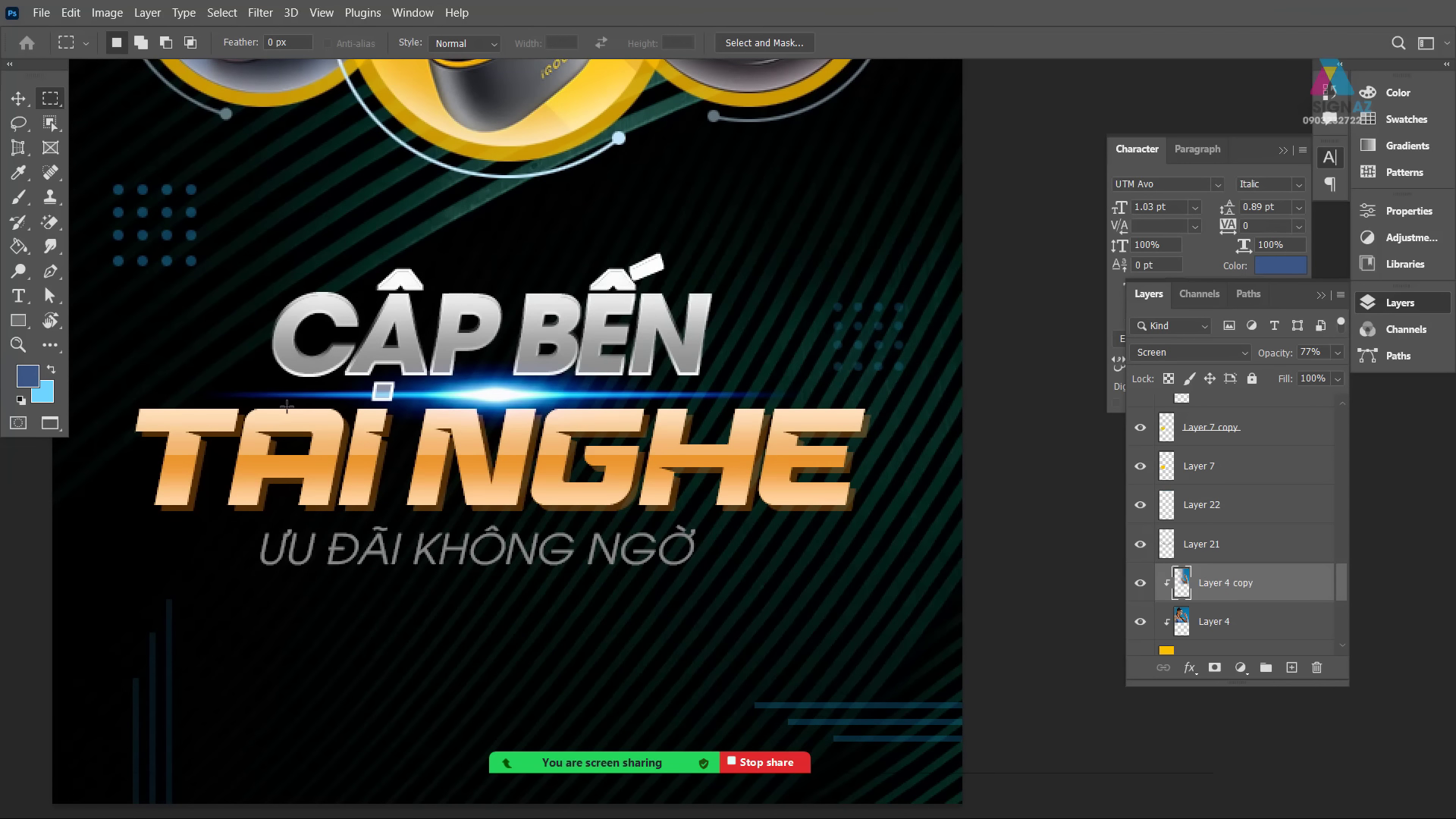
pyautogui.scroll(-2, 287, 406)
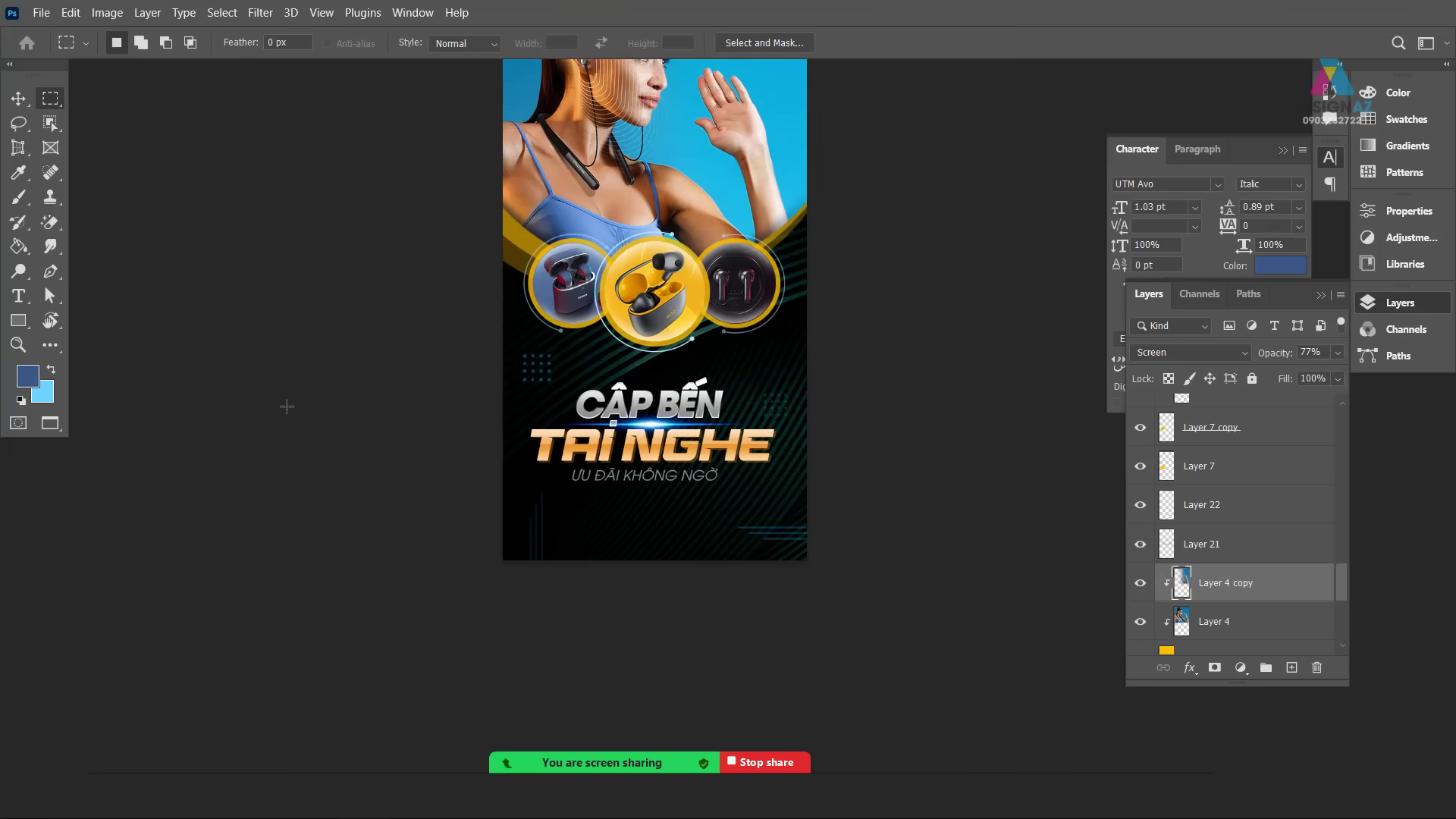
pyautogui.moveTo(649, 312); pyautogui.dragTo(639, 446)
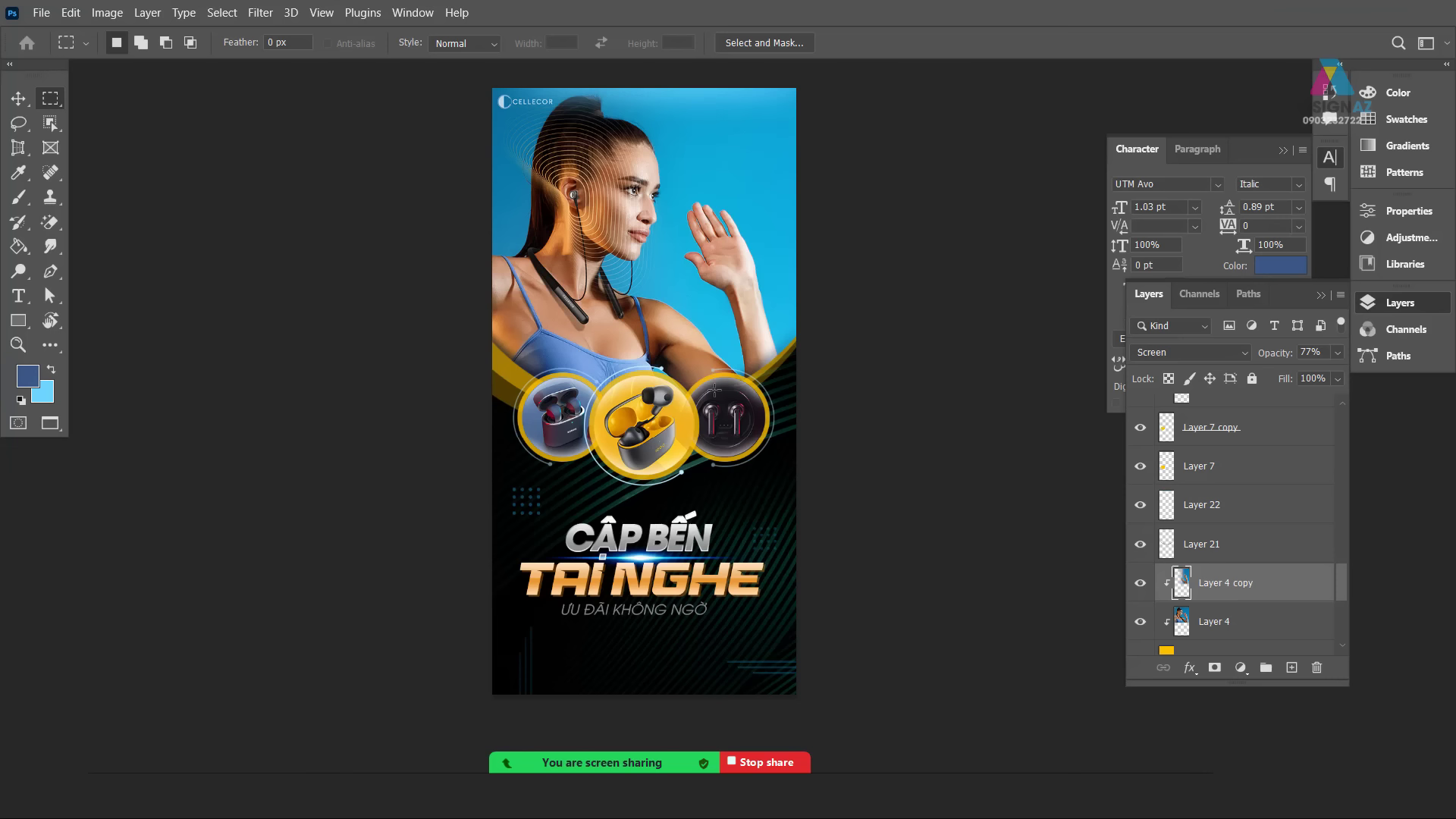
pyautogui.press('v')
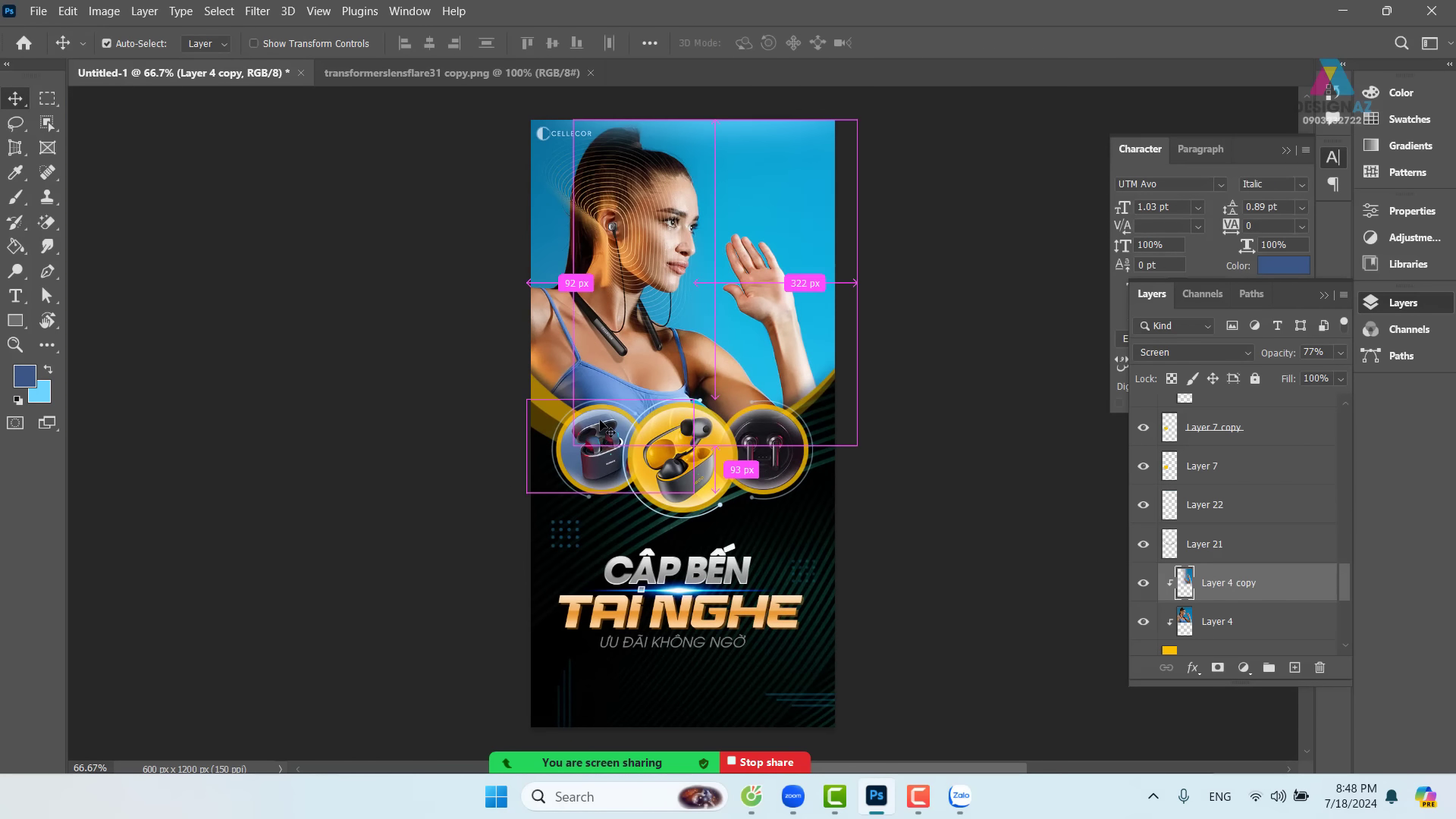
pyautogui.hotkey('ctrl', 'o')
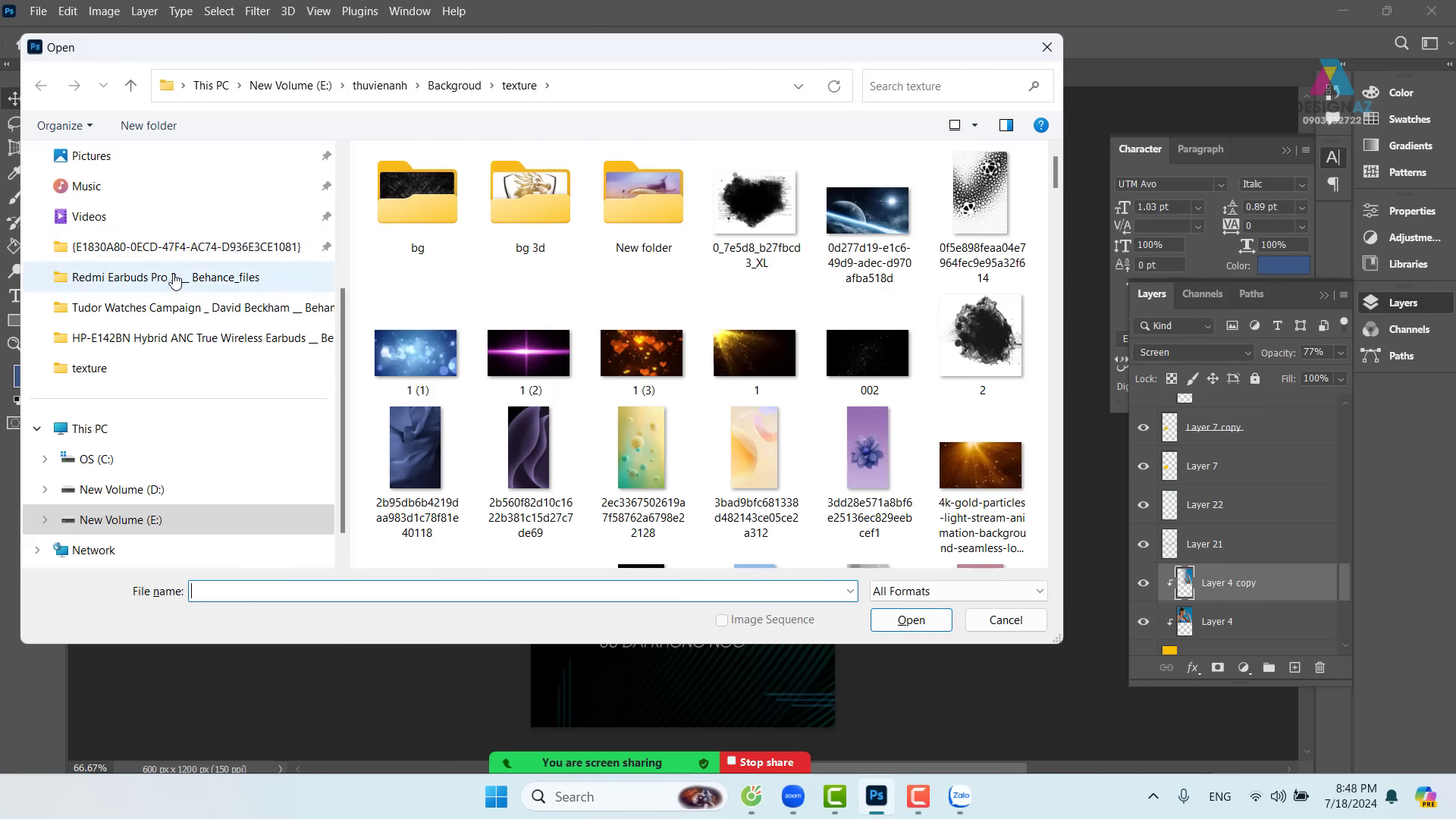
pyautogui.scroll(3, 169, 279)
pyautogui.click(150, 320)
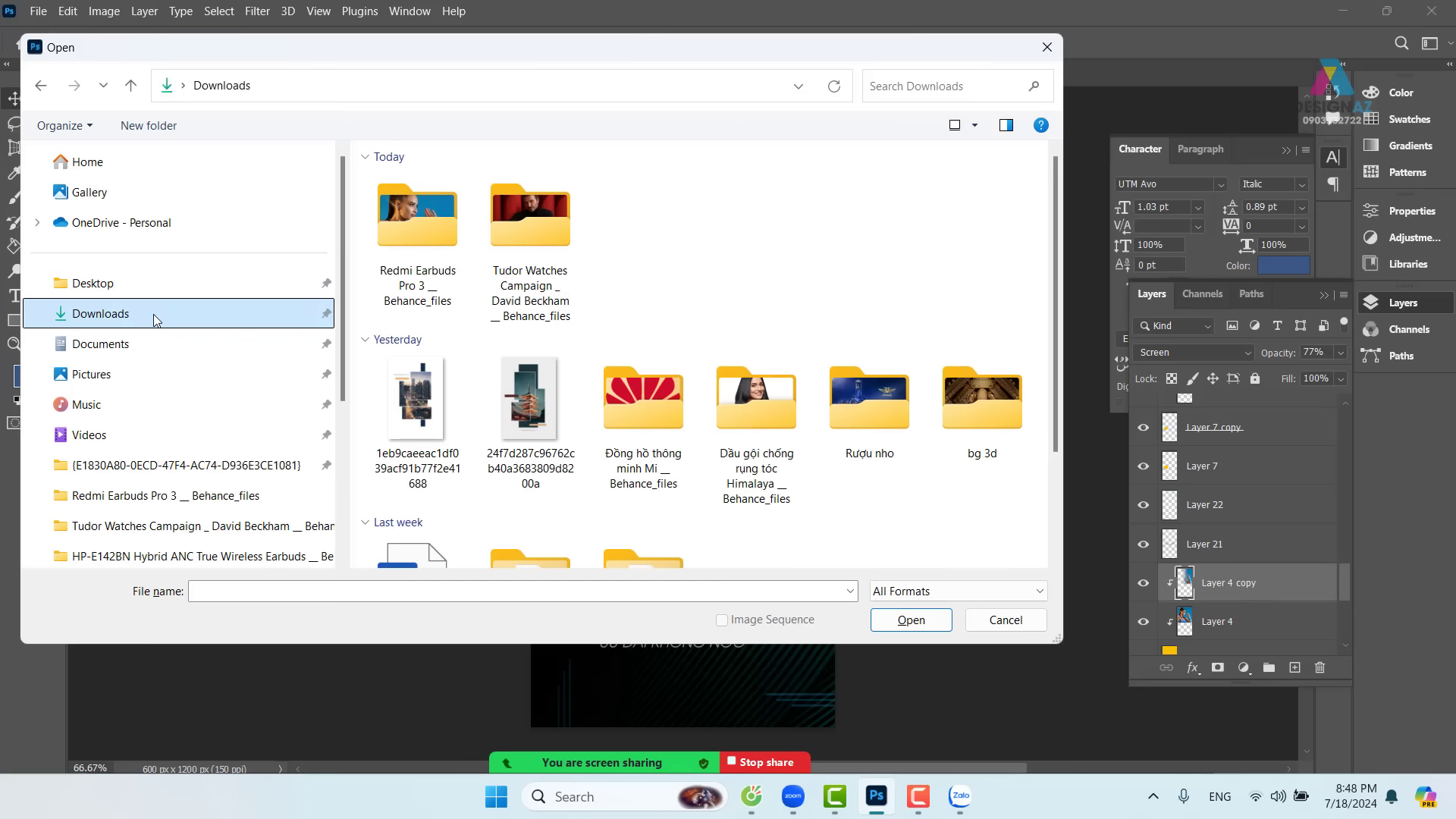
pyautogui.doubleClick(437, 233)
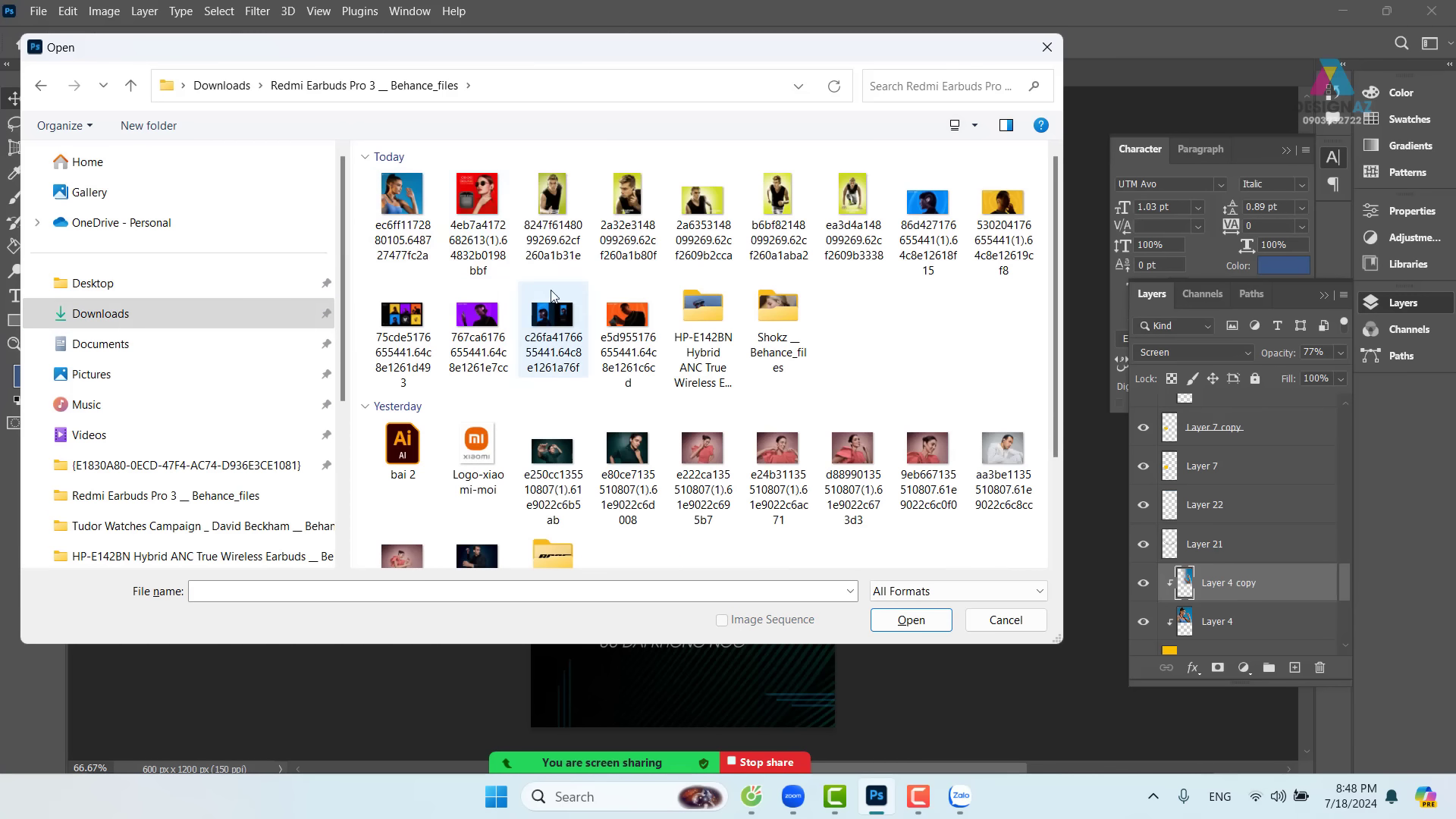
pyautogui.click(469, 209)
pyautogui.click(914, 629)
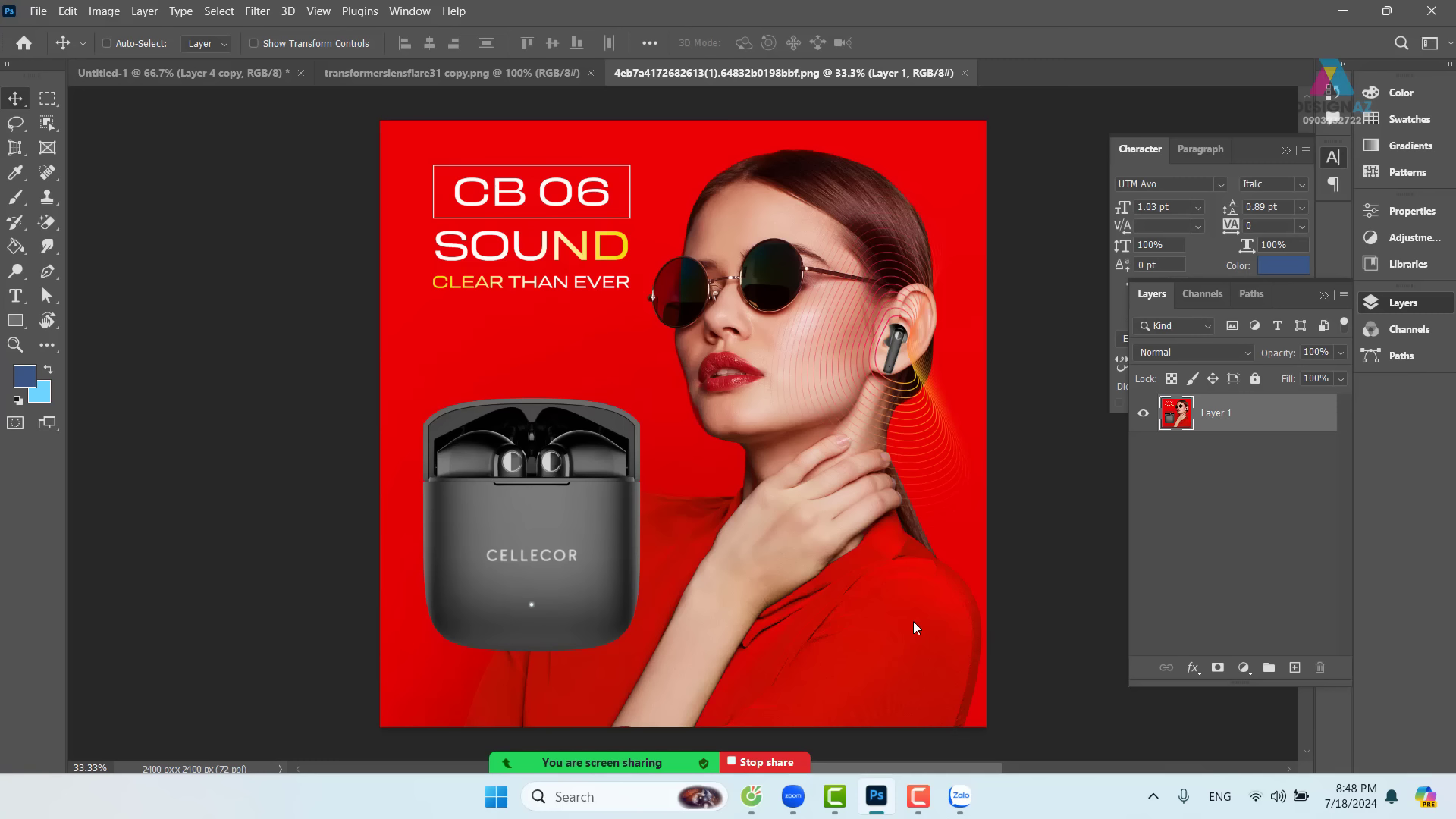
pyautogui.click(965, 72)
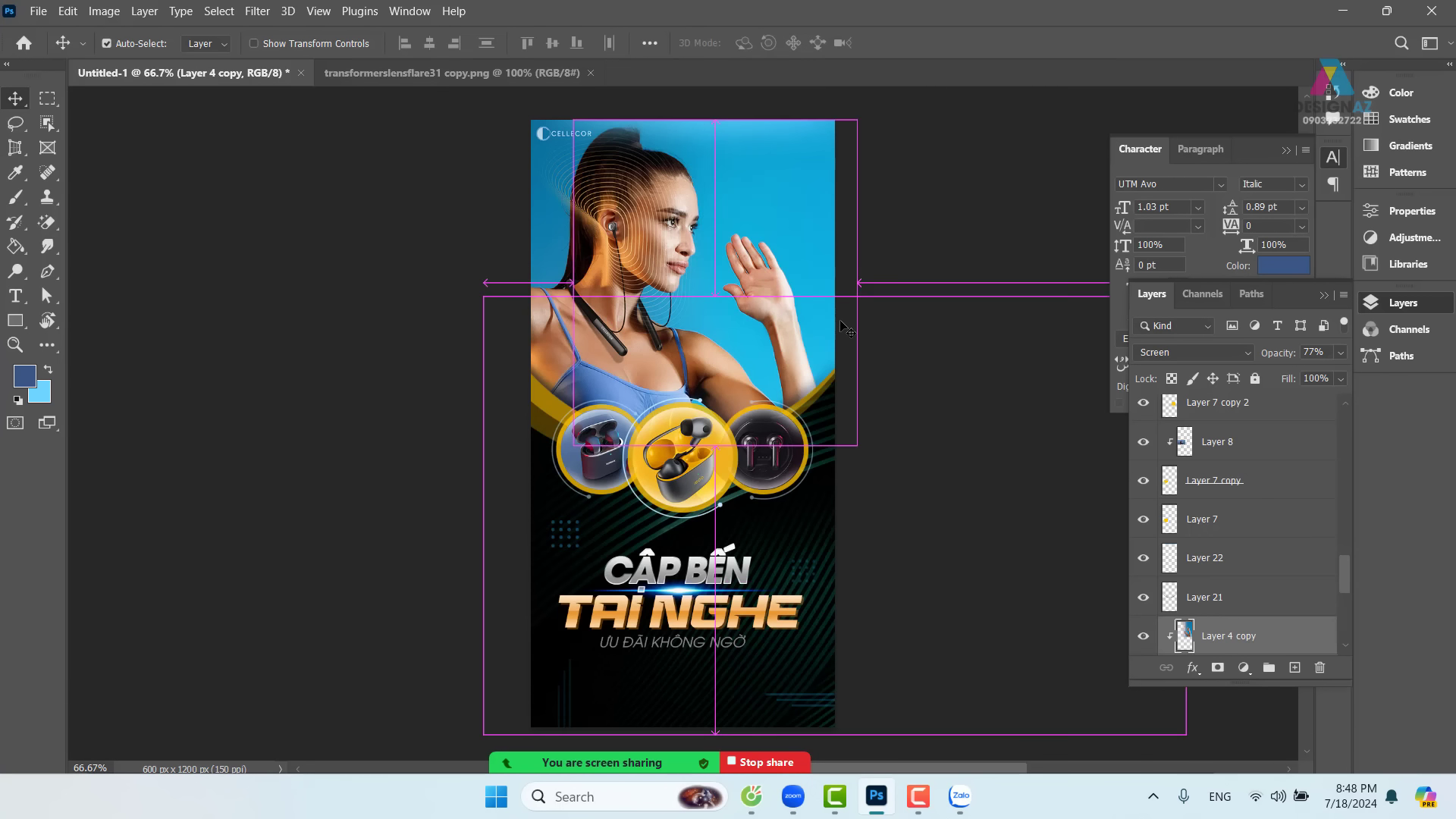
pyautogui.hotkey('ctrl', 'o')
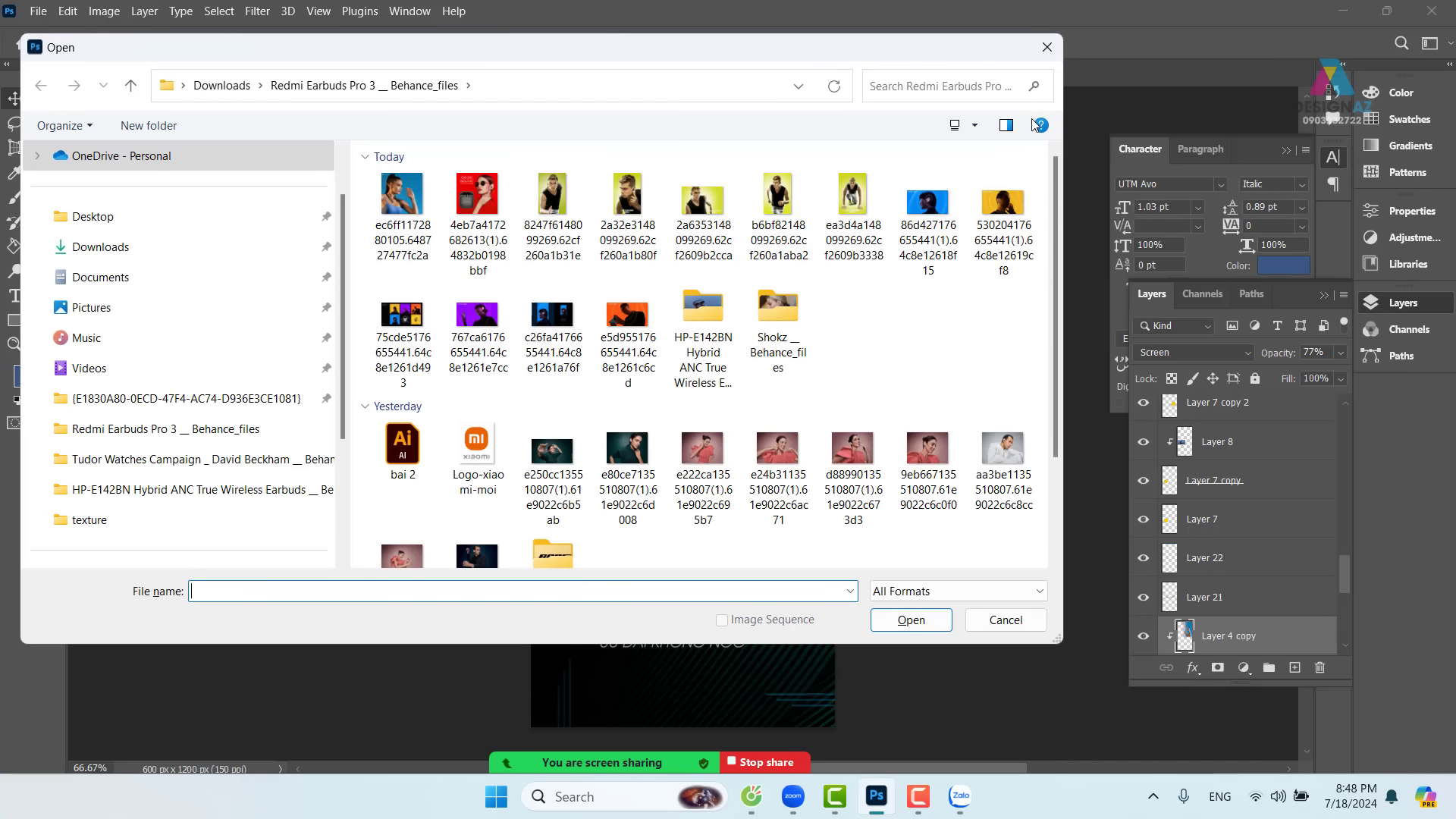
pyautogui.click(1046, 47)
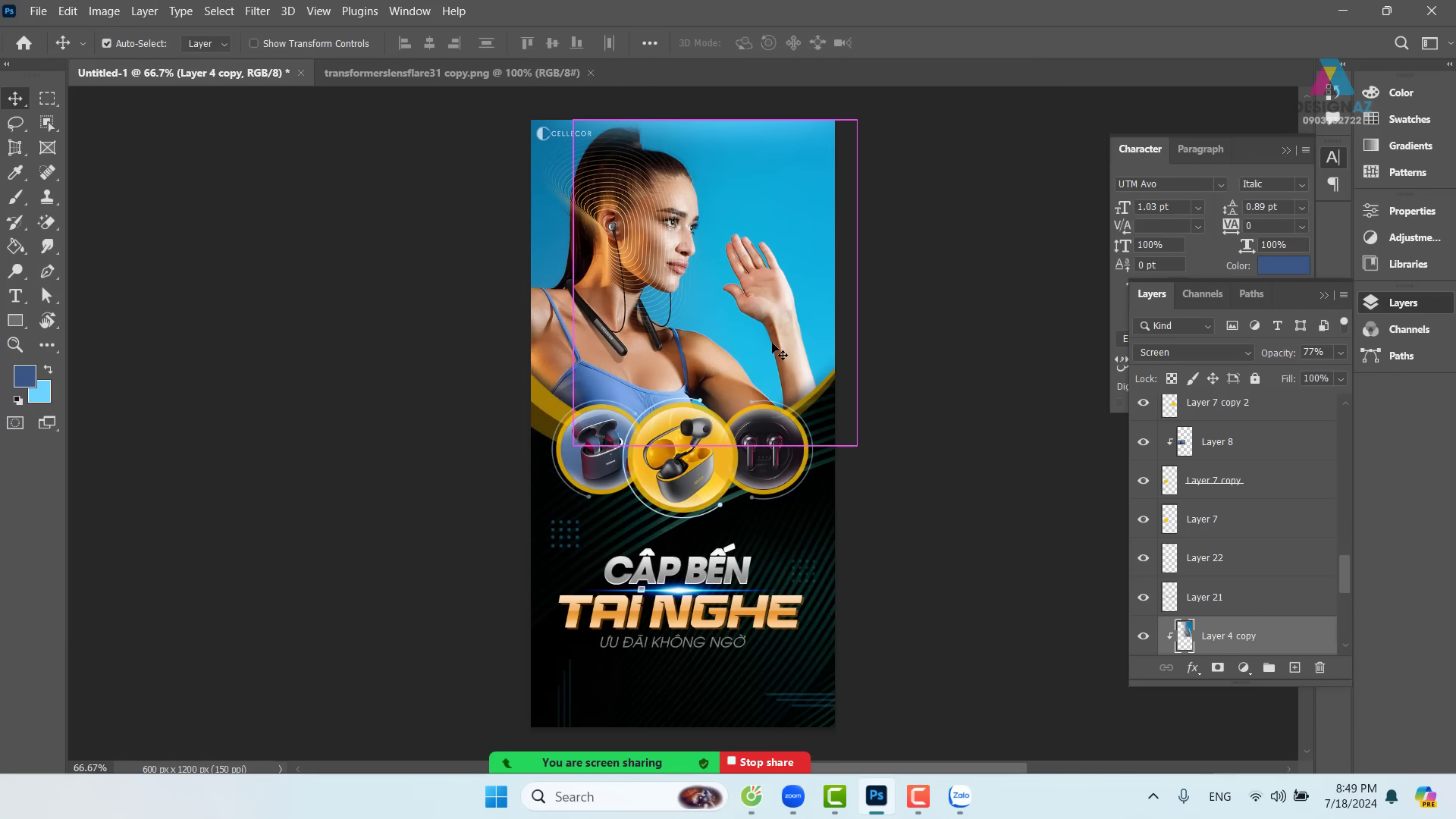
pyautogui.hotkey('ctrl', '+')
pyautogui.moveTo(570, 336); pyautogui.dragTo(589, 256)
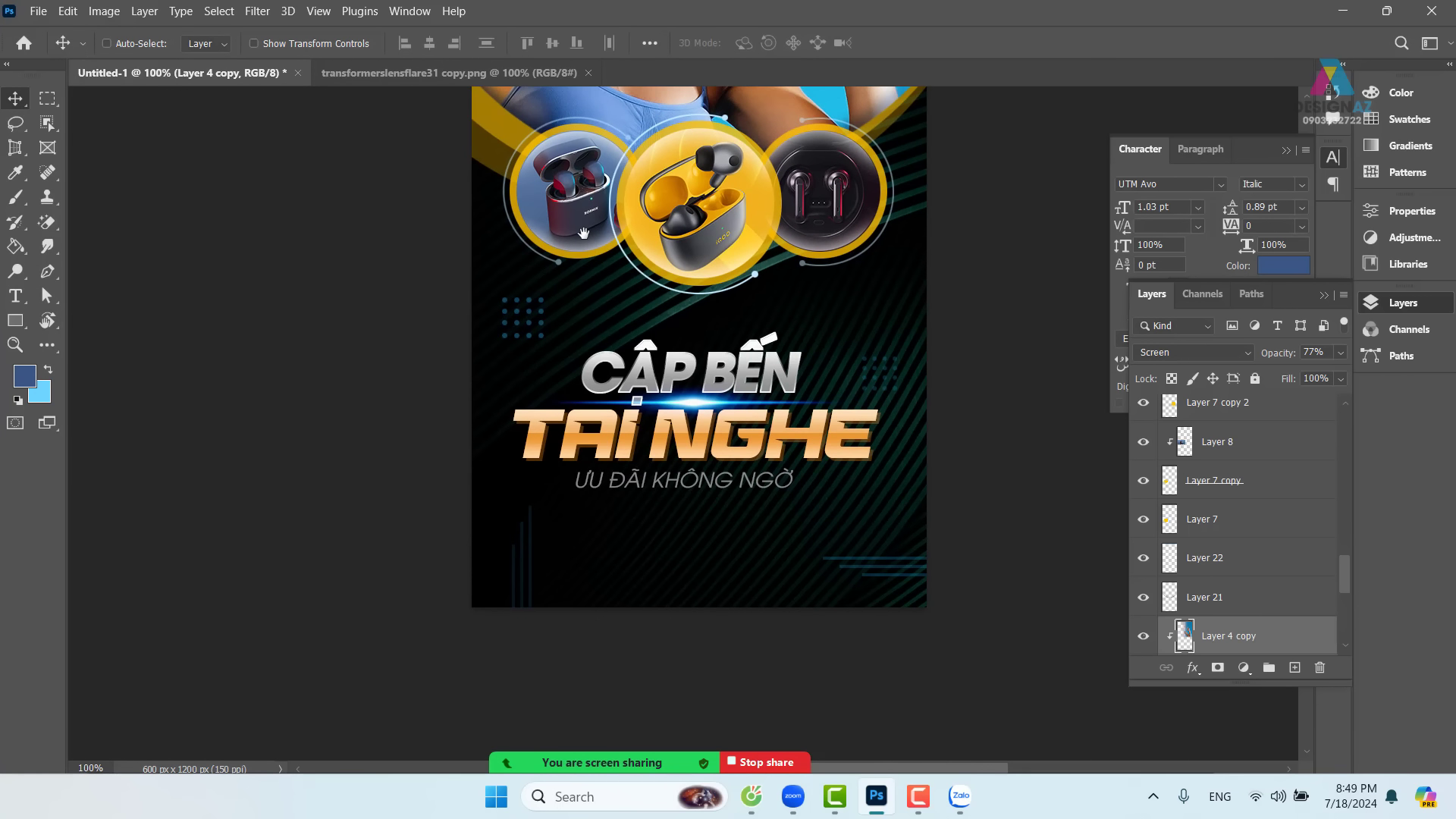
pyautogui.moveTo(761, 377); pyautogui.dragTo(576, 518)
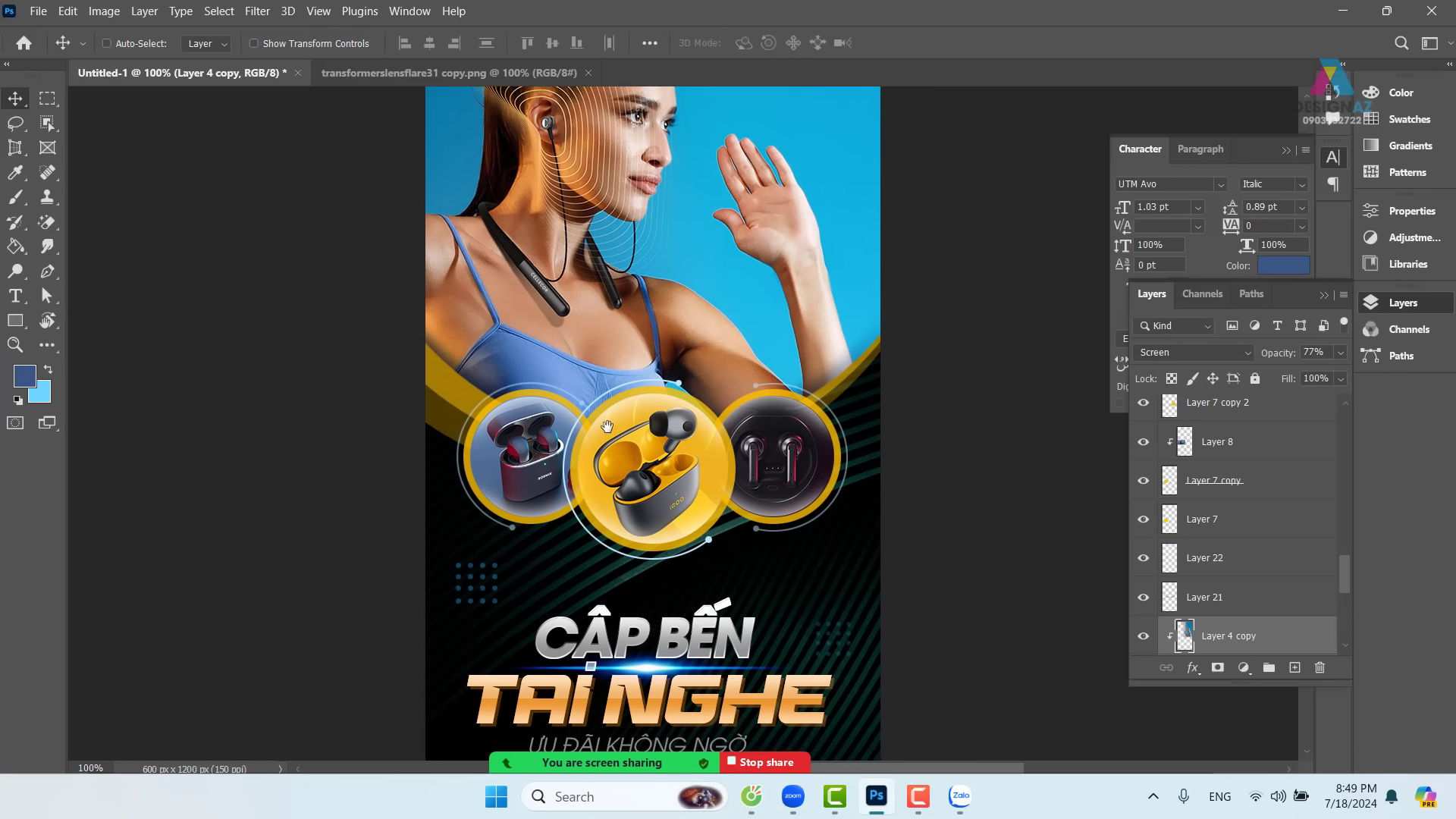
pyautogui.moveTo(705, 418); pyautogui.dragTo(616, 478)
pyautogui.hotkey('ctrl', '-')
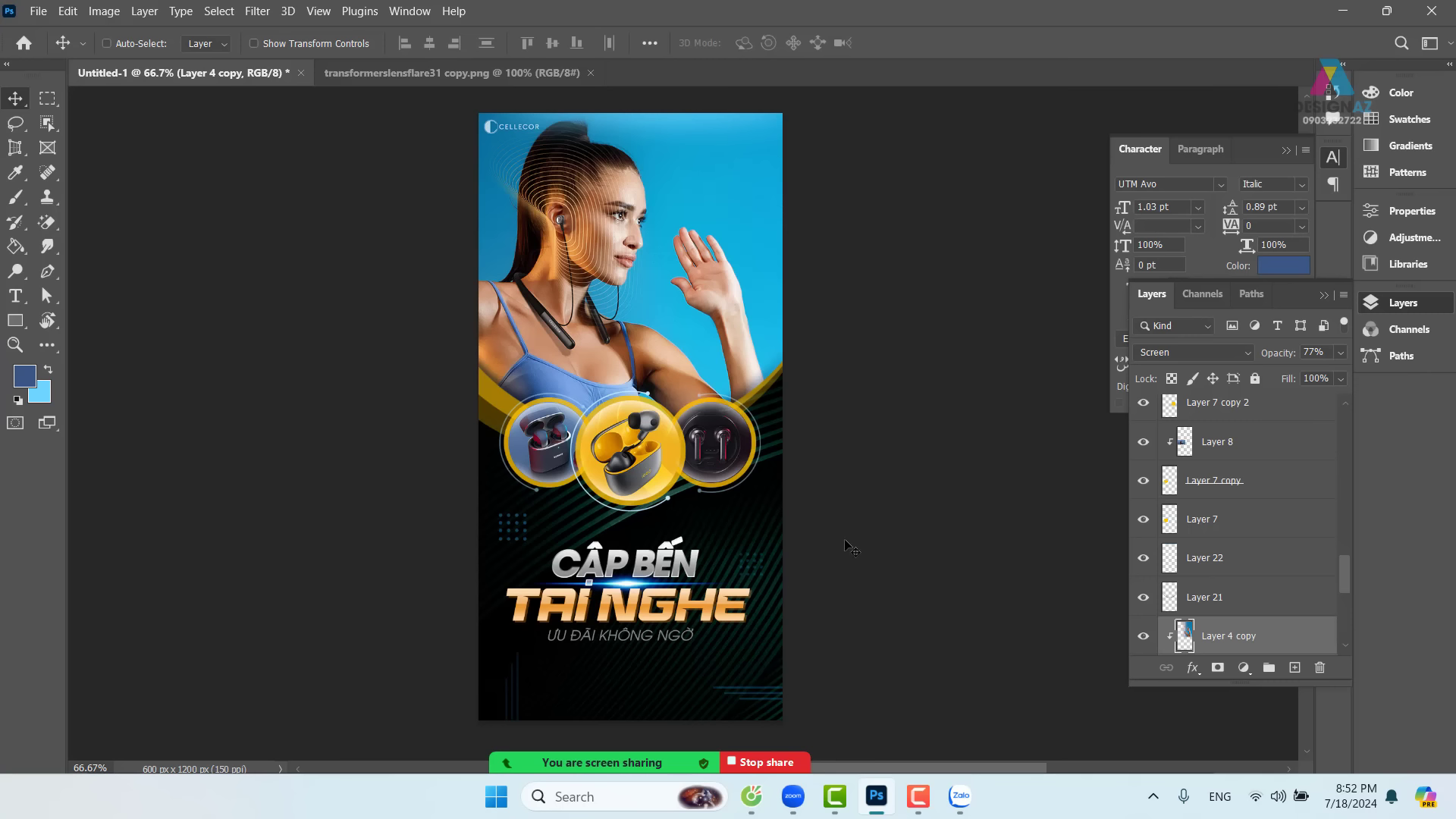
# - Stop sharing the screen in the Zoom meeting
pyautogui.moveTo(775, 730)
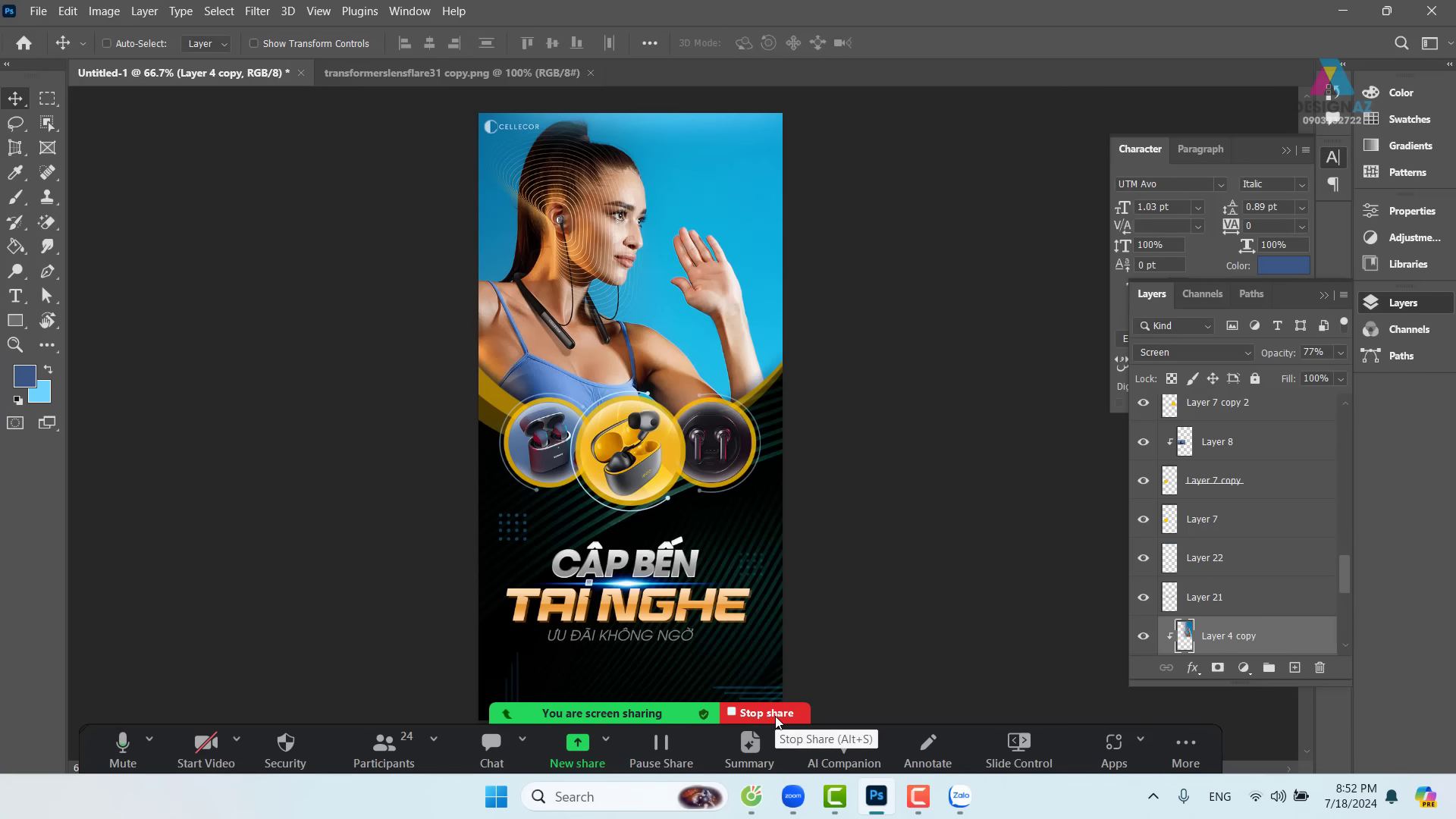
pyautogui.click(775, 716)
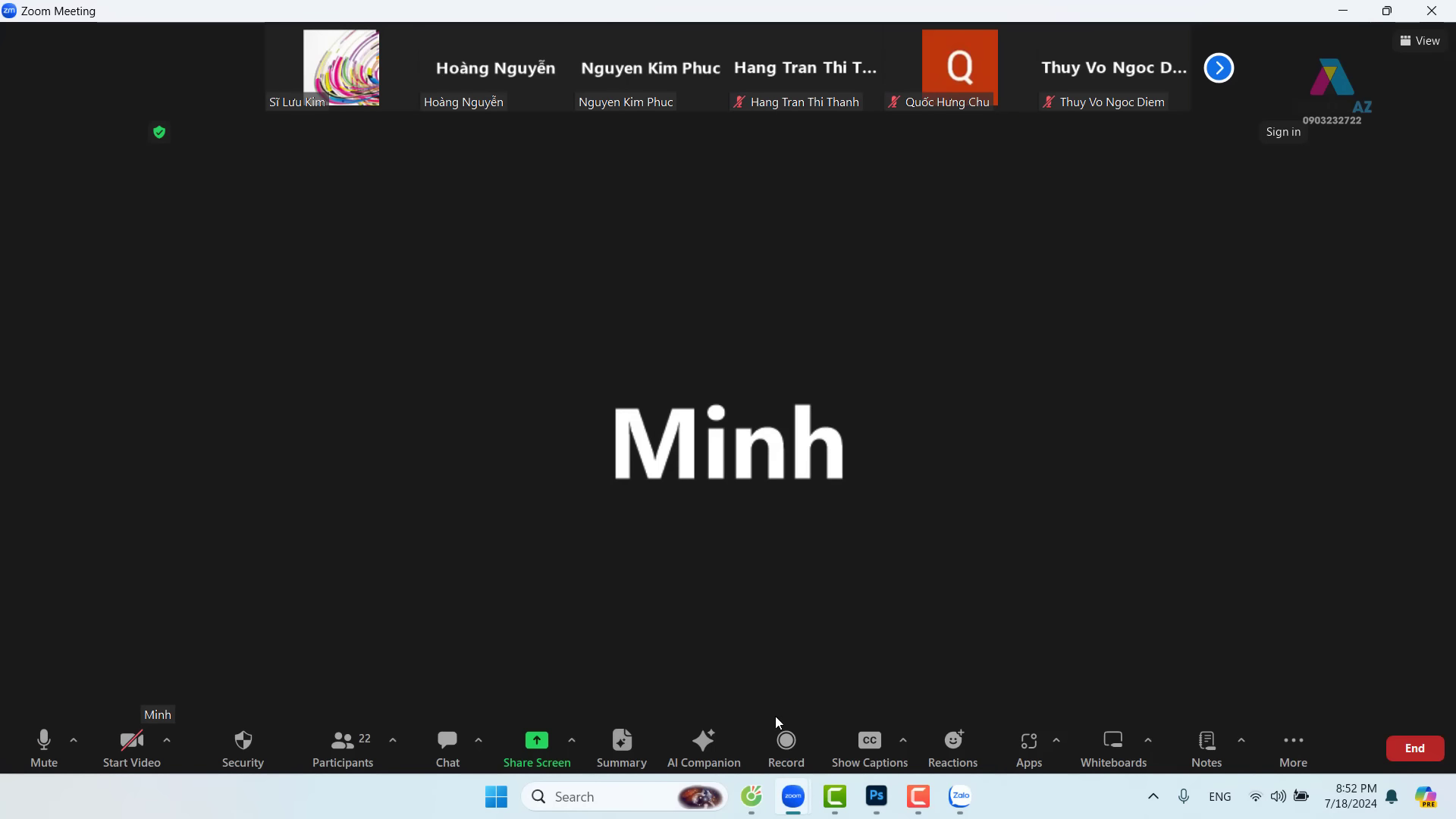